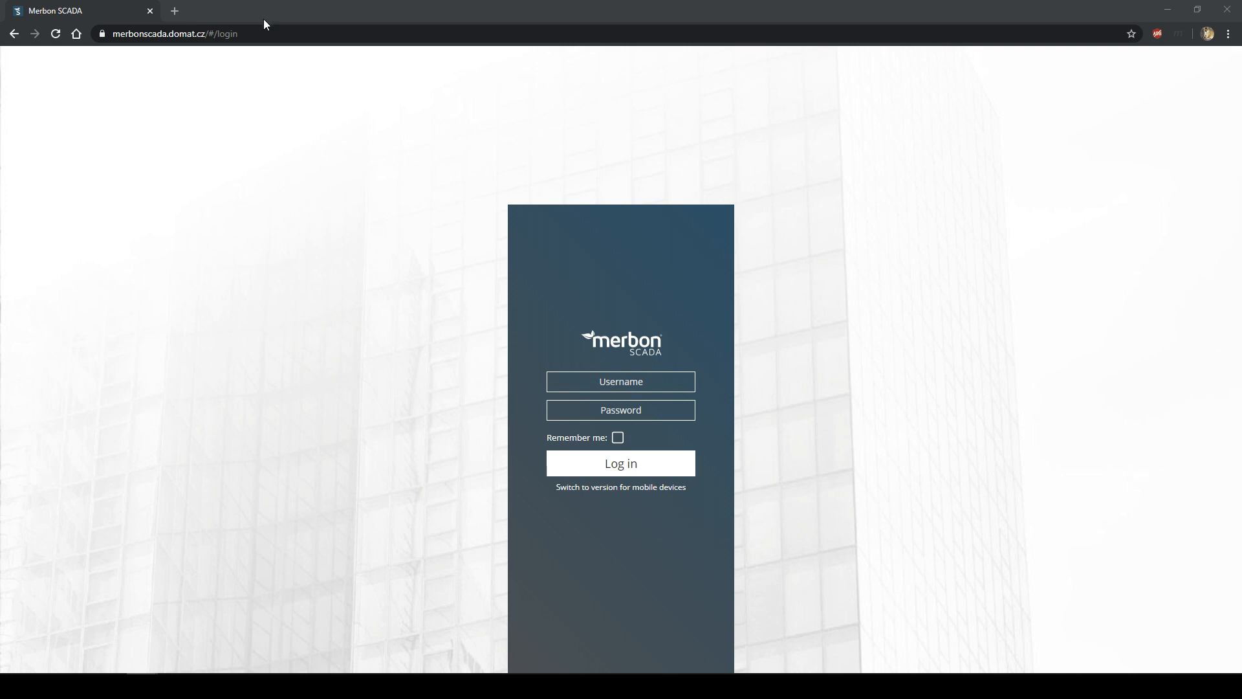
- Highlight the domain and login parts of the portal's web address
left_click(227, 33)
left_click(235, 34)
left_click_drag(234, 33, 278, 37)
left_click(281, 42)
left_click(283, 35)
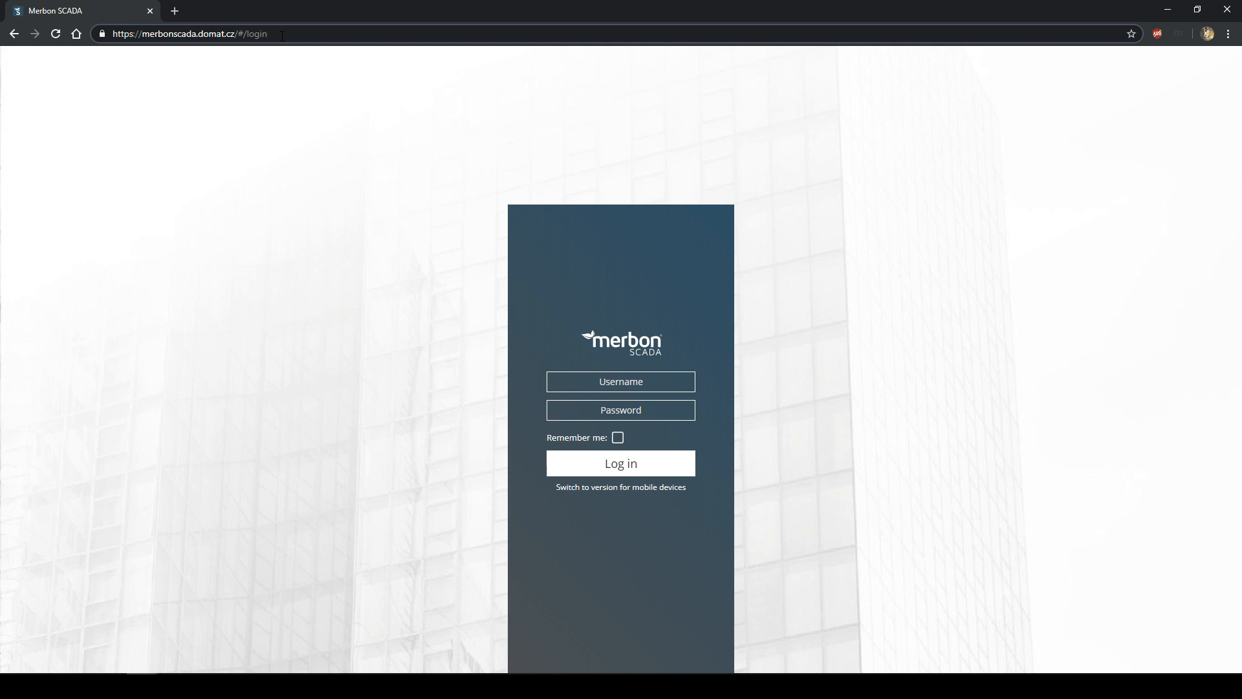
- Log in with the demo account's username and password
left_click(606, 380)
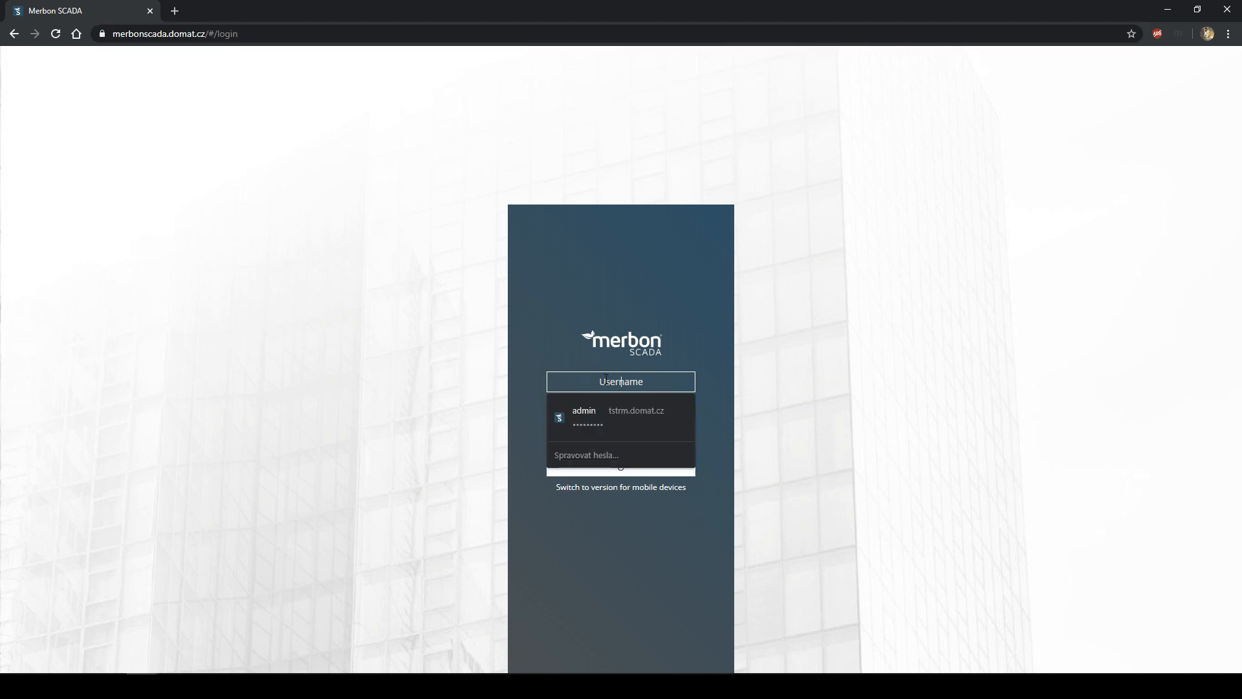
type("Domat")
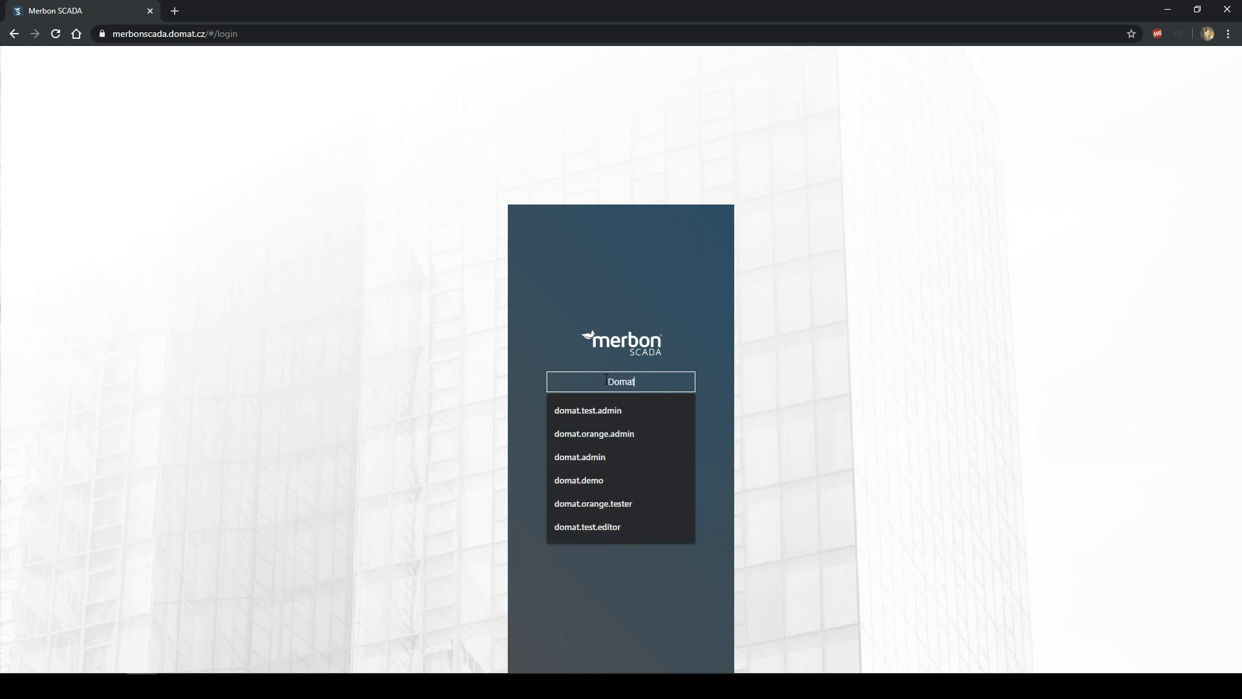
key("Tab")
type("••••")
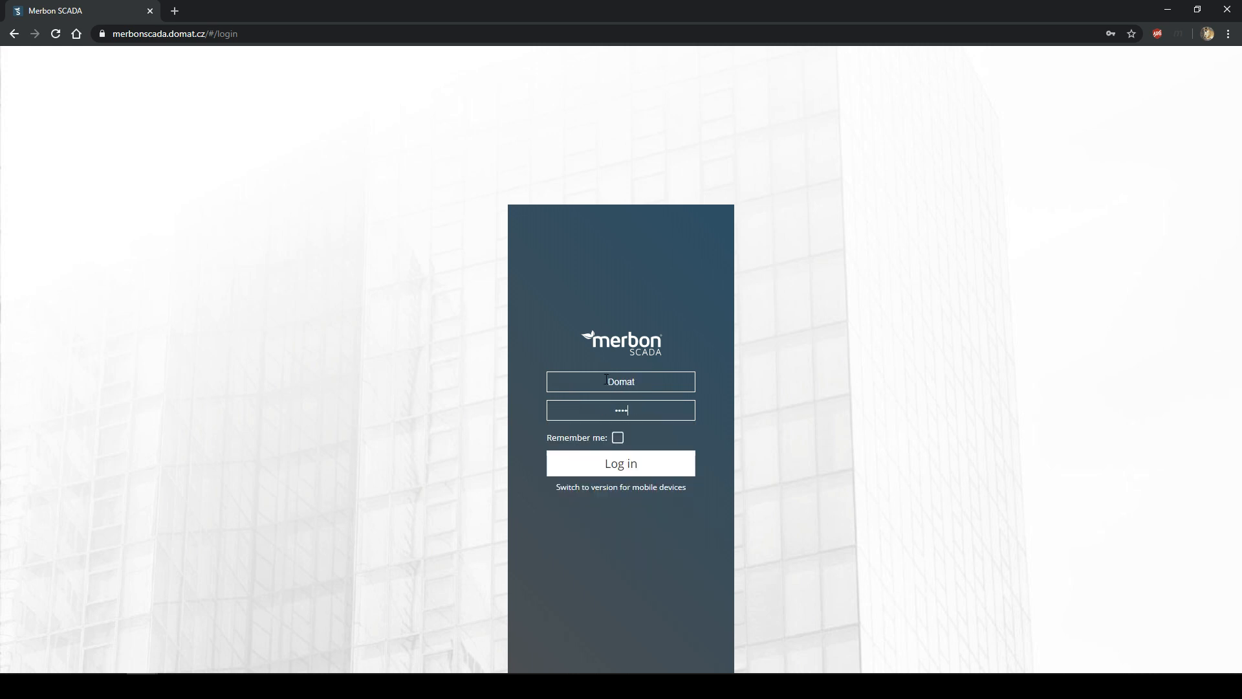
left_click(670, 466)
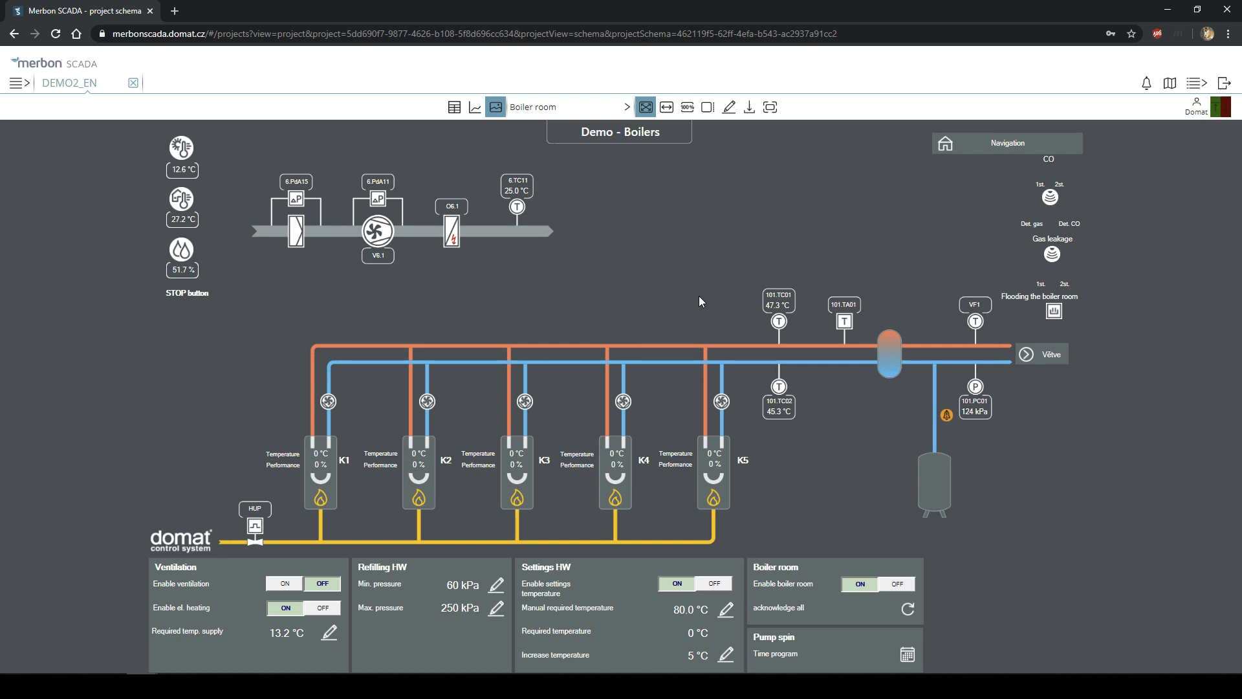
- View DEMO2_EN as a table, browse the project list and Demo - Boilers schema, then return to the table
left_click(458, 109)
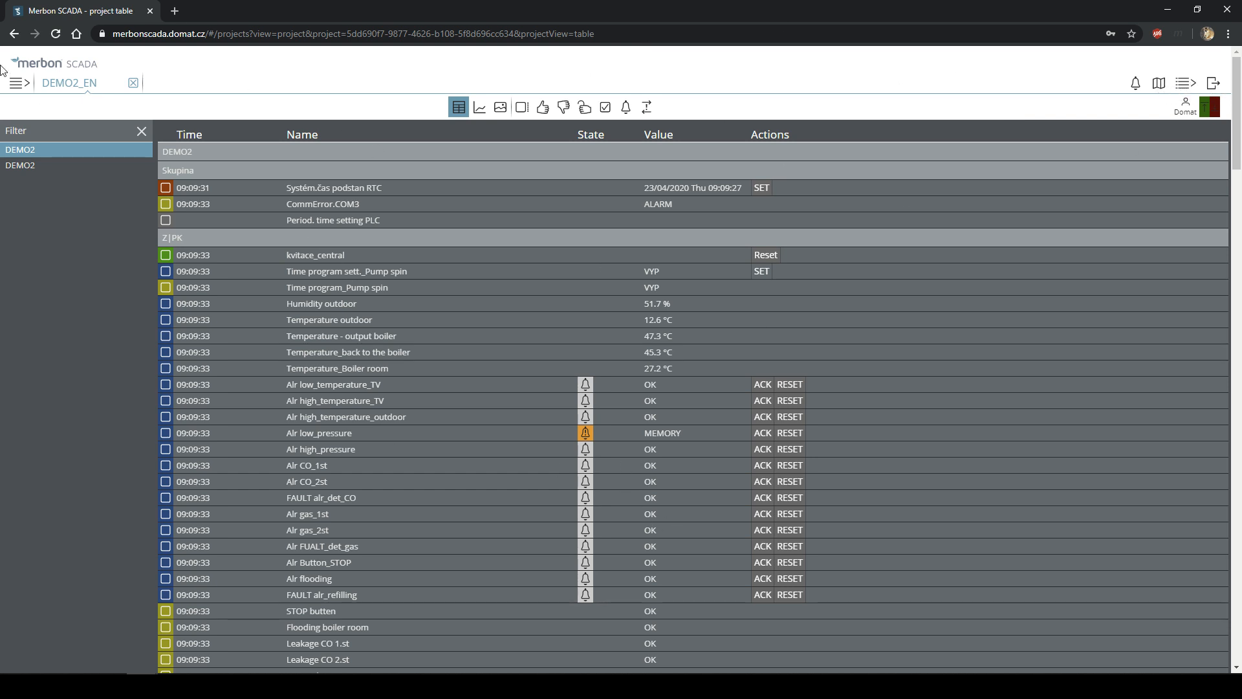
left_click(18, 90)
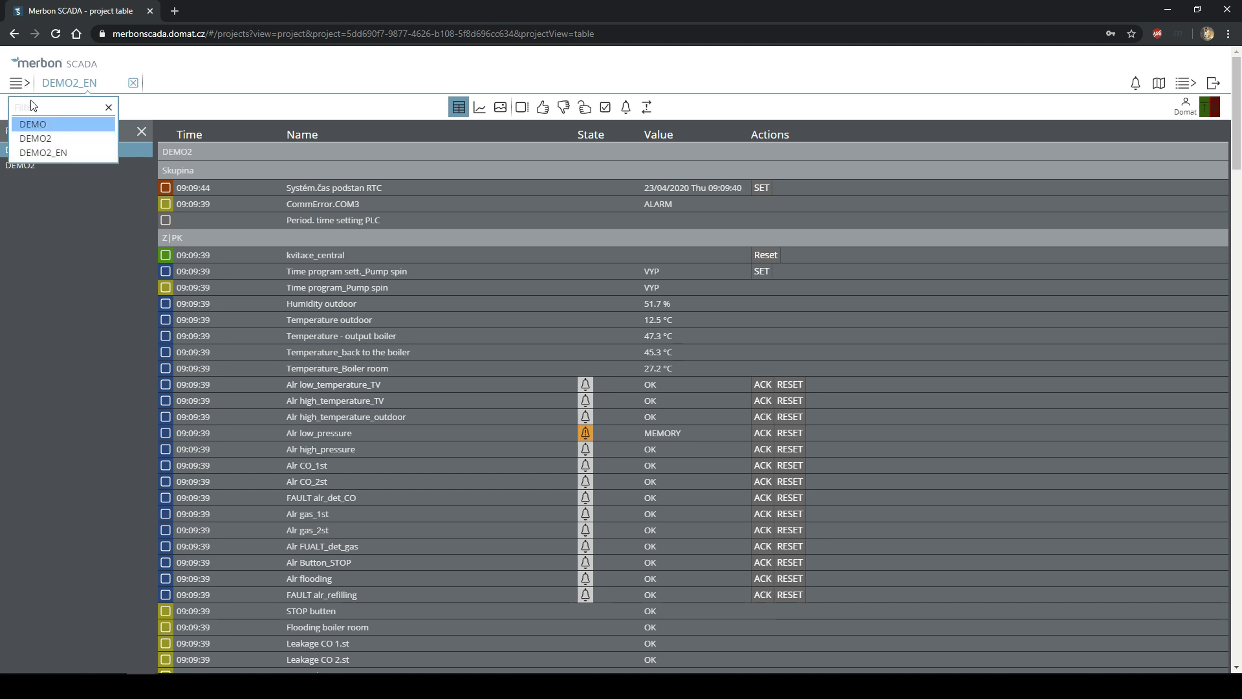
left_click(16, 84)
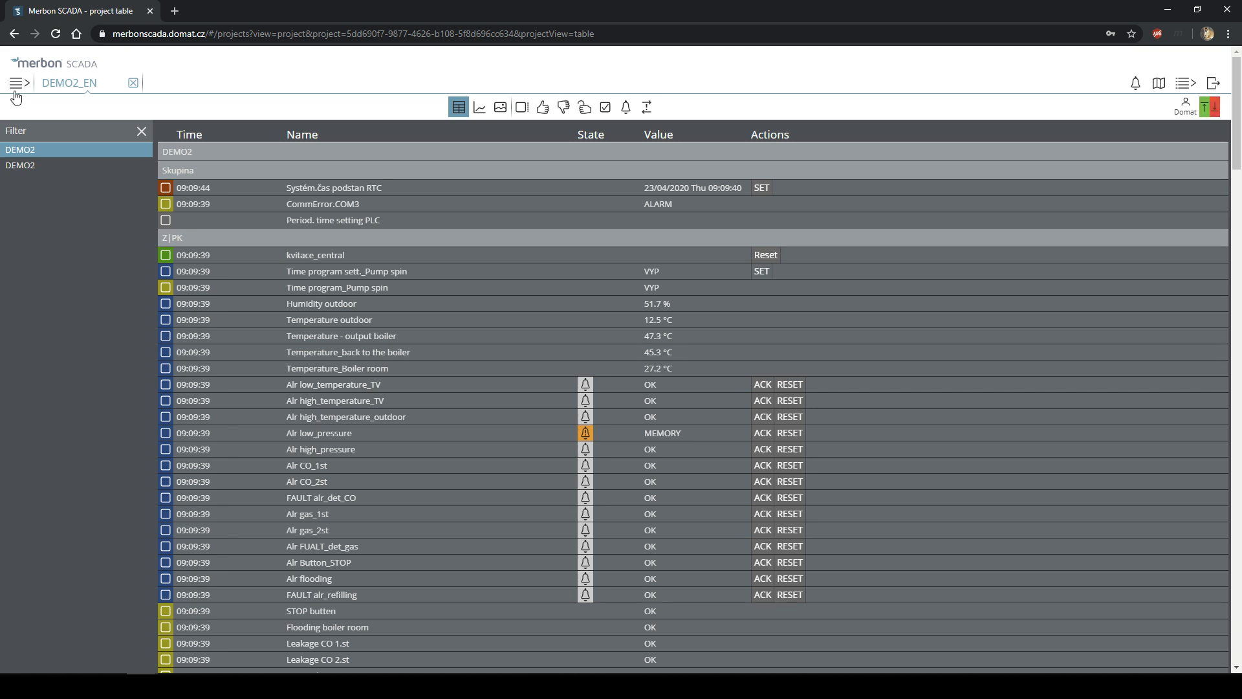
left_click(16, 86)
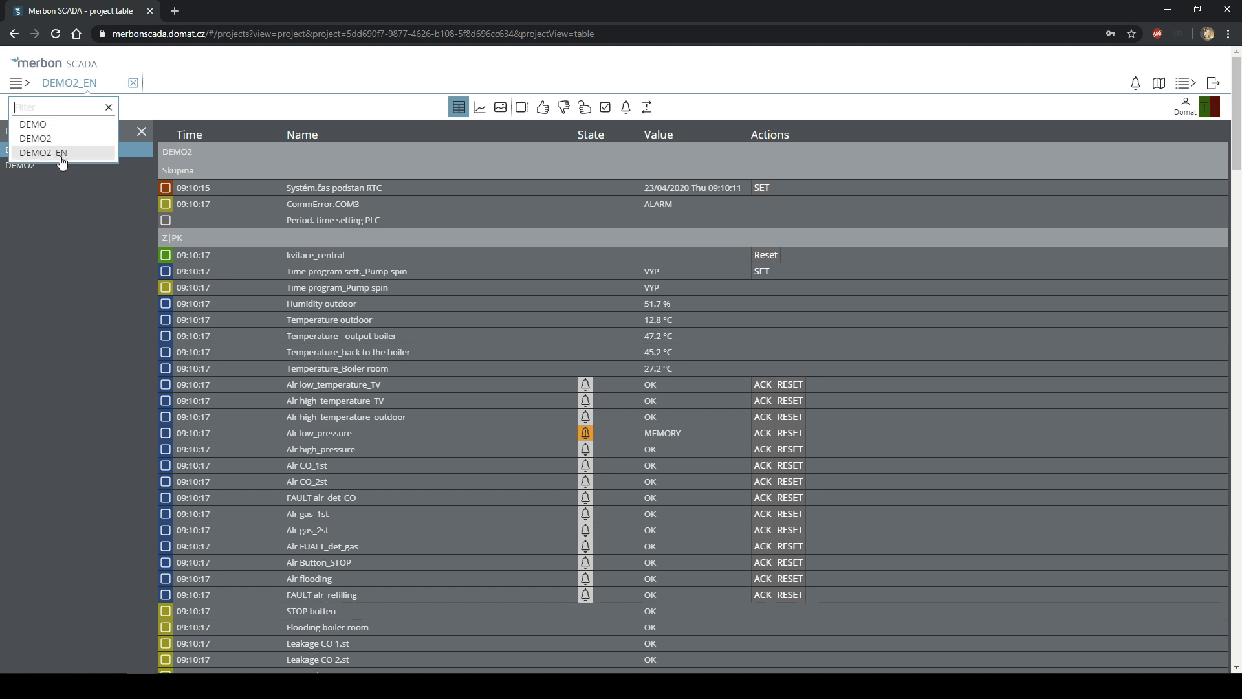
left_click(61, 158)
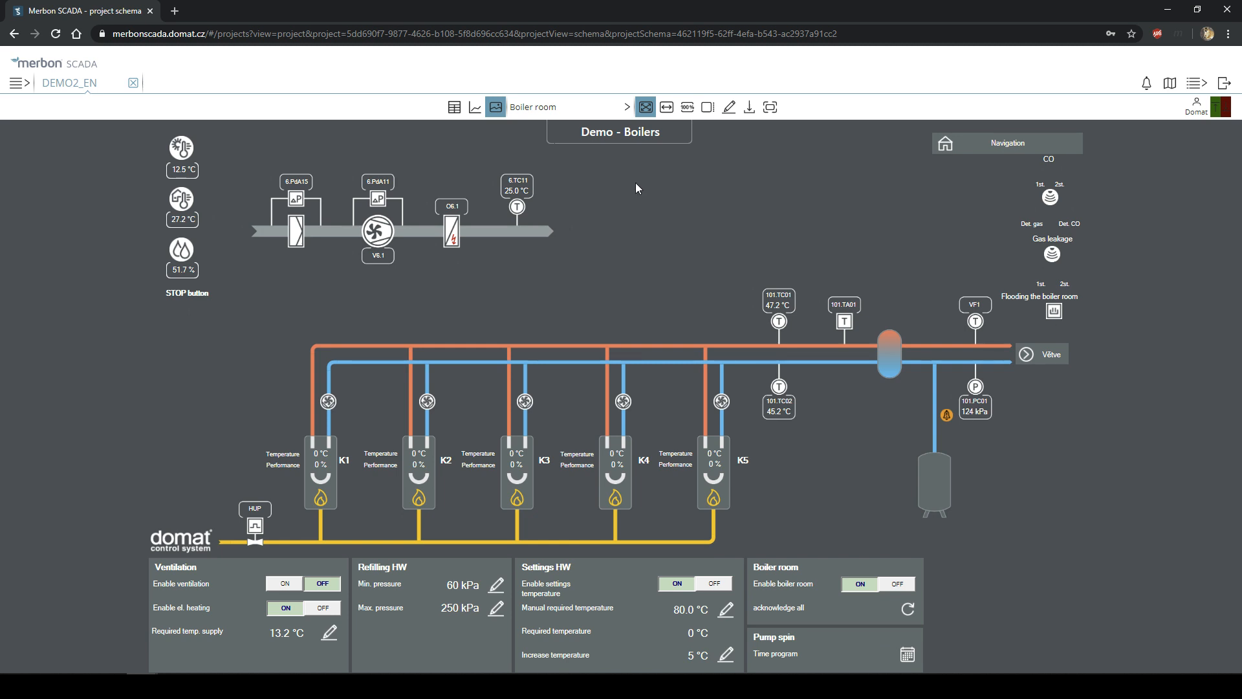
left_click(453, 107)
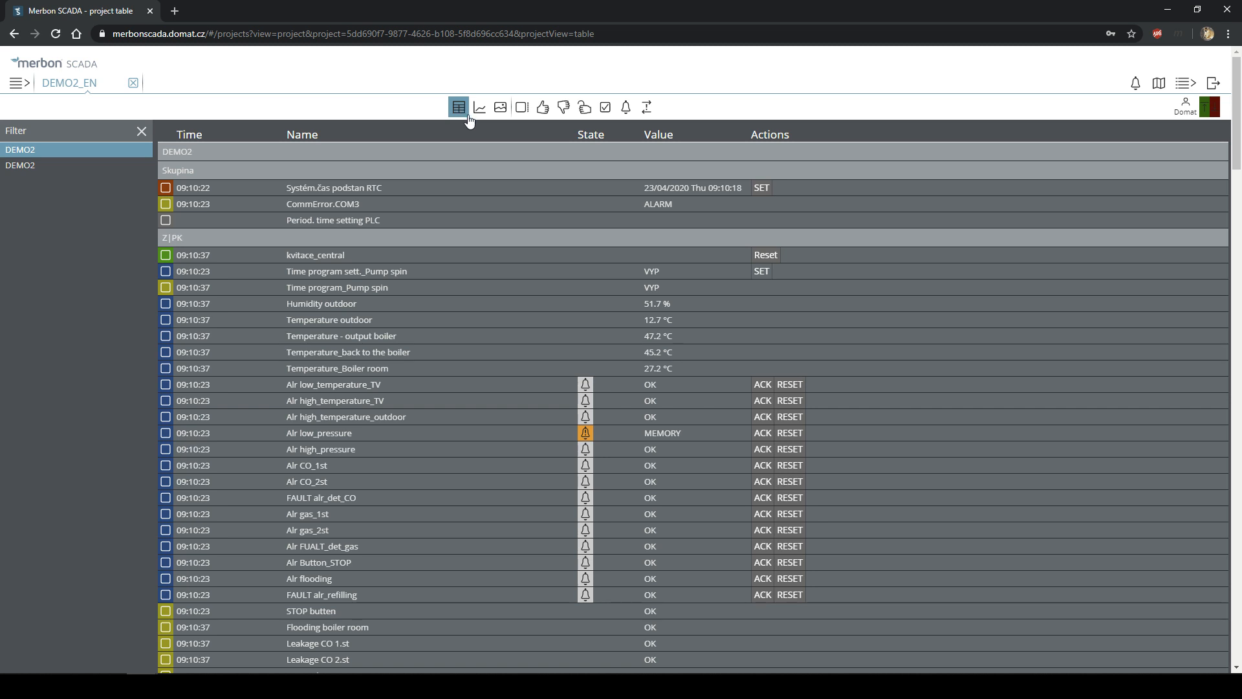
- Open the DEMO project from the project list
left_click(18, 83)
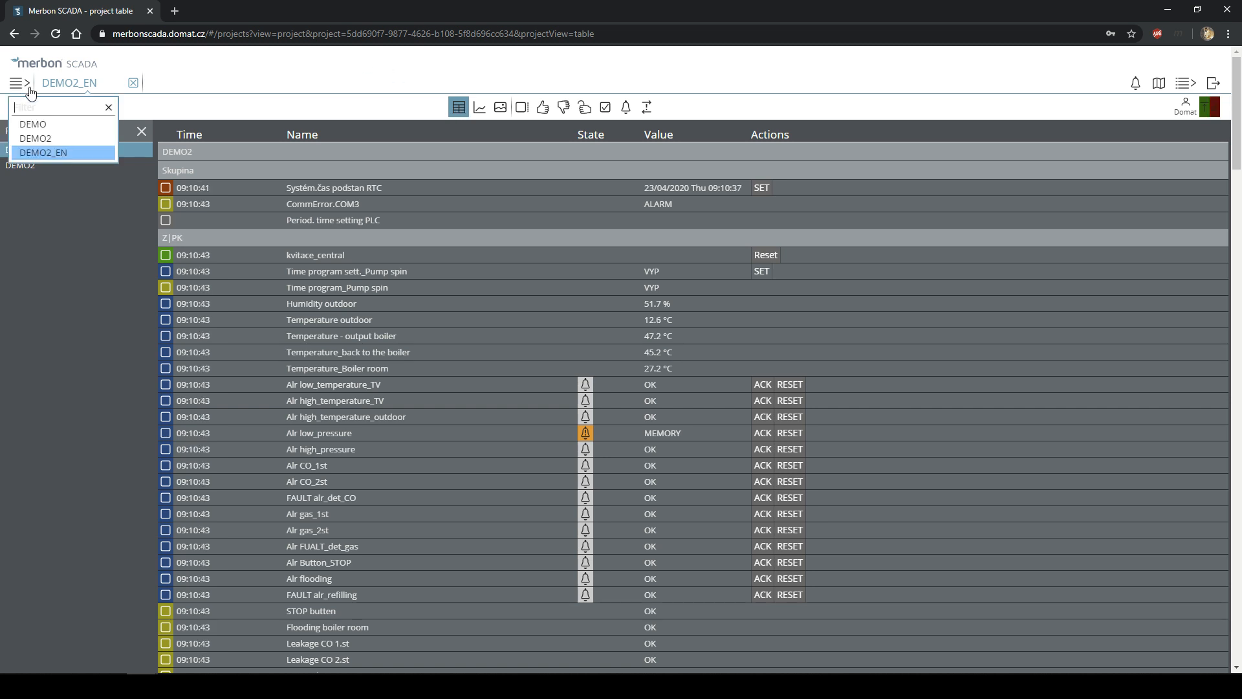
left_click(43, 138)
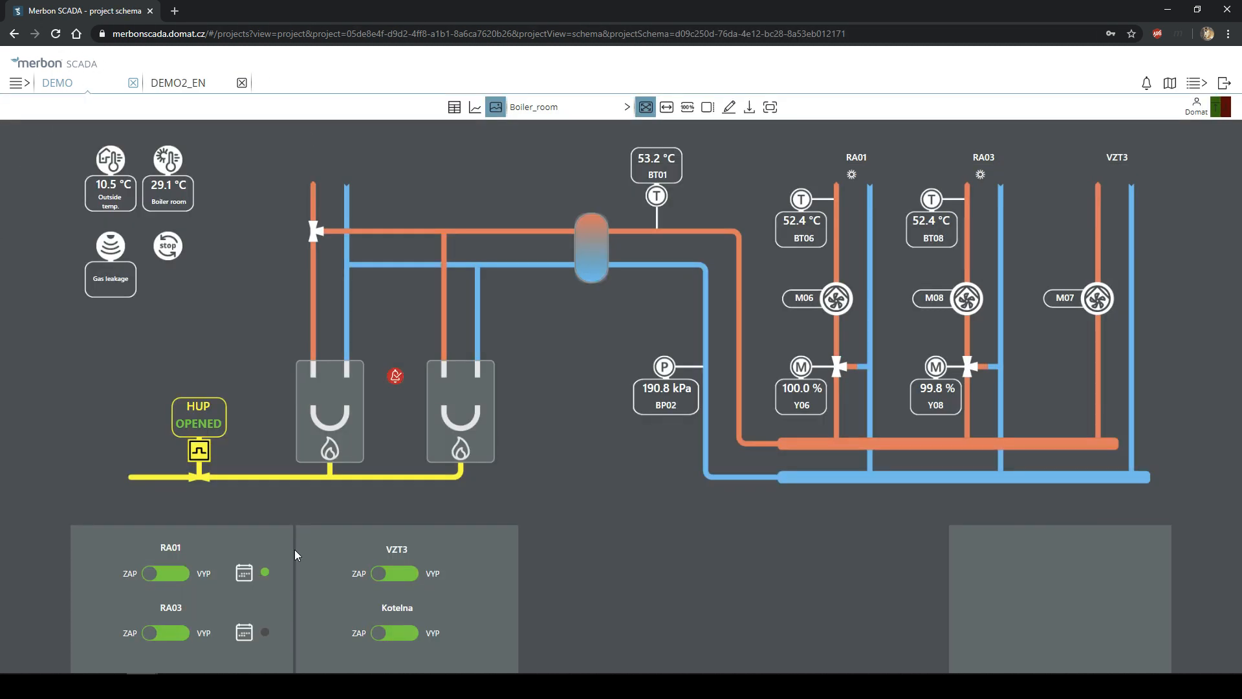
left_click(18, 87)
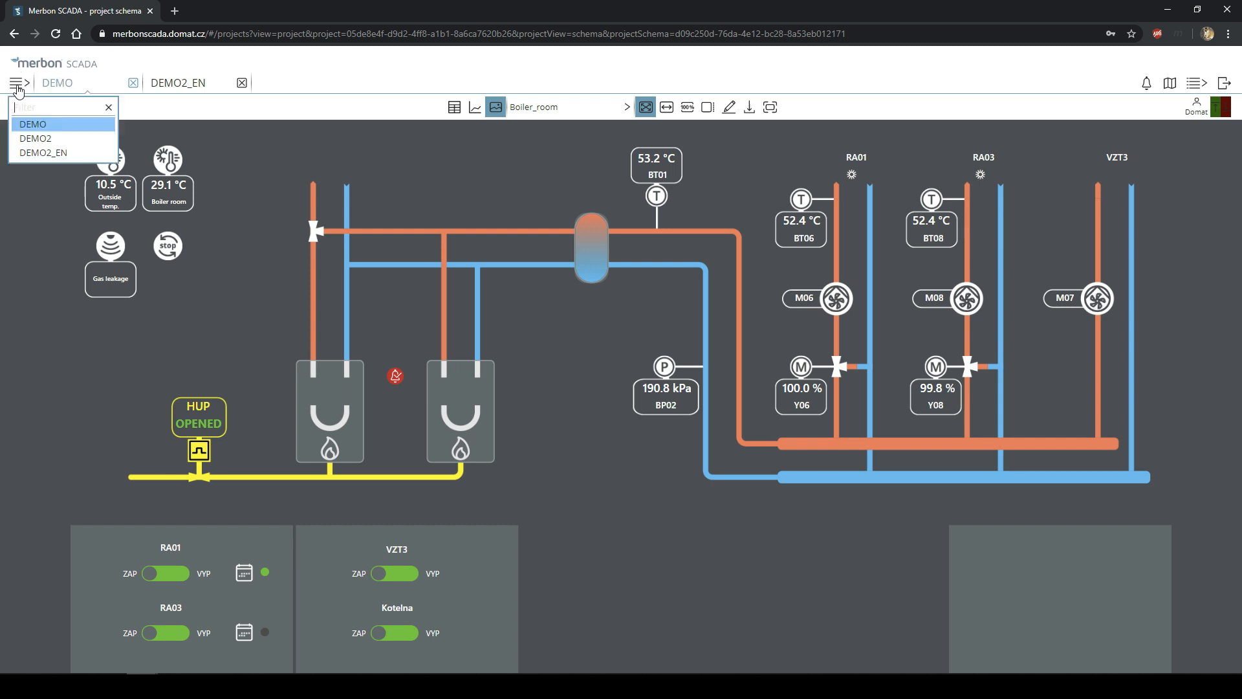
left_click(288, 83)
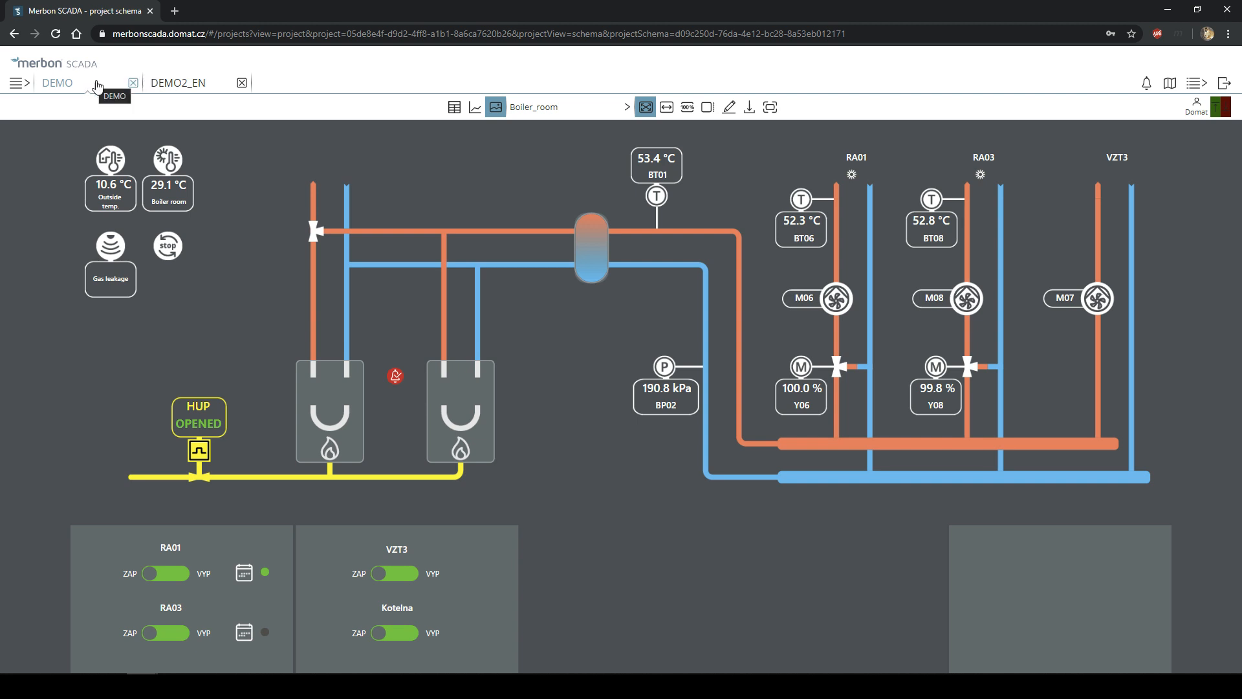
- Flip between the new browser tab and the SCADA browser tab
left_click(174, 10)
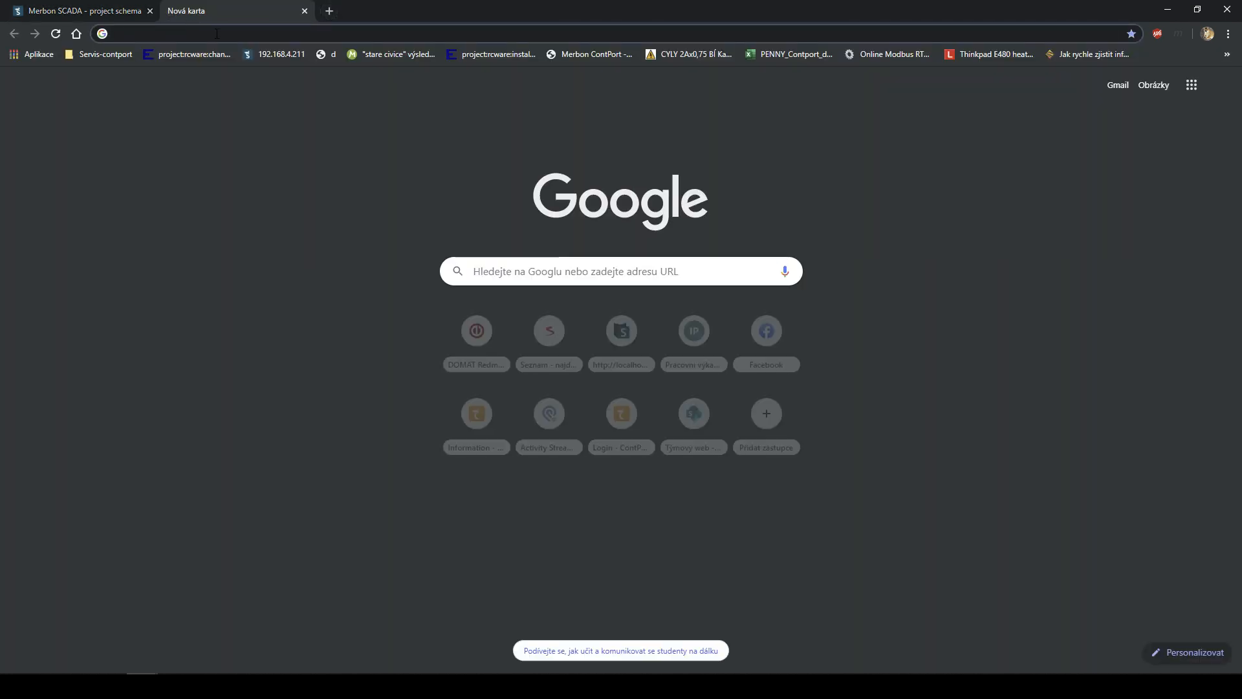
left_click(134, 8)
left_click(206, 8)
left_click(123, 16)
left_click(192, 11)
left_click(123, 10)
- Switch back and forth between the DEMO and DEMO2_EN projects, then open DEMO2
left_click(173, 91)
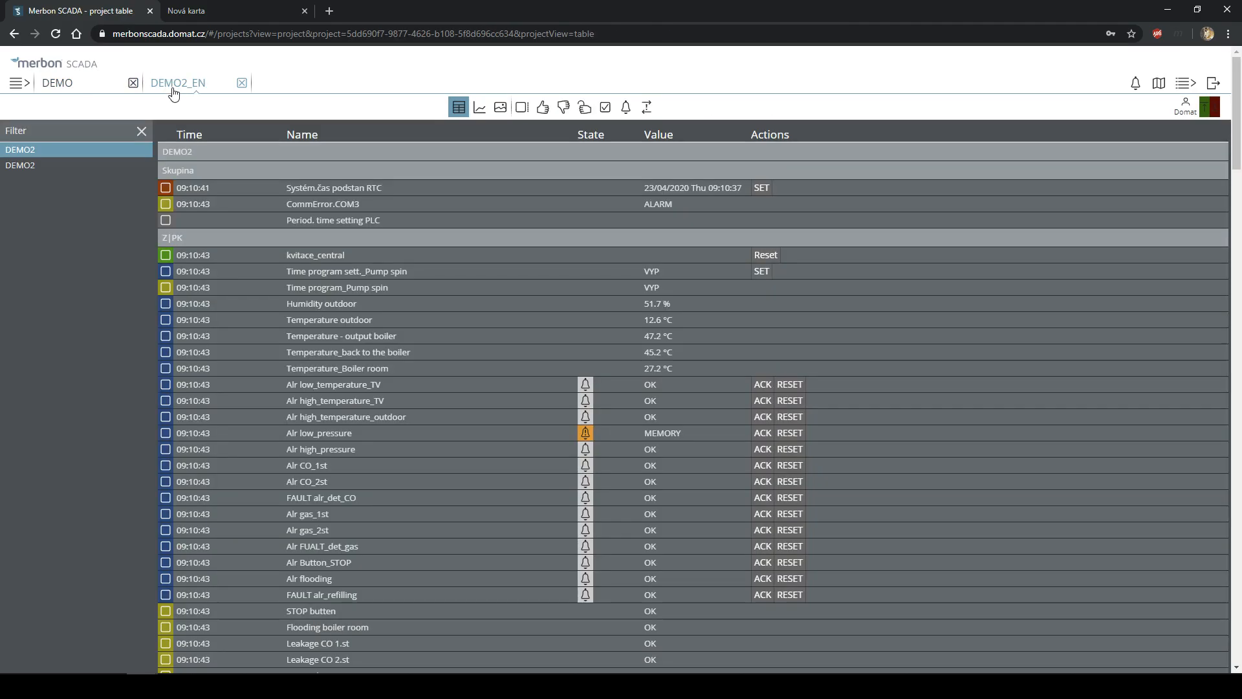
left_click(80, 94)
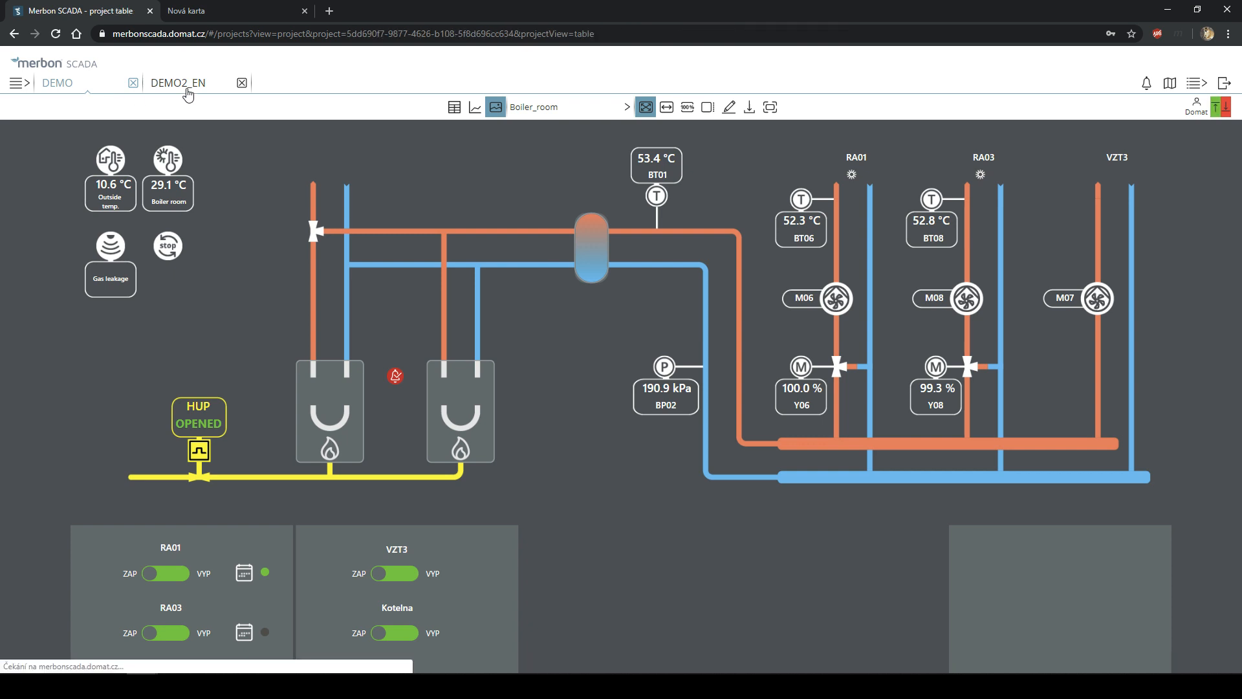
left_click(188, 94)
left_click(63, 86)
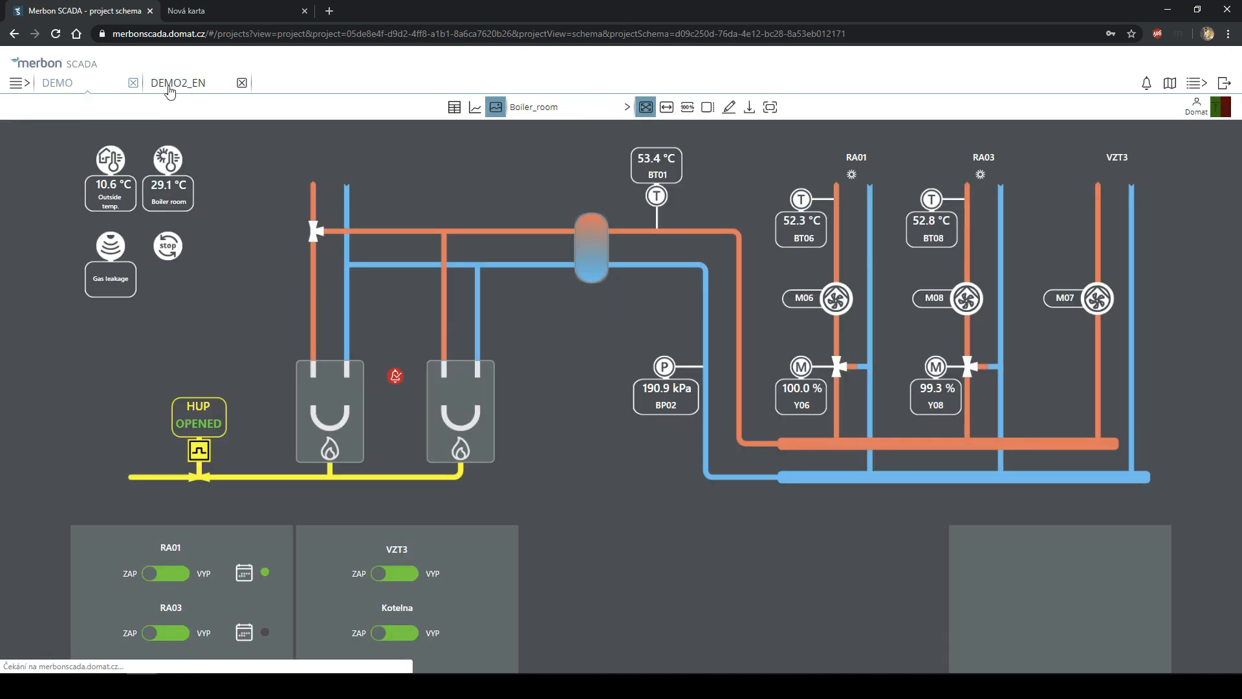
left_click(208, 88)
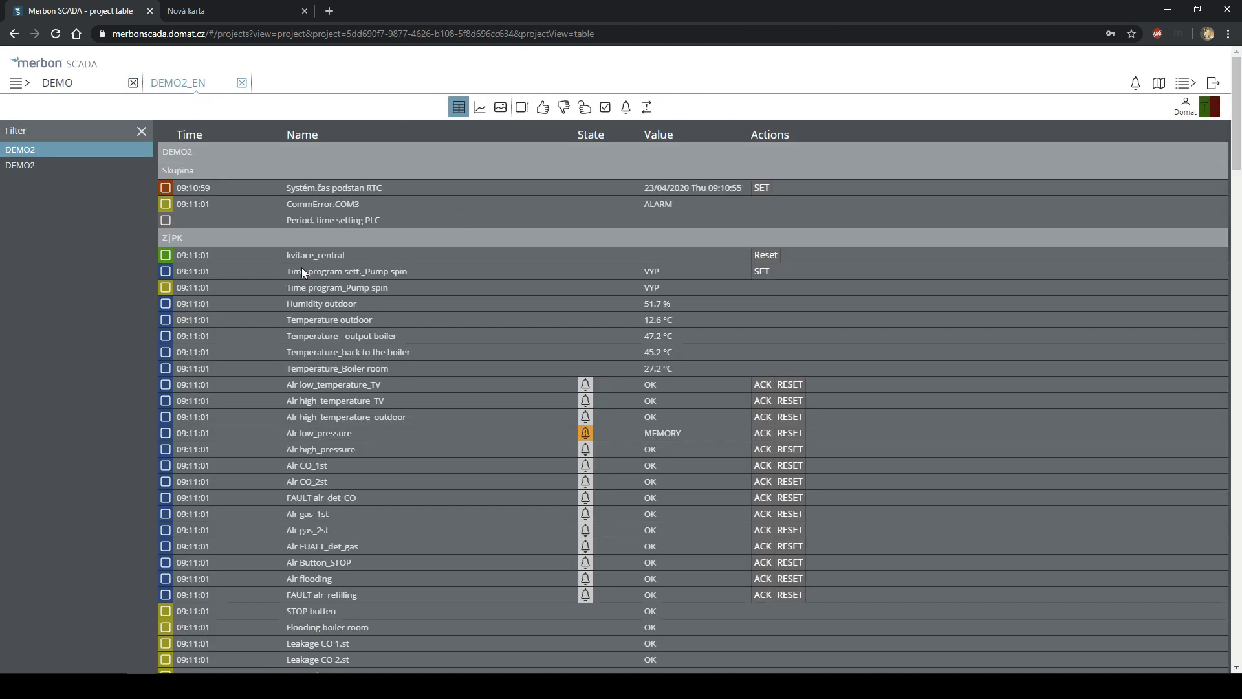
left_click(91, 90)
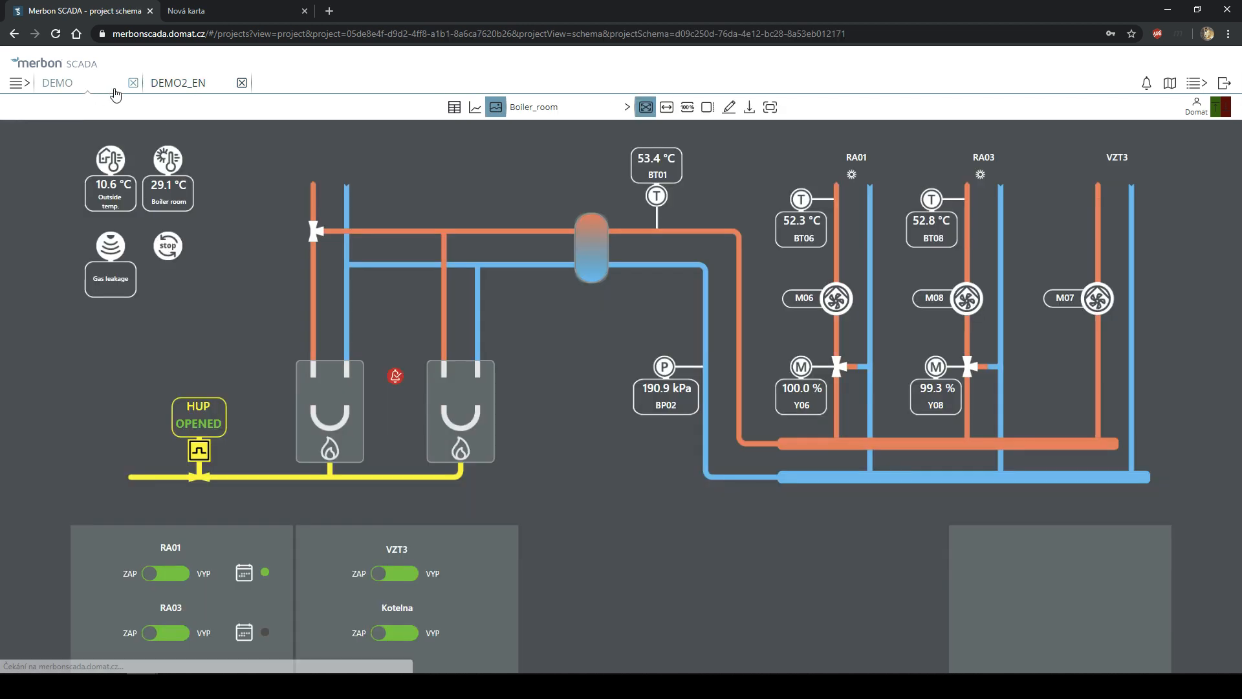
left_click(210, 89)
left_click(81, 87)
left_click(218, 89)
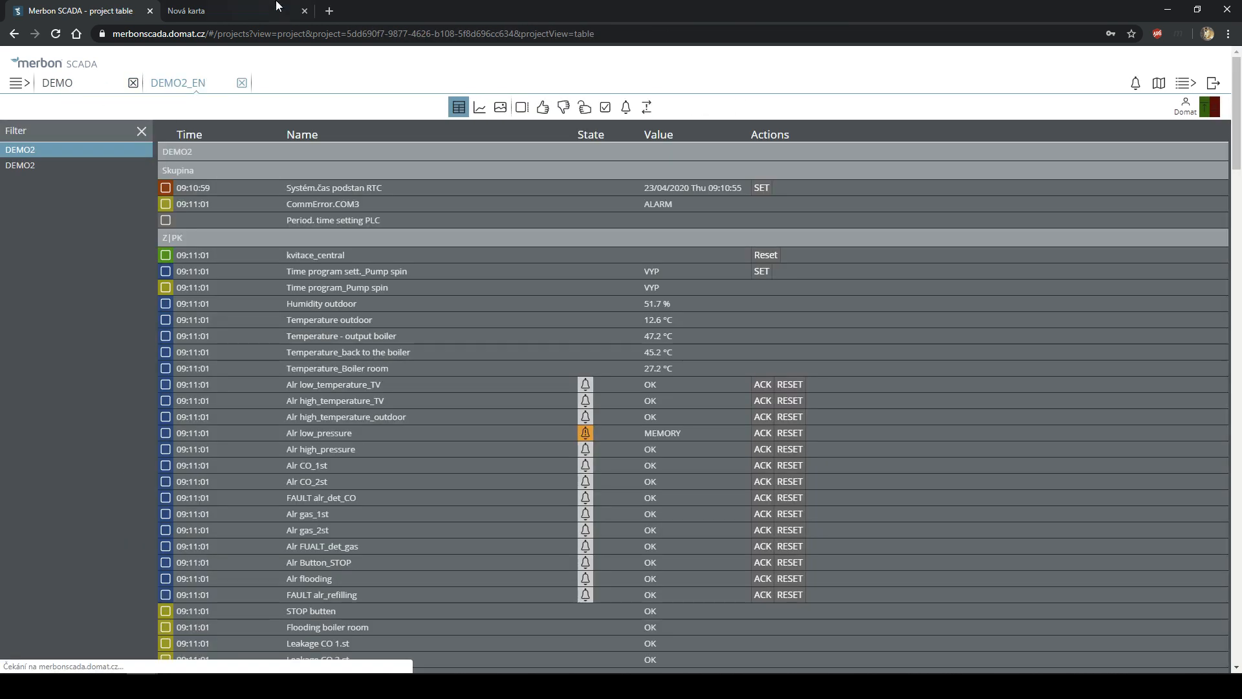
left_click(18, 84)
left_click(50, 143)
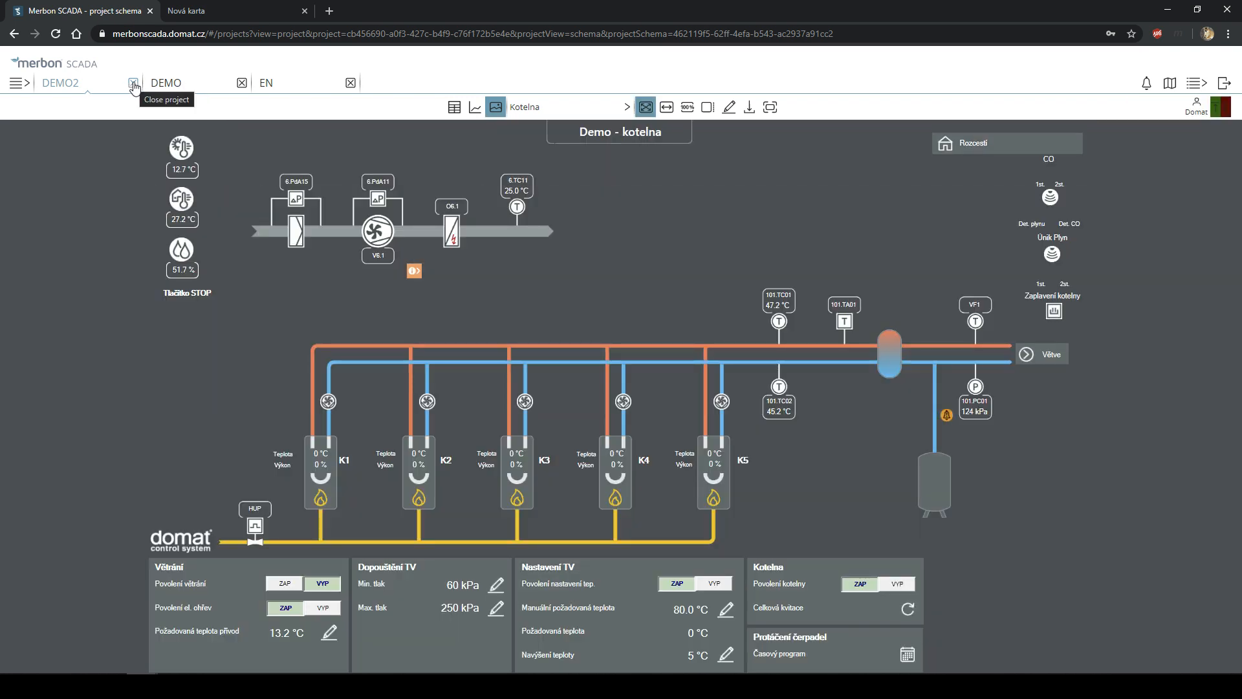
- Close the DEMO2 and DEMO project tabs, leaving DEMO2_EN open
left_click(133, 84)
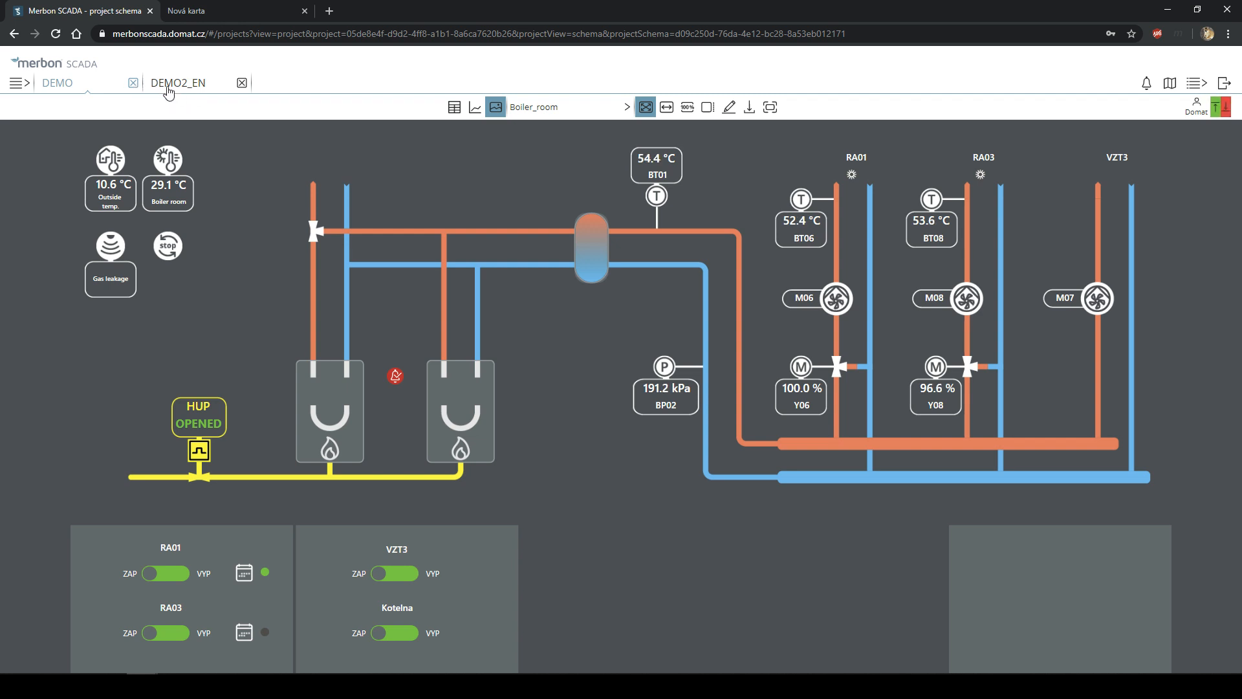
left_click(134, 84)
left_click(134, 84)
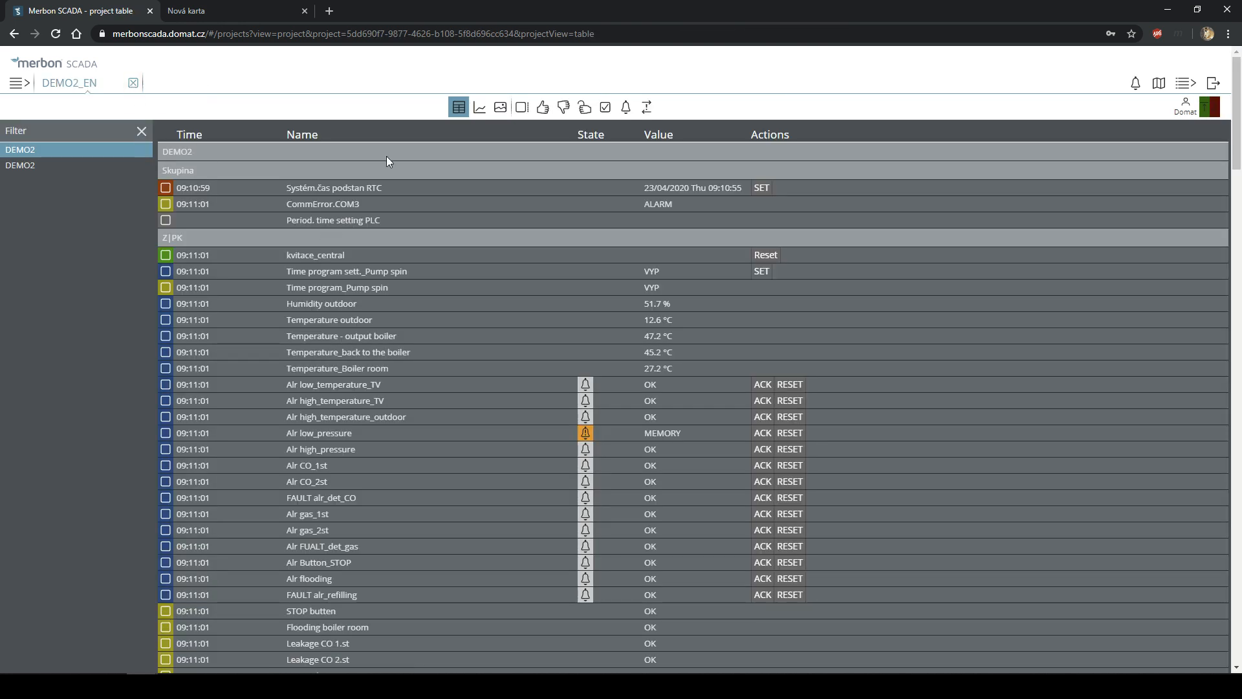
- Open the project list and dismiss it, staying on the DEMO2_EN table
left_click(19, 84)
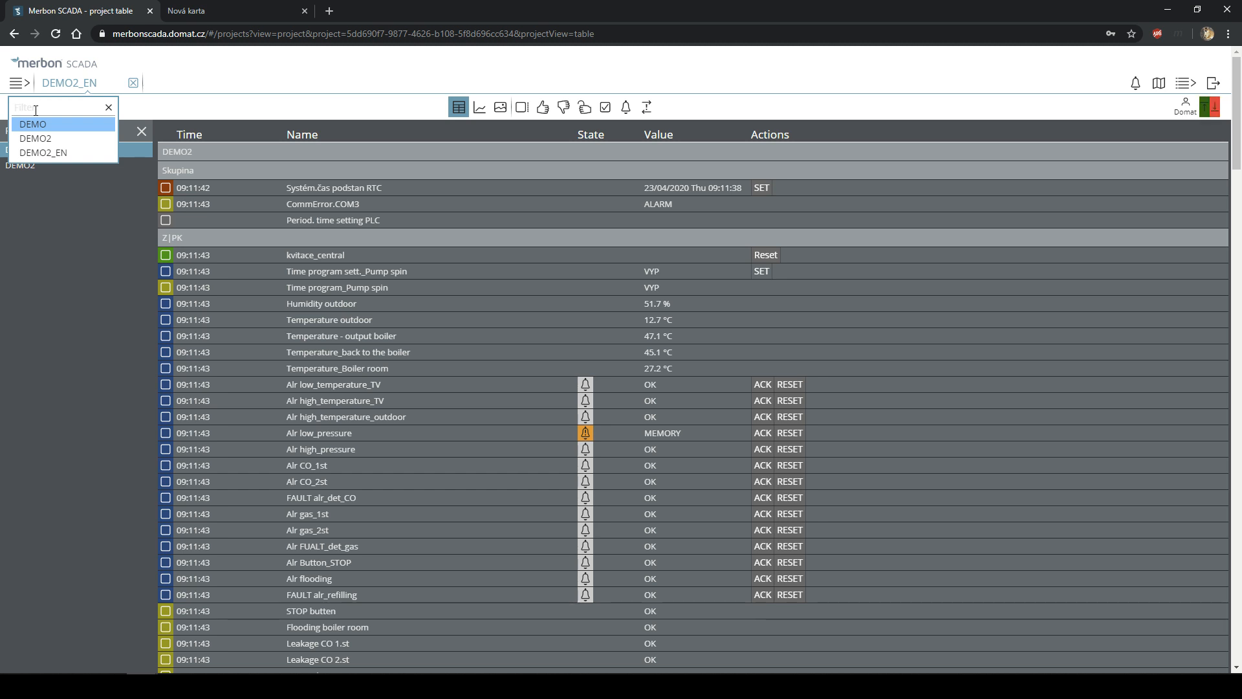
left_click(64, 195)
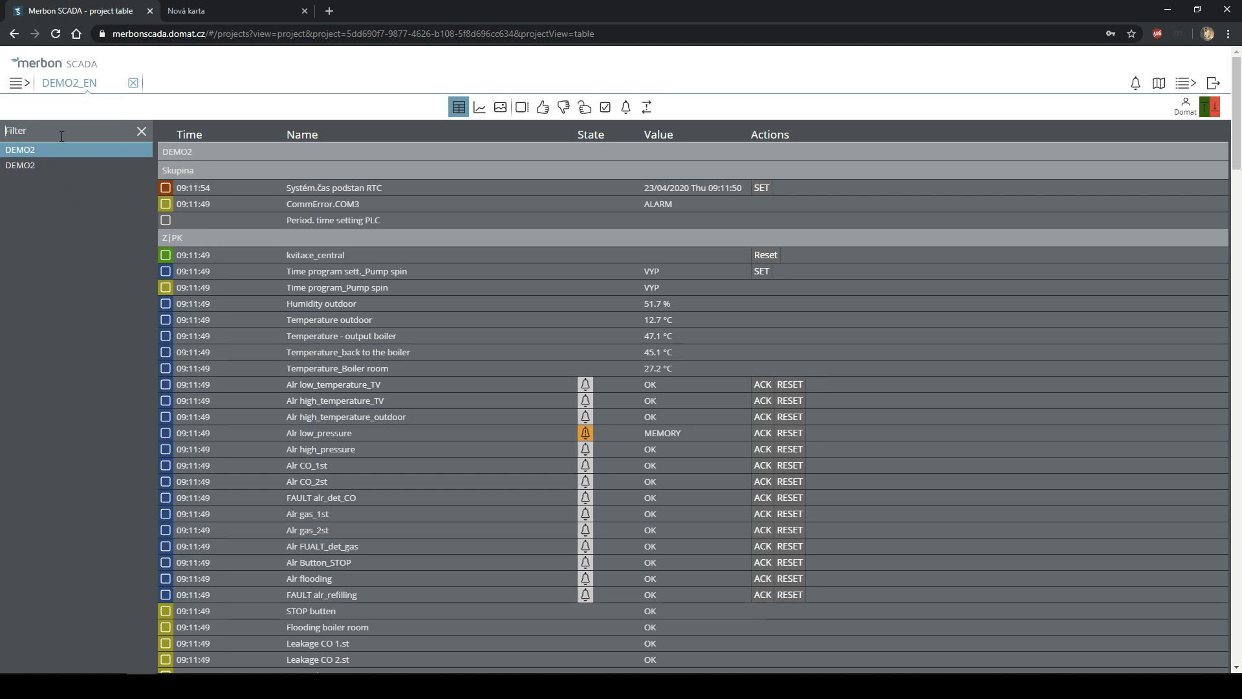
type("Alr")
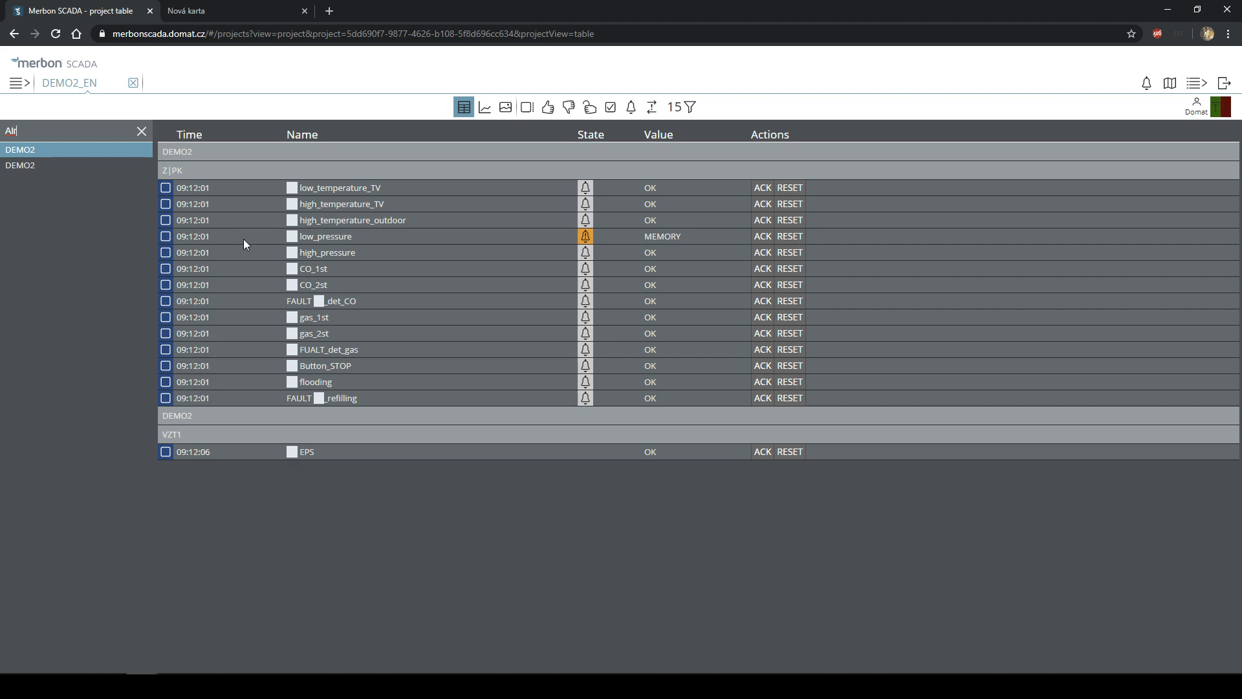
key("BackSpace")
key("BackSpace")
key("BackSpace")
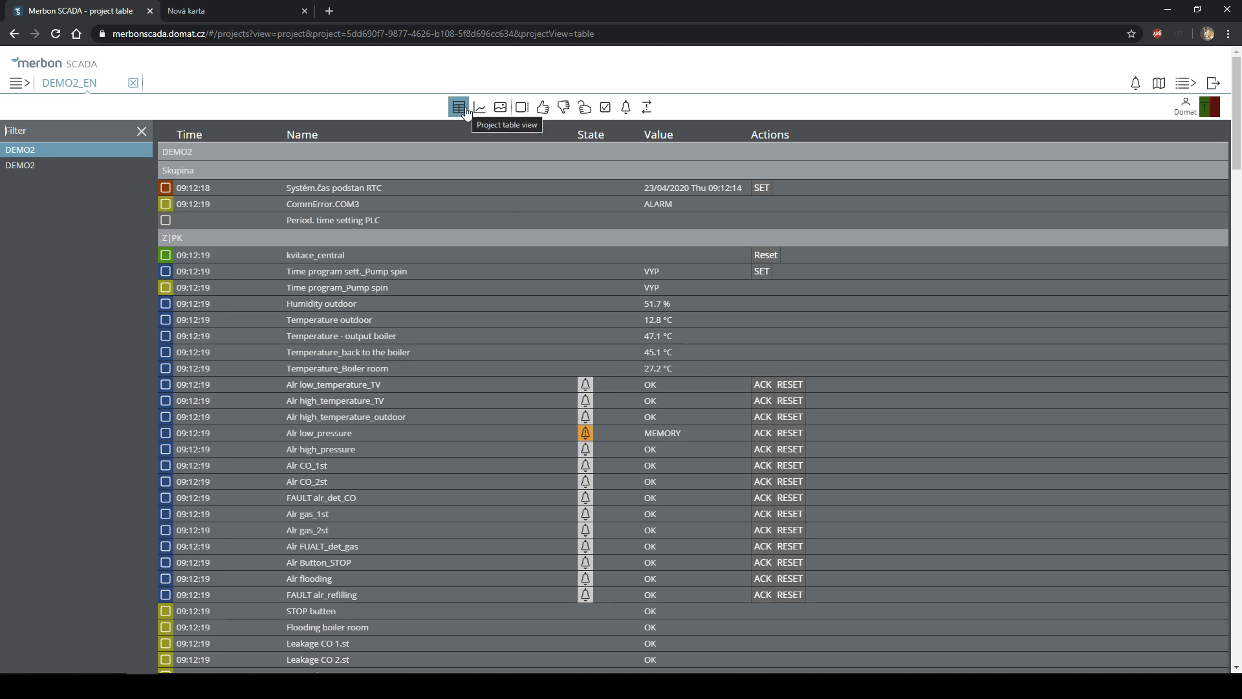
left_click(471, 202)
left_click(472, 187)
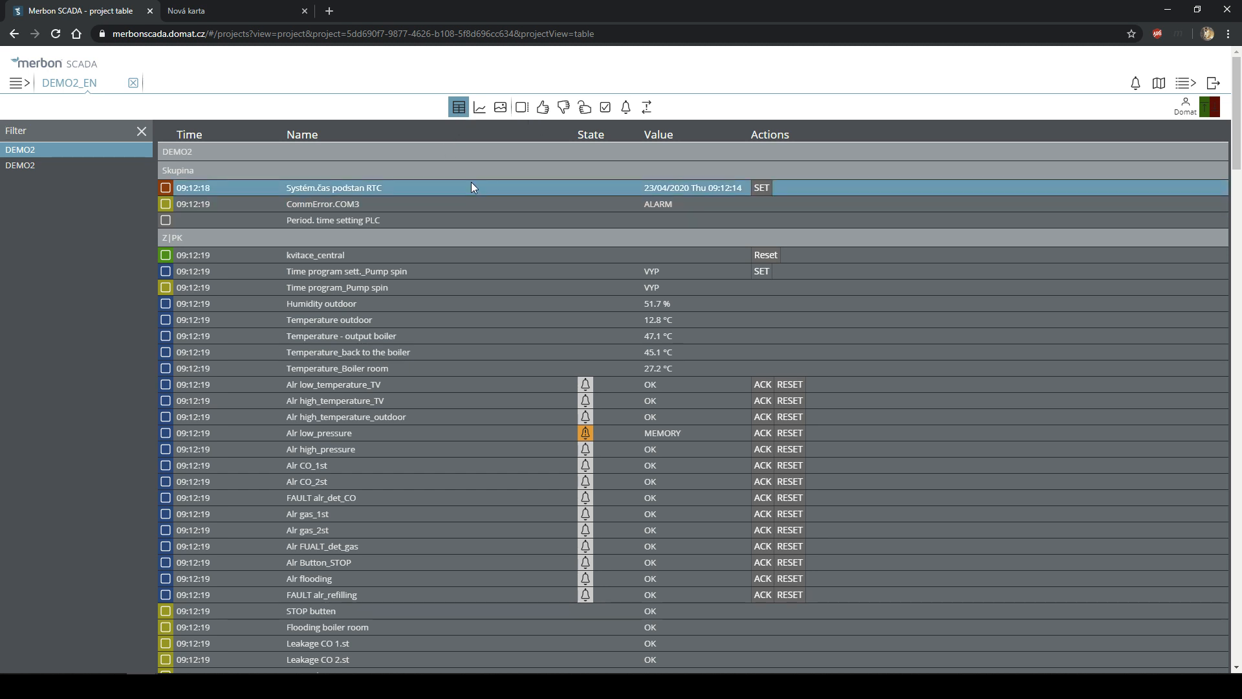
scroll(375, 220, "down", 3)
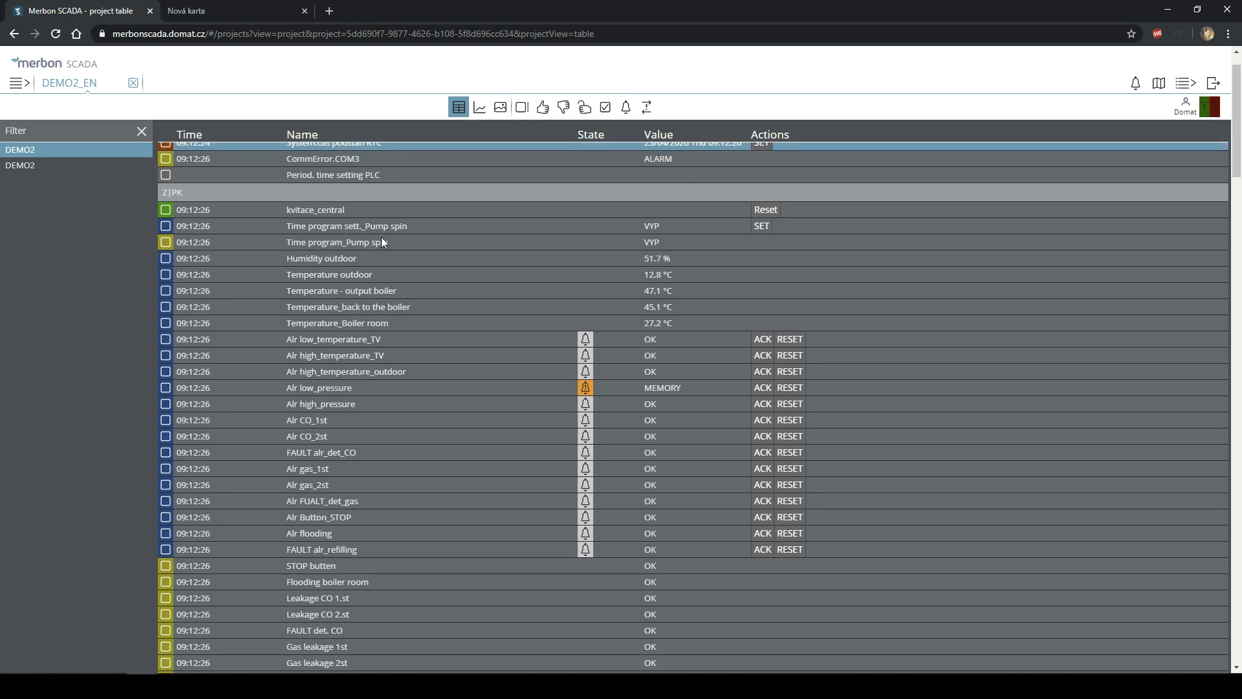
left_click(367, 217)
scroll(383, 274, "down", 20)
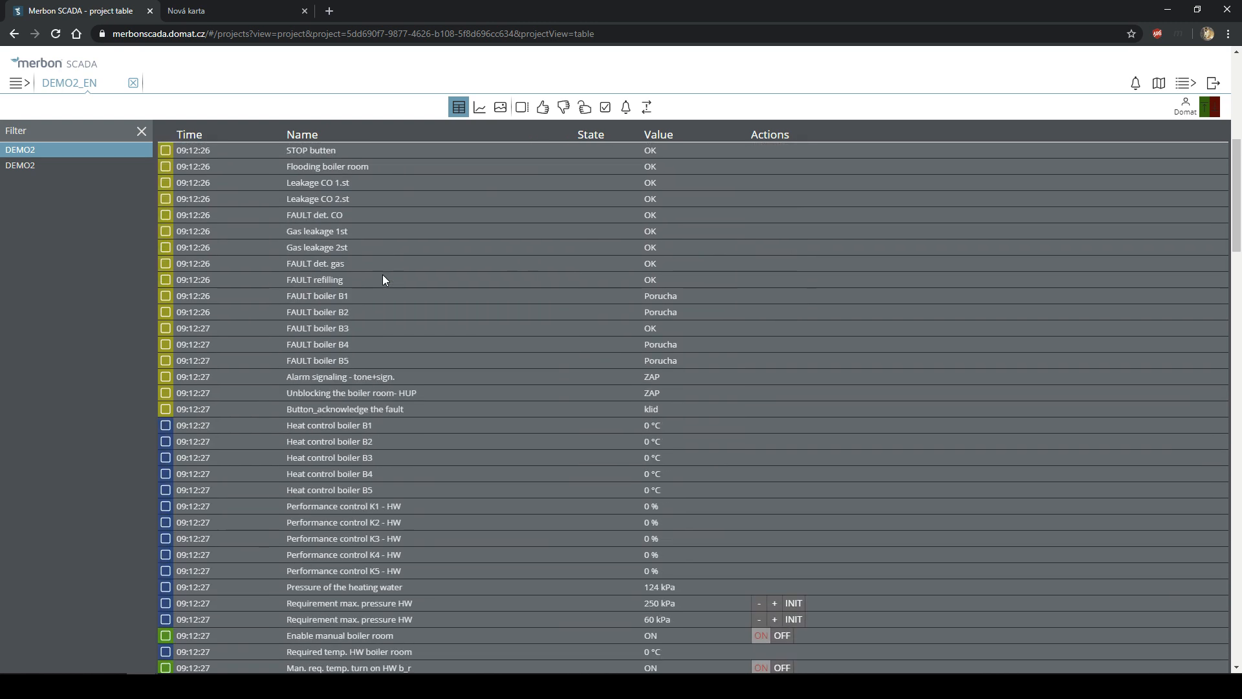
scroll(388, 302, "down", 8)
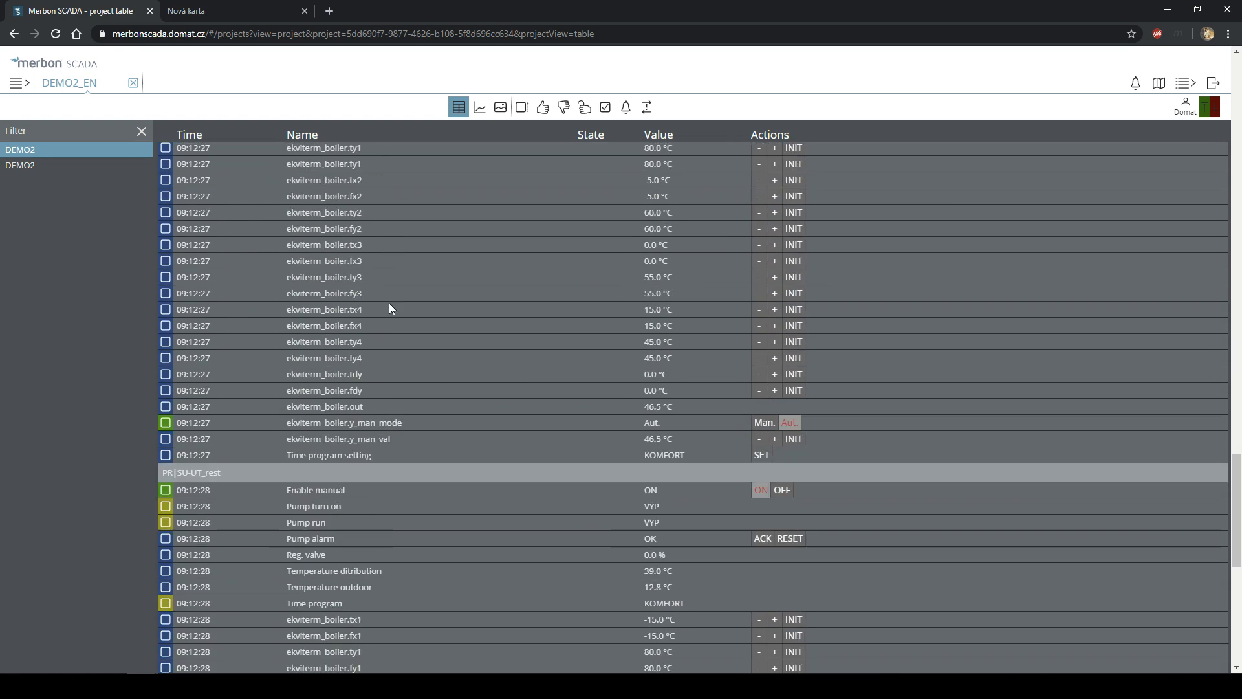
scroll(387, 306, "down", 15)
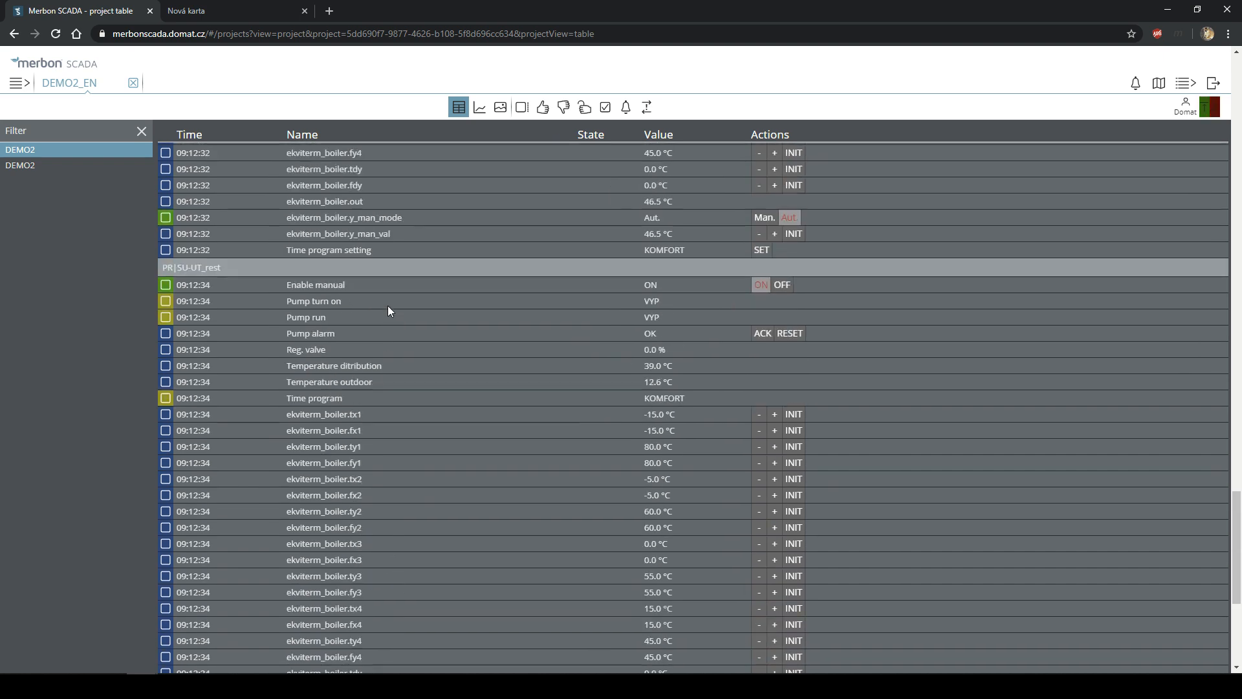
scroll(388, 305, "up", 20)
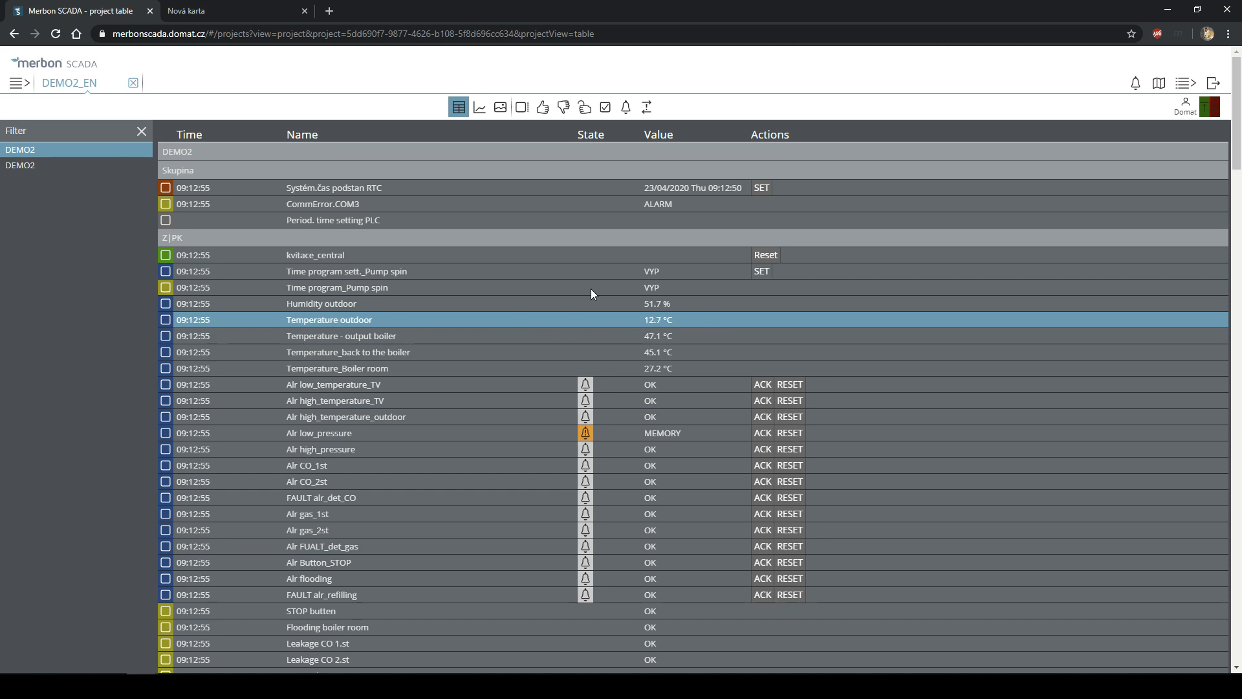
scroll(587, 302, "down", 7)
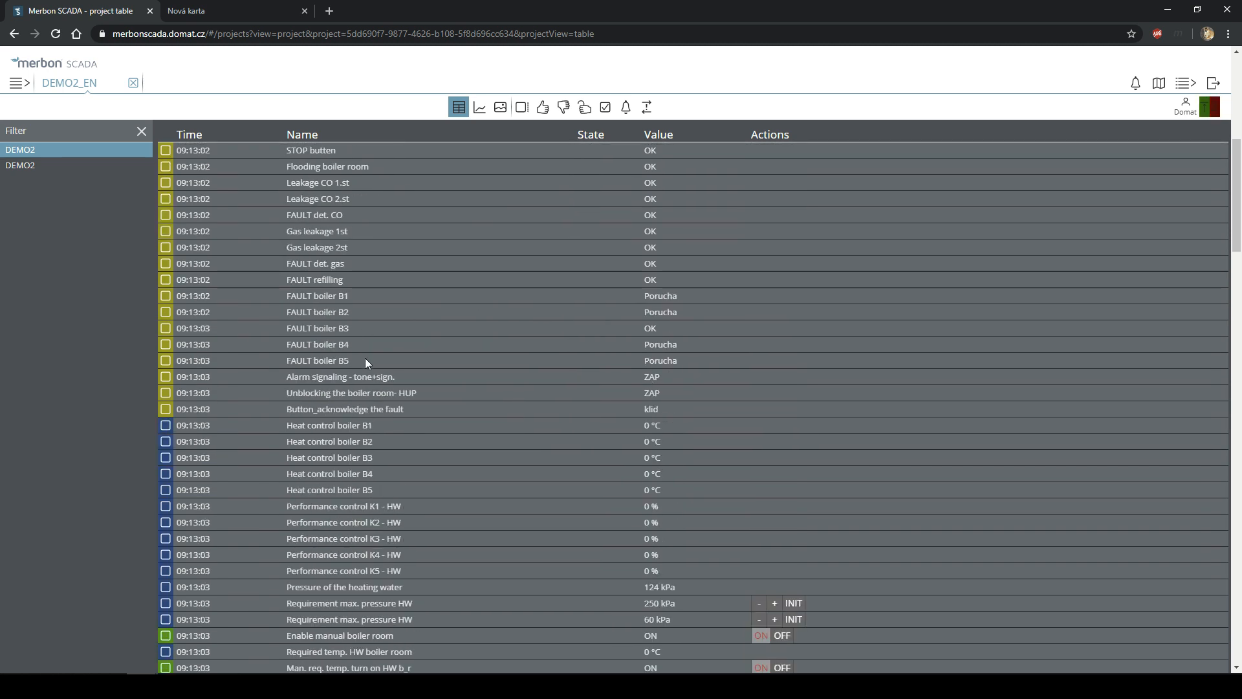
scroll(398, 376, "down", 2)
scroll(119, 276, "up", 2)
scroll(185, 311, "up", 3)
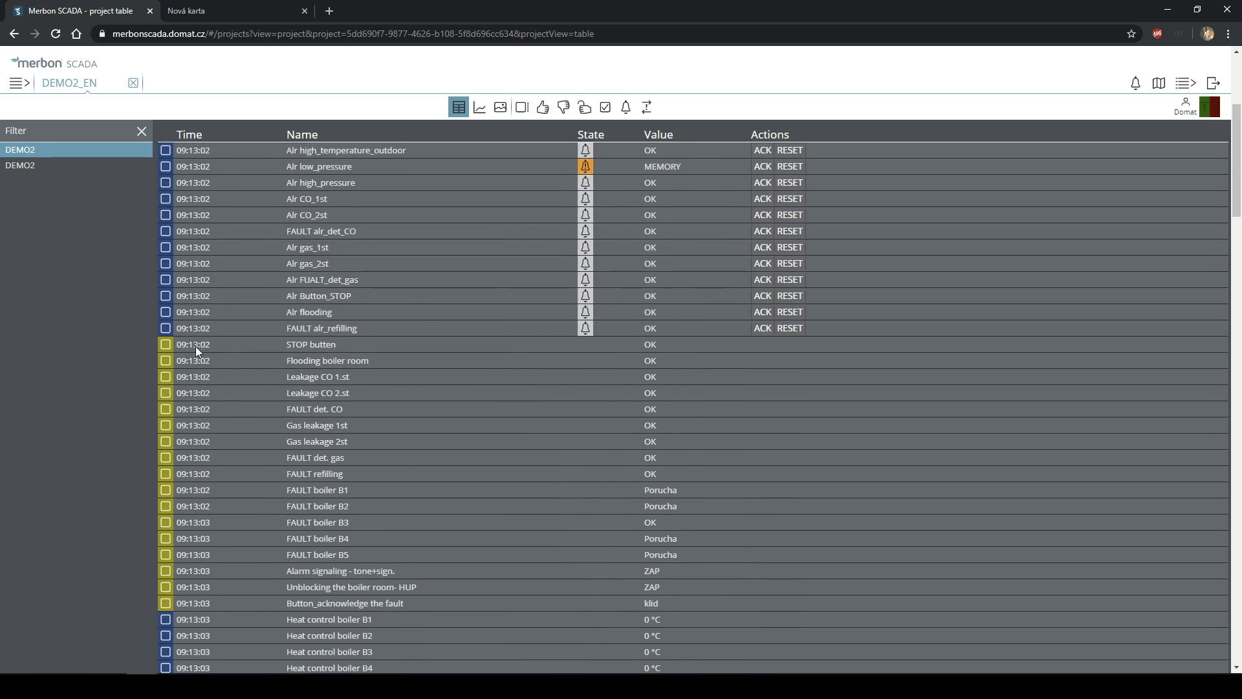
scroll(194, 346, "up", 5)
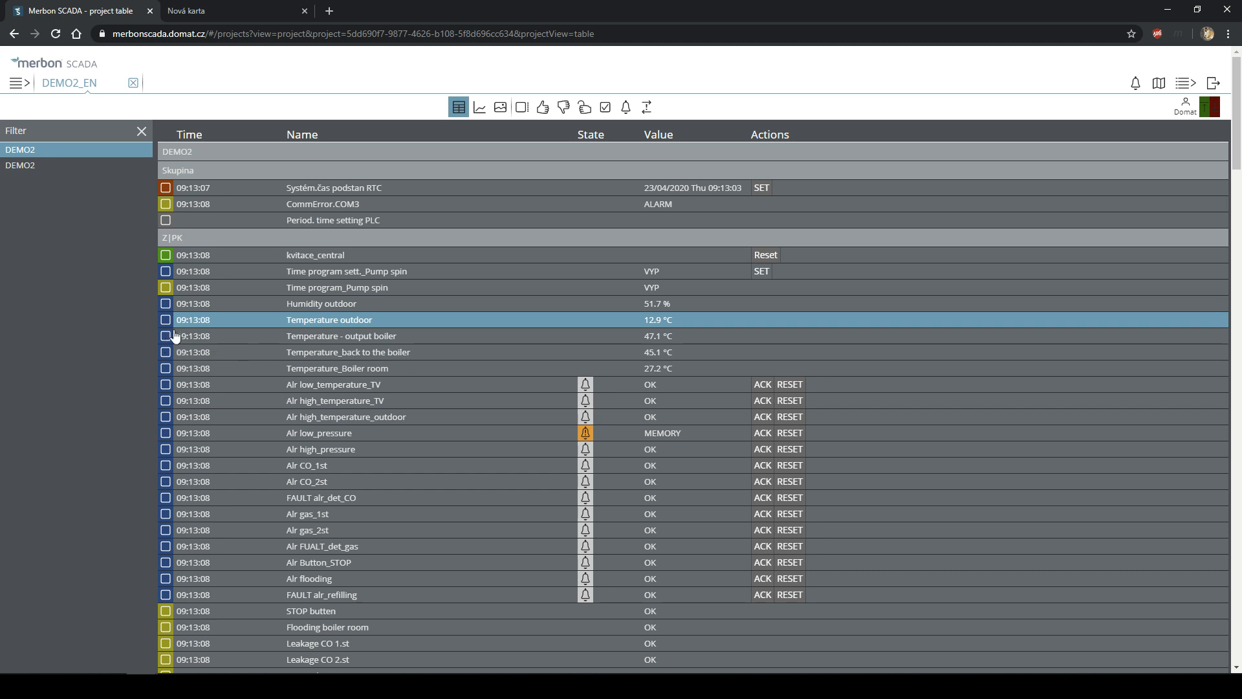
scroll(207, 305, "down", 2)
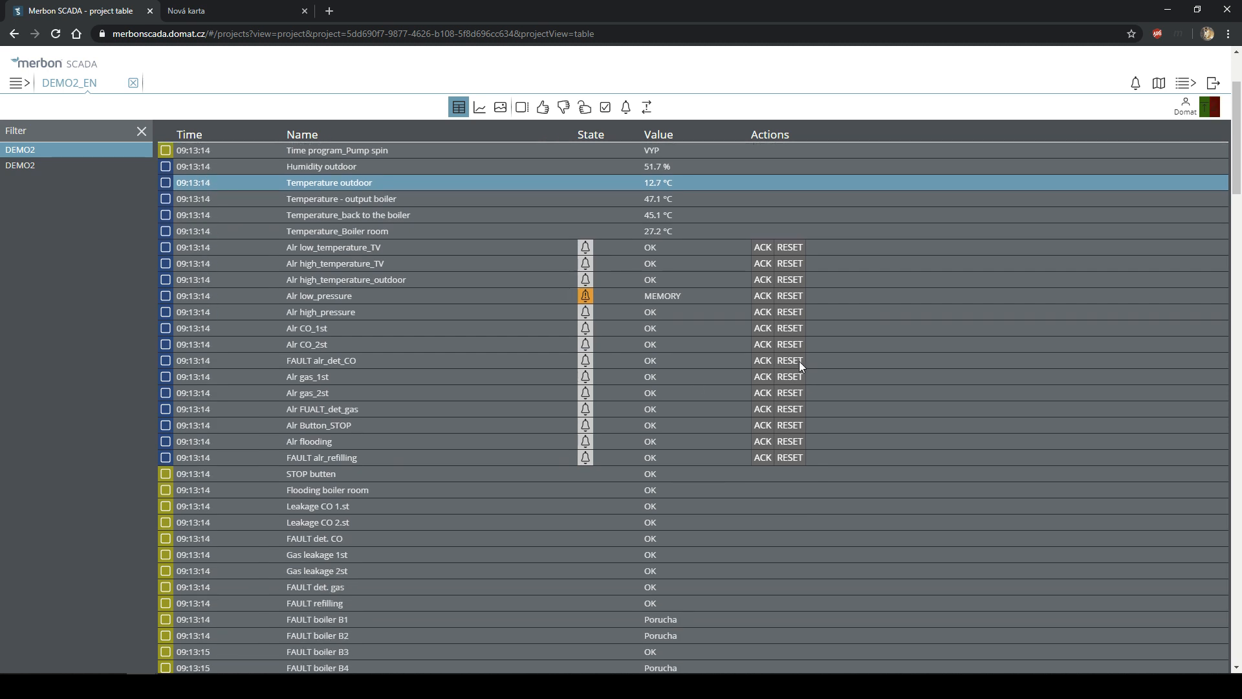
scroll(672, 282, "up", 2)
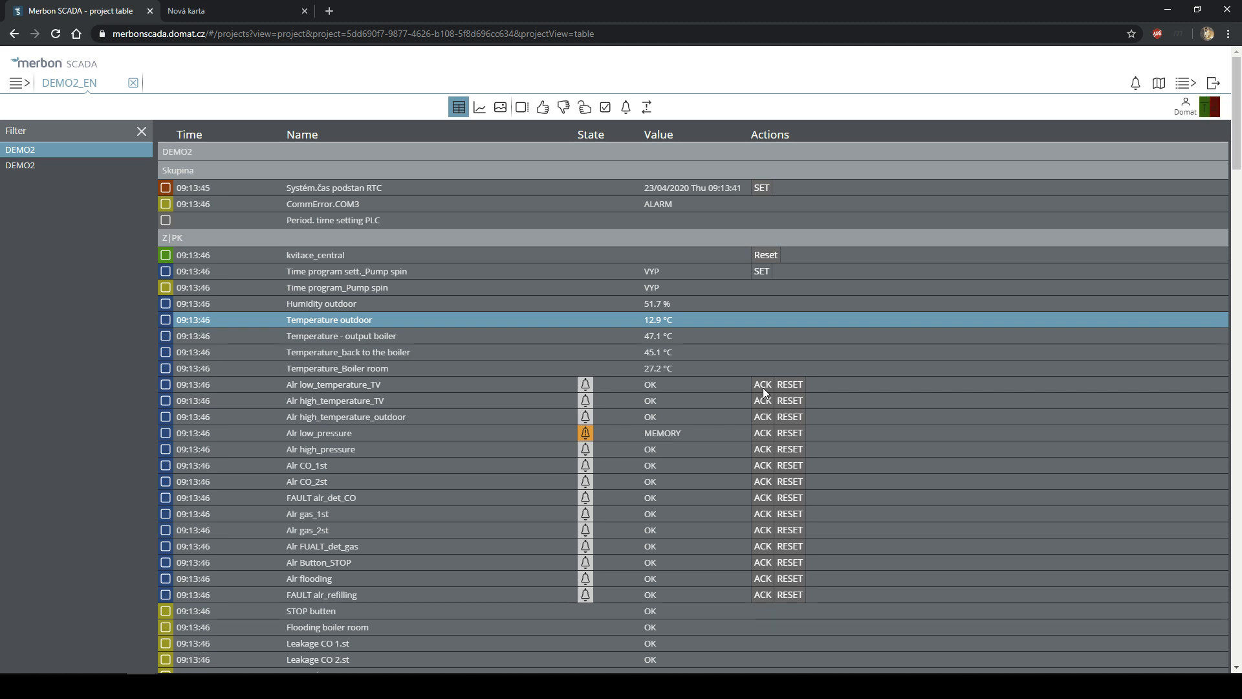
left_click(763, 275)
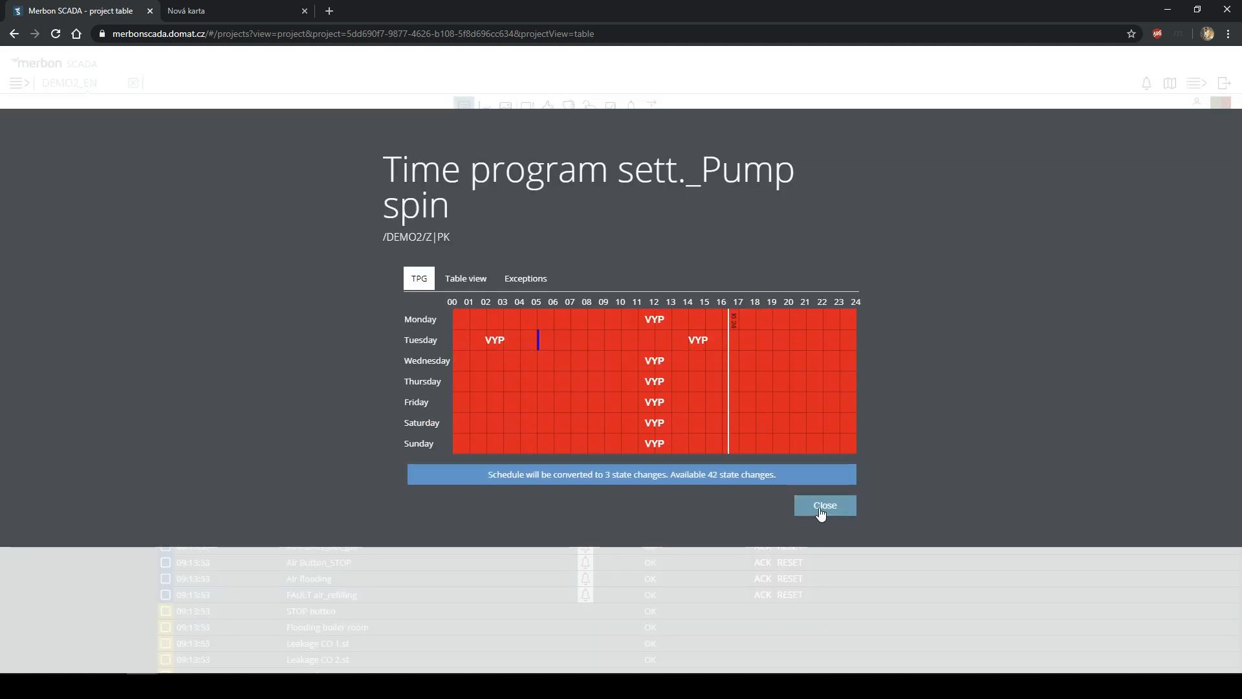
left_click(821, 510)
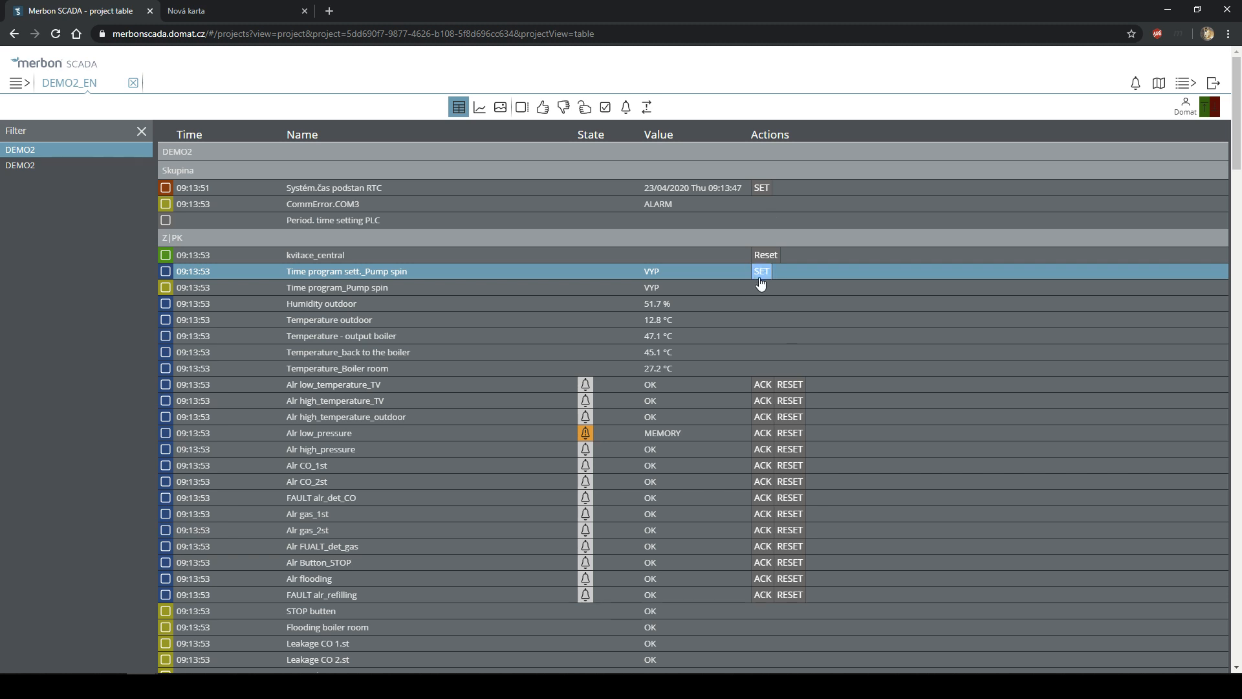
left_click(774, 382)
left_click(754, 449)
left_click(778, 459)
scroll(747, 409, "down", 7)
scroll(759, 393, "down", 4)
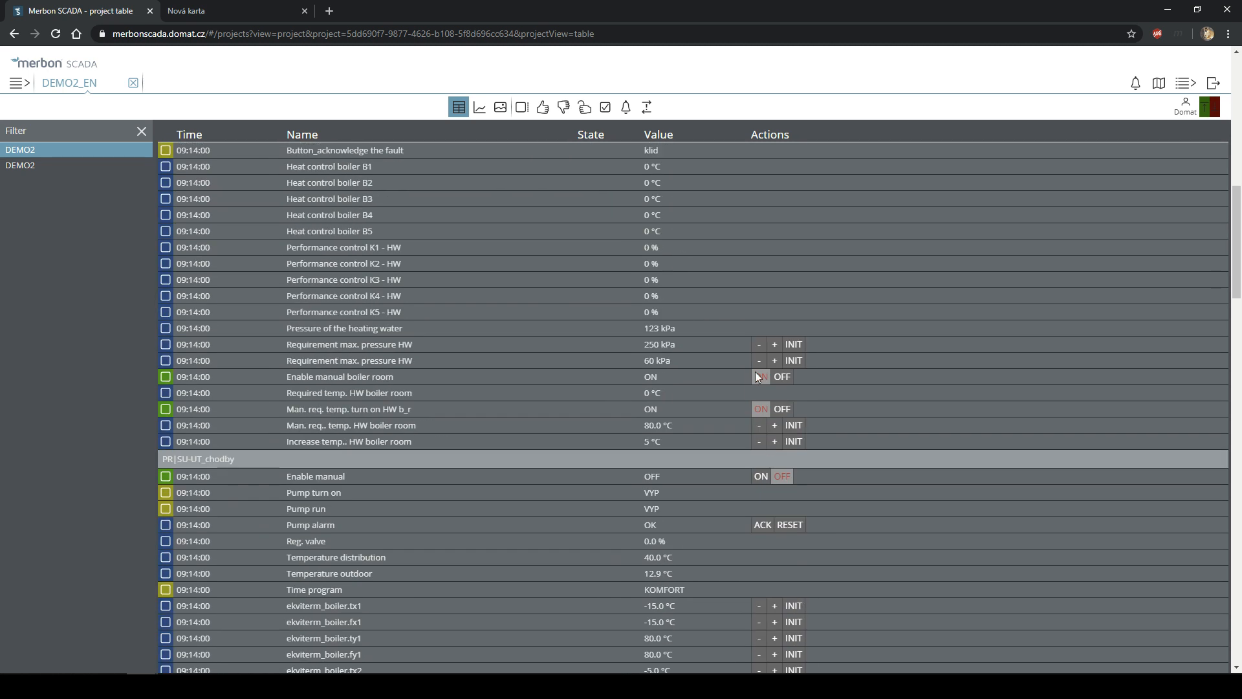
left_click(772, 359)
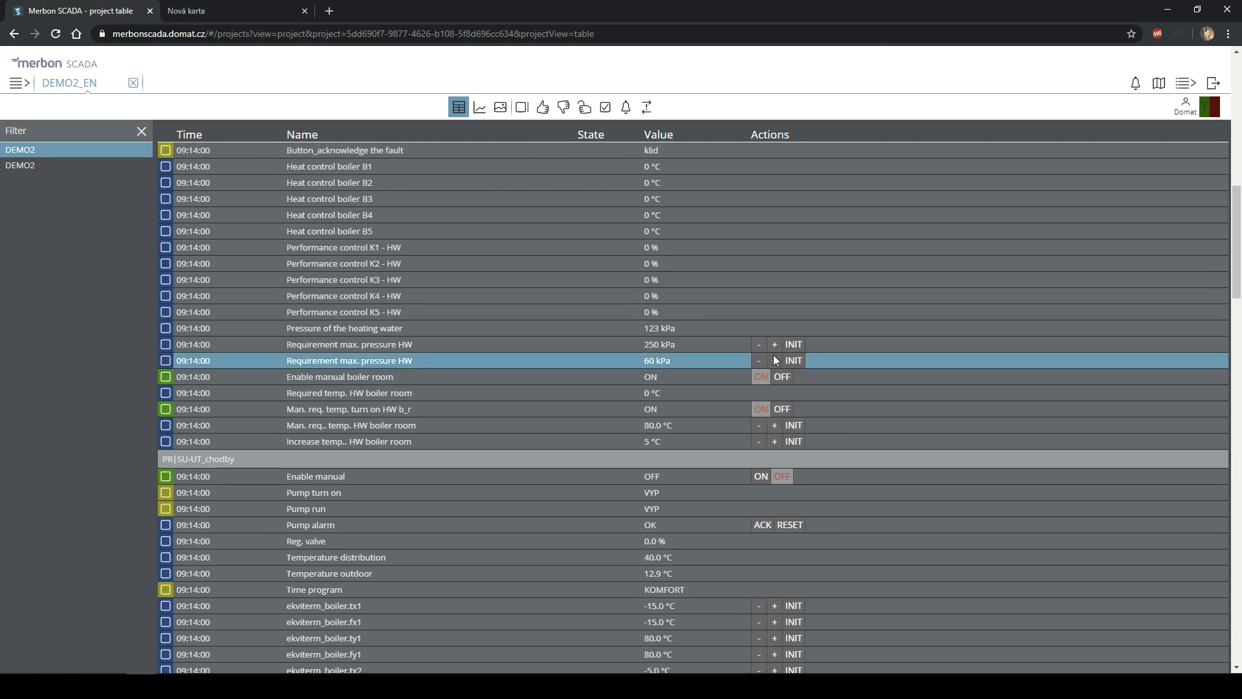
left_click(769, 343)
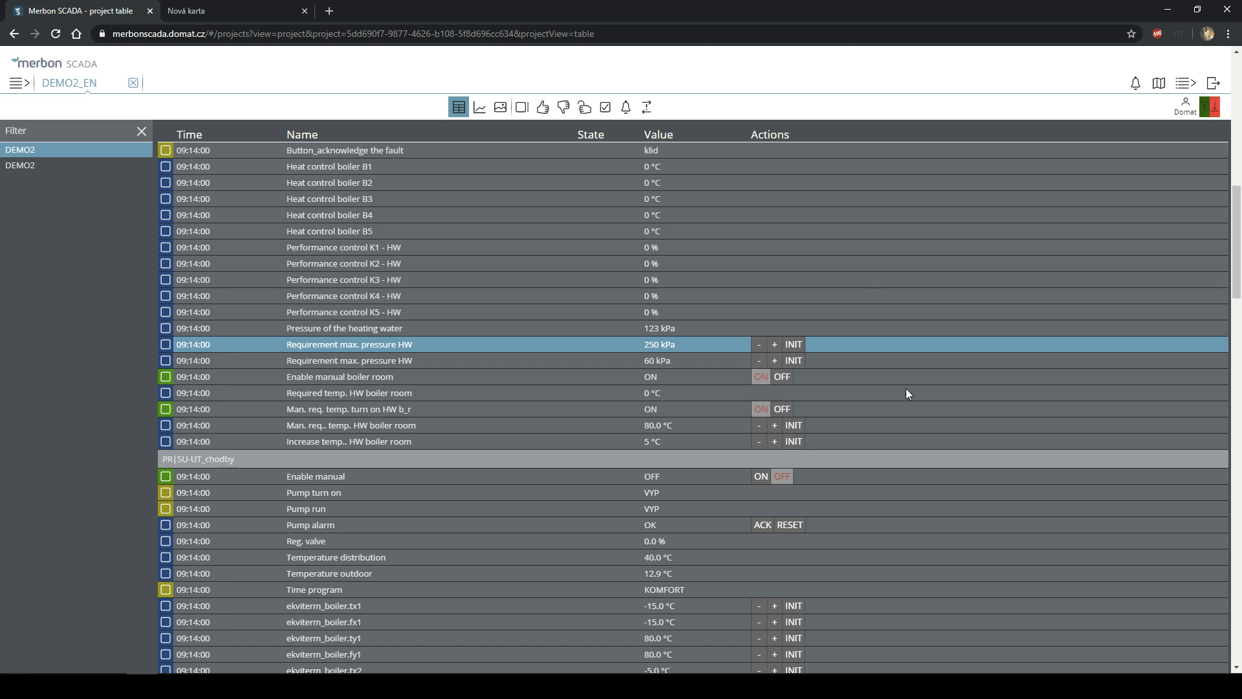
left_click(771, 380)
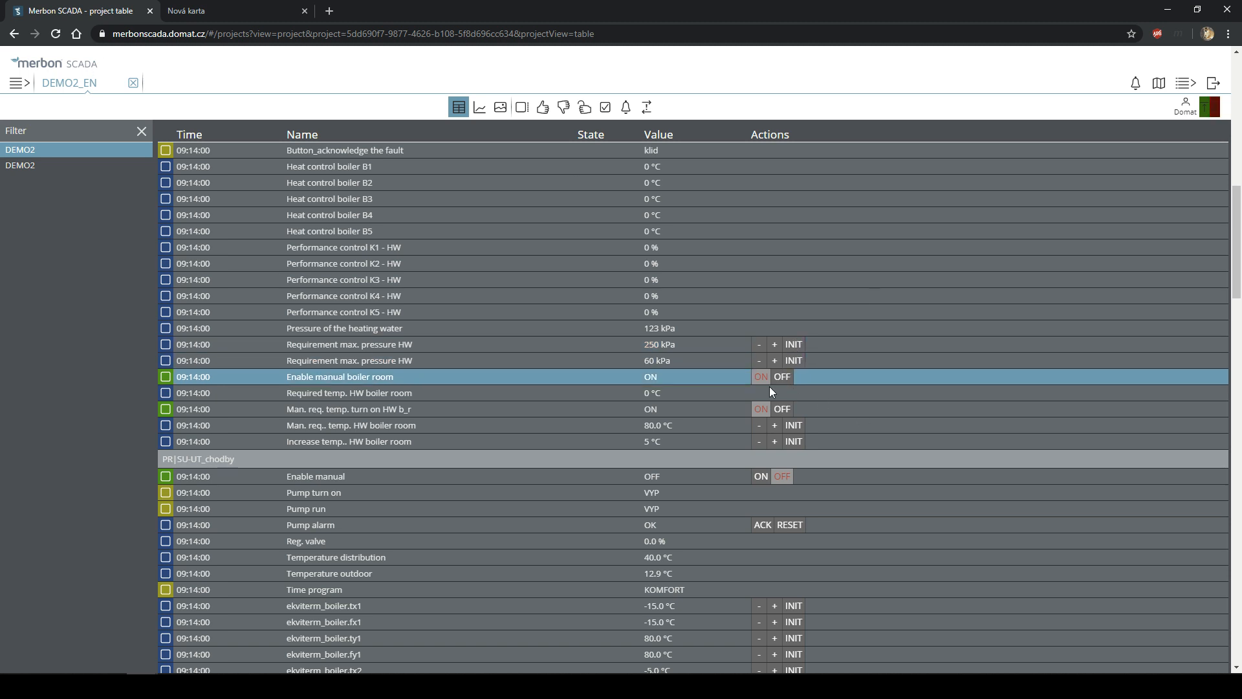
left_click(766, 407)
left_click(768, 427)
left_click(774, 440)
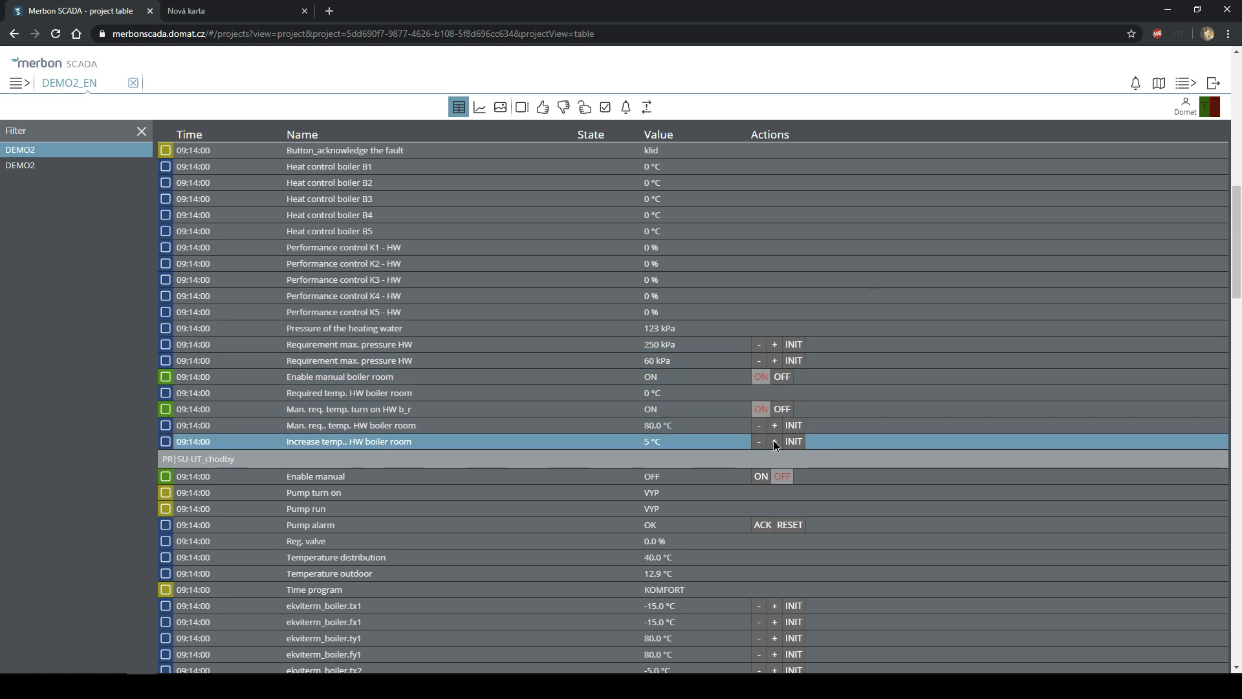
scroll(795, 389, "down", 2)
left_click(758, 347)
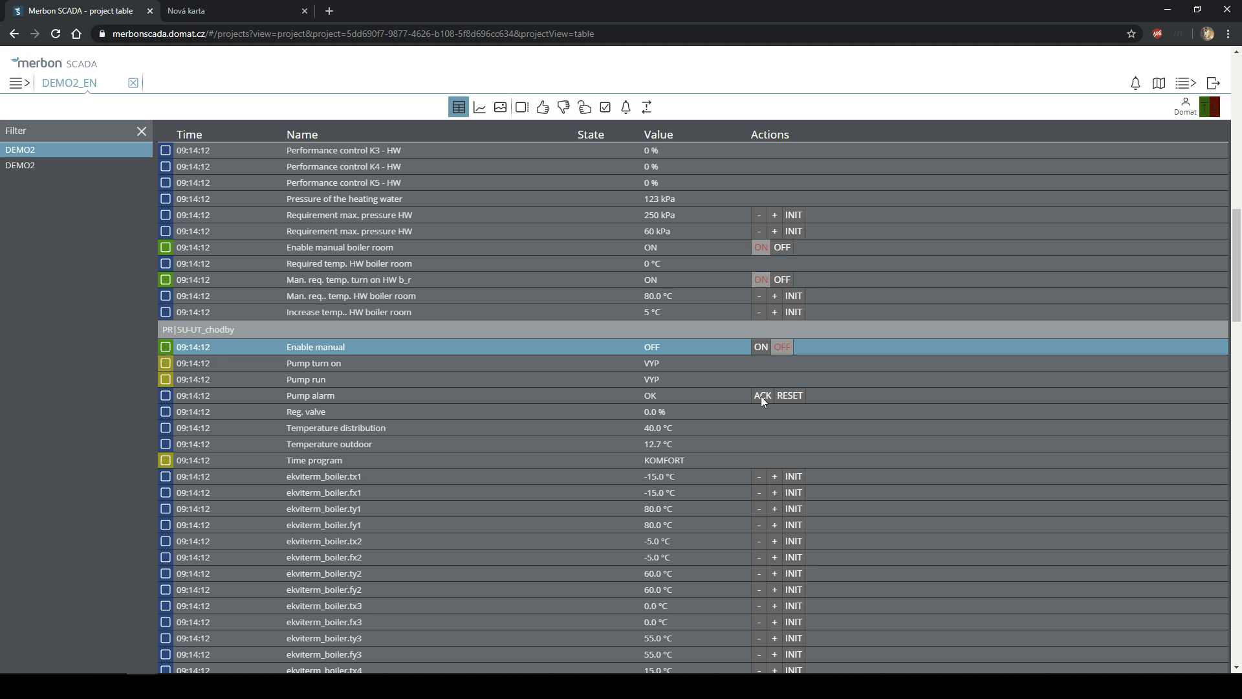
left_click(791, 398)
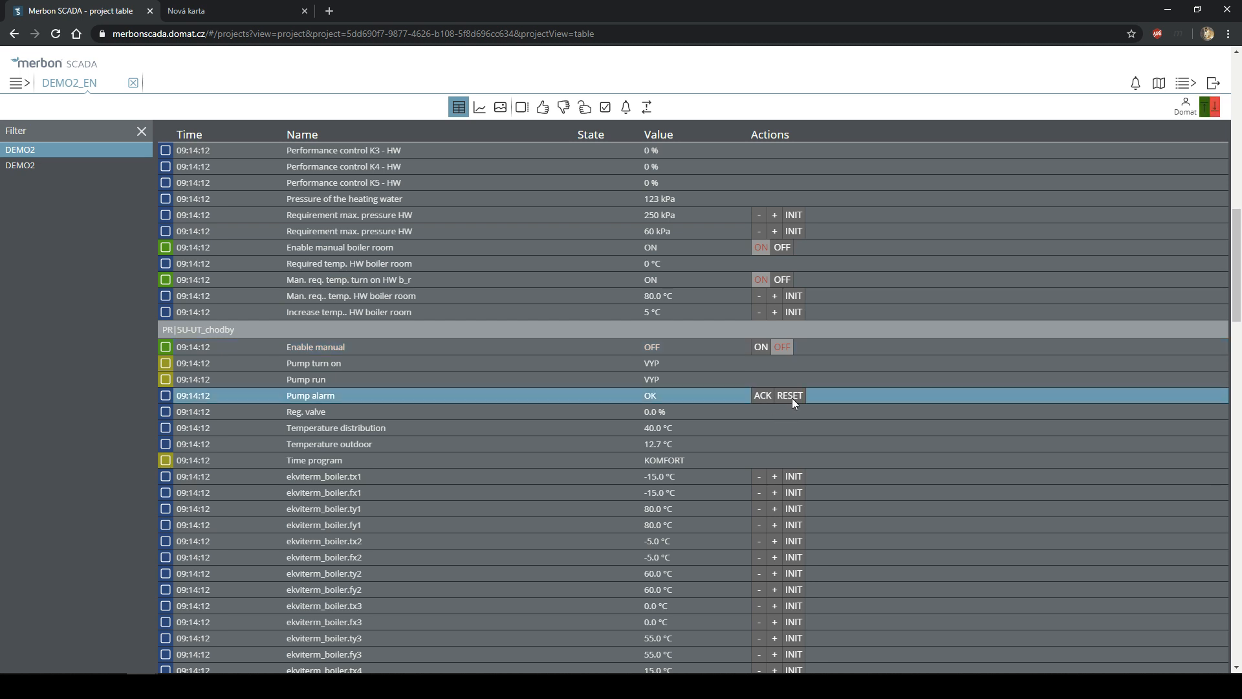
scroll(797, 465, "down", 2)
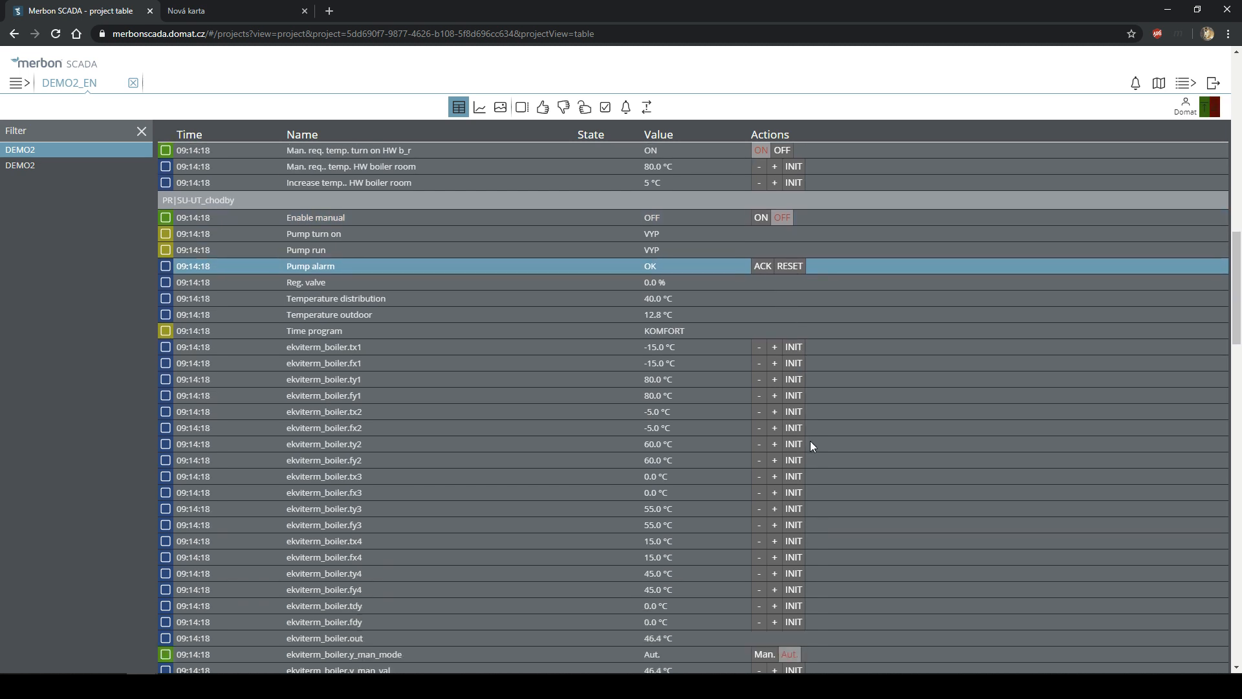
left_click(759, 349)
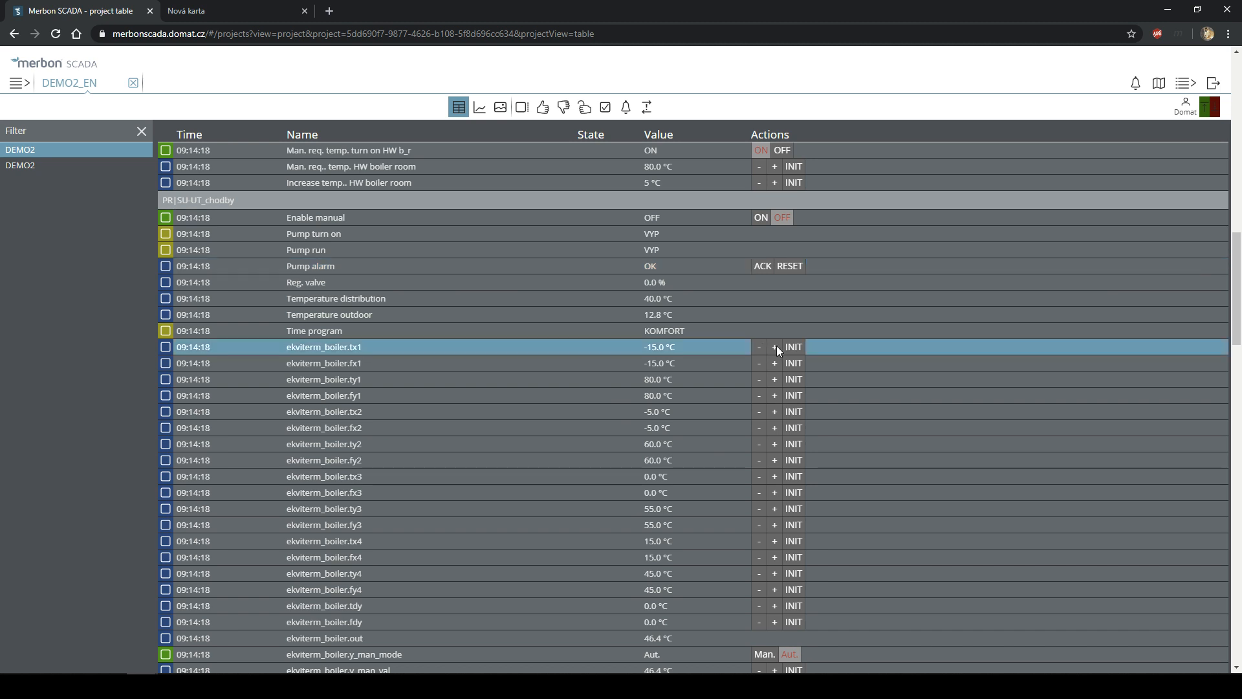
scroll(779, 346, "down", 3)
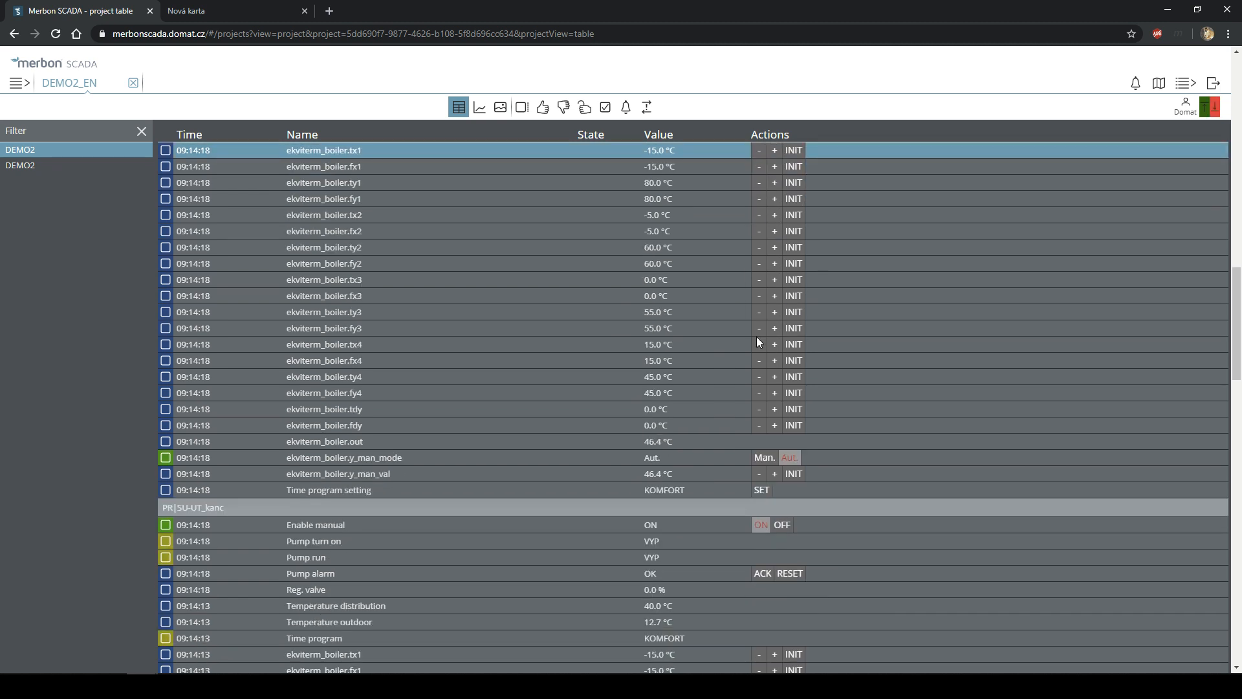
- Scroll through the DEMO2_EN table and select the ekviterm_boiler.ty4 data point
left_click(17, 84)
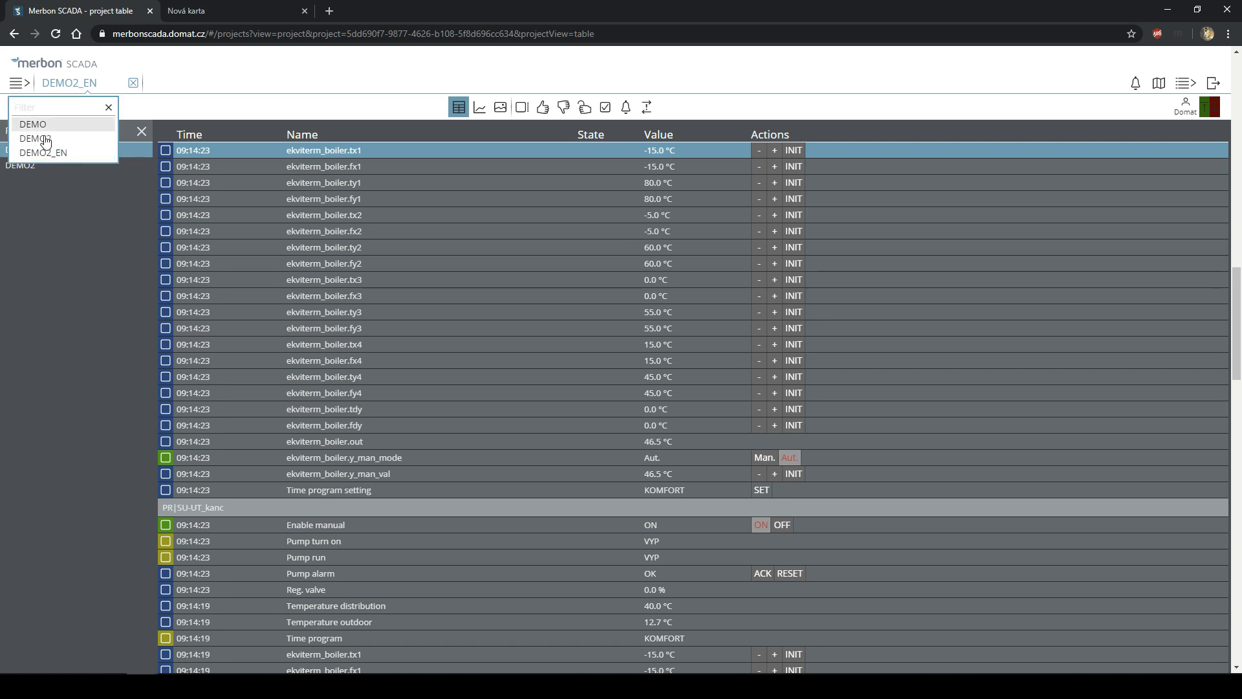
left_click(756, 388)
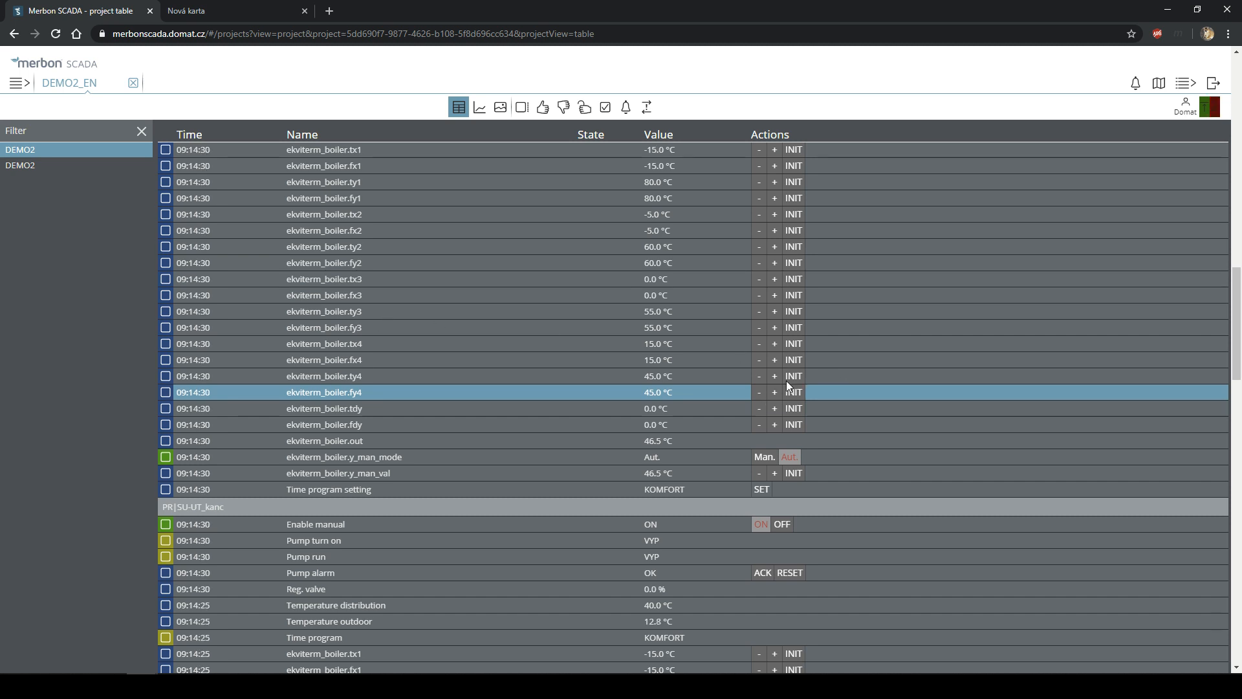
scroll(806, 358, "down", 12)
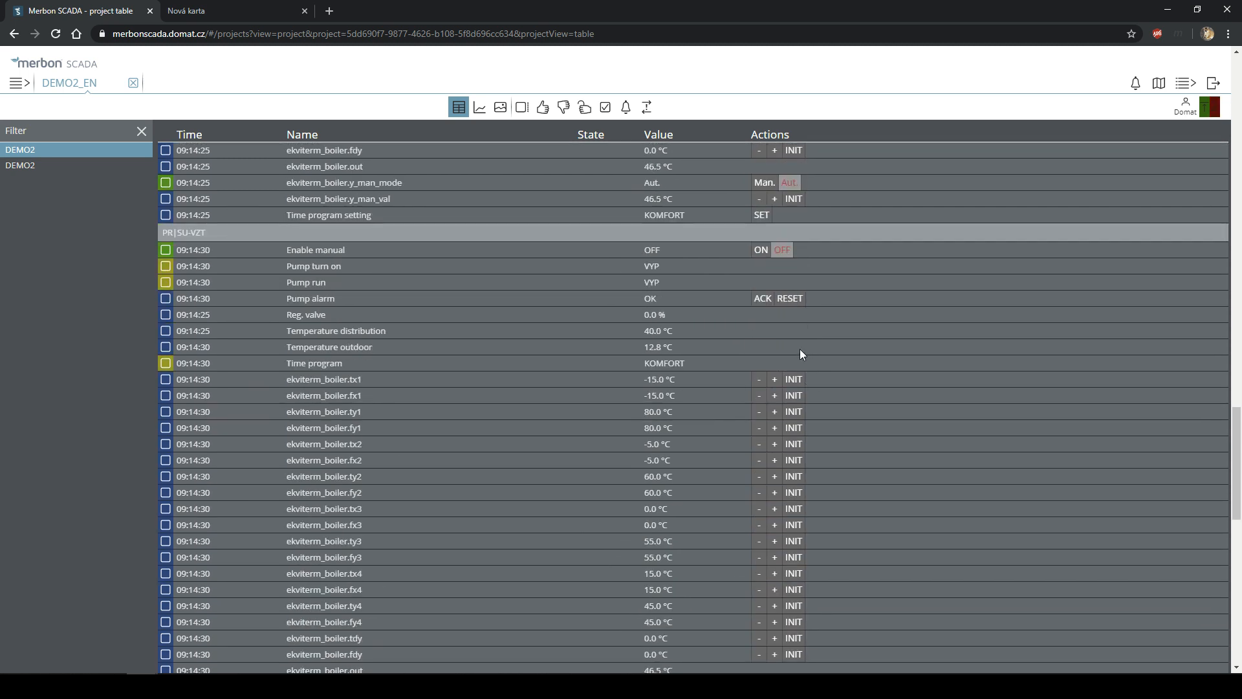
scroll(784, 370, "down", 2)
scroll(785, 370, "down", 8)
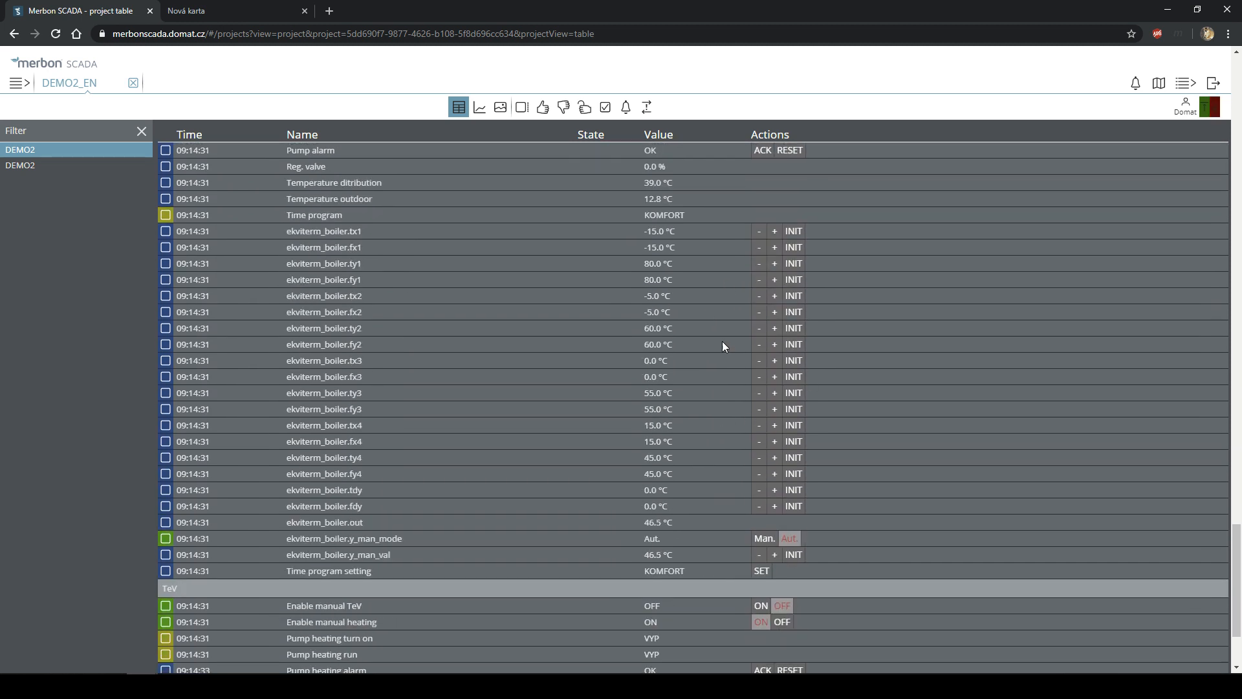
scroll(675, 375, "down", 2)
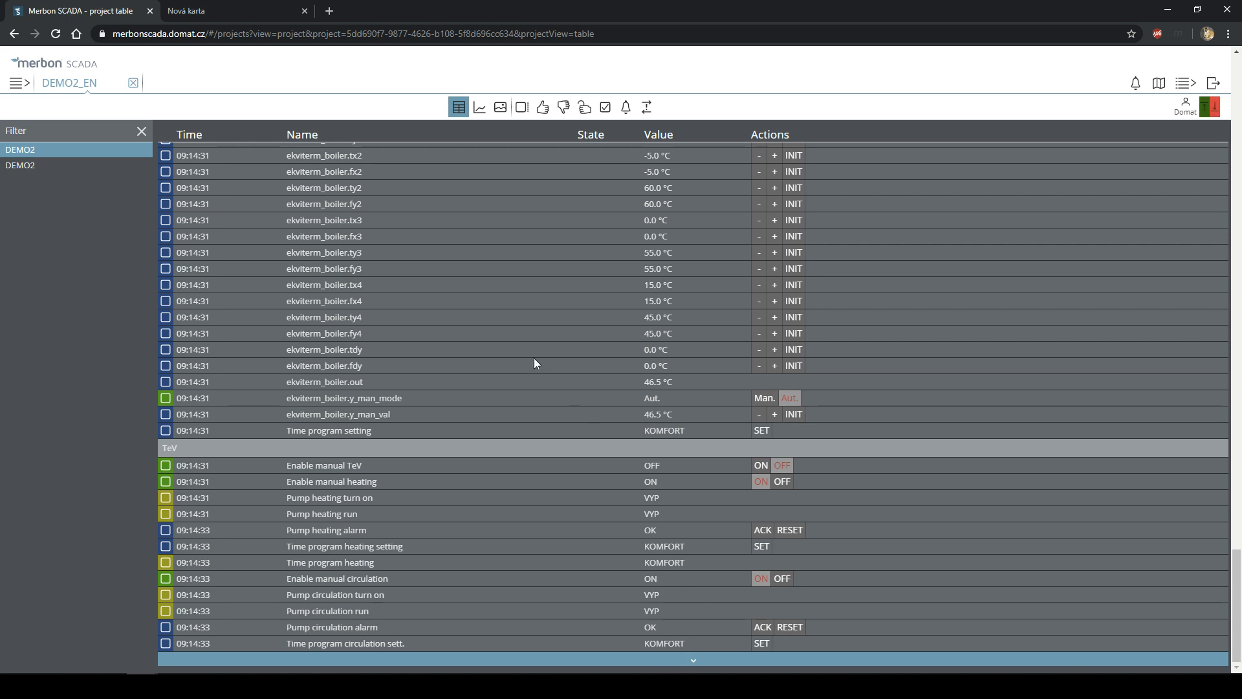
left_click(372, 317)
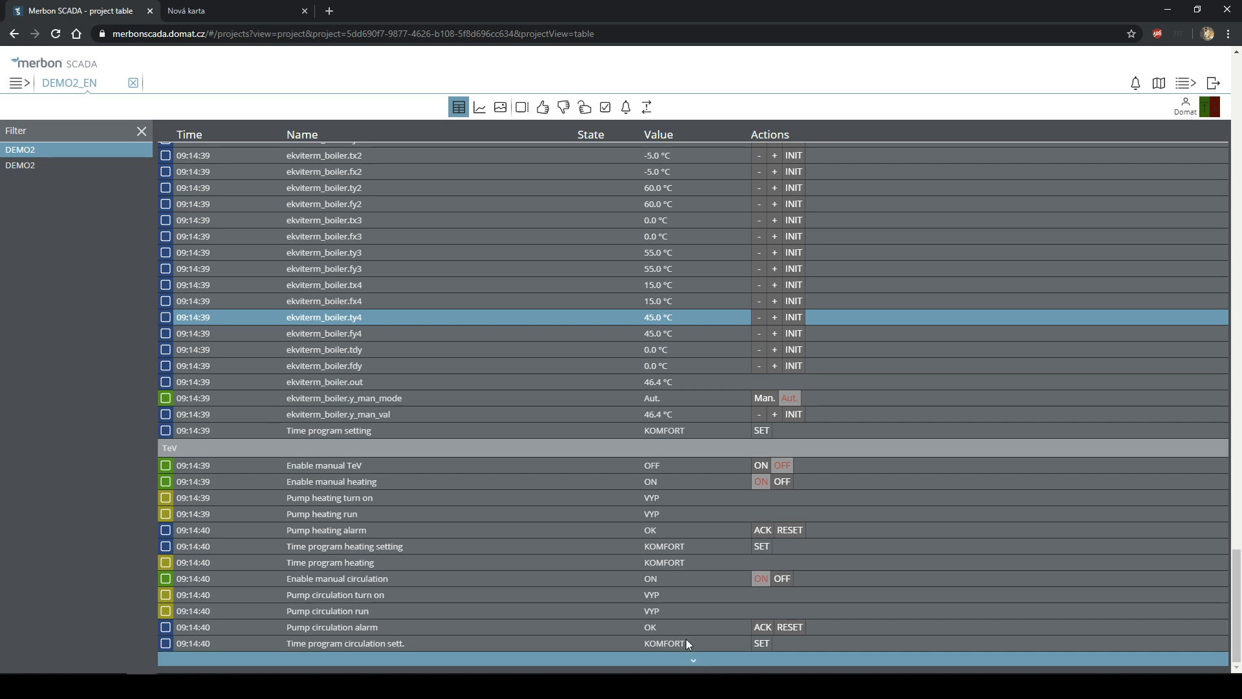
scroll(665, 588, "up", 8)
scroll(429, 396, "up", 10)
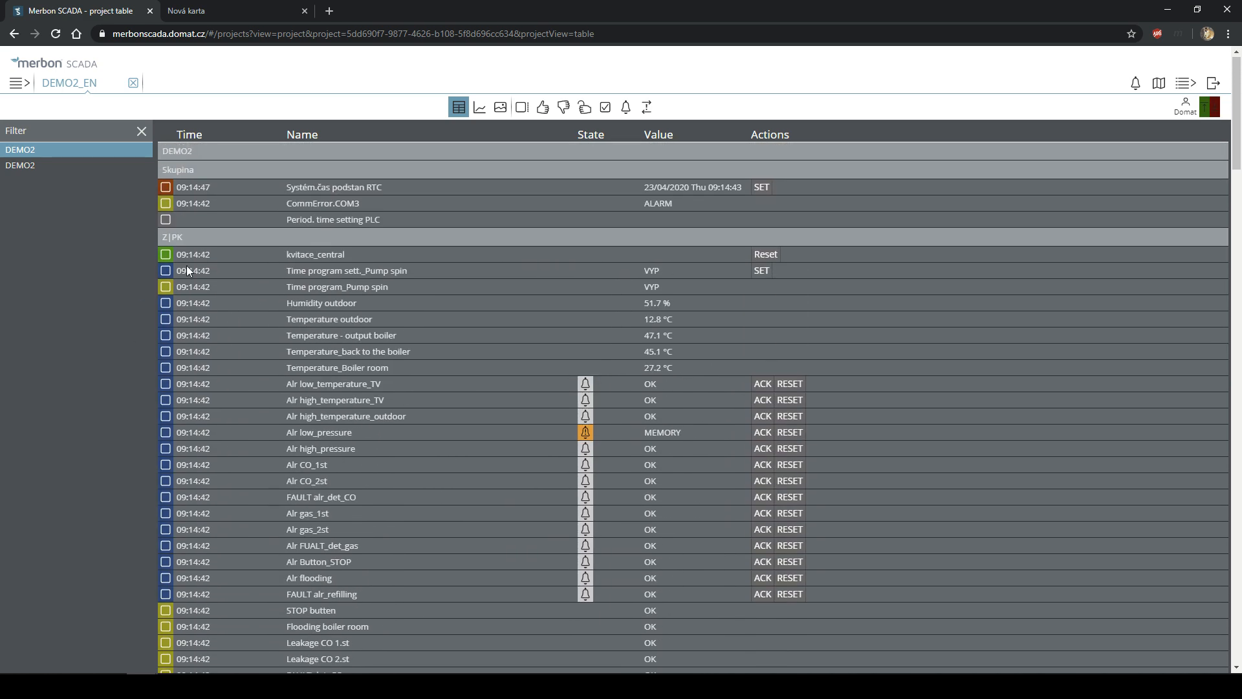
scroll(468, 479, "down", 20)
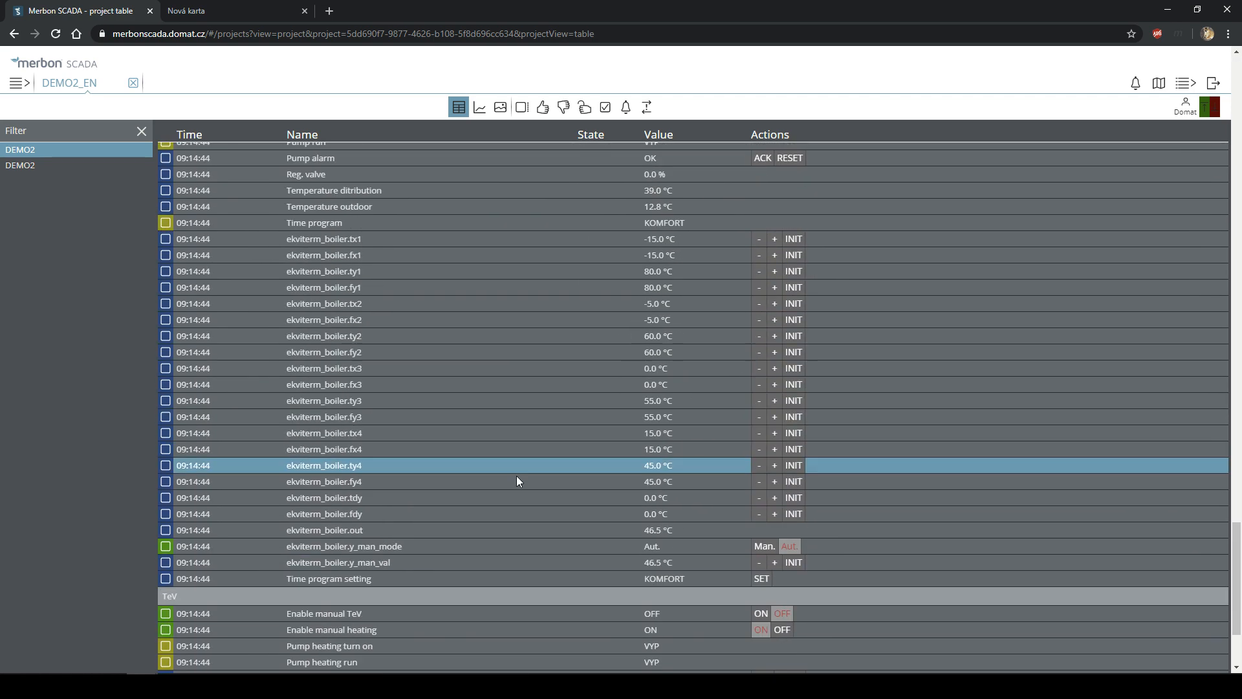
scroll(517, 482, "down", 3)
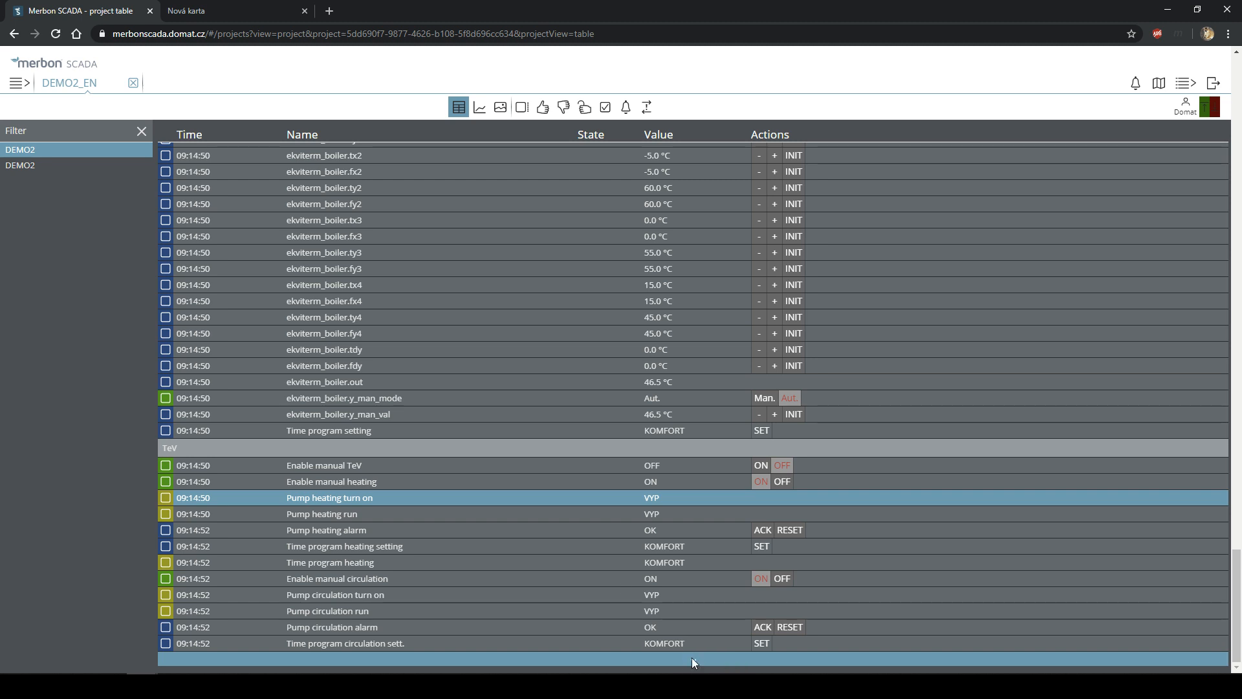
scroll(569, 285, "down", 10)
scroll(580, 310, "down", 10)
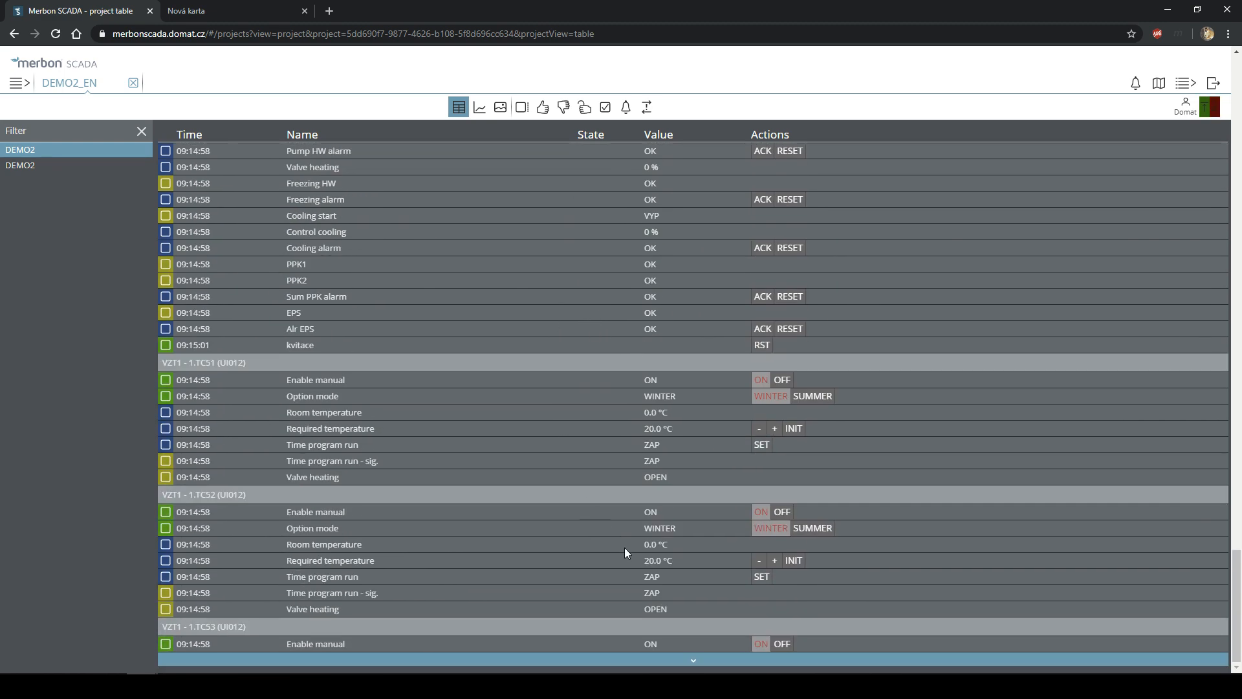
- Load the remaining rows to VZT1 - 1.TC53, return to the top, and select Time program sett._Pump spin
left_click(694, 664)
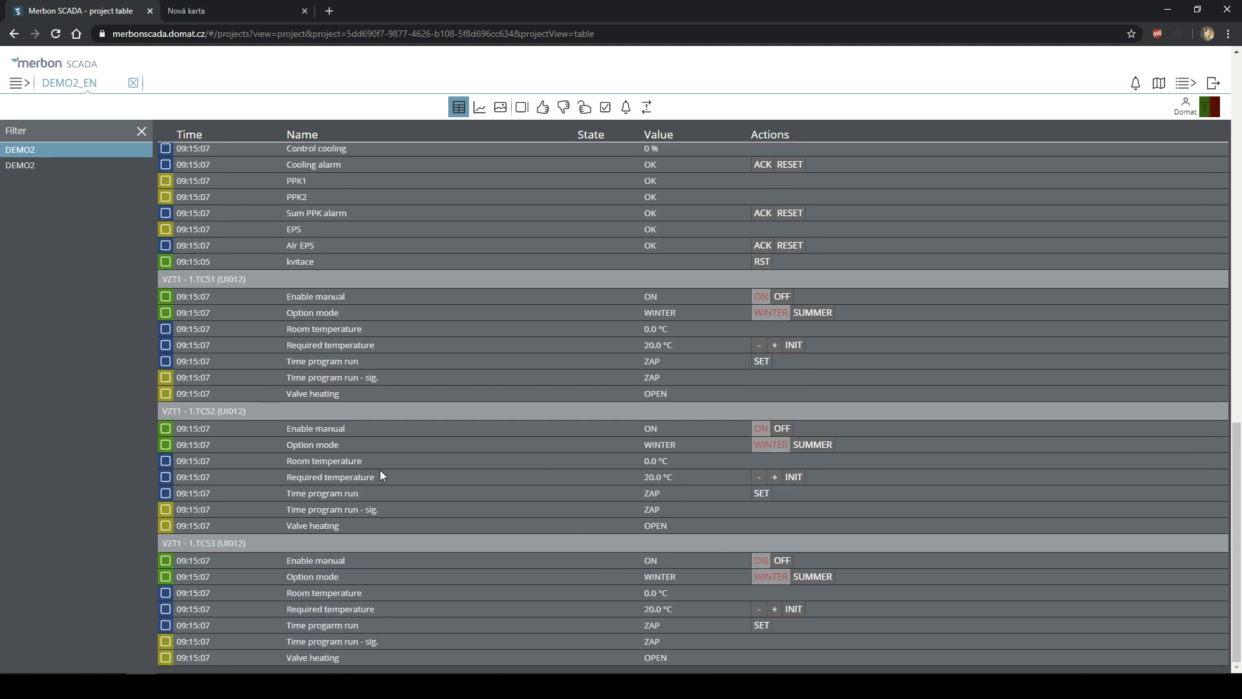
scroll(379, 471, "up", 15)
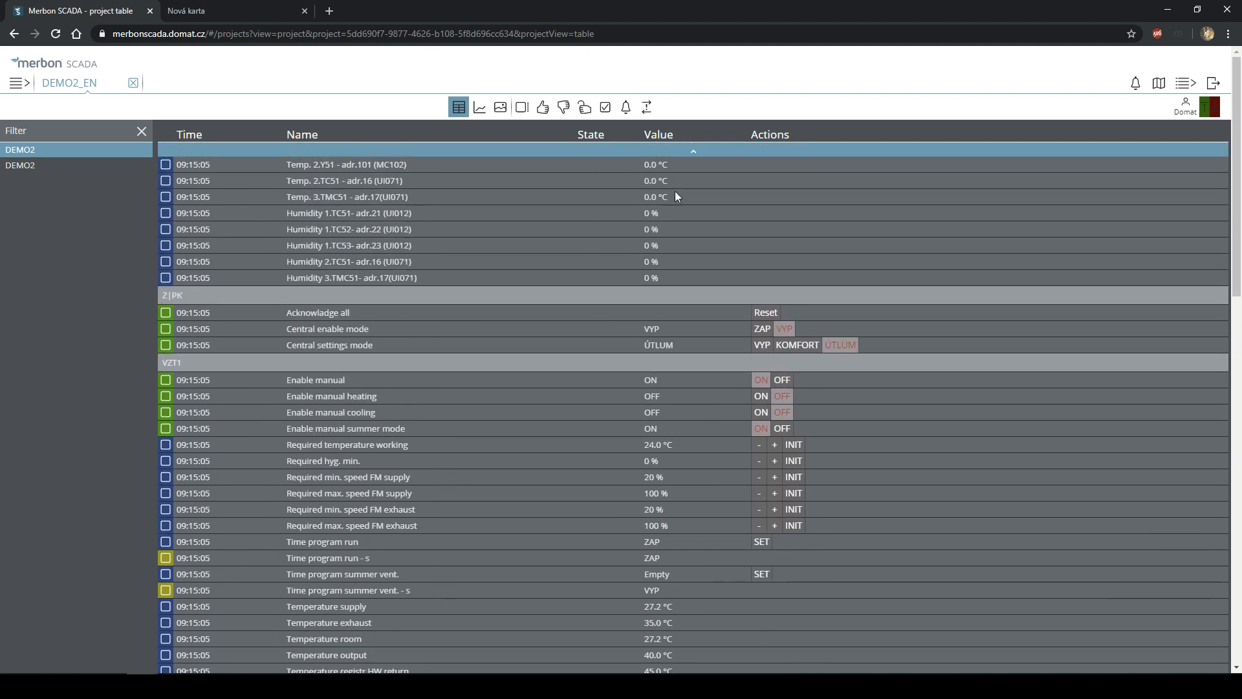
left_click(694, 155)
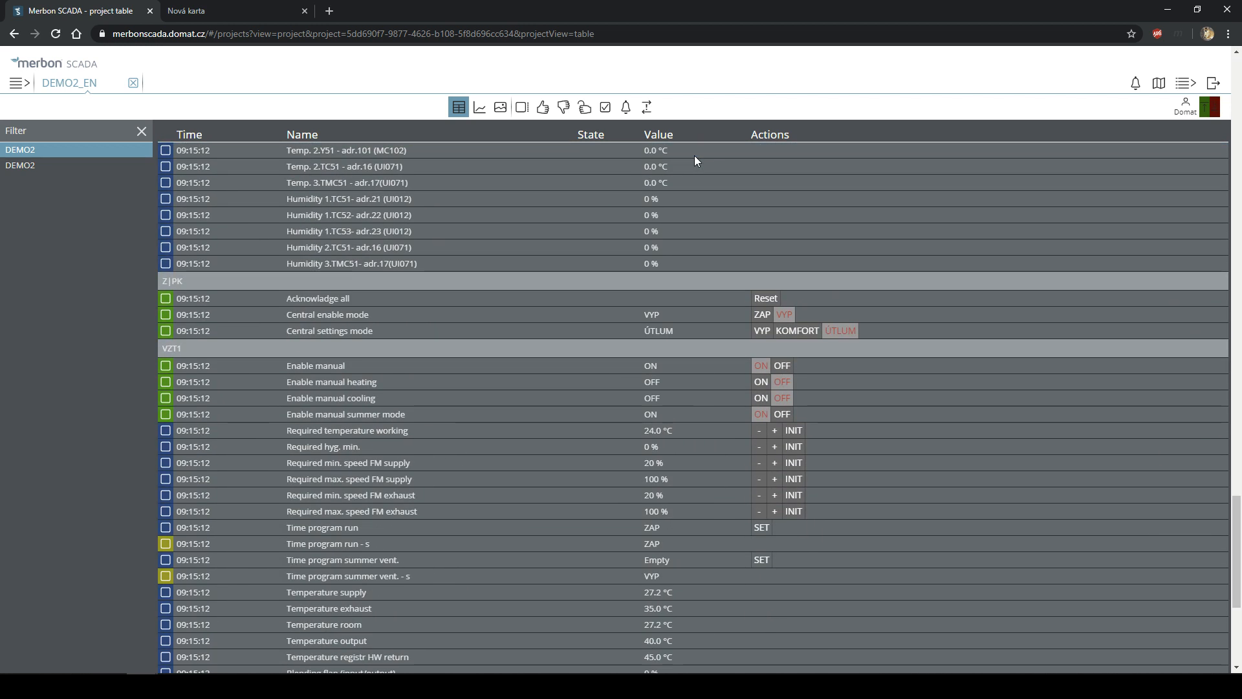
scroll(708, 238, "up", 20)
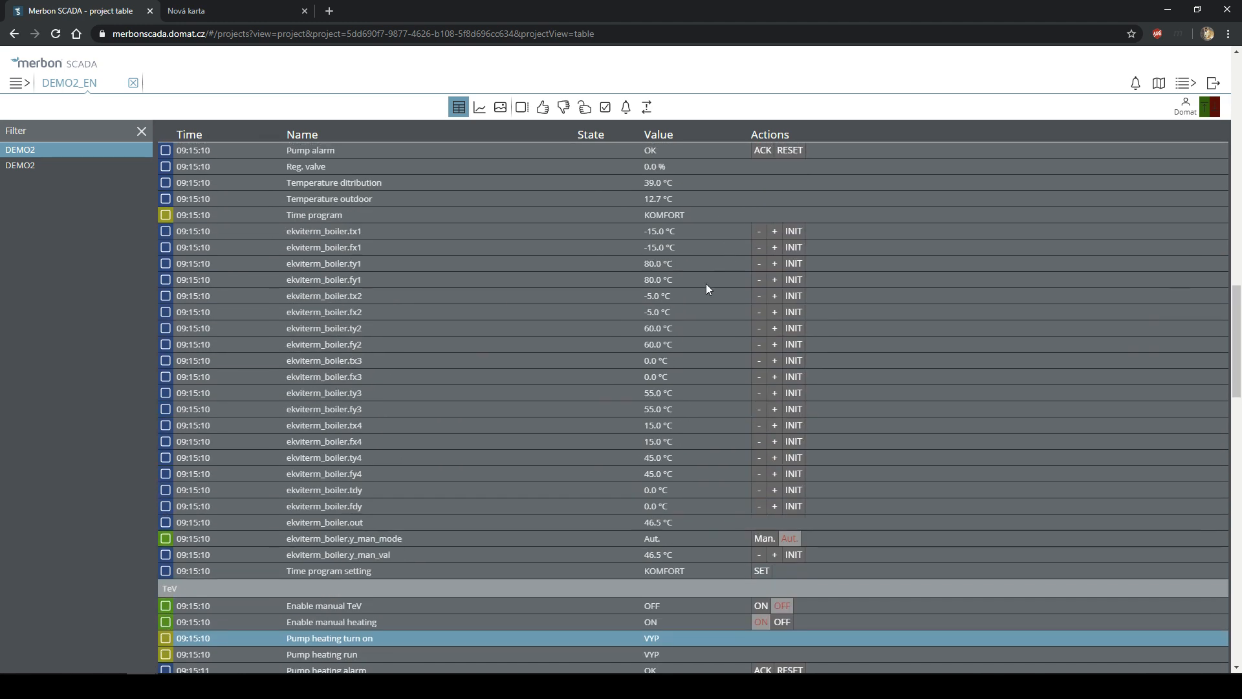
scroll(707, 287, "up", 10)
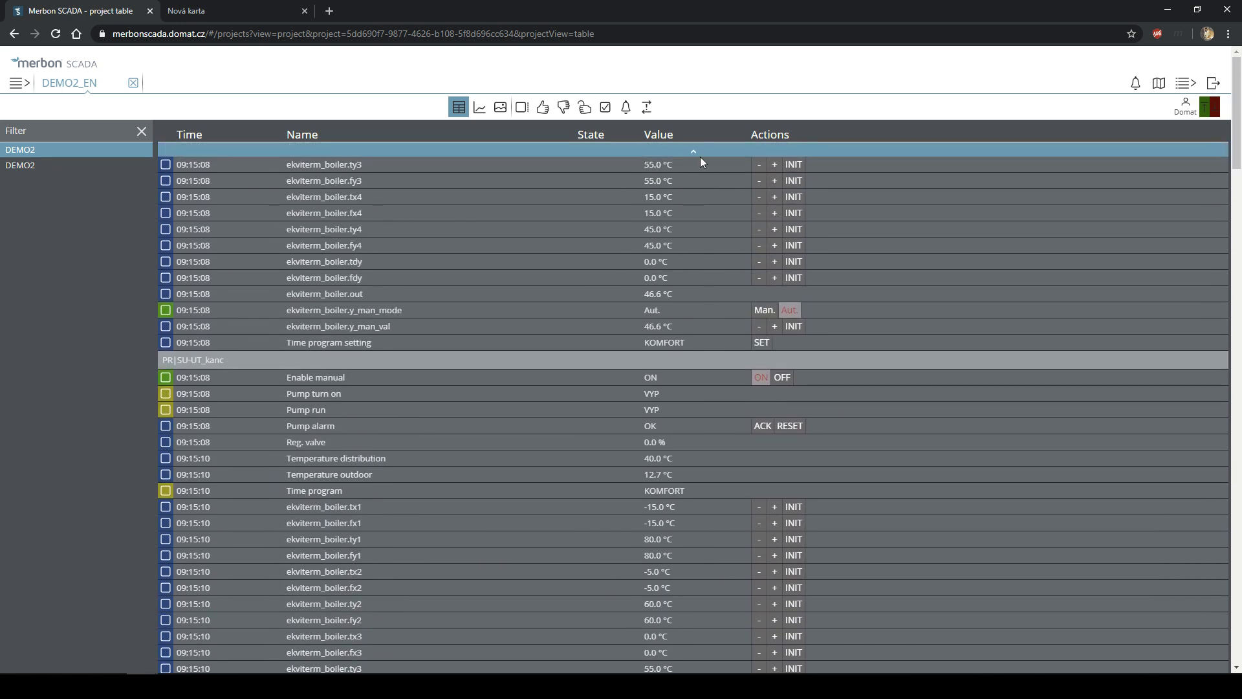
left_click(697, 154)
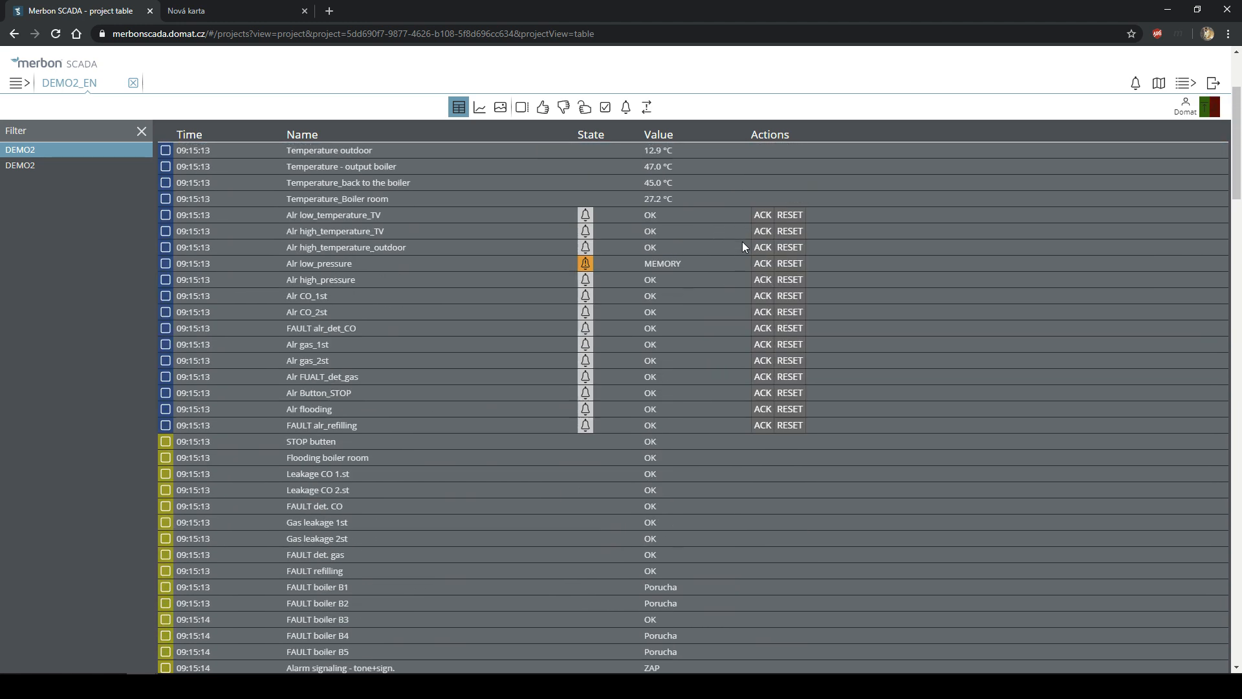
left_click(646, 275)
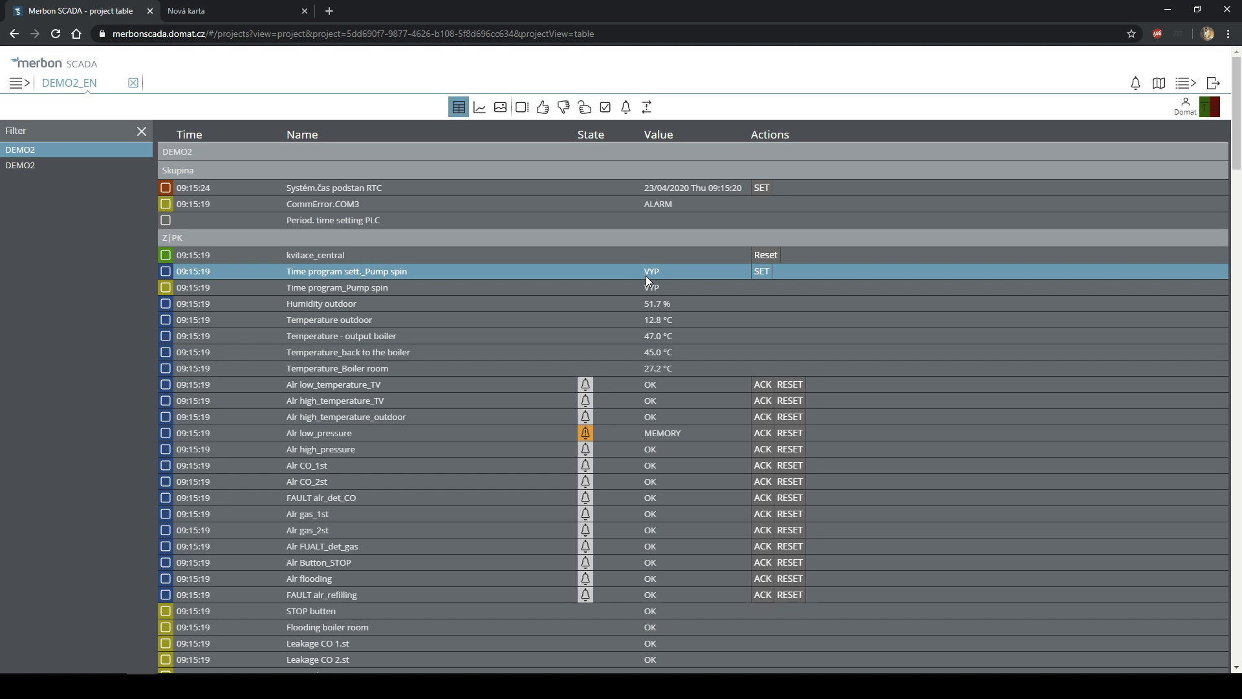
left_click(762, 271)
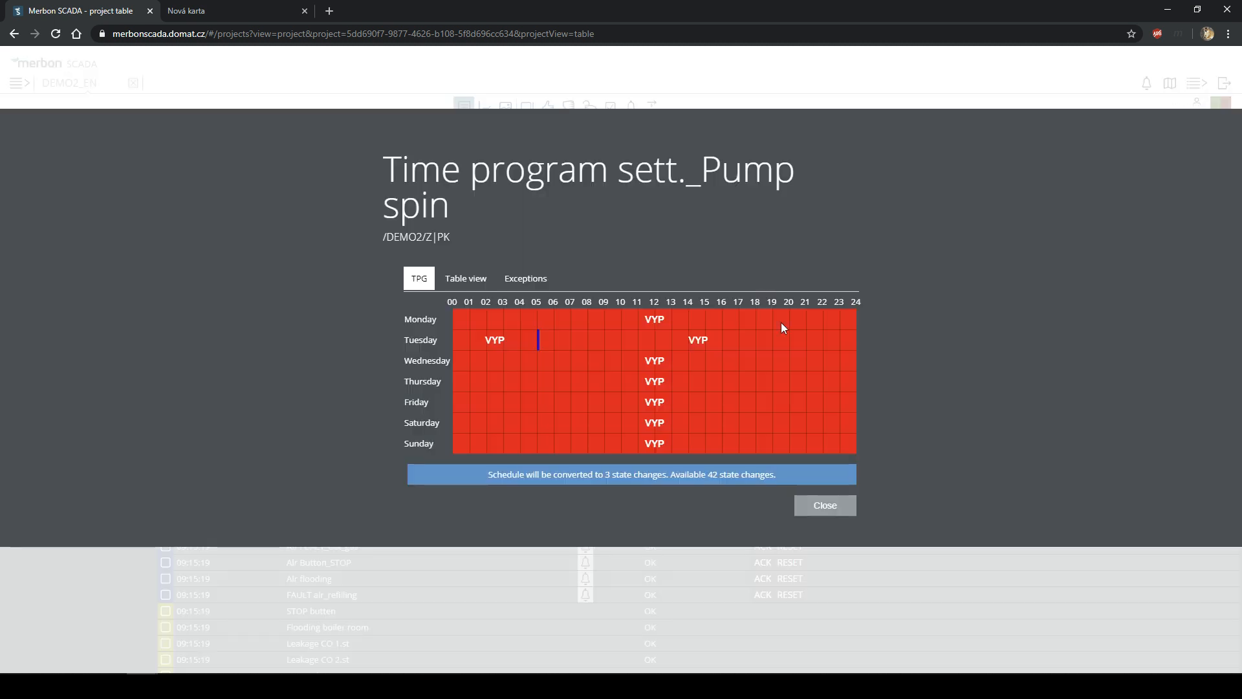
left_click(823, 508)
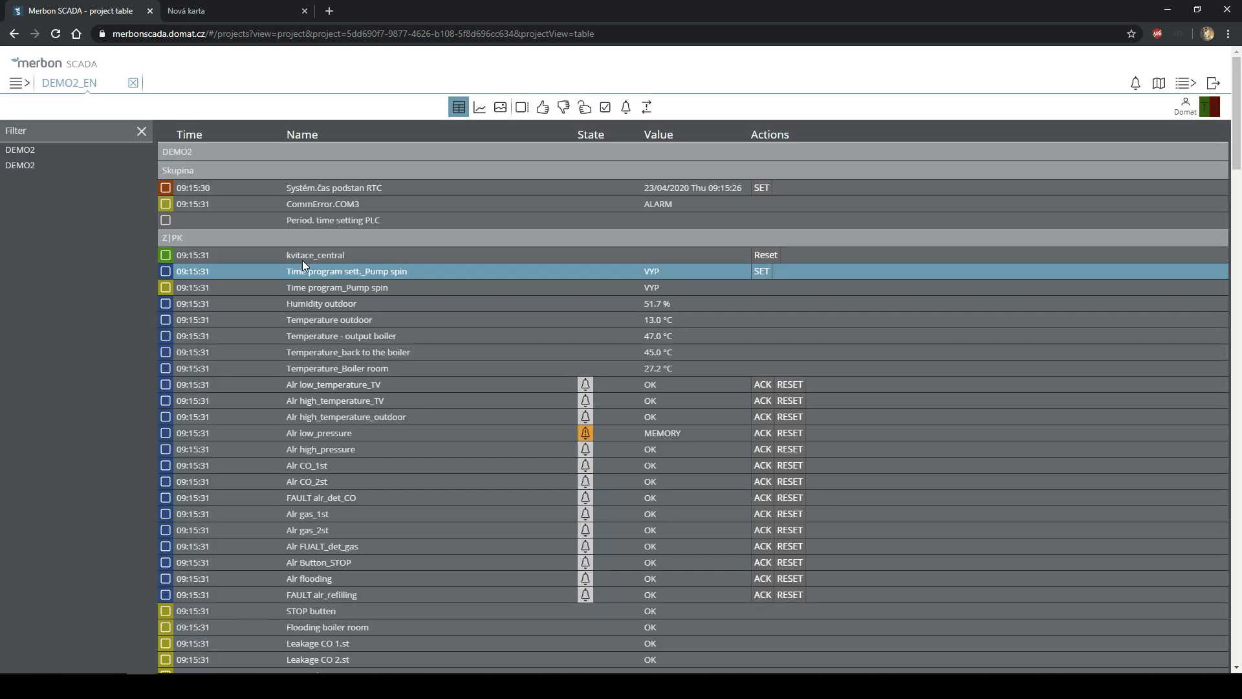
left_click(314, 316)
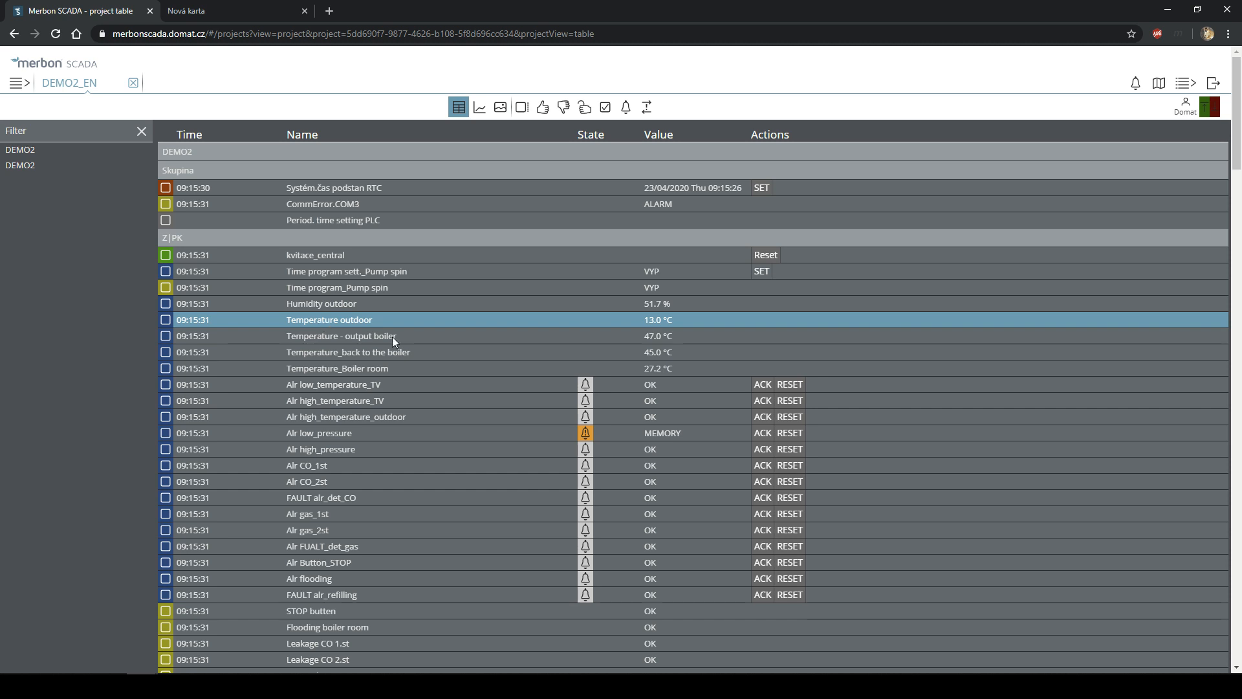
scroll(461, 324, "down", 2)
scroll(448, 313, "up", 2)
left_click(343, 330)
left_click(374, 352)
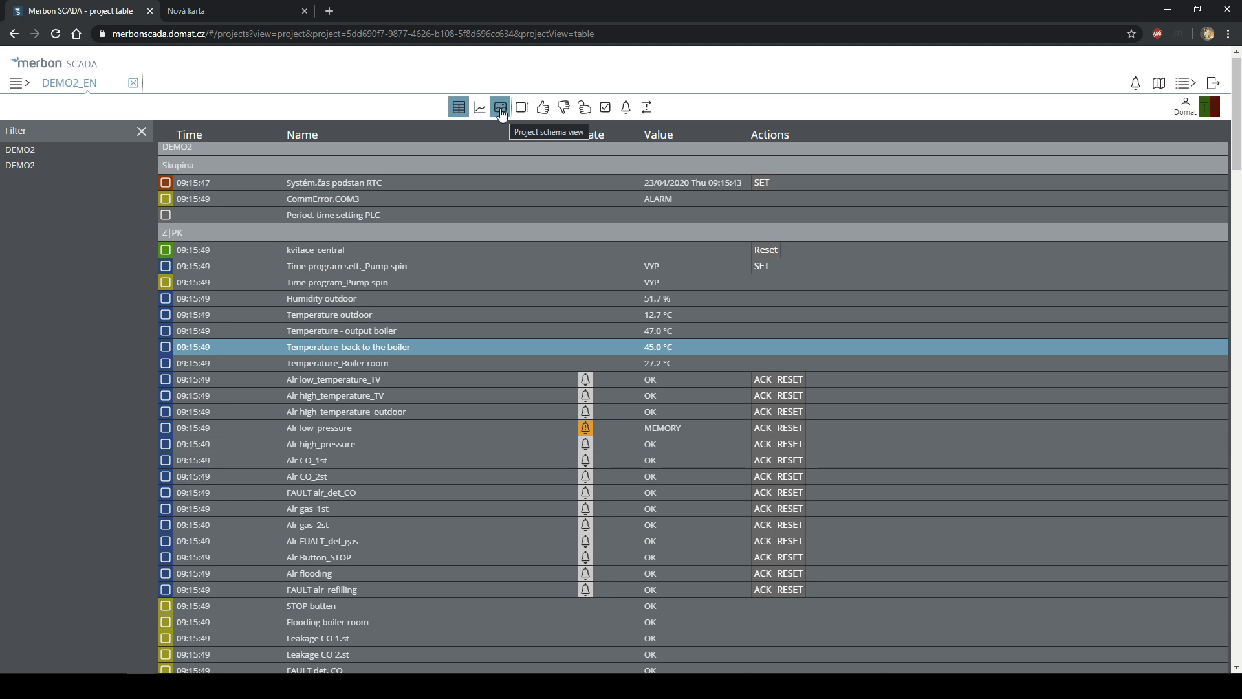
- Switch DEMO2_EN to its Project schema view showing Demo - Boilers
left_click(502, 112)
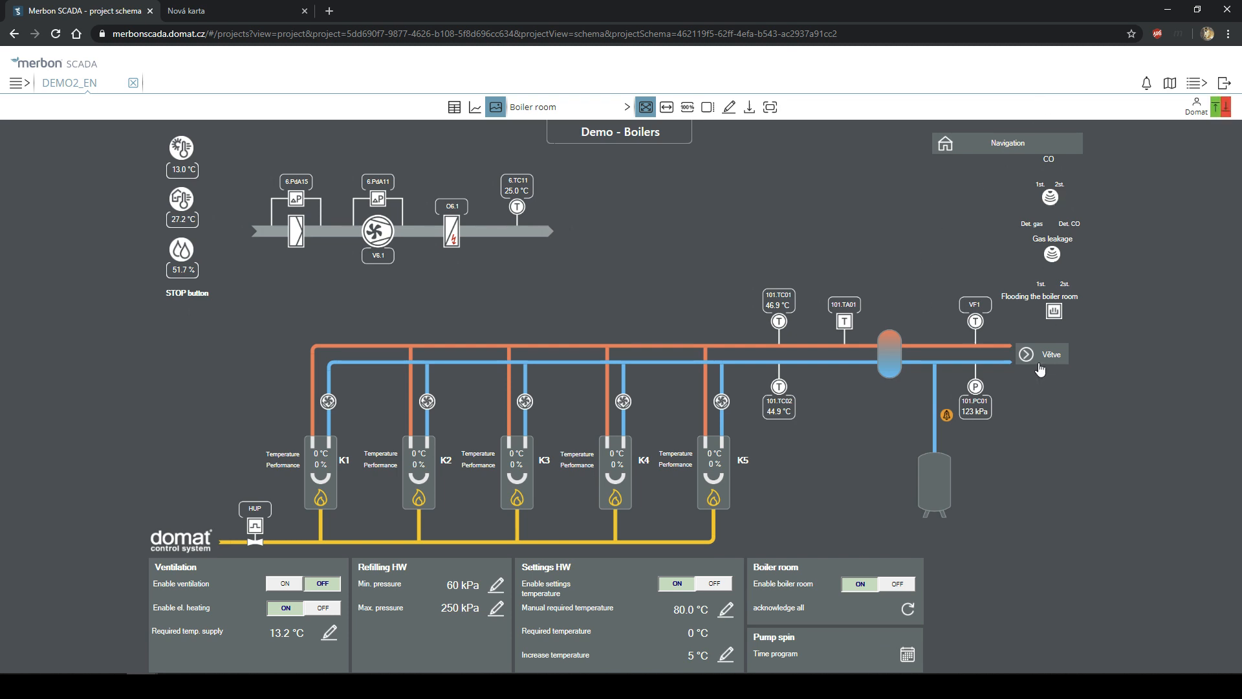
- Visit the Demo Project overview and Gas boiler room schemas, then choose Topne_vetve from the schema list
left_click(965, 151)
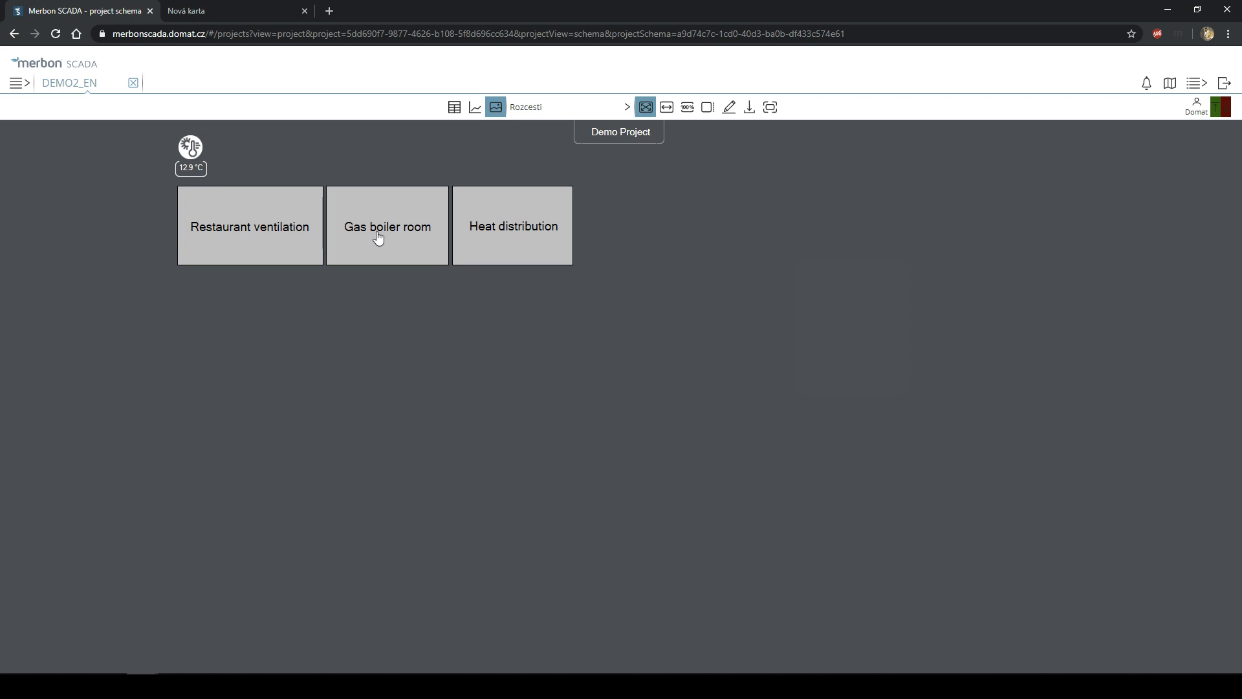
left_click(559, 119)
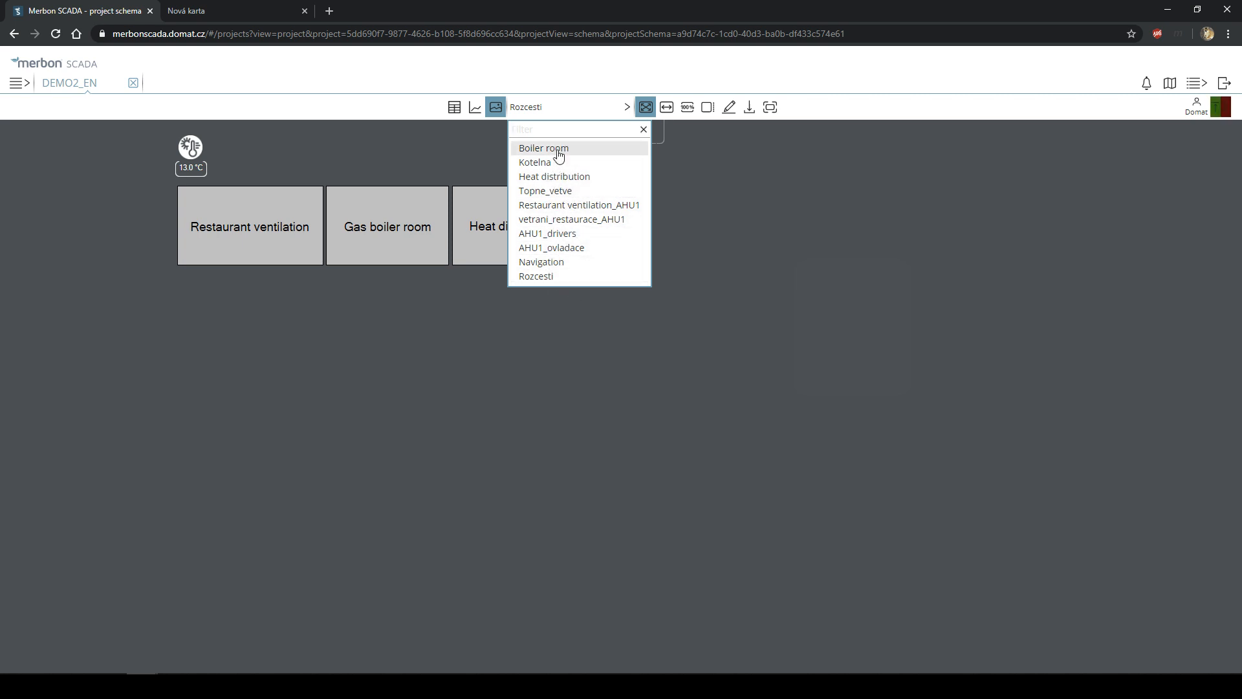
left_click(742, 231)
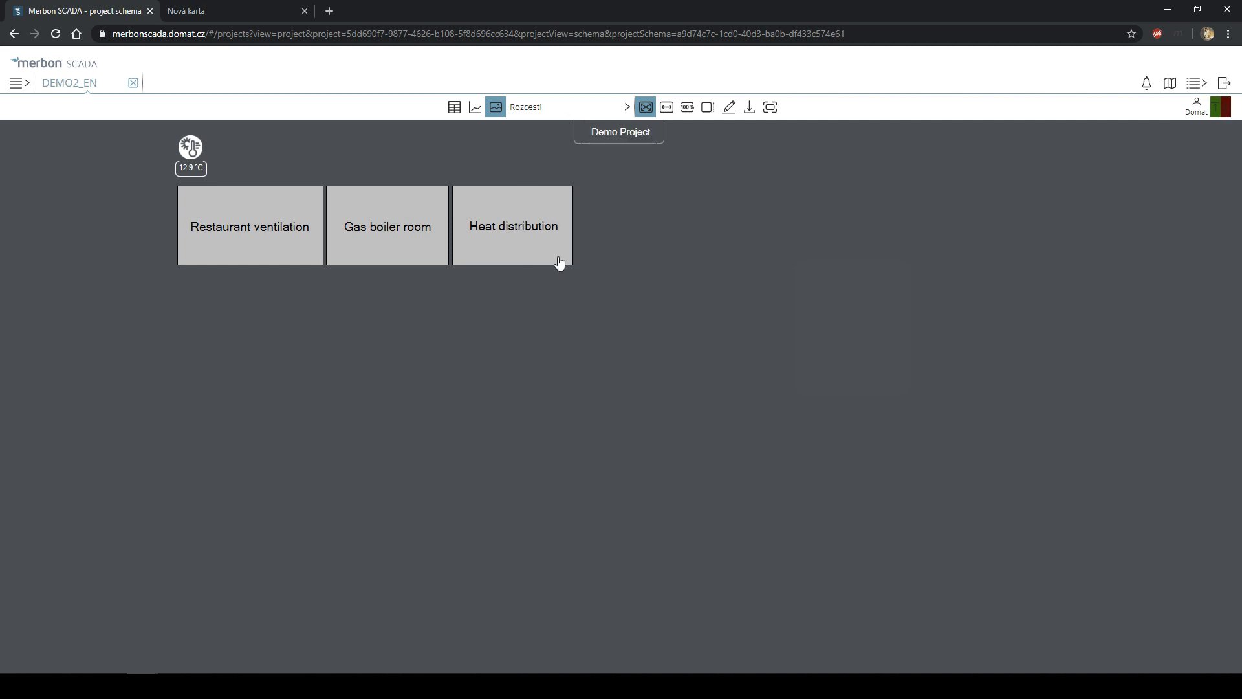
left_click(401, 231)
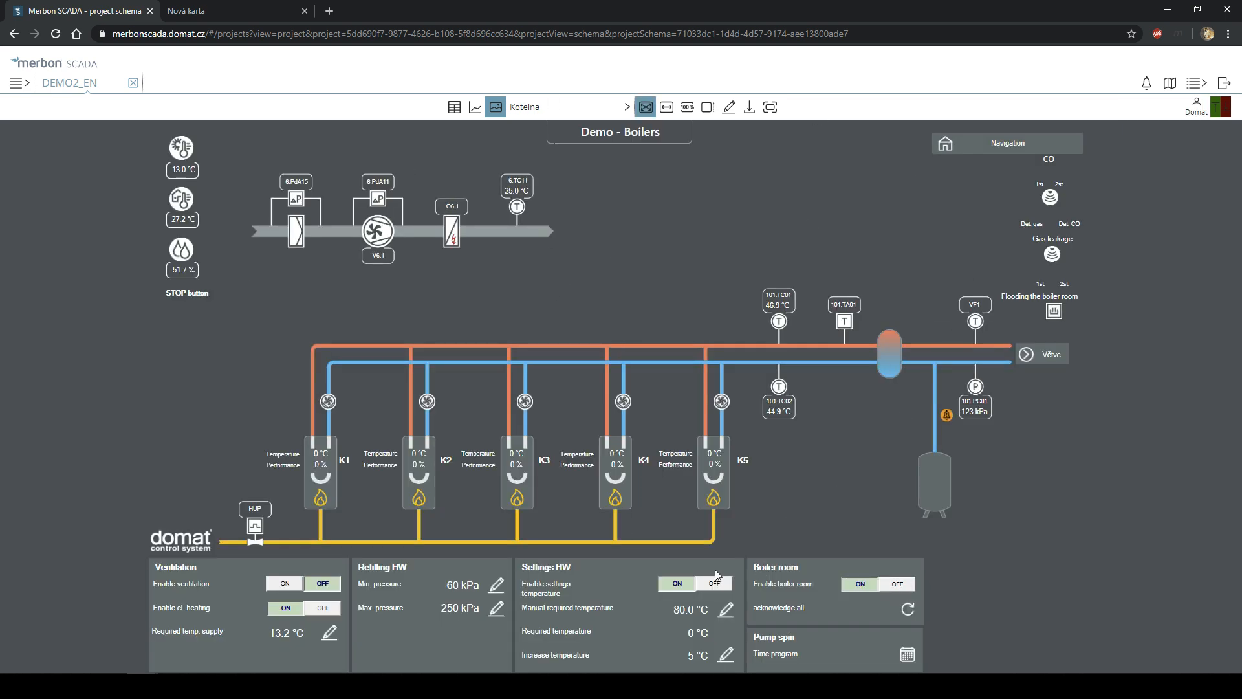
left_click(548, 115)
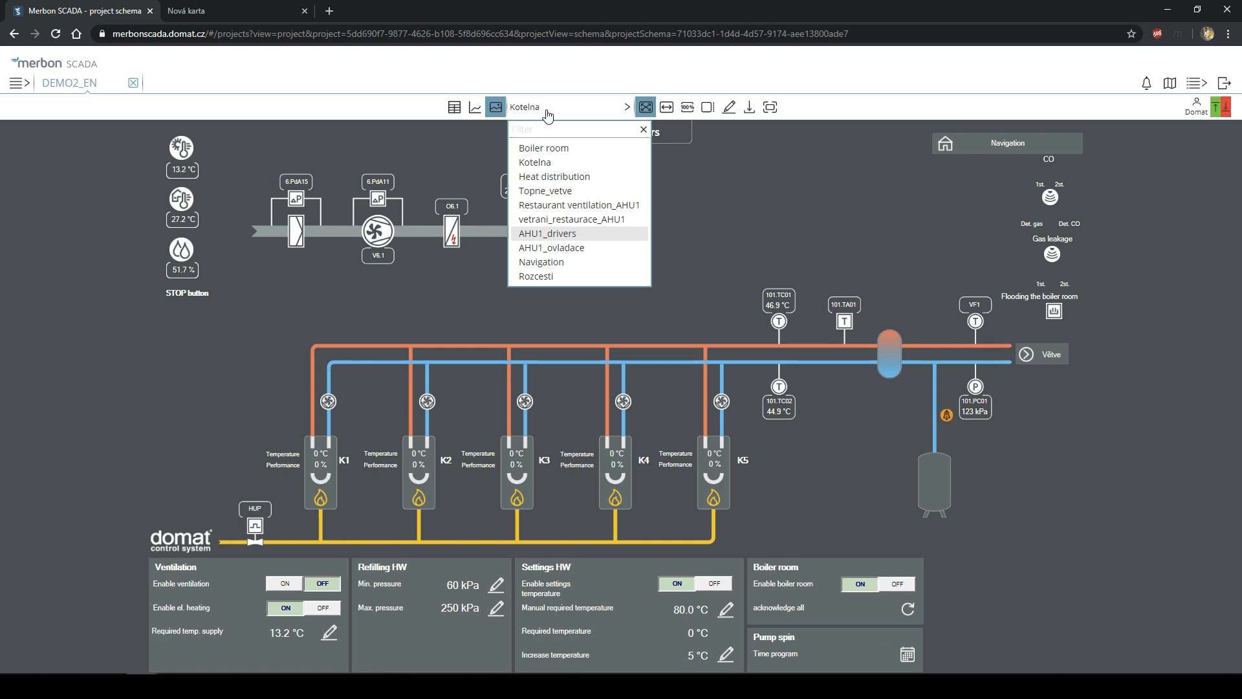
left_click(1048, 360)
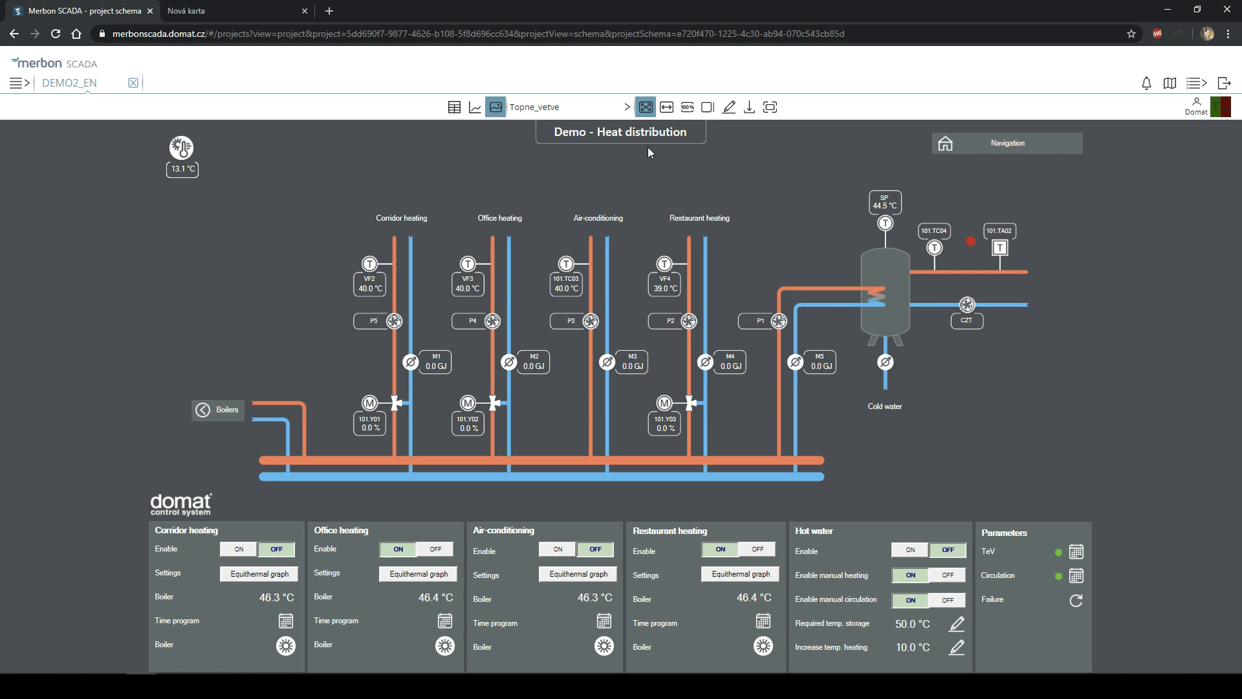
- Choose Restaurant ventilation_AHU1 from DEMO2_EN's schema list
left_click(600, 107)
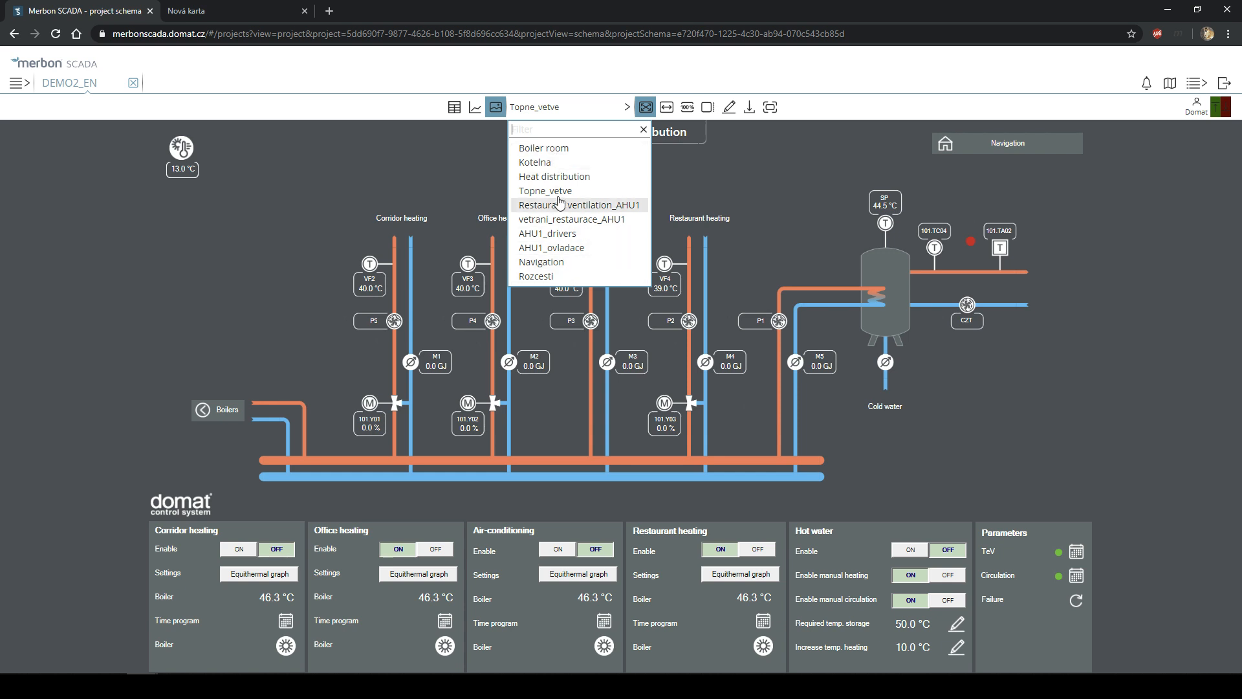
left_click(559, 206)
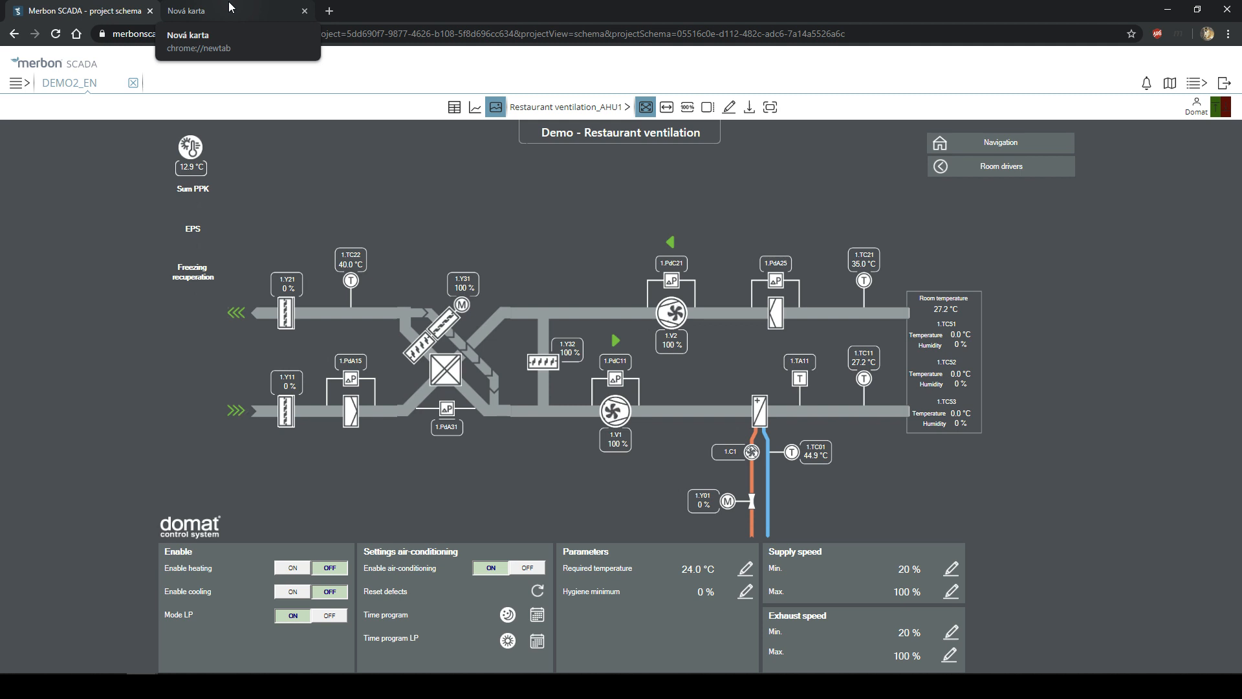
- Go to the Domat website by entering 'domat' in the second browser tab
left_click(231, 6)
type("domat")
key("Return")
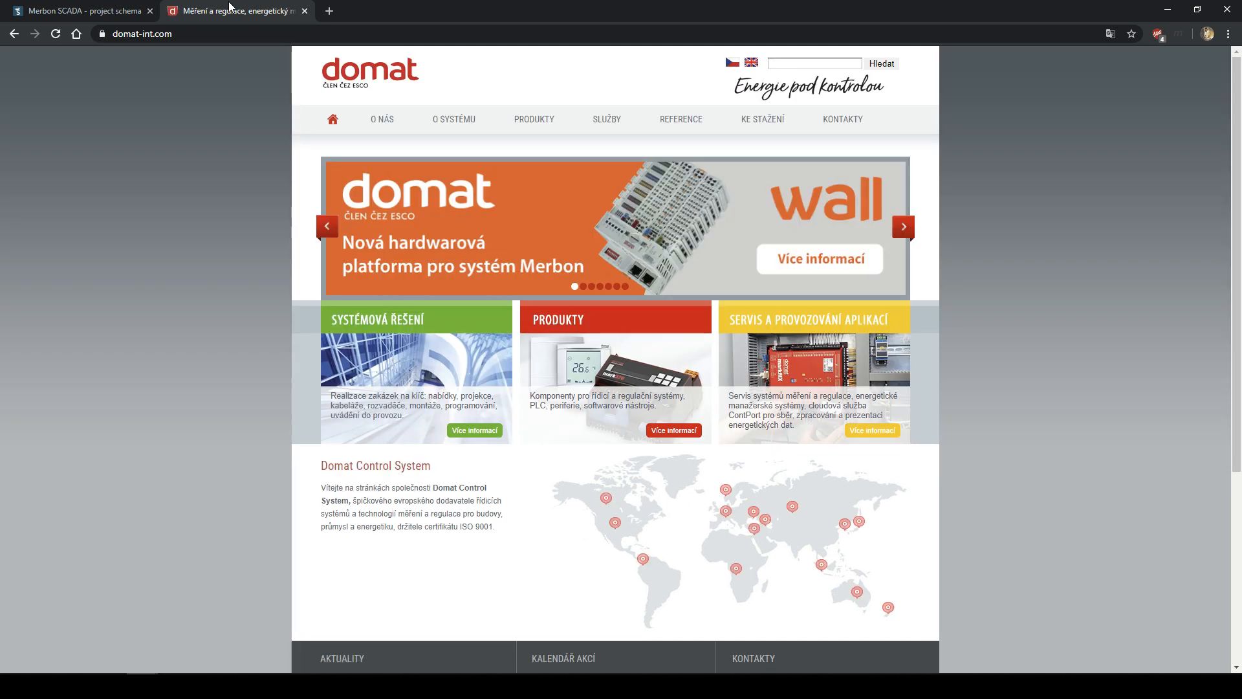
- Show the Software downloads page in English, scroll it, and return to the SCADA tab
mouse_move(745, 118)
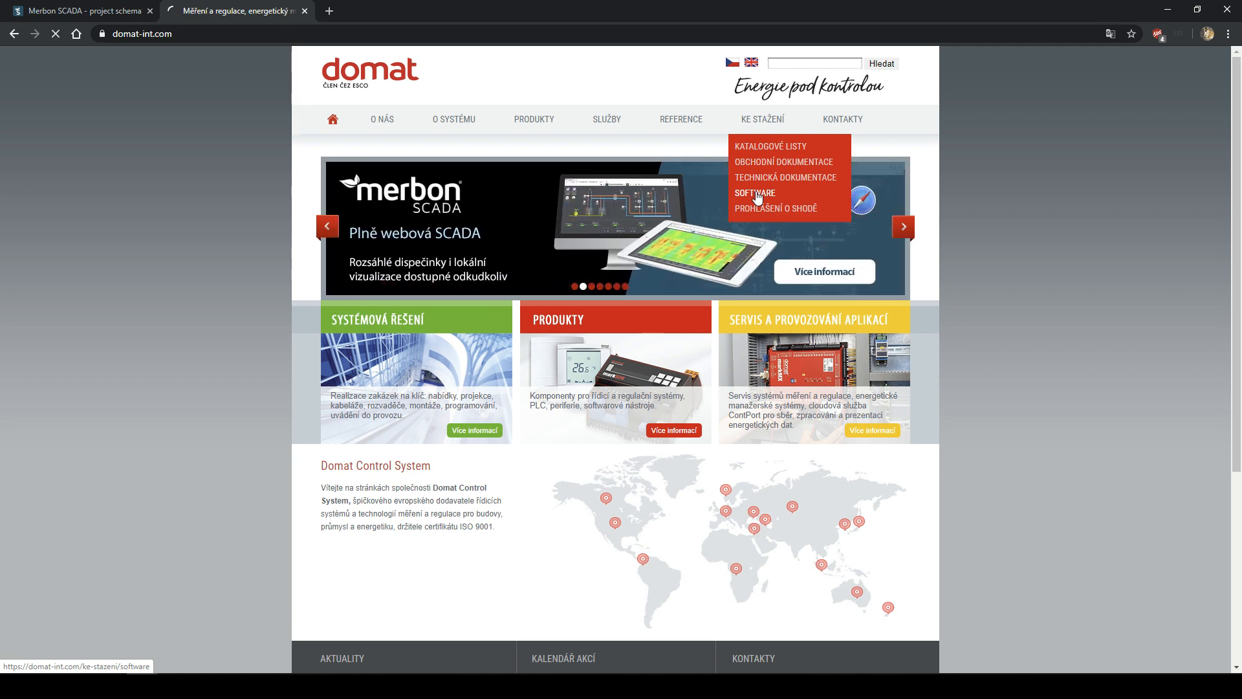
left_click(757, 194)
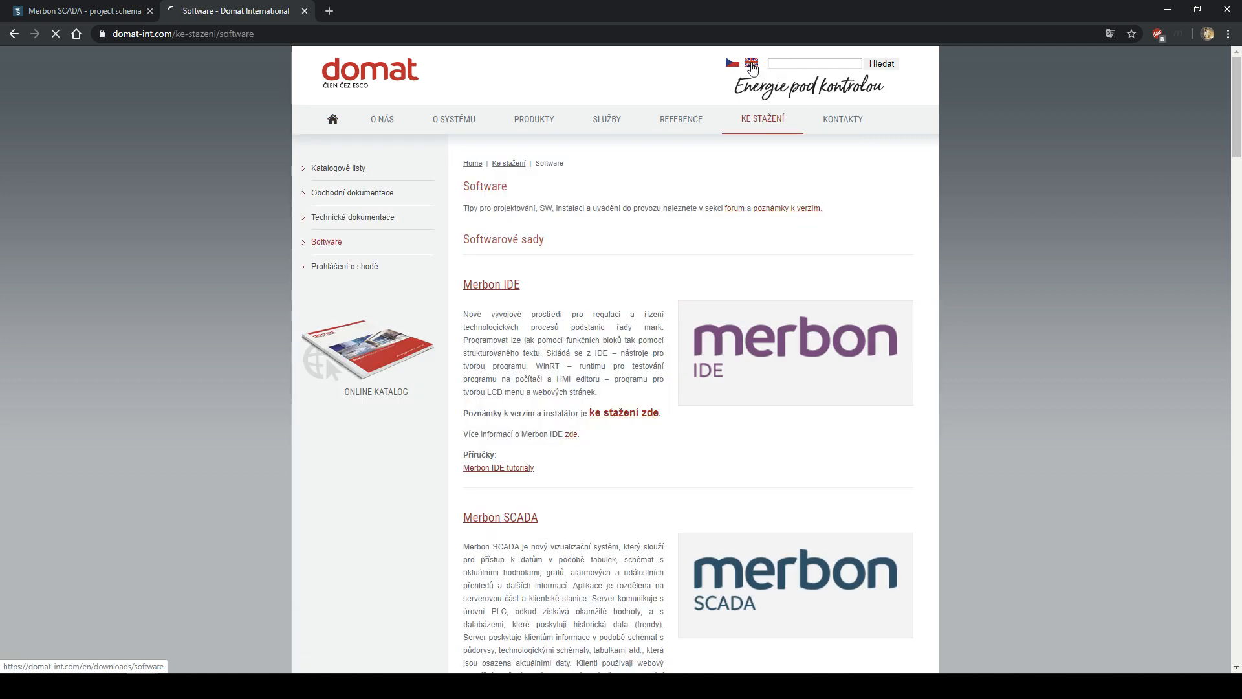
left_click(752, 66)
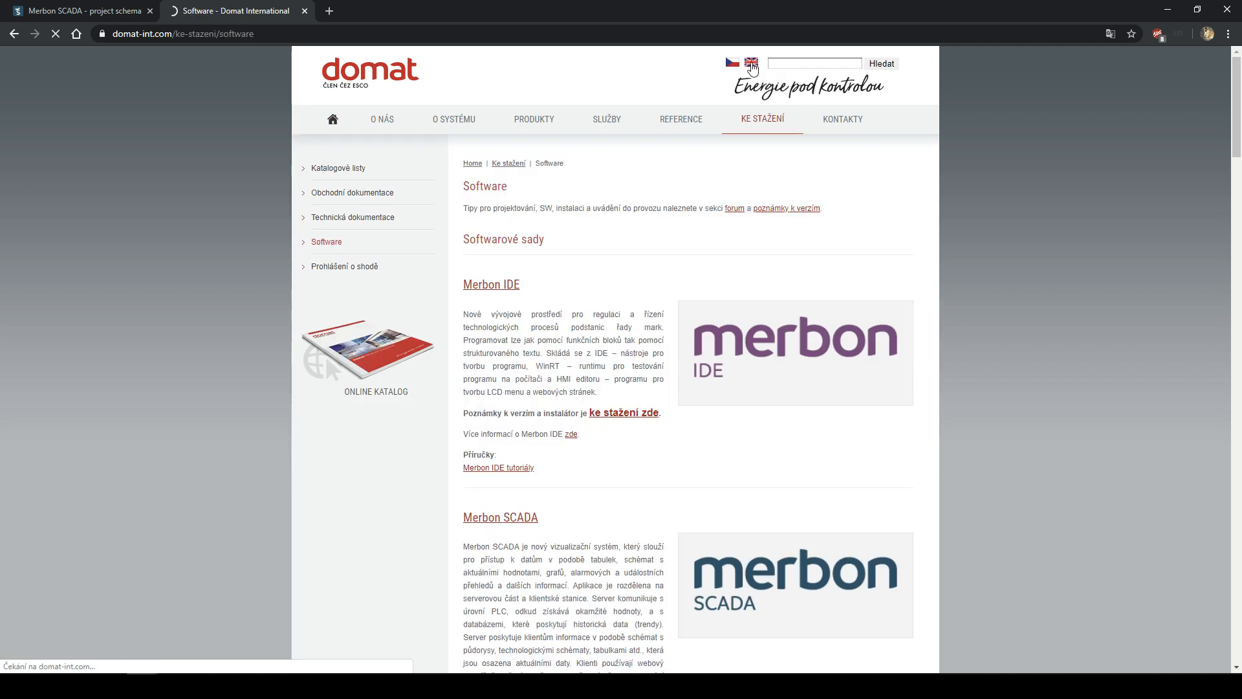
mouse_move(767, 120)
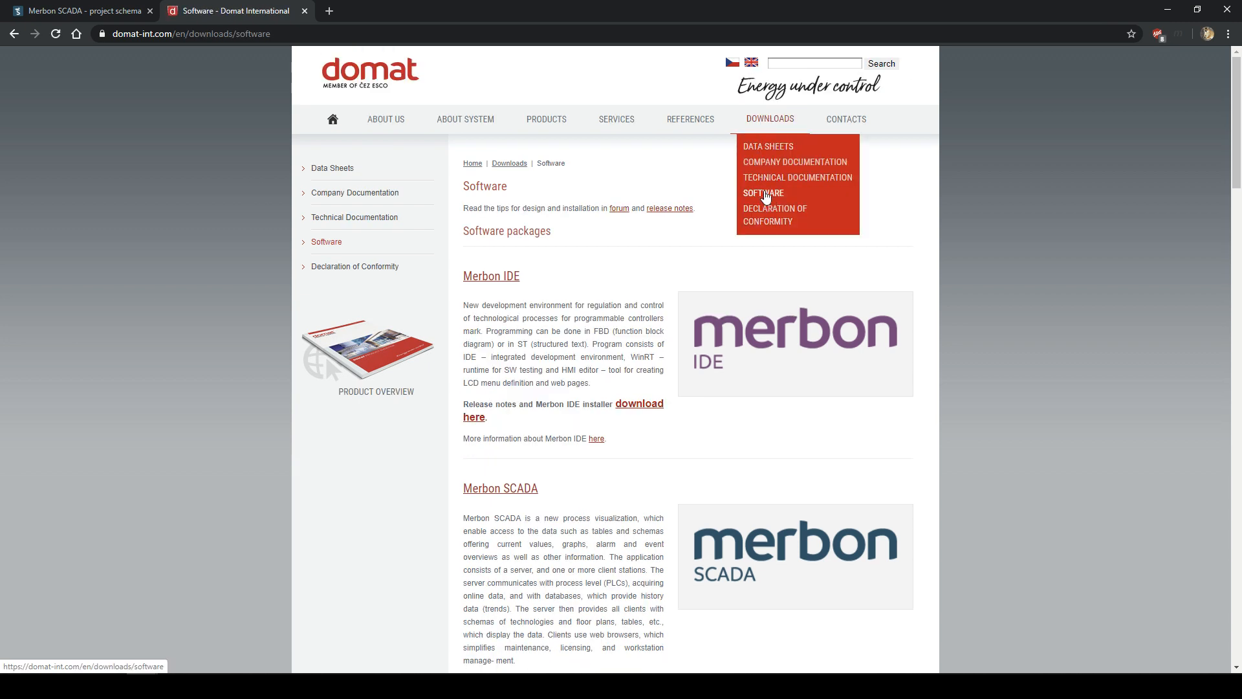
scroll(679, 196, "down", 10)
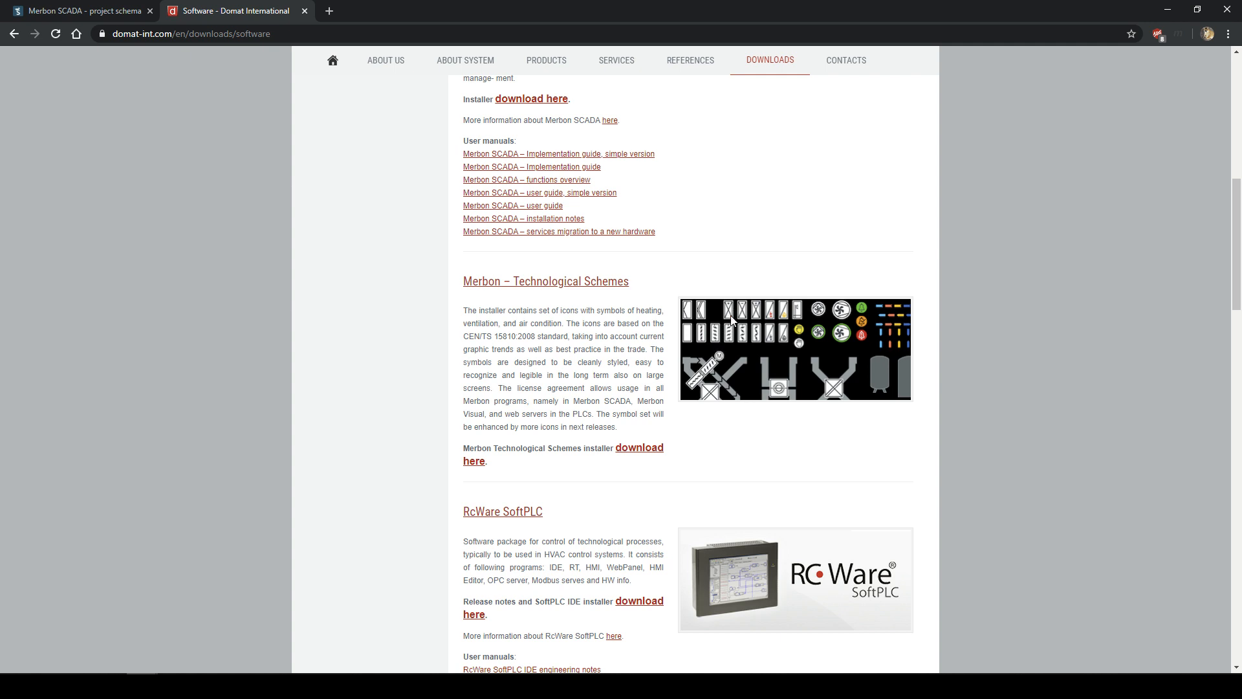
left_click(103, 6)
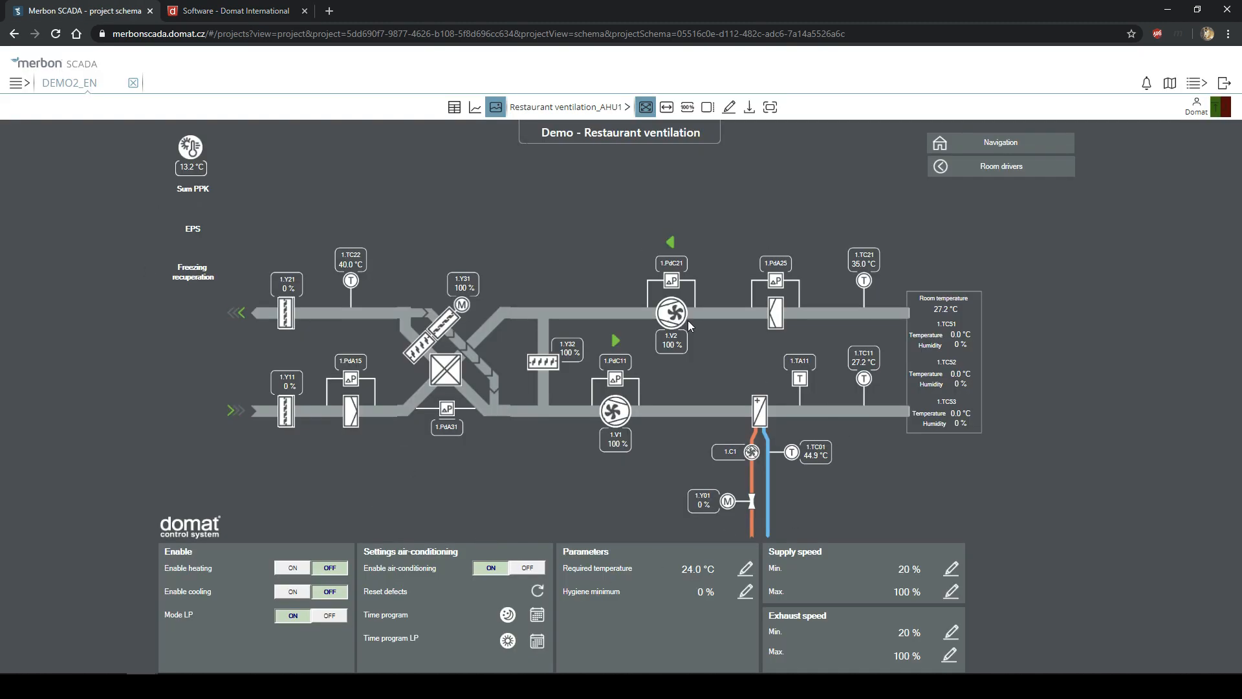
left_click(220, 10)
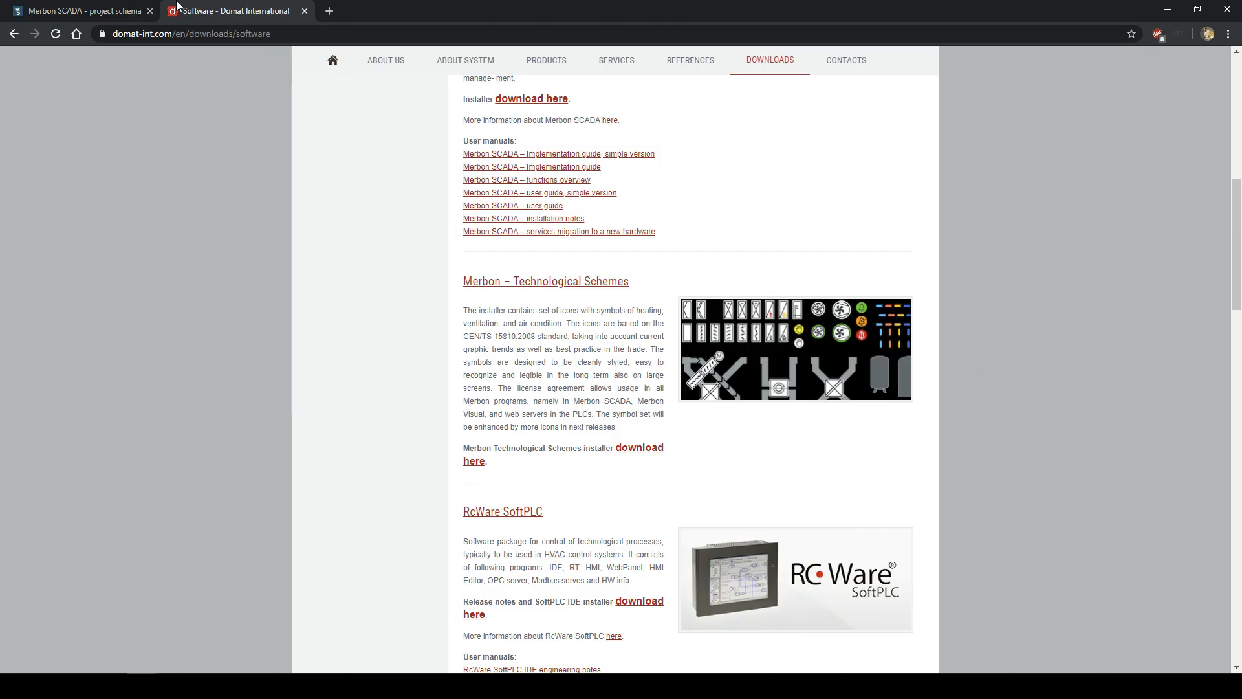
left_click(130, 9)
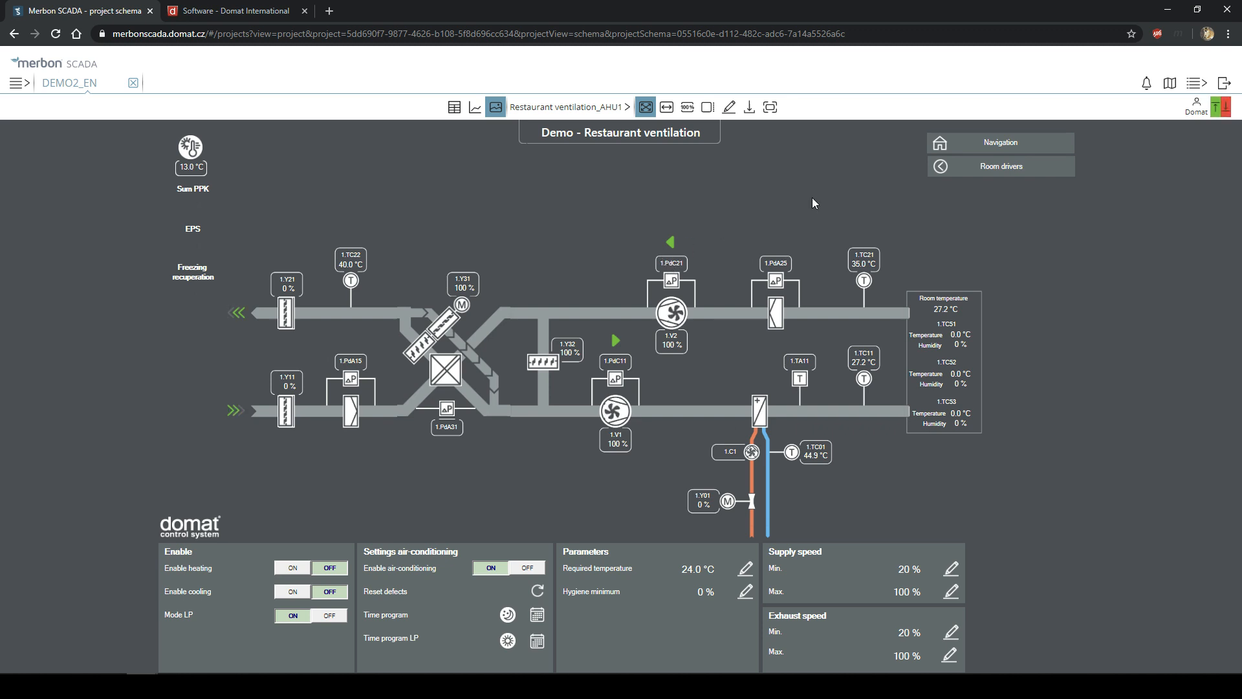
- Open the restaurant ventilation room drivers schema, then view the project table with Temperature outdoor selected
left_click(988, 144)
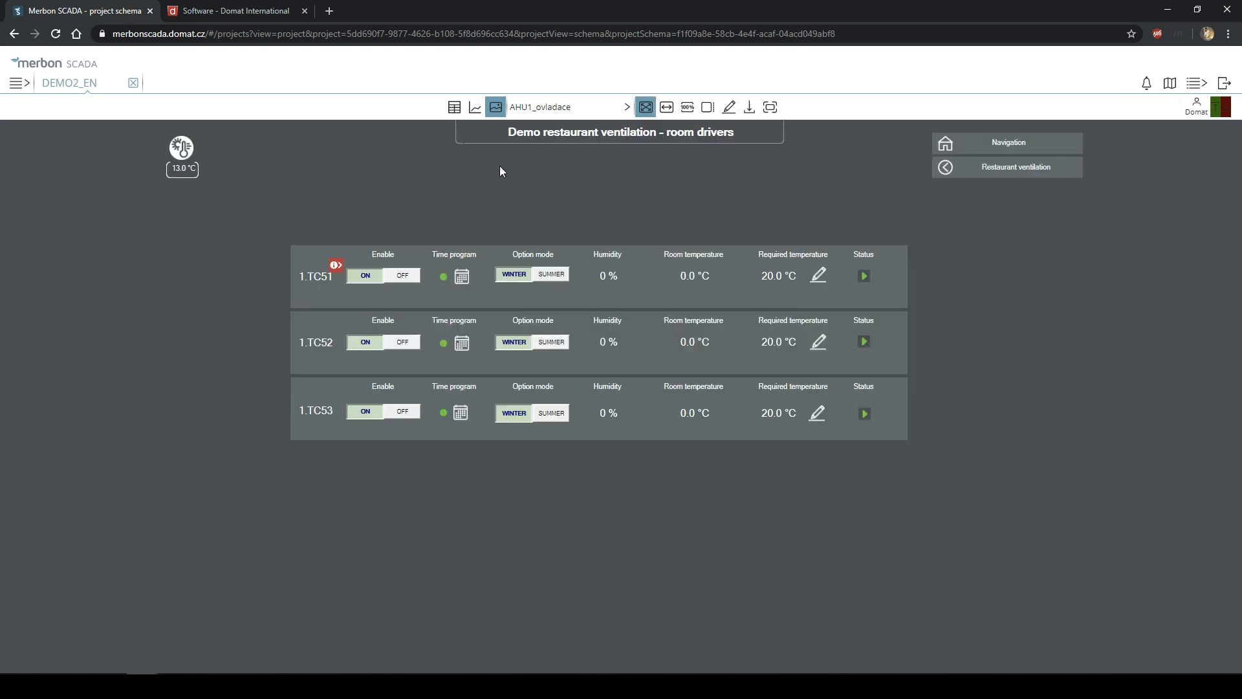
left_click(455, 108)
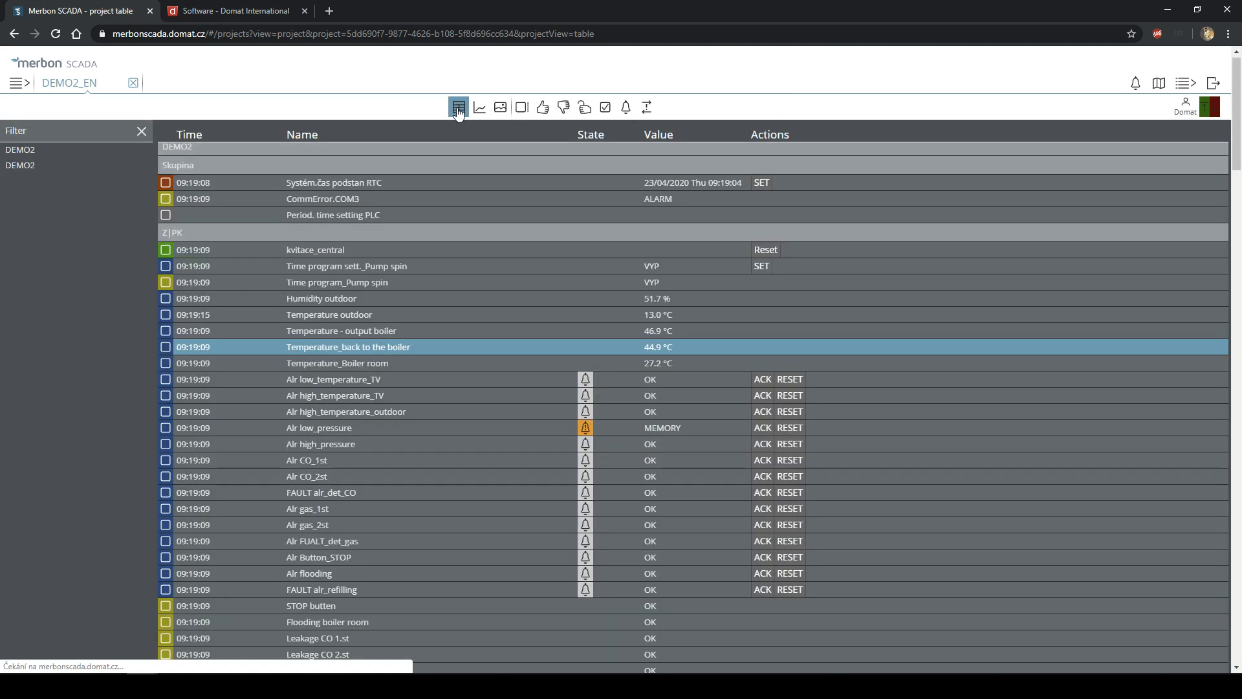
left_click(655, 313)
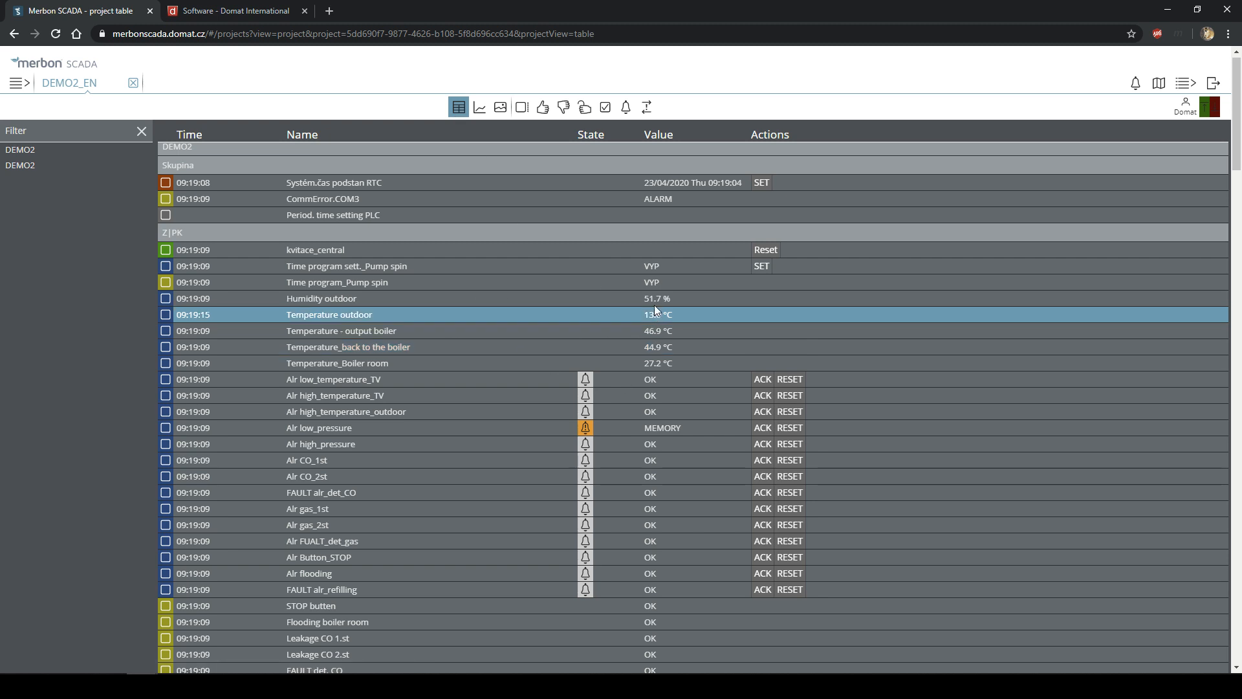
- Filter the table by 'Tem', clear the filter, and return to the schema view
left_click(54, 134)
type("Temperature")
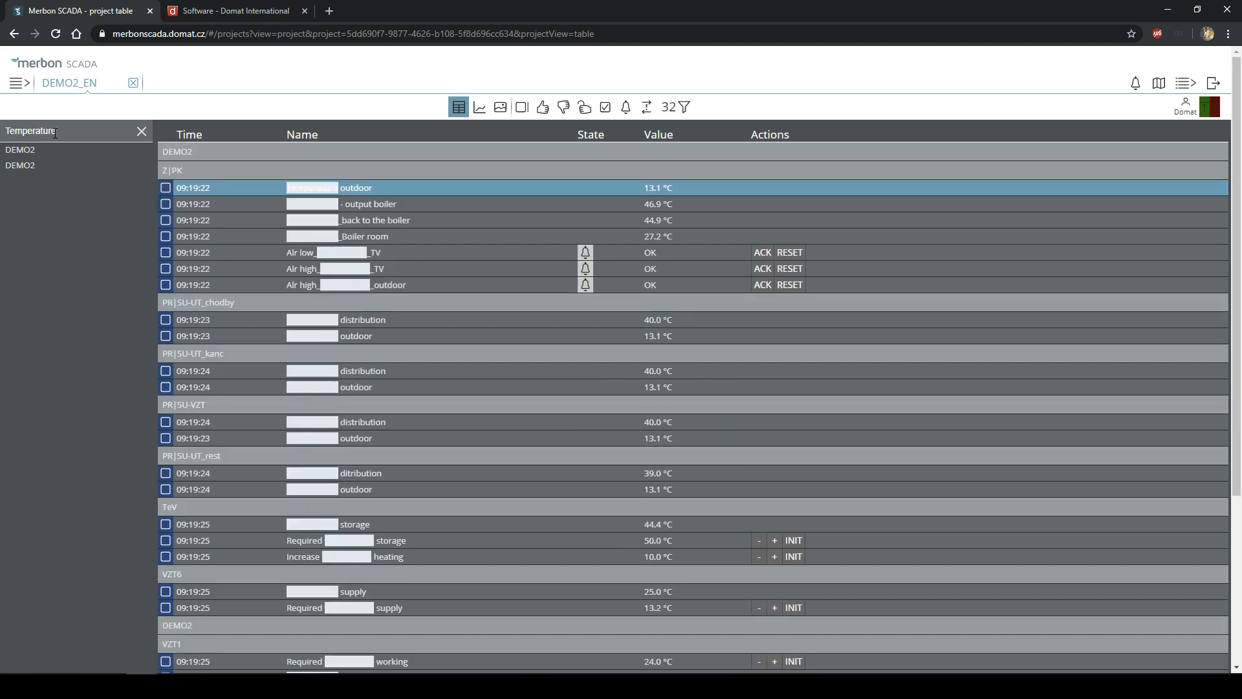
scroll(485, 203, "down", 4)
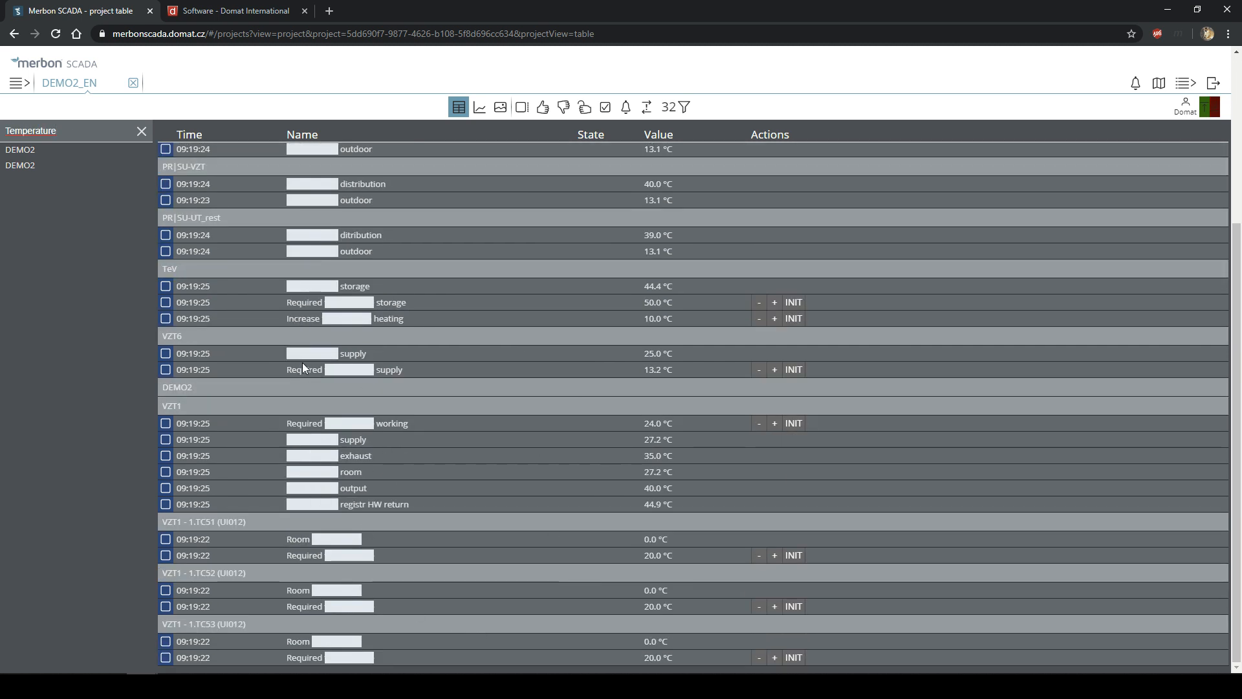
scroll(305, 326, "up", 4)
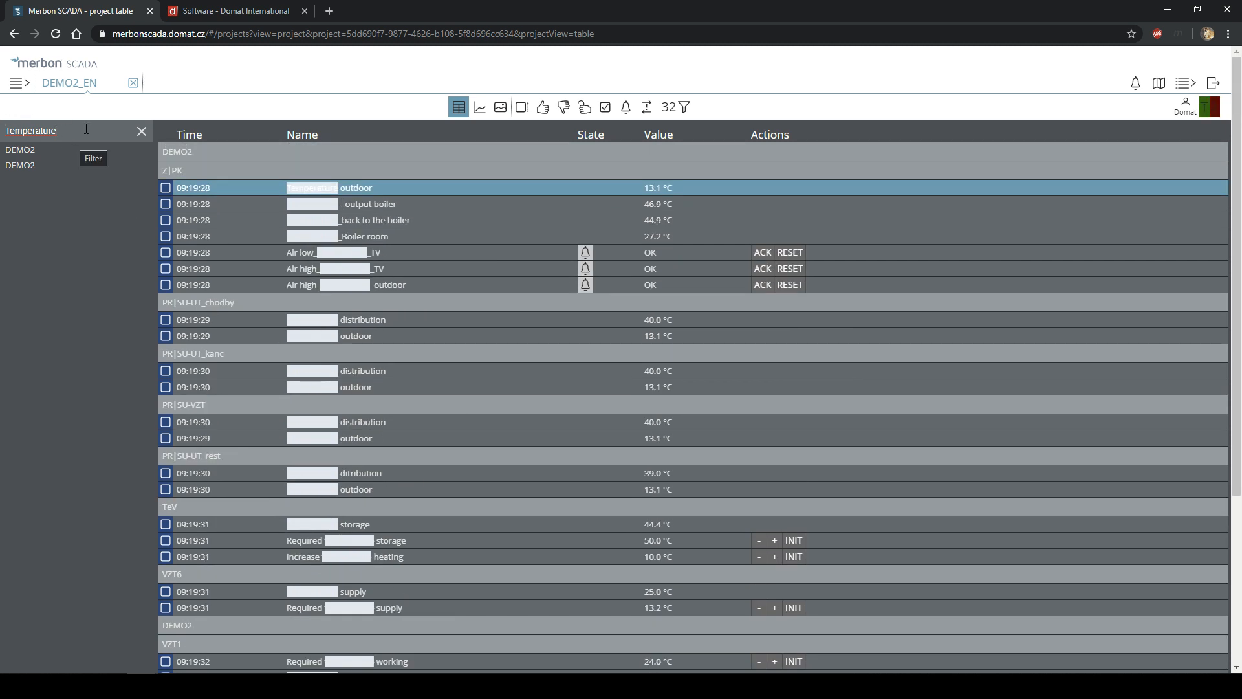
left_click_drag(86, 128, 47, 128)
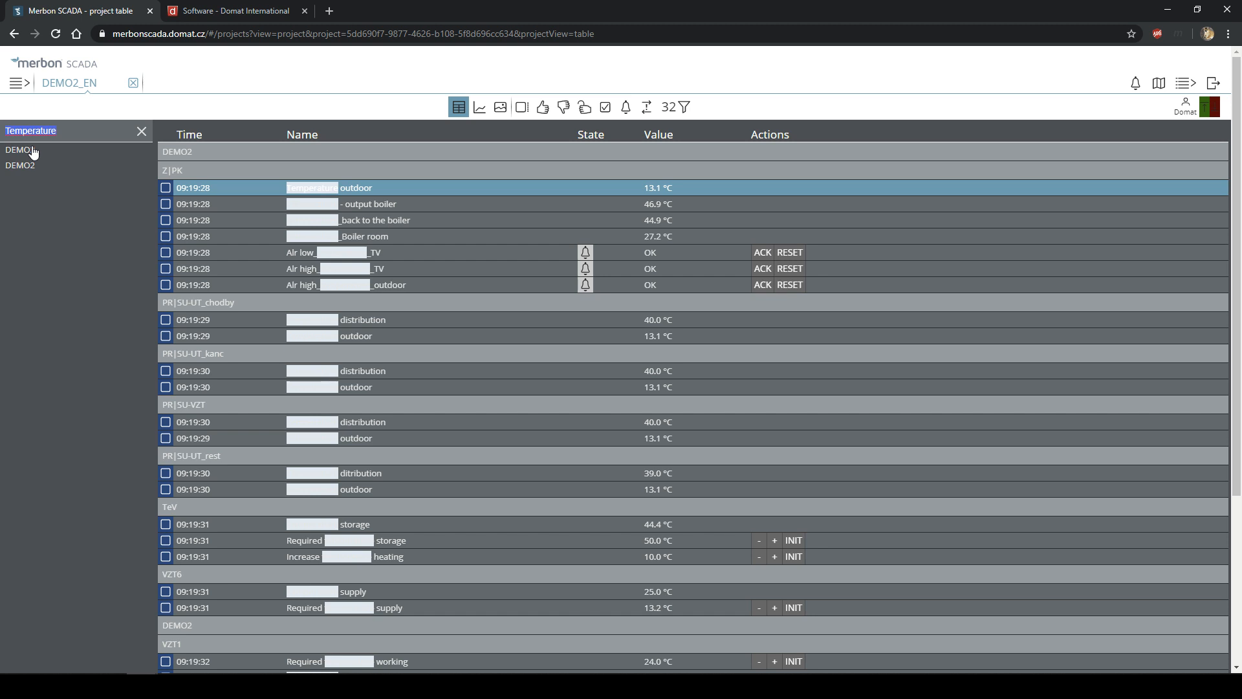
key("BackSpace")
scroll(595, 279, "down", 2)
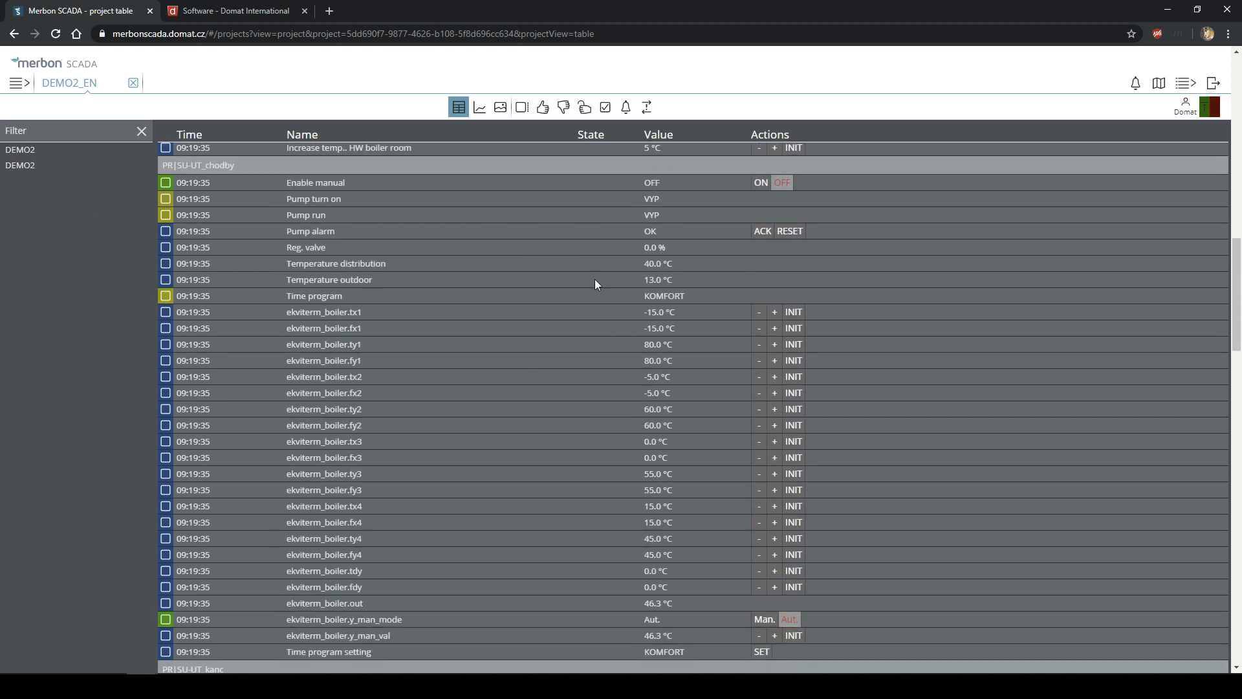
scroll(590, 272, "up", 15)
left_click(501, 106)
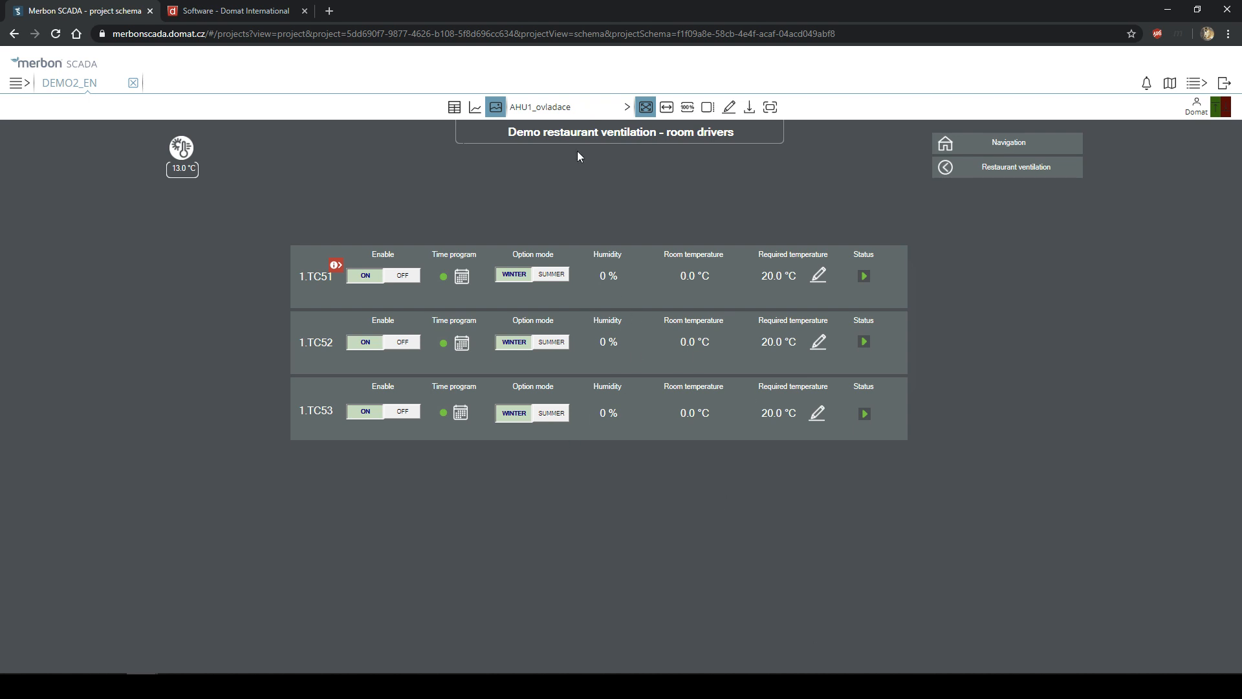
- Pick Heat distribution from the project schema list
left_click(558, 110)
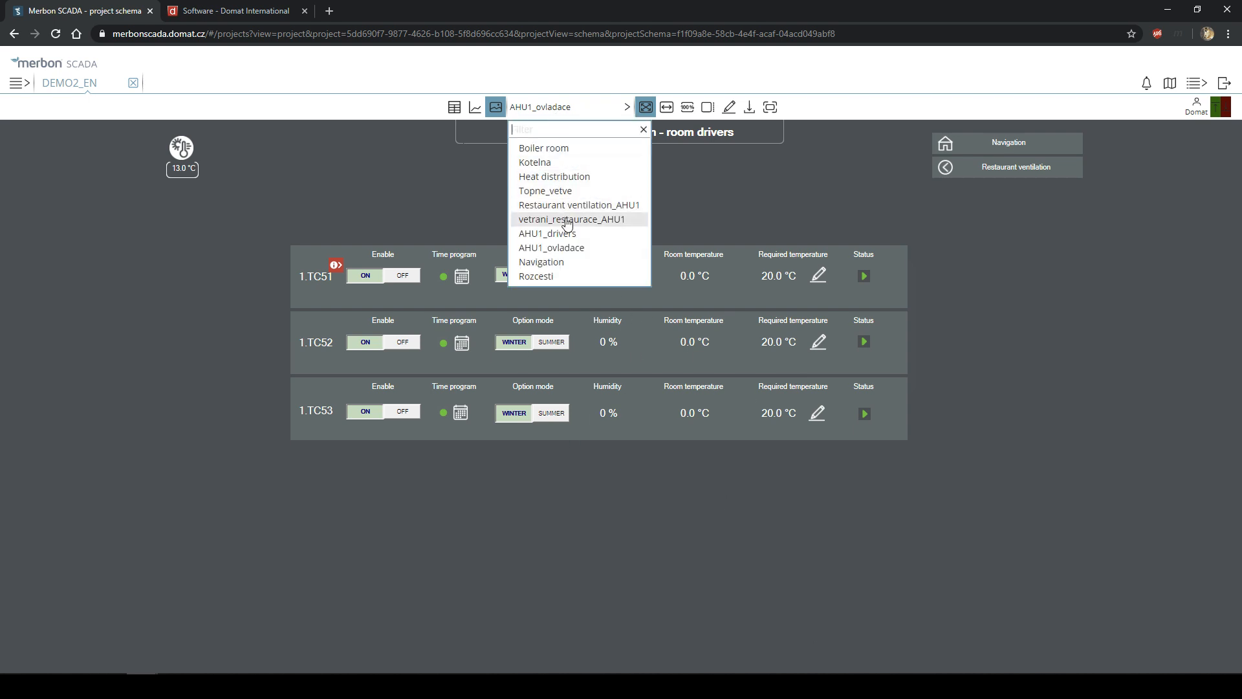
left_click(550, 176)
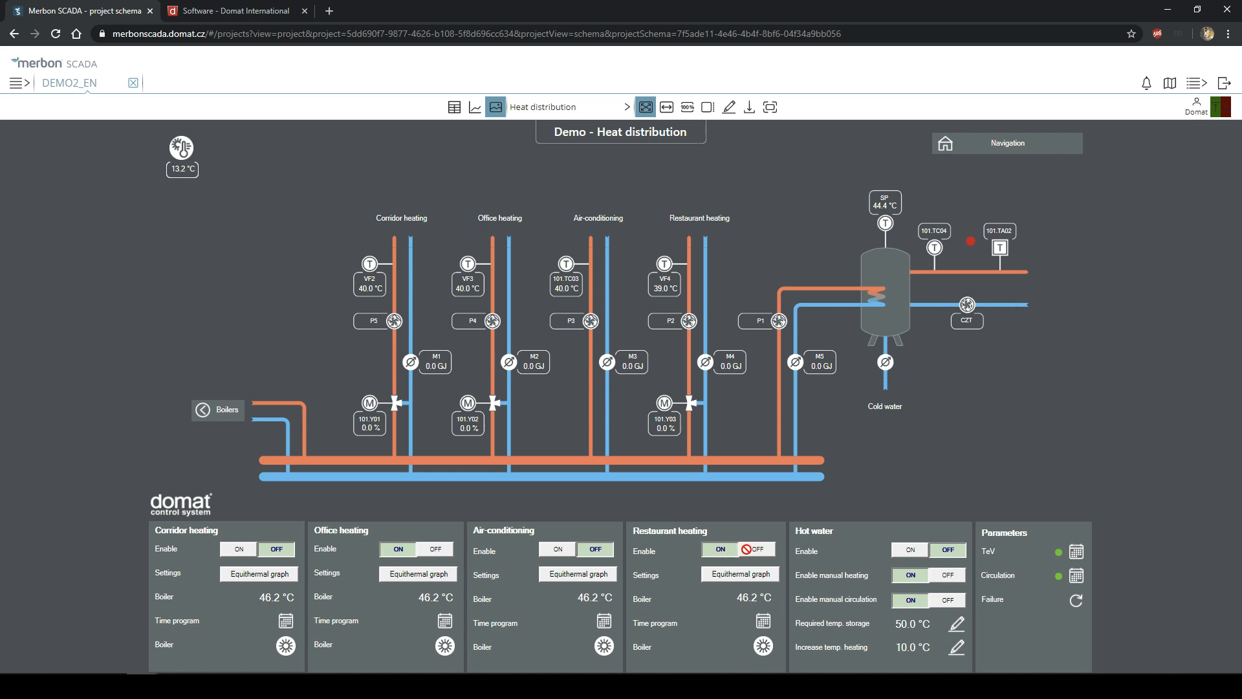
- Open and cancel the Air-conditioning, Office heating and Corridor heating curve editors without changes
left_click(578, 576)
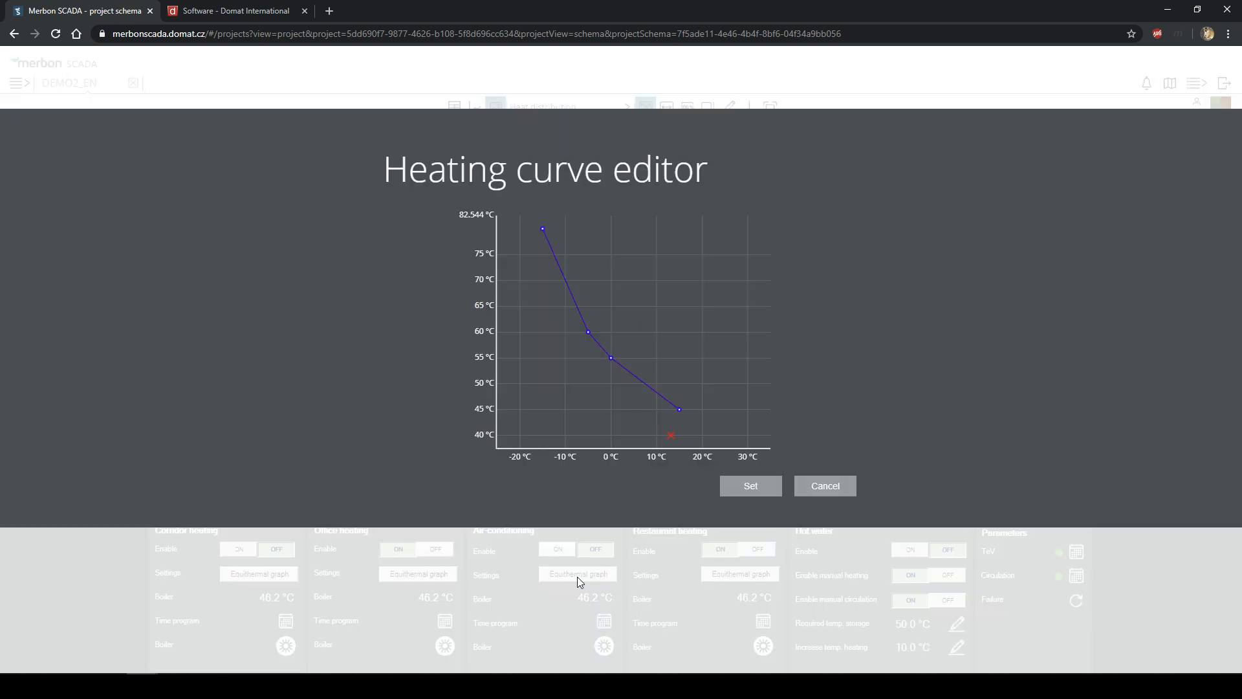
left_click(844, 497)
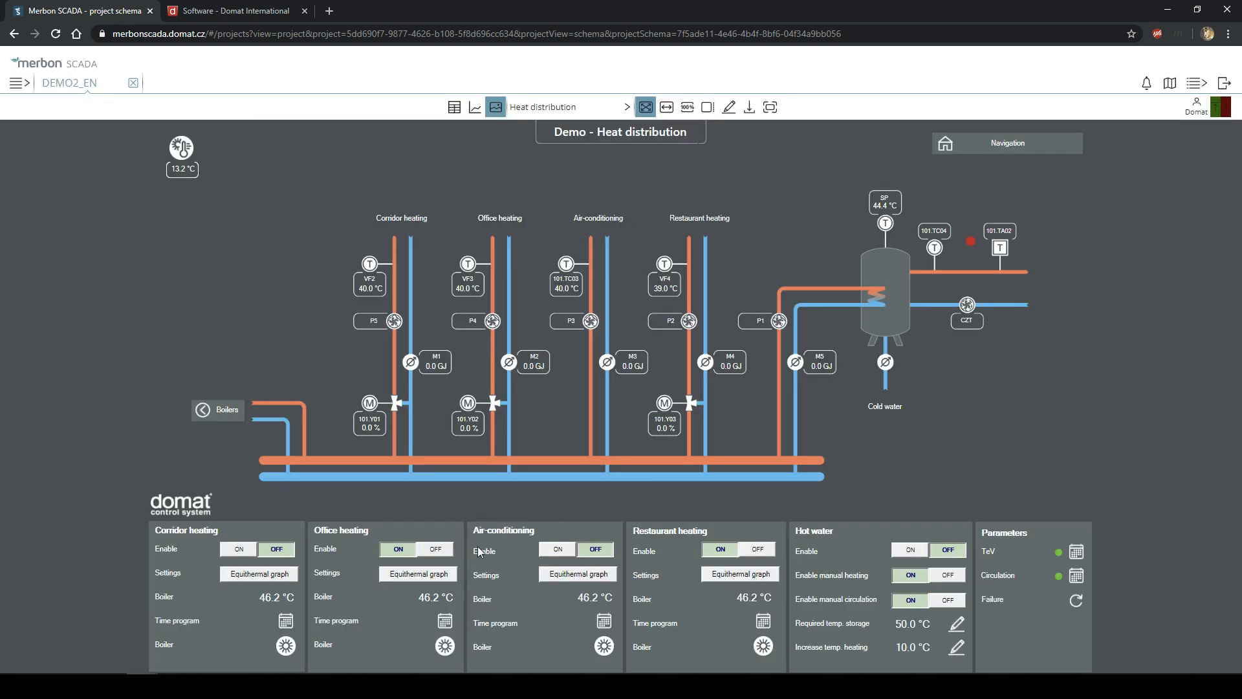
left_click(428, 580)
left_click(834, 489)
left_click(244, 579)
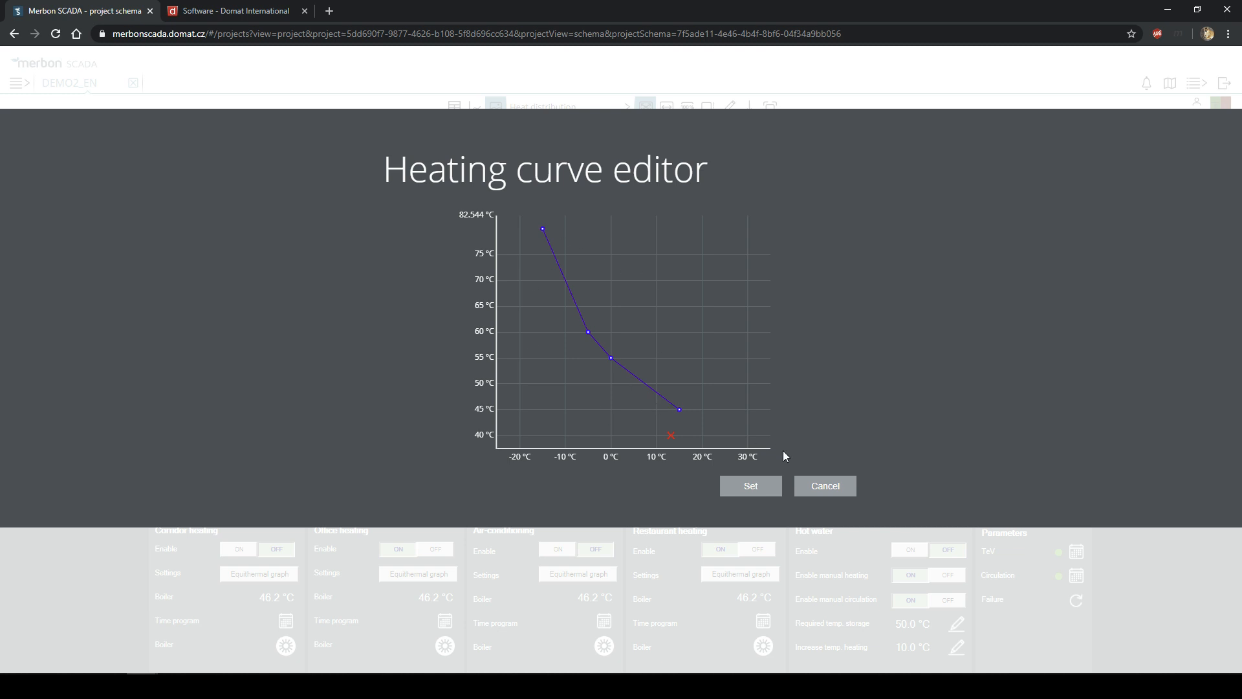
left_click(832, 490)
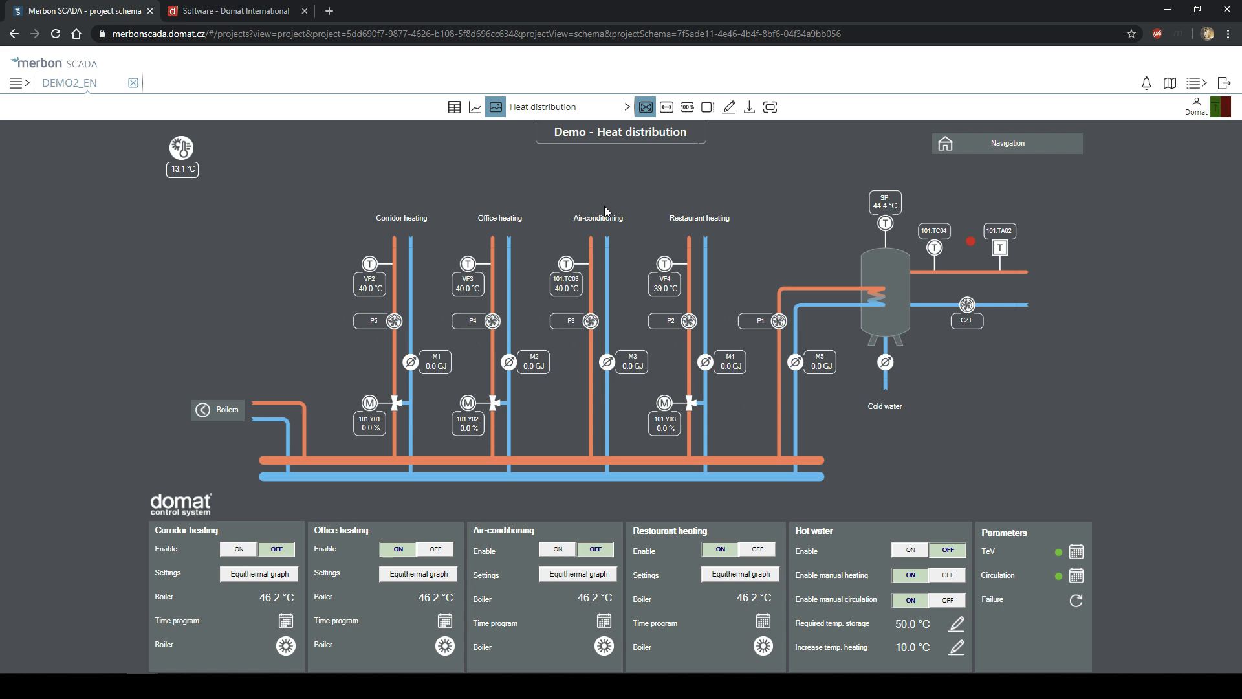
left_click(545, 109)
- Show the project data point table and mark the Temperature outdoor row
left_click(544, 108)
left_click(454, 107)
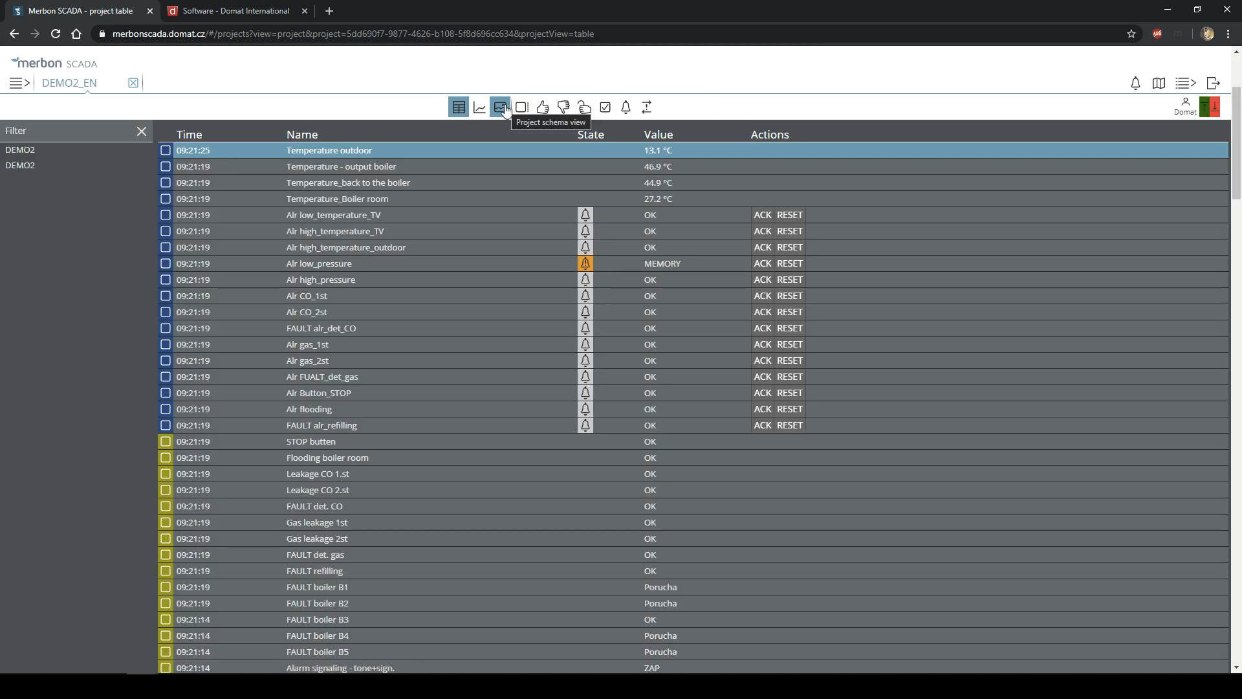
left_click(504, 109)
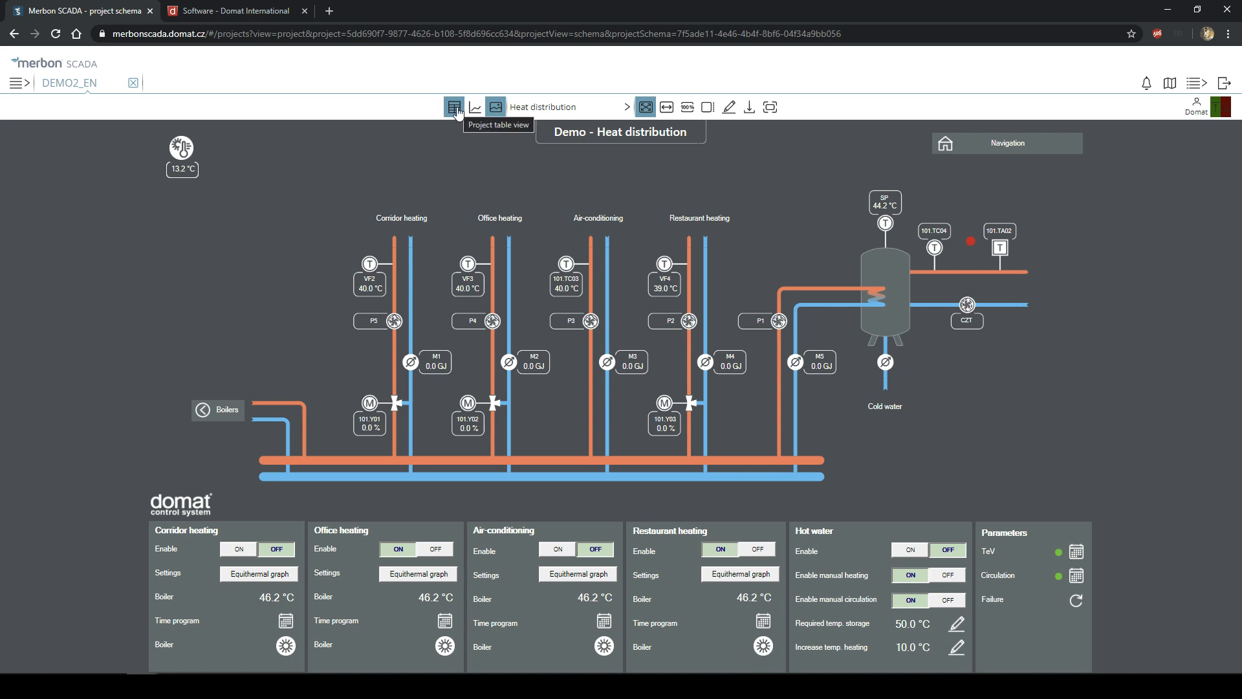
left_click(456, 108)
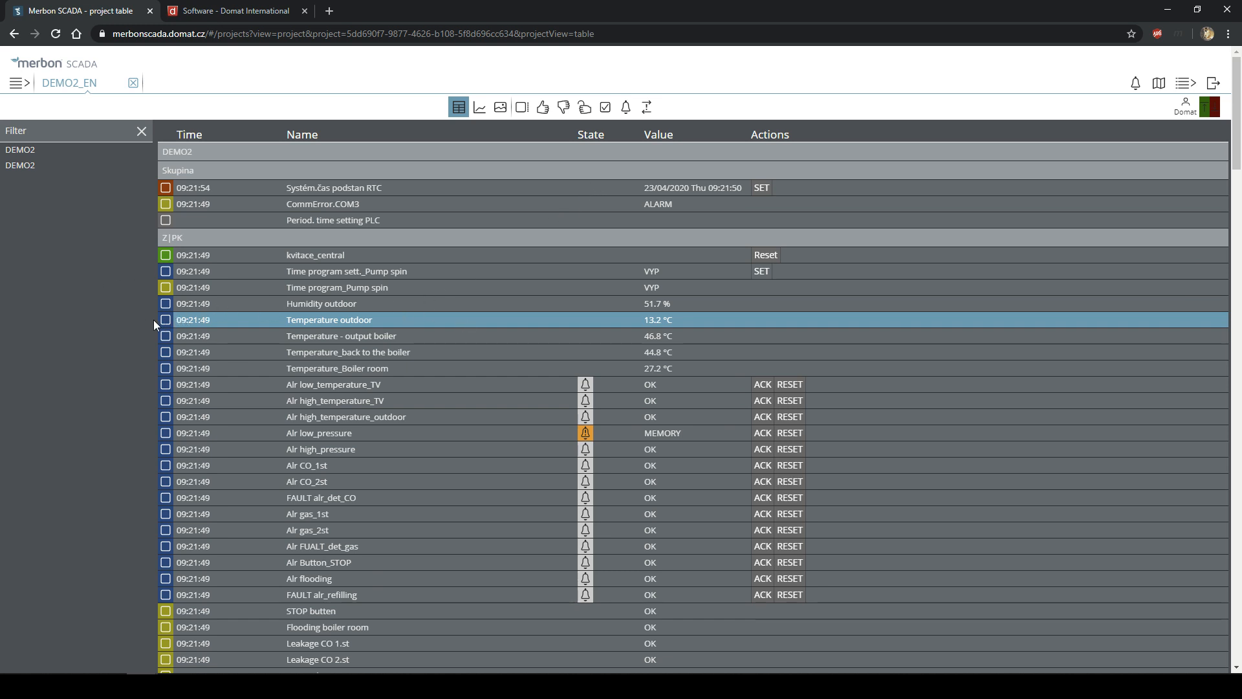
left_click(164, 321)
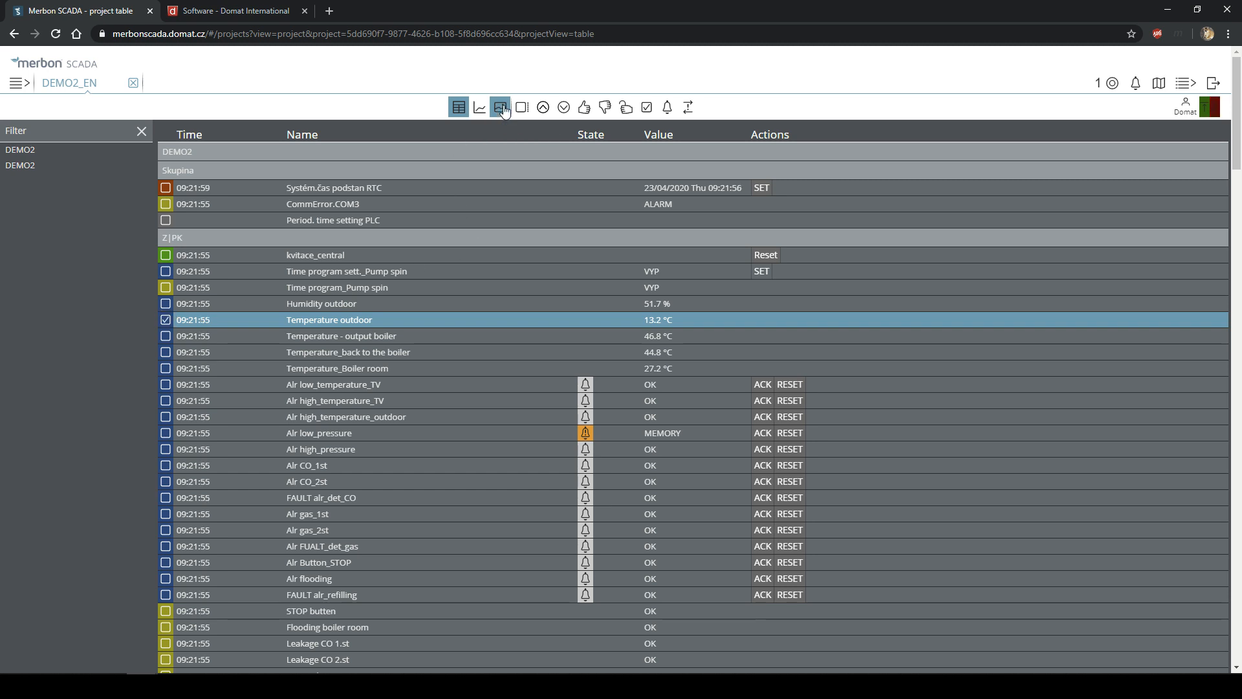
- Graph the marked Temperature outdoor over three days, then return to the Heat distribution schema
left_click(479, 109)
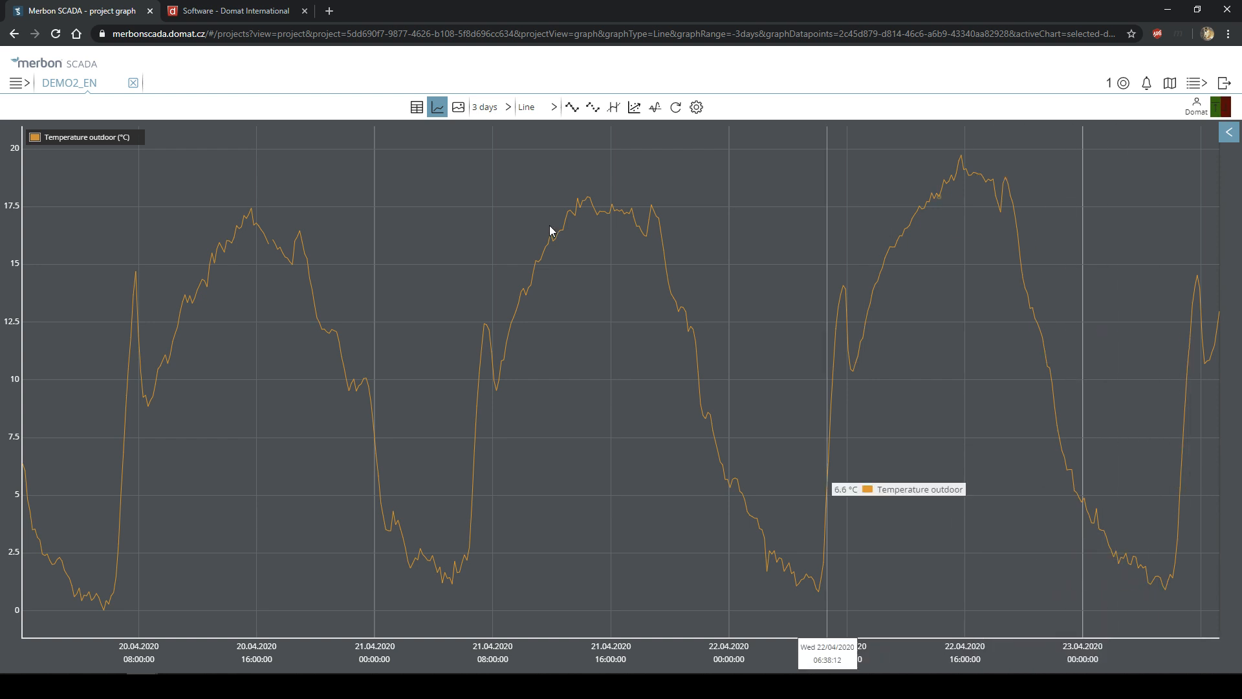
left_click(458, 108)
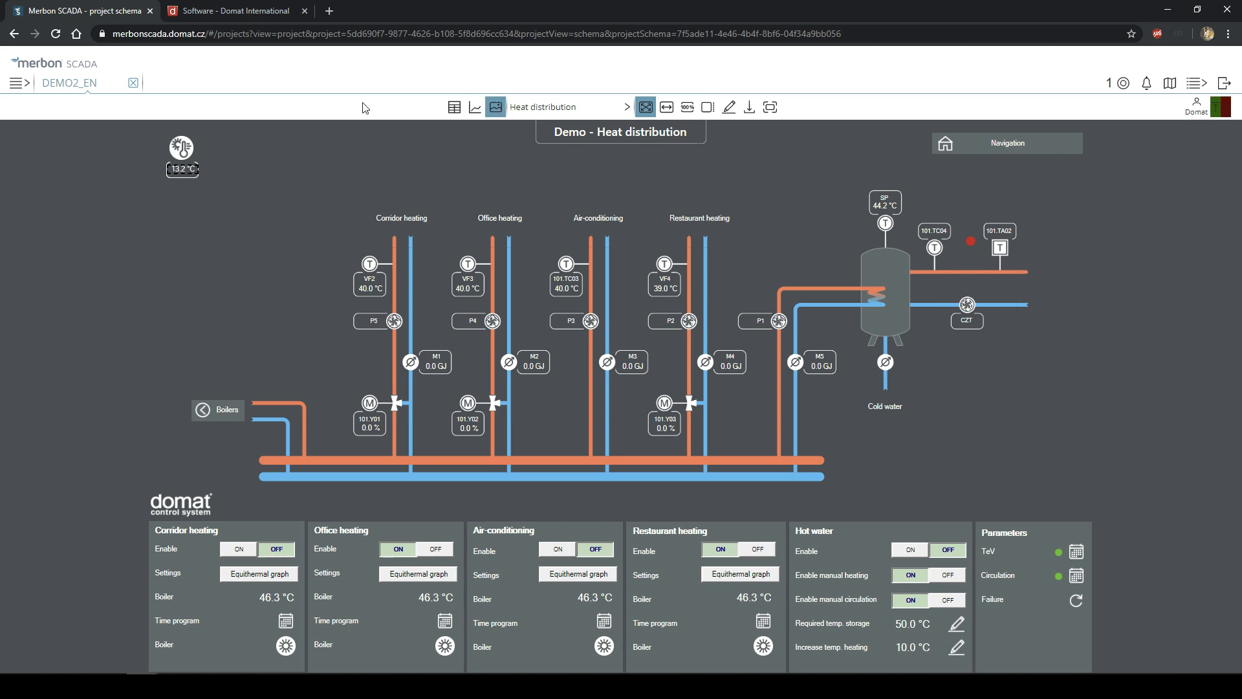
- Mark the VF2 corridor heating temperature (40.0 °C) on the Heat distribution schema
left_click(454, 107)
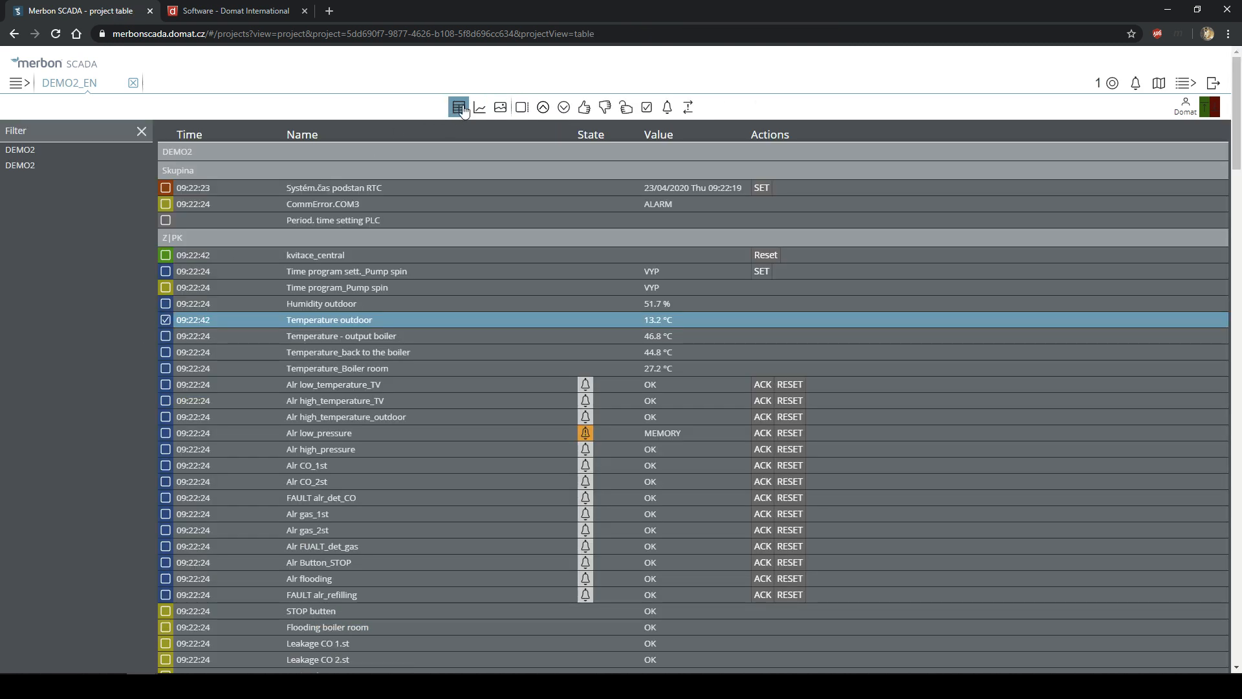
left_click(500, 108)
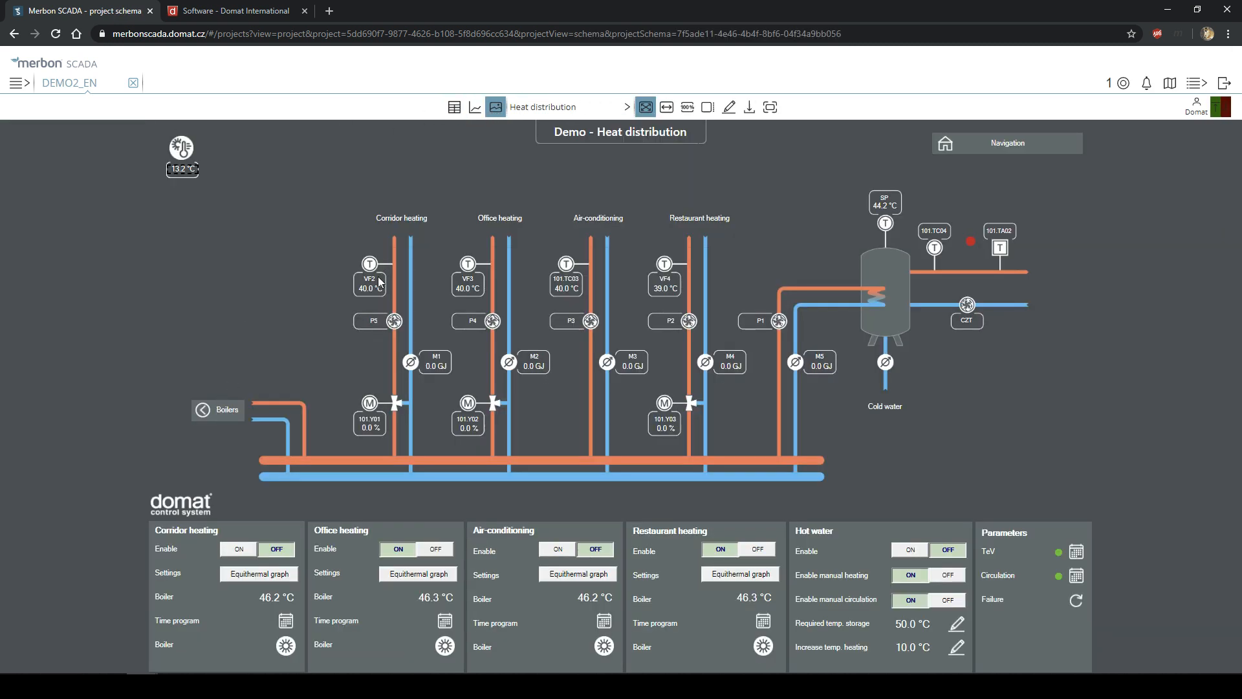
mouse_move(370, 287)
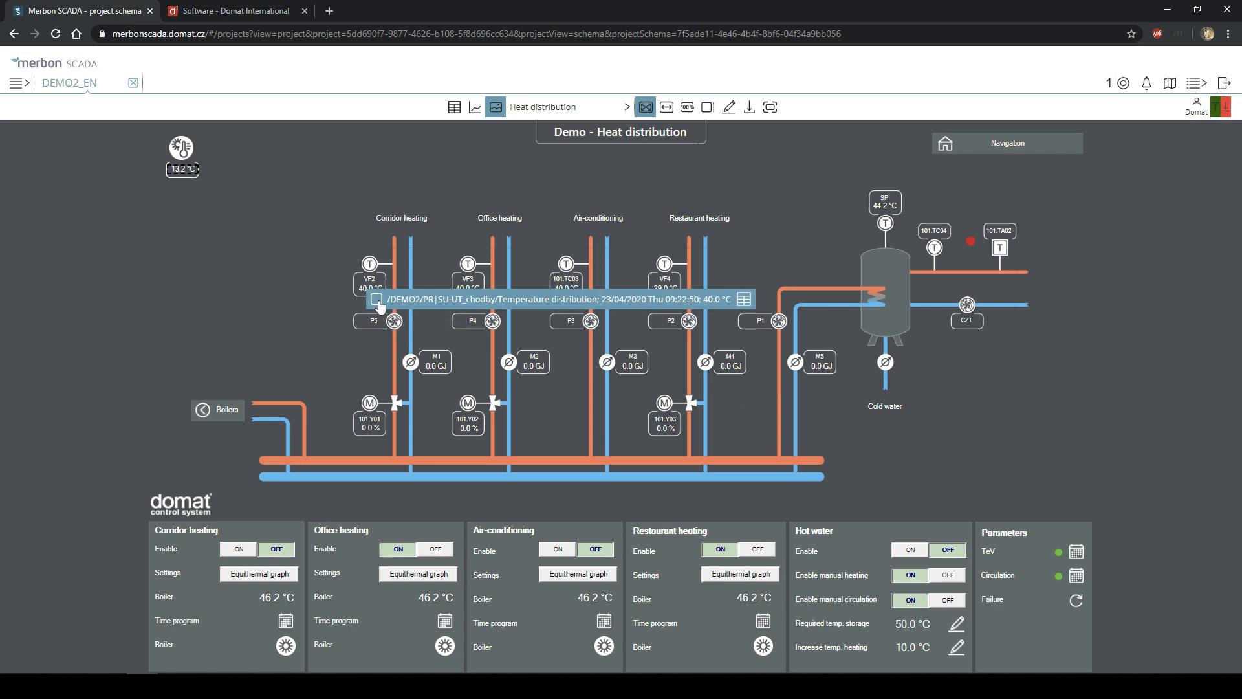
left_click(377, 300)
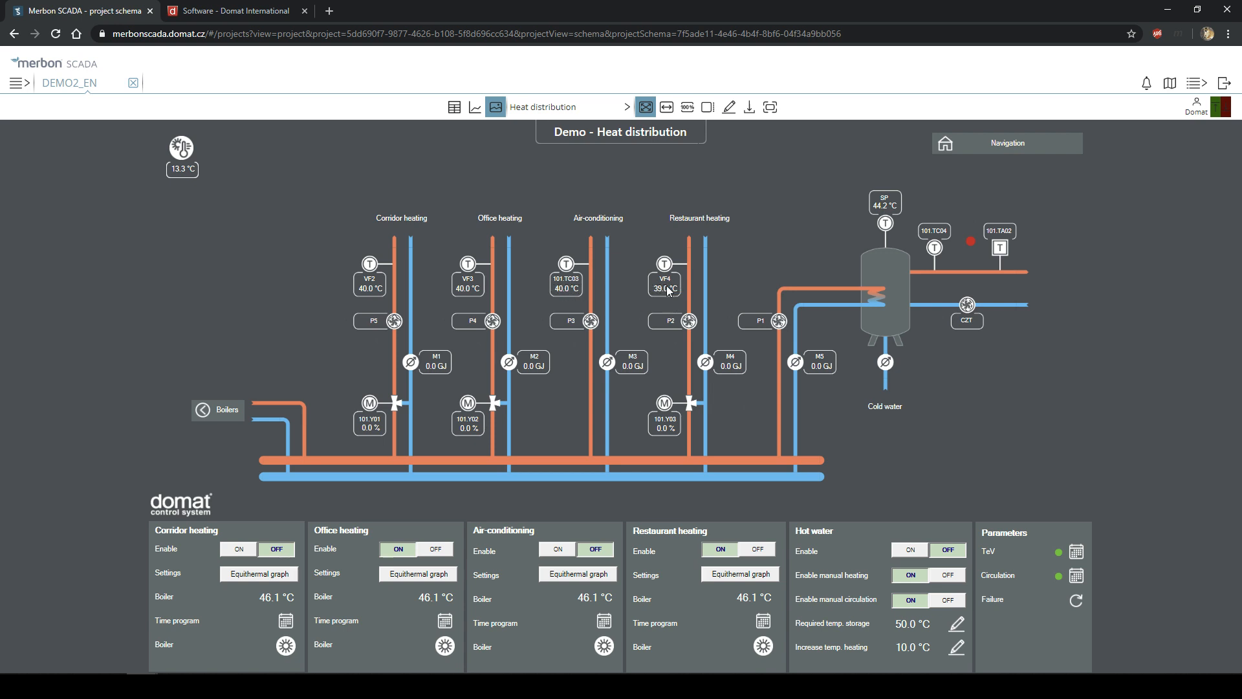
- Open Restaurant ventilation_AHU1 and graph its outdoor and room temperatures together over three days
left_click(544, 107)
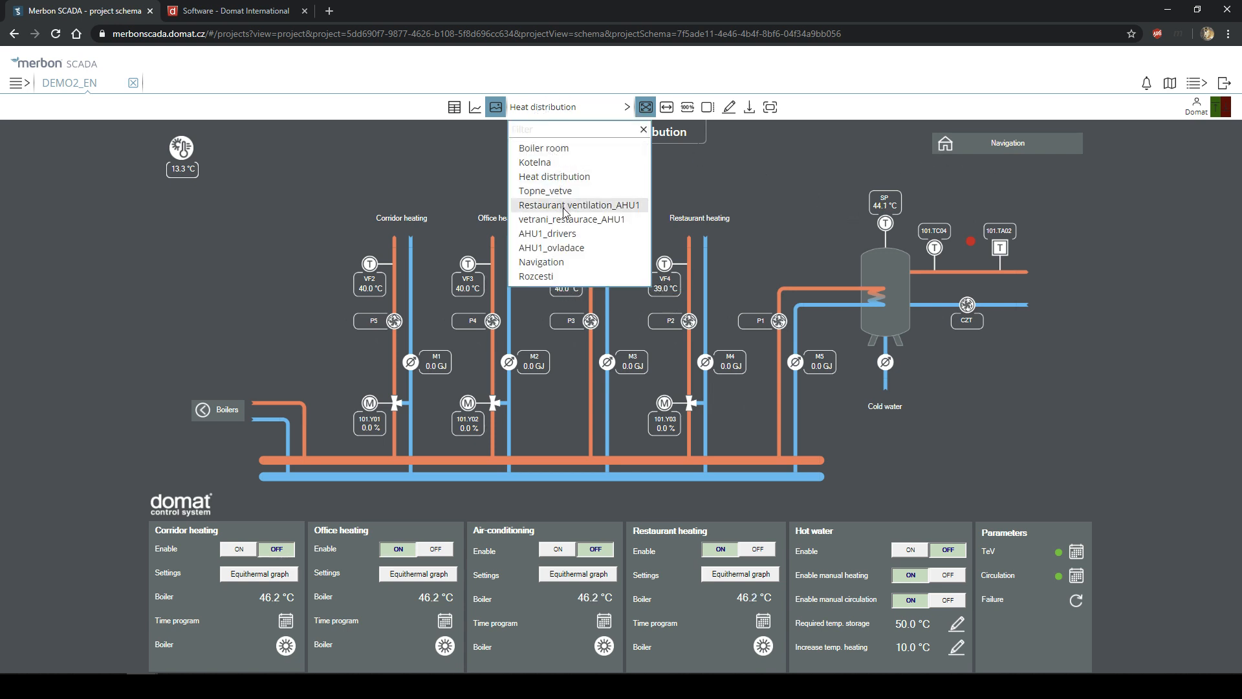
left_click(565, 206)
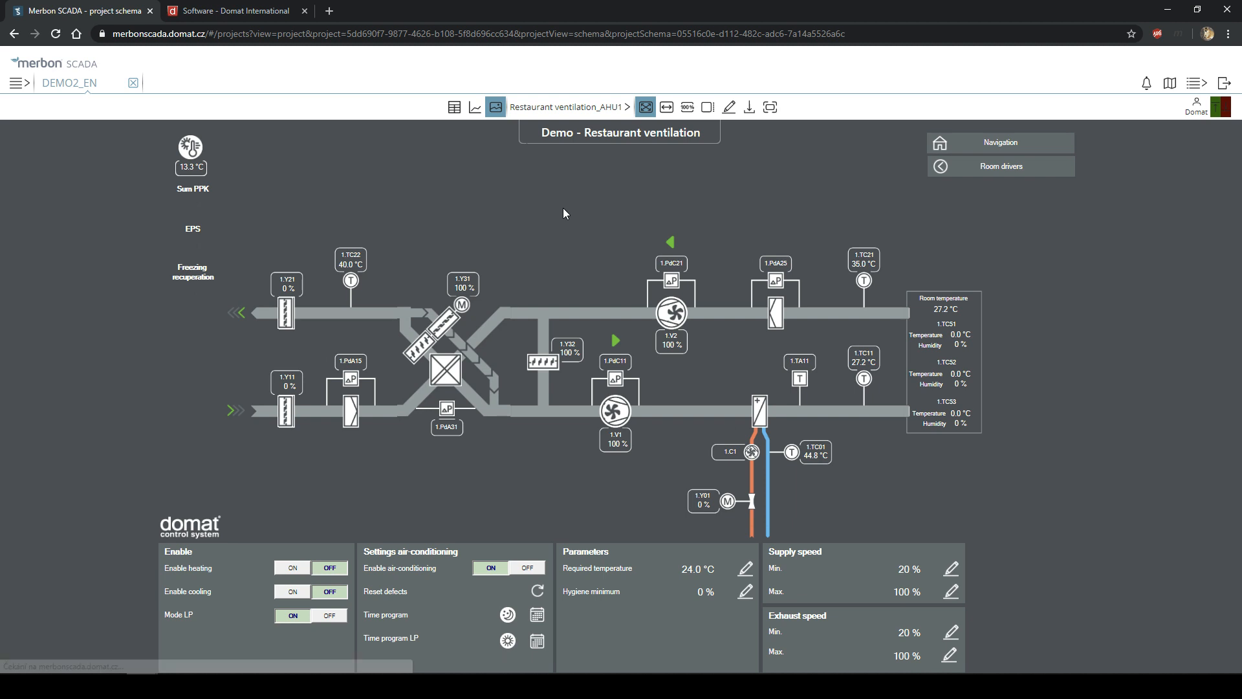
left_click(184, 166)
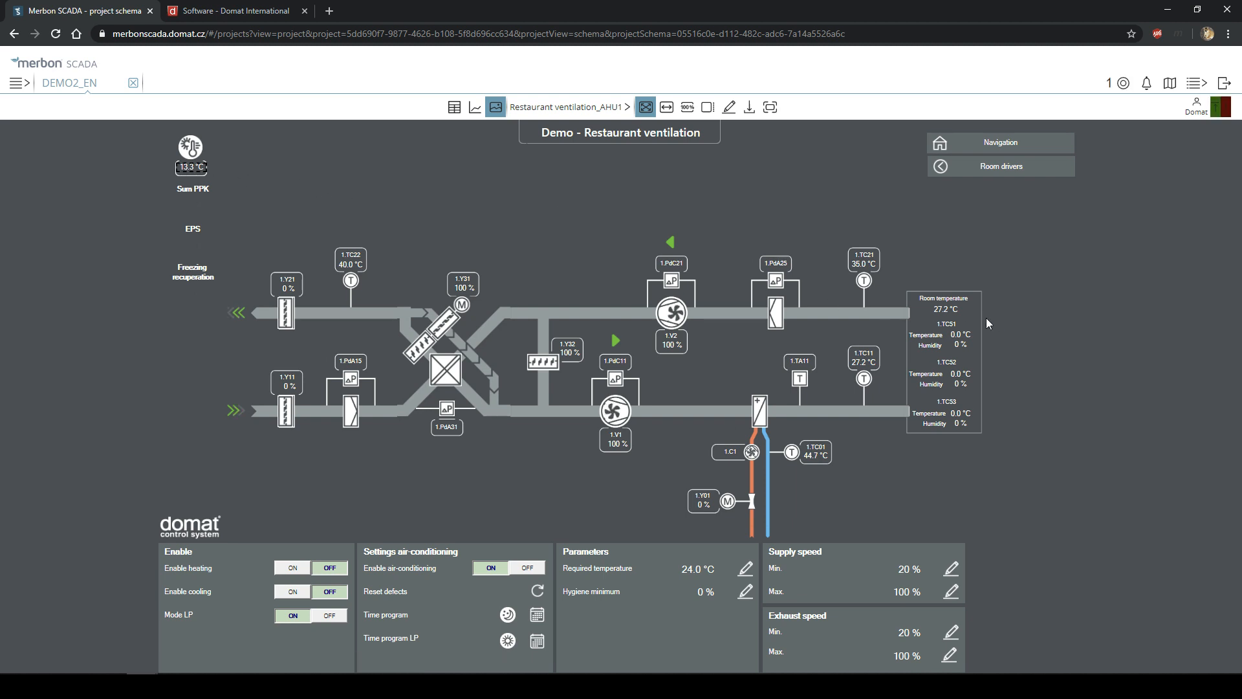
left_click(944, 311)
left_click(476, 109)
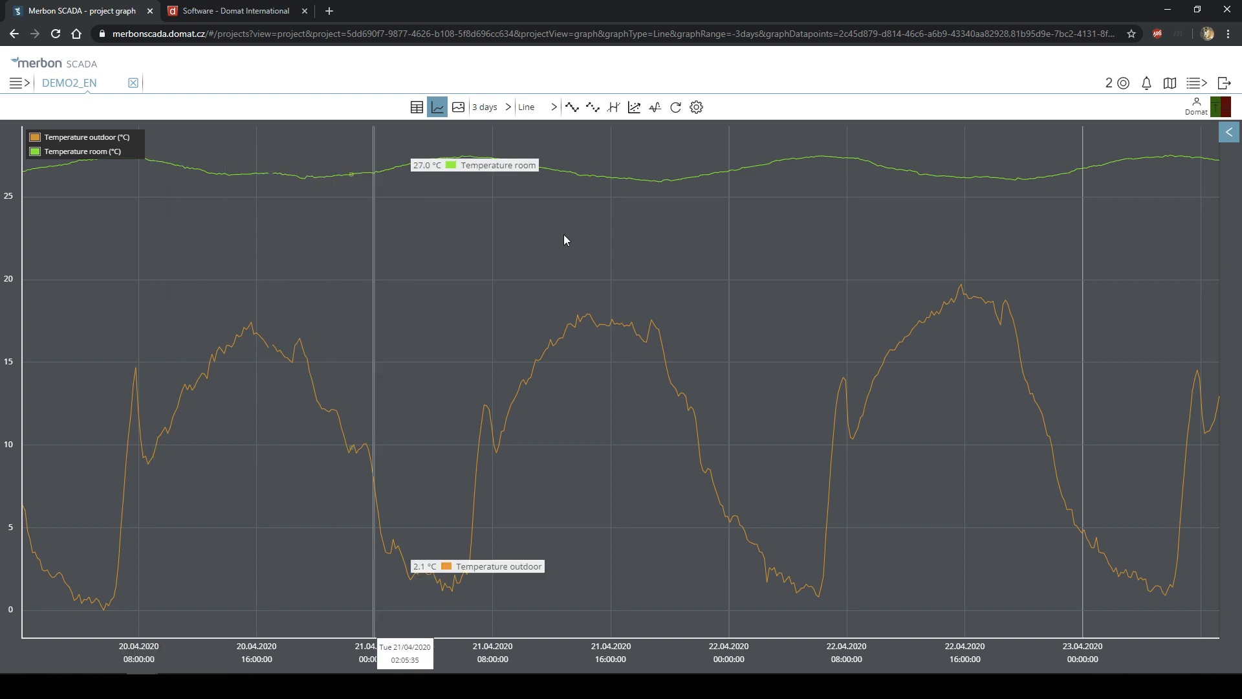
- Switch from the temperature graph to the DEMO2_EN data point table
left_click(417, 107)
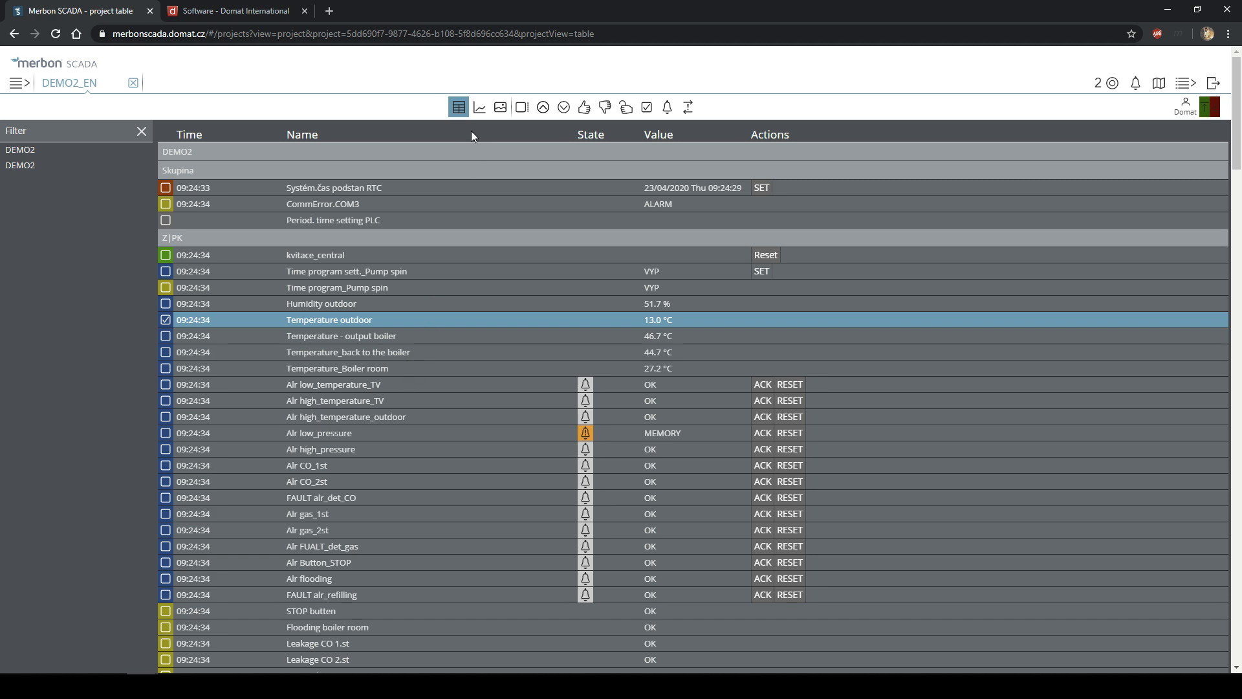
left_click(503, 109)
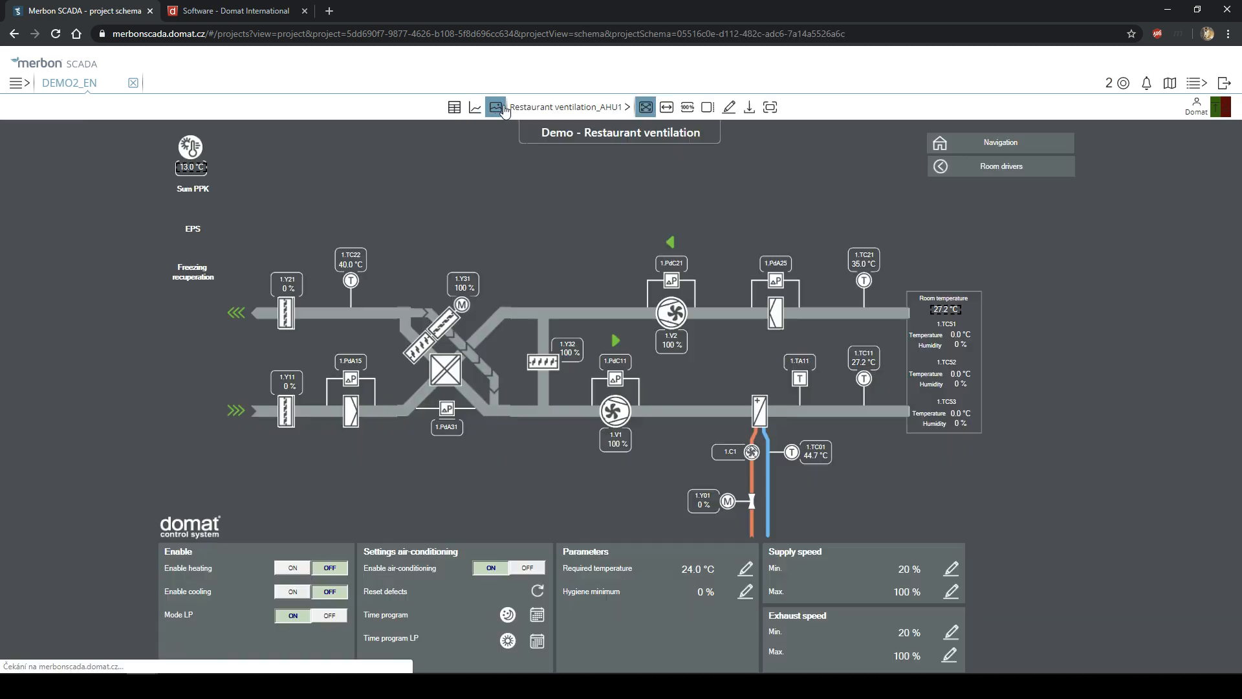
left_click(454, 106)
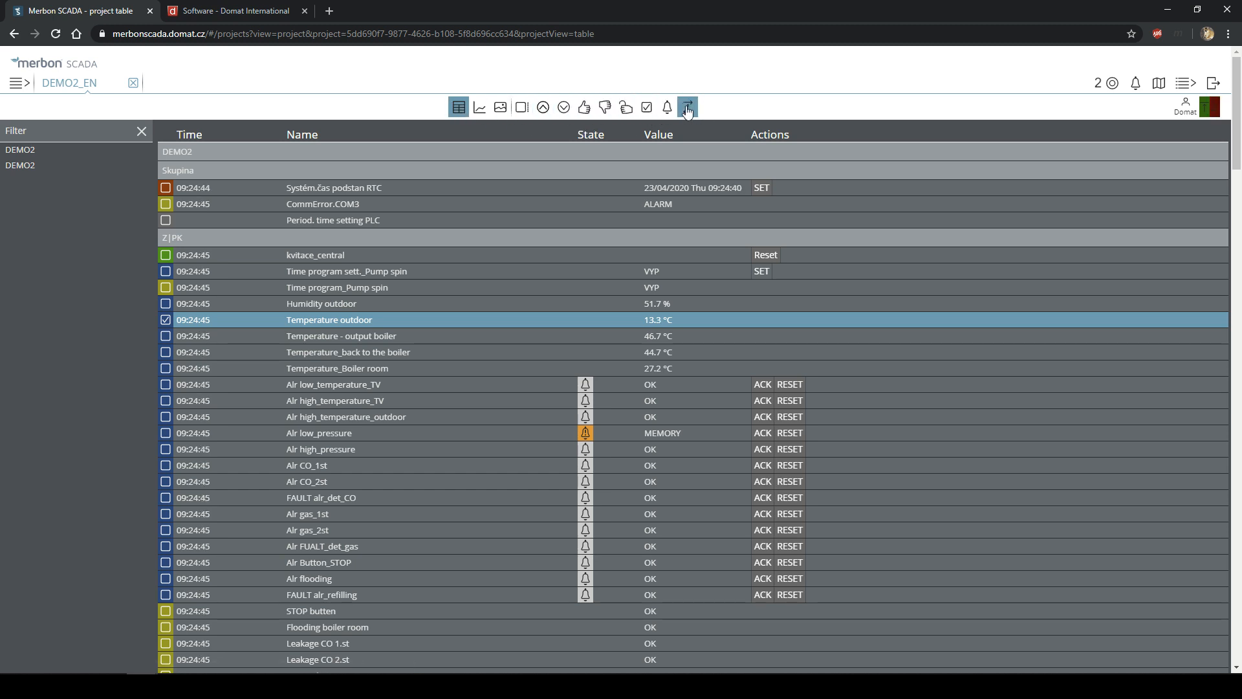
left_click(501, 107)
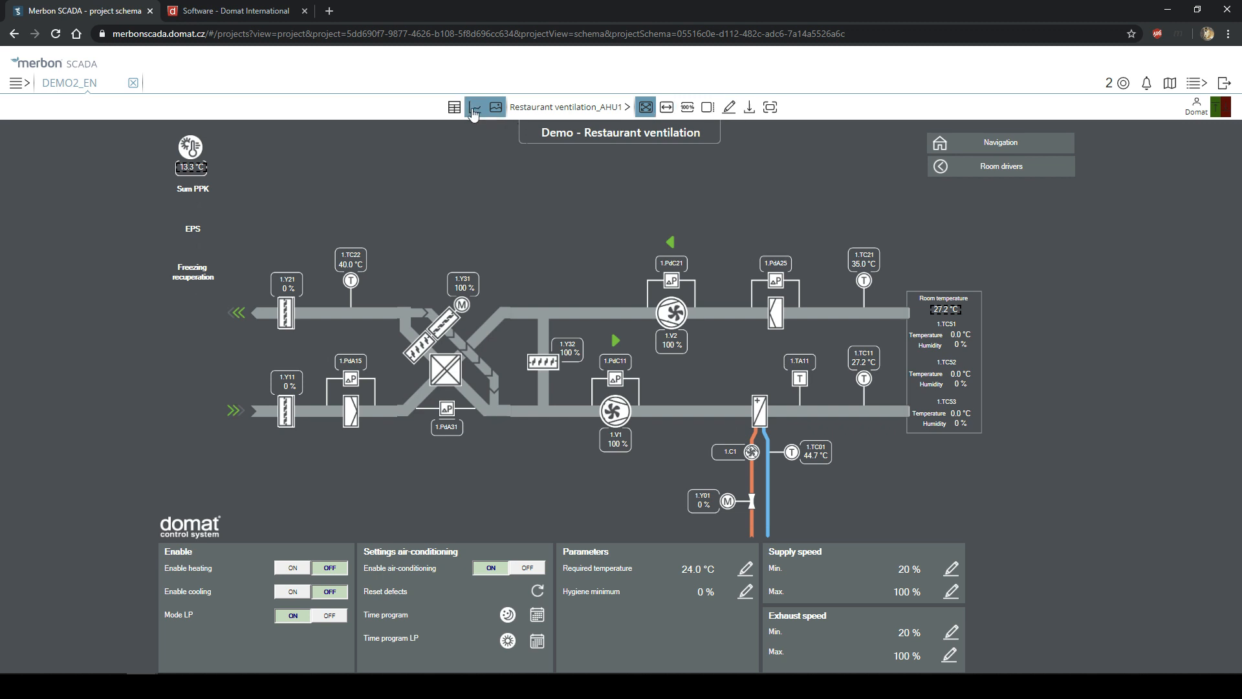
left_click(474, 112)
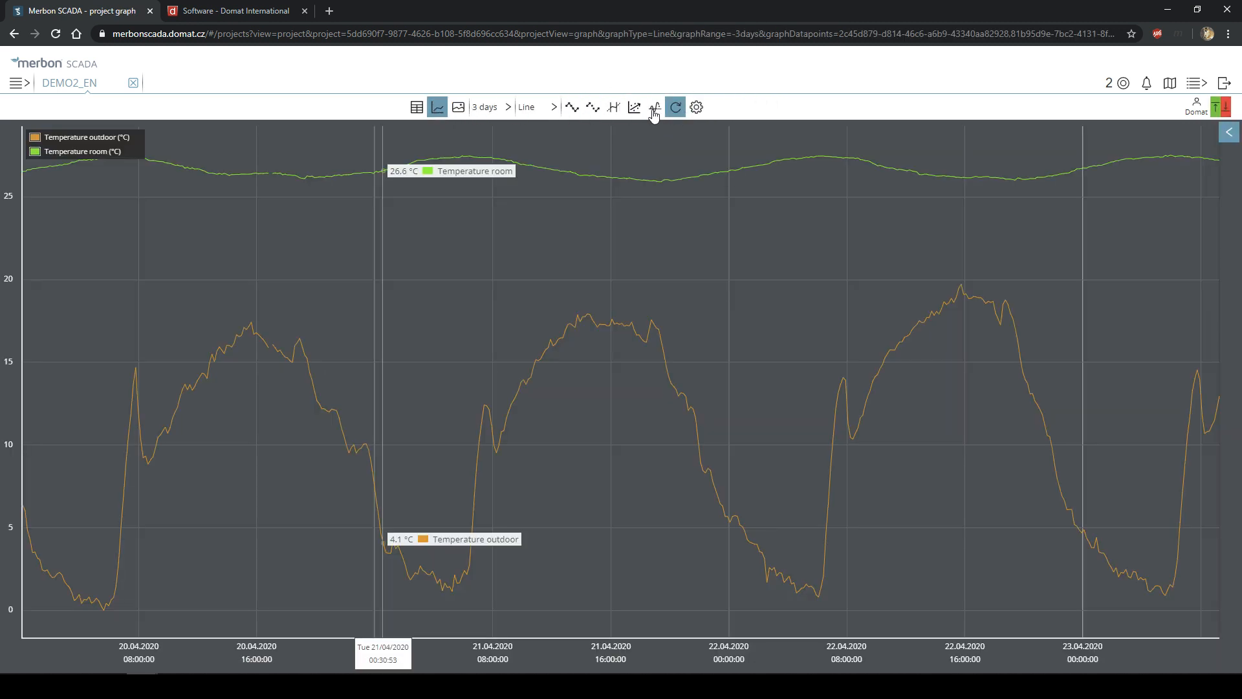
left_click(417, 109)
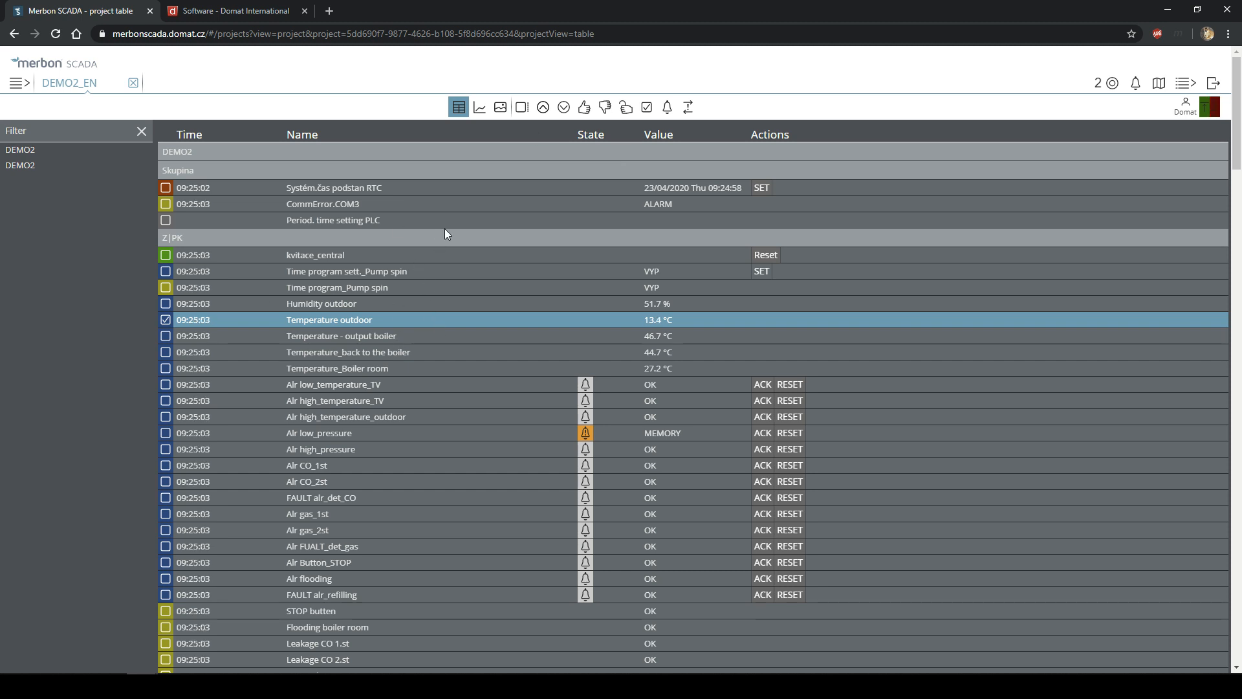
- Also mark Temperature output and jump between the marked Temperature outdoor and room rows
left_click(566, 111)
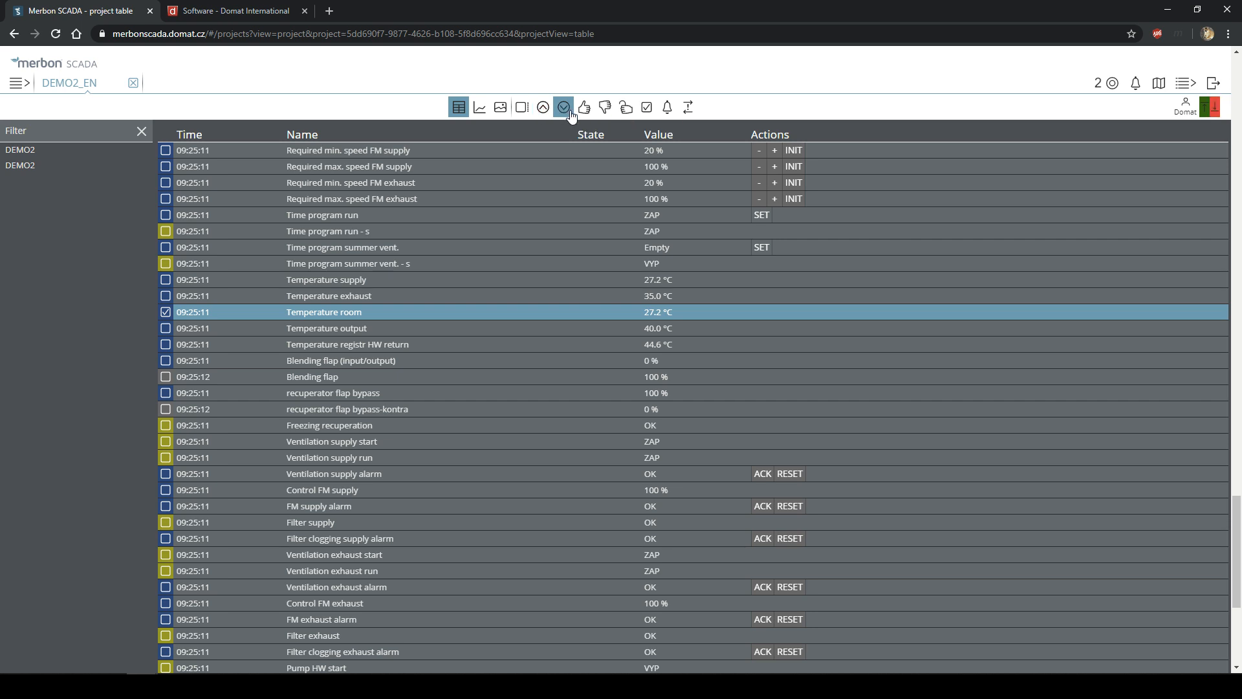
left_click(166, 328)
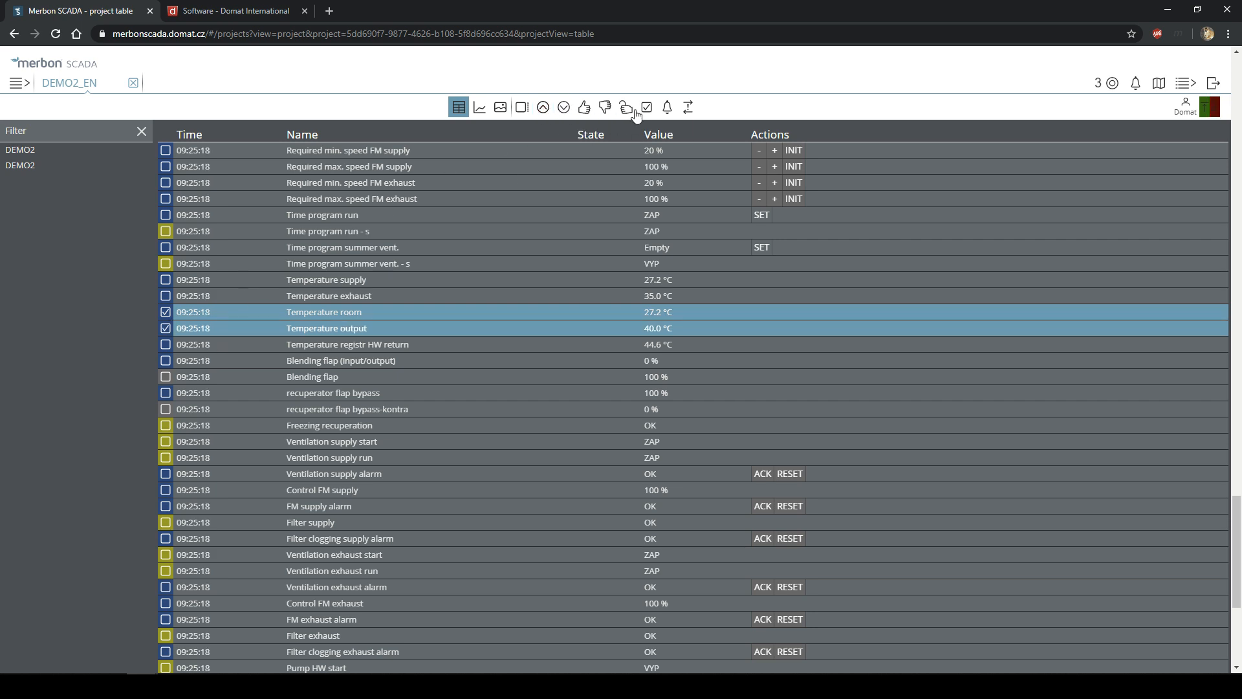
left_click(563, 110)
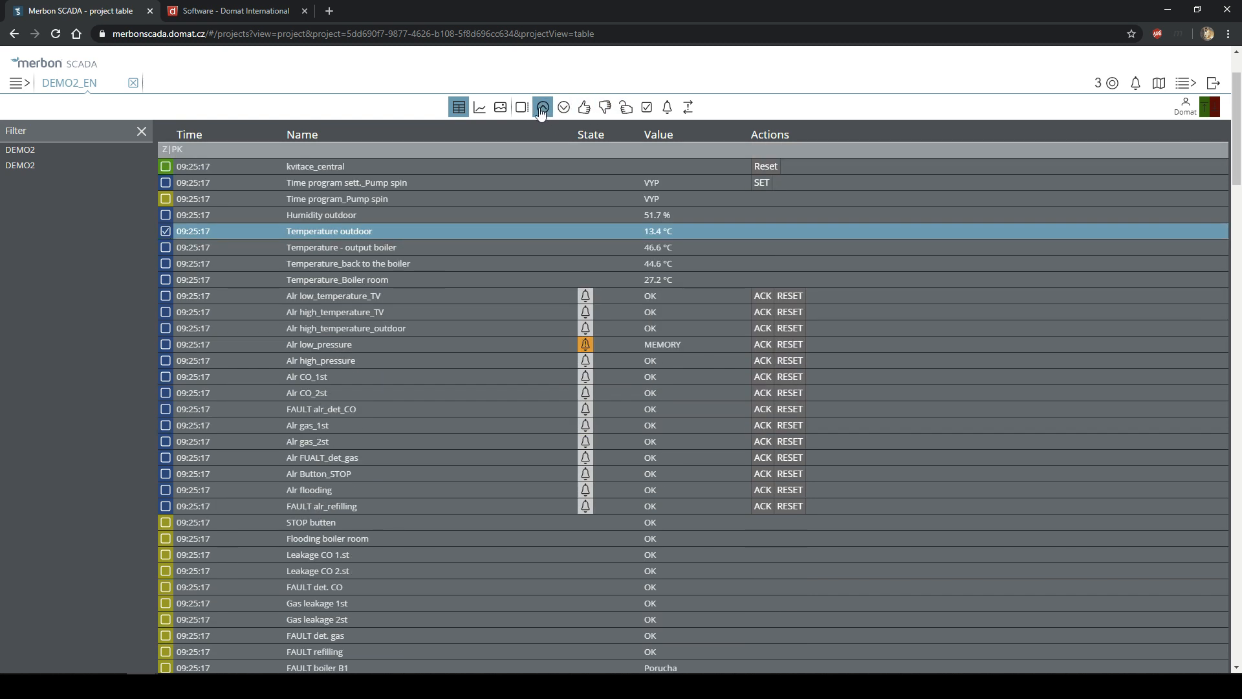
left_click(544, 110)
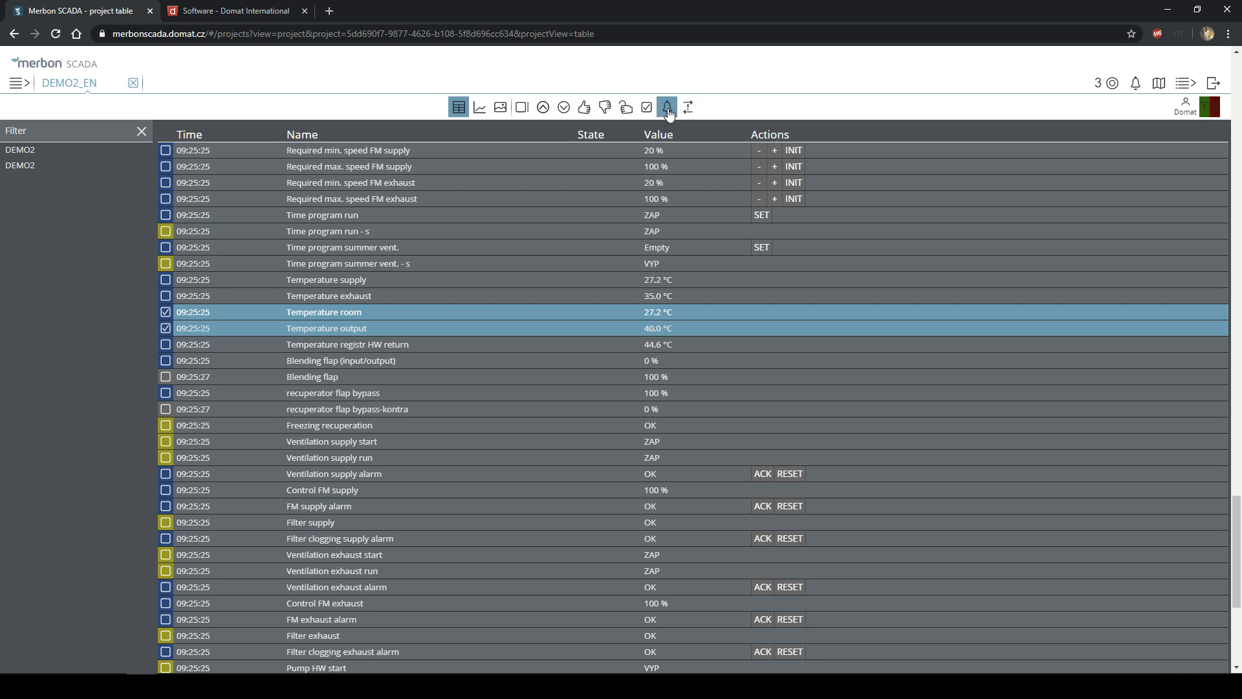
- Try the selected, alarm and communication-error state filters, then turn them all off
left_click(586, 111)
left_click(613, 113)
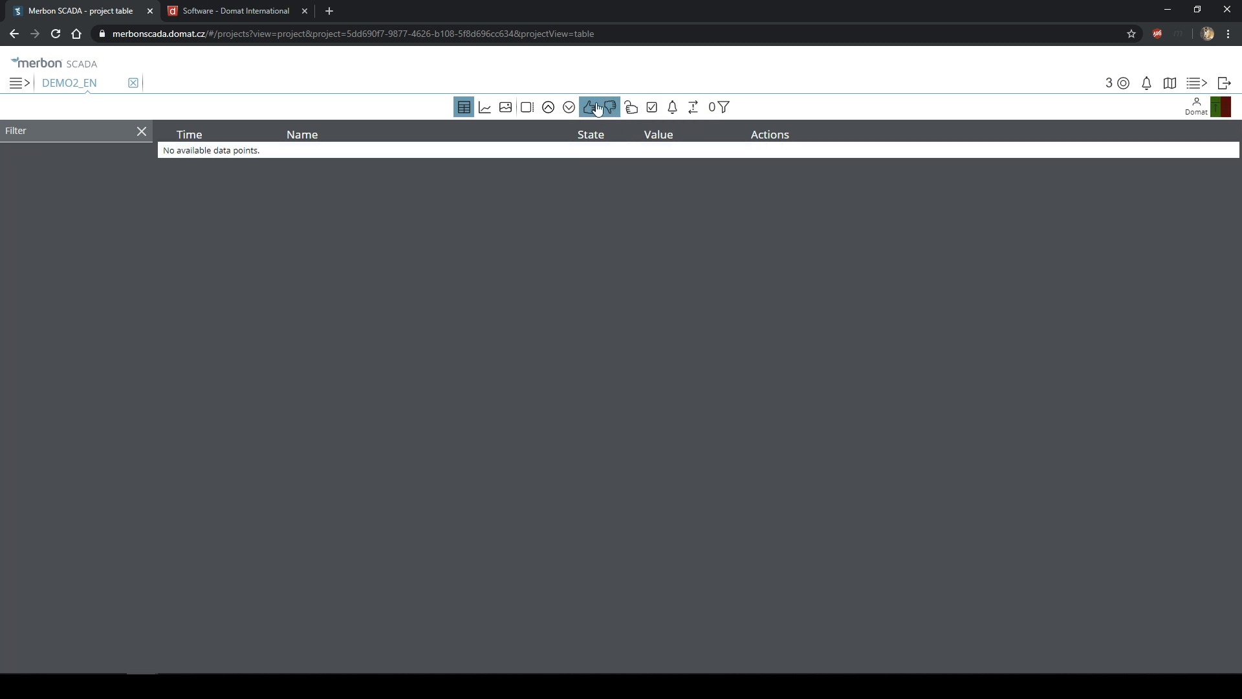
left_click(638, 121)
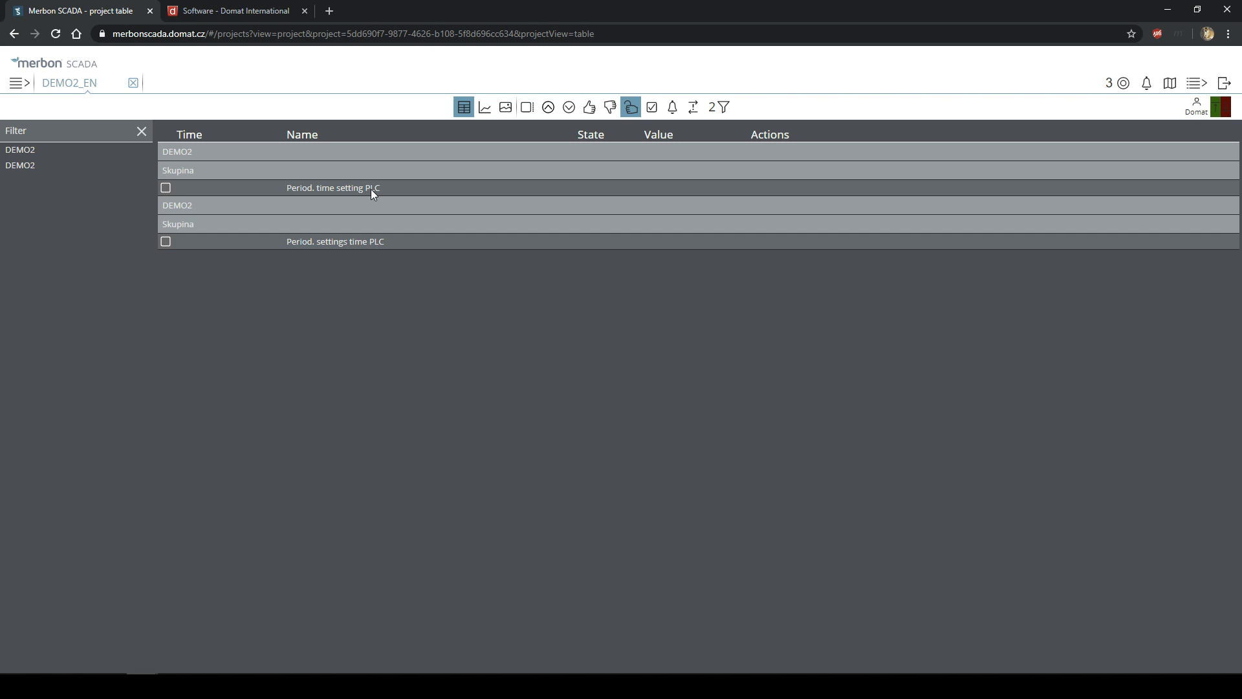
left_click(651, 107)
left_click(637, 111)
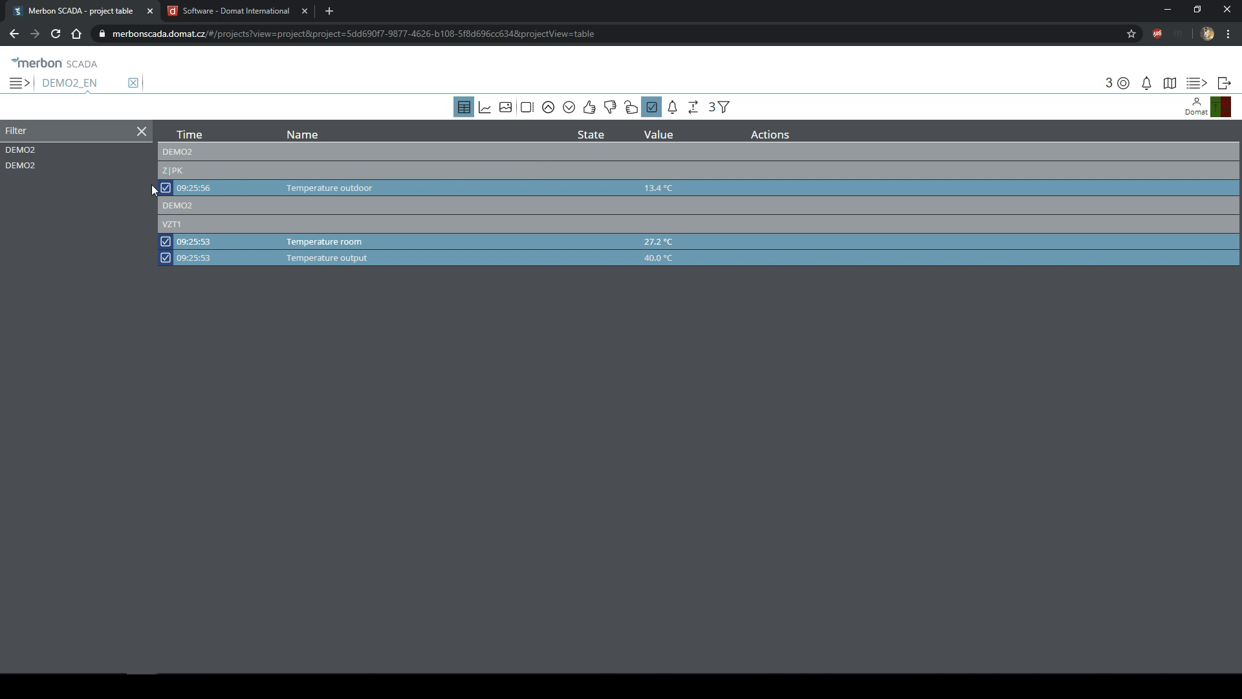
left_click(670, 108)
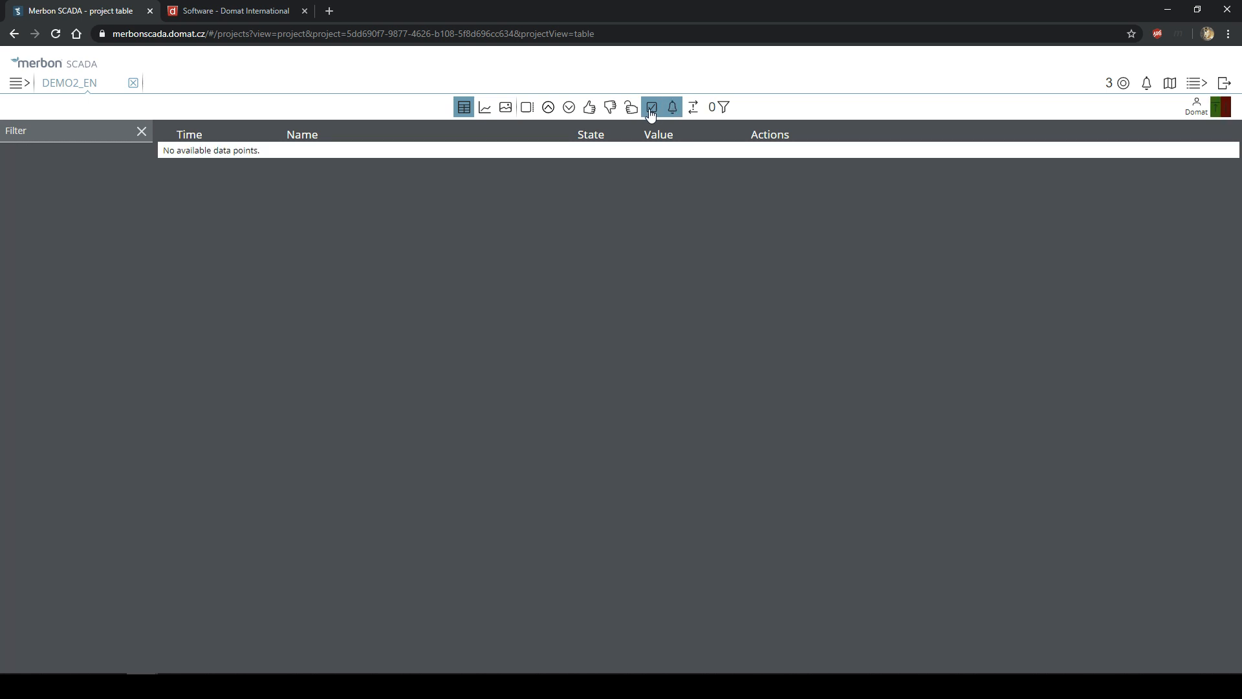
left_click(645, 114)
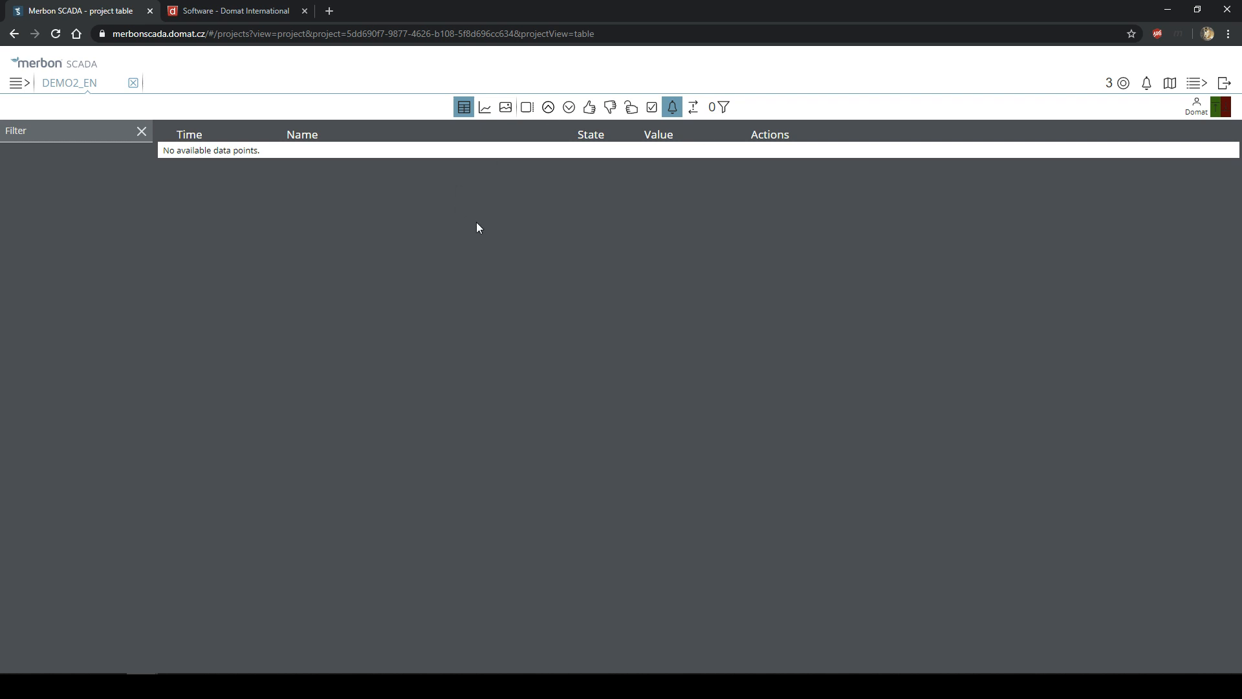
left_click(690, 115)
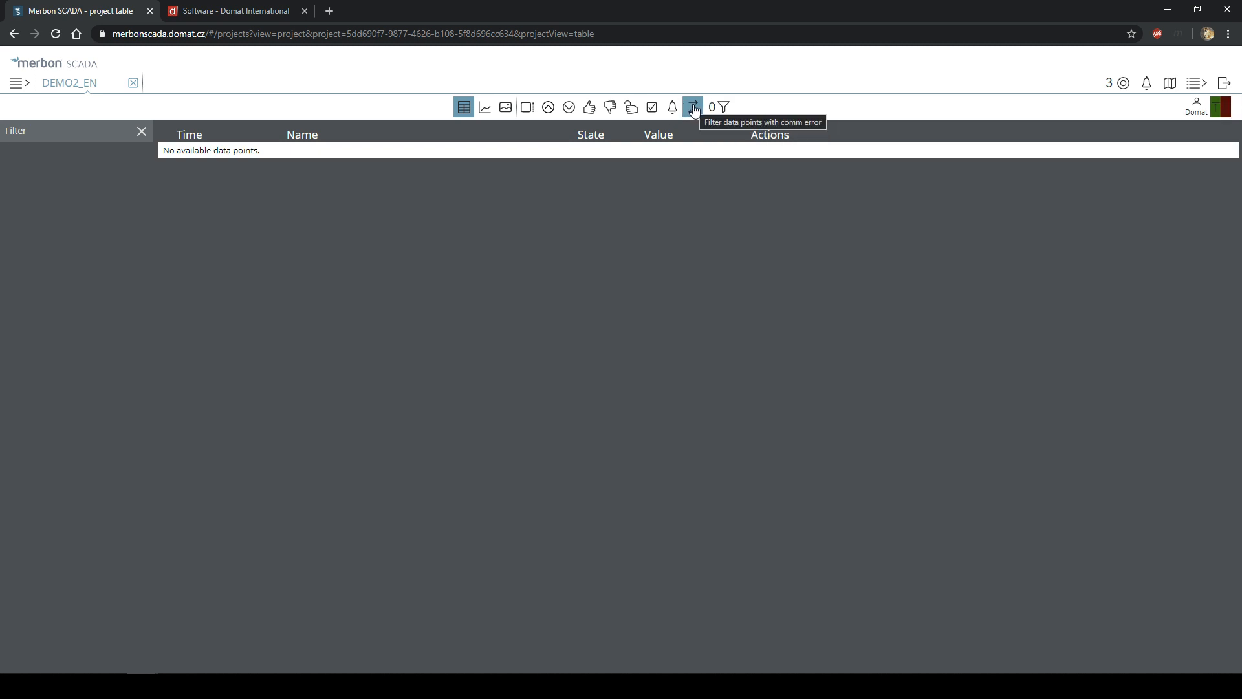
left_click(694, 110)
- Open the DEMO project's data point table filtered to communication-error points
left_click(19, 83)
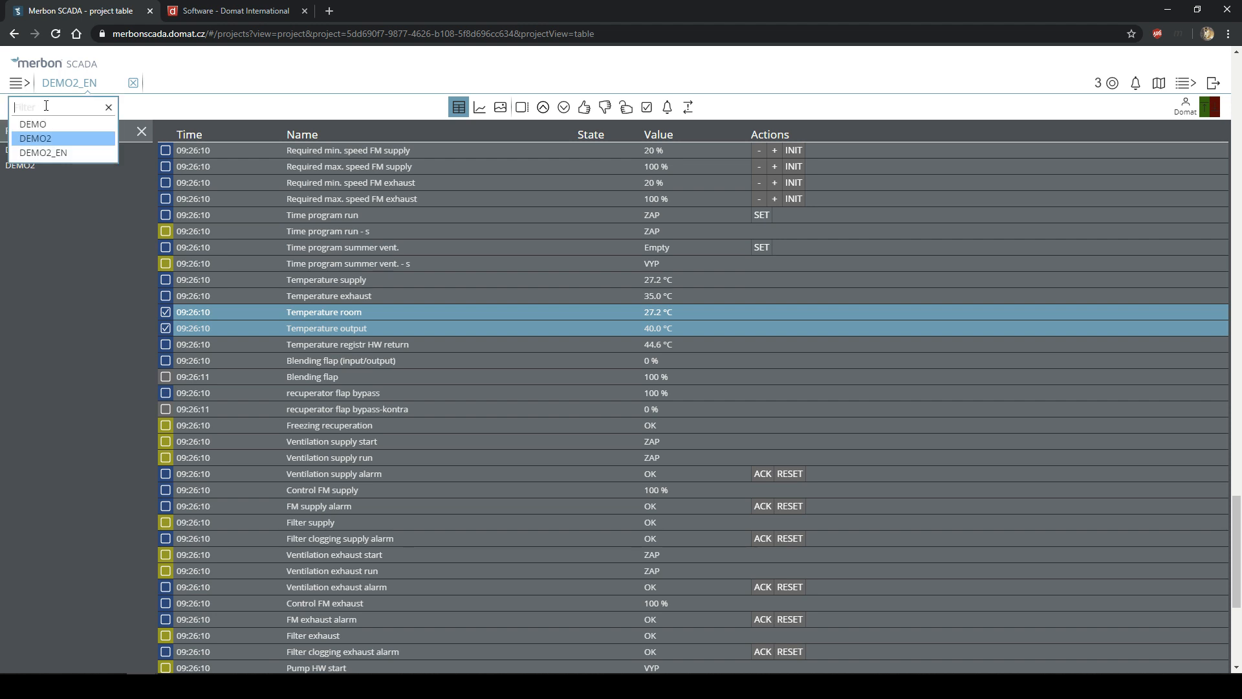
left_click(51, 133)
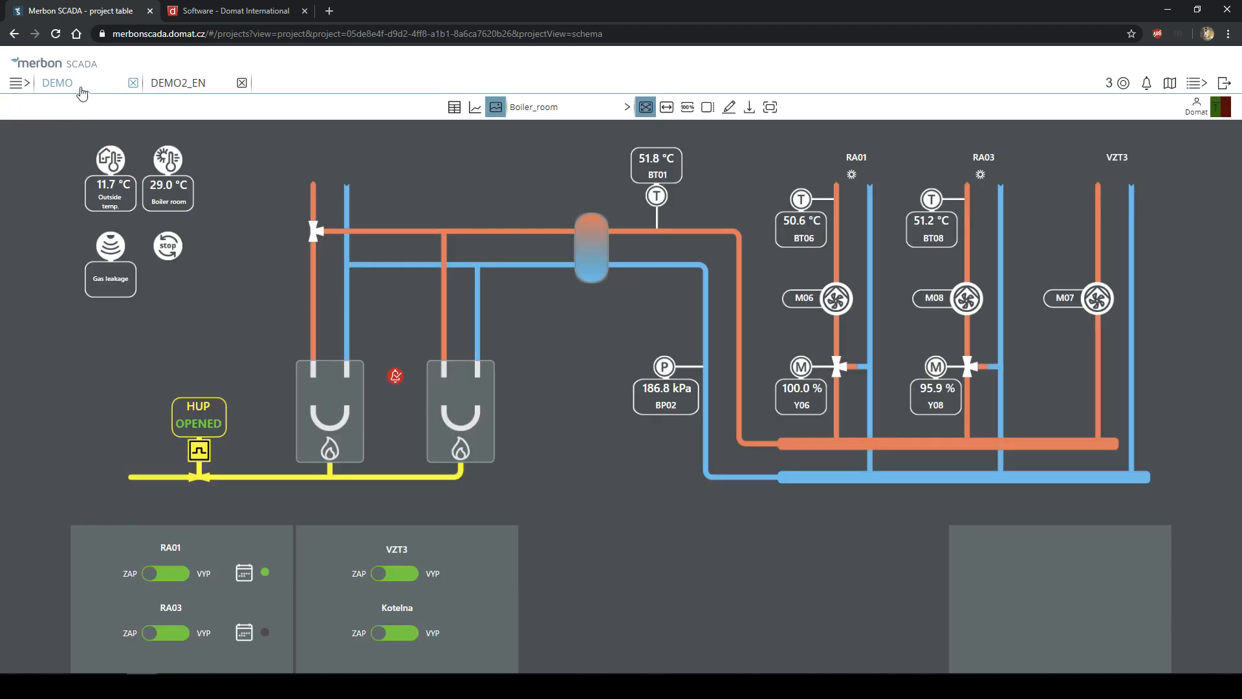
left_click(454, 107)
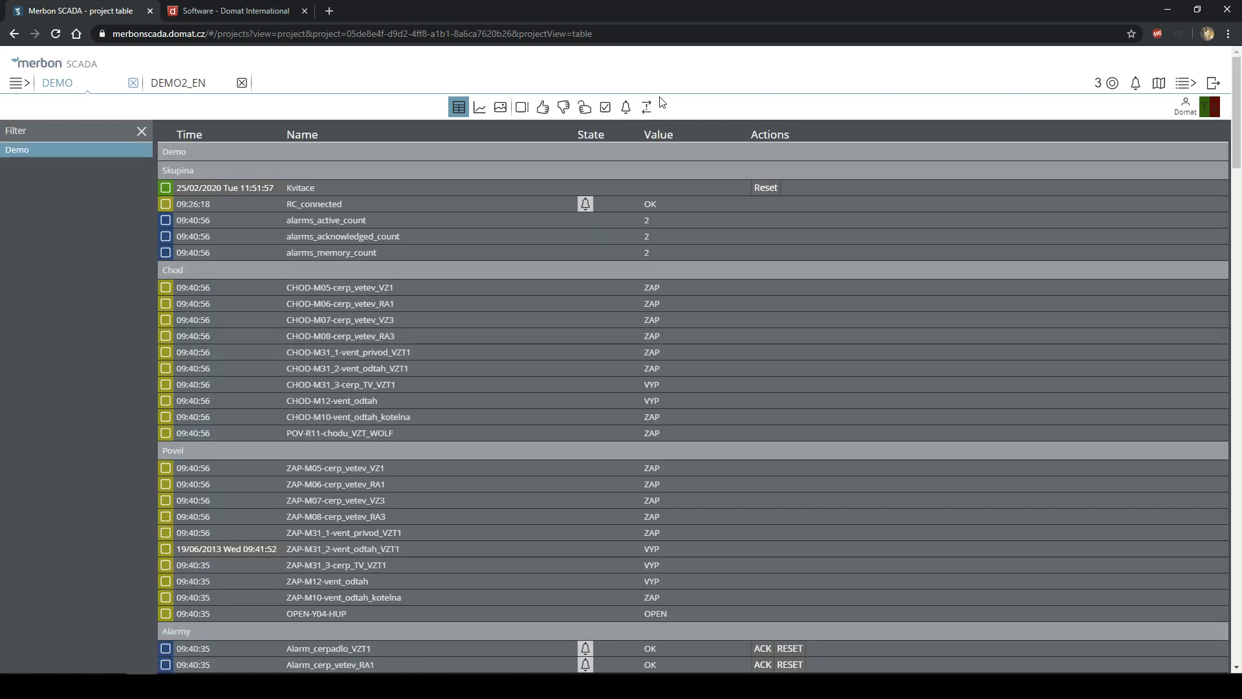
left_click(652, 108)
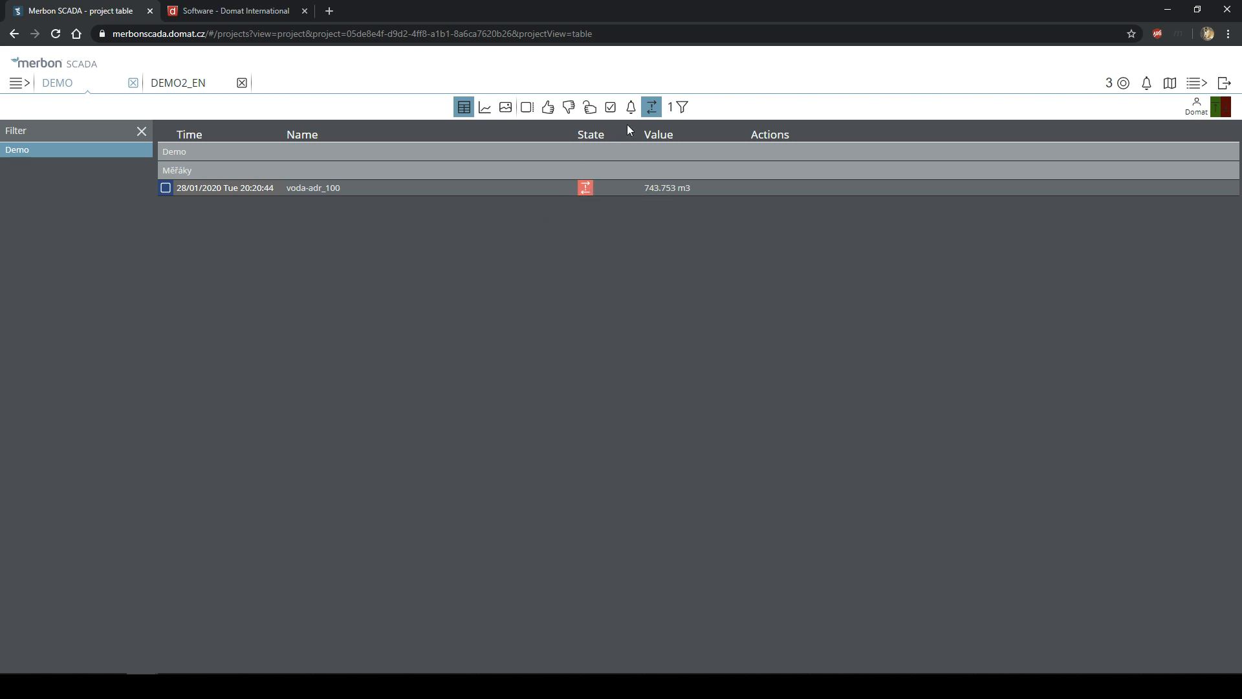
- Clear the communication-error filter and browse the full DEMO data-point table
left_click(651, 108)
scroll(621, 291, "down", 15)
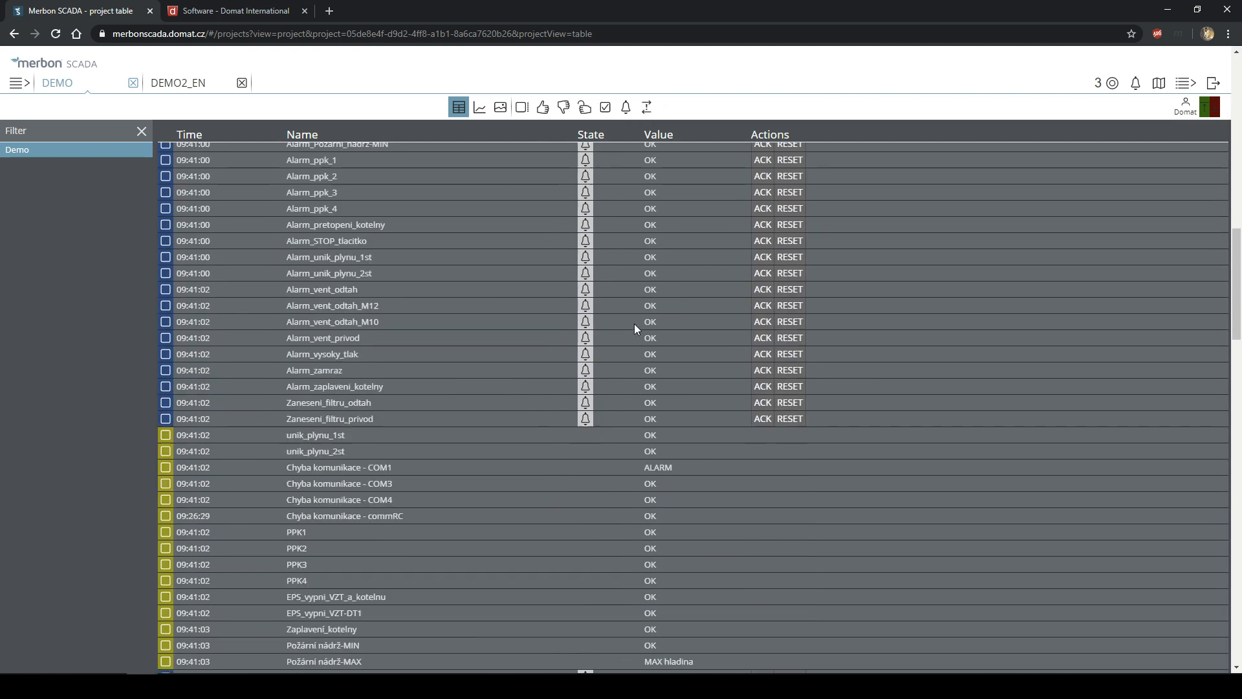
scroll(639, 340, "down", 15)
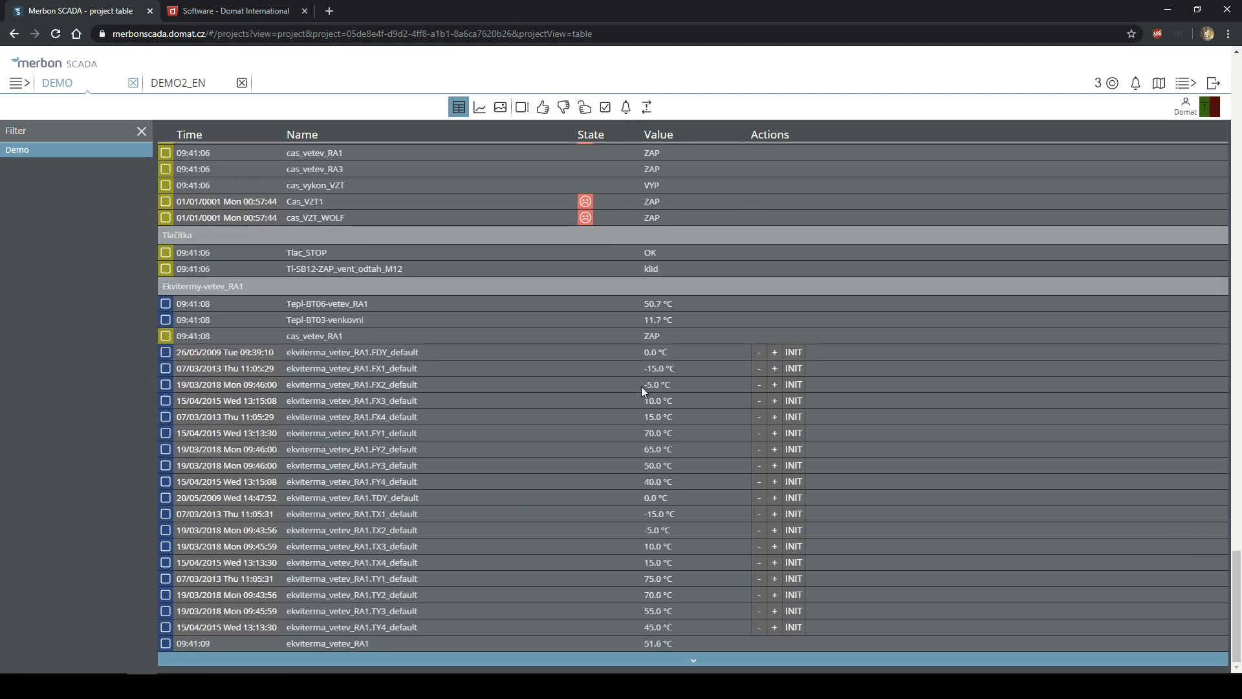
scroll(582, 375, "up", 1)
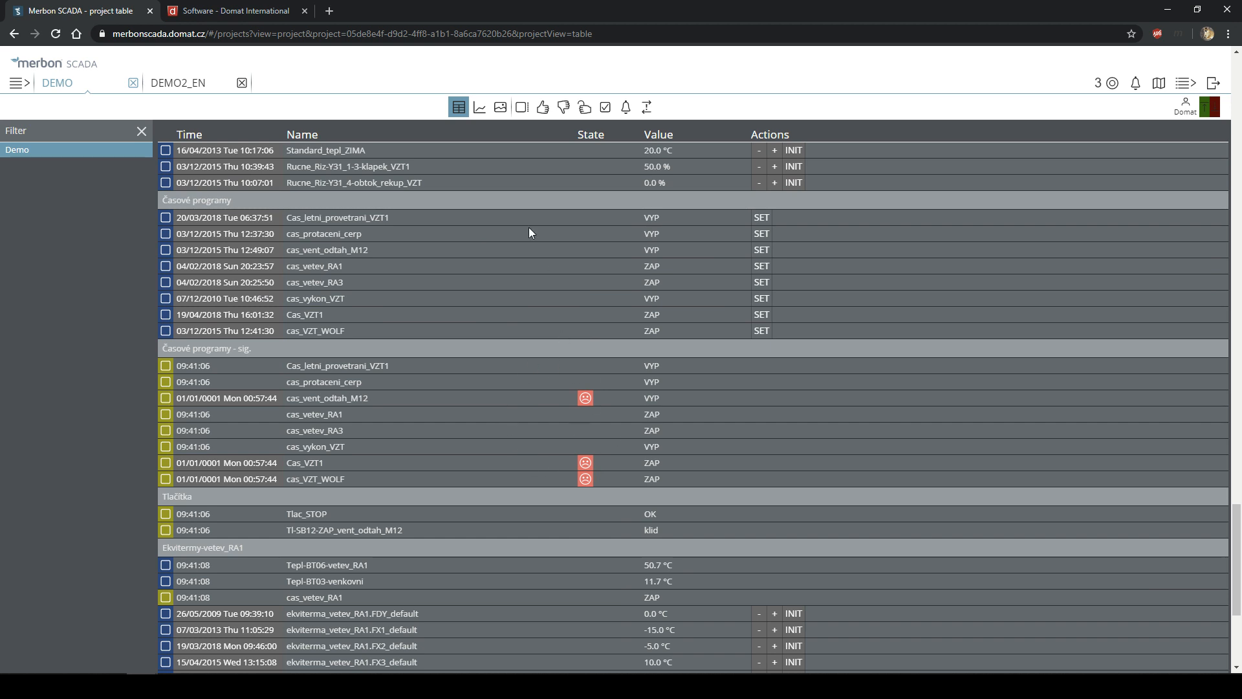
- Show only faulty points, then only comm-error points, and finally remove both filters
left_click(563, 107)
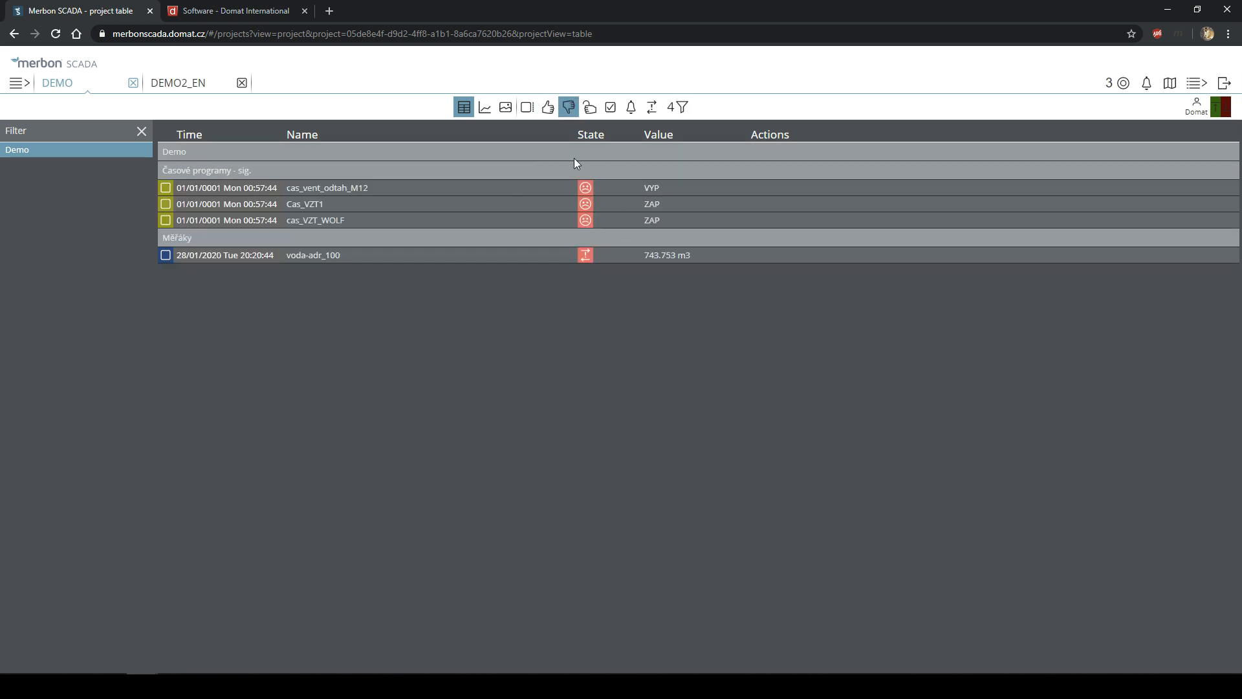
mouse_move(588, 189)
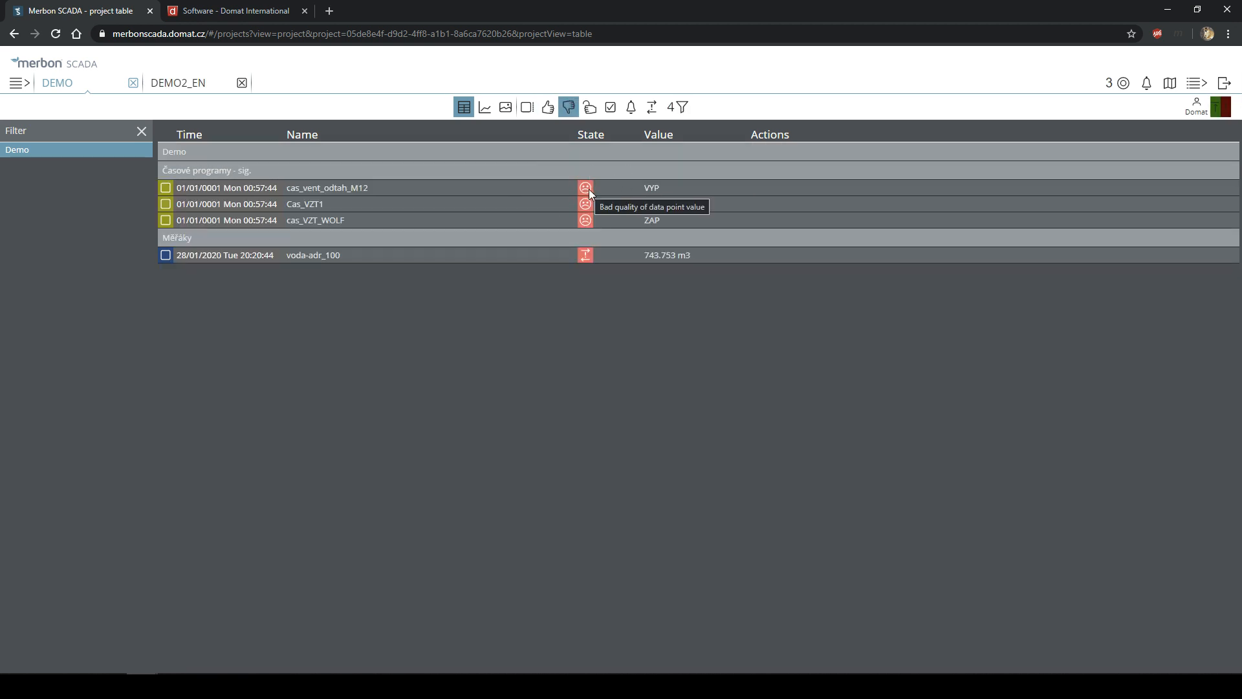
left_click(569, 107)
left_click(652, 107)
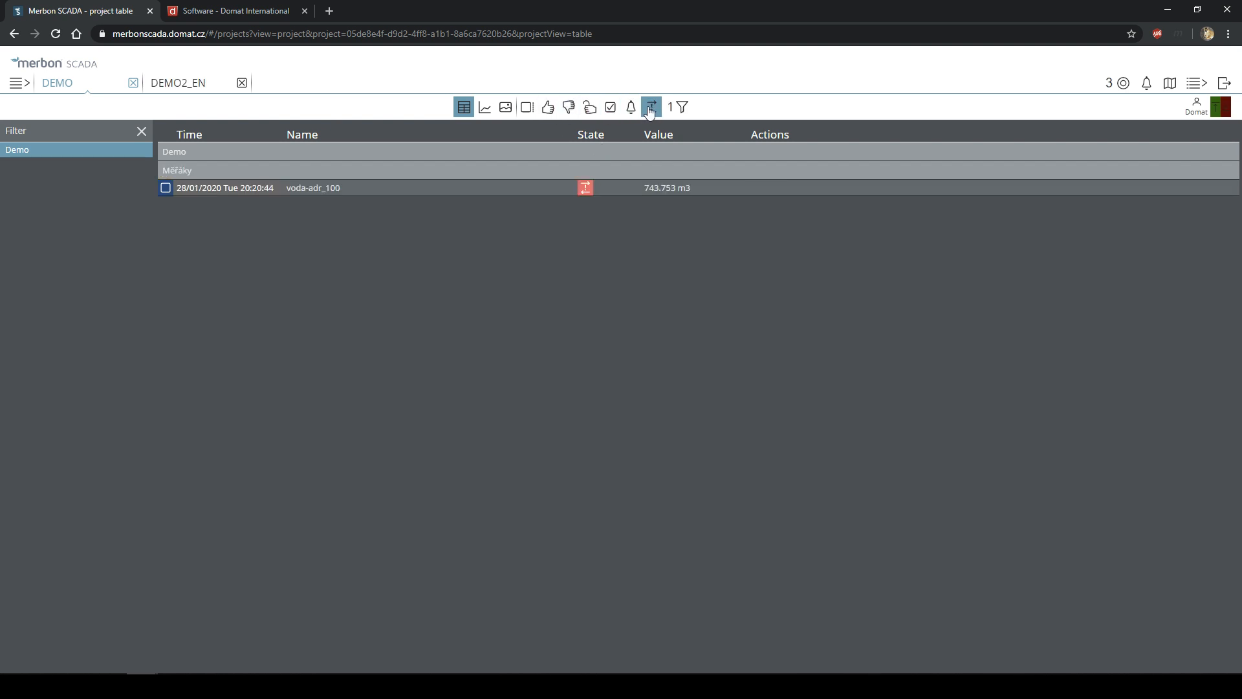
left_click(649, 108)
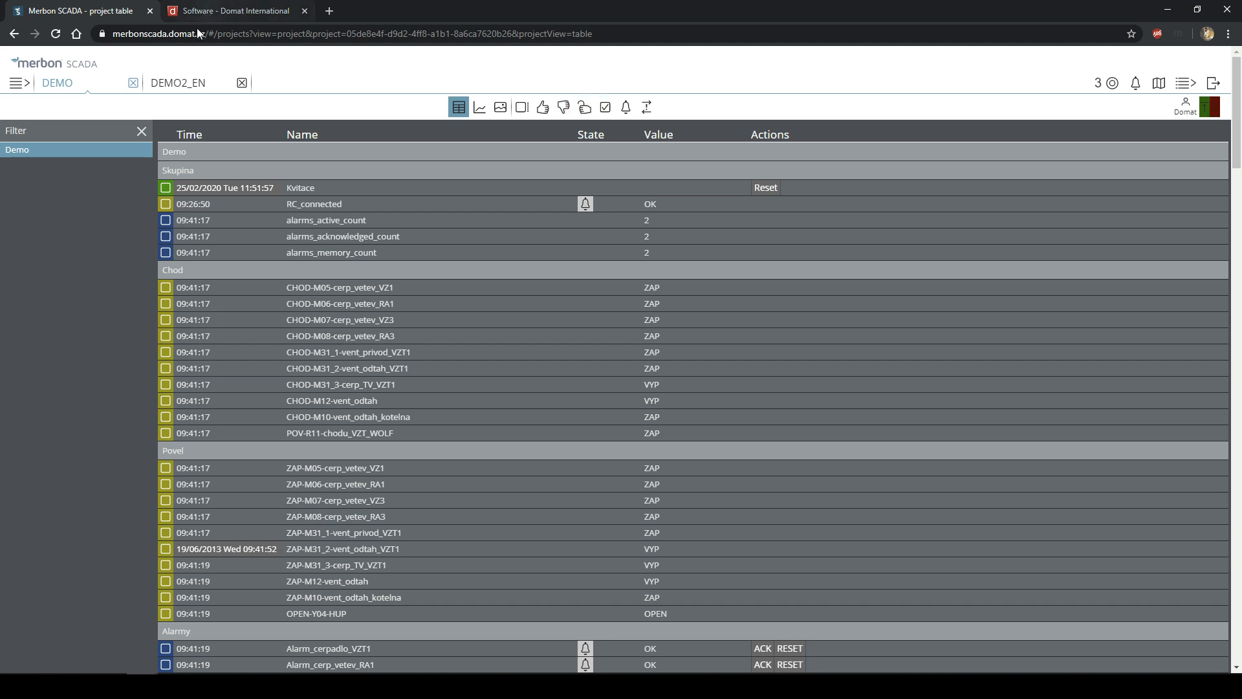
- Switch to DEMO2_EN, close the DEMO project, and deselect the Temperature output data point
left_click(188, 90)
left_click(133, 83)
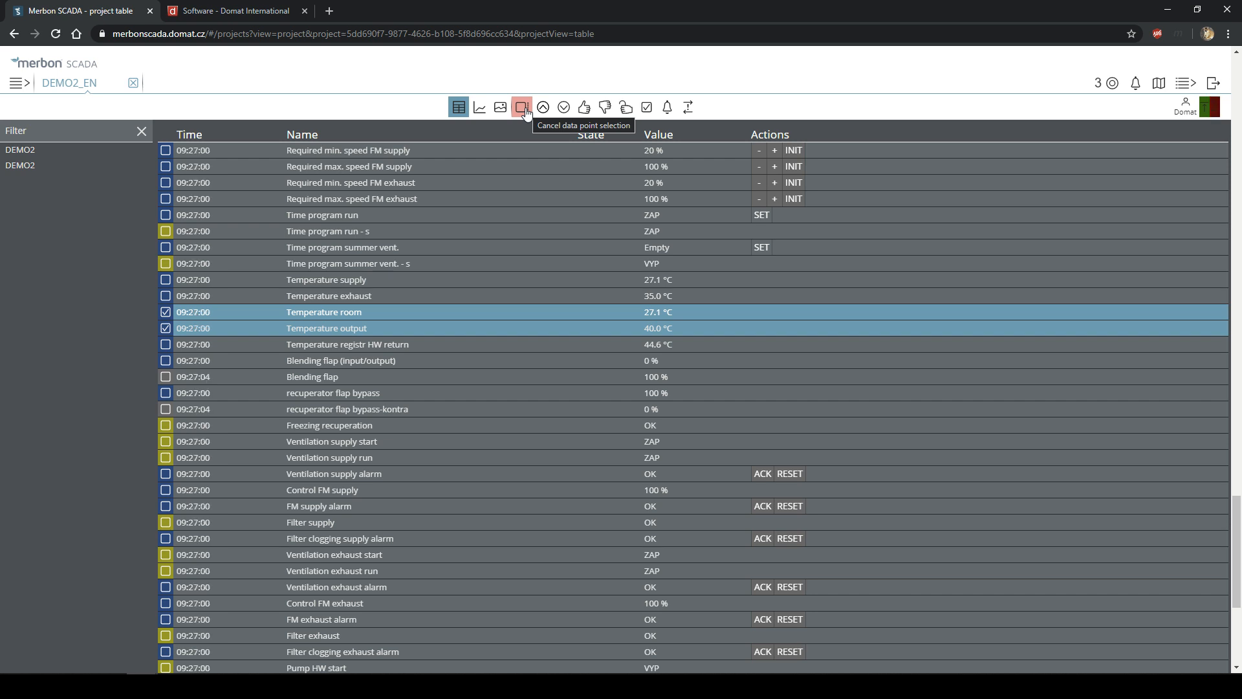
left_click(525, 110)
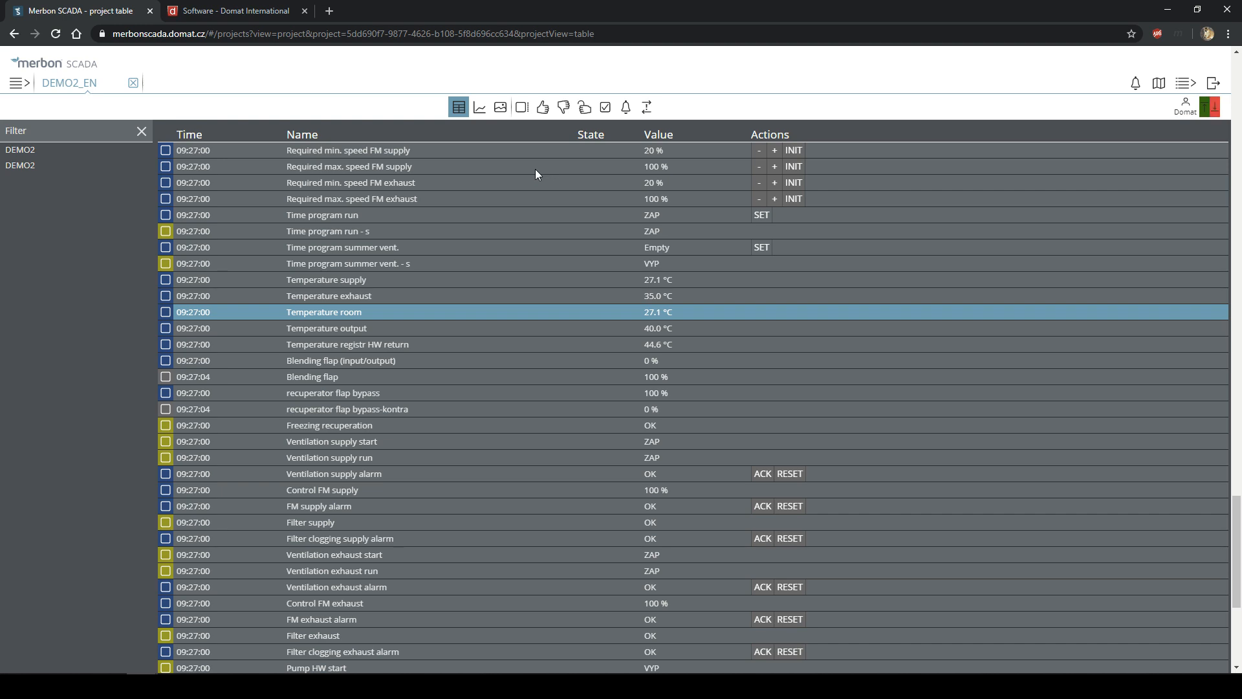
- Browse the DEMO2_EN data-point table and open the restaurant ventilation schema
scroll(537, 222, "down", 10)
scroll(548, 275, "up", 10)
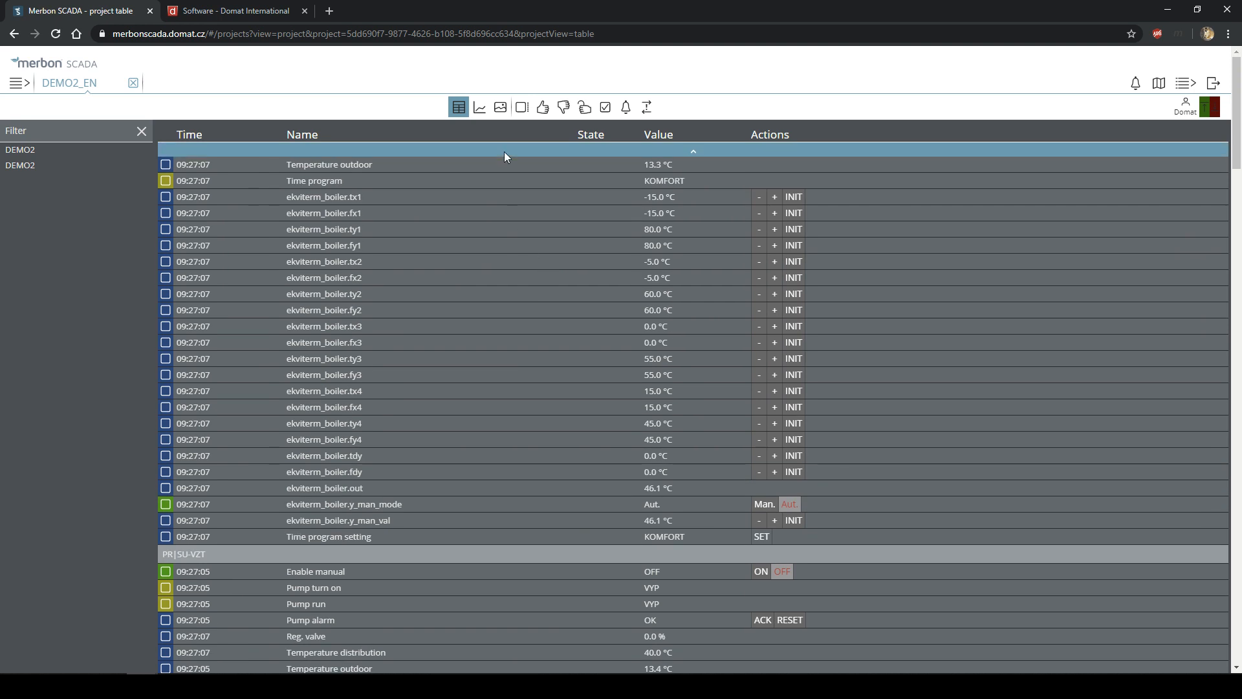
scroll(361, 263, "down", 4)
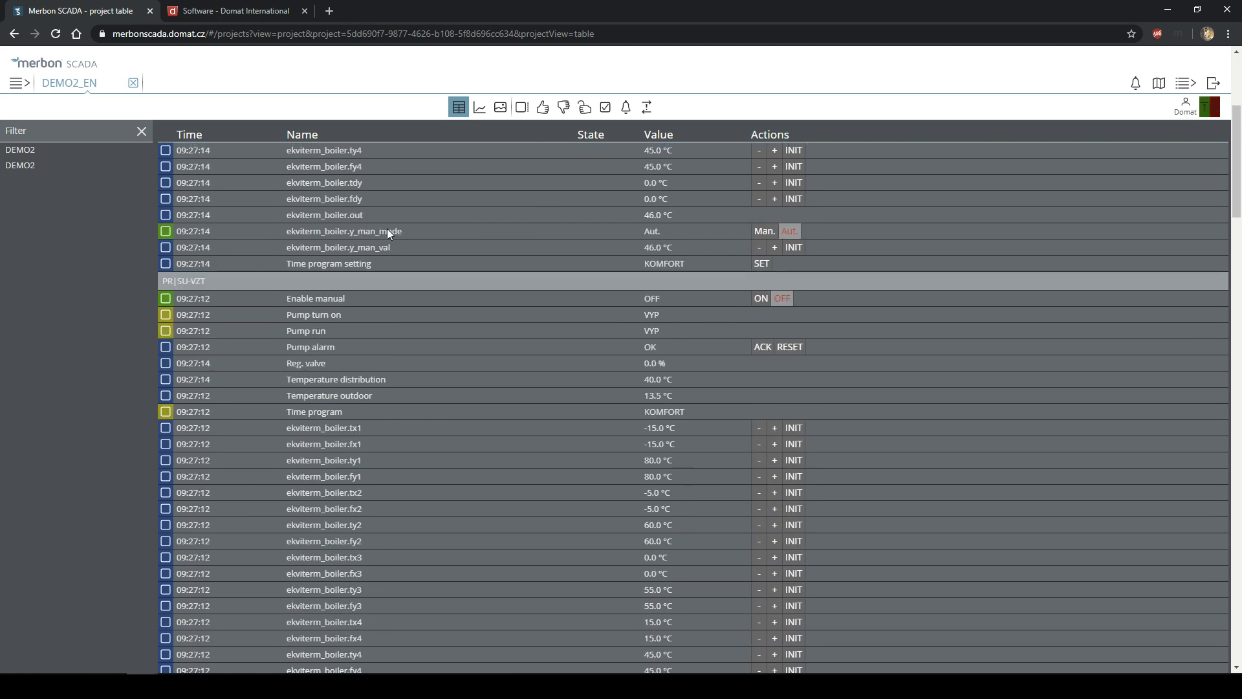
scroll(366, 294, "up", 4)
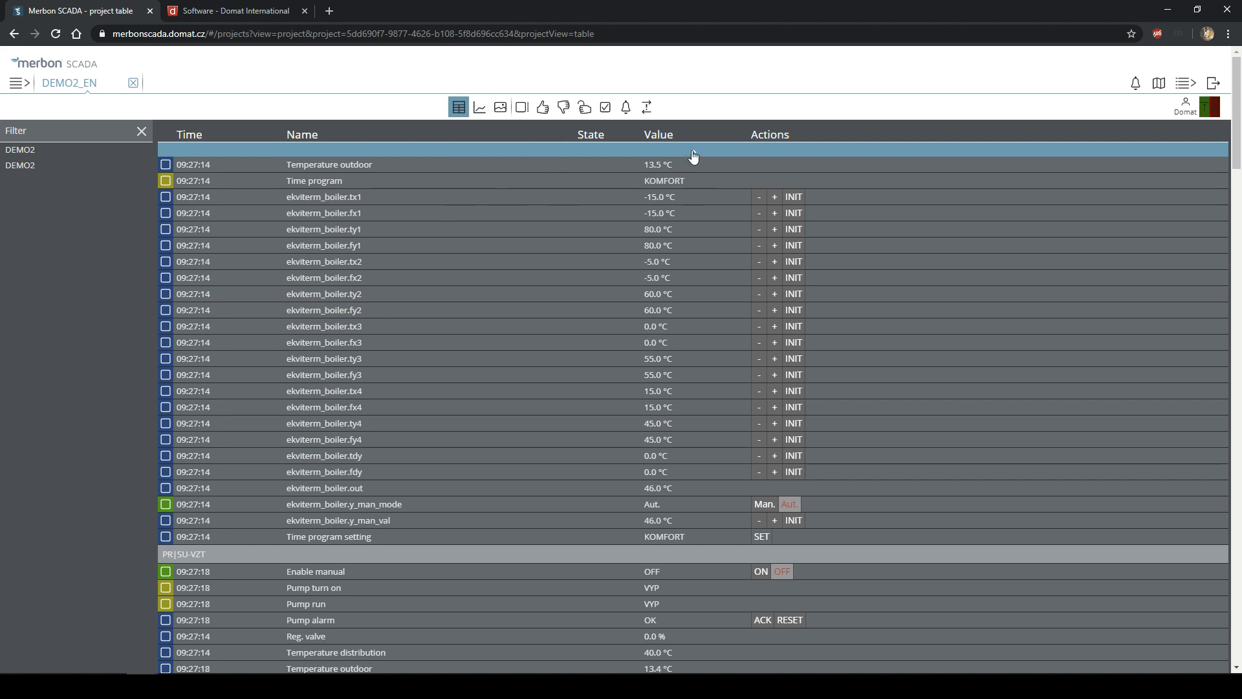
scroll(693, 156, "down", 1)
scroll(608, 226, "up", 10)
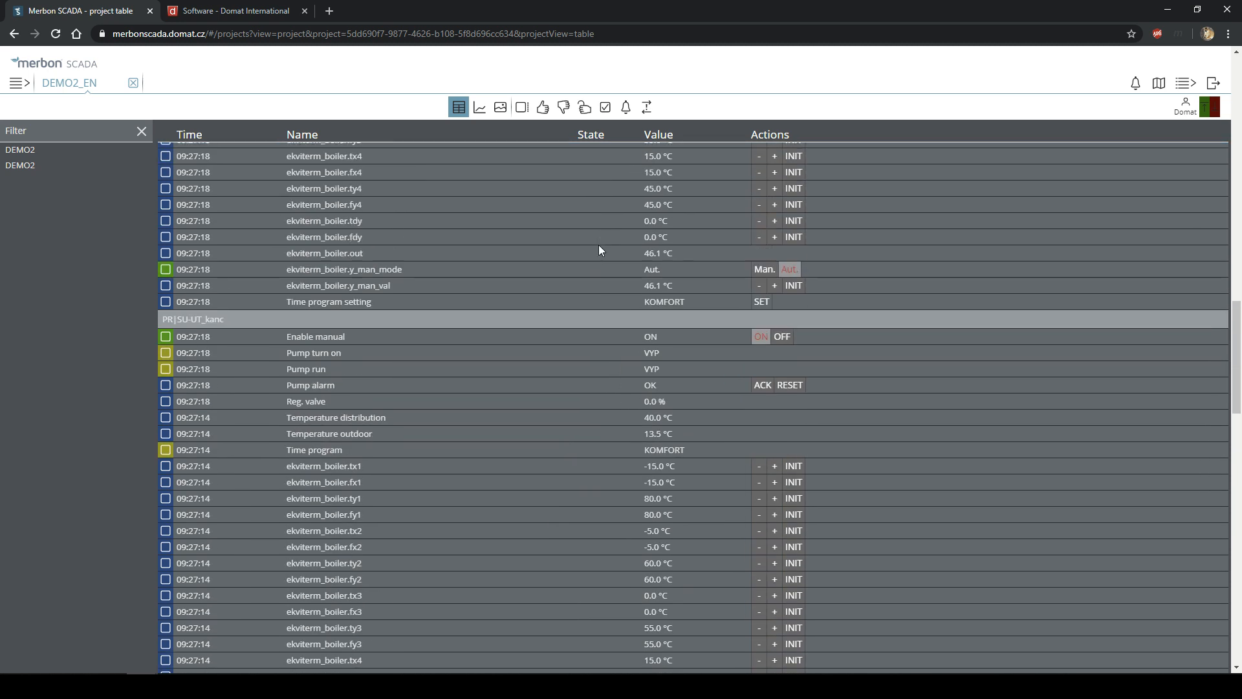
scroll(535, 281, "up", 10)
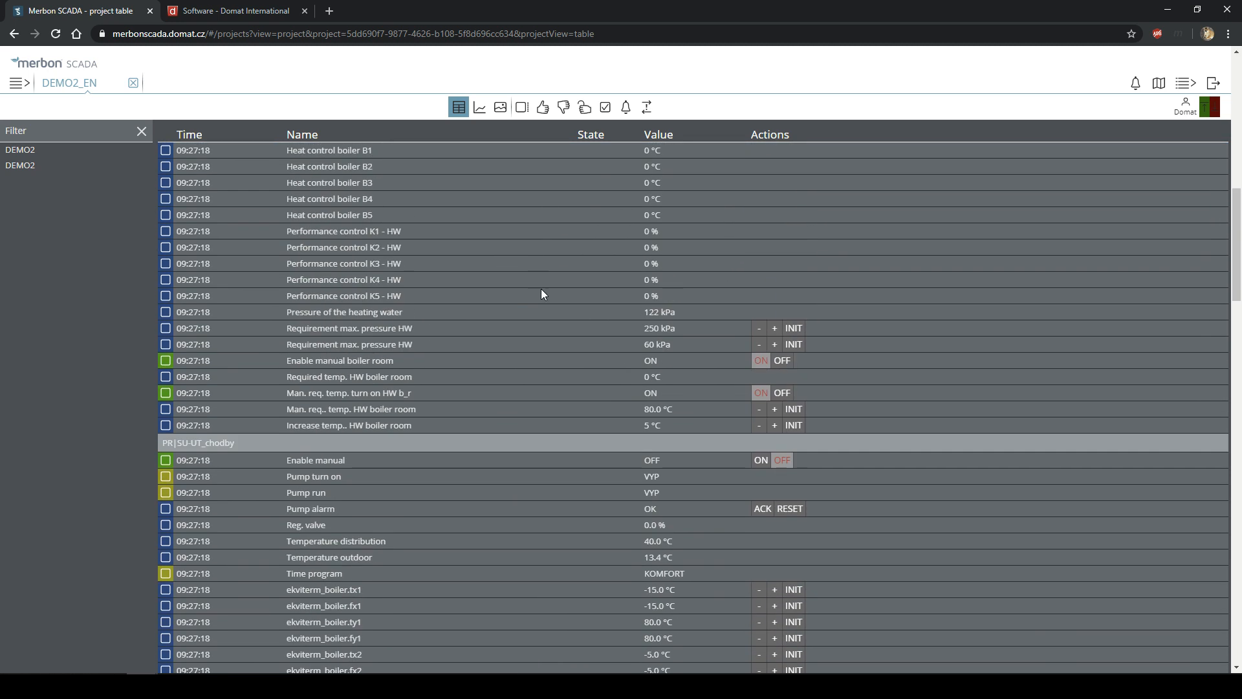
left_click(500, 107)
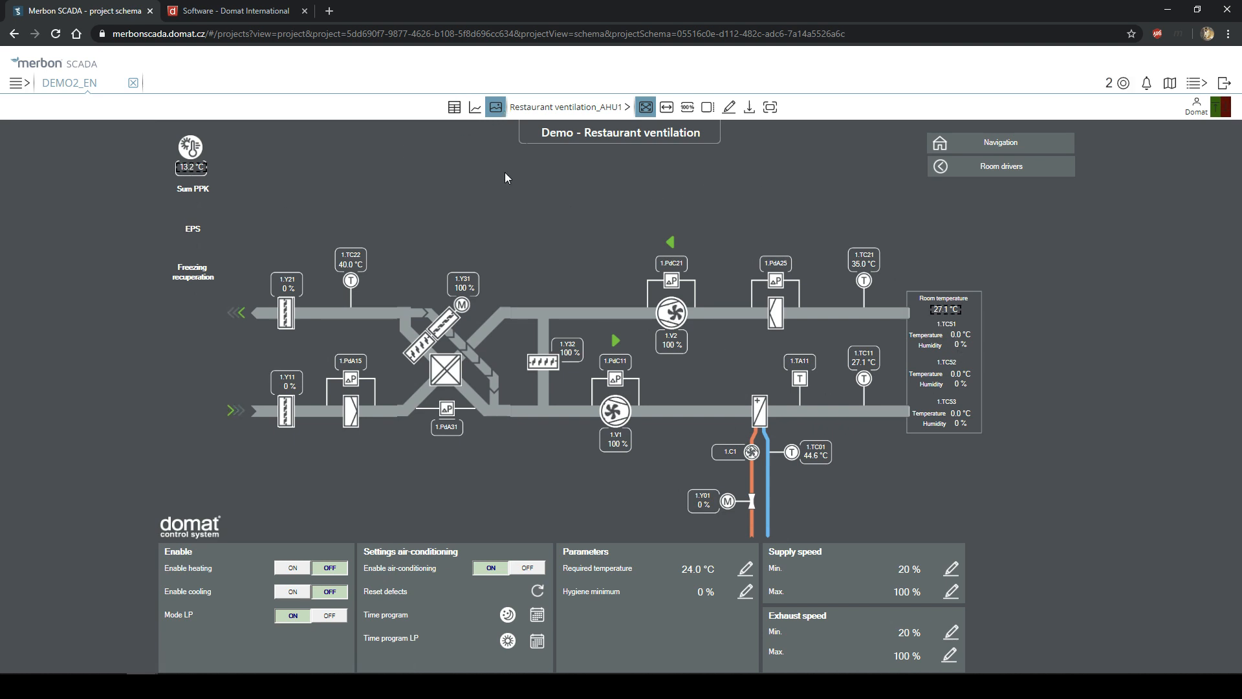
- Plot Temperature outdoor and Temperature room as a three-day trend graph
left_click(475, 107)
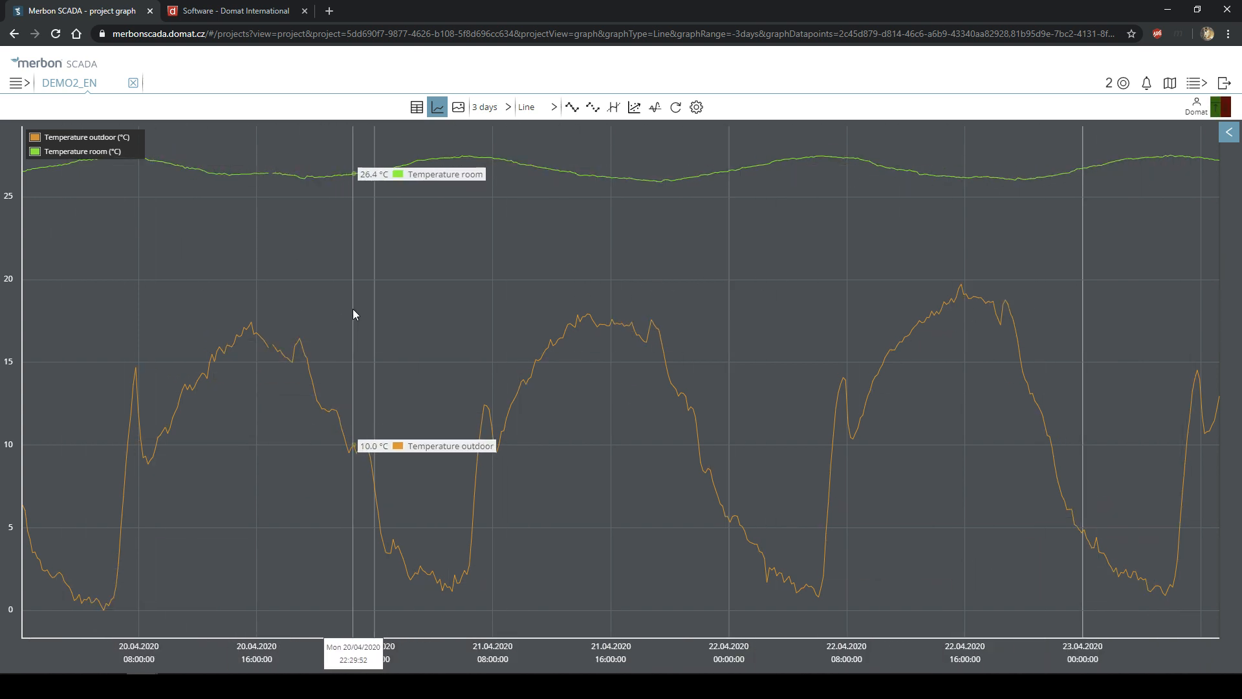
- Change the trend graph's time range from 3 days to 1 week
left_click(496, 110)
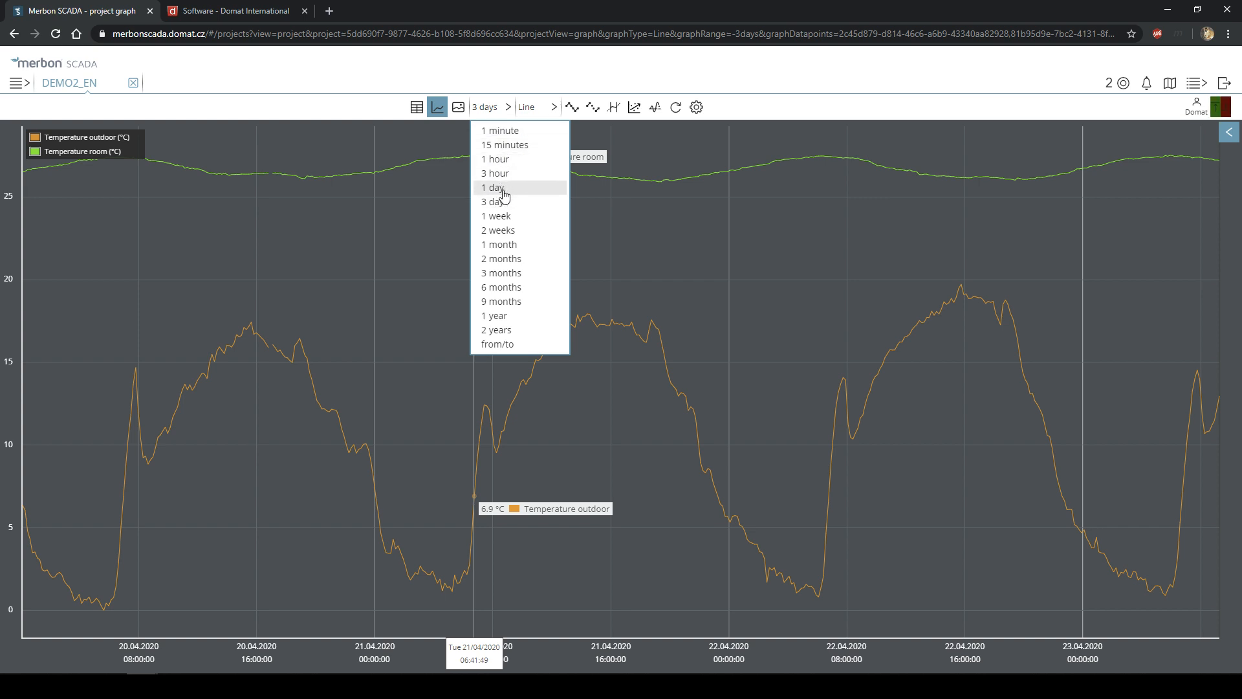
left_click(506, 224)
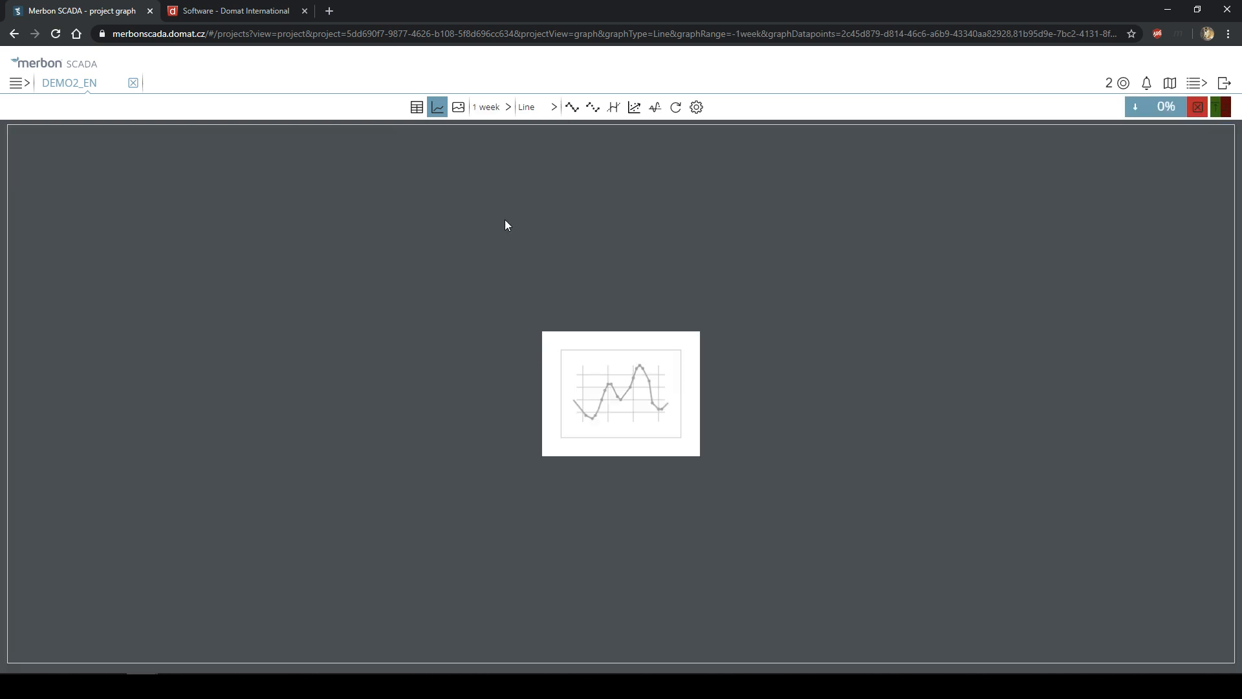
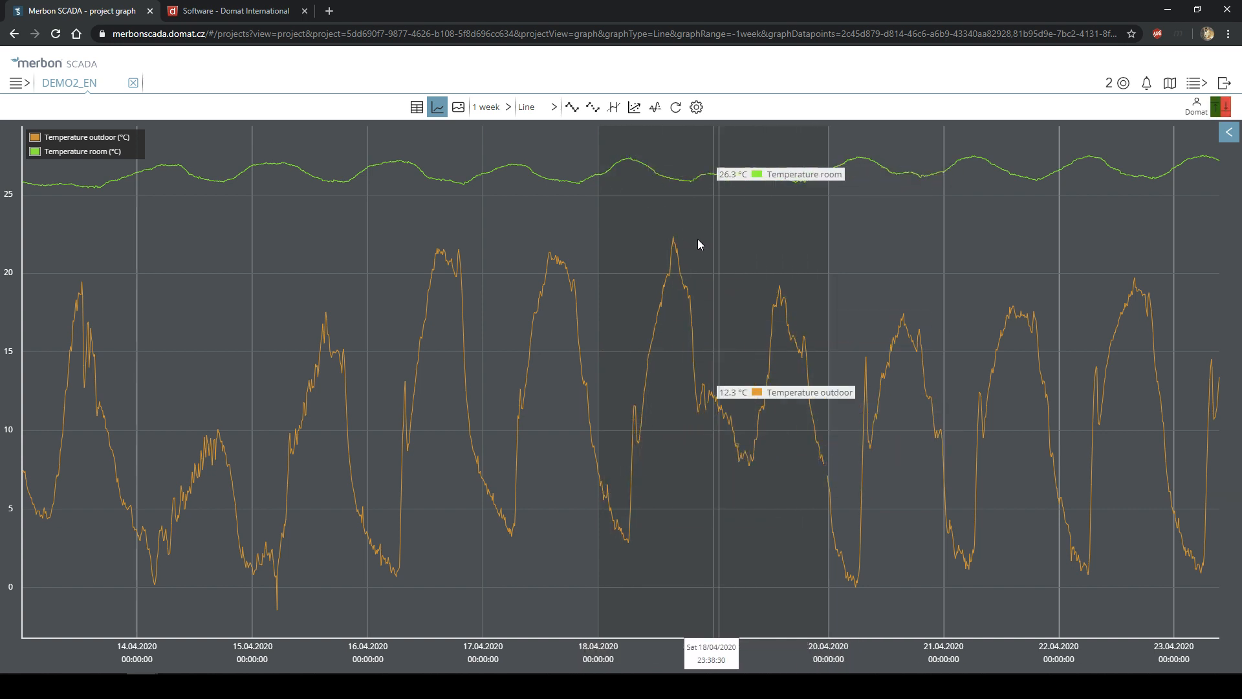
- Review the weekly chart's time-range and graph-type lists, keeping 1 week and Line
left_click(495, 109)
left_click(495, 108)
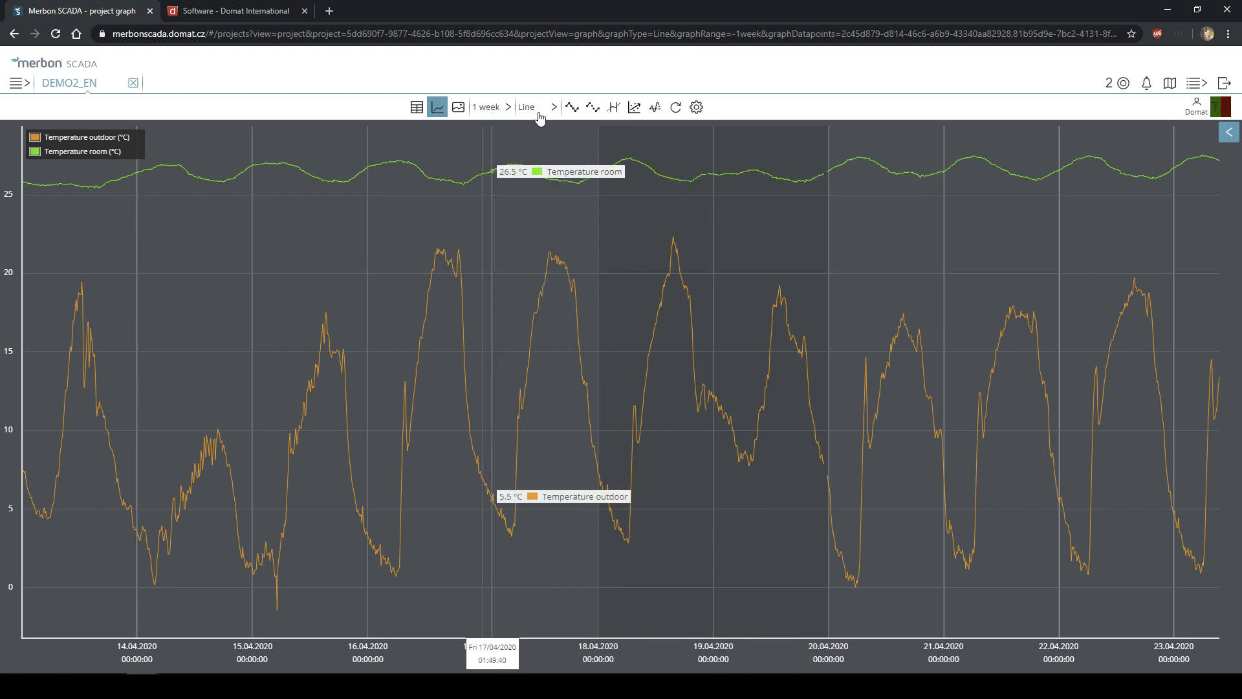
left_click(542, 110)
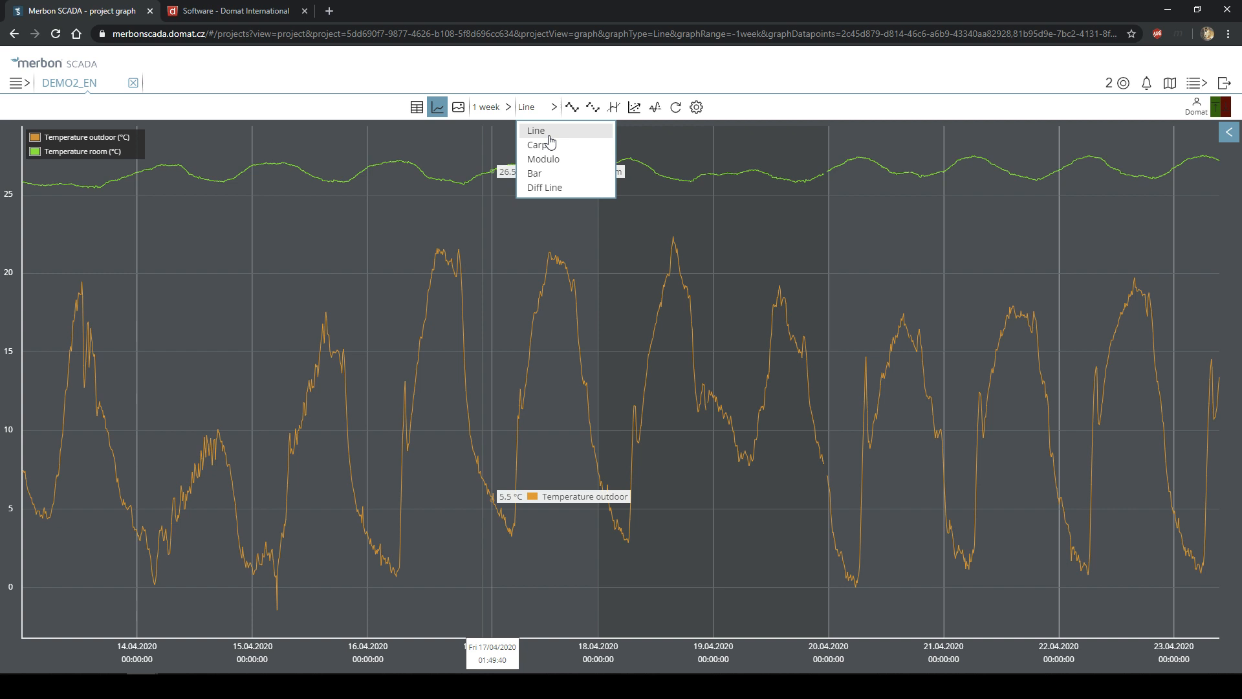
left_click(541, 134)
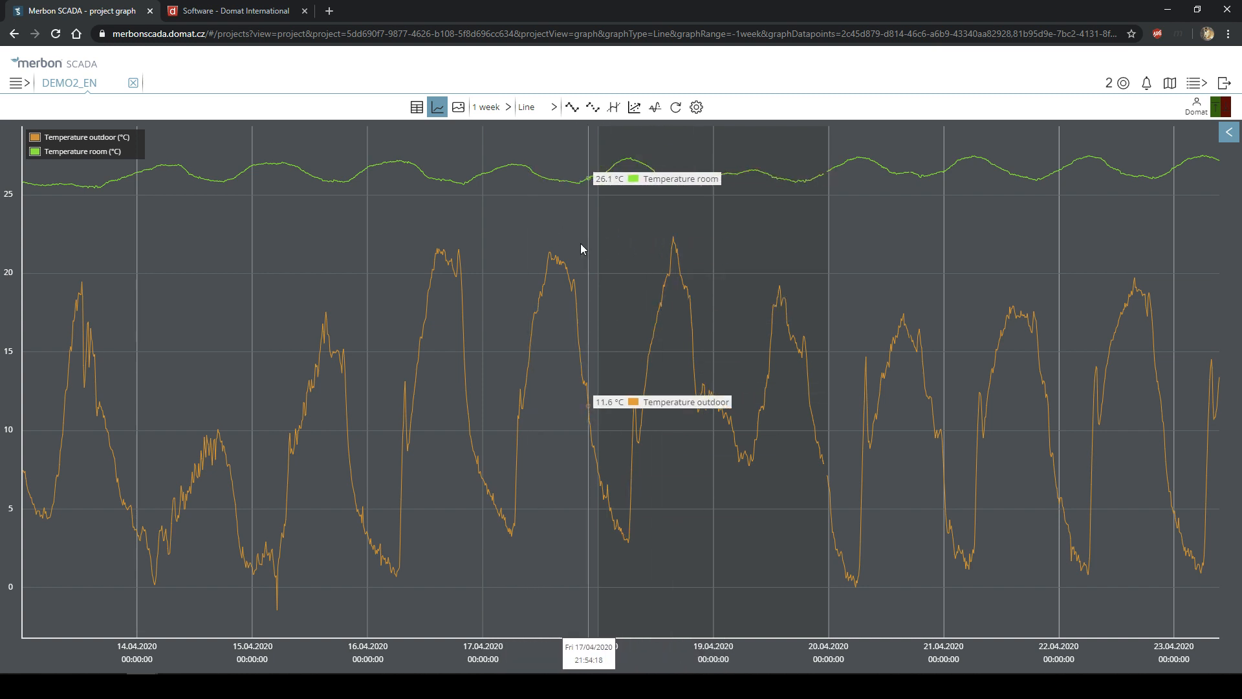
left_click(536, 108)
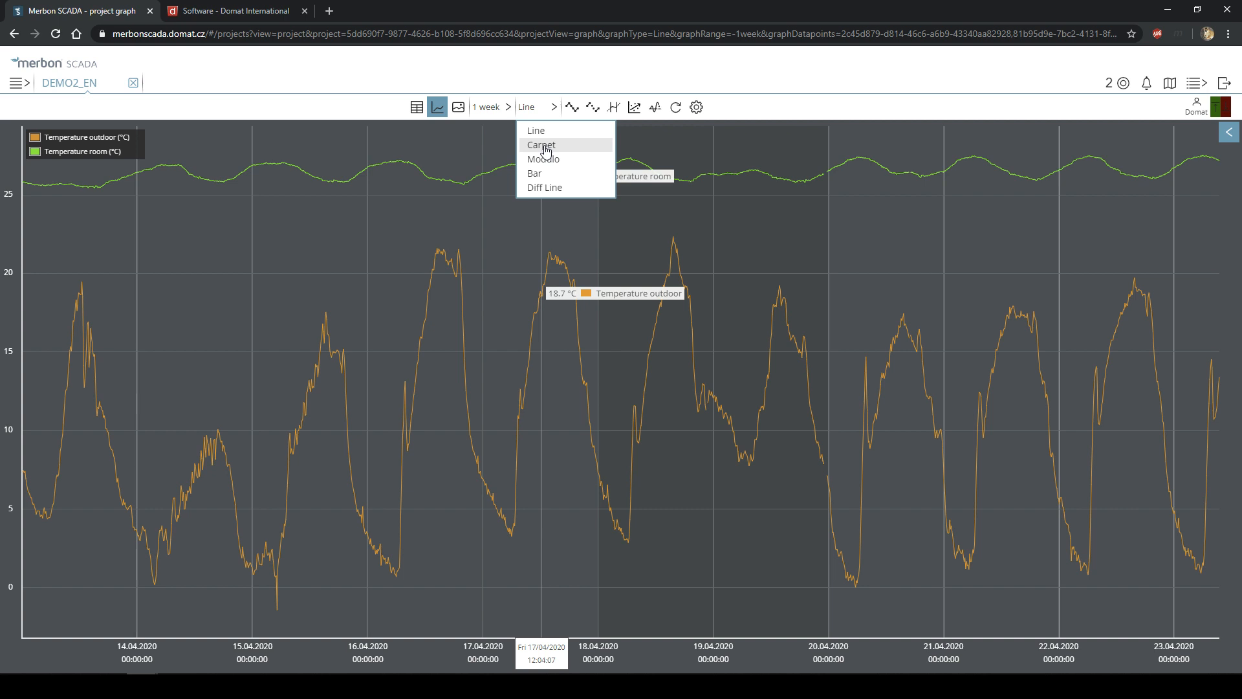
- Turn the weekly chart into a Carpet heatmap showing Temperature room instead of Temperature outdoor
left_click(545, 147)
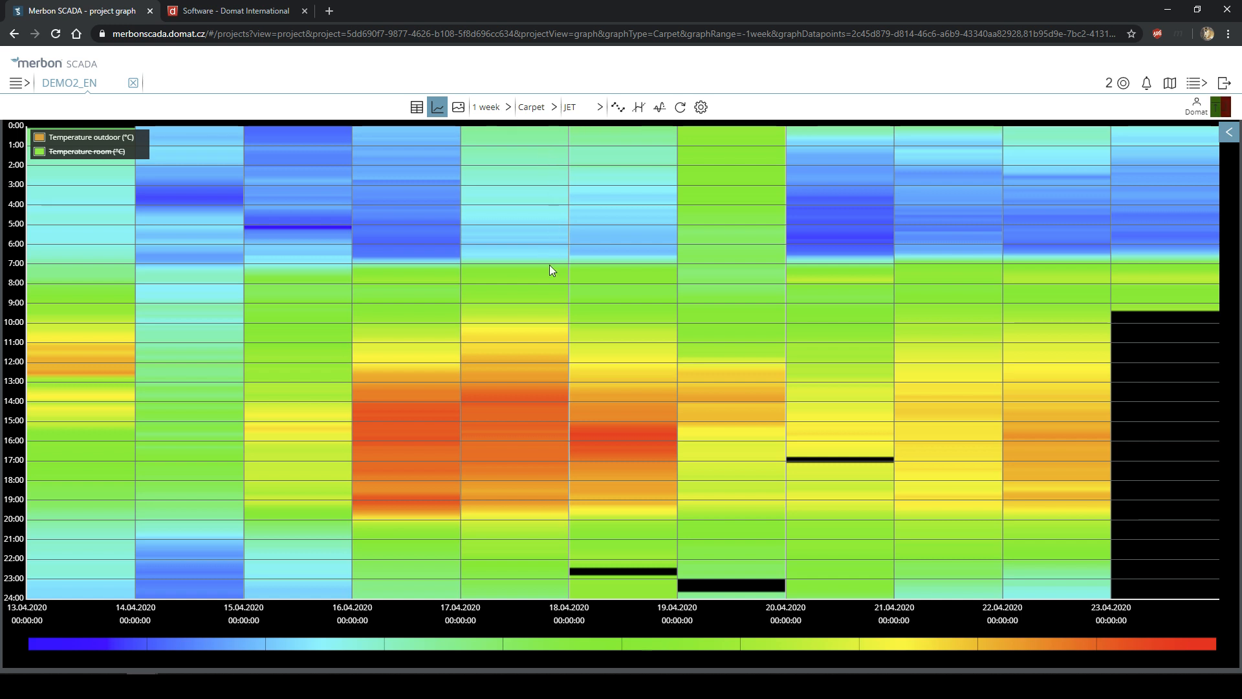
mouse_move(568, 266)
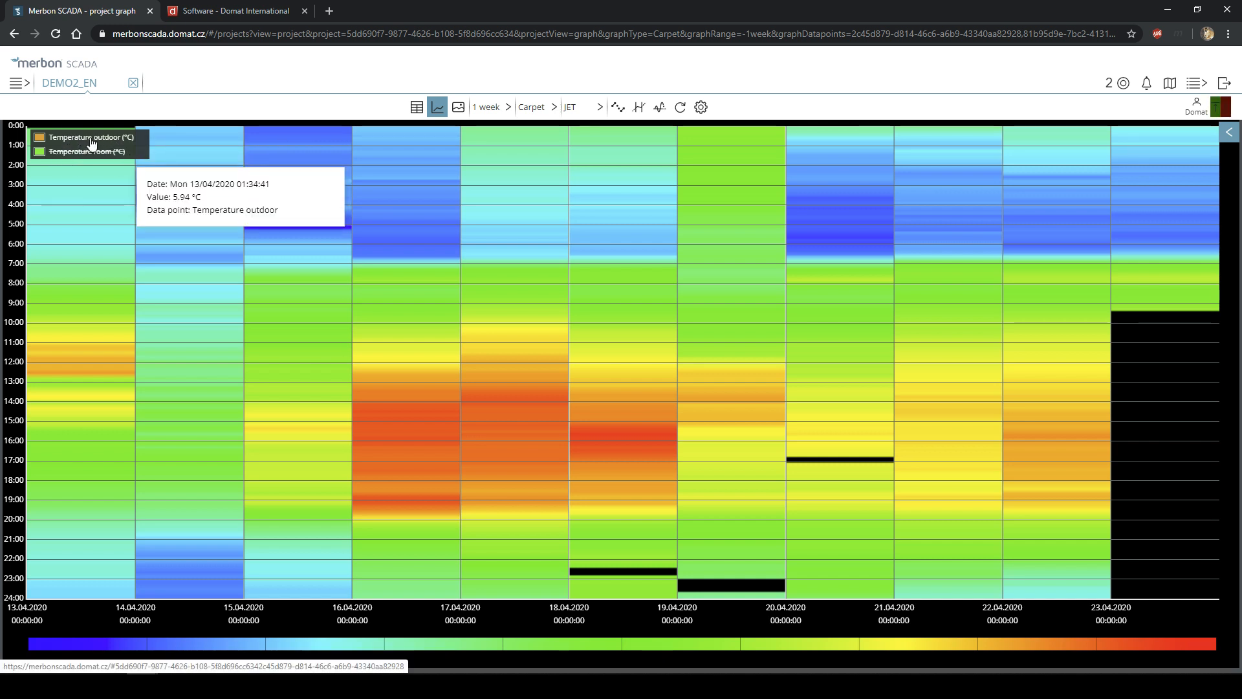
left_click(83, 154)
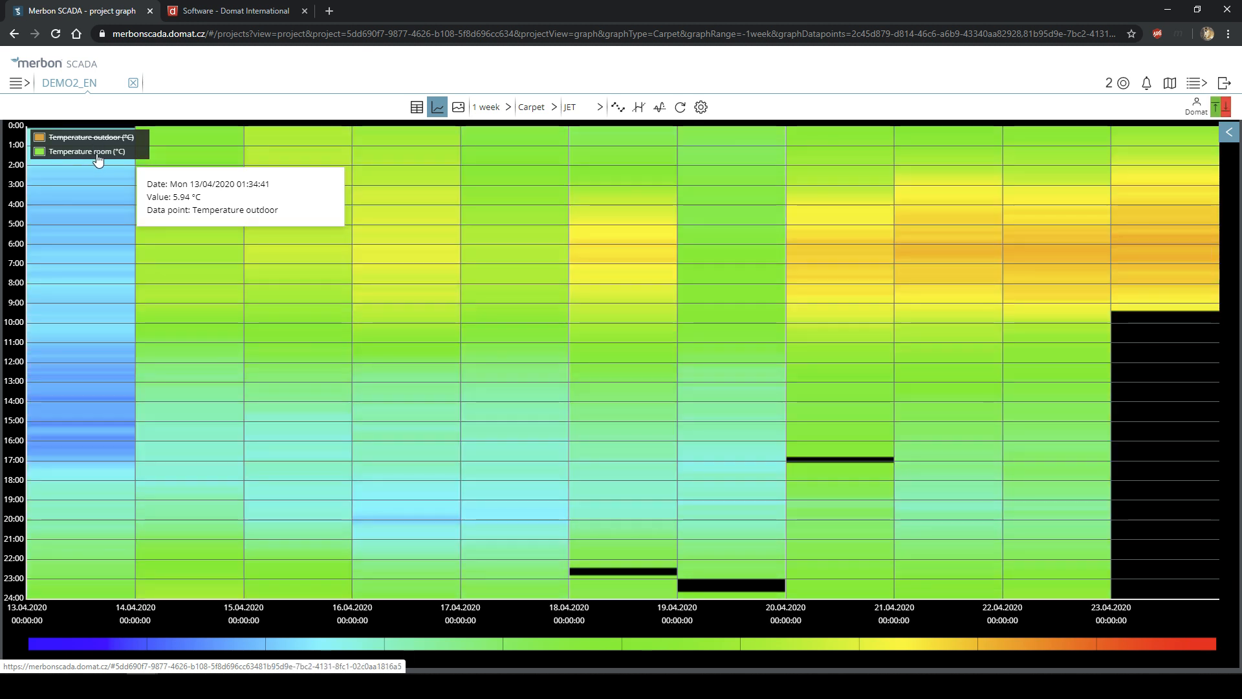
mouse_move(219, 253)
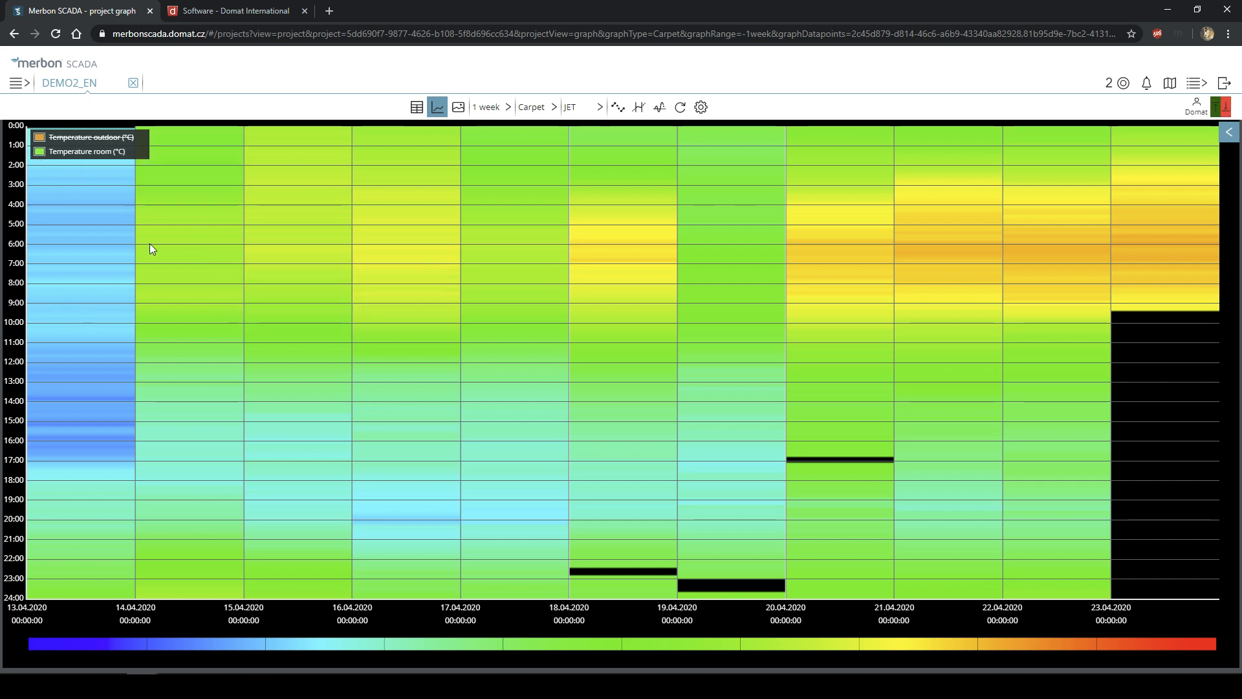
mouse_move(163, 203)
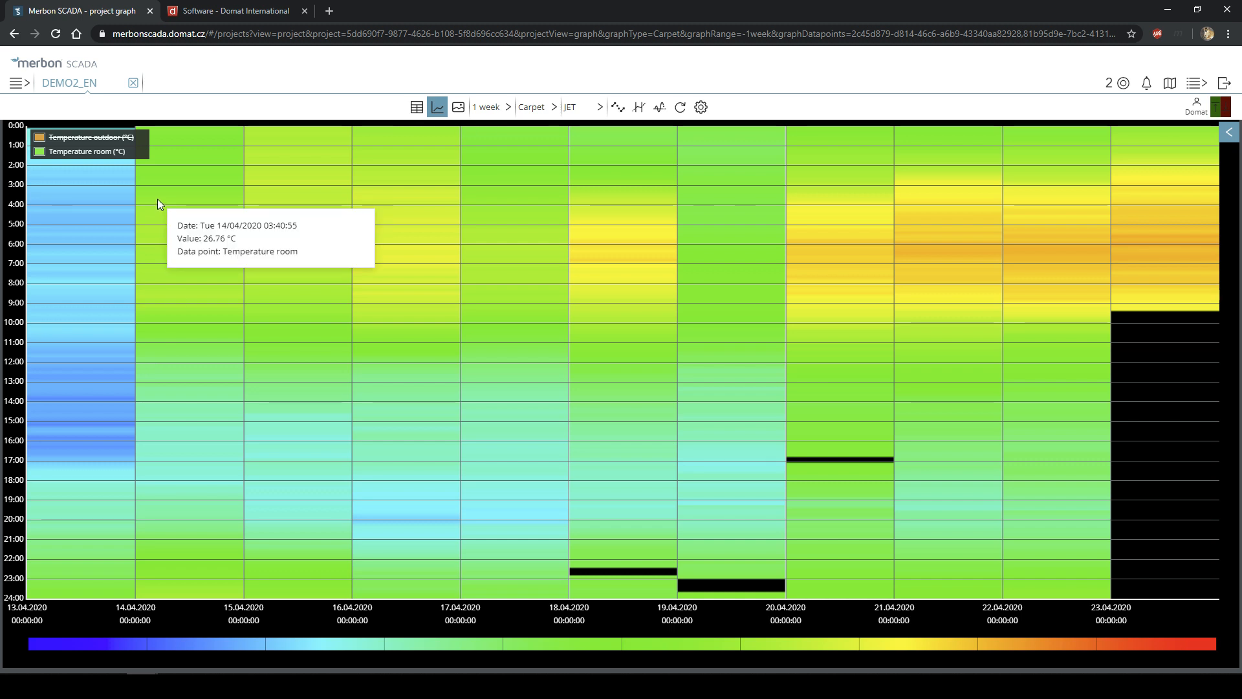
- Show Temperature outdoor on the carpet heatmap again, about 21 °C on the 17.04.2020 afternoon
left_click(95, 139)
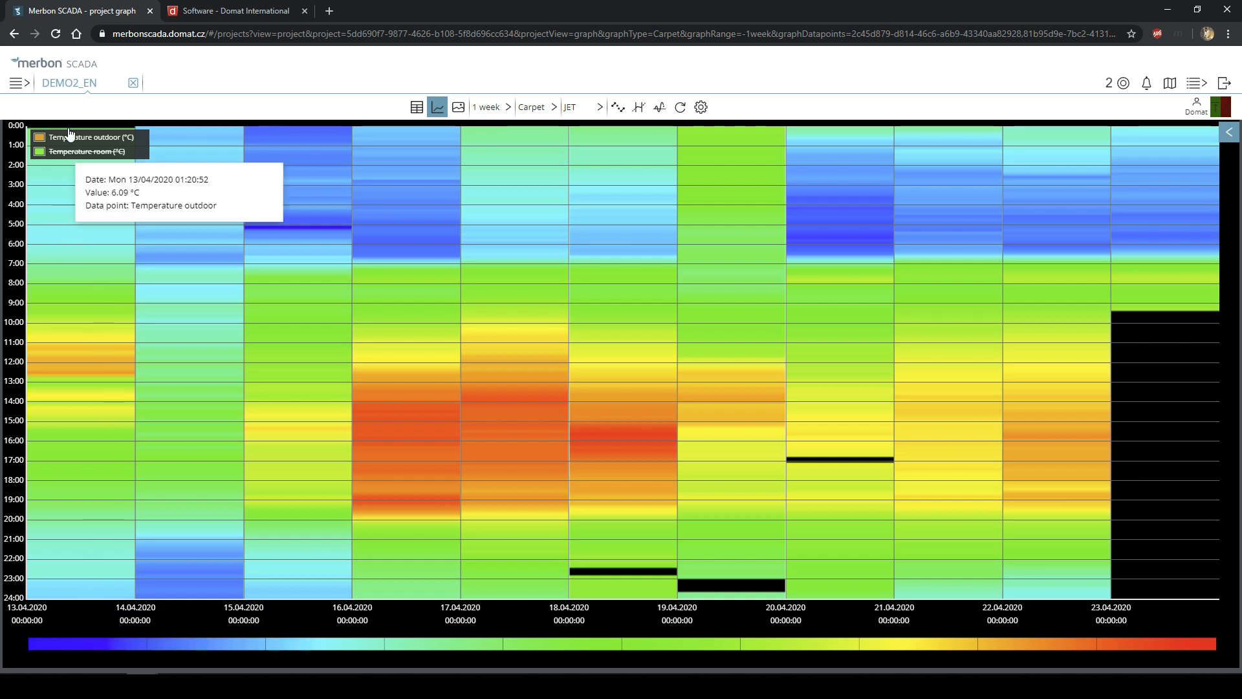
mouse_move(30, 131)
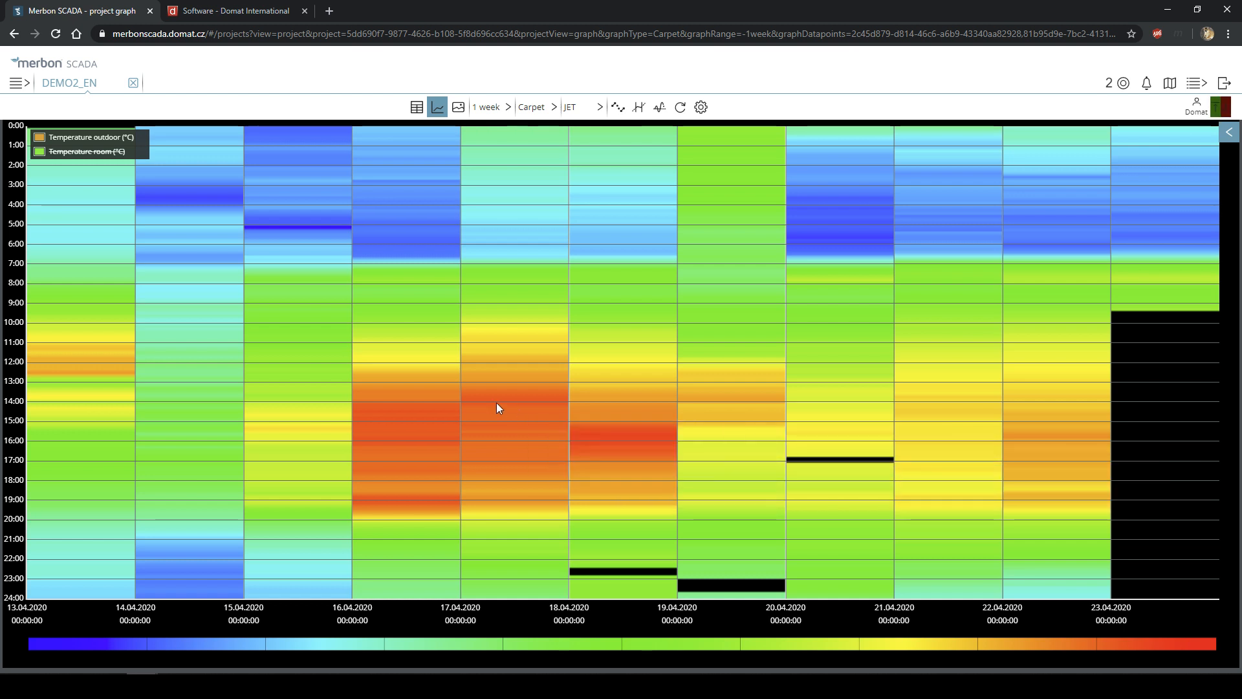
mouse_move(407, 411)
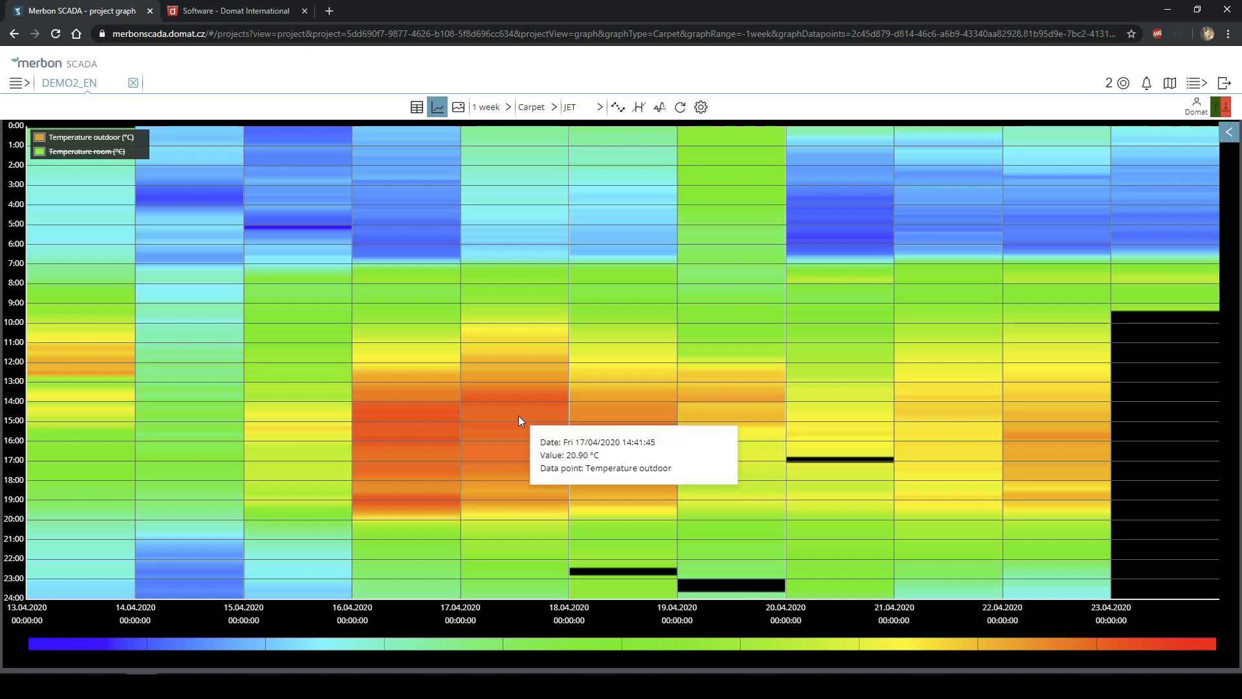
mouse_move(412, 442)
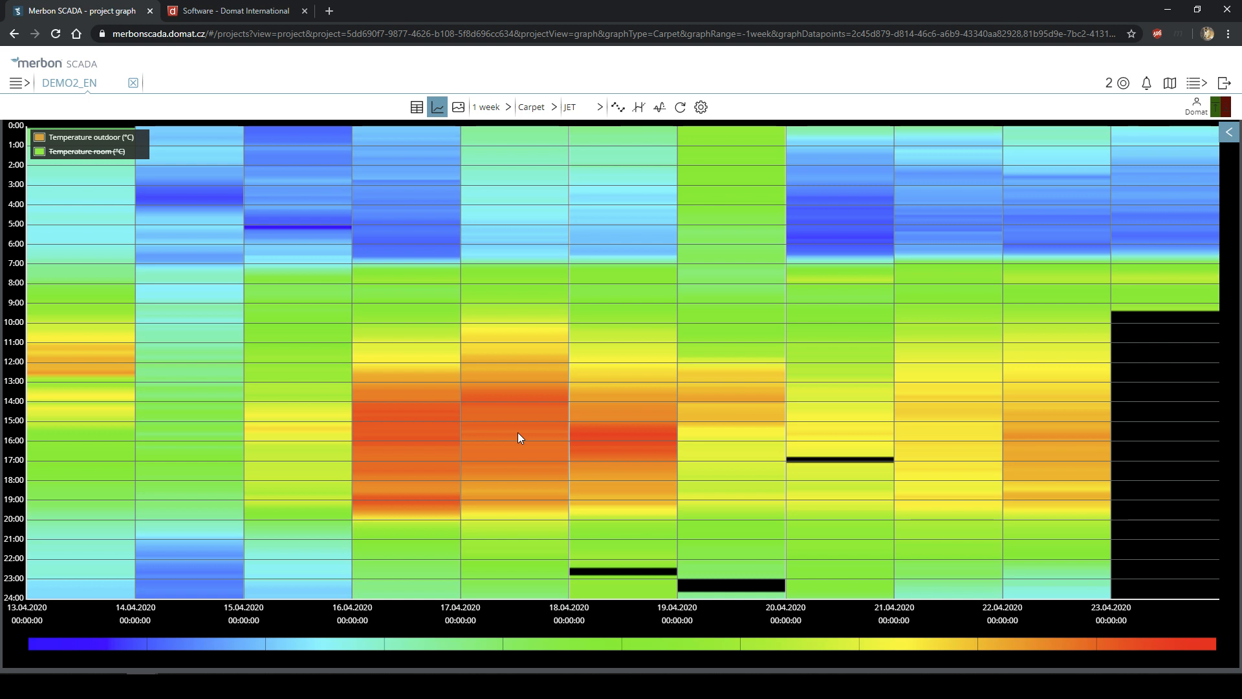
mouse_move(214, 195)
mouse_move(210, 592)
mouse_move(818, 192)
mouse_move(849, 252)
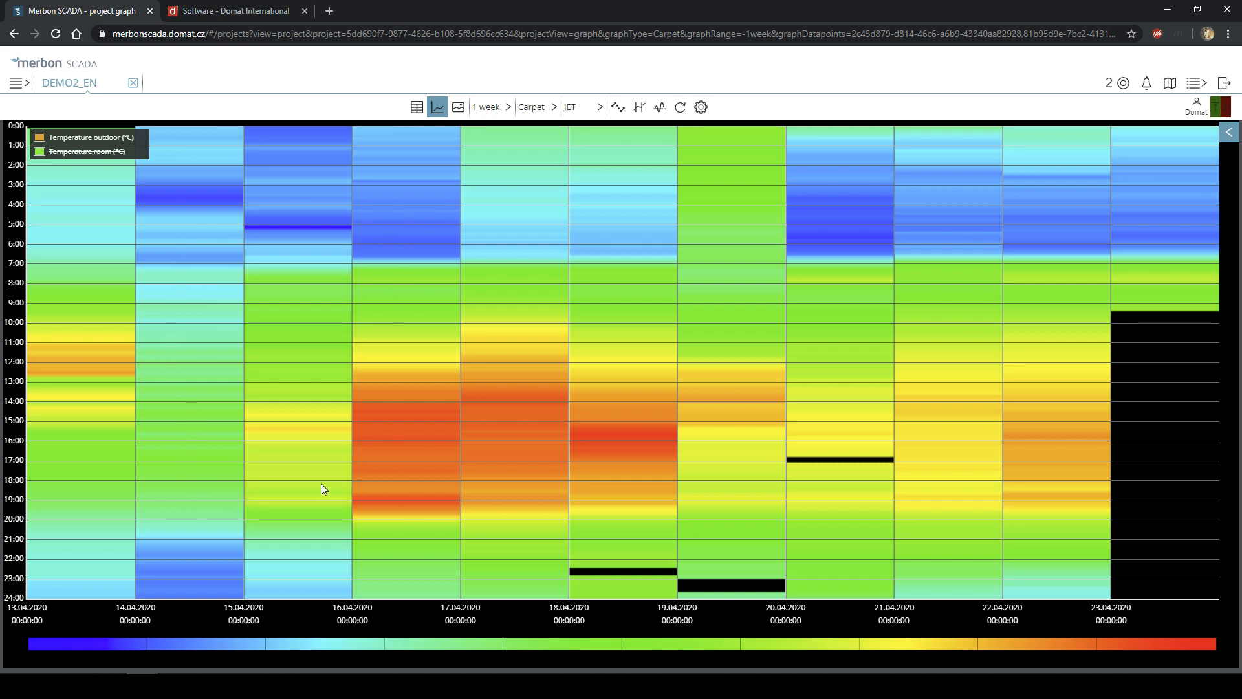
mouse_move(531, 399)
mouse_move(635, 444)
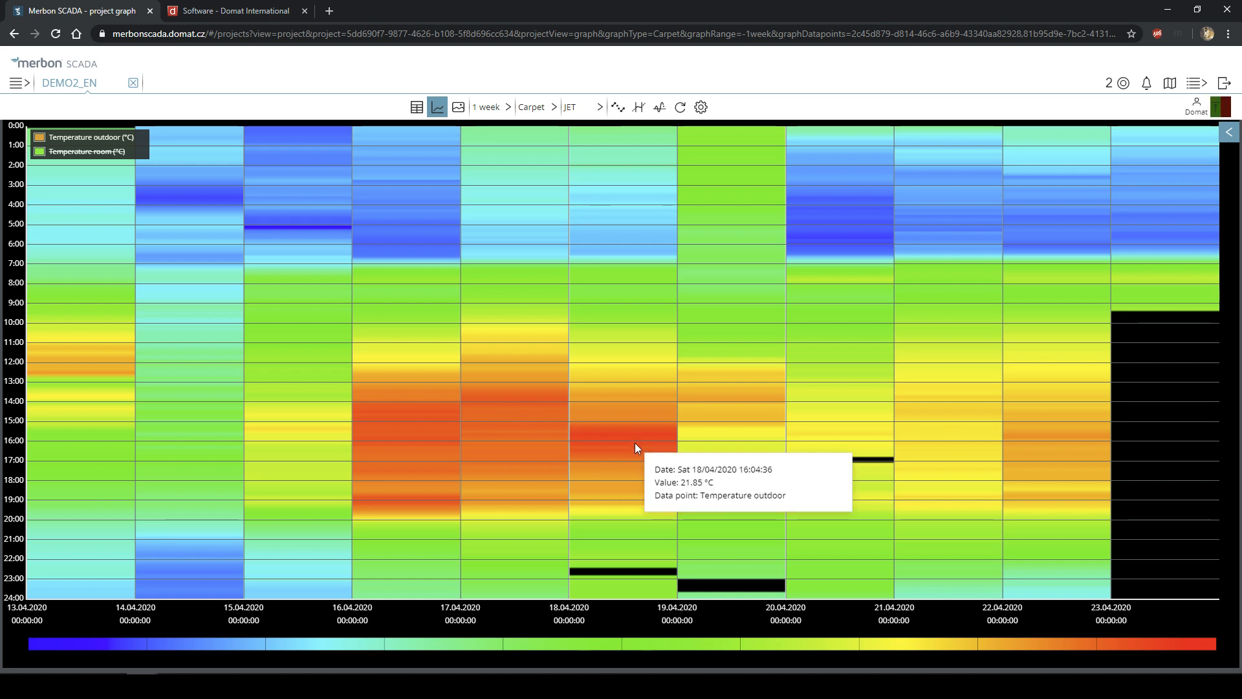
mouse_move(616, 313)
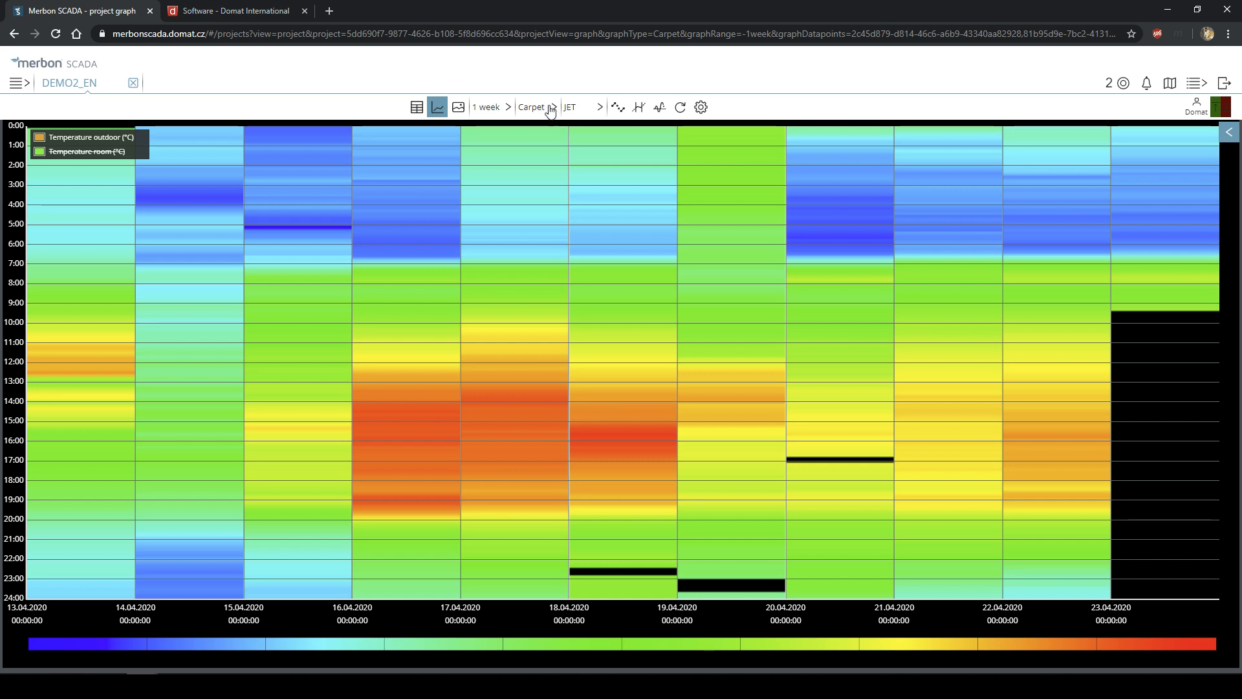
left_click(601, 108)
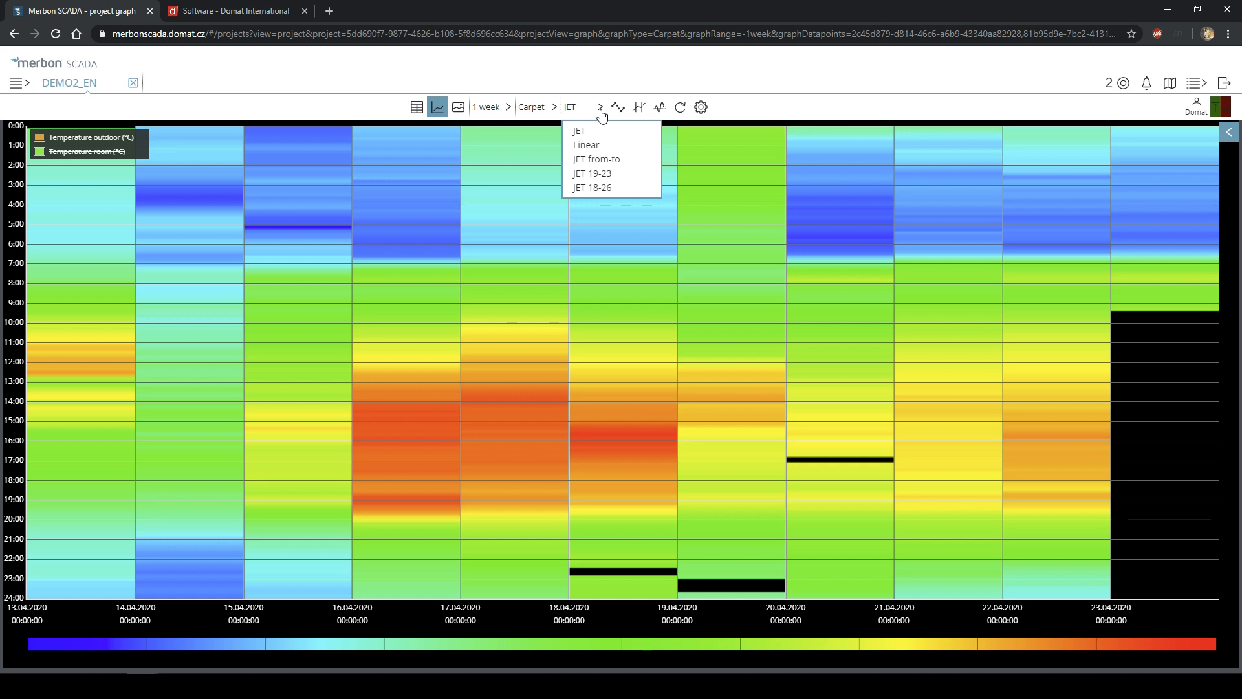
left_click(739, 115)
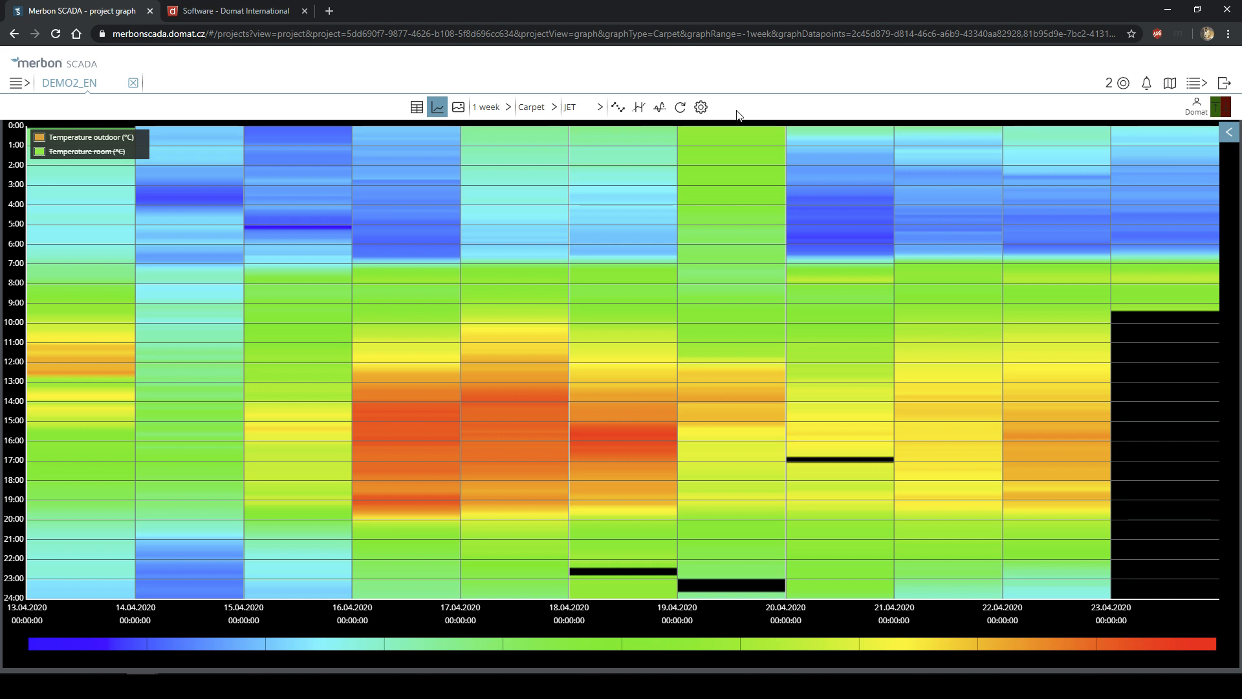
- Browse the heatmap's time-range, chart-type and colour-scale lists
left_click(492, 109)
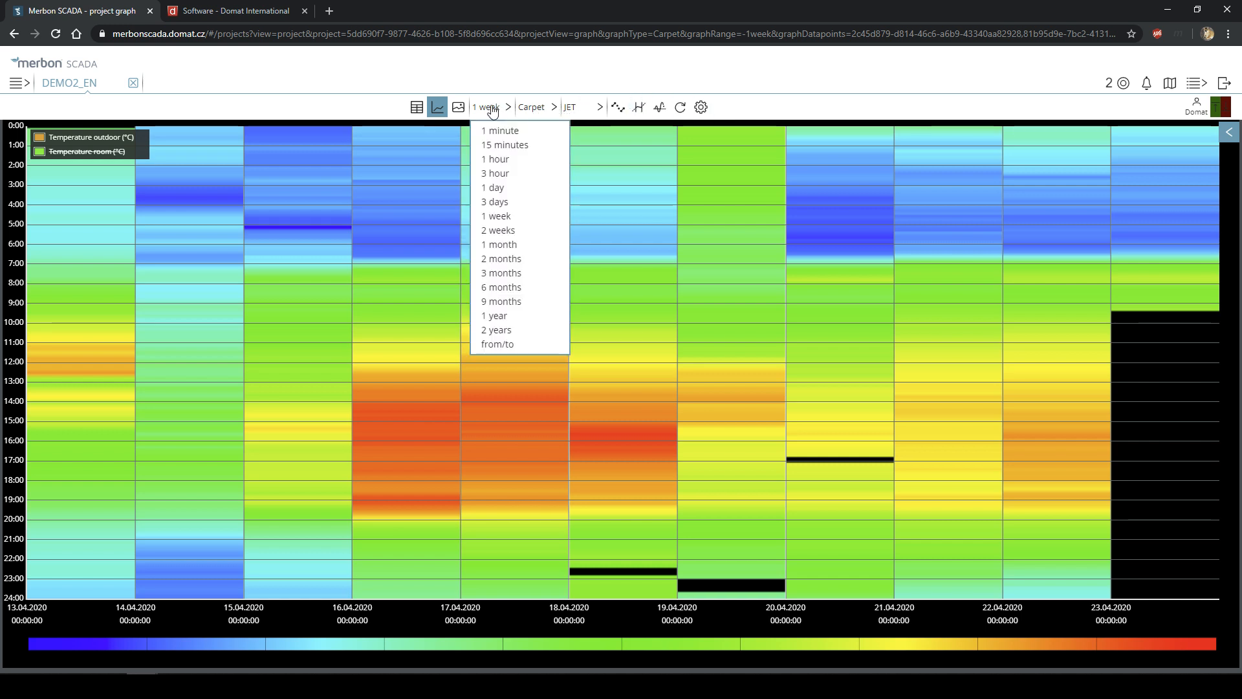
left_click(534, 109)
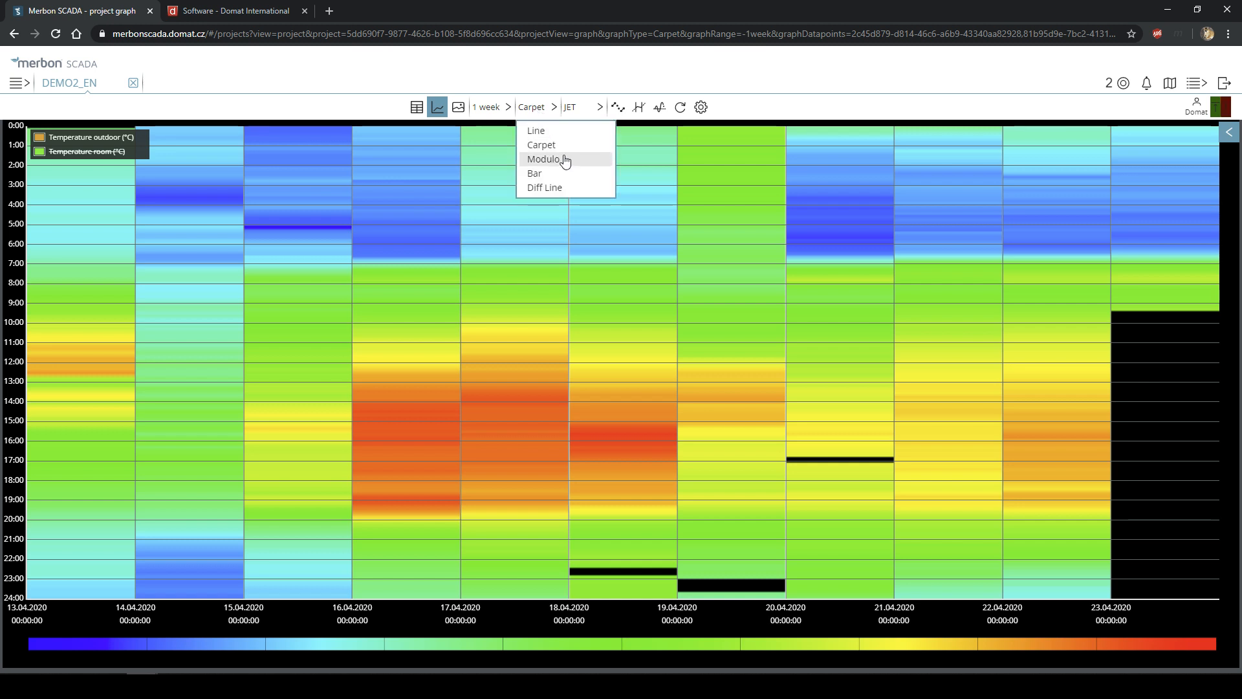
left_click(576, 108)
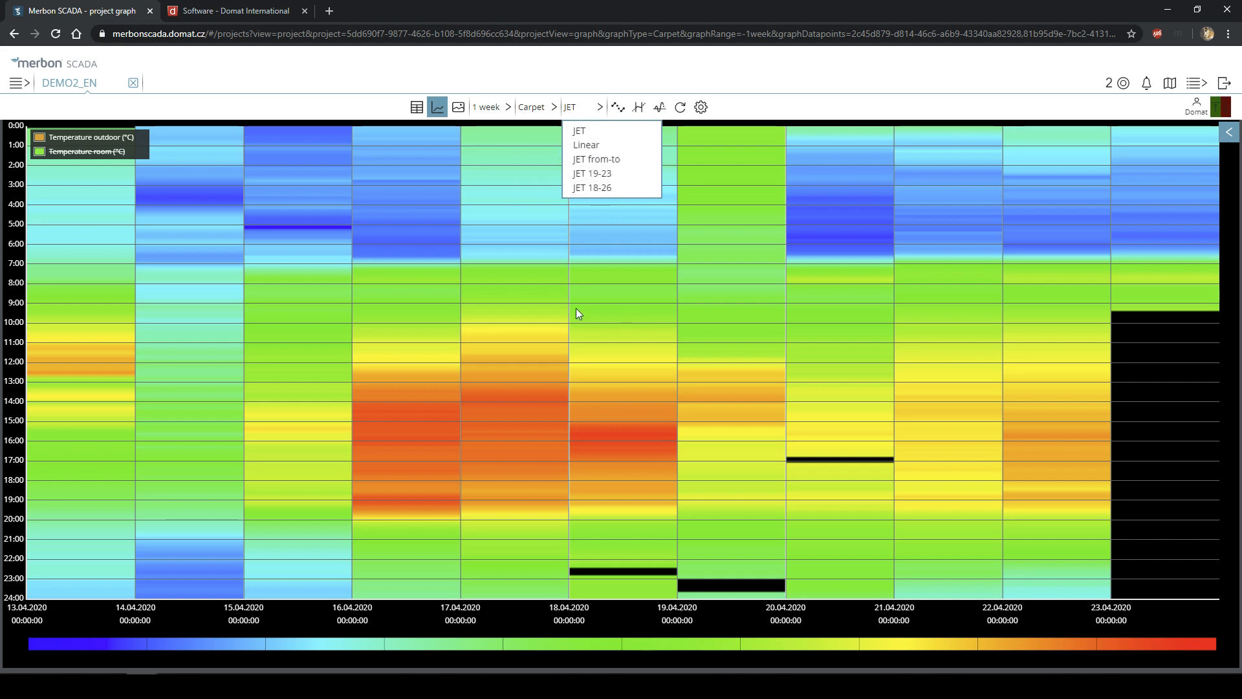
- Try the Linear colour scale on the heatmap, then restore JET
left_click(595, 146)
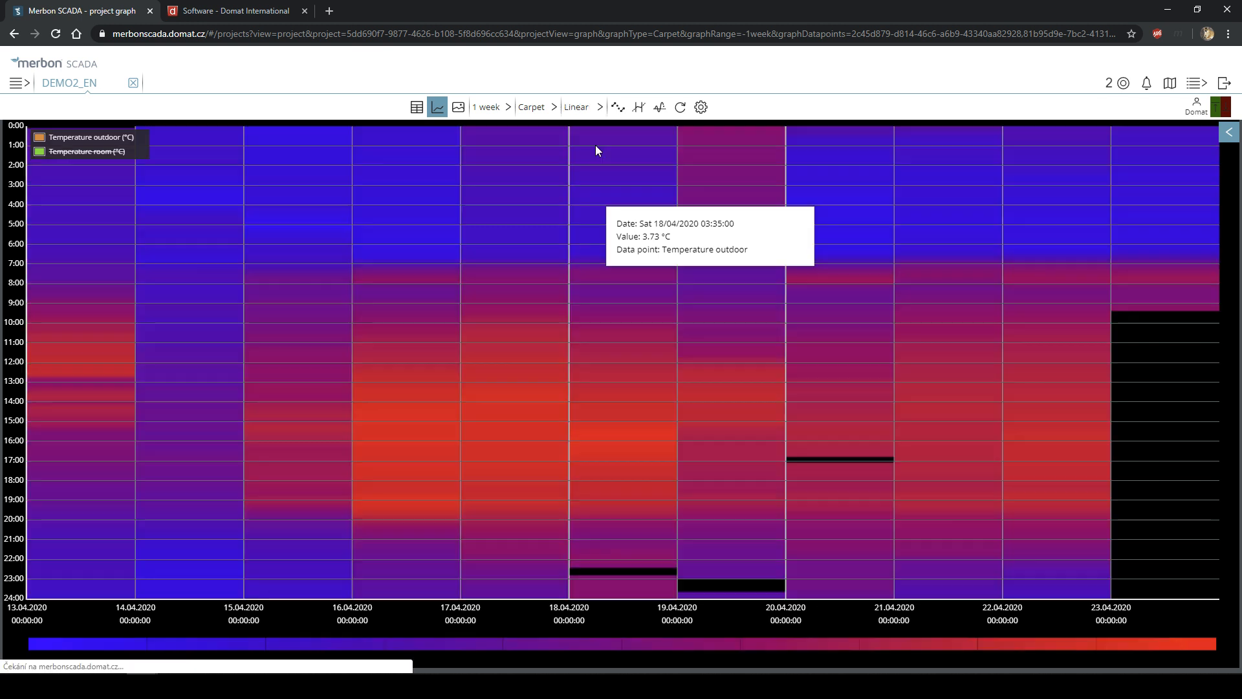
left_click(579, 113)
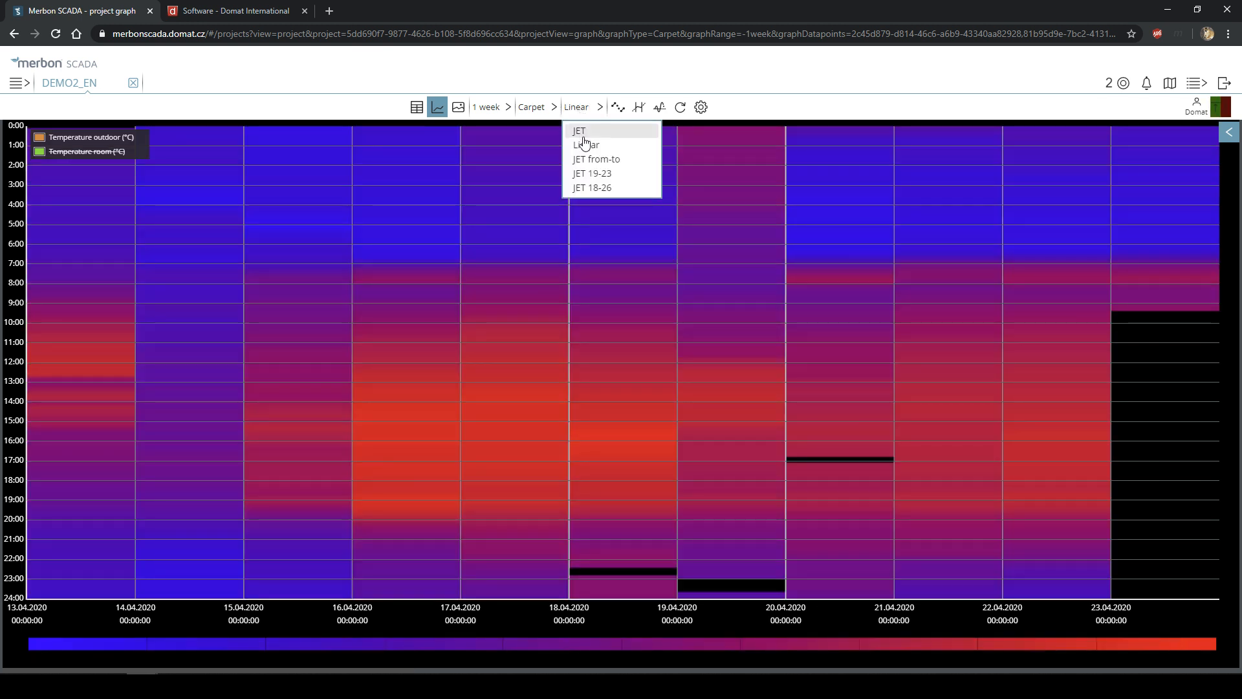
left_click(580, 132)
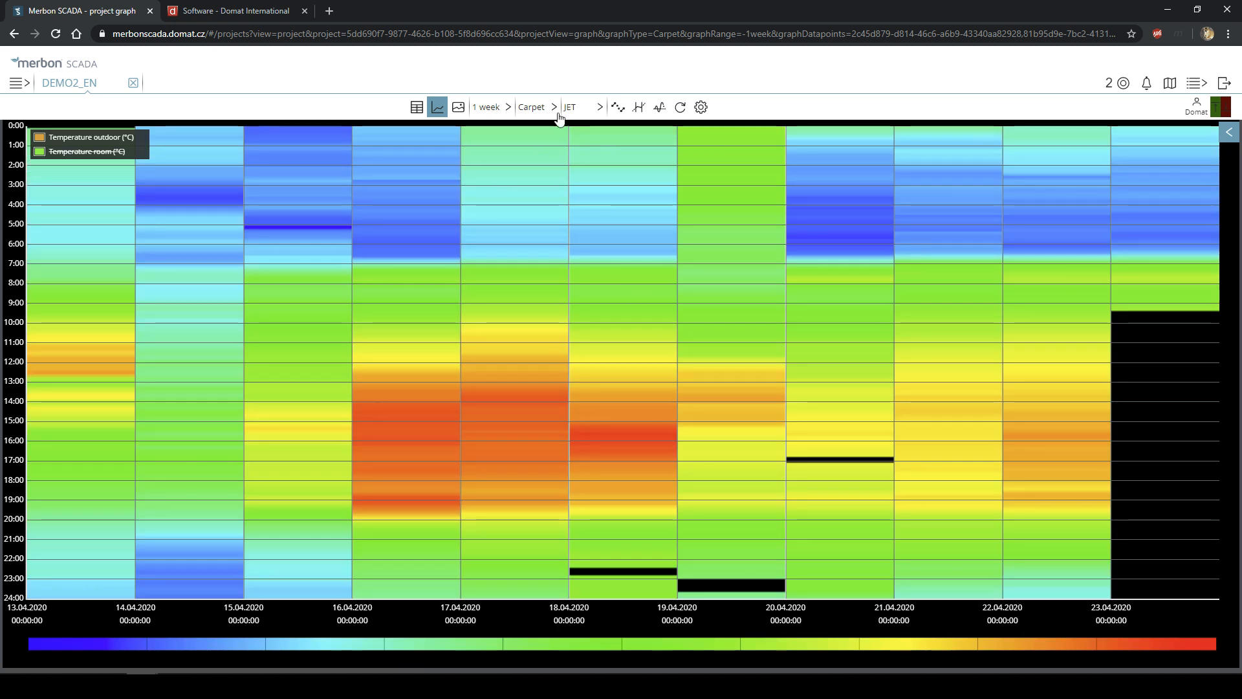
left_click(569, 108)
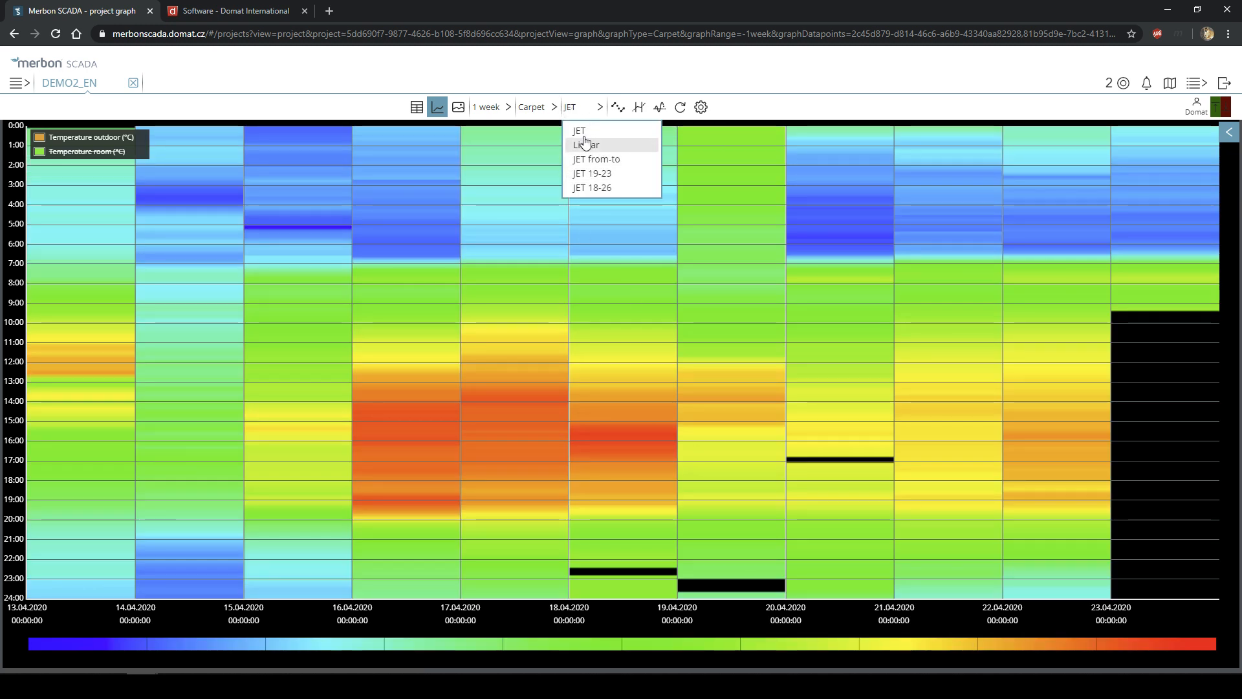
left_click(586, 117)
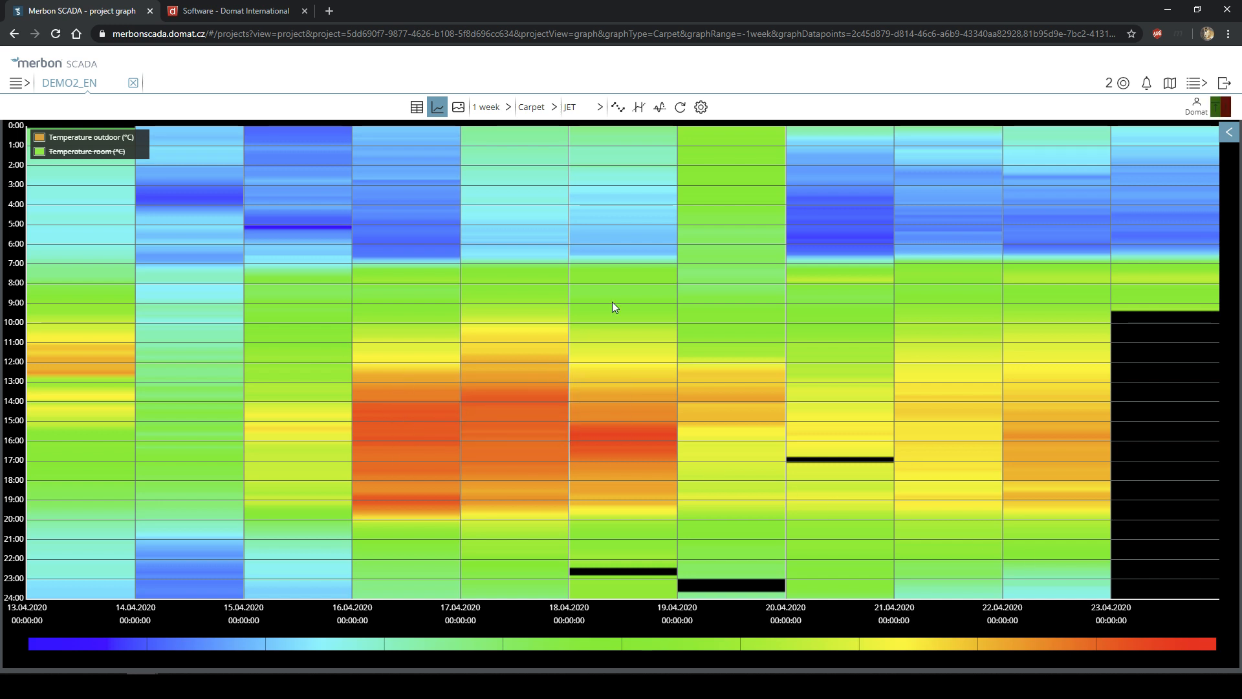
left_click(581, 110)
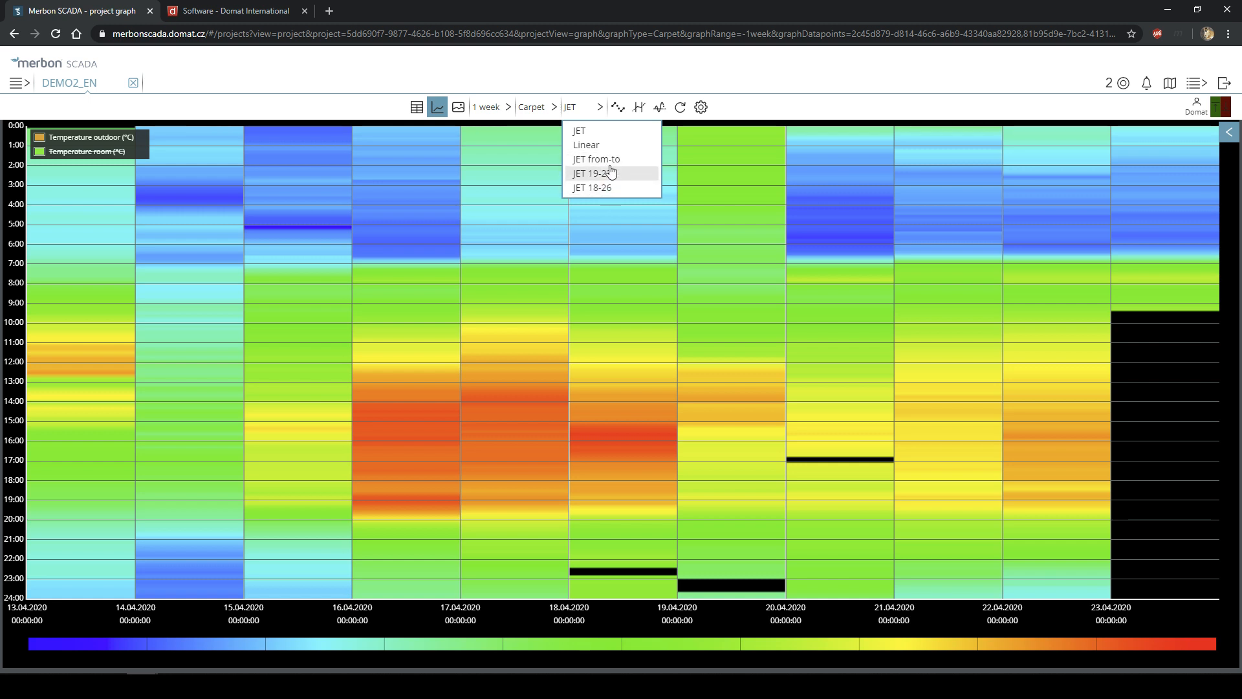
- Apply the JET 19-23 colour scale and show Temperature room instead of outdoor
left_click(604, 173)
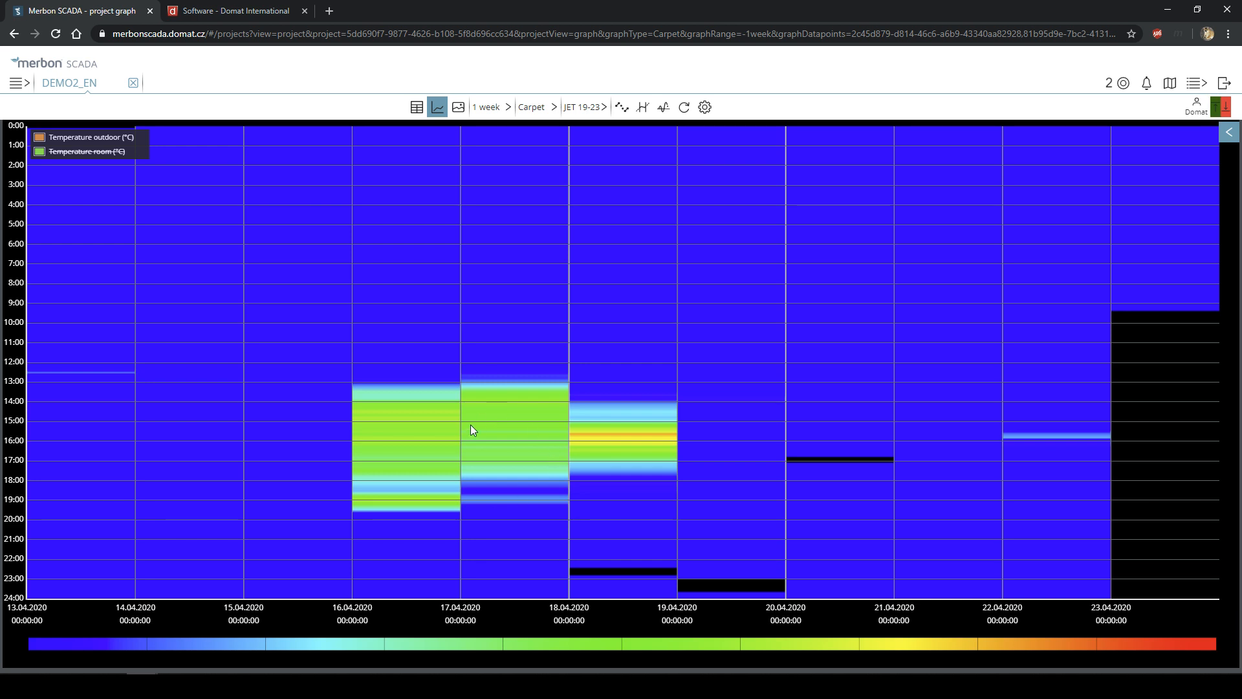
mouse_move(511, 429)
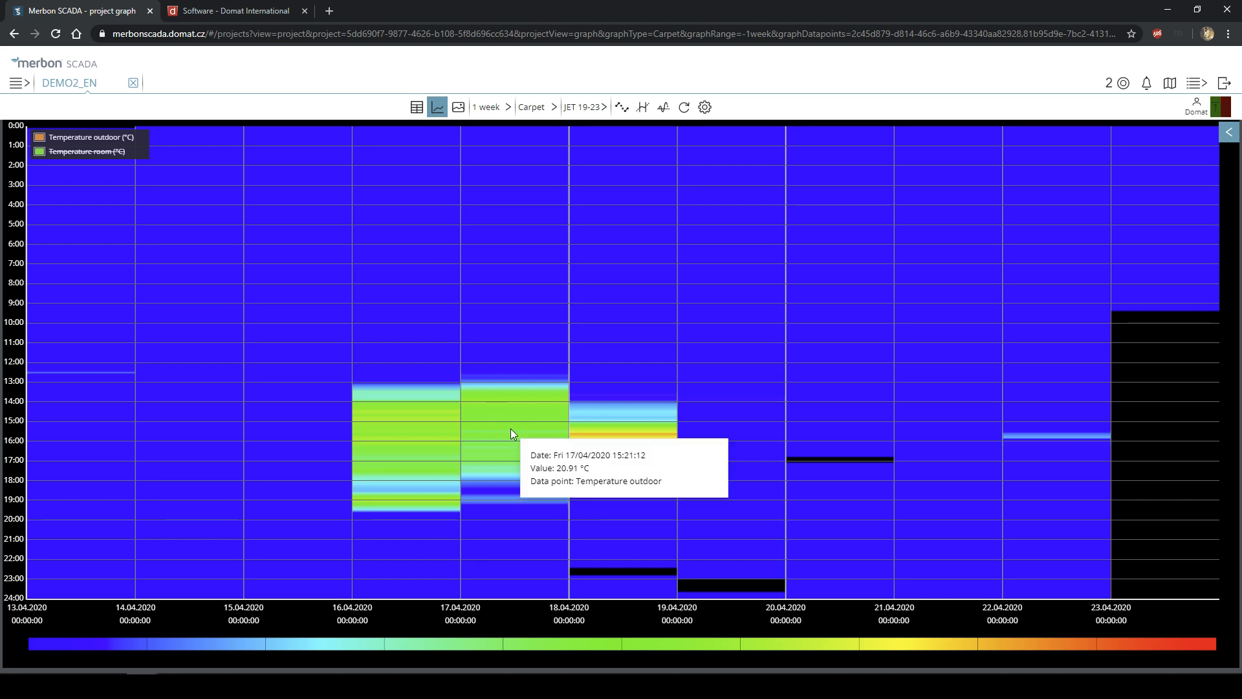
left_click(99, 152)
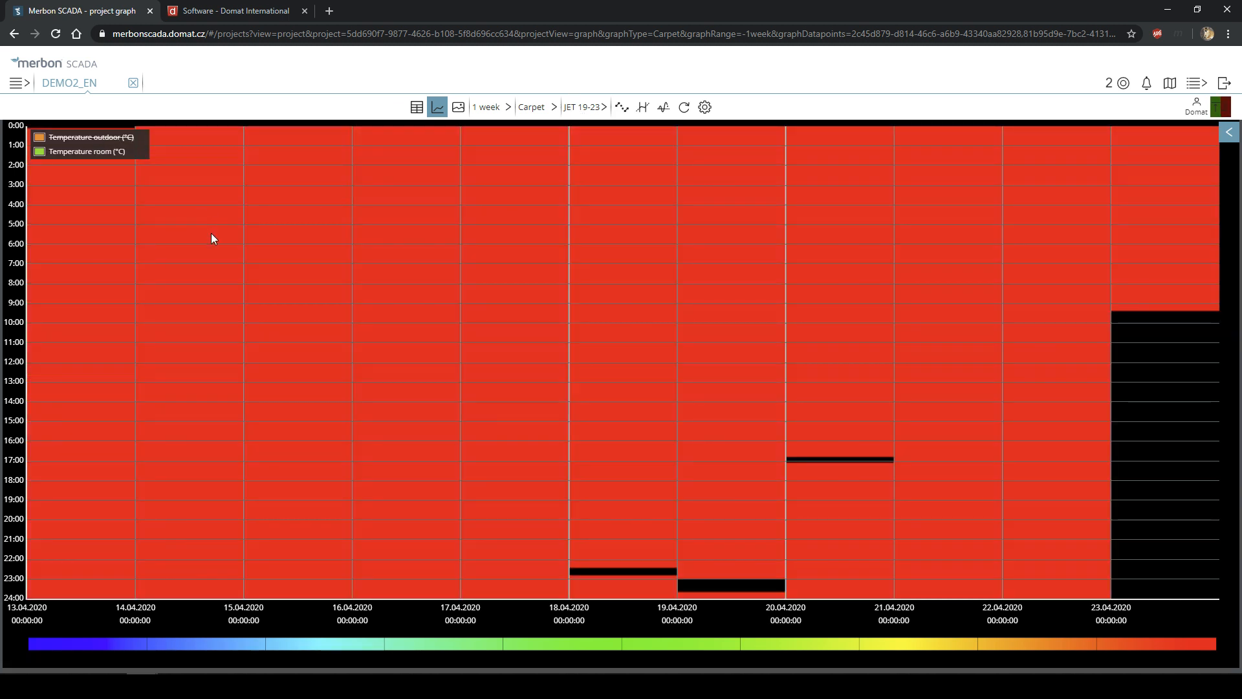
mouse_move(213, 240)
- Switch to the JET 18-26 colour scale, turning the room-temperature carpet almost entirely red
left_click(592, 106)
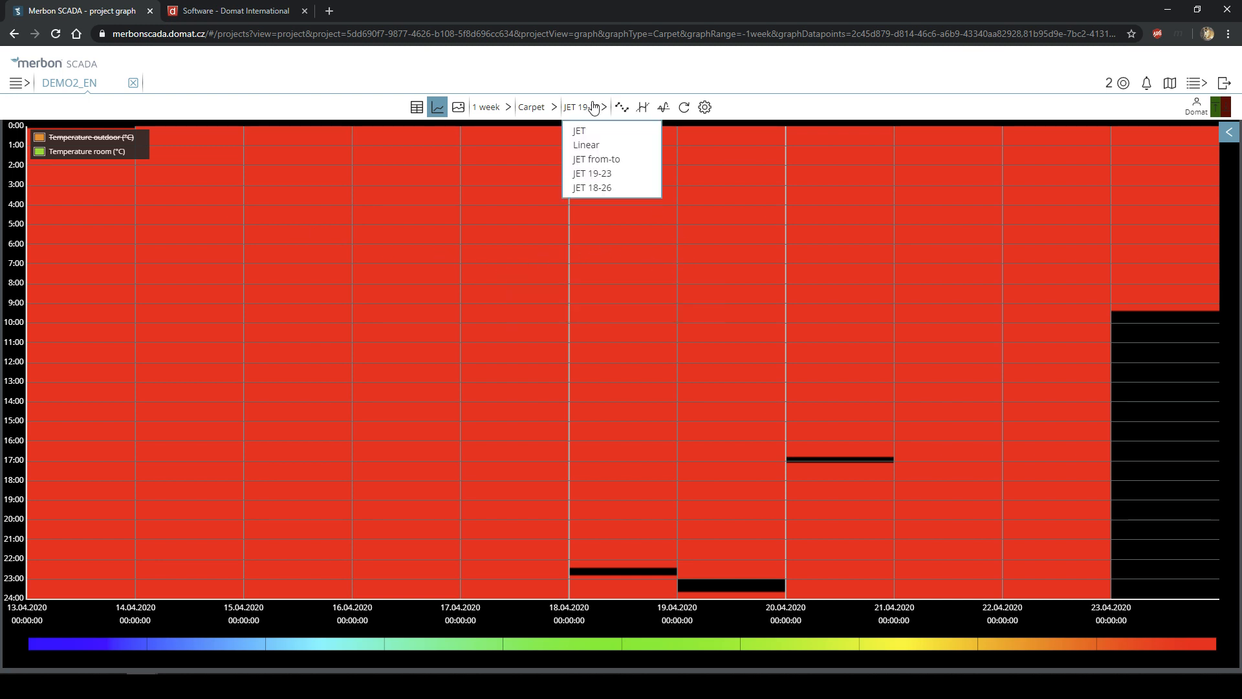
left_click(603, 189)
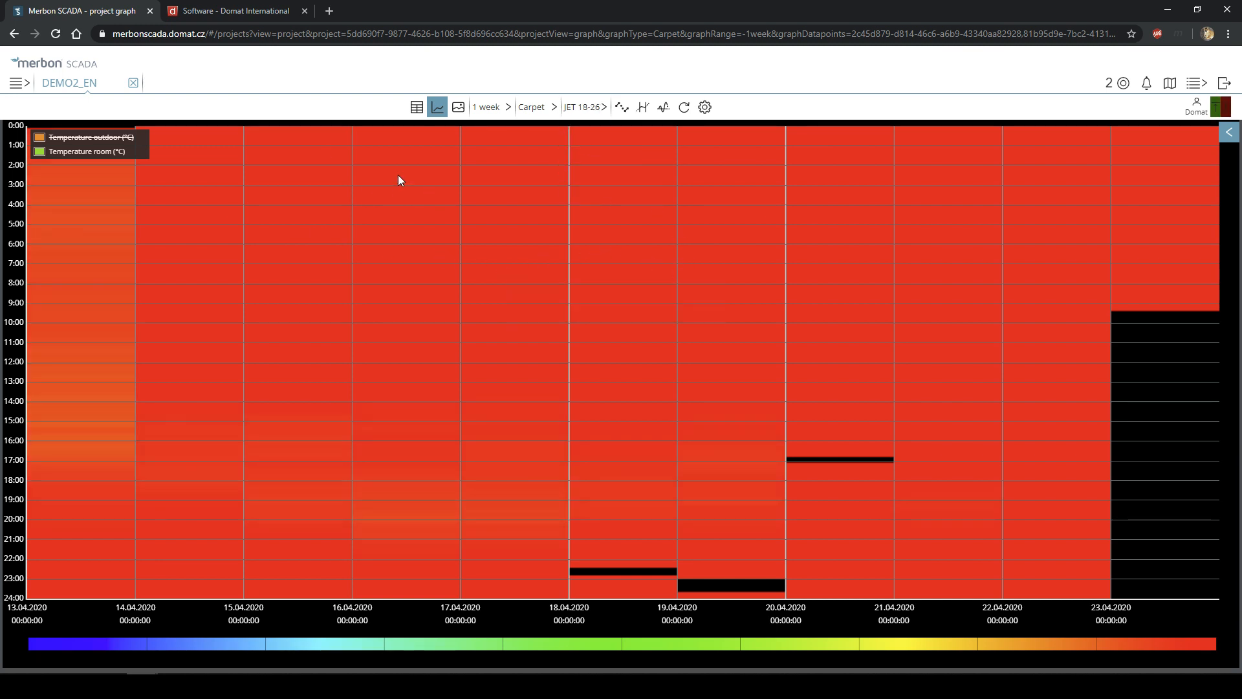
mouse_move(399, 180)
mouse_move(864, 272)
mouse_move(657, 329)
mouse_move(240, 311)
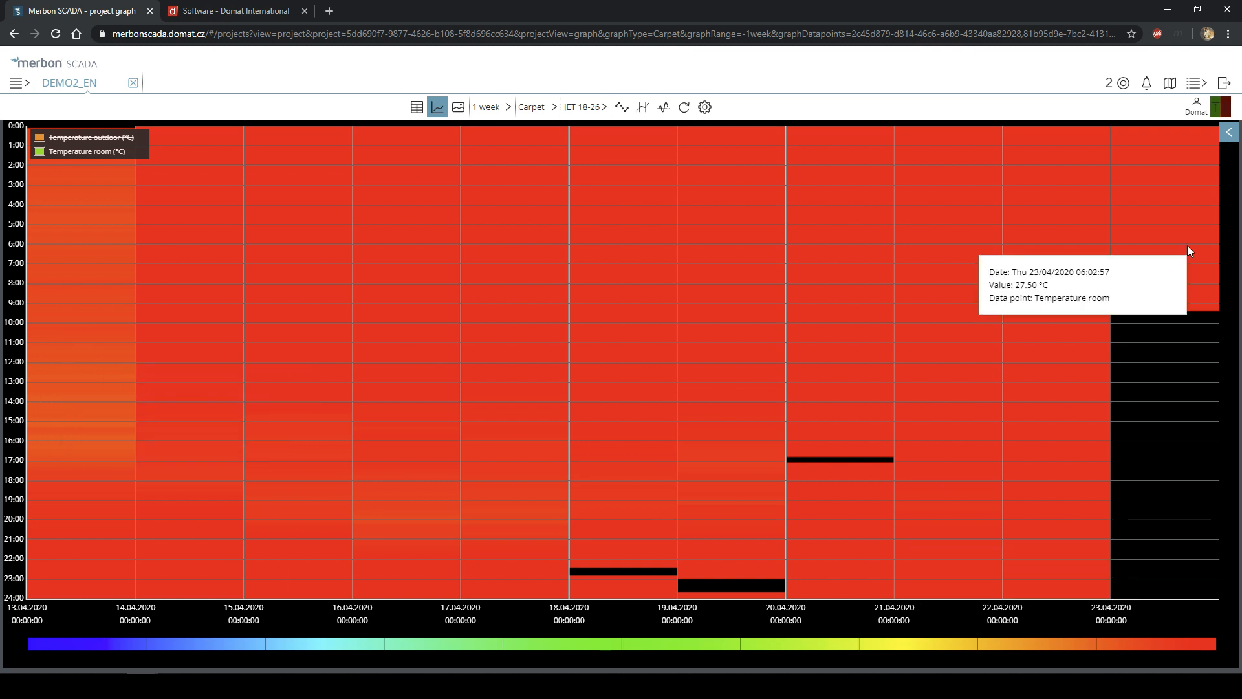
mouse_move(1181, 290)
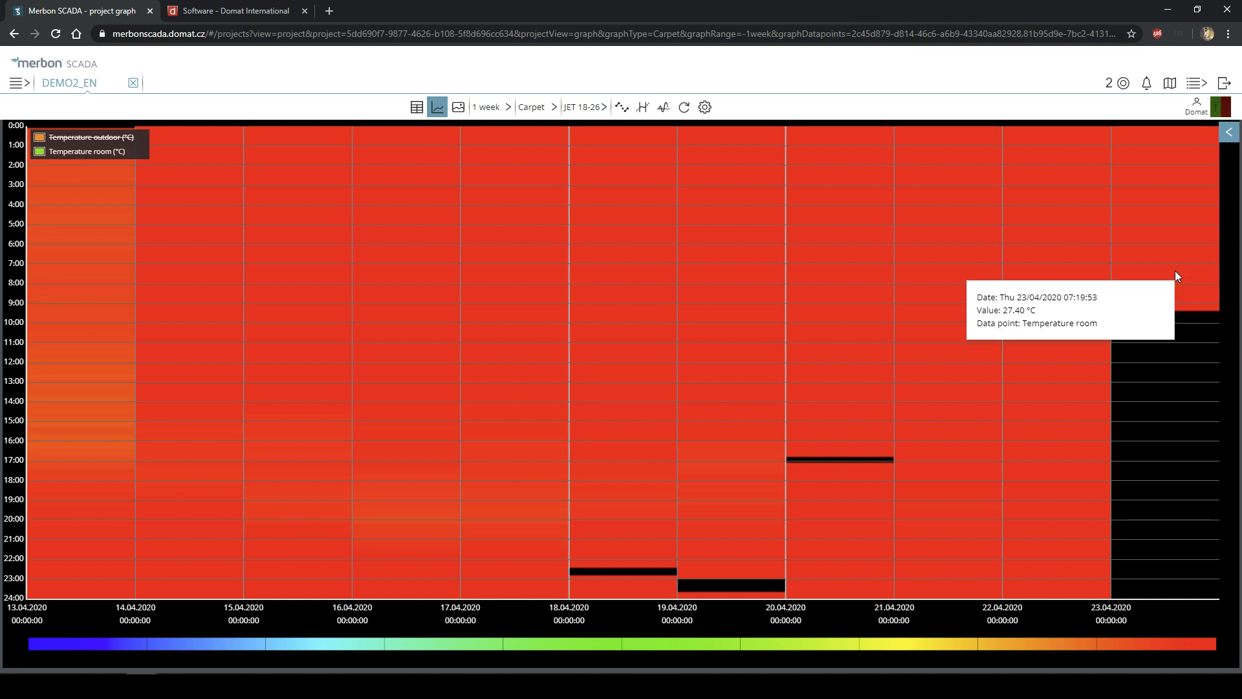
left_click(585, 110)
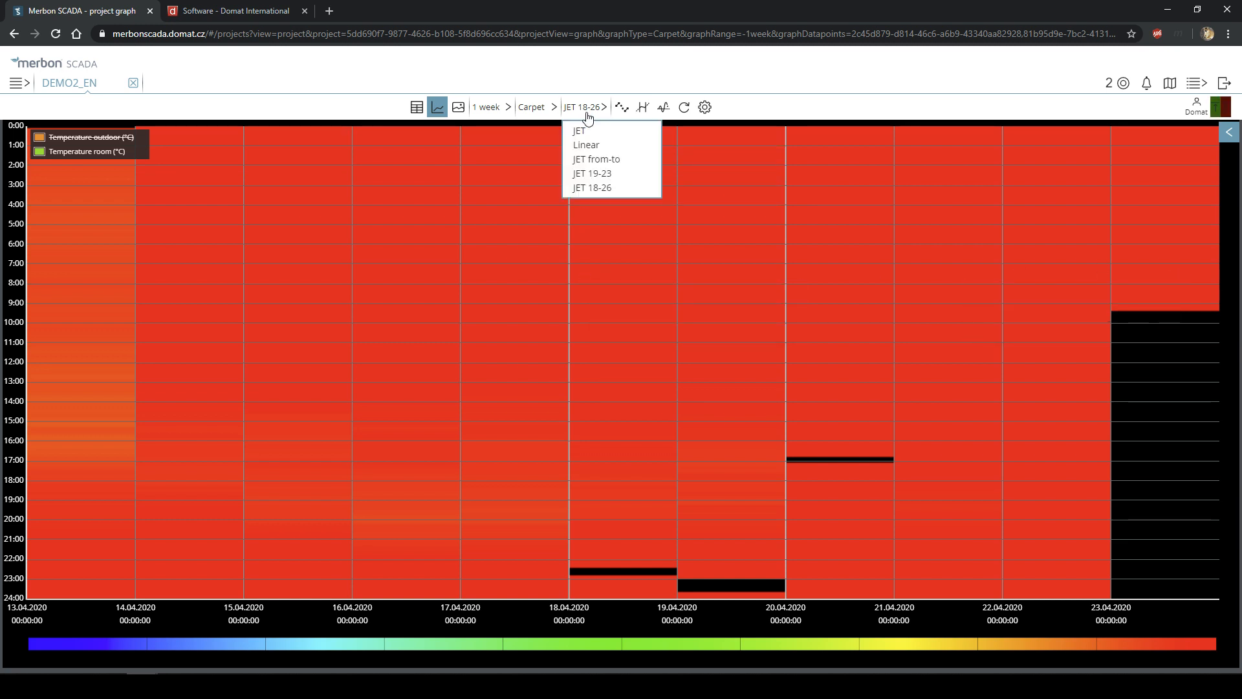
- Choose the JET from-to colour scale and enter 26 as the range minimum
left_click(591, 160)
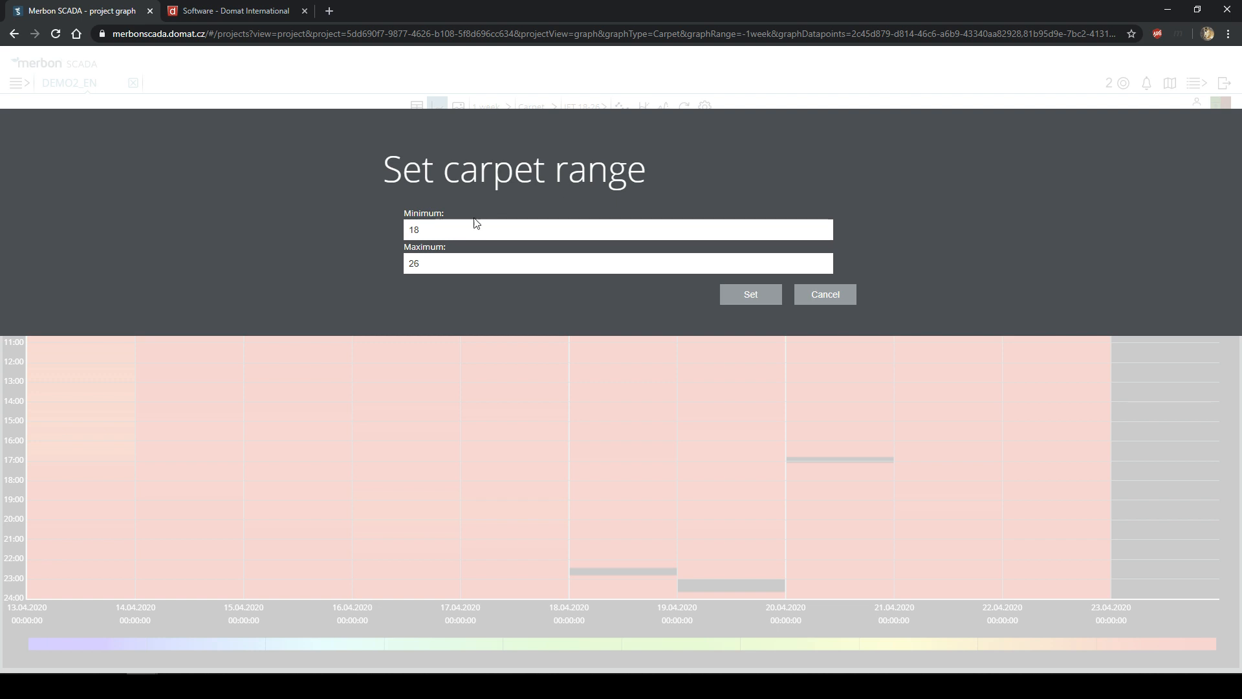
type("0")
left_click_drag(448, 223, 377, 235)
type("26")
- Apply the 26–30 carpet range and read the green early-morning cells from 20.04 to 23.04.2020
left_click(727, 289)
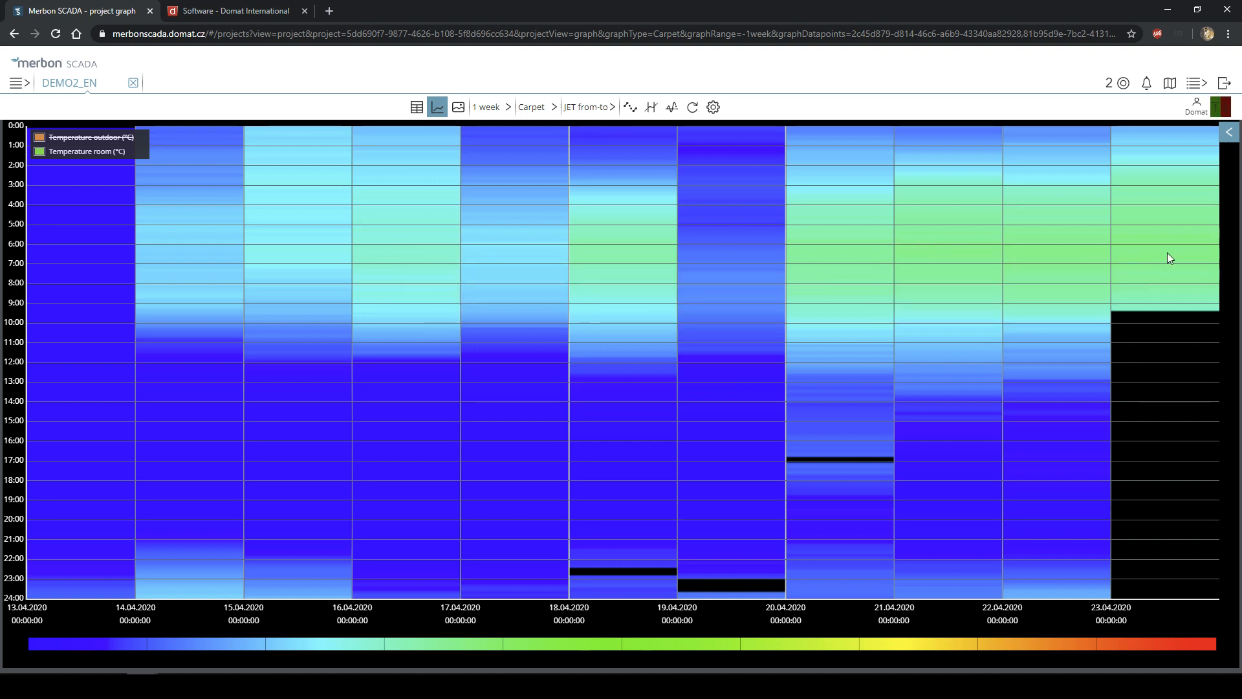
mouse_move(1168, 254)
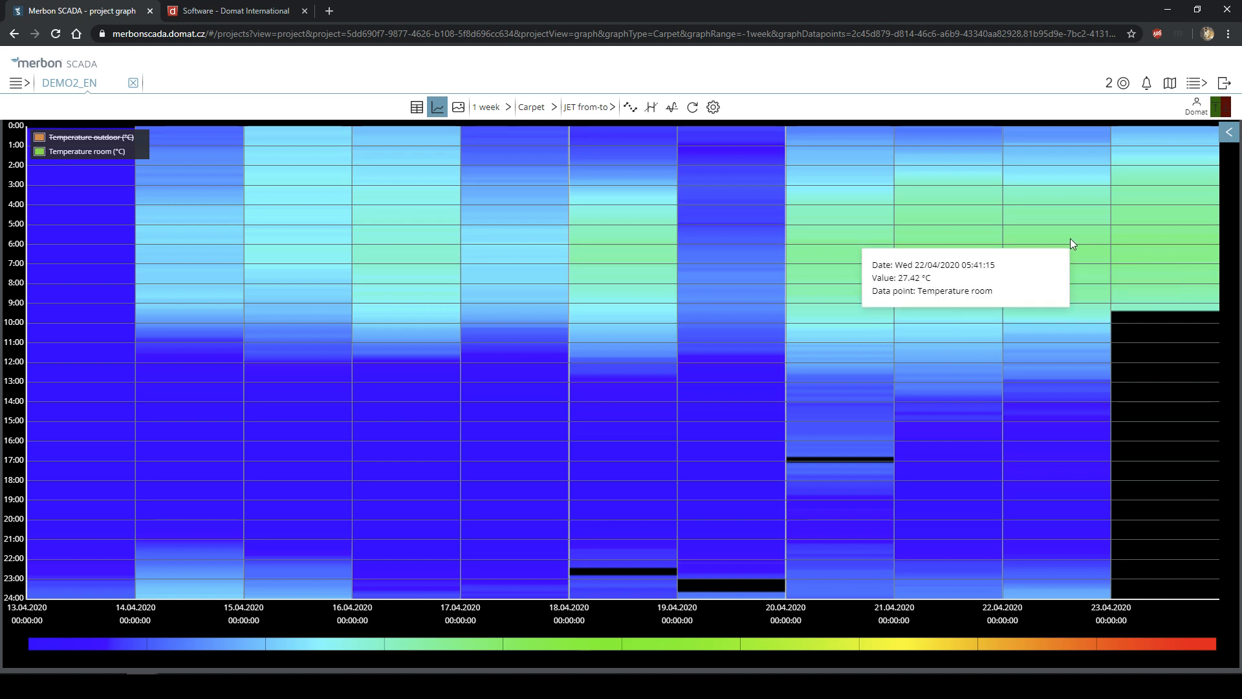
mouse_move(816, 251)
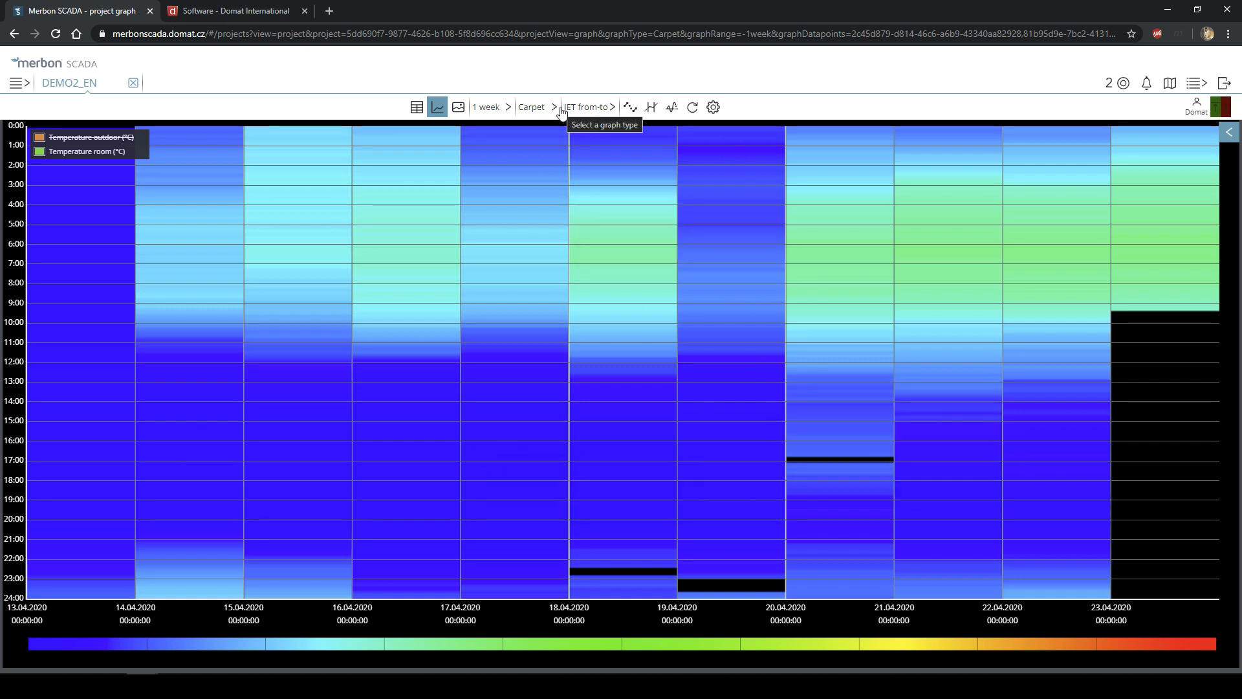
left_click(591, 107)
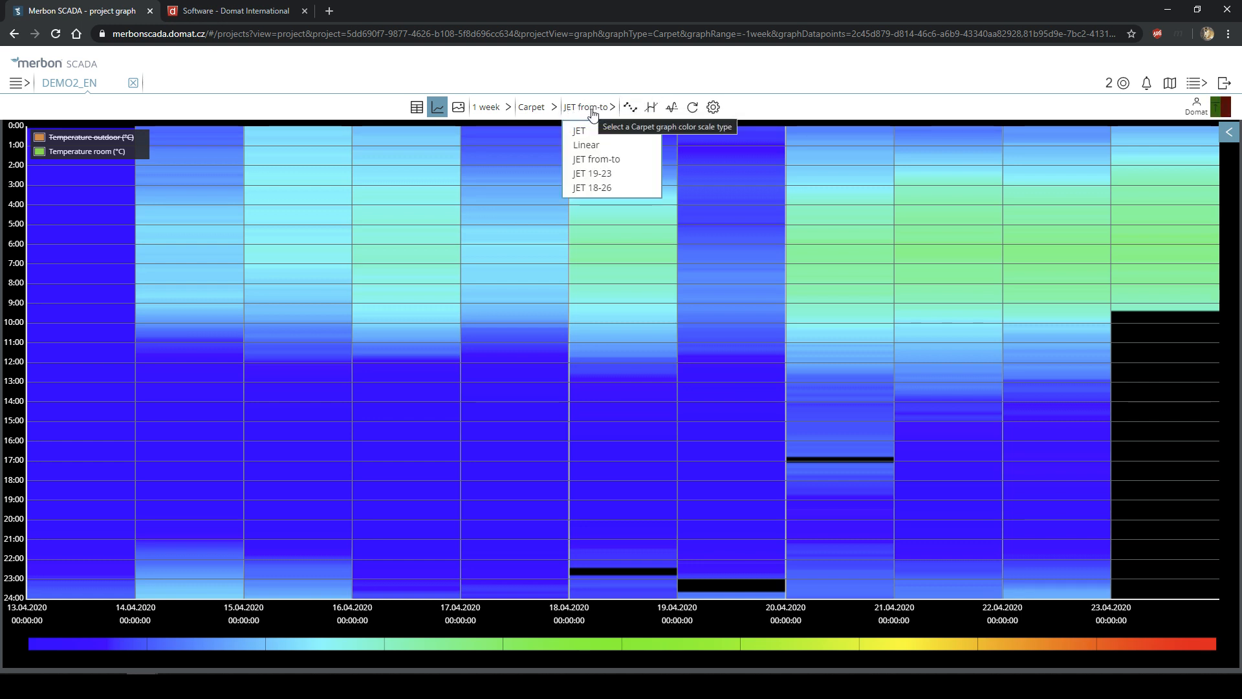
- Close the colour-scale list and look through the time-range and graph-type lists
left_click(588, 109)
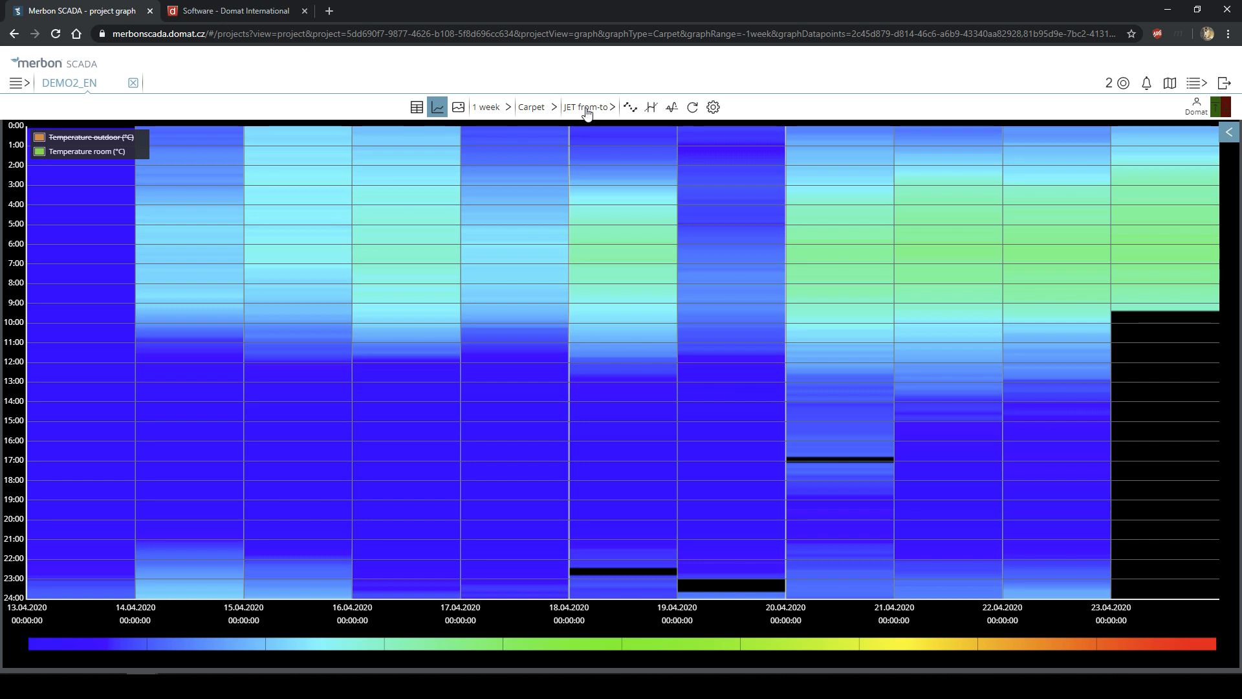
left_click(532, 108)
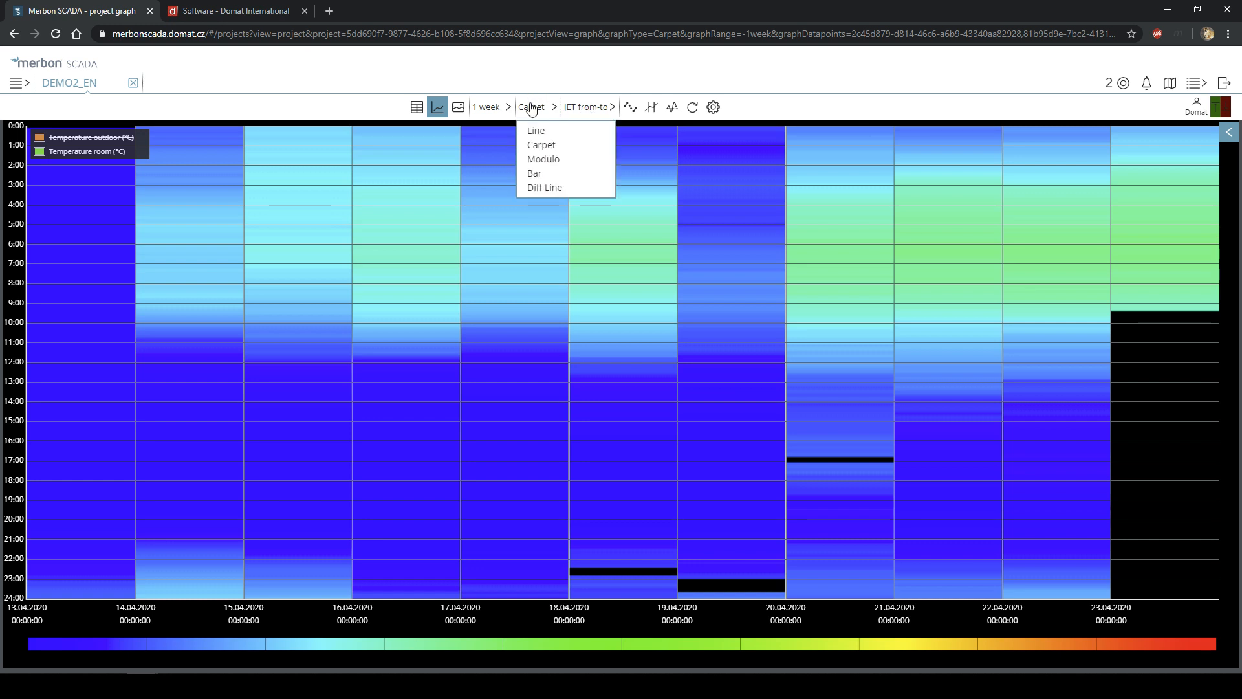
left_click(495, 107)
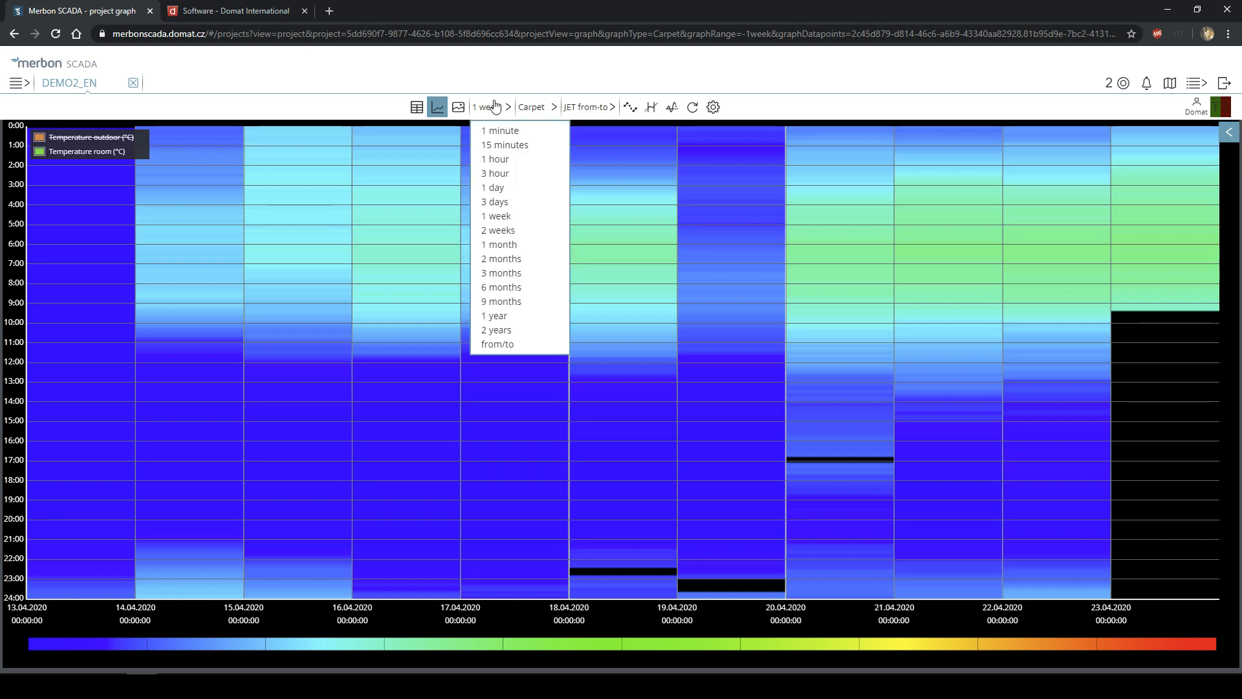
left_click(549, 108)
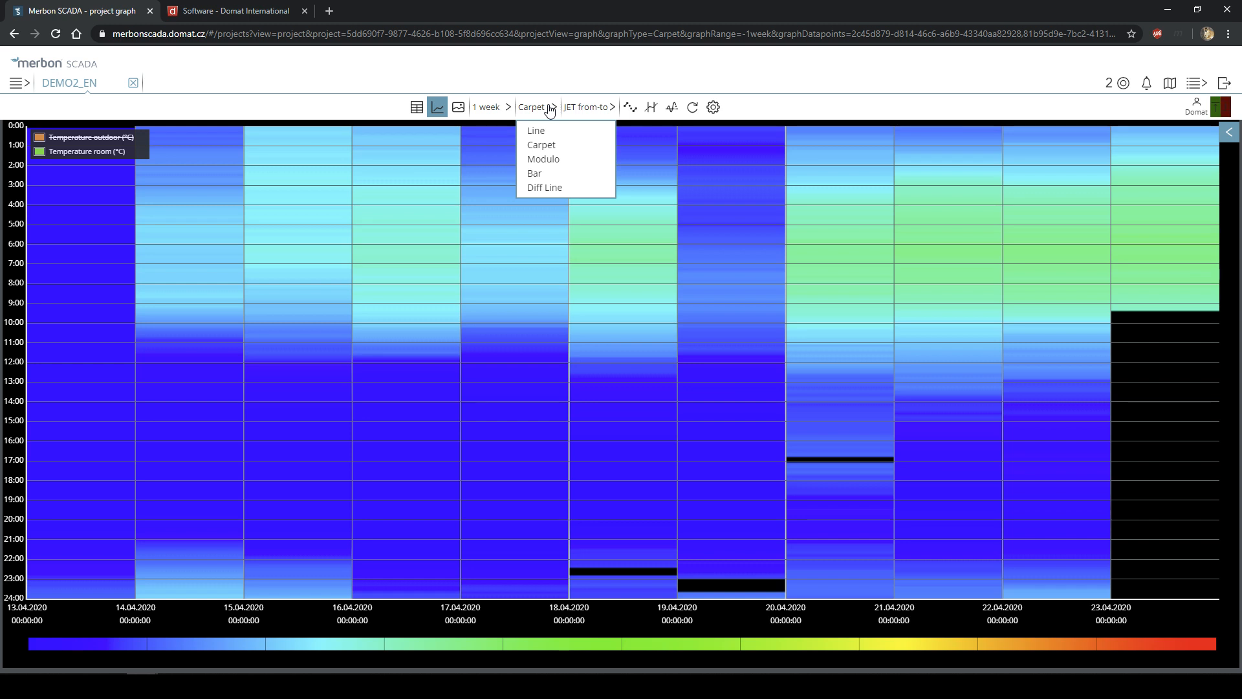
- Change the graph to a Modulo chart with a Week period, overlaying outdoor and room temperature
left_click(557, 165)
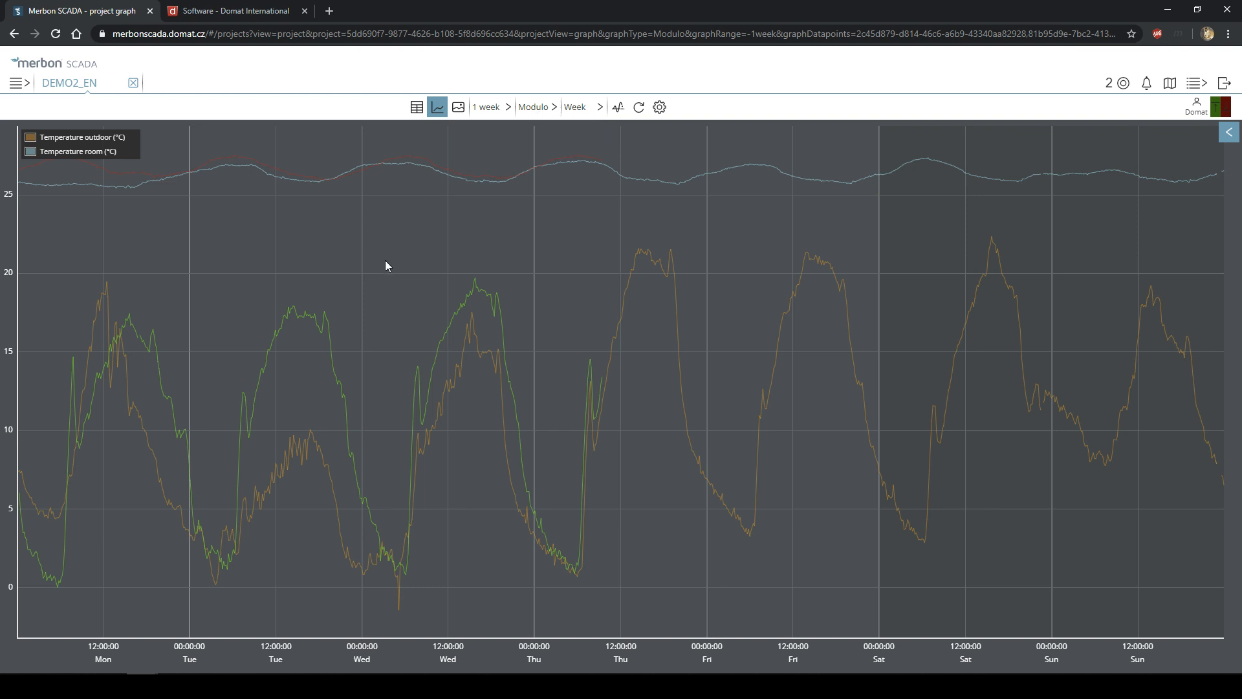
left_click(503, 111)
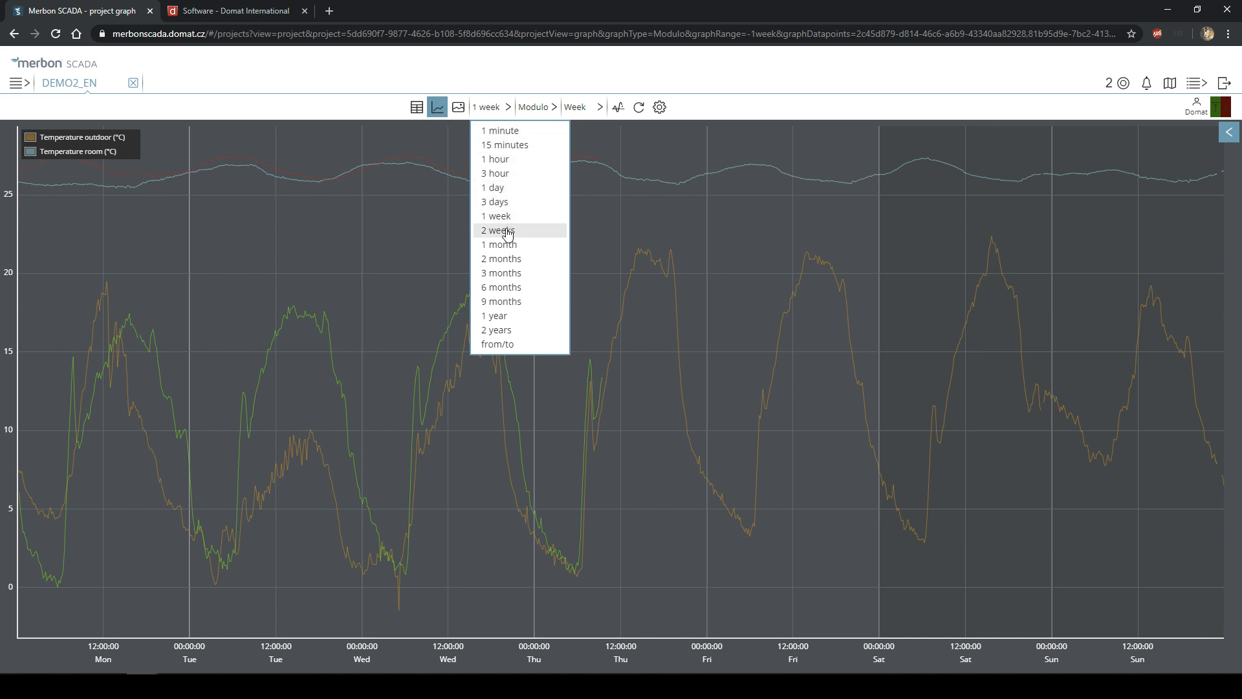
left_click(486, 108)
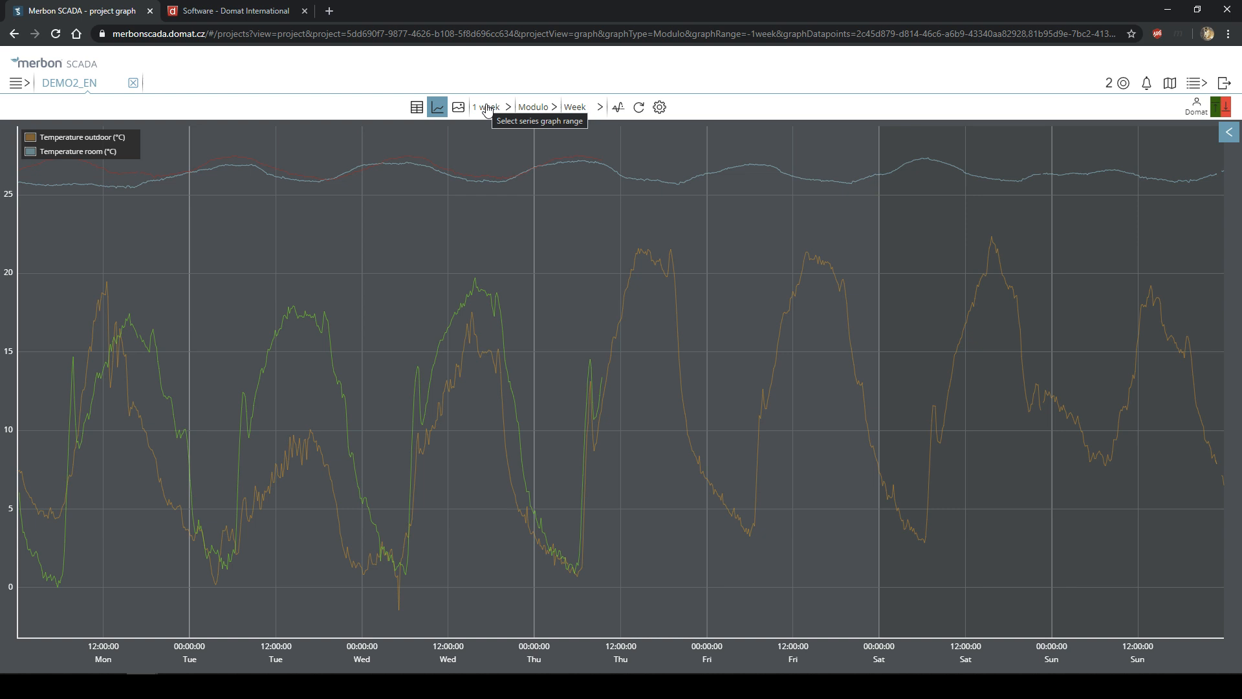
left_click(584, 109)
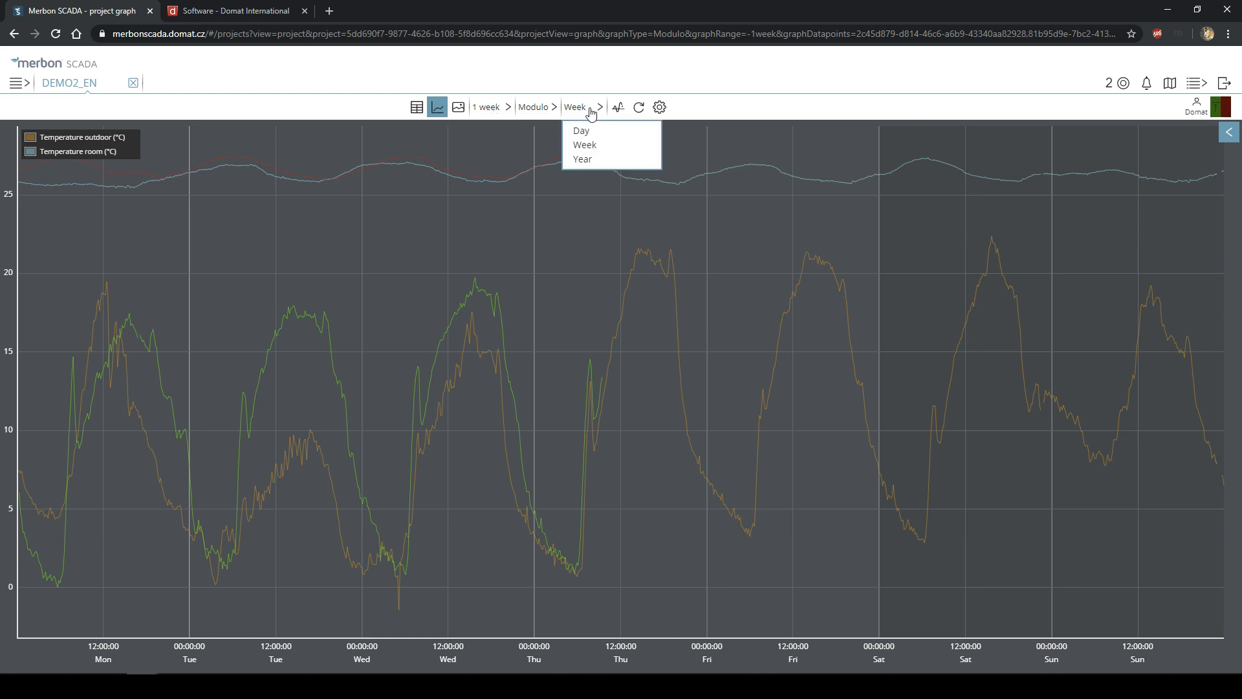
- Overlay the week's data by Day and hide the Temperature outdoor curves, leaving room temperature
left_click(582, 131)
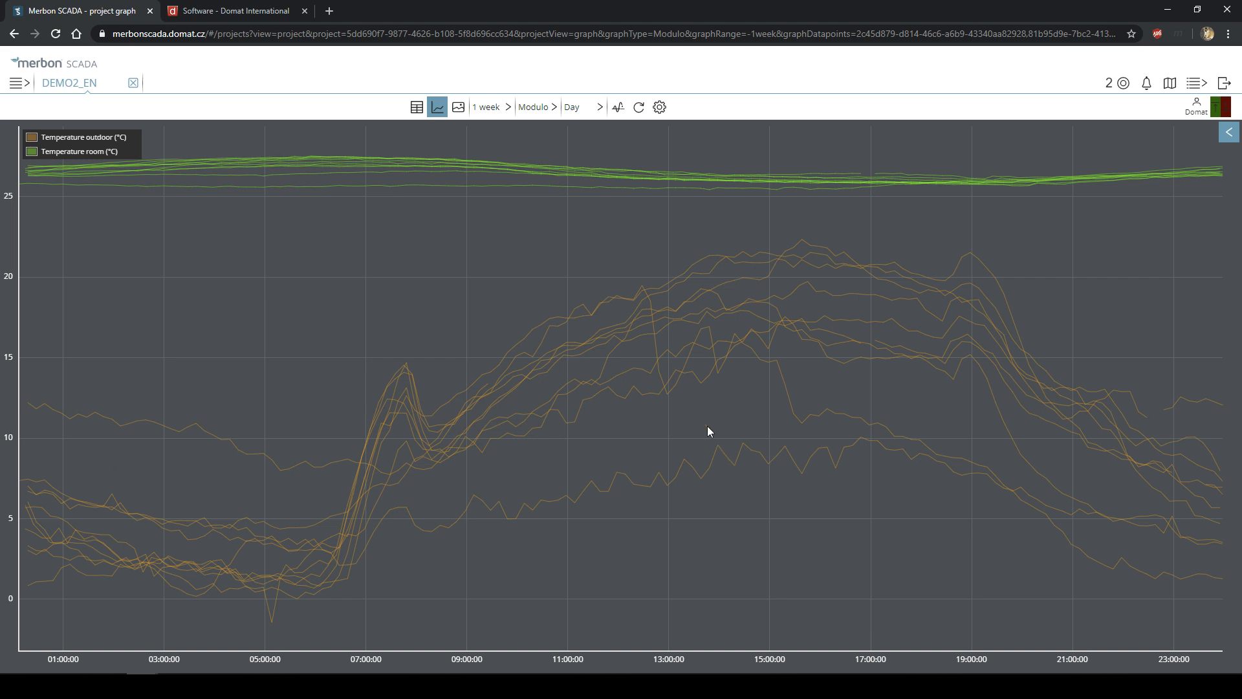
left_click(488, 108)
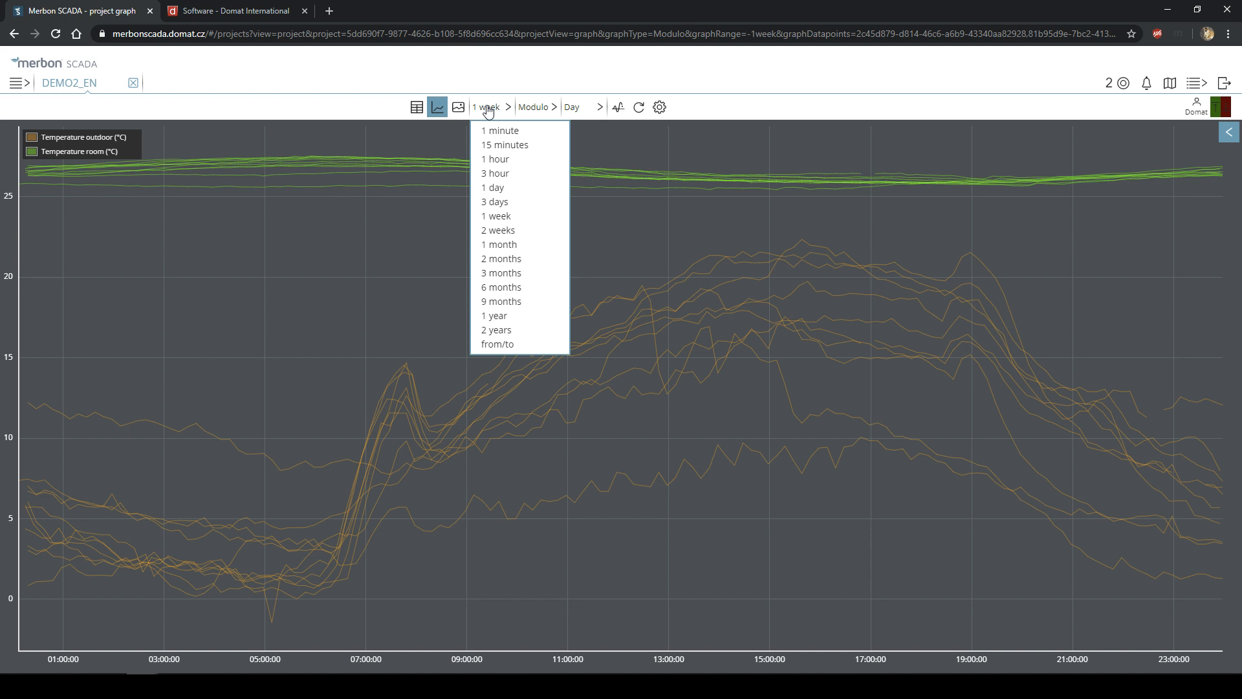
left_click(489, 110)
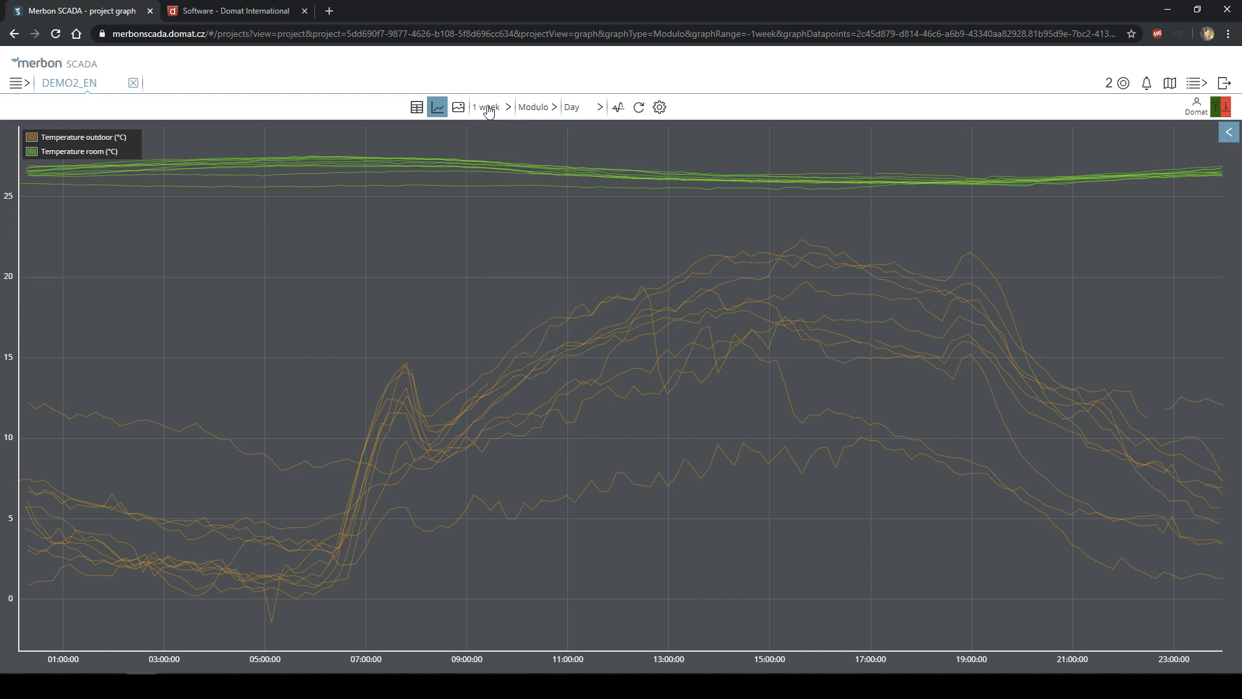
left_click(589, 108)
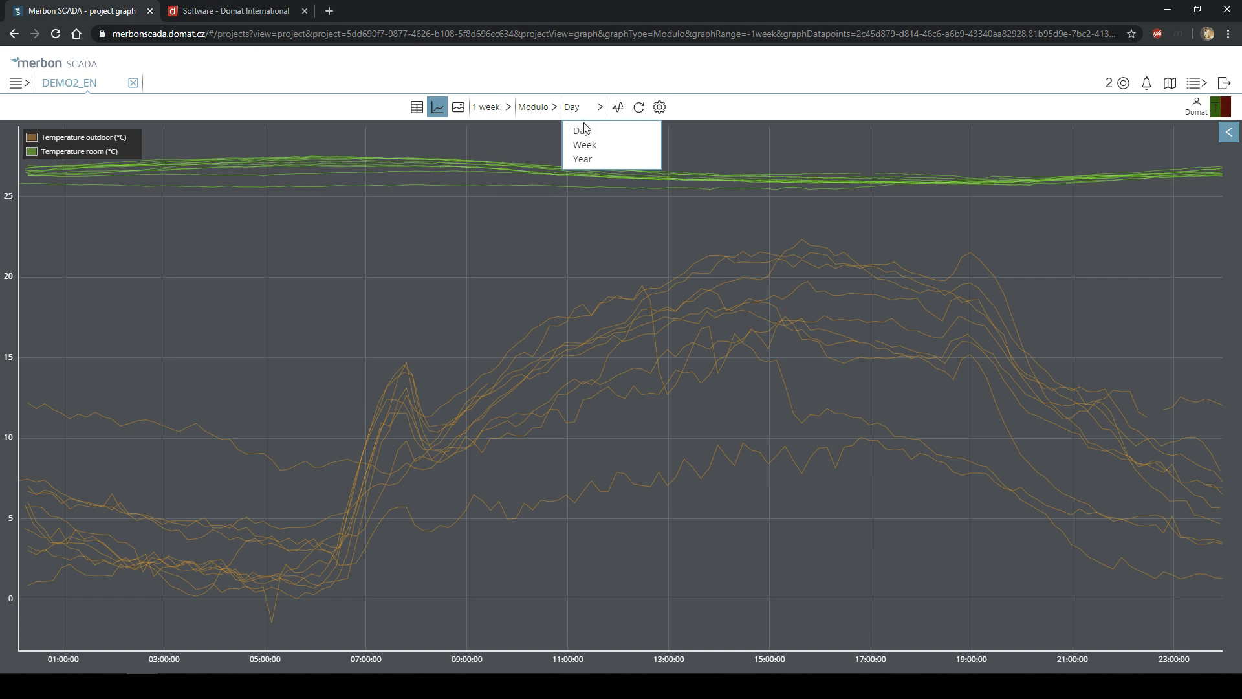
left_click(583, 129)
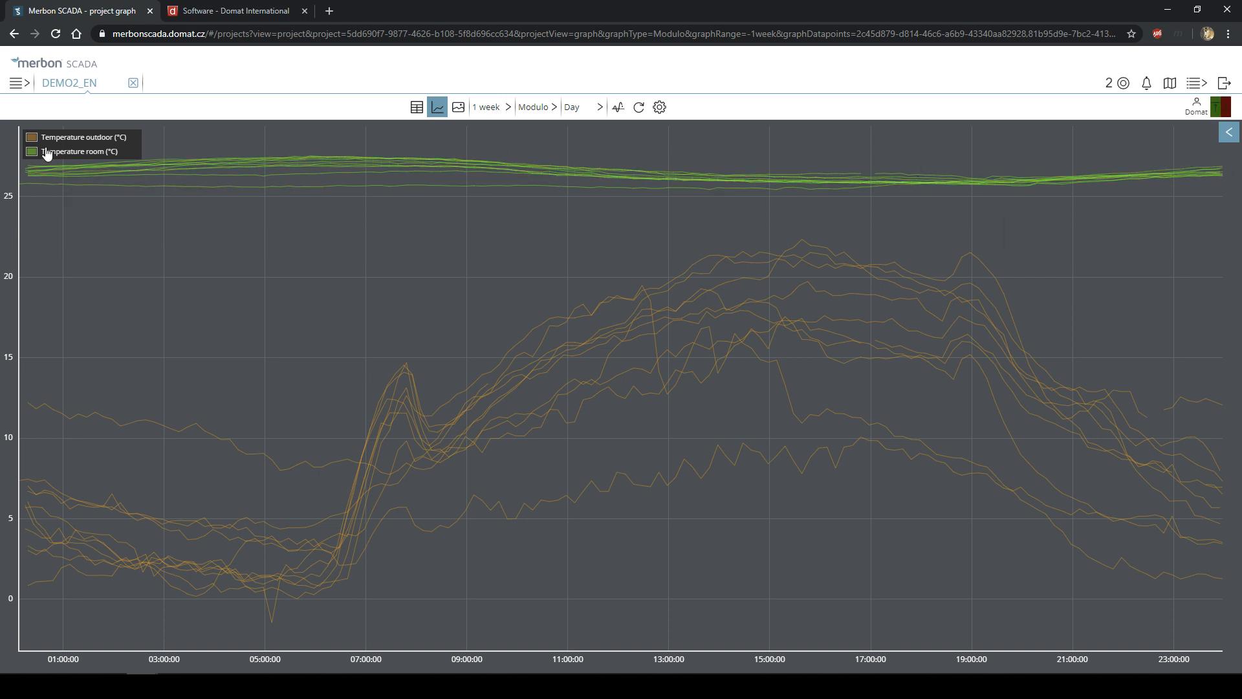
left_click(100, 137)
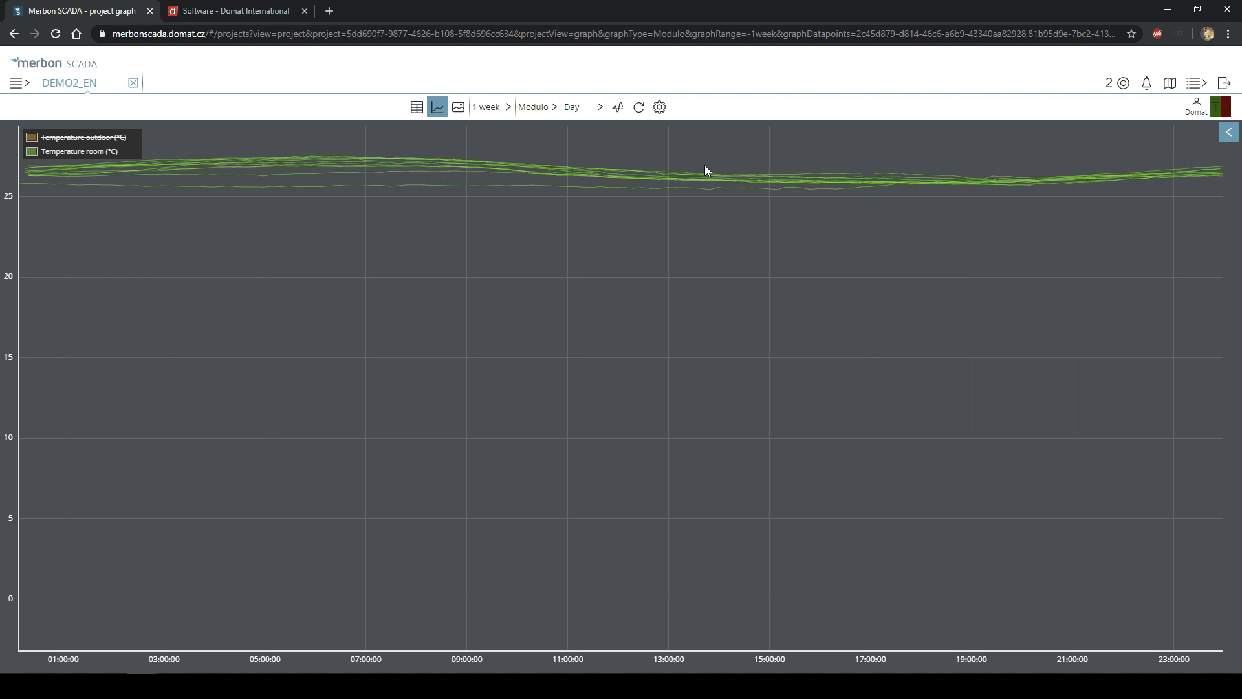
- Show the Temperature outdoor curves and hide Temperature room to view outdoor data alone
left_click(76, 151)
left_click(79, 140)
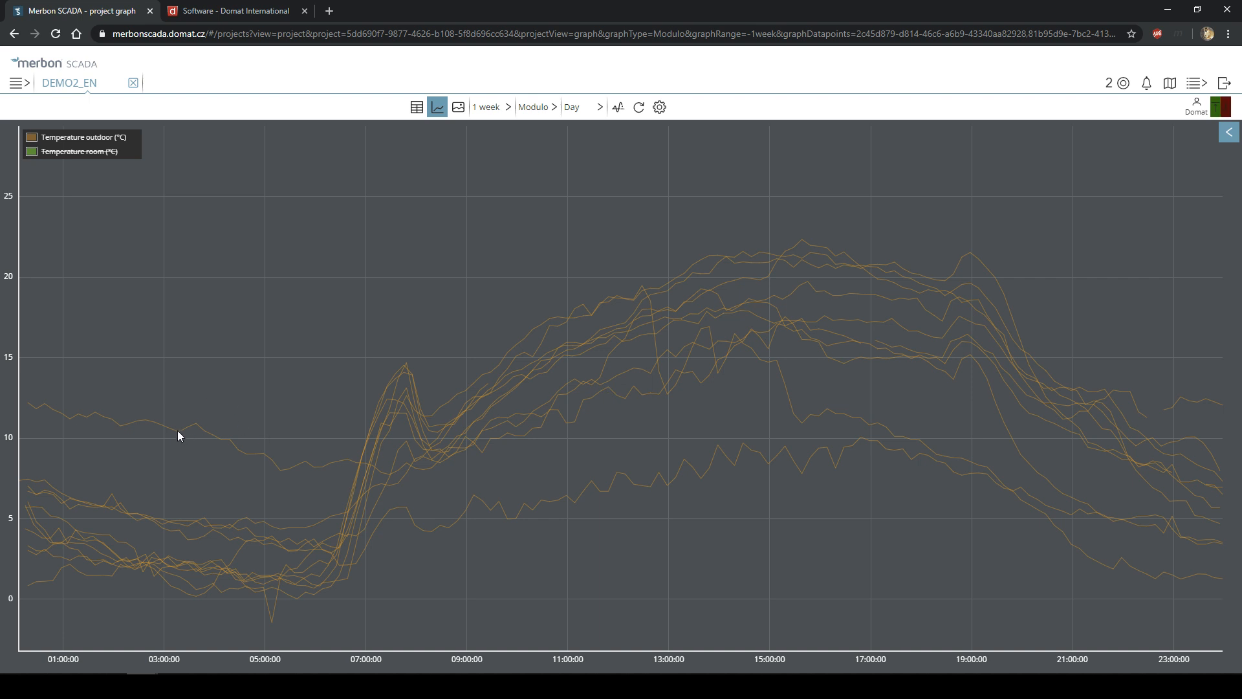
mouse_move(197, 426)
mouse_move(737, 471)
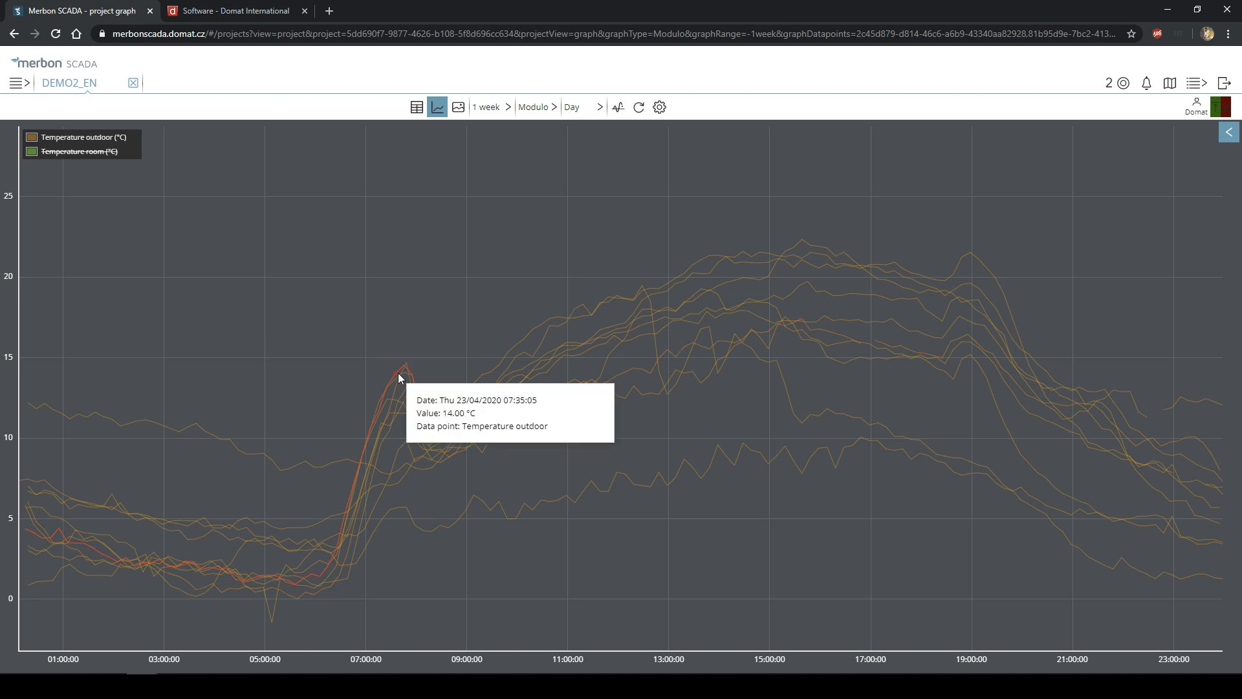
mouse_move(408, 367)
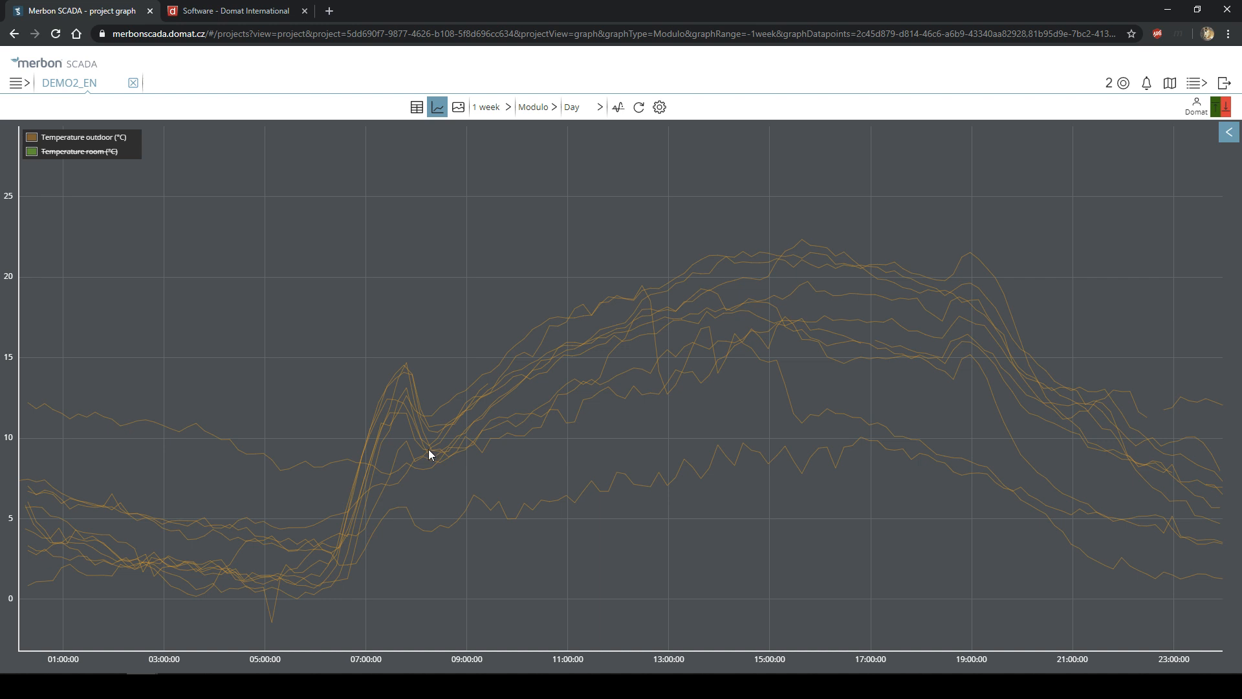
mouse_move(431, 451)
- Refresh the graph and re-enable Temperature room so both curves appear together
left_click(618, 108)
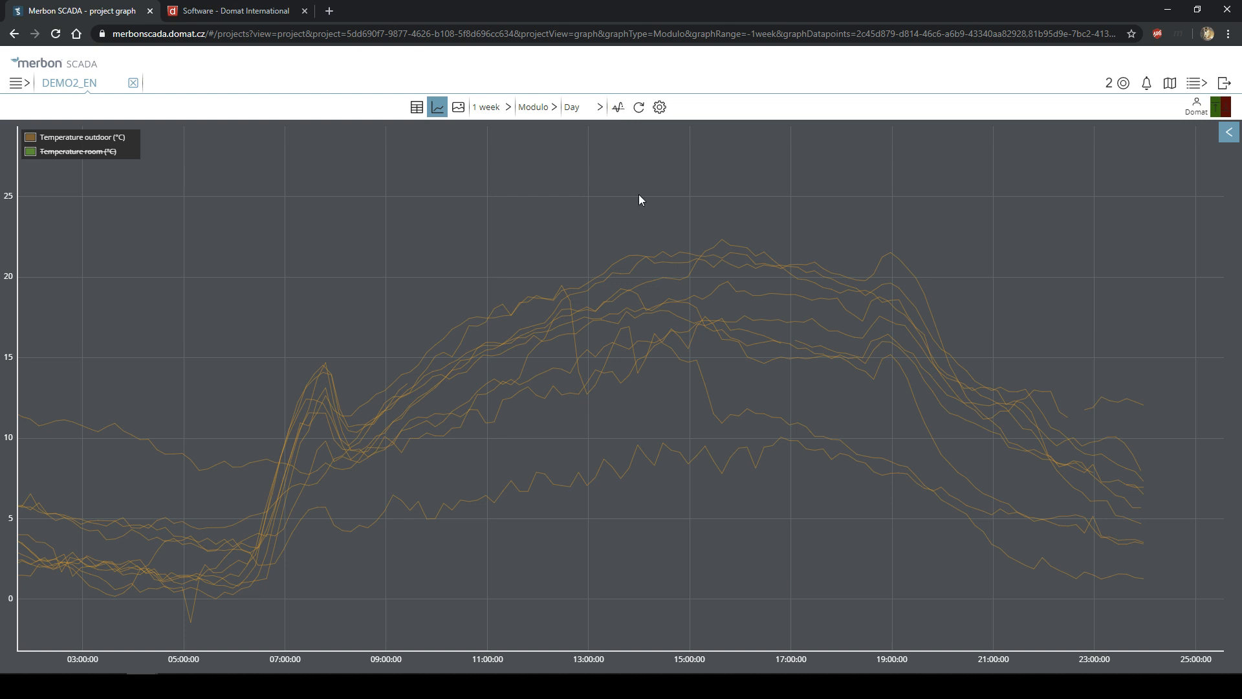
left_click(102, 153)
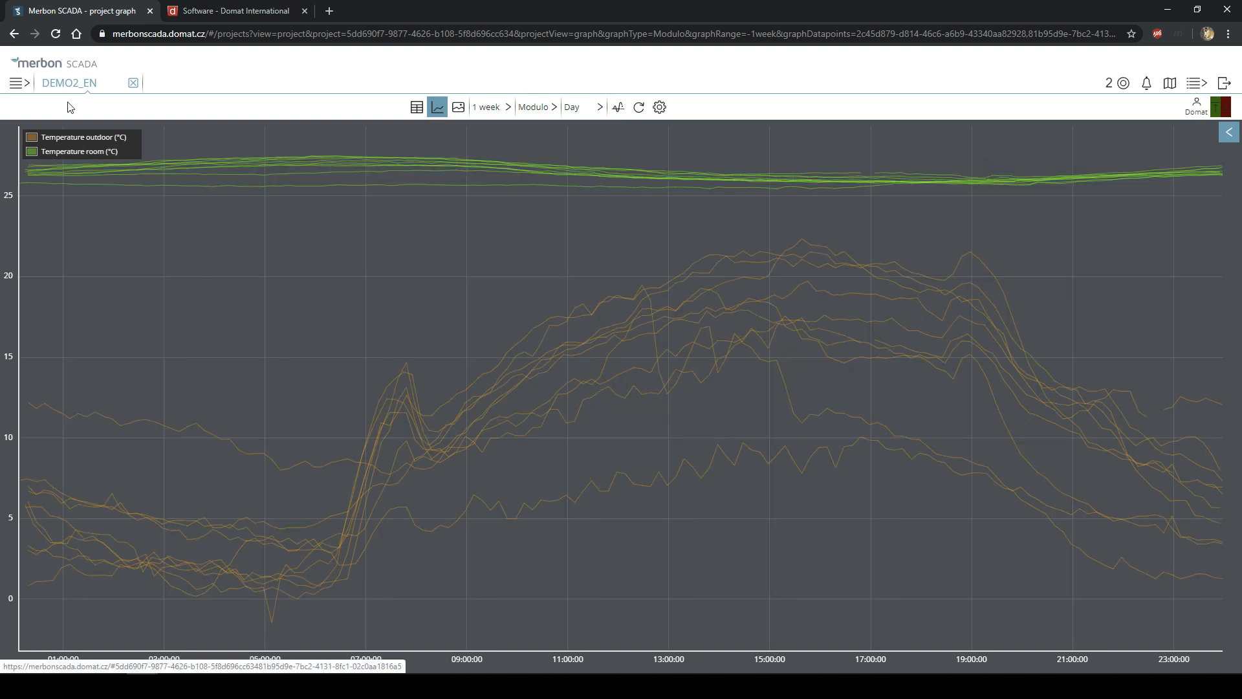
left_click(575, 112)
left_click(489, 112)
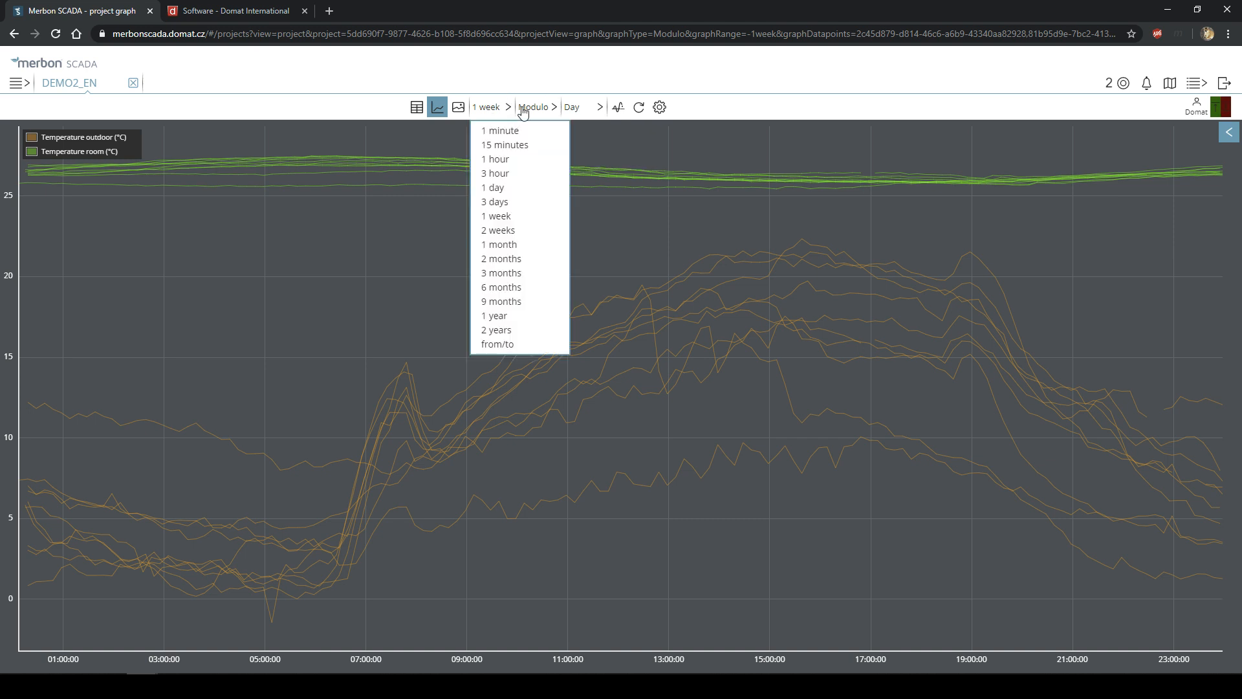
left_click(525, 109)
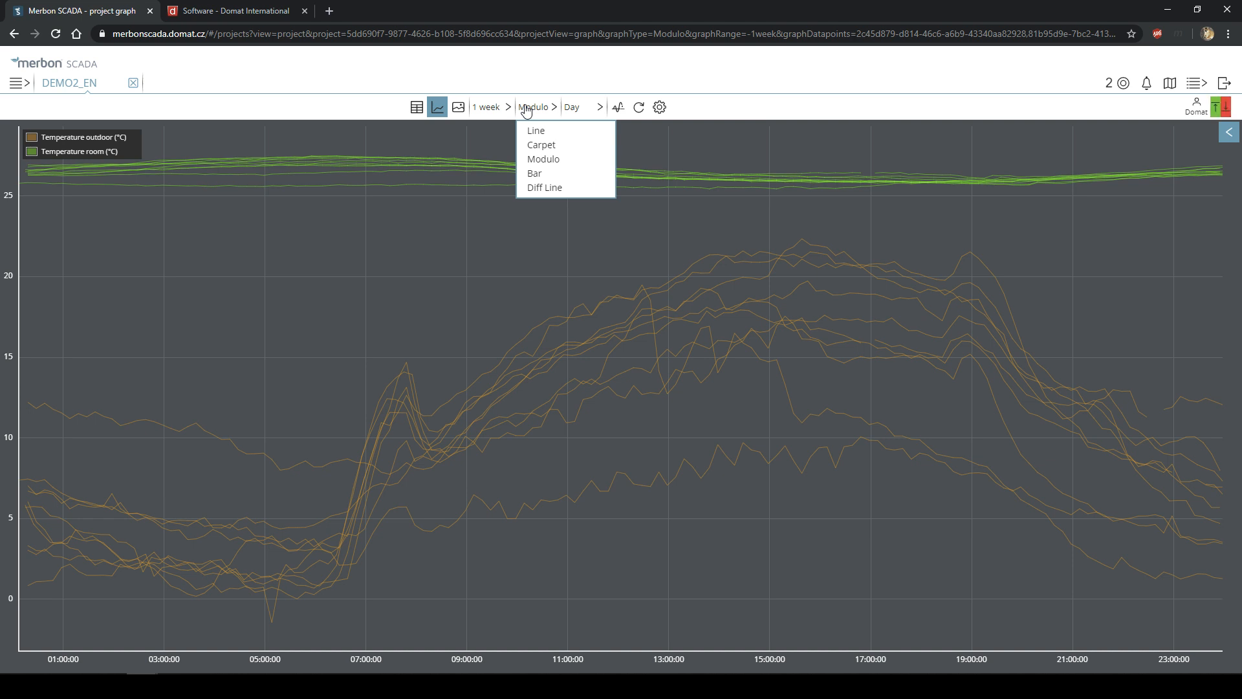
- Switch the graph to Bar type and hide Temperature outdoor, leaving room temperature bars
left_click(555, 176)
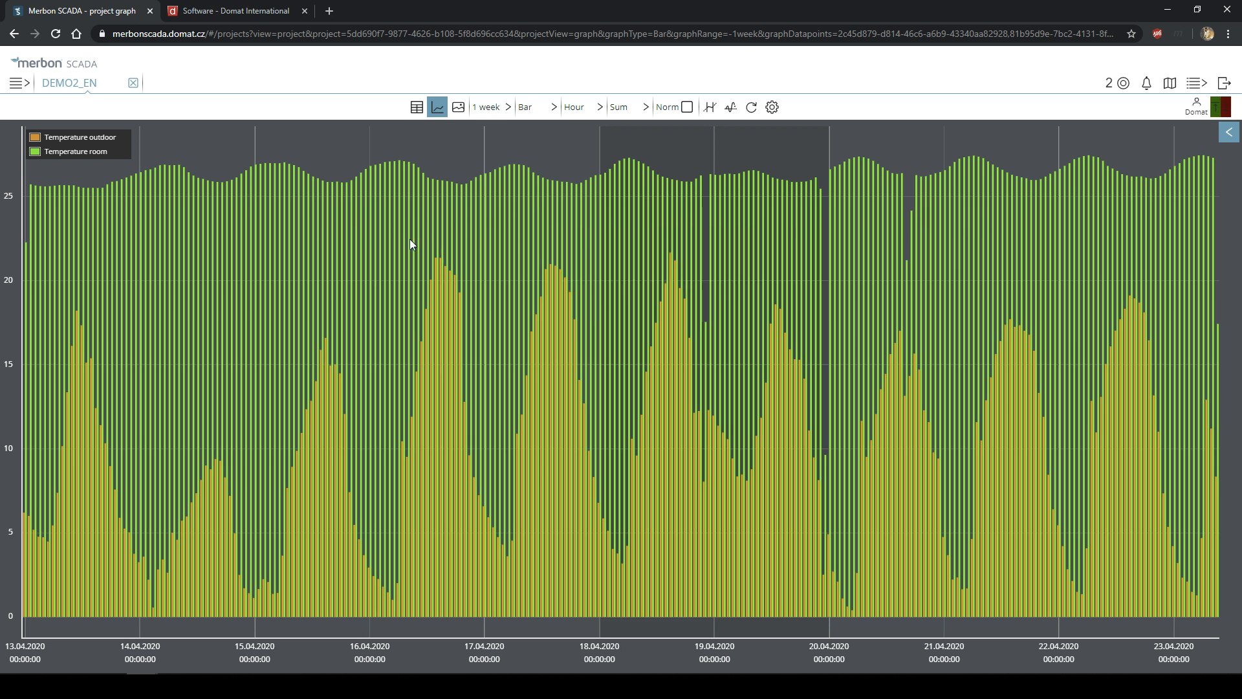
mouse_move(965, 234)
mouse_move(1061, 274)
left_click(73, 140)
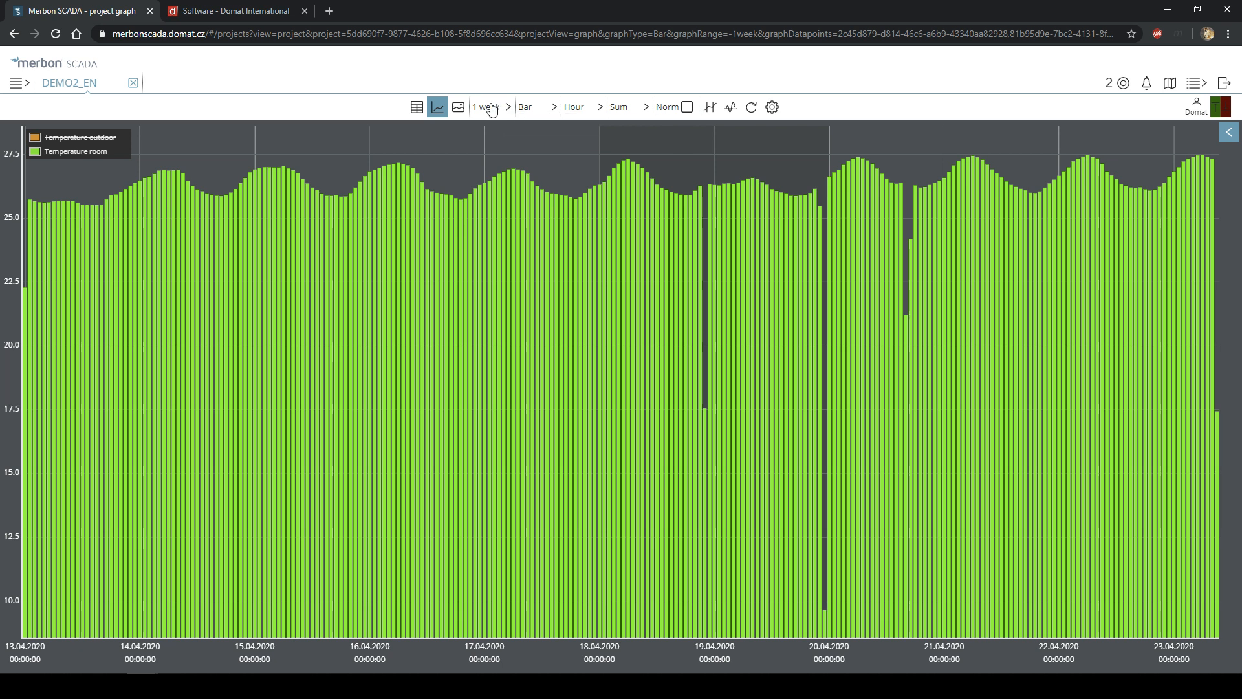
left_click(575, 107)
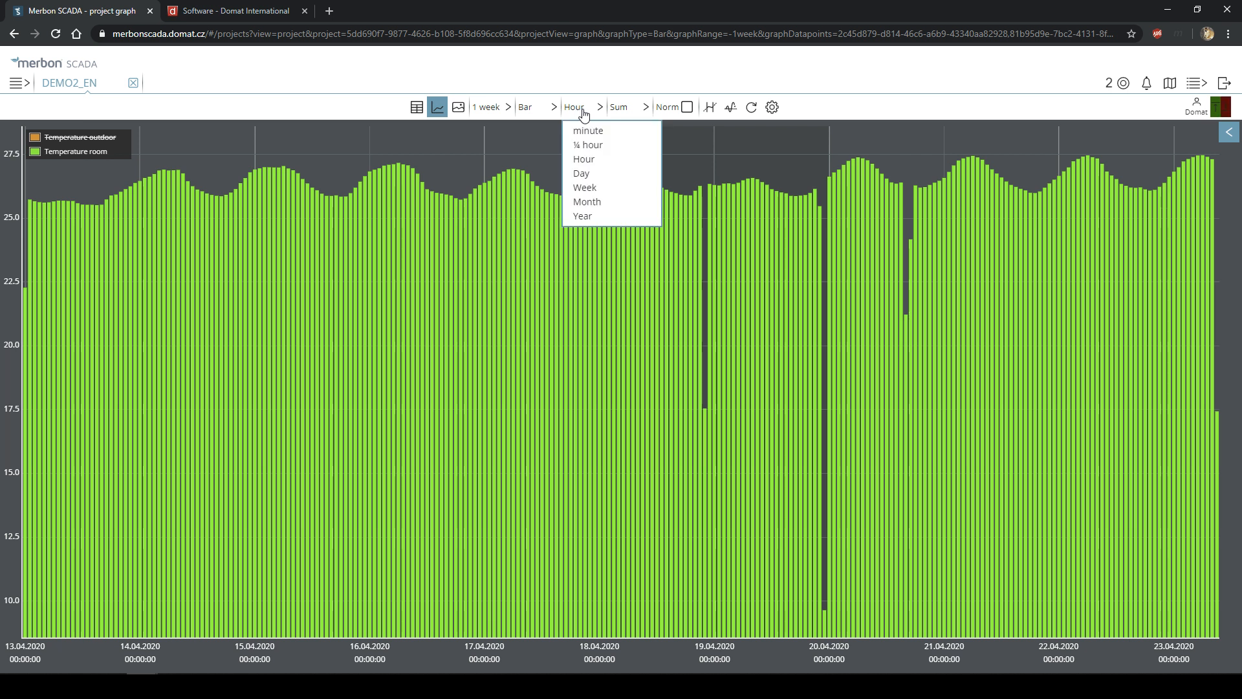
- Group the room-temperature bars by Day and read the 2020-04-22 daily Sum
left_click(592, 178)
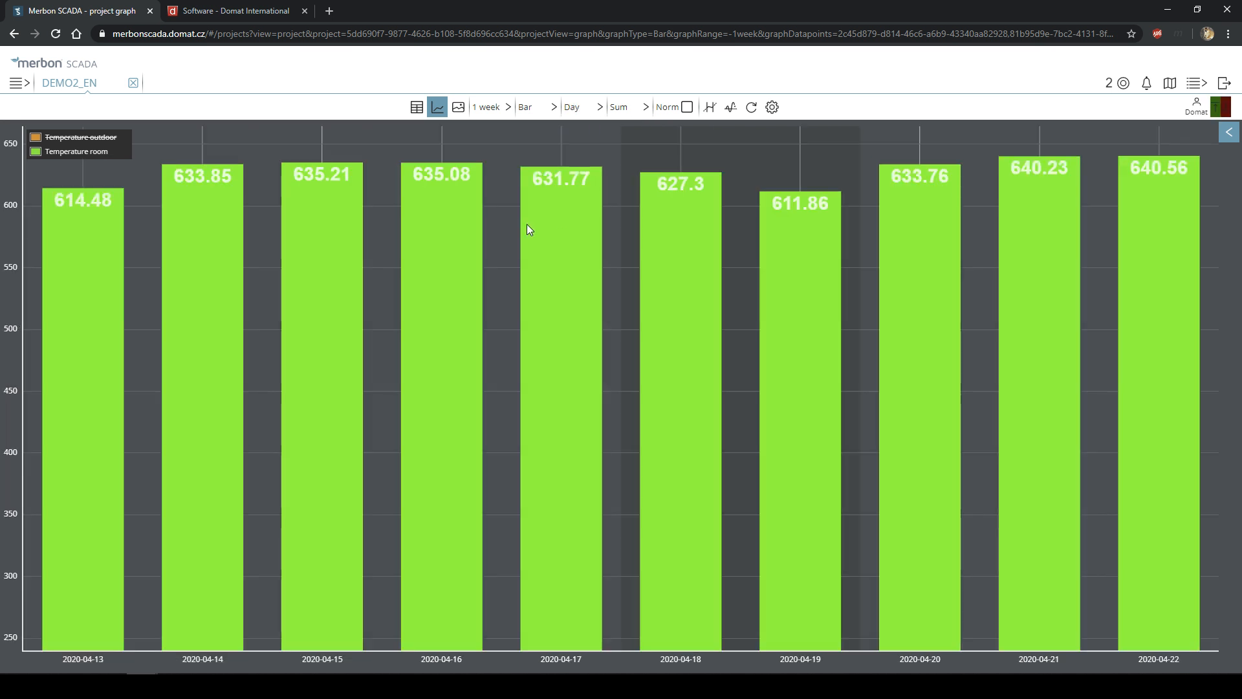
mouse_move(100, 255)
mouse_move(1174, 376)
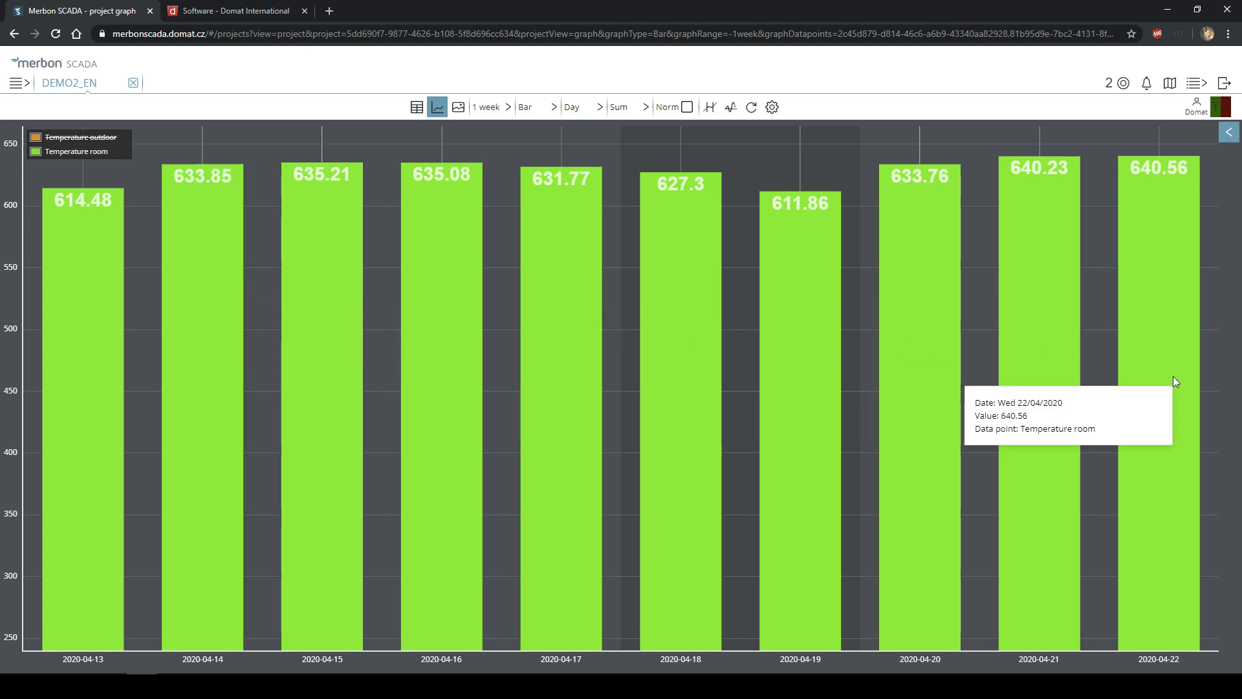
left_click(627, 110)
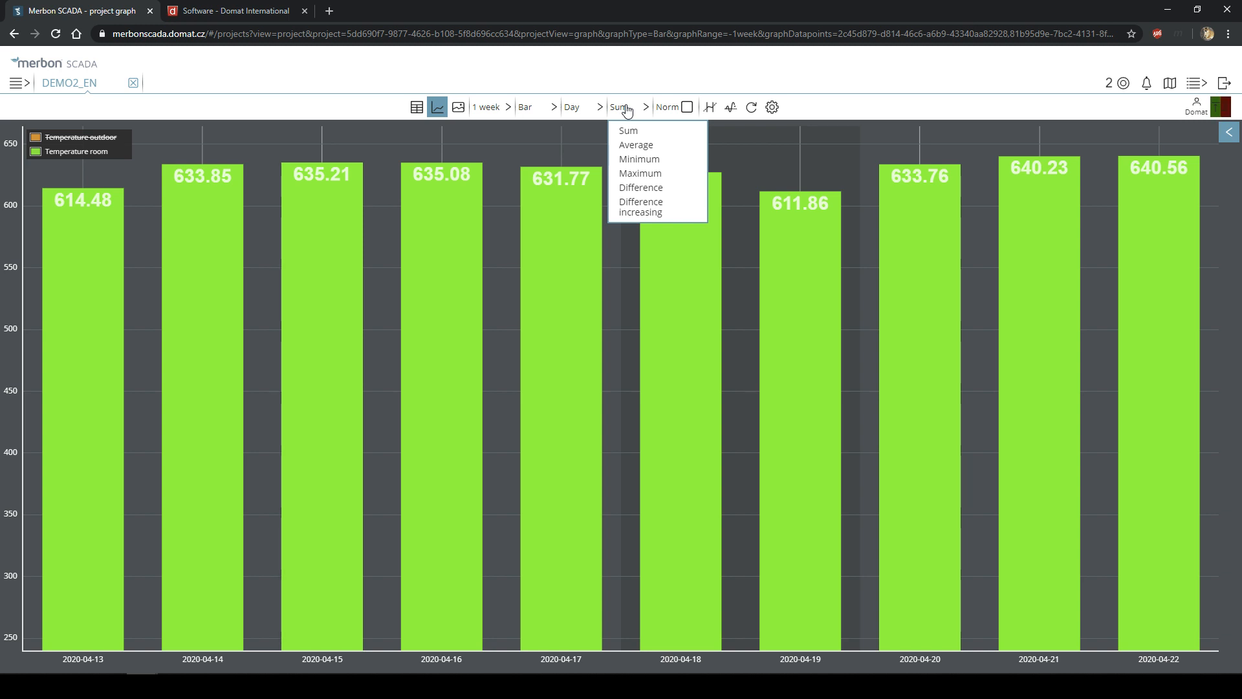
- Cycle the bar calculation through Maximum, Minimum, Average, Difference, Difference increasing, then back to Sum
left_click(638, 172)
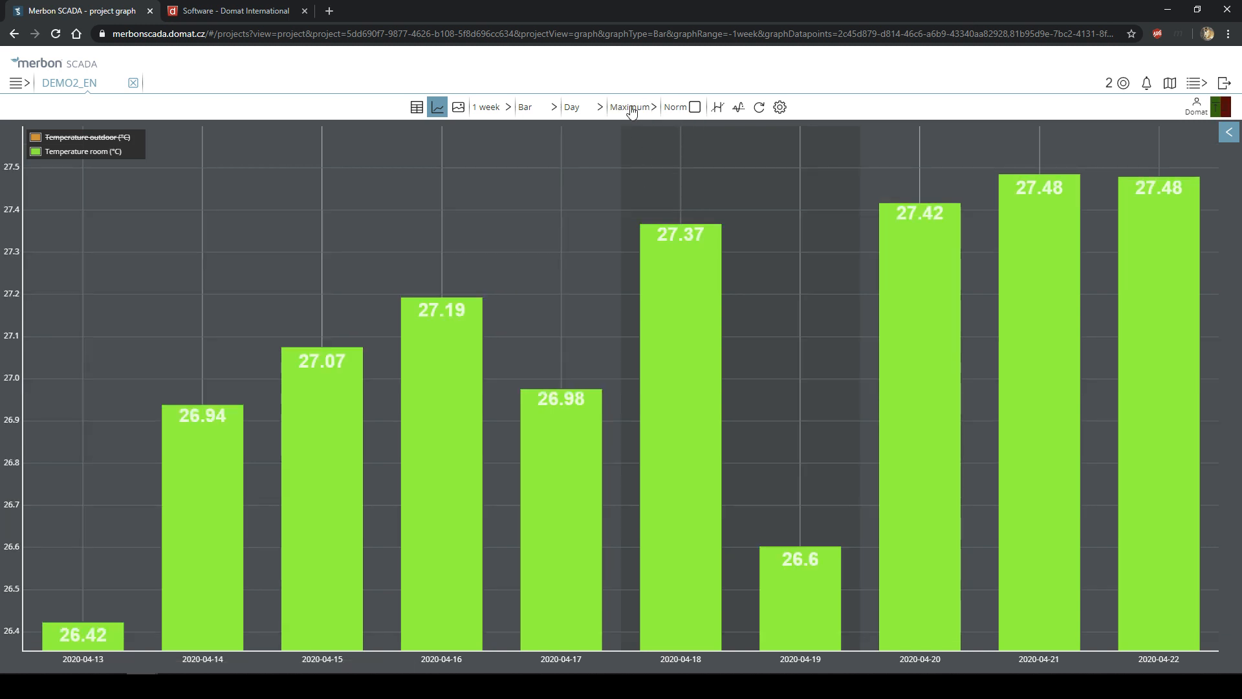
left_click(631, 108)
left_click(648, 173)
left_click(638, 106)
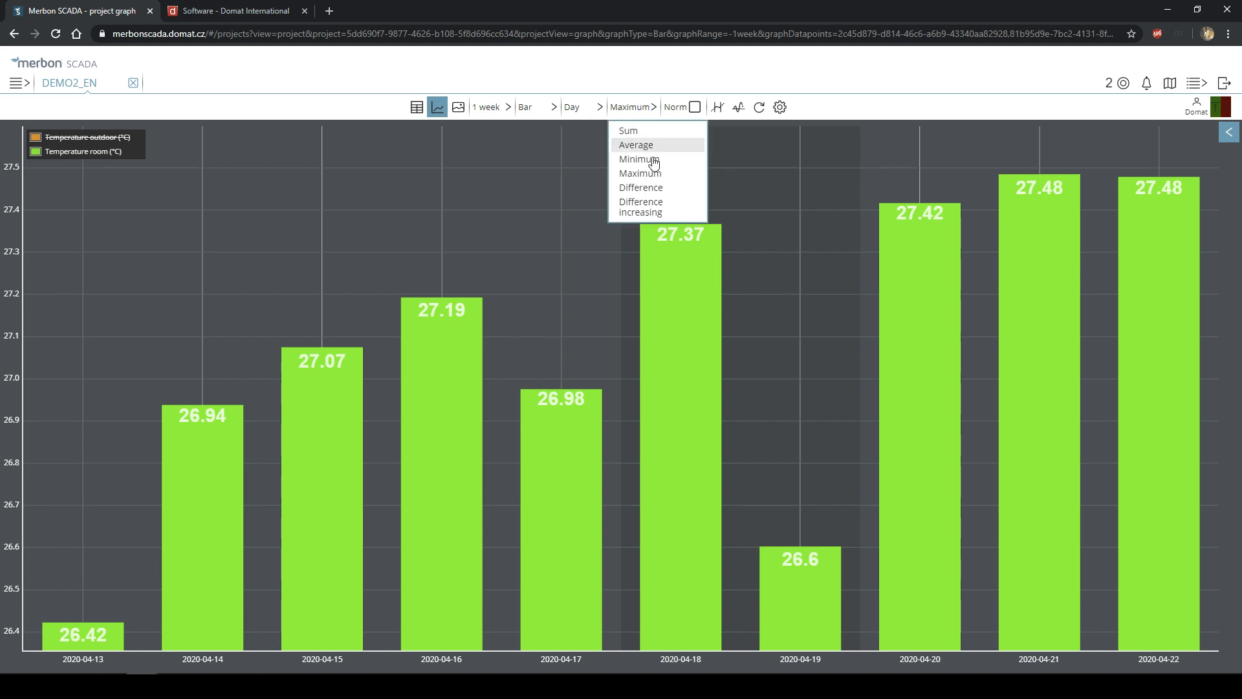
left_click(646, 158)
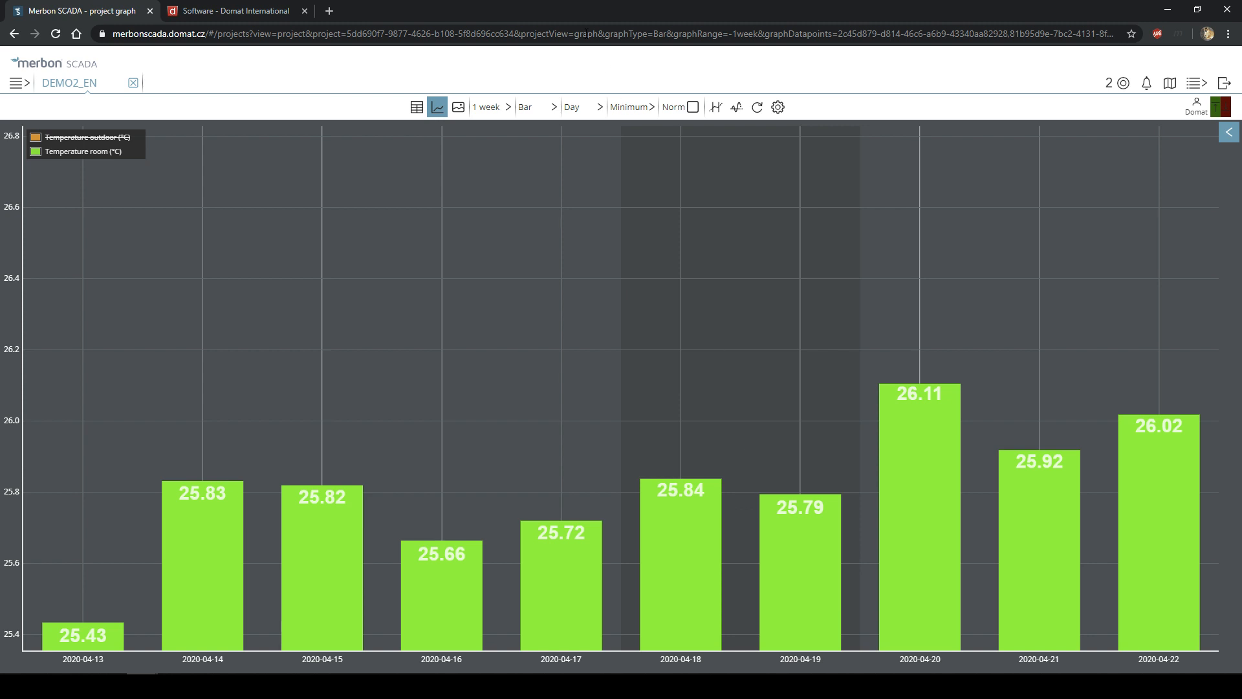
left_click(630, 114)
left_click(645, 148)
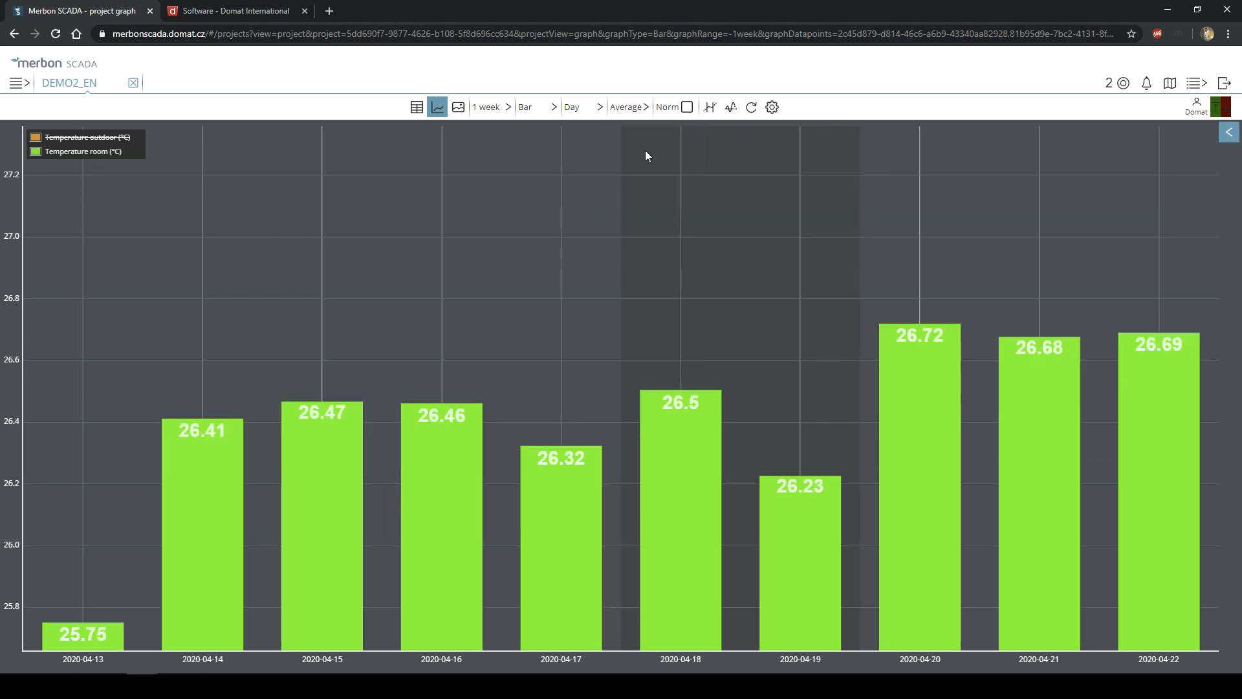
left_click(637, 107)
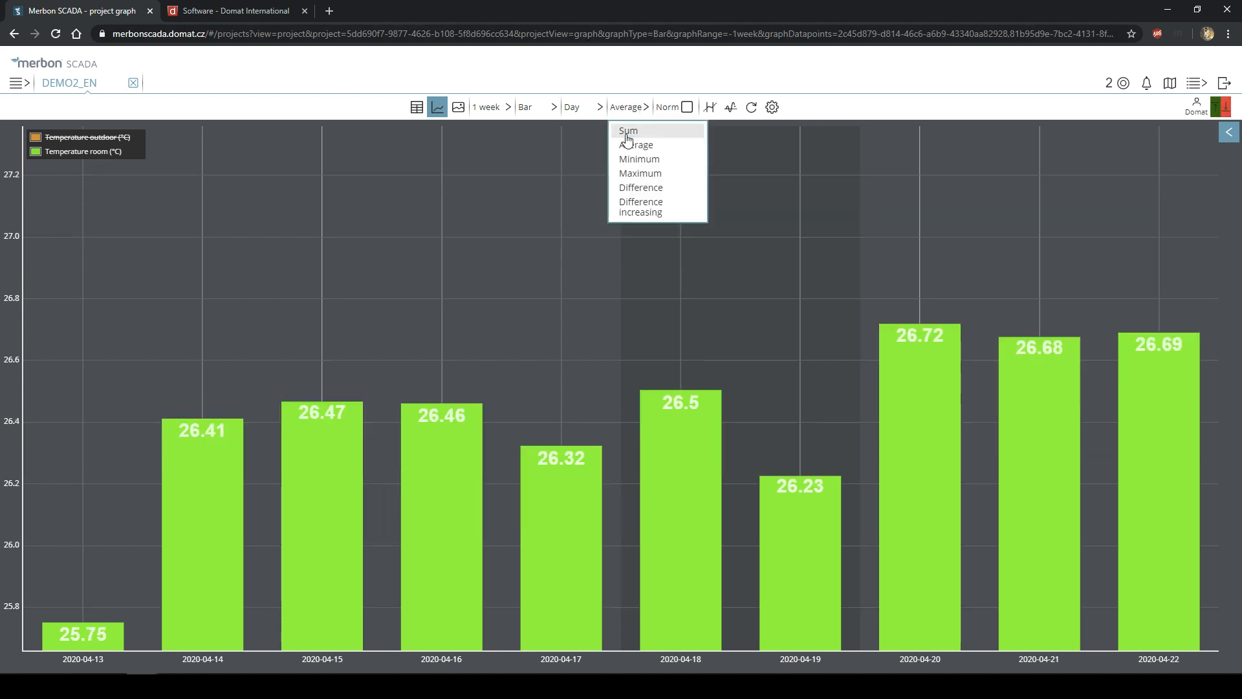
left_click(648, 189)
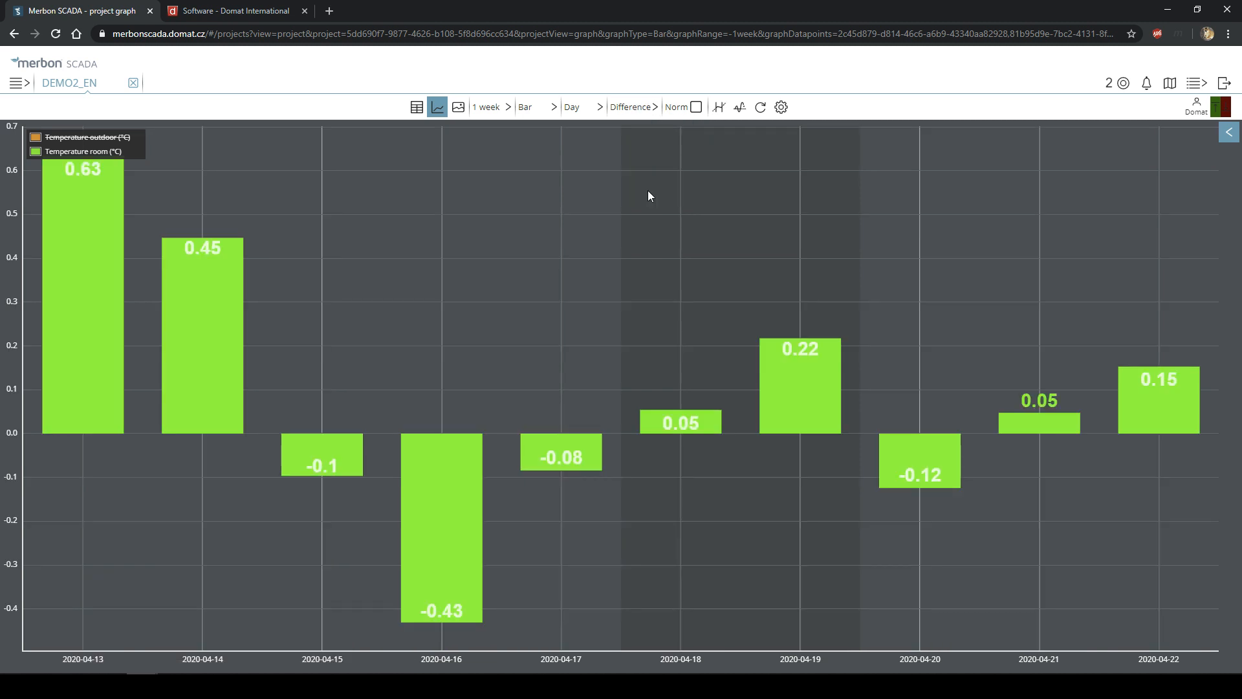
left_click(630, 108)
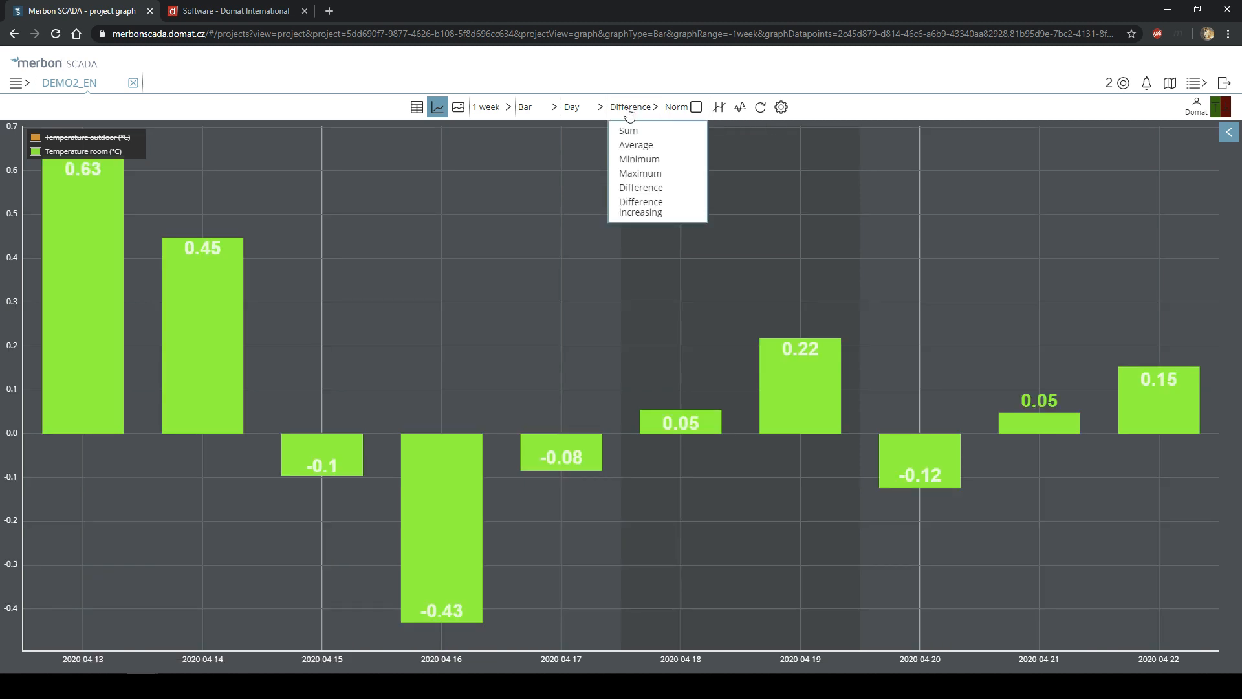
left_click(649, 209)
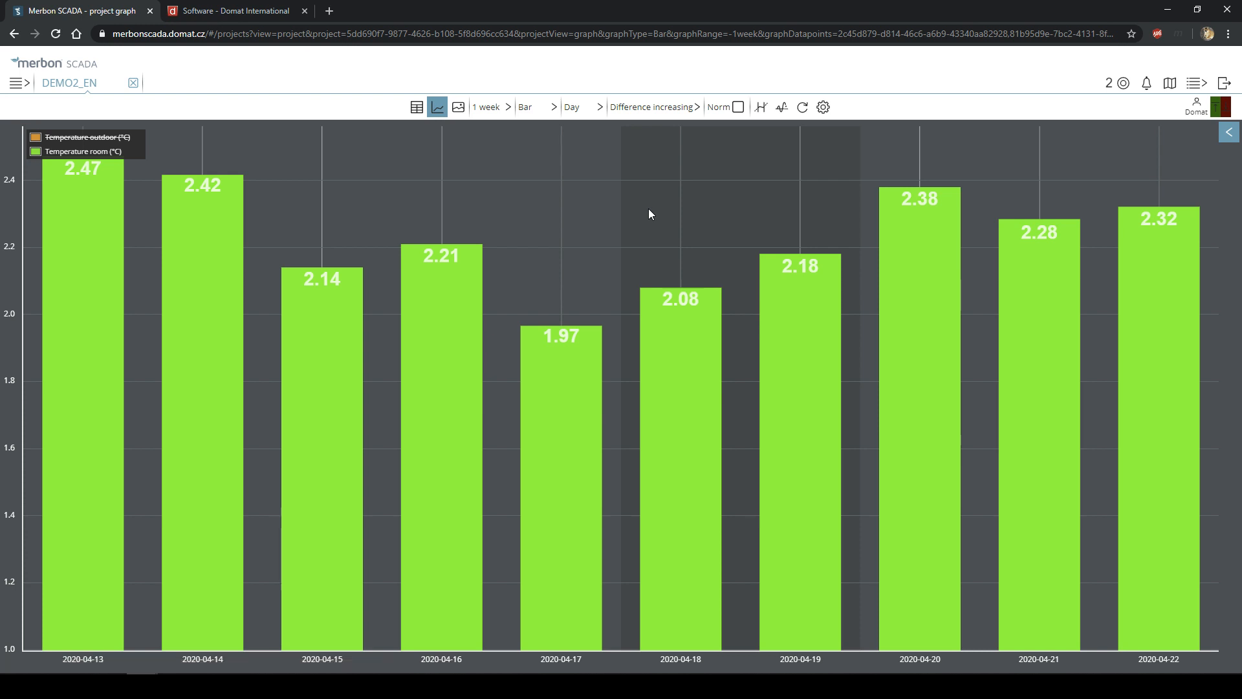
left_click(655, 110)
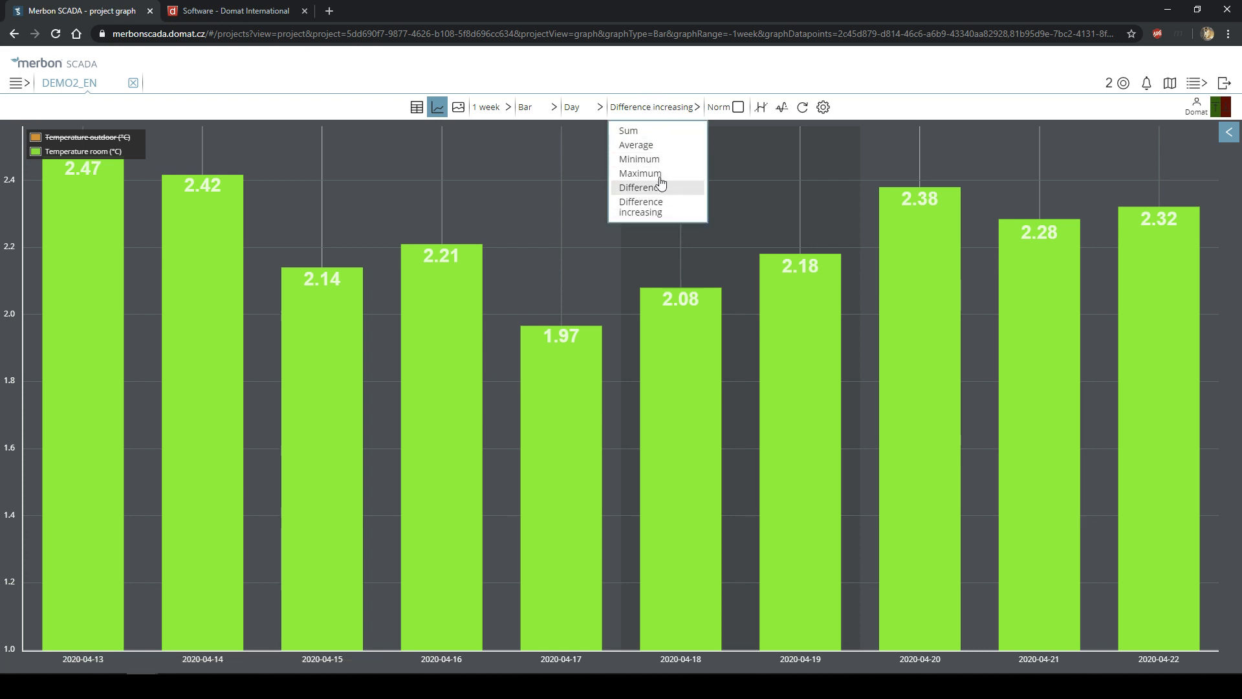
left_click(649, 132)
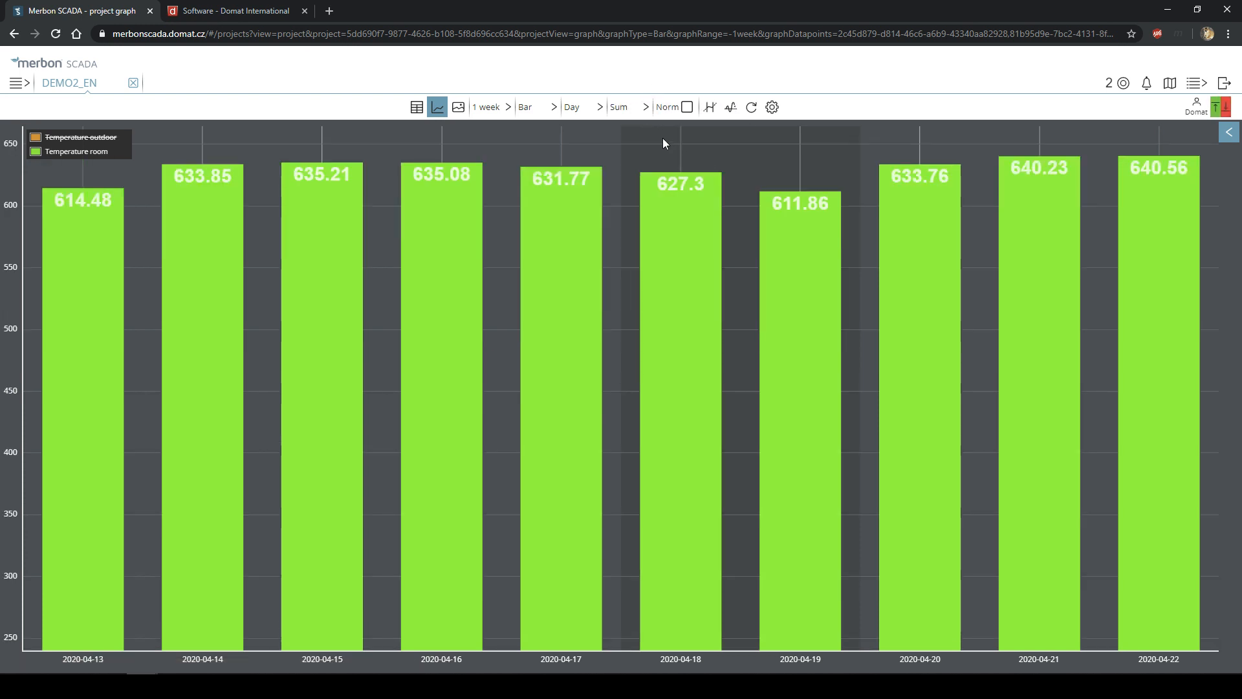
- Set the daily bars to Average and enable Norm for a zero-based axis
left_click(633, 110)
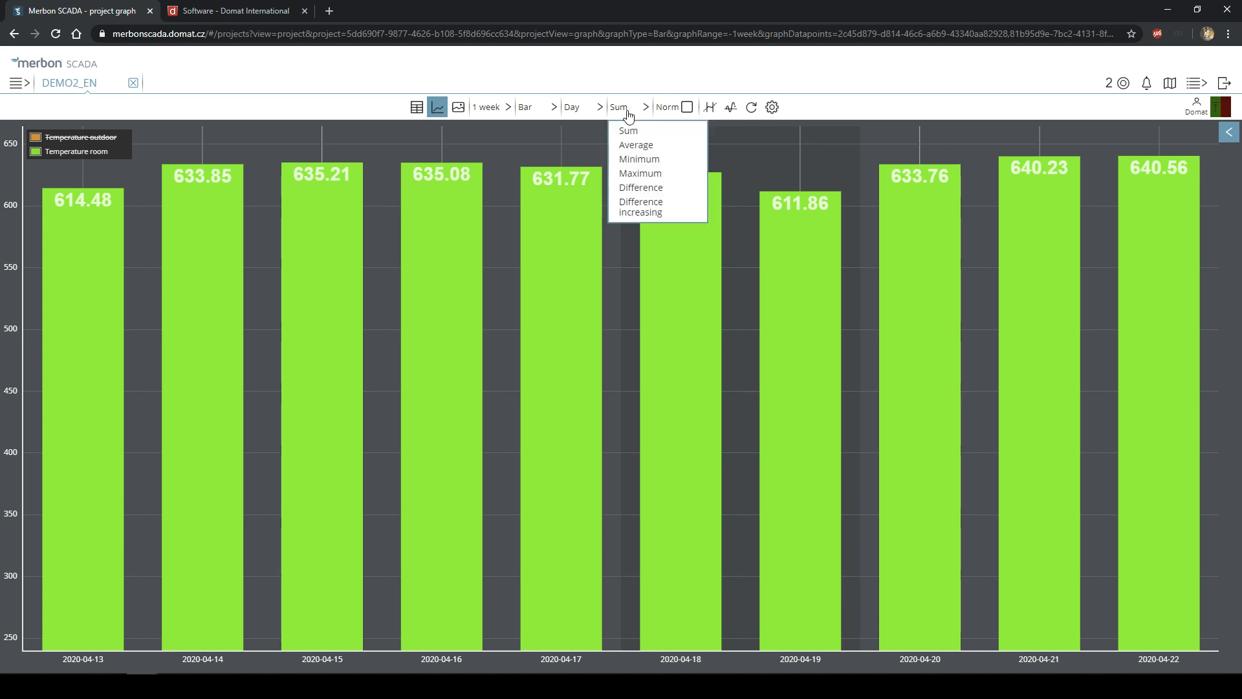
left_click(642, 172)
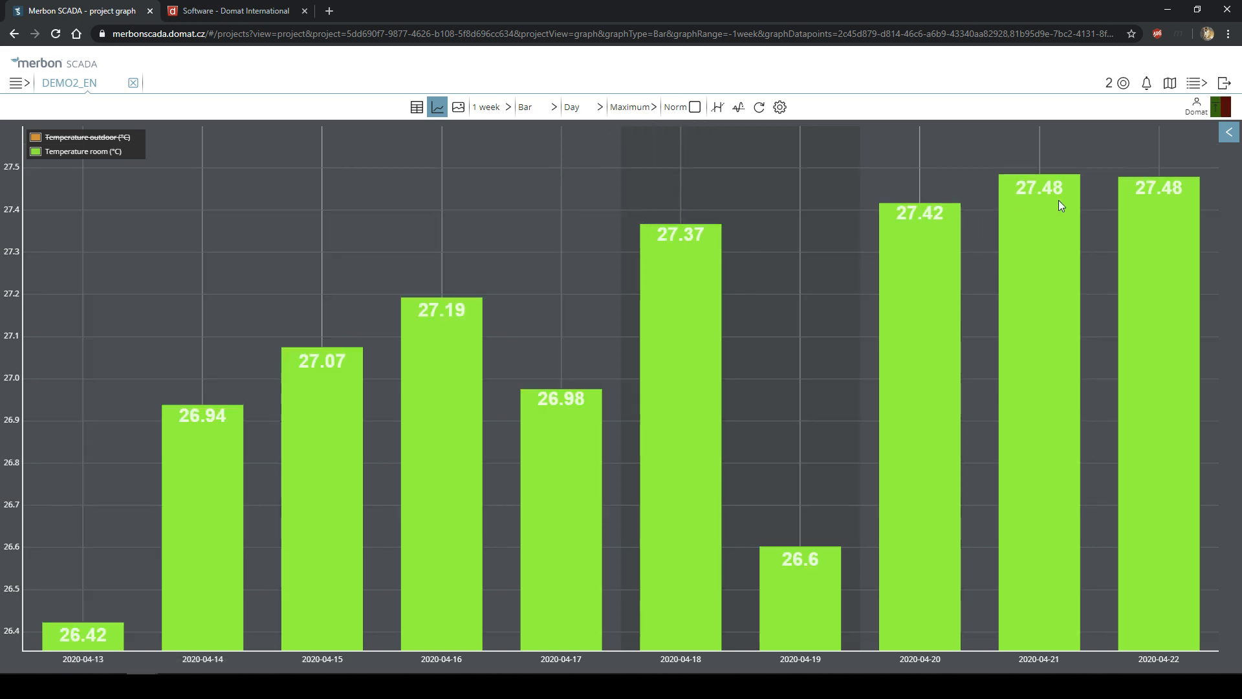
left_click(621, 106)
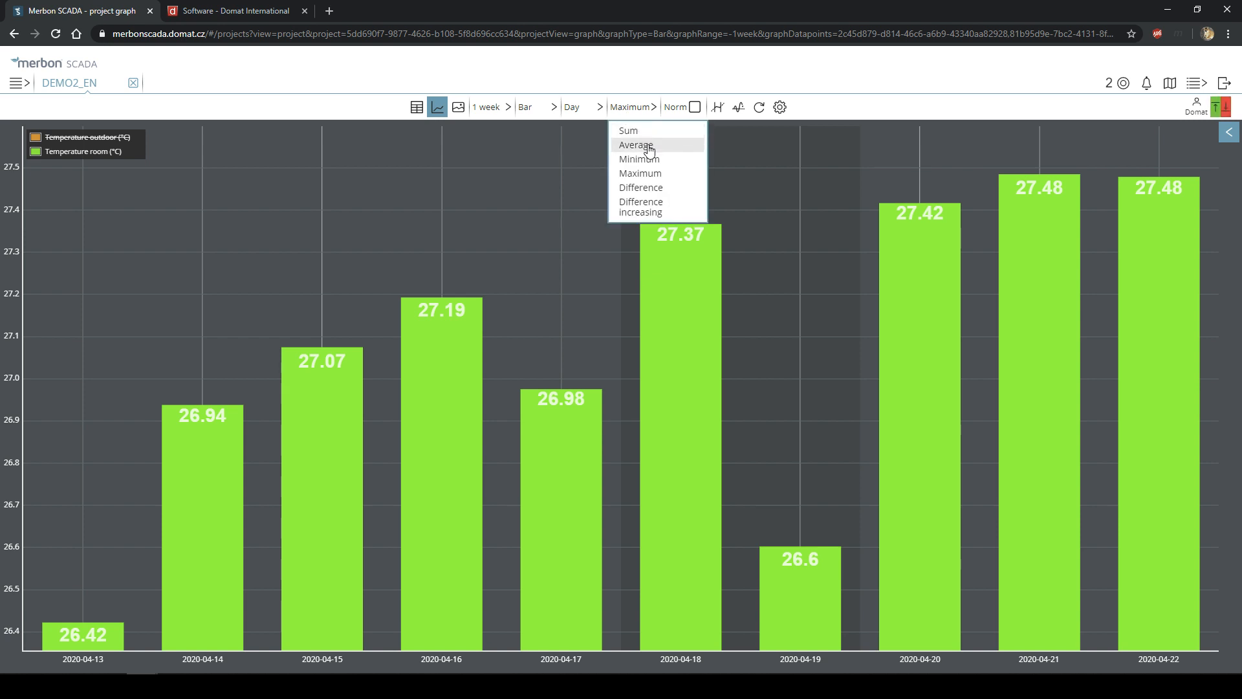
left_click(637, 144)
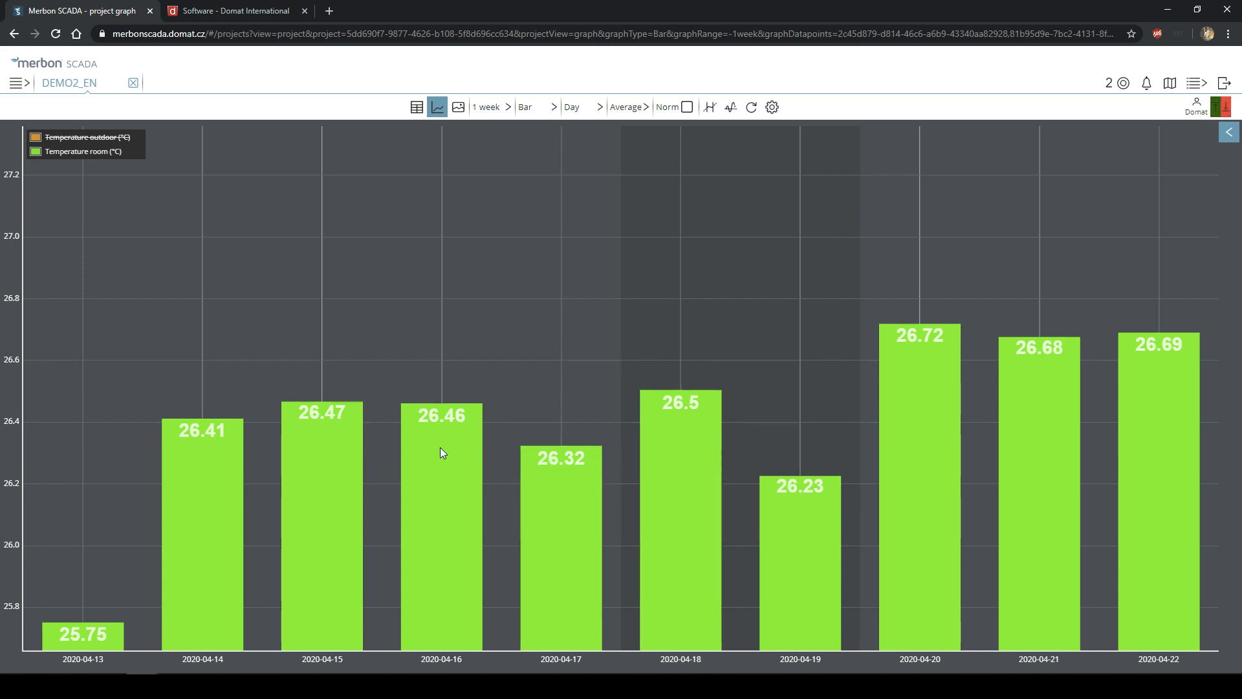
left_click(550, 107)
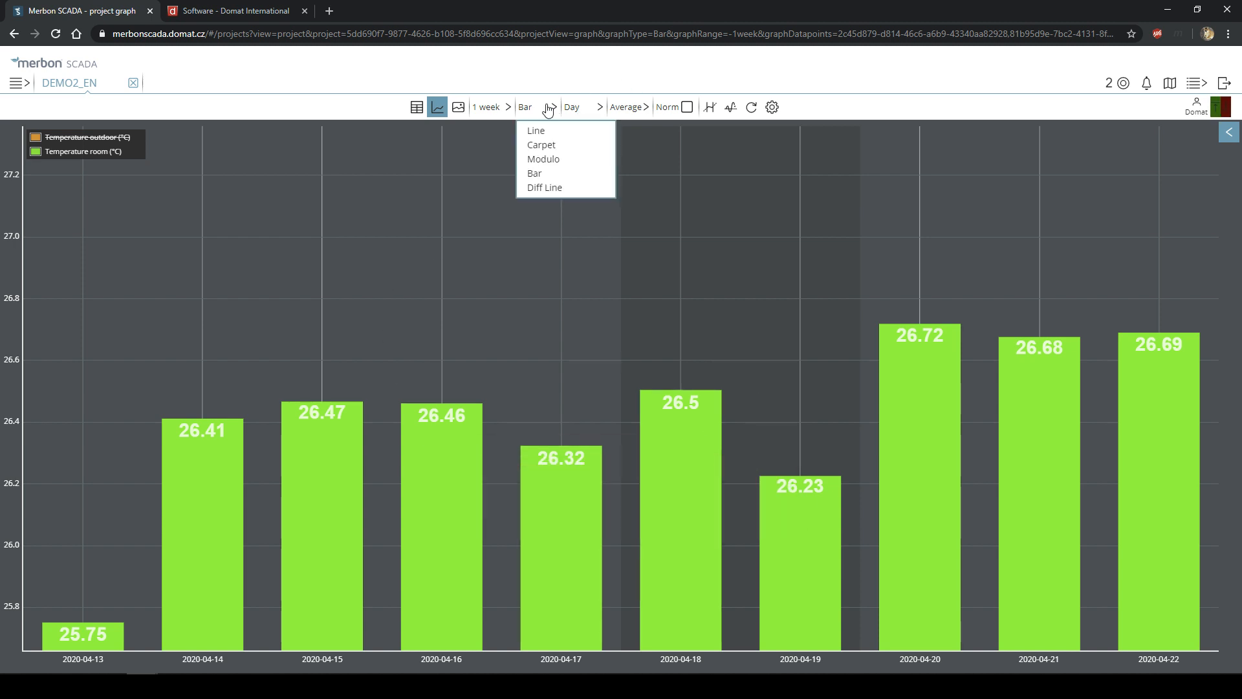
left_click(589, 109)
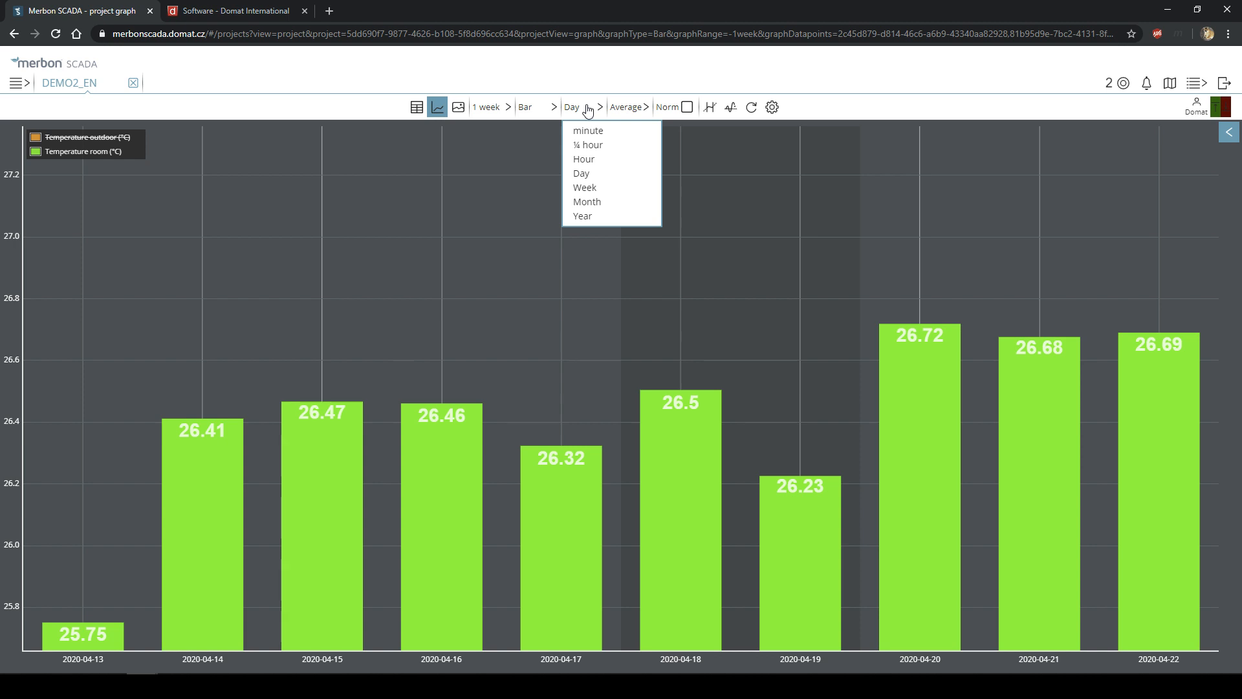
left_click(645, 110)
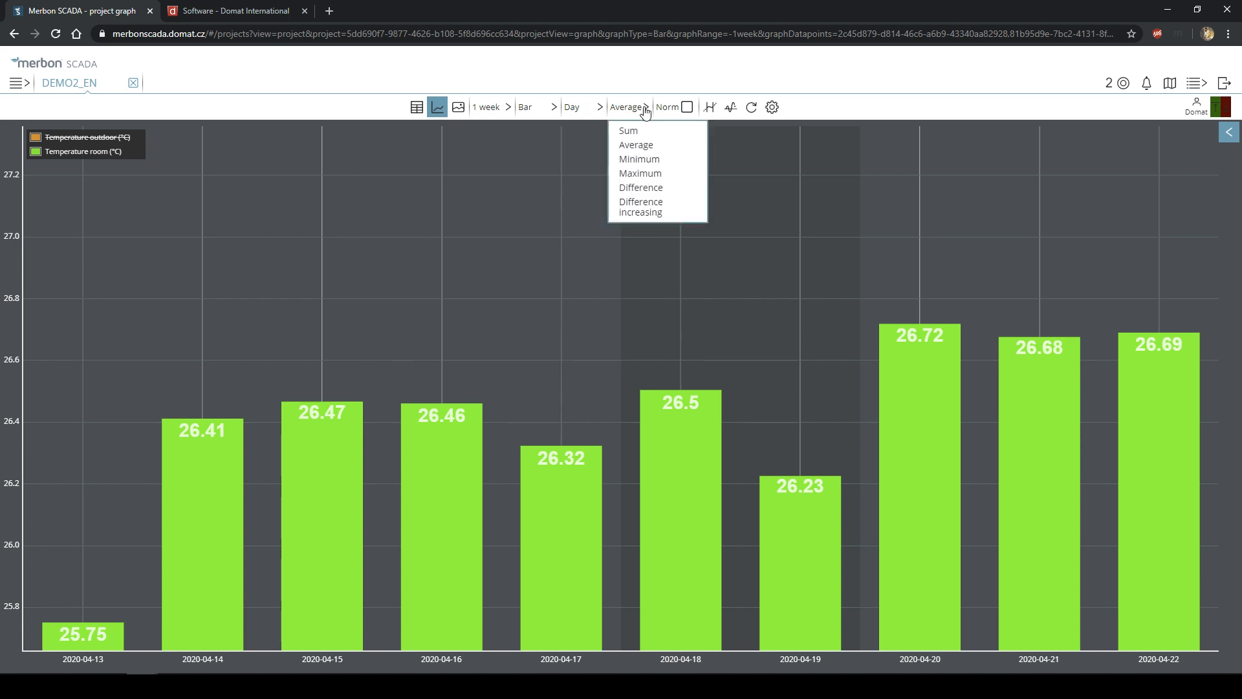
left_click(688, 108)
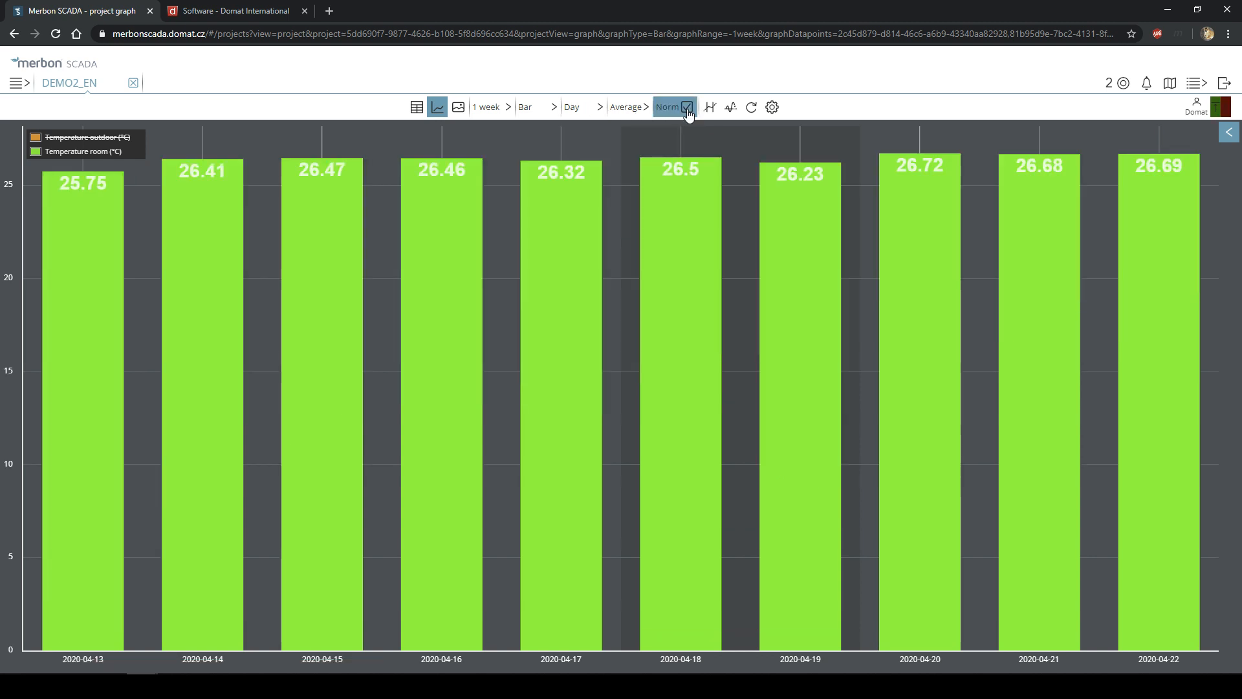
- Toggle Norm off and on, leaving it off so Average bars span about 25.8–27.2 °C
left_click(688, 108)
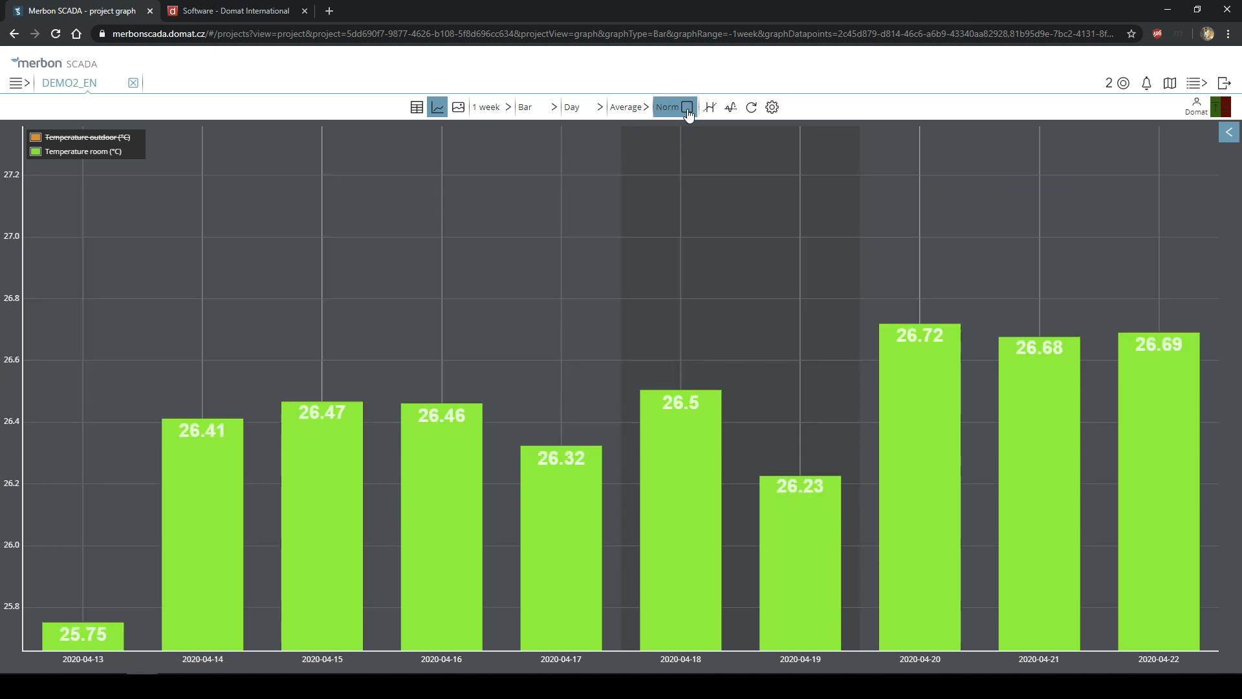
left_click(687, 108)
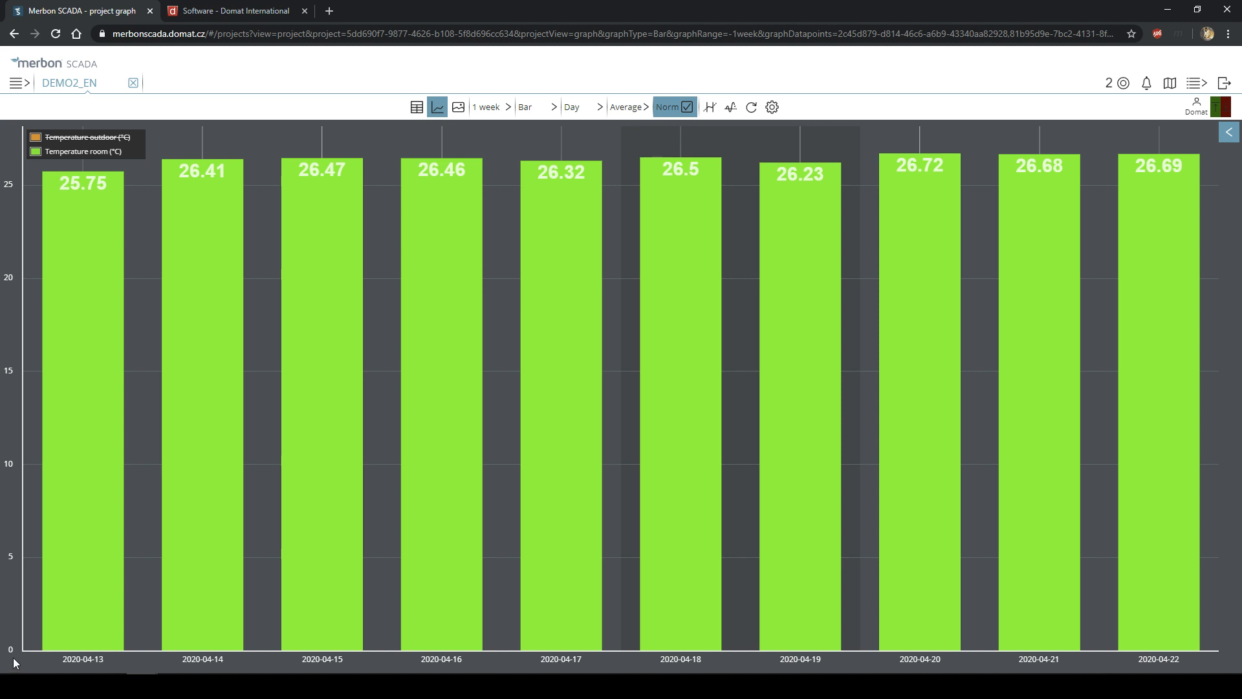
left_click(683, 107)
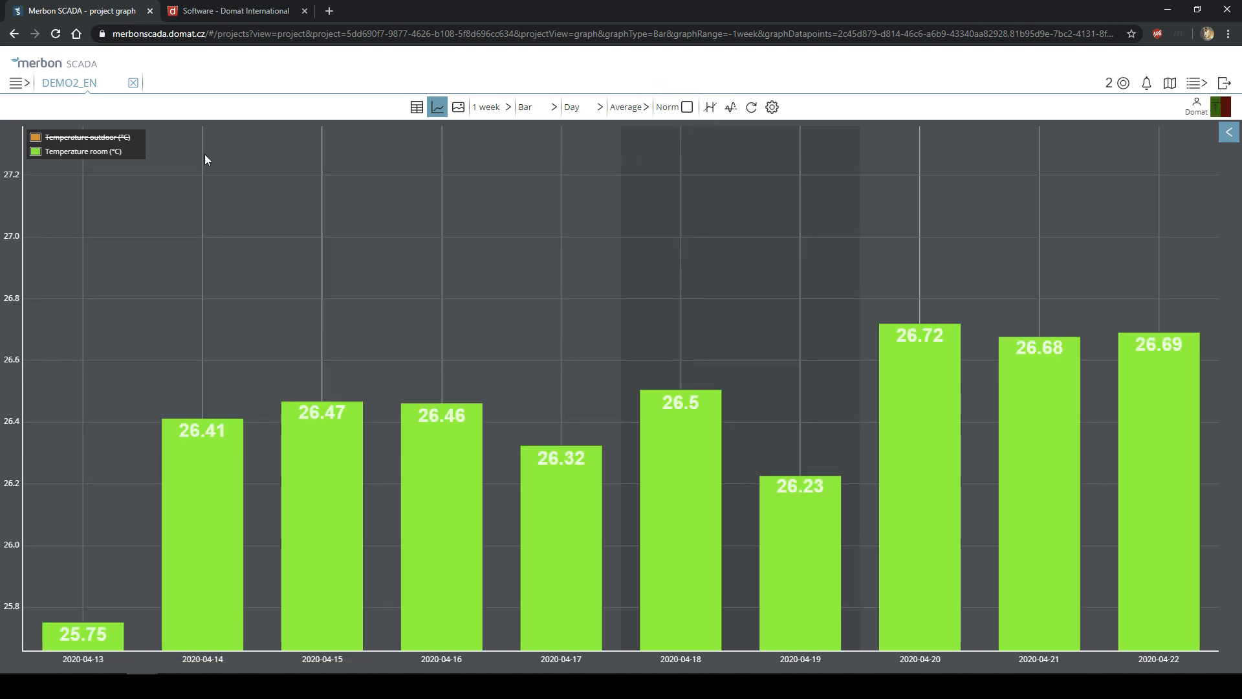
- Show Temperature outdoor bars alongside room temperature and browse the time range and graph-type lists
left_click(78, 138)
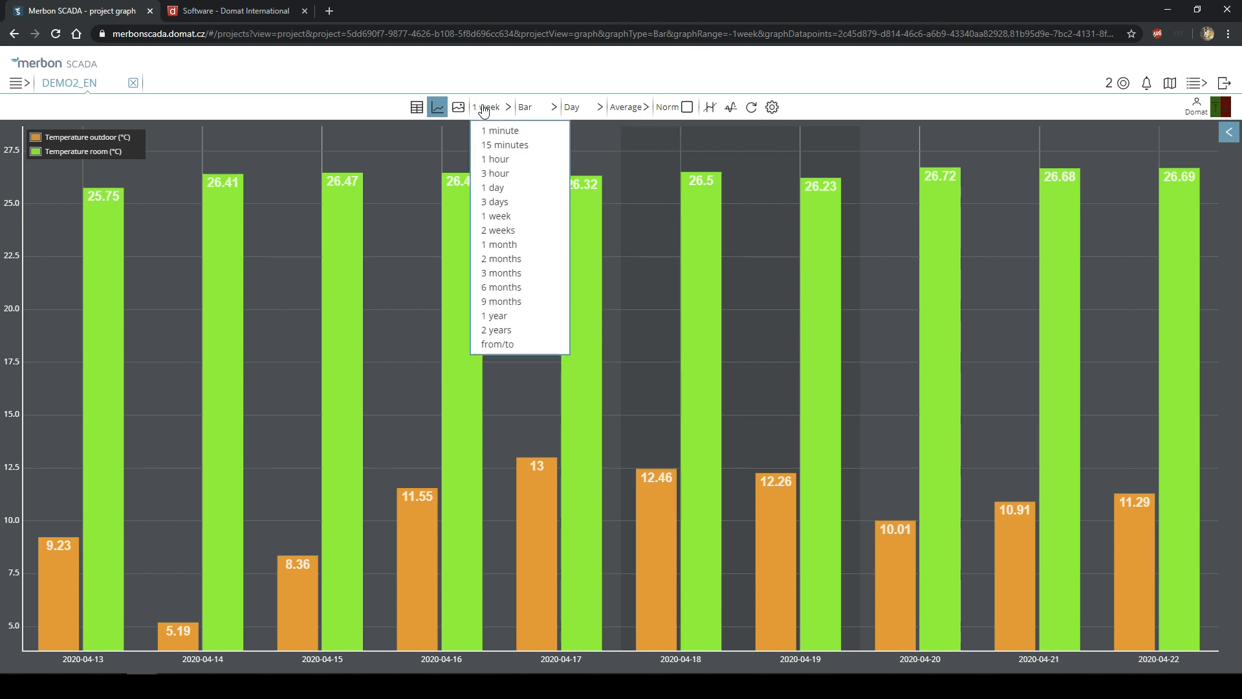
mouse_move(524, 107)
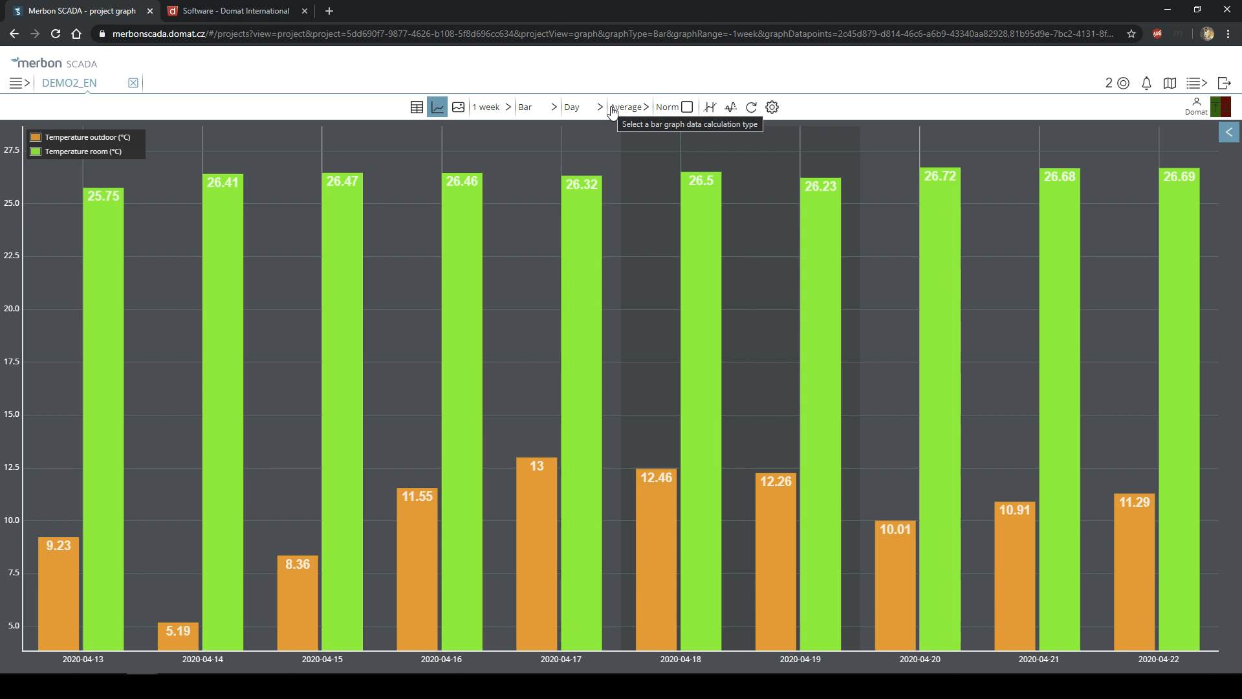
left_click(499, 114)
left_click(540, 114)
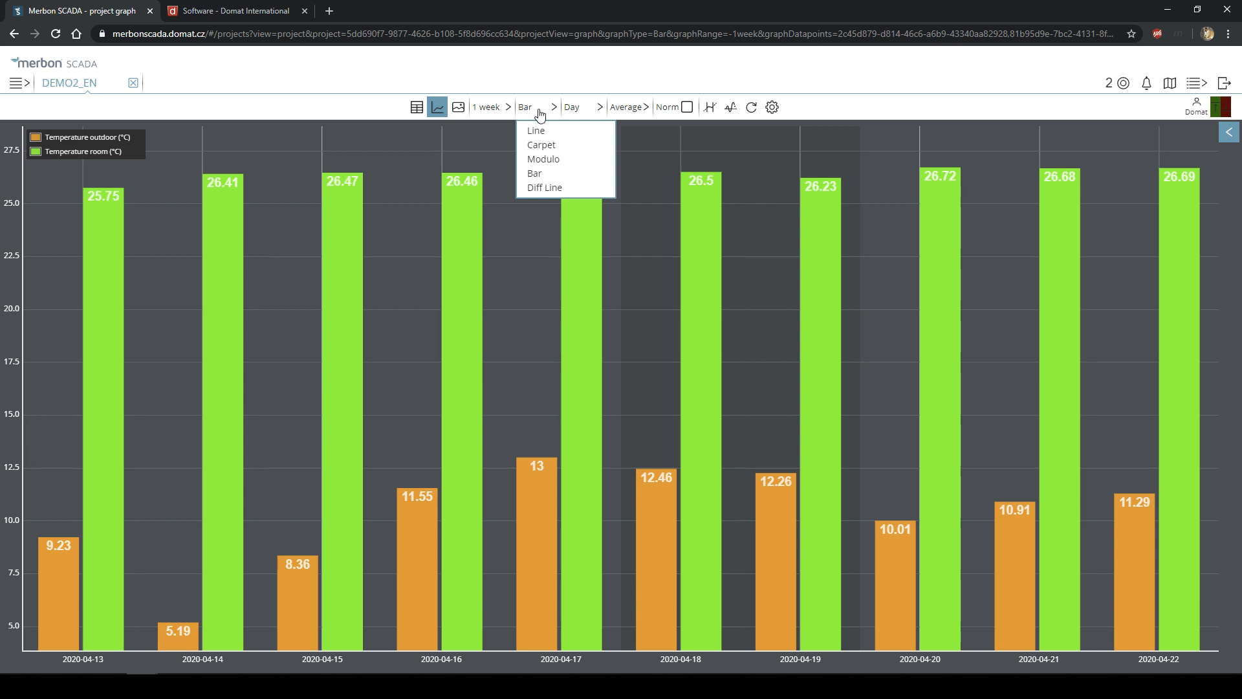
left_click(489, 115)
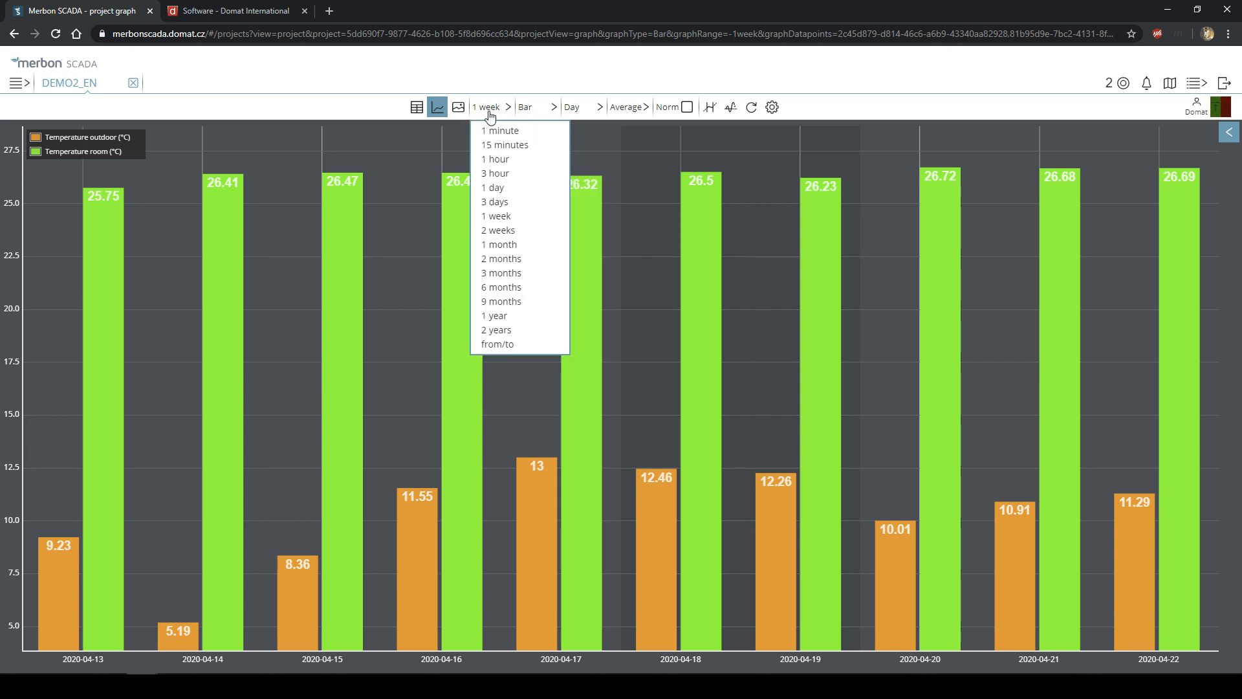
left_click(487, 111)
left_click(534, 112)
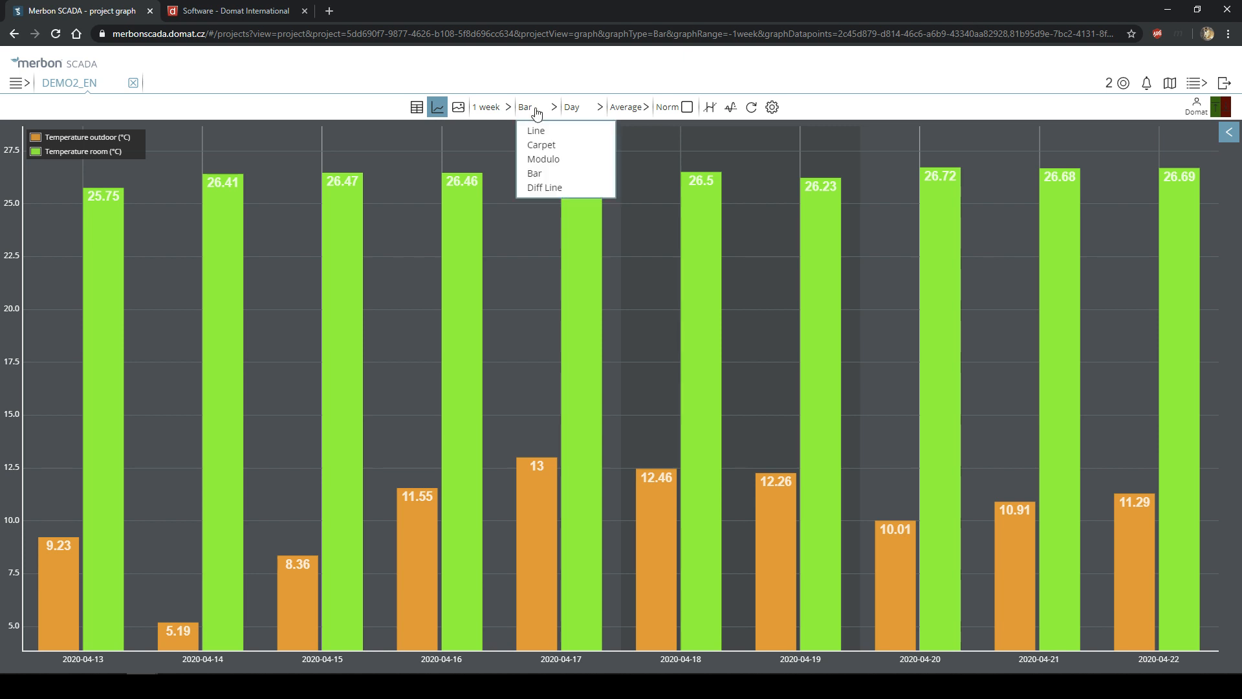
- Hide Temperature outdoor and switch the daily room bars to Difference aggregation
left_click(97, 136)
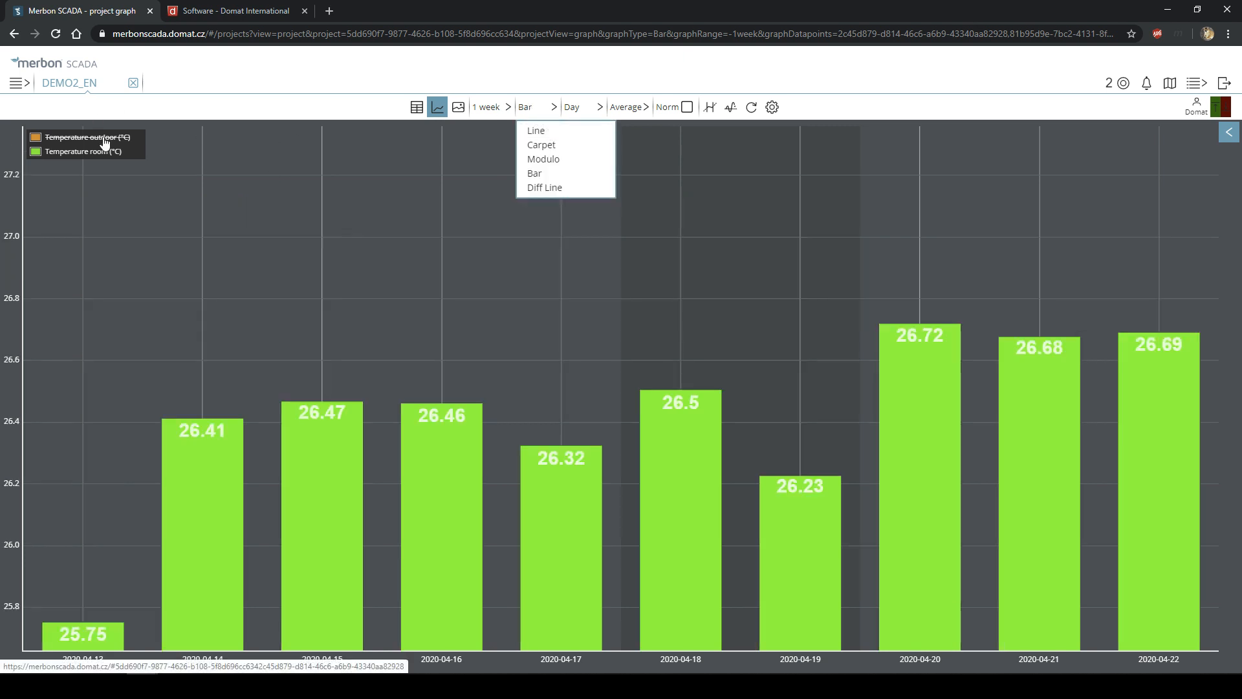
left_click(578, 110)
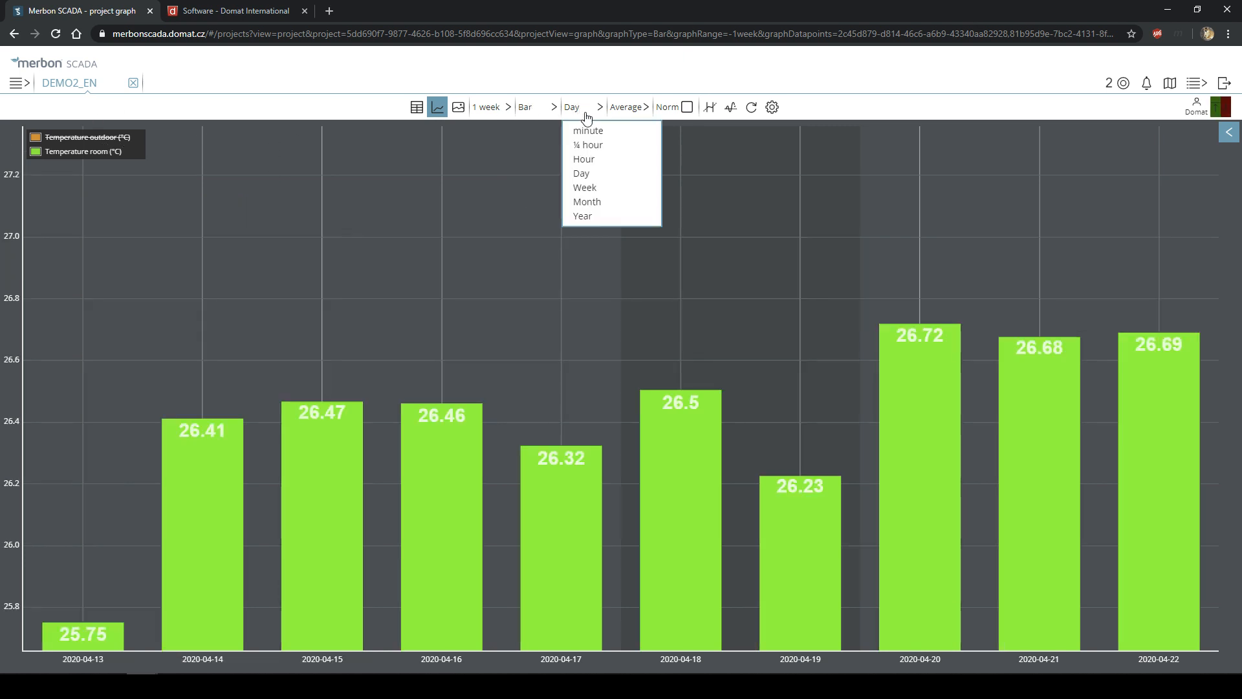
left_click(644, 109)
left_click(642, 187)
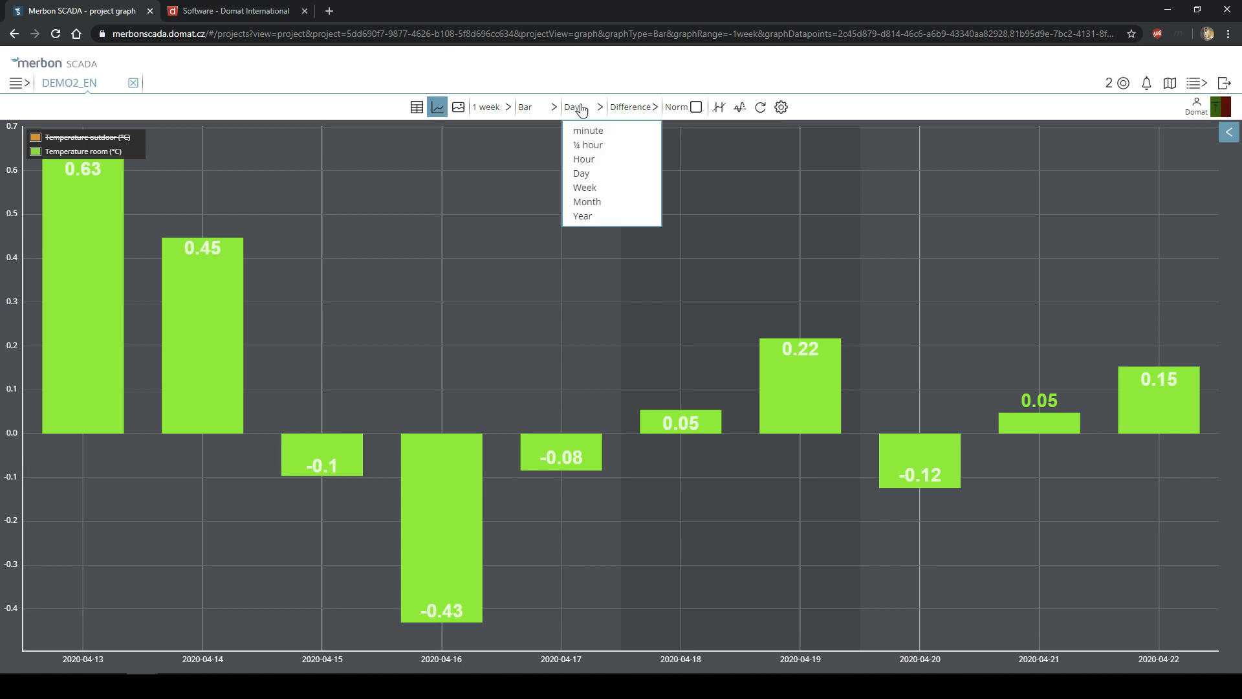
left_click(784, 110)
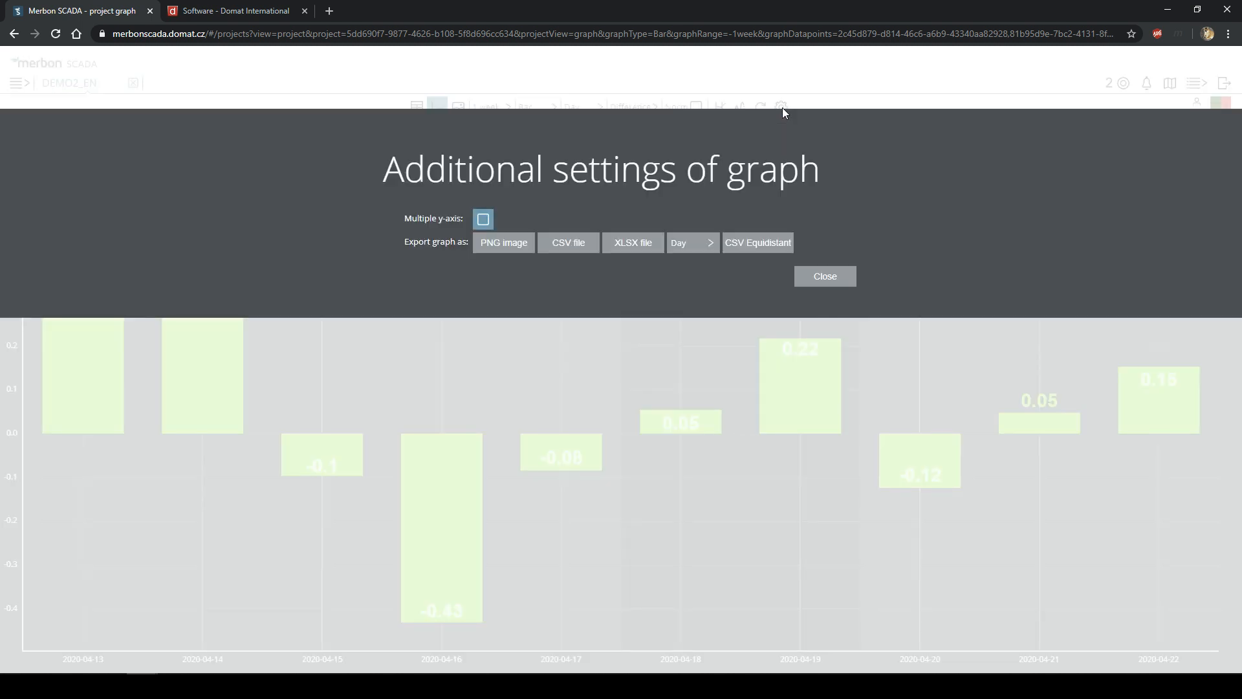
- Export the graph data as a CSV file from Additional settings and open the download
left_click(841, 283)
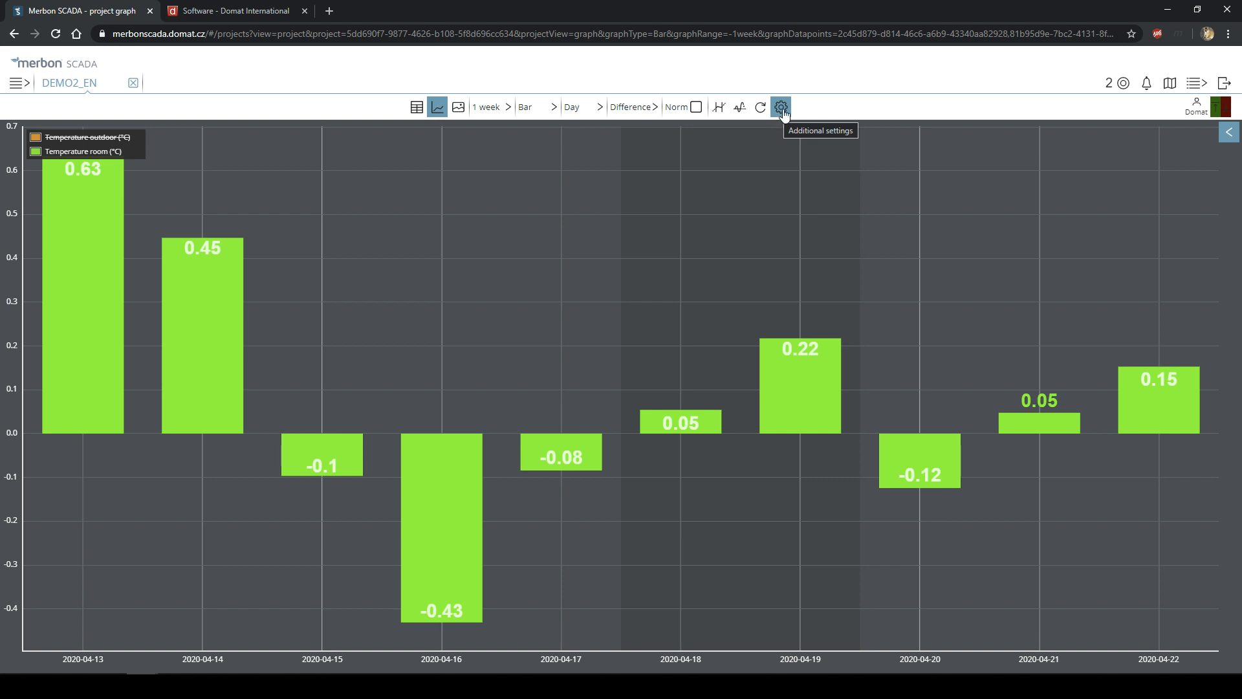
left_click(783, 108)
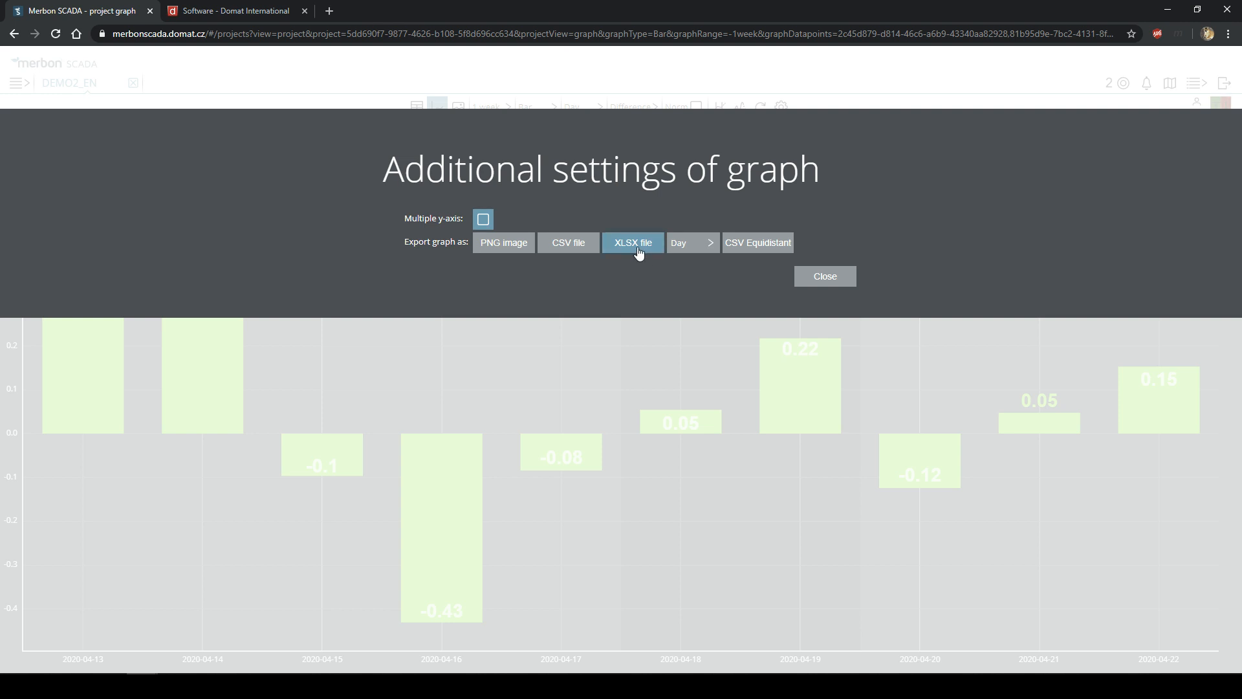
left_click(572, 243)
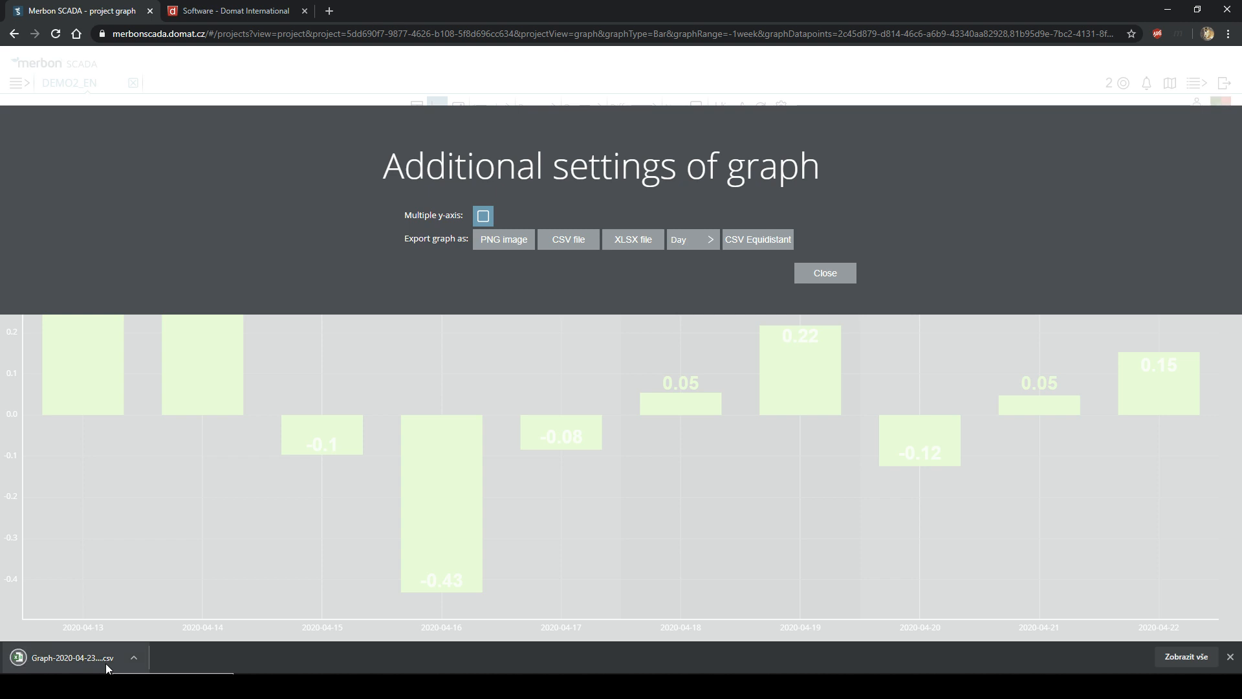
left_click(106, 663)
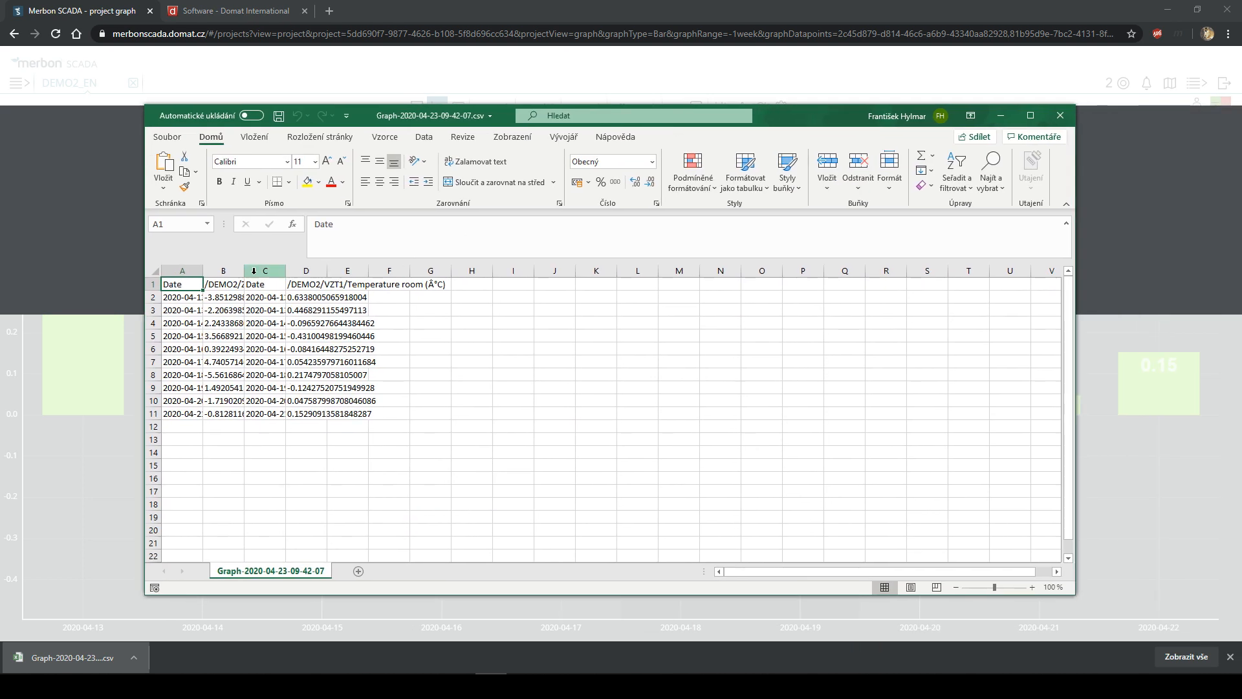
- Widen column B, select the temperature values in columns B and D, then close without saving
left_click_drag(244, 271, 506, 272)
left_click_drag(269, 298, 278, 427)
left_click_drag(540, 304, 544, 418)
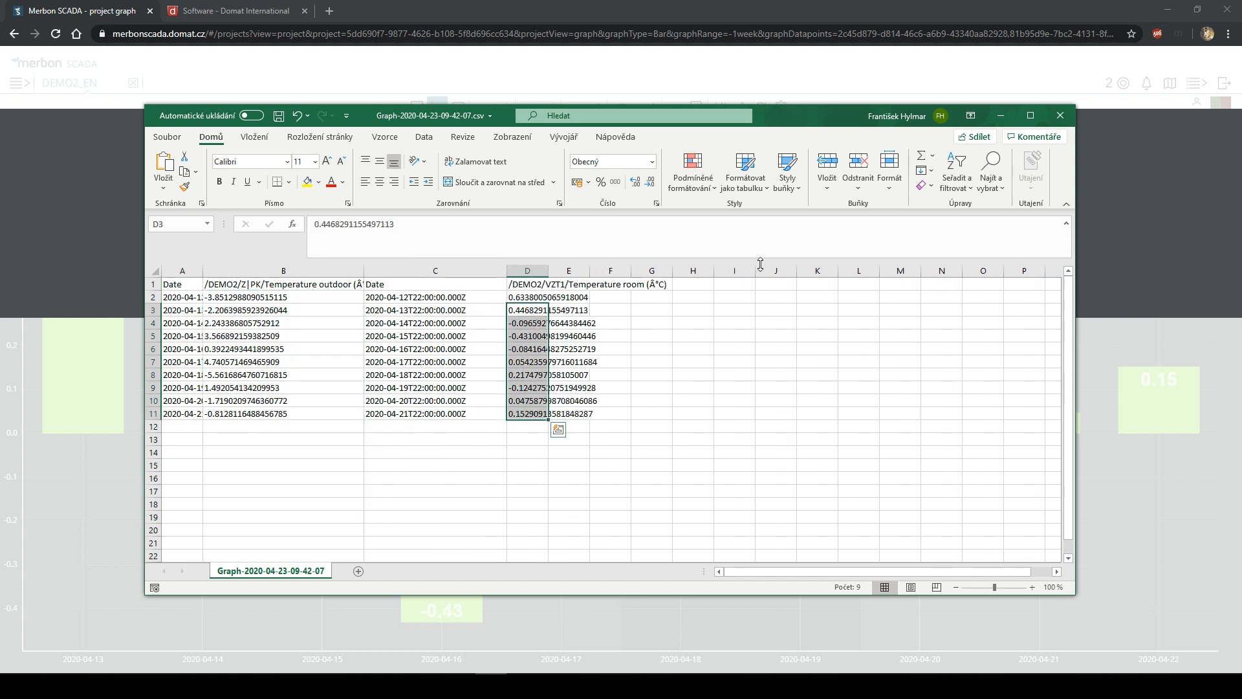
left_click(1060, 116)
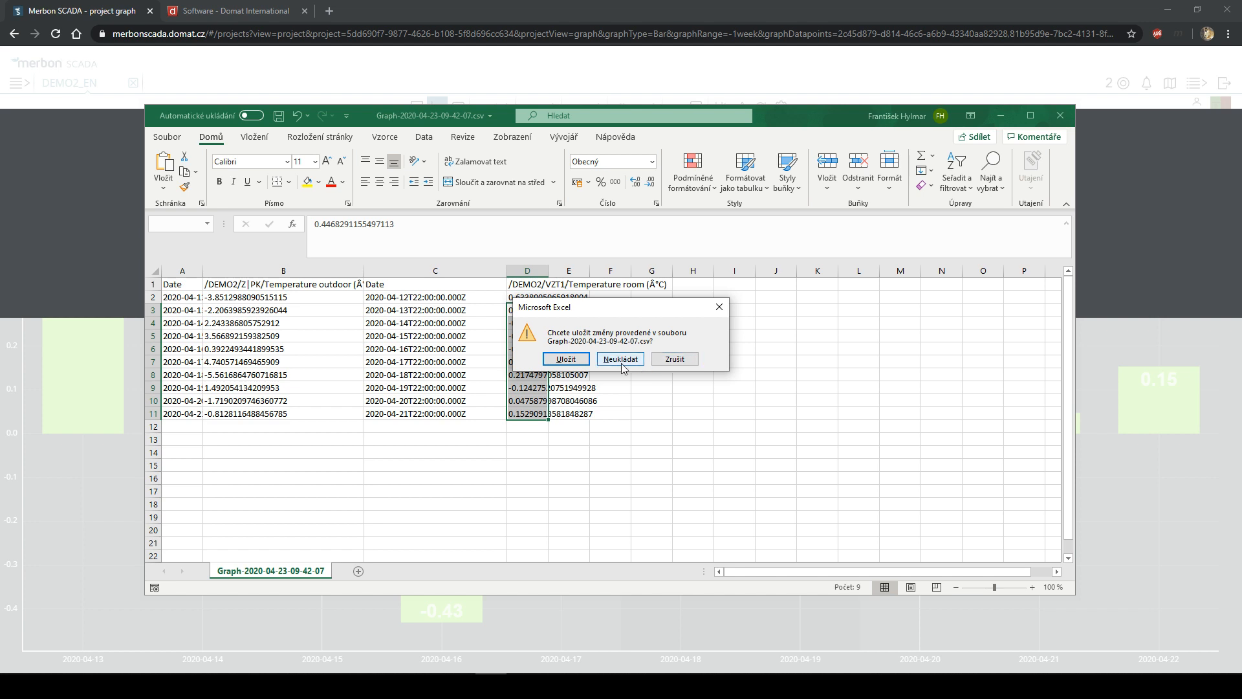
left_click(620, 363)
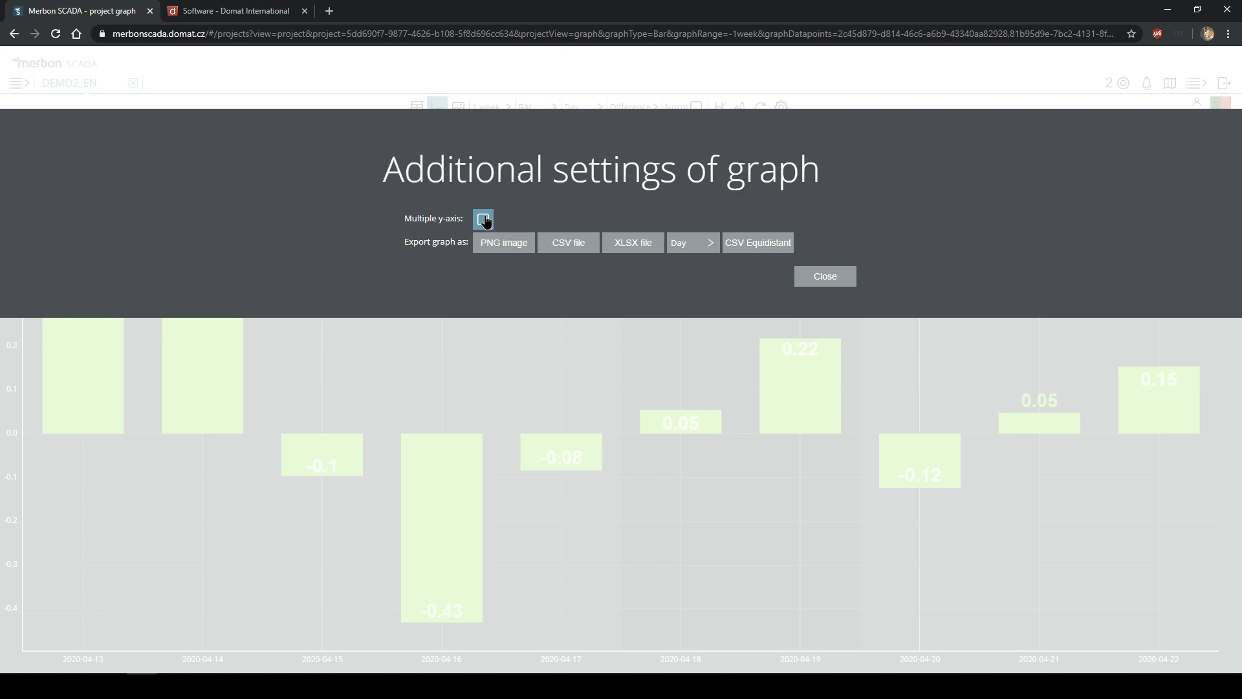
- Show Temperature outdoor again and aggregate both series' daily bars by Minimum
left_click(484, 220)
left_click(94, 141)
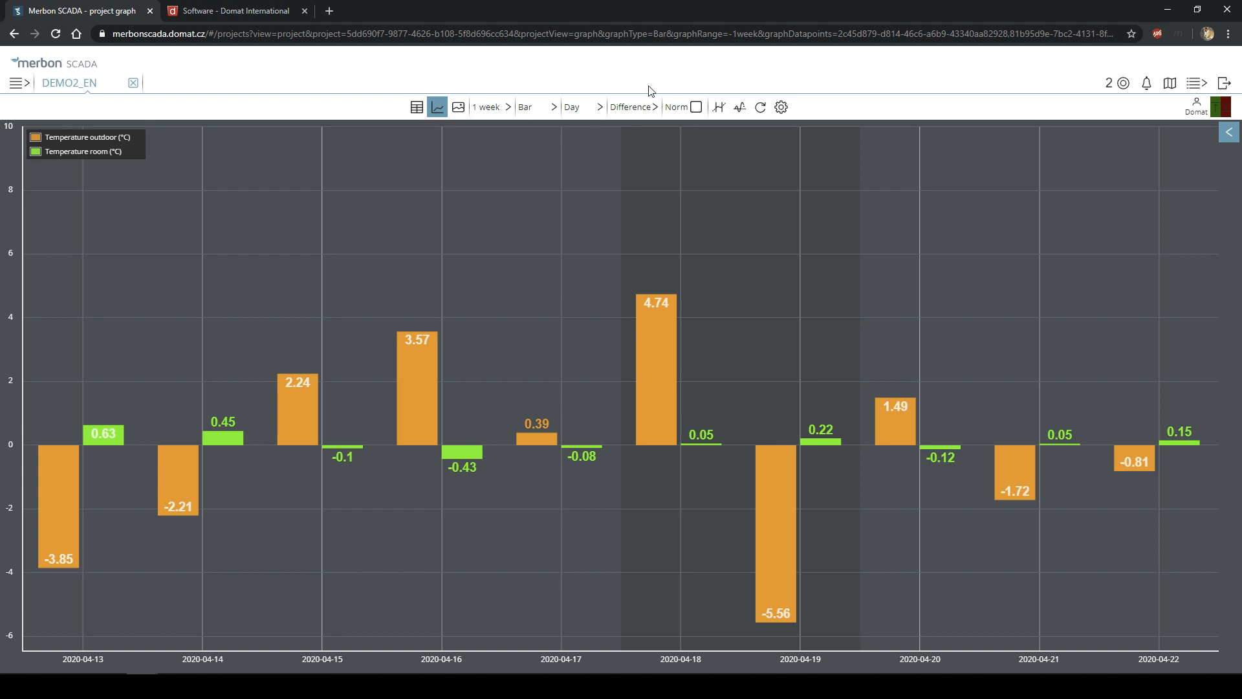
left_click(781, 107)
left_click(827, 274)
left_click(638, 108)
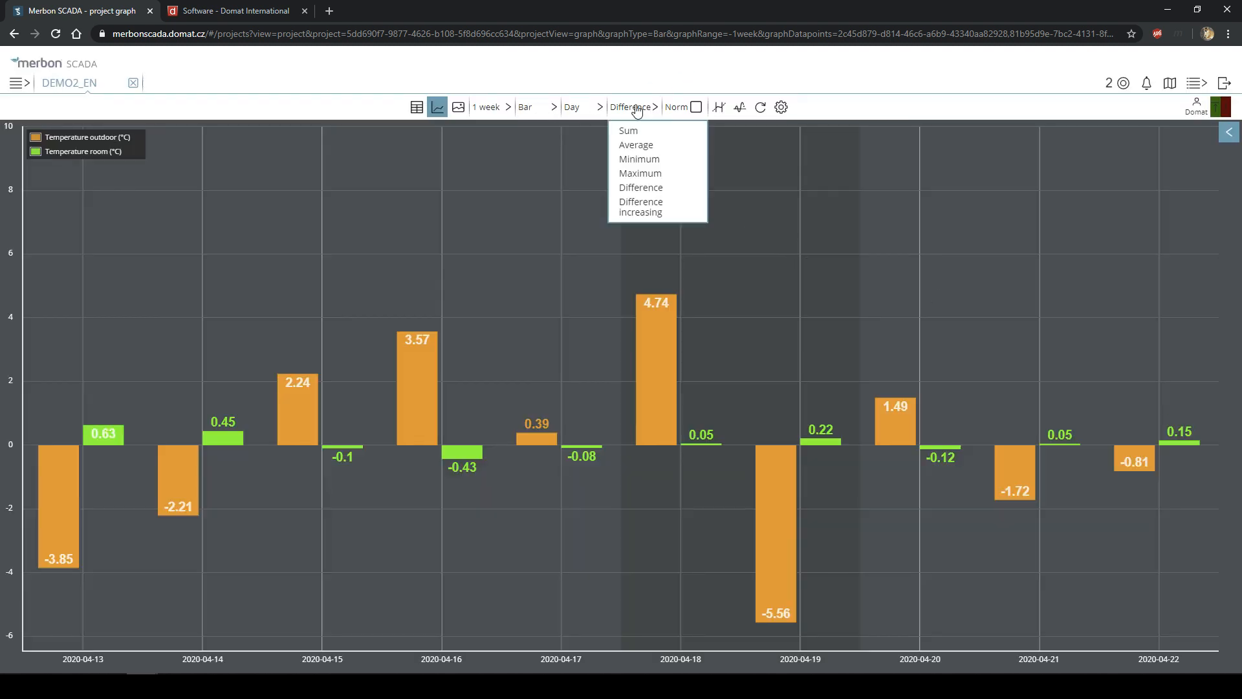
left_click(647, 159)
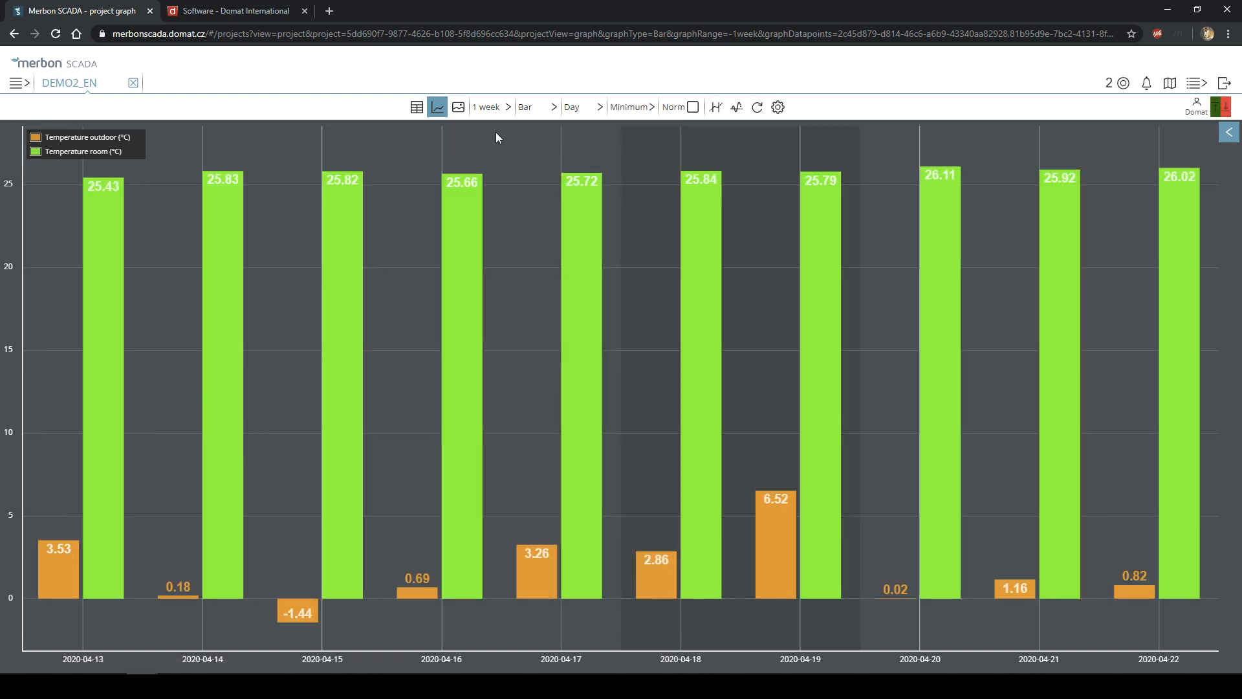
left_click(501, 111)
left_click(525, 108)
- Choose the Line graph type, toggle Temperature room off and on, and open Additional settings
left_click(538, 132)
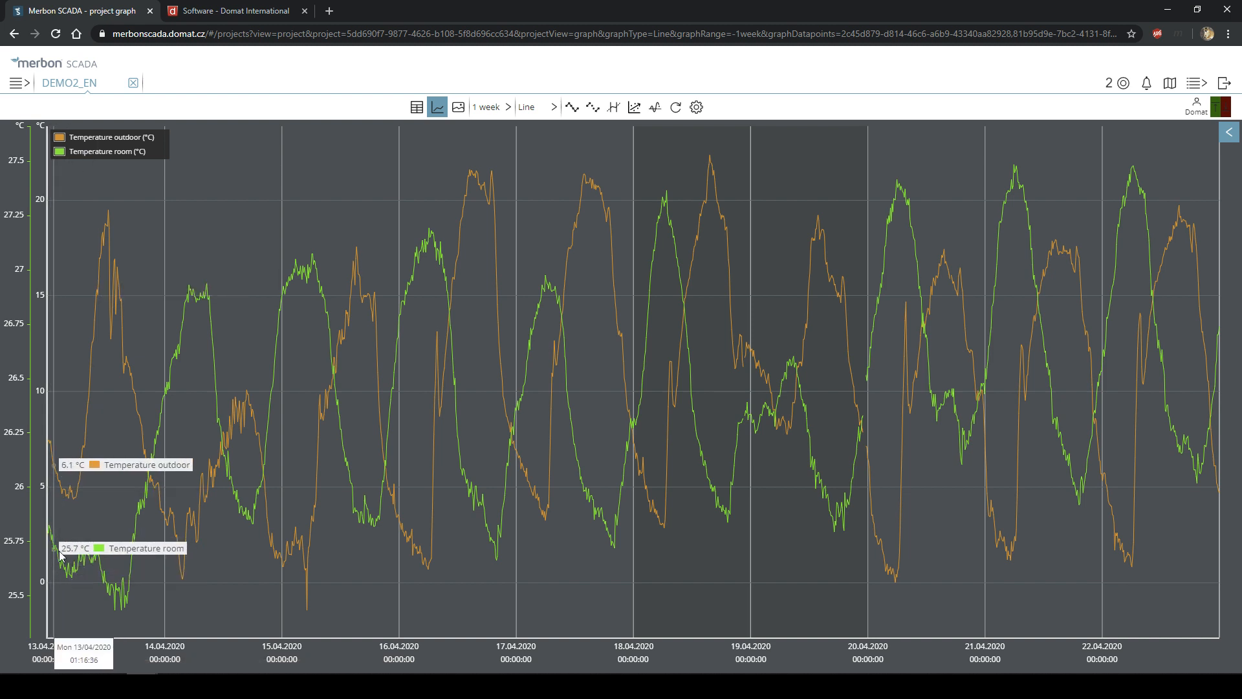
left_click(91, 153)
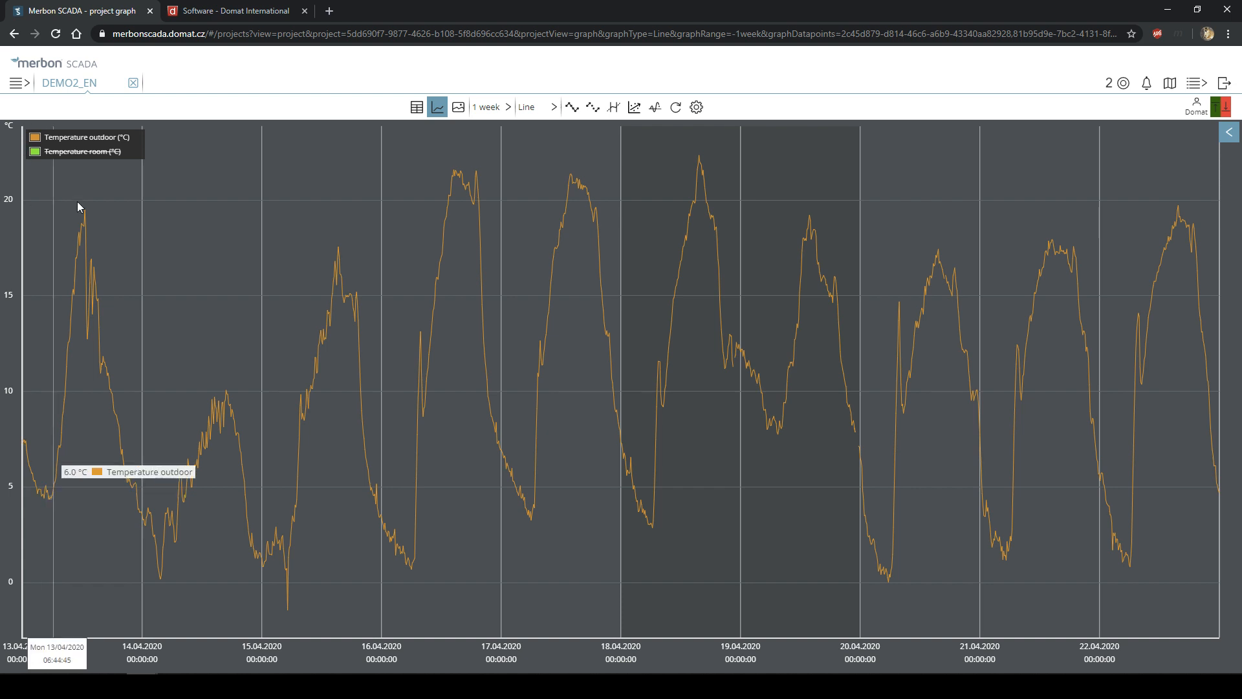
left_click(91, 152)
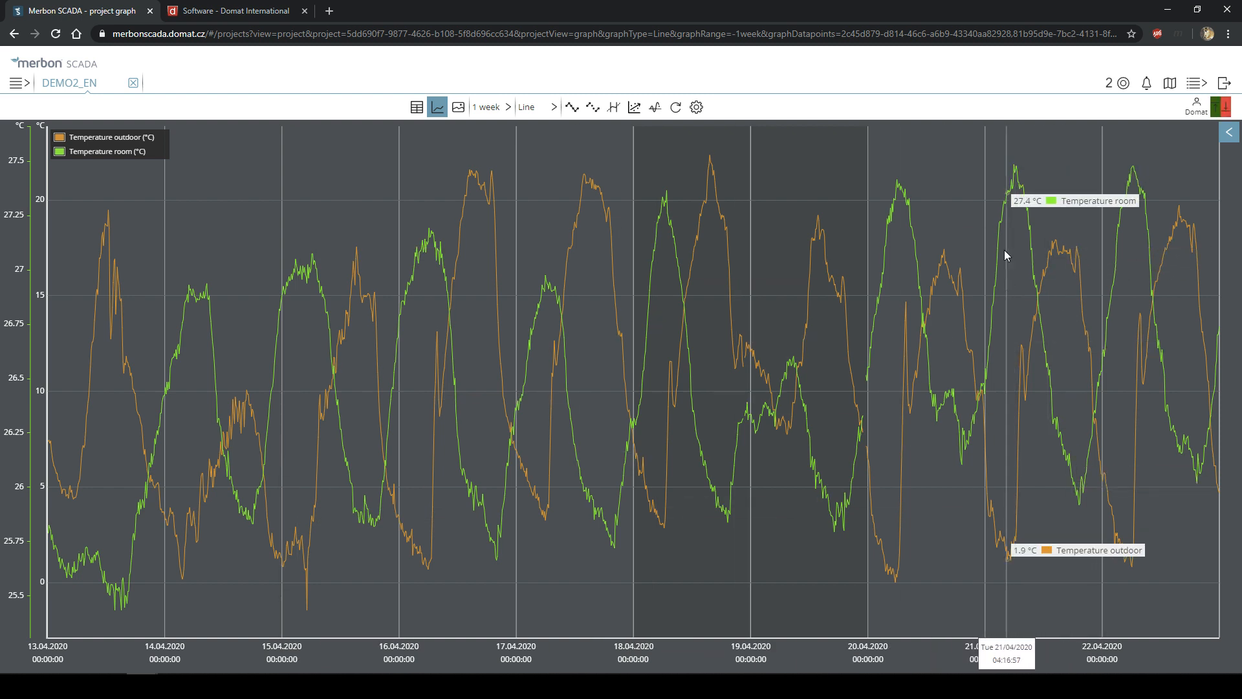
left_click(696, 107)
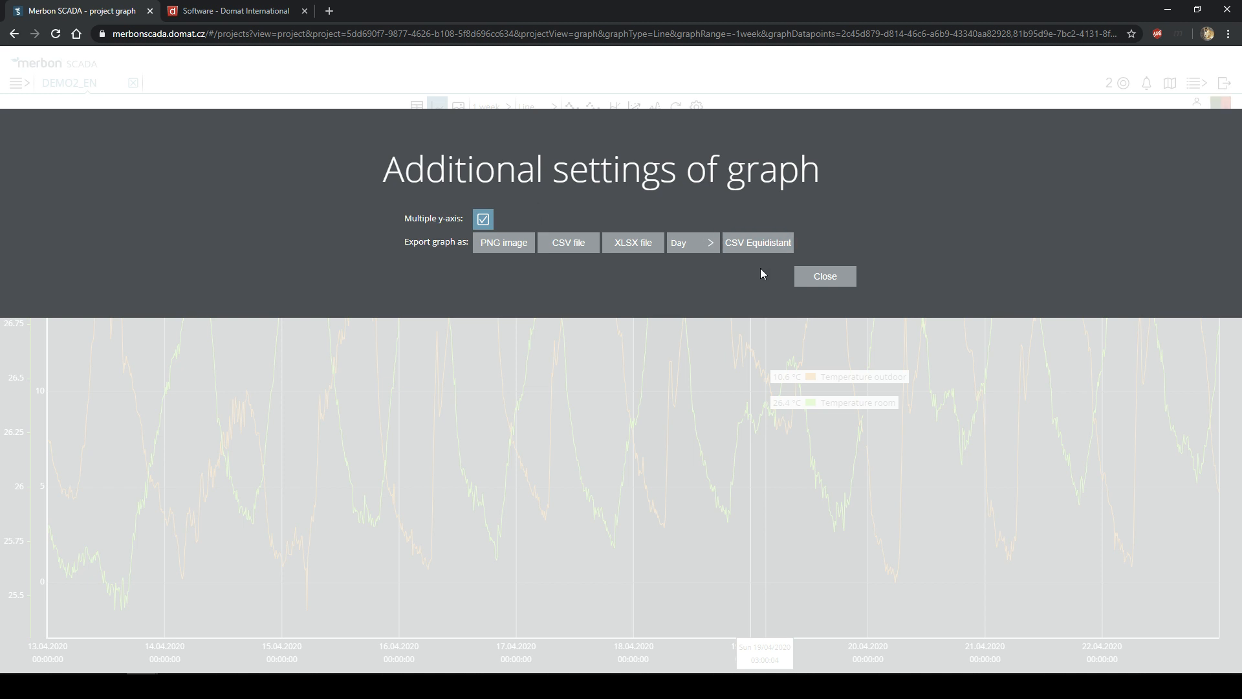
- Untick Multiple y-axis so outdoor and room temperature share one y-axis
left_click(831, 285)
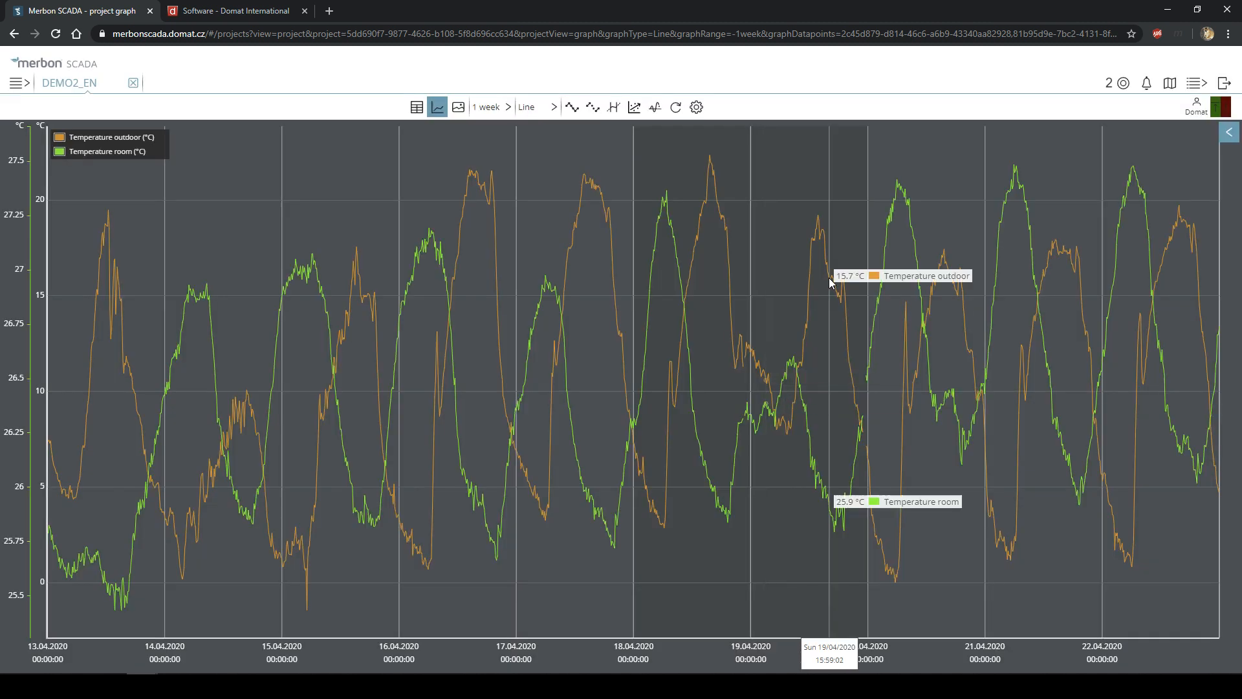
left_click(697, 107)
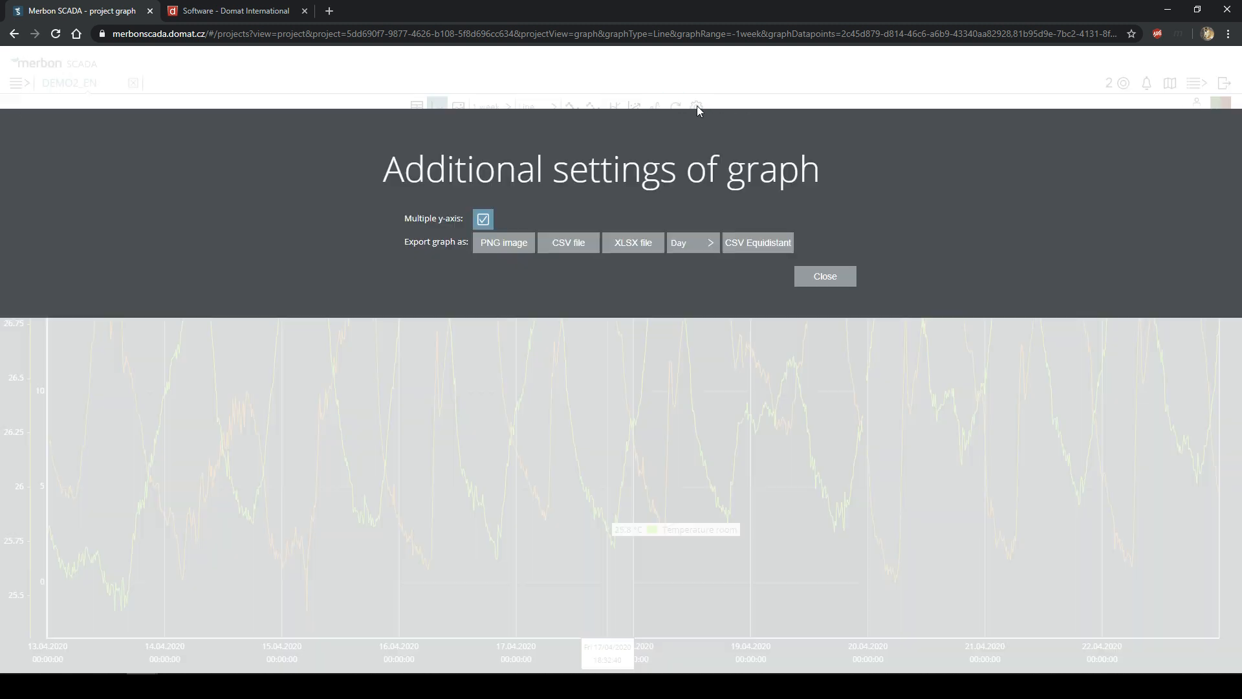
left_click(478, 212)
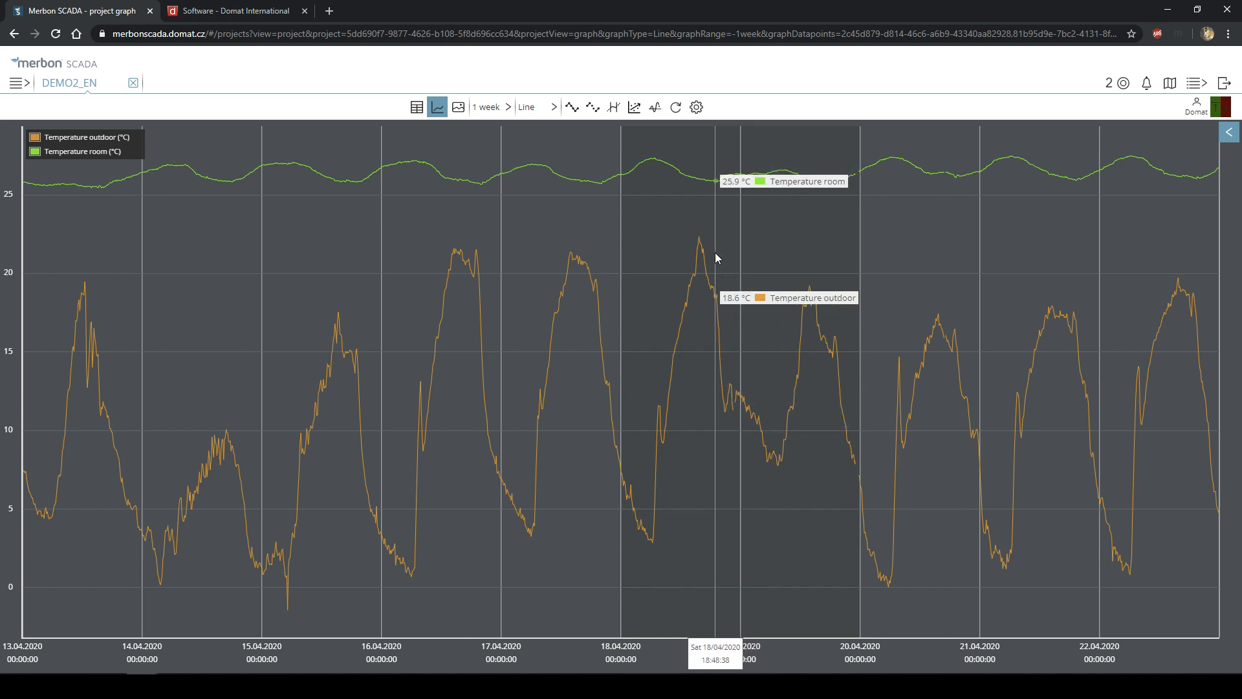
left_click(507, 110)
- Switch the week graph to Diff Line, read its values, then open the project data-point table
left_click(533, 111)
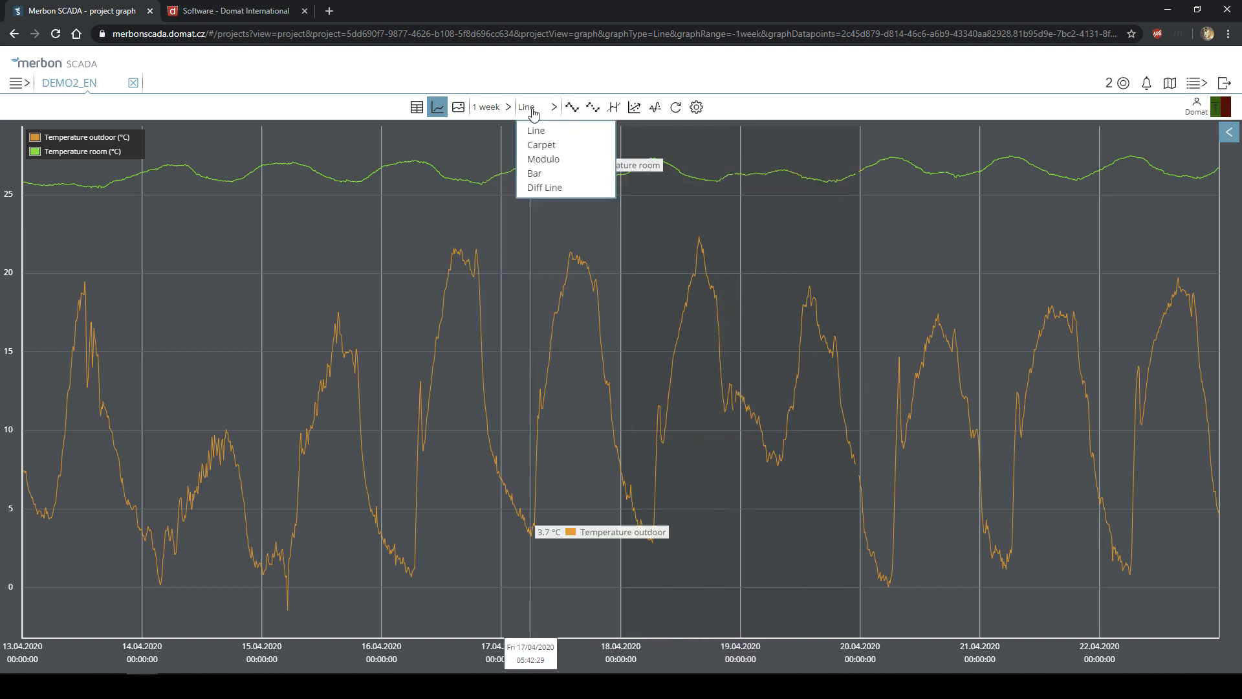
left_click(553, 188)
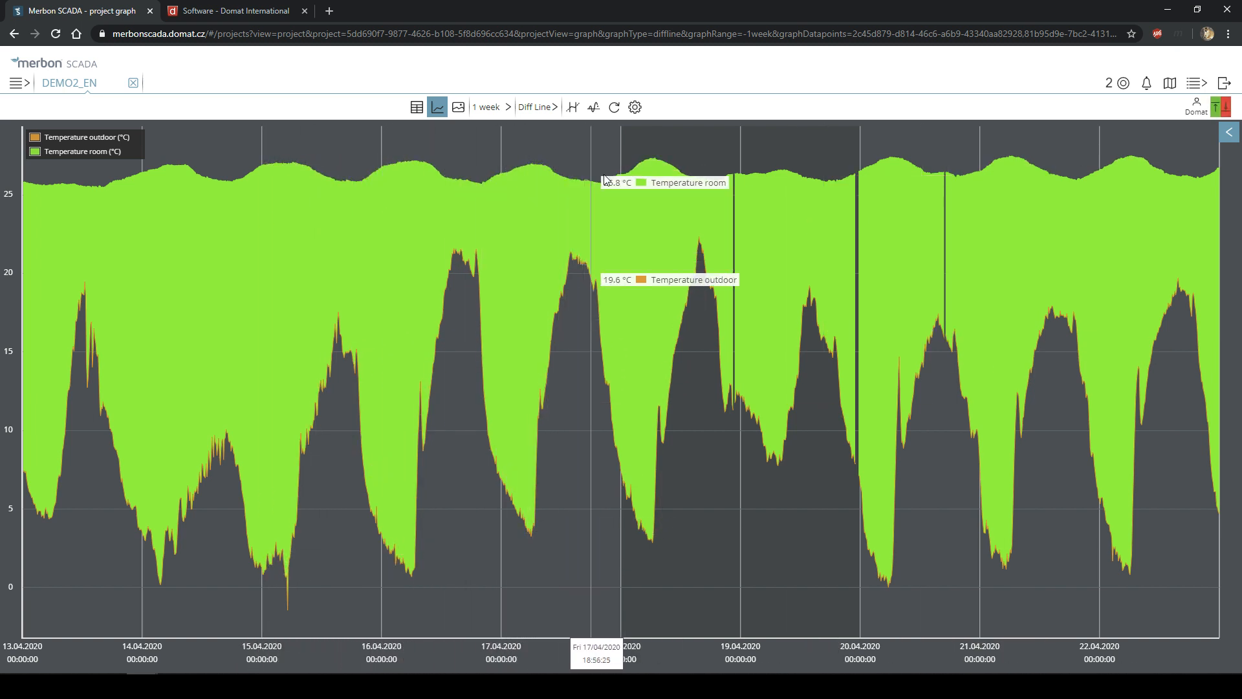
mouse_move(627, 174)
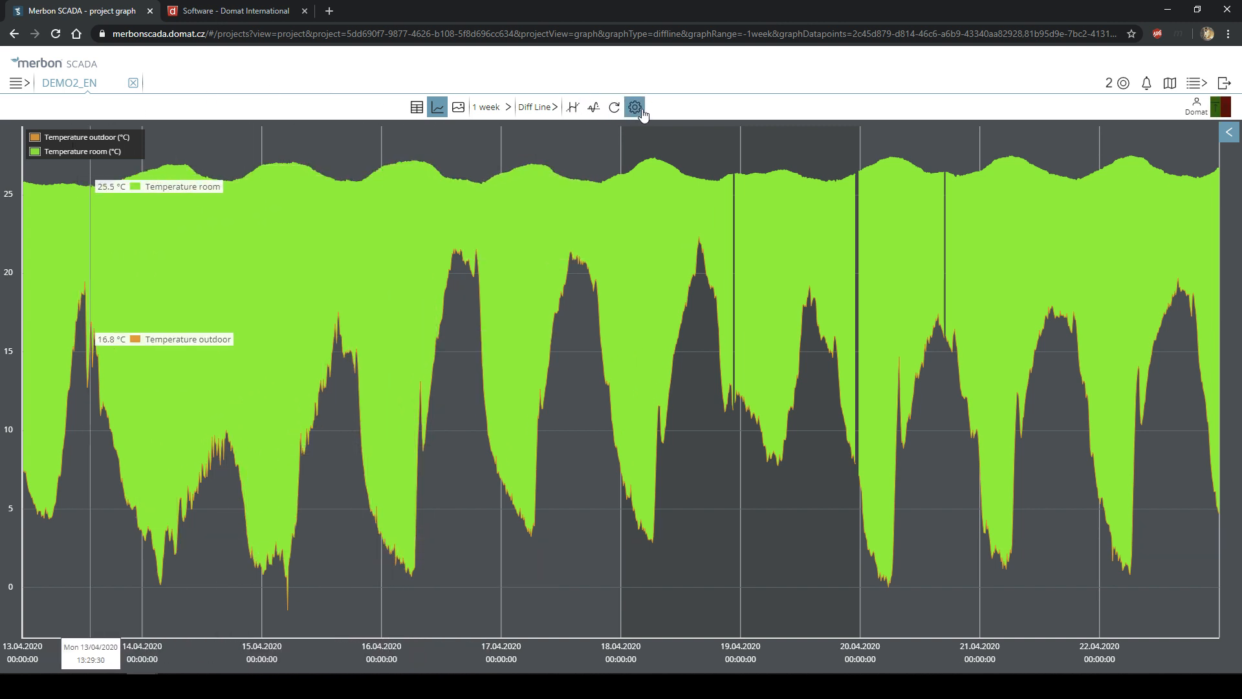
left_click(420, 109)
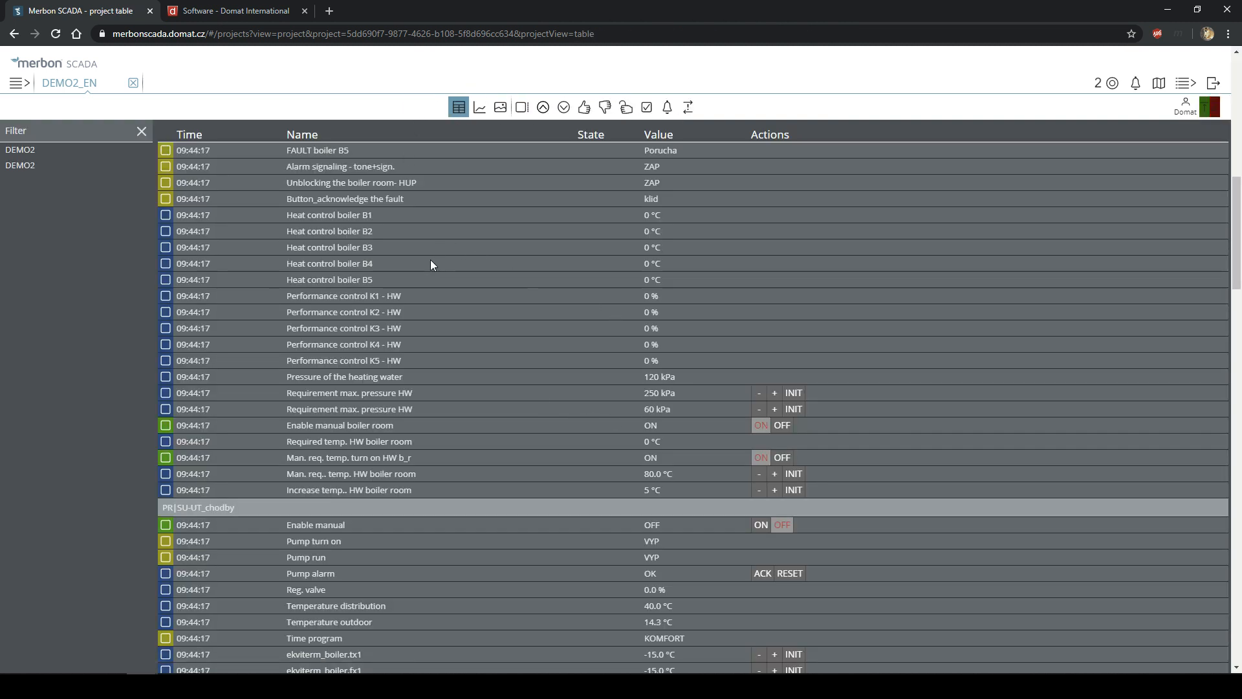
- Tick Temperature - output boiler in the project table and return to the graph
scroll(430, 262, "up", 10)
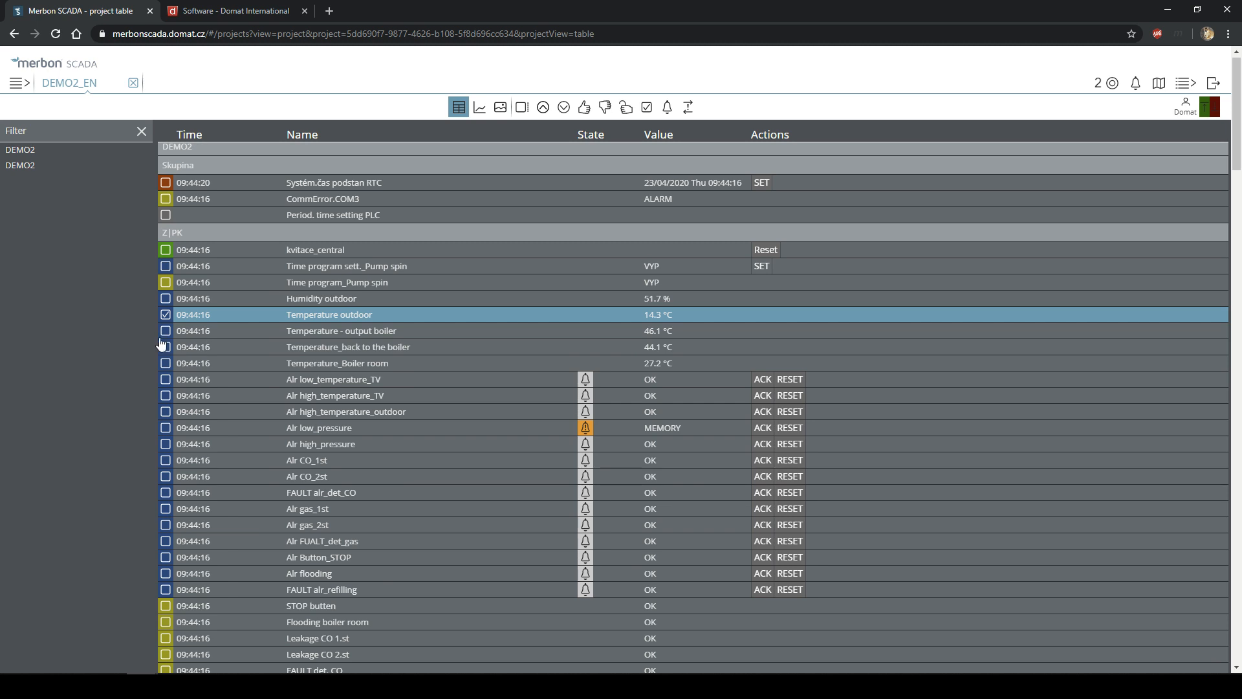
left_click(169, 337)
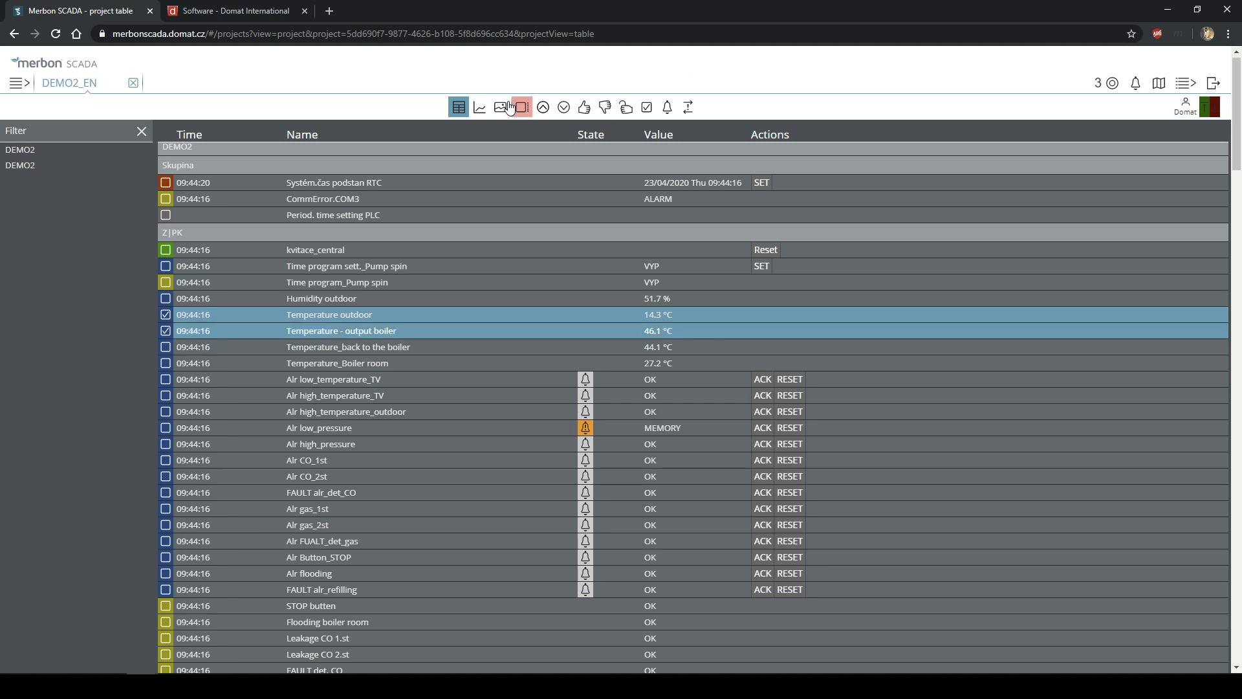
left_click(480, 107)
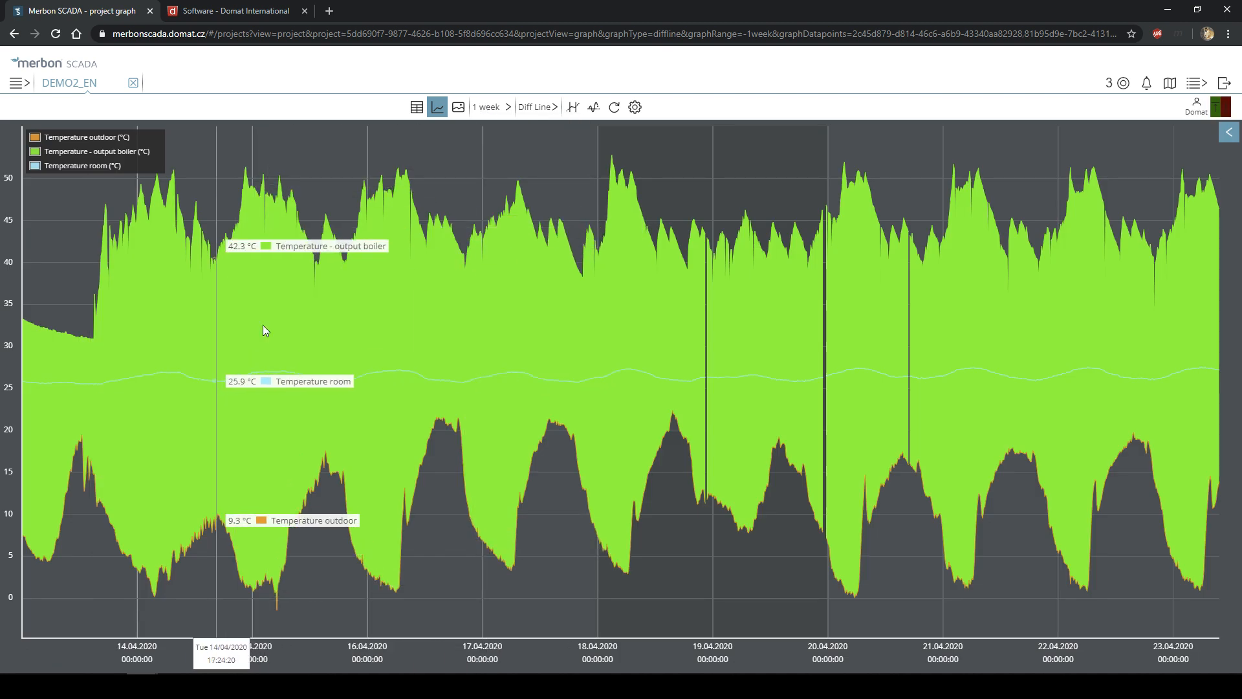
- Toggle the outdoor, room and output boiler series on and off in the legend
left_click(92, 153)
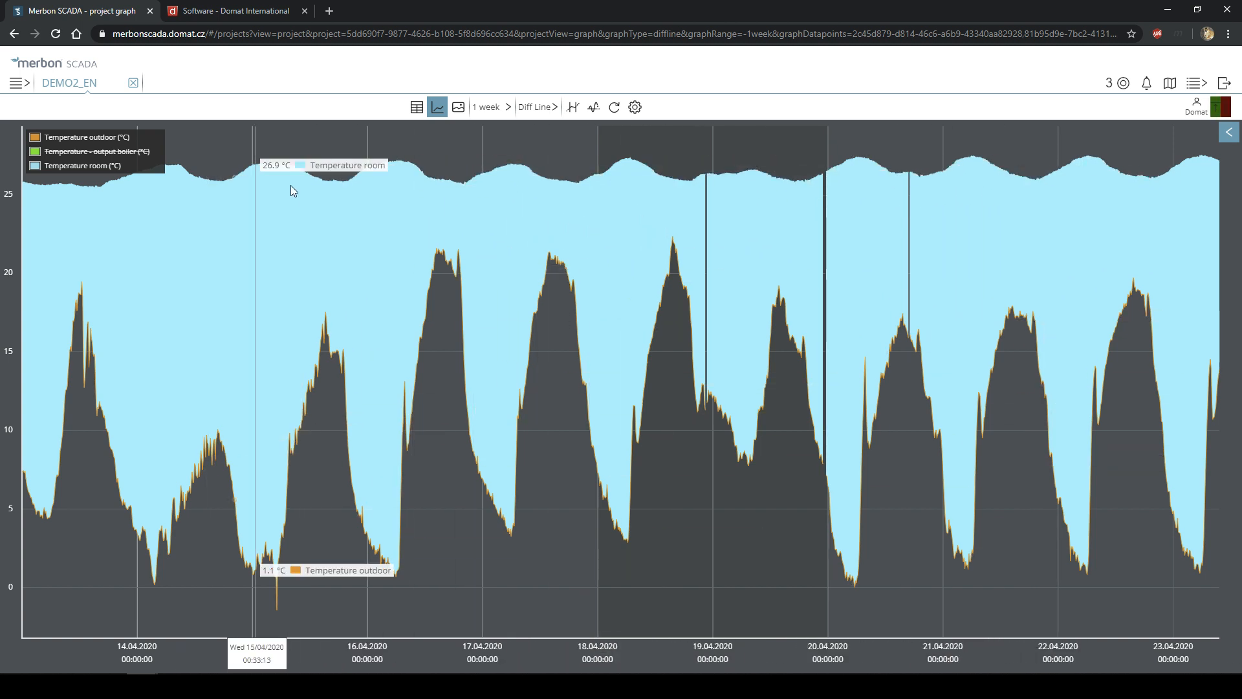
left_click(80, 151)
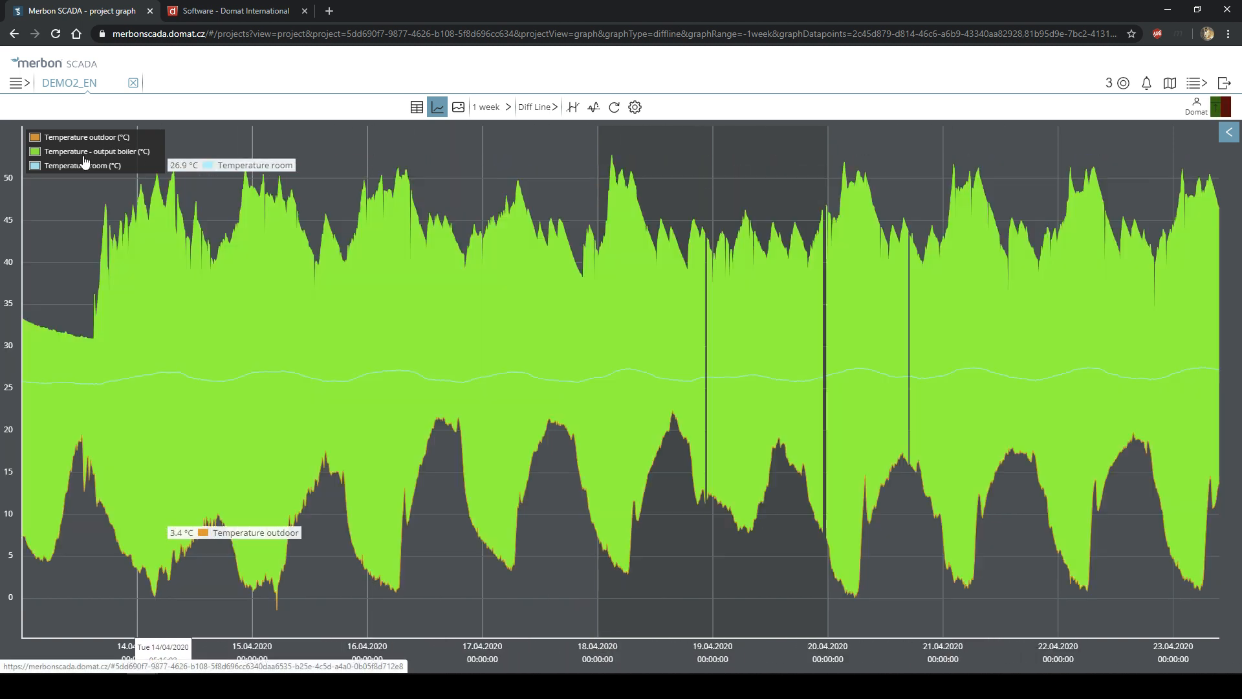
left_click(77, 137)
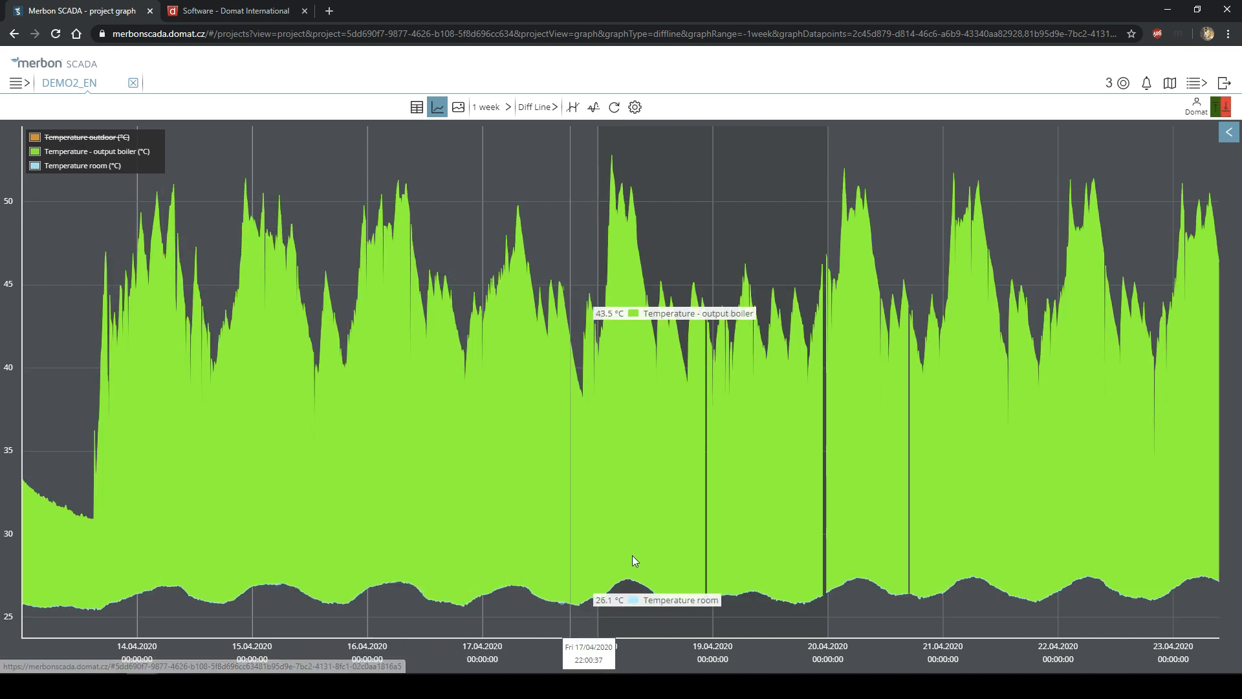
left_click(77, 166)
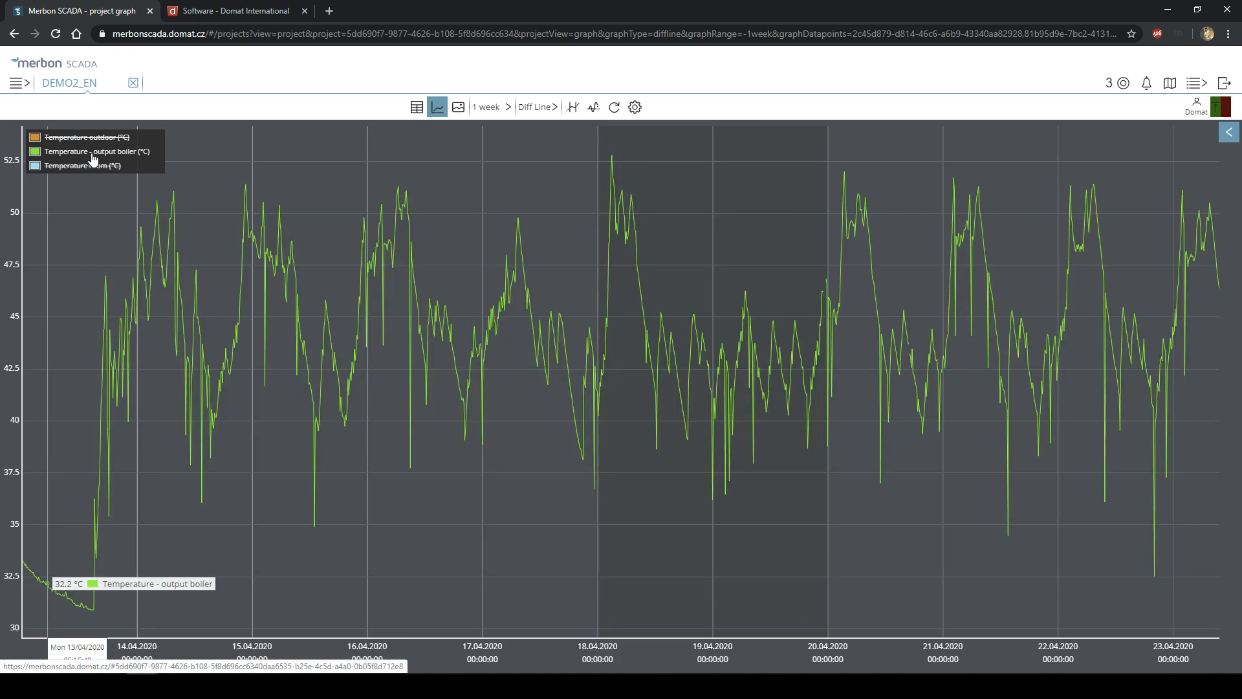
left_click(96, 152)
left_click(91, 138)
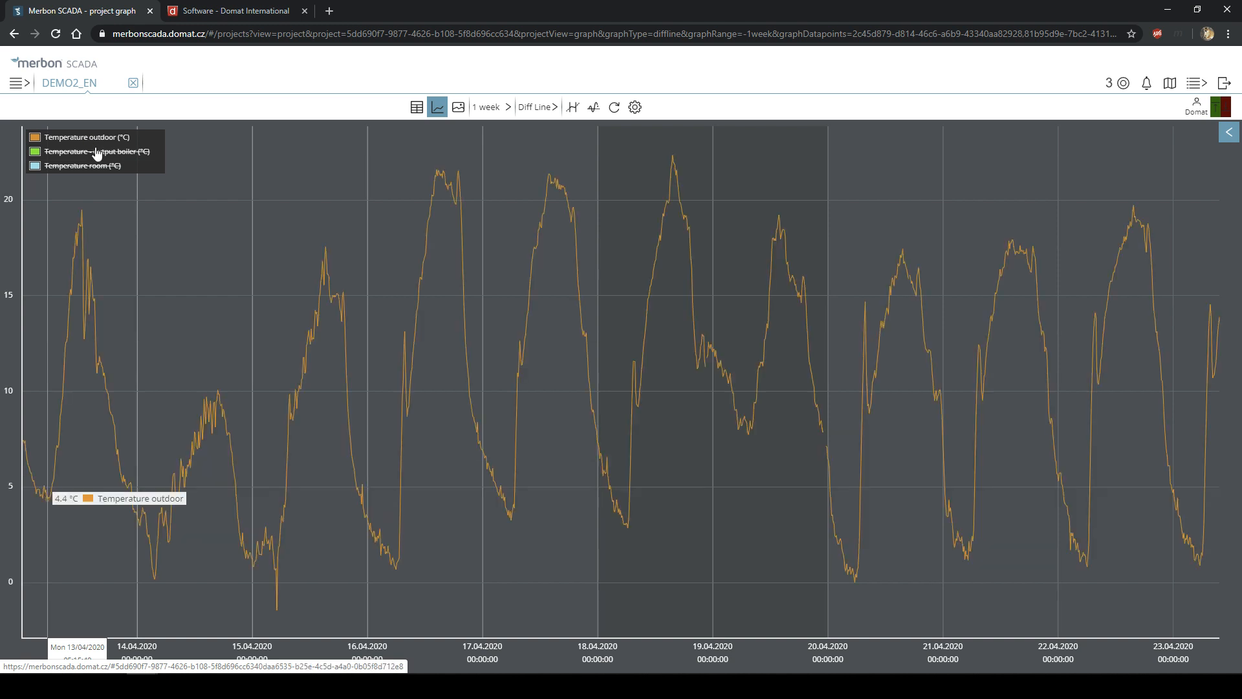
left_click(97, 153)
left_click(93, 140)
left_click(101, 165)
left_click(100, 164)
left_click(97, 153)
left_click(92, 138)
left_click(94, 165)
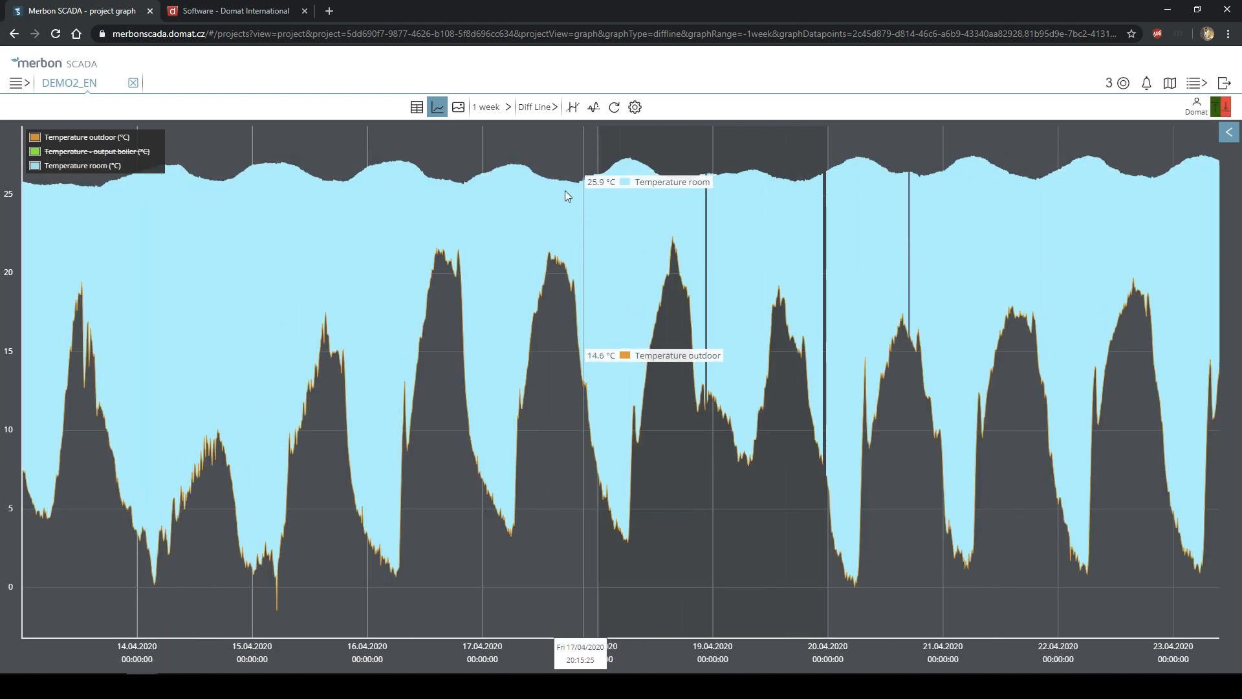
- Hide outdoor and output boiler in the legend so only room temperature remains
left_click(537, 108)
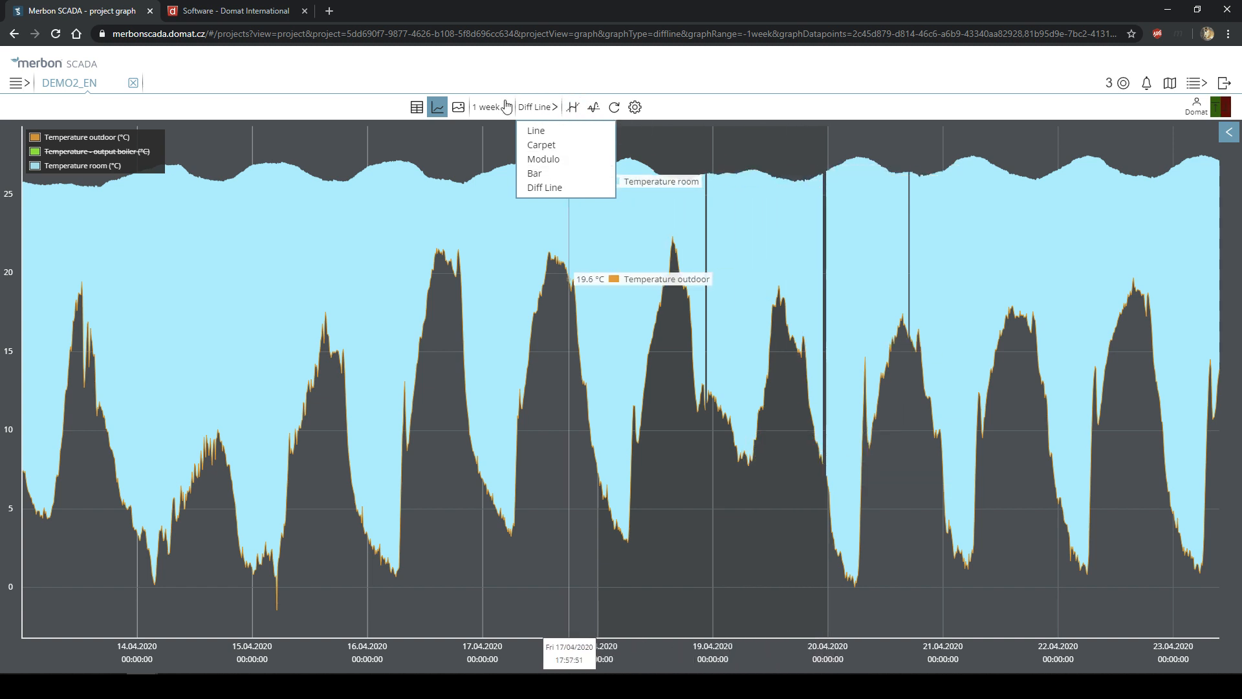
left_click(794, 113)
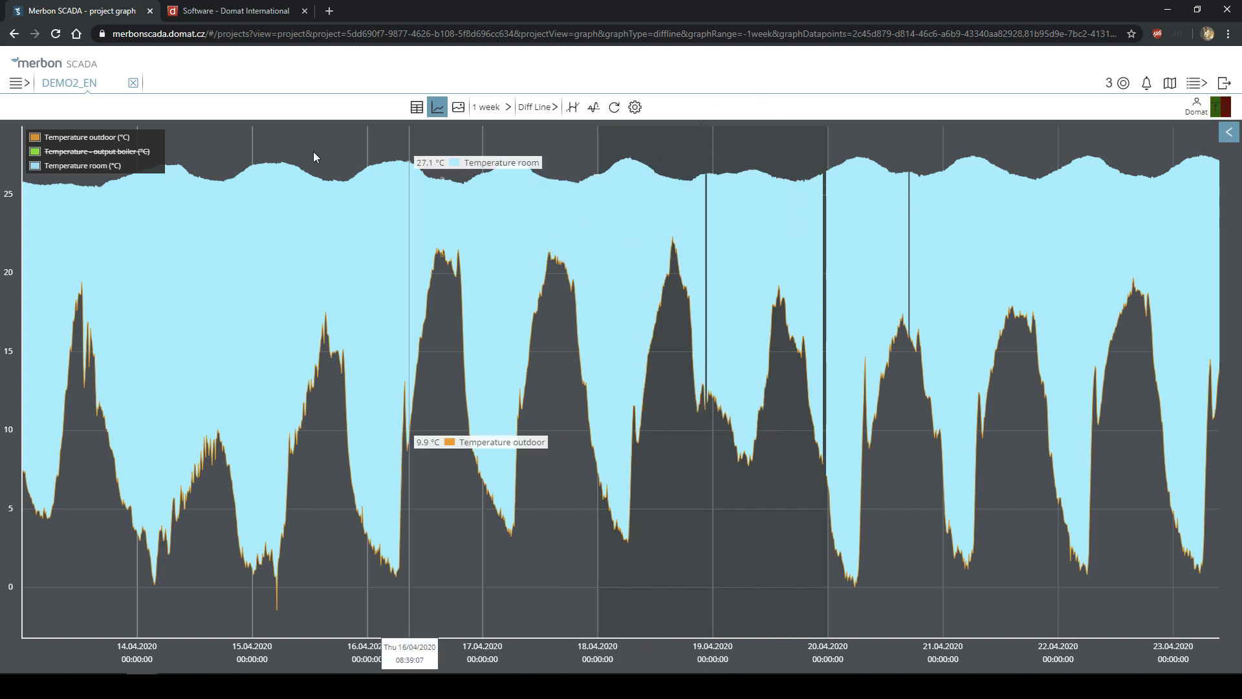
left_click(116, 155)
left_click(102, 138)
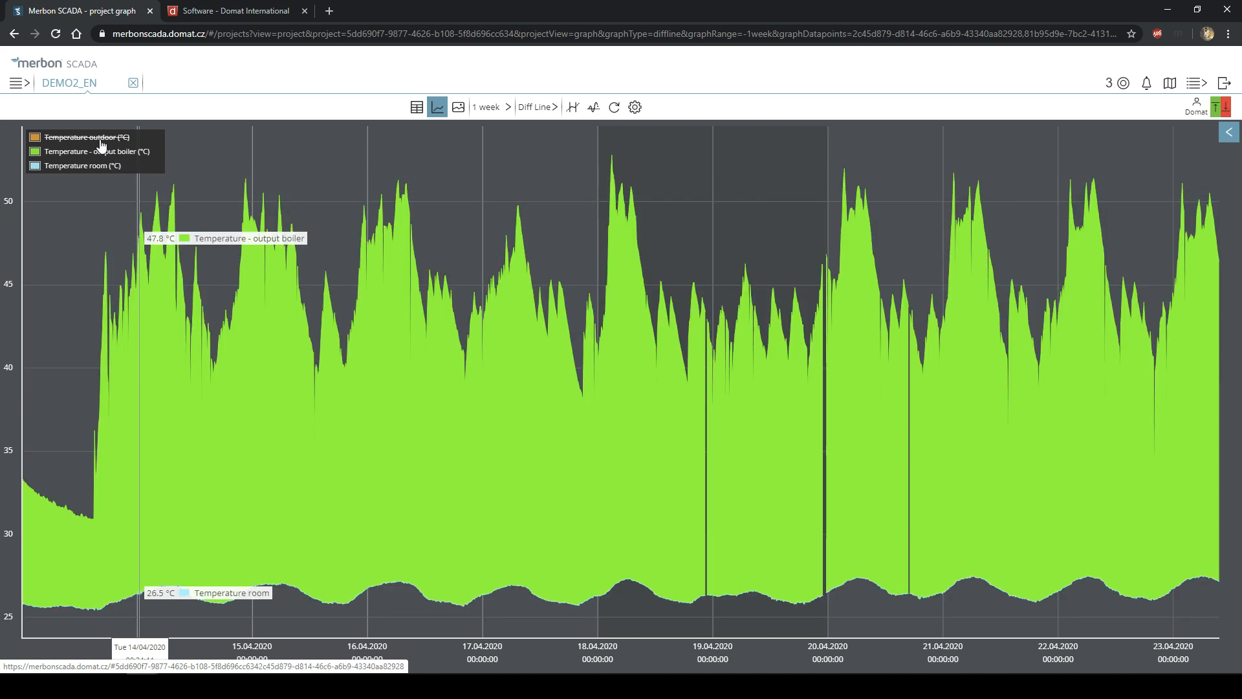
left_click(102, 149)
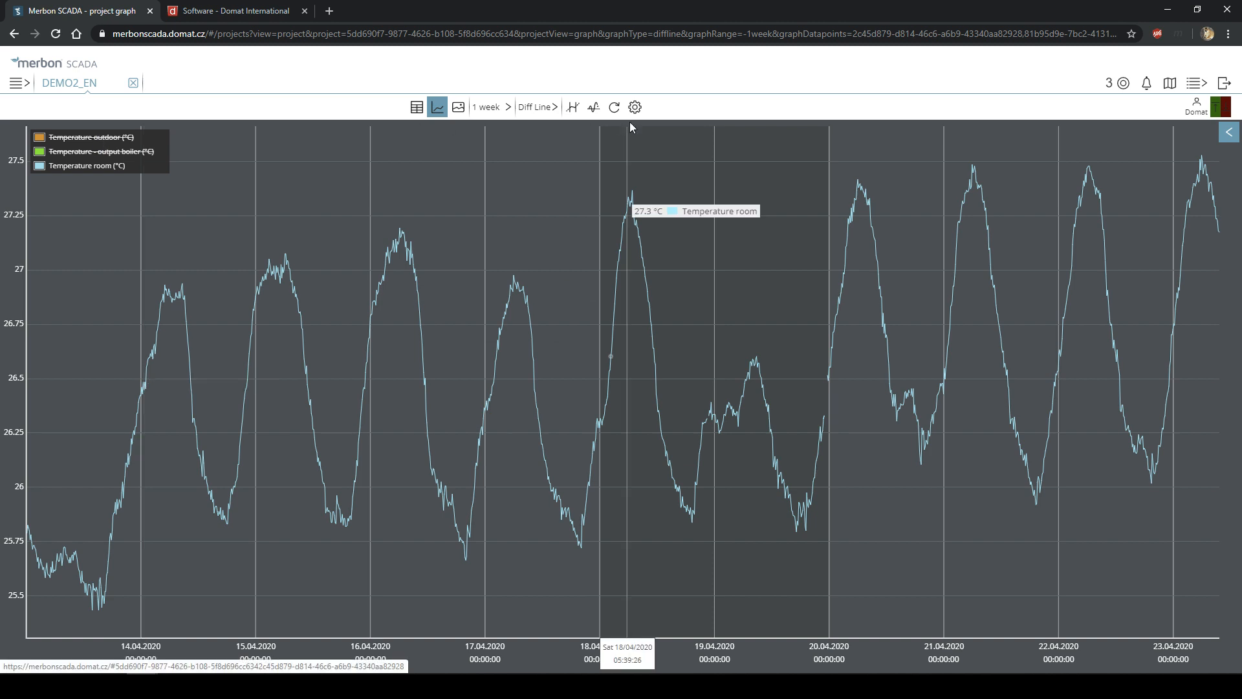
left_click(528, 107)
- Draw the graph as a Line chart with output boiler and outdoor series shown again
left_click(534, 125)
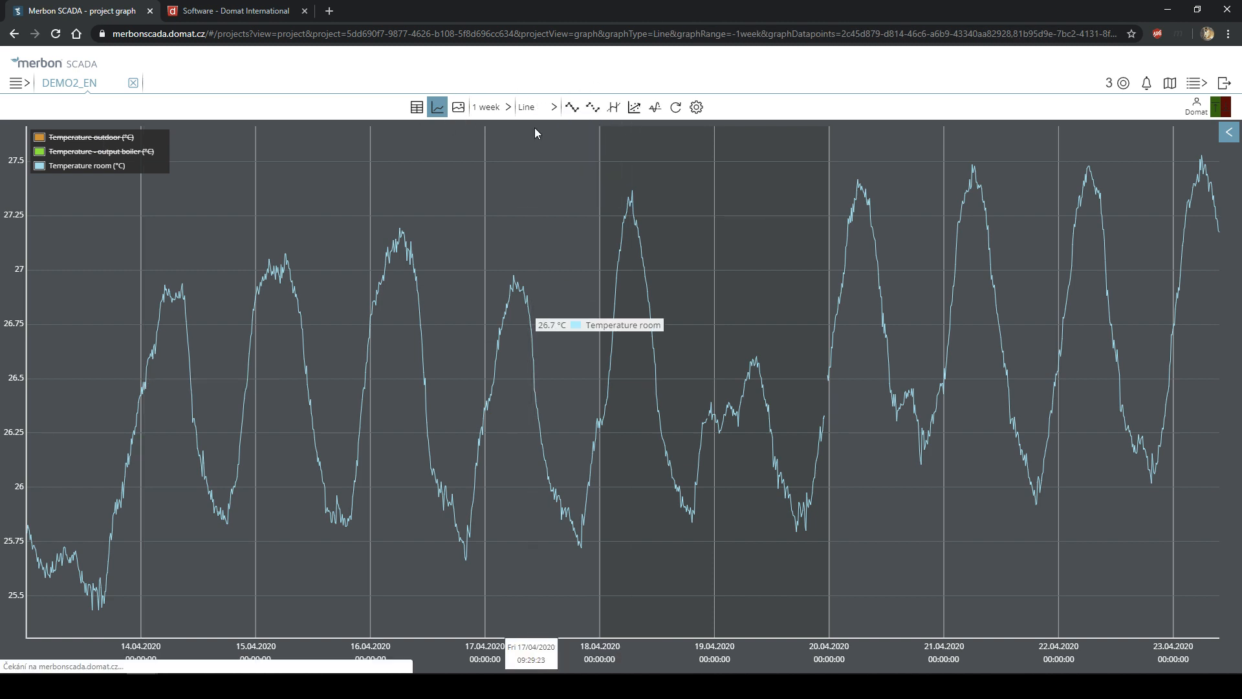
left_click(106, 150)
left_click(102, 139)
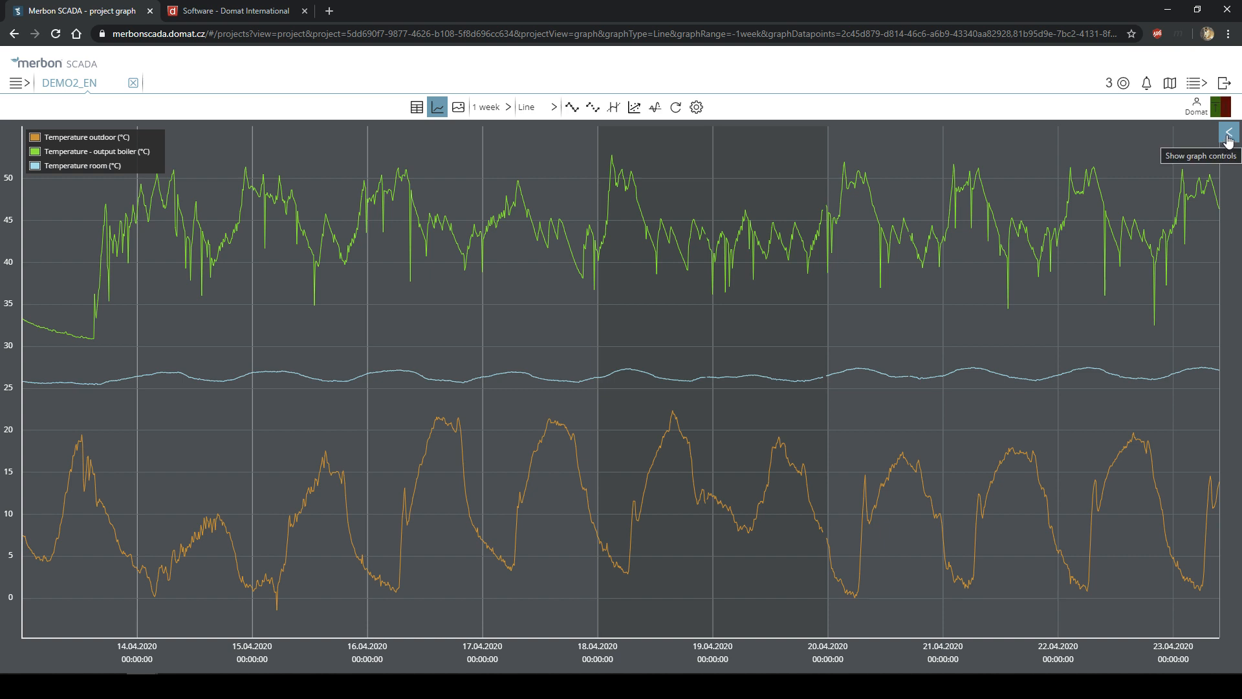
- Expand the graph's zoom and pan controls toolbar
left_click(1228, 138)
left_click(1229, 139)
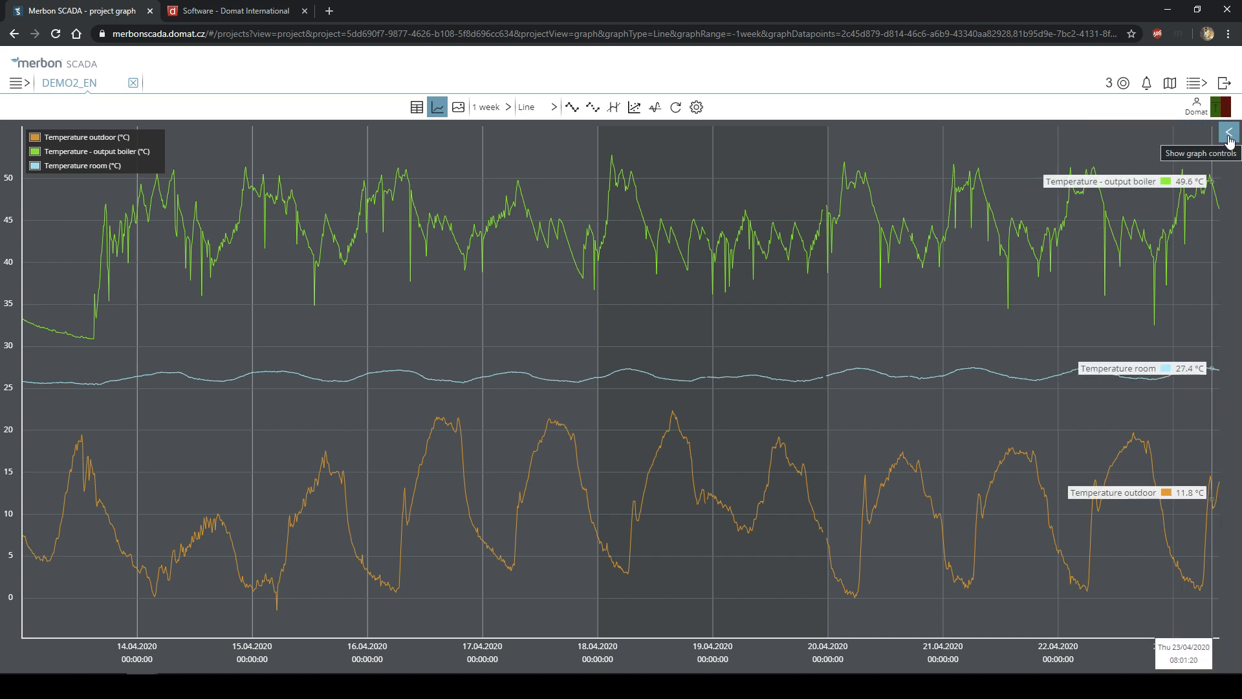
left_click(1229, 138)
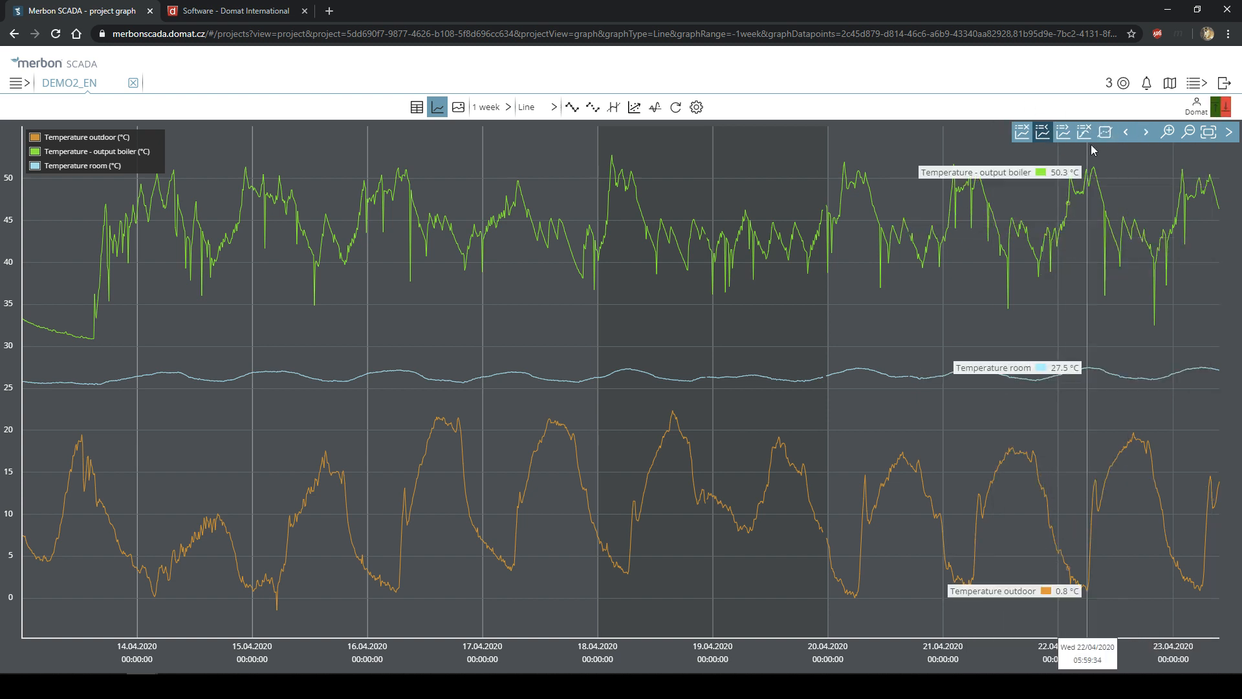
- Show the legend with full data point paths and per-series value labels
left_click(1021, 133)
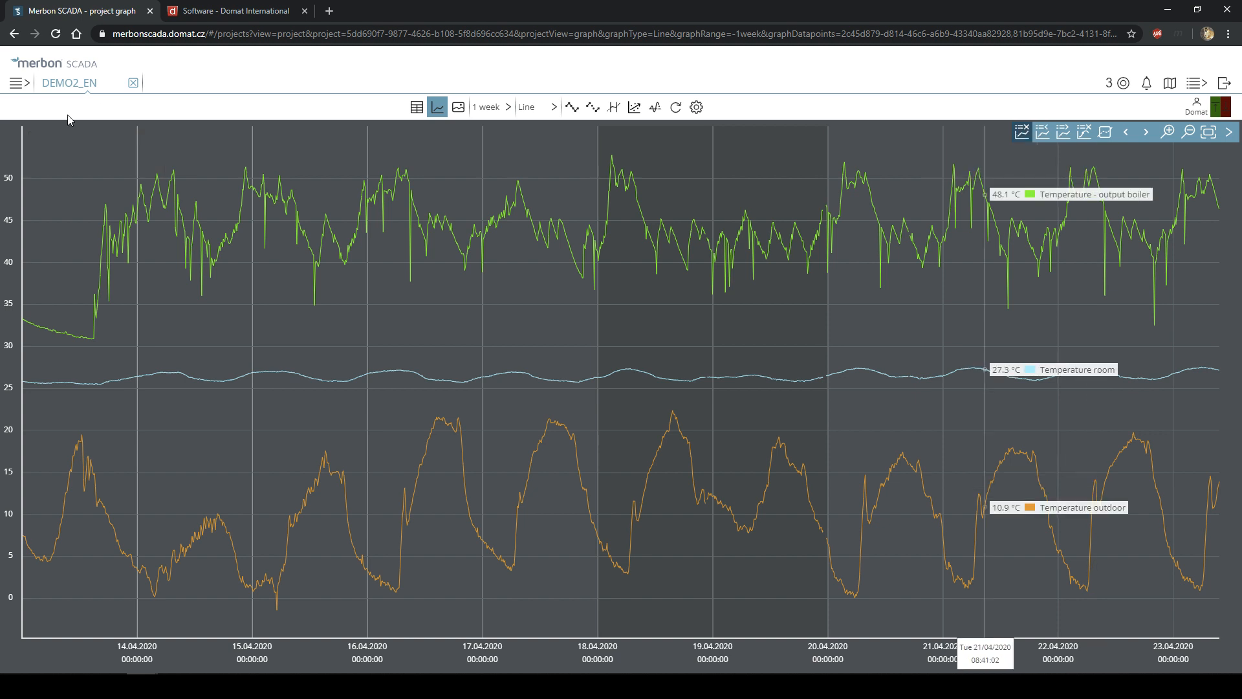
left_click(1030, 134)
left_click(1070, 132)
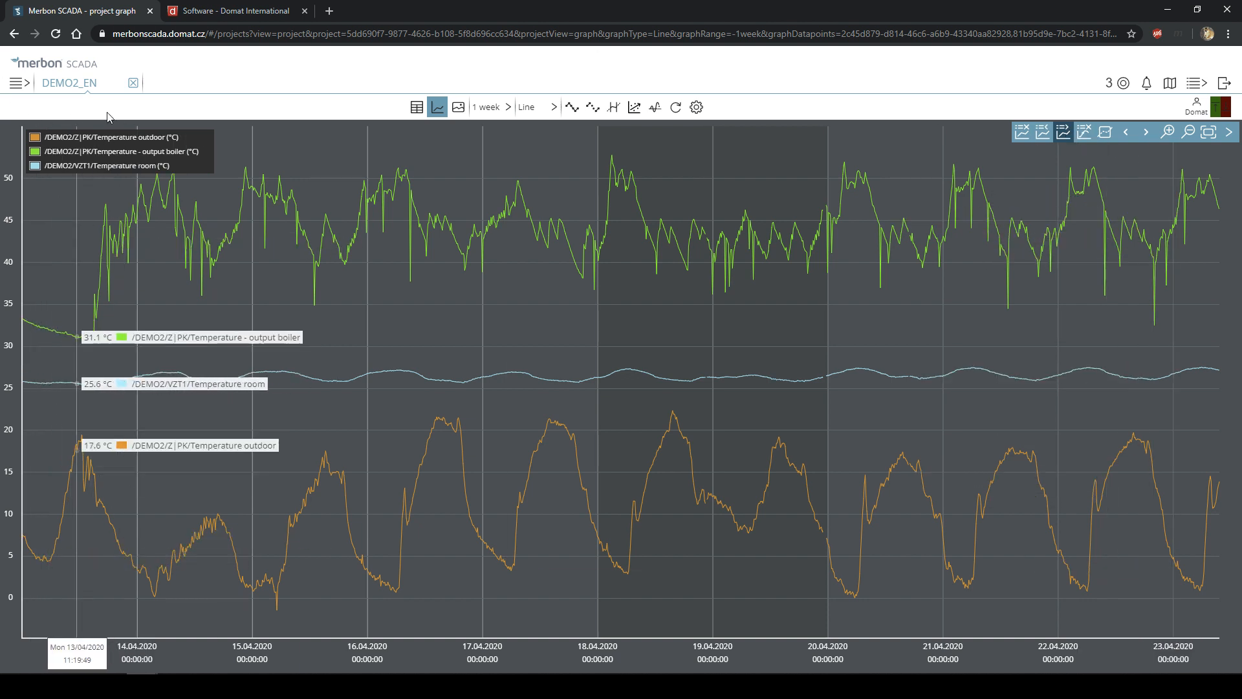
left_click(1084, 136)
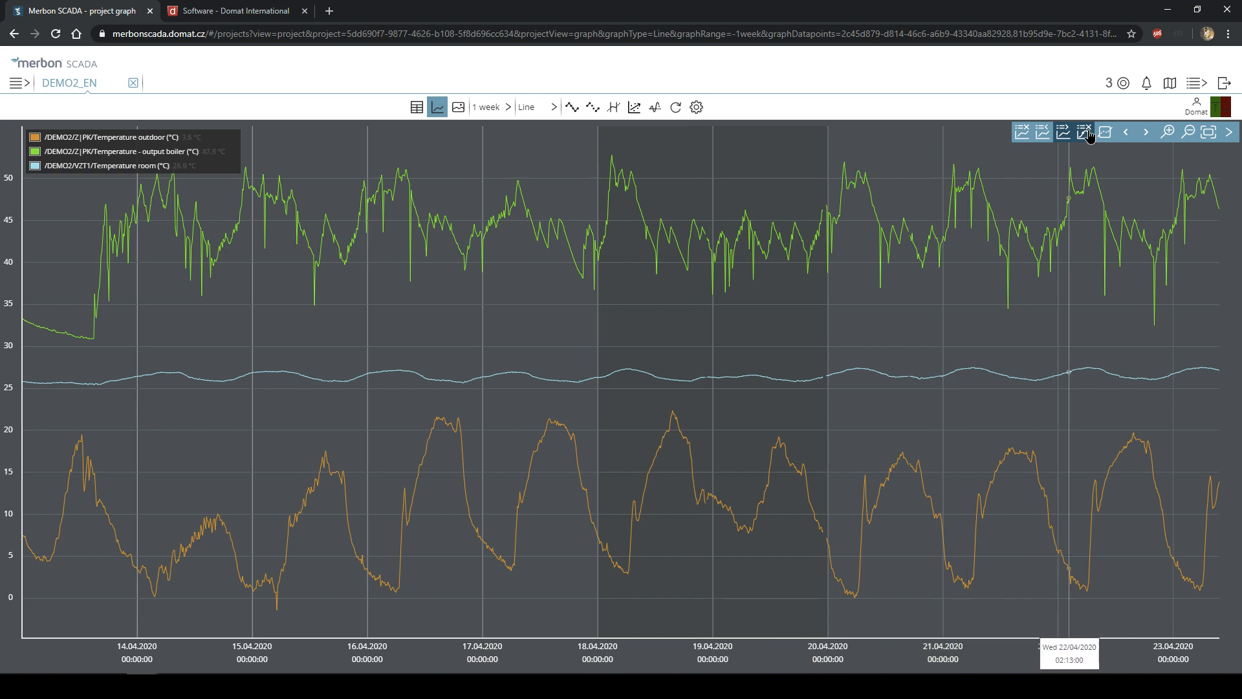
left_click(1063, 132)
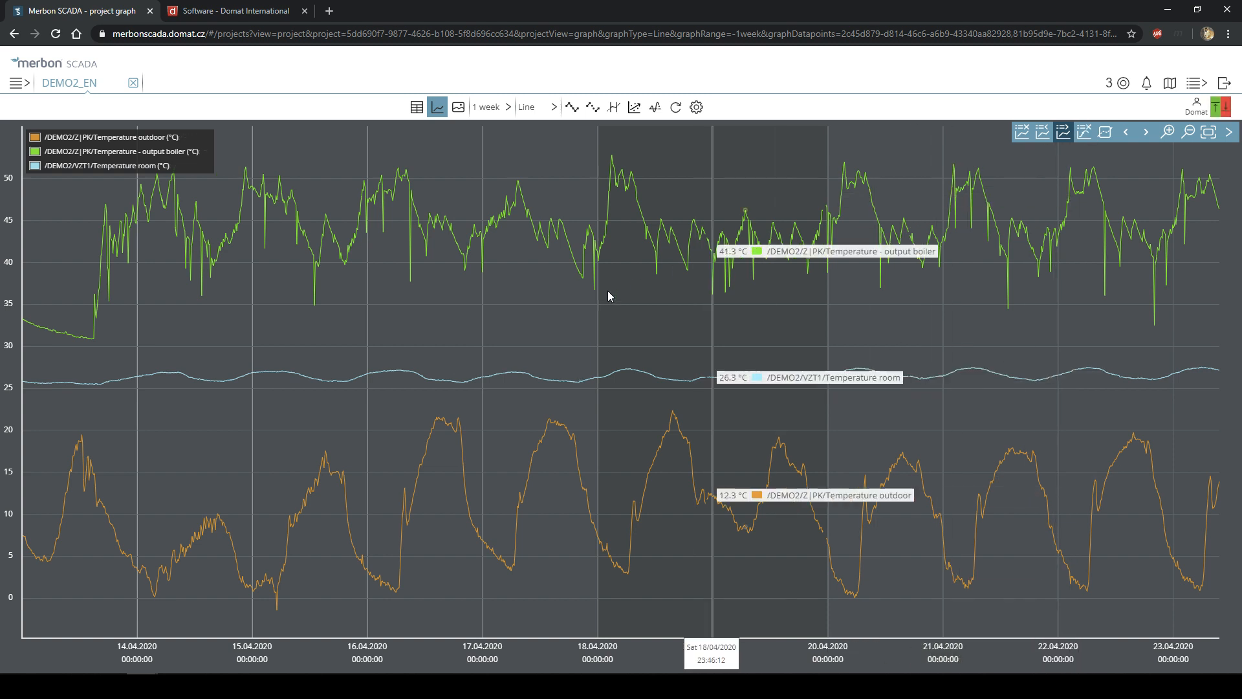
- Enable Select points, drag-select a range on the boiler curve, then clear the selection
left_click(1106, 137)
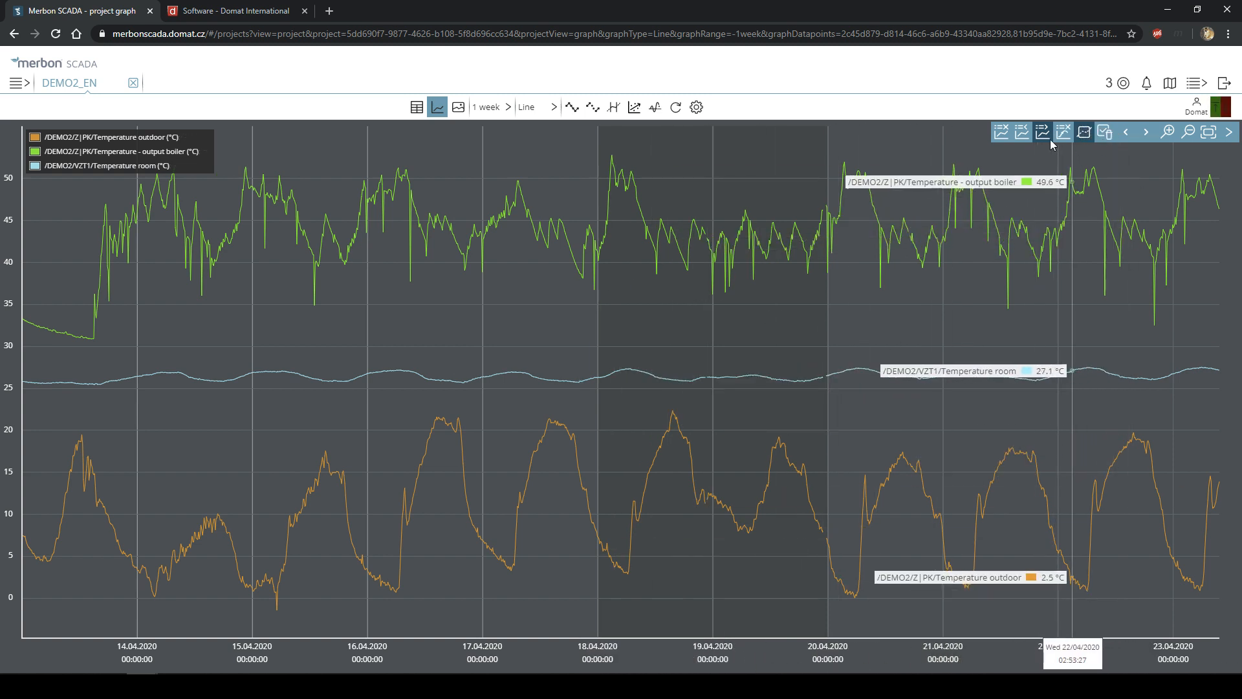
left_click_drag(732, 251, 906, 271)
left_click(860, 289)
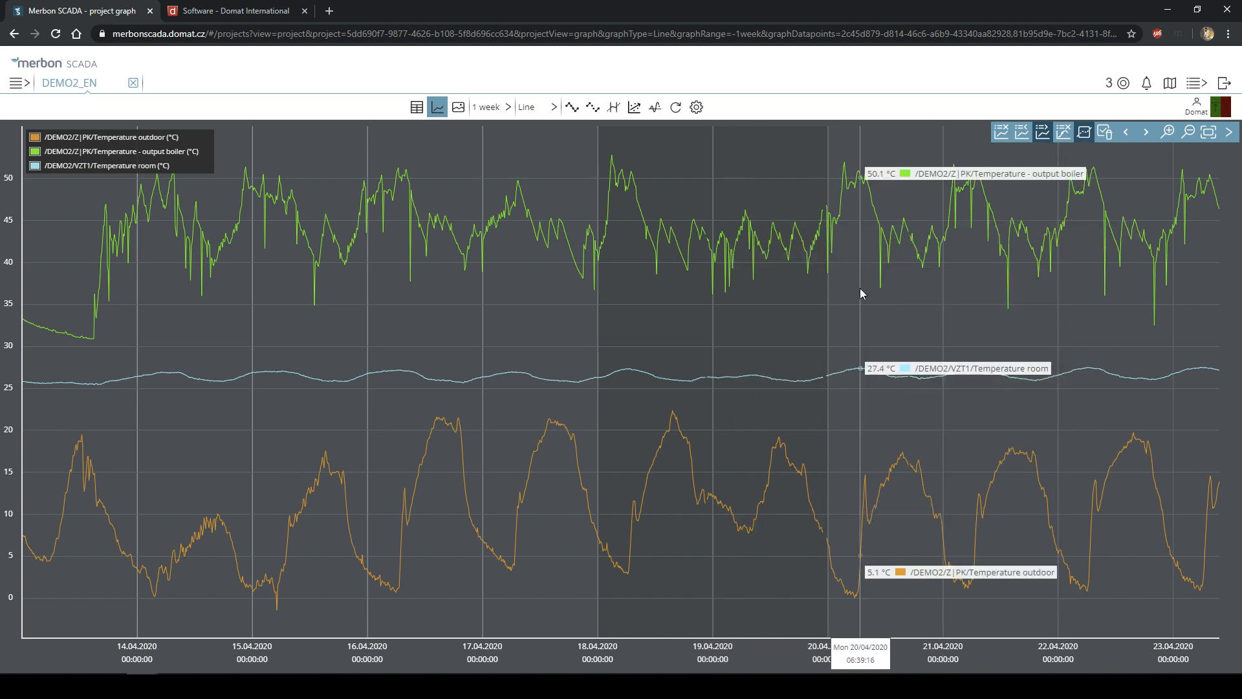
left_click(1104, 133)
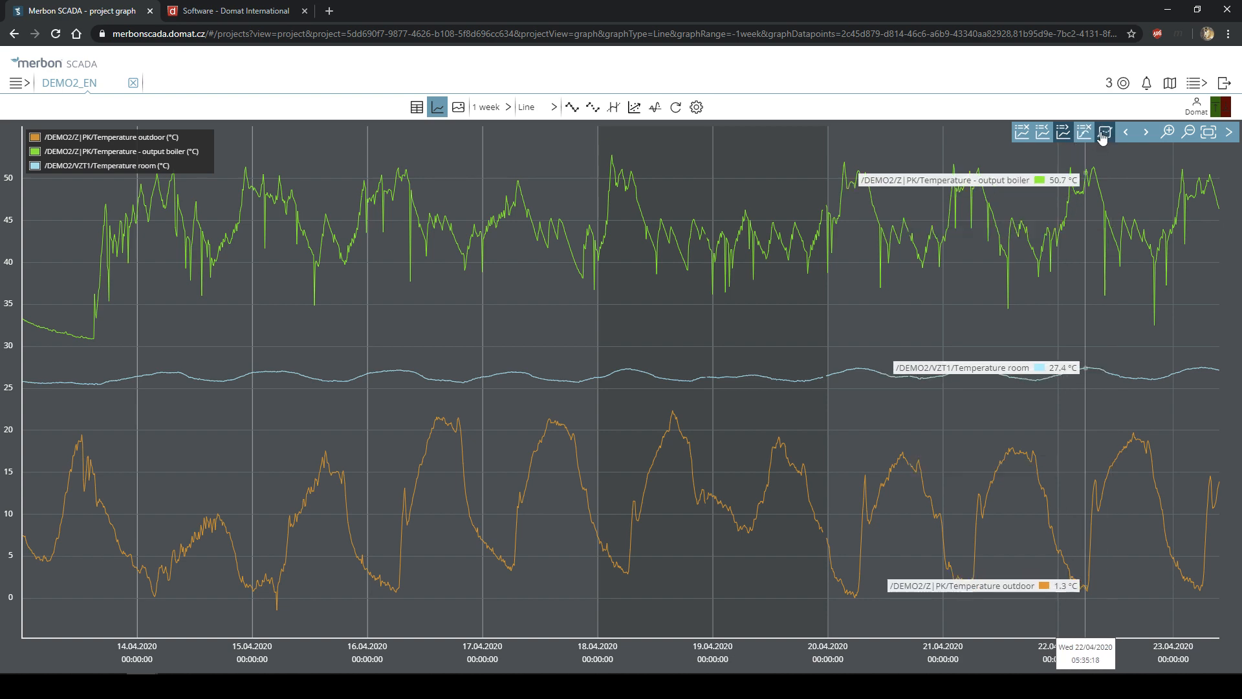
- Step the graph to the 13.04–23.04 week and zoom between five days and two weeks
left_click(1146, 133)
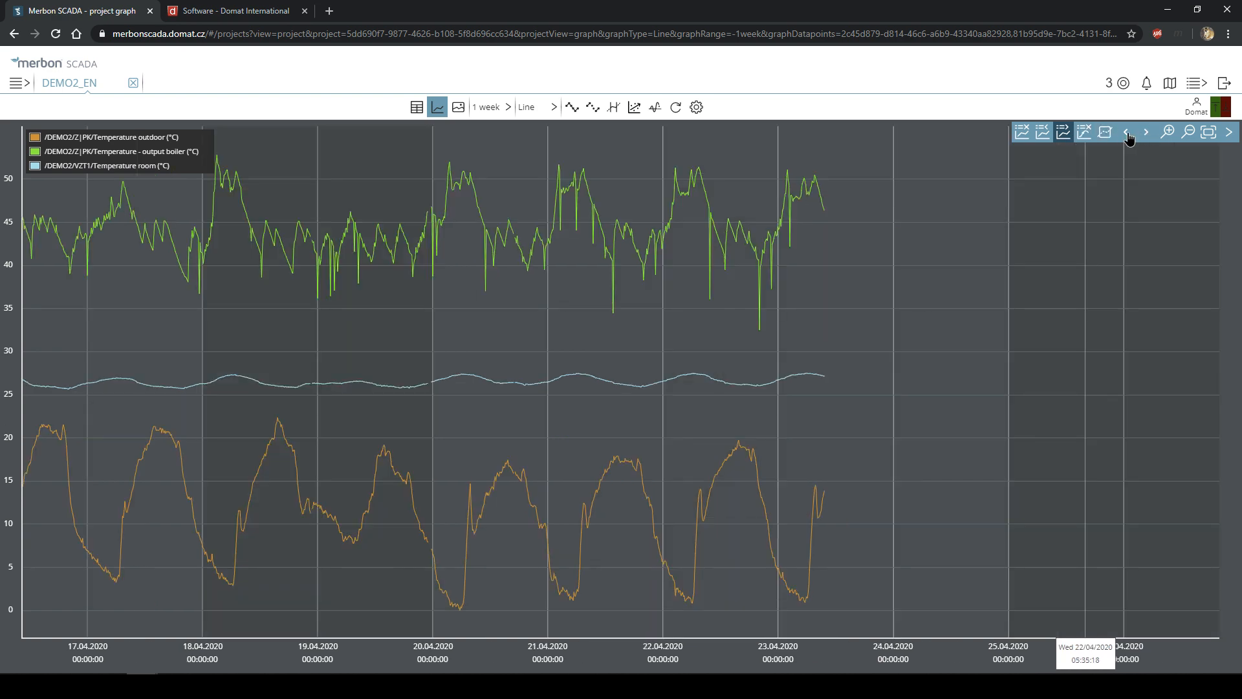
left_click(1130, 133)
left_click(1130, 133)
left_click(1146, 134)
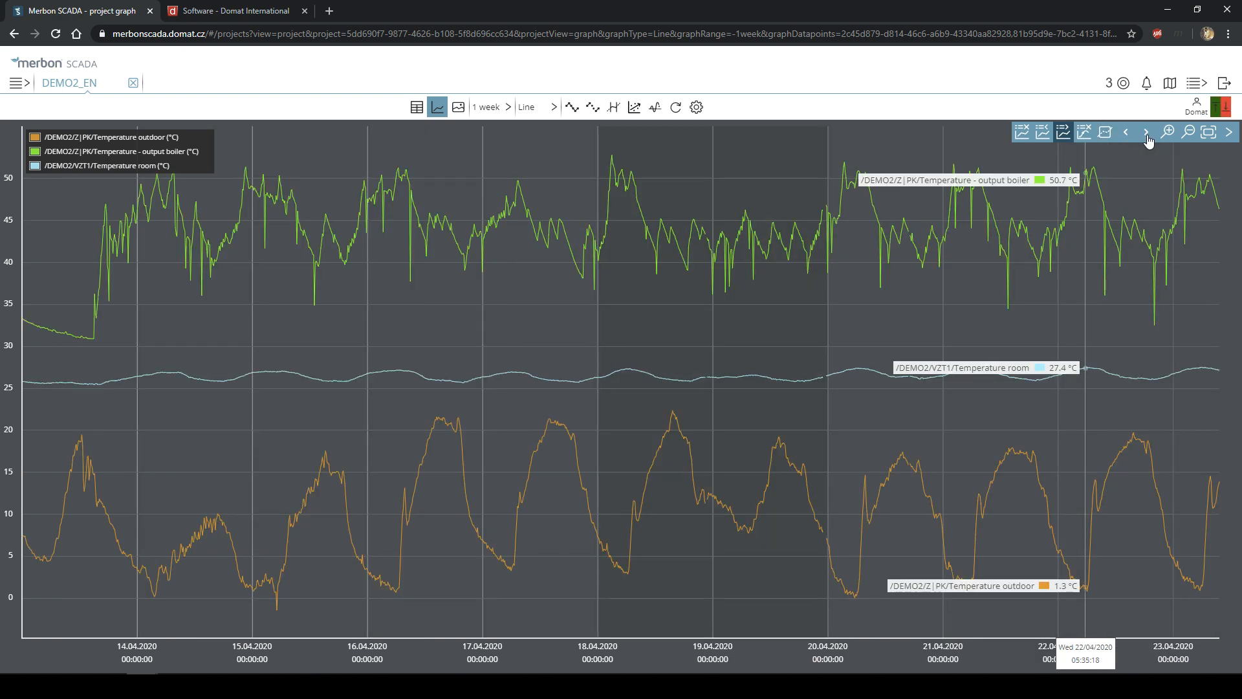
left_click(1190, 136)
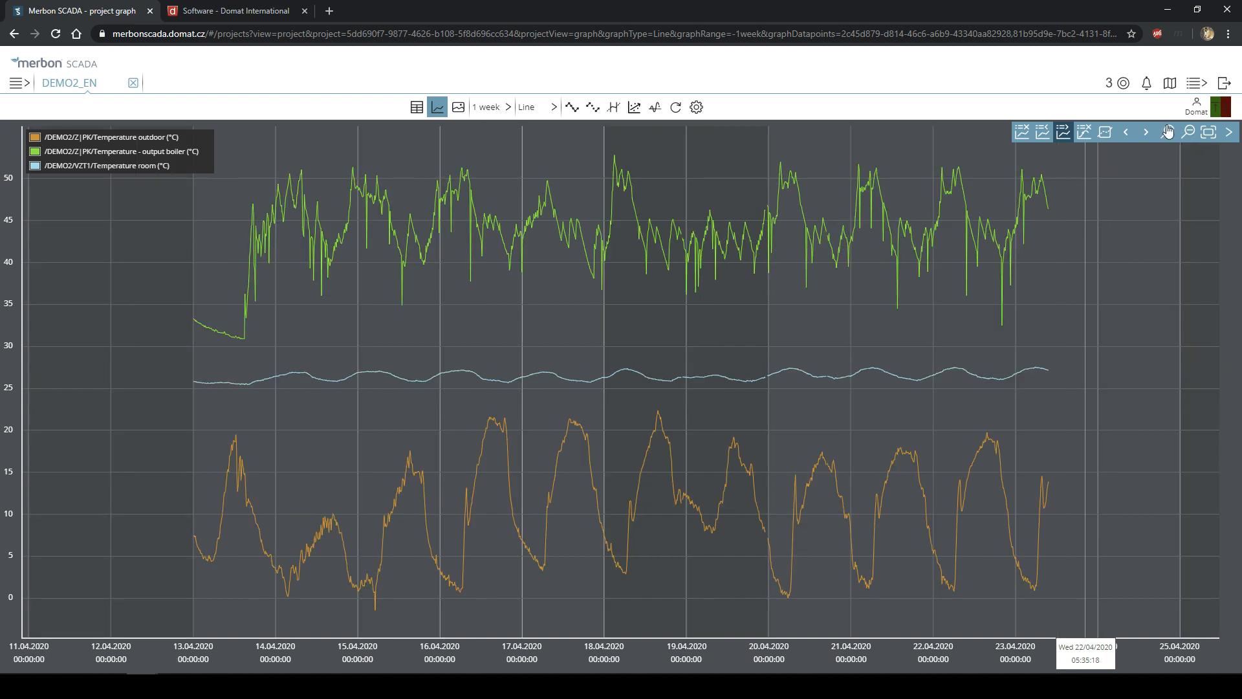
left_click(1169, 132)
left_click(1169, 132)
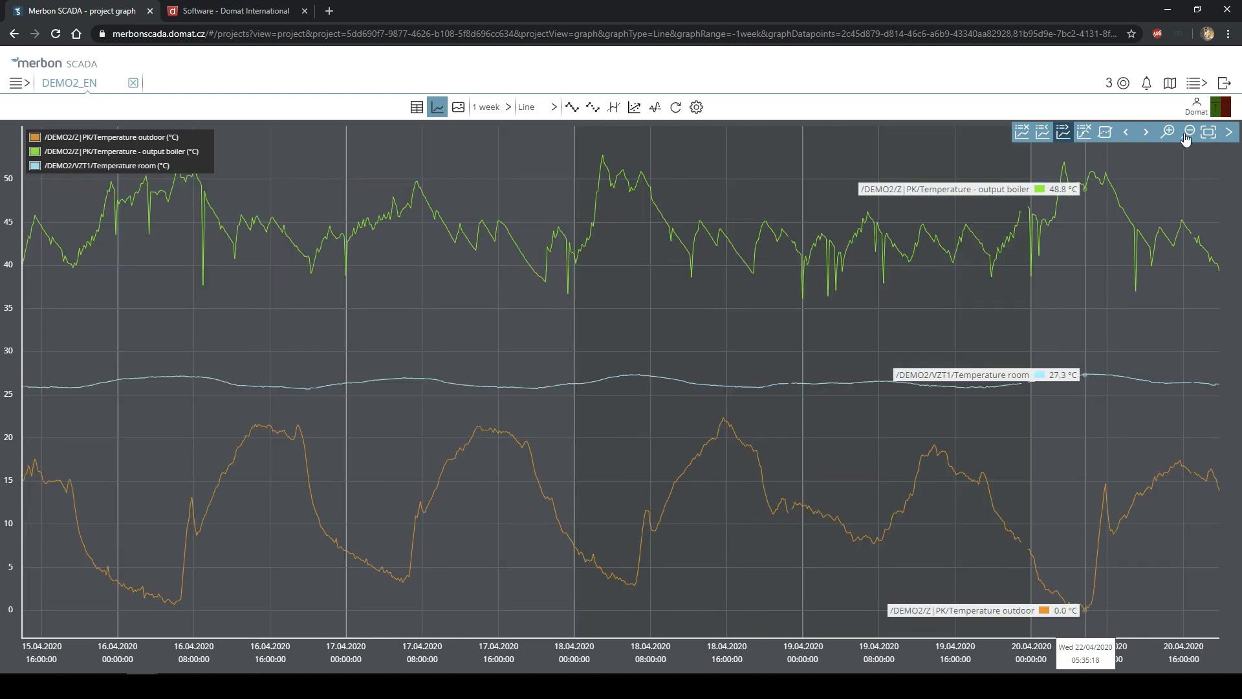
left_click(1188, 136)
left_click(1189, 133)
left_click(1189, 133)
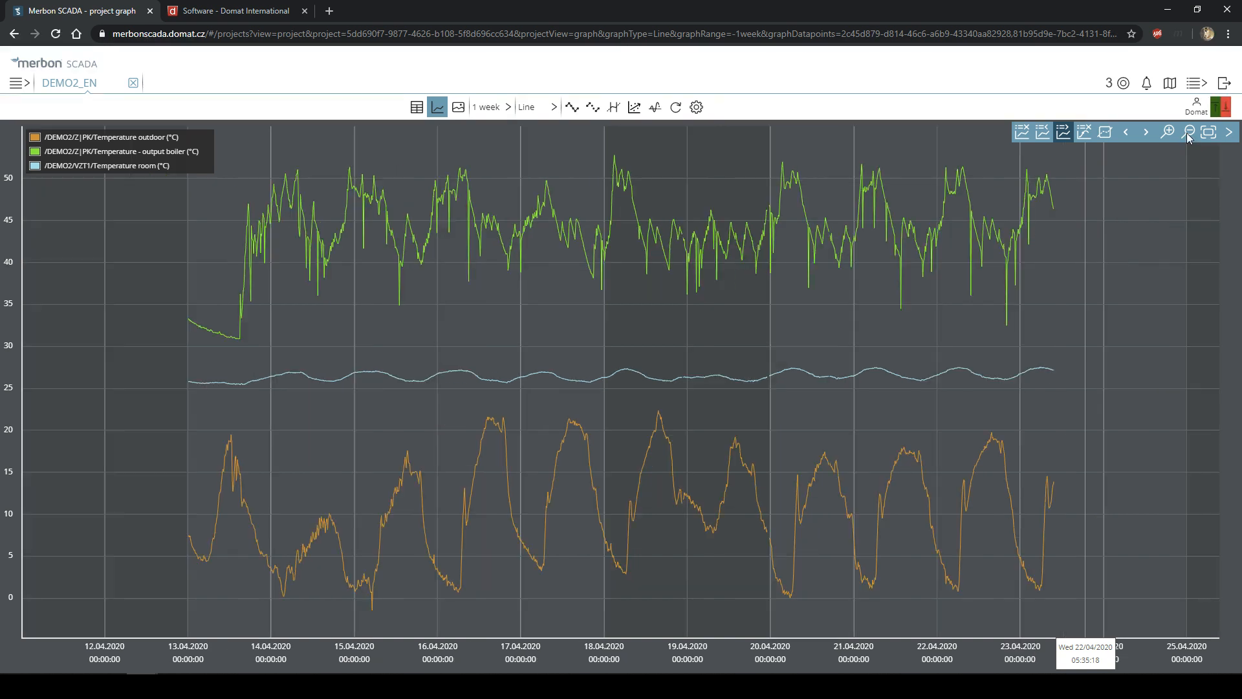
left_click(1176, 134)
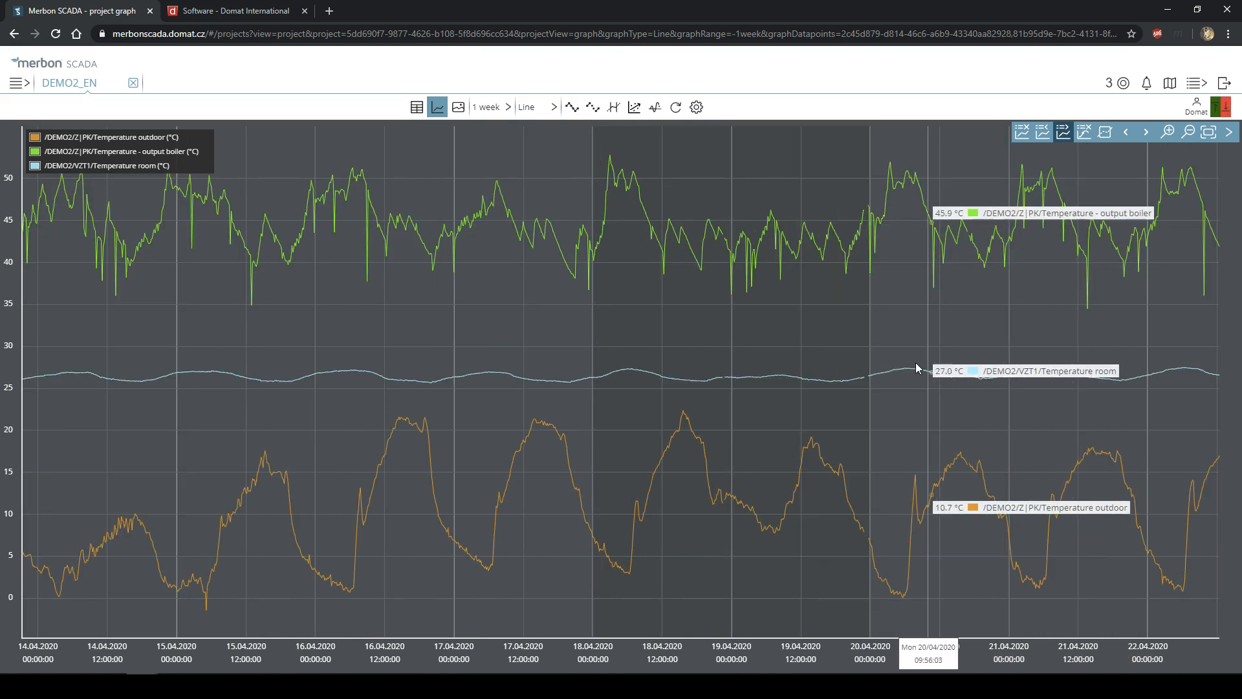
- Drag-select to zoom into the early morning of 17.04.2020
mouse_move(307, 269)
left_mouse_down()
mouse_move(627, 352)
mouse_move(964, 382)
mouse_move(666, 372)
mouse_move(848, 394)
left_mouse_up()
right_click(849, 394)
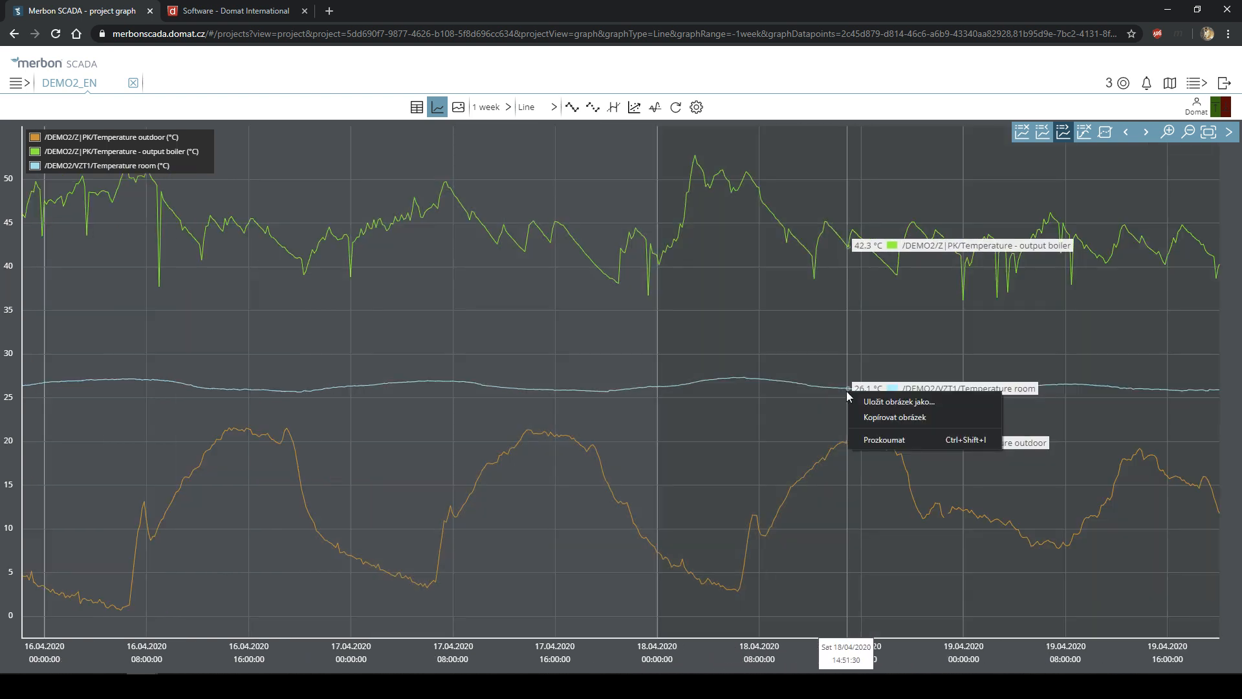
left_click(408, 283)
mouse_move(396, 284)
left_mouse_down()
mouse_move(585, 311)
mouse_move(686, 352)
mouse_move(471, 343)
left_mouse_up()
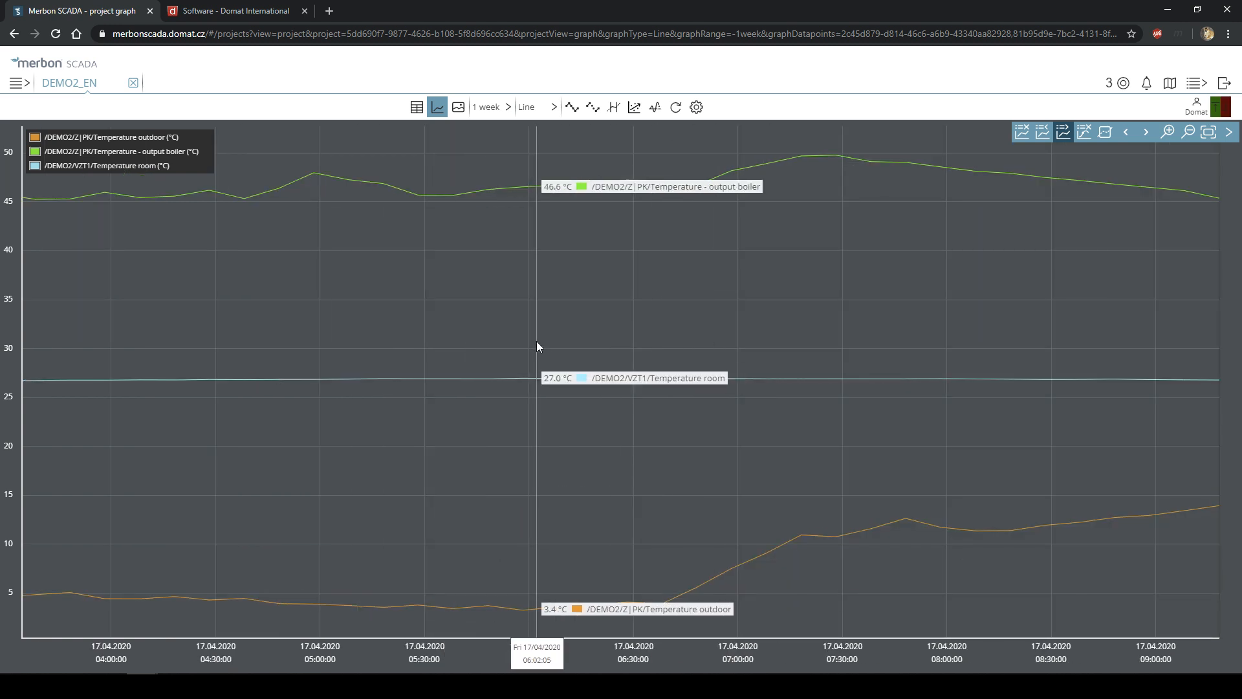
left_click(1228, 134)
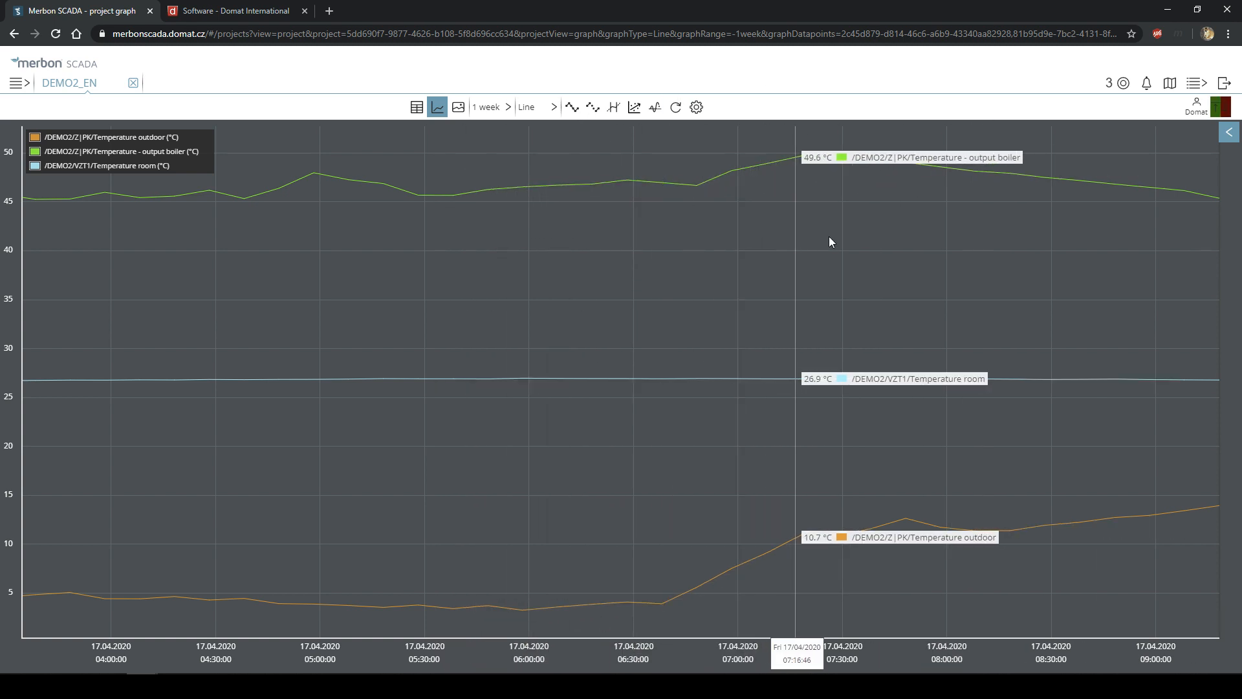
left_click(1228, 132)
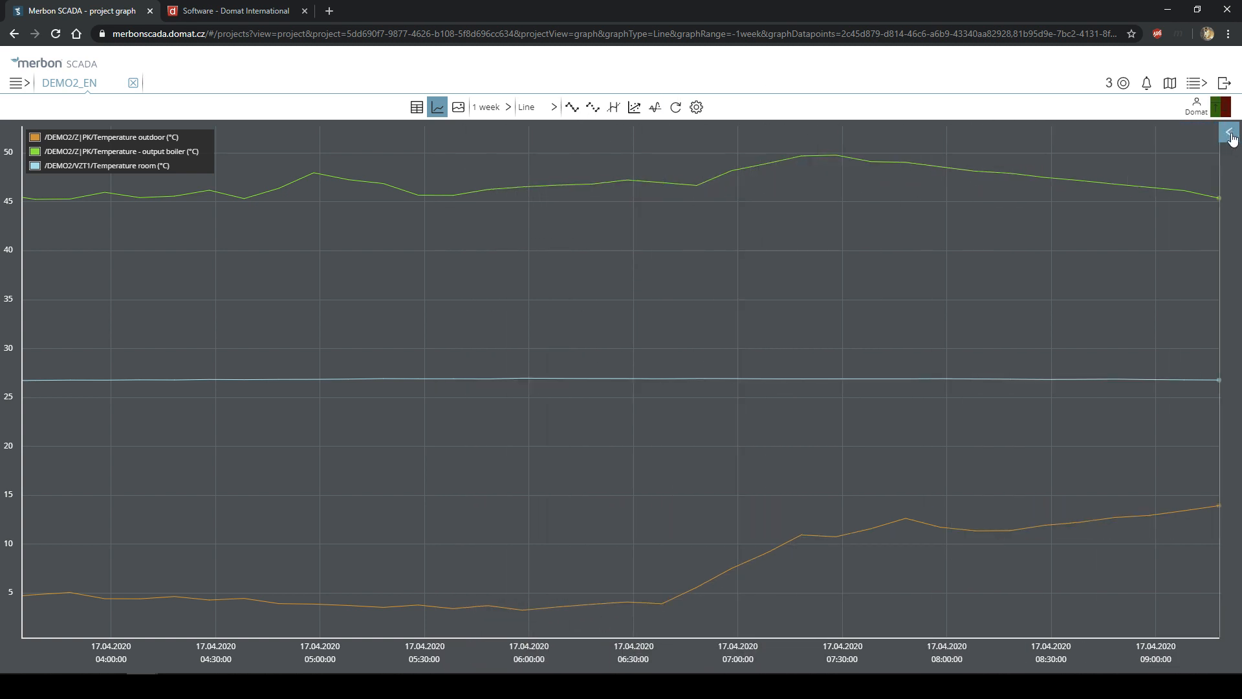
- Zoom back out step by step from five hours to about two weeks
left_click(1190, 133)
left_click(1190, 134)
left_click(1190, 134)
left_click(1191, 133)
left_click(1191, 134)
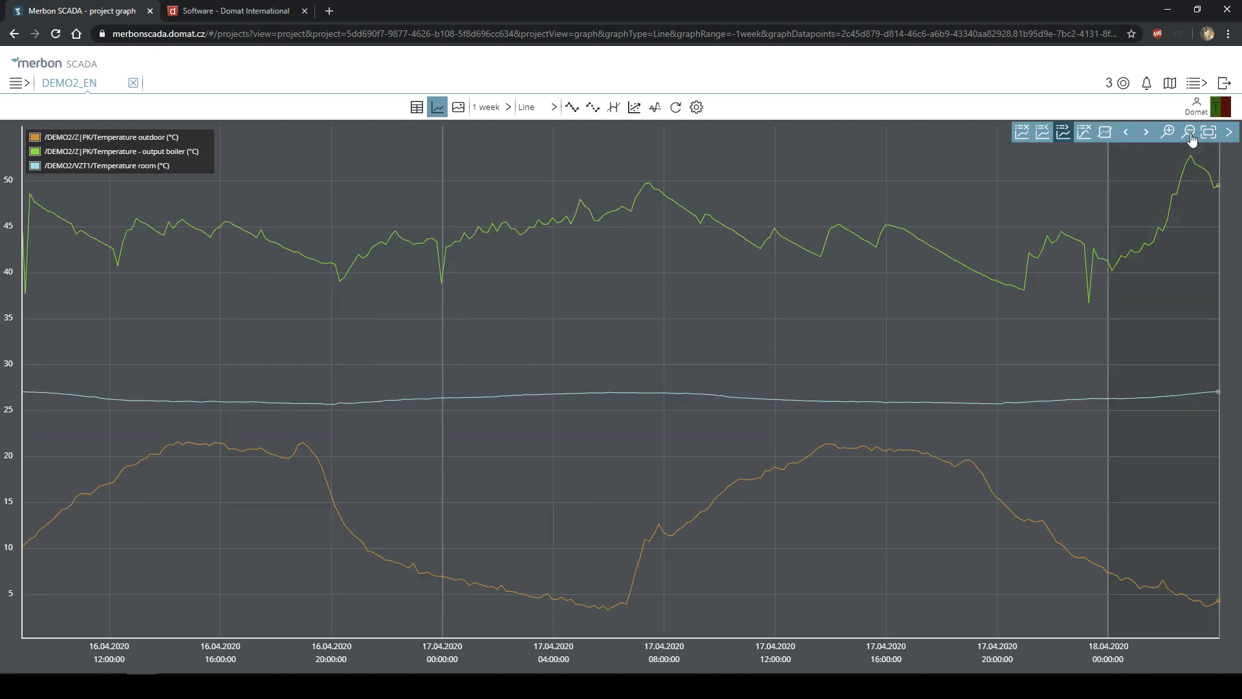
left_click(1190, 133)
left_click(1191, 133)
left_click(1190, 134)
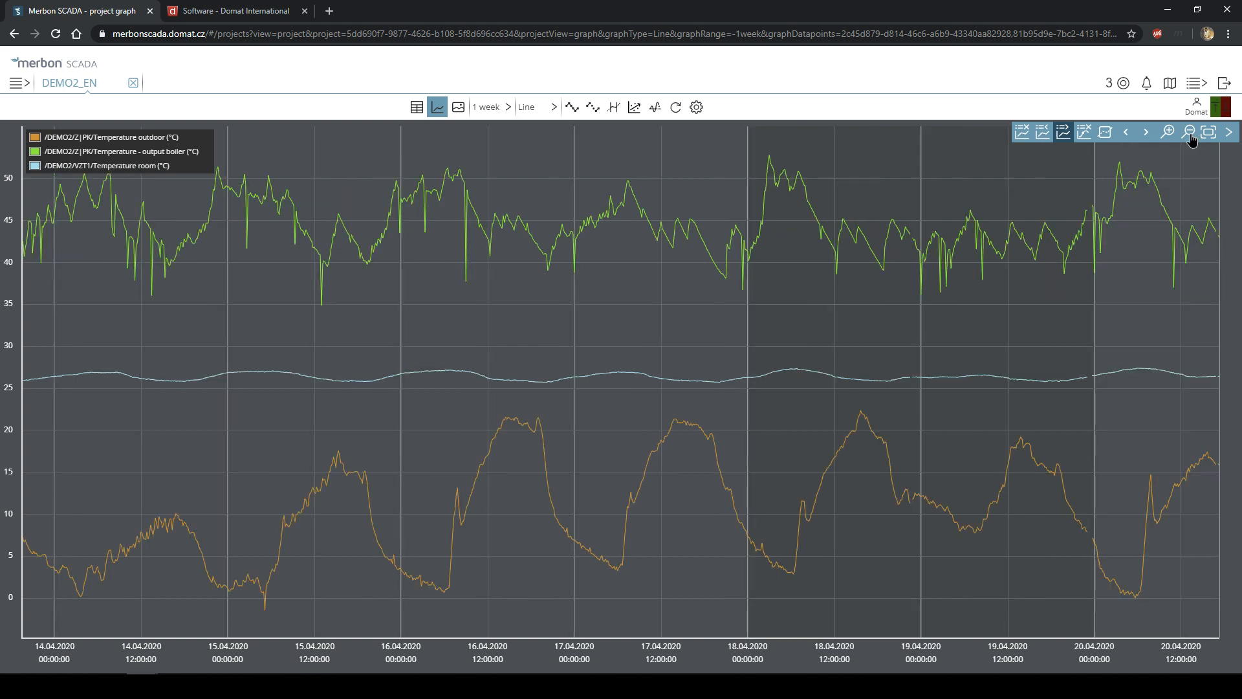
left_click(1190, 133)
left_click(1190, 133)
left_click(1168, 133)
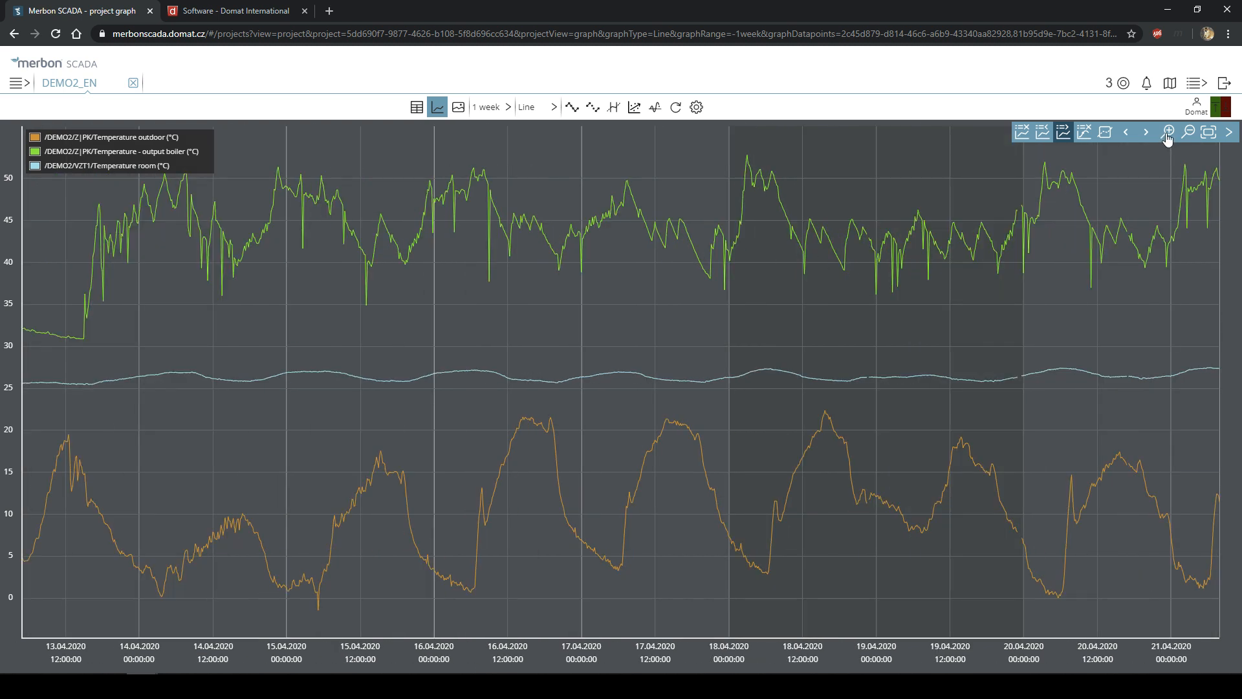
left_click(1188, 134)
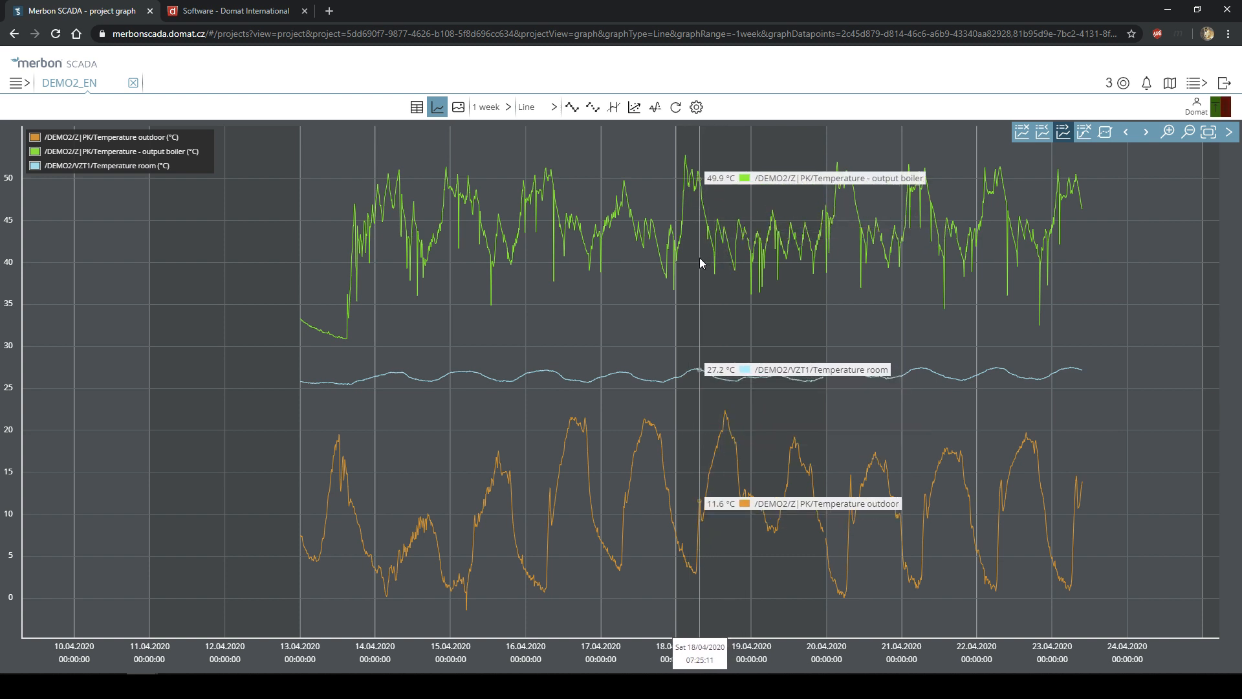
- Zoom to 18.04 09:00–19.04 13:00, show the data gap, and widen the view slightly
left_click_drag(704, 258, 795, 280)
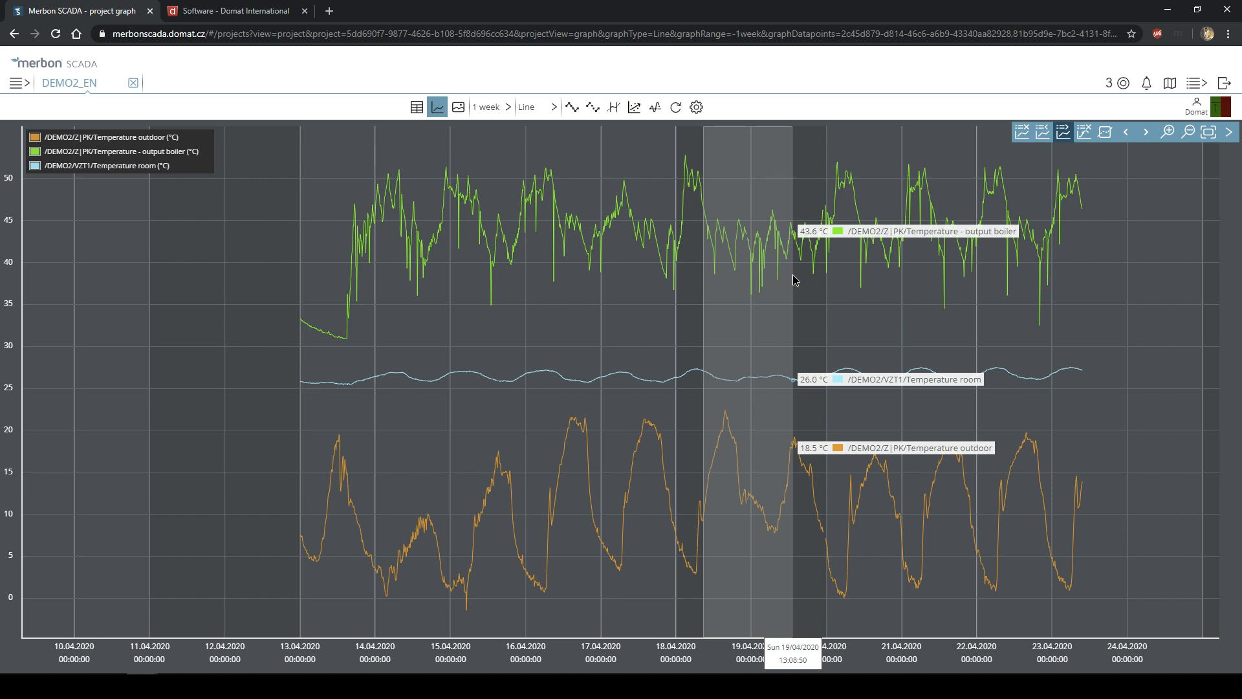
left_click_drag(795, 279, 795, 279)
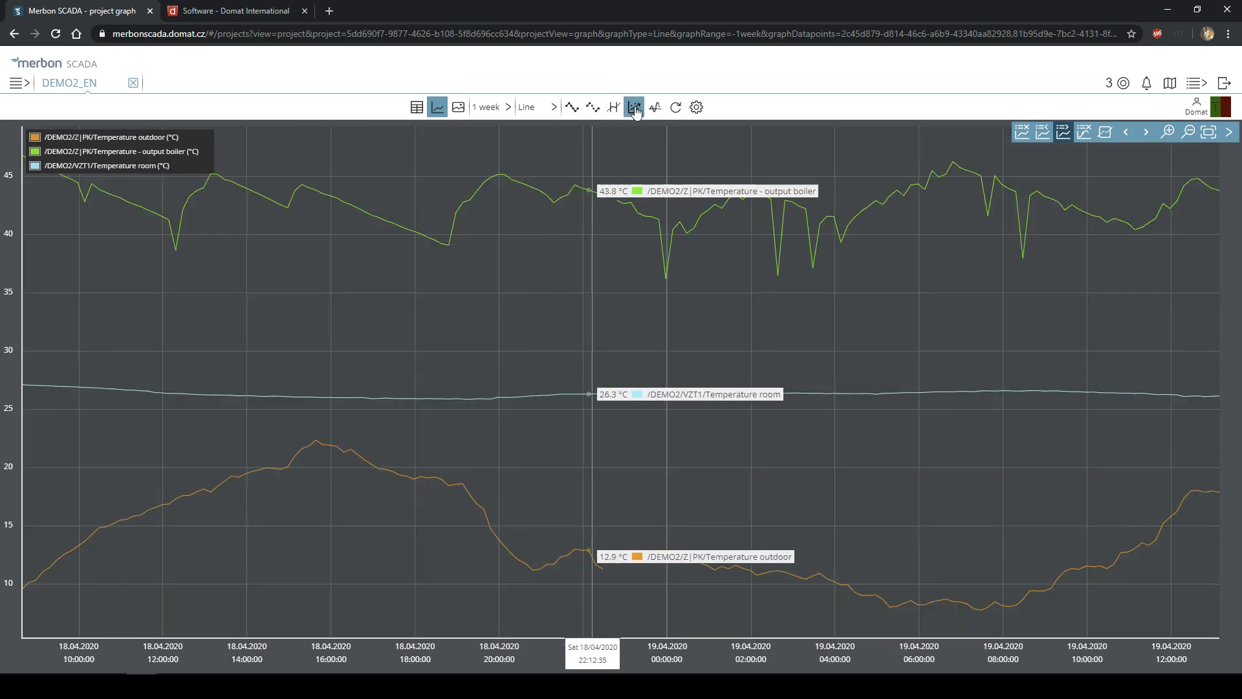
left_click(613, 115)
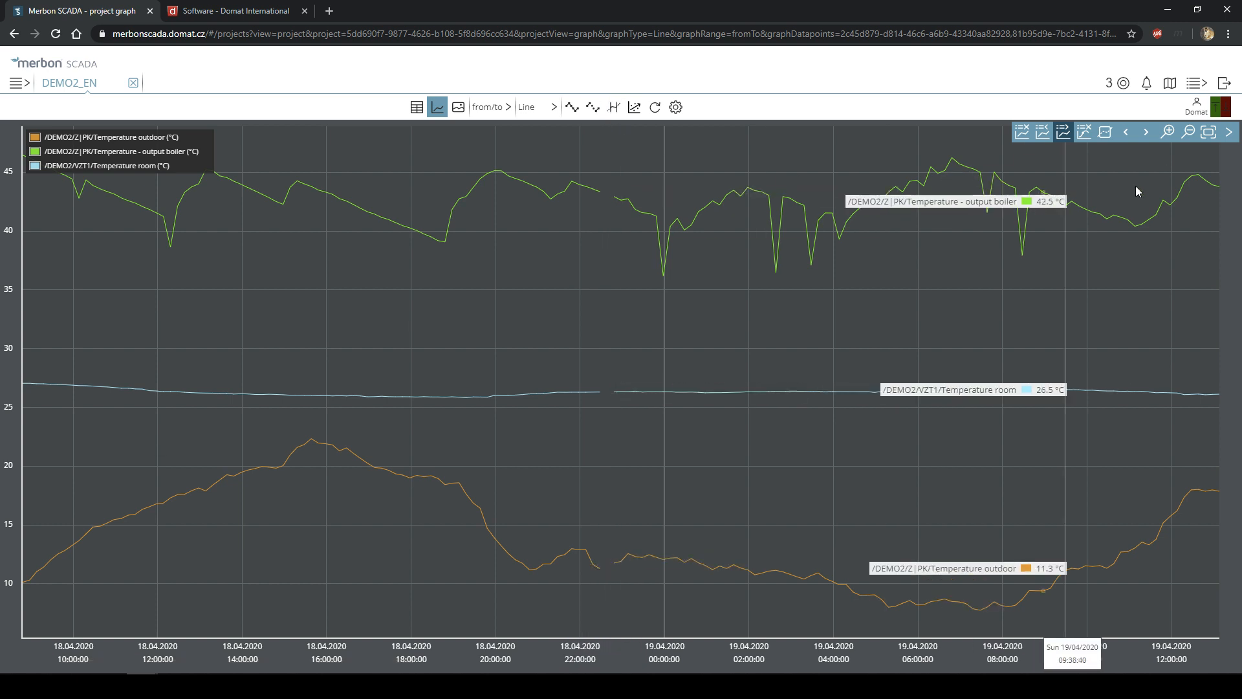
left_click(1189, 132)
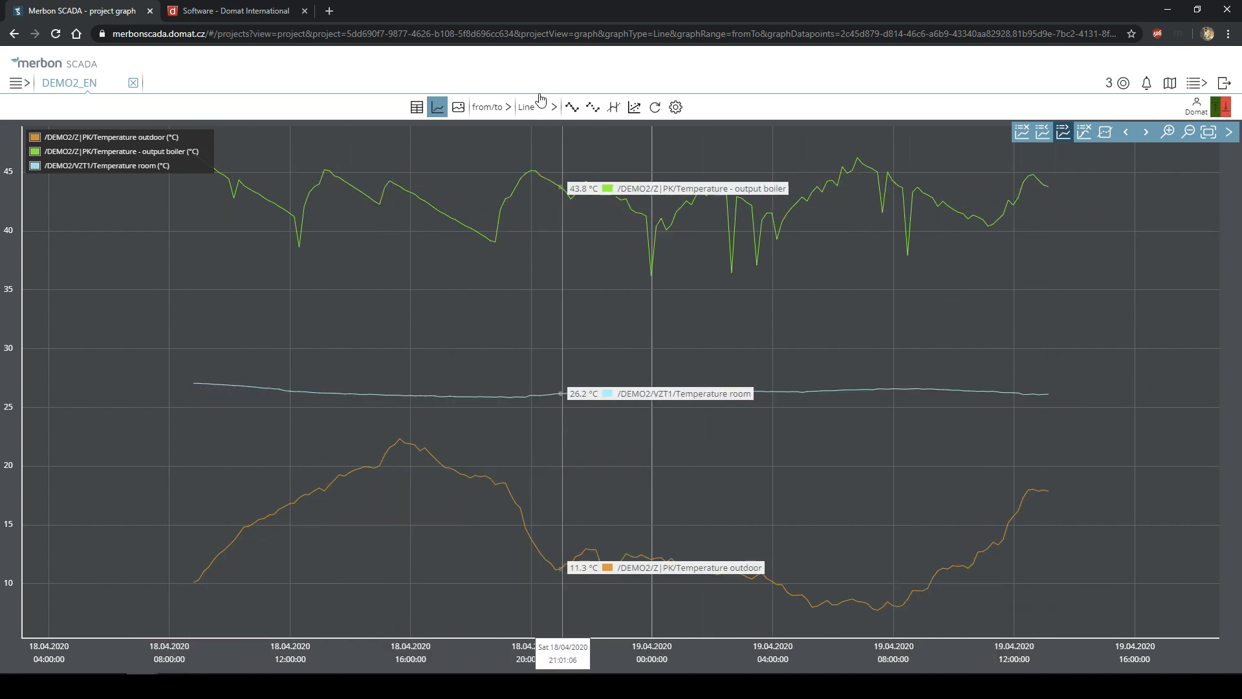
left_click(487, 108)
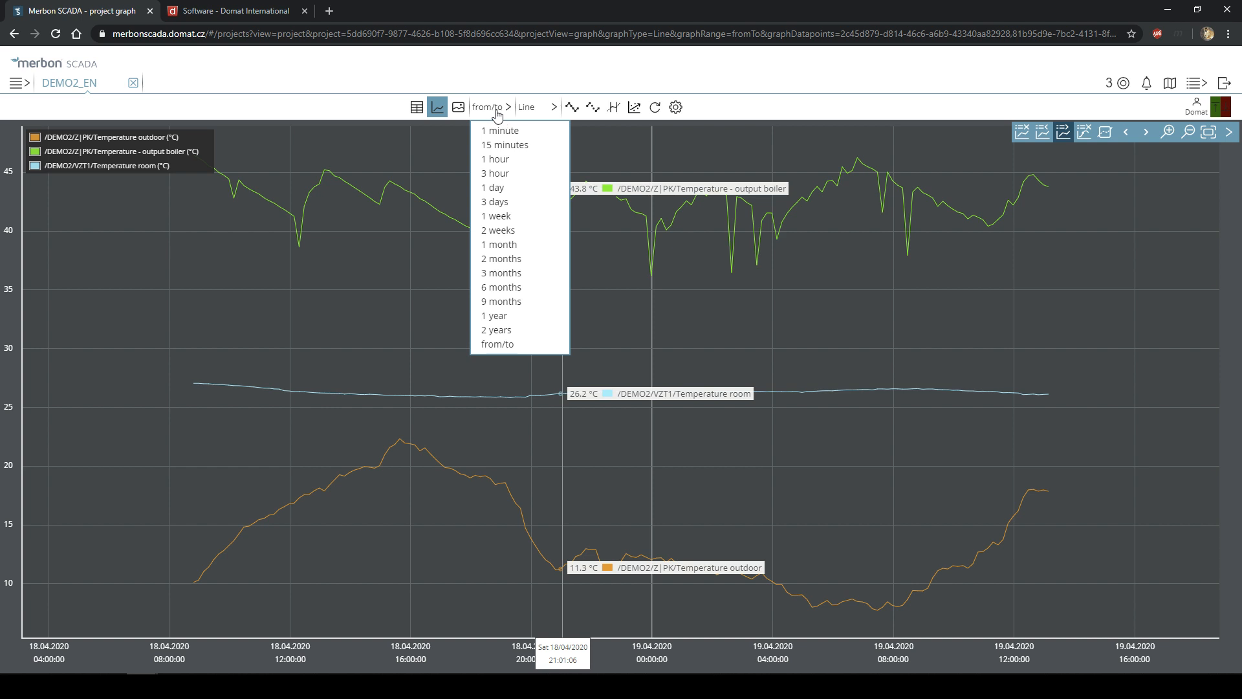
- Apply a custom from/to date range, then switch back to the 1 week range
left_click(516, 347)
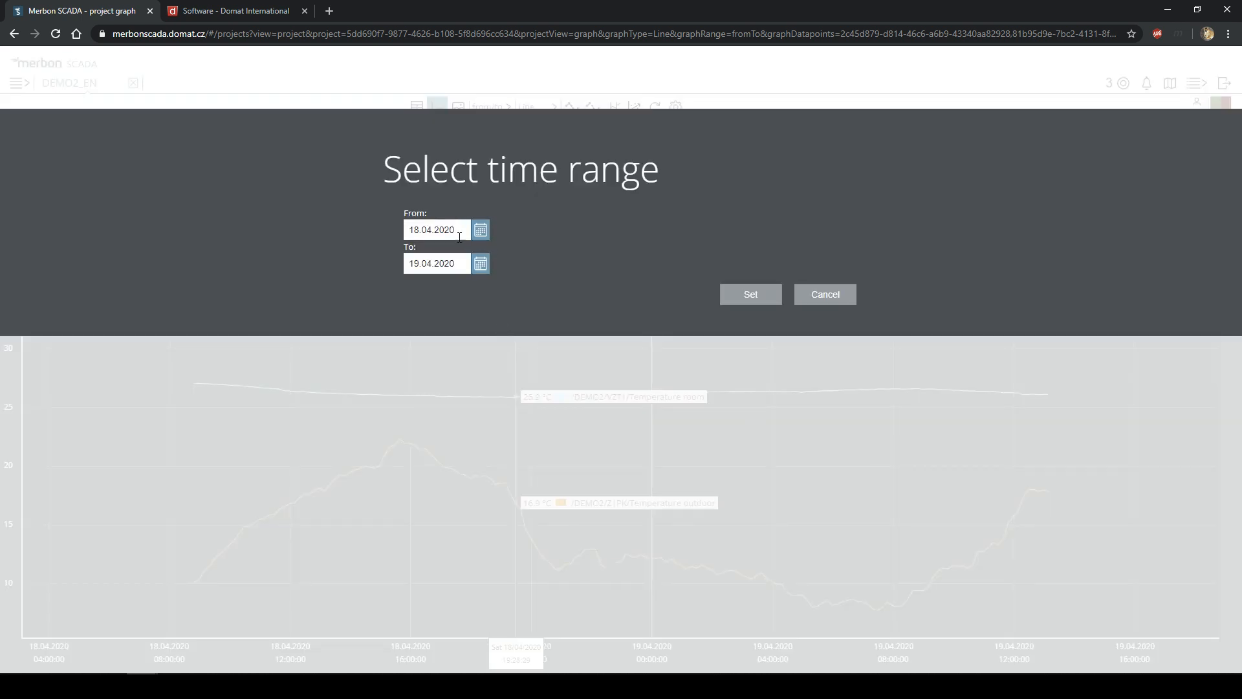
left_click(479, 232)
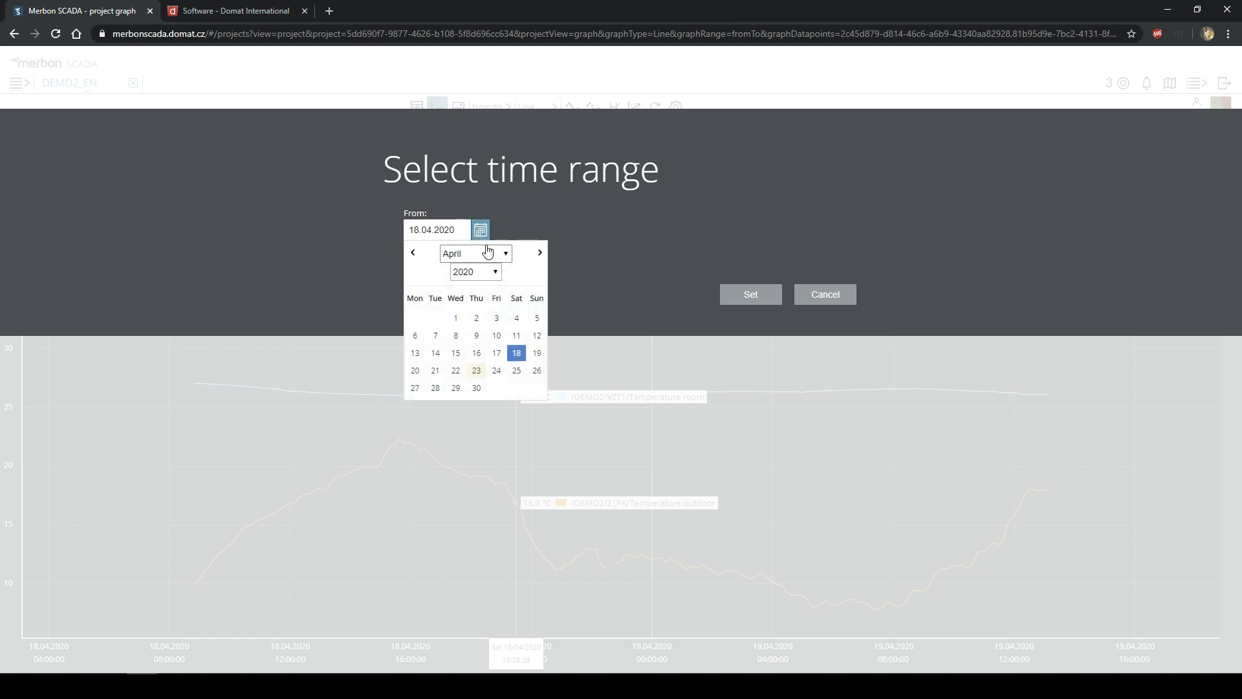
left_click(770, 294)
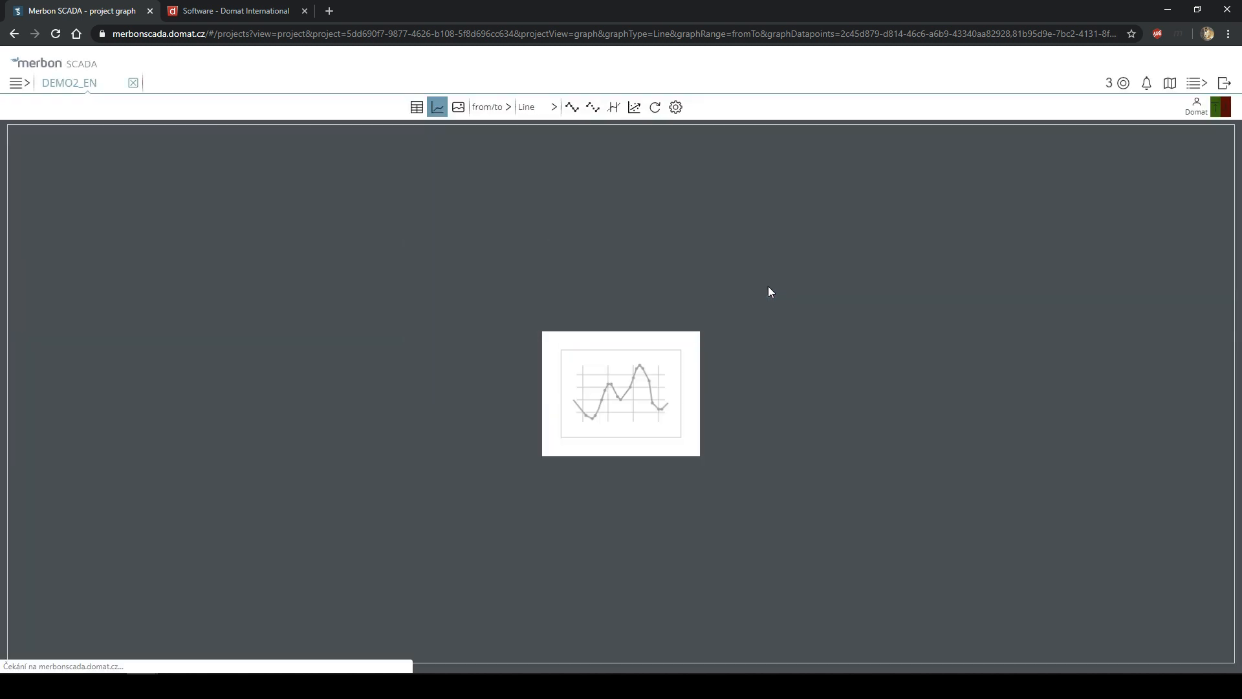
left_click(490, 108)
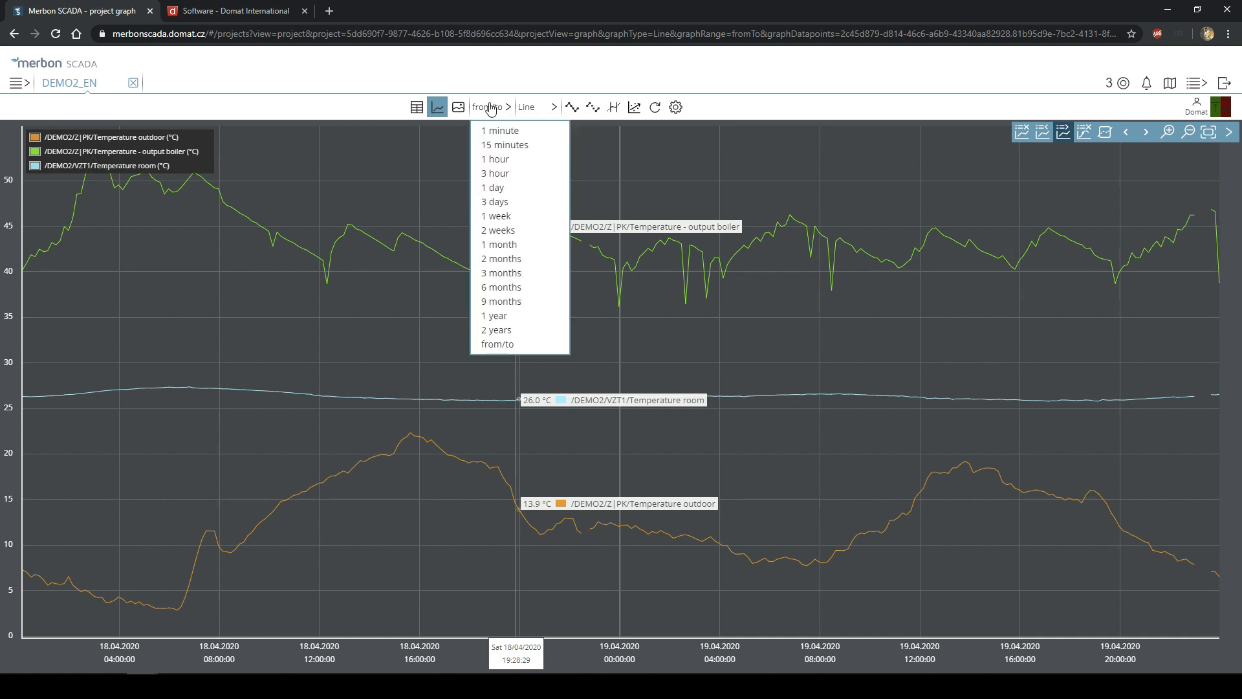
left_click(506, 216)
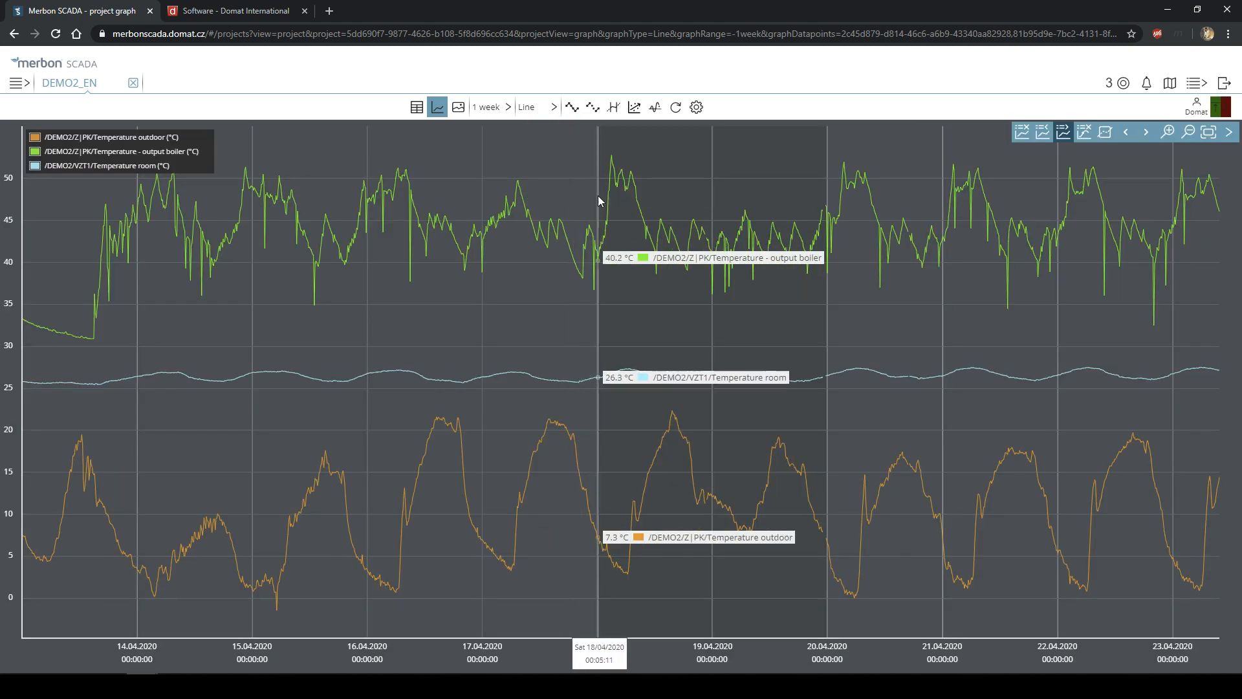
- Turn on data-point markers, zoom into the 20.04.2020 afternoon, and connect all points
left_click(571, 108)
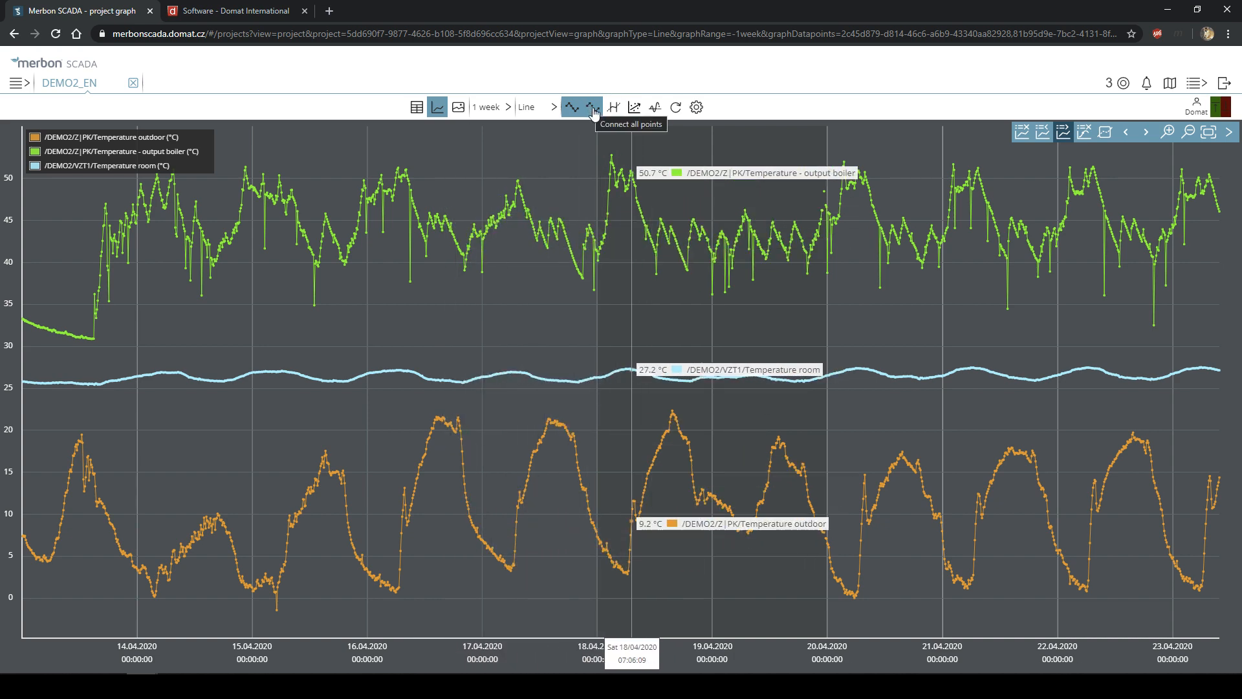
left_click(573, 117)
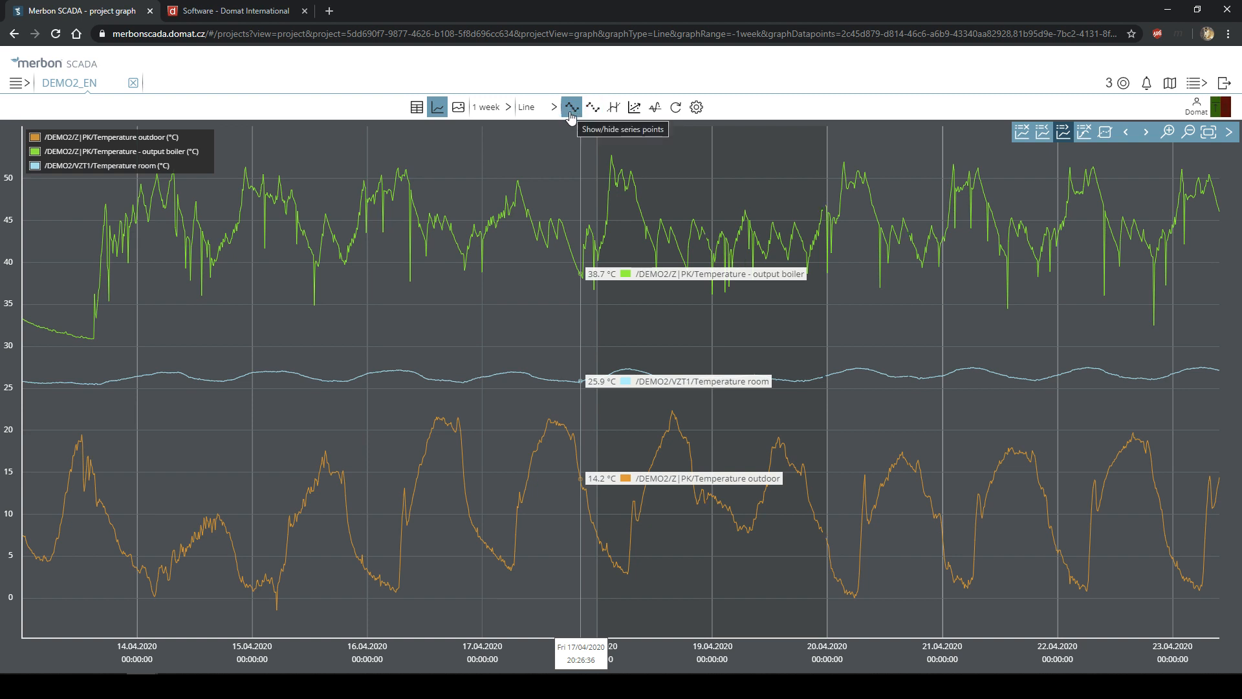
left_click(572, 115)
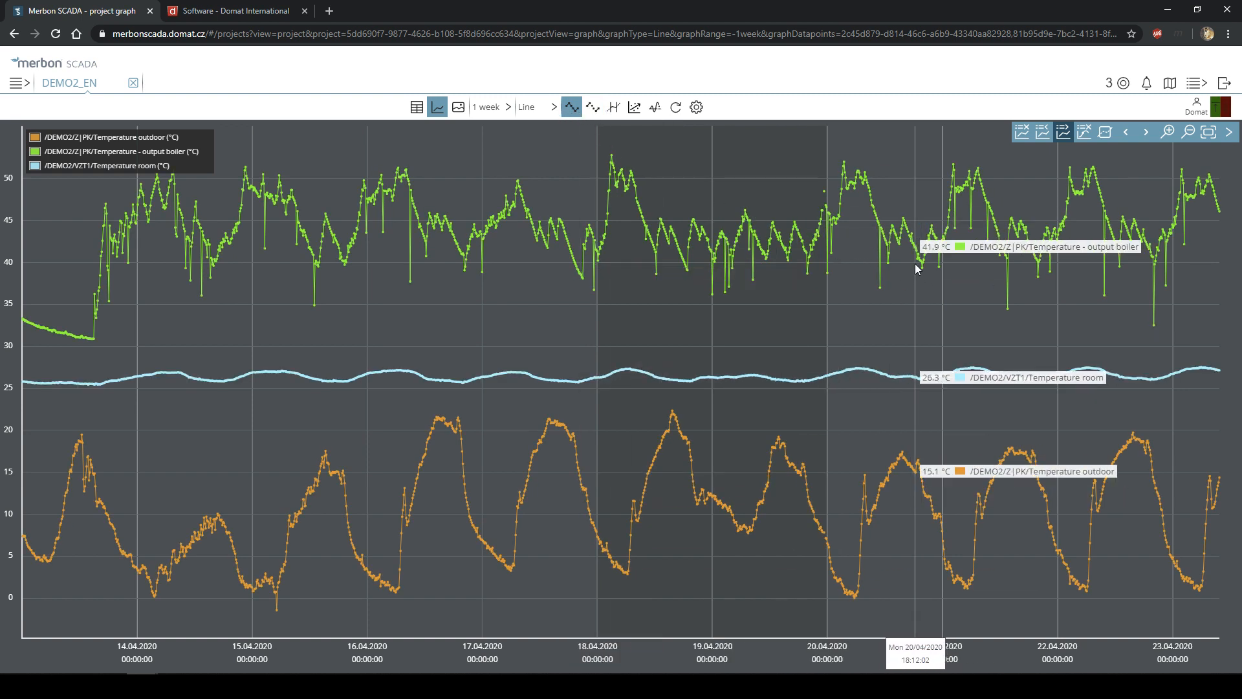
left_click_drag(896, 262, 922, 270)
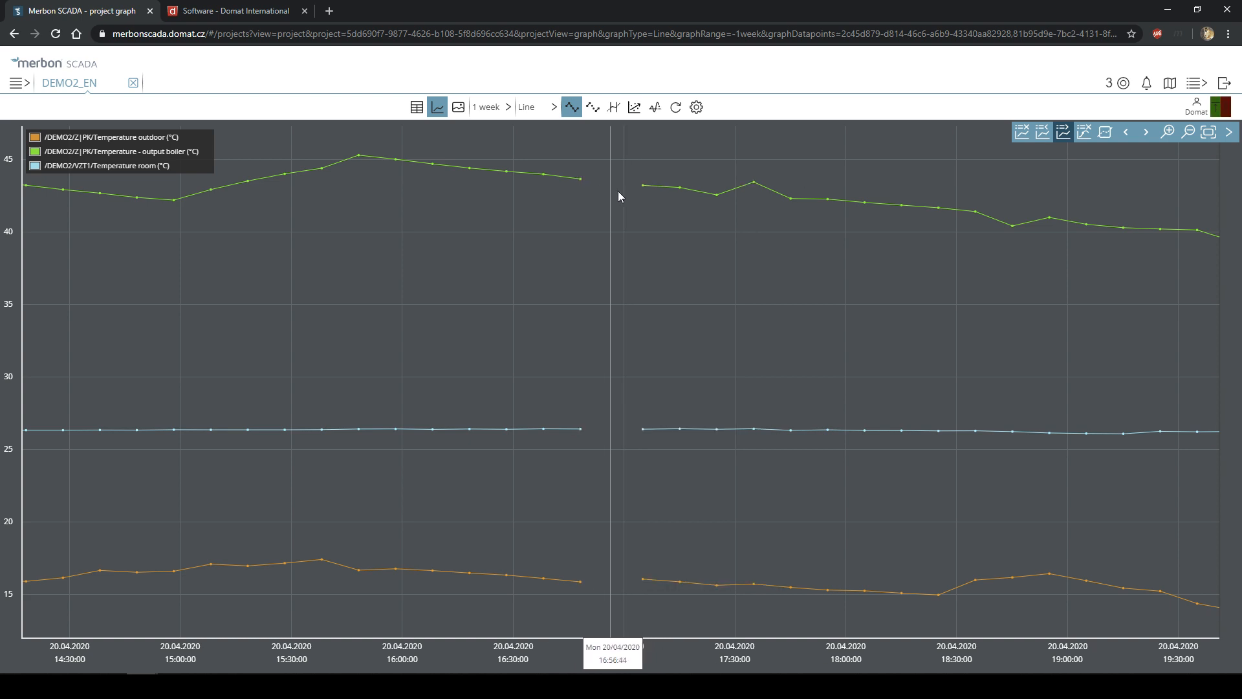
left_click(593, 110)
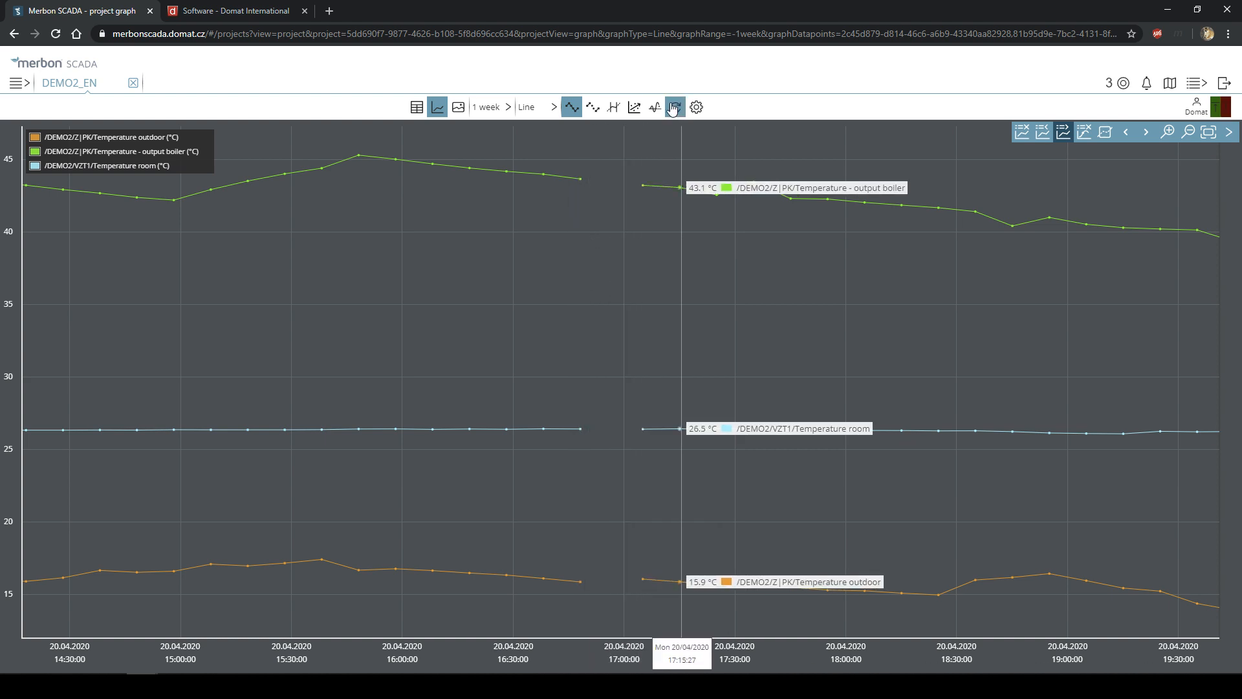
- Zoom back out to the whole week and toggle Optimize data scales on and off, ending on real values
left_click(1188, 133)
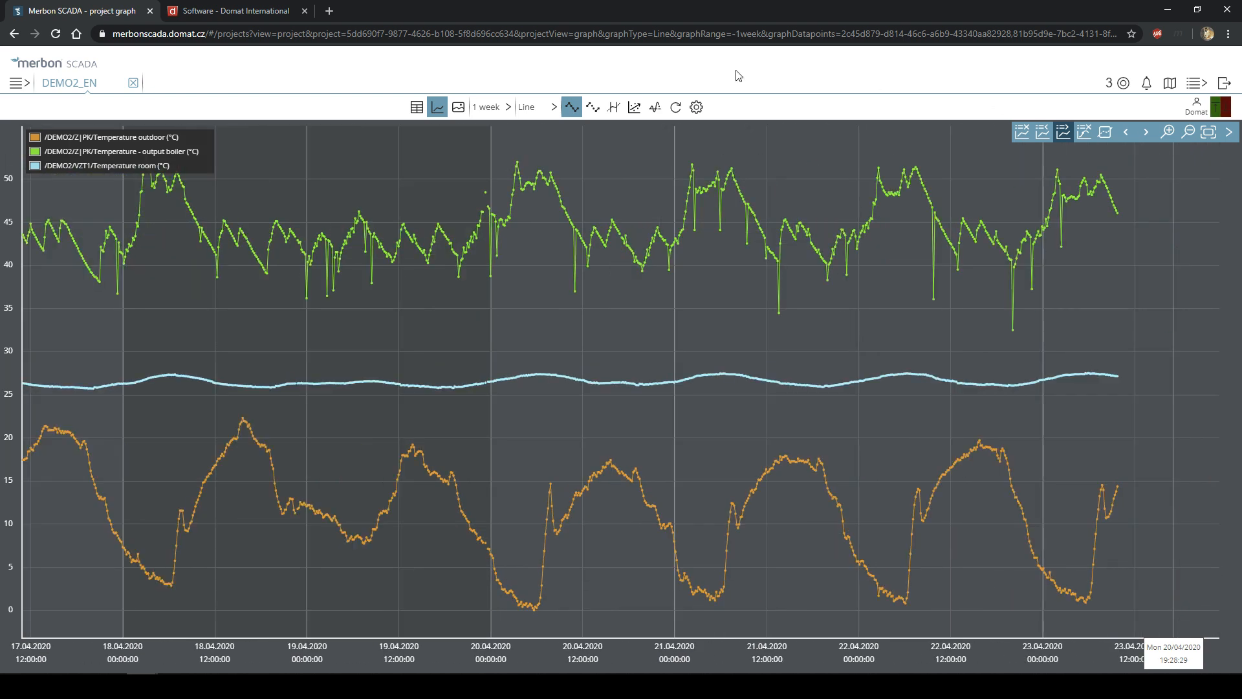
left_click(635, 108)
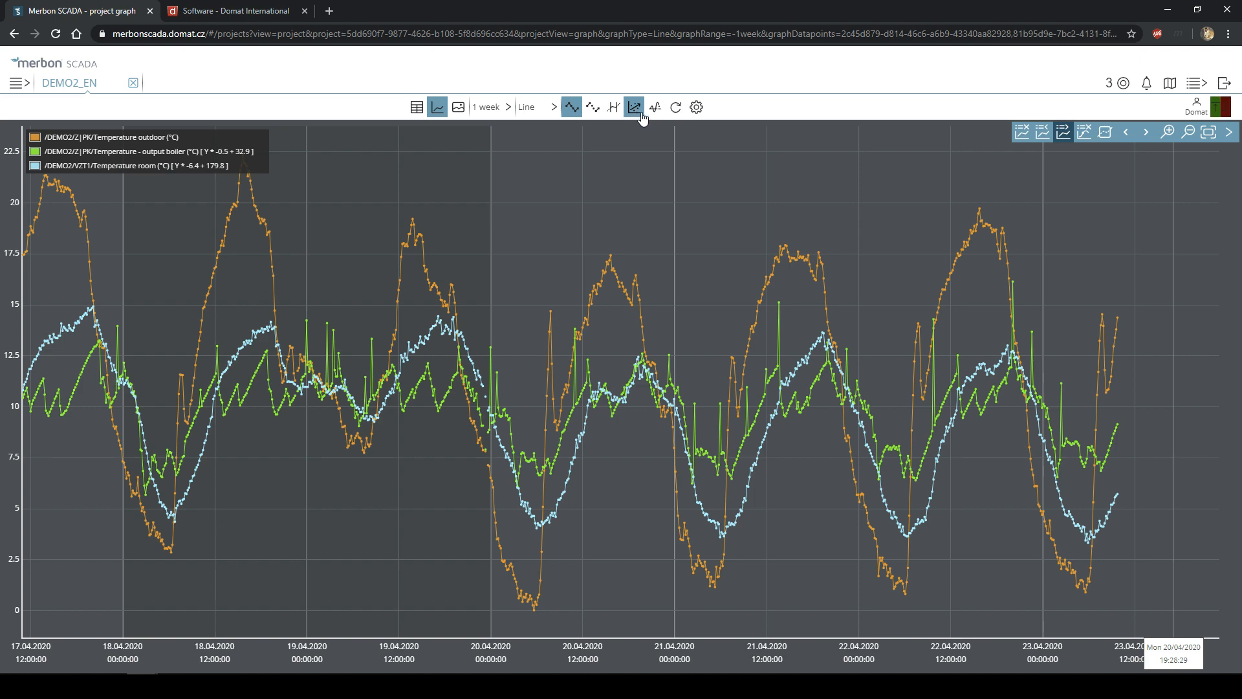
left_click(642, 115)
left_click(640, 117)
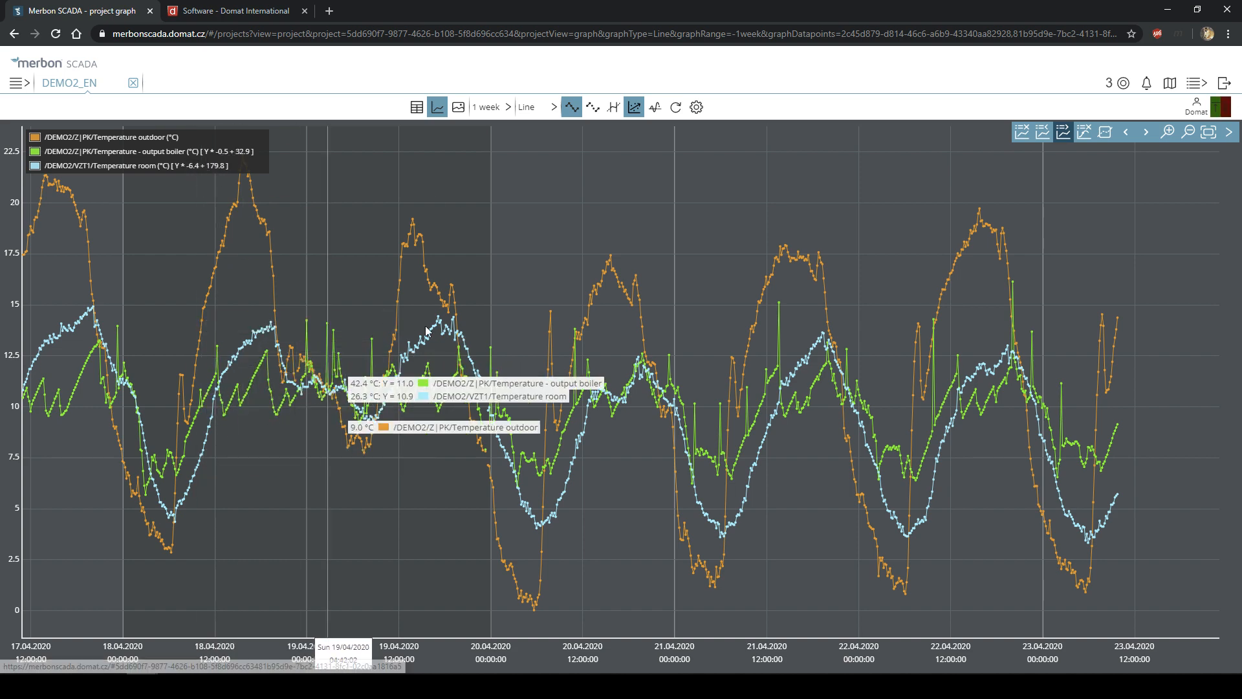
left_click(635, 108)
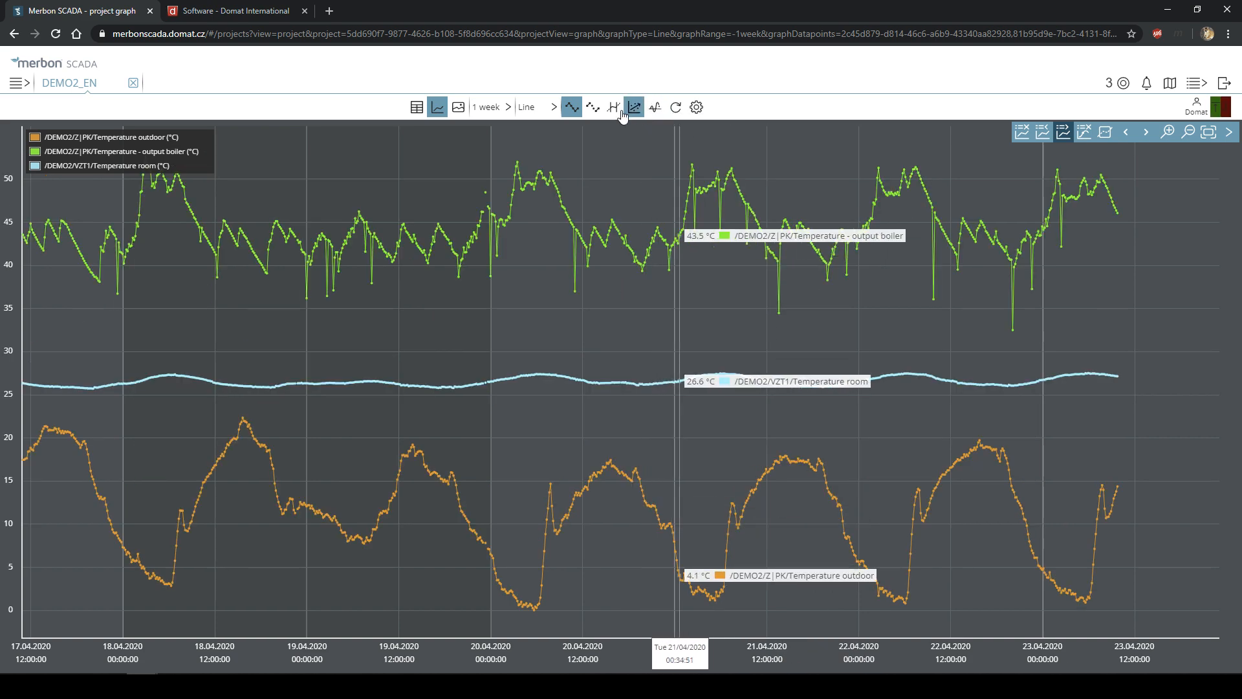
- Turn off series point markers and hide the output boiler and room temperature lines
left_click(571, 110)
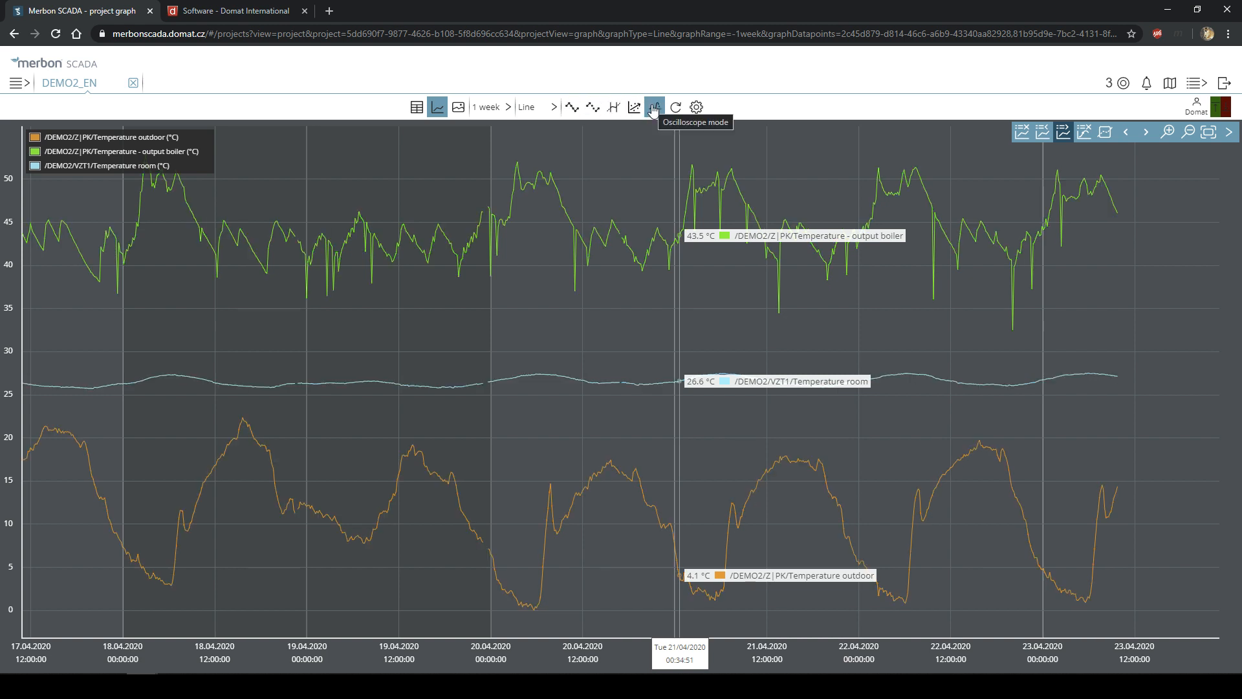
left_click(154, 153)
left_click(157, 166)
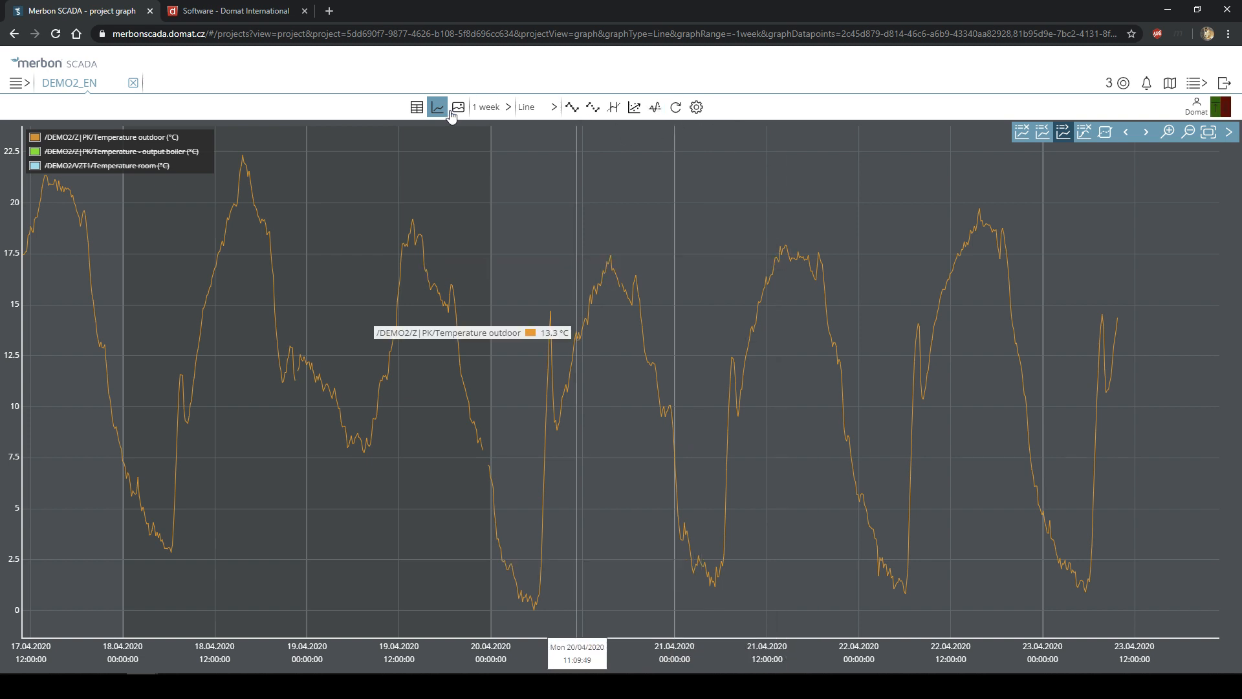
- Set the time range to the last 15 minutes and turn on live online data updating
left_click(486, 111)
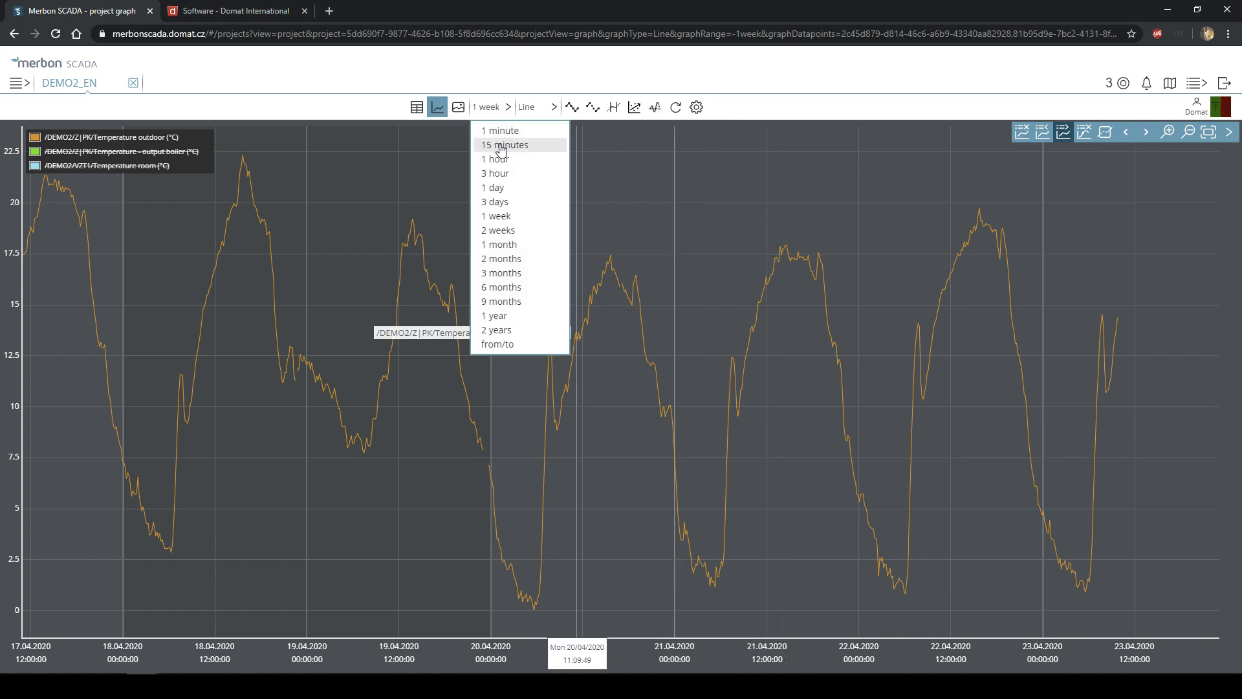
left_click(501, 149)
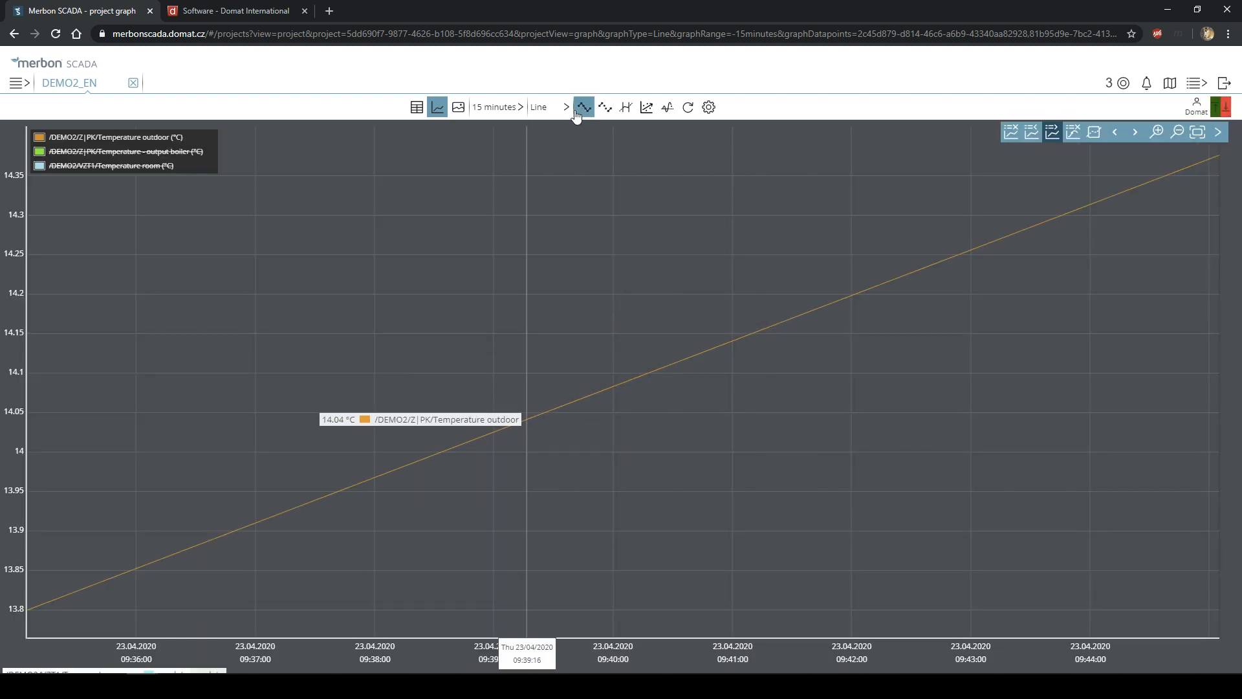
left_click(681, 115)
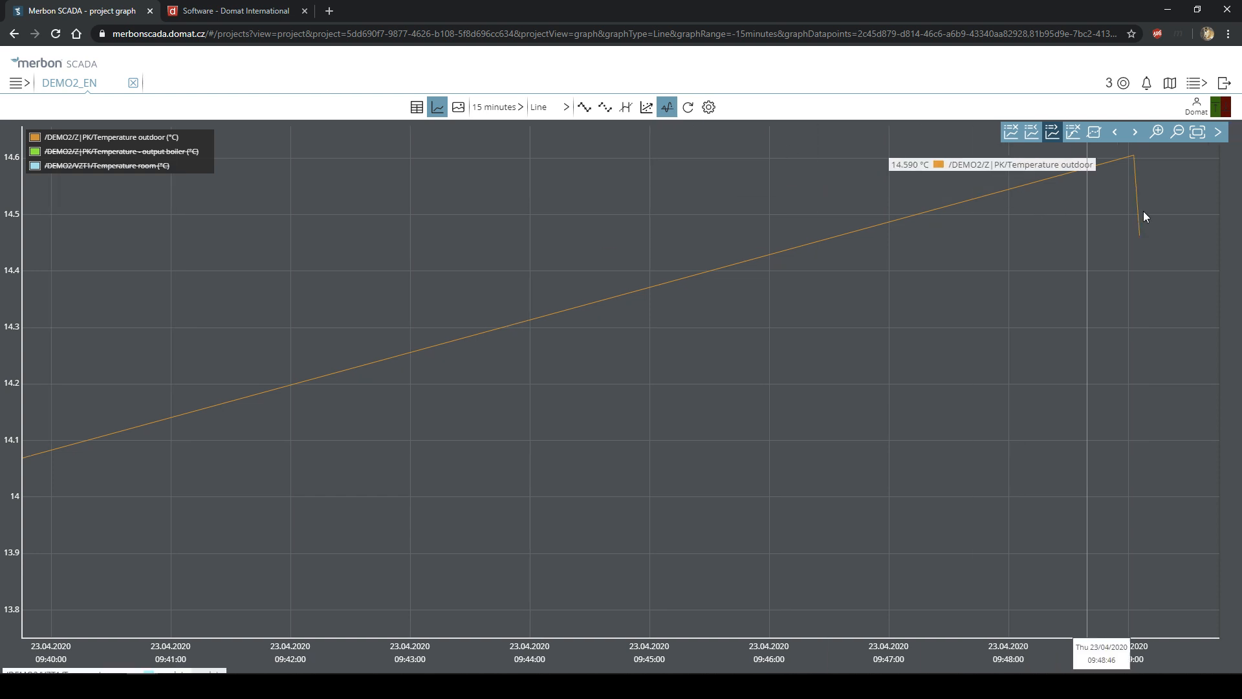
mouse_move(1136, 236)
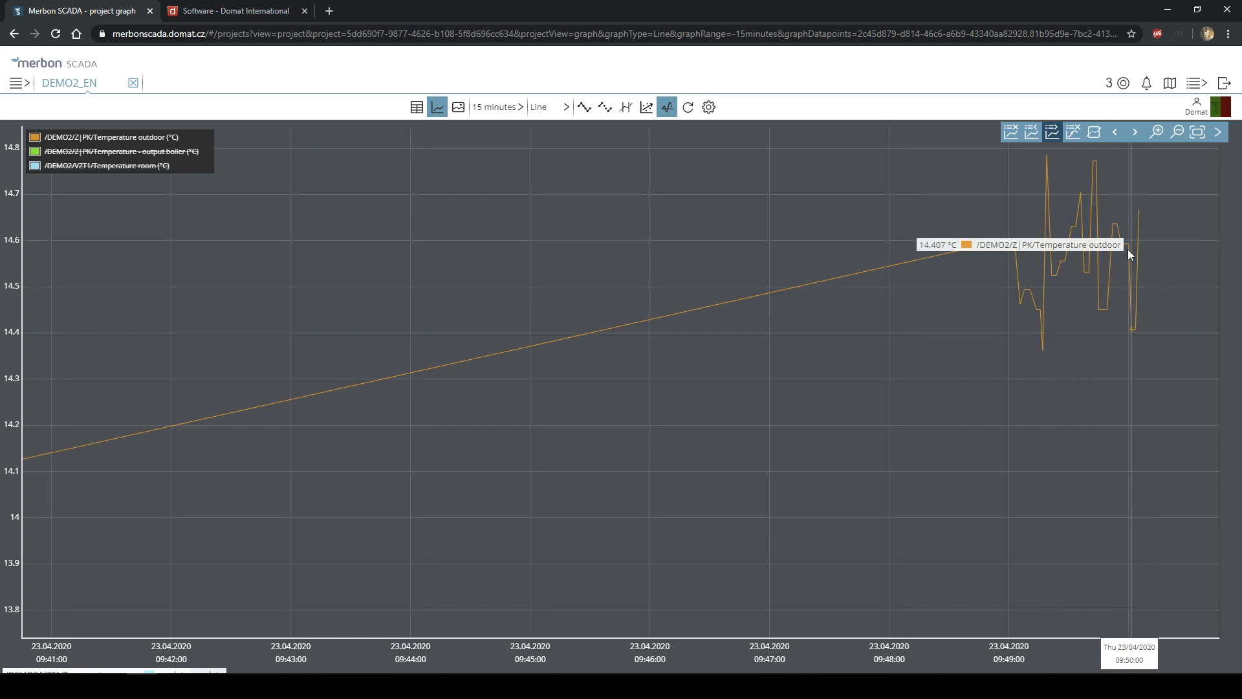
left_click(127, 152)
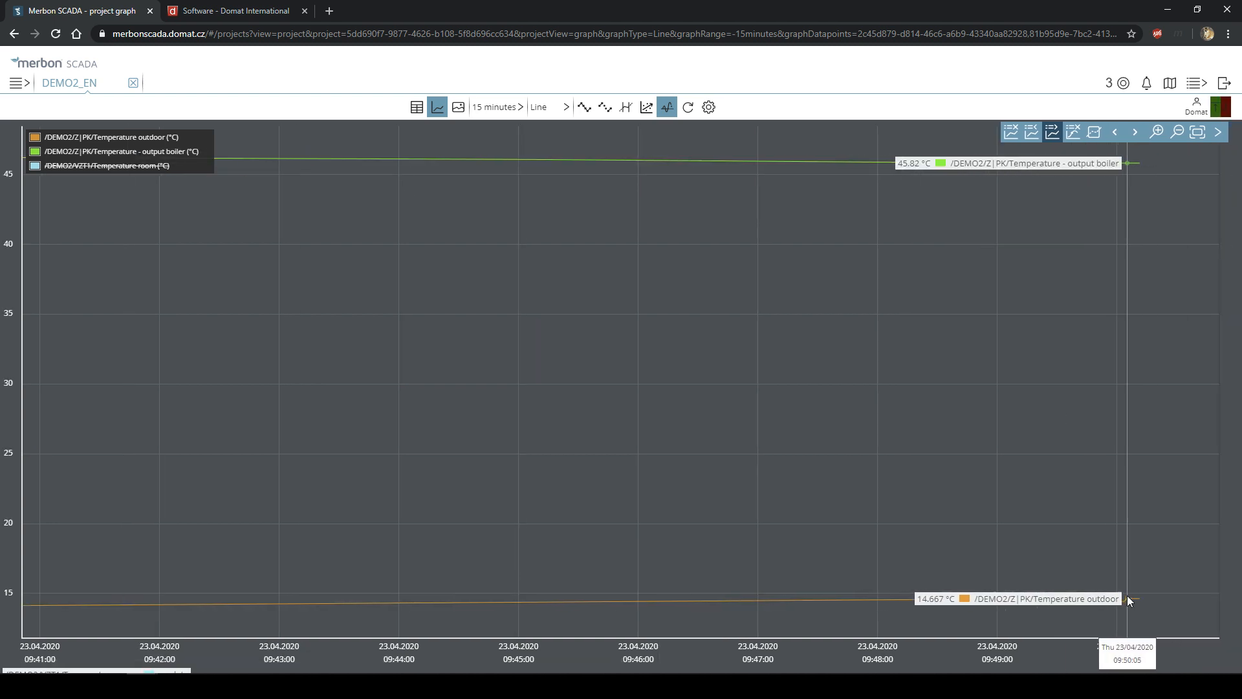
left_click(94, 167)
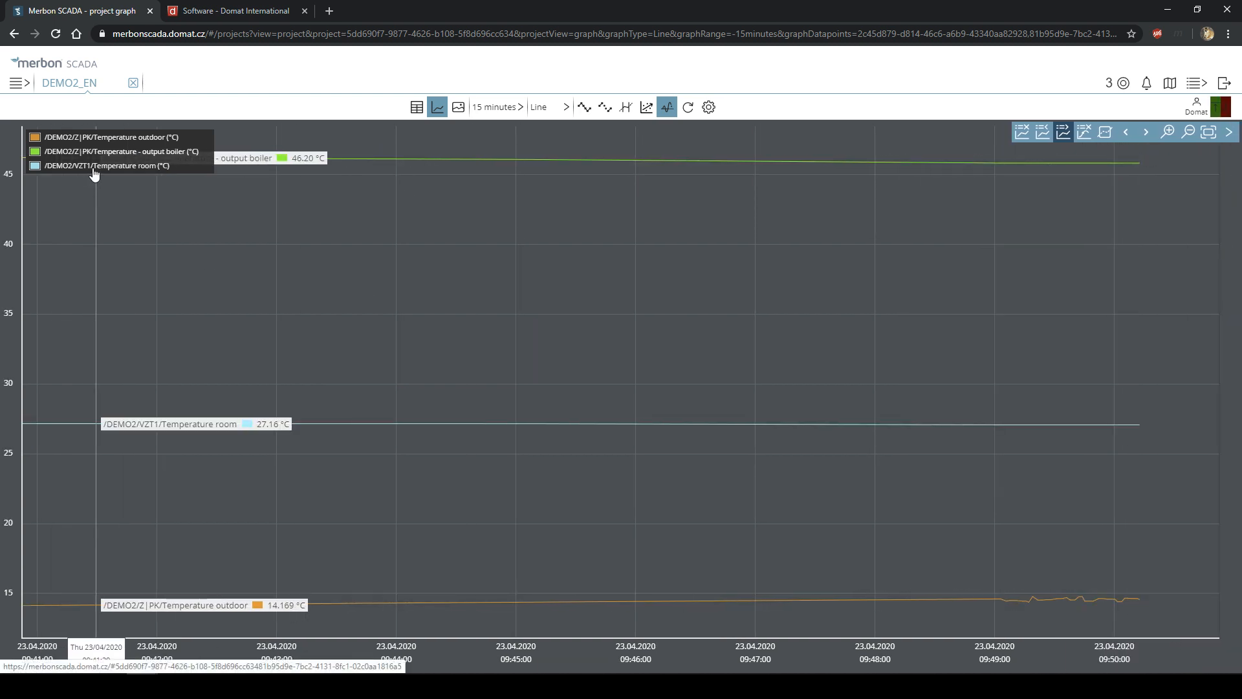
left_click(108, 139)
left_click(121, 148)
left_click(121, 141)
left_click(119, 167)
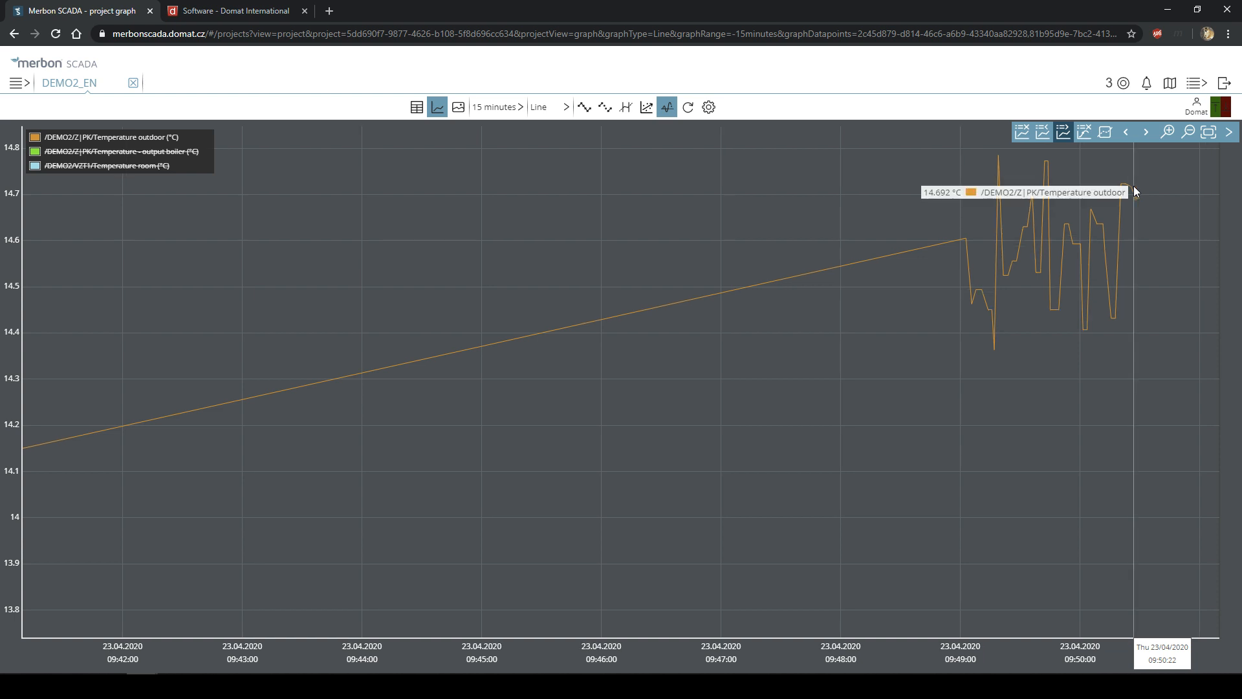
mouse_move(1073, 243)
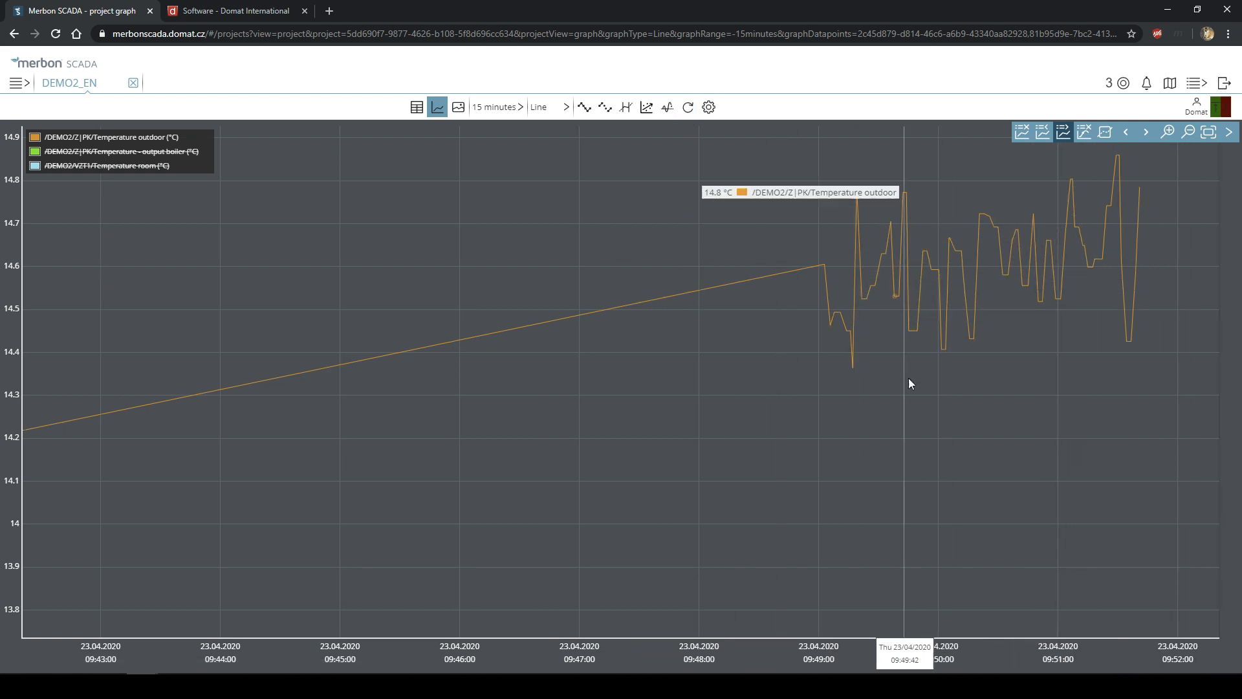
- Refresh the data, switch to a 1 day range (22.04–23.04.2020), and briefly view it full screen
left_click(688, 108)
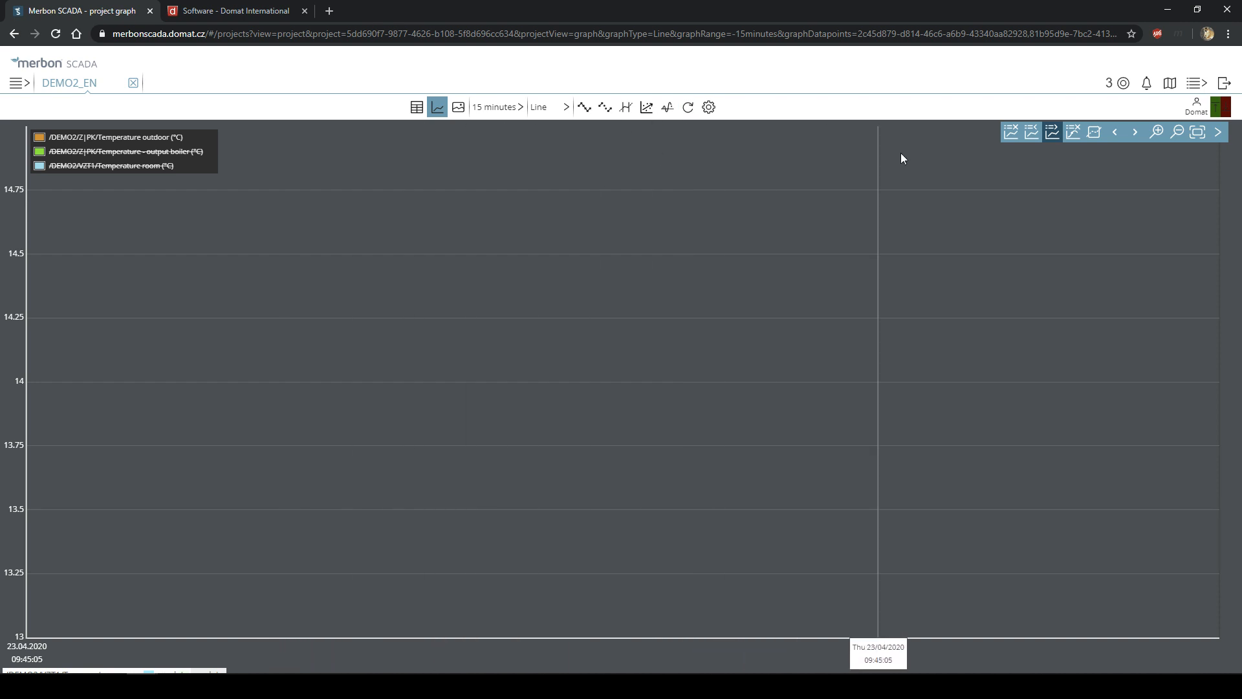
left_click(494, 108)
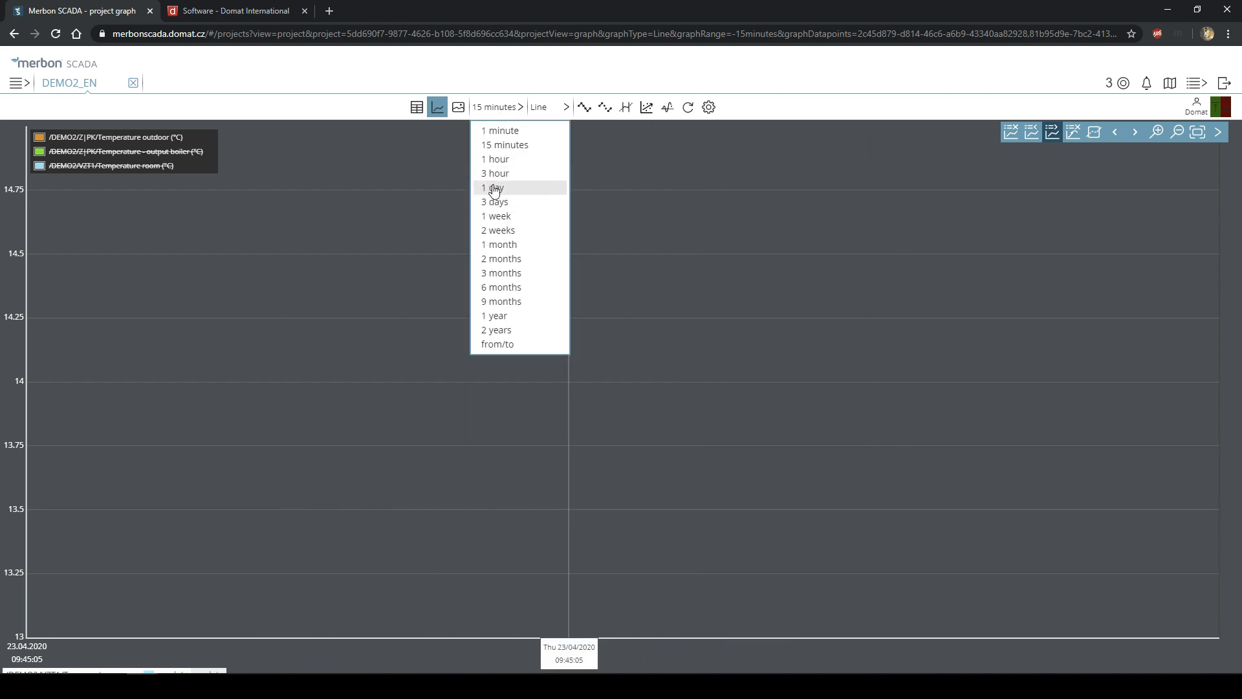
left_click(491, 188)
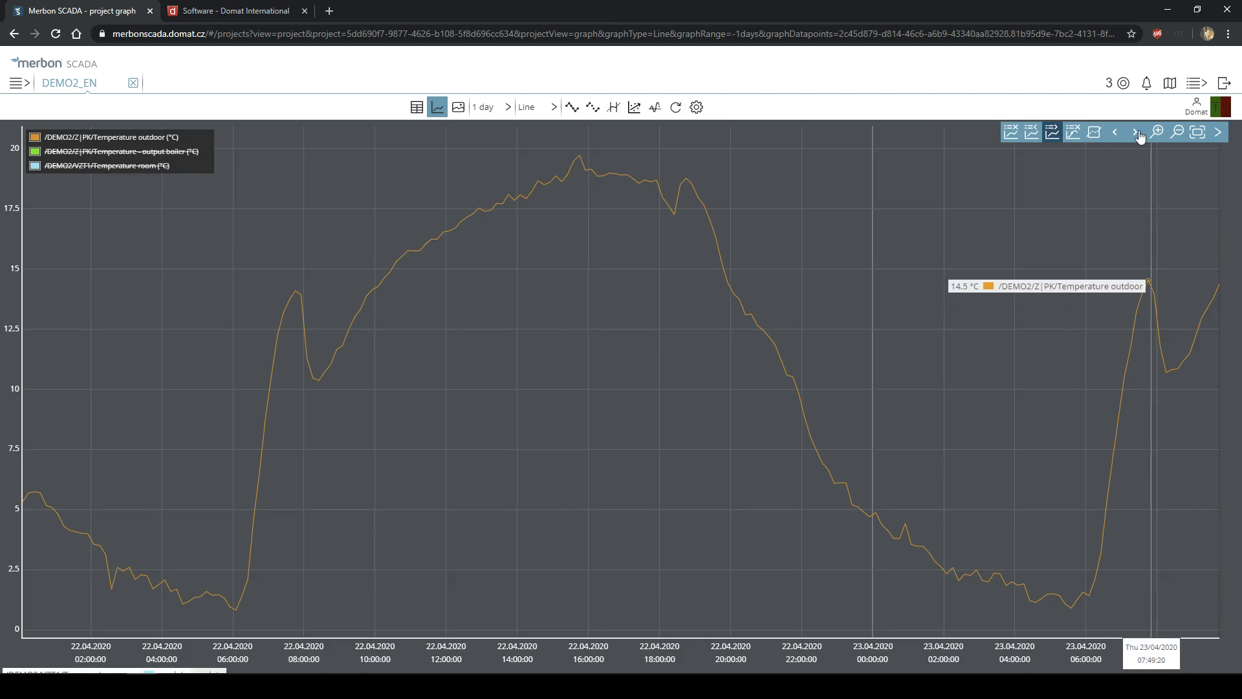
left_click(1195, 133)
key("Escape")
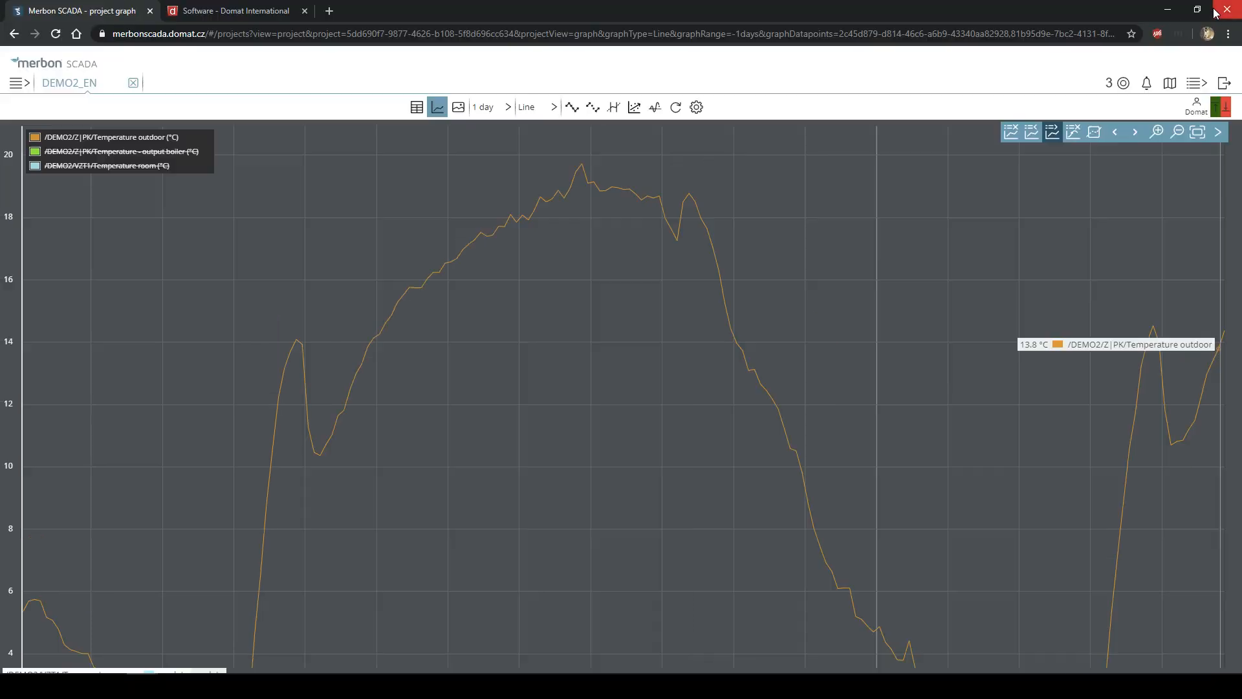
- Open and close the additional graph settings, then switch to the Restaurant ventilation_AHU1 schema view
left_click(696, 108)
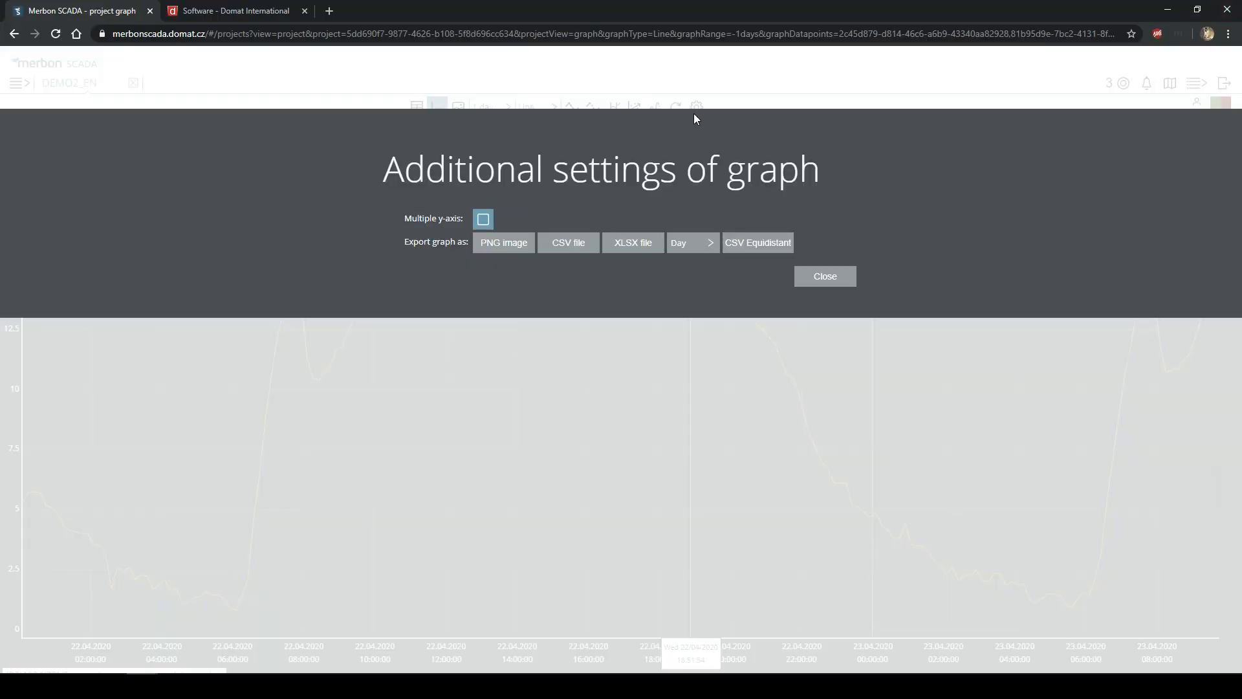
left_click(825, 277)
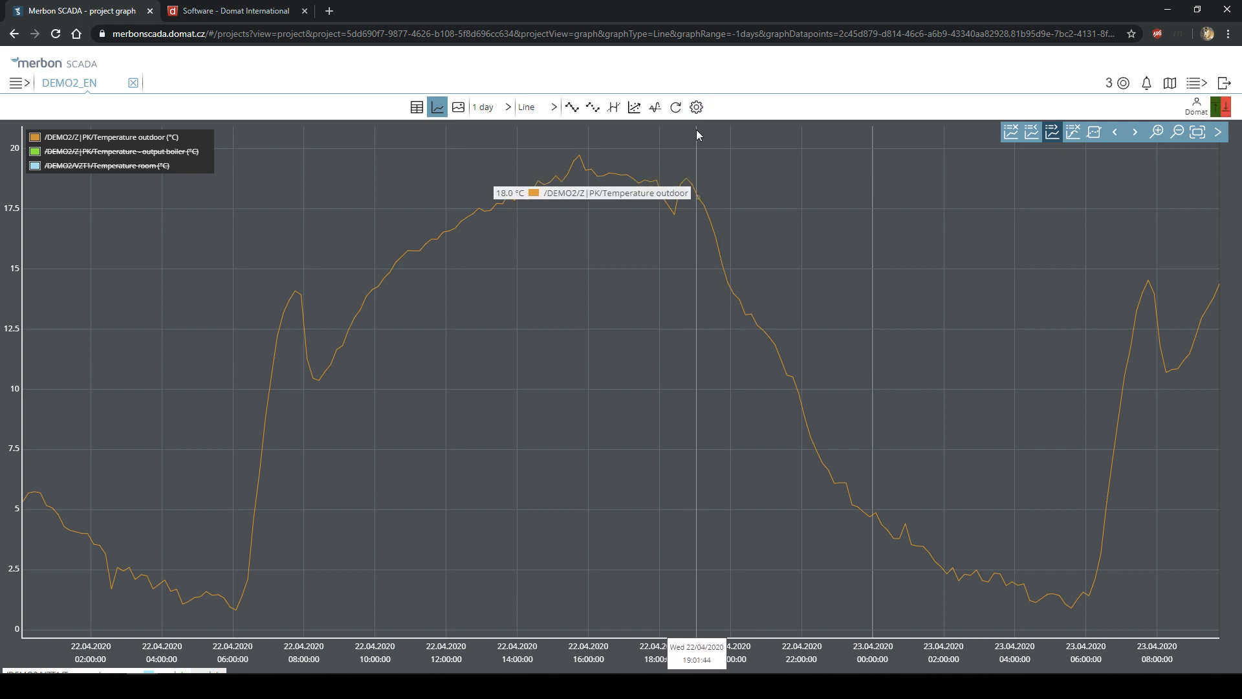
left_click(460, 109)
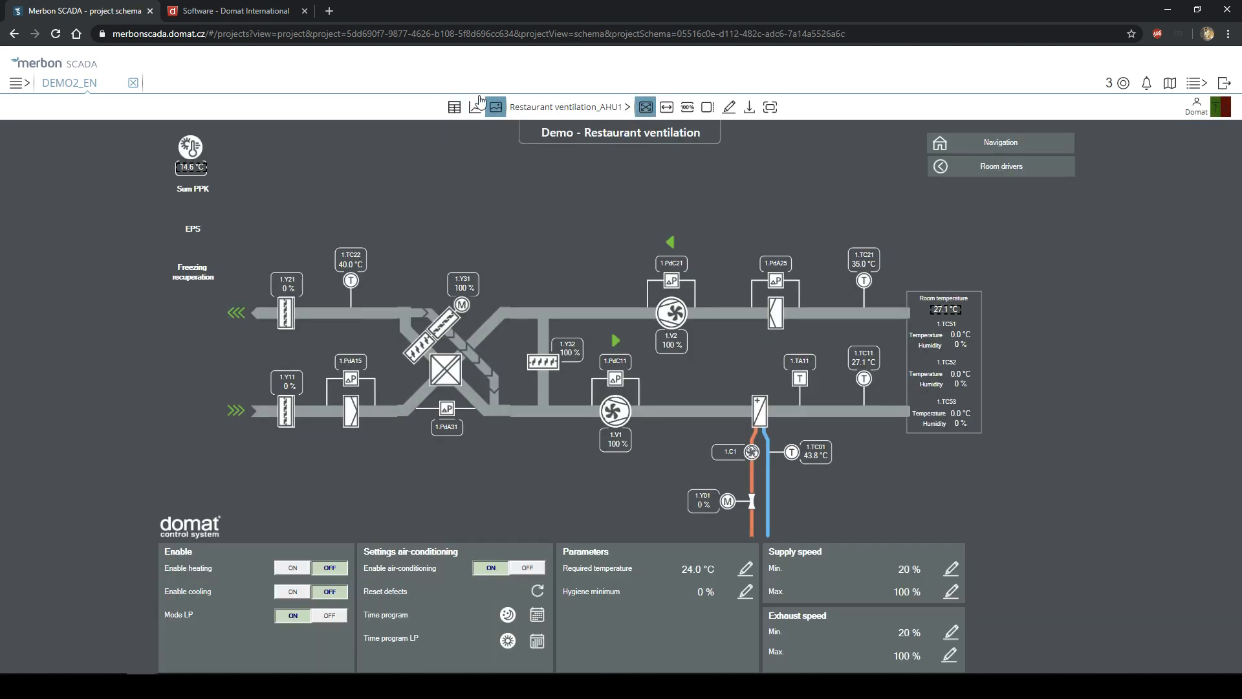
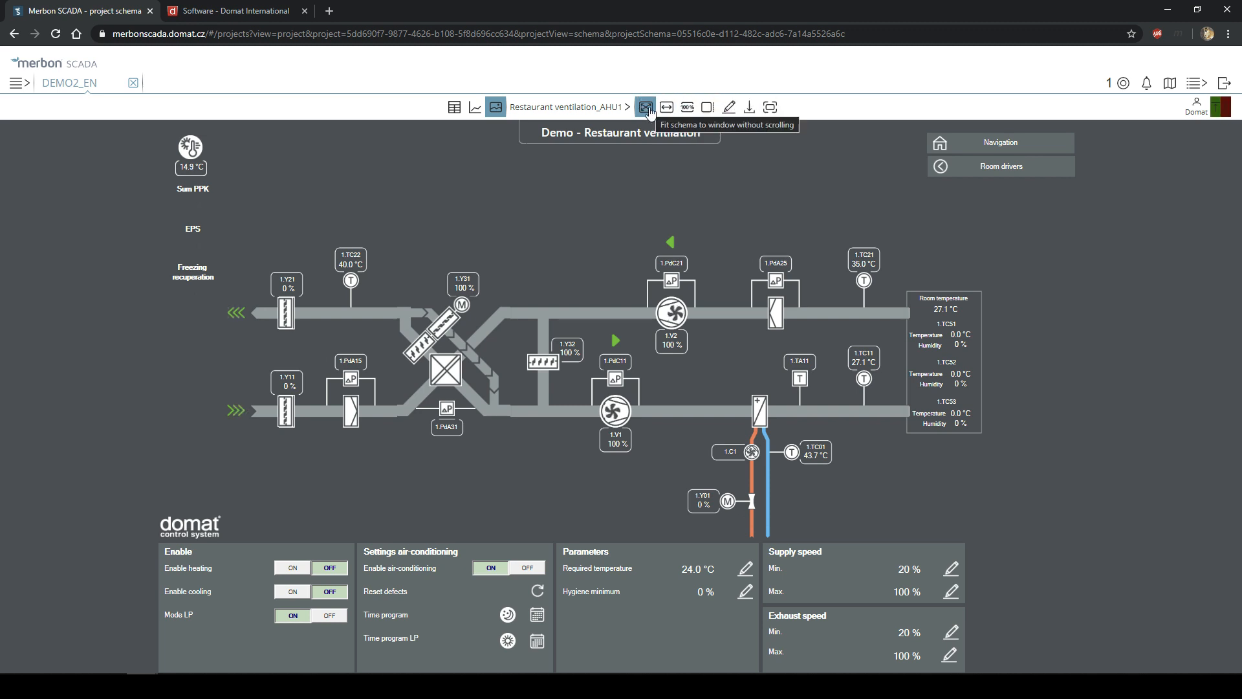
- View the ventilation schema at actual 100% size and then stretched to full window width
left_click(686, 110)
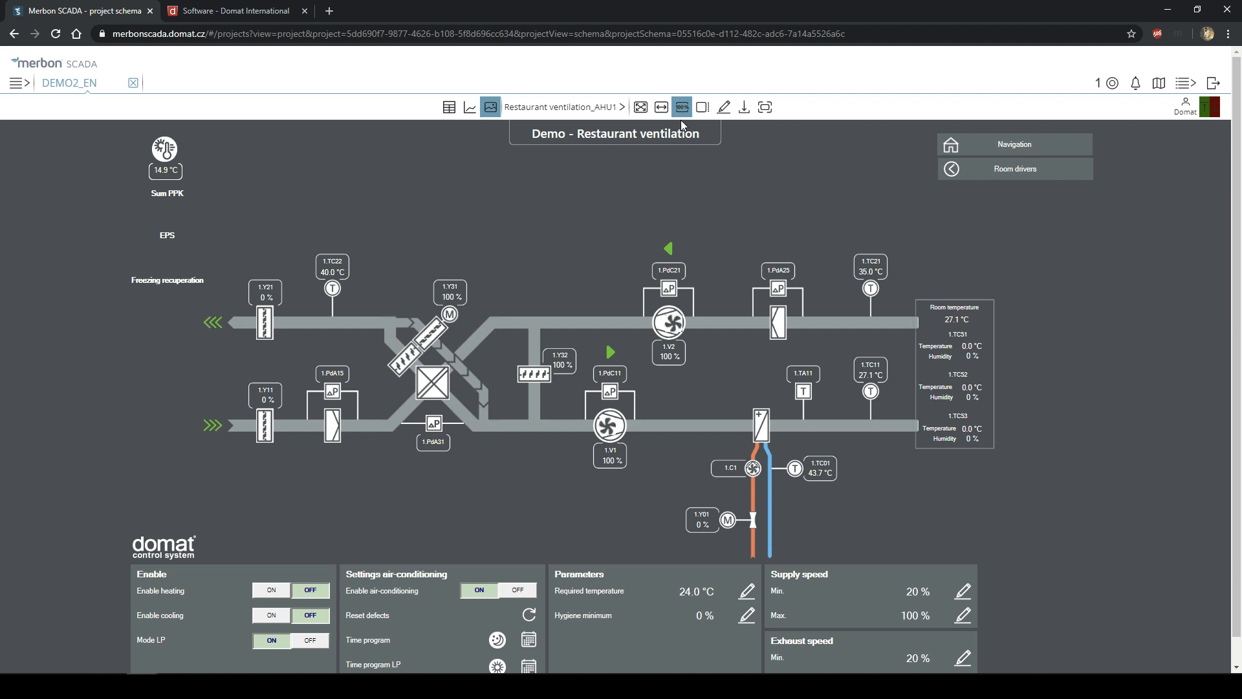
left_click(661, 112)
left_click(662, 111)
scroll(1110, 305, "down", 3)
scroll(942, 258, "up", 3)
scroll(938, 274, "down", 3)
scroll(681, 347, "up", 3)
- Settle on fitting the whole schema to the window and turn on data point selection
left_click(643, 107)
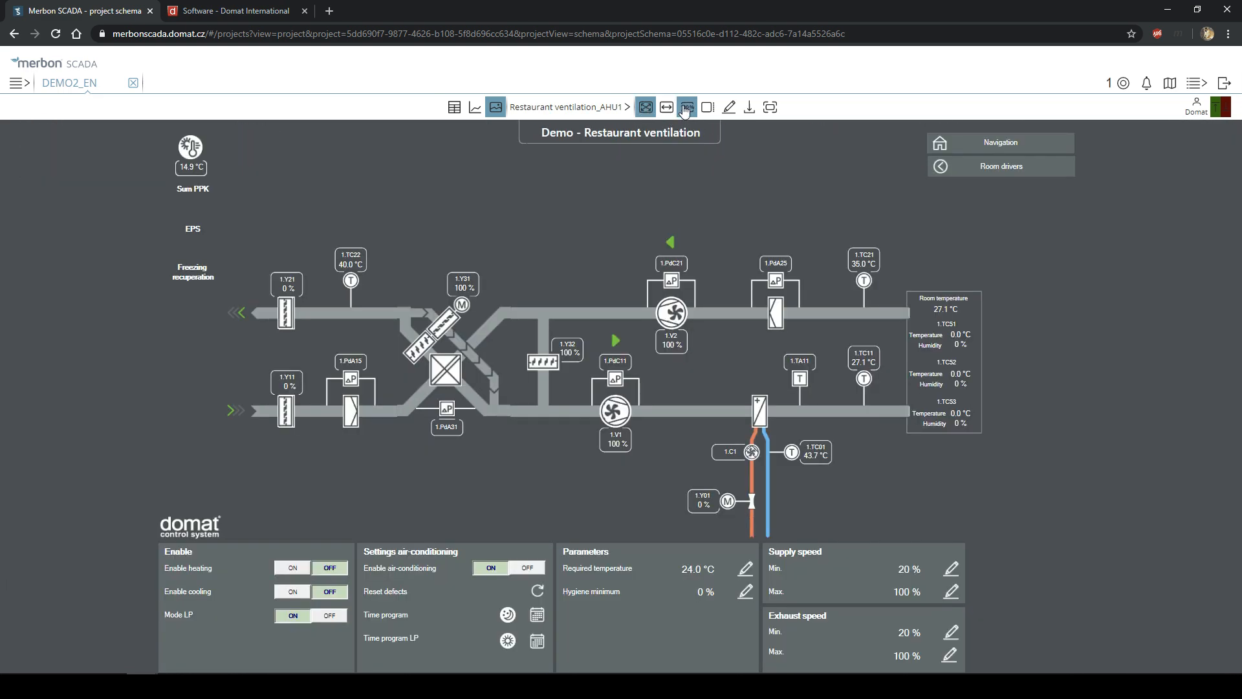
left_click(687, 107)
scroll(645, 330, "down", 1)
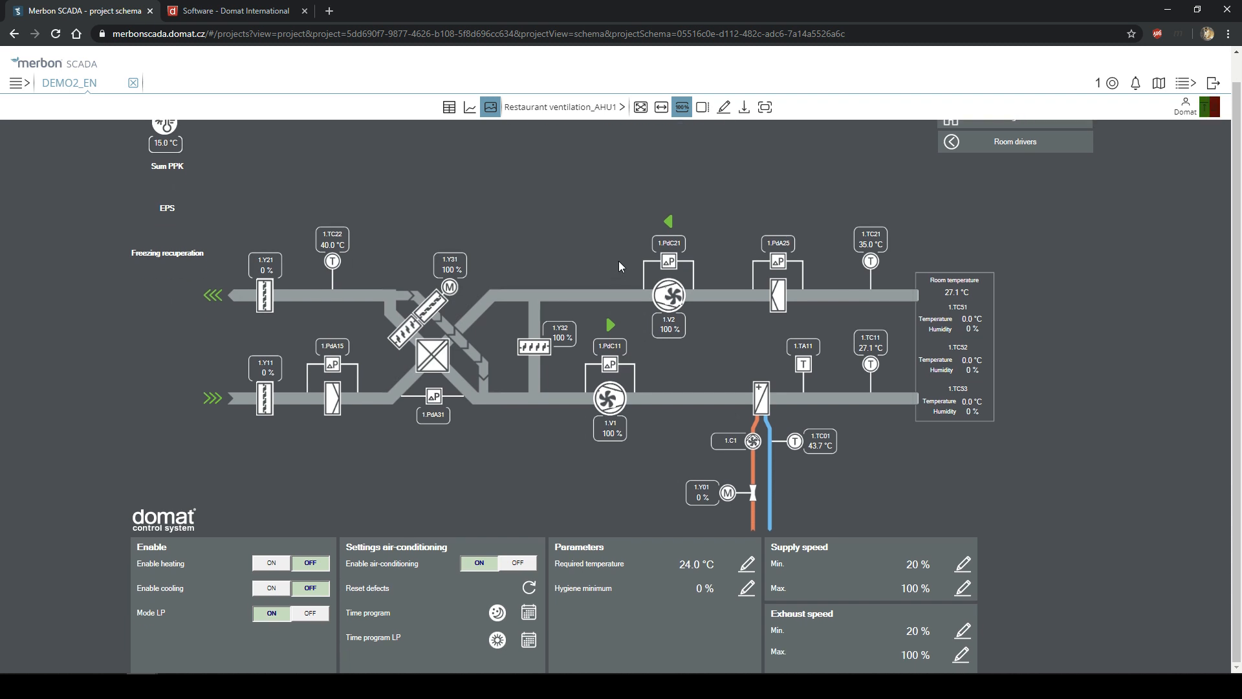
scroll(616, 262, "up", 1)
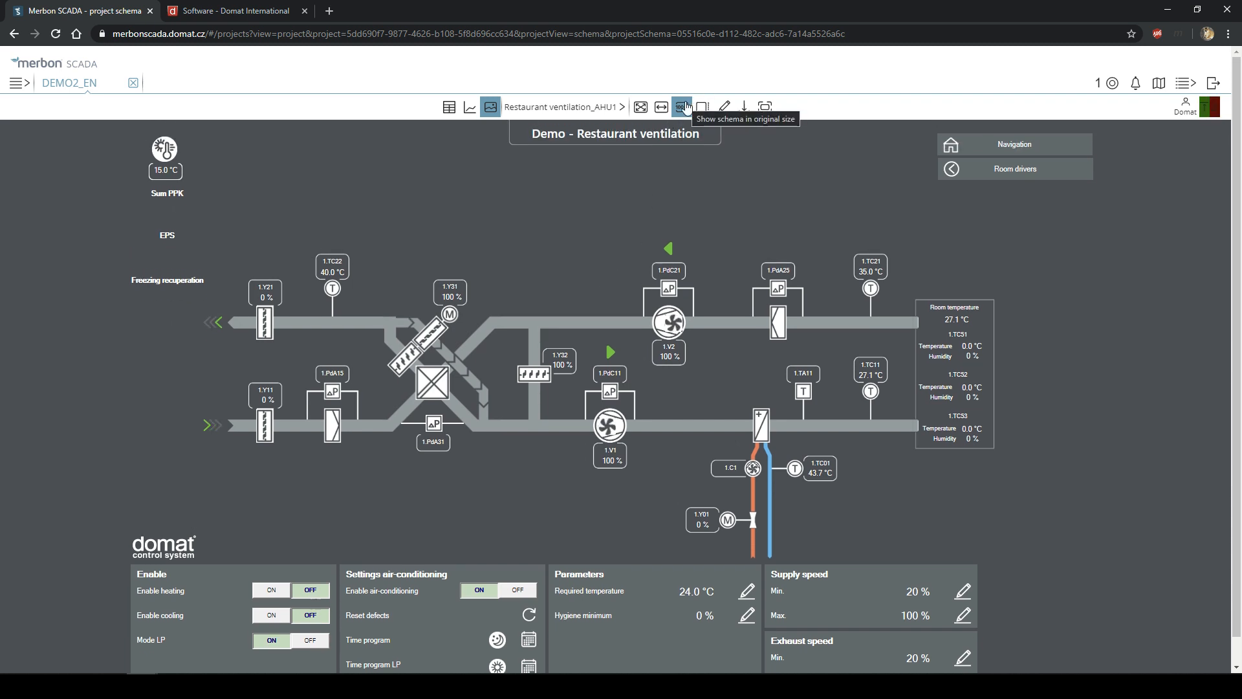
left_click(645, 107)
left_click(708, 113)
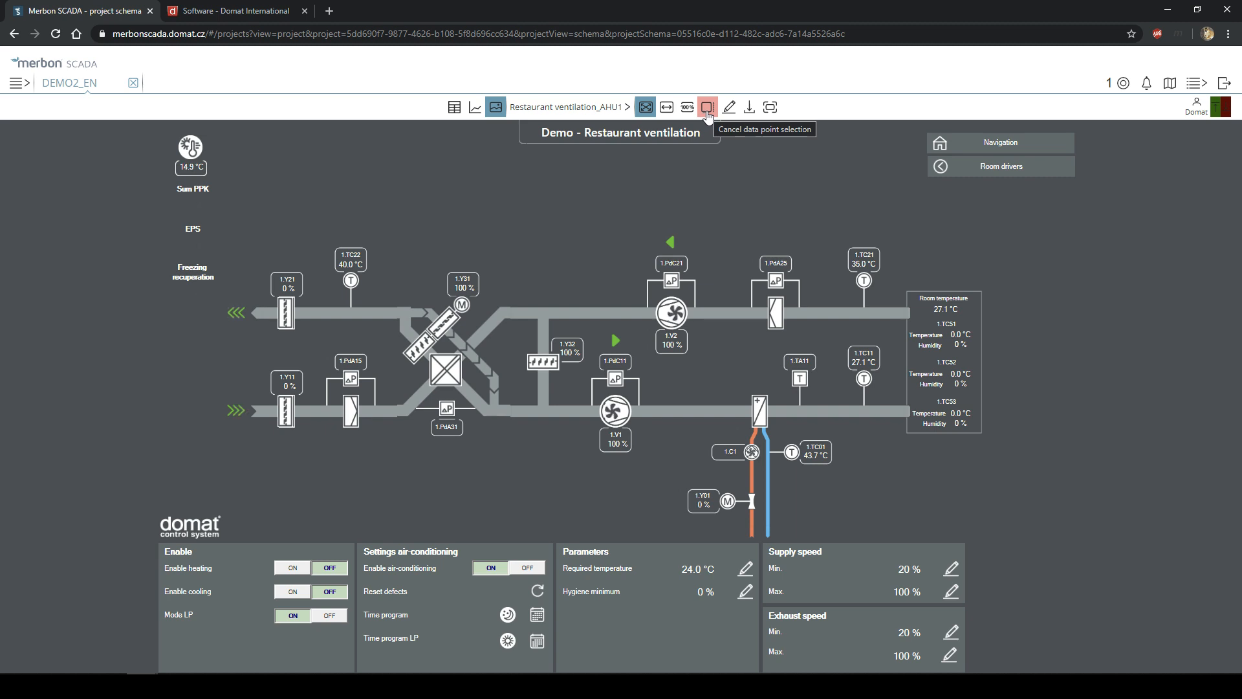
left_click(708, 113)
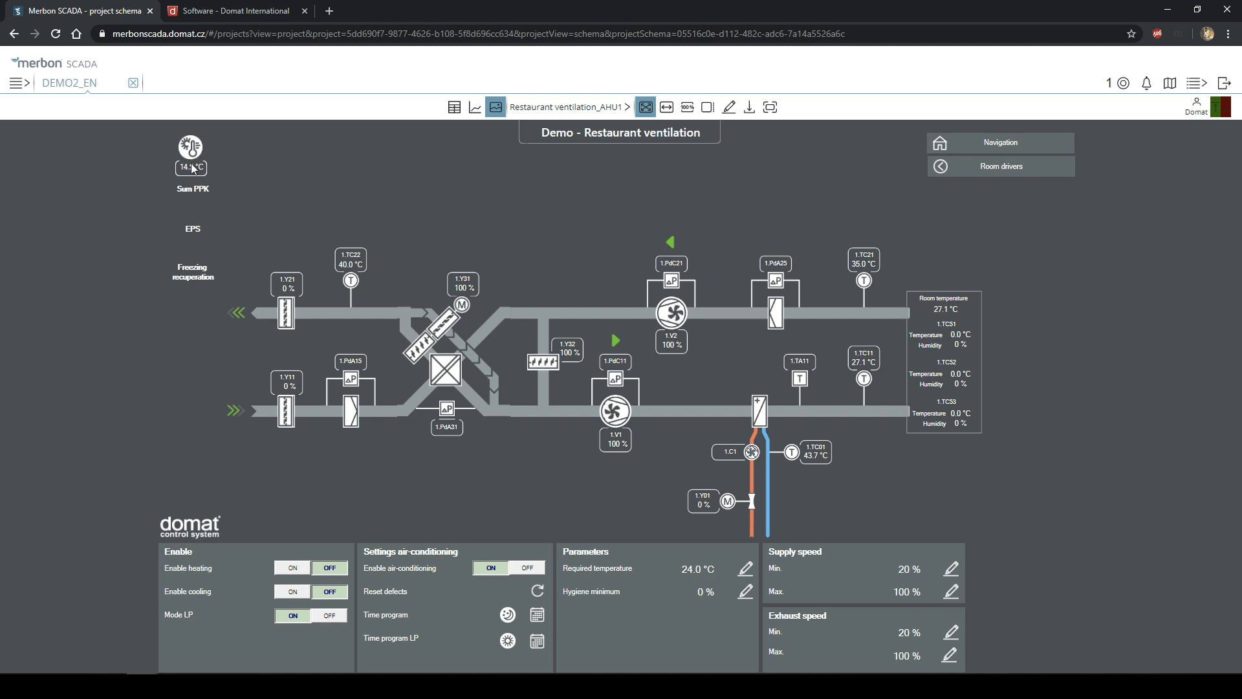
left_click(197, 168)
left_click(288, 285)
left_click(350, 264)
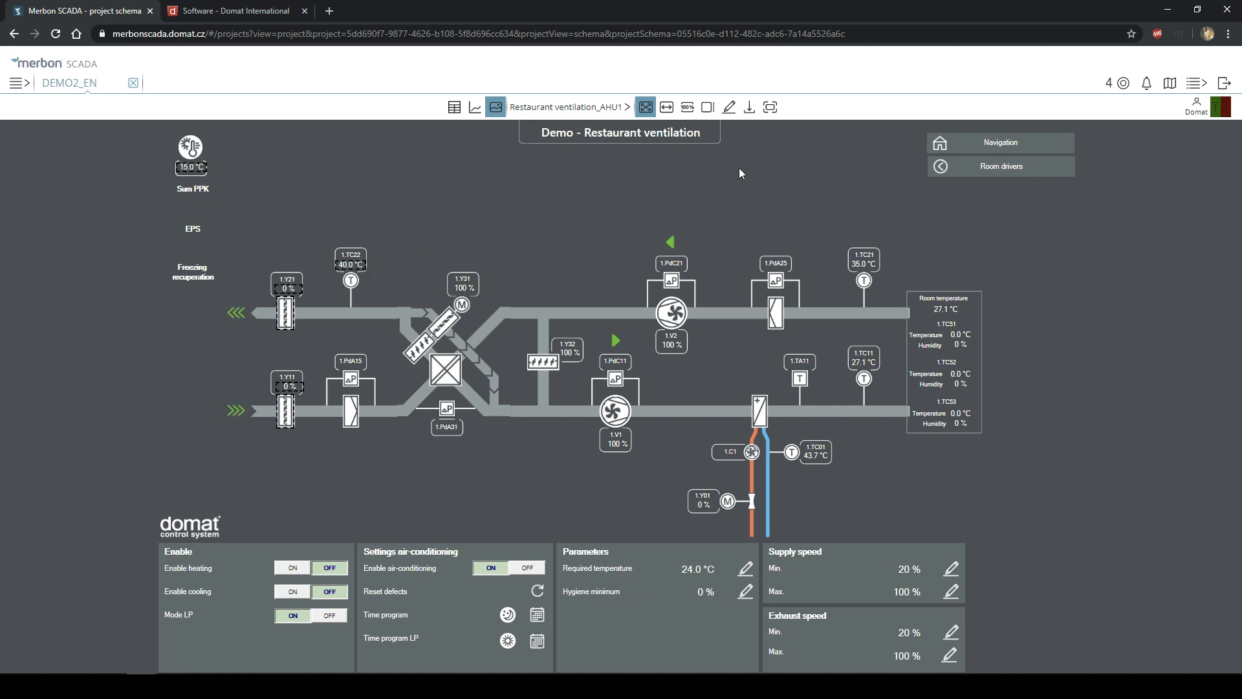
left_click(709, 110)
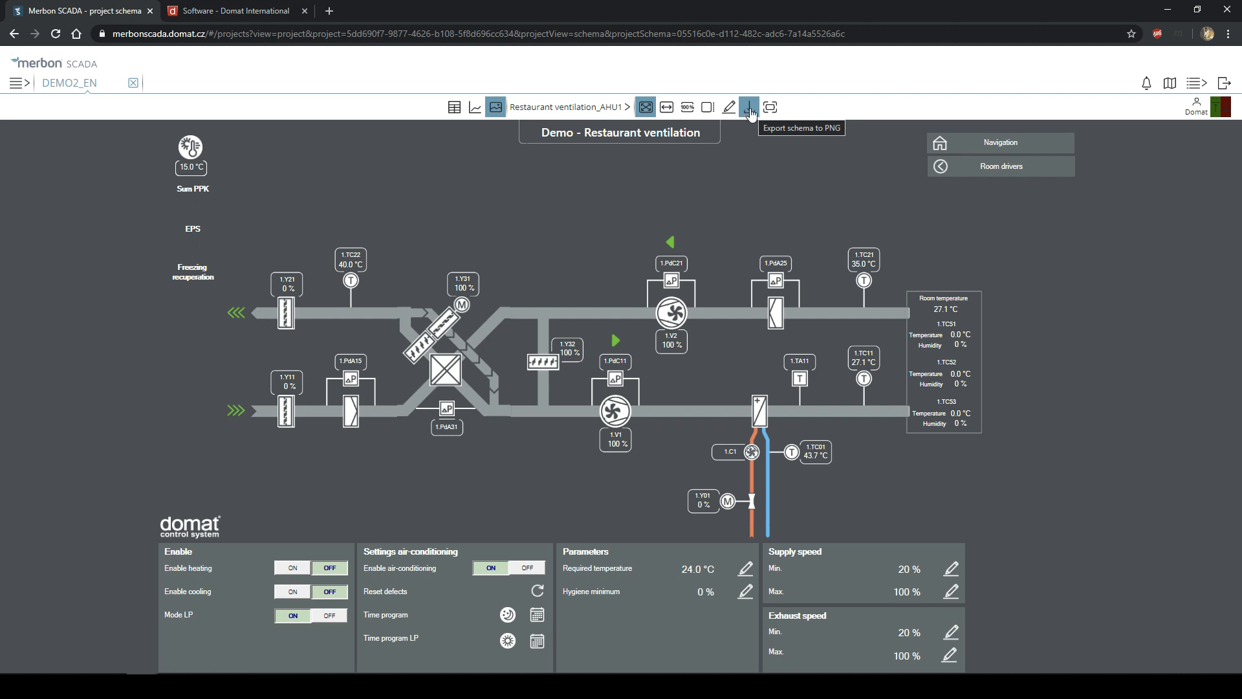
- Export the schema to Schema-test (1).png, view it in Photos, and block further download prompts
left_click(751, 113)
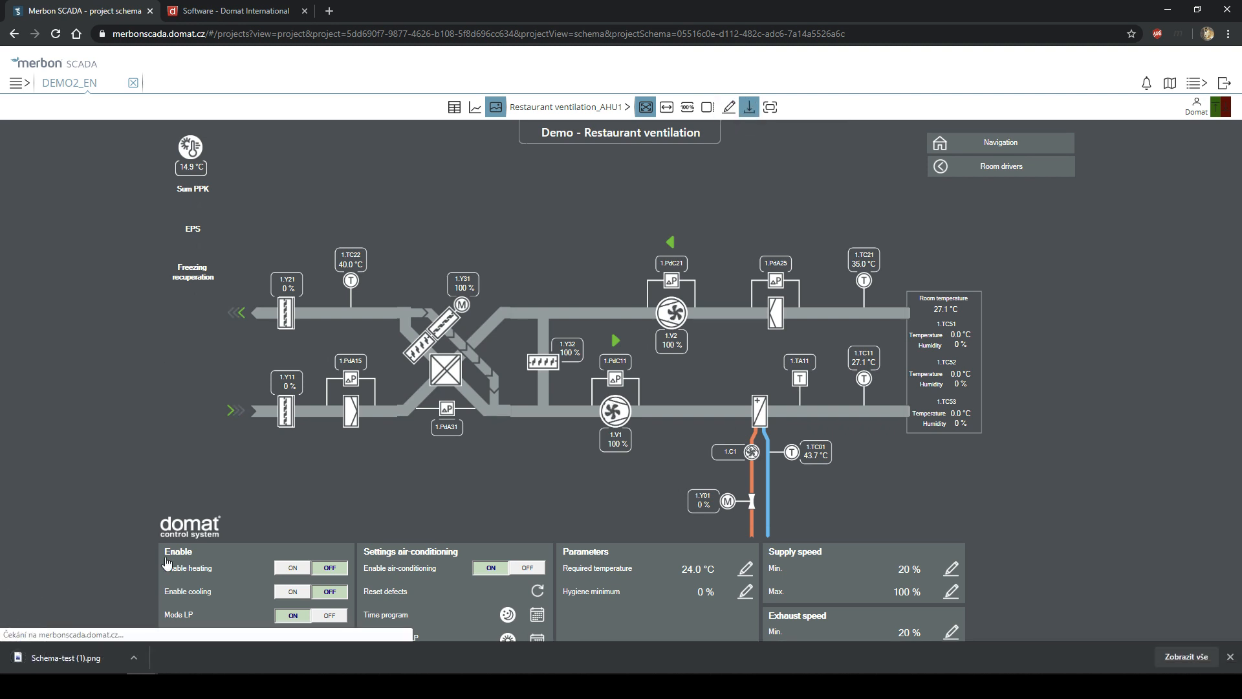
left_click(119, 657)
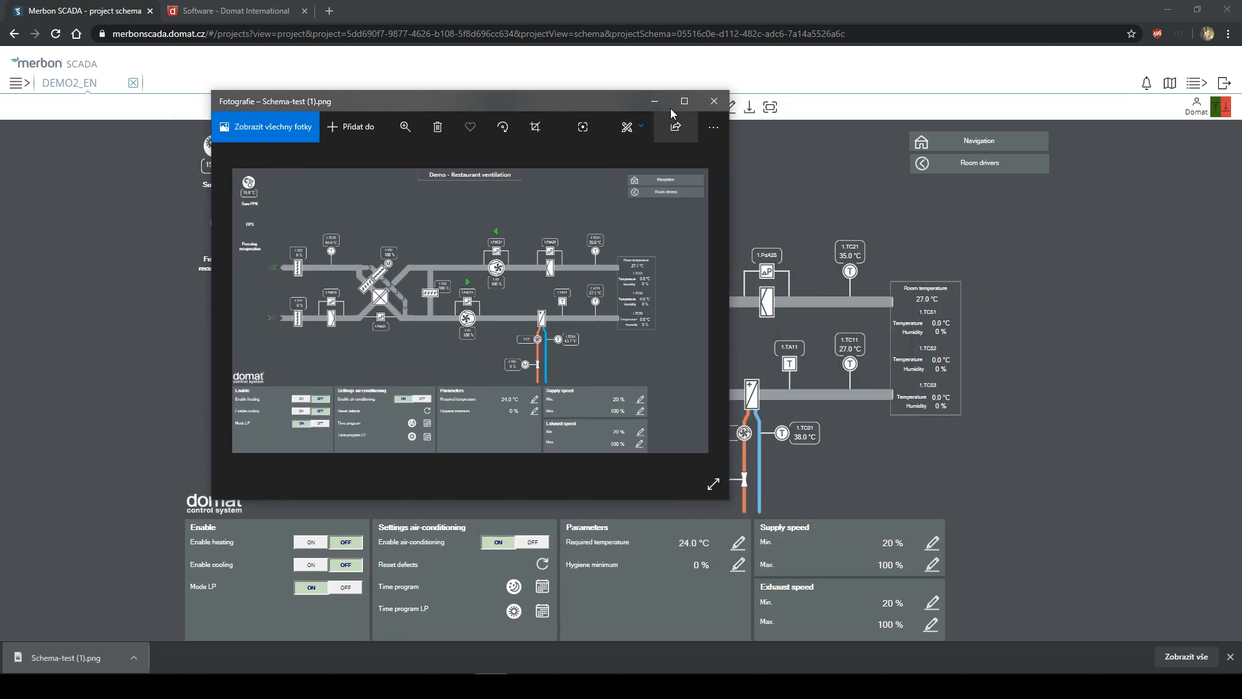
left_click(714, 101)
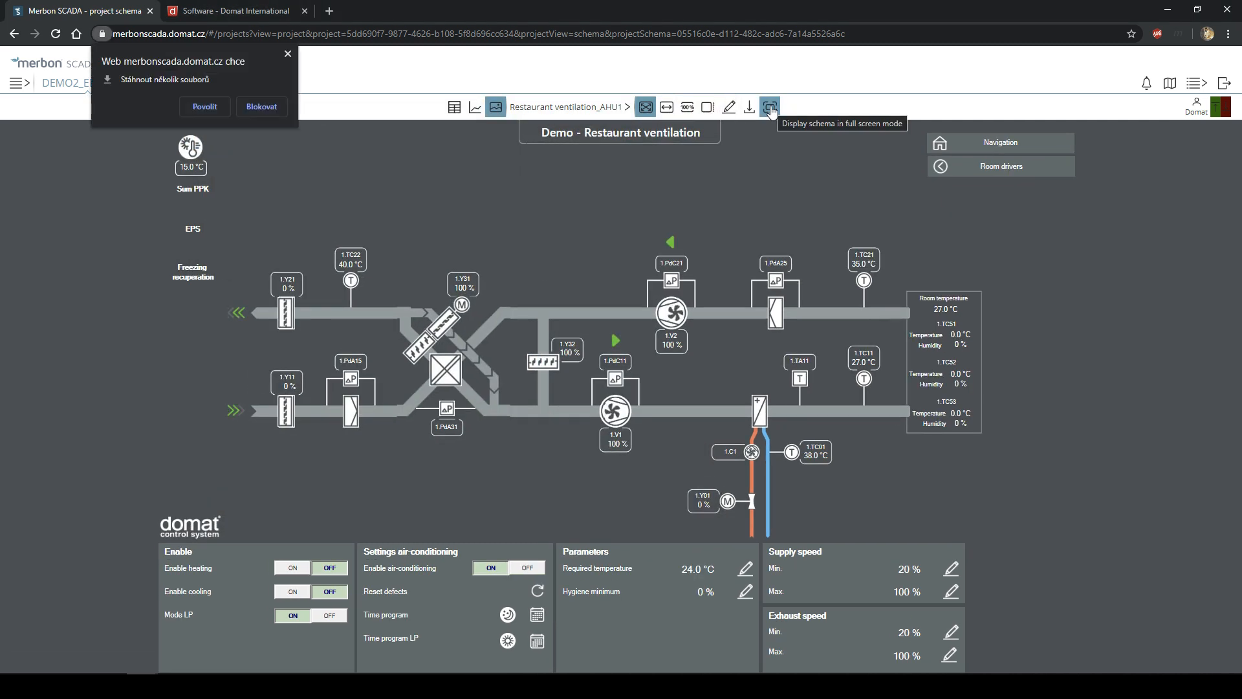
left_click(288, 54)
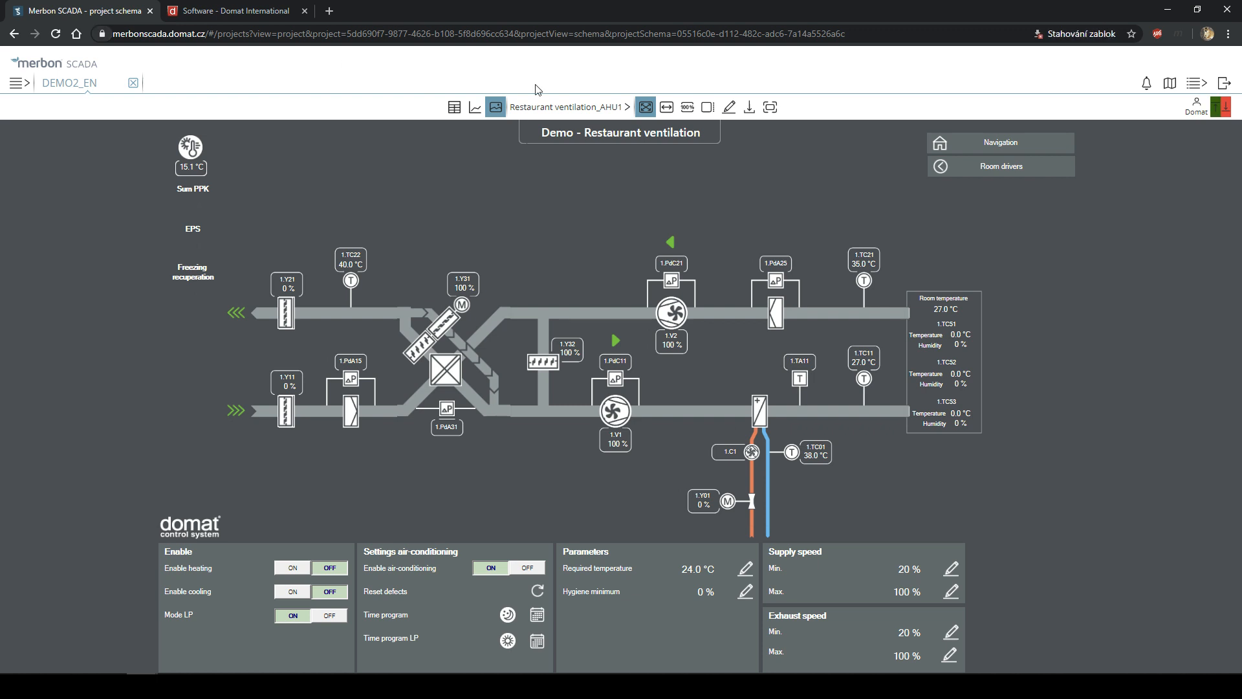
left_click(771, 108)
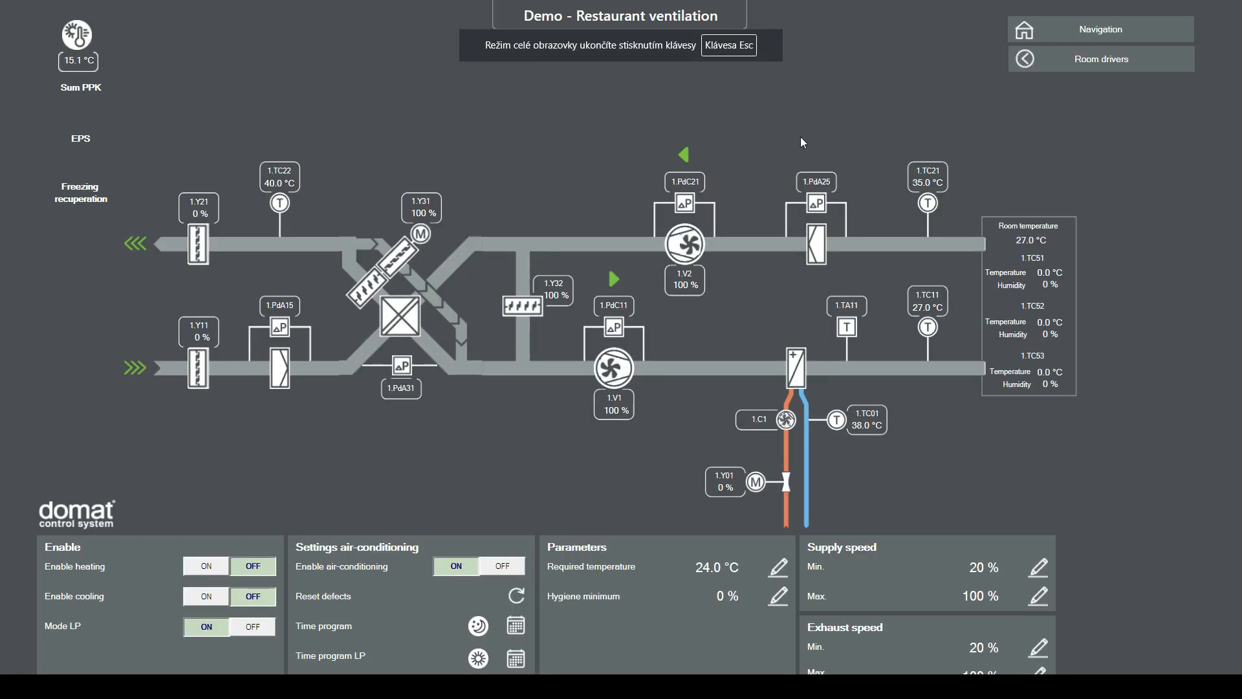
key("Escape")
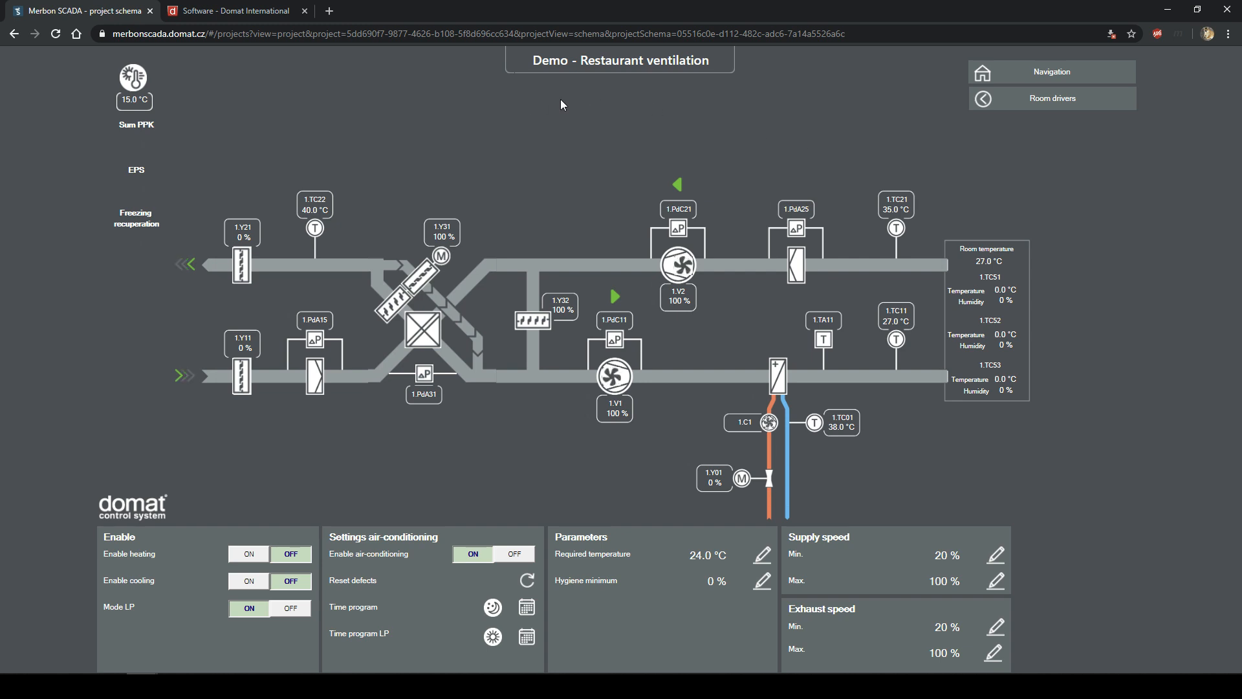
left_click(54, 37)
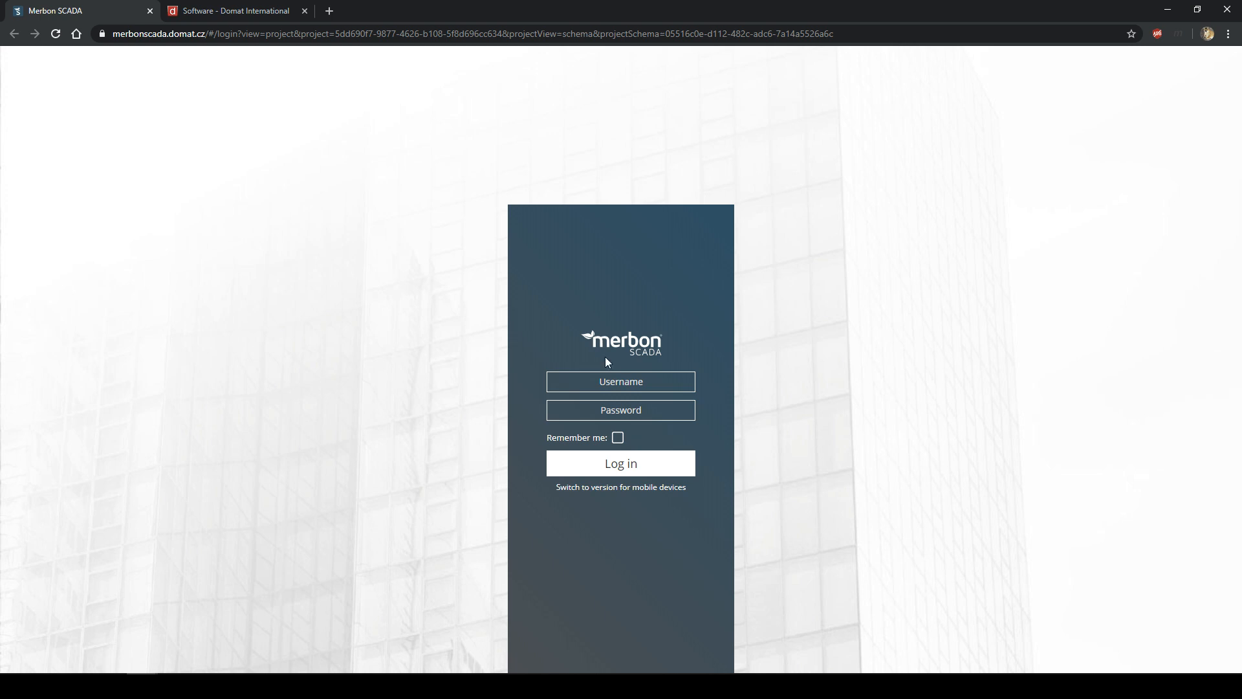
left_click(622, 376)
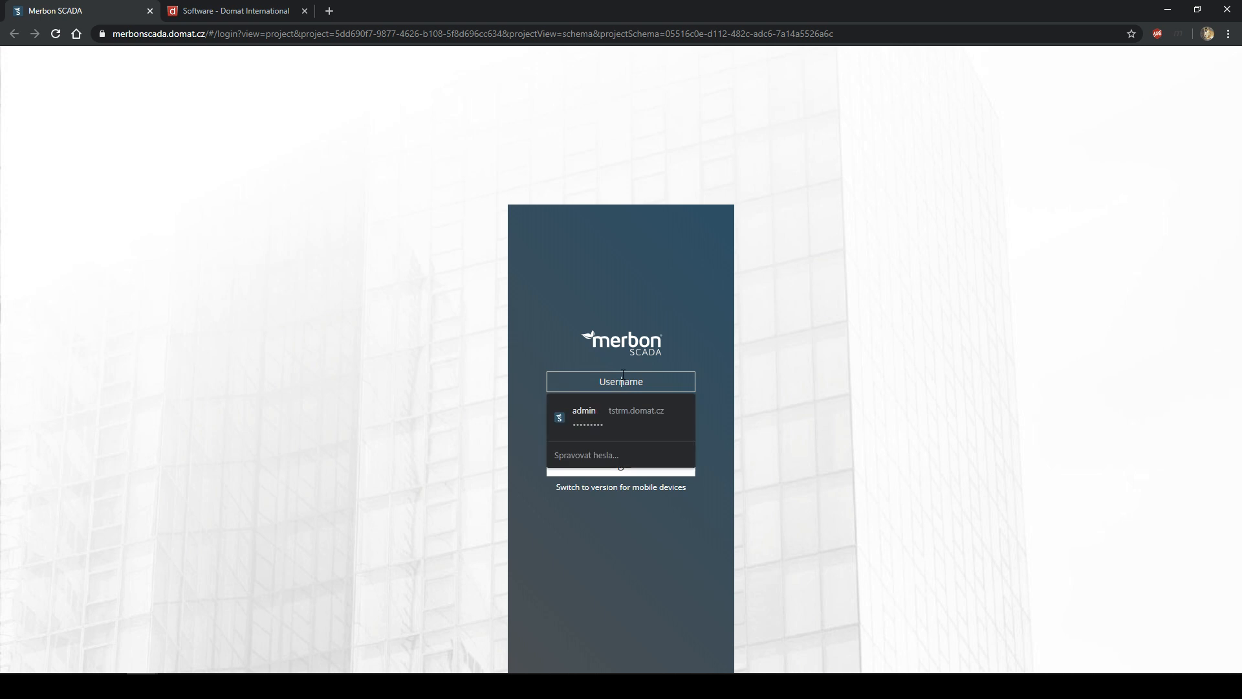
type("Domat")
key("Tab")
type("••••")
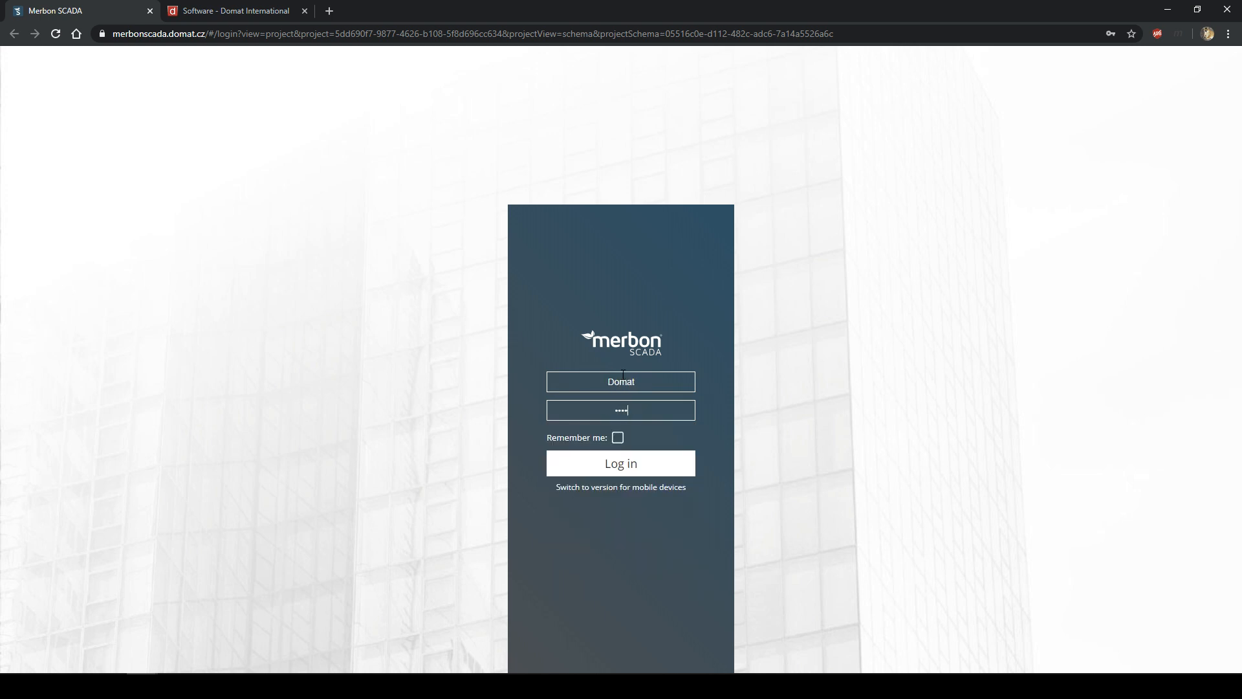
key("Return")
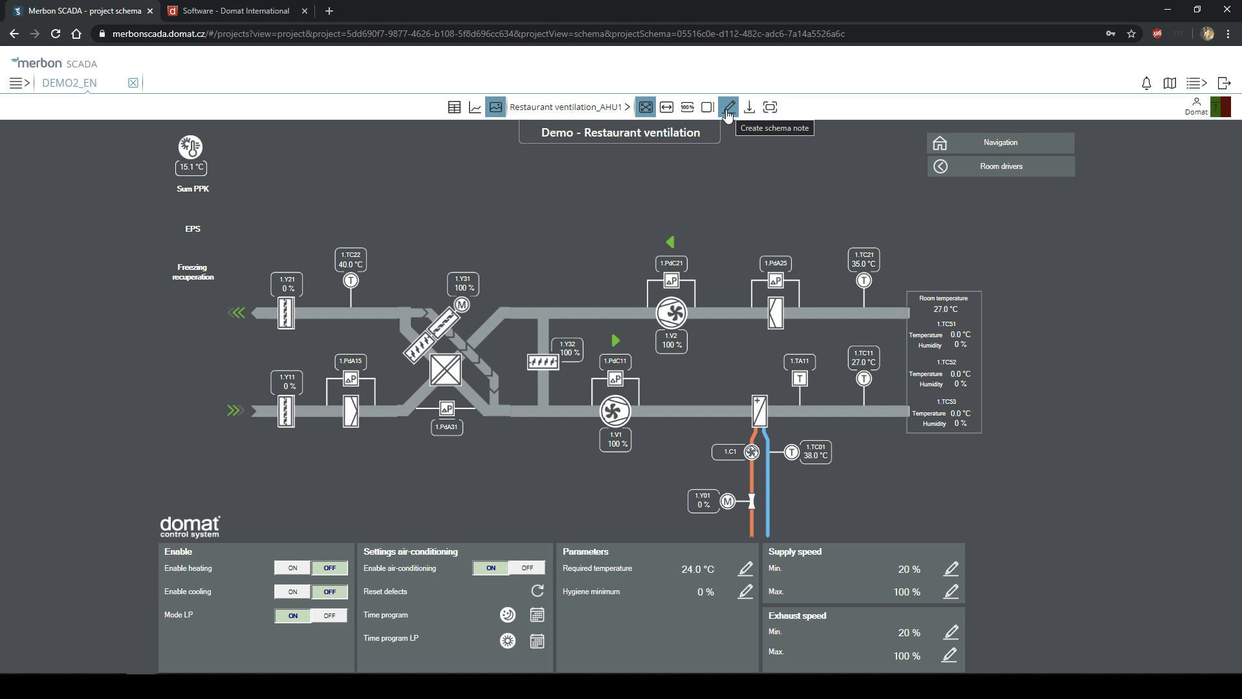
- Start a new schema note, then discard it without creating it
left_click(727, 111)
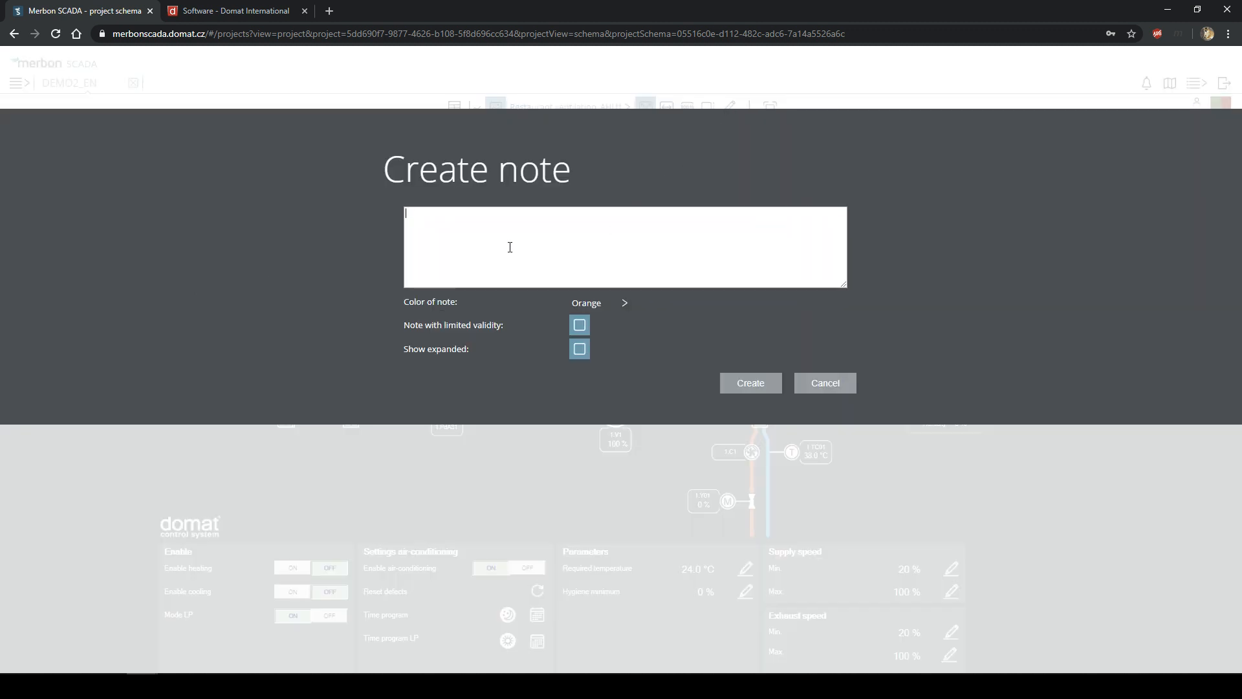
left_click(820, 386)
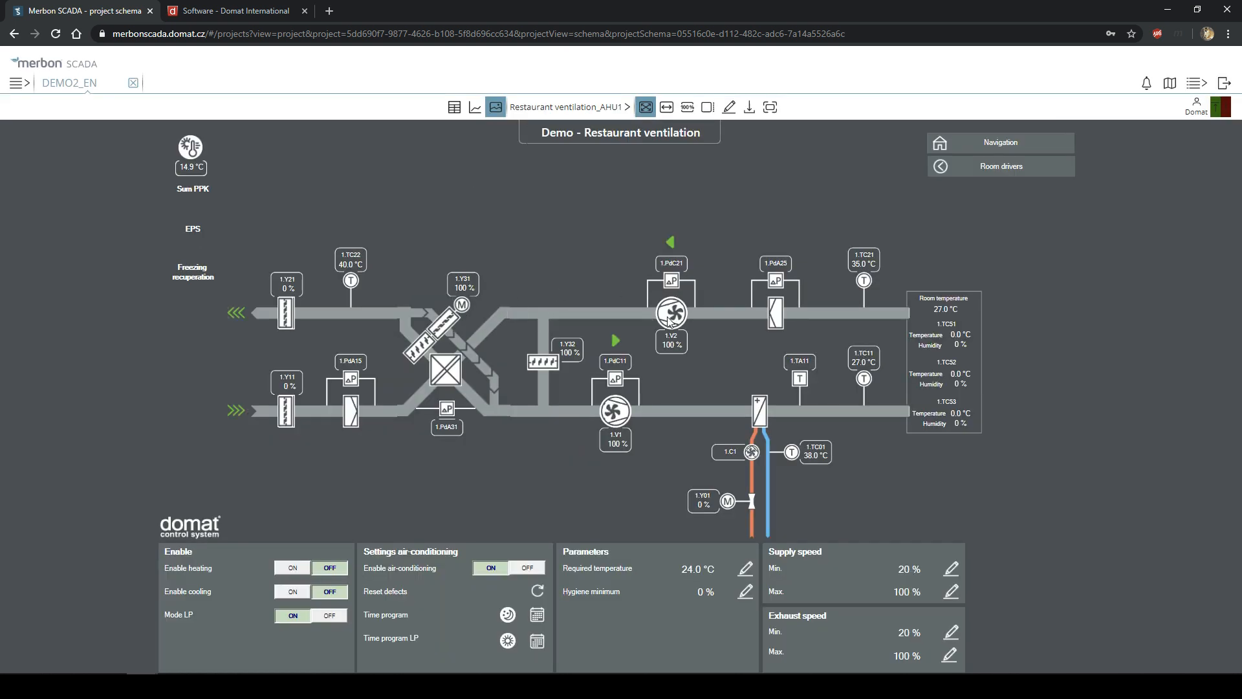
mouse_move(673, 317)
- Create a Red schema note with the text 'This device will be replaced ASAP.'
left_click(729, 108)
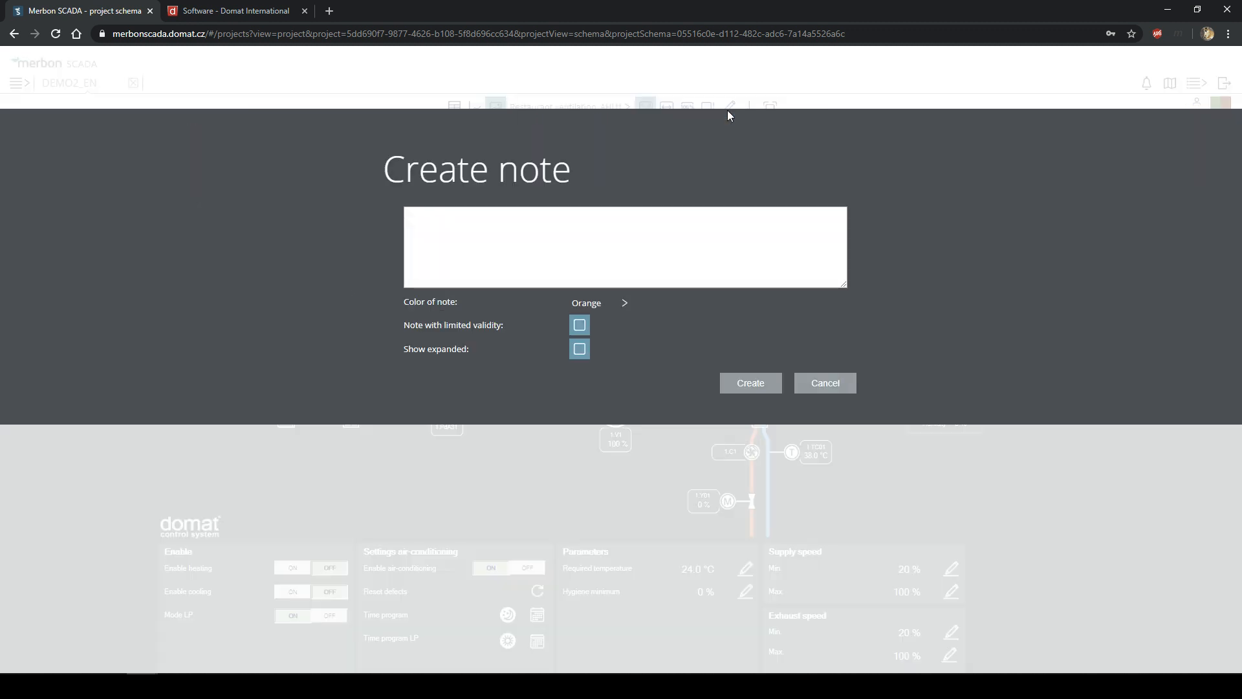
left_click(602, 306)
left_click(652, 300)
left_click(617, 310)
left_click(594, 310)
left_click(569, 233)
type("This device will be rep")
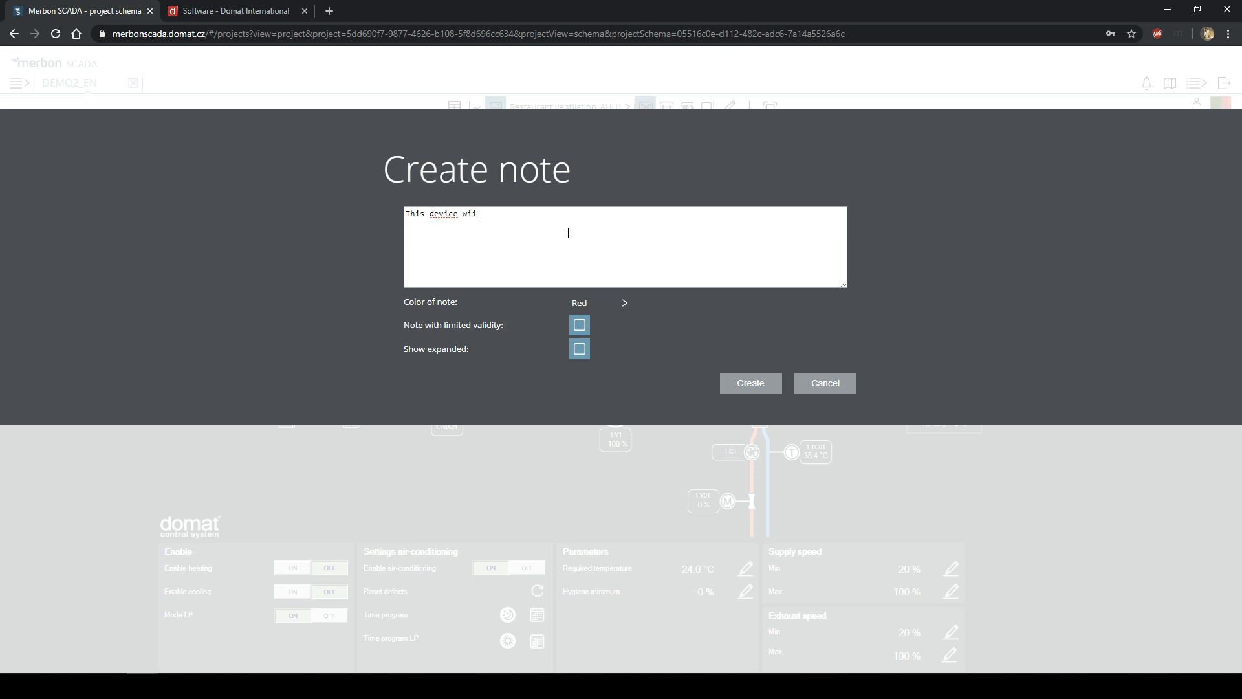
type("laced ASAP.")
left_click(744, 383)
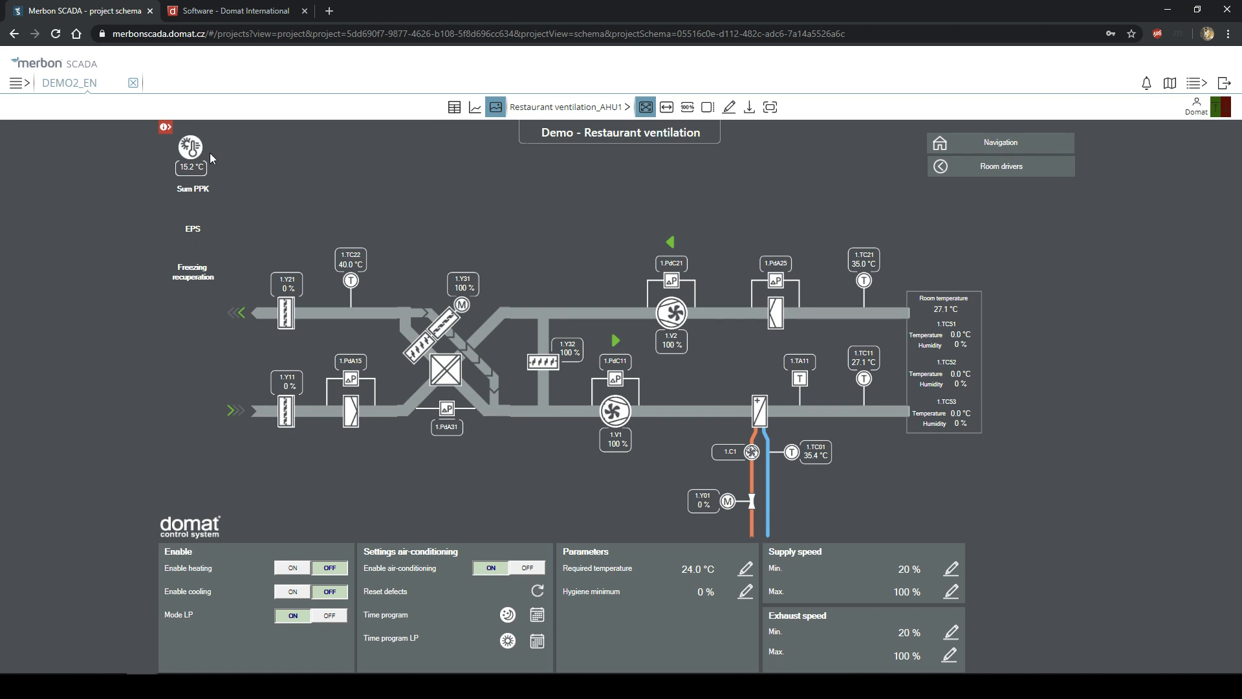
- Move the note marker onto exhaust fan 1.V2 and open the note for editing
mouse_move(168, 127)
left_mouse_down()
mouse_move(553, 383)
mouse_move(666, 353)
mouse_move(666, 315)
left_mouse_up()
left_click(675, 317)
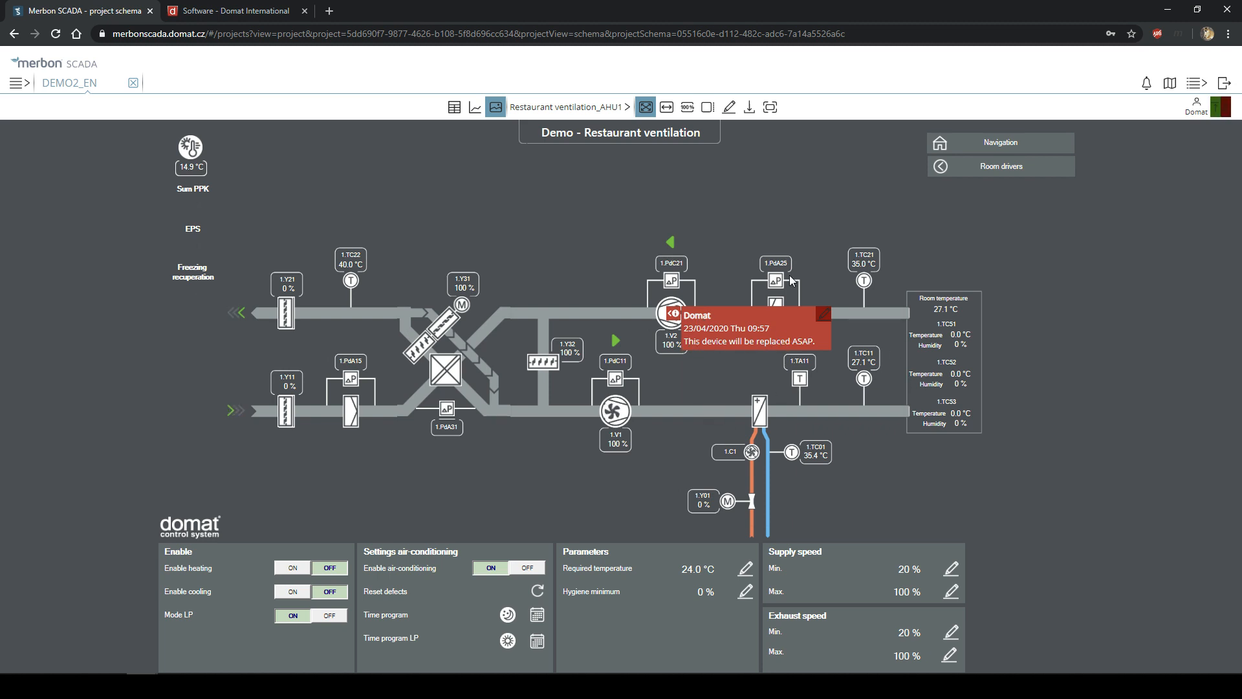
left_click(825, 316)
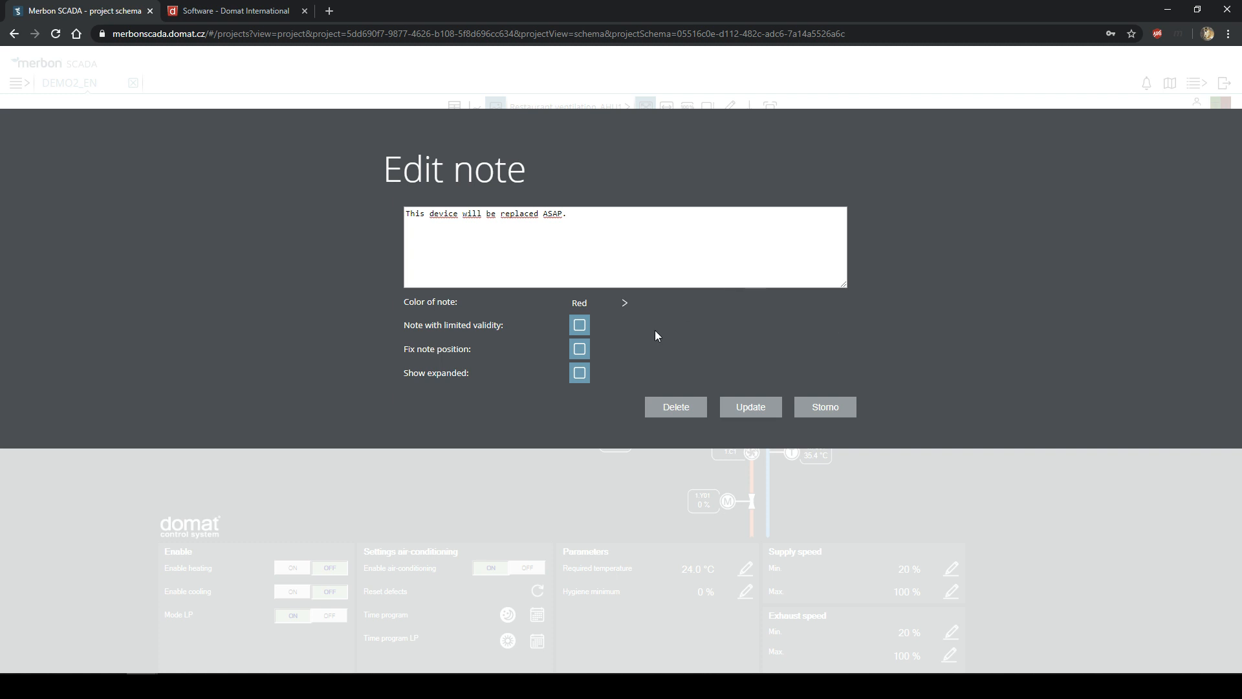
- Make the note valid until 30.04.2020, pinned and shown expanded, and save it
left_click(580, 326)
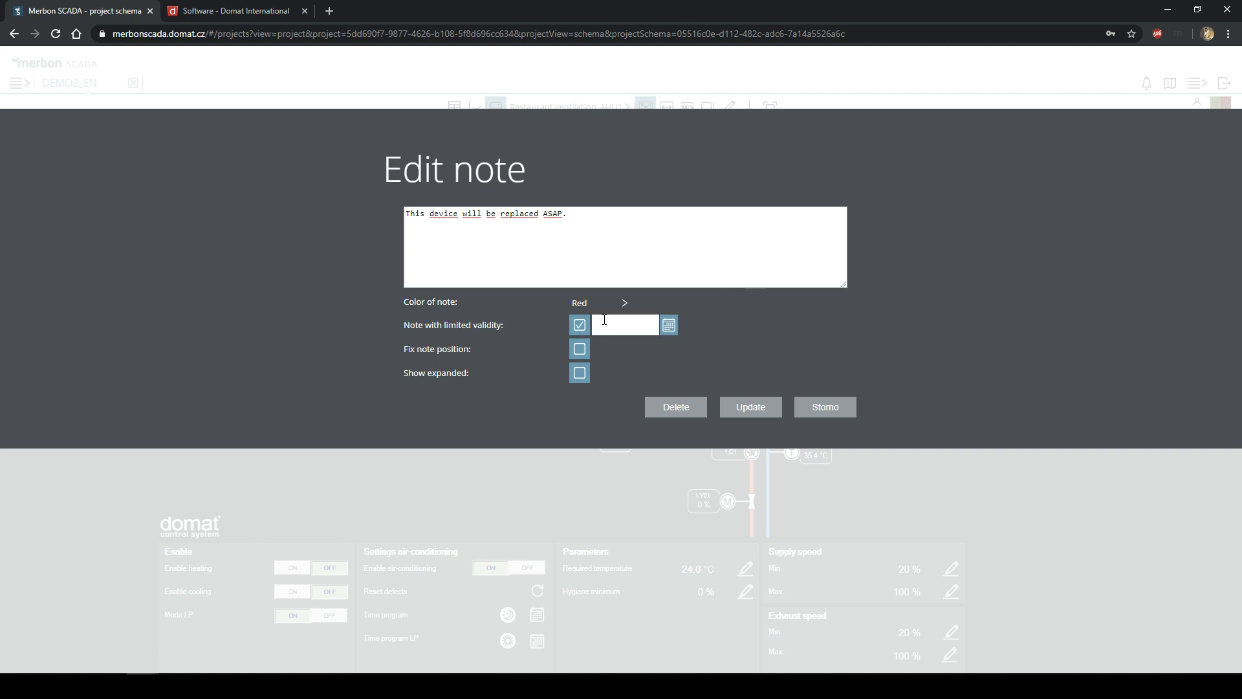
left_click(670, 326)
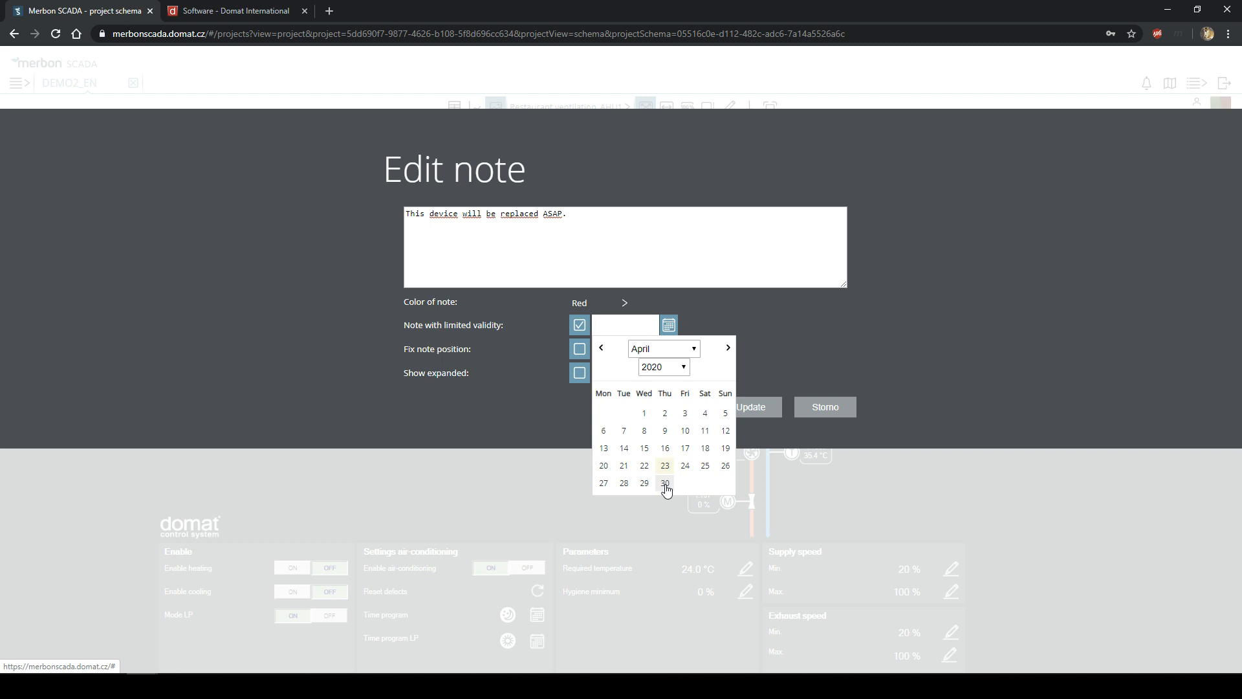
left_click(665, 483)
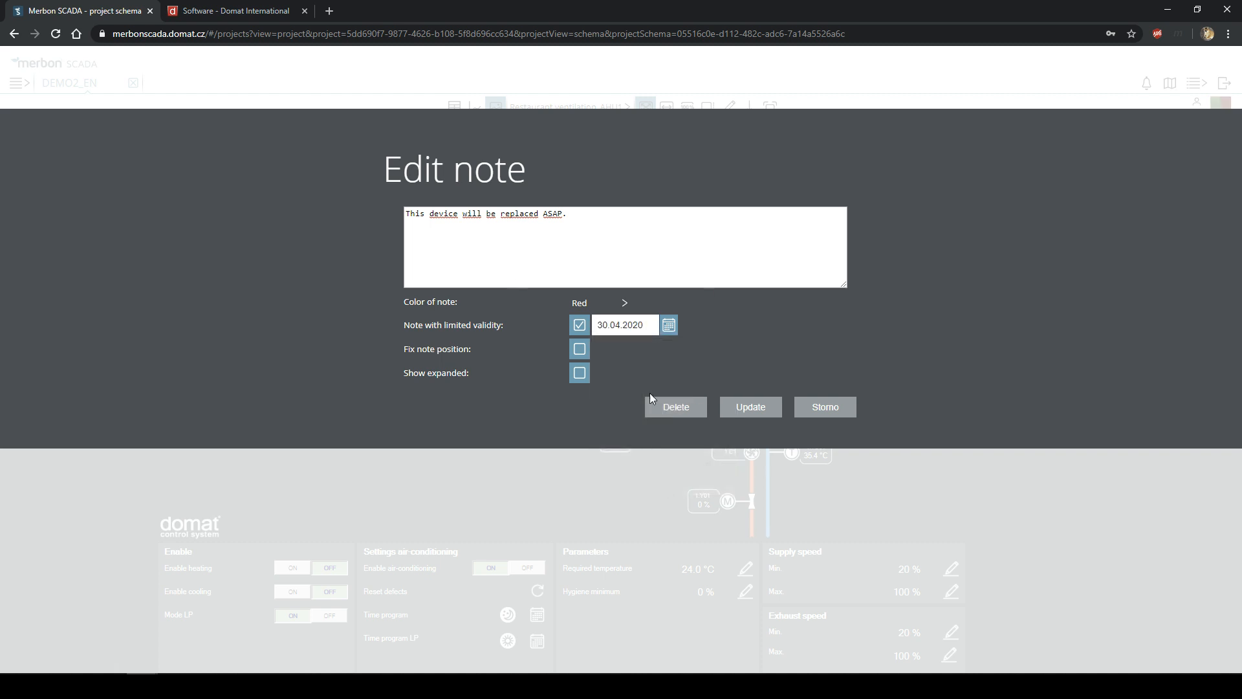
left_click(586, 355)
left_click(579, 375)
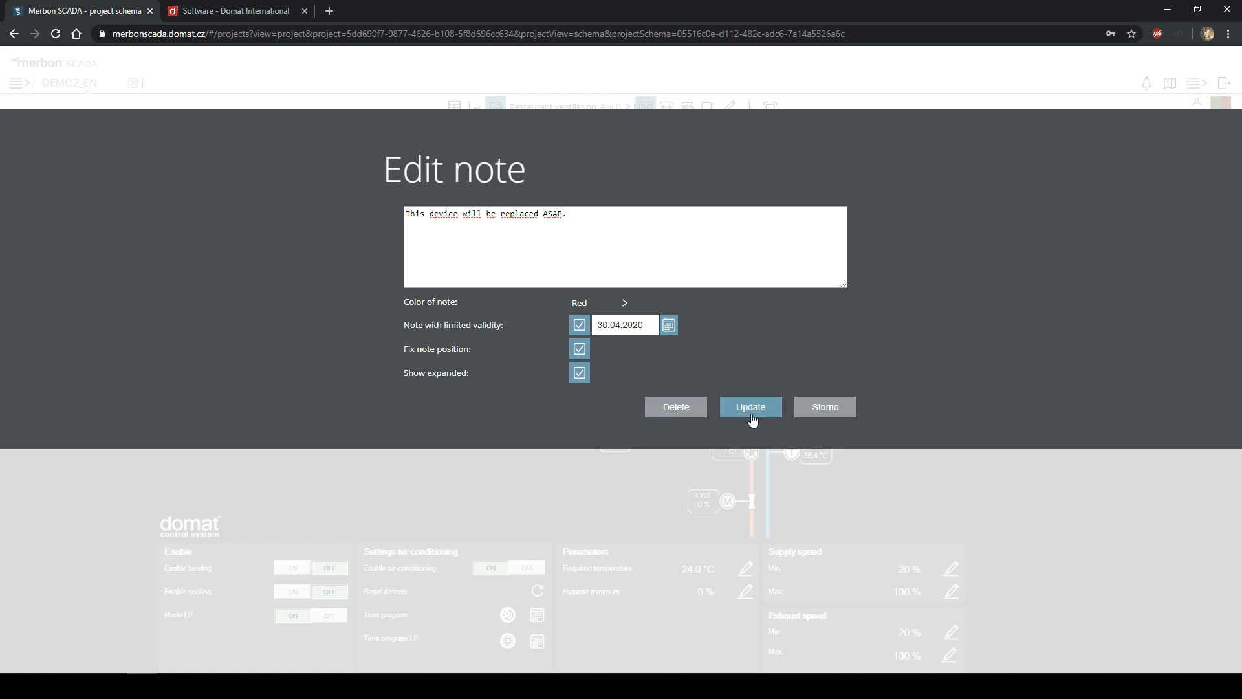
left_click(749, 413)
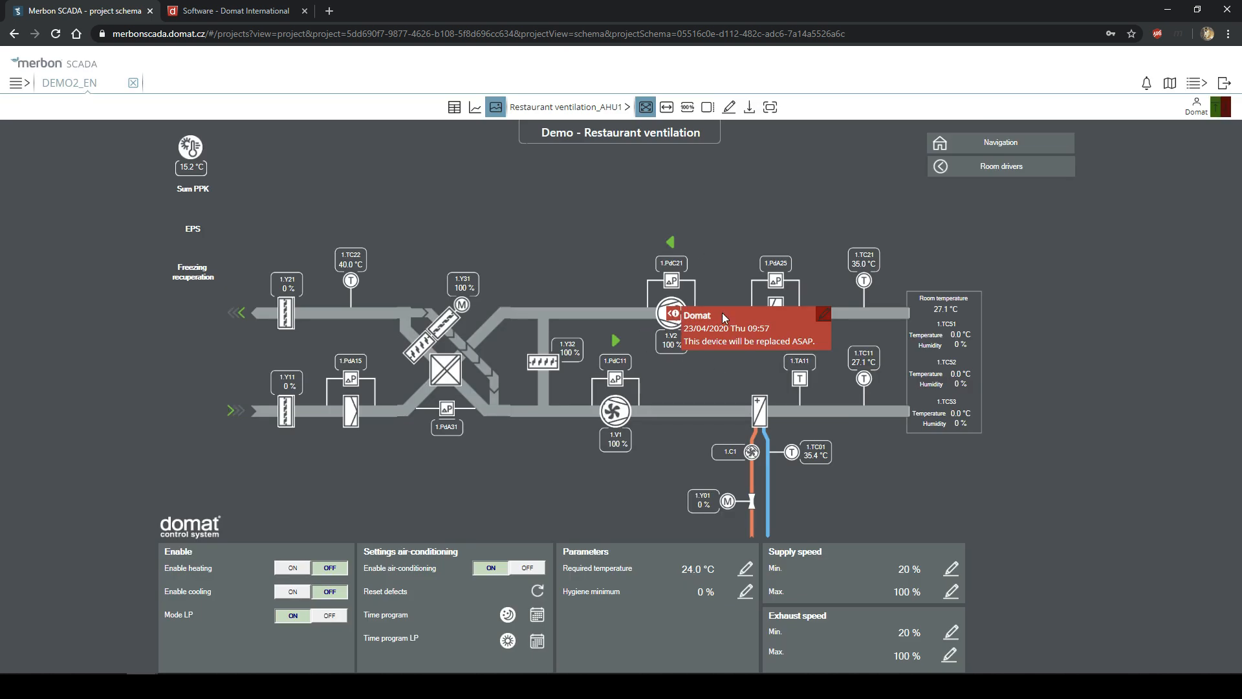
left_click(586, 109)
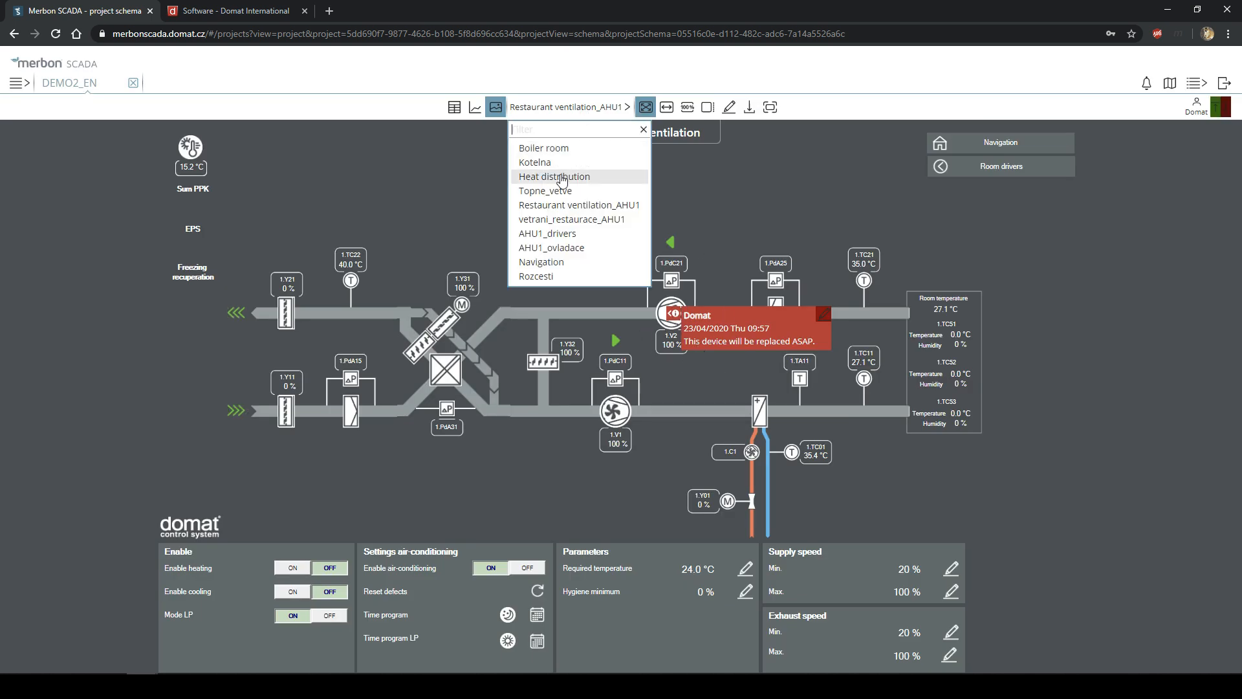
left_click(560, 176)
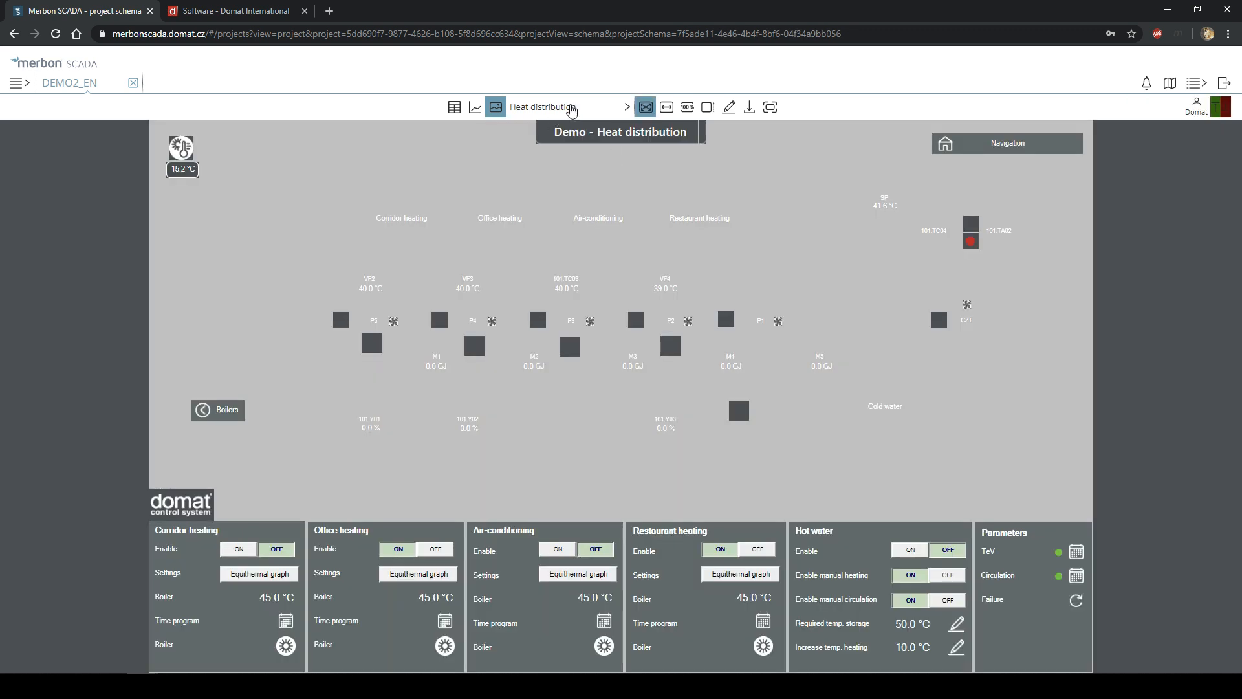
left_click(571, 109)
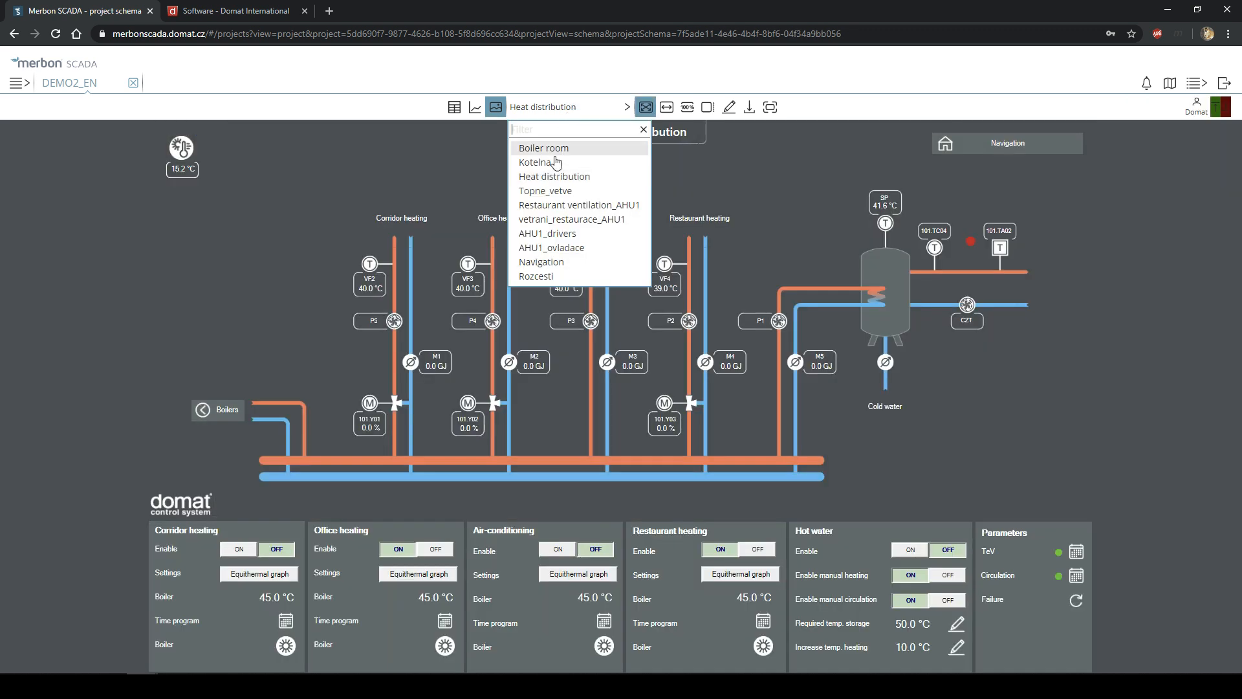
left_click(576, 223)
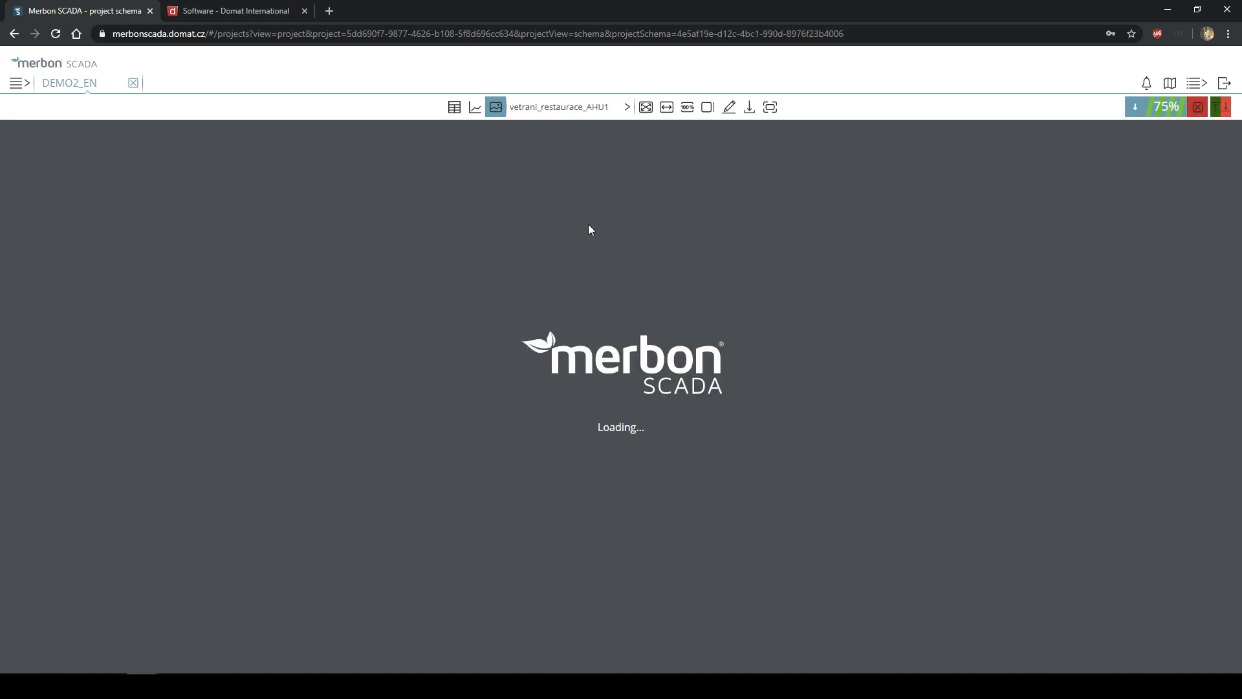
left_click(594, 108)
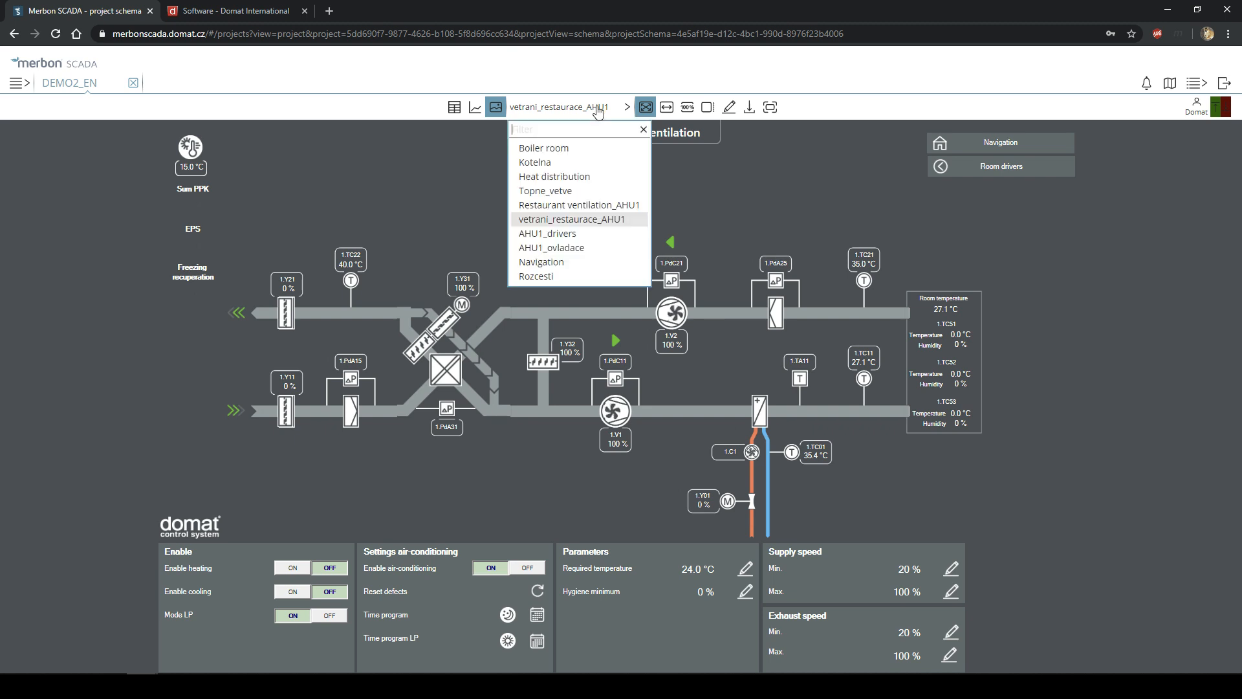
left_click(578, 204)
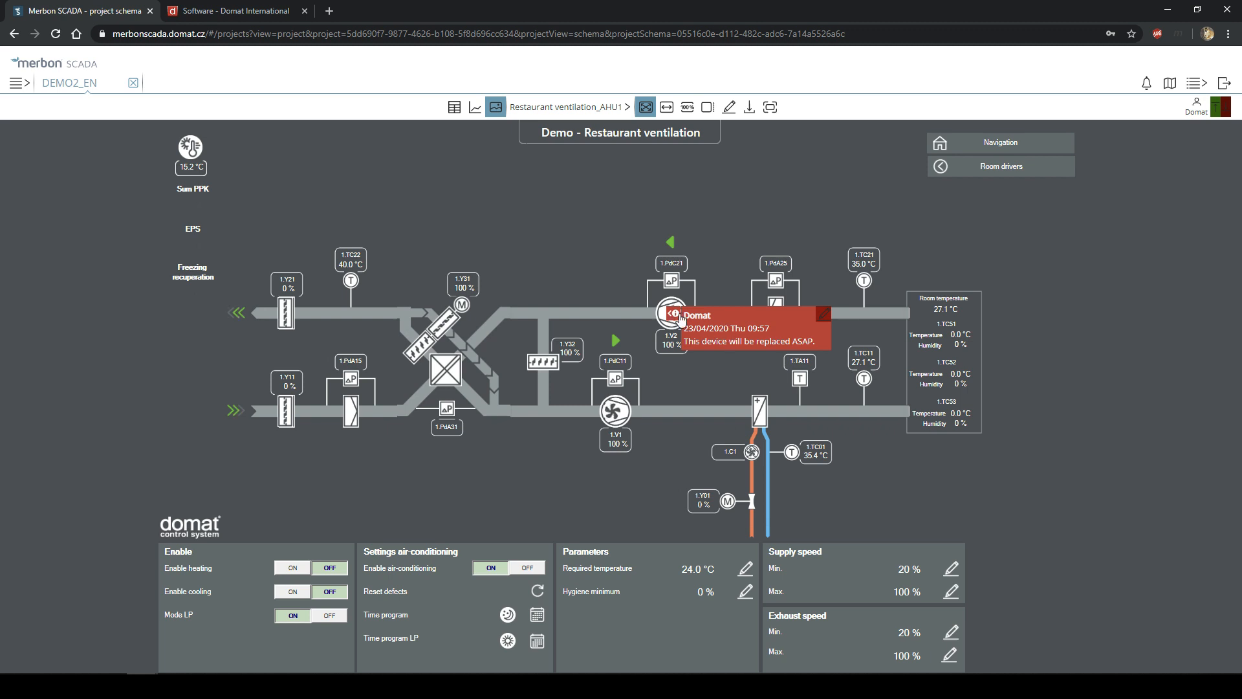
- Open the fan 1.V2 note editor and cancel it twice without changes
left_click(825, 316)
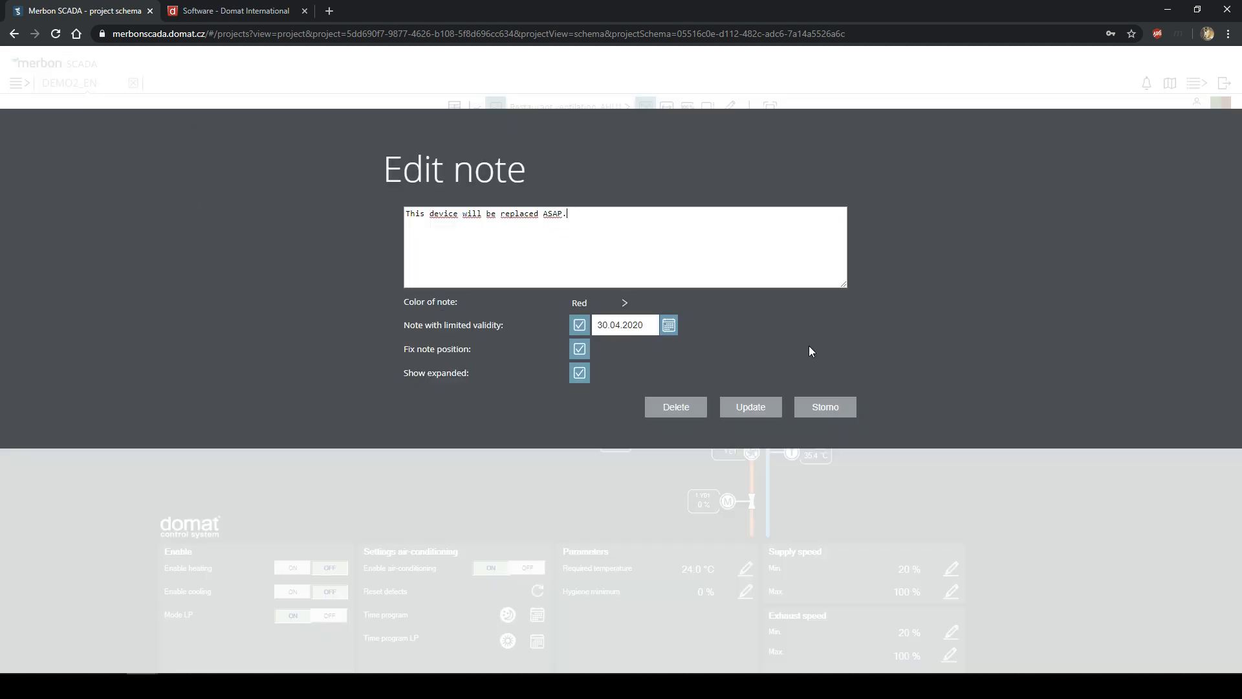
left_click(833, 413)
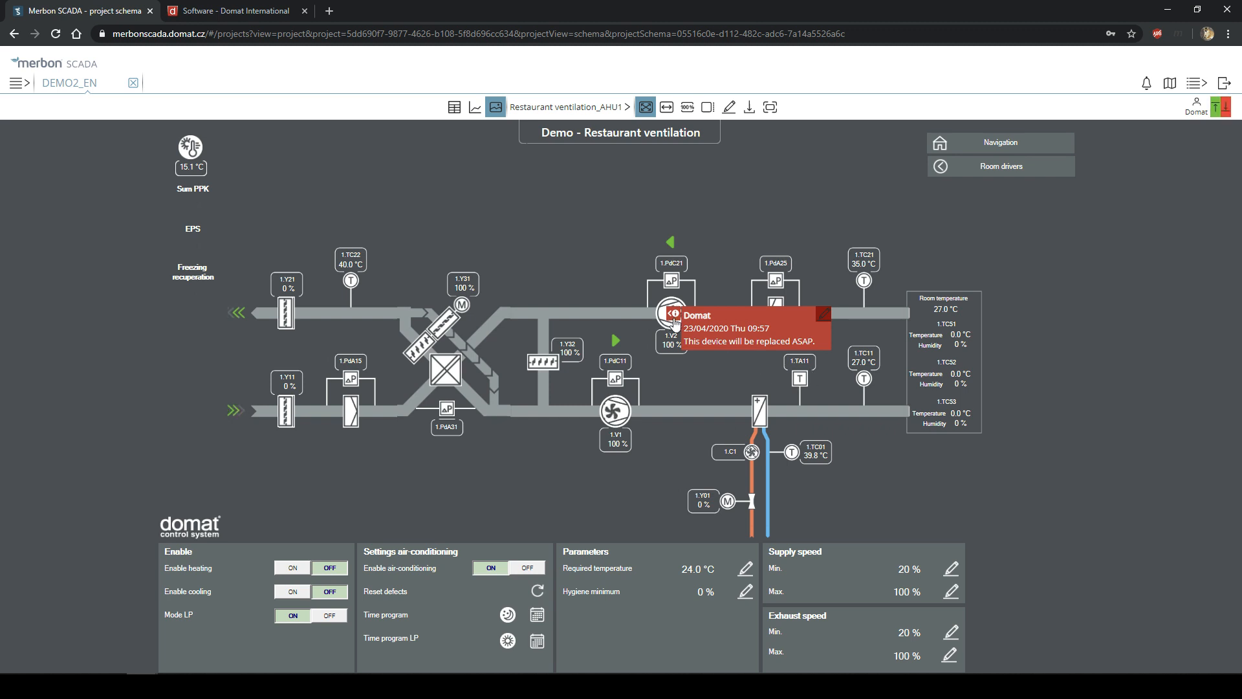
left_click(819, 312)
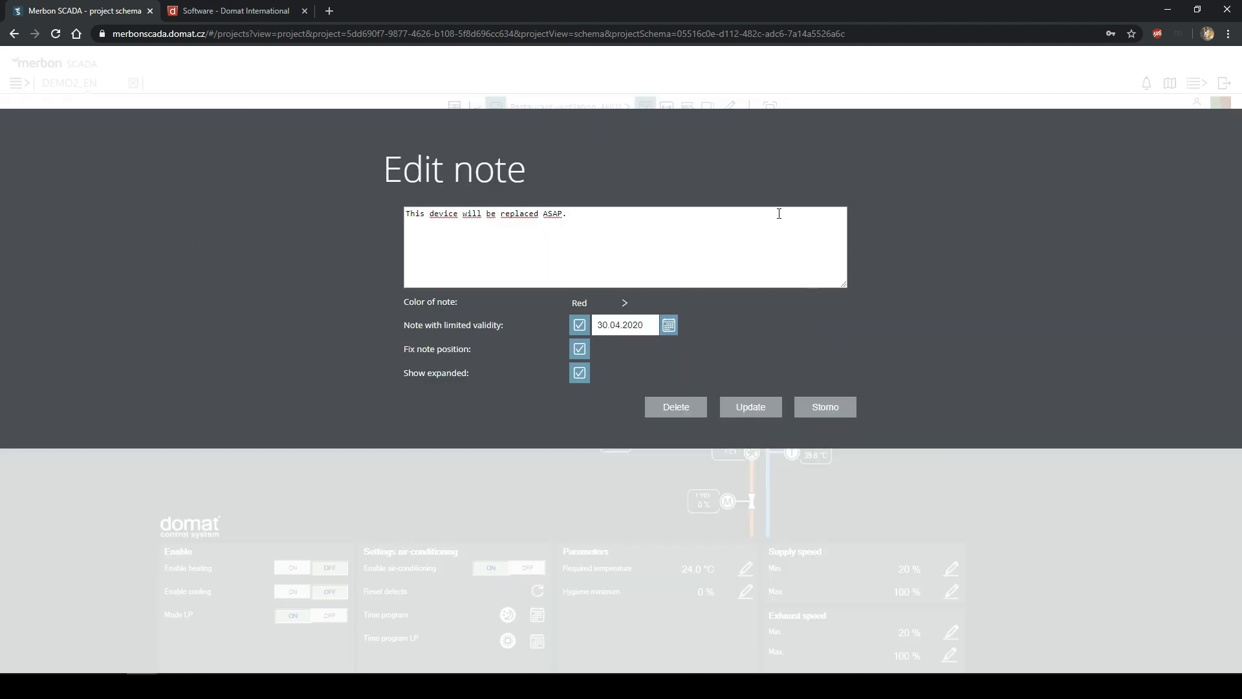
left_click(835, 409)
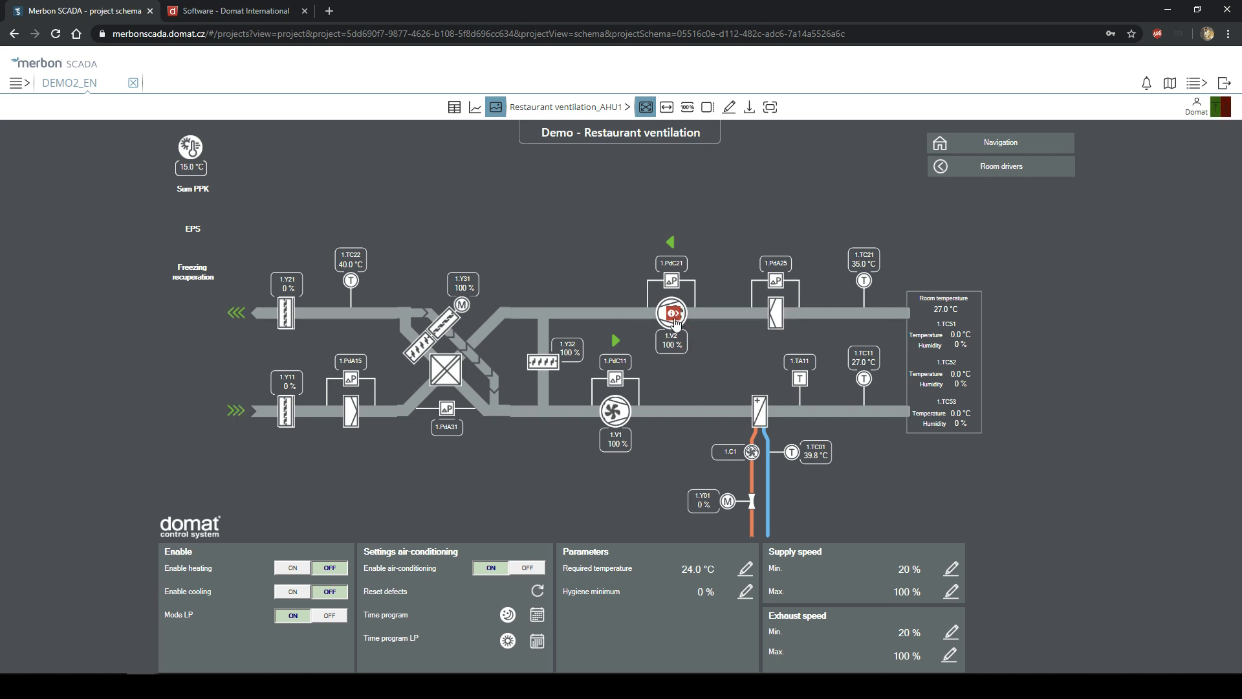
- Reopen the note and untick Fix note position and Show expanded
mouse_move(677, 320)
left_click(823, 314)
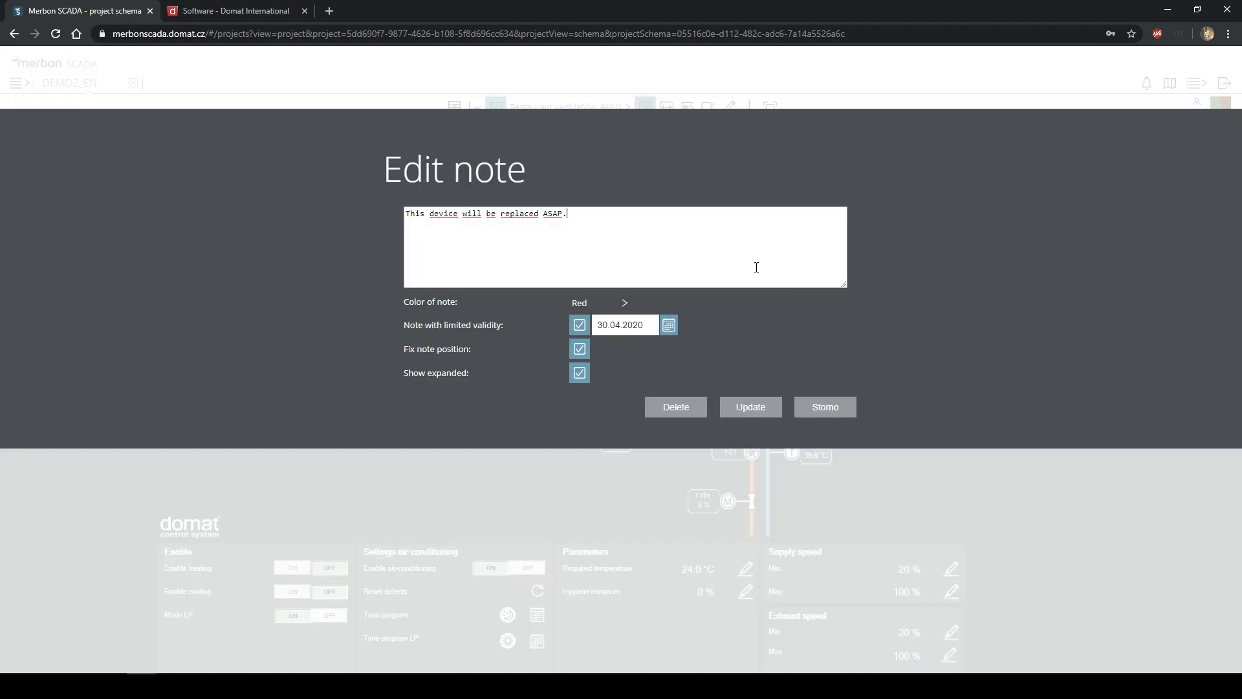
left_click(580, 350)
left_click(580, 374)
- Save the note, drag it from fan 1.V2 onto the heat recovery crossing, and exit edit mode
left_click(757, 411)
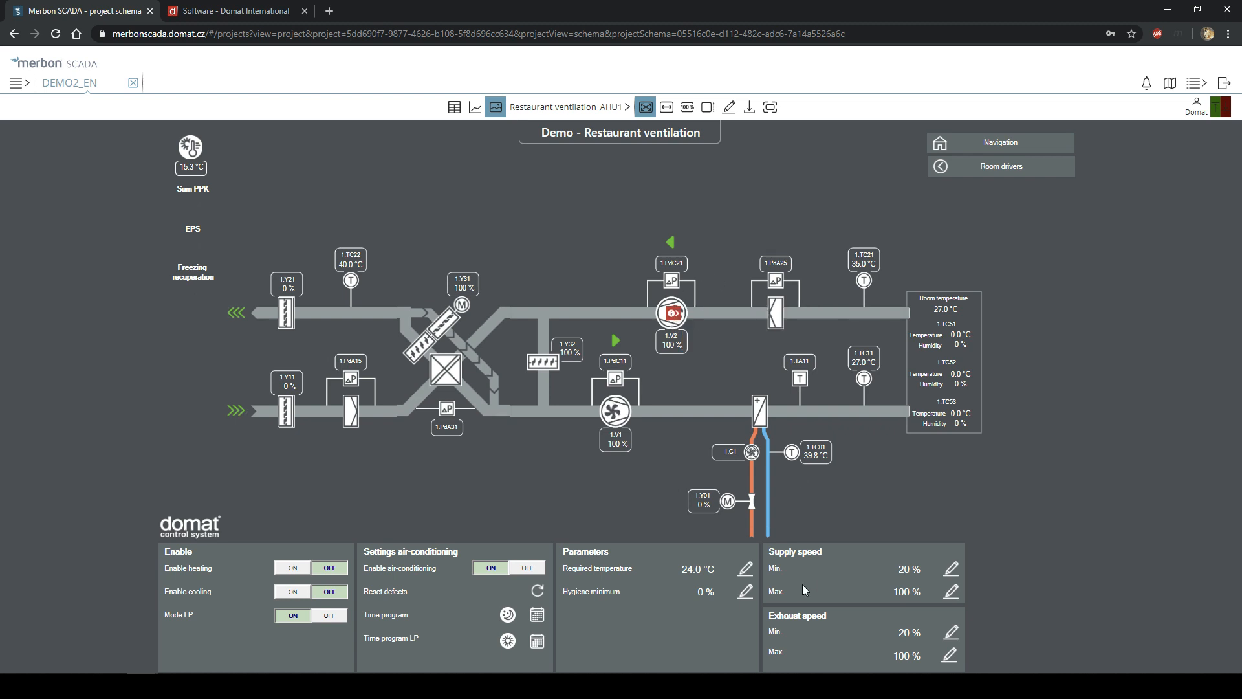
left_click_drag(671, 315, 446, 371)
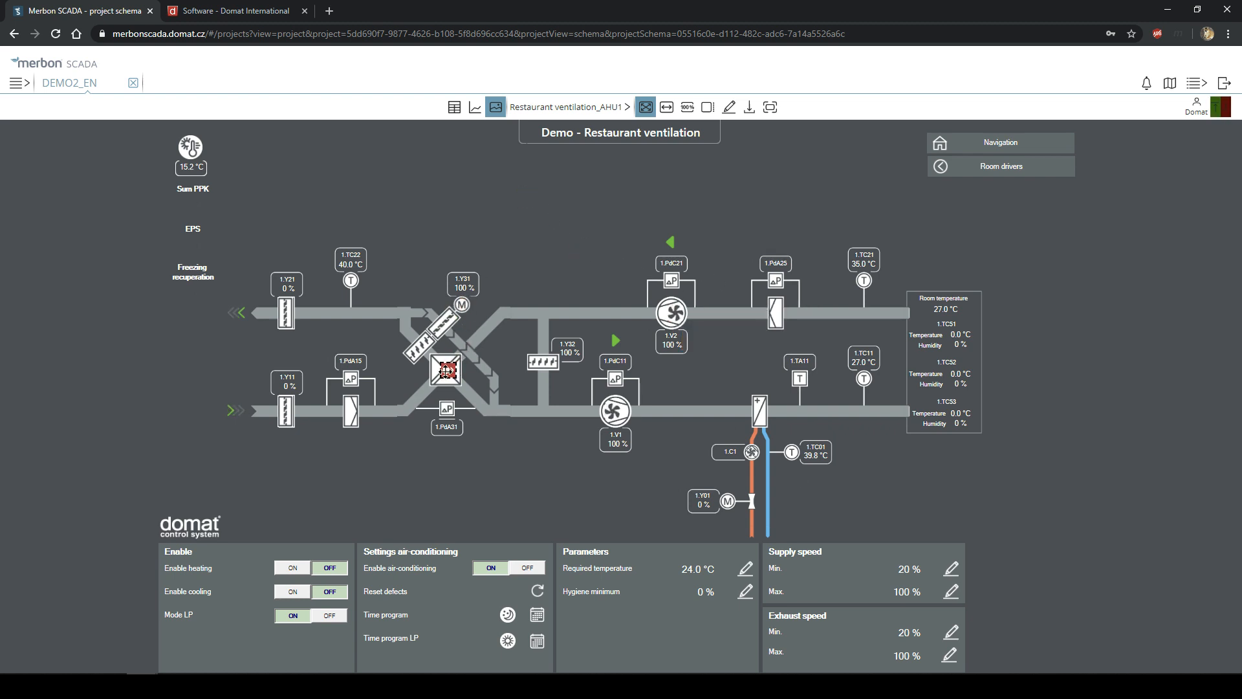
left_click(749, 106)
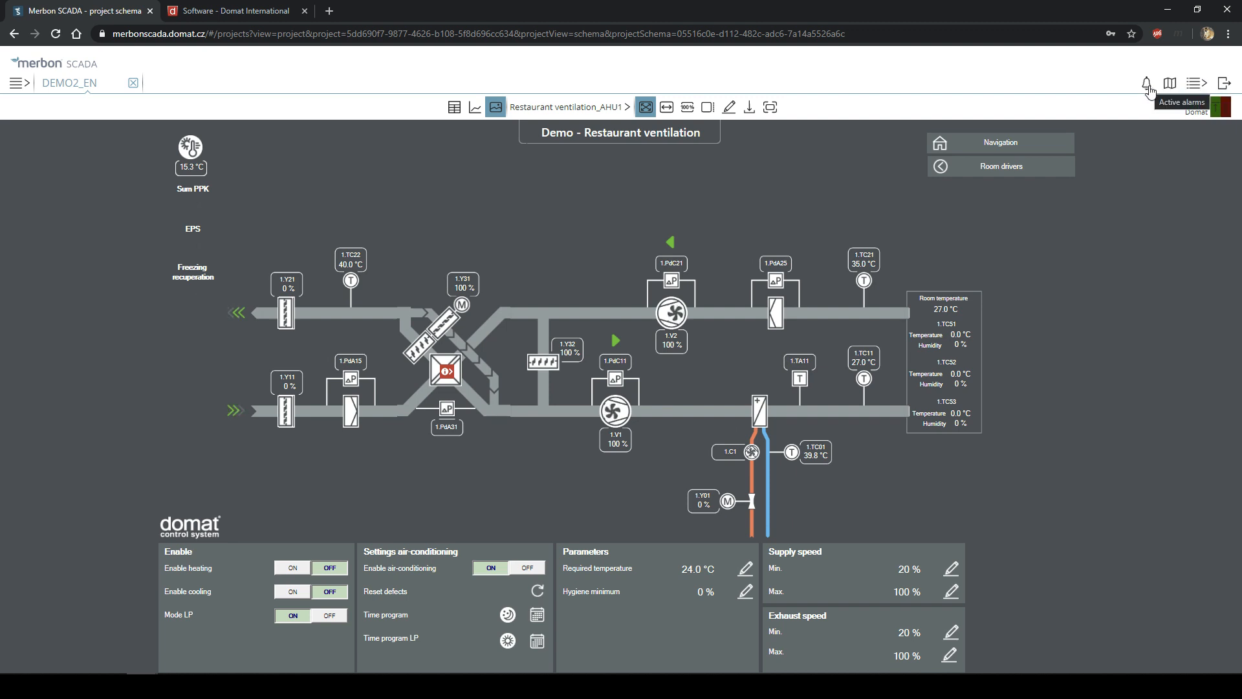
- Open active alarms, browse DEMO, DEMO2 and DEMO2_EN, then list alarms from all projects together
left_click(1148, 84)
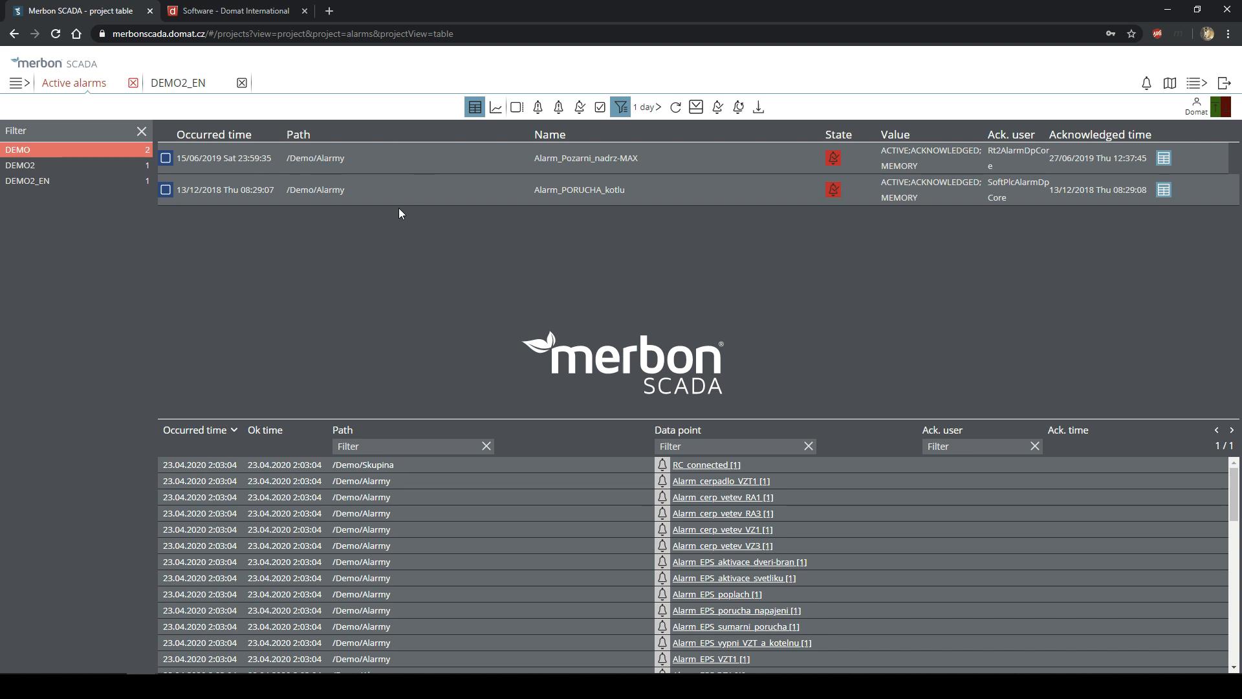
left_click(88, 167)
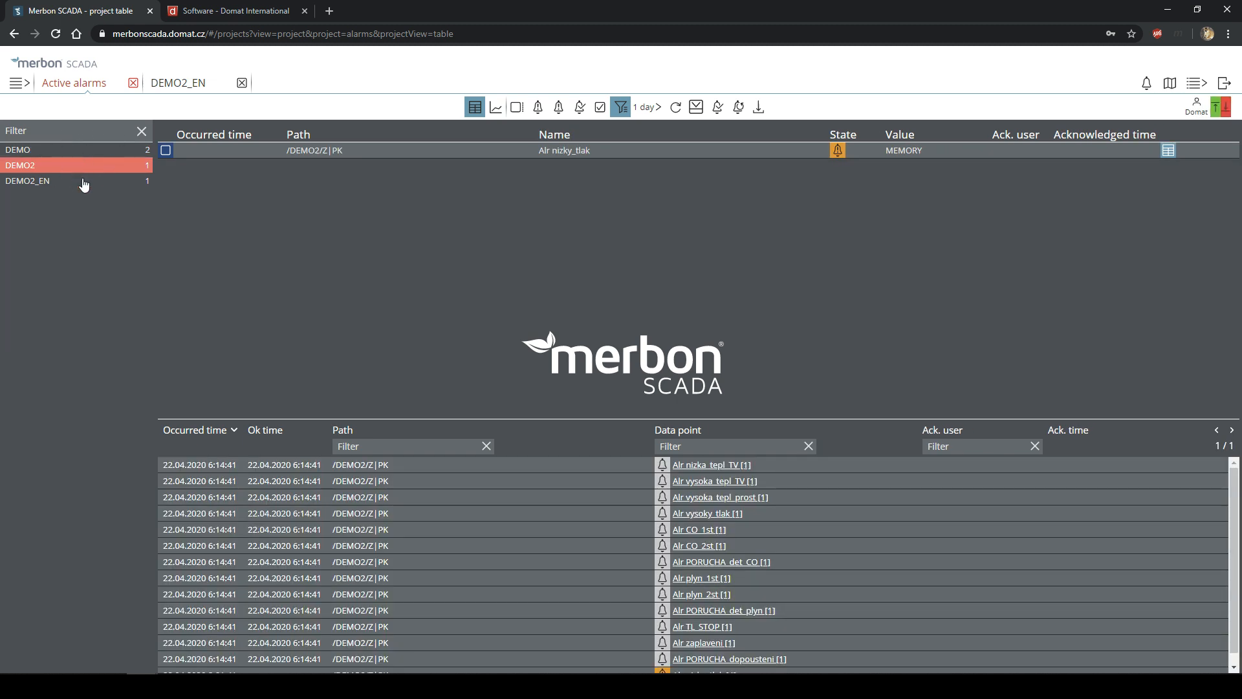
left_click(84, 183)
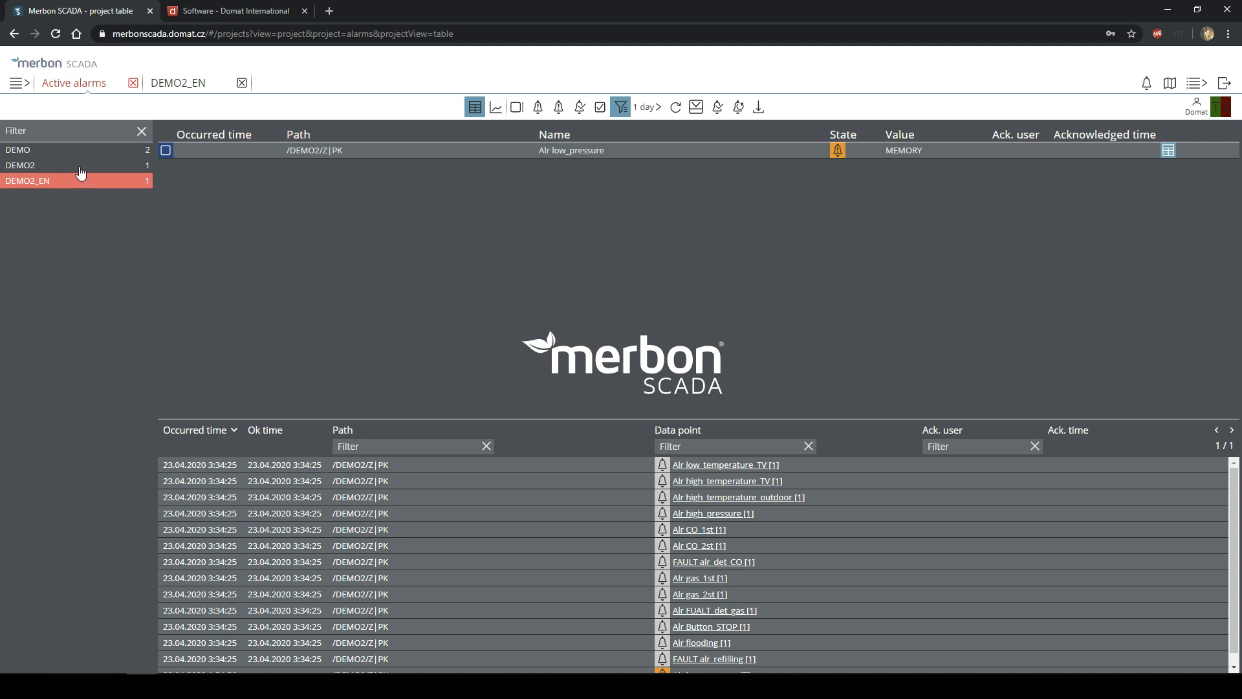
left_click(80, 170)
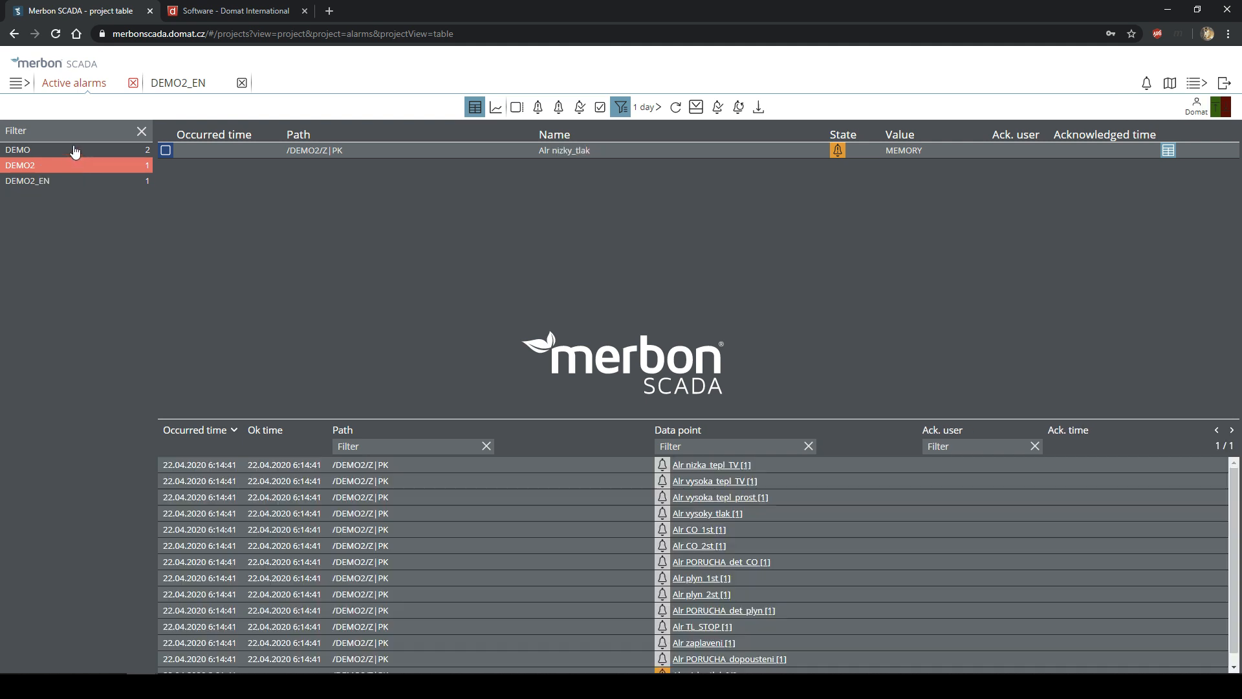
left_click(75, 151)
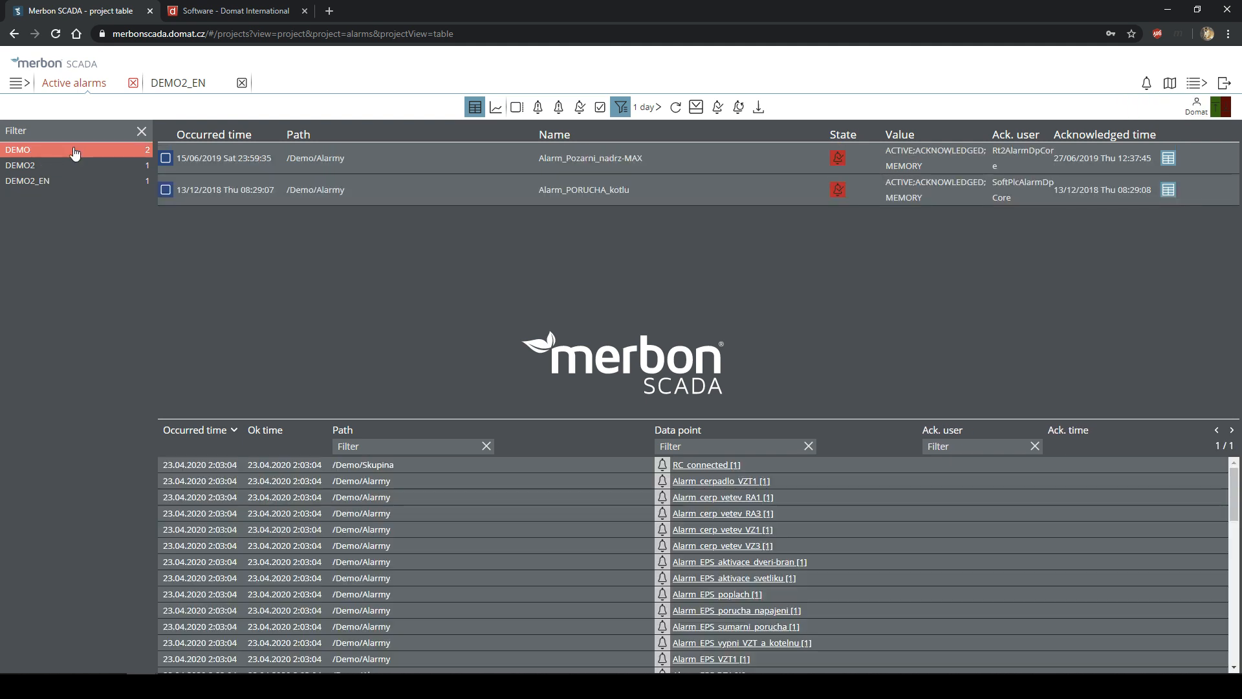
left_click(84, 167)
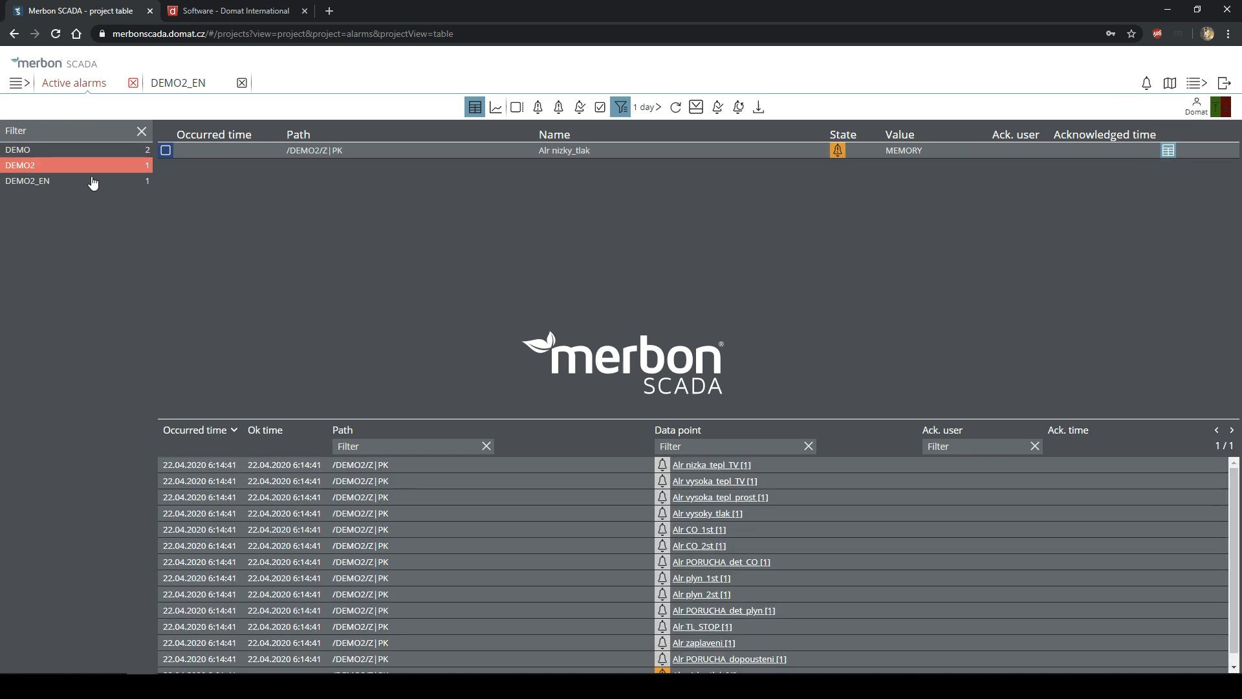
left_click(621, 107)
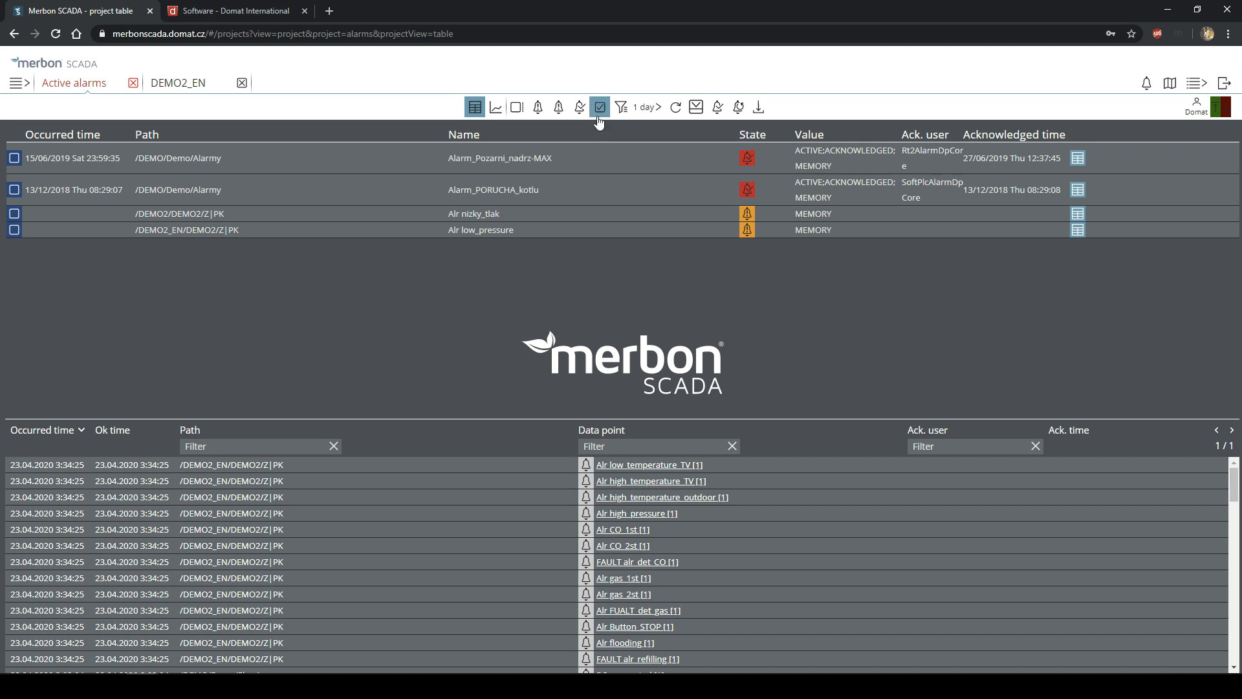
- Return to per-project alarm filtering and collapse the expanded alarm detail row
left_click(620, 110)
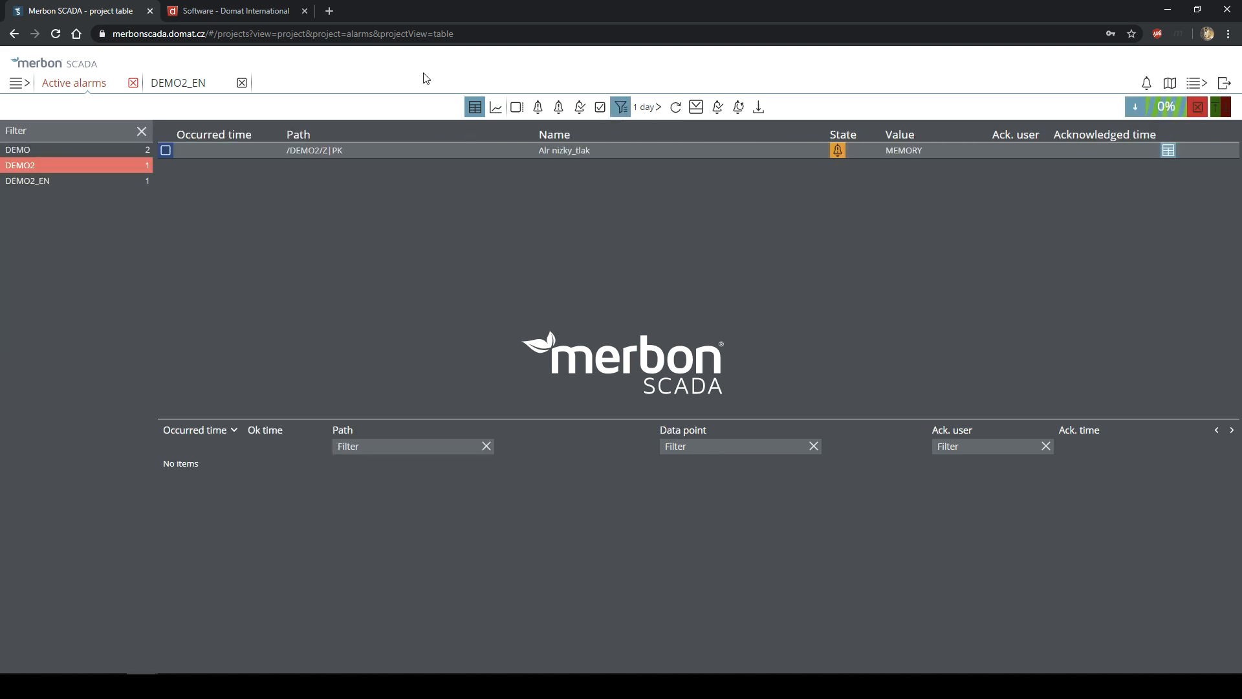
scroll(620, 477, "down", 1)
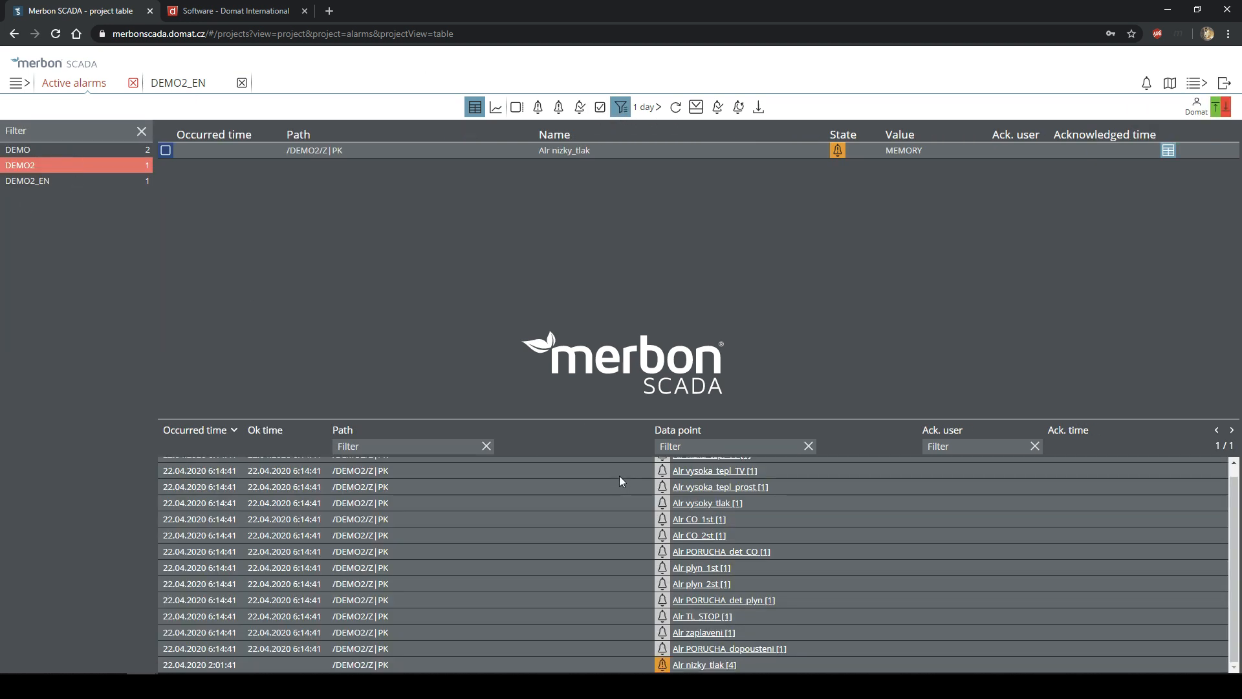
scroll(619, 565, "up", 1)
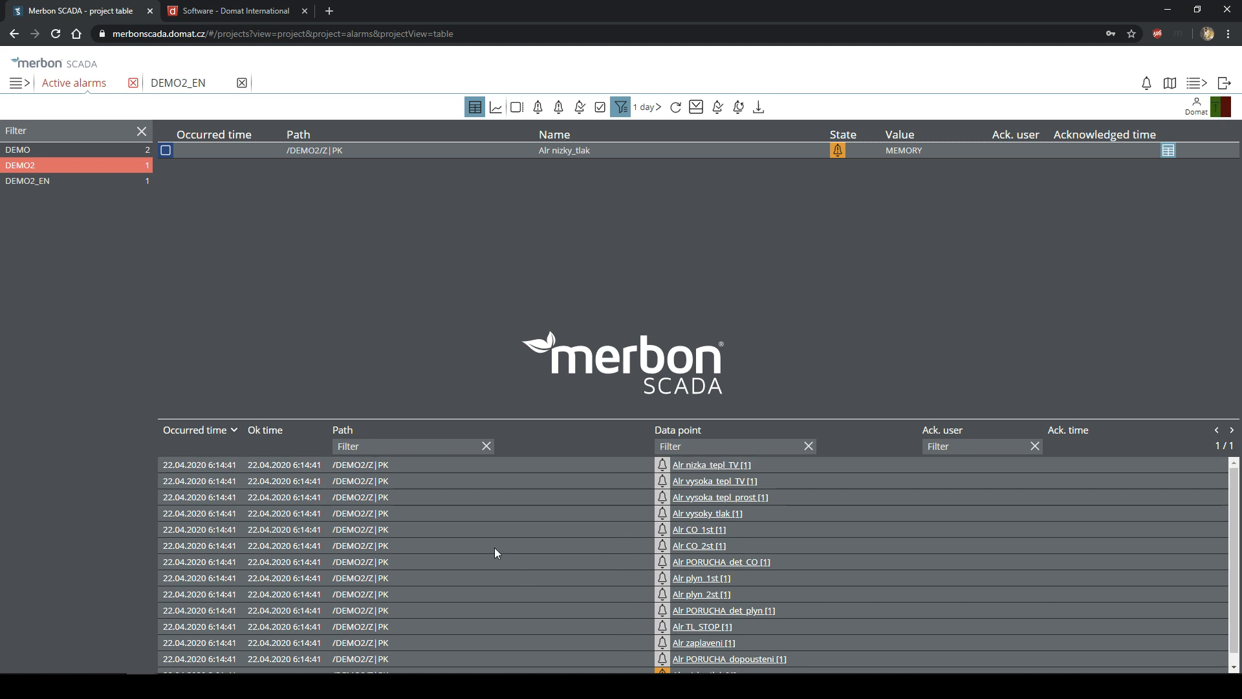
scroll(503, 509, "down", 1)
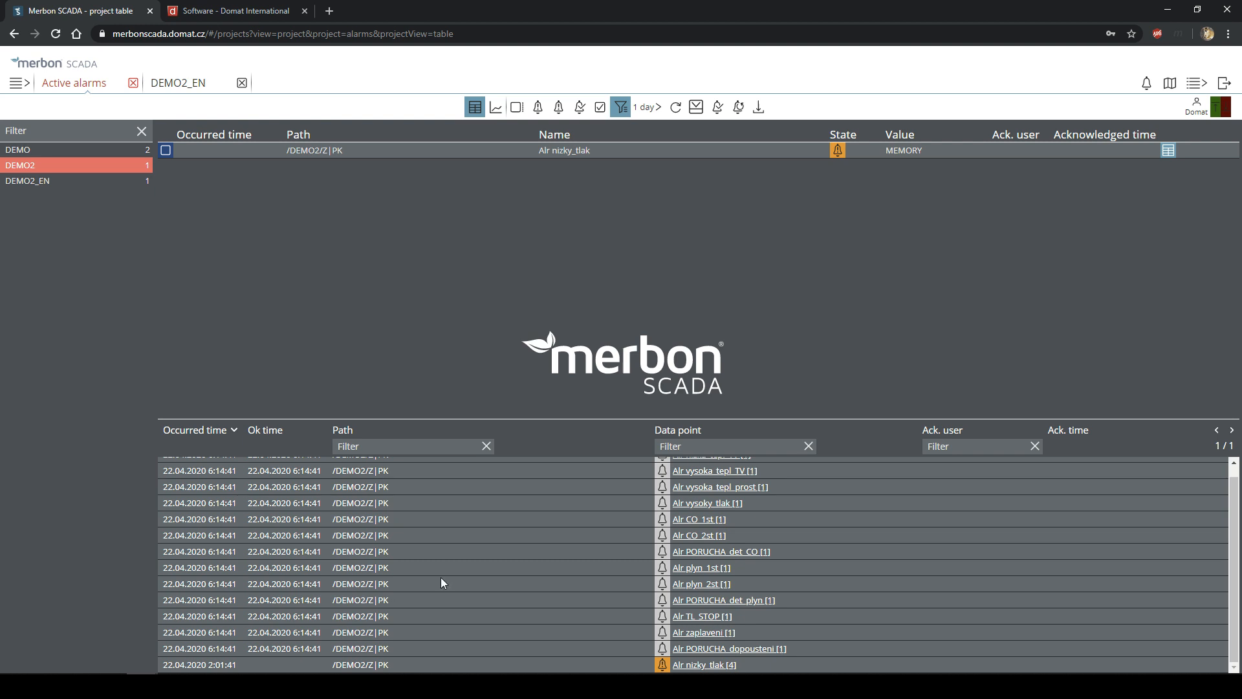
scroll(453, 582, "up", 1)
scroll(598, 476, "down", 1)
left_click(566, 533)
scroll(596, 641, "up", 1)
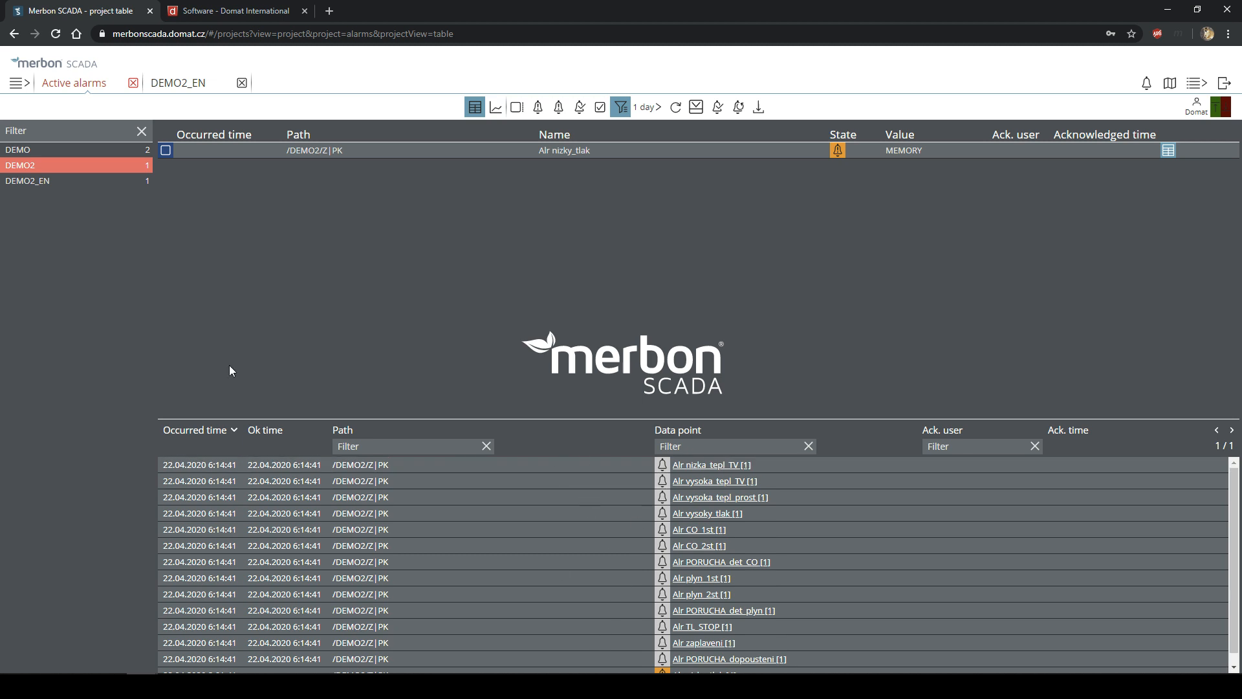
- Review DEMO2_EN's seven Alr low_pressure occurrences, then switch to the DEMO project's alarms
left_click(96, 182)
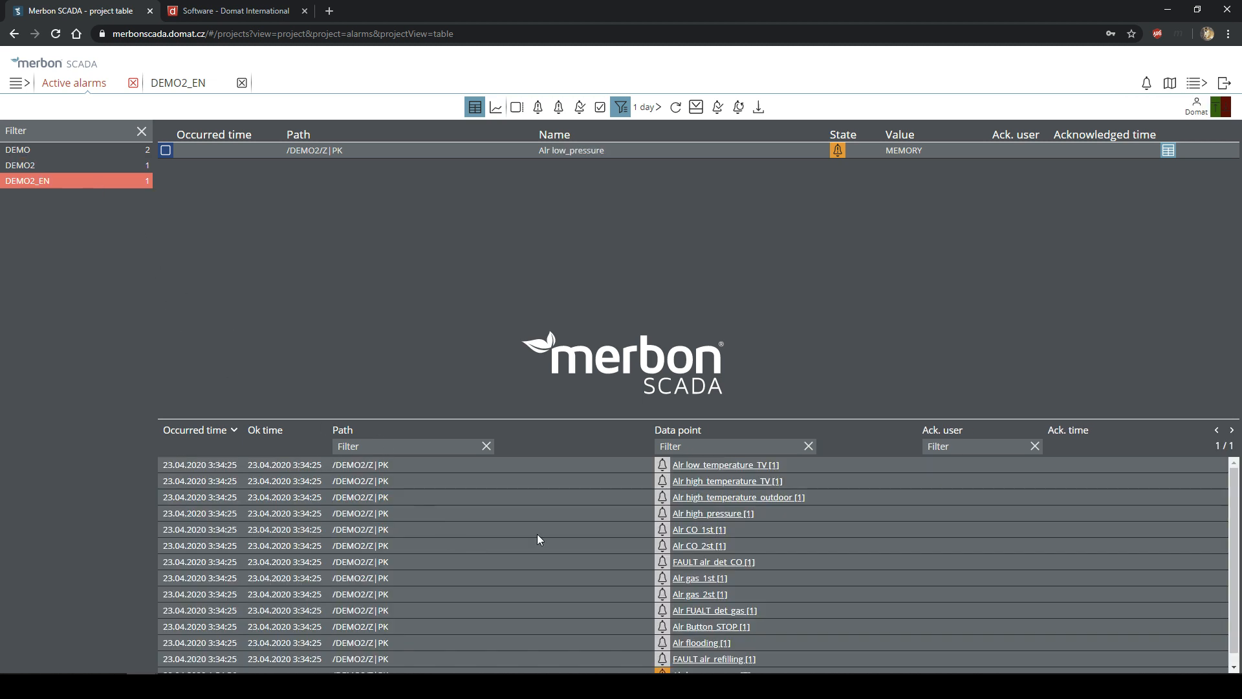
left_click(516, 481)
scroll(566, 647, "down", 1)
left_click(599, 661)
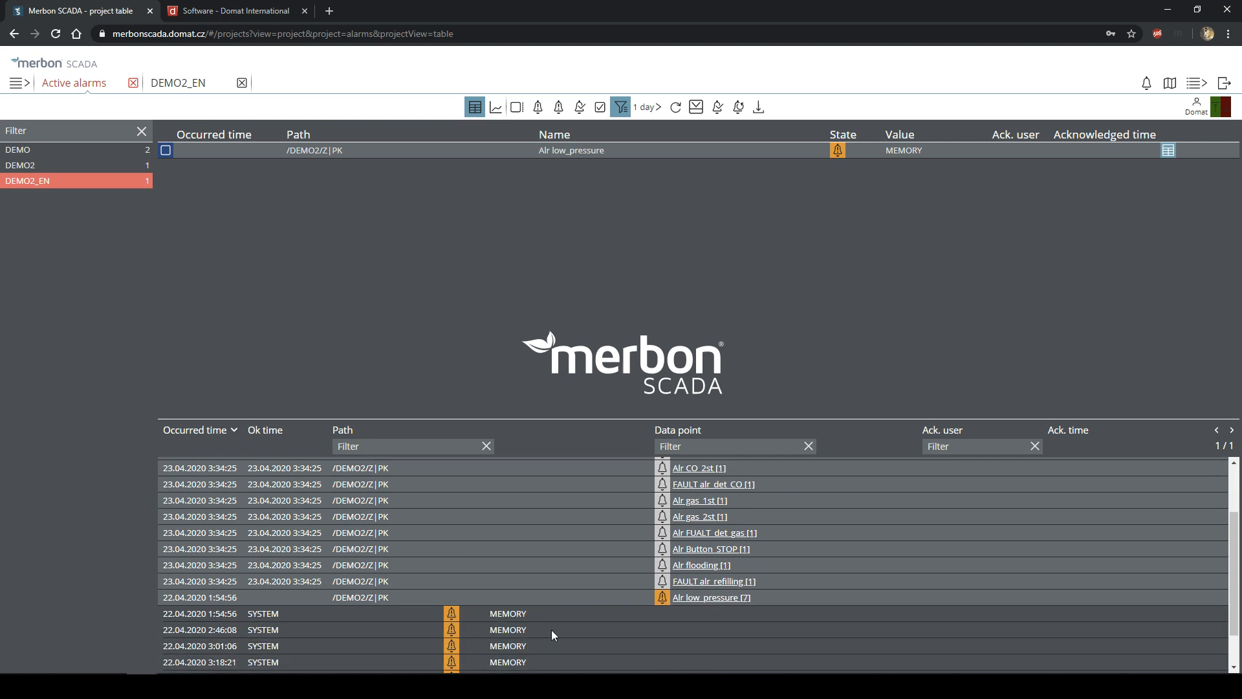
left_click(464, 554)
left_click(117, 155)
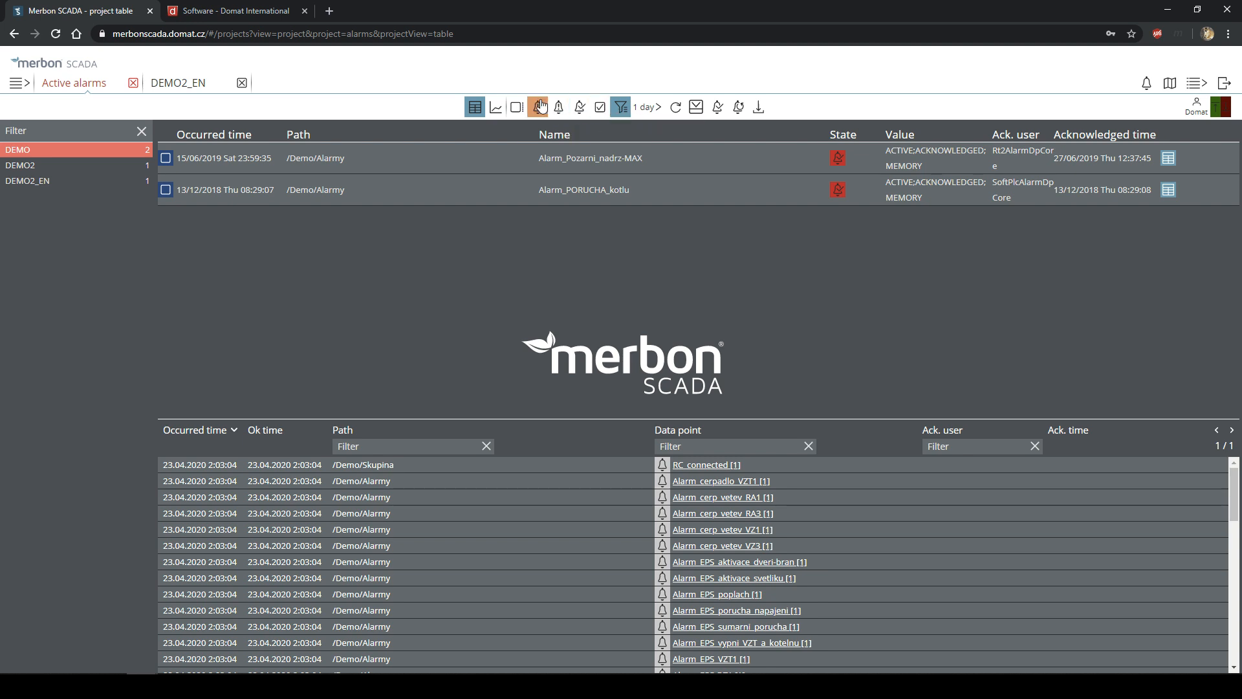
- Reload alarm history, select DEMO2, filter to Alr nizky_tlak, then clear the filter to list all history
left_click(684, 110)
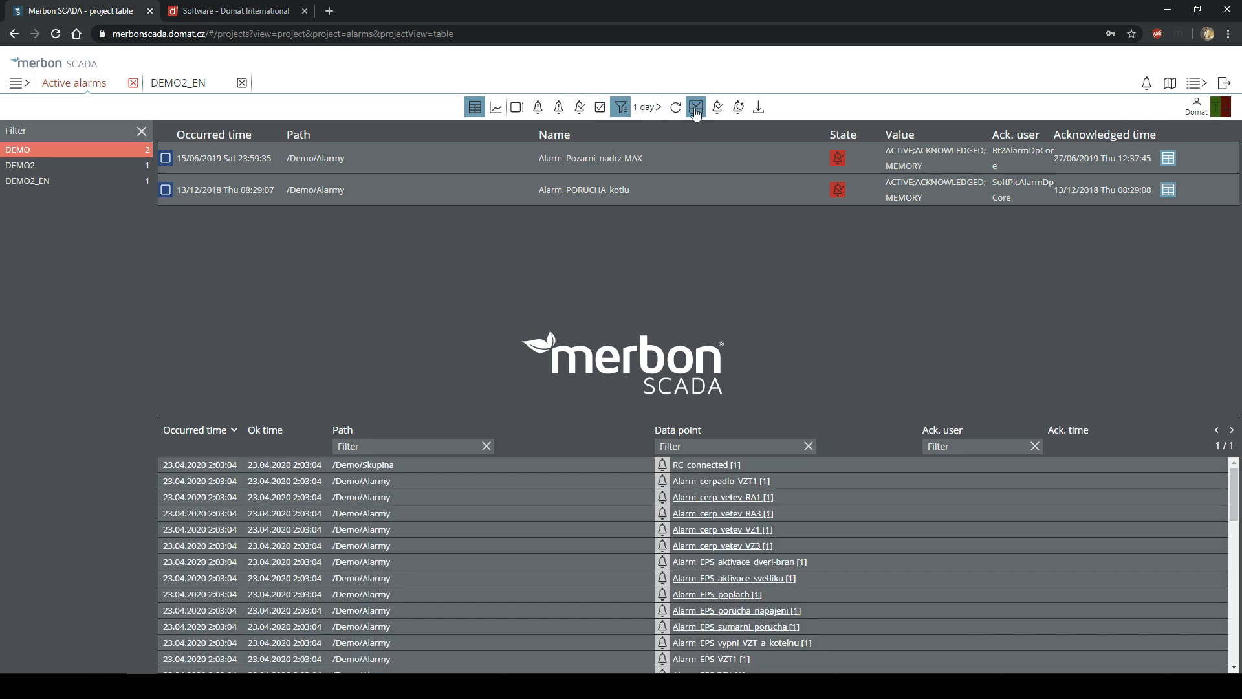
left_click(695, 109)
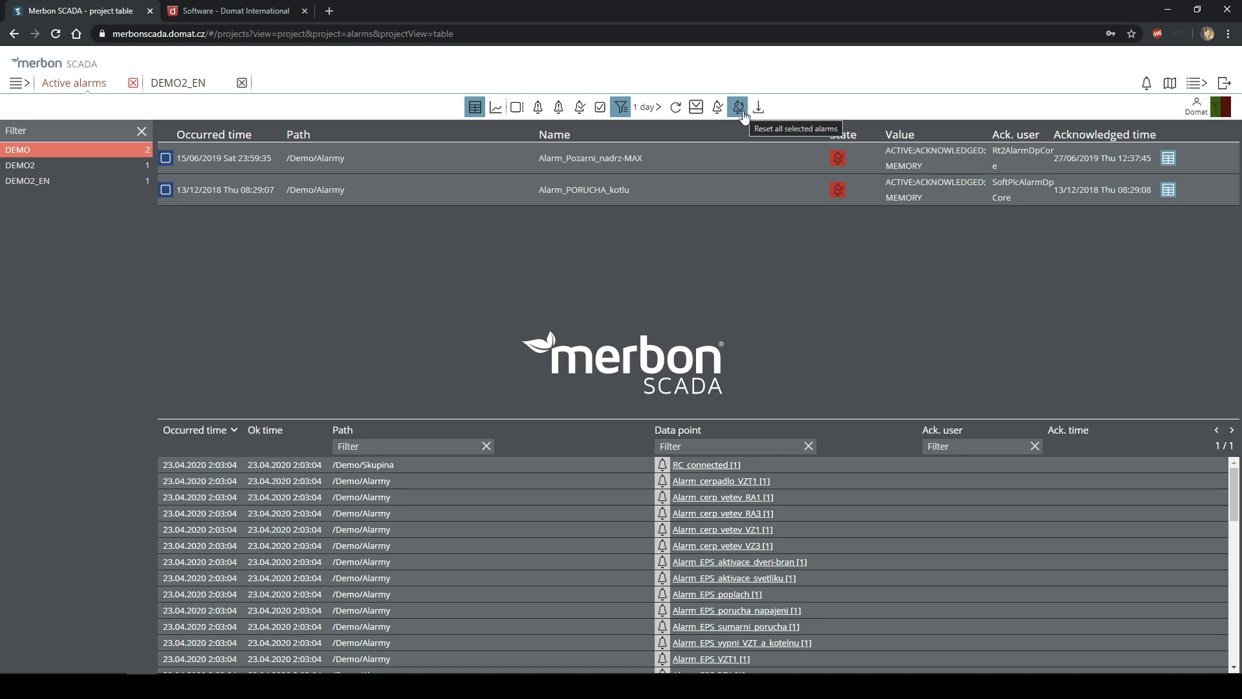
left_click(122, 167)
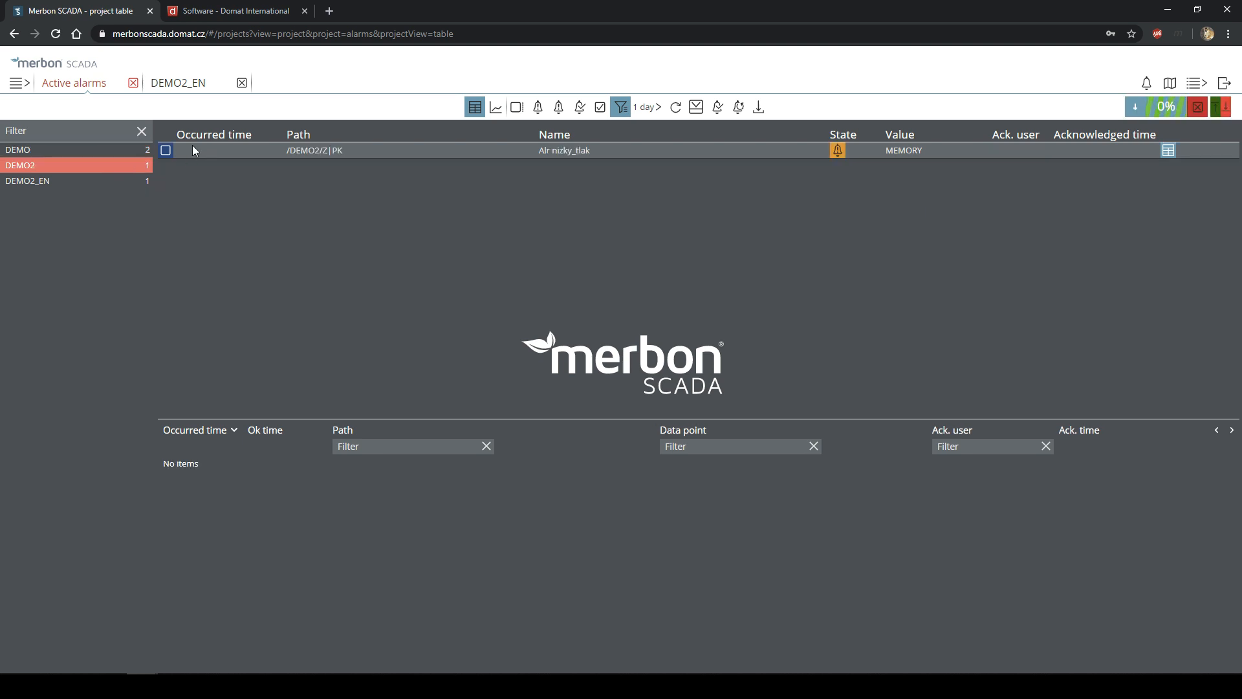
left_click(167, 152)
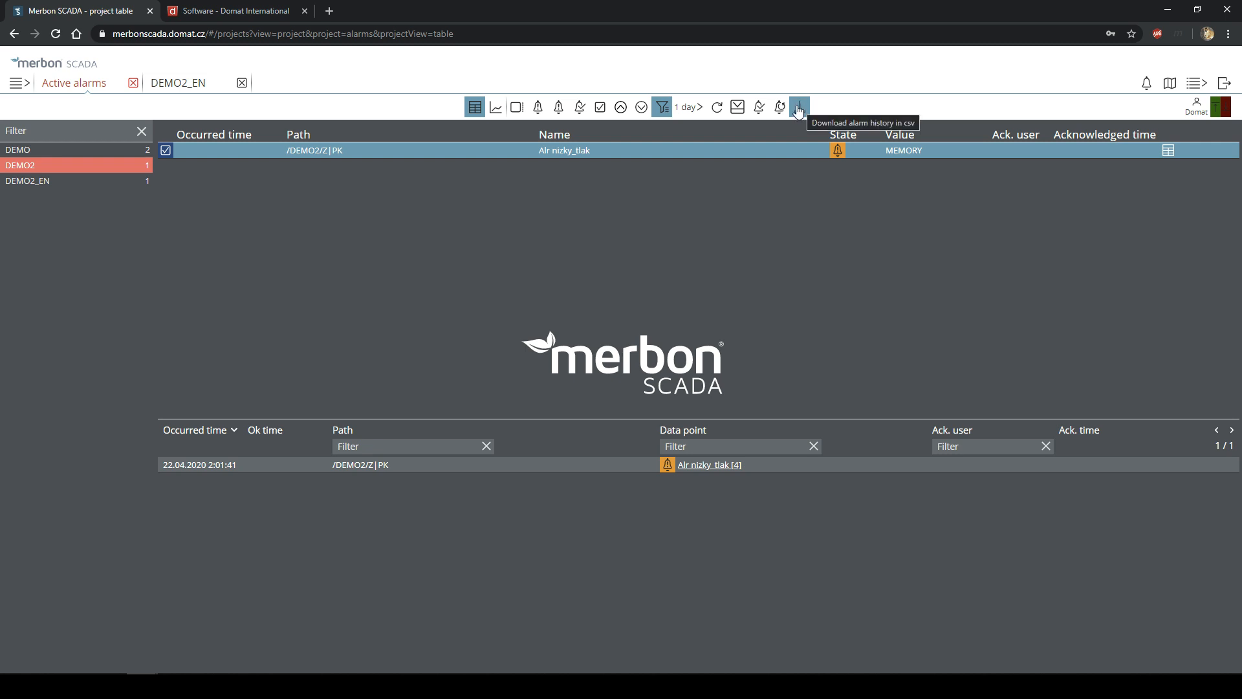
left_click(525, 113)
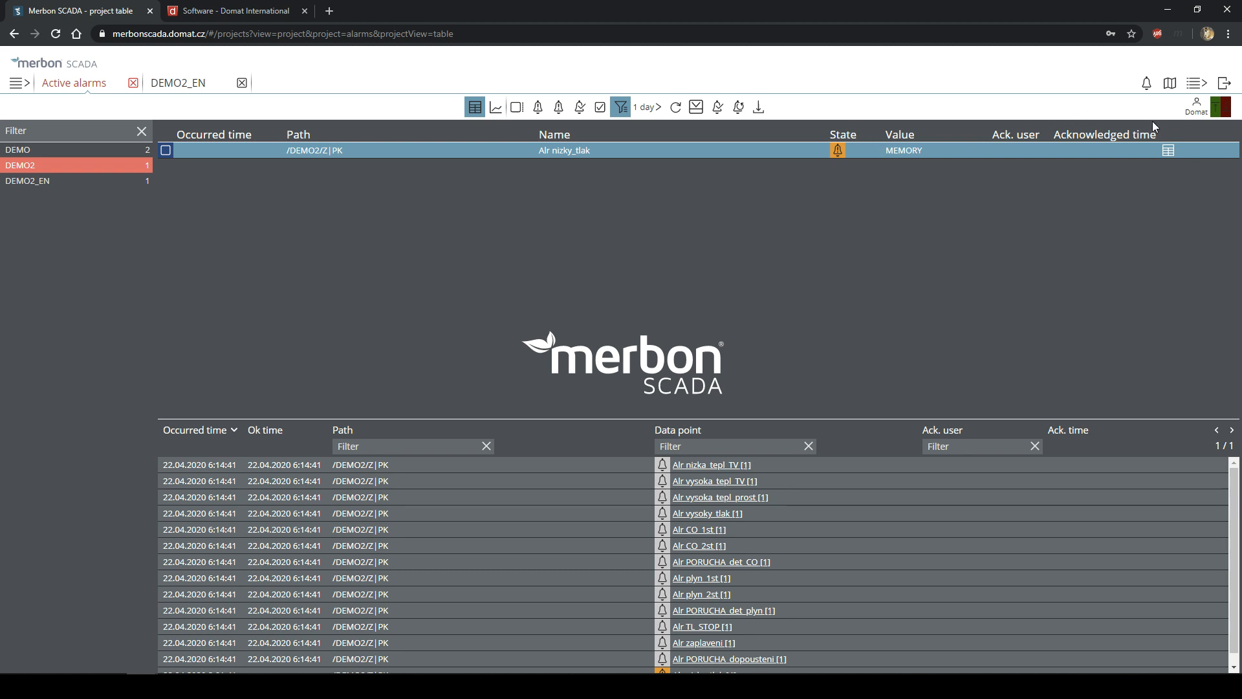
- Open the projects map, zoom in on the marker near Staré Čívice west of Pardubice, then zoom back out
left_click(1173, 87)
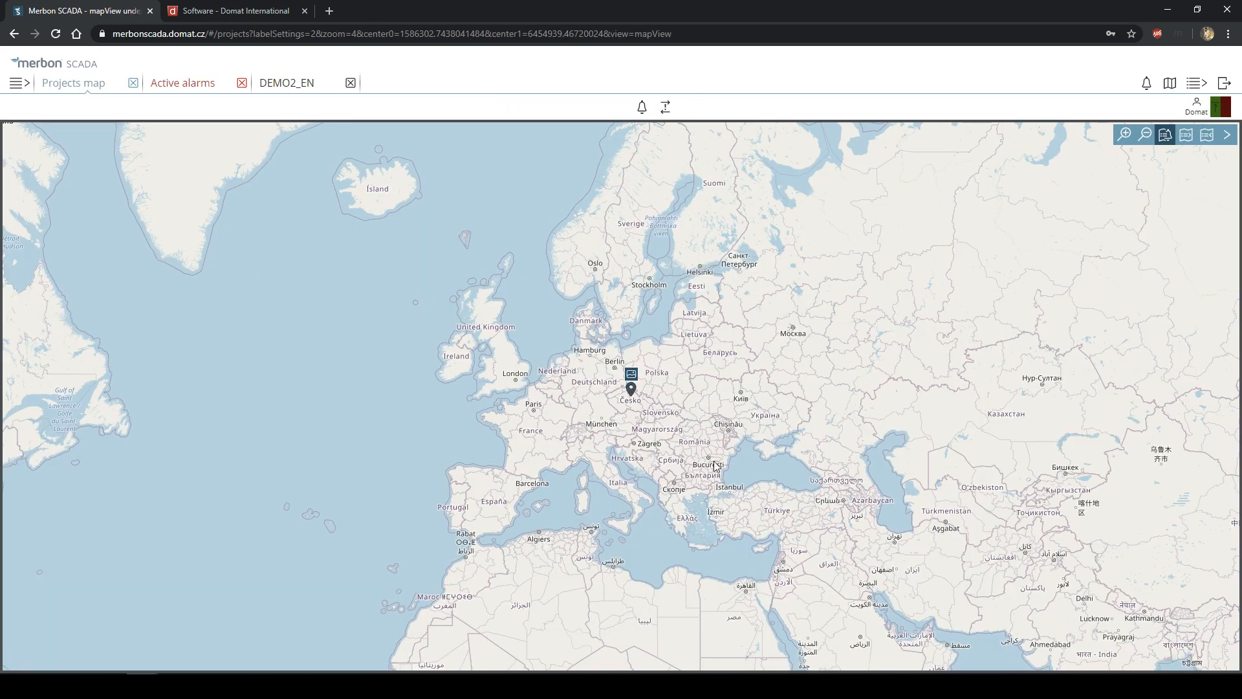
scroll(616, 410, "up", 1)
scroll(616, 410, "up", 2)
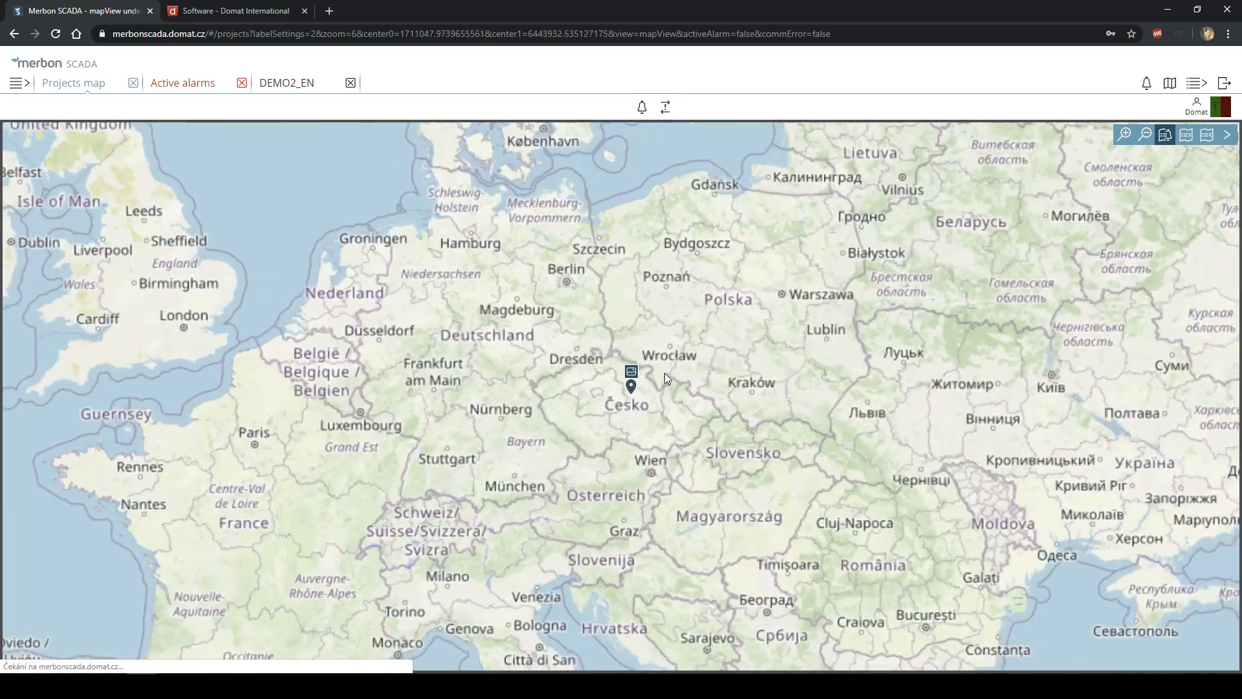
scroll(626, 414, "up", 1)
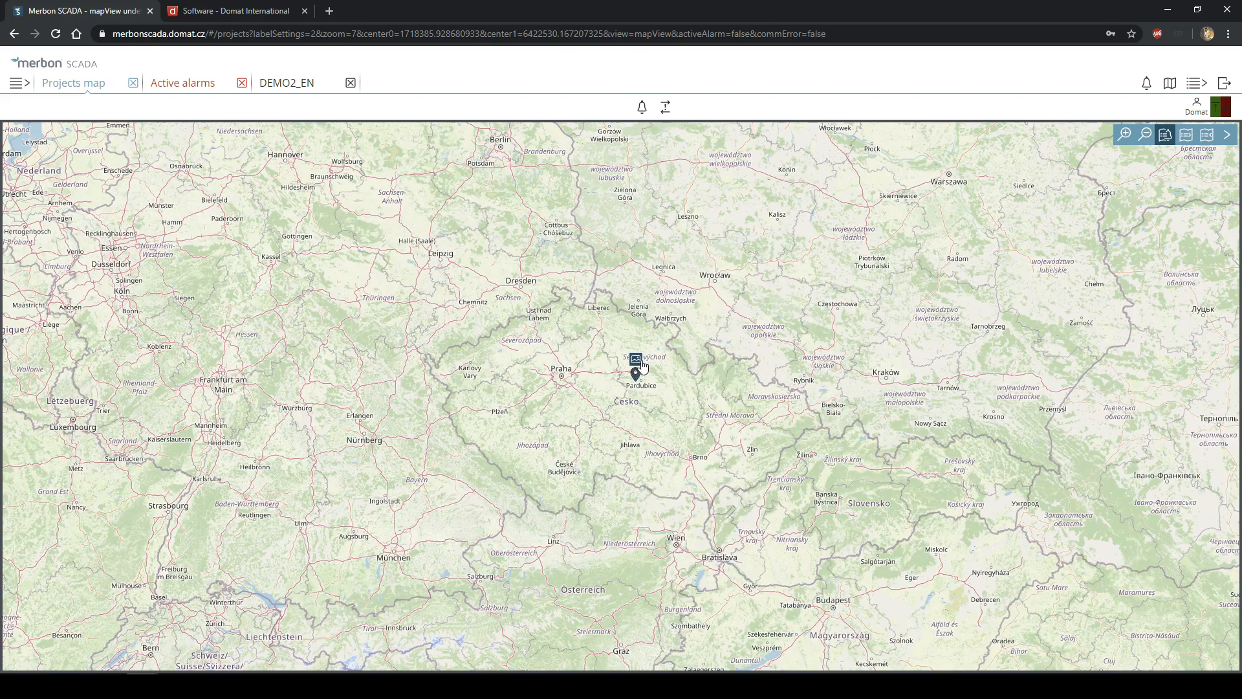
scroll(634, 372, "up", 2)
scroll(623, 389, "up", 3)
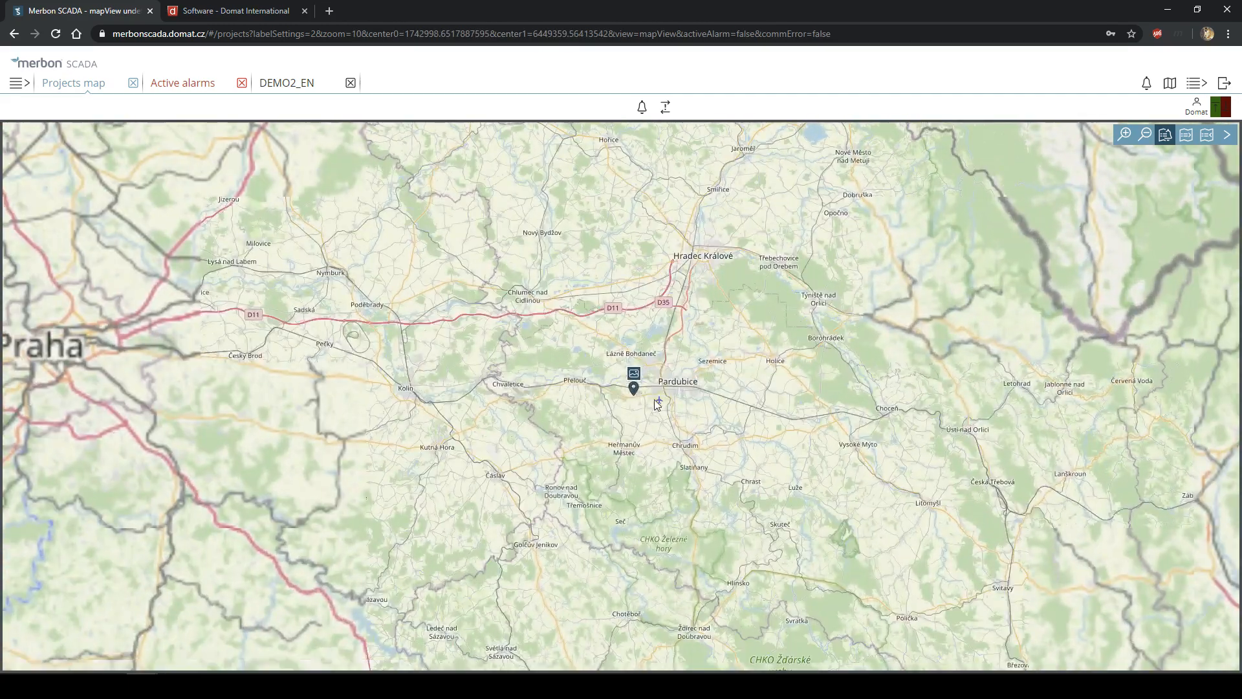
scroll(620, 405, "up", 3)
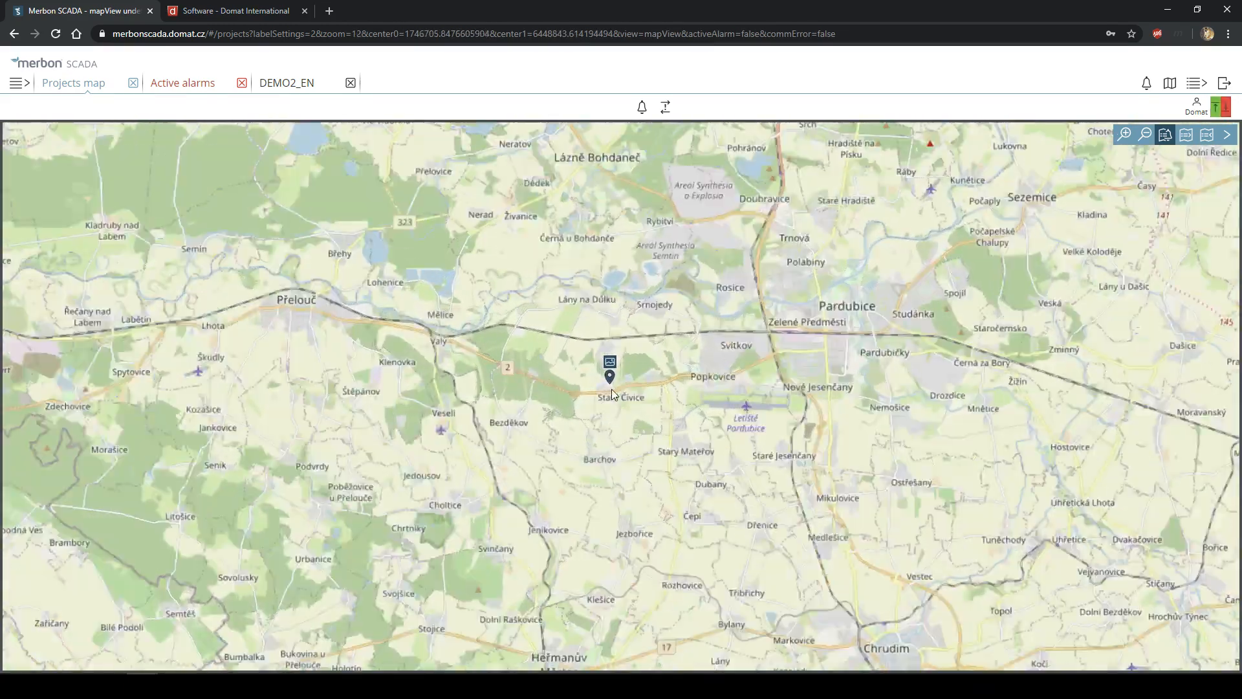
scroll(612, 382, "up", 2)
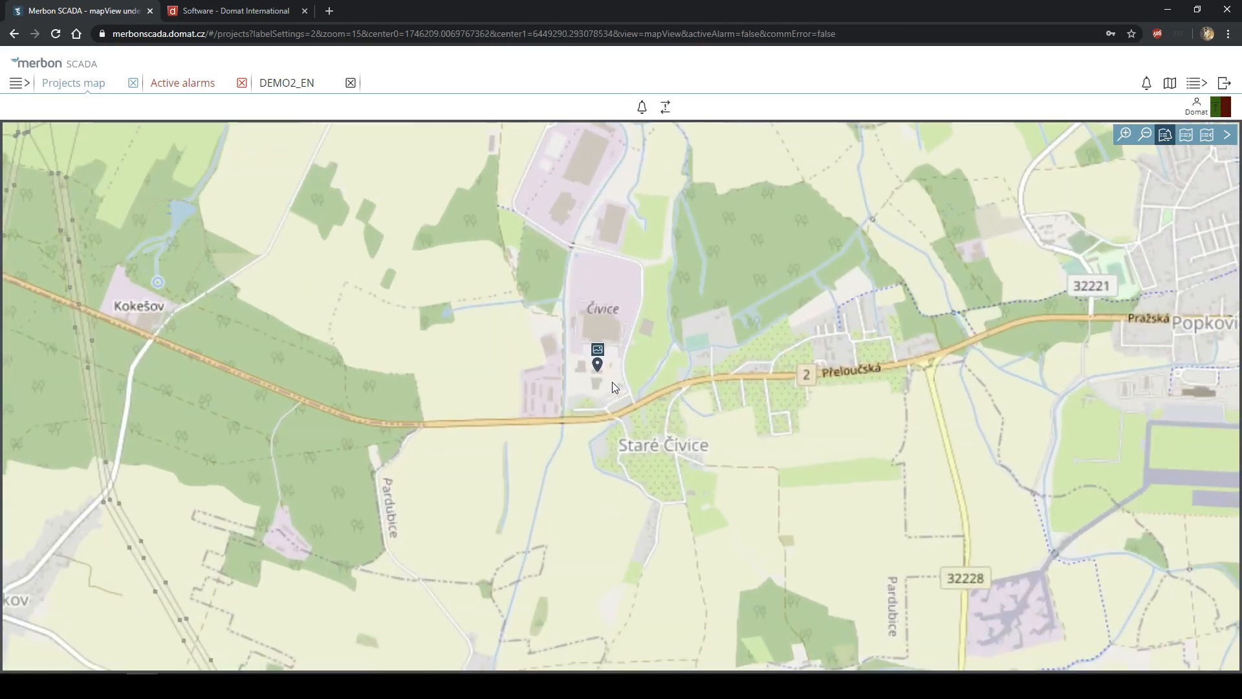
scroll(575, 380, "up", 1)
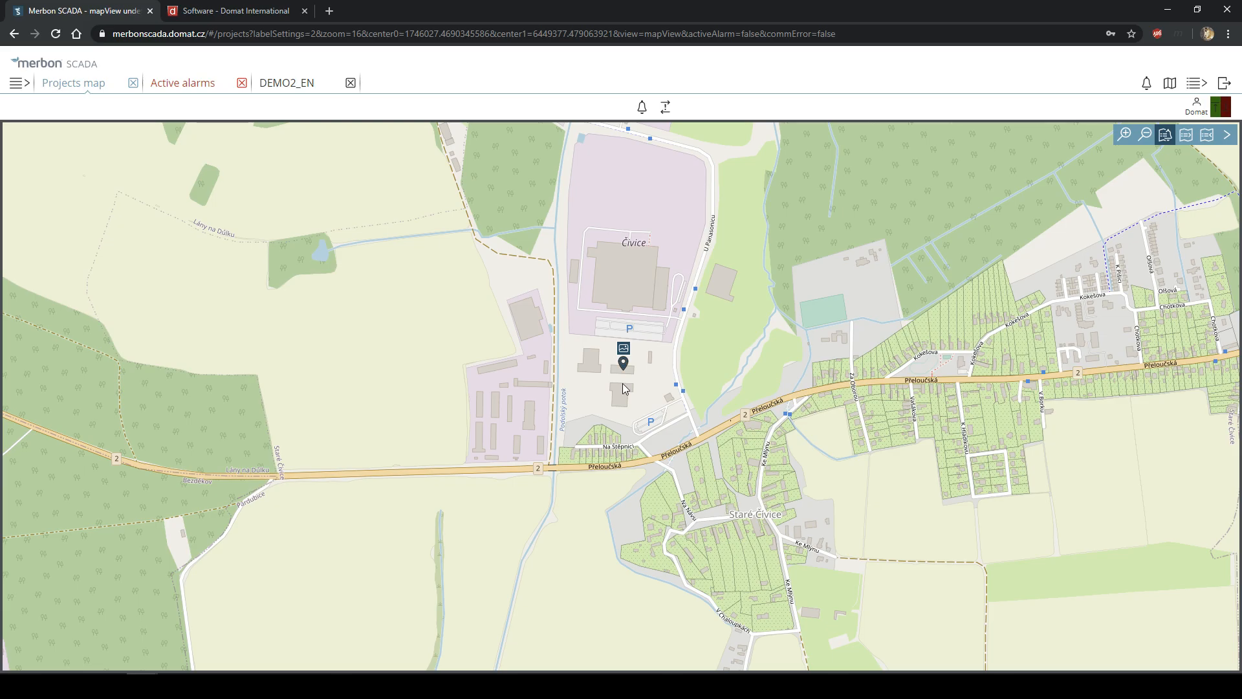
scroll(623, 384, "down", 2)
scroll(634, 368, "down", 6)
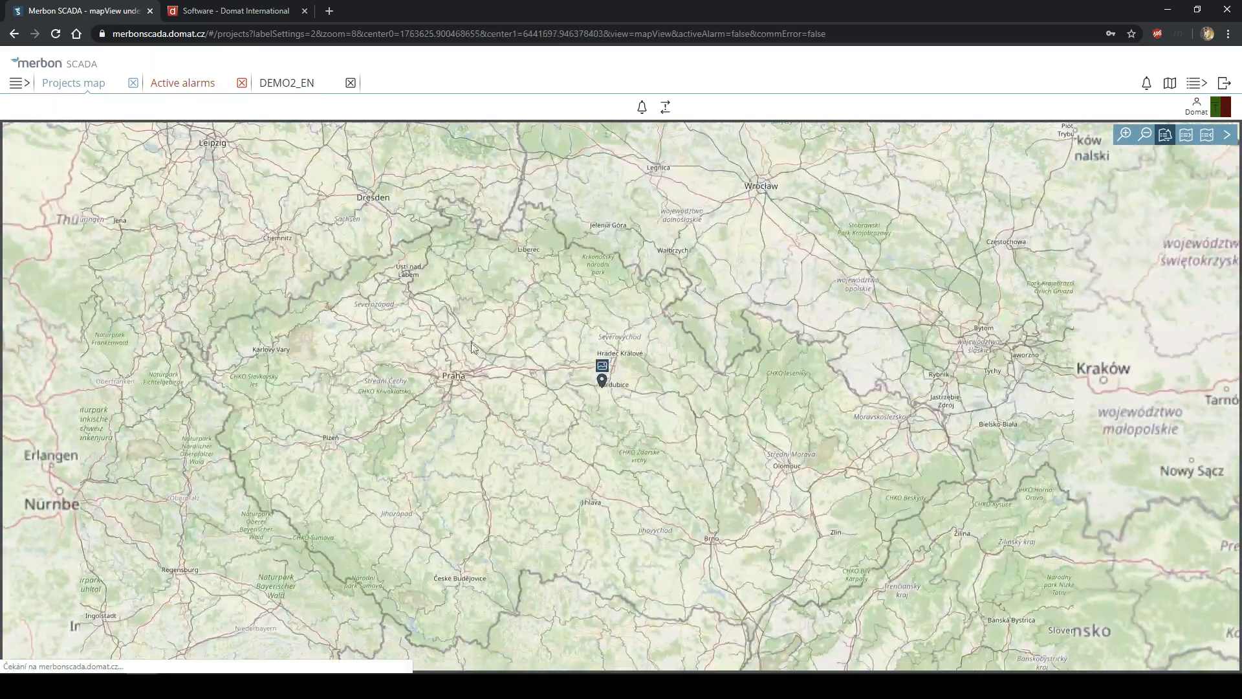
- Pan and zoom the projects map to centre the DEMO2_EN marker over central Europe
scroll(474, 331, "down", 1)
left_click_drag(613, 412, 723, 430)
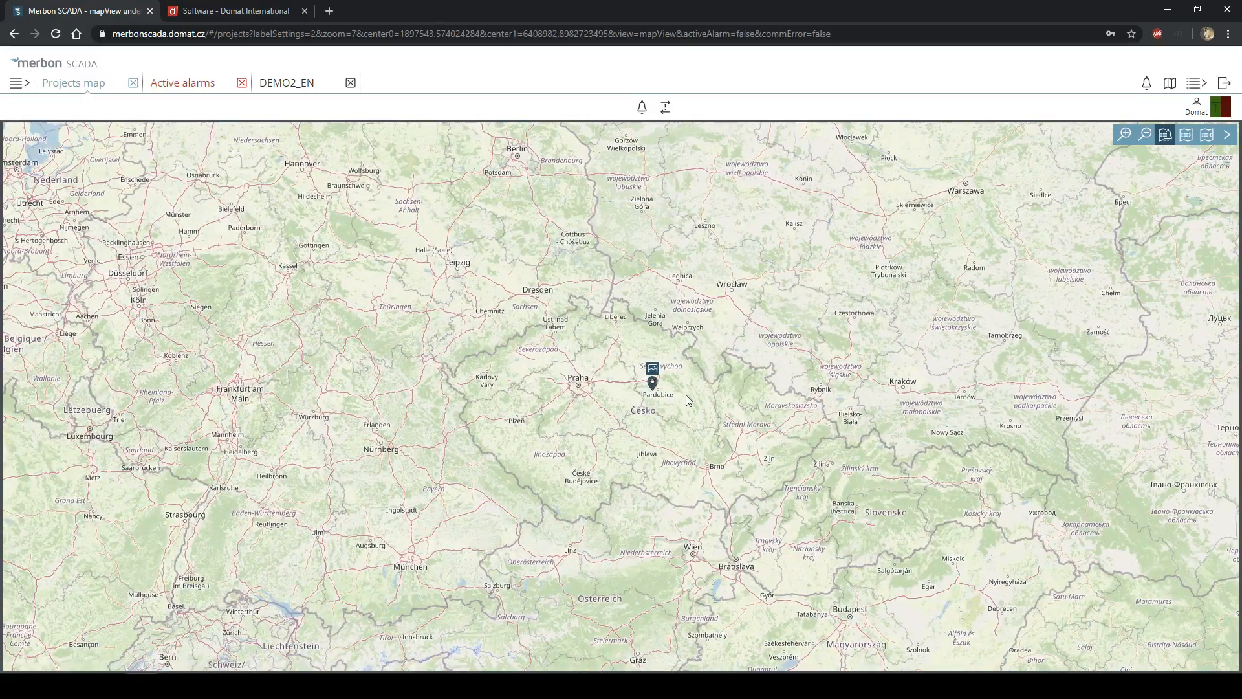
scroll(688, 400, "down", 1)
scroll(731, 417, "up", 2)
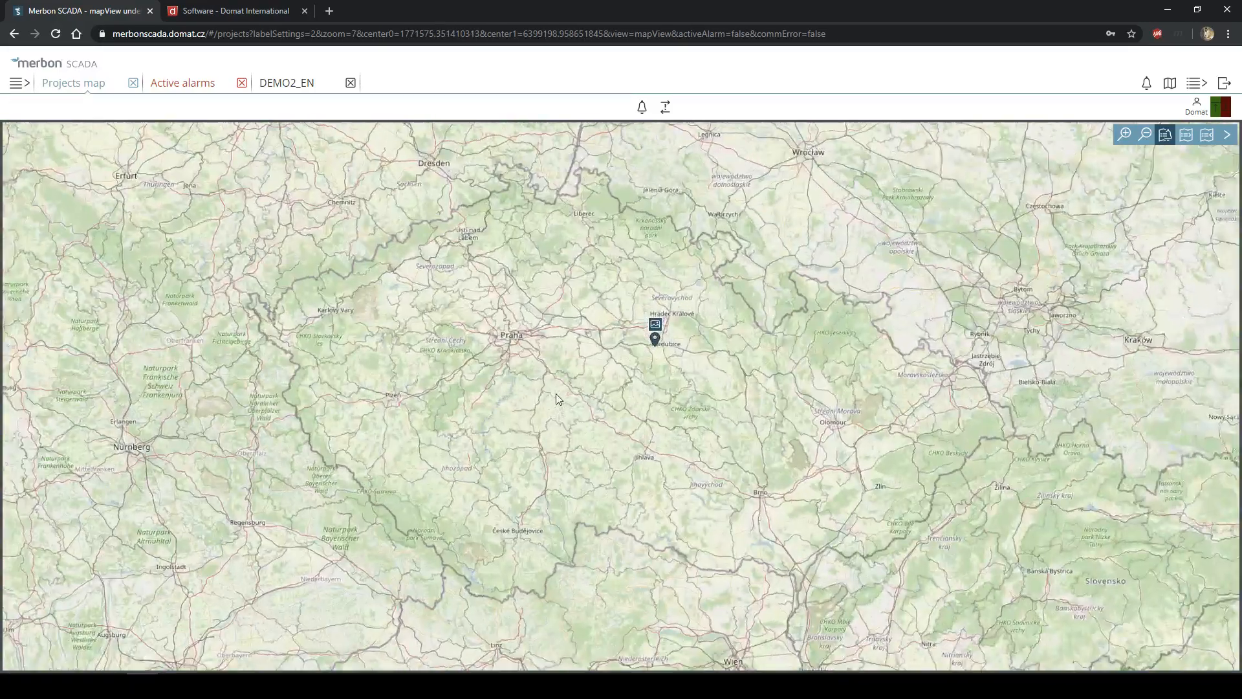
scroll(649, 342, "up", 2)
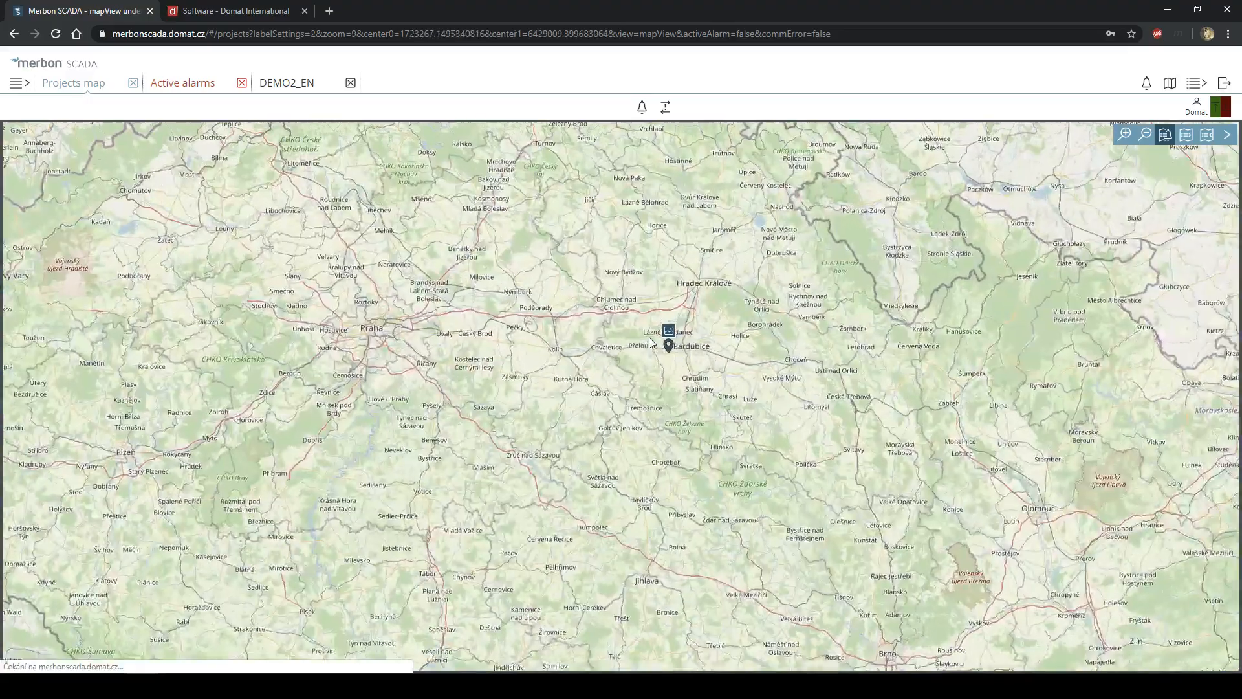
scroll(649, 340, "up", 2)
scroll(784, 372, "up", 3)
left_click_drag(532, 464, 737, 272)
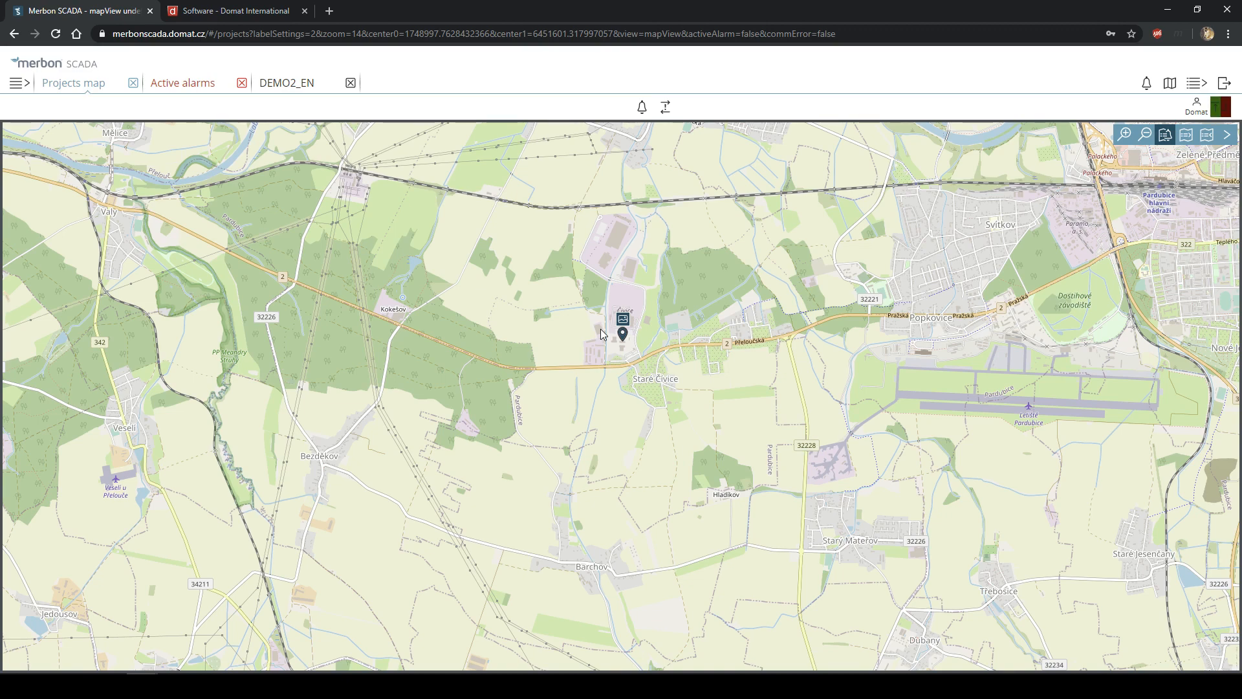
scroll(581, 300, "down", 1)
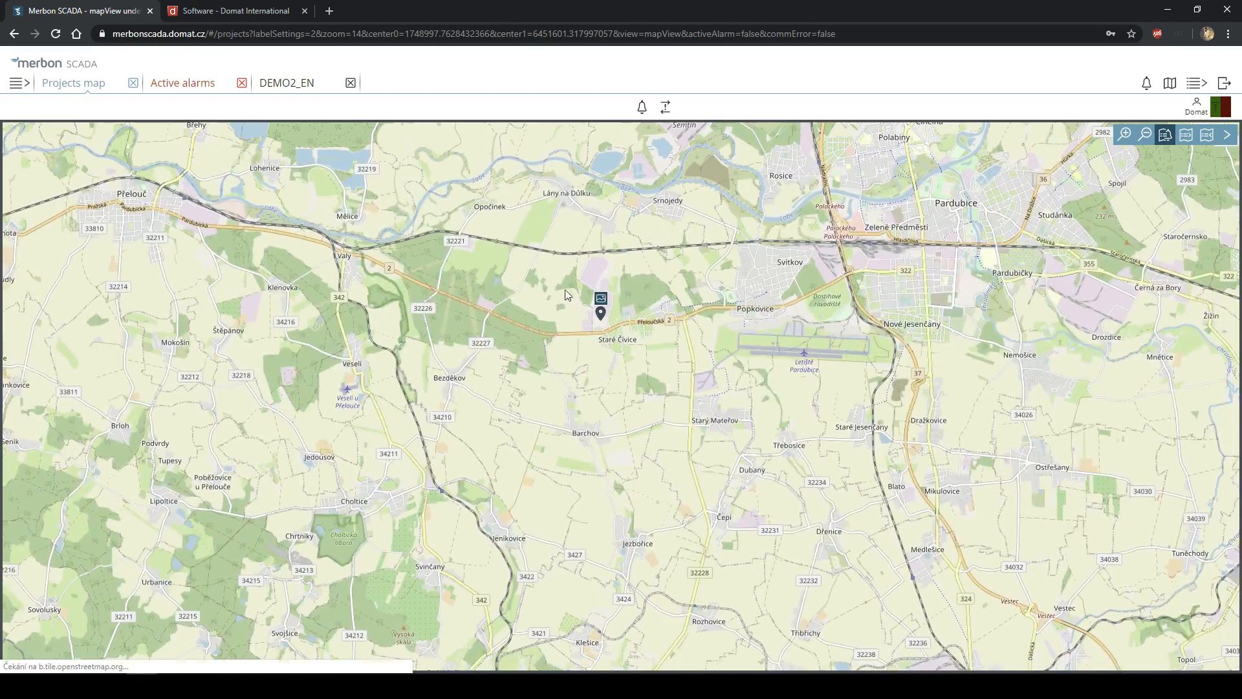
left_click_drag(517, 238, 599, 336)
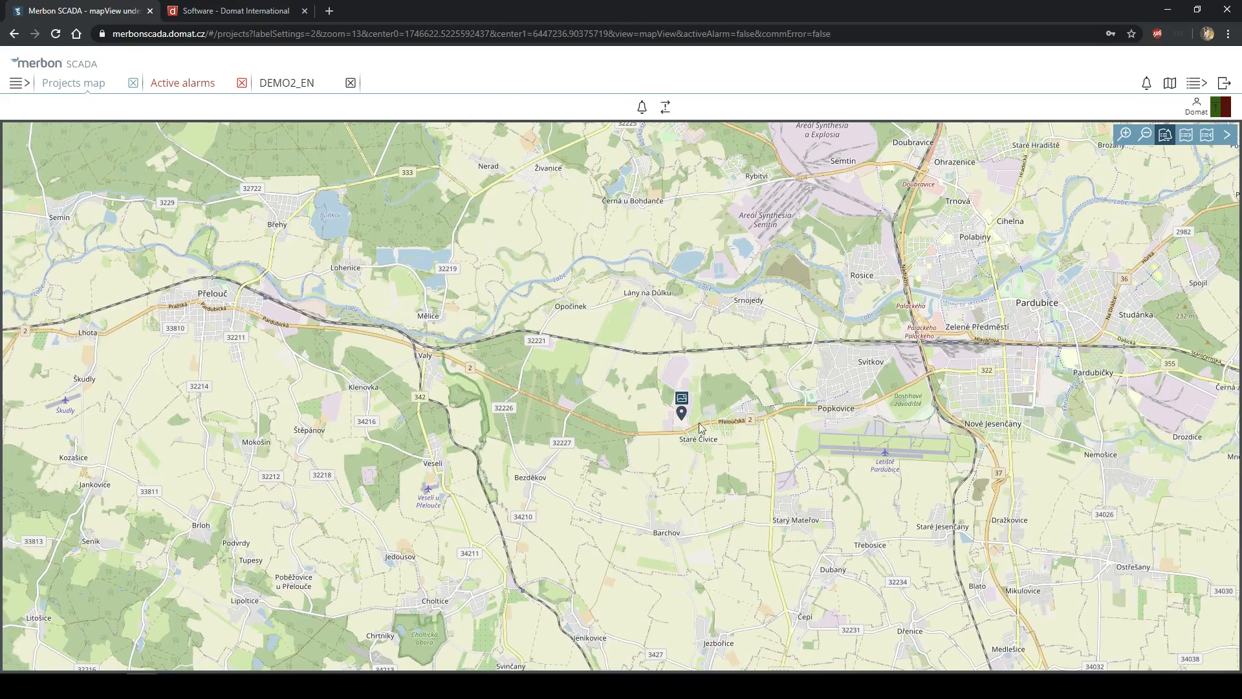
scroll(666, 414, "up", 1)
scroll(693, 427, "up", 2)
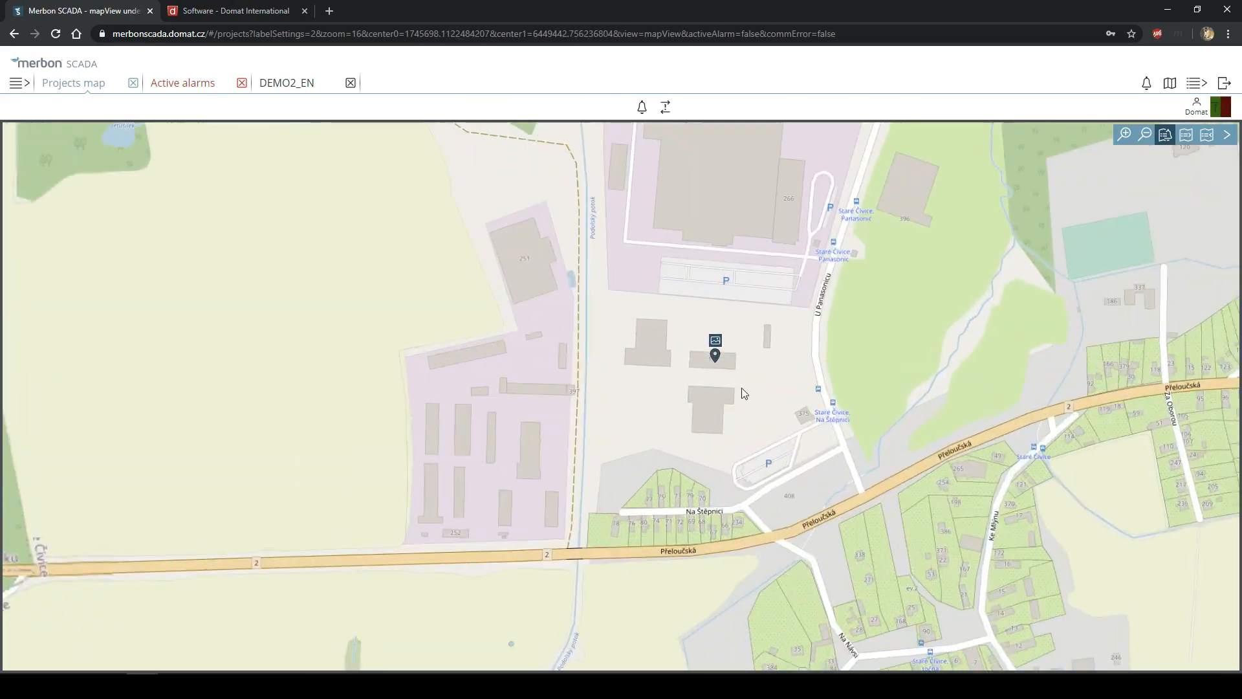
scroll(727, 399, "down", 3)
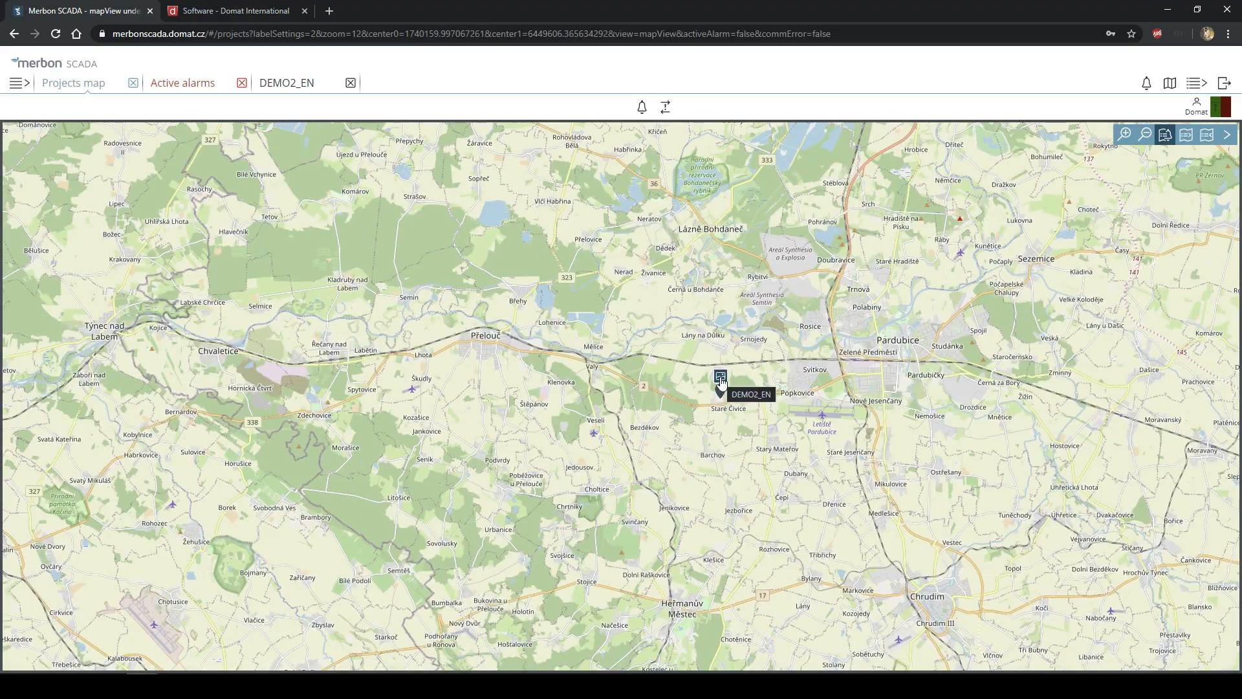
scroll(712, 385, "down", 1)
scroll(699, 383, "down", 5)
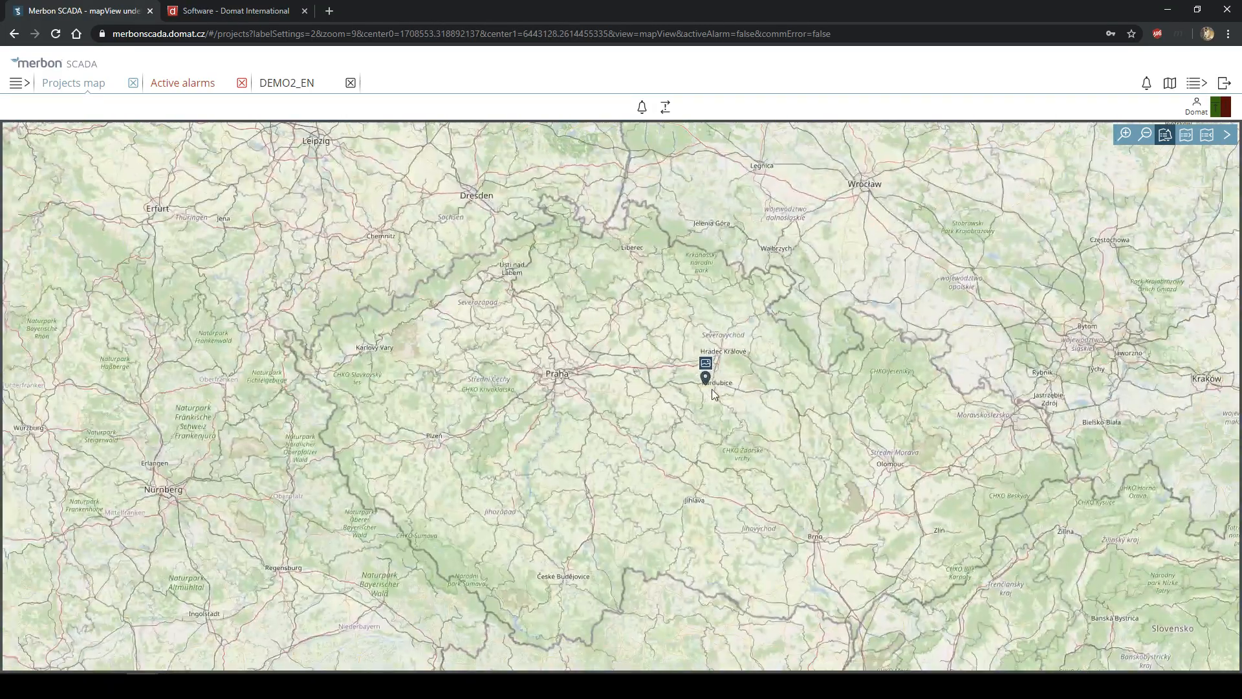
scroll(787, 329, "down", 2)
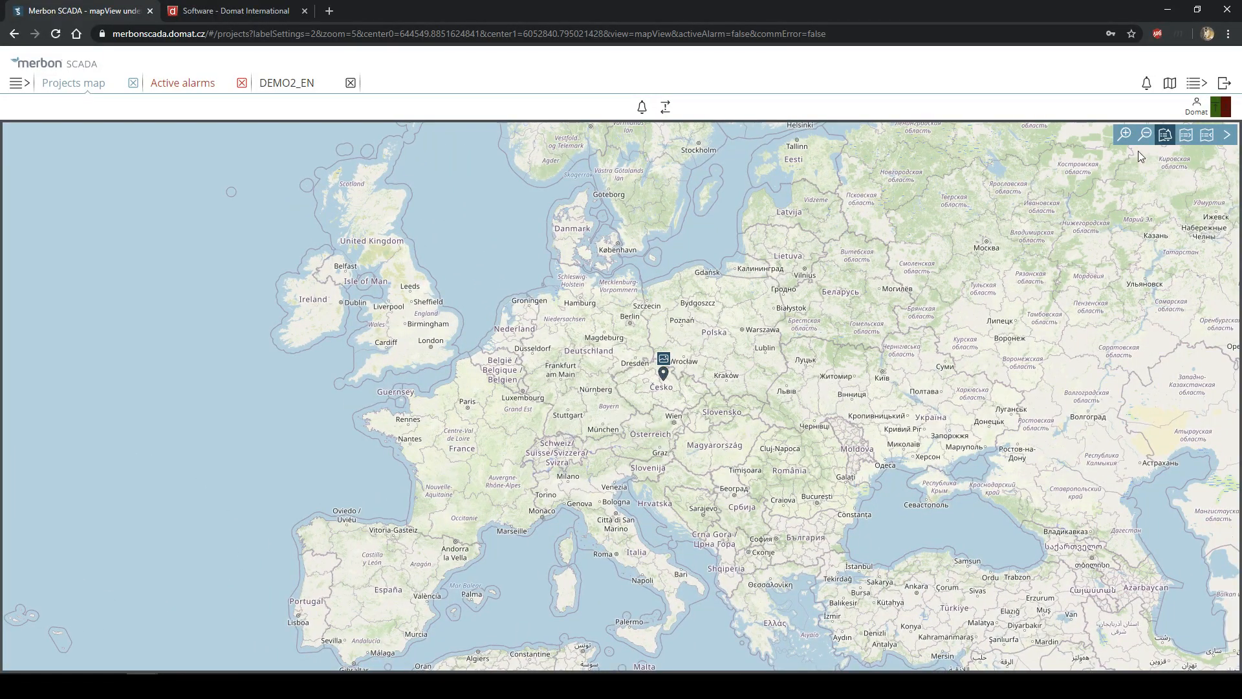
left_click(1143, 137)
left_click(1124, 137)
left_click(1124, 137)
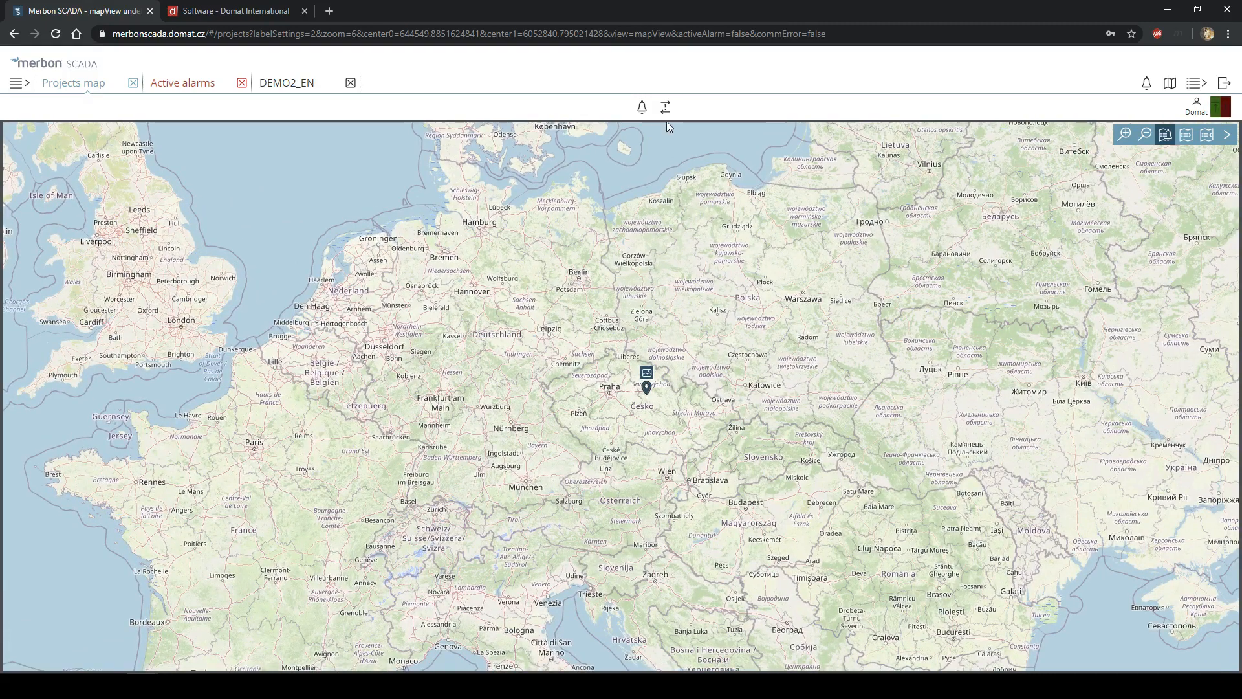
- Cycle through the map label modes until the DEMO2_EN name label shows beside its marker
left_click(1185, 138)
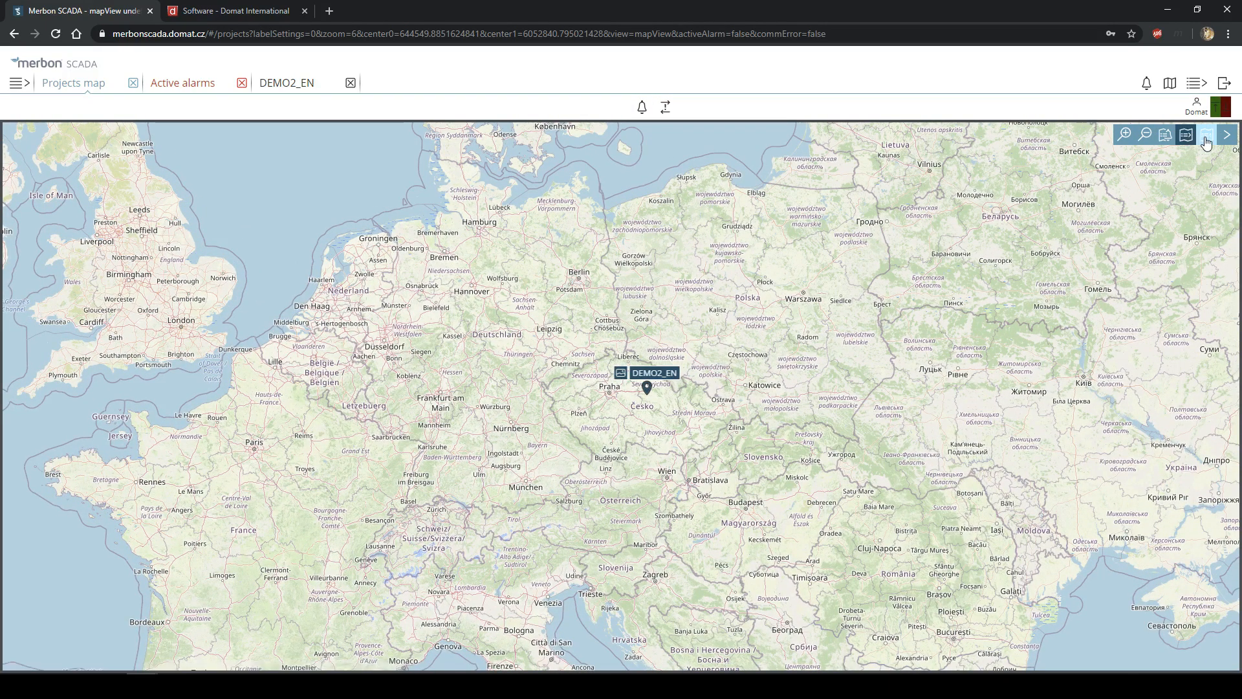
left_click(1166, 142)
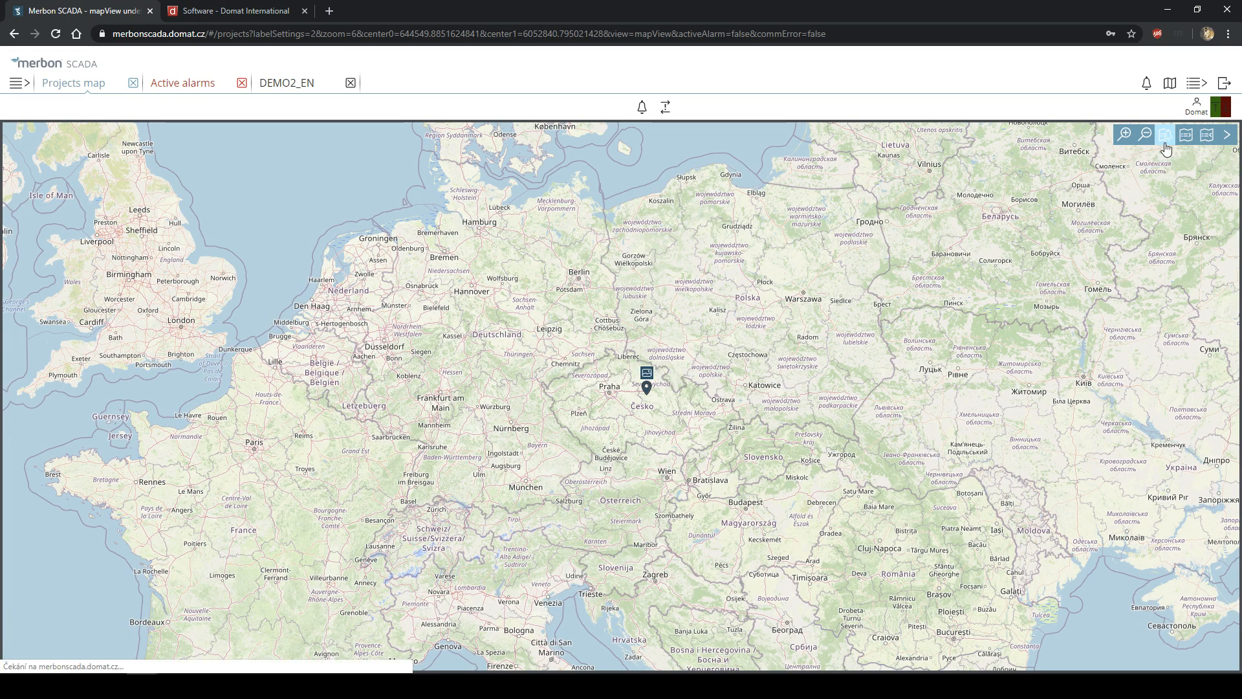
left_click(1186, 142)
left_click(1207, 138)
left_click(1194, 138)
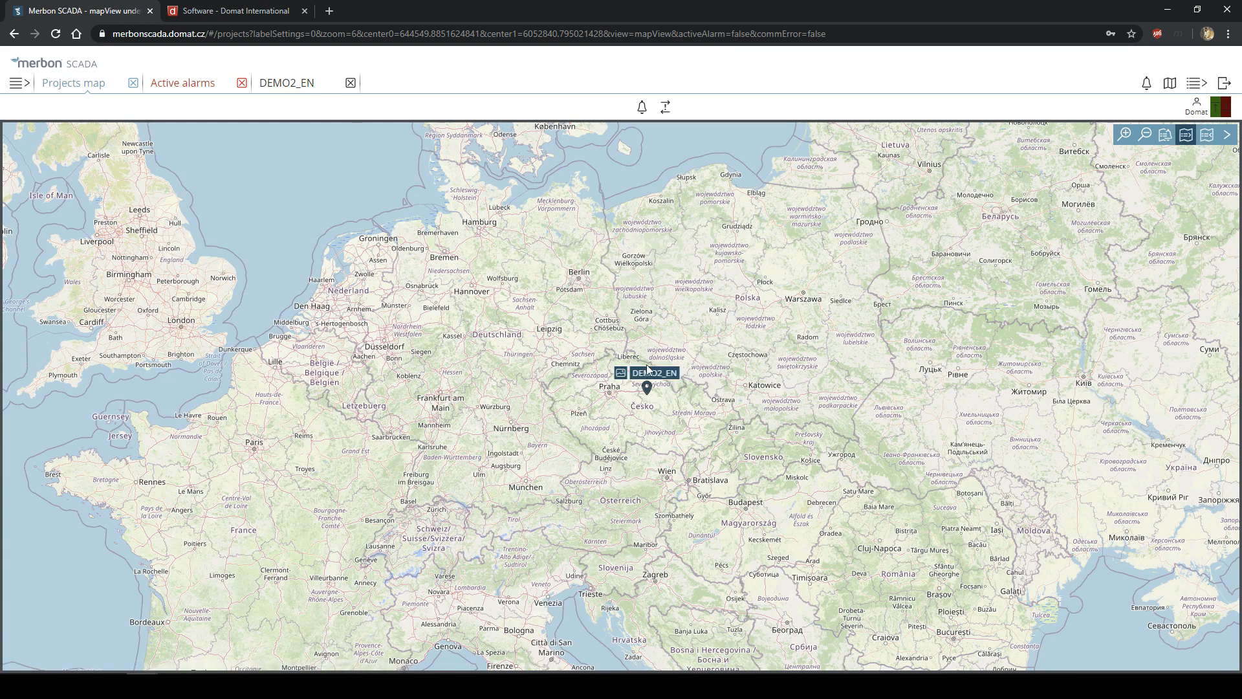
- Check the DEMO2_EN ventilation schema and the active alarms list, ending on the projects map
left_click(621, 377)
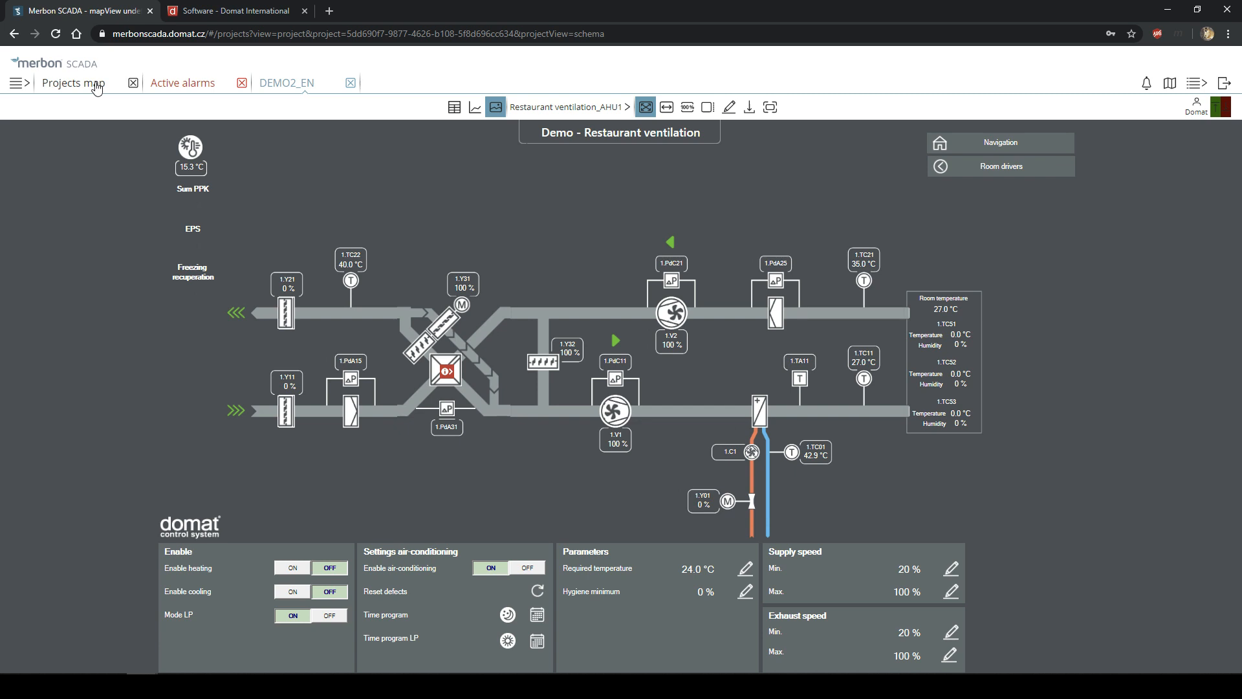
left_click(194, 84)
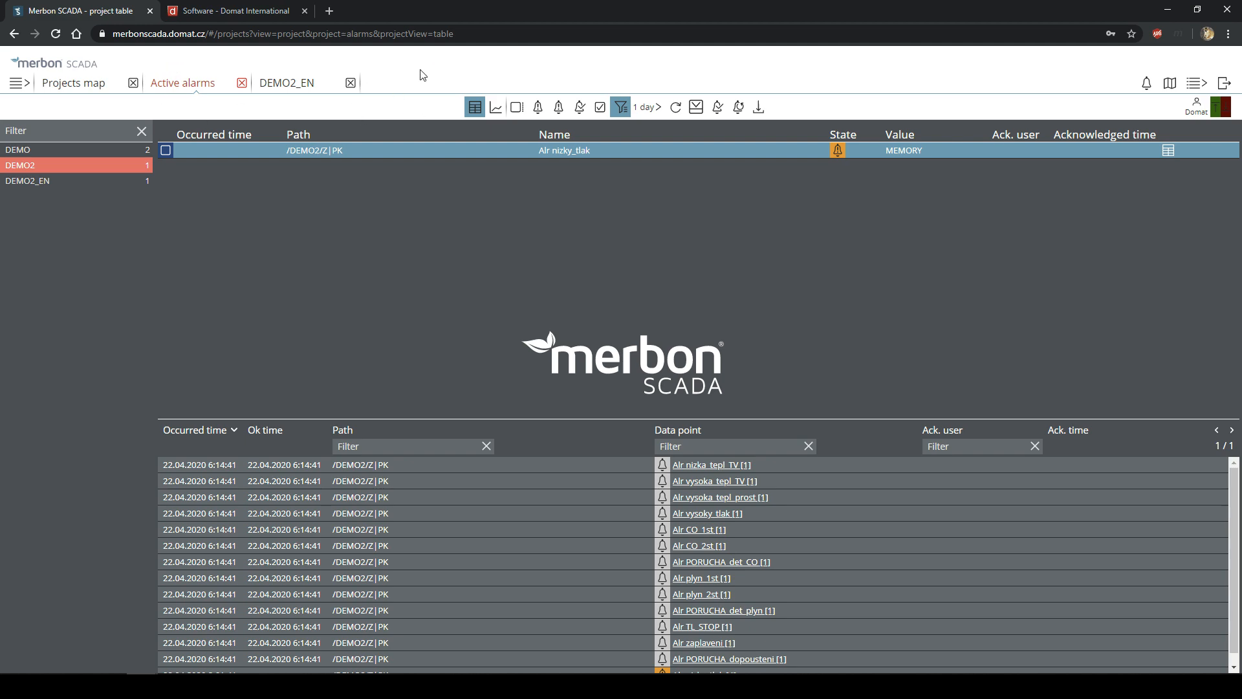
left_click(71, 89)
left_click(202, 85)
left_click(295, 94)
left_click(161, 90)
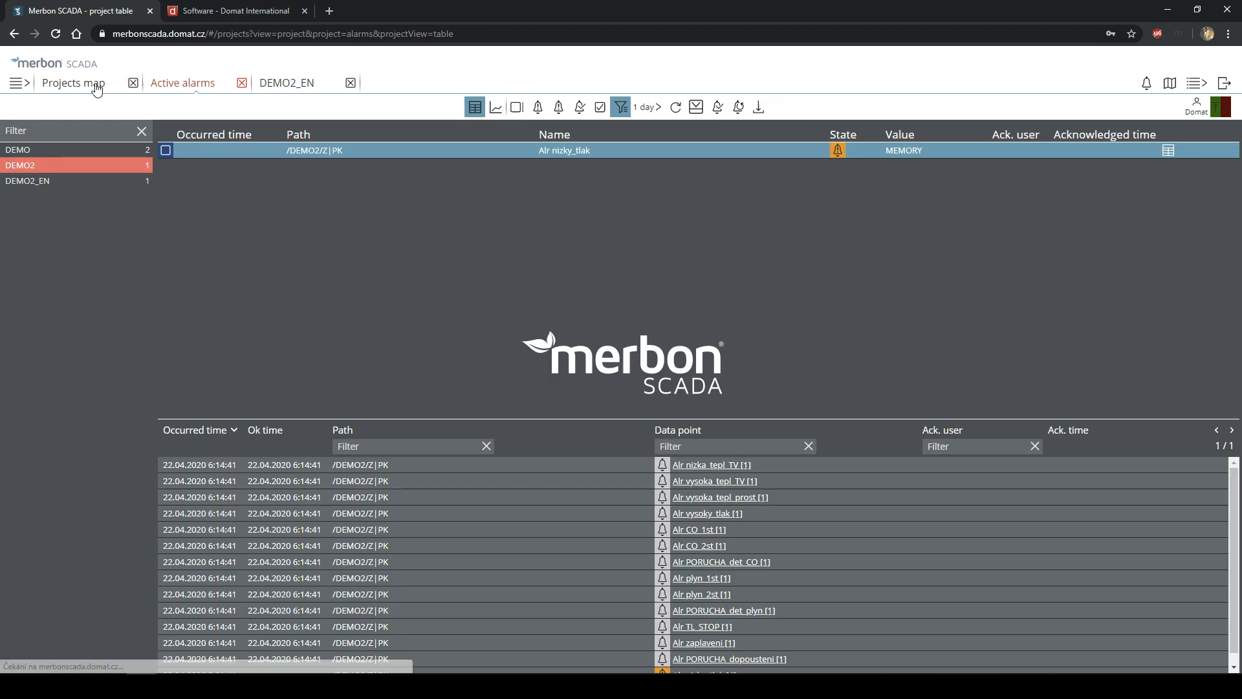
left_click(93, 89)
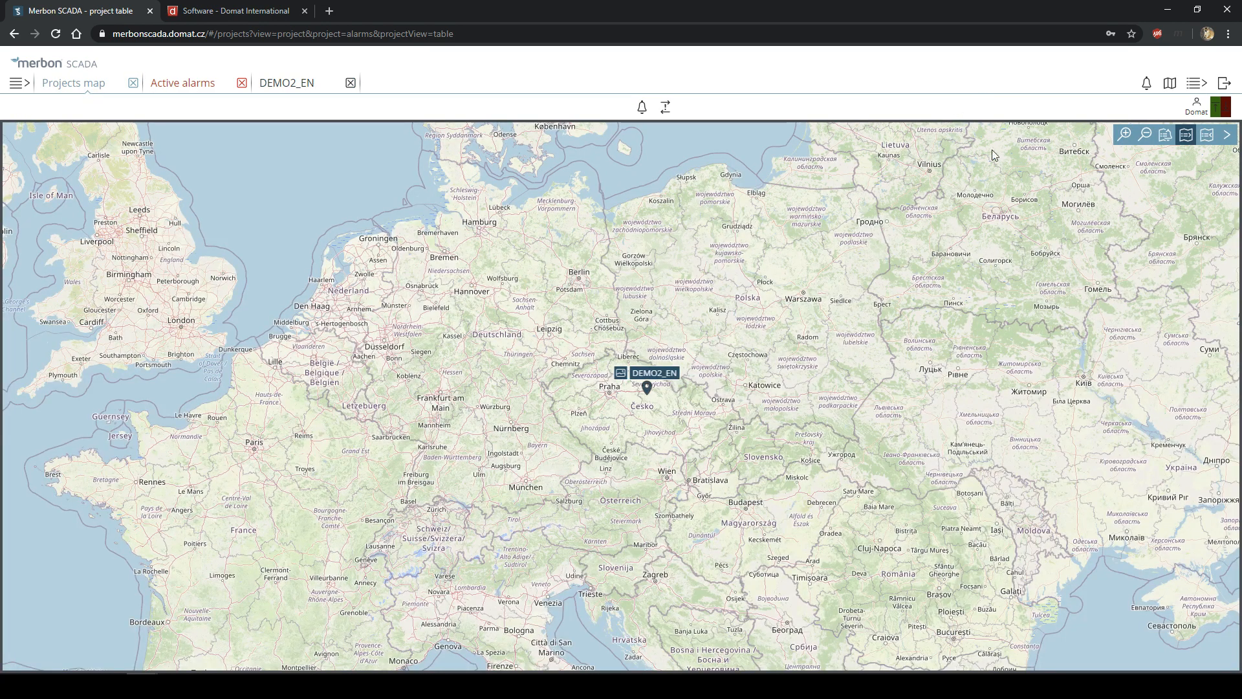
- Zoom the projects map from a Europe-wide view in to Pardubice around the DEMO2_EN marker
left_click(1188, 88)
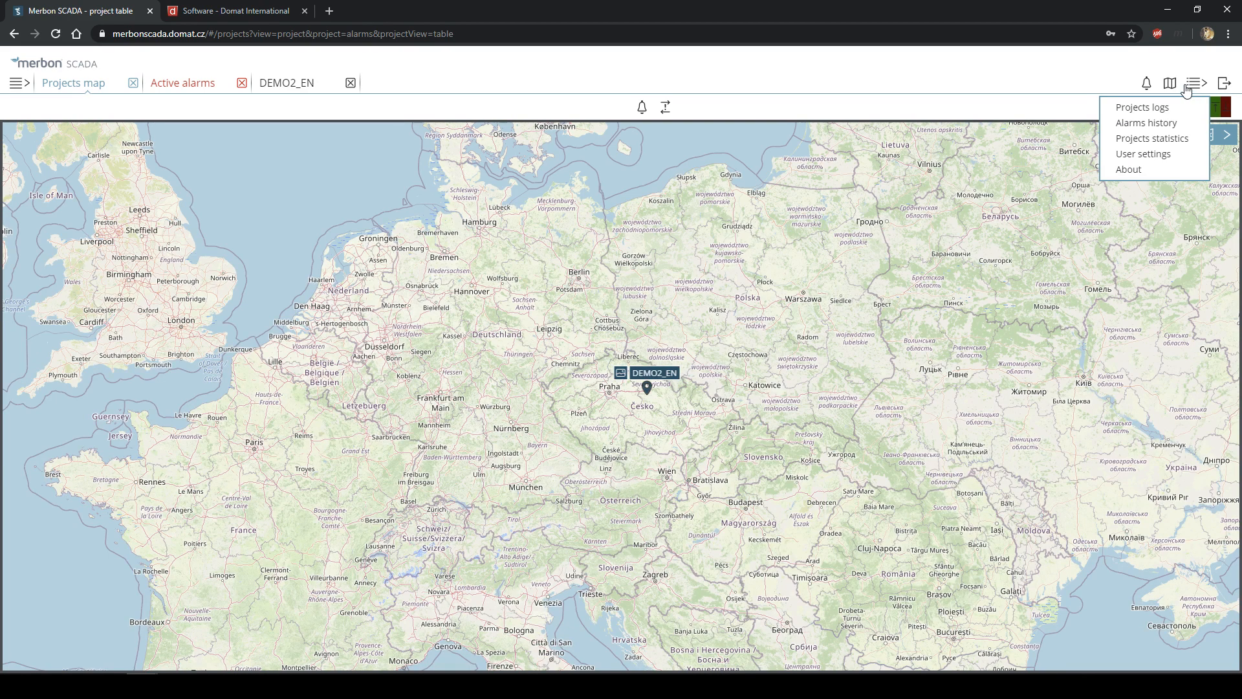
left_click(1026, 93)
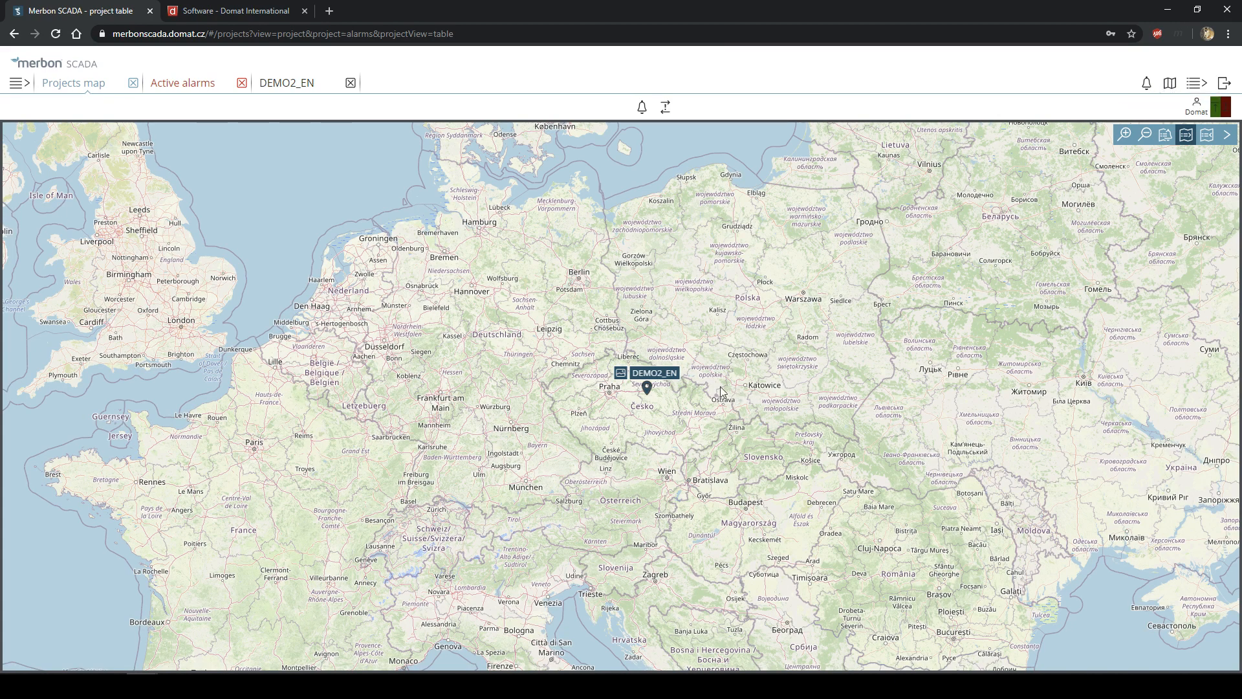
scroll(674, 400, "up", 1)
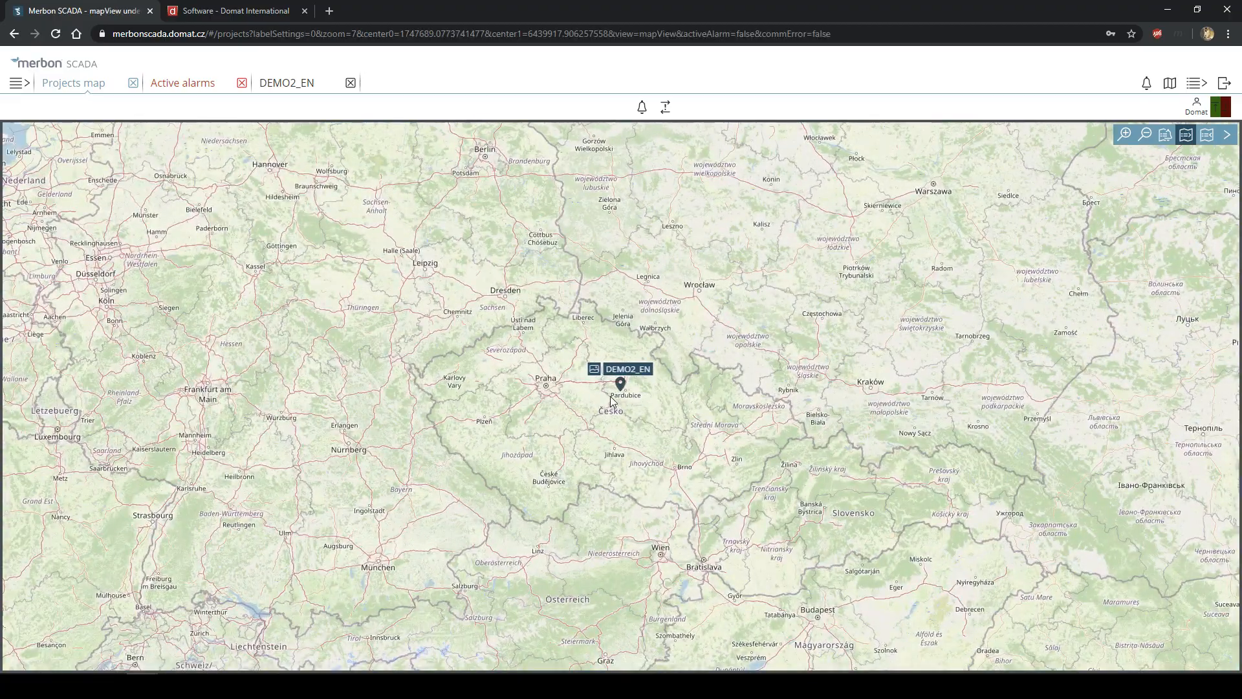
scroll(618, 398, "up", 1)
scroll(633, 390, "up", 1)
scroll(629, 387, "down", 1)
scroll(634, 382, "up", 2)
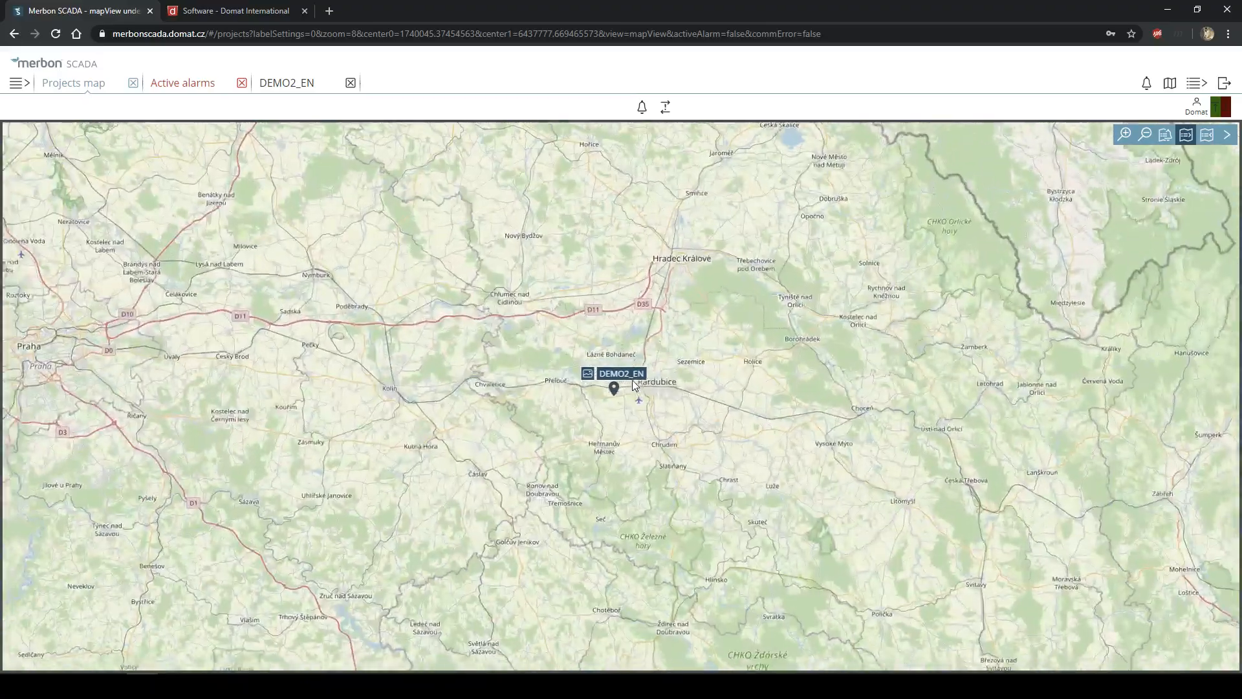
scroll(666, 389, "up", 1)
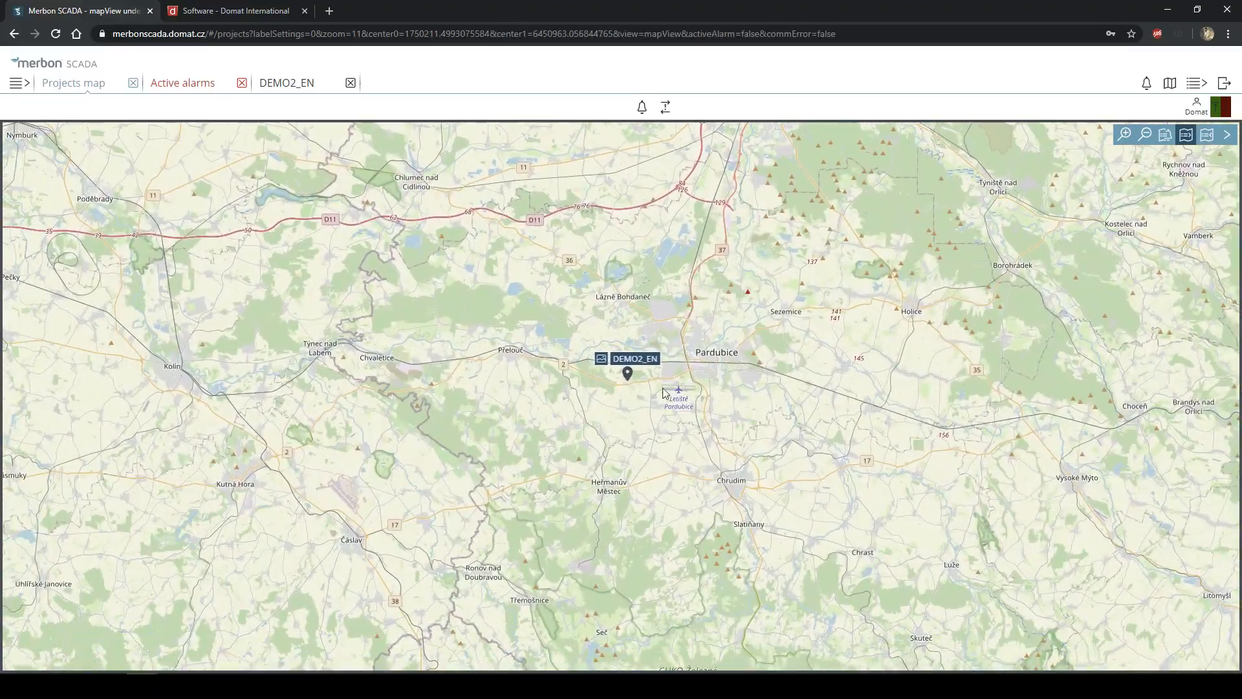
scroll(639, 402, "up", 3)
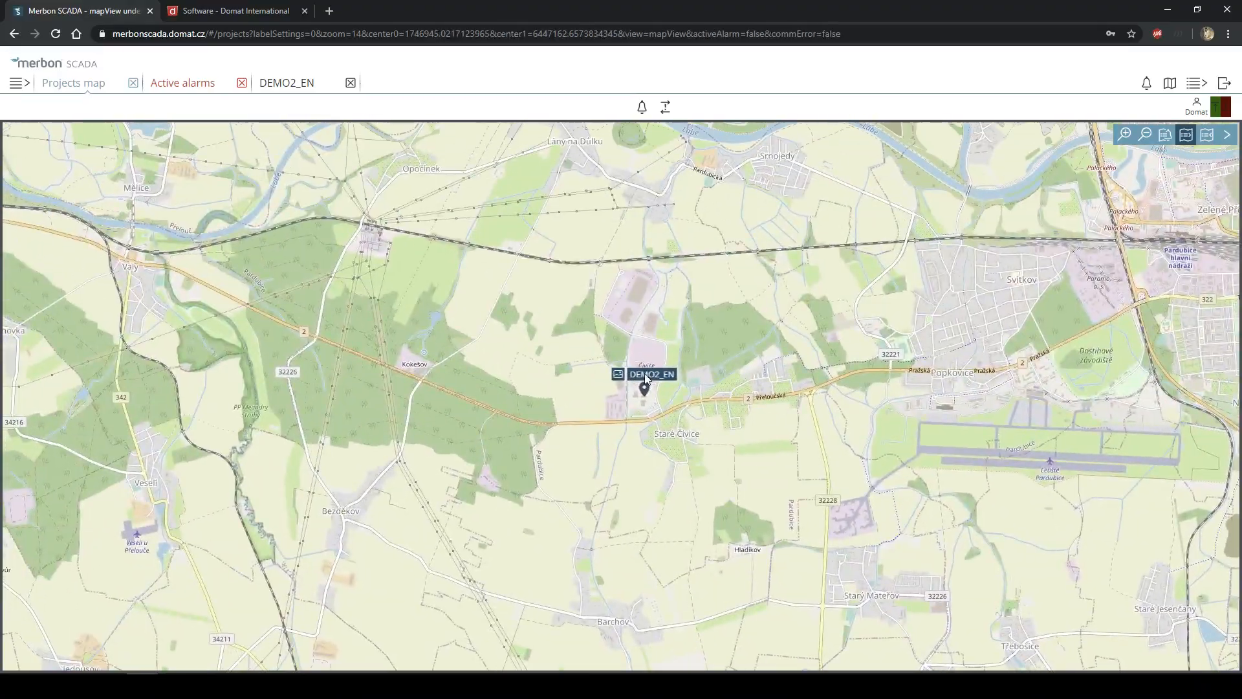
scroll(646, 378, "down", 3)
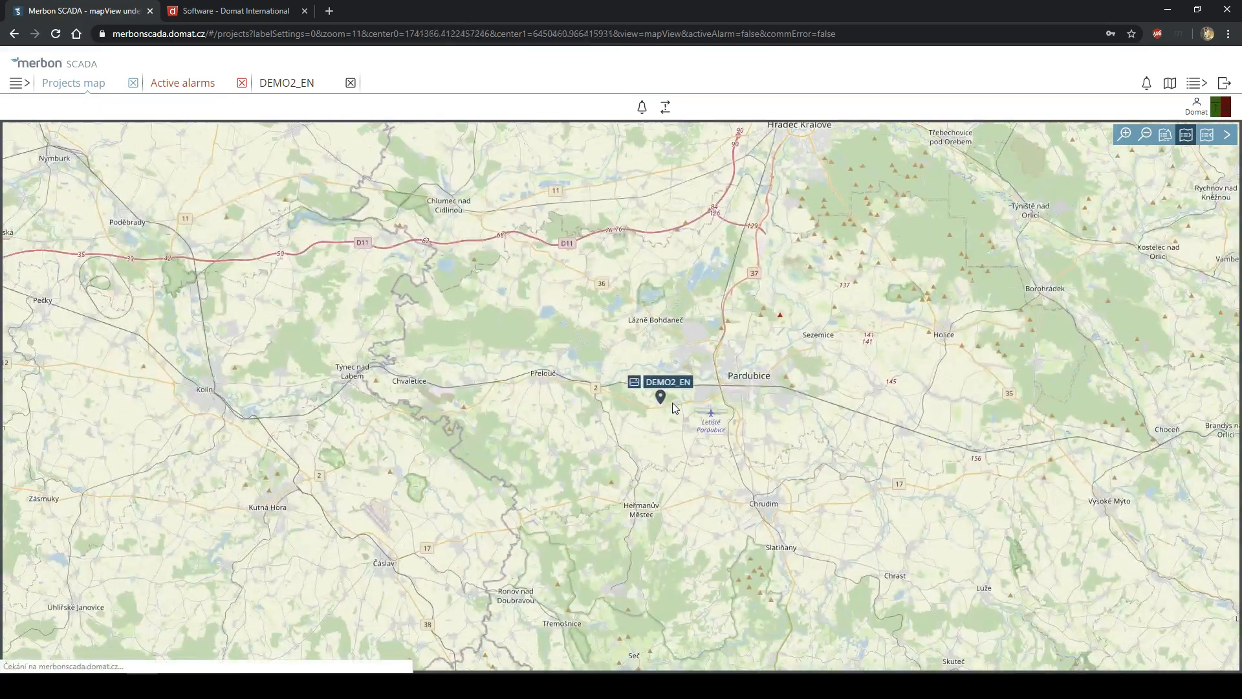
scroll(672, 403, "down", 1)
- Load the Projects log for 23.04.2020 00:00–10:04, showing 279 download entries
left_click(1195, 86)
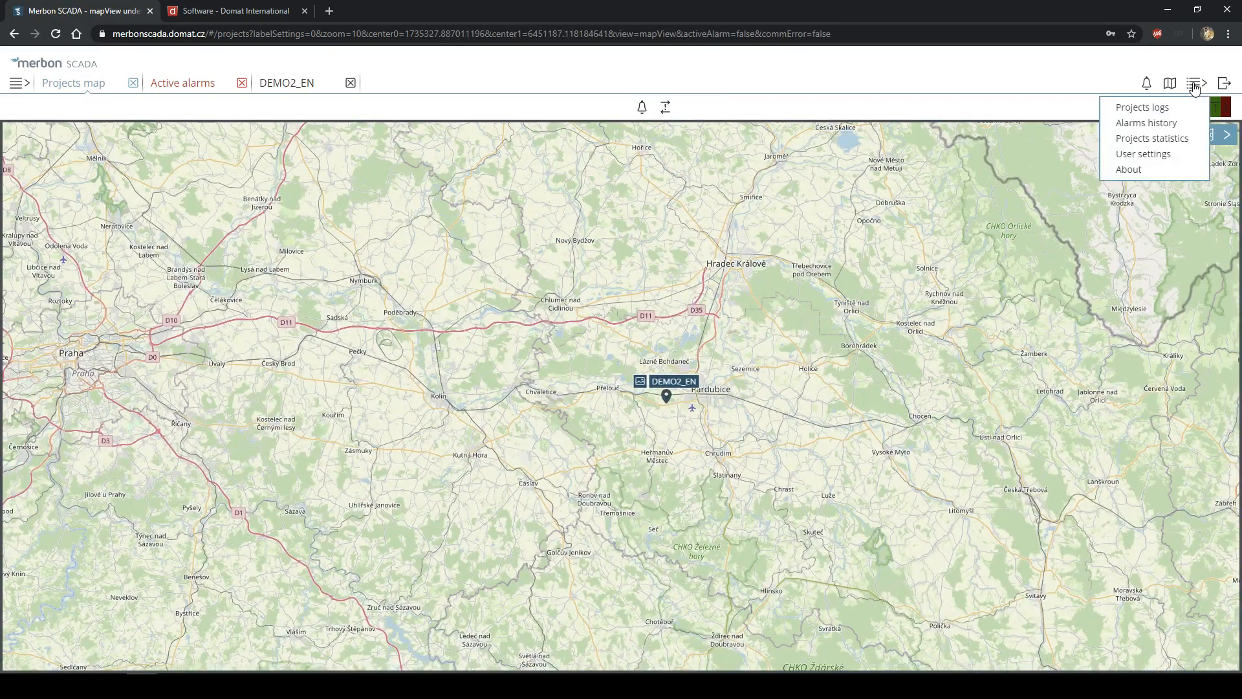
left_click(1200, 85)
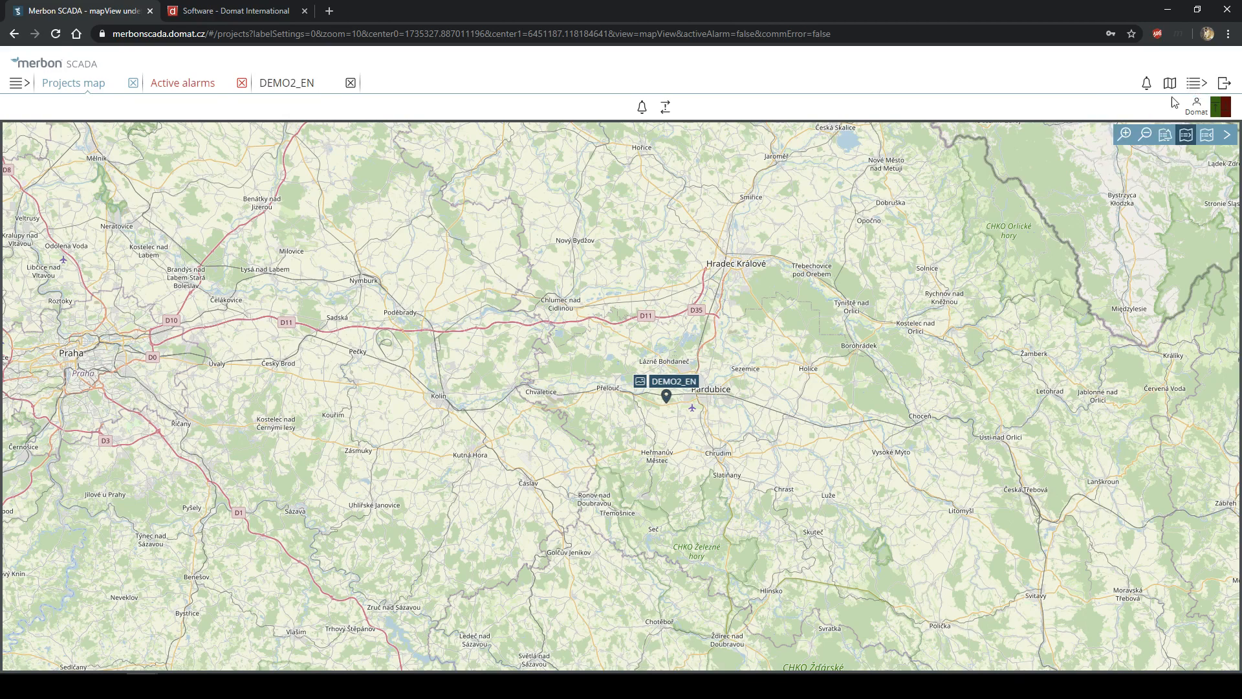
left_click(1197, 84)
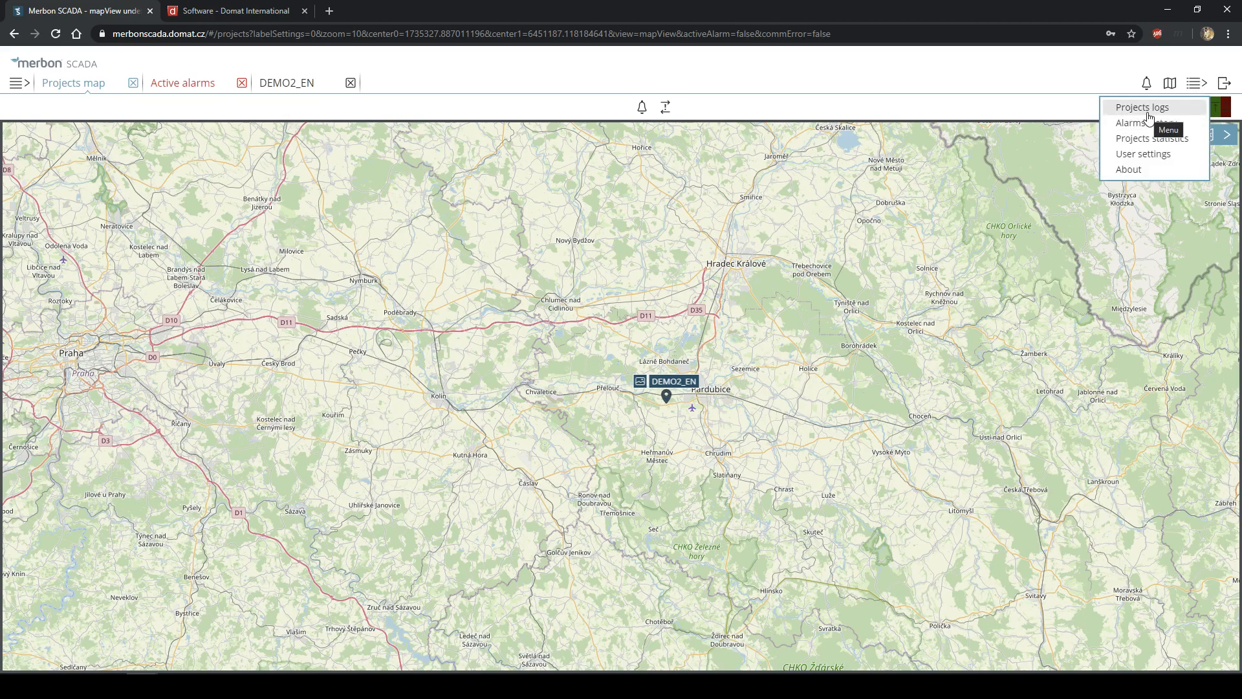
left_click(1142, 111)
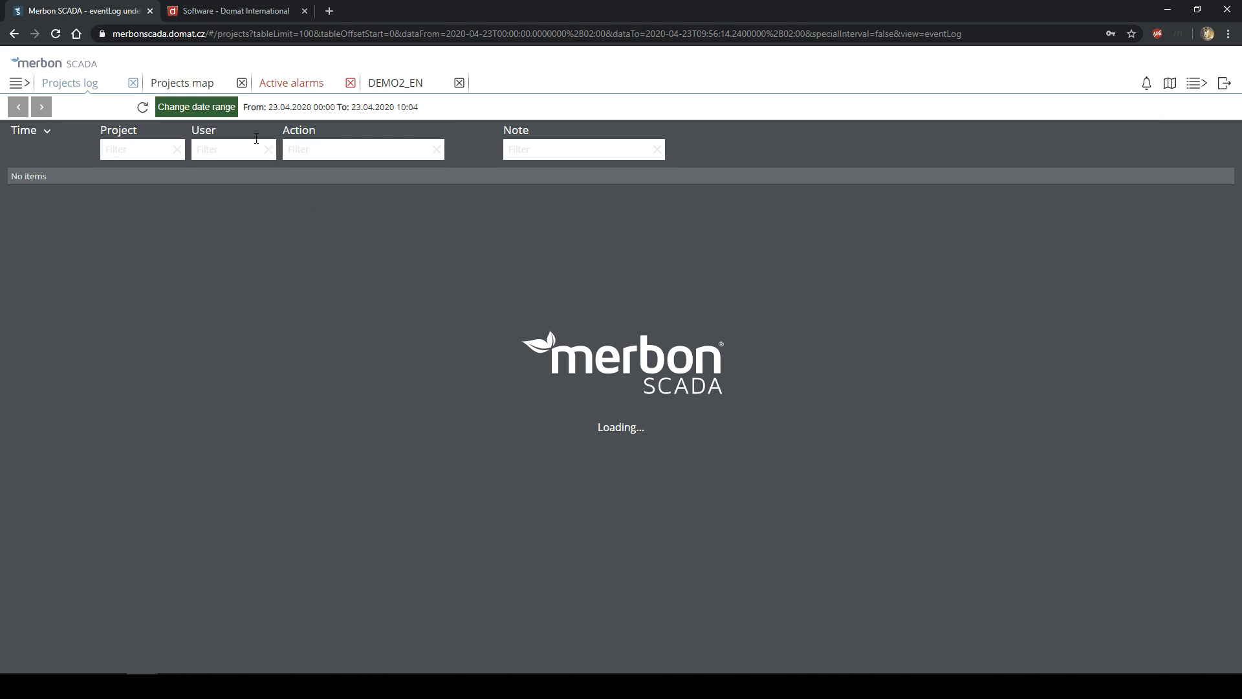
left_click(189, 115)
left_click(552, 253)
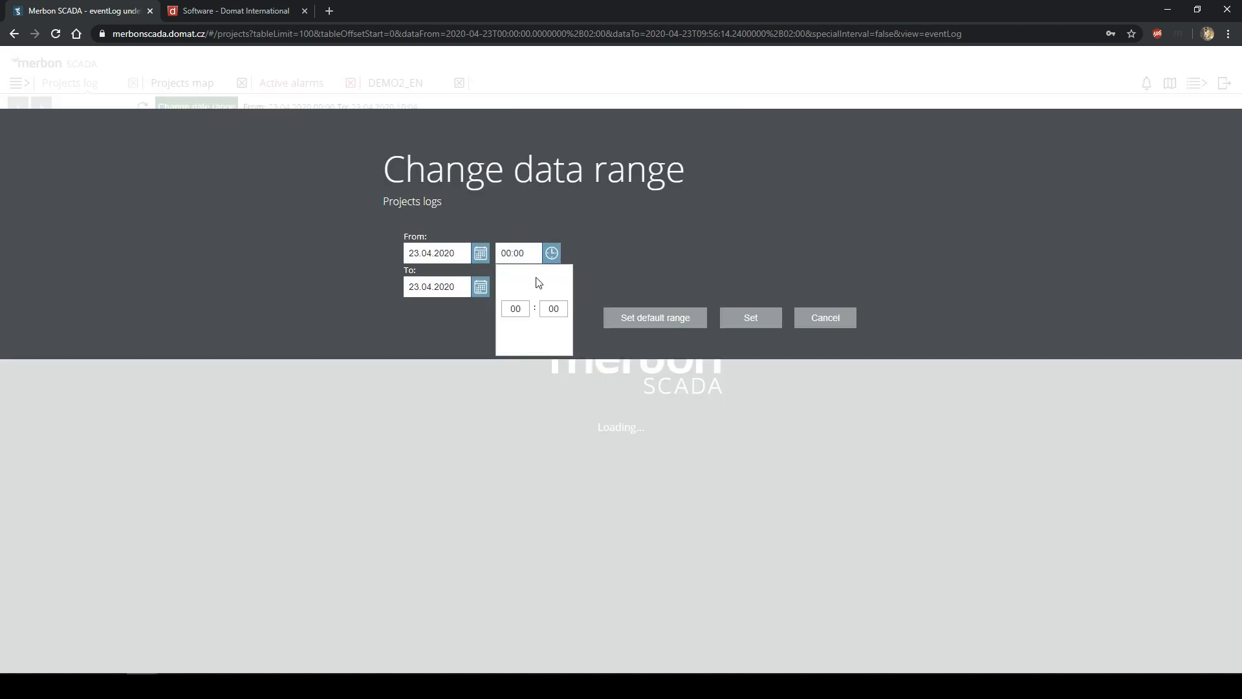
left_click(750, 317)
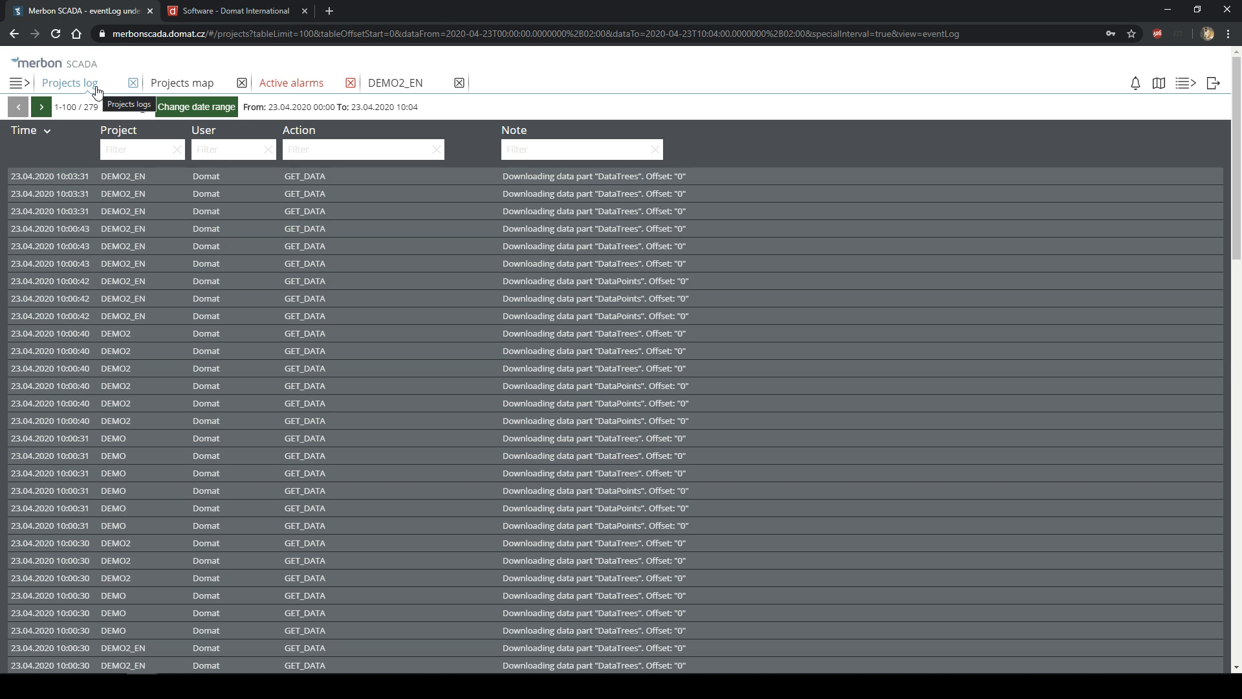
left_click(308, 217)
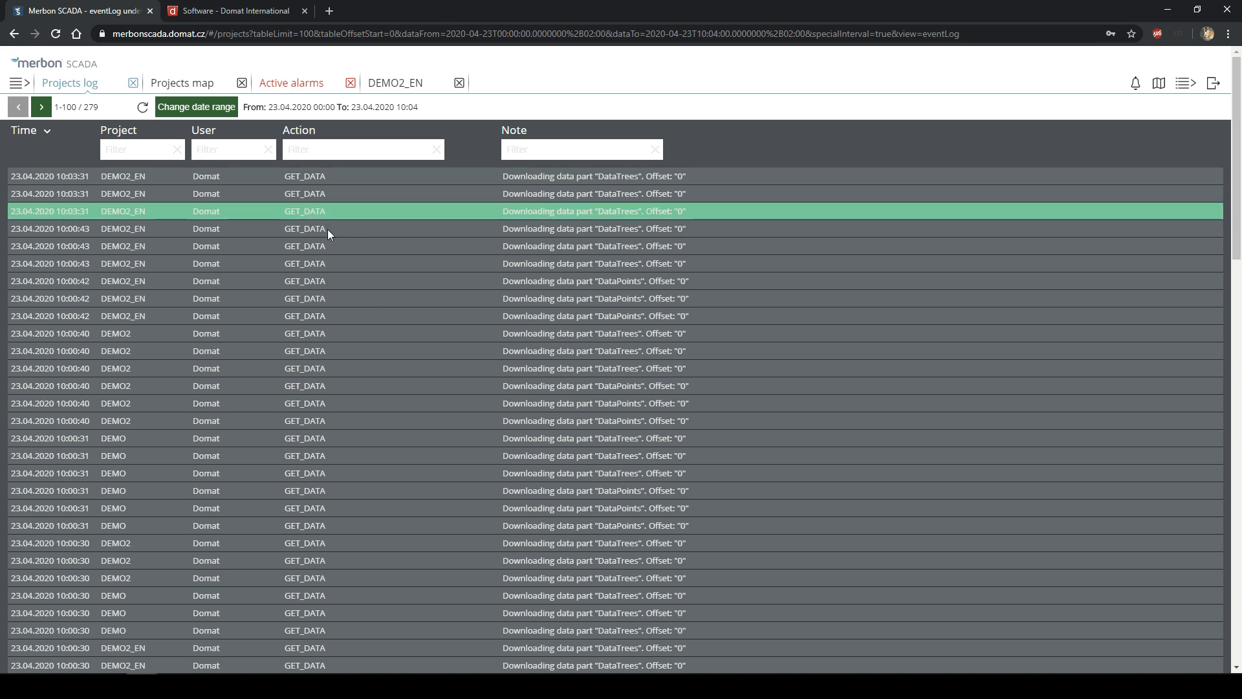
left_click(328, 231)
scroll(317, 275, "down", 2)
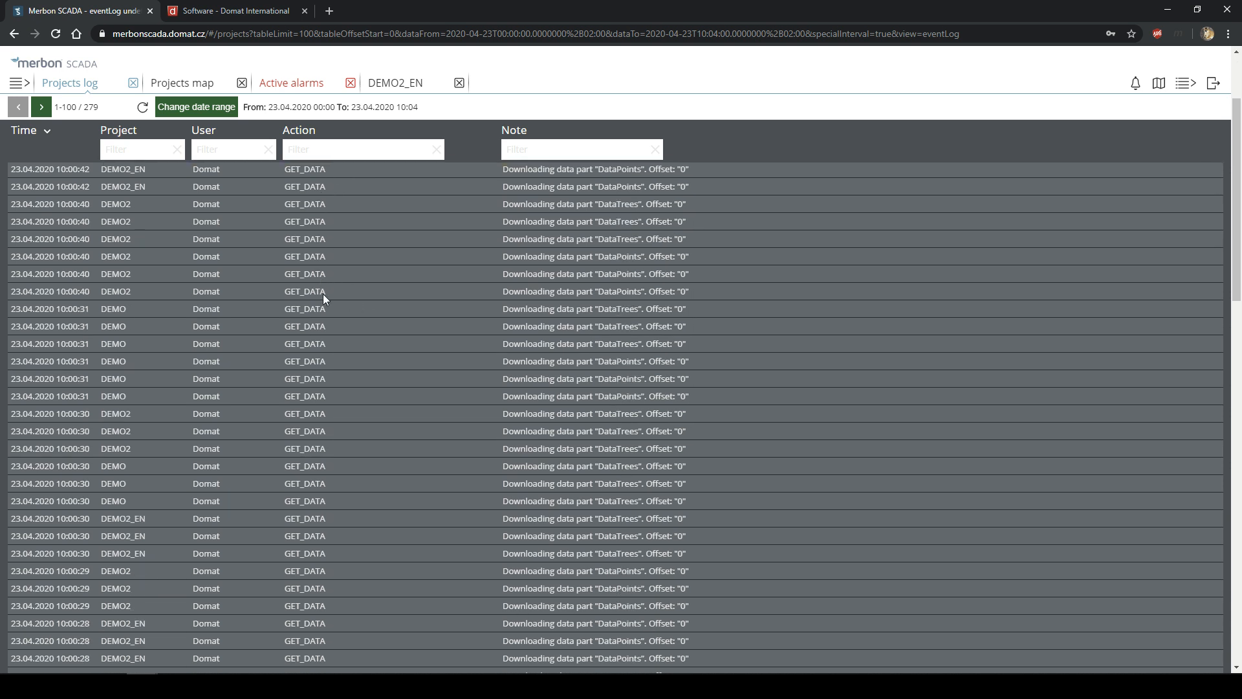
left_click(330, 349)
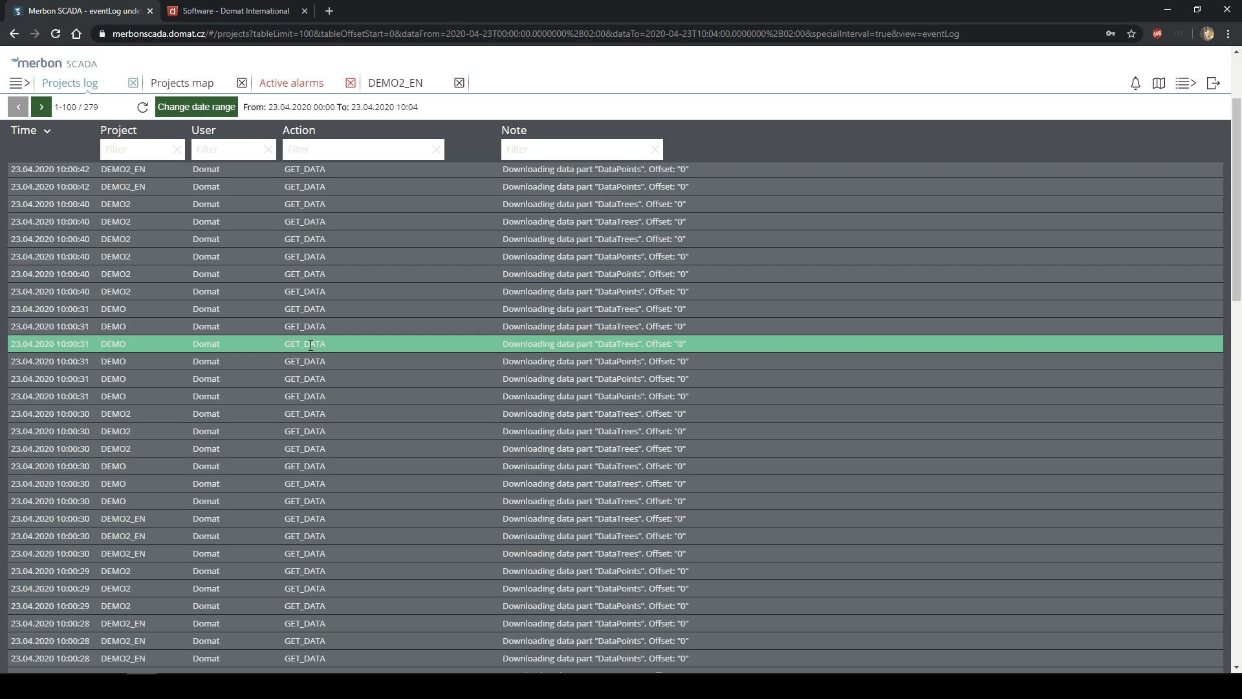
scroll(371, 348, "down", 5)
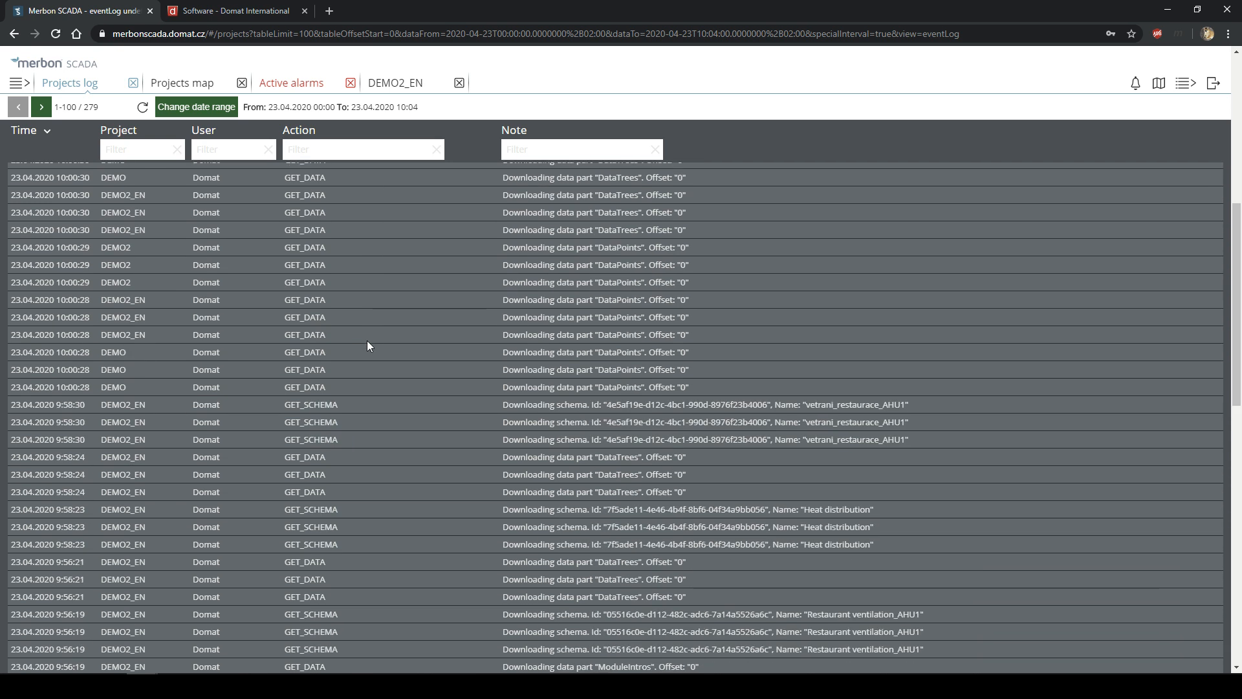
left_click(346, 286)
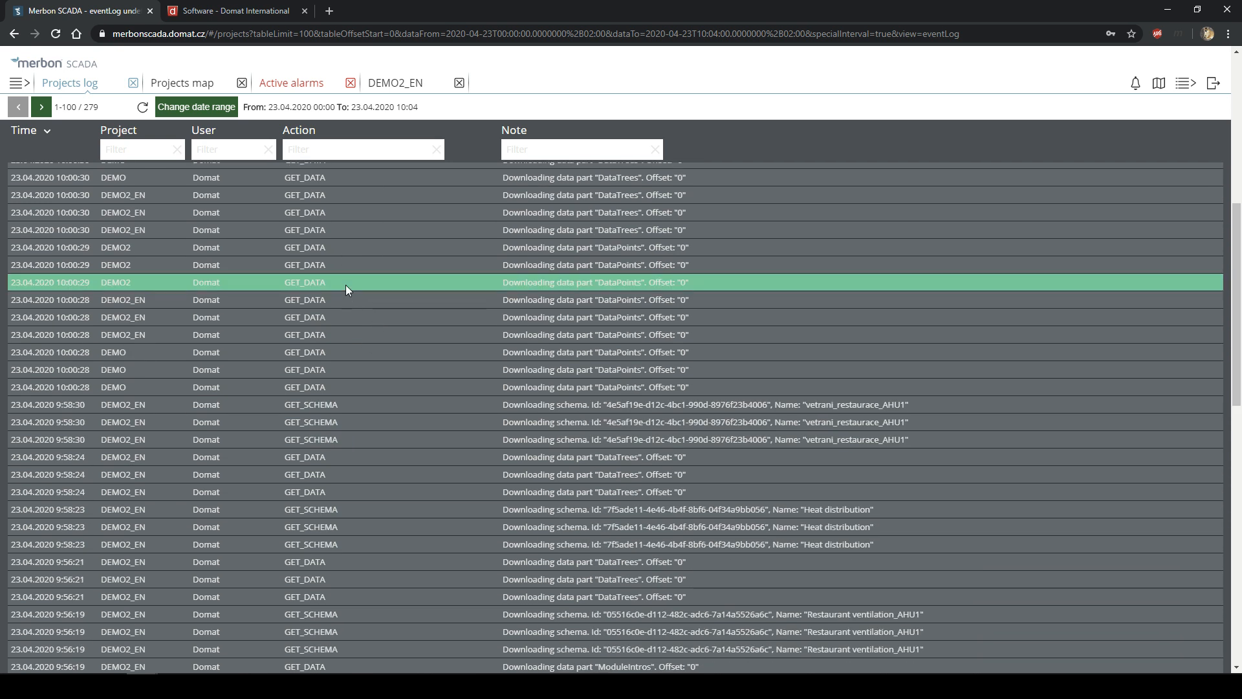
scroll(388, 294, "down", 2)
left_click(647, 277)
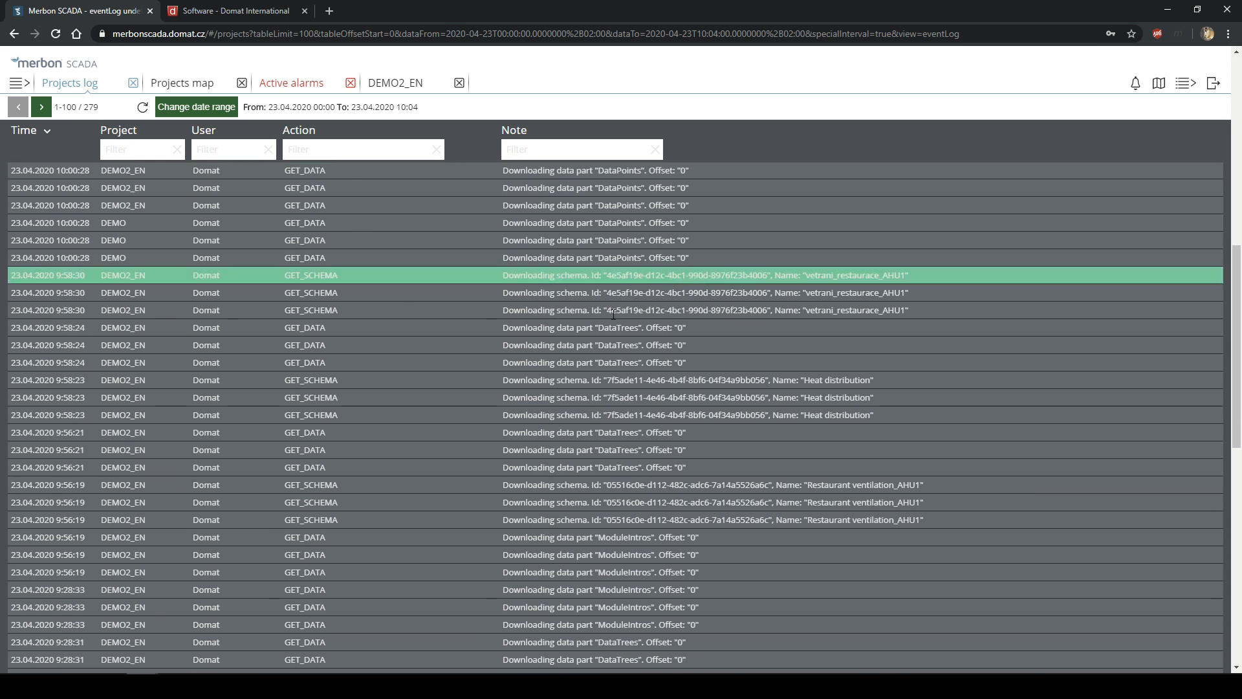
left_click_drag(619, 311, 611, 309)
left_click(598, 295)
left_click(575, 258)
left_click(581, 293)
left_click(588, 324)
left_click_drag(801, 291, 934, 304)
scroll(821, 397, "down", 2)
left_click_drag(773, 252, 817, 292)
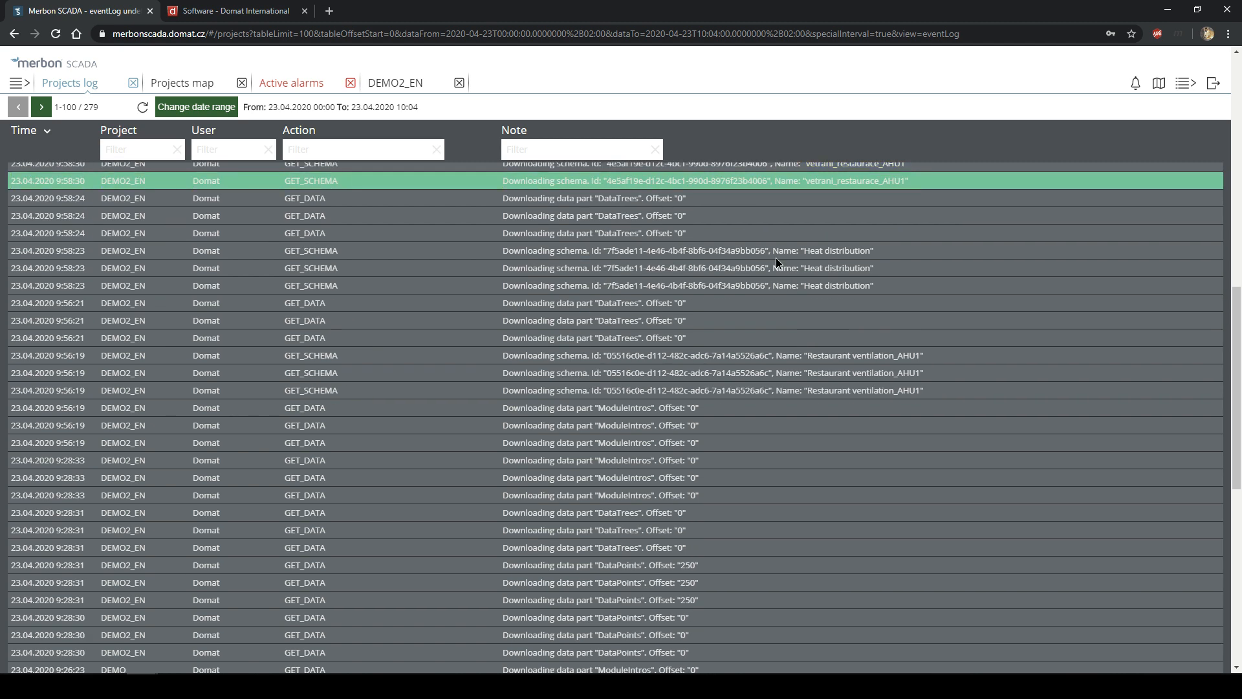
left_click_drag(787, 374, 888, 377)
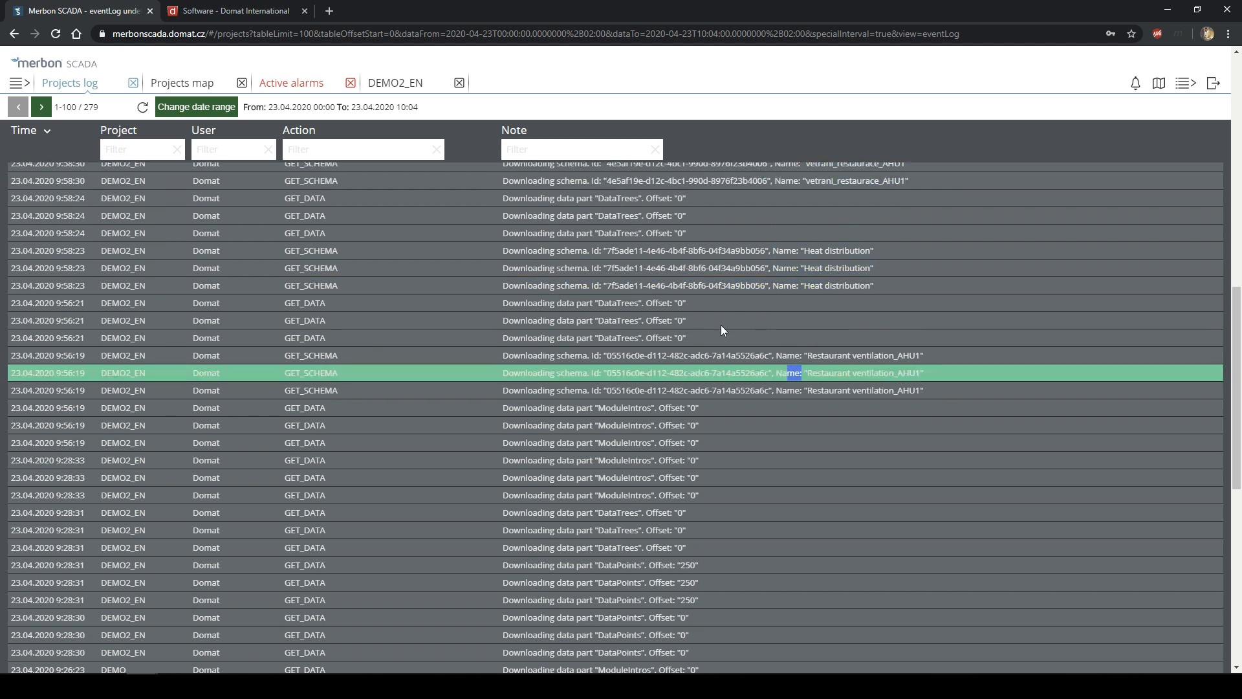
scroll(722, 329, "down", 7)
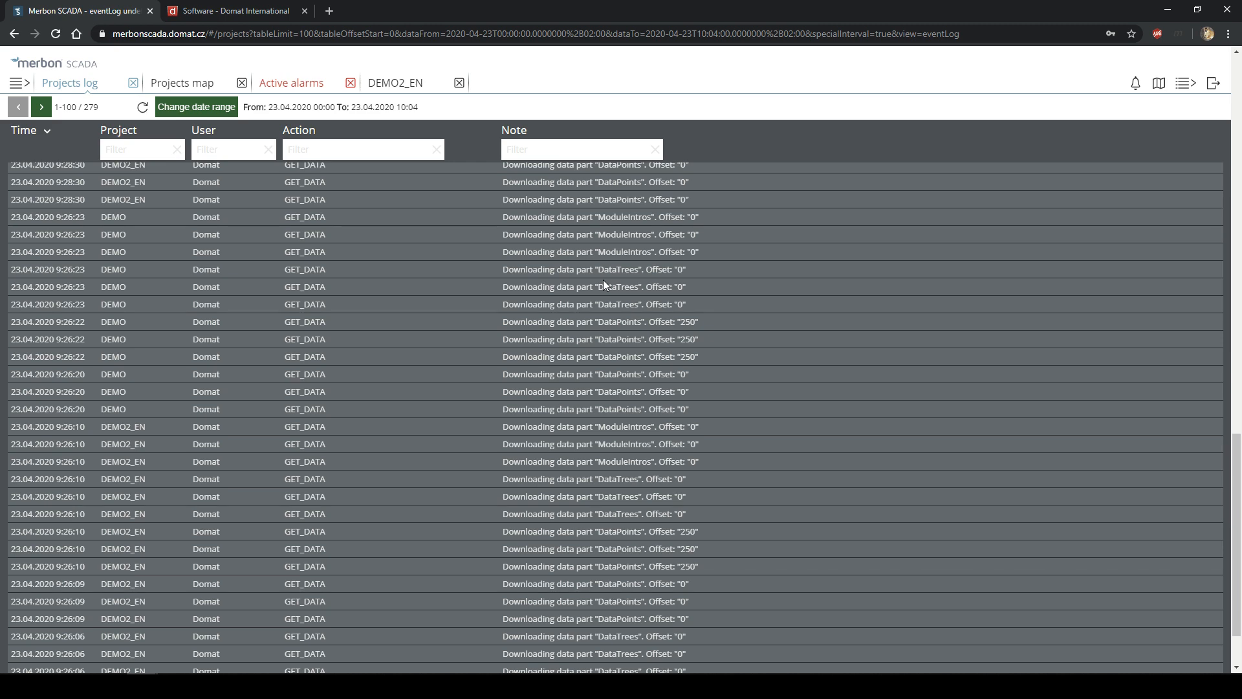
scroll(603, 285, "up", 15)
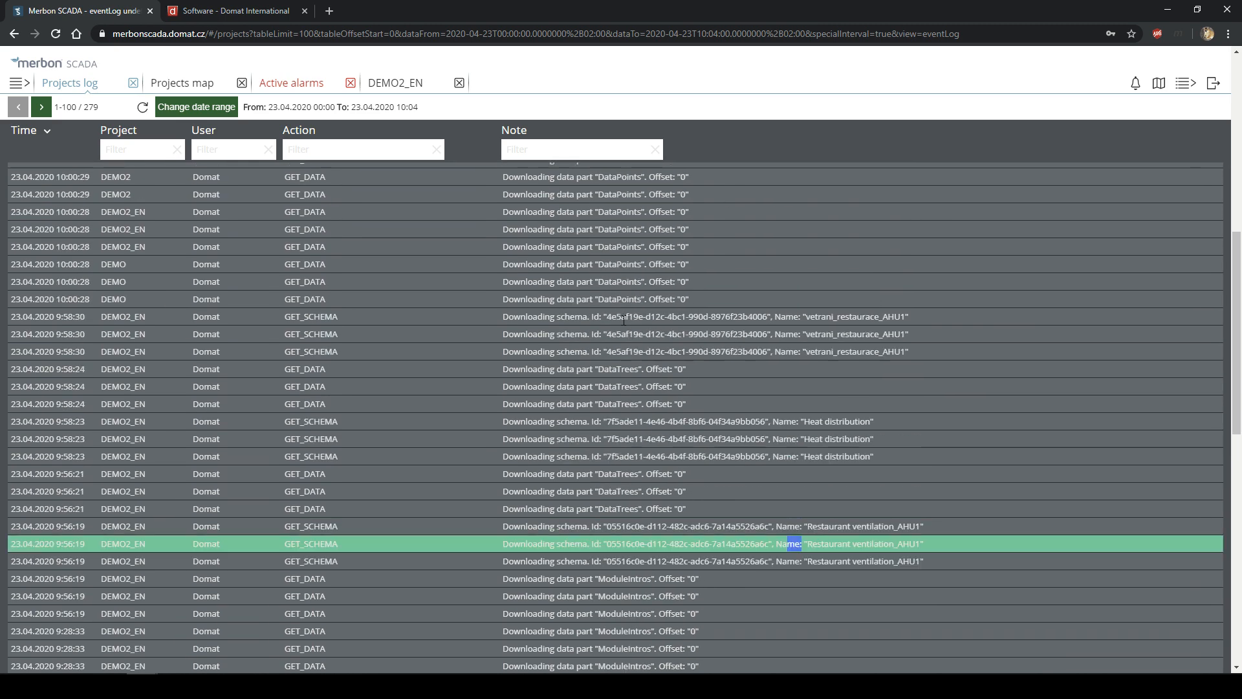
scroll(630, 334, "up", 1)
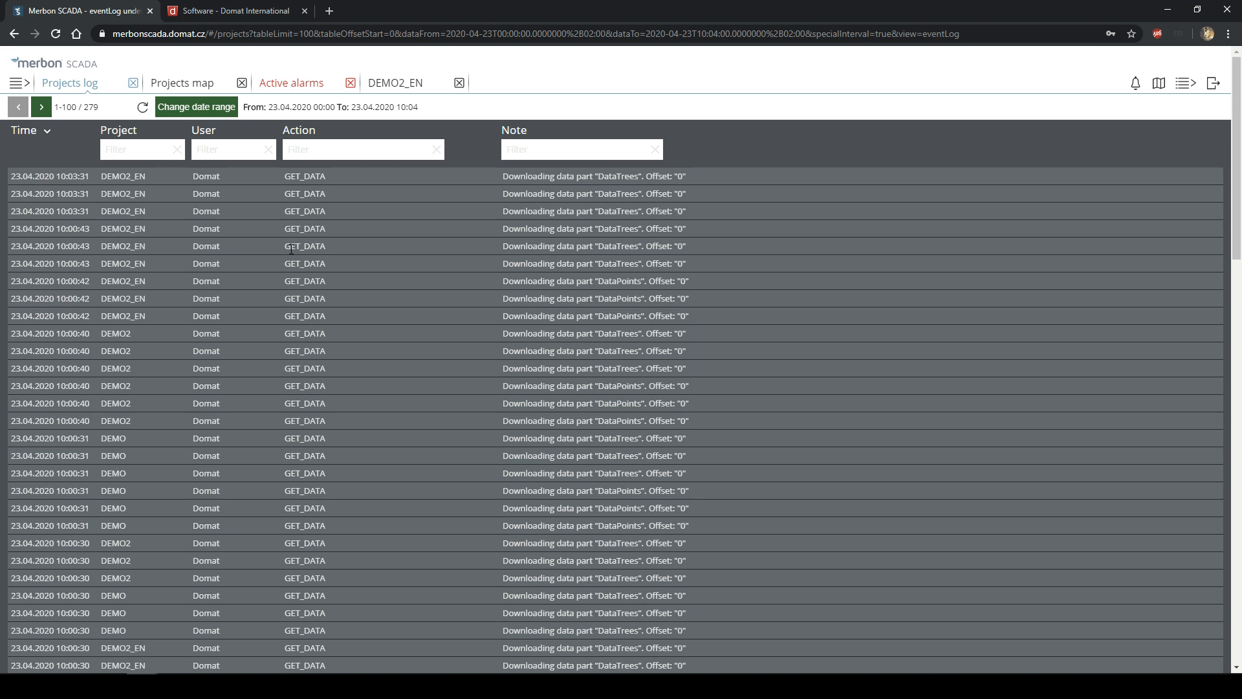
scroll(516, 341, "down", 1)
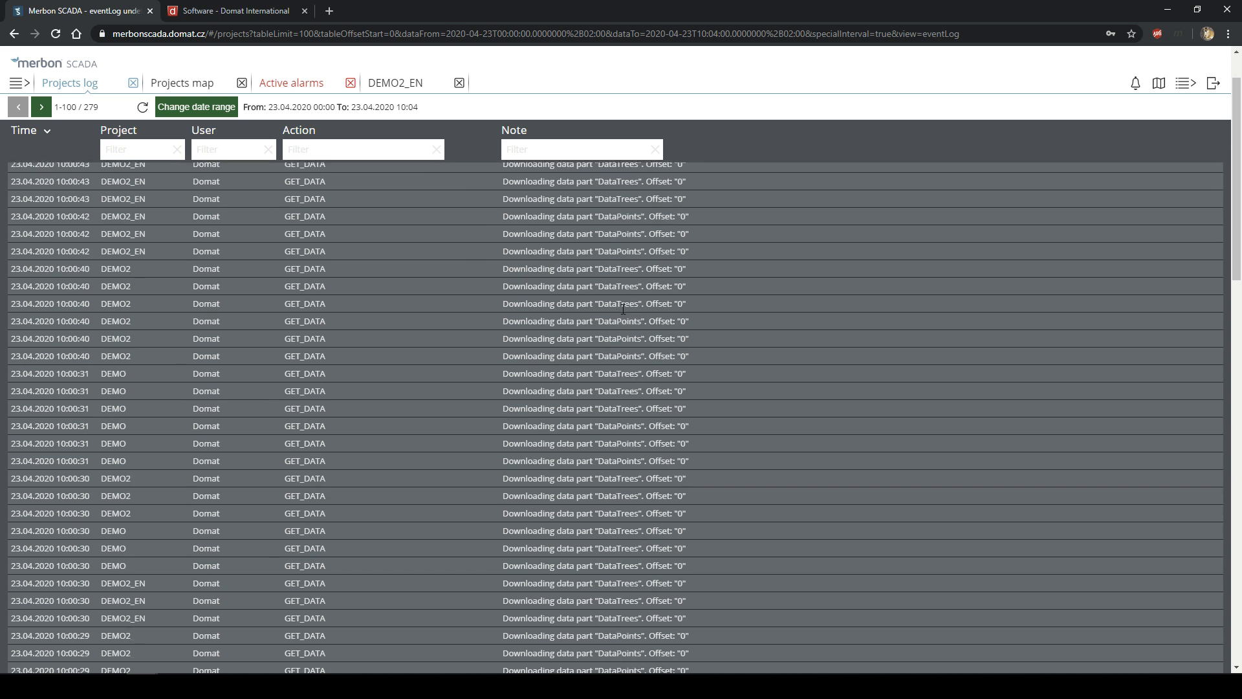
scroll(590, 317, "down", 3)
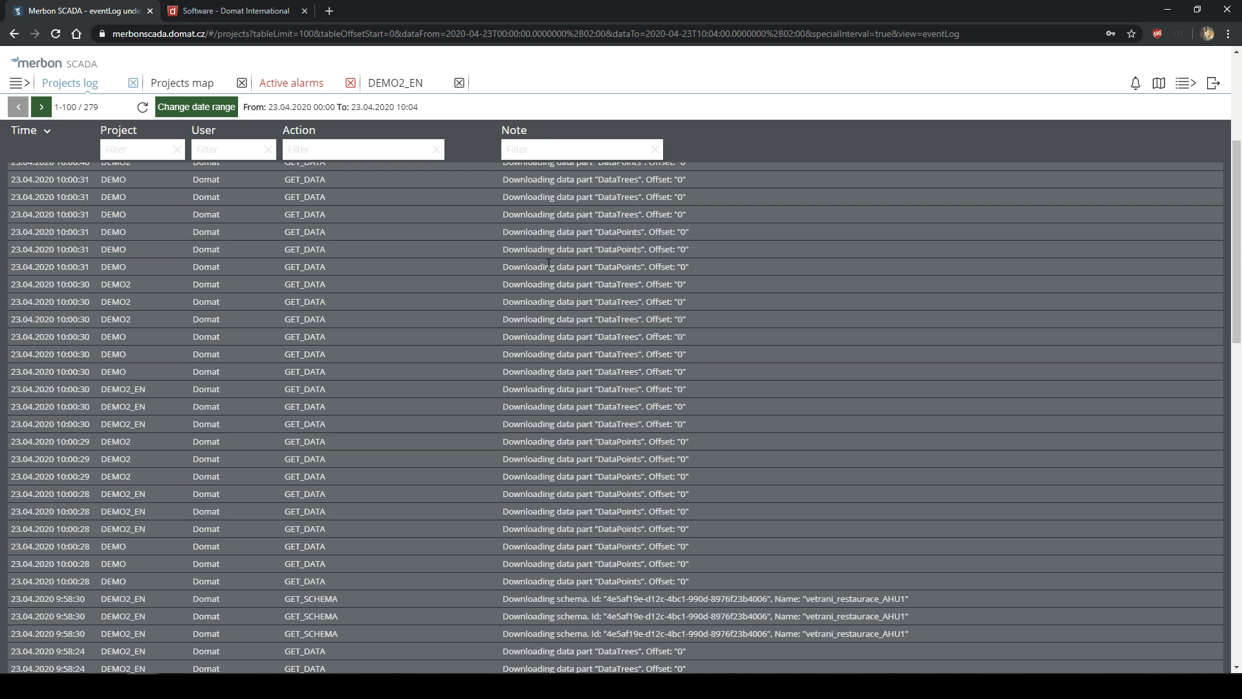
scroll(492, 443, "down", 3)
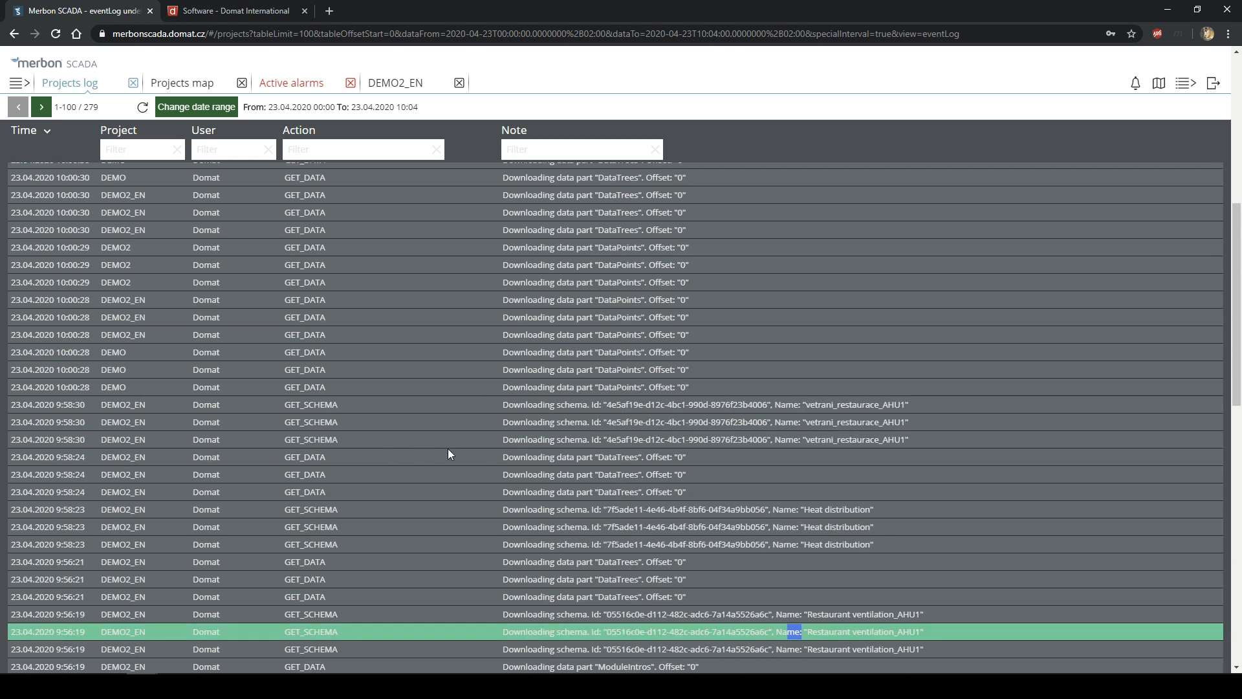
scroll(448, 448, "down", 2)
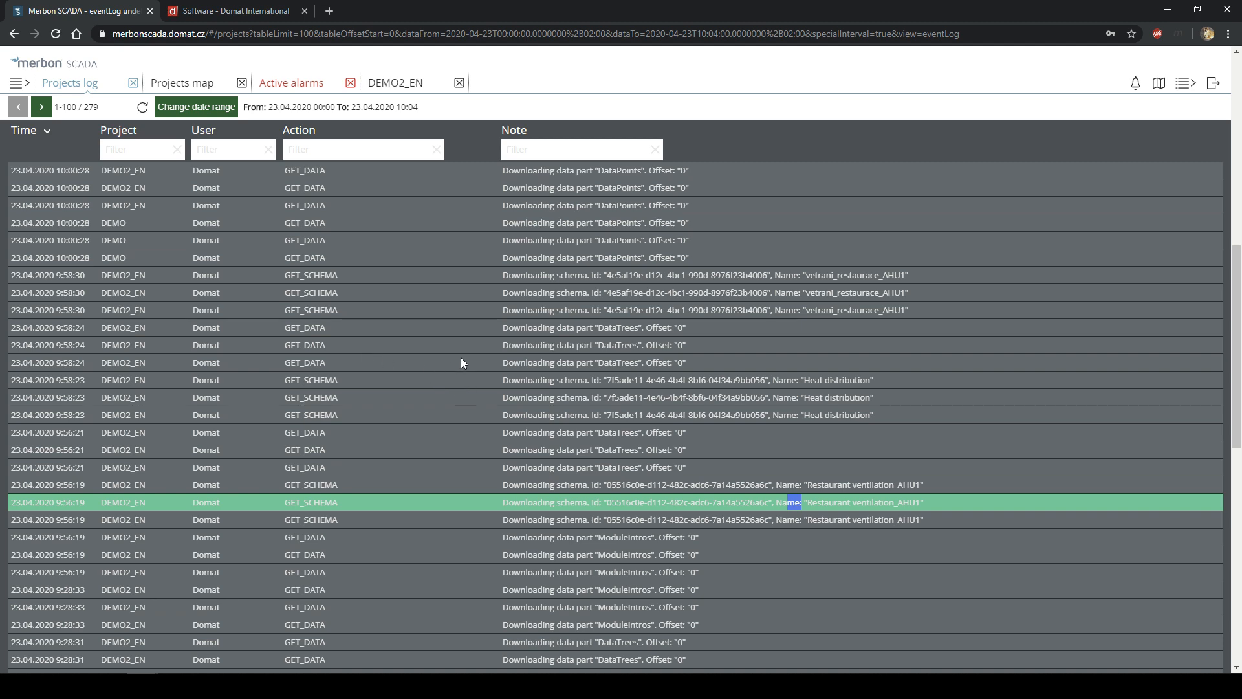
scroll(463, 362, "down", 1)
scroll(562, 373, "up", 5)
scroll(608, 391, "down", 4)
scroll(536, 344, "up", 8)
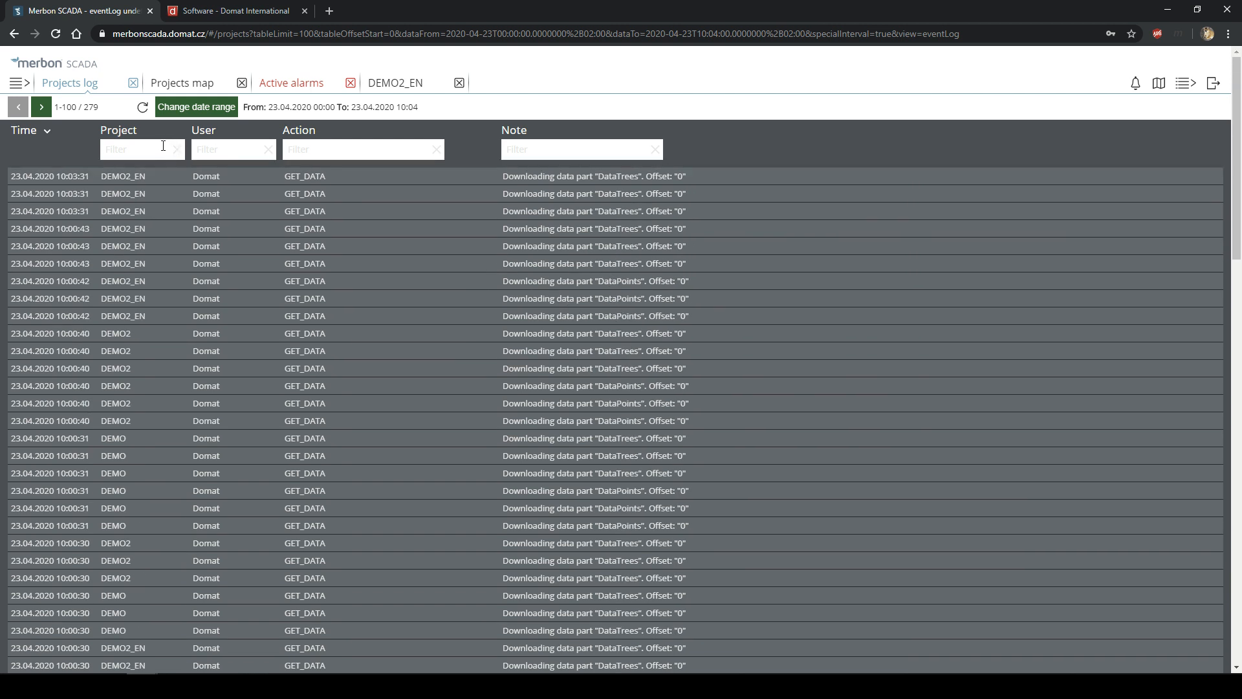
type("Demo")
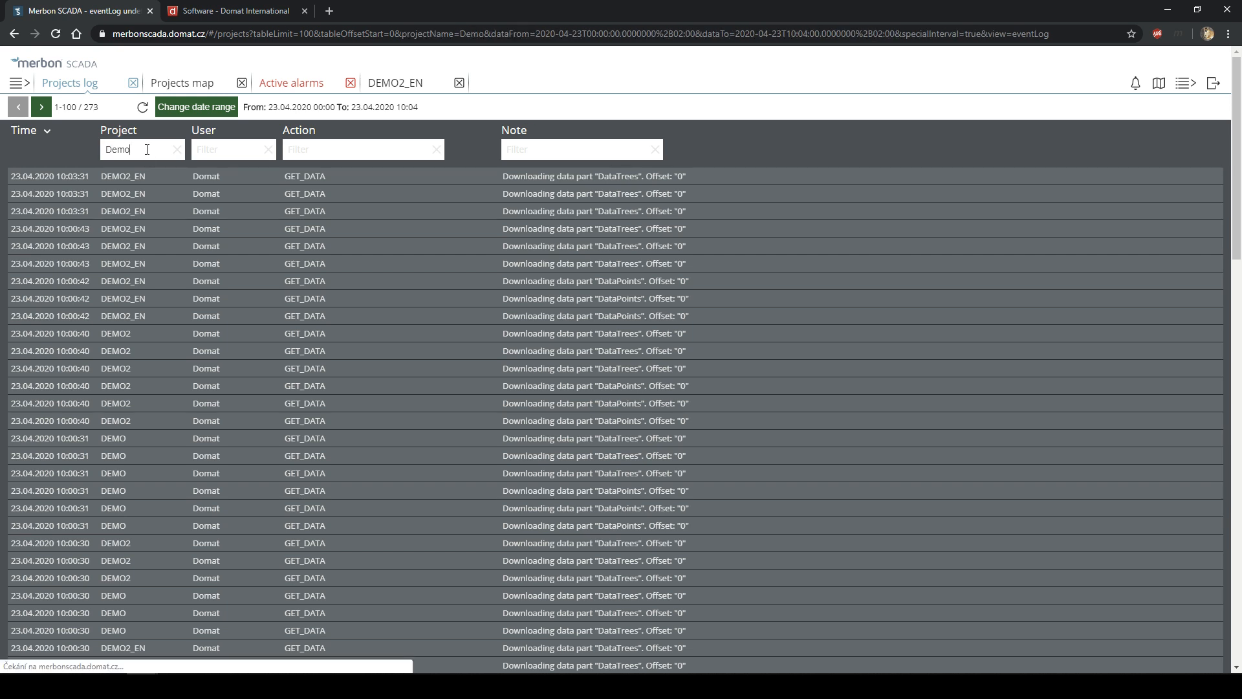
type("2_en")
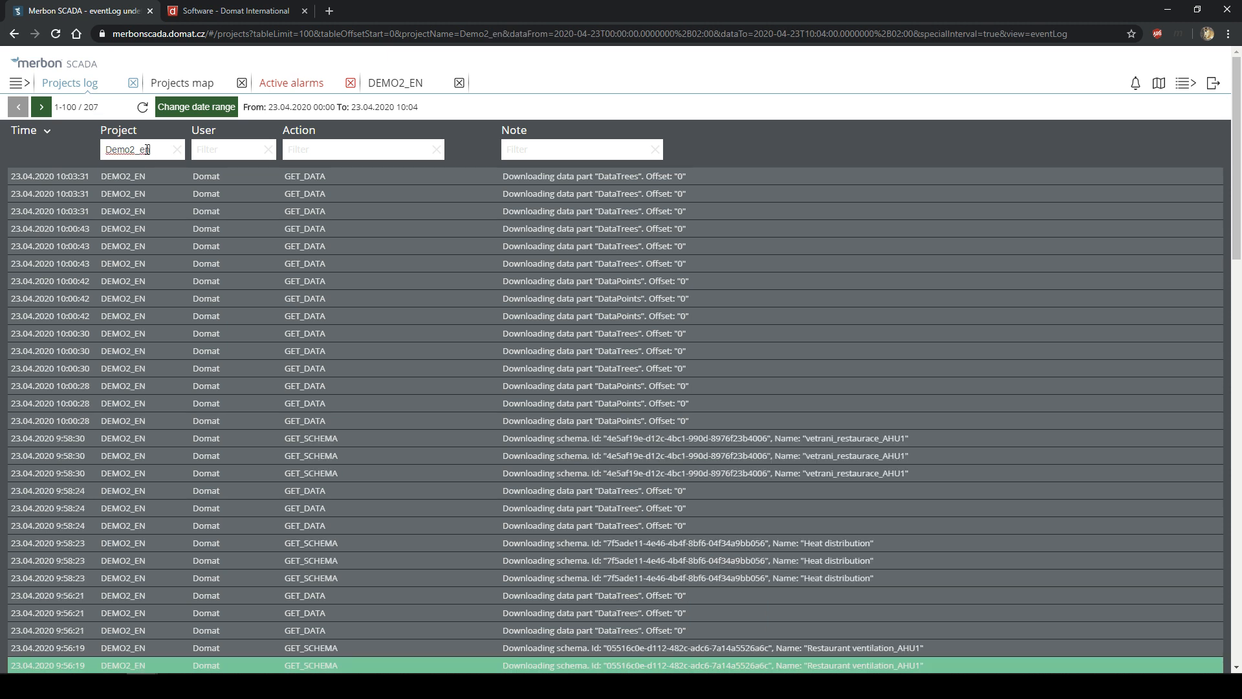
left_click(220, 155)
left_click(336, 149)
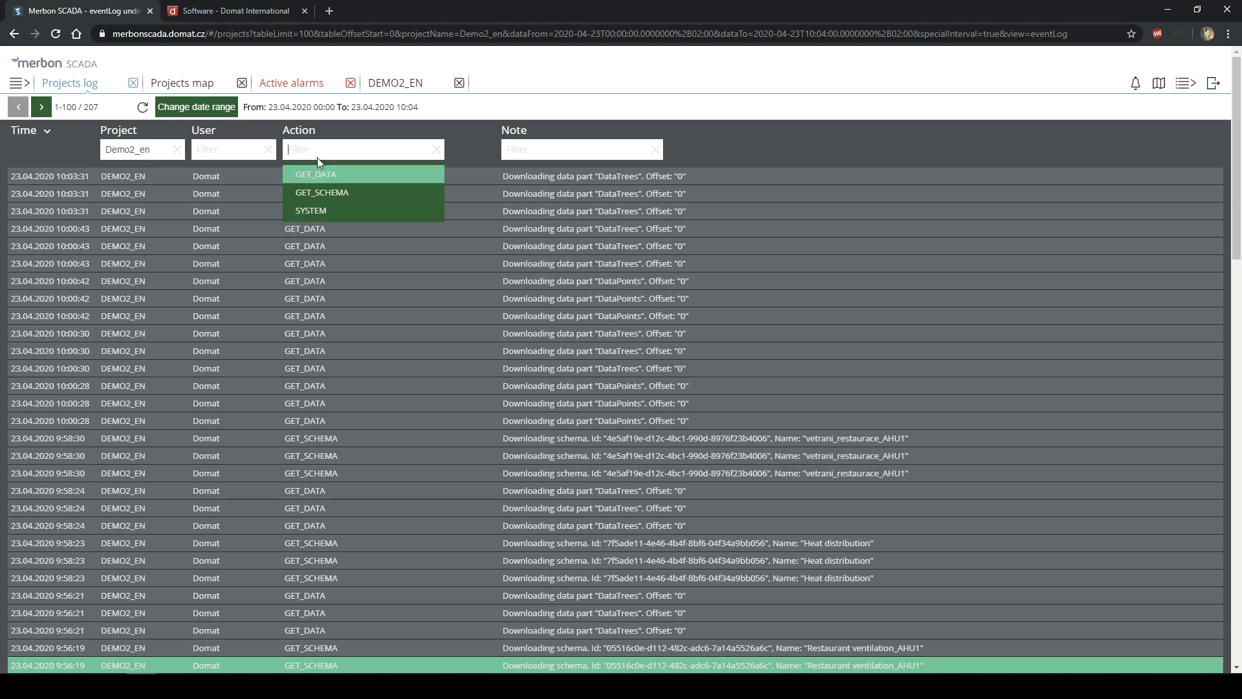
double_click(171, 151)
key("BackSpace")
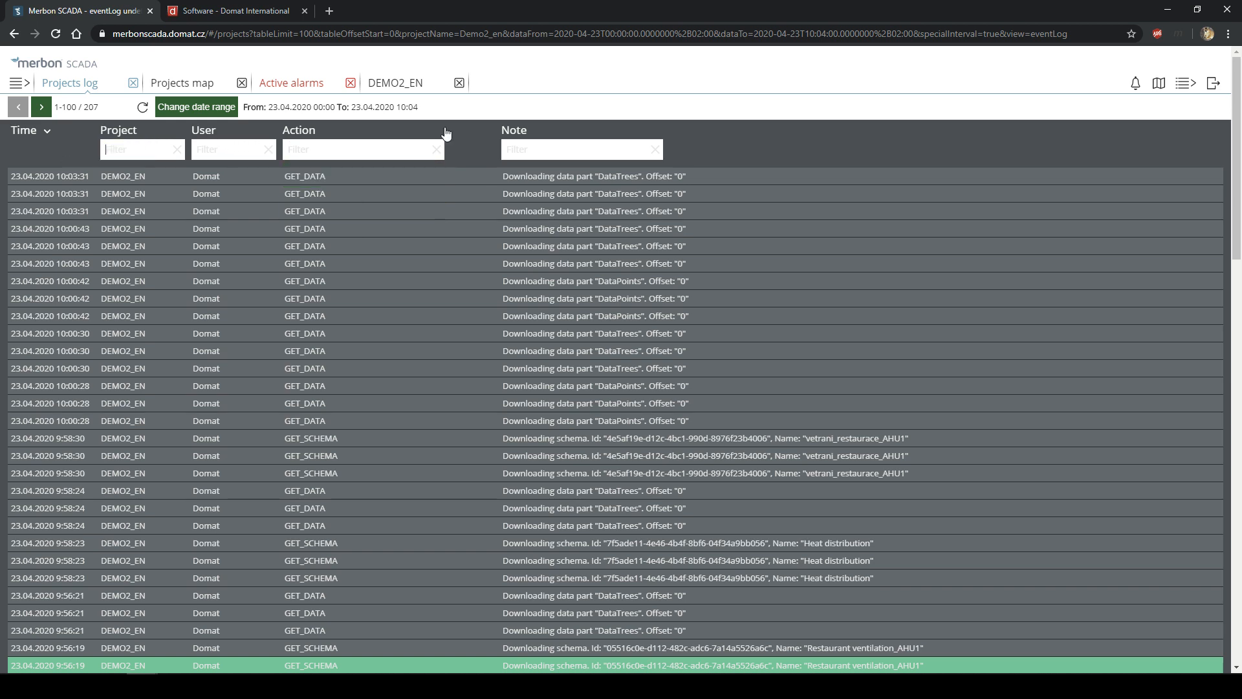
left_click(534, 152)
scroll(616, 221, "down", 10)
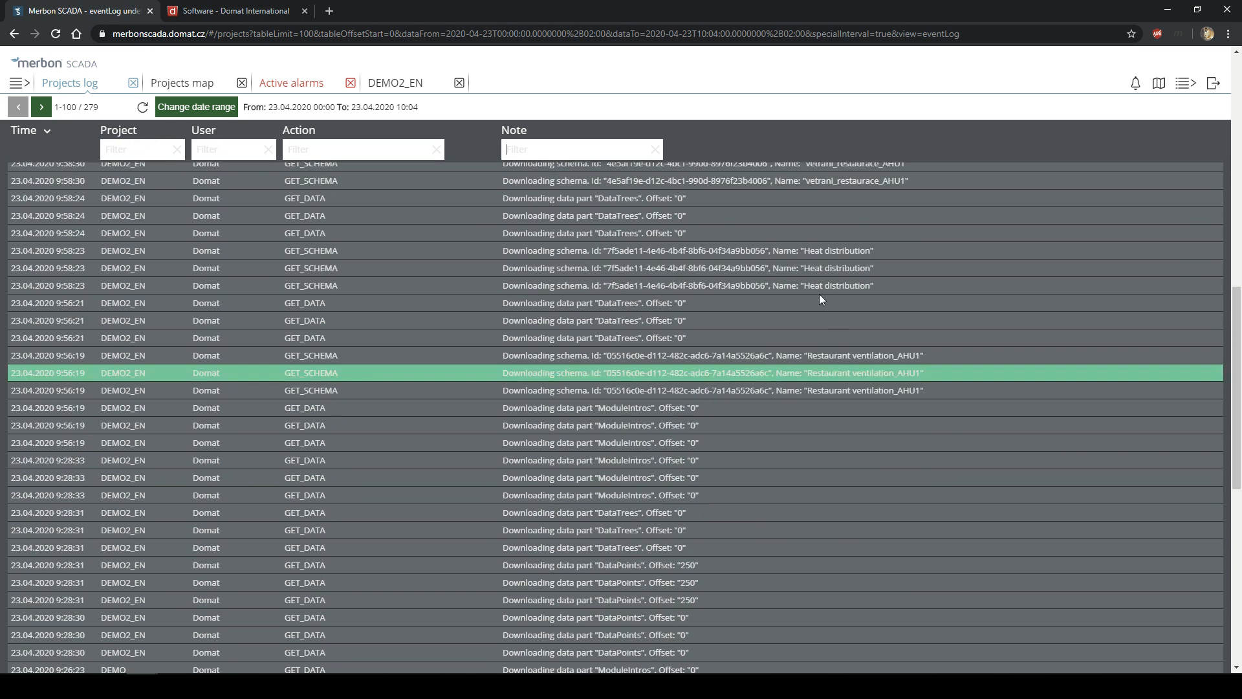
scroll(851, 293, "up", 1)
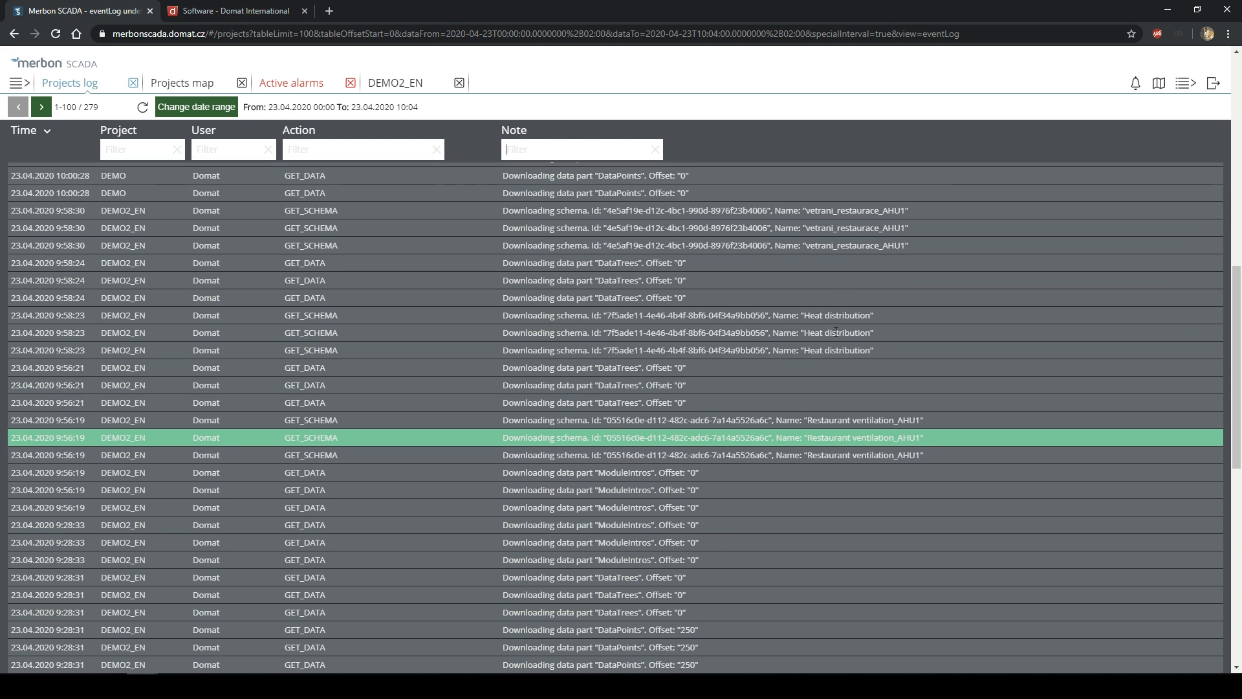
type("Heat")
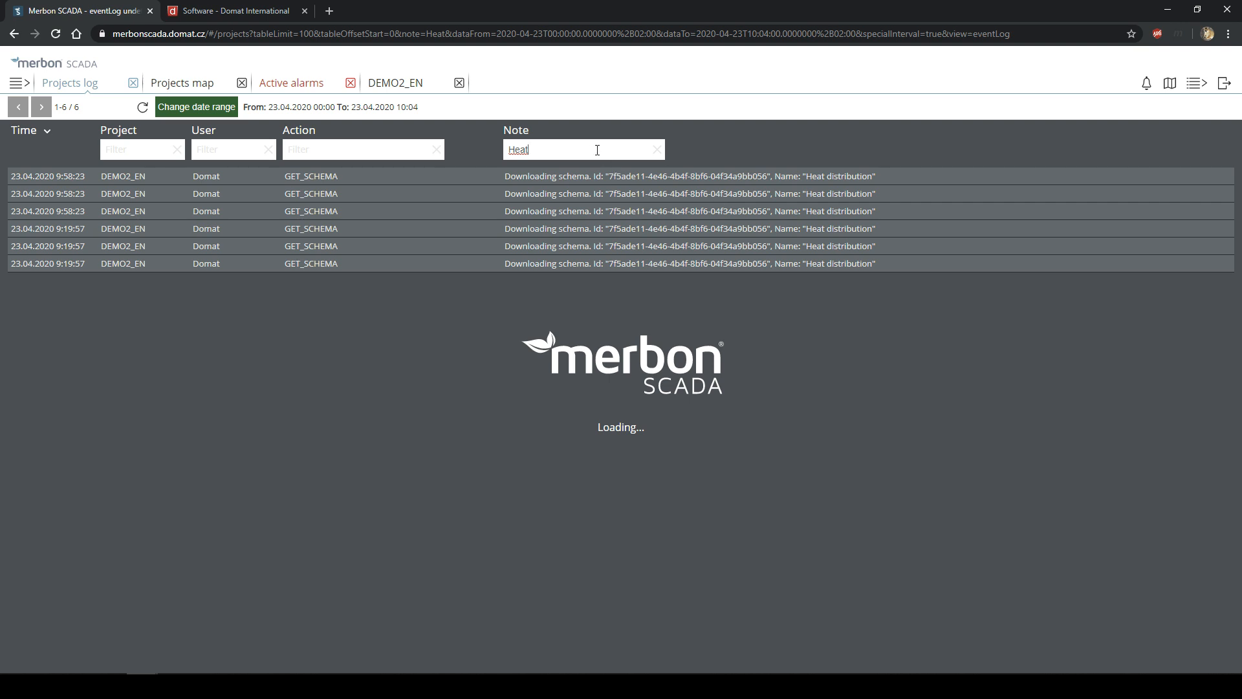
left_click(657, 149)
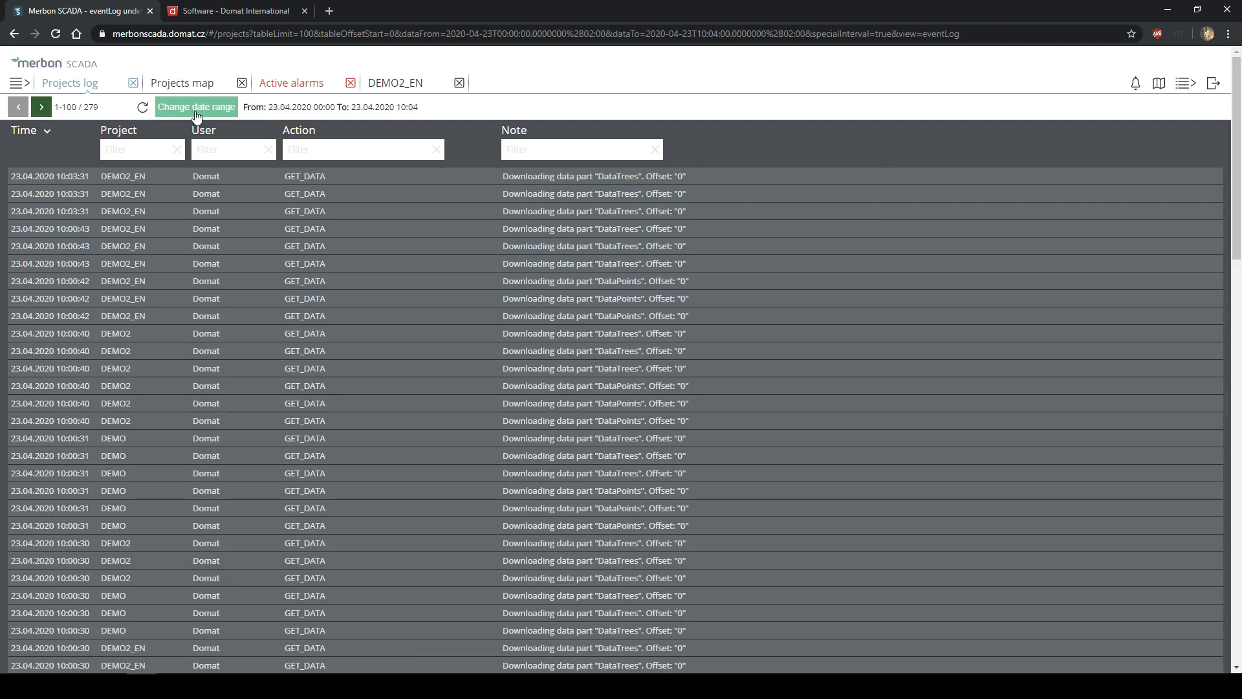
left_click(194, 107)
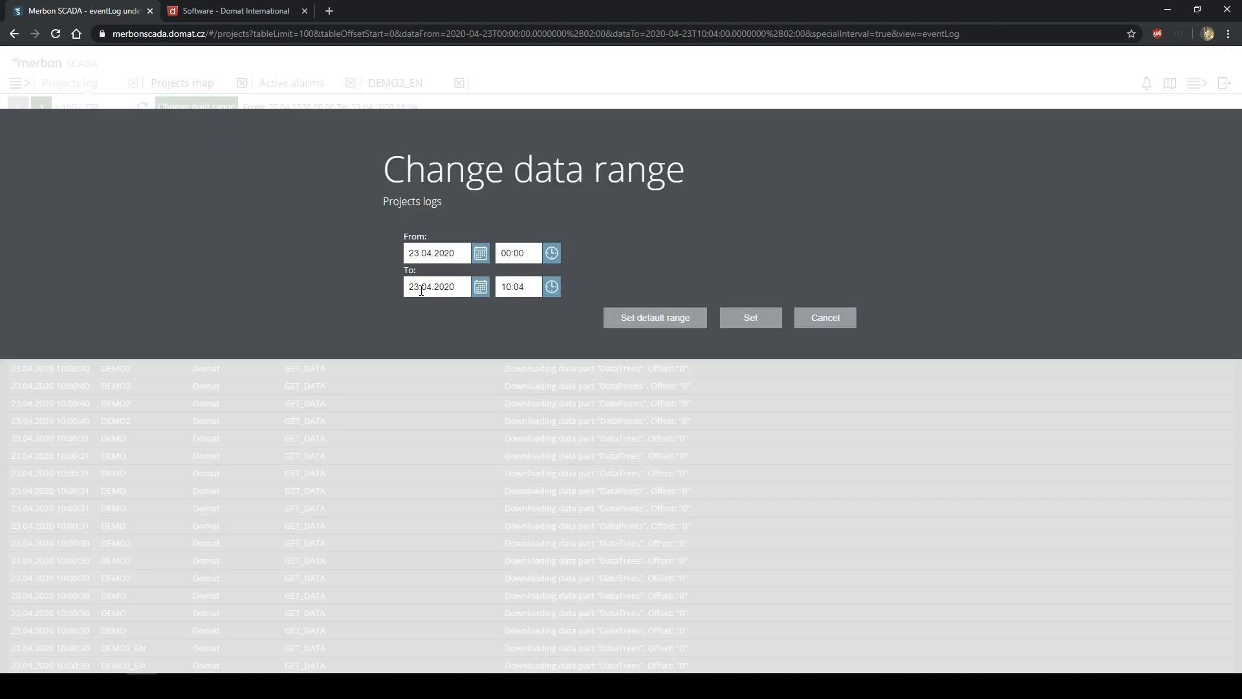
left_click(831, 325)
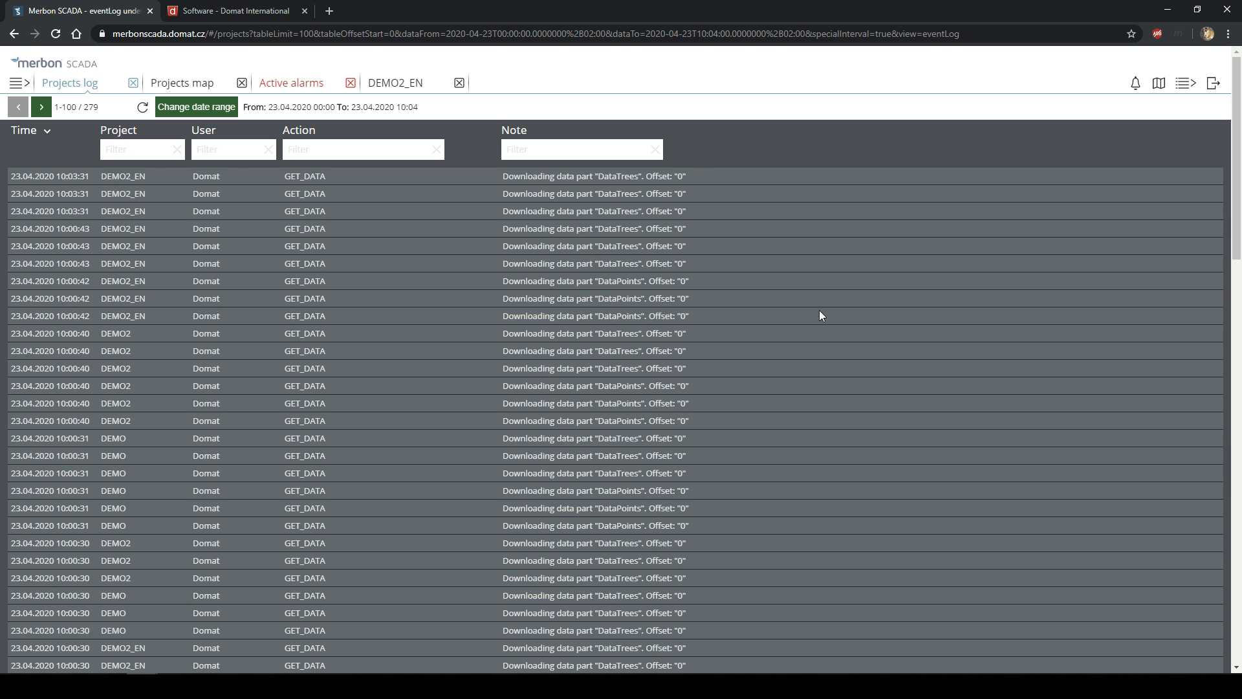
- Open DEMO's Alarms history with 49 records for 23.04.2020, briefly checking Active alarms
left_click(1177, 86)
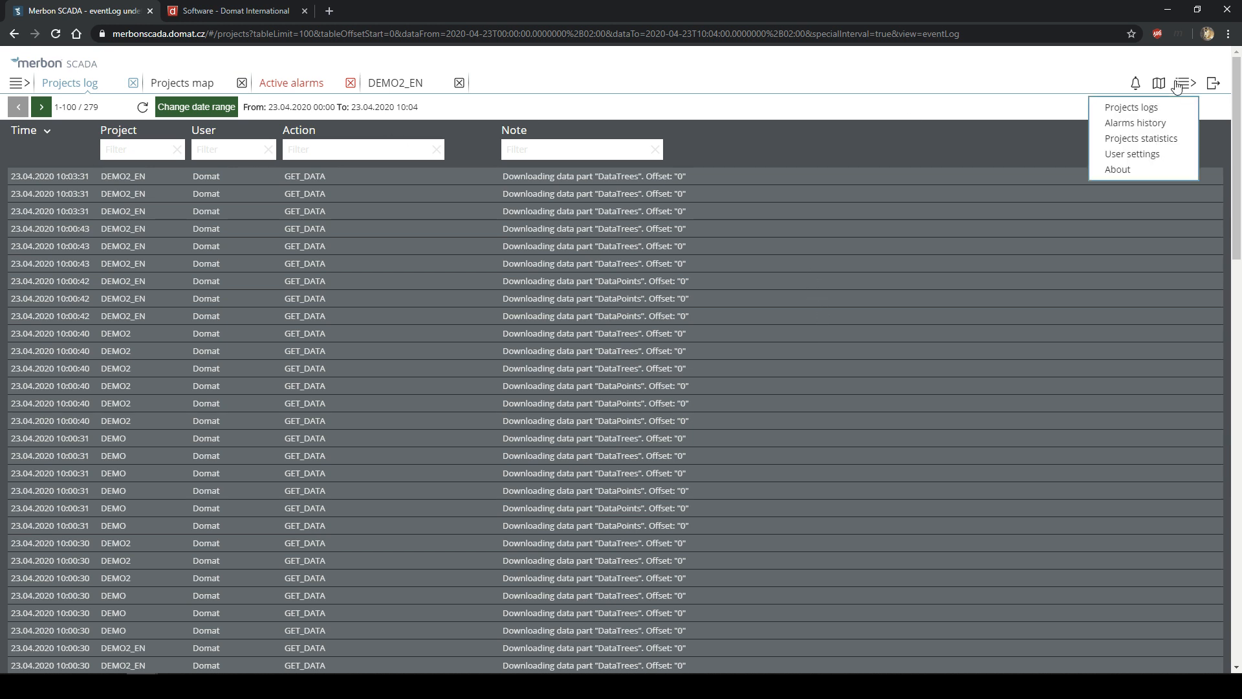
left_click(1135, 123)
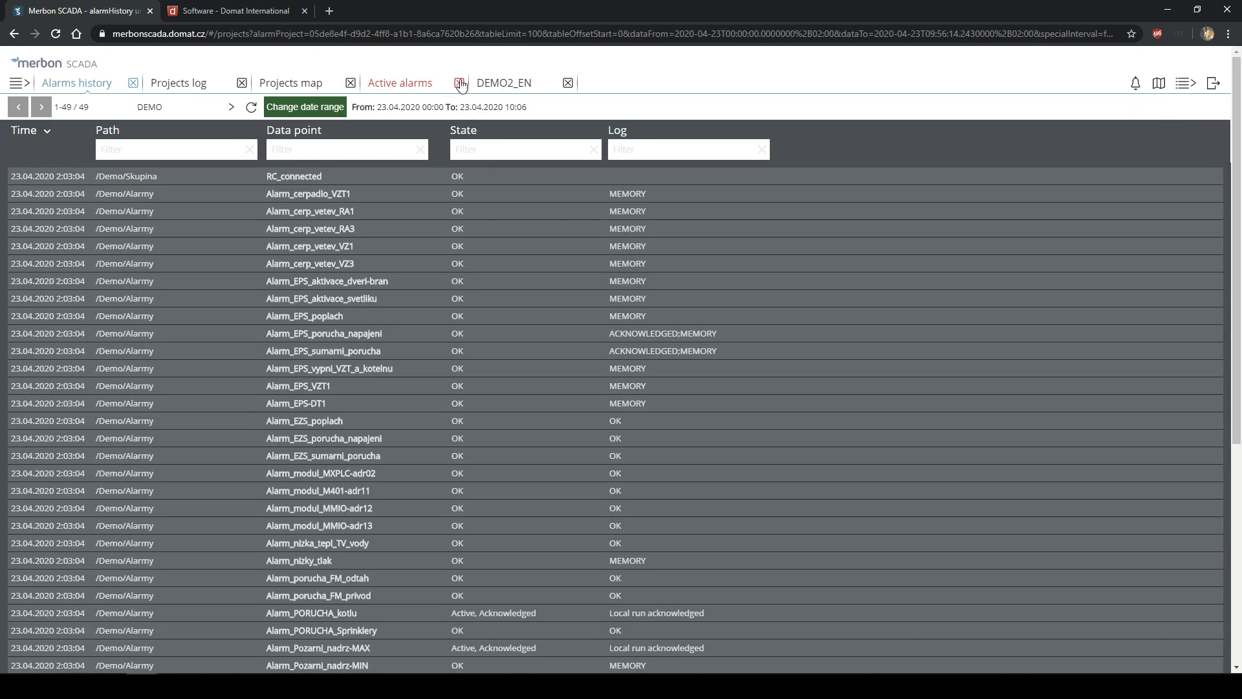
left_click(438, 86)
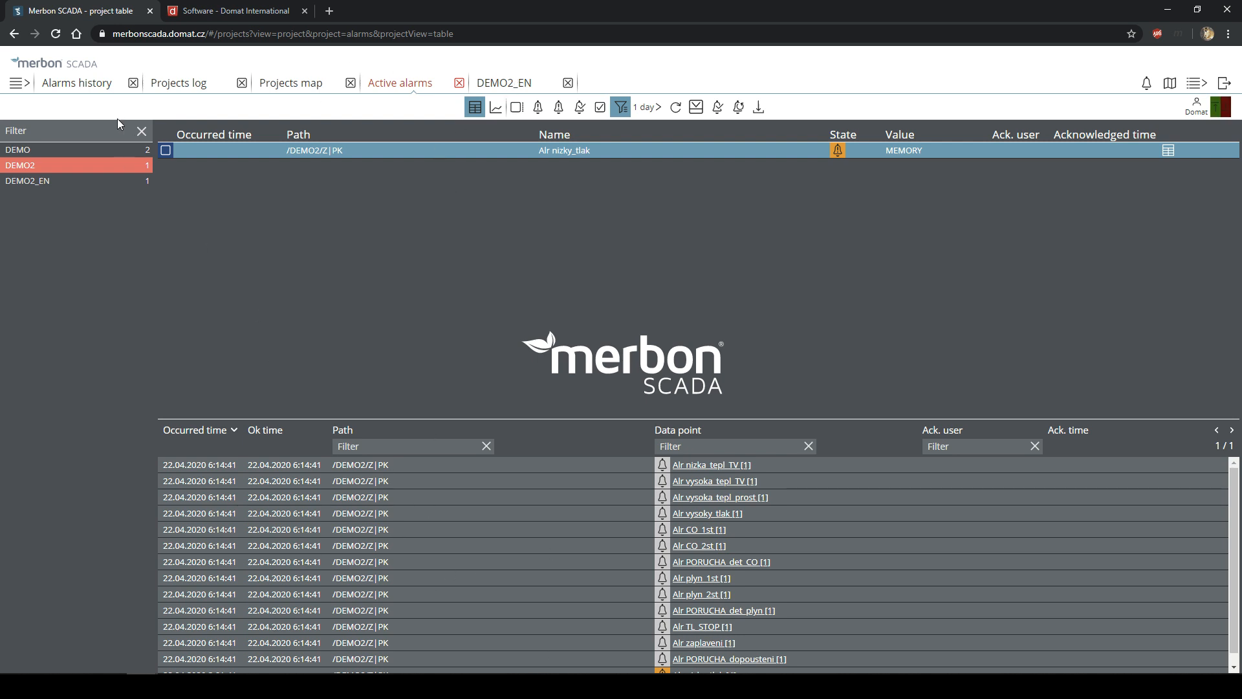
left_click(90, 85)
scroll(508, 370, "down", 3)
scroll(511, 373, "up", 4)
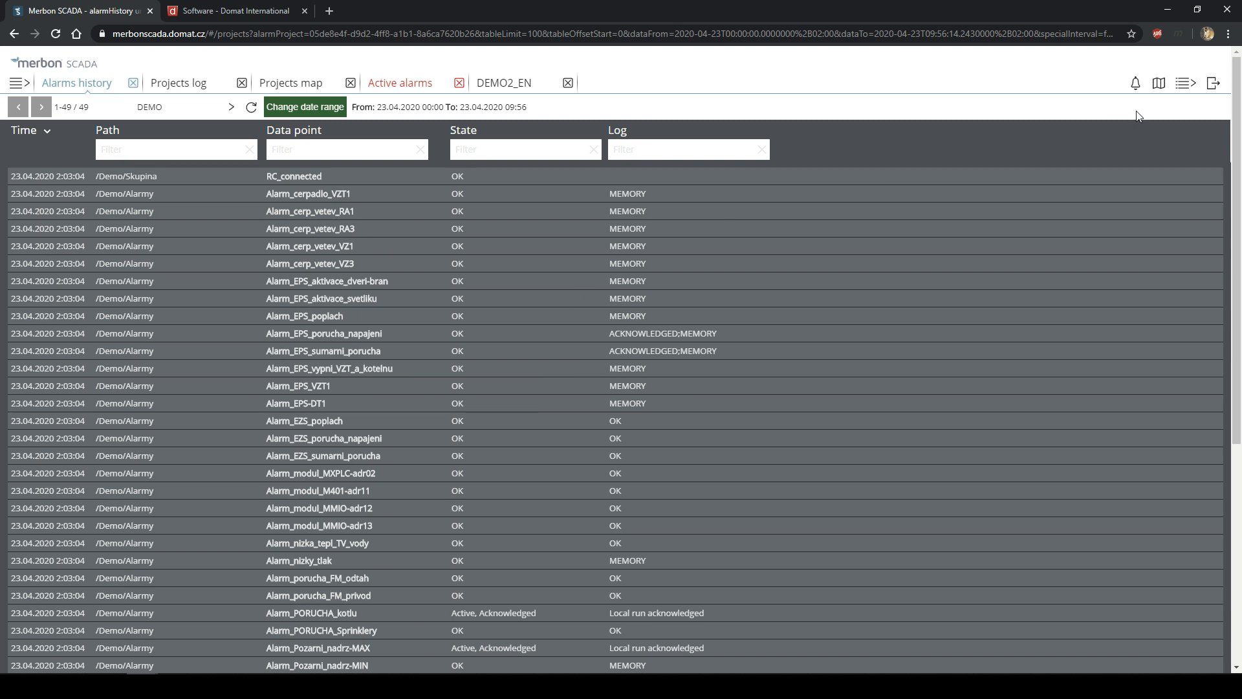
left_click(1186, 84)
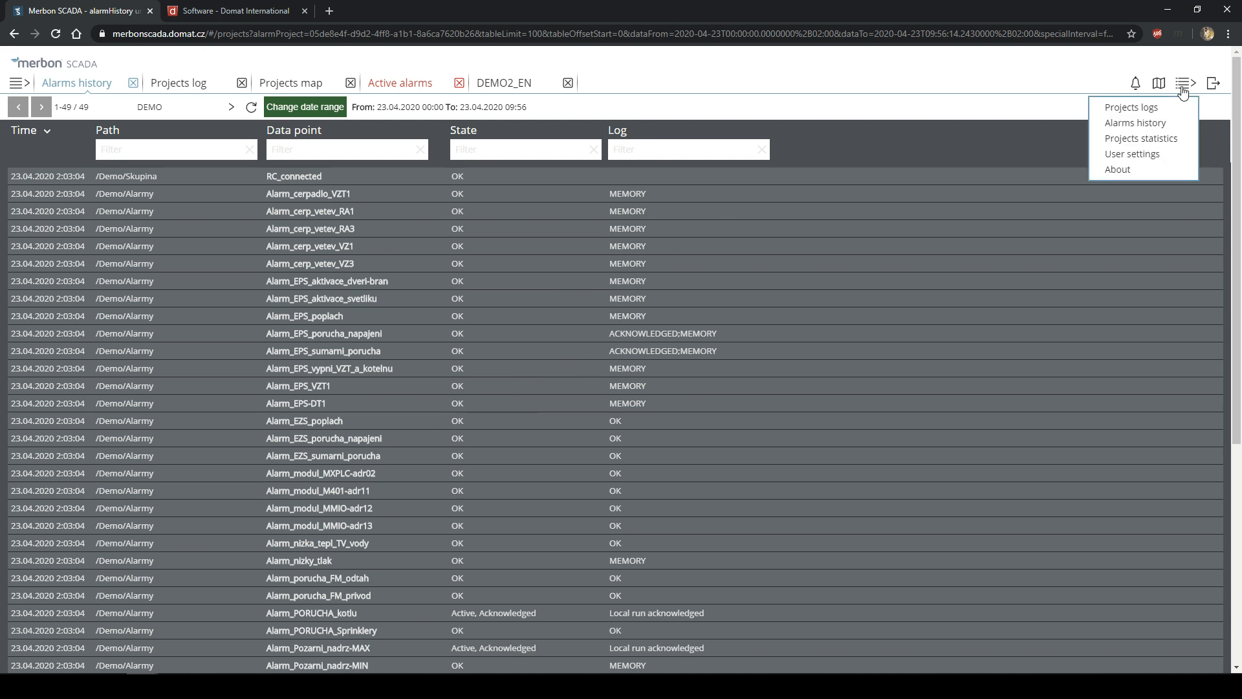
- Open and refresh Projects statistics, then inspect the DEMO and DEMO2_EN rows
left_click(1141, 139)
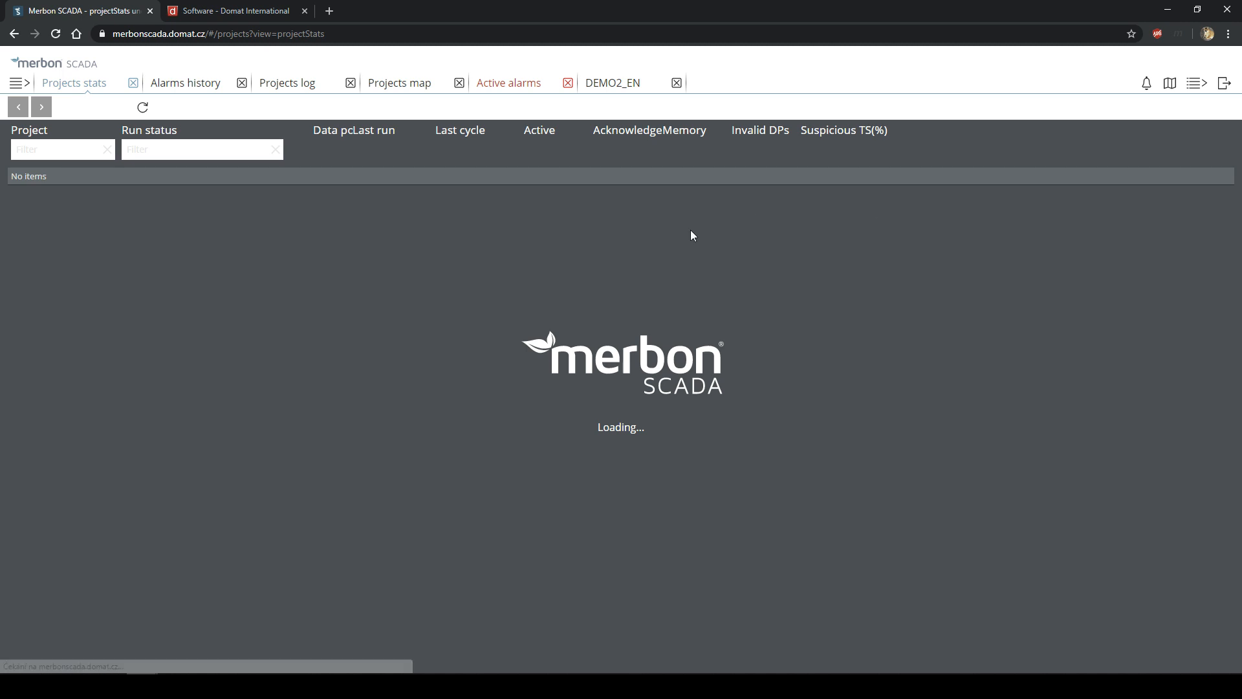
left_click(145, 110)
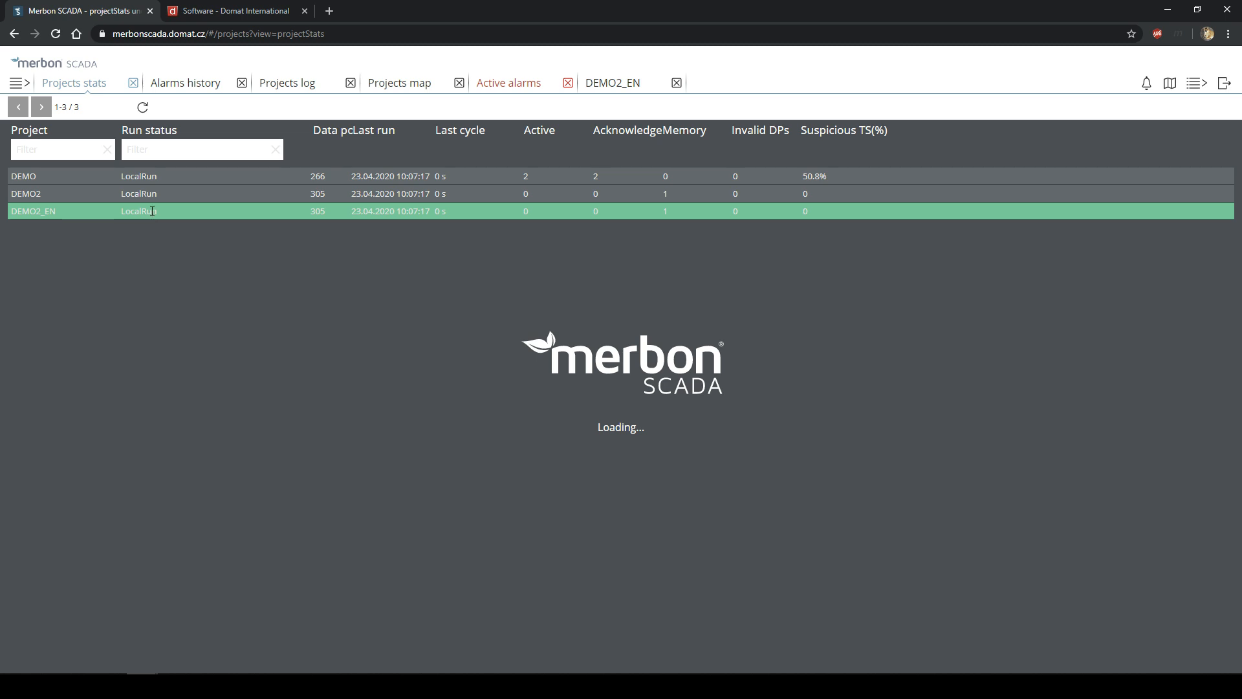
left_click(529, 176)
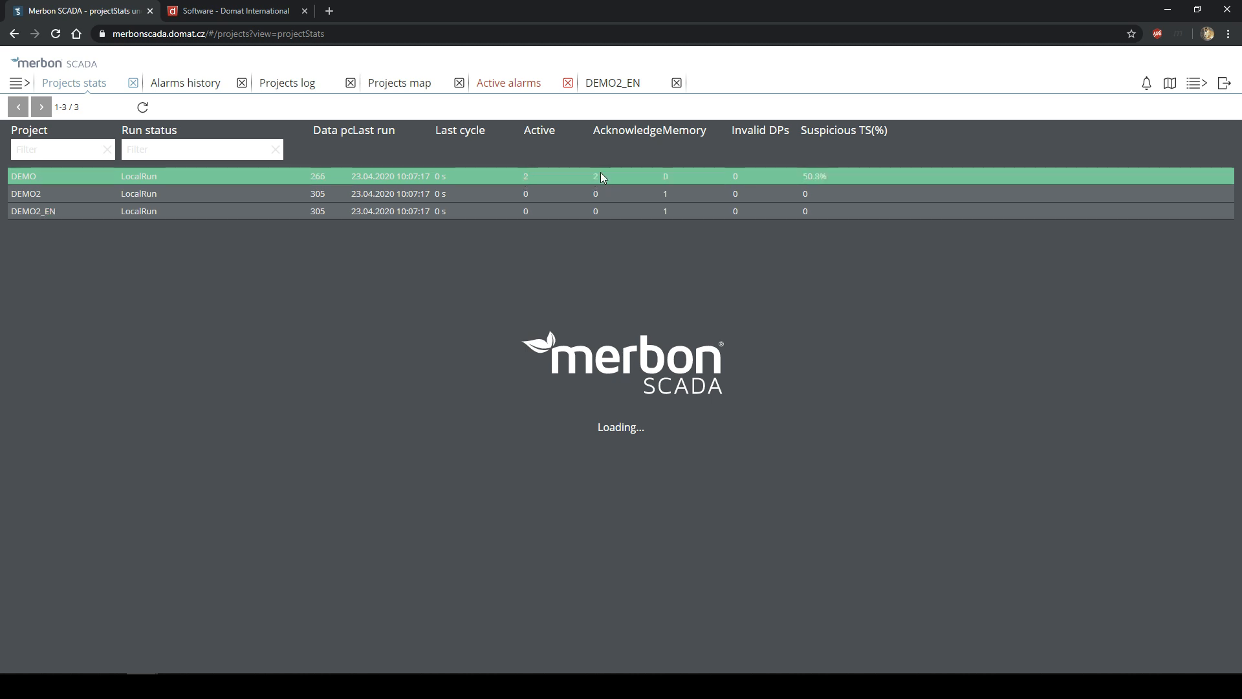
double_click(671, 172)
left_click(747, 173)
left_click(825, 176)
left_click(511, 215)
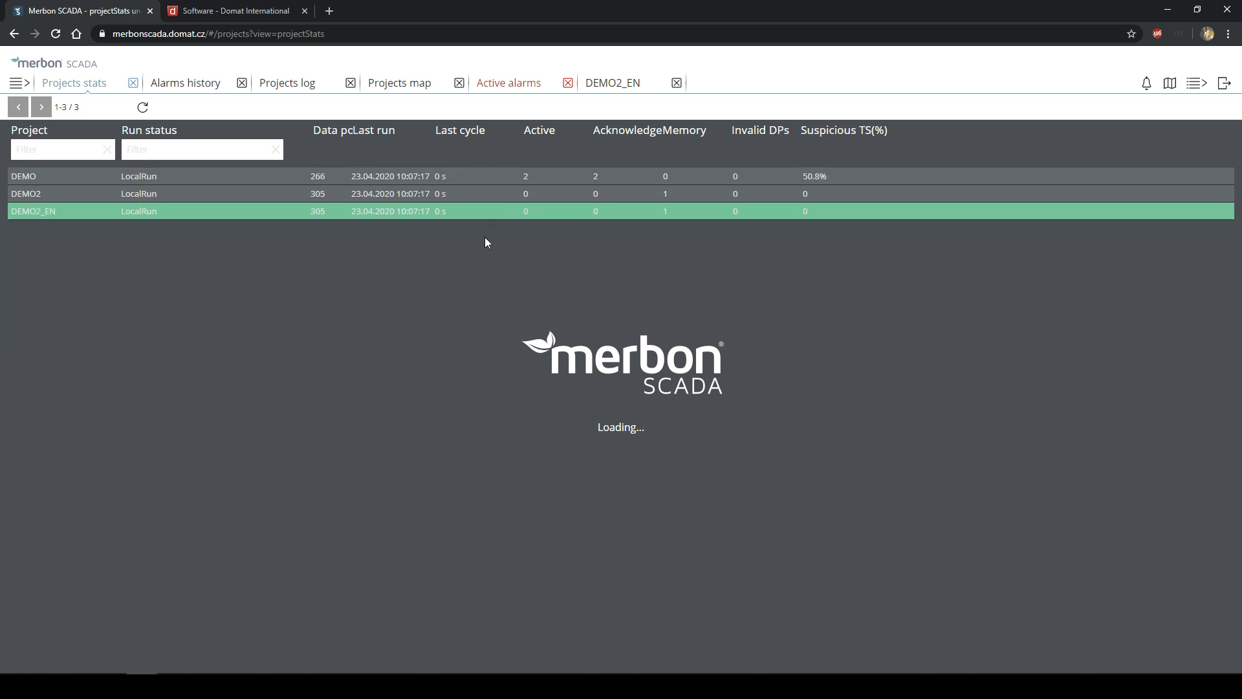
- Review the DEMO, DEMO2 and DEMO2_EN rows, highlighting data point counts from 266 to 305
left_click(458, 189)
left_click(451, 178)
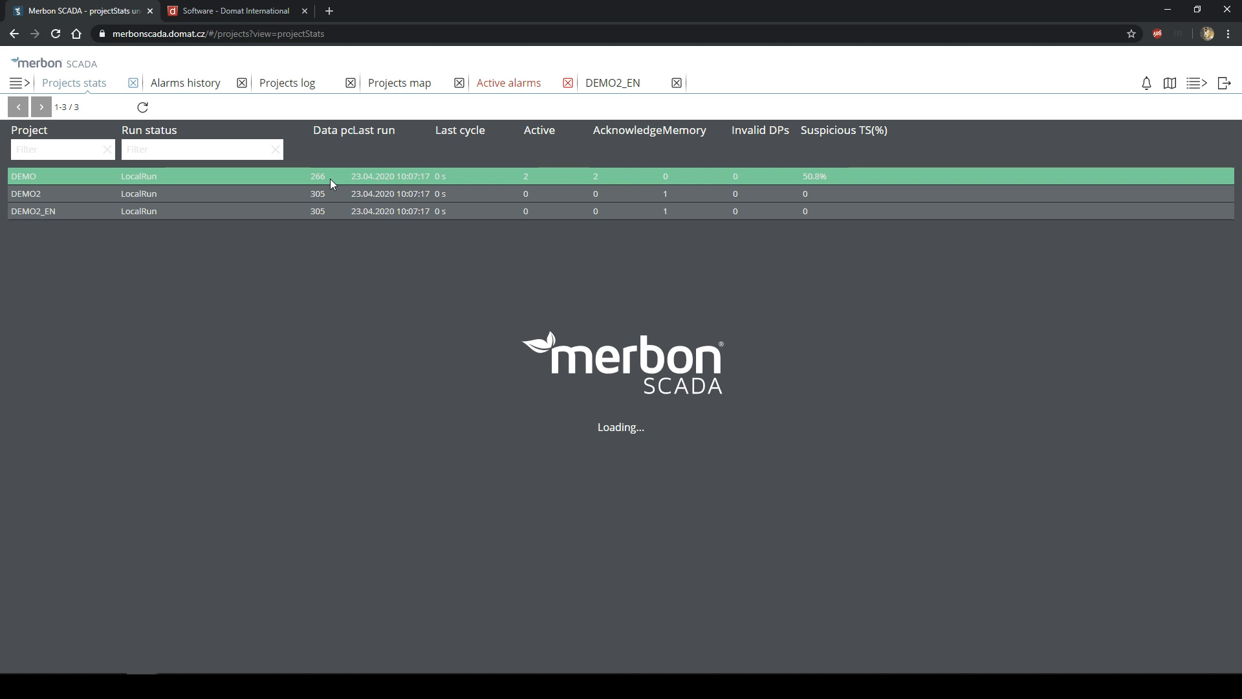
mouse_move(309, 176)
left_mouse_down()
mouse_move(329, 213)
mouse_move(302, 182)
left_mouse_up()
double_click(328, 211)
left_click(302, 183)
left_click_drag(312, 176, 333, 217)
left_click(332, 218)
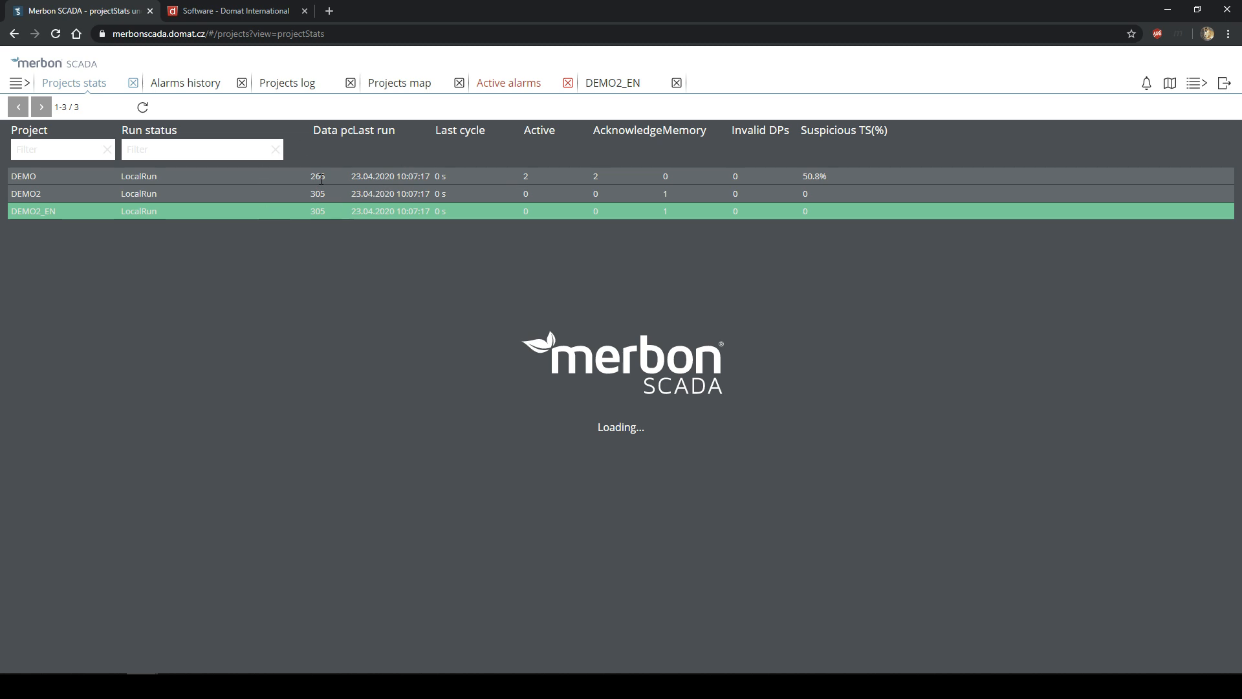
left_click(1191, 85)
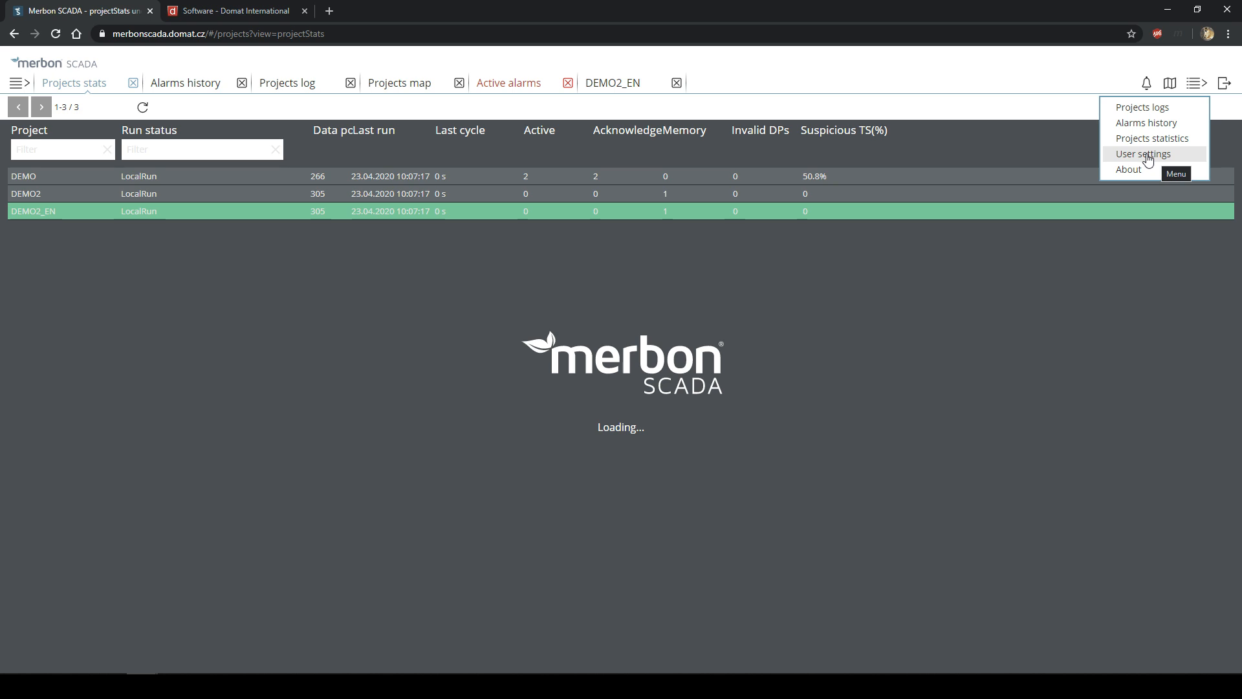
left_click(1147, 155)
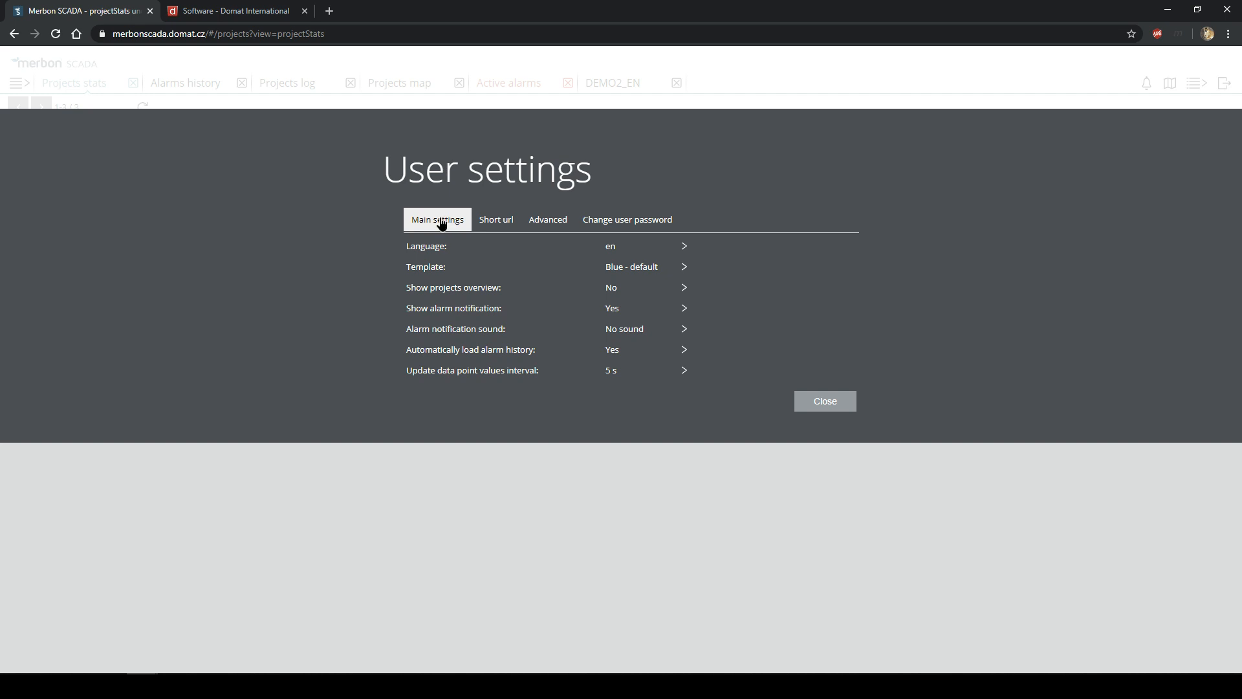
left_click(621, 293)
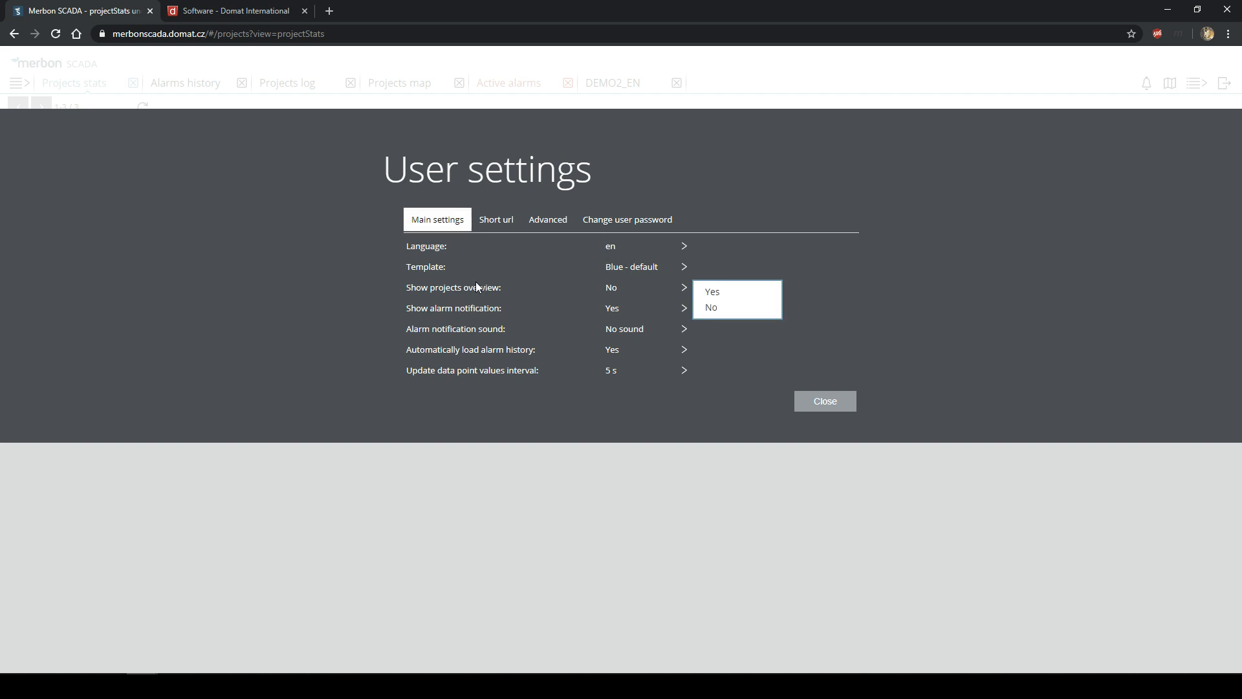
left_click(712, 292)
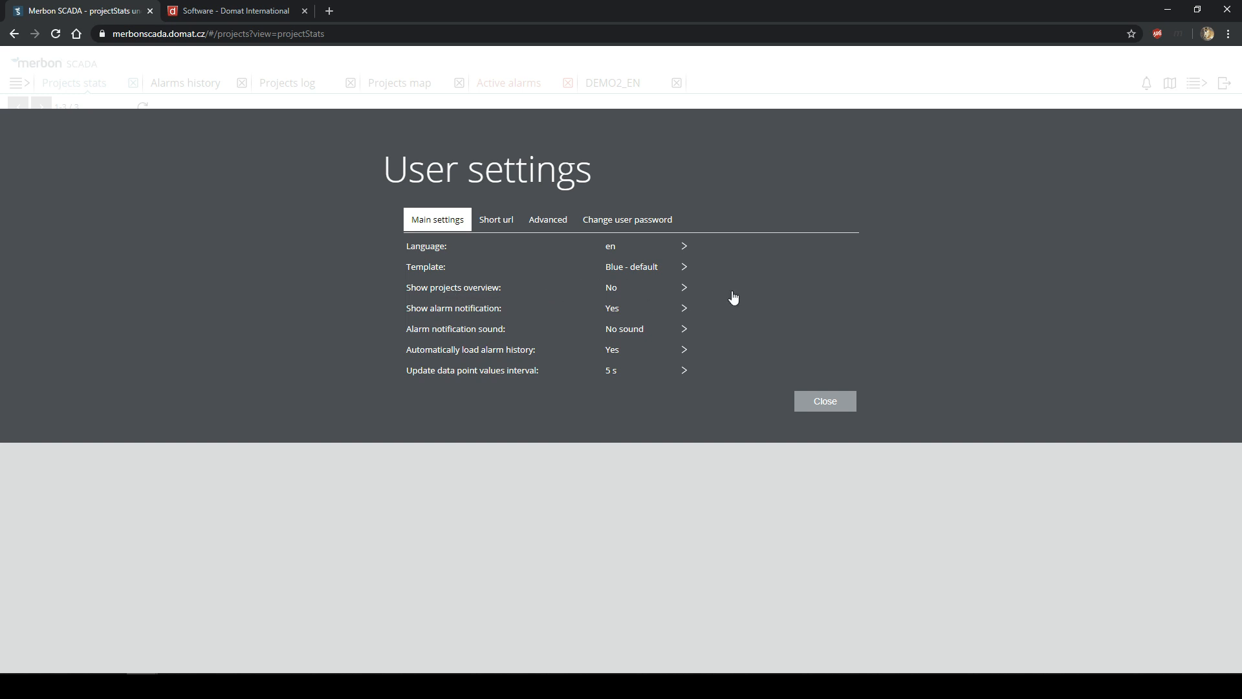
left_click(824, 406)
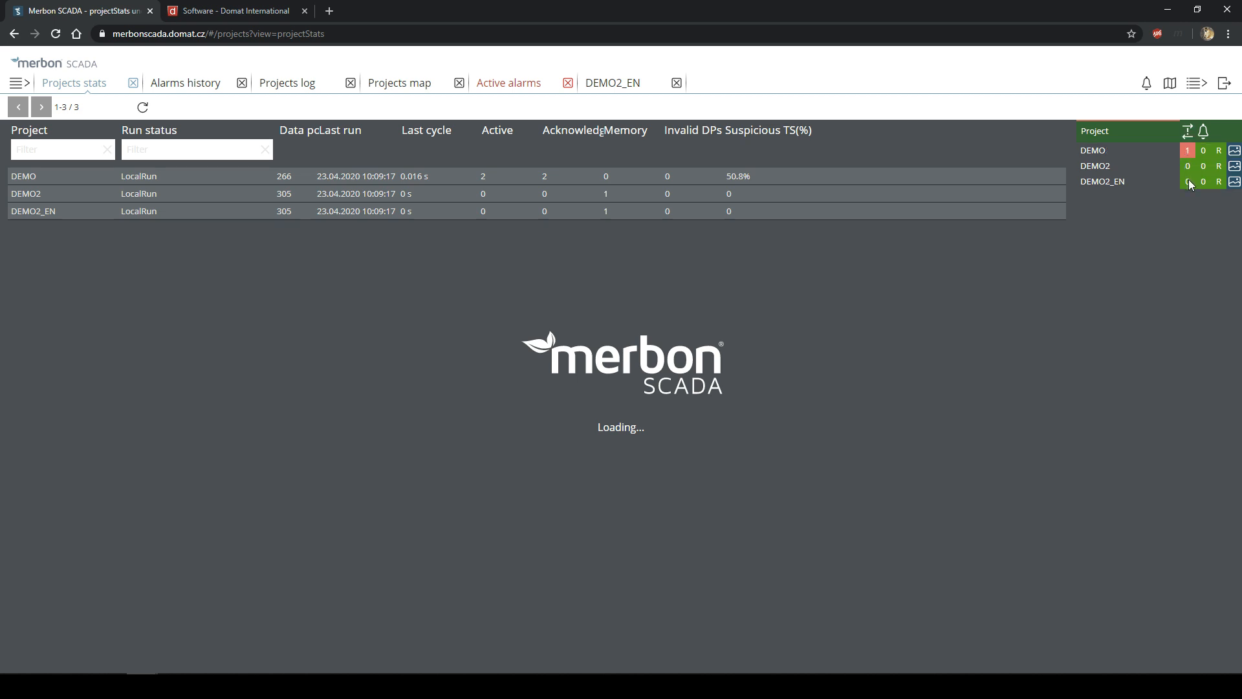
- Set the data point values update interval to 20 s in User settings and close them
left_click(1195, 84)
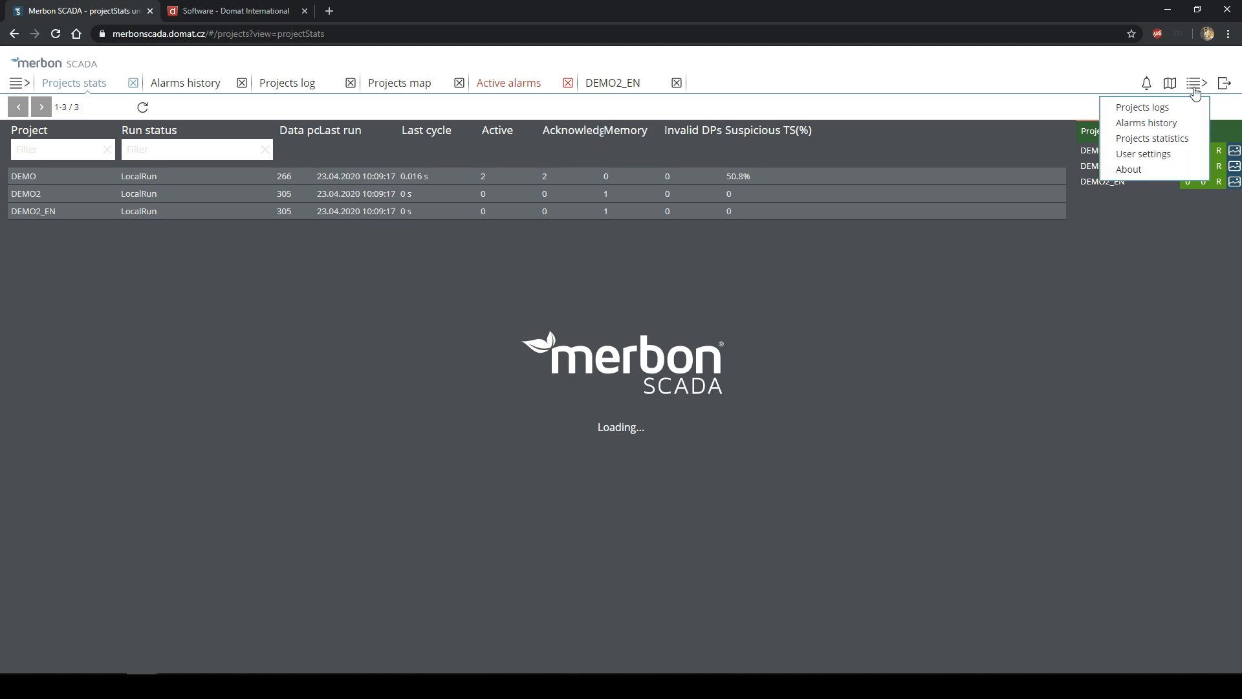
left_click(1144, 154)
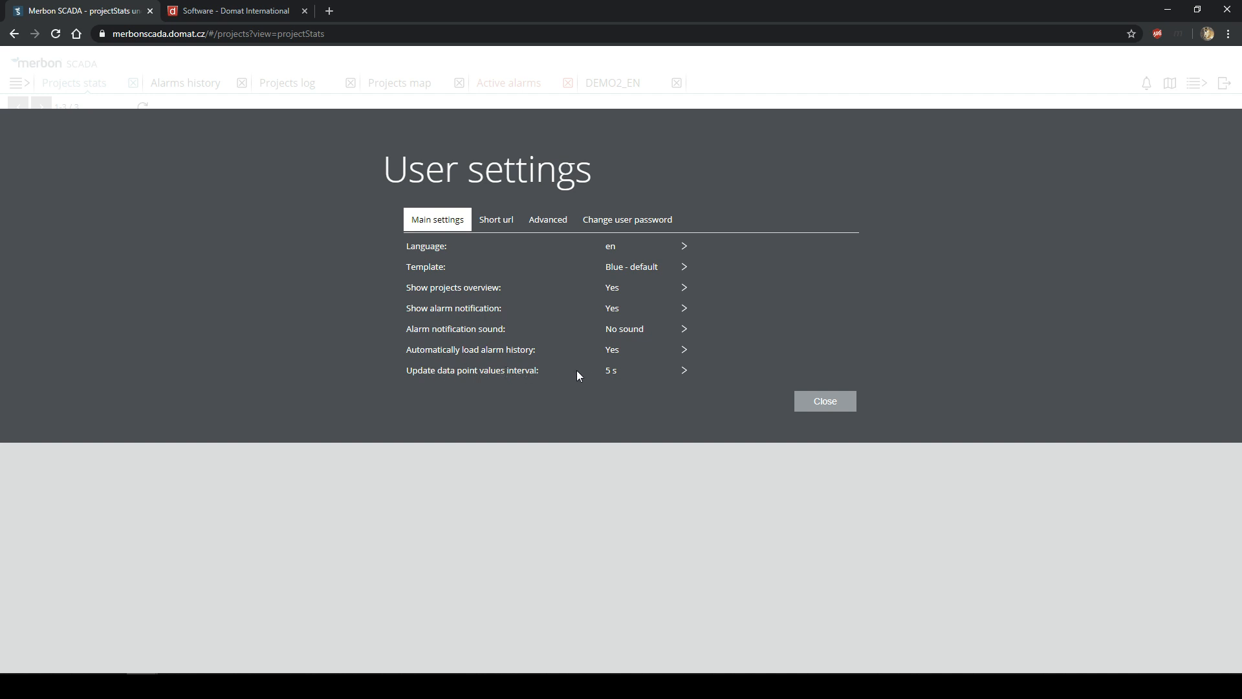
left_click(619, 373)
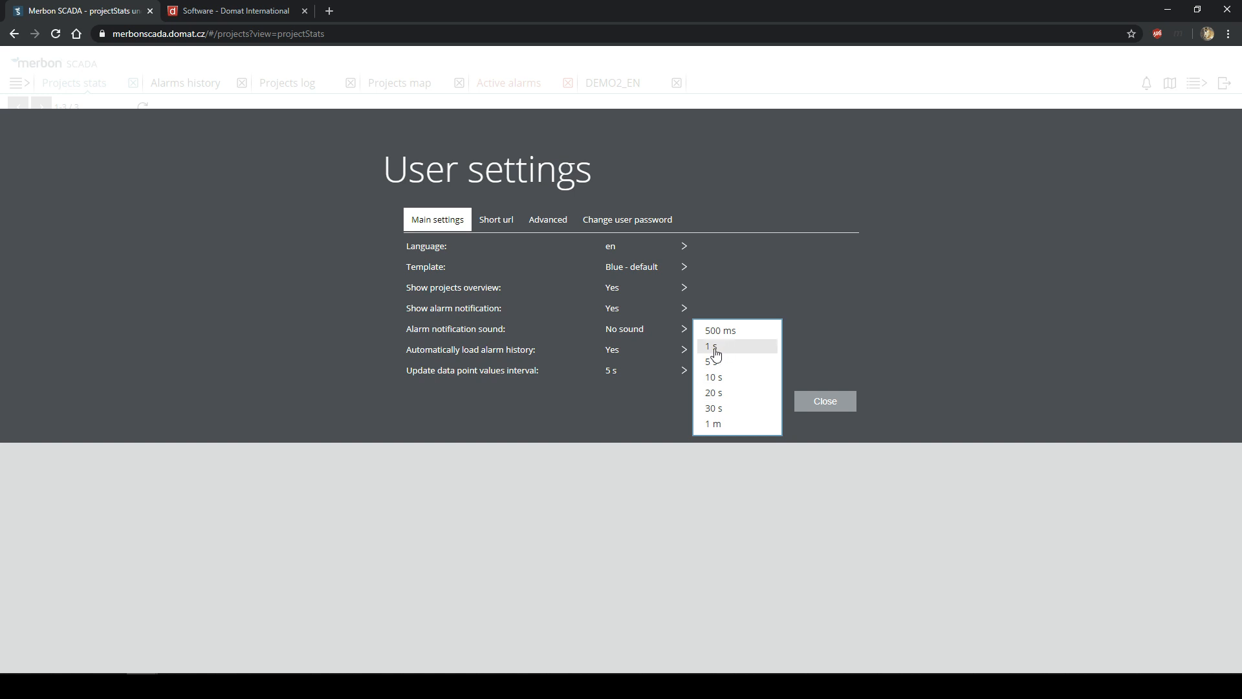
left_click(724, 395)
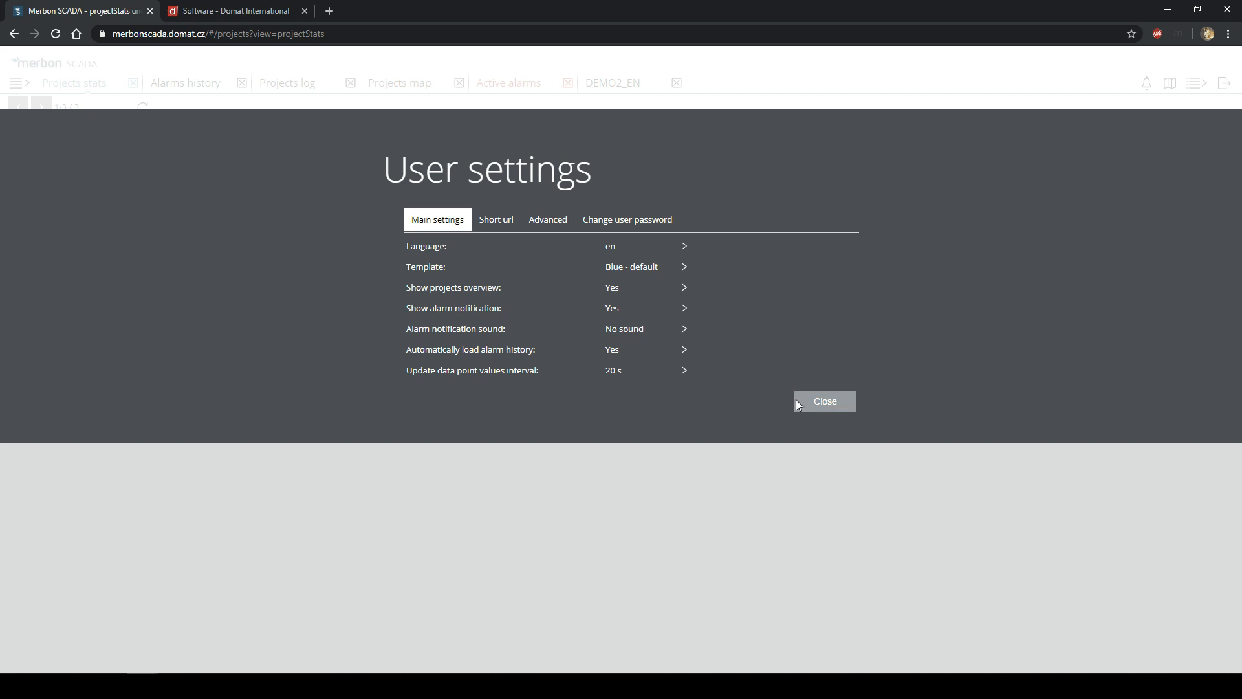
left_click(830, 406)
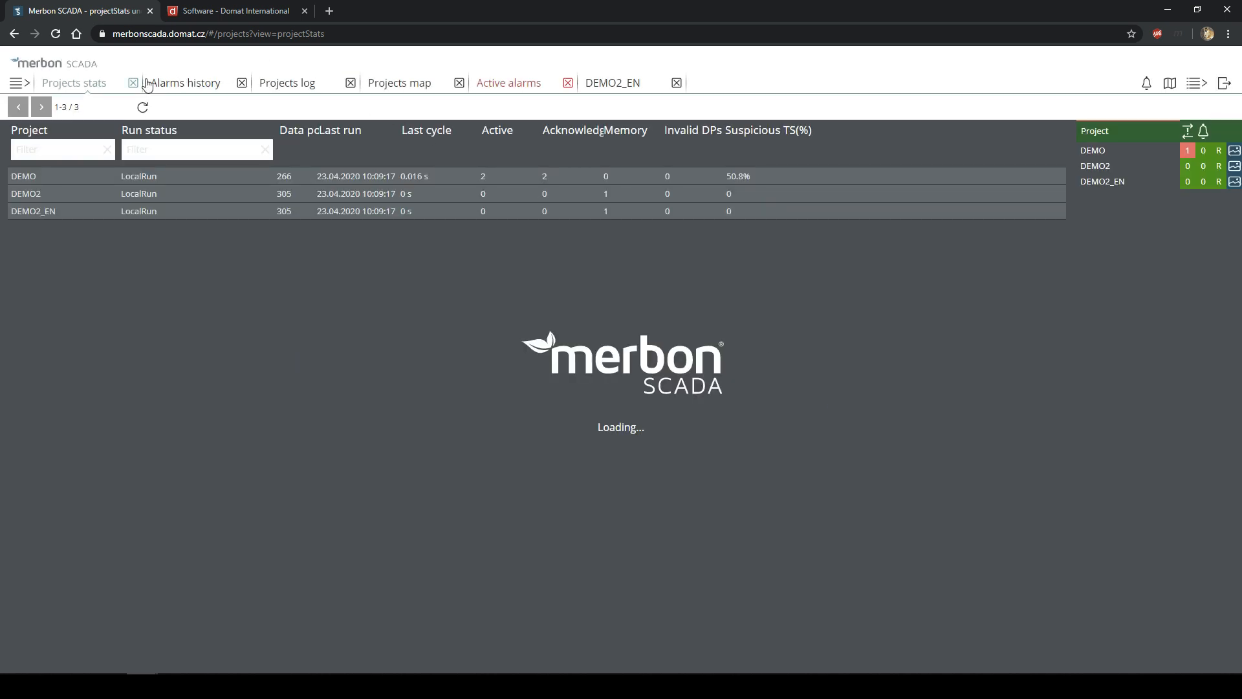
- Show the DEMO2_EN data points as a table and select the Humidity outdoor point
left_click(637, 81)
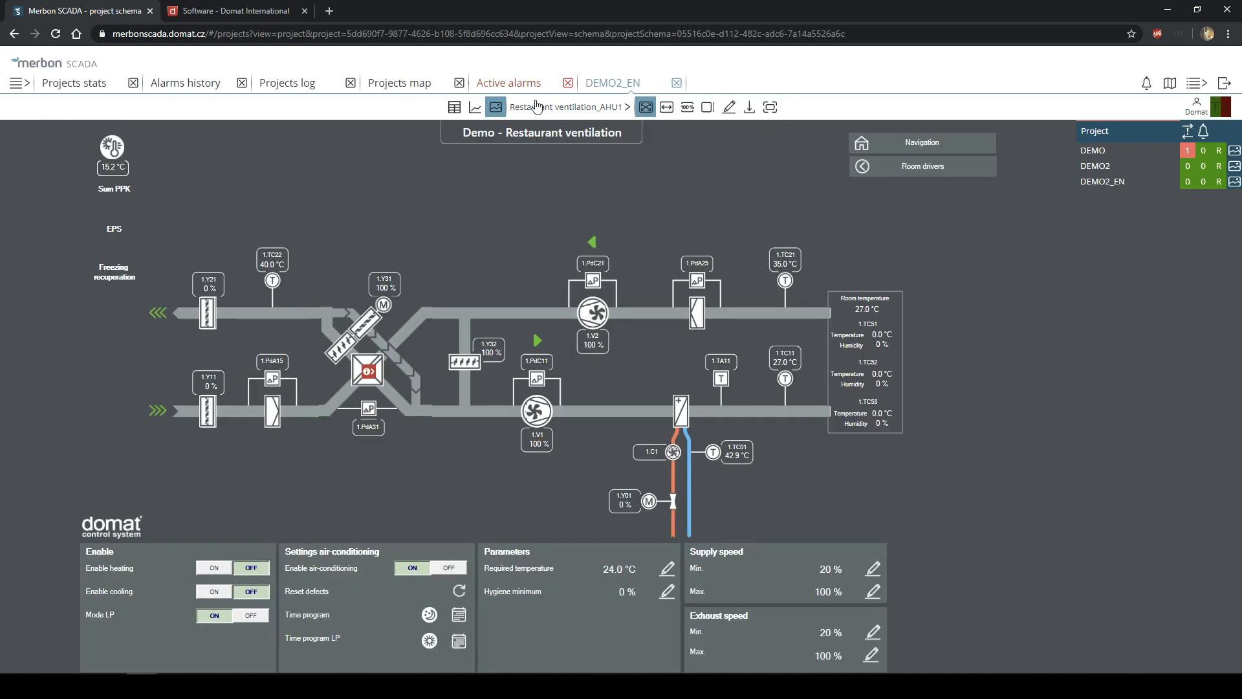
left_click(454, 108)
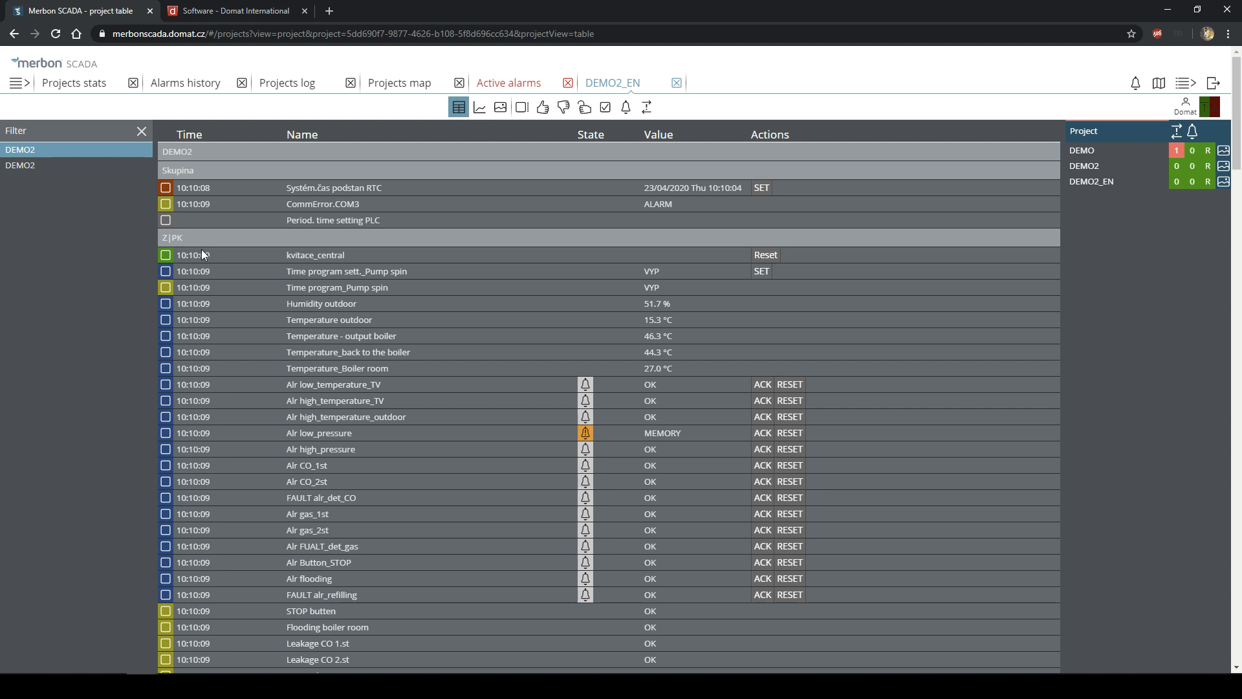
left_click(211, 308)
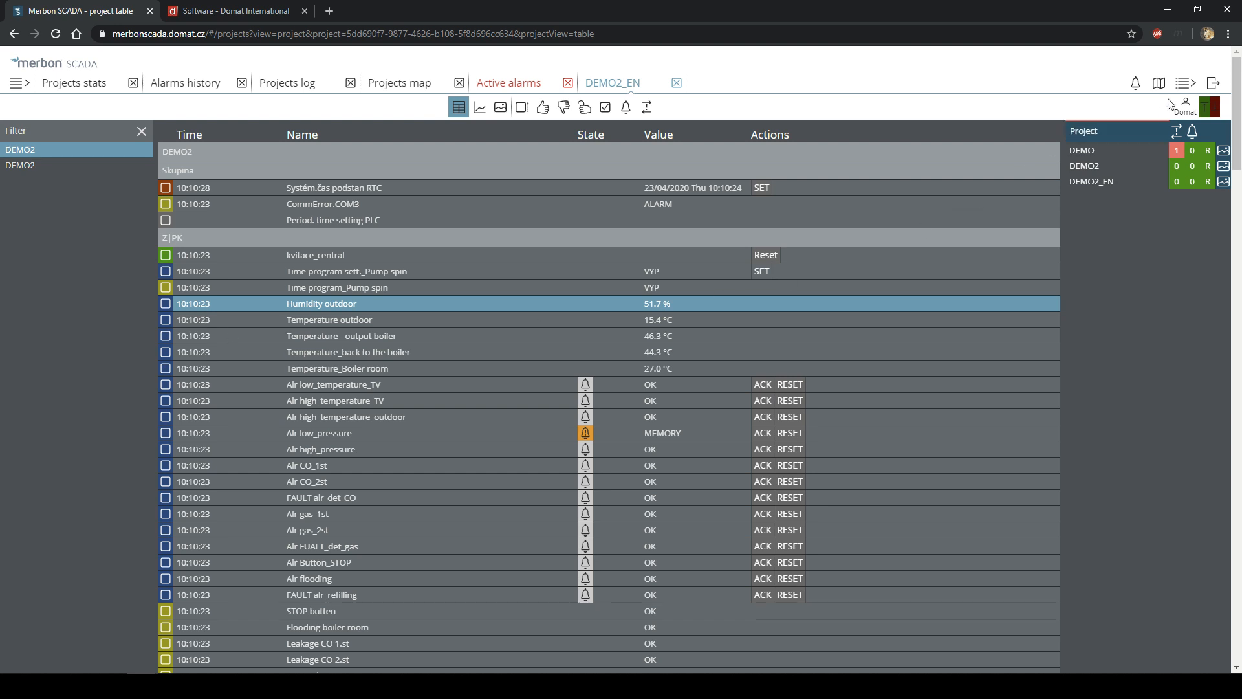
left_click(1184, 84)
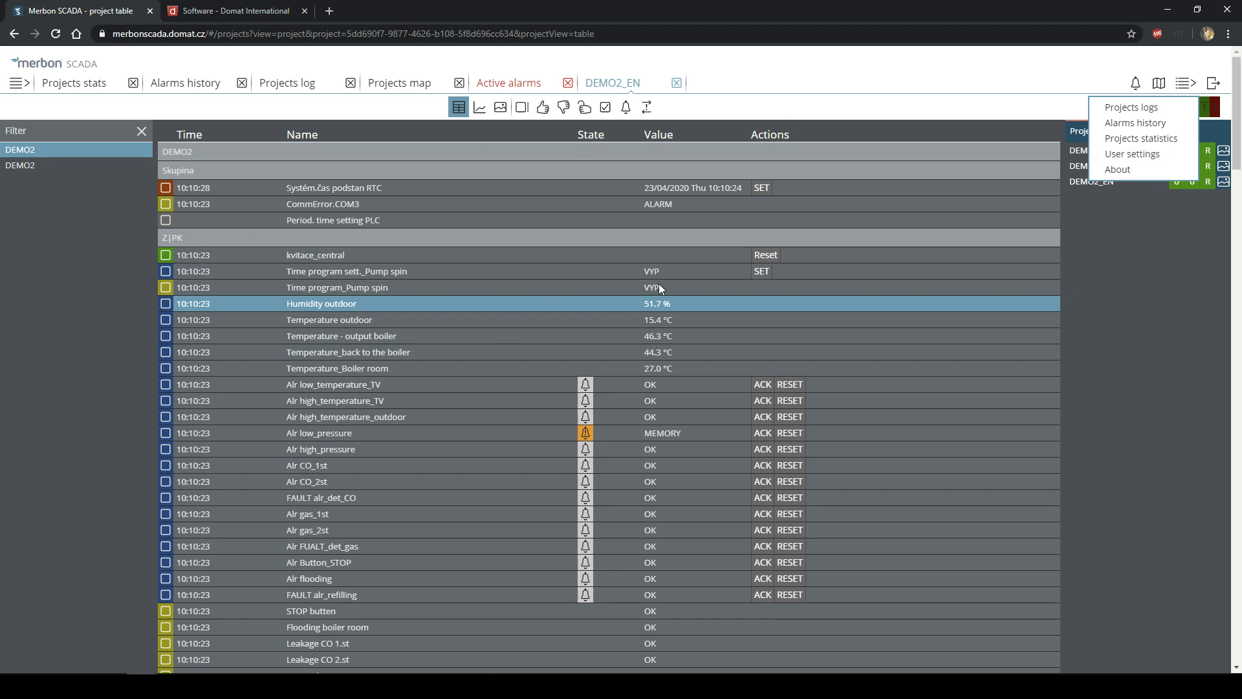
- Switch the data point values update interval to 500 ms and close User settings
left_click(1132, 159)
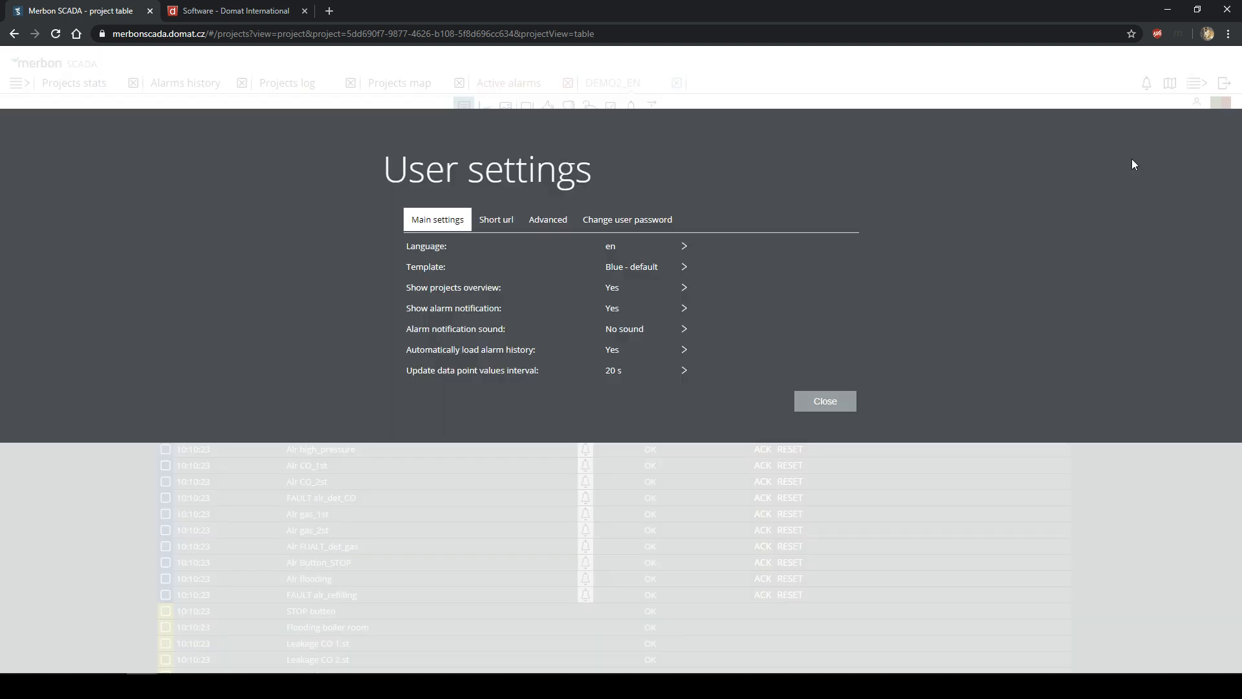
left_click(650, 376)
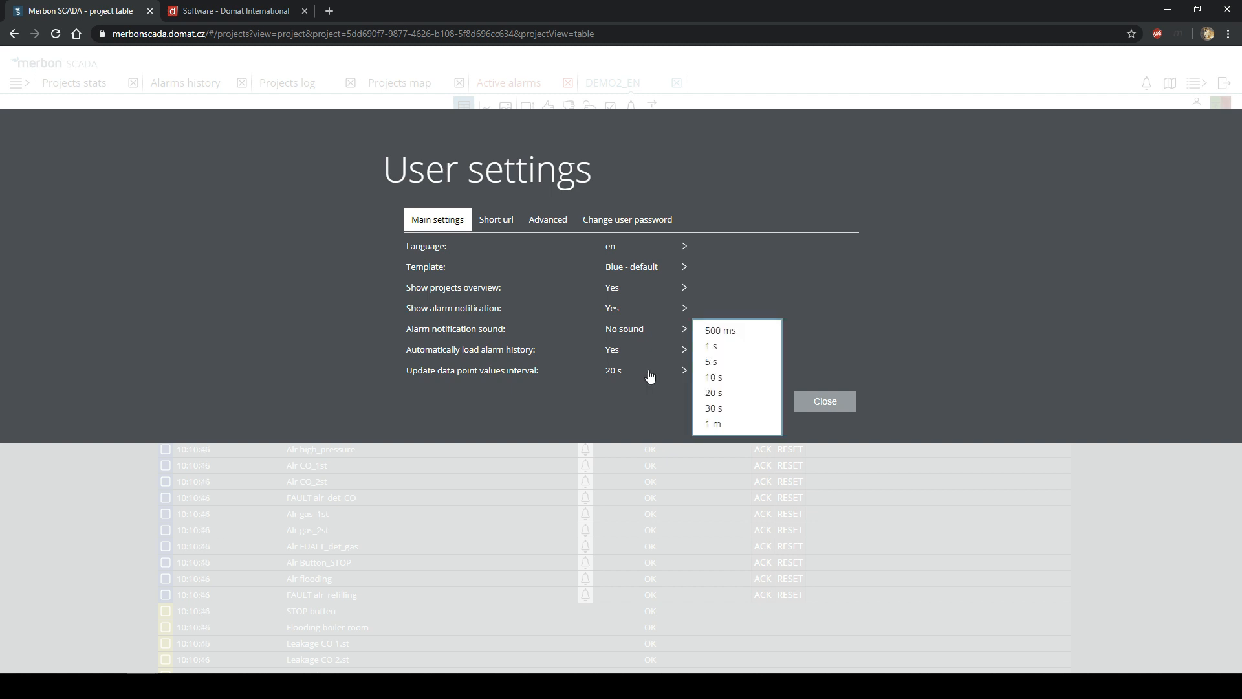
left_click(733, 334)
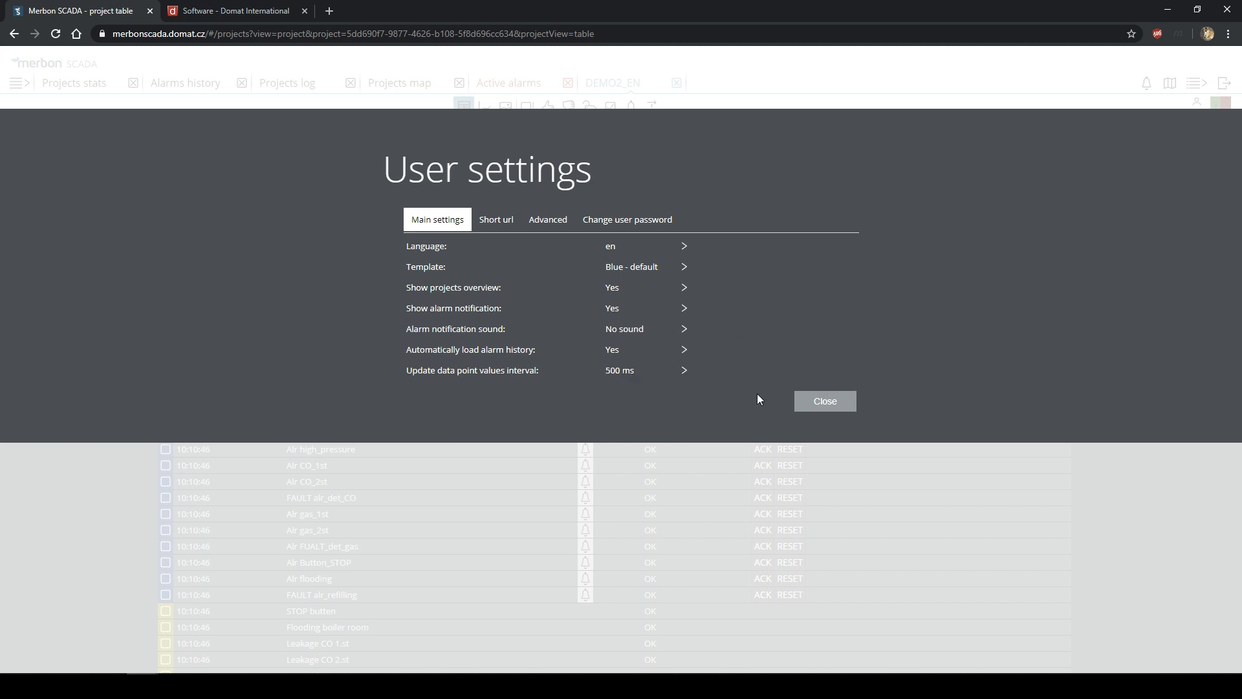
left_click(825, 406)
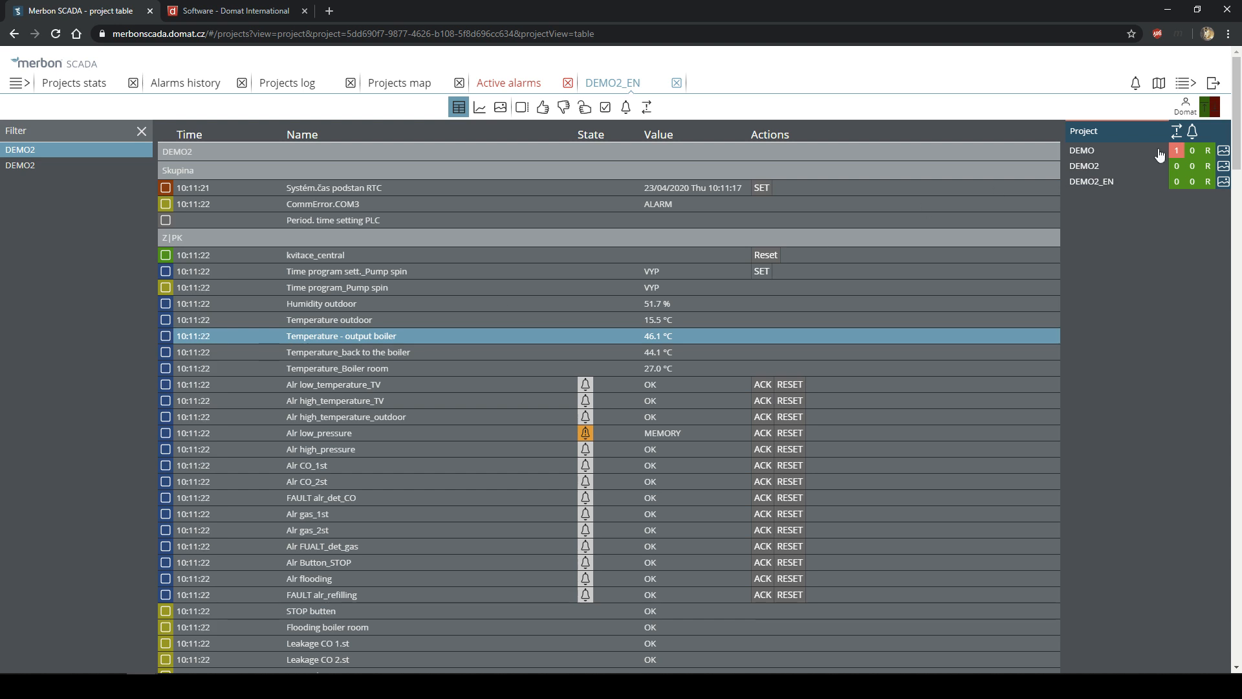
- Reset the update interval to 5 s and view the Advanced tab of User settings
left_click(1189, 87)
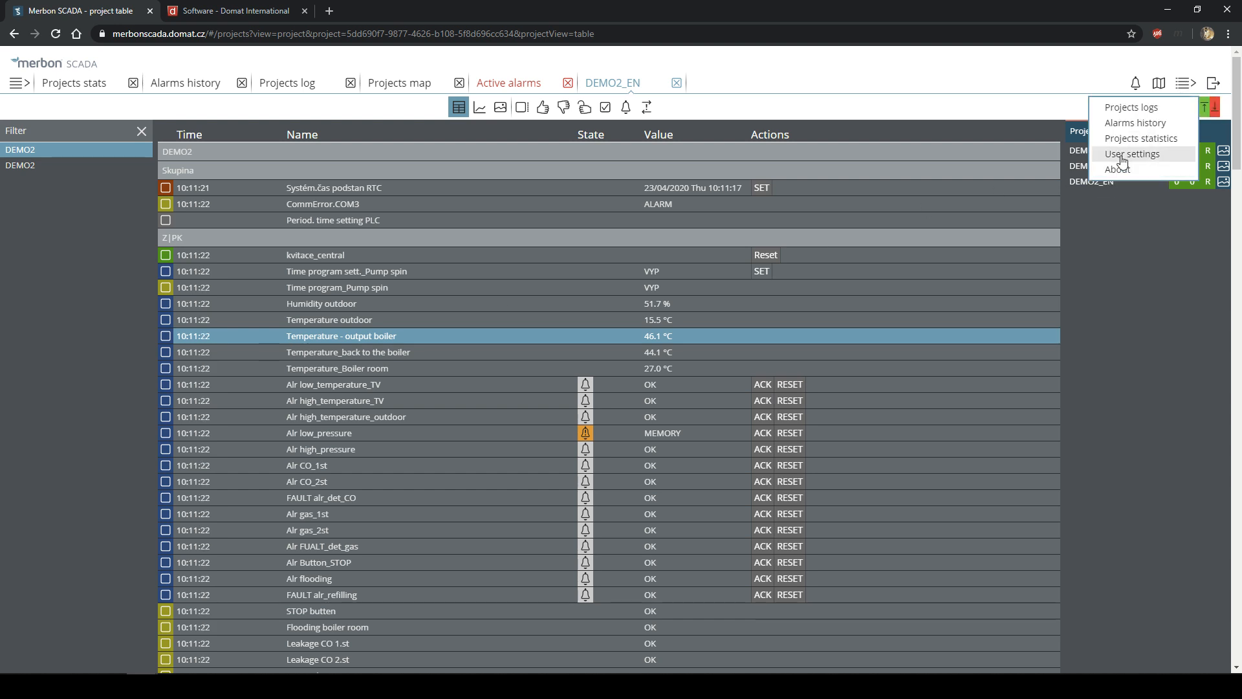
left_click(1120, 156)
left_click(642, 374)
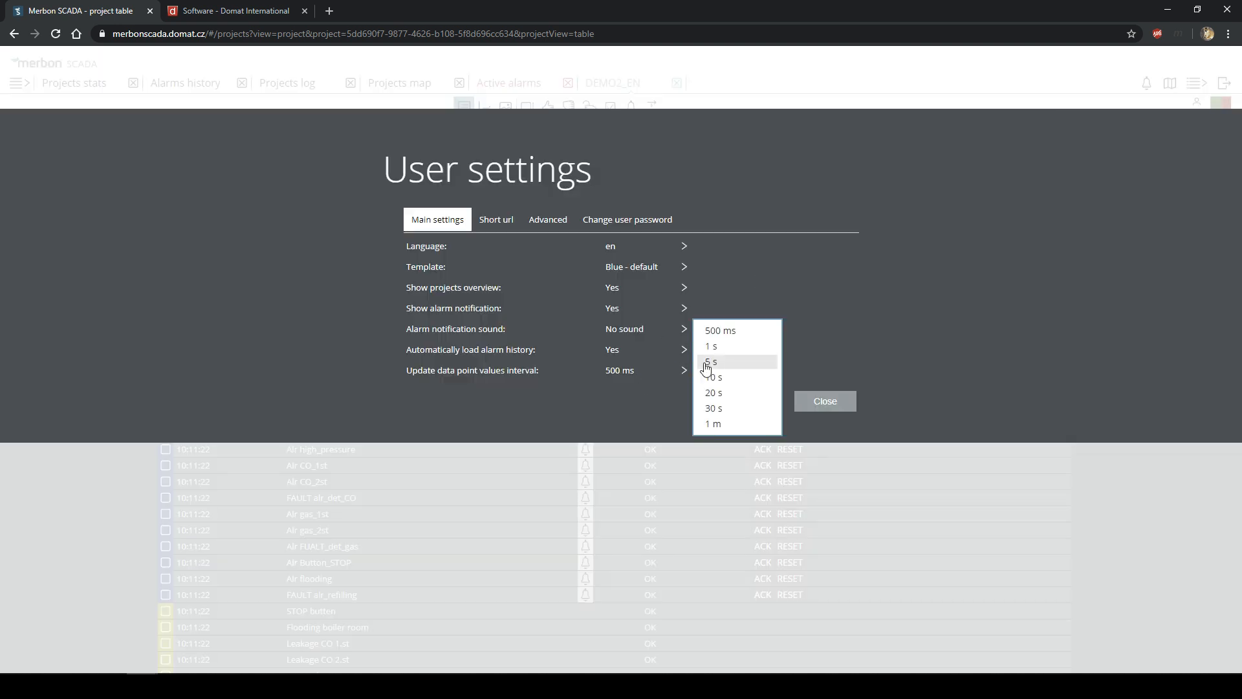
left_click(719, 364)
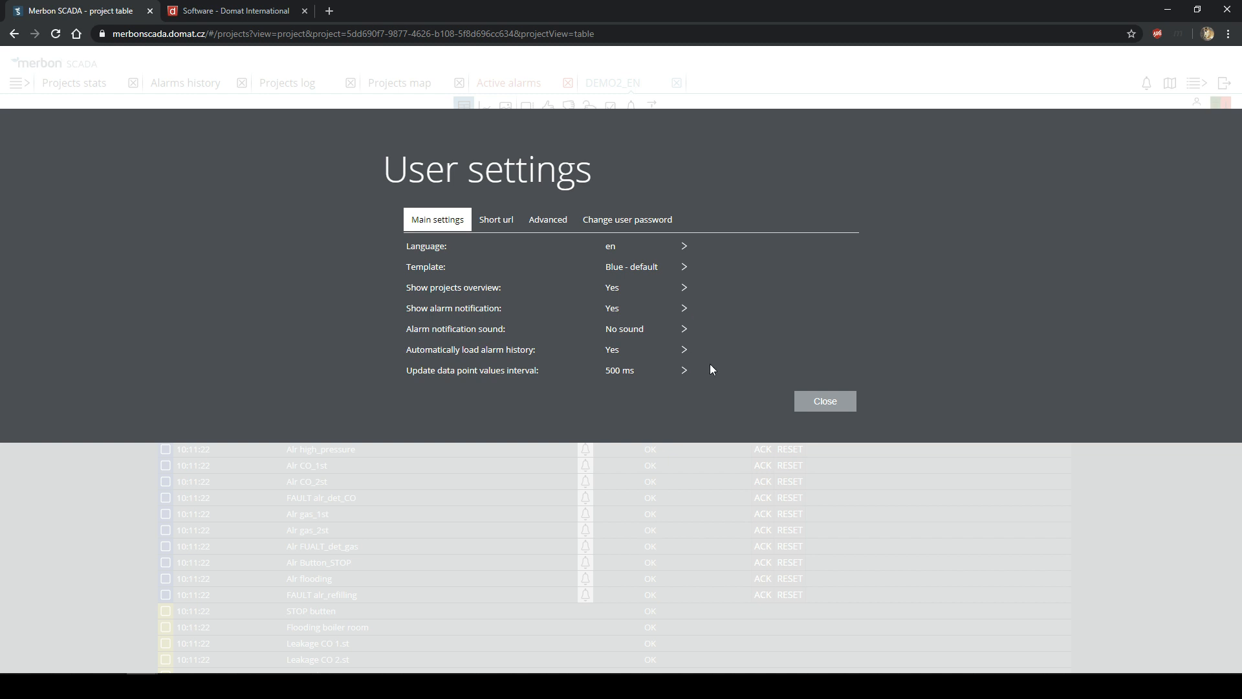
left_click(634, 378)
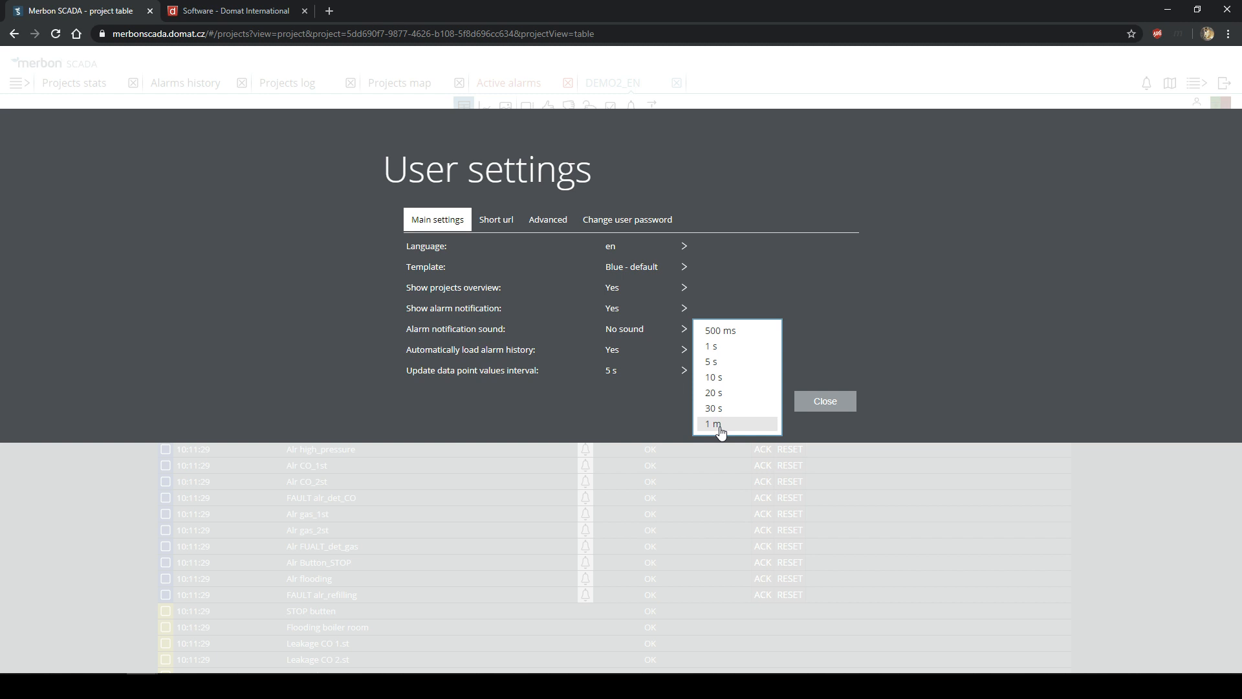
left_click(836, 290)
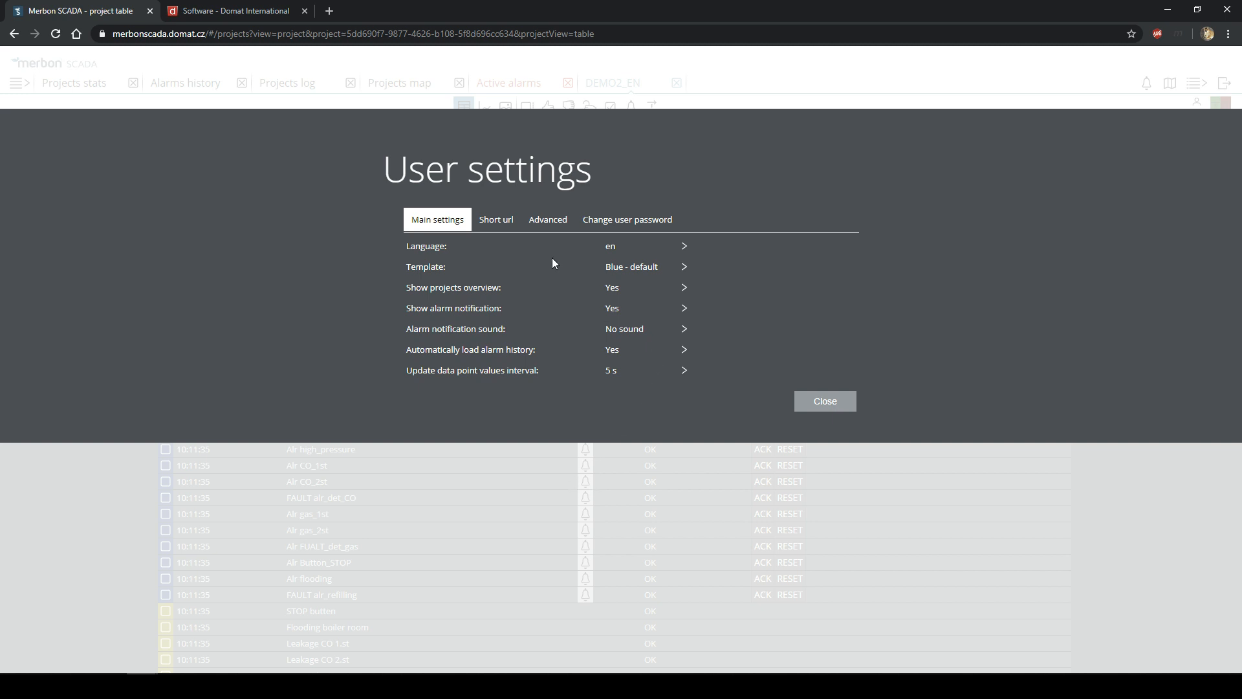
left_click(544, 223)
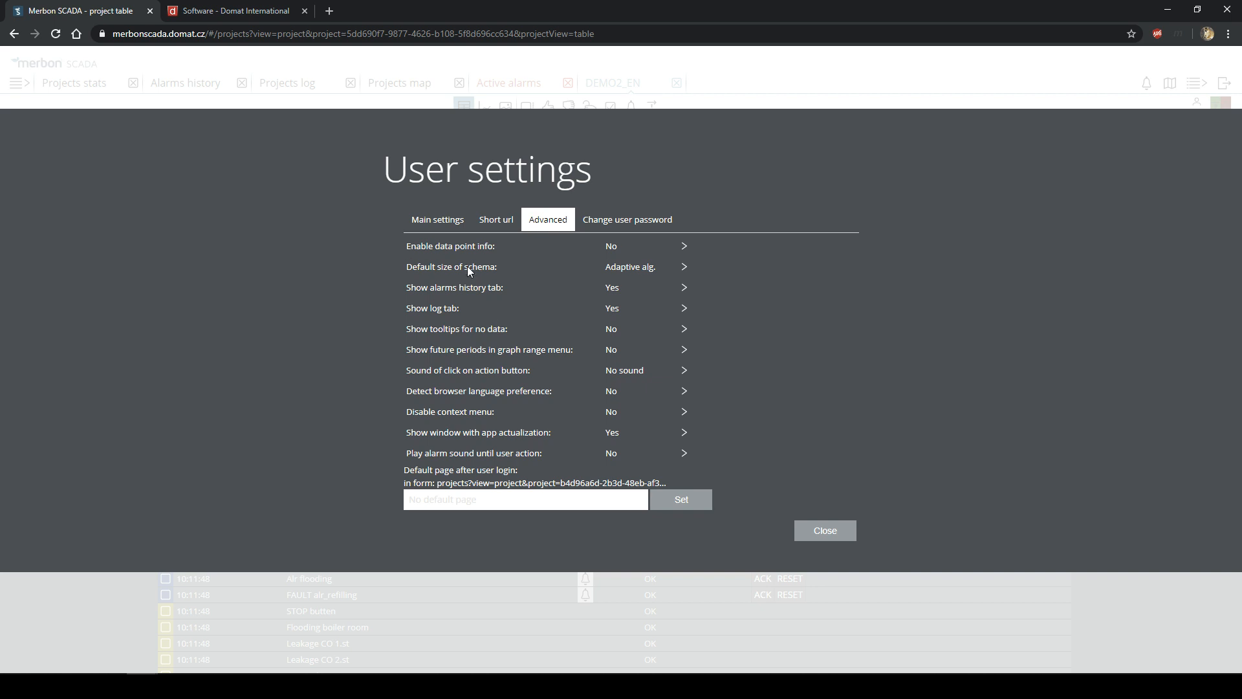
- Review the language, alarm history, sound (No sound) and notification options without changes, then close user settings
left_click(454, 221)
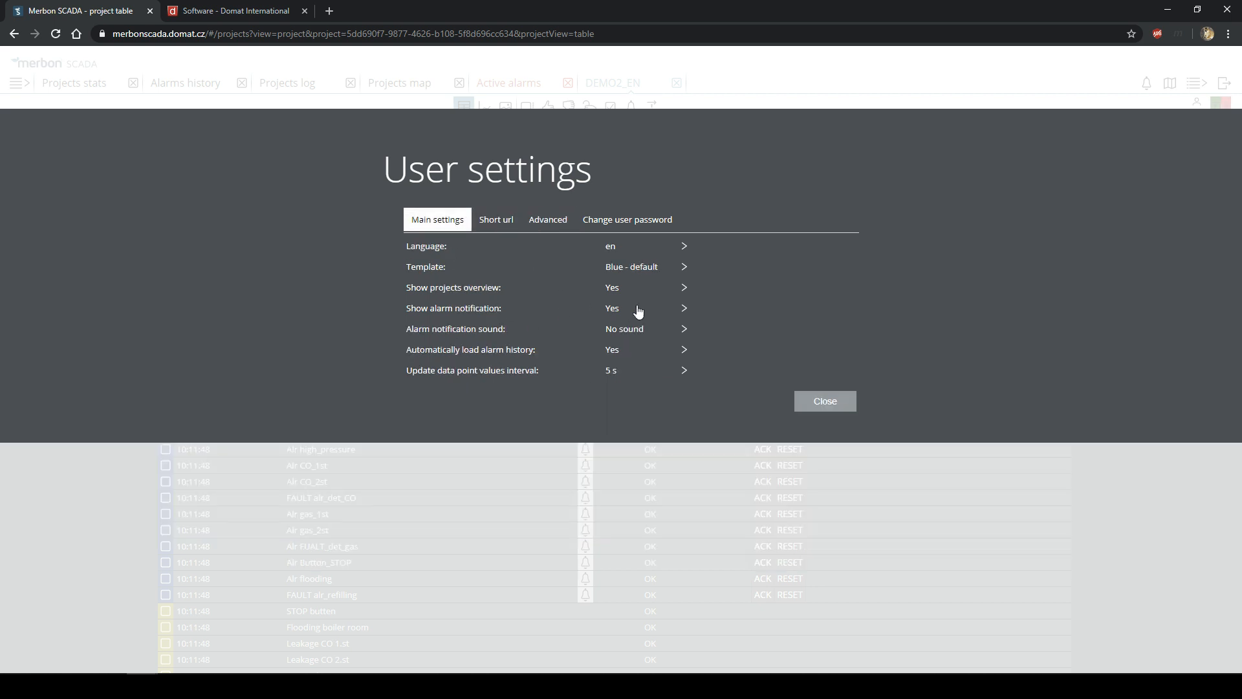
left_click(615, 248)
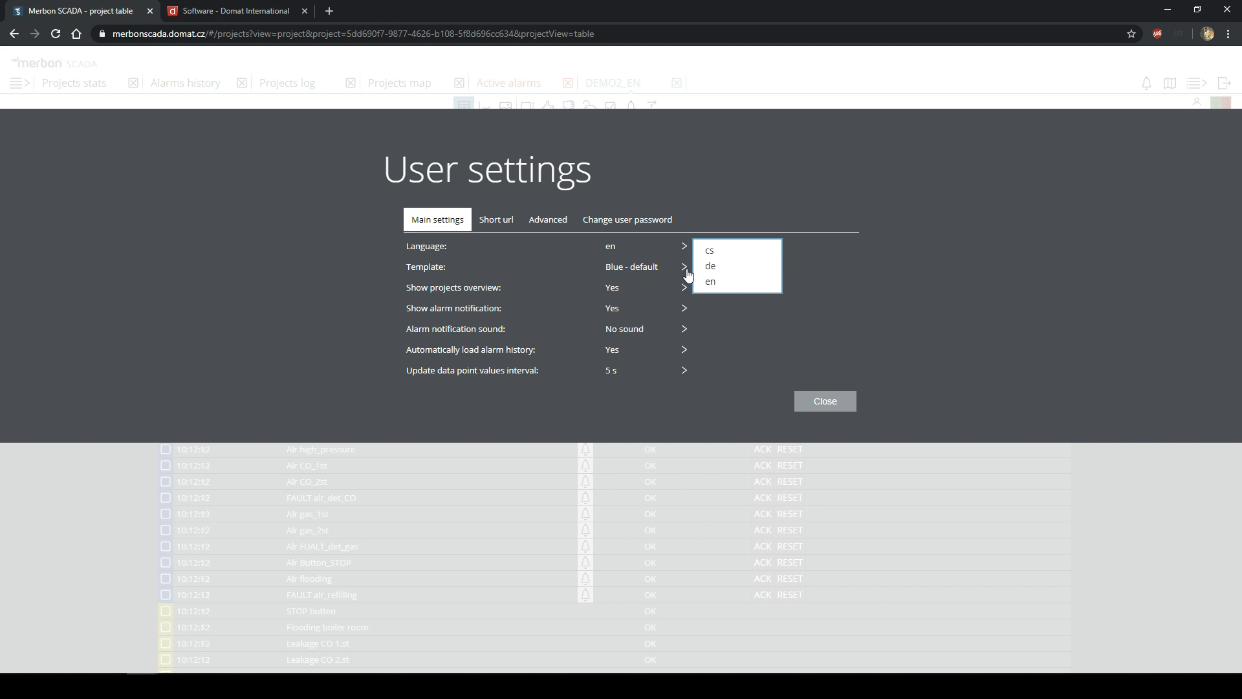
left_click(614, 352)
left_click(630, 334)
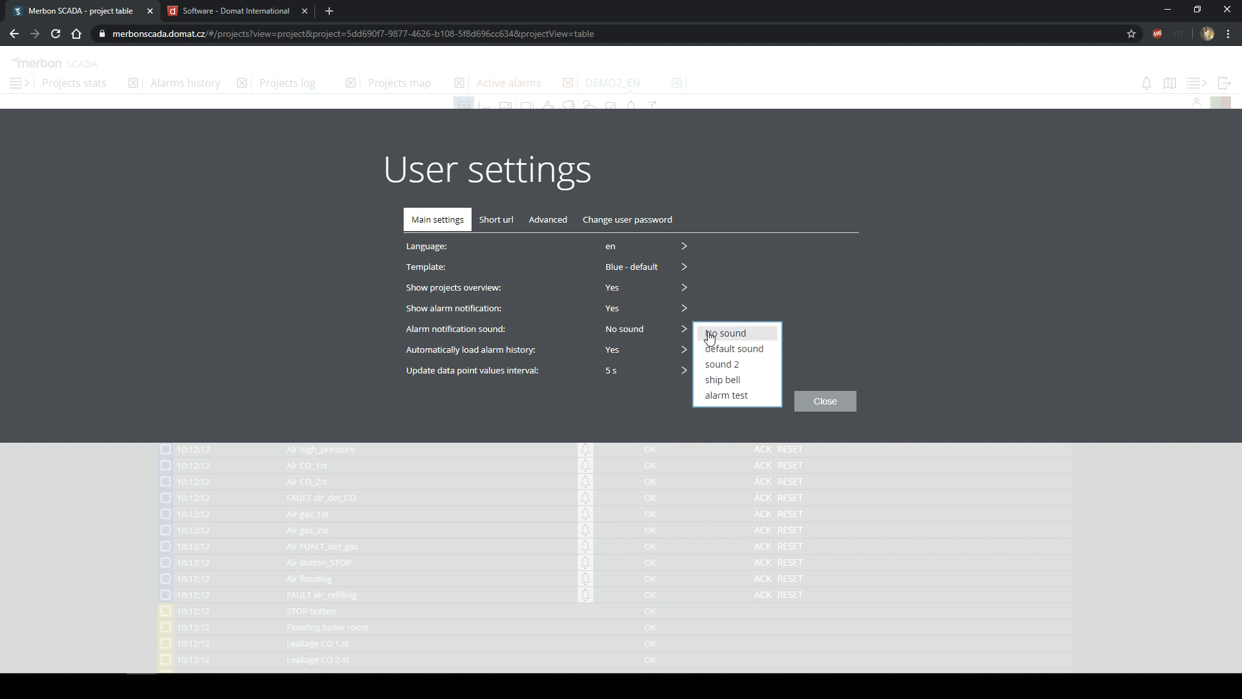
left_click(629, 333)
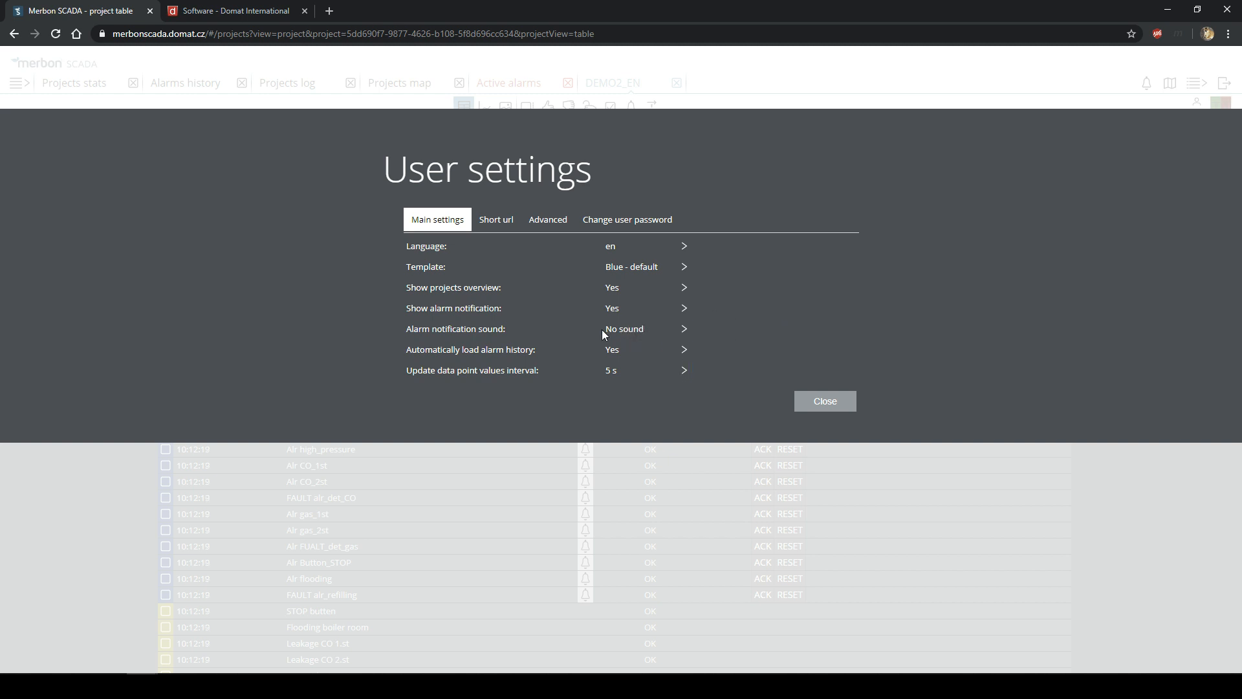
left_click(633, 312)
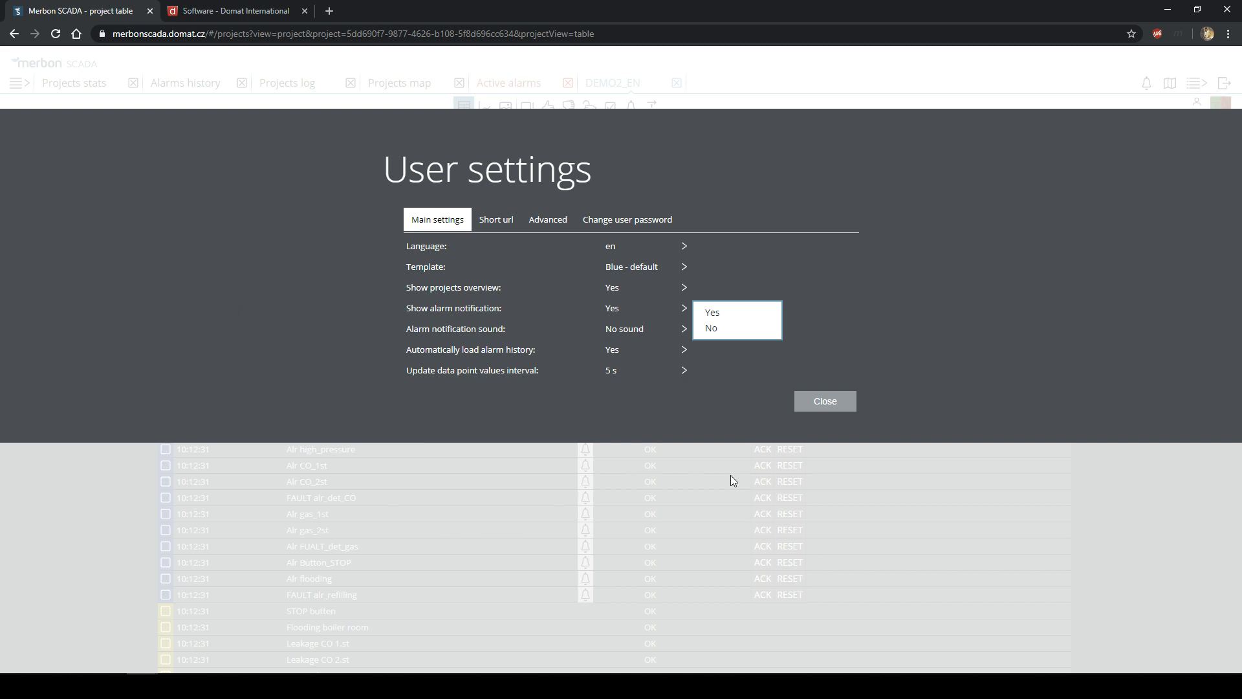
left_click(826, 400)
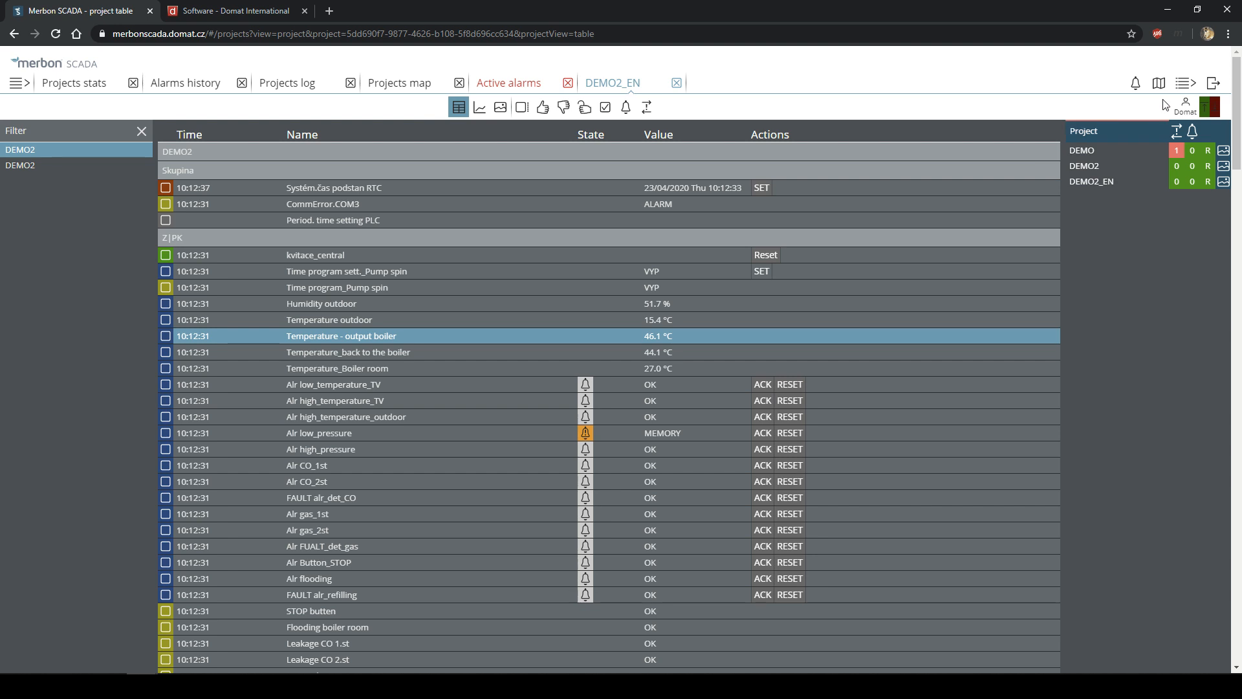
- Open the top-right menu listing projects logs, alarms history, statistics, user settings and About
left_click(1178, 90)
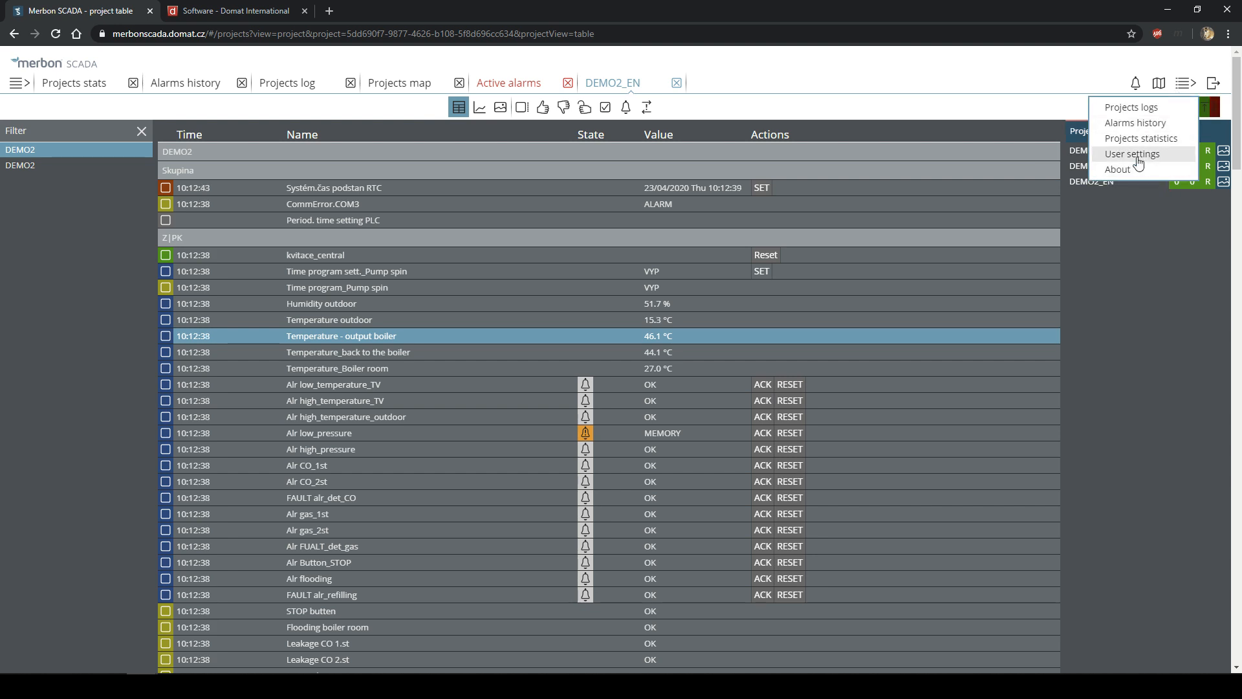
left_click(1152, 199)
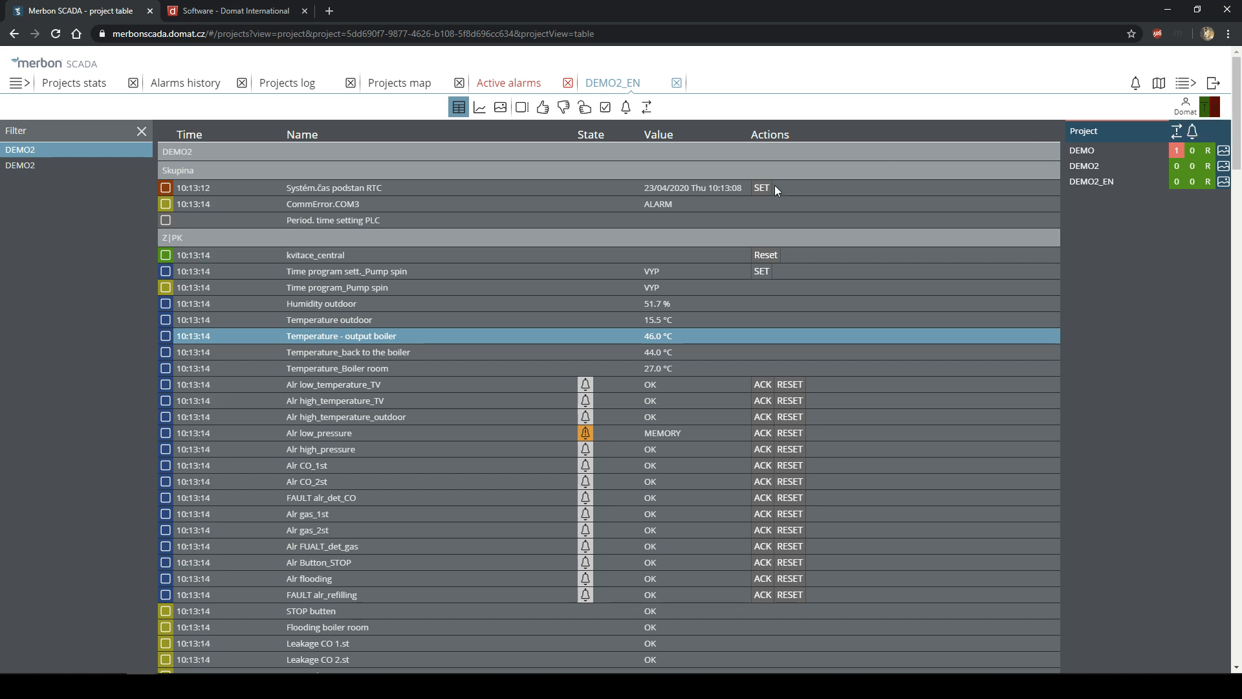
left_click(1183, 84)
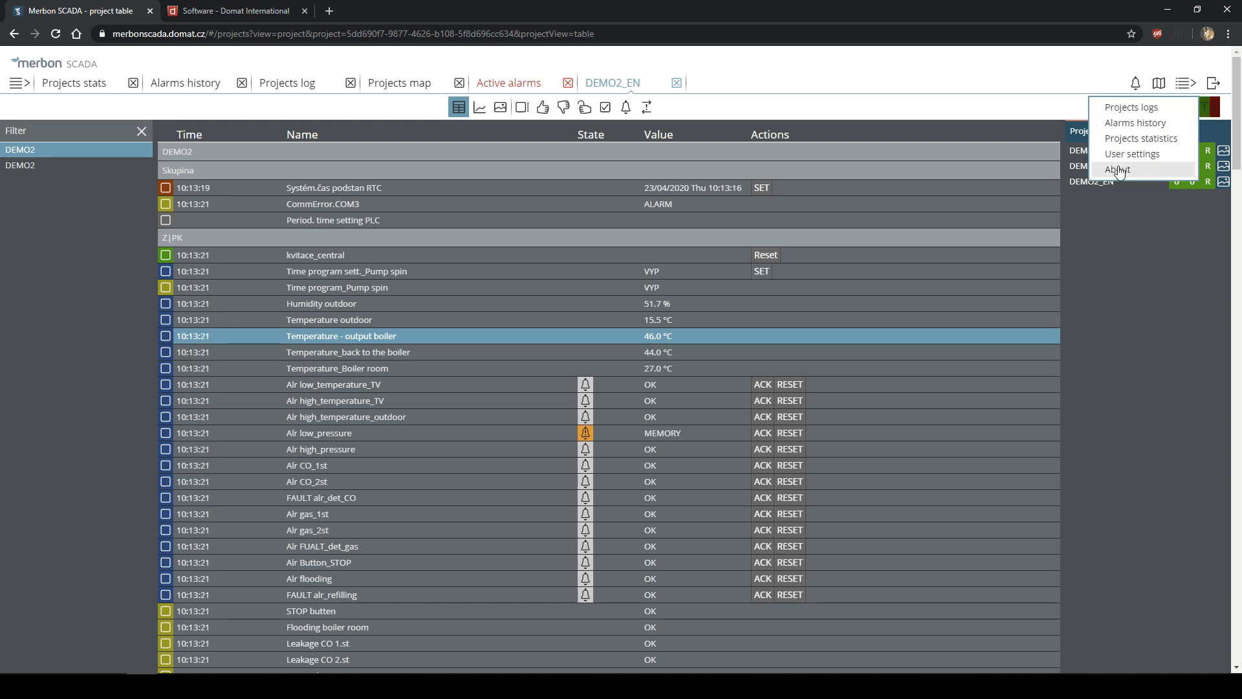
- Open About, view its License list and the current page's QR code, then close it
left_click(1119, 170)
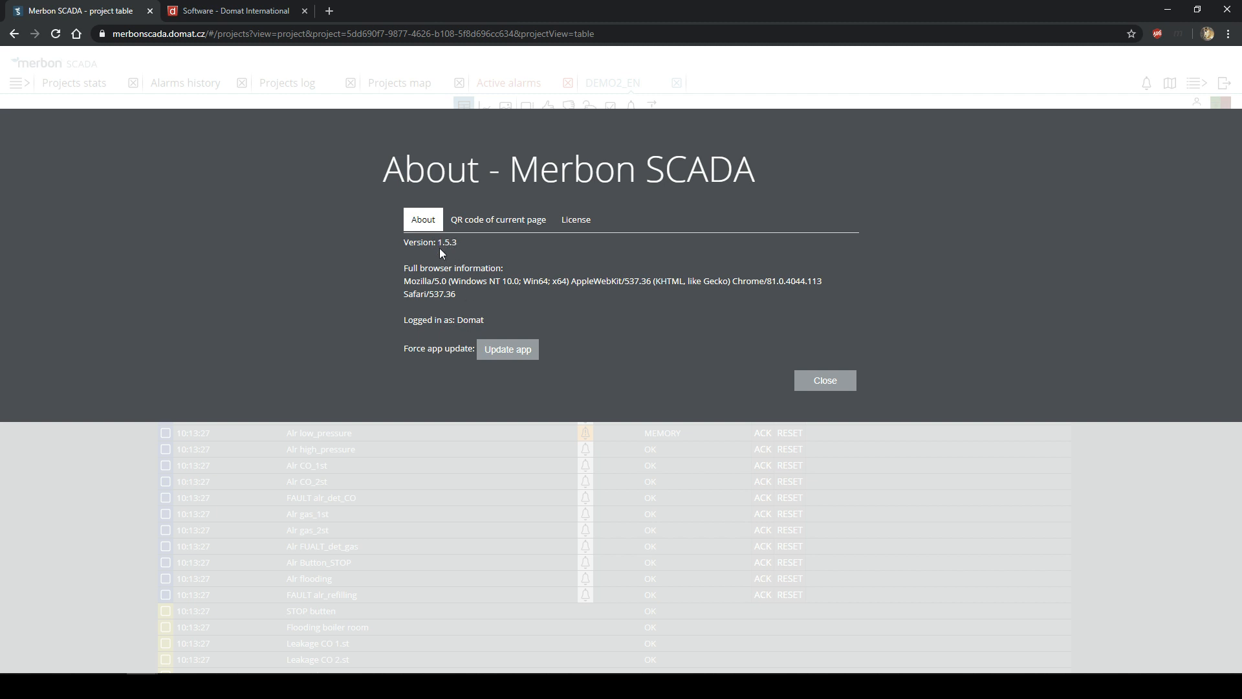
left_click(579, 231)
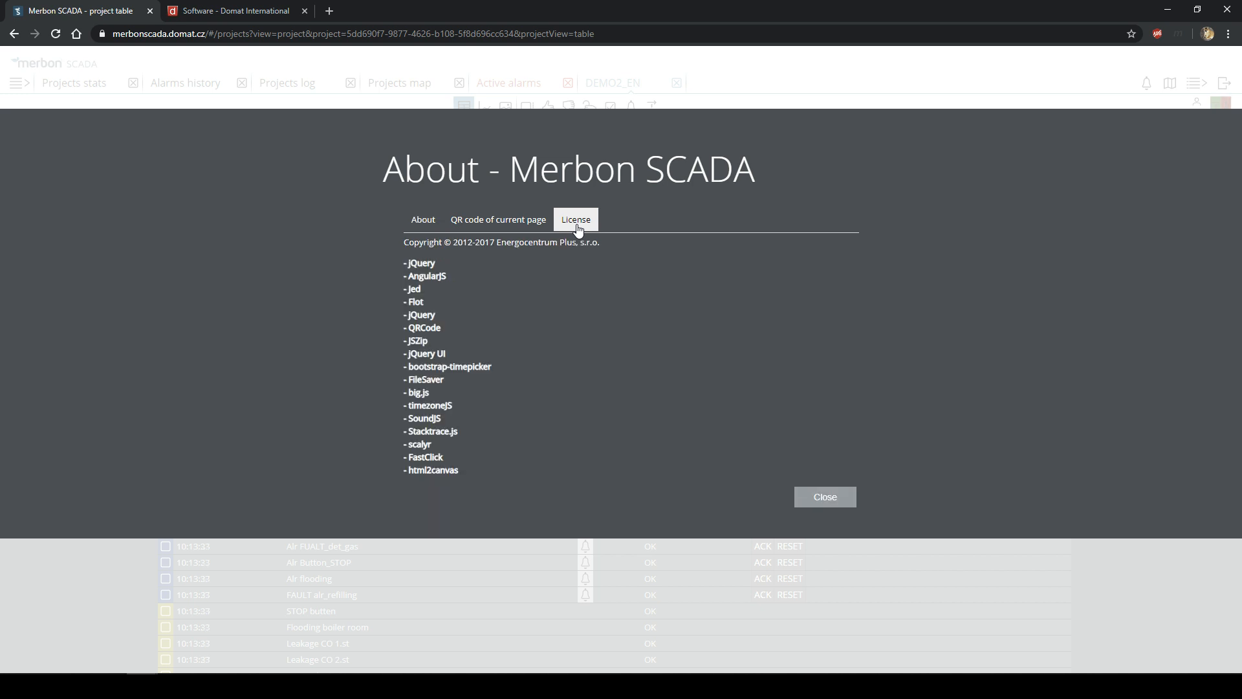
left_click(459, 223)
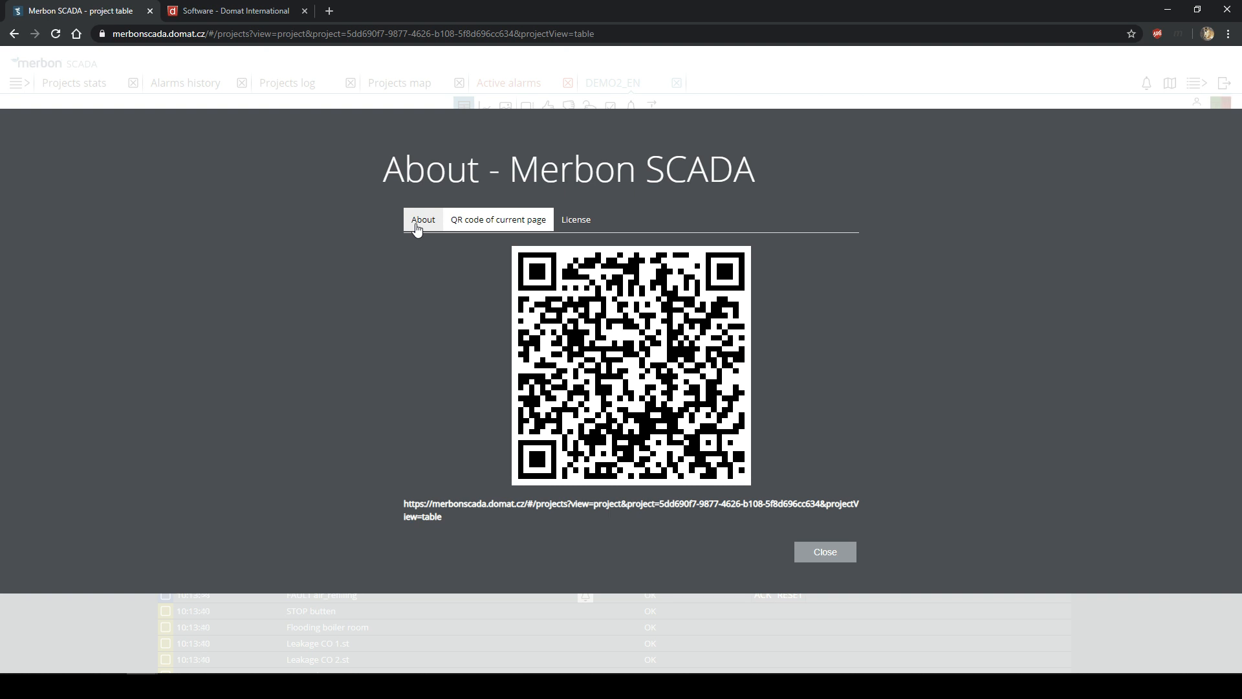
left_click(417, 227)
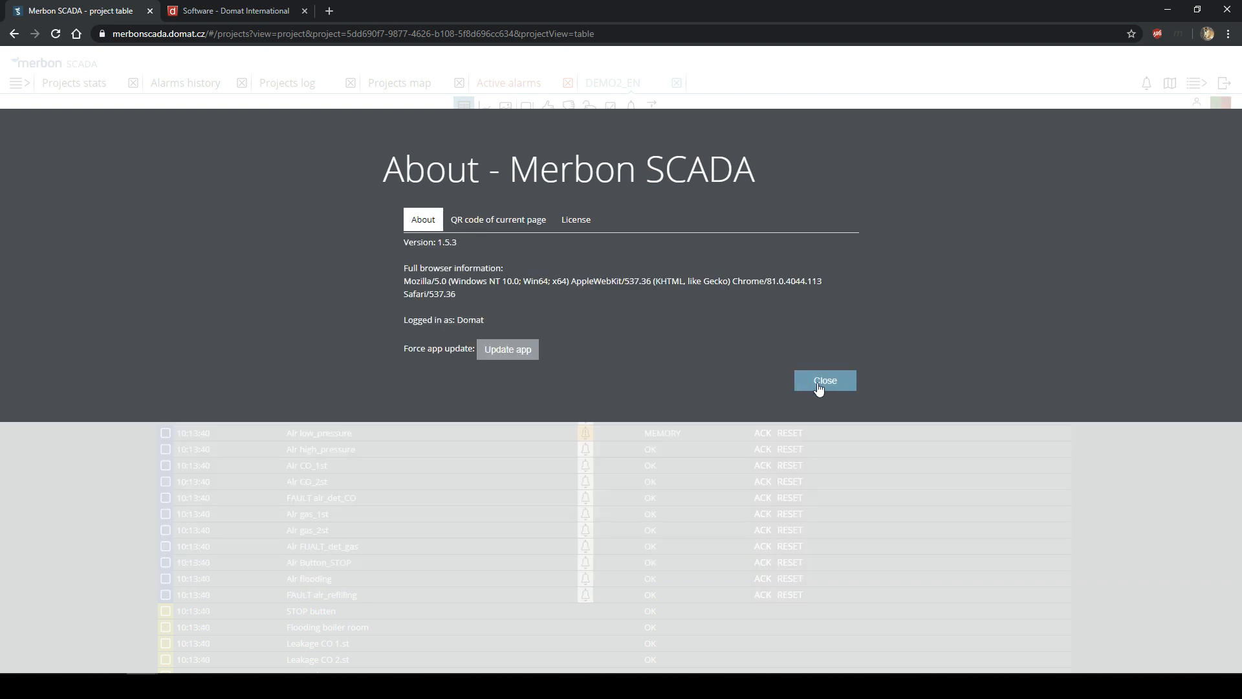
left_click(831, 383)
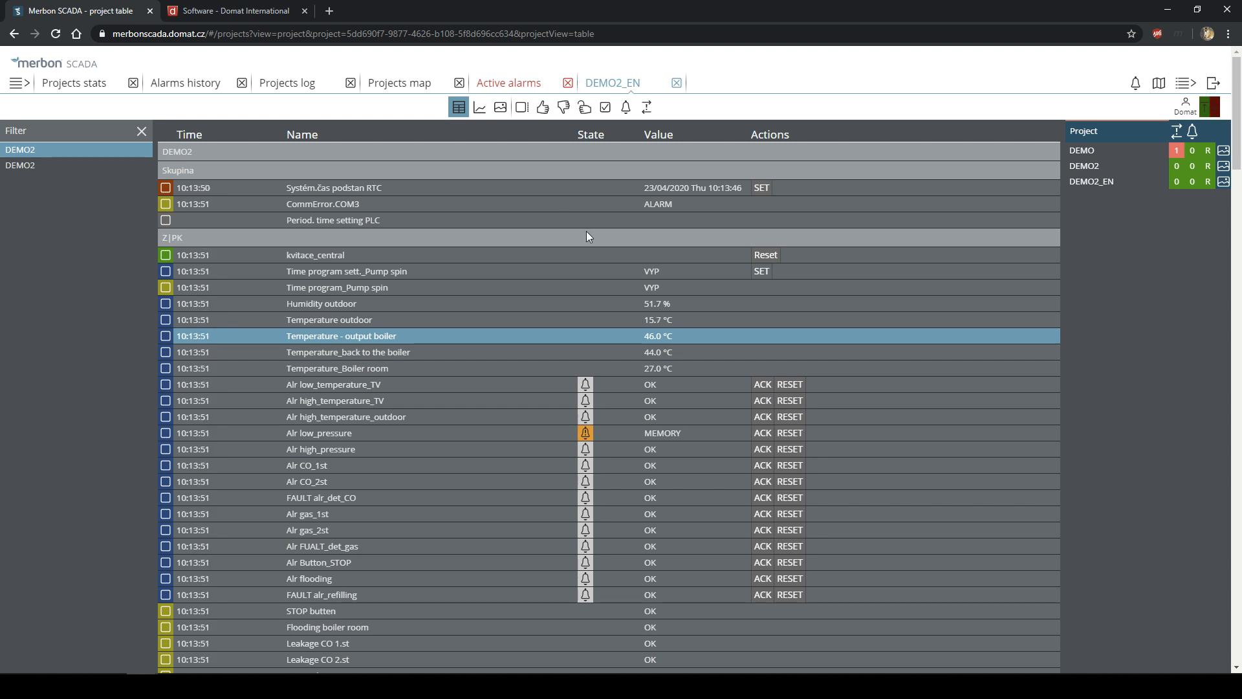
- Mark Temperature - output boiler as selected data and open the DEMO2 project
left_click(166, 336)
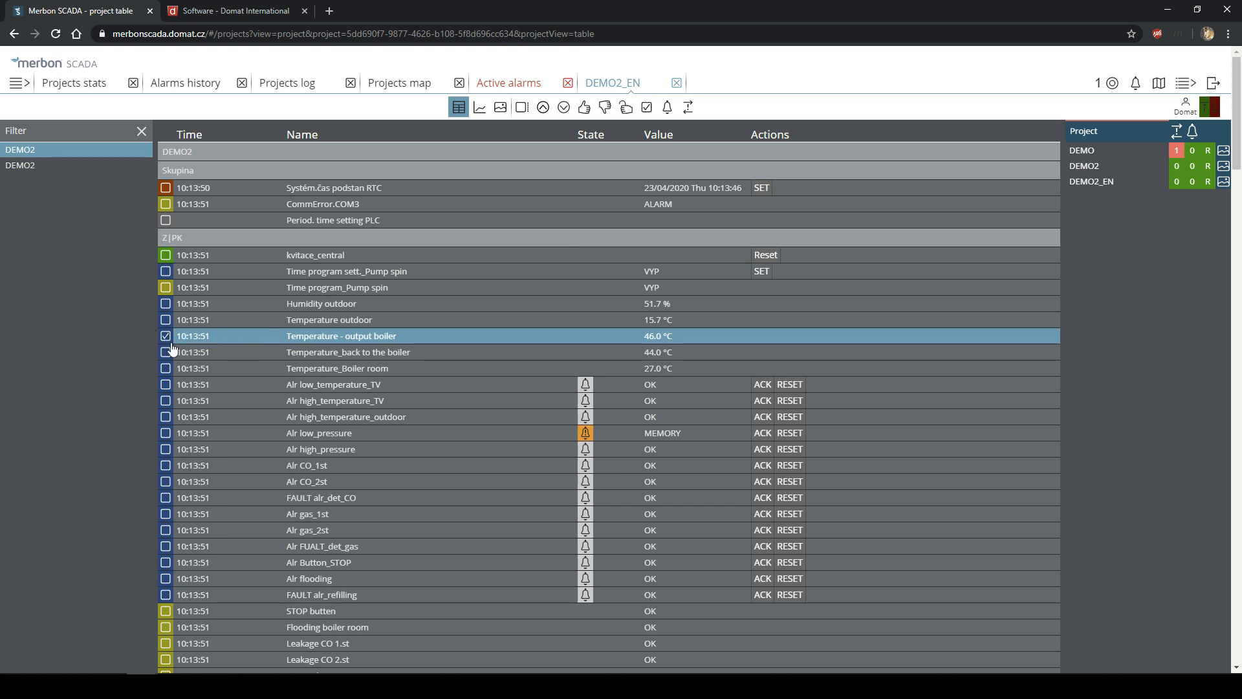
left_click(22, 85)
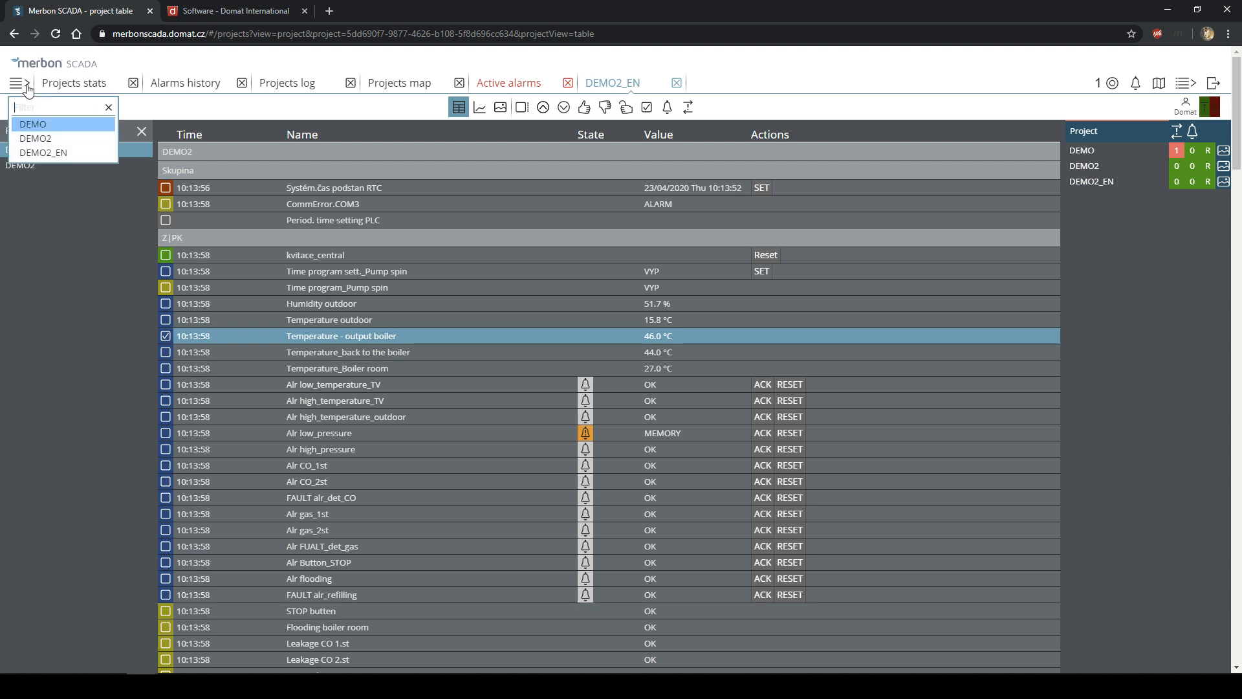
left_click(48, 140)
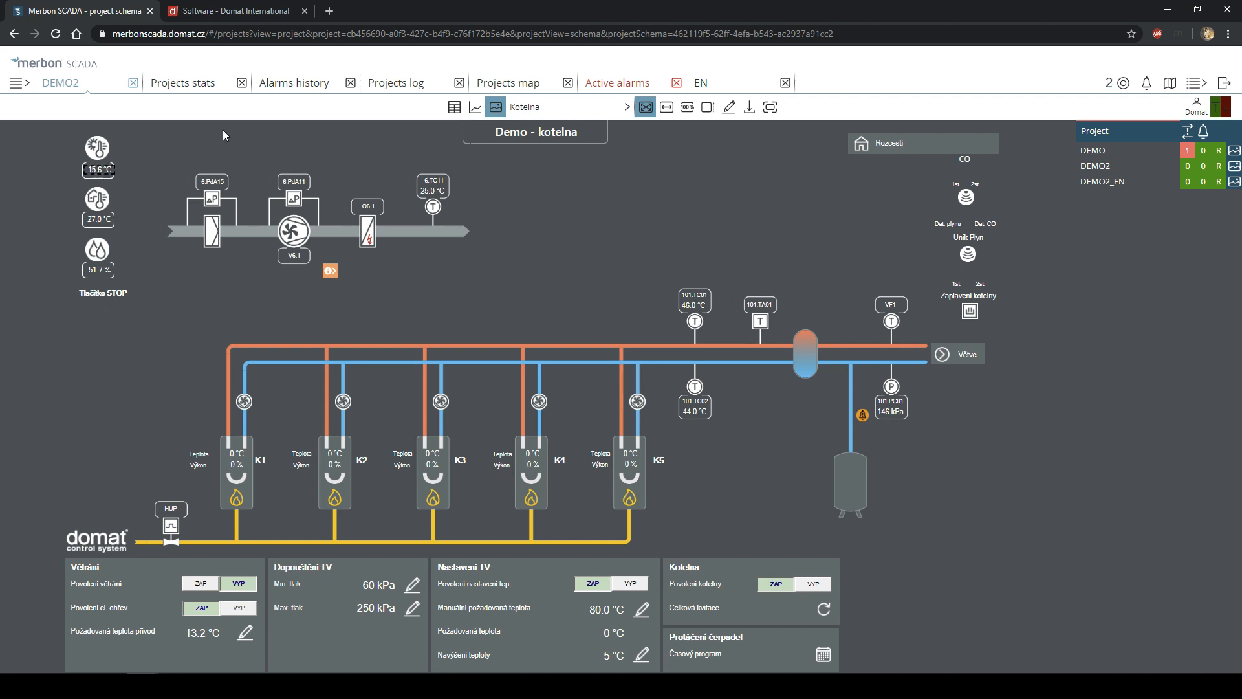
- Close the statistics, alarms history, log, map and active alarms tabs, then open DEMO
left_click(240, 85)
left_click(238, 84)
left_click(239, 84)
left_click(239, 84)
left_click(238, 84)
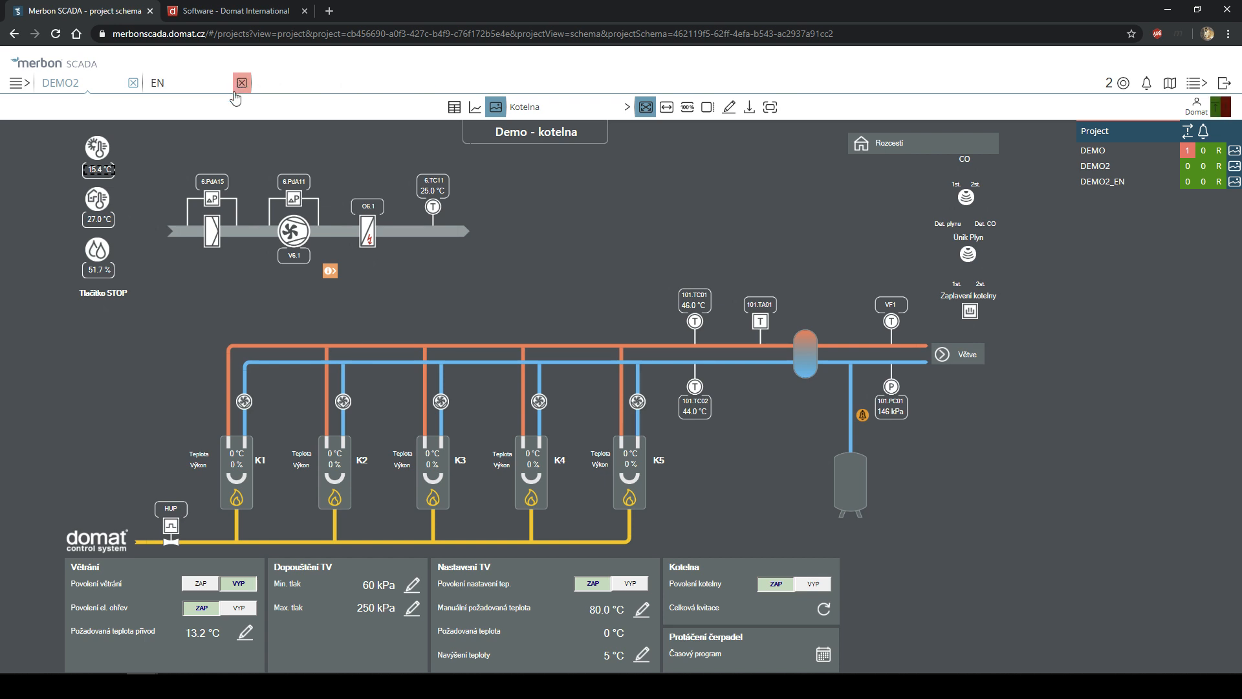
left_click(18, 83)
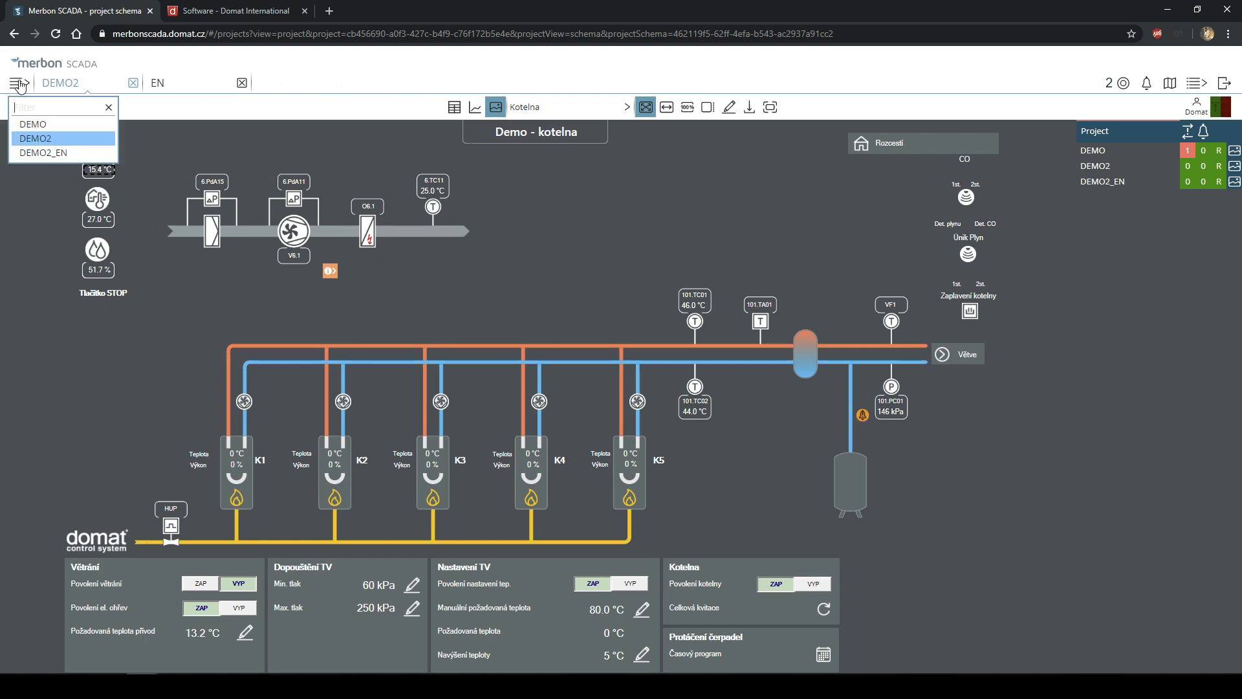
left_click(49, 125)
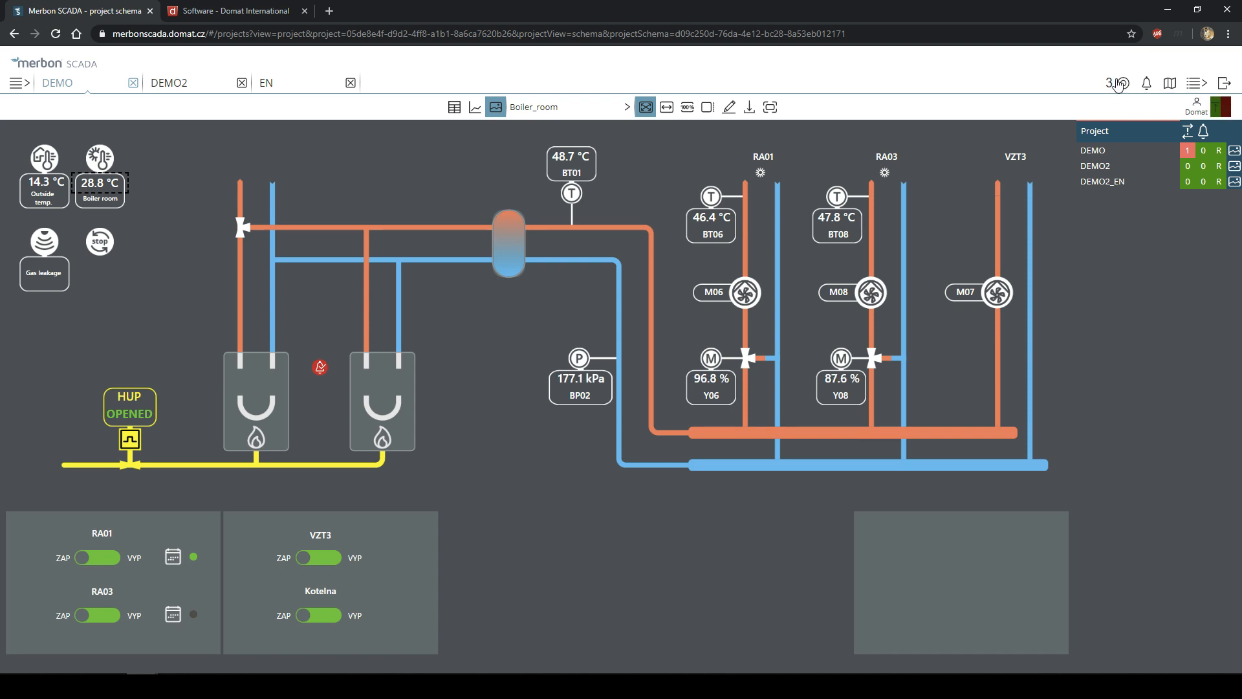
- Check output boiler, Tepl-BT02-prost_kotelna and Teplota venkovní in Selected data and graph them
left_click(1123, 84)
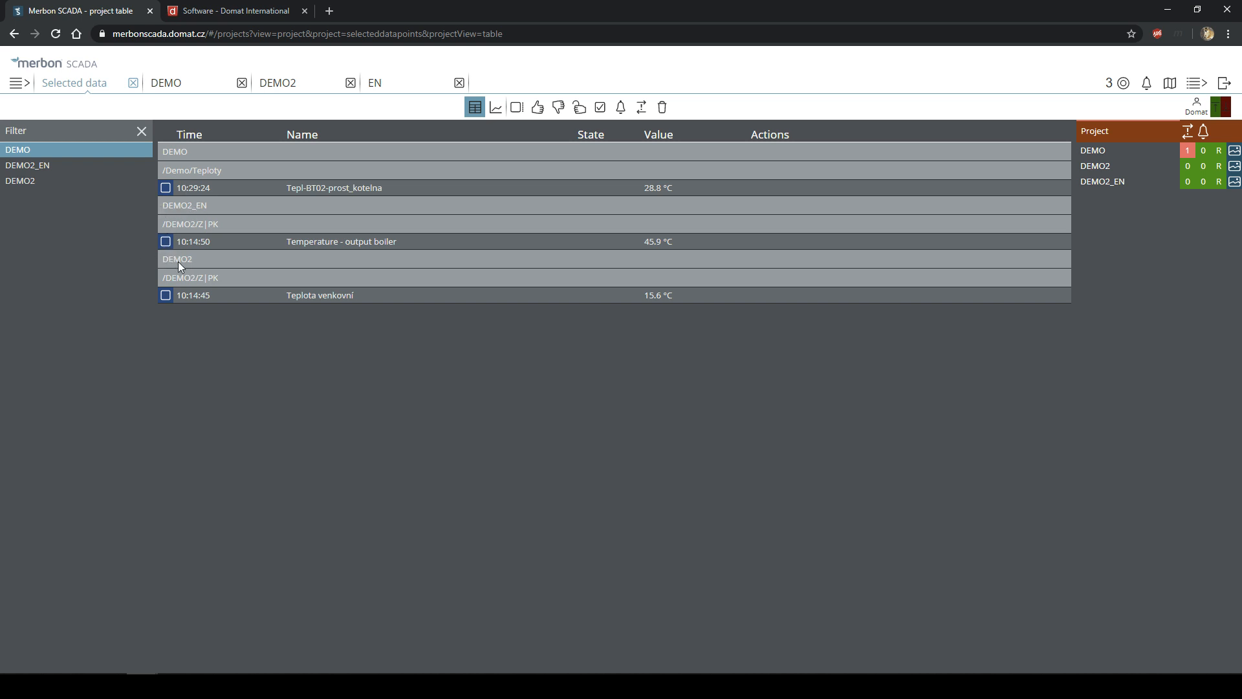
left_click(165, 296)
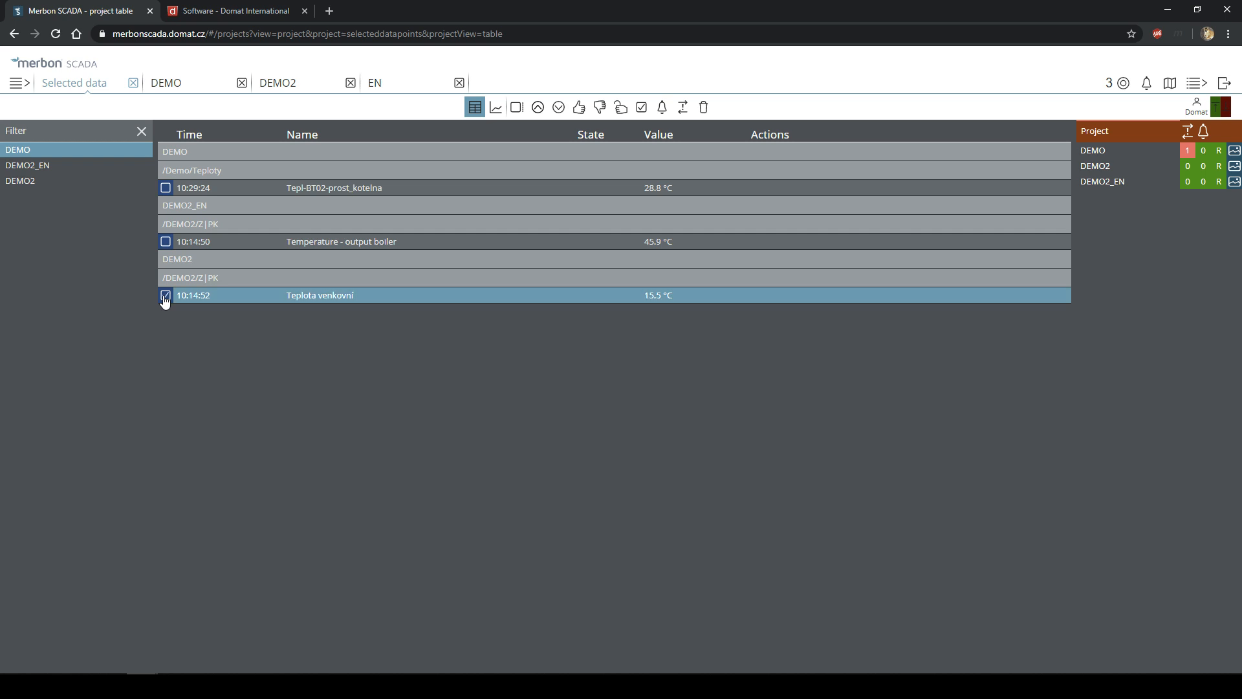
left_click(165, 242)
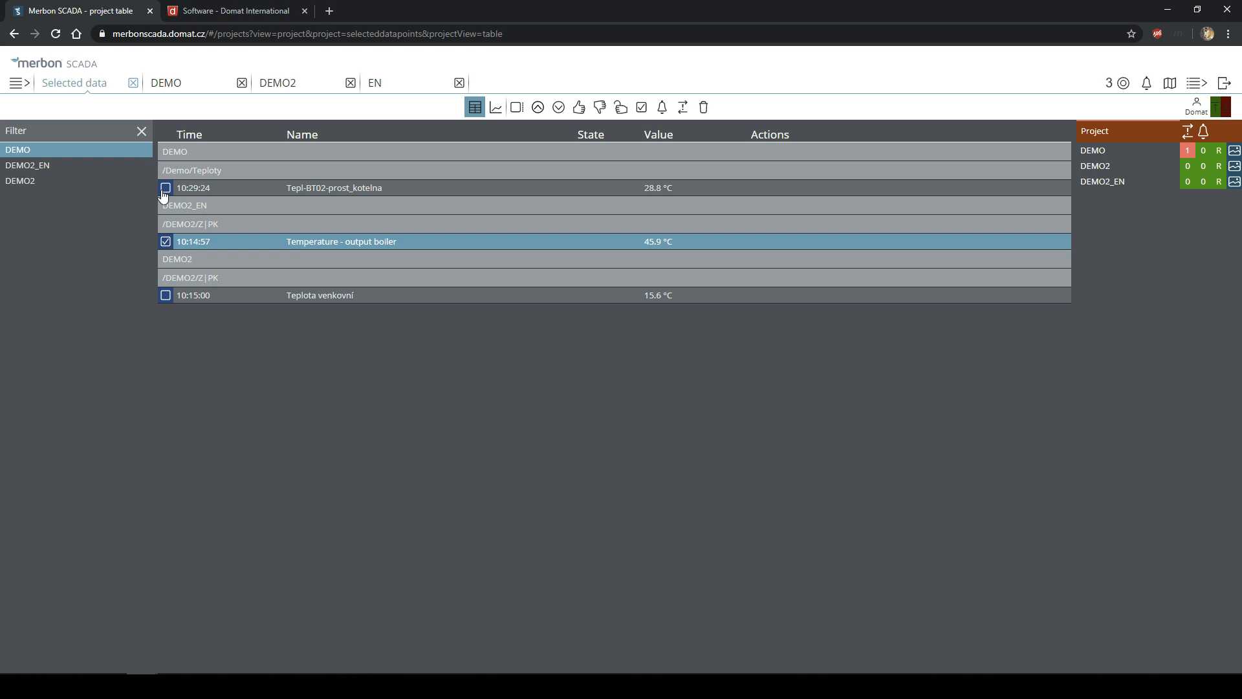
left_click(51, 167)
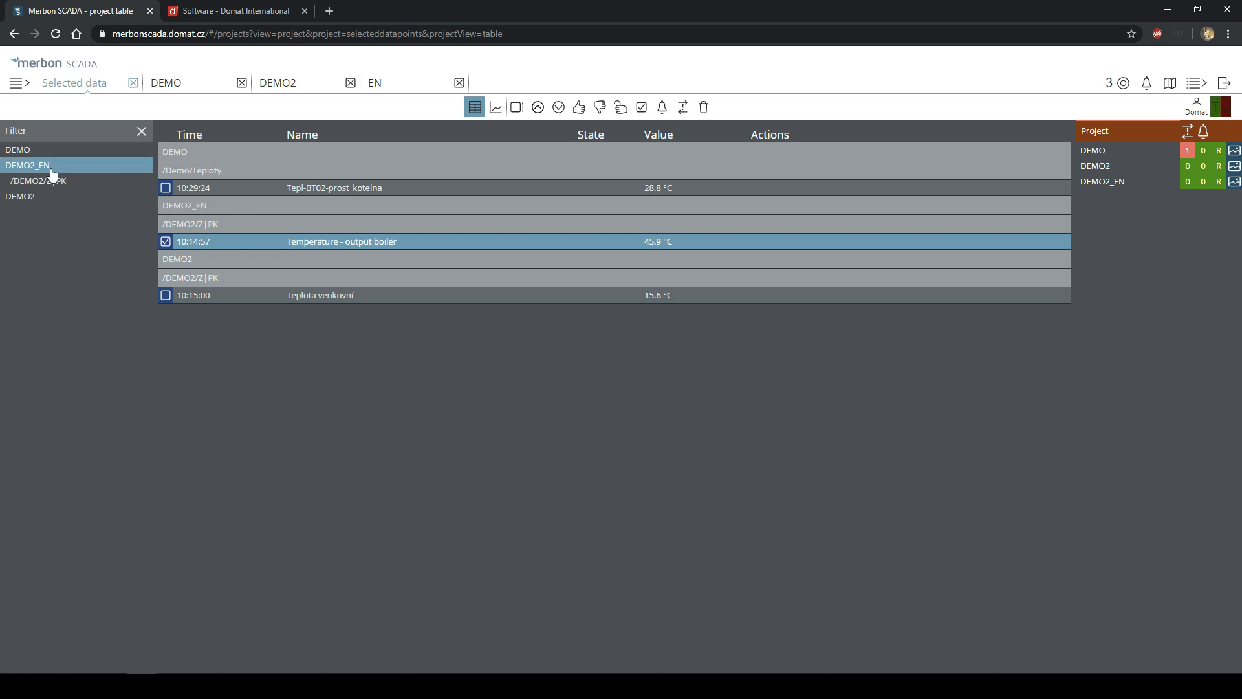
left_click(165, 192)
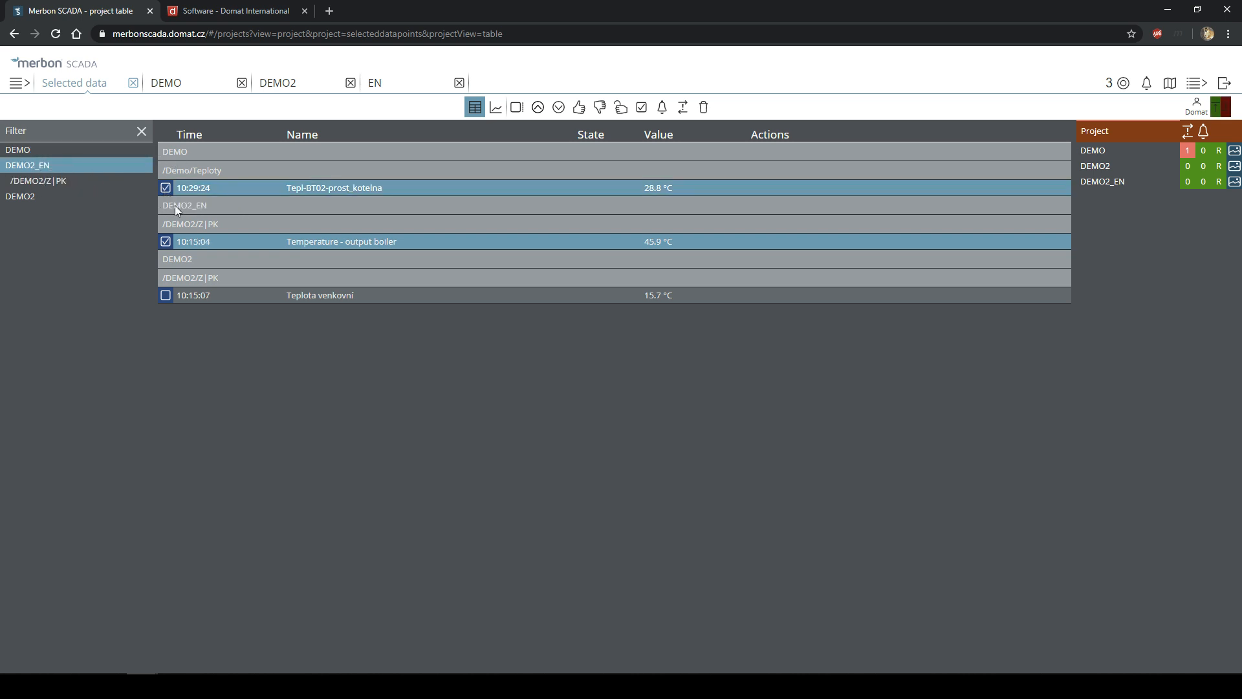
left_click(165, 297)
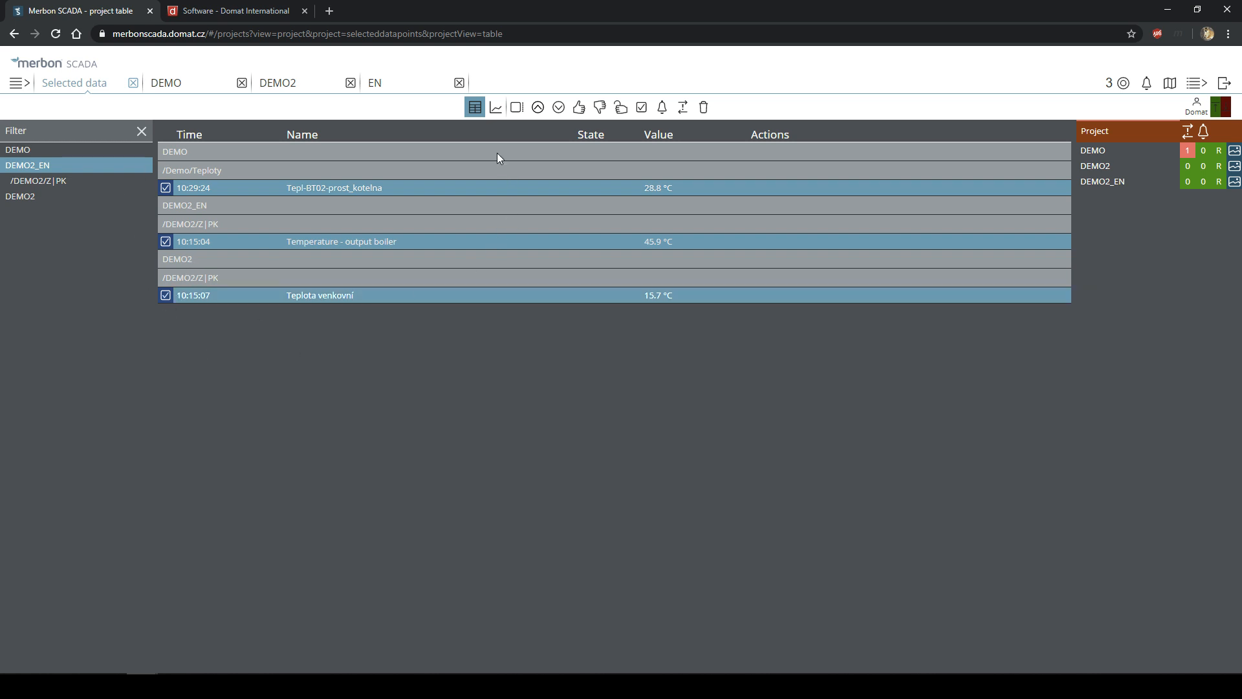
left_click(496, 108)
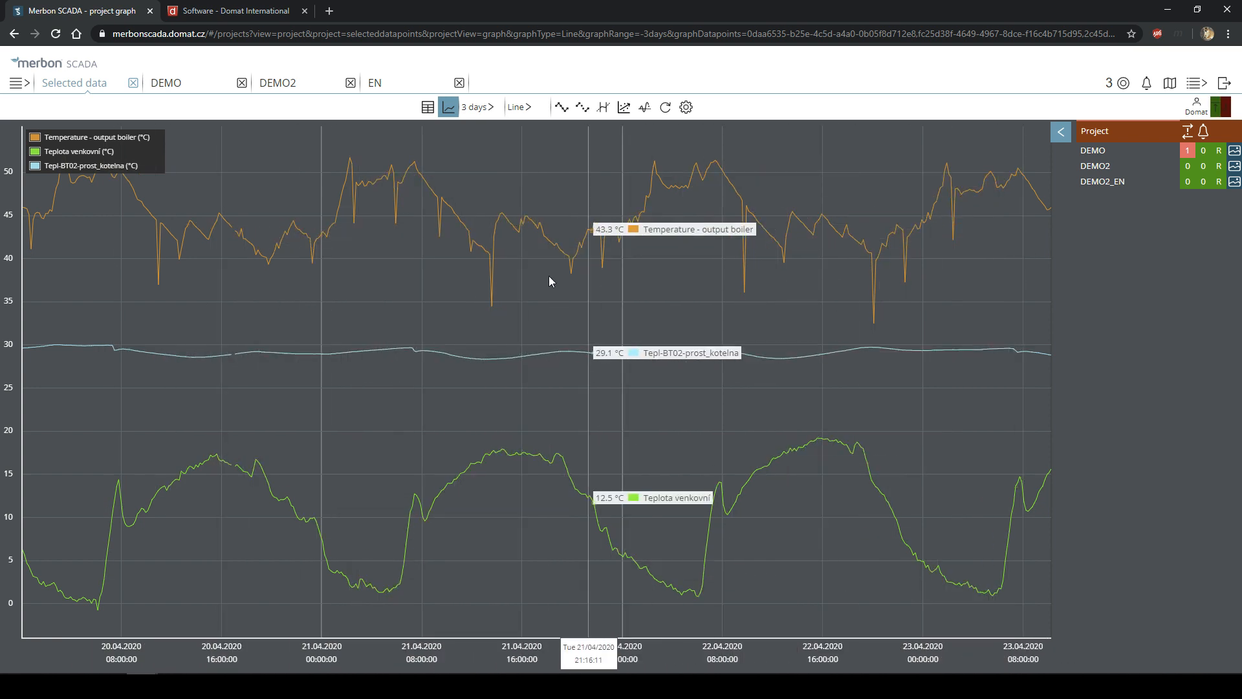
- Expand the chart tools and switch the legend to Full legend with project paths
left_click(1062, 134)
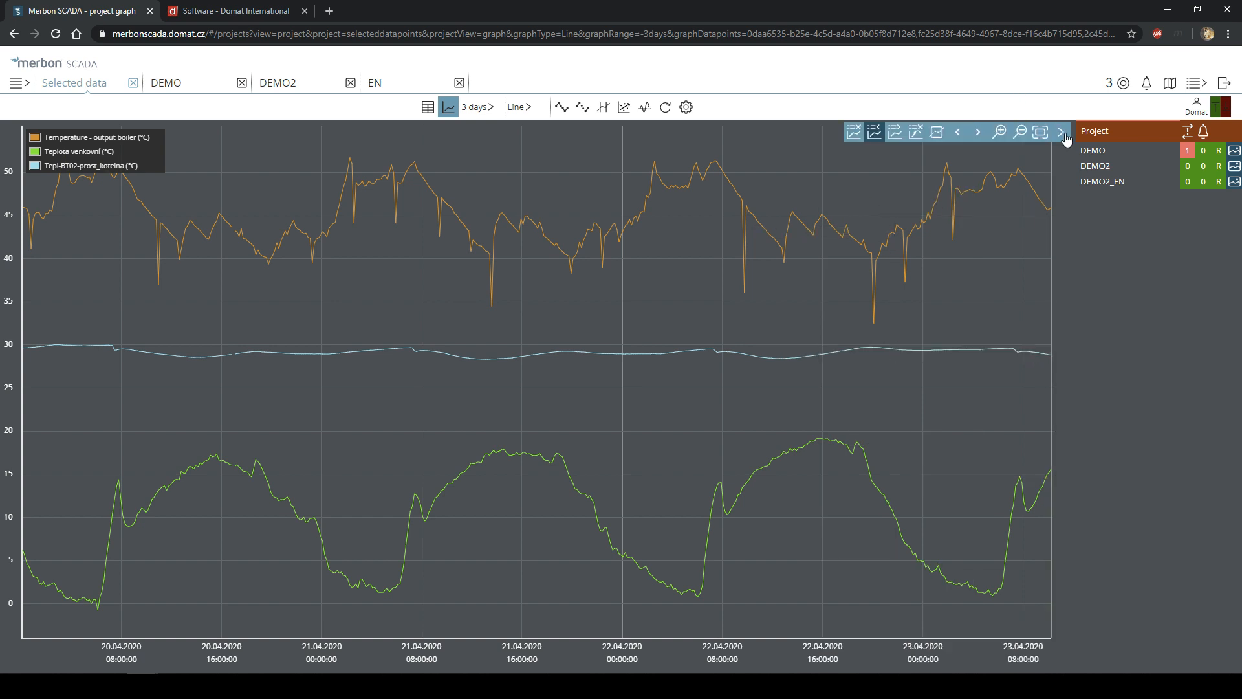
left_click(898, 134)
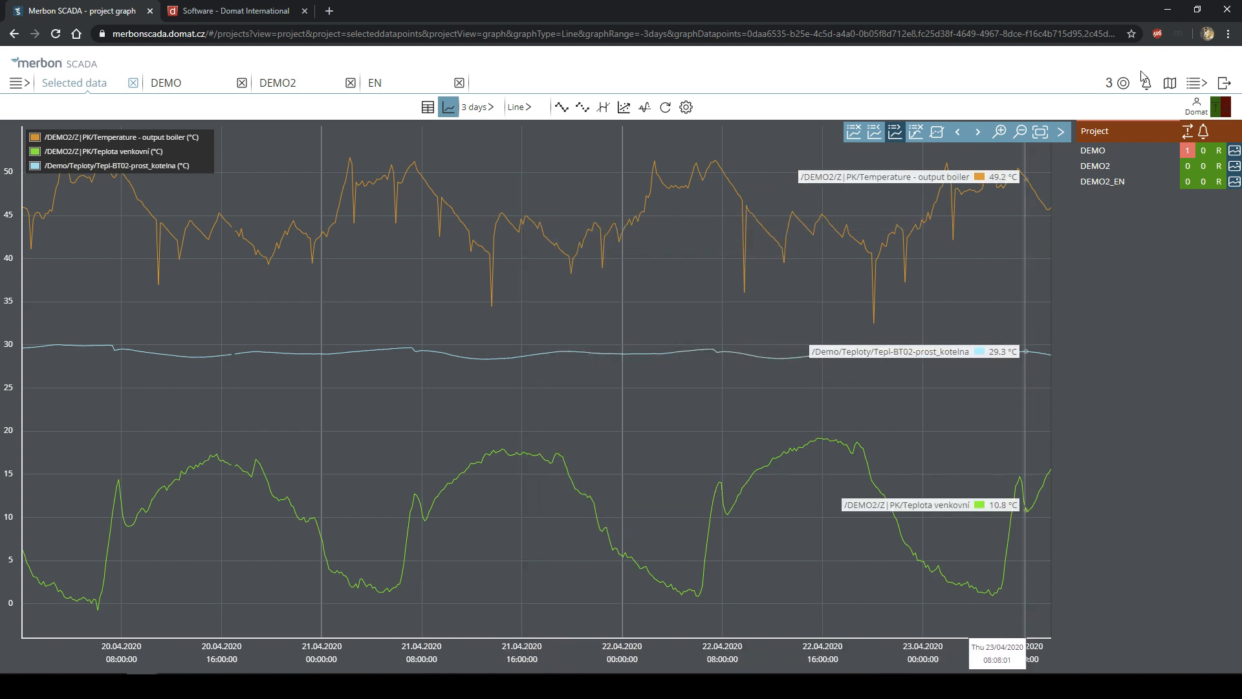
left_click(1195, 84)
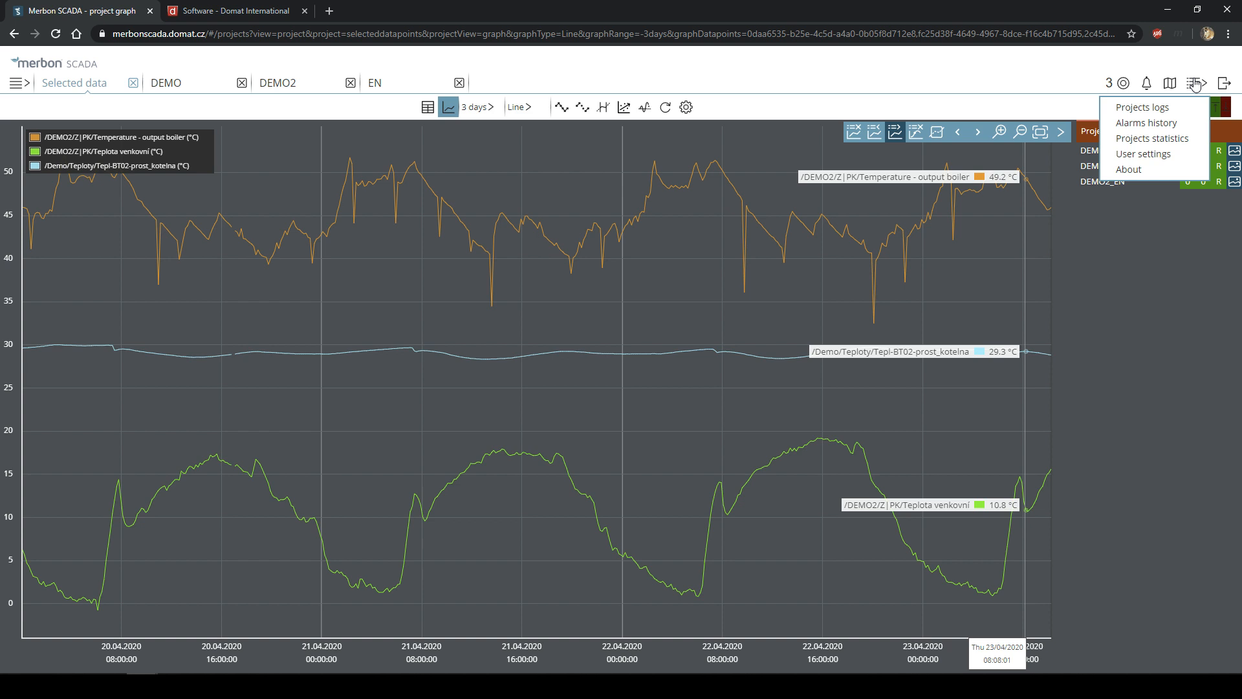
- Show the EN project's ventilation schema and read the heat exchanger note
left_click(1171, 251)
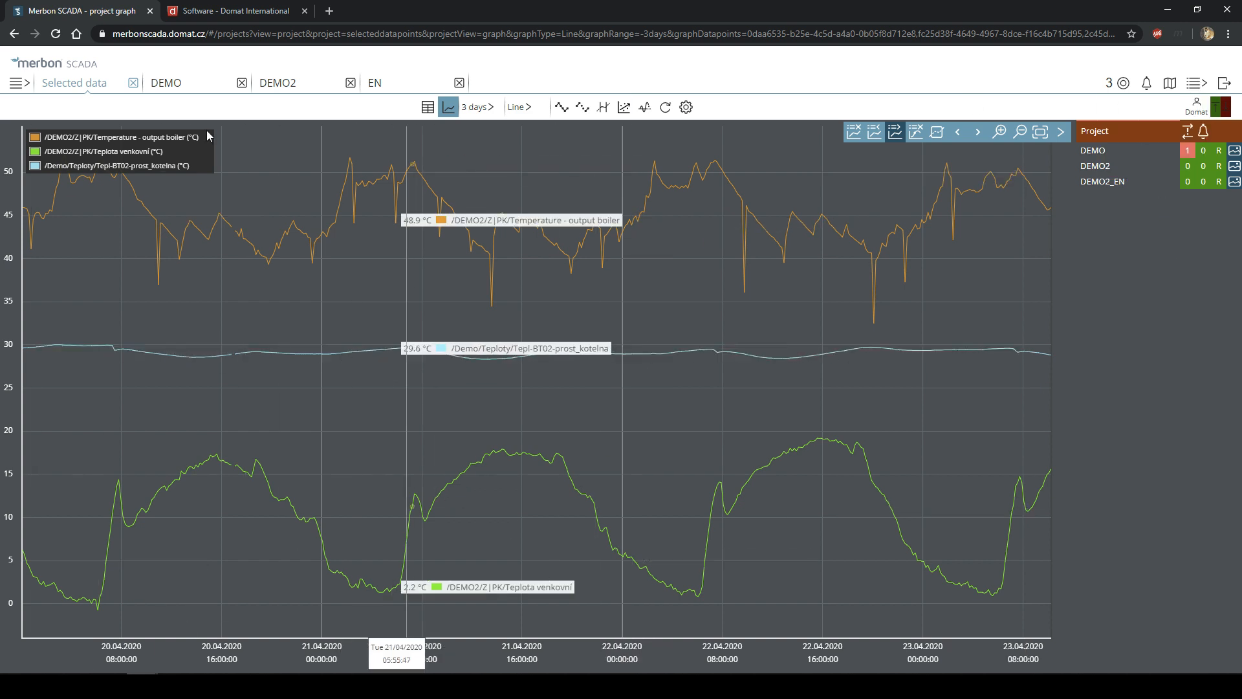
left_click(17, 84)
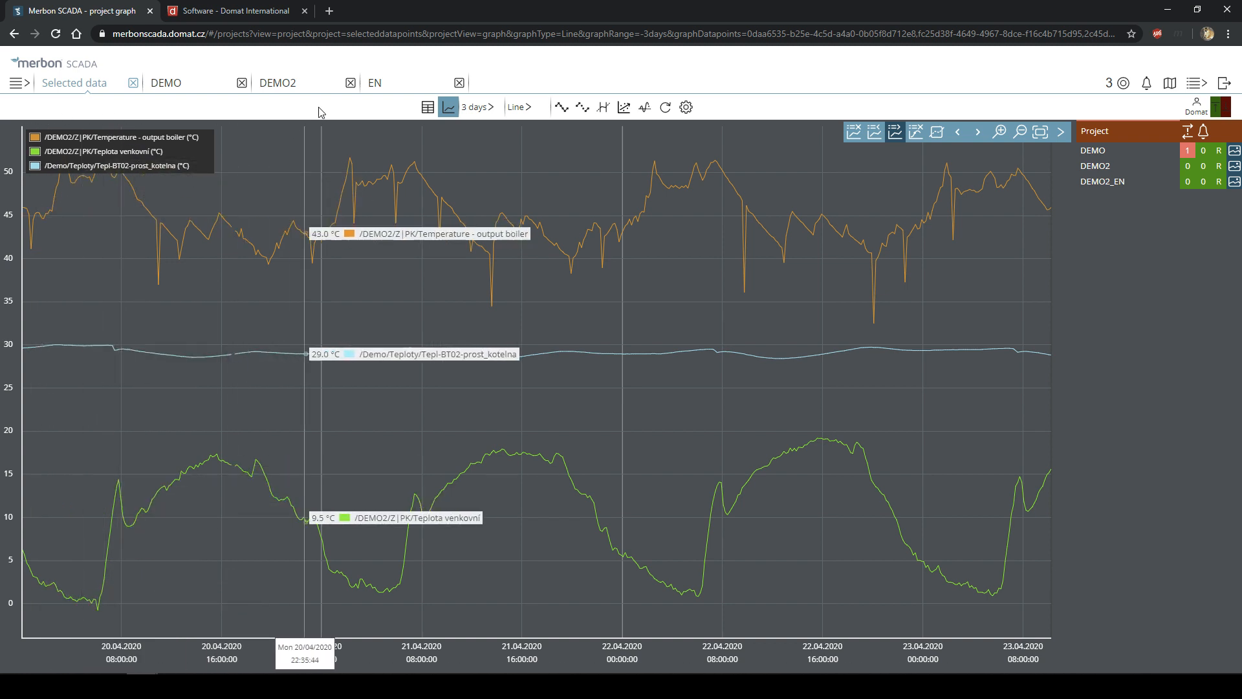
left_click(376, 85)
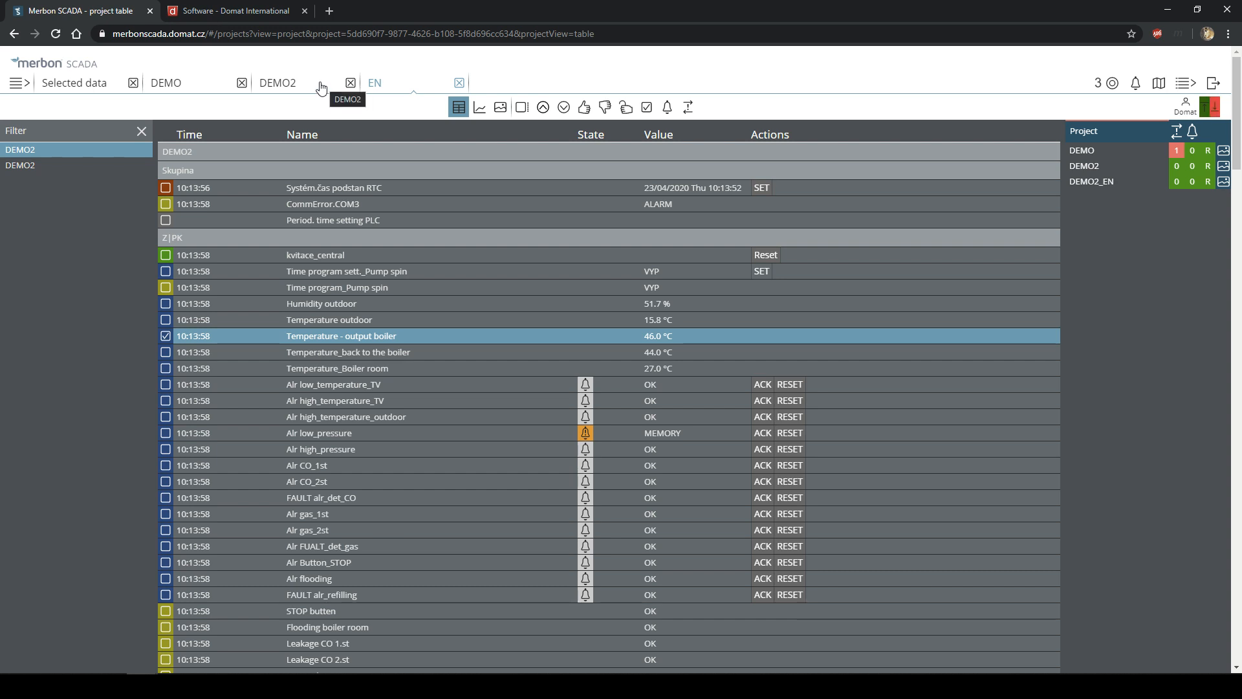
left_click(500, 109)
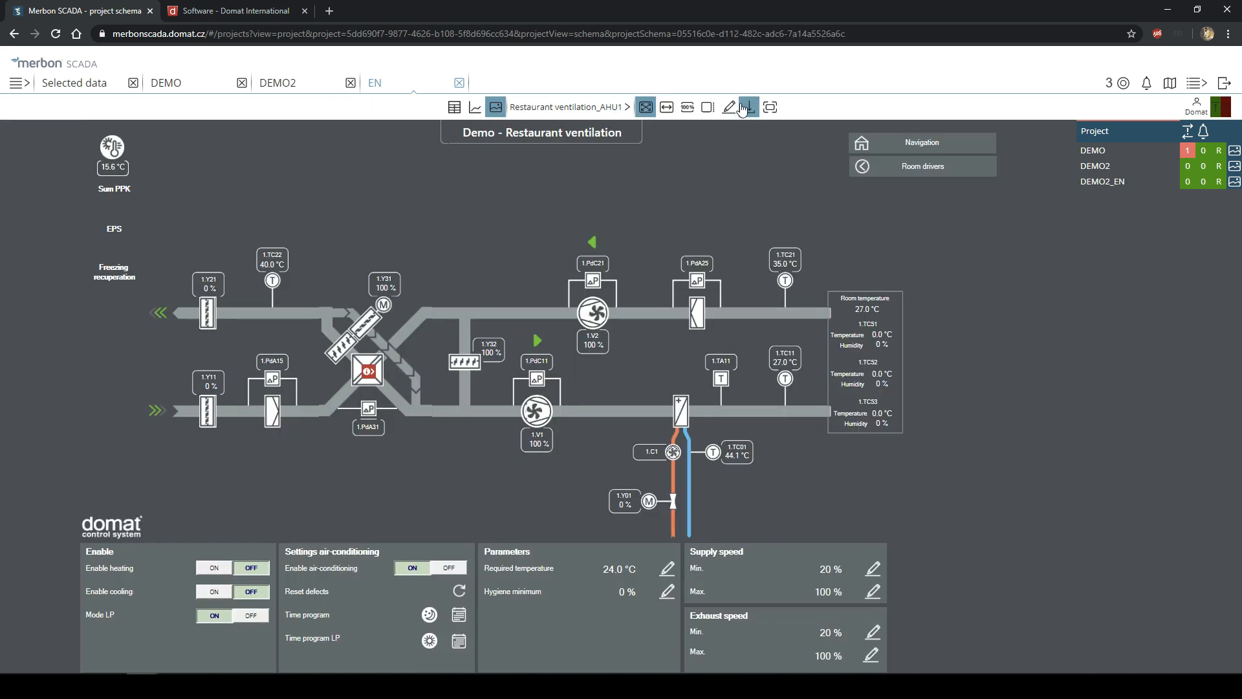
left_click(368, 373)
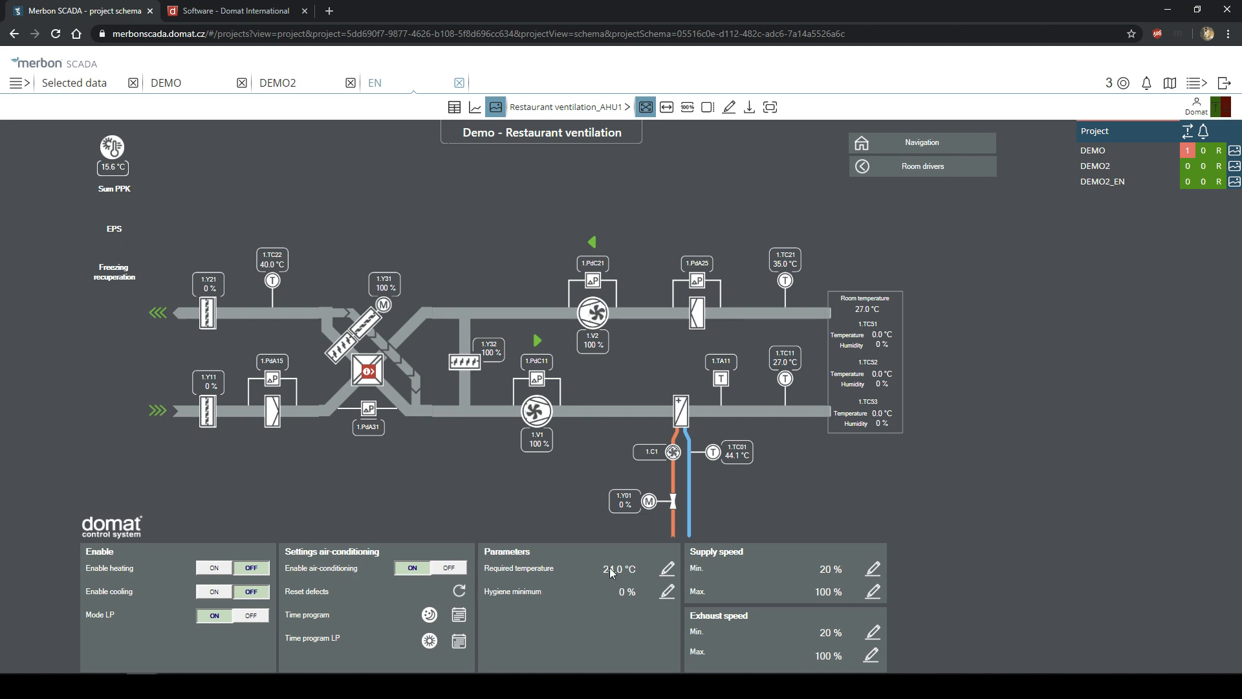
- Open the projects map, then return to the DEMO boiler room schema
left_click(1190, 83)
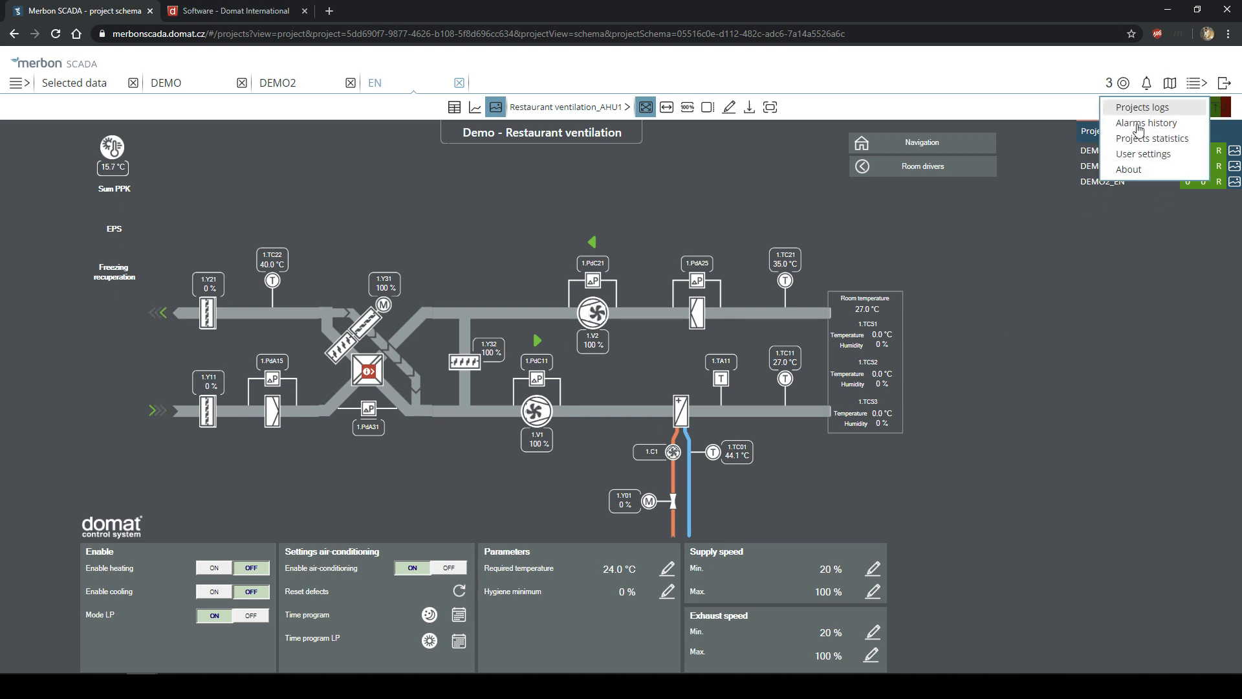
left_click(1069, 289)
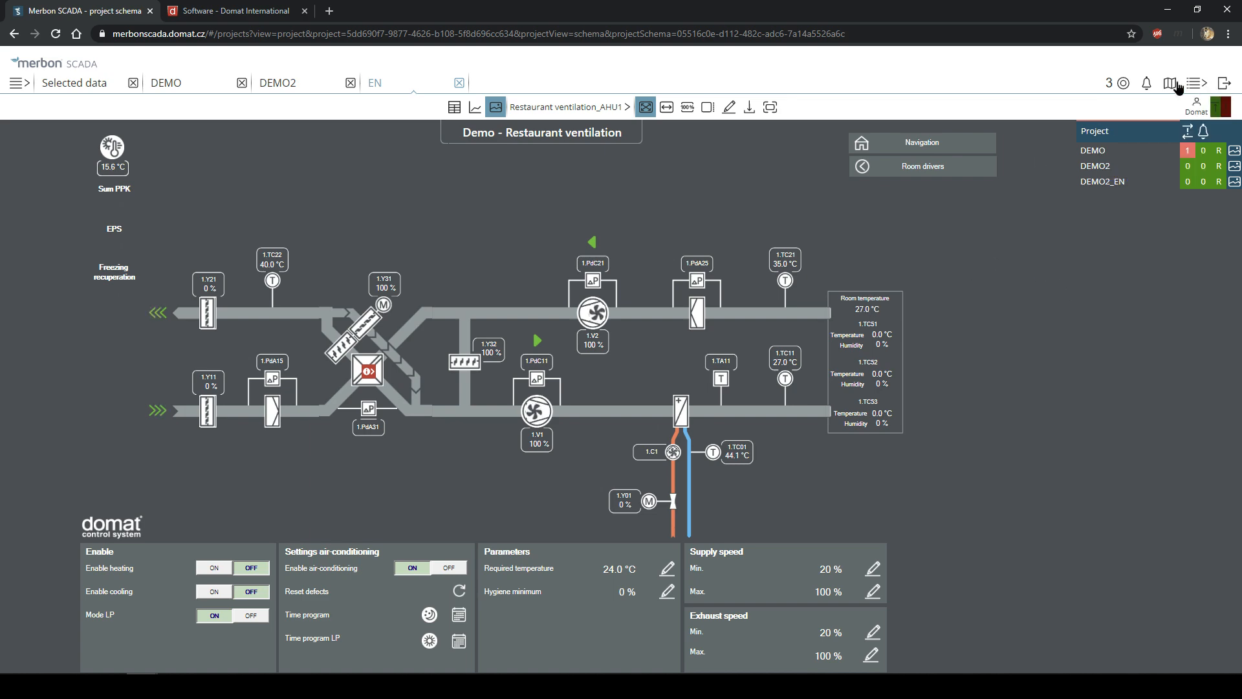
left_click(1172, 84)
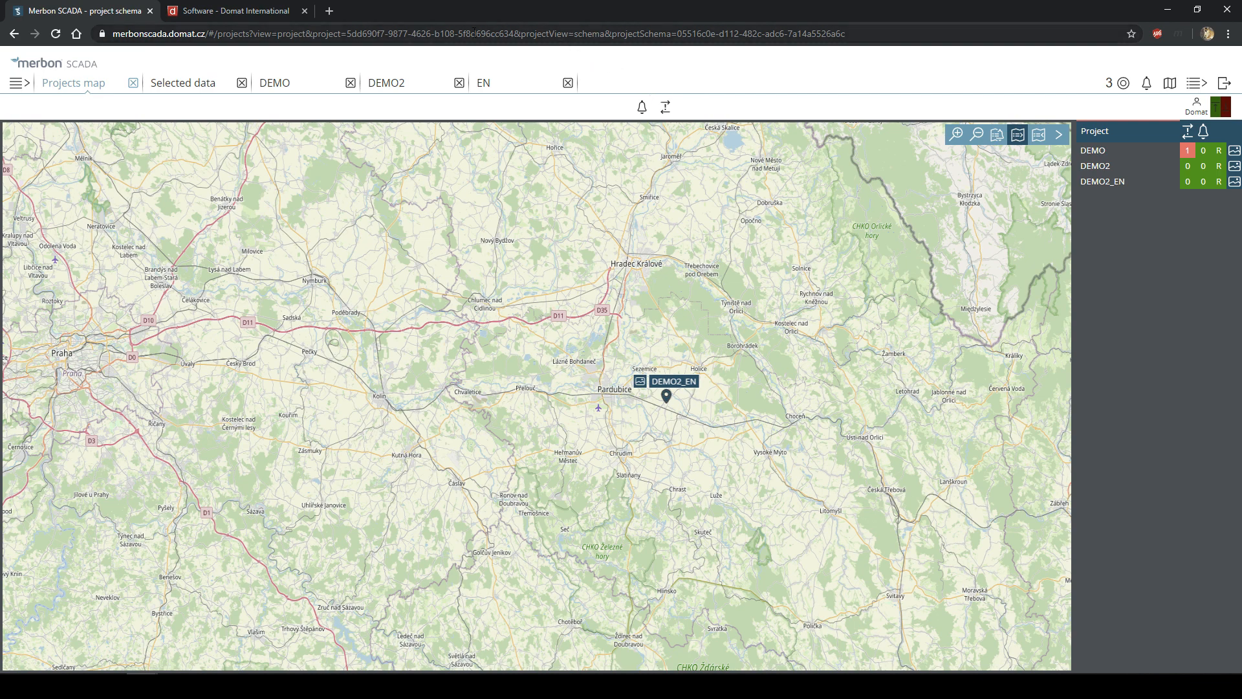
left_click(302, 80)
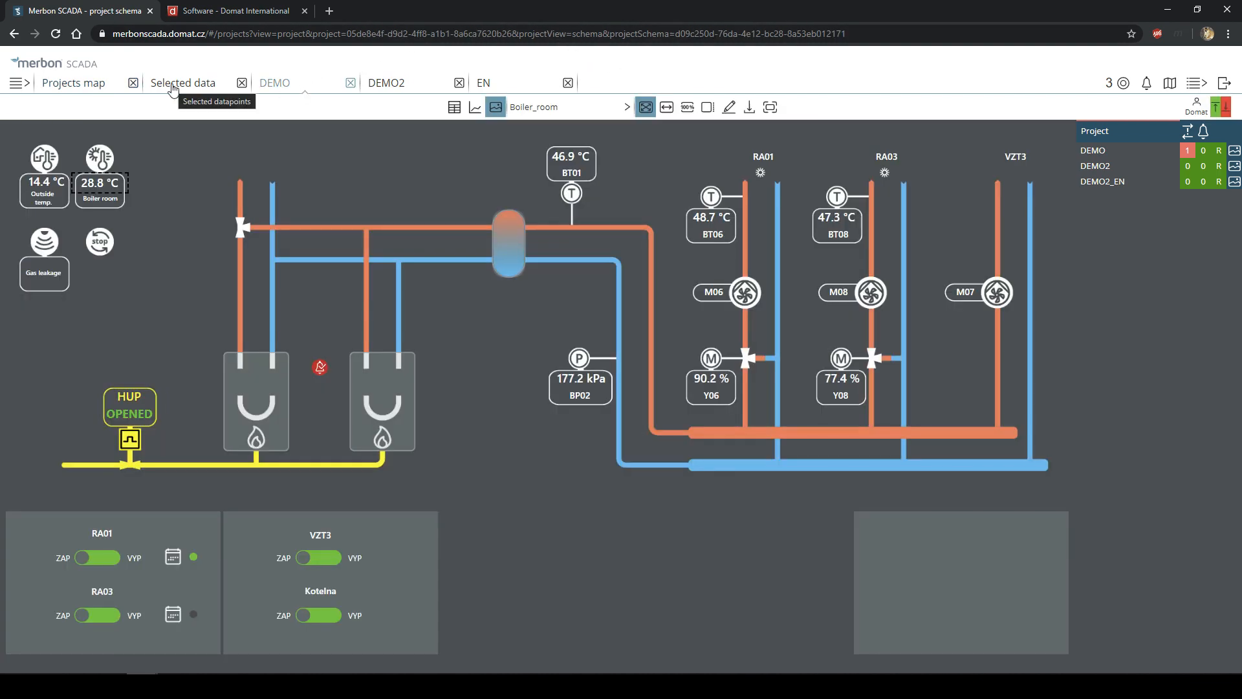
- Return to the three-day line graph of boiler output, outdoor and boiler-room temperatures
left_click(174, 87)
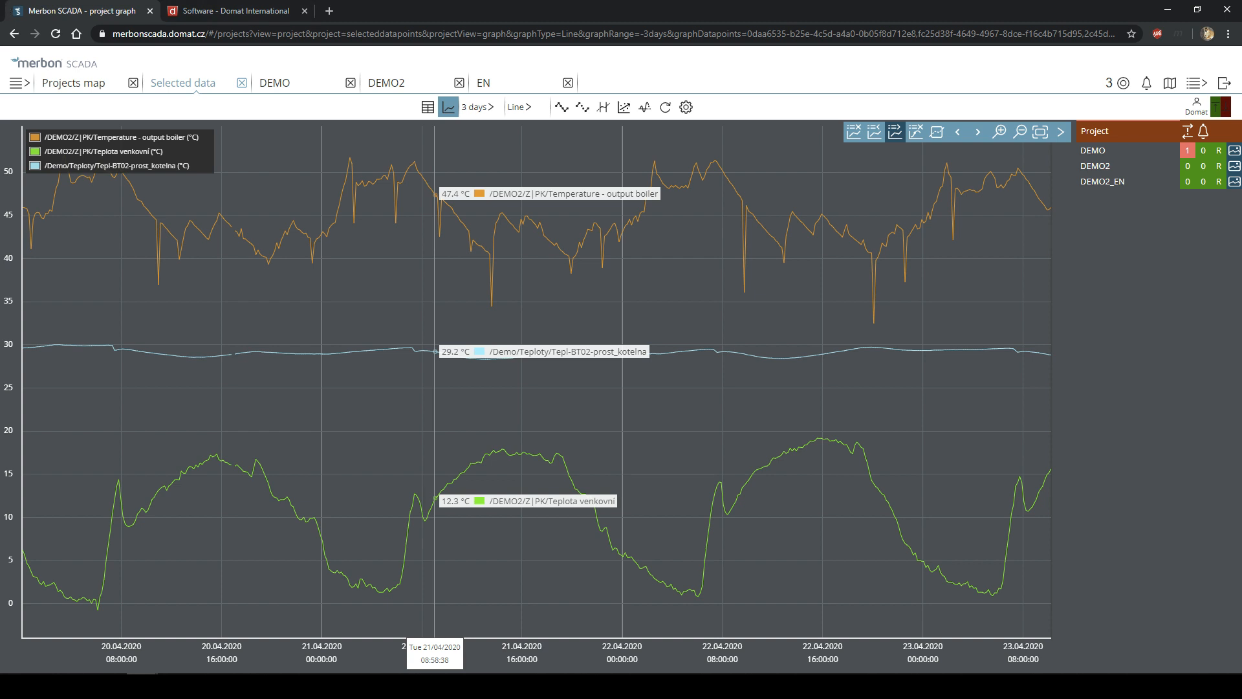
- Log out, preview the mobile login page, then return to the desktop login
left_click(1226, 85)
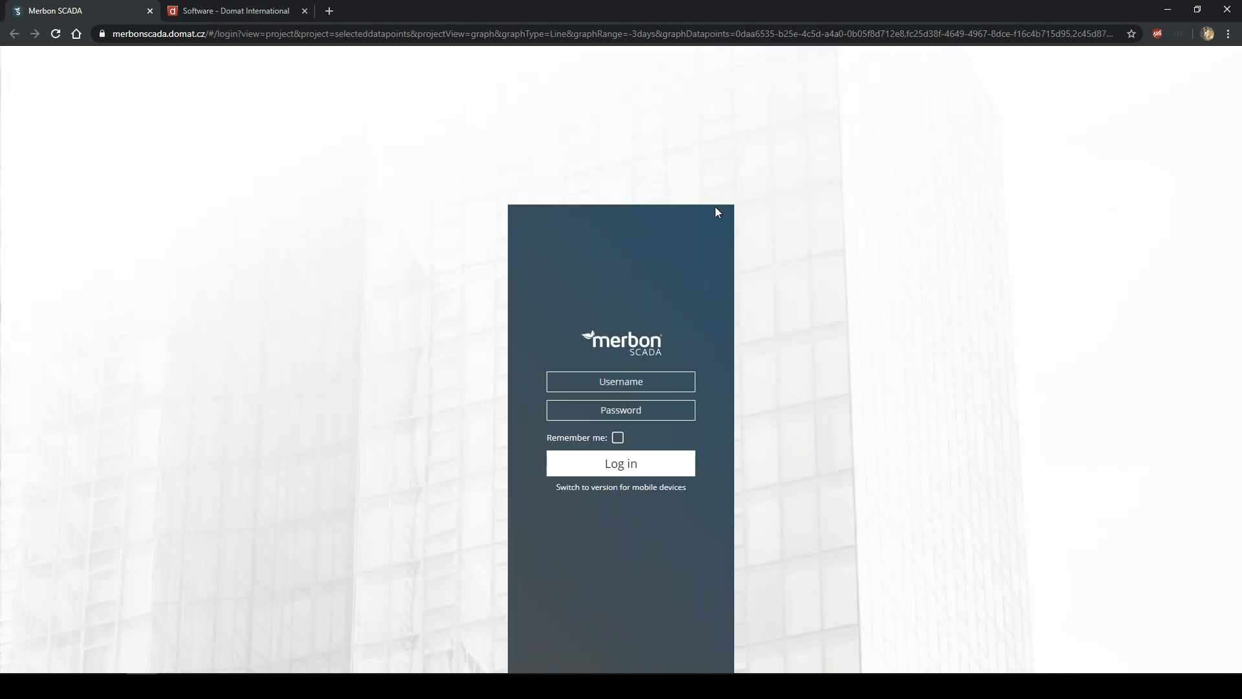
left_click(630, 492)
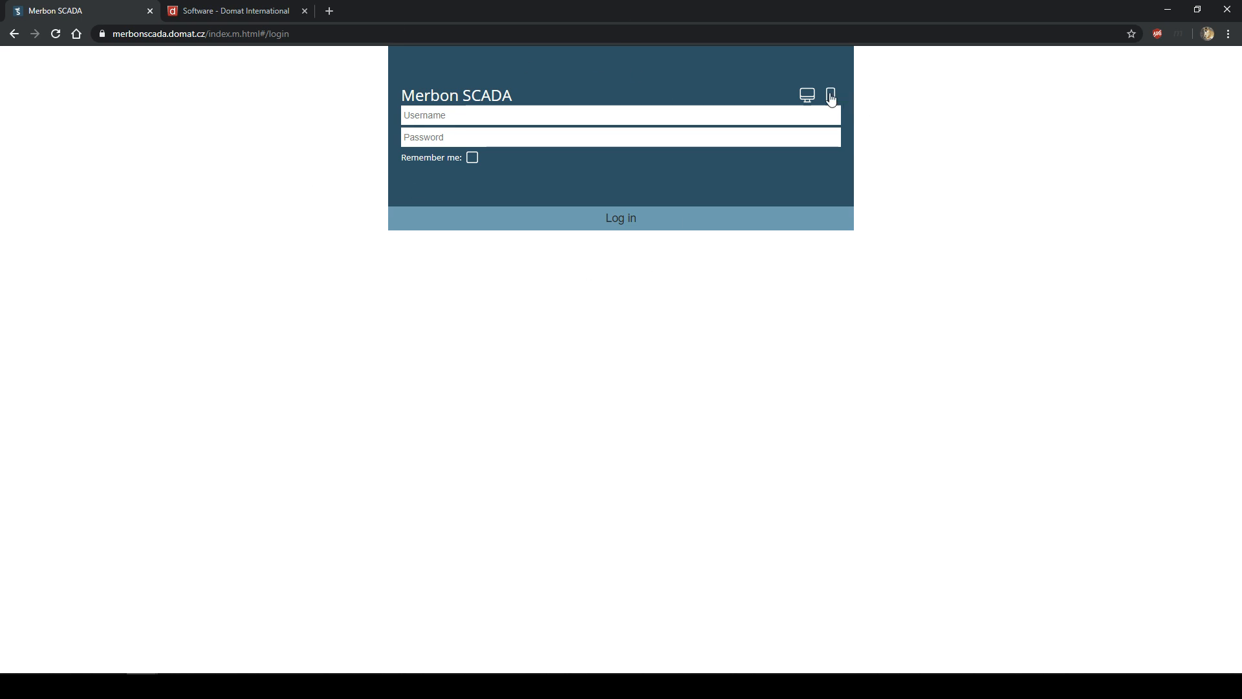
left_click(806, 97)
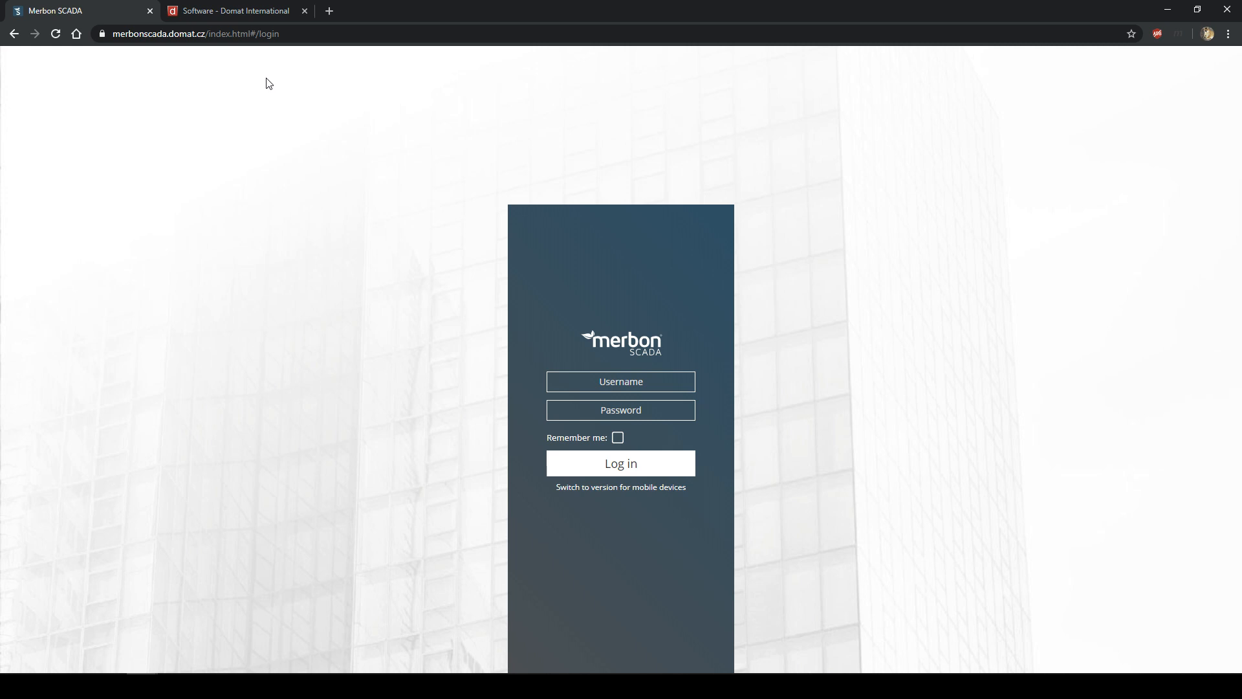
- Go to Domat's software downloads page and open the Merbon SCADA product page
left_click(253, 5)
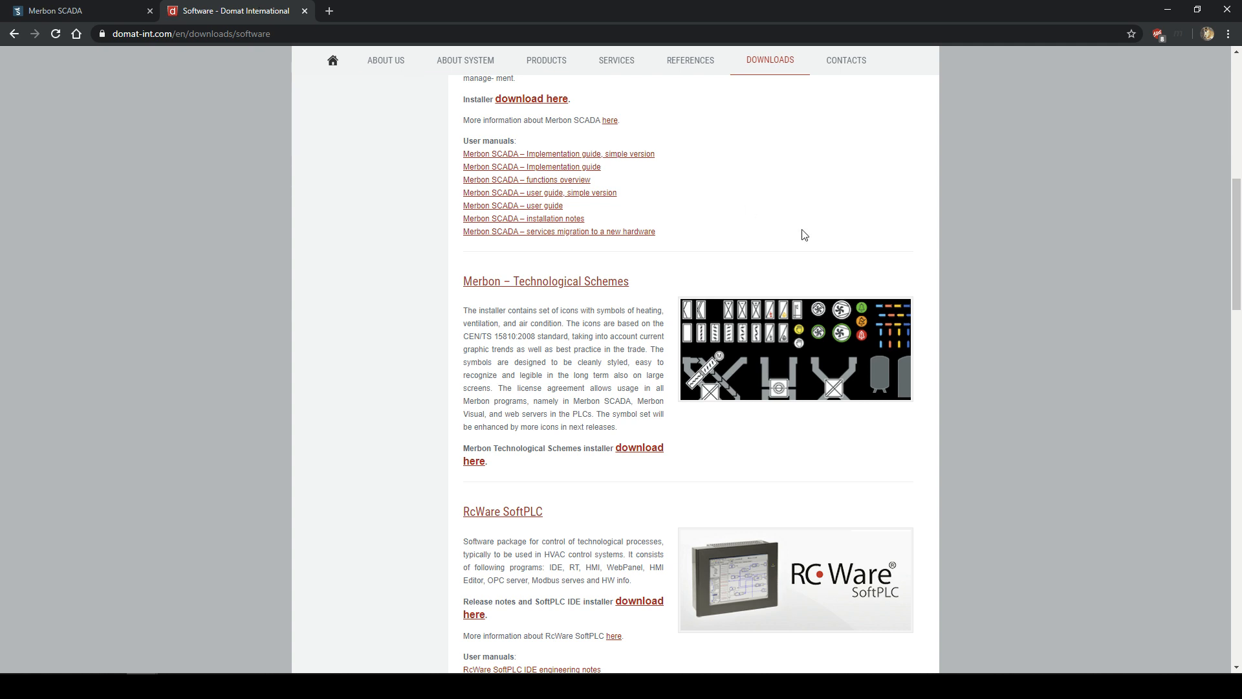
scroll(784, 245, "up", 2)
scroll(782, 253, "up", 3)
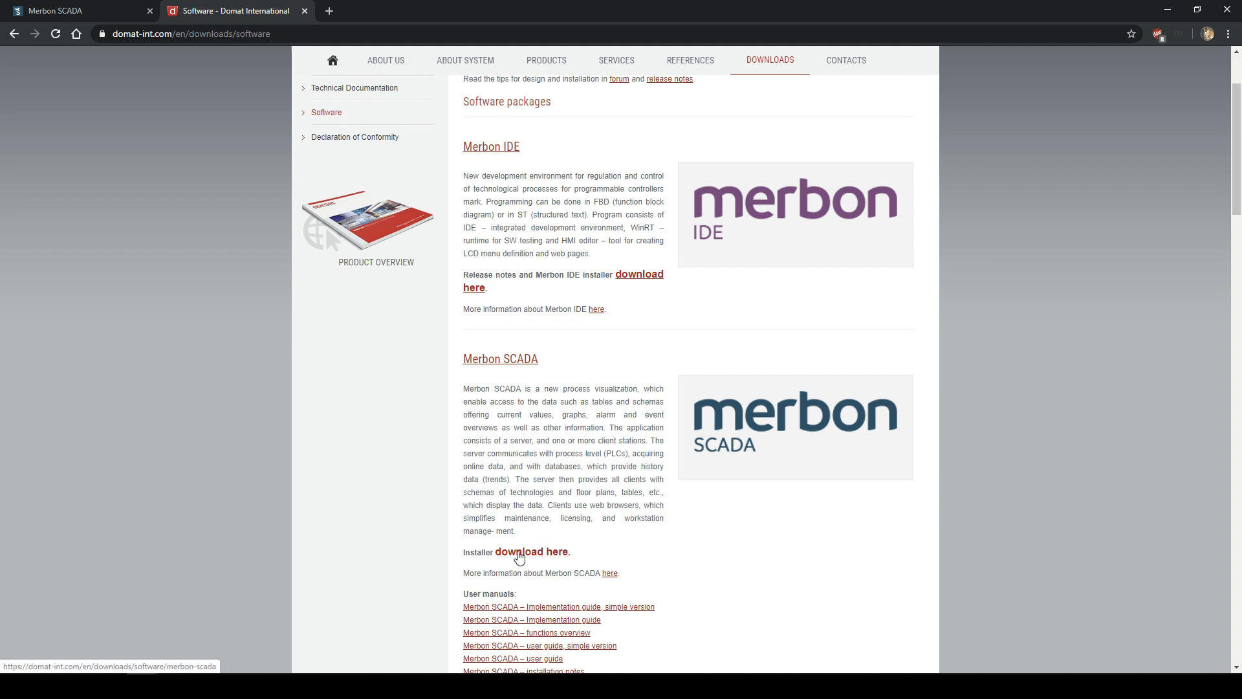
left_click(500, 361)
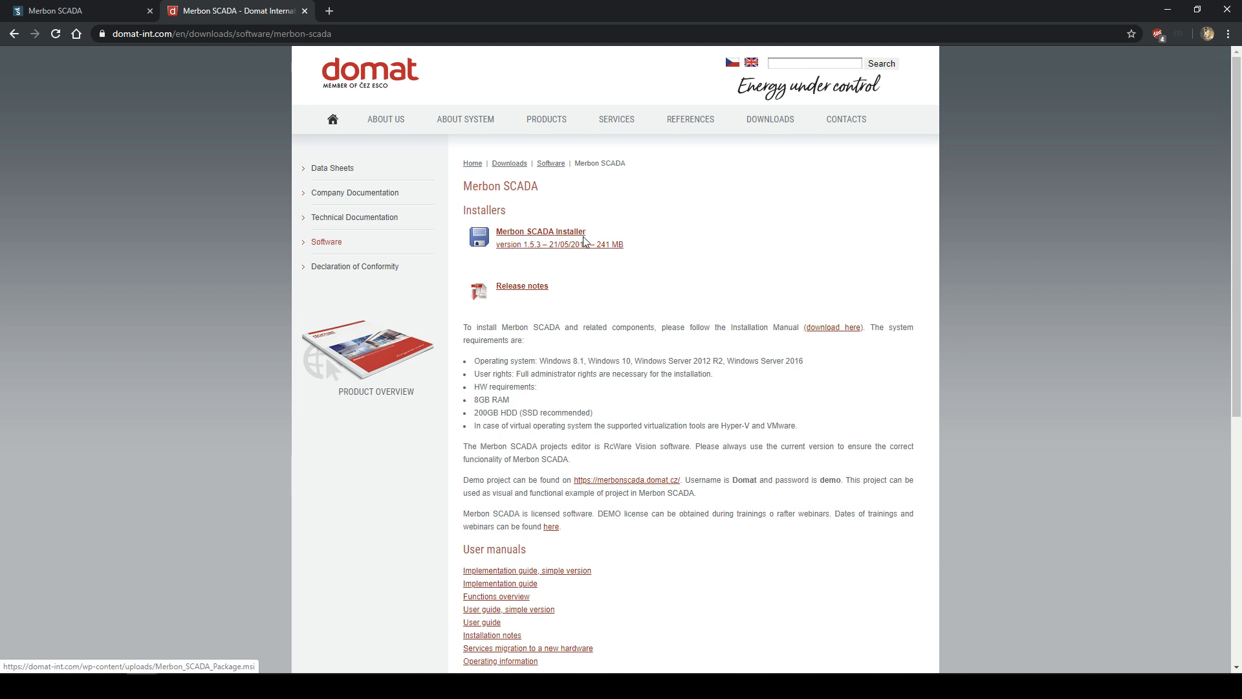
- Look over the Merbon SCADA download page and highlight its system requirements list (8GB RAM, 200GB HDD), then clear the selection
scroll(545, 239, "down", 7)
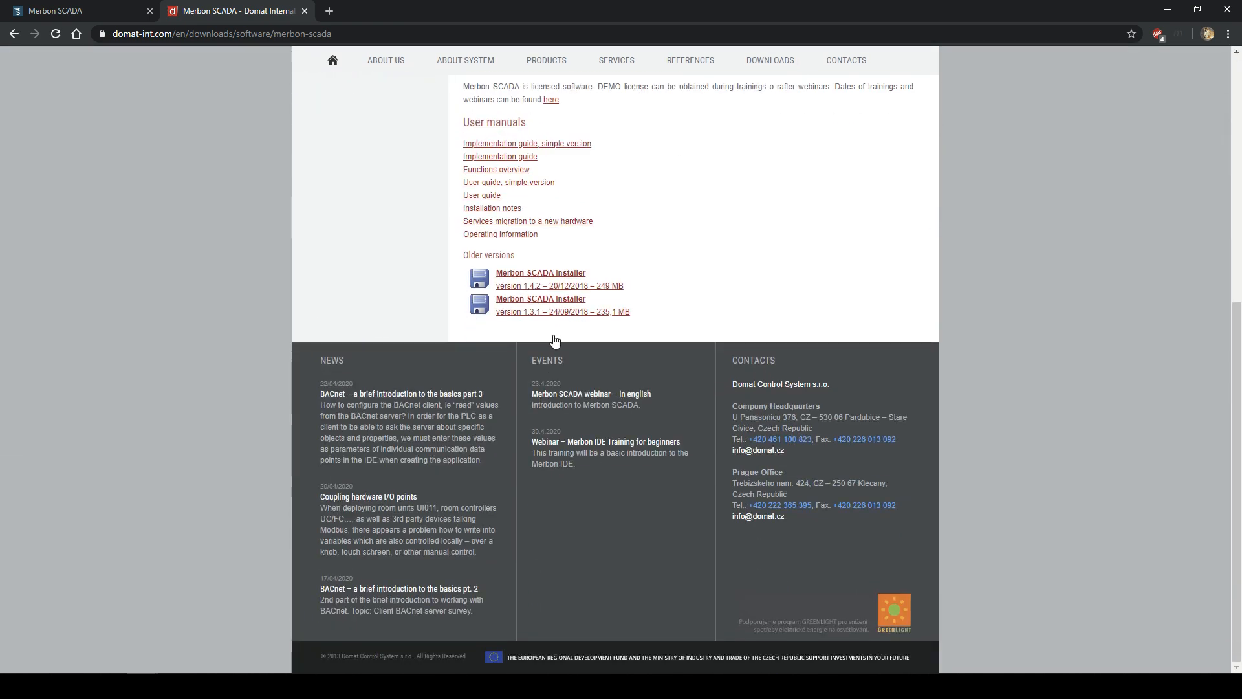
scroll(553, 332, "up", 6)
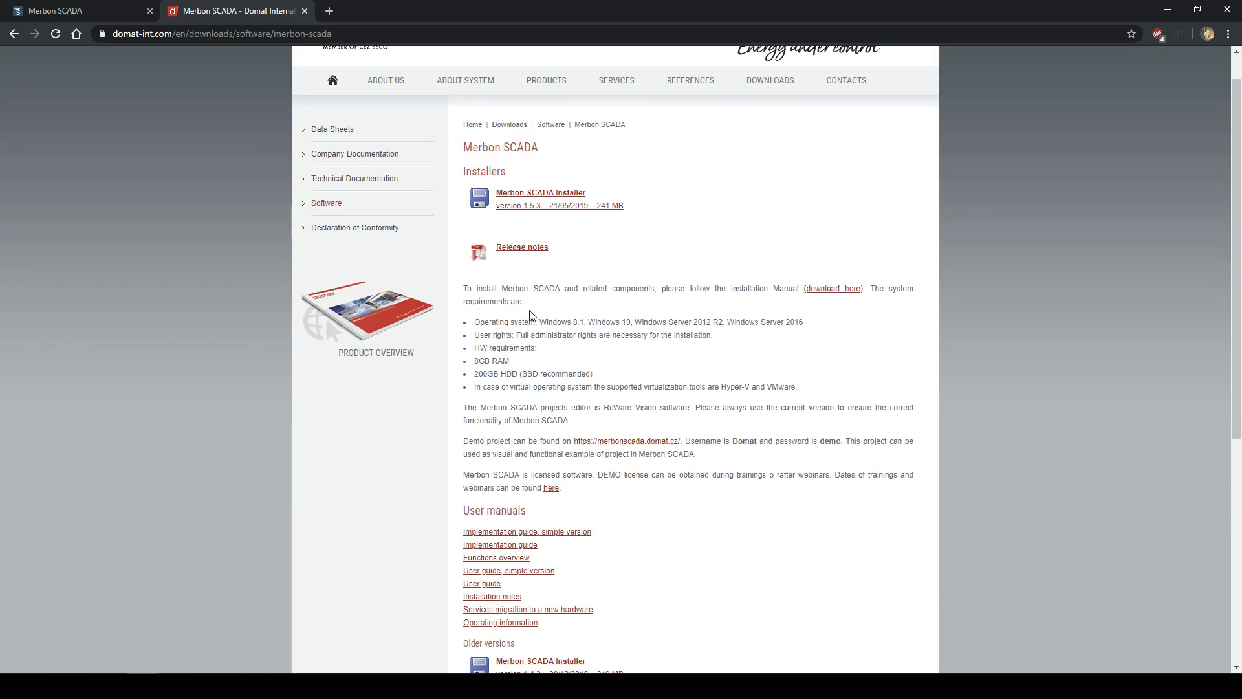
left_click_drag(476, 322, 819, 390)
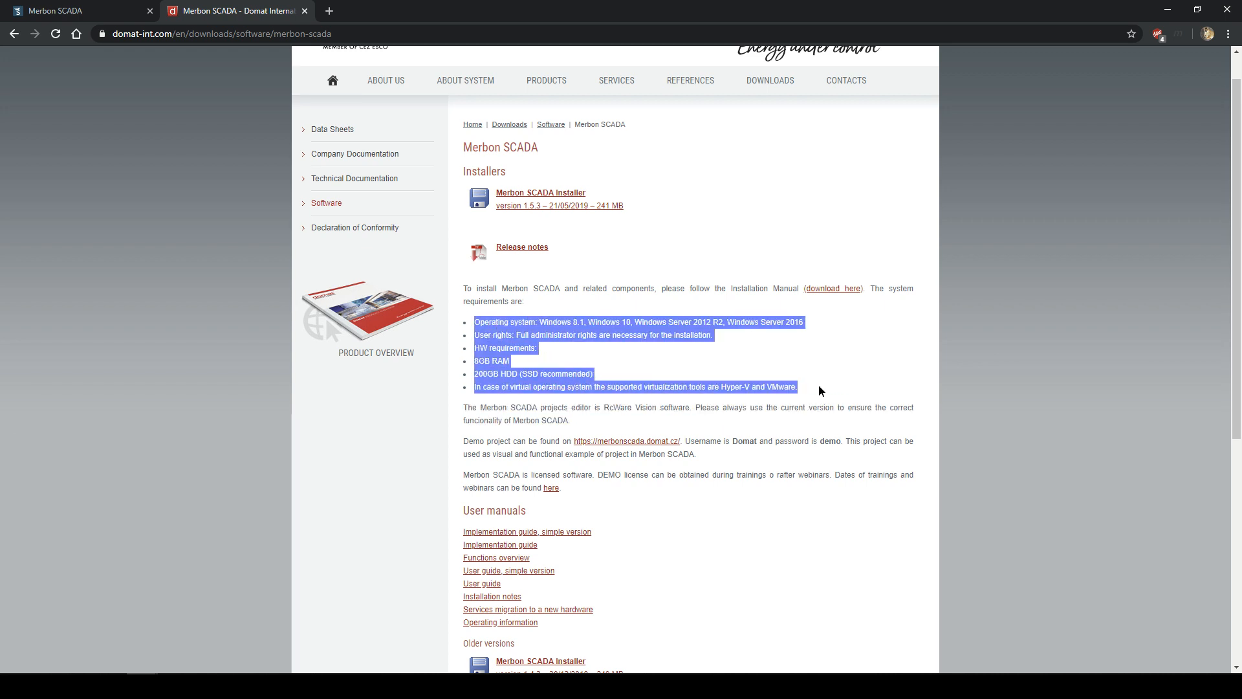
left_click(819, 390)
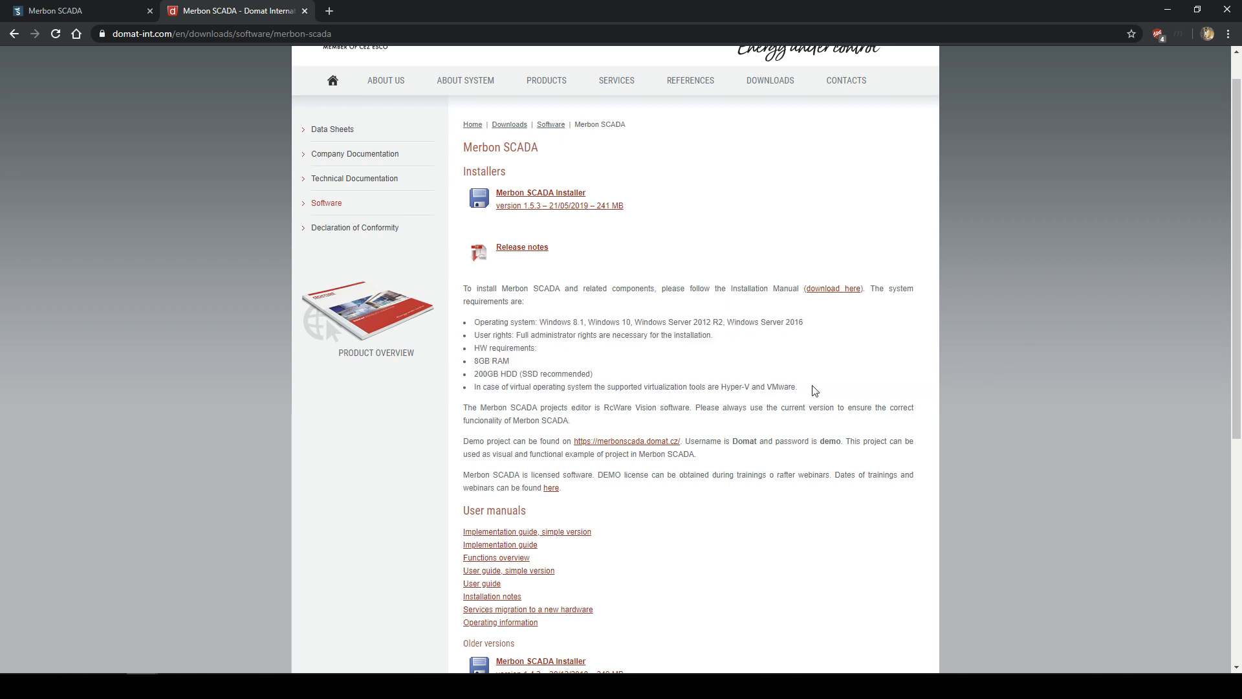
left_click_drag(721, 400, 457, 324)
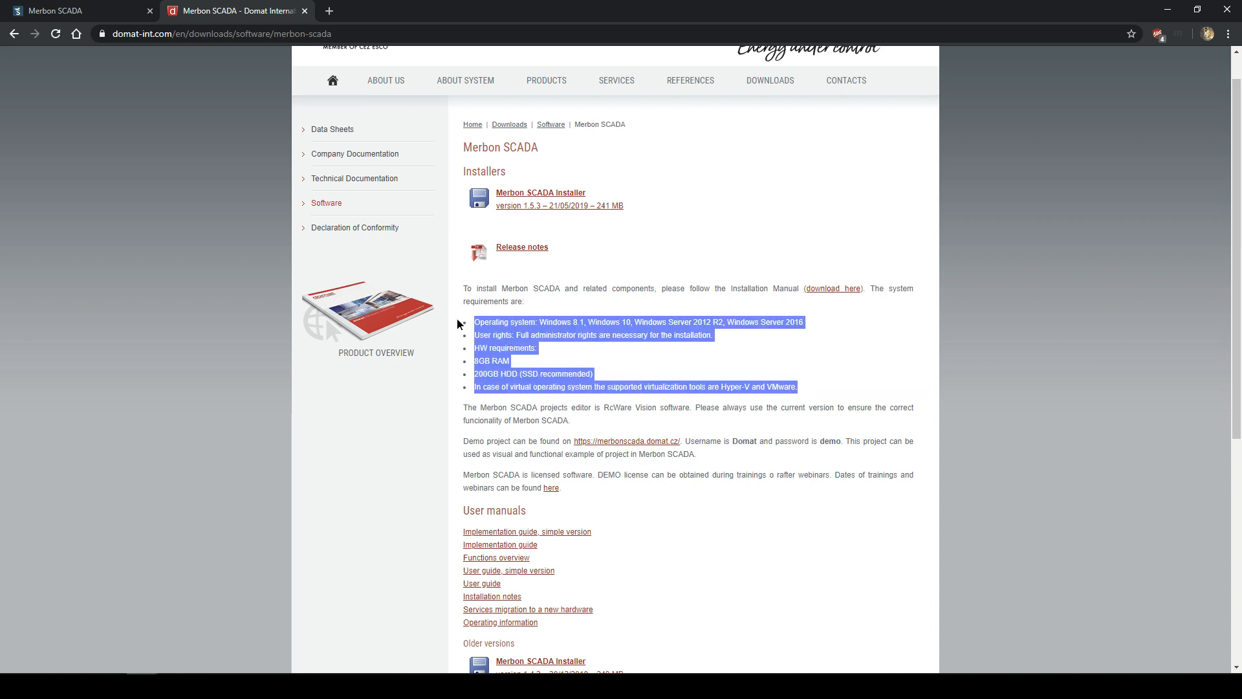
left_click(559, 351, "shift")
left_click(560, 351)
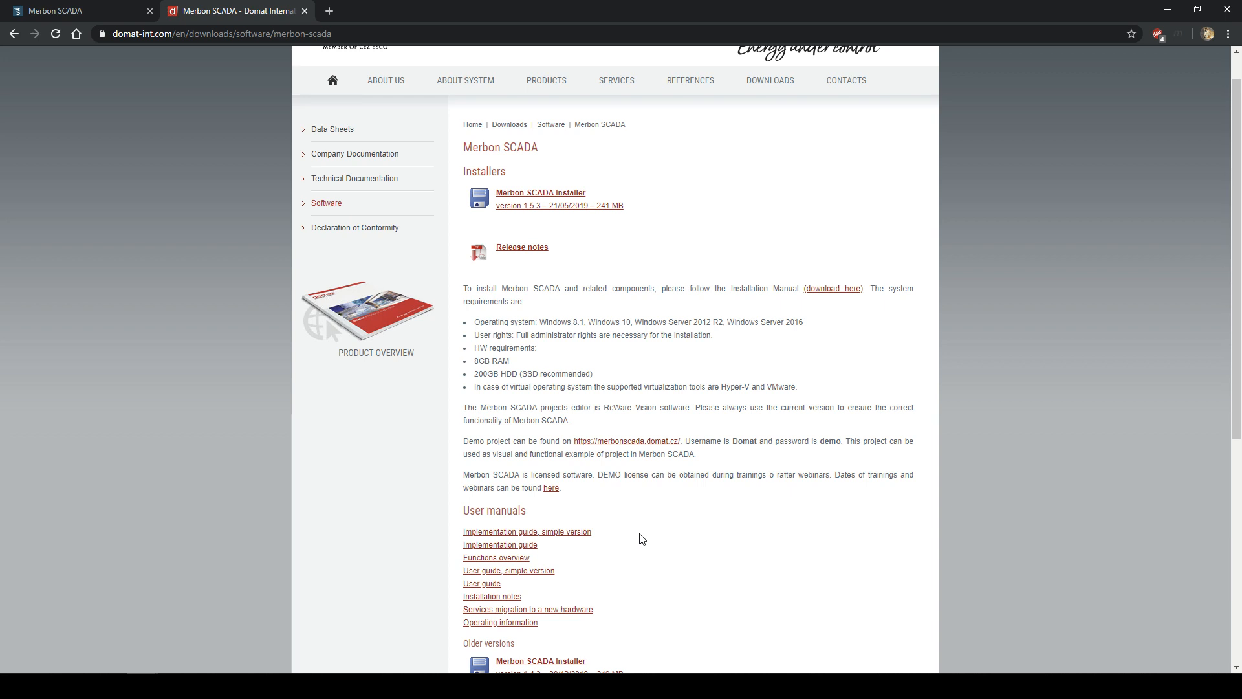
- Read the release notes PDF, highlighting Version 1.5.3 lines, then return to the Merbon SCADA downloads tab
left_click(523, 253)
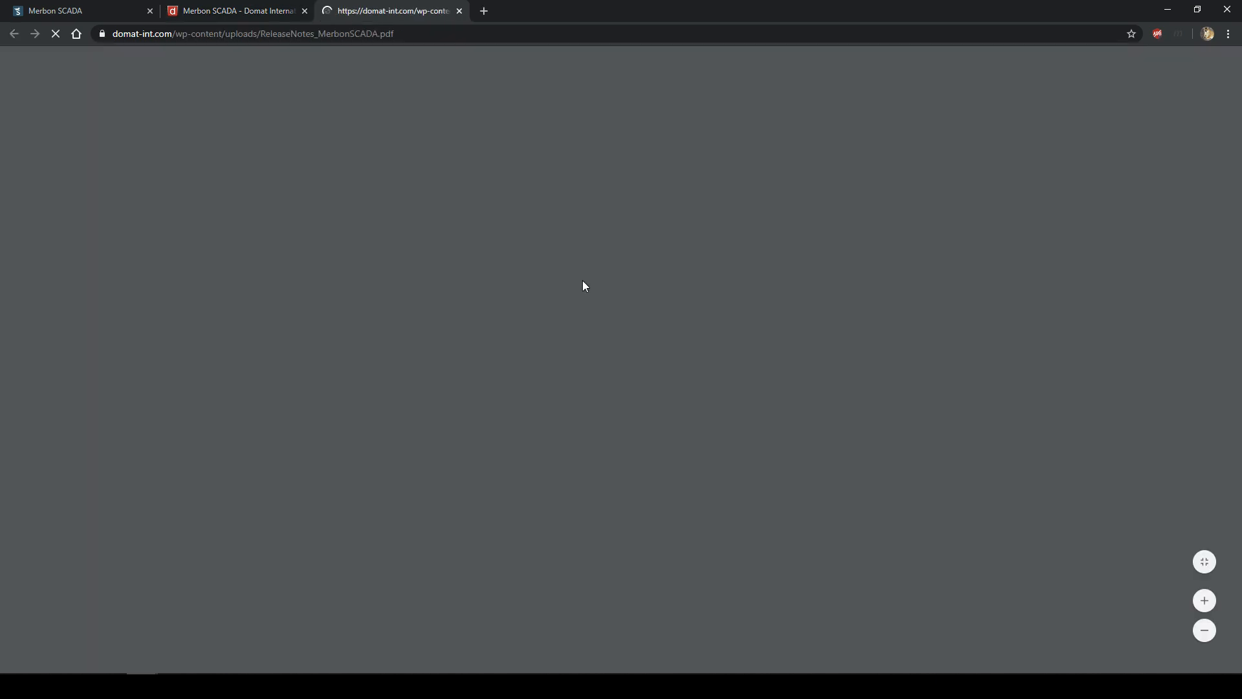
scroll(557, 280, "down", 8)
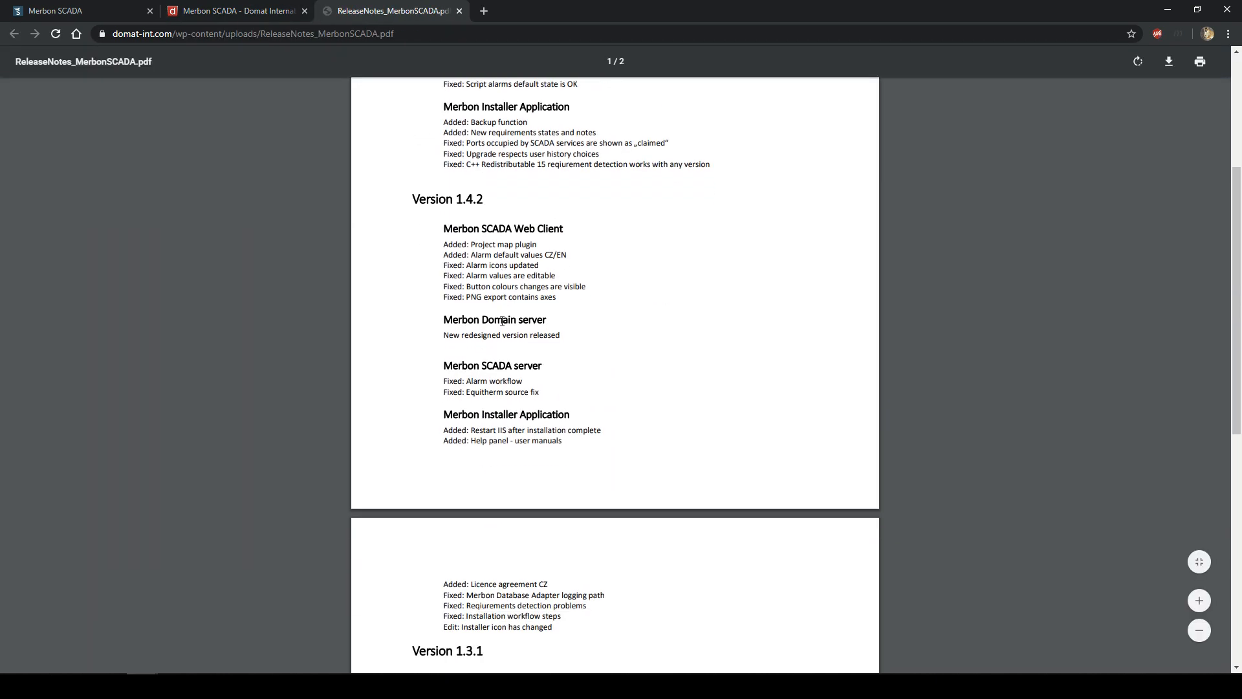
scroll(503, 327, "down", 3)
scroll(517, 333, "up", 11)
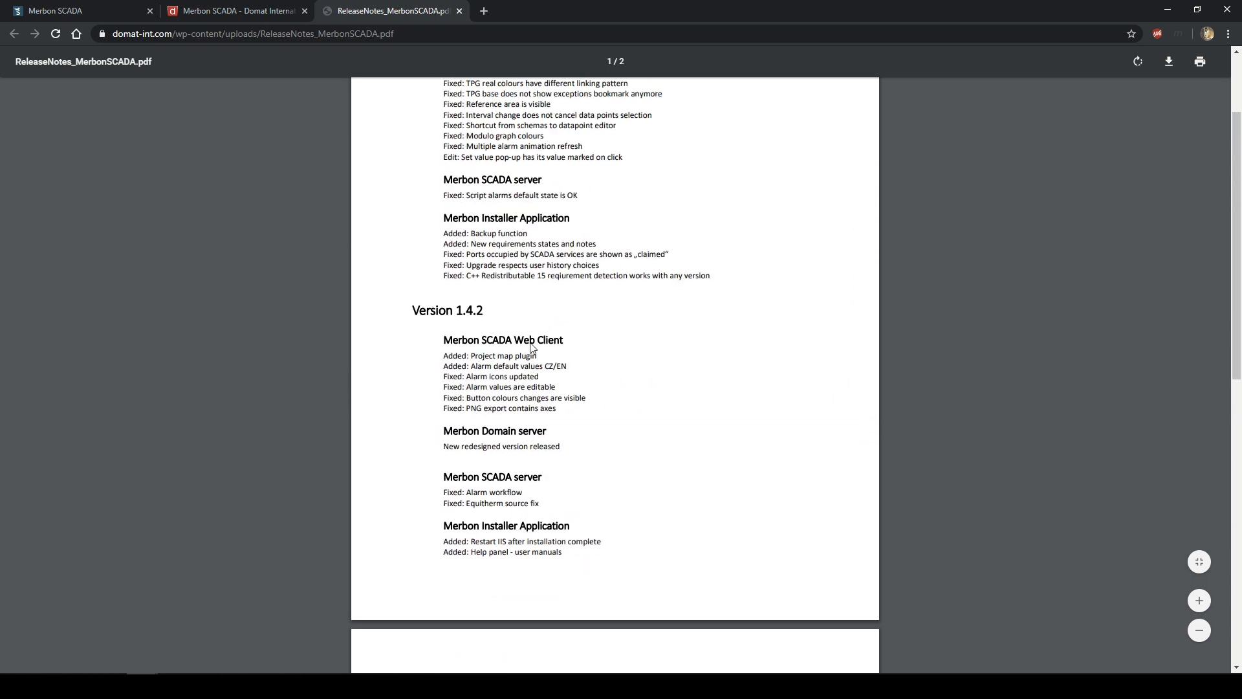
left_click_drag(467, 211, 510, 293)
left_click_drag(505, 294, 508, 284)
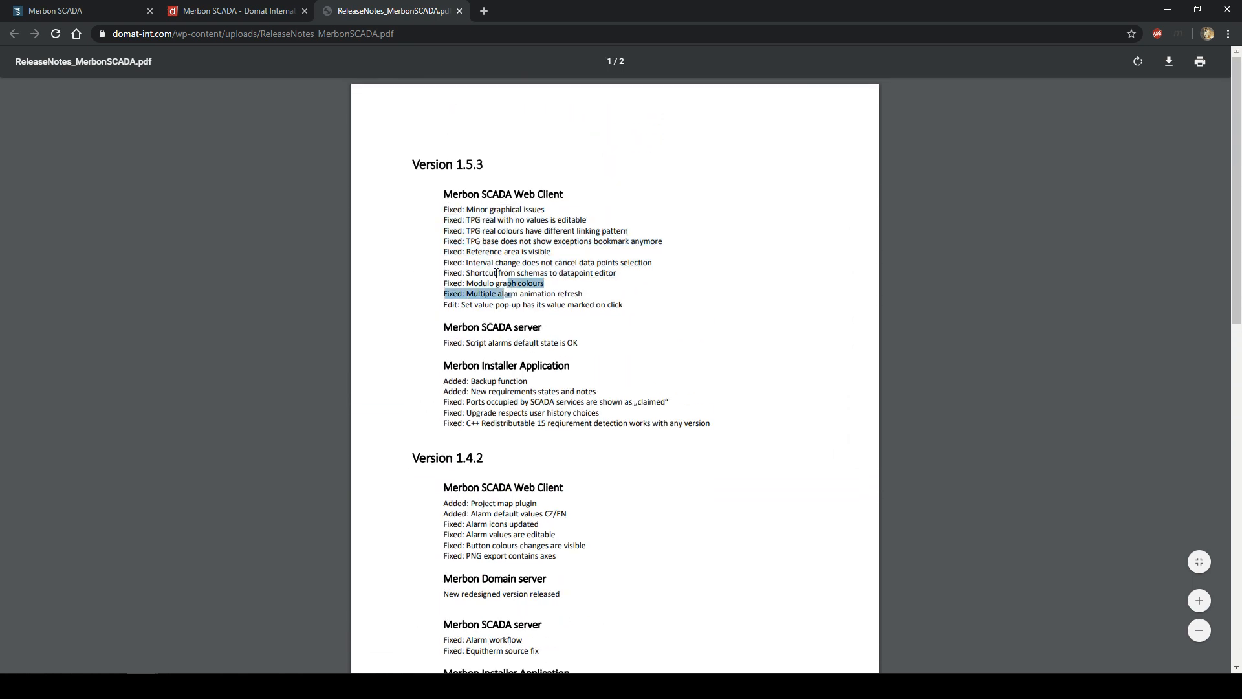
left_click(270, 6)
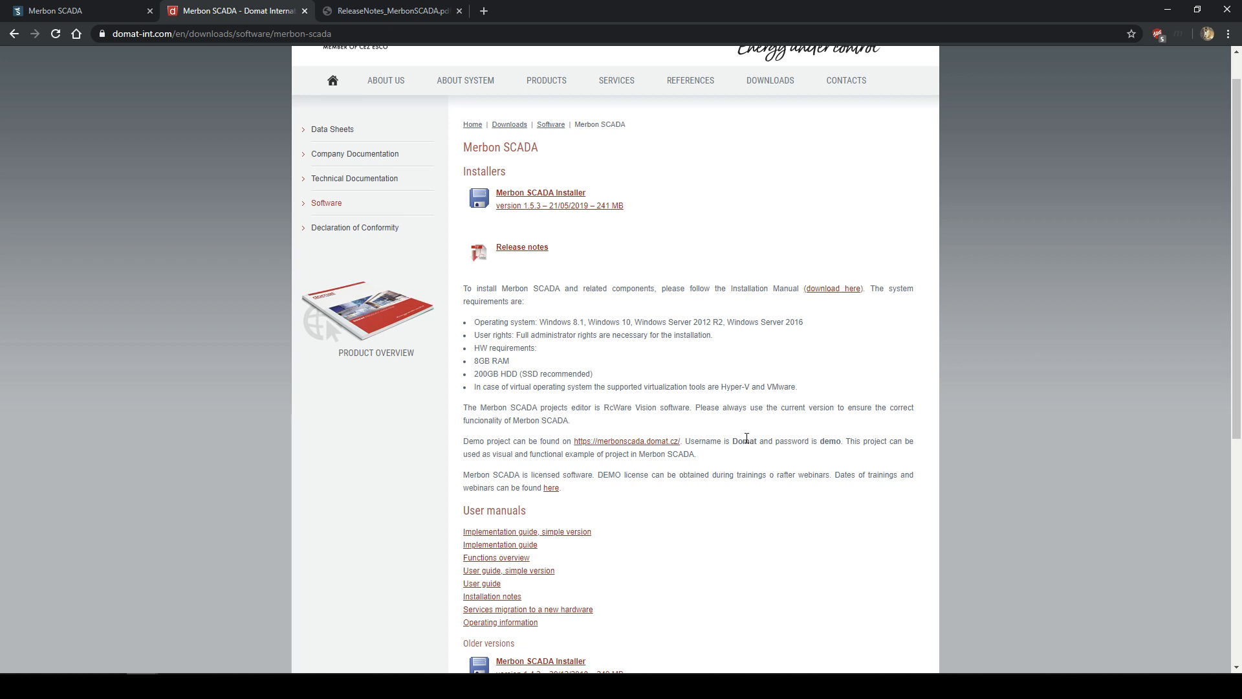
- Open the Installation notes PDF from User manuals and scroll to the topology diagram and System requirements
scroll(747, 439, "down", 2)
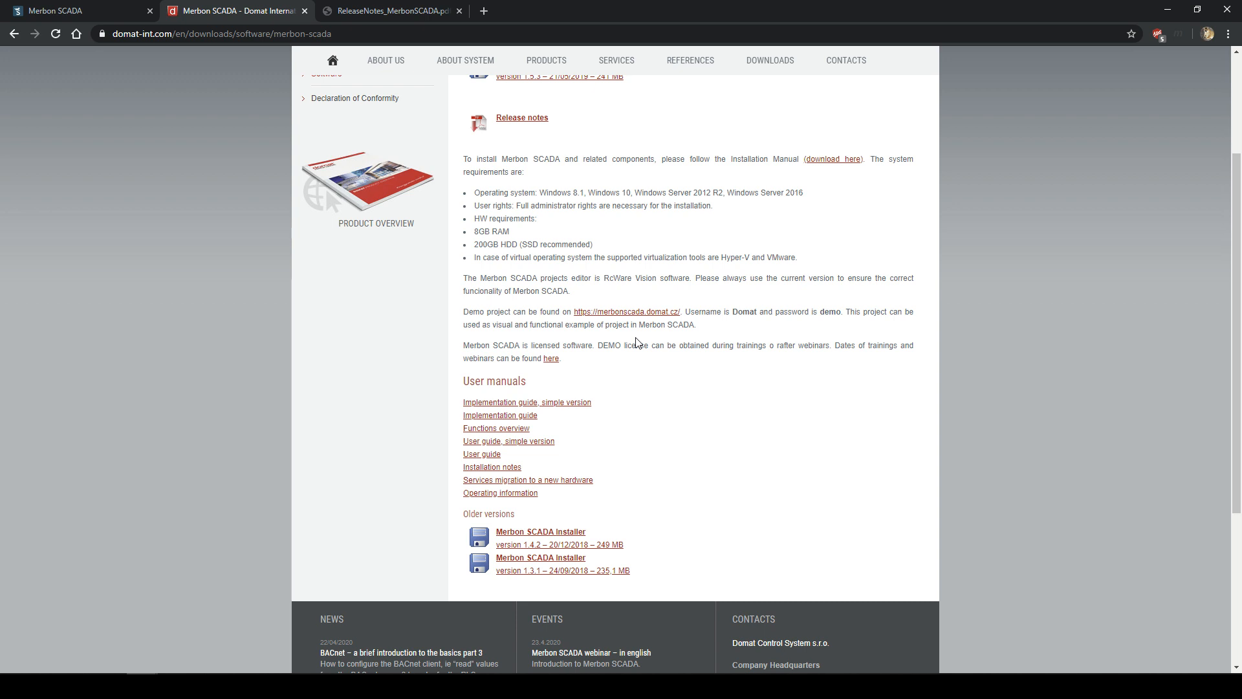
scroll(618, 298, "up", 2)
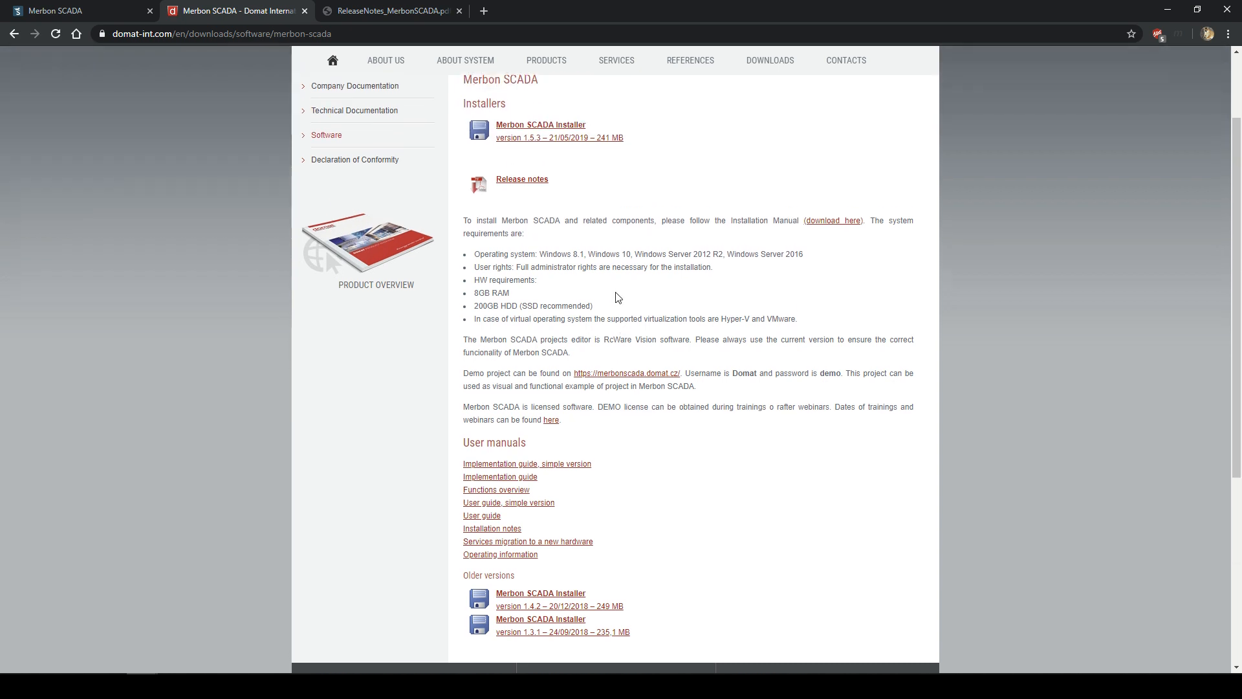
scroll(616, 286, "down", 1)
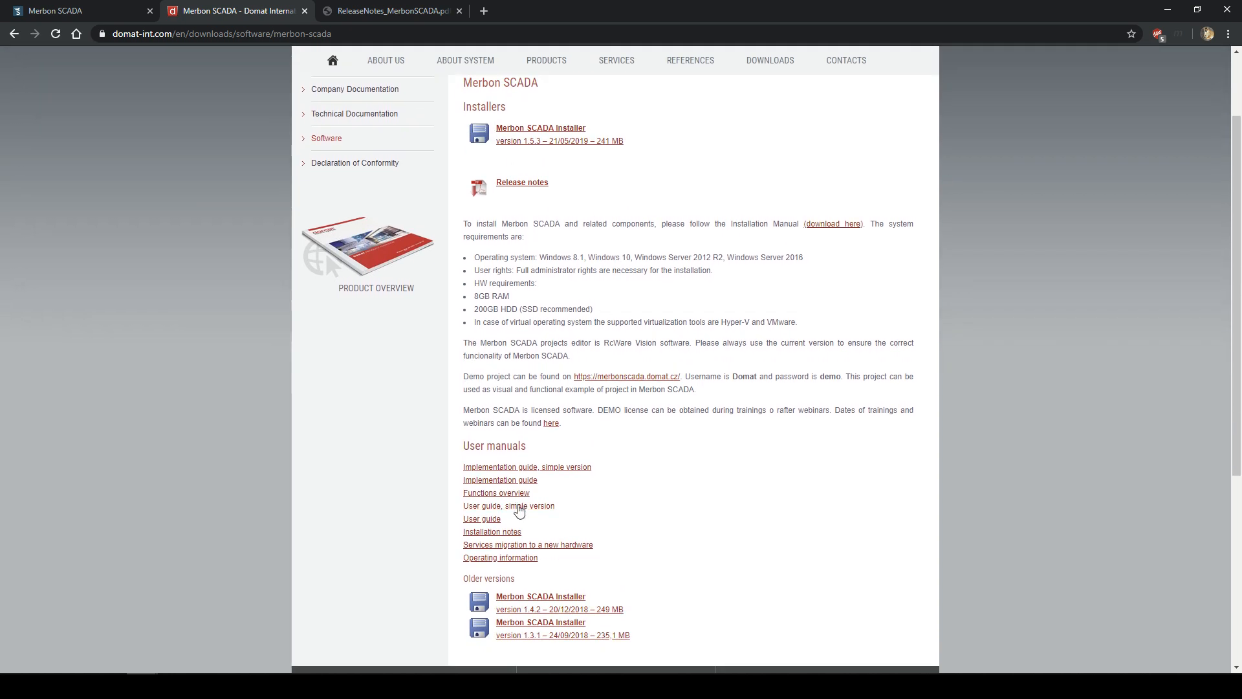
left_click(500, 534)
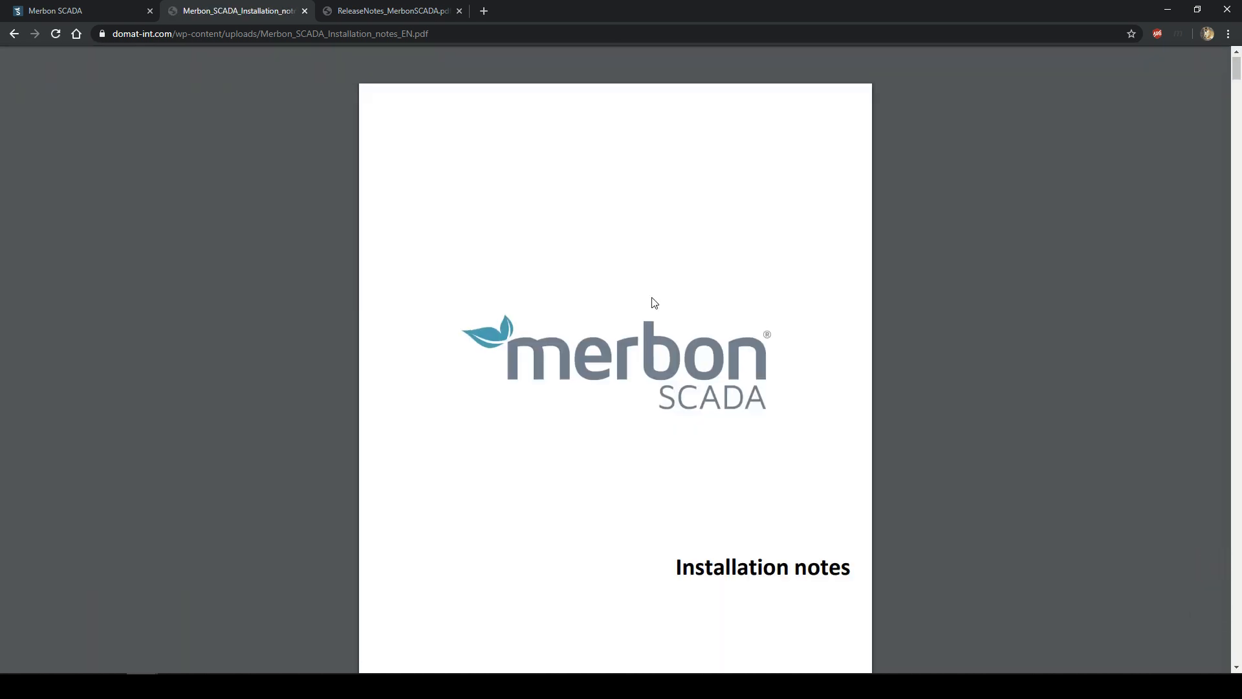
scroll(653, 302, "down", 2)
scroll(646, 296, "down", 2)
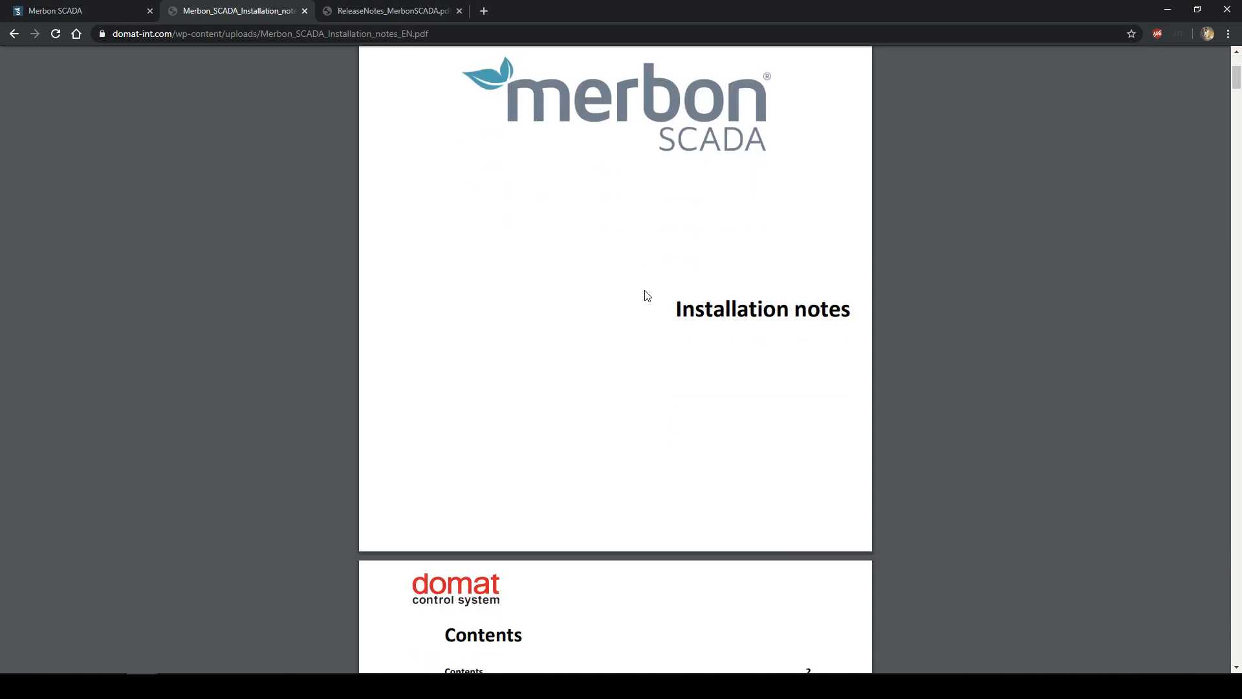
scroll(647, 295, "down", 9)
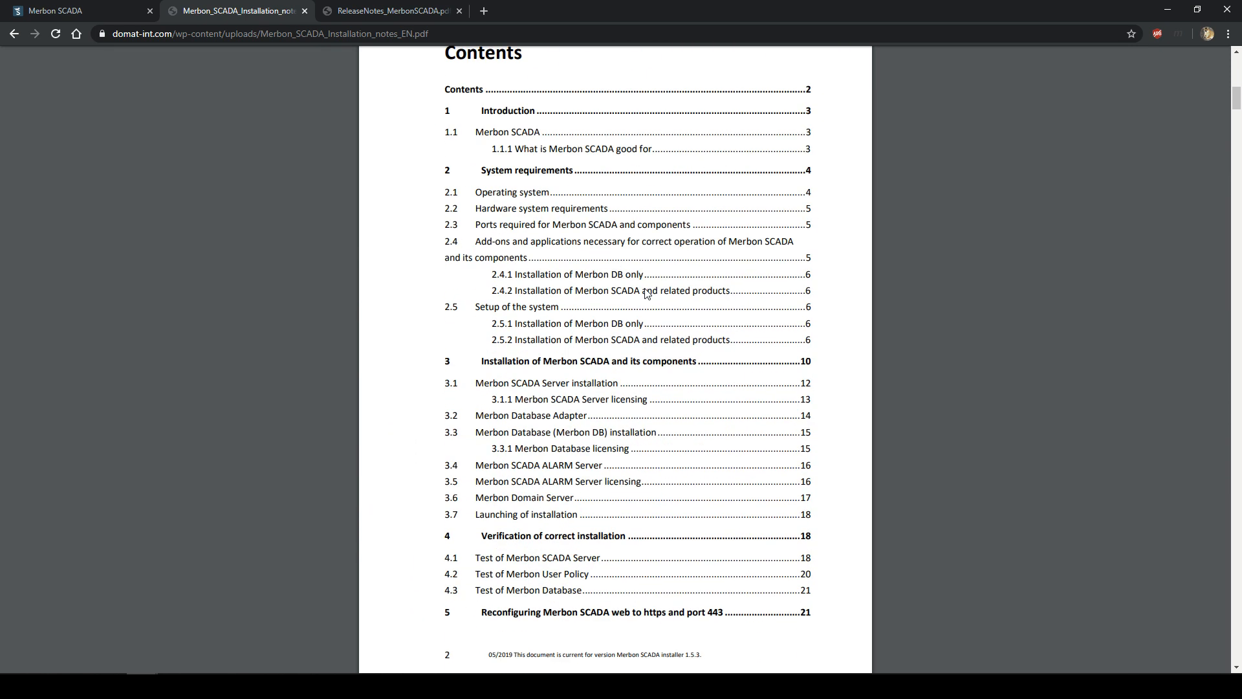
scroll(647, 294, "down", 9)
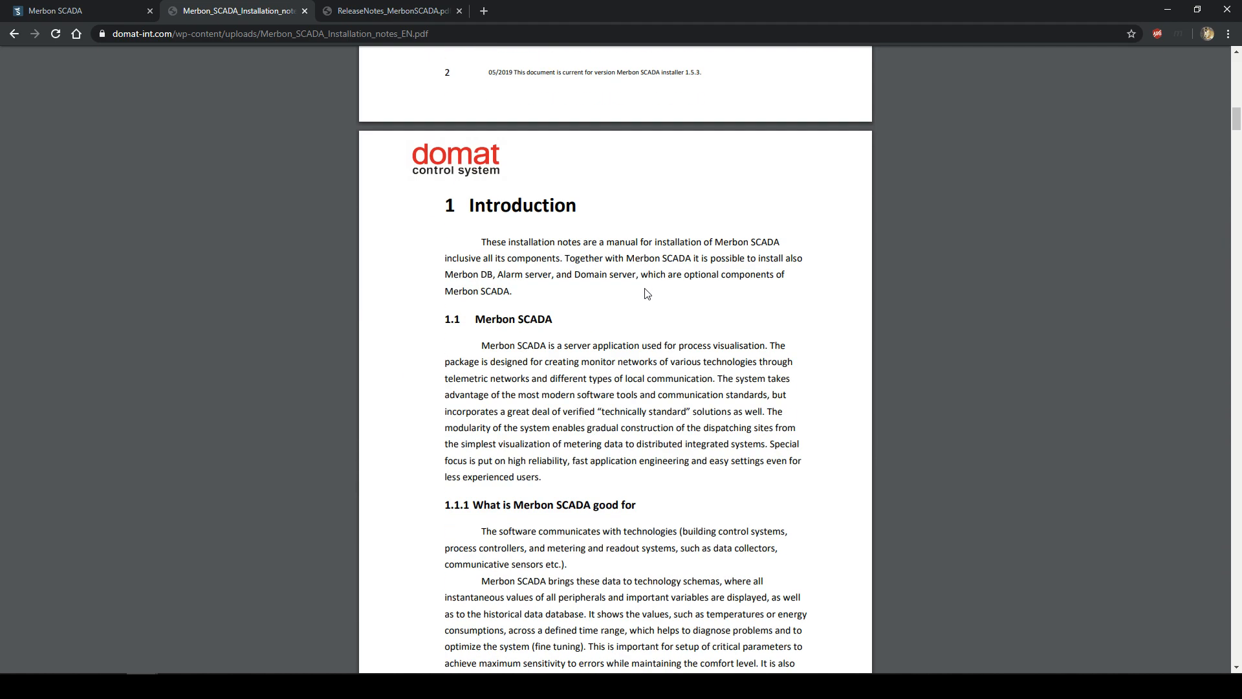
scroll(647, 294, "down", 12)
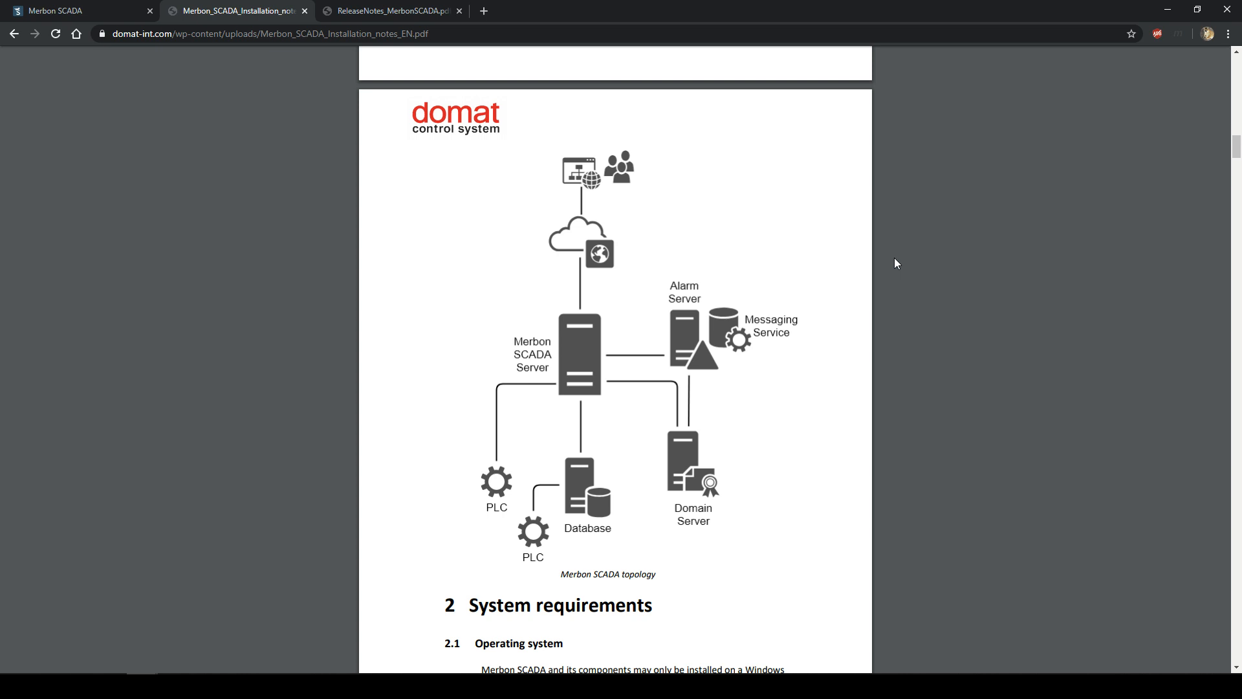
- Shrink the Chrome window, maximize it again, then minimize it to the desktop
left_click_drag(875, 8, 632, 230)
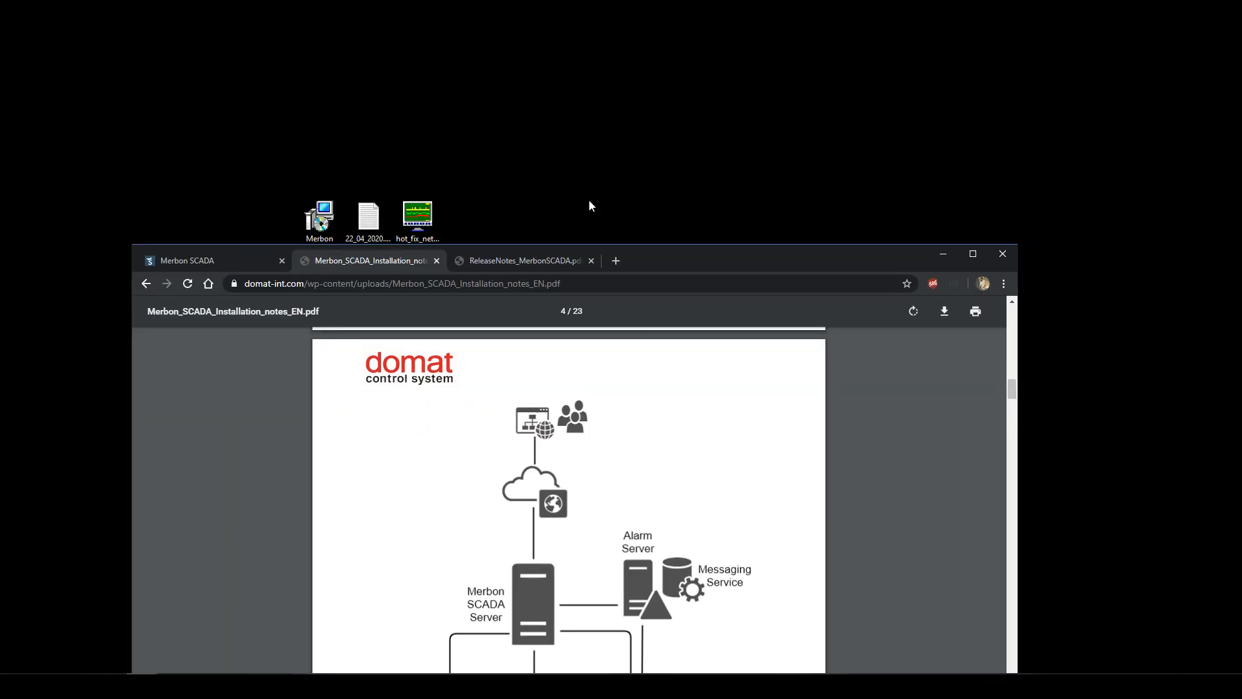
left_click(415, 212)
left_click(693, 270)
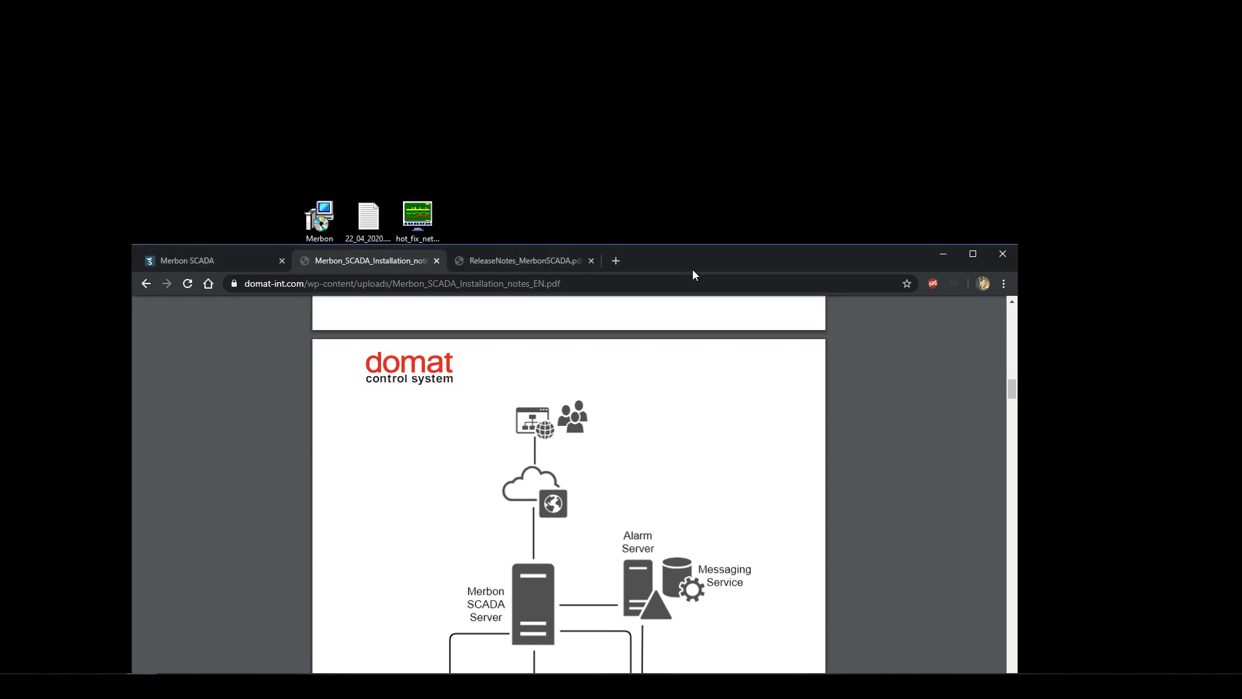
double_click(692, 269)
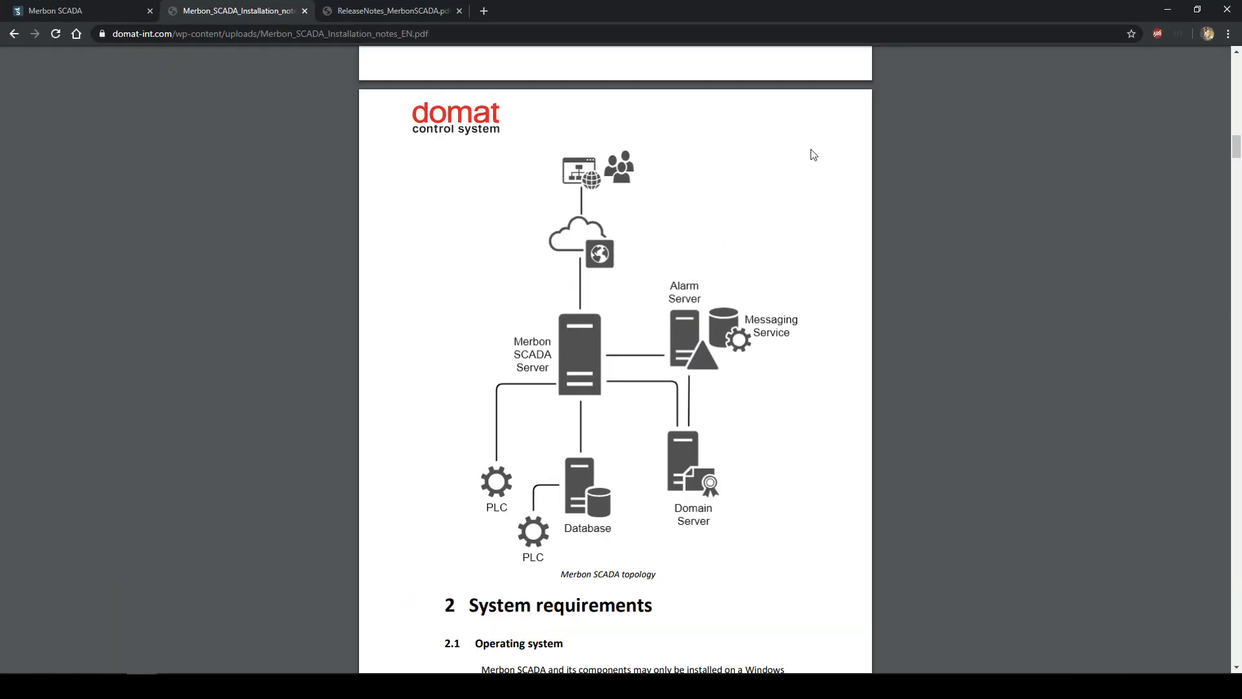
left_click(1167, 11)
- Restore Chrome on the installation notes PDF and drag the Služby console over it
mouse_move(155, 685)
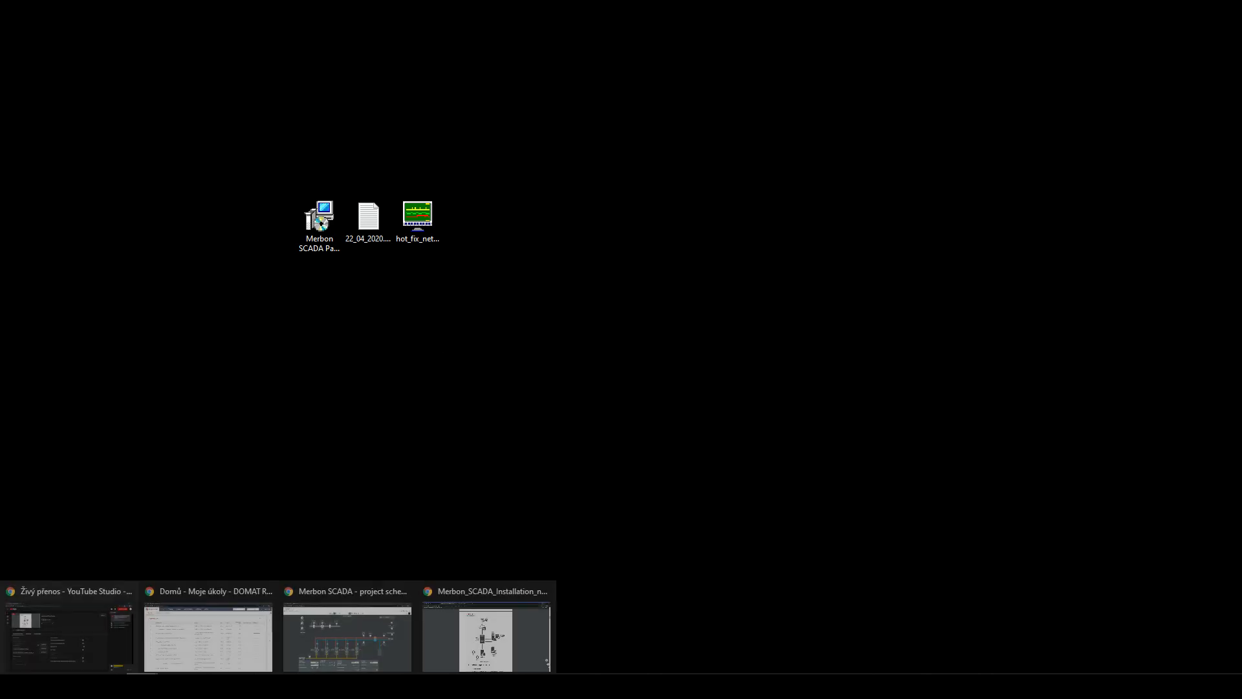
left_click(495, 618)
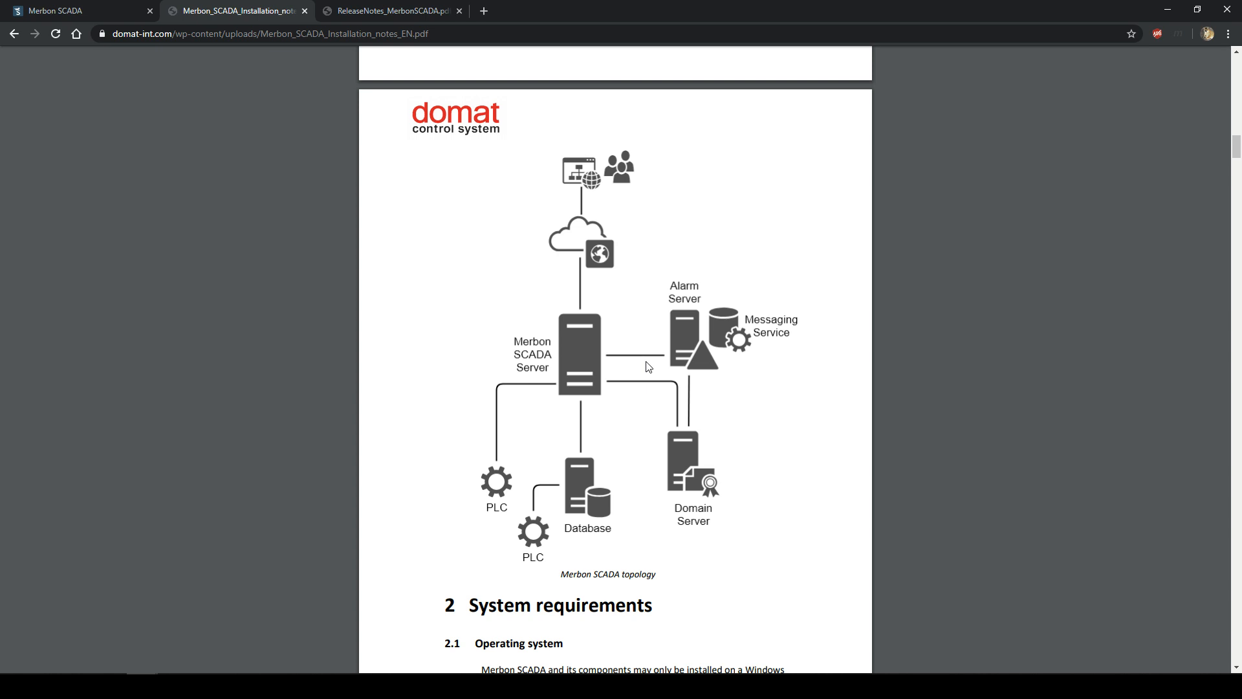
left_click(396, 685)
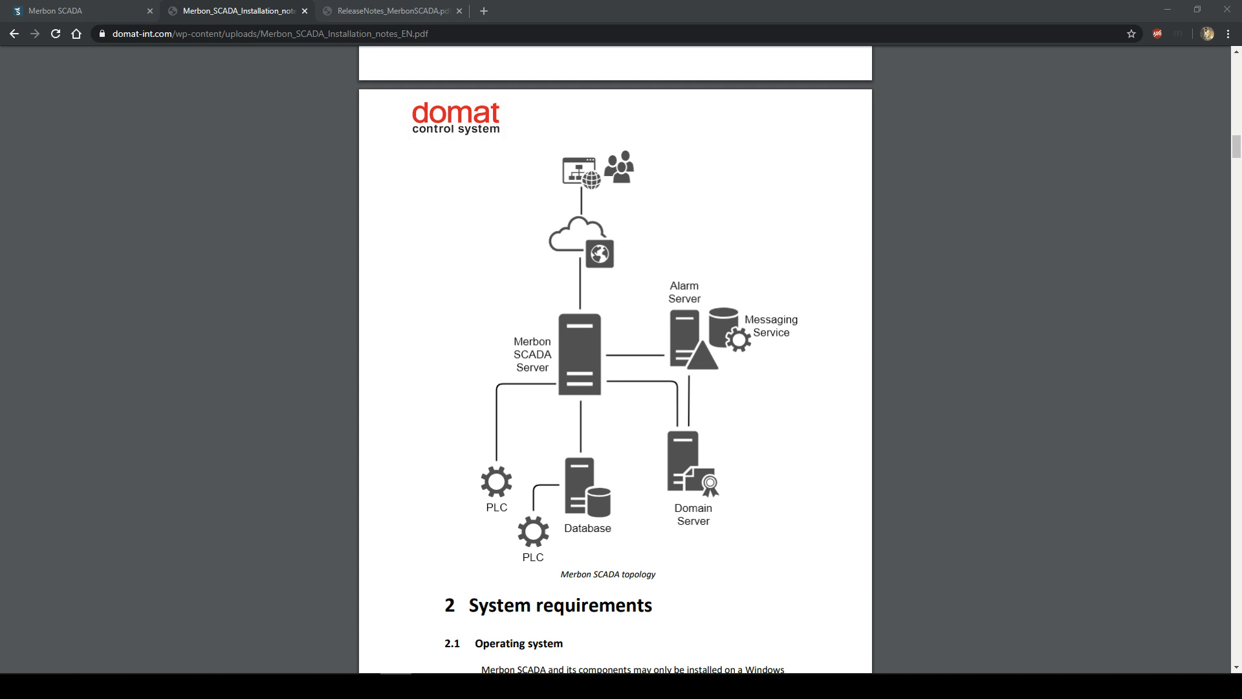
left_click_drag(1241, 100, 435, 137)
- Nudge the Services console aside and enter 'Services' in a new Chrome tab
left_click(432, 268)
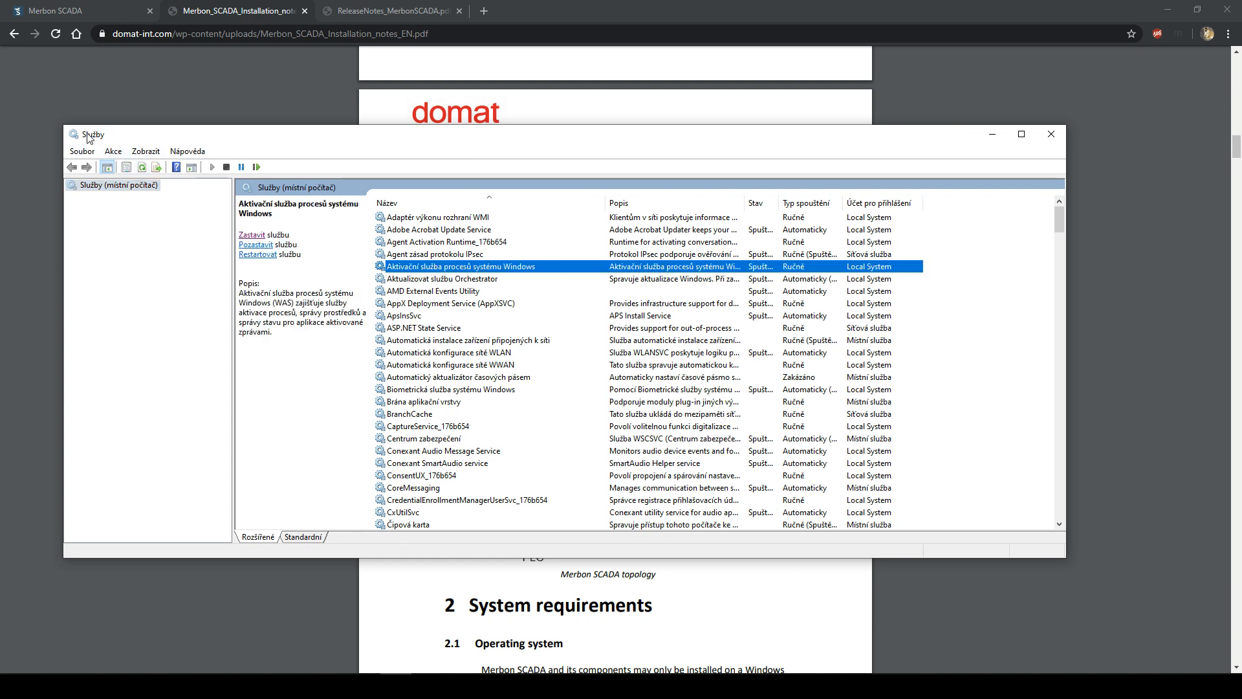
left_click_drag(202, 138, 225, 153)
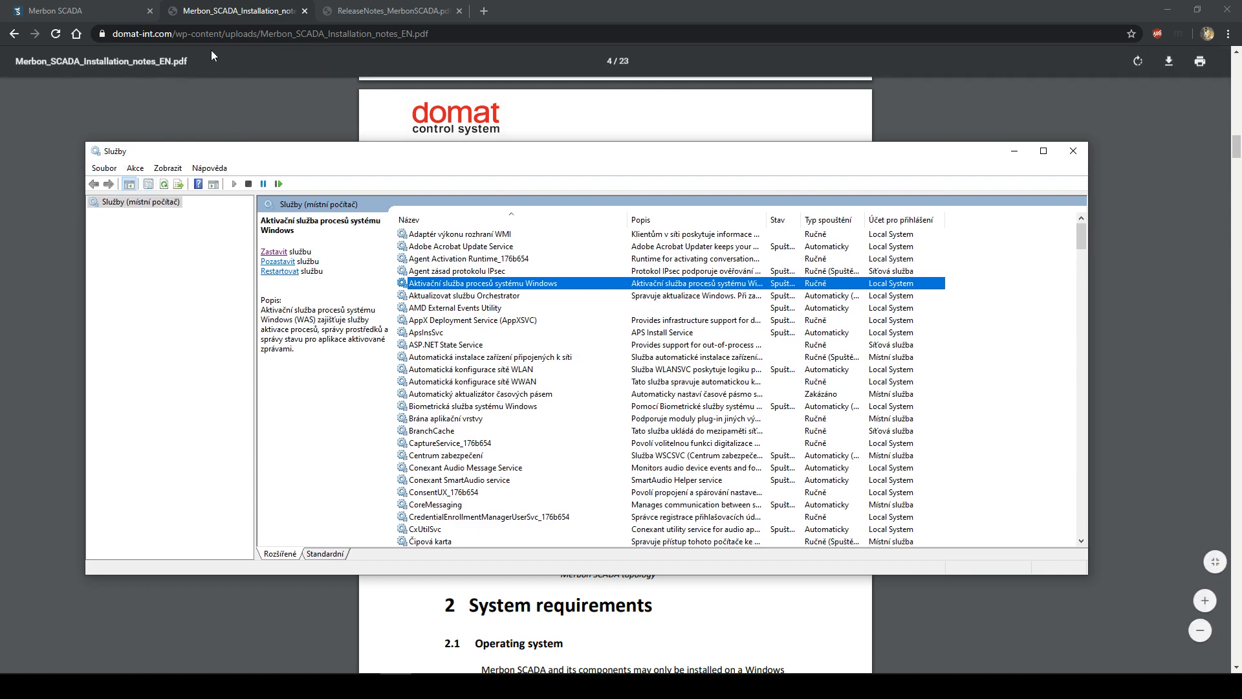
left_click(483, 13)
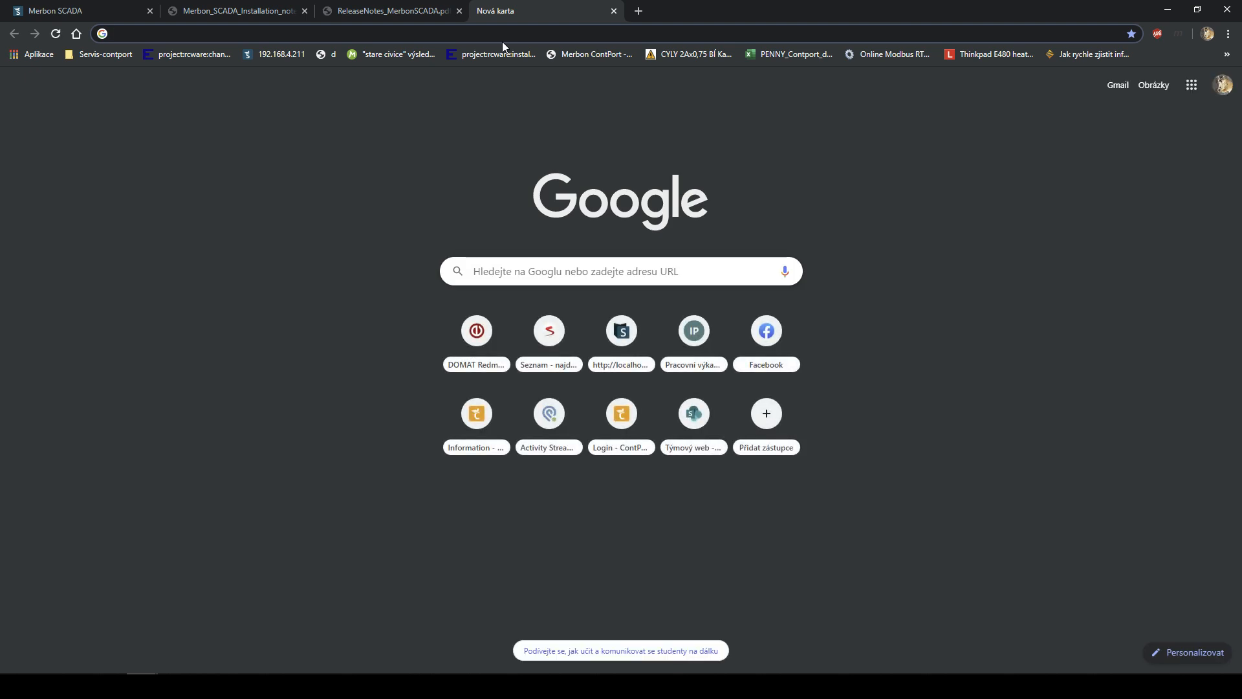
type("Services")
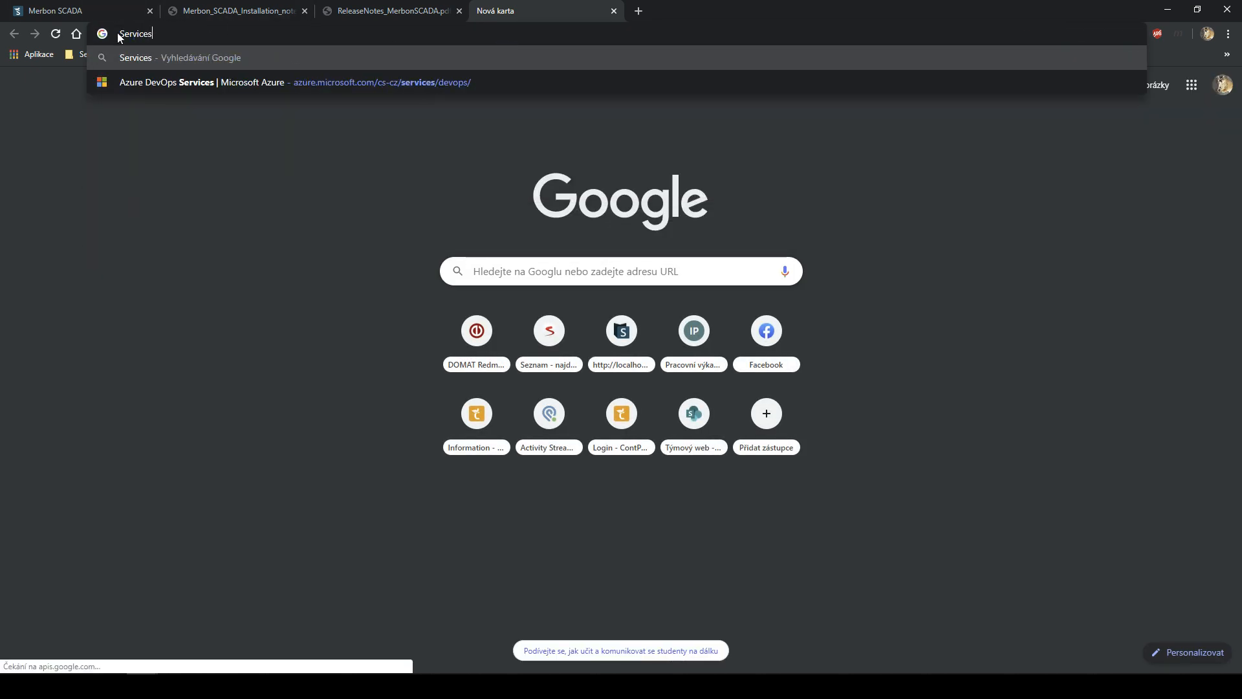
left_click_drag(118, 35, 167, 39)
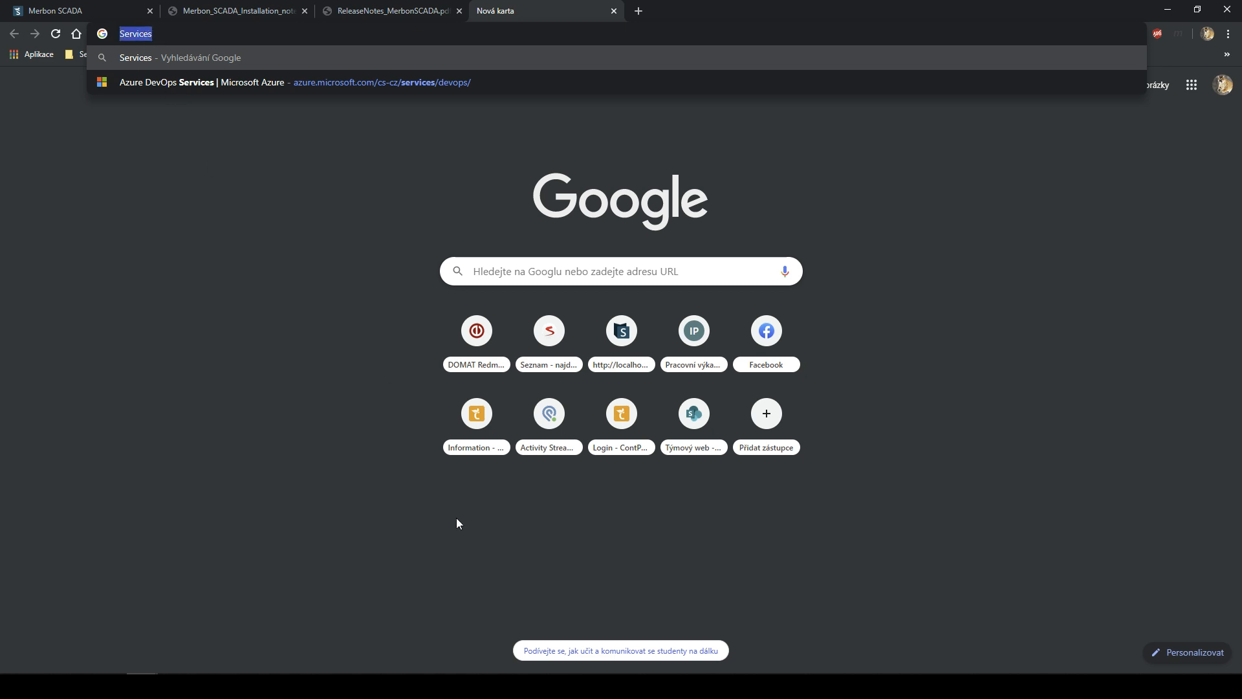
- Close the Services console and relaunch Služby from a Start search for 'services'
mouse_move(396, 686)
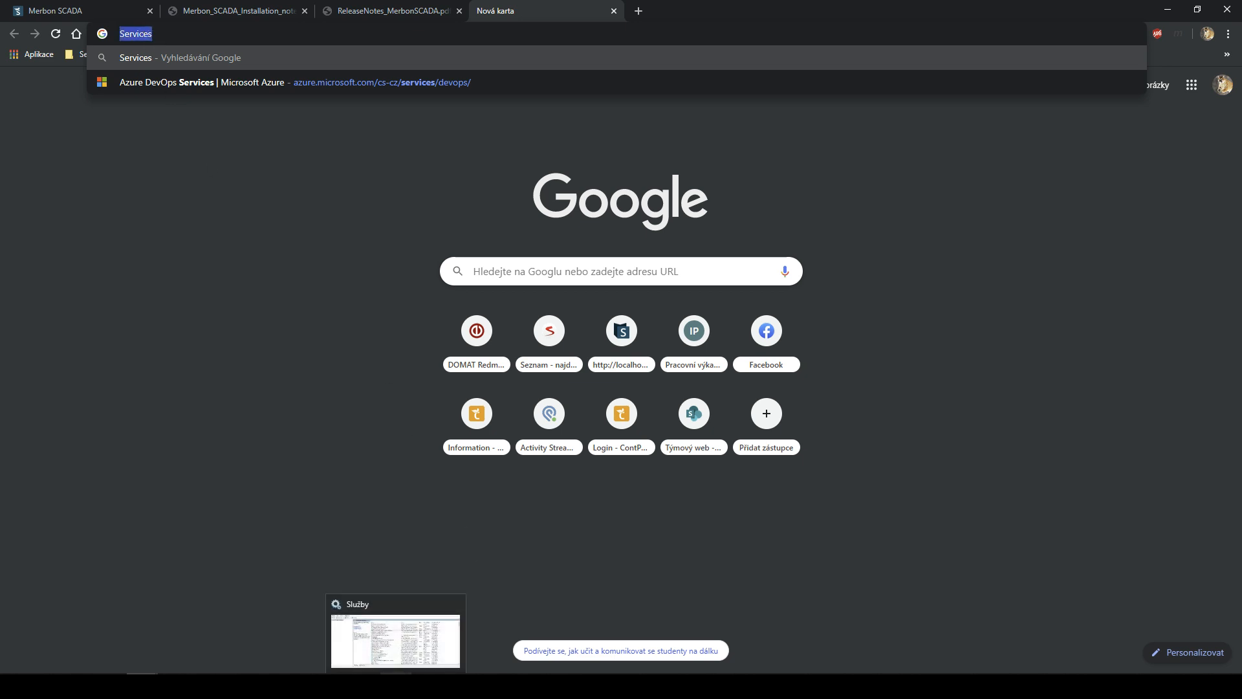
left_click(396, 685)
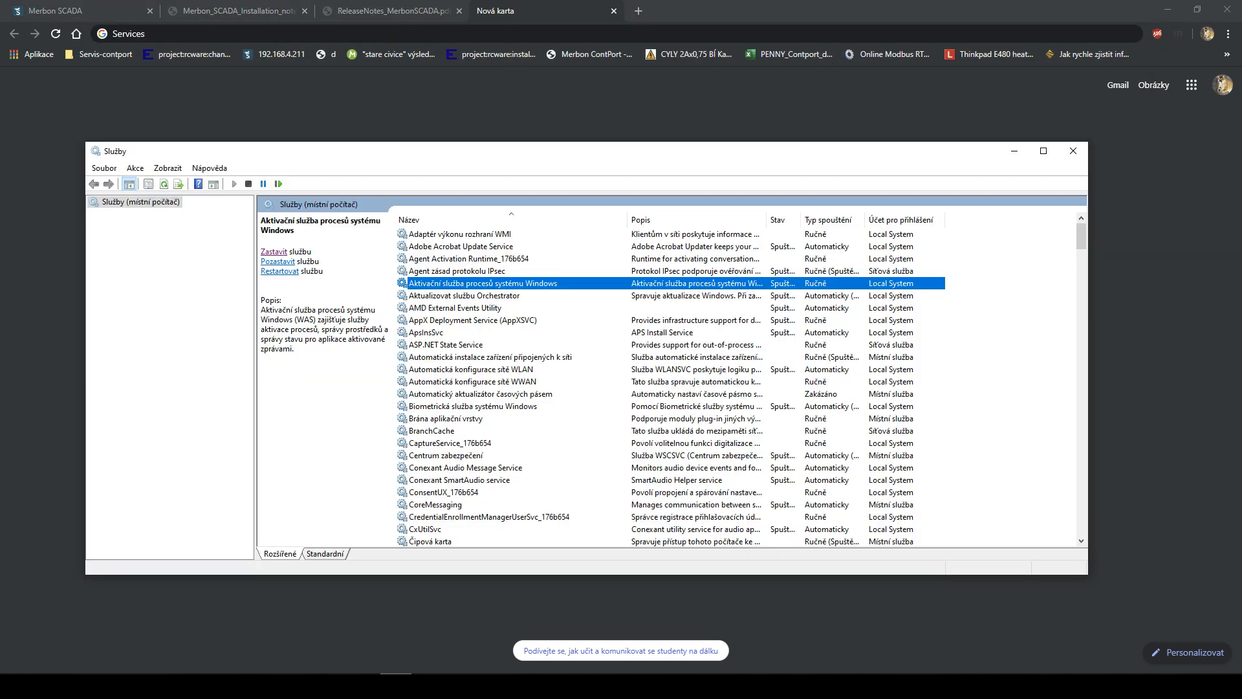
left_click(1083, 157)
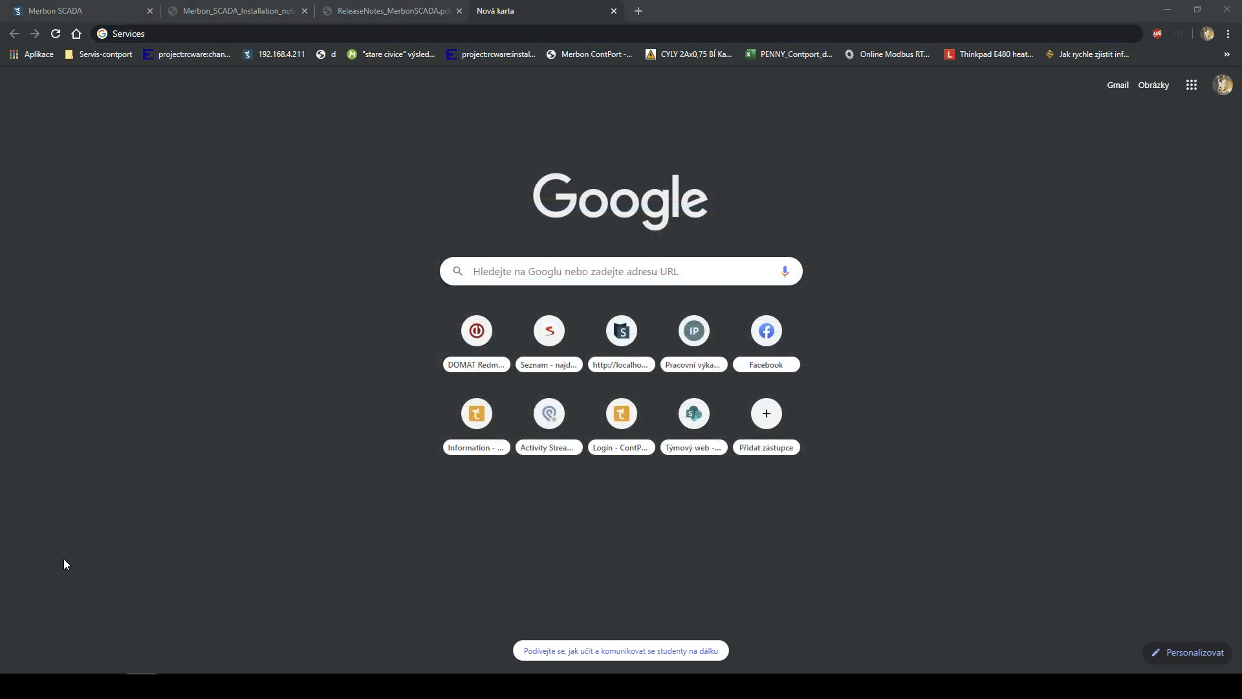
left_click(15, 686)
type("services")
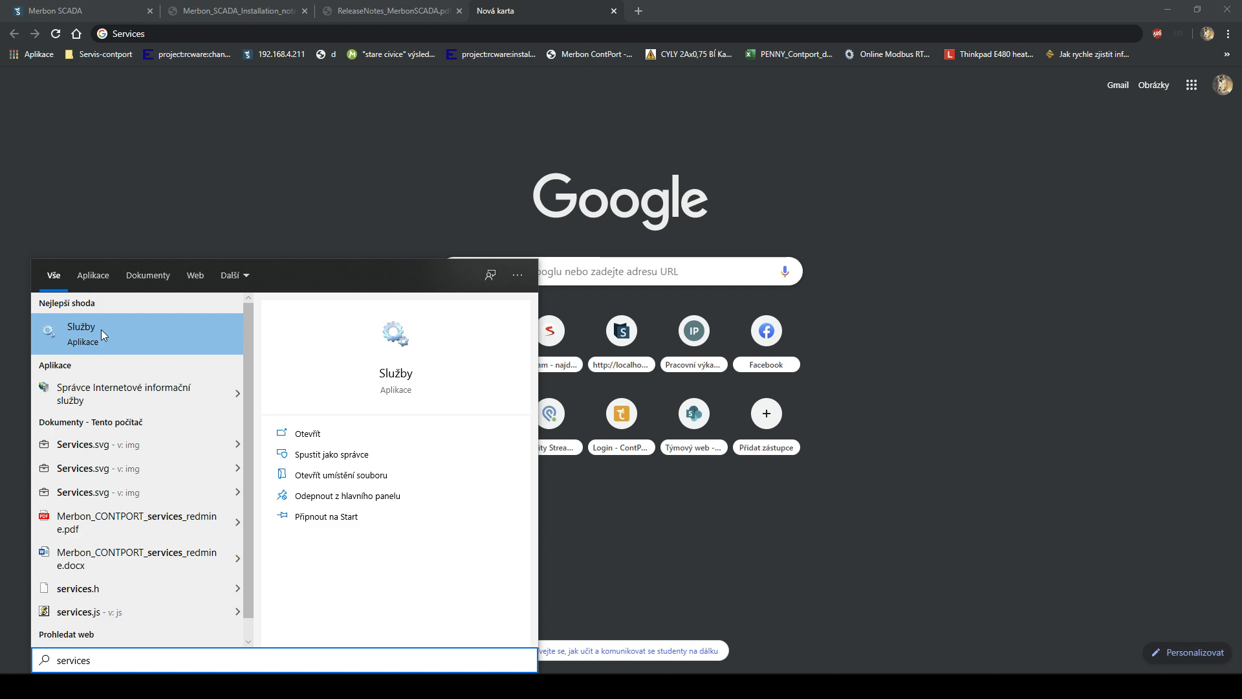
left_click(102, 330)
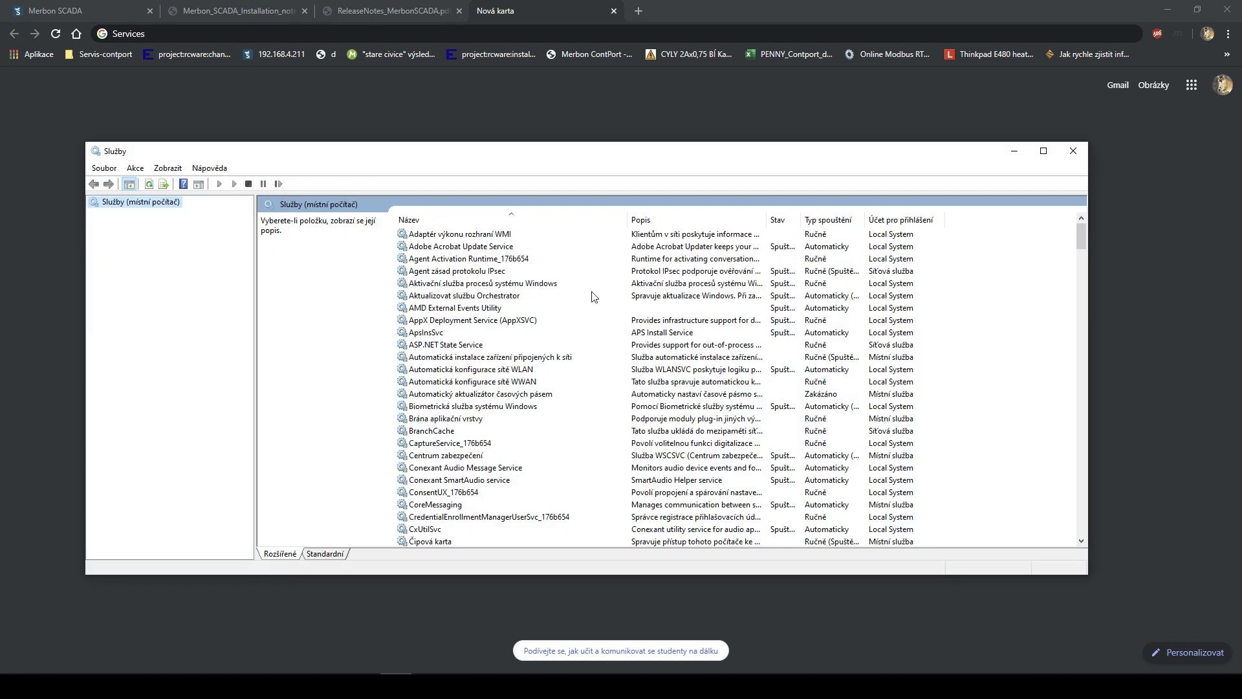
- Browse service details for Orchestrator, AMD External Events Utility and AppX Deployment Service
left_click(440, 297)
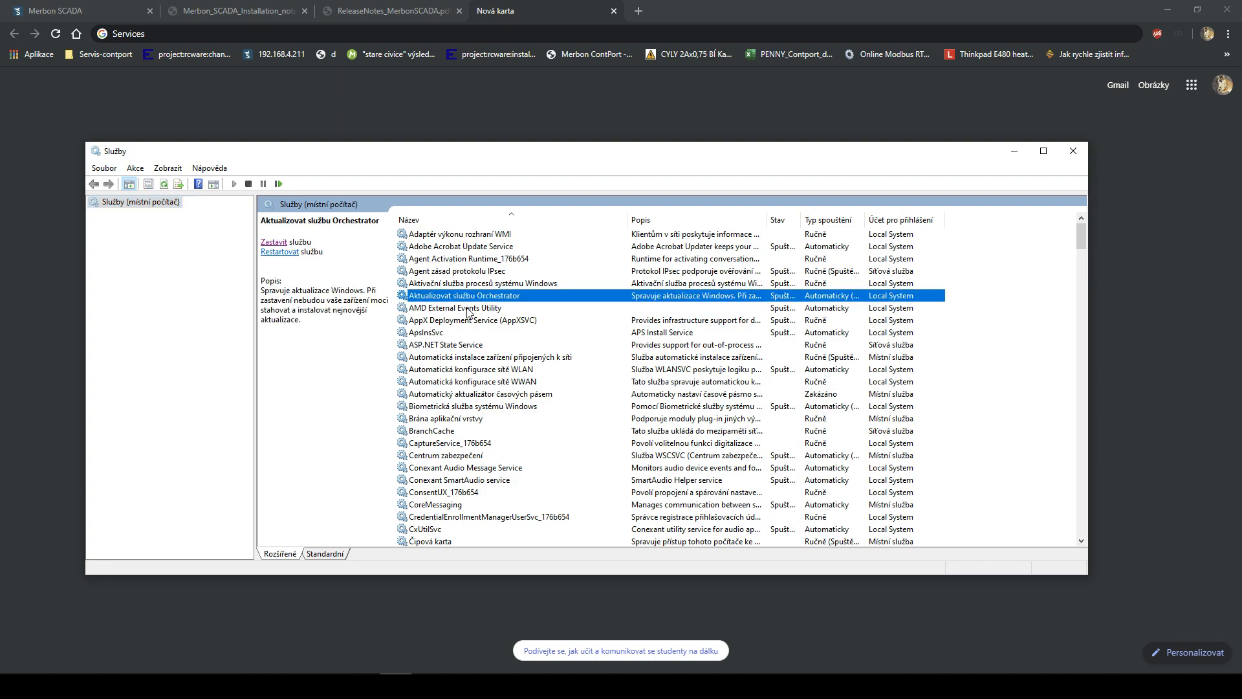
scroll(470, 316, "down", 20)
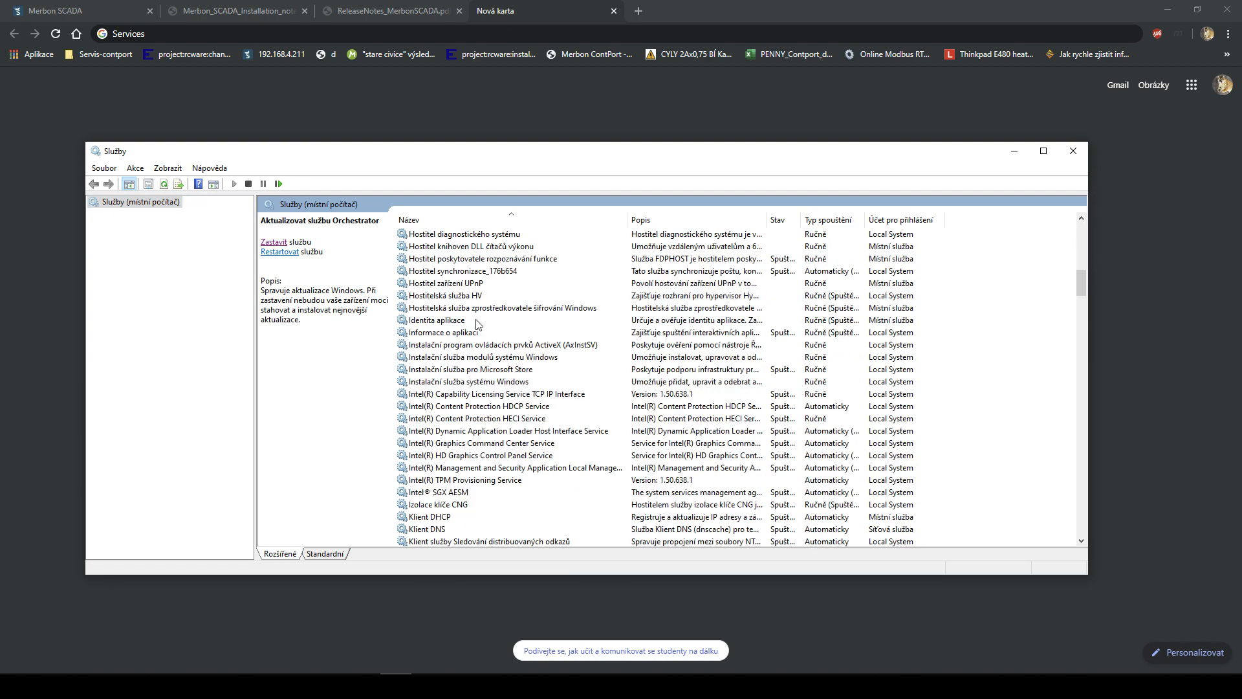
scroll(477, 323, "down", 8)
left_click_drag(1080, 319, 1050, 206)
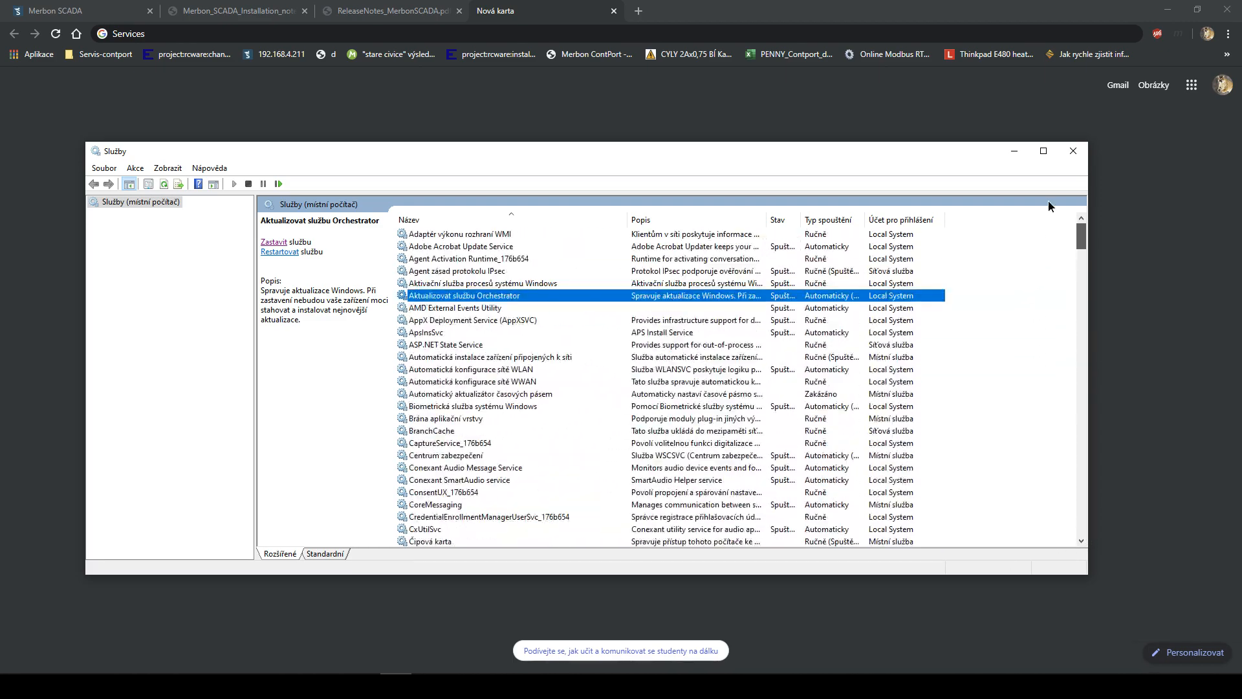
left_click(498, 309)
left_click(504, 321)
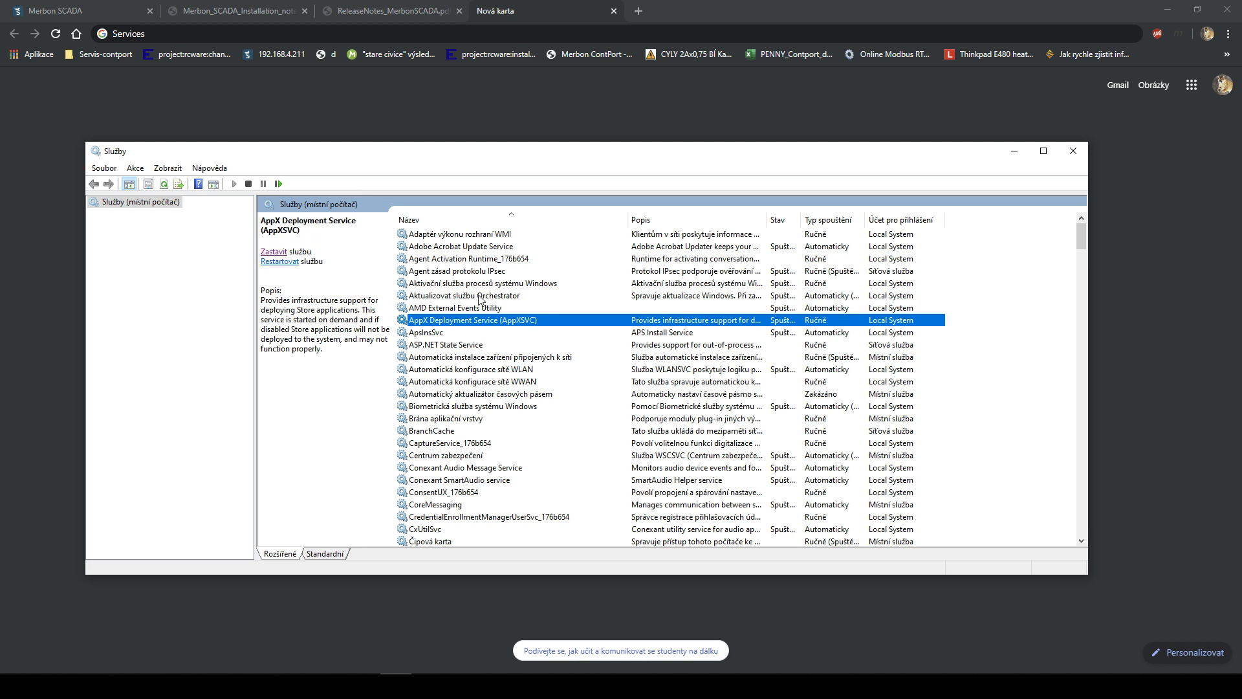
- Check the ApsInsSvc service, then minimize Services and return to the Merbon SCADA login tab
left_click(488, 335)
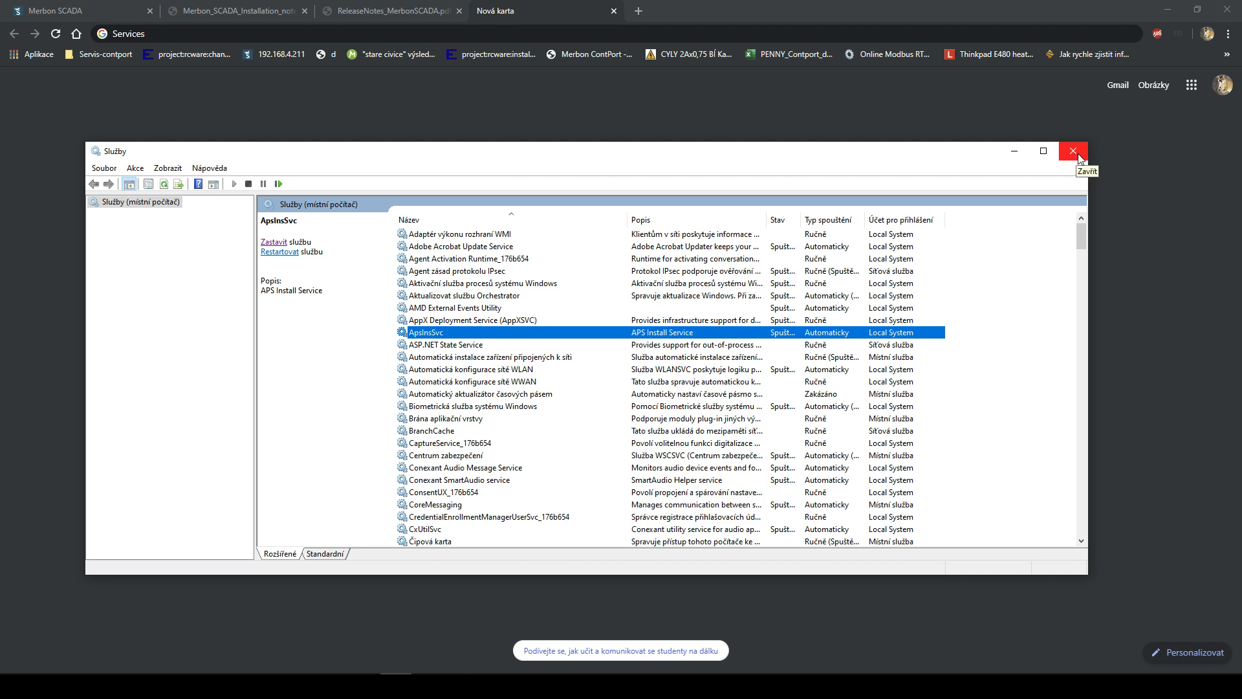
left_click(1017, 150)
left_click(87, 8)
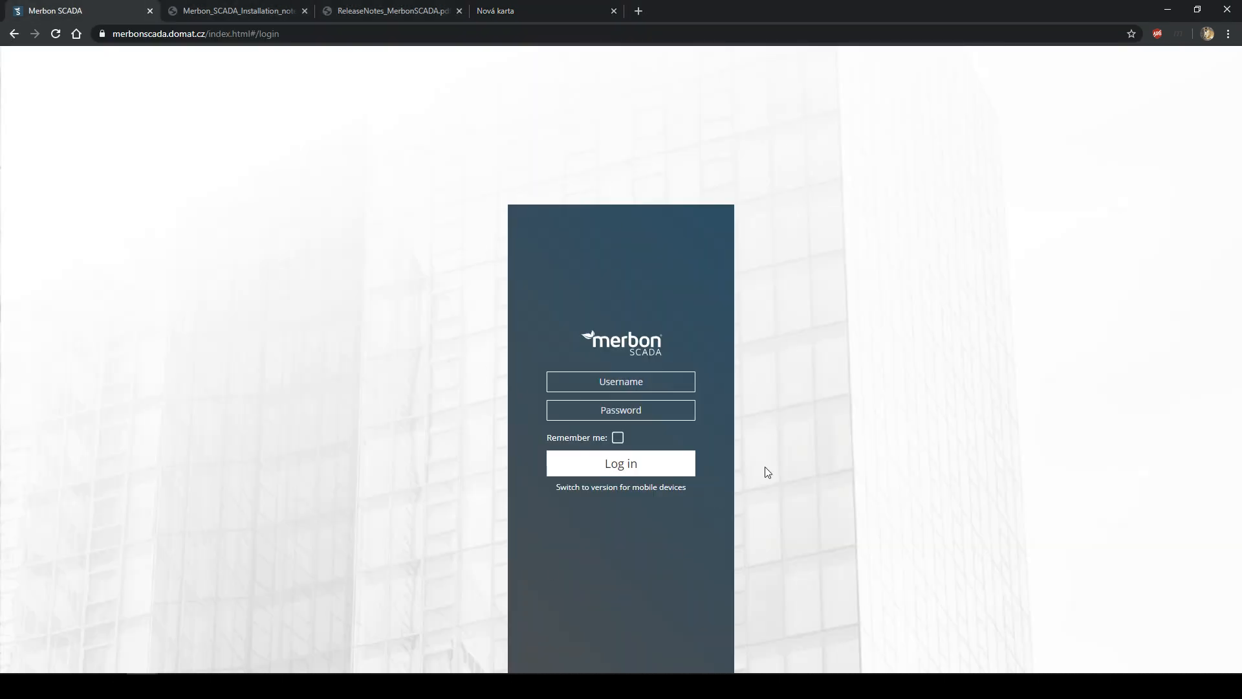
- Bring Services back up and view ASP.NET State Service details, scrolling the list
left_click(159, 34)
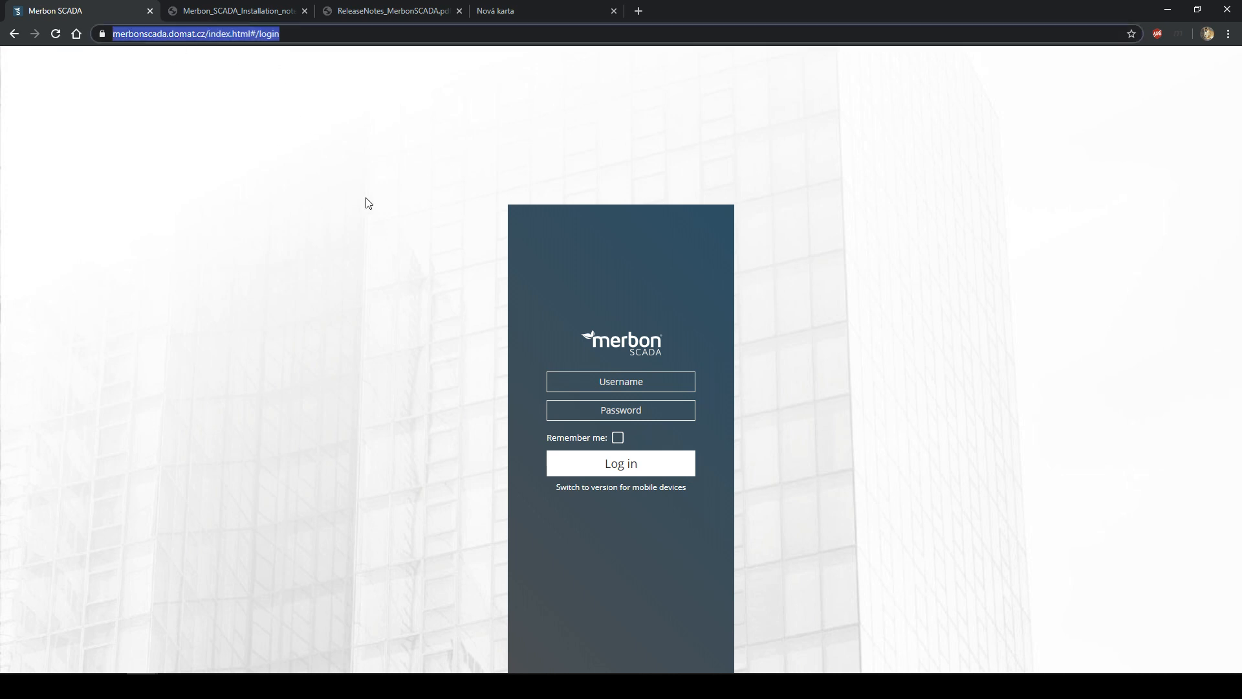
left_click(410, 686)
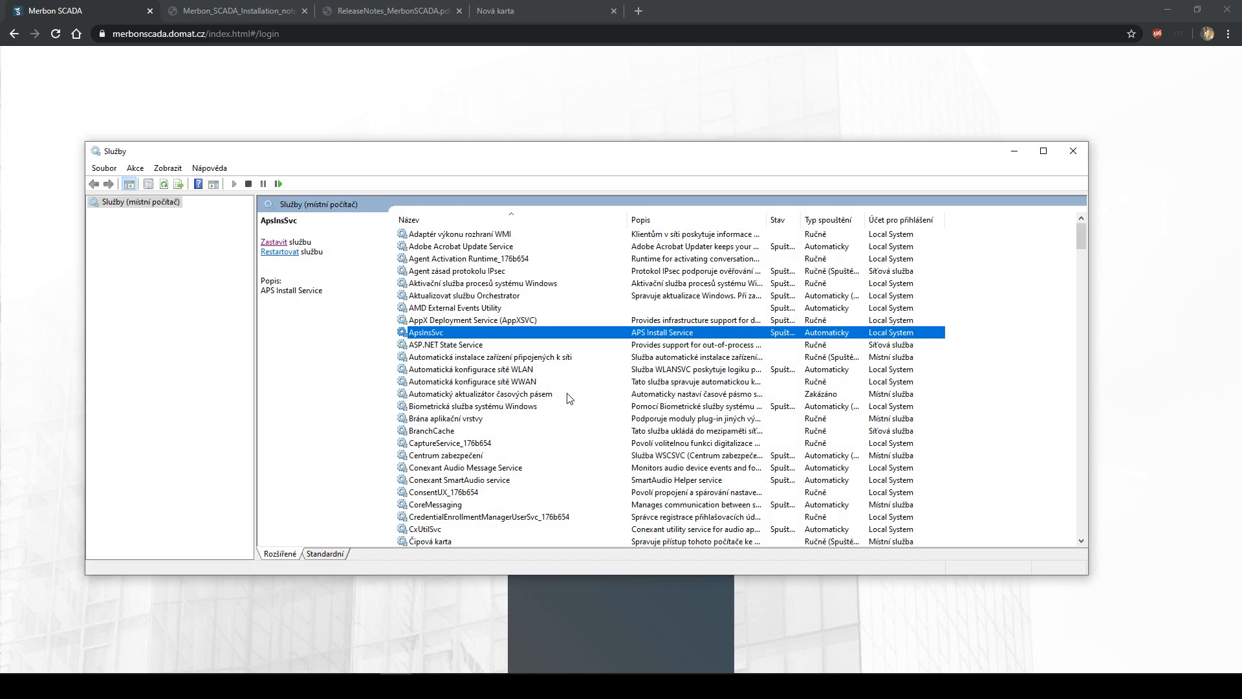
left_click(555, 344)
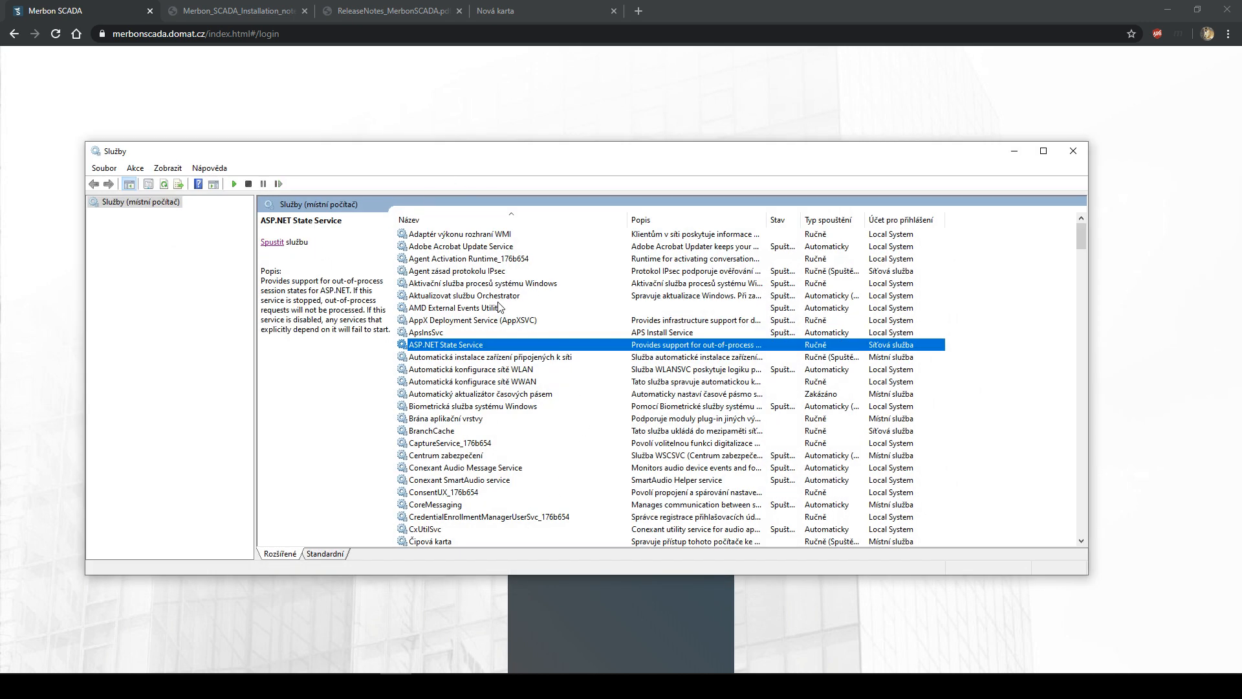
scroll(515, 312, "down", 10)
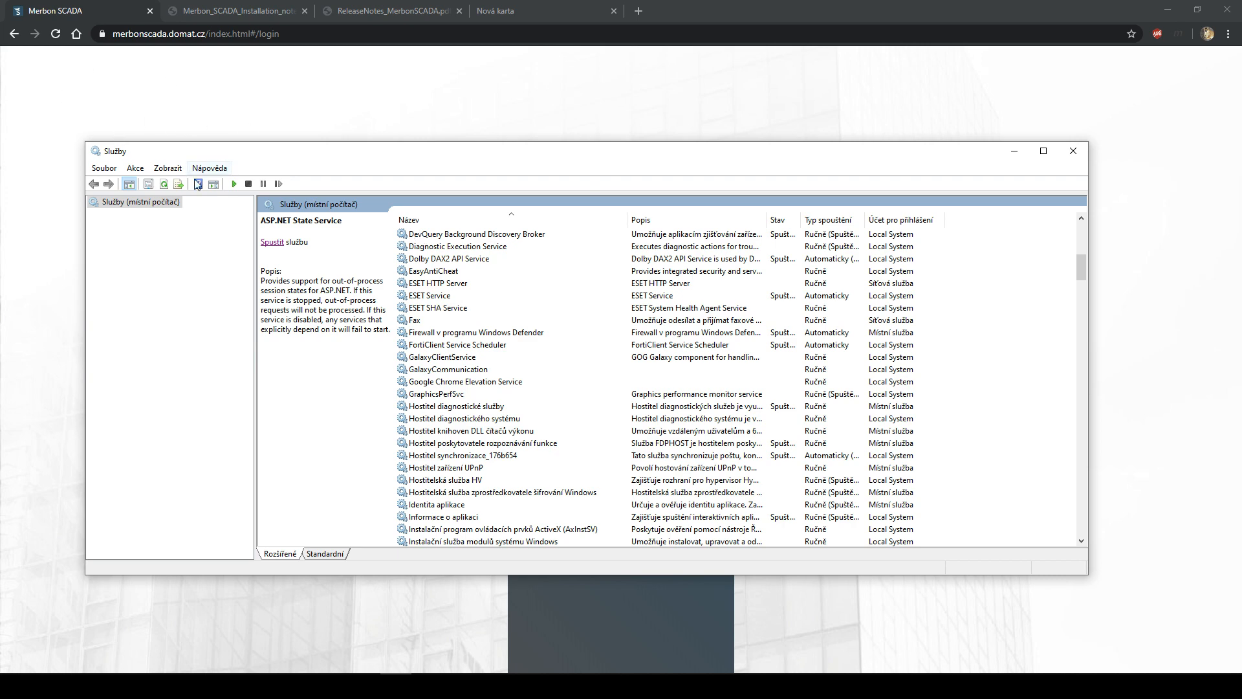
scroll(520, 312, "down", 2)
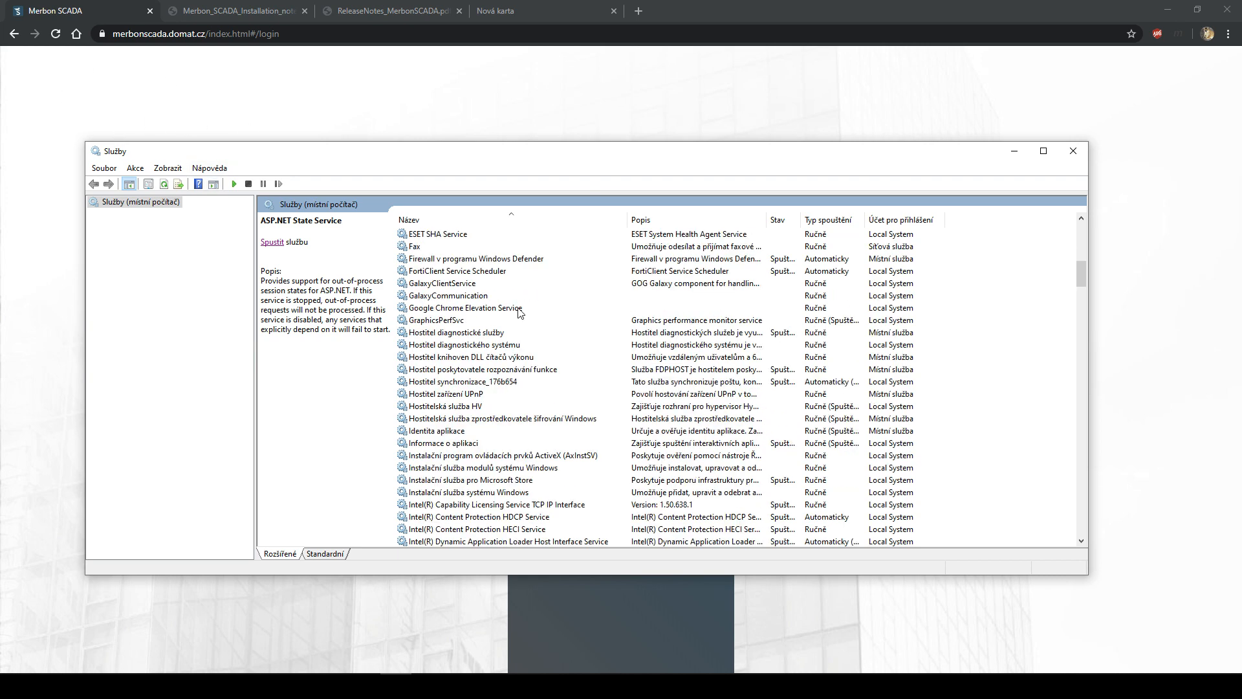
- Minimize Services and switch via the ReleaseNotes tab to the installation notes topology page
left_click(1013, 152)
left_click(417, 7)
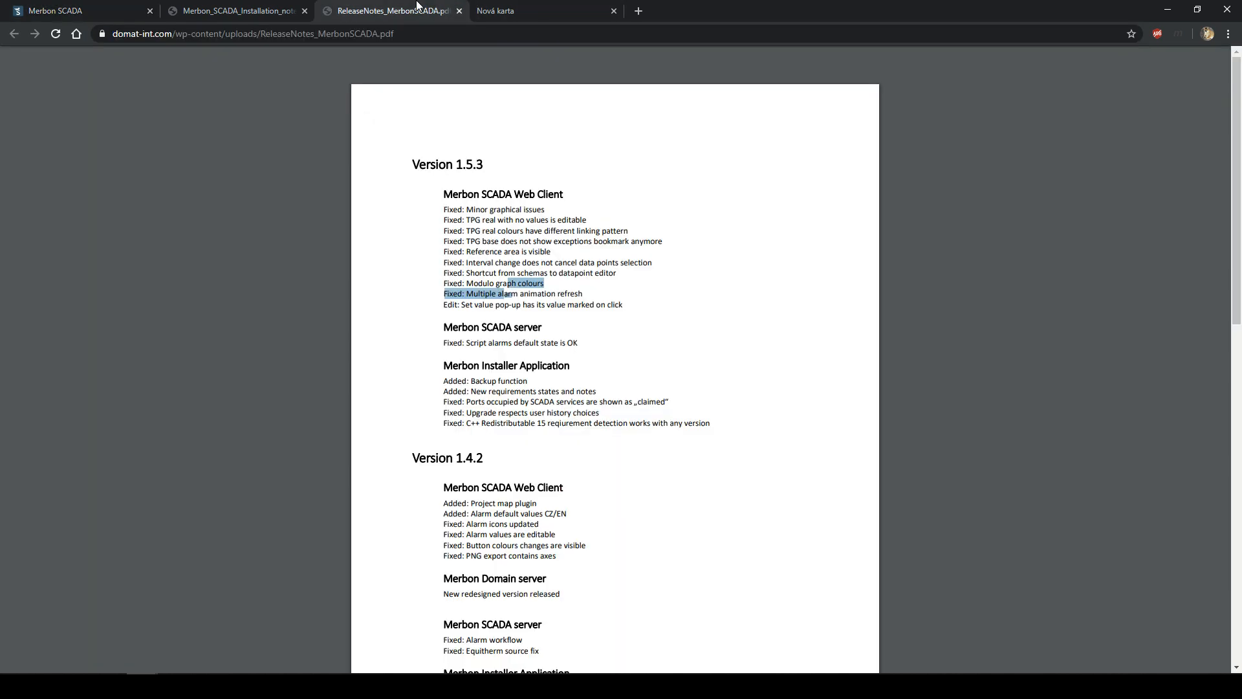
left_click(236, 7)
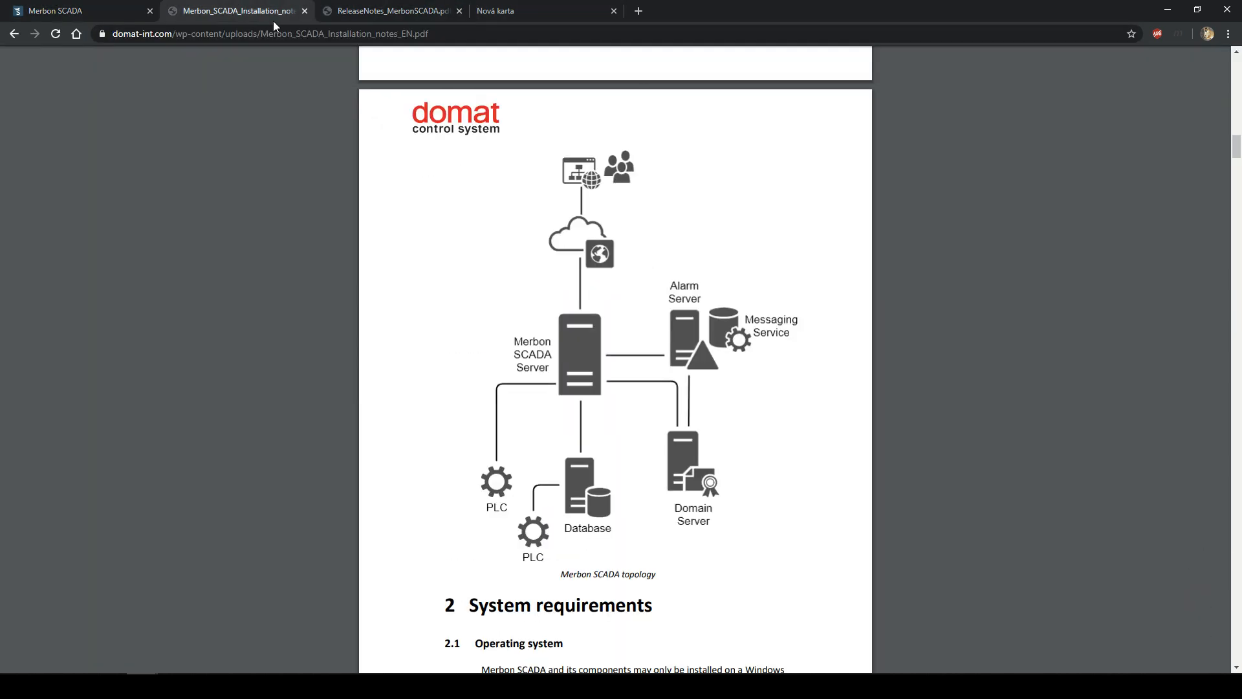
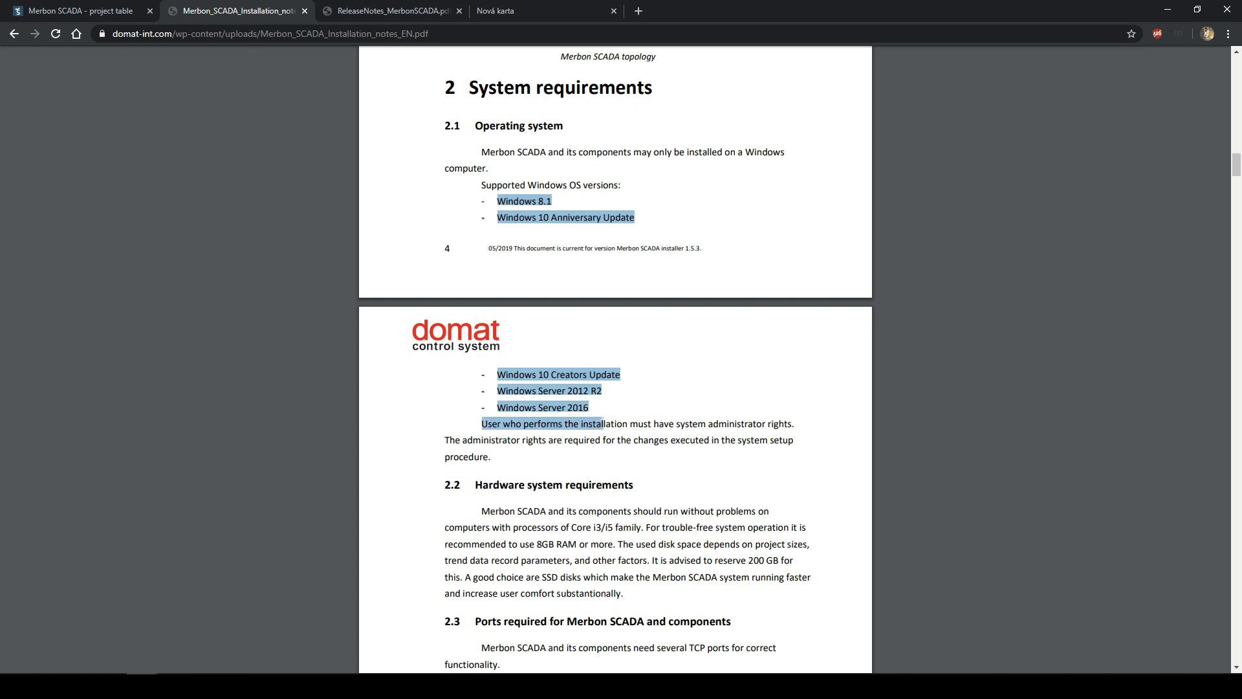
- Highlight the supported Windows versions list, focusing on the Windows 8.1 entry
left_click(597, 409)
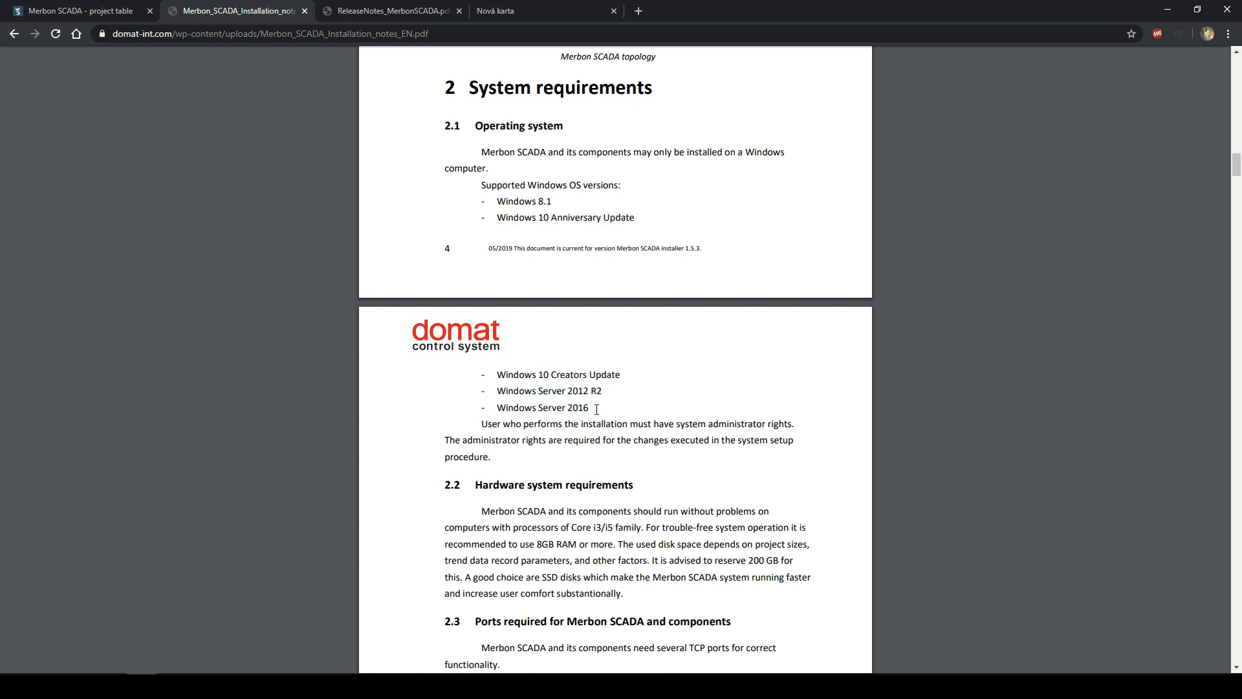
left_click_drag(497, 201, 553, 202)
left_click(562, 206)
left_click_drag(496, 202, 602, 249)
left_click(563, 201)
left_click(555, 201)
- Highlight the sentence requiring administrator rights for installation
scroll(572, 291, "down", 3)
left_click(602, 260)
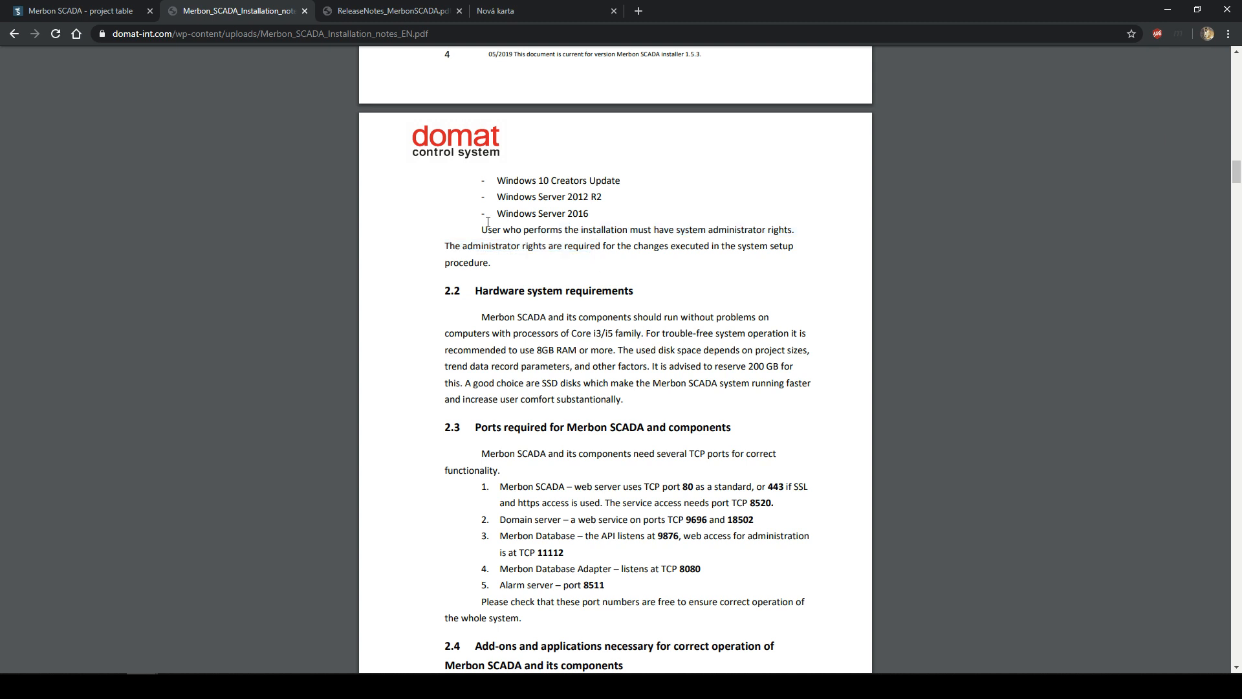
mouse_move(482, 222)
left_mouse_down()
mouse_move(511, 246)
mouse_move(498, 265)
mouse_move(444, 246)
mouse_move(481, 230)
left_mouse_up()
left_click(499, 265)
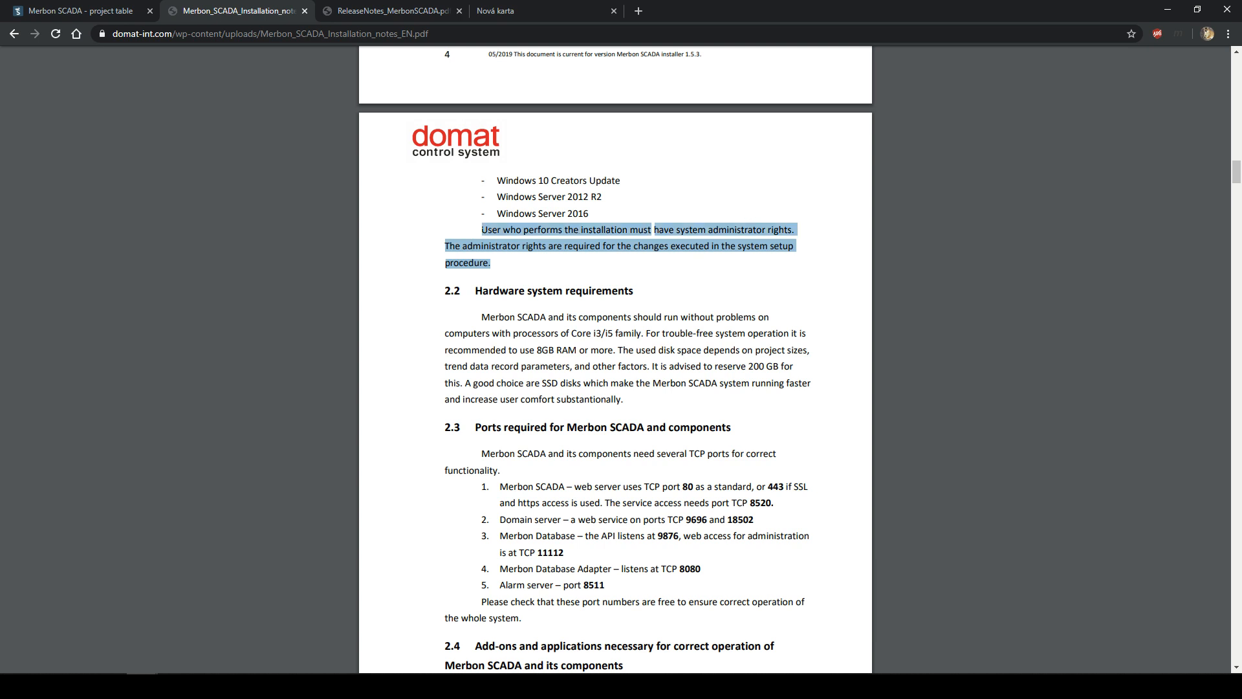
left_click(480, 227)
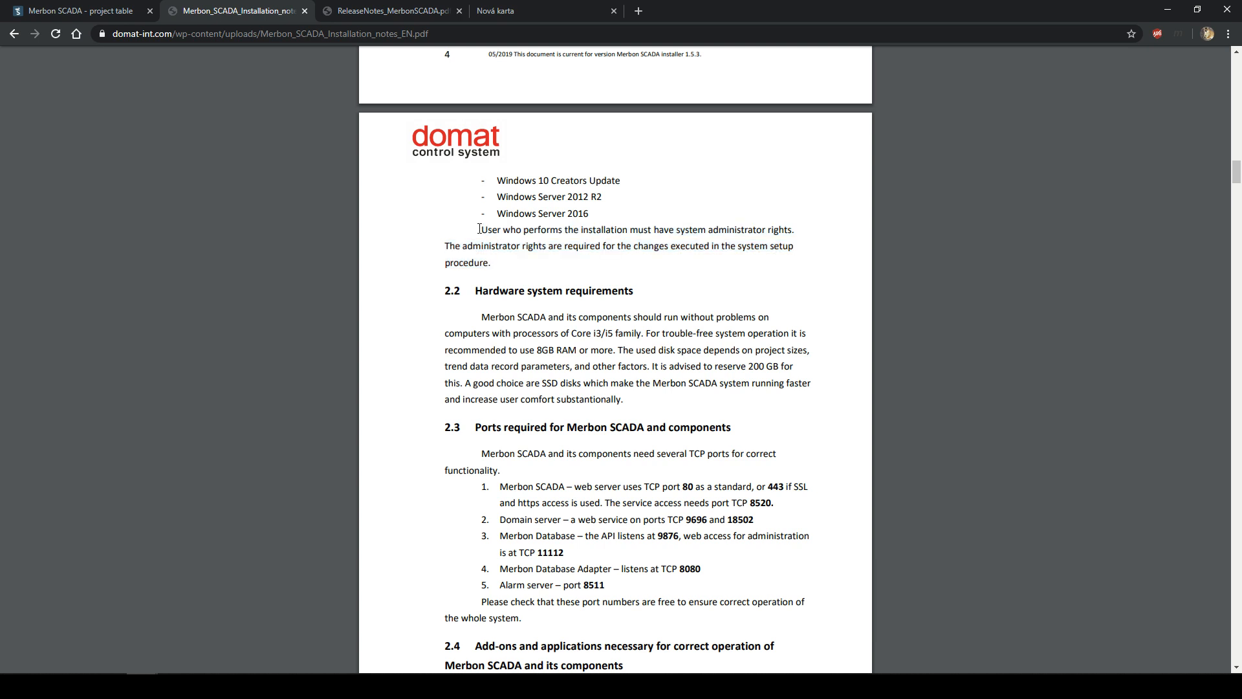
left_click_drag(479, 229, 518, 275)
left_click(511, 283)
scroll(532, 285, "down", 2)
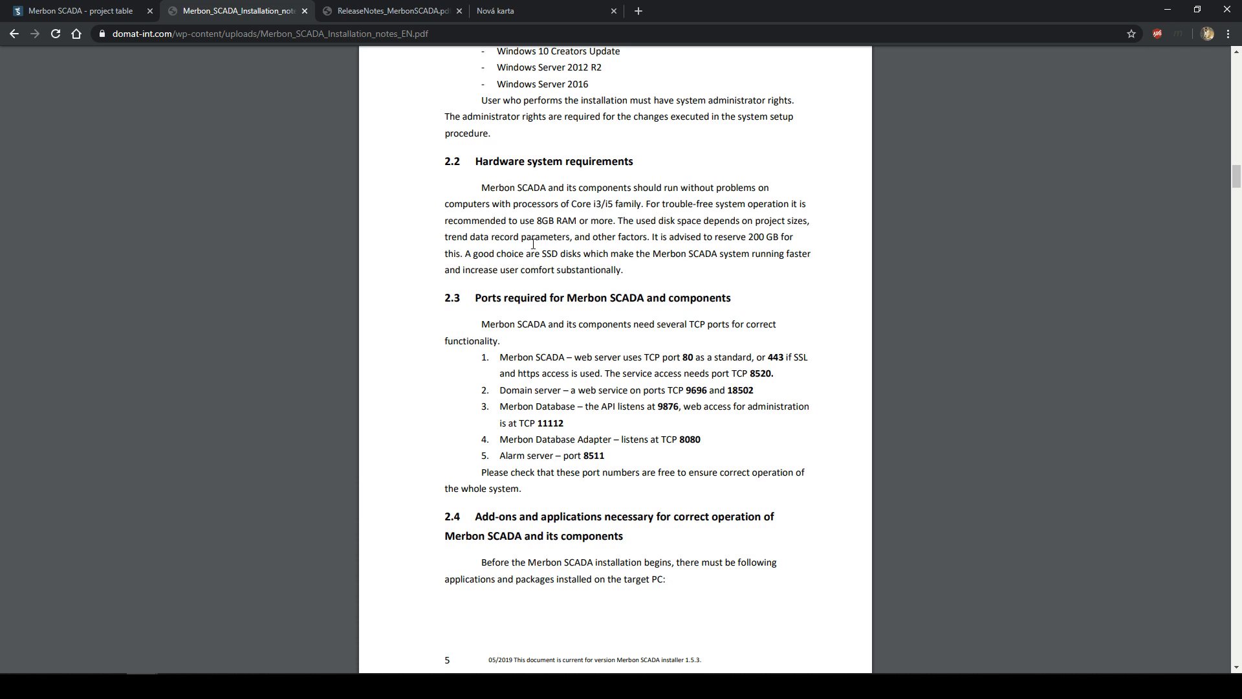
left_click_drag(481, 188, 584, 204)
left_click(592, 210)
left_click_drag(510, 187, 680, 204)
left_click(678, 204)
left_click_drag(566, 204, 610, 204)
left_click(644, 203)
left_click(612, 204)
left_click_drag(570, 200, 644, 204)
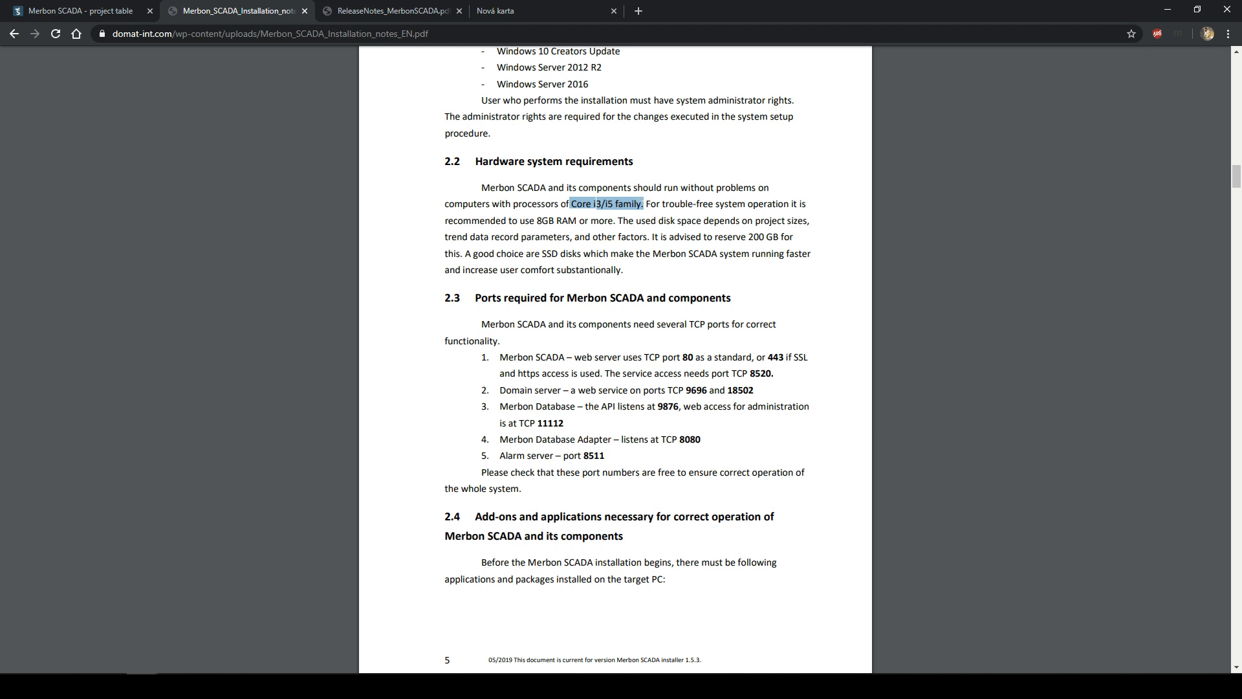
left_click(645, 206)
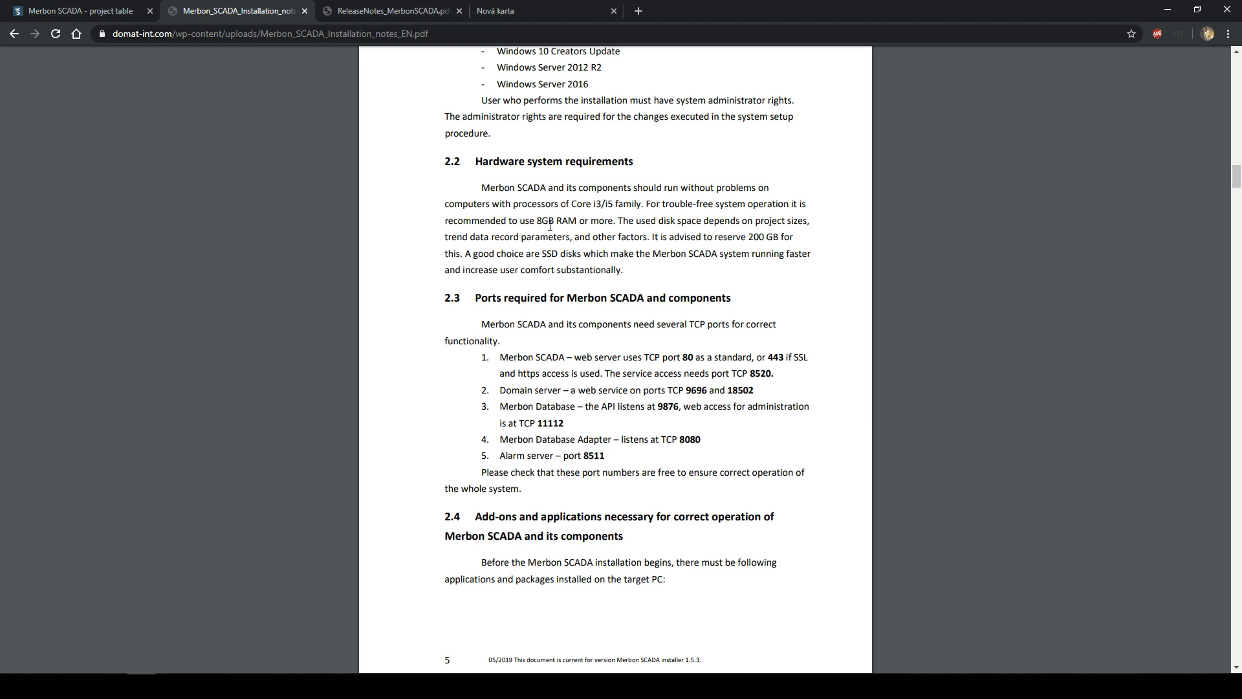
left_click_drag(525, 221, 576, 221)
left_click(580, 225)
scroll(569, 227, "up", 2)
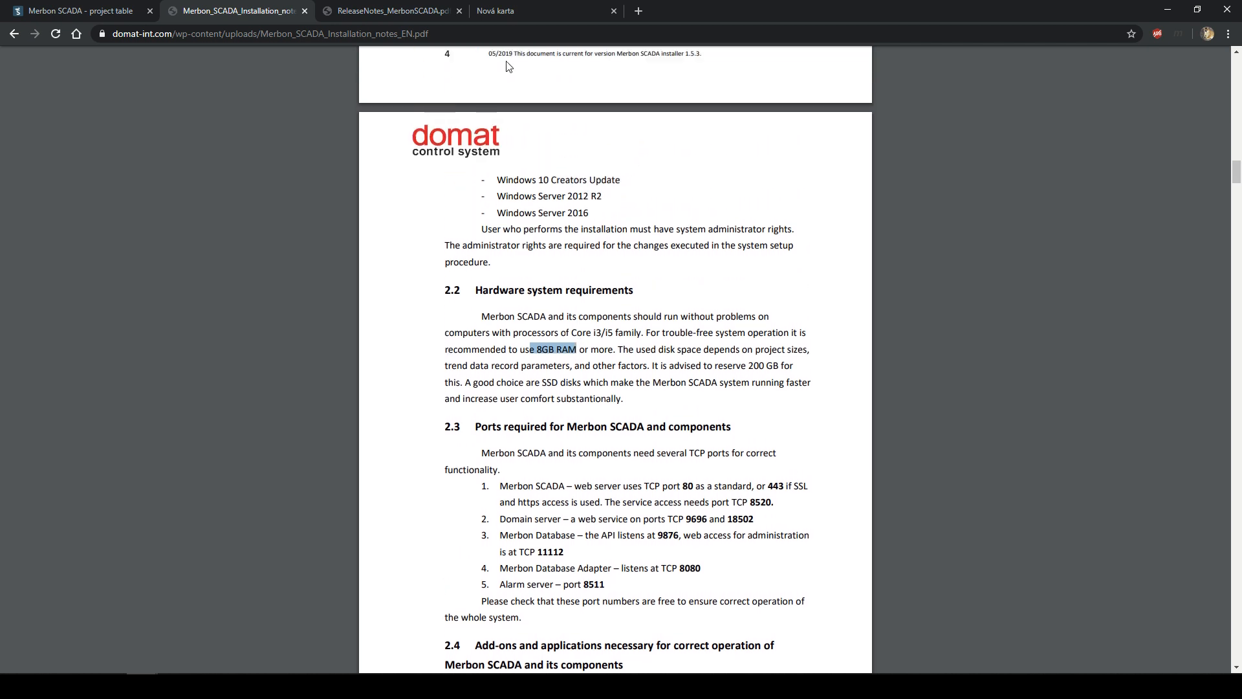
scroll(560, 262, "down", 2)
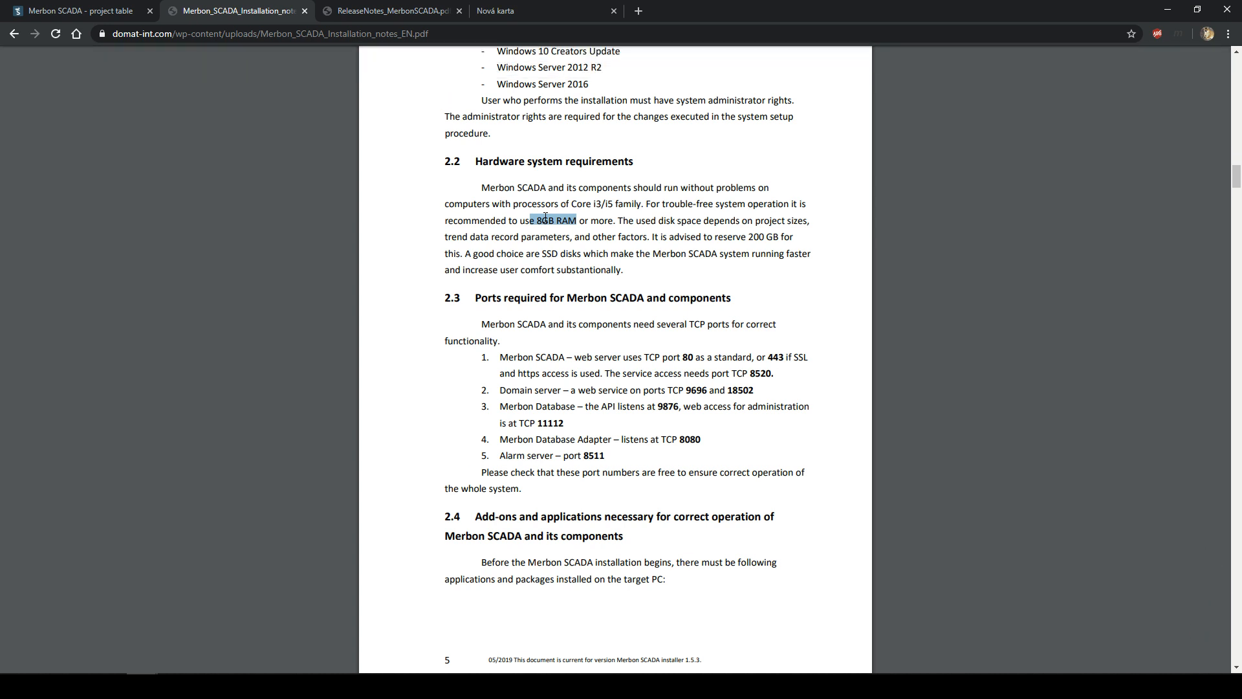
left_click(553, 223)
mouse_move(536, 221)
left_mouse_down()
mouse_move(586, 221)
mouse_move(554, 220)
left_mouse_up()
left_click(566, 220)
left_click(568, 221)
left_click_drag(652, 237, 601, 269)
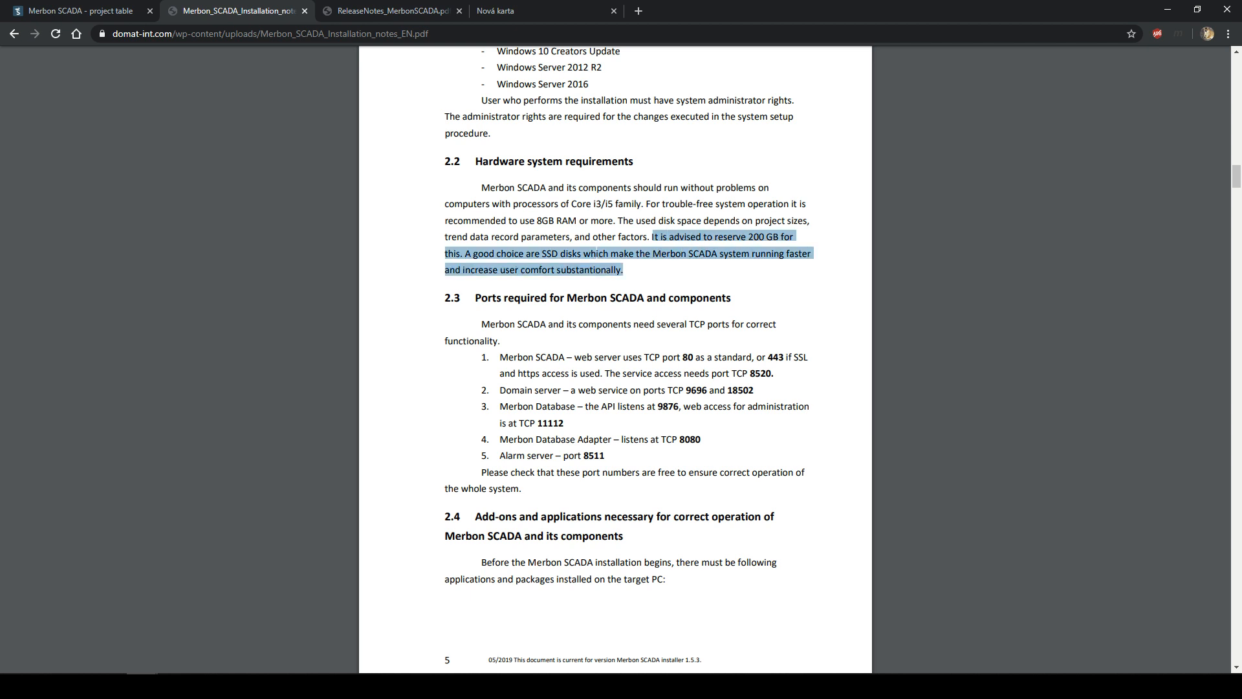
left_click(623, 261)
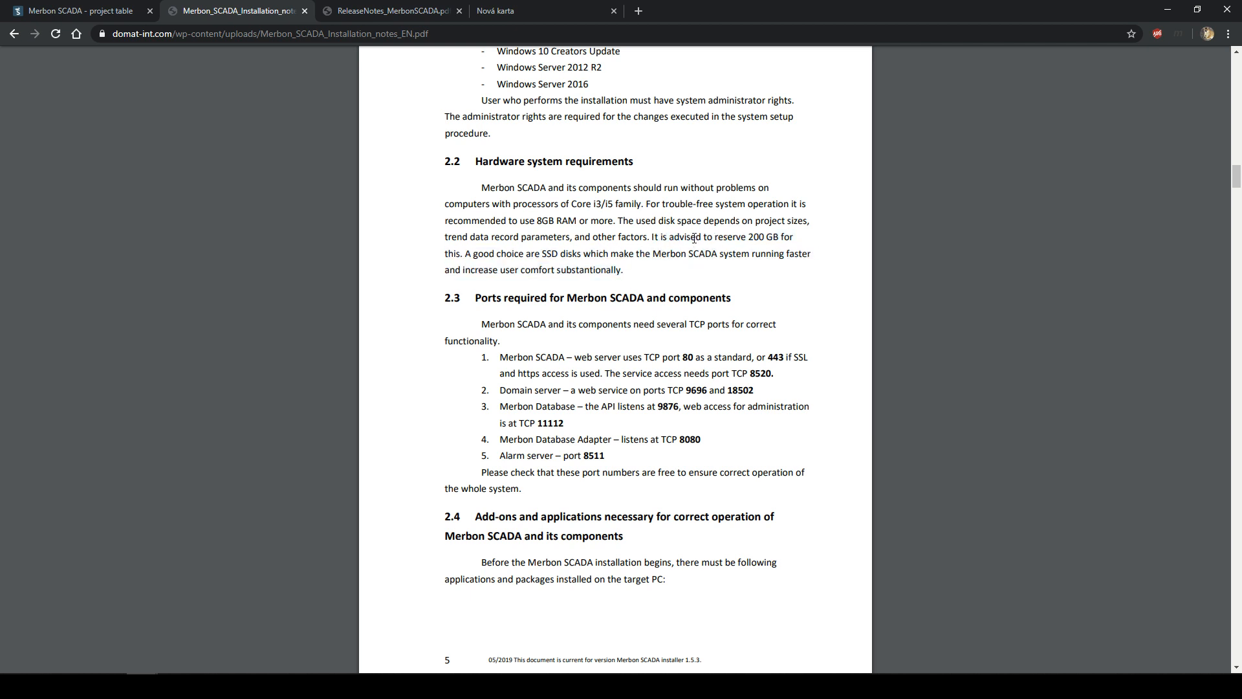
left_click_drag(749, 237, 790, 254)
left_click(793, 244)
left_click(601, 242)
left_click_drag(535, 254, 580, 253)
left_click(586, 256)
left_click_drag(535, 254, 585, 254)
left_click(584, 255)
left_click(584, 255)
left_click_drag(543, 254, 566, 253)
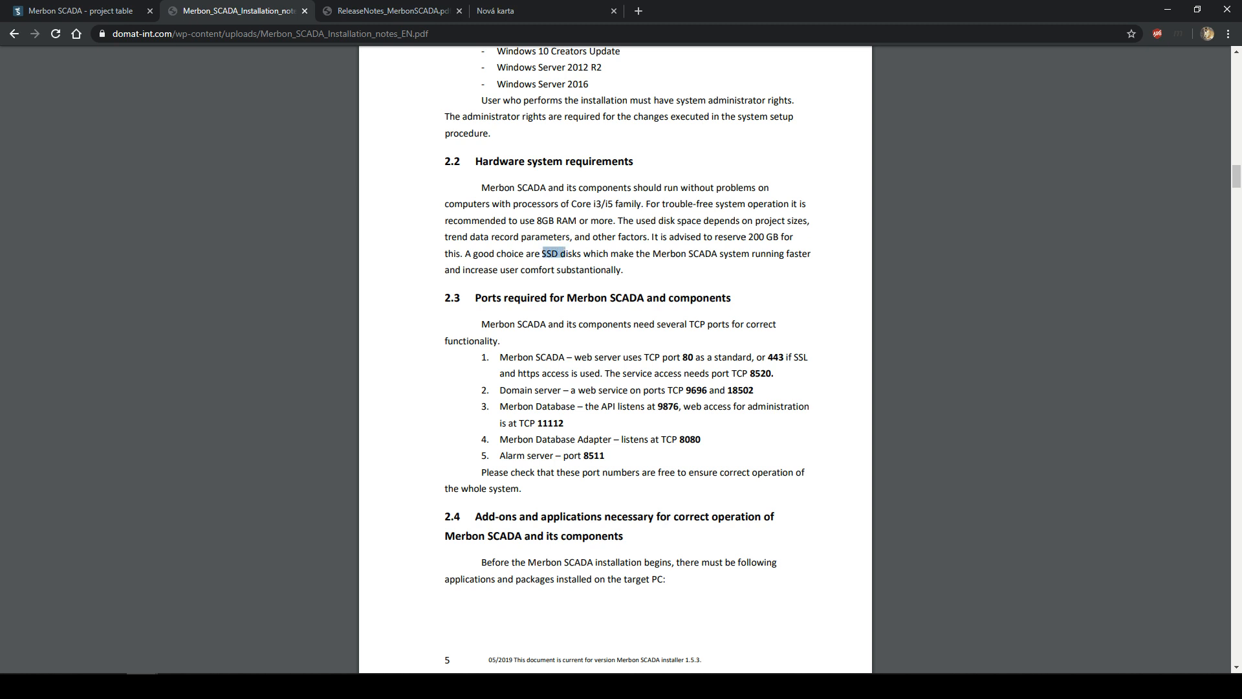
left_click(574, 257)
left_click_drag(535, 254, 581, 254)
left_click(580, 256)
- Highlight the required port list and web server ports 80 and 443 with its SSL condition
scroll(640, 257, "down", 2)
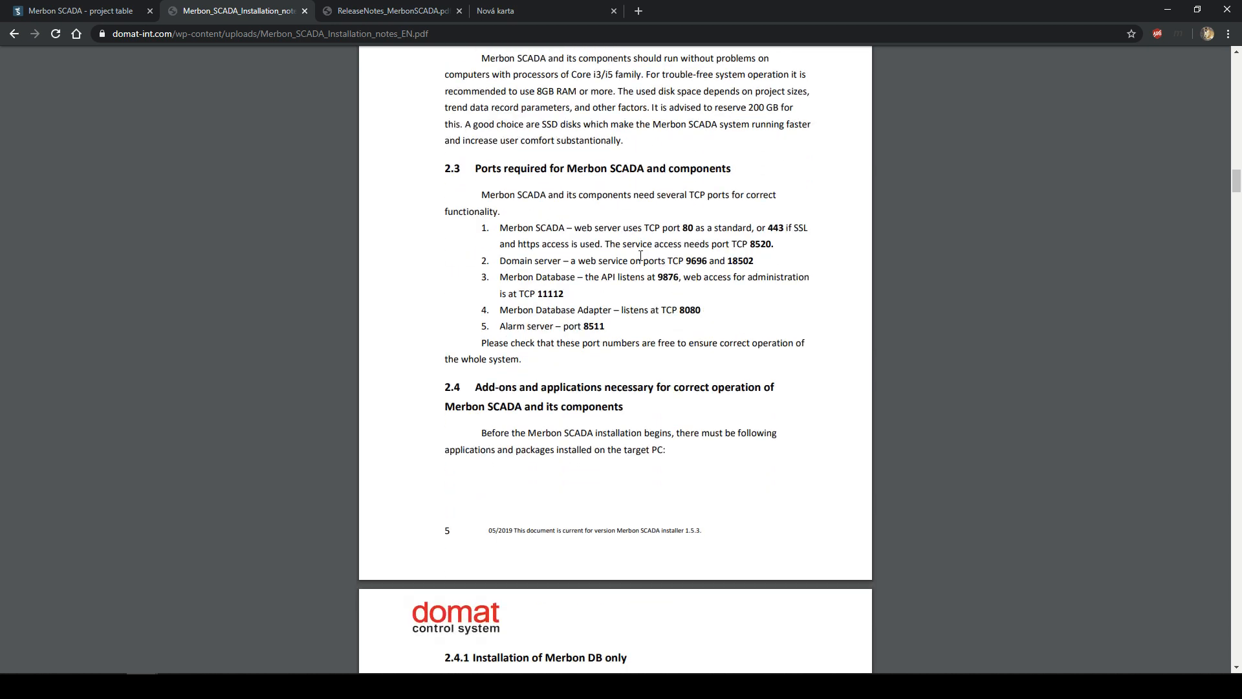
left_click_drag(497, 224, 742, 343)
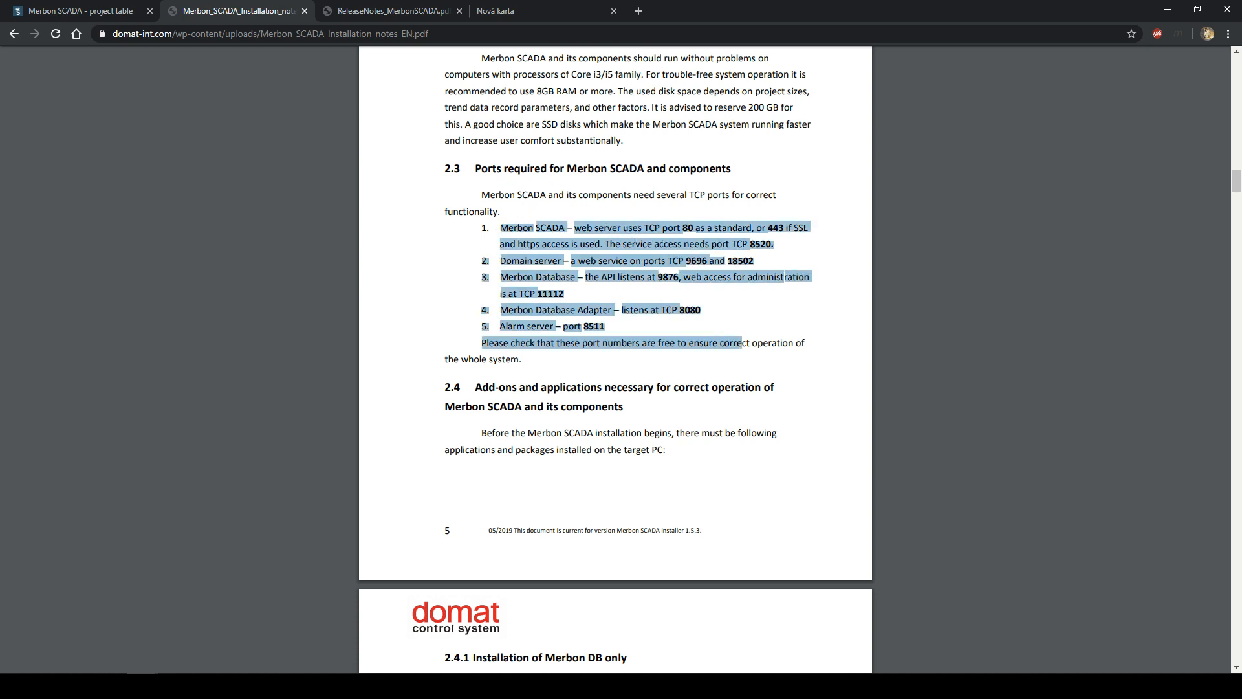
left_click(741, 344)
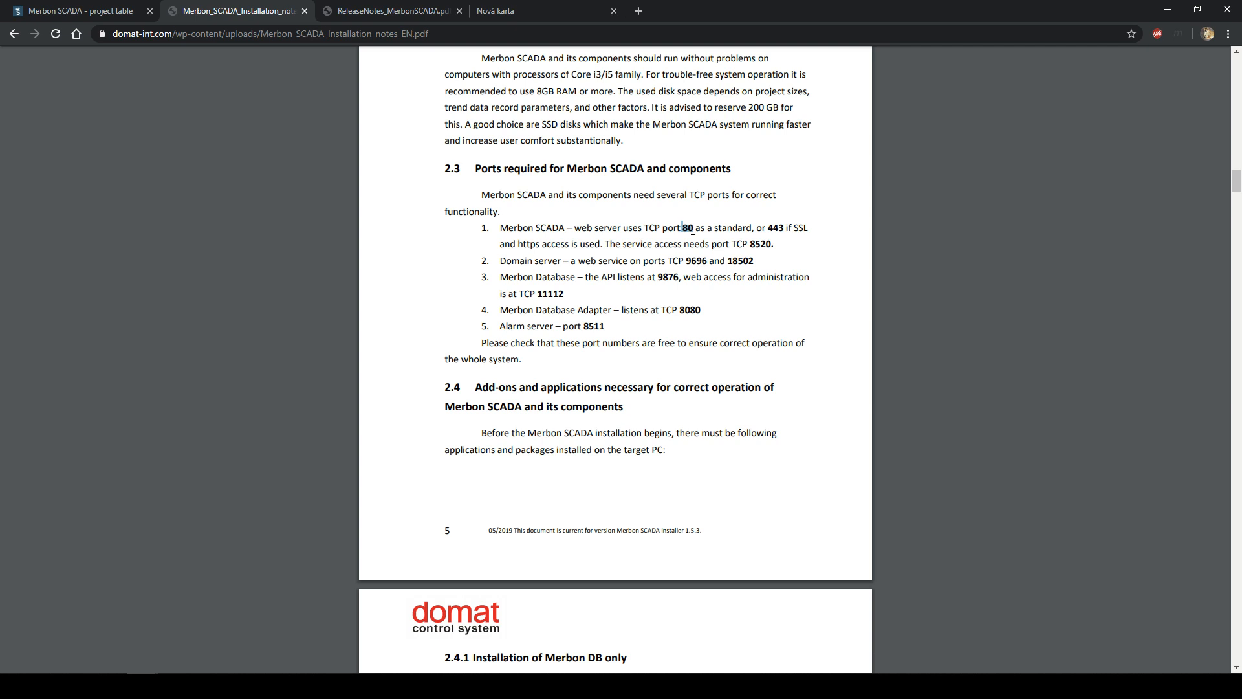
double_click(777, 228)
left_click_drag(784, 228, 810, 228)
left_click(808, 229)
mouse_move(810, 228)
left_mouse_down()
mouse_move(790, 228)
mouse_move(811, 228)
left_mouse_up()
left_click(816, 230)
left_click_drag(681, 228, 786, 228)
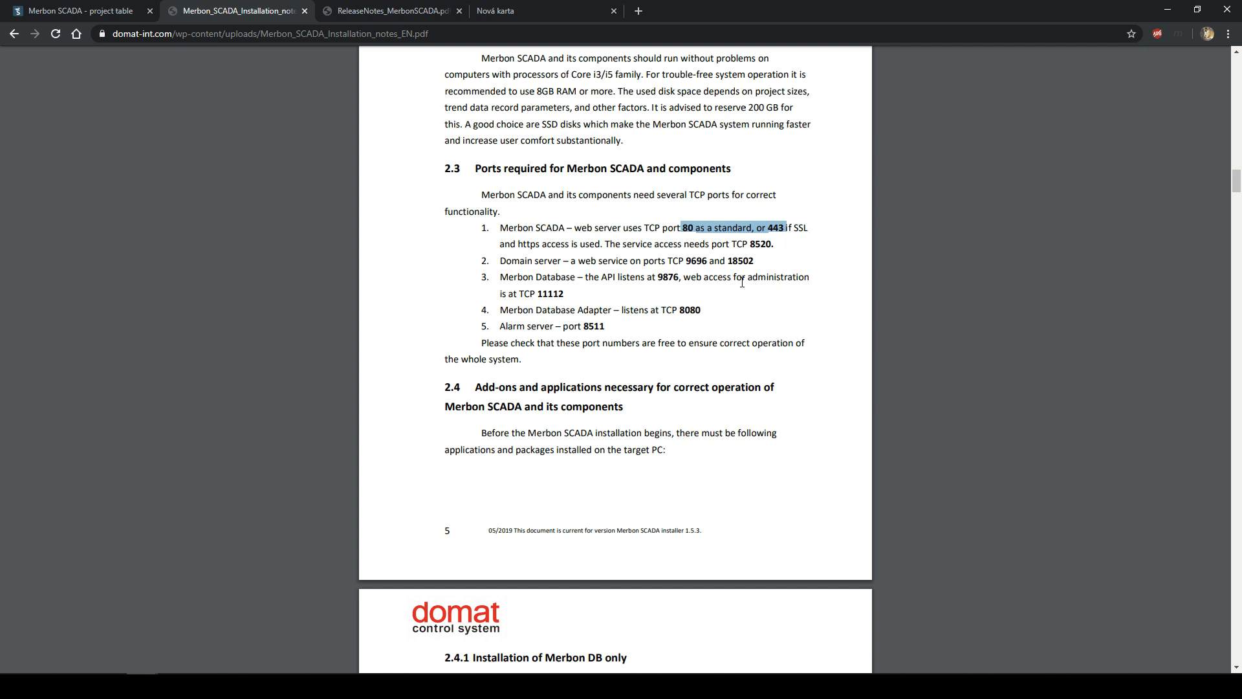
- Highlight the Domain server port 9696 and database administration port 11112
mouse_move(685, 260)
left_mouse_down()
mouse_move(718, 262)
mouse_move(708, 262)
left_mouse_up()
left_click(712, 264)
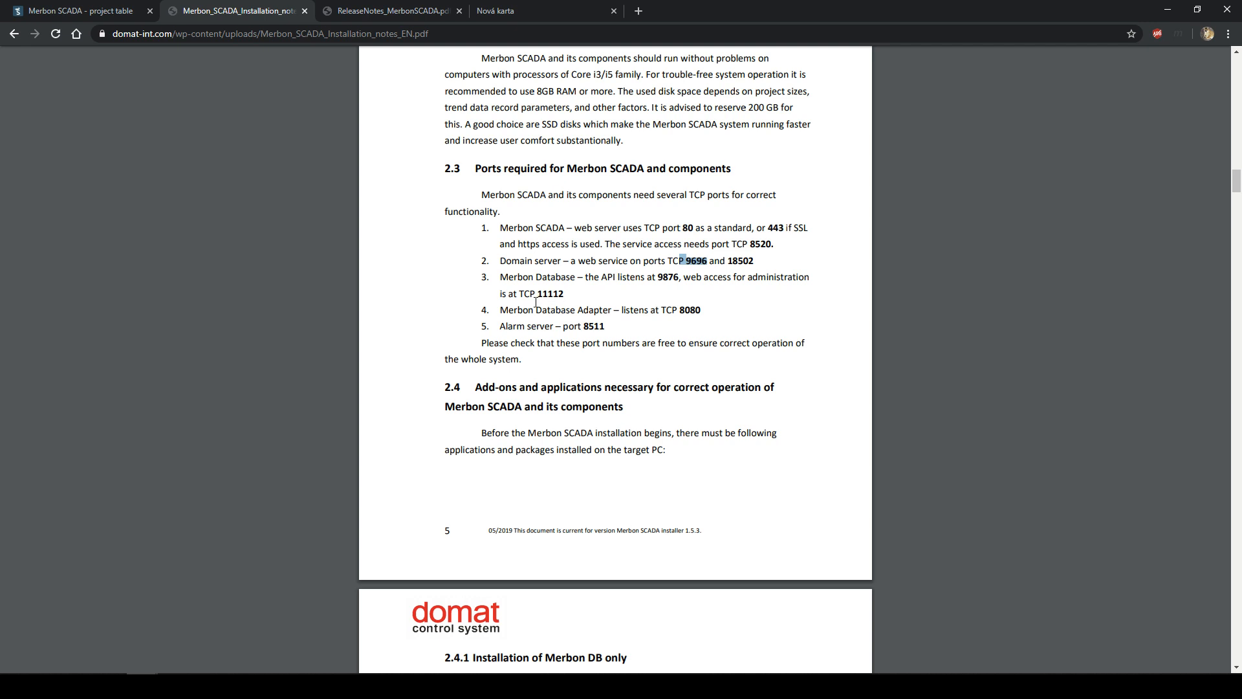
left_click_drag(537, 295, 564, 295)
left_click(565, 296)
left_click_drag(536, 295, 559, 295)
left_click(566, 295)
left_click(538, 295)
left_click(561, 297)
left_click(562, 297)
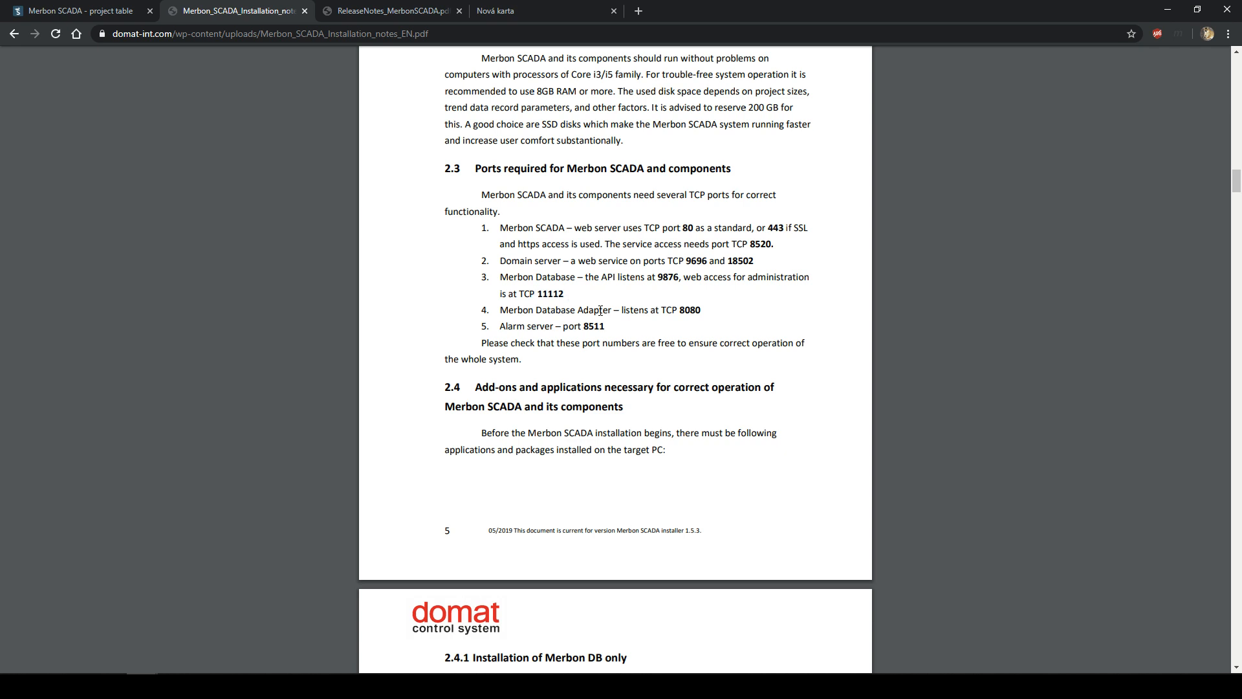
- Highlight database adapter port 8080, then scroll back up to the topology diagram
double_click(680, 310)
left_click(709, 314)
left_click_drag(680, 310, 667, 310)
left_click(669, 312)
scroll(670, 313, "up", 8)
scroll(687, 414, "up", 5)
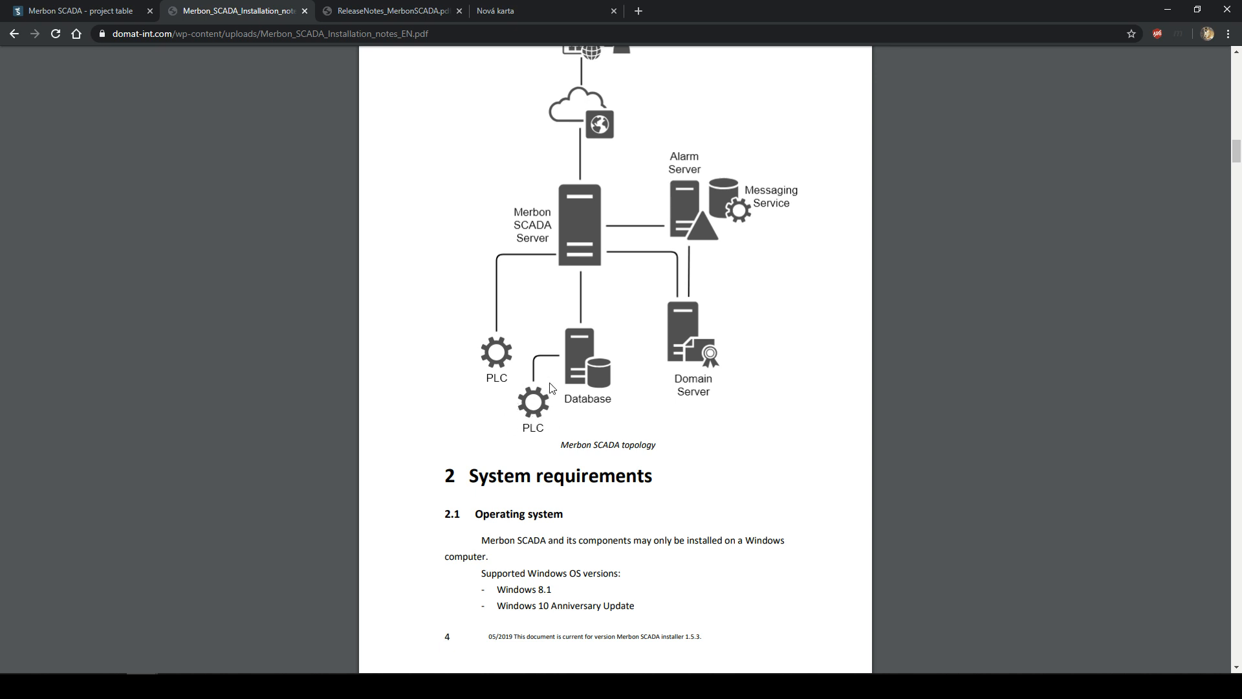
- Return to section 2.3 and highlight the database adapter port 8080
scroll(586, 382, "down", 2)
scroll(584, 383, "down", 15)
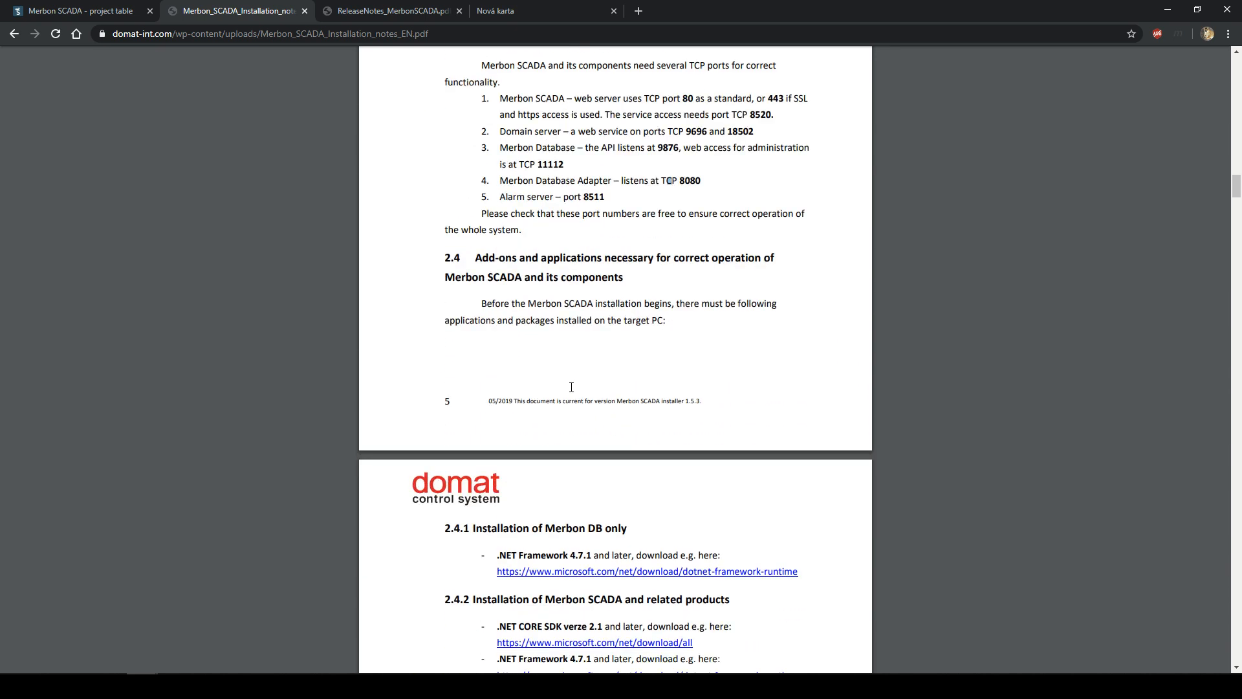
scroll(690, 372, "up", 6)
left_click(688, 374)
mouse_move(679, 374)
left_mouse_down()
mouse_move(702, 376)
mouse_move(621, 375)
mouse_move(678, 375)
left_mouse_up()
left_click(703, 375)
left_click(669, 366)
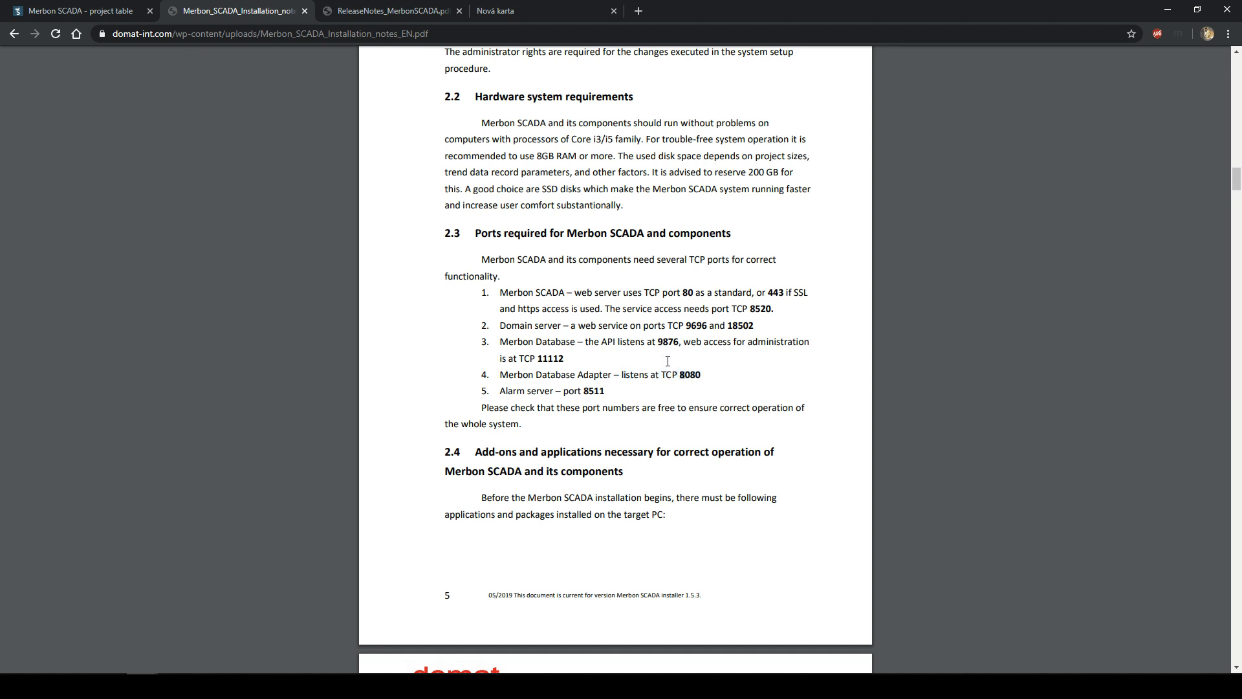
double_click(680, 374)
left_click(701, 378)
left_click_drag(702, 378, 623, 375)
left_click(615, 380)
- Highlight the whole required-port list, then scroll down toward section 2.4
left_click_drag(627, 409, 482, 293)
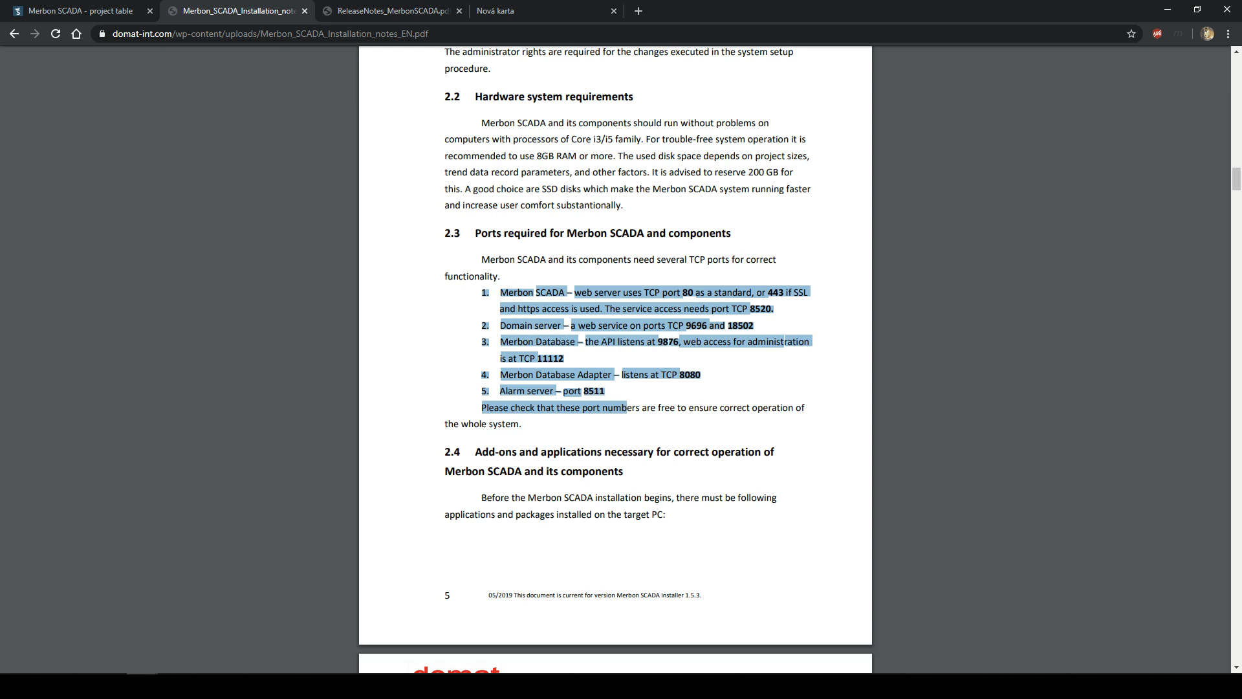
left_click(668, 341)
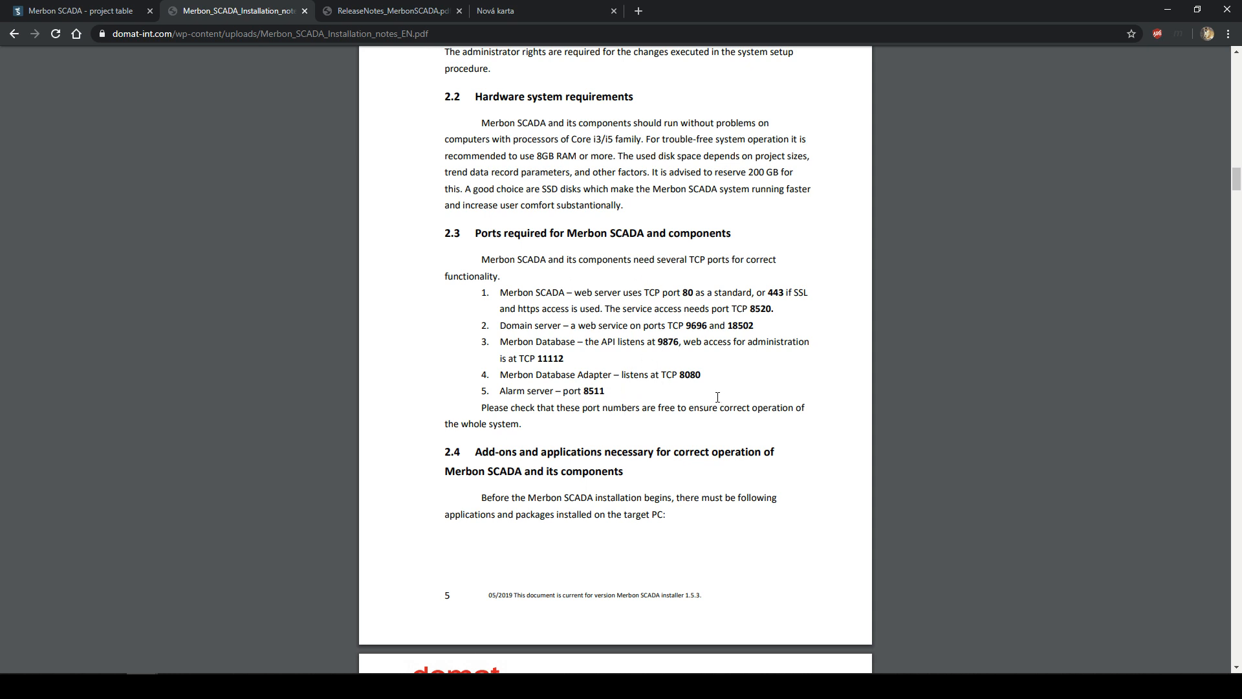
scroll(718, 397, "down", 4)
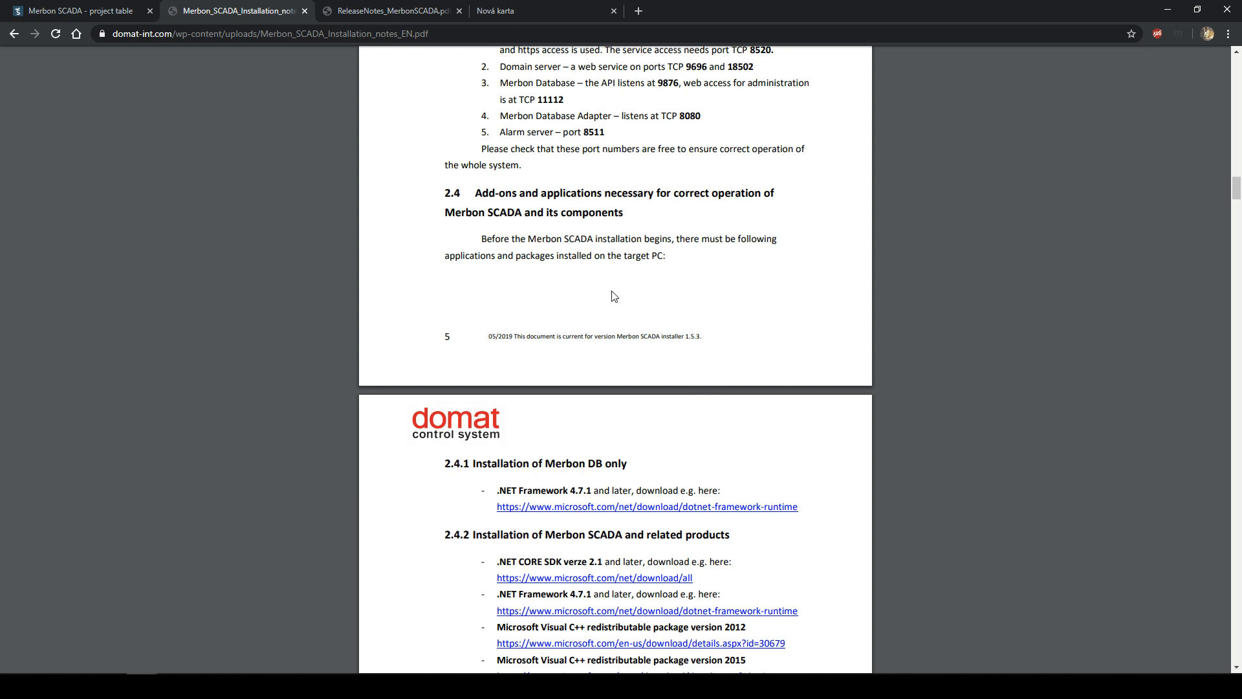
- Scroll through sections 2.4 and 2.5 to the automatic IIS configuration page
scroll(584, 314, "down", 1)
scroll(584, 314, "down", 5)
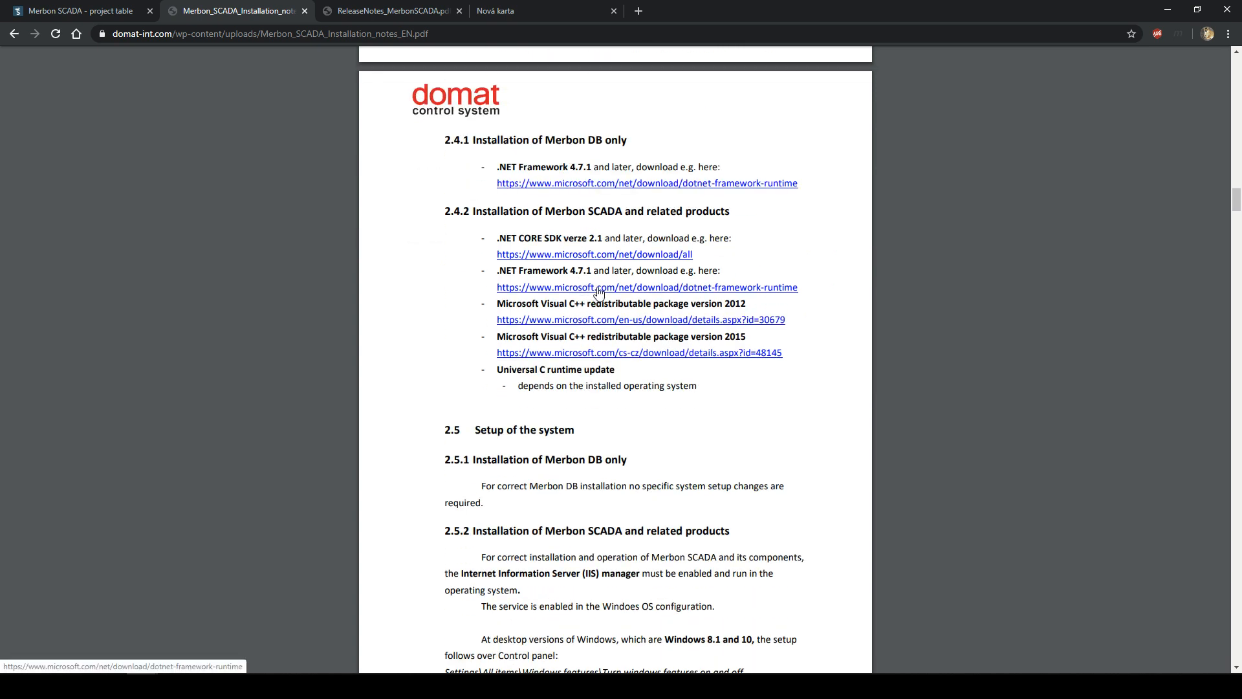
scroll(598, 292, "up", 1)
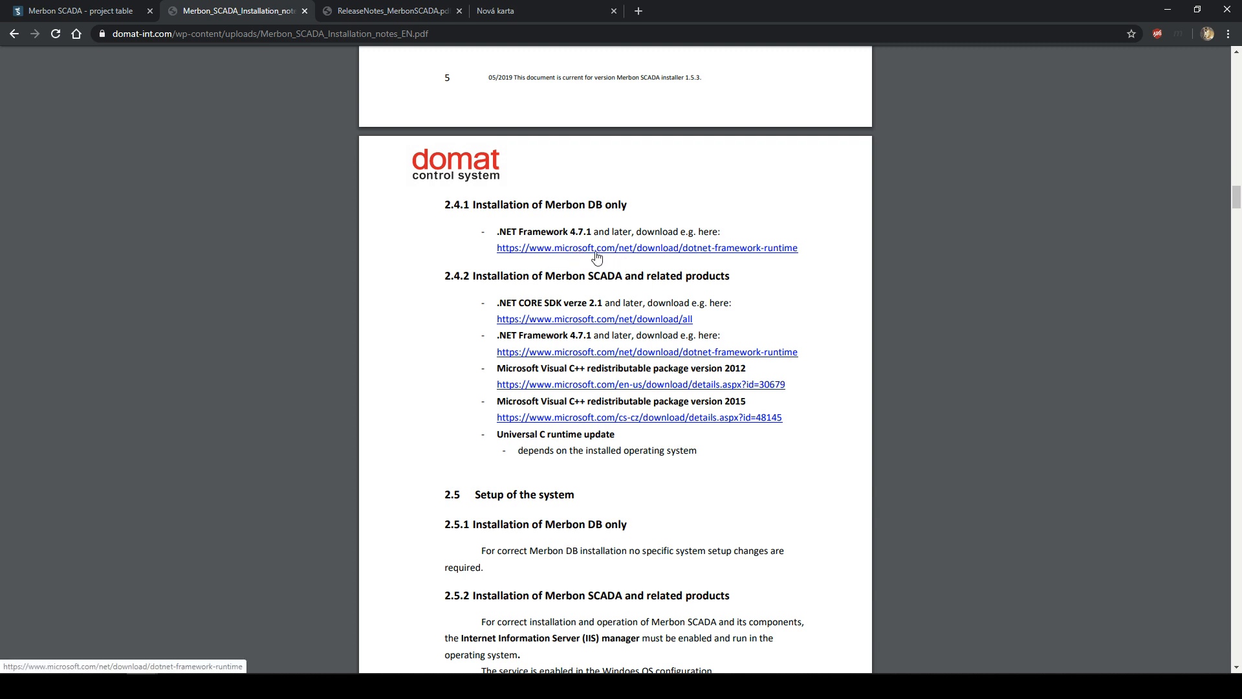
scroll(599, 265, "up", 1)
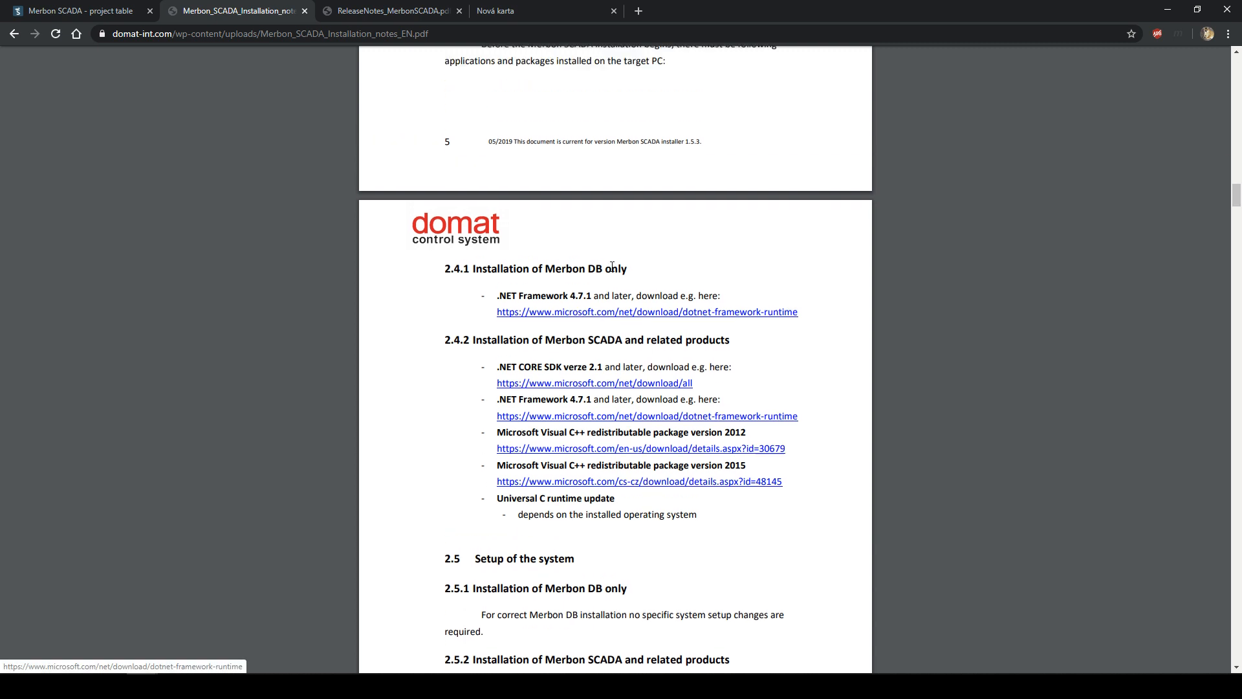
scroll(633, 298, "down", 1)
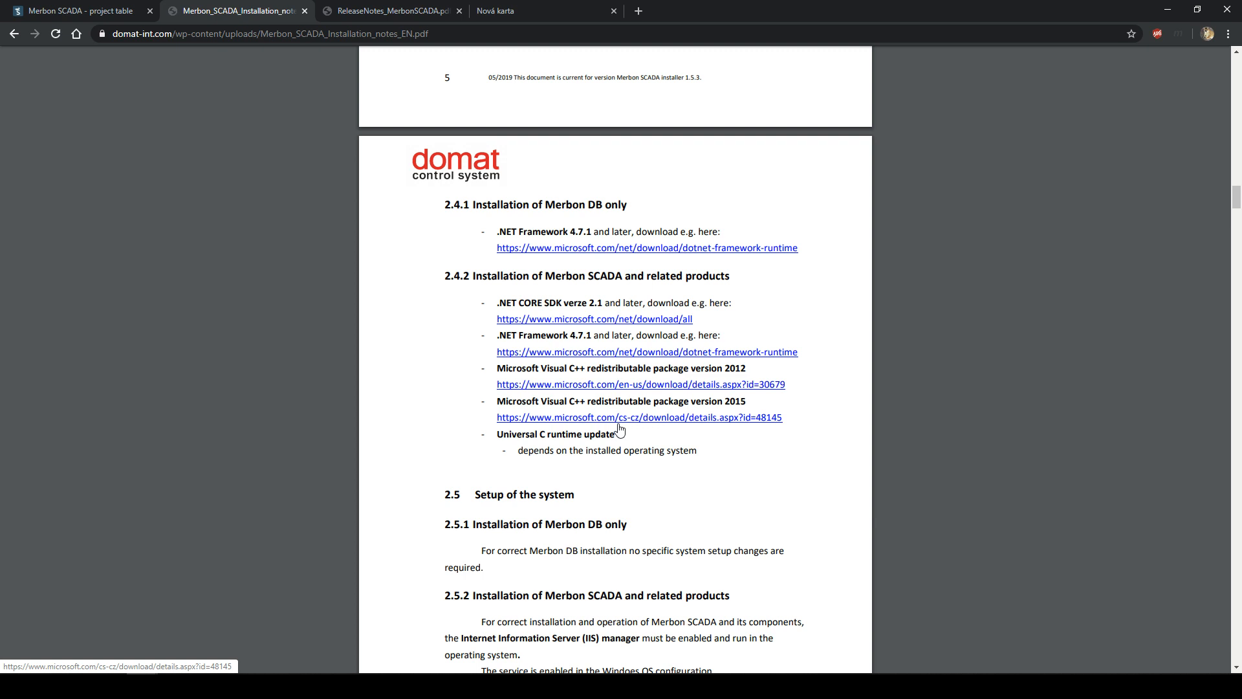
scroll(663, 451, "down", 2)
scroll(662, 451, "down", 8)
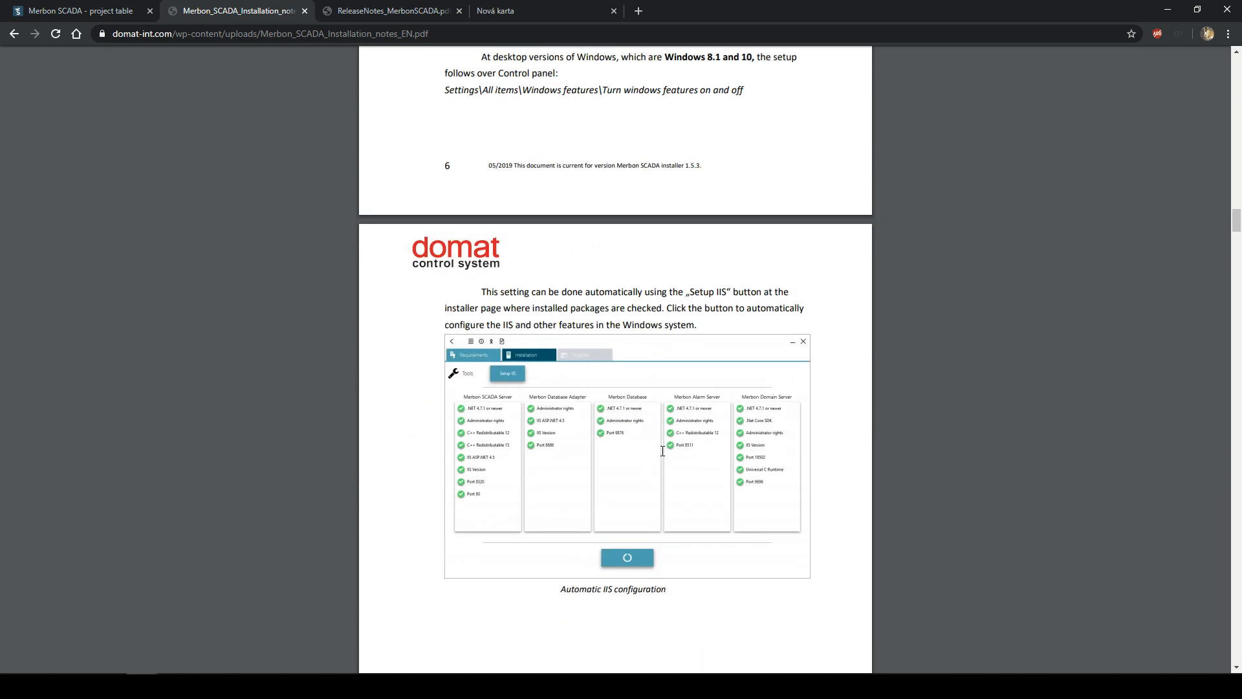
scroll(662, 451, "up", 6)
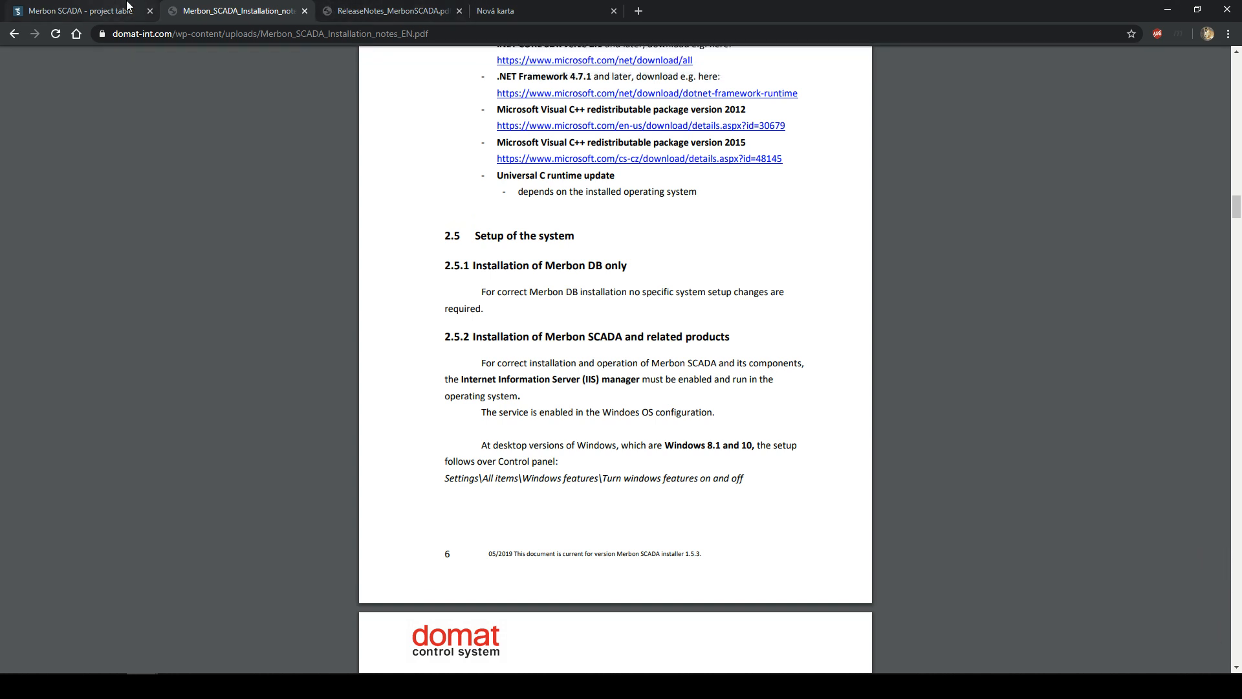
- Load the Domat website in a new tab and switch it to English
left_click(537, 6)
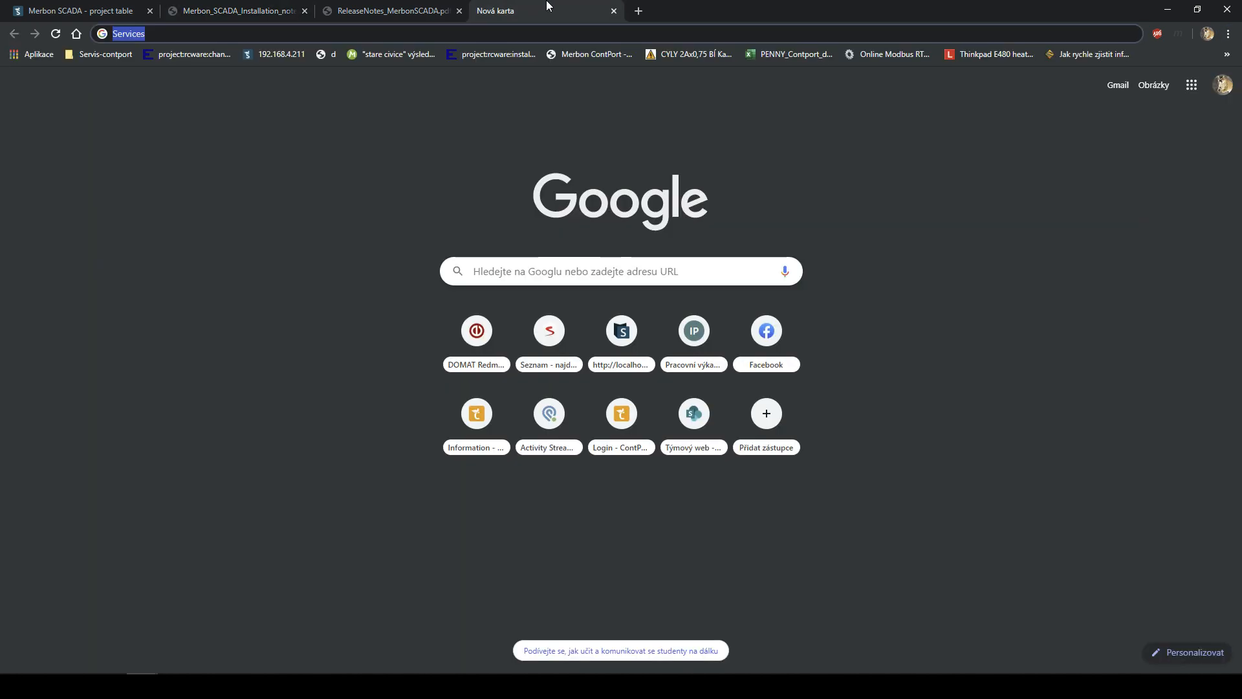
type("domat")
key("Return")
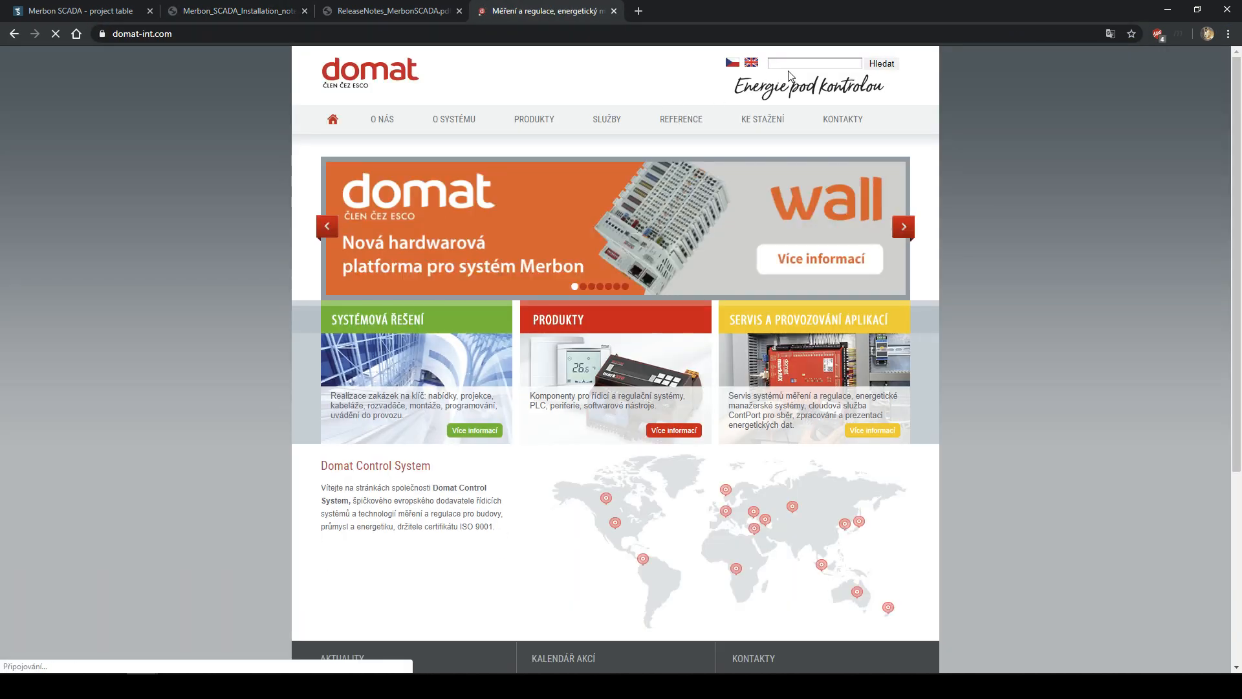
left_click(752, 64)
- Download the Merbon SCADA installer from the Downloads > Software page
mouse_move(770, 123)
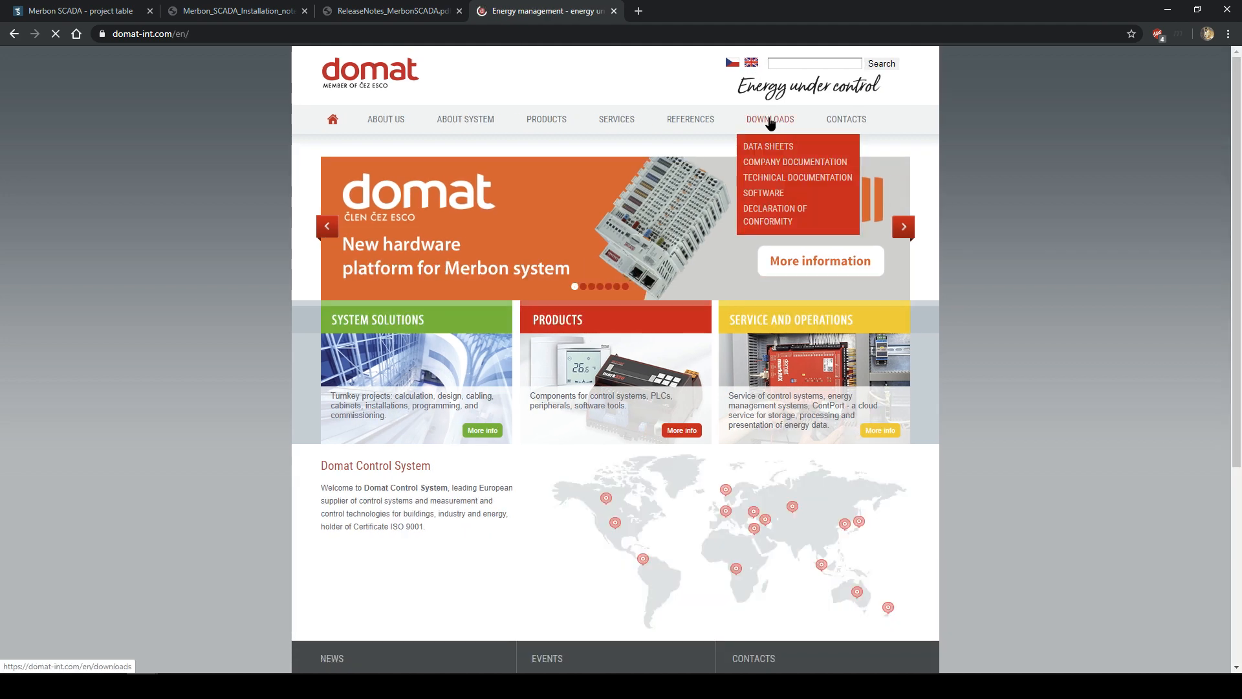
left_click(763, 194)
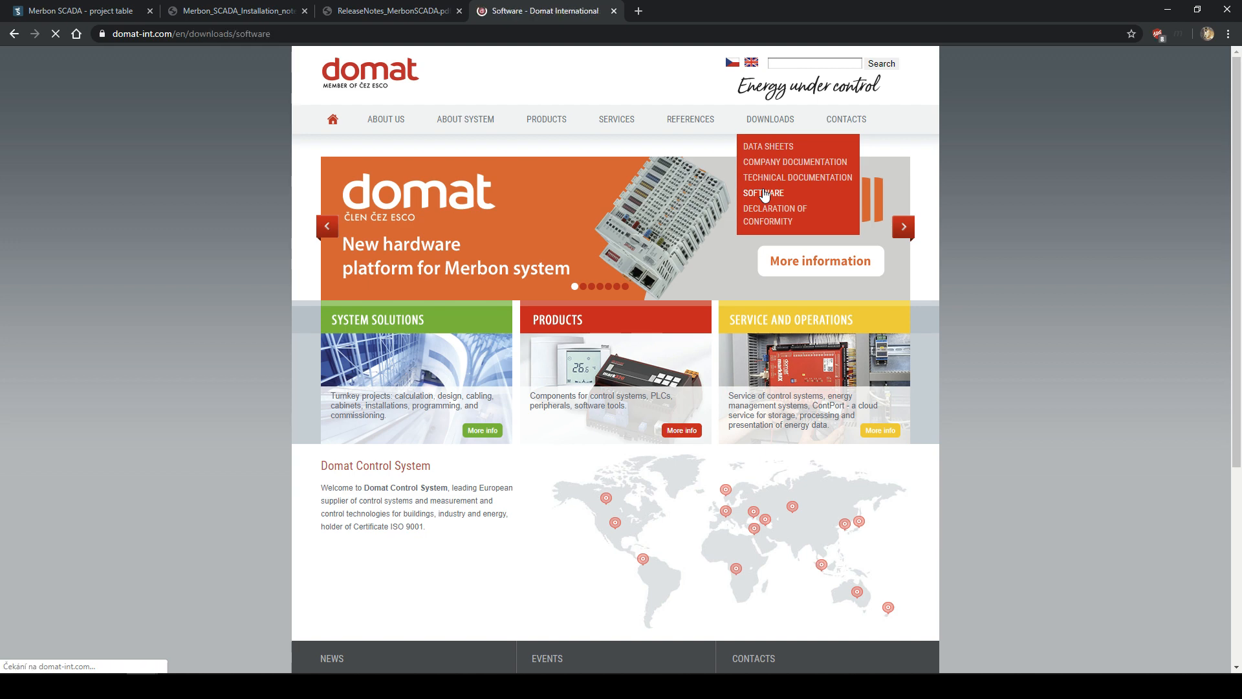
scroll(647, 311, "down", 3)
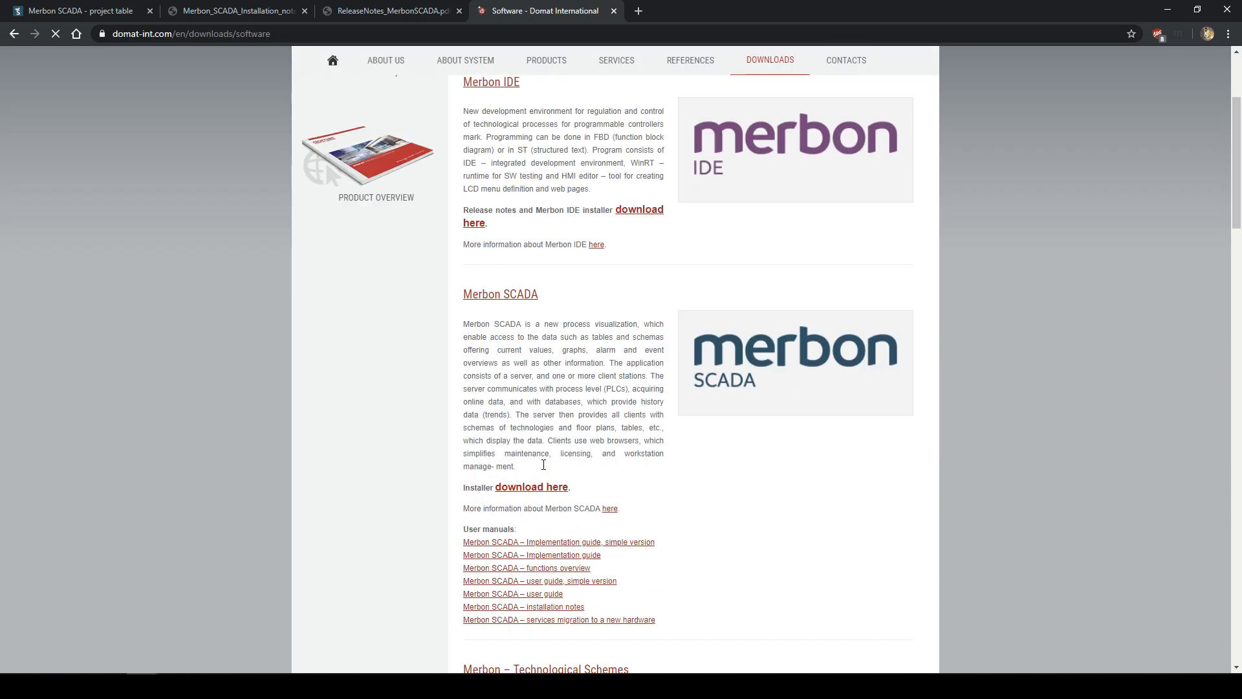
left_click(537, 488)
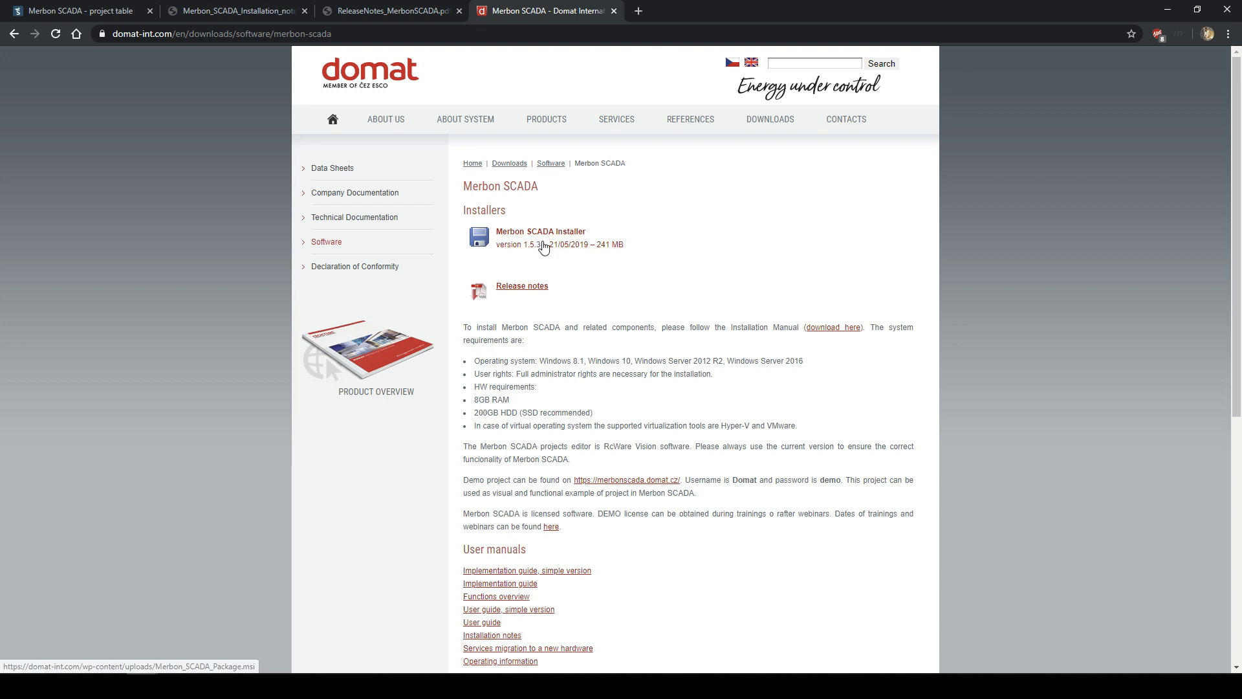
- Minimize the browser and select Merbon SCADA Package.msi on the desktop
left_click(1167, 12)
left_click(318, 213)
mouse_move(319, 237)
left_mouse_down()
mouse_move(317, 204)
mouse_move(328, 230)
left_mouse_up()
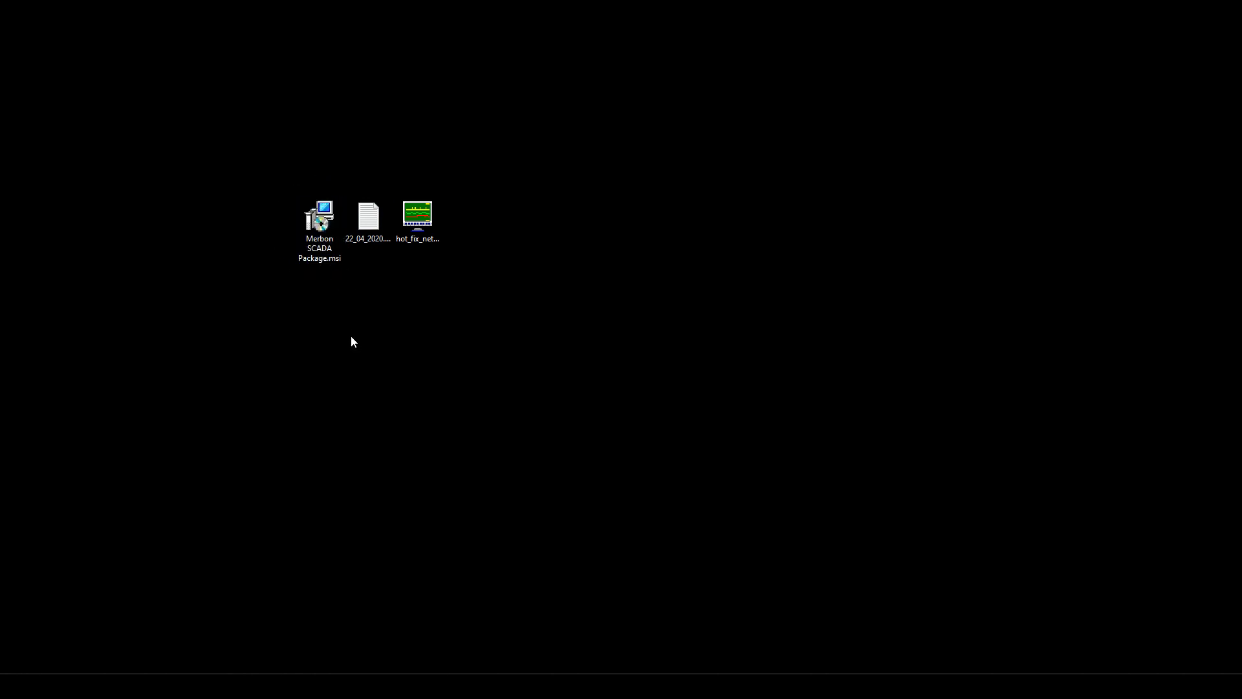
- Run Merbon SCADA Package.msi, accept the license terms, and install into C:\Apps
double_click(323, 214)
left_click_drag(388, 252, 522, 138)
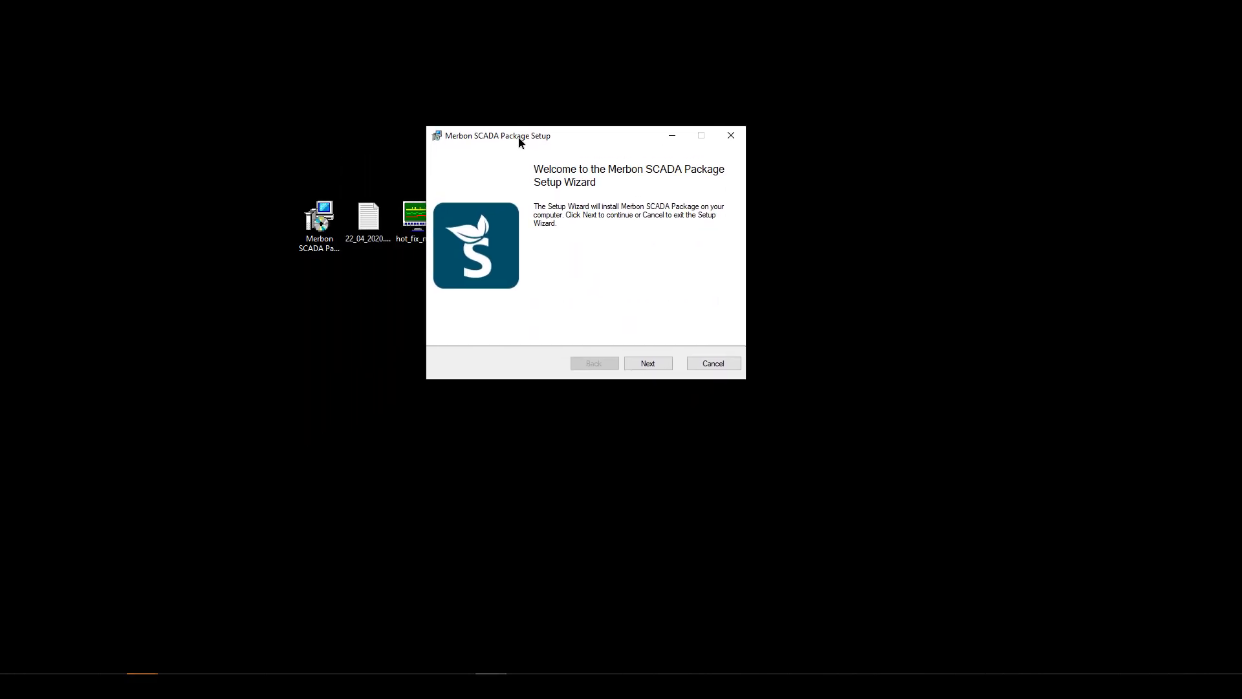
left_click(652, 365)
left_click(530, 332)
scroll(575, 279, "down", 10)
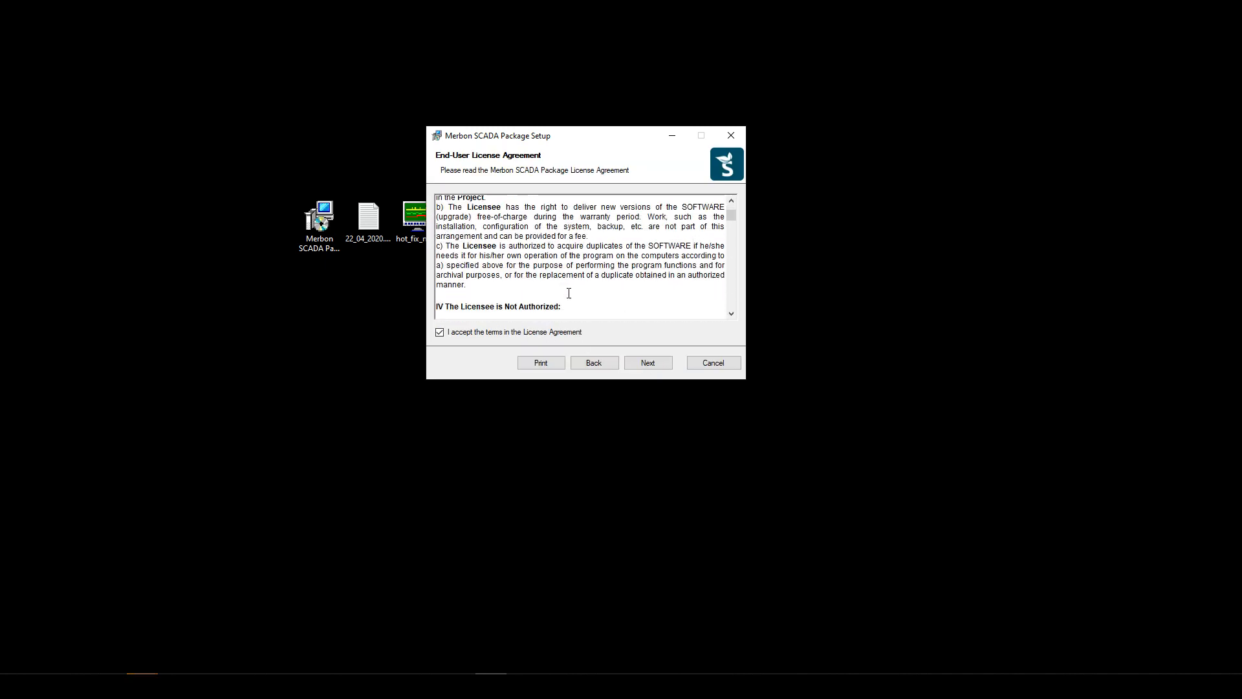
scroll(572, 297, "up", 10)
left_click(648, 364)
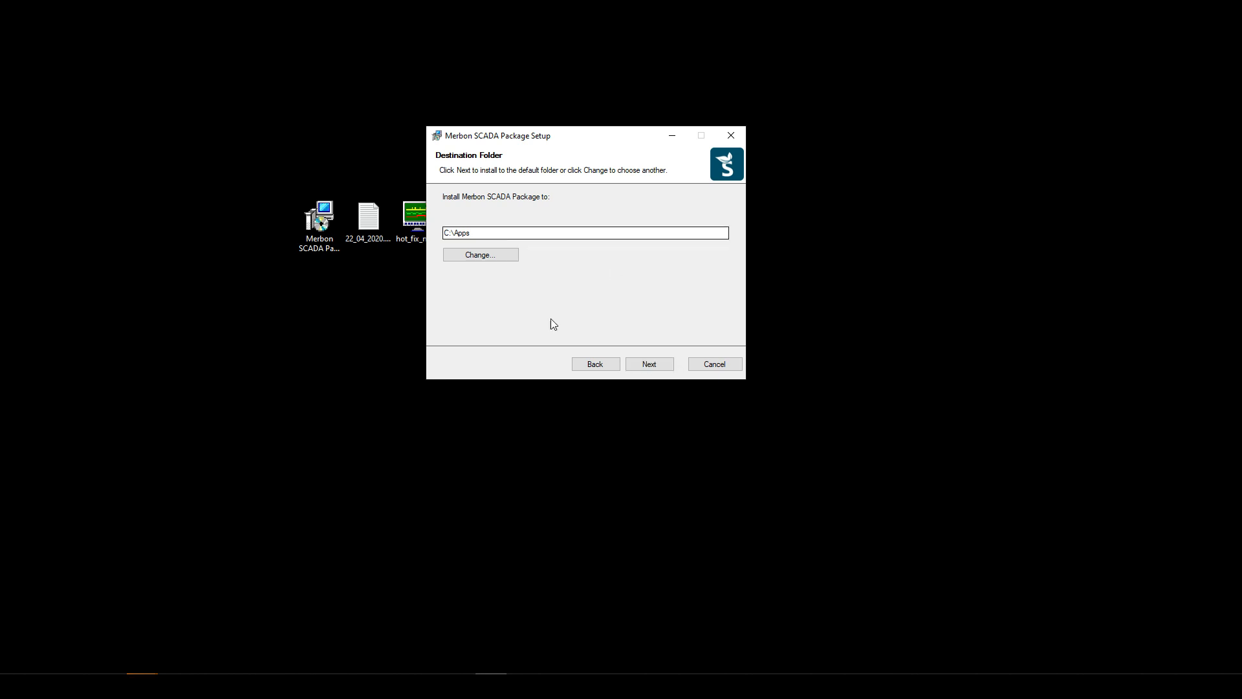
left_click(640, 366)
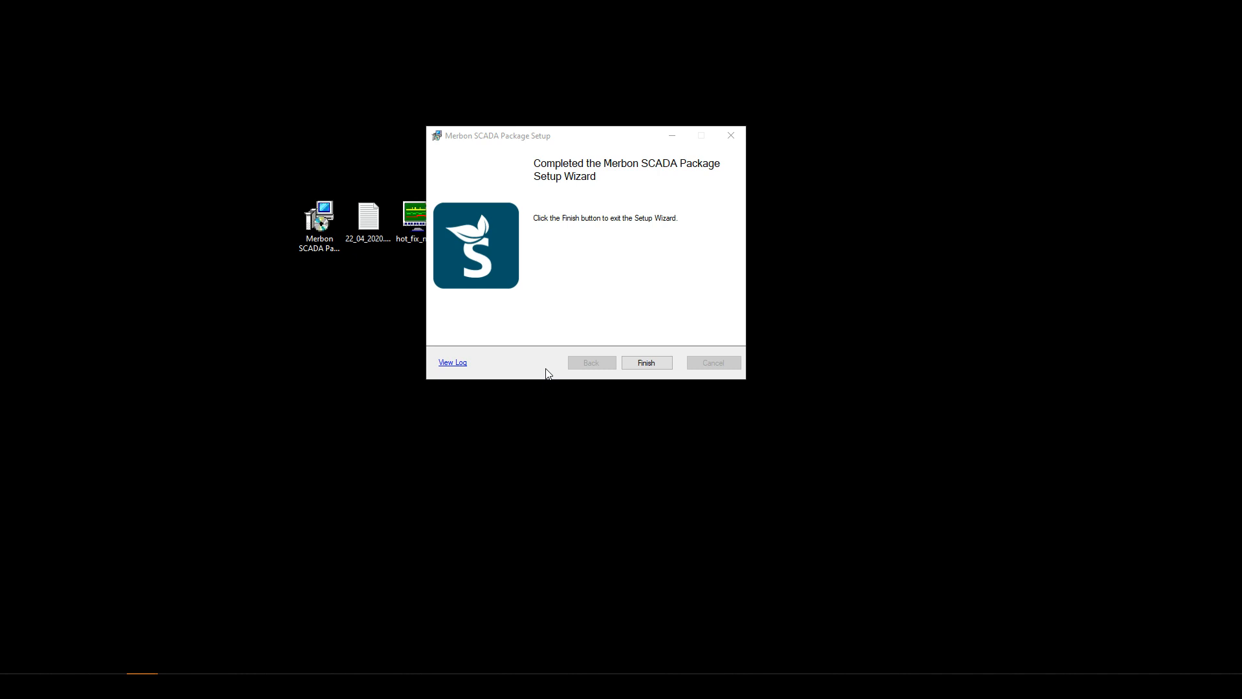
left_click(647, 362)
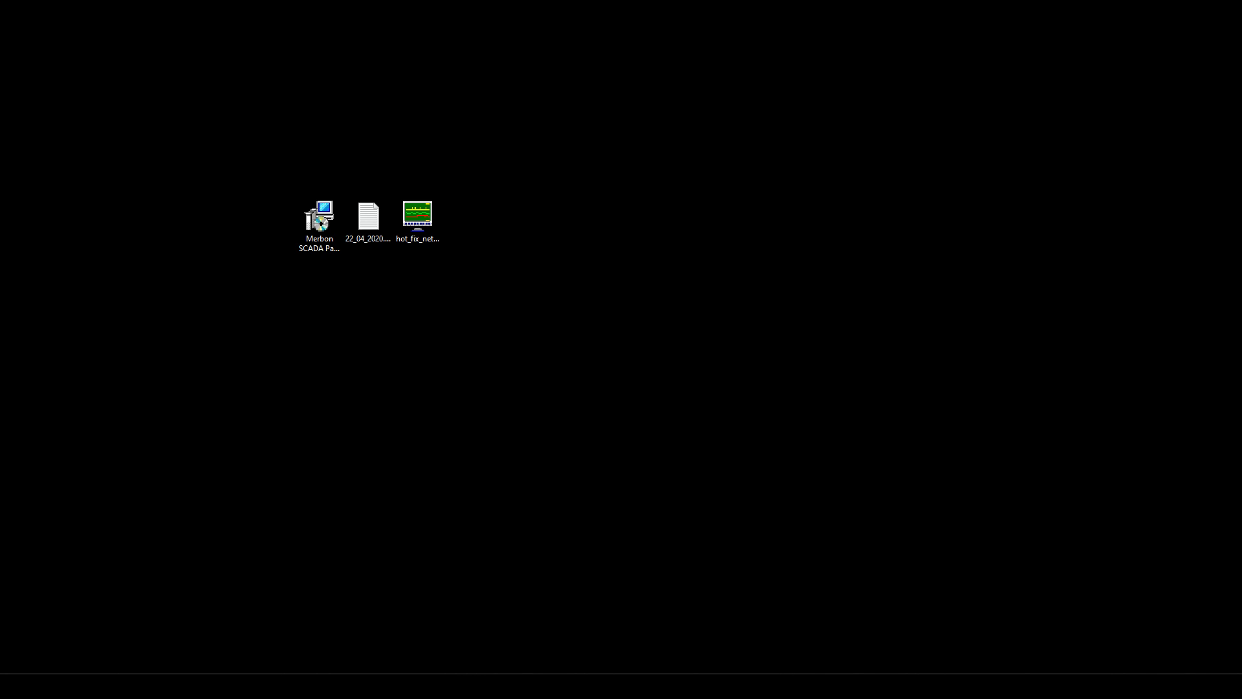
- Place the new installer shortcut below the package file and launch Merbon SCADA Installer
left_click_drag(1188, 347, 331, 282)
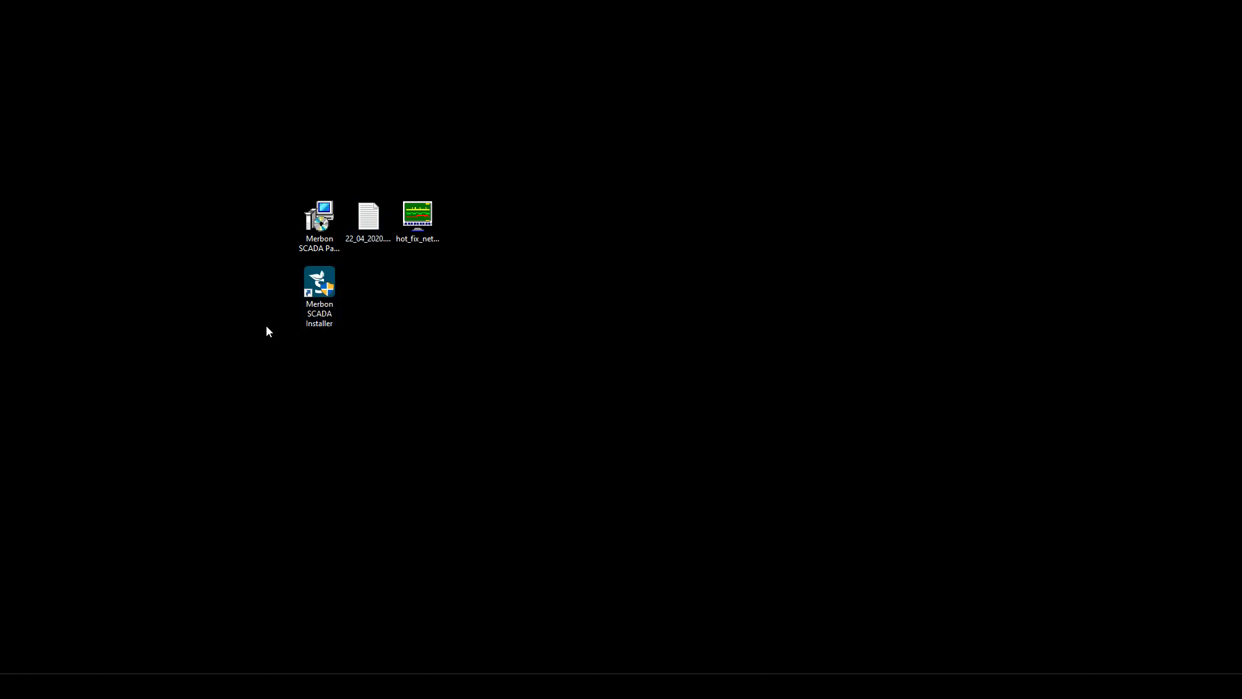
mouse_move(142, 685)
double_click(327, 294)
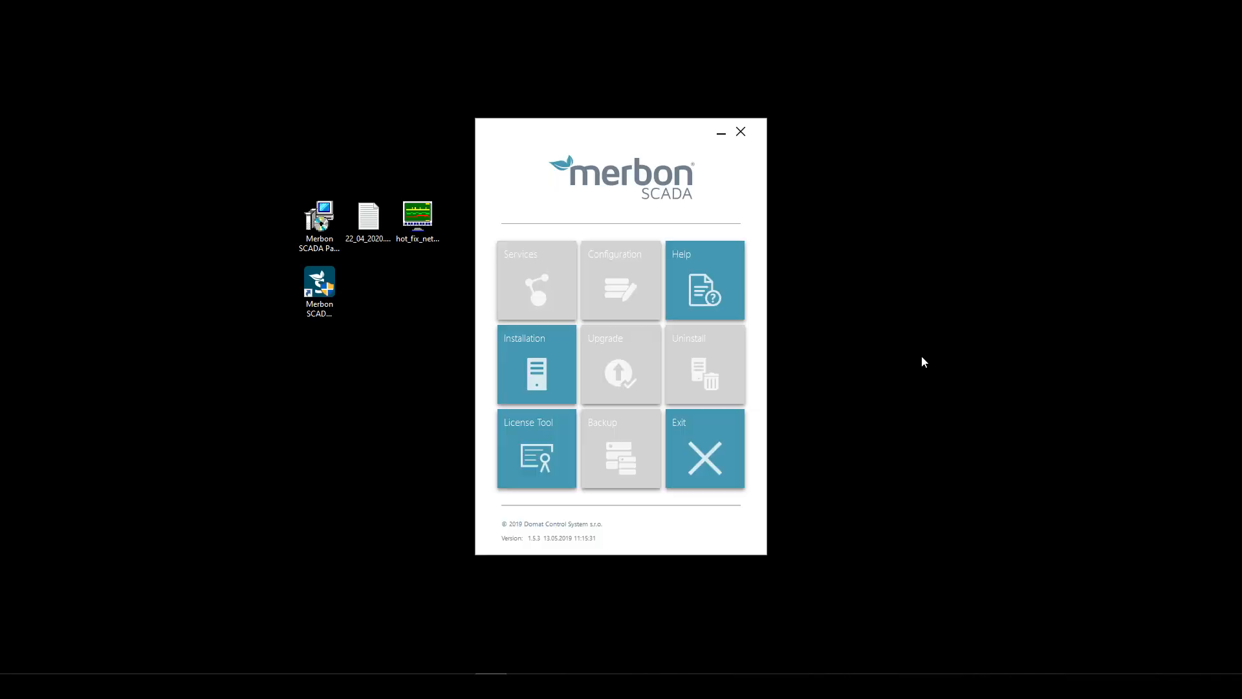
left_click_drag(650, 134, 609, 86)
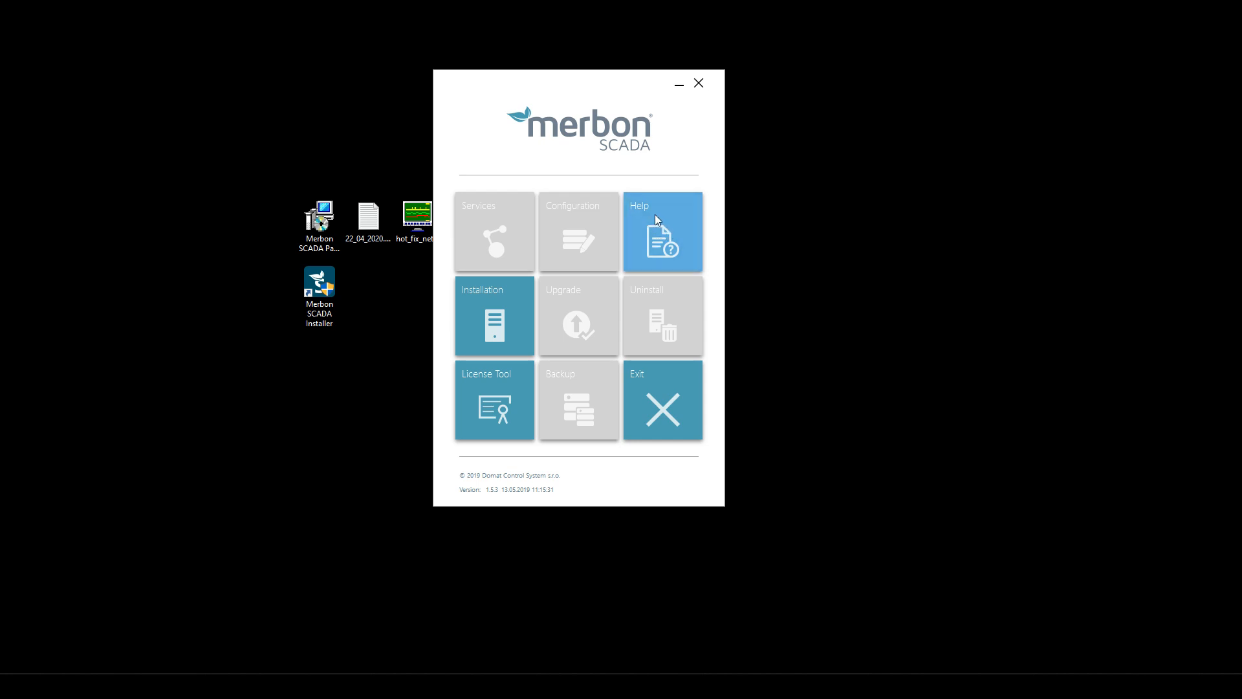
- Open the documentation list and the EN Functions overview manual
left_click(675, 231)
left_click_drag(642, 123, 890, 118)
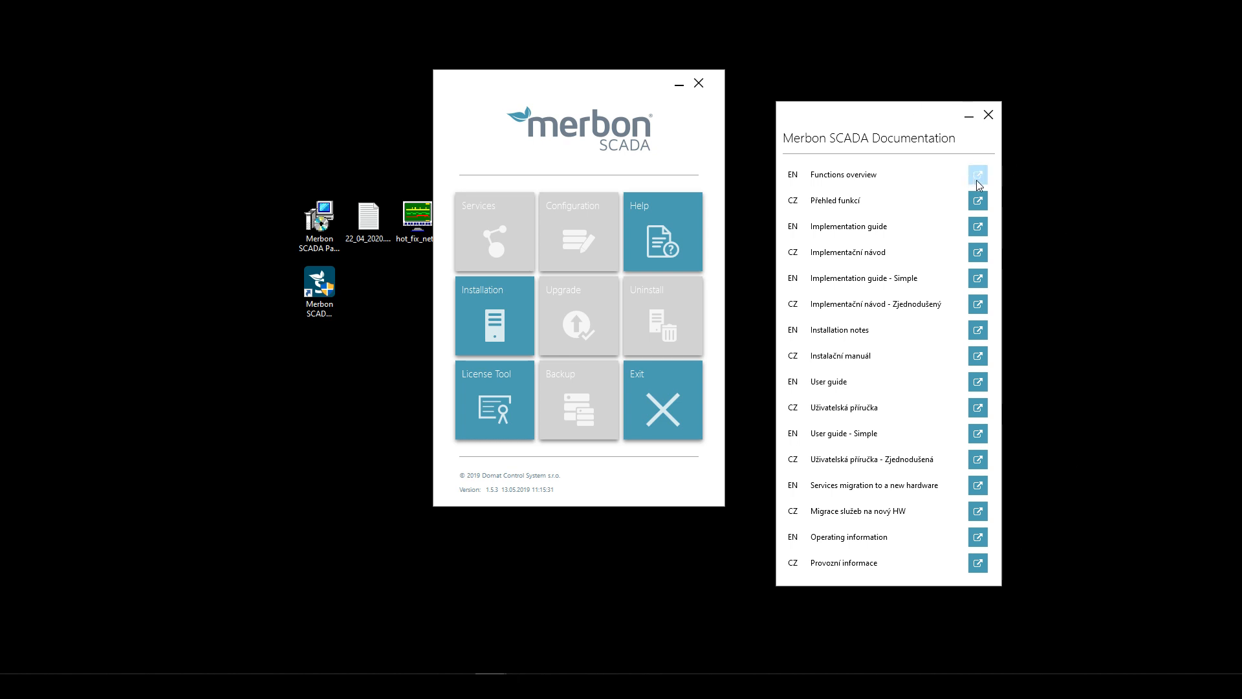
left_click(977, 181)
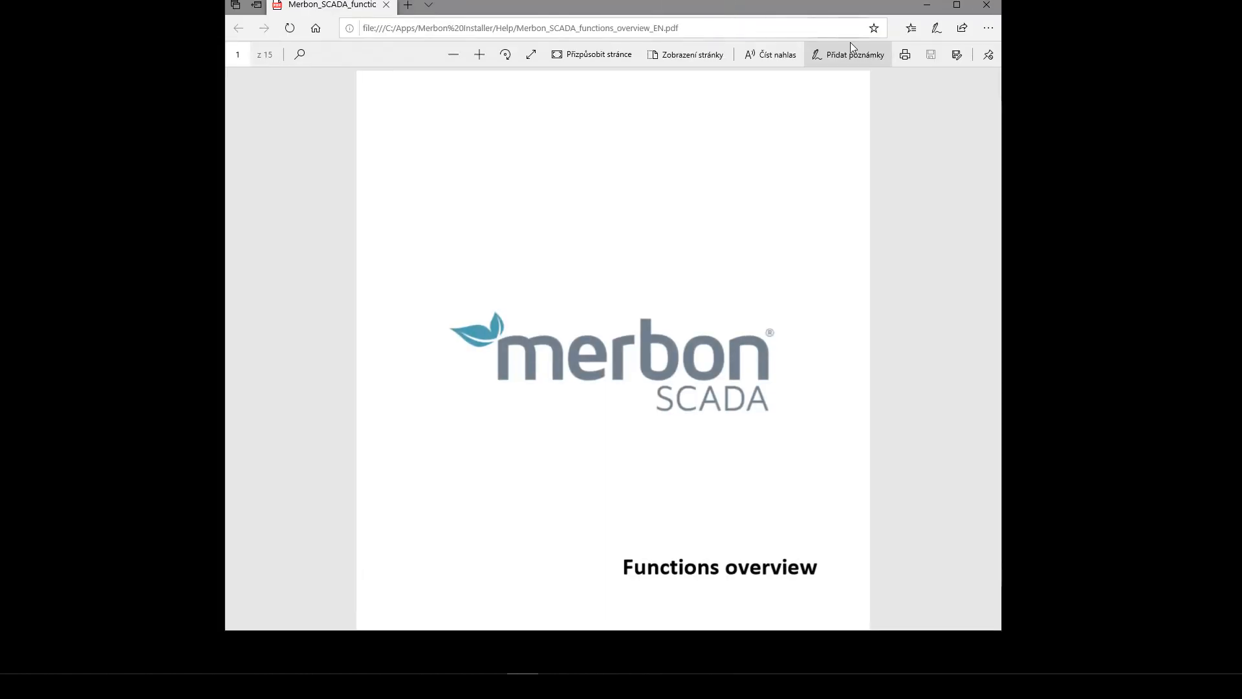
- Scroll the Functions overview PDF to chapter 3 Communication, then close Edge
left_click_drag(837, 8, 871, 36)
scroll(962, 180, "down", 15)
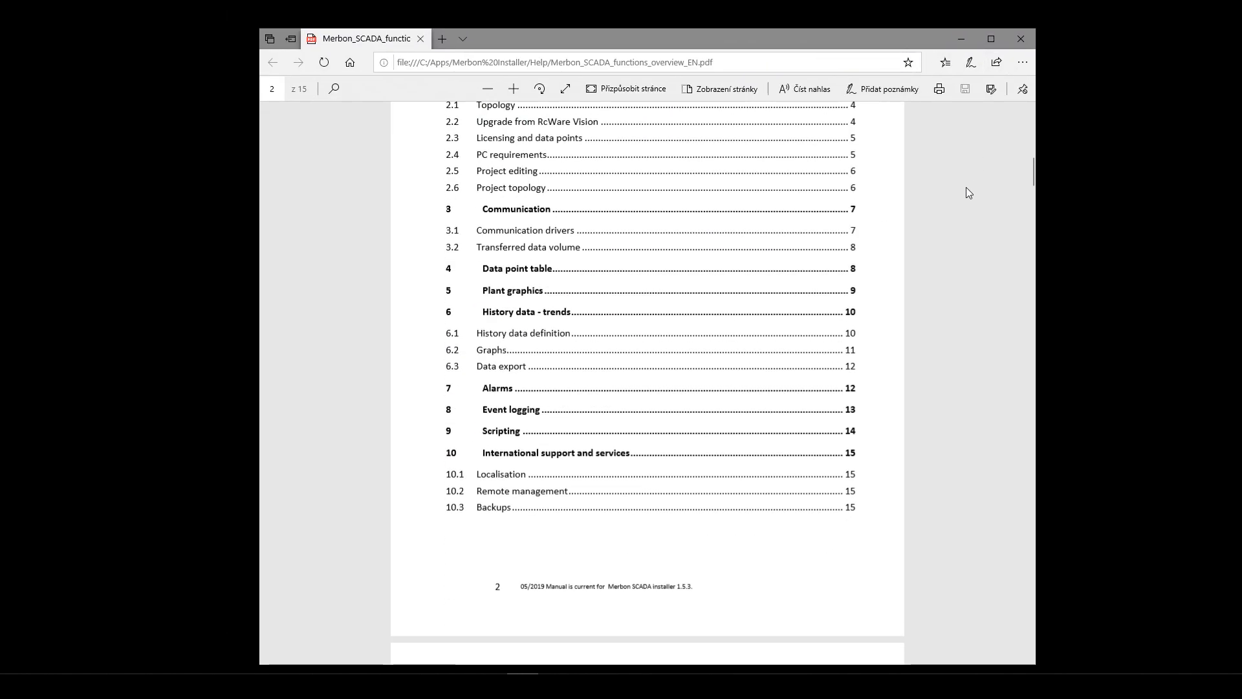
scroll(964, 199, "down", 16)
scroll(963, 199, "up", 4)
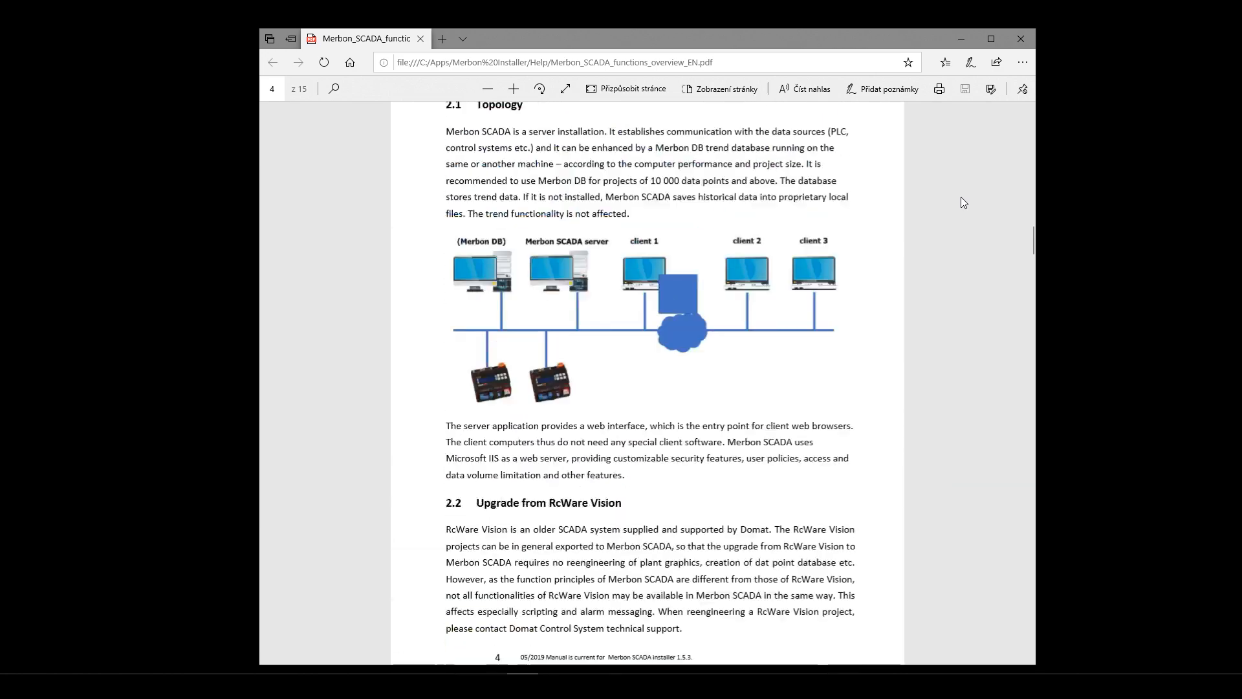
scroll(694, 419, "down", 15)
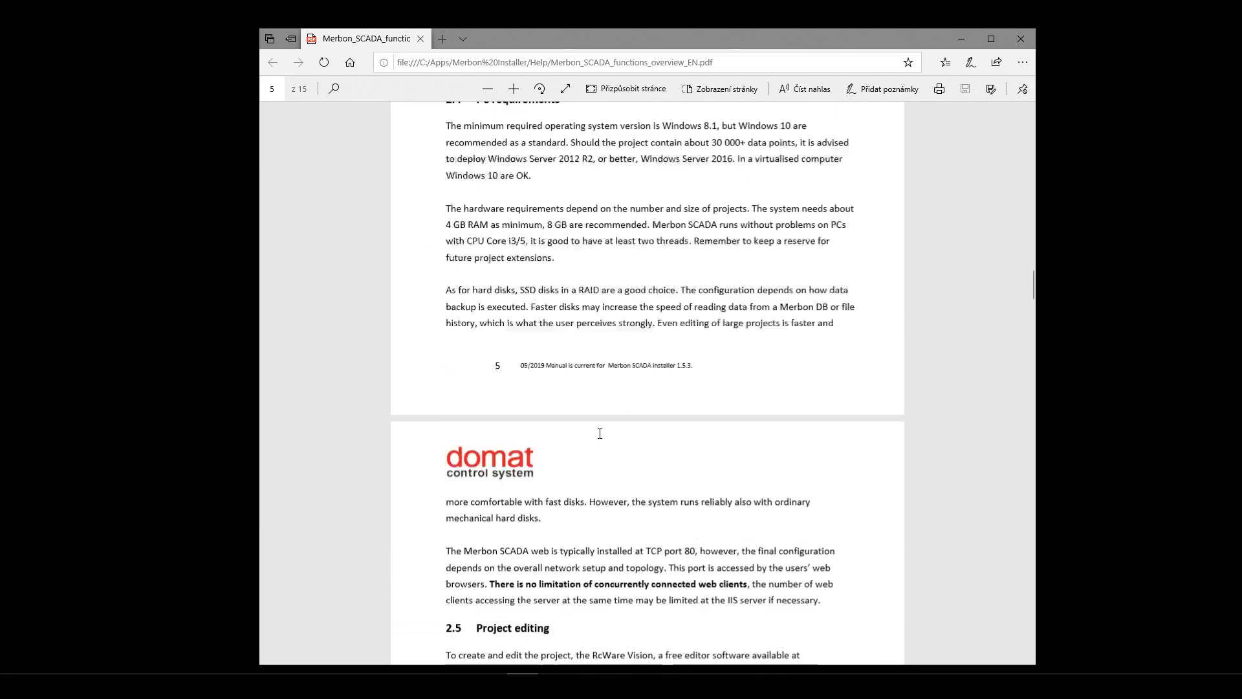
scroll(694, 419, "down", 8)
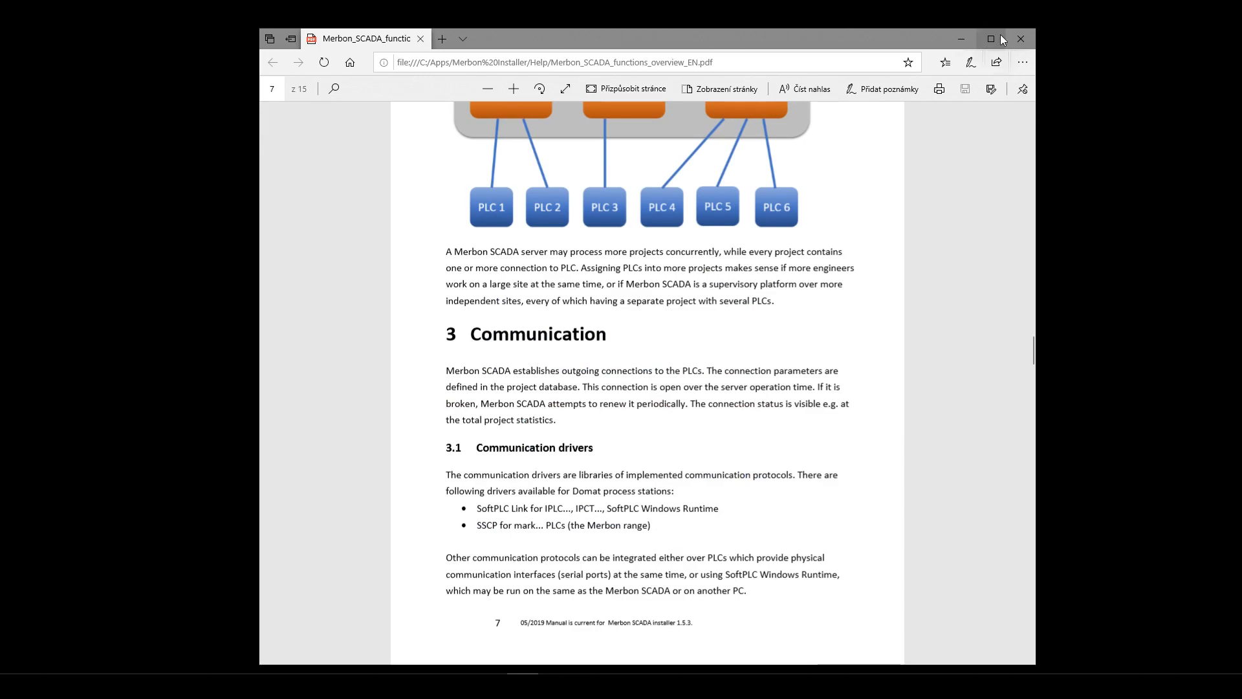
left_click(1019, 38)
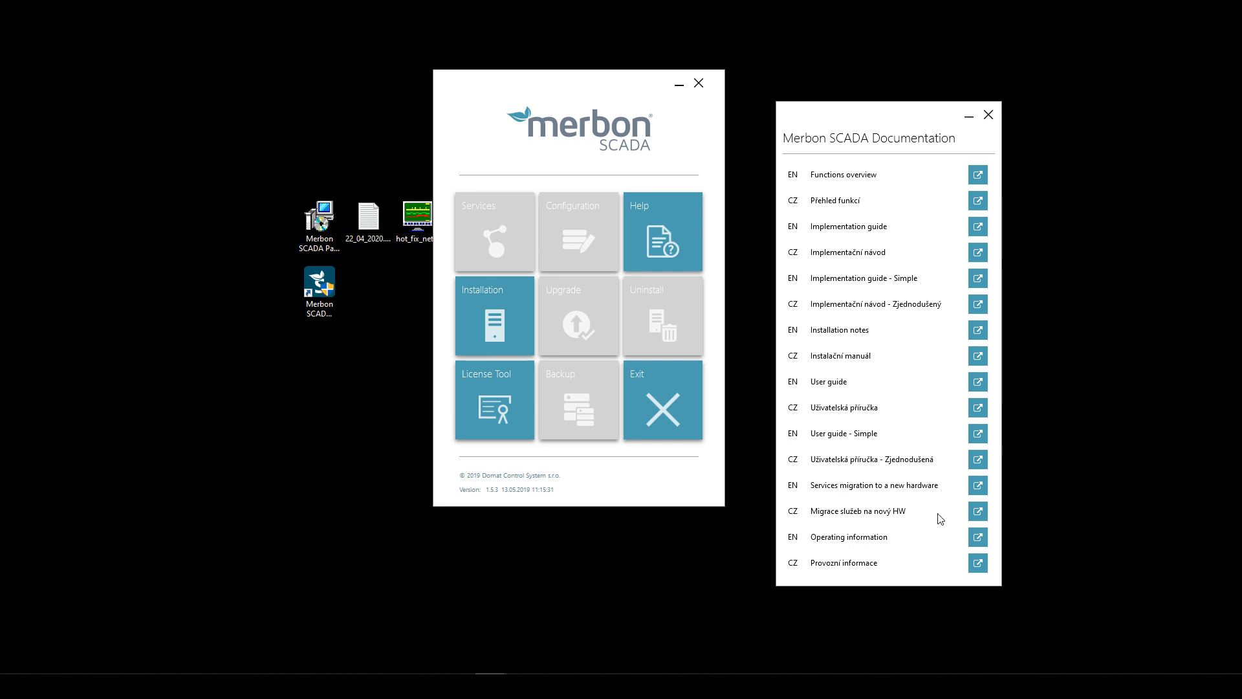
- Open the English Operating information manual and scroll through the backup chapter
left_click(978, 541)
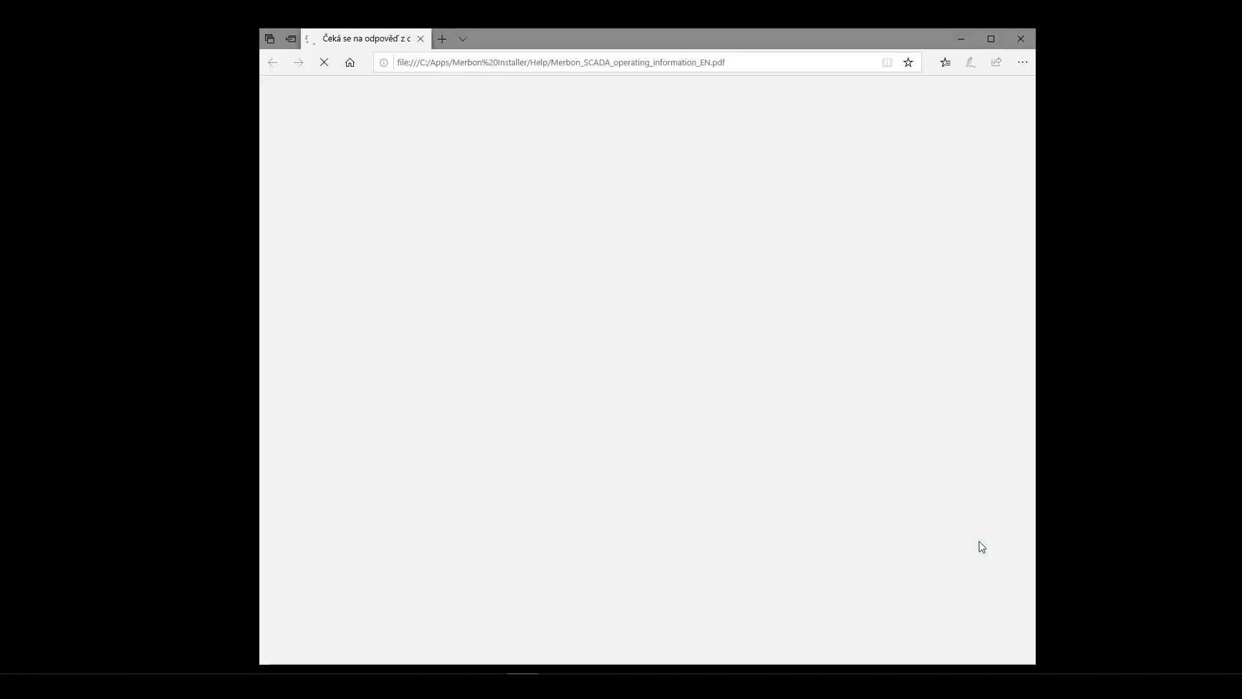
scroll(735, 283, "down", 10)
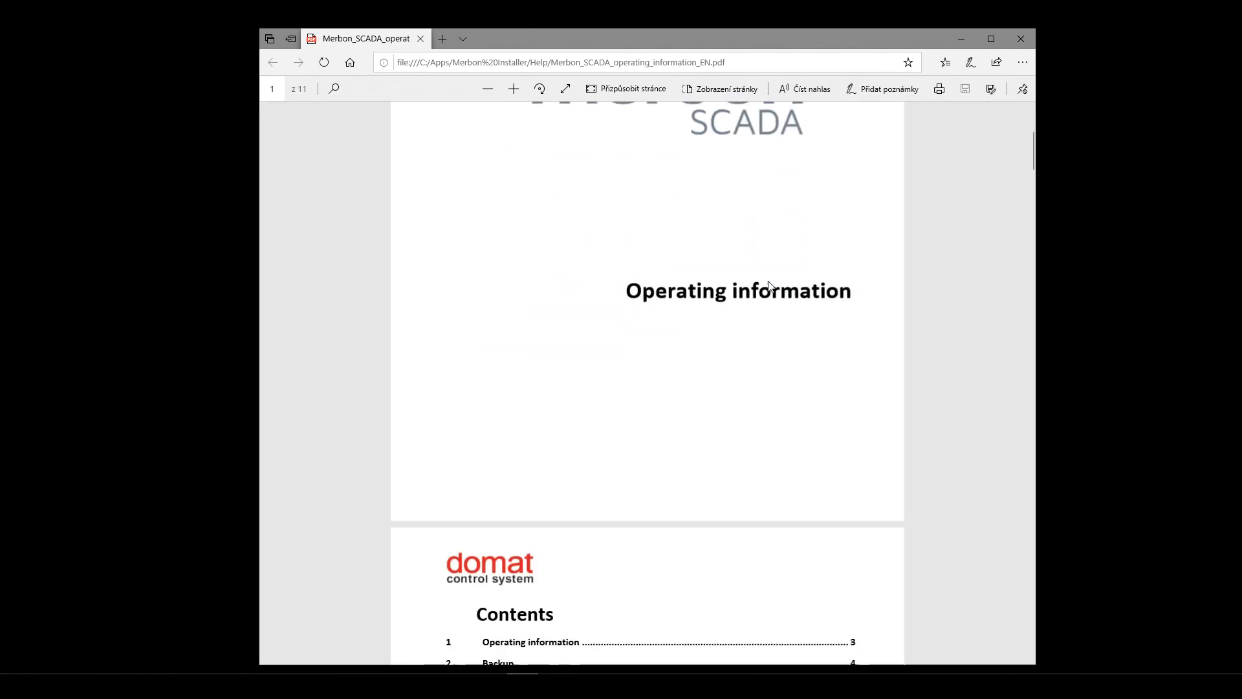
left_click(555, 194)
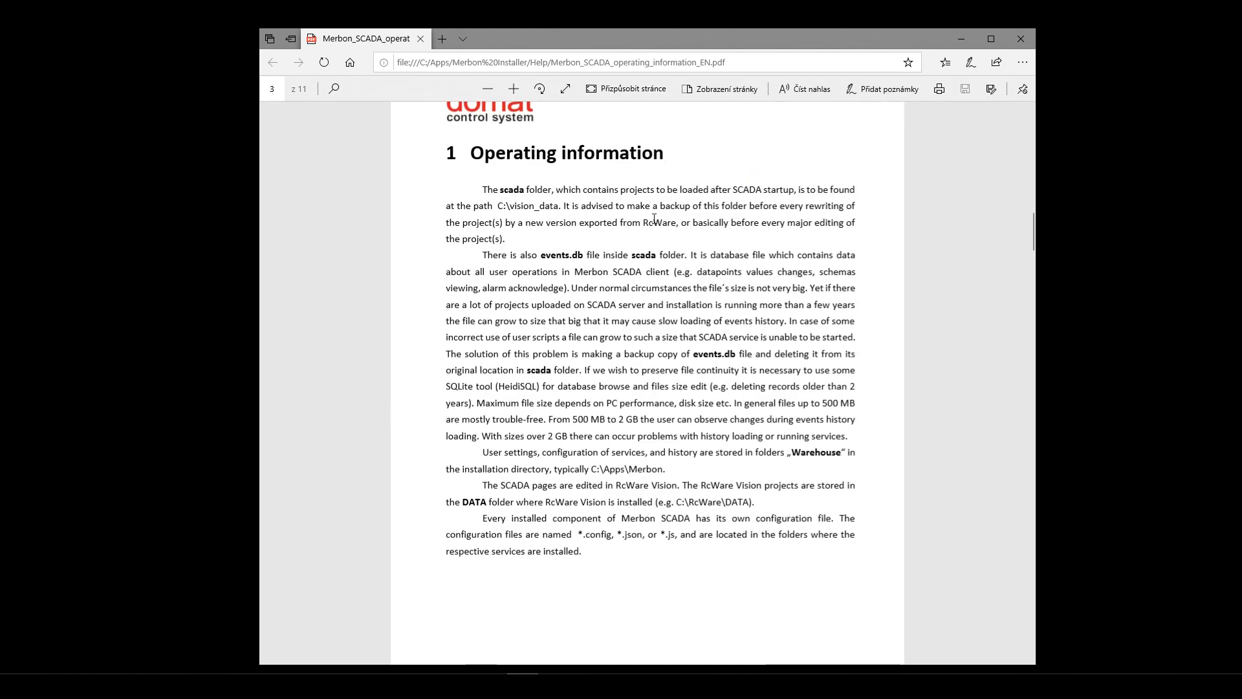
scroll(629, 254, "down", 2)
scroll(615, 265, "up", 3)
scroll(606, 280, "down", 6)
scroll(606, 280, "down", 20)
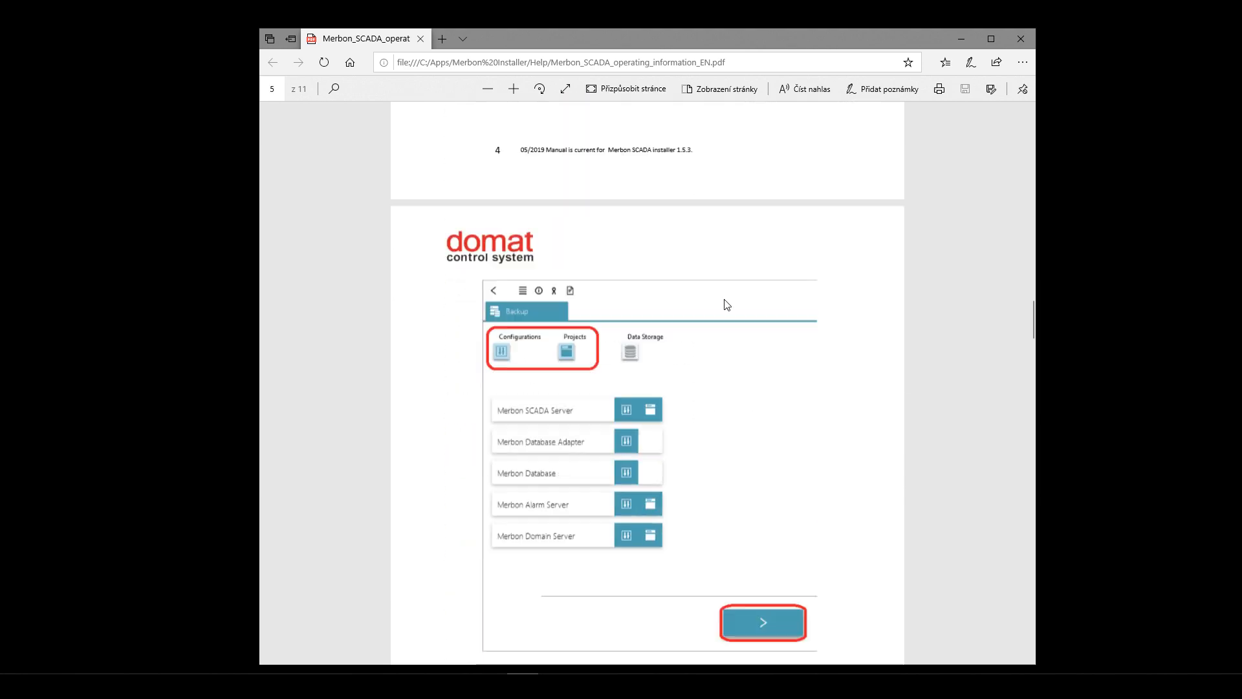
scroll(715, 297, "down", 14)
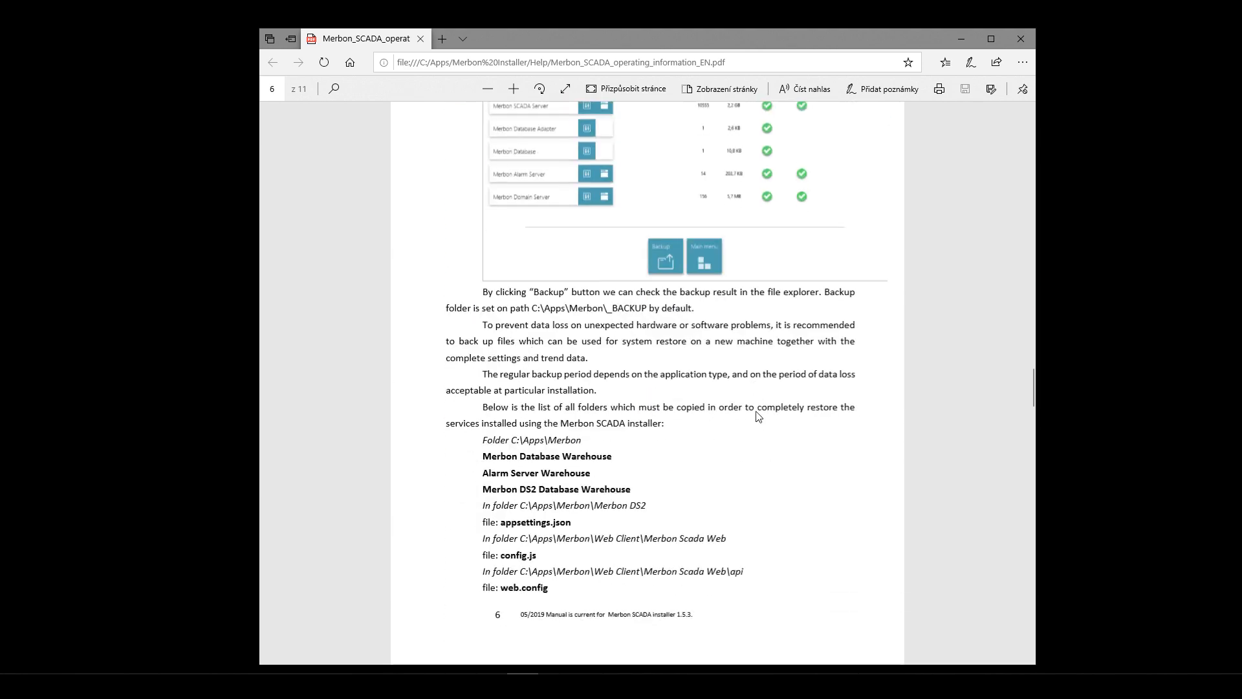
scroll(758, 405, "down", 7)
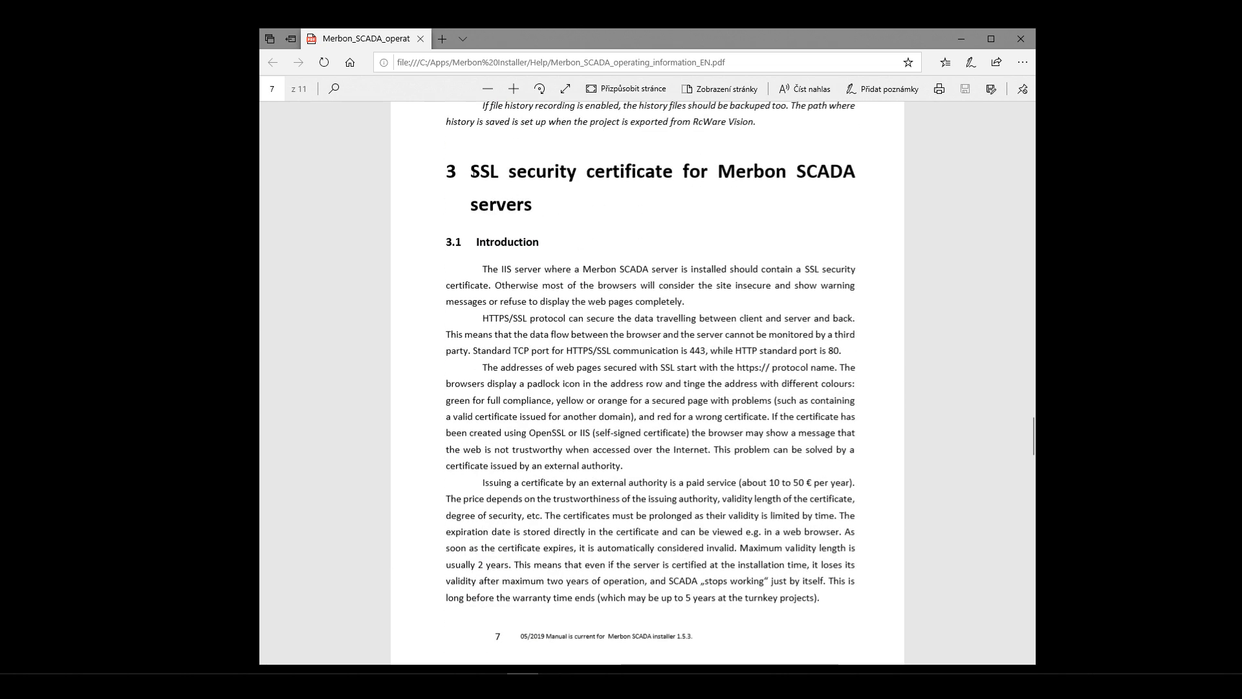
- Select the SSL security certificate heading, skim that section, and close the PDF
left_click_drag(486, 173, 550, 208)
left_click(550, 208)
left_click_drag(472, 173, 450, 243)
left_click(608, 206)
scroll(609, 214, "down", 6)
scroll(609, 220, "down", 15)
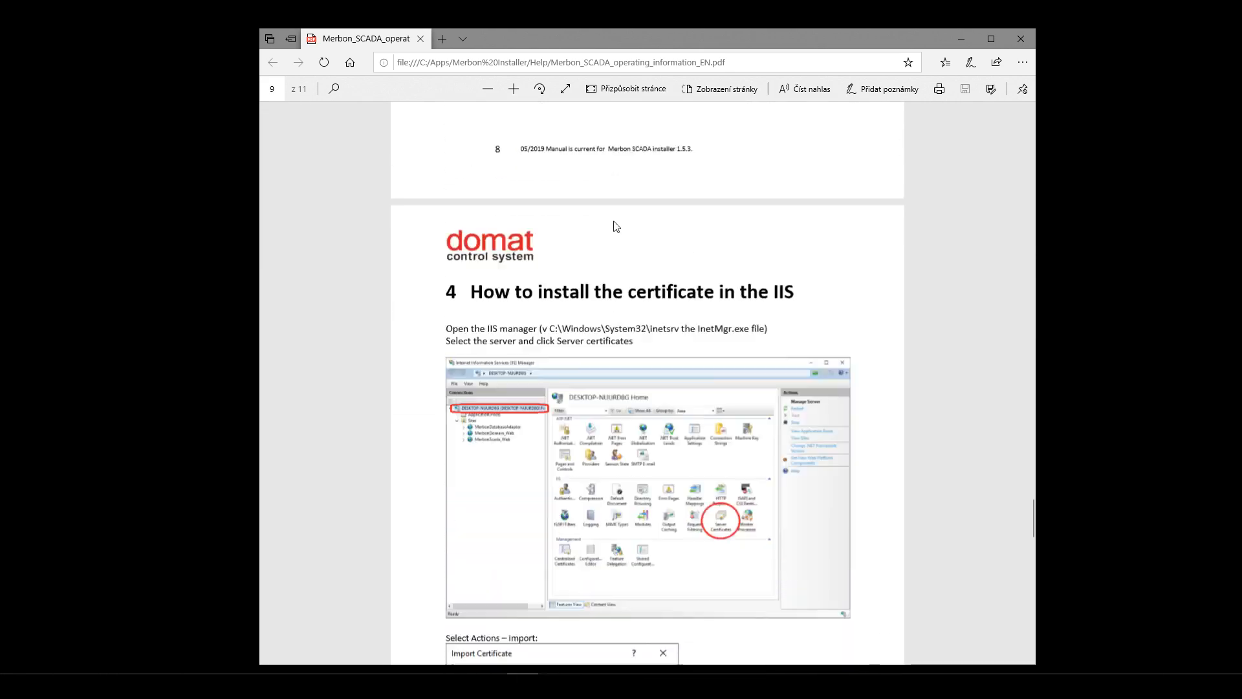
scroll(642, 241, "up", 3)
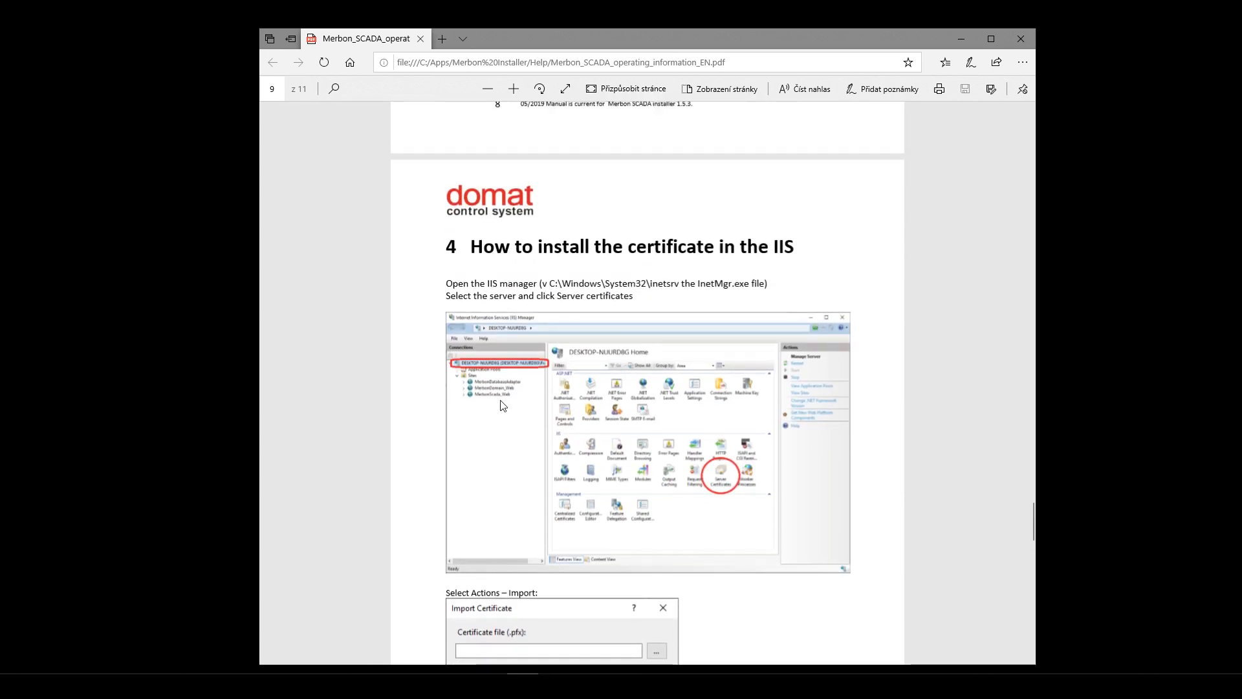
scroll(641, 241, "down", 10)
scroll(720, 331, "down", 14)
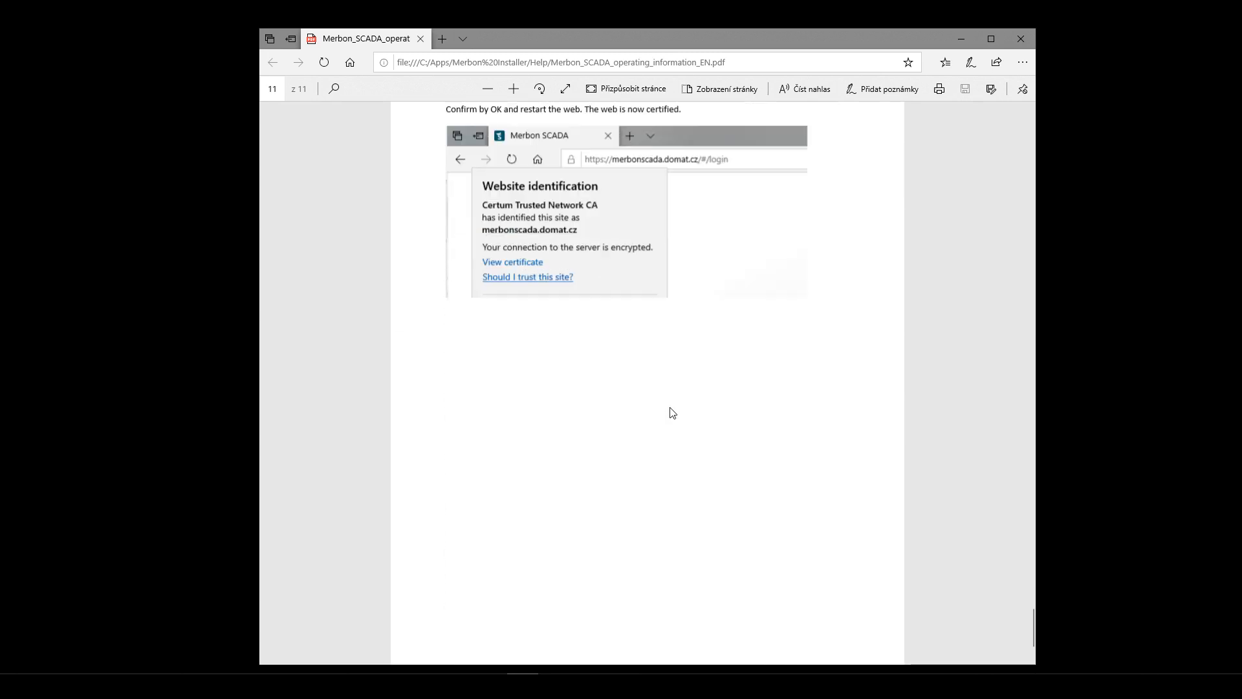
scroll(591, 394, "up", 10)
scroll(697, 362, "up", 20)
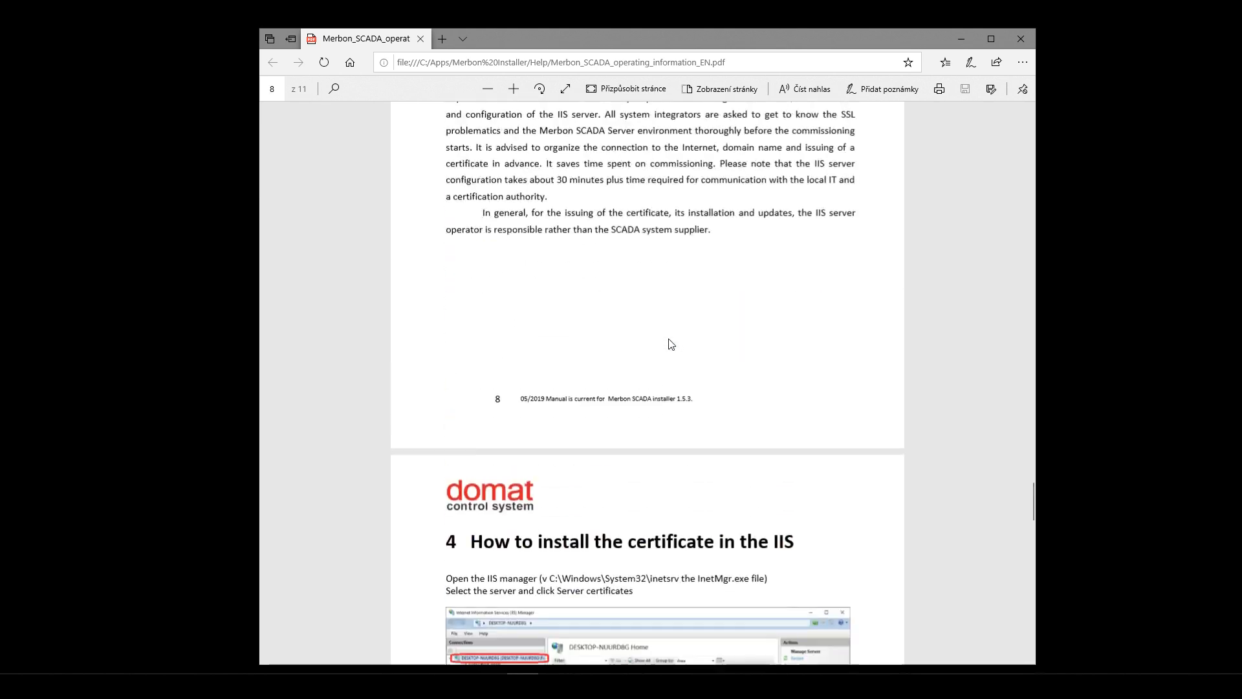
left_click(1021, 39)
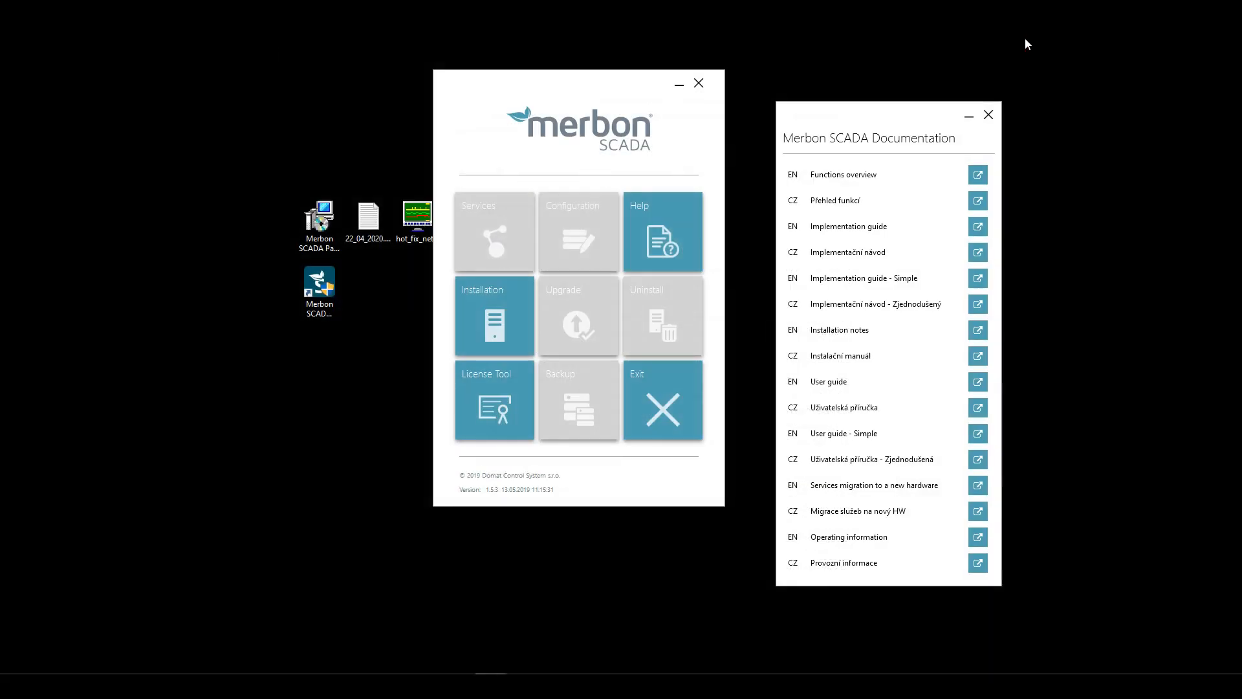
- Close the documentation list and open the Installation requirements check
left_click(988, 115)
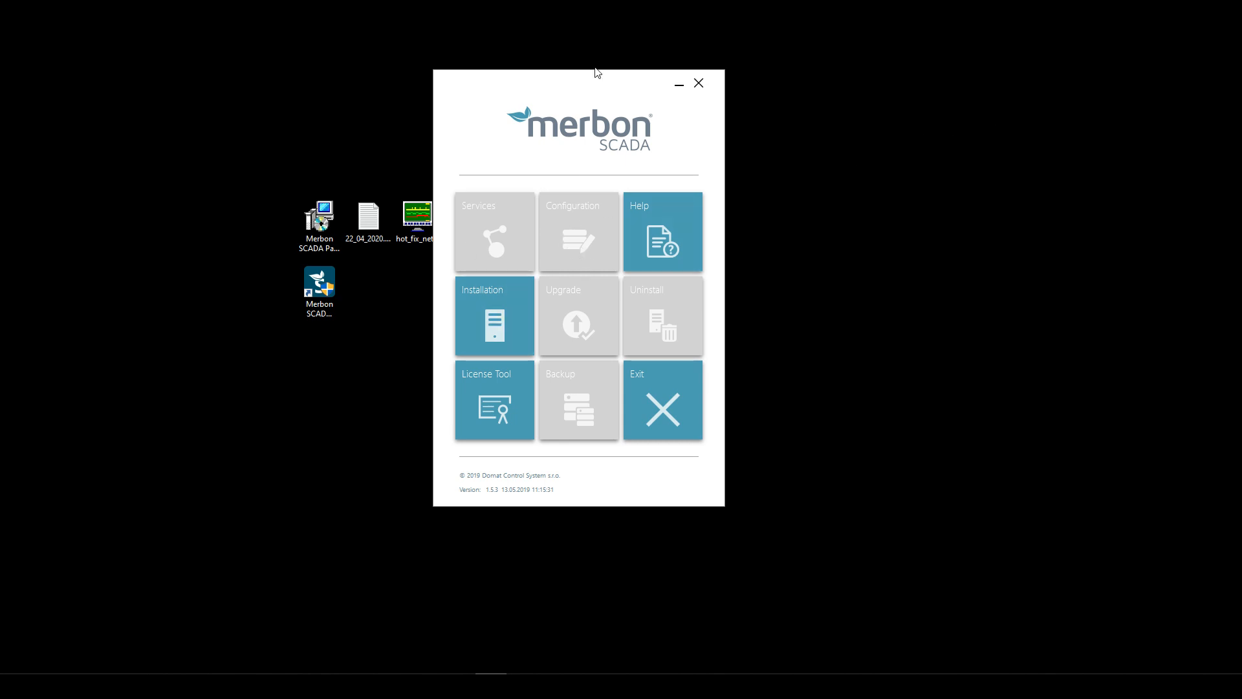
left_click_drag(590, 76, 650, 77)
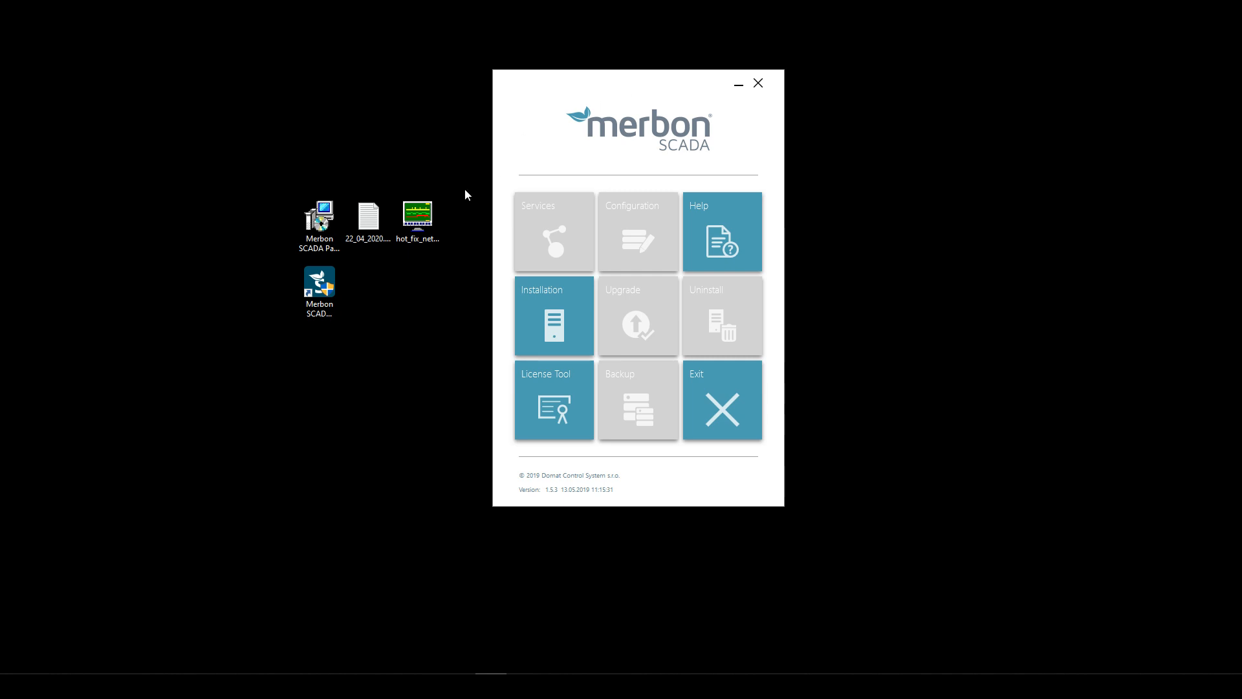
left_click(555, 332)
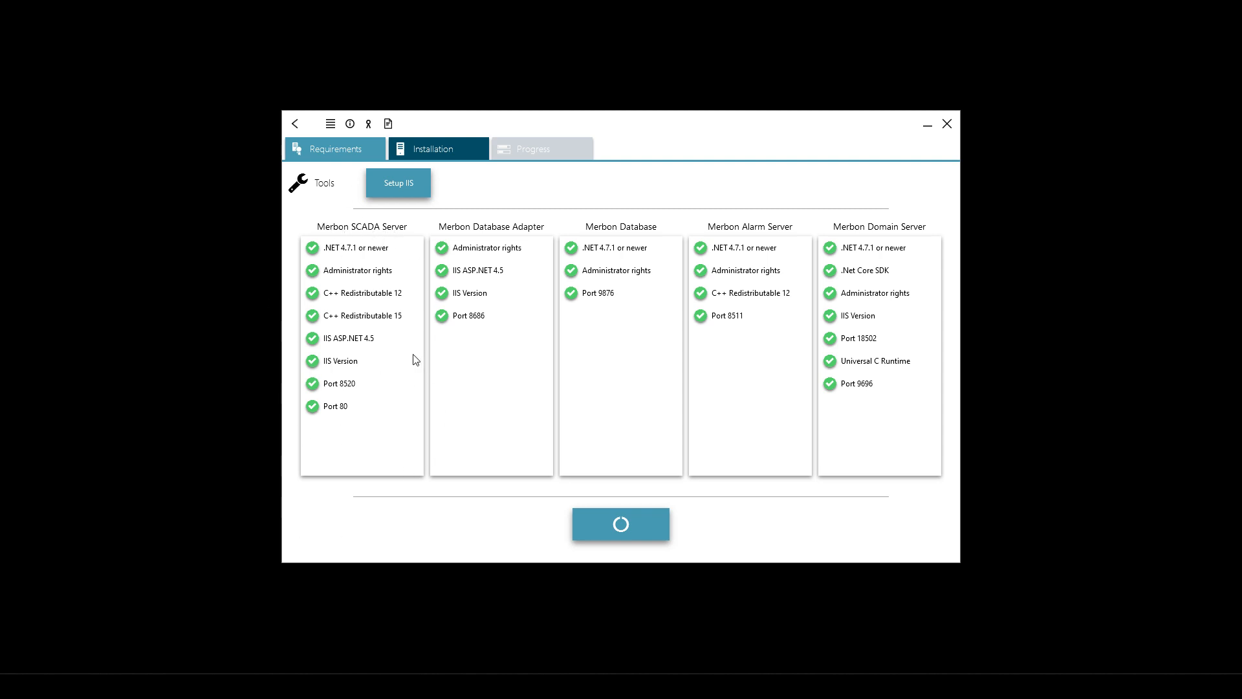
- Read each component's green requirement status, then return to the main menu
mouse_move(314, 341)
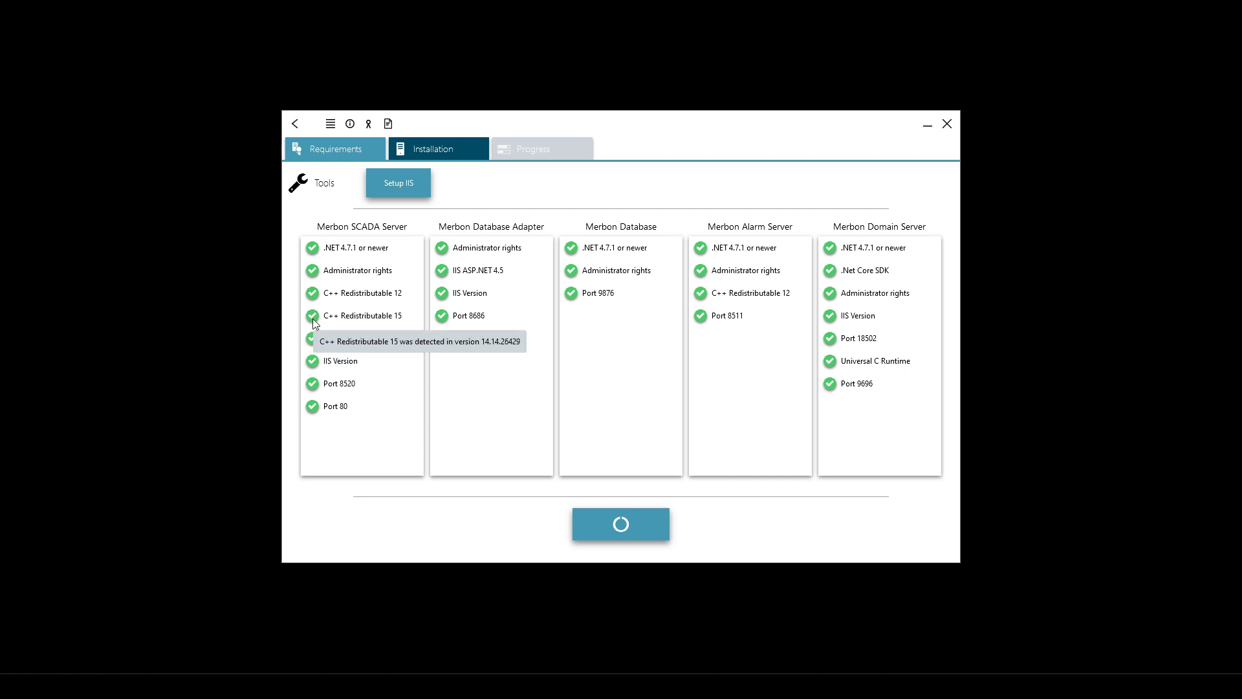
mouse_move(312, 296)
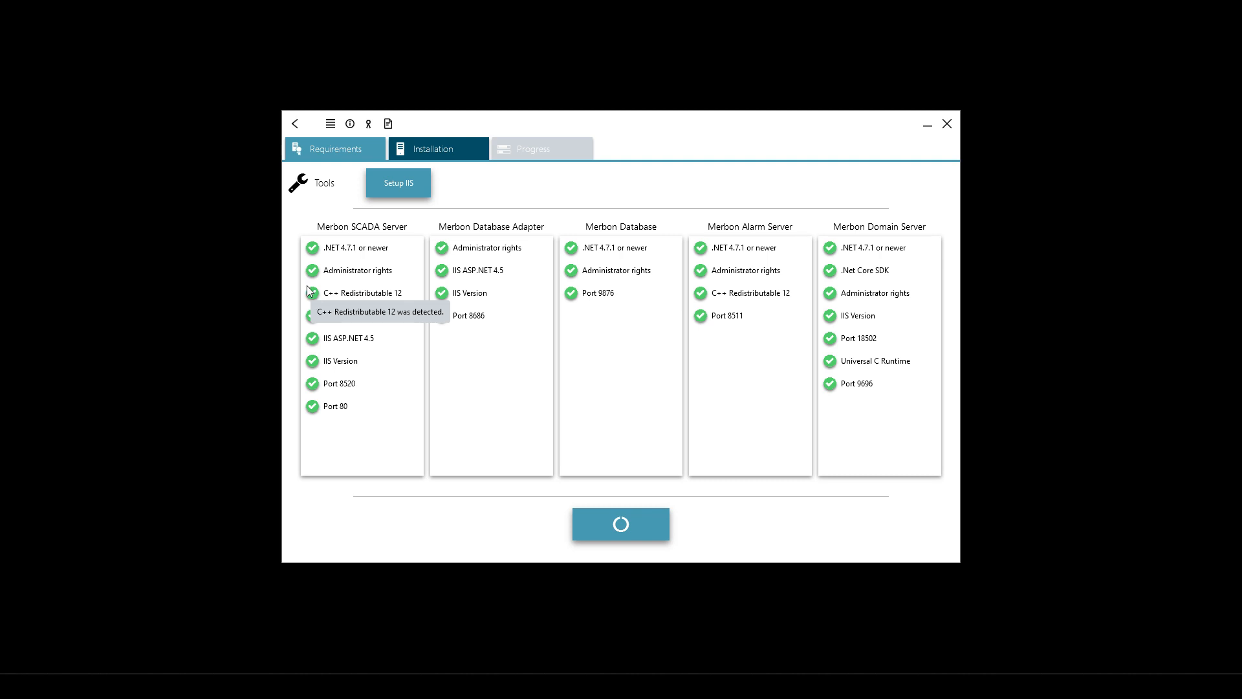
mouse_move(313, 274)
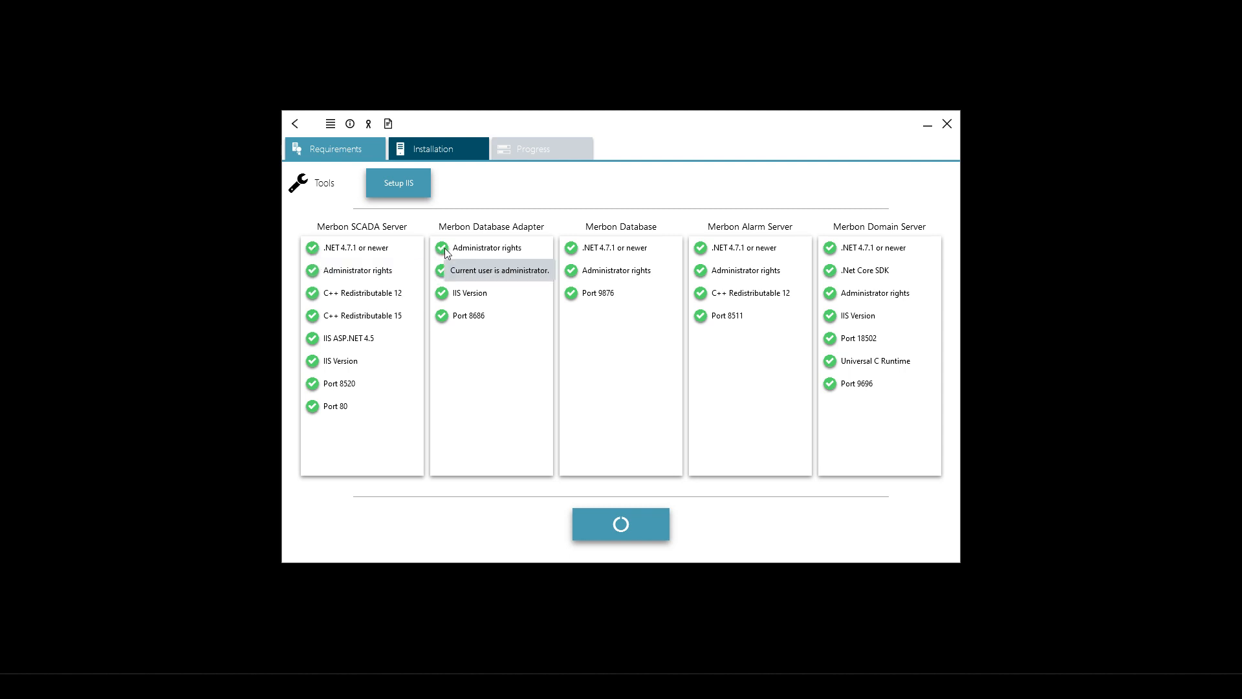
mouse_move(572, 249)
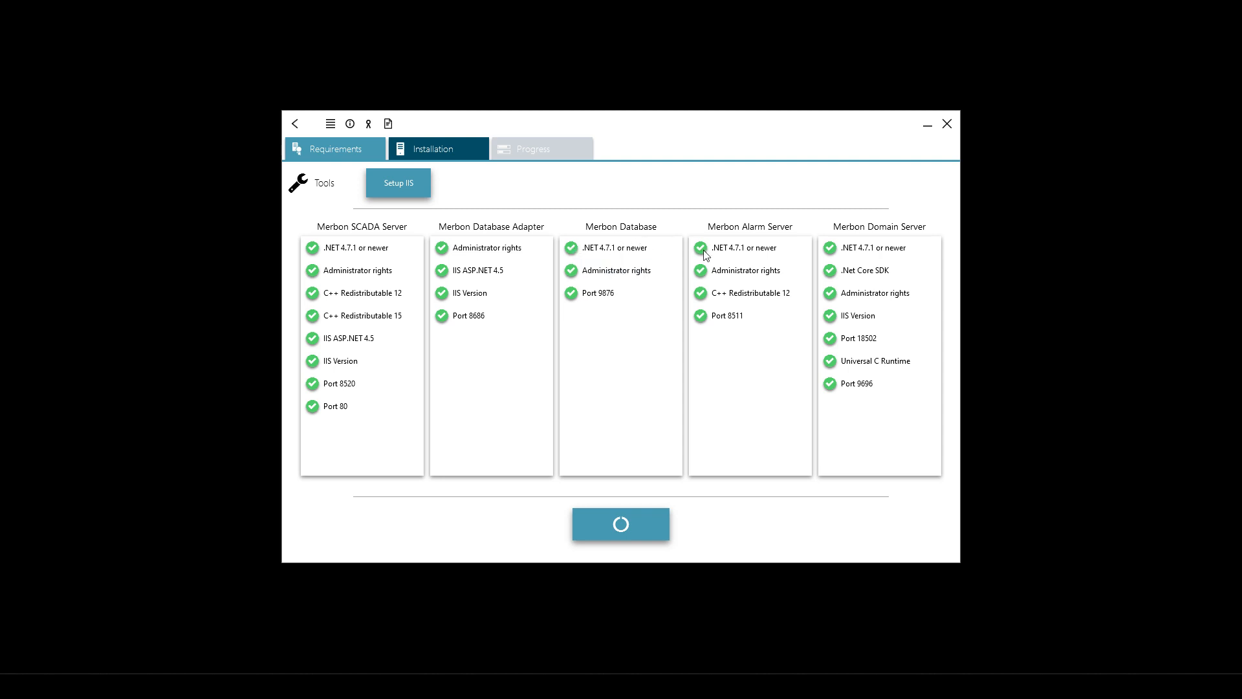
mouse_move(703, 275)
mouse_move(834, 278)
mouse_move(316, 248)
left_click(297, 125)
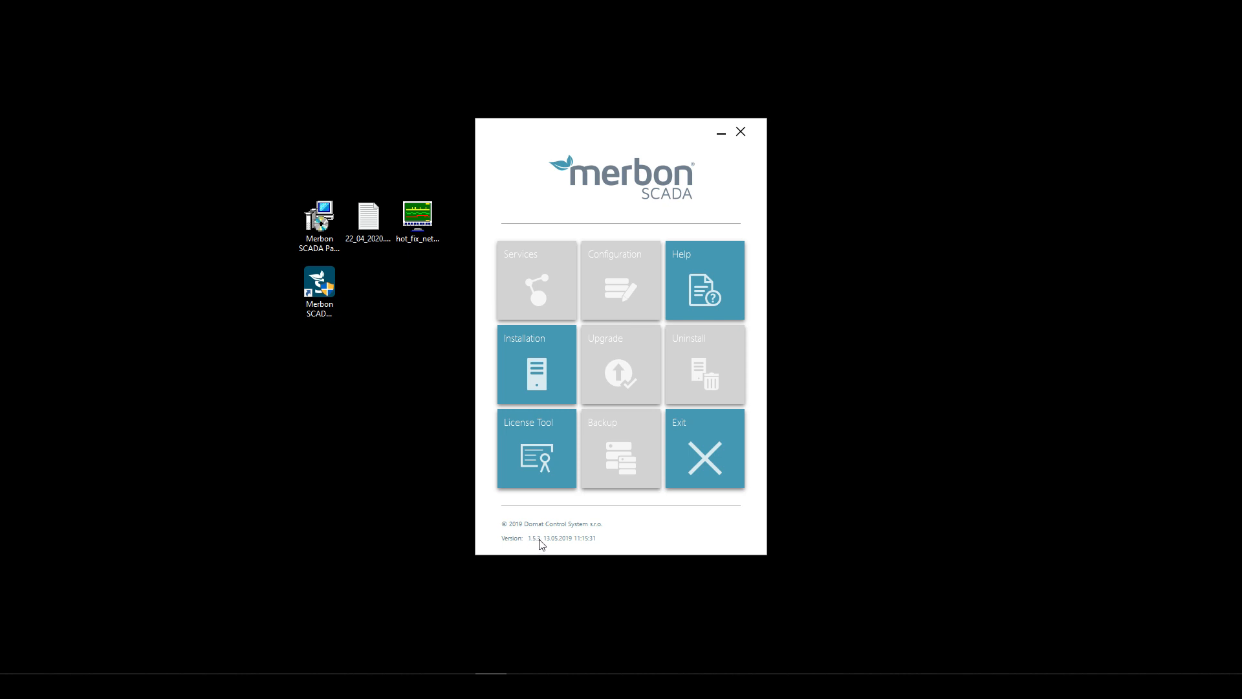
- Reopen the Installation requirements list three times, checking .Net Core SDK, then close the installer
left_click(535, 372)
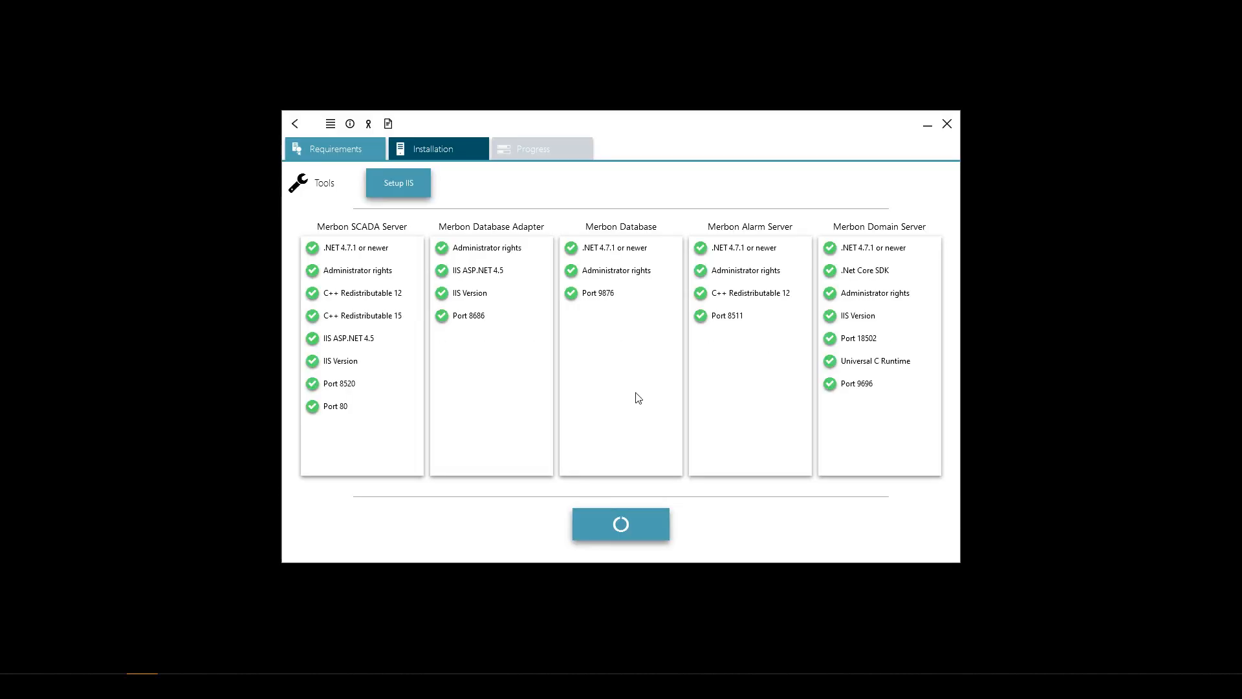
mouse_move(833, 276)
left_click(295, 124)
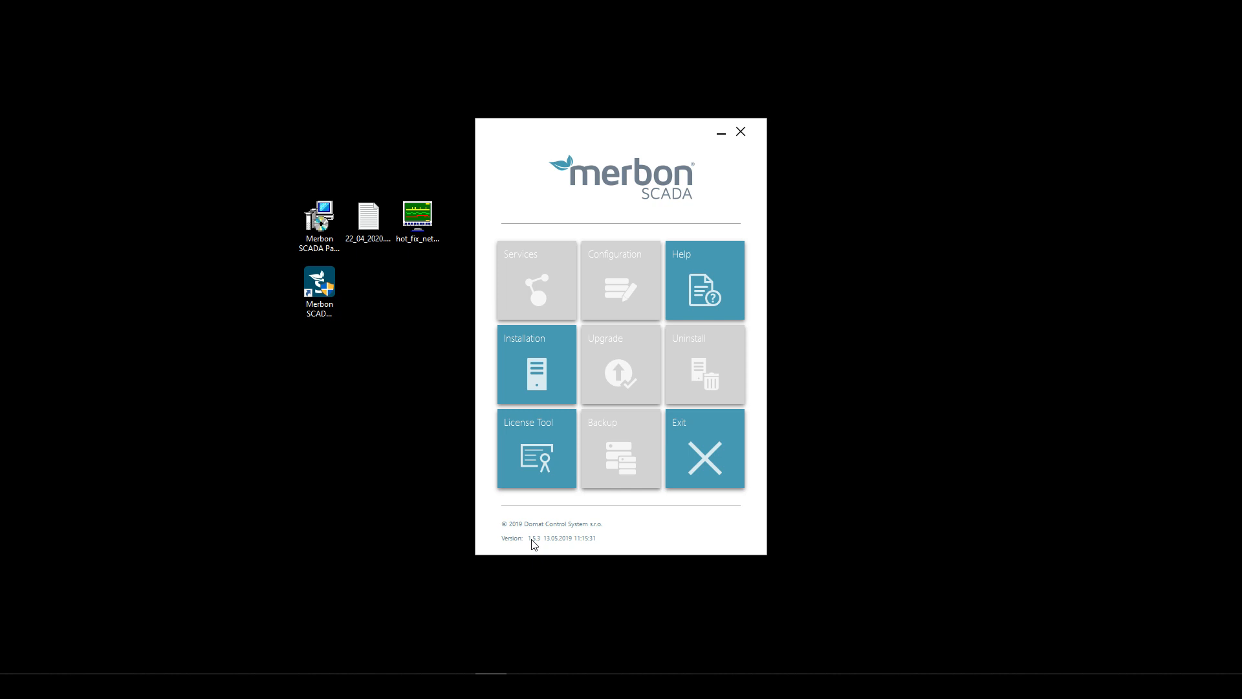
left_click(553, 386)
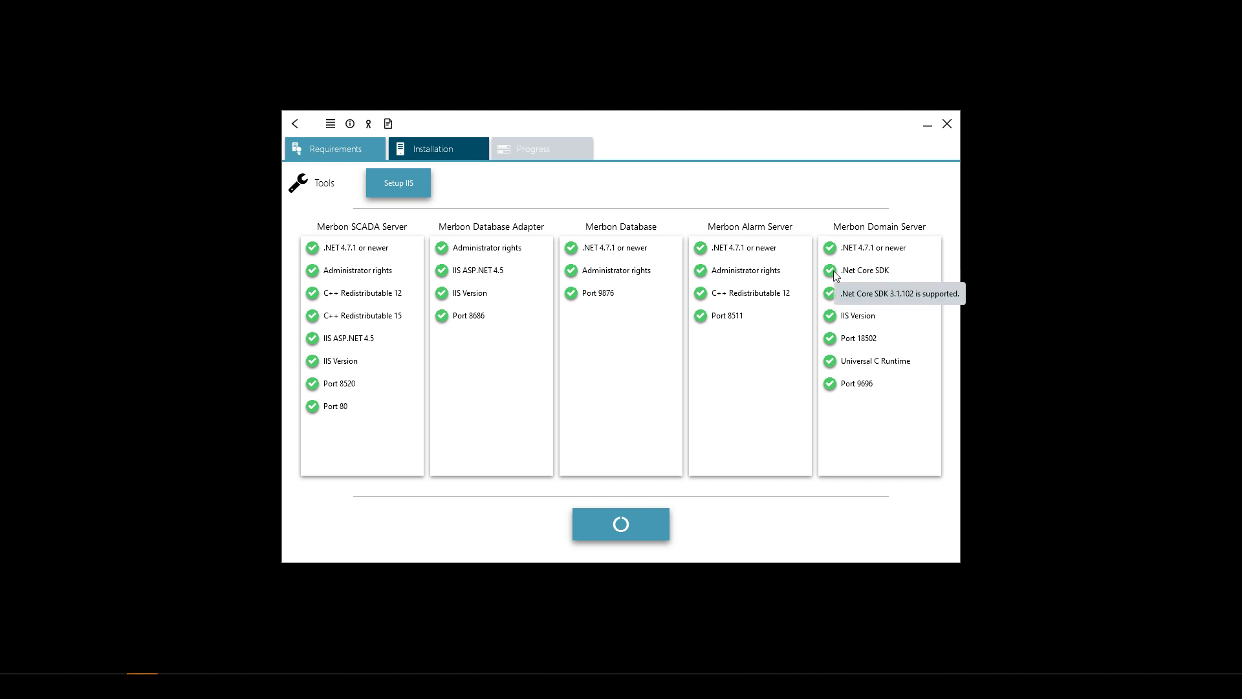
left_click(298, 124)
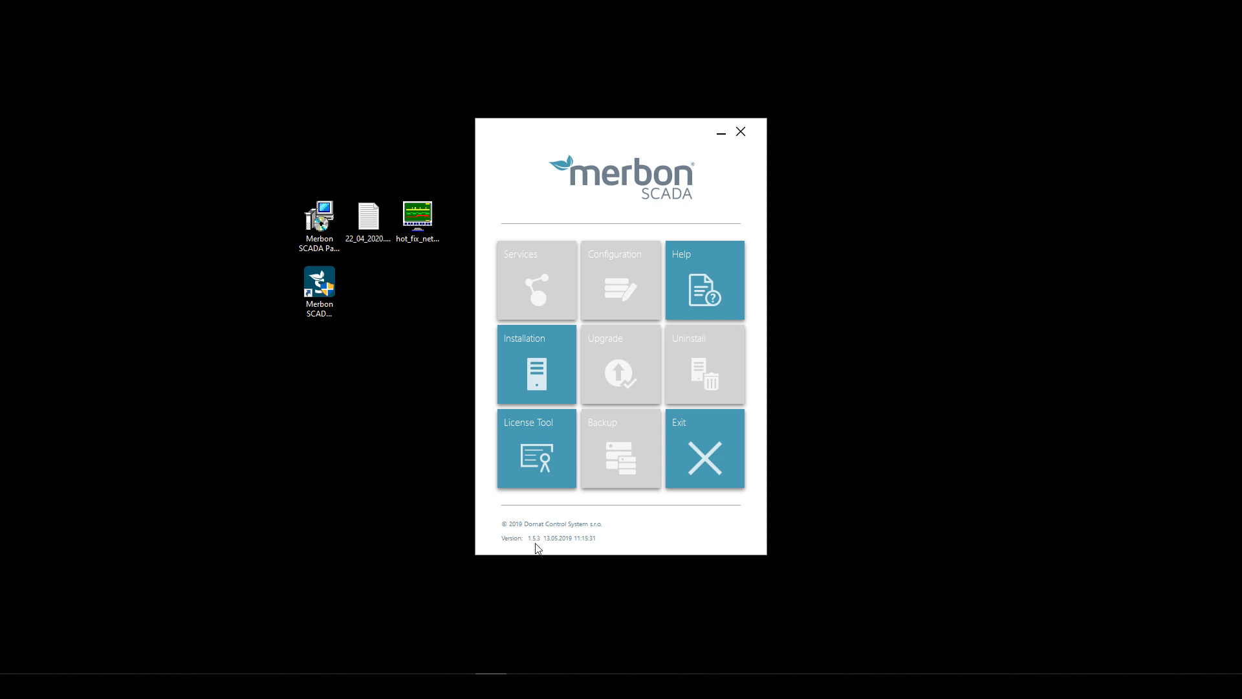
left_click(559, 346)
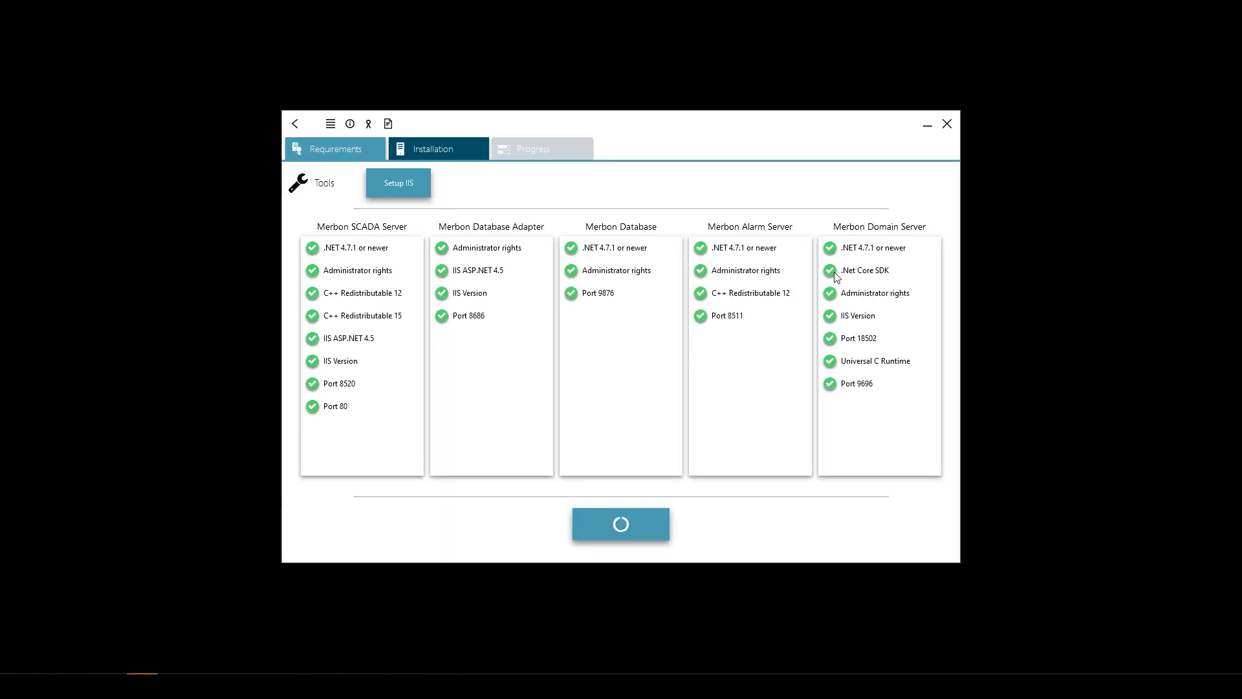
mouse_move(836, 275)
left_click(948, 124)
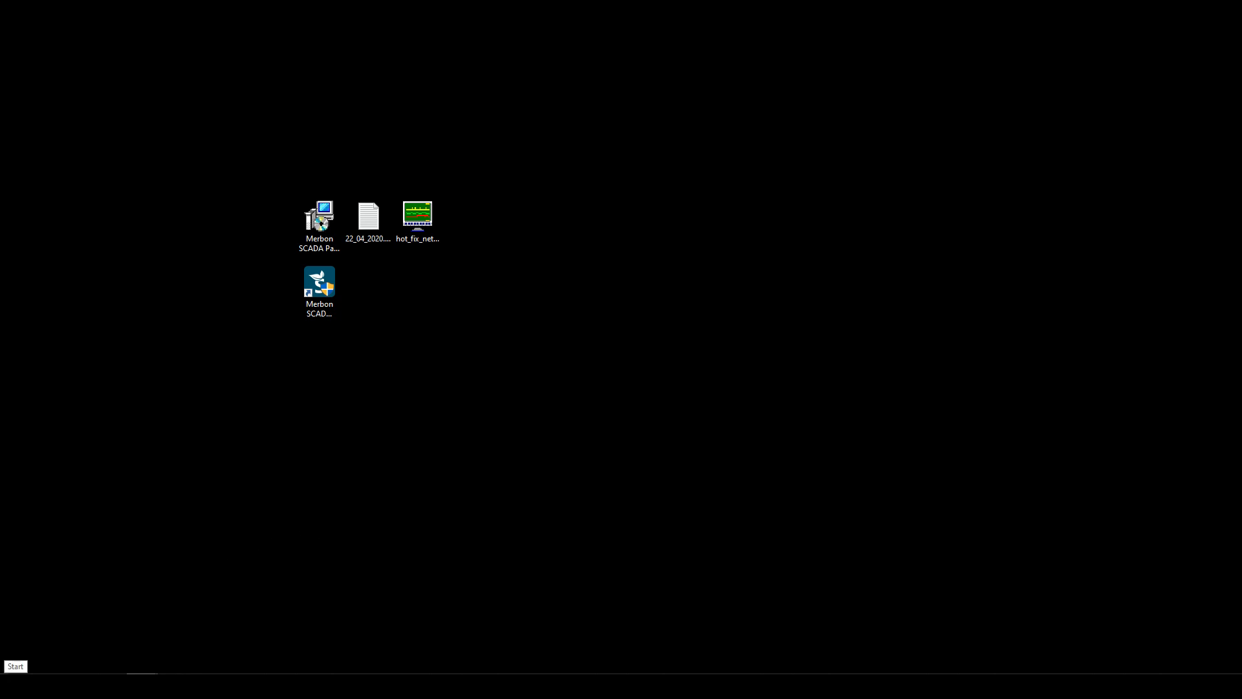
- Search the installed apps list for '.net', 'sdk' and finally 'core', which matches nothing
left_click(14, 686)
left_click(159, 455)
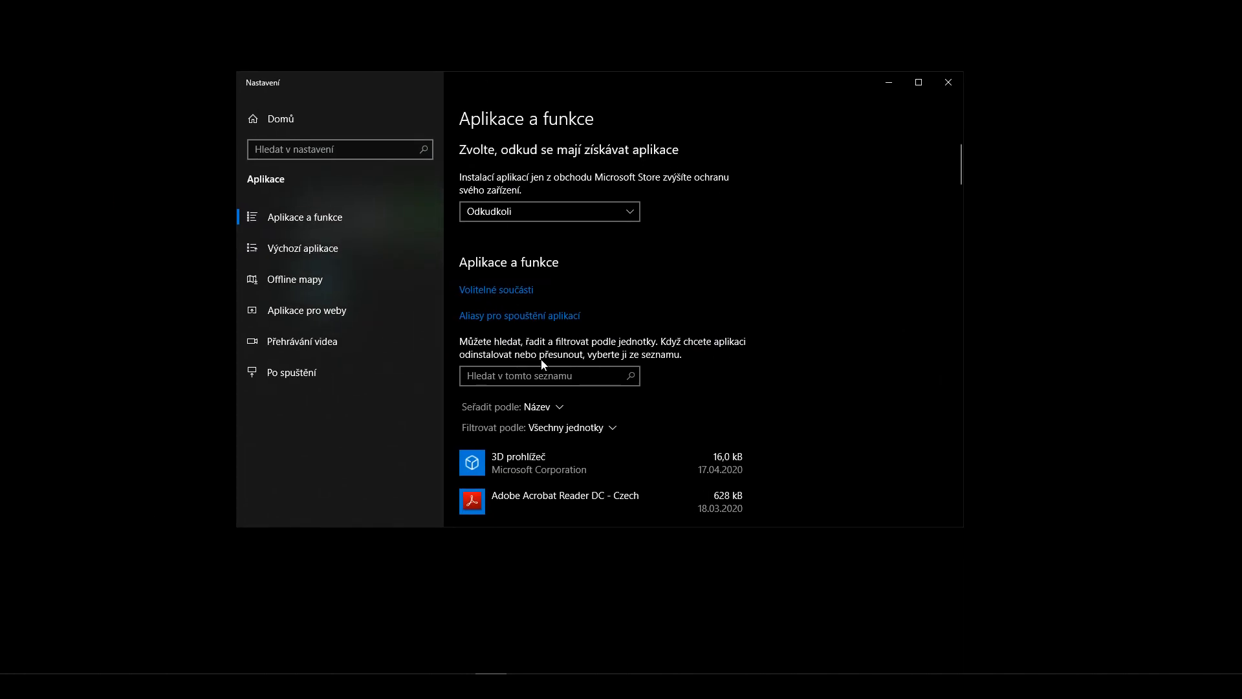
left_click(546, 374)
type(".net")
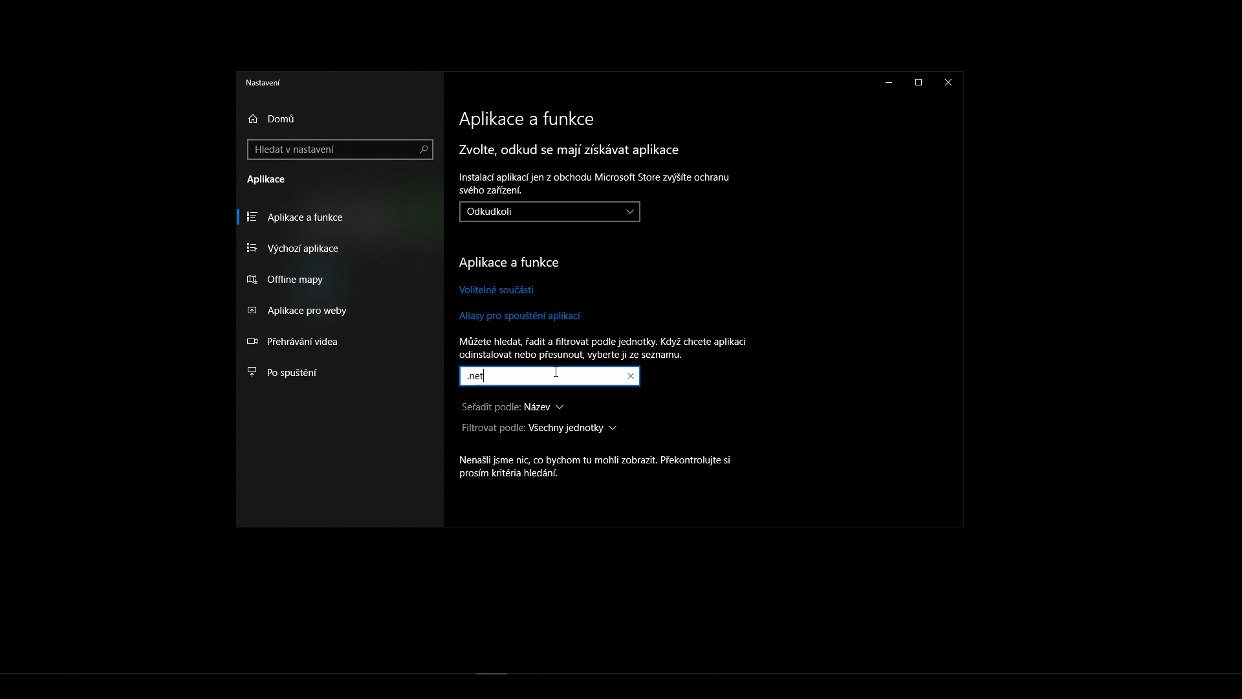
key("BackSpace")
key("BackSpace")
key("BackSpace")
key("BackSpace")
type("sdk")
left_click_drag(511, 370, 406, 363)
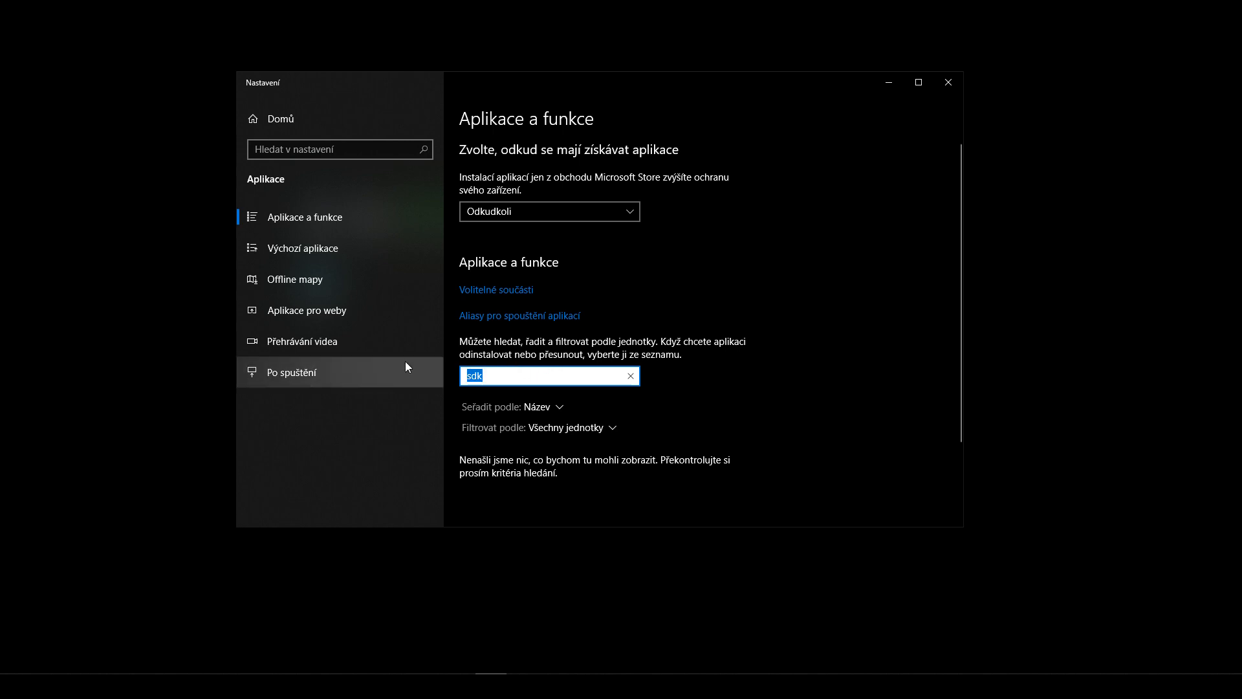
type(".net")
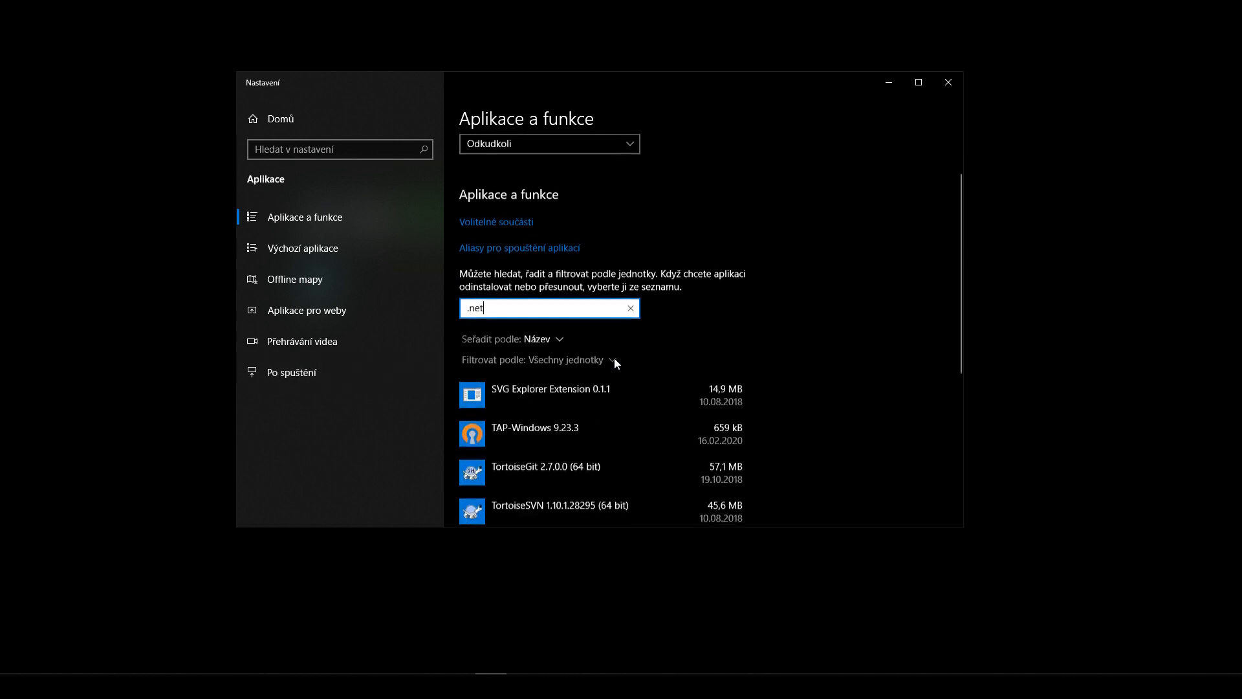
key("BackSpace")
key("BackSpace")
key("BackSpace")
key("BackSpace")
type("core")
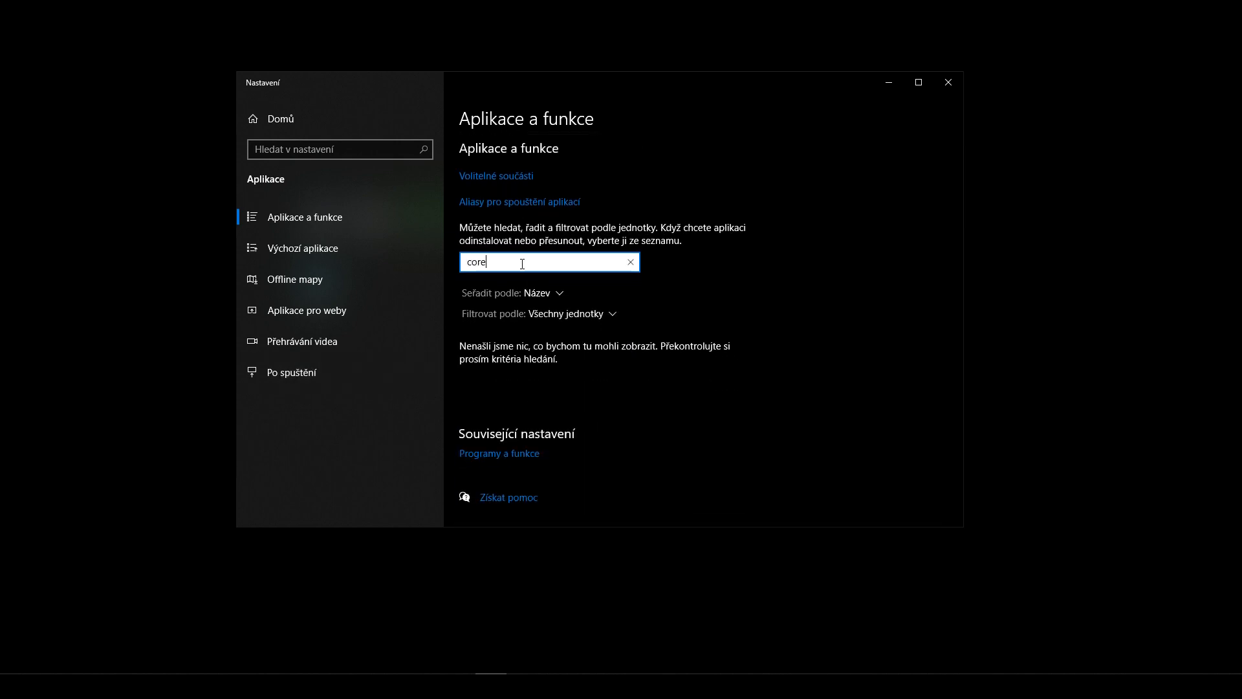
left_click(506, 454)
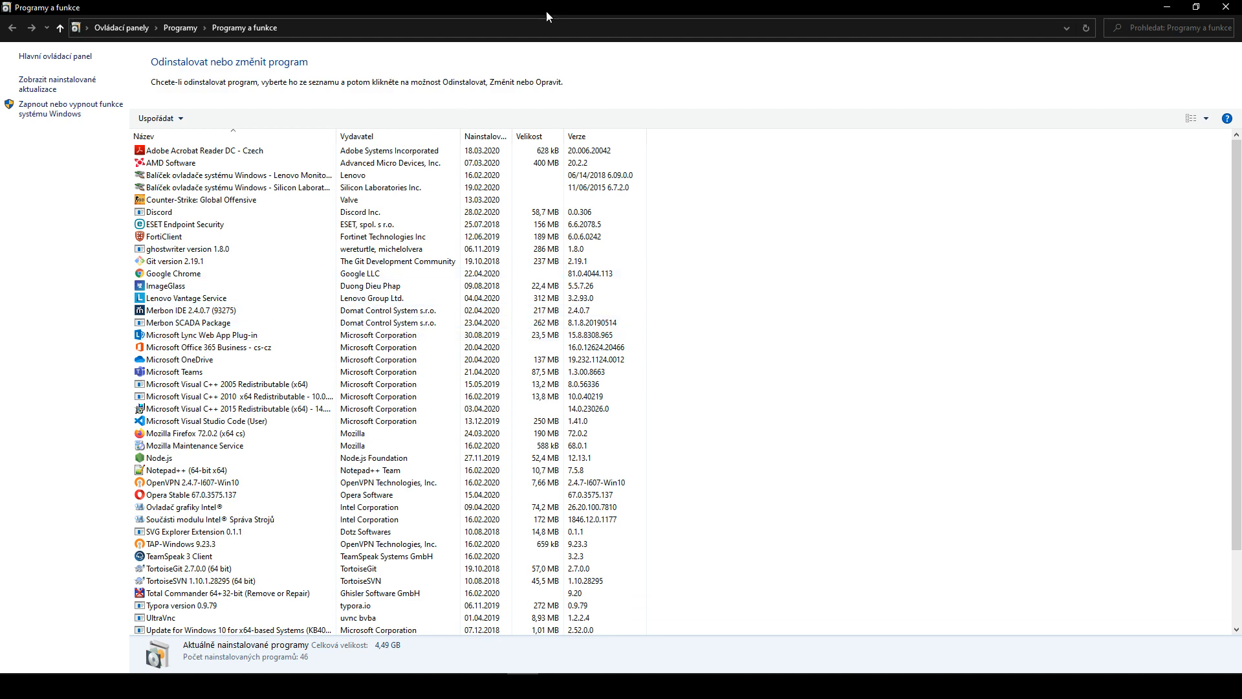
- Scroll through Programs and Features, select Microsoft Teams, then close the window
left_click_drag(576, 12, 564, 61)
scroll(554, 298, "down", 1)
scroll(553, 297, "down", 3)
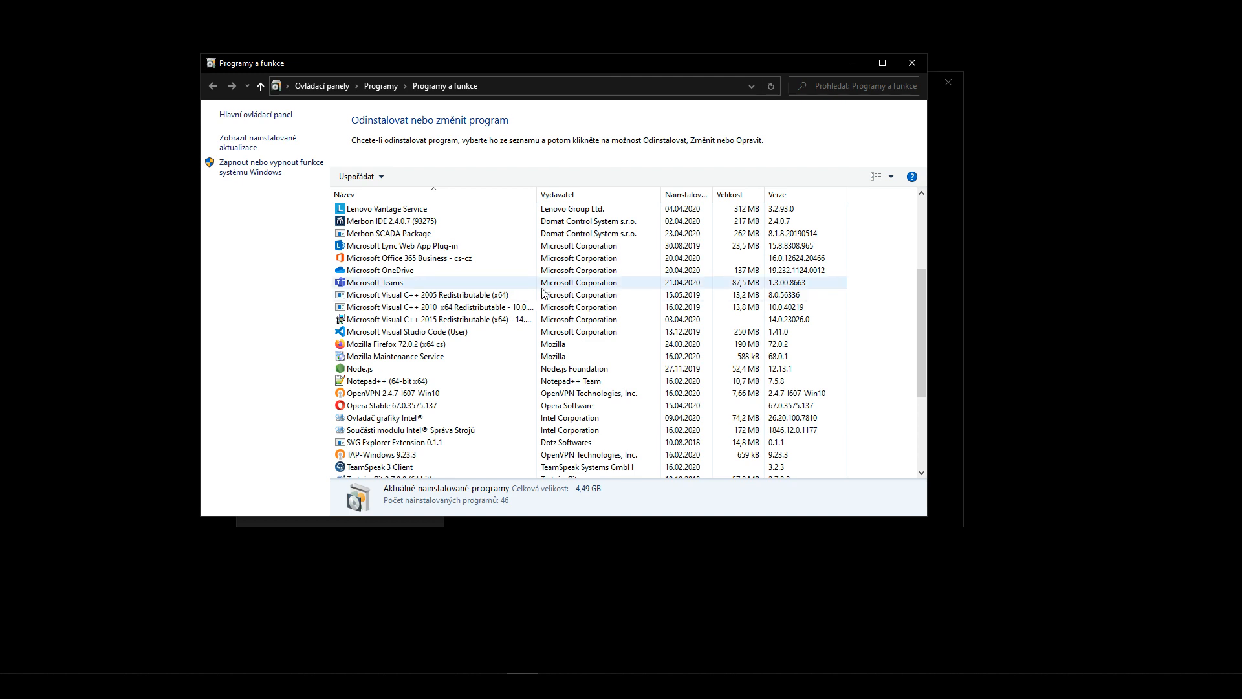
left_click(546, 283)
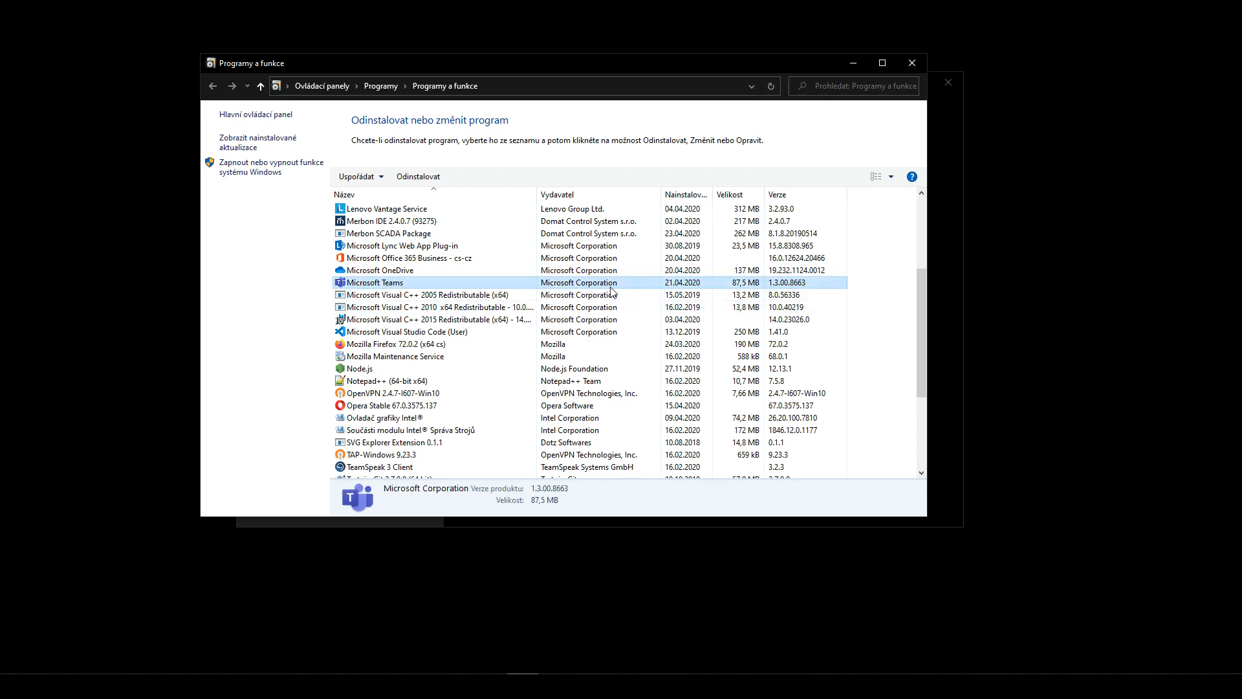
scroll(611, 291, "down", 2)
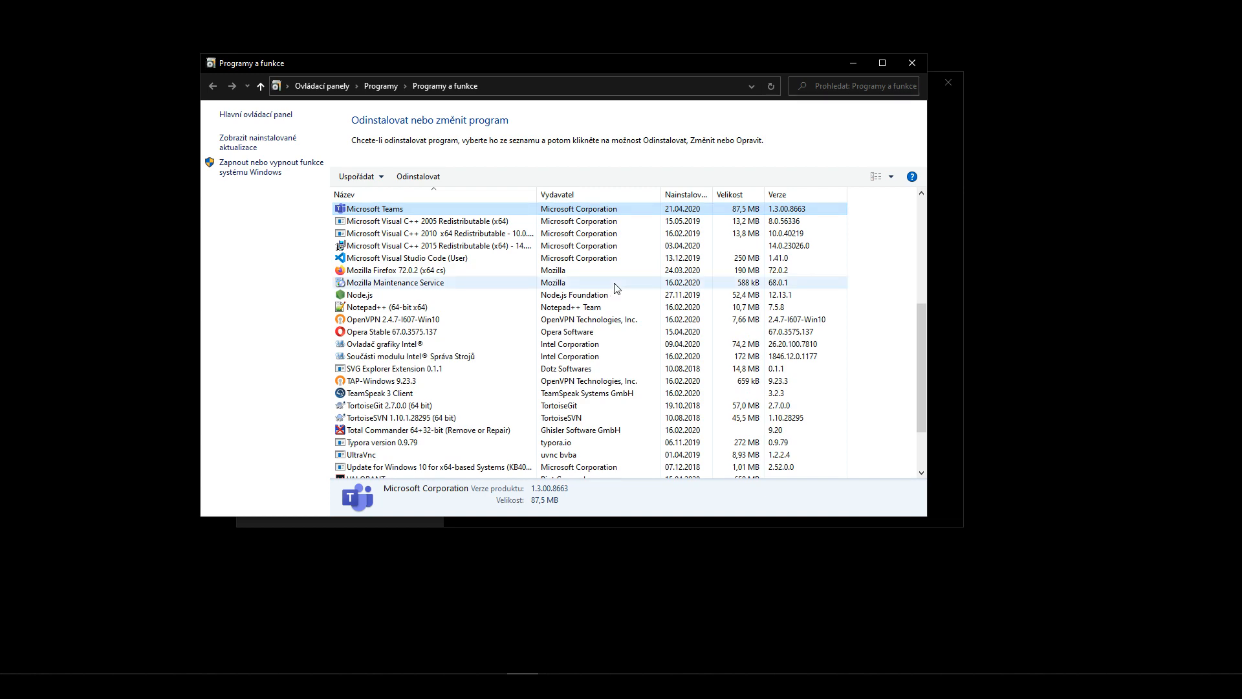
scroll(615, 288, "down", 2)
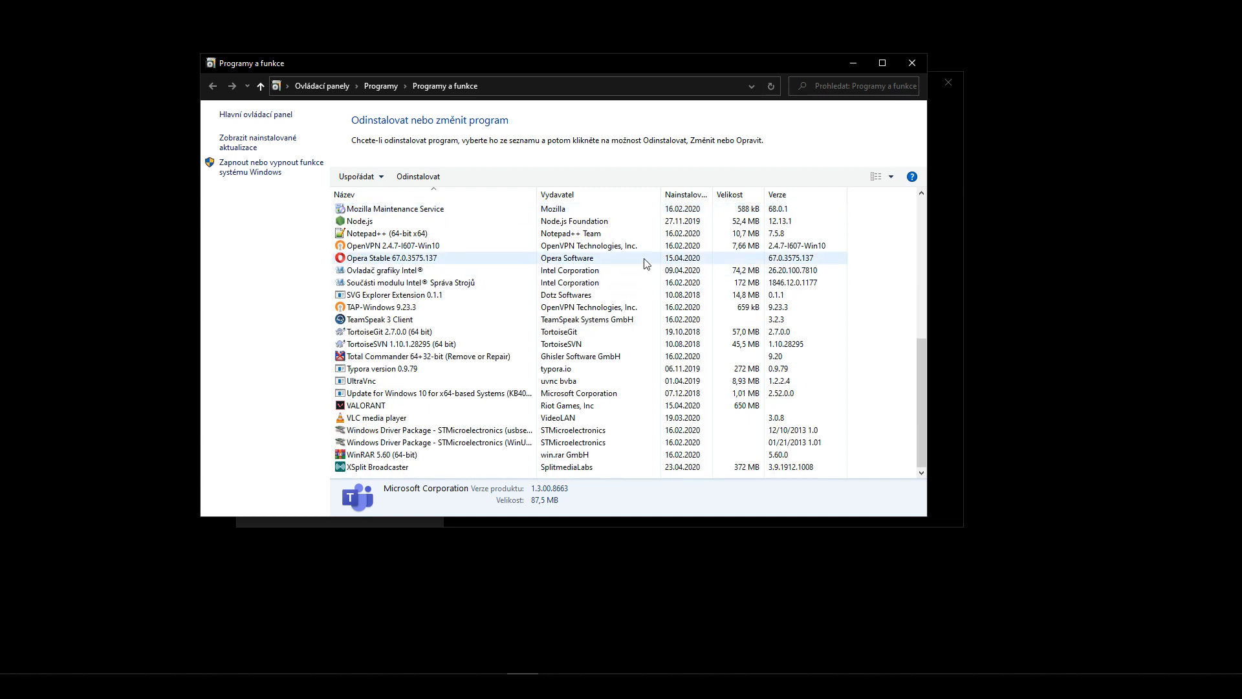
scroll(646, 263, "up", 3)
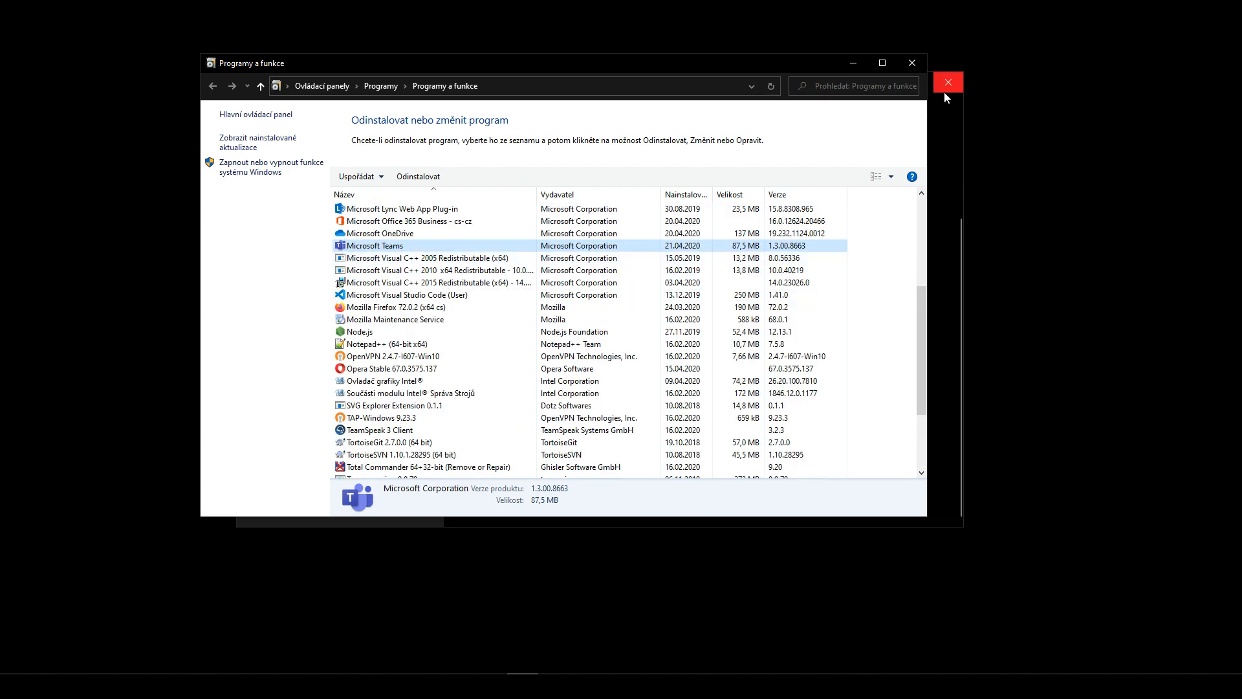
left_click(925, 61)
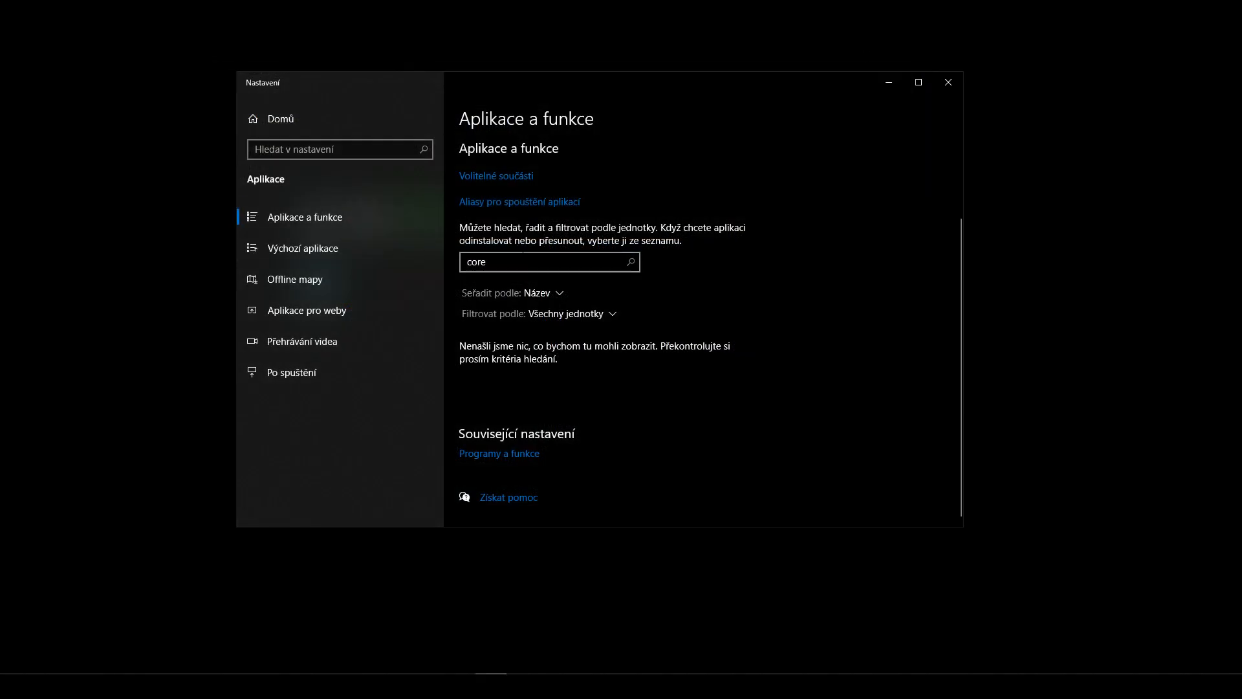
- Clear the 'core' search text and move the Settings window down and left
left_click(569, 262)
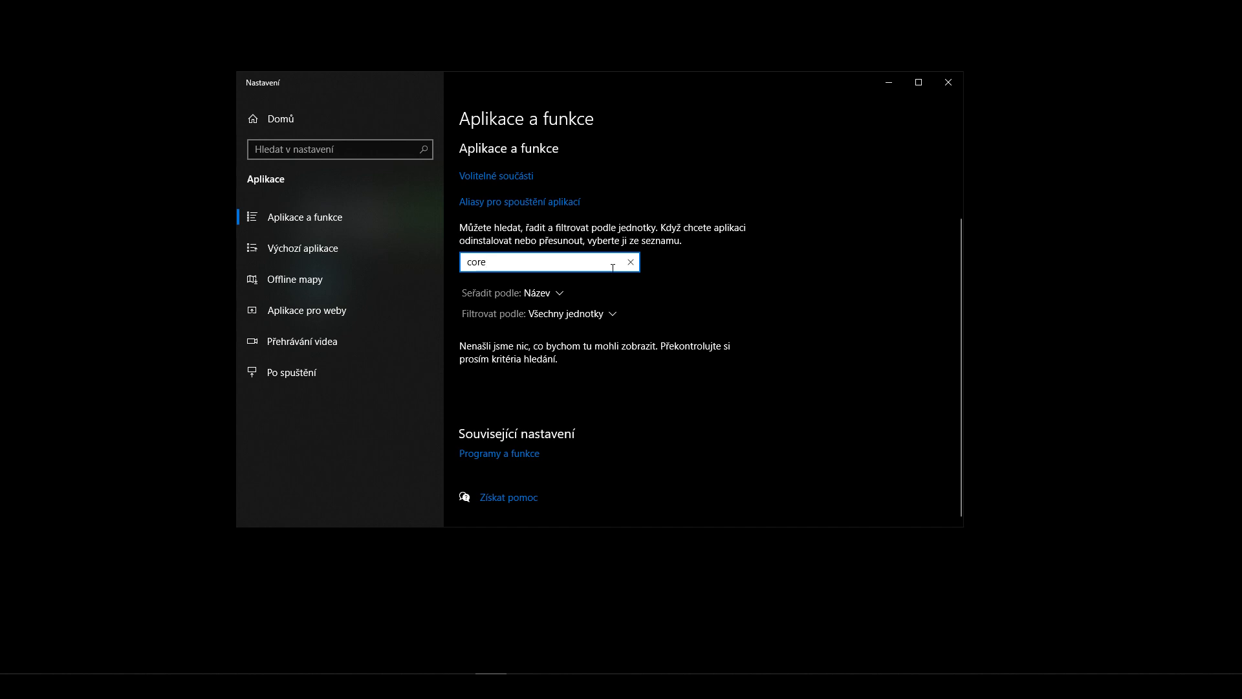
key("BackSpace")
key("BackSpace")
key("BackSpace")
key("BackSpace")
left_click_drag(844, 84, 735, 272)
left_click_drag(343, 267, 392, 368)
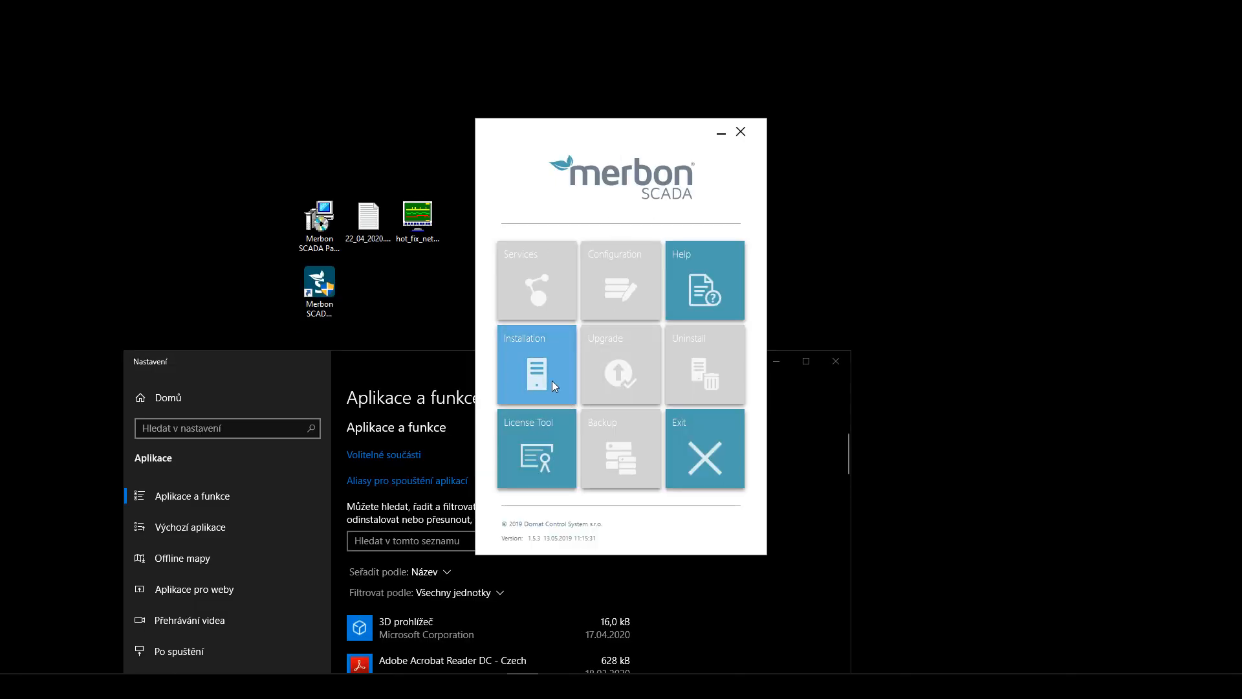
- Reopen the Merbon Installation requirements behind, then bring Settings forward and focus its search box
left_click(547, 375)
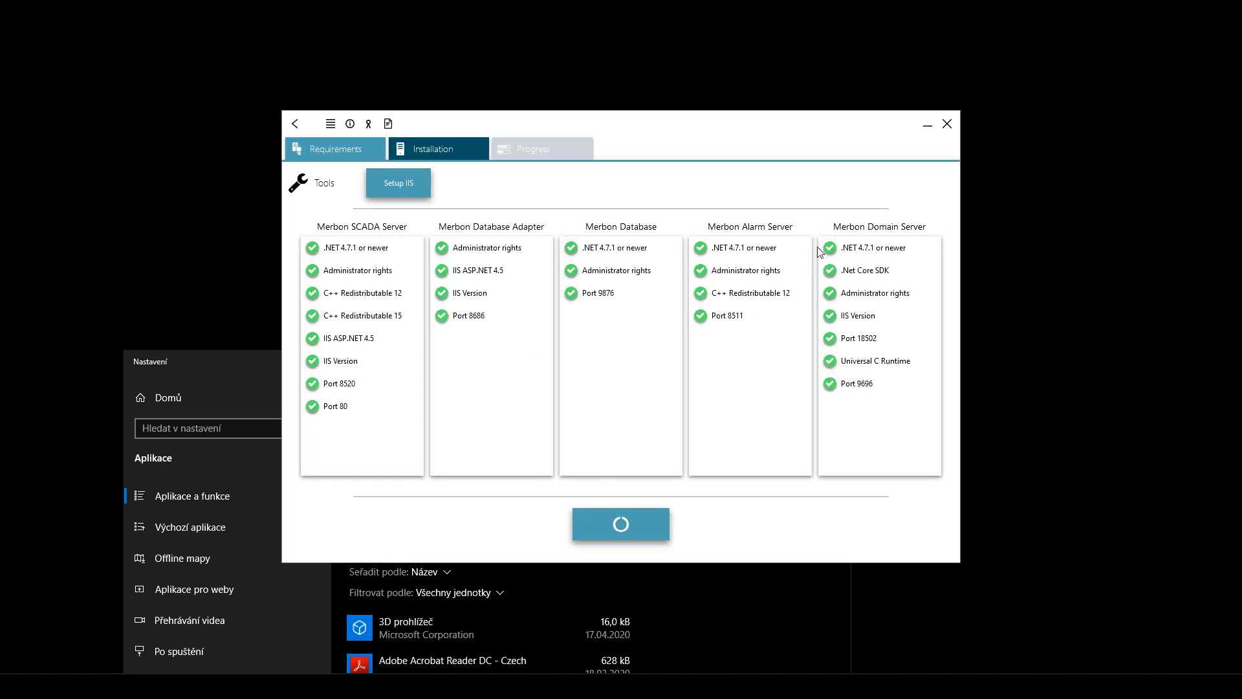
left_click(783, 572)
left_click_drag(606, 367, 707, 133)
left_click(525, 313)
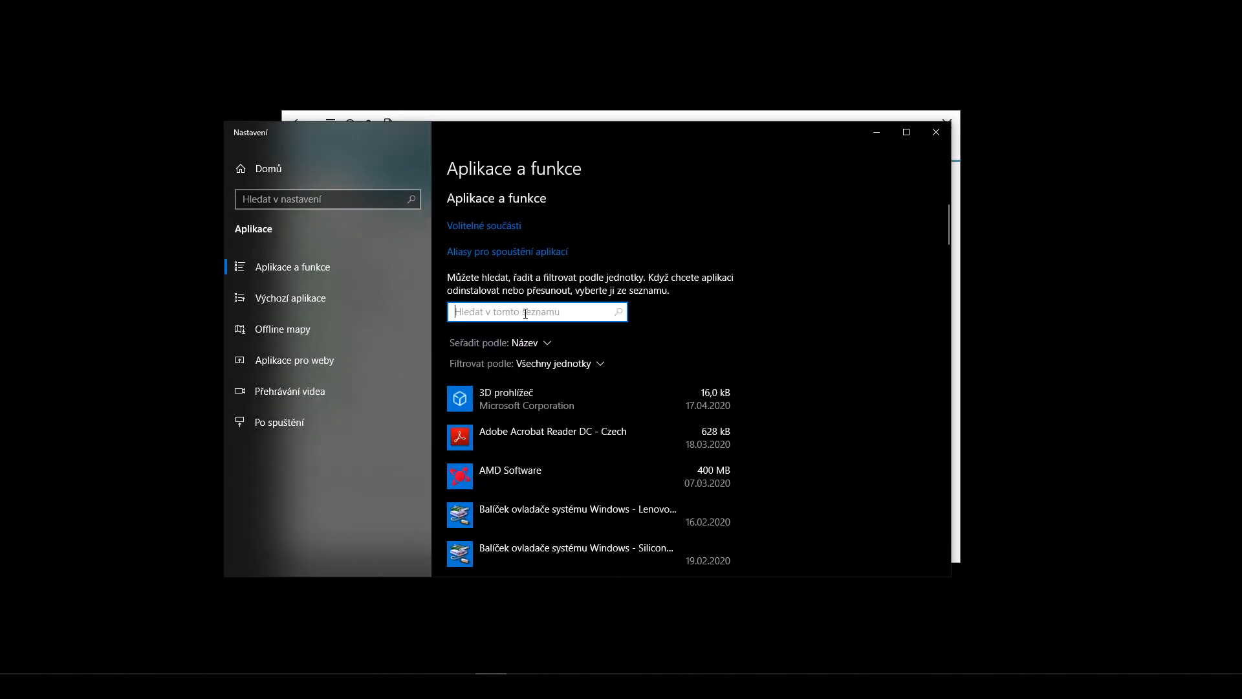
- Search installed apps for 'microsoft', scroll through the results, then close Settings
type("mic")
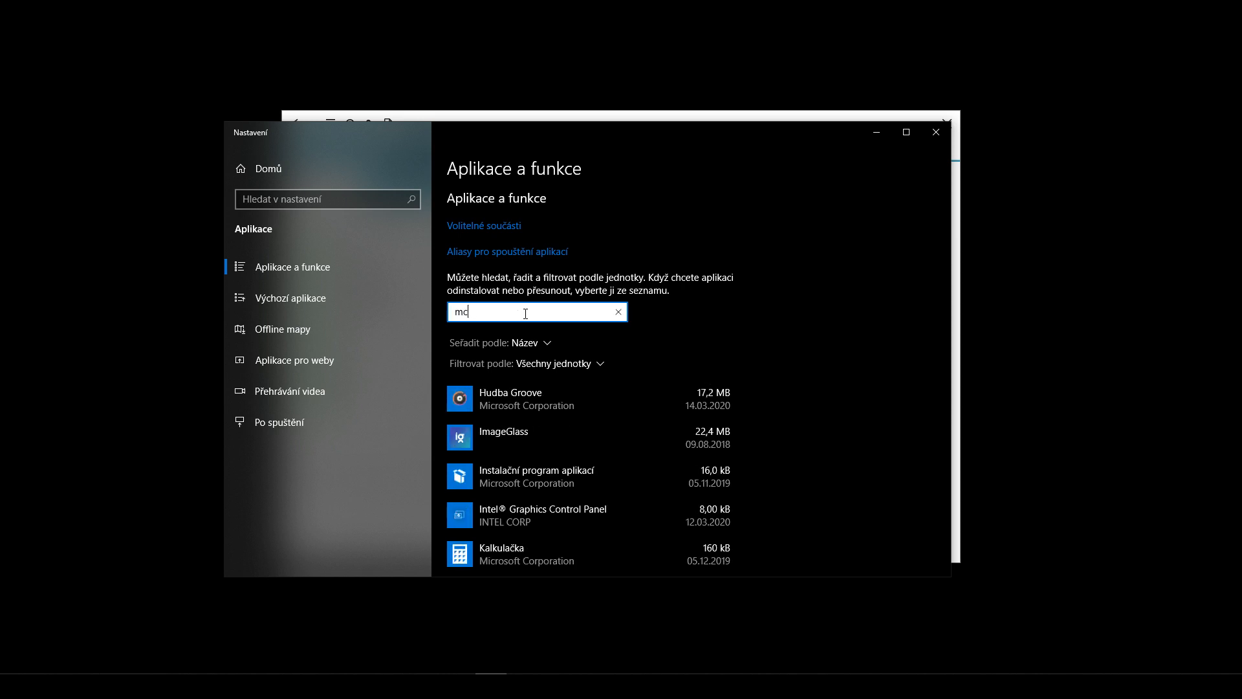
type("ro")
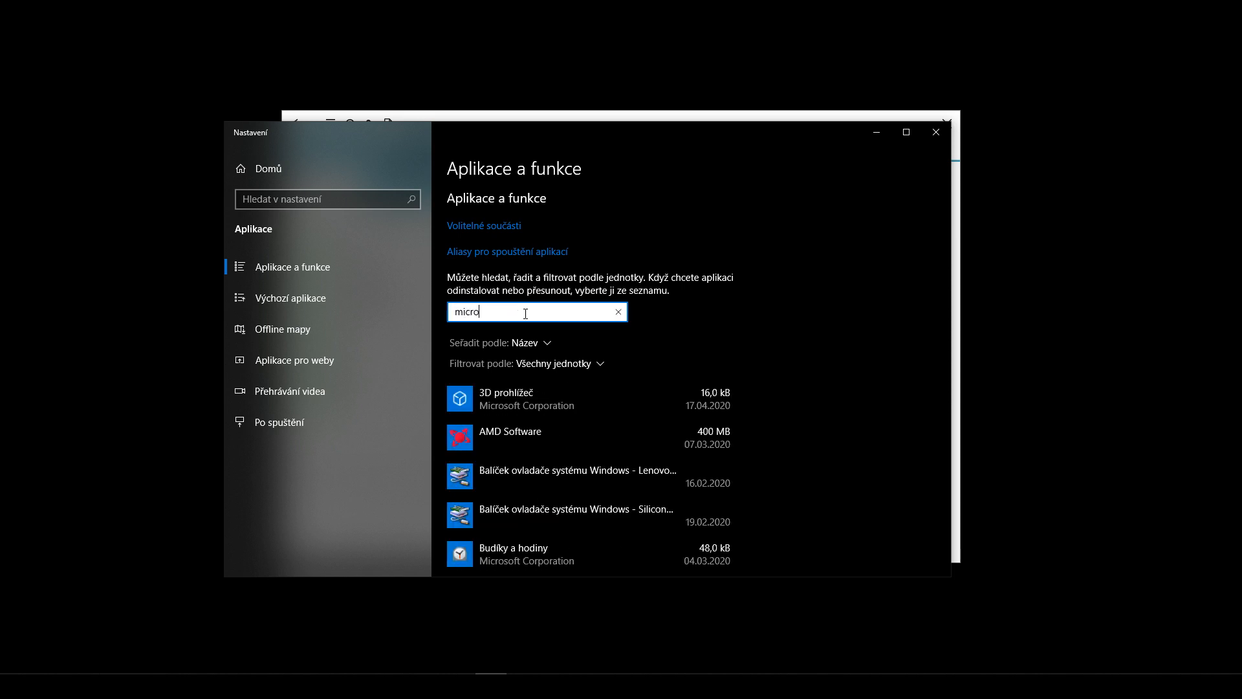
type("so")
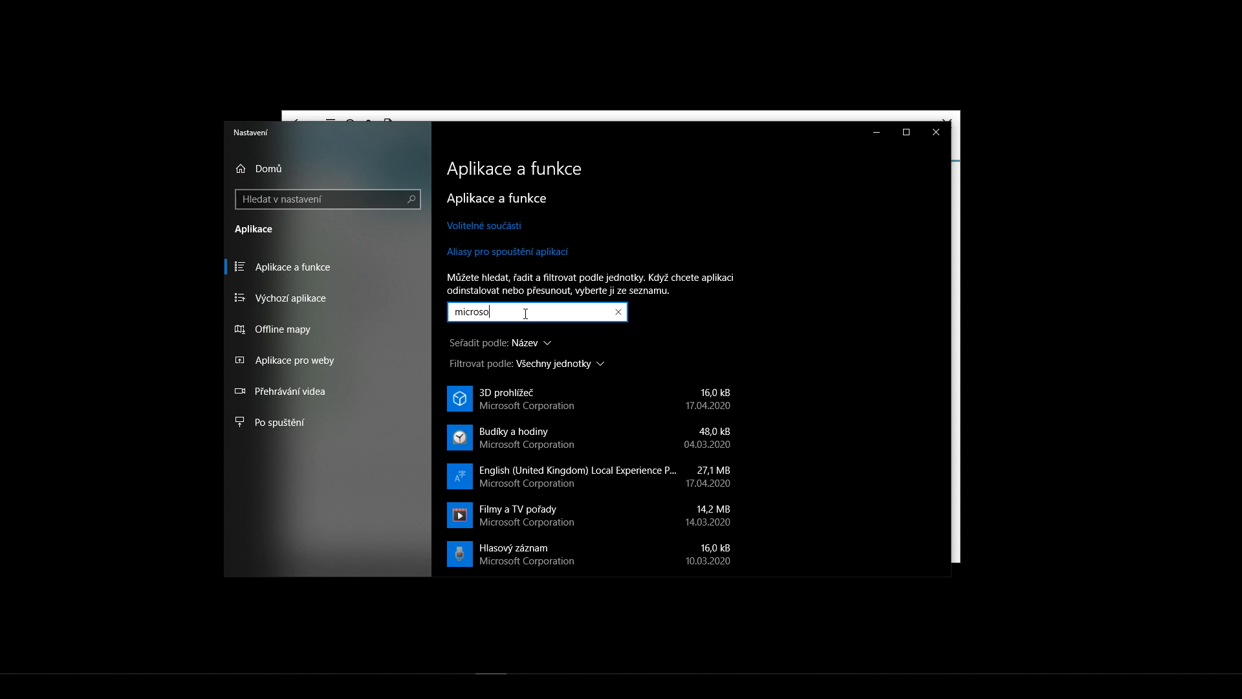
type("ft")
scroll(528, 318, "down", 10)
scroll(602, 365, "down", 5)
scroll(575, 246, "up", 3)
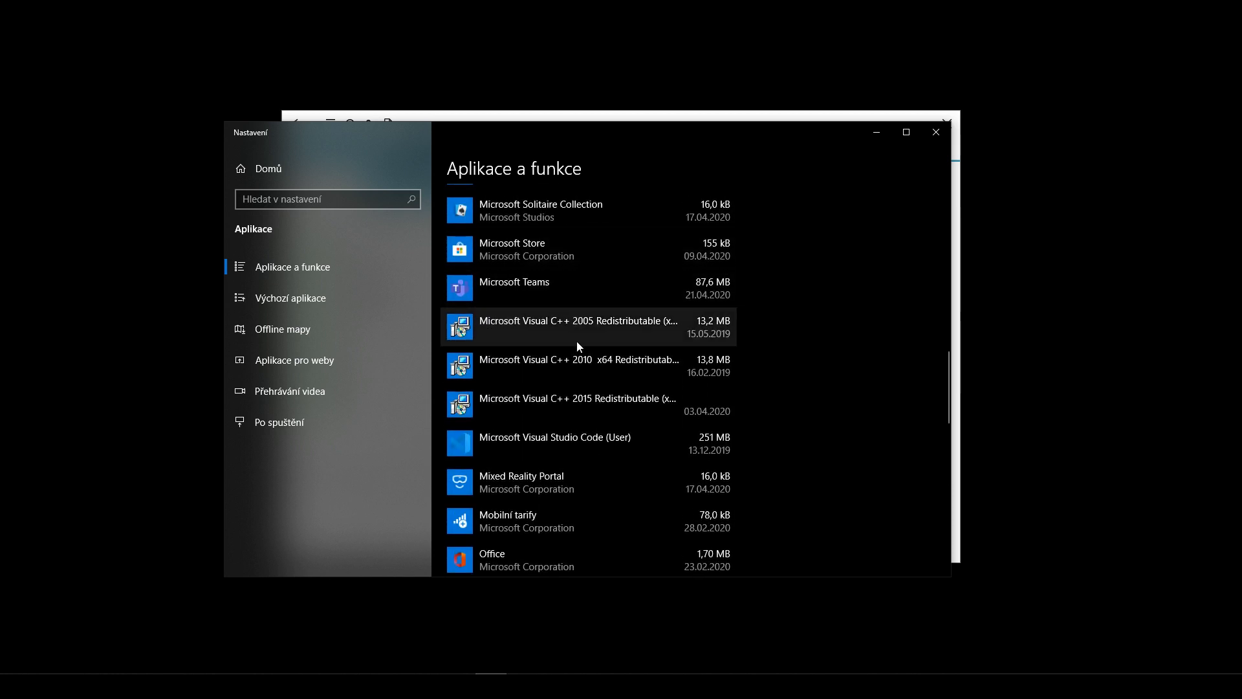
scroll(593, 398, "down", 7)
scroll(611, 408, "down", 5)
scroll(618, 406, "up", 10)
scroll(628, 409, "up", 10)
scroll(636, 418, "up", 3)
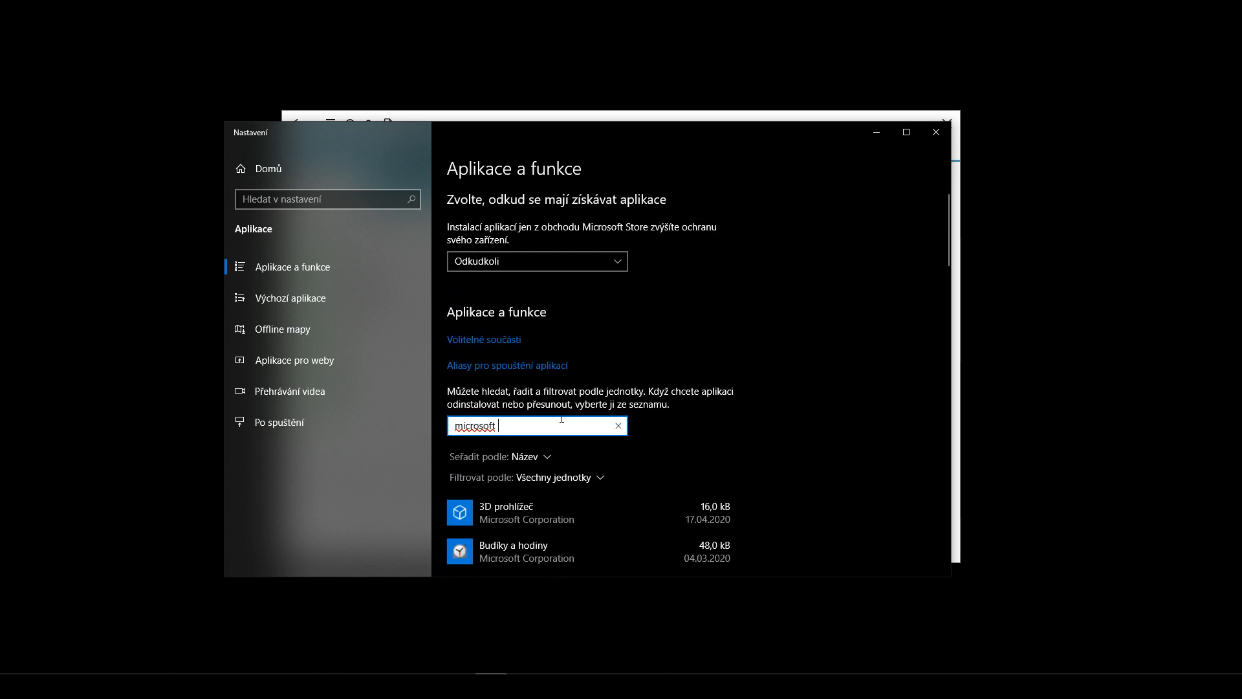
left_click(930, 138)
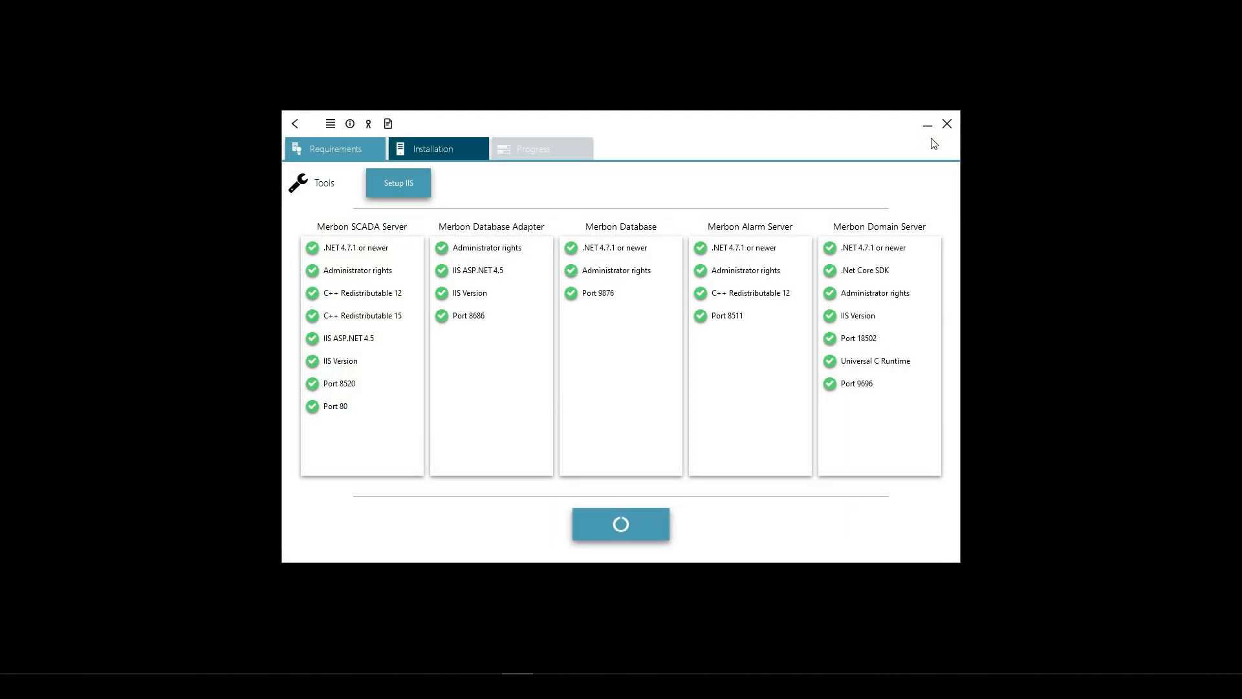
left_click(414, 151)
- Return to the Merbon tile menu, close the launcher, and reposition the relaunched window
left_click(296, 122)
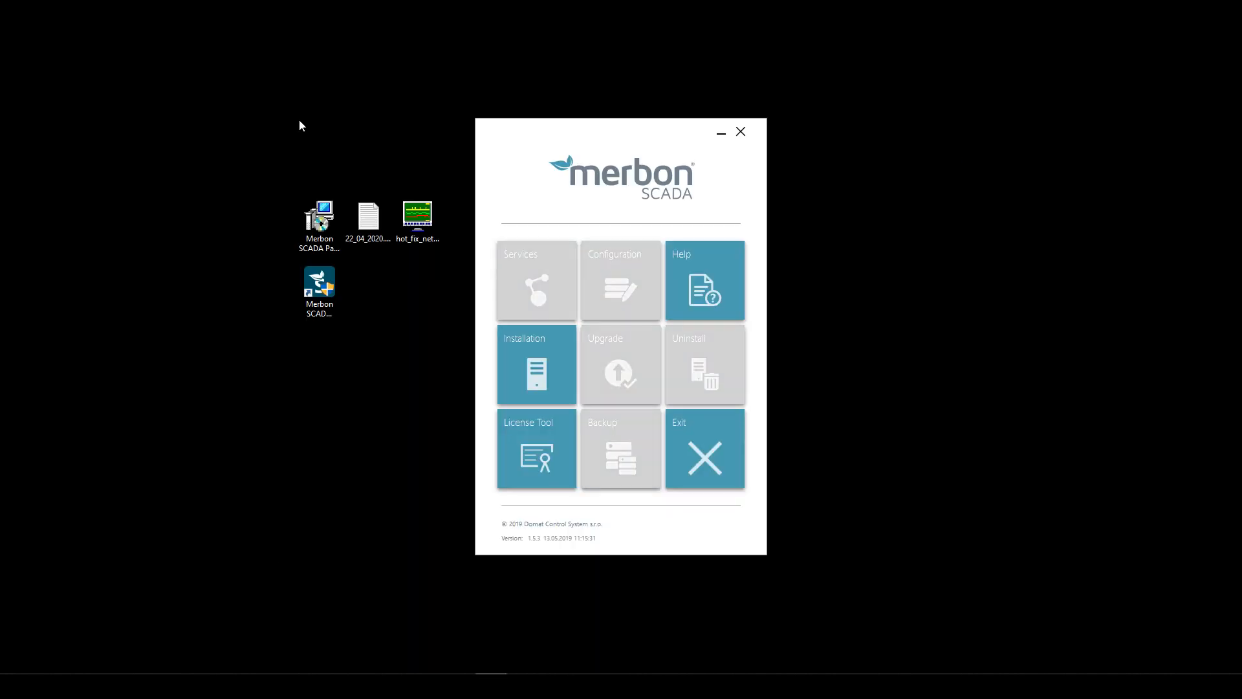
left_click(741, 132)
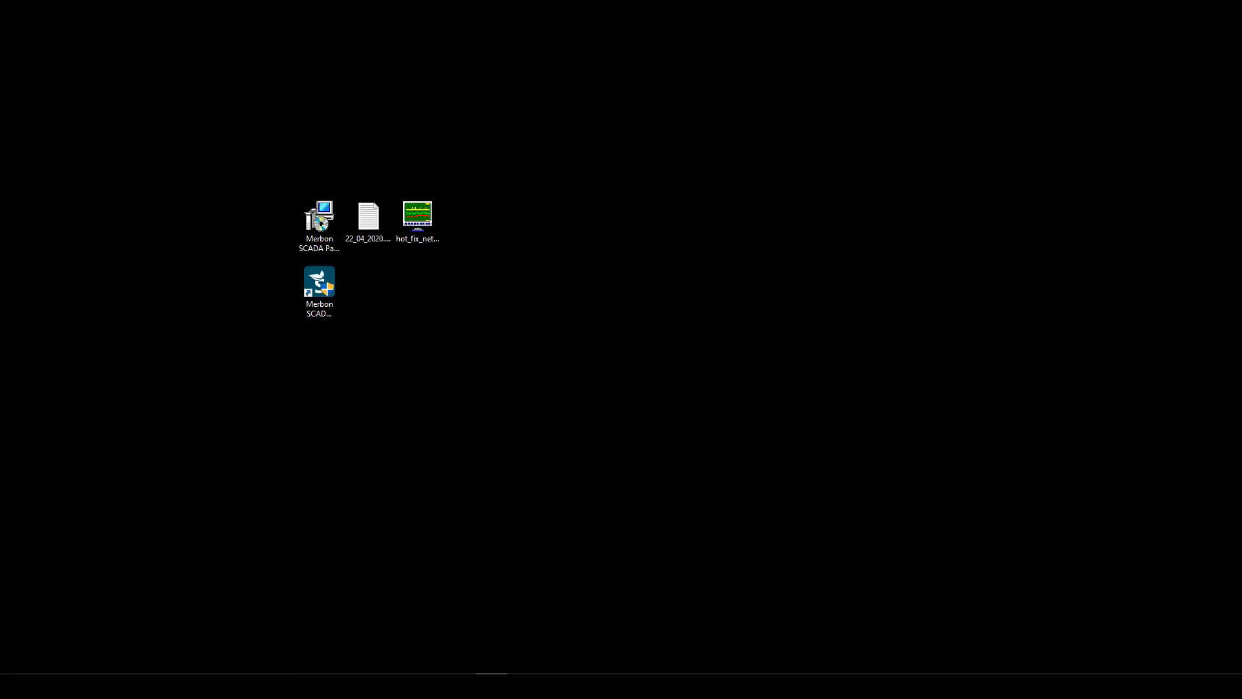
left_click_drag(510, 126, 537, 86)
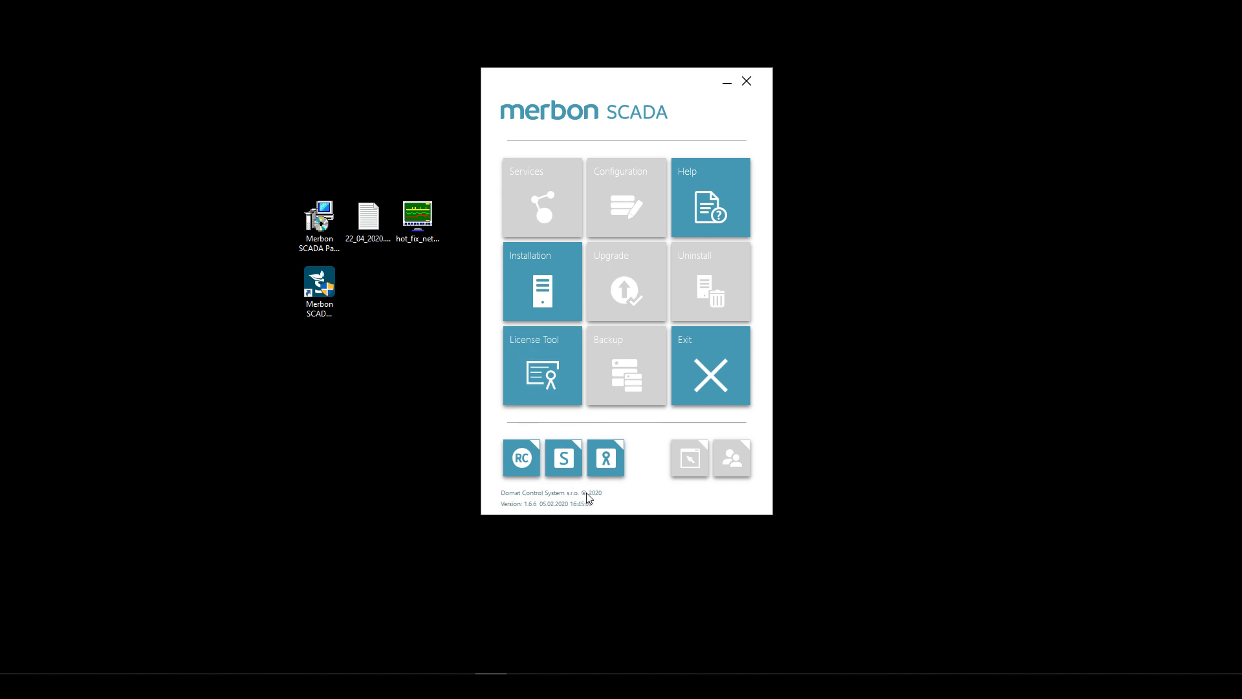
- Shift the version 1.8.6 Merbon launcher window slightly left
left_click_drag(614, 81, 537, 87)
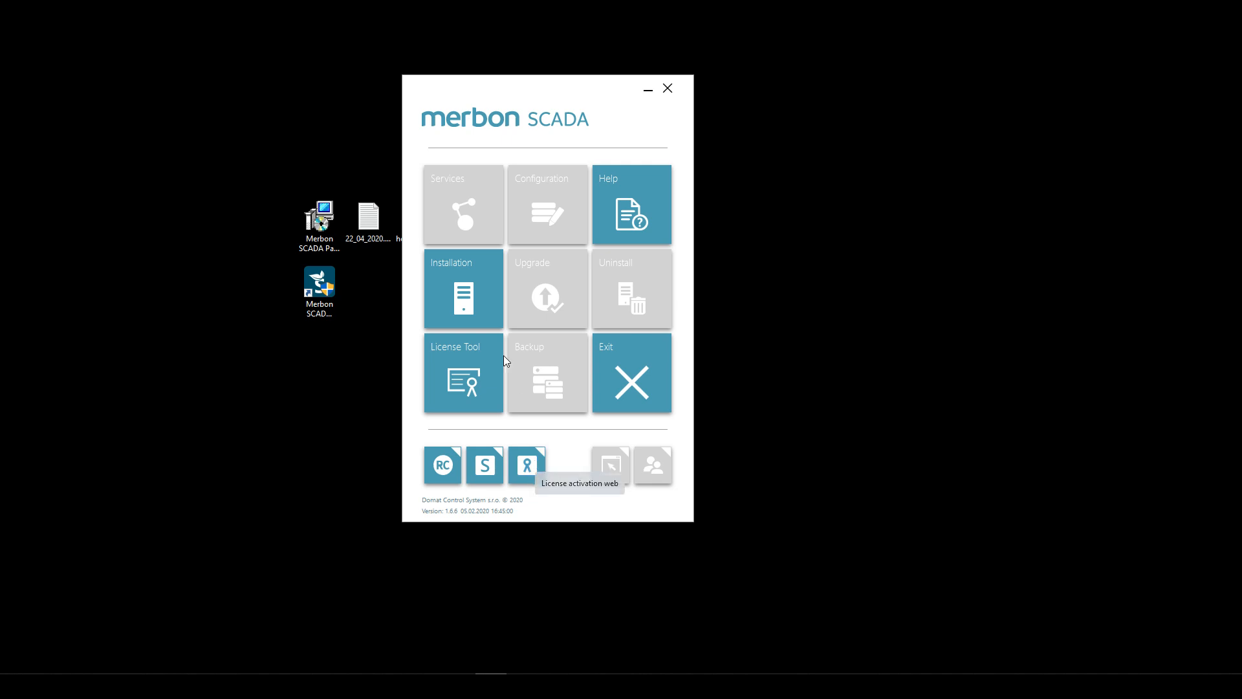
- Open the Installation requirements, review the checks, and run Setup IIS through to 100 %
left_click(450, 290)
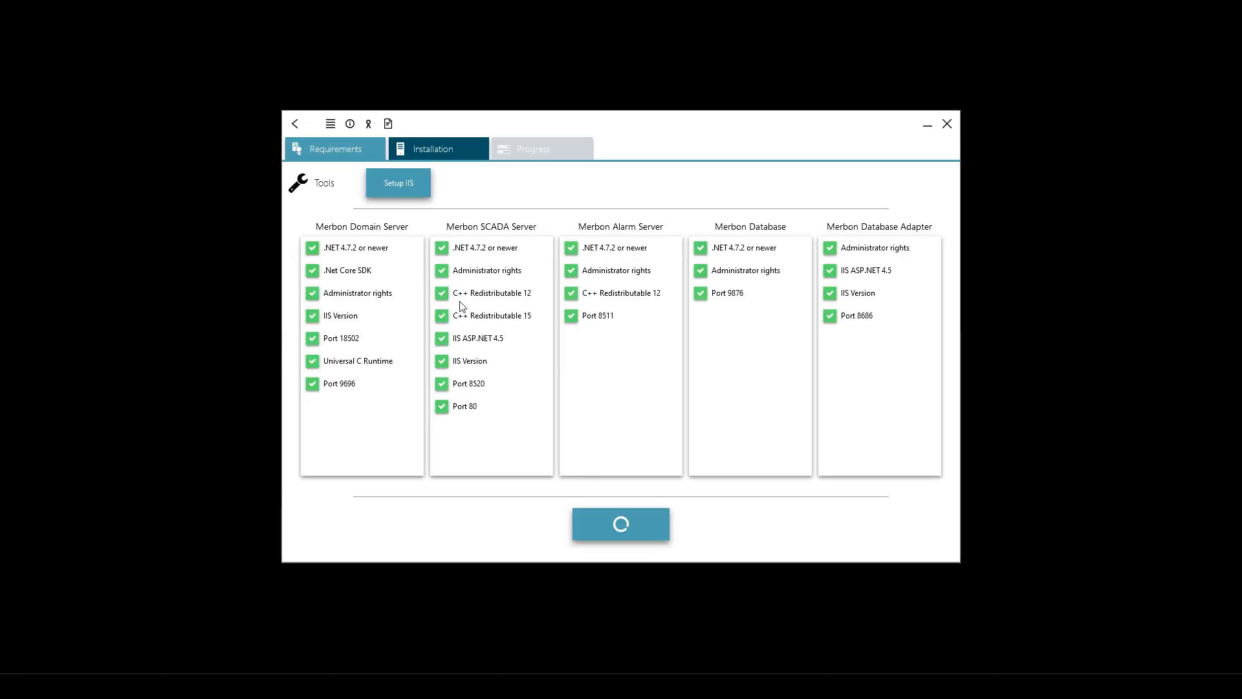
mouse_move(310, 272)
mouse_move(443, 343)
left_click(405, 188)
left_click(386, 183)
- Open Programs and Features via the Start search 'prog' and Add or remove programs
left_click(15, 686)
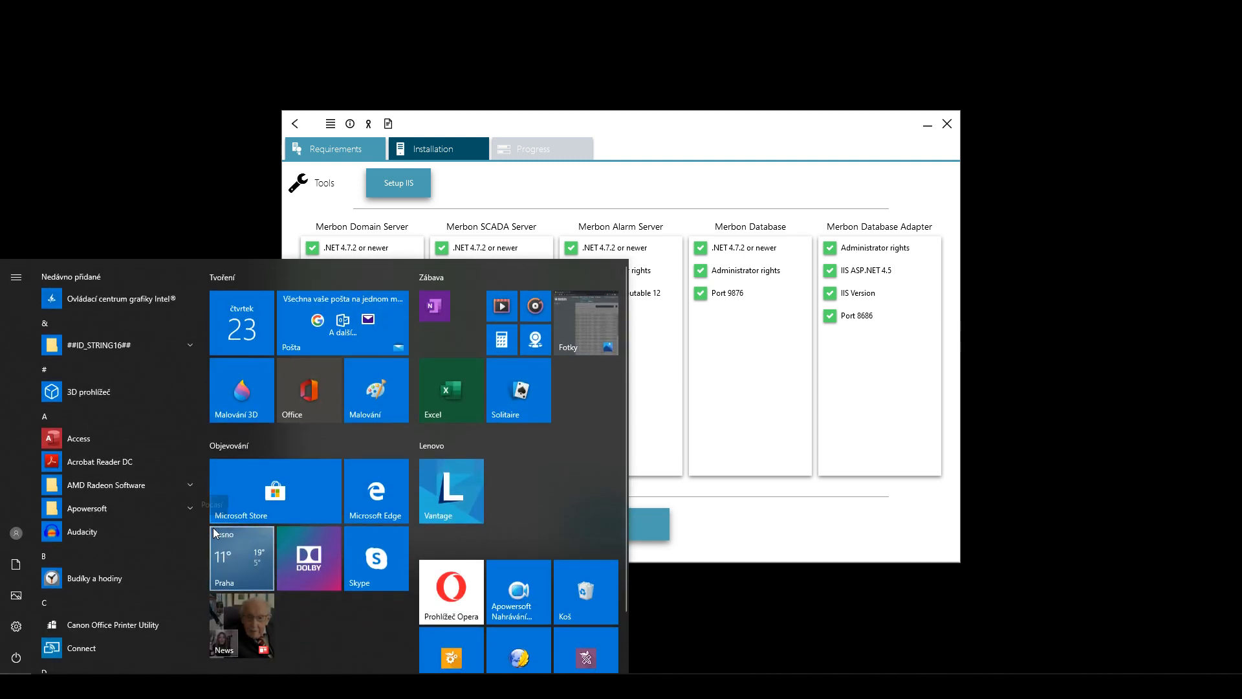
type("prog")
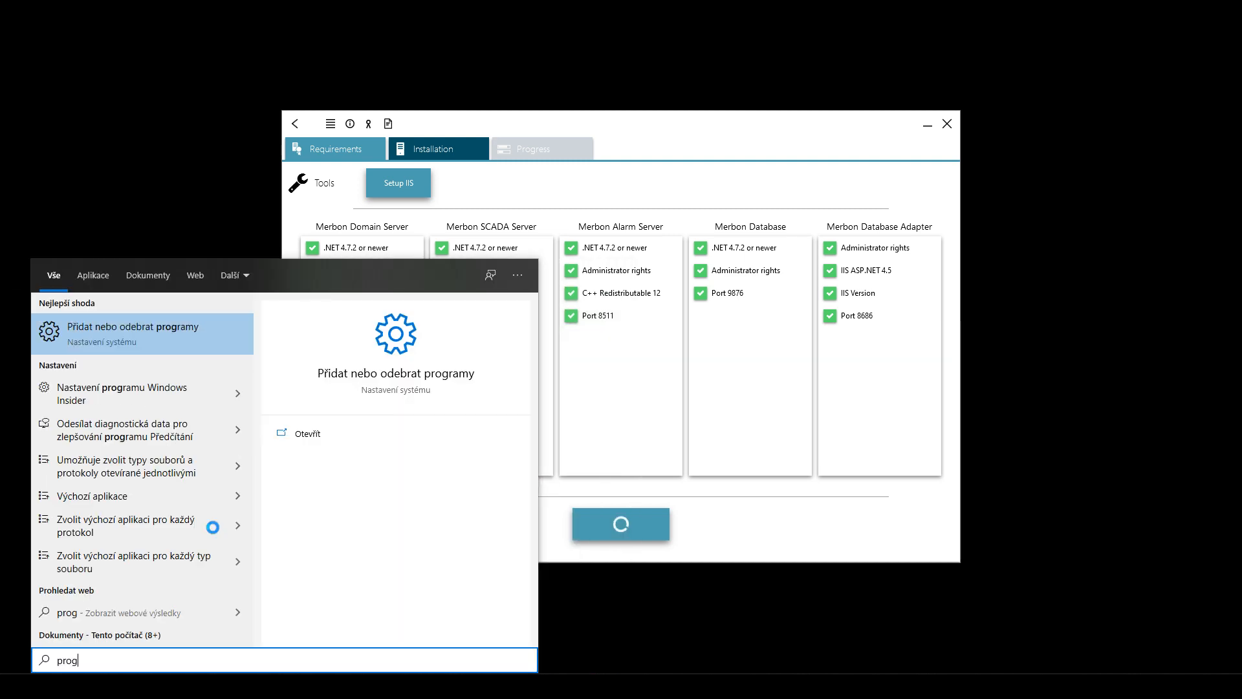
left_click(130, 326)
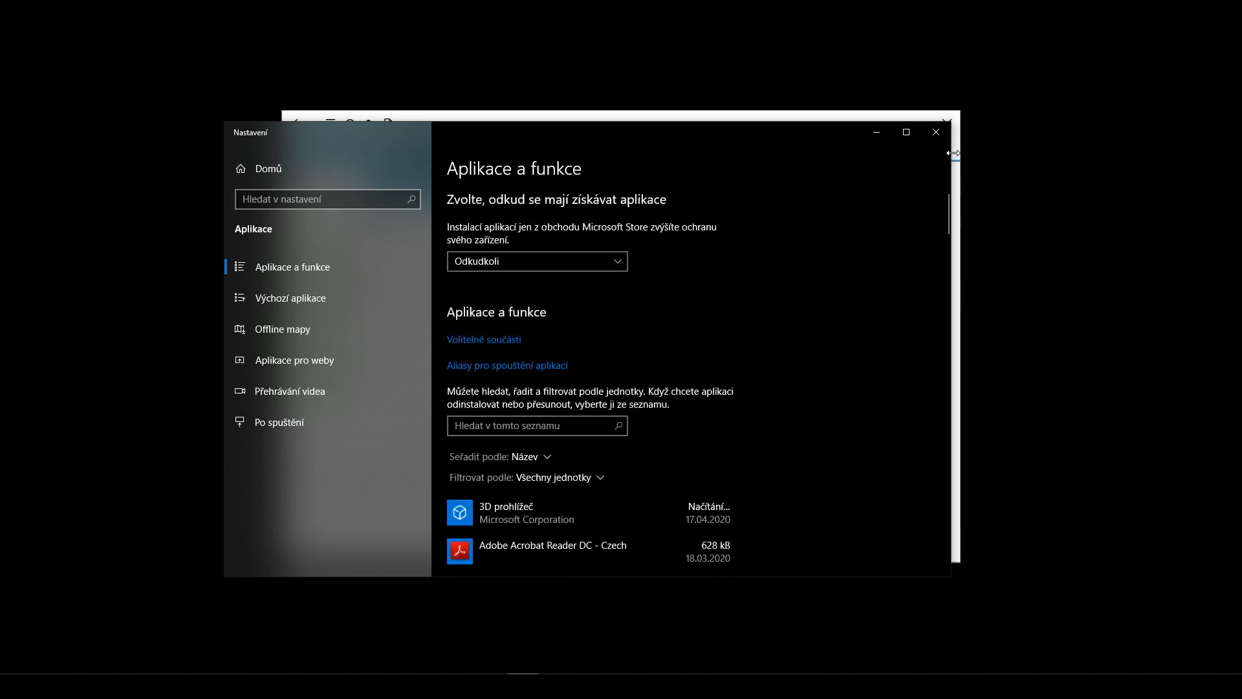
left_click_drag(948, 200, 946, 550)
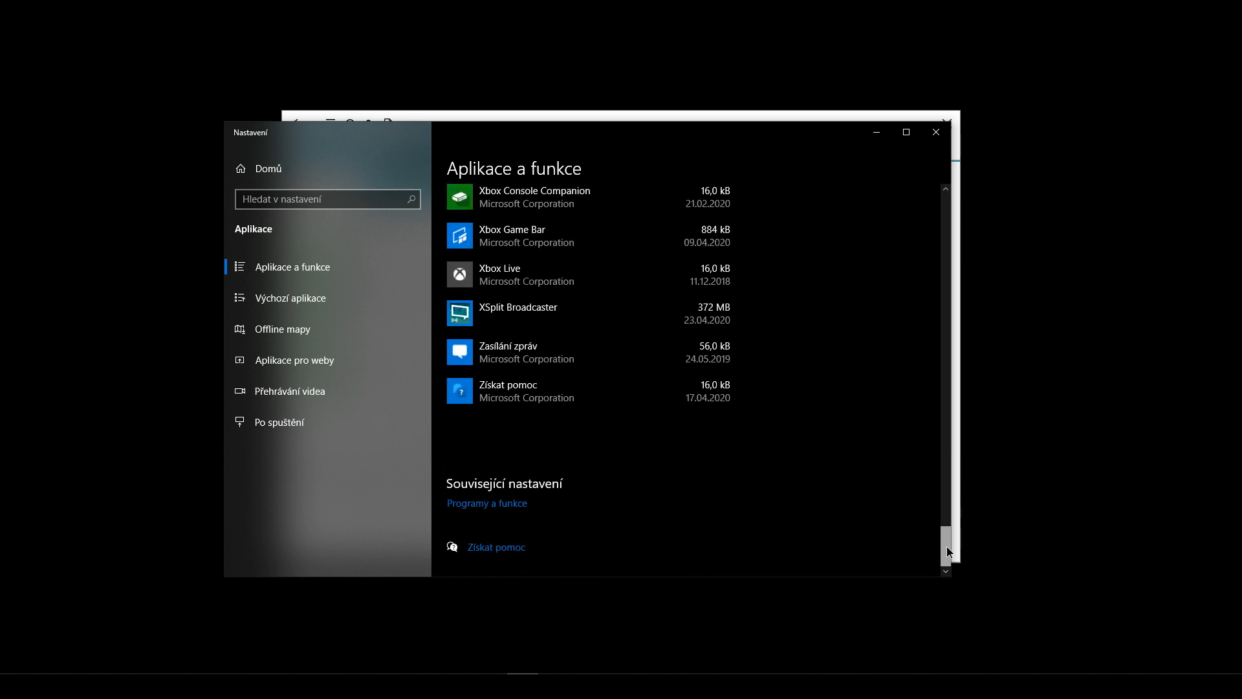
left_click(479, 504)
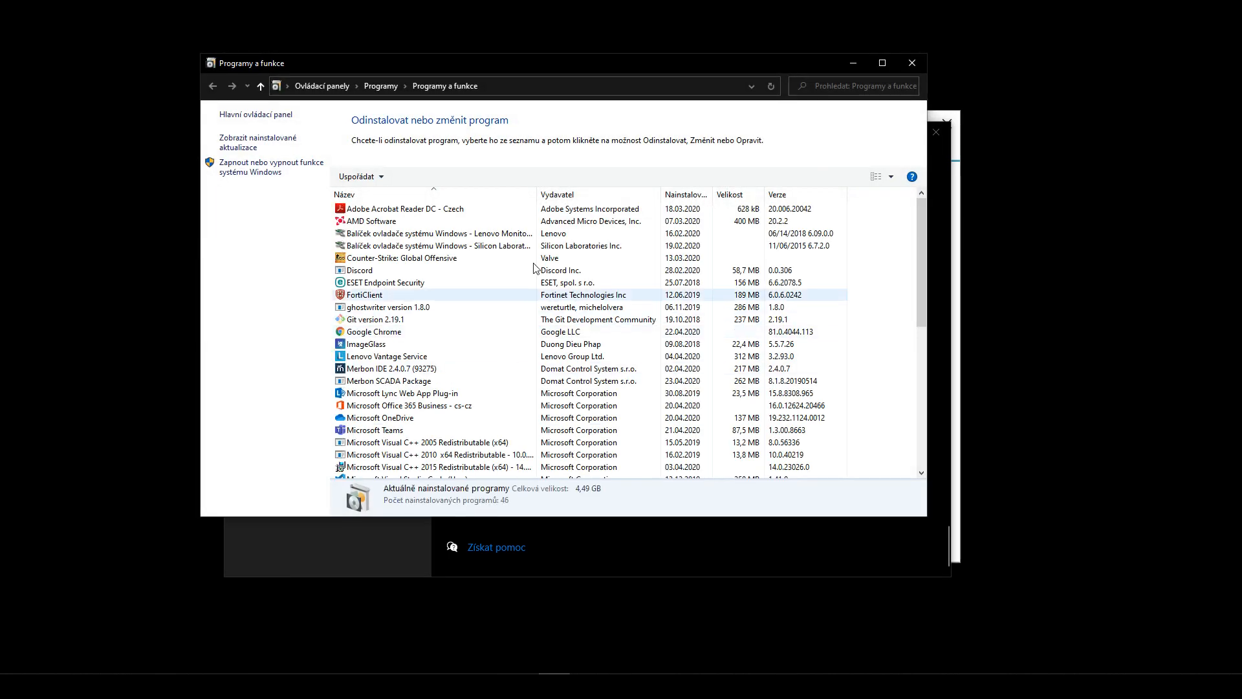
left_click_drag(525, 68, 539, 112)
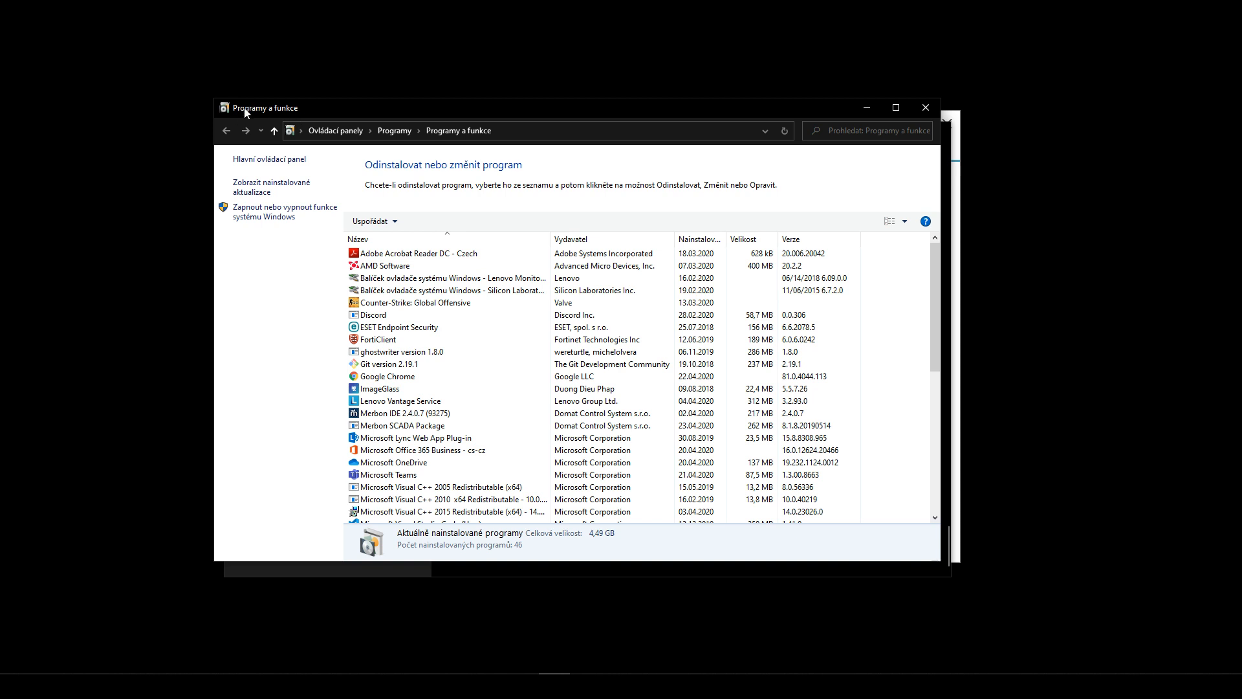
- Open and enlarge the Windows Features dialog, then close Programs and Features and Settings
left_click(282, 217)
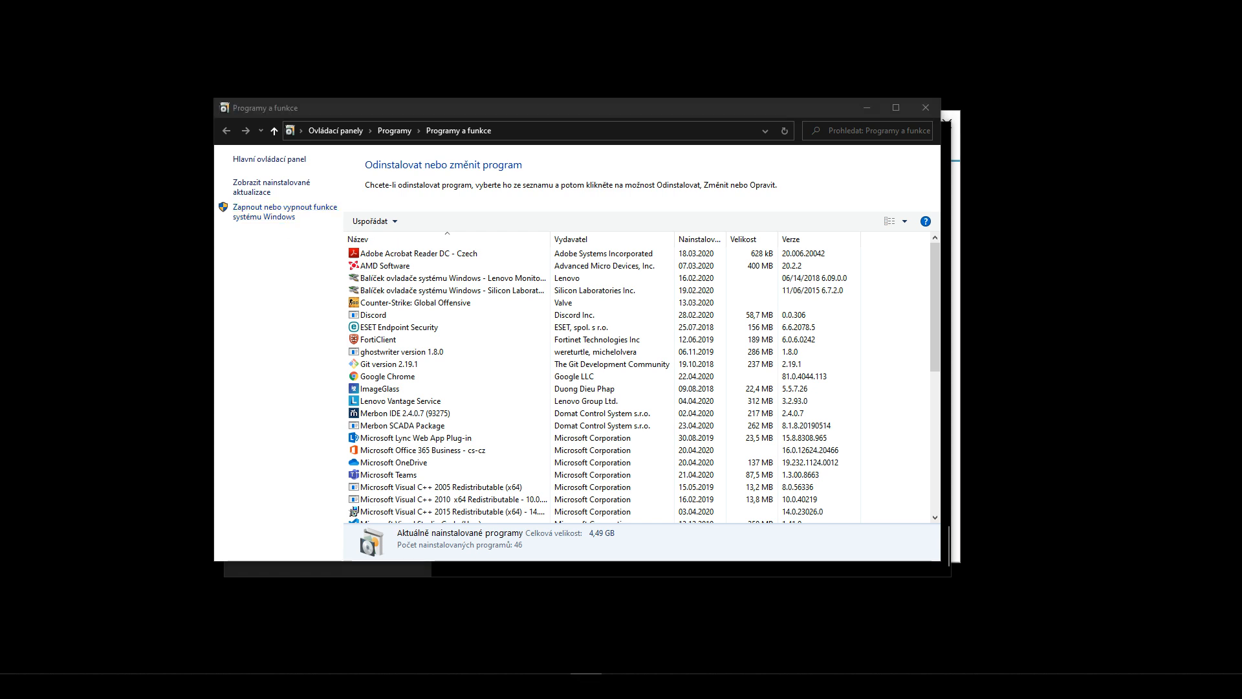
left_click_drag(707, 84, 583, 120)
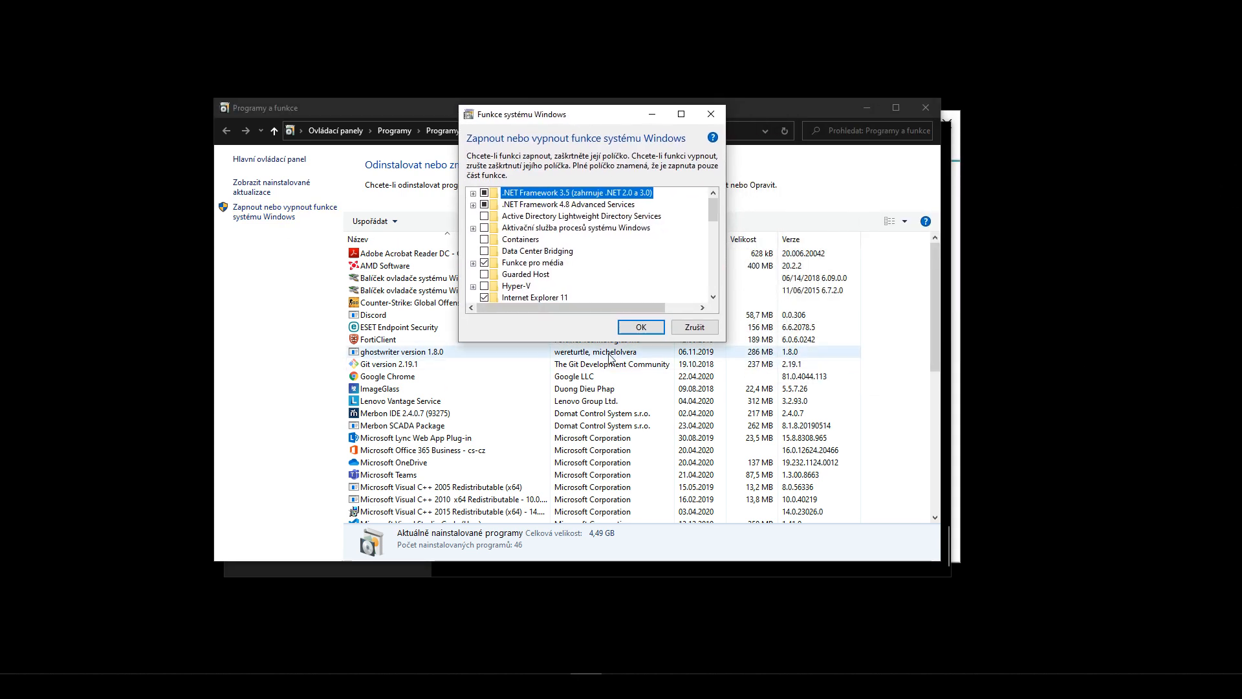
left_click_drag(597, 341, 598, 668)
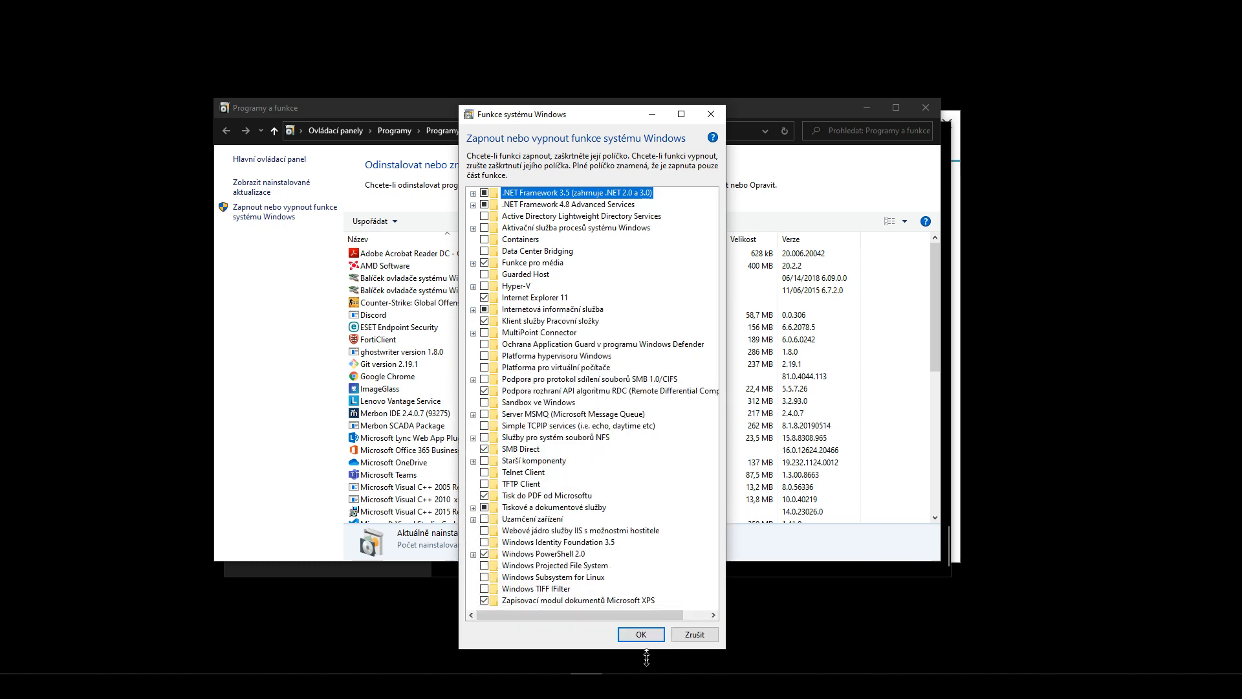
left_click_drag(581, 131, 518, 62)
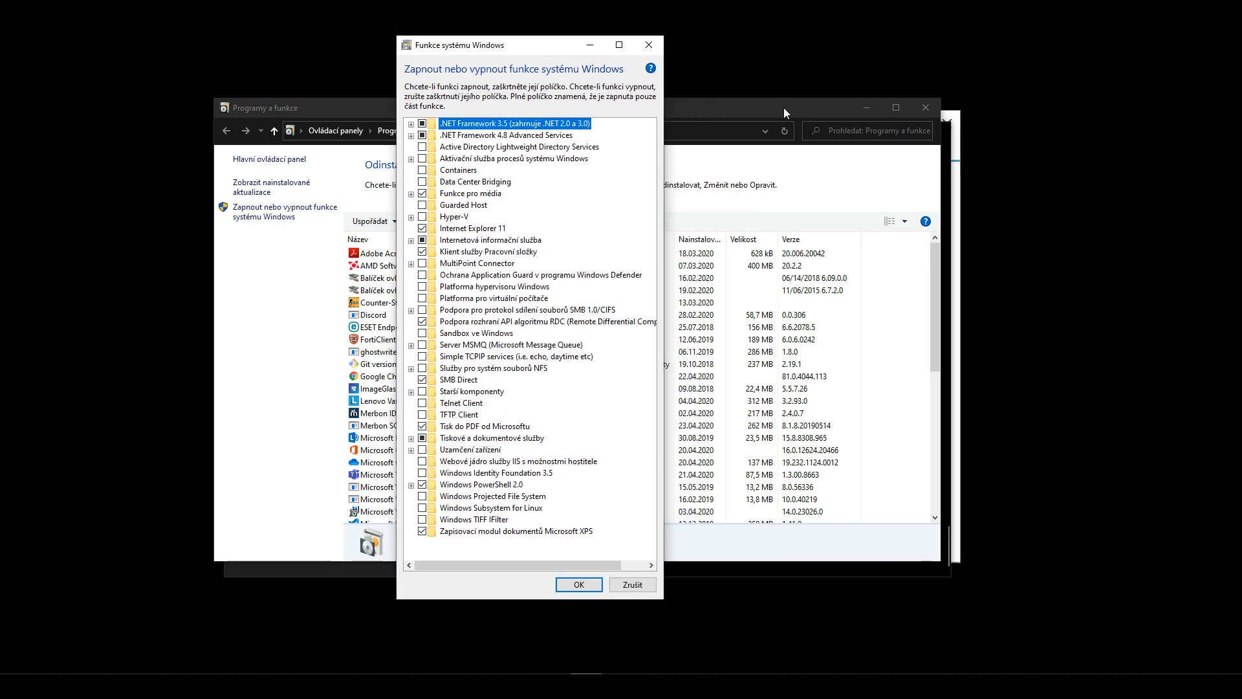
left_click(923, 111)
left_click(923, 111)
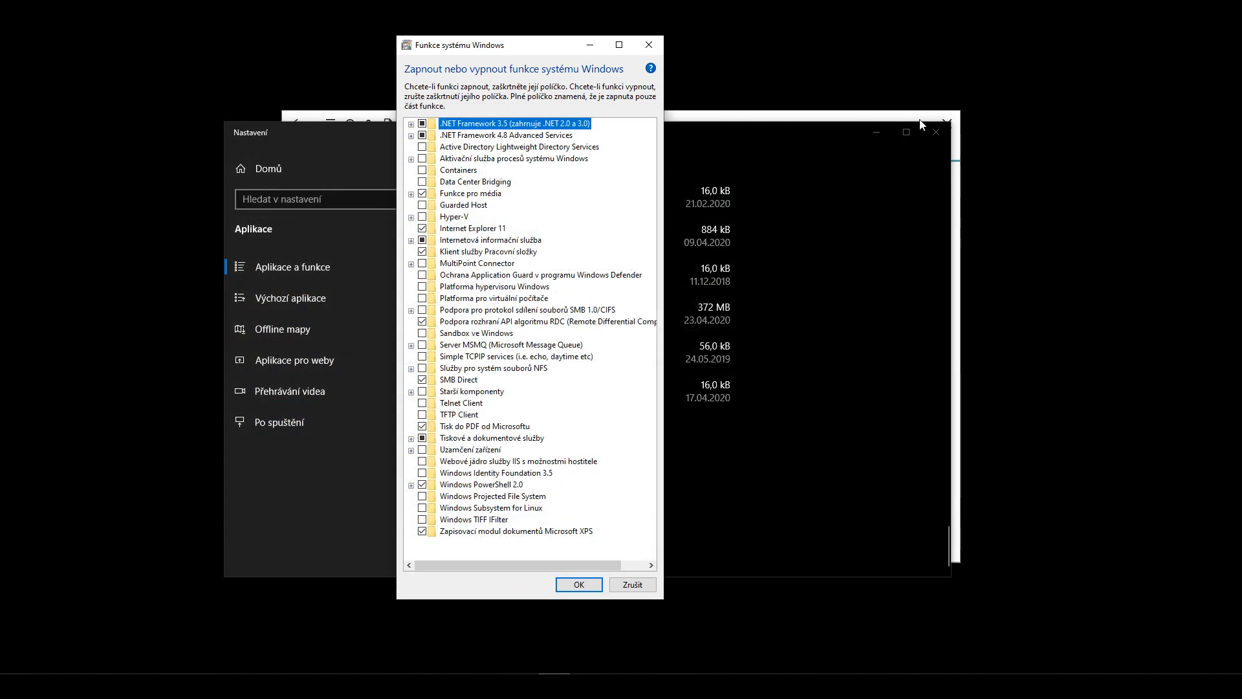
left_click(935, 125)
left_click_drag(772, 110, 886, 136)
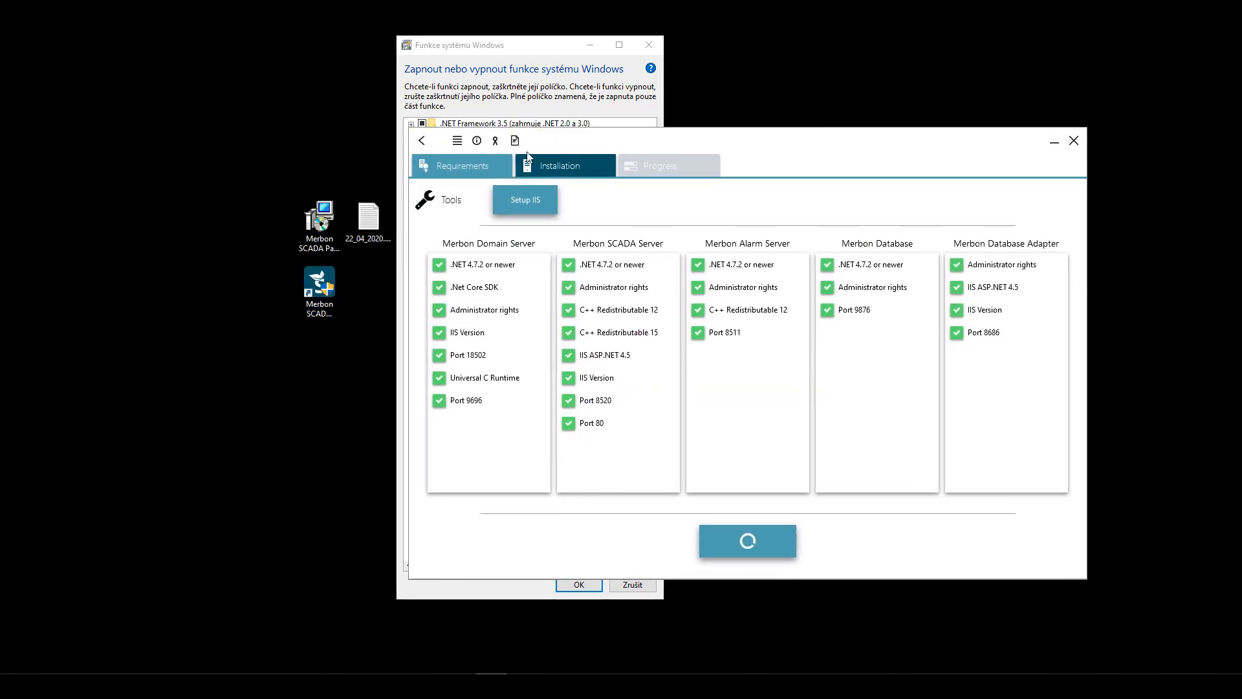
- Go back to the tile menu, open the Help documentation list, and move it right
left_click(418, 141)
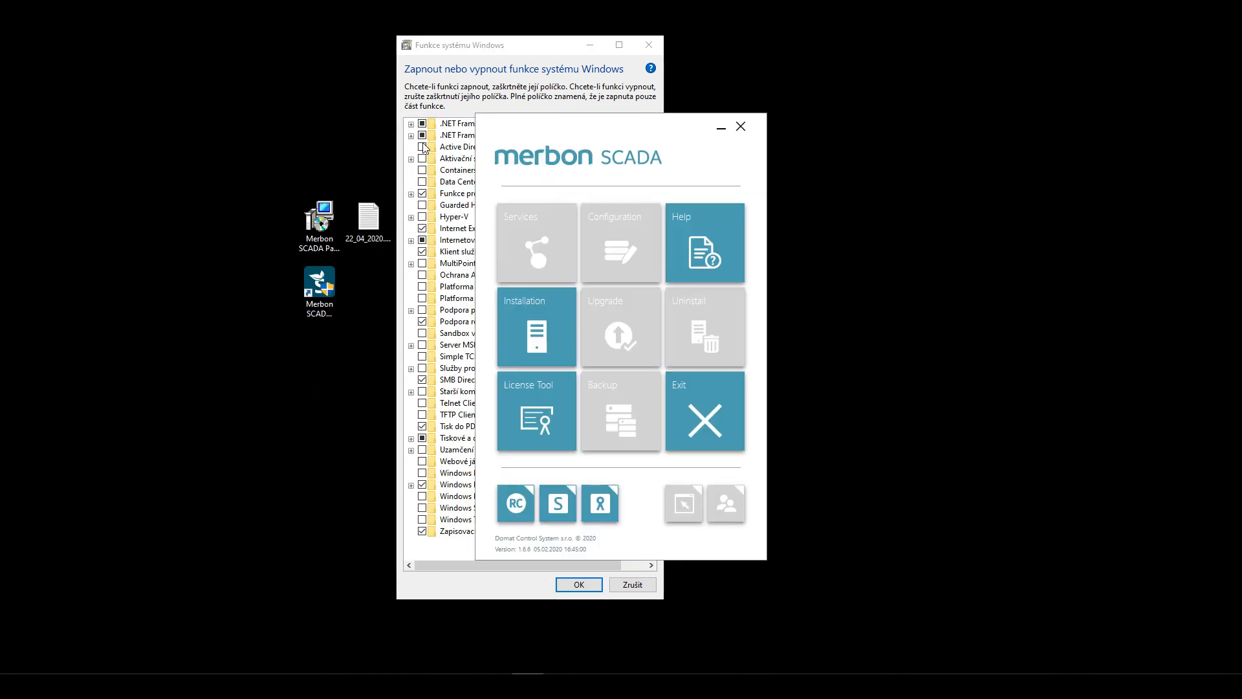
left_click_drag(662, 130, 893, 130)
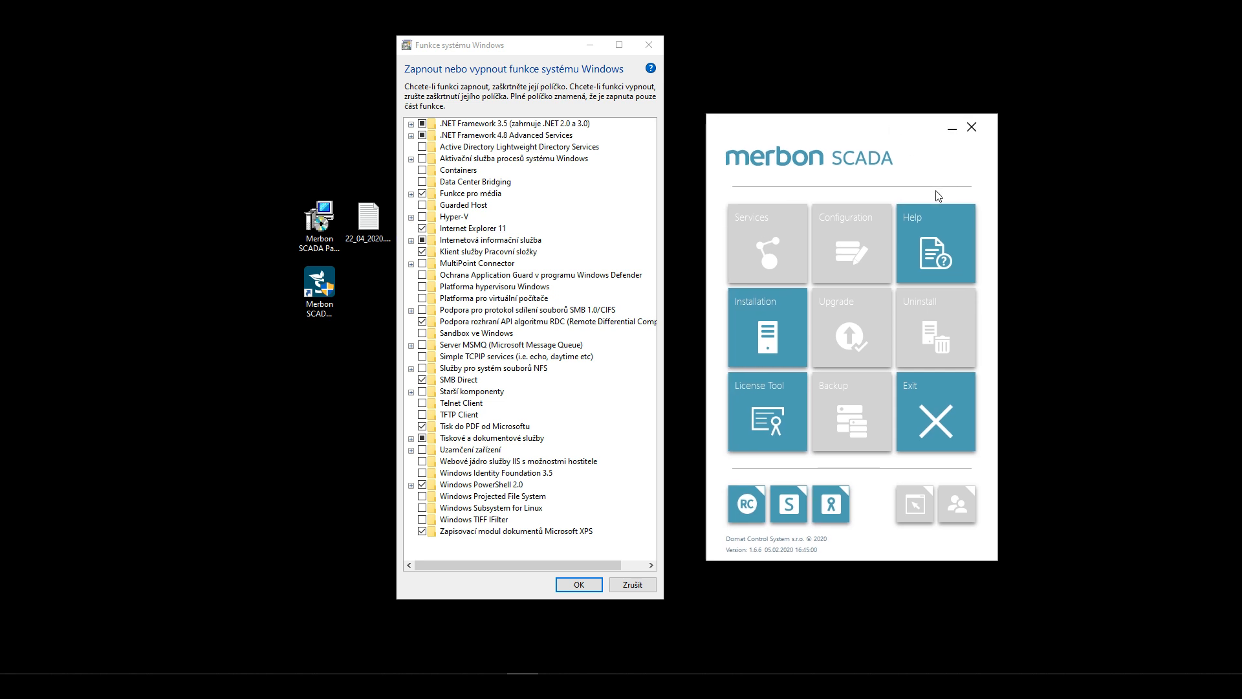
left_click(929, 228)
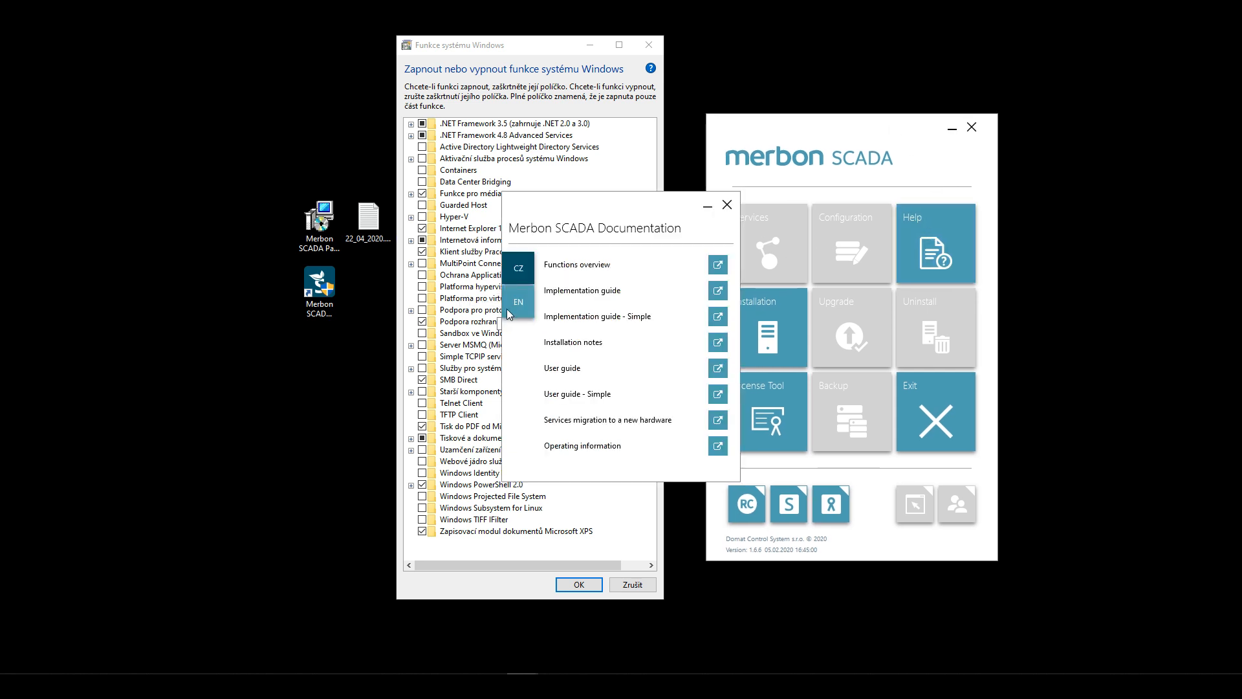
left_click_drag(584, 213, 832, 195)
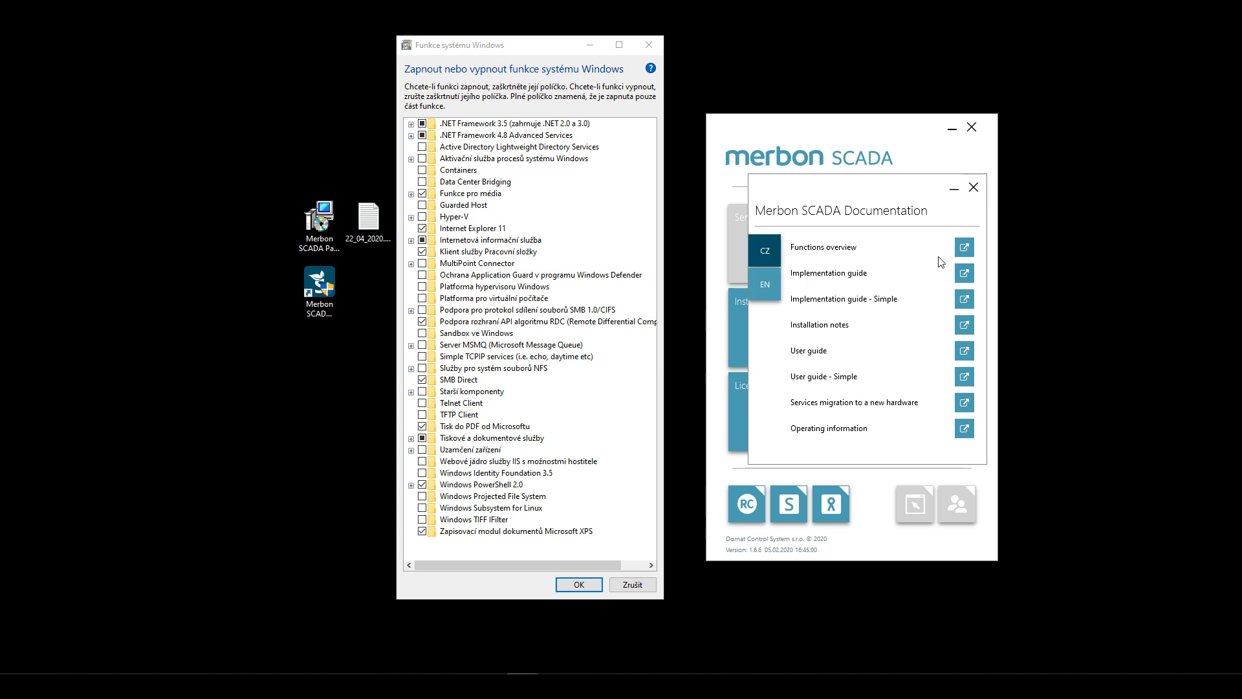
- Open the installation notes PDF in Edge and place it beside the Windows Features dialog
left_click(964, 328)
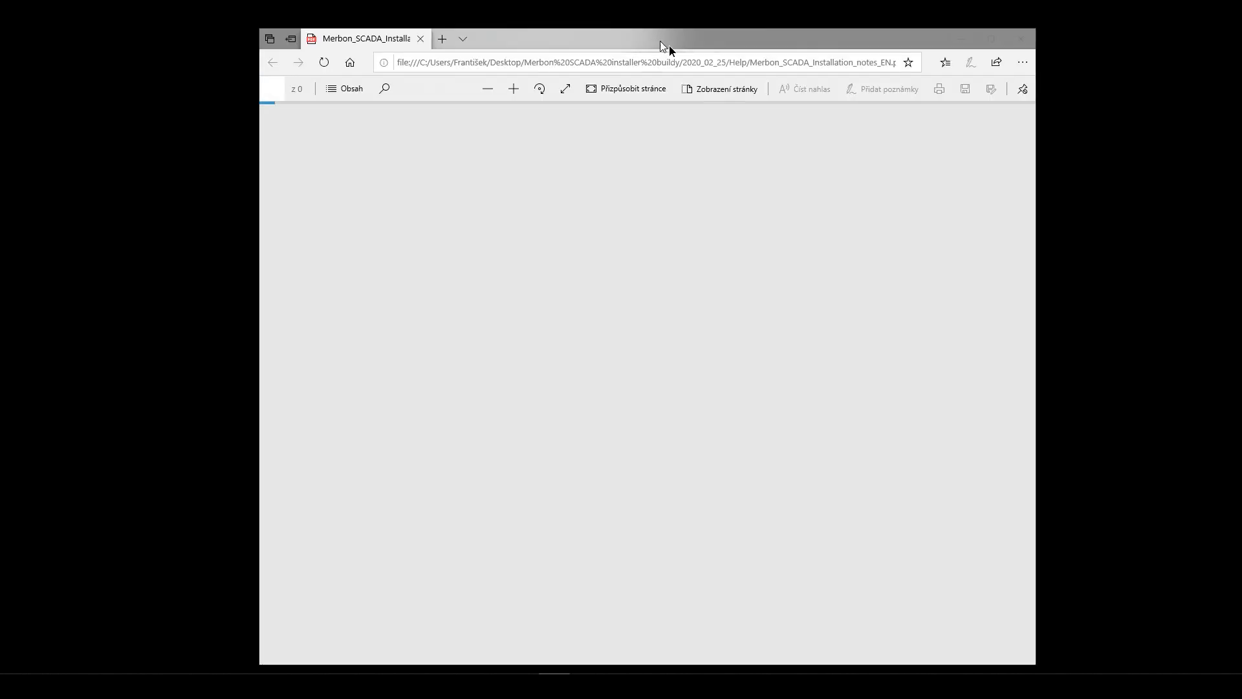
left_click_drag(660, 40, 870, 81)
left_click_drag(550, 45, 287, 48)
left_click_drag(470, 250, 727, 249)
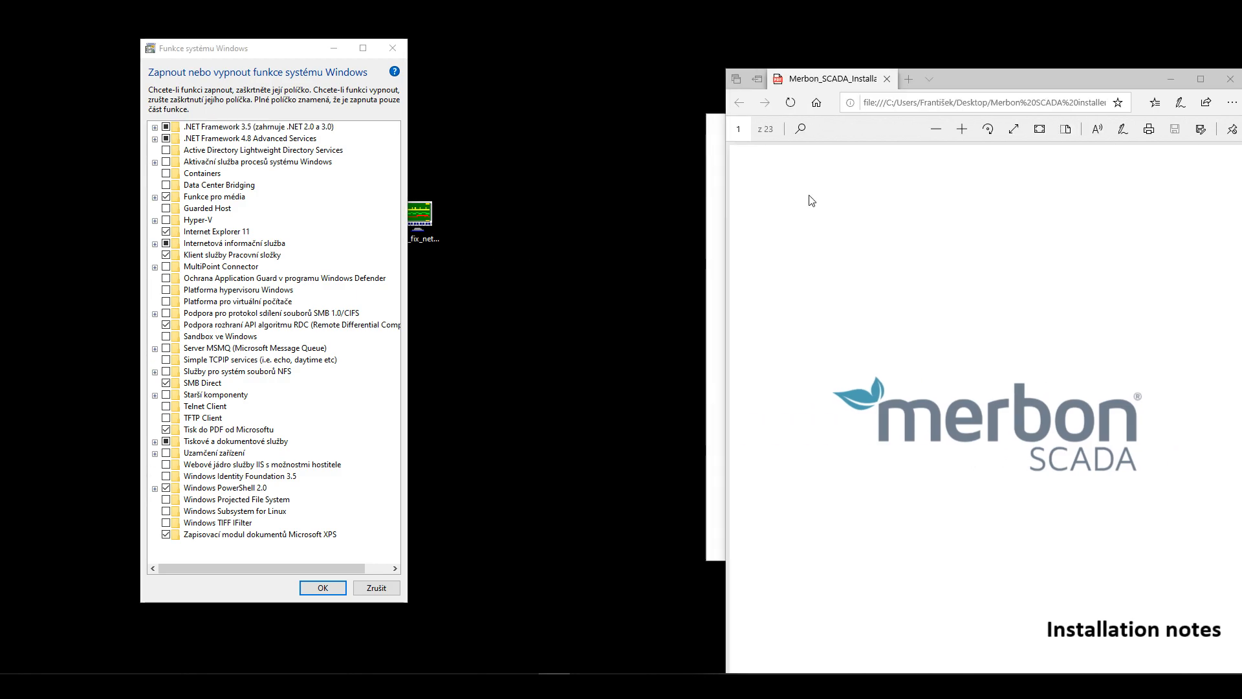
left_click_drag(985, 80, 788, 43)
- Scroll the PDF to page 8's IIS settings figure and fine-tune both window positions
scroll(800, 246, "down", 15)
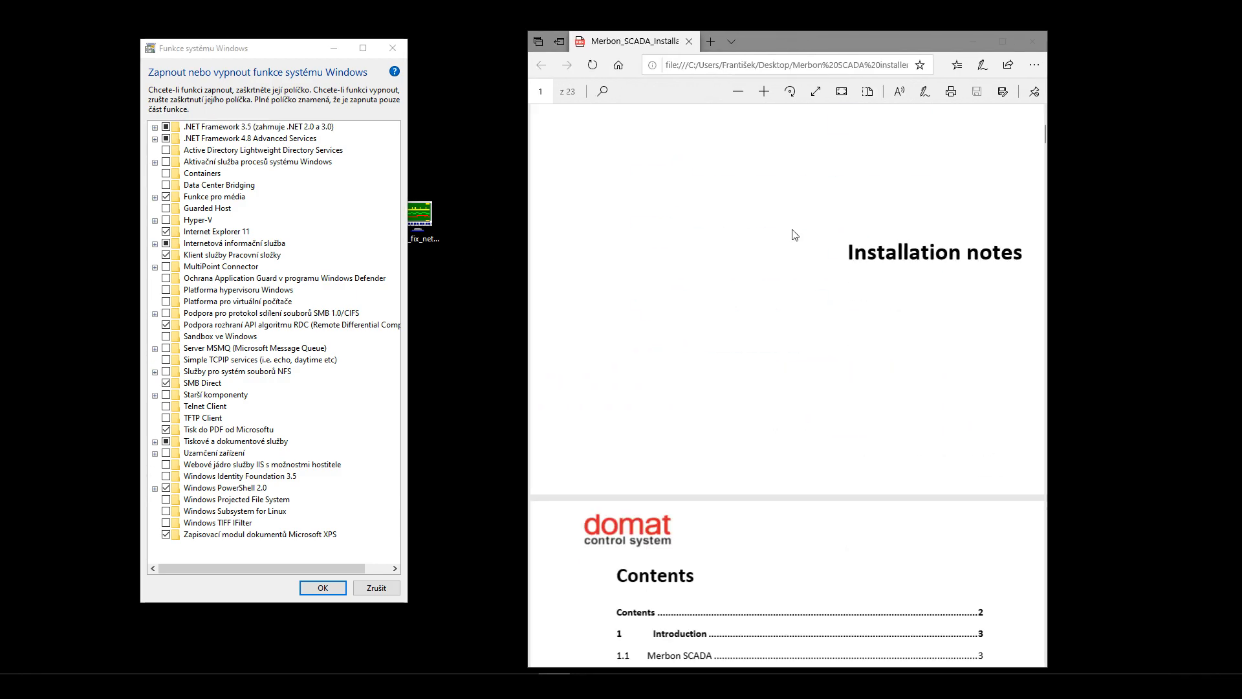
scroll(800, 246, "down", 20)
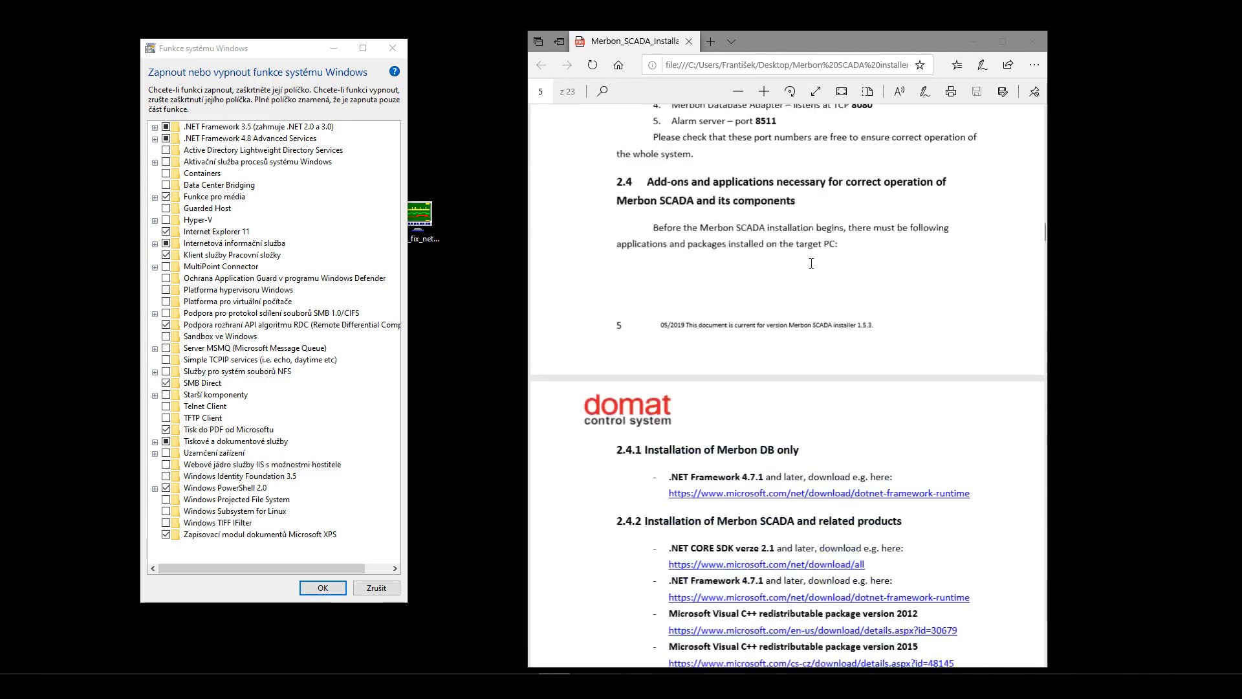
scroll(814, 275, "down", 8)
scroll(748, 170, "up", 2)
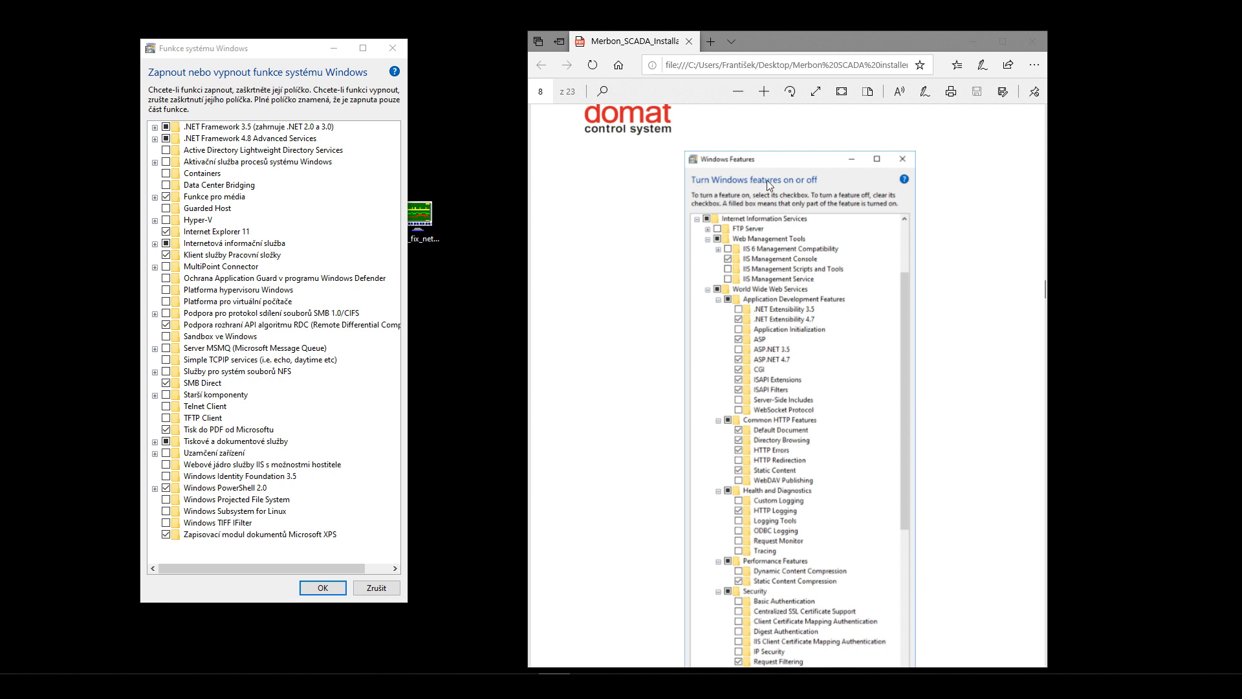
left_click_drag(836, 48, 830, 43)
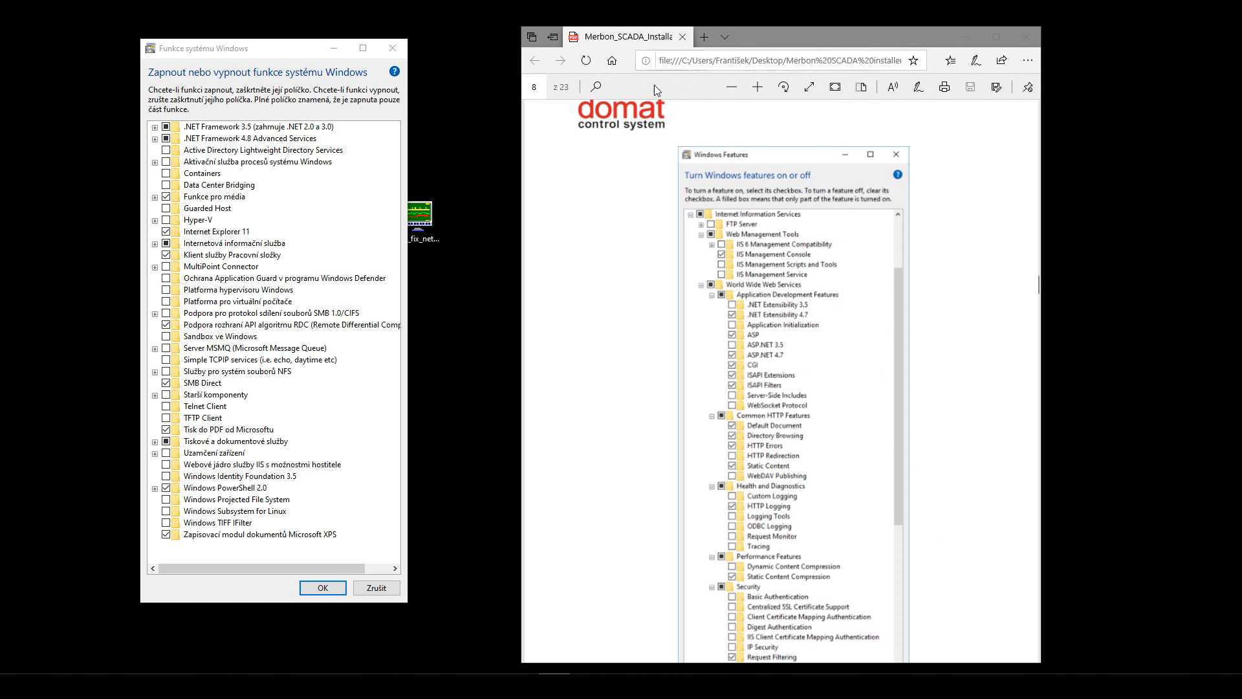
left_click_drag(878, 665, 878, 675)
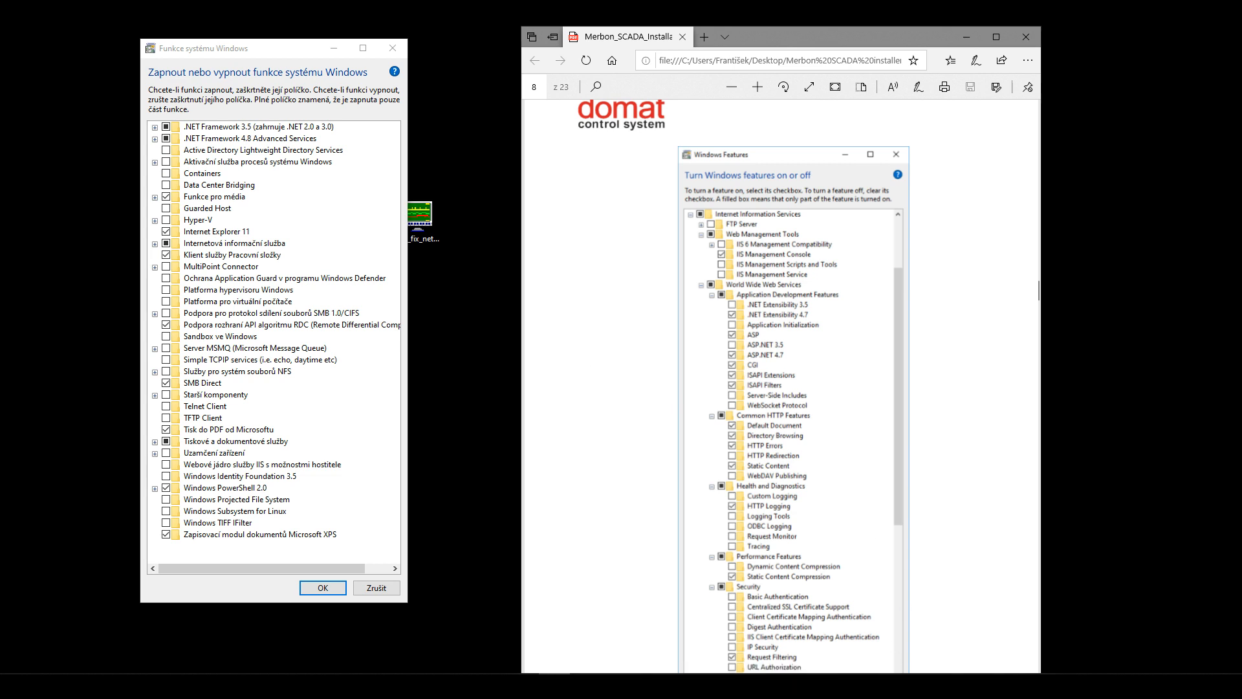
scroll(762, 246, "down", 2)
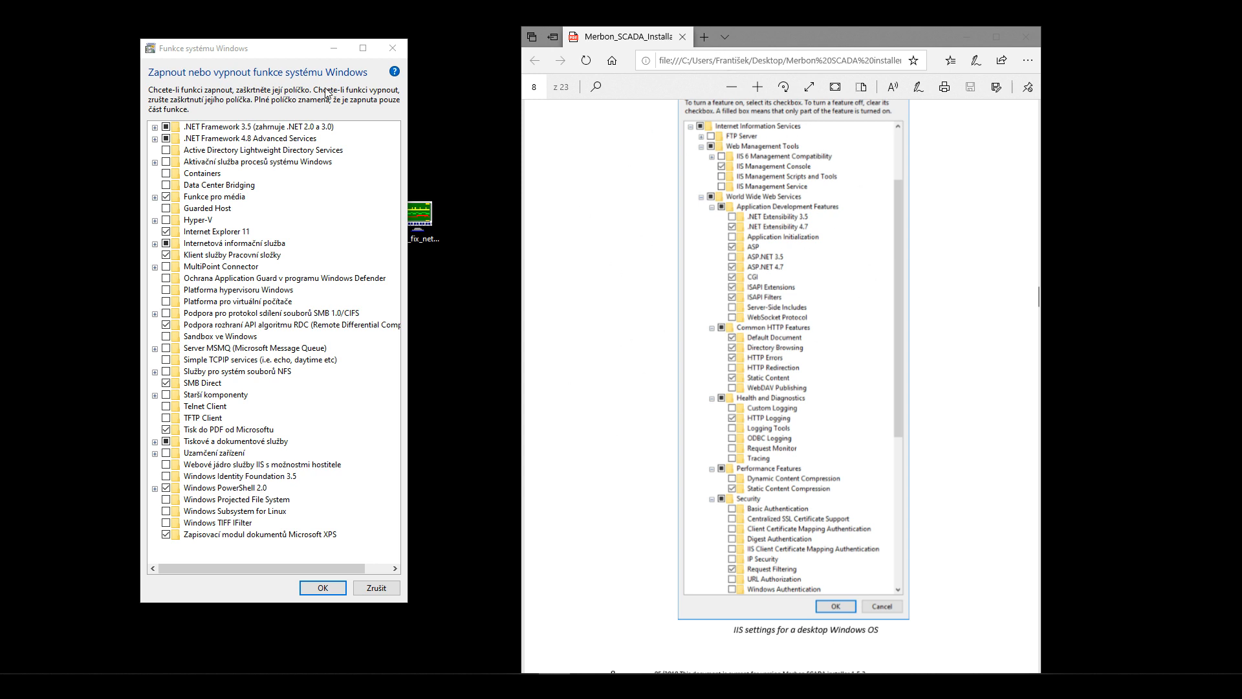
left_click_drag(255, 55, 243, 35)
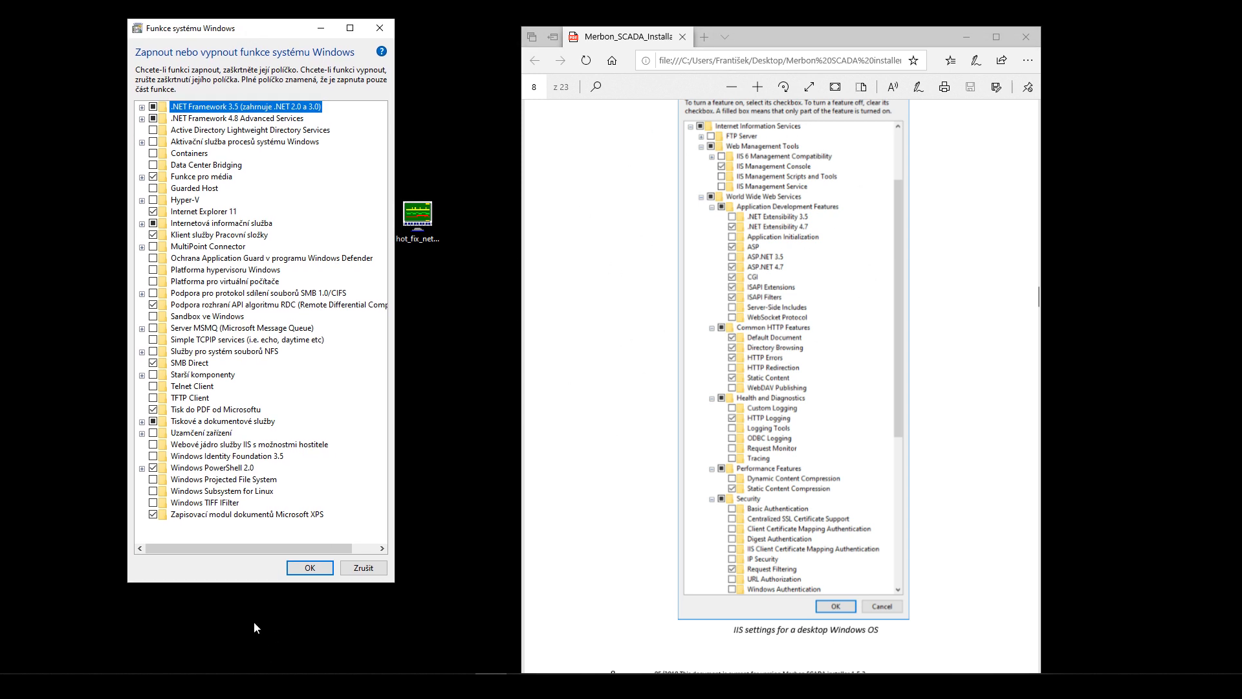
- Enlarge the features list and expand the IIS, web management and web services groups
left_click_drag(235, 583, 241, 645)
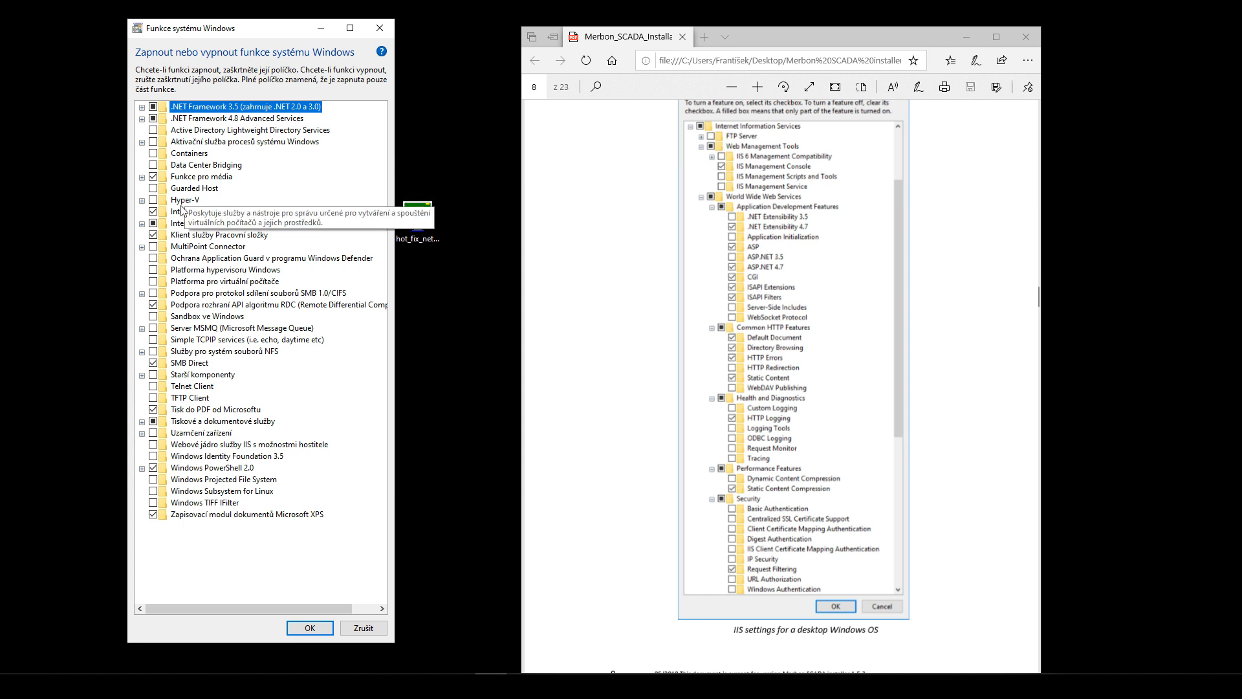
left_click(142, 223)
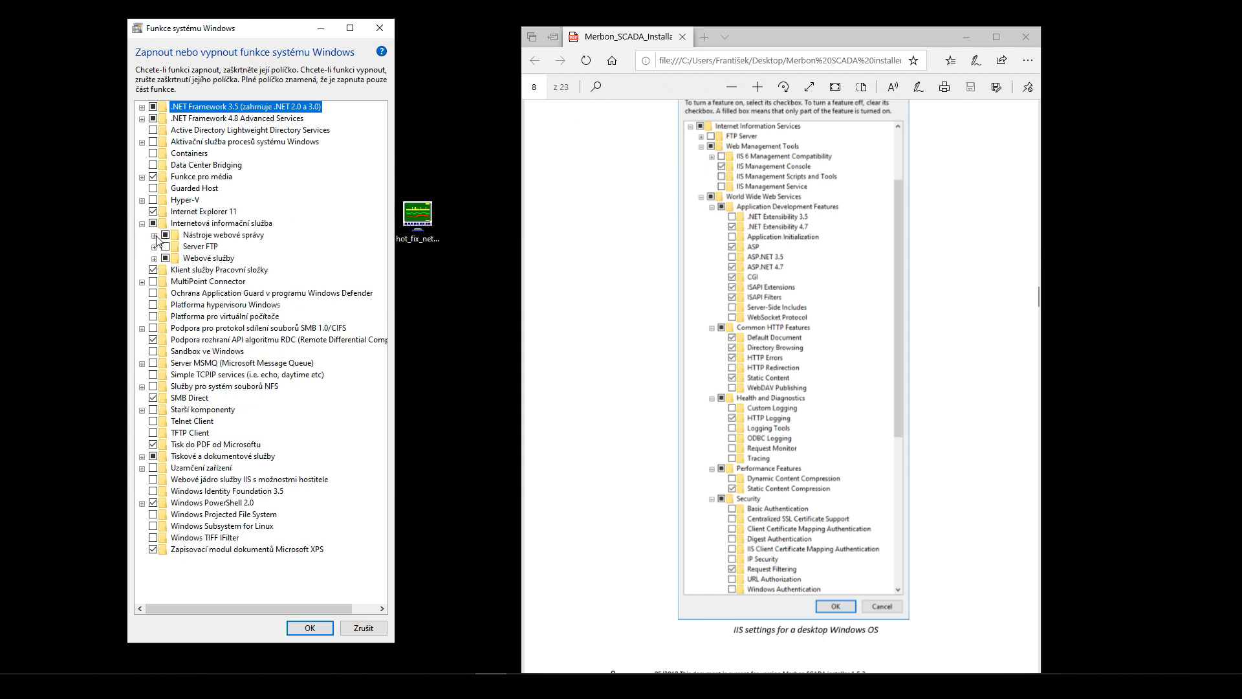
left_click(155, 236)
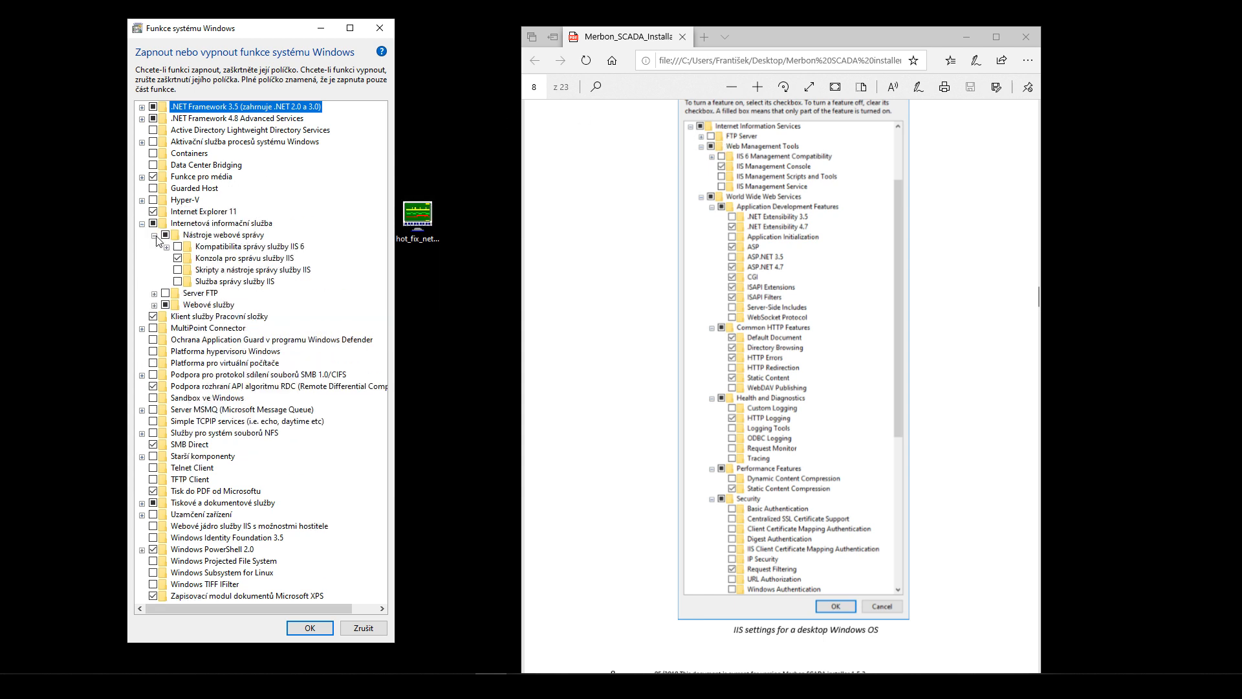
left_click(154, 305)
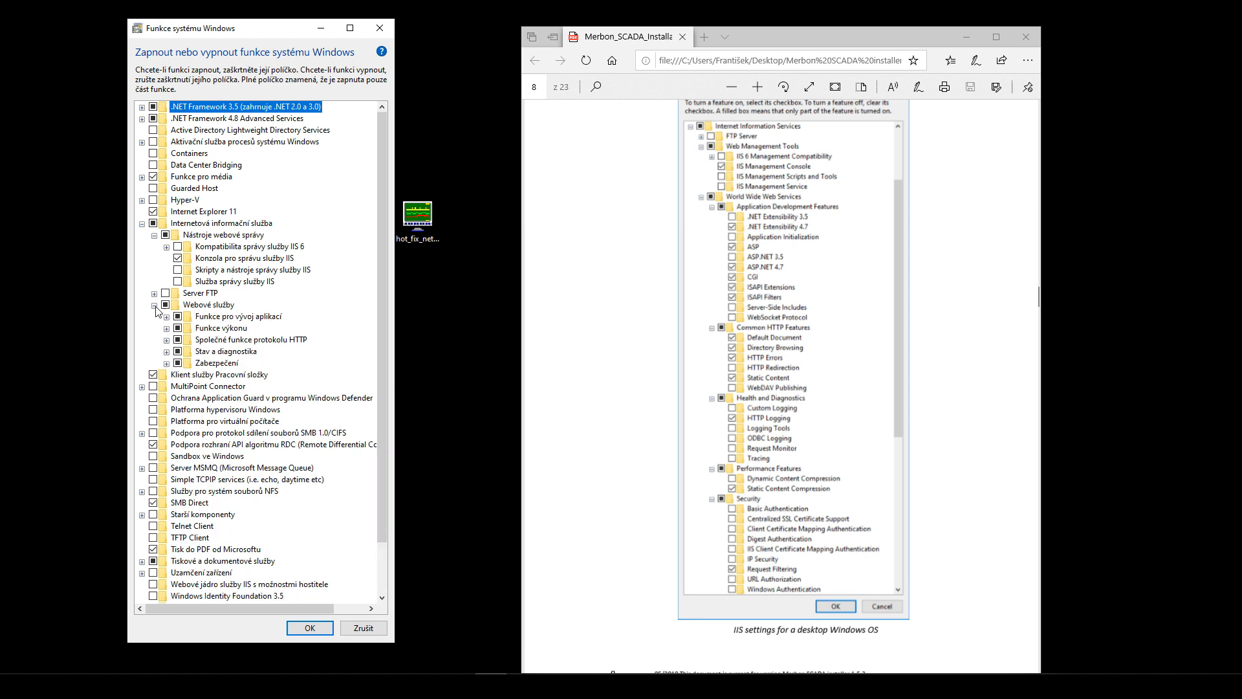
left_click(167, 317)
left_click(167, 457)
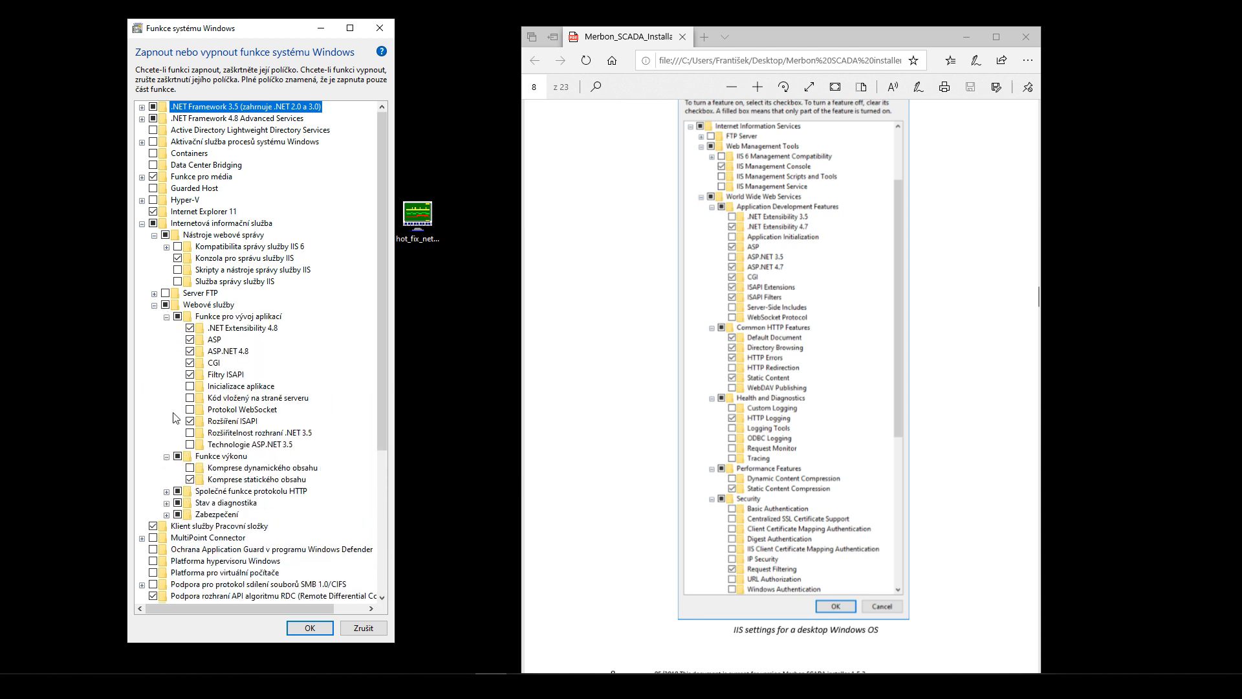
scroll(176, 417, "down", 1)
- Expand the health, common HTTP and security groups, compare with the PDF, and confirm with OK
left_click(167, 480)
left_click(167, 468)
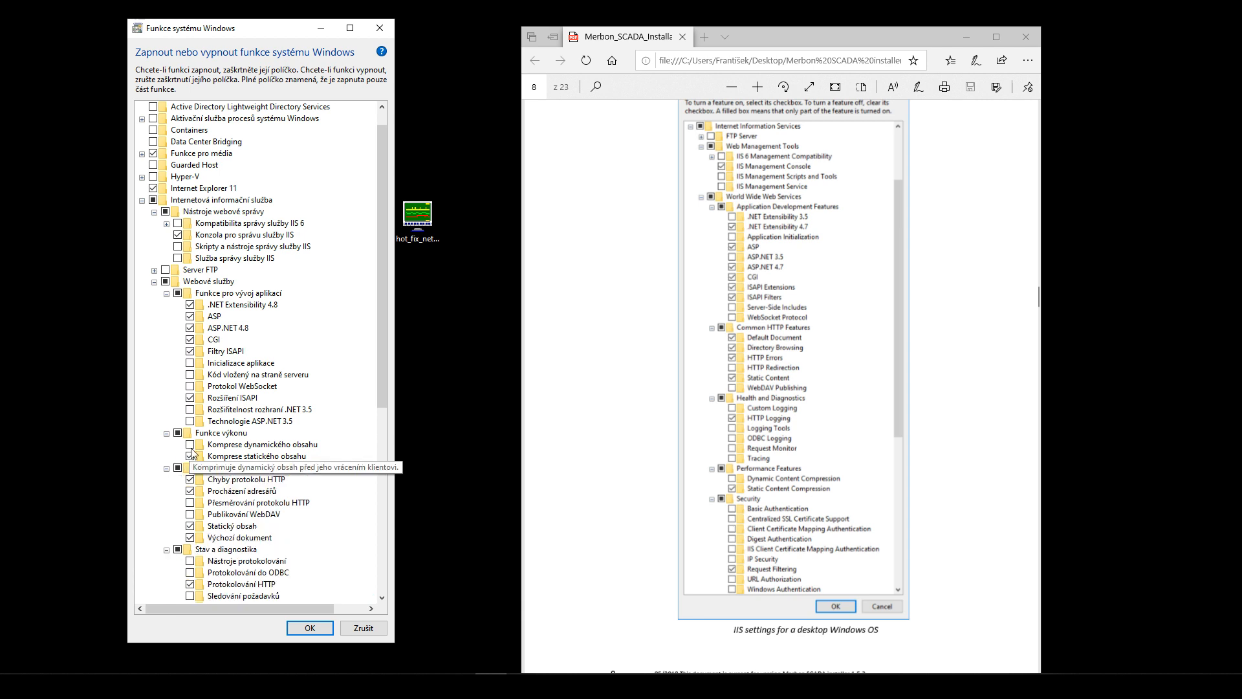
scroll(174, 563, "down", 2)
left_click(166, 573)
scroll(191, 433, "down", 1)
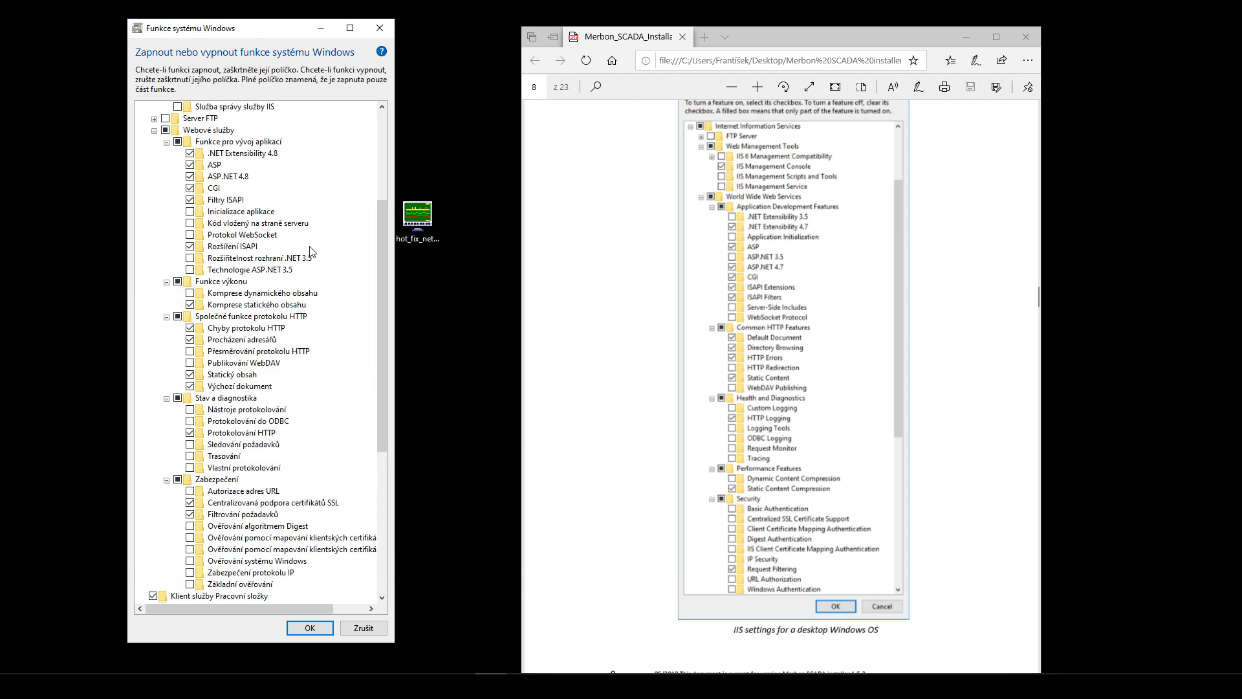
scroll(268, 172, "up", 2)
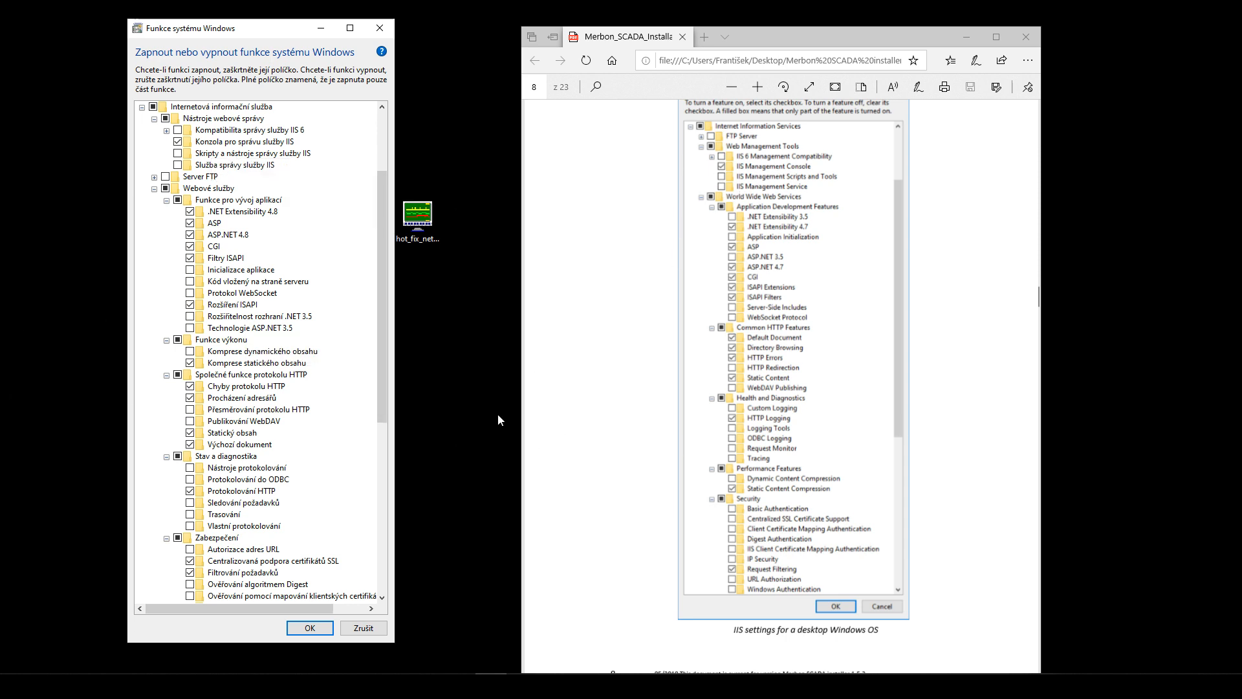
left_click(310, 628)
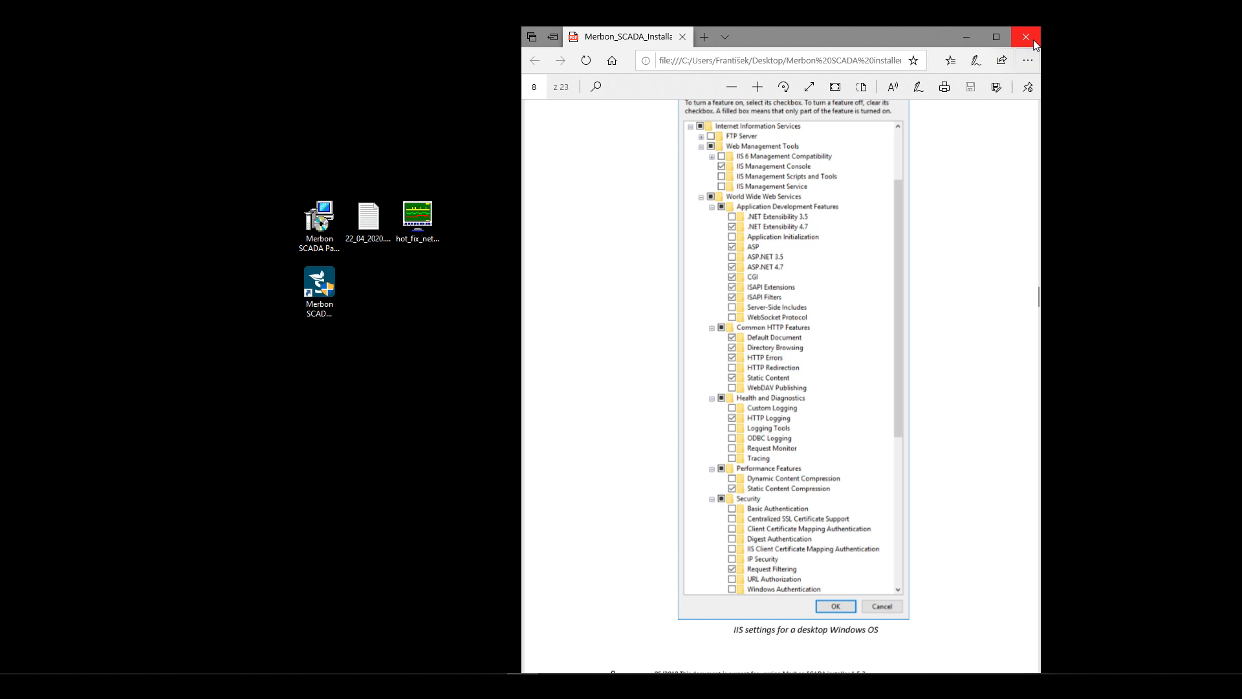
- Close the Edge window showing the Merbon SCADA installation notes PDF
left_click(1026, 37)
- Search the Start menu for 'ser' to locate the IIS manager app
key("super")
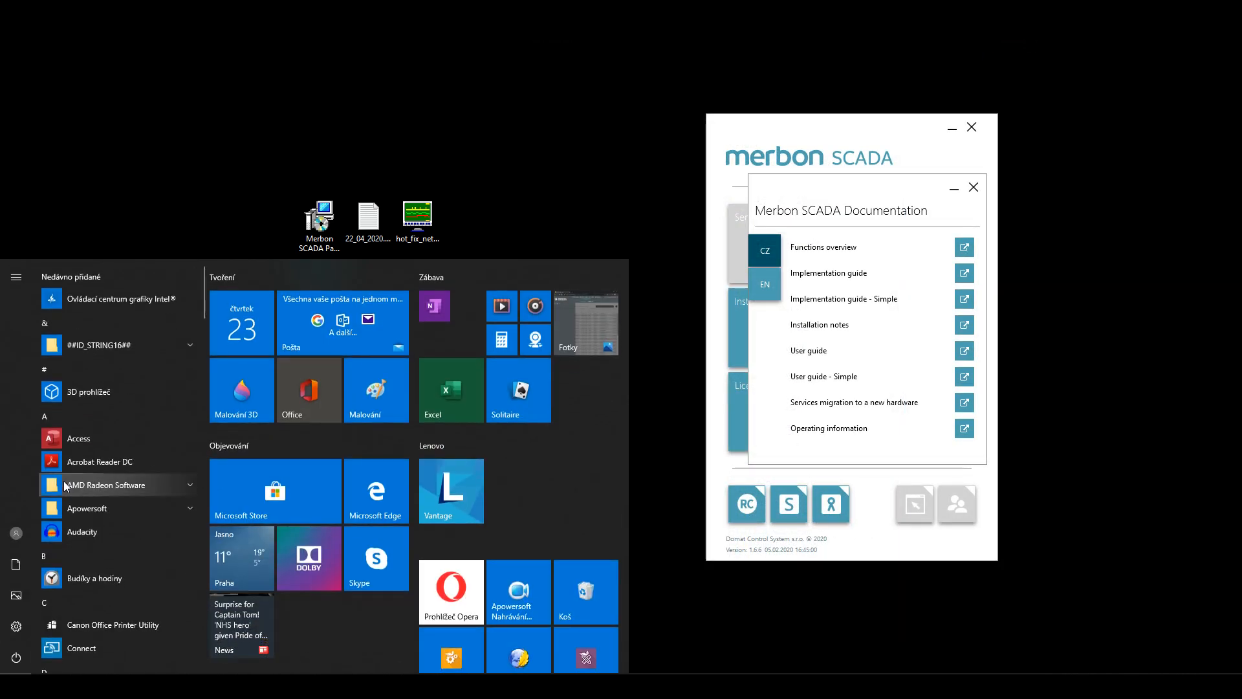
type("in")
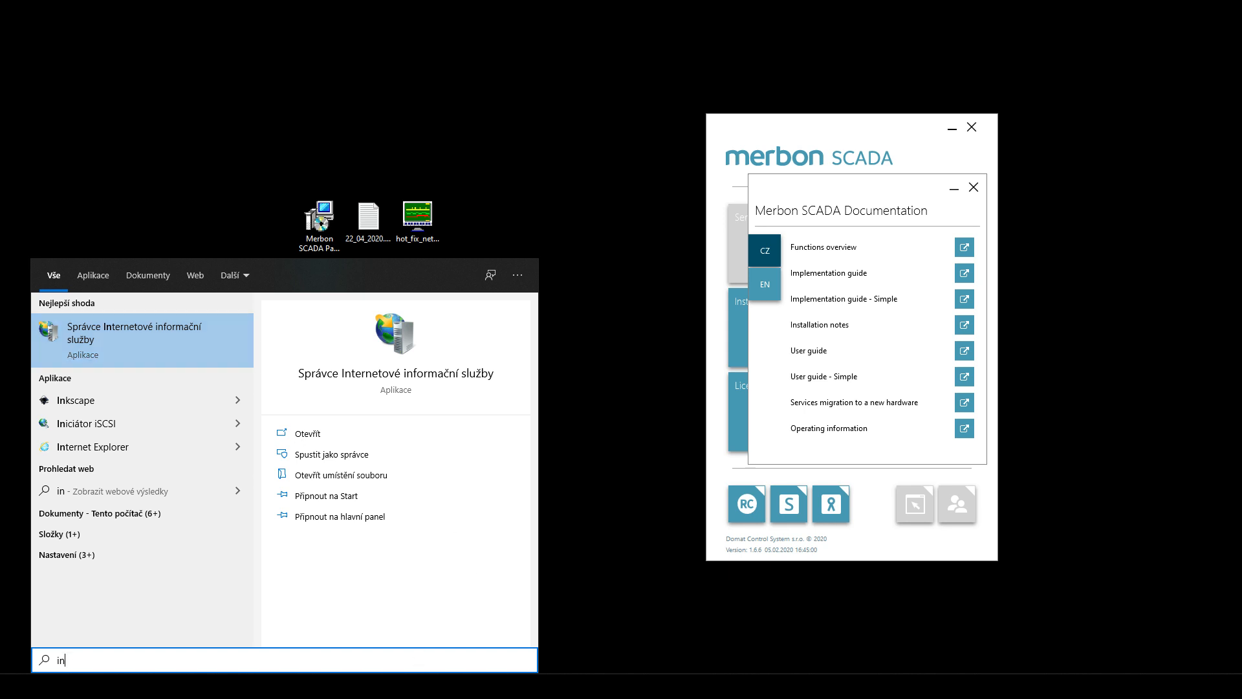
left_click(143, 686)
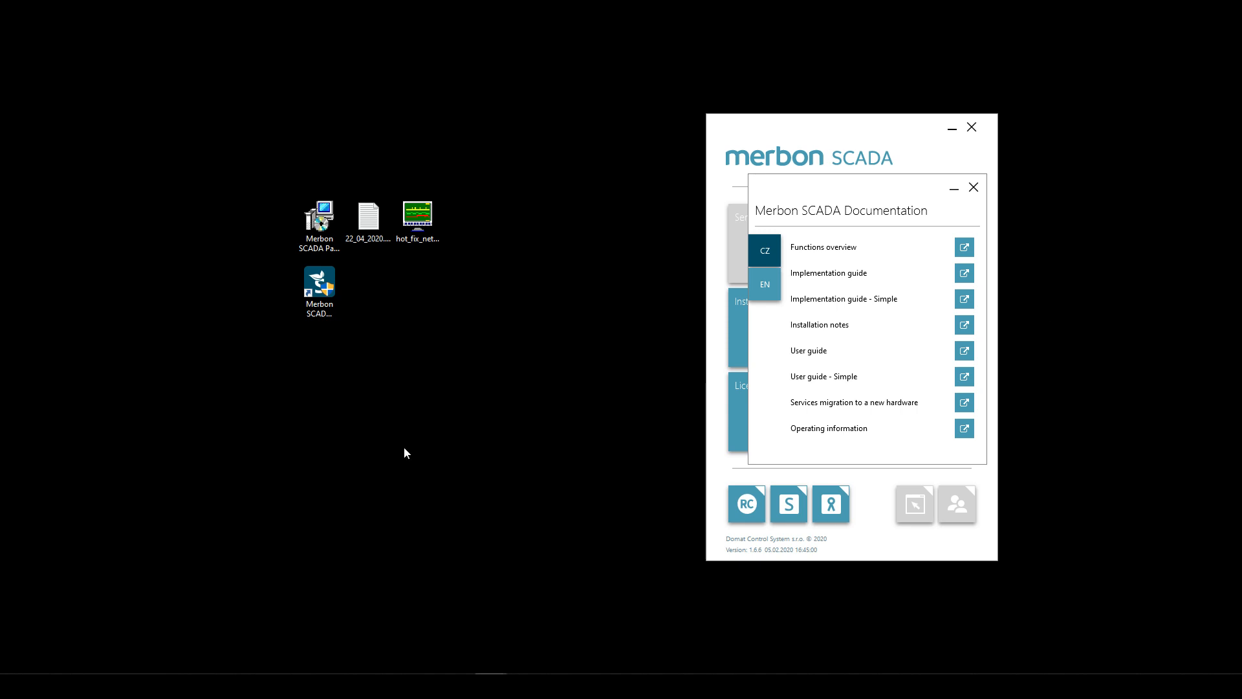
mouse_move(490, 686)
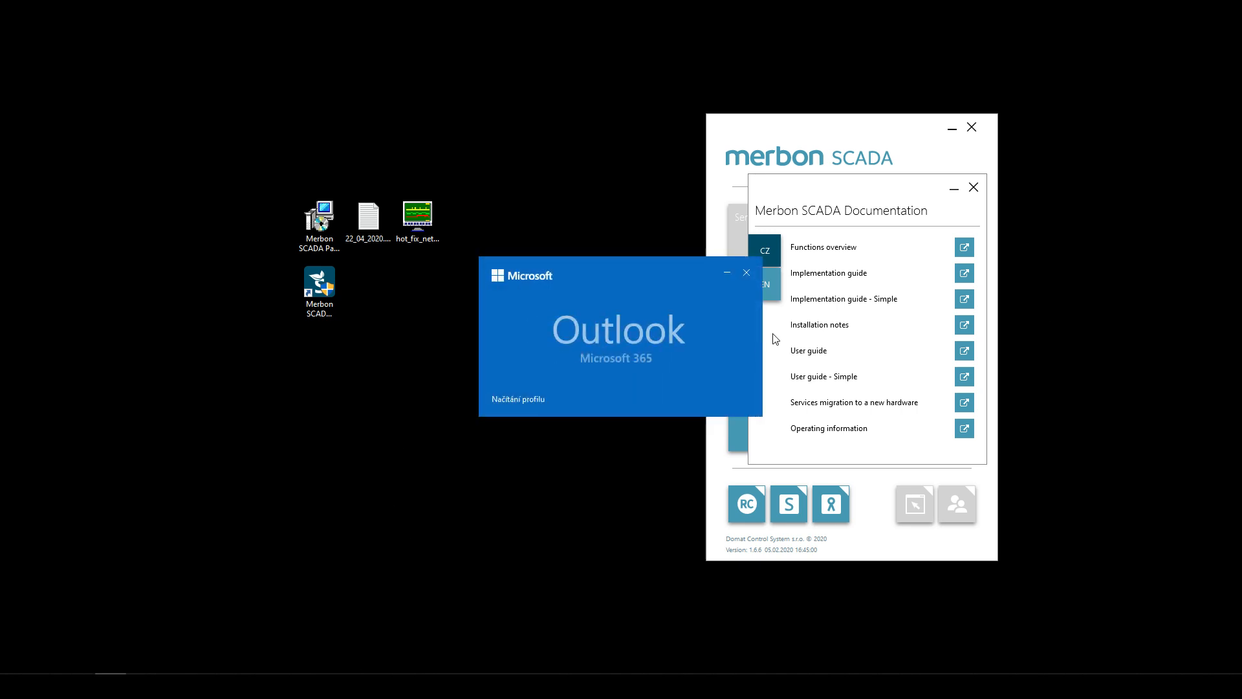
mouse_move(141, 686)
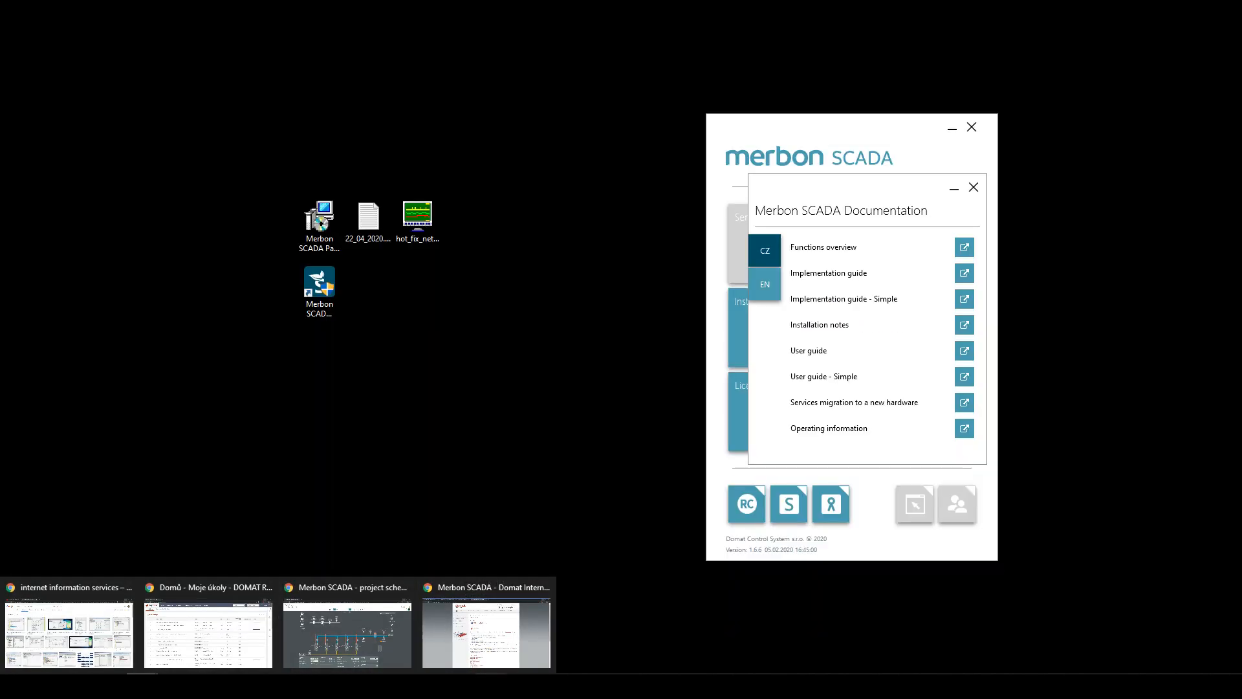
key("super")
type("ser")
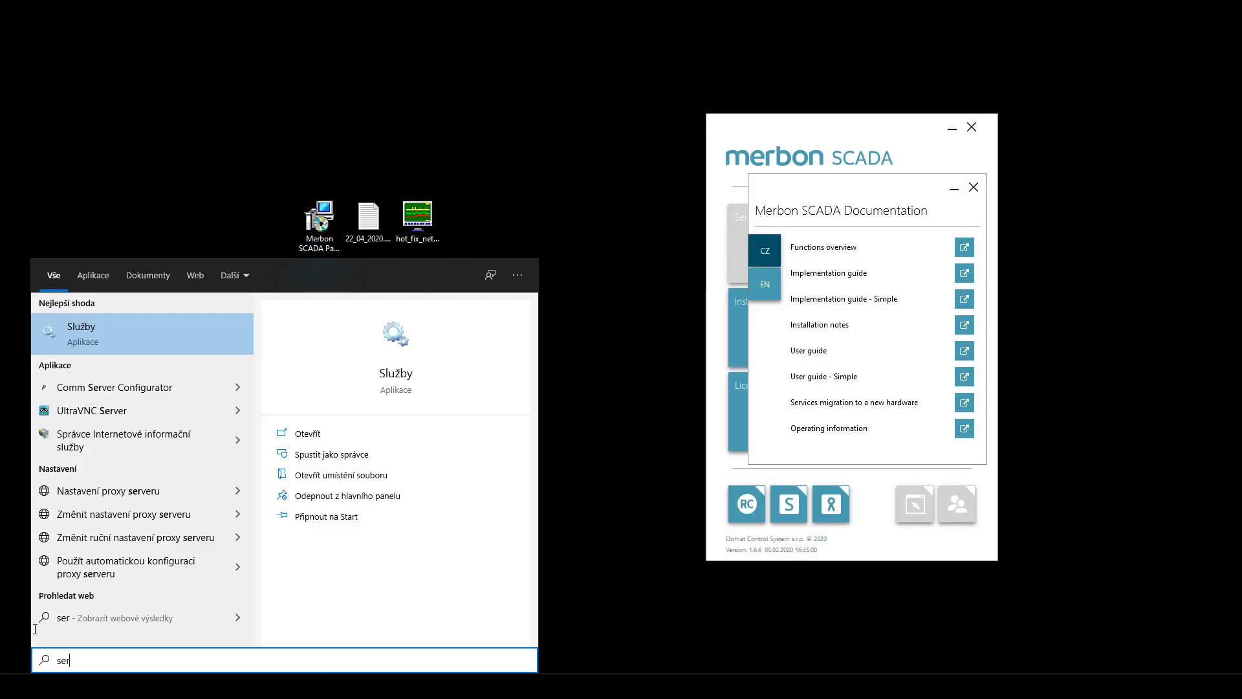
key("BackSpace")
- Launch IIS Manager from the search results and expand the local server node
type("r")
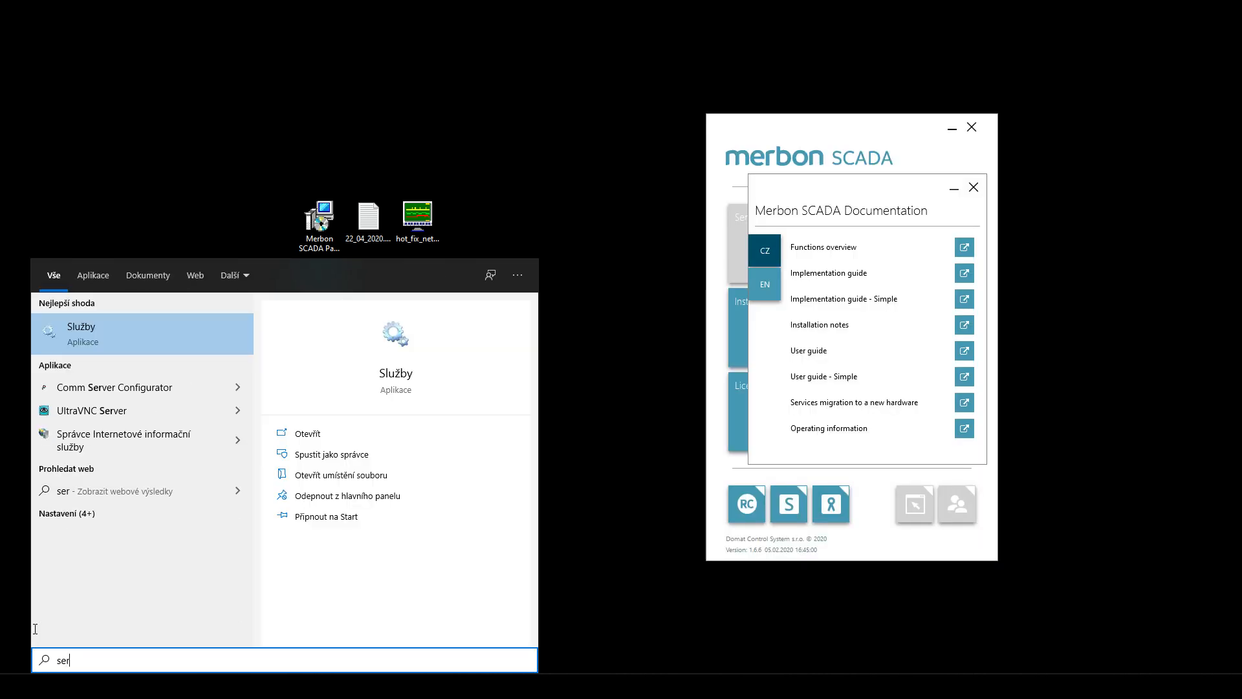
left_click(175, 431)
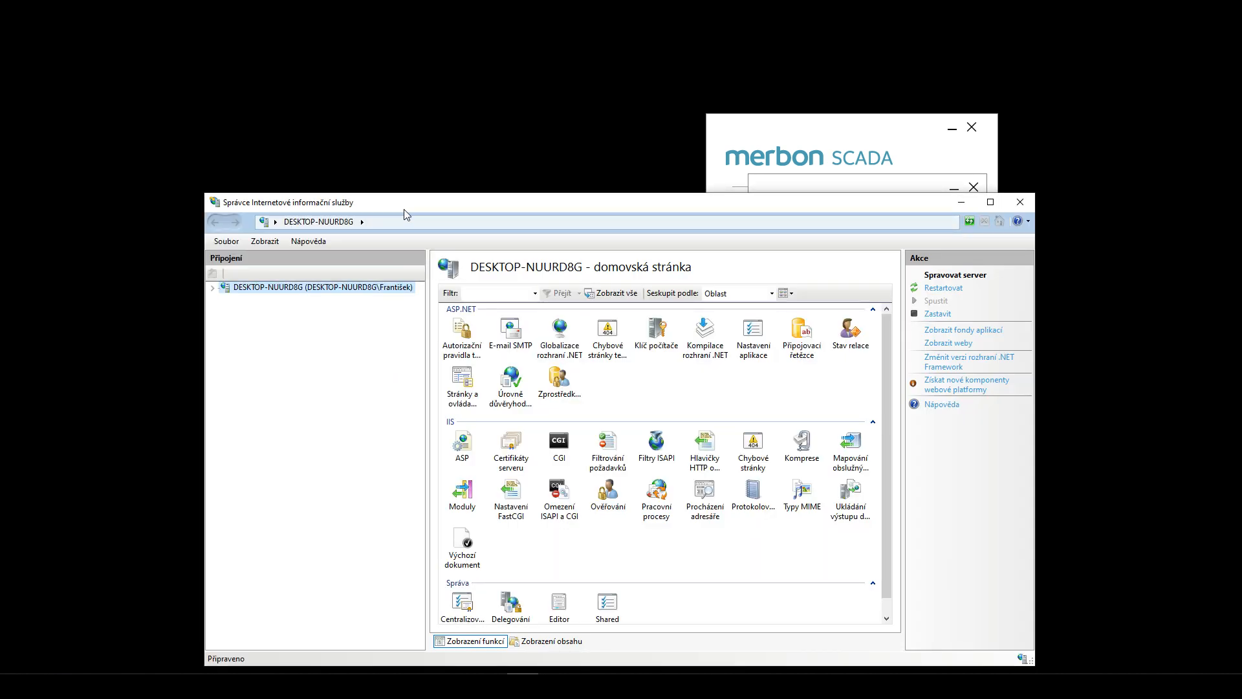
left_click_drag(402, 201, 235, 144)
left_click(45, 229)
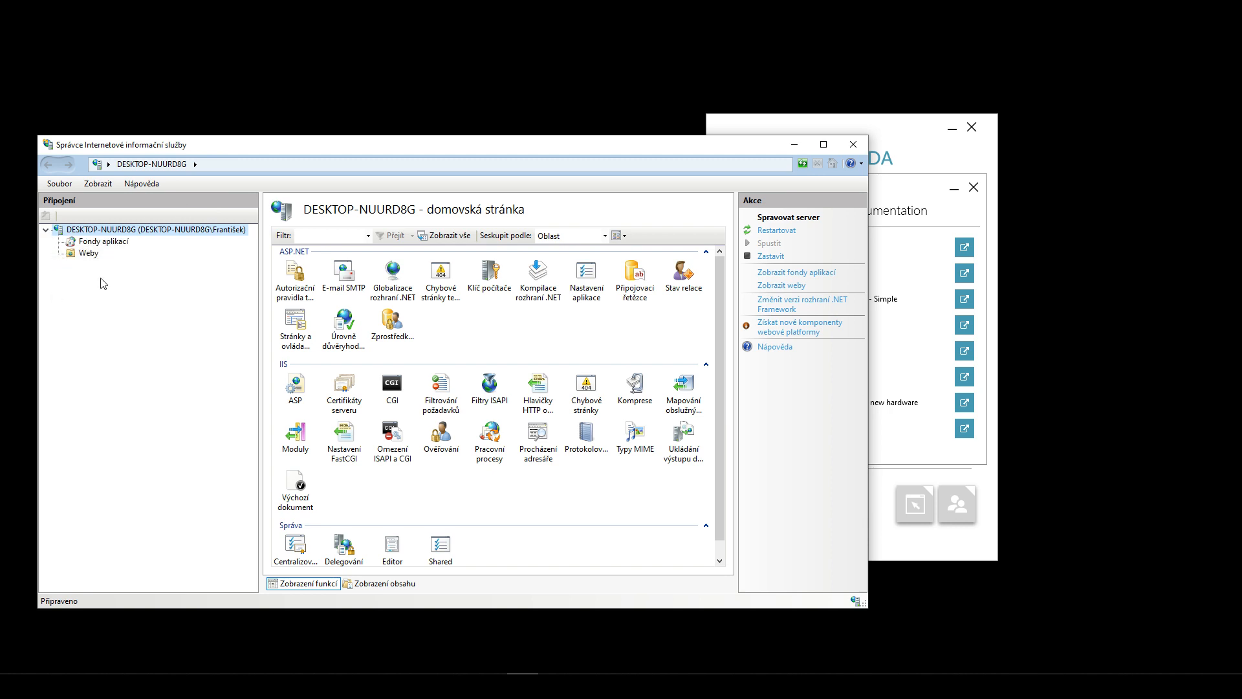
- Open the Merbon Installation window, then show IIS's empty Weby (Sites) list
left_click(908, 174)
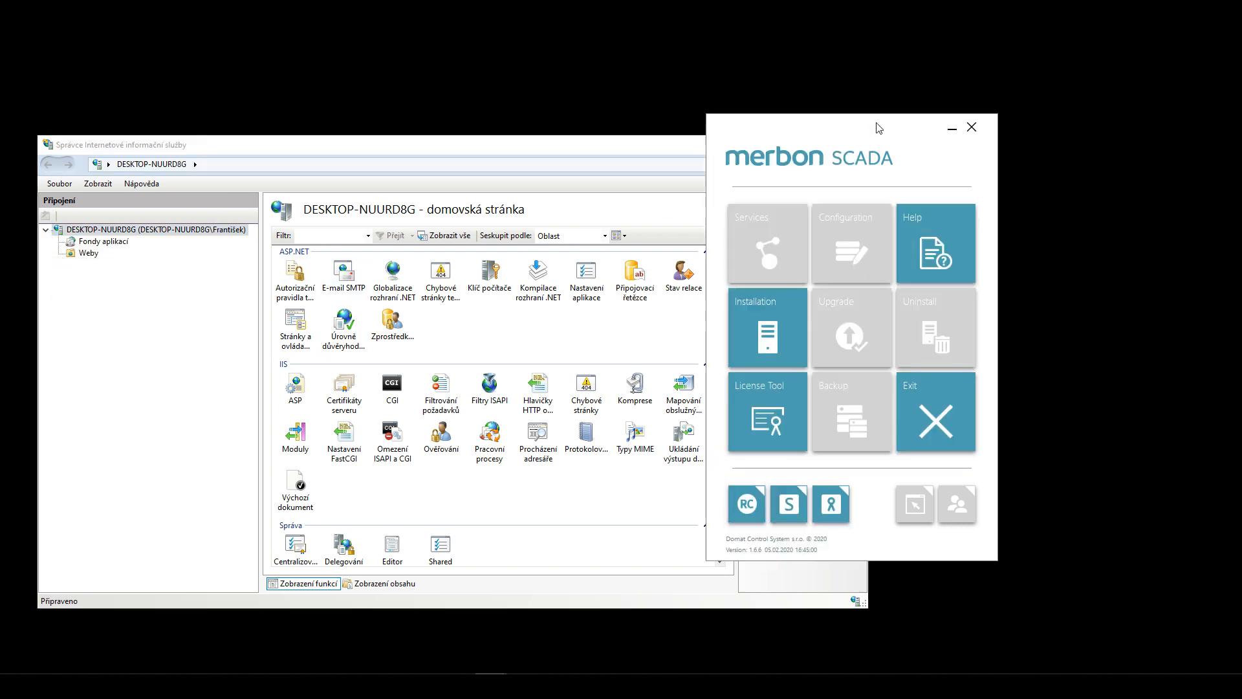
left_click(783, 332)
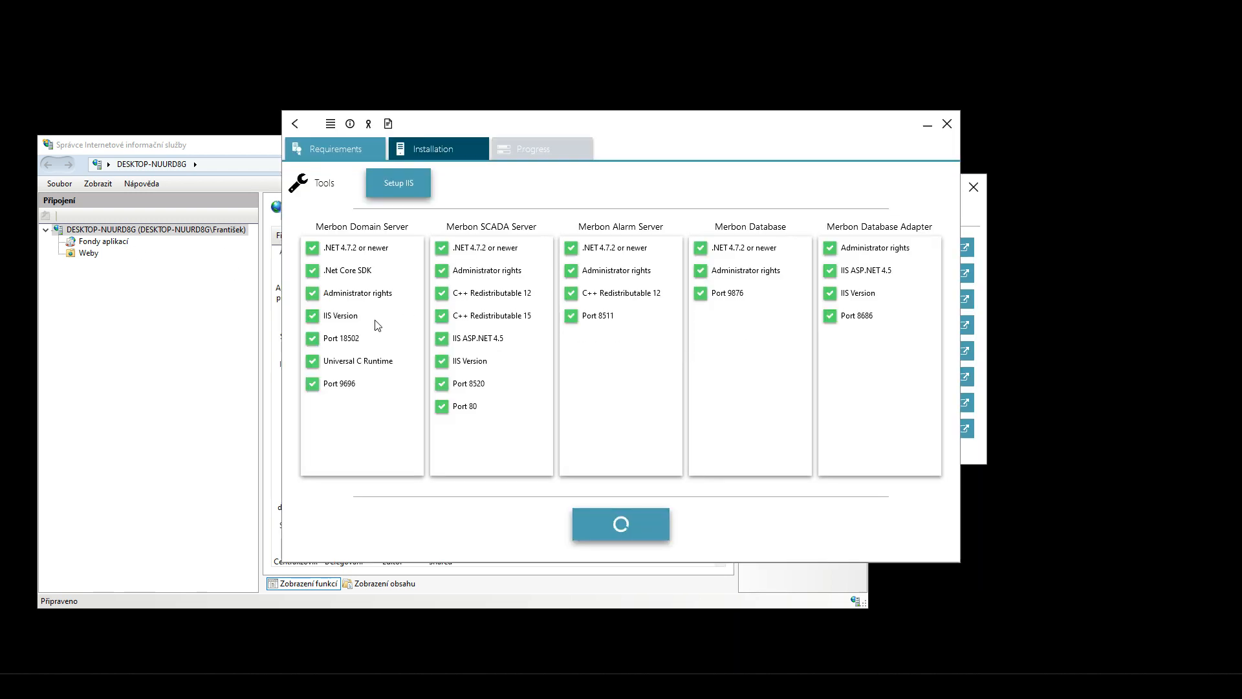
mouse_move(444, 408)
left_click(79, 257)
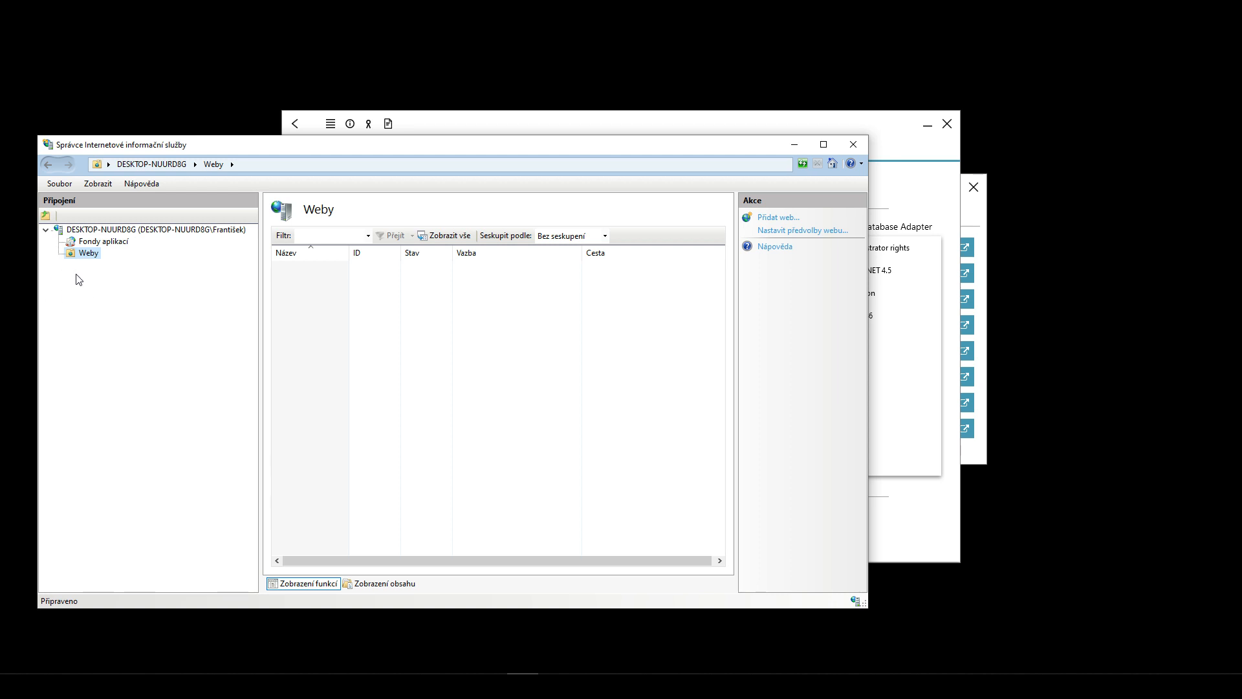
- Check the Weby node's menu, close IIS Manager, and switch the Merbon installer to Installation
left_click(468, 127)
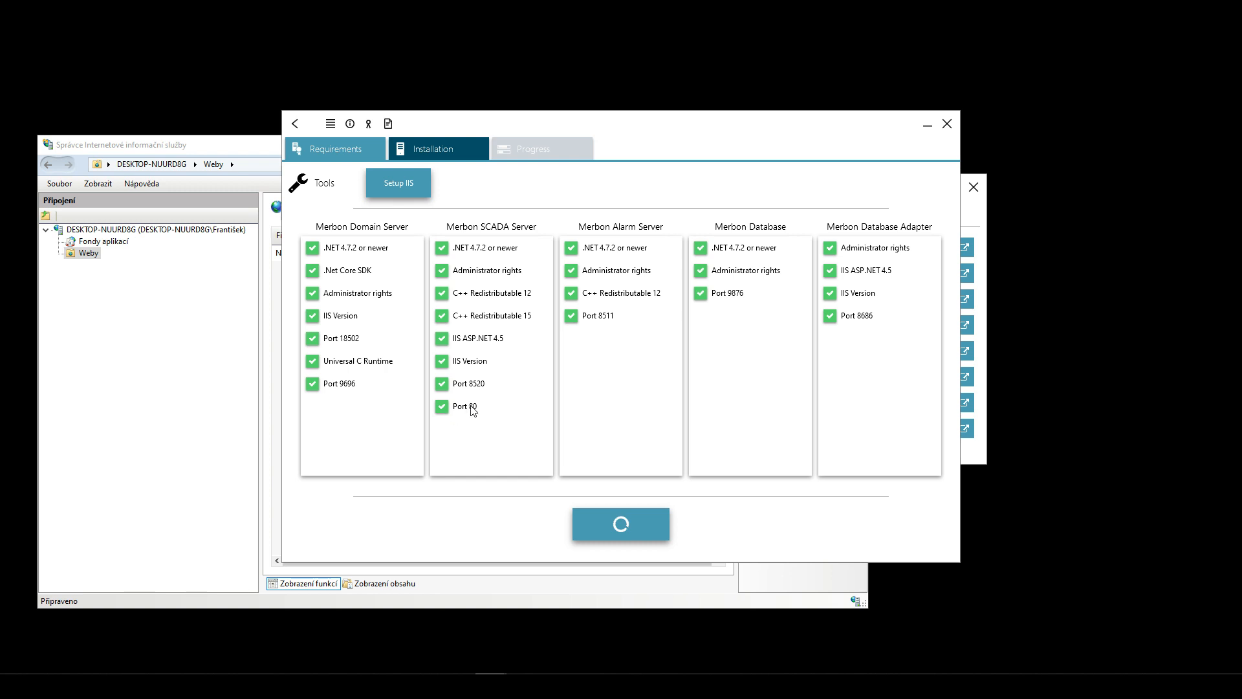
left_click(179, 144)
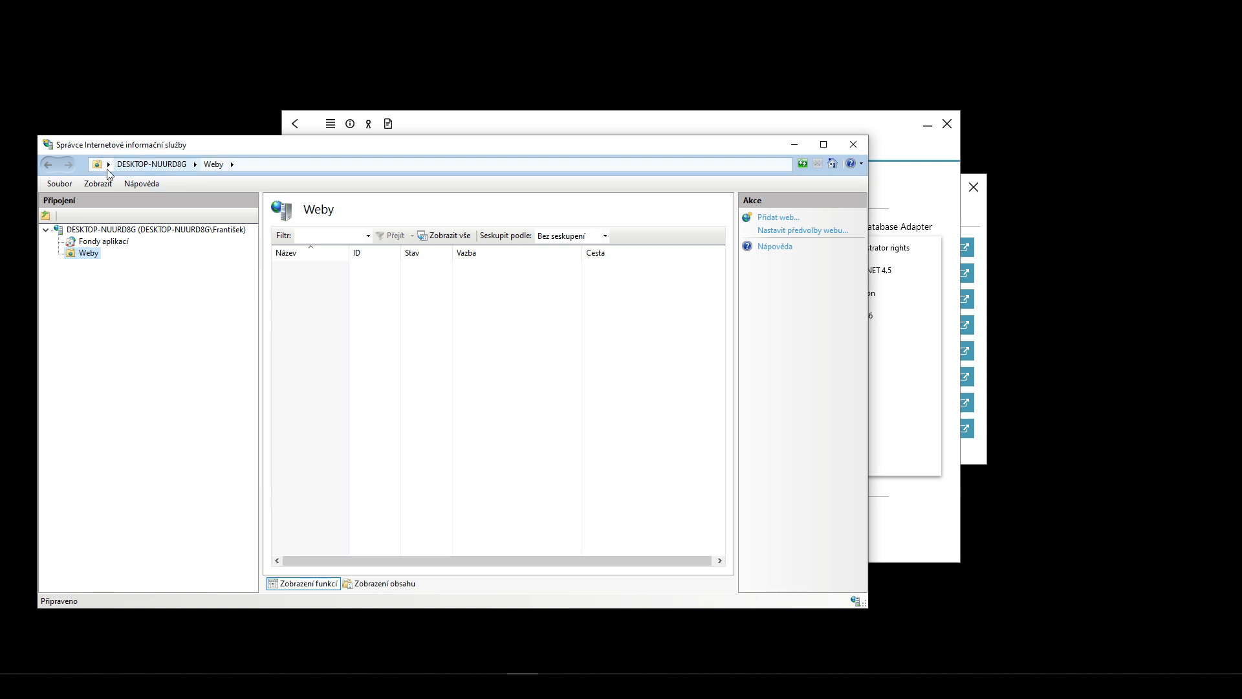
right_click(80, 270)
left_click(77, 269)
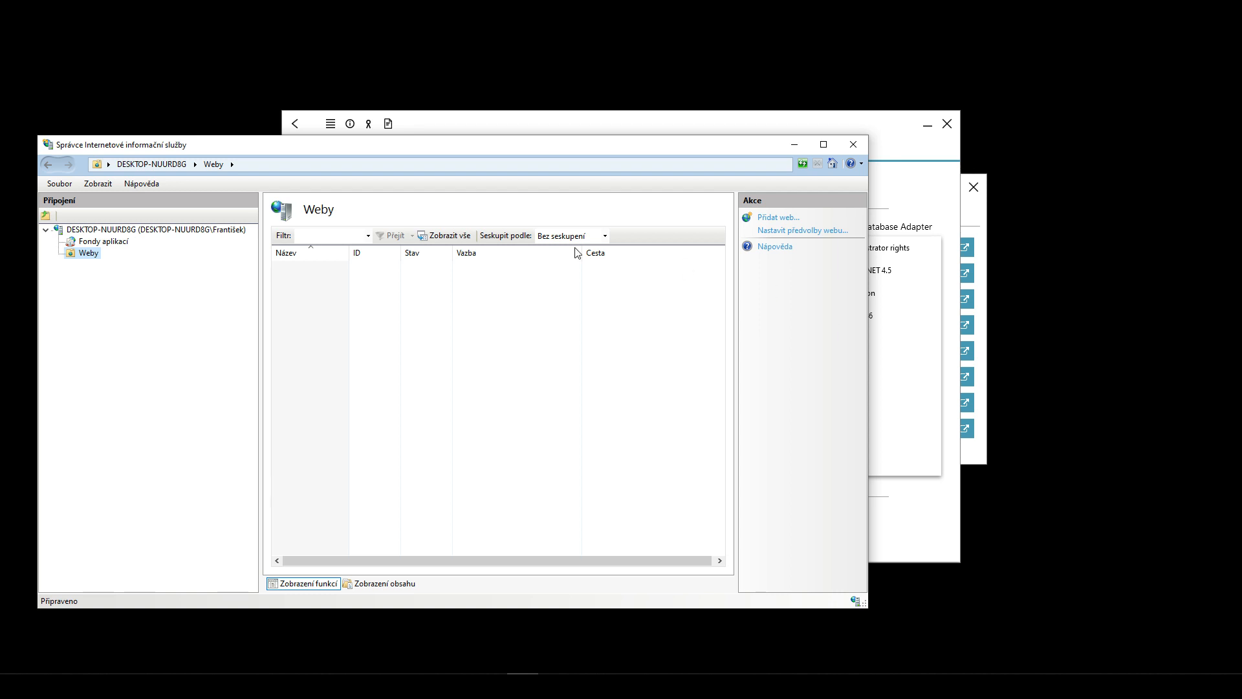
left_click(861, 143)
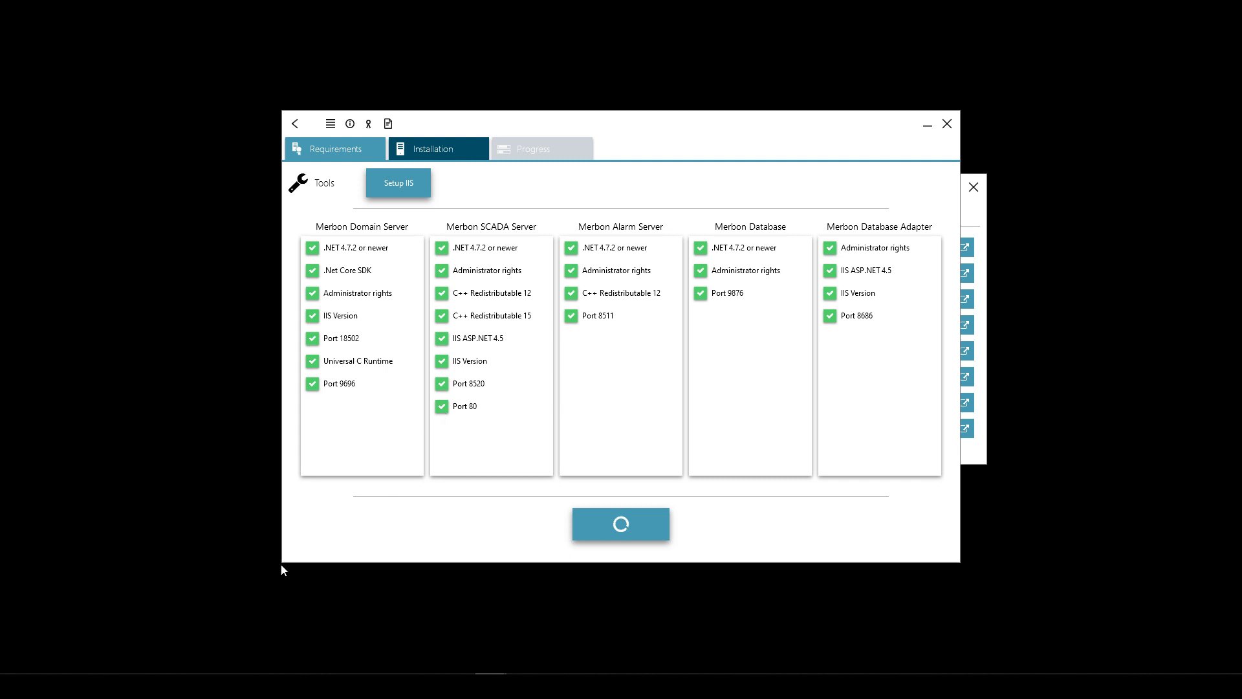
mouse_move(142, 676)
left_click(418, 155)
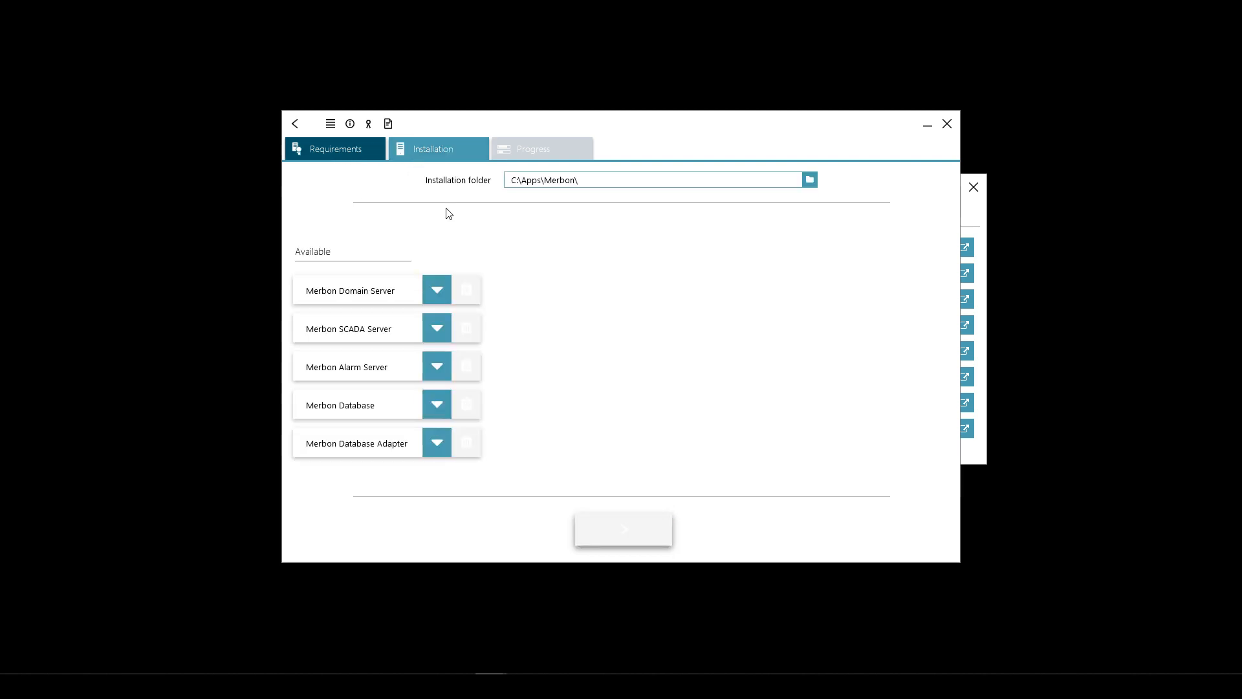
- Expand Merbon Domain Server settings and focus the empty Domain Admin Password field
left_click(433, 290)
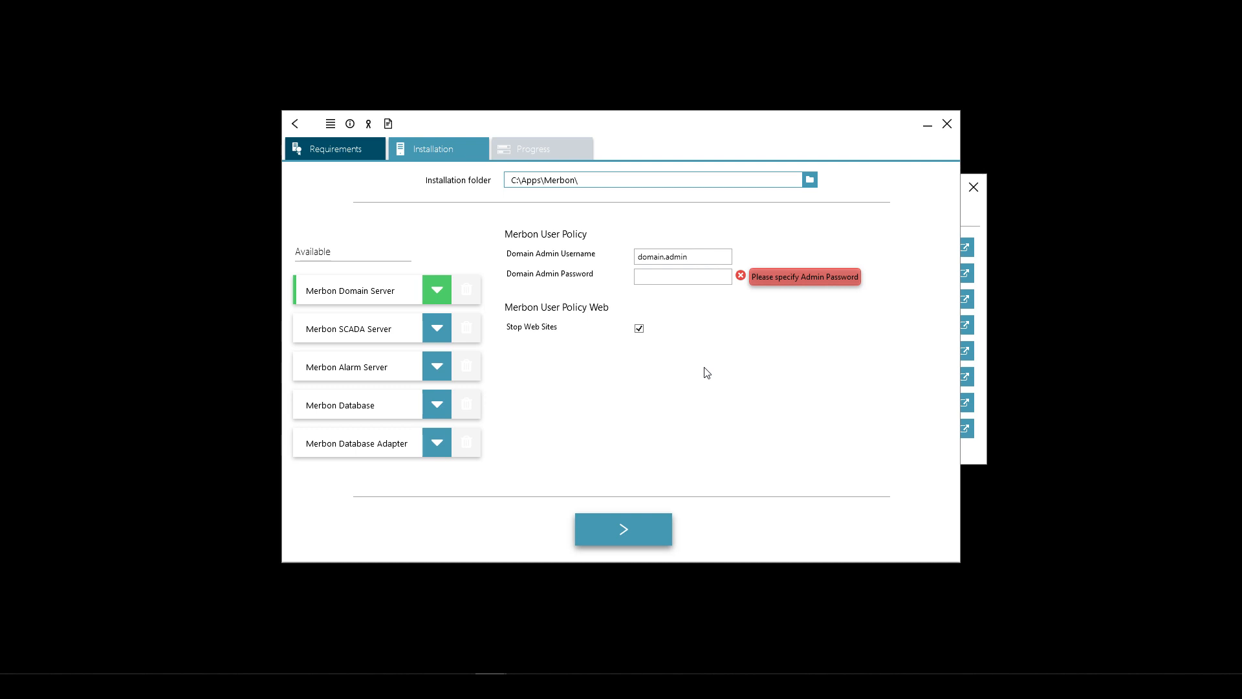
left_click(667, 276)
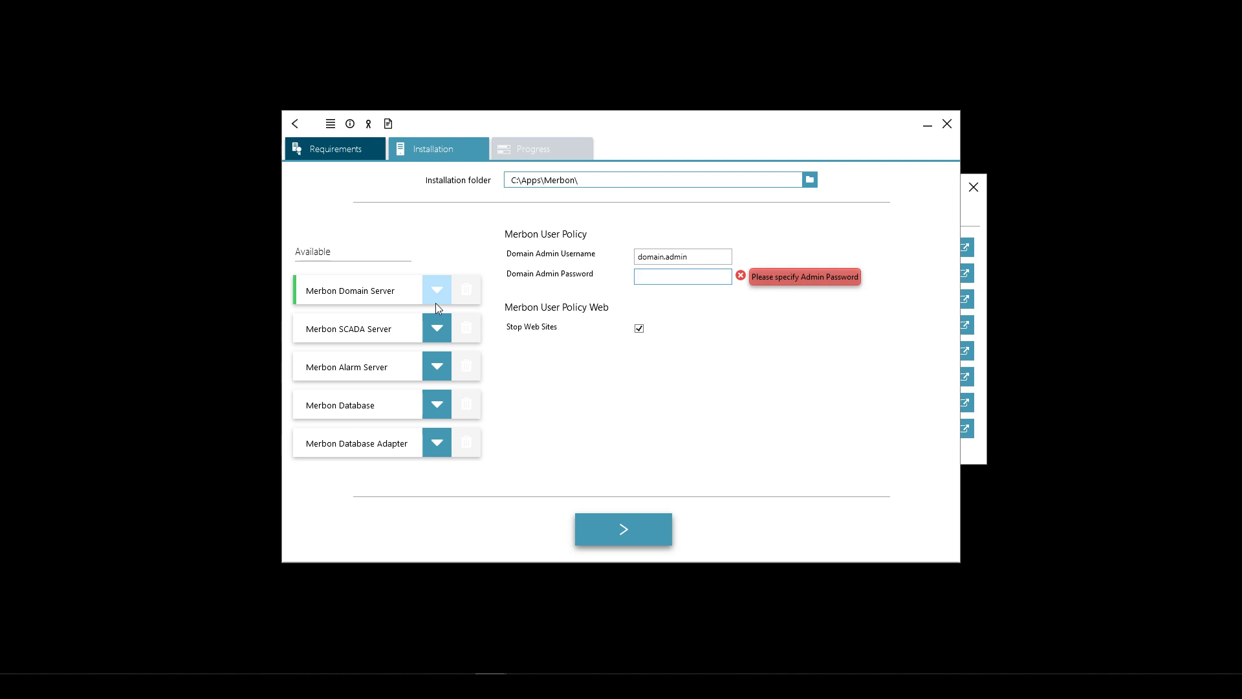
- Enter the Domain Admin Password, then expand the Merbon SCADA Server settings
left_click(415, 289)
left_click_drag(689, 258, 643, 285)
left_click(692, 257)
left_click(659, 276)
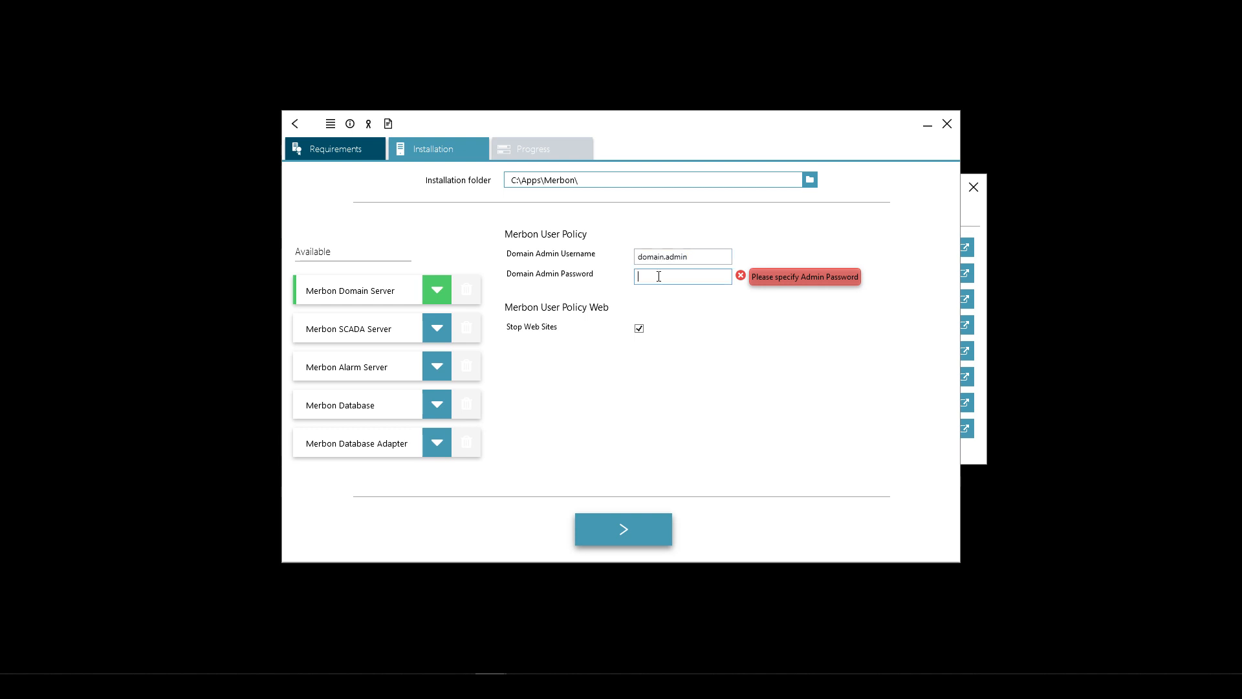
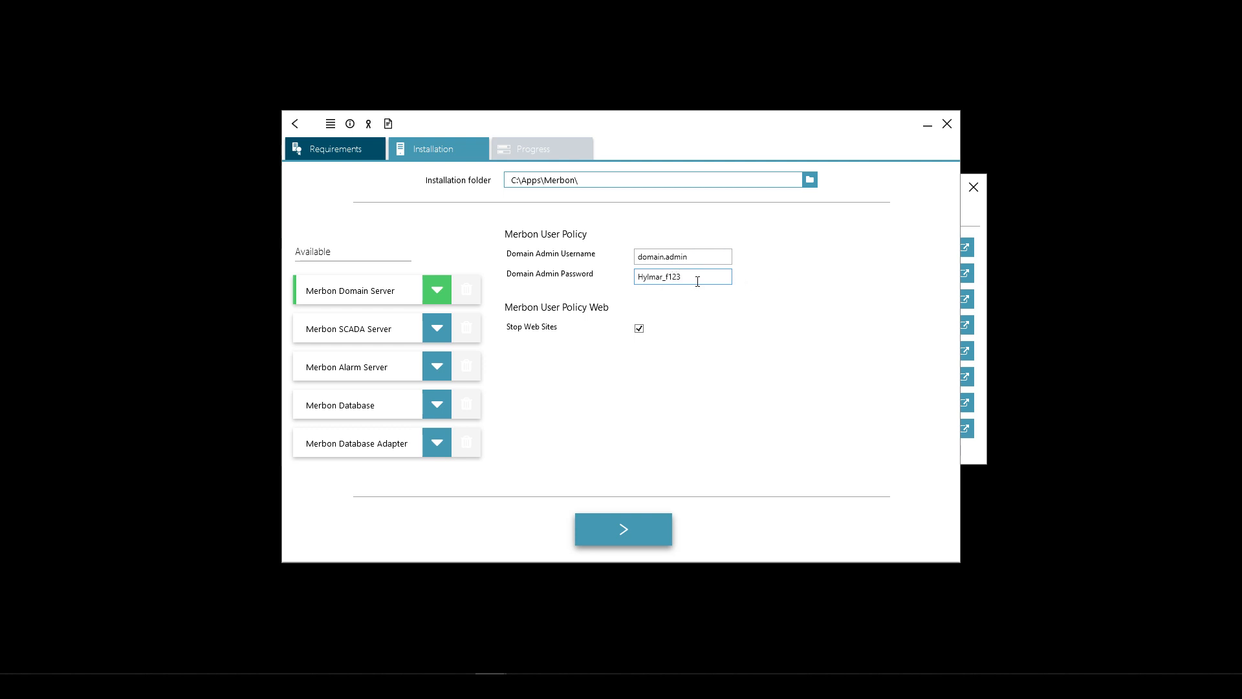
left_click(439, 333)
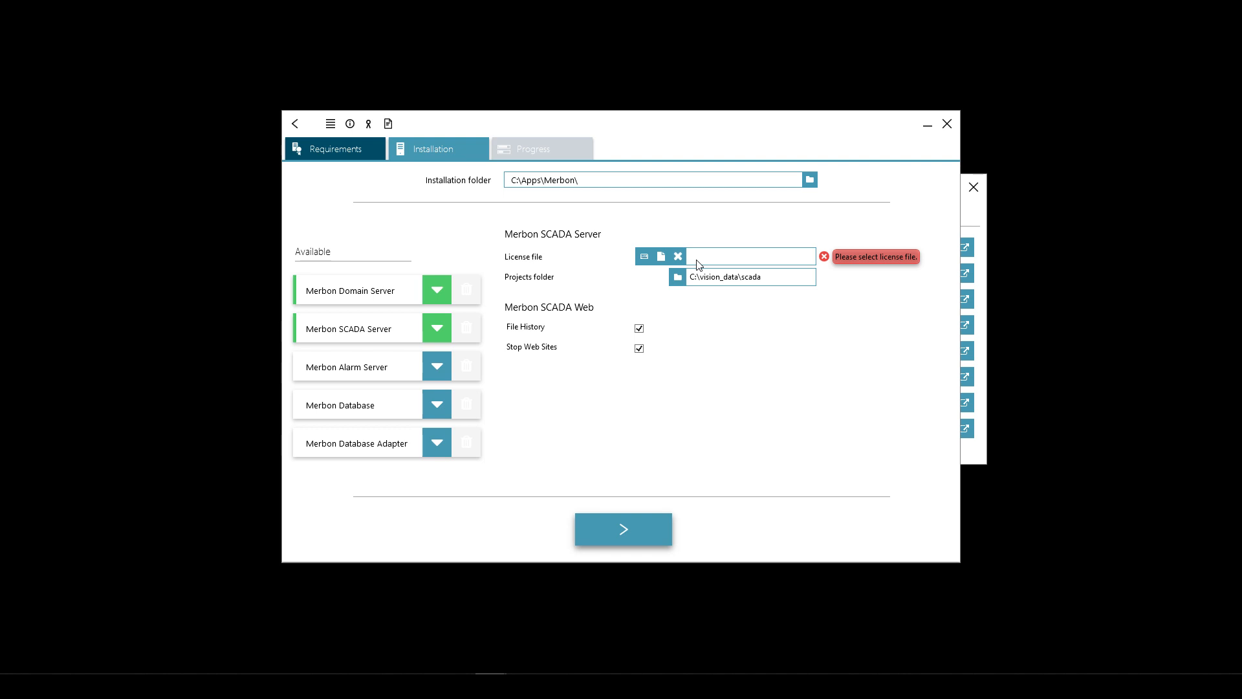
- Open the 22_04_2020.txt notes from the desktop and place them beside the installer
left_click_drag(865, 127, 977, 142)
left_click(373, 223)
left_click_drag(789, 237, 234, 127)
left_click(159, 166)
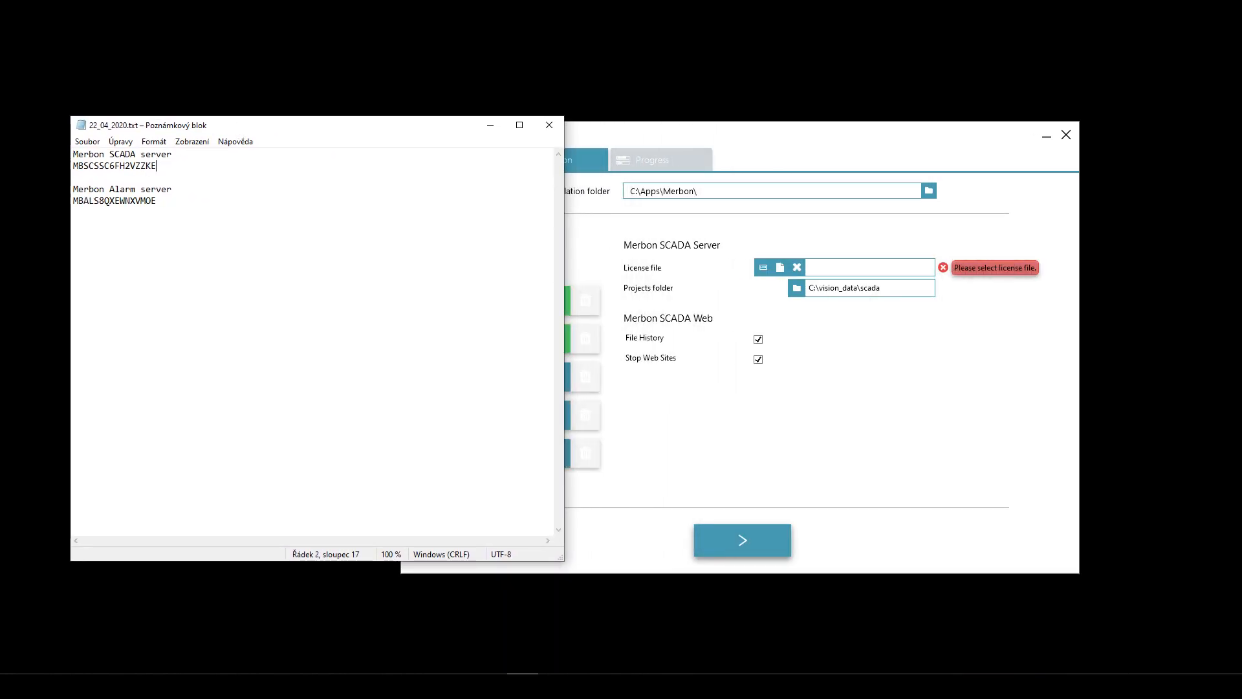
left_click(677, 143)
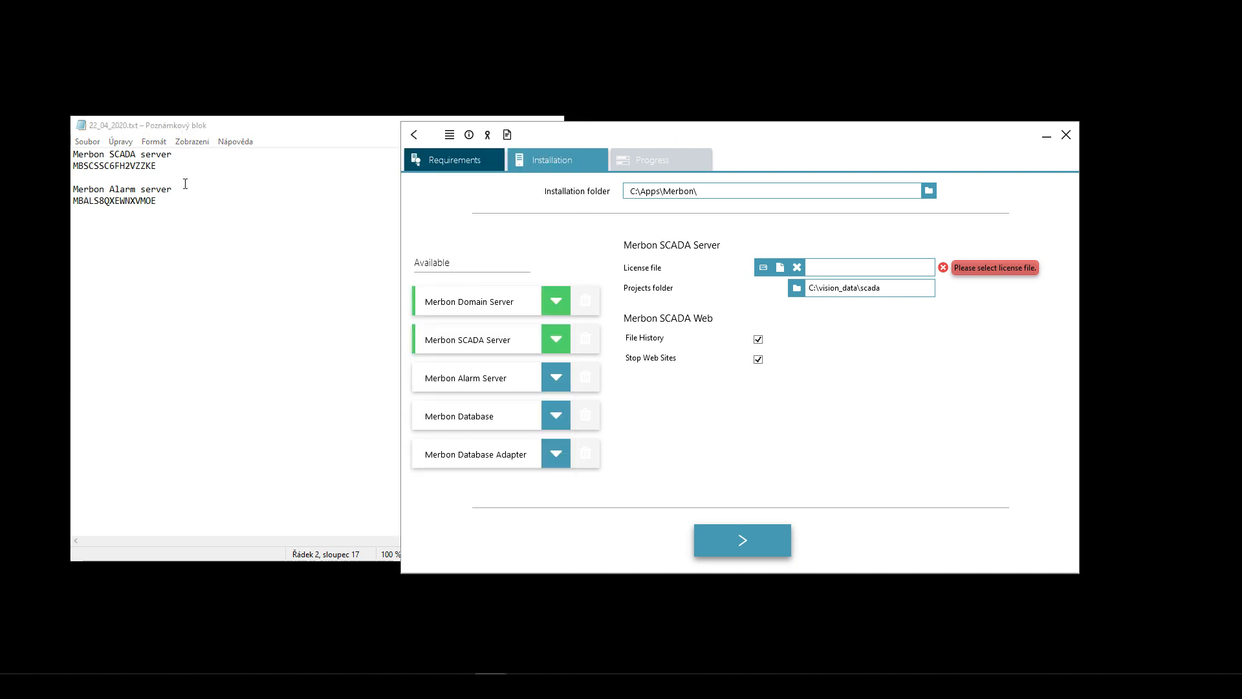
left_click(156, 165)
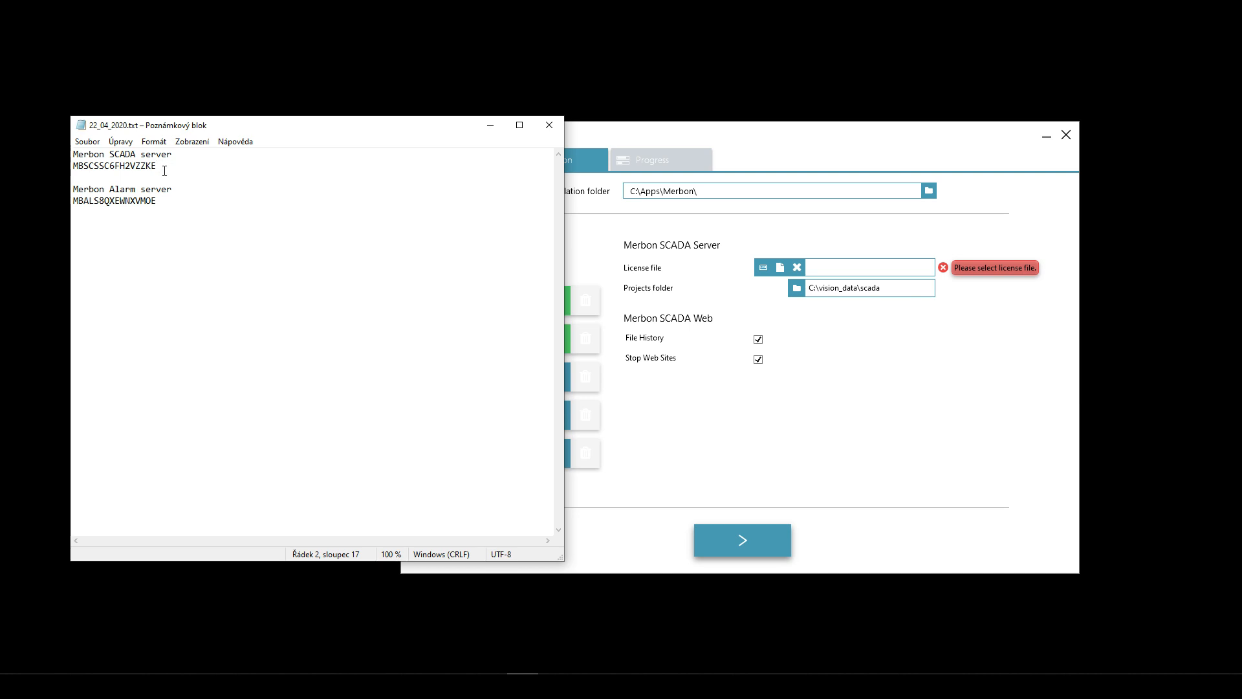
- Select the SCADA server and Alarm server licence numbers in the notes
left_click_drag(155, 165, 65, 166)
left_click_drag(166, 202, 71, 201)
left_click(161, 201)
left_click_drag(160, 170, 53, 167)
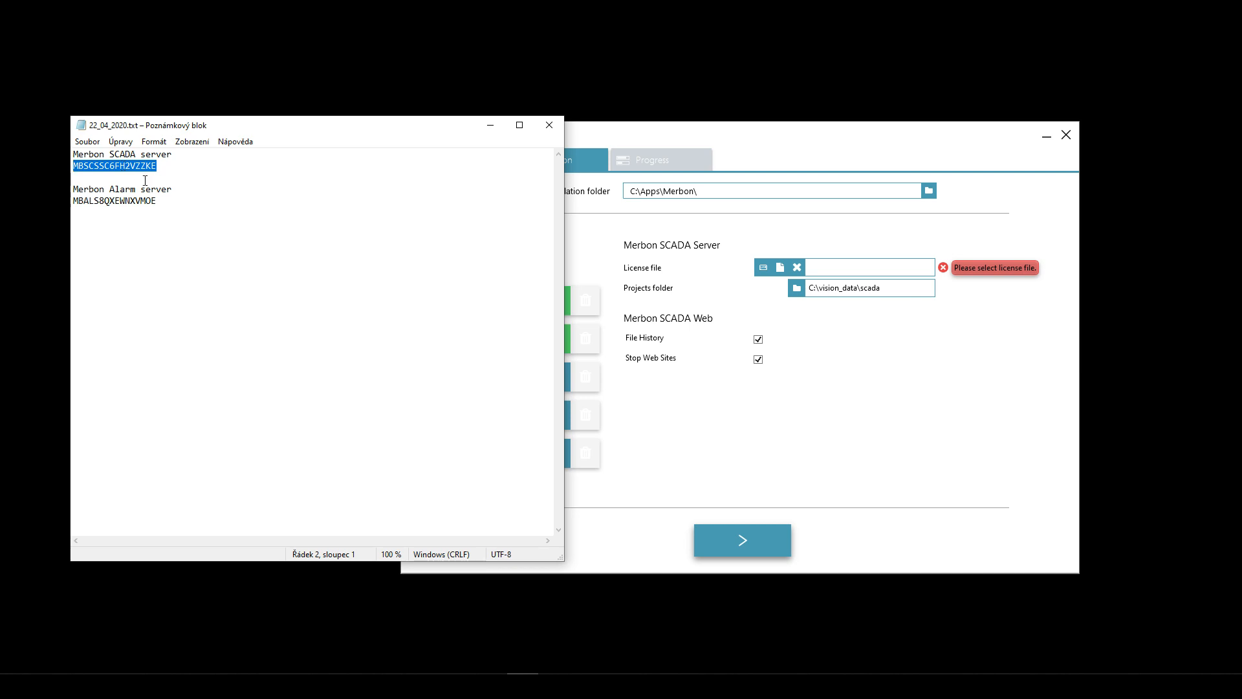
left_click_drag(161, 202, 72, 202)
left_click_drag(163, 166, 64, 168)
left_click_drag(156, 202, 65, 202)
- Move the notes to uncover the installer, reselect both licence numbers, and shift the installer right
left_click_drag(212, 132, 25, 206)
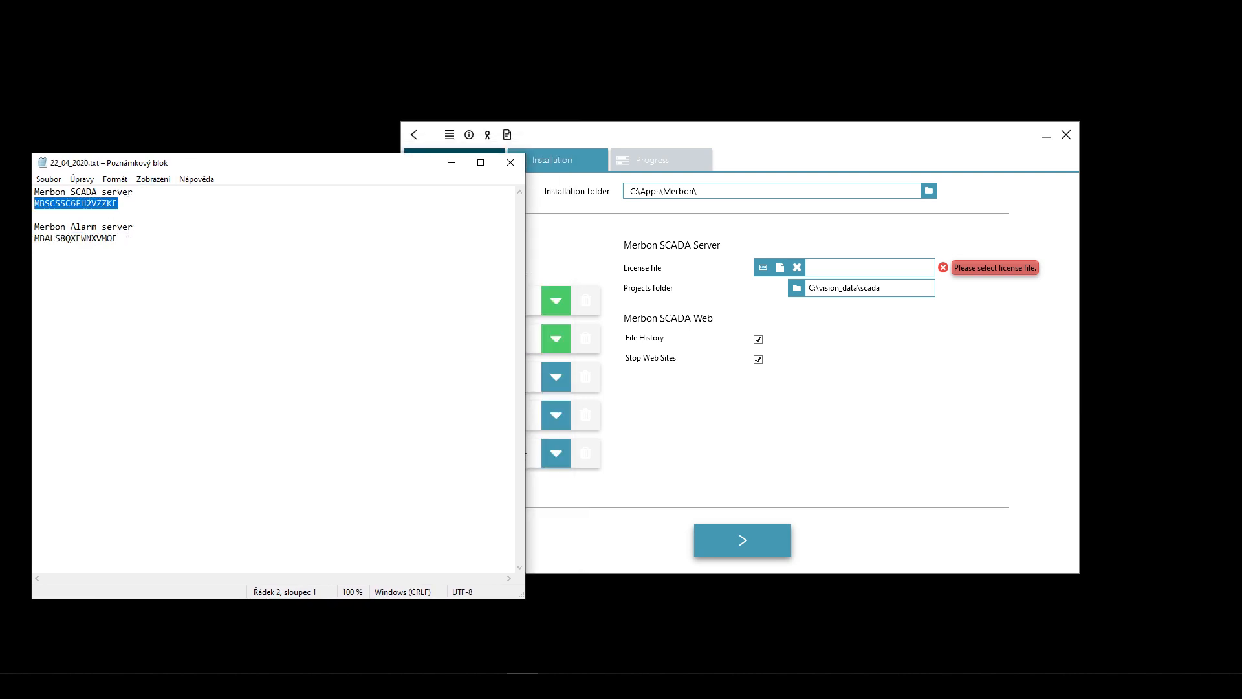
left_click_drag(130, 246, 17, 224)
left_click_drag(119, 203, 30, 202)
left_click_drag(120, 238, 3, 238)
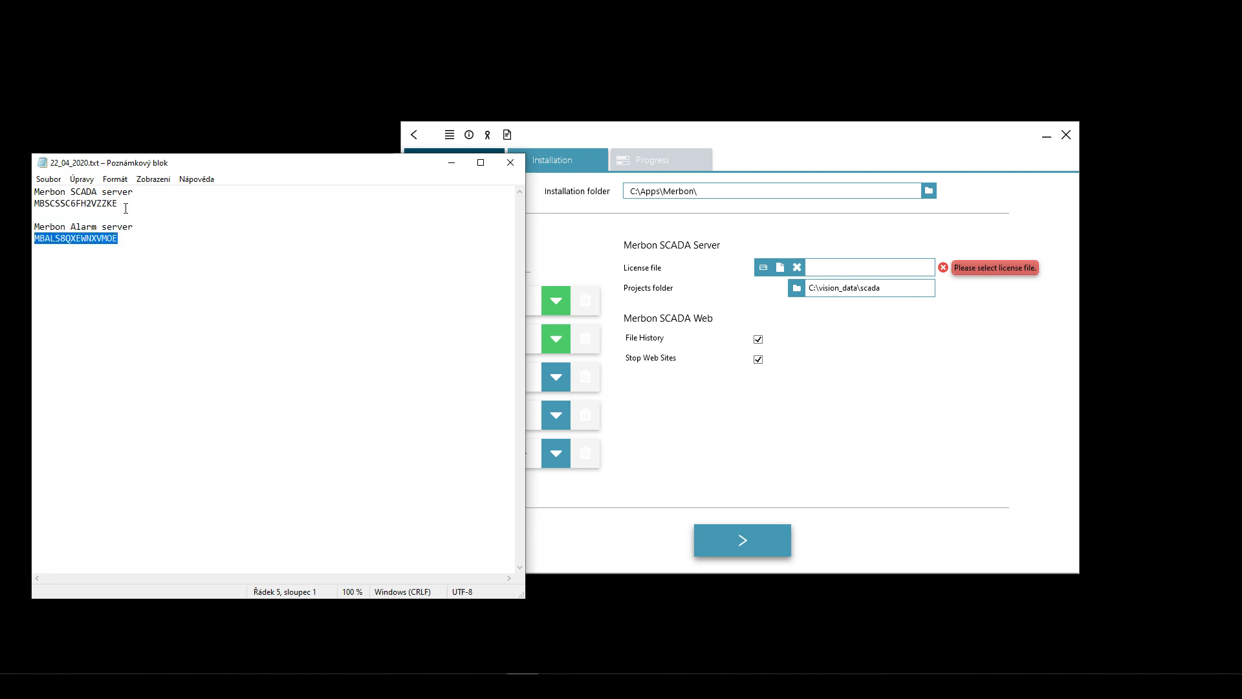
left_click_drag(119, 203, 29, 203)
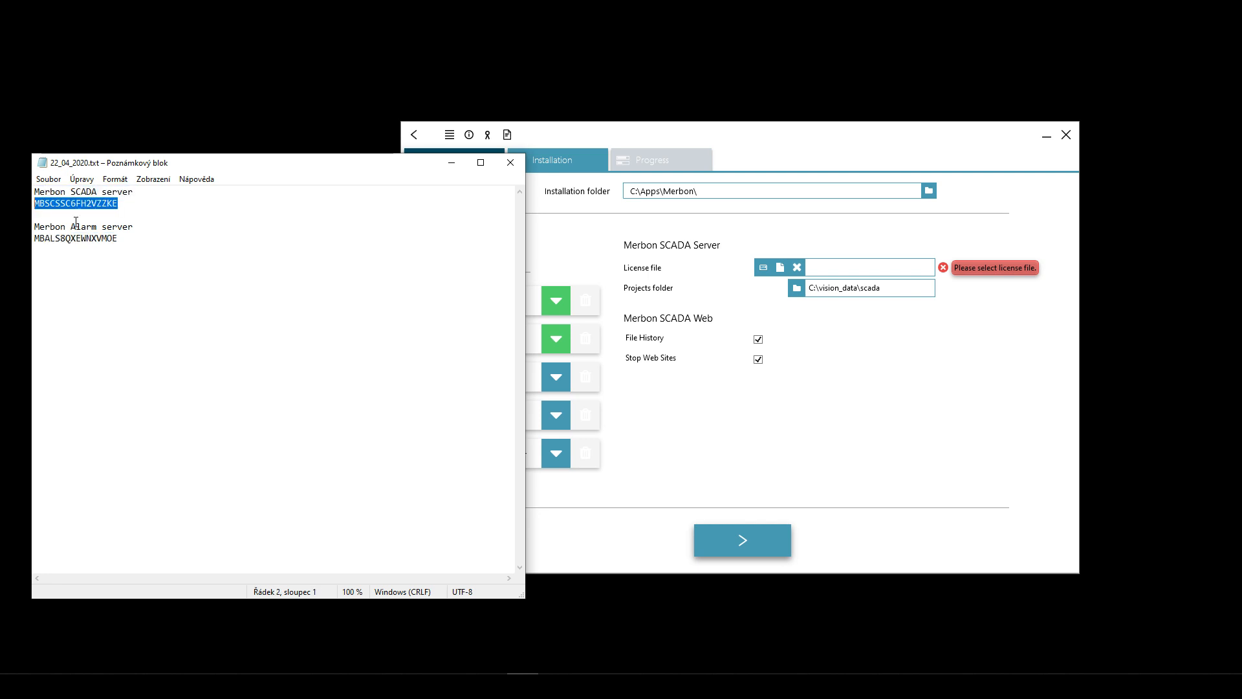
left_click_drag(127, 238, 41, 239)
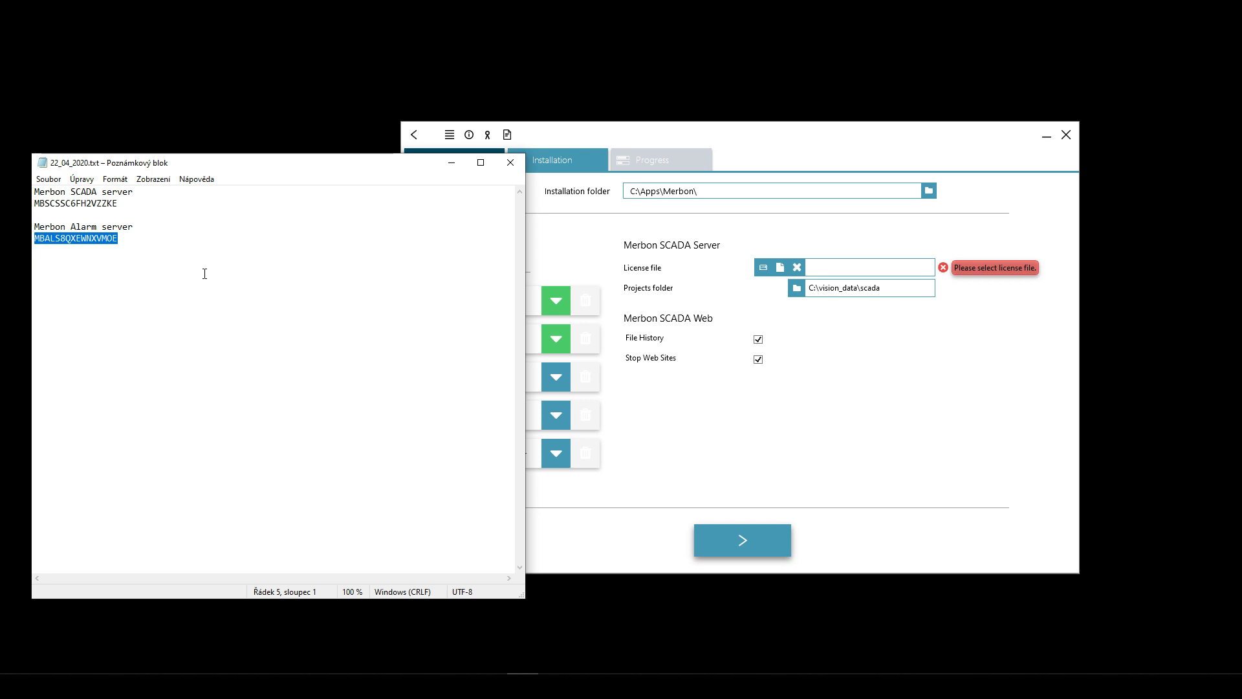
left_click_drag(563, 135, 608, 131)
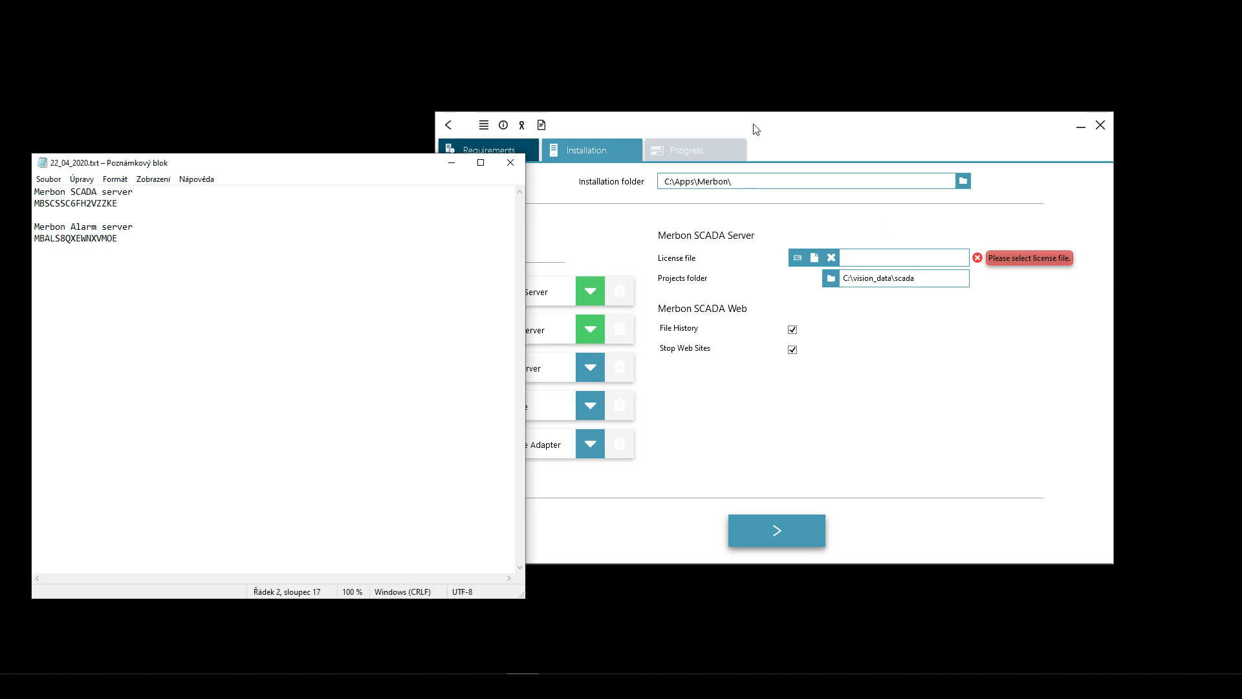
- Select the SCADA server licence number in the notes, then bring the installer forward
left_click(728, 132)
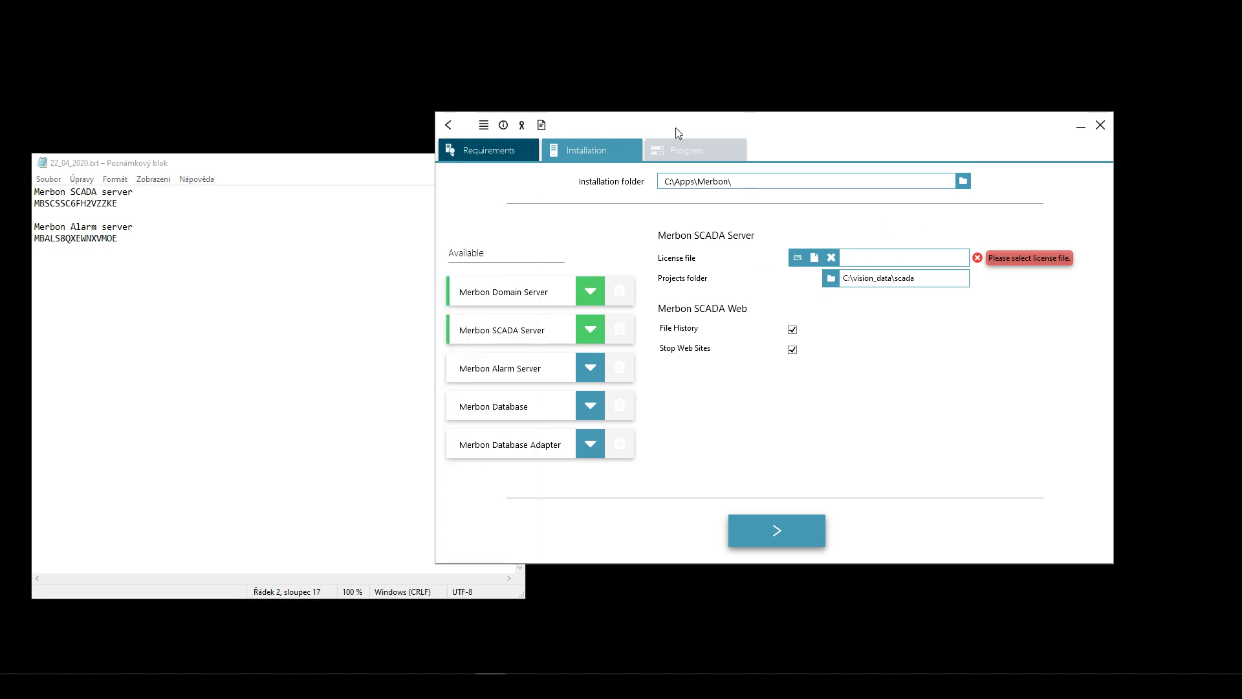
left_click_drag(677, 128, 702, 121)
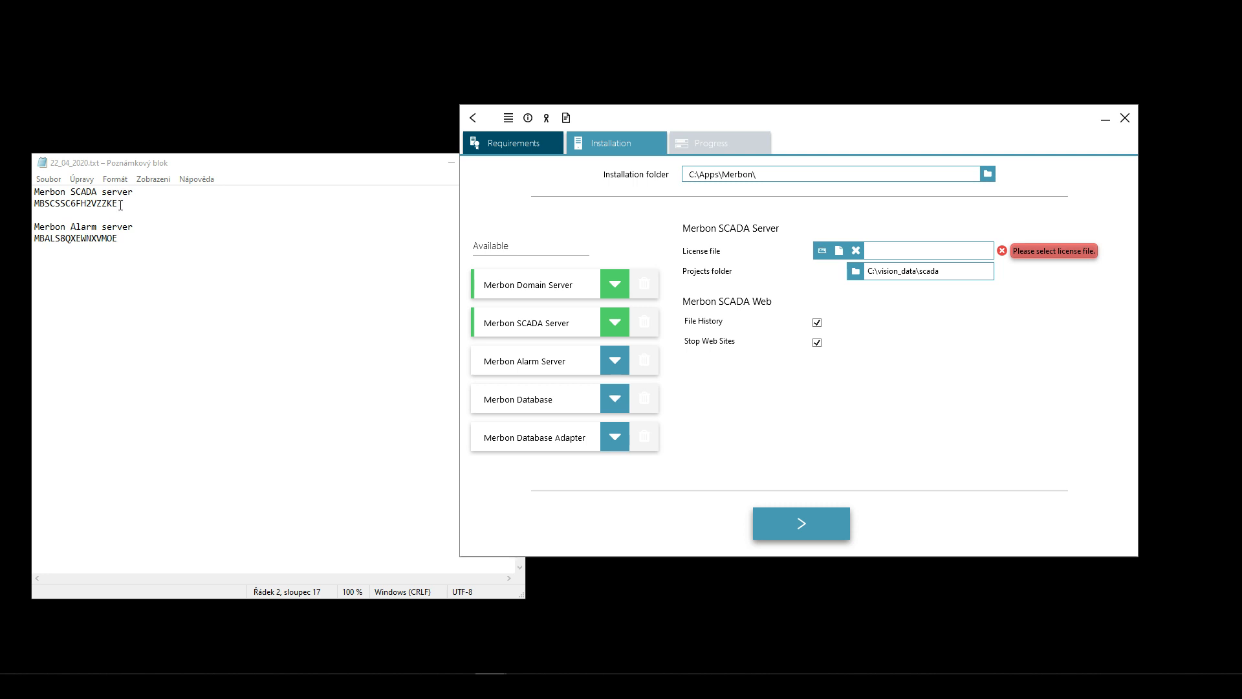
left_click(121, 208)
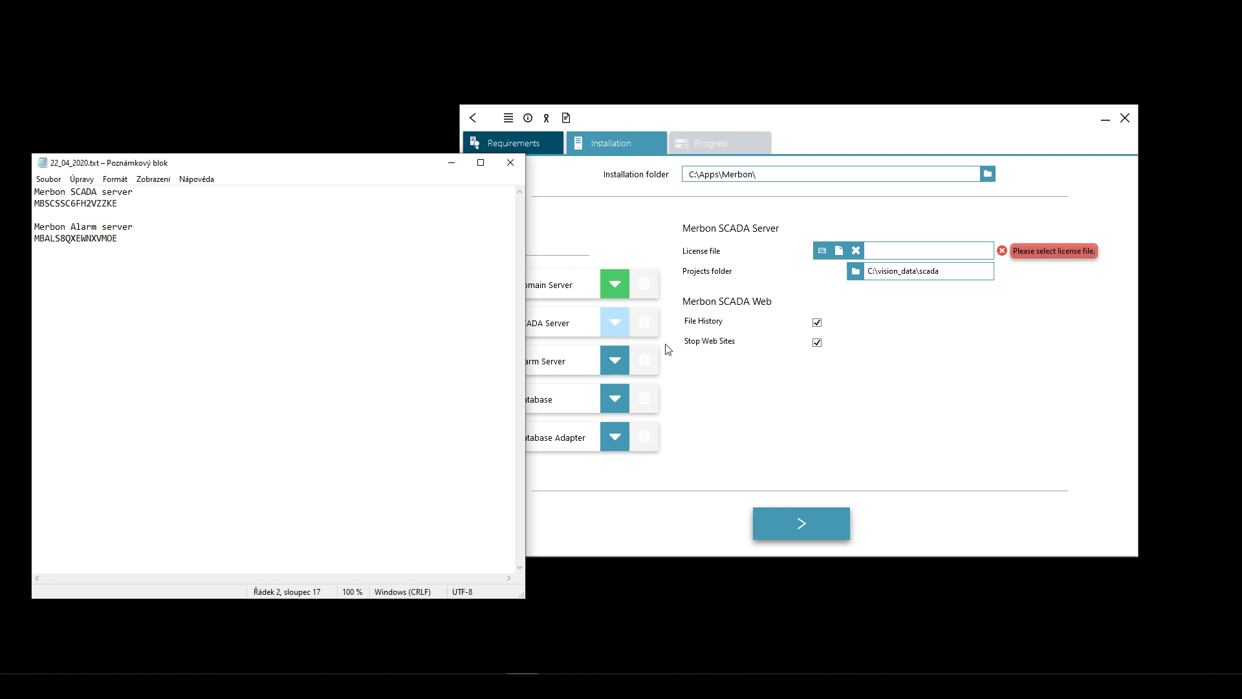
left_click(696, 327)
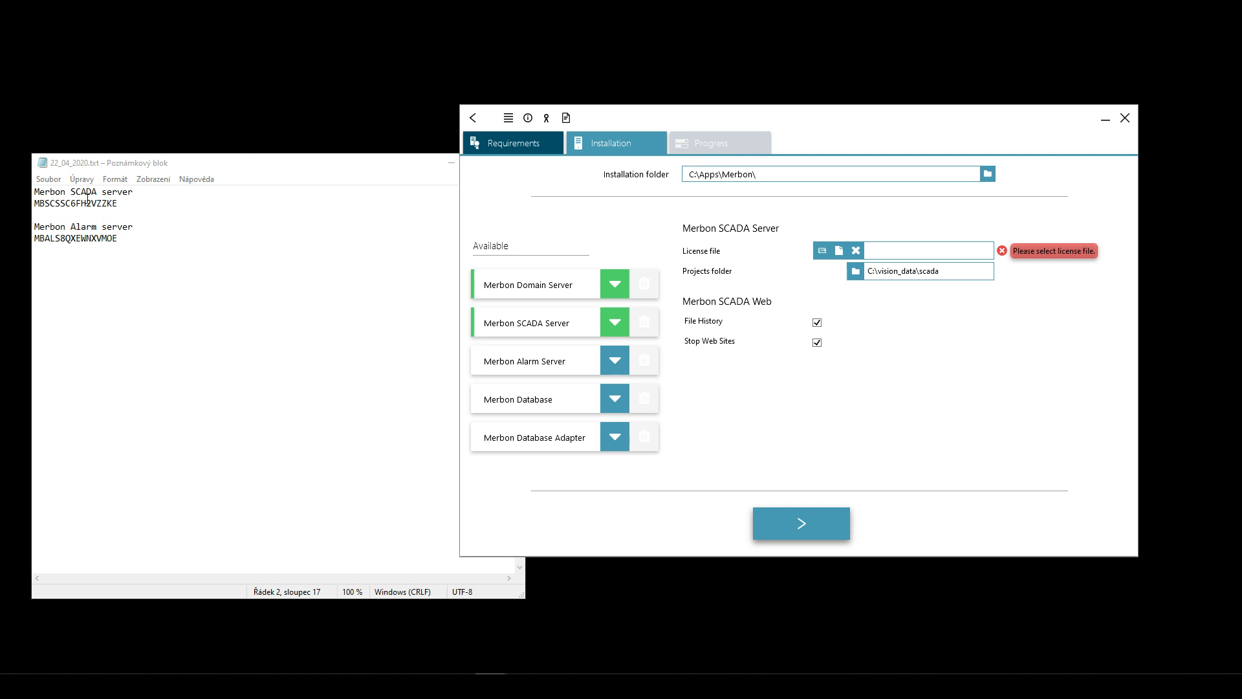
left_click(247, 233)
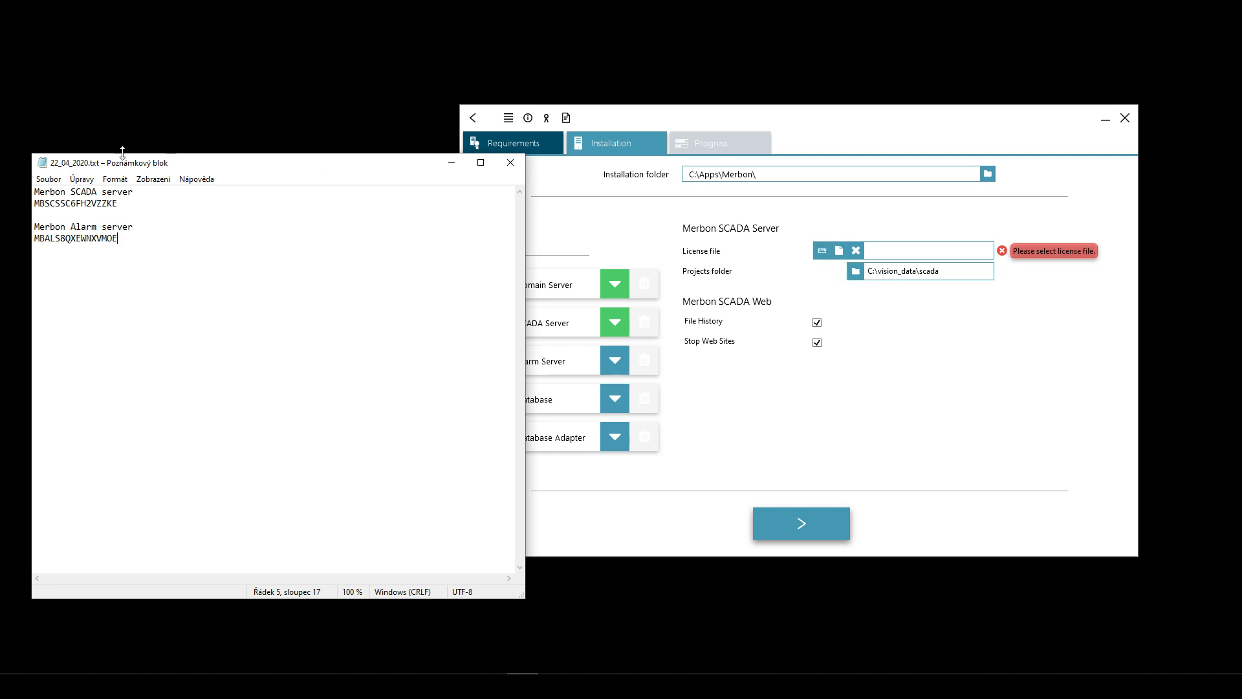
left_click_drag(118, 203, 33, 203)
left_click(120, 205)
left_click_drag(120, 203, 34, 203)
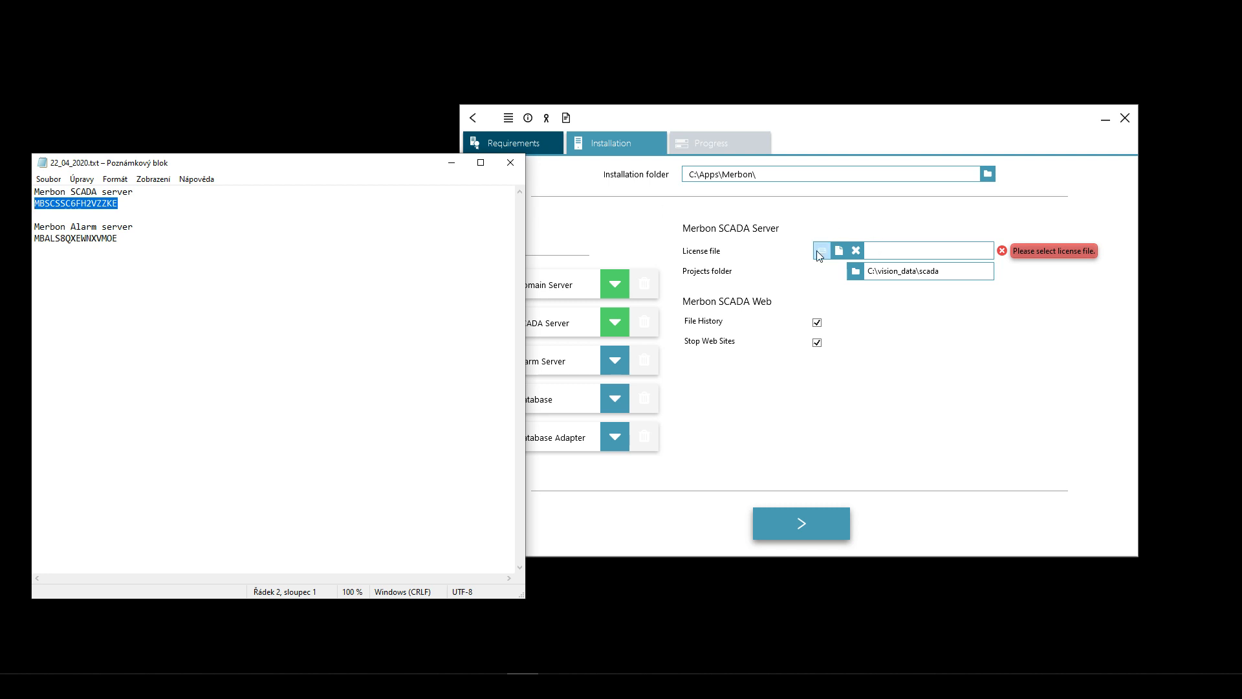
left_click(882, 251)
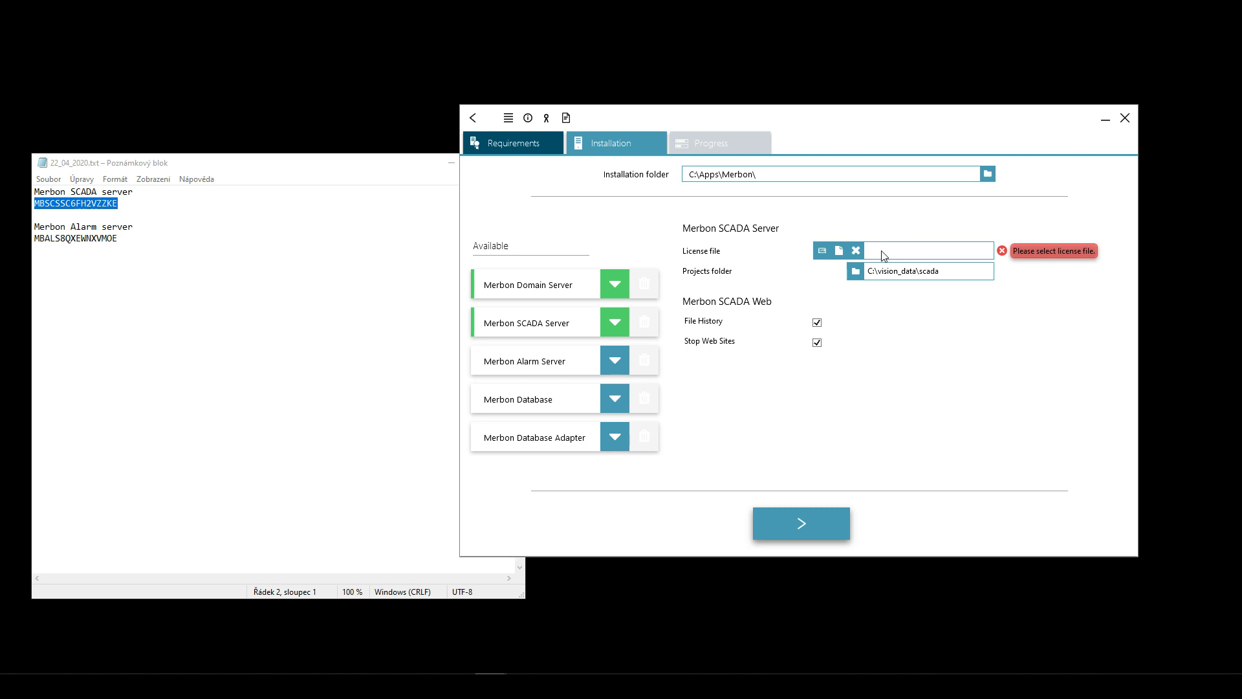
- Open the Licensing Tool for the SCADA Server and delete the wrongly pasted text
left_click(823, 252)
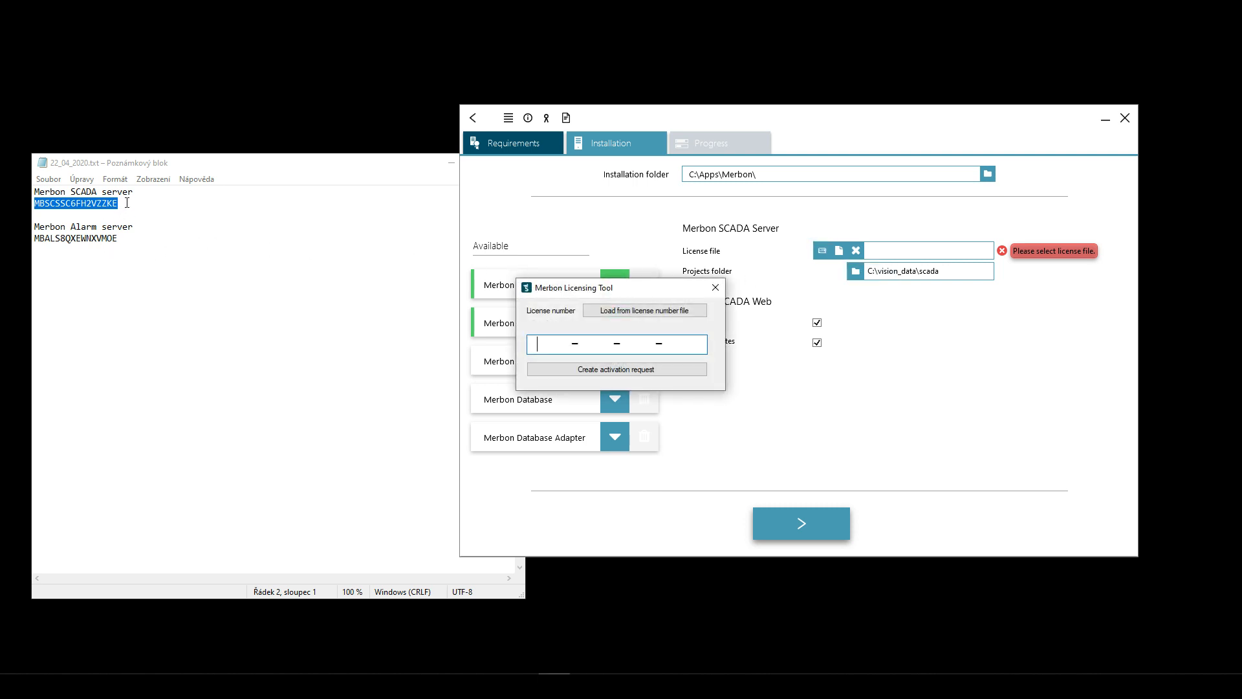
key("ctrl+v")
left_click_drag(612, 346, 517, 325)
key("BackSpace")
- Paste the SCADA server licence number from the notes and create the activation request
left_click(123, 204)
left_click_drag(122, 204, 4, 211)
key("ctrl+c")
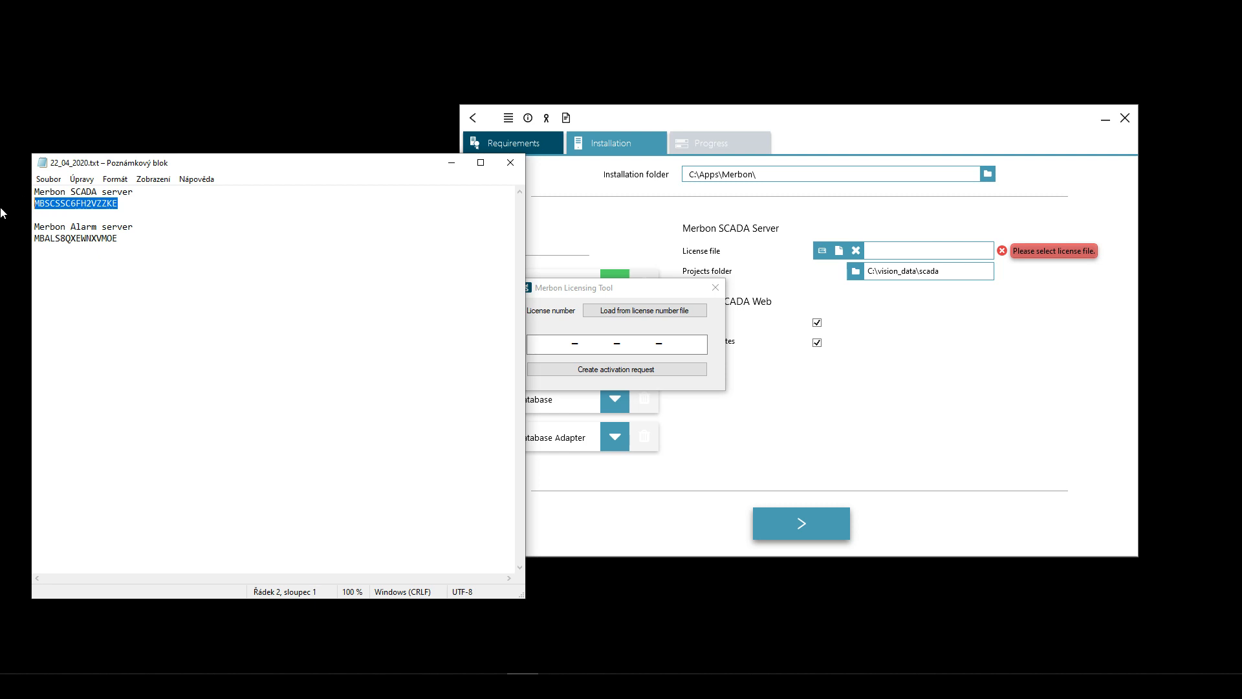
left_click(544, 337)
key("ctrl+v")
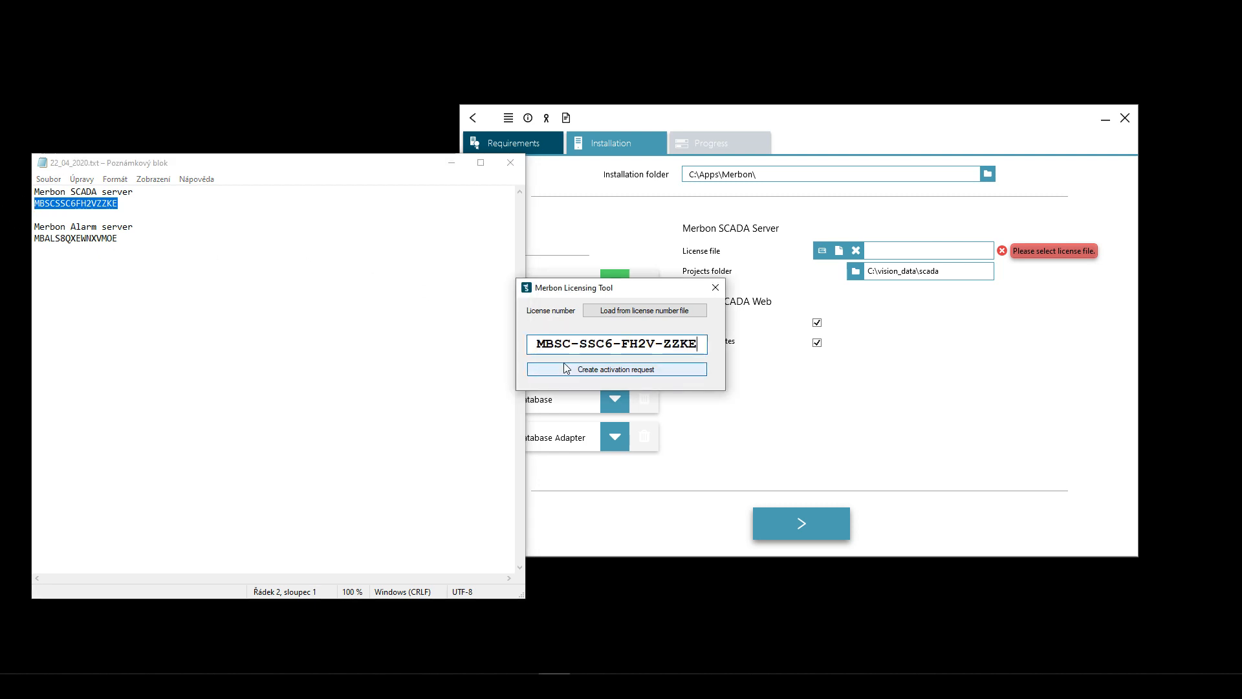
left_click(567, 368)
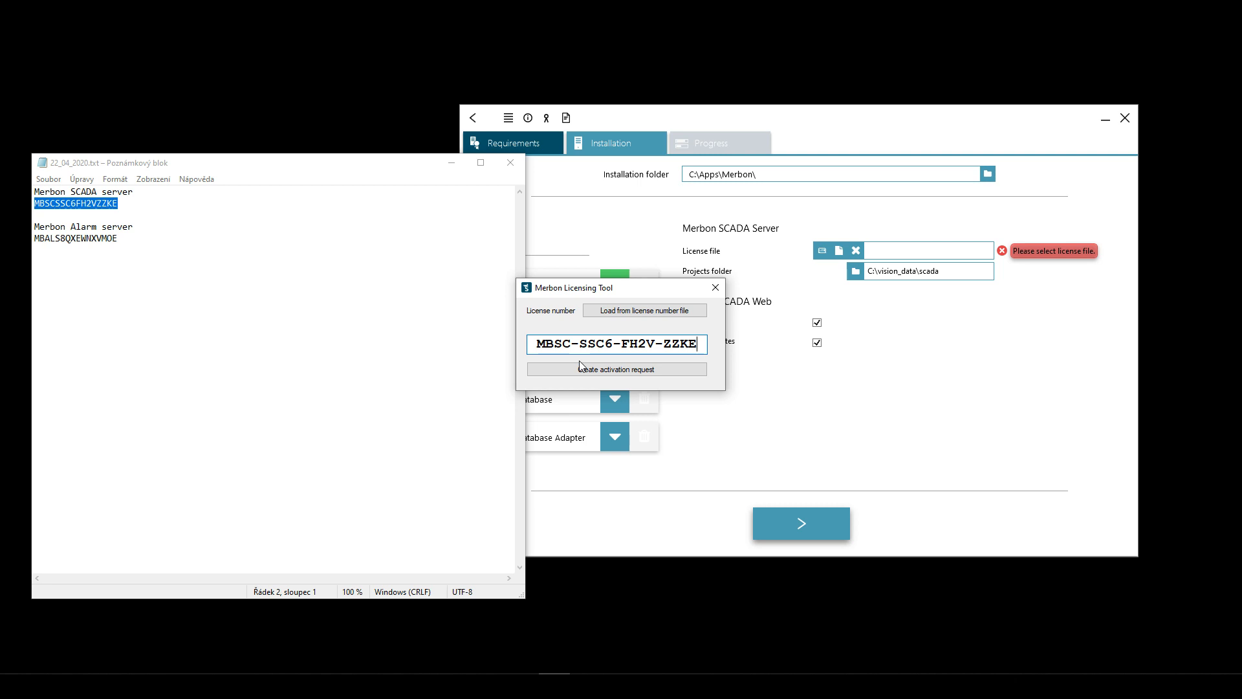
left_click(606, 373)
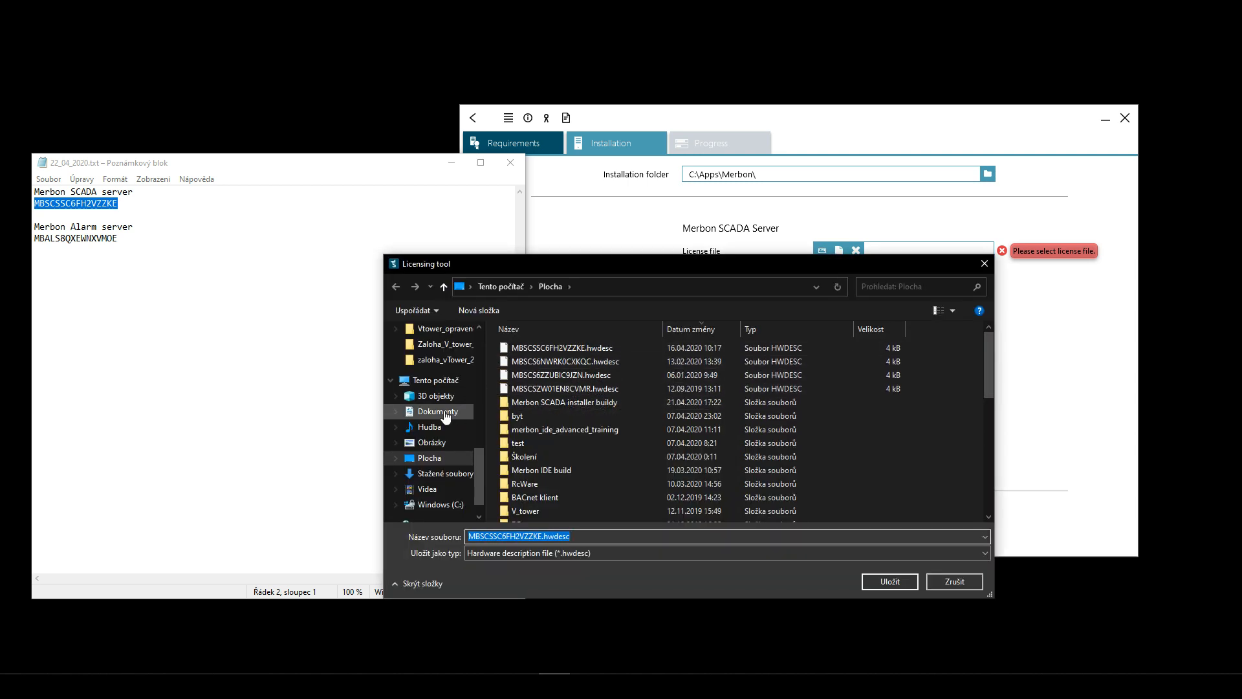
- Save the .hwdesc file into C:\vision_data instead of overwriting the Desktop copy
left_click(439, 459)
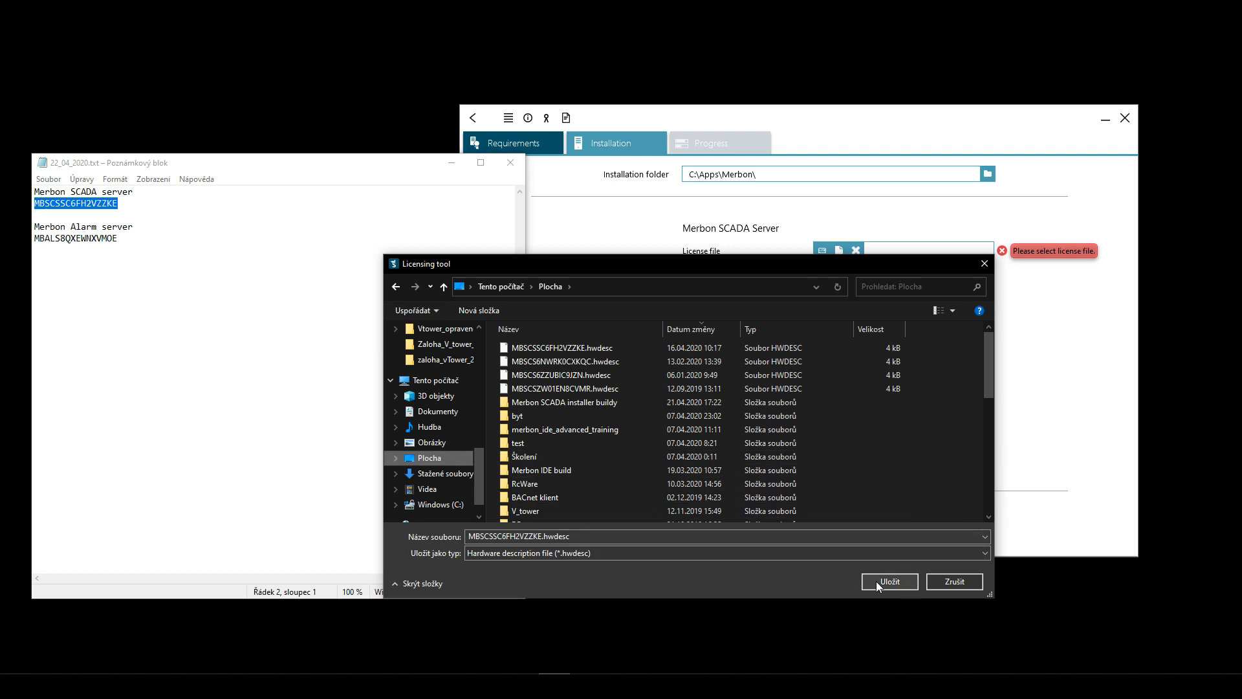
left_click(876, 581)
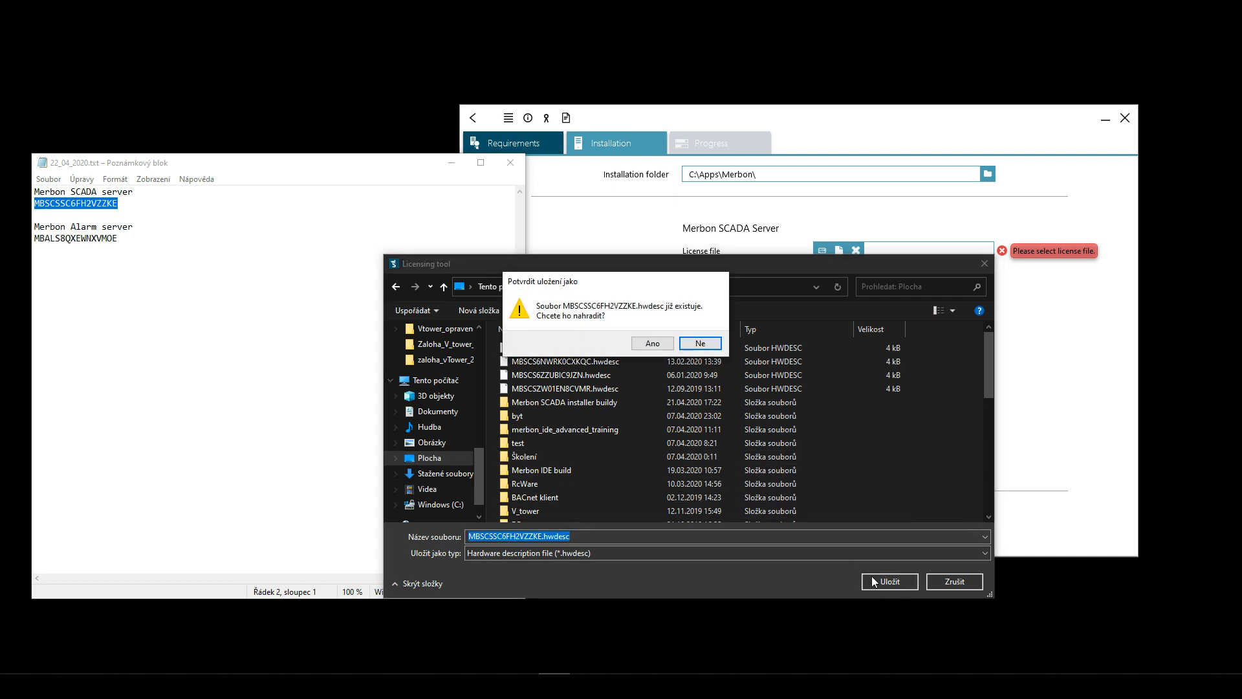
left_click(651, 344)
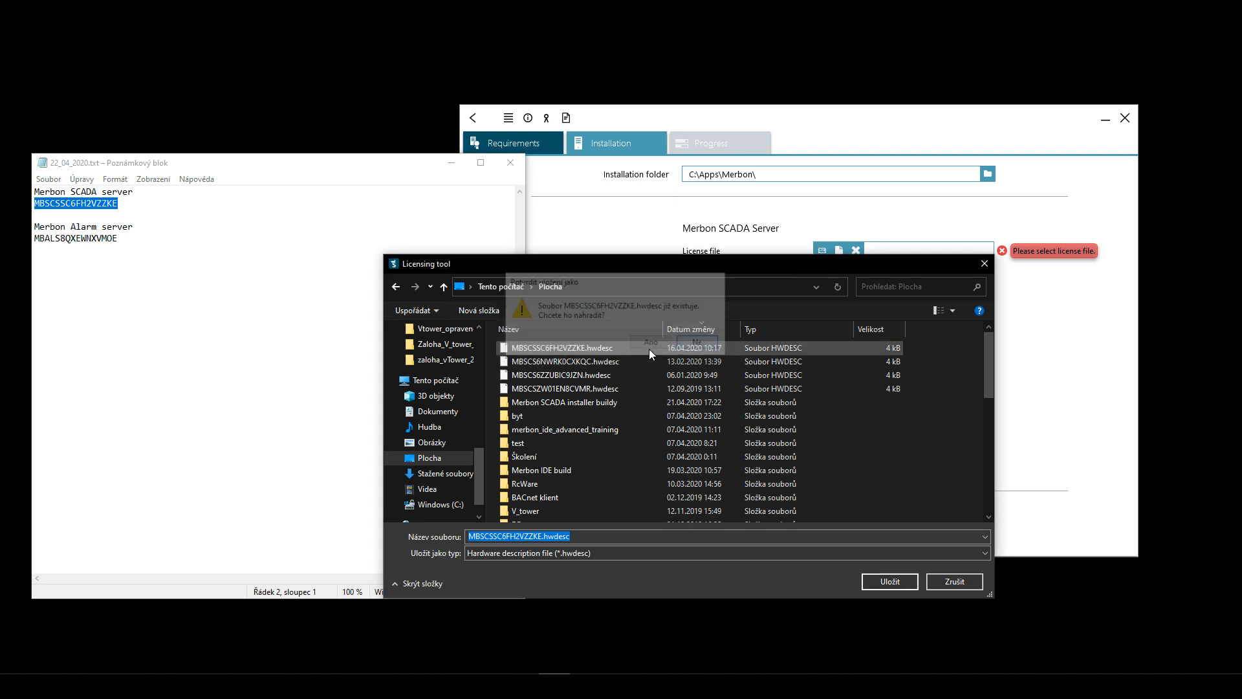
left_click(439, 412)
left_click(428, 385)
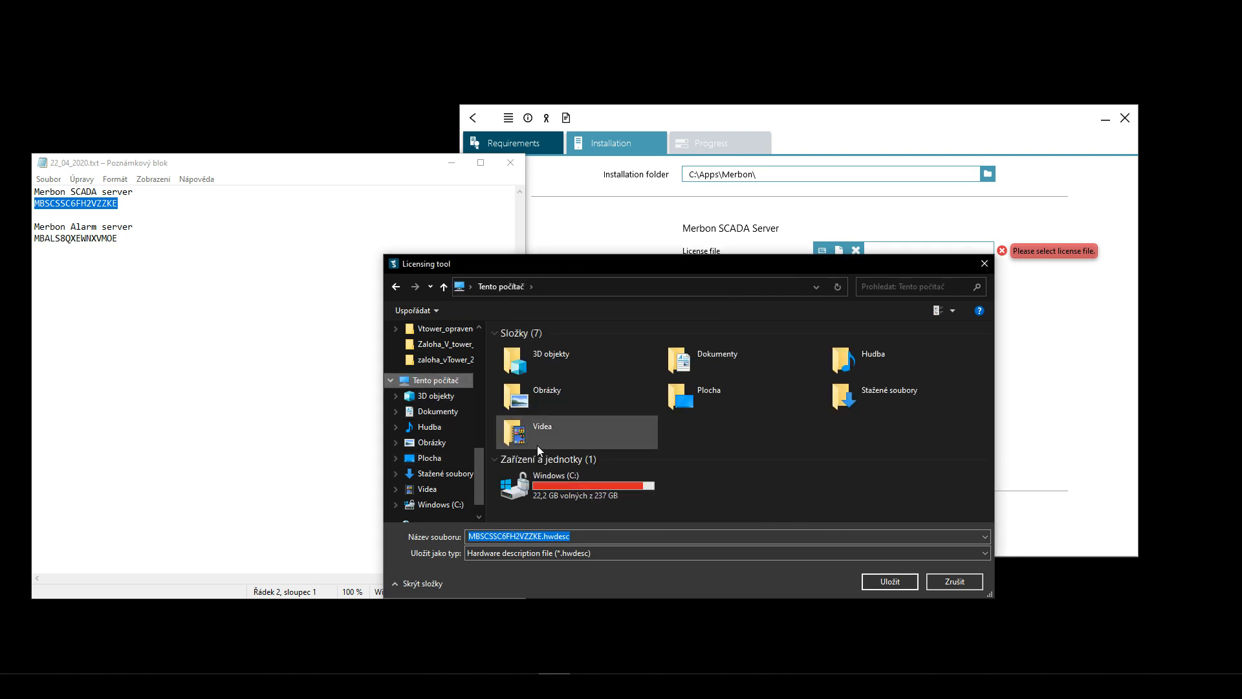
double_click(553, 484)
scroll(549, 444, "down", 6)
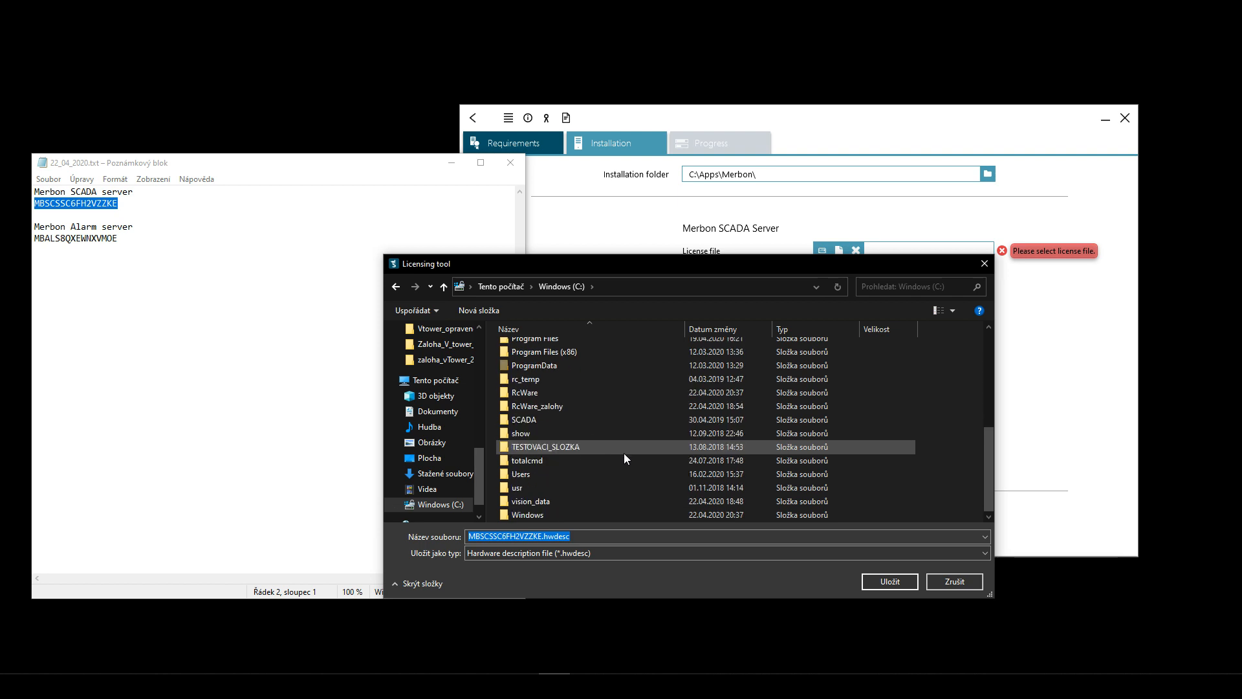
double_click(694, 498)
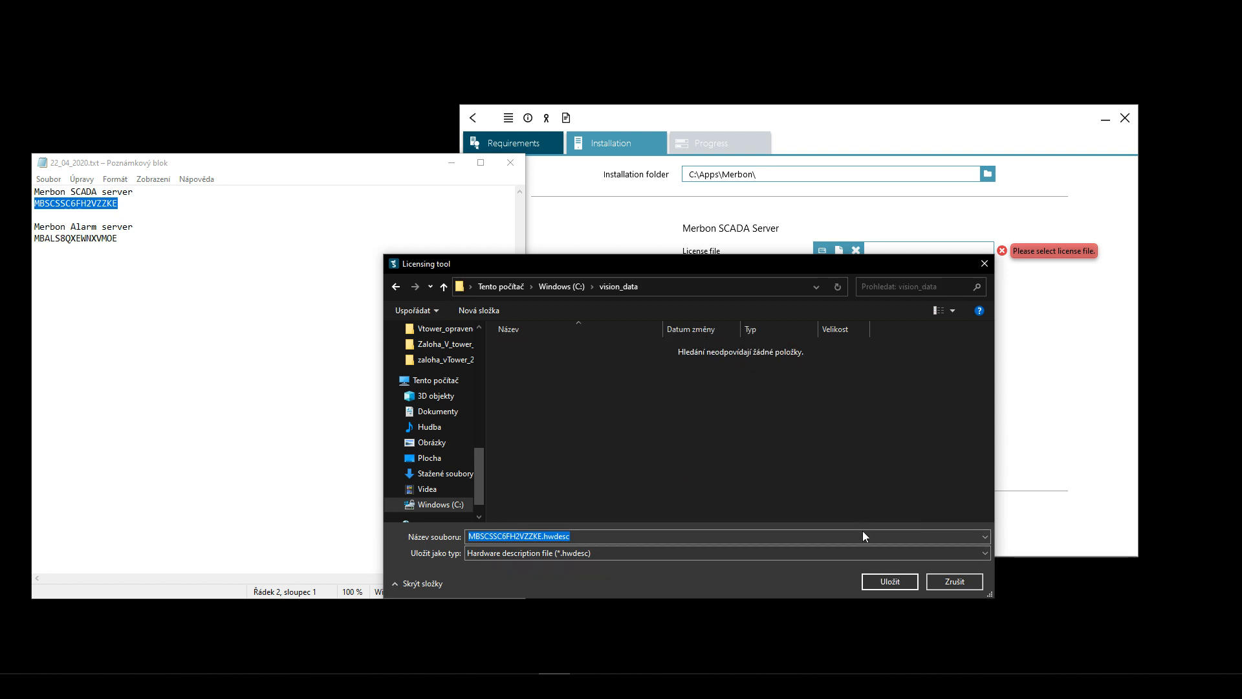
left_click(883, 580)
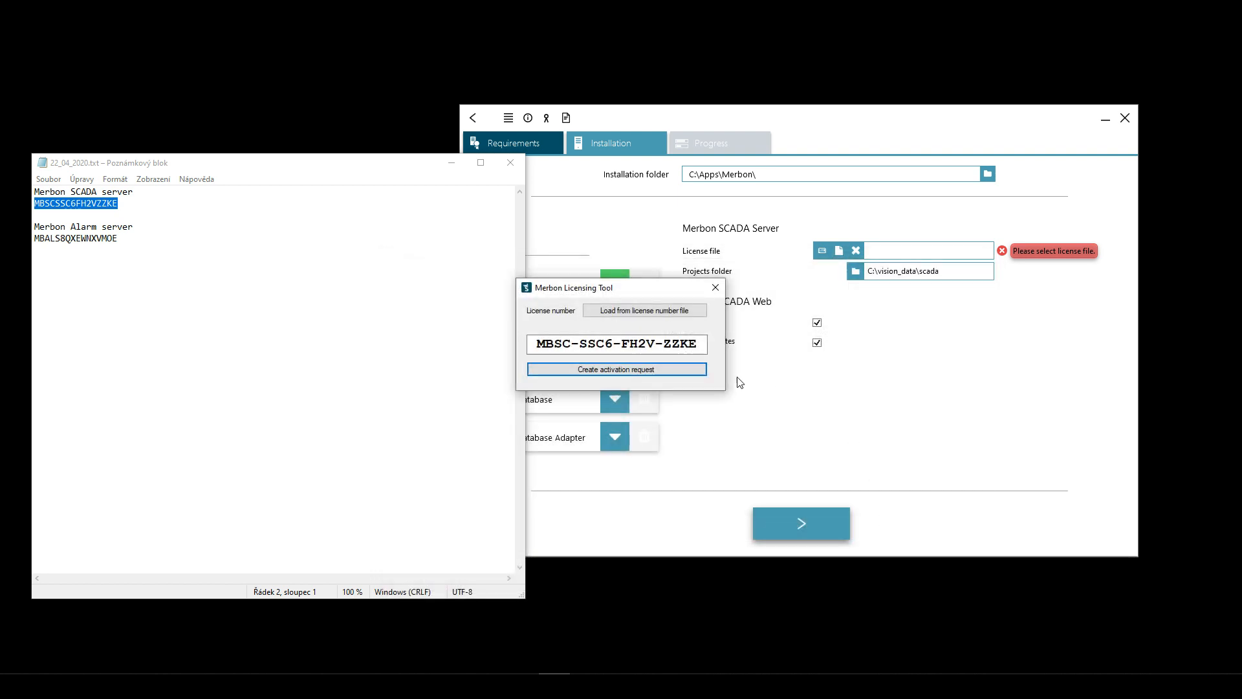
left_click_drag(530, 344, 699, 344)
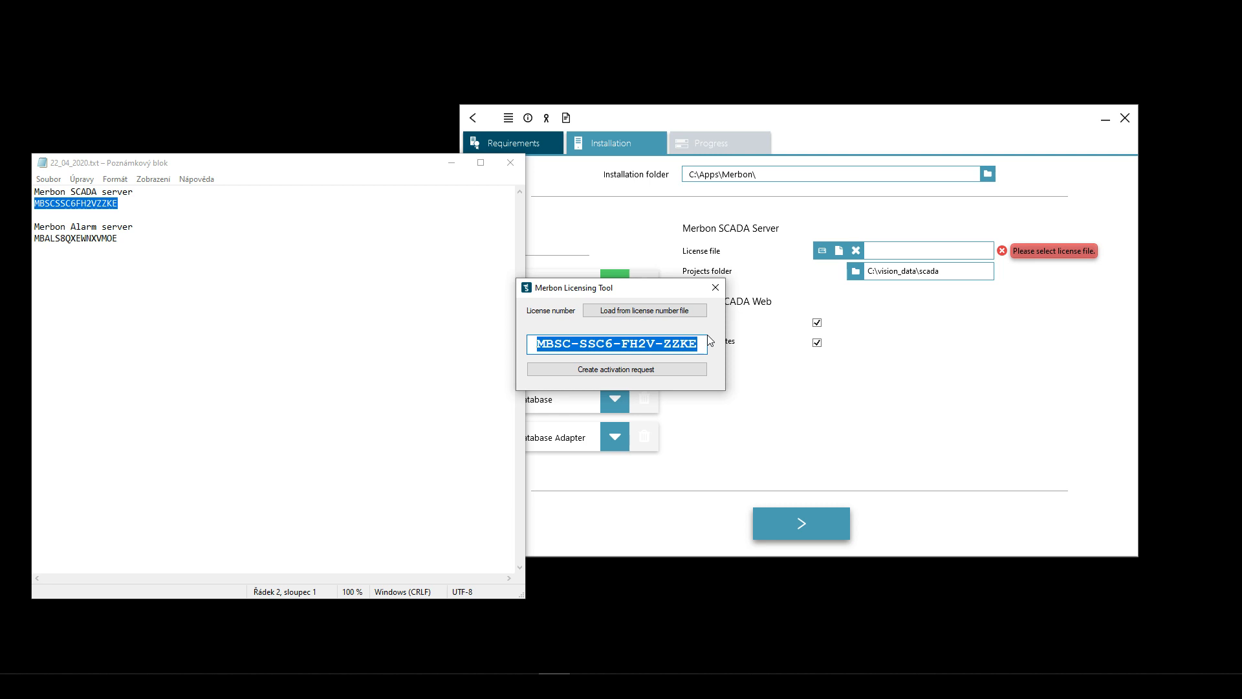
left_click(698, 344)
mouse_move(699, 343)
left_mouse_down()
mouse_move(530, 343)
mouse_move(717, 357)
left_mouse_up()
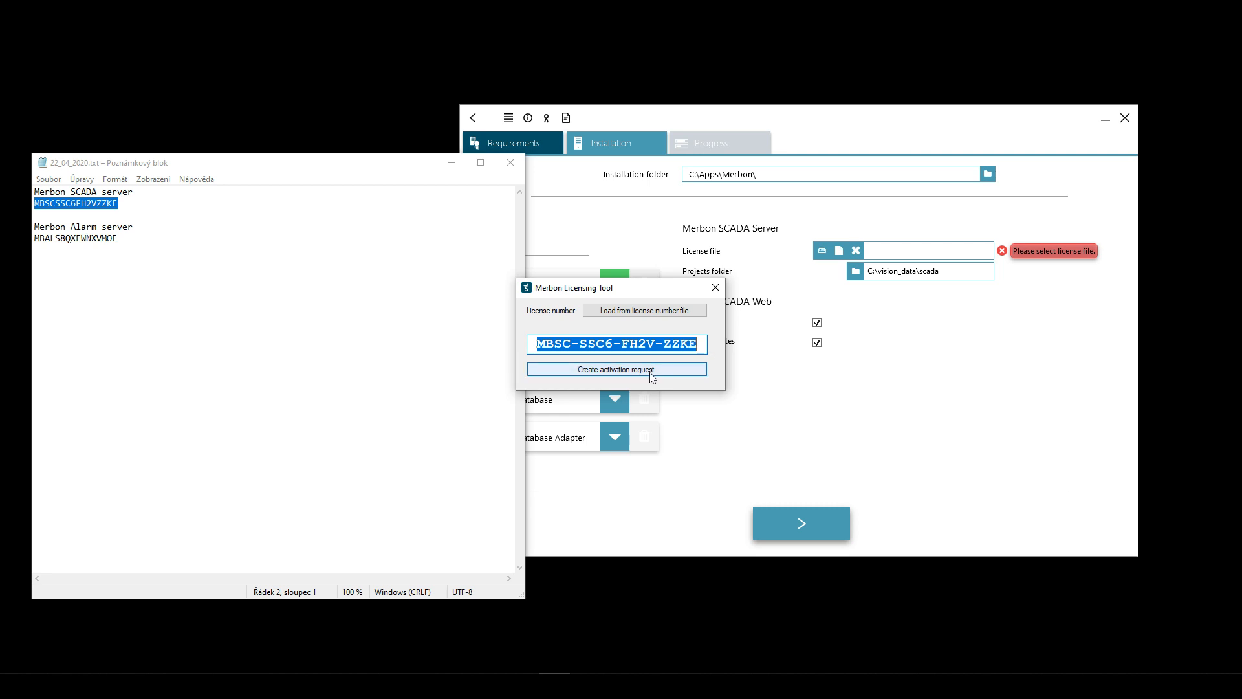
- Inspect the entered SCADA licence number, then close Merbon Licensing Tool without a request
left_click_drag(697, 345, 522, 355)
left_click(587, 345)
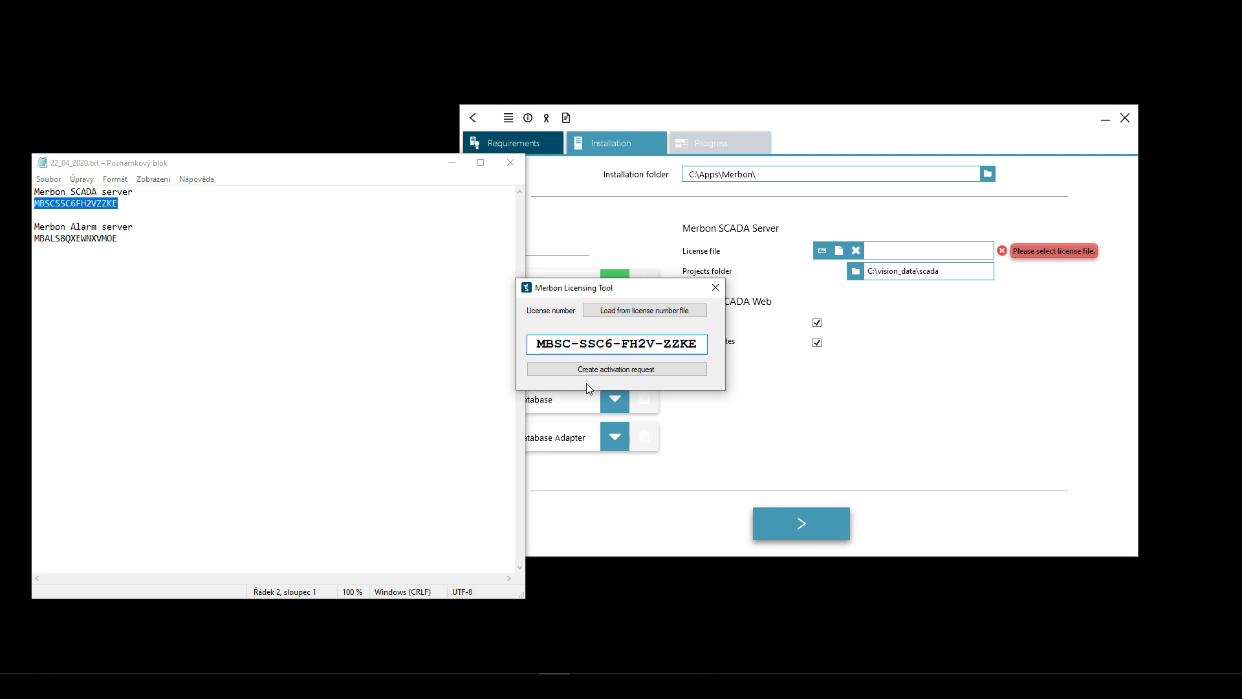
left_click_drag(698, 343, 537, 343)
left_click(545, 342)
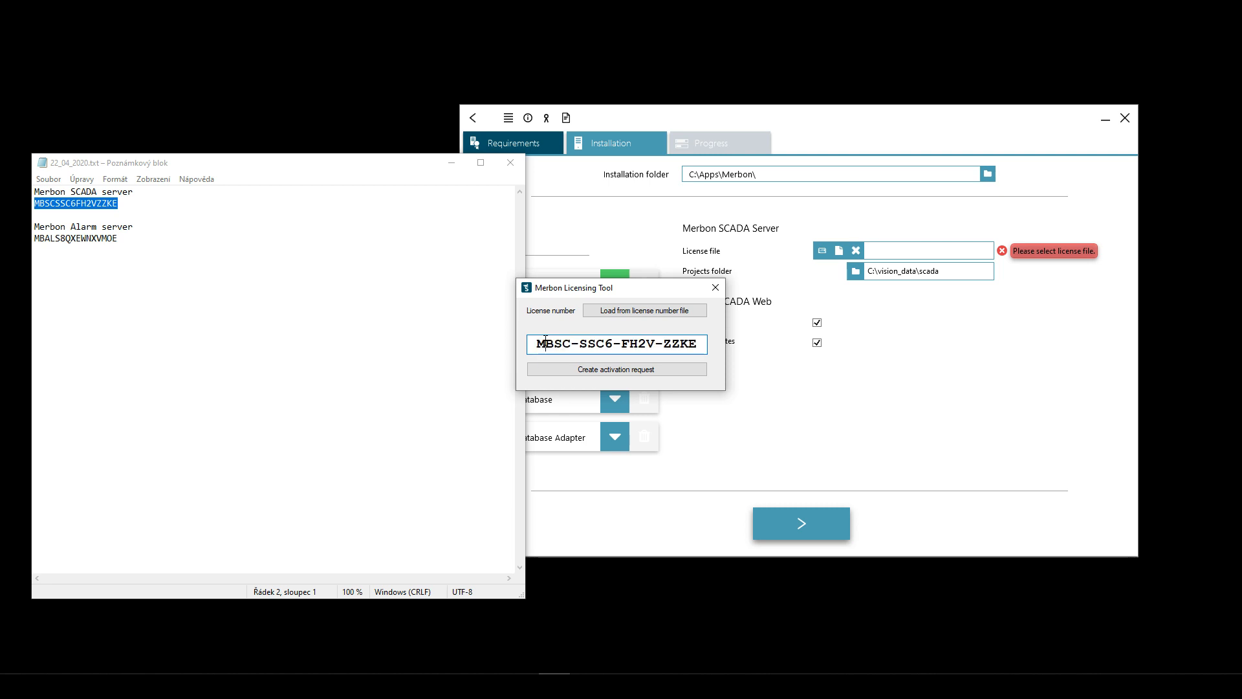
left_click_drag(698, 344, 537, 343)
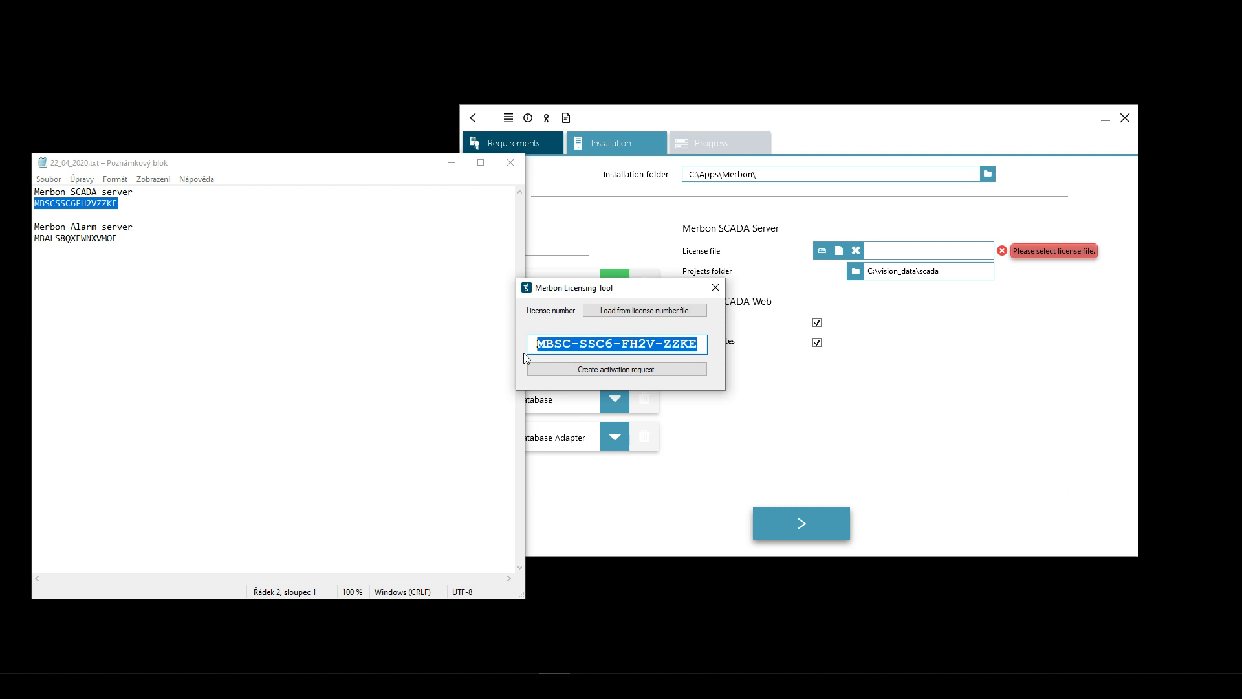
left_click(692, 346)
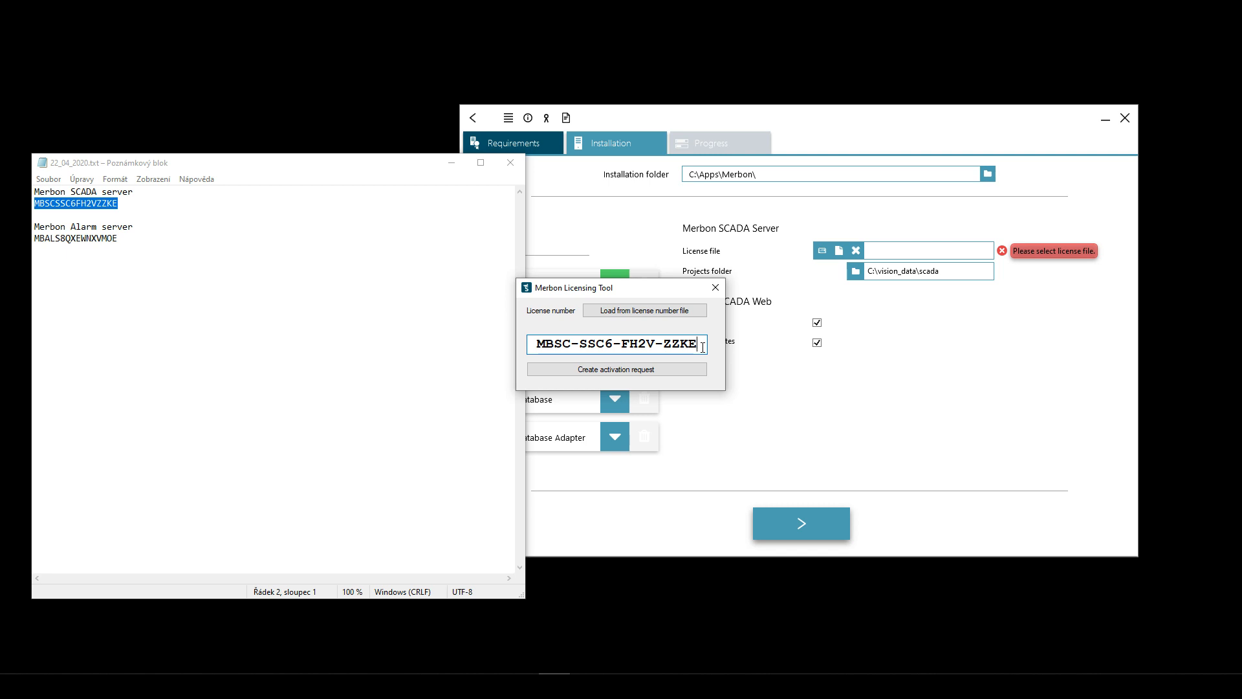
left_click_drag(702, 347, 535, 345)
left_click(562, 345)
left_click(718, 287)
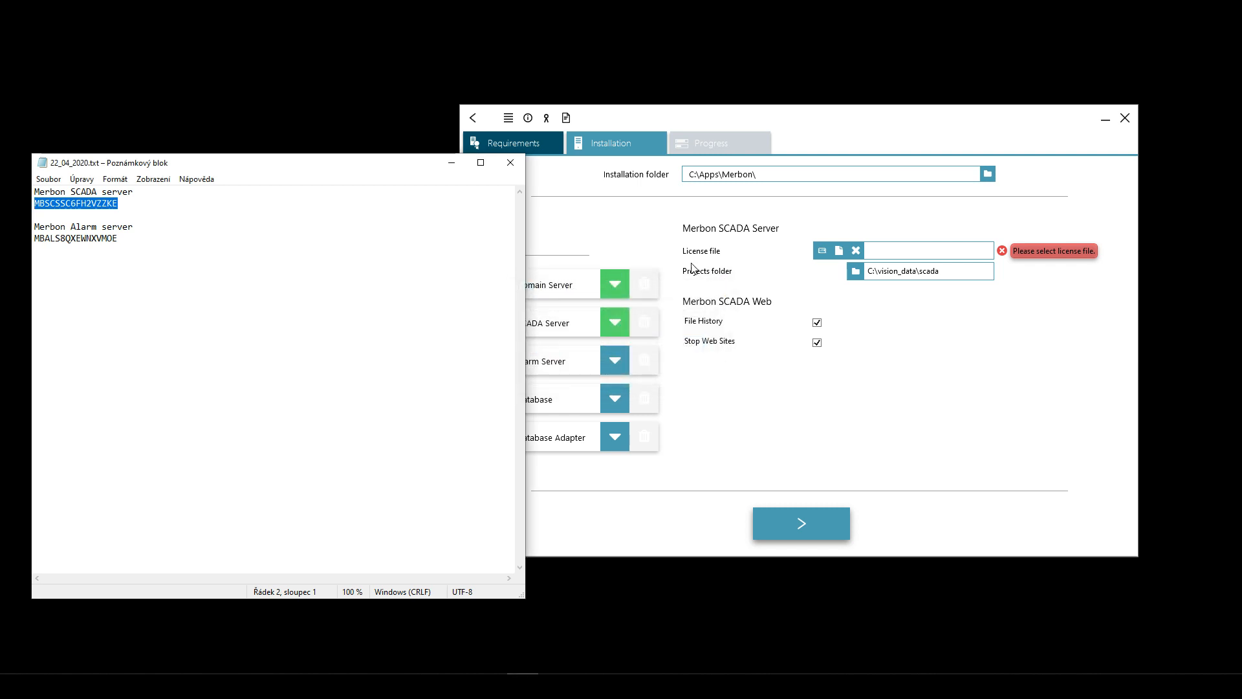
- Close the licence notes and open licenses.domat.cz in Chrome beside the installer
left_click(514, 162)
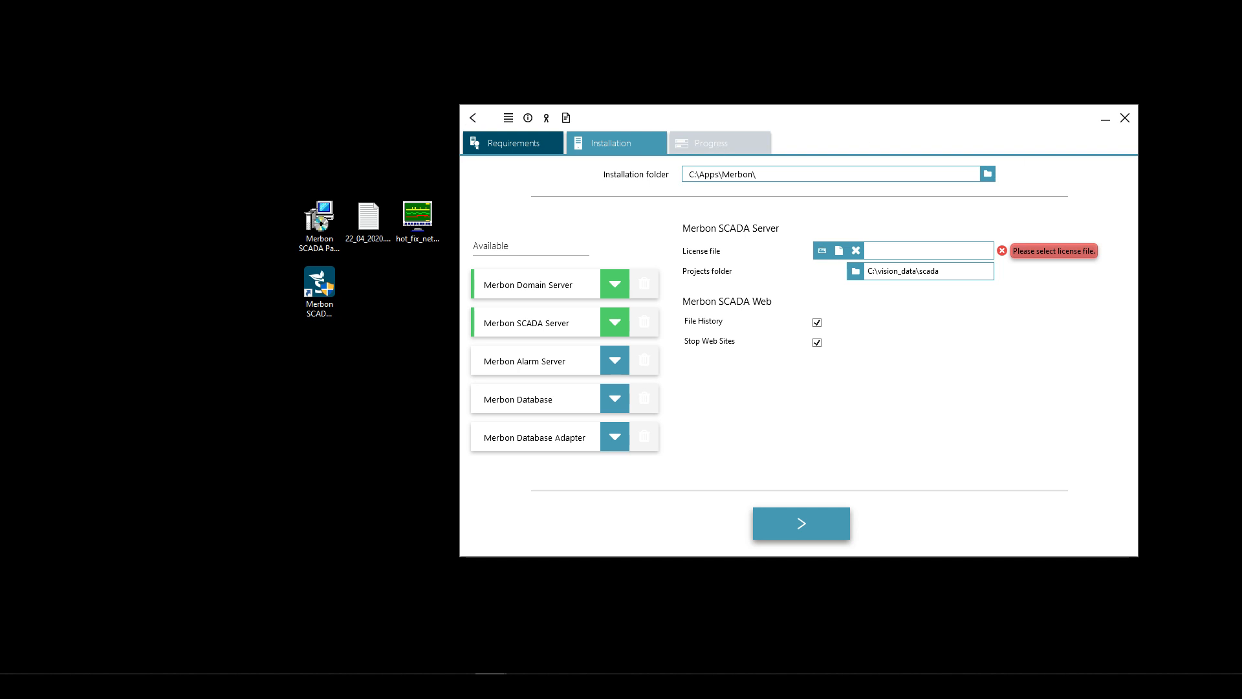
left_click_drag(1241, 132, 350, 3)
type("lice")
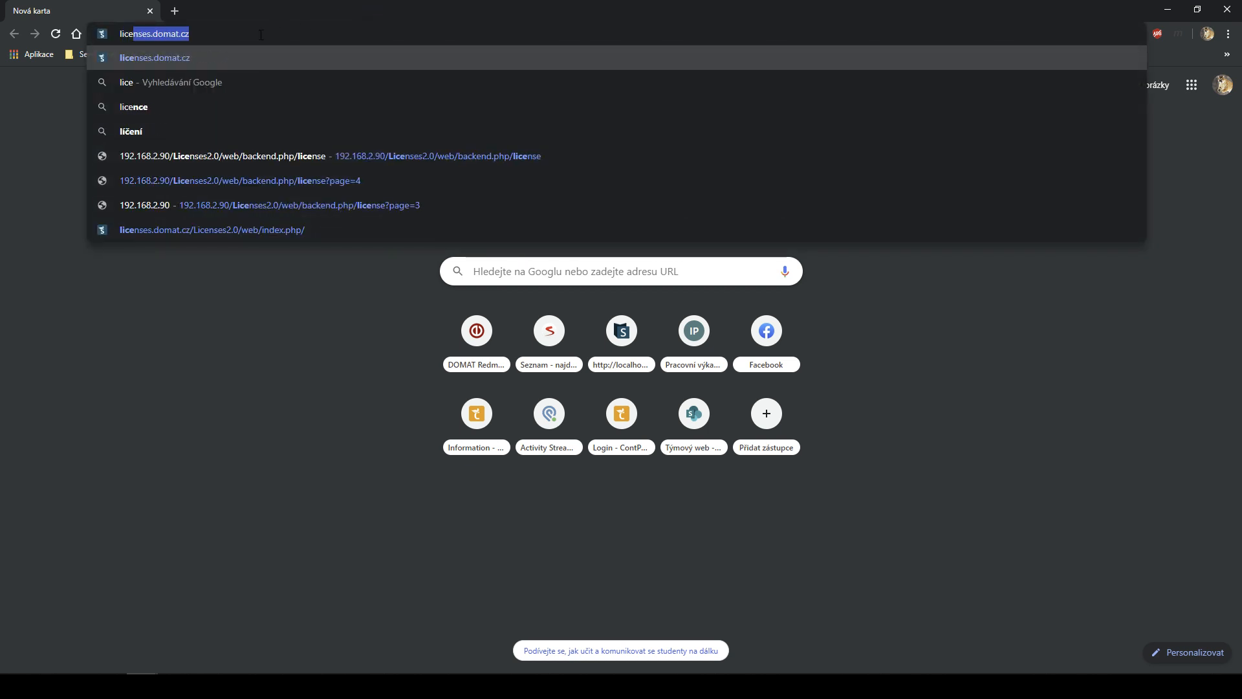
left_click(217, 35)
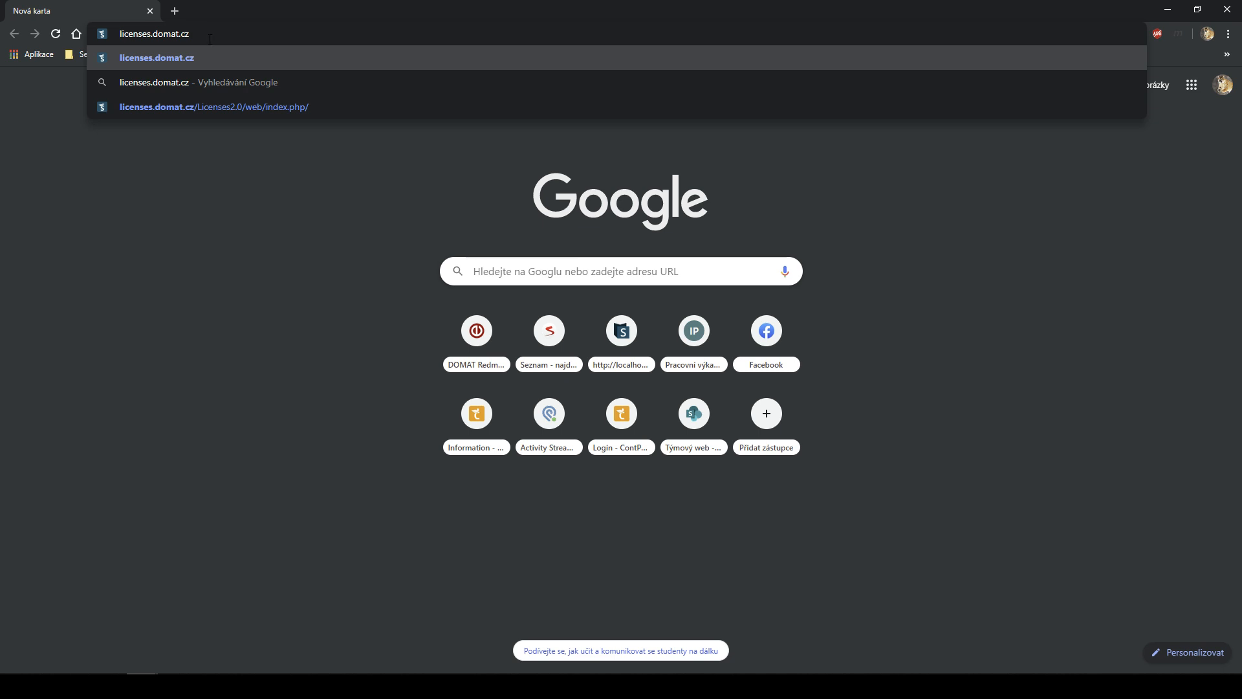
key("Return")
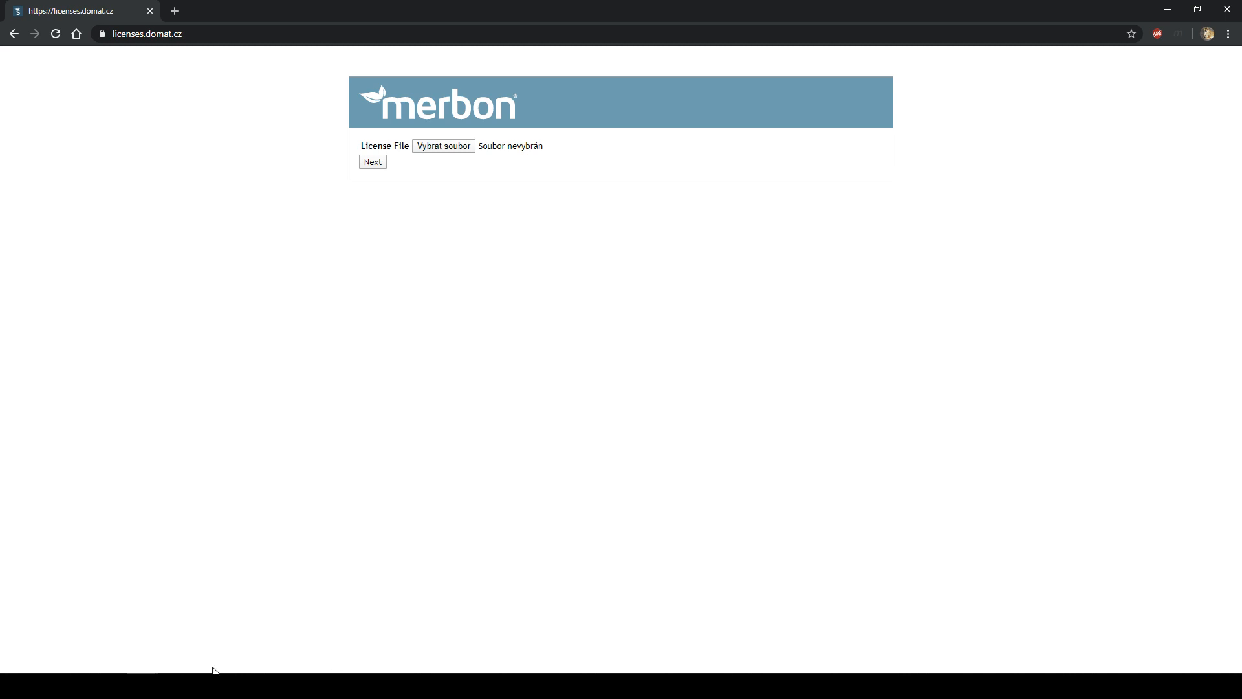
left_click(144, 686)
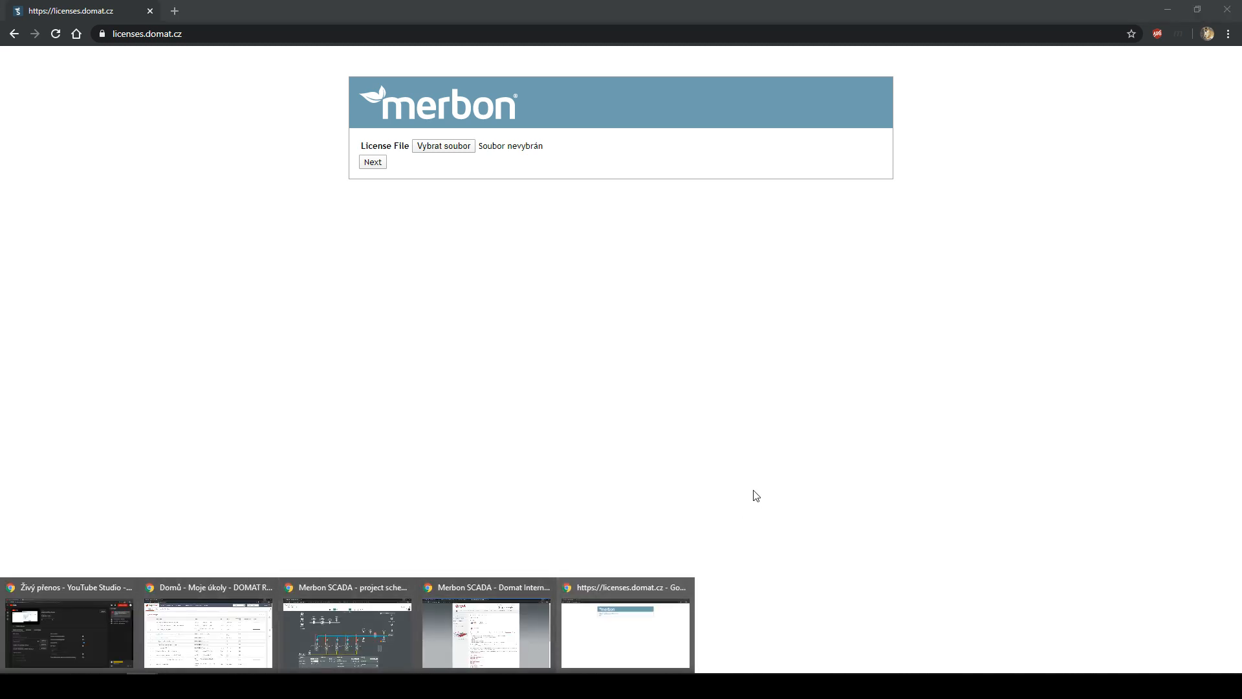
left_click(547, 632)
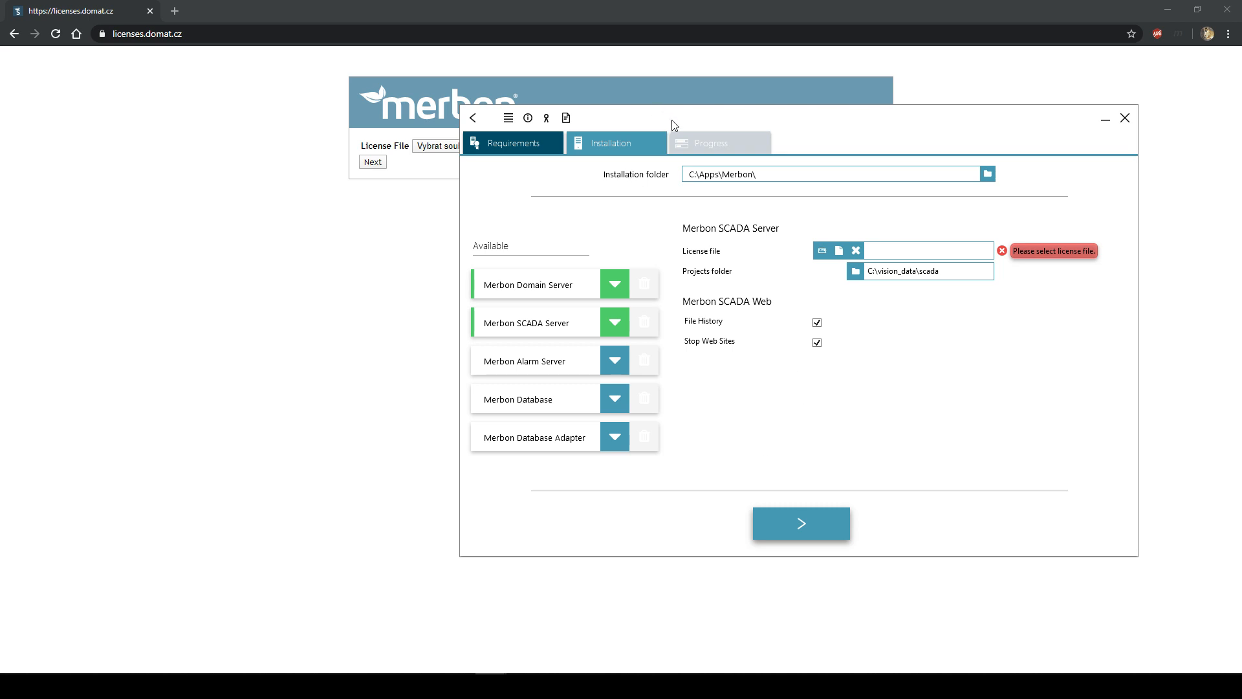
left_click_drag(672, 120, 591, 202)
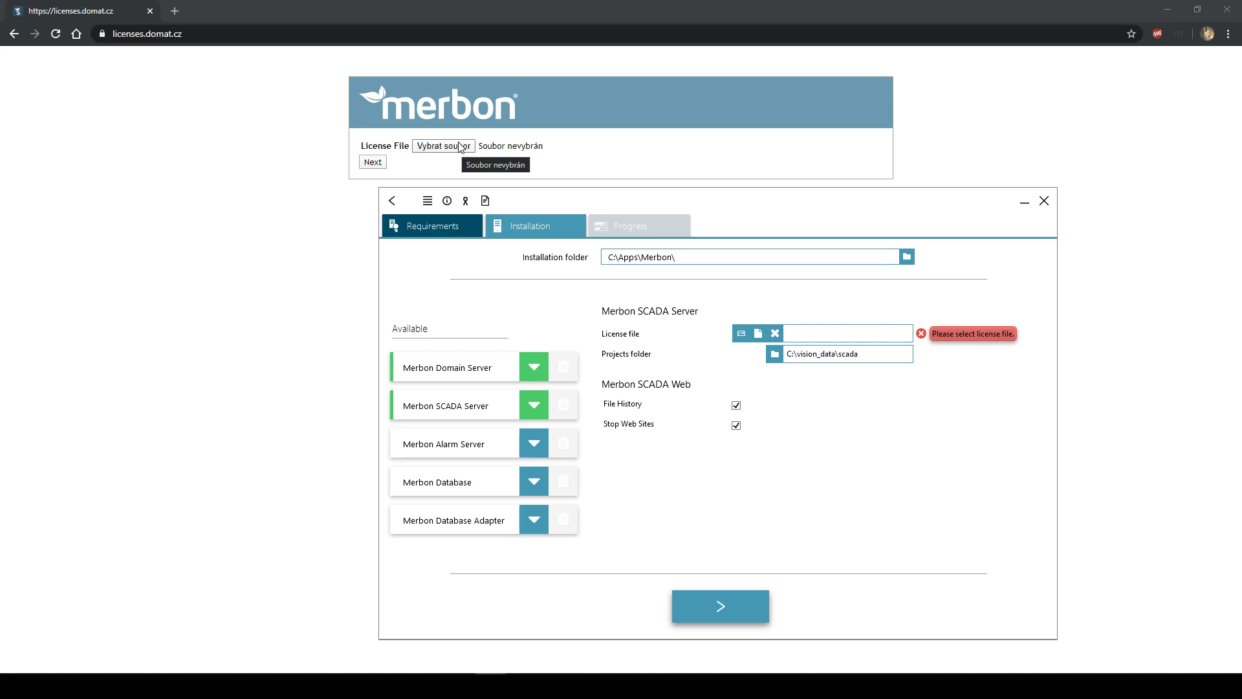
- Upload the .hwdesc file from C:\vision_data to the license portal
left_click(461, 147)
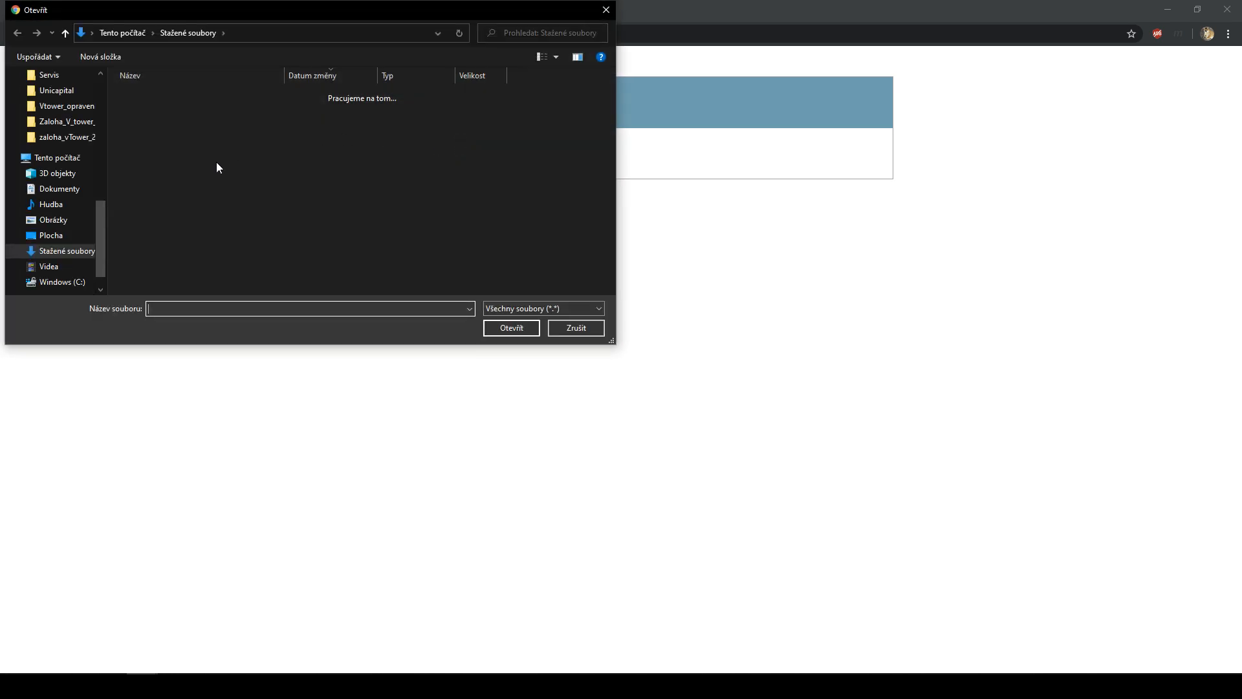
left_click(40, 159)
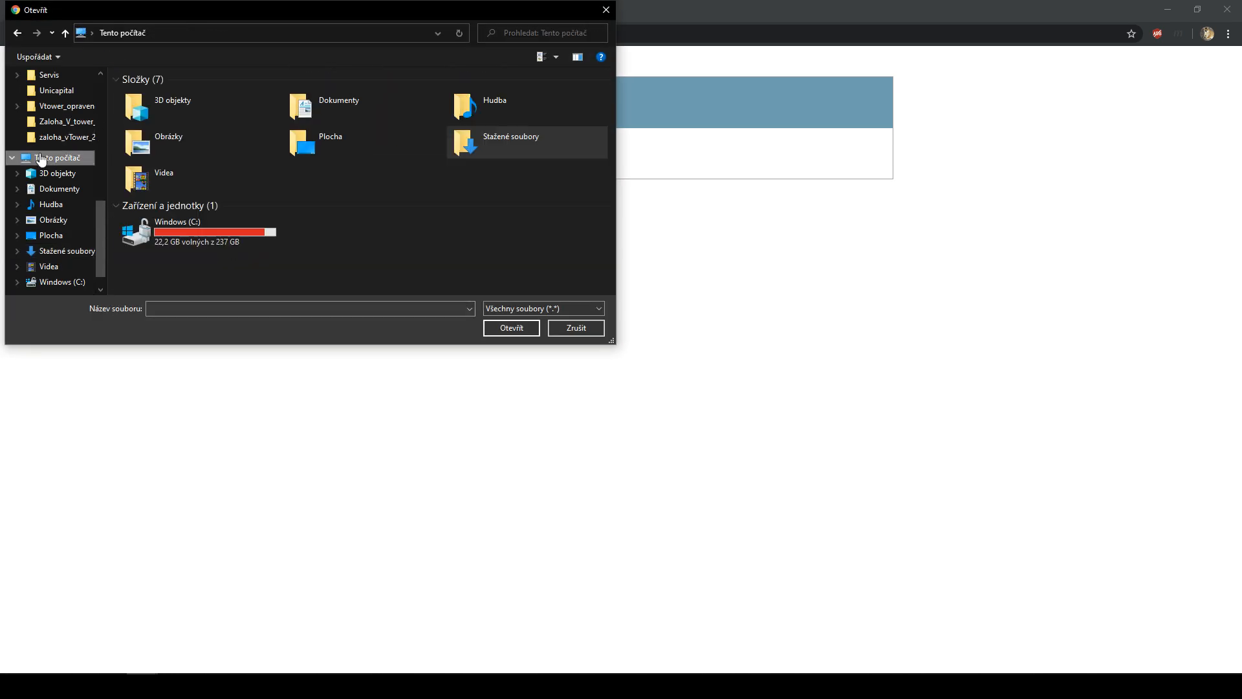
double_click(201, 225)
scroll(199, 227, "down", 5)
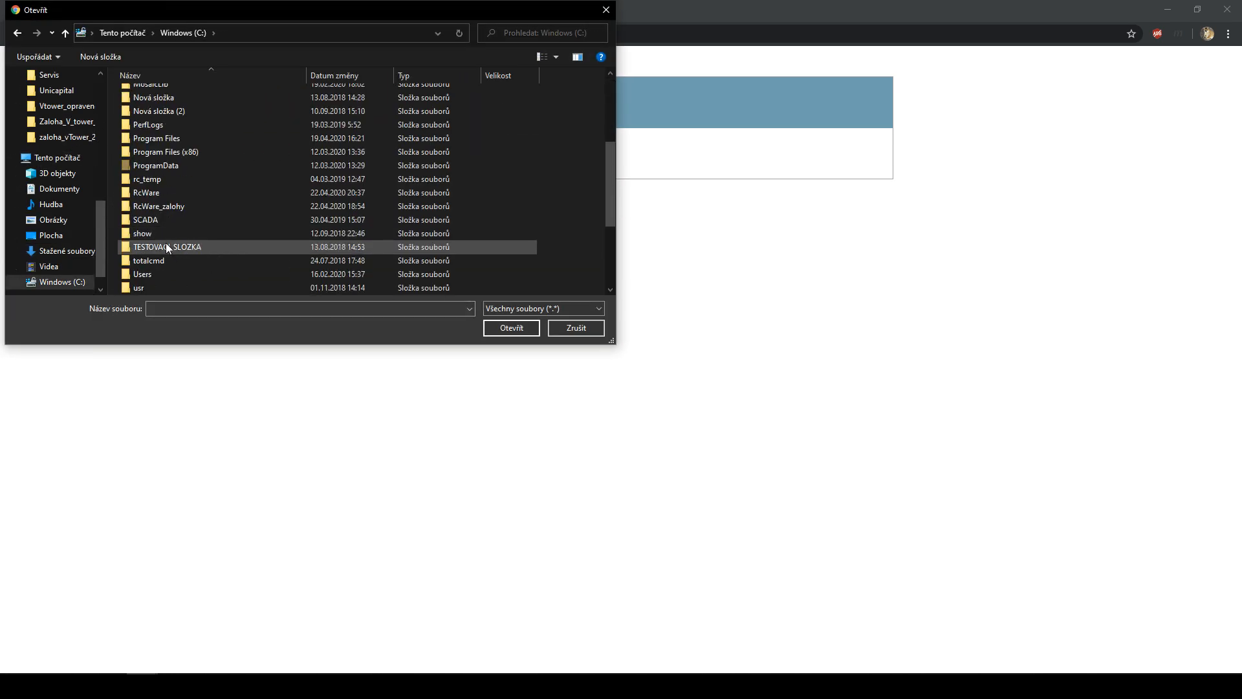
scroll(166, 250, "down", 3)
double_click(154, 166)
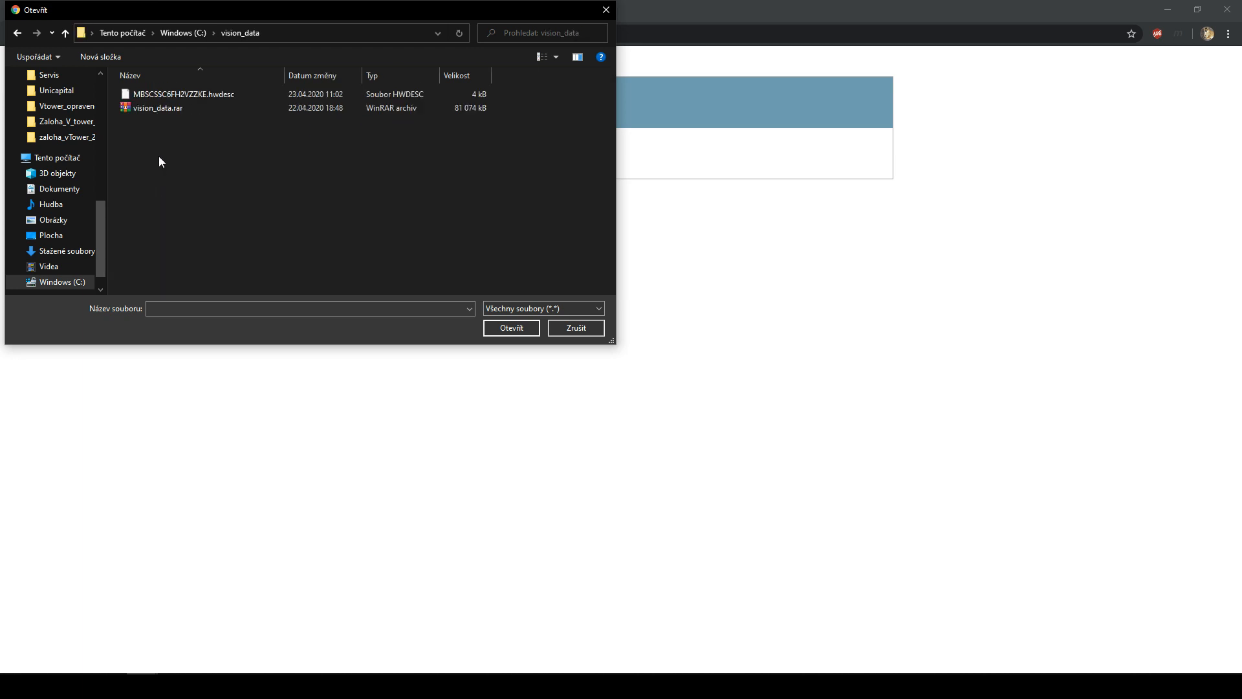
double_click(175, 96)
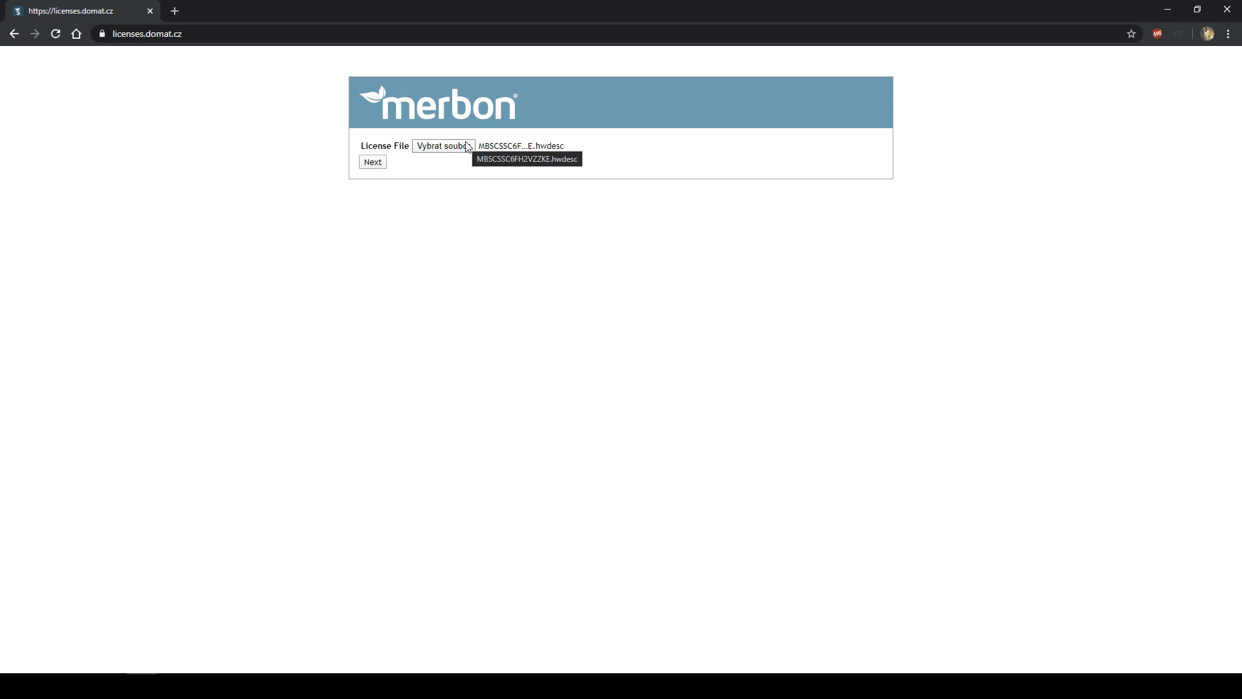
left_click(374, 168)
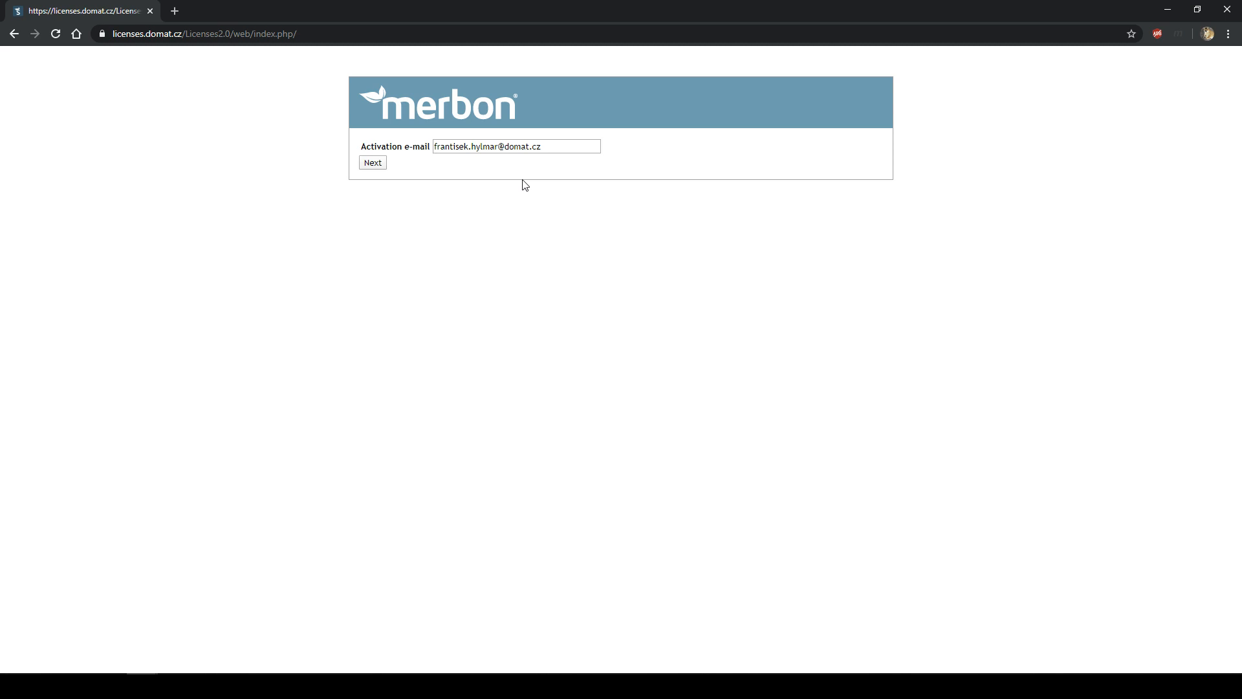
- Confirm the prefilled activation e-mail address and submit it
left_click(554, 148)
left_click_drag(554, 148, 421, 150)
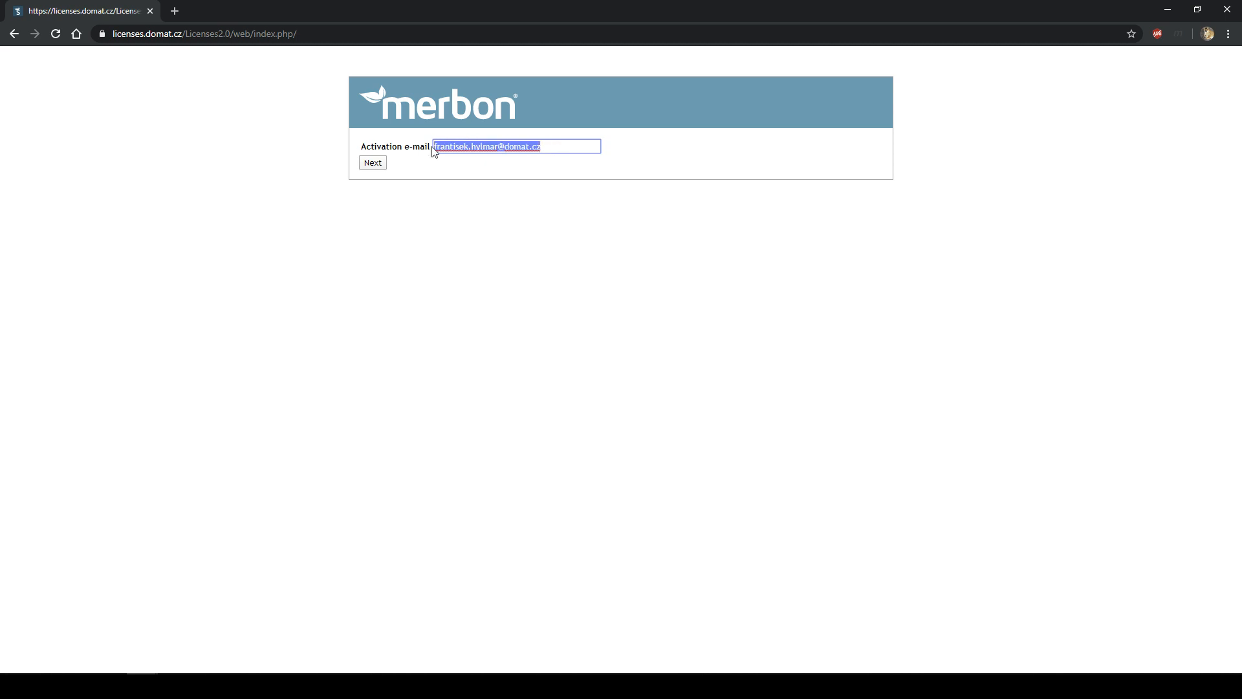
left_click(550, 148)
left_click_drag(550, 148, 396, 148)
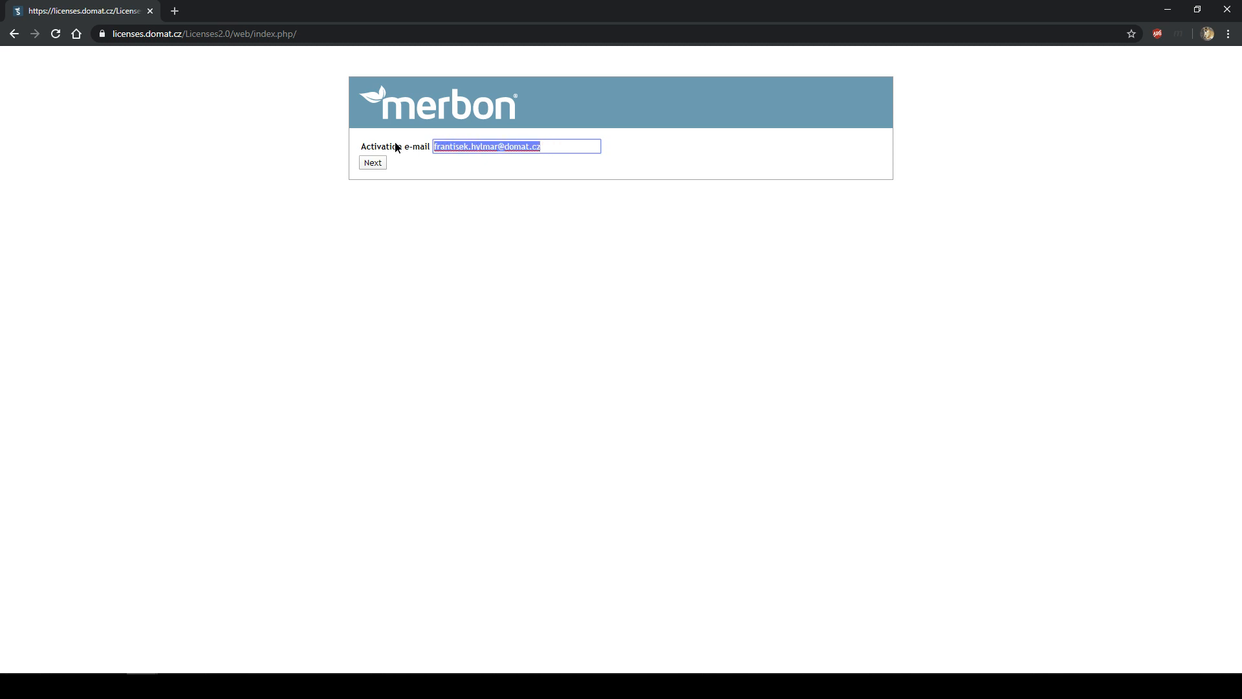
left_click(561, 148)
left_click_drag(561, 148, 429, 150)
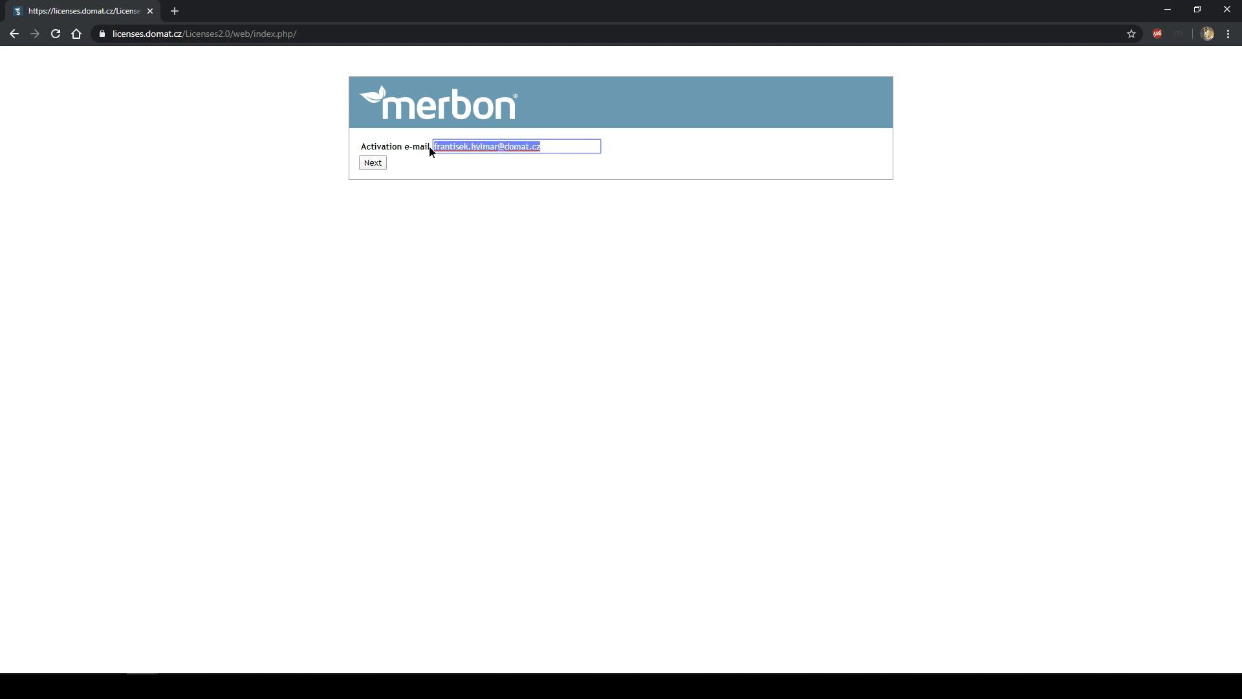
left_click(368, 167)
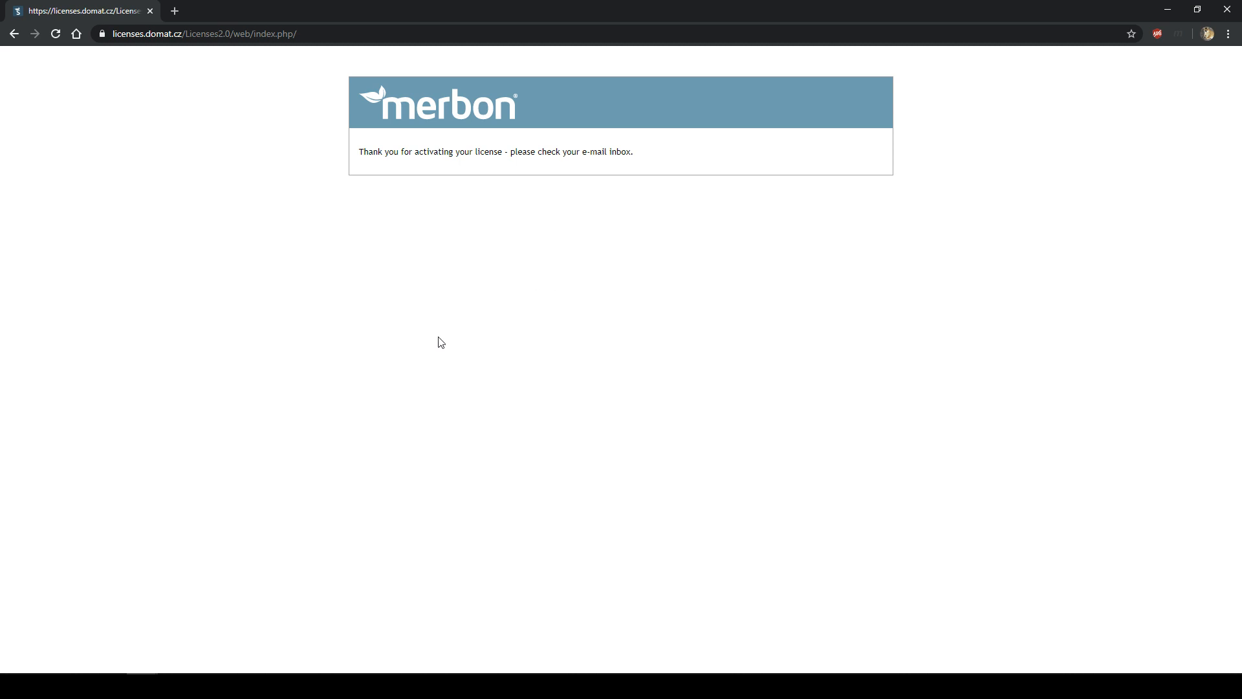
- Open the License activation e-mail in Outlook, follow its link, and download the .licact file
left_click(111, 686)
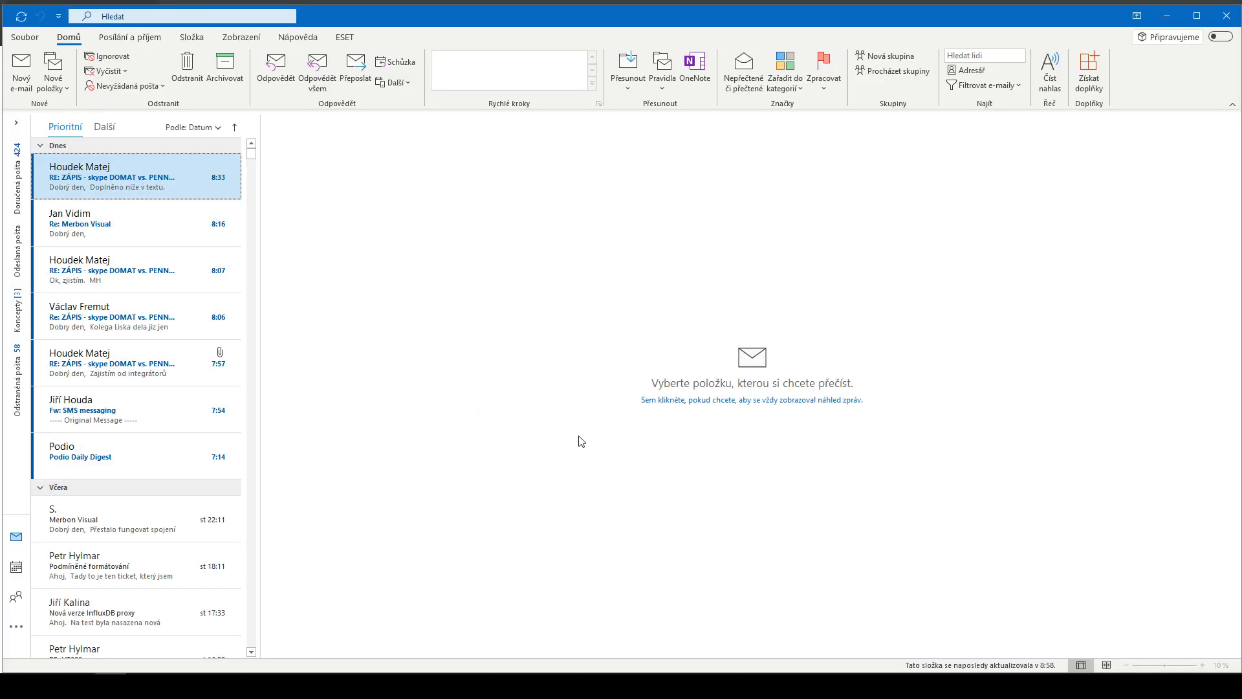
left_click(105, 126)
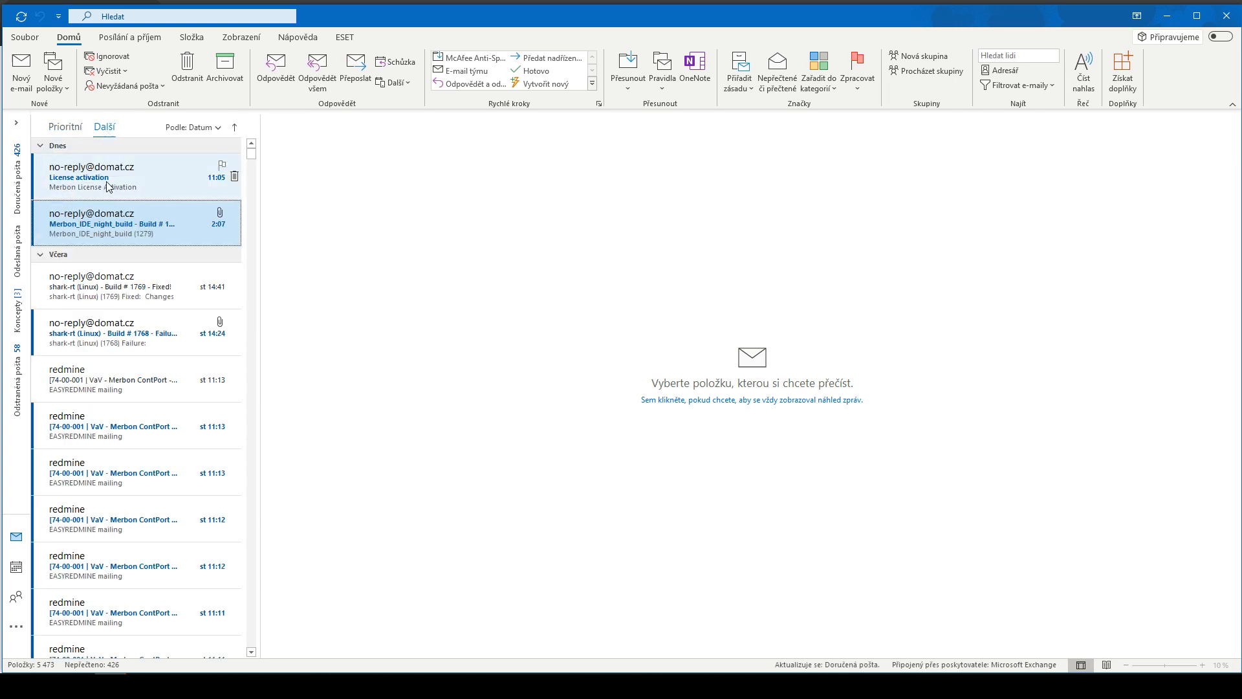
left_click(108, 187)
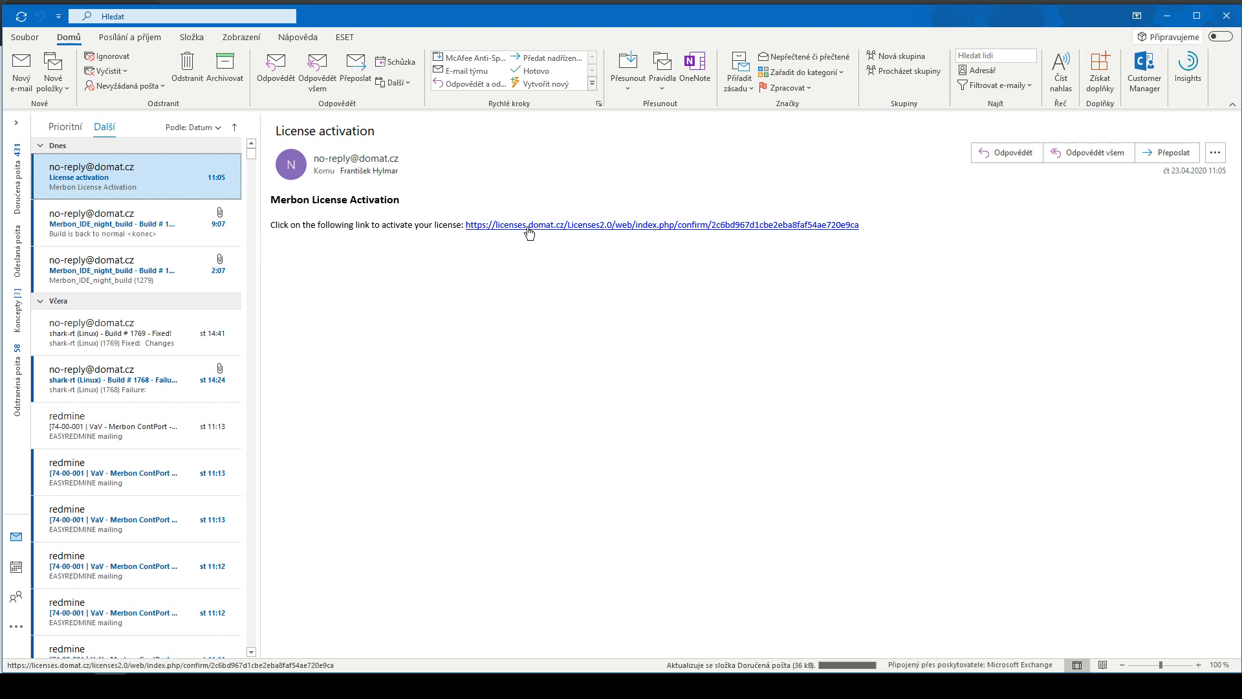
left_click(531, 230)
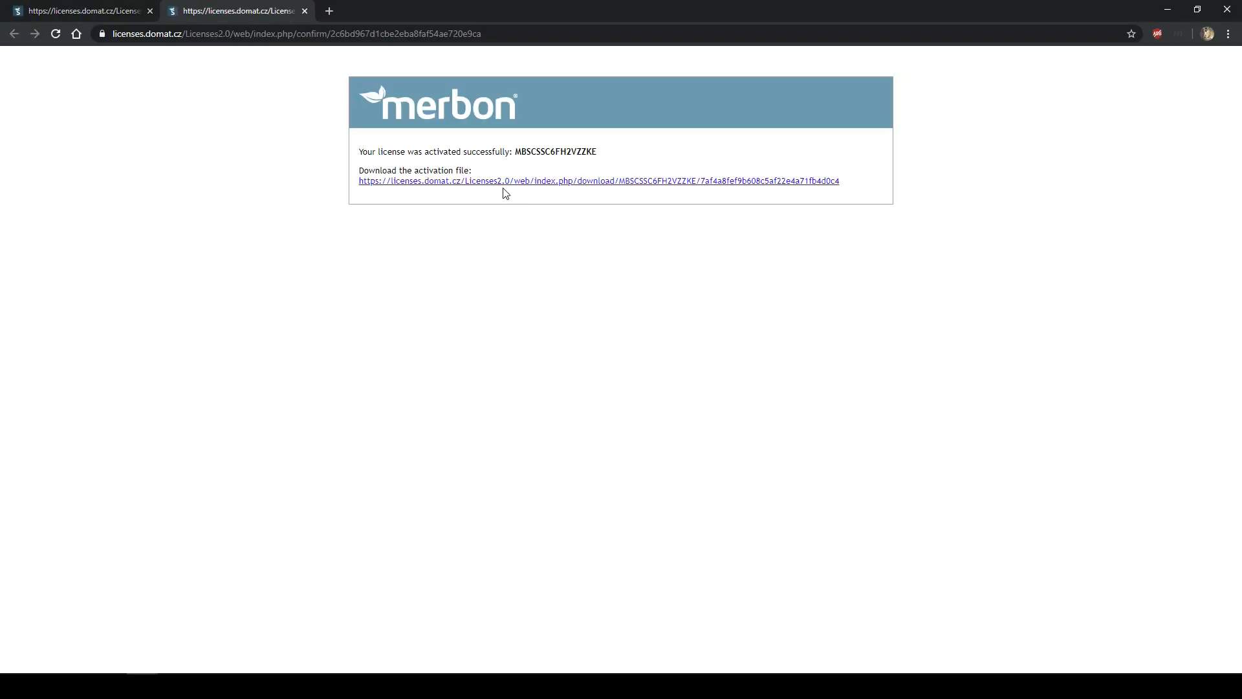
left_click(500, 187)
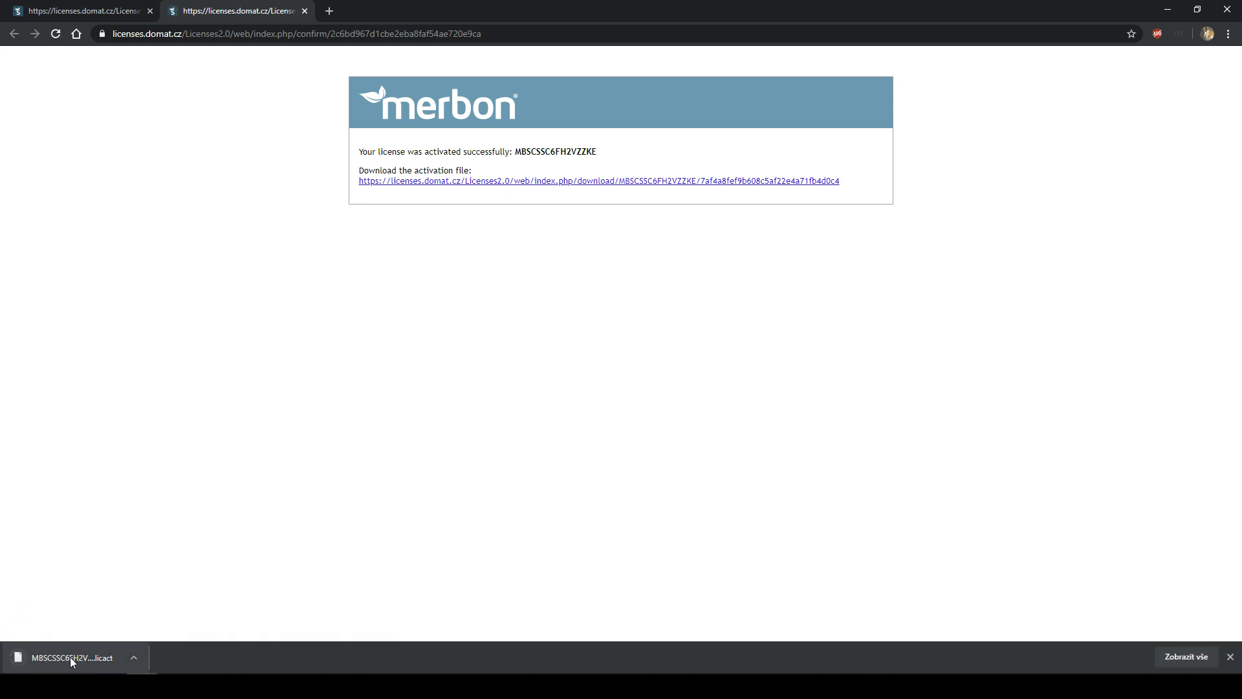
left_click(1167, 9)
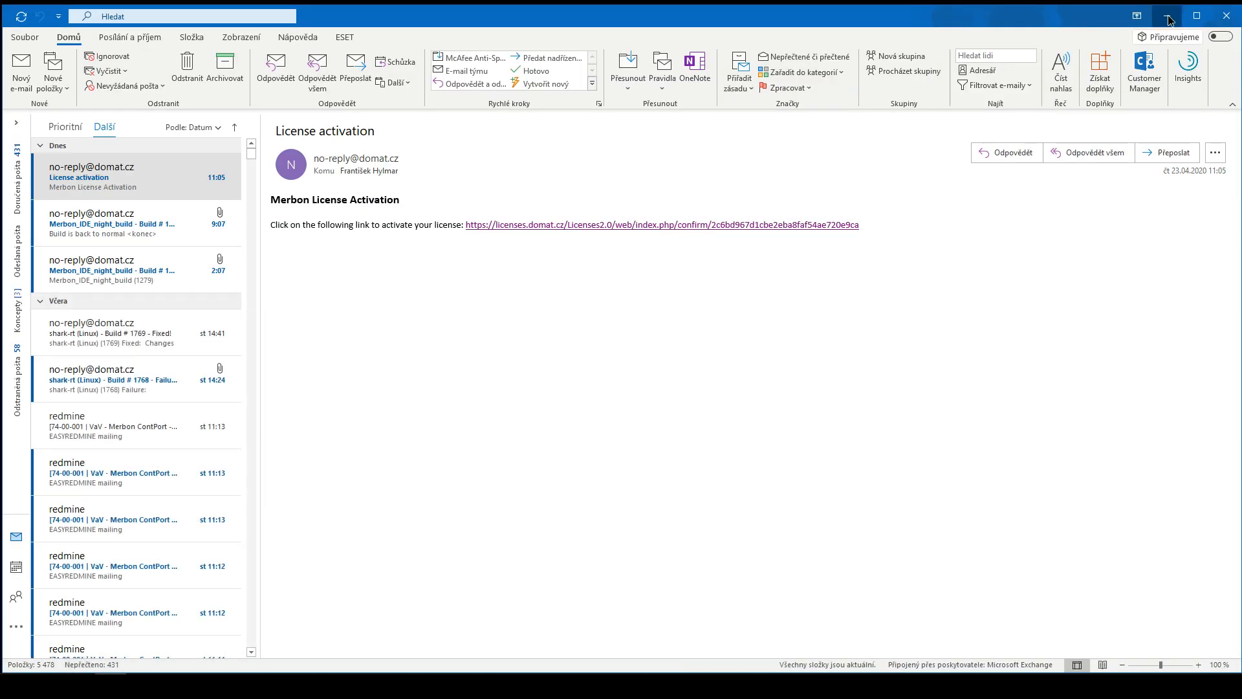
- Load the newest .licact from Stažené soubory as the SCADA Server licence, then add Merbon Alarm Server
left_click(1167, 9)
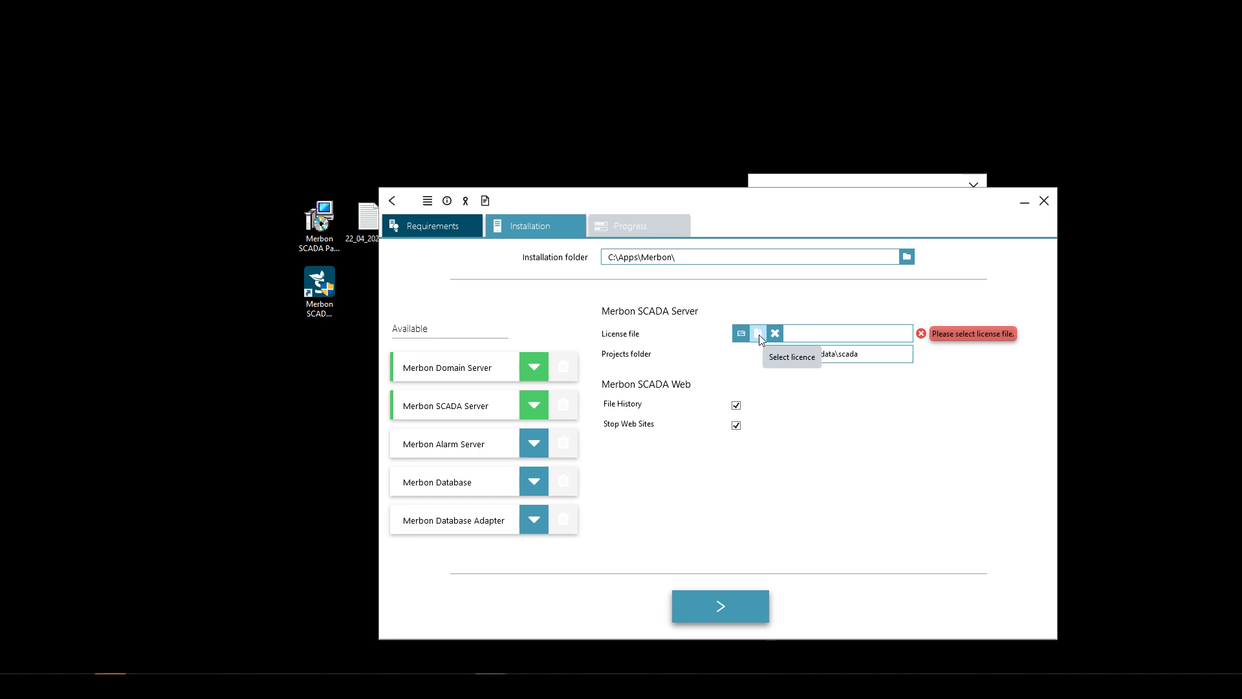
left_click(760, 334)
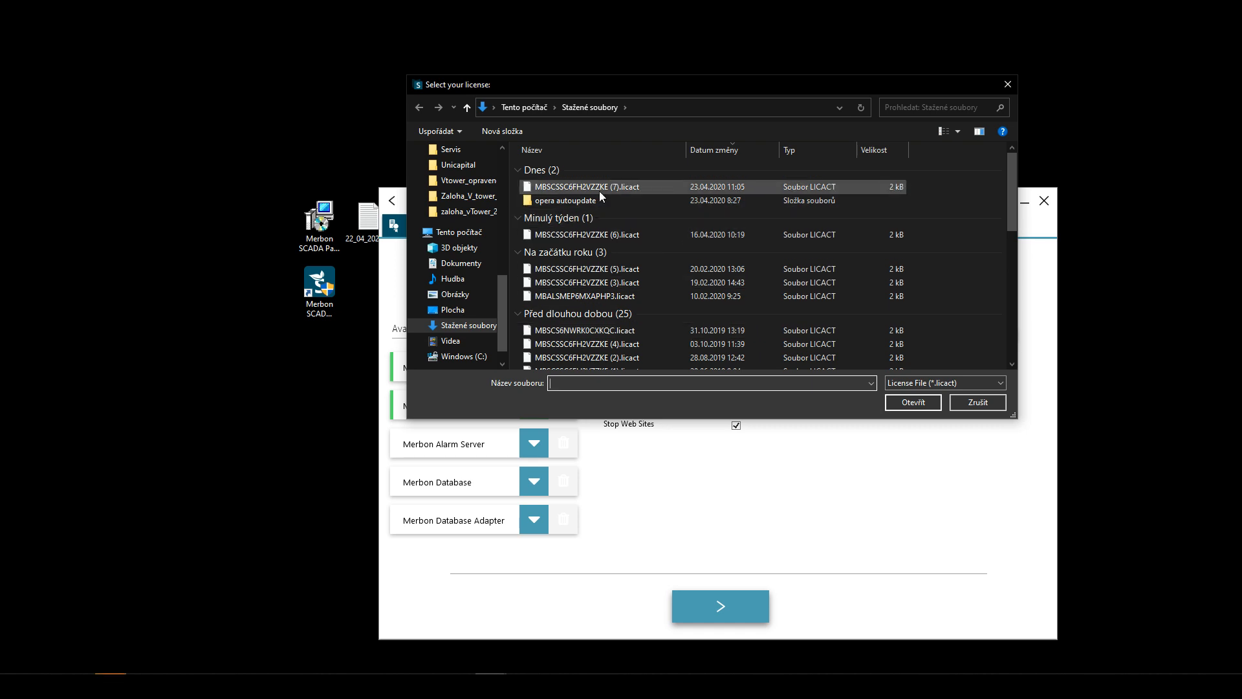
double_click(600, 188)
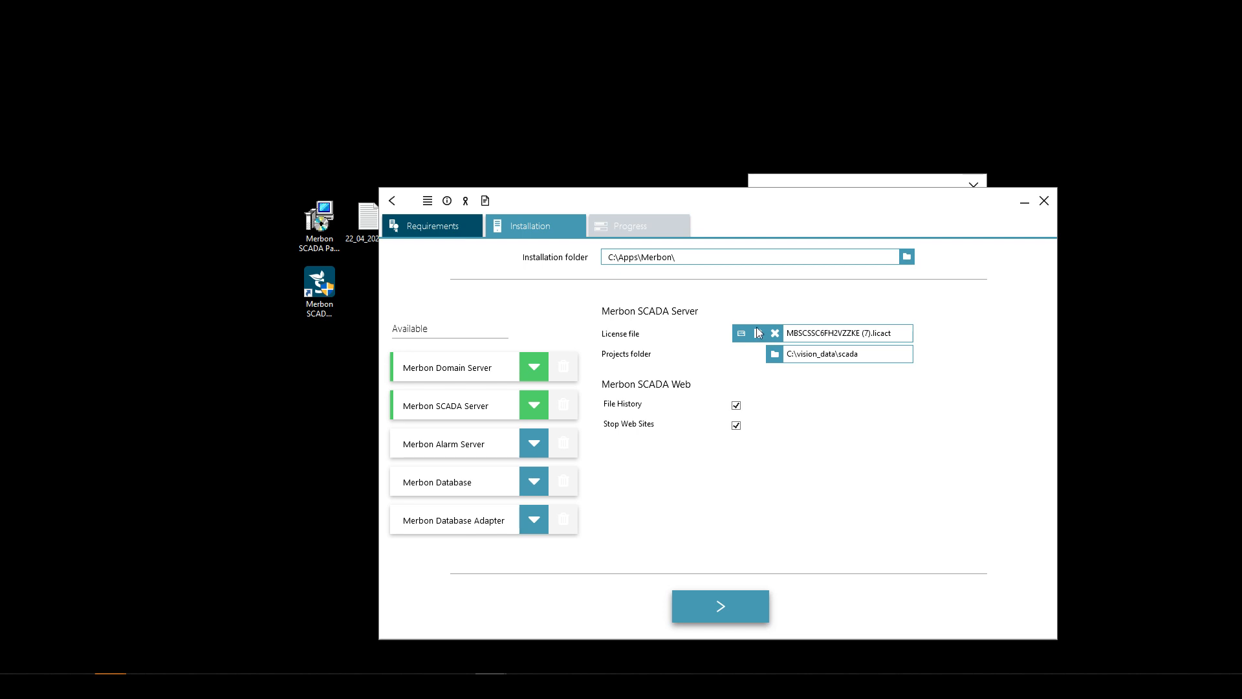
left_click(525, 452)
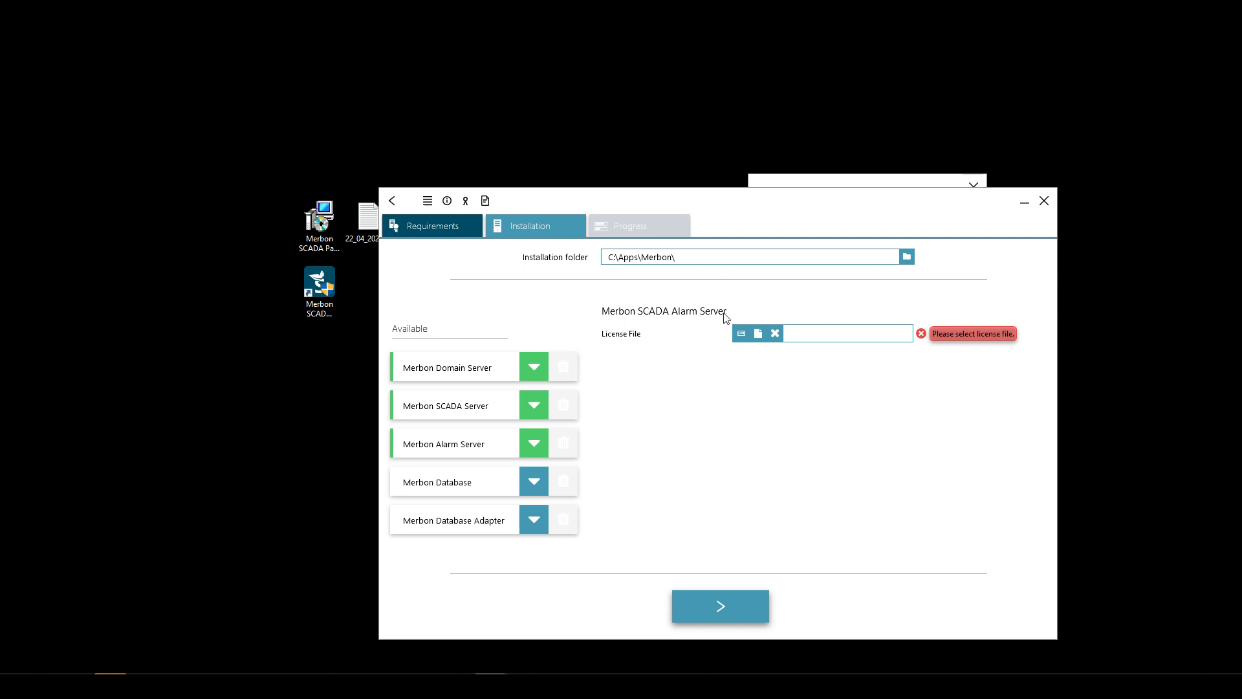
- Open the Alarm Server Licensing Tool and check the licence numbers in the reopened notes
left_click(745, 339)
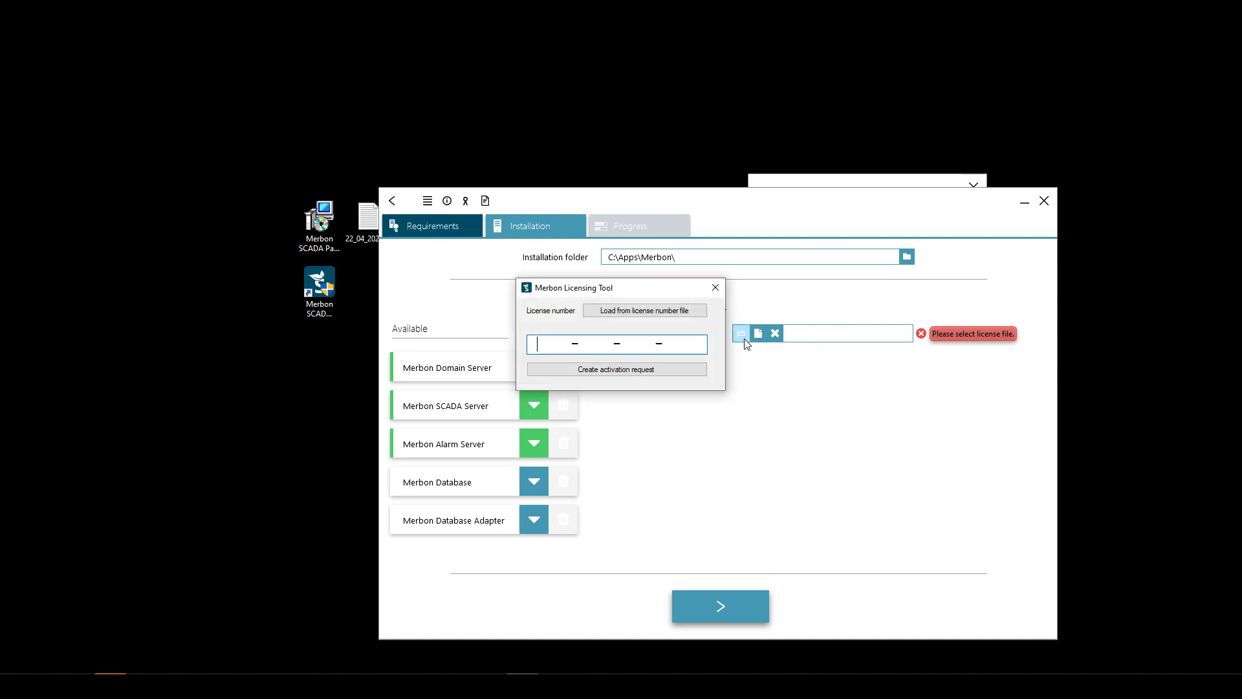
left_click(361, 226)
double_click(361, 225)
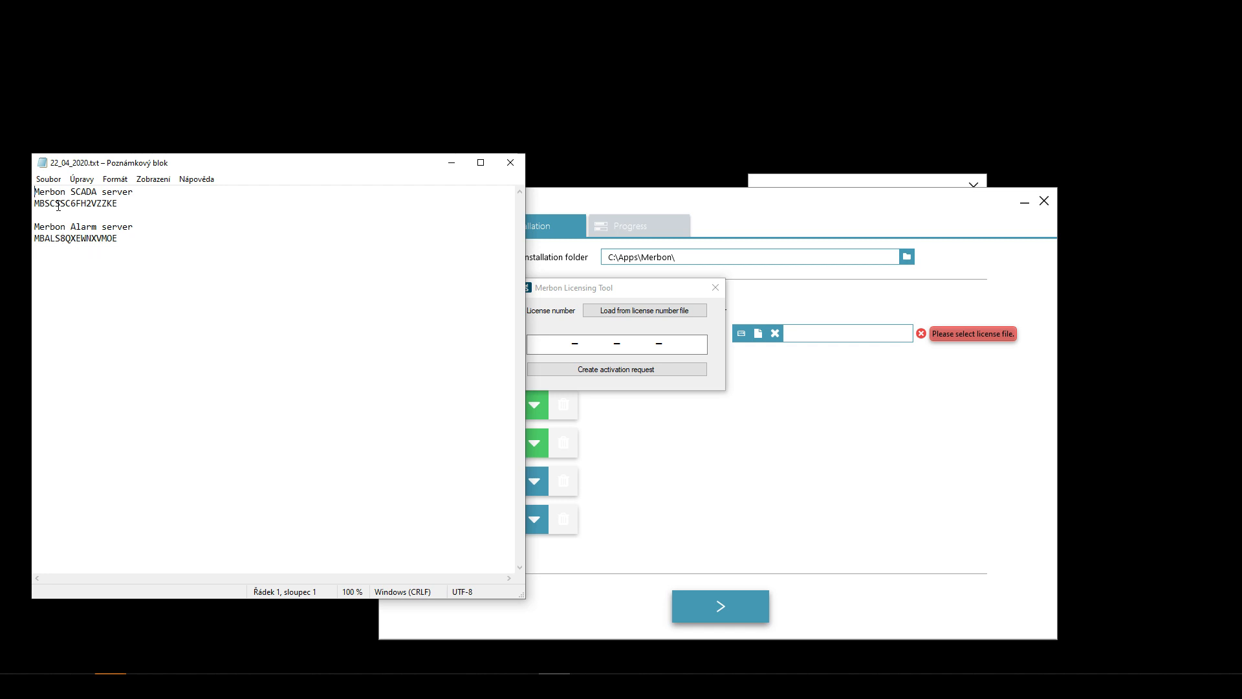
mouse_move(61, 204)
left_mouse_down()
mouse_move(41, 204)
mouse_move(117, 205)
mouse_move(40, 205)
left_mouse_up()
left_click_drag(35, 240, 40, 239)
left_click_drag(45, 239, 61, 203)
left_click(511, 162)
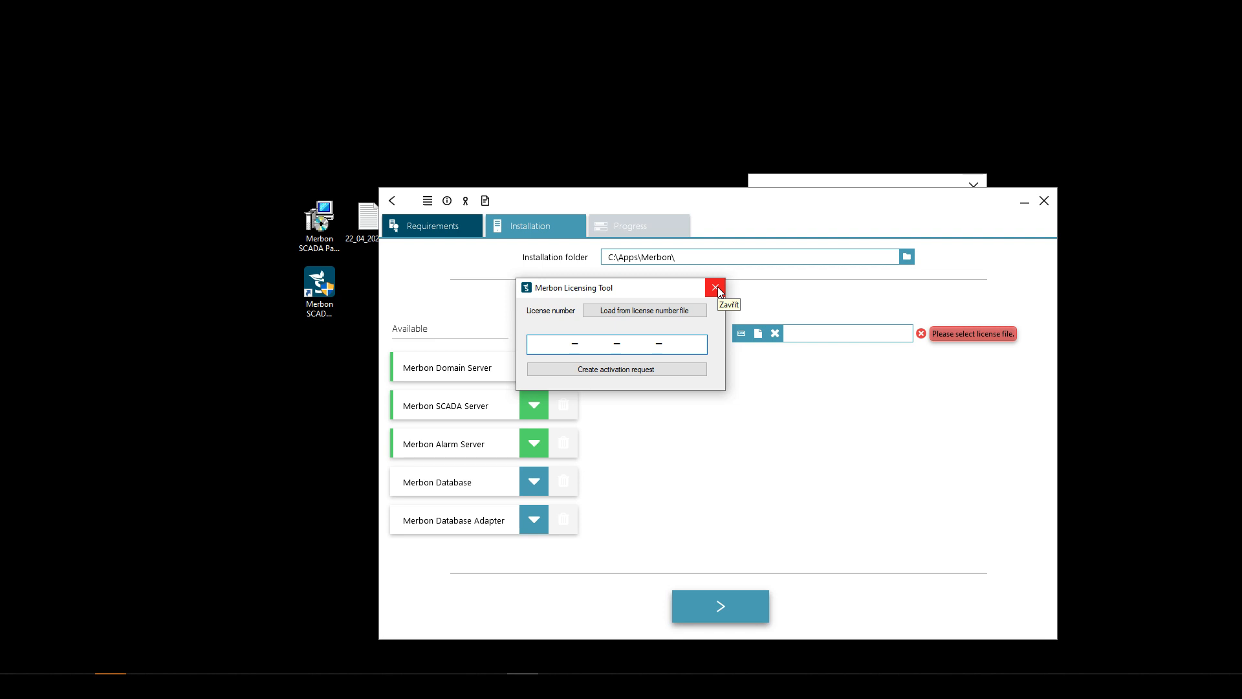
- Close the Licensing Tool without a licence number and deselect Merbon Alarm Server
left_click_drag(536, 344, 687, 343)
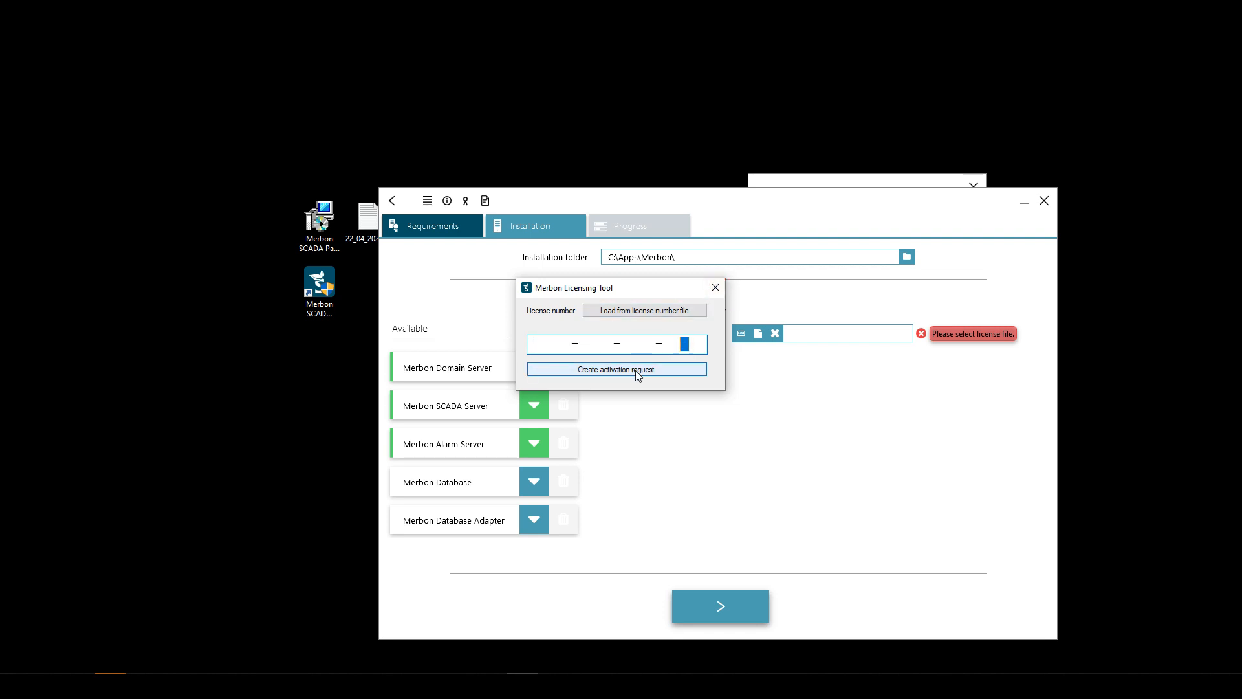
left_click(715, 288)
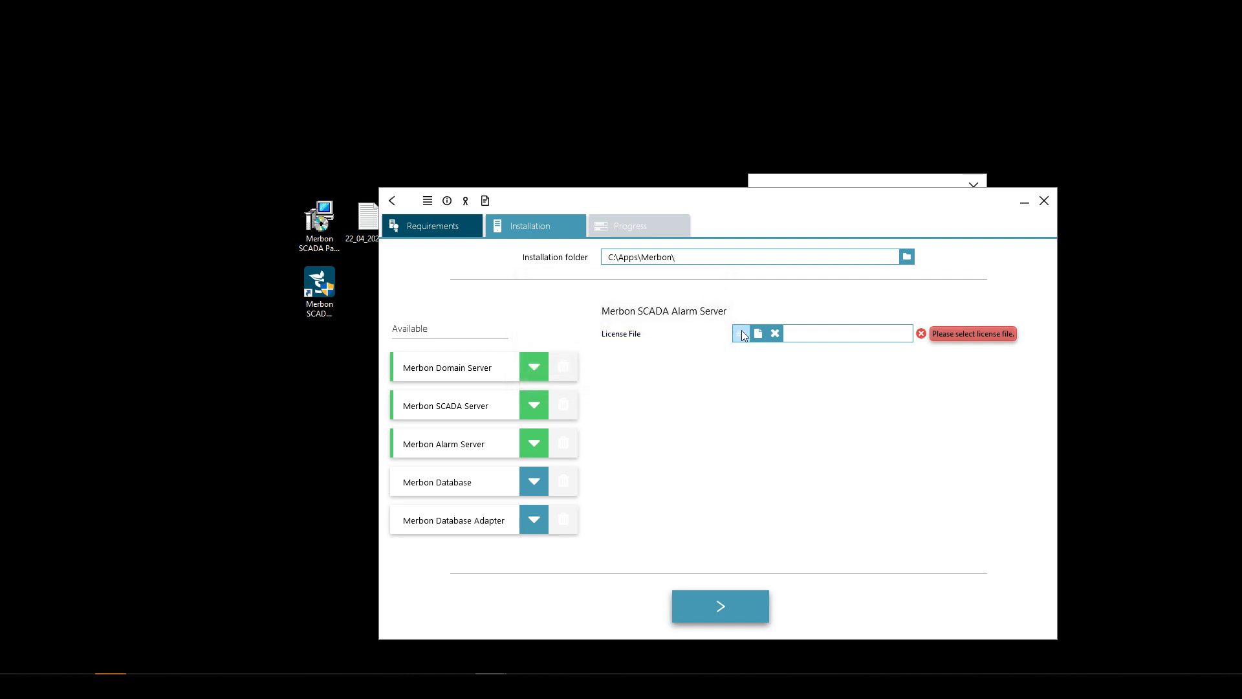
left_click(534, 444)
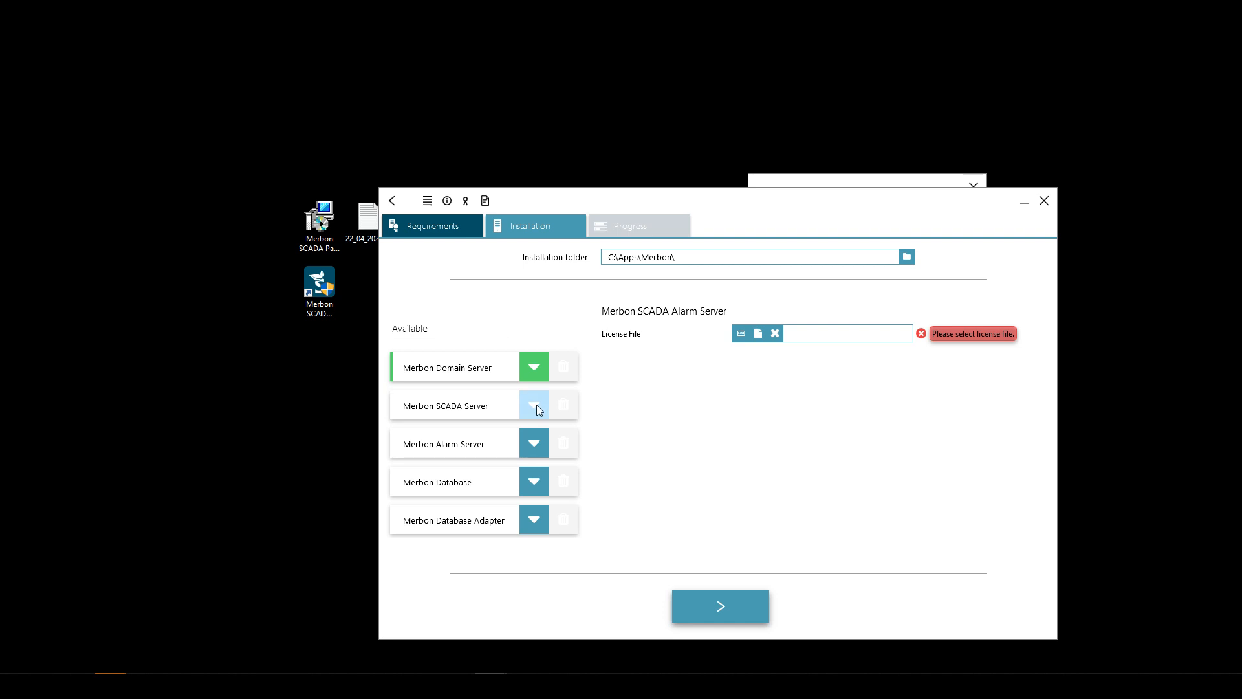
- Select Merbon SCADA Server with its licence and C:\vision_data\scada projects folder, then start installing
left_click(535, 405)
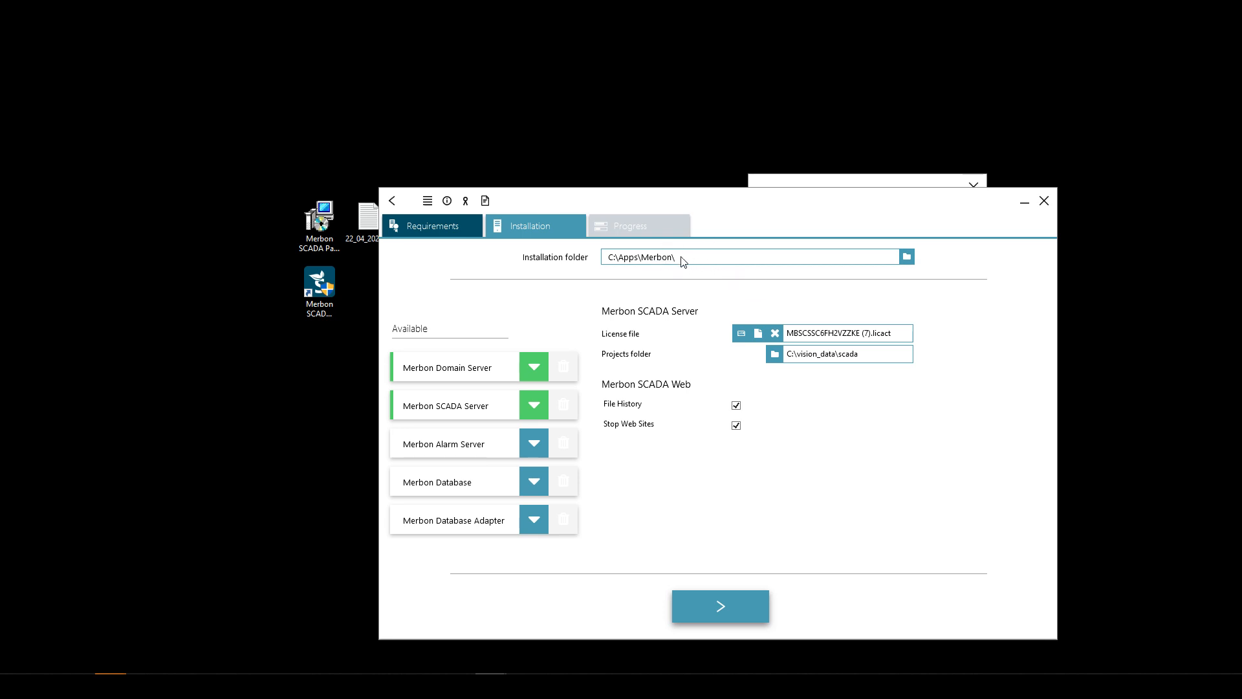
left_click(731, 605)
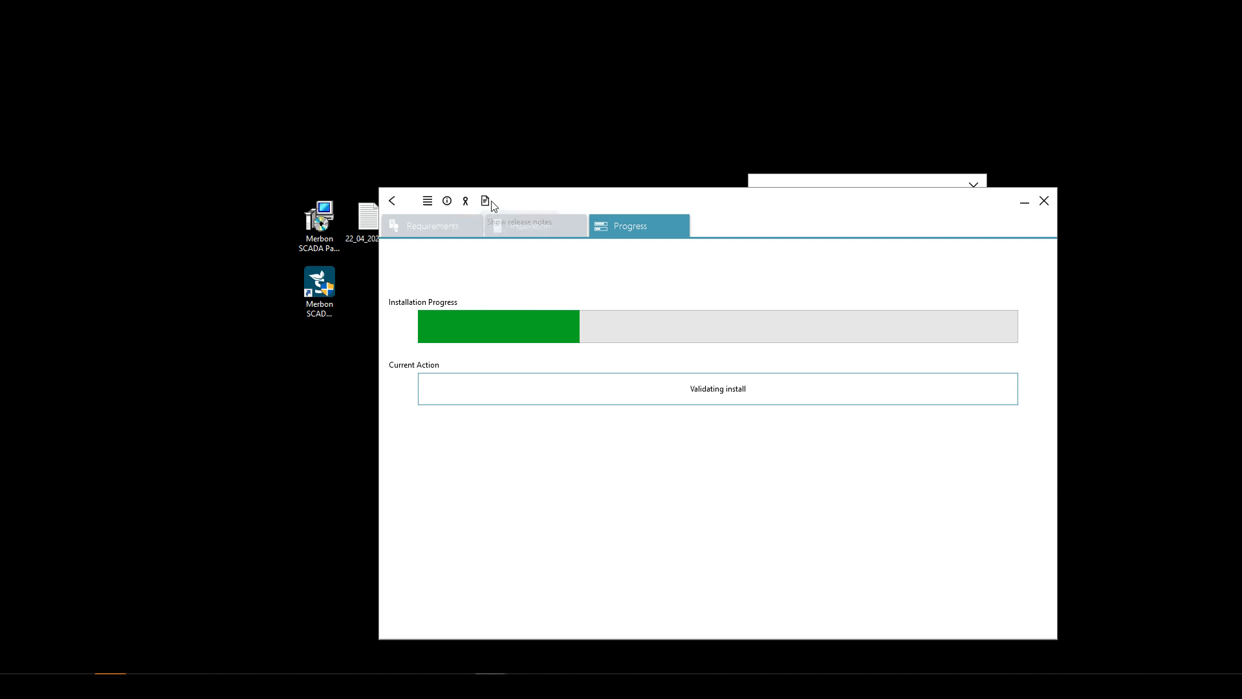
- Check the application log, then show the version info listing installer 1.6.6 and its component packages
left_click(428, 202)
left_click_drag(446, 203, 482, 326)
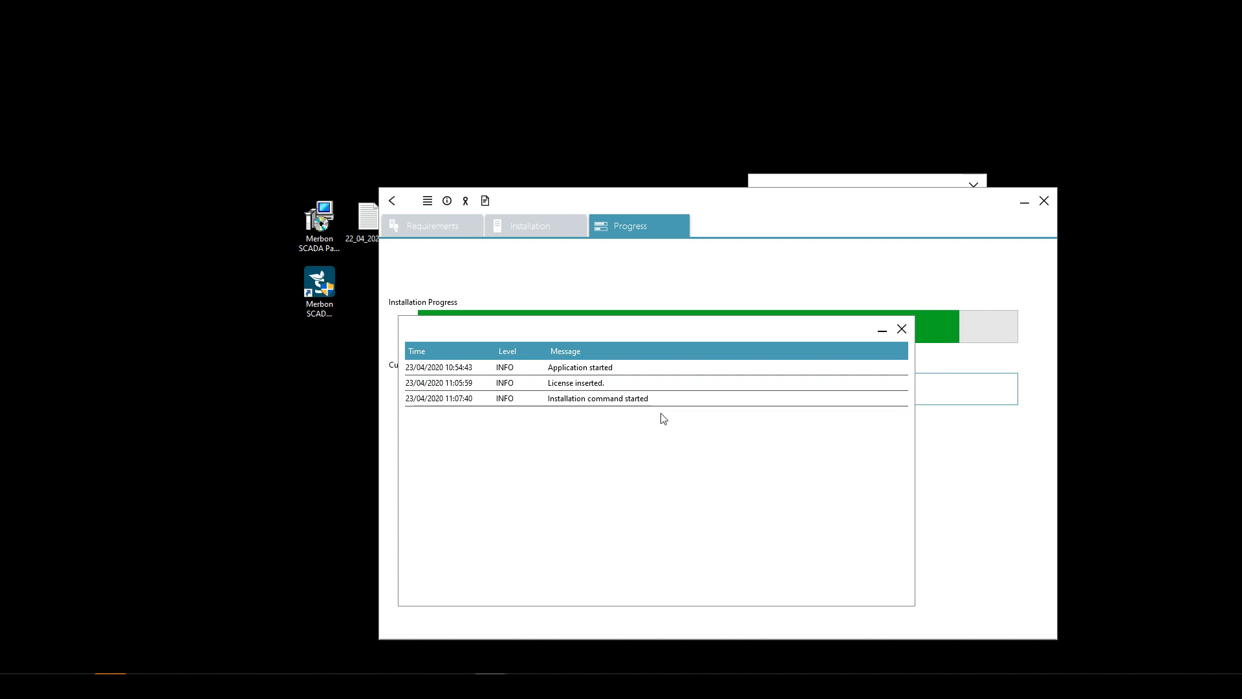
left_click(902, 329)
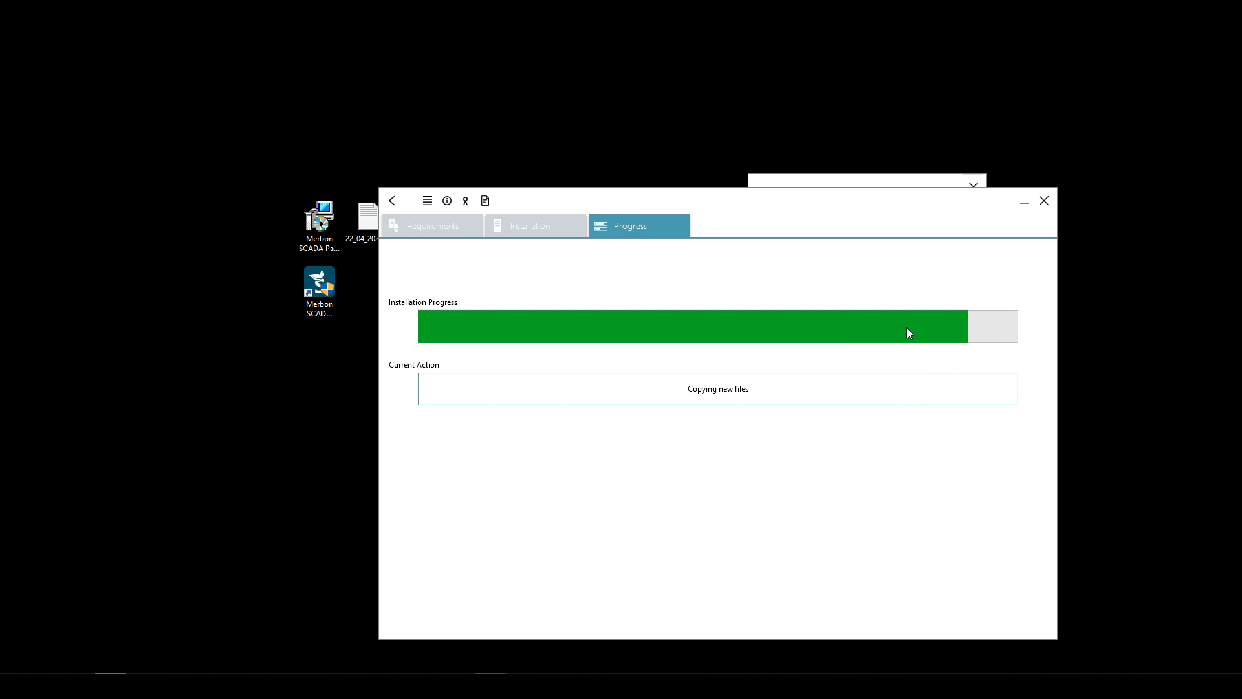
left_click(447, 201)
left_click_drag(606, 159, 639, 210)
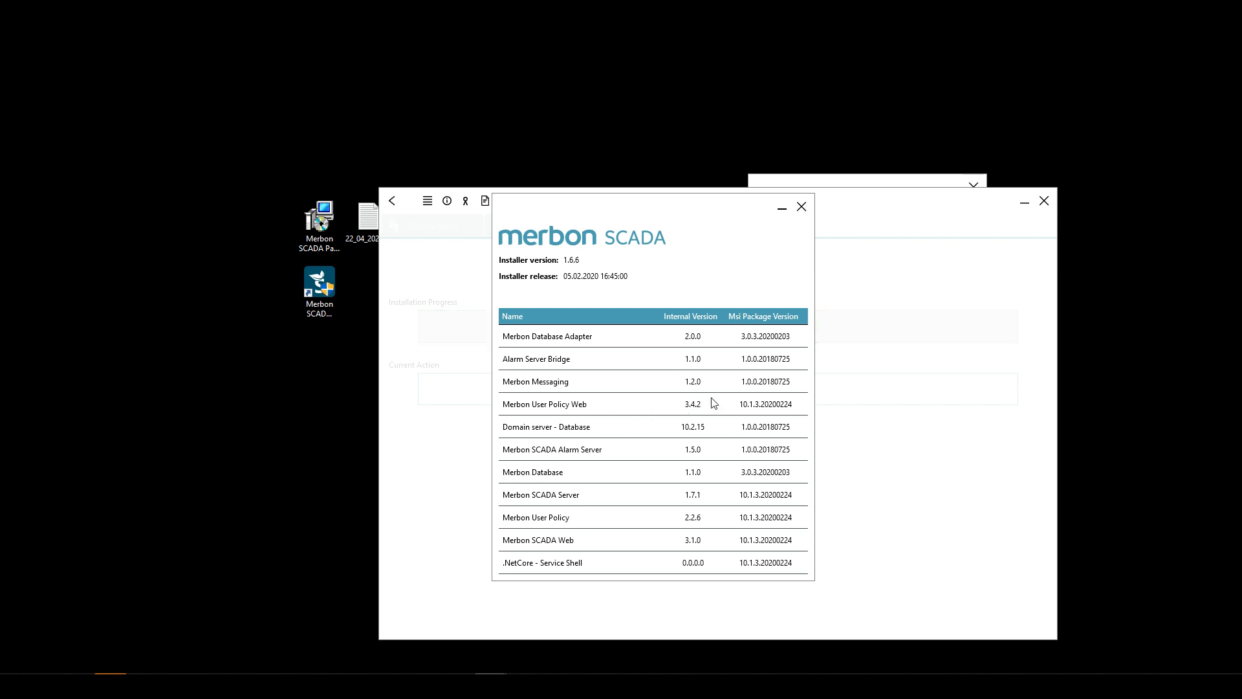
- Close the version info and read through the English licence agreement text
left_click(801, 207)
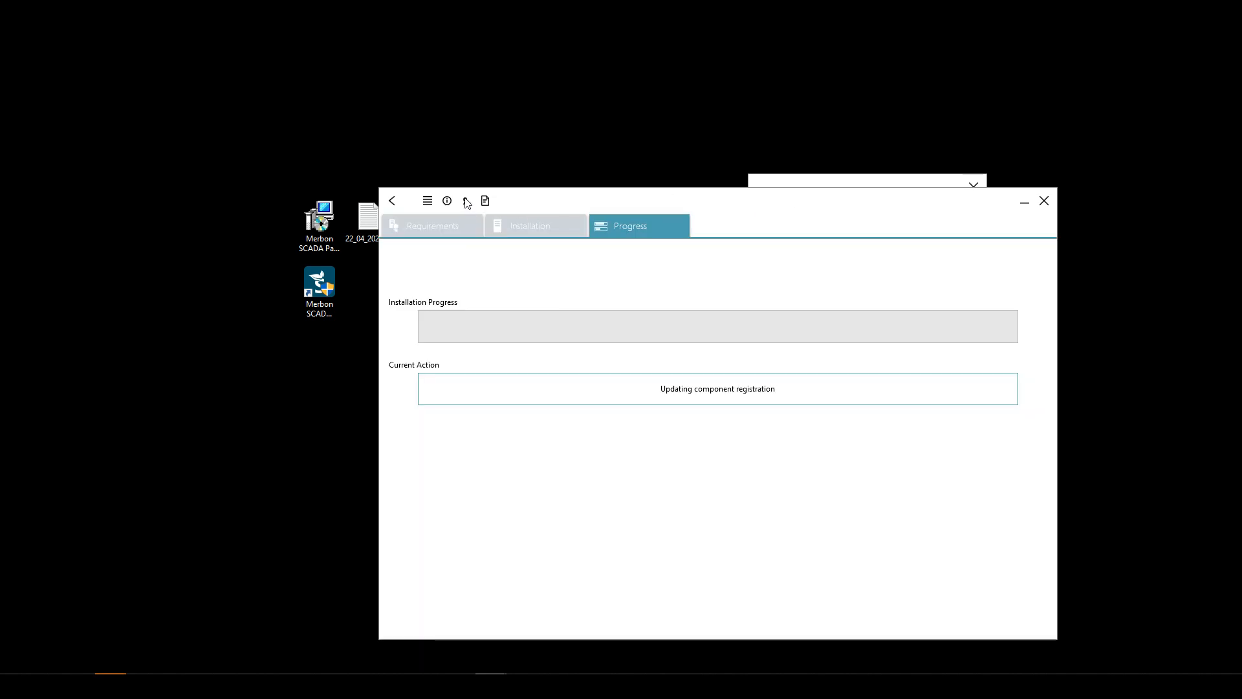
left_click(467, 202)
scroll(726, 333, "down", 3)
scroll(726, 333, "down", 12)
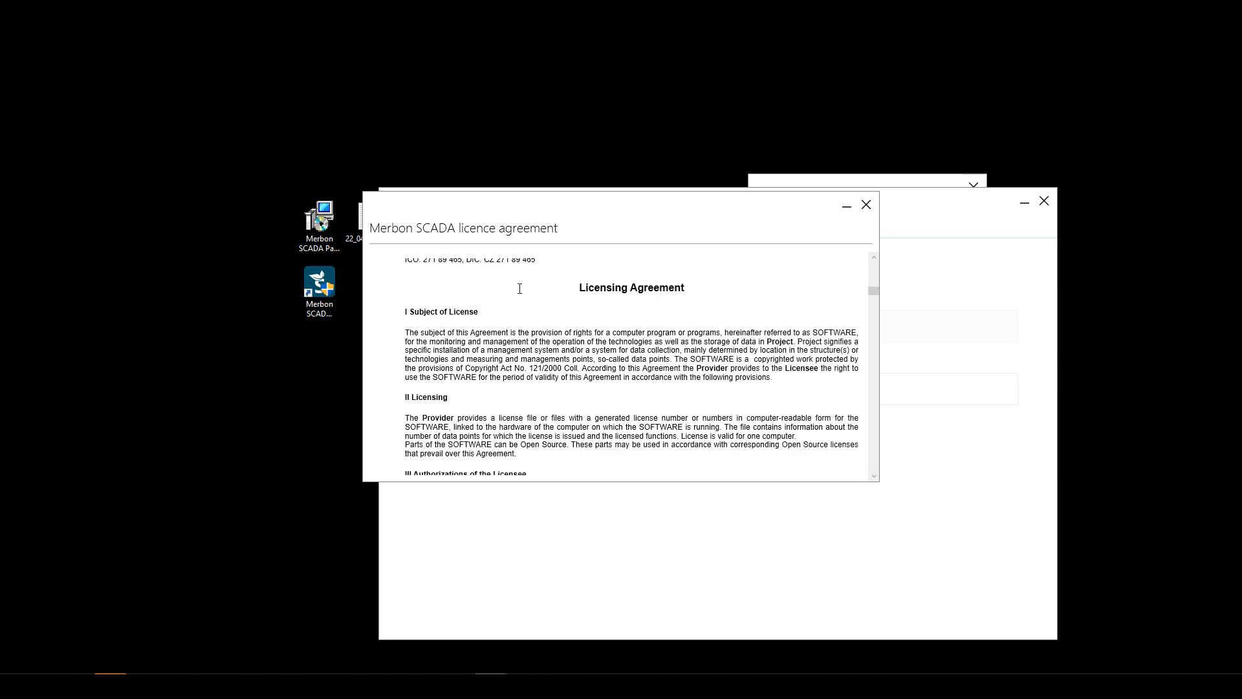
left_click_drag(592, 285, 797, 454)
left_click(751, 389)
scroll(751, 389, "up", 10)
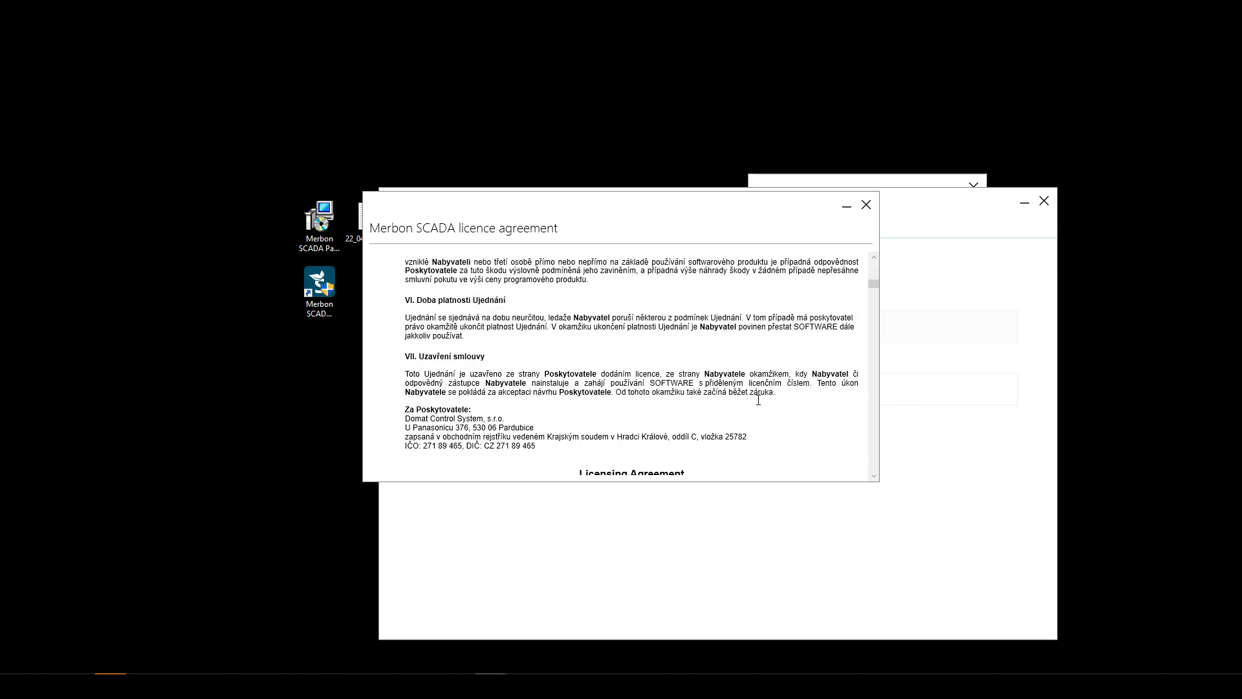
scroll(764, 405, "up", 4)
- Finish reviewing the Licensing Agreement section and close the licence window
left_click_drag(579, 270, 453, 291)
left_click(725, 354)
scroll(726, 354, "down", 12)
scroll(728, 364, "down", 3)
left_click_drag(632, 283, 776, 401)
left_click(776, 401)
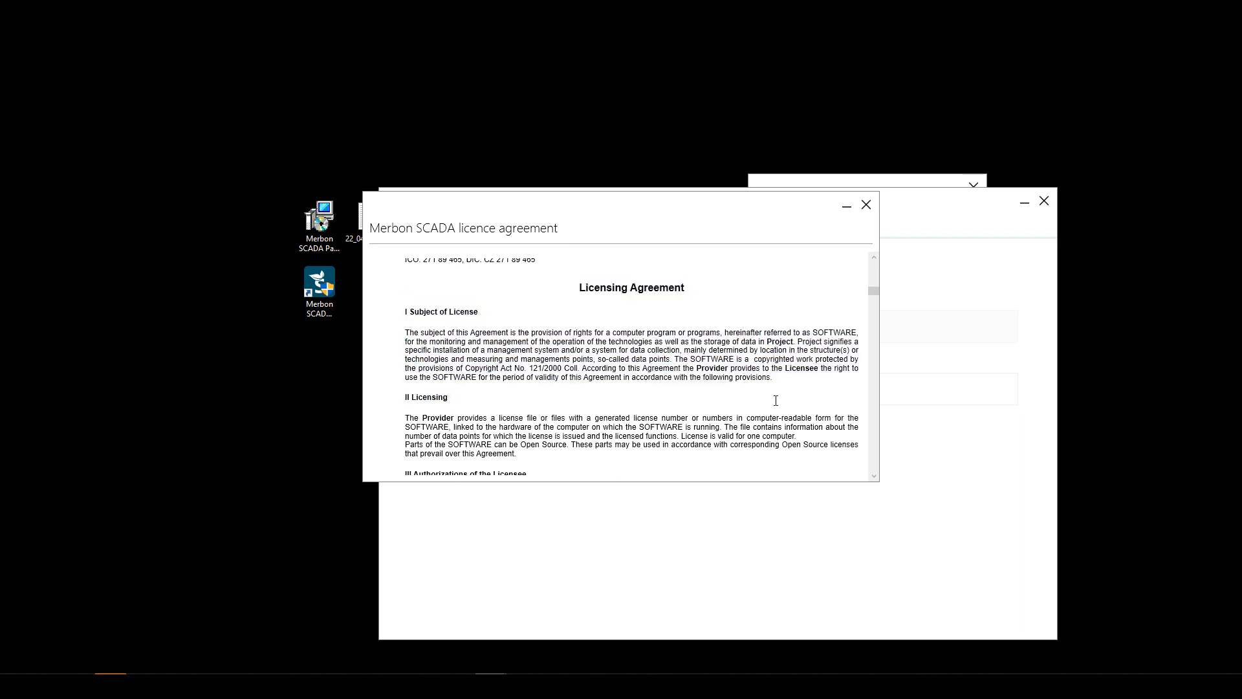
left_click(866, 204)
- Read the release notes, including the Version 1.5.3 entry, and close them
left_click(486, 201)
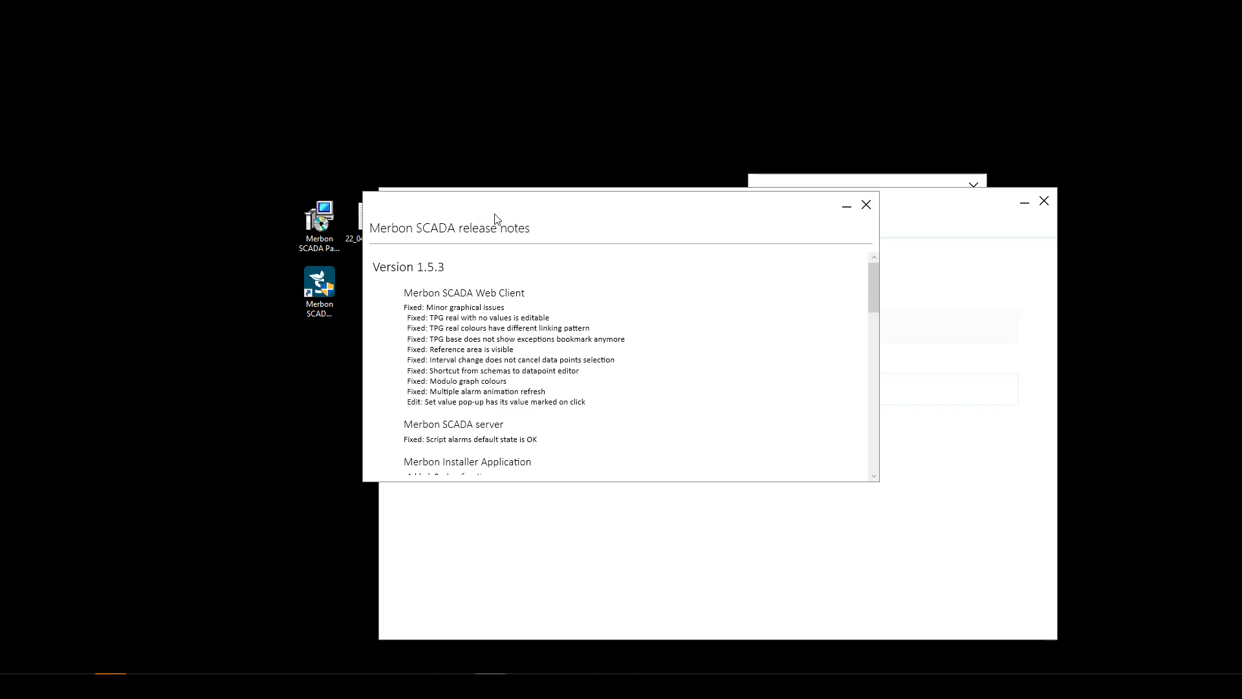
scroll(565, 338, "down", 6)
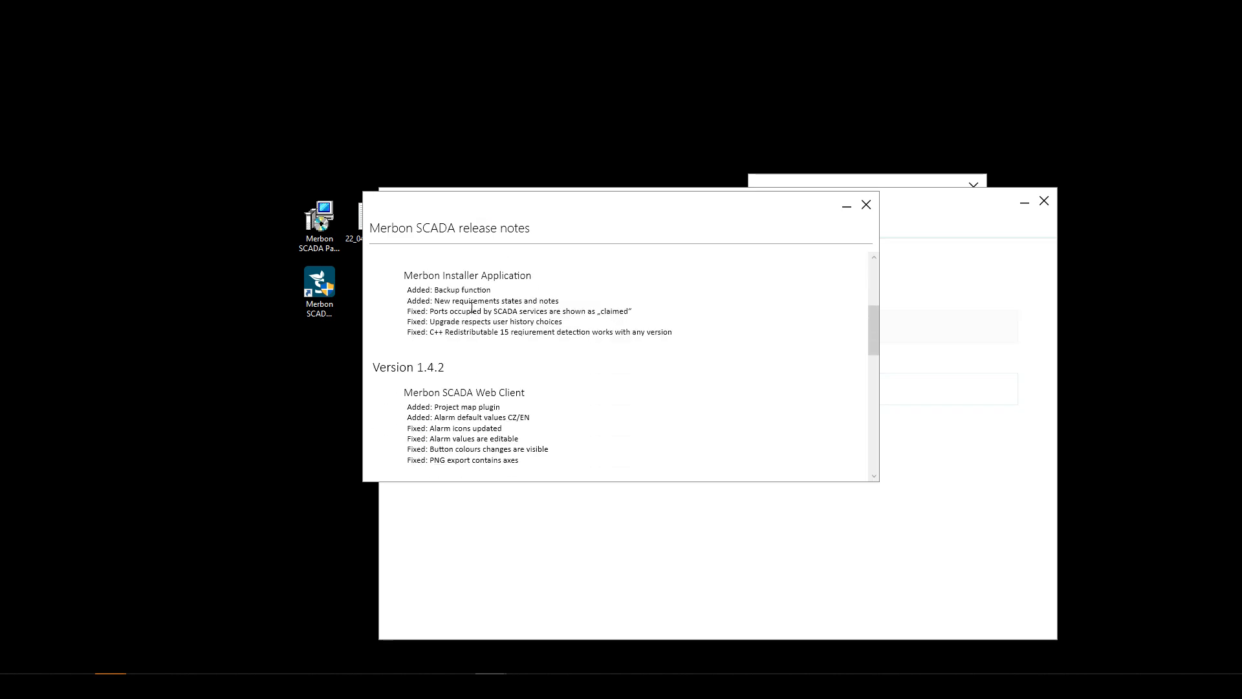
scroll(479, 312, "up", 6)
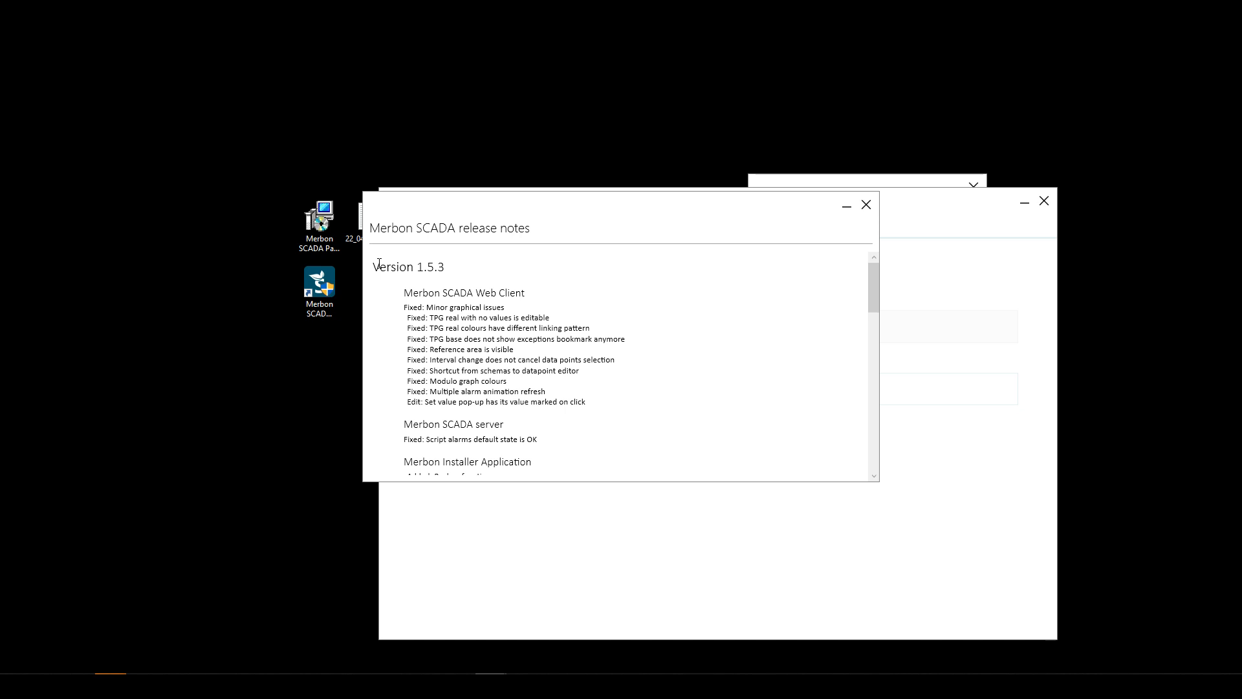
left_click_drag(374, 267, 445, 267)
left_click(445, 268)
left_click(866, 207)
- Shift the installer aside and close the documentation window while installation proceeds to completion
left_click_drag(612, 200, 429, 107)
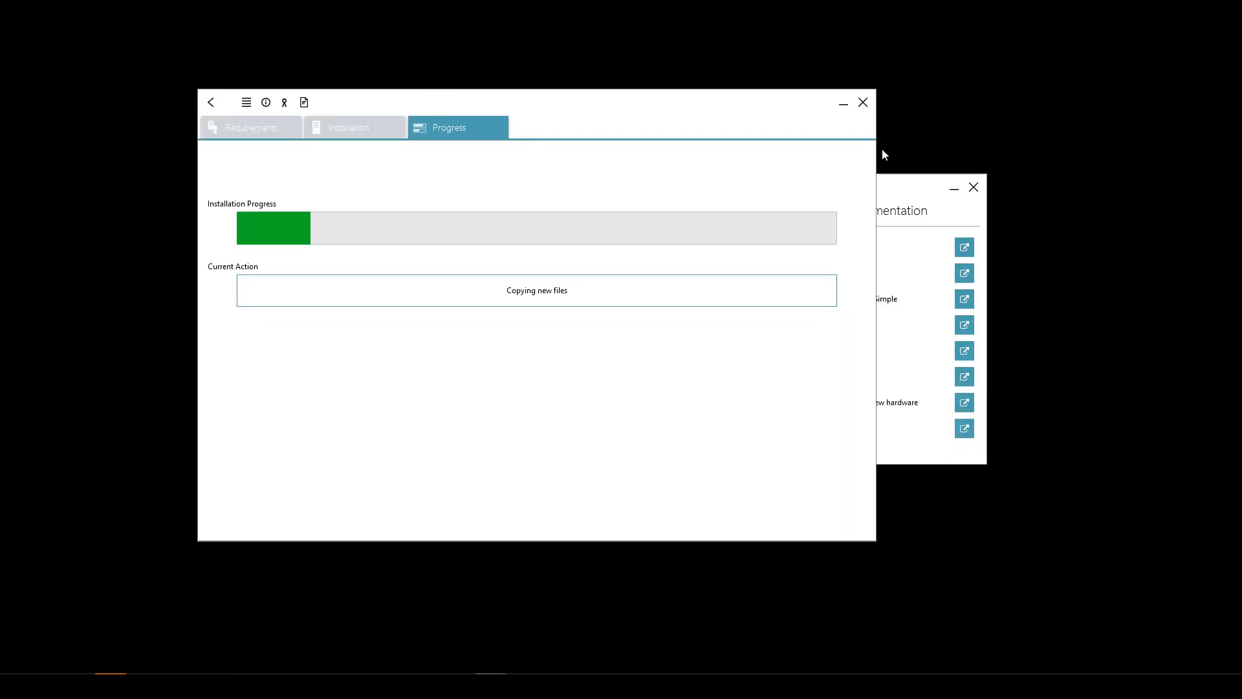
left_click(974, 187)
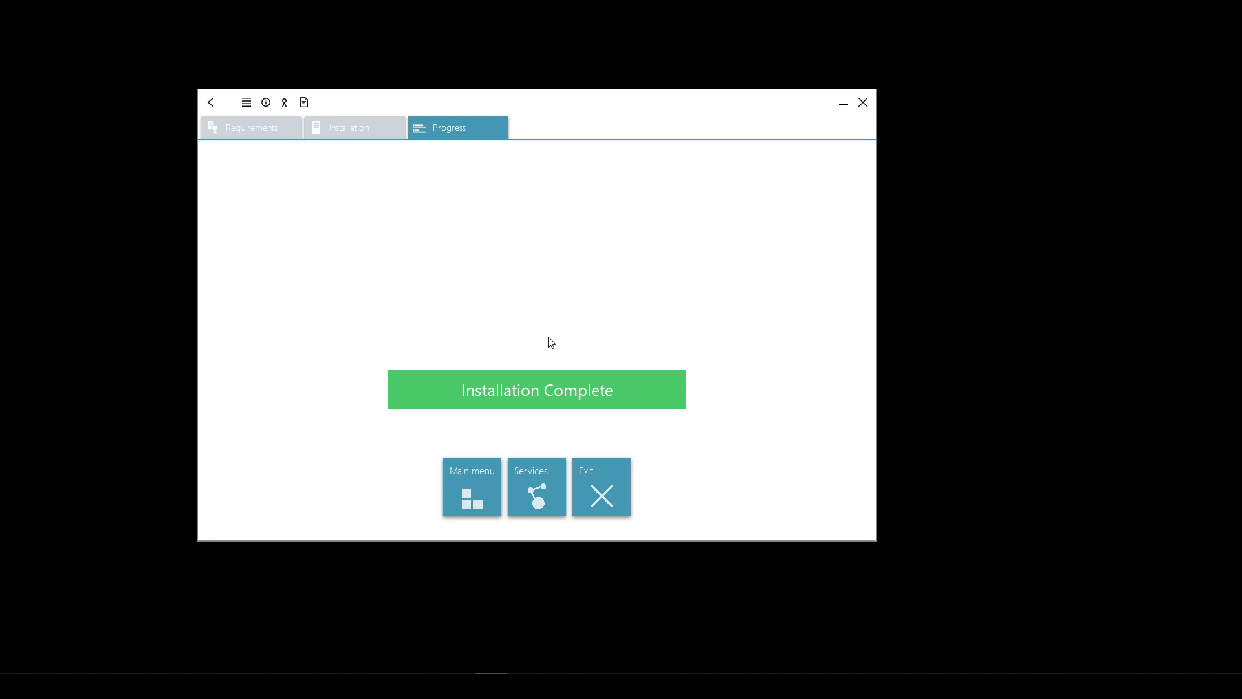
- Show the Services page listing DS2Database, MerbonSCADAServer and MerbonDomainServer2 as Running
left_click(491, 480)
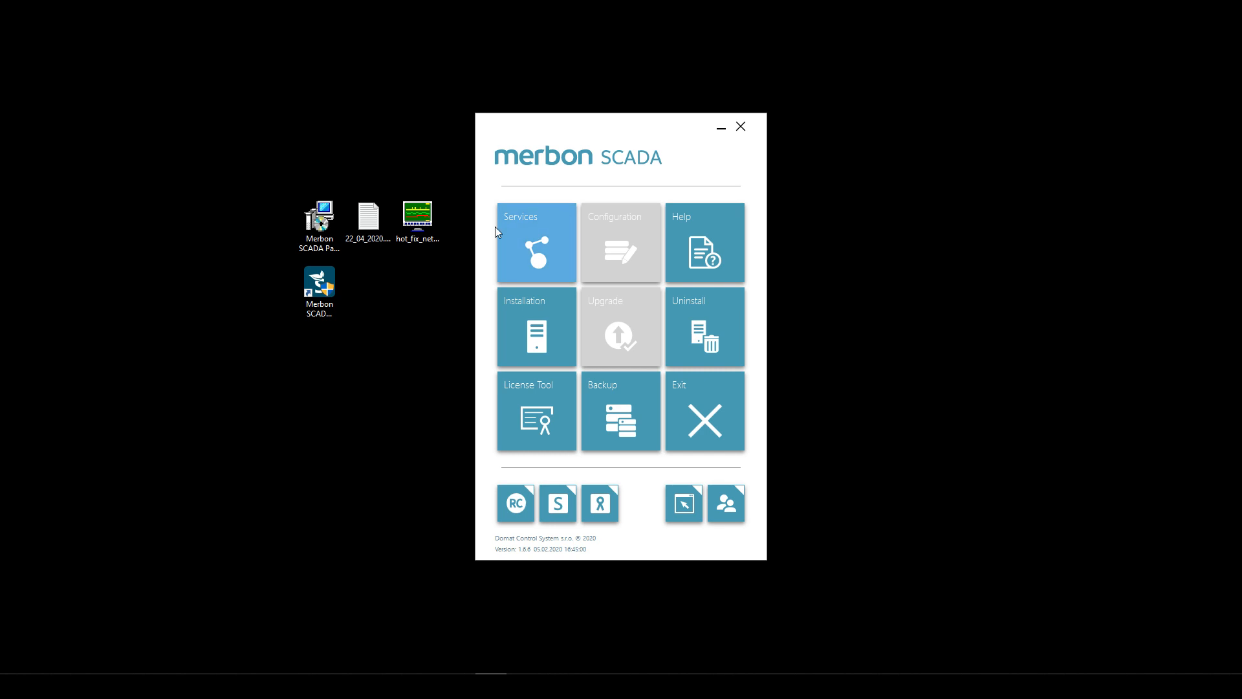
left_click(554, 247)
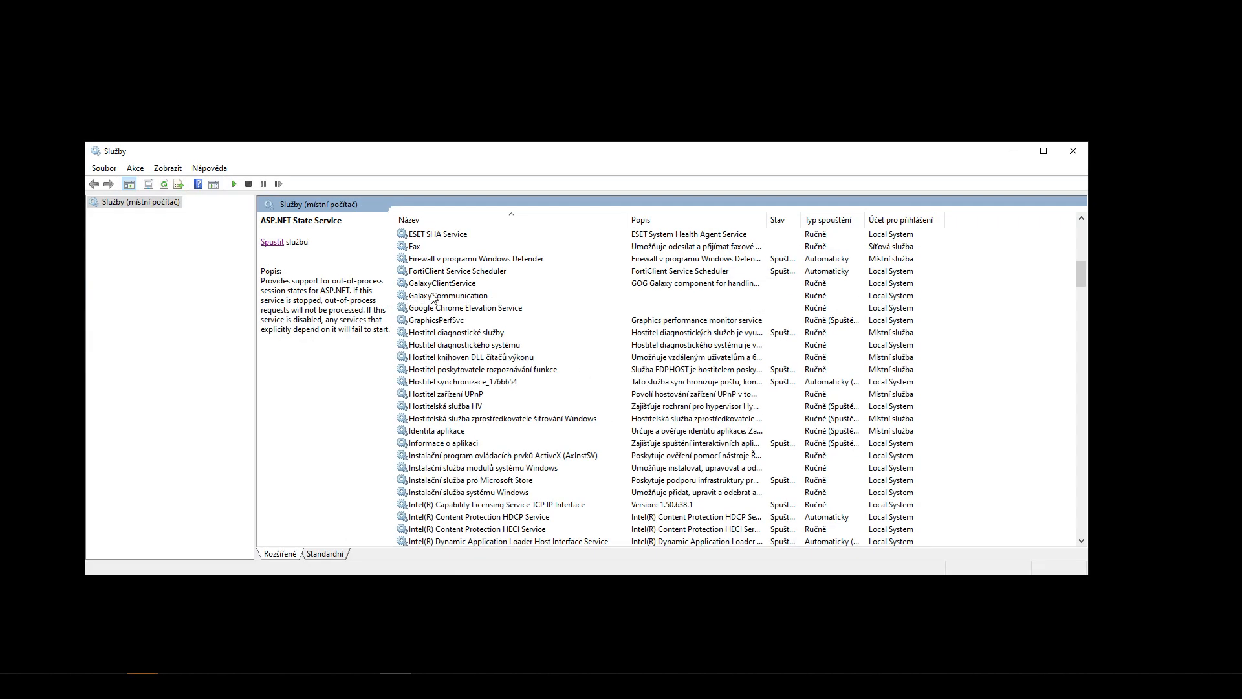
- Jump to the services starting with M in the Windows Services list
left_click(434, 296)
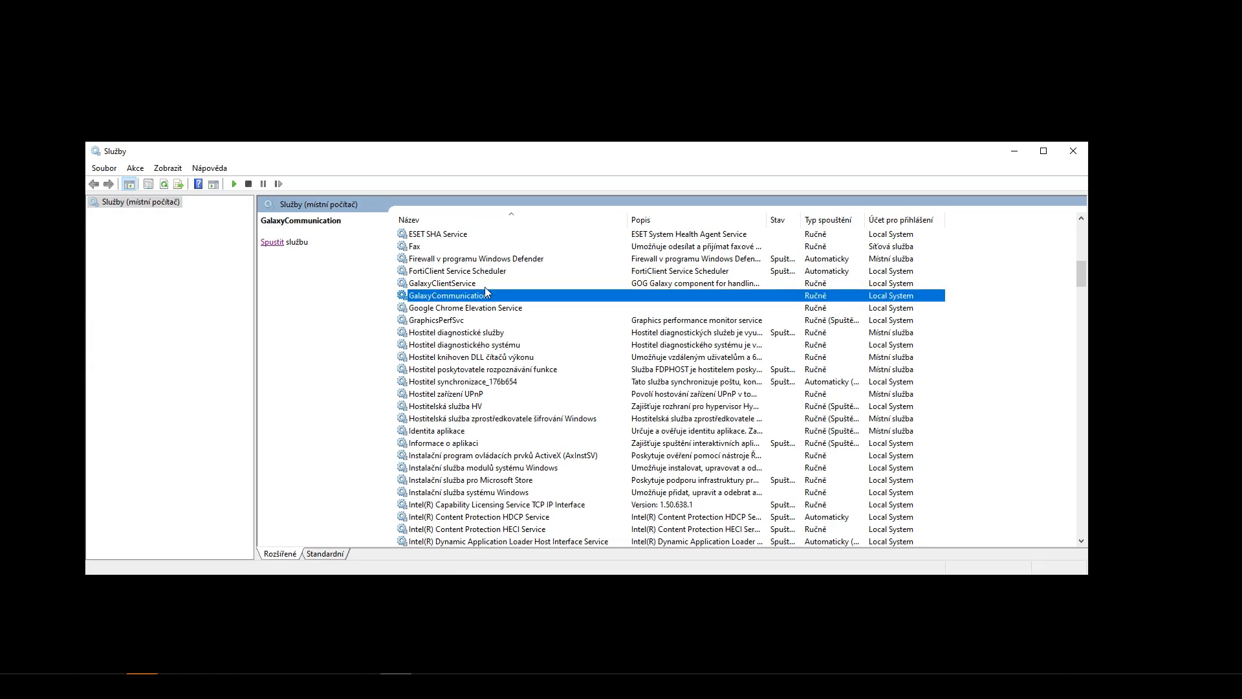
key("m")
key("Down")
key("Down")
key("Down")
key("Down")
key("Down")
key("Down")
key("Down")
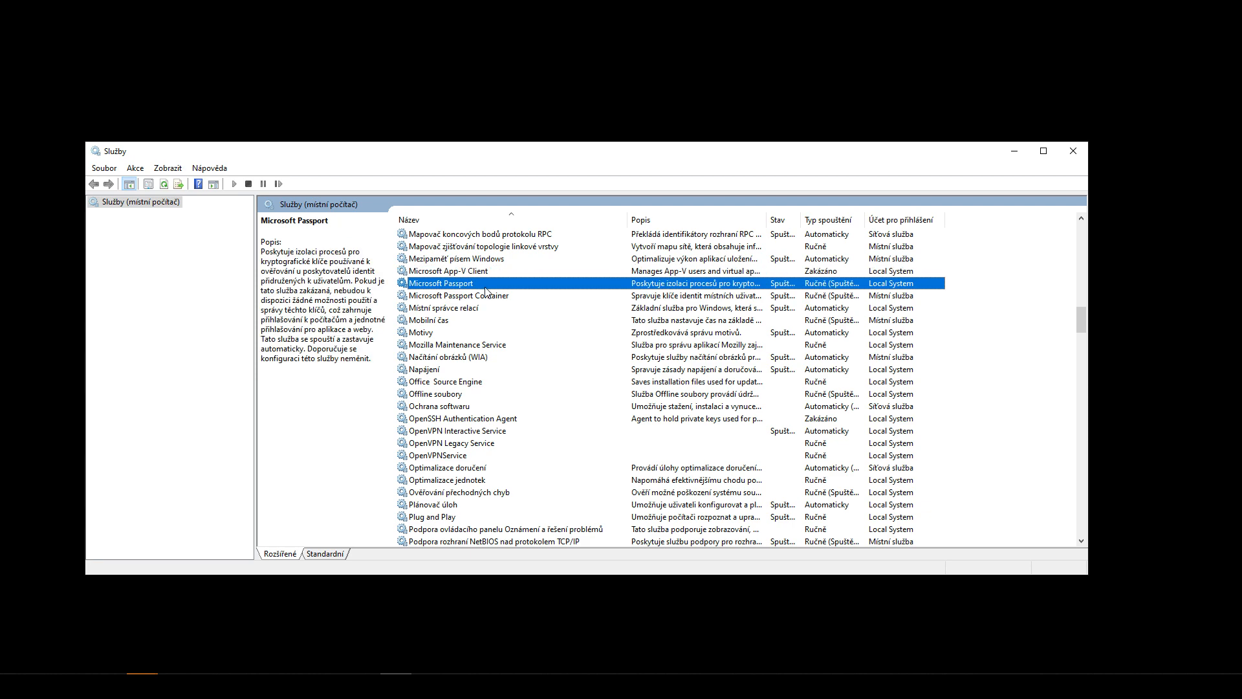
key("m")
key("m")
key("m")
key("m")
scroll(529, 339, "down", 1)
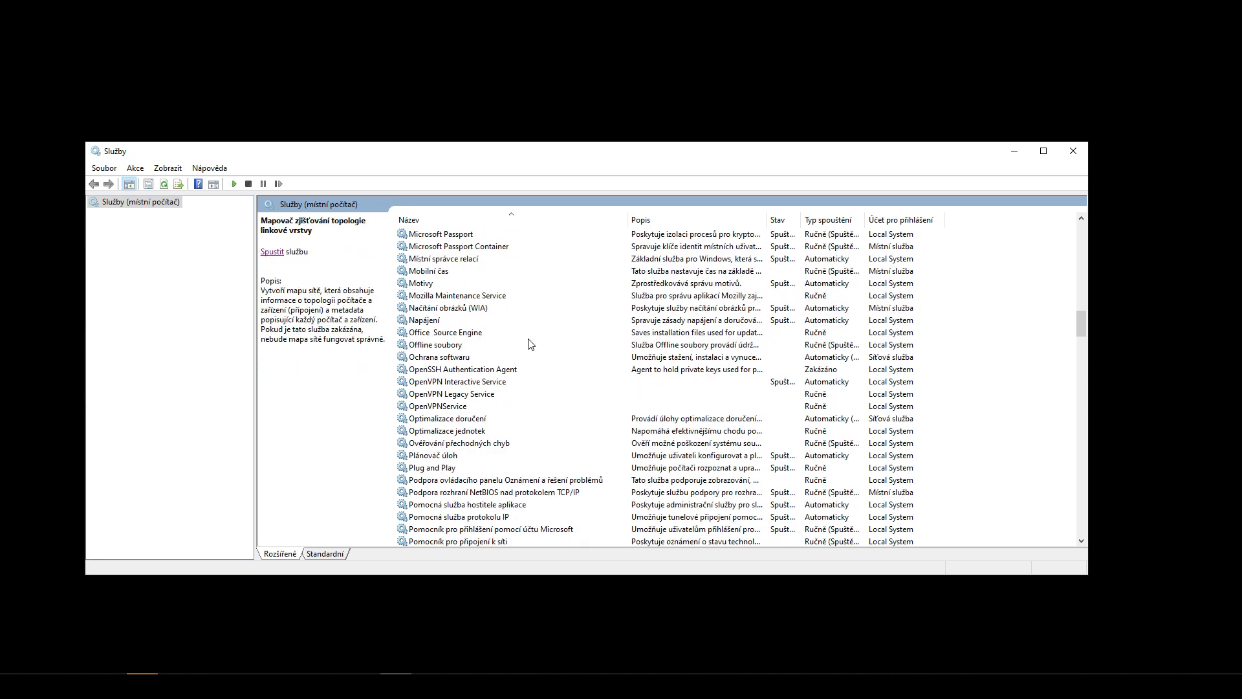
scroll(529, 343, "up", 2)
left_click(519, 345)
scroll(615, 327, "up", 3)
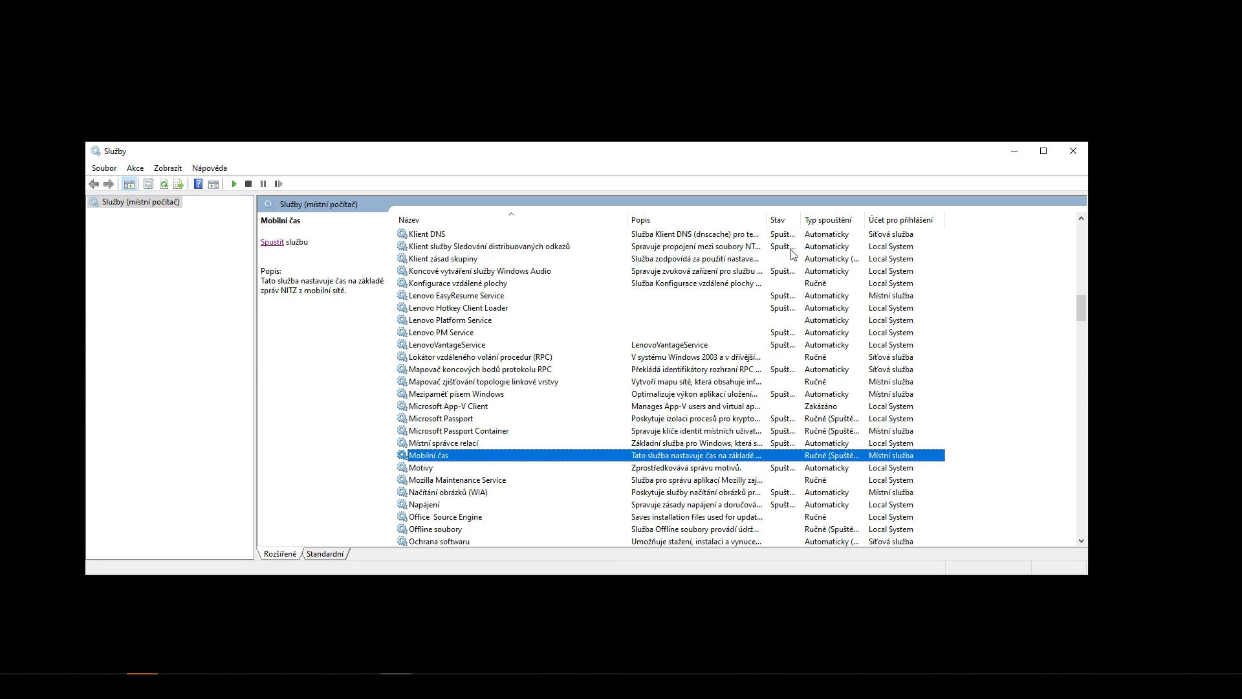
- Refresh, confirm Merbon SCADA and MerbonDomainServer2 are running, and close Services
left_click(163, 186)
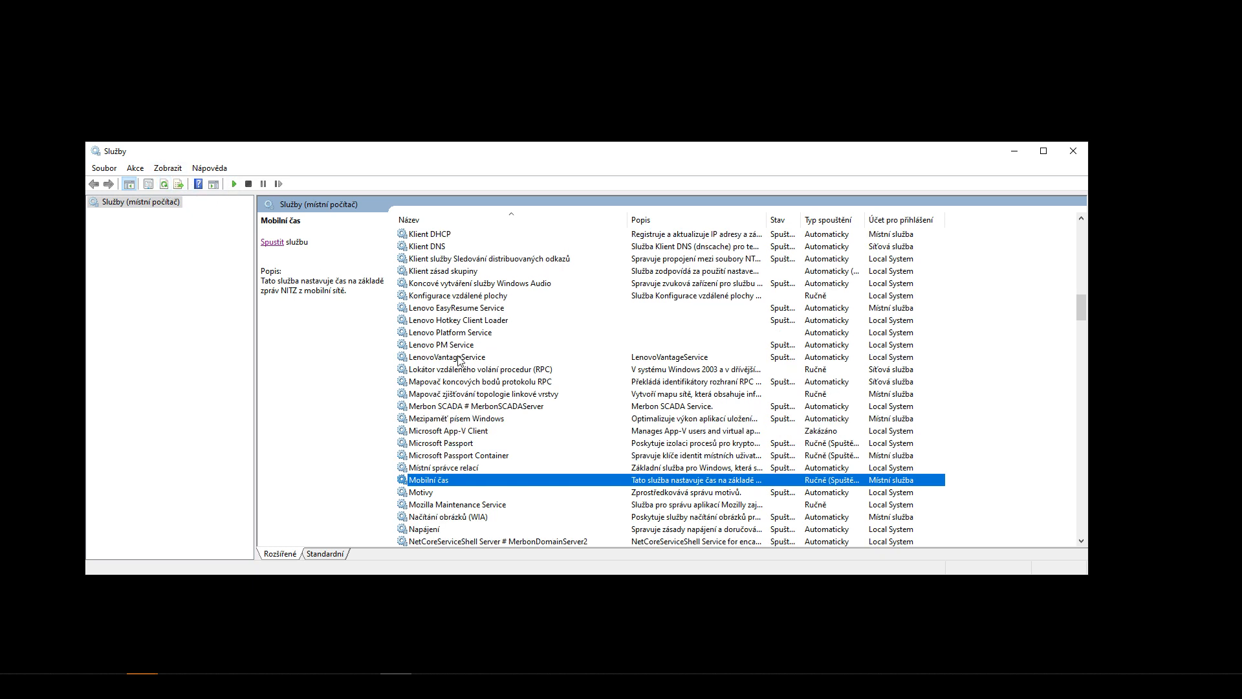
left_click(464, 407)
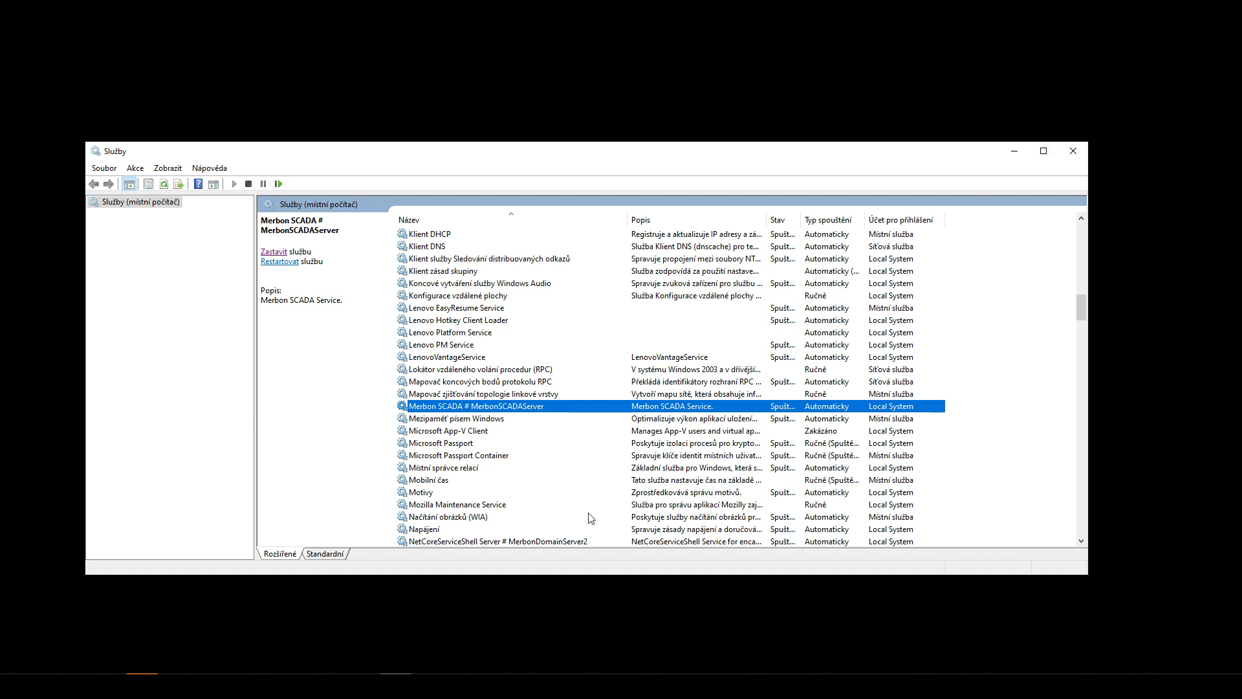
left_click(557, 542)
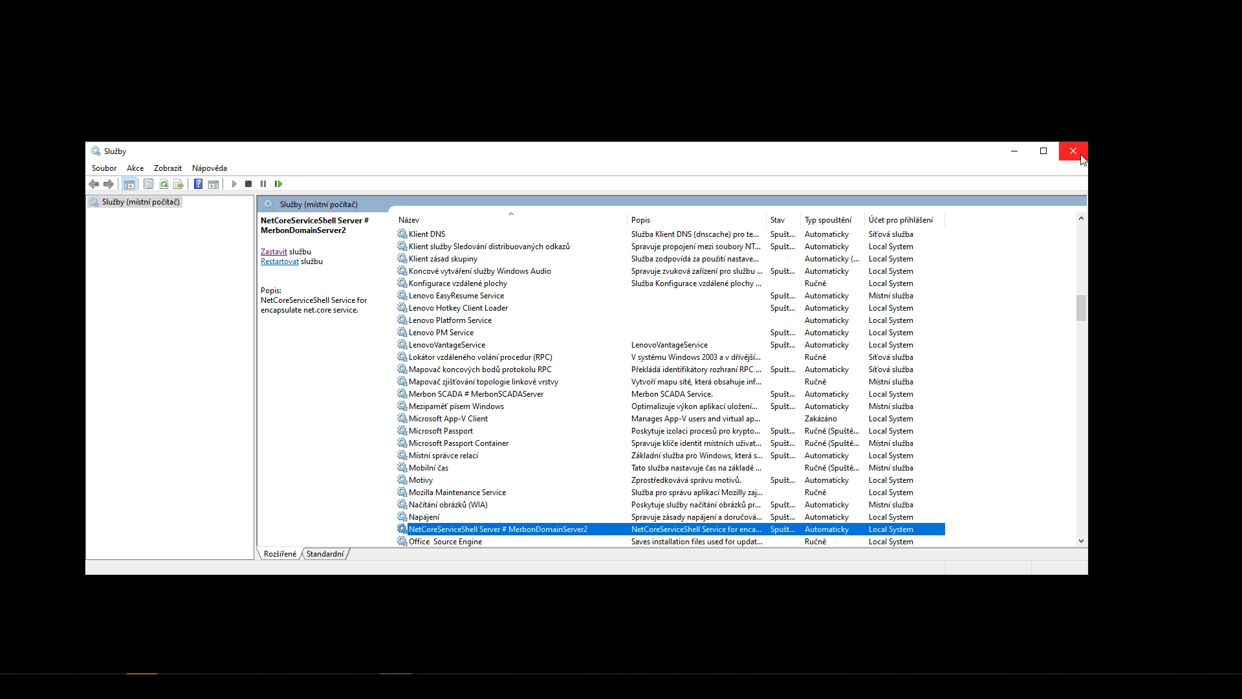
left_click(1073, 150)
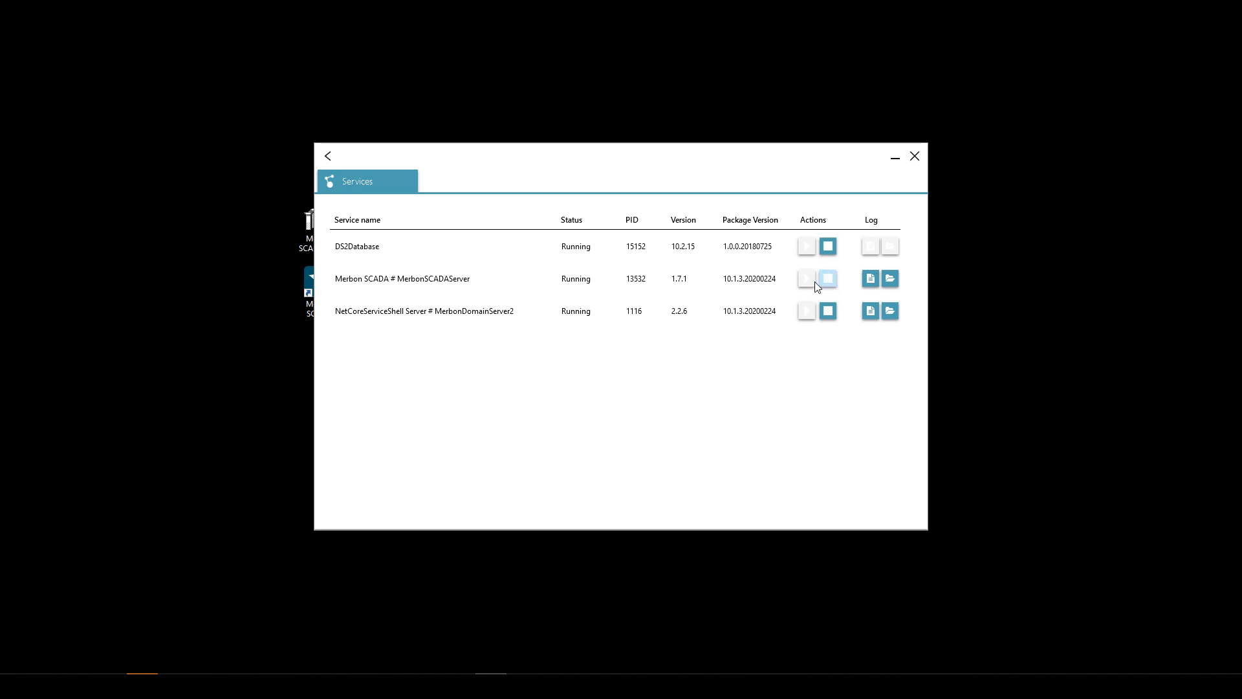
- Read scada_server_00.log to its 'Merbon SCADA server has started' line, then close Notepad
left_click(871, 280)
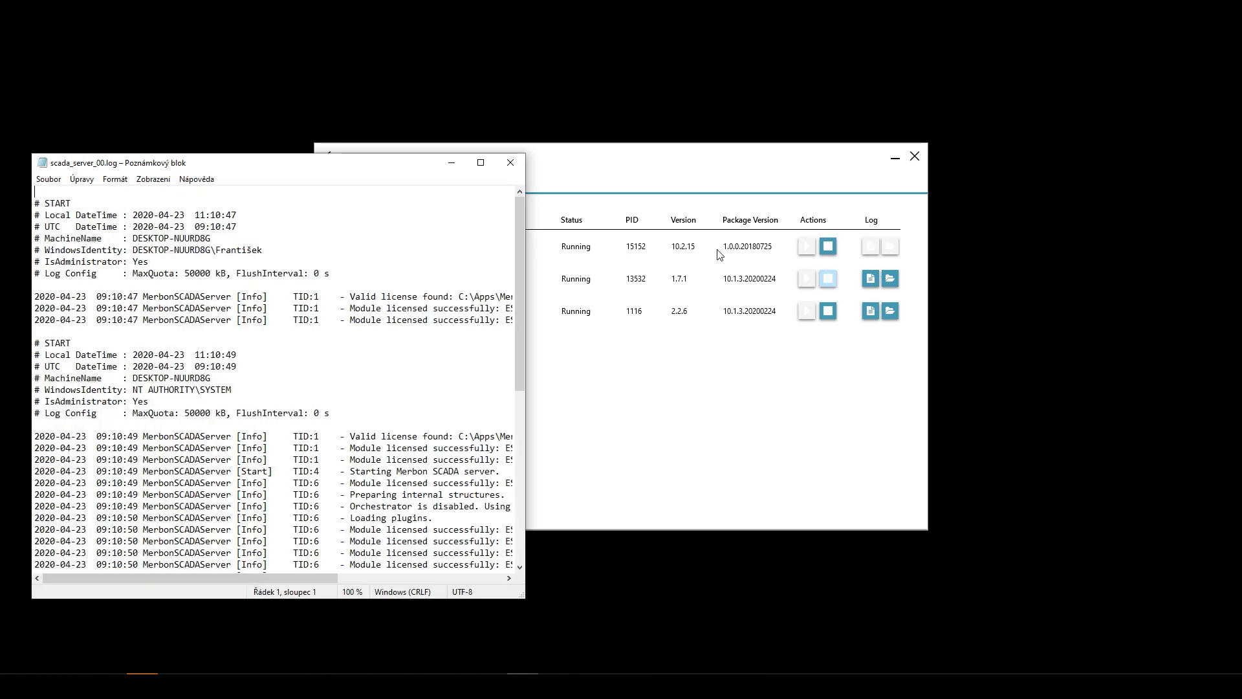
left_click_drag(529, 296, 859, 515)
left_click_drag(563, 554, 34, 389)
left_click_drag(132, 380, 13, 170)
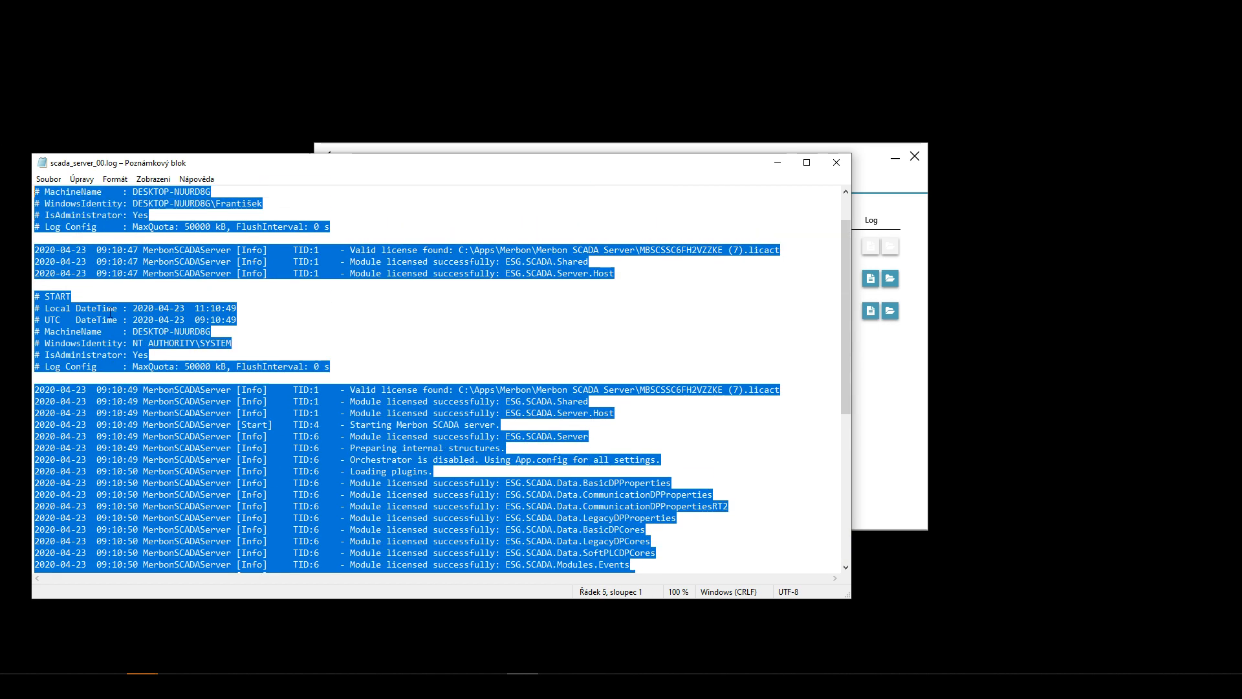
left_click(216, 414)
scroll(180, 293, "down", 8)
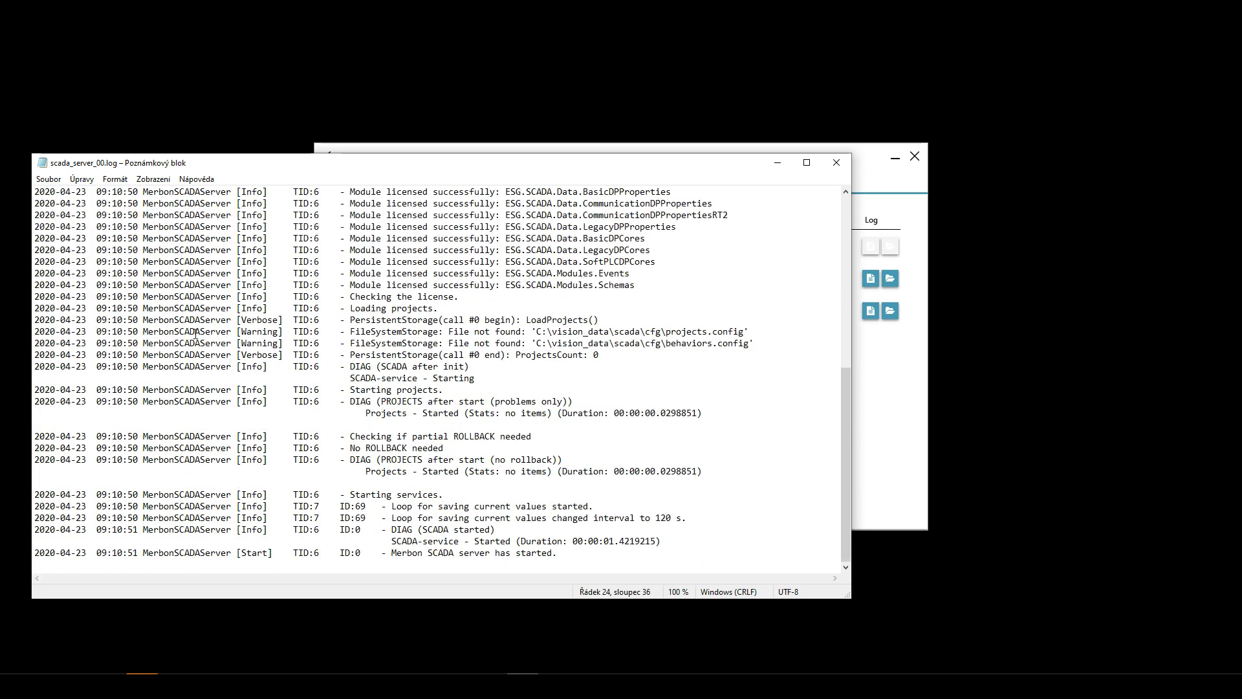
scroll(208, 353, "up", 10)
scroll(208, 352, "down", 9)
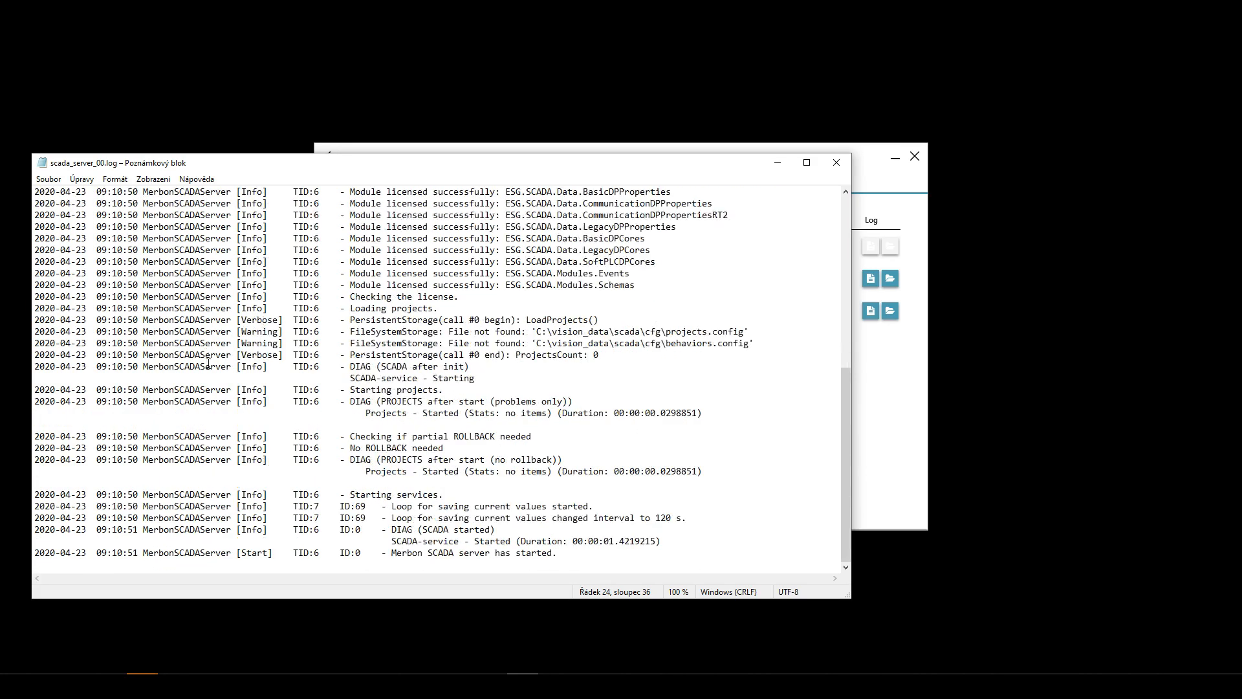
left_click(844, 162)
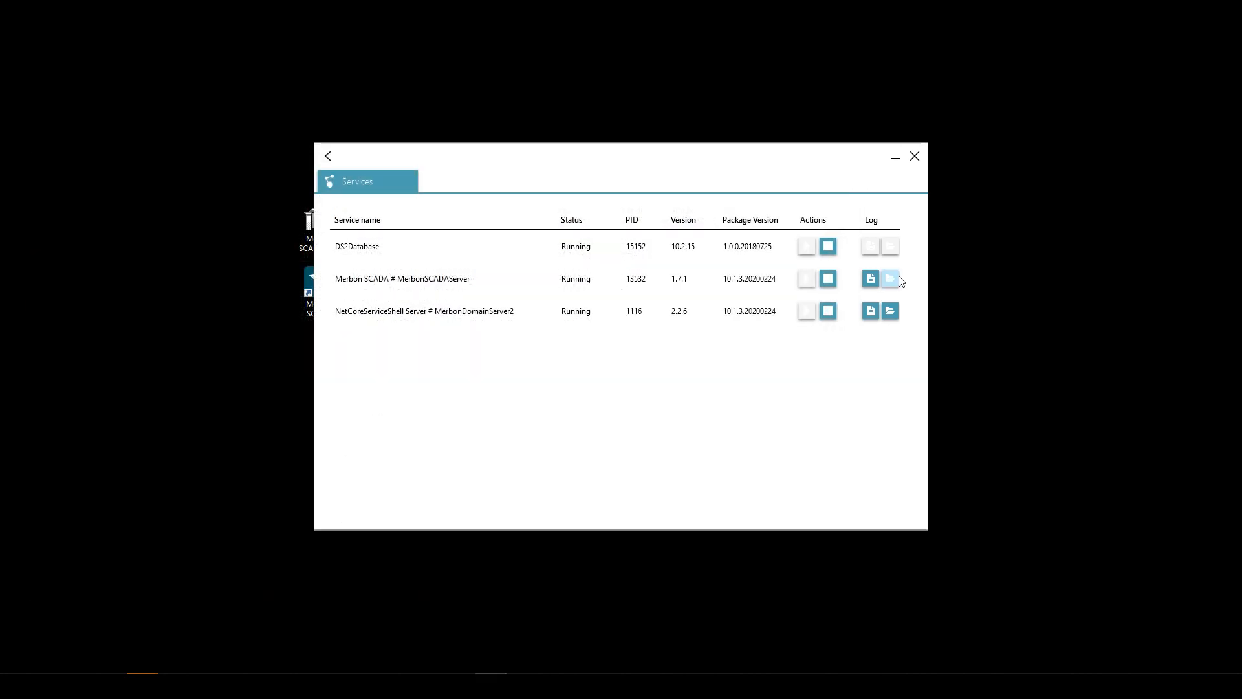
- Look at the server logs folder in Explorer and close it
left_click(898, 278)
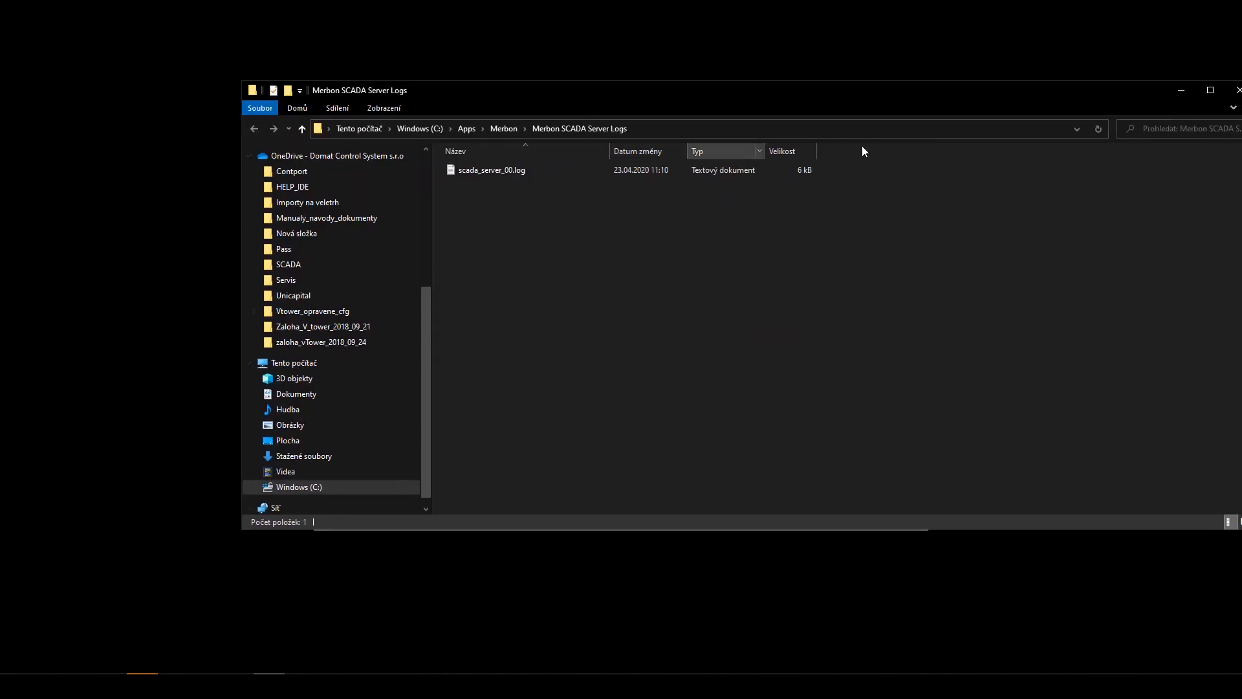
left_click_drag(860, 98, 522, 244)
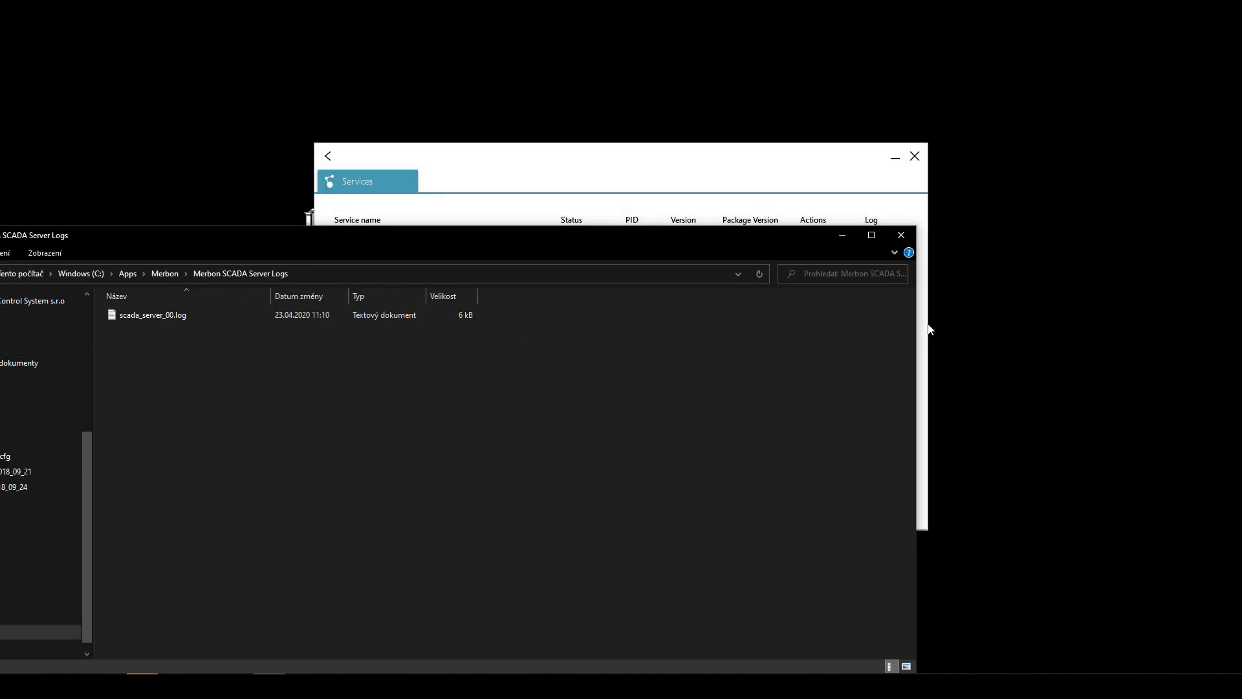
left_click(911, 238)
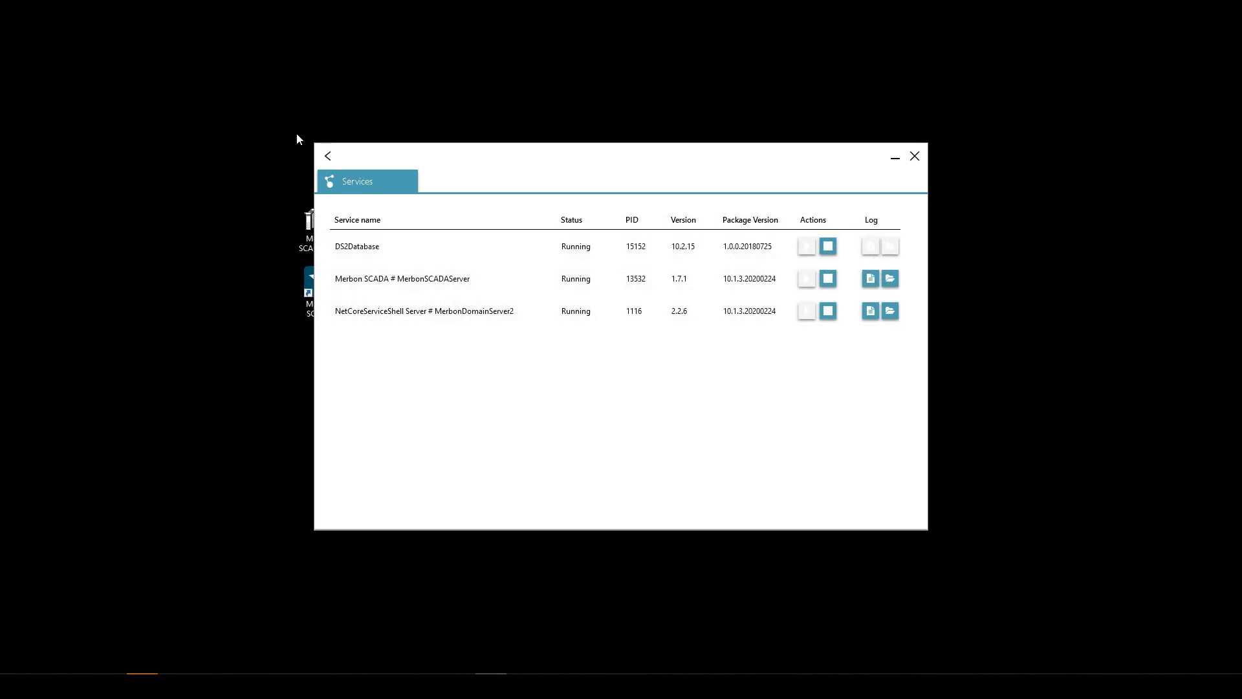
- Review the Backup page's Configurations and Projects options, then close the installer
left_click(328, 157)
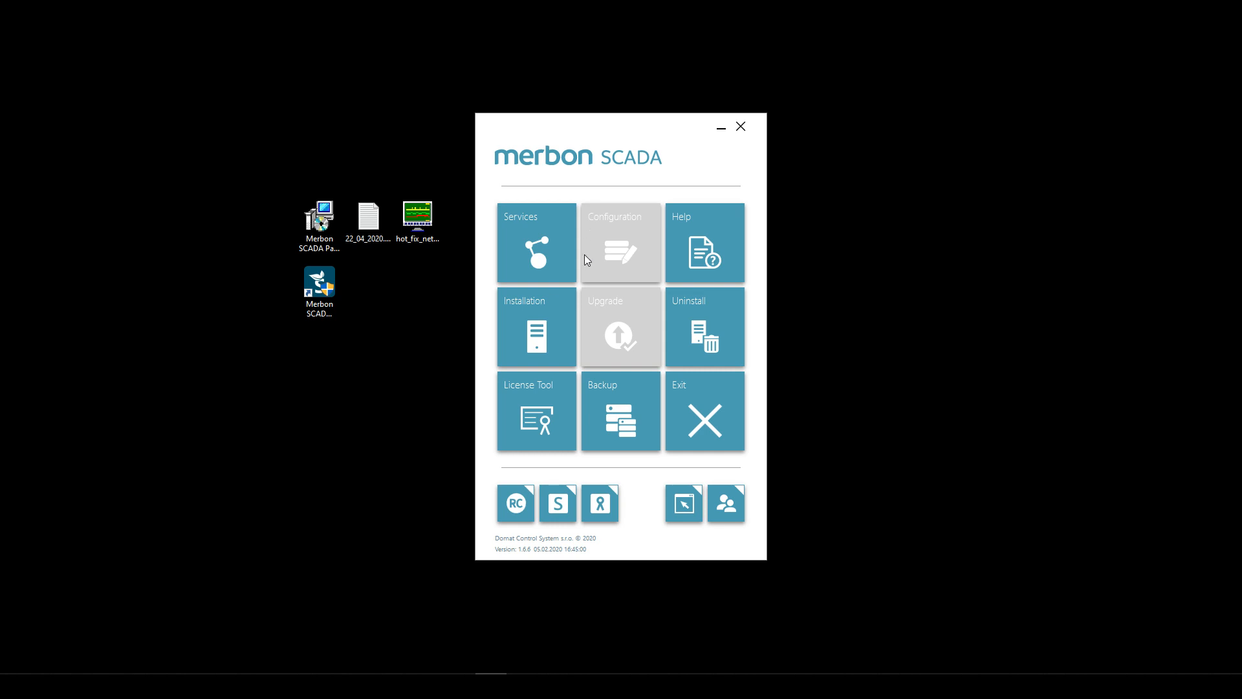
left_click(637, 417)
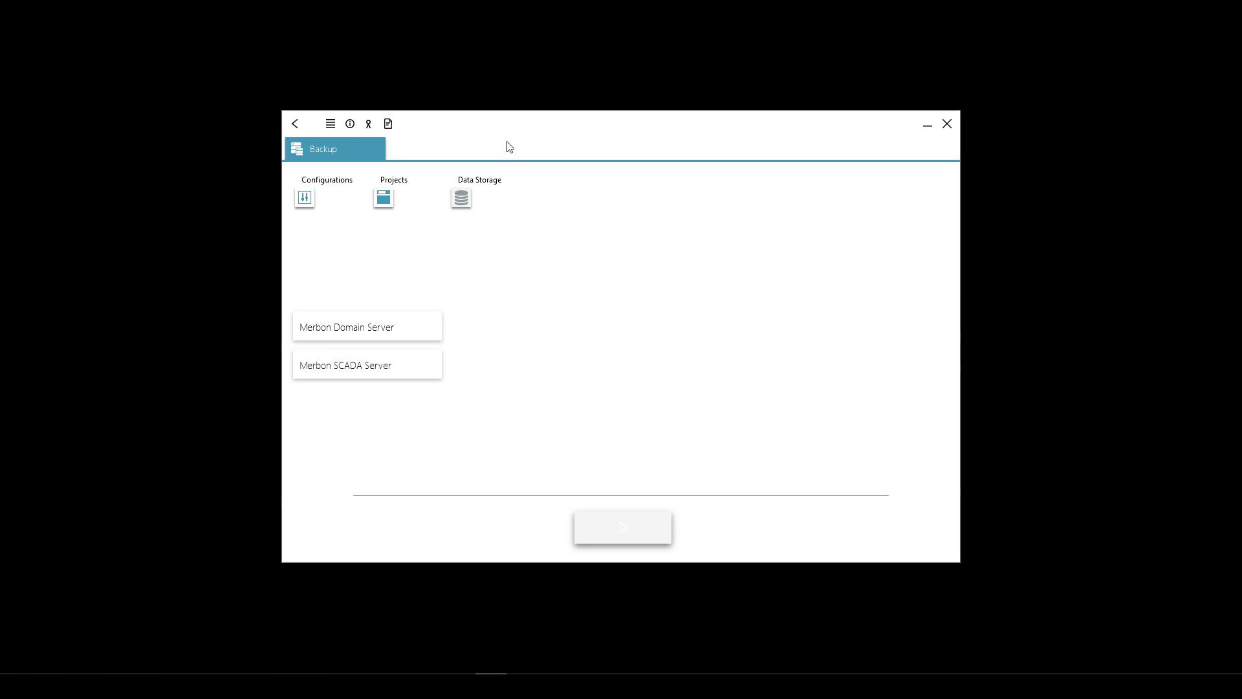
left_click(304, 199)
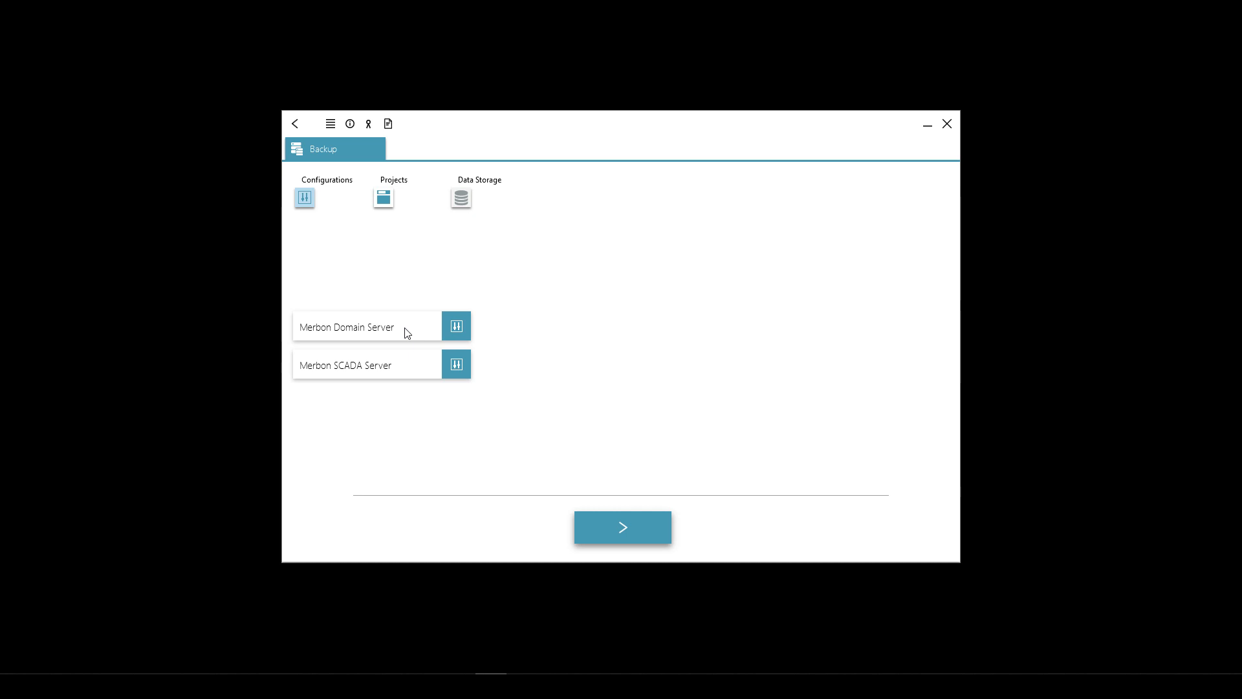
left_click(383, 197)
left_click(622, 532)
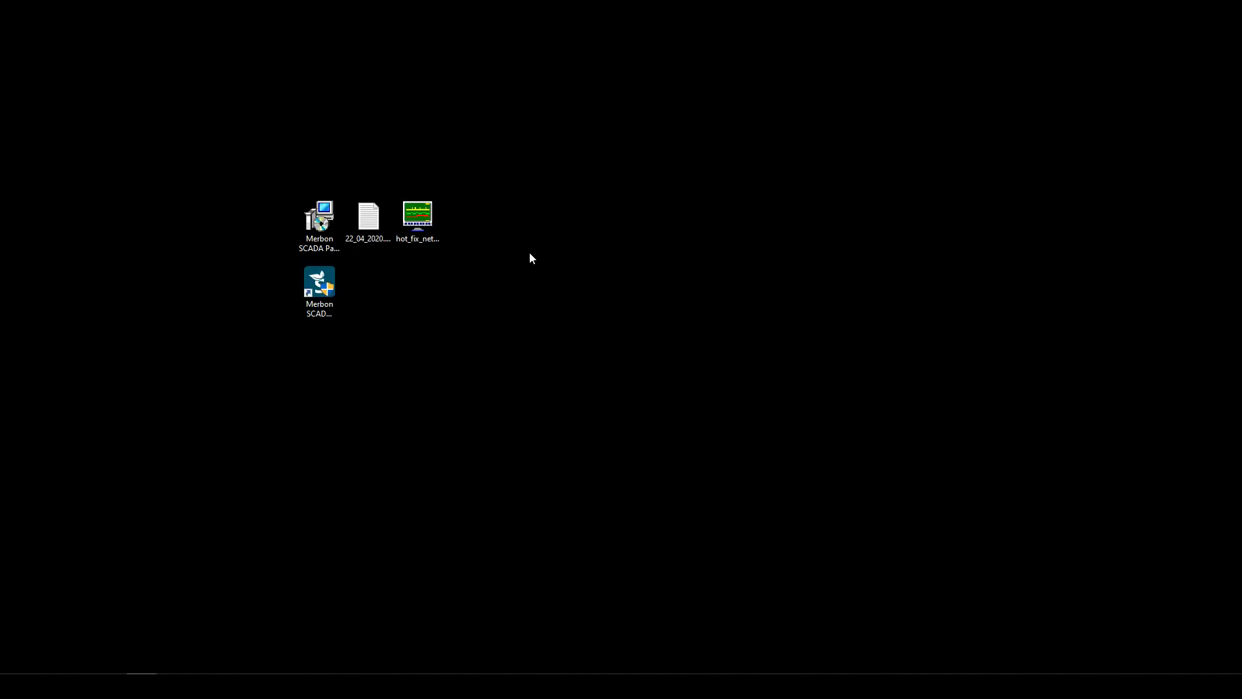
- Relaunch the newer Merbon SCADA installer, close the old one, and place its menu beside the desktop icons
double_click(321, 276)
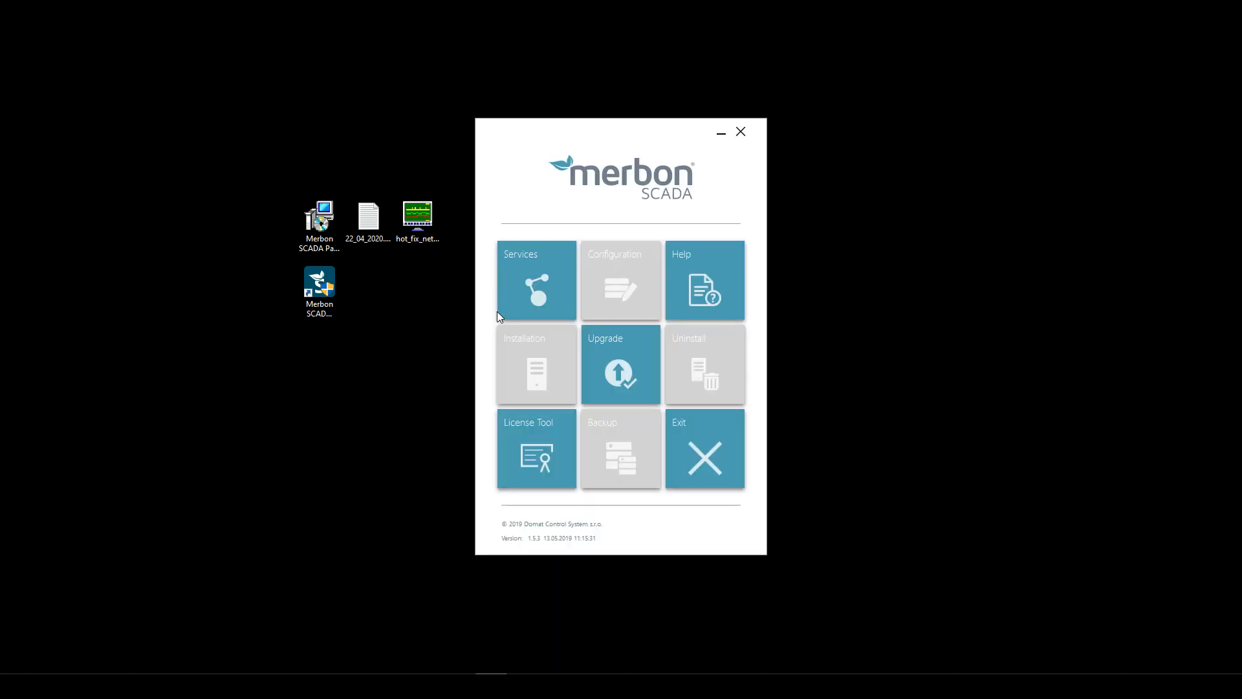
left_click(741, 132)
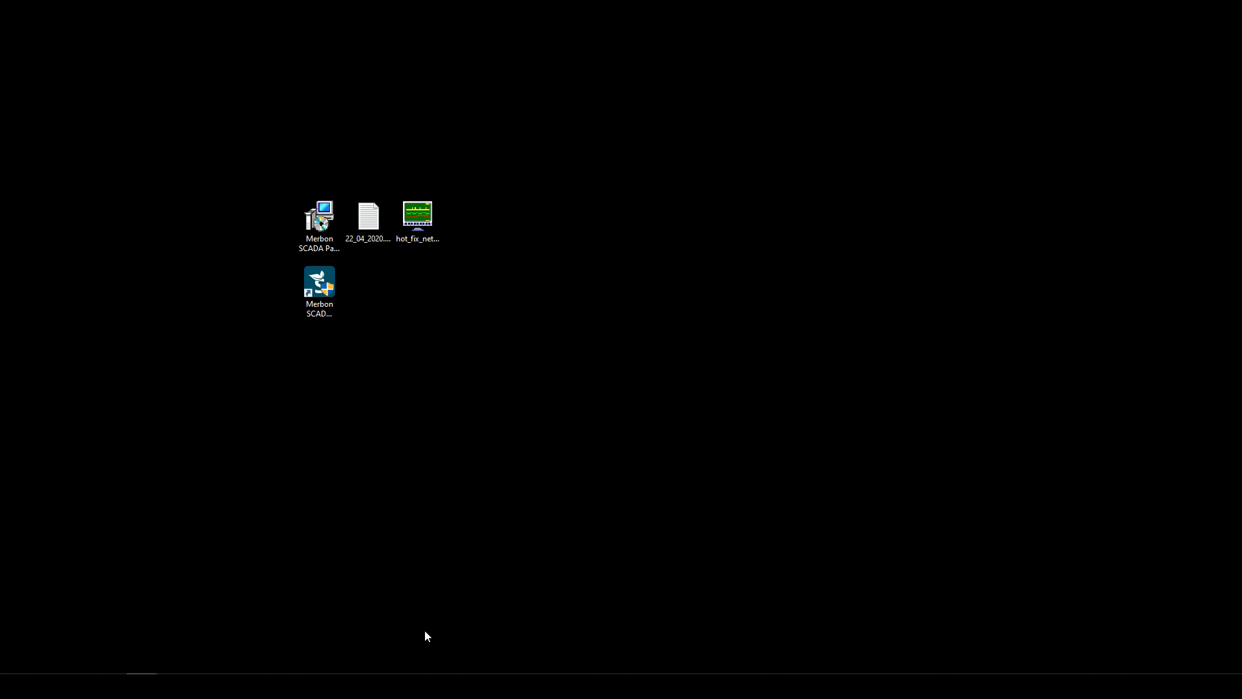
left_click(142, 685)
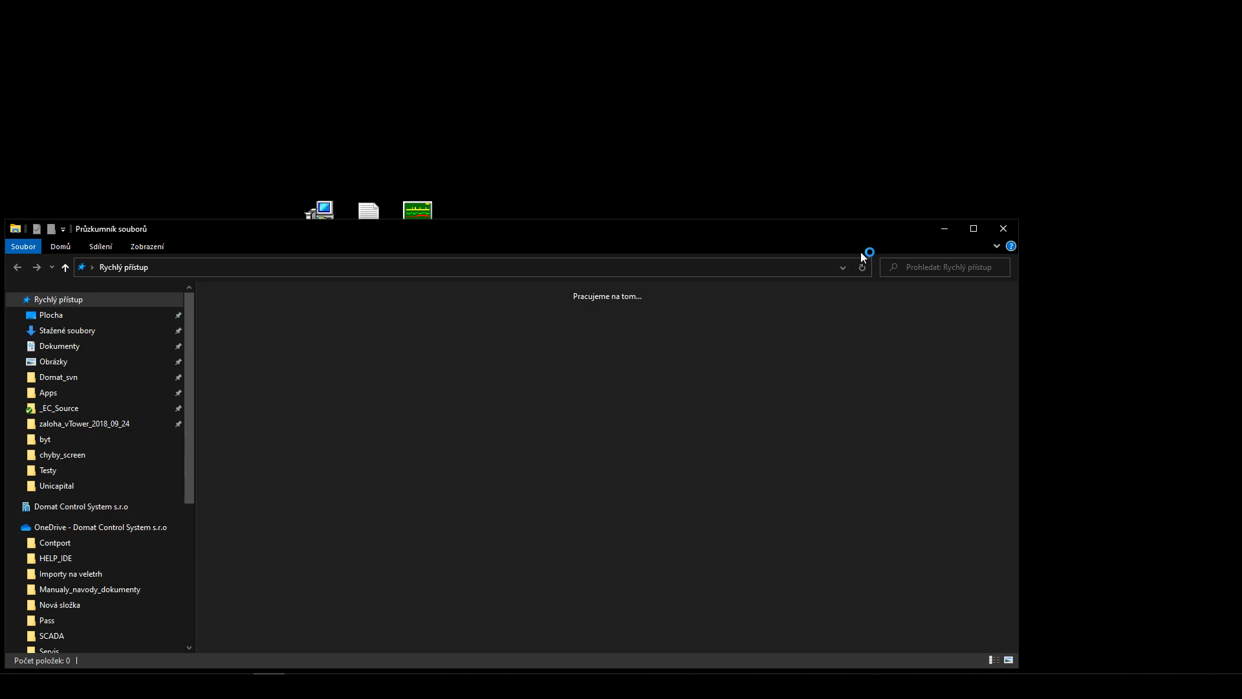
left_click_drag(584, 228, 1241, 353)
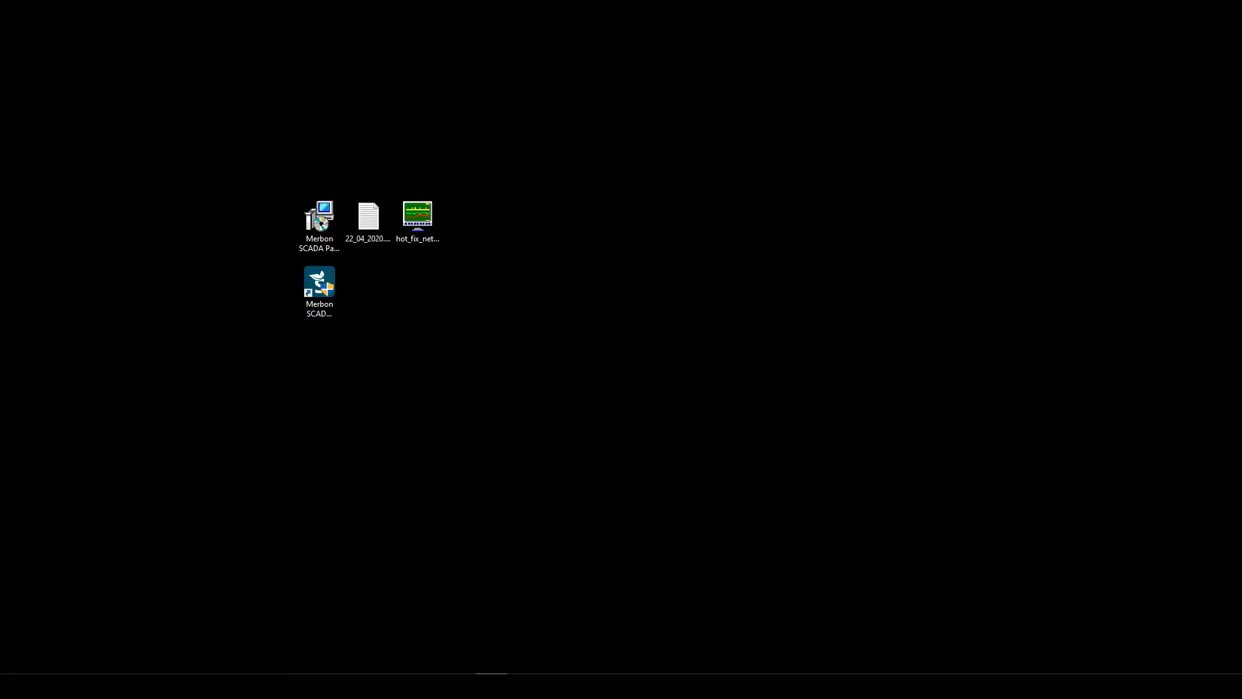
left_click_drag(864, 163, 602, 104)
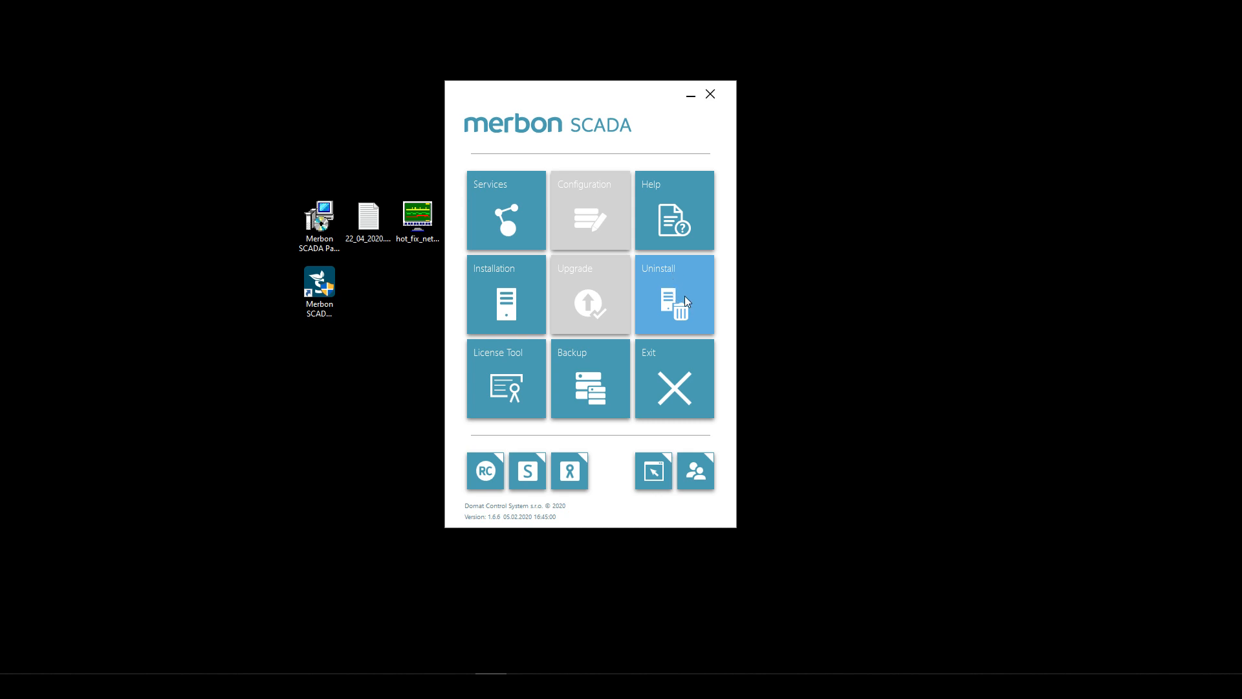
- Peek at Uninstall, then open the Installation page with its requirements checklist
left_click(684, 296)
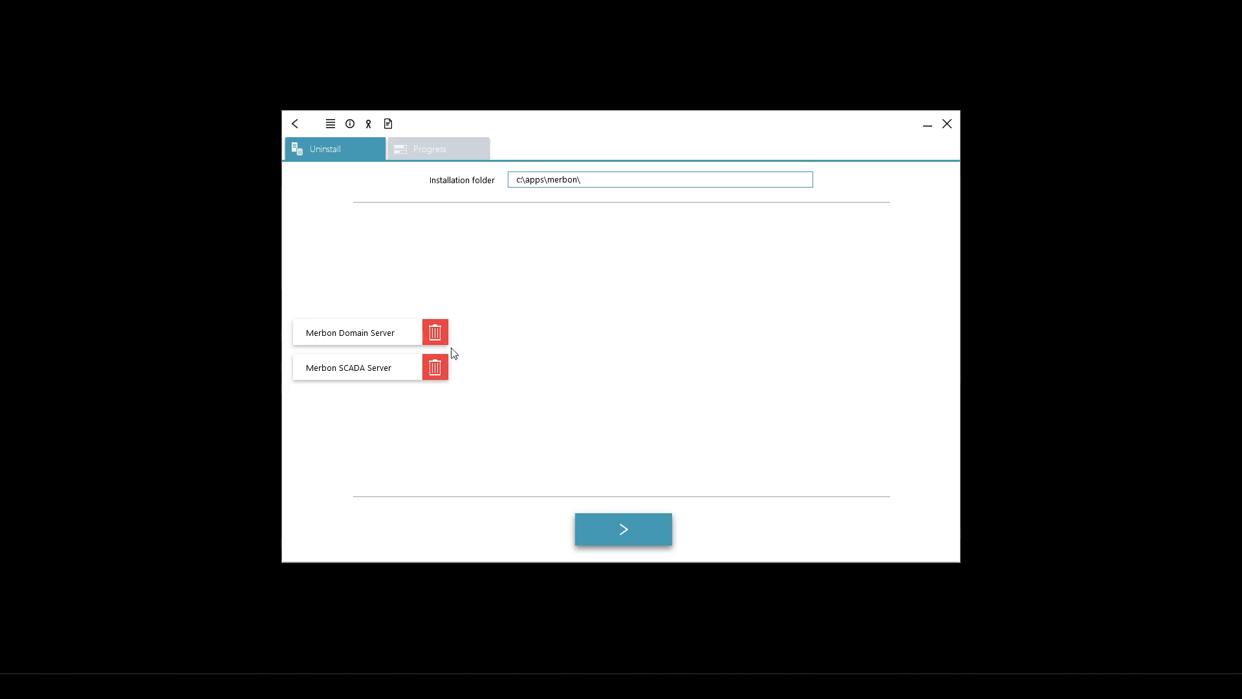
left_click(296, 124)
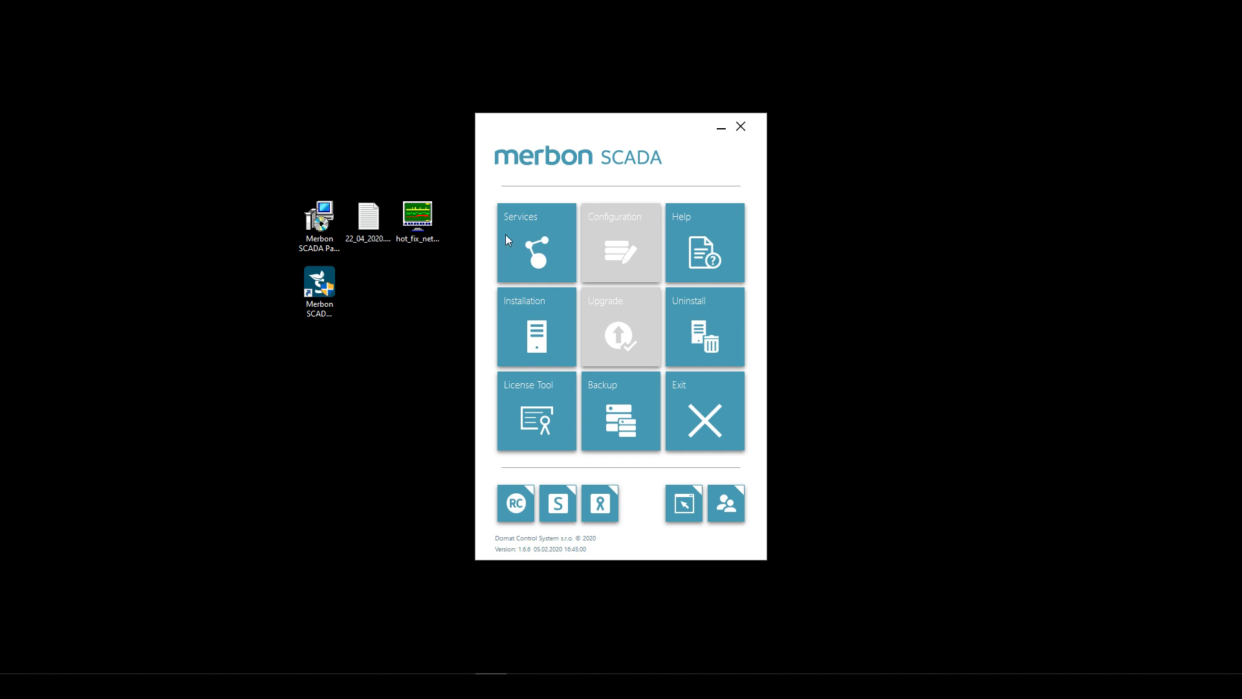
left_click(544, 333)
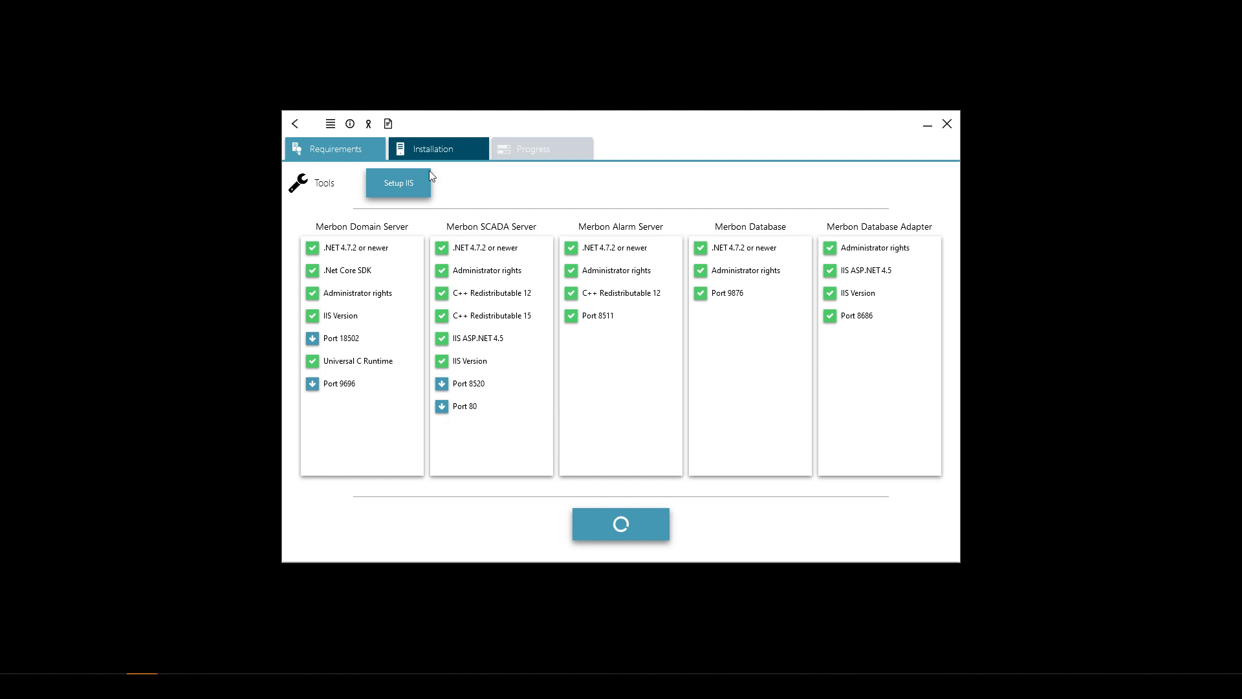
- List installed components and toggle removal of Domain Server and SCADA Server off again
left_click(433, 141)
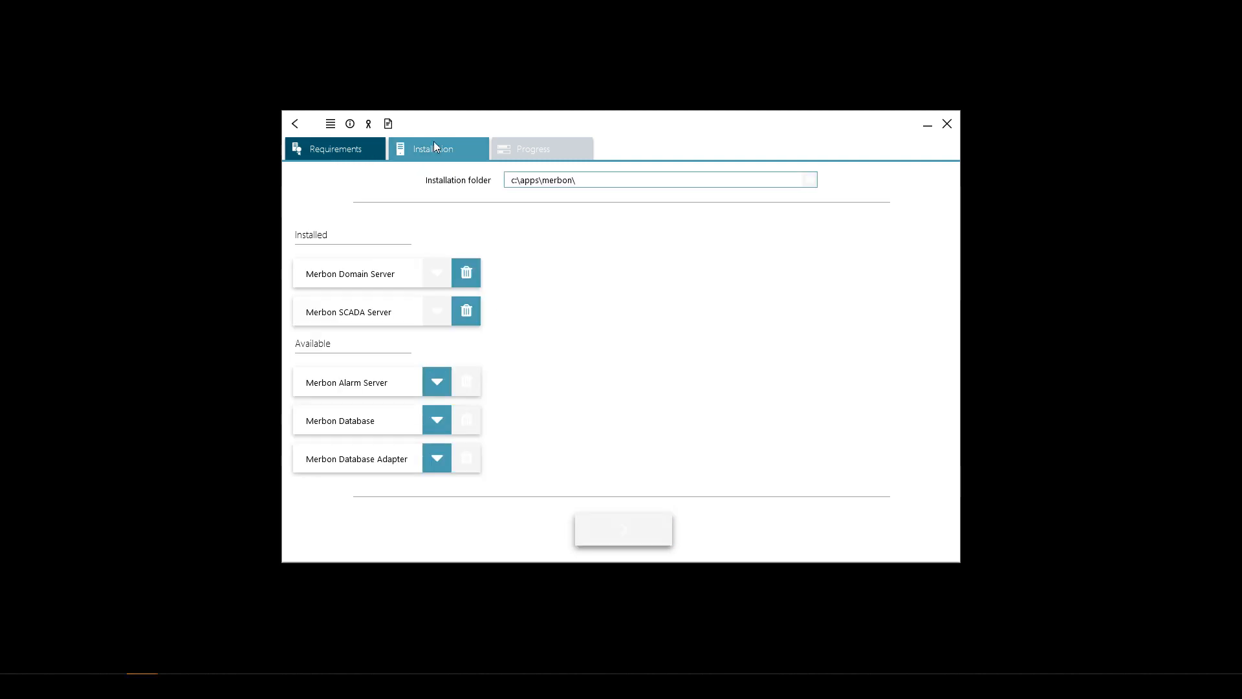
left_click(468, 274)
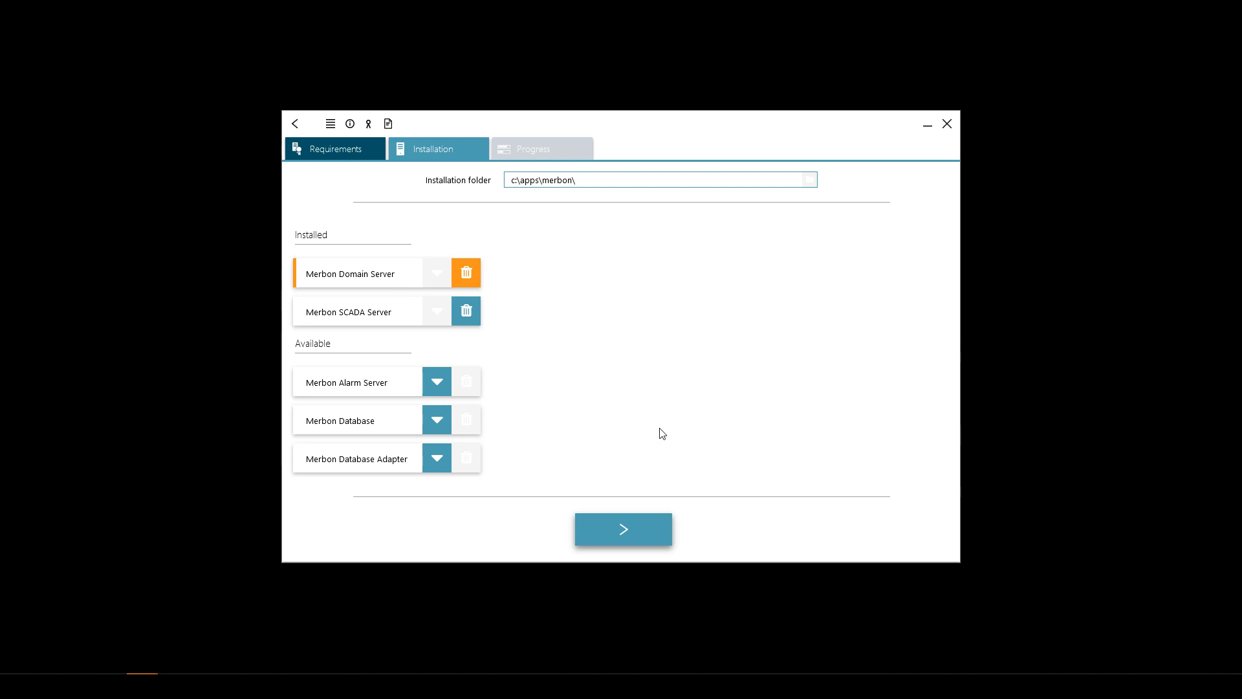
left_click(471, 278)
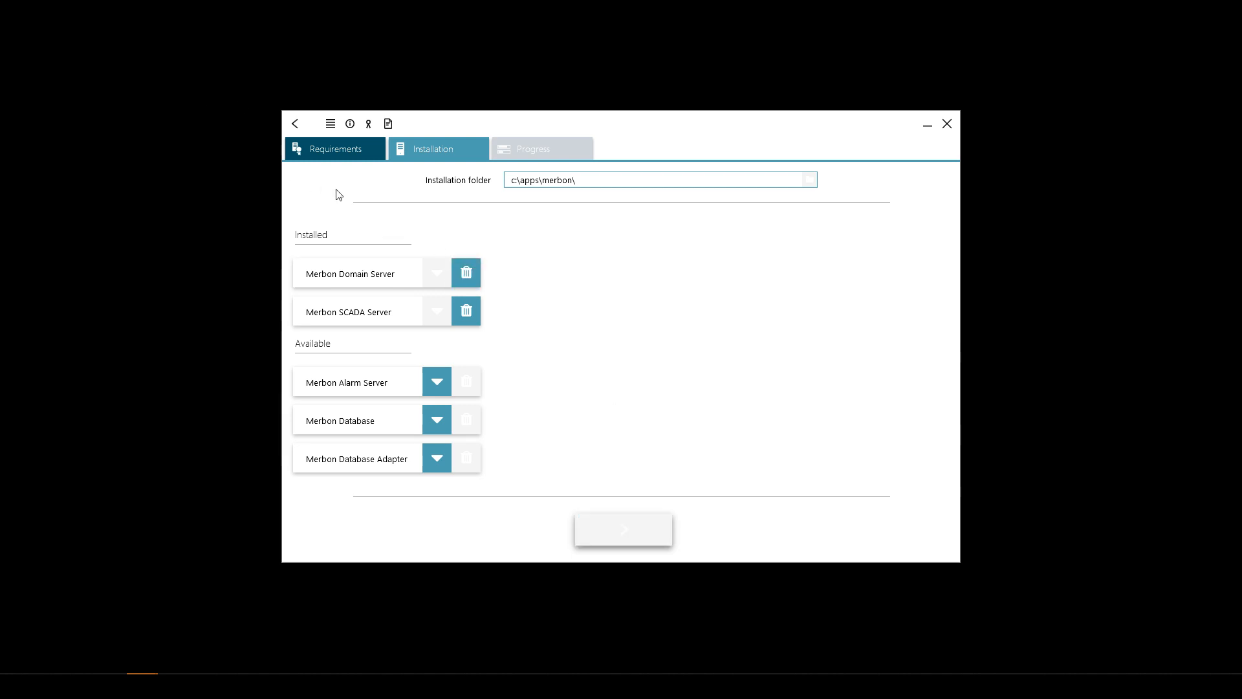
left_click(466, 310)
left_click(466, 273)
left_click(466, 310)
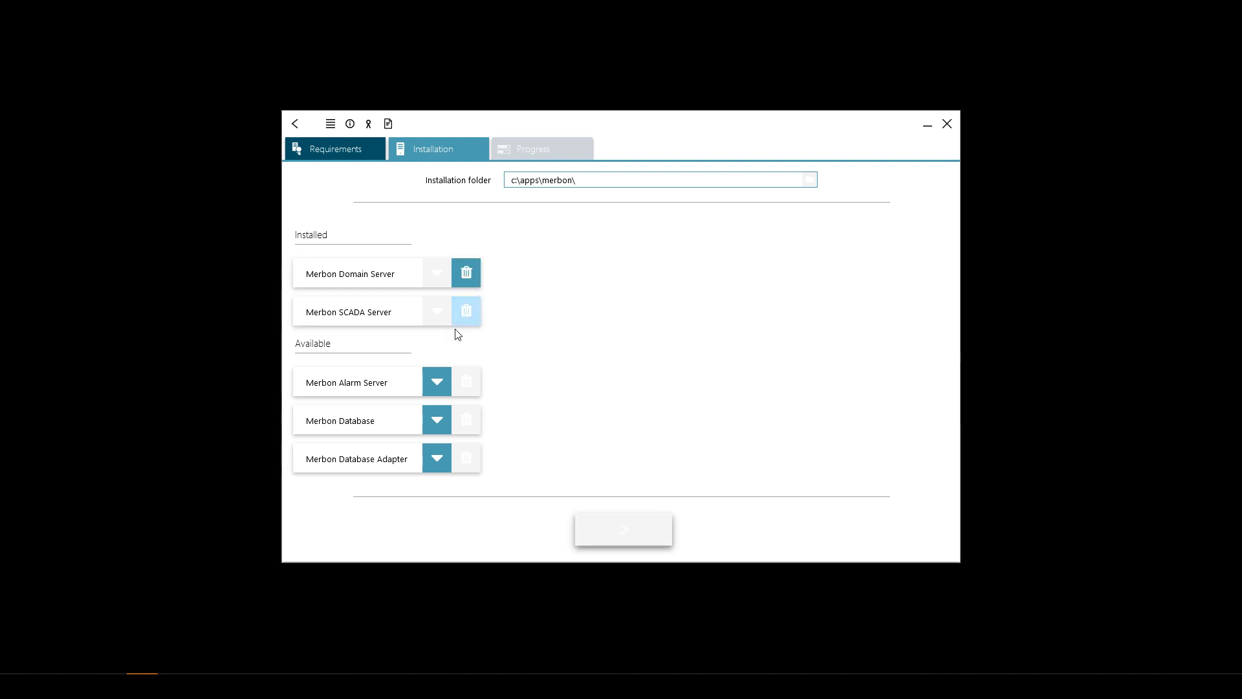
- Select and deselect Alarm Server and Database, then return to the main menu unchanged
left_click(439, 382)
left_click(437, 421)
left_click(435, 387)
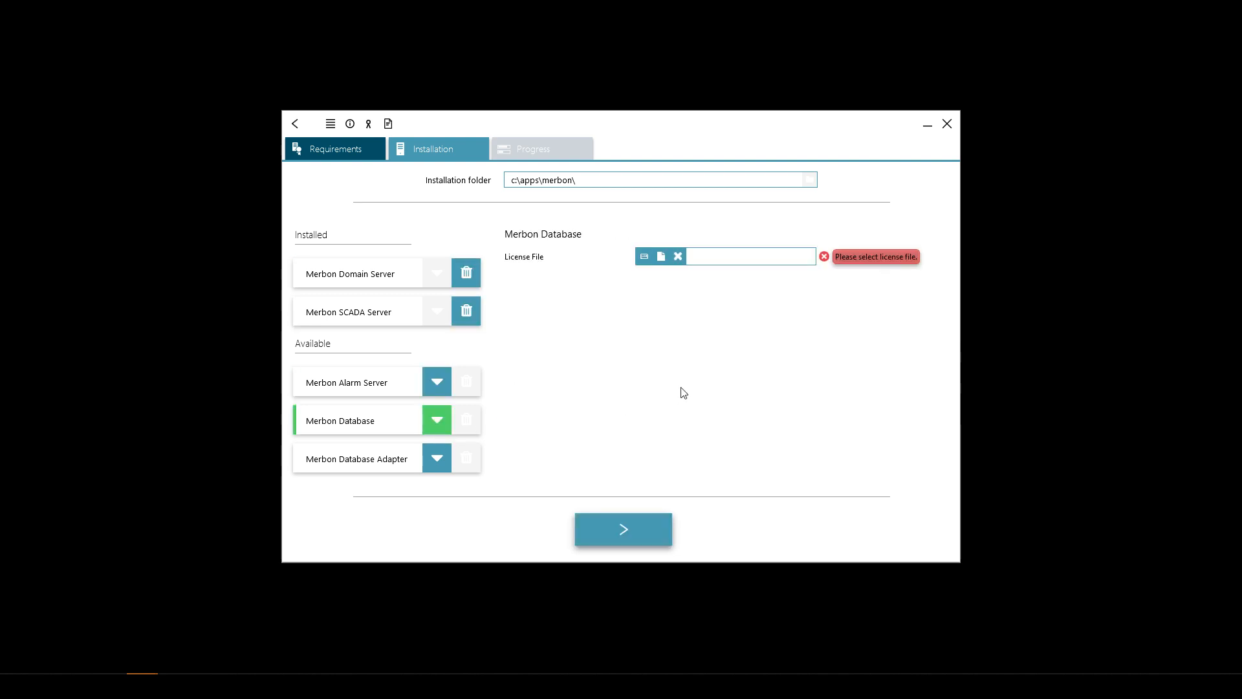
left_click(434, 420)
left_click(313, 145)
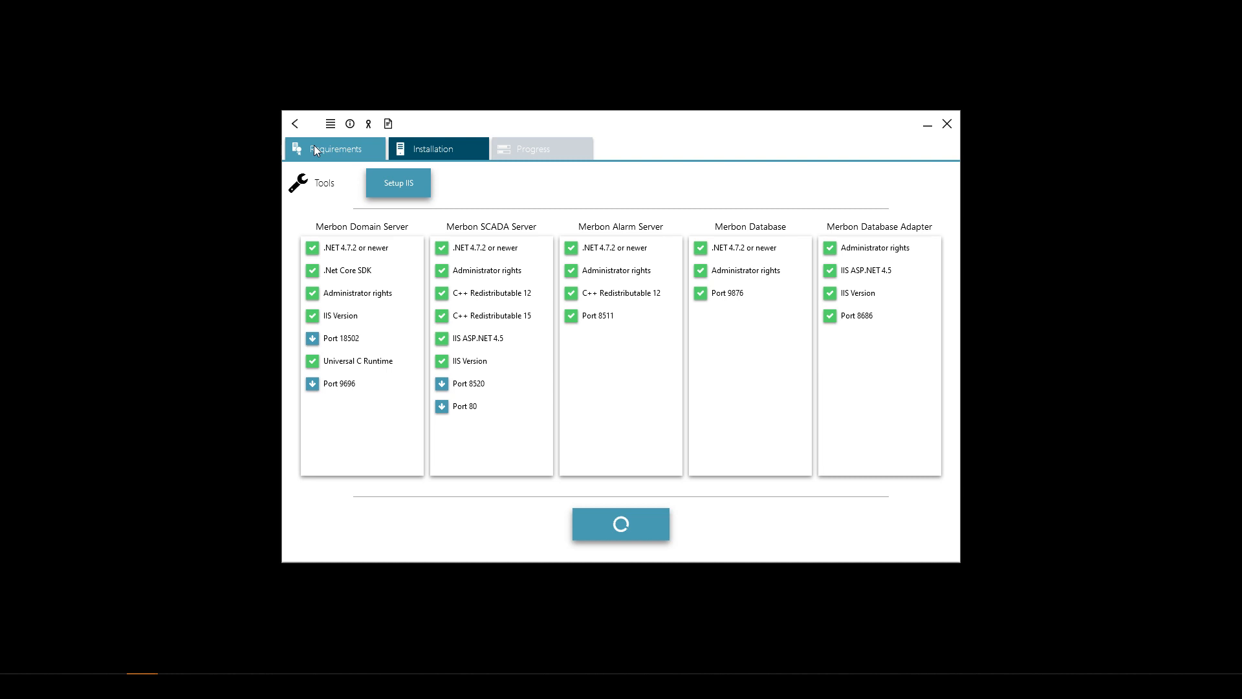
left_click(295, 123)
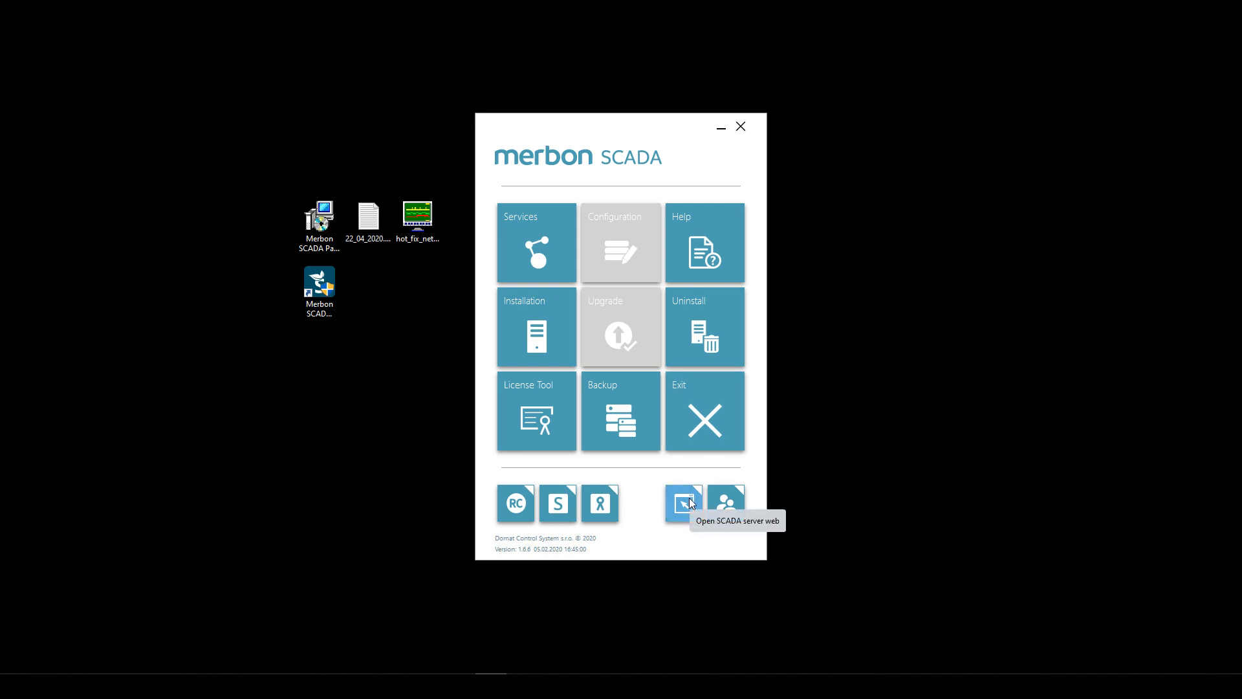
- Maximize the new browser window, load the Merbon SCADA login page at localhost and reload it
left_click_drag(1241, 291, 516, 103)
type("local")
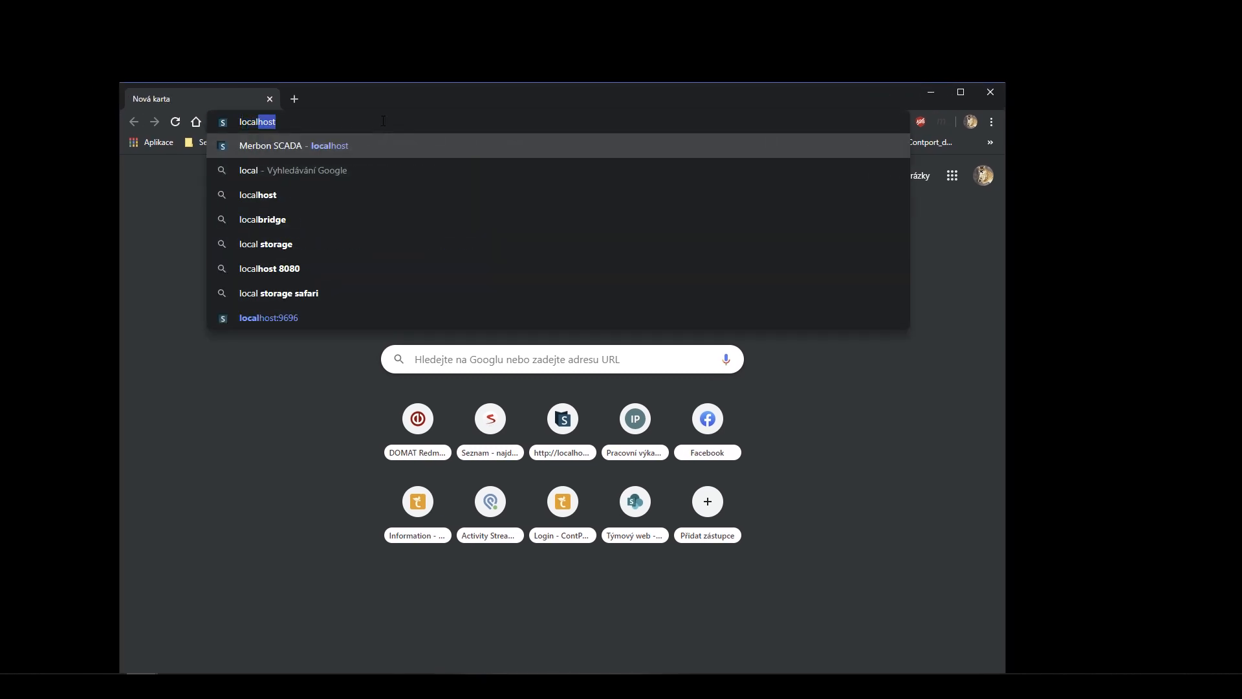
key("Return")
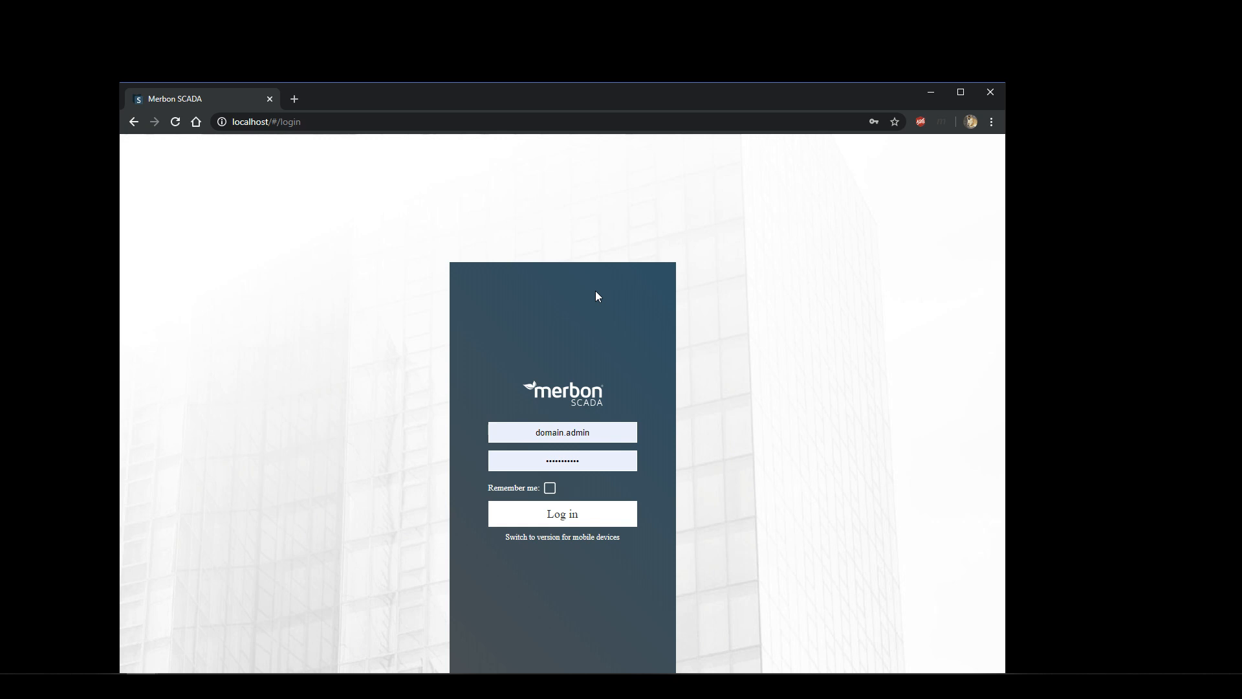
key("F5")
- Open the Merbon editor login at localhost:9696 in a new tab, accept the autofilled credentials and reload
left_click_drag(662, 115, 693, 36)
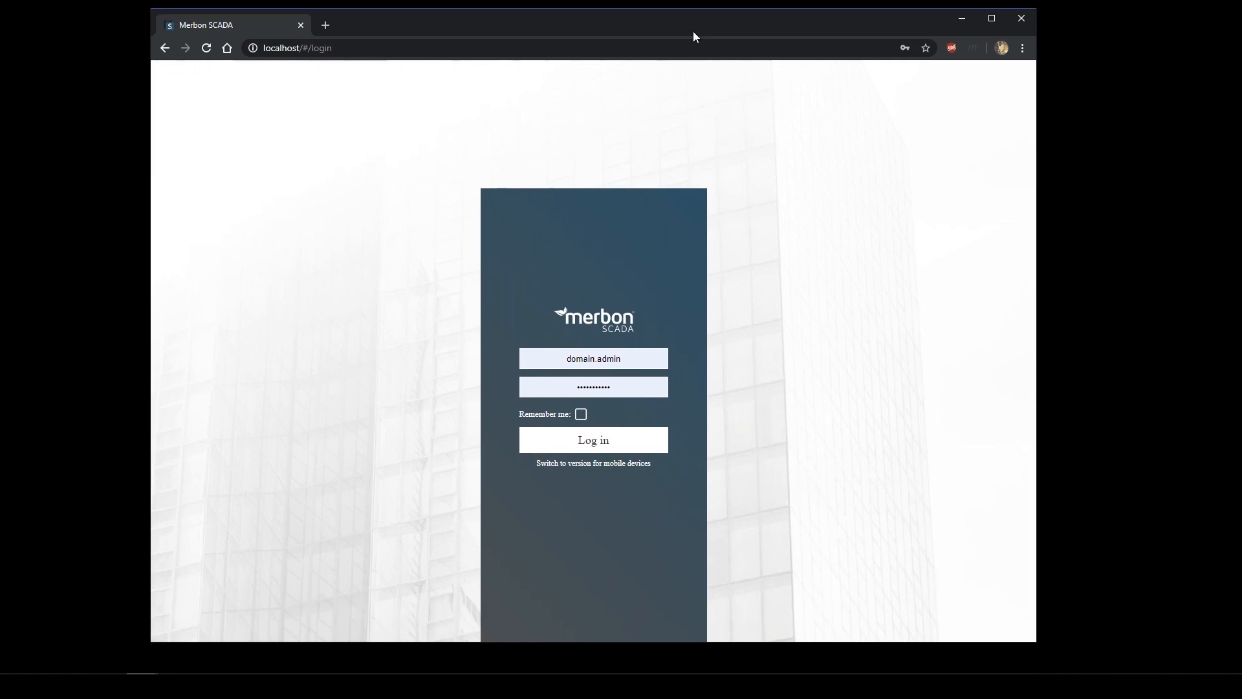
left_click(325, 25)
type("local")
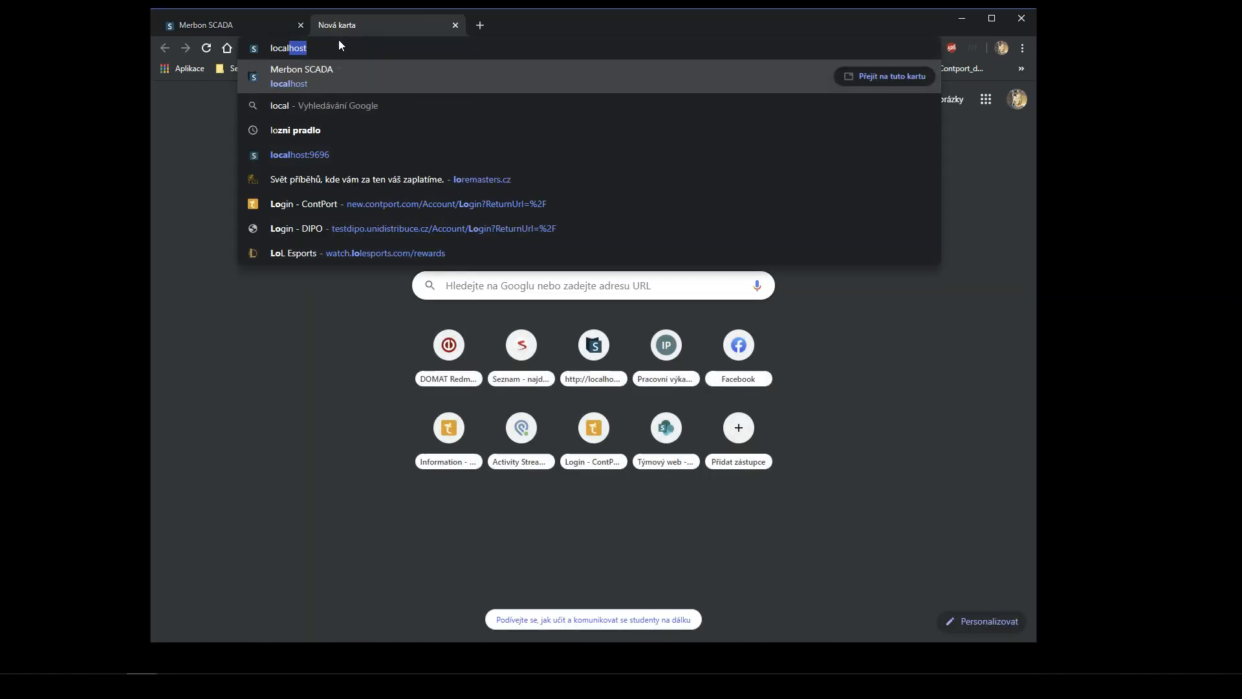
type("host:")
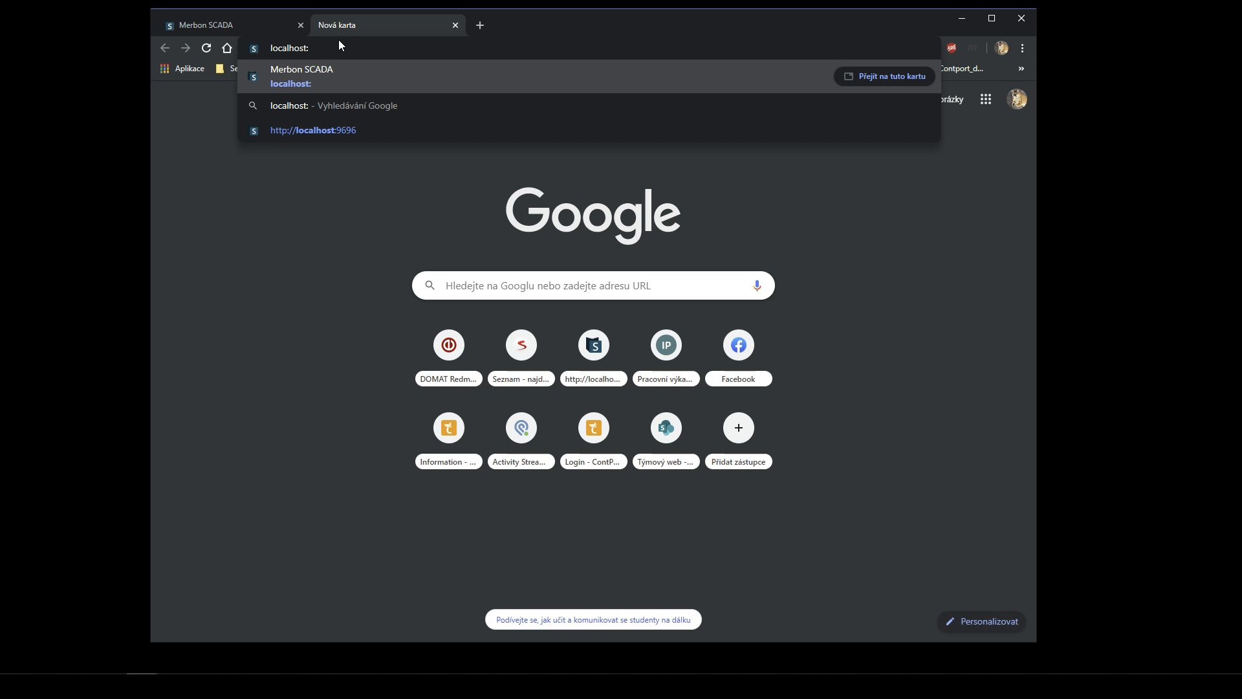
type("9696")
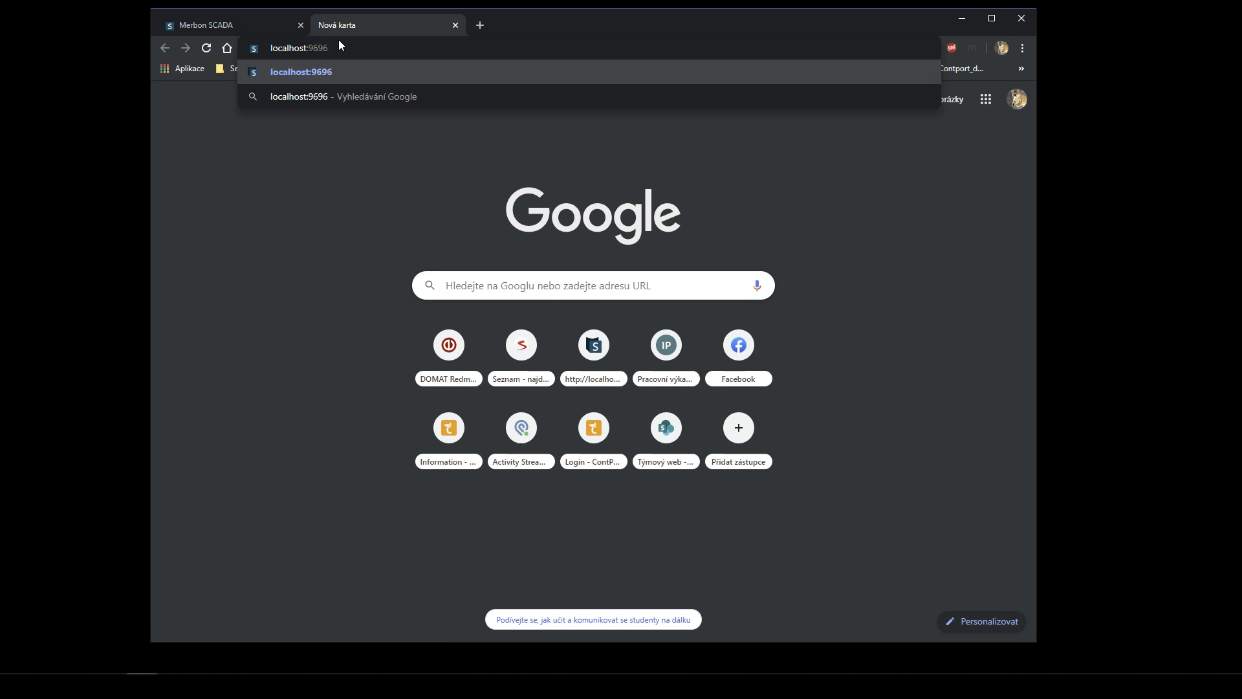
key("Return")
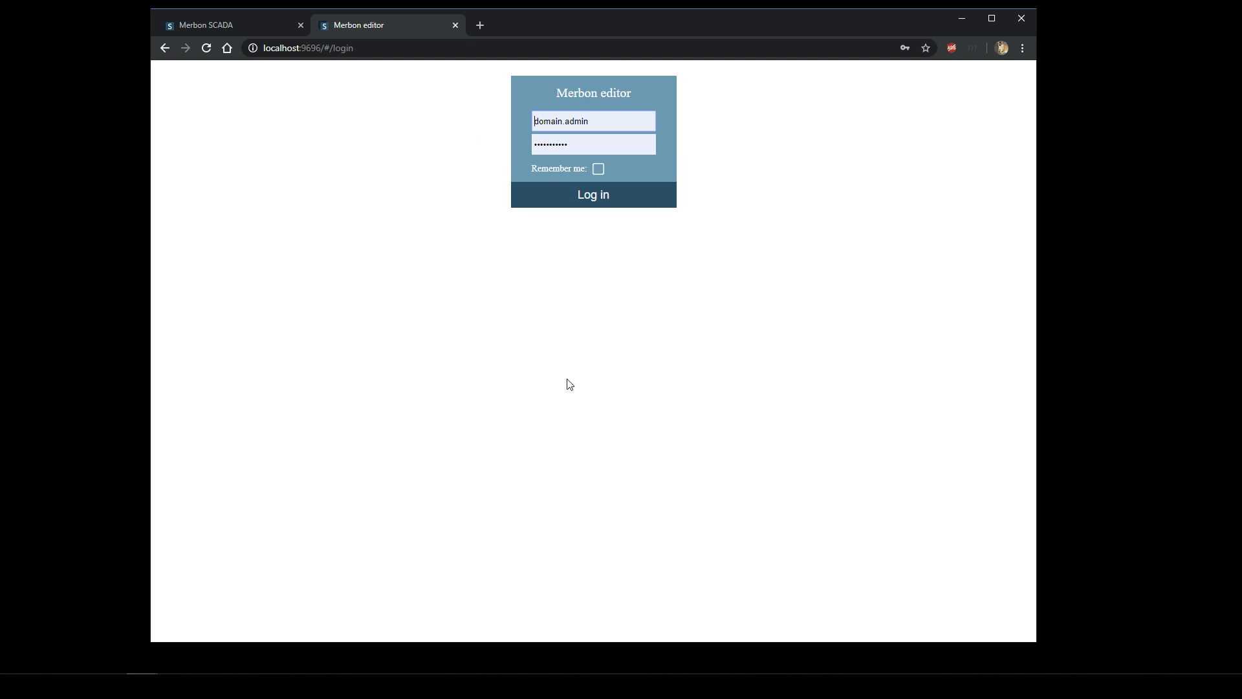
left_click(347, 114)
key("F5")
left_click(16, 686)
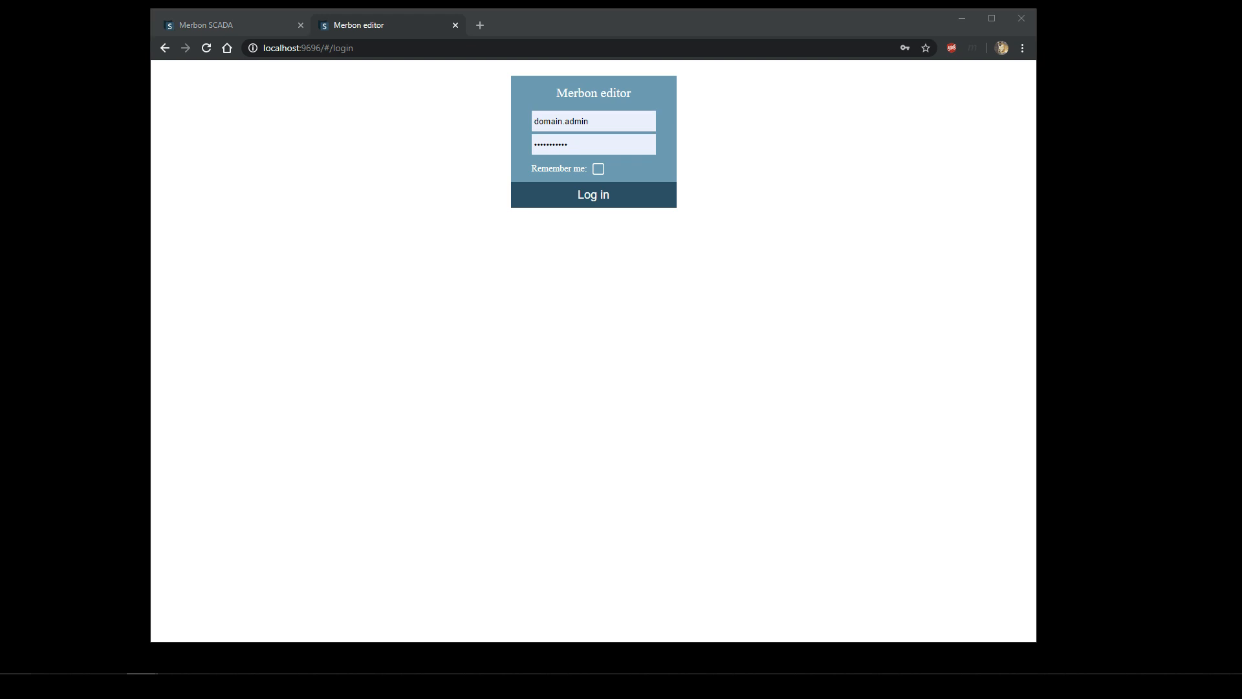
type("inter")
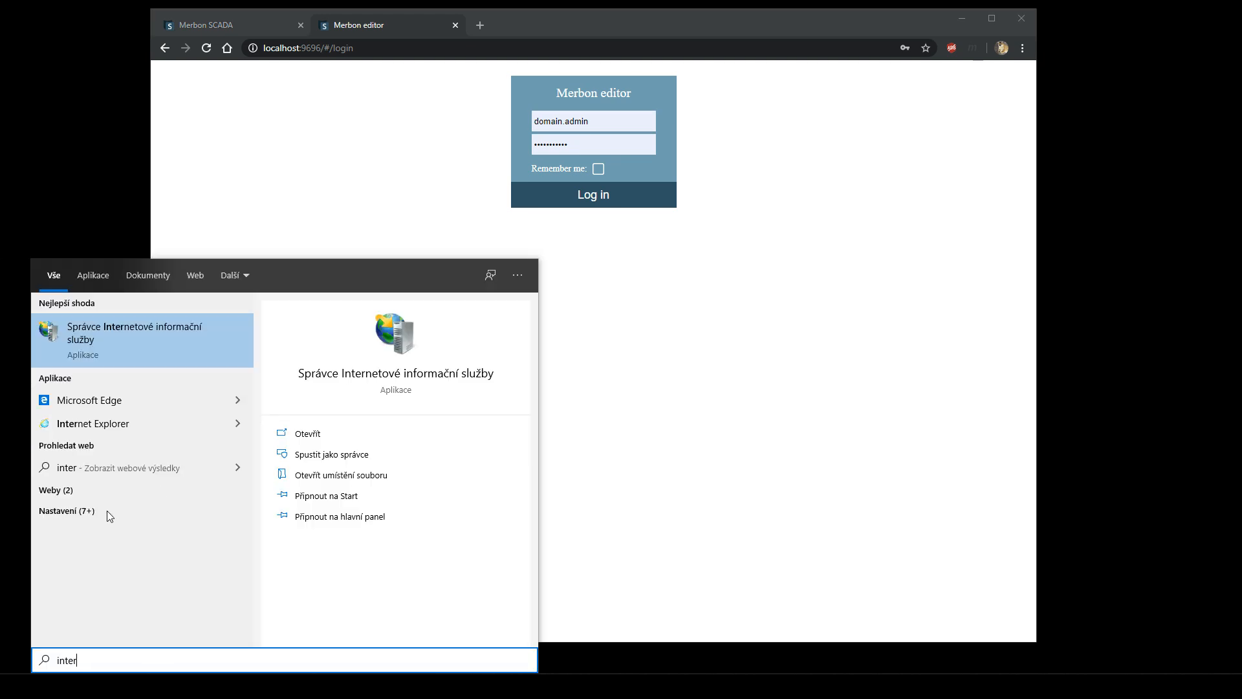
left_click(142, 332)
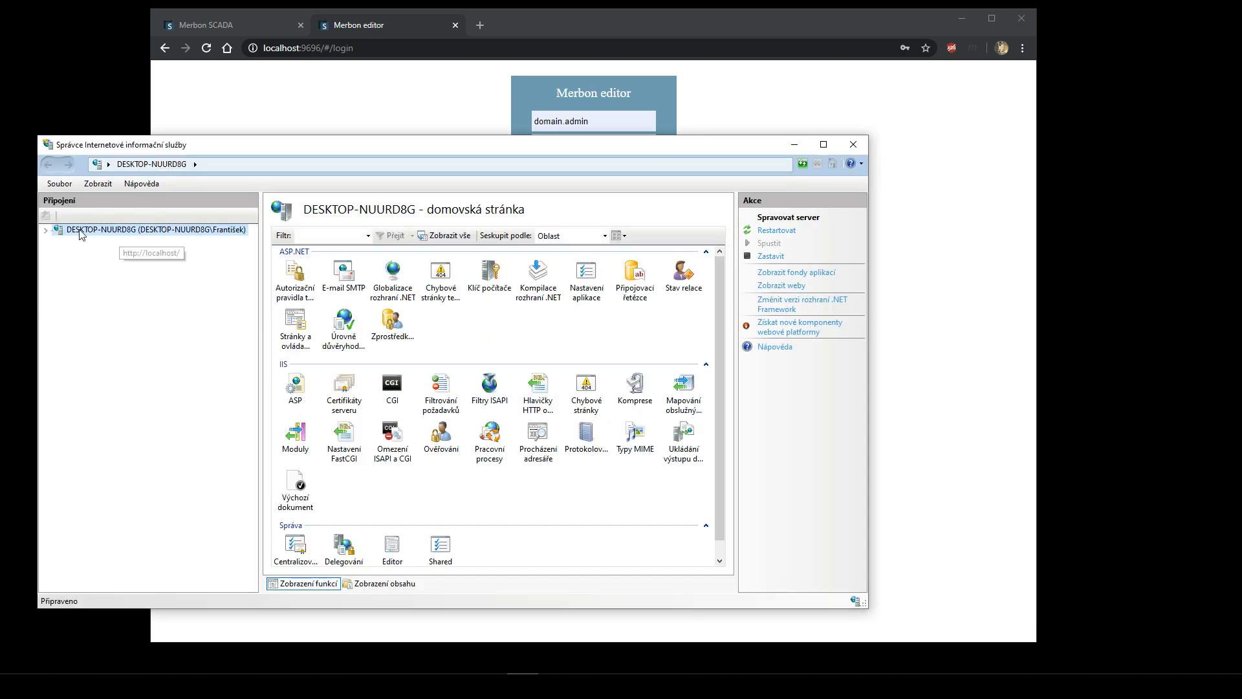
left_click(45, 230)
left_click(59, 253)
left_click(100, 265)
left_click(104, 276)
left_click(69, 277)
left_click(69, 264)
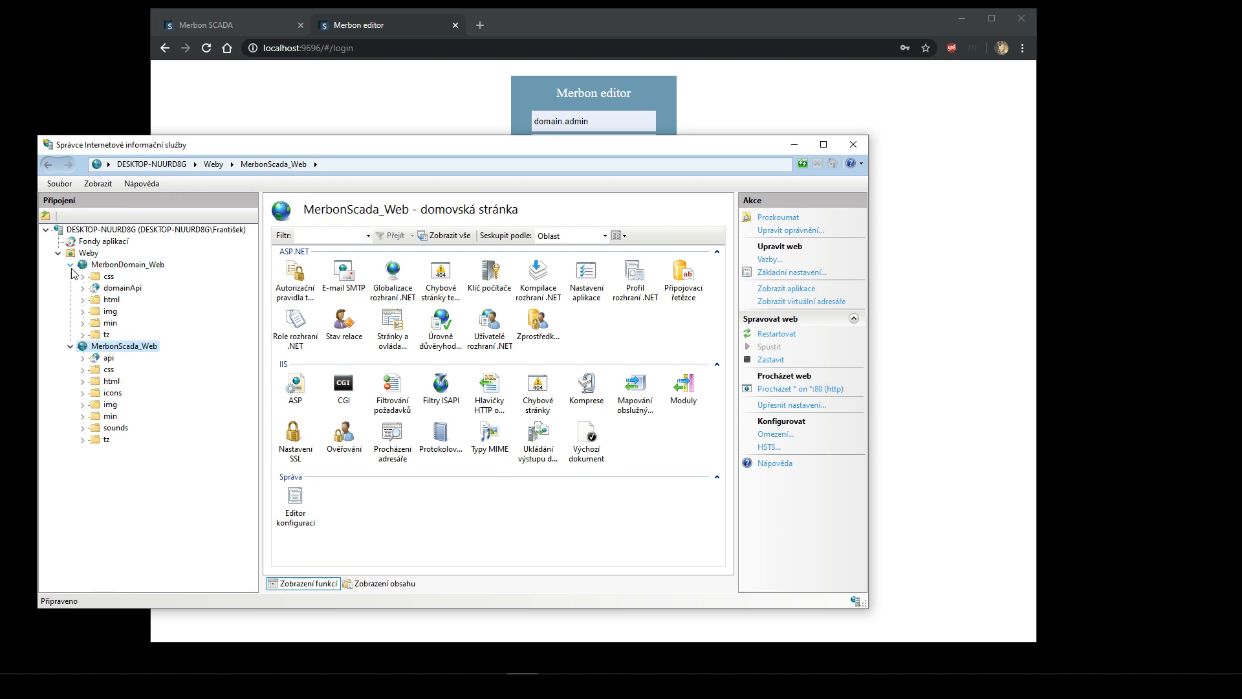
left_click(69, 264)
left_click(70, 276)
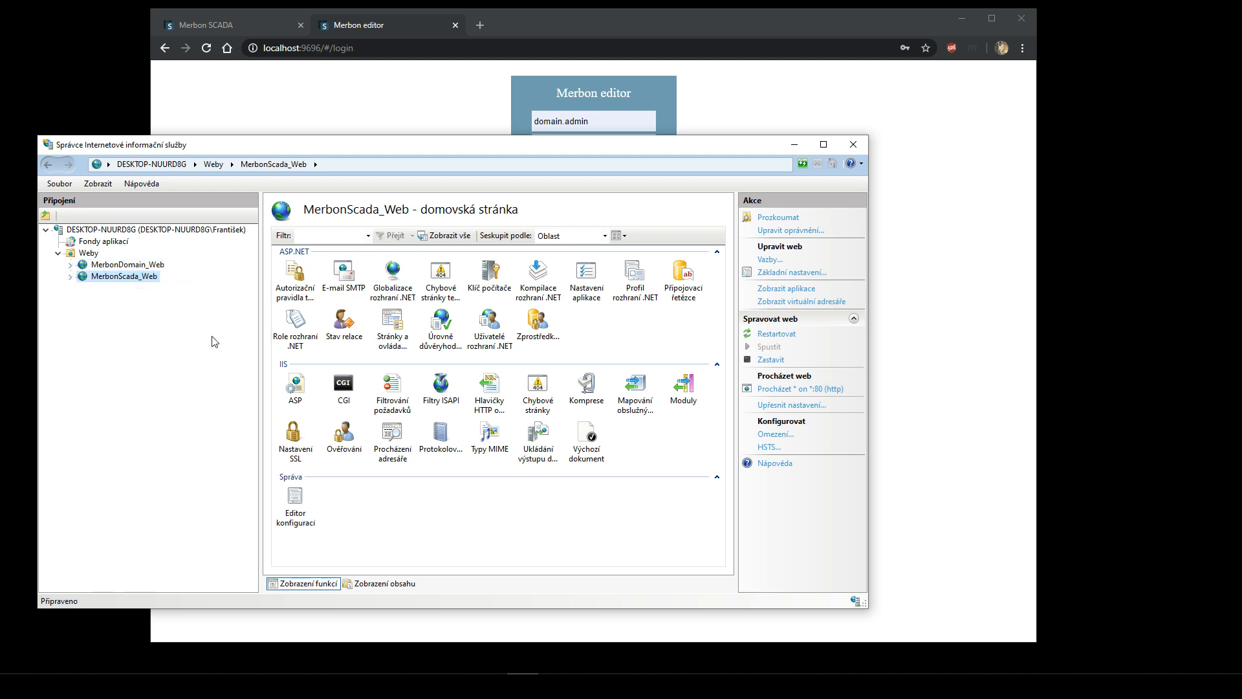
left_click(853, 145)
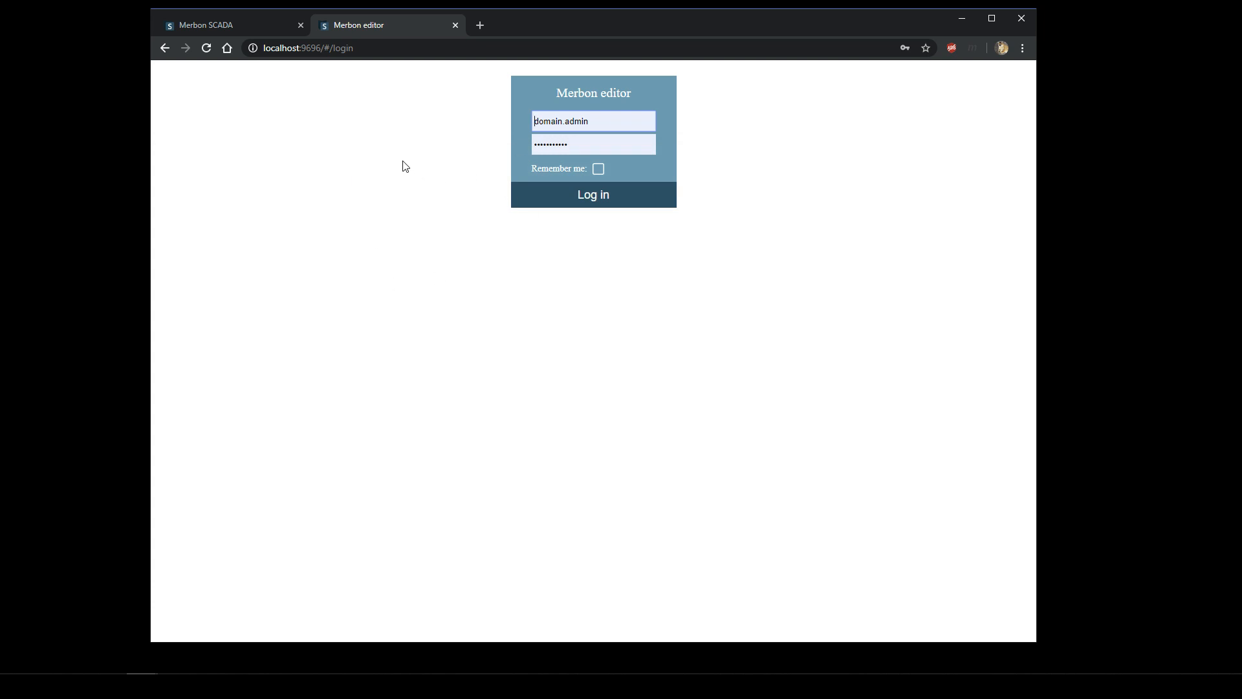
- Correct the localhost address in the Merbon SCADA tab, checking the editor tab's port, and reload
left_click(236, 22)
left_click(366, 49)
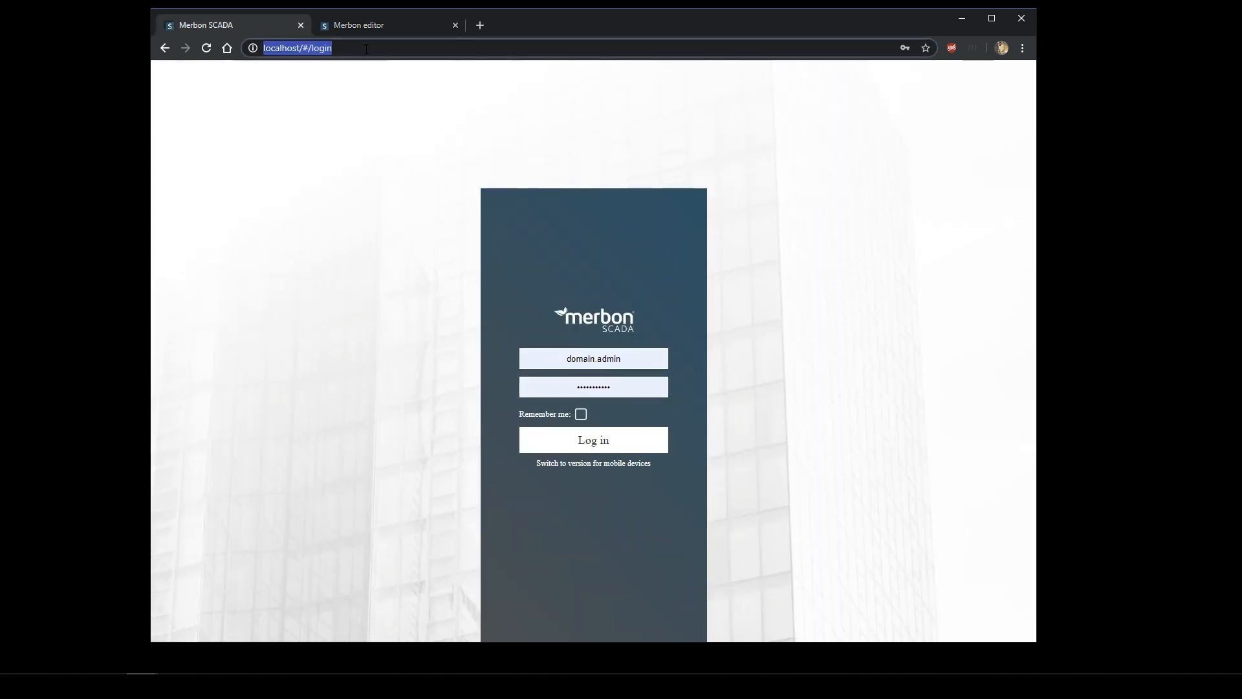
left_click(367, 49)
key("BackSpace")
key("BackSpace")
key("BackSpace")
key("BackSpace")
key("BackSpace")
key("BackSpace")
key("BackSpace")
key("BackSpace")
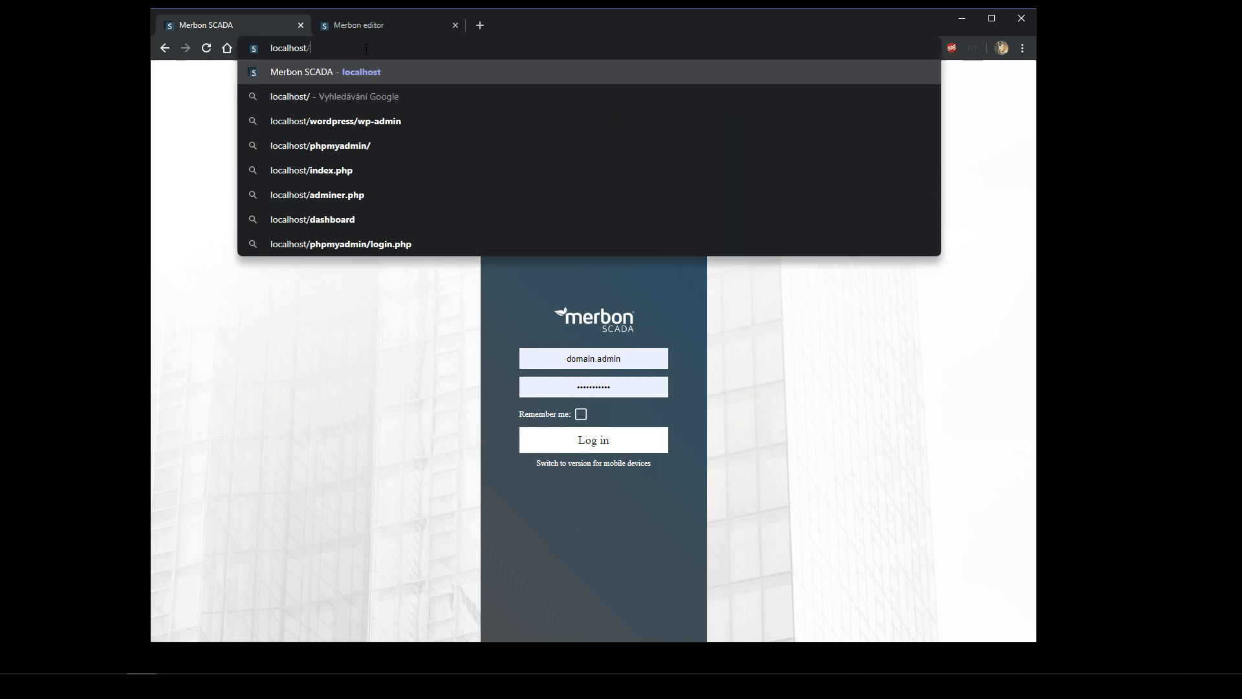
type(":")
key("Return")
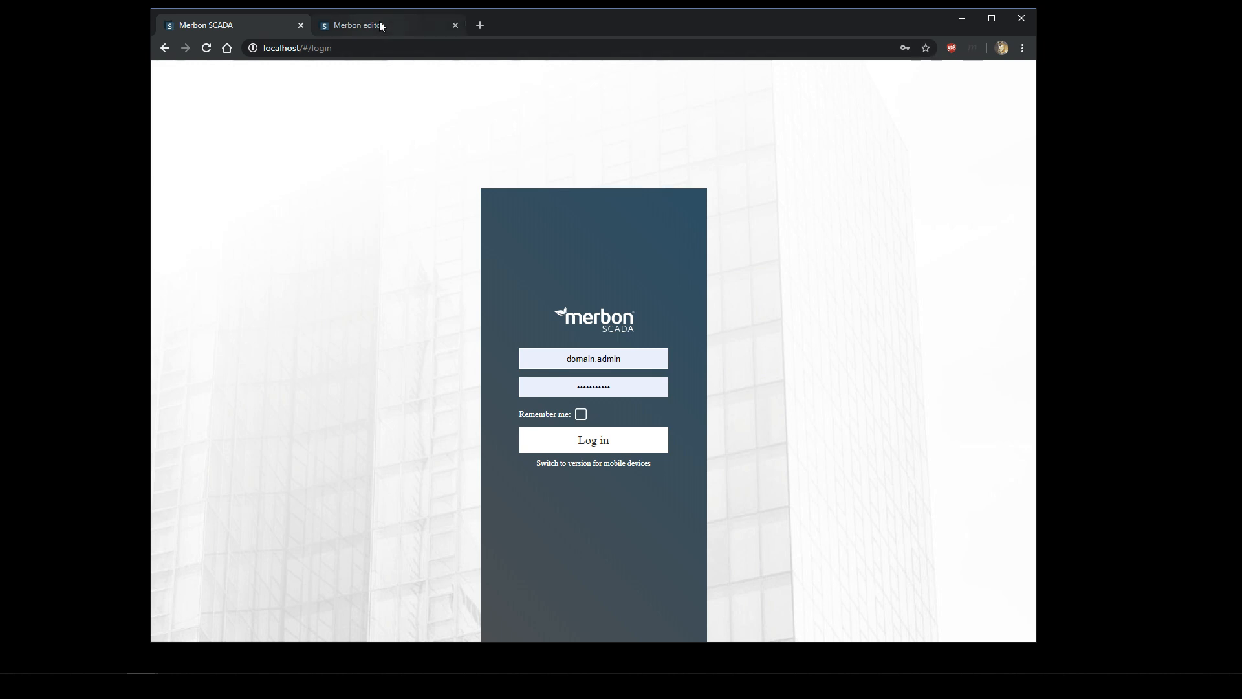
left_click(379, 24)
left_click_drag(301, 47, 323, 48)
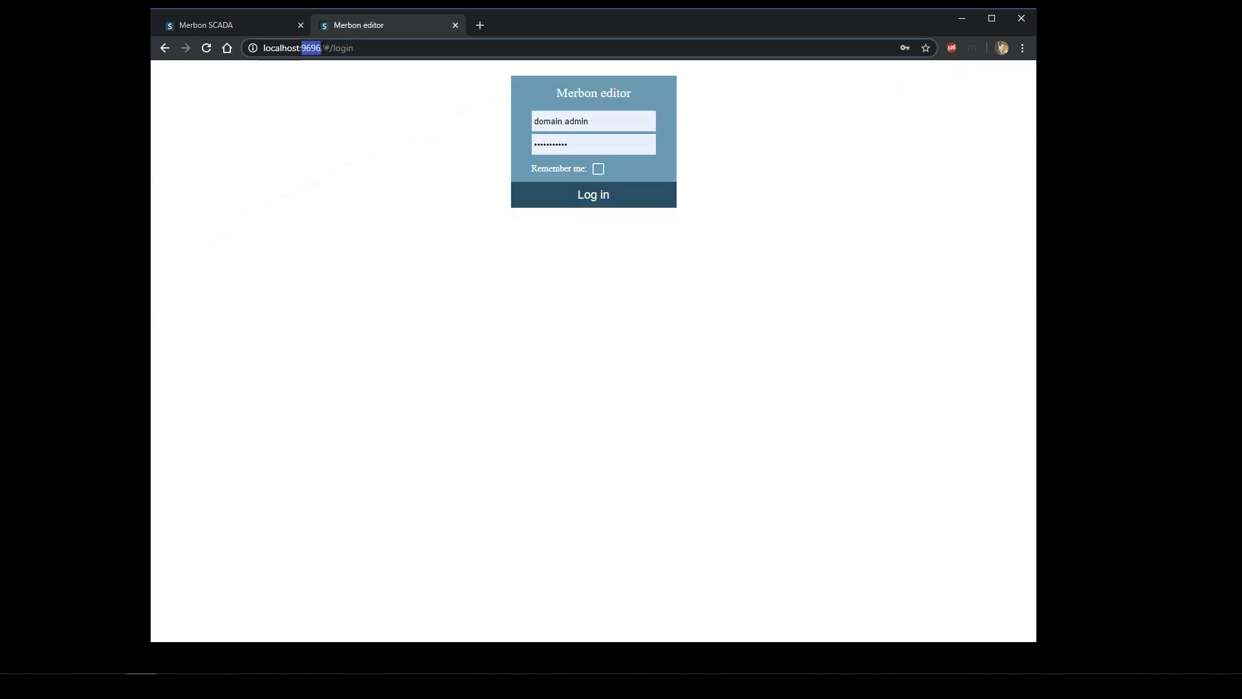
left_click(274, 27)
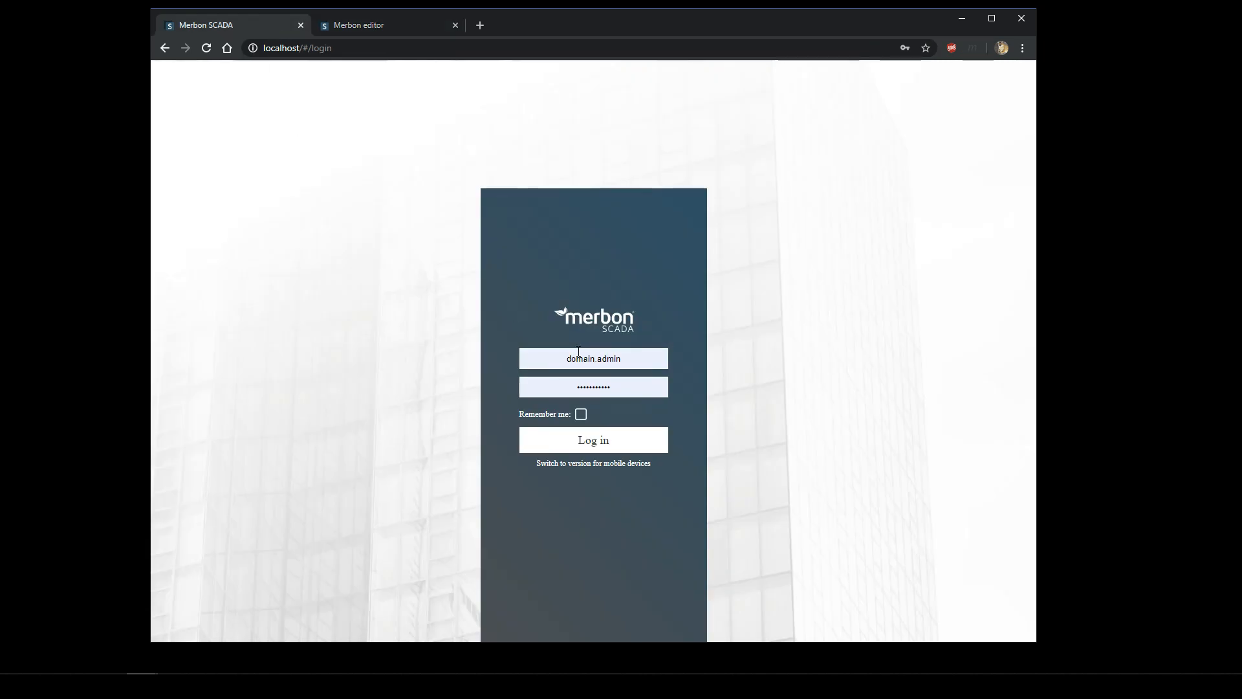
- Fill in the saved domain administrator credentials and log in to Merbon SCADA
left_click_drag(626, 357, 576, 349)
left_click(664, 386)
left_click(628, 354)
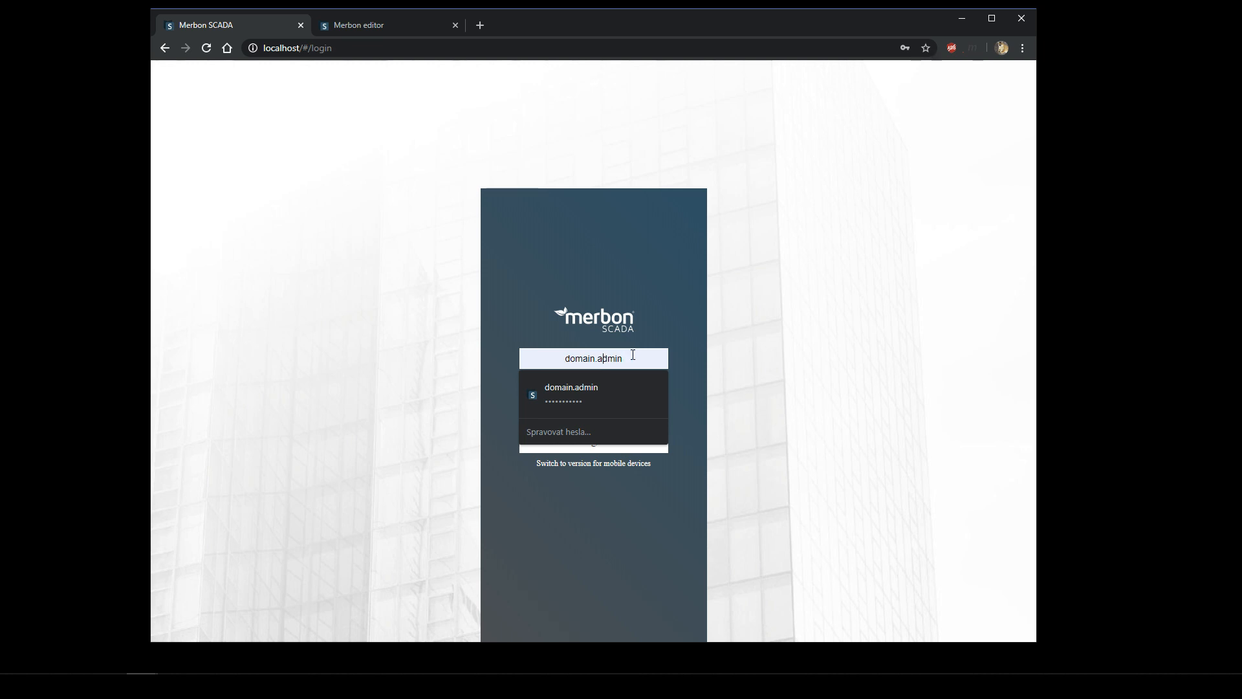
left_click(738, 325)
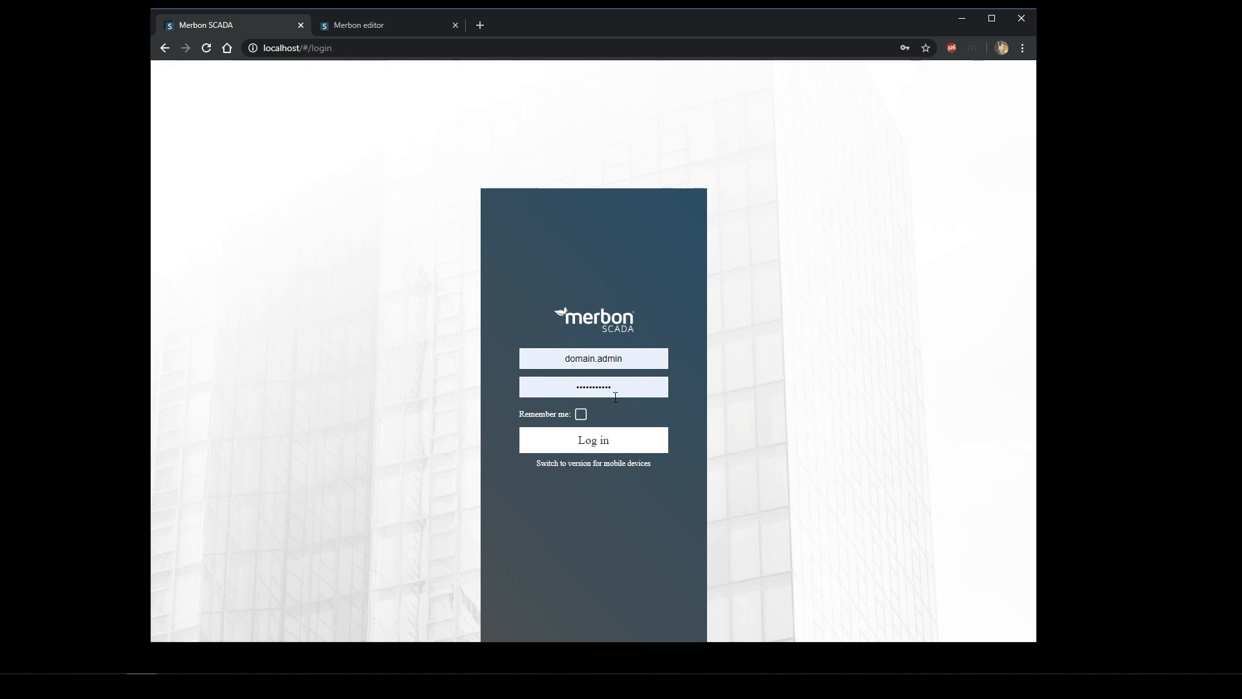
left_click(623, 440)
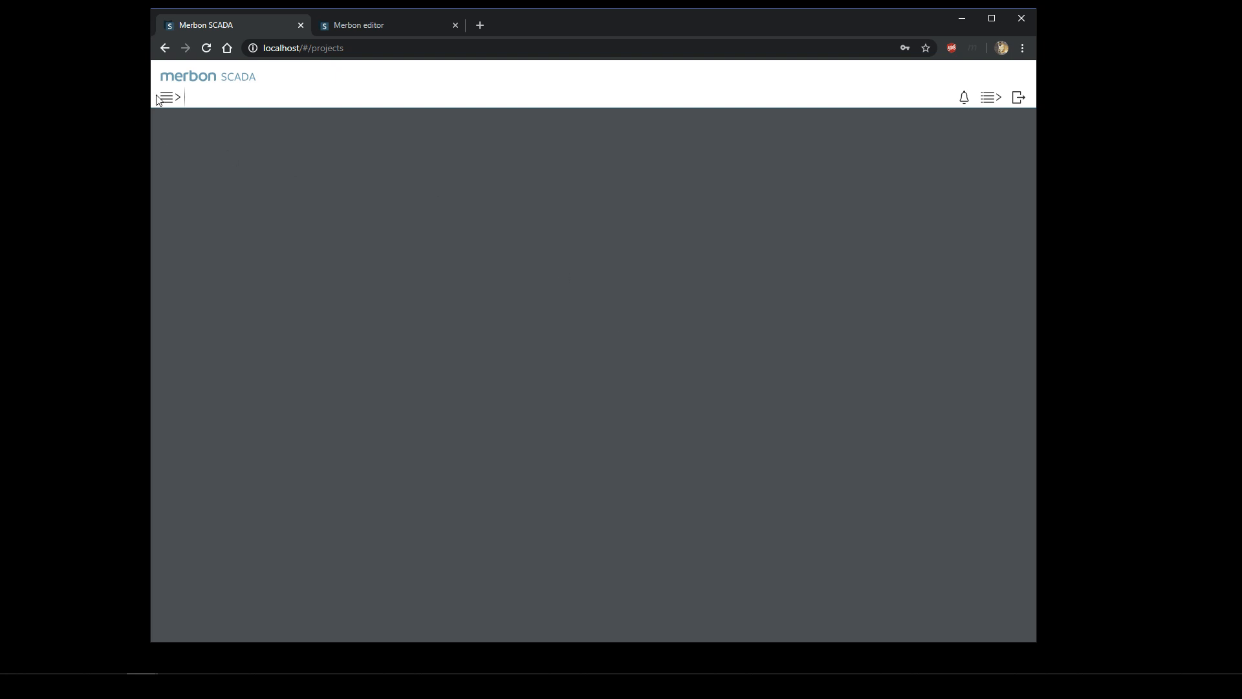
- Log in to Merbon editor, view the domain's users and groups, then close the browser
mouse_move(175, 109)
left_click(373, 30)
left_click(607, 203)
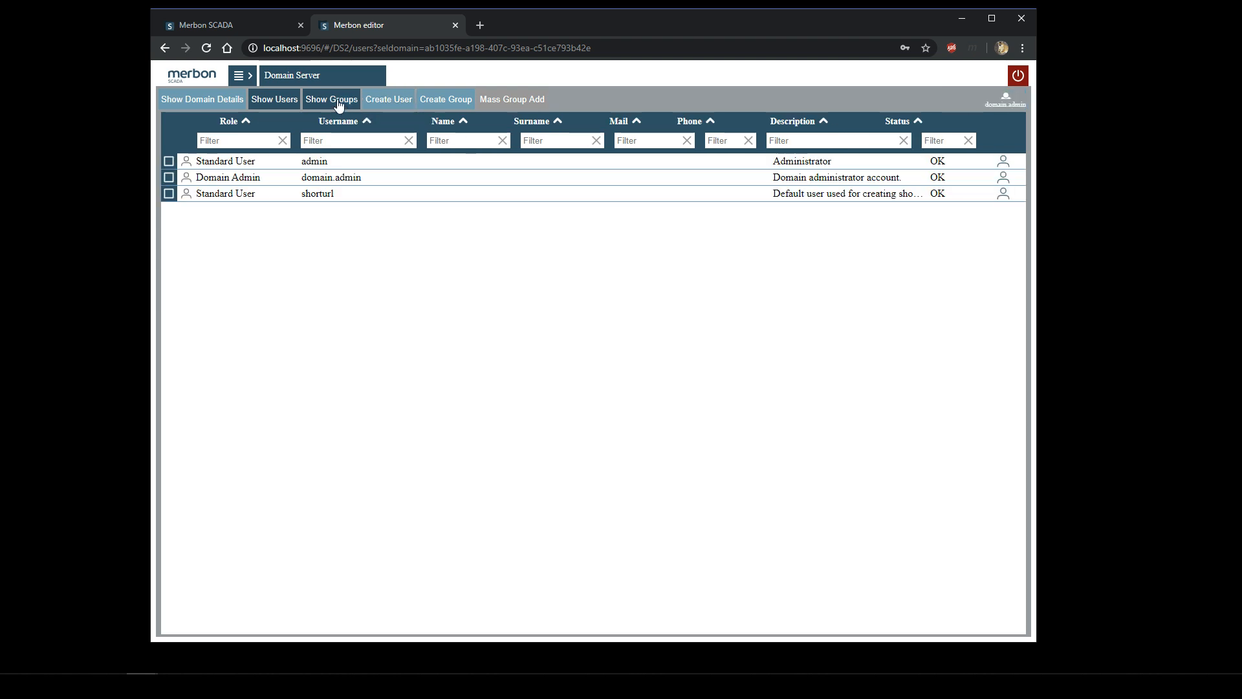
left_click(331, 99)
left_click(274, 99)
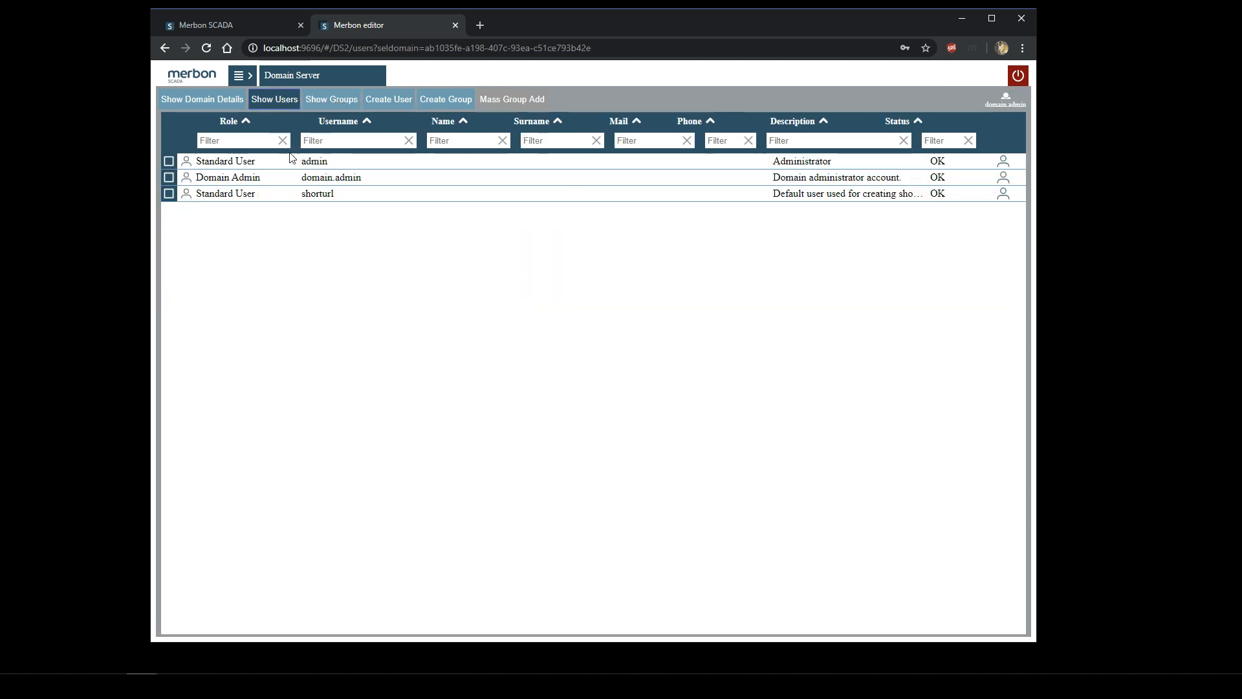
left_click(326, 100)
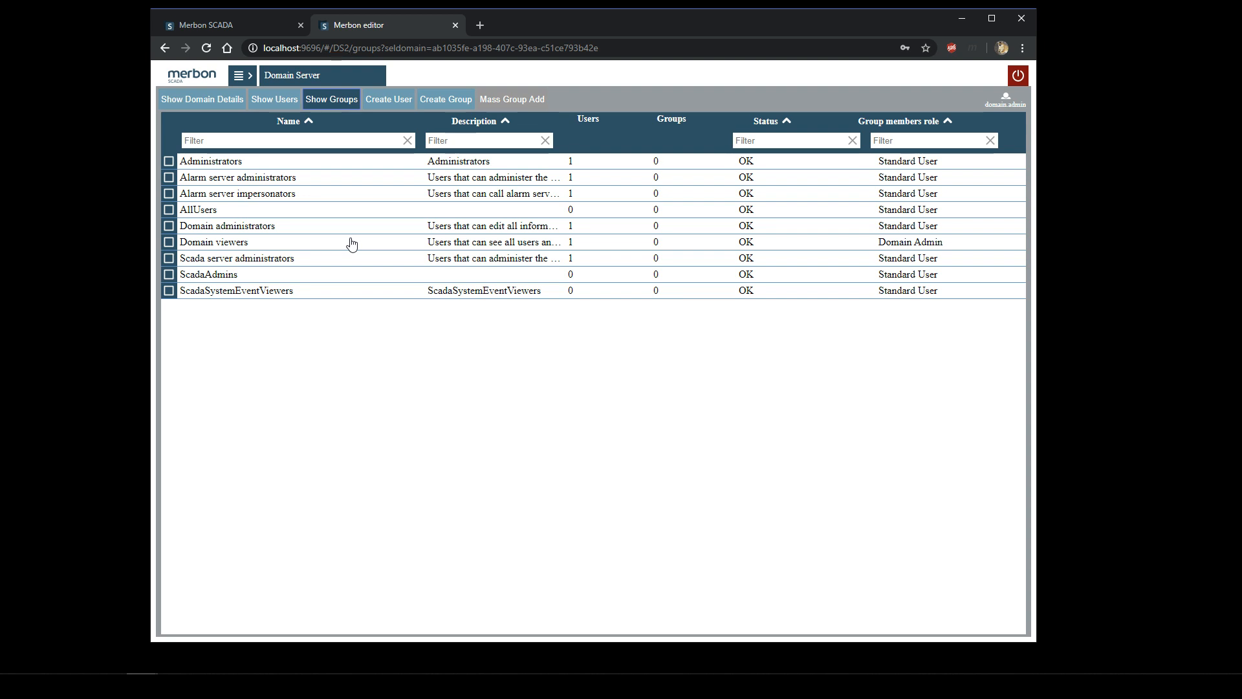
left_click(197, 24)
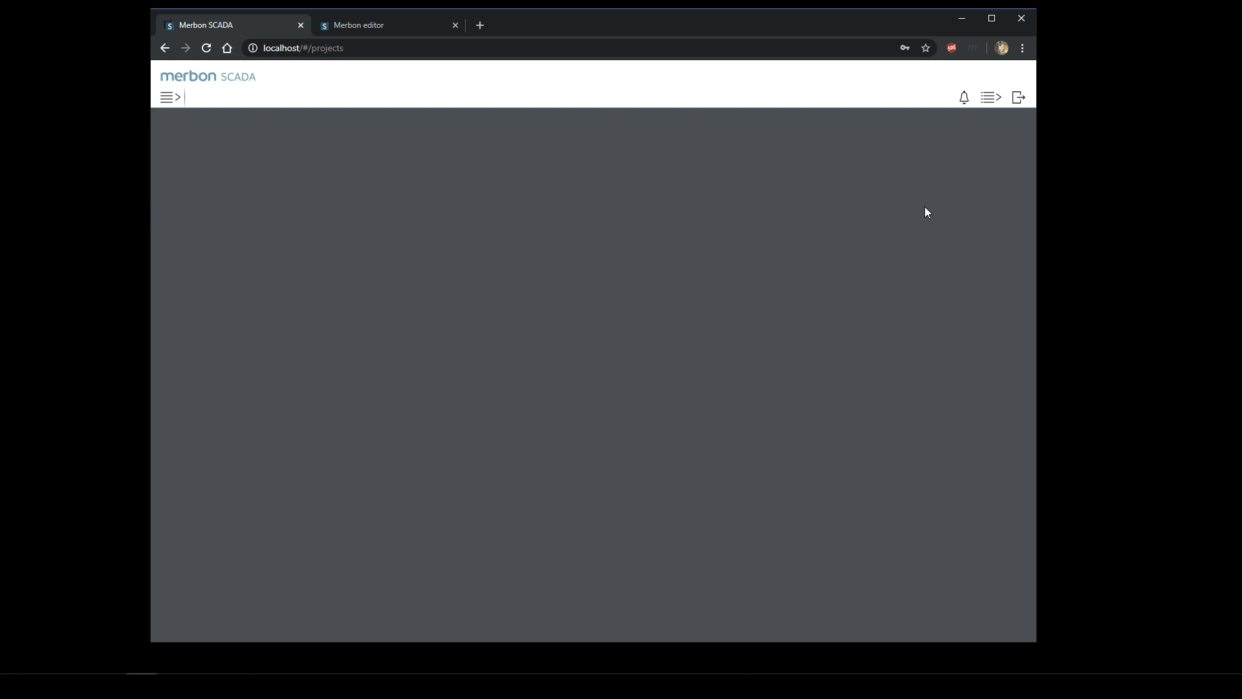
left_click(1021, 26)
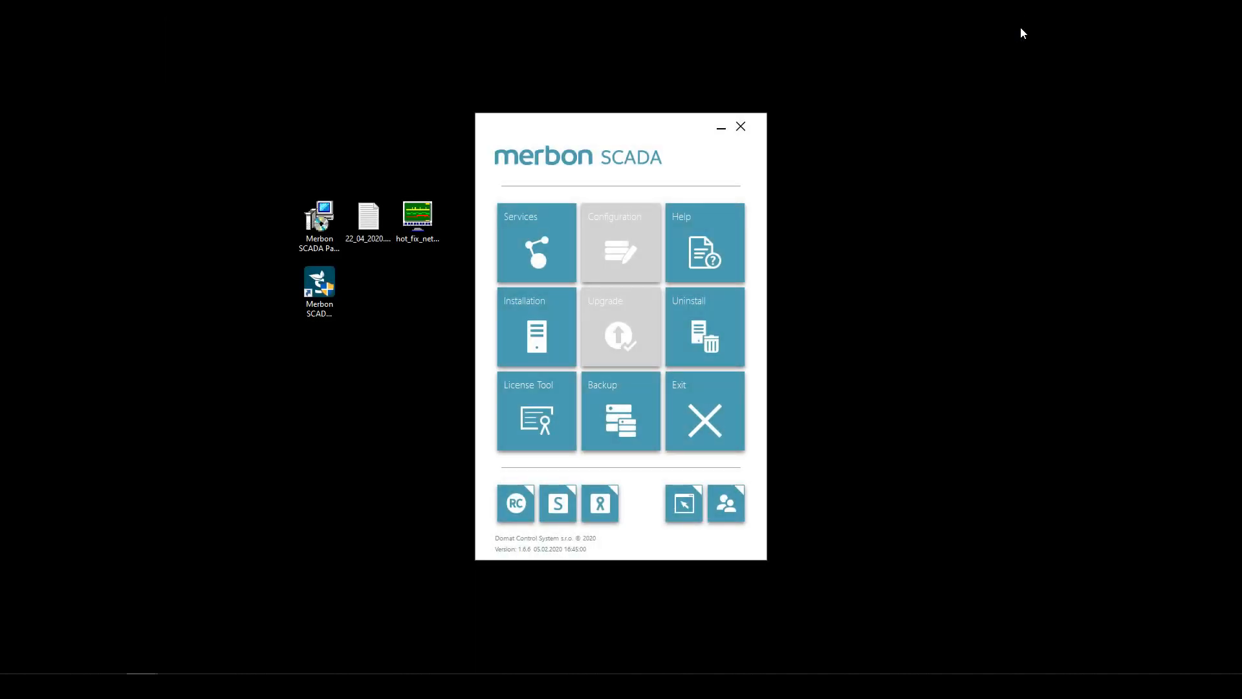
- Close the Merbon launcher and open domat-int.com in maximized Chrome, correcting the mistyped domat.com
left_click(742, 127)
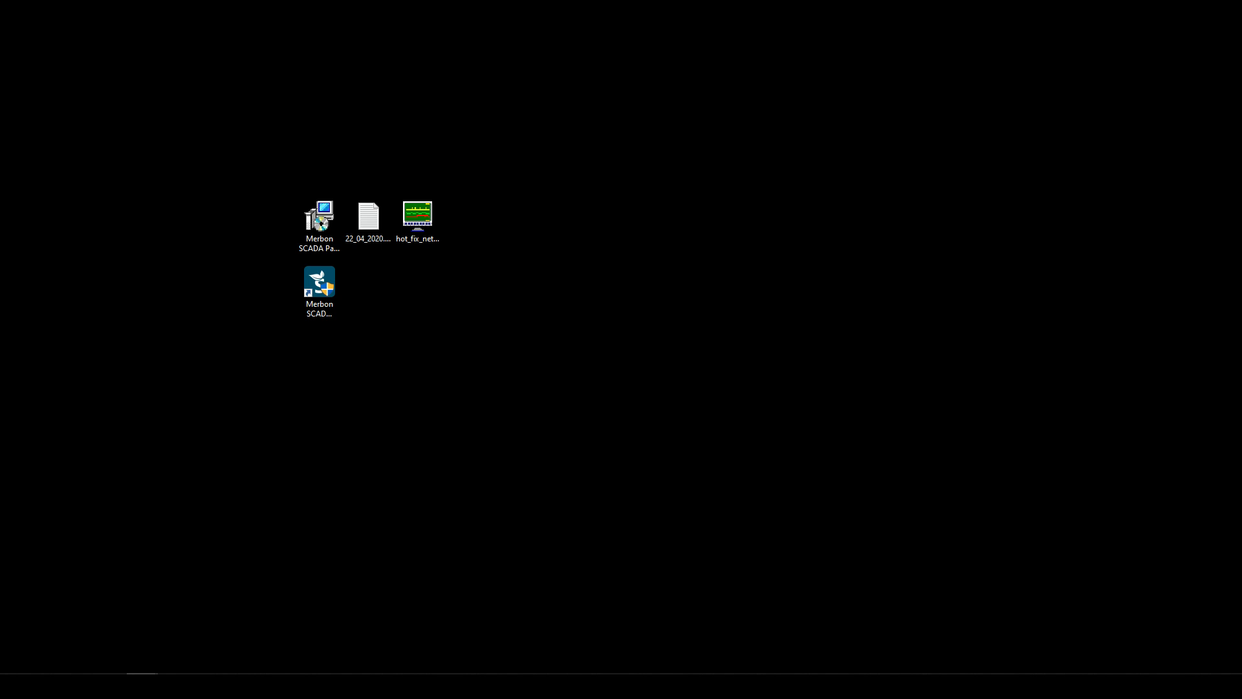
left_click_drag(1241, 343, 554, 0)
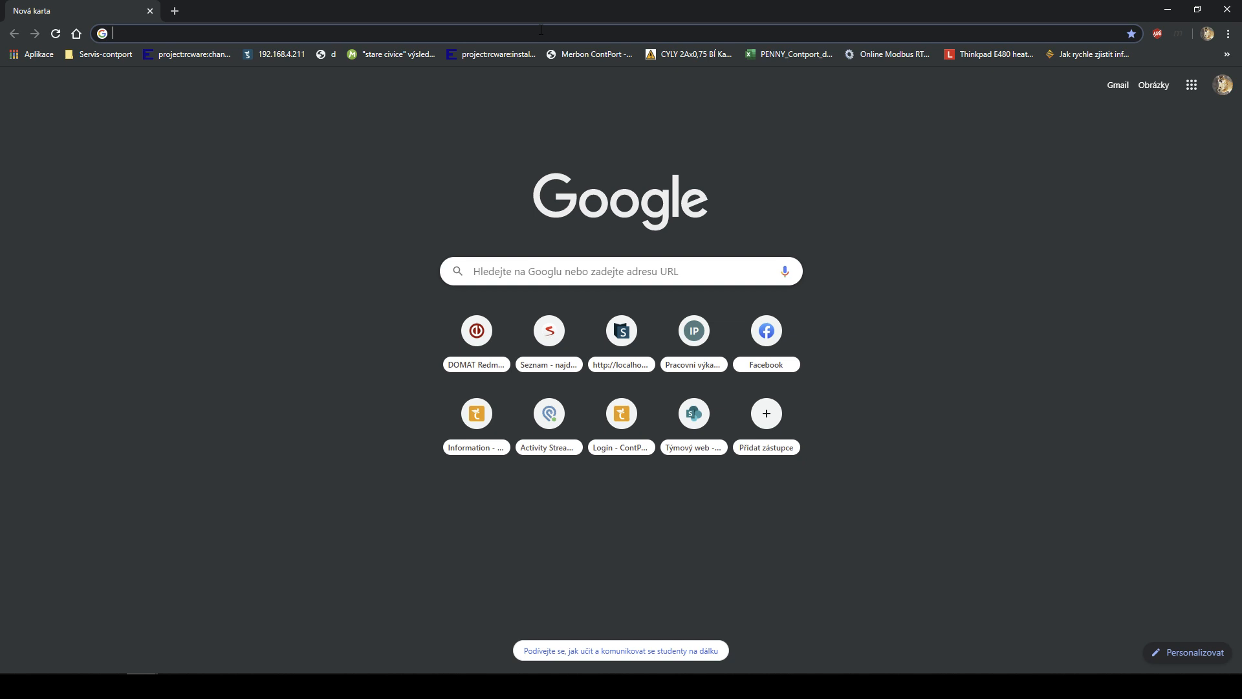
type("dom")
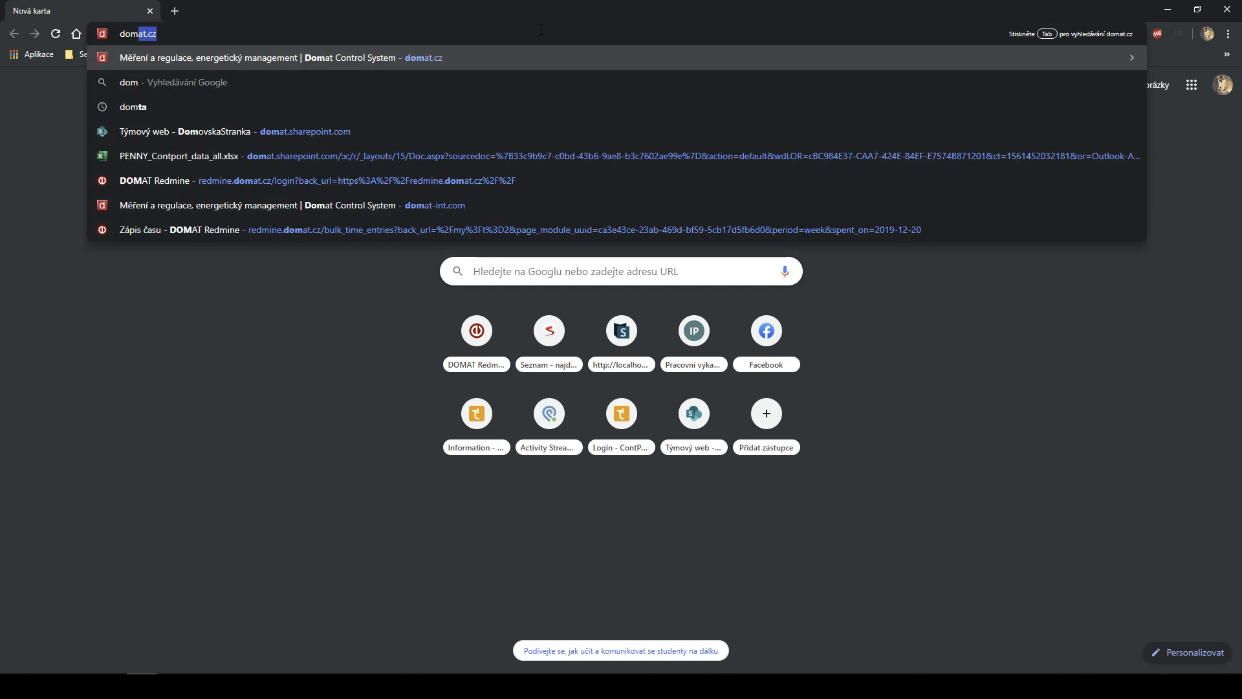
type("at.com")
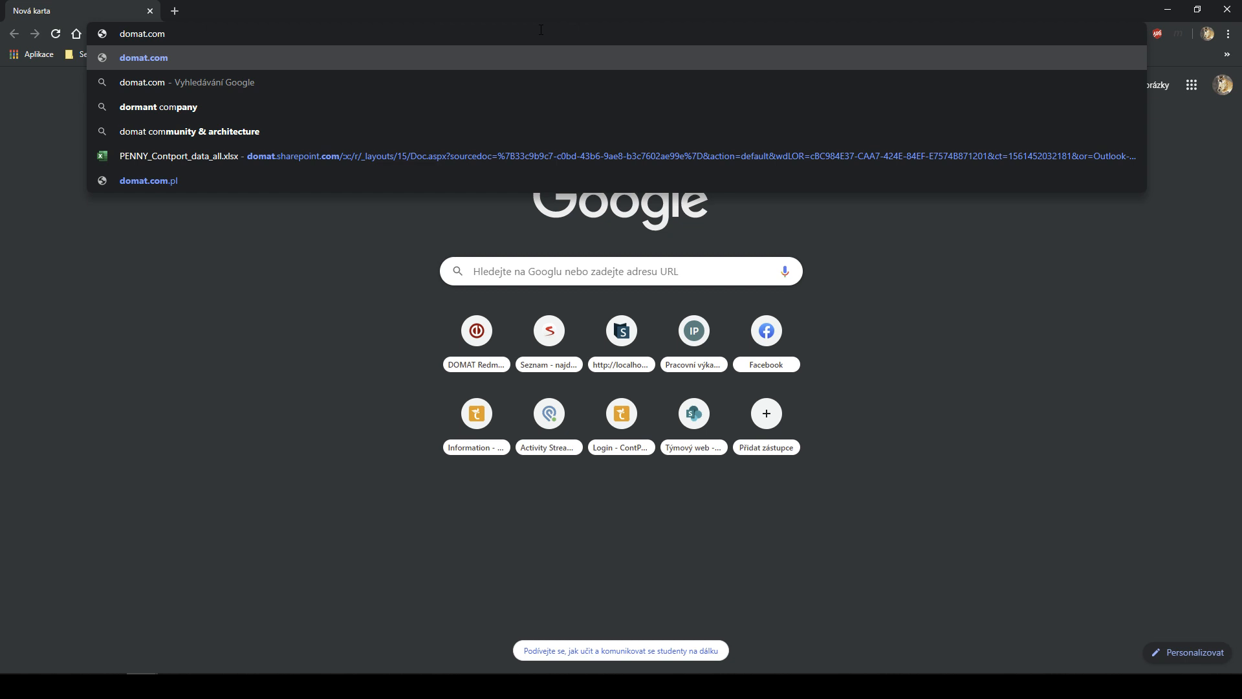
key("Return")
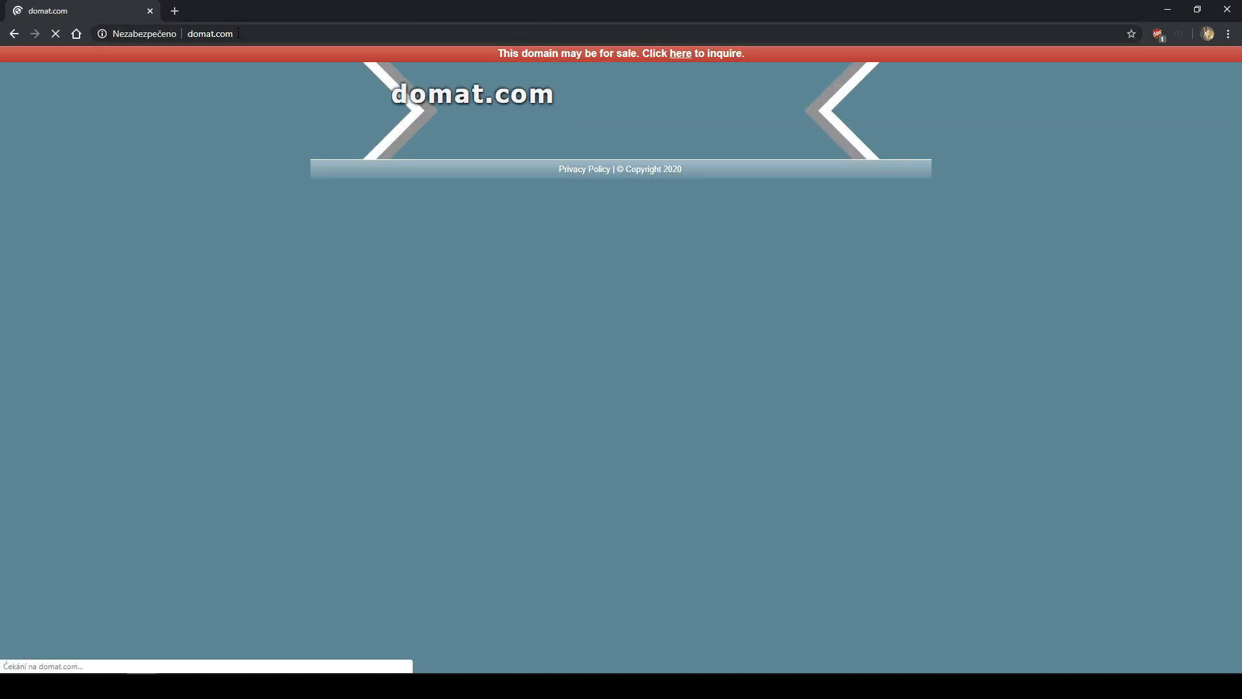
left_click(214, 38)
left_click(215, 37)
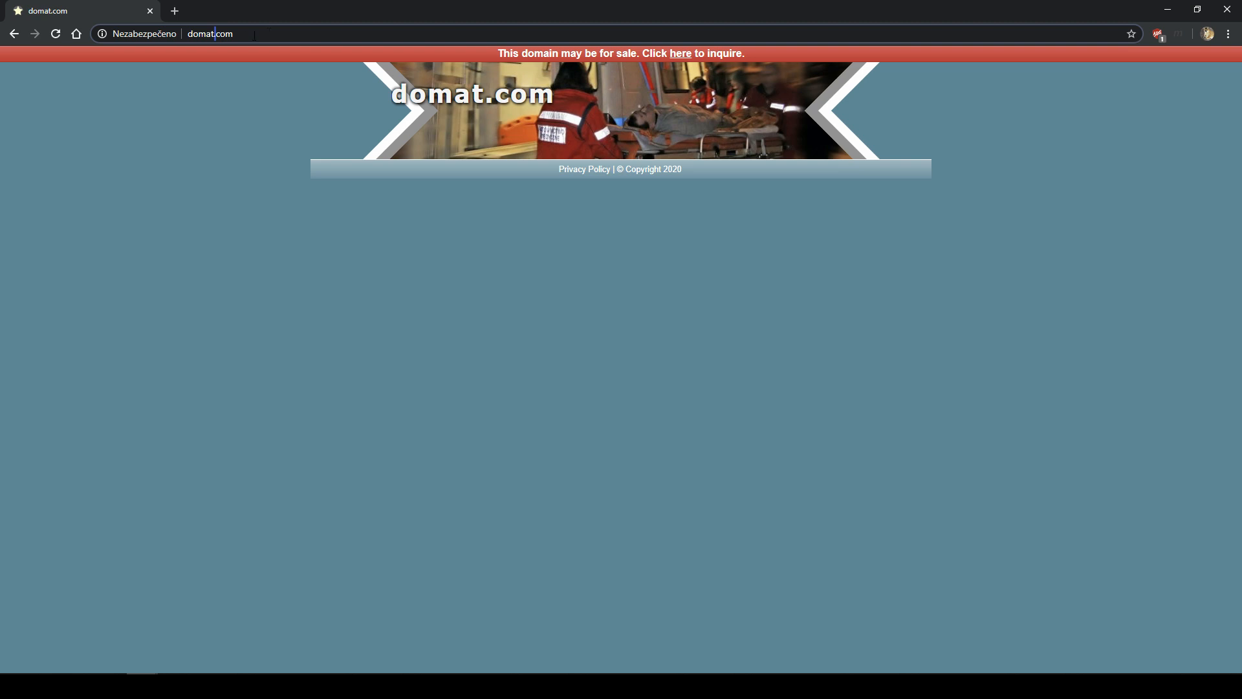
type("-int")
key("Return")
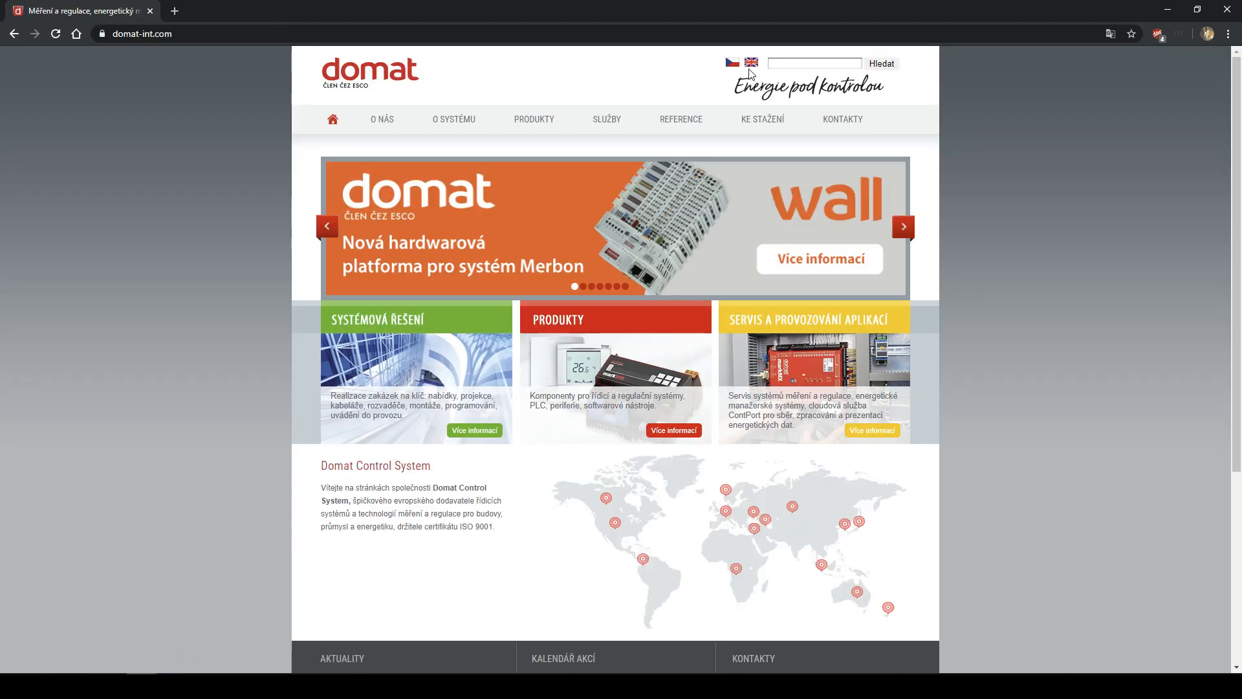
- Switch the Domat site to English and open RcWare Vision from the Software downloads page
left_click(751, 63)
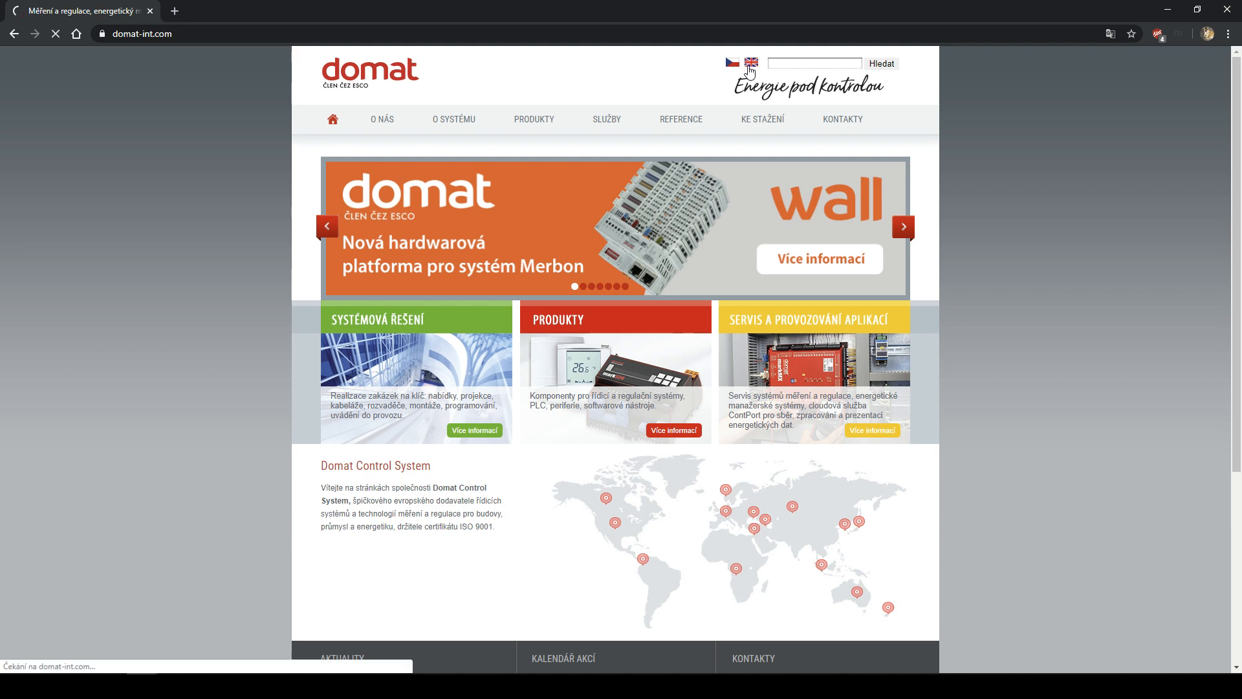
mouse_move(770, 119)
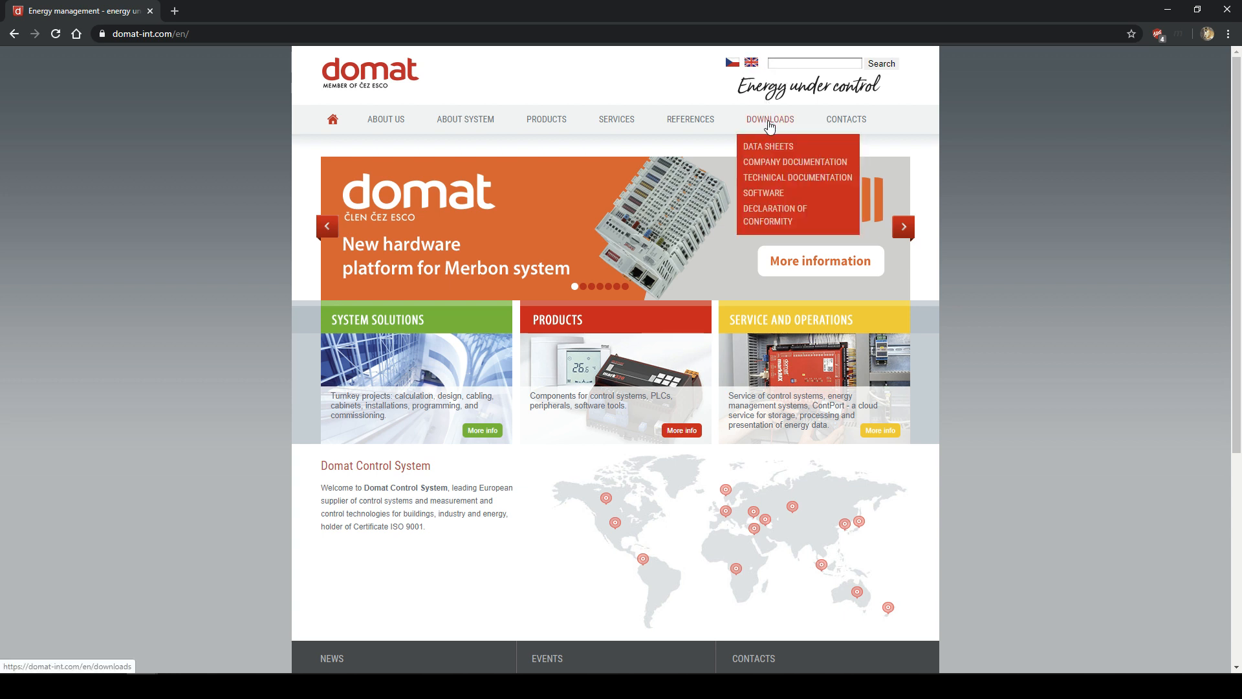
left_click(765, 198)
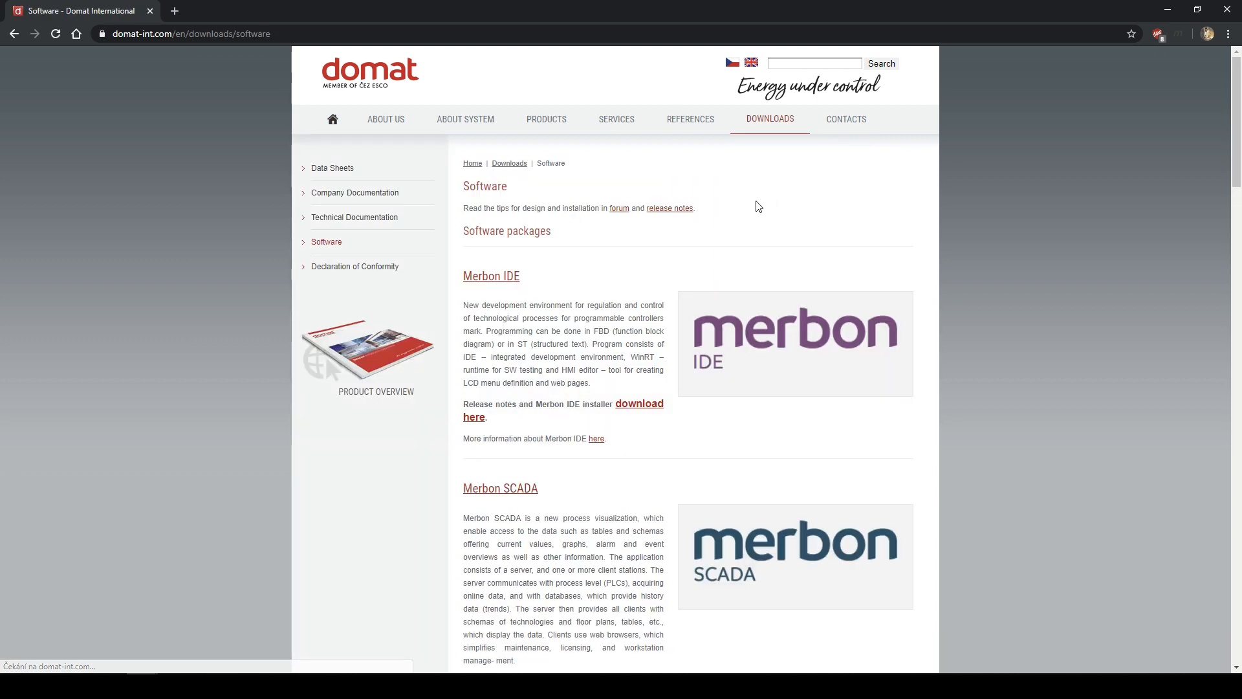
scroll(636, 249, "down", 10)
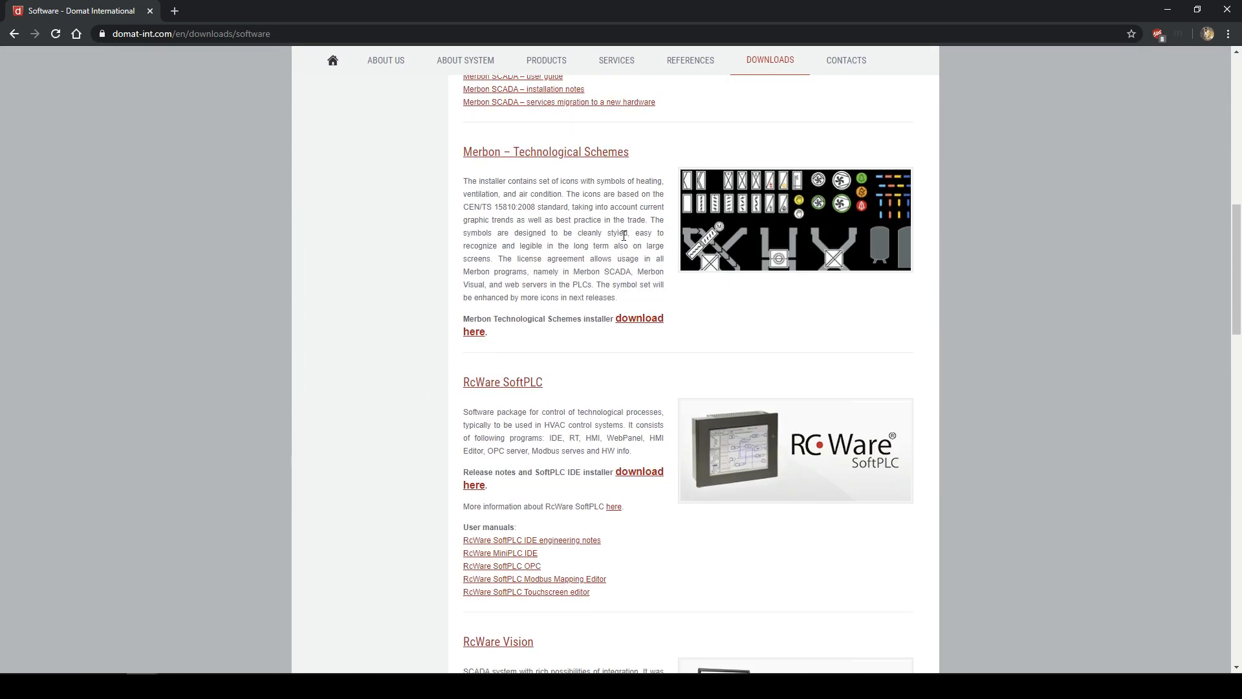
scroll(608, 215, "up", 1)
scroll(608, 214, "down", 7)
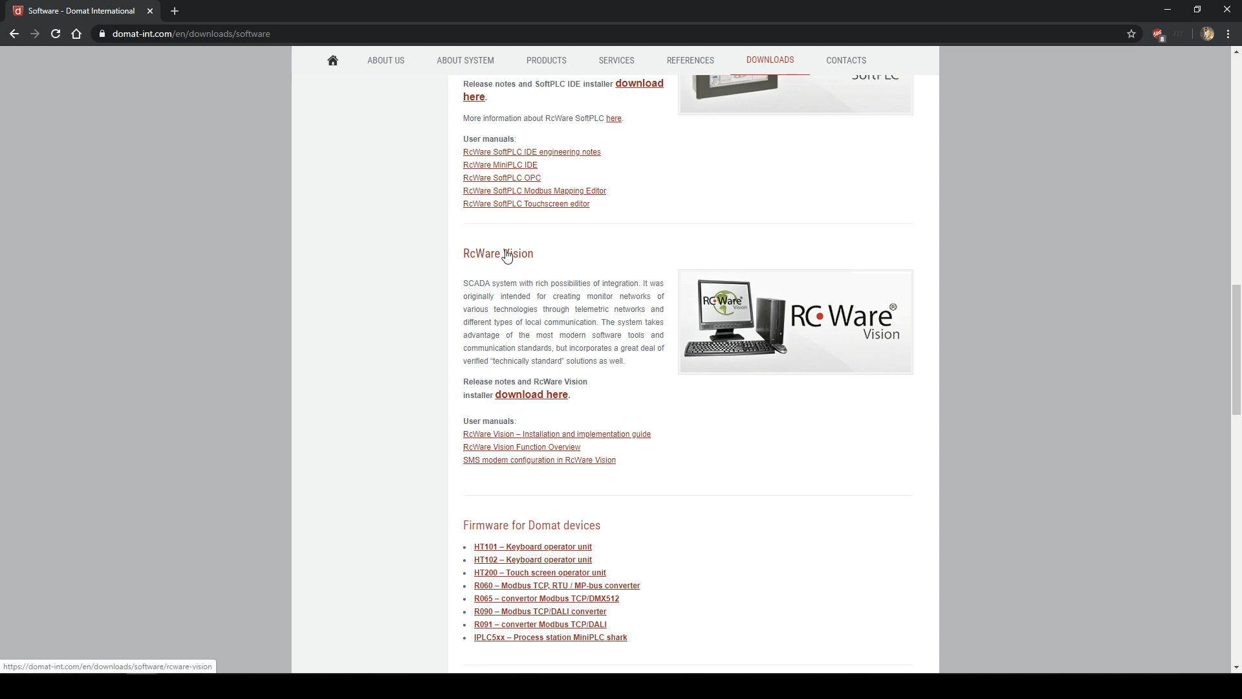
left_click(508, 256)
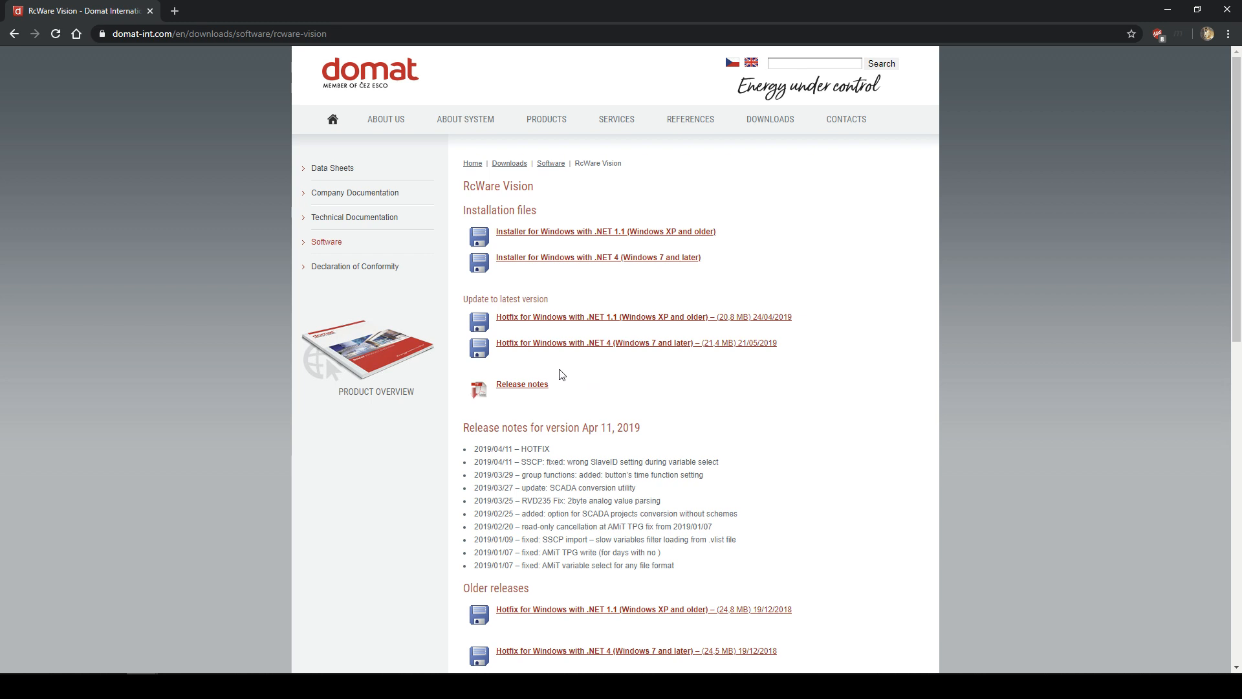
- Highlight the Installation files and Update to latest version headings on the RcWare Vision page
left_click_drag(464, 210, 532, 211)
left_click(534, 212)
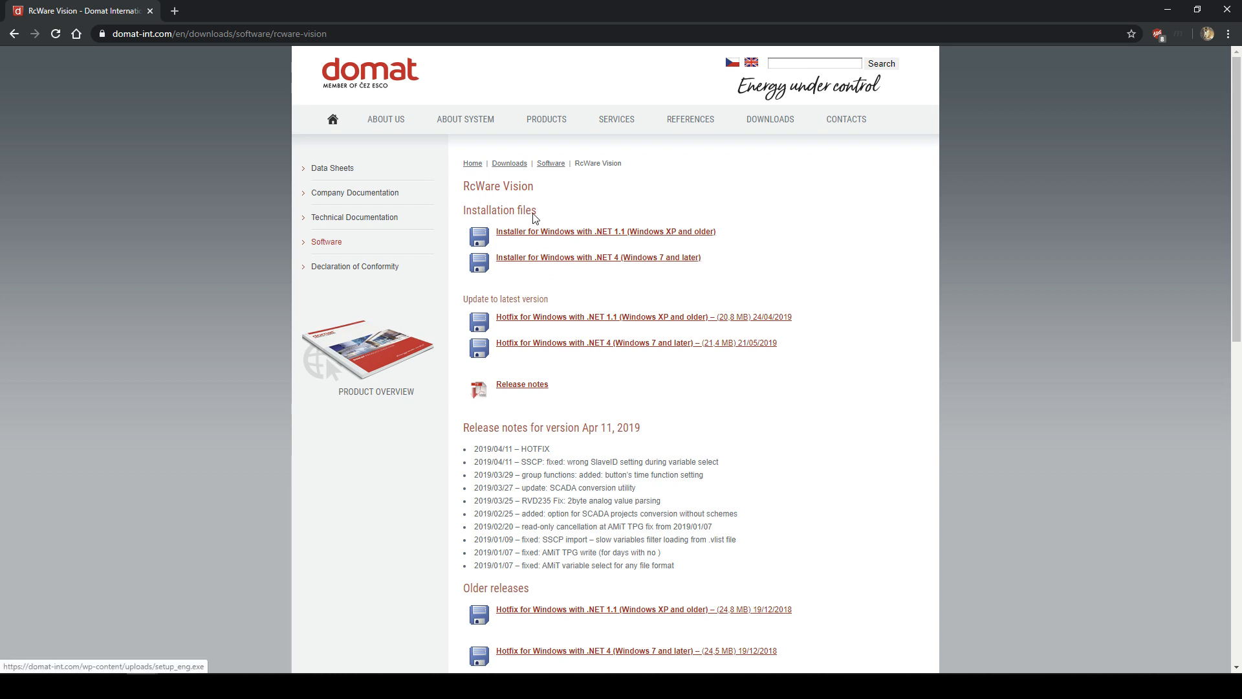
scroll(576, 314, "down", 2)
scroll(577, 315, "up", 2)
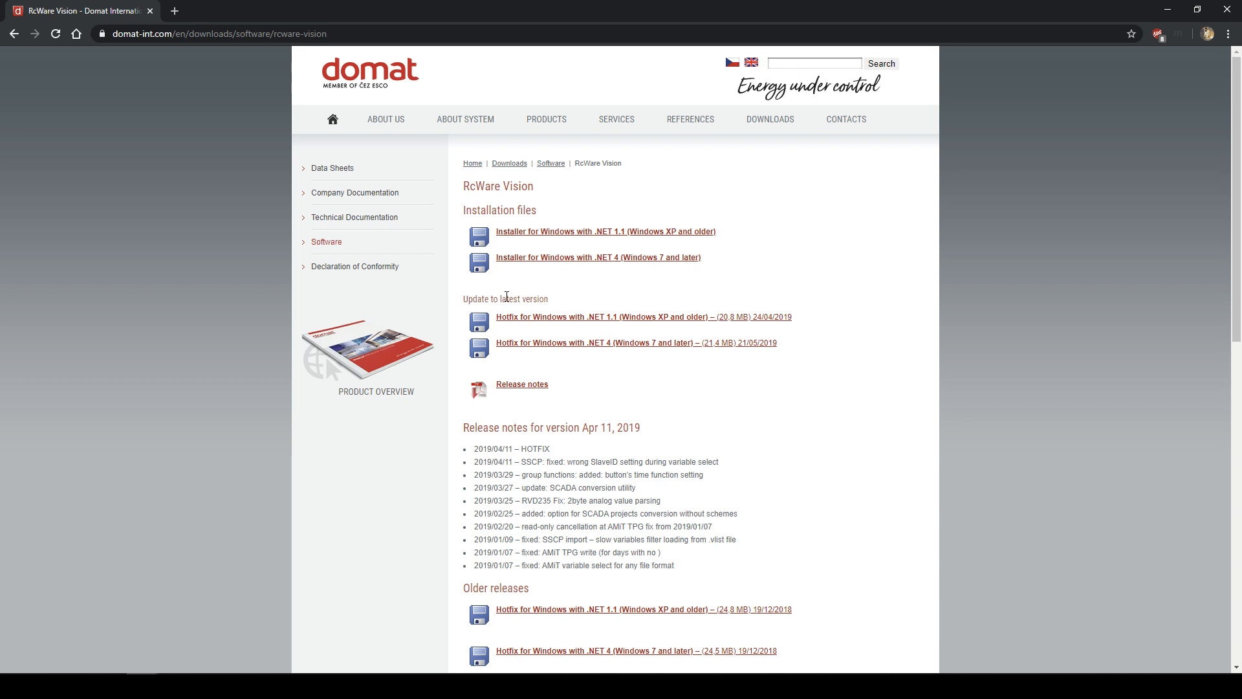
left_click_drag(463, 299, 555, 305)
left_click(555, 308)
- Highlight the .NET 4 installer and hotfix download lines, then minimize Chrome
left_click_drag(782, 347, 508, 338)
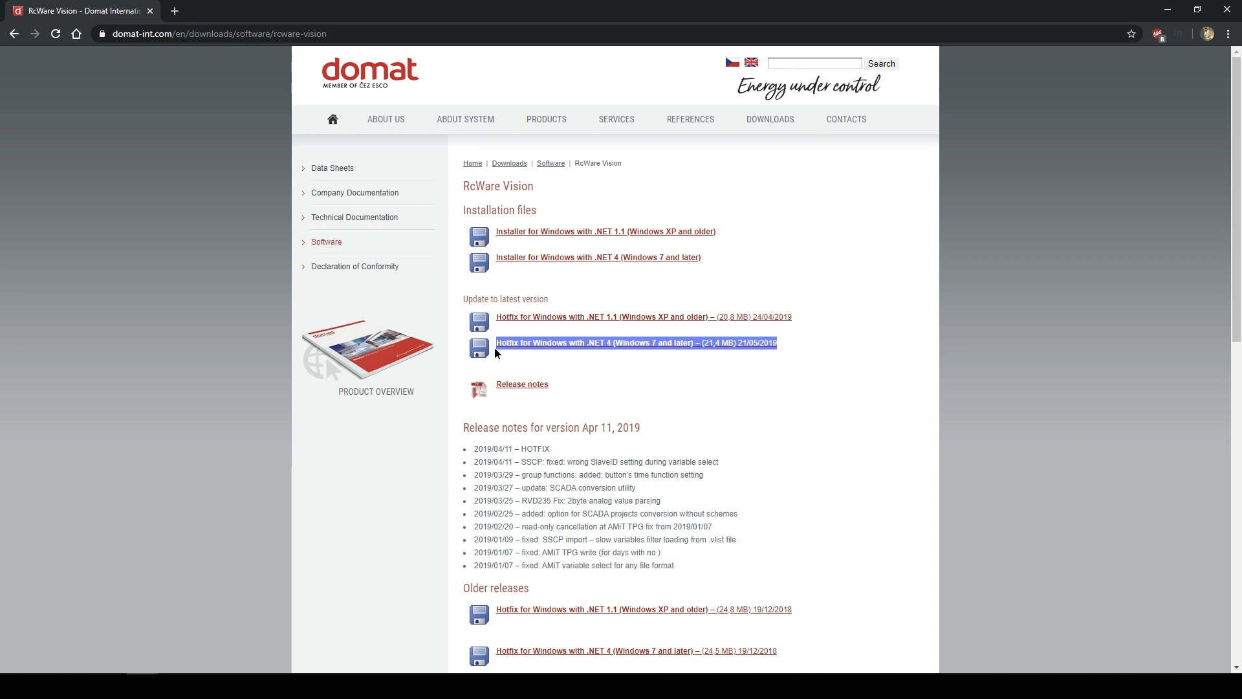
left_click(494, 348)
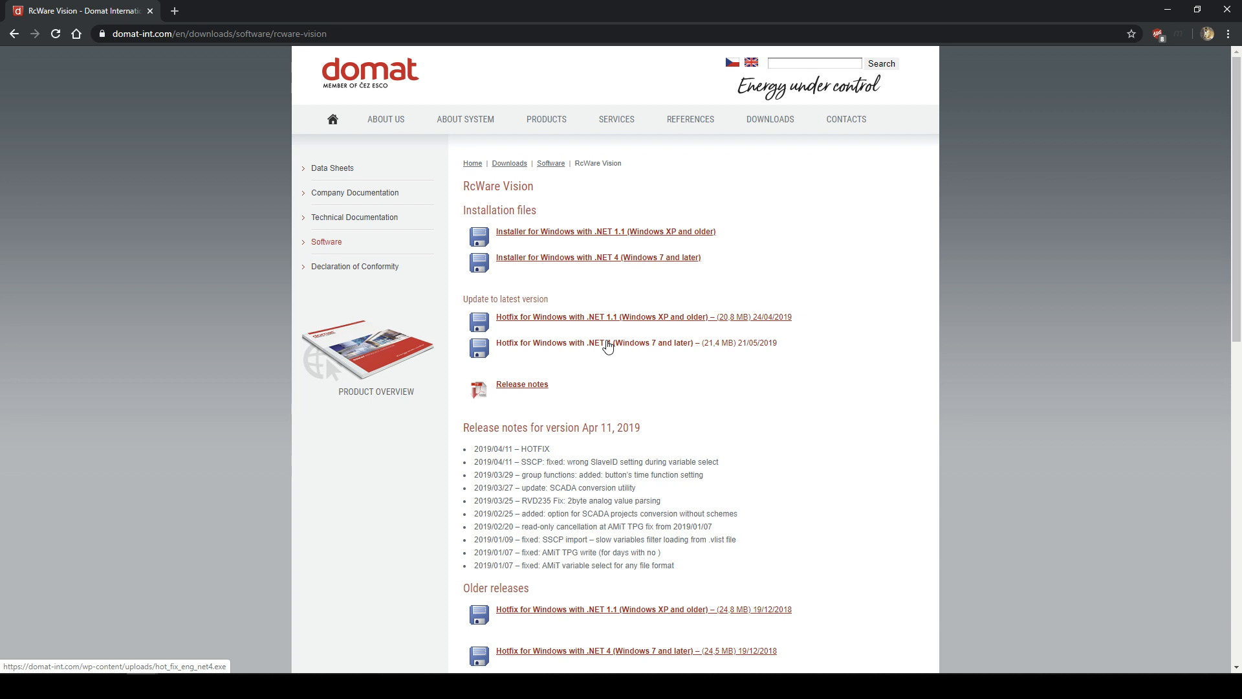
left_click_drag(713, 257, 491, 262)
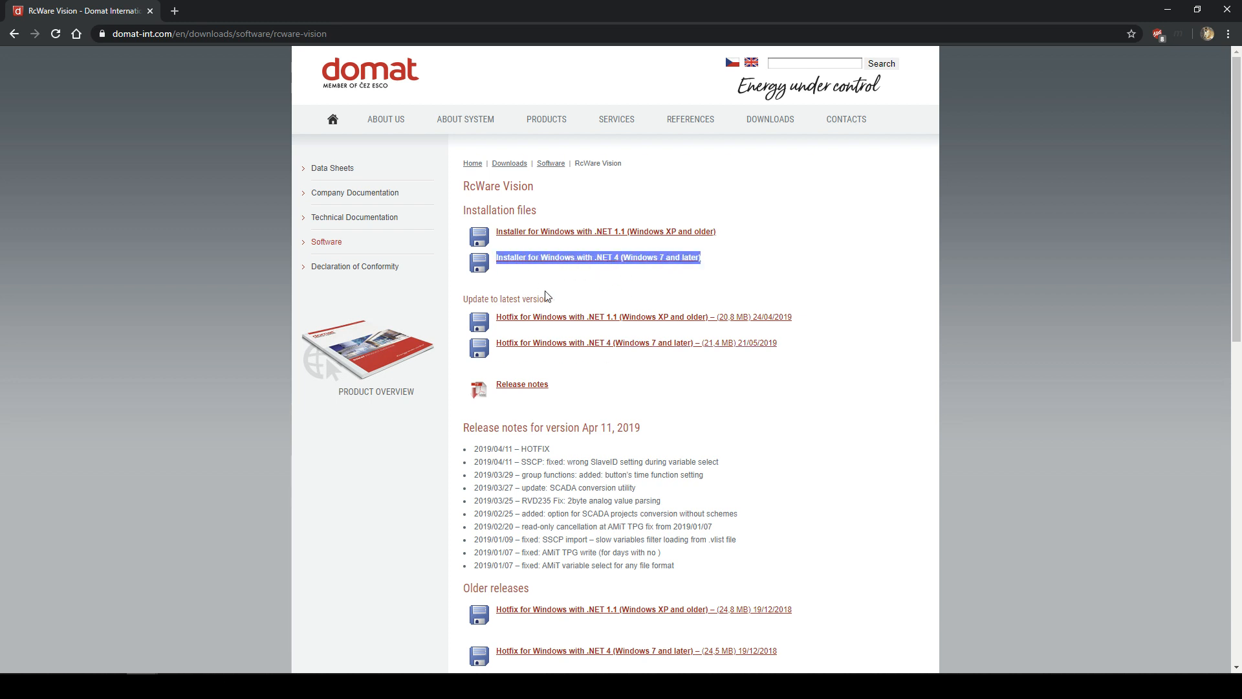
left_click(717, 283)
left_click_drag(779, 342, 498, 343)
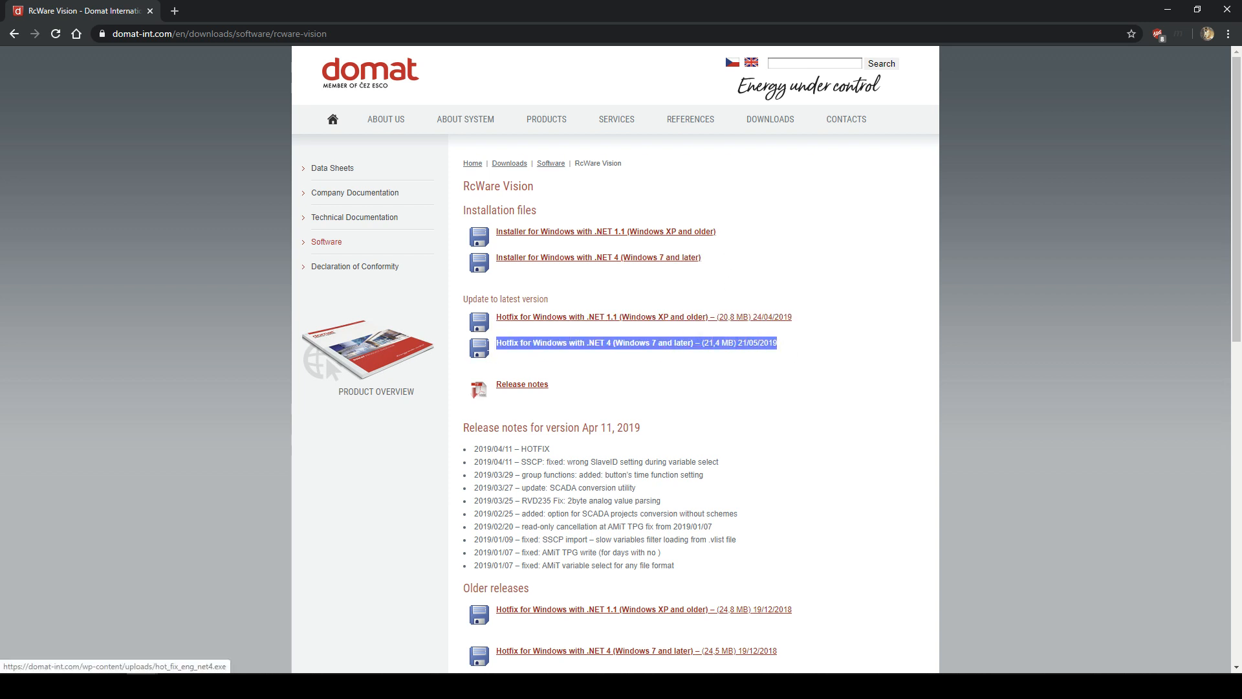
left_click(540, 374)
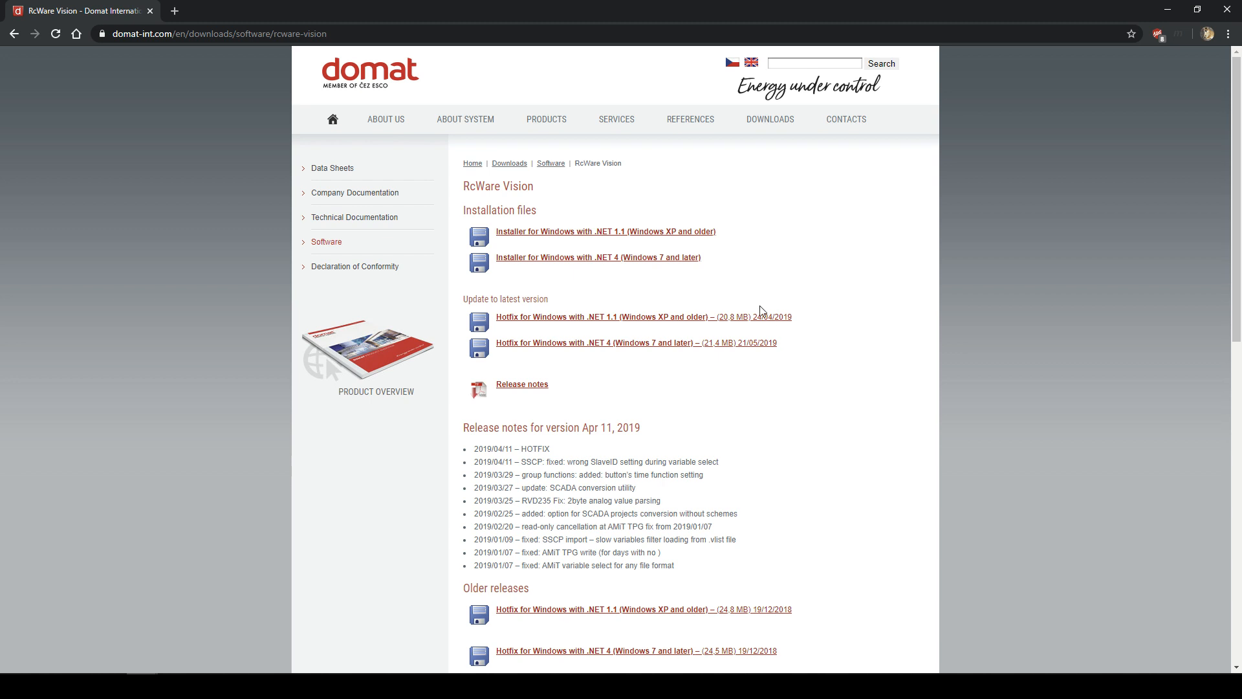
left_click_drag(770, 361, 496, 363)
left_click(554, 372)
scroll(577, 344, "down", 3)
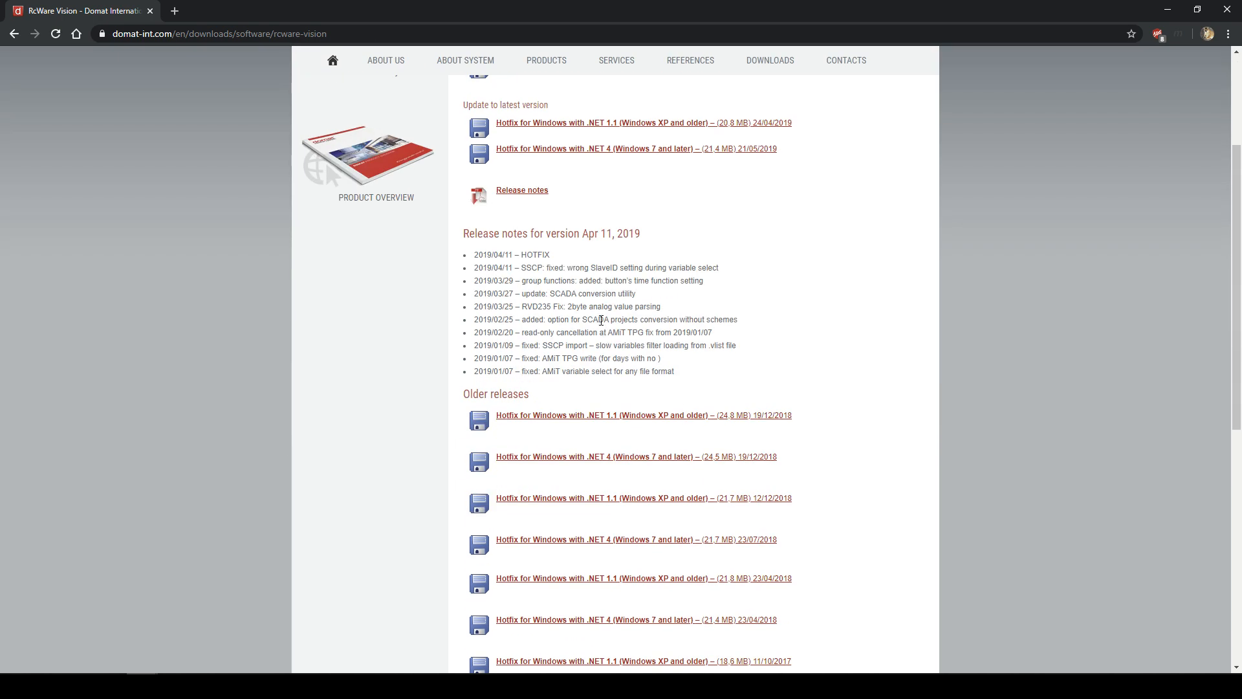
scroll(516, 347, "up", 3)
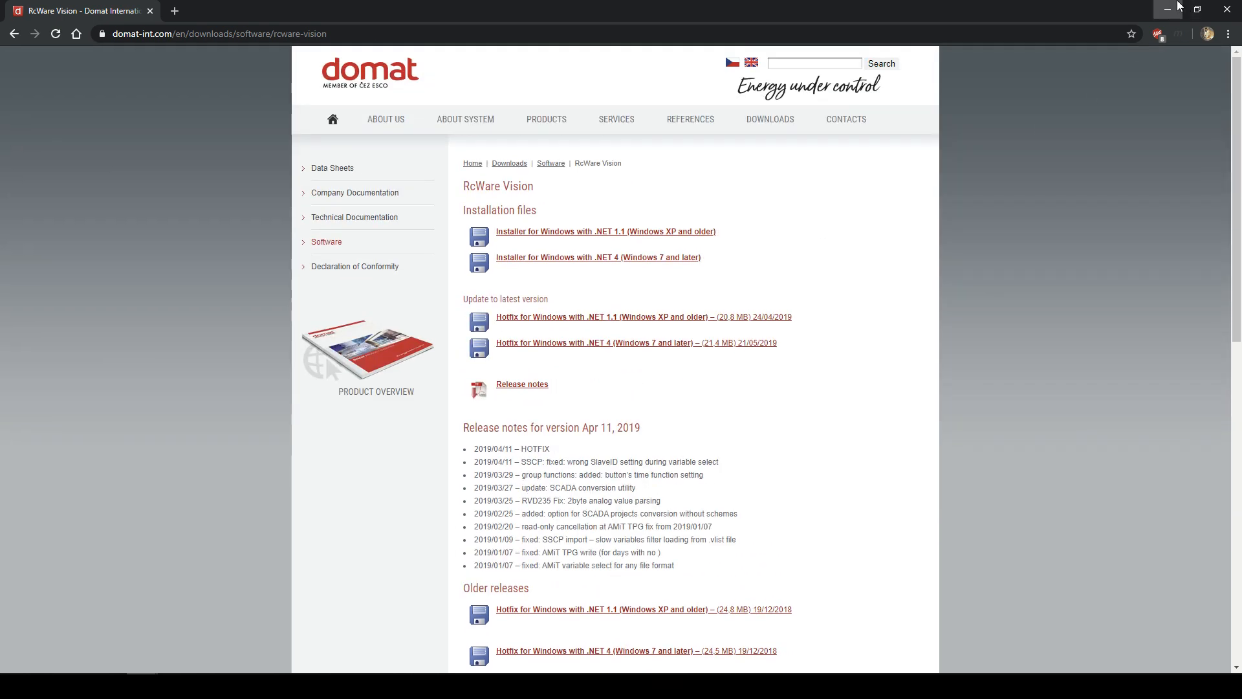
left_click(1168, 10)
- Launch hot_fix_net4.exe and advance past the extensions wizard's welcome page
left_click(424, 217)
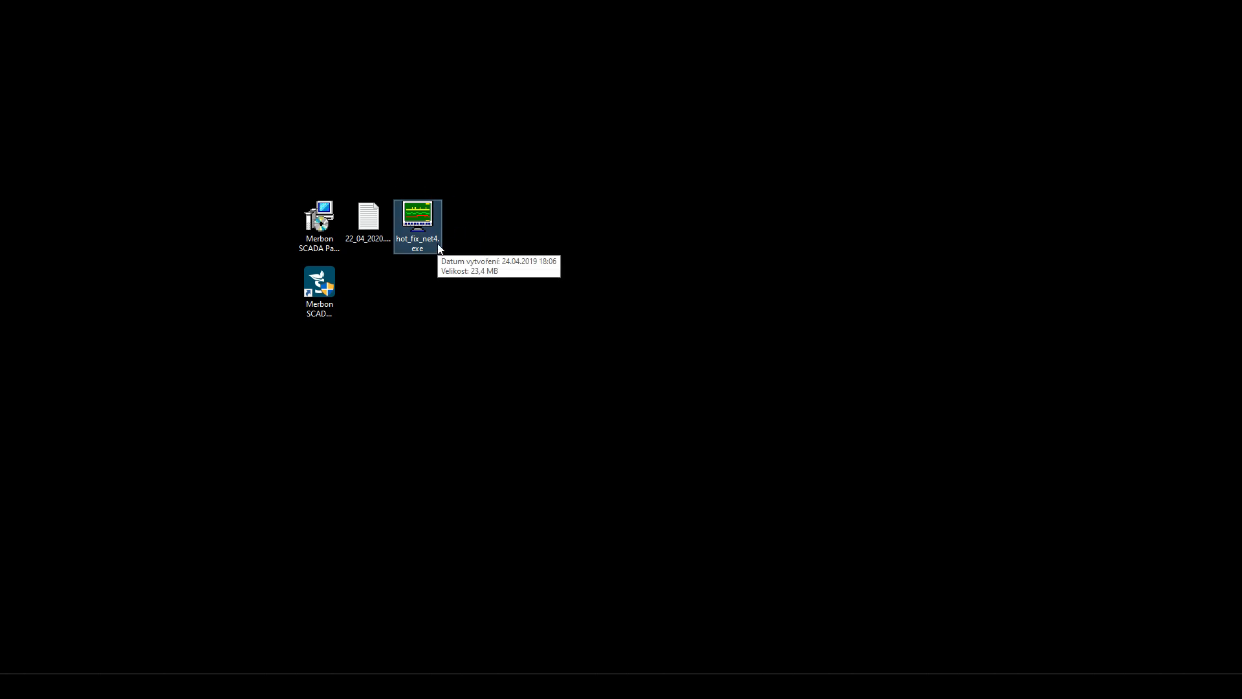
double_click(421, 224)
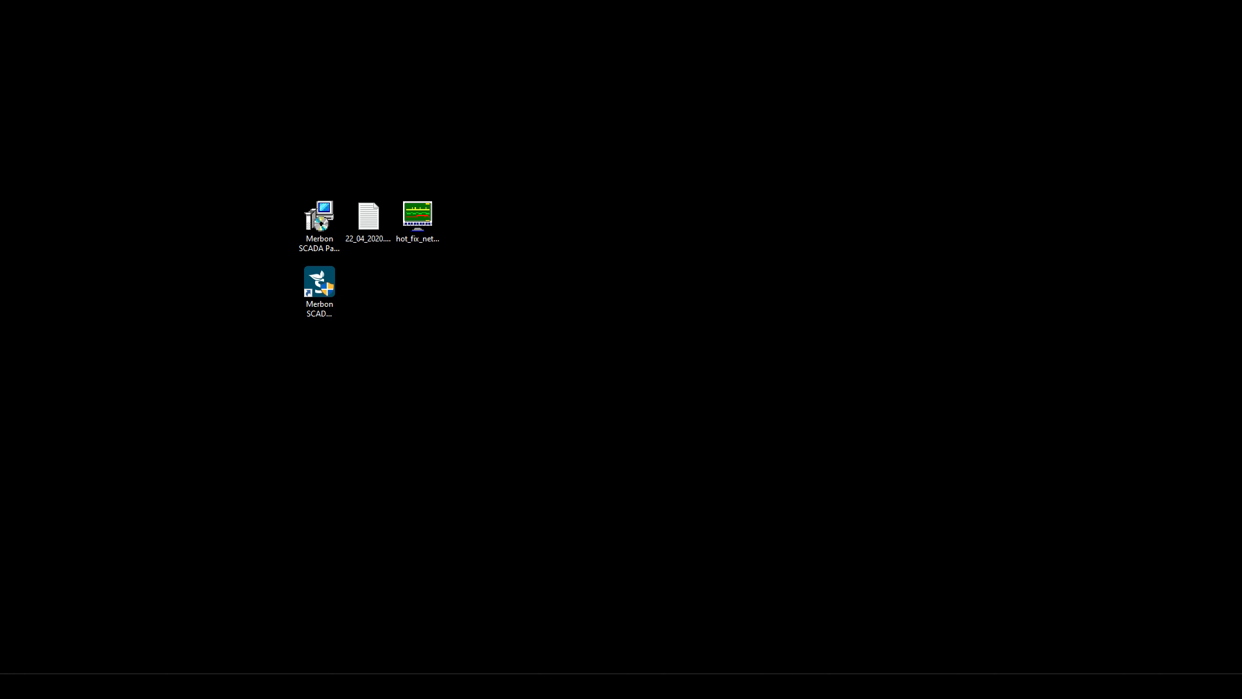
left_click_drag(319, 183, 340, 149)
left_click(565, 390)
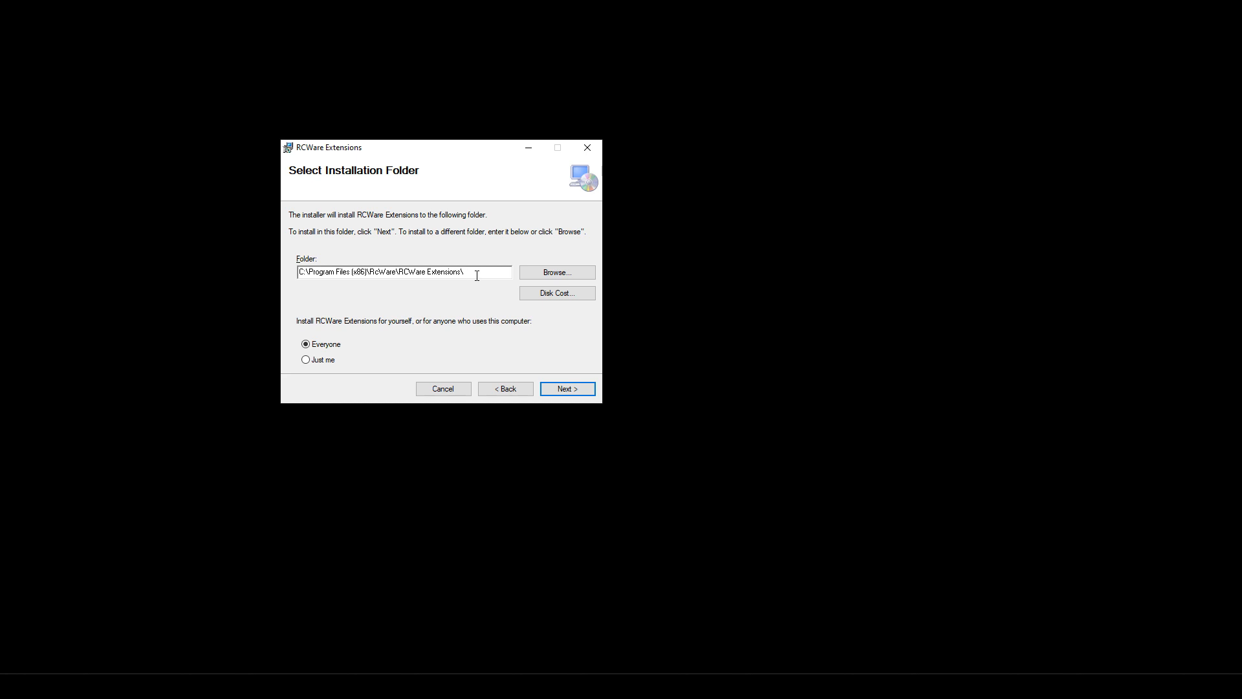
- Point out the default Program Files (x86) part of the installation folder path
left_click_drag(476, 275, 263, 258)
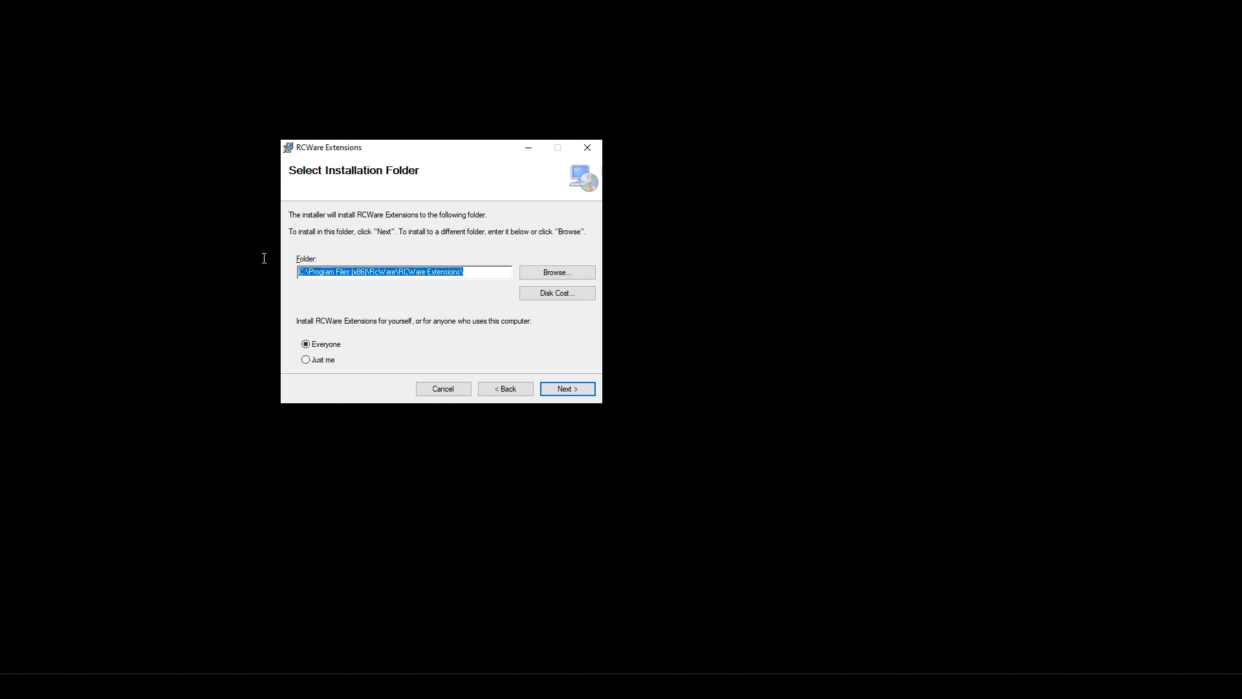
left_click(403, 269)
left_click_drag(309, 271, 367, 268)
left_click(467, 272)
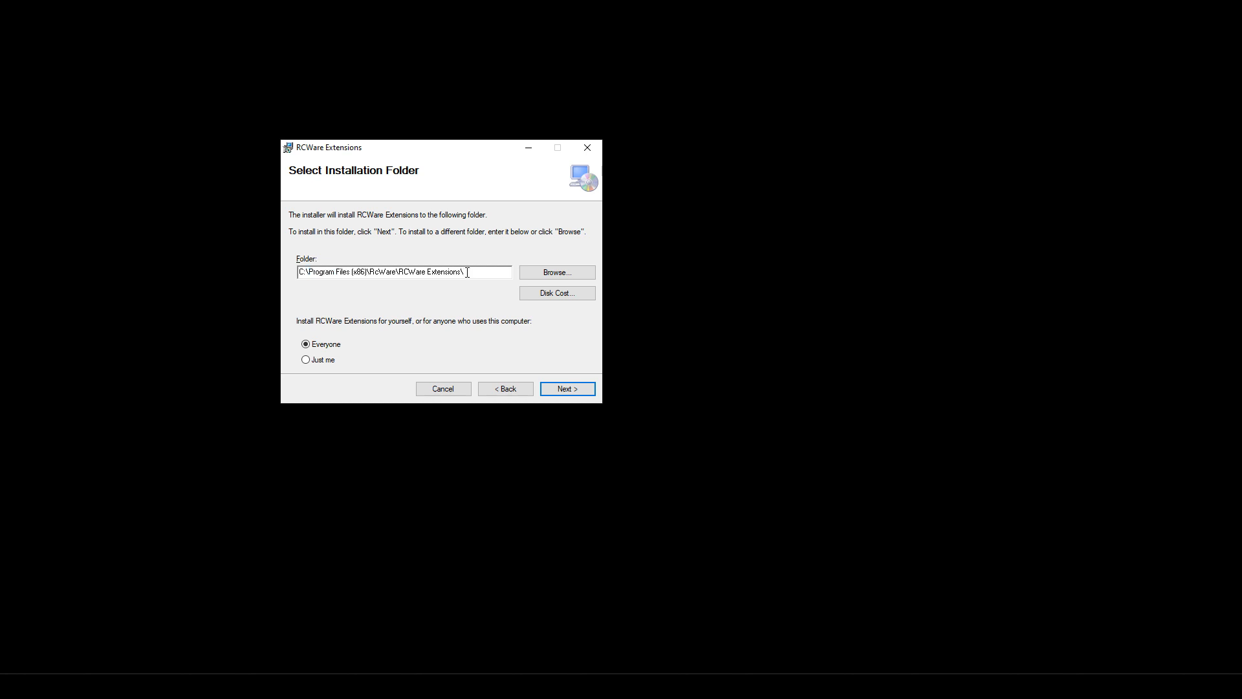
left_click_drag(467, 272, 299, 273)
left_click(355, 275)
left_click_drag(308, 273, 366, 273)
- Change the installation folder to C:\RcWare\ and start installing the extensions
left_click(543, 273)
left_click_drag(1065, 220, 585, 217)
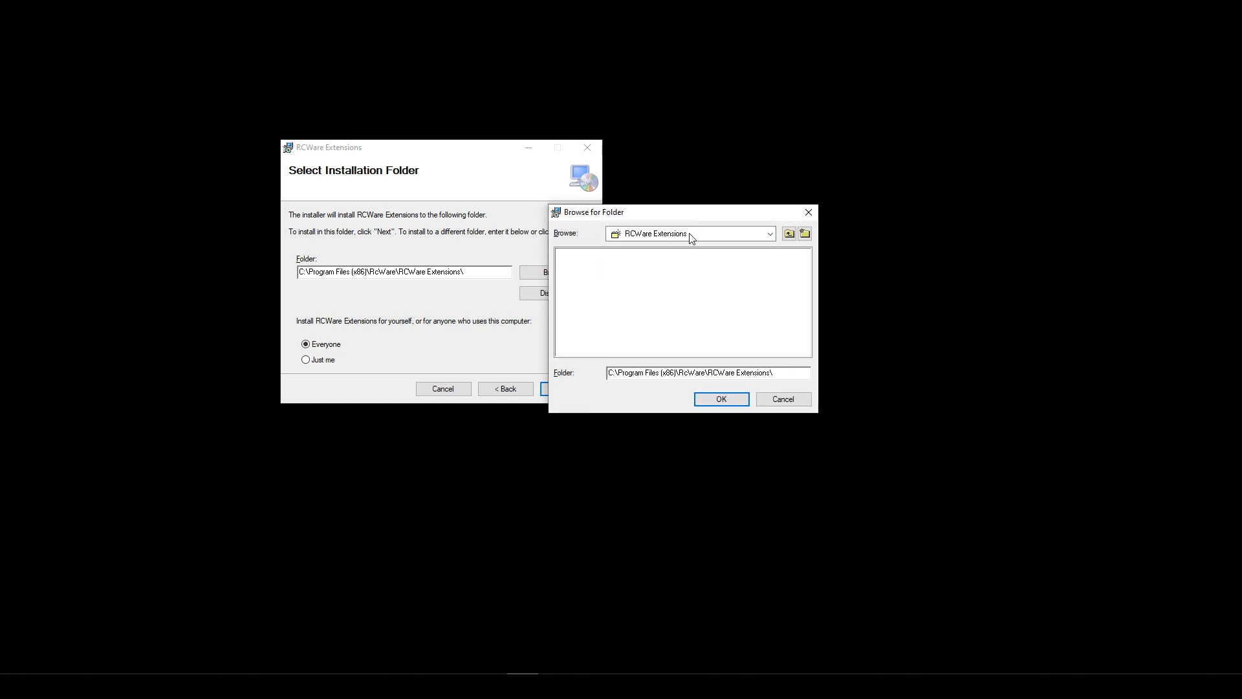
left_click(790, 234)
left_click(789, 235)
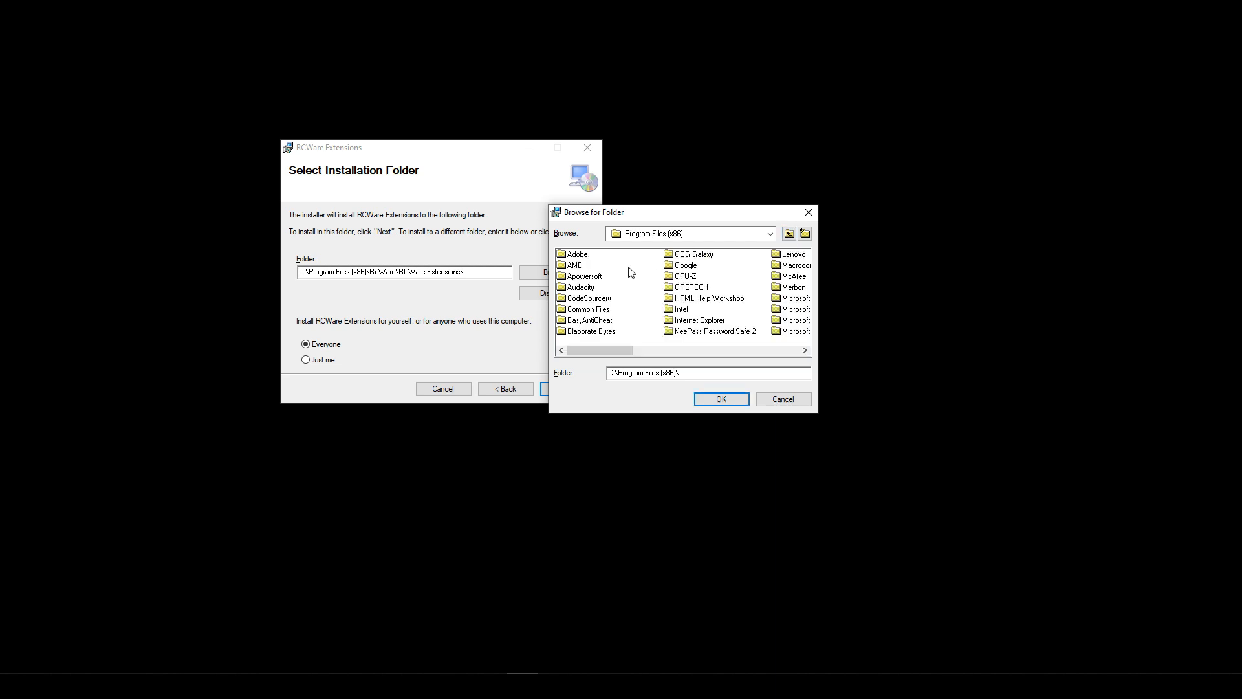
left_click_drag(614, 351, 665, 366)
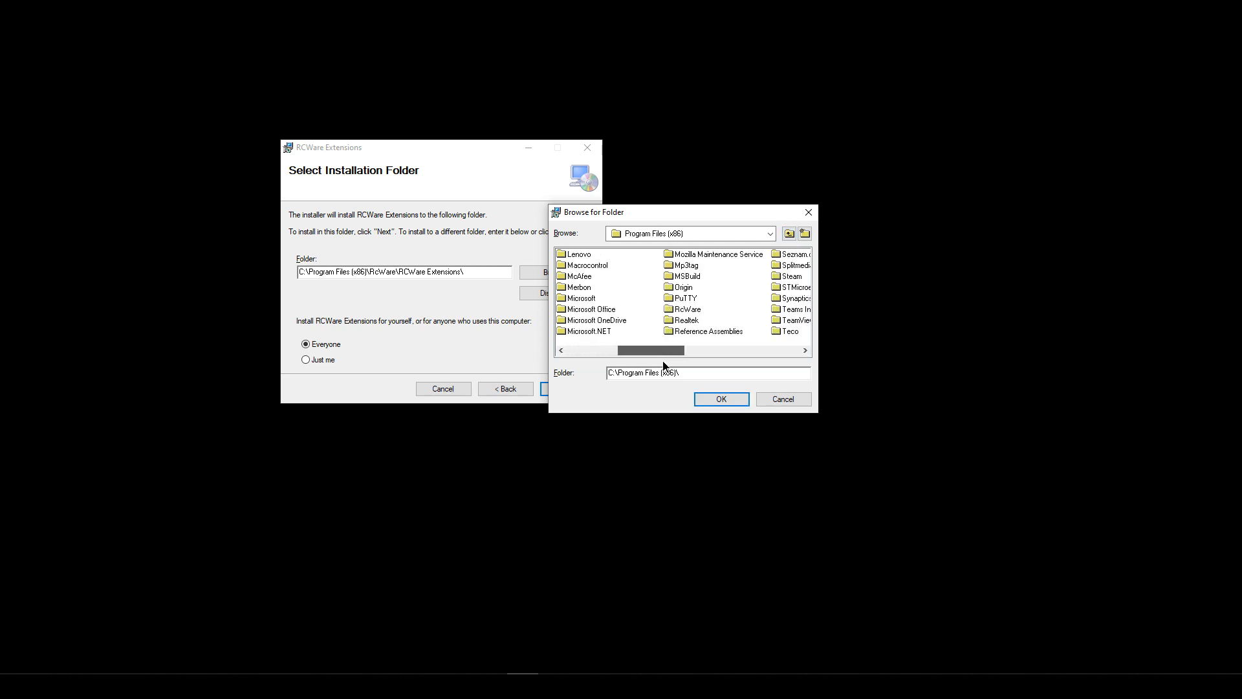
left_click(683, 310)
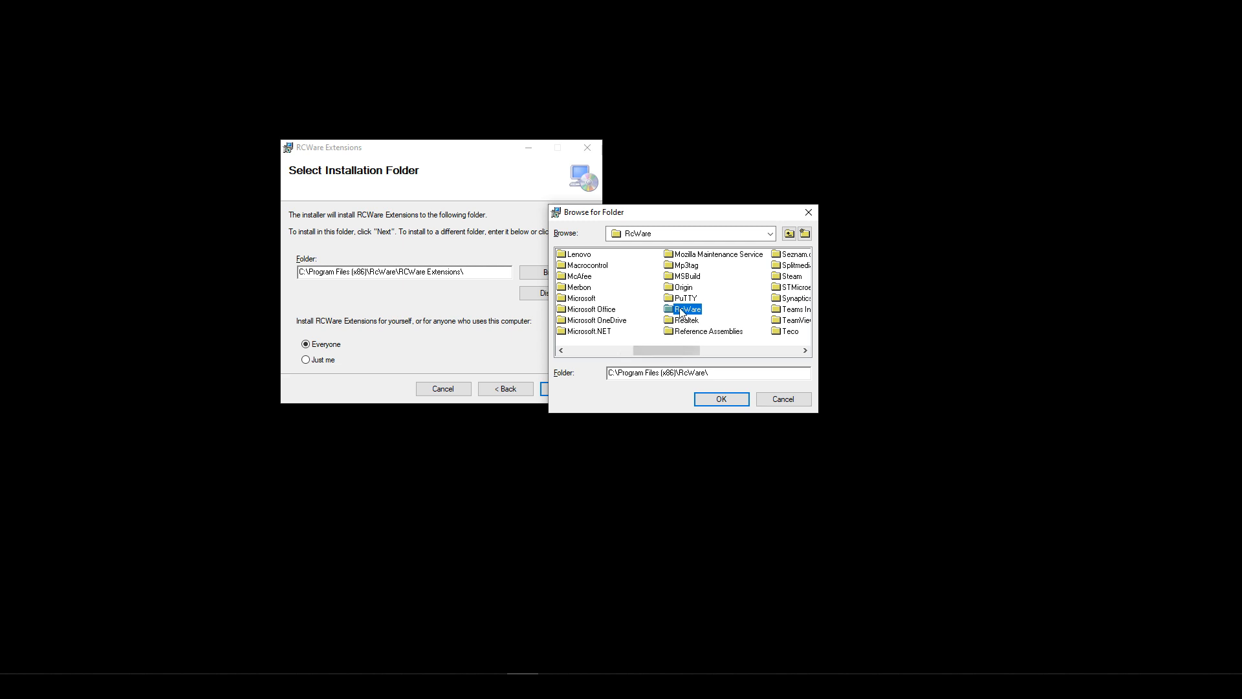
double_click(789, 235)
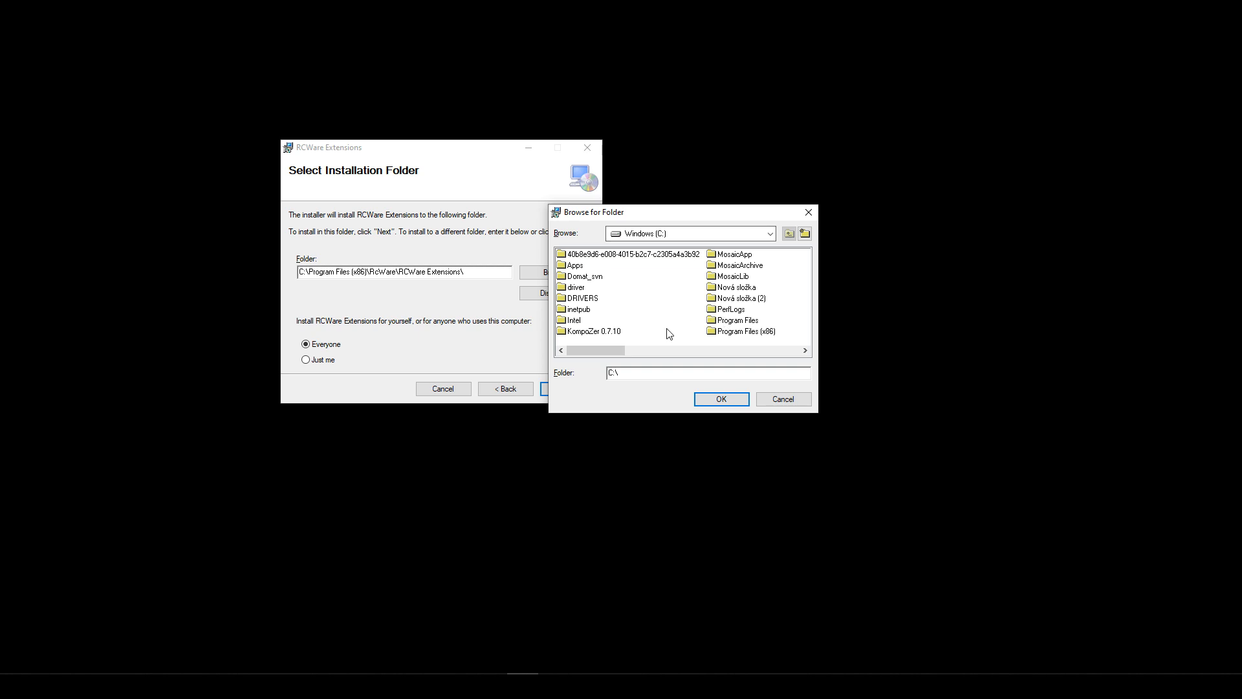
left_click(805, 350)
left_click(732, 266)
left_click(720, 396)
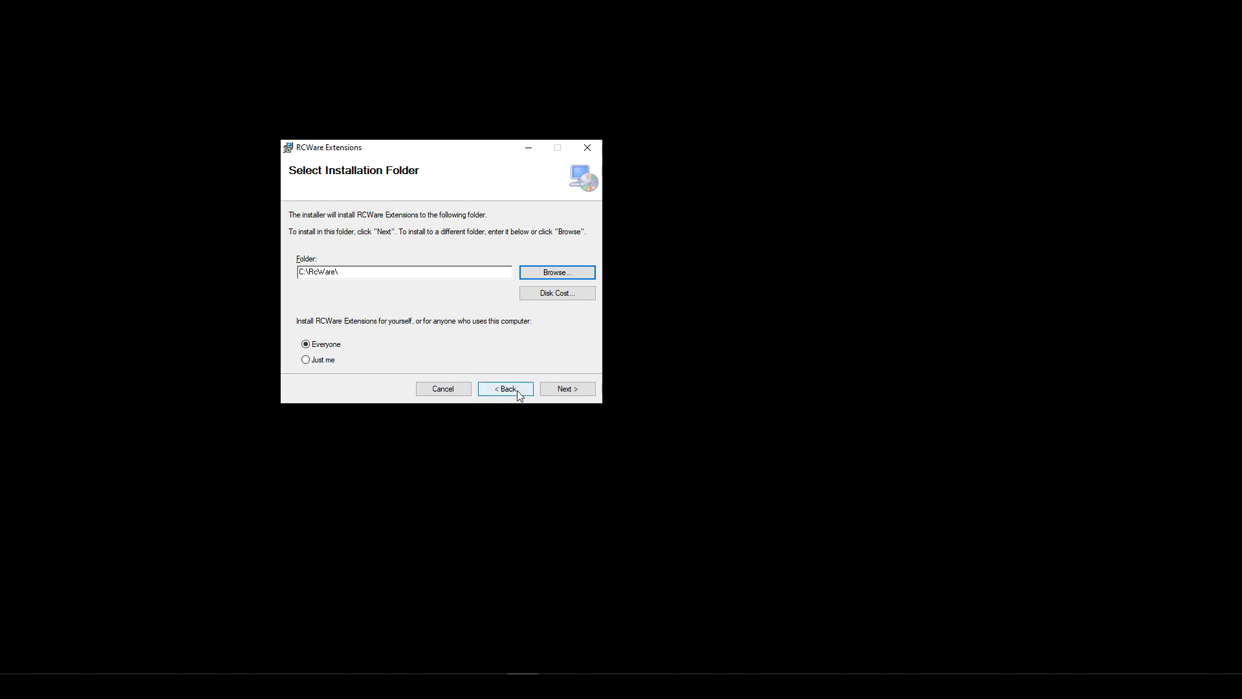
left_click_drag(362, 272, 308, 275)
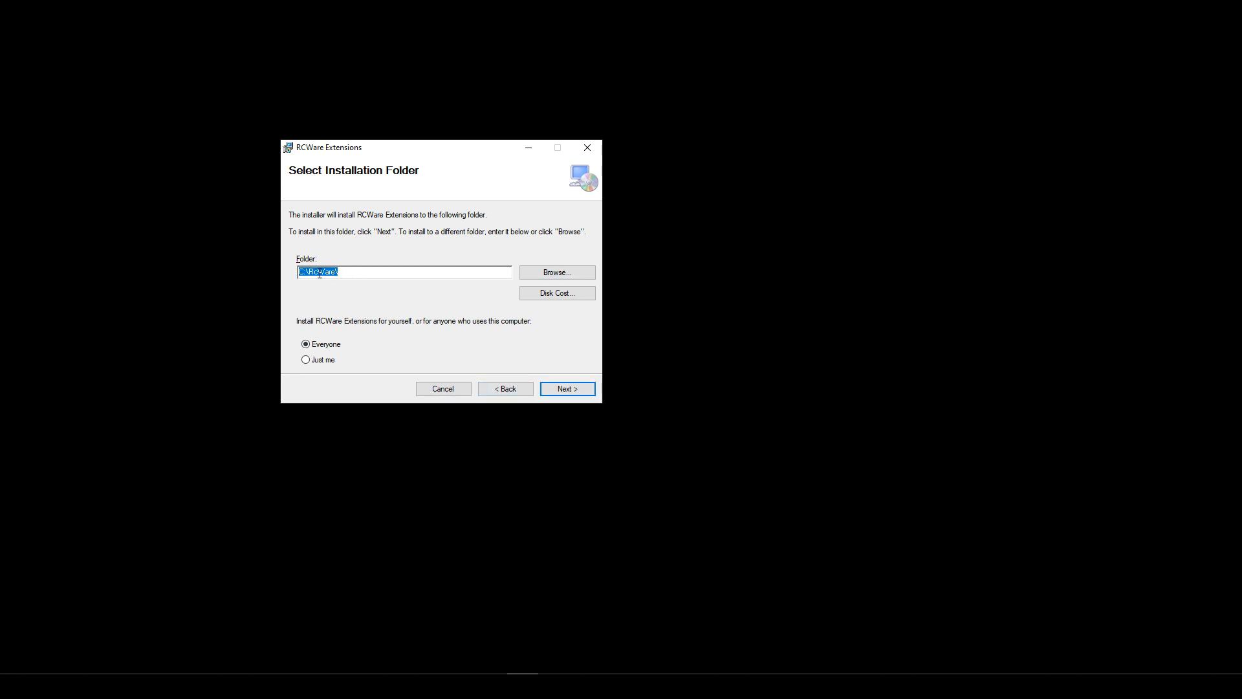
left_click(383, 276)
left_click(576, 389)
left_click(577, 391)
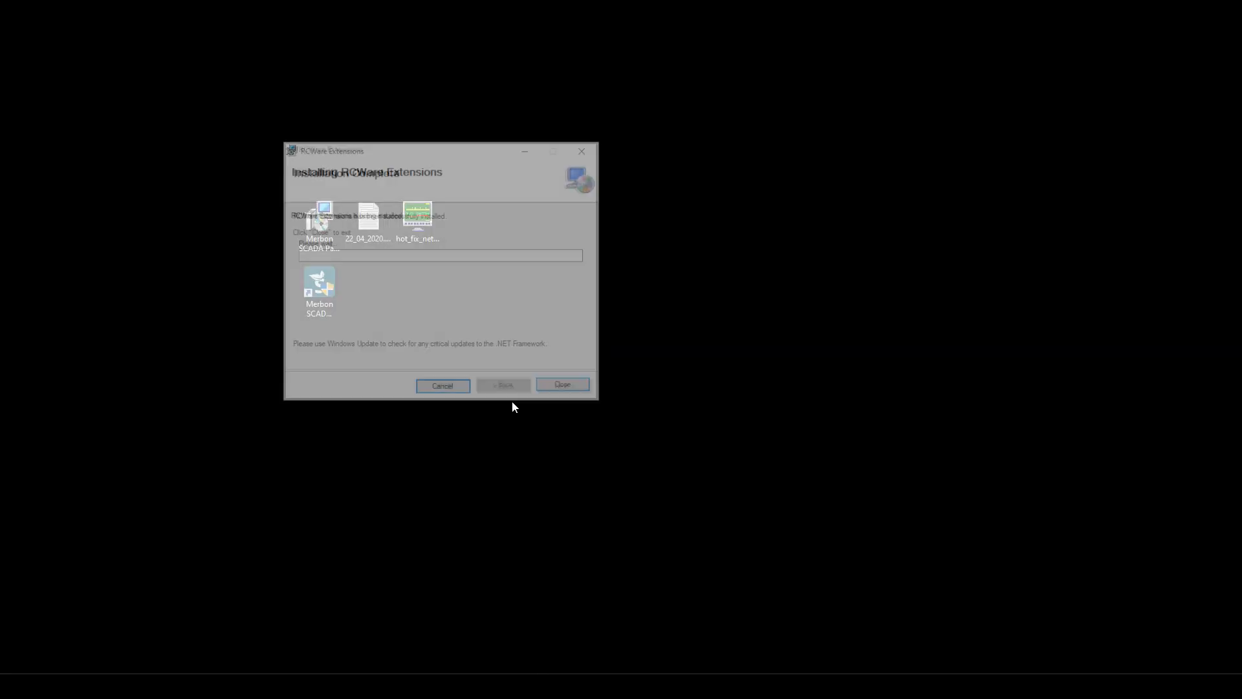
- Close the finished extensions setup, dismiss the Czech welcome text and accept the Energocentrum licence with Ano
left_click(573, 390)
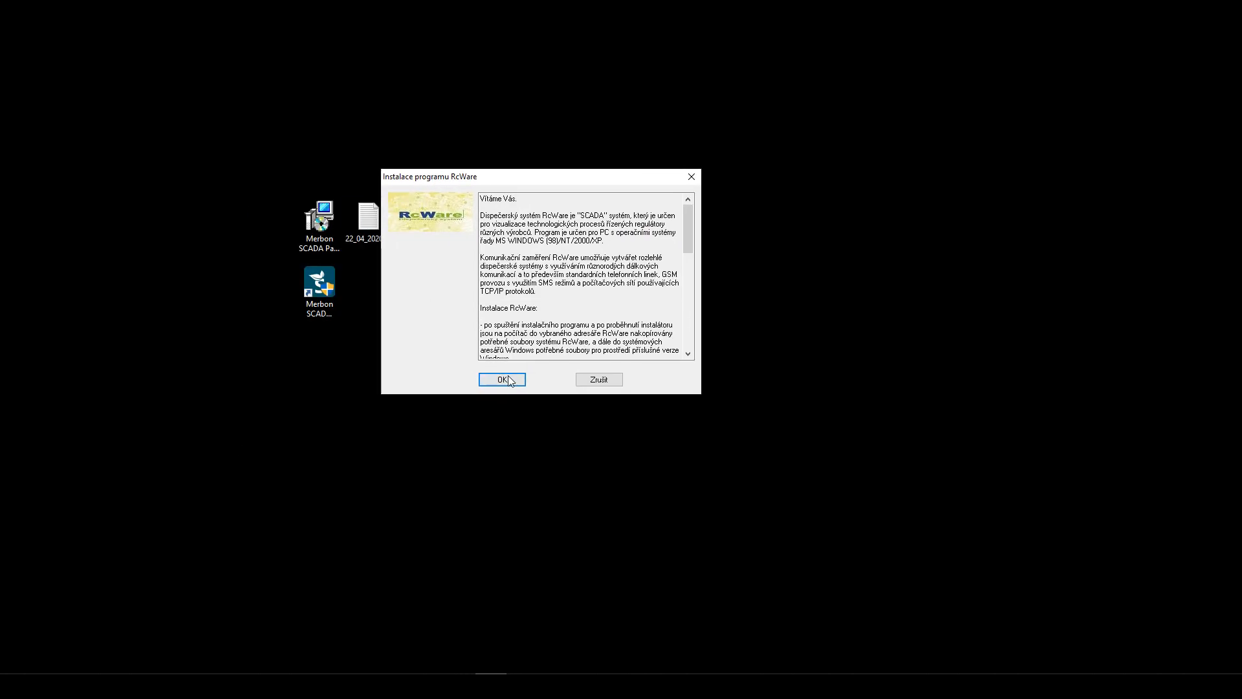
left_click(507, 378)
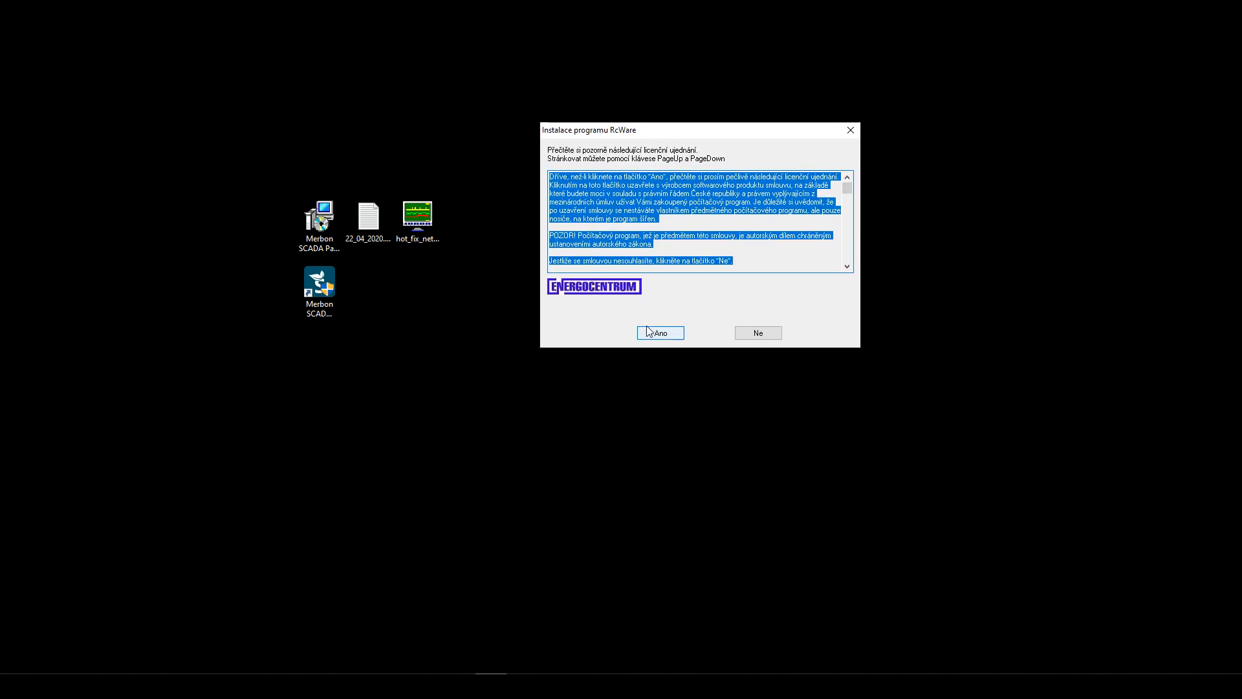
left_click(652, 332)
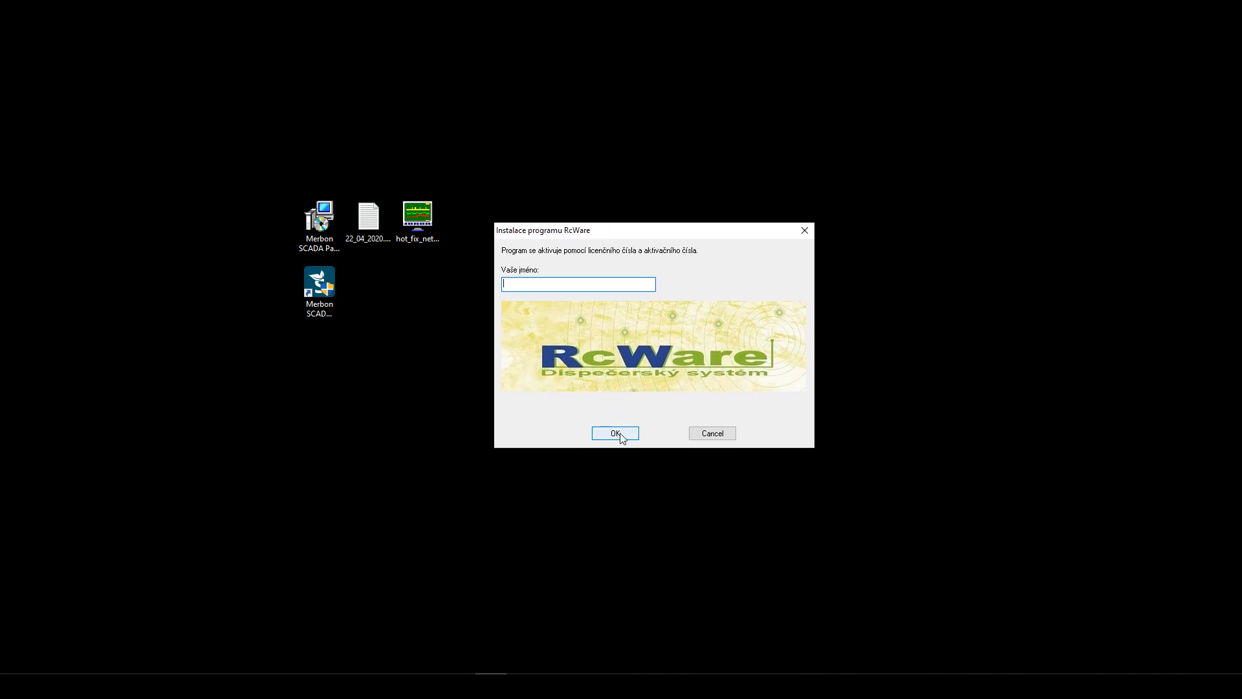
- Continue past the name entry and pick drive C:\ in the Adresářový strom tree
left_click(616, 433)
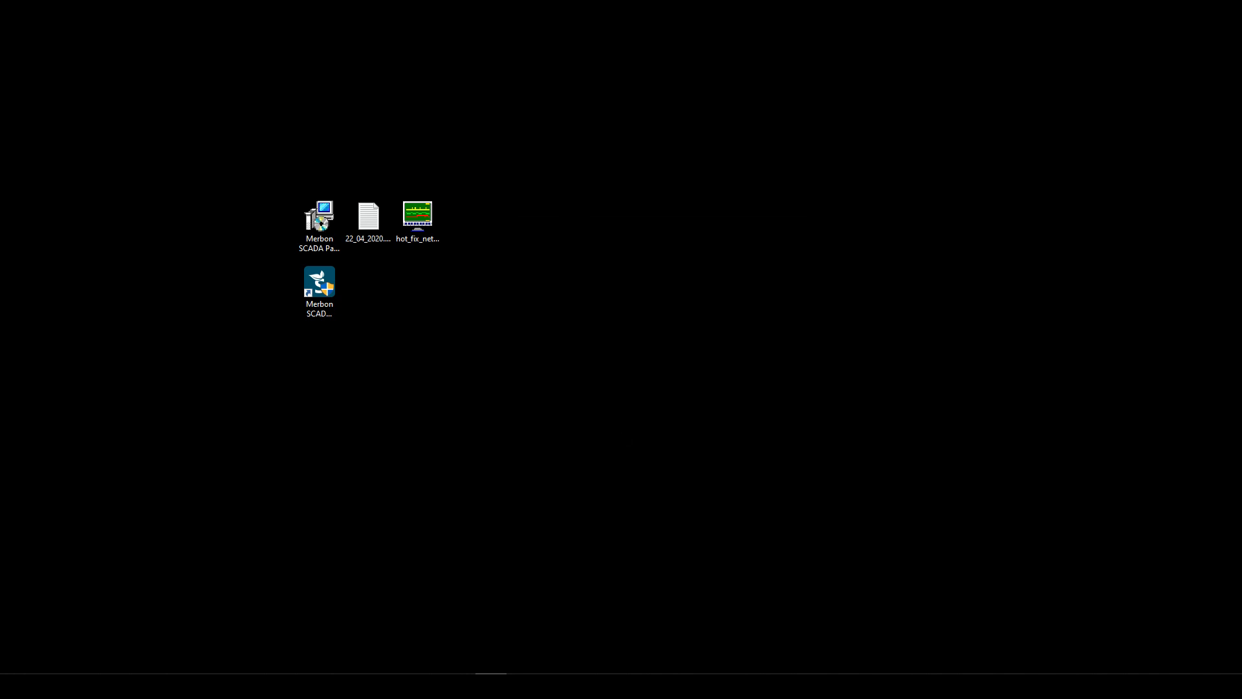
left_click_drag(940, 266, 590, 179)
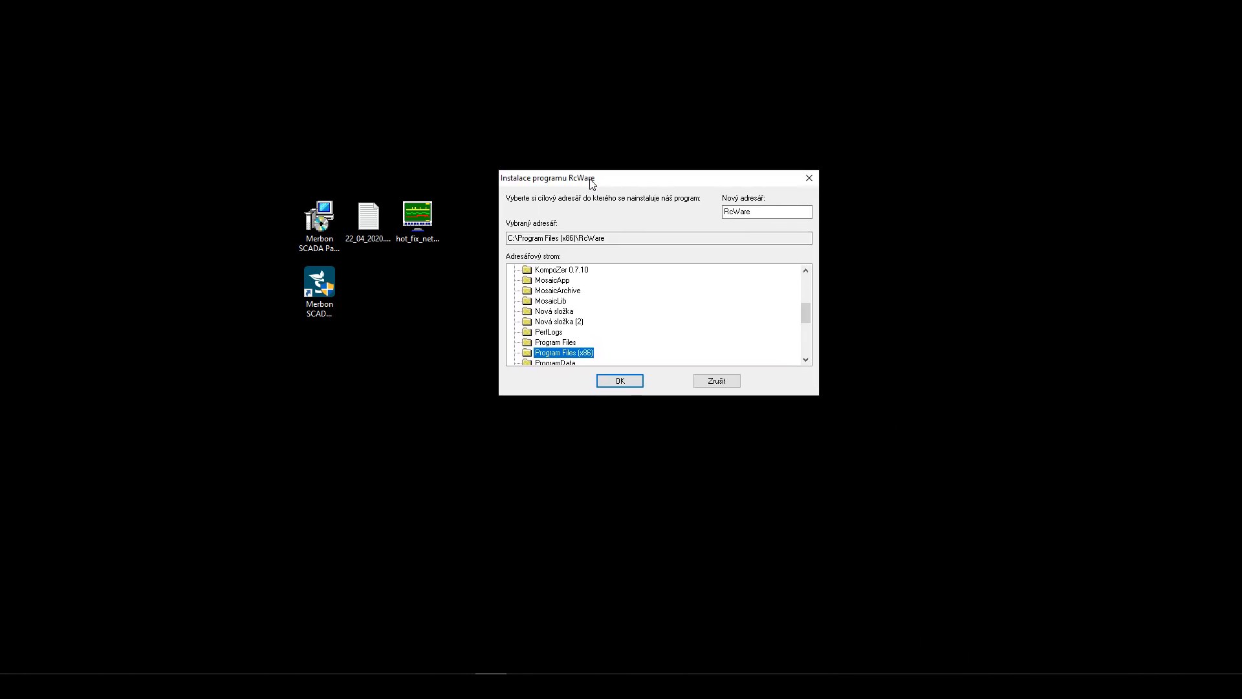
scroll(610, 306, "up", 7)
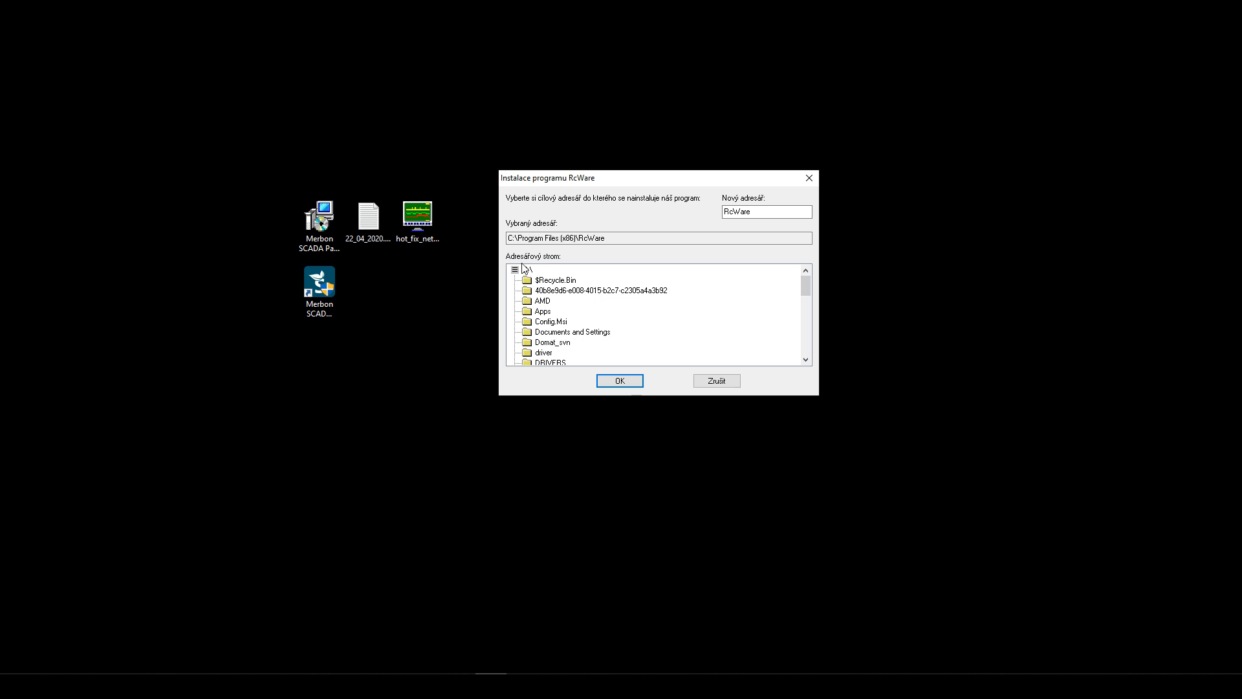
left_click(527, 270)
left_click_drag(547, 242, 520, 237)
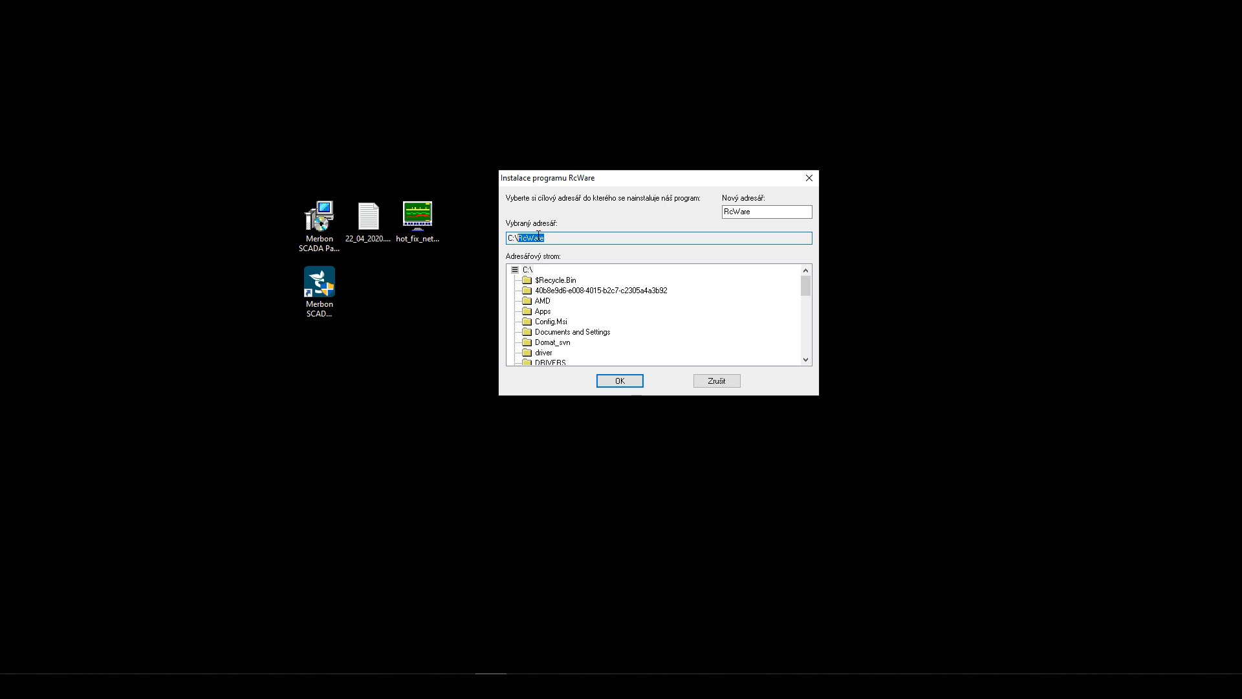
left_click(547, 239)
left_click(528, 270)
- Set Vybraný adresář to C:\RcWare and start the installation
scroll(556, 324, "down", 2)
scroll(561, 328, "down", 3)
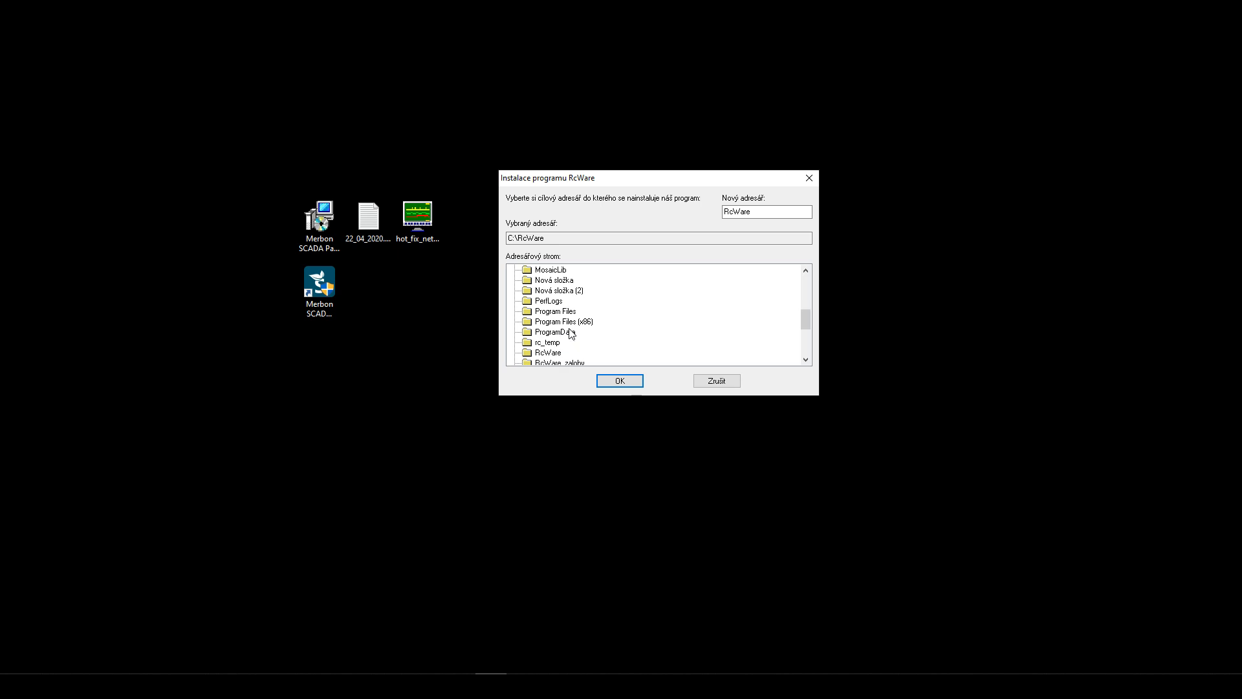
left_click(556, 356)
mouse_move(546, 238)
left_mouse_down()
mouse_move(583, 241)
mouse_move(548, 242)
left_mouse_up()
left_click(576, 241)
scroll(588, 322, "up", 4)
scroll(586, 323, "up", 1)
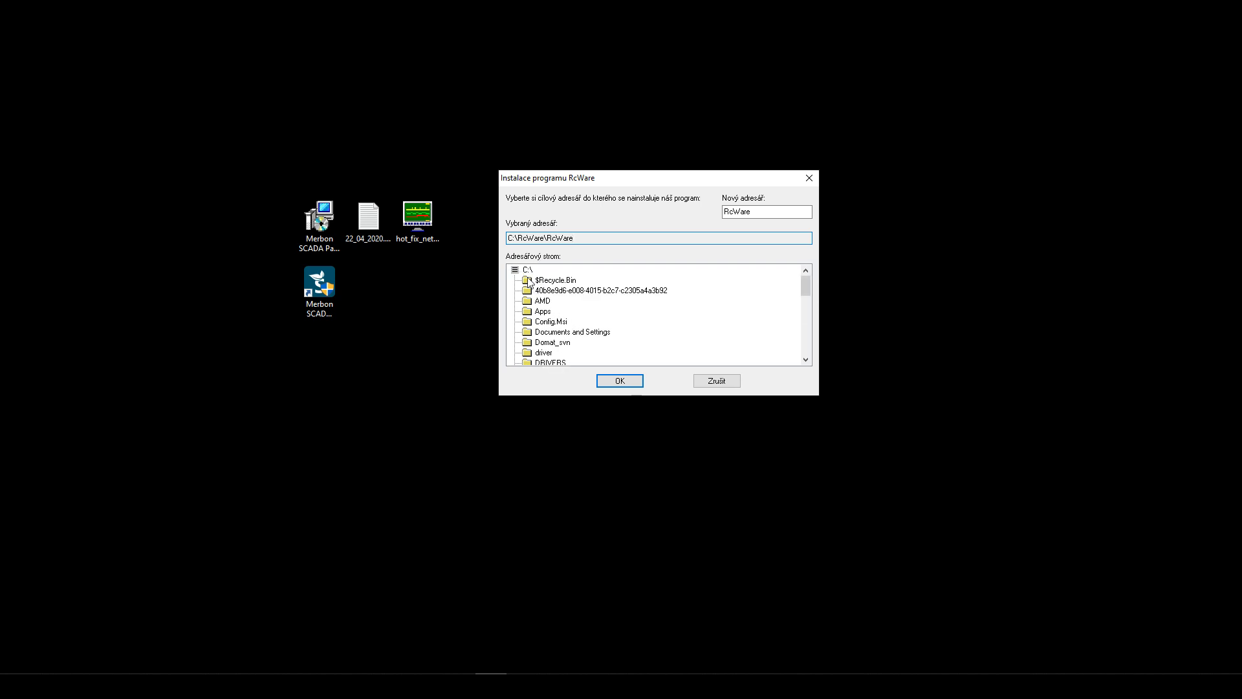
left_click(527, 270)
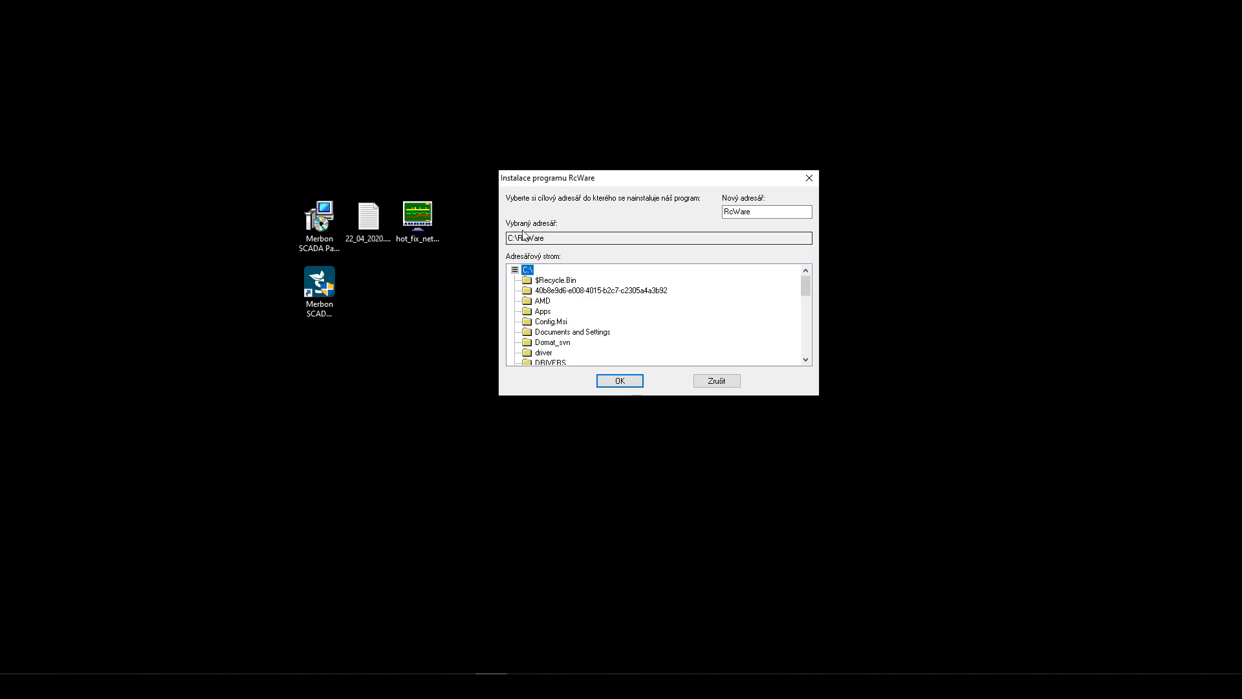
left_click(612, 383)
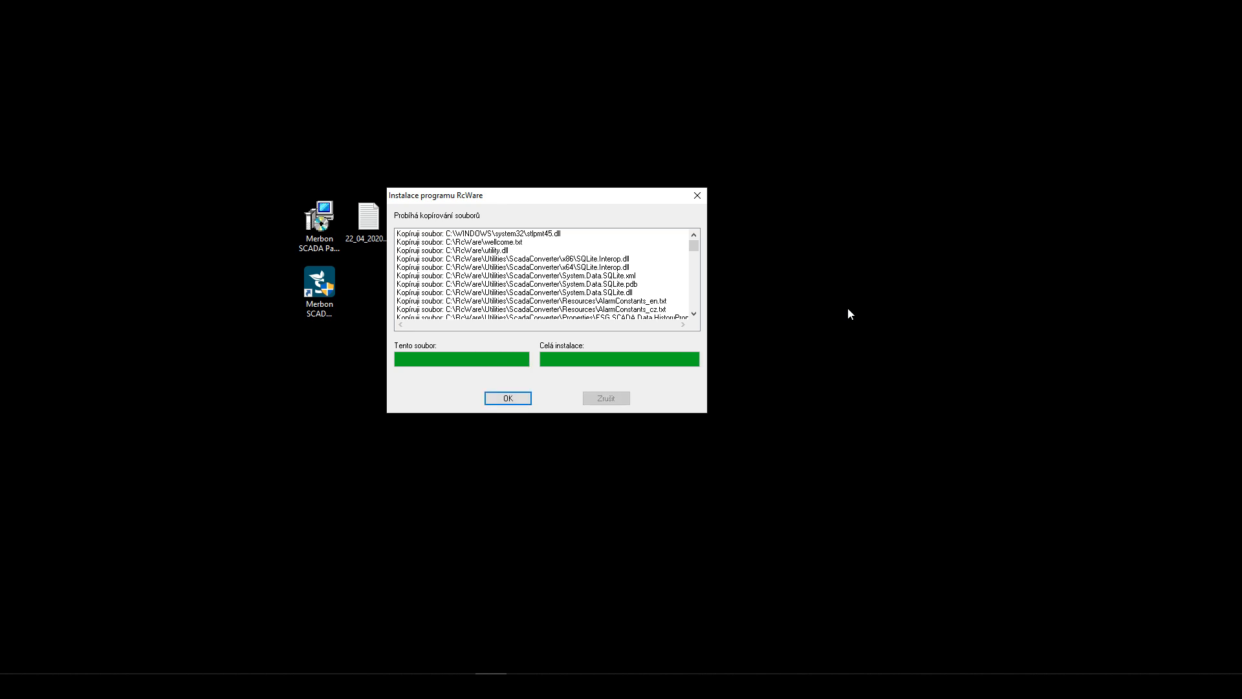
- Confirm the completed file copy and dismiss the installation-successful message
left_click(509, 397)
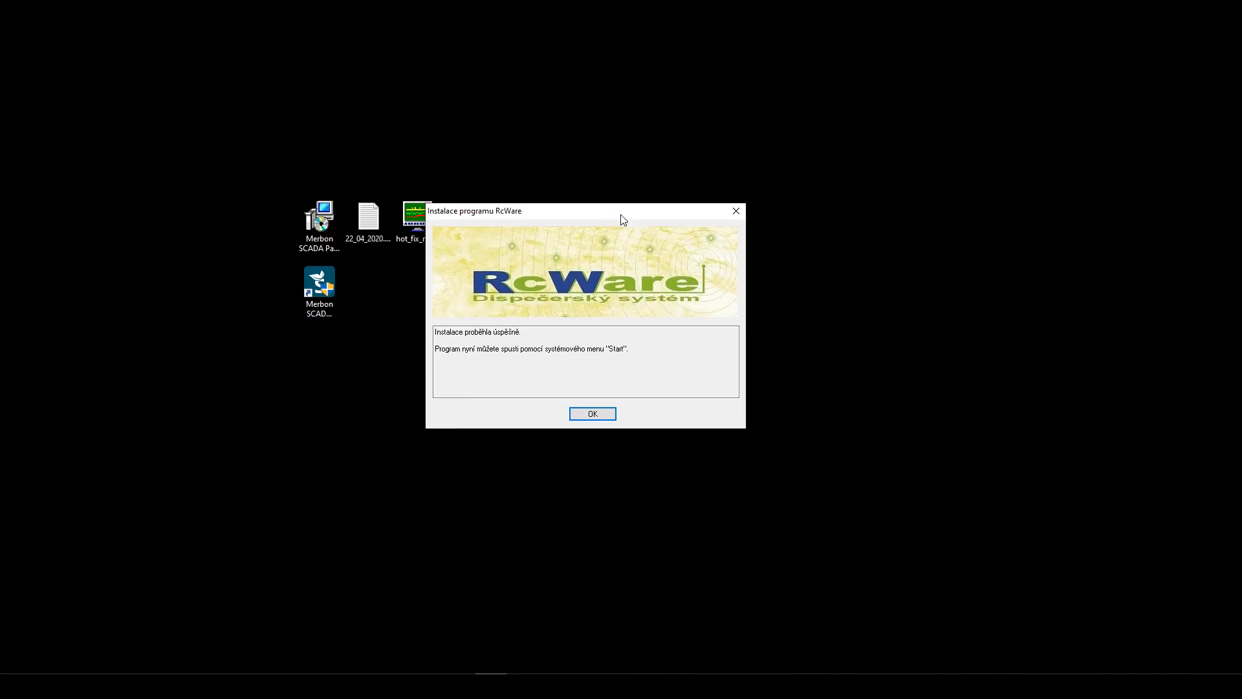
left_click(590, 413)
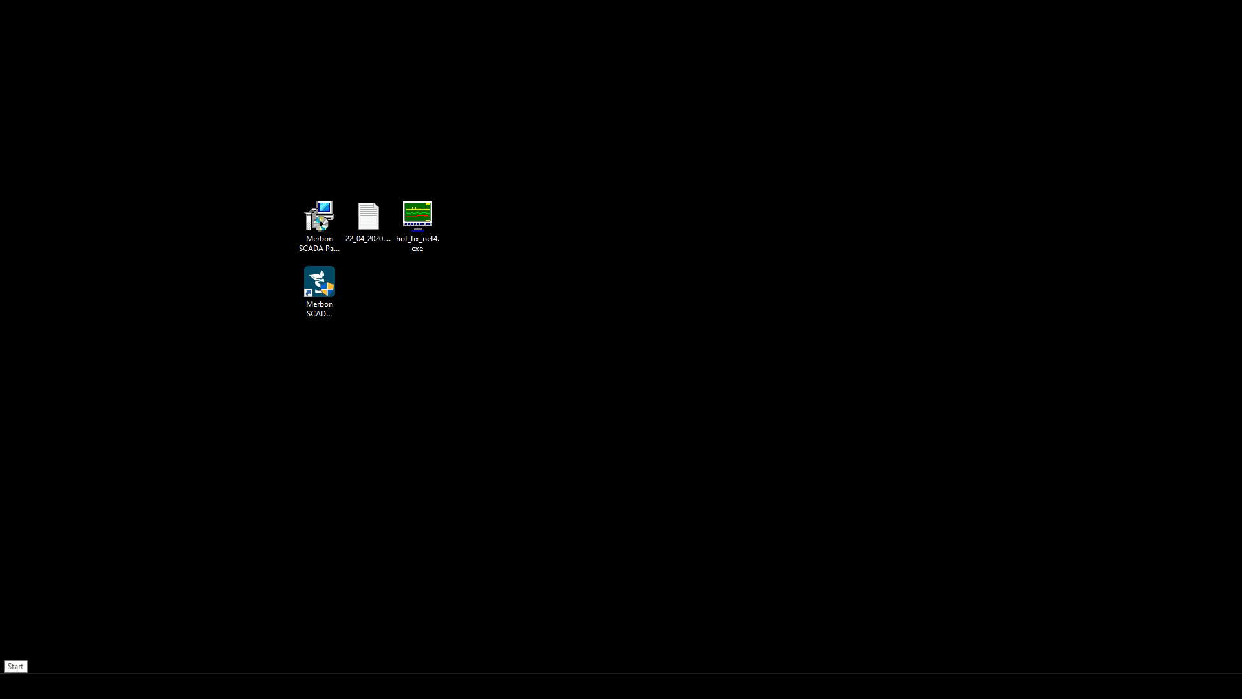
- Launch RcWare from the Start menu search for 'rcware' and move its window to the screen centre
left_click(16, 686)
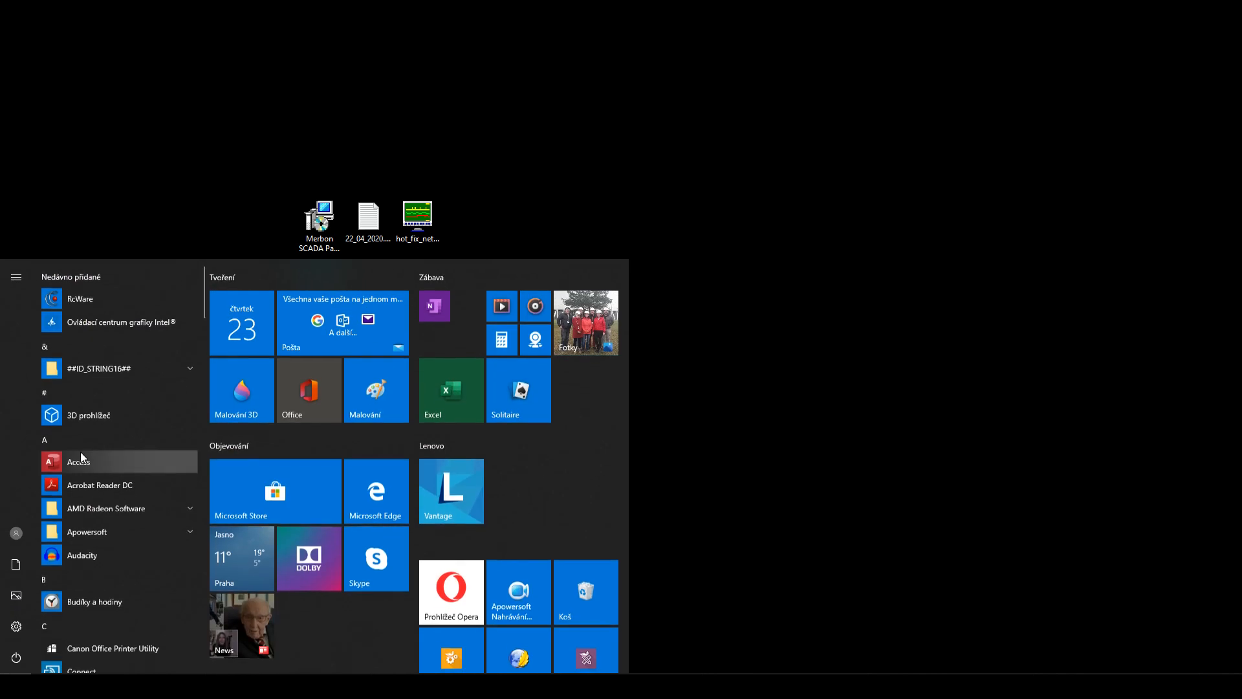
left_click(80, 301)
type("rcware")
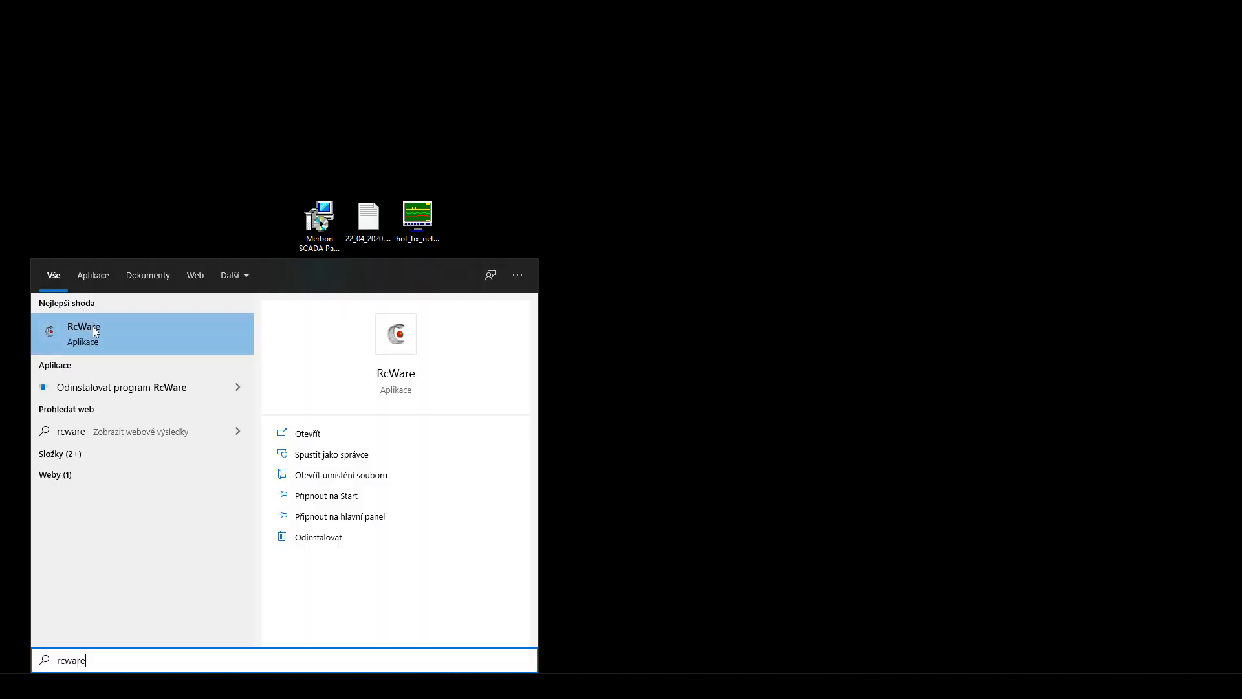
left_click(102, 335)
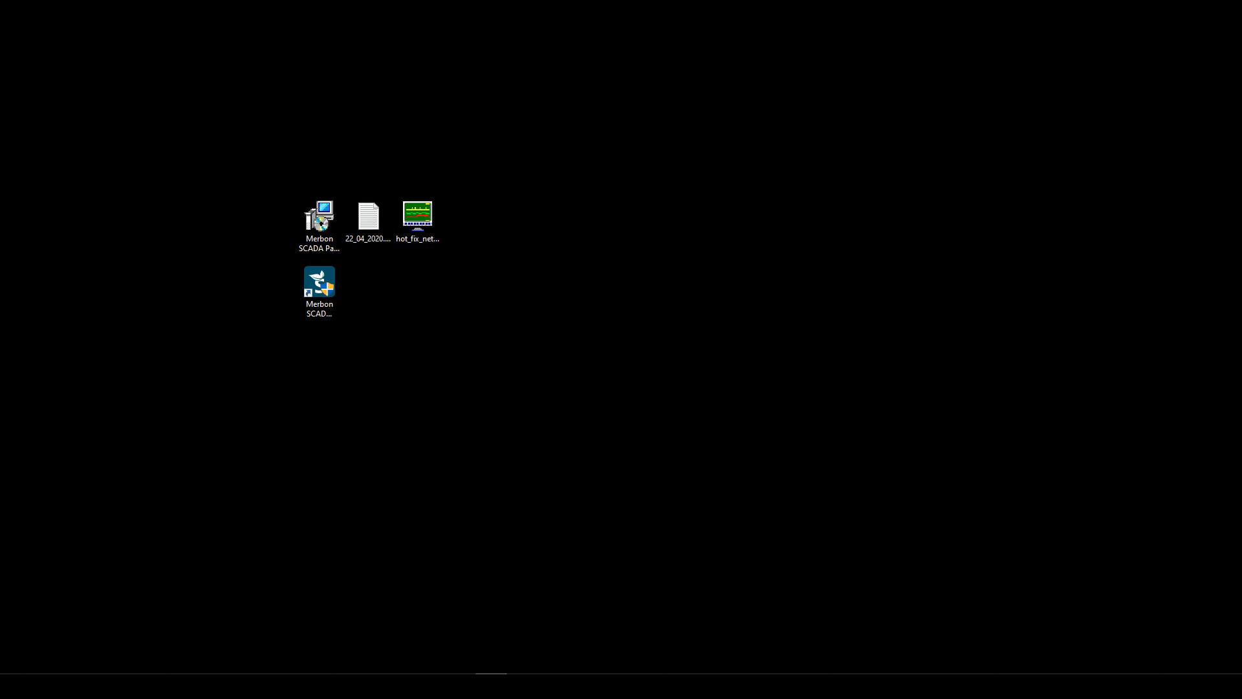
left_click_drag(1230, 98, 602, 82)
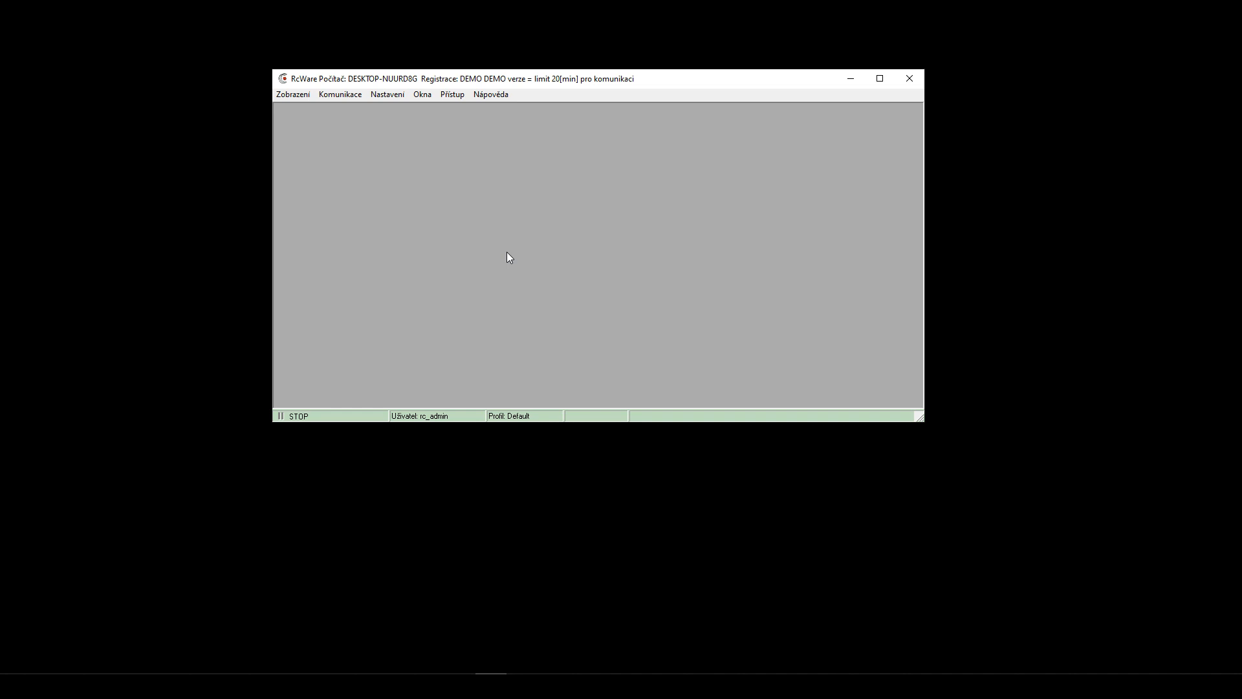
- In the Přístup > Přihlášení dialog, set the dialog language to english and confirm
left_click(446, 95)
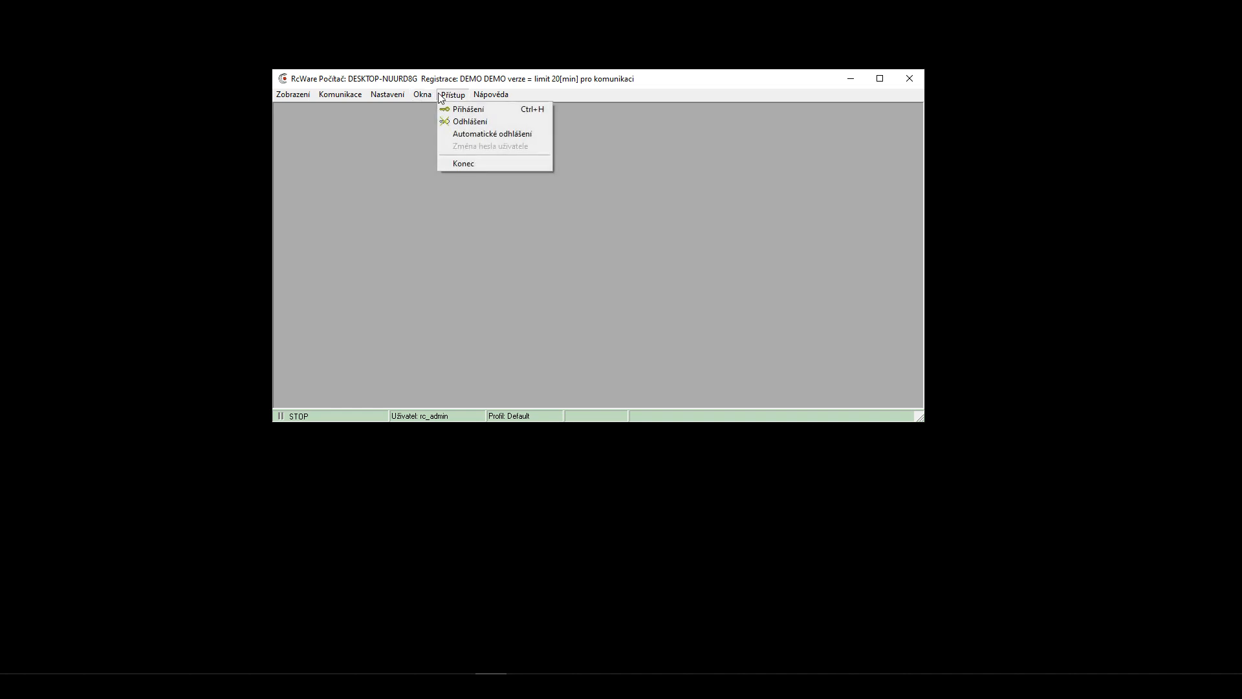
left_click(471, 112)
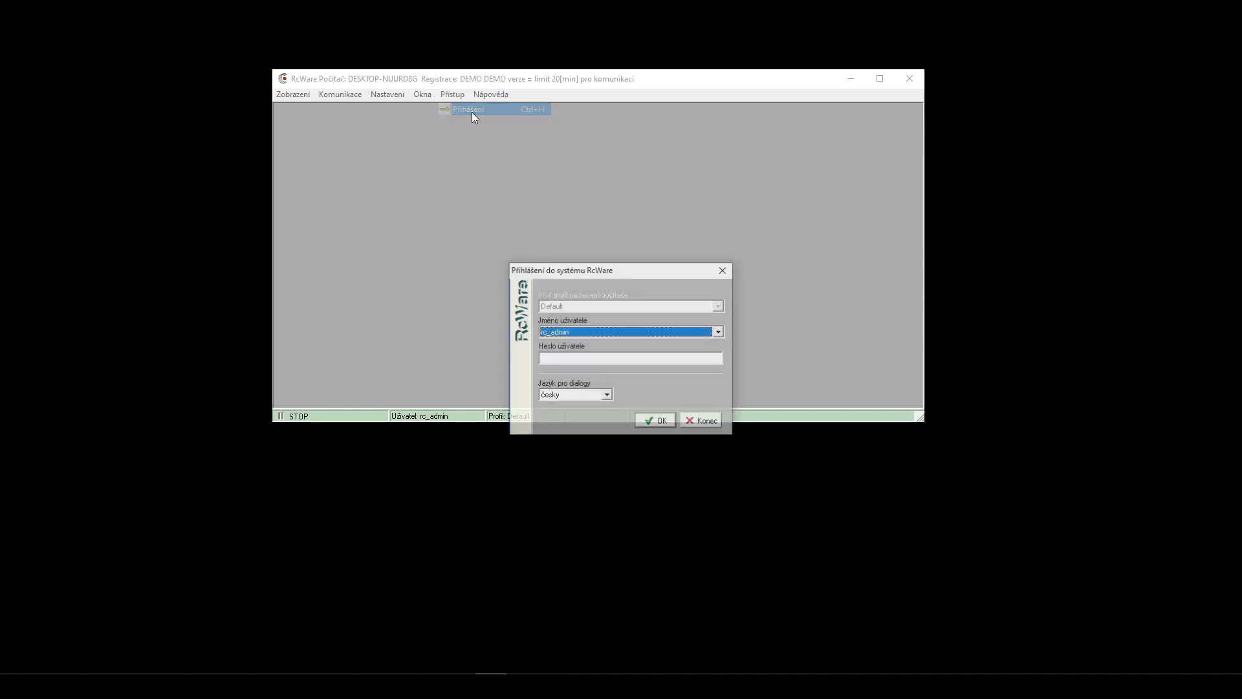
left_click(579, 360)
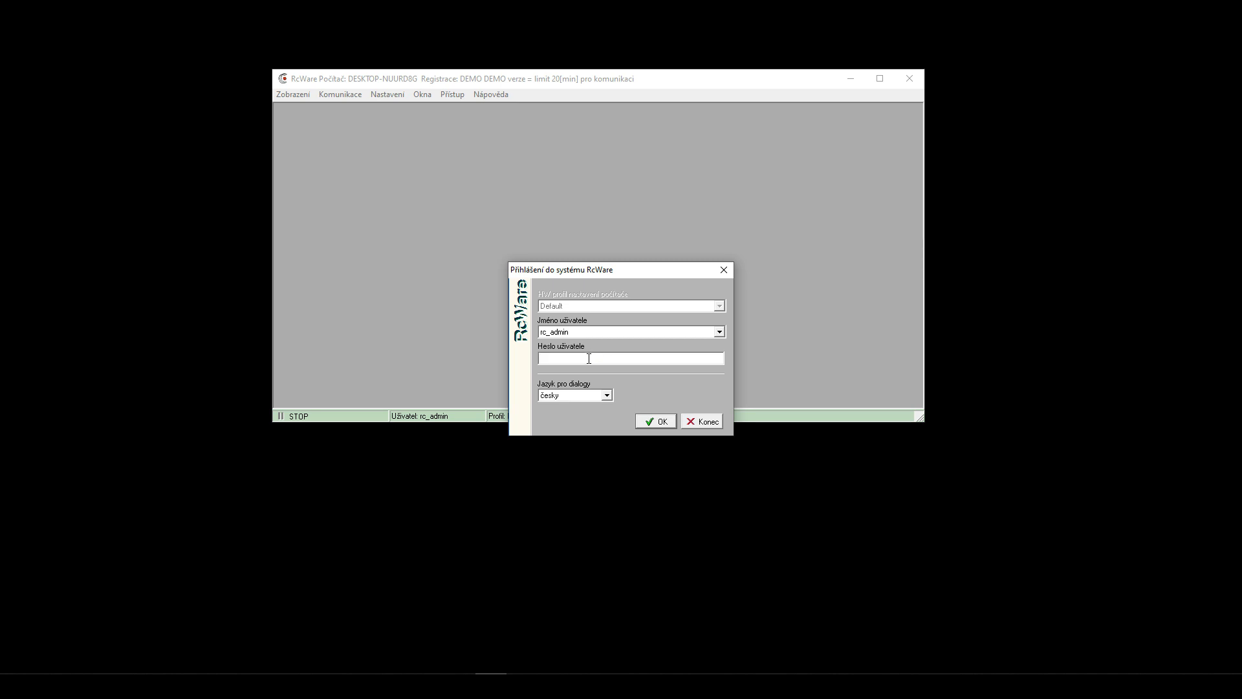
left_click(606, 395)
left_click(557, 417)
left_click(659, 420)
- Reopen the login prompt for rc_admin, now in English, and focus the password field
left_click(411, 96)
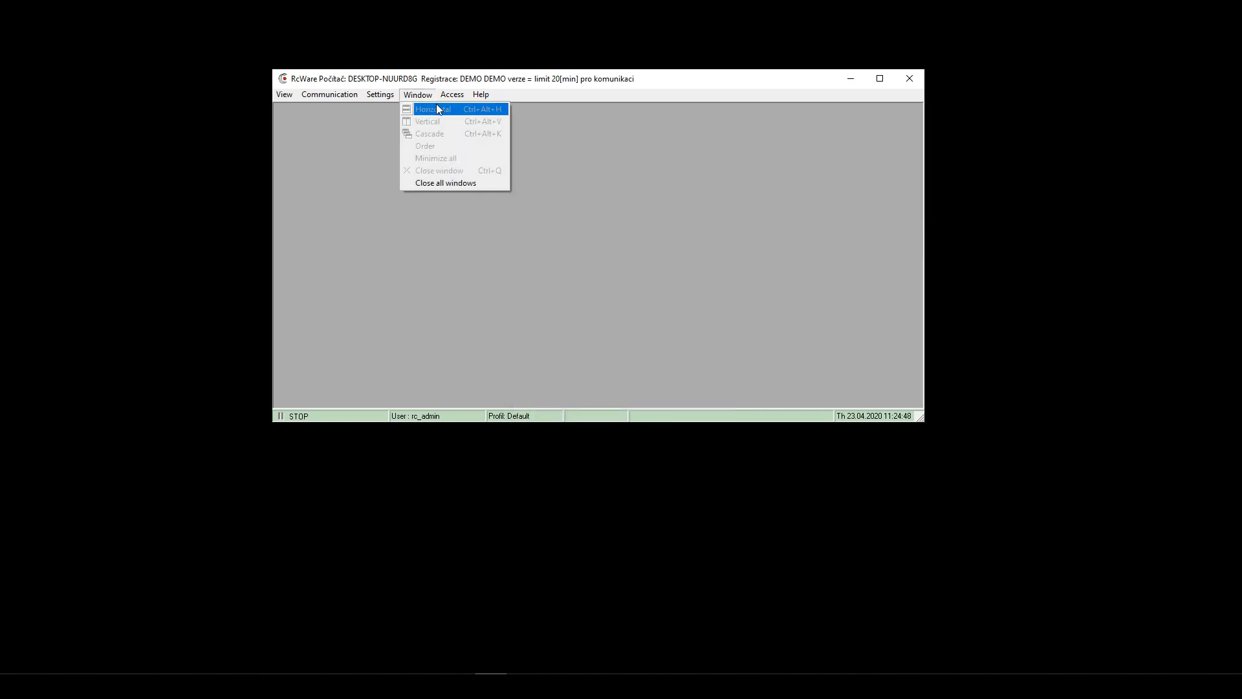
left_click(471, 111)
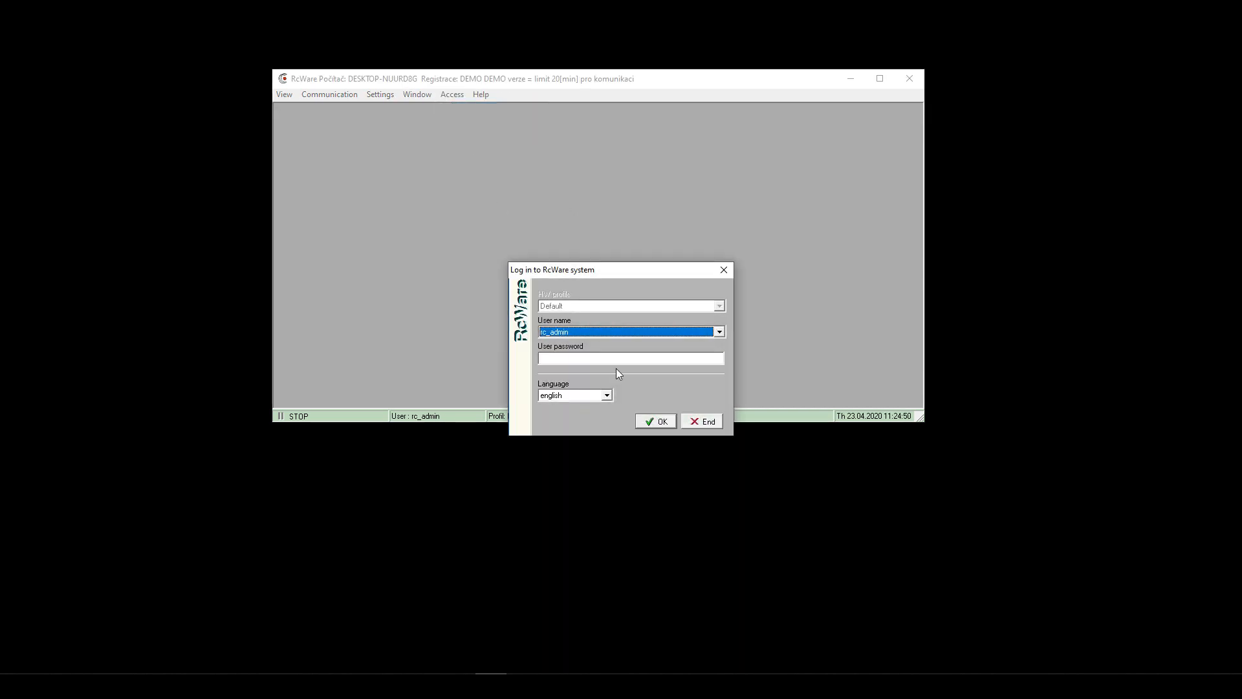
left_click(565, 358)
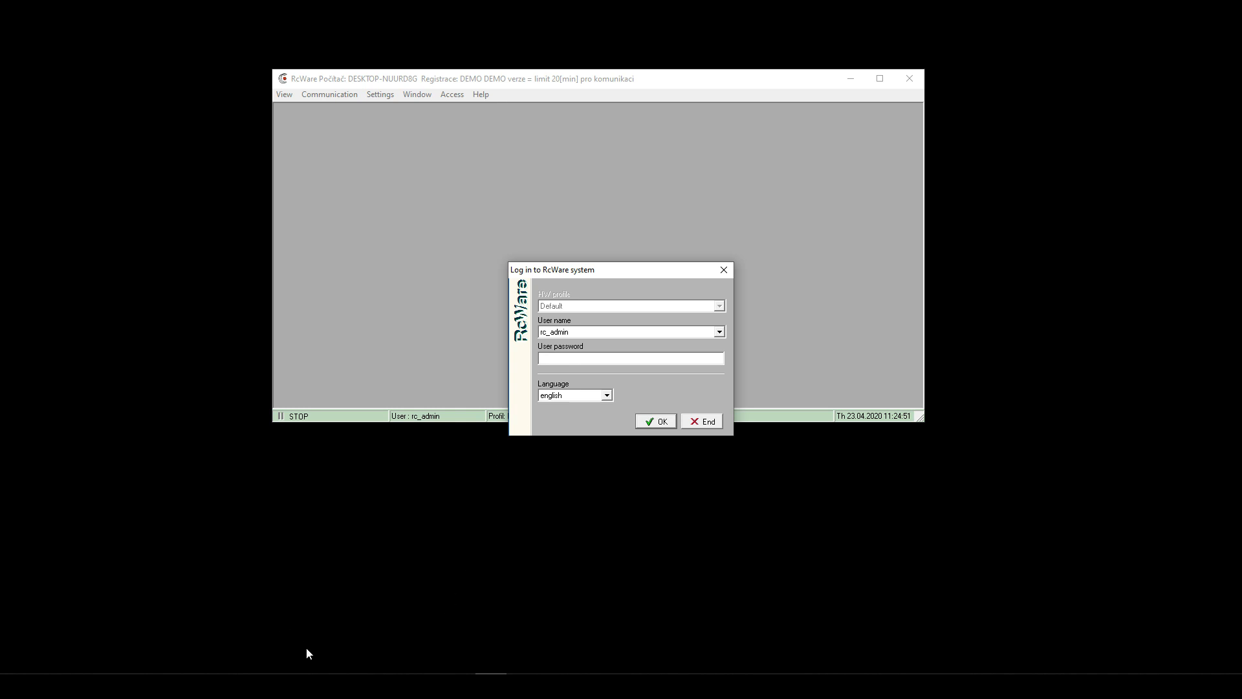
mouse_move(142, 685)
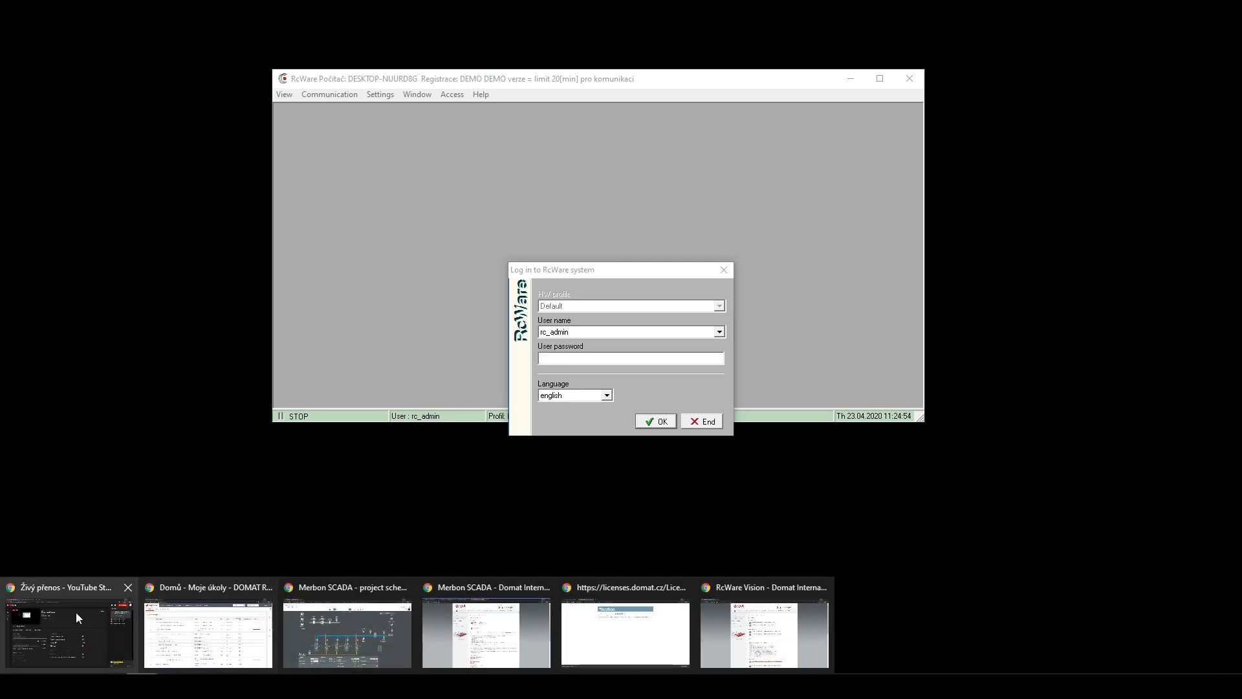
- Type the short password into a new Chrome tab, copy it to the clipboard, and minimise Chrome
left_click_drag(1241, 28, 627, 62)
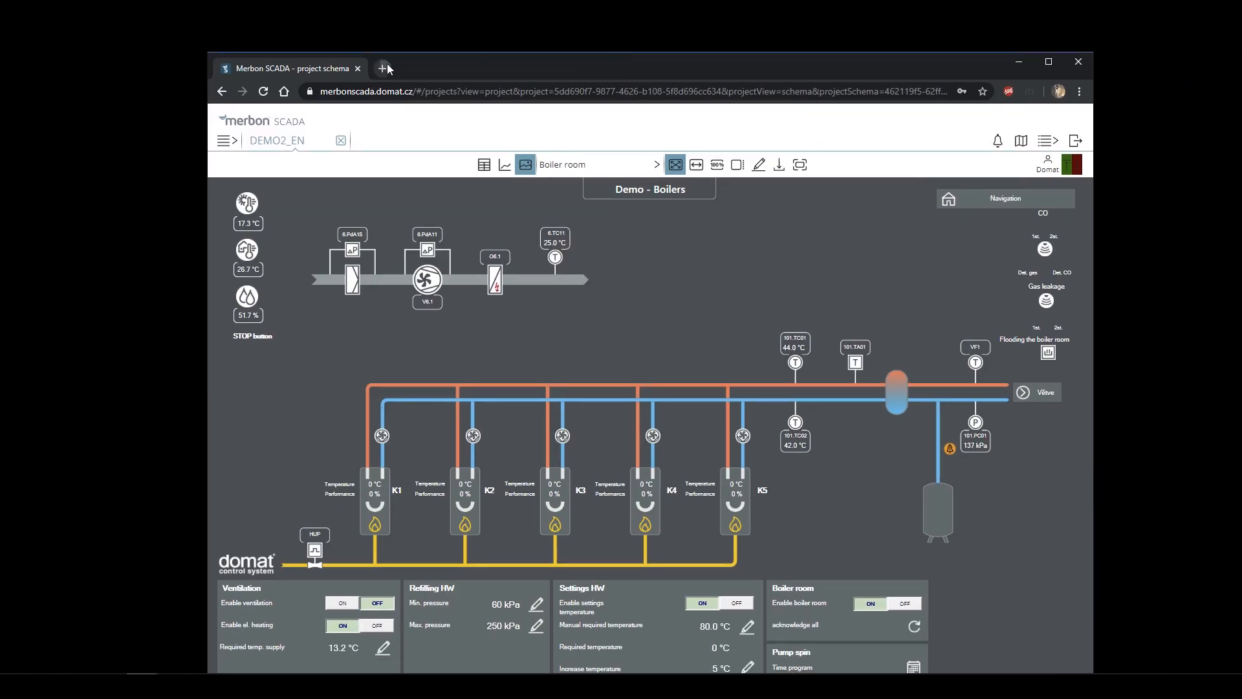
left_click(384, 68)
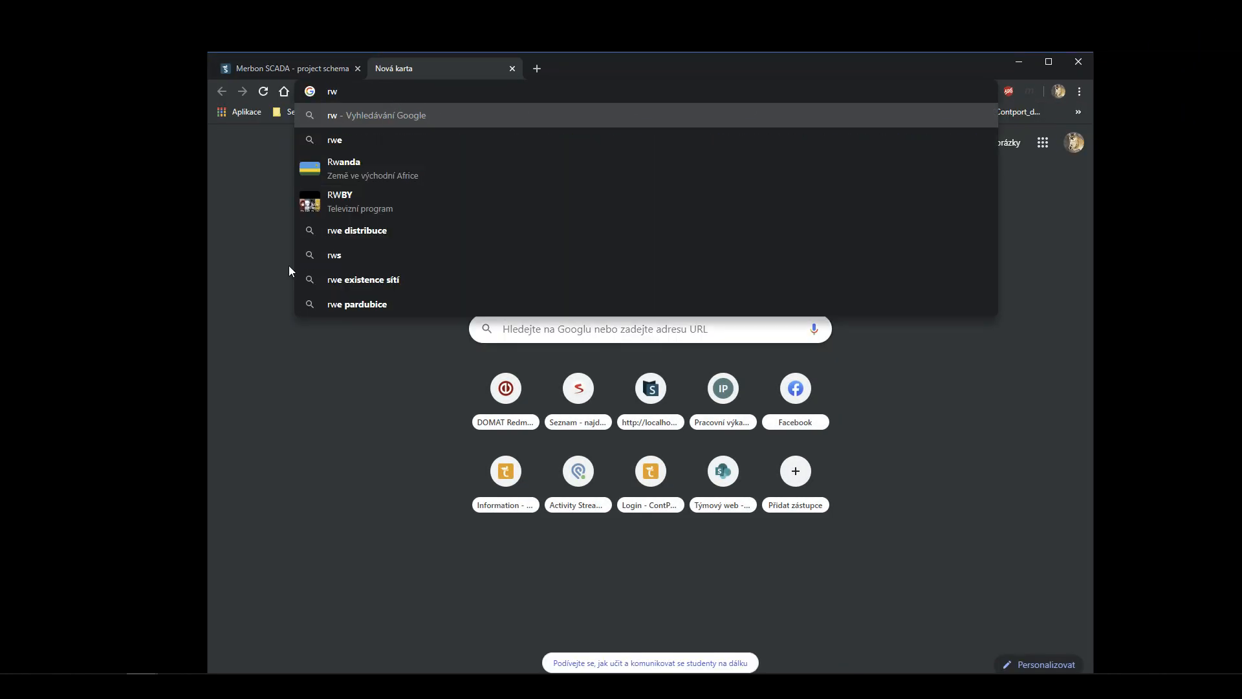
left_click(300, 416)
left_click_drag(333, 92, 307, 92)
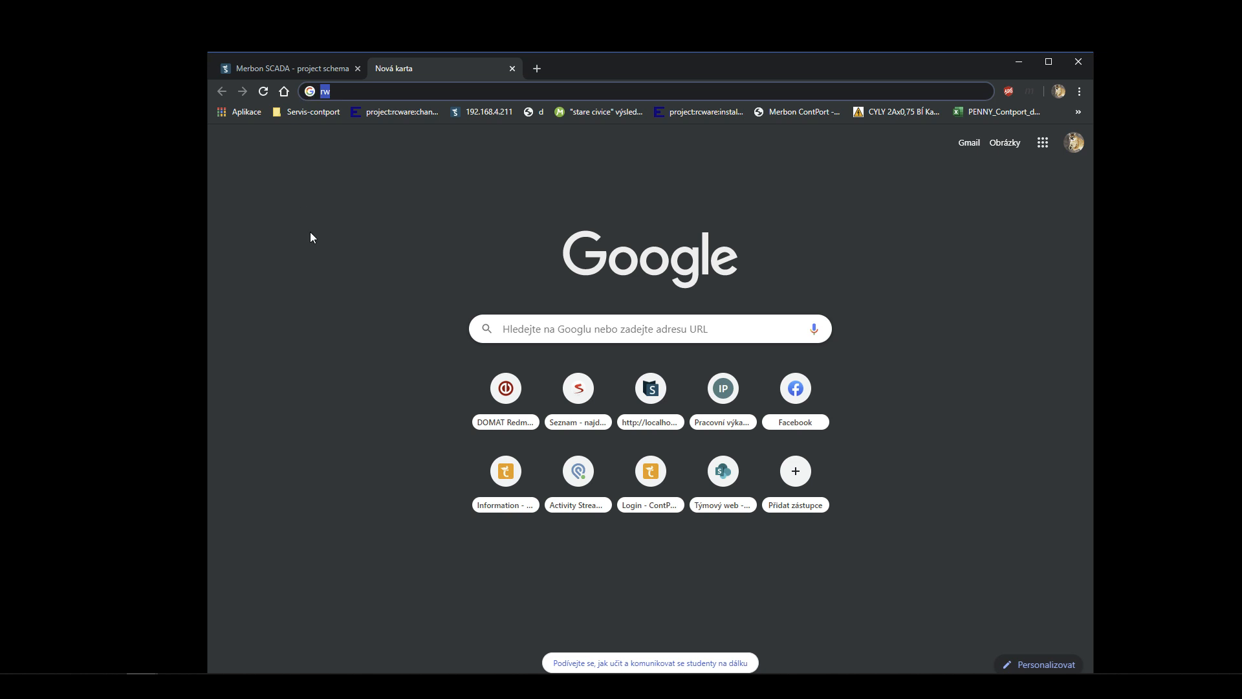
right_click(325, 92)
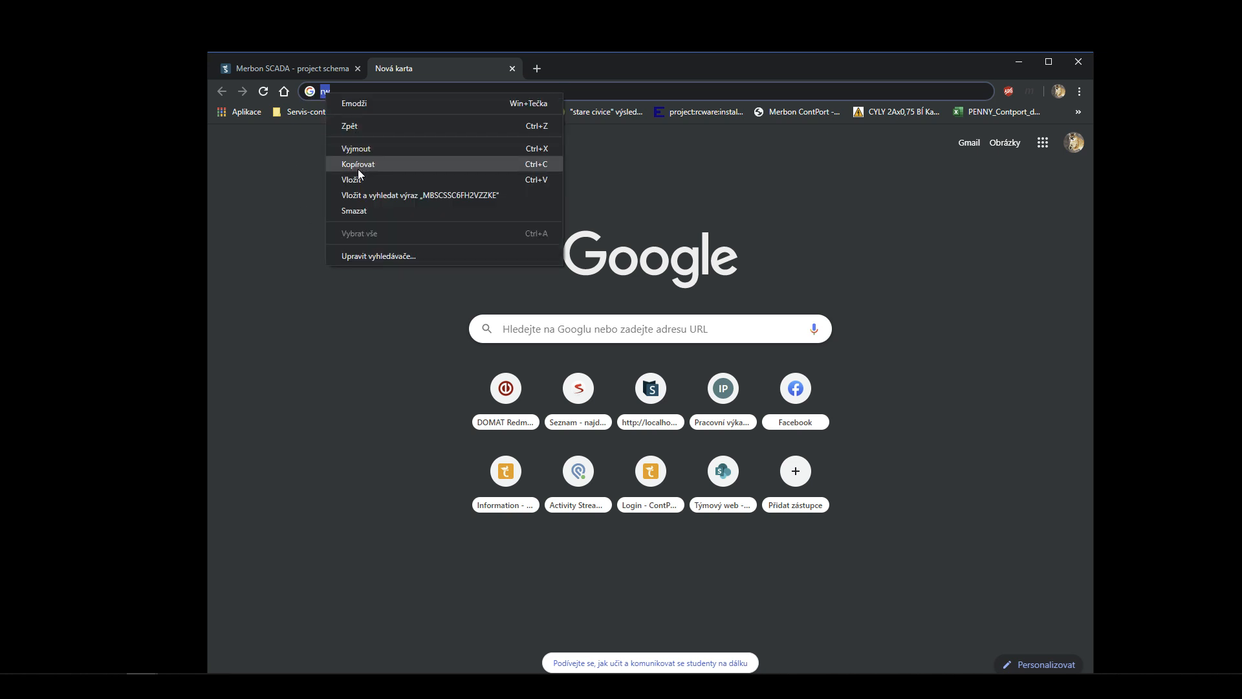
left_click(359, 166)
left_click(1021, 62)
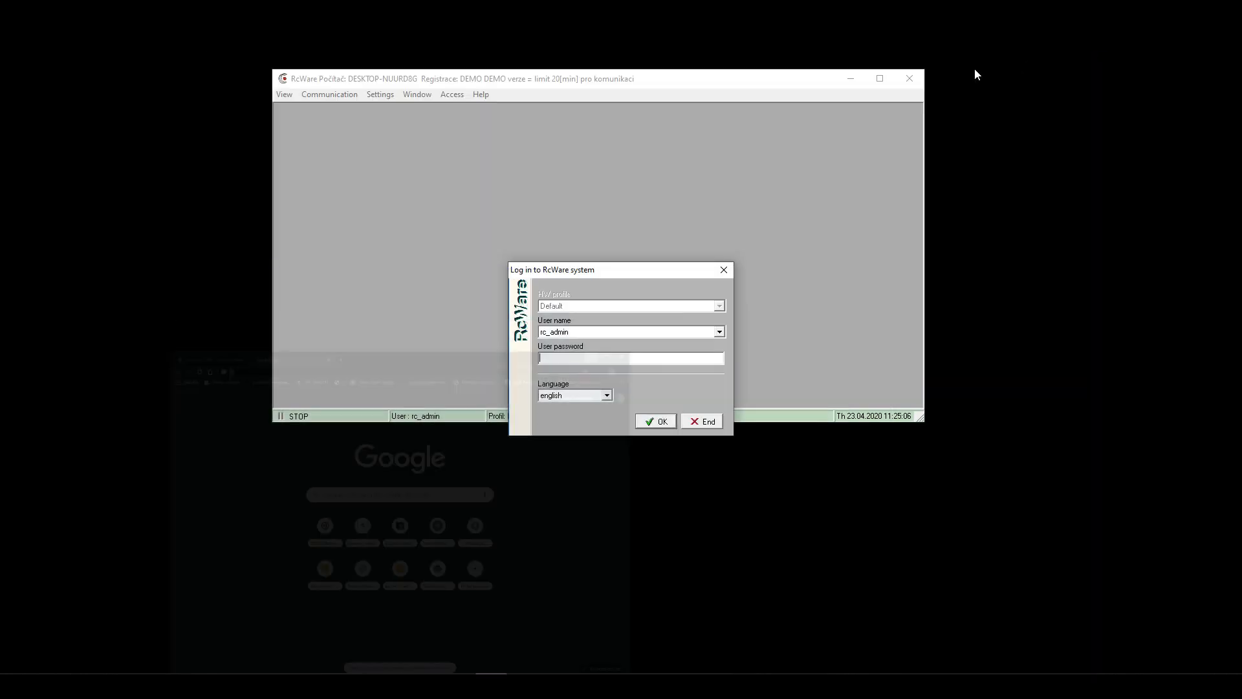
- Paste the copied password into the User password field and log in as rc_admin
right_click(557, 363)
left_click(596, 420)
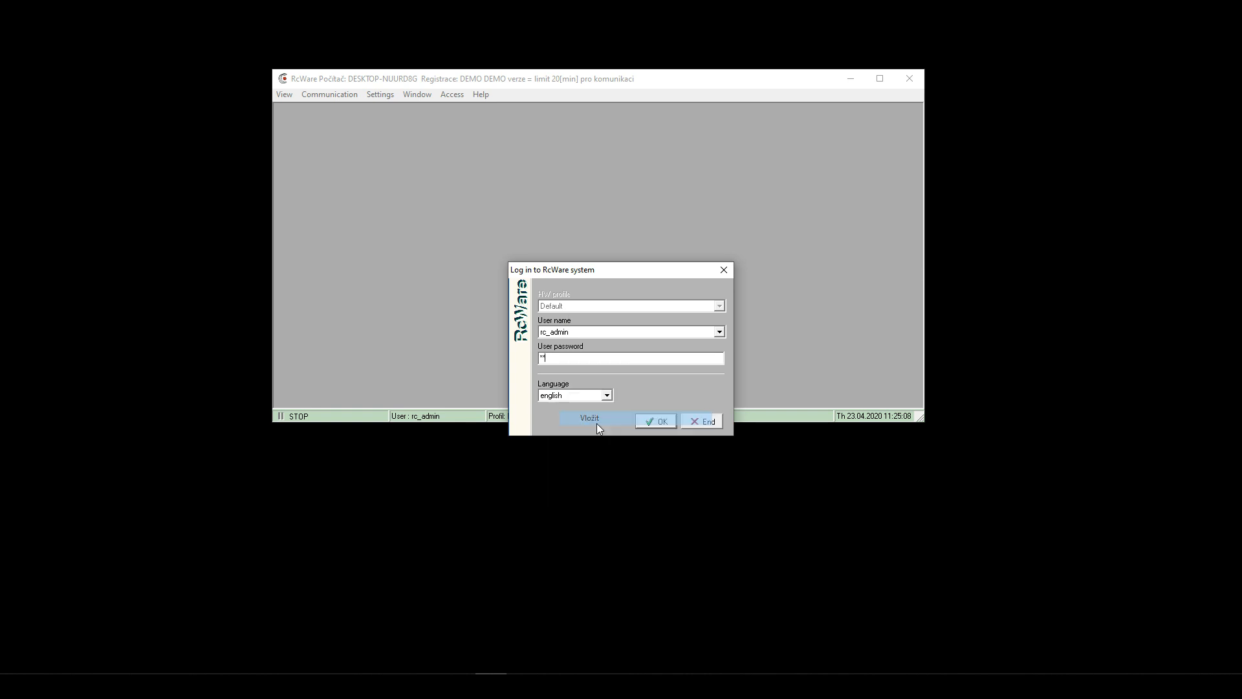
left_click(652, 422)
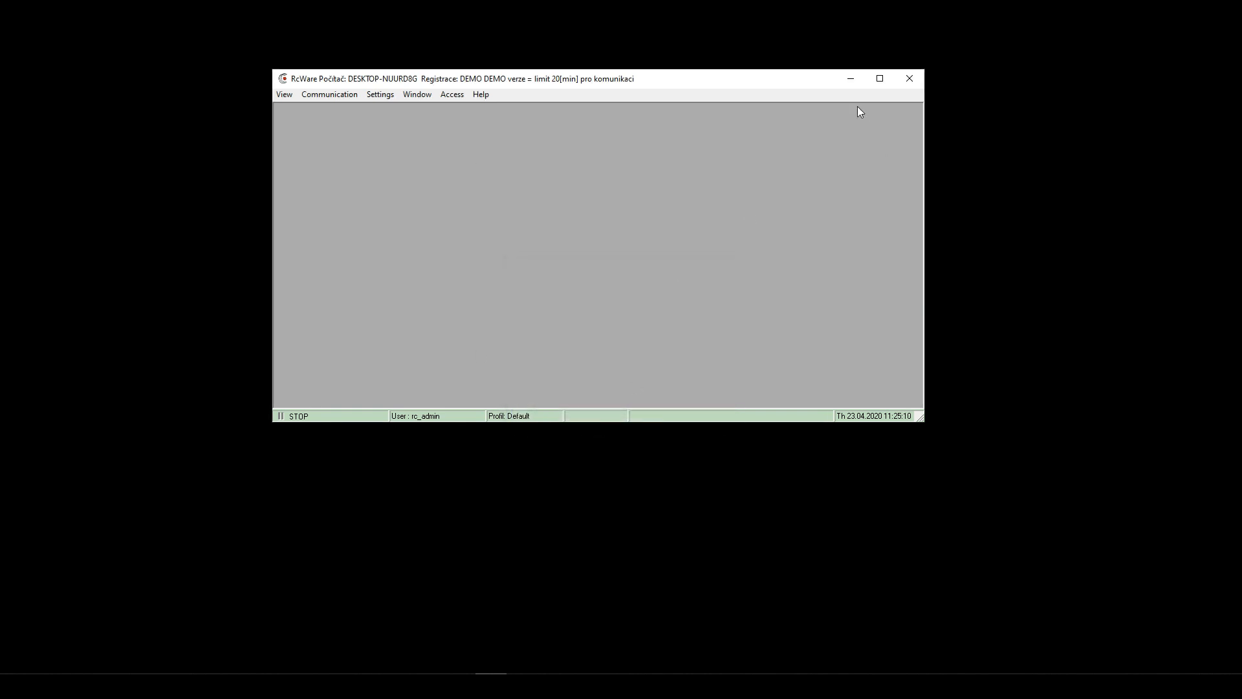
- Maximise the RcWare main window to fill the screen
left_click(880, 78)
left_click_drag(390, 8, 513, 1)
double_click(520, 13)
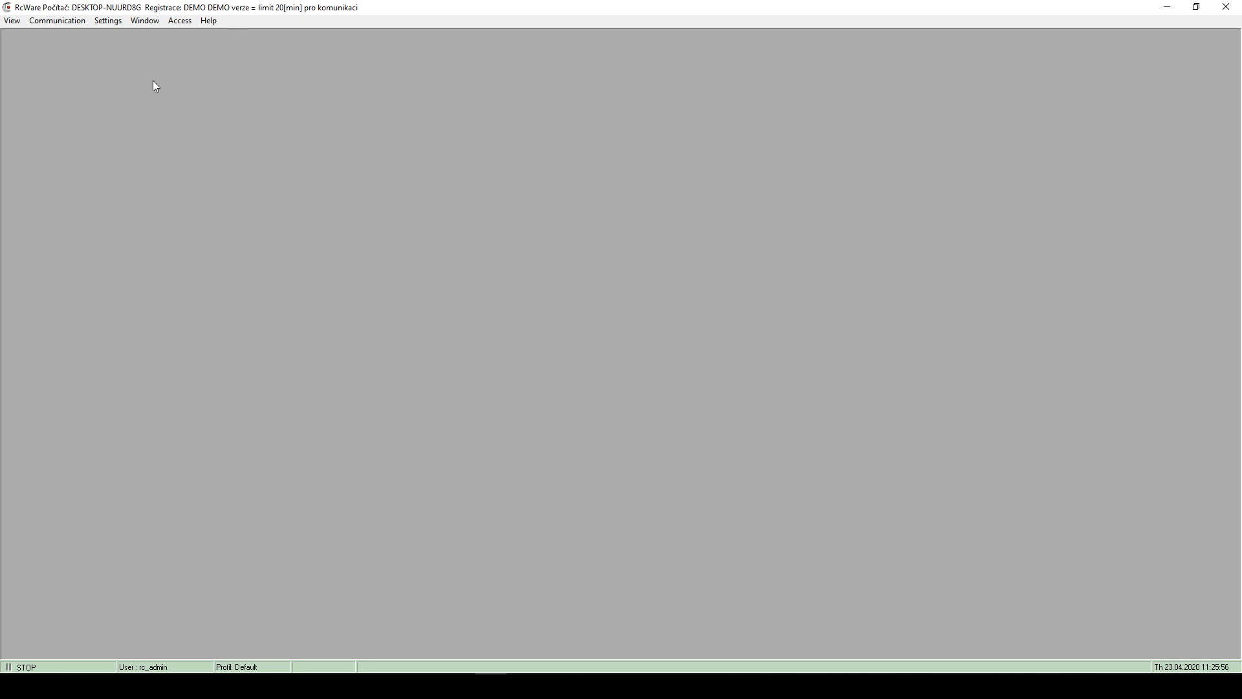
- In PC resources, set start-up to open no windows, apply the parameters and confirm
left_click(110, 21)
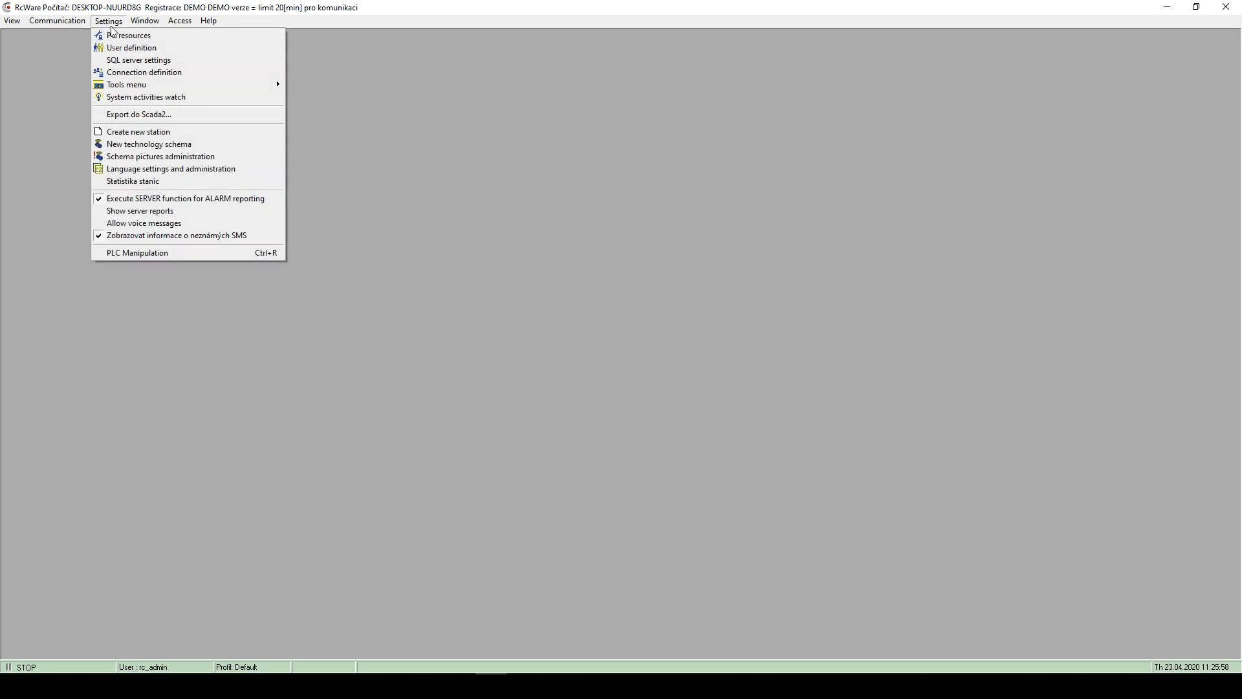
left_click(113, 26)
left_click(113, 27)
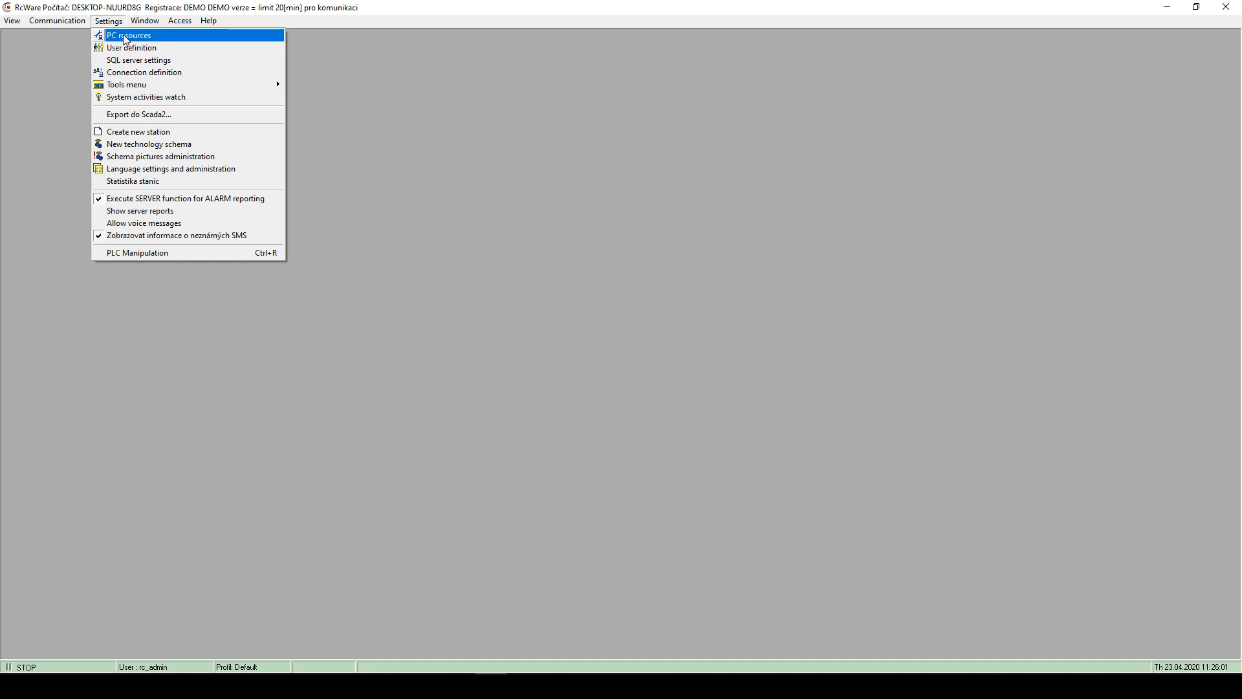
left_click(126, 37)
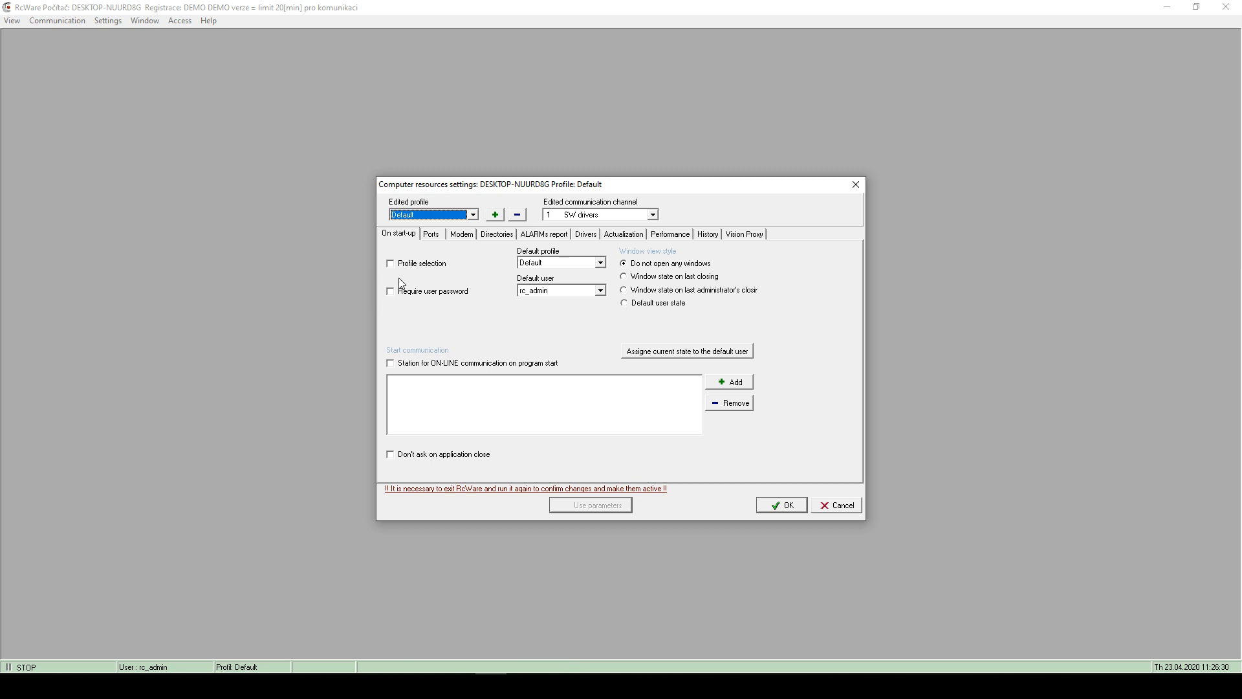
left_click(625, 263)
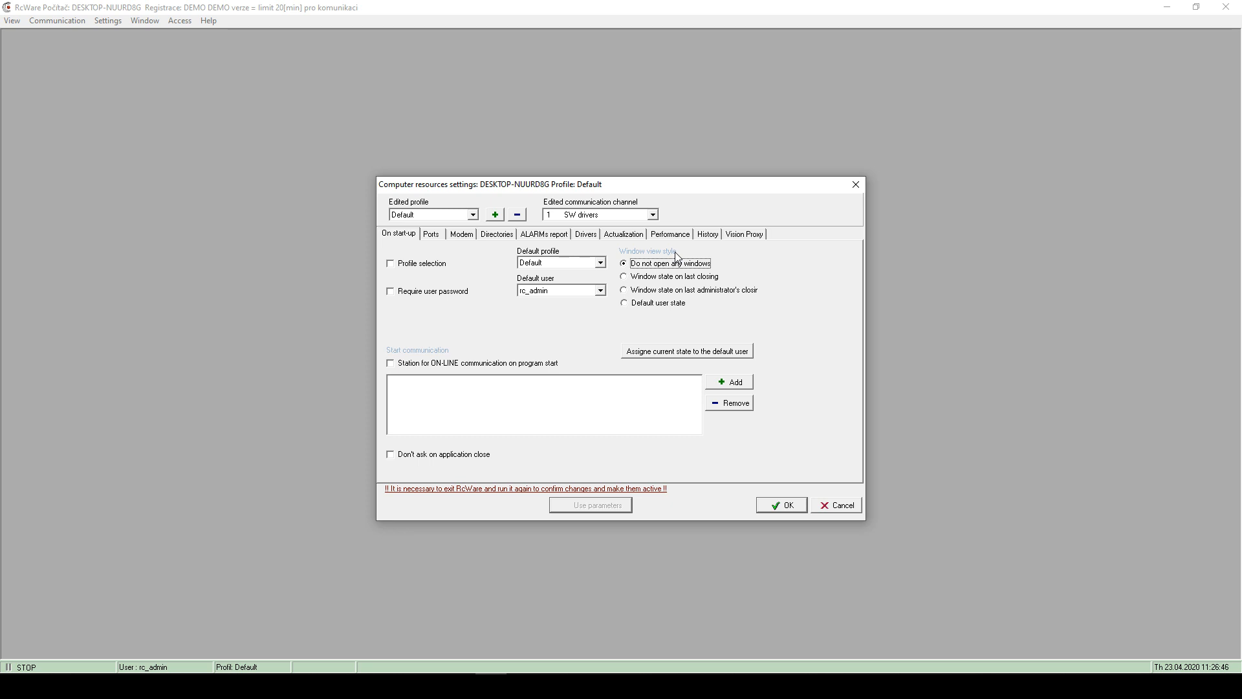
left_click(648, 278)
left_click(639, 265)
left_click(596, 508)
left_click(783, 505)
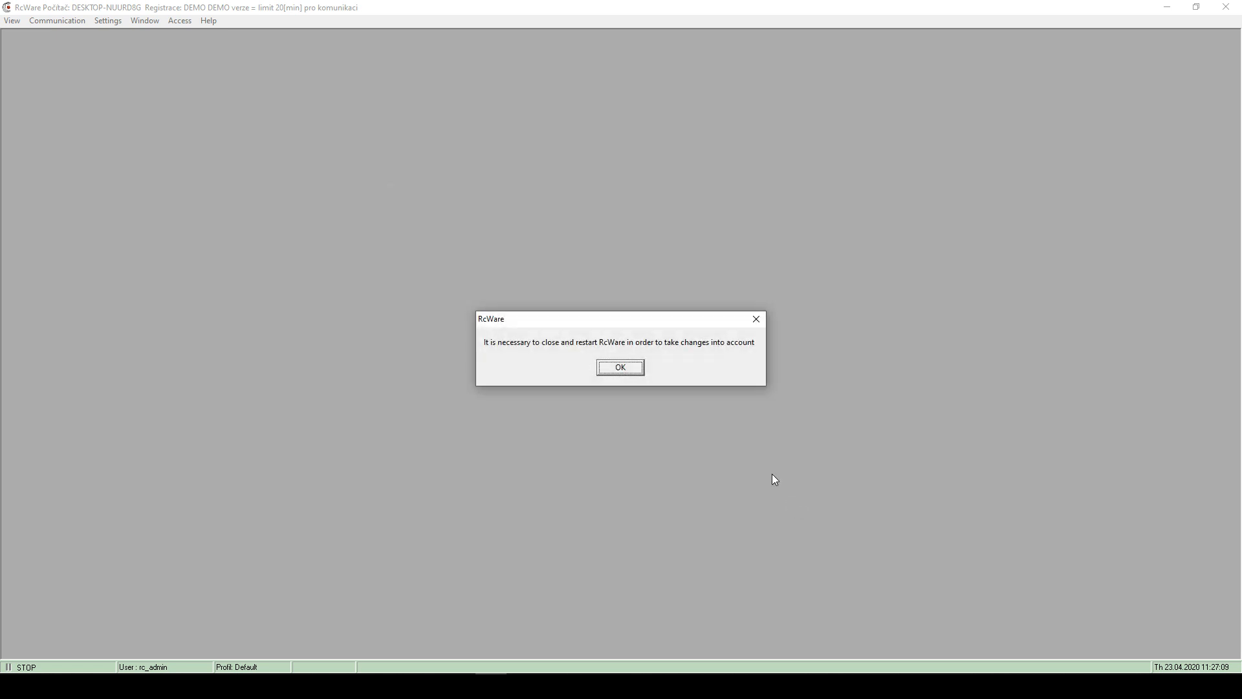
- Acknowledge the restart notice, exit RcWare, and relaunch it by searching 'rc' in Start
left_click(622, 369)
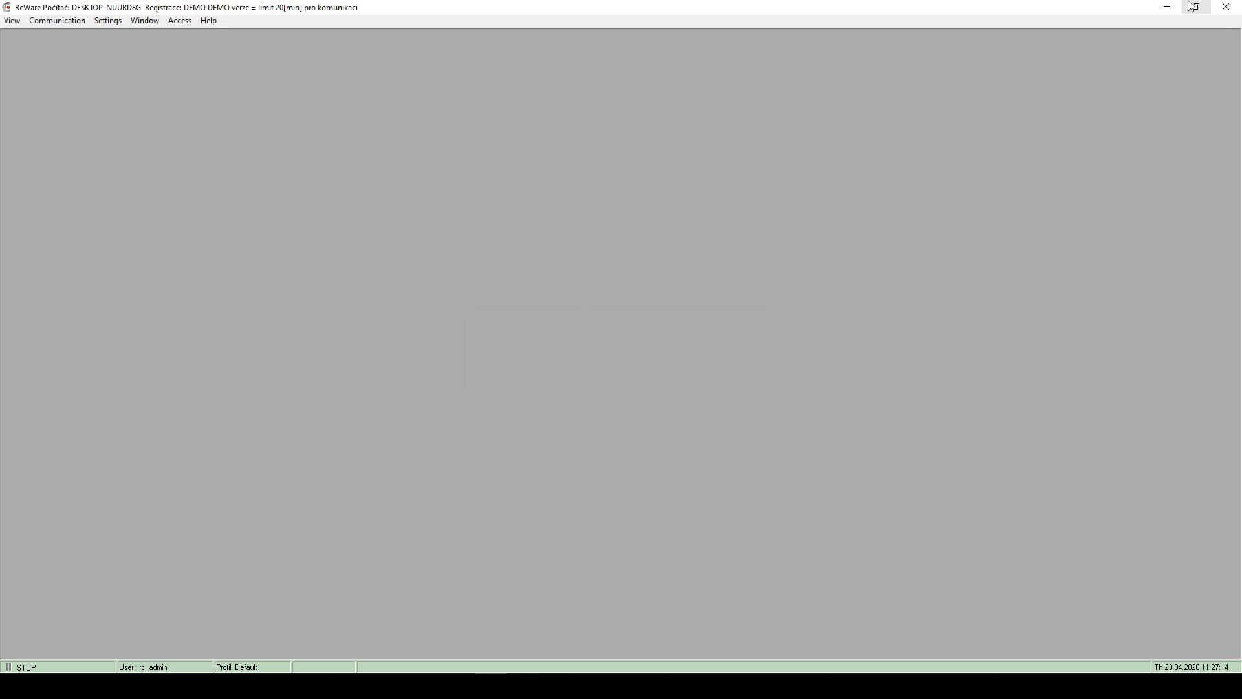
left_click(1226, 7)
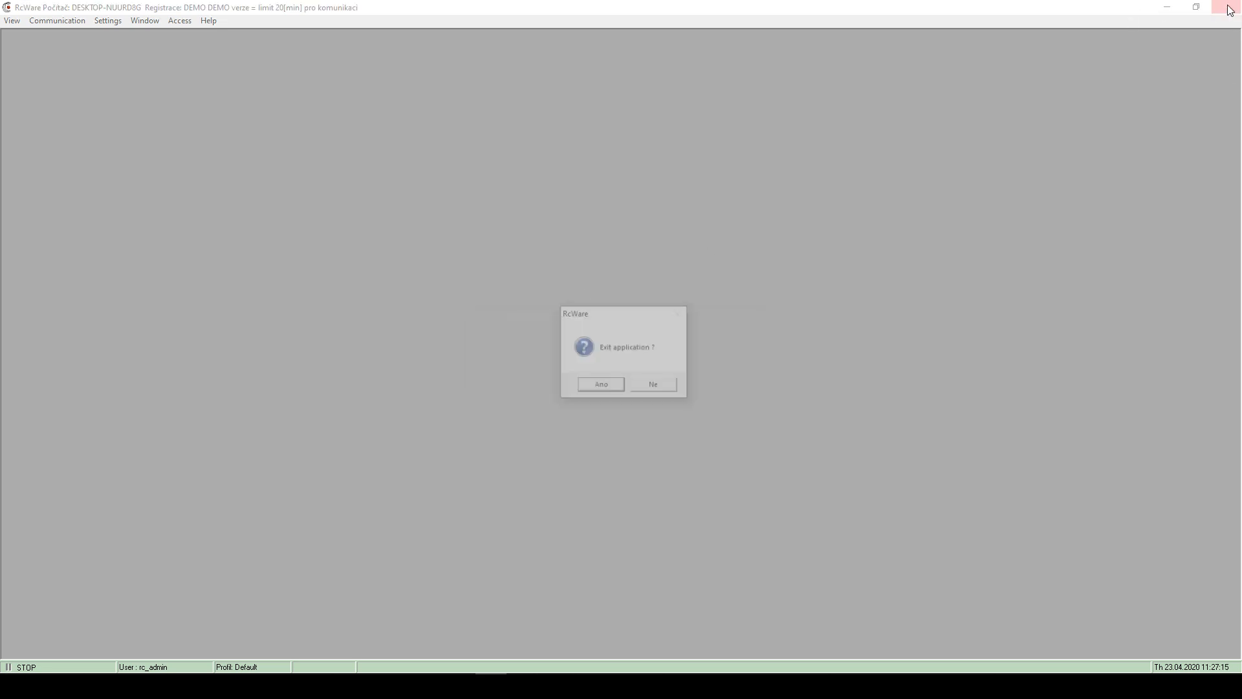
left_click(600, 387)
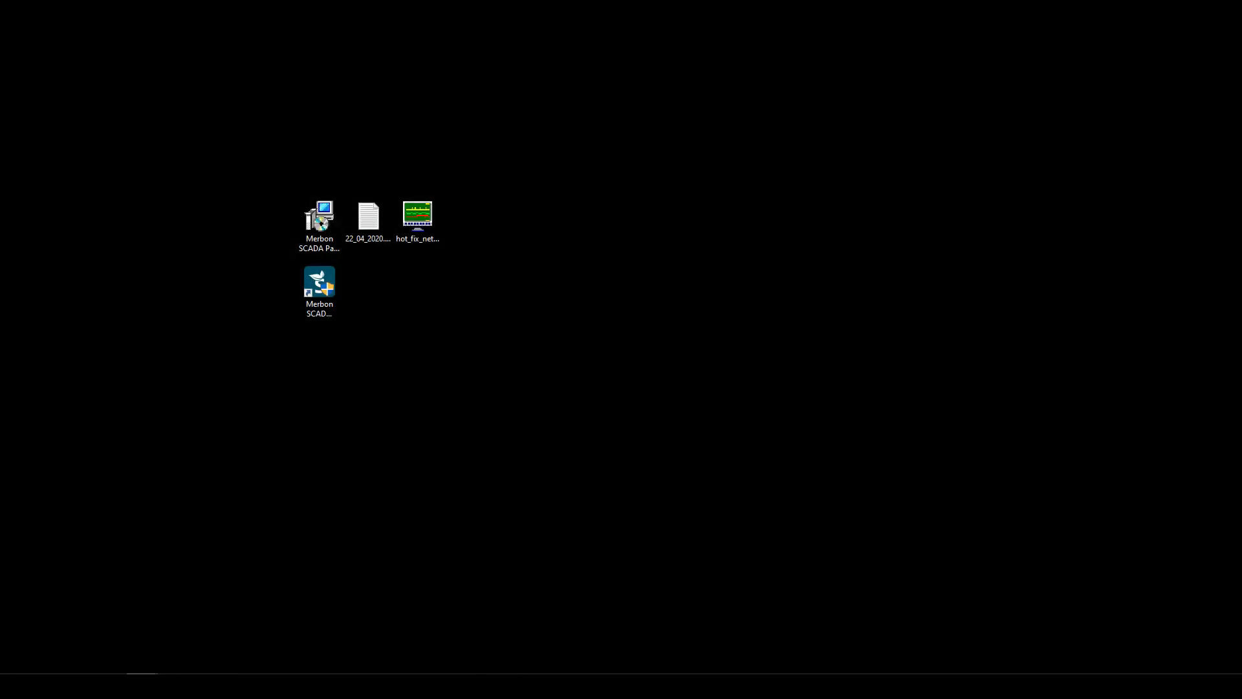
left_click(16, 686)
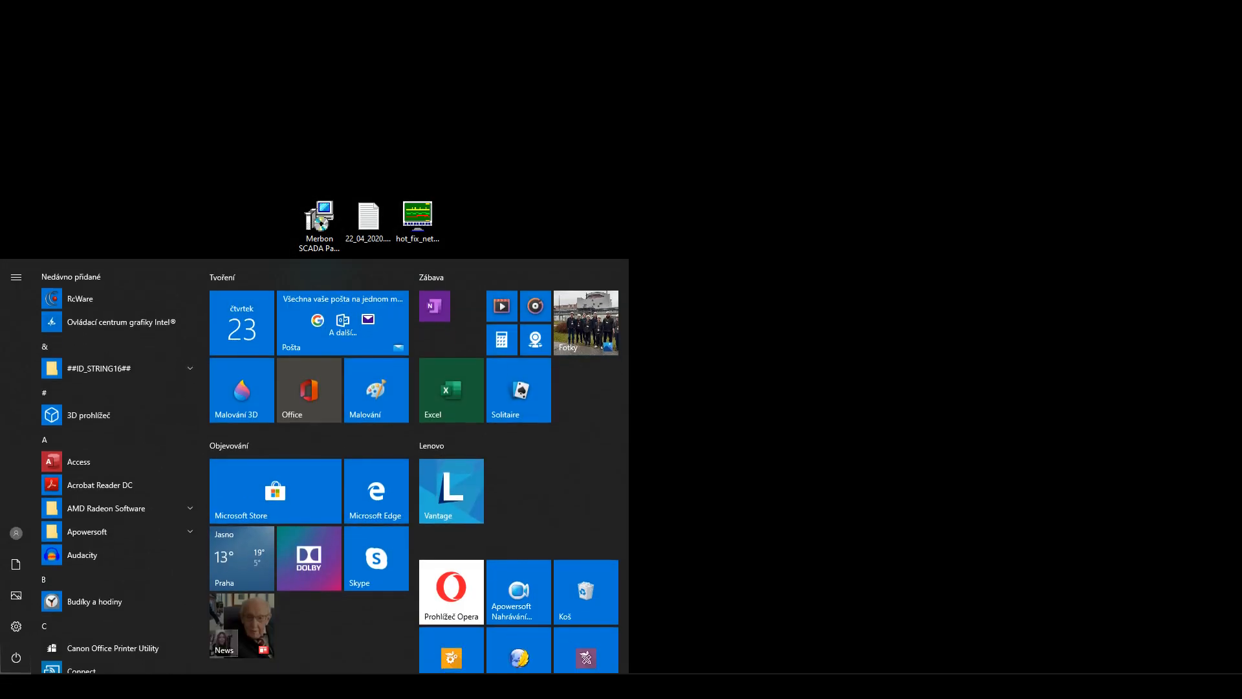
type("rc")
left_click(93, 334)
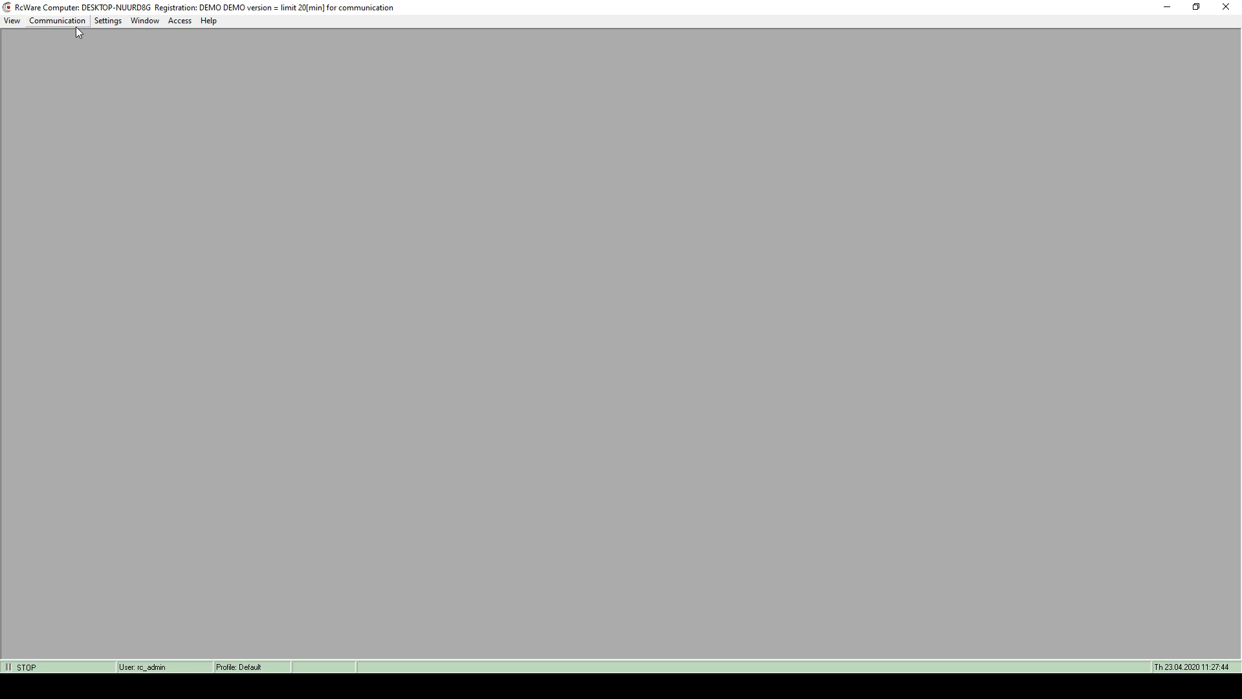
- Open the Settings menu to reach the Create new station option
left_click(117, 26)
left_click(132, 2)
left_click(115, 24)
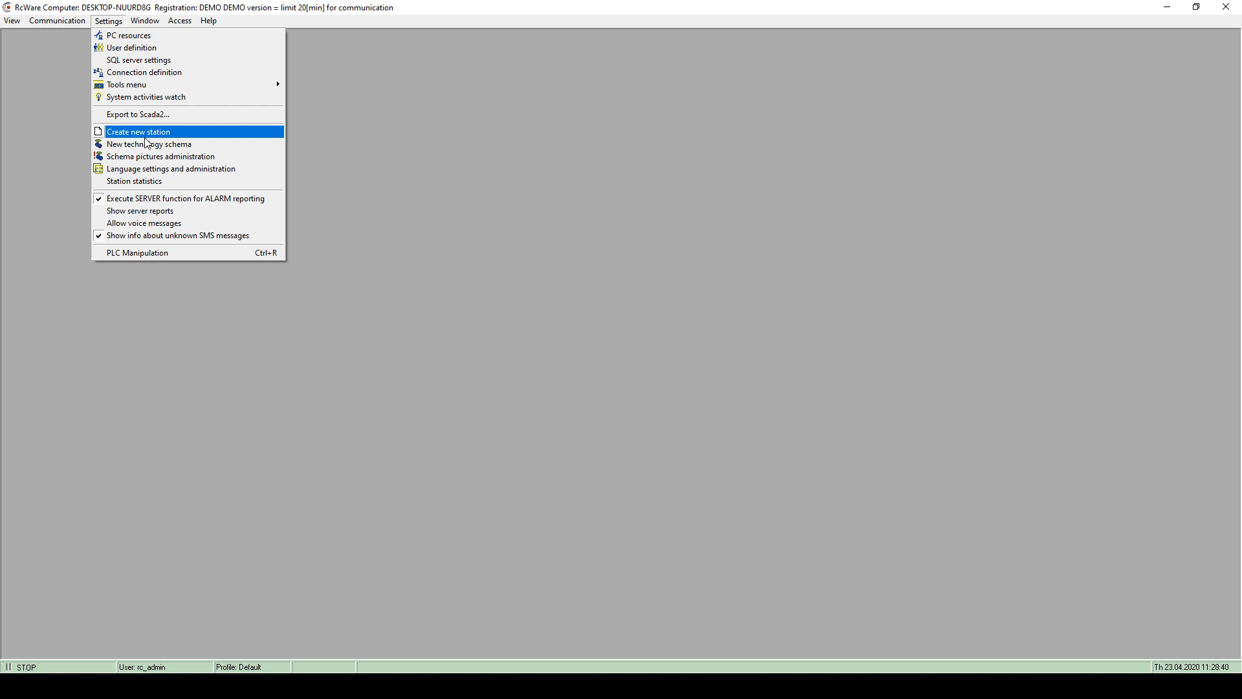
- Create a new station named training_2020_04_23 and start its wizard
left_click(145, 137)
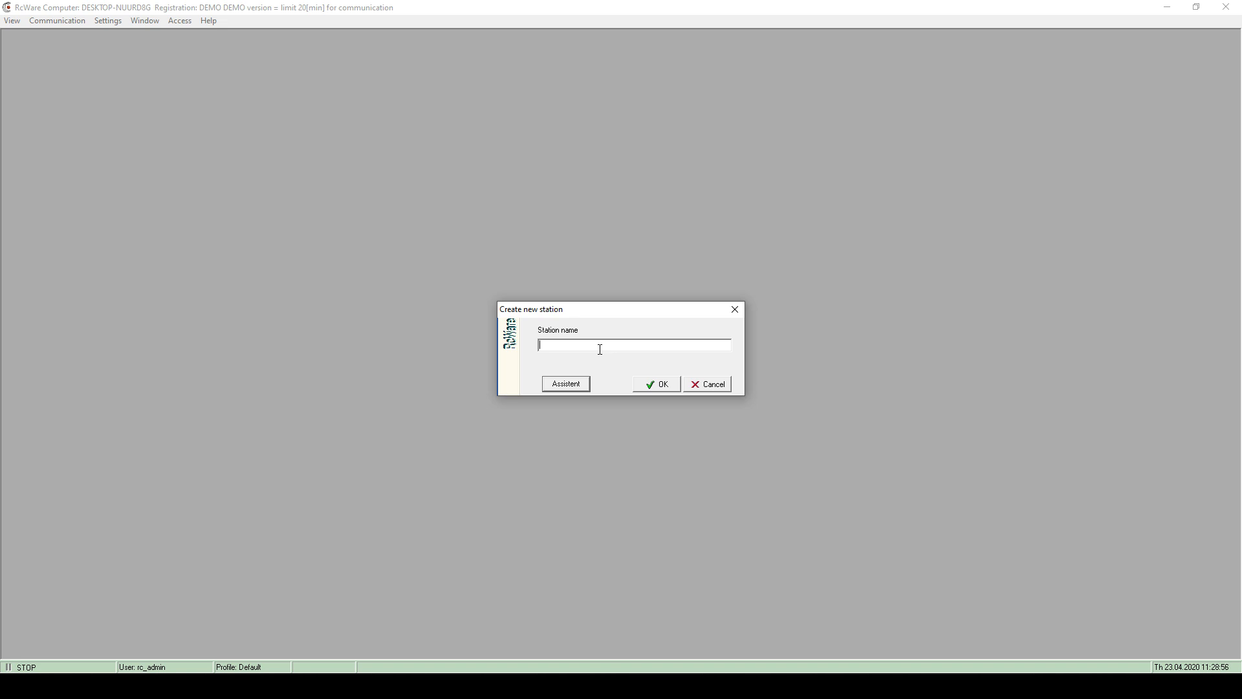
type("training_2020_04_23")
left_click(566, 386)
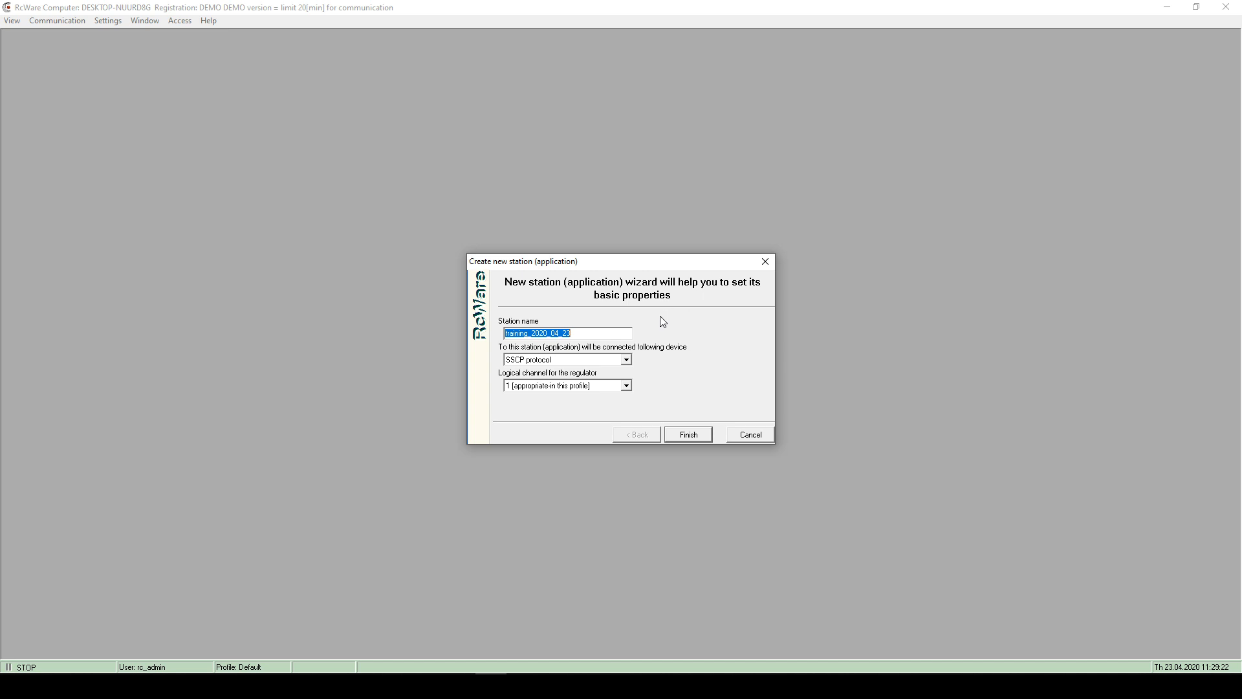
left_click(583, 334)
- Select SSCP protocol as the connected device in the station wizard
double_click(584, 334)
left_click(586, 359)
left_click(586, 358)
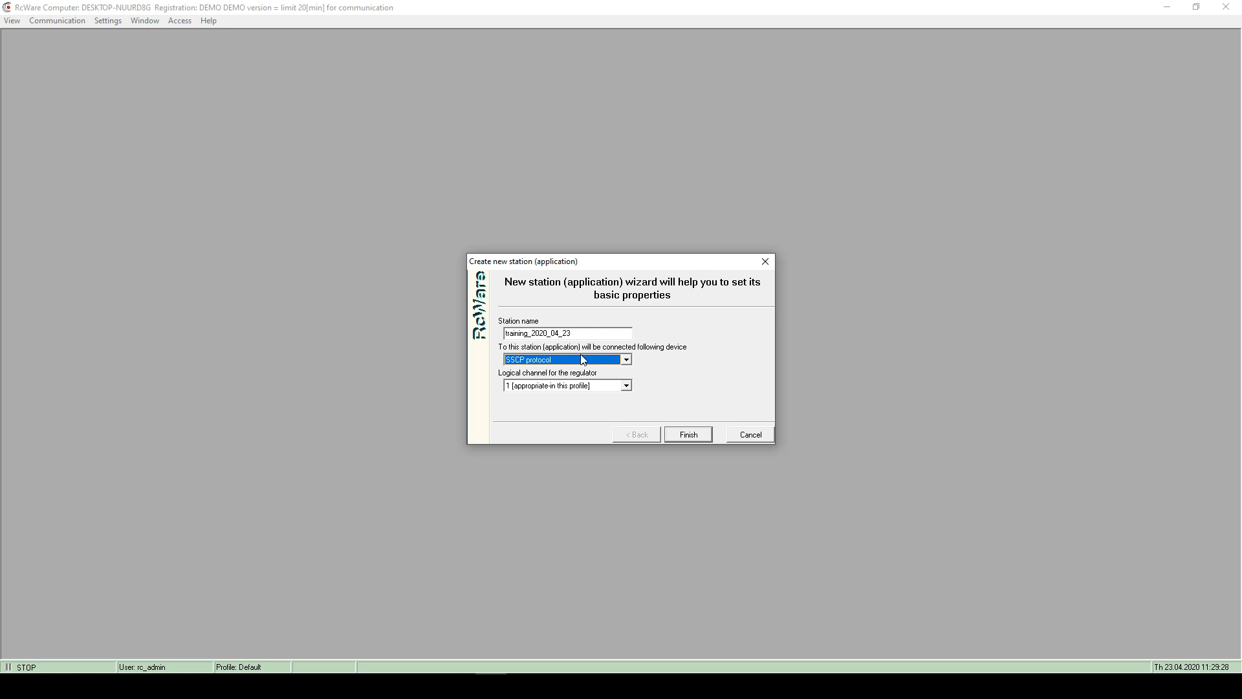
left_click(583, 360)
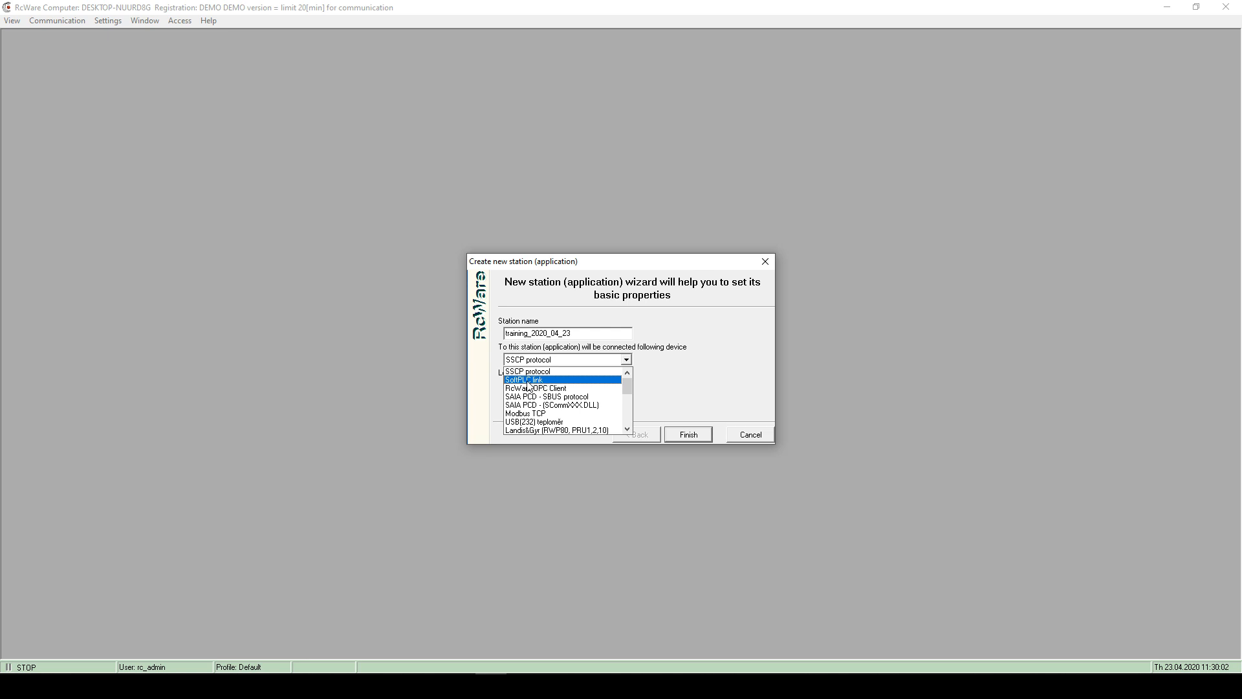
scroll(552, 383, "down", 1)
scroll(553, 383, "down", 5)
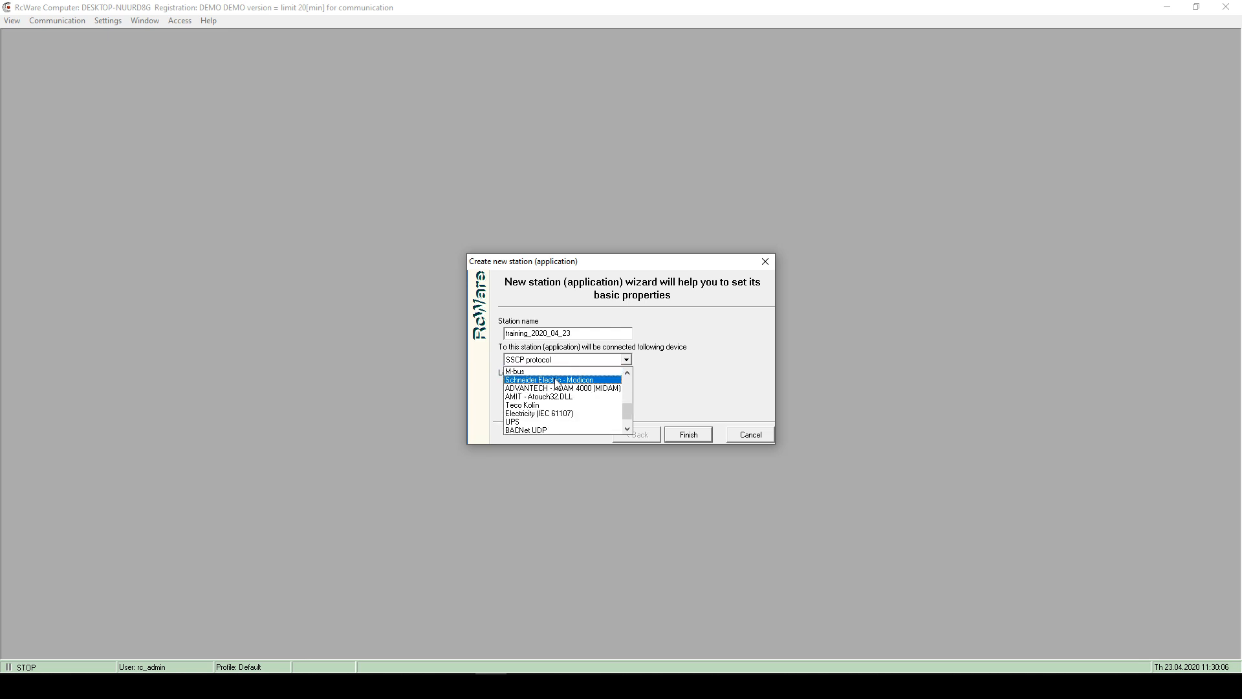
scroll(557, 382, "up", 5)
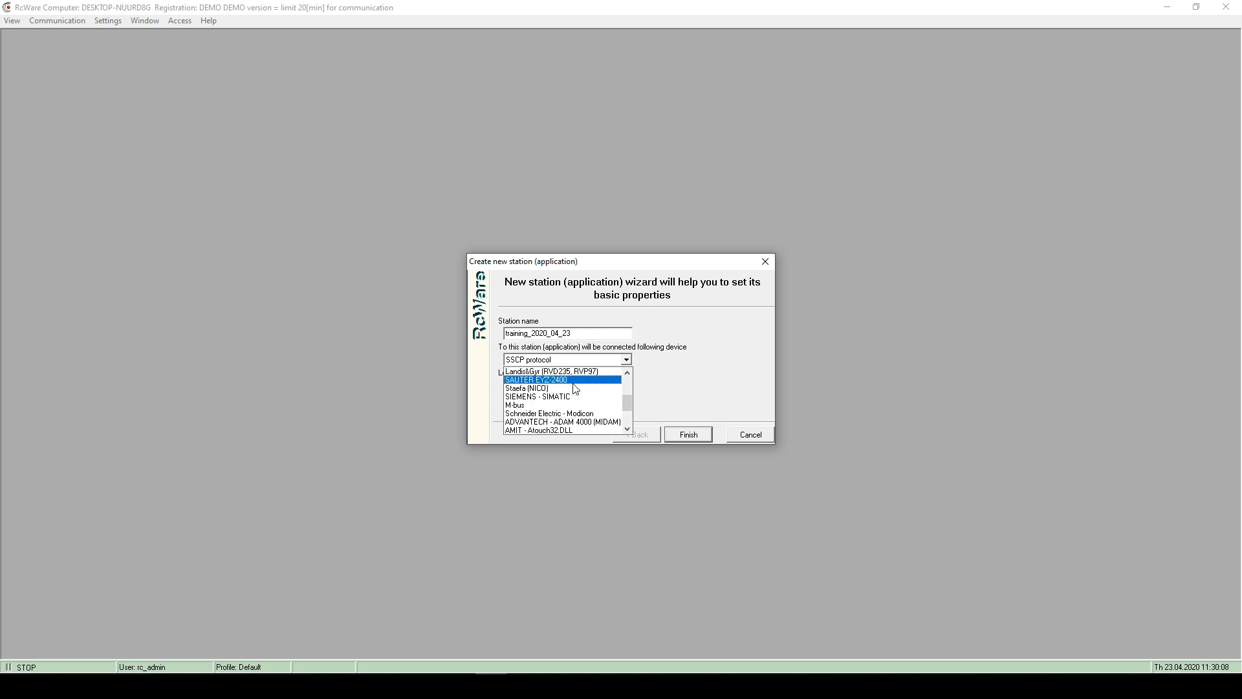
scroll(581, 390, "up", 1)
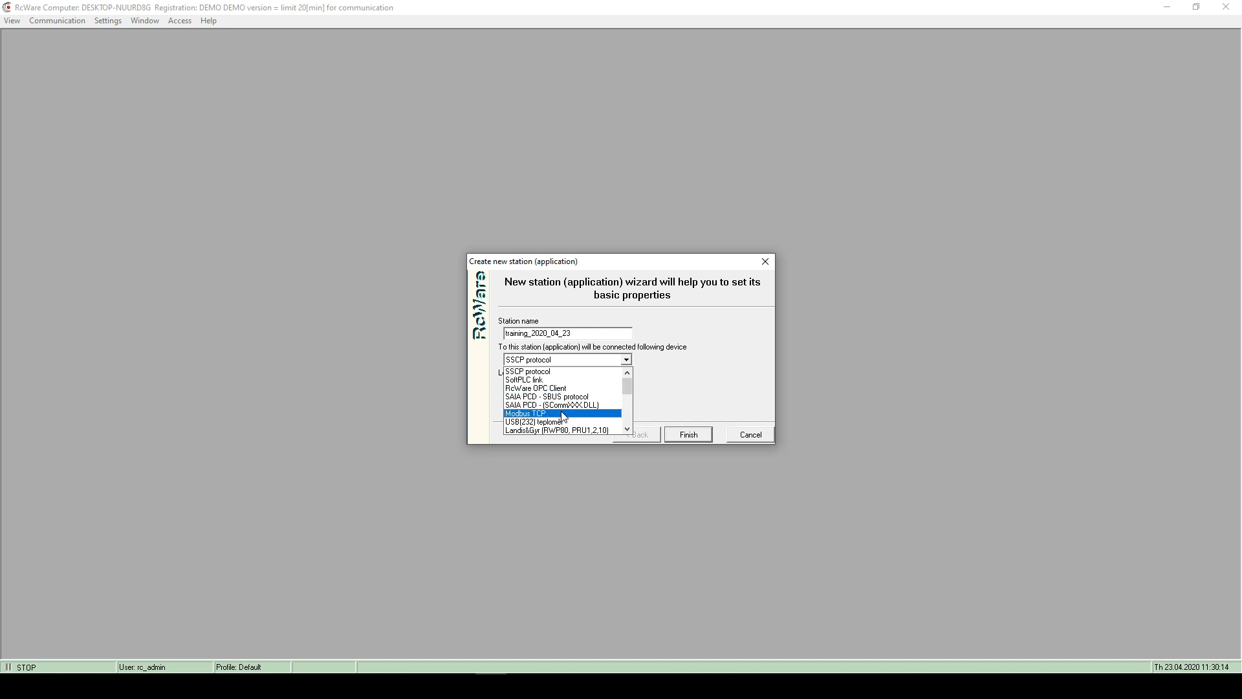
scroll(562, 416, "down", 5)
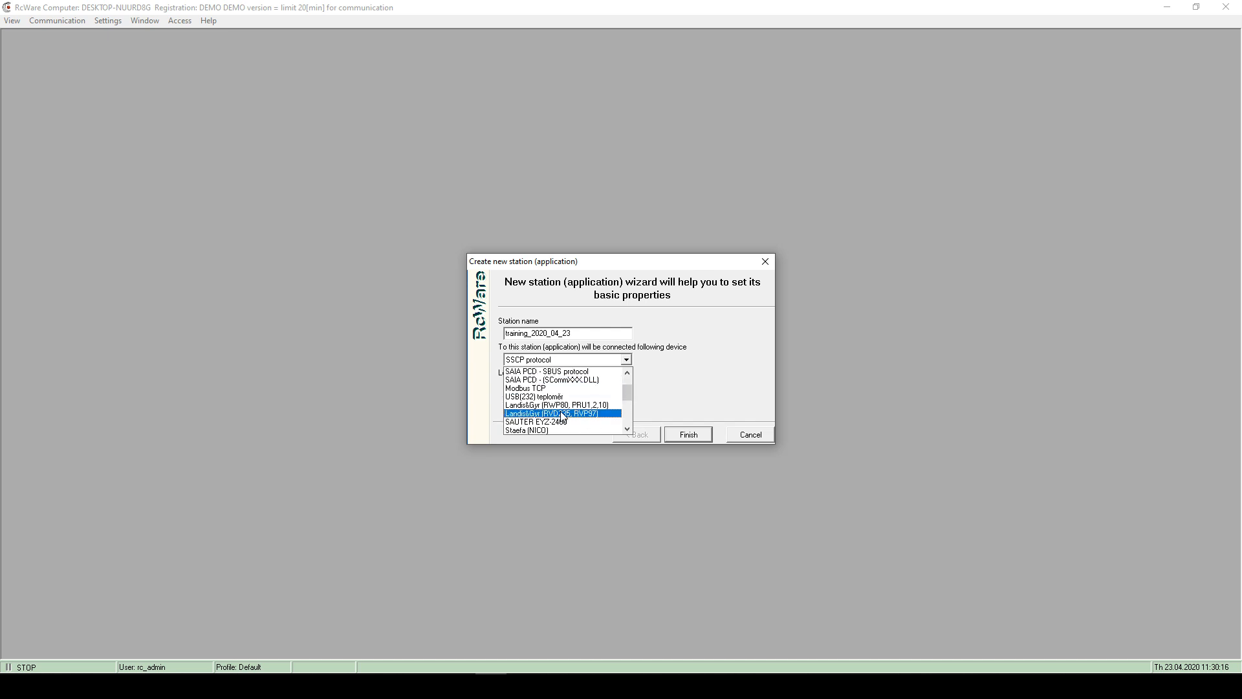
scroll(563, 417, "down", 2)
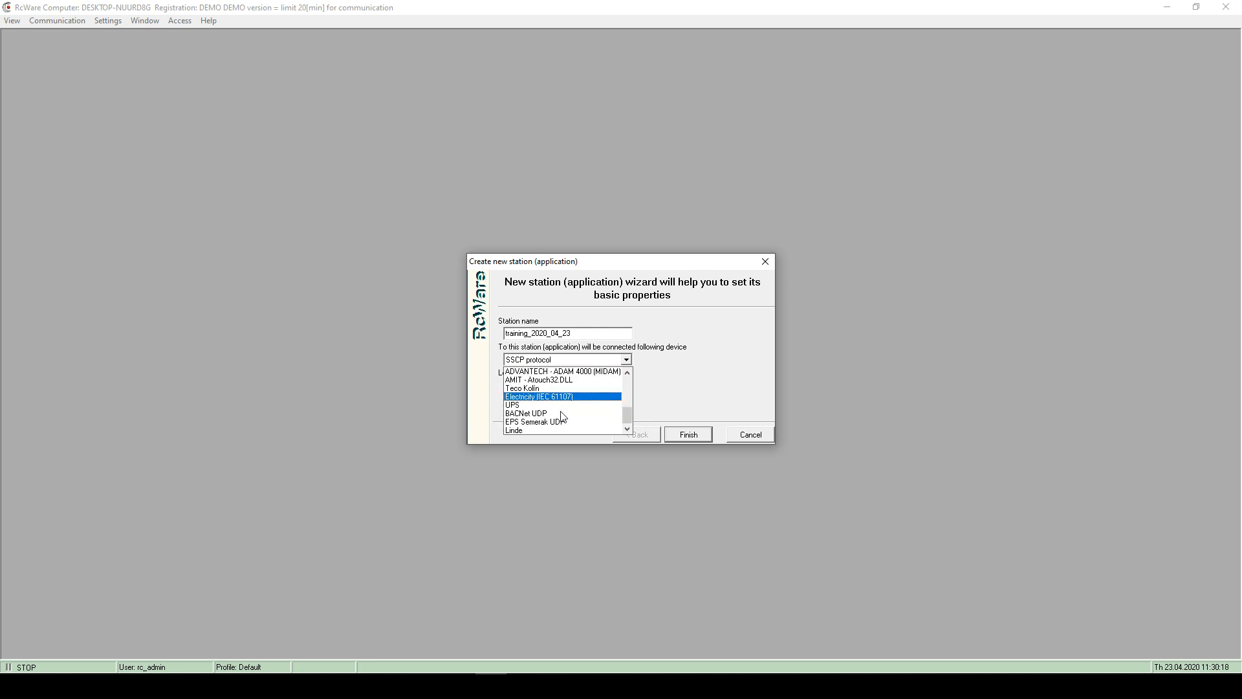
scroll(560, 418, "up", 7)
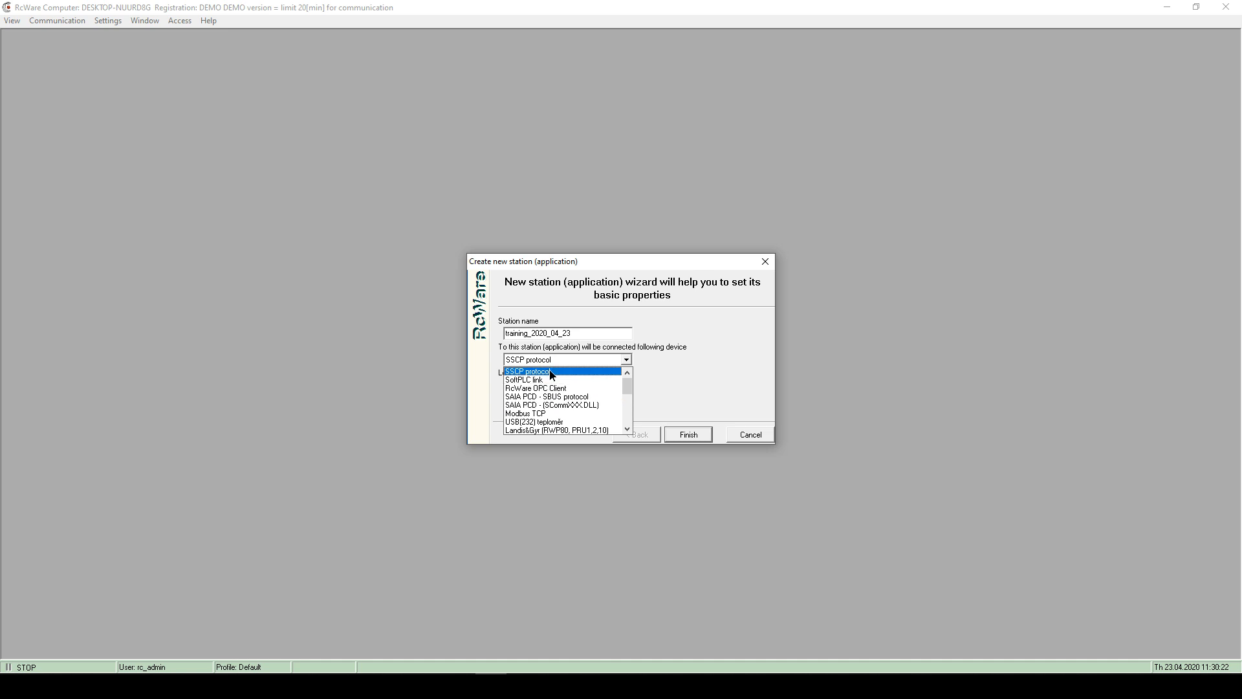
left_click(547, 372)
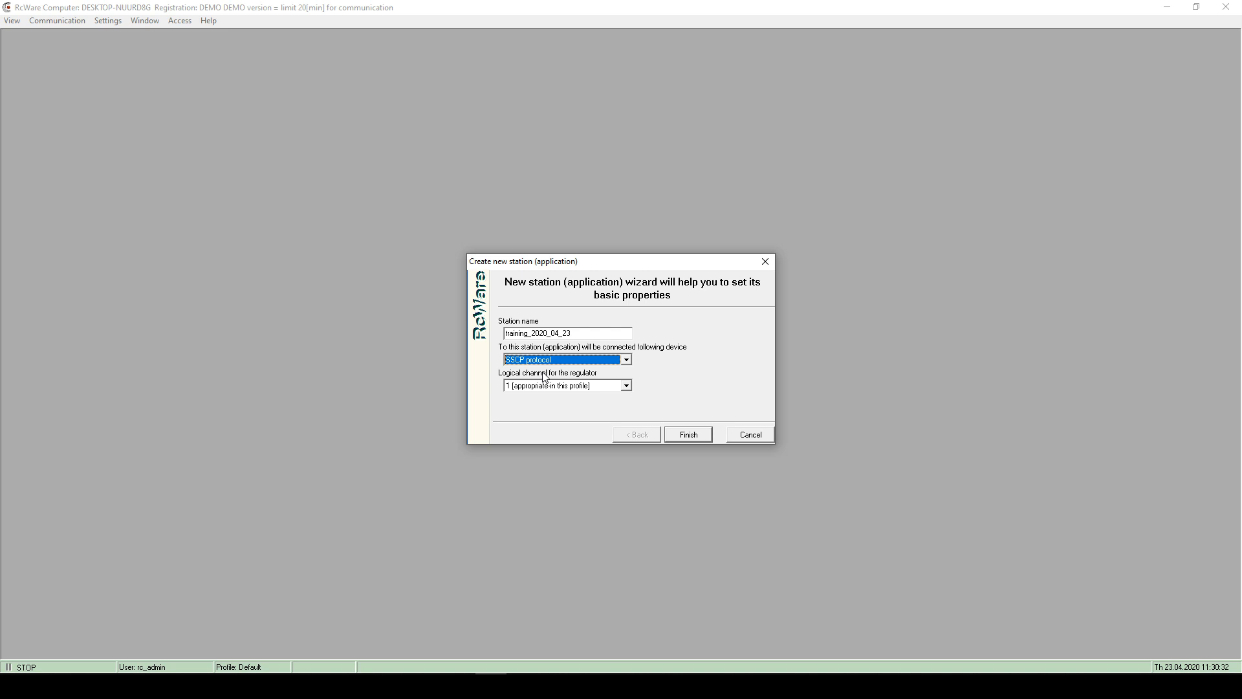
- Keep logical channel 1 and finish creating the station
left_click(561, 386)
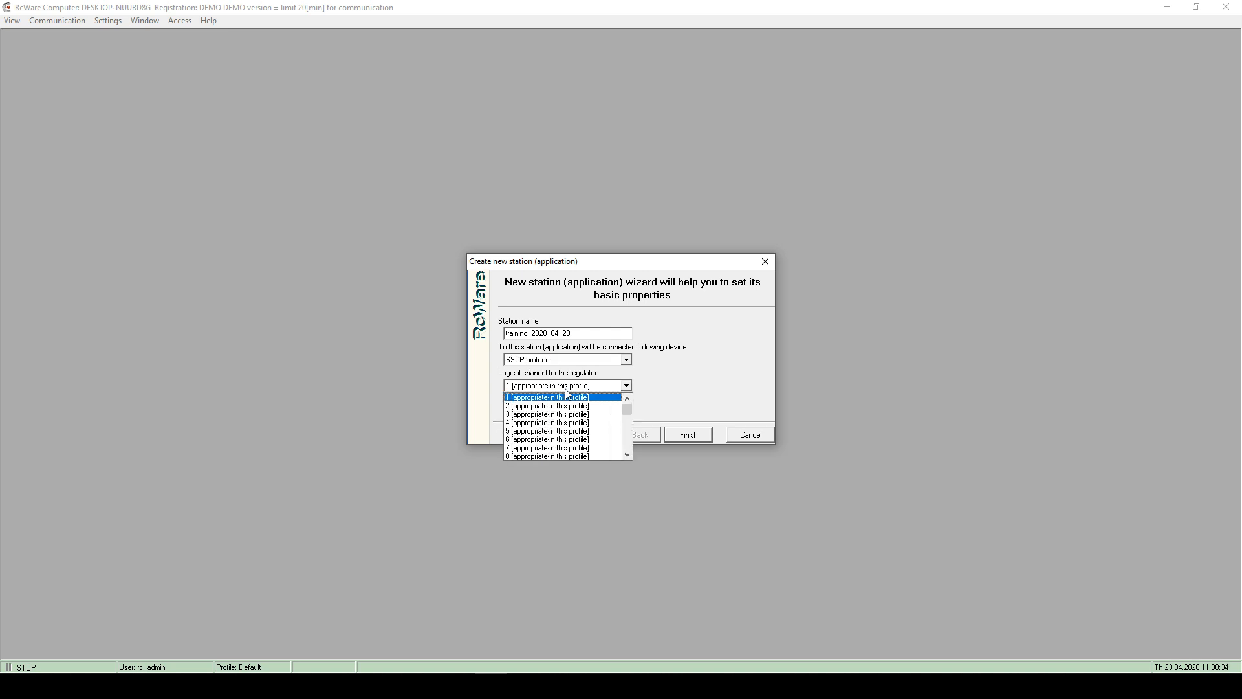
left_click(565, 396)
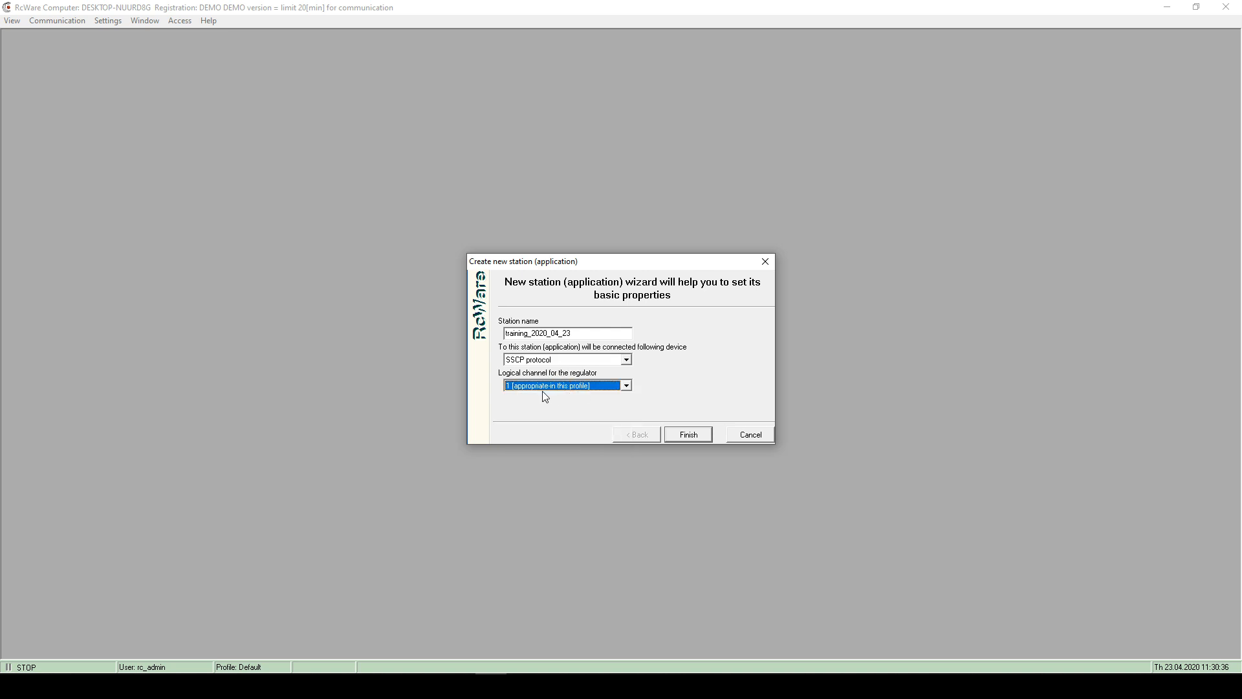
left_click(687, 435)
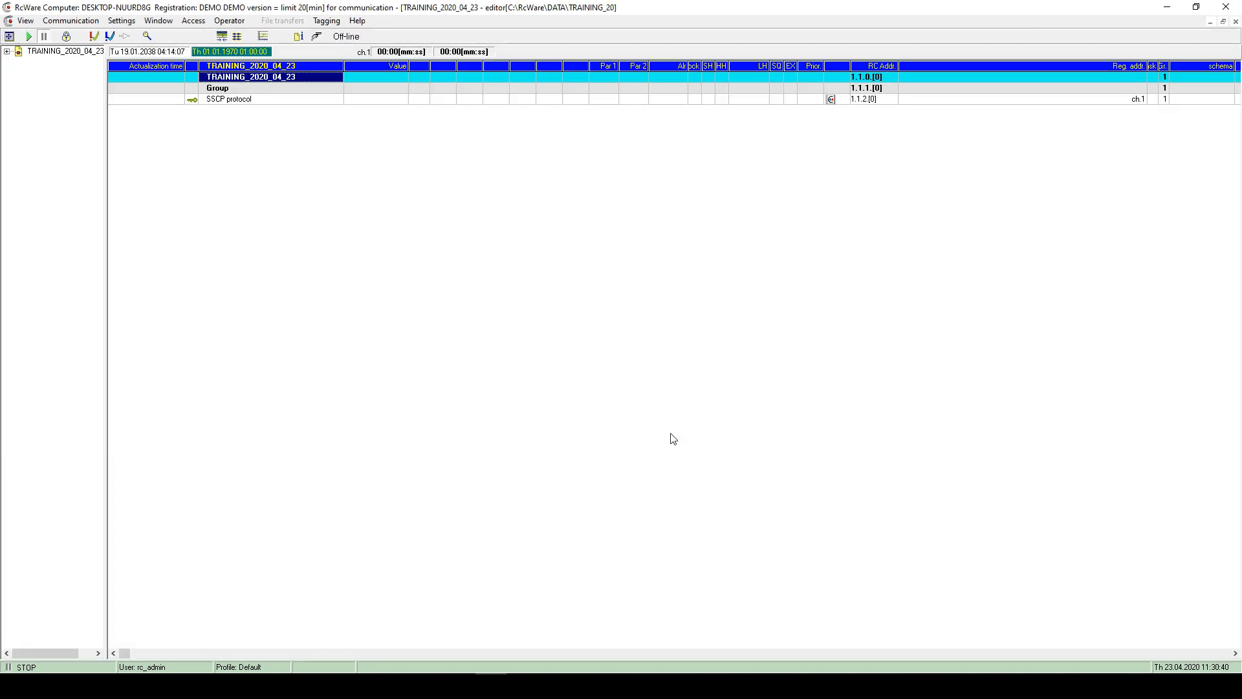
- Select the SSCP protocol driver entry in the data point tree
left_click(266, 105)
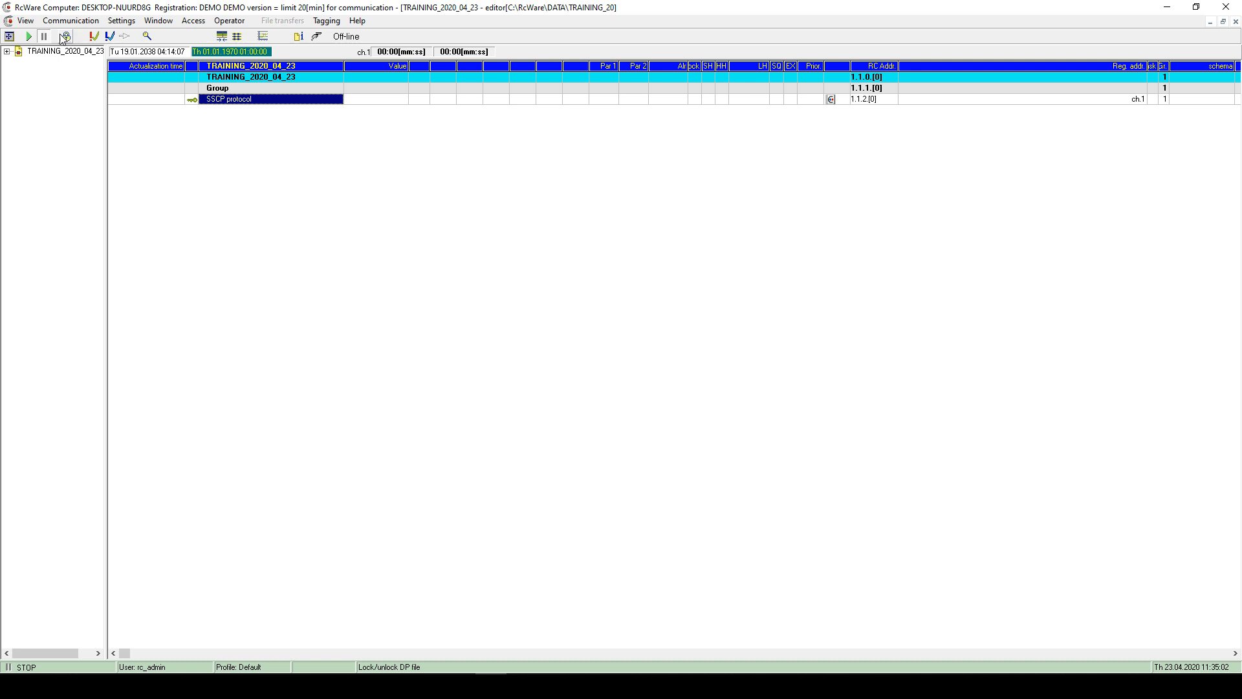
- Unlock the TRAINING_2020_04_23 data point file and select the SSCP protocol driver row
left_click(66, 38)
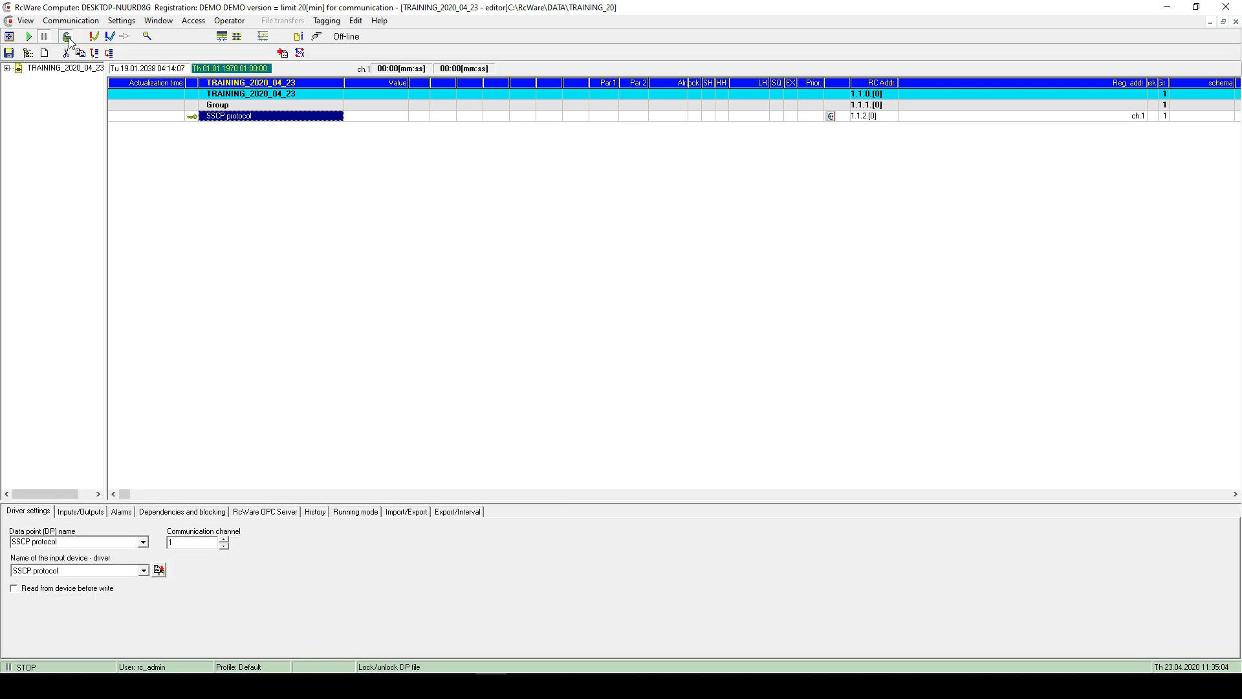
left_click(68, 39)
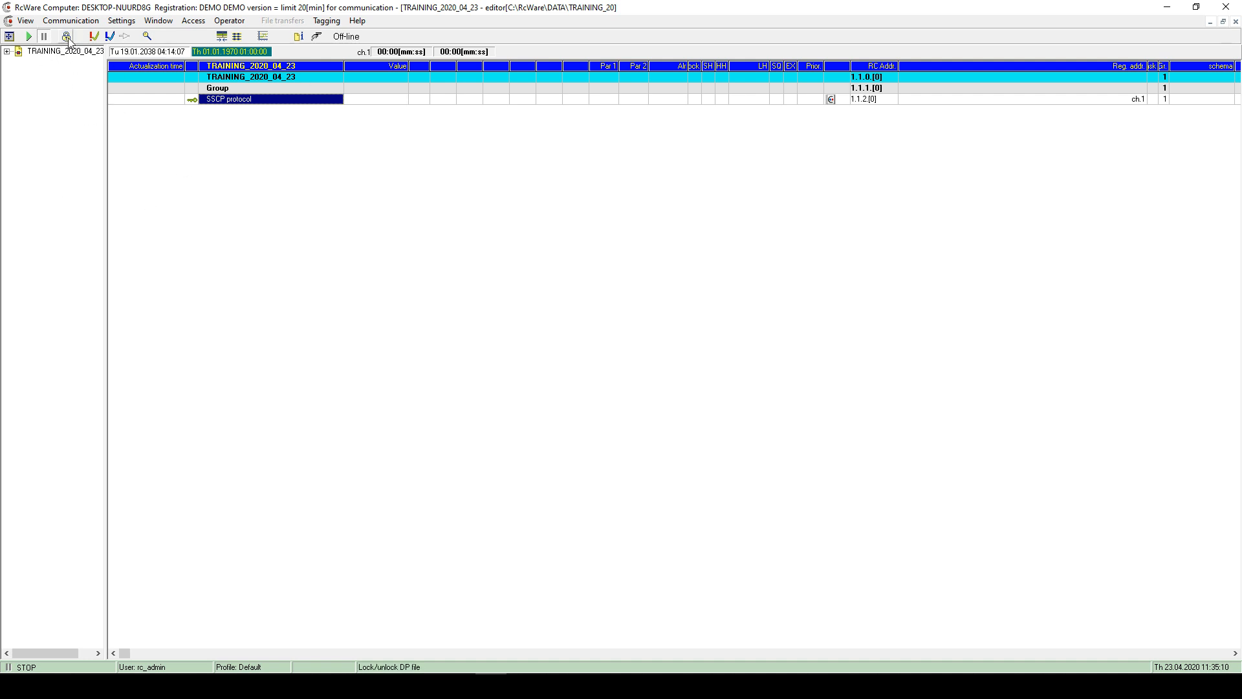
left_click(69, 39)
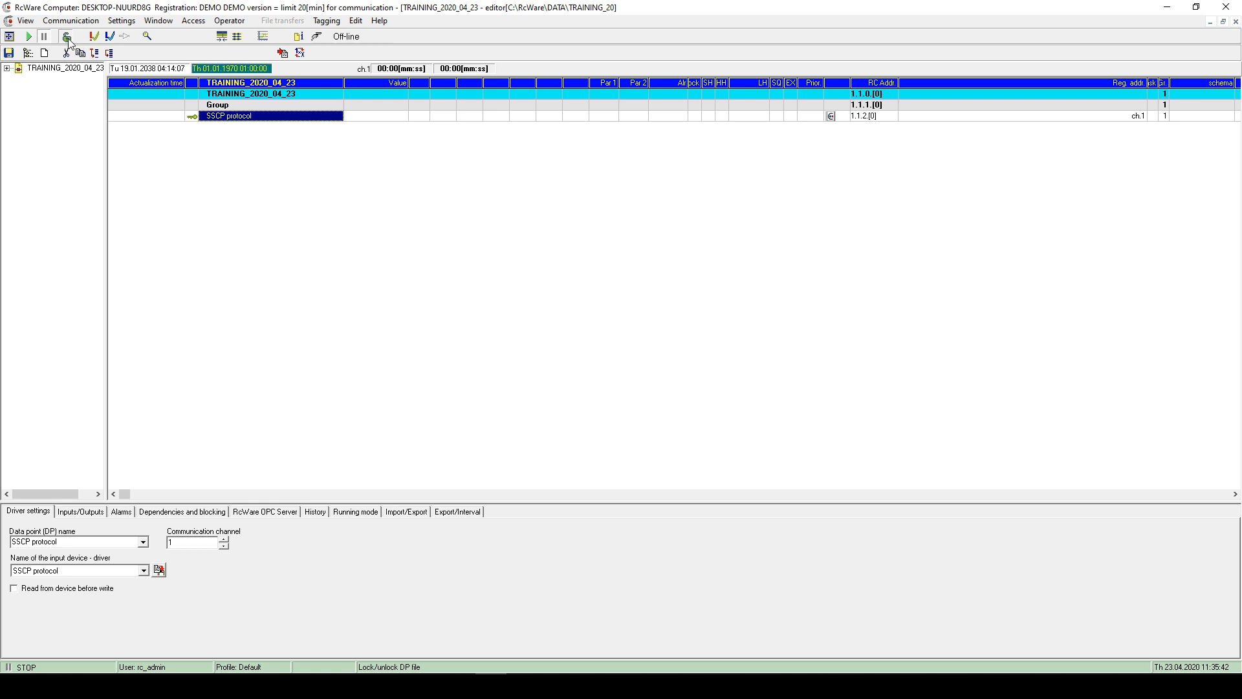
left_click(67, 38)
left_click(220, 105)
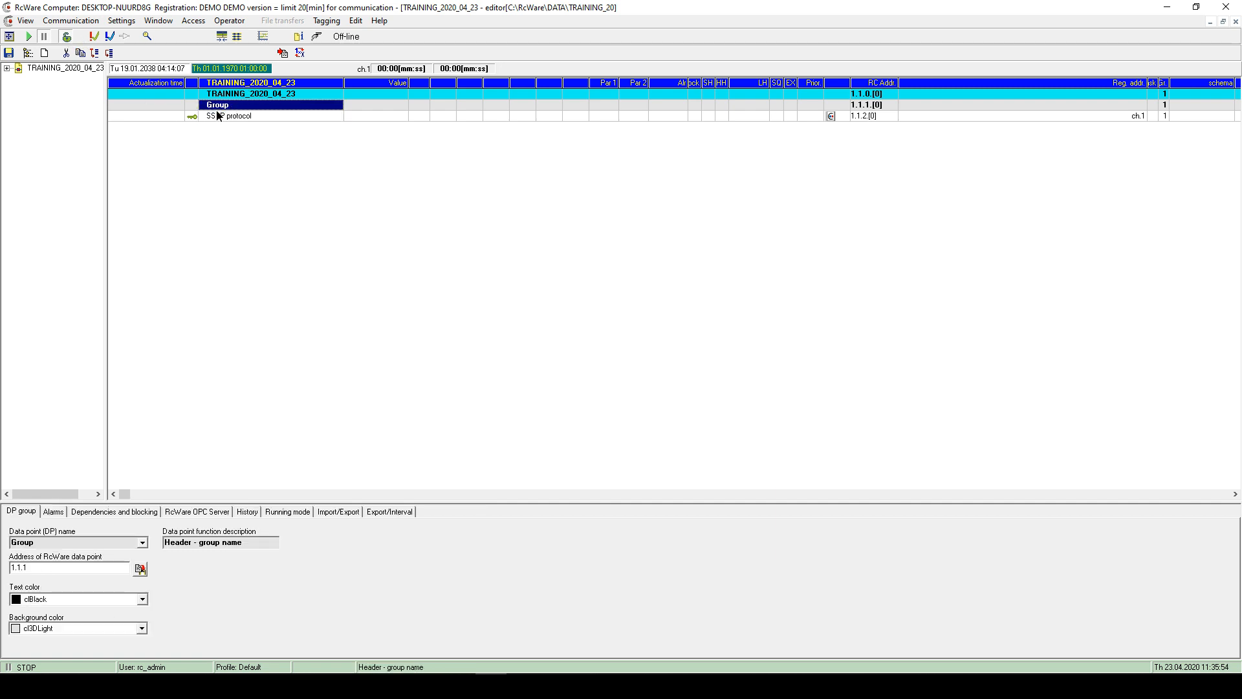
- Open the SSCP communication parameters and retype the port as 12346
double_click(223, 115)
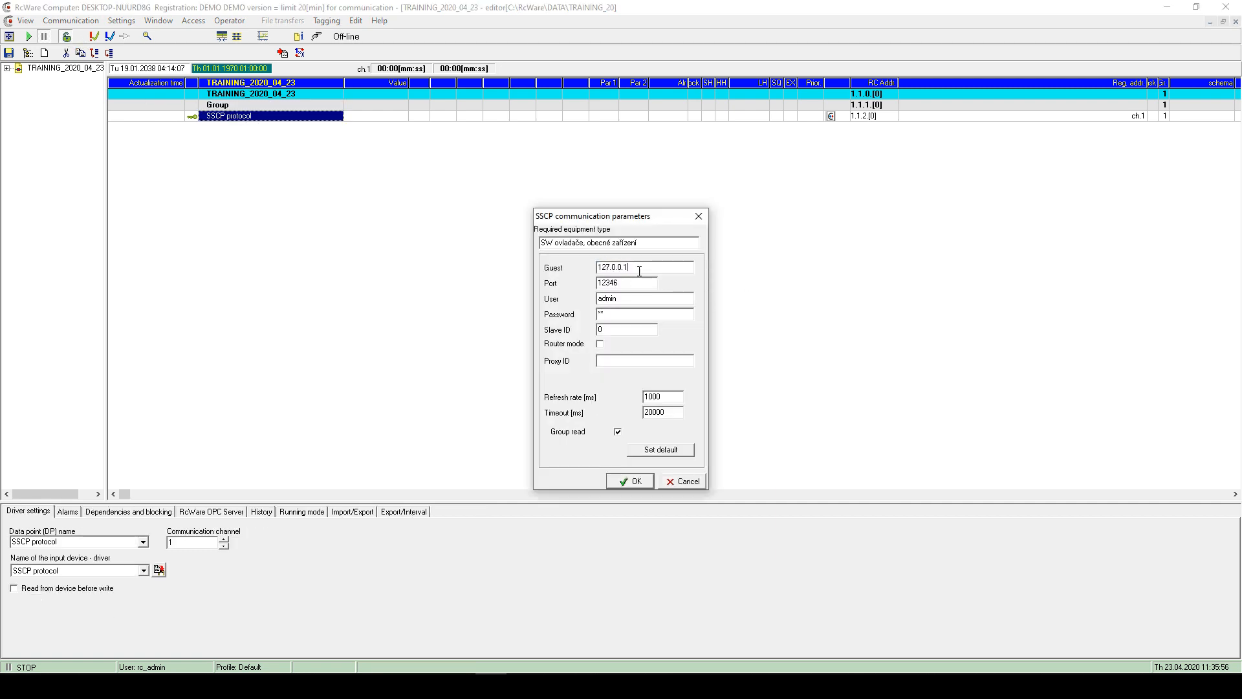
key("Tab")
key("Tab")
left_click(616, 328)
left_click(642, 269)
left_click_drag(641, 267, 580, 264)
left_click(626, 283)
left_click_drag(639, 283, 581, 273)
left_click(632, 283)
type("5")
key("BackSpace")
type("6")
- Confirm guest 127.0.0.1 and port 12346 and apply the SSCP parameters
left_click_drag(629, 268, 576, 272)
left_click(601, 329)
left_click(631, 481)
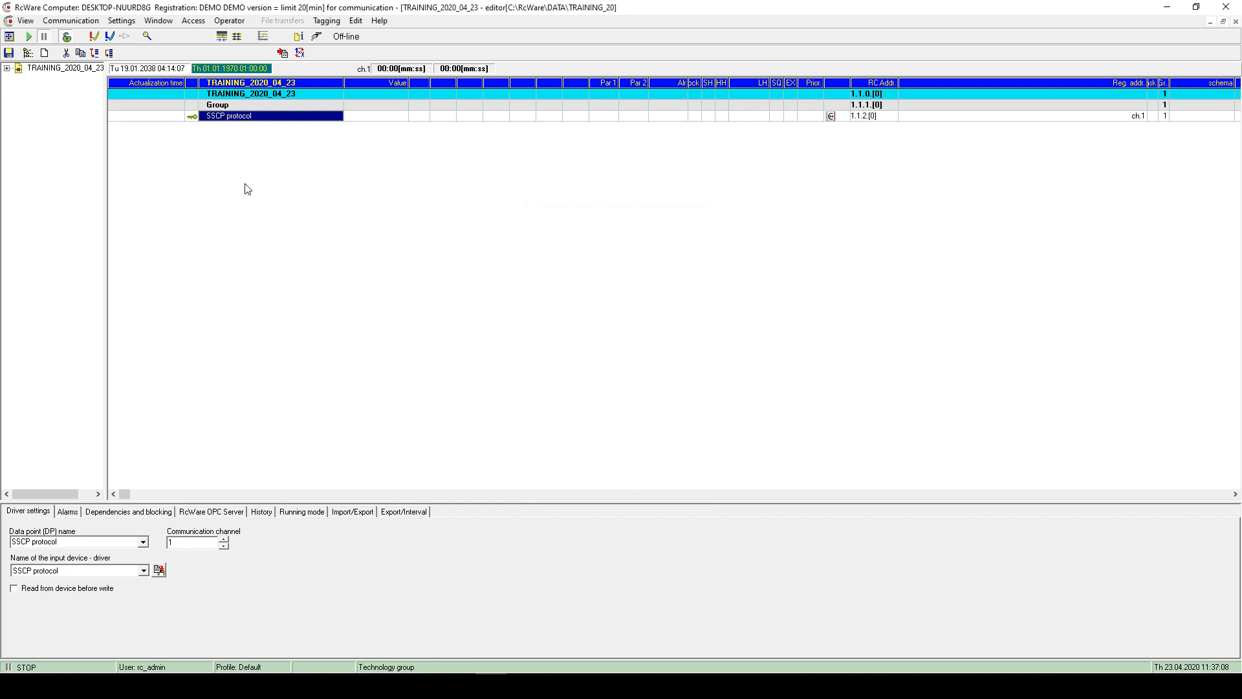
- Start a new data point and look through the analog and digital input types
left_click(356, 21)
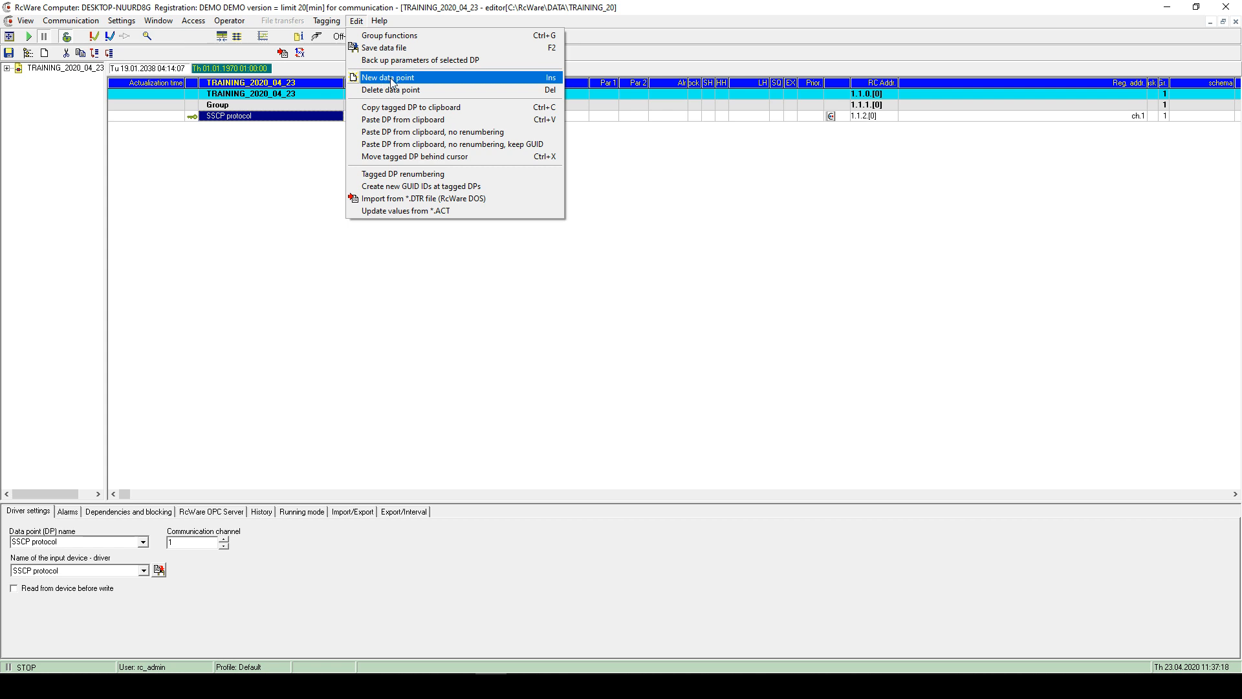
left_click(387, 79)
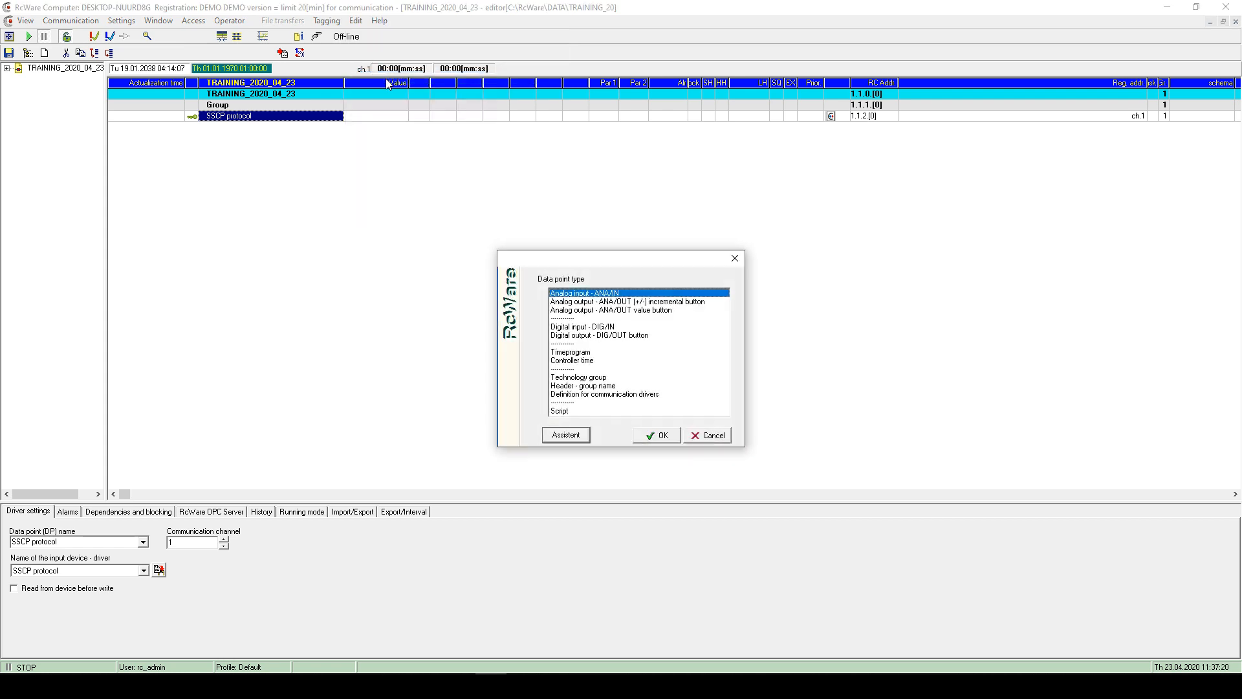
left_click(598, 302)
left_click(596, 311)
left_click(589, 318)
left_click(590, 335)
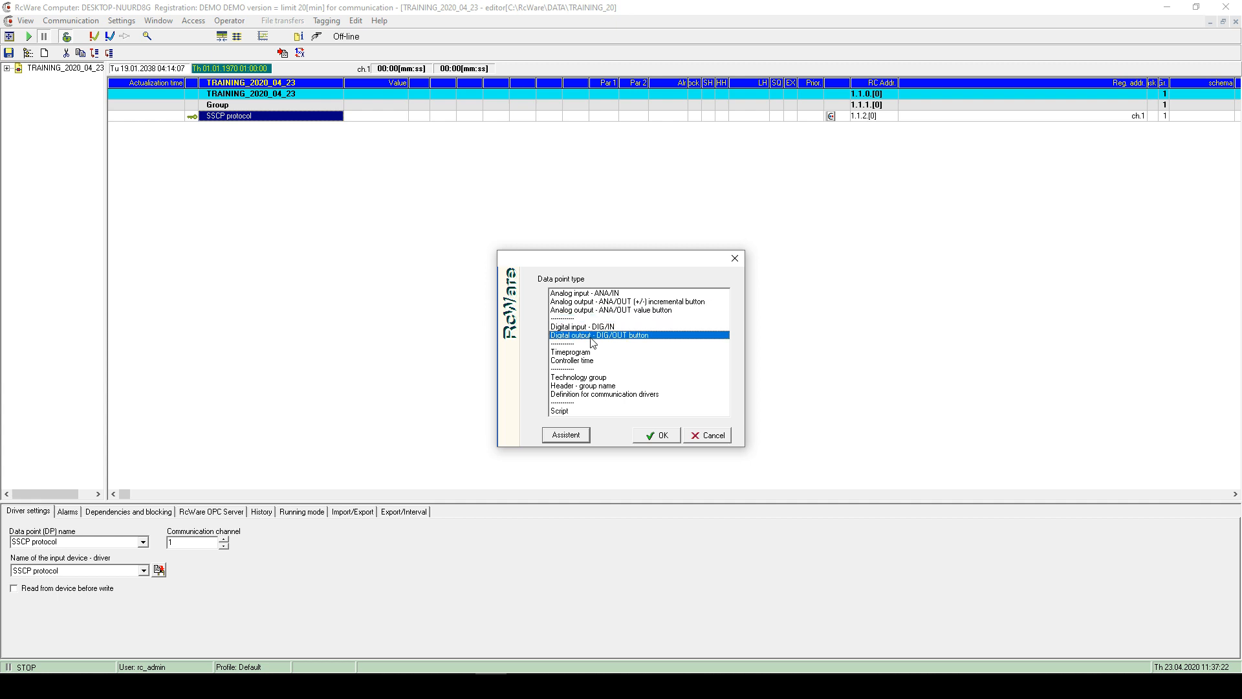
left_click(585, 327)
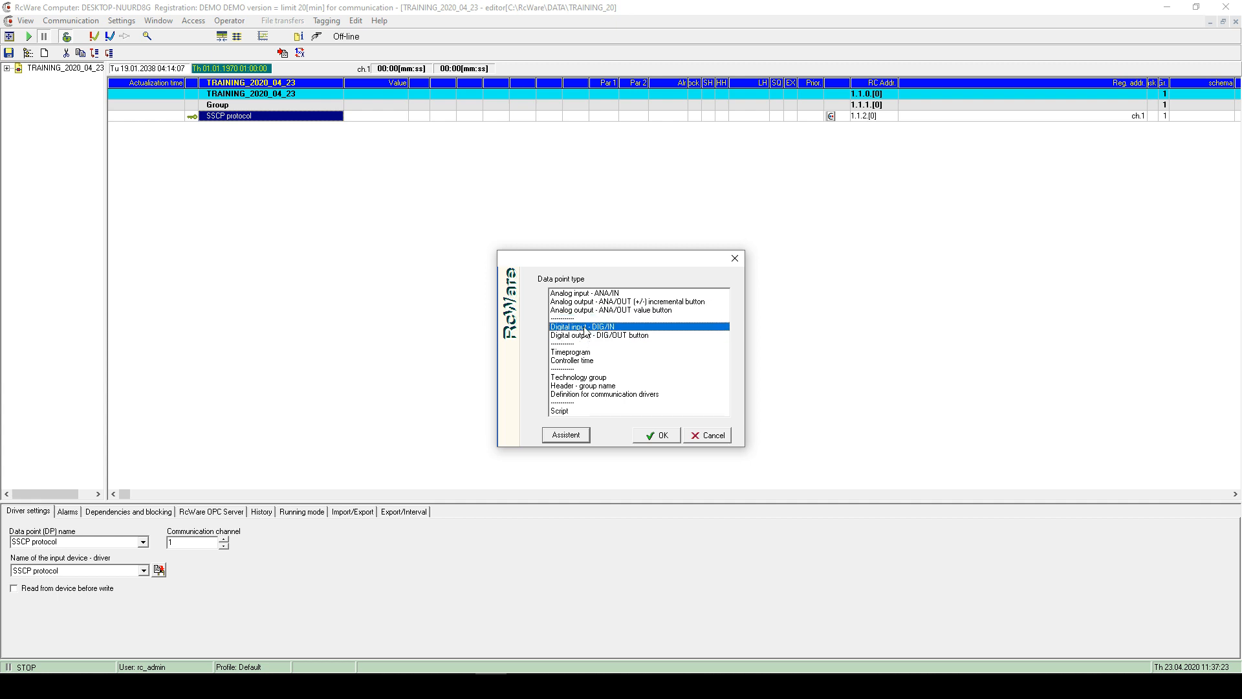
left_click(600, 294)
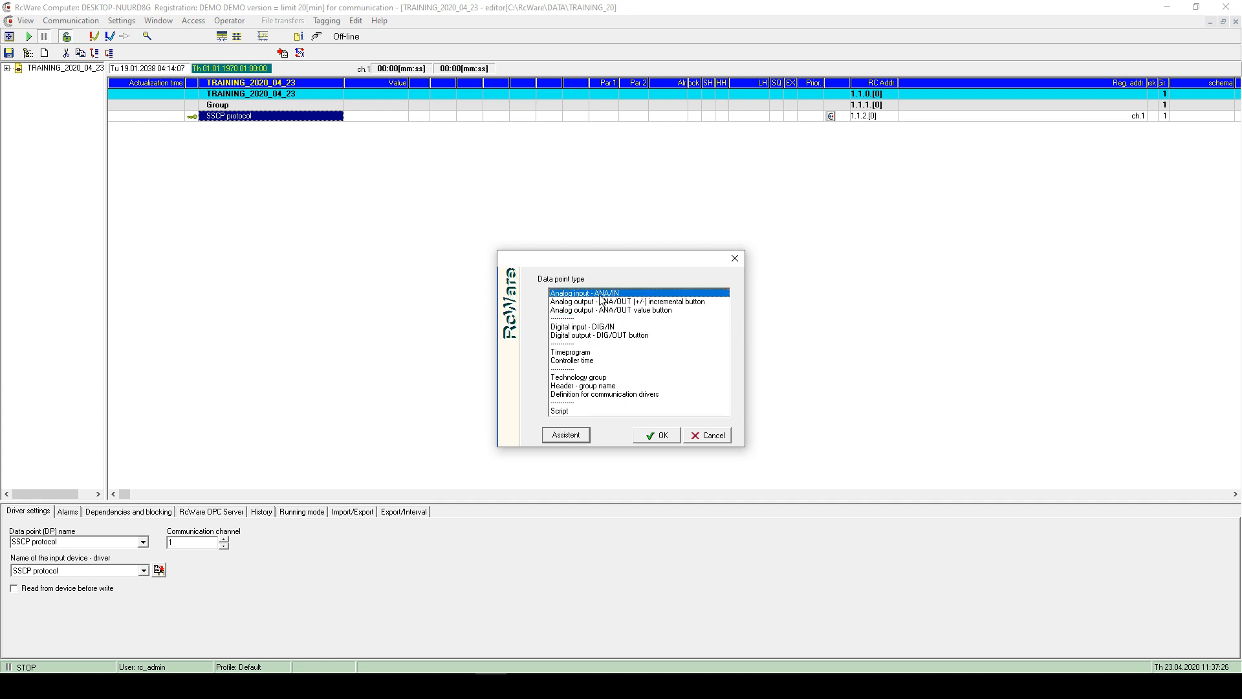
left_click(604, 327)
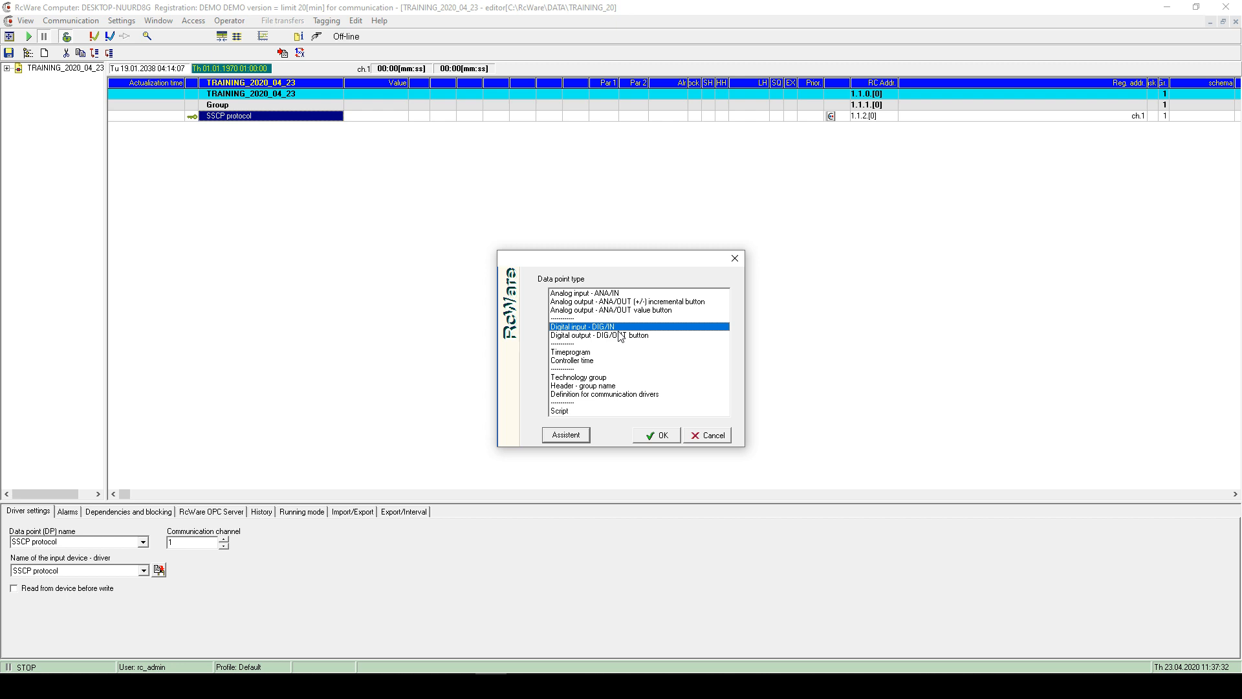
- Review the output button, Timeprogram, Controller time, Technology group and header types
left_click(609, 303)
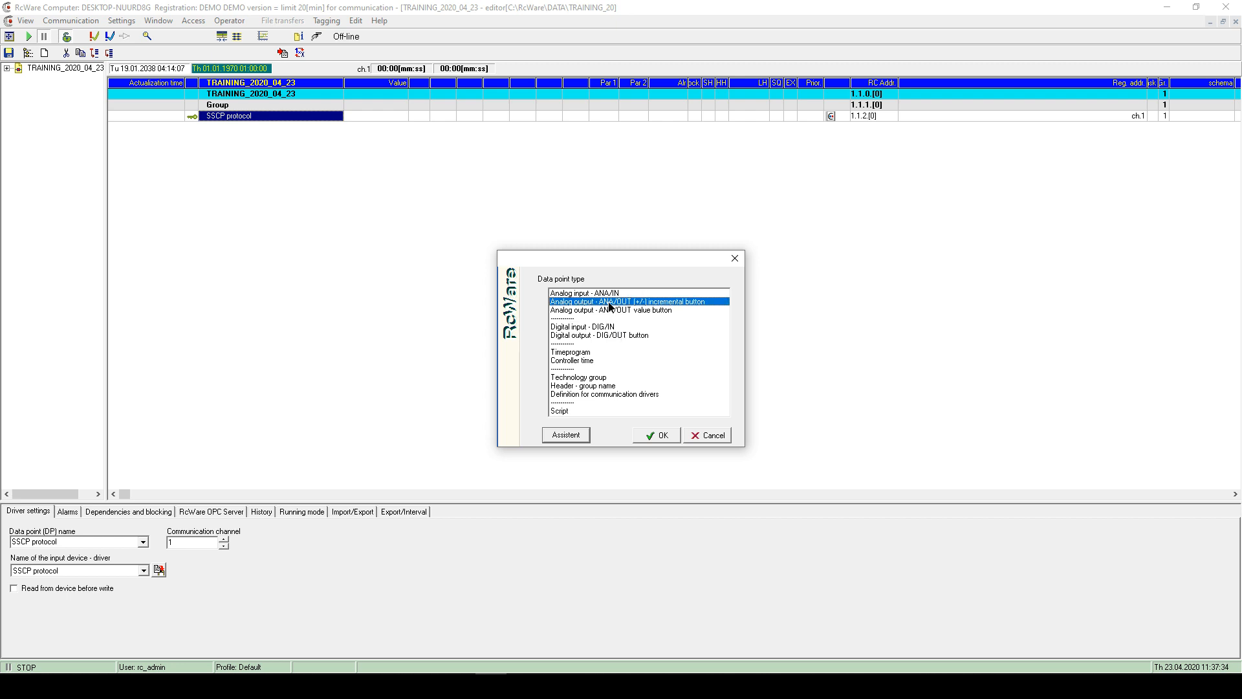
left_click(619, 310)
left_click(638, 302)
left_click(644, 311)
left_click(642, 336)
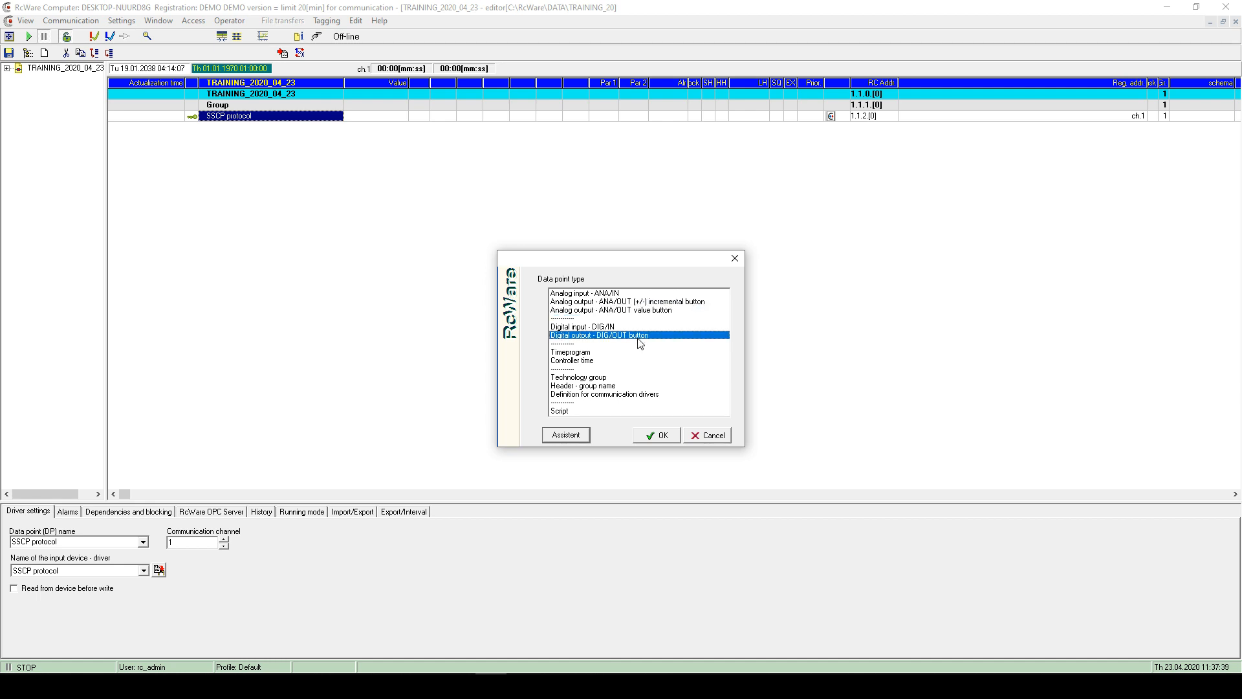
left_click(591, 352)
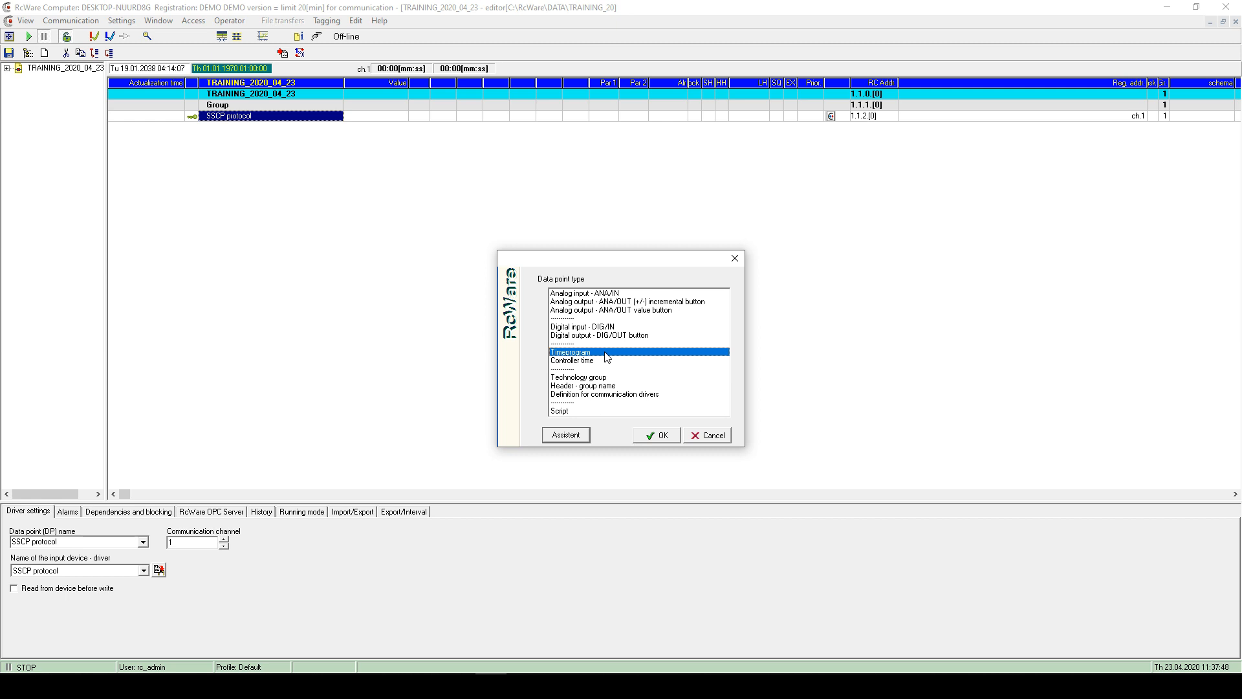
left_click(598, 361)
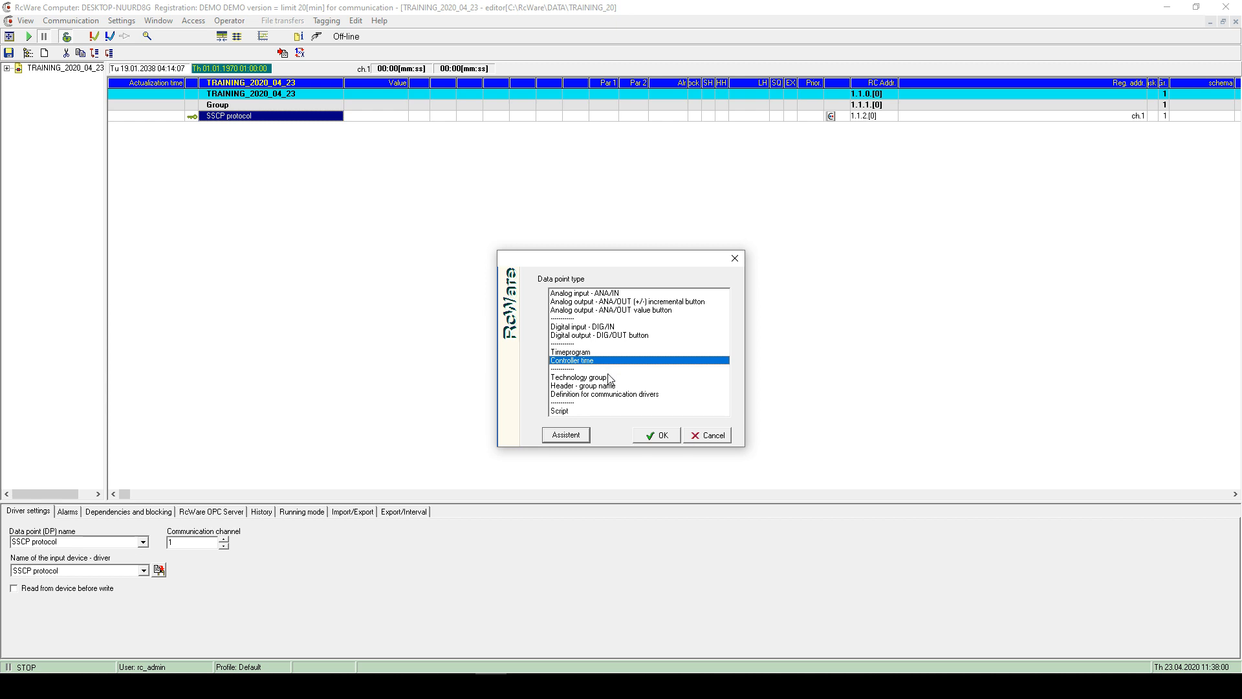
left_click(608, 377)
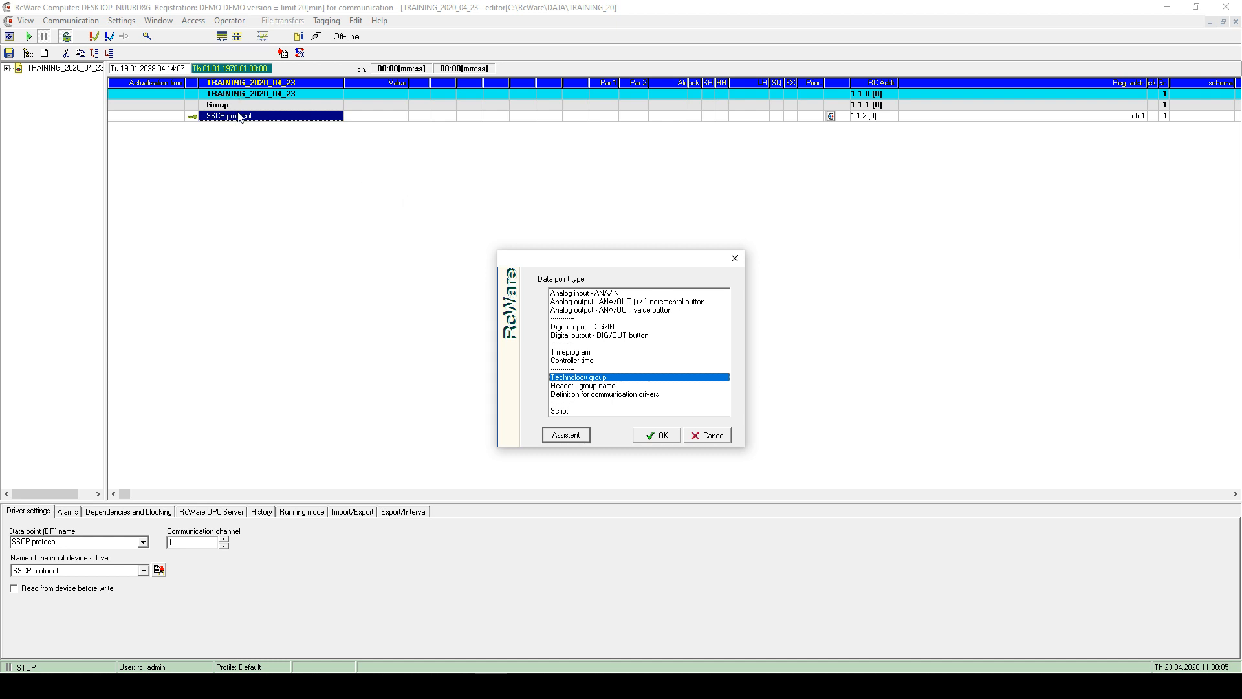
left_click(601, 385)
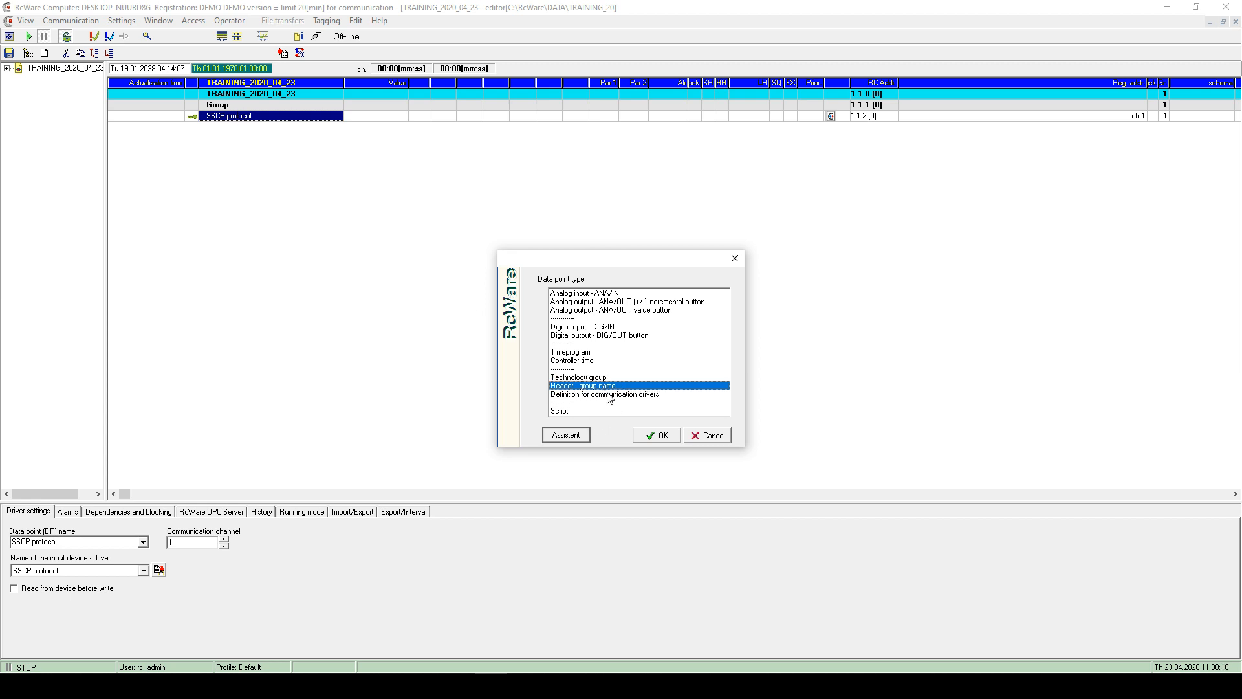
- Add a 'Definition for communication drivers' data point at 1.1.3, then switch to File Explorer
left_click(609, 395)
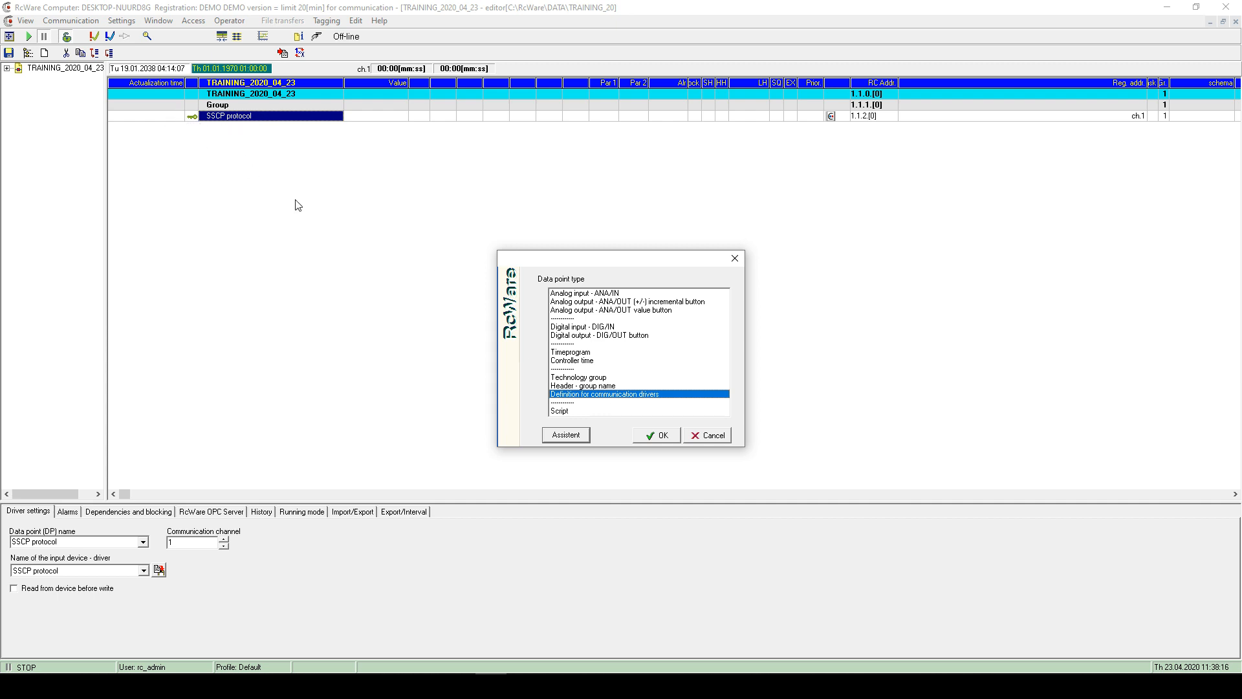
left_click(663, 436)
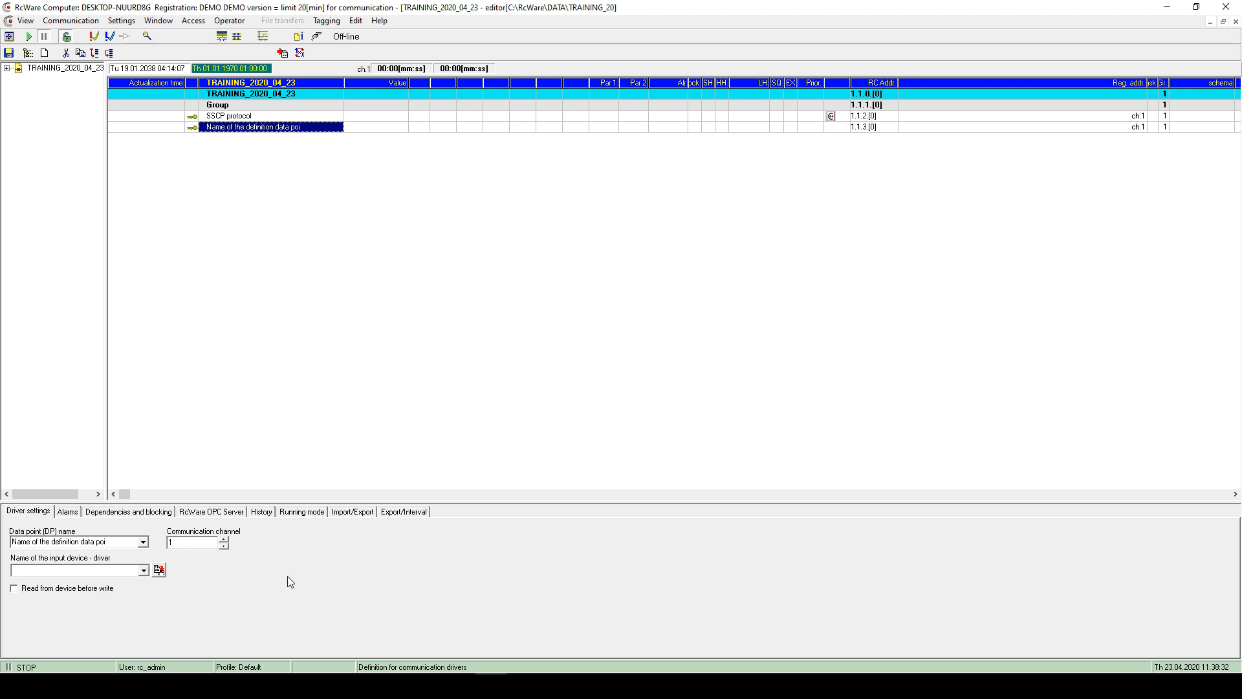
left_click(270, 685)
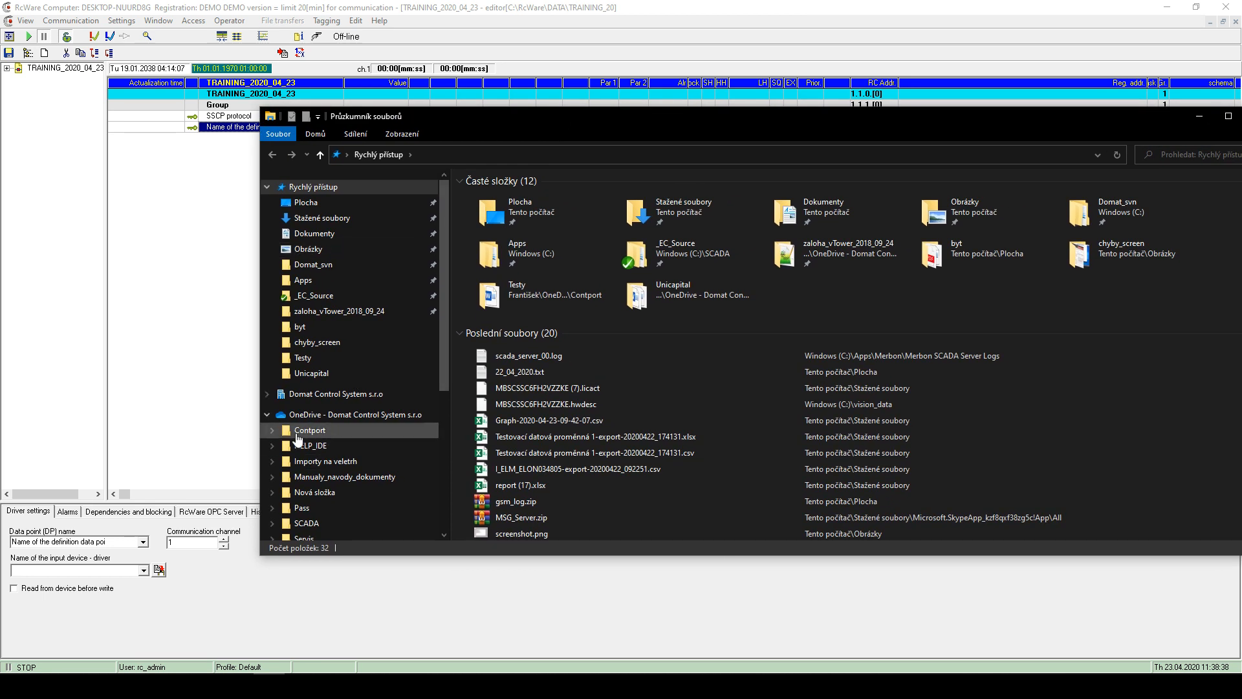
- Open This PC > Windows (C:), peek into Apps, return to C: and reposition the window
scroll(311, 453, "down", 3)
left_click(311, 489)
double_click(540, 289)
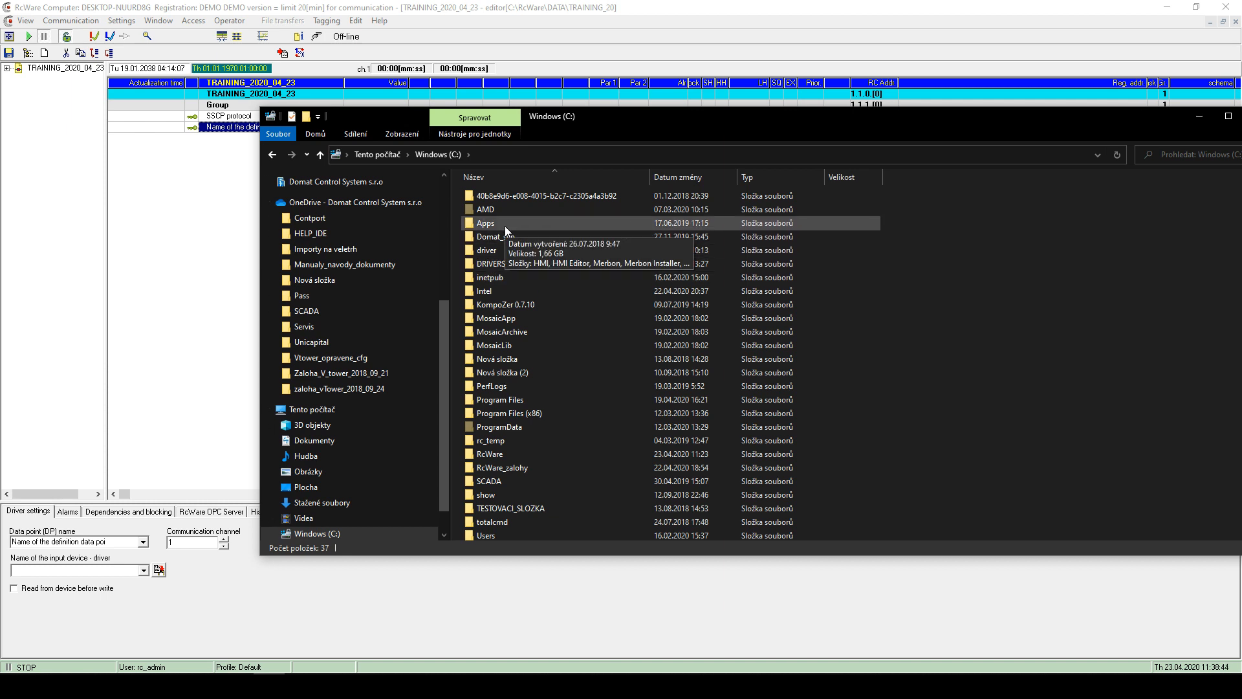
double_click(505, 226)
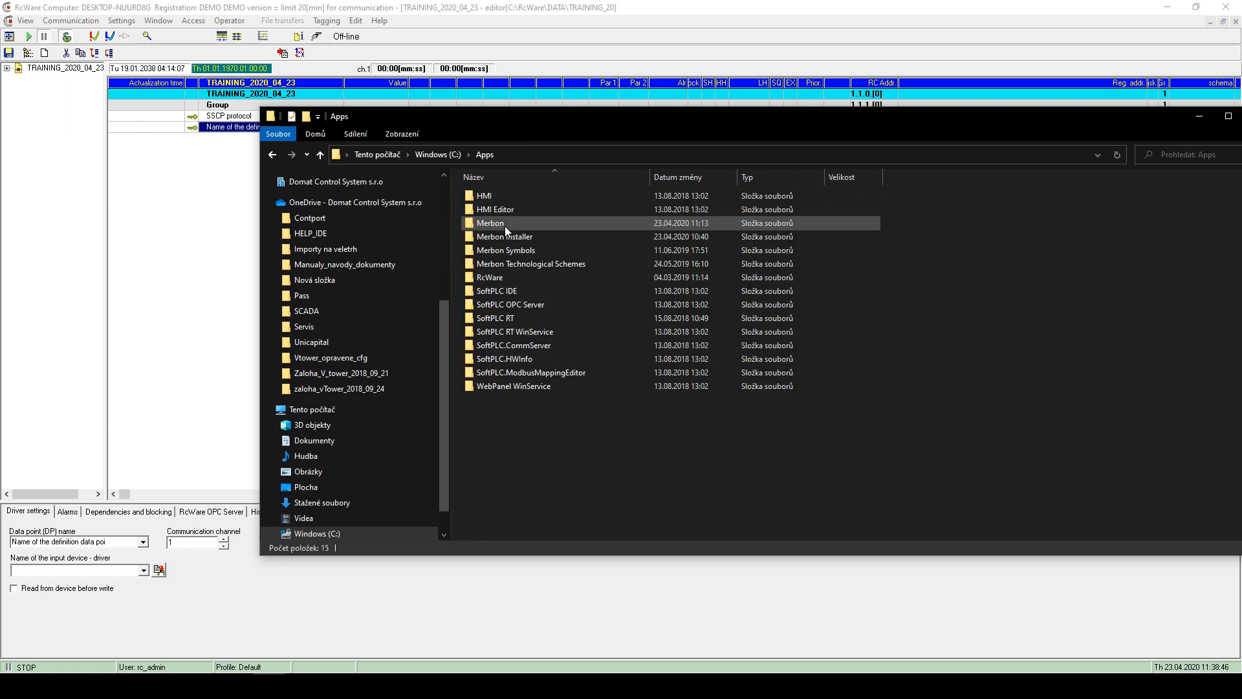
left_click(429, 155)
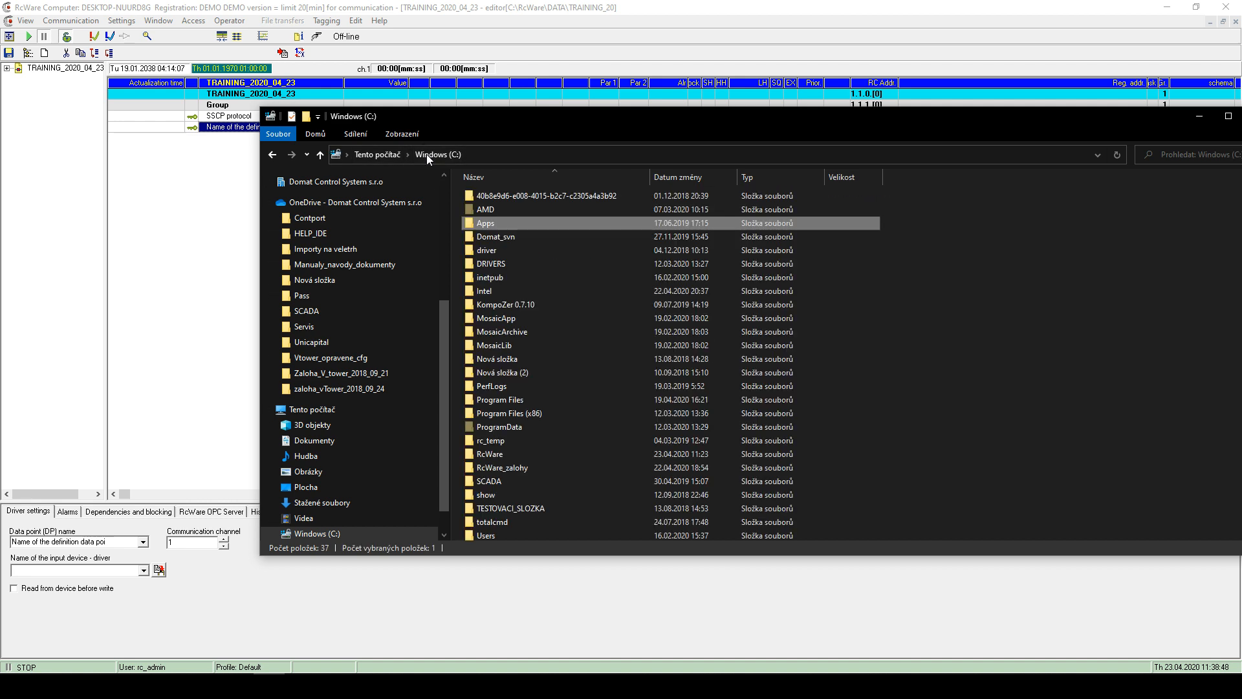
left_click_drag(536, 130, 398, 149)
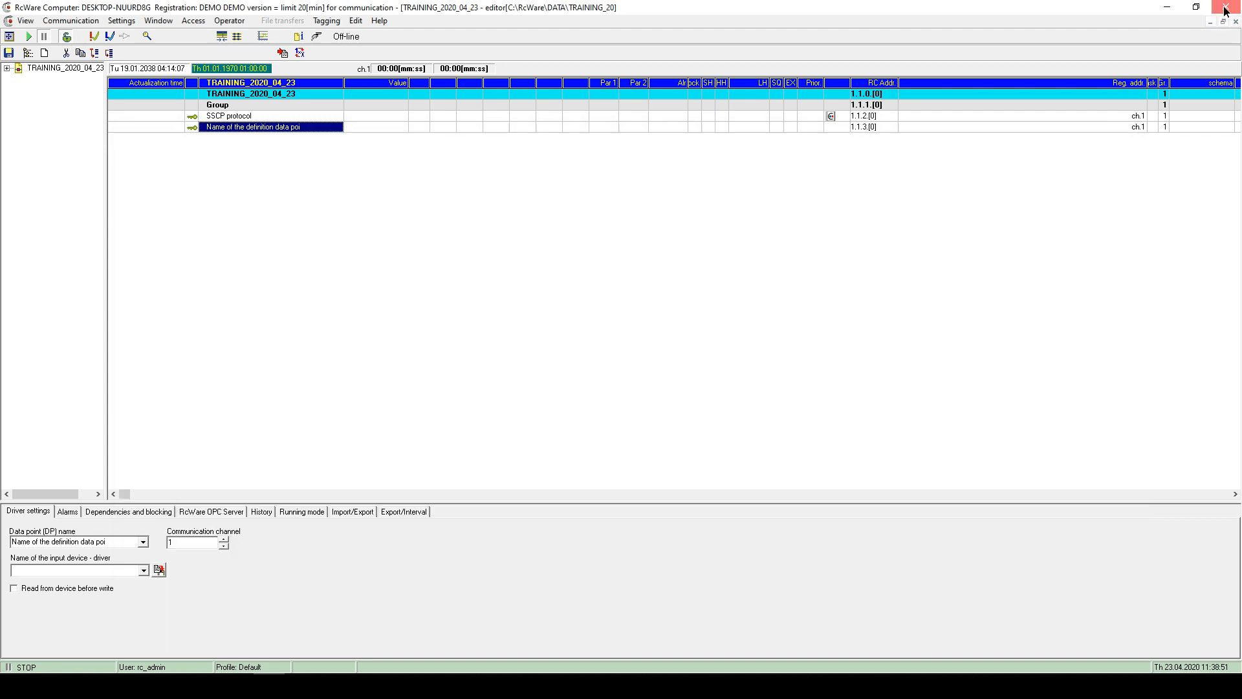
- Exit RcWare, saving TRAINING_2020_04_23 with a dependency check
left_click(1226, 7)
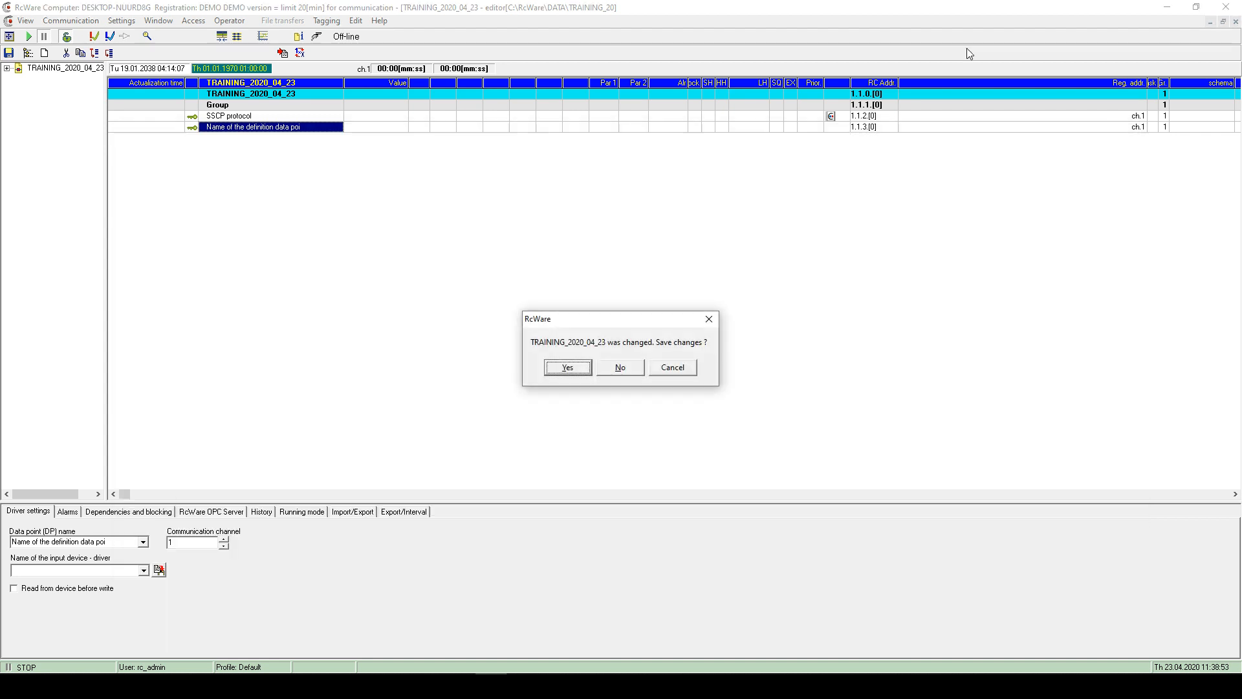
left_click(588, 369)
left_click(661, 393)
left_click(623, 386)
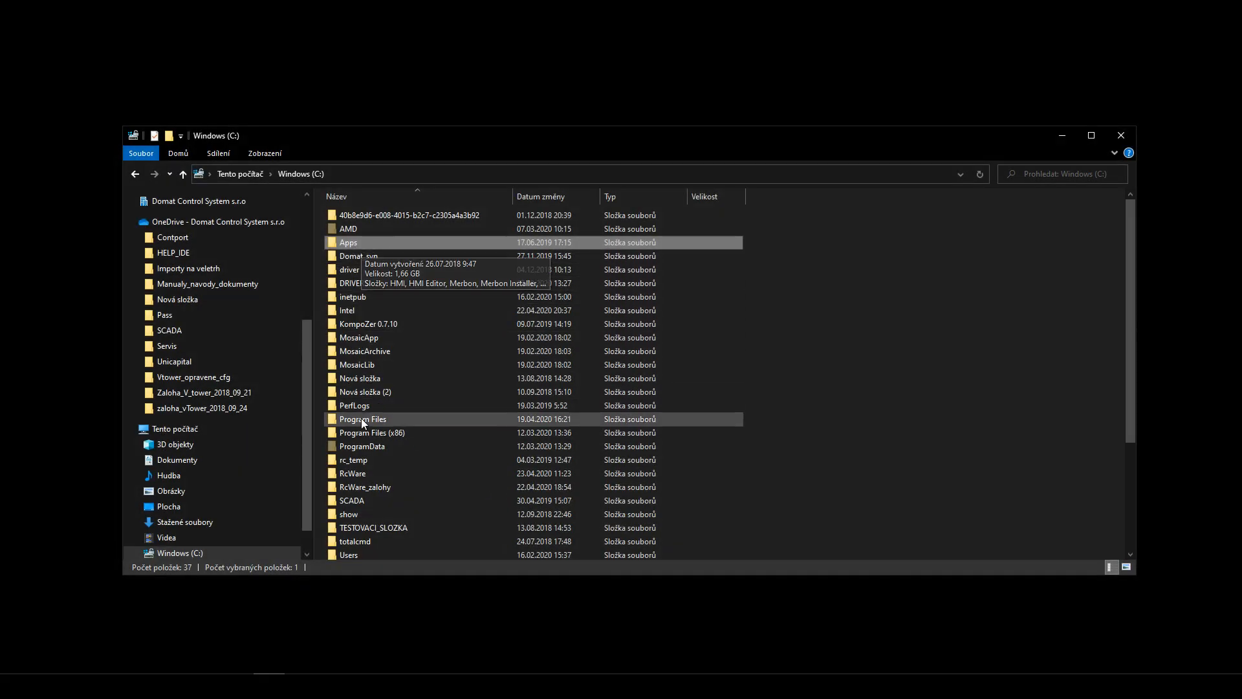
- Browse to C:\RcWare\Data, where the TRAINING_2020_04_23 project folder sits
double_click(360, 475)
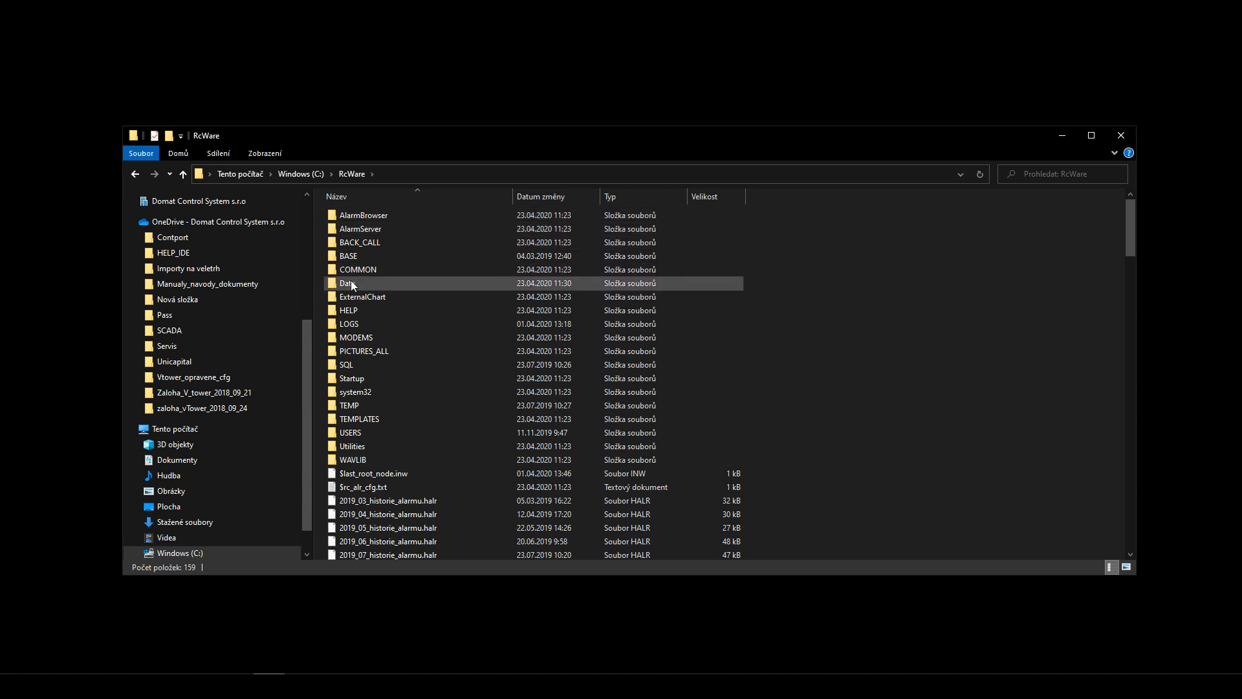
double_click(355, 285)
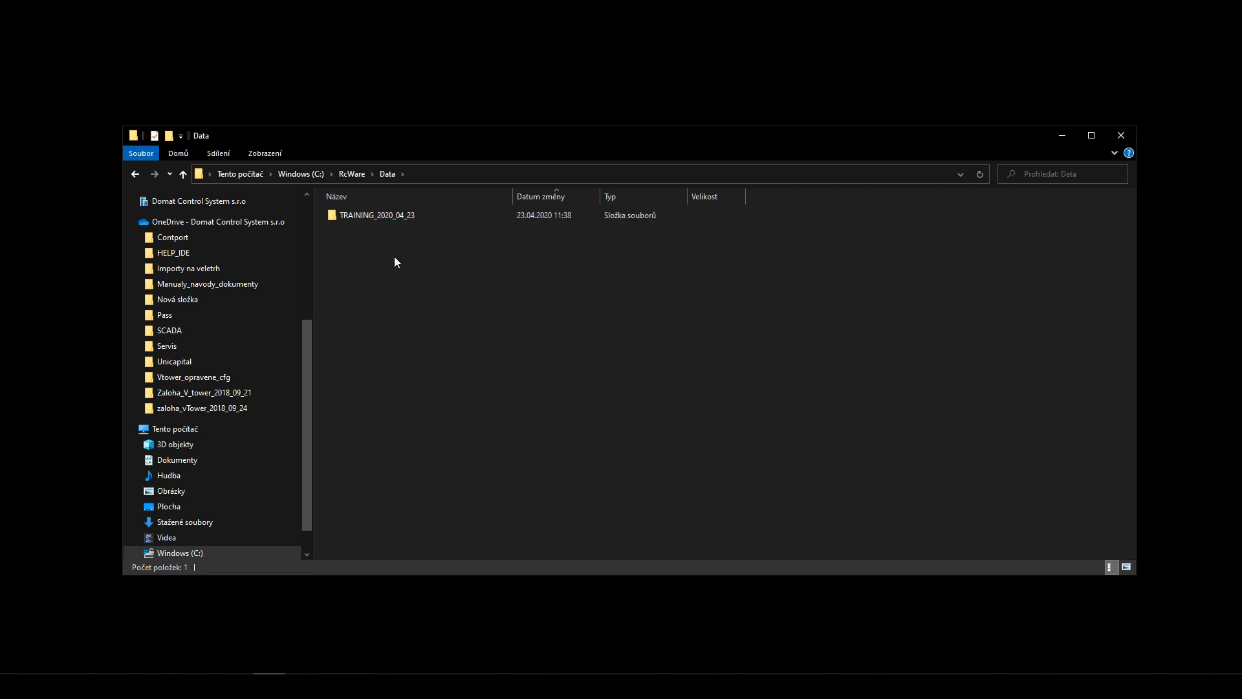
double_click(378, 217)
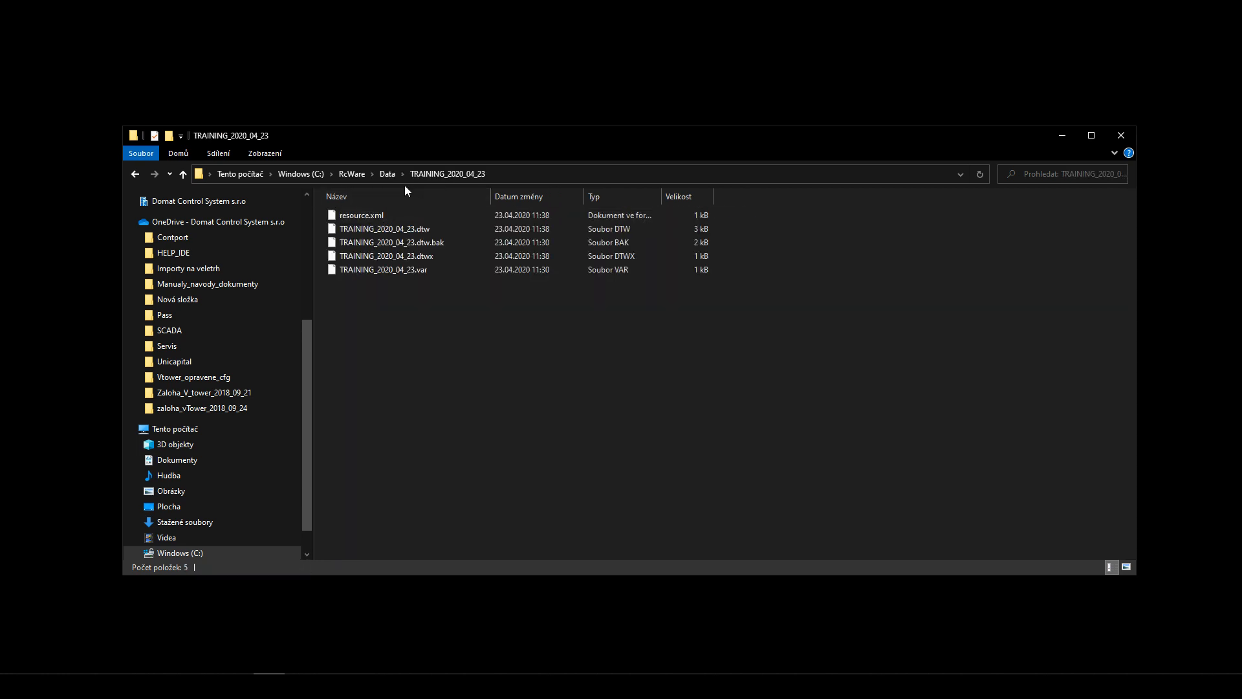
left_click(387, 174)
left_click_drag(489, 149, 506, 98)
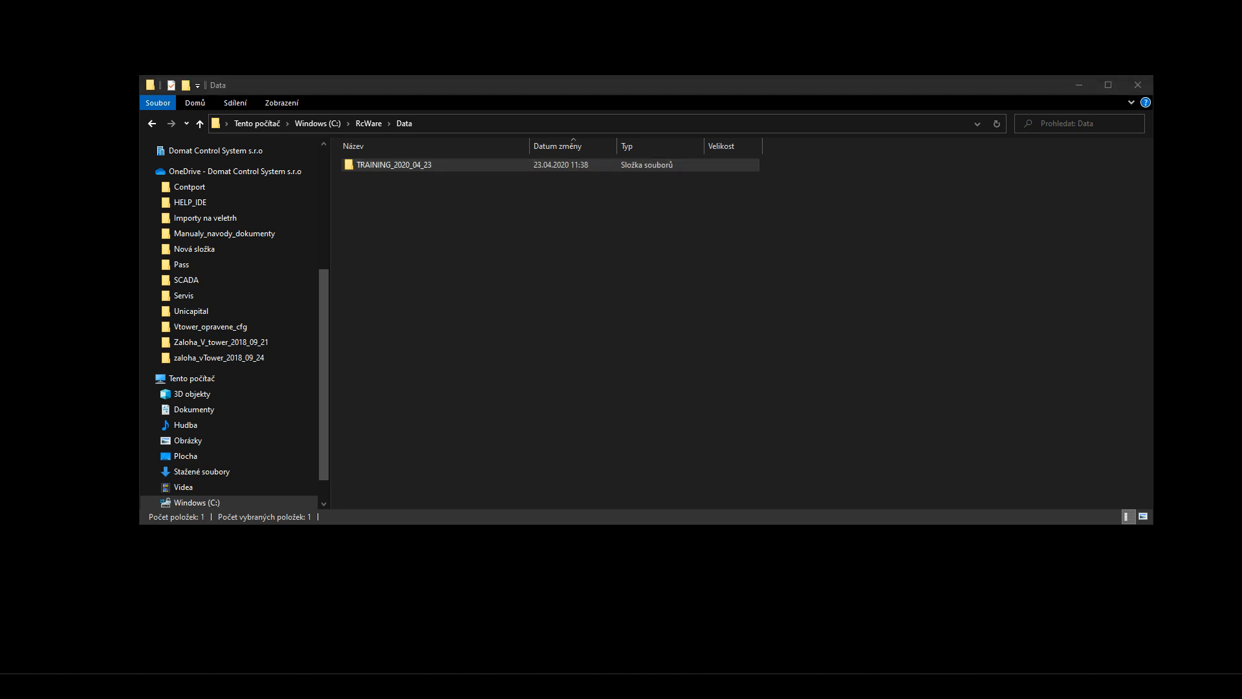
left_click(269, 686)
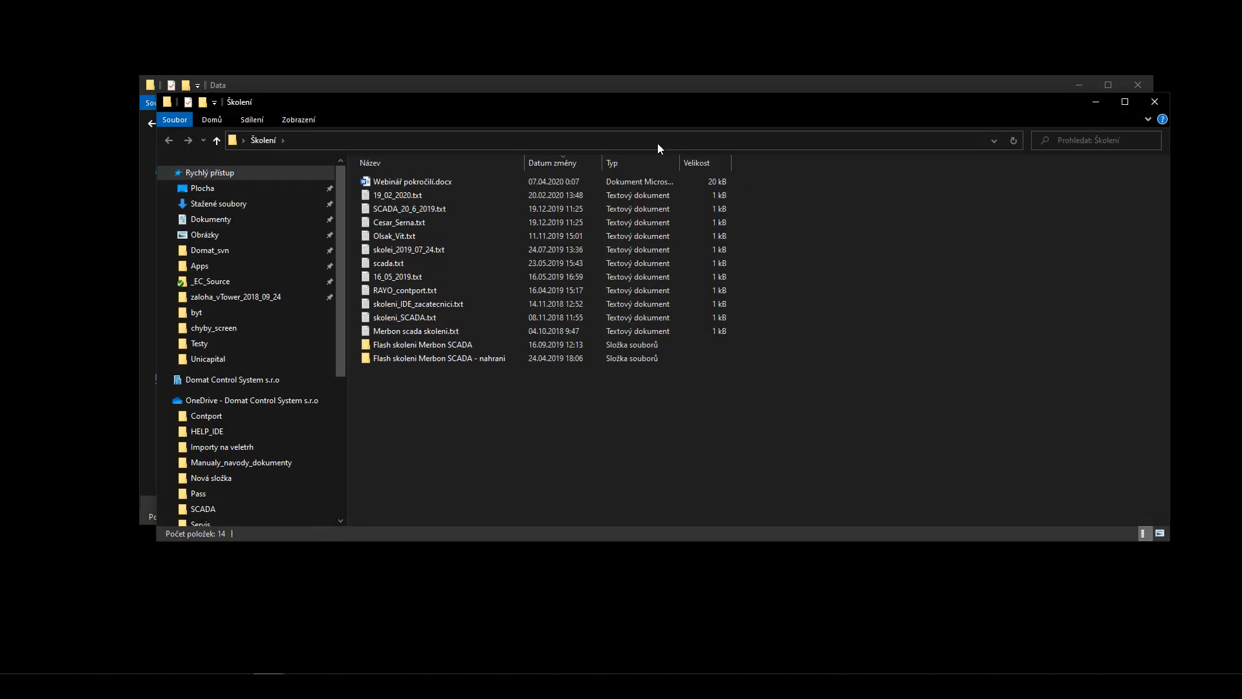
- Open the Demo_RC_ware folder via Flash skoleni Merbon SCADA - nahrani and Merbon_SCADA
double_click(476, 358)
mouse_move(419, 200)
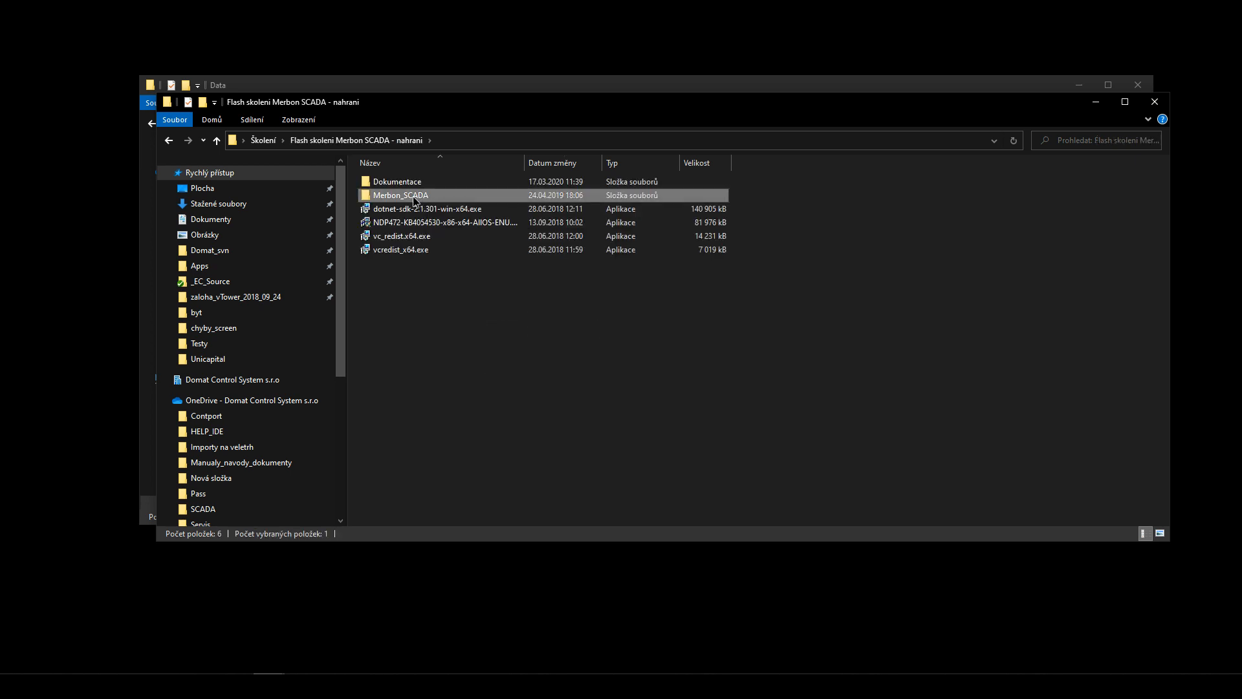
double_click(413, 198)
double_click(407, 195)
left_click_drag(466, 97, 509, 304)
- Copy the MERBON_SCADA_DEMO folder with Kopírovat and paste it into Data with Vložit
left_click(466, 383)
right_click(465, 383)
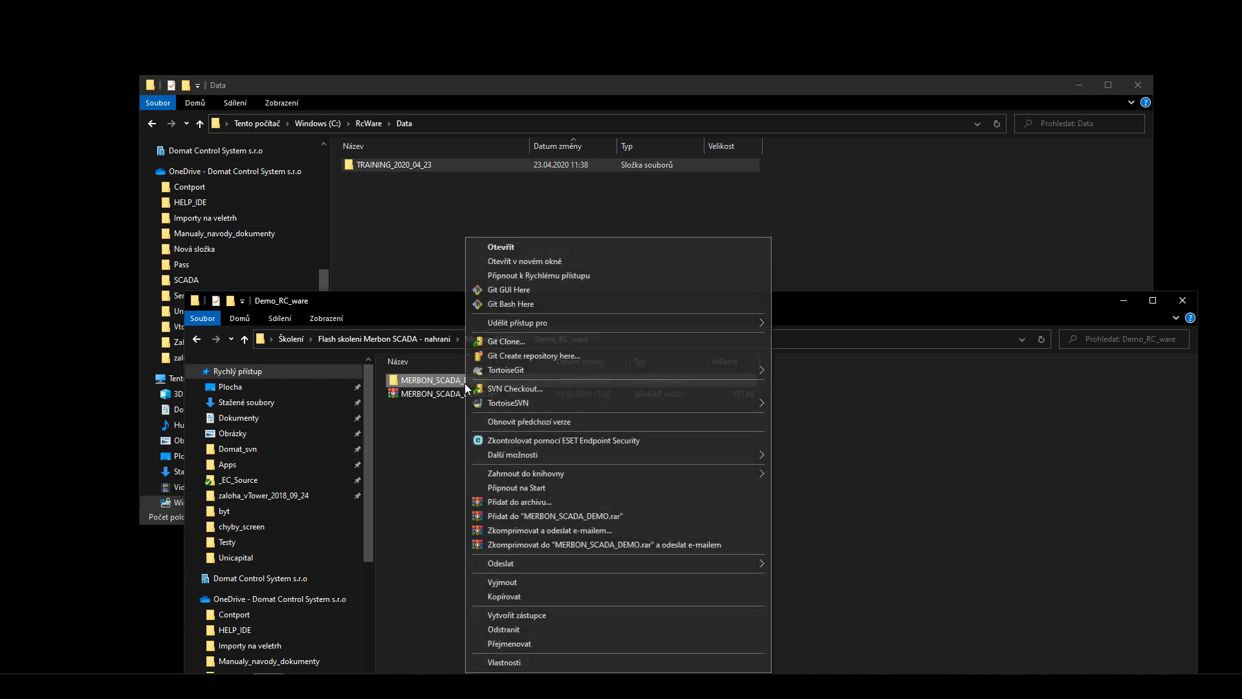
left_click(519, 596)
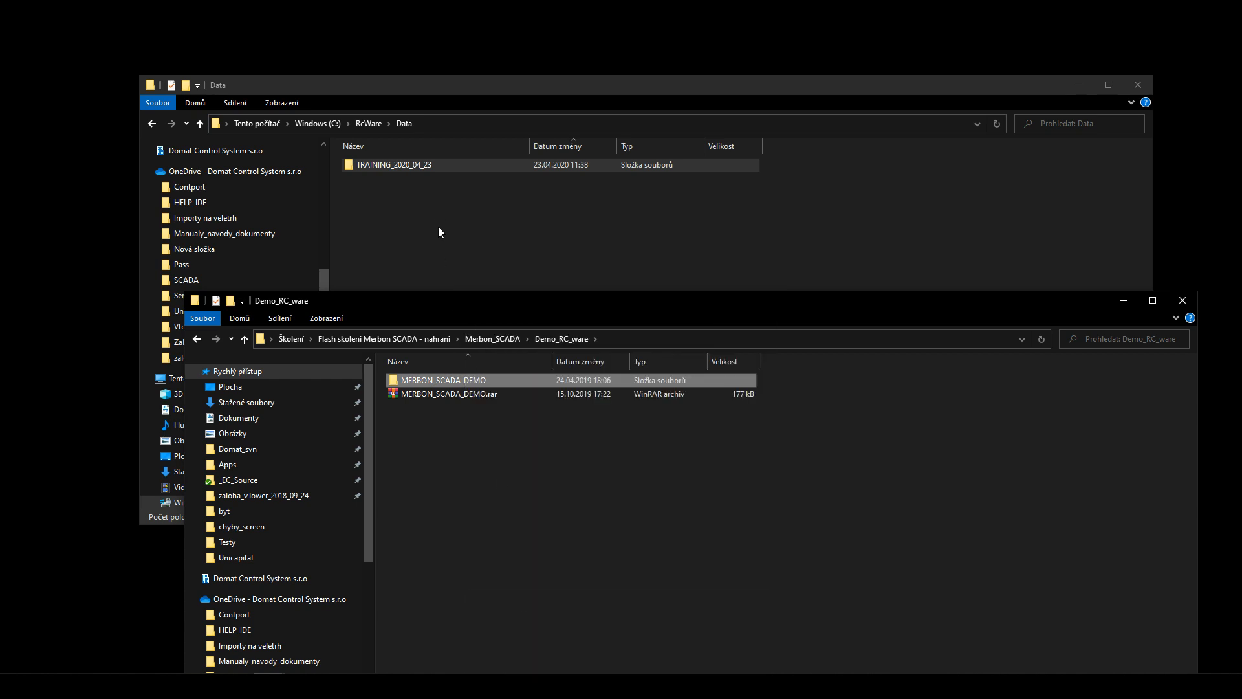
right_click(437, 224)
left_click(476, 333)
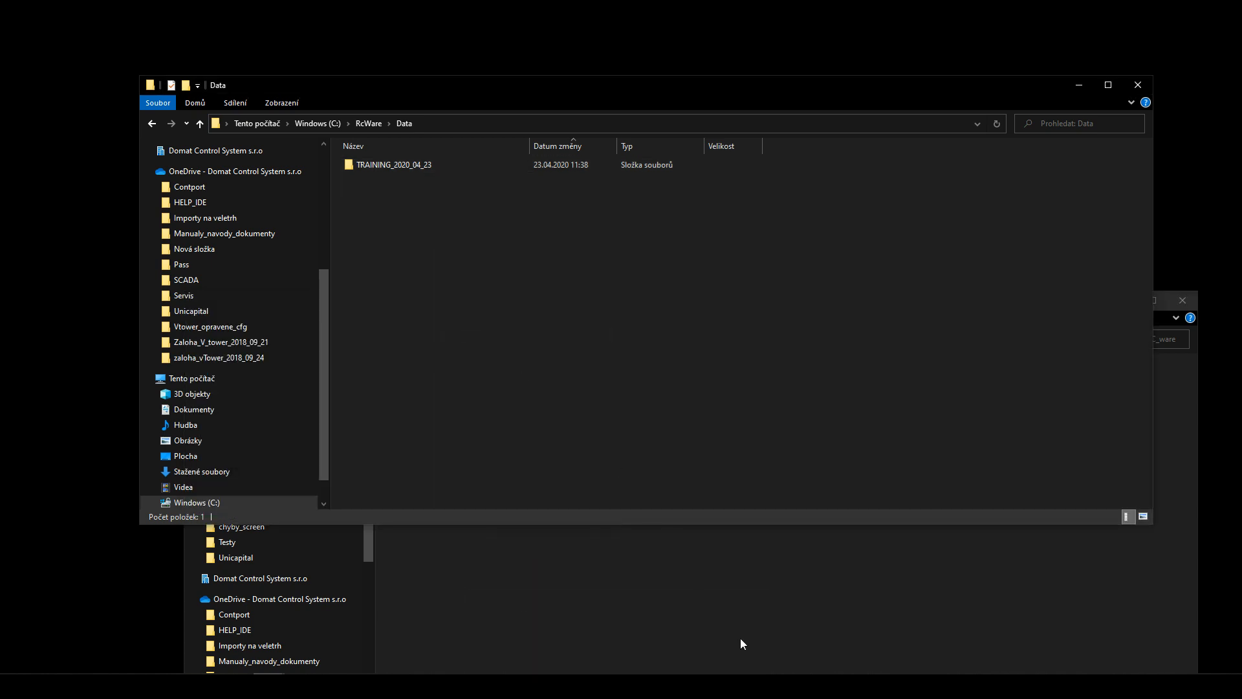
- Close the Demo_RC_ware window and return Explorer to the RcWare folder
left_click(757, 594)
left_click(1183, 300)
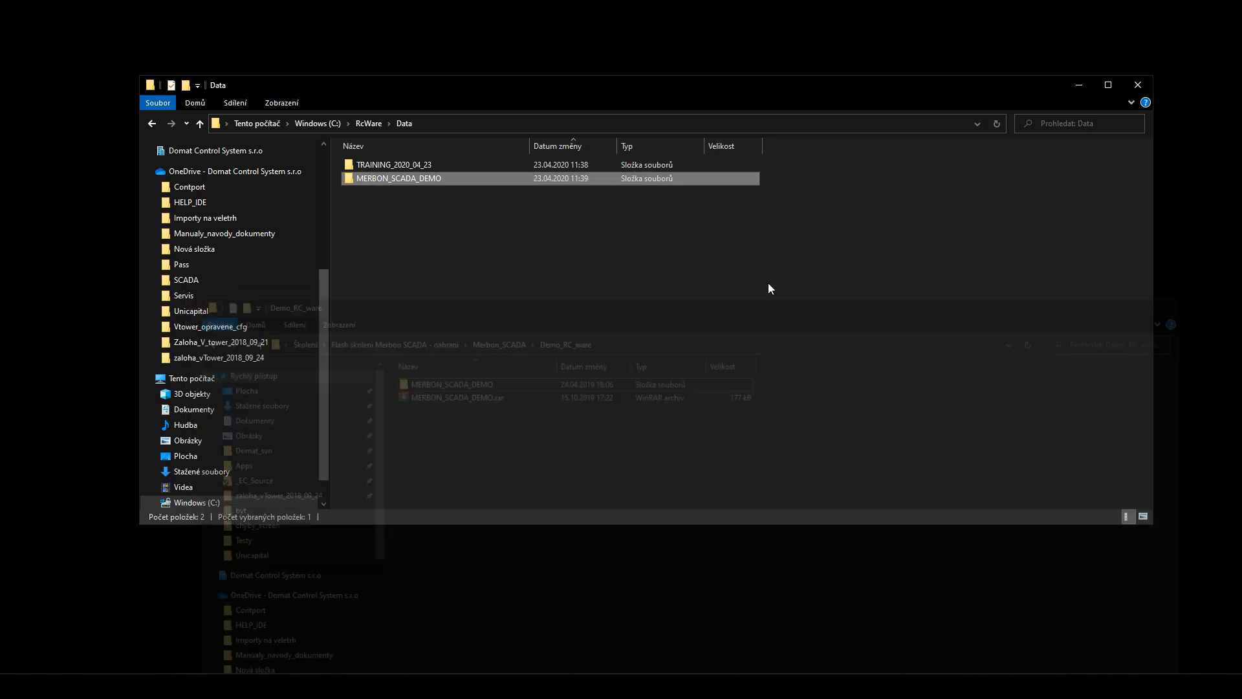
left_click(406, 124)
left_click(406, 124)
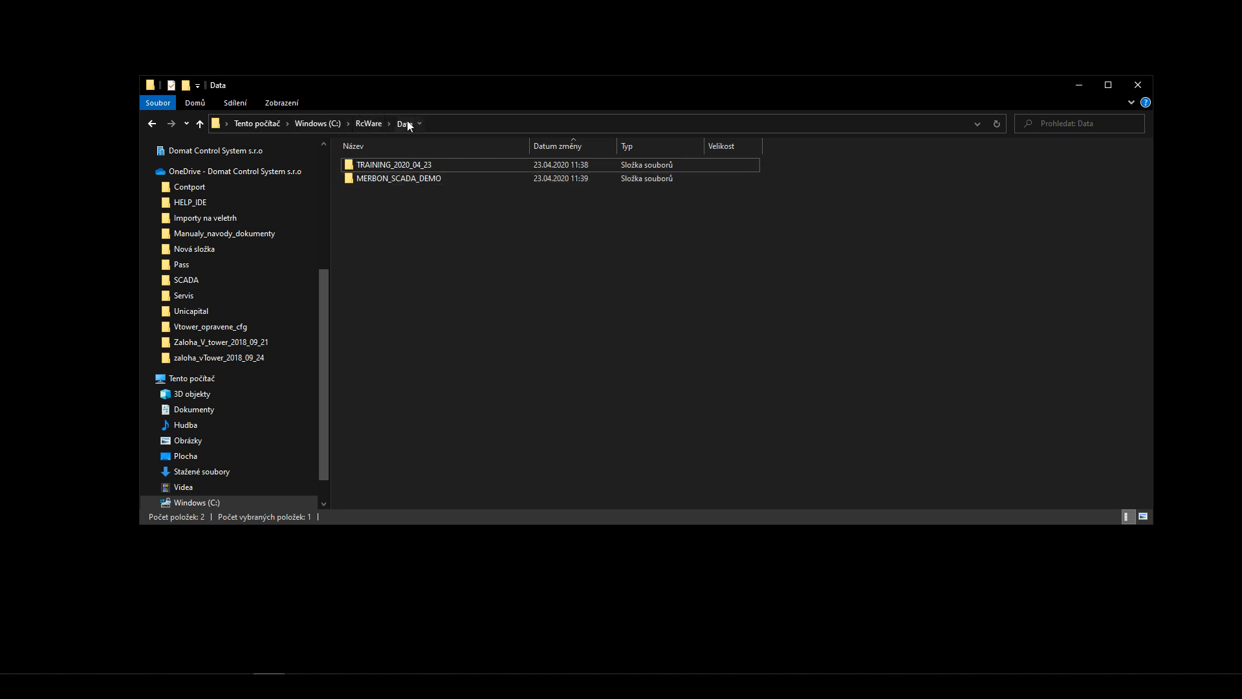
left_click(376, 124)
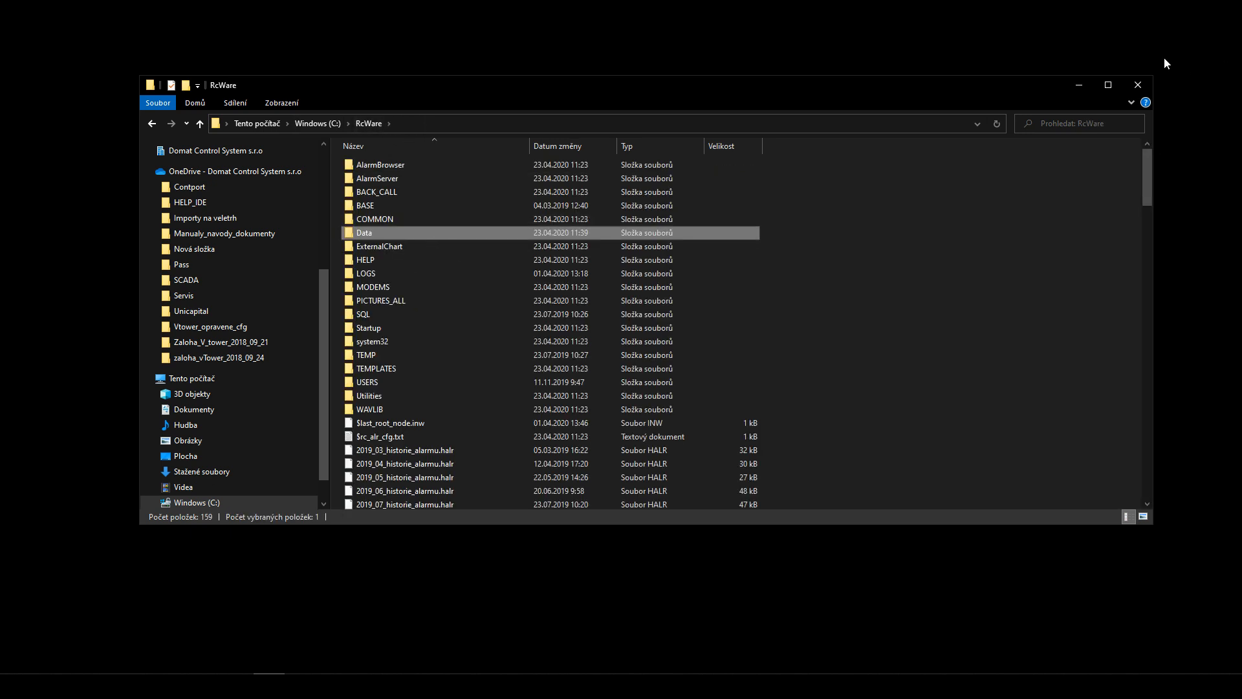
- Close Explorer, launch RcWare by searching 'rc' in Start, and maximize its window
left_click(1140, 82)
key("super")
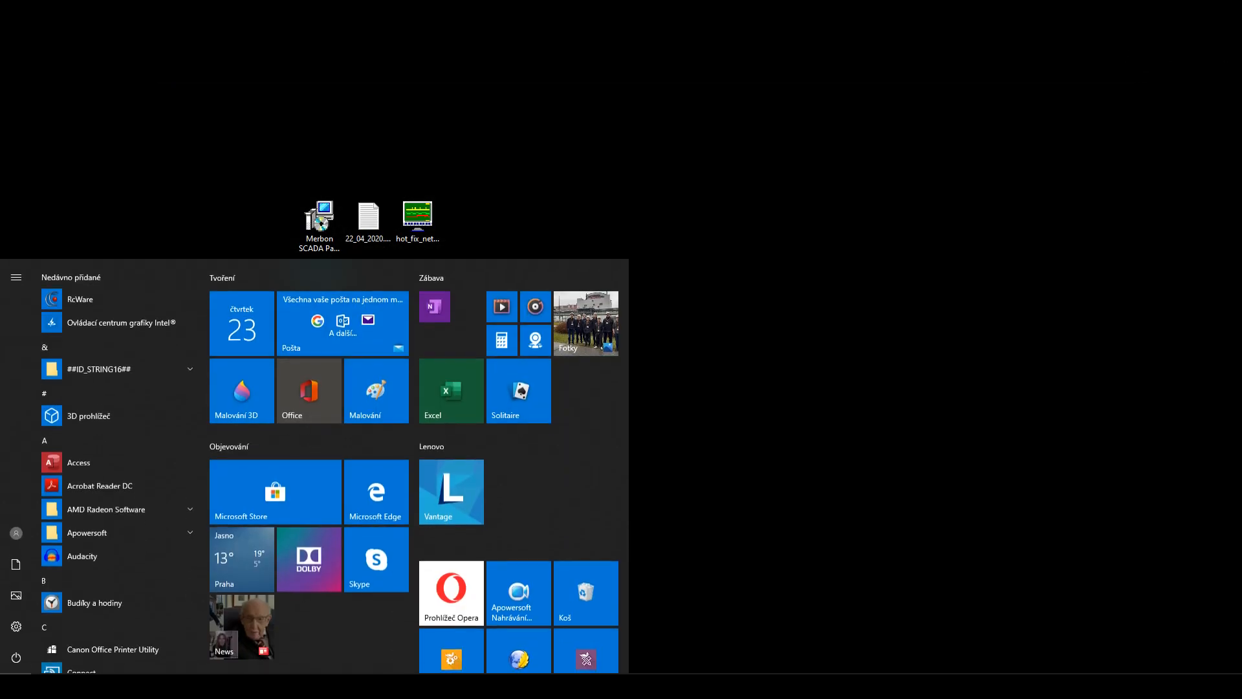
type("rc")
key("Return")
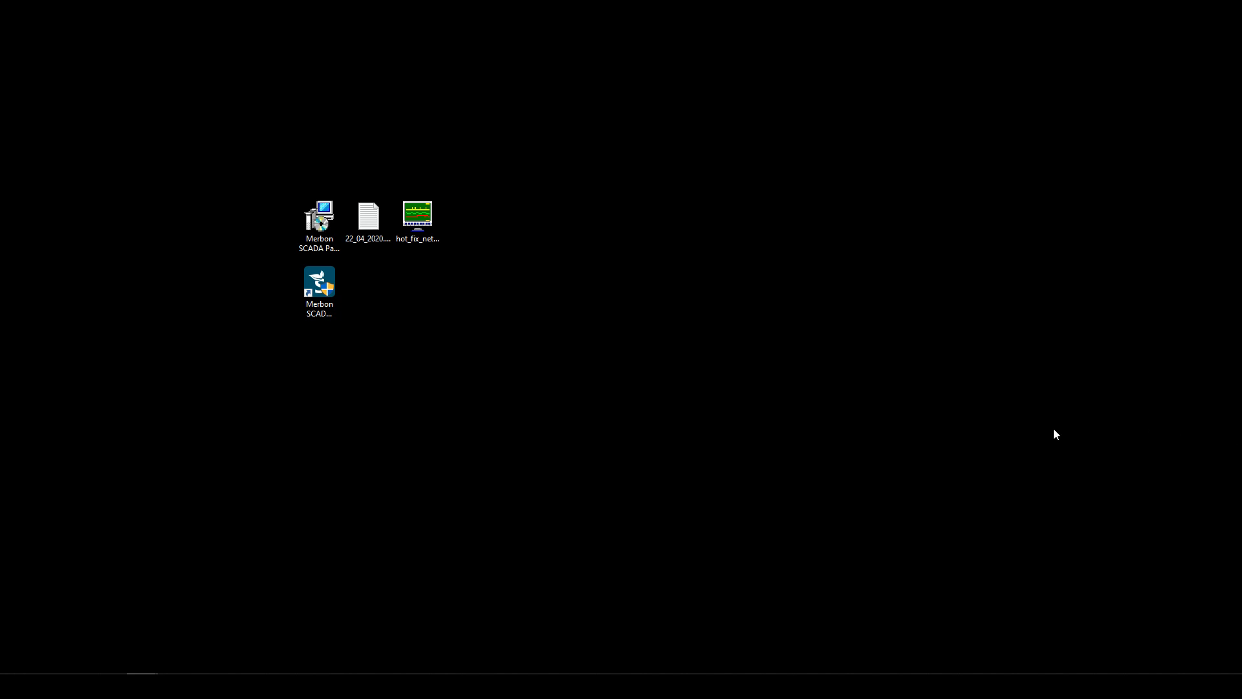
left_click_drag(1241, 296, 523, 0)
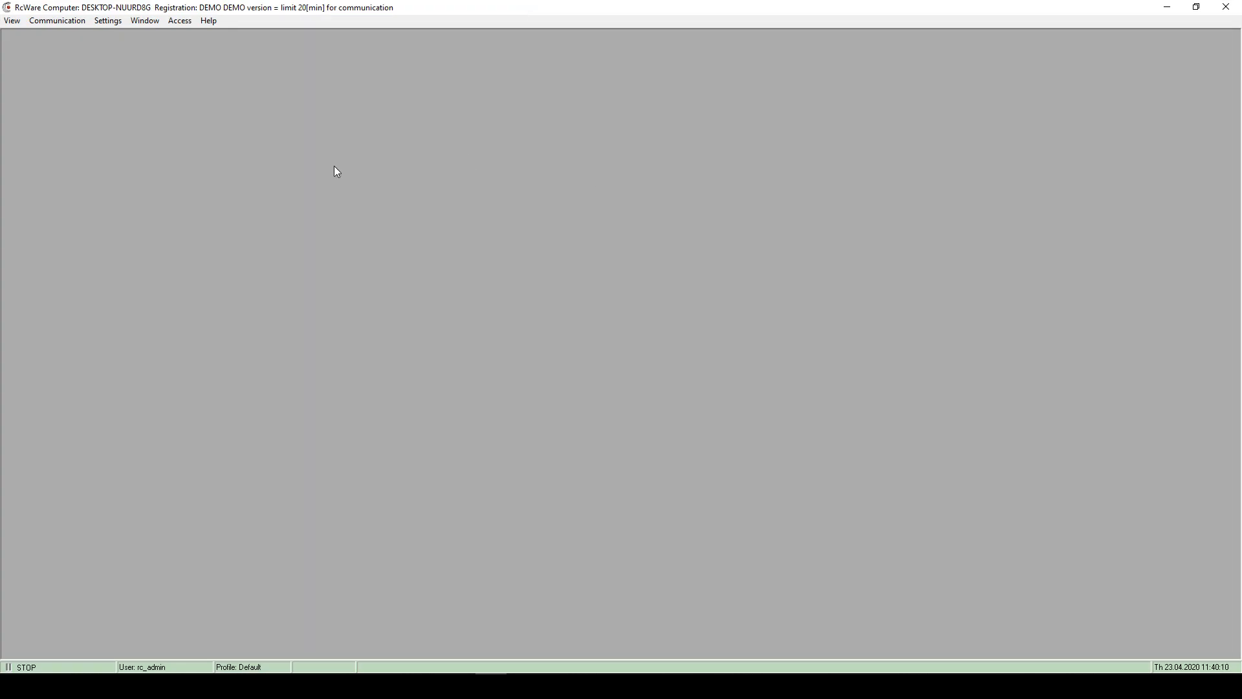
- Open View > Database editor and load the MERBON_SCADA_DEMO station from the DP text view
left_click(11, 24)
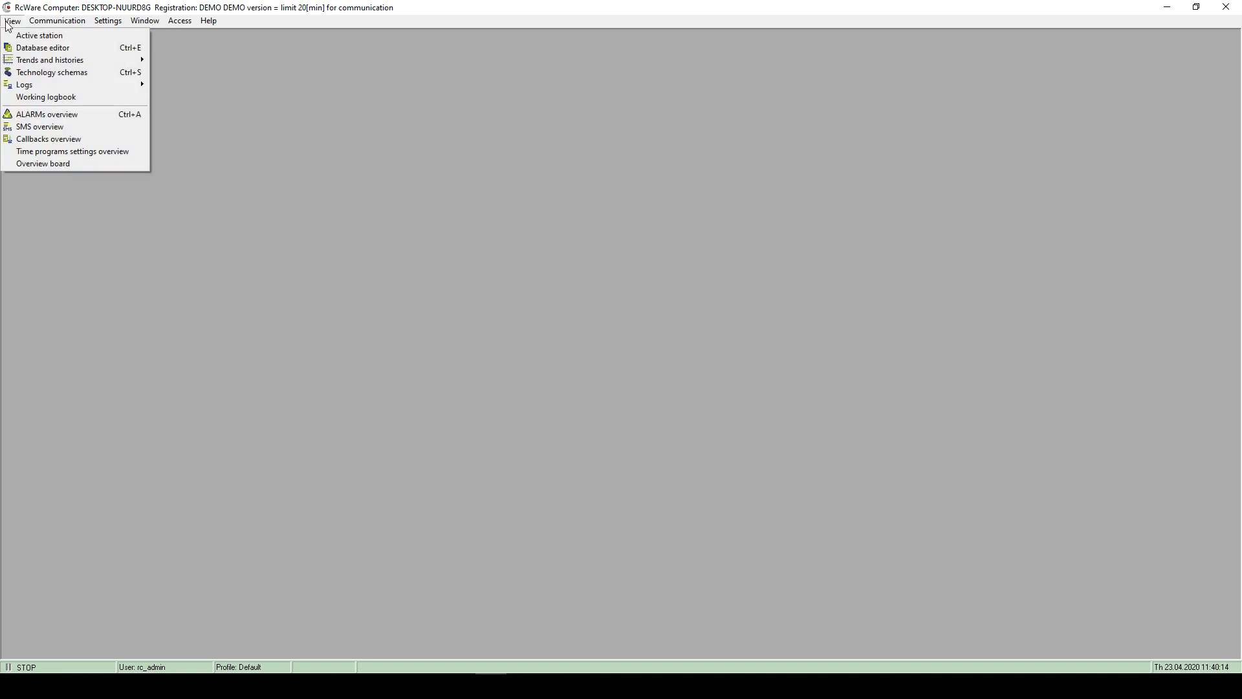
left_click(32, 52)
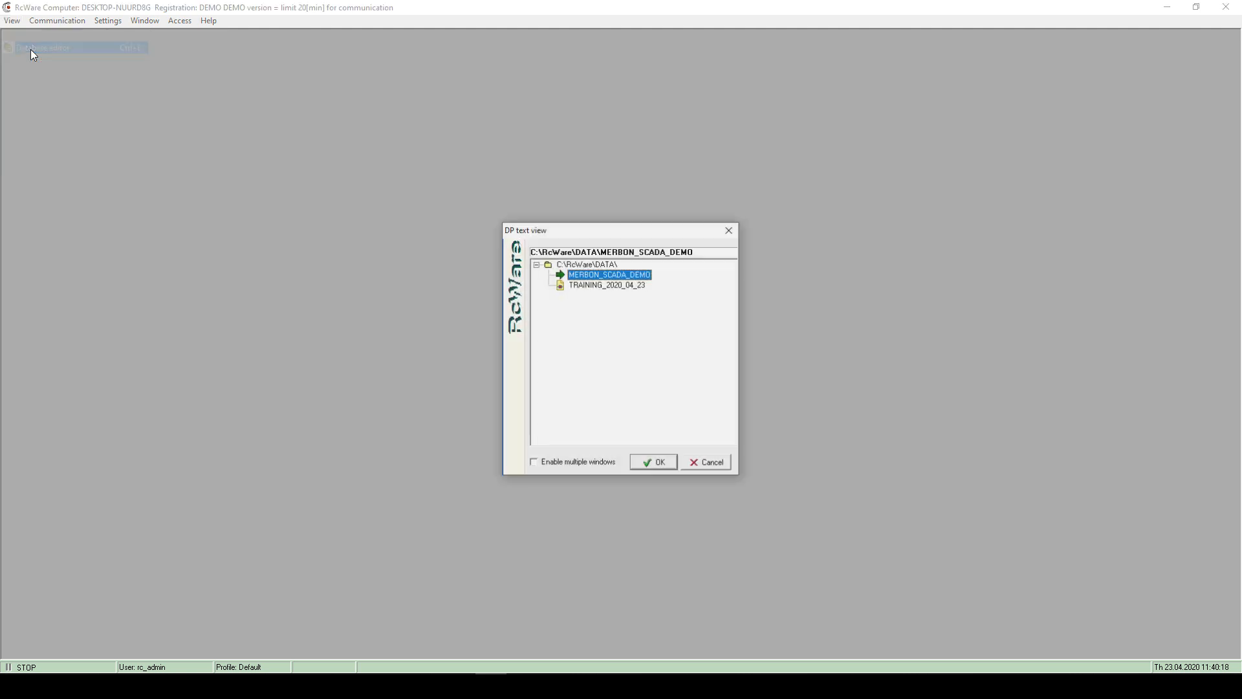
left_click(577, 286)
left_click(572, 276)
left_click(578, 289)
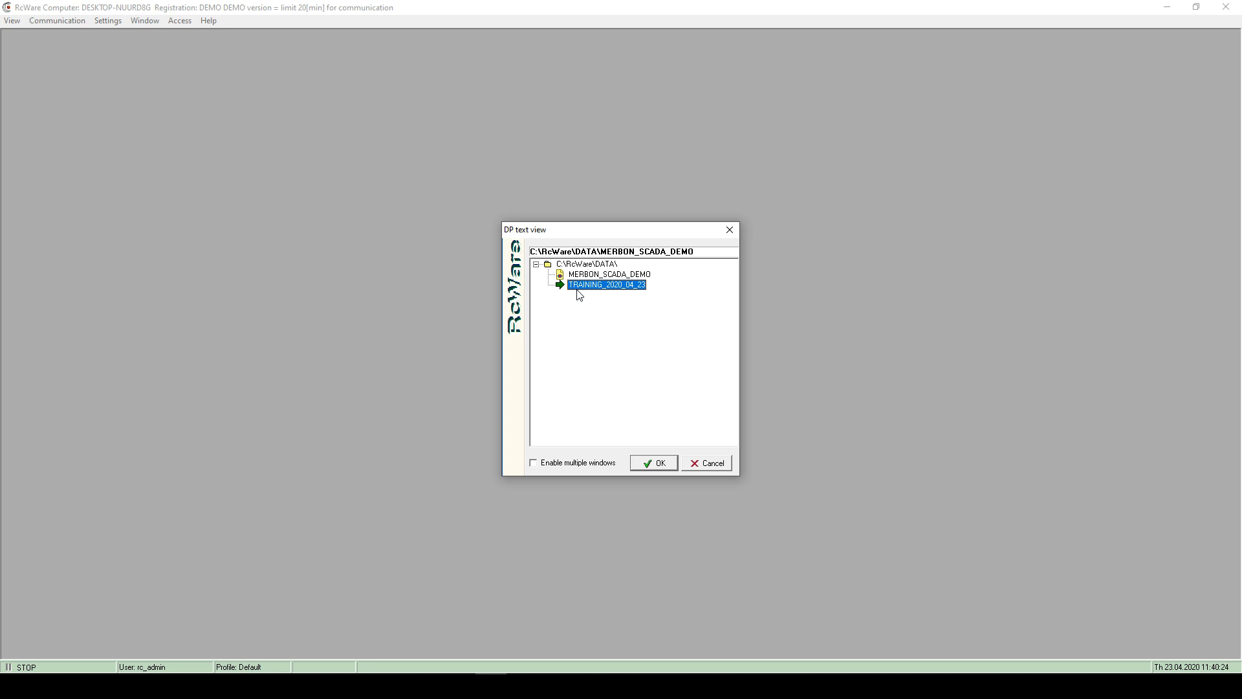
key("Up")
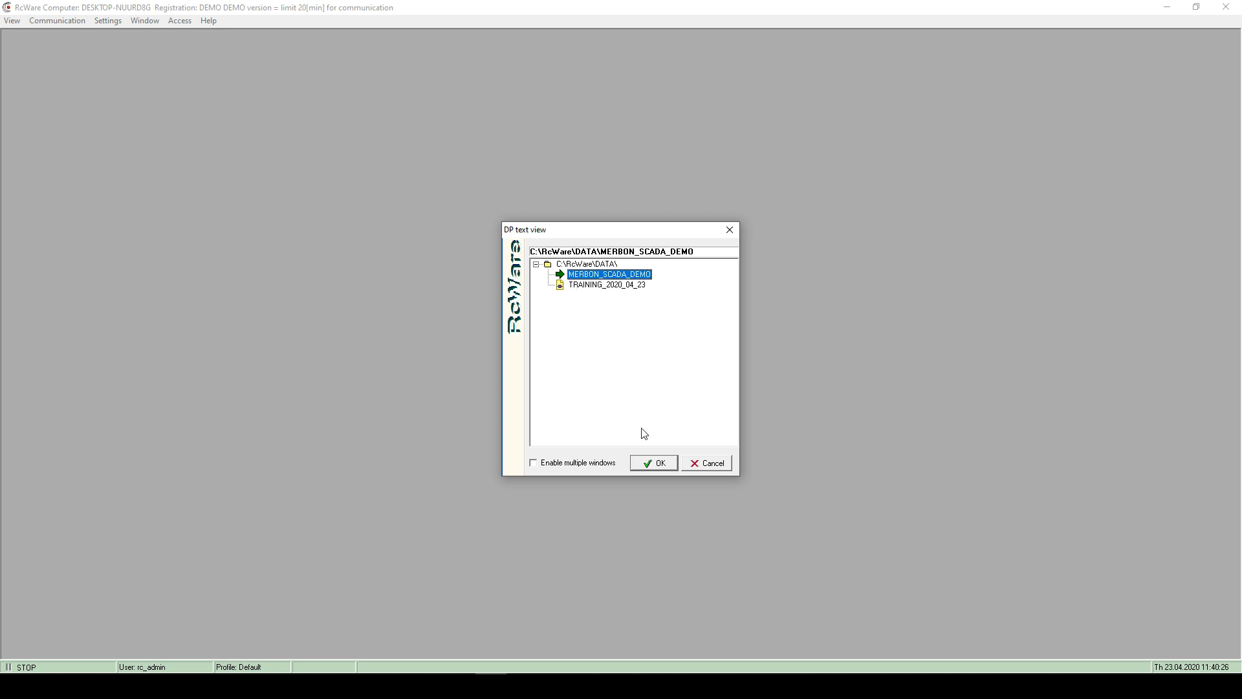
left_click(655, 463)
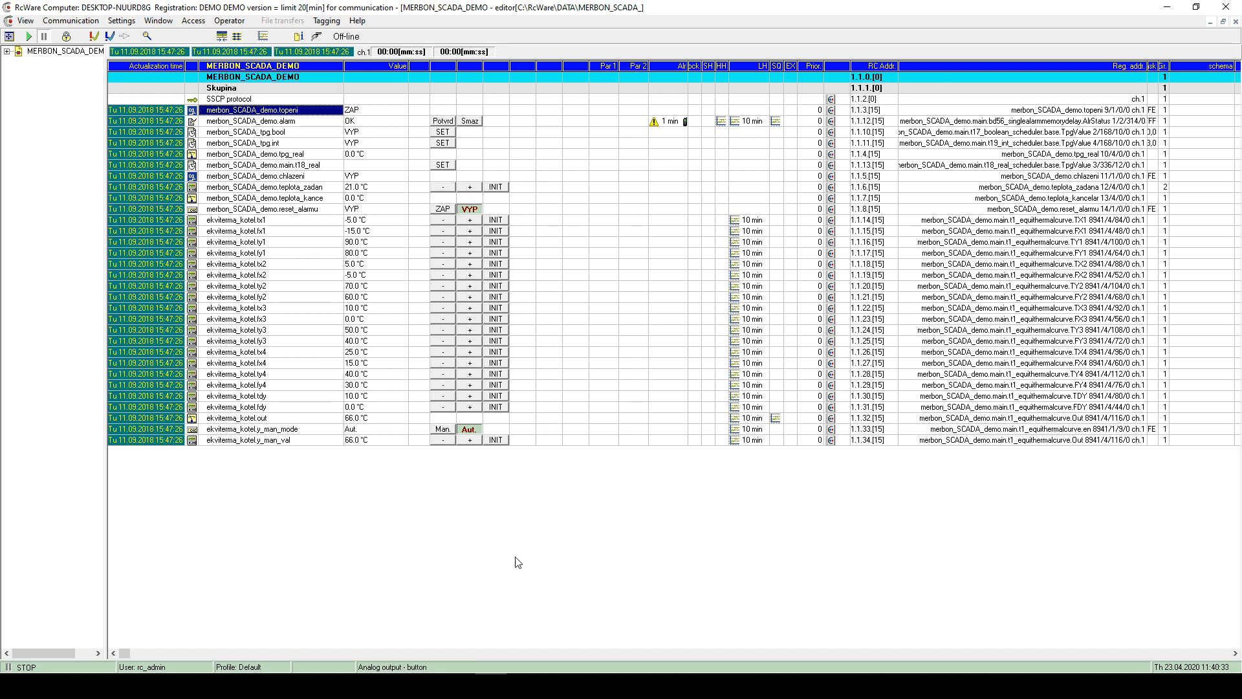
- Check the browser windows, then look at the ekviterma_kotel and merbon_SCADA_tpg.bool data points
left_click(142, 686)
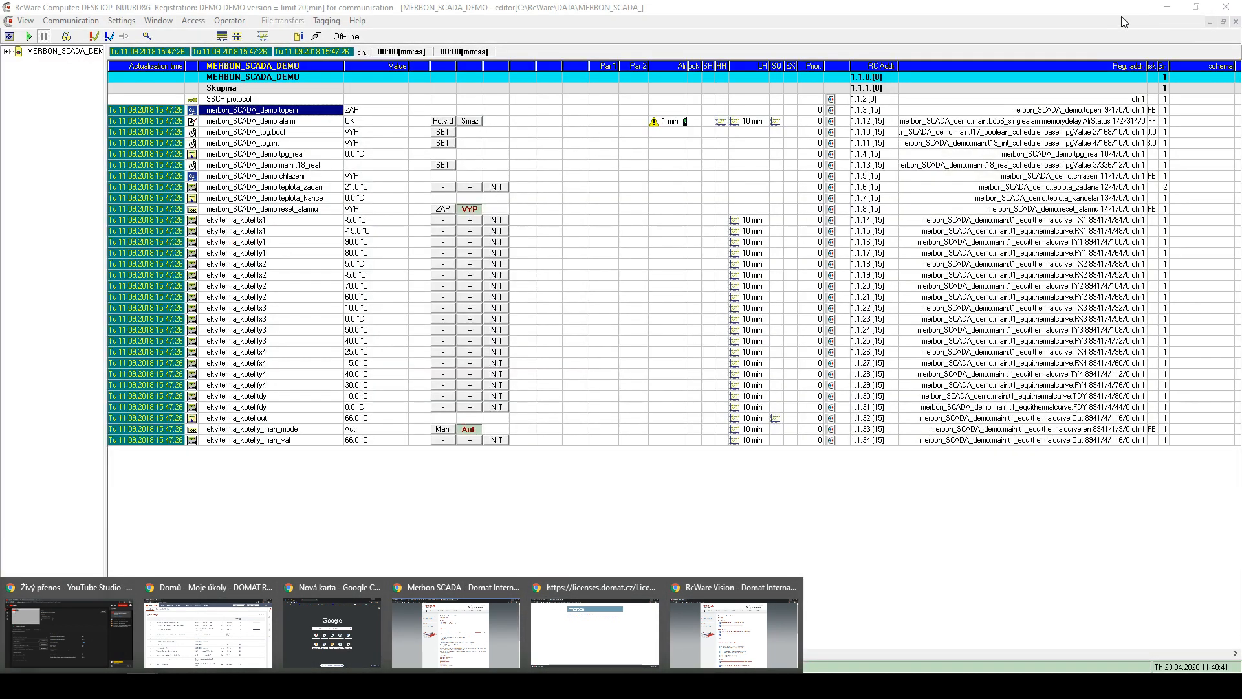
left_click(1128, 7)
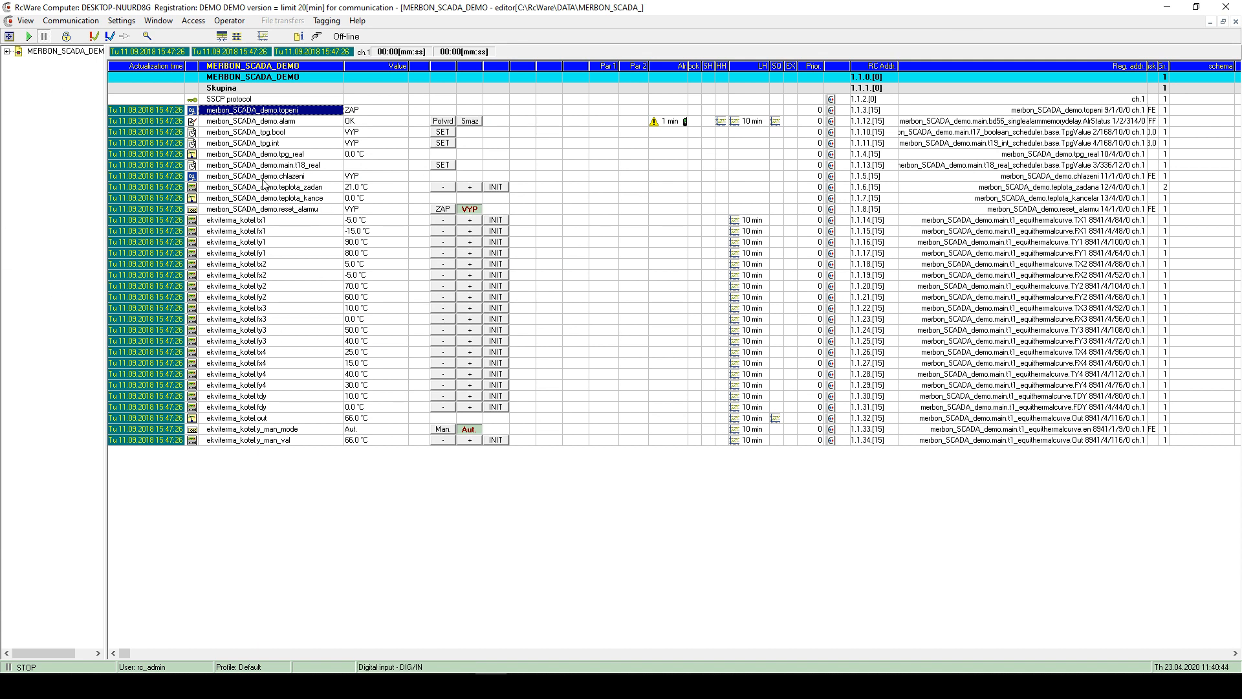
left_click(275, 364)
left_click(266, 221)
left_click(271, 133)
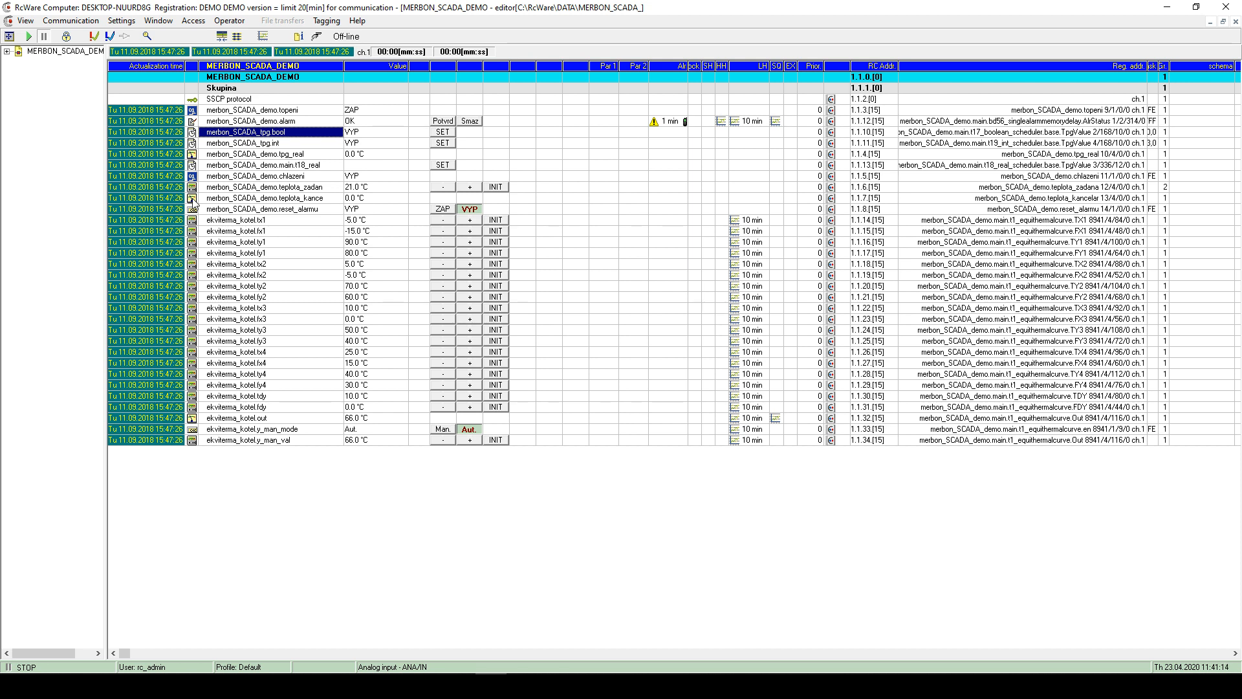
- Try the reset alarm and teplota_zadan controls, then unlock the DP file with topeni selected
left_click(443, 209)
left_click(467, 210)
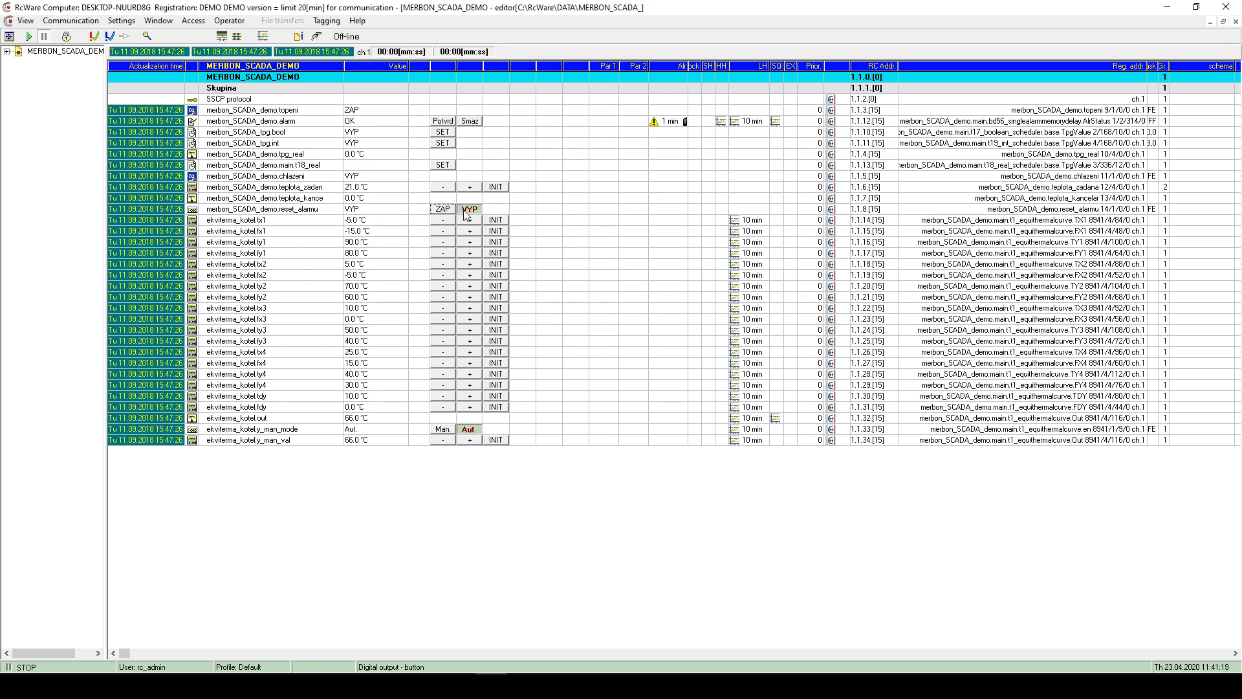
left_click(462, 209)
left_click(443, 209)
left_click(276, 131)
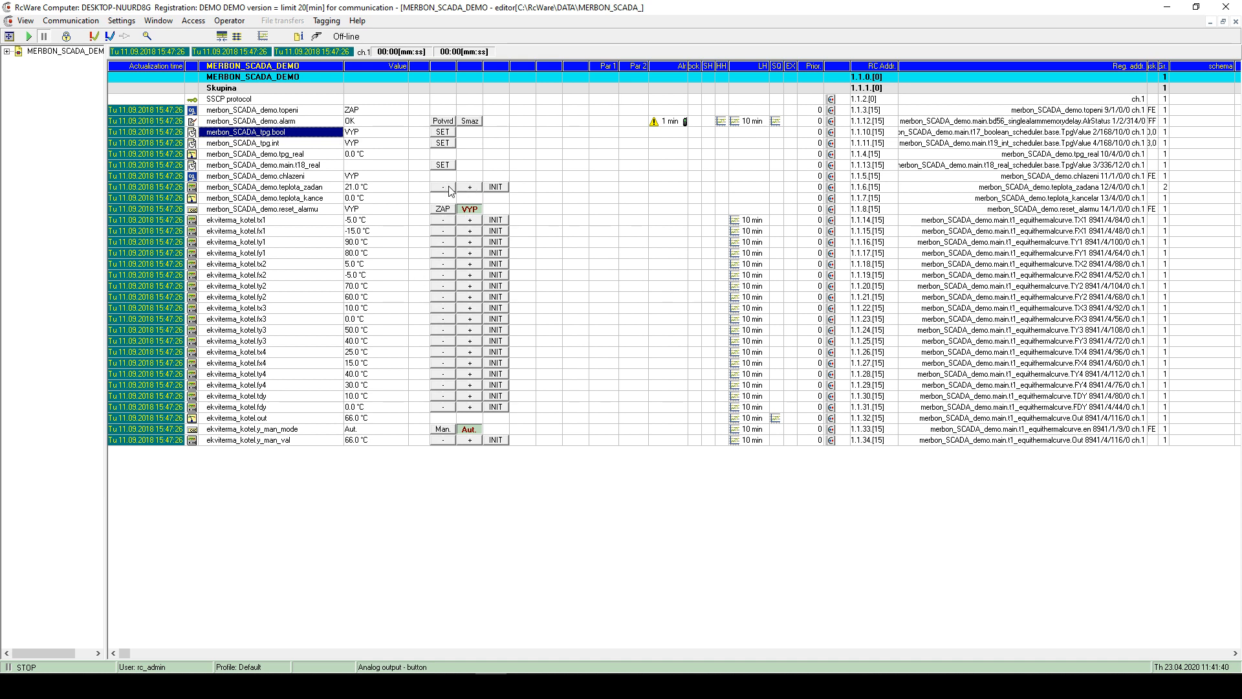
left_click(503, 189)
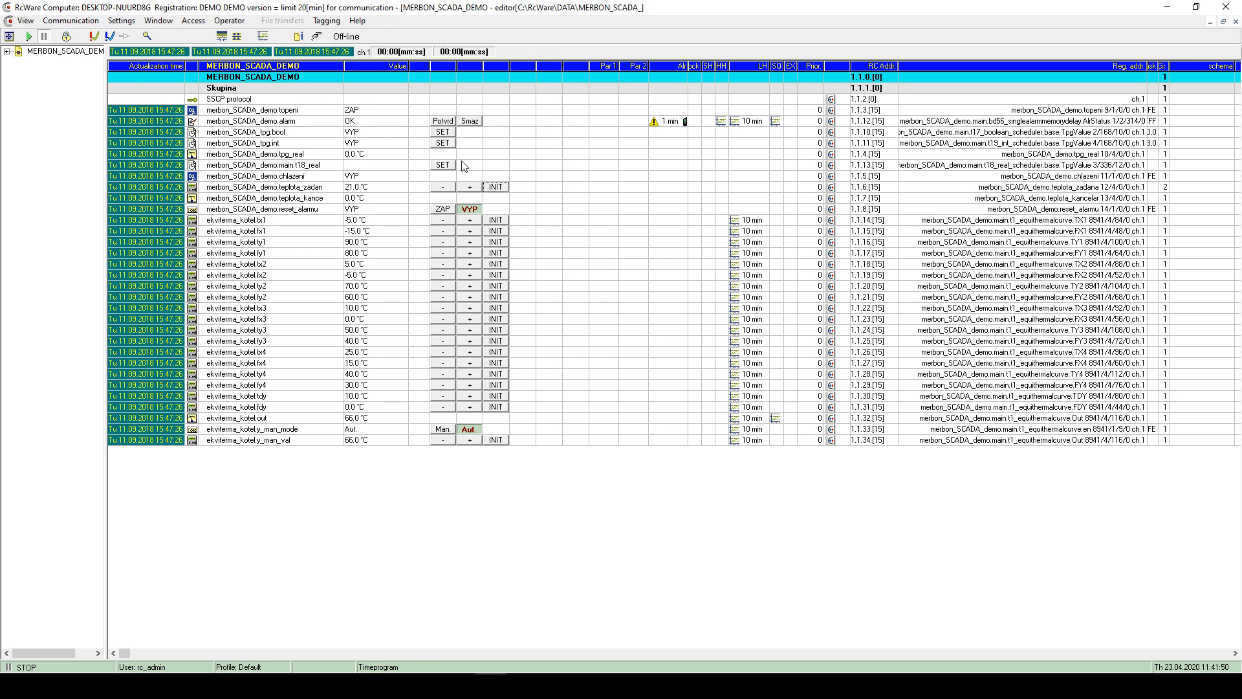
left_click(246, 111)
left_click(66, 38)
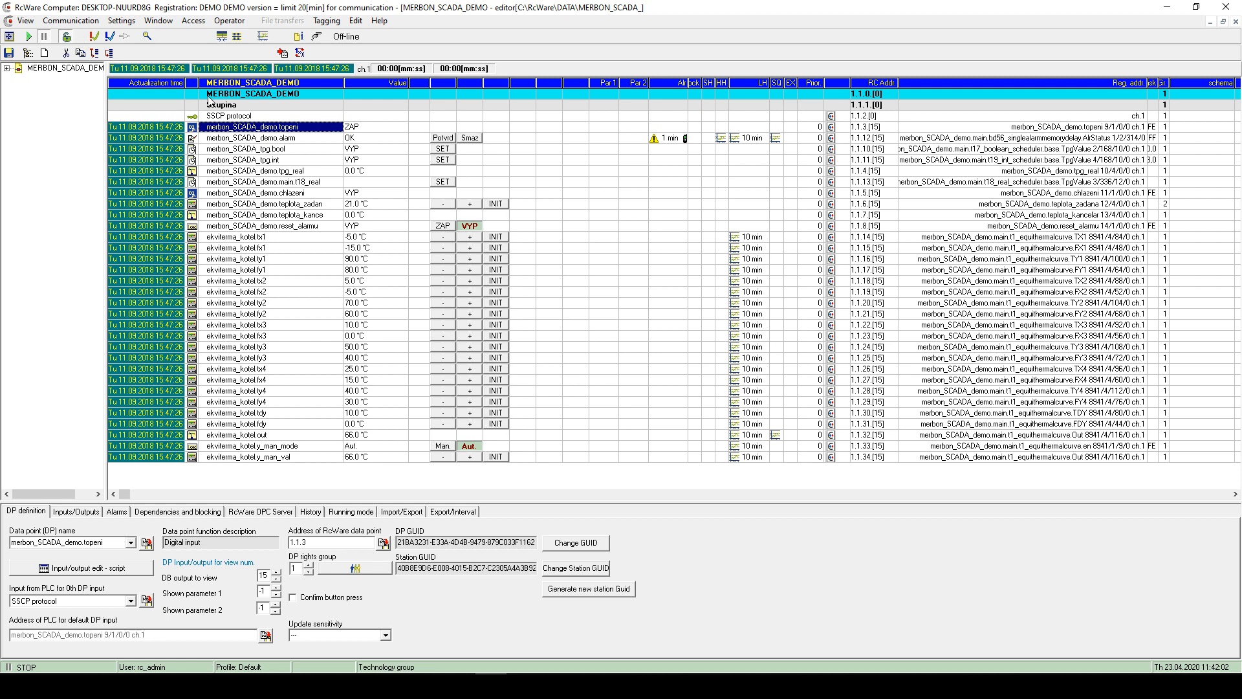
double_click(235, 134)
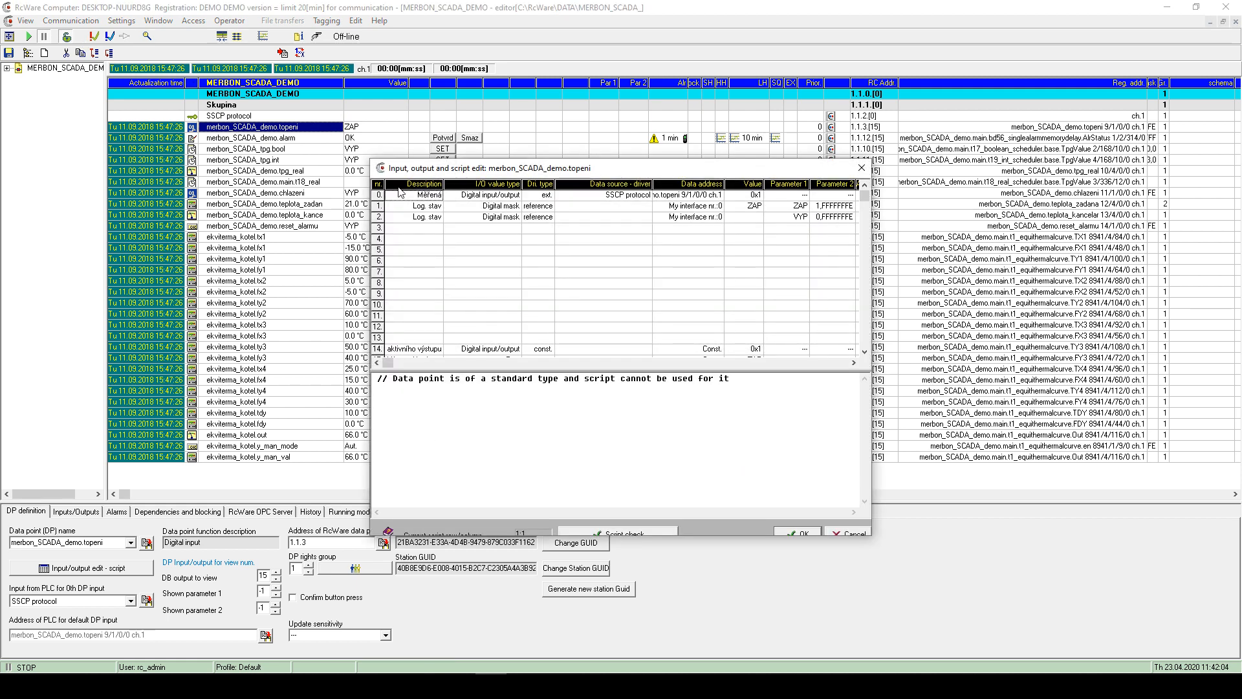
left_click_drag(872, 298, 939, 313)
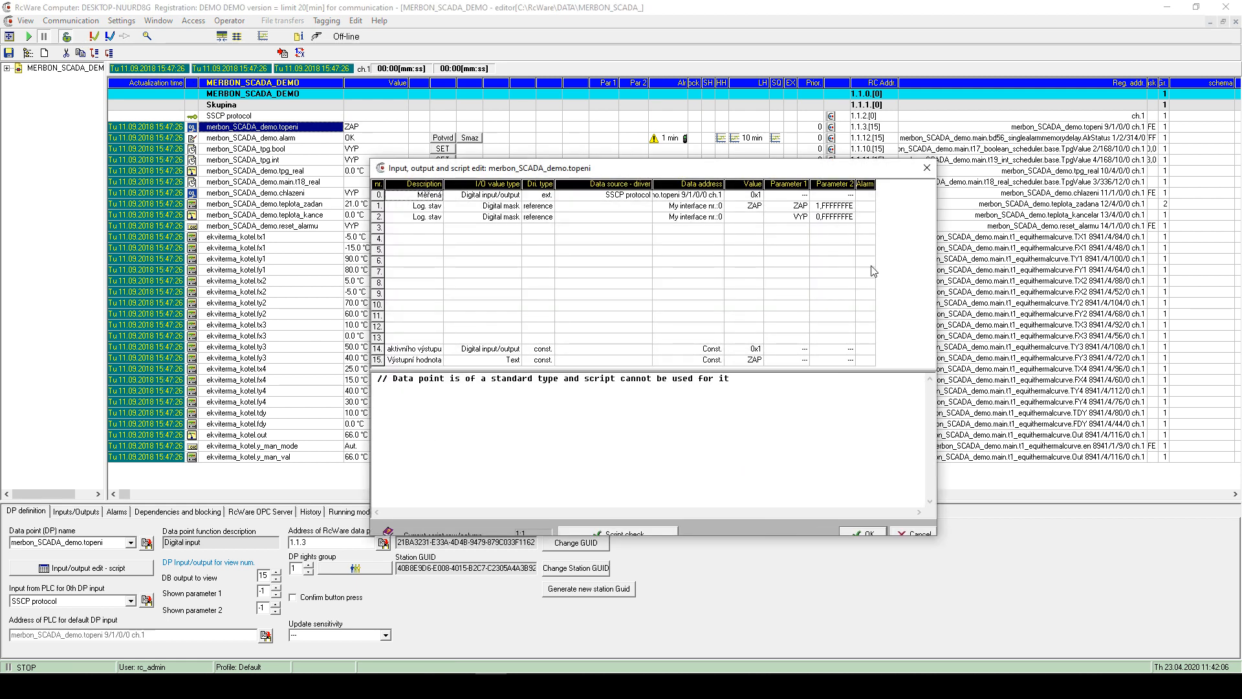
left_click(508, 306)
left_click(489, 250)
left_click(686, 198)
left_click(744, 195)
left_click(714, 194)
left_click_drag(723, 191, 793, 194)
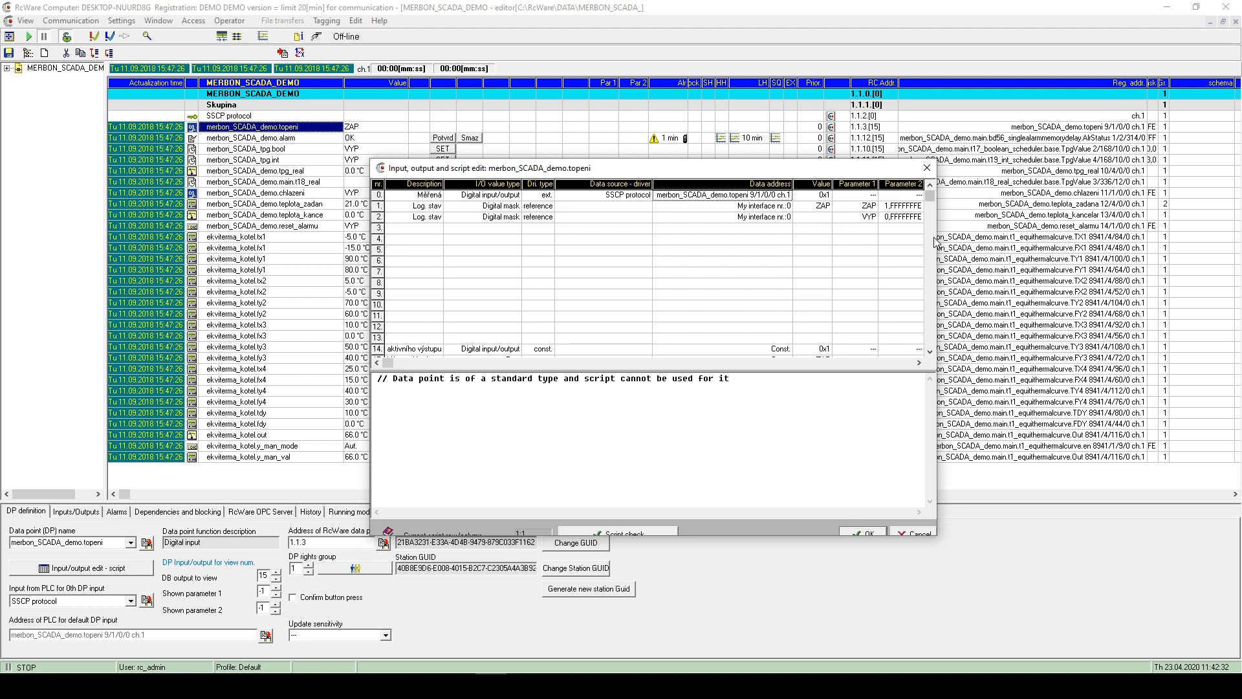
left_click_drag(936, 237, 1157, 237)
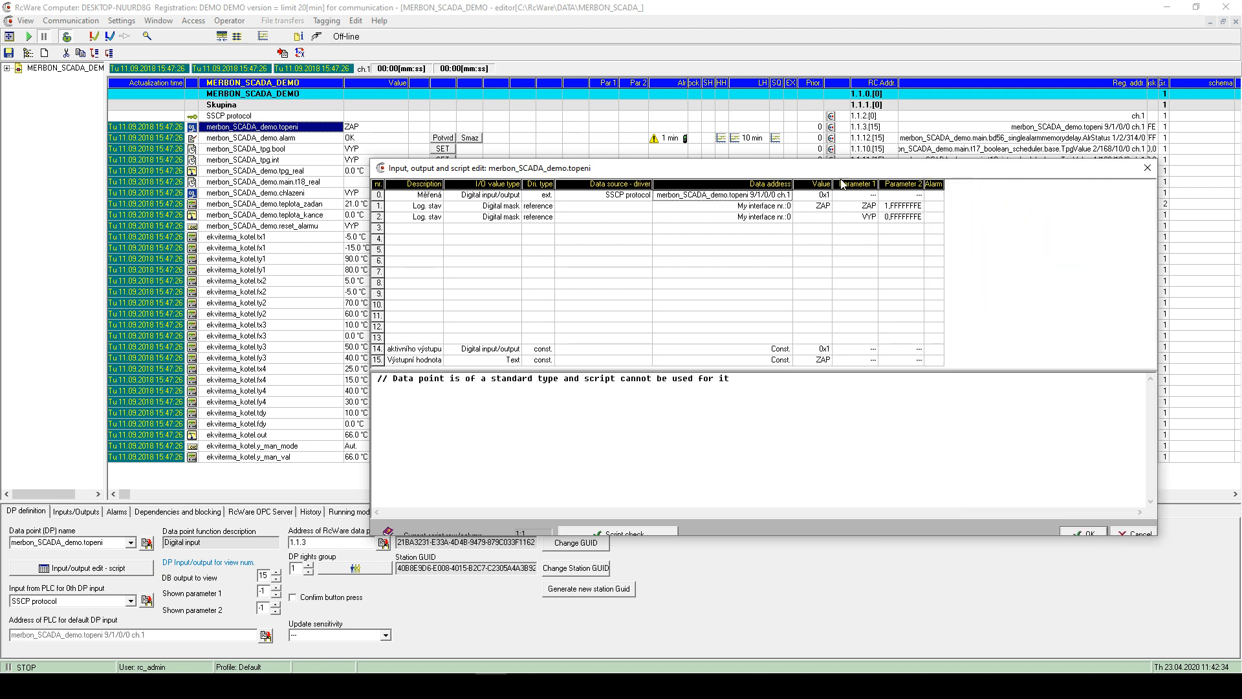
left_click_drag(794, 185, 910, 184)
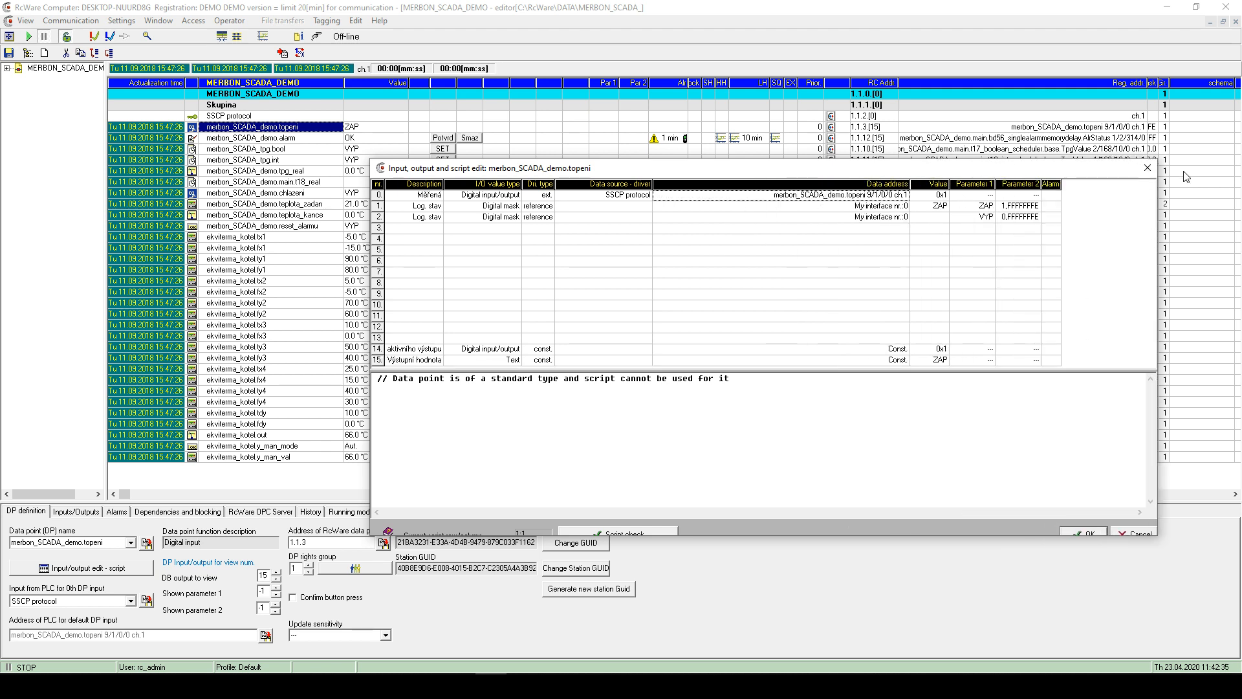
left_click(1148, 169)
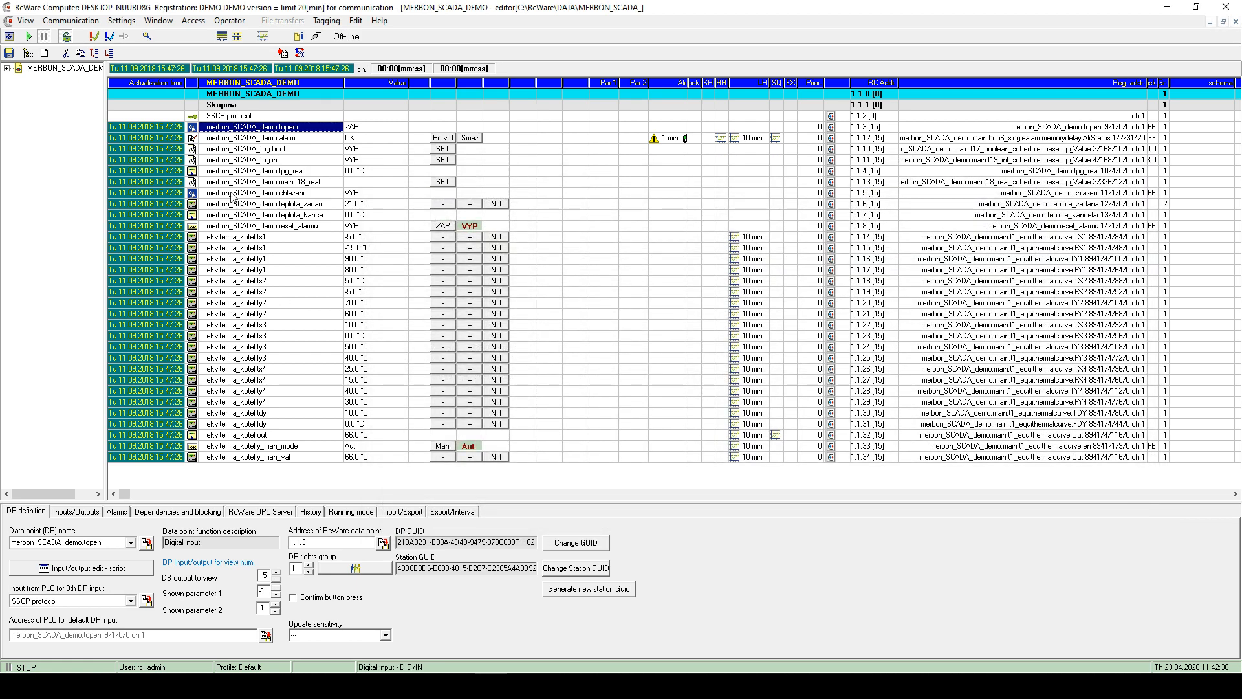
- Open the SSCP address settings for teplota_kance's measured input, widening the Data address column
double_click(227, 216)
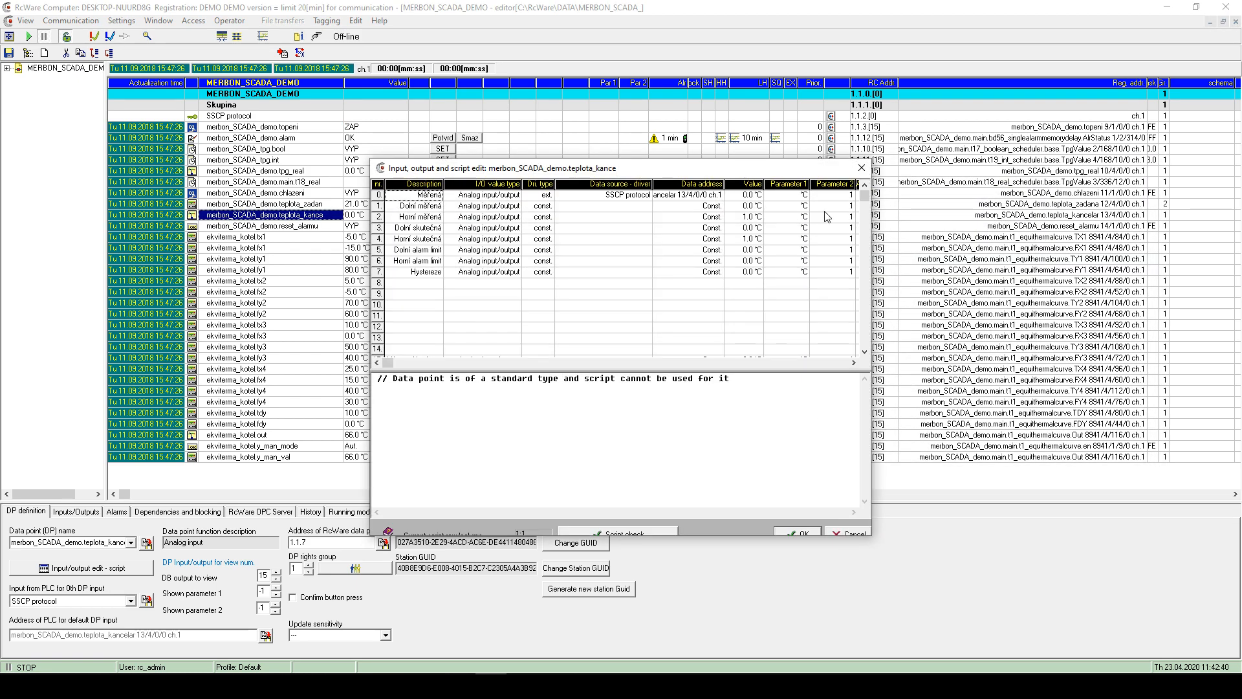
left_click_drag(724, 185, 1193, 220)
left_click_drag(808, 184, 946, 185)
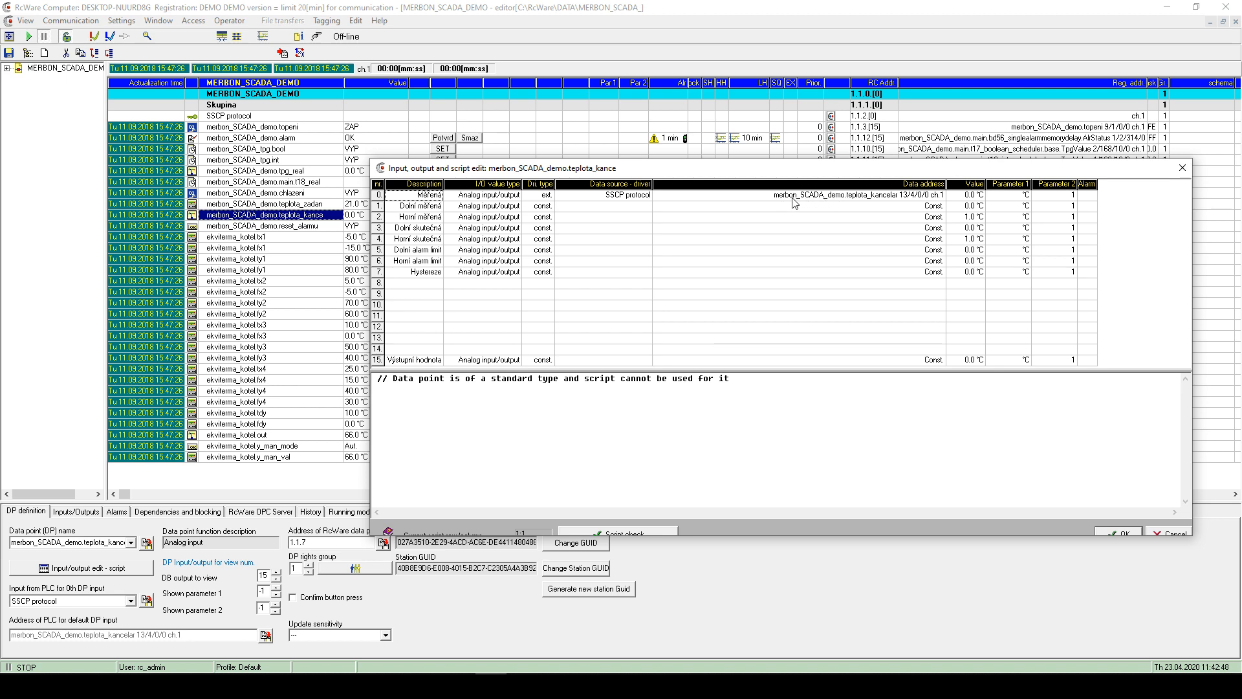
left_click(651, 195)
left_click(705, 195)
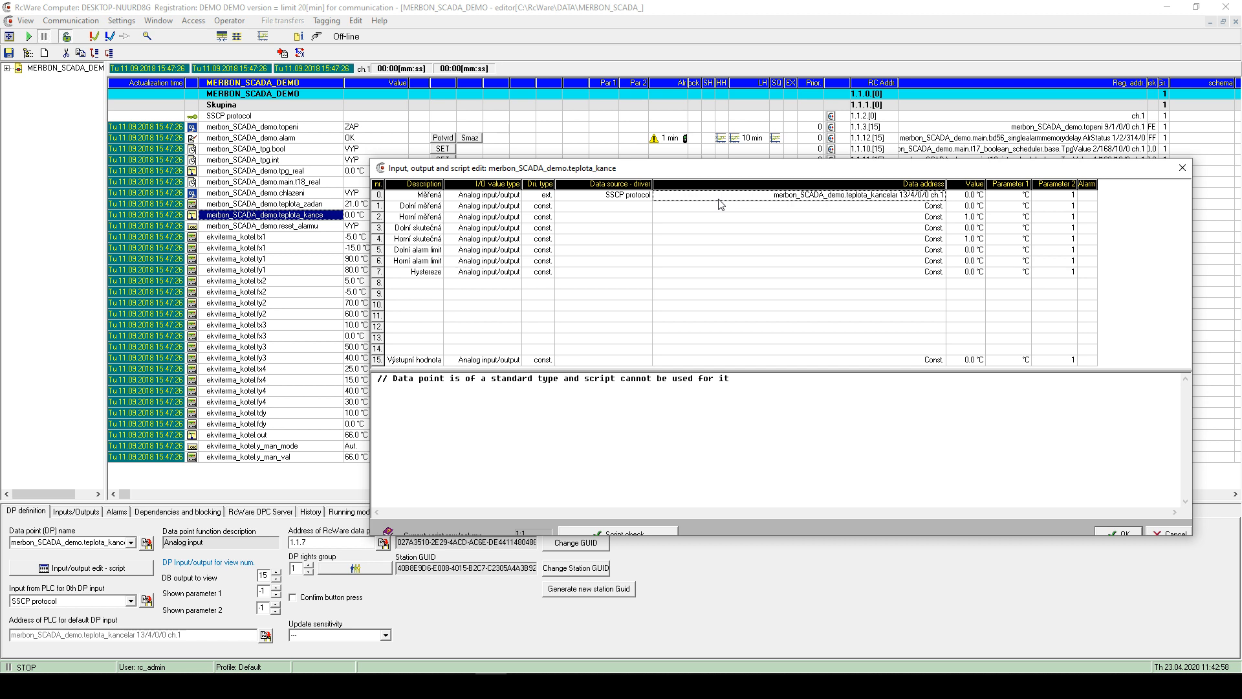
double_click(719, 200)
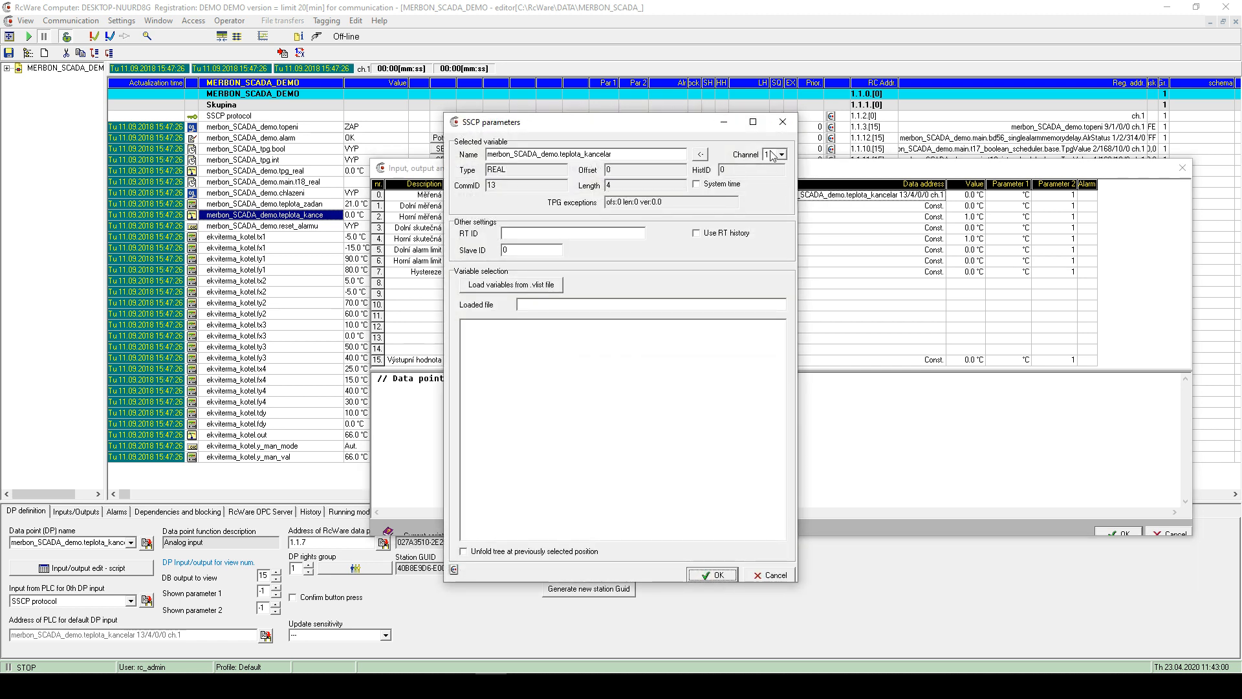
left_click_drag(687, 127, 696, 176)
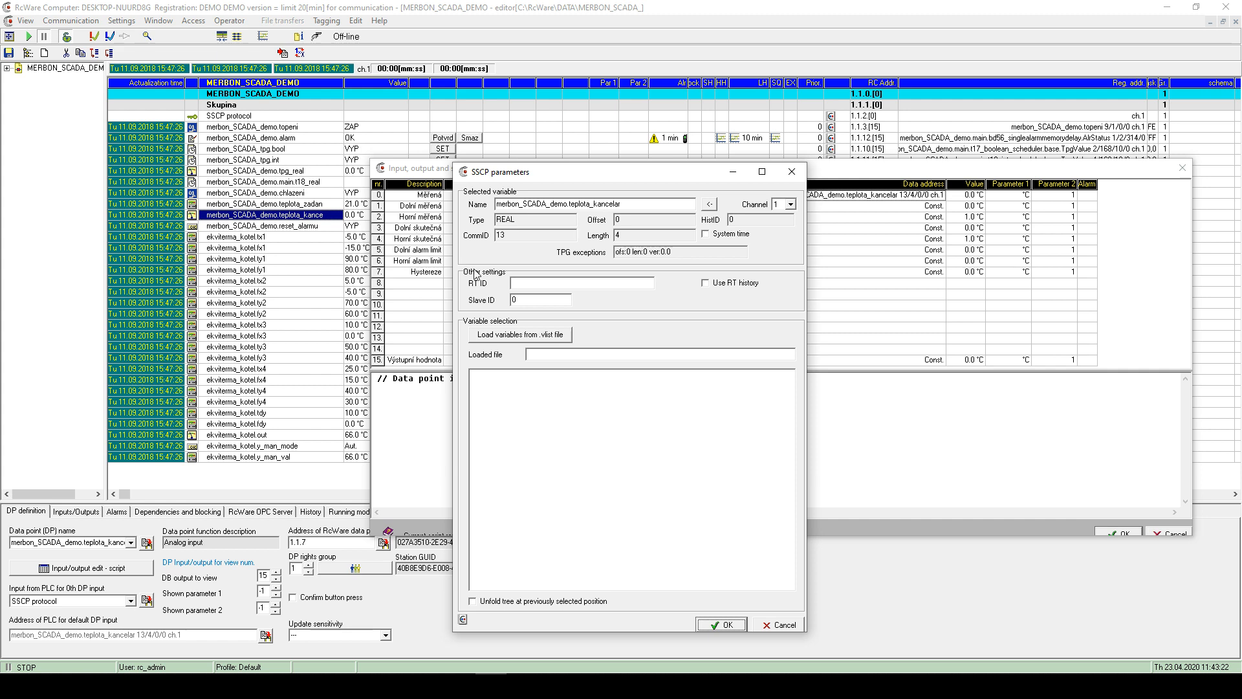
- Keep channel 1 and bring up the 'Load variables from .vlist file' chooser
left_click(790, 204)
left_click(778, 218)
left_click(777, 206)
left_click(779, 218)
left_click(518, 335)
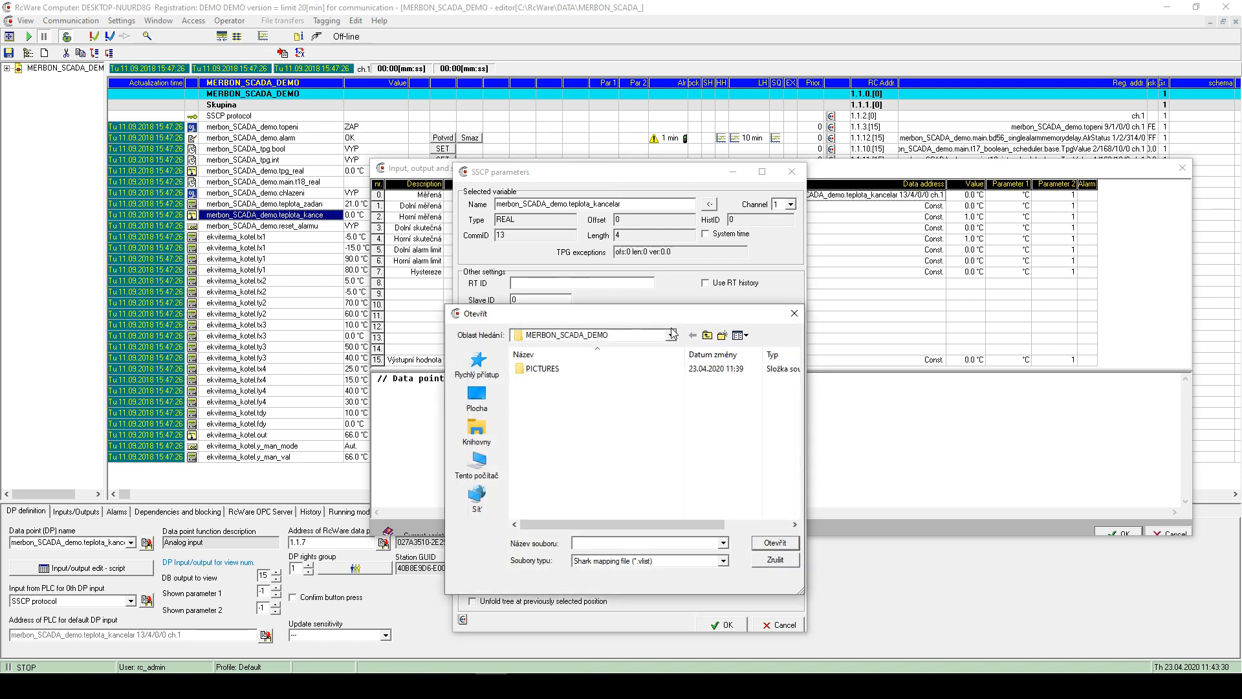
- Load the PLC_ .vlist file from Dokumenty > merbon_SCADA_demo > bin
left_click(707, 335)
left_click(708, 335)
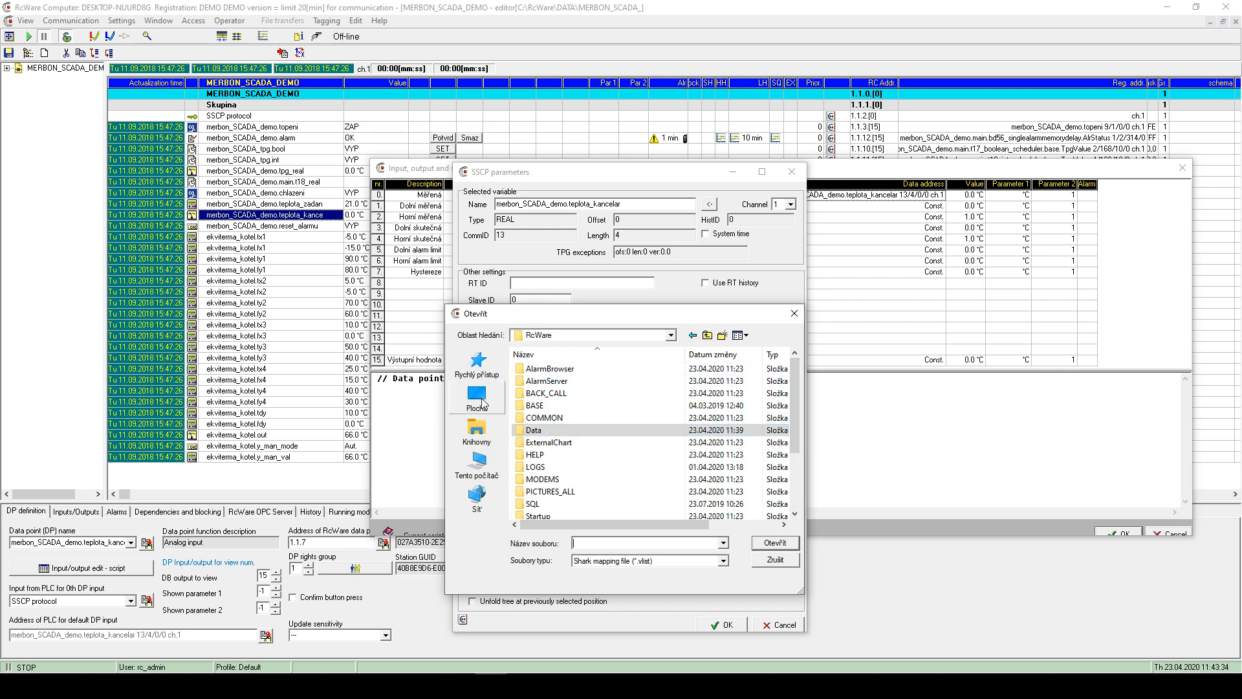
left_click(479, 427)
double_click(568, 374)
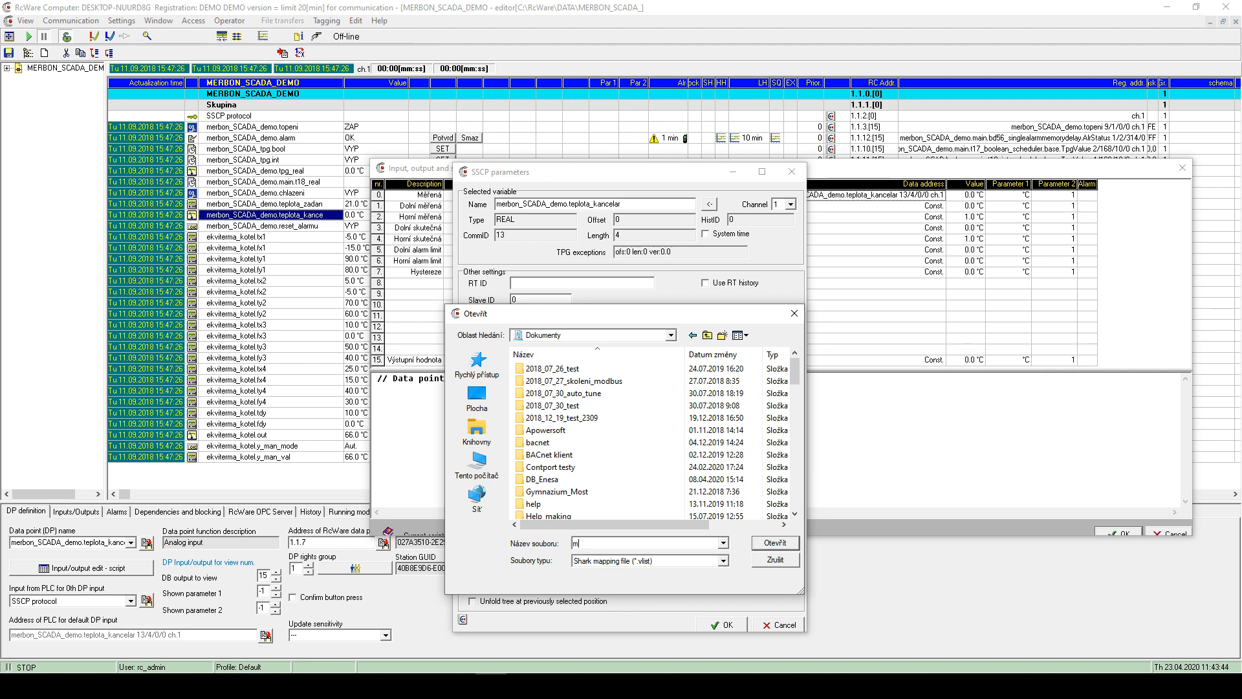
type("merbon")
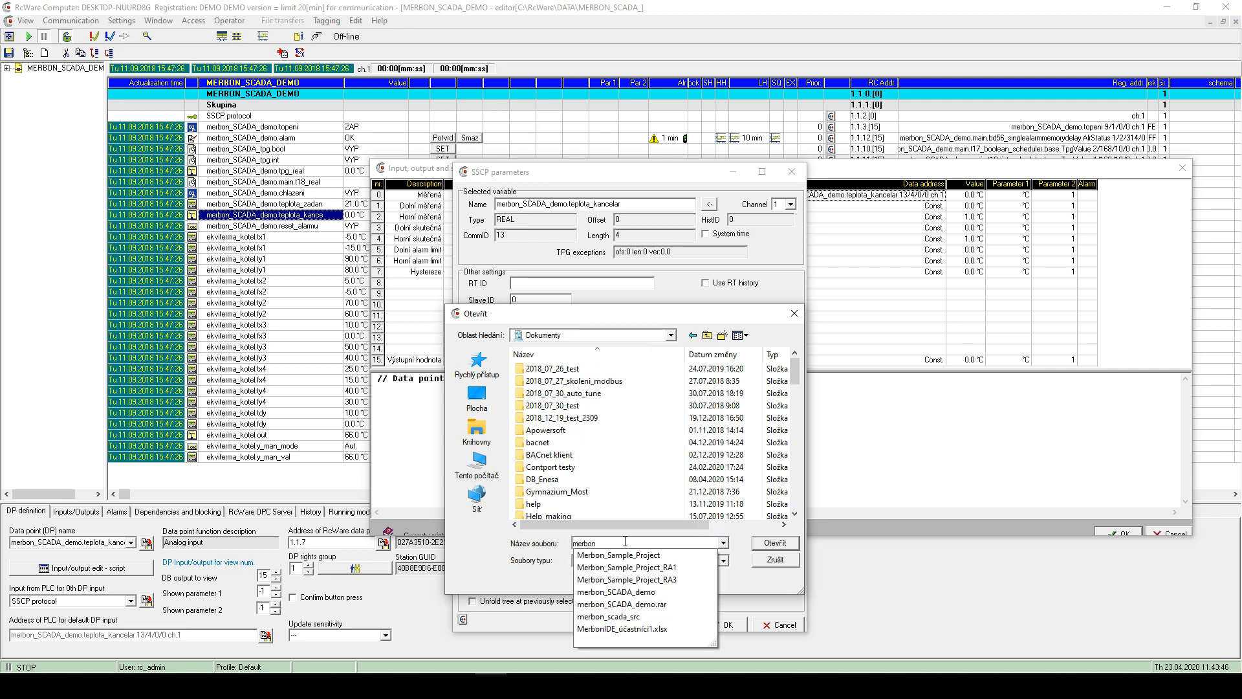
left_click(648, 596)
left_click(773, 545)
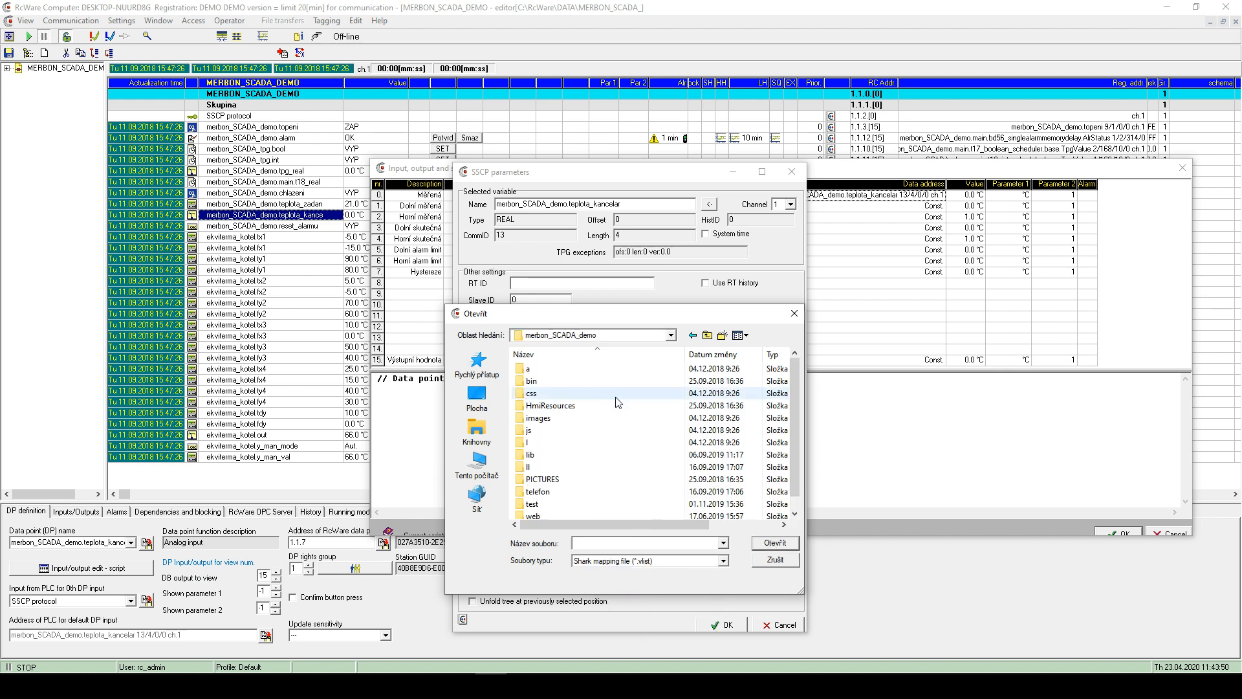
double_click(552, 384)
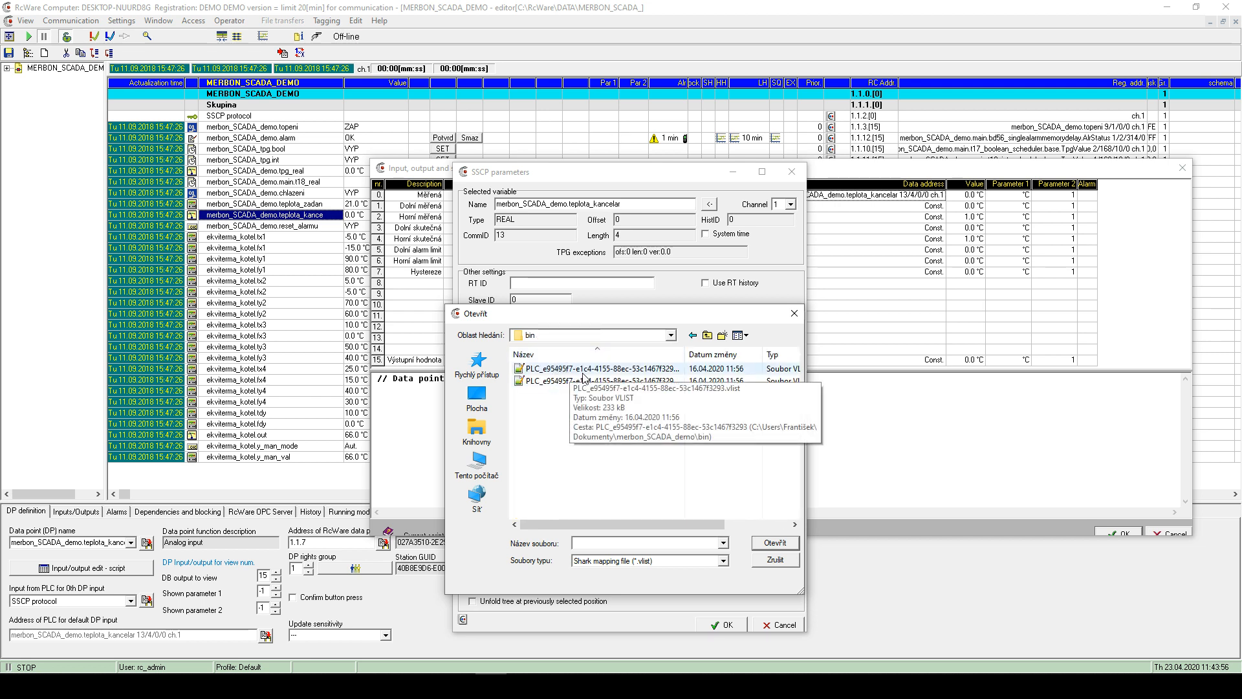
left_click_drag(806, 389, 917, 389)
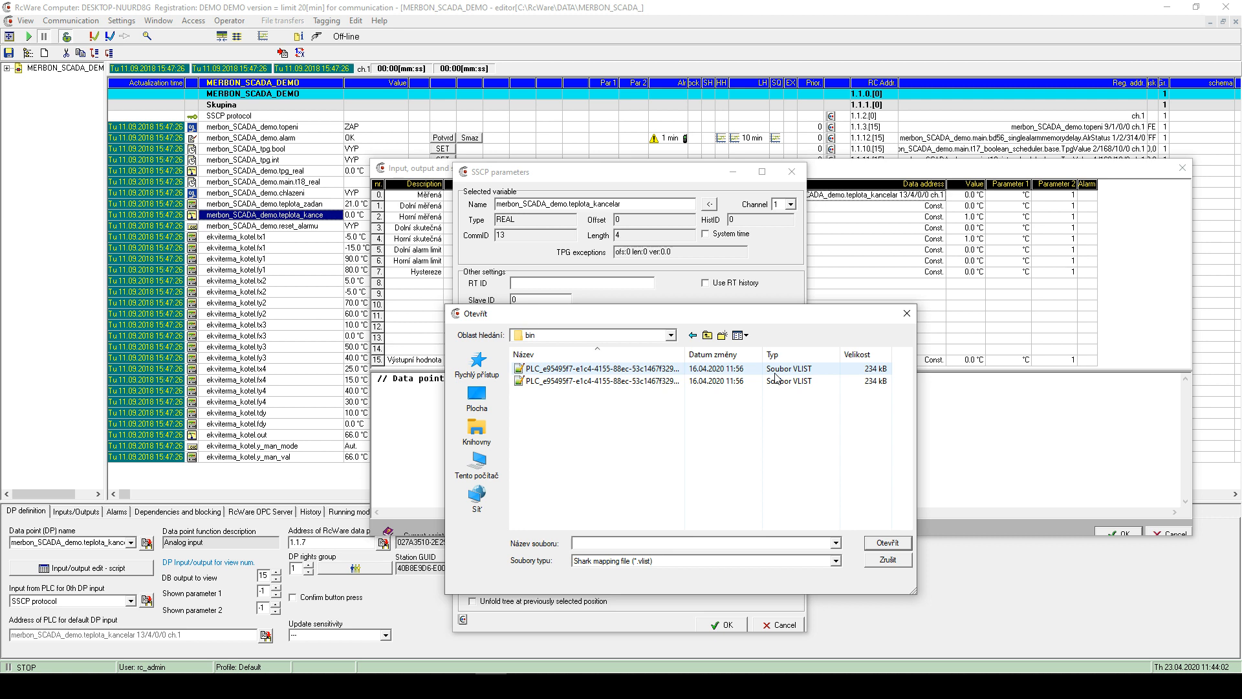
double_click(554, 370)
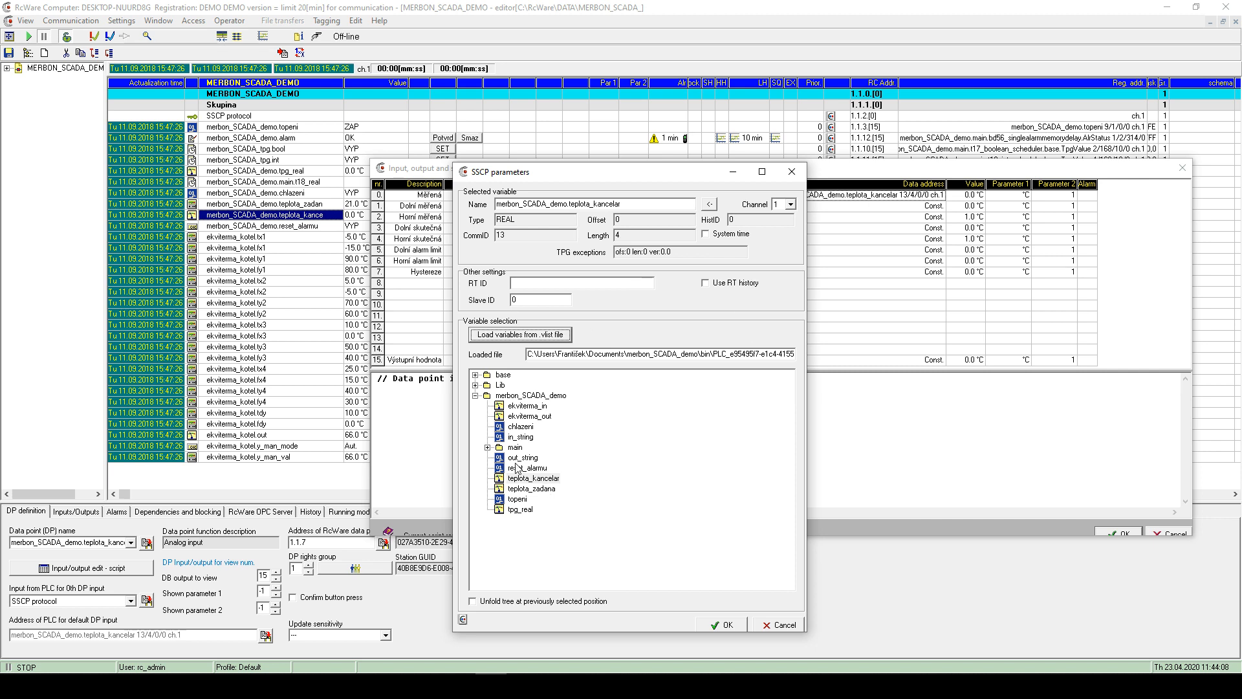
- Map teplota_kance to PLC variable teplota_kancelar (13/4/0/0 ch.1) and close the editor
left_click(550, 479)
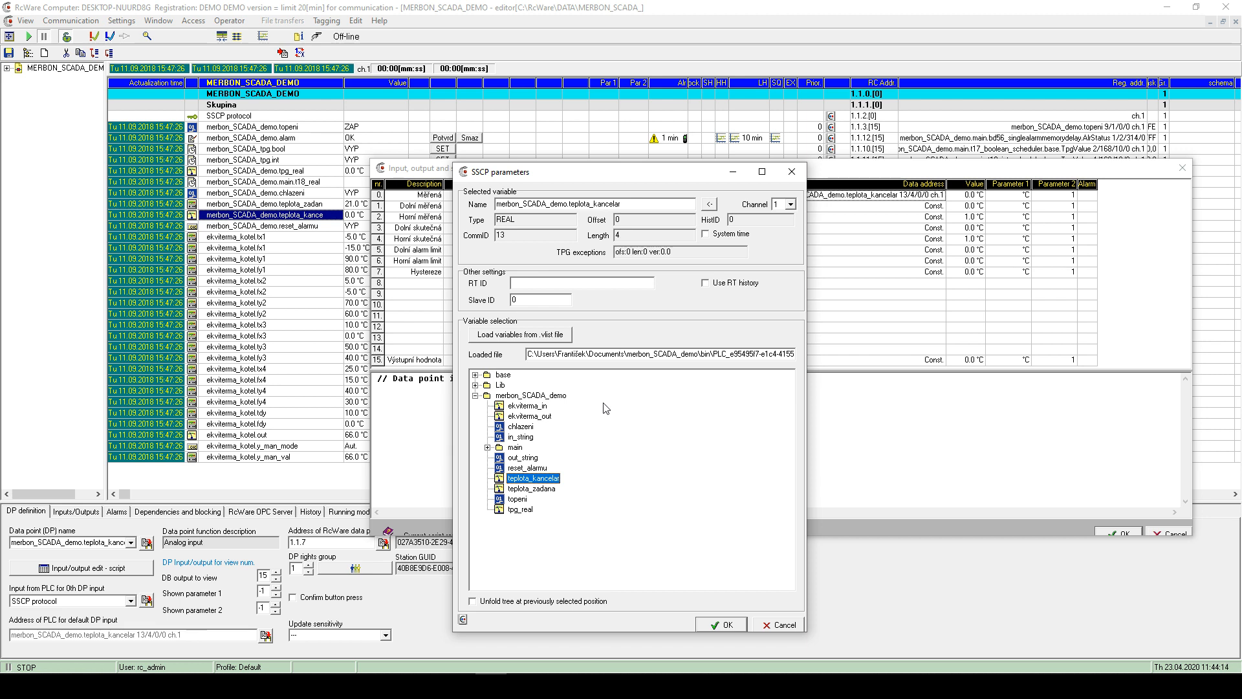
left_click(725, 624)
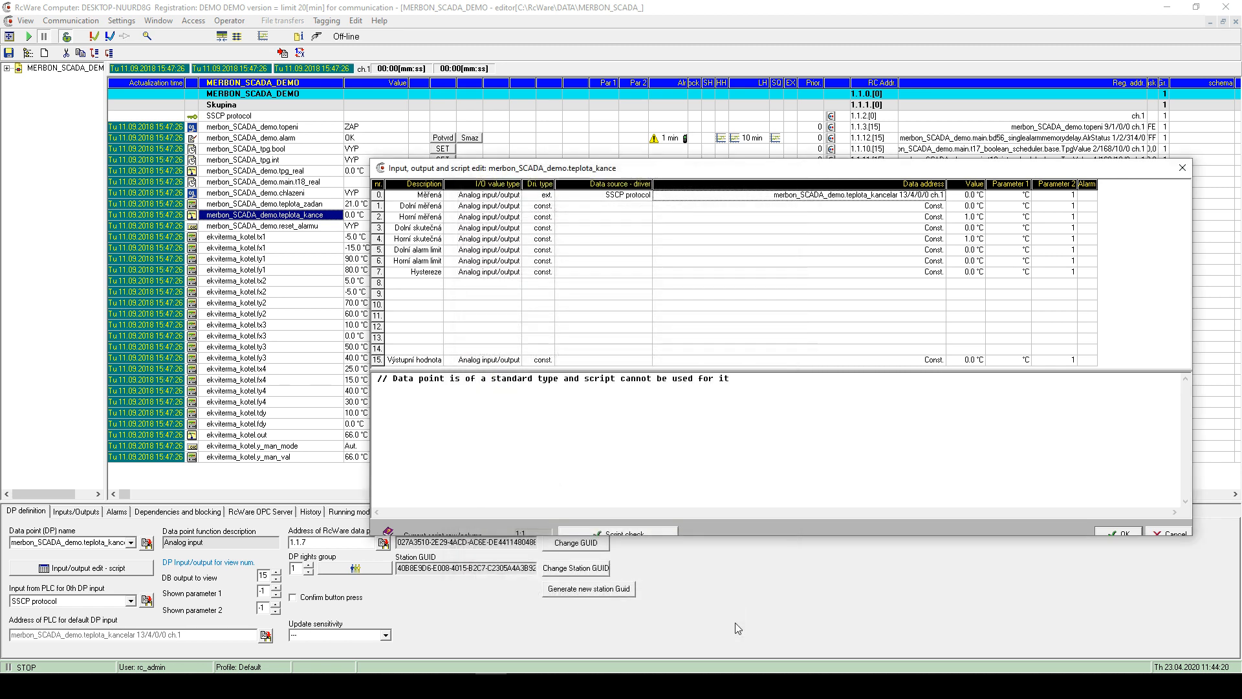
left_click(1181, 169)
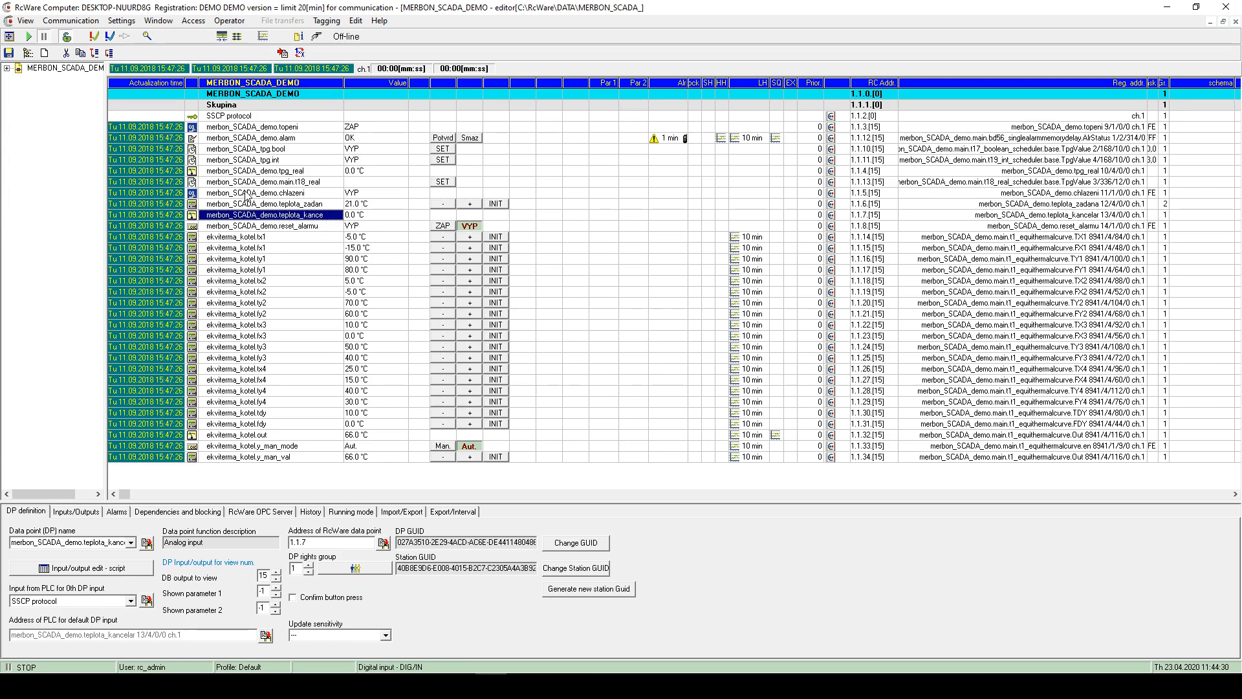
left_click(247, 194)
- Map chlazeni's measured input to merbon_SCADA_demo.chlazeni (11/1/0/0, channel 1) and close the editor
double_click(248, 193)
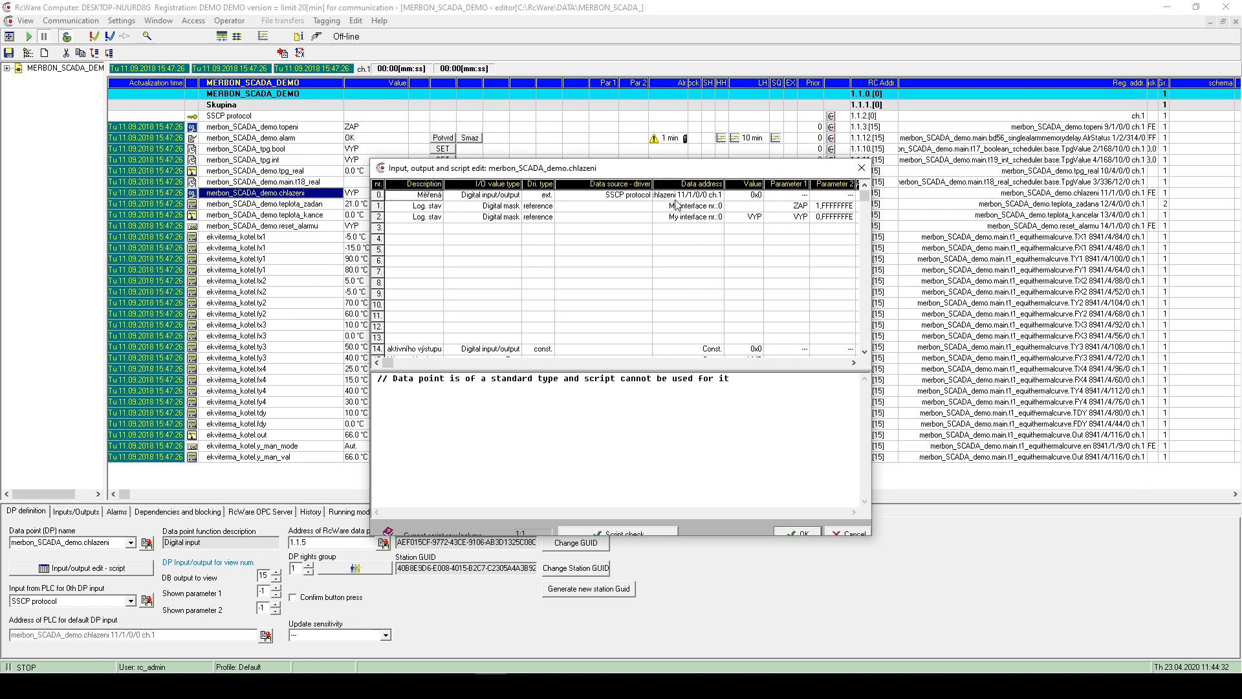
left_click_drag(872, 214, 1004, 216)
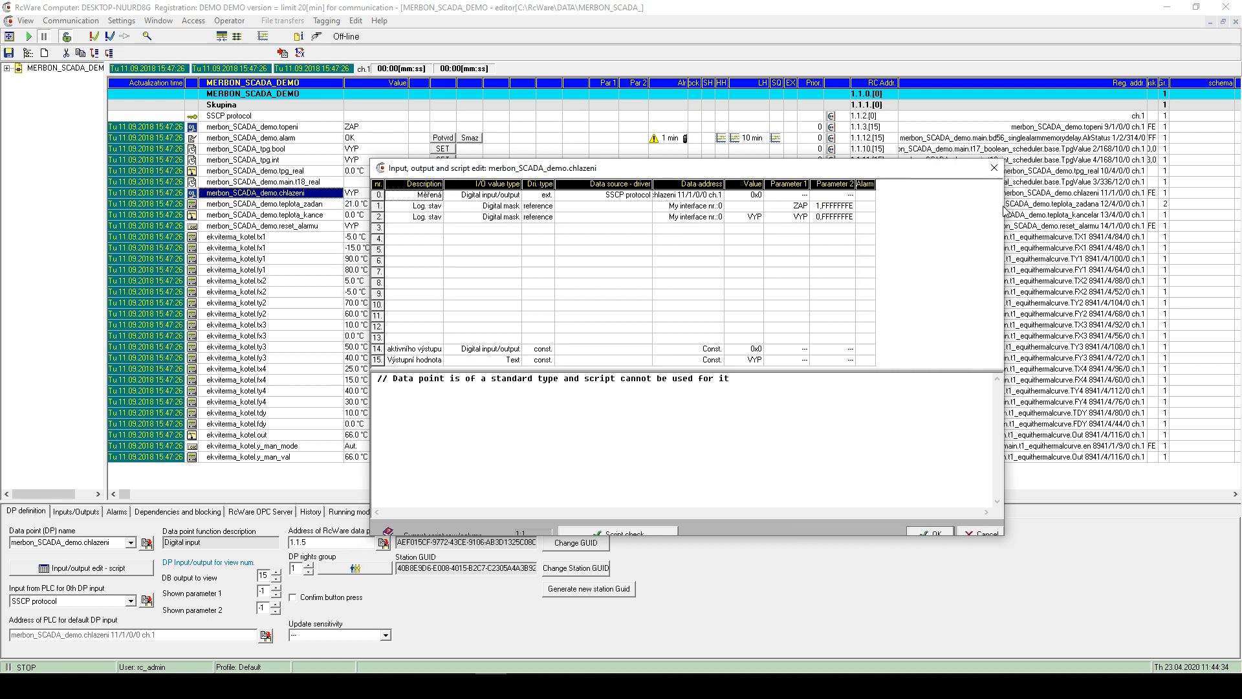
double_click(676, 195)
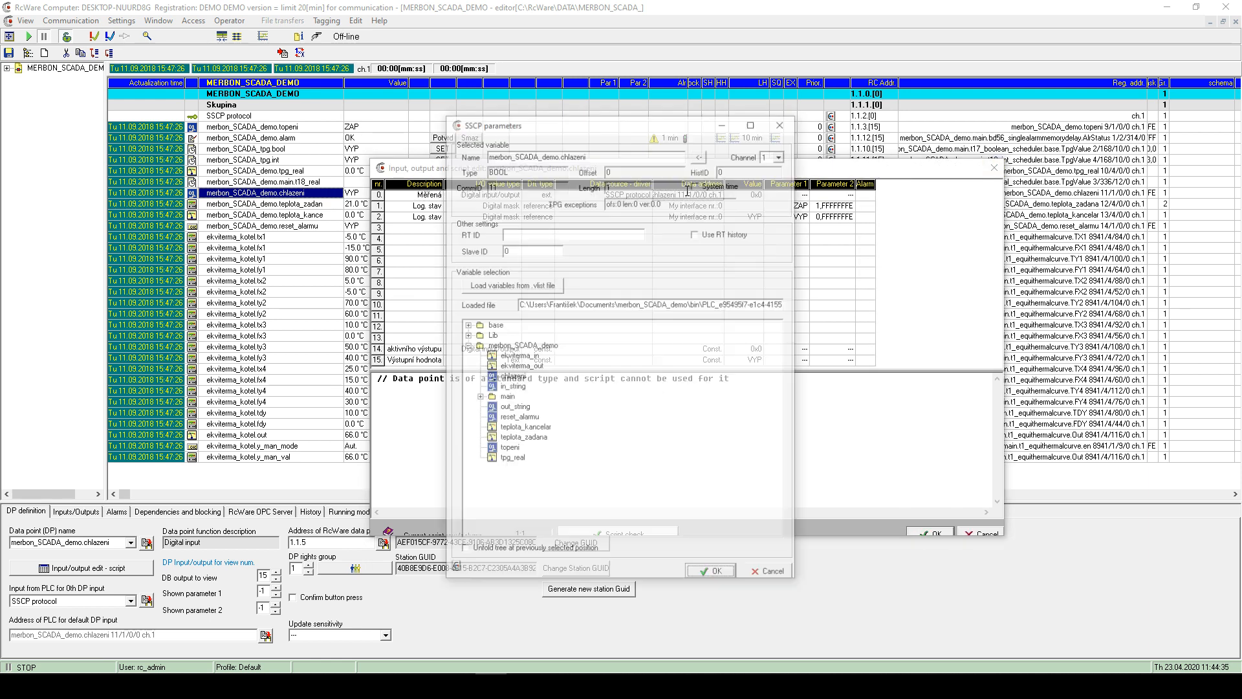
left_click(521, 285)
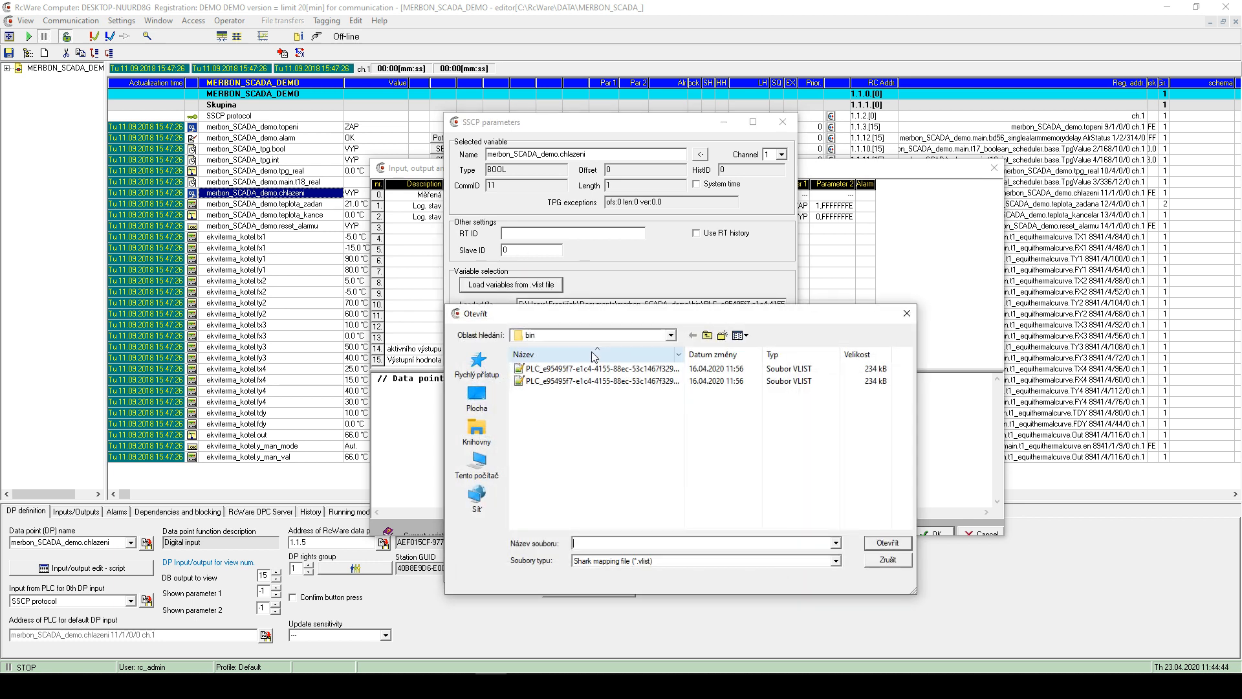
left_click(907, 313)
left_click(519, 377)
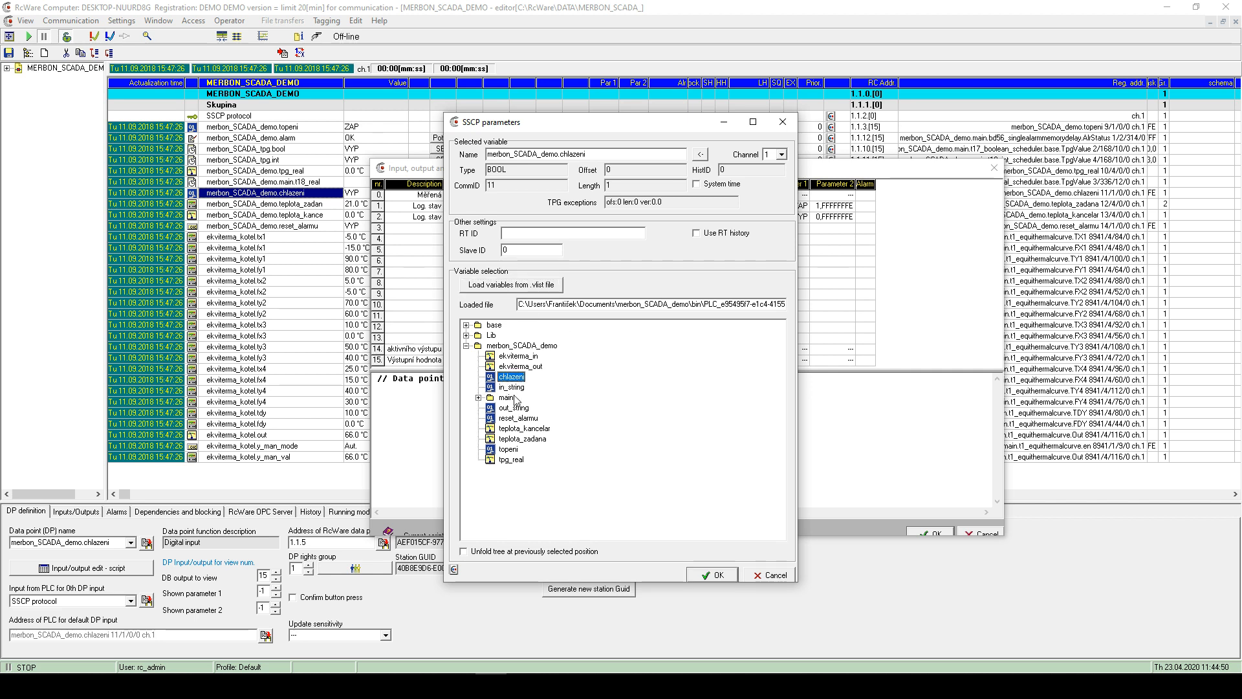
left_click(715, 575)
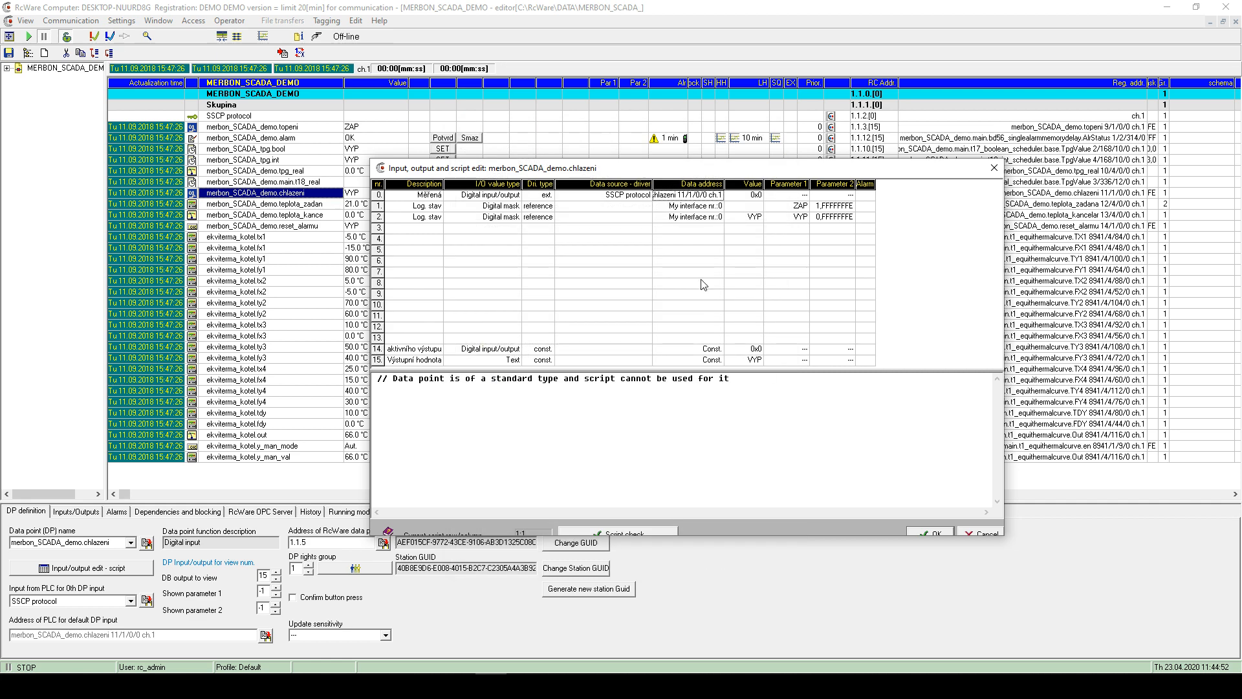
left_click(993, 168)
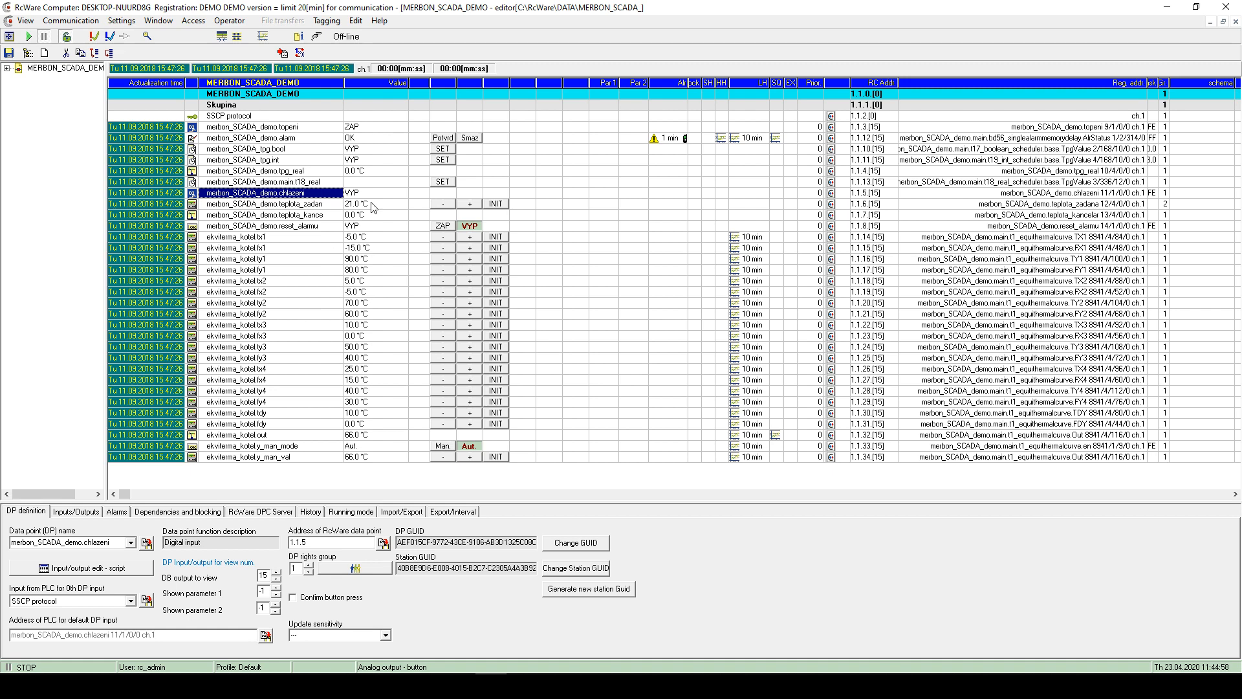
left_click(356, 22)
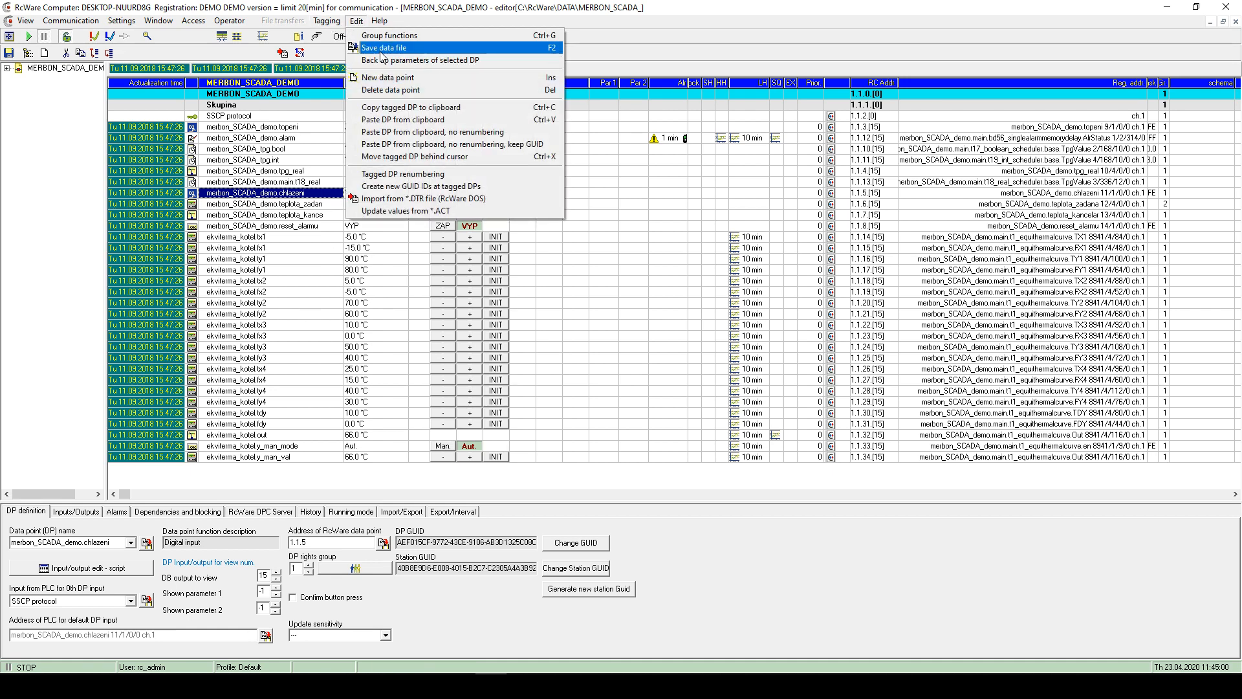
left_click(275, 182)
left_click(253, 160)
left_click(243, 139)
left_click(239, 128)
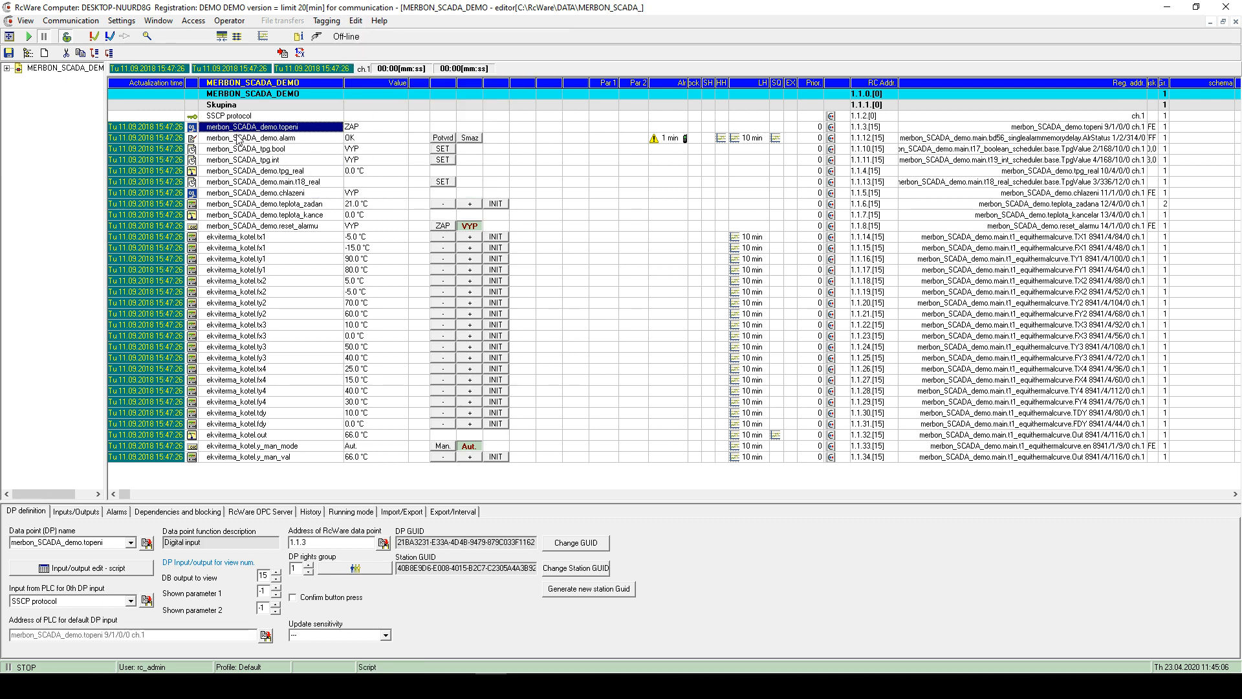
left_click(239, 139)
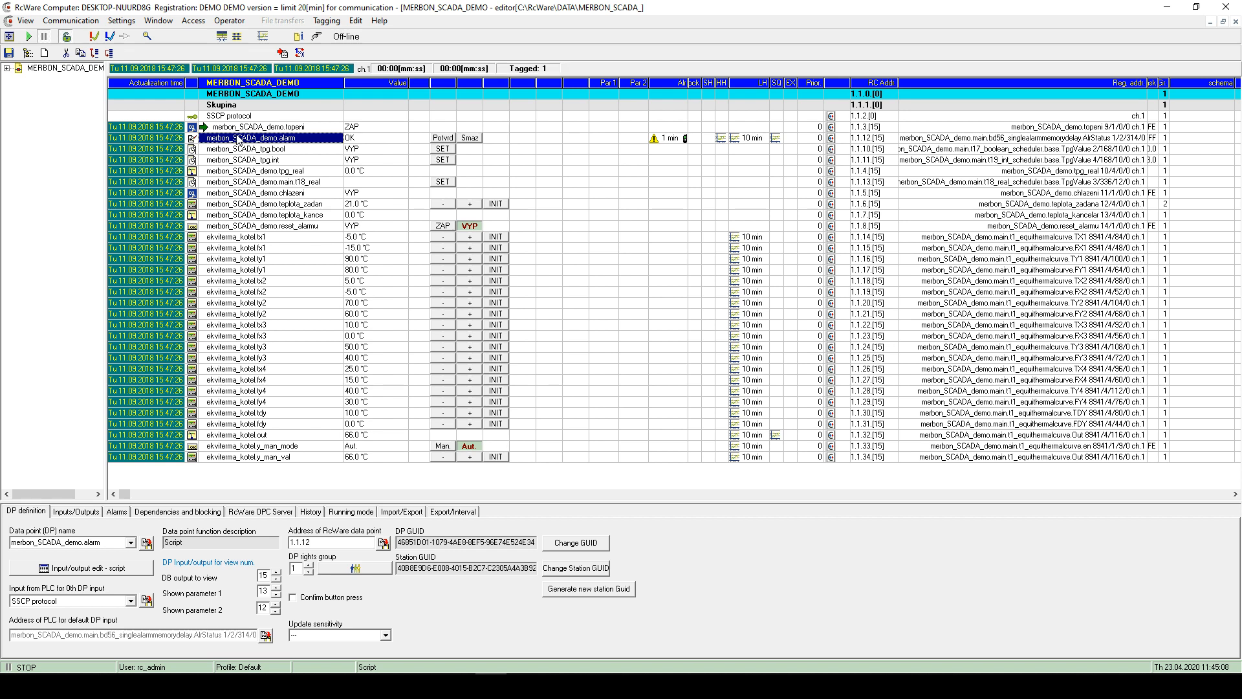
key("Insert")
key("Insert")
key("Insert")
key("Insert")
key("Insert")
key("Insert")
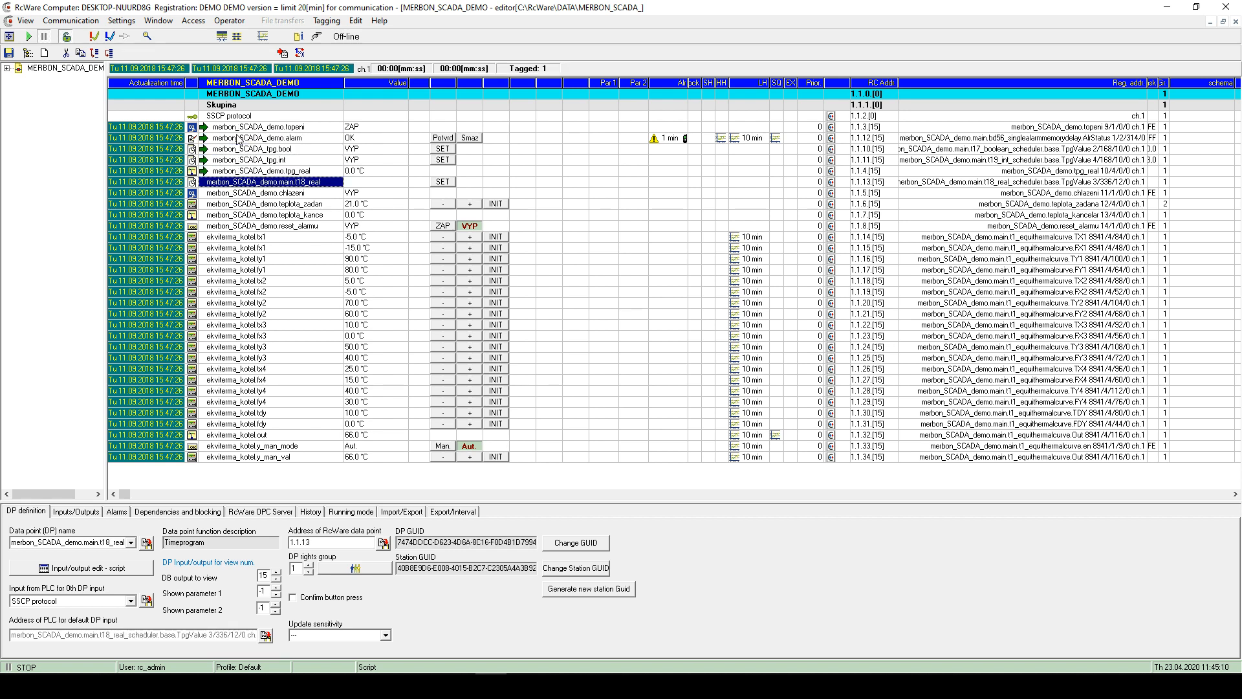
key("Insert")
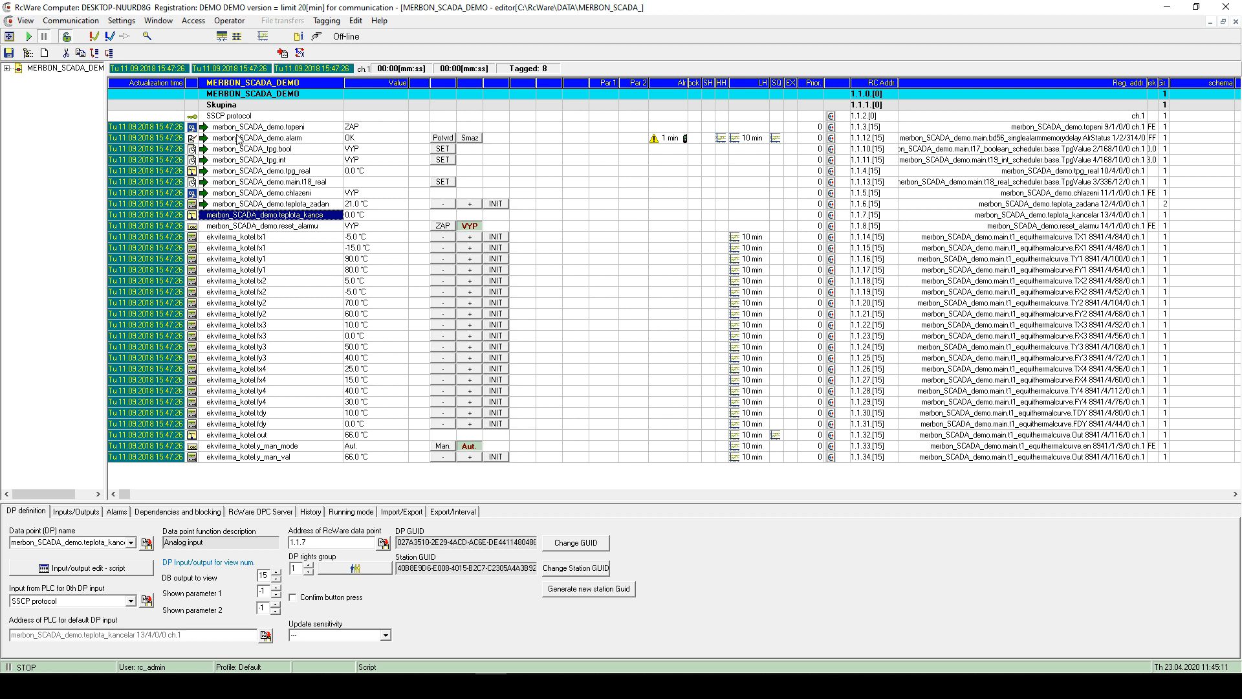
left_click(238, 138)
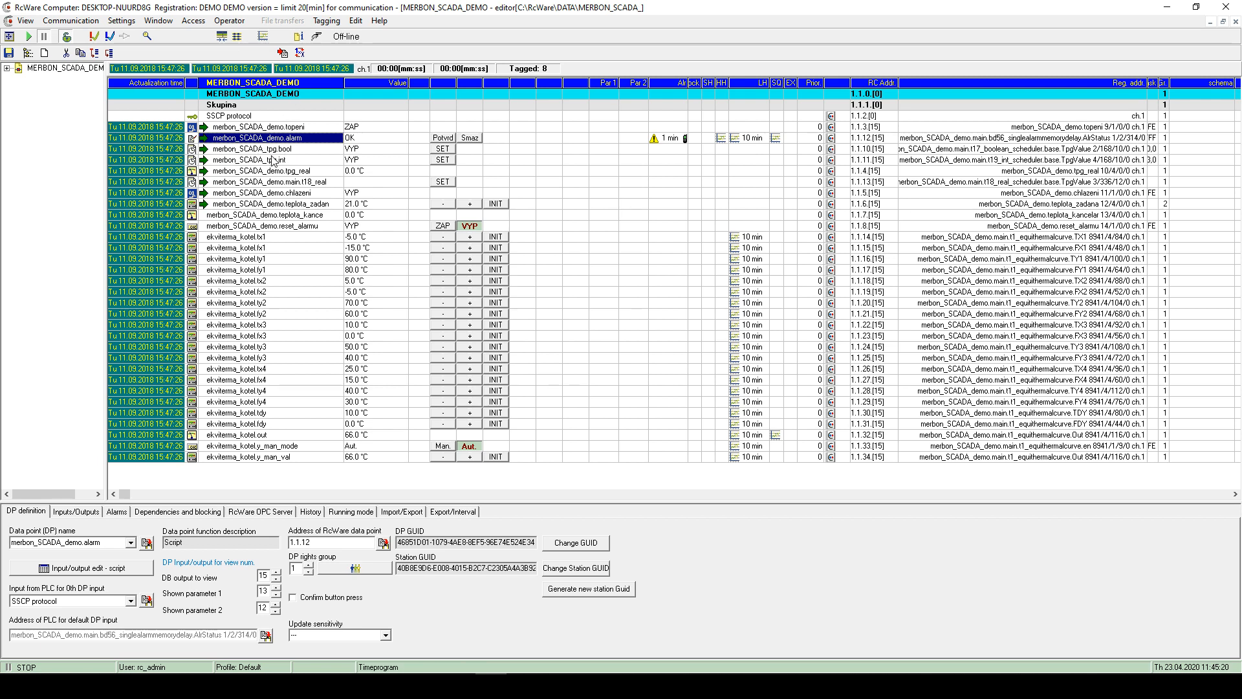
left_click(225, 149)
left_click(227, 136)
left_click(222, 127)
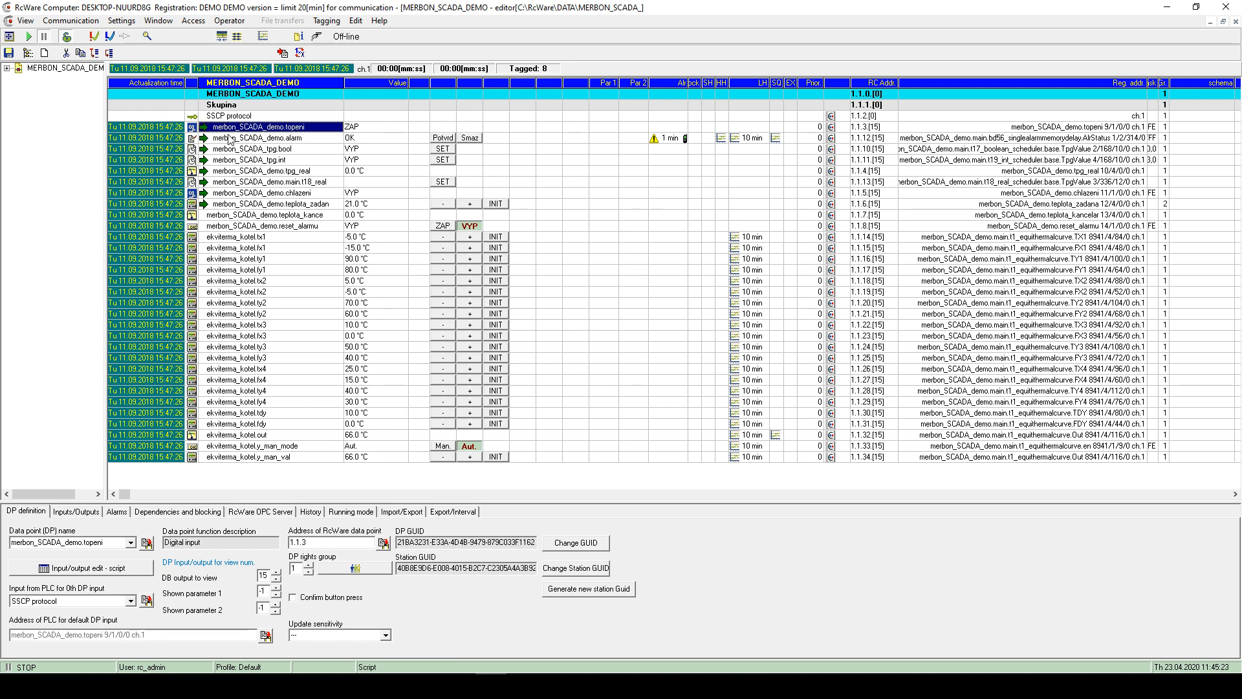
key("Down")
key("Down")
key("Down")
key("Down")
key("Down")
key("Down")
key("Down")
key("Down")
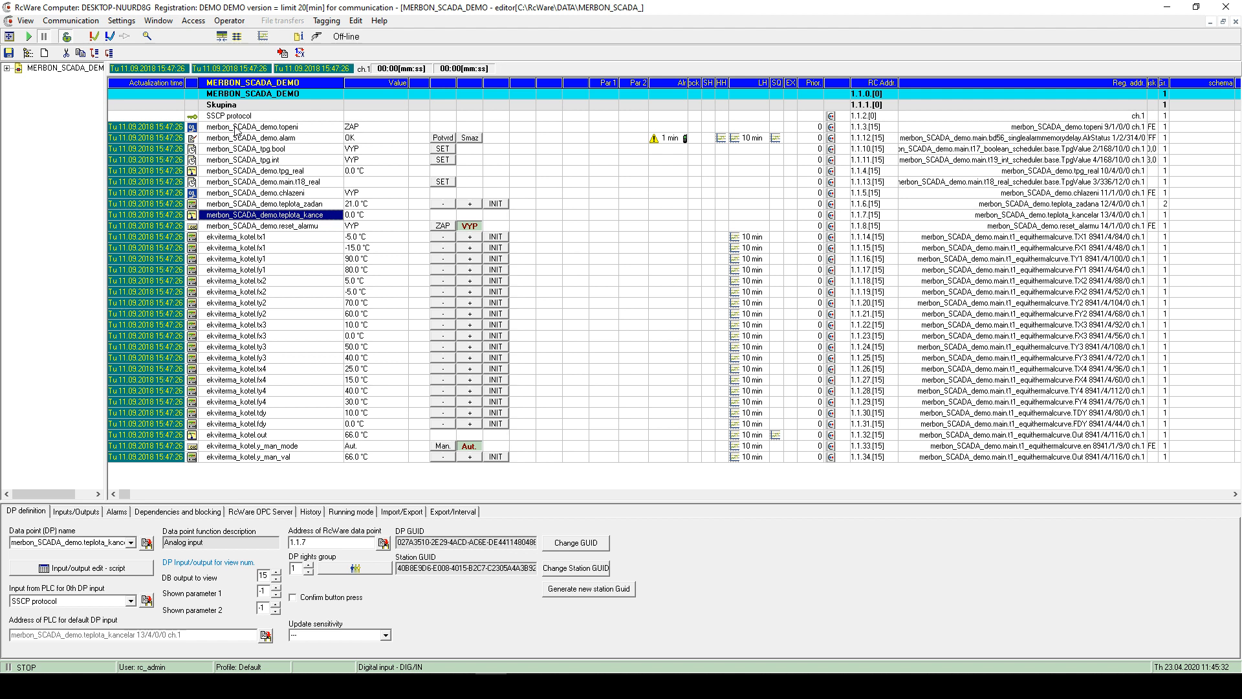
left_click(236, 129)
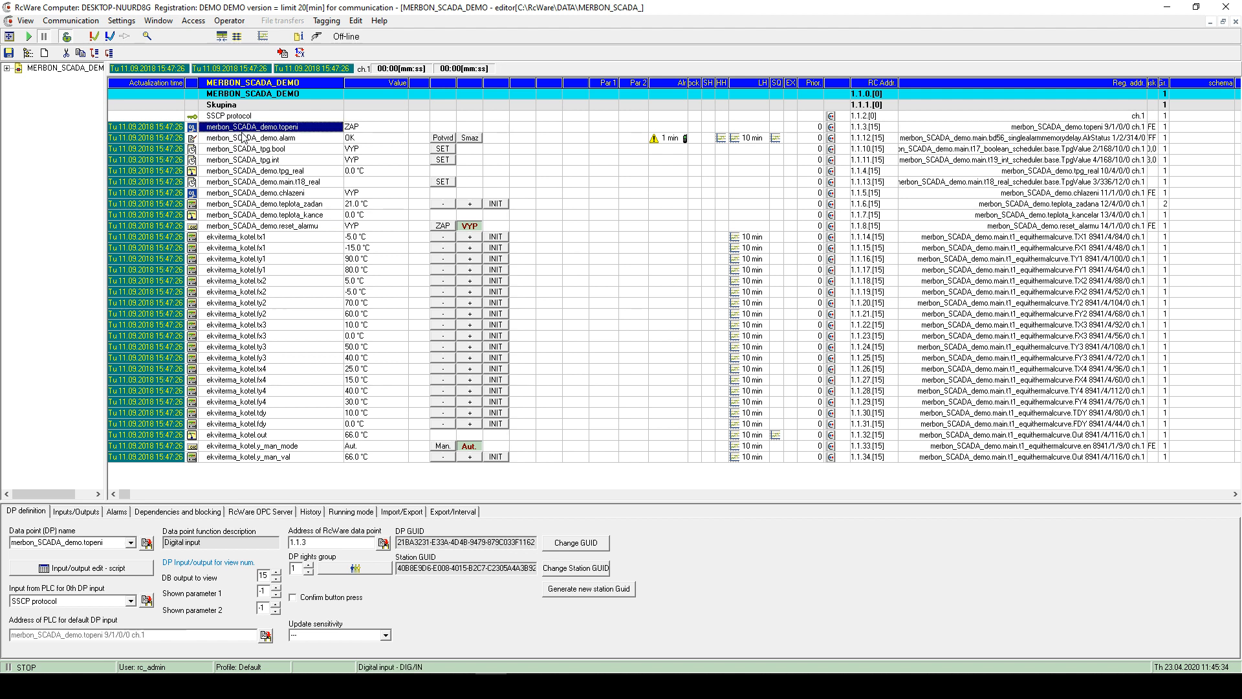
key("shift+Down")
key("shift+Down")
key("shift+Down")
key("shift+Down")
key("shift+Down")
key("shift+Down")
key("shift+Down")
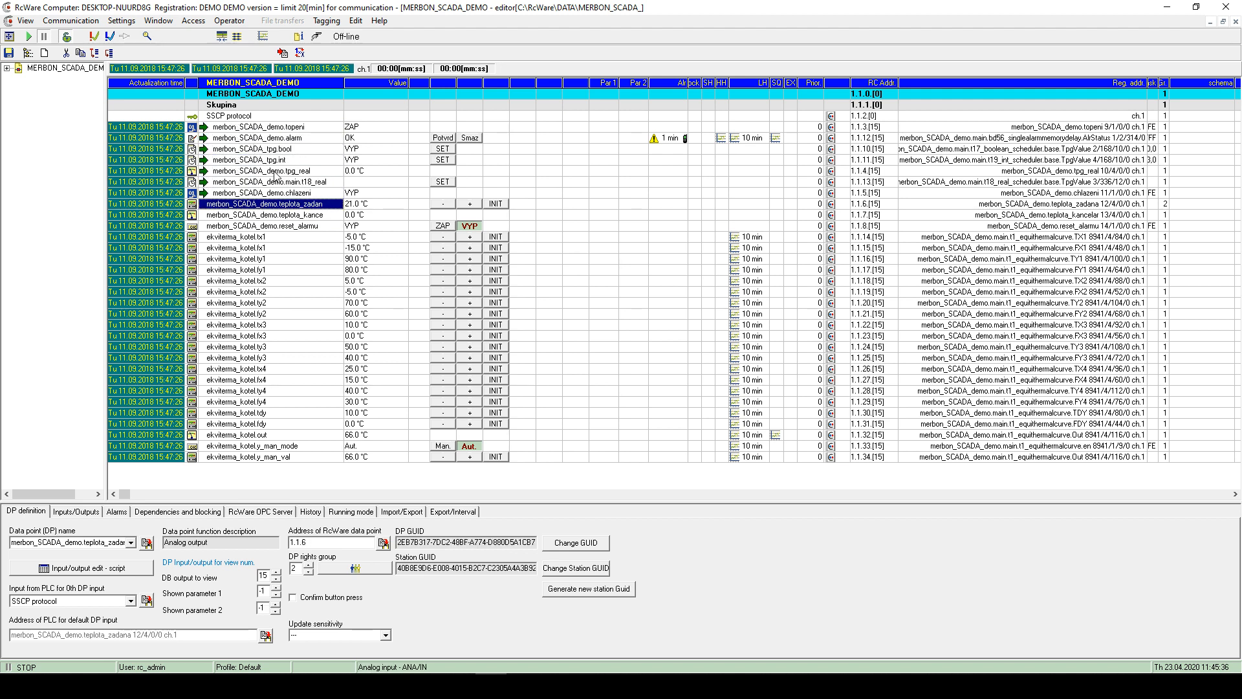
left_click(26, 21)
left_click(49, 49)
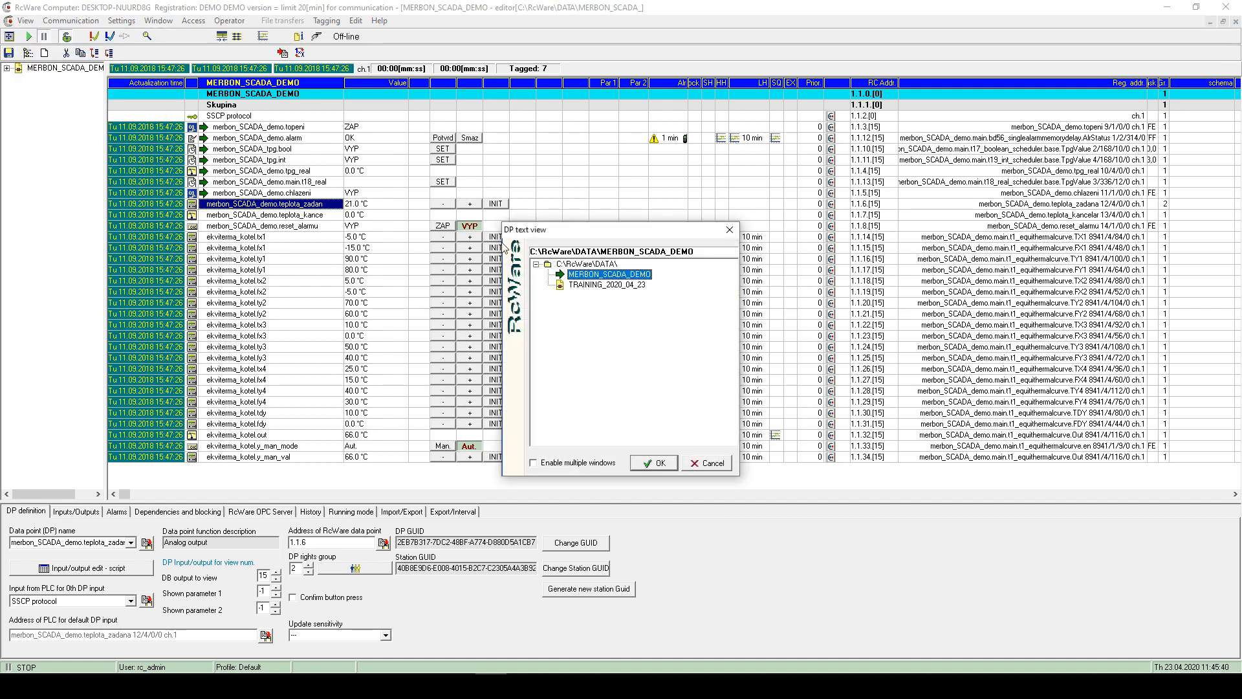
double_click(574, 288)
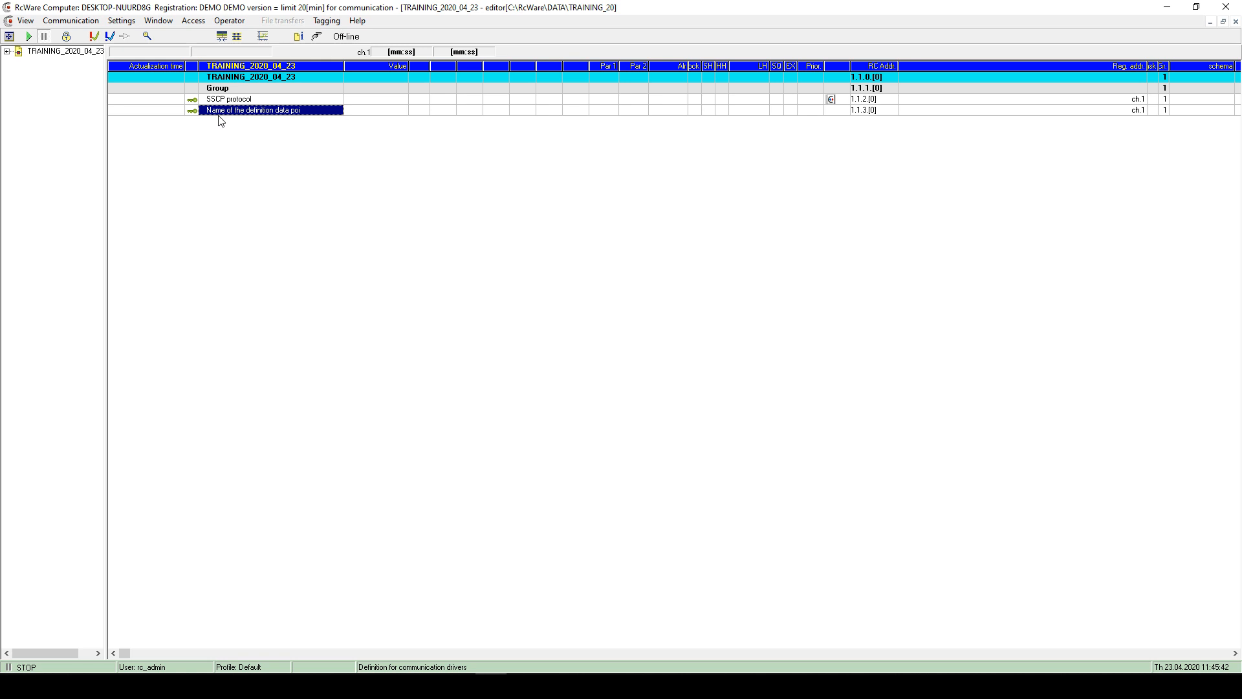
double_click(211, 110)
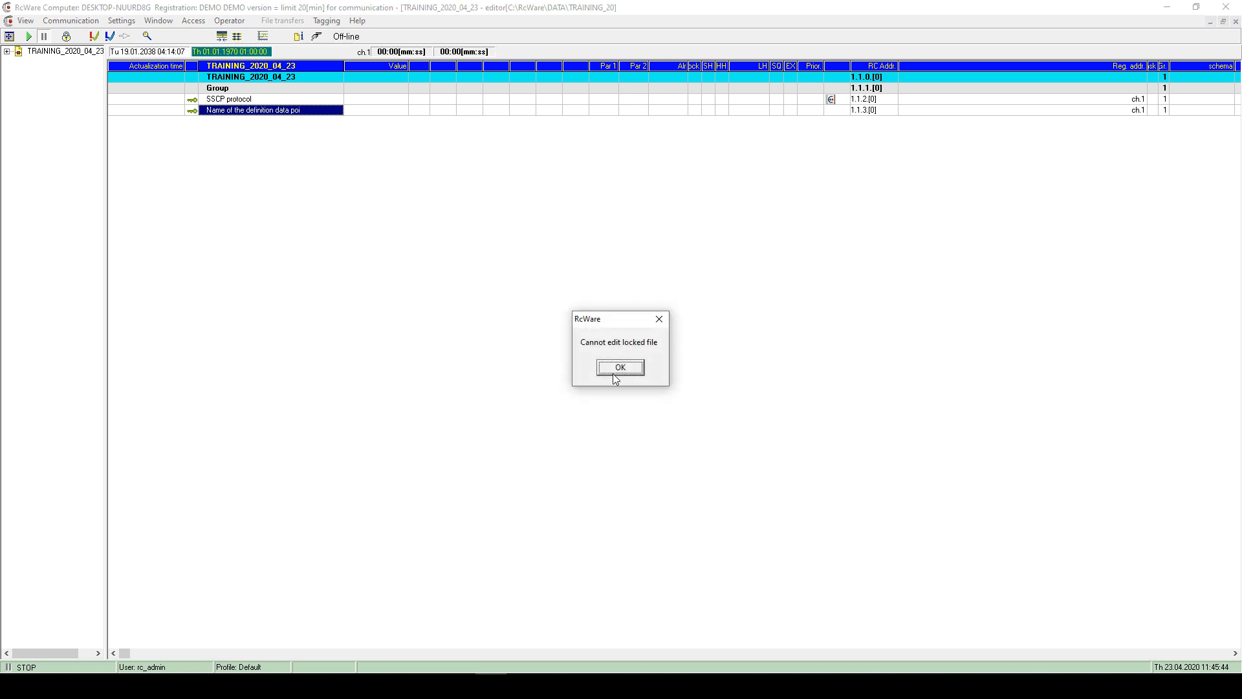
left_click(618, 367)
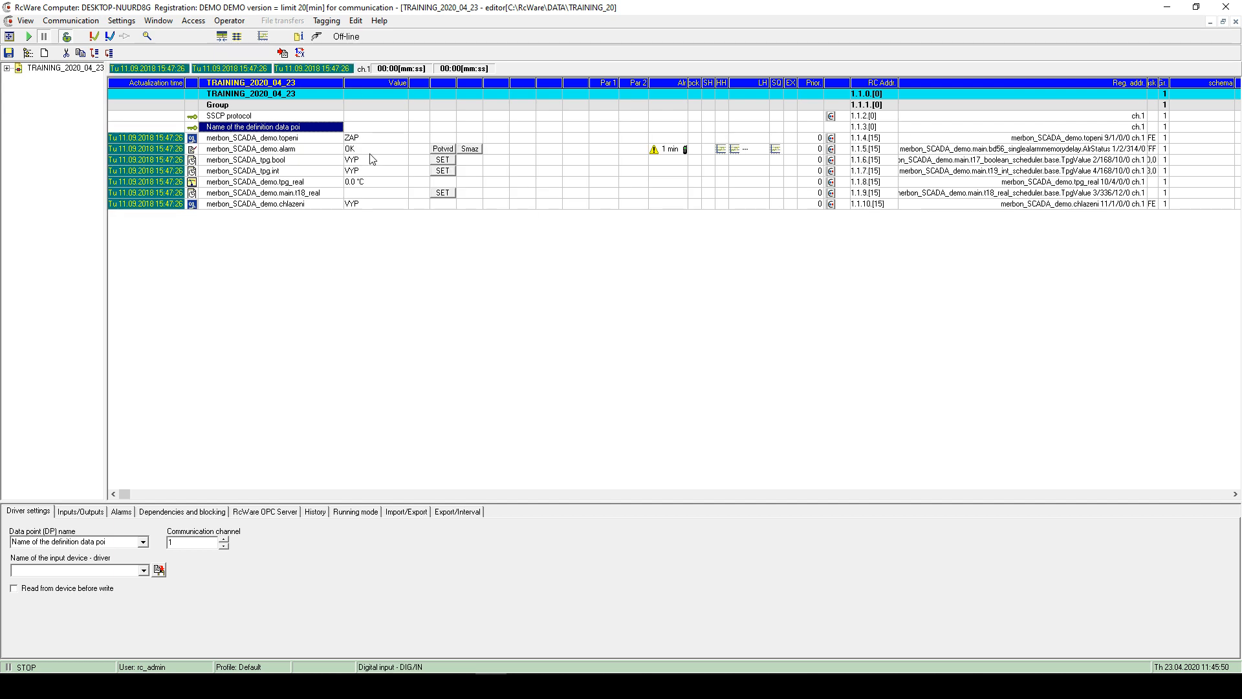
left_click(24, 22)
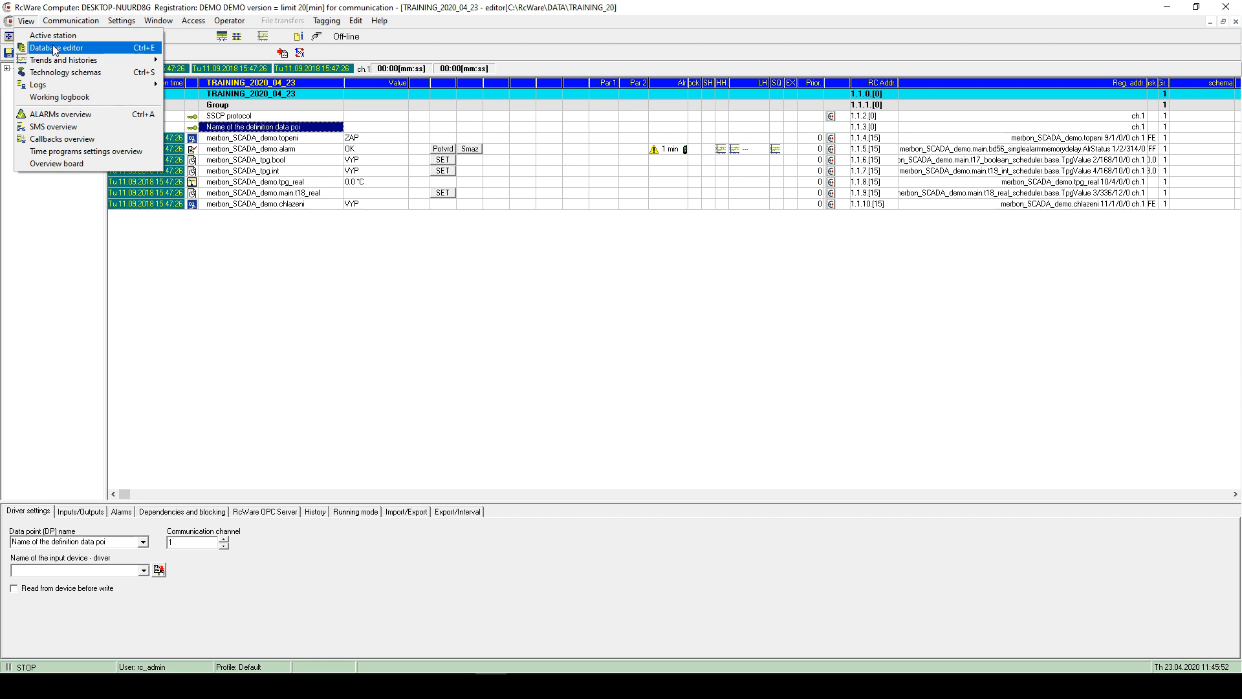
left_click(56, 49)
left_click(620, 277)
left_click(655, 462)
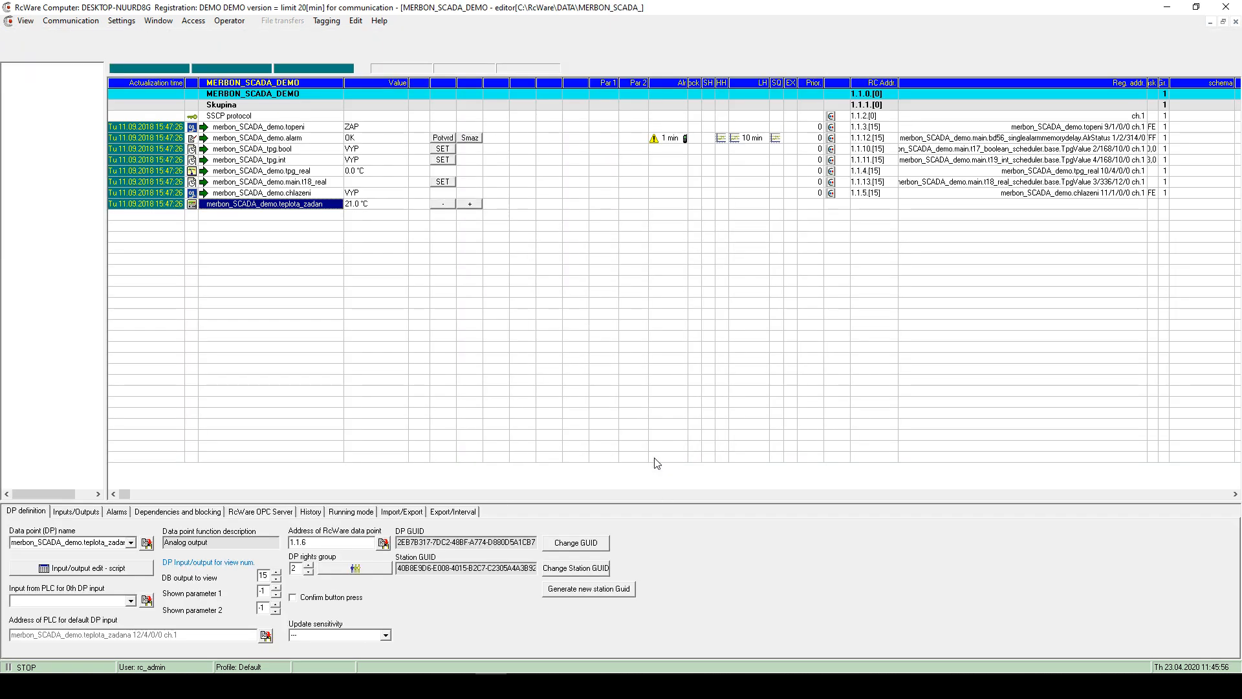
left_click(219, 127)
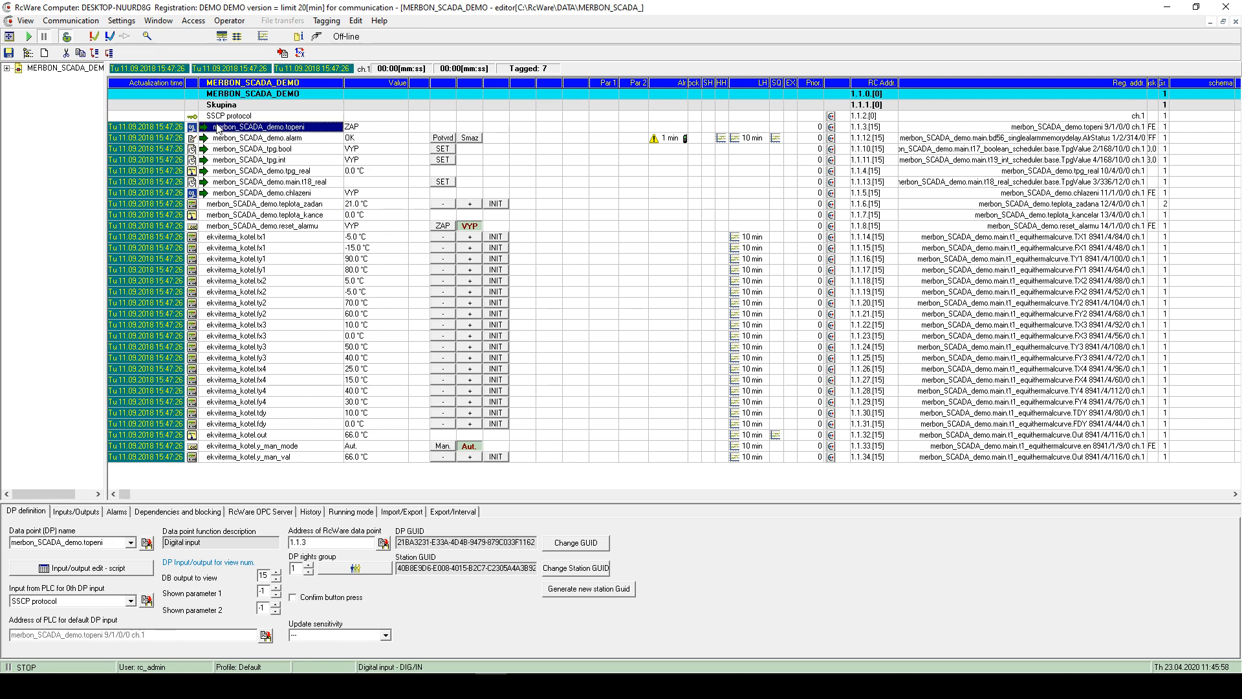
- Select merbon_SCADA_demo.reset_alarmu and open its Input, output and script edit dialog, widened
key("Down")
key("Down")
key("Down")
key("Down")
key("Down")
key("Down")
key("Down")
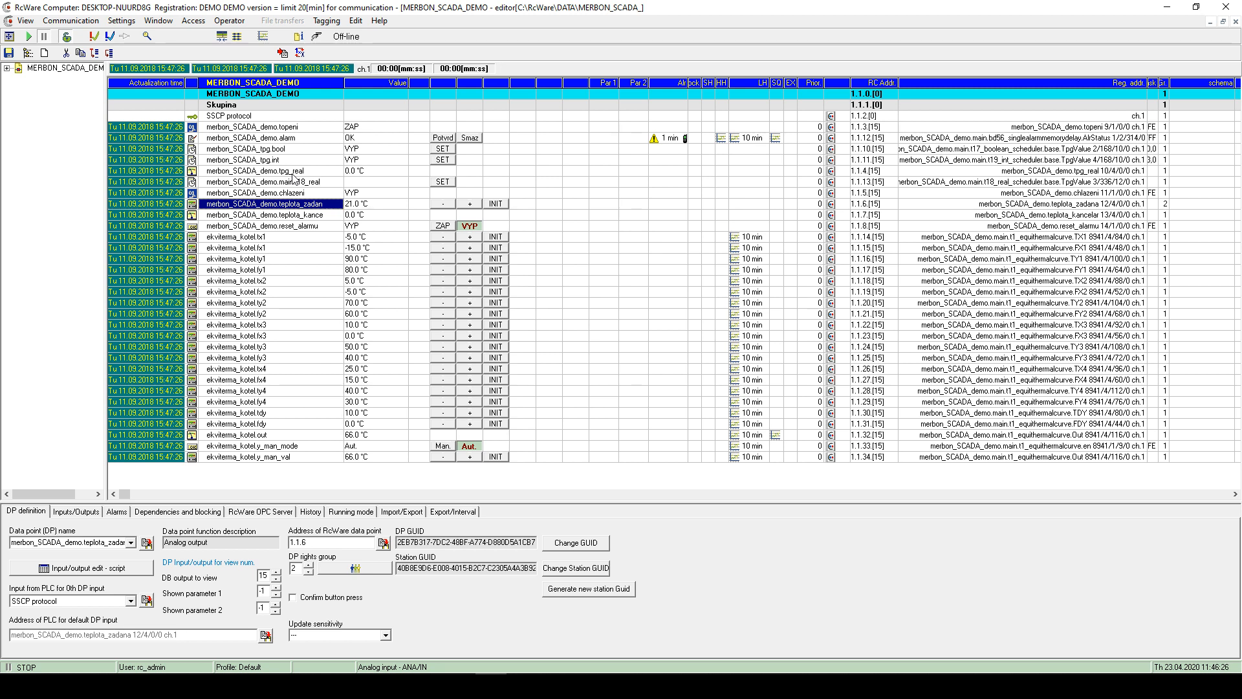
left_click(269, 159)
left_click(259, 126)
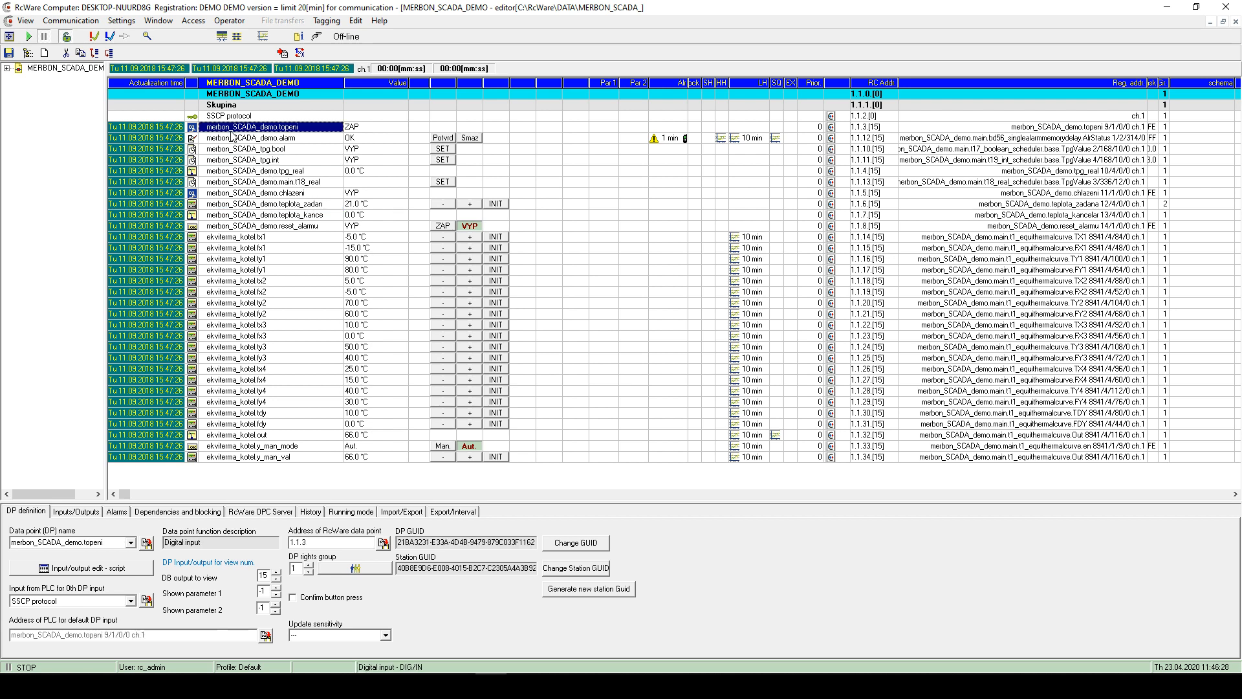
left_click(233, 225)
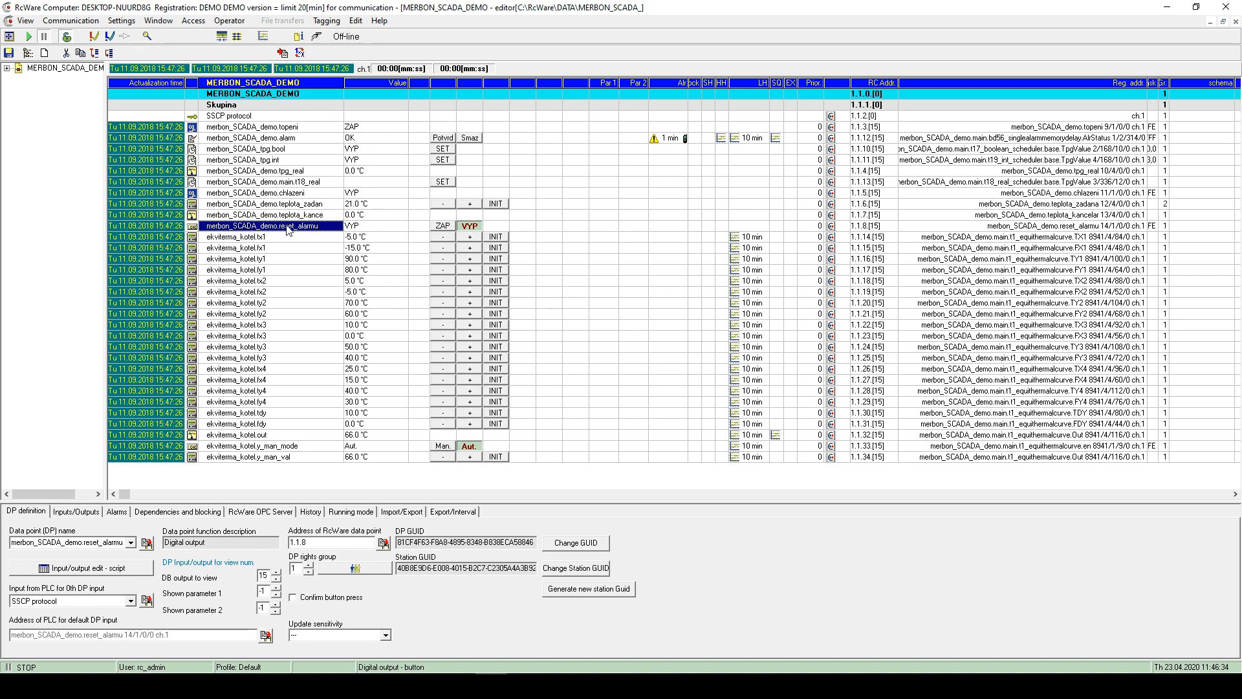
double_click(321, 227)
left_click_drag(711, 167, 663, 302)
left_click_drag(831, 377, 954, 379)
- Review reset_alarmu's rows: value and driver types, data address, digital masks, ZAP/VYP labels
left_click(459, 340)
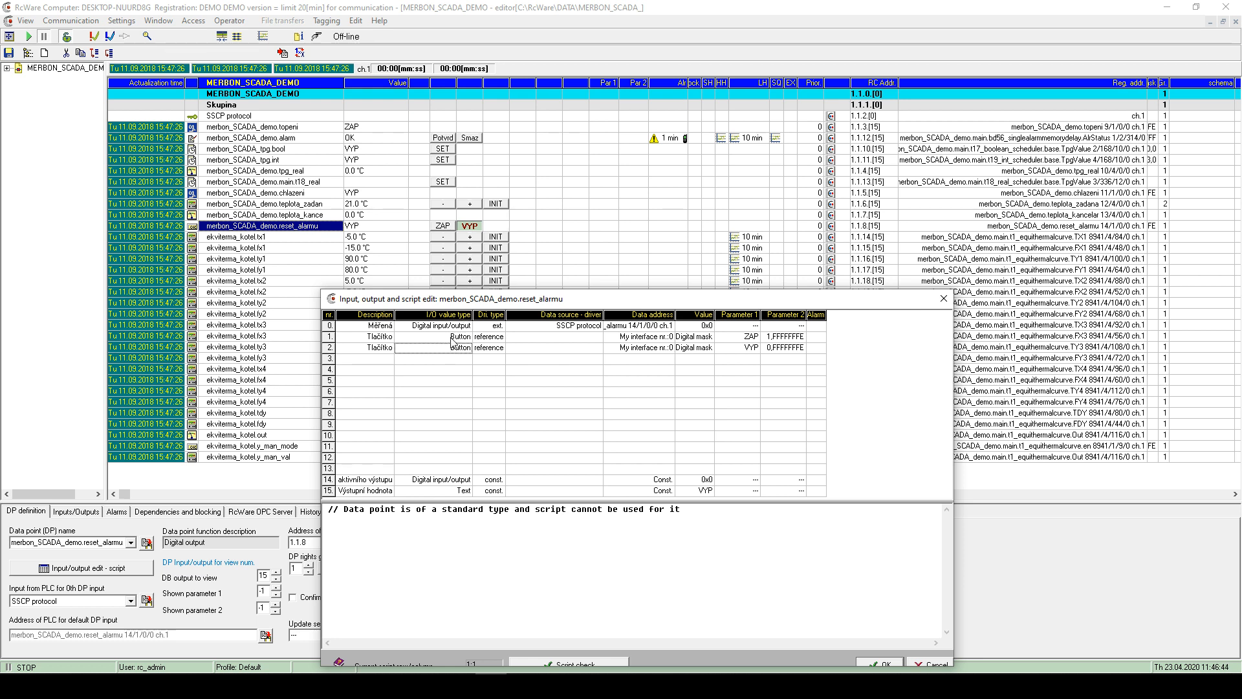
left_click(499, 341)
left_click(649, 330)
left_click(690, 339)
left_click(700, 328)
left_click(708, 348)
left_click(748, 350)
left_click(750, 338)
- Change button label ZAP to ON and VYP to OFF, then confirm with OK
double_click(749, 339)
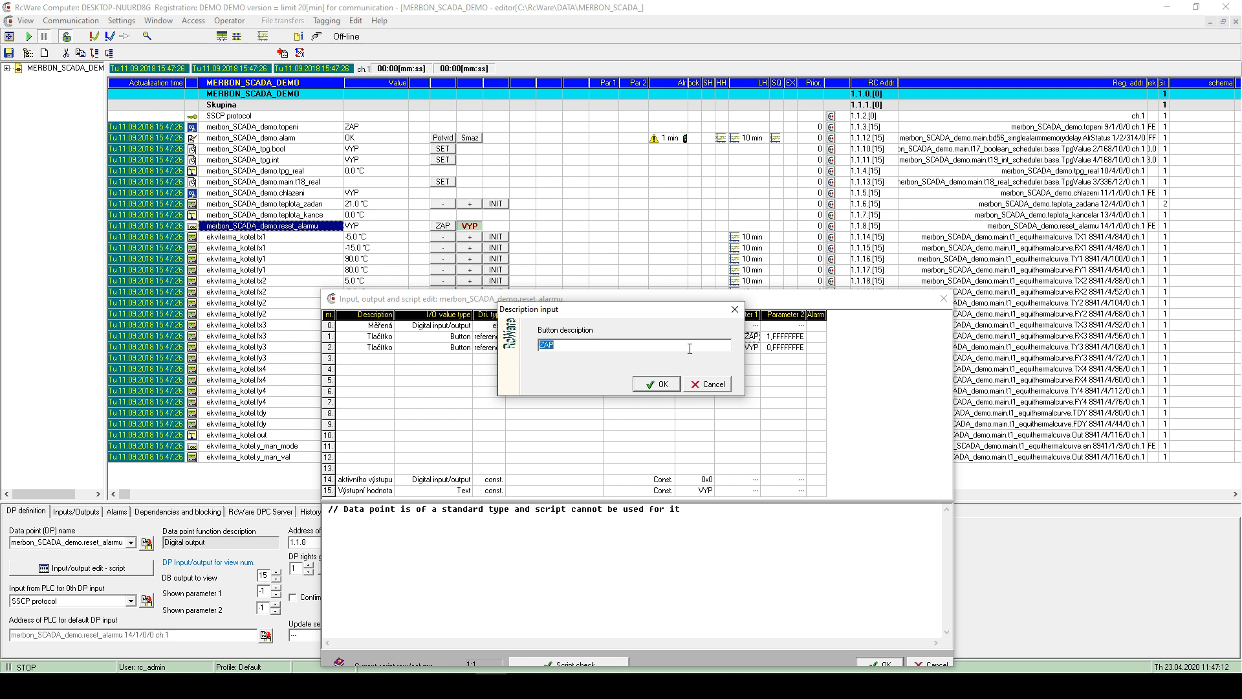
type("ON")
key("Return")
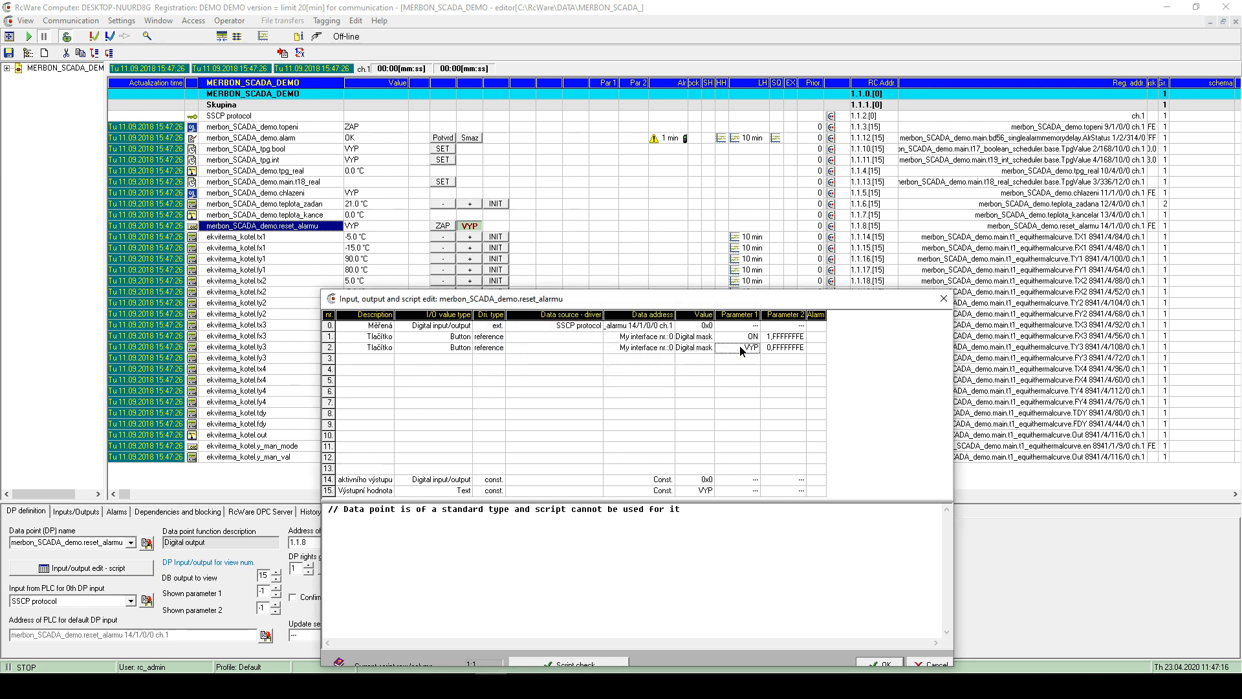
double_click(744, 348)
type("OFF")
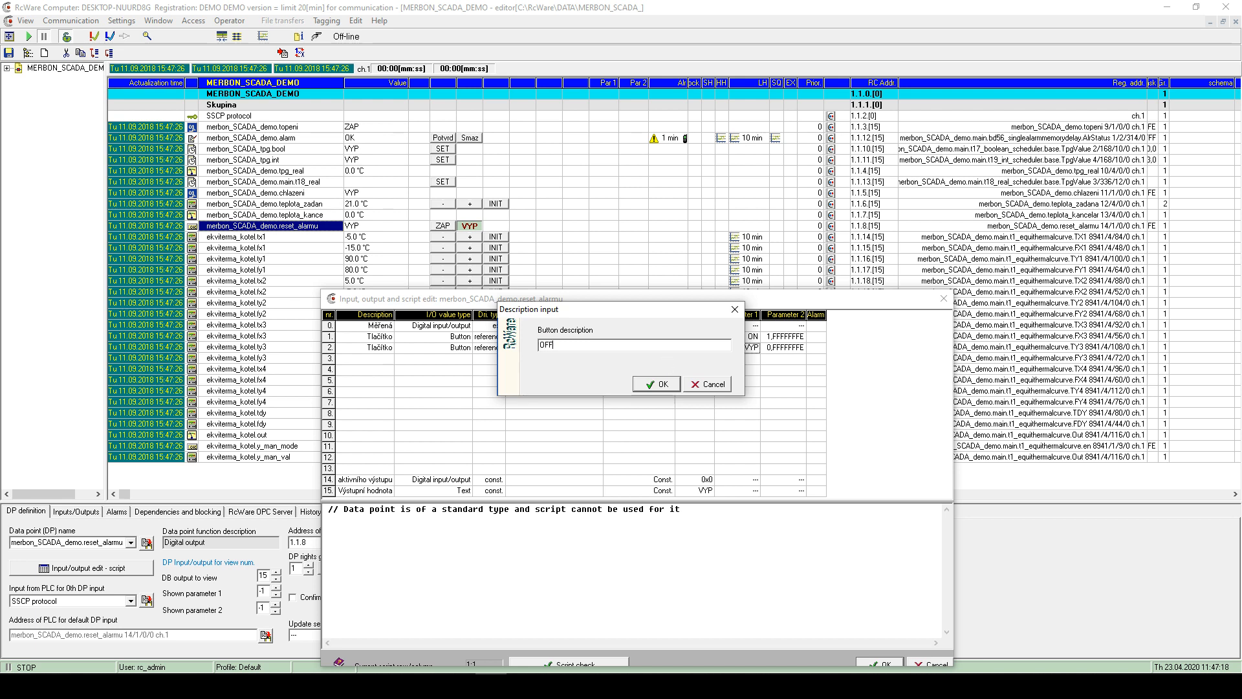
key("Return")
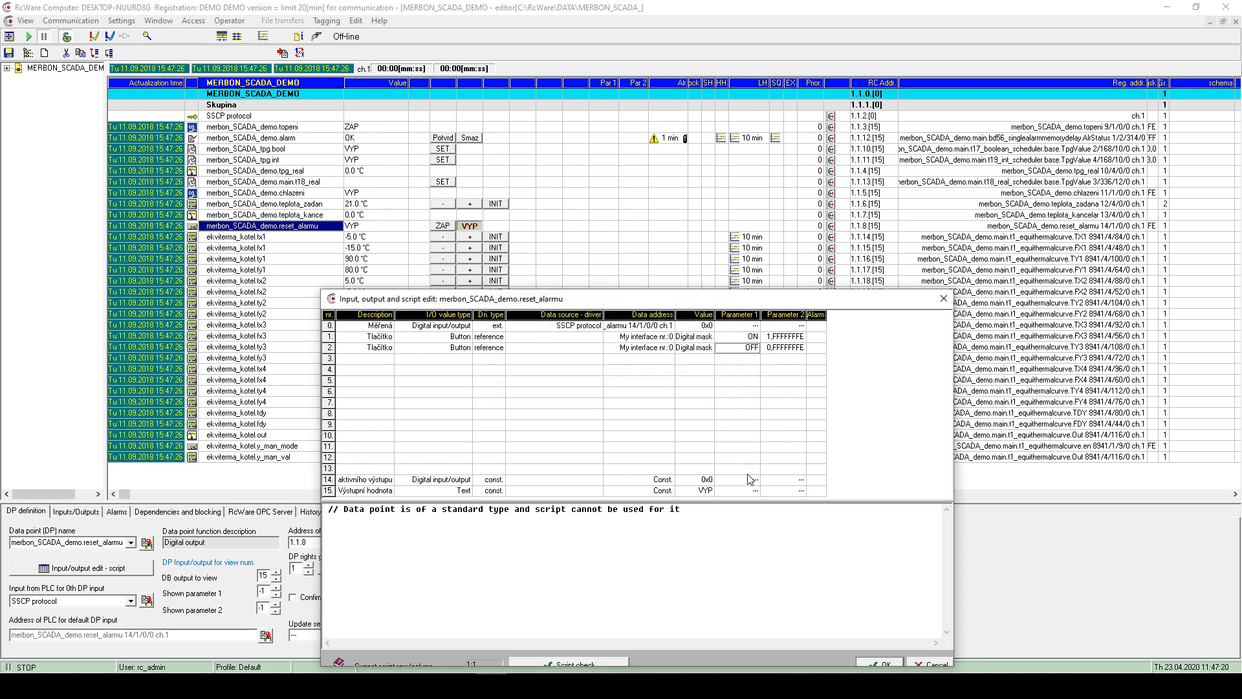
left_click_drag(781, 301, 734, 256)
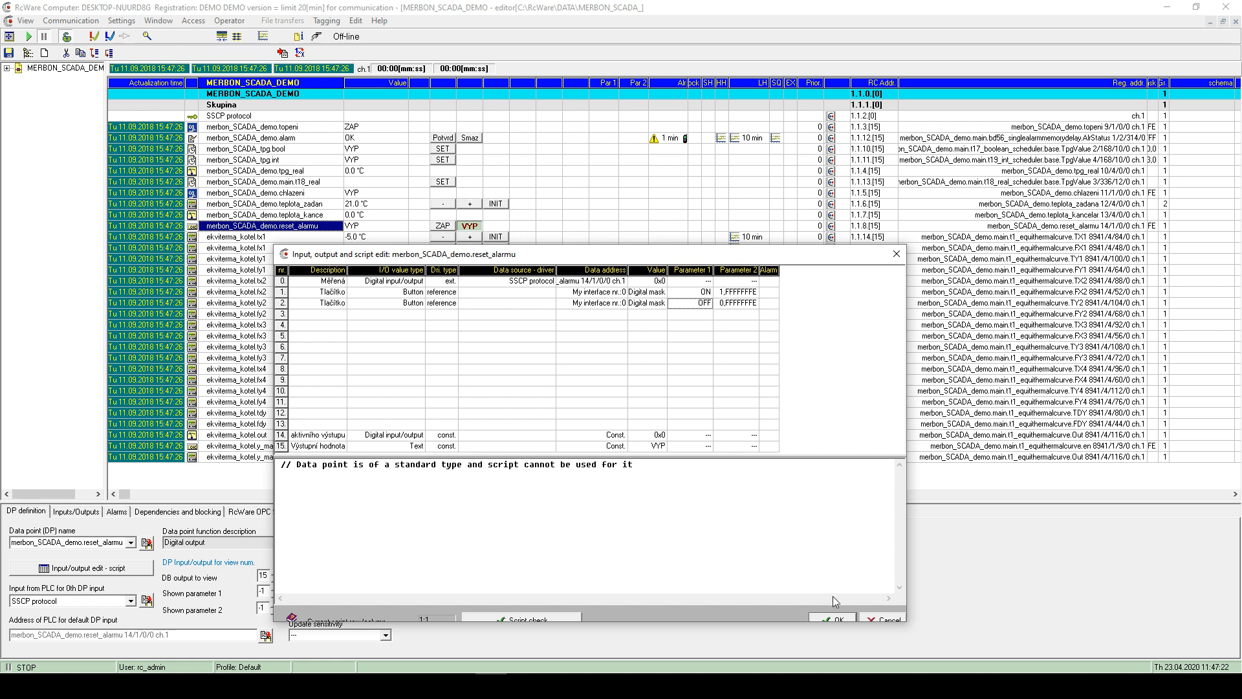
left_click(850, 619)
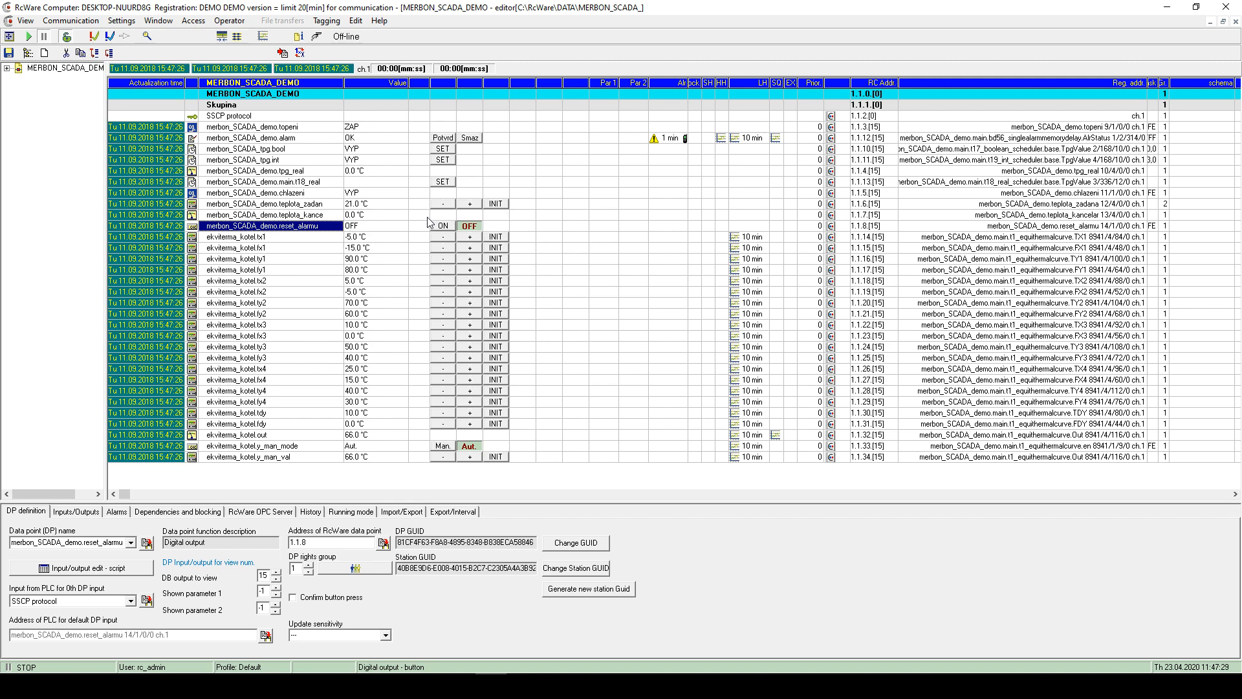
- Add a Button input/output labelled SET in row 12 of teplota_zadan and apply it
double_click(273, 204)
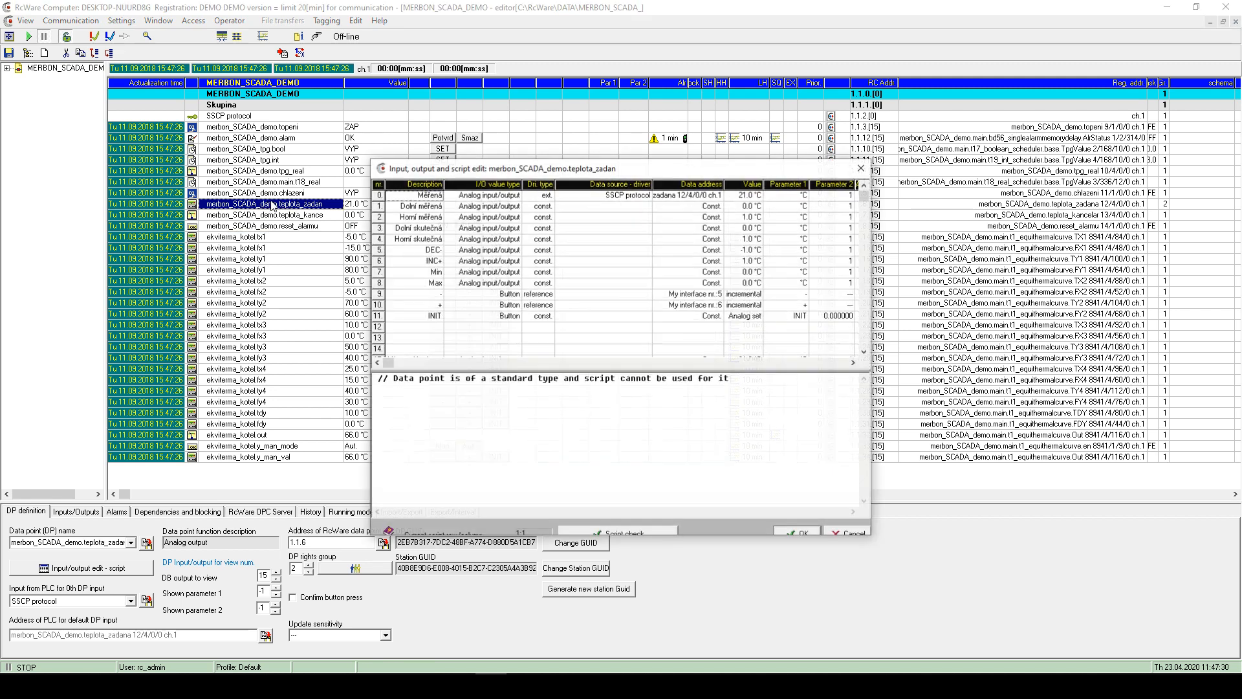
left_click(754, 321)
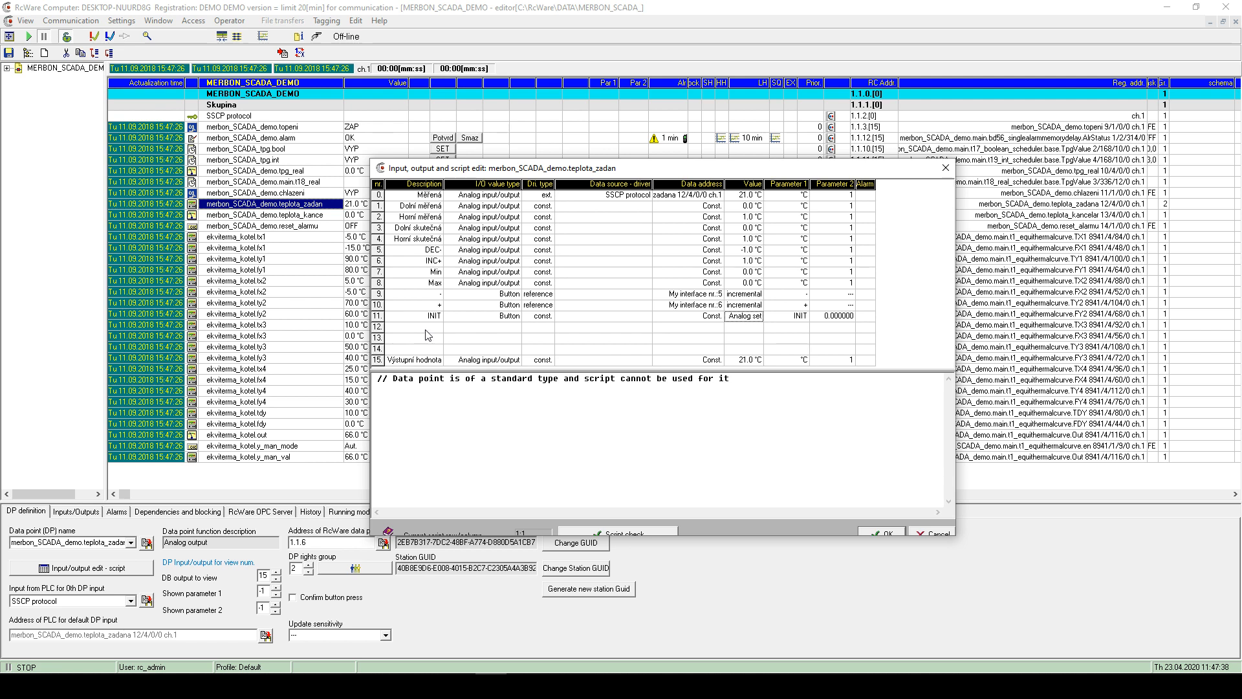
double_click(427, 330)
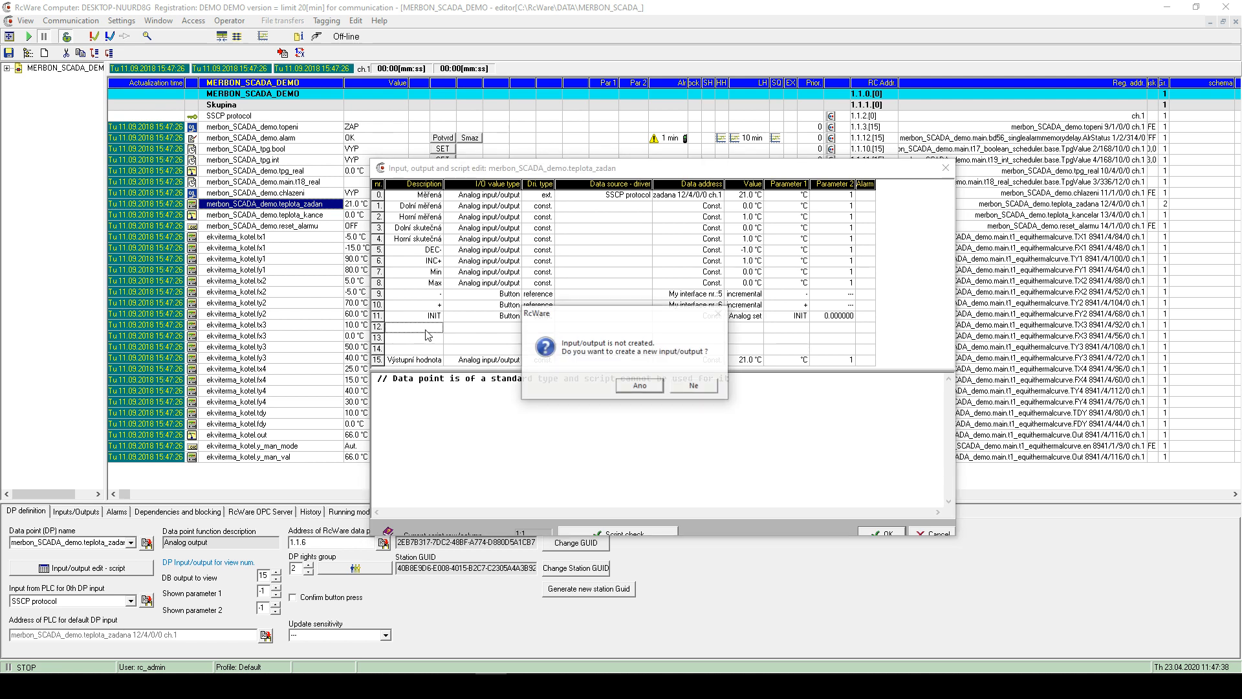
left_click(638, 391)
left_click(570, 344)
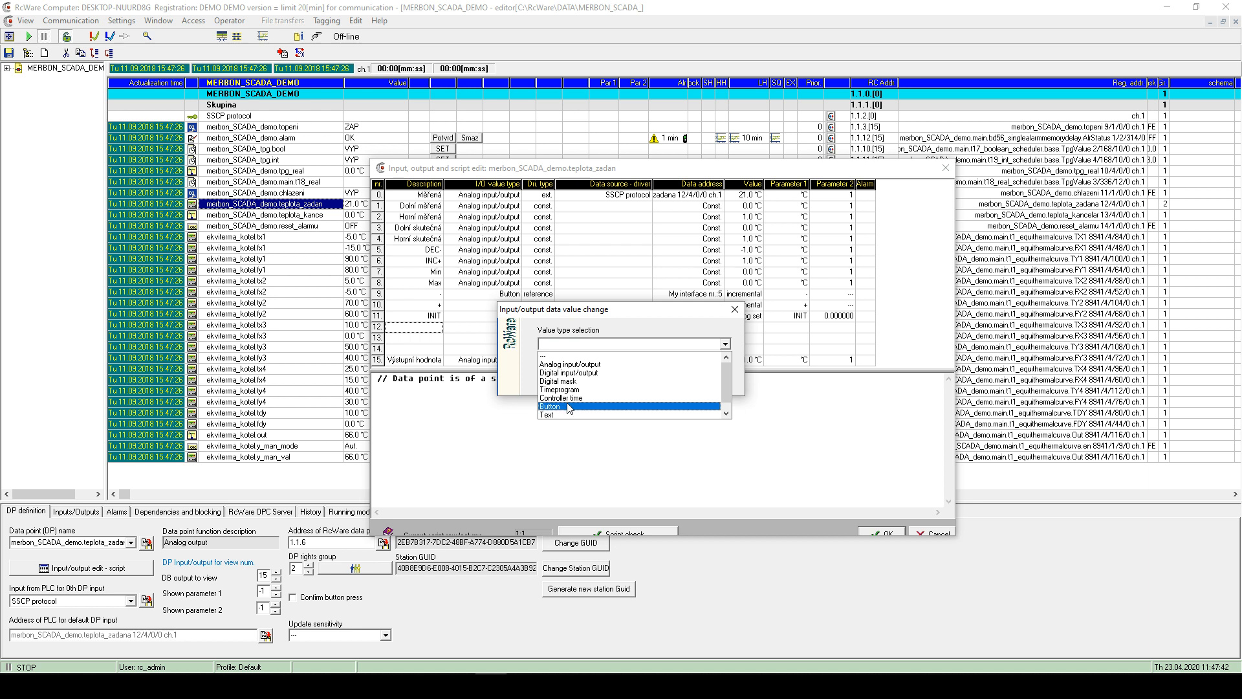
left_click(568, 408)
left_click(655, 385)
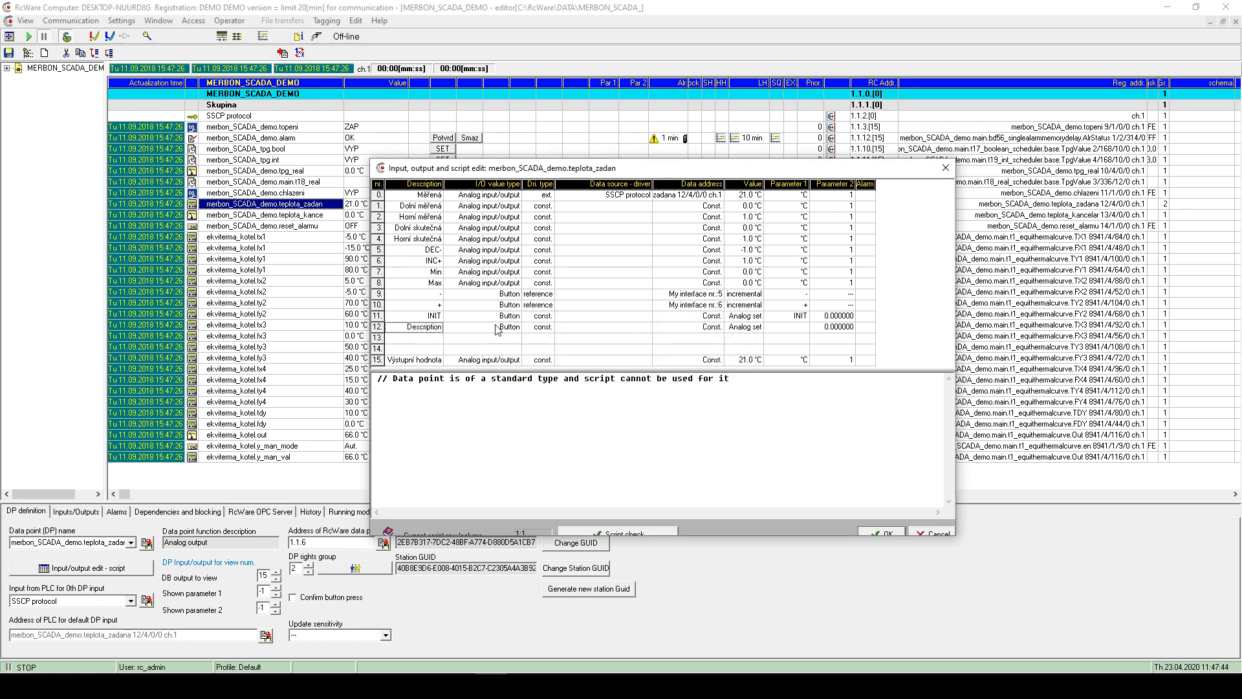
left_click(537, 330)
double_click(779, 331)
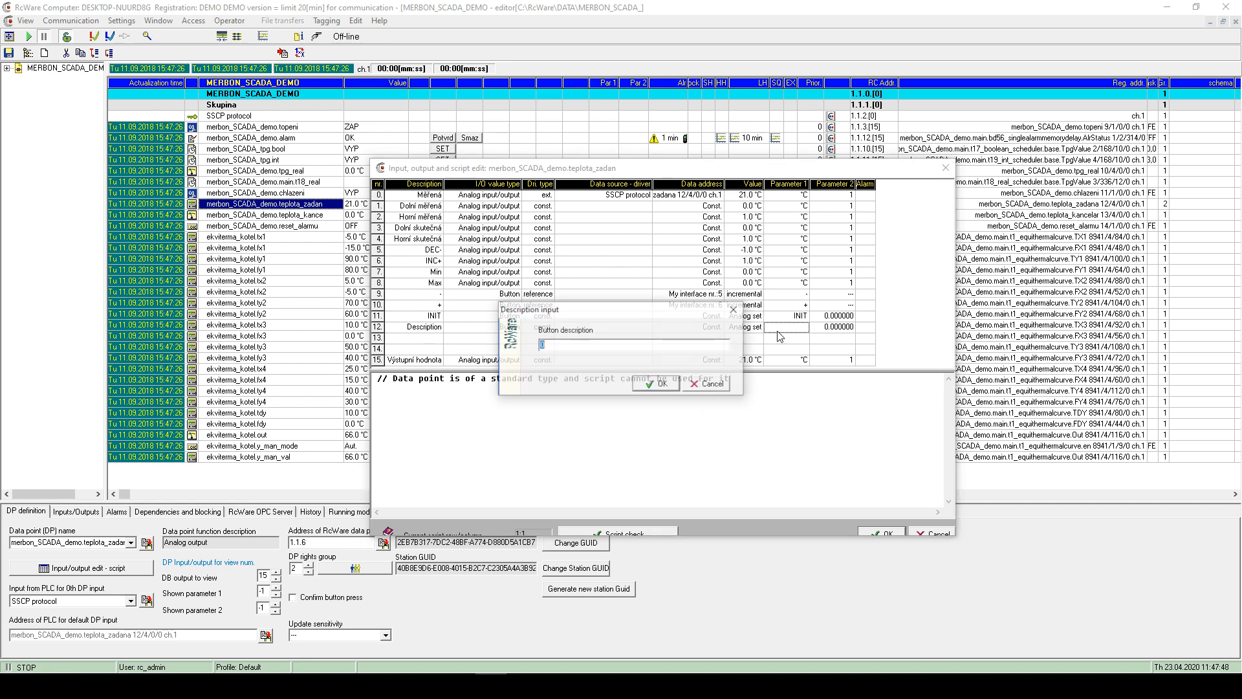
type("SET")
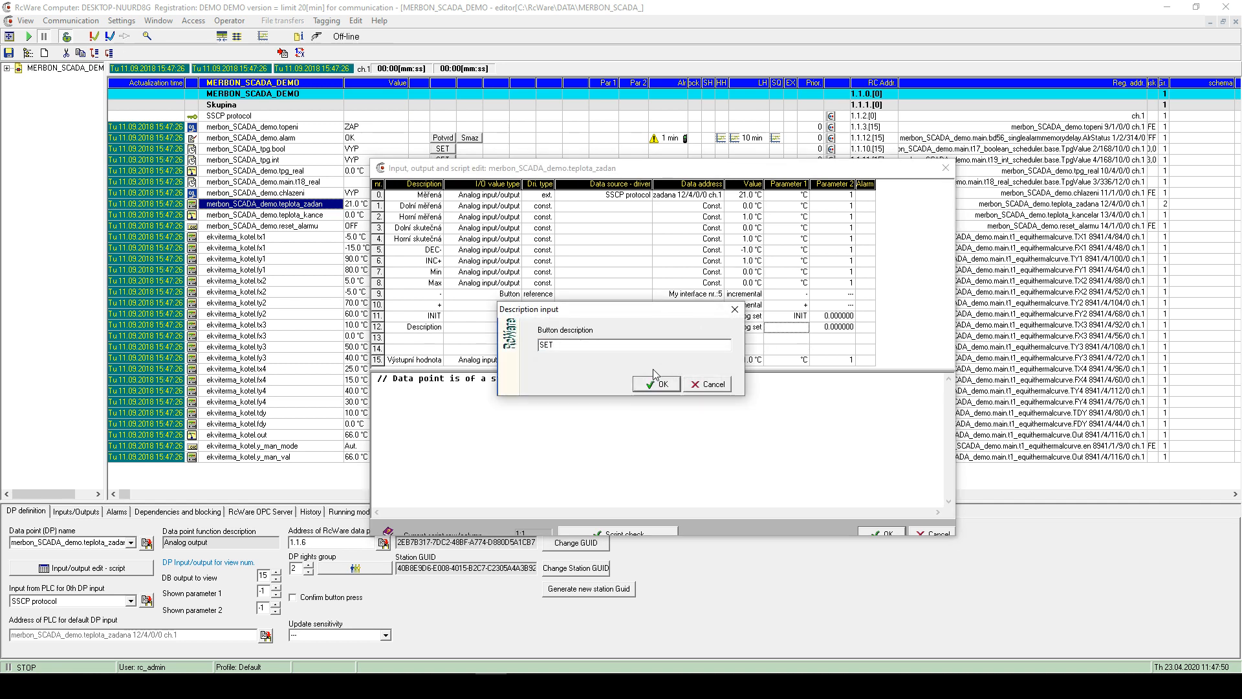
left_click(657, 385)
left_click(883, 532)
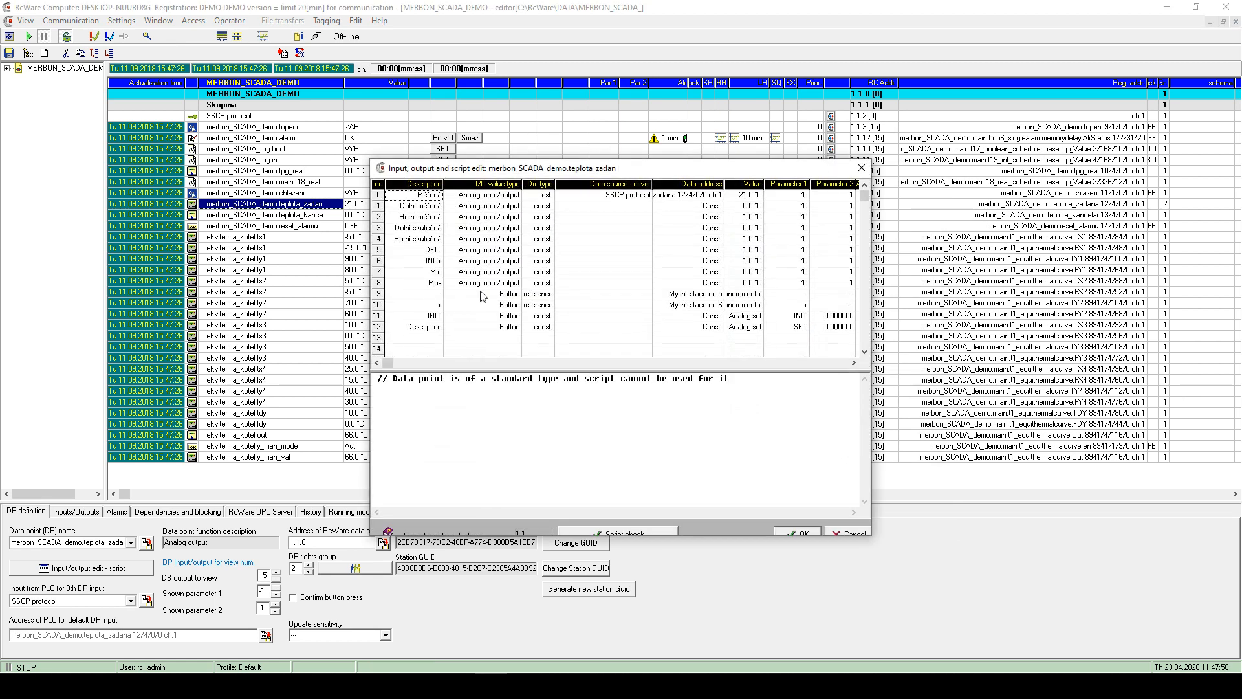
- Remove row 12's SET button entry by clearing its value type
double_click(420, 327)
key("Return")
left_click(582, 345)
left_click(573, 355)
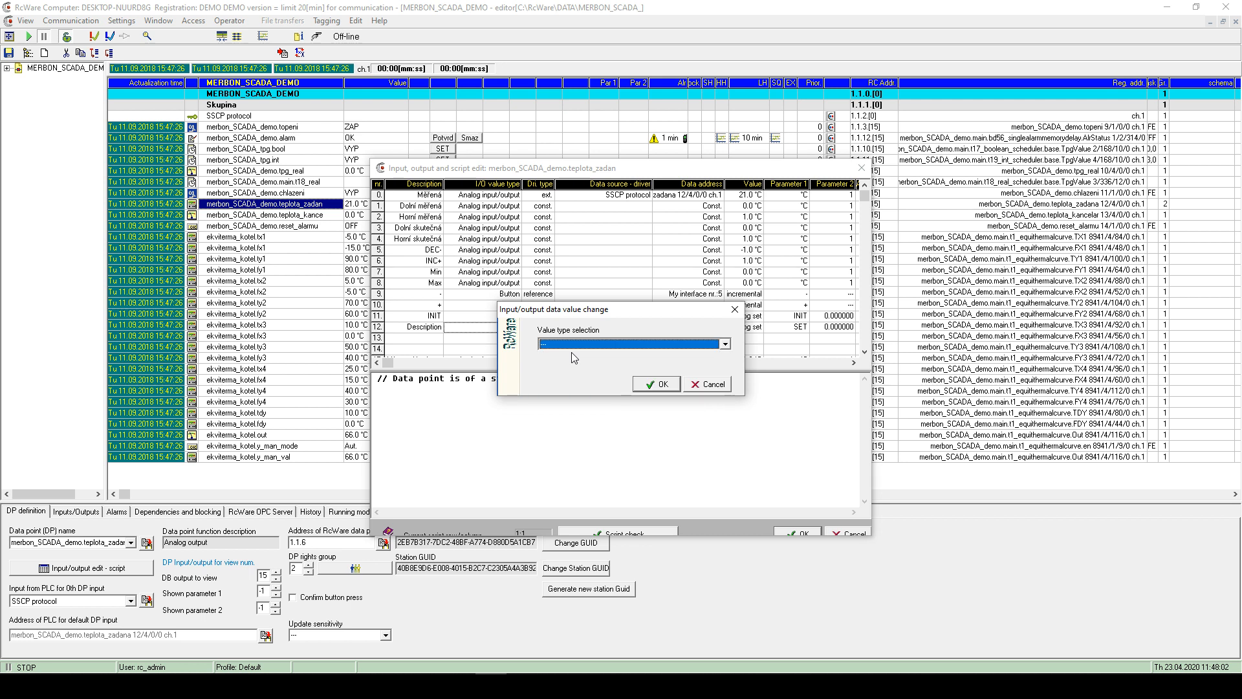
left_click(650, 383)
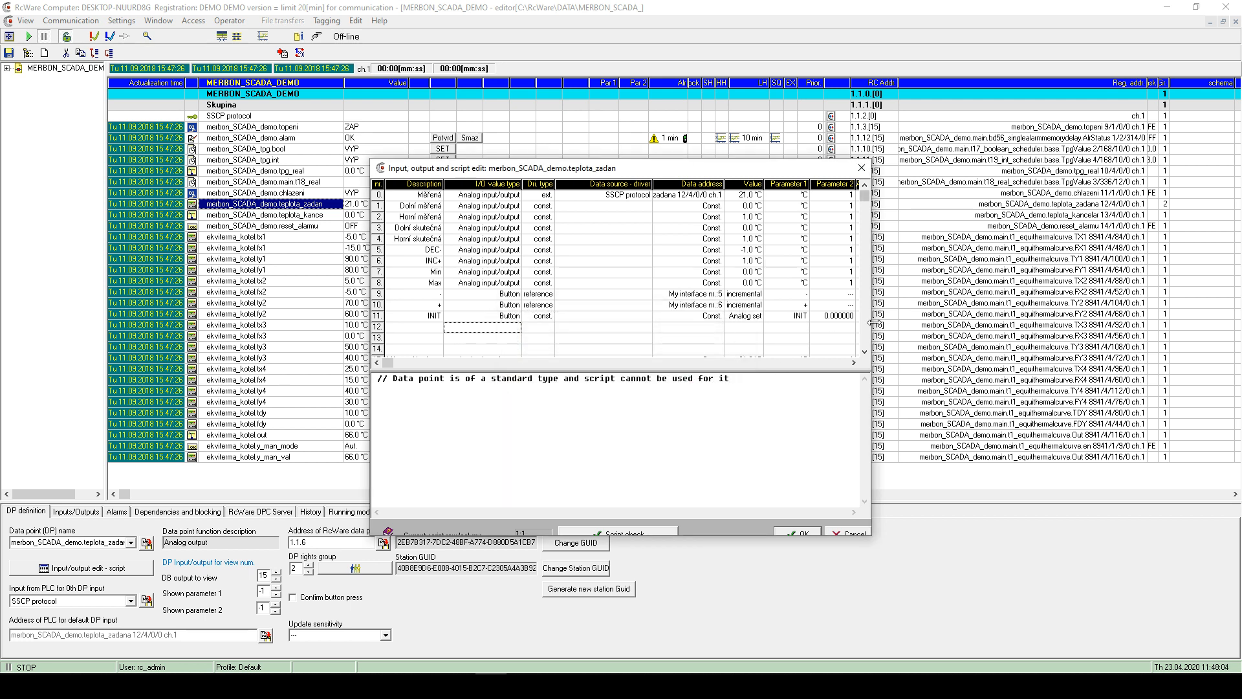
- Widen the editor, check the decrement button's data address, and close it unchanged
left_click_drag(871, 323, 944, 322)
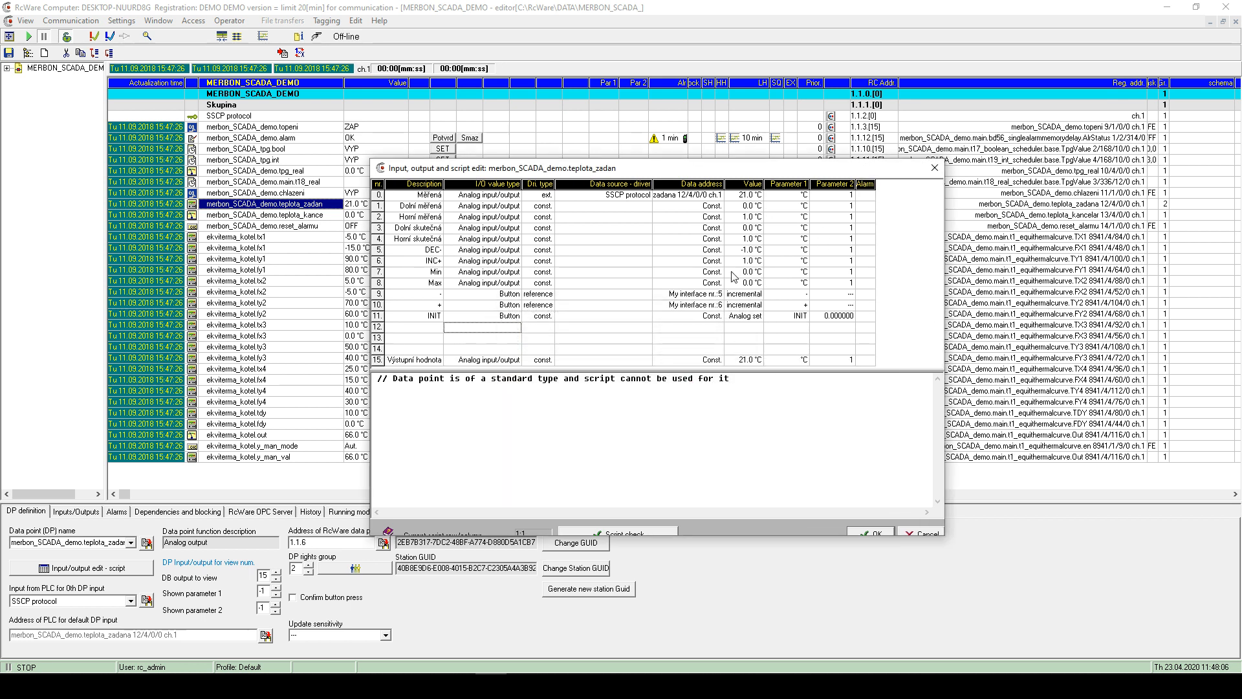
left_click(656, 317)
left_click(714, 295)
left_click(745, 315)
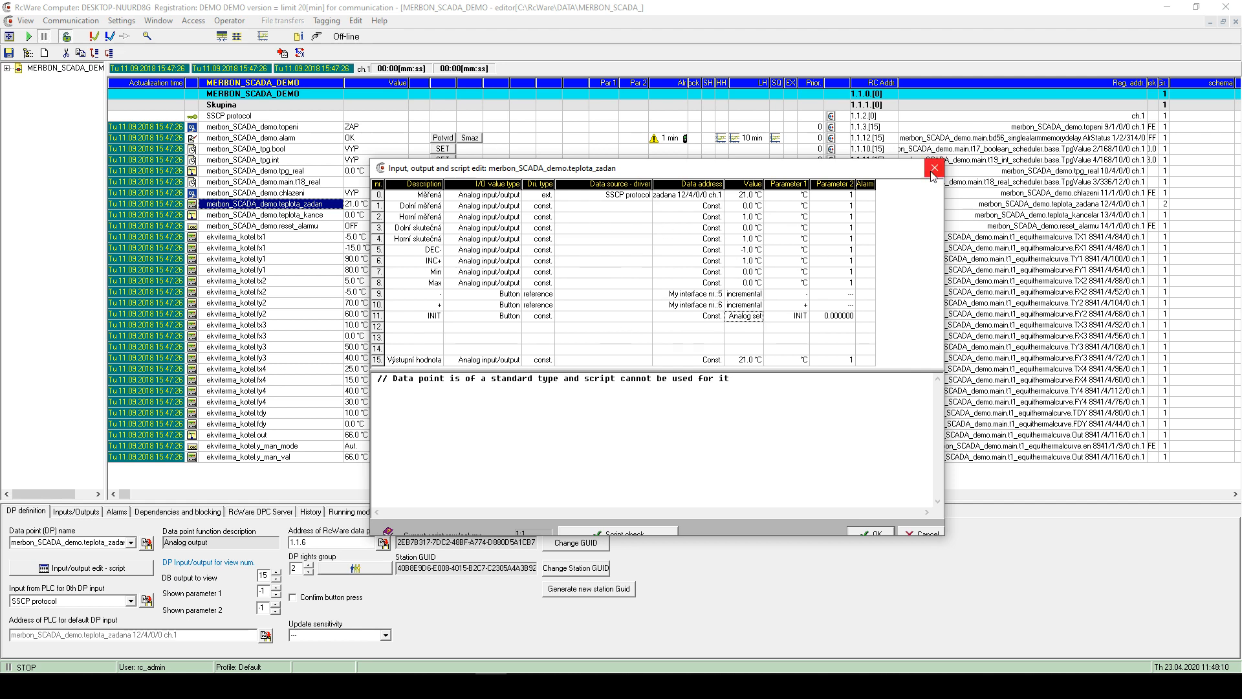
left_click(934, 168)
- Start a new data point from the Edit menu, then cancel the type choice
left_click(355, 21)
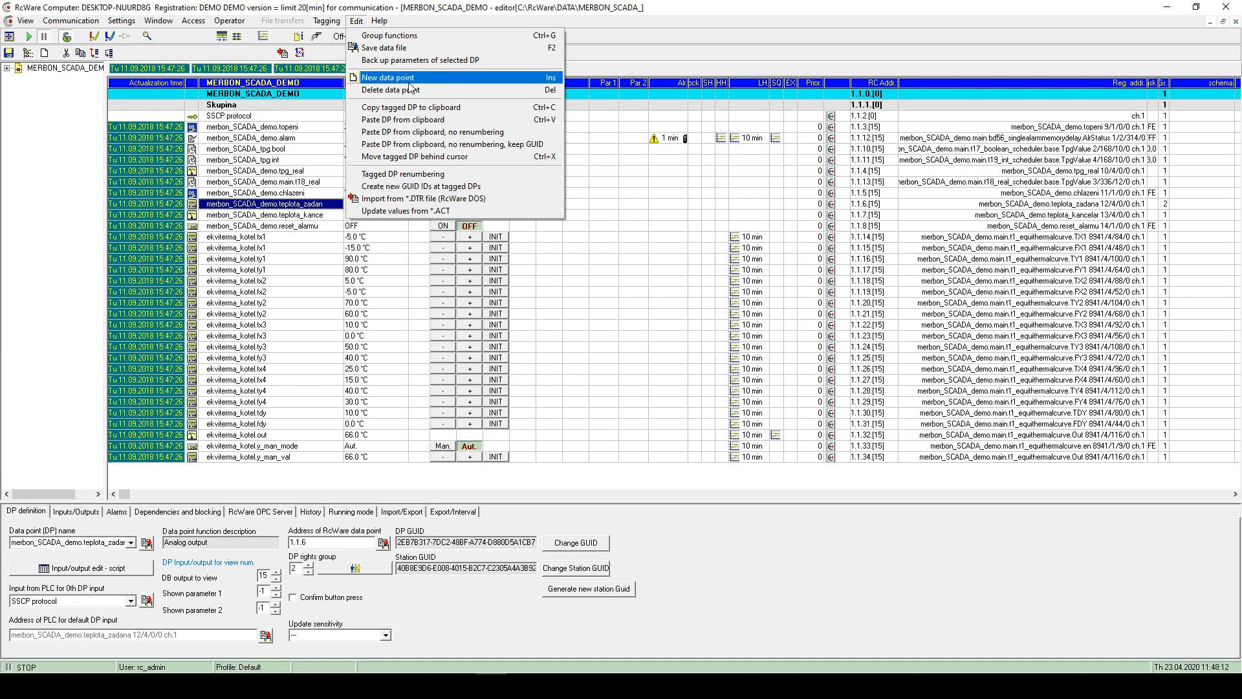
left_click(407, 79)
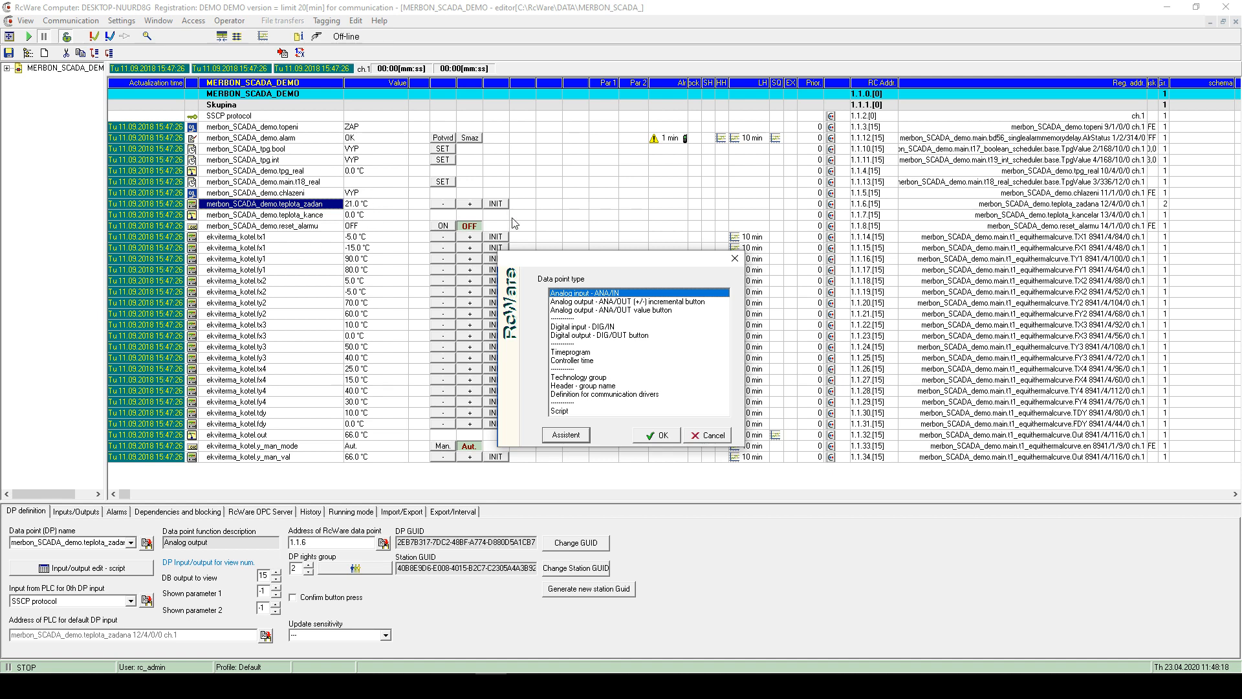
key("Return")
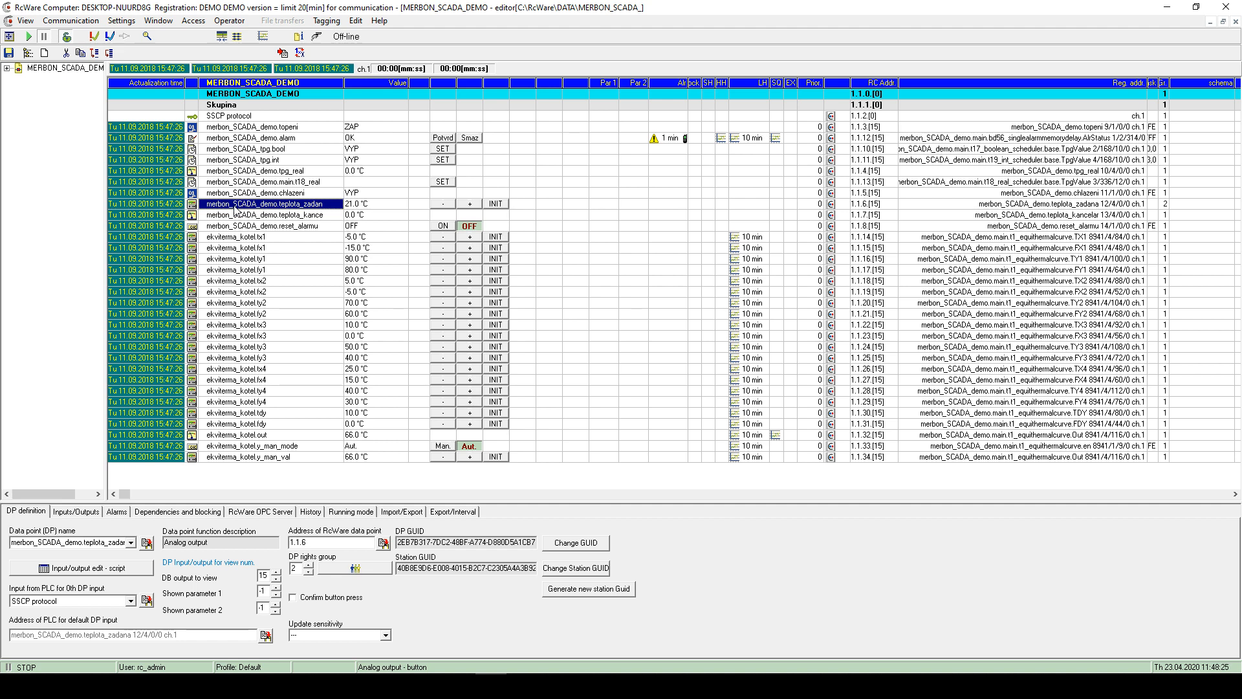
- Open teplota_zadan's editor, widen and reposition it, and inspect the DEC- and INC+ button settings
double_click(235, 206)
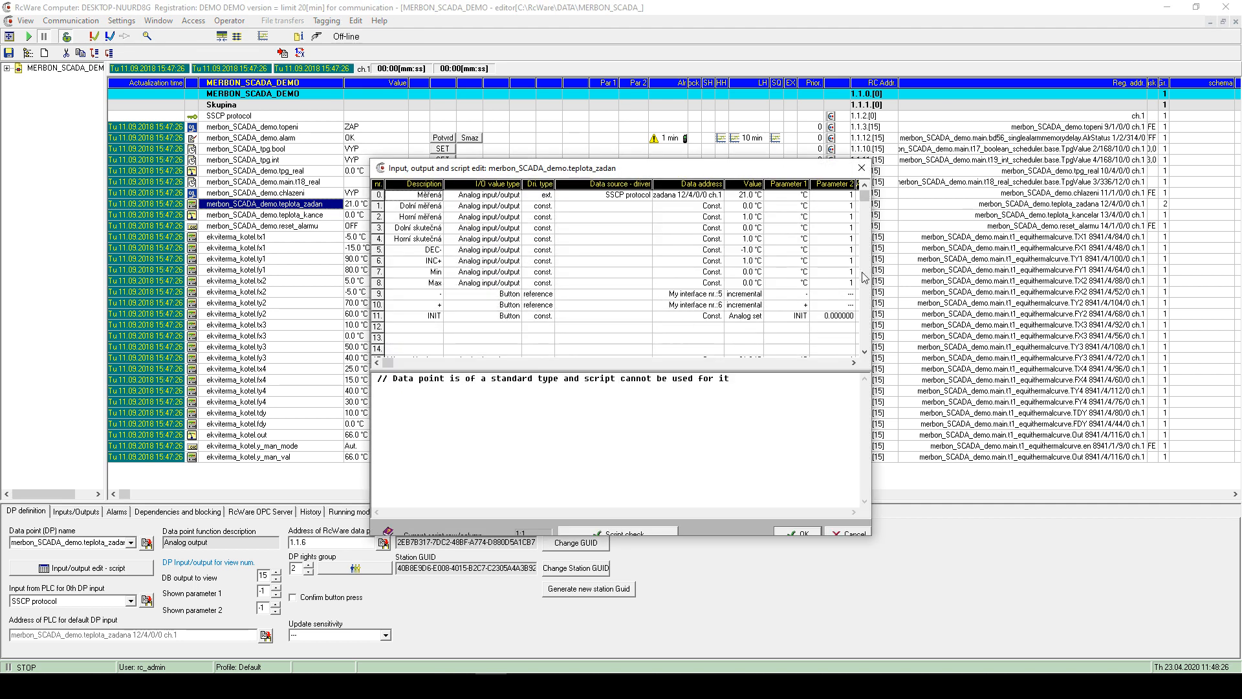
left_click_drag(871, 283, 912, 283)
left_click_drag(462, 174, 497, 299)
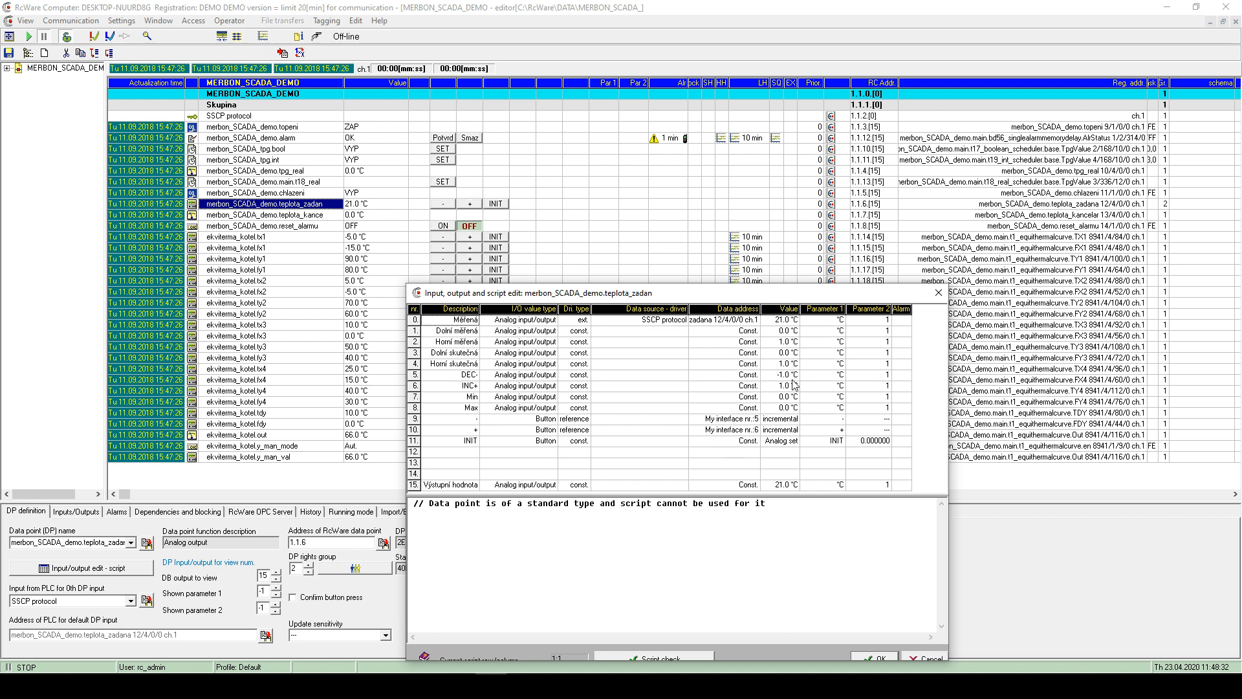
left_click(741, 430)
left_click(736, 423)
left_click(790, 425)
left_click(837, 430)
left_click(820, 420)
left_click(747, 420)
- Set the DEC- step value to -1.5 °C
left_click(476, 376)
left_click(790, 376)
left_click(786, 387)
left_click(781, 377)
left_click(785, 388)
left_click(783, 378)
double_click(781, 379)
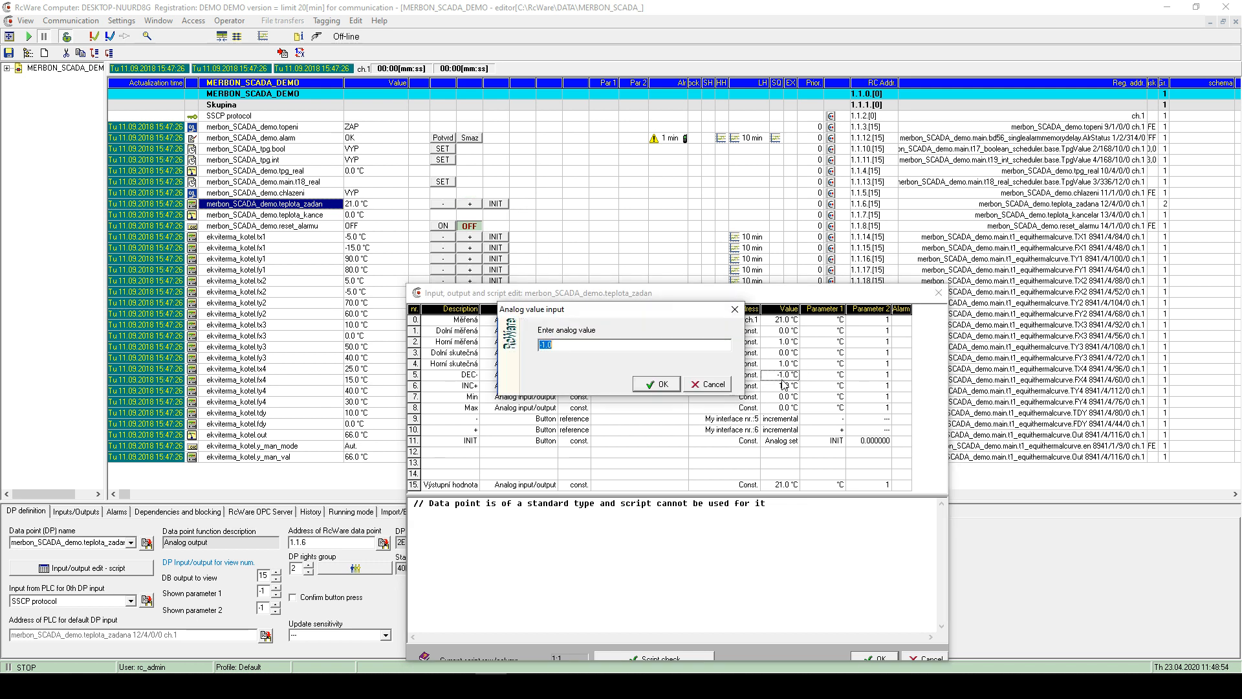
left_click(583, 349)
type(".5")
key("Return")
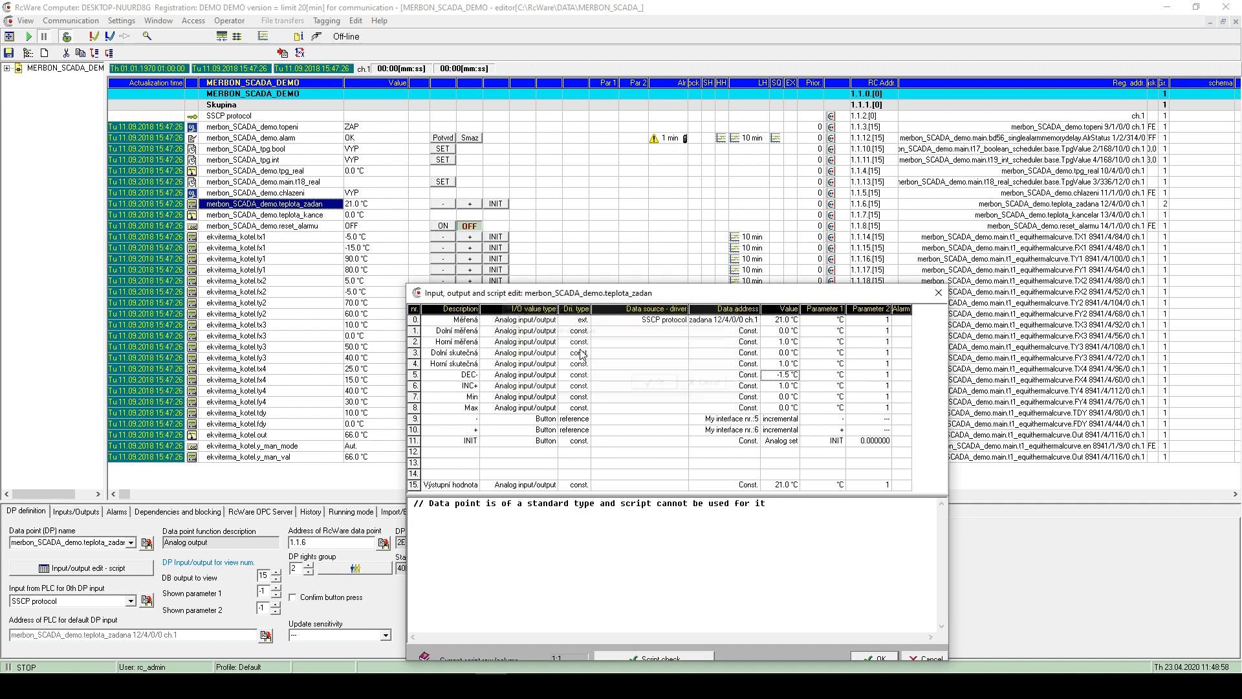
- Set the INC+ step value to 1.5 °C and apply the changes
double_click(783, 385)
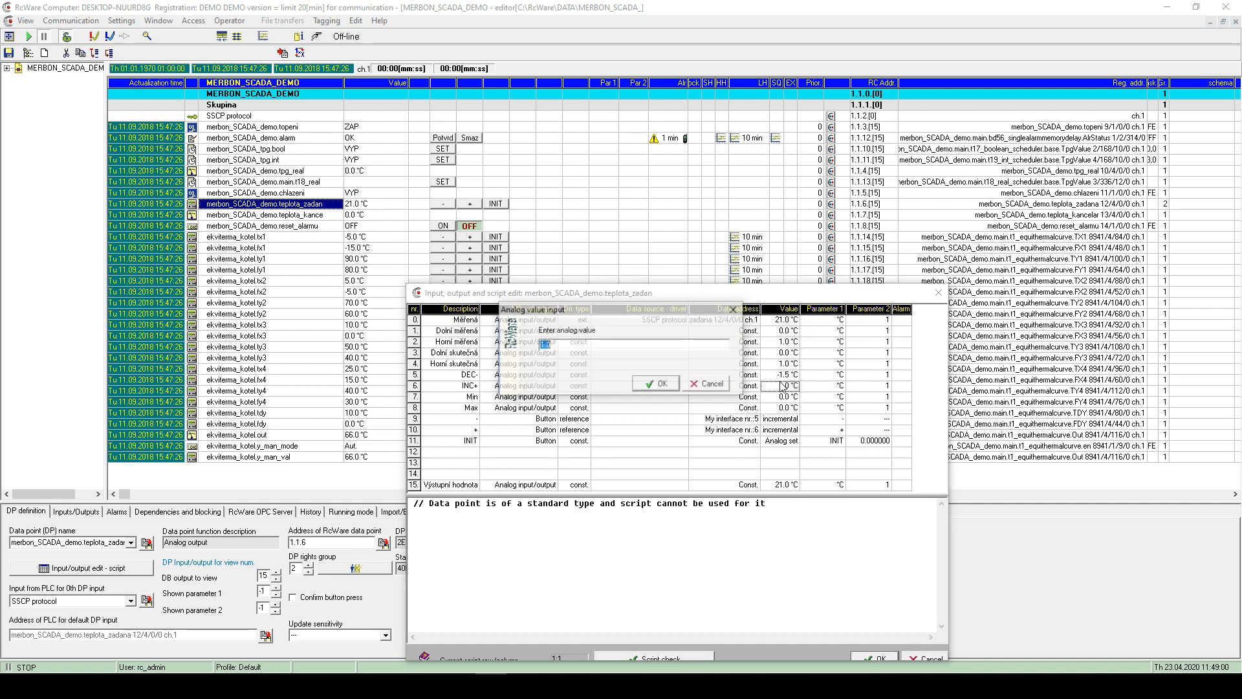
left_click(606, 345)
key("BackSpace")
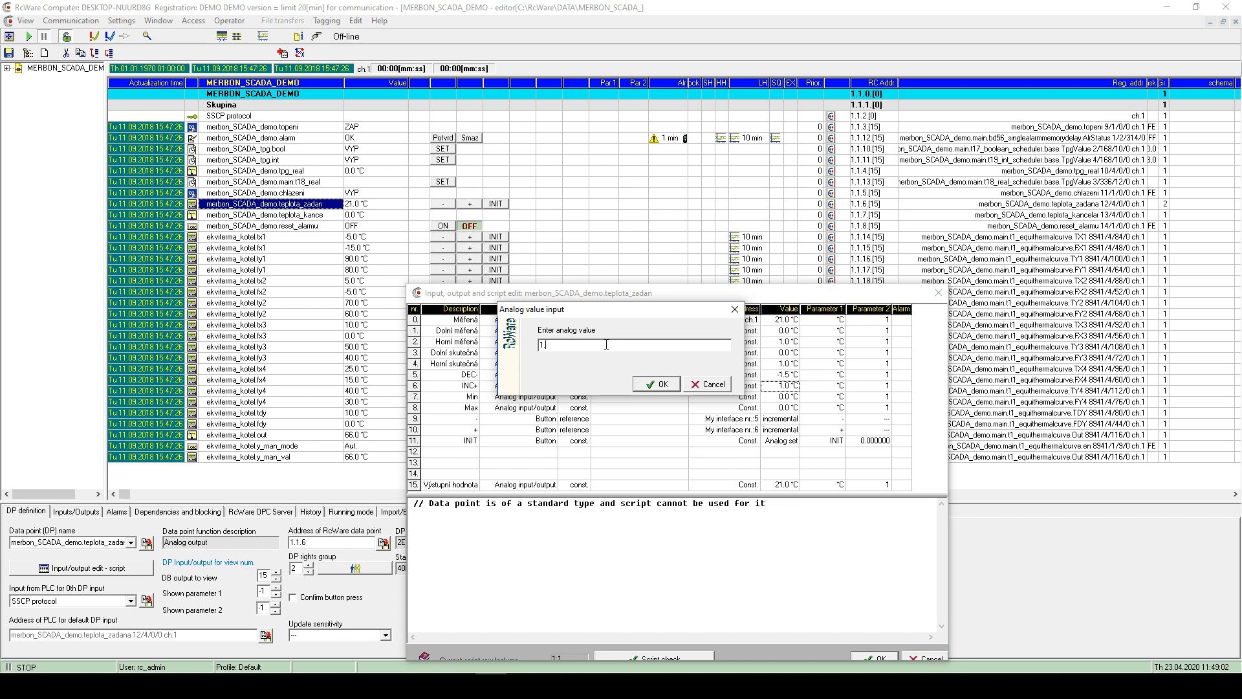
type("5")
key("Return")
left_click(784, 420)
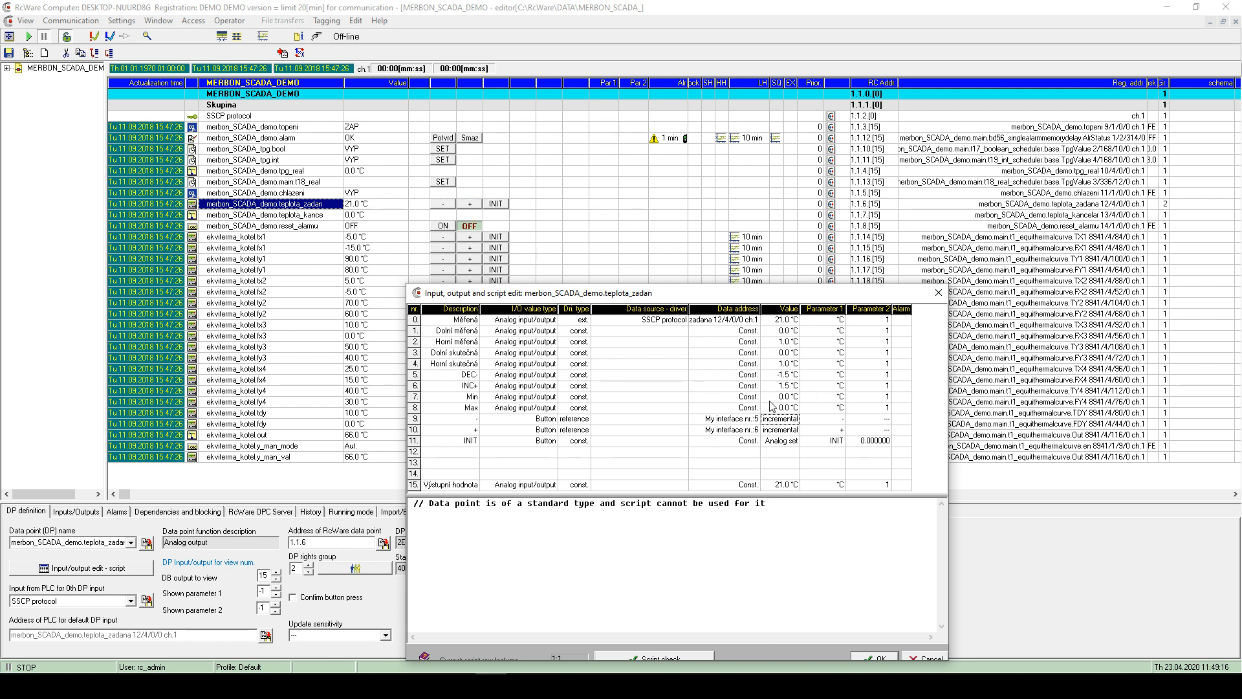
left_click(881, 658)
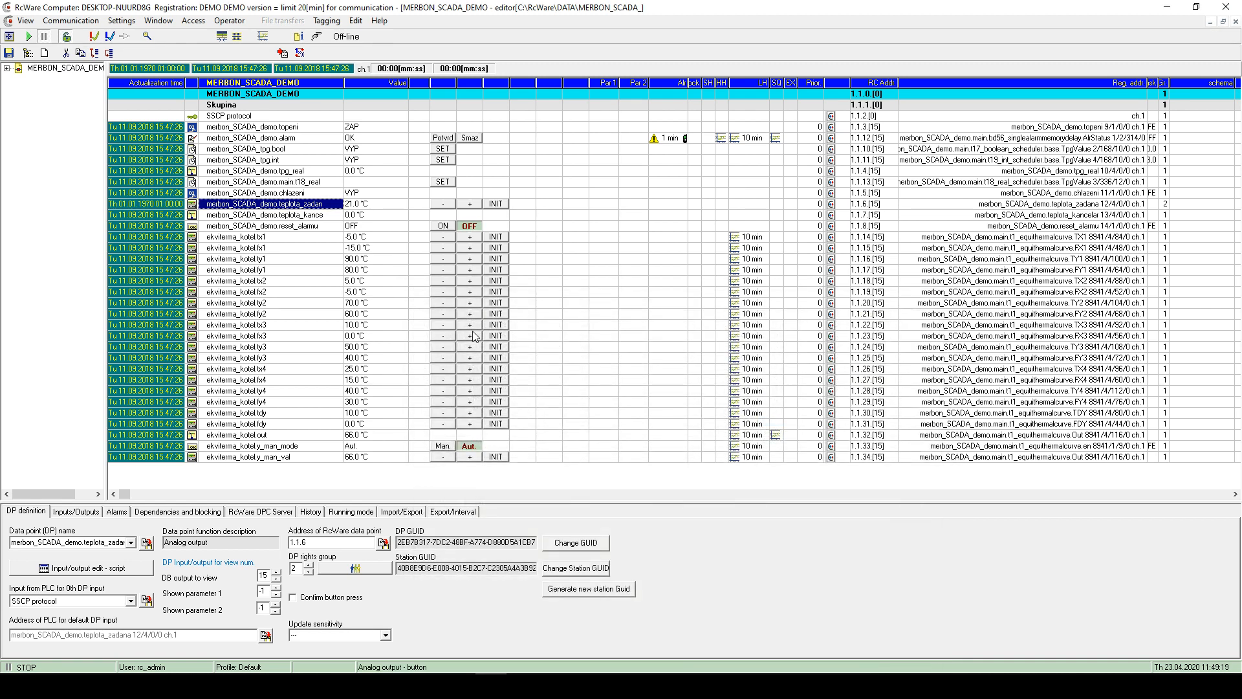
- Open reset_alarmu's editor and add a Button input/output on empty row 3
double_click(256, 228)
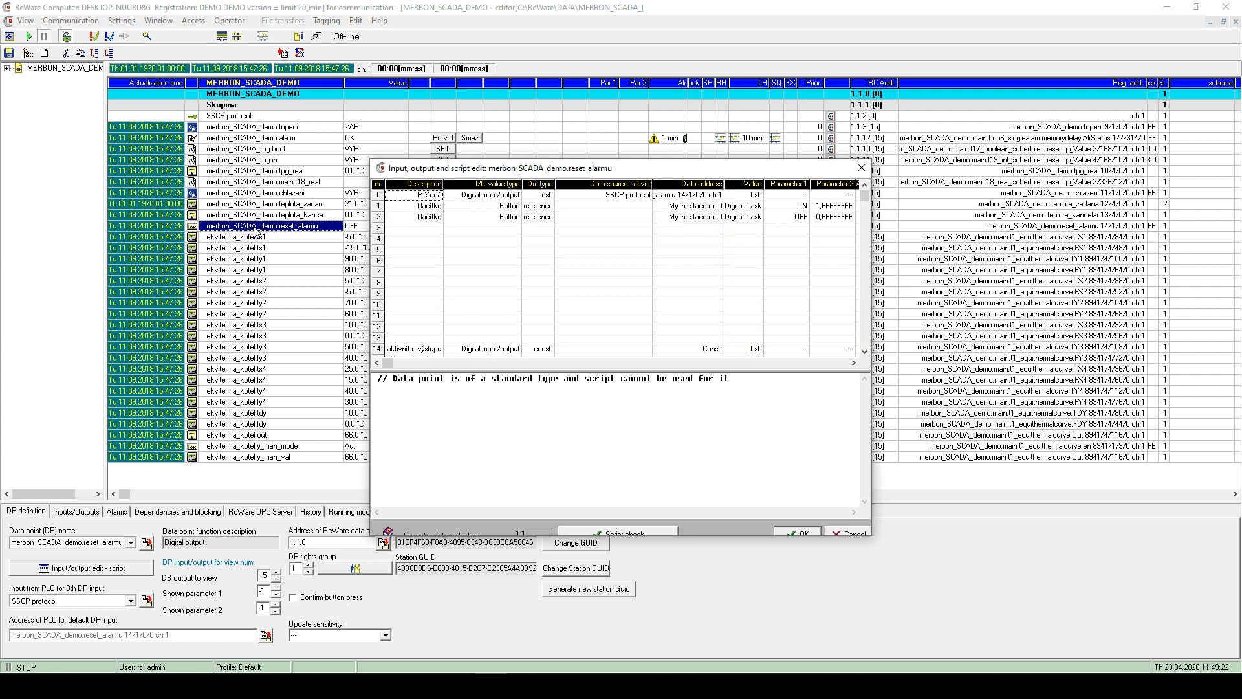
left_click_drag(874, 270, 1026, 262)
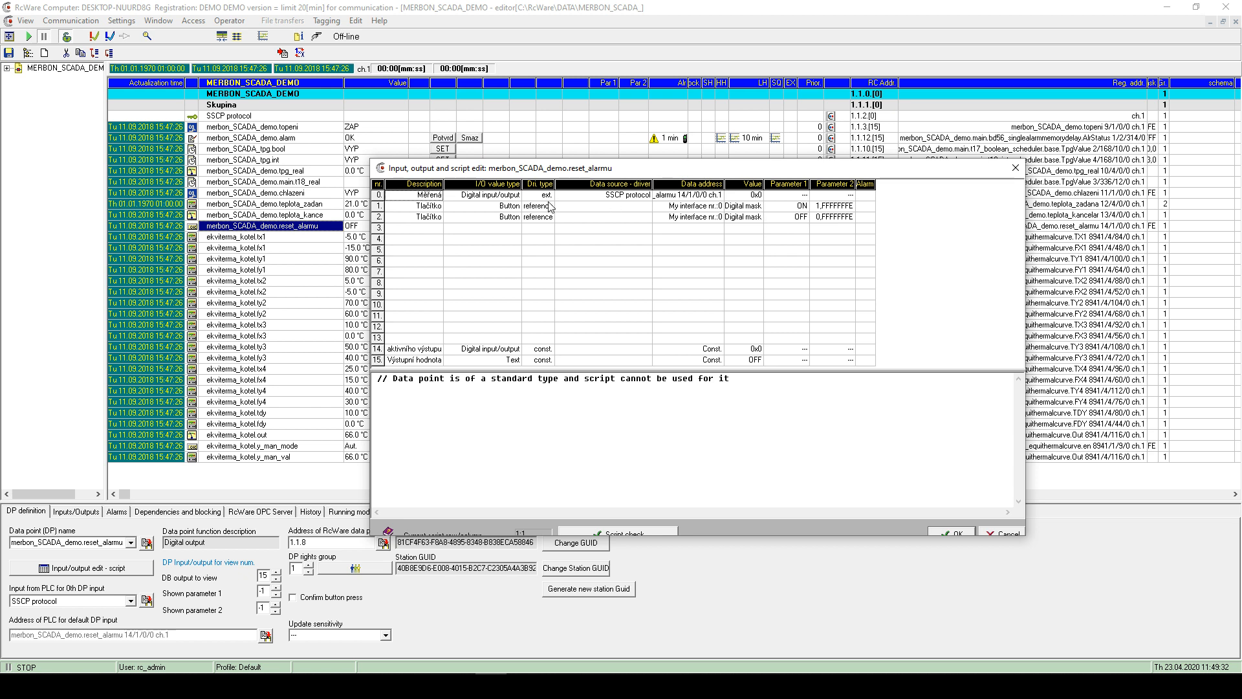
double_click(423, 233)
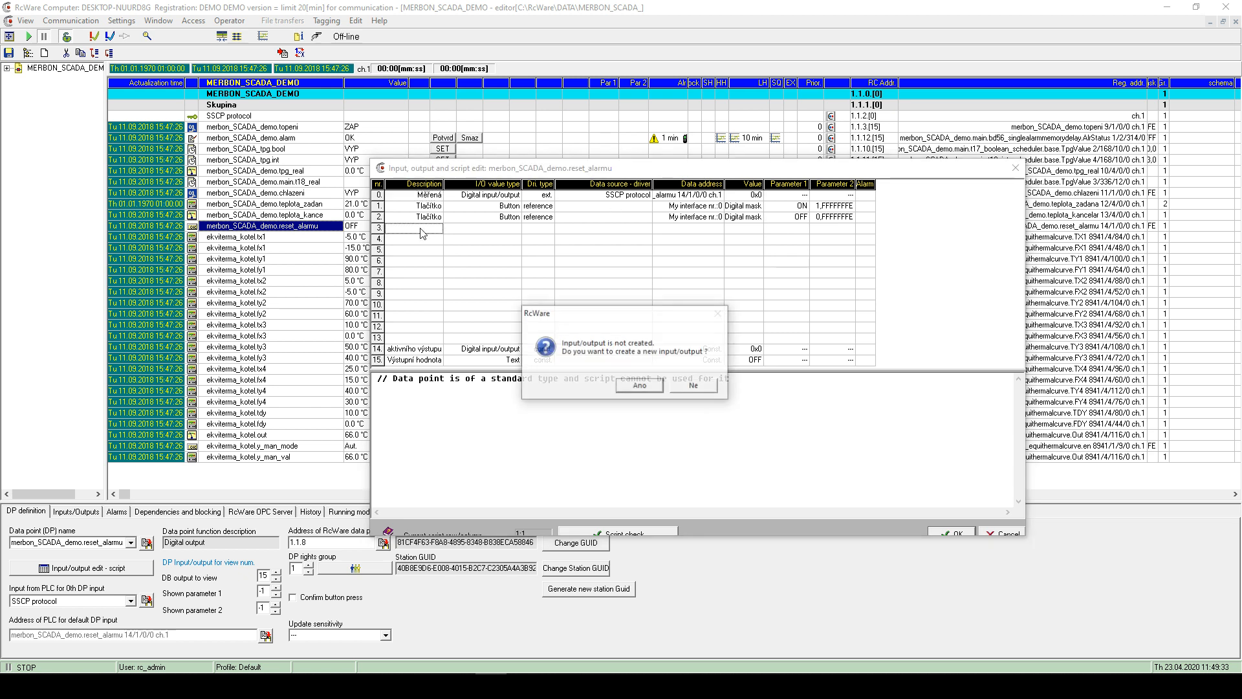
left_click(658, 385)
left_click(605, 343)
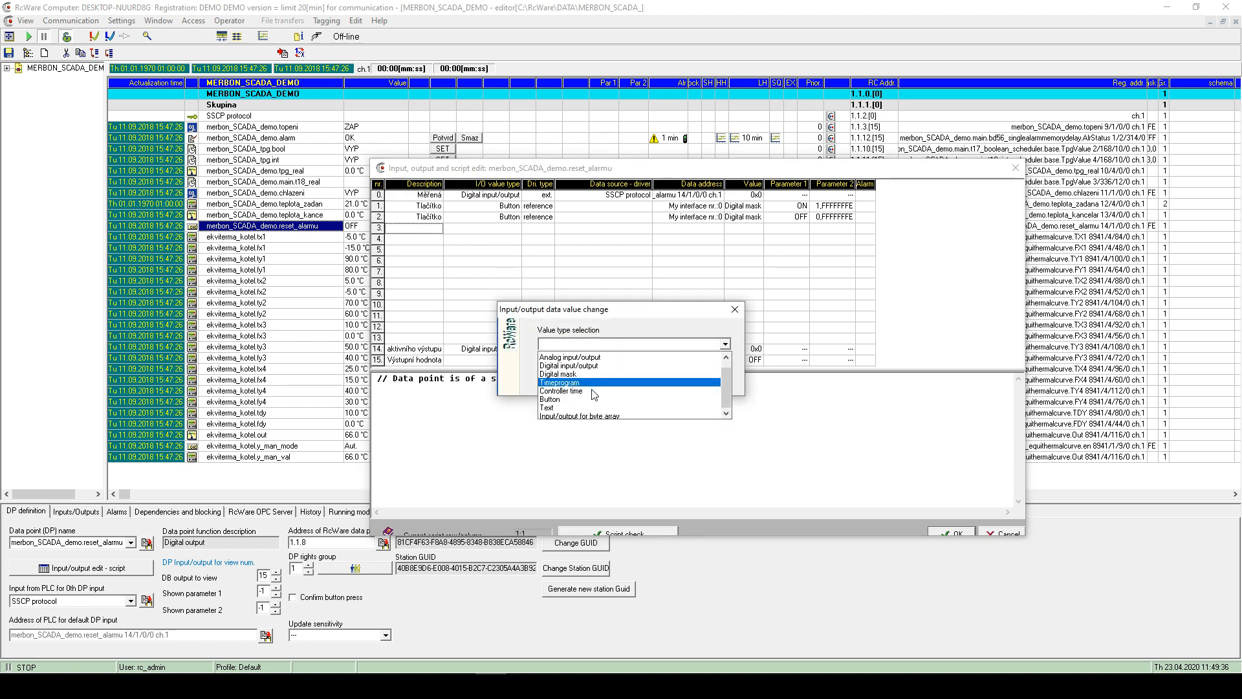
left_click(583, 398)
left_click(666, 385)
left_click(548, 230)
- Set row 3's driver type to Another data point reference and start choosing the referenced point
double_click(548, 230)
left_click(582, 343)
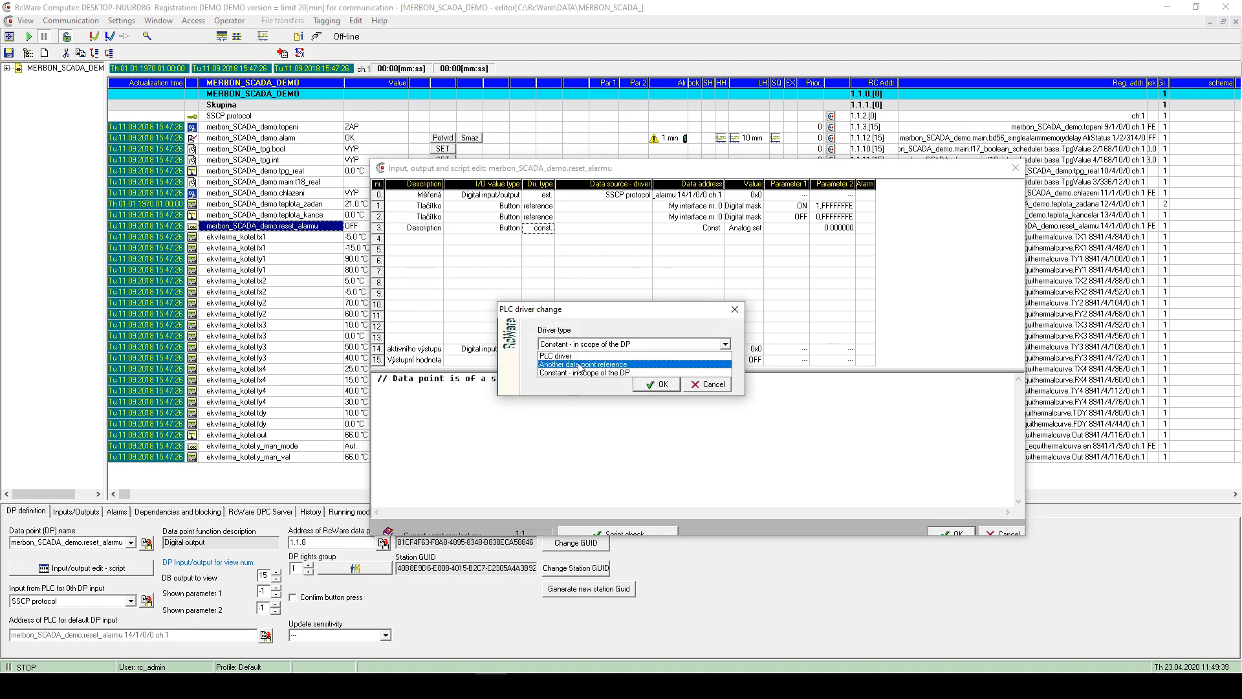
left_click(582, 365)
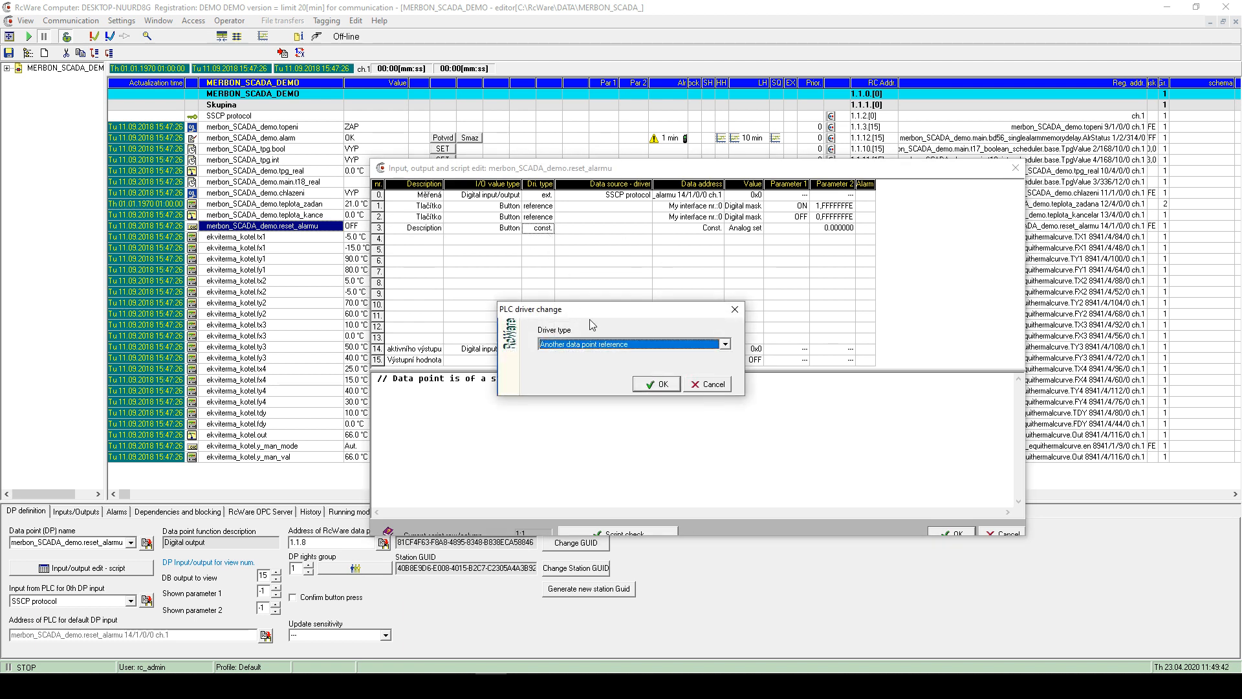
left_click(653, 384)
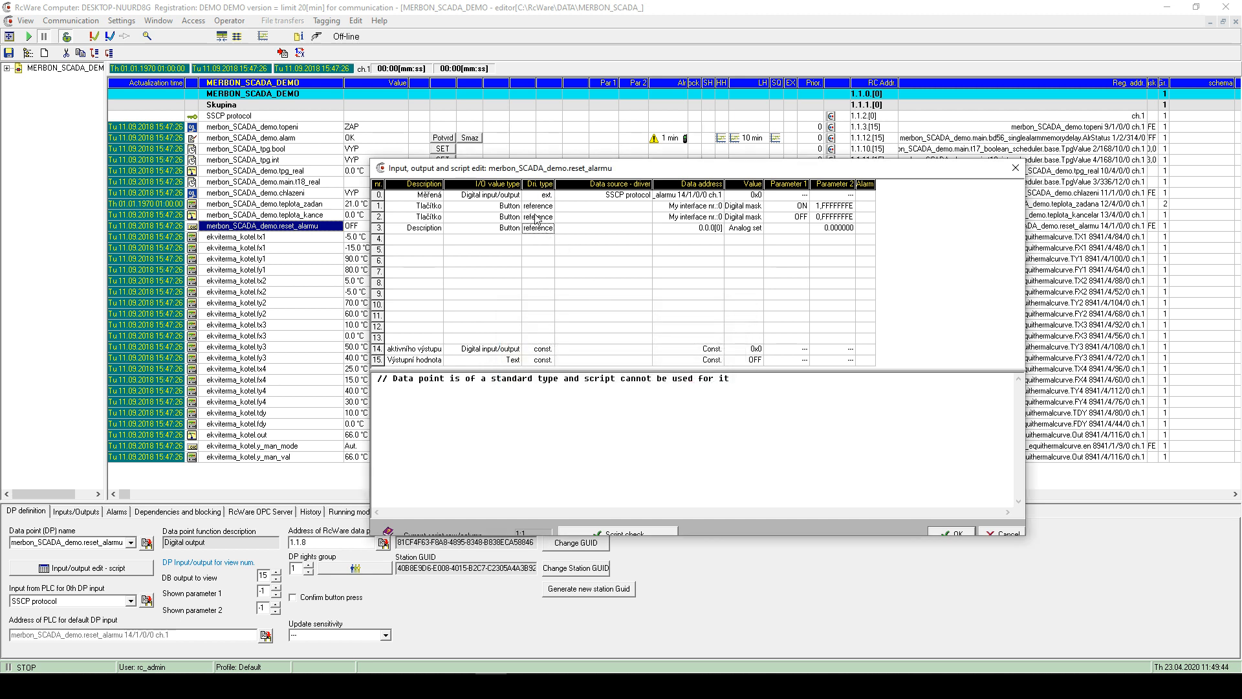
double_click(541, 229)
left_click(609, 344)
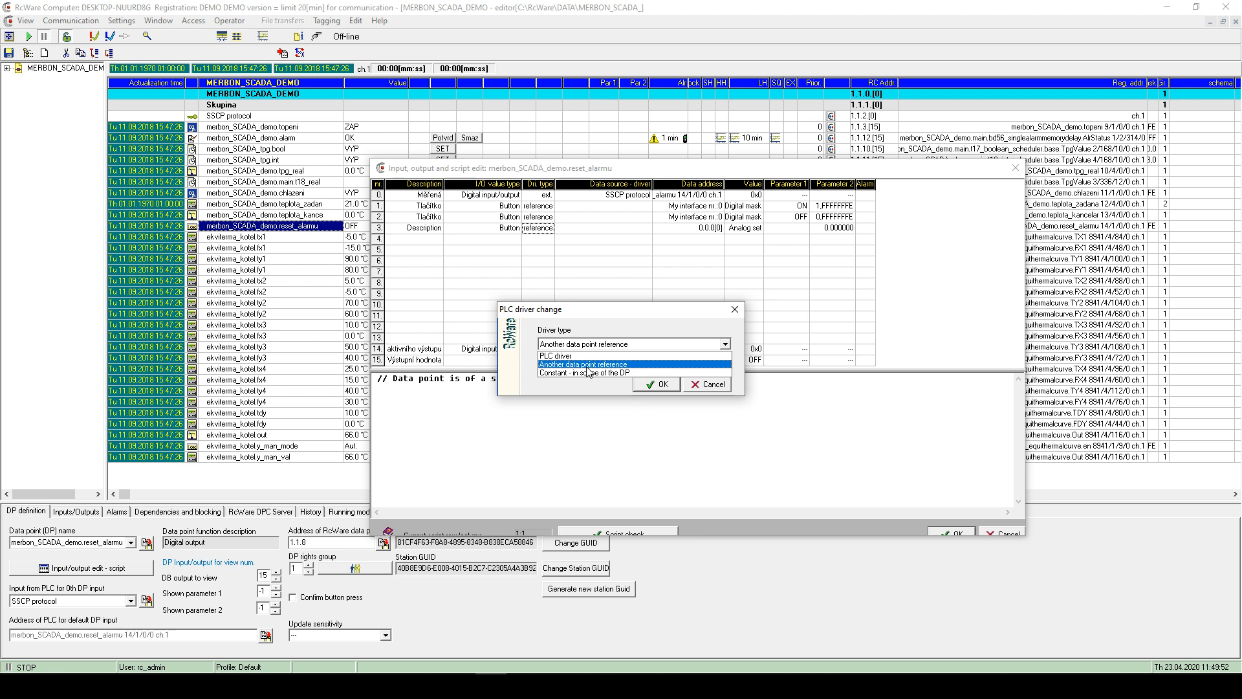
key("Escape")
left_click(649, 386)
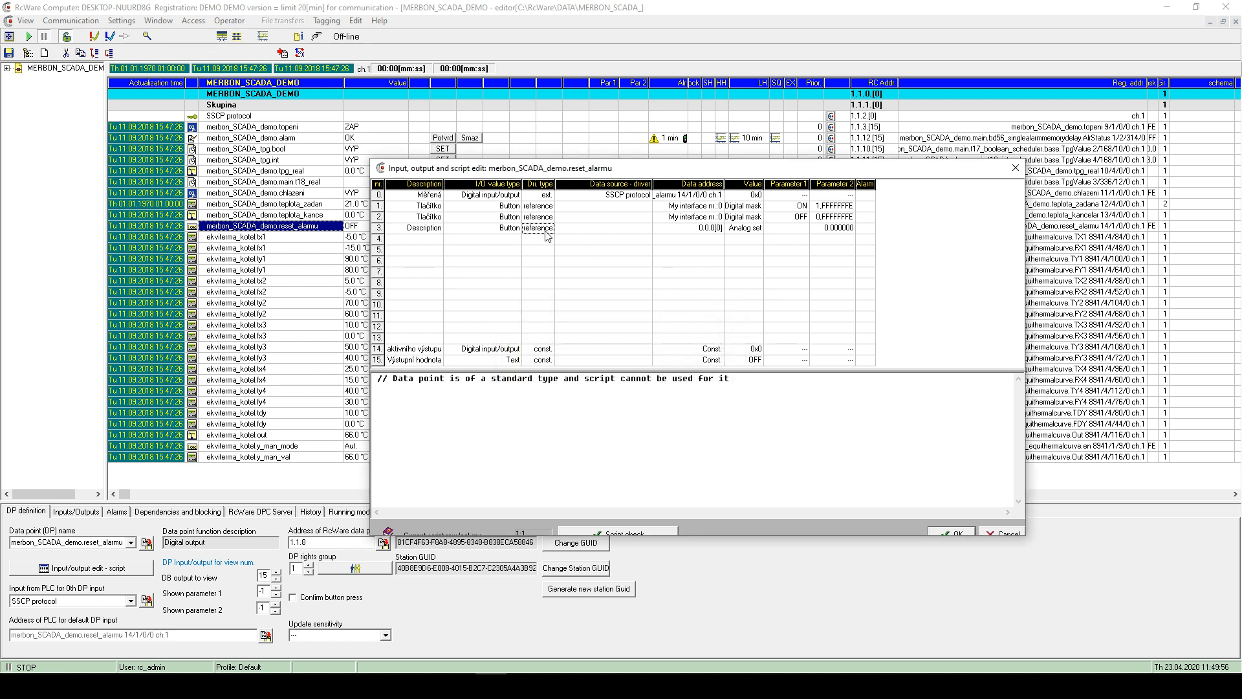
double_click(706, 228)
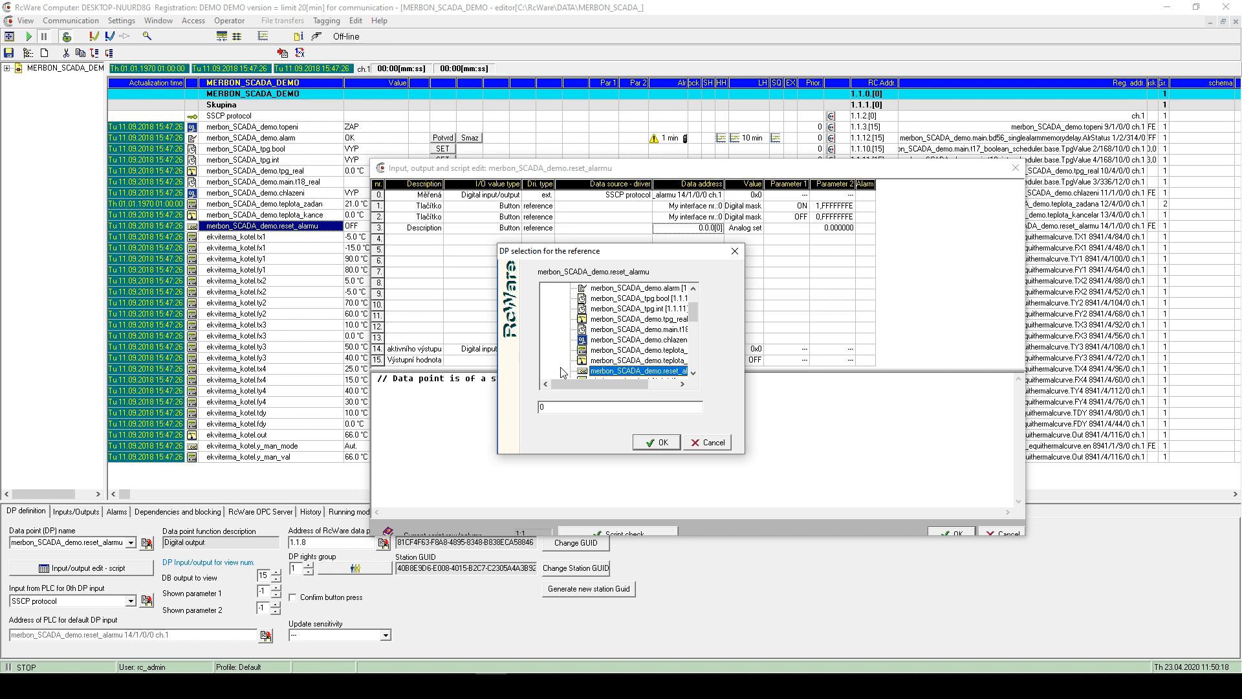
- Confirm the referenced data point and set row 3's value to Digital mask
left_click(656, 442)
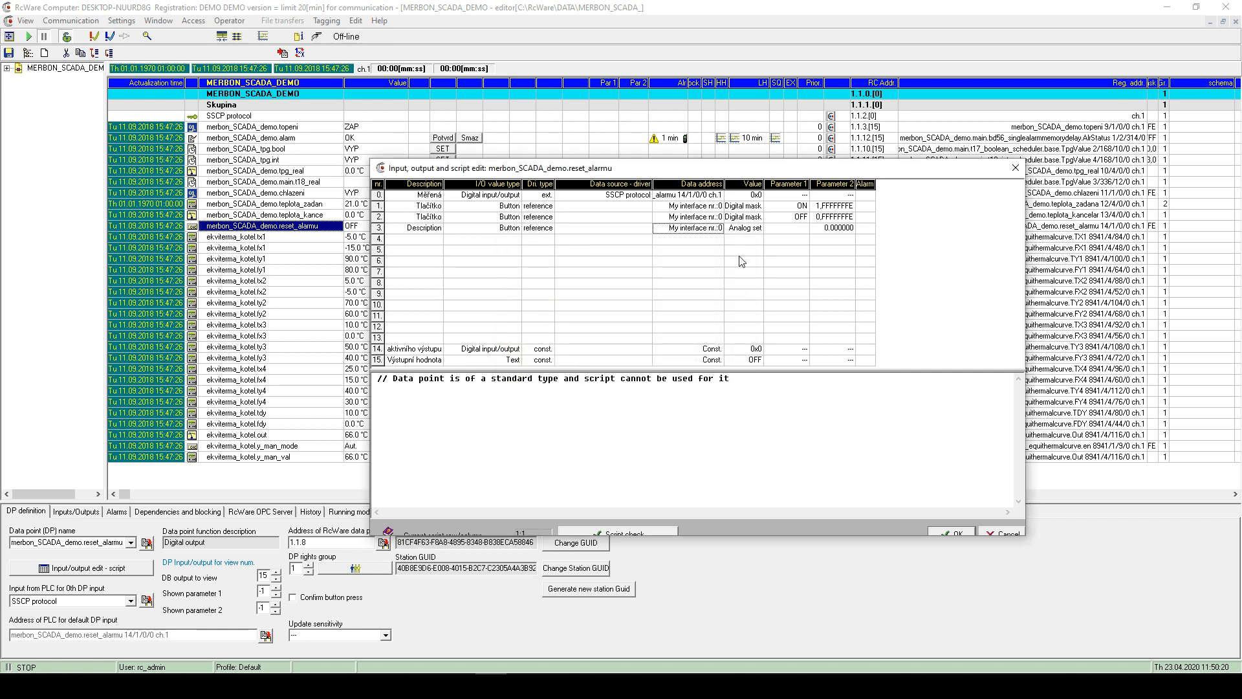
left_click(744, 231)
left_click(744, 232)
double_click(584, 314)
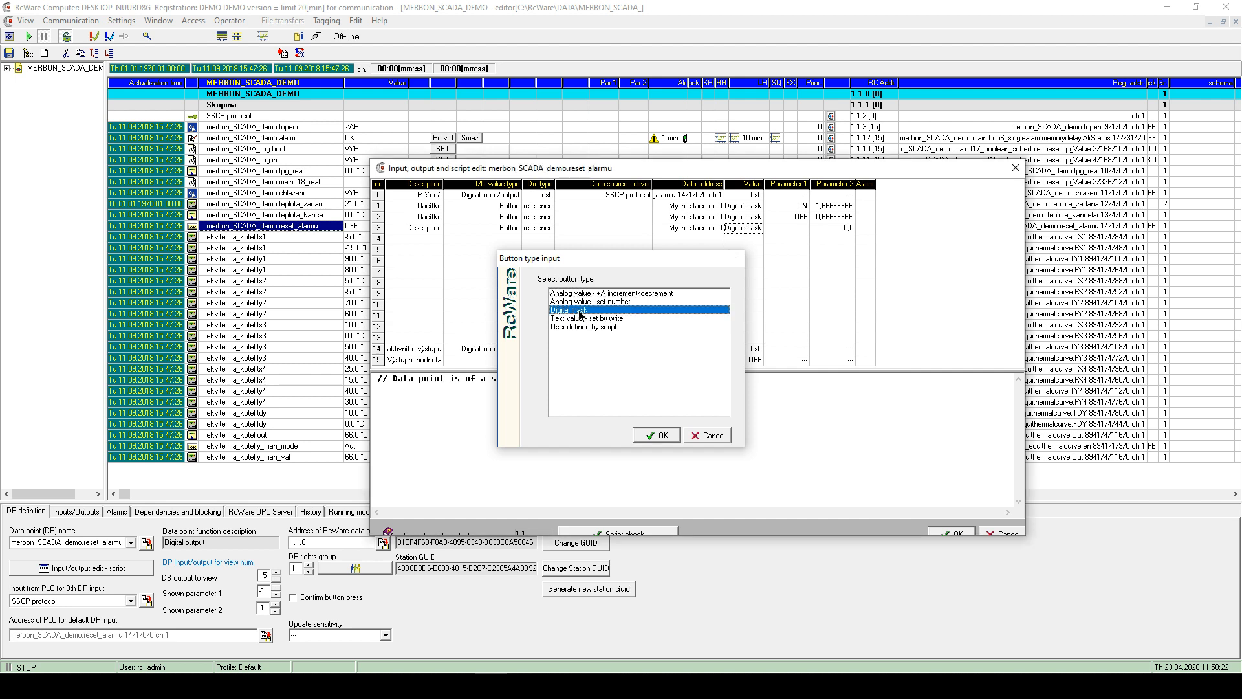
left_click(791, 231)
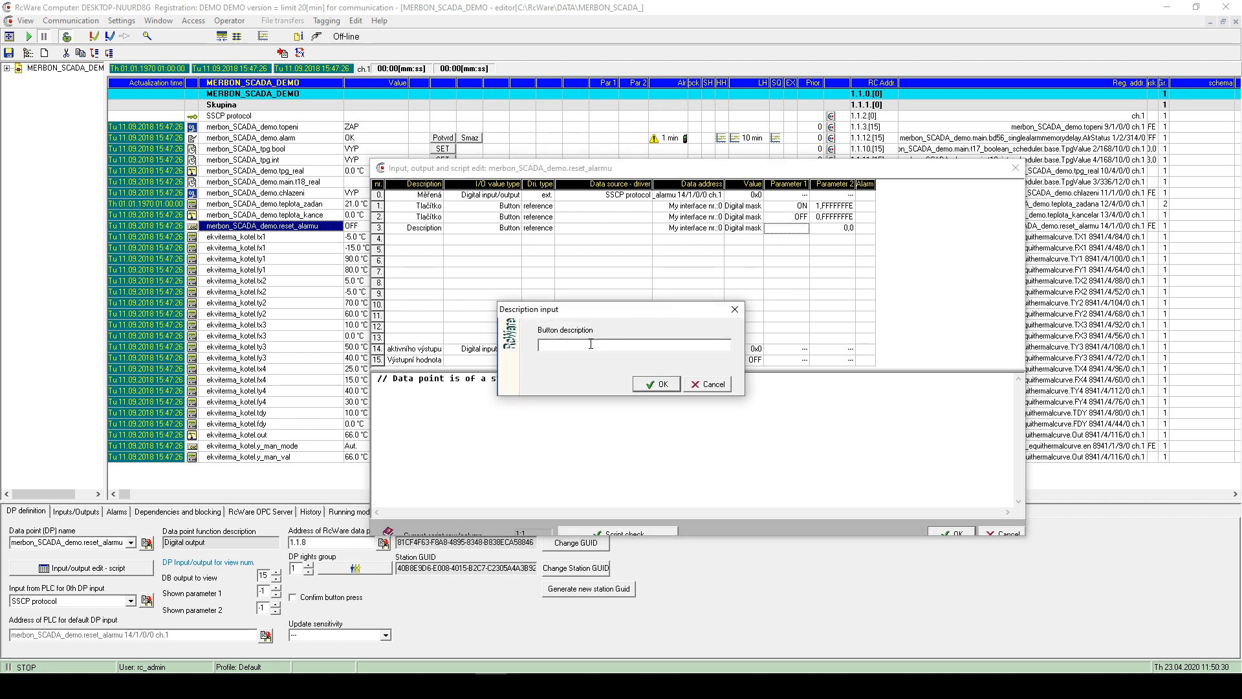
left_click(736, 311)
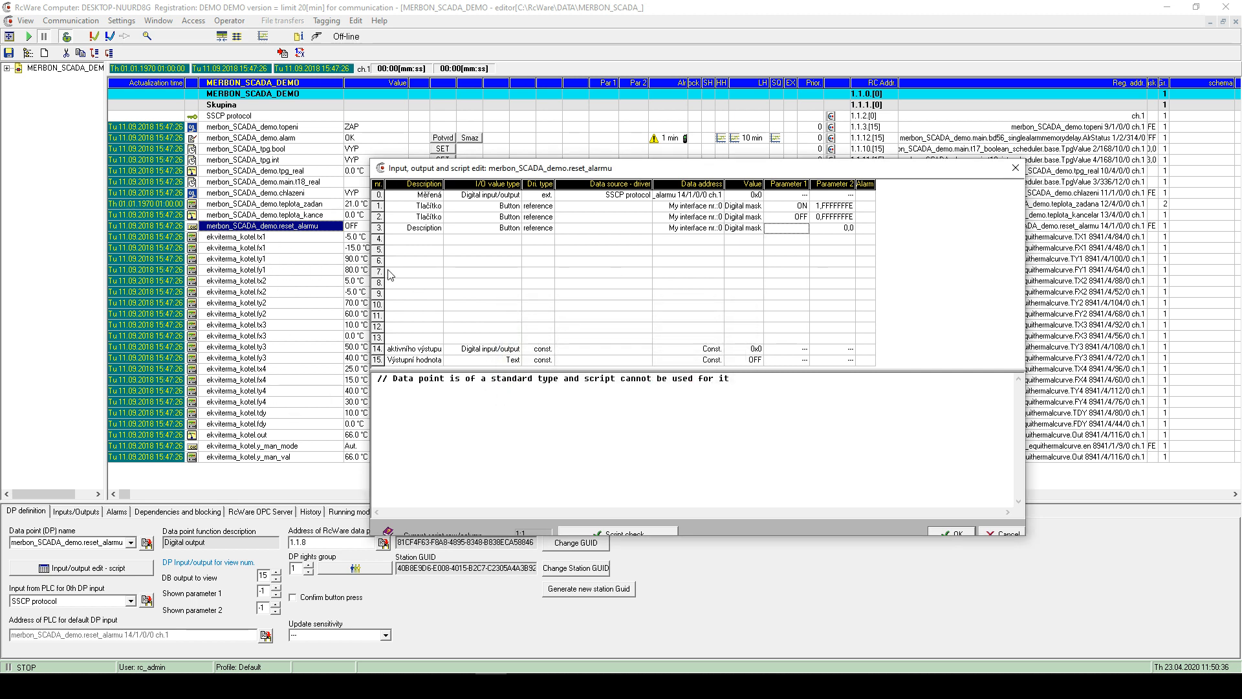
- Change row 3's value type to clear the Description entry, then apply and close the editor
double_click(422, 228)
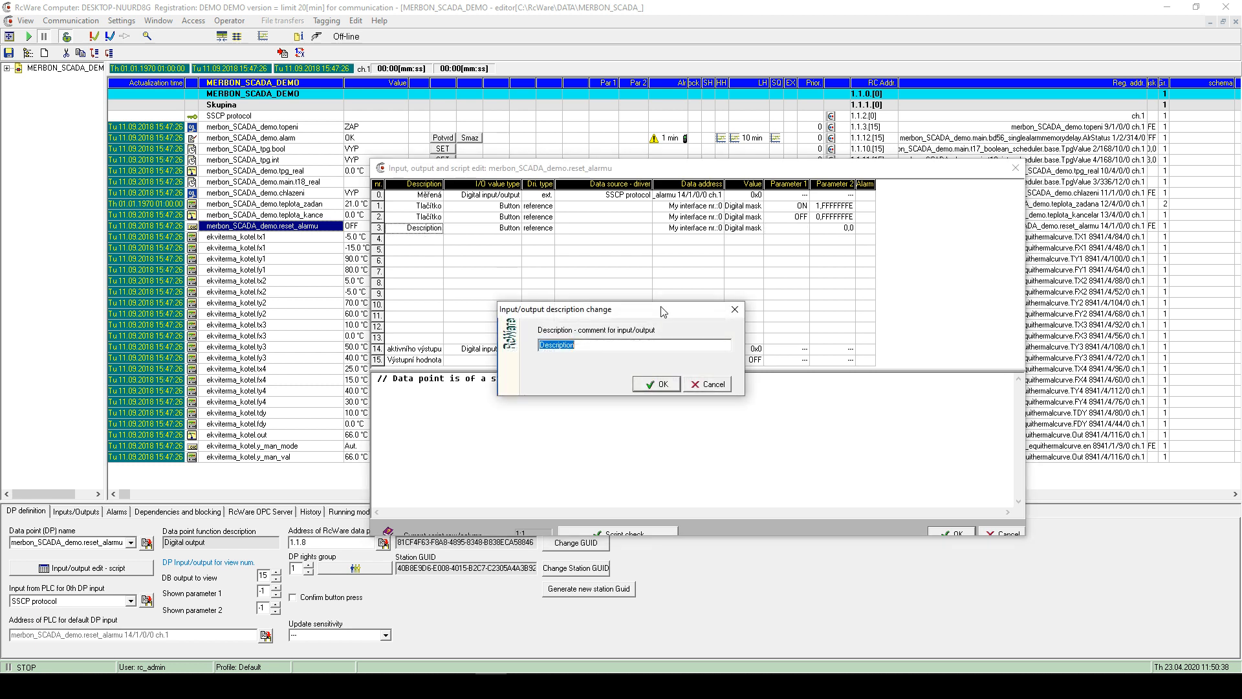
left_click(712, 384)
double_click(488, 228)
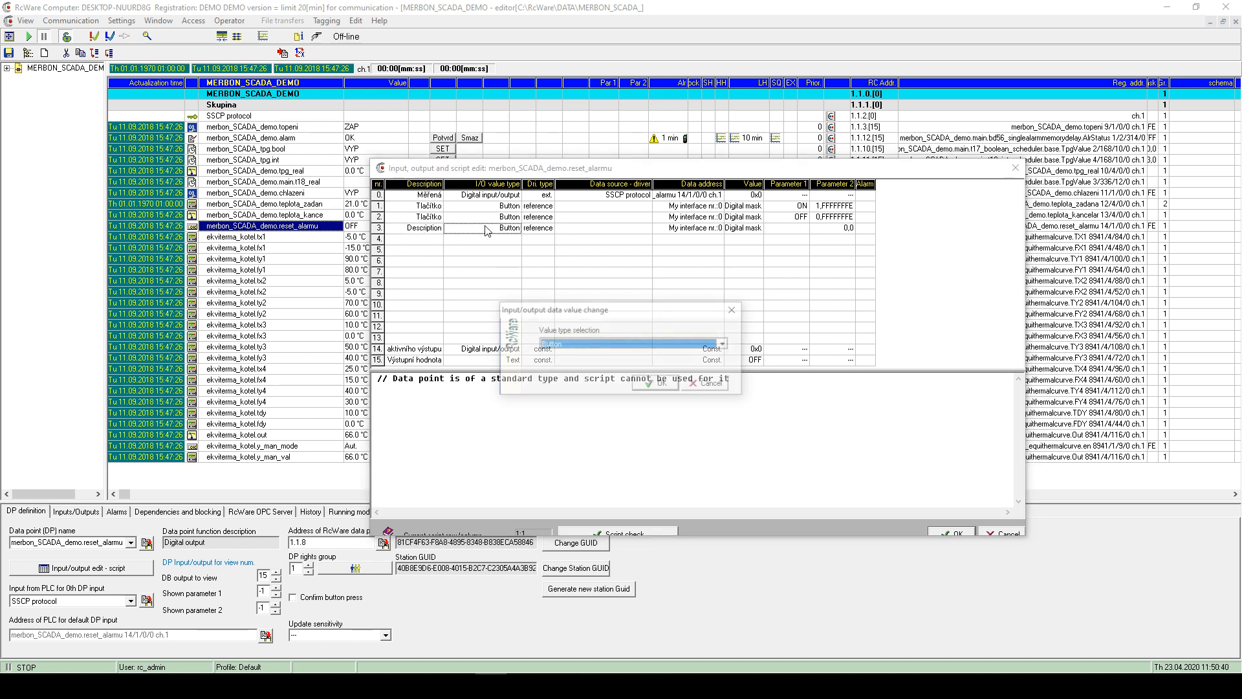
left_click(575, 344)
left_click(572, 356)
left_click(568, 345)
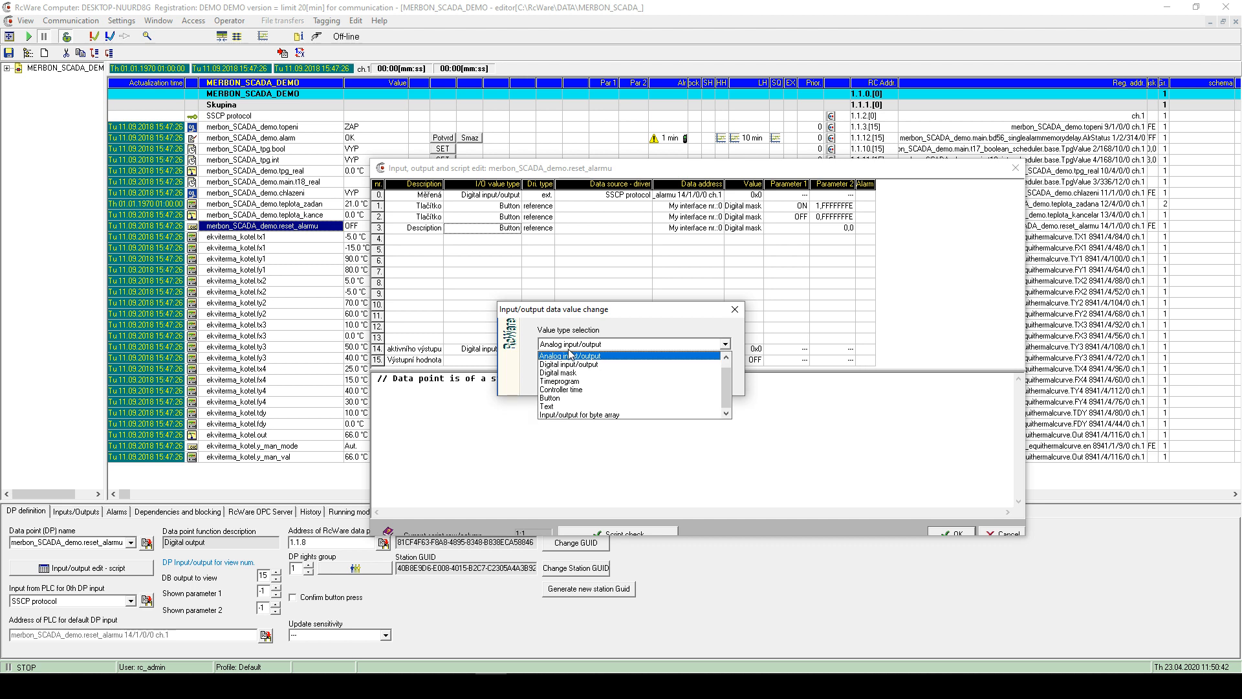
left_click(563, 357)
left_click(665, 385)
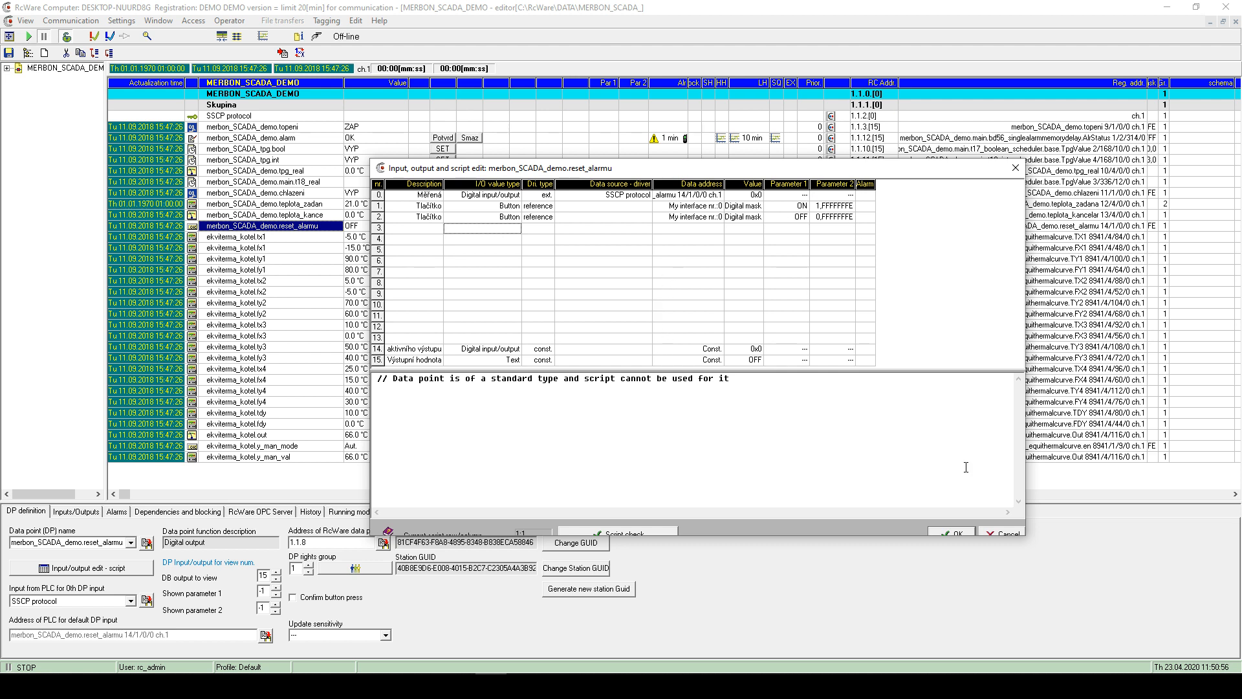
left_click(953, 534)
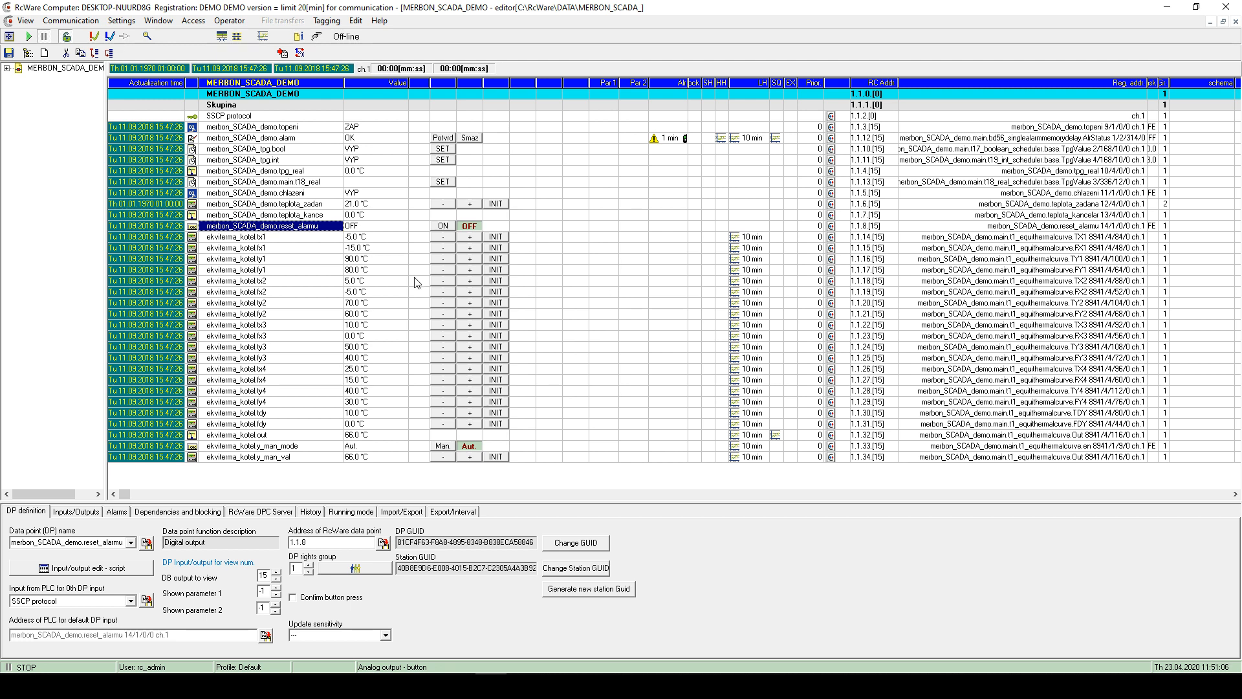
- Recheck reset_alarmu's inputs/outputs, then view the alarm point's SSCP driver settings
double_click(295, 230)
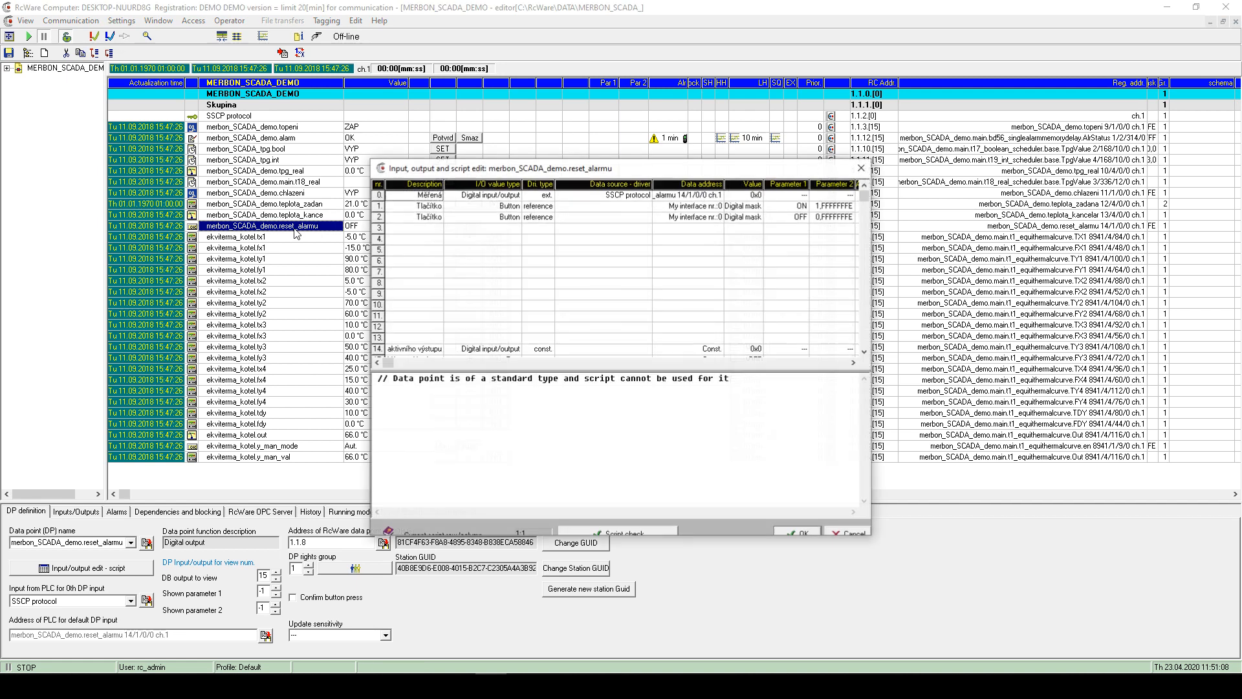
left_click(859, 173)
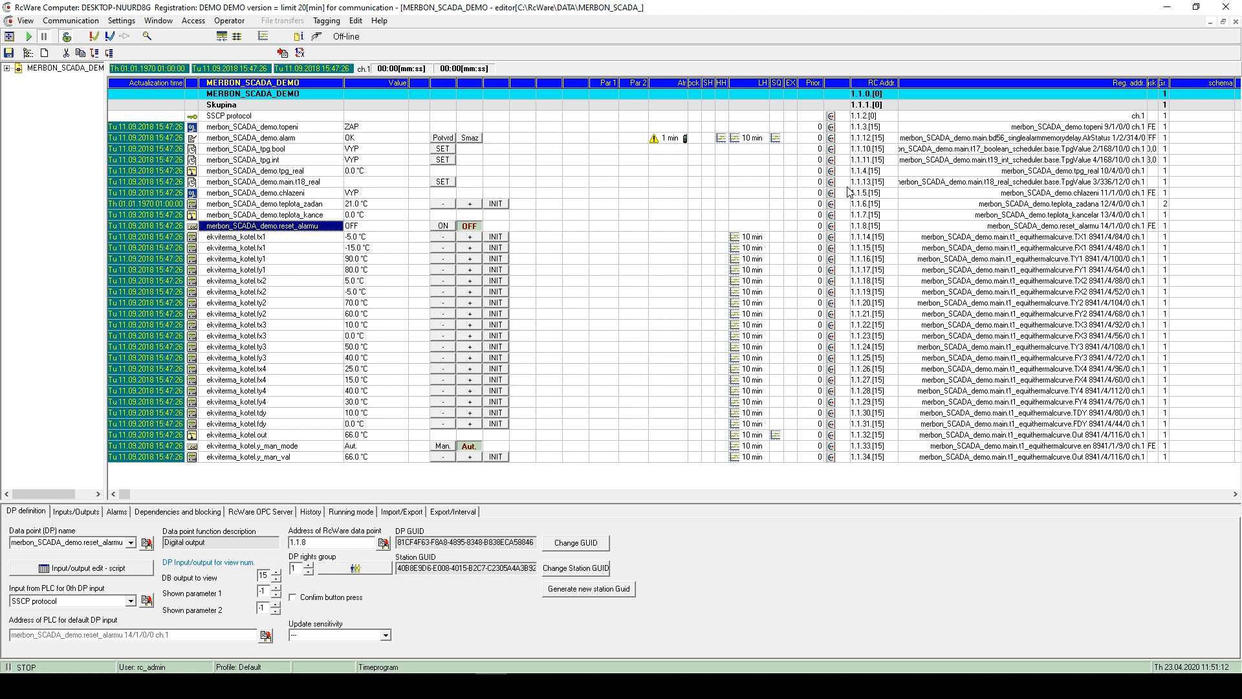
left_click(259, 137)
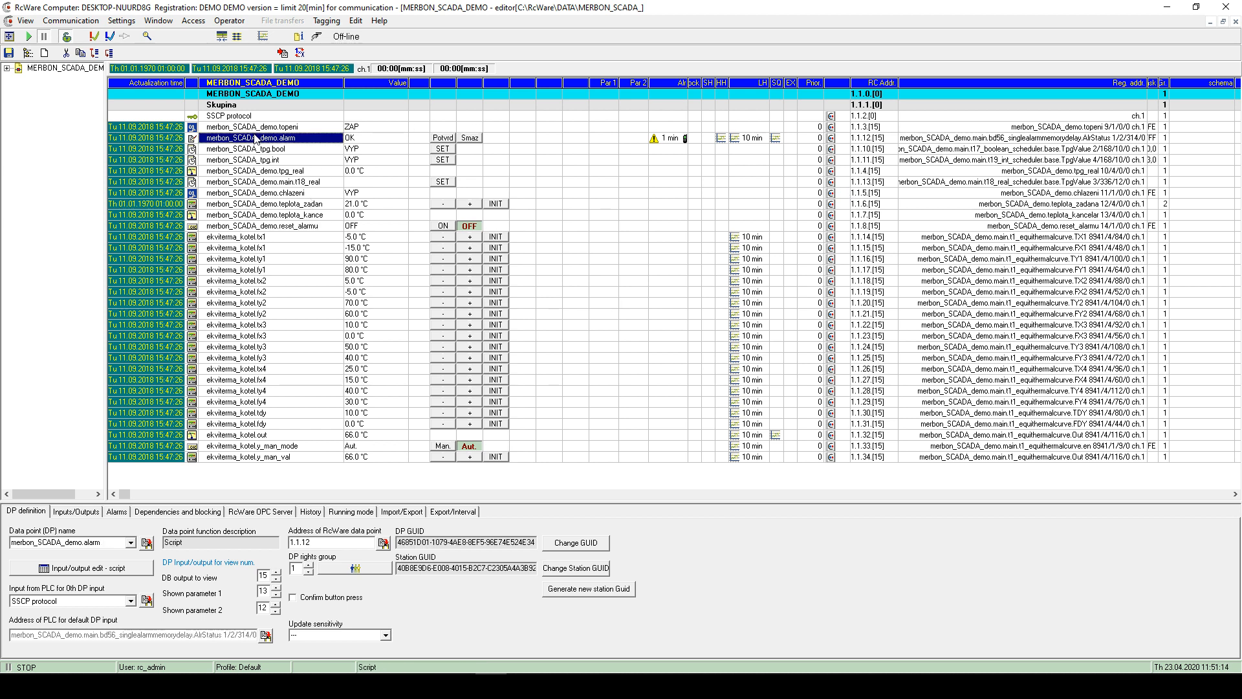
left_click(193, 117)
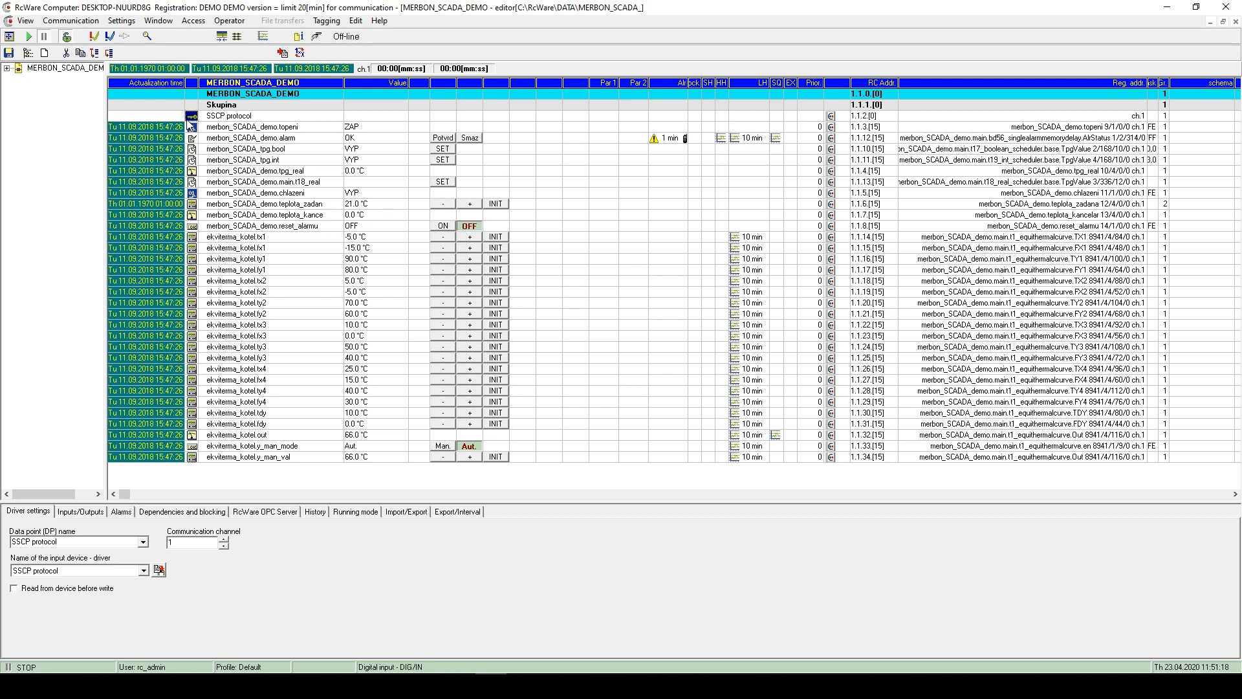
- Inspect the definitions of several data points, ending on topeni
left_click(192, 181)
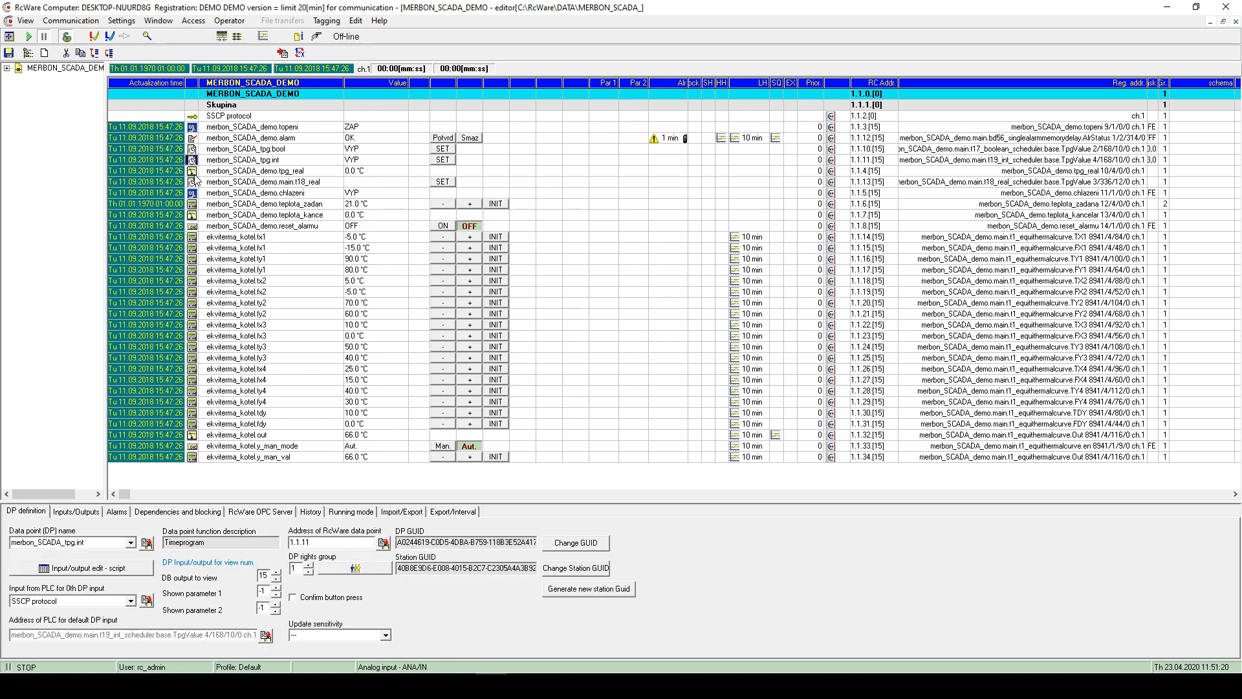
left_click(192, 171)
left_click(195, 214)
left_click(194, 237)
left_click(194, 204)
left_click(193, 226)
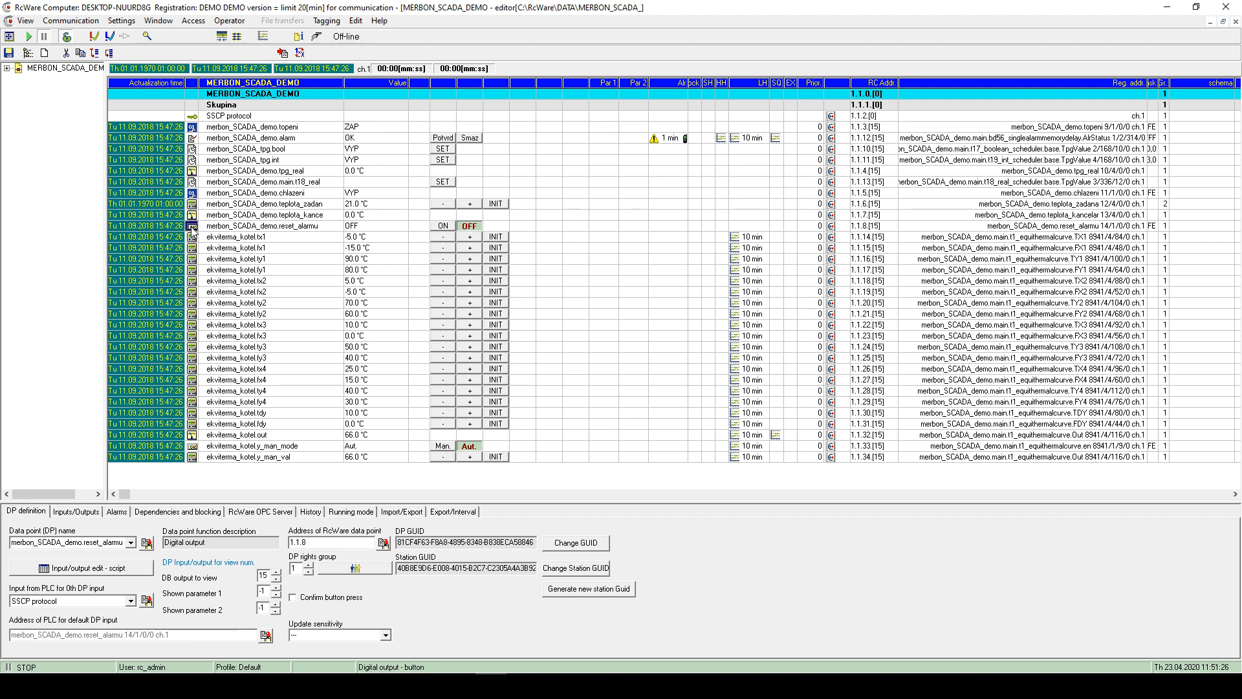
left_click(191, 127)
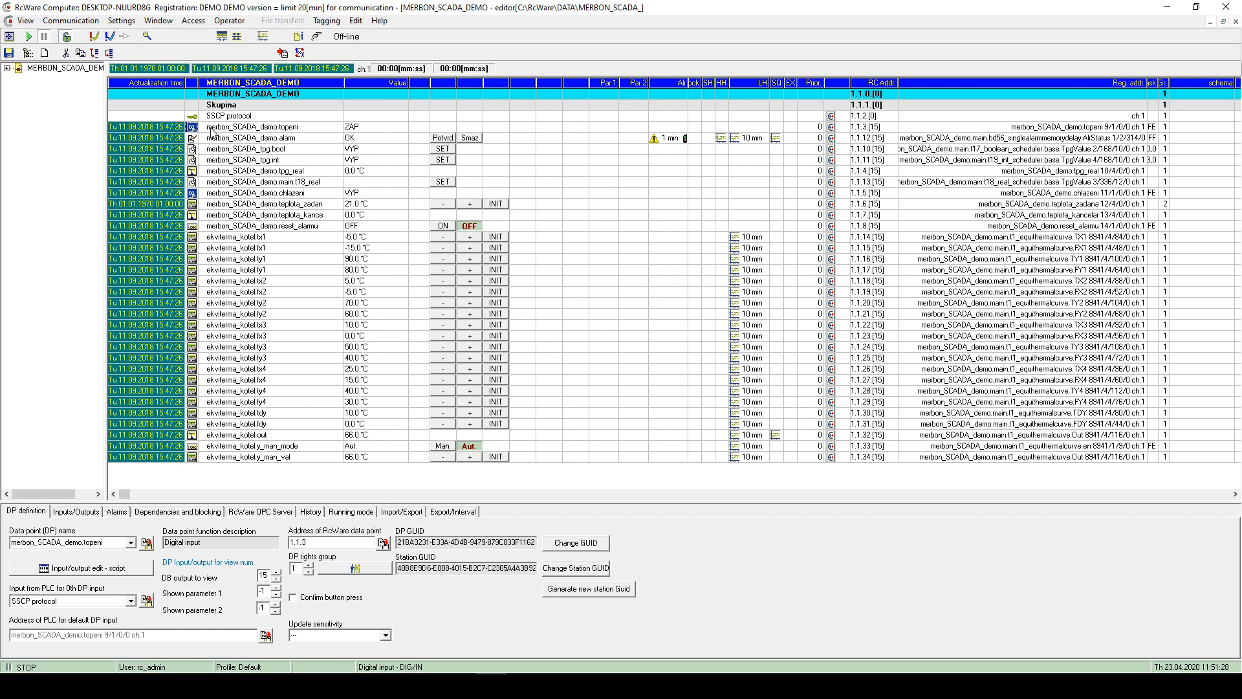
left_click(356, 20)
- Decline deleting the data point, then add a new Controller time data point
left_click(385, 90)
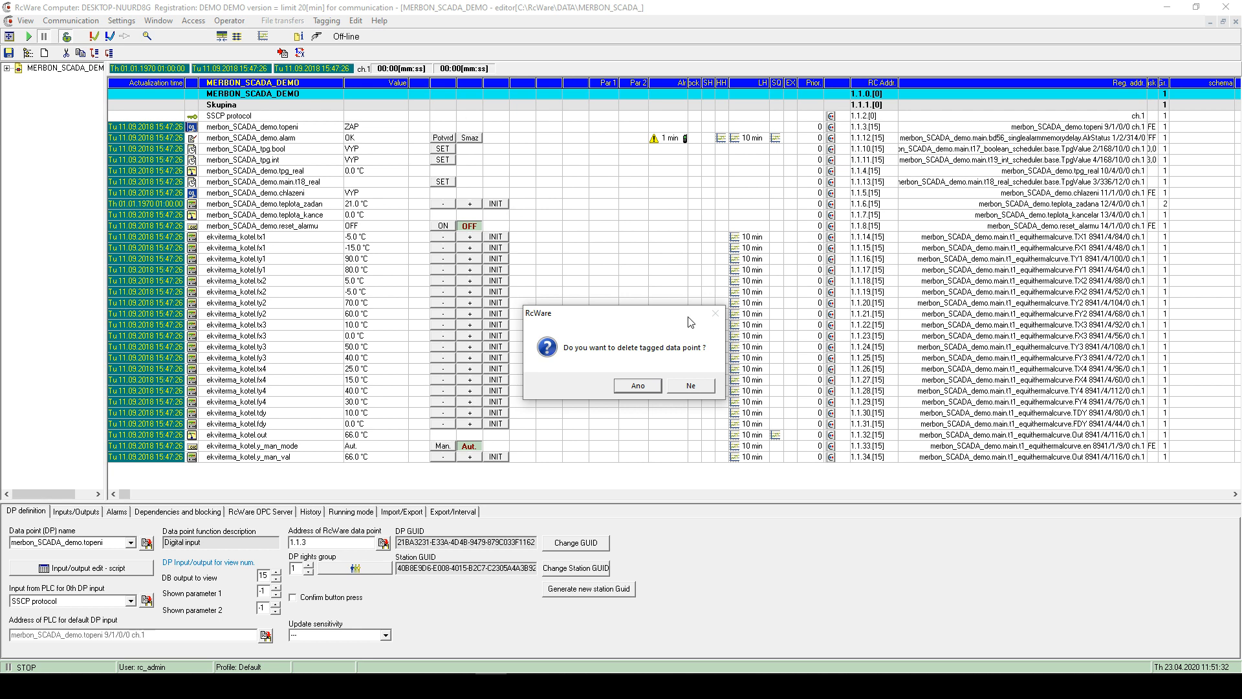
left_click(710, 383)
left_click(360, 25)
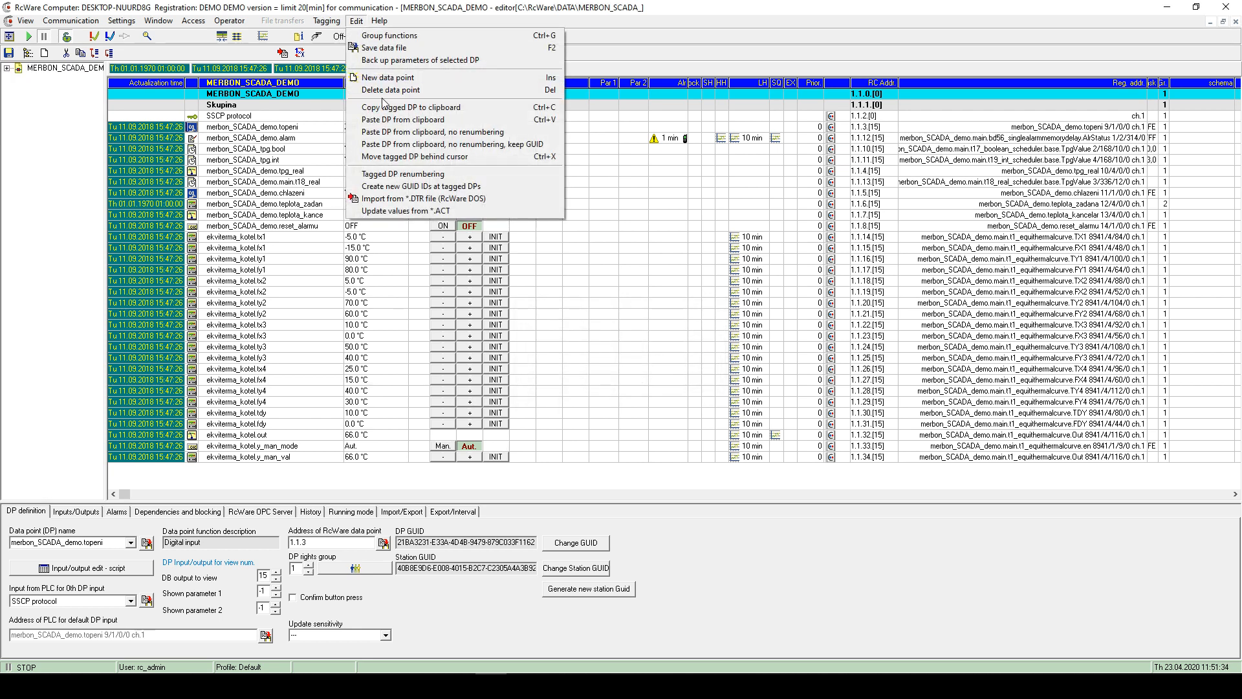
left_click(384, 83)
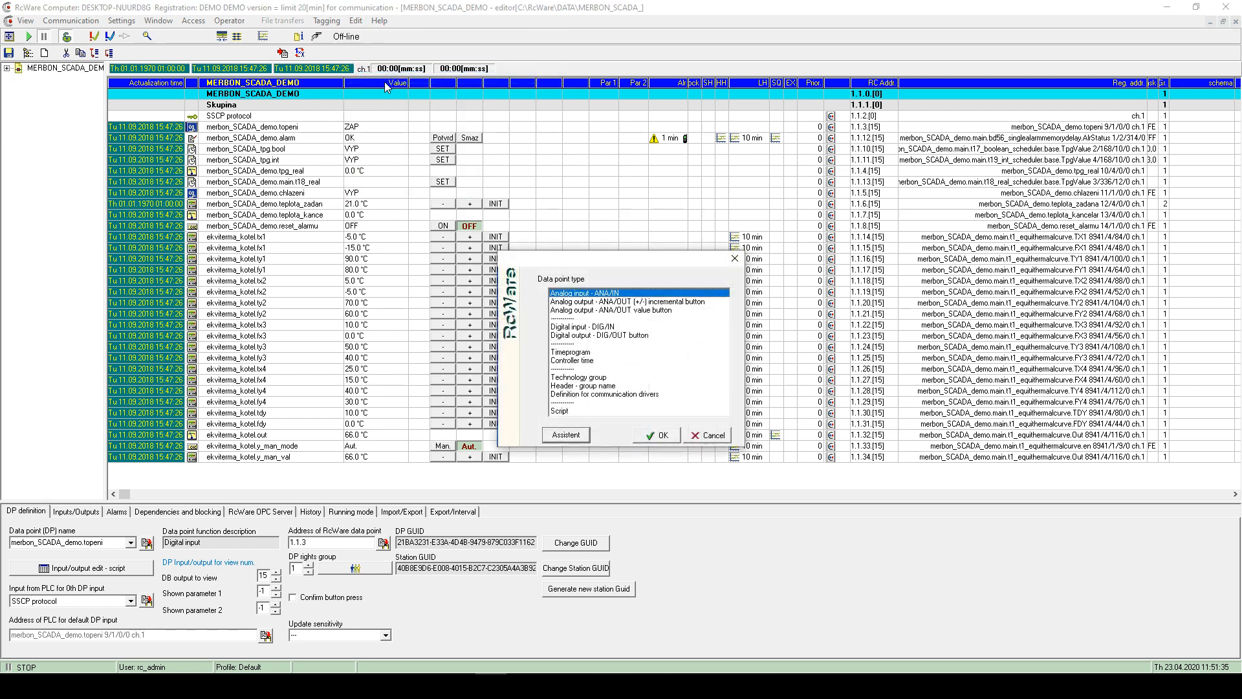
left_click(585, 361)
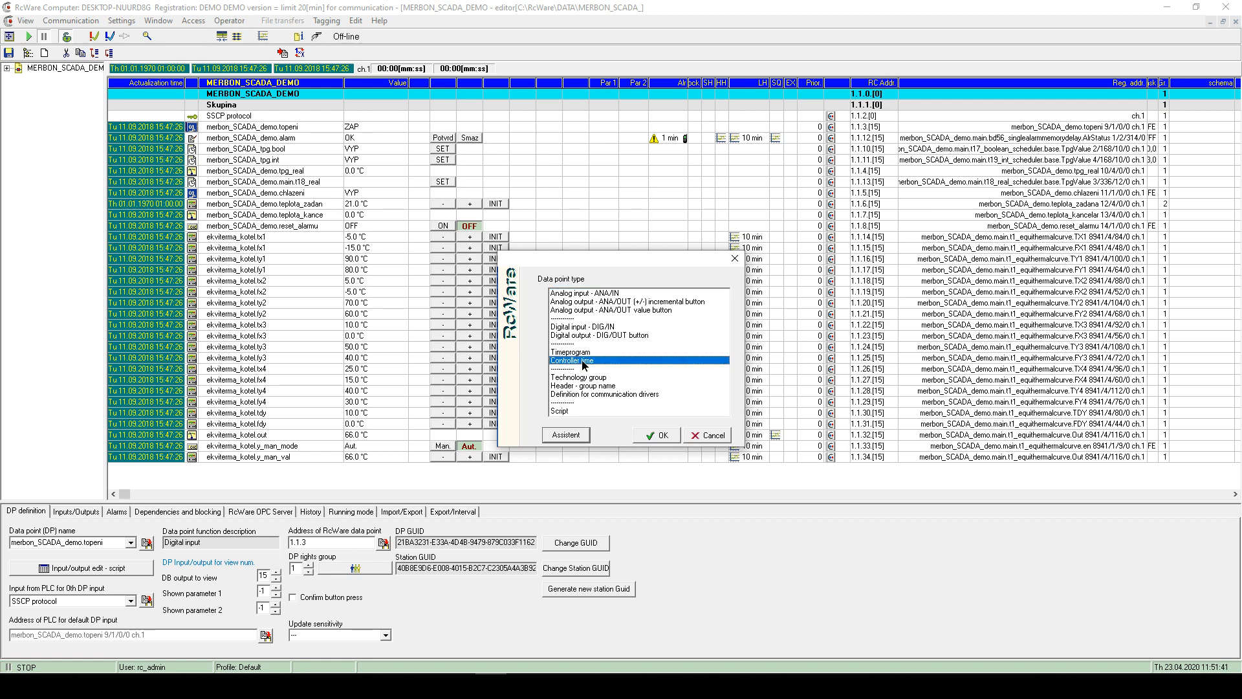
left_click(661, 435)
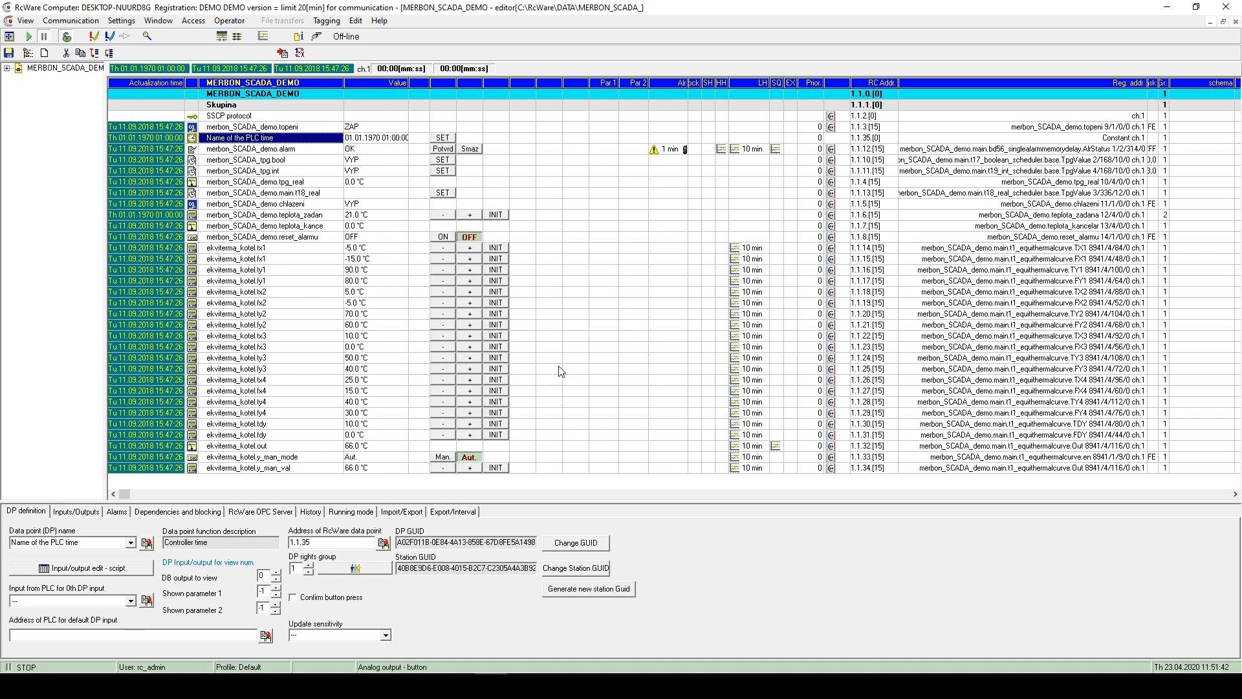
- Review the PLC time point's input/output settings with widened columns and confirm them
double_click(252, 143)
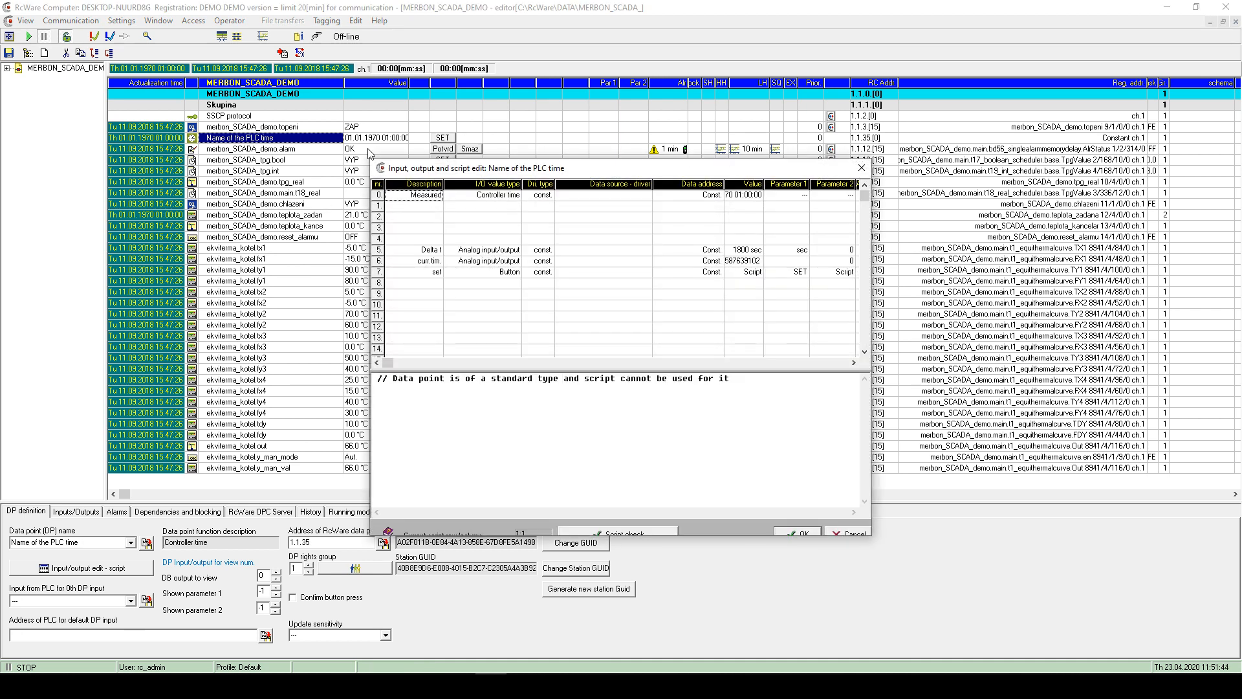
left_click(710, 199)
left_click_drag(872, 214, 979, 227)
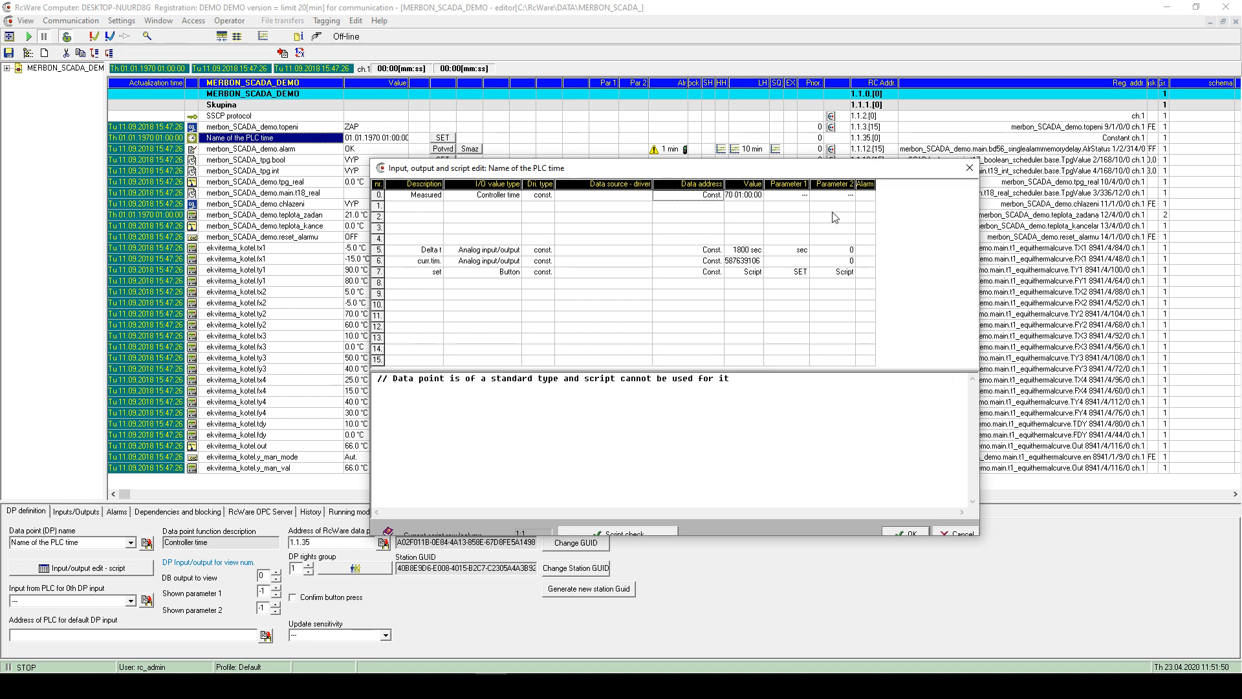
left_click_drag(855, 184, 844, 187)
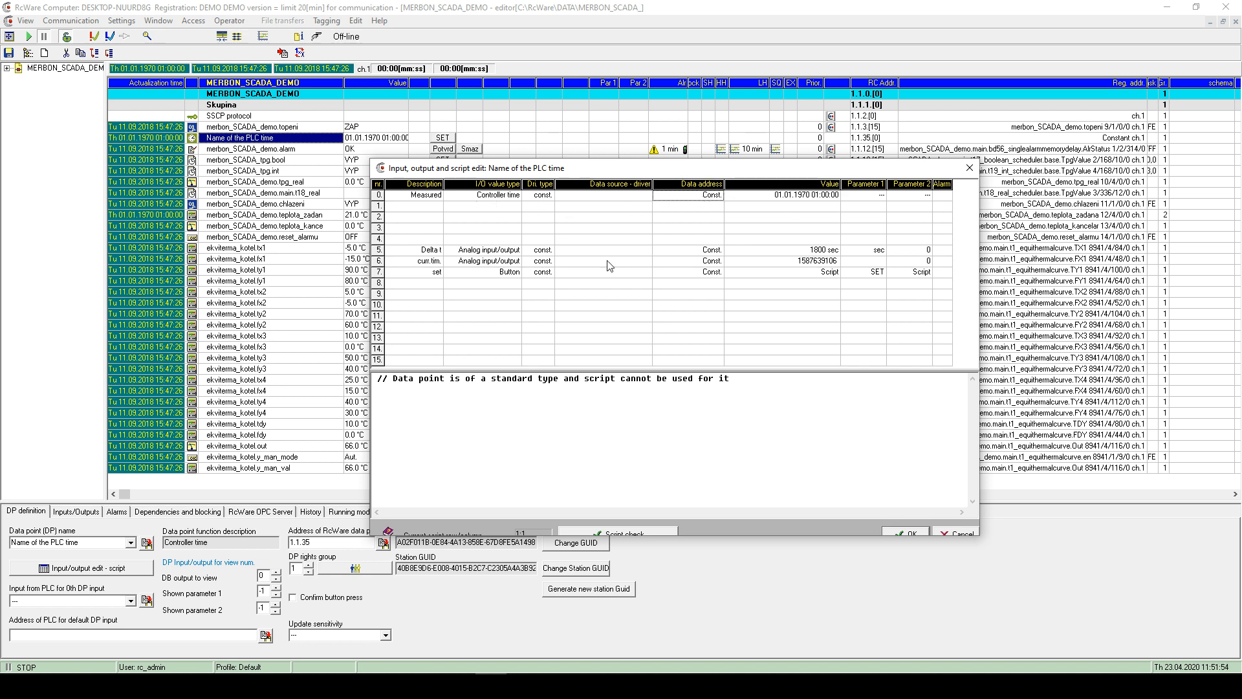
left_click(903, 533)
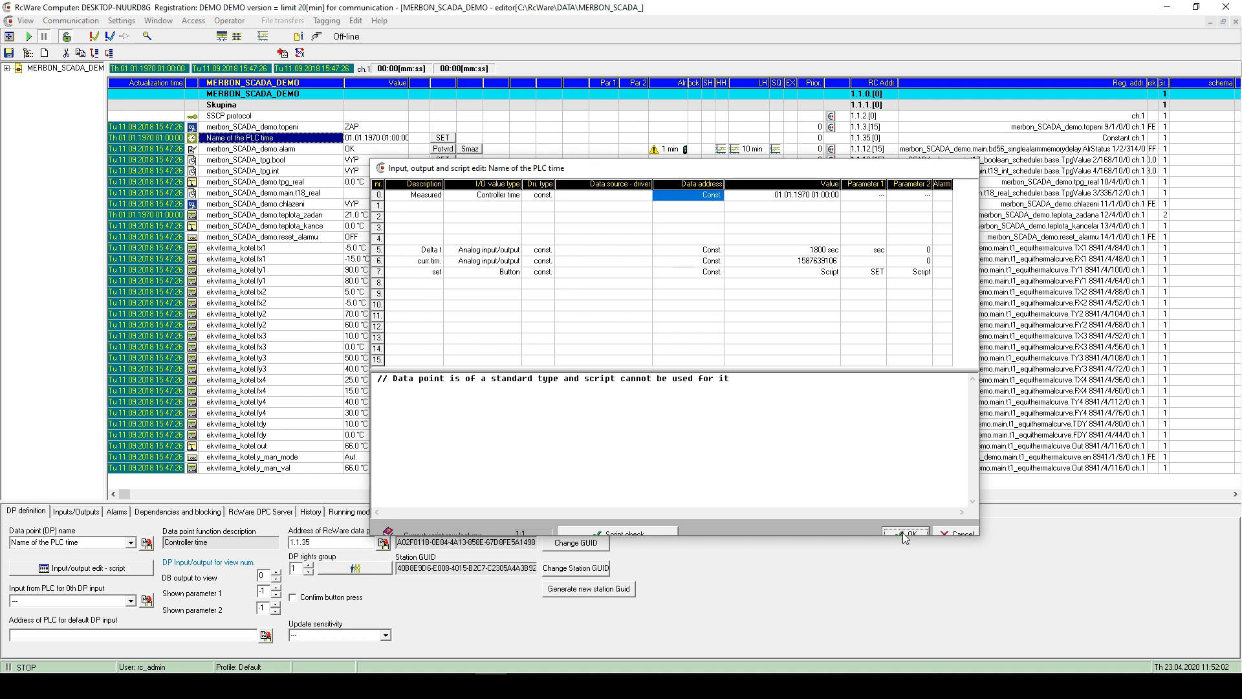
- Save the data points to file, accepting the dependency check
left_click(497, 205)
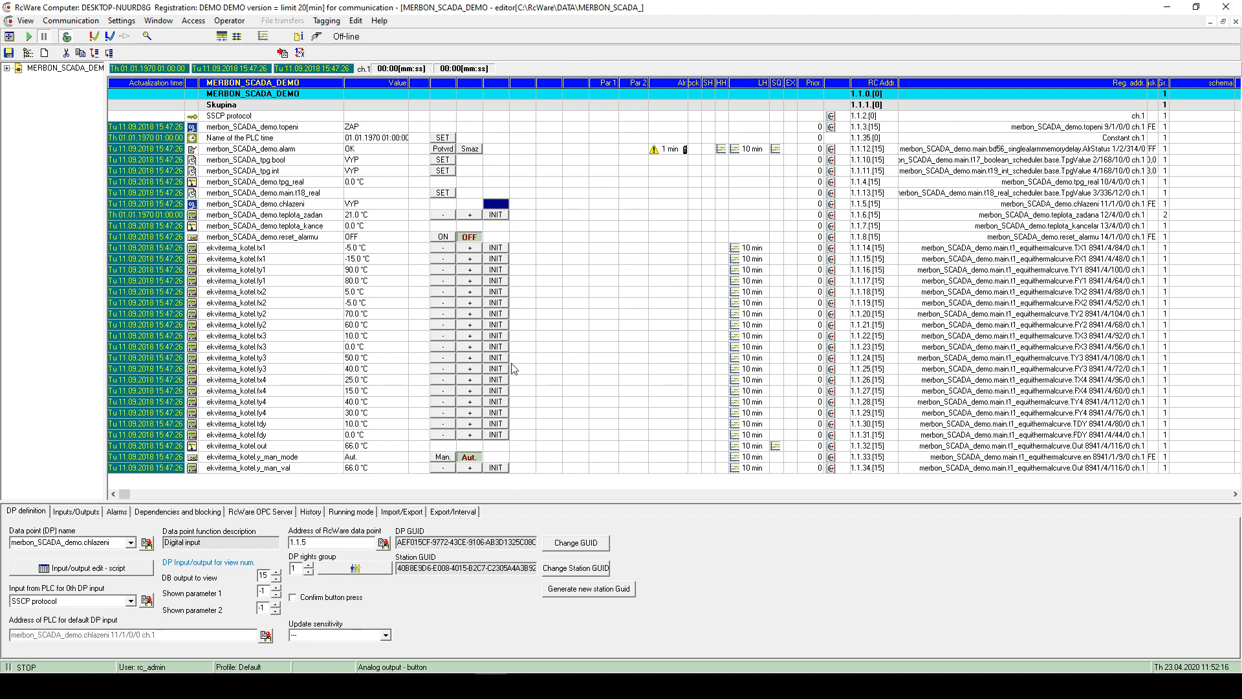
left_click(7, 54)
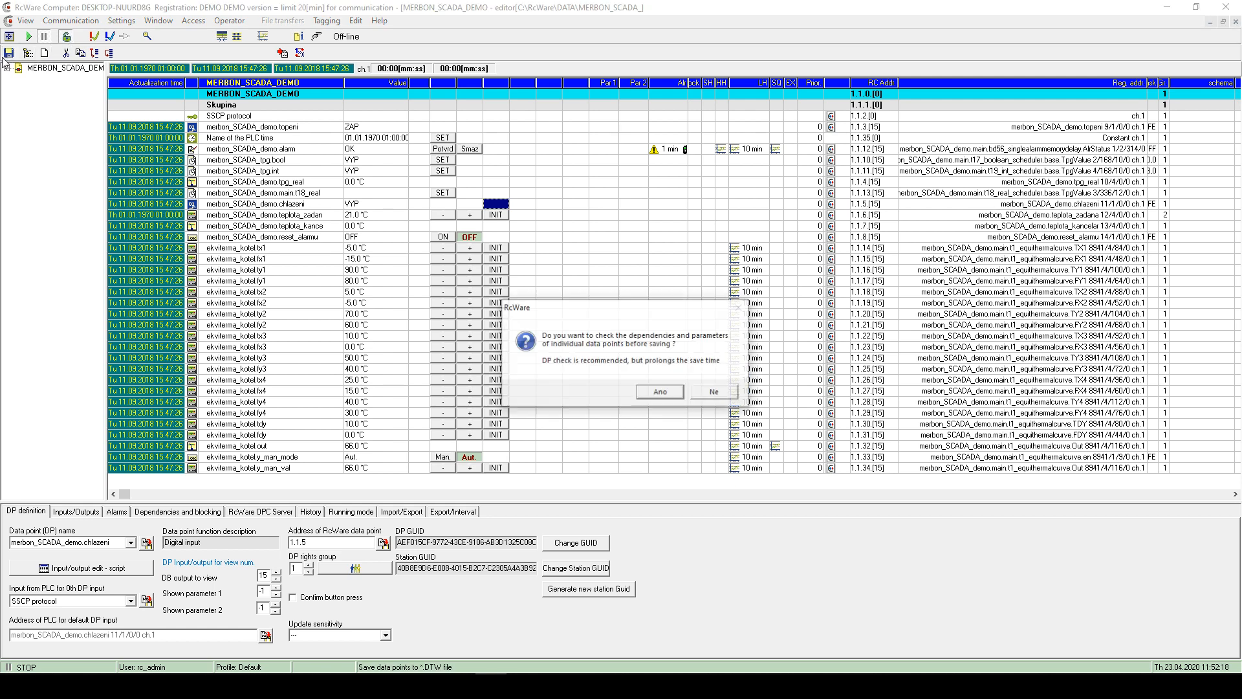
left_click(666, 393)
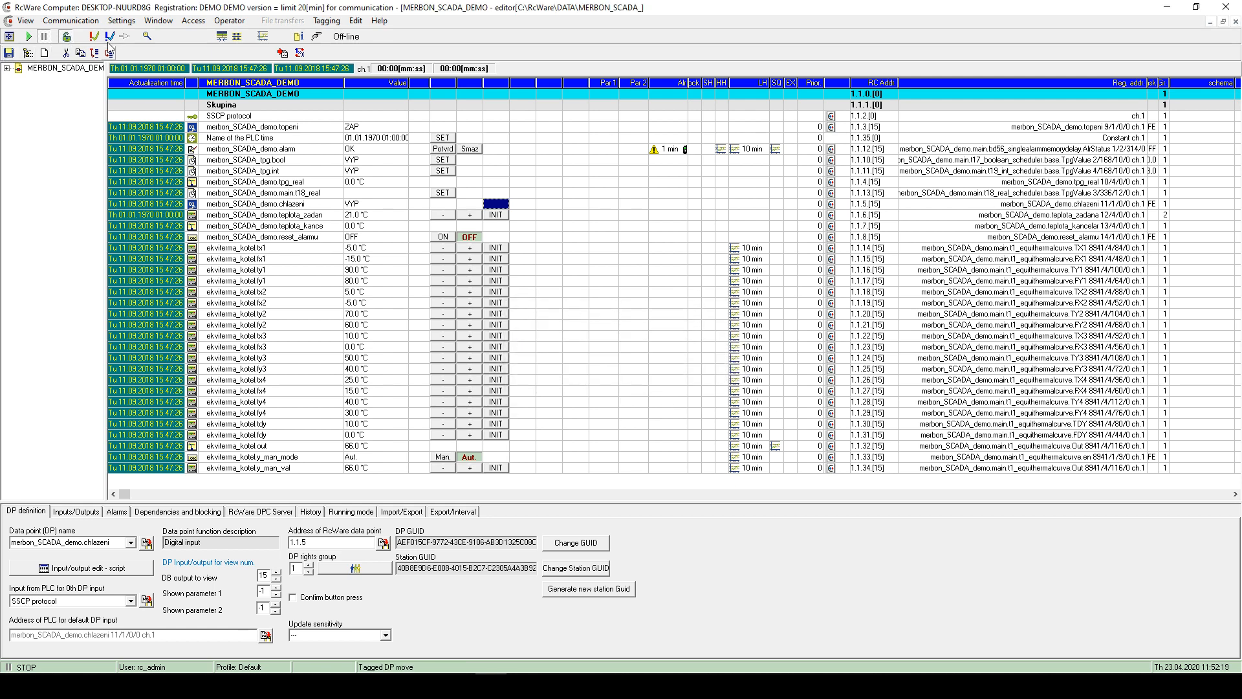
- Leave database editing mode and switch to the Technology schemas view
left_click(66, 36)
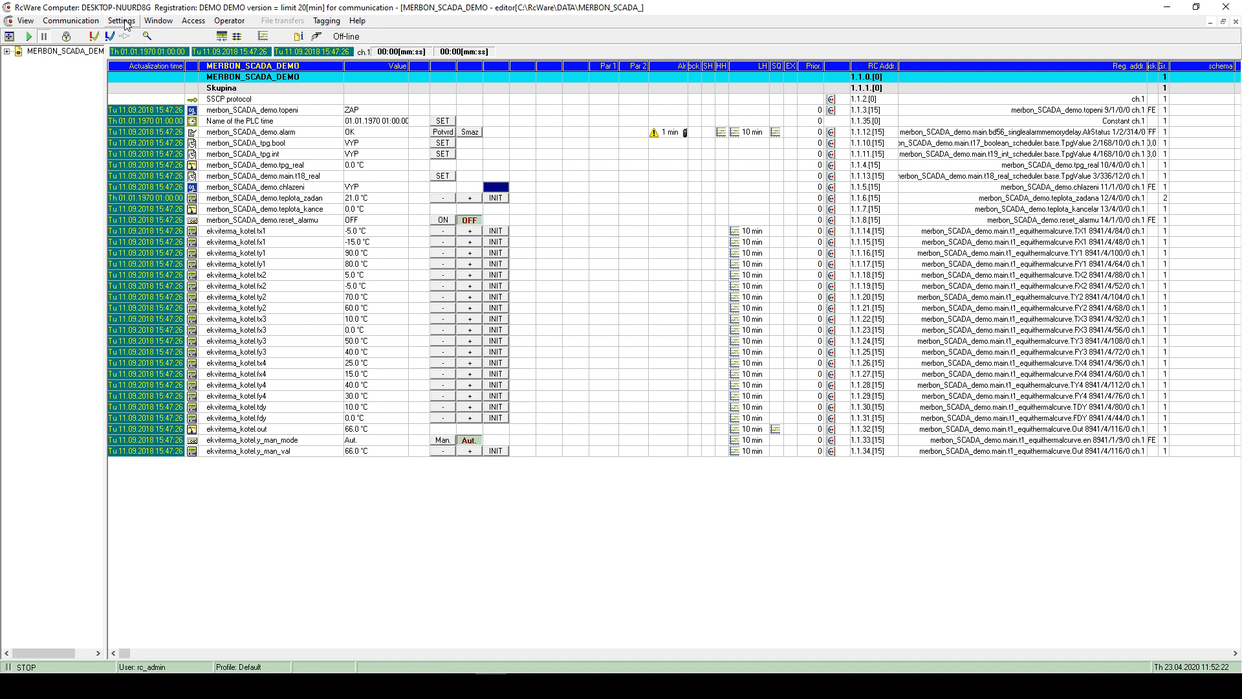
left_click(32, 25)
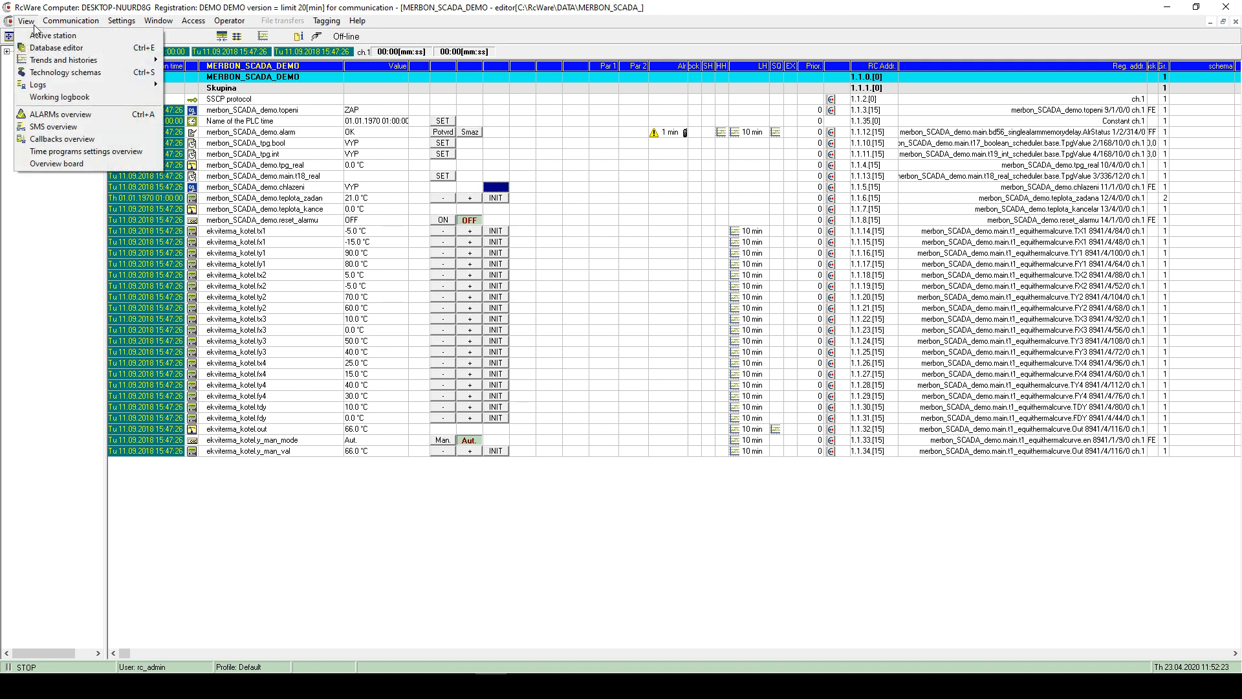
left_click(59, 75)
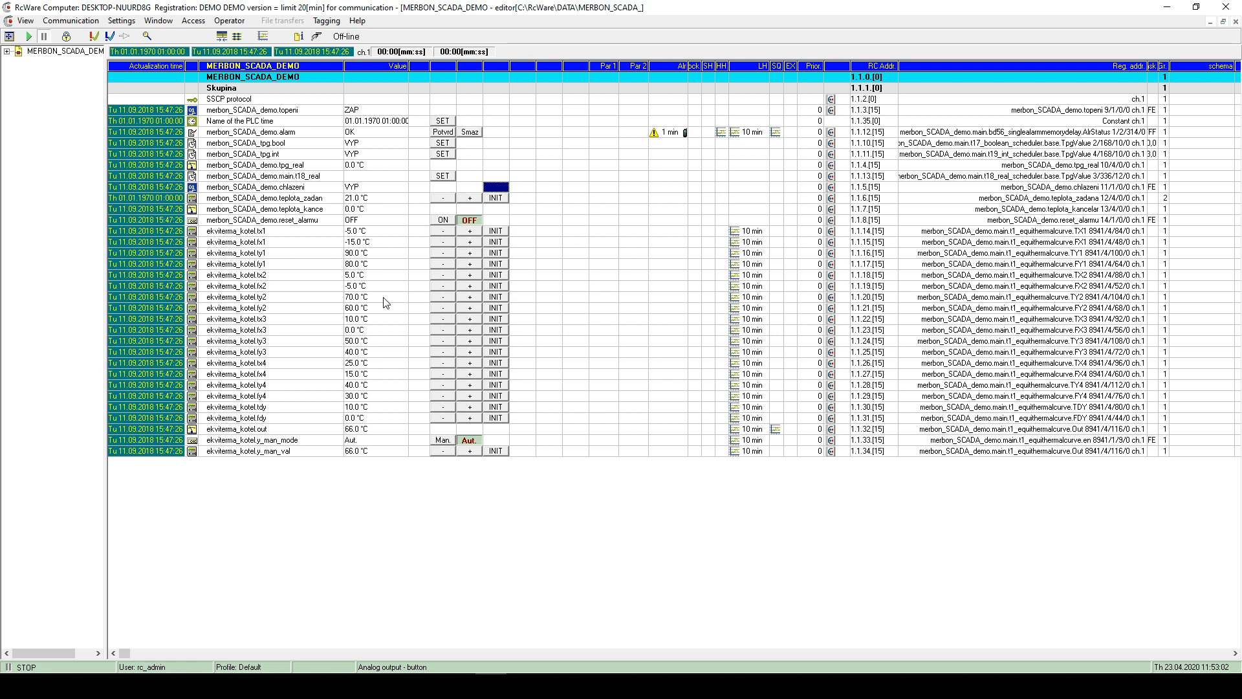
- Open the MERBON_SCADA_DEMO technology schema from the View menu's Technology schemas list
left_click(123, 21)
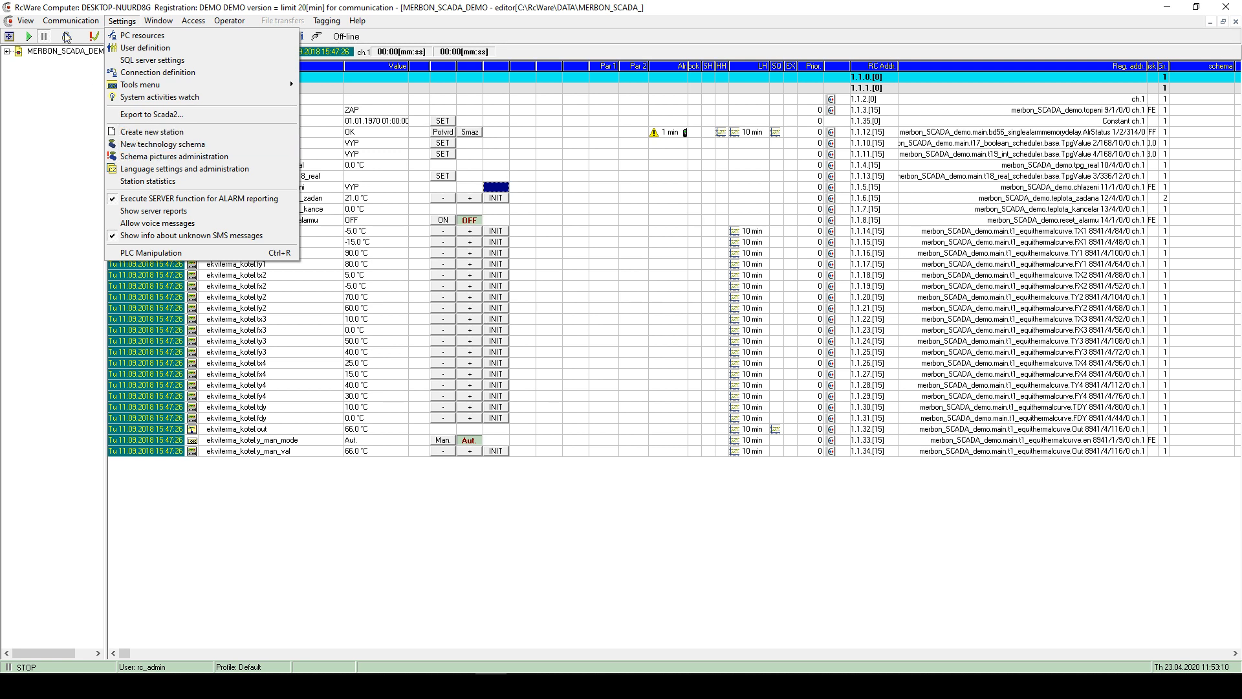
mouse_move(35, 22)
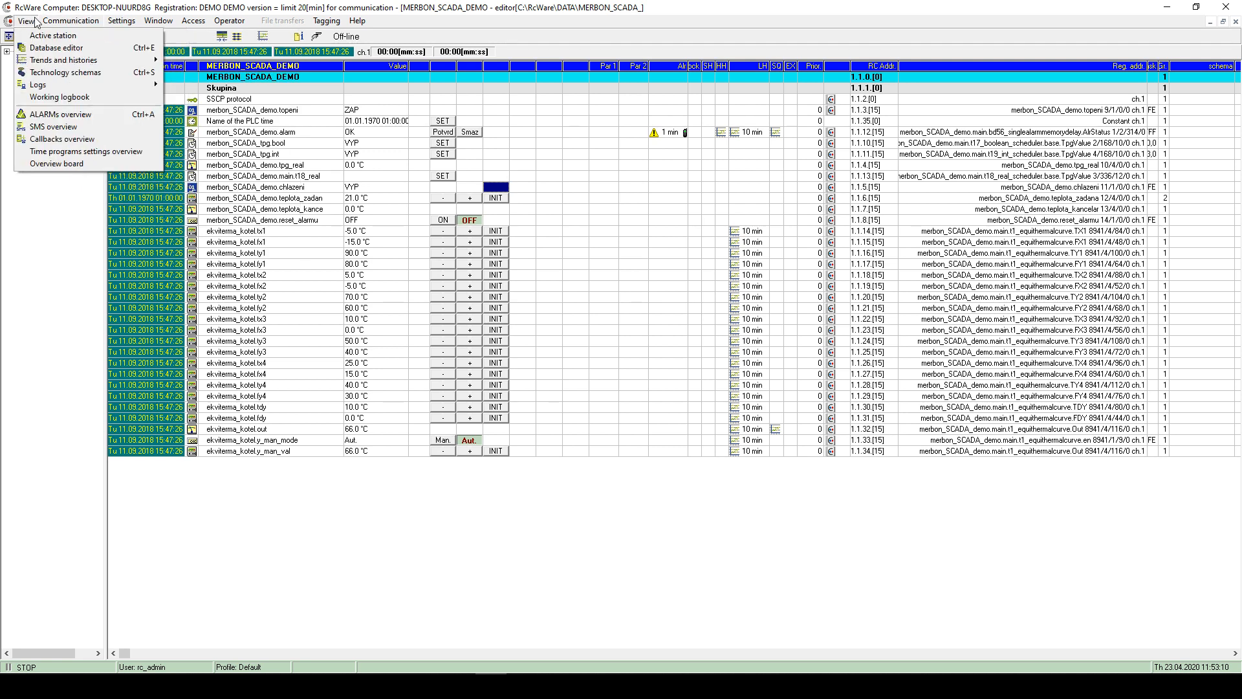
left_click(65, 73)
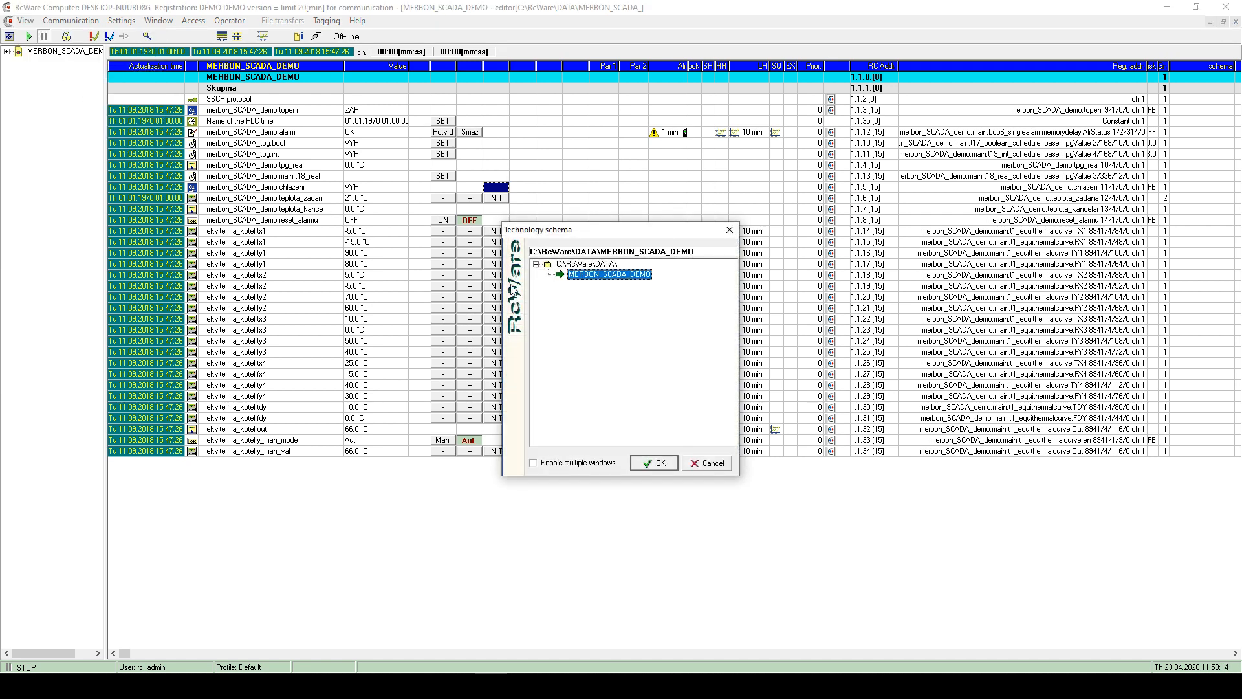
left_click(646, 464)
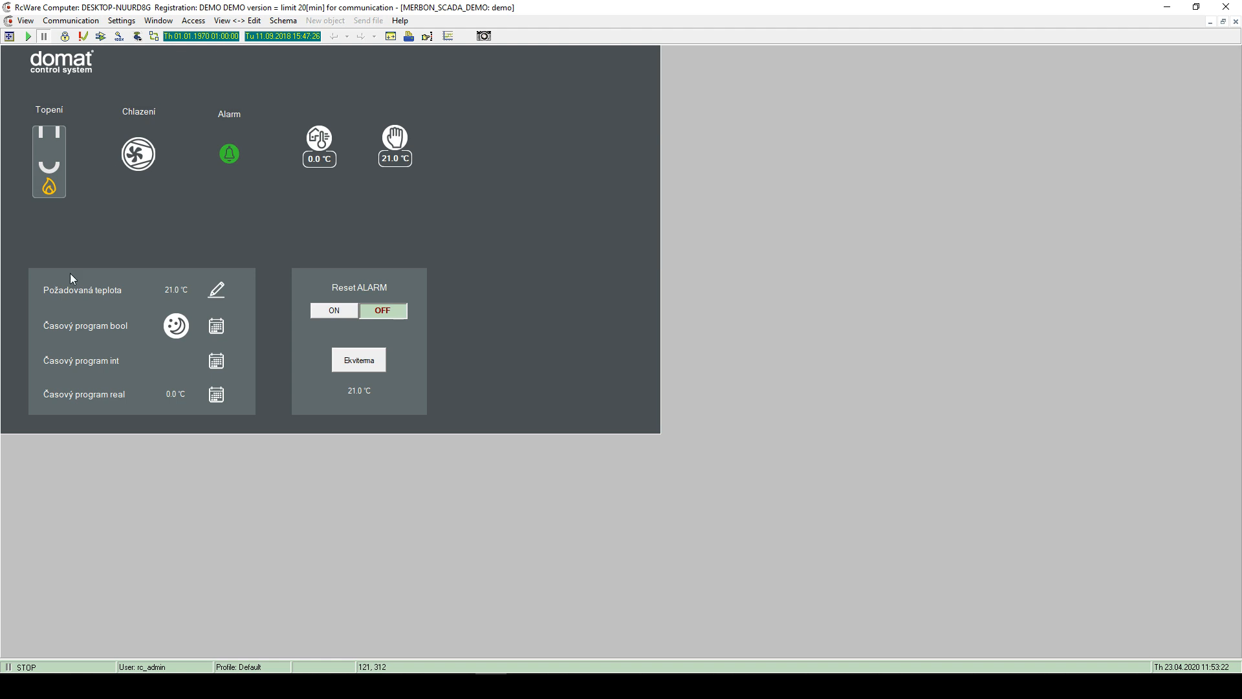
- Switch the schema to edit mode and select the domat logo, Alarm bell and 0.0 °C indicator
left_click(65, 37)
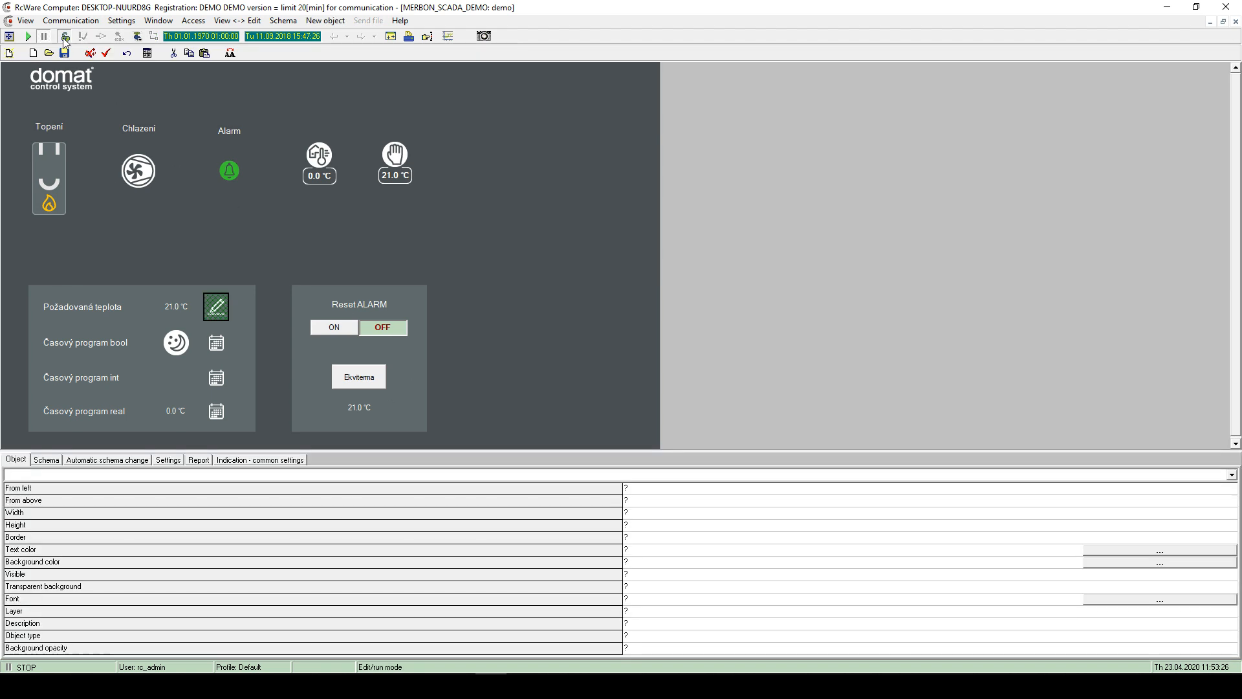
left_click(76, 84)
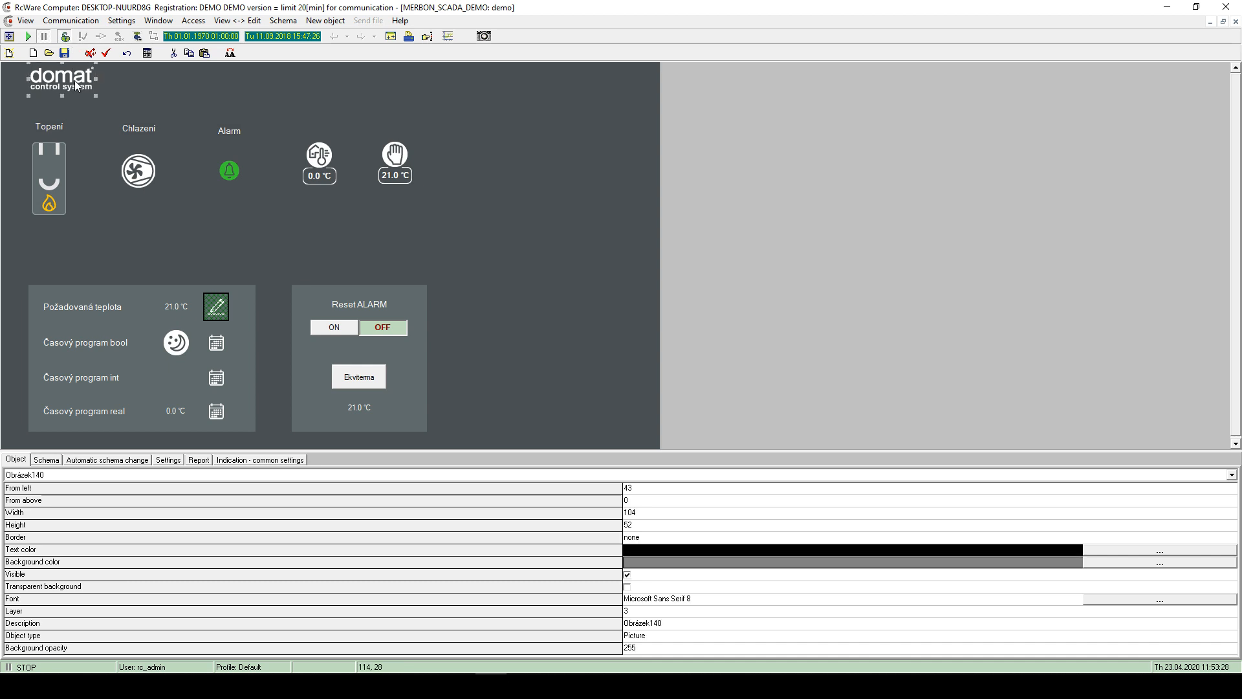
left_click(149, 107)
right_click(255, 92)
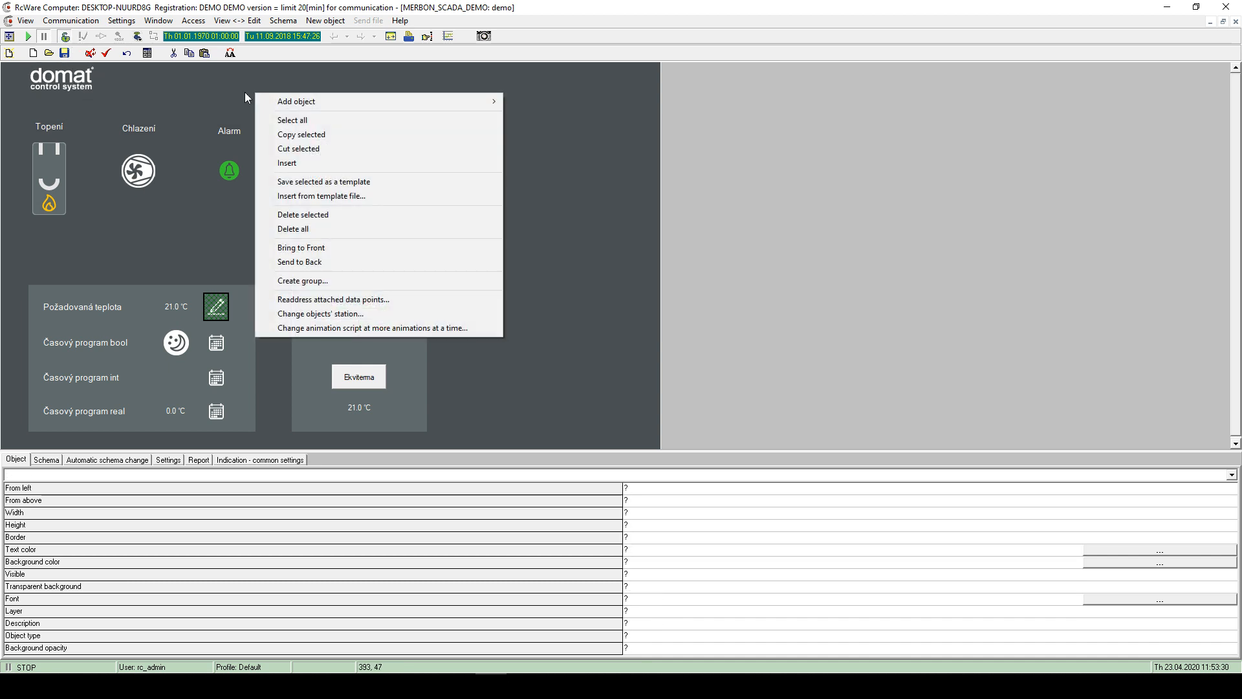
left_click(177, 61)
left_click(232, 169)
left_click(305, 173)
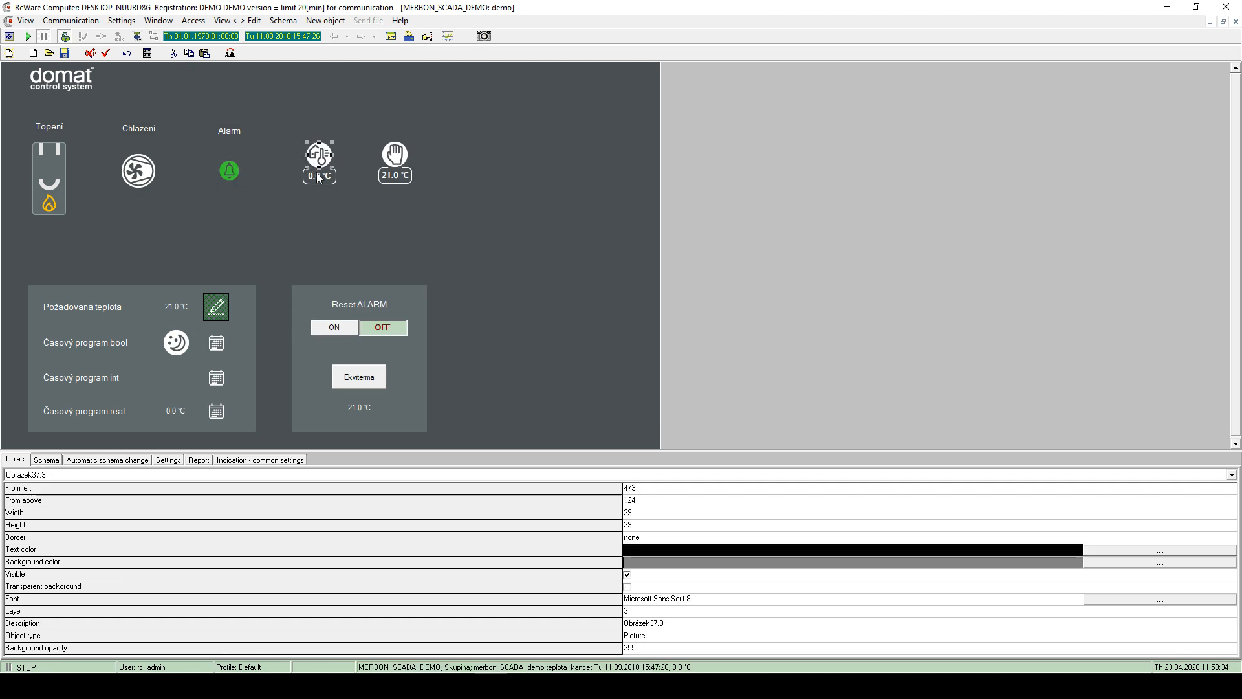
left_click(396, 157)
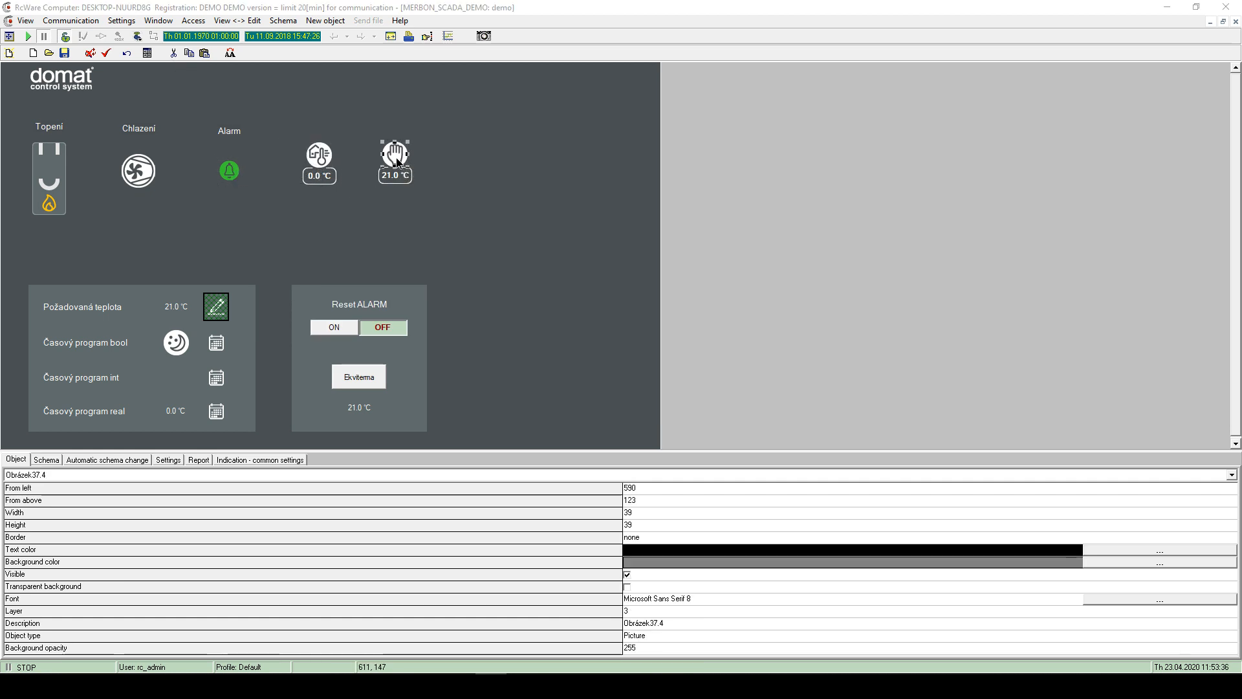
- Inspect the hand picture's edit properties, then bring up the canvas Add object menu
double_click(396, 159)
left_click(706, 207)
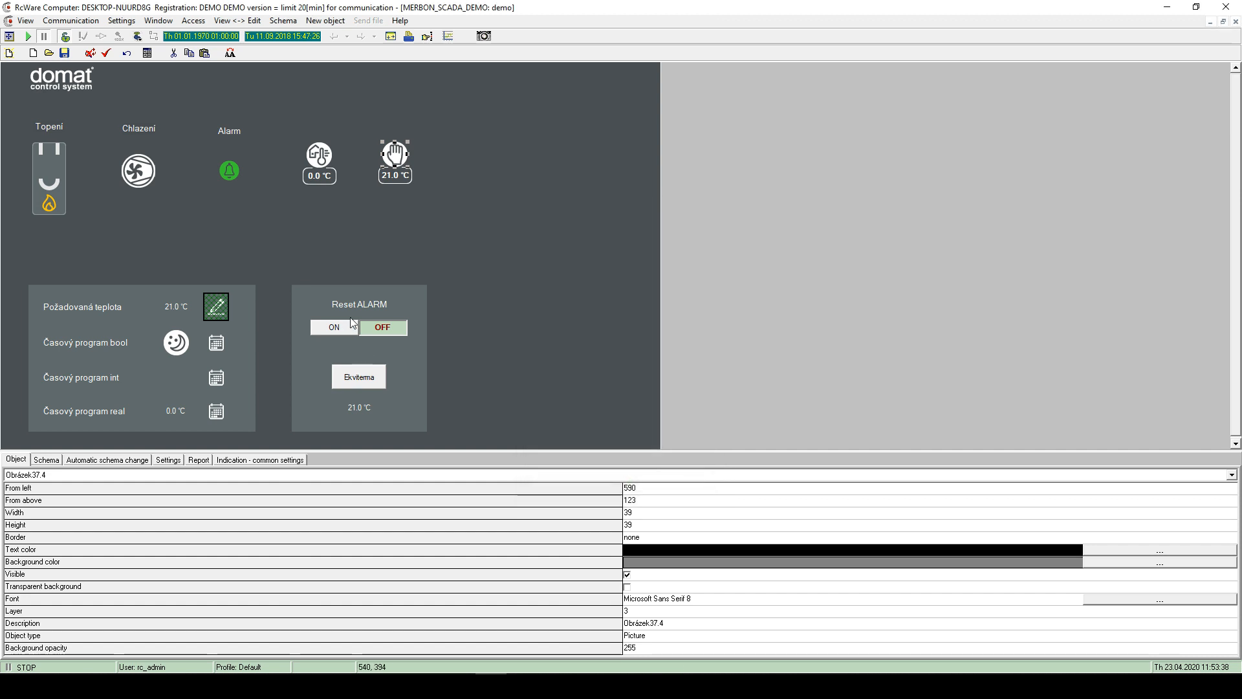
left_click(372, 242)
right_click(430, 224)
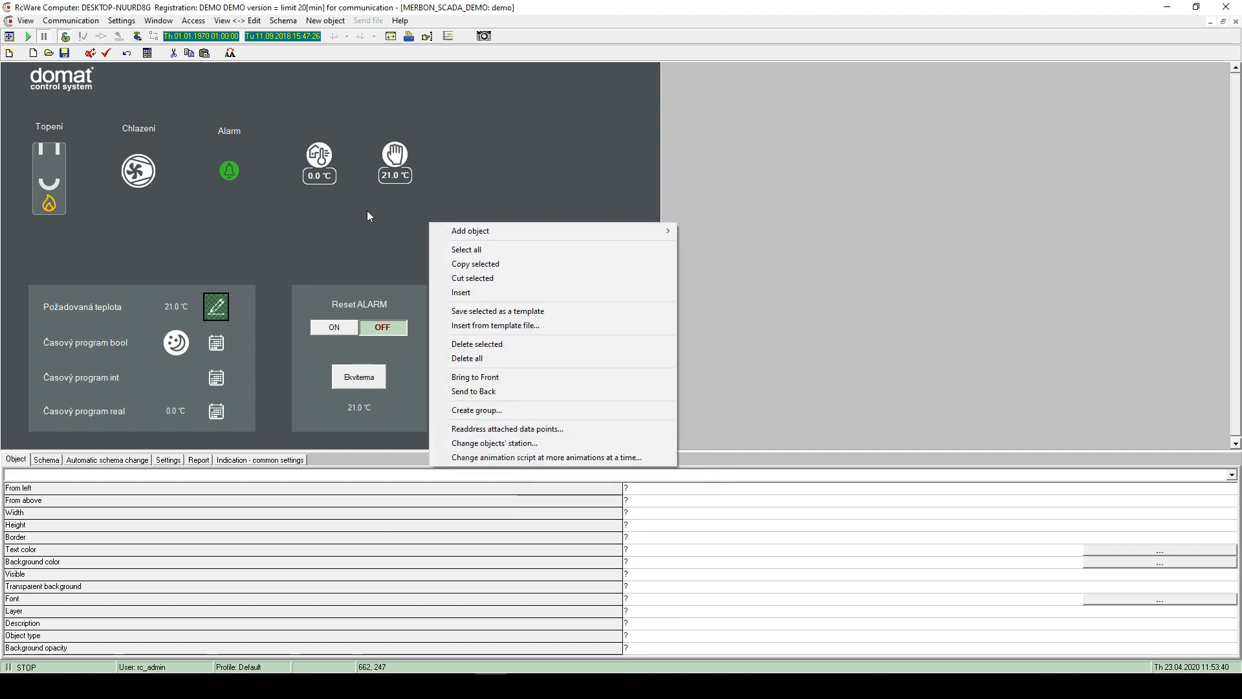
mouse_move(450, 231)
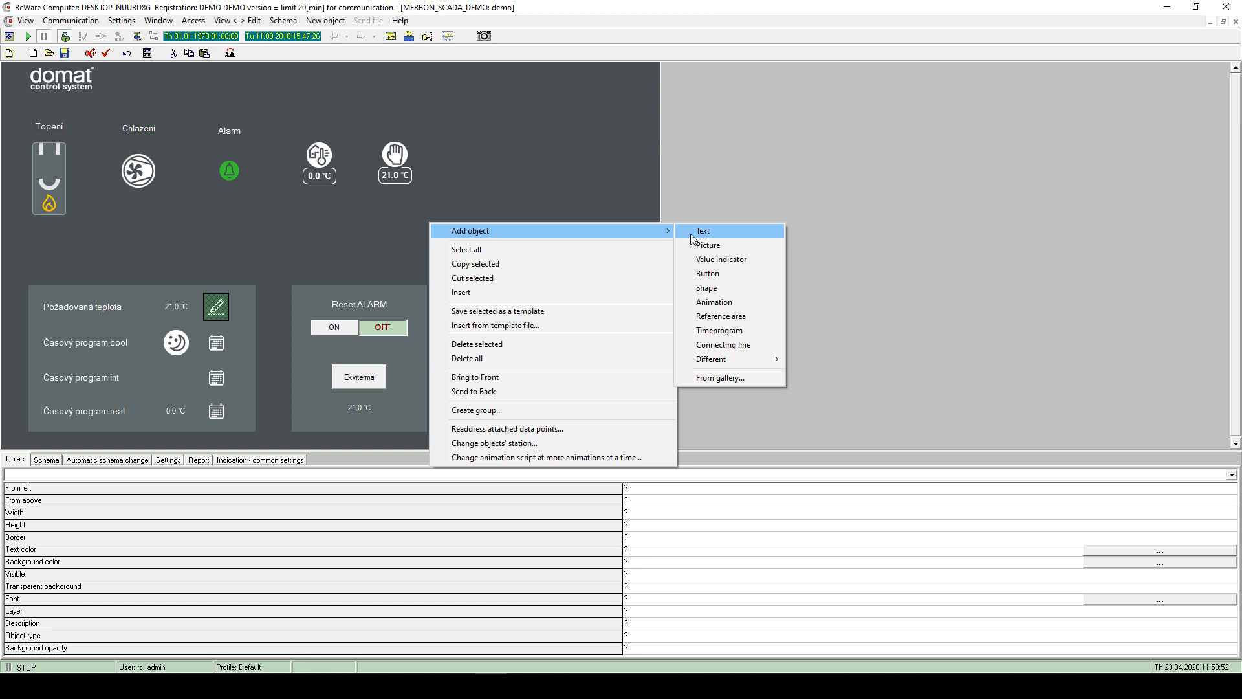
- Select the Topení, Chlazení and Alarm labels together, then clear the selection
left_click(577, 198)
left_click(208, 126)
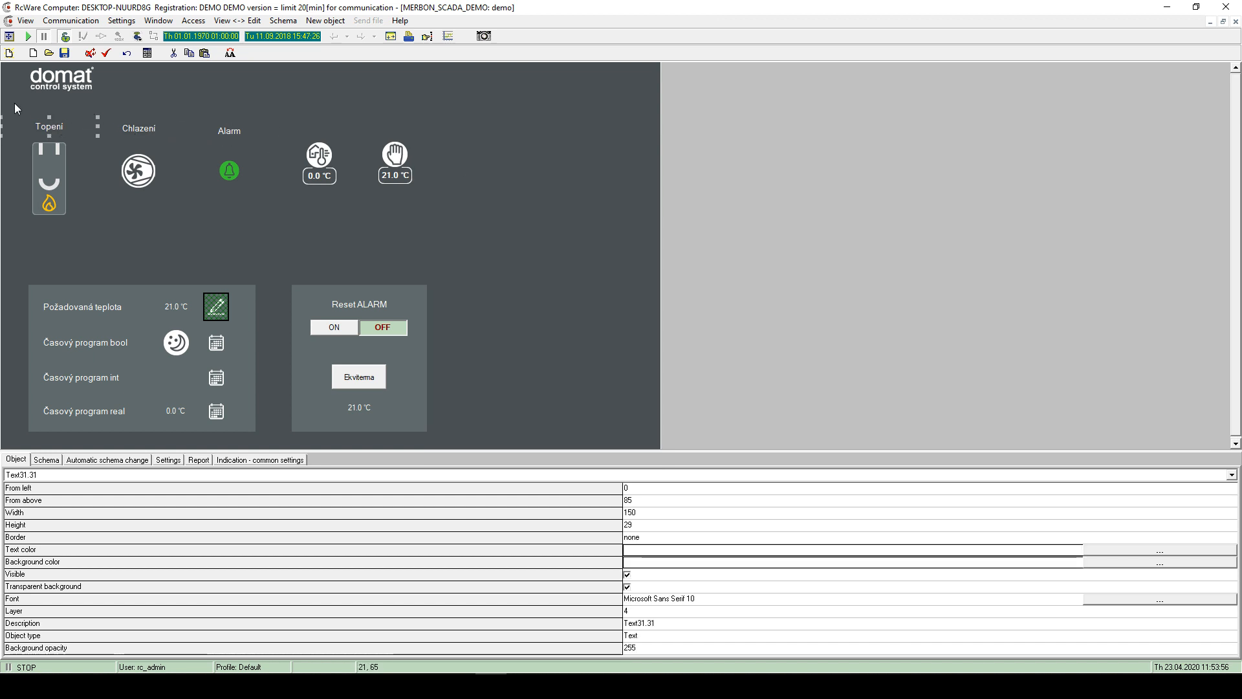
left_click_drag(22, 103, 227, 141)
left_click(418, 104)
- Add an empty picture object, Picture33, to the right of the 21.0 °C hand icon
right_click(464, 129)
mouse_move(521, 138)
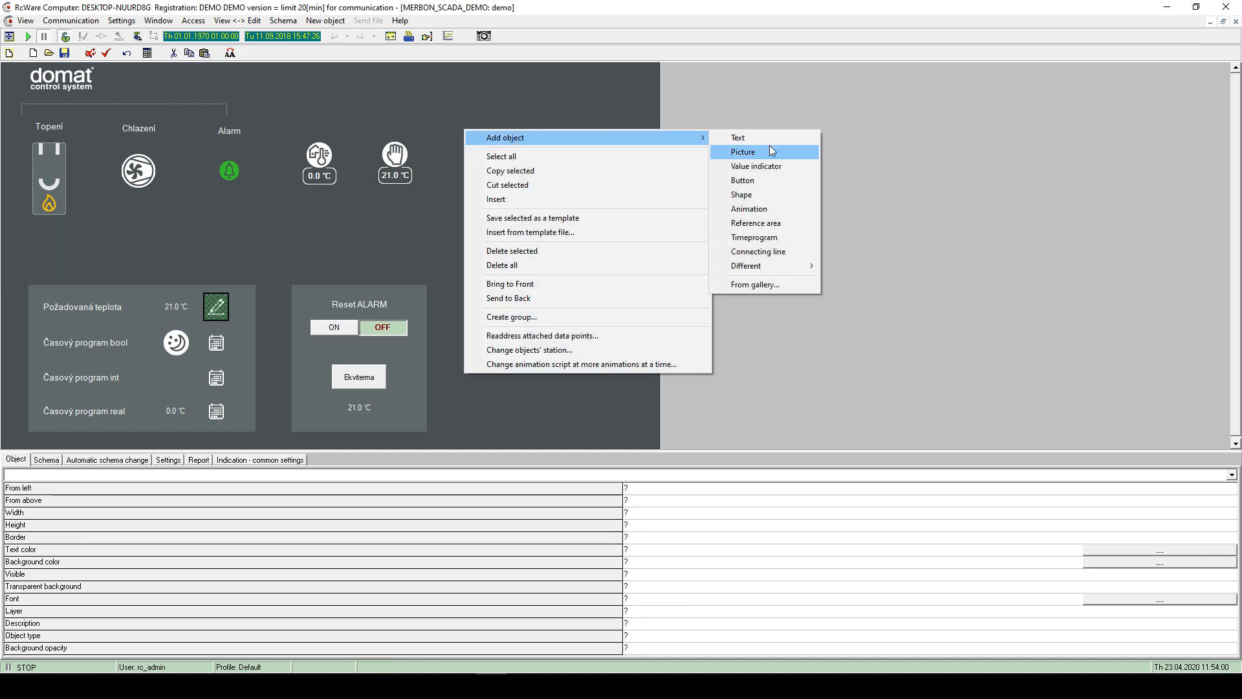
left_click(763, 150)
left_click(707, 207)
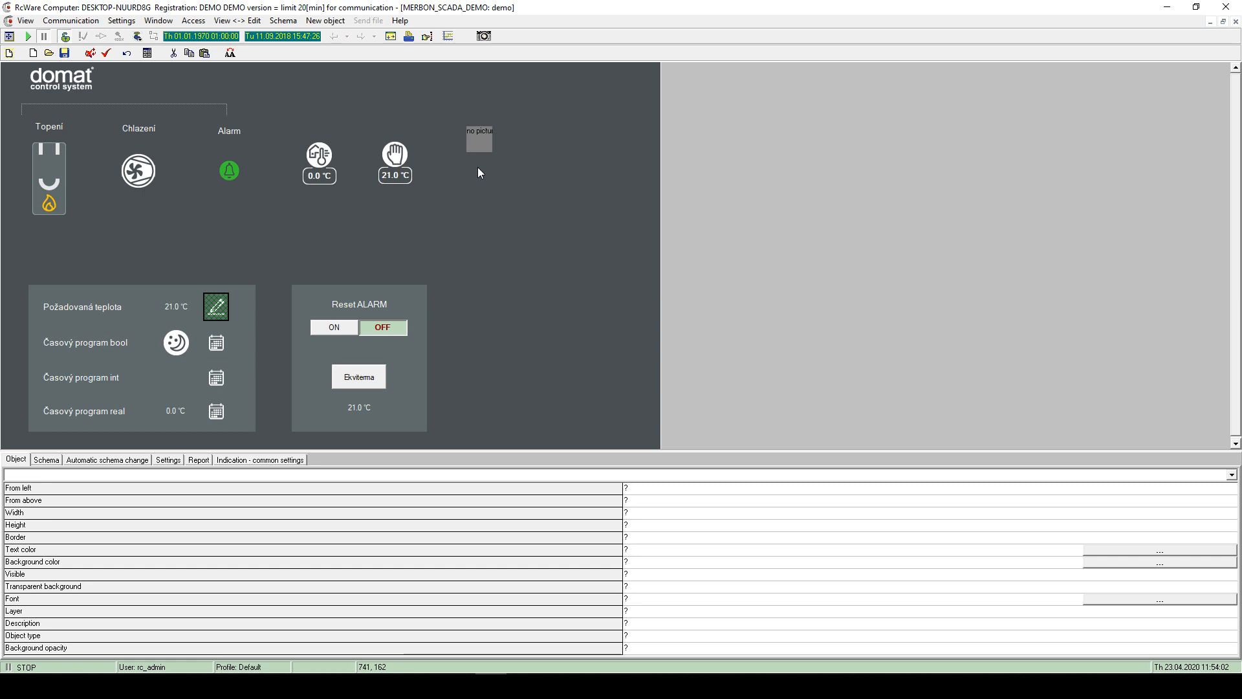
left_click(475, 135)
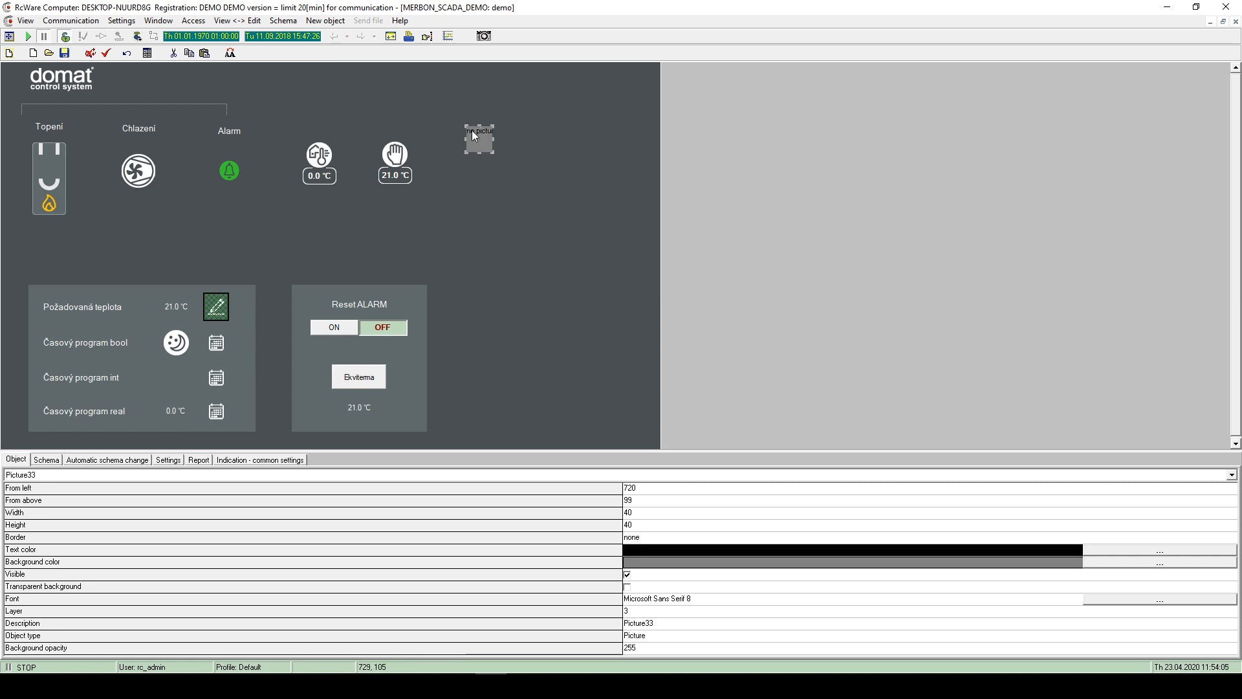
- Check the domat logo's picture properties, then open the new placeholder's picture properties
left_click(63, 77)
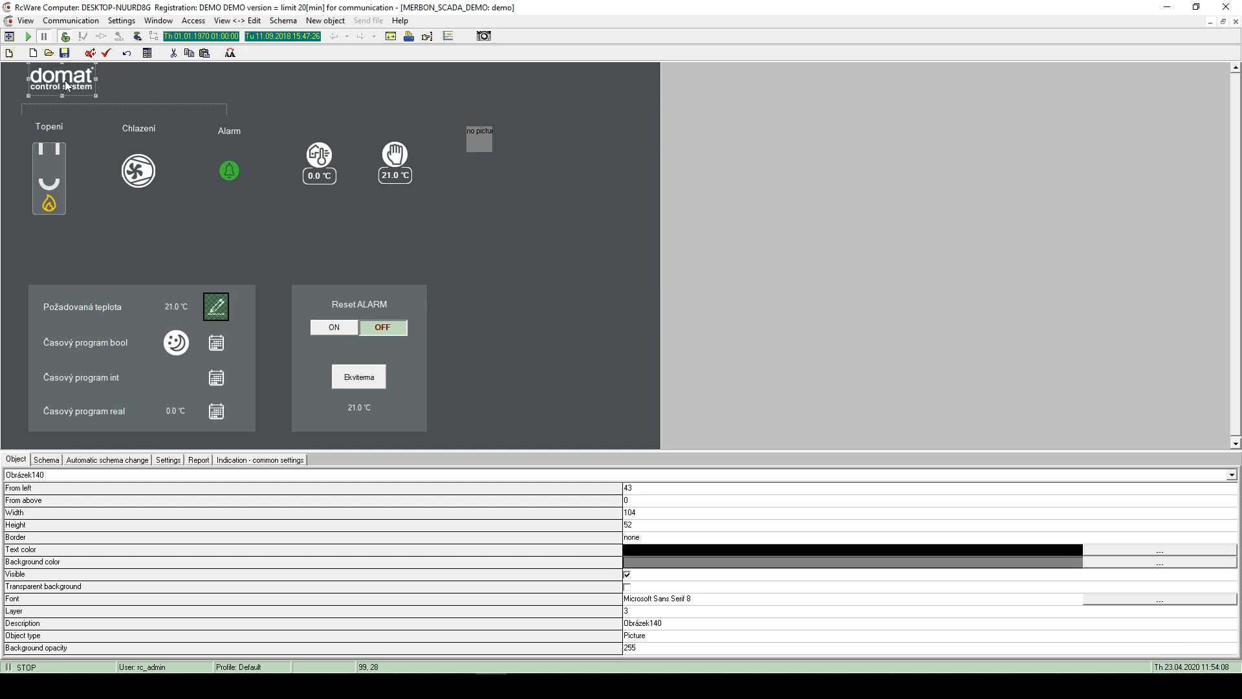
double_click(64, 82)
left_click(706, 208)
double_click(477, 134)
- Browse the image file dialog to C:\Apps\Merbon Symbols\Raster symbols\IRC symbols
left_click(556, 244)
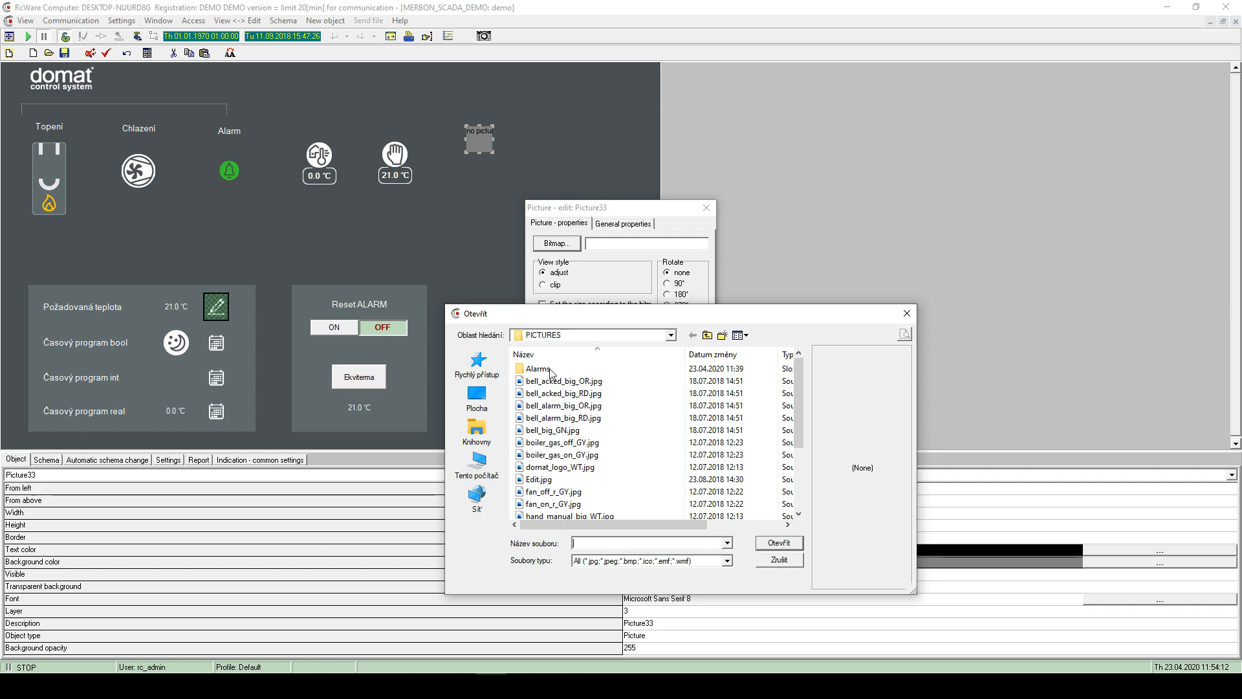
scroll(572, 422, "up", 2)
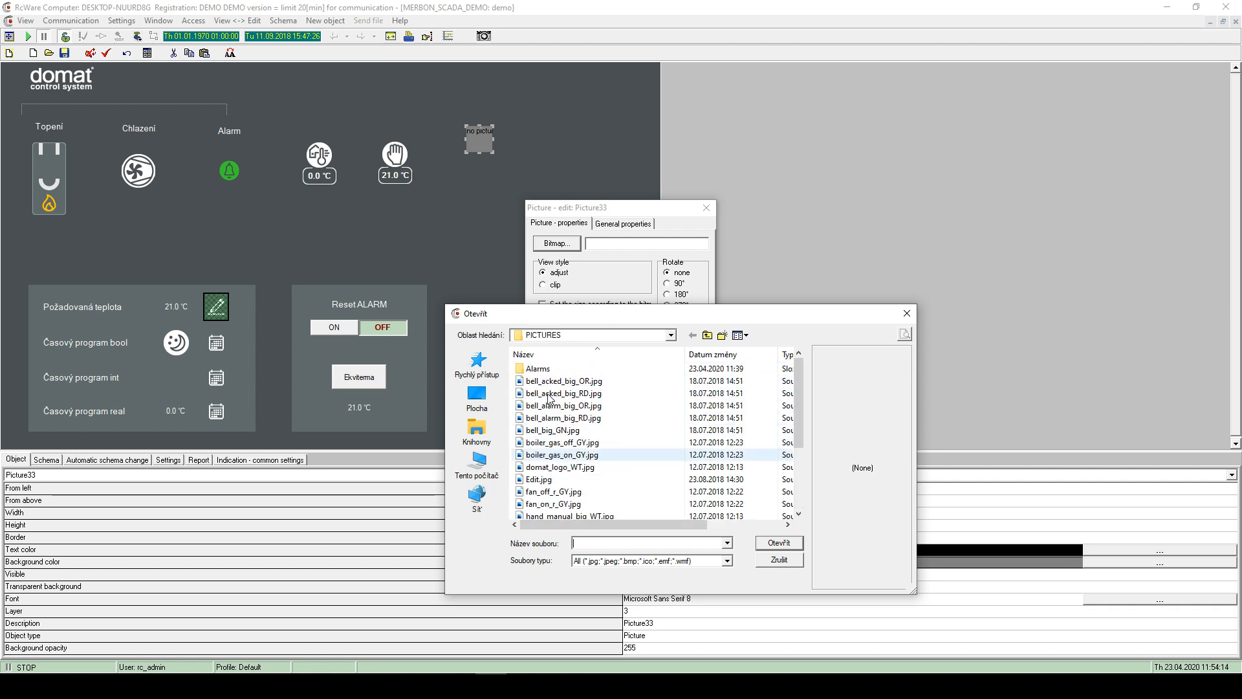
left_click(708, 335)
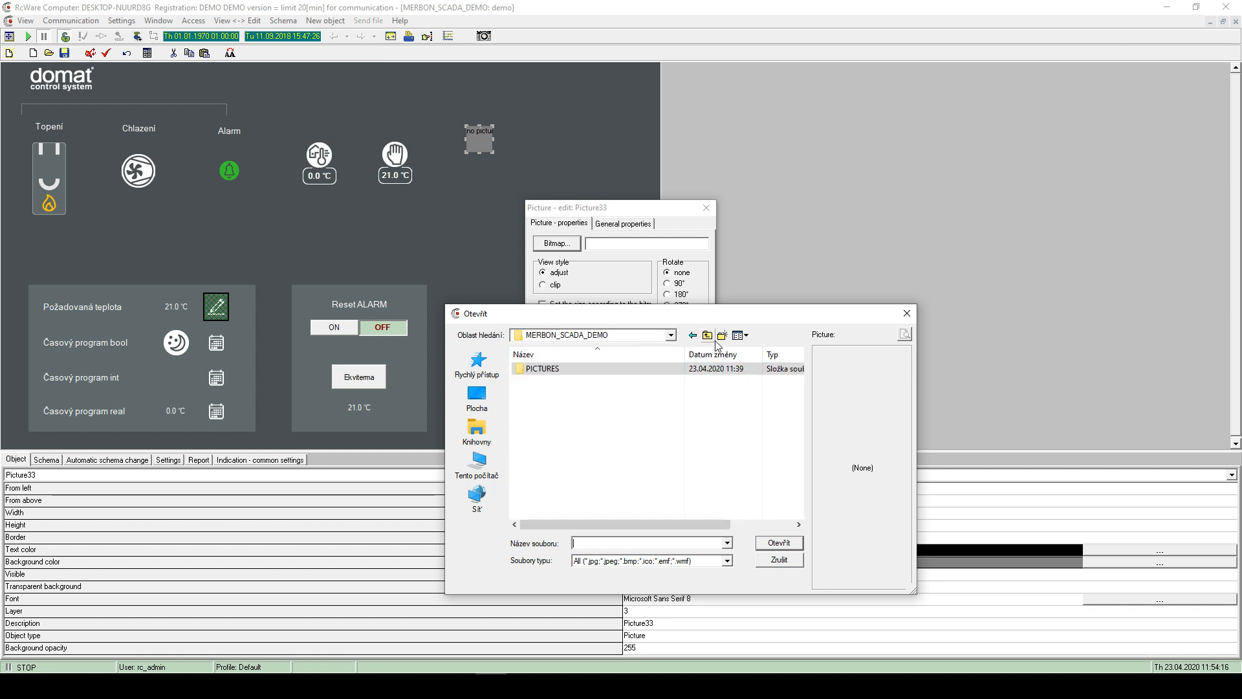
left_click(478, 465)
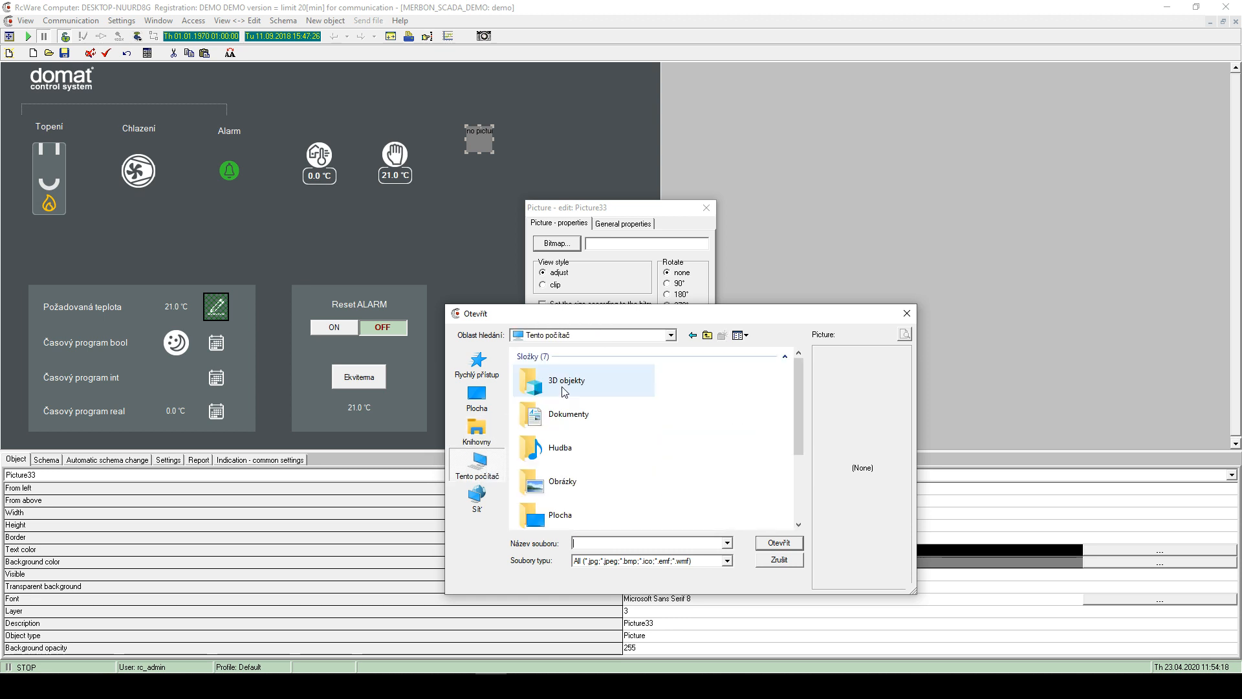
scroll(558, 404, "down", 5)
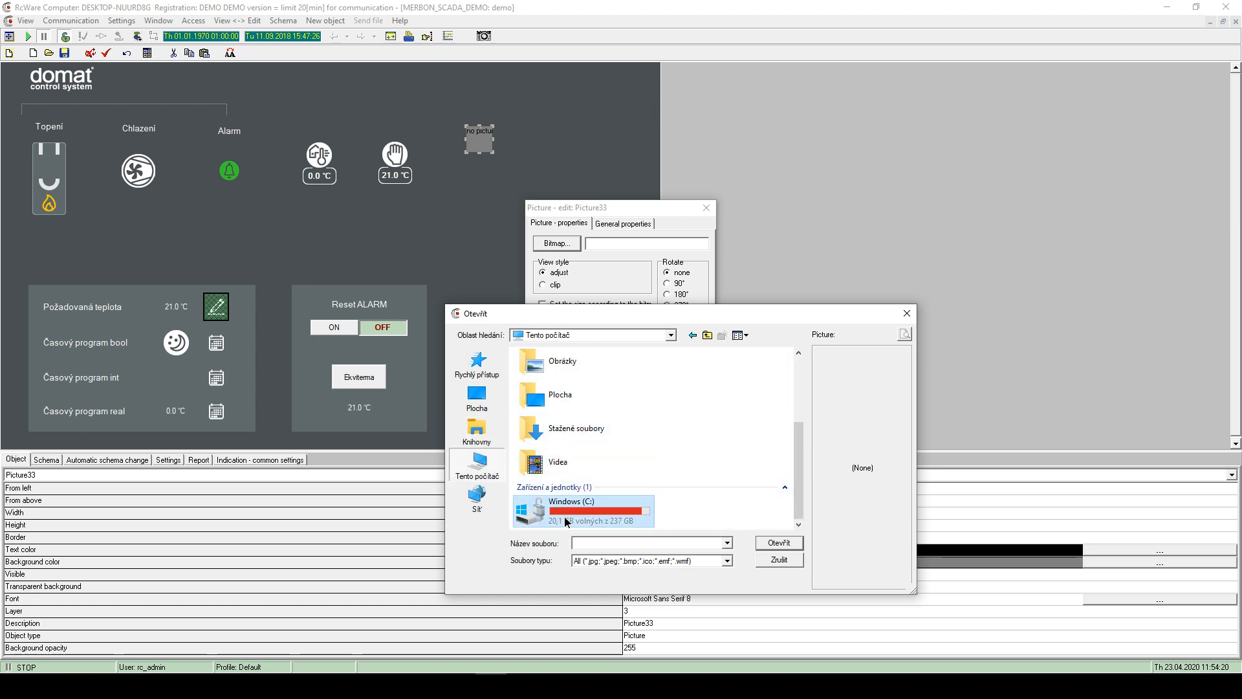
double_click(551, 521)
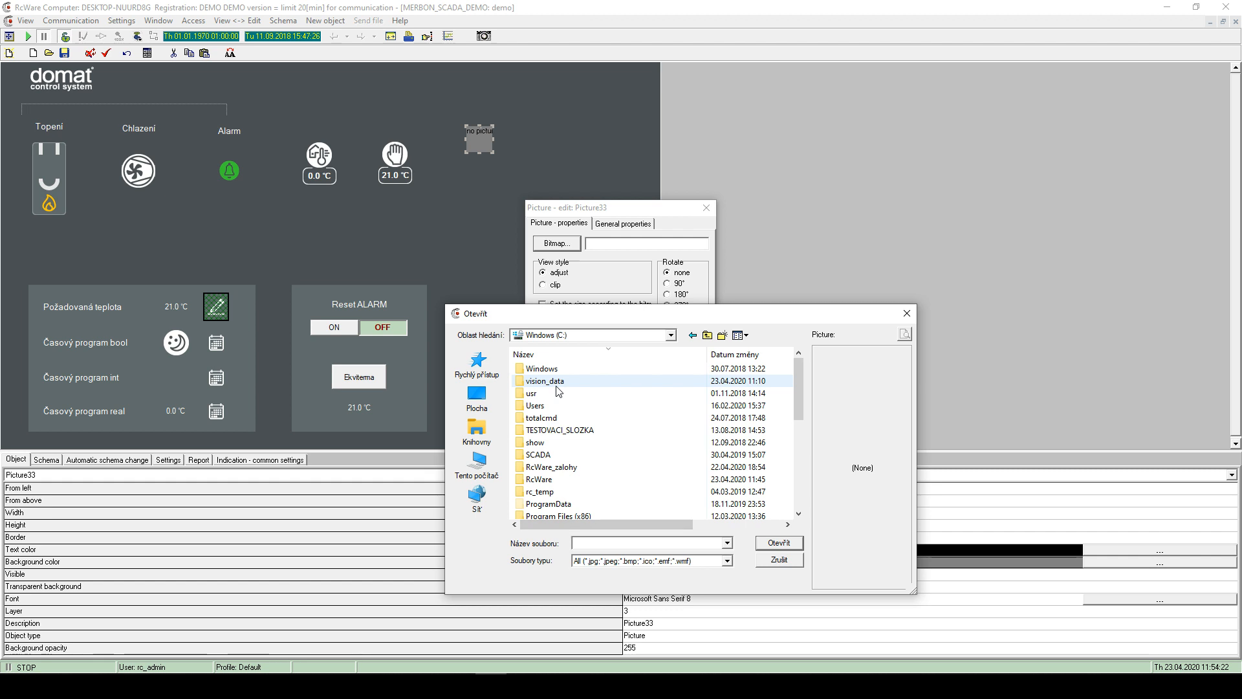
scroll(569, 414, "down", 1)
scroll(569, 415, "up", 1)
scroll(575, 442, "down", 3)
scroll(562, 414, "up", 3)
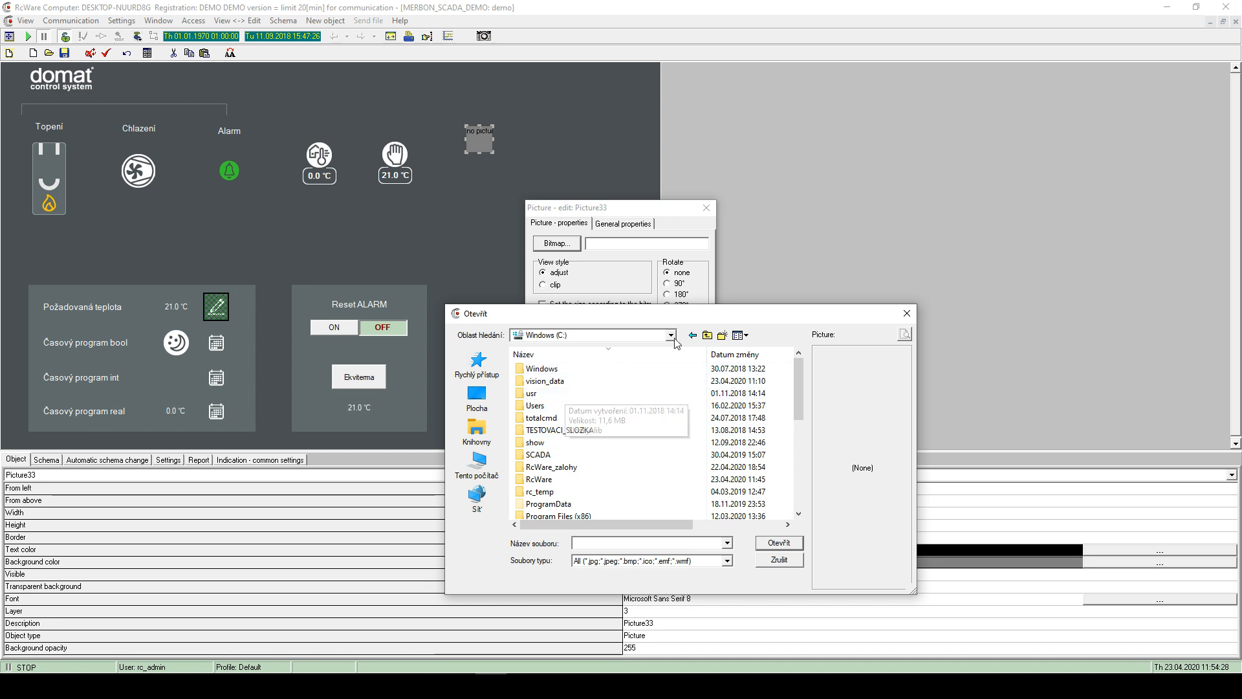
left_click(608, 356)
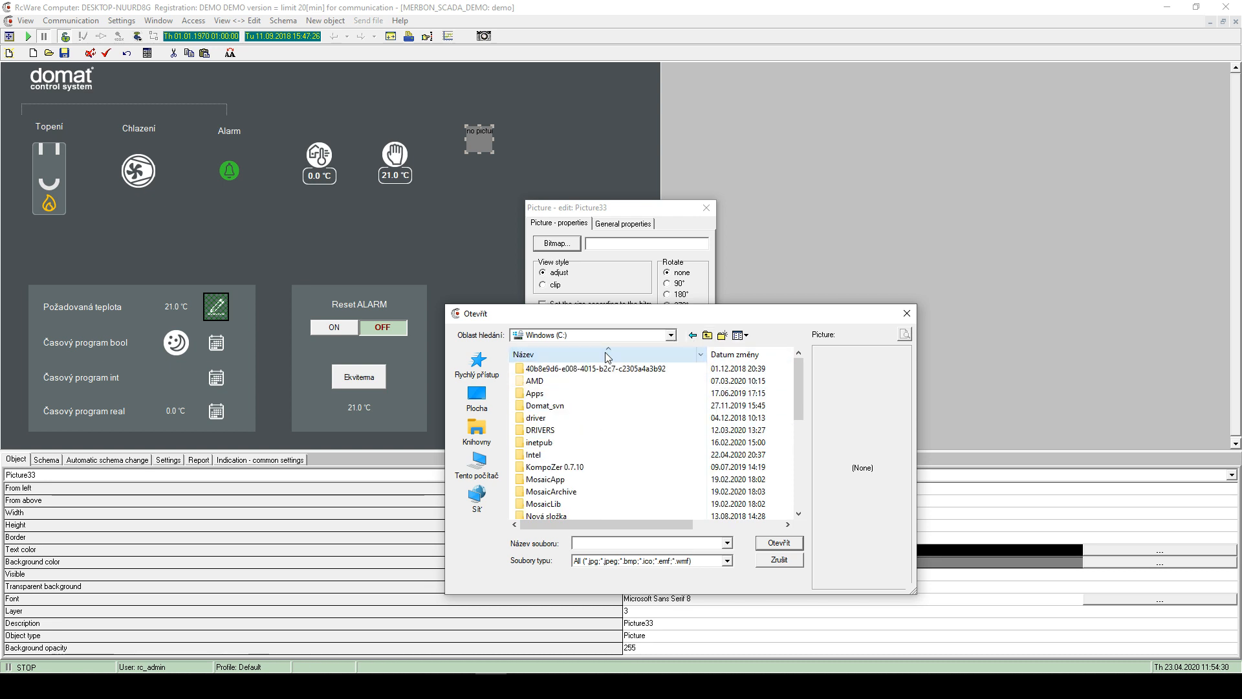
double_click(554, 407)
double_click(555, 418)
double_click(554, 396)
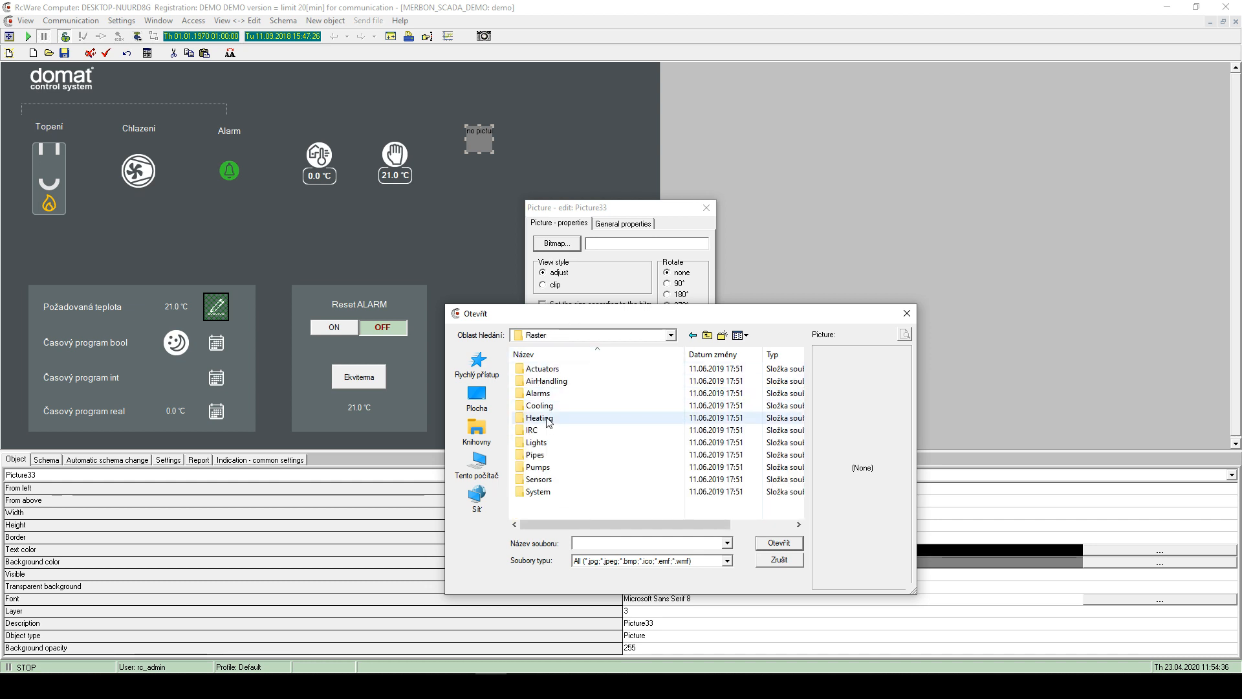
double_click(542, 431)
- Preview the 3stage arrow images such as 3stage_lr_1_GN.jpg and 3stage_du_0_GN.jpg
left_click(583, 429)
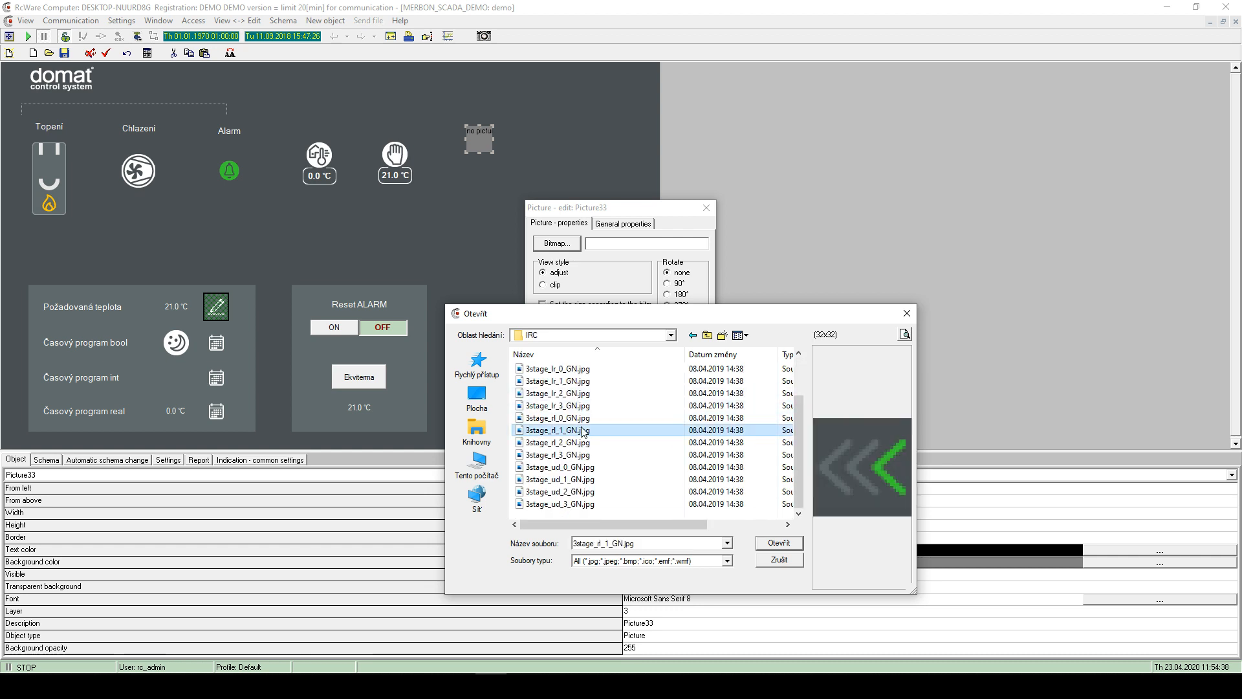
scroll(615, 401, "down", 2)
scroll(596, 386, "up", 2)
left_click(574, 395)
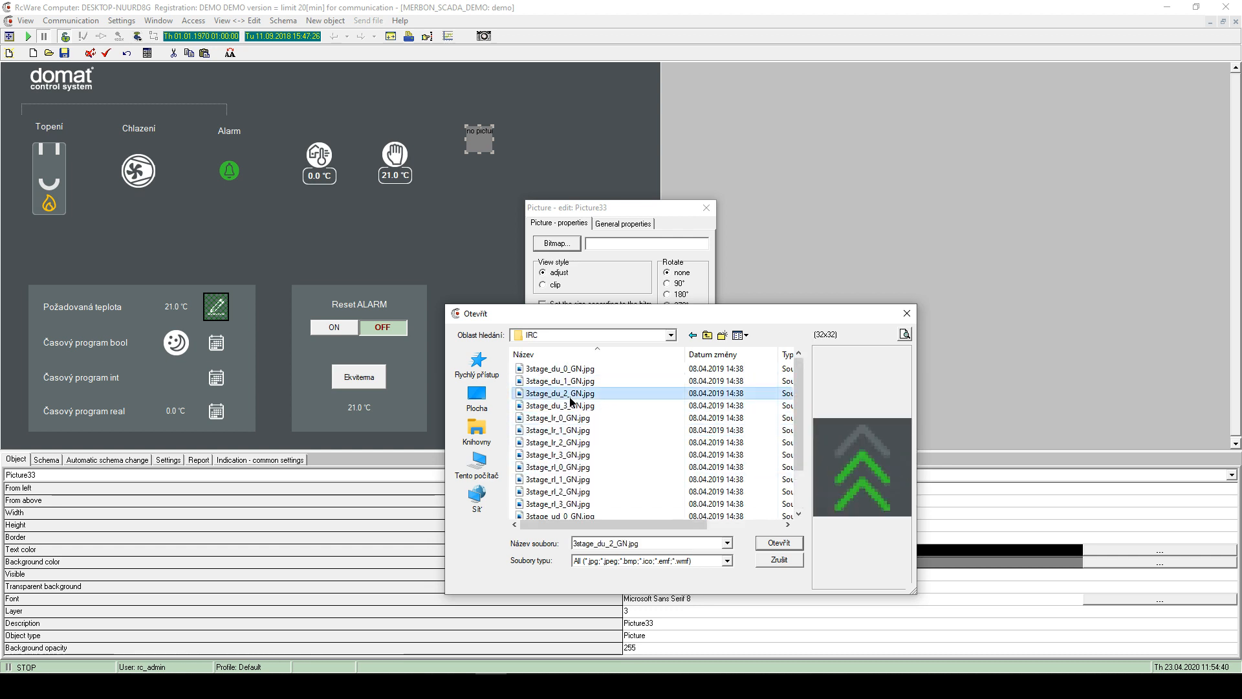
left_click(571, 370)
scroll(579, 446, "down", 2)
left_click(584, 506)
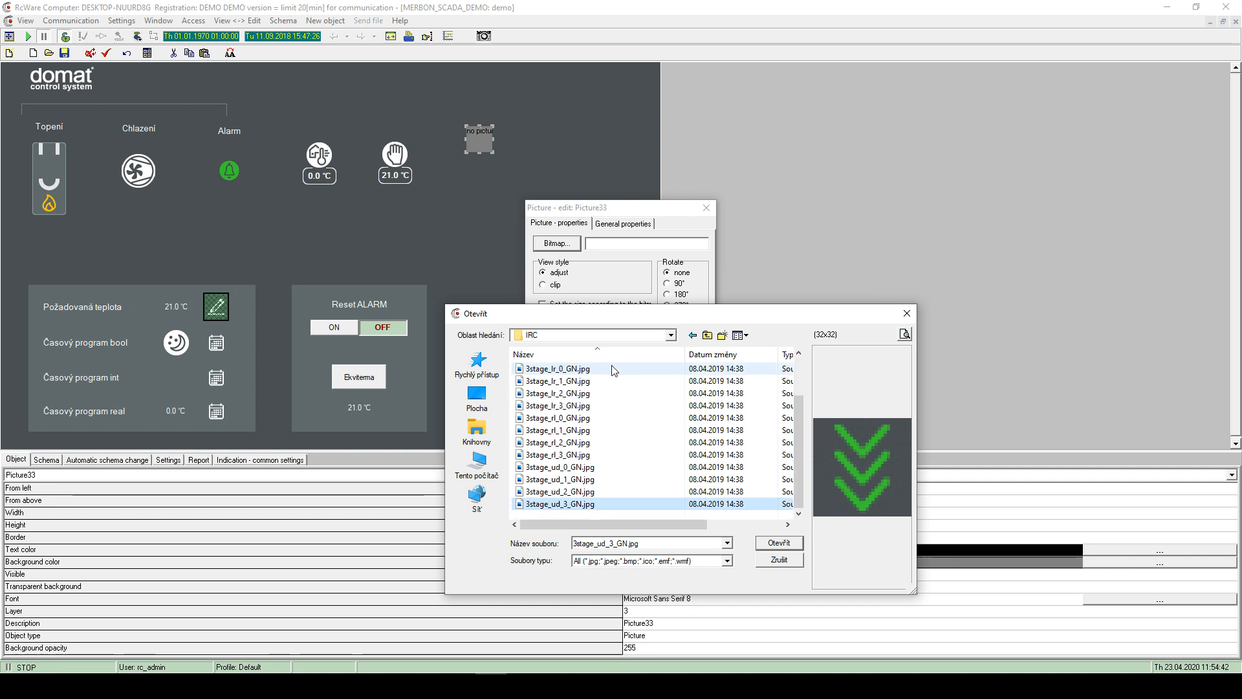
- Preview the heat exchanger tube and tank images in the Heating folder
left_click(695, 335)
double_click(570, 417)
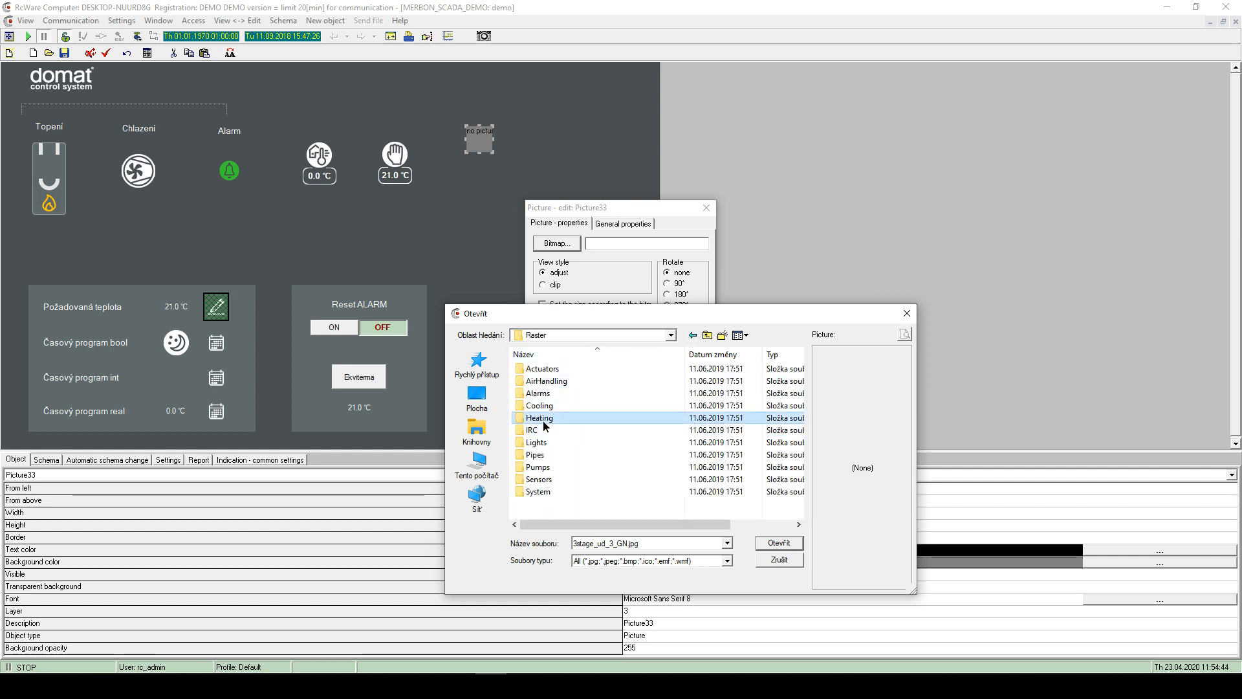
left_click(576, 420)
left_click(582, 454)
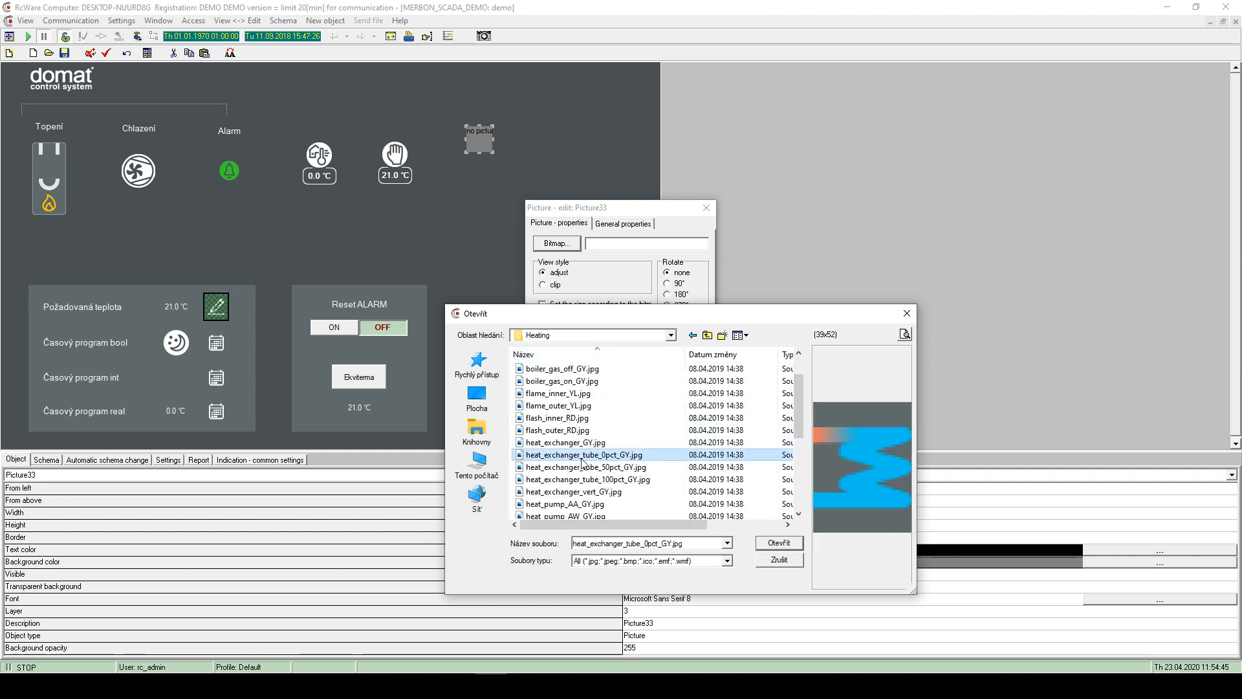
left_click(585, 491)
scroll(585, 492, "down", 5)
left_click(585, 504)
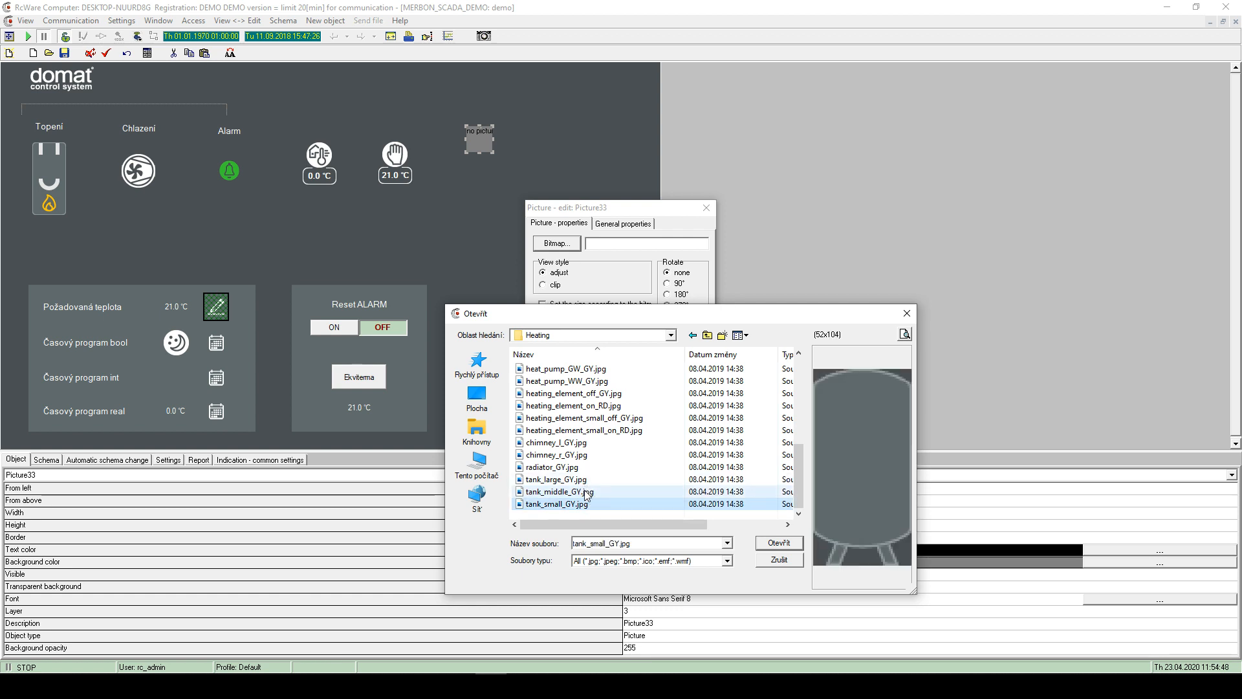
left_click(587, 491)
scroll(585, 479, "up", 5)
left_click(708, 335)
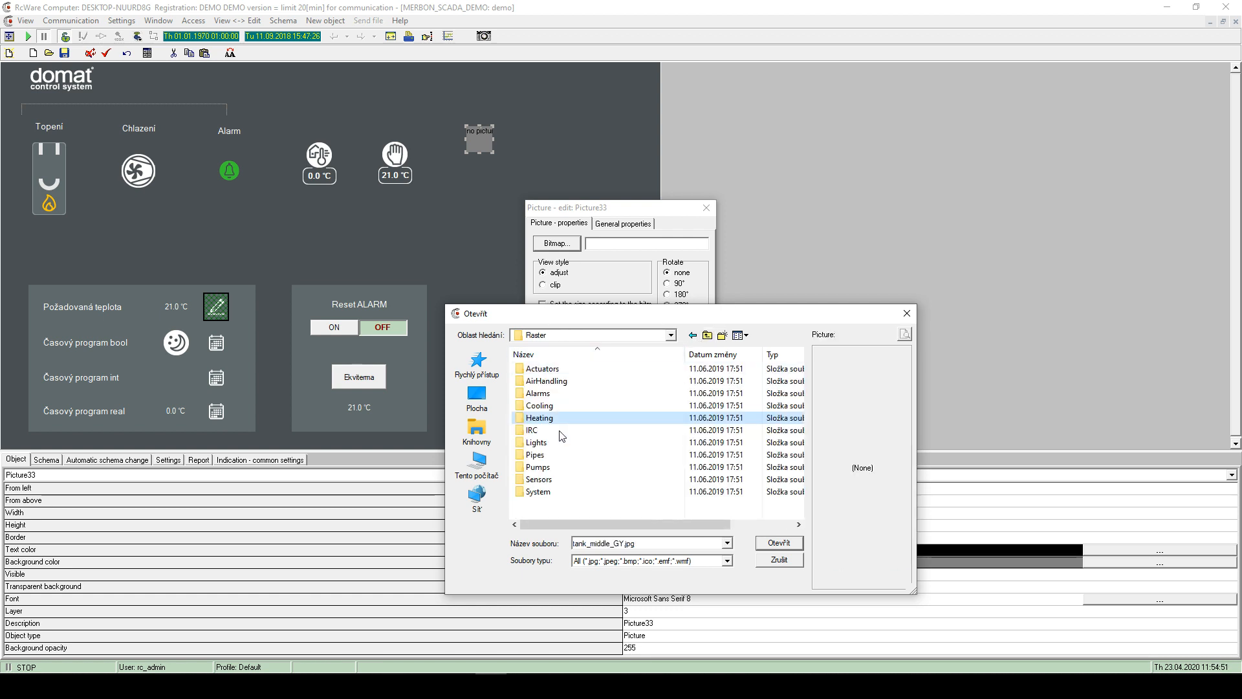
- Load edit_GY.jpg from the System folder into the picture and nudge it right and down
double_click(551, 496)
left_click(546, 429)
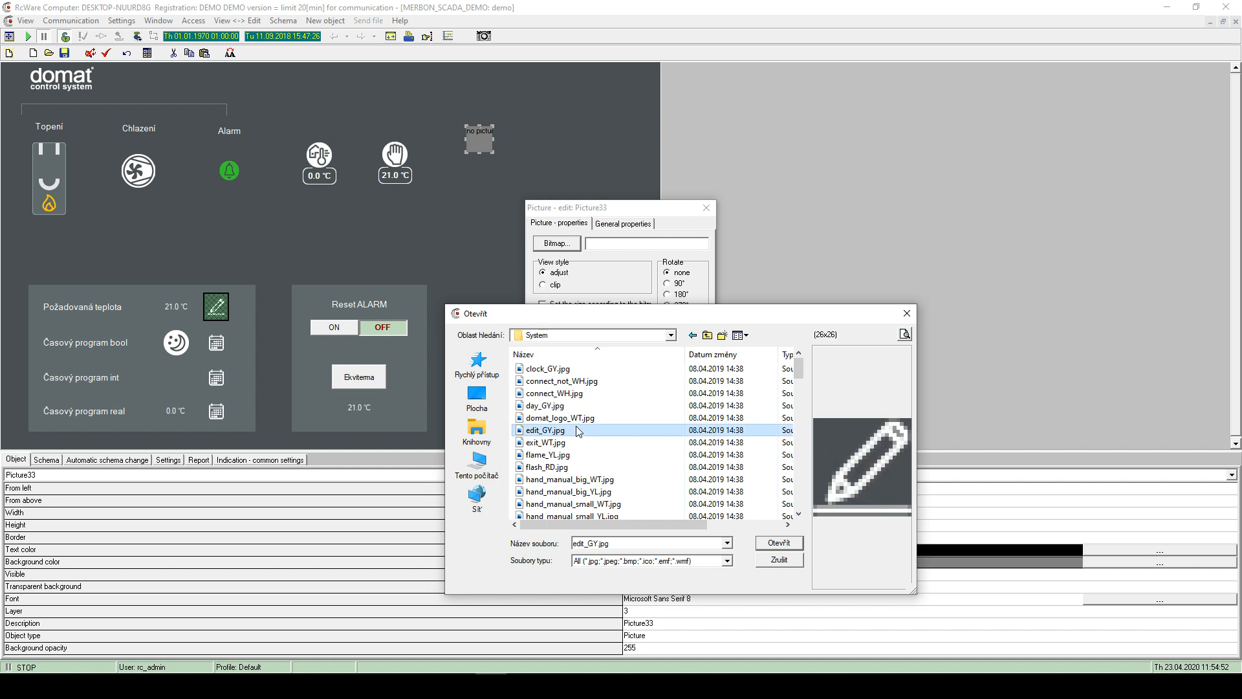
left_click(770, 546)
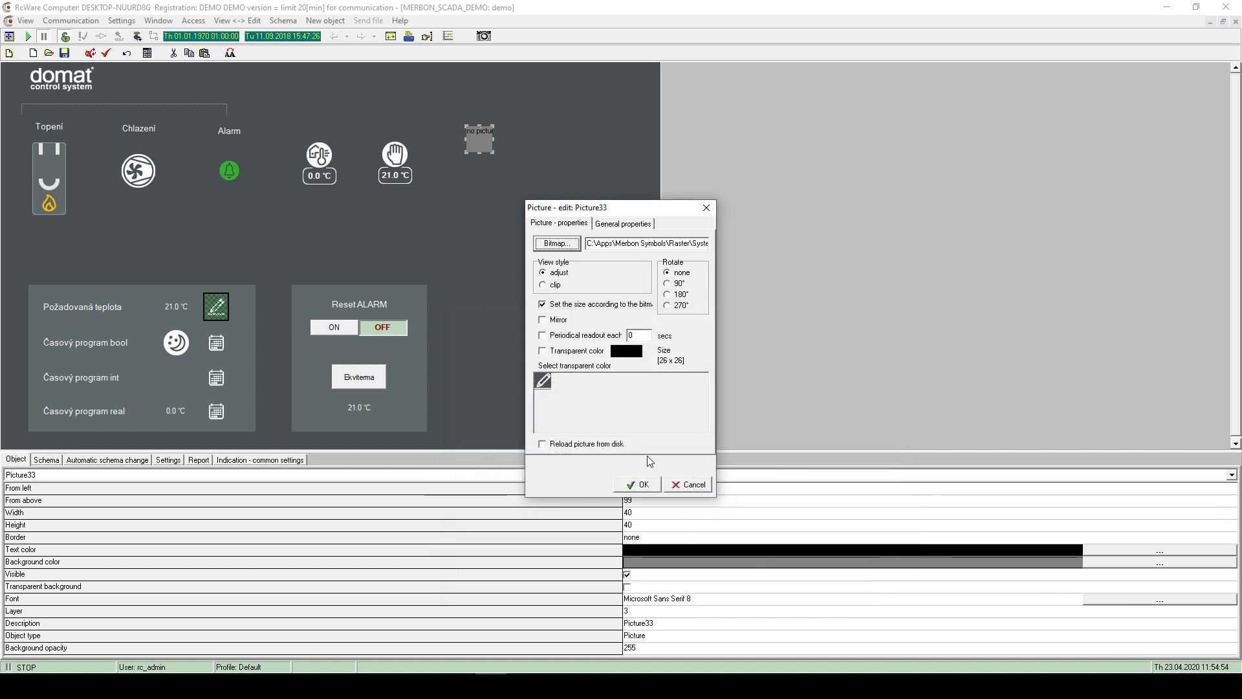
left_click(648, 485)
left_click(495, 143)
mouse_move(475, 132)
left_mouse_down()
mouse_move(522, 172)
mouse_move(530, 153)
left_mouse_up()
left_click(526, 297)
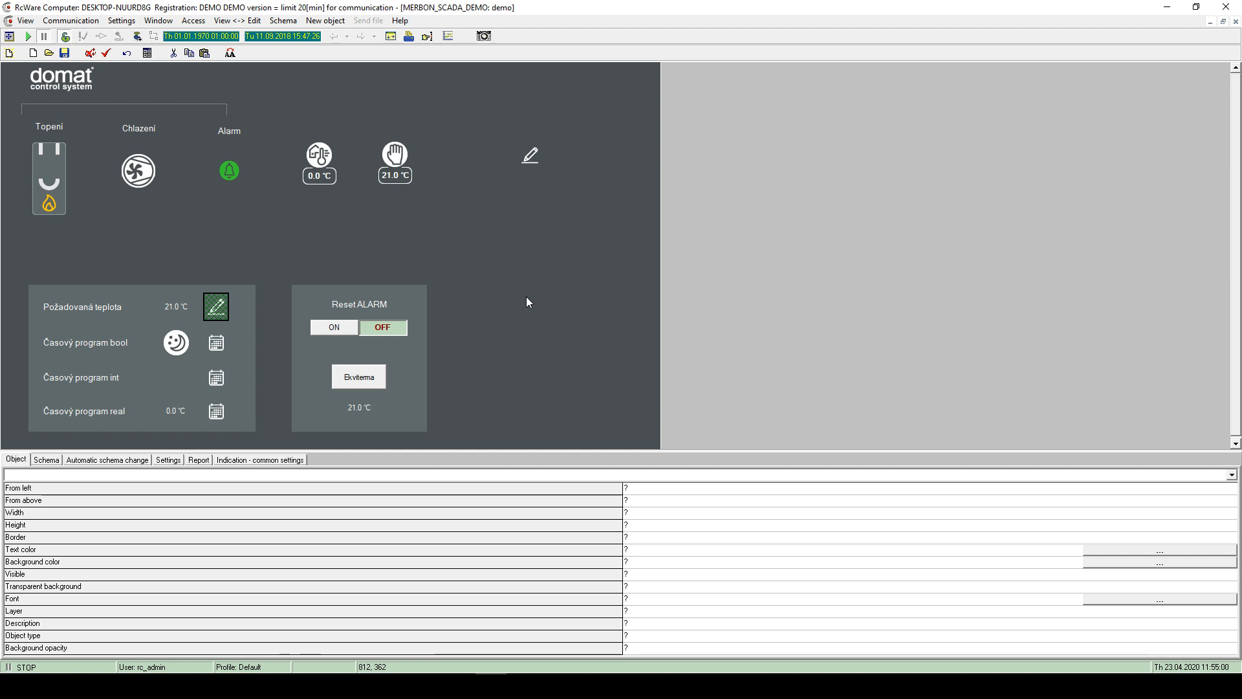
right_click(501, 202)
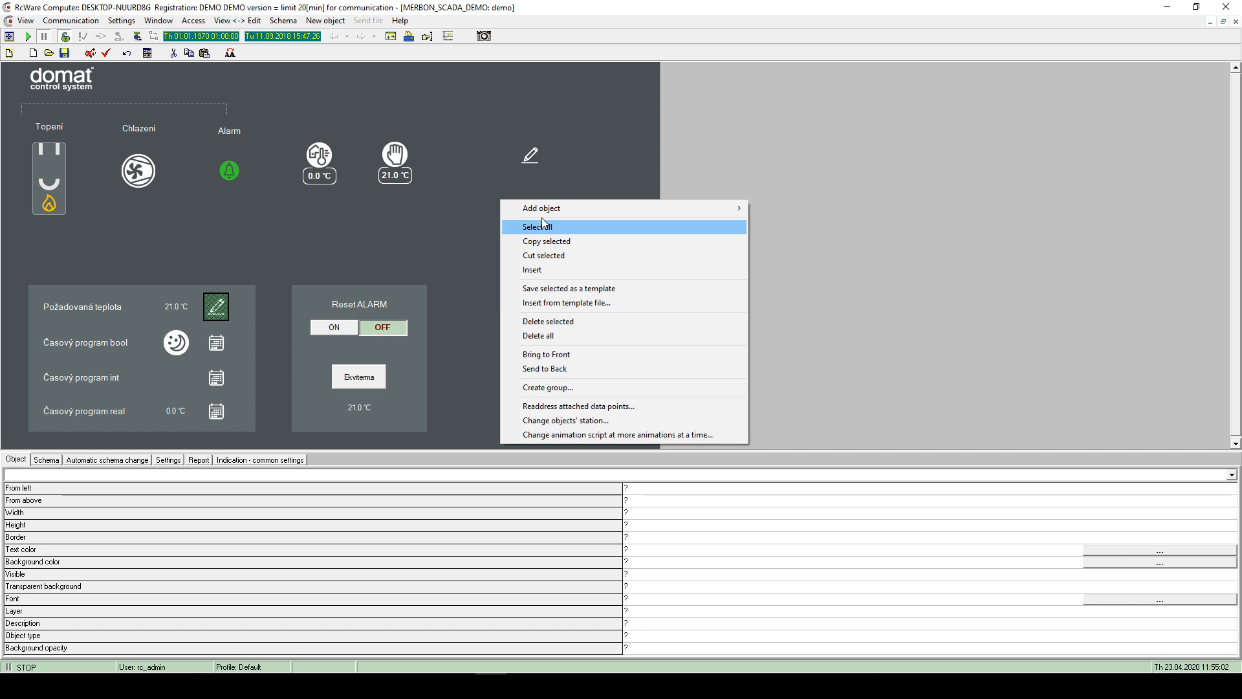
mouse_move(743, 205)
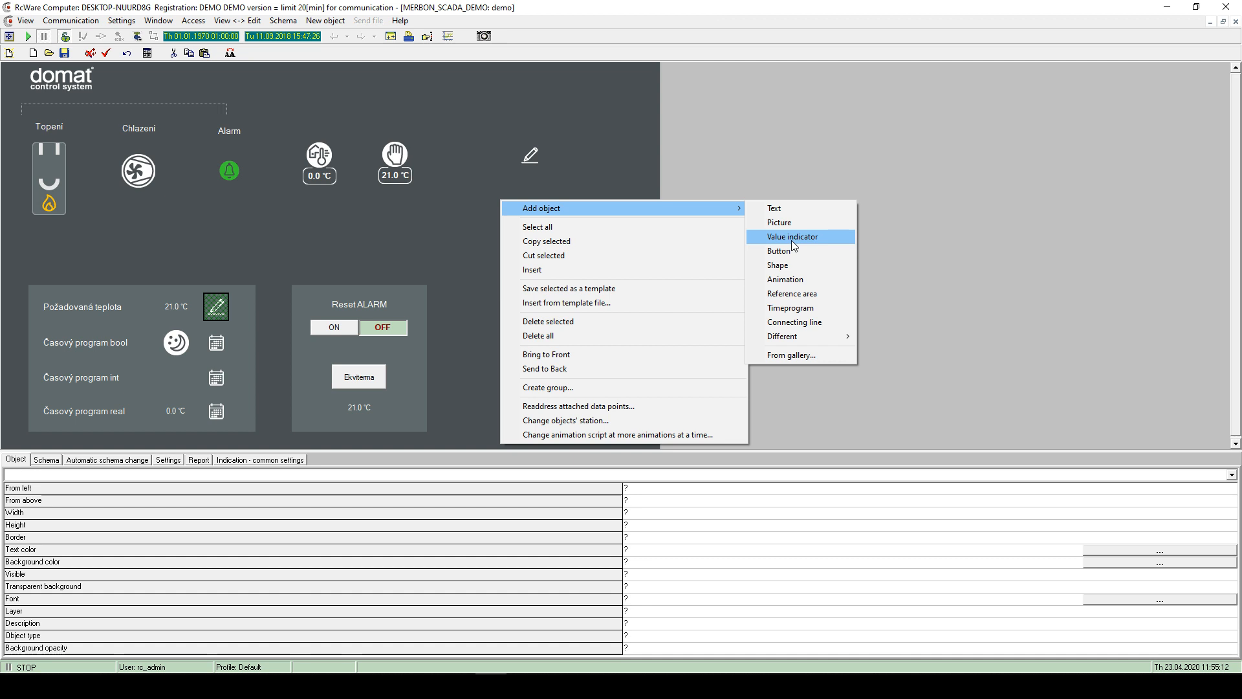
left_click(376, 175)
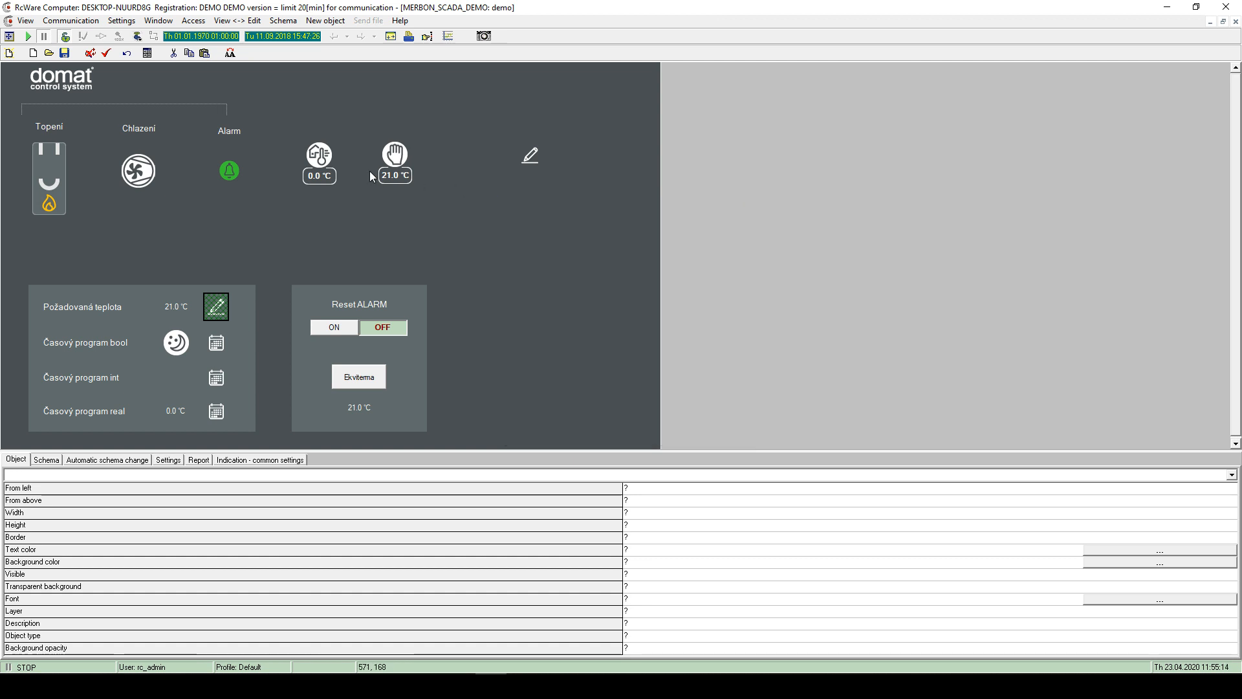
left_click(388, 176)
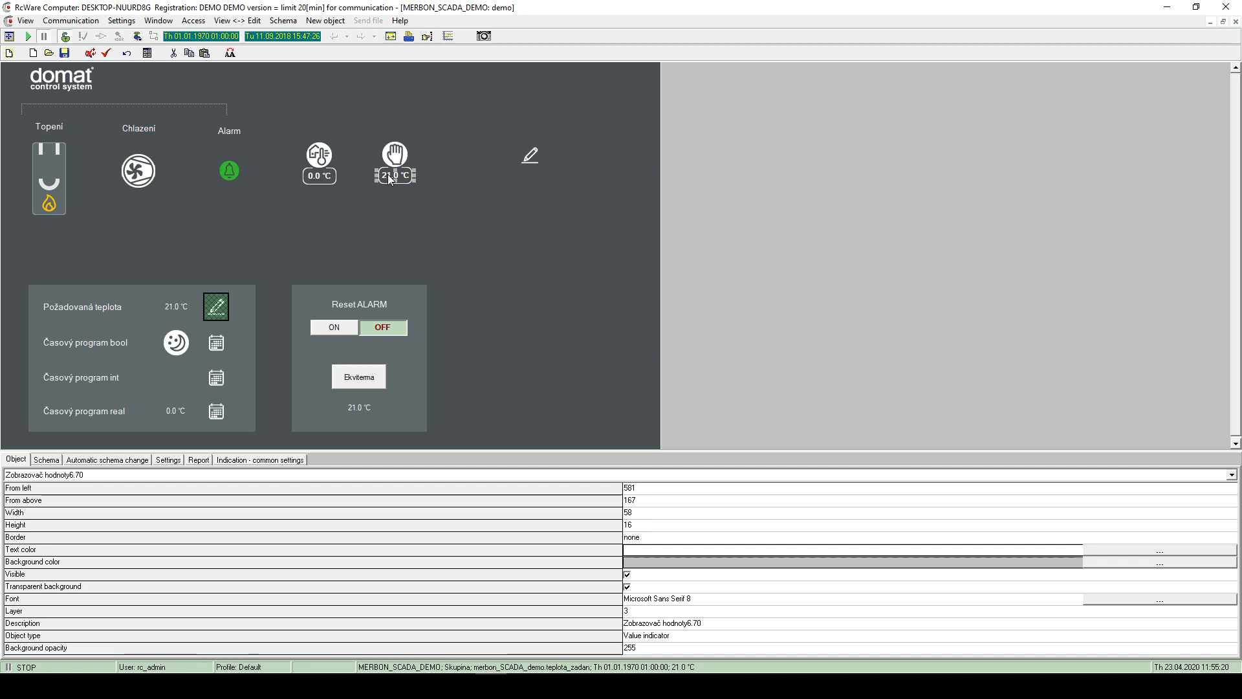
left_click(408, 228)
left_click(350, 331)
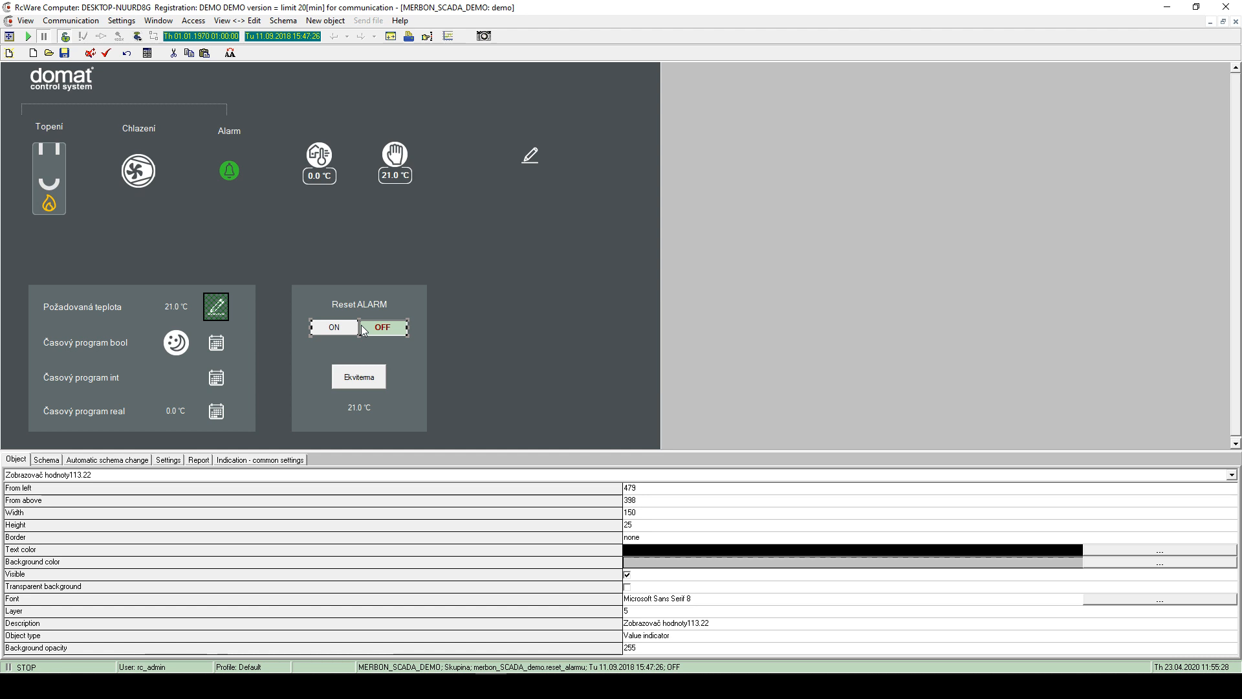
left_click(395, 176)
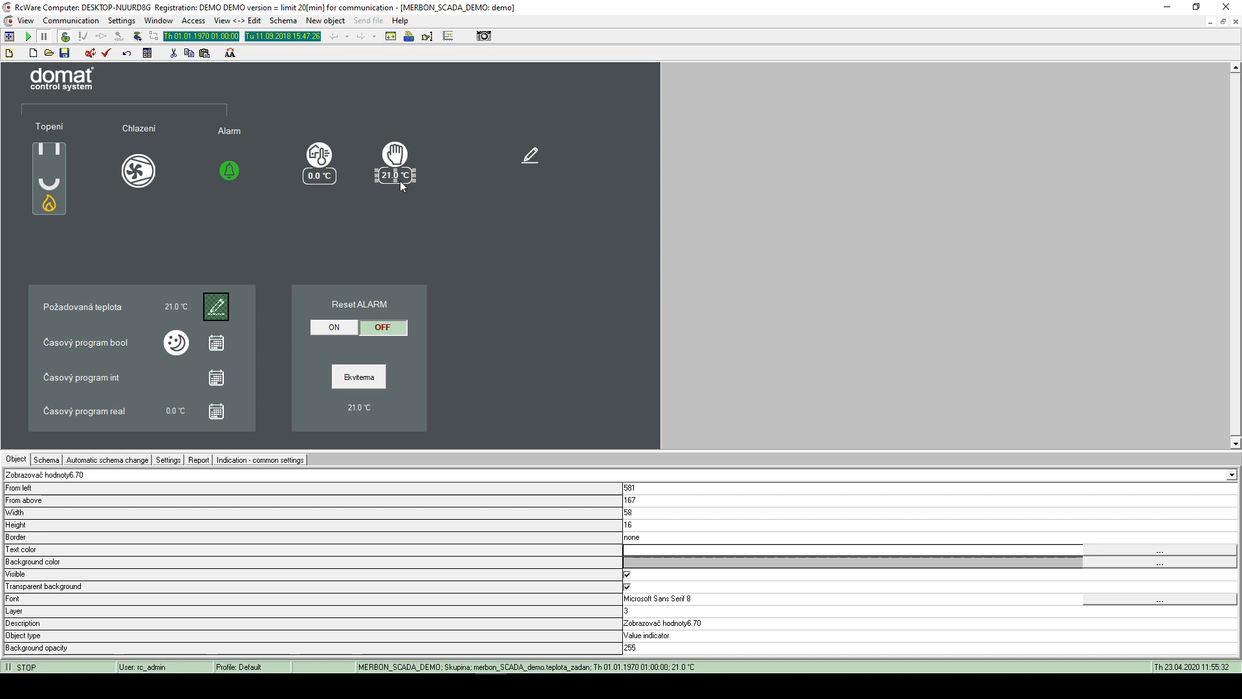
left_click(491, 208)
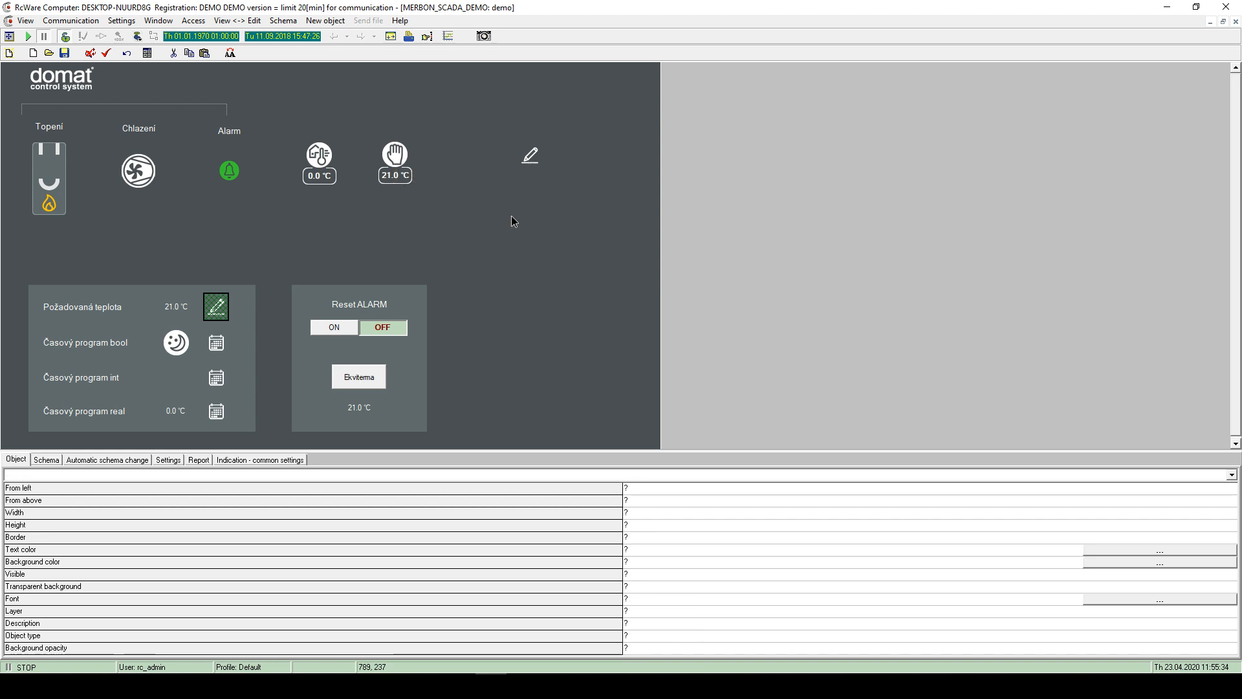
right_click(511, 215)
mouse_move(534, 224)
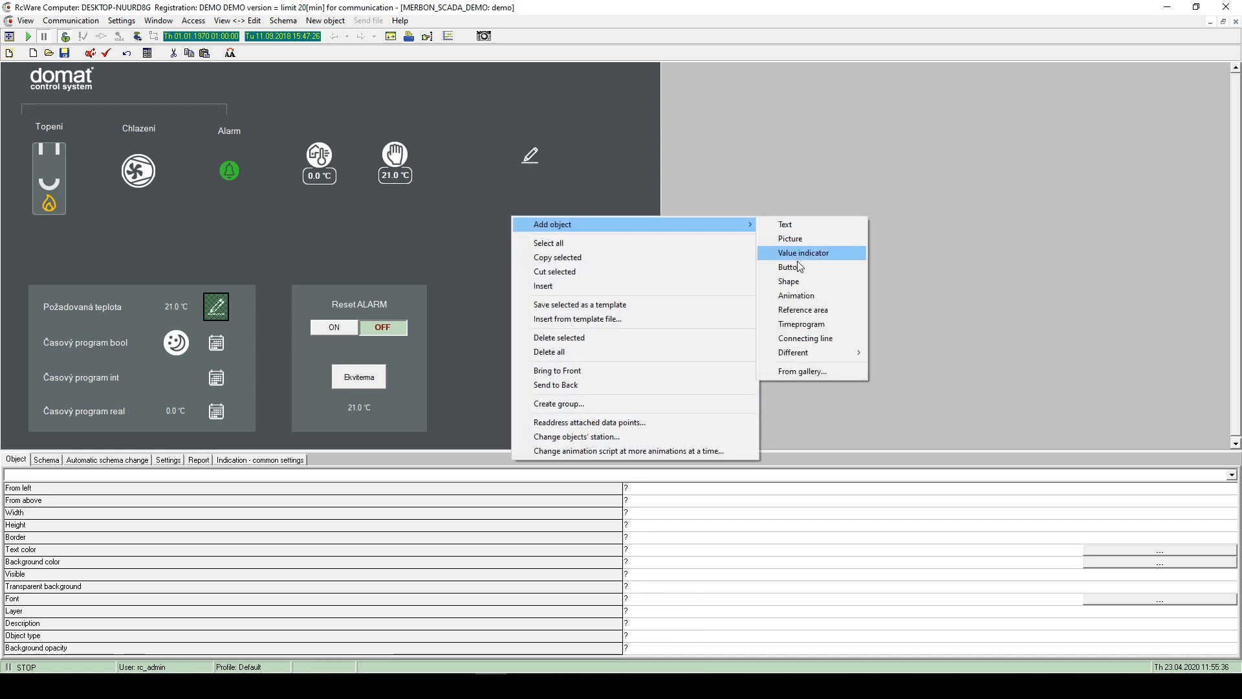
- Add a value indicator bound to merbon_SCADA_demo.teplota_zadan and drag it lower on the schema
left_click(797, 253)
left_click(517, 237)
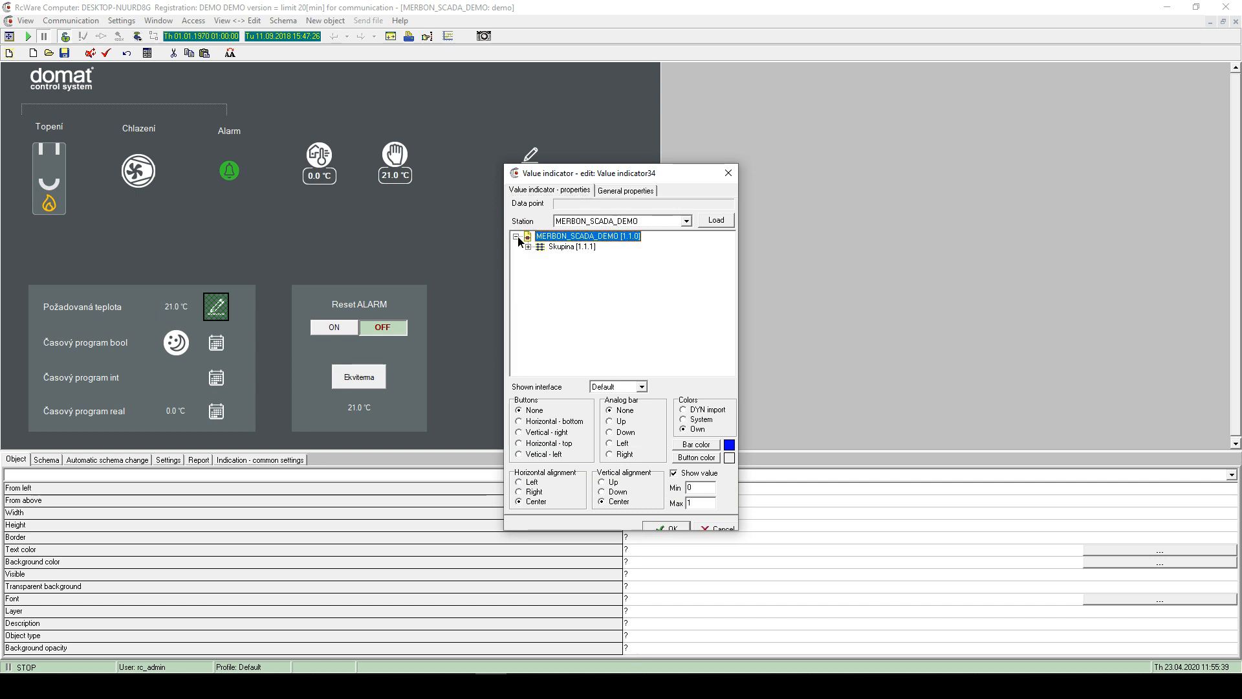
left_click(528, 247)
scroll(582, 291, "down", 5)
scroll(601, 310, "up", 5)
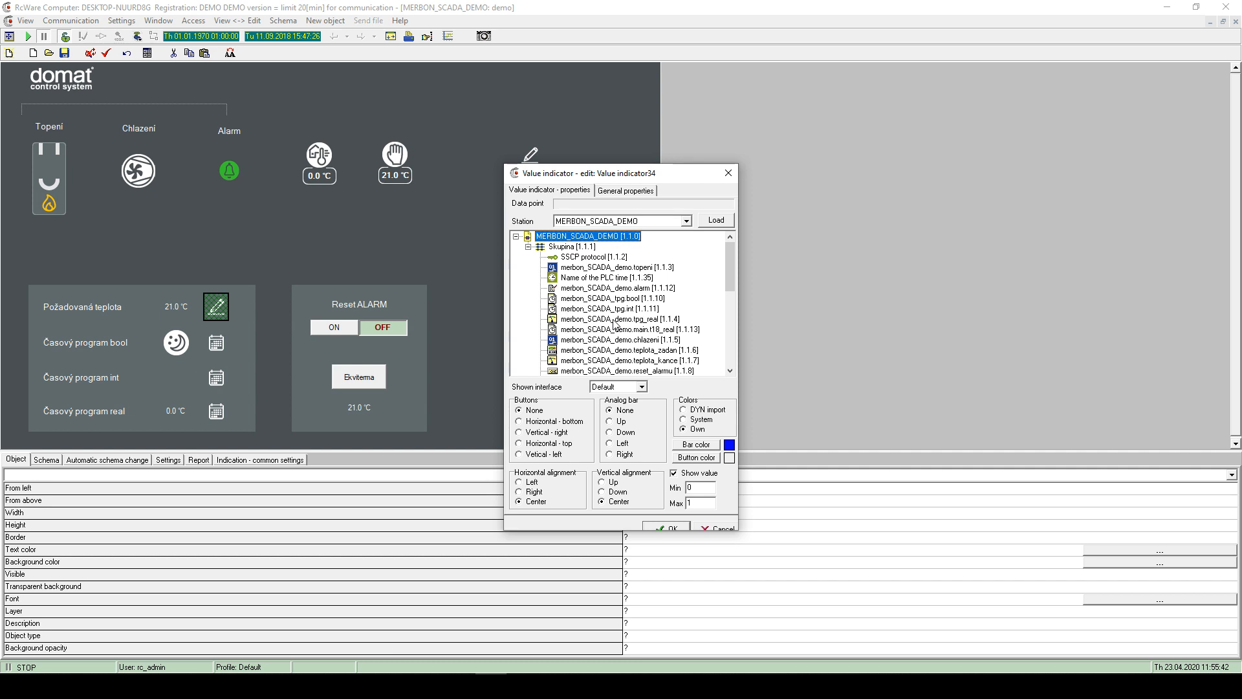
scroll(596, 302, "down", 1)
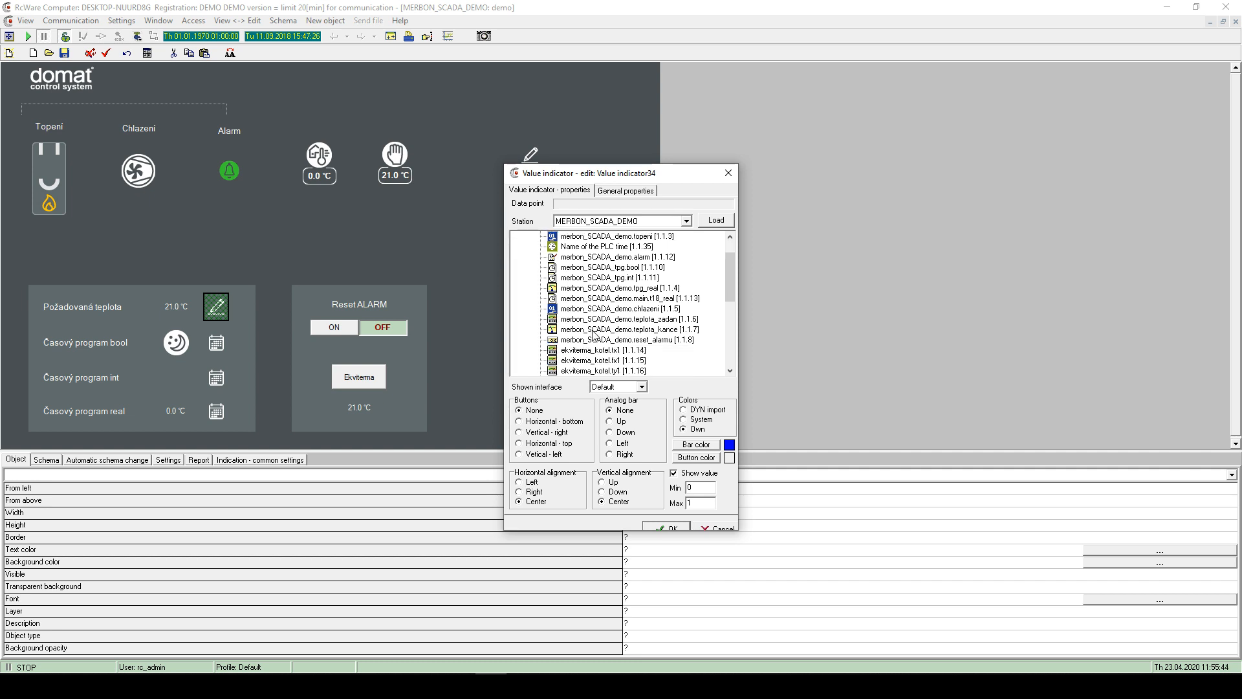
left_click(587, 319)
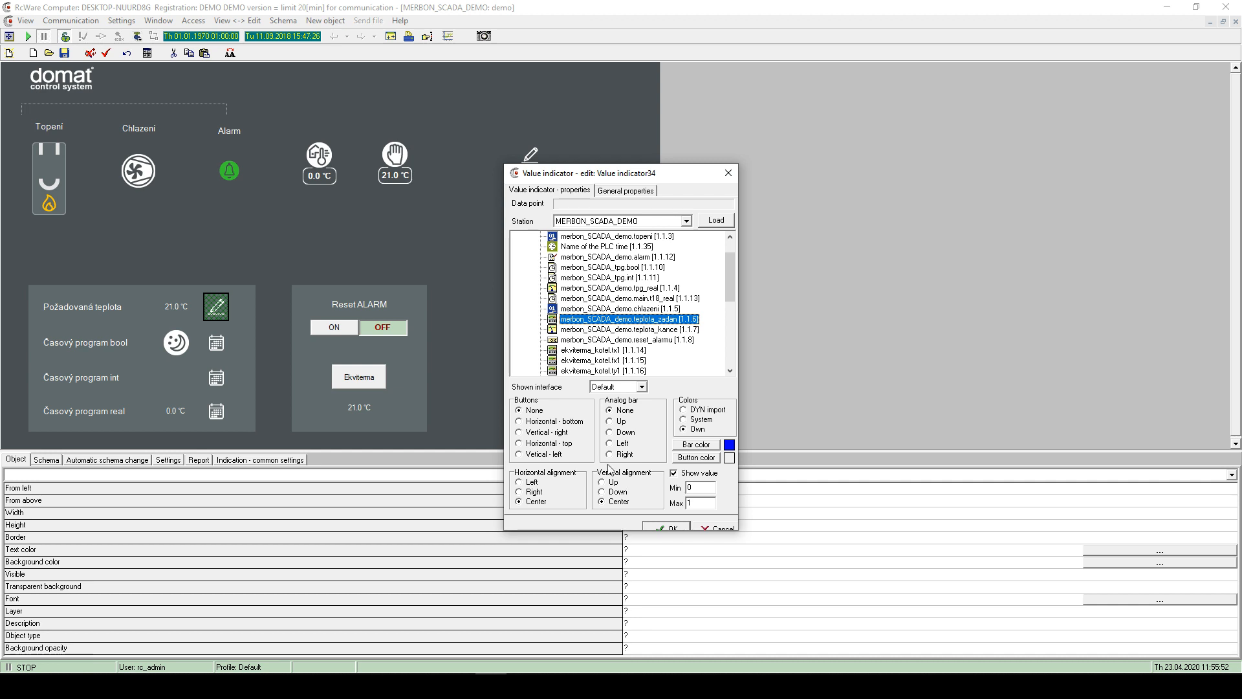
left_click(667, 529)
left_click_drag(522, 220, 537, 289)
- Reopen the indicator and reconfirm its binding to merbon_SCADA_demo.teplota_zadan [1.1.6]
double_click(535, 274)
left_click(516, 236)
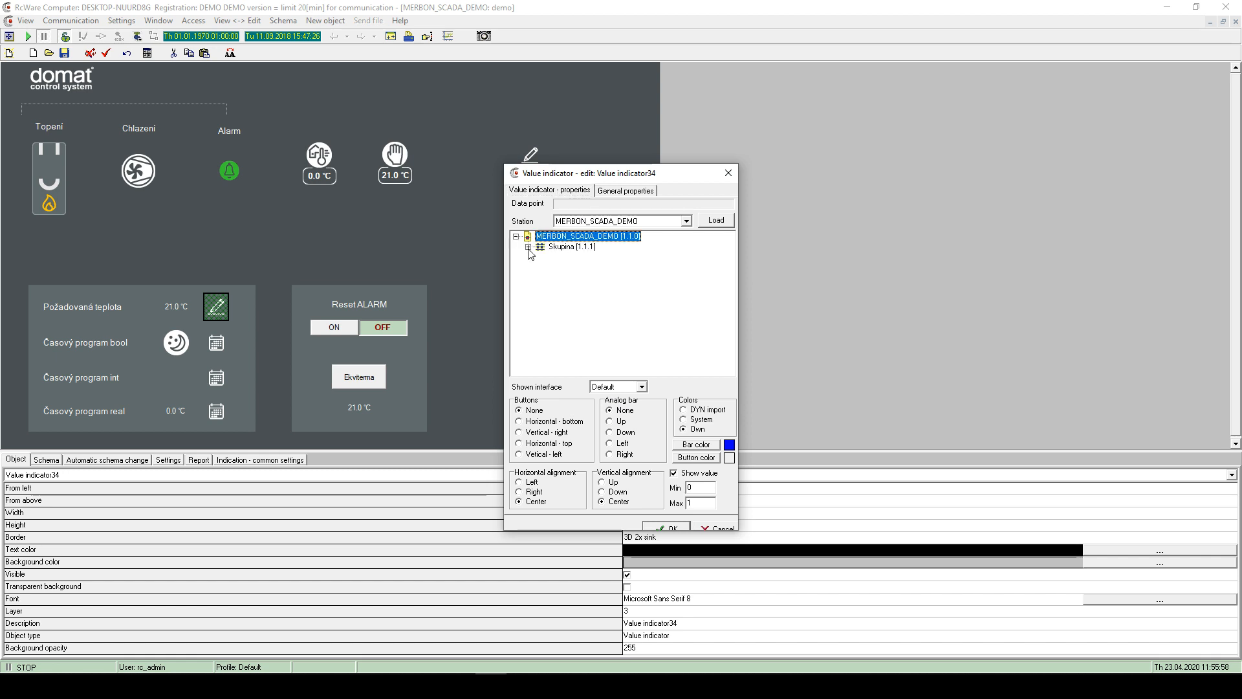
left_click(527, 248)
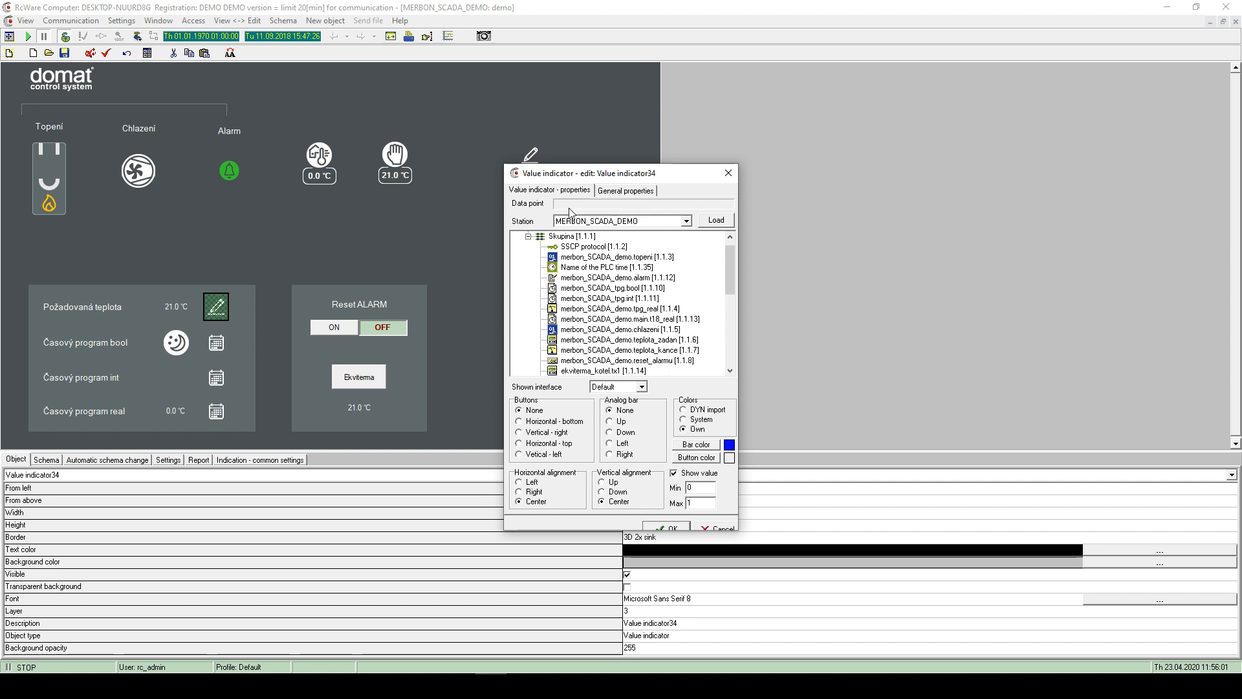
scroll(586, 303, "down", 3)
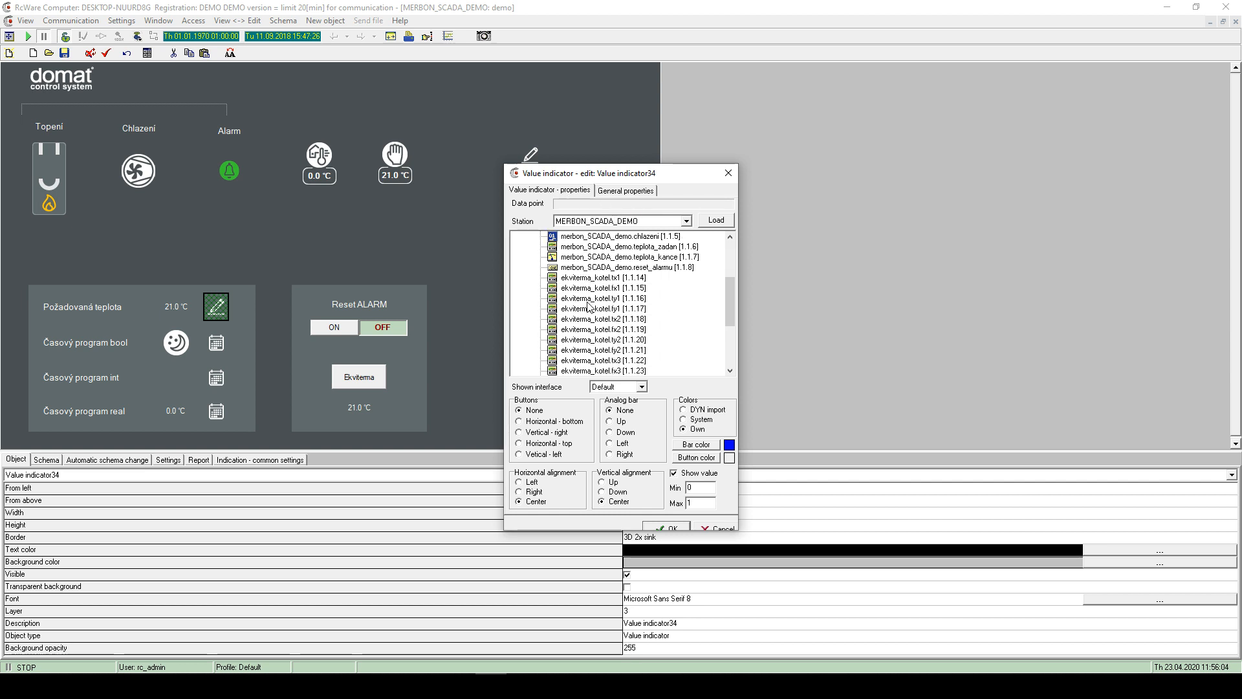
scroll(601, 304, "up", 2)
scroll(607, 308, "down", 7)
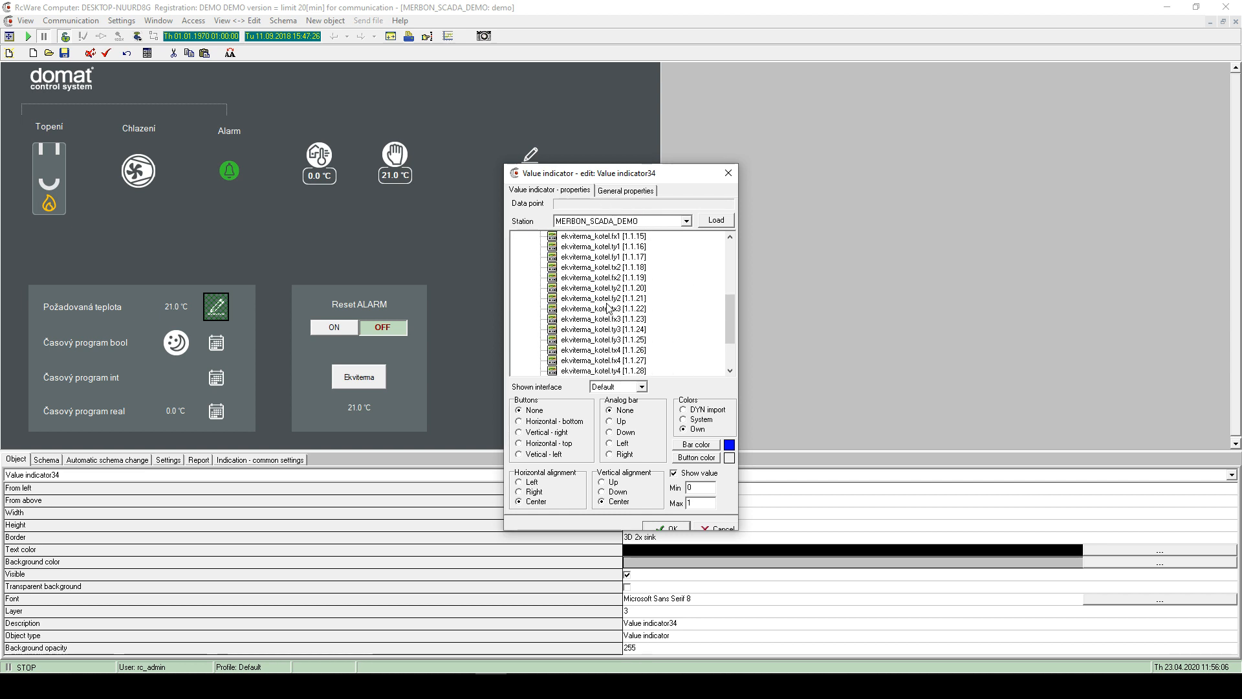
scroll(608, 313, "up", 4)
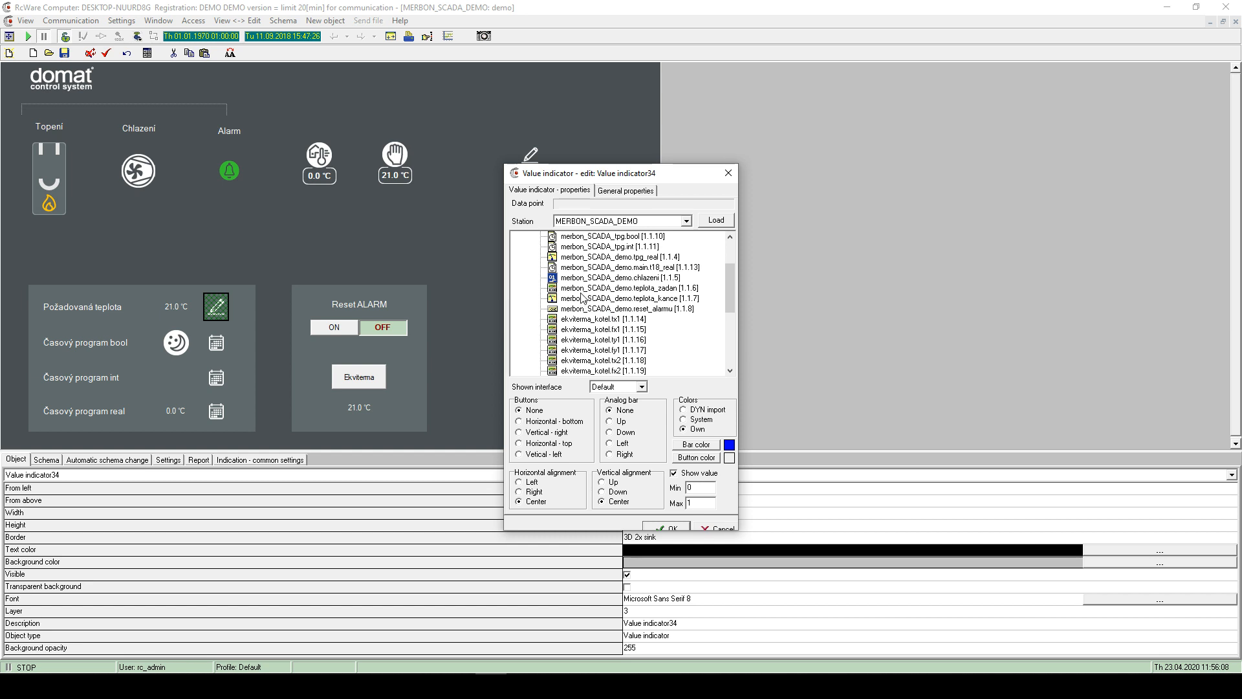
left_click(581, 290)
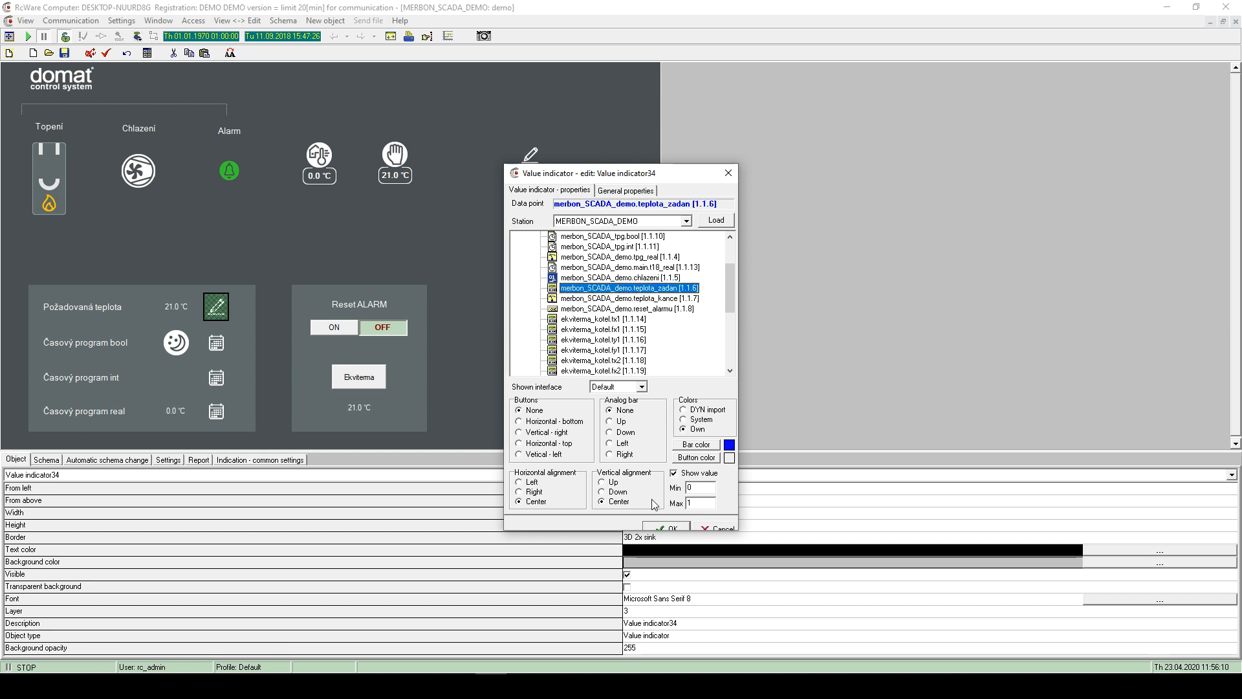
left_click(664, 526)
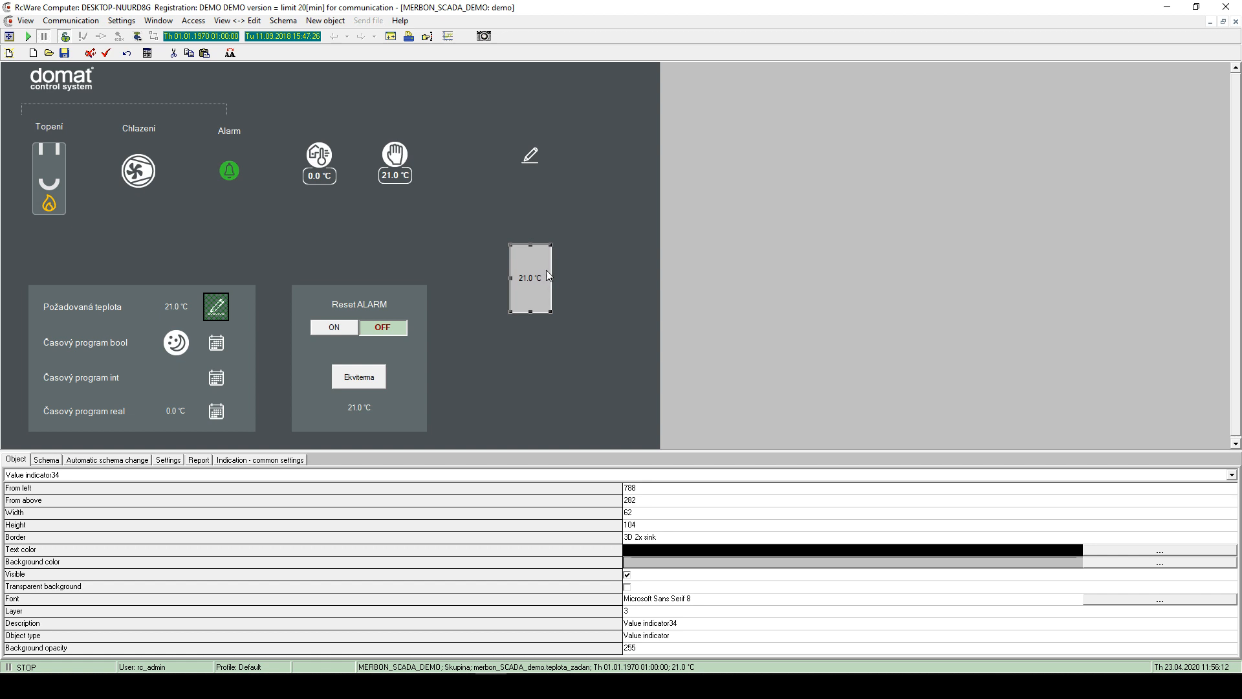
- Widen the indicator to 109 px and give it a simple border with a teal background
mouse_move(551, 281)
left_mouse_down()
mouse_move(581, 279)
mouse_move(545, 291)
left_mouse_up()
double_click(547, 307)
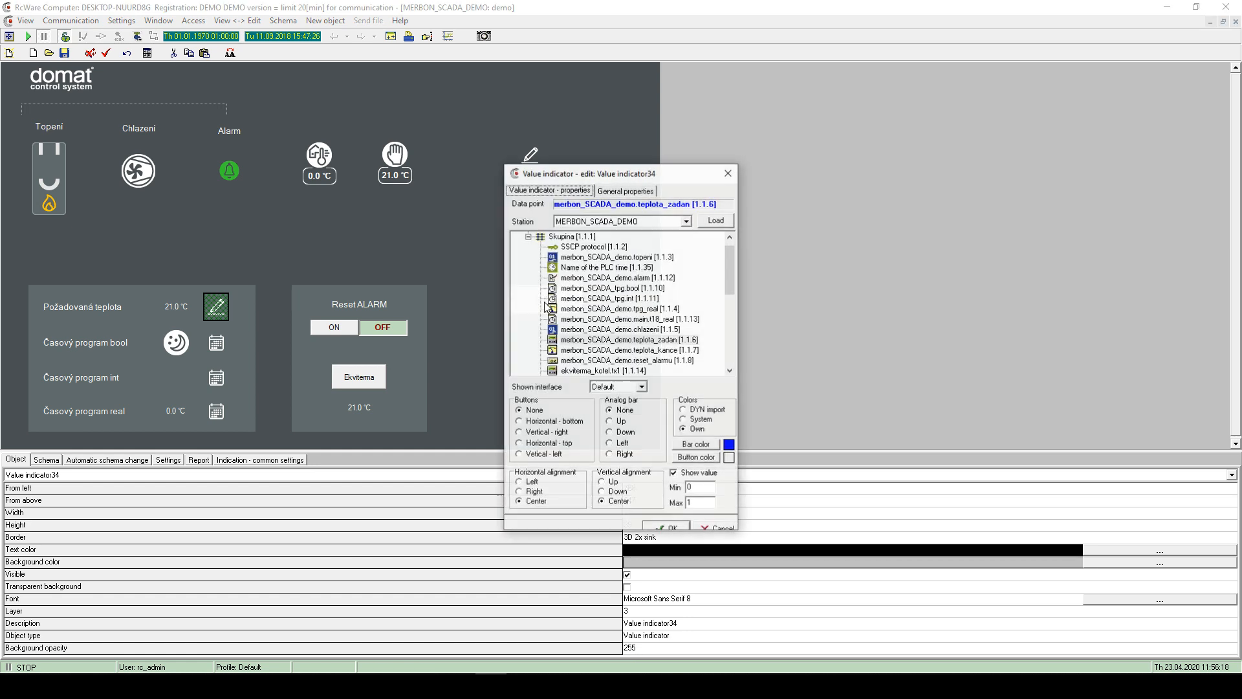
left_click_drag(647, 174, 769, 192)
left_click(748, 209)
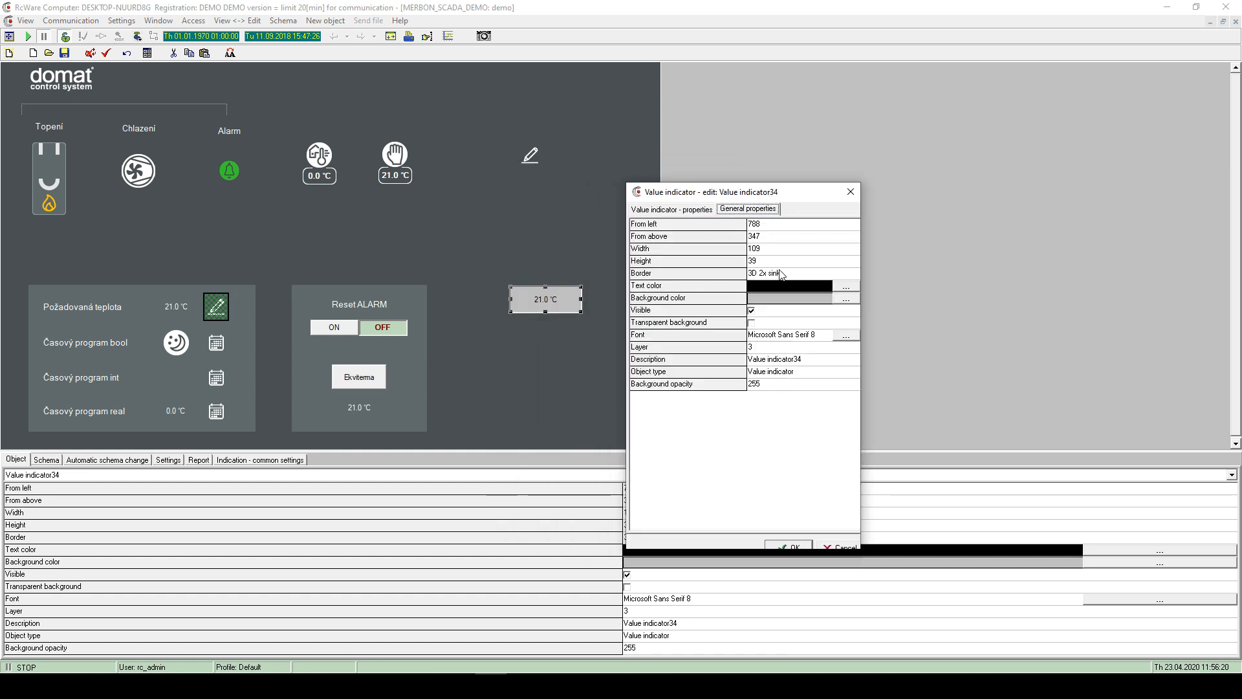
left_click(801, 274)
left_click(780, 288)
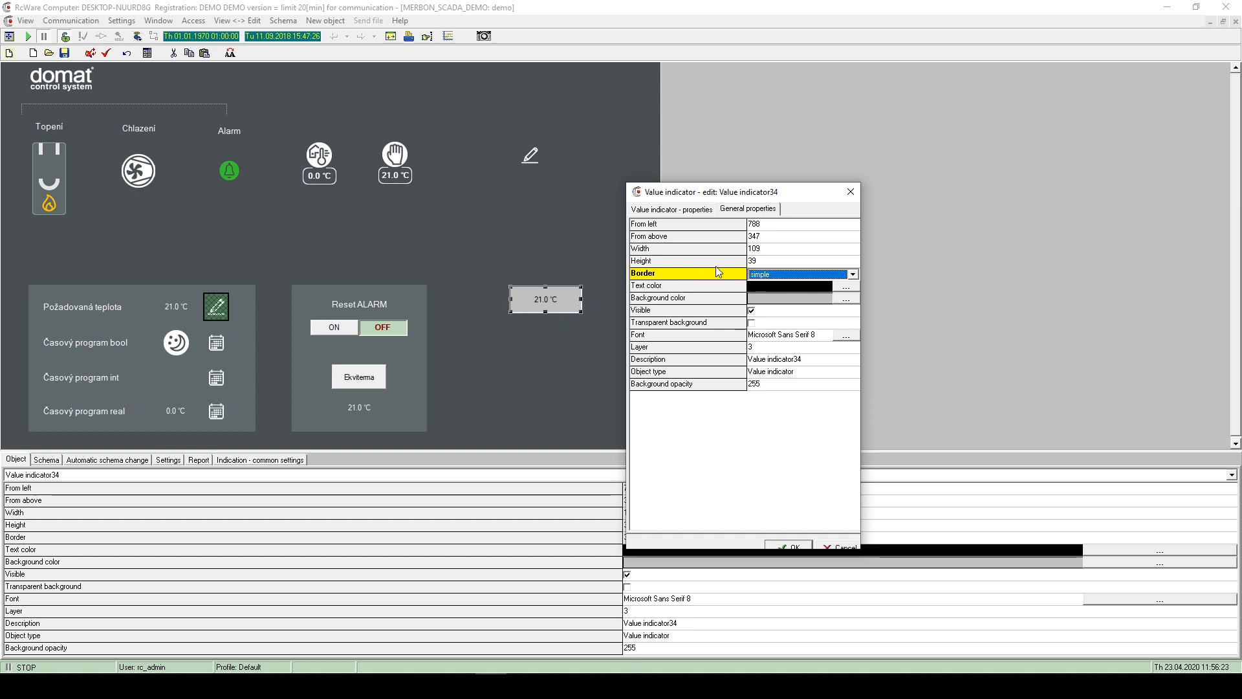
left_click(847, 299)
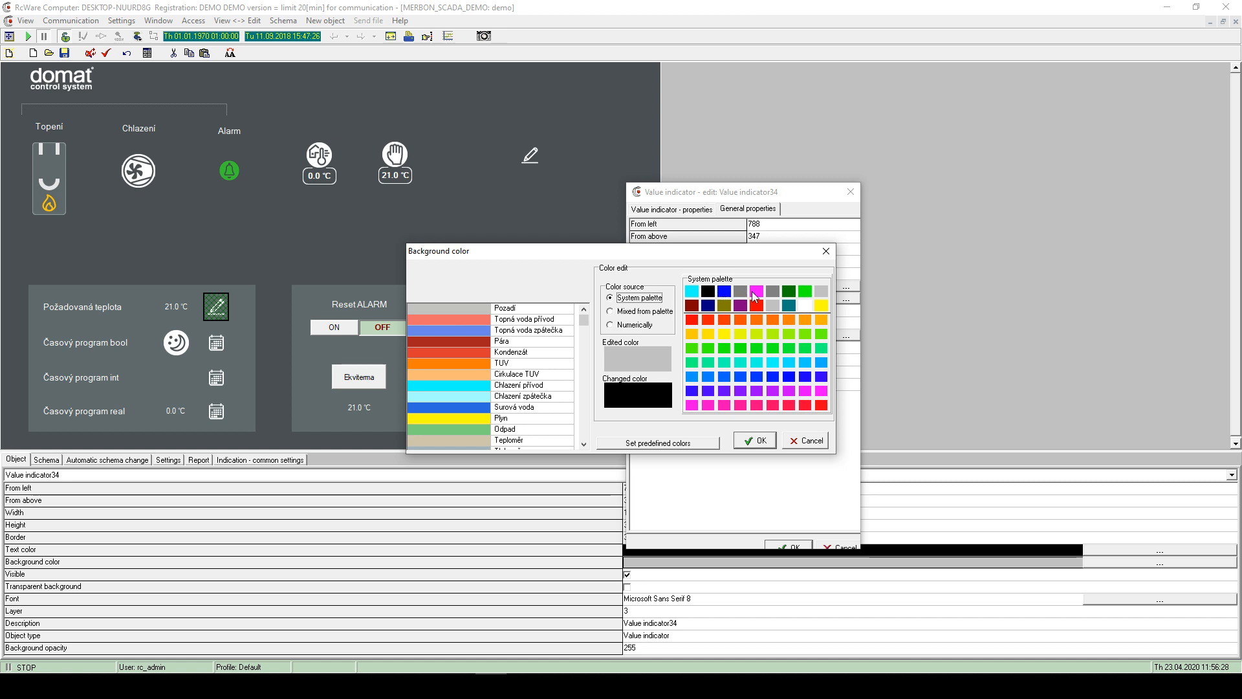
left_click(757, 442)
left_click(788, 547)
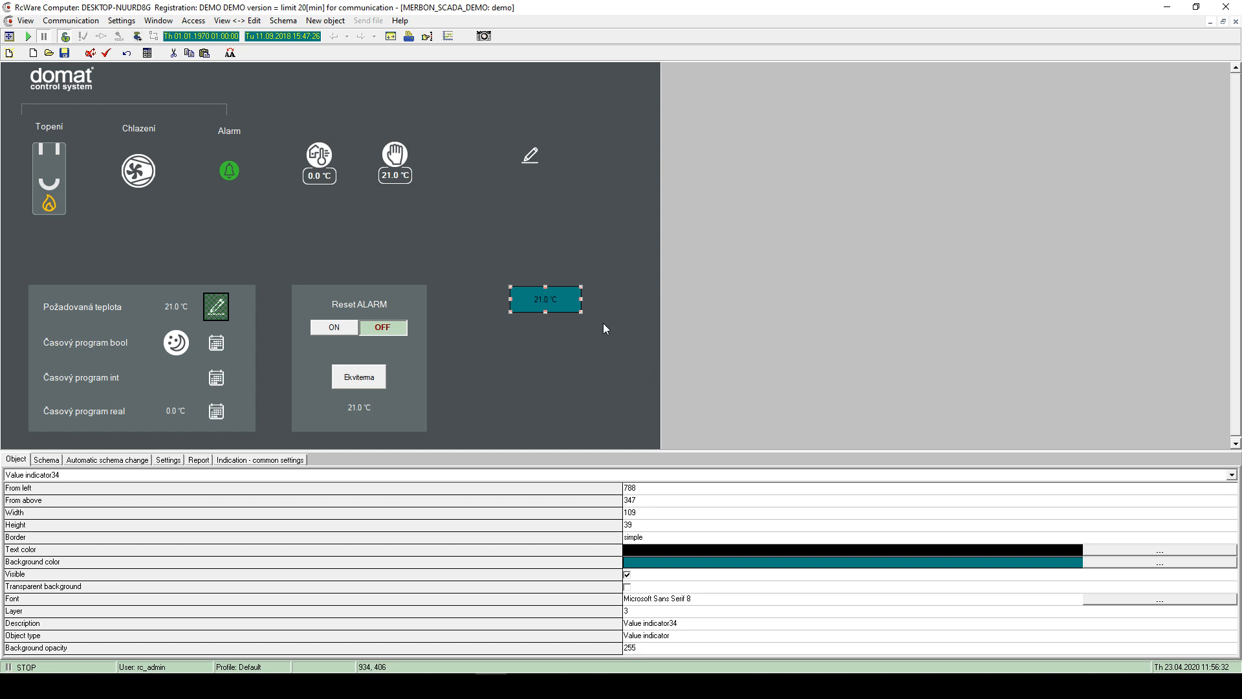
- Change the indicator's border to none and reposition it on the schema
double_click(543, 303)
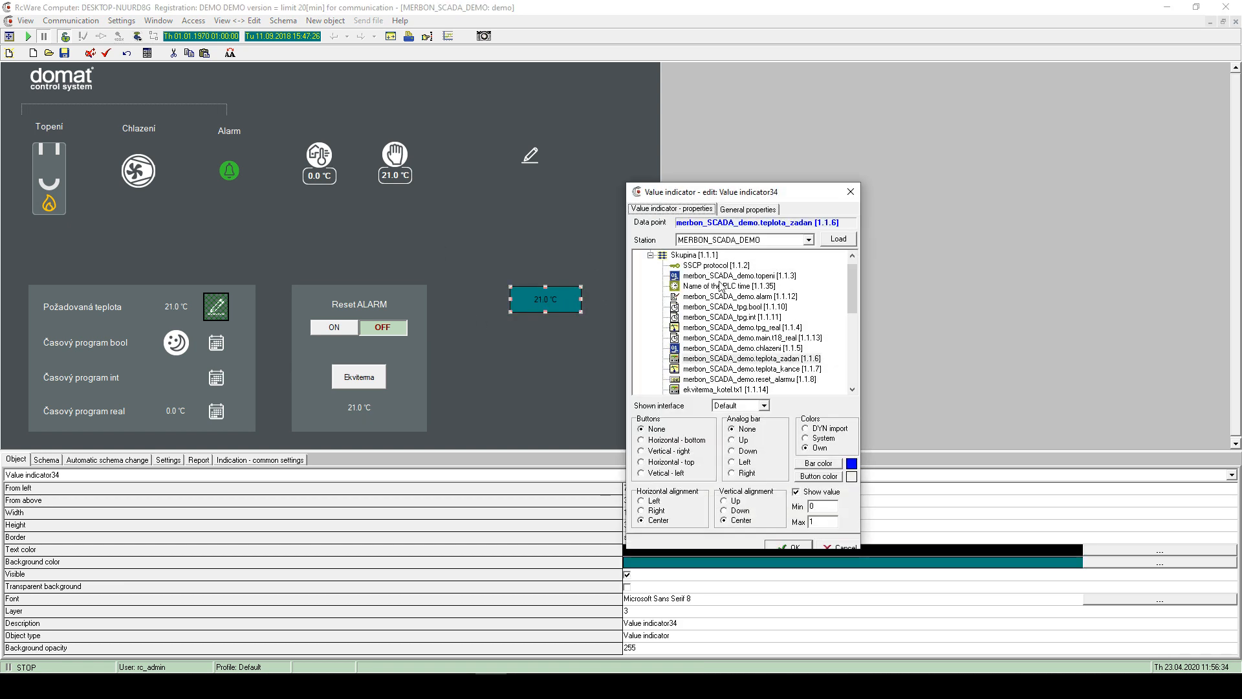
left_click(757, 211)
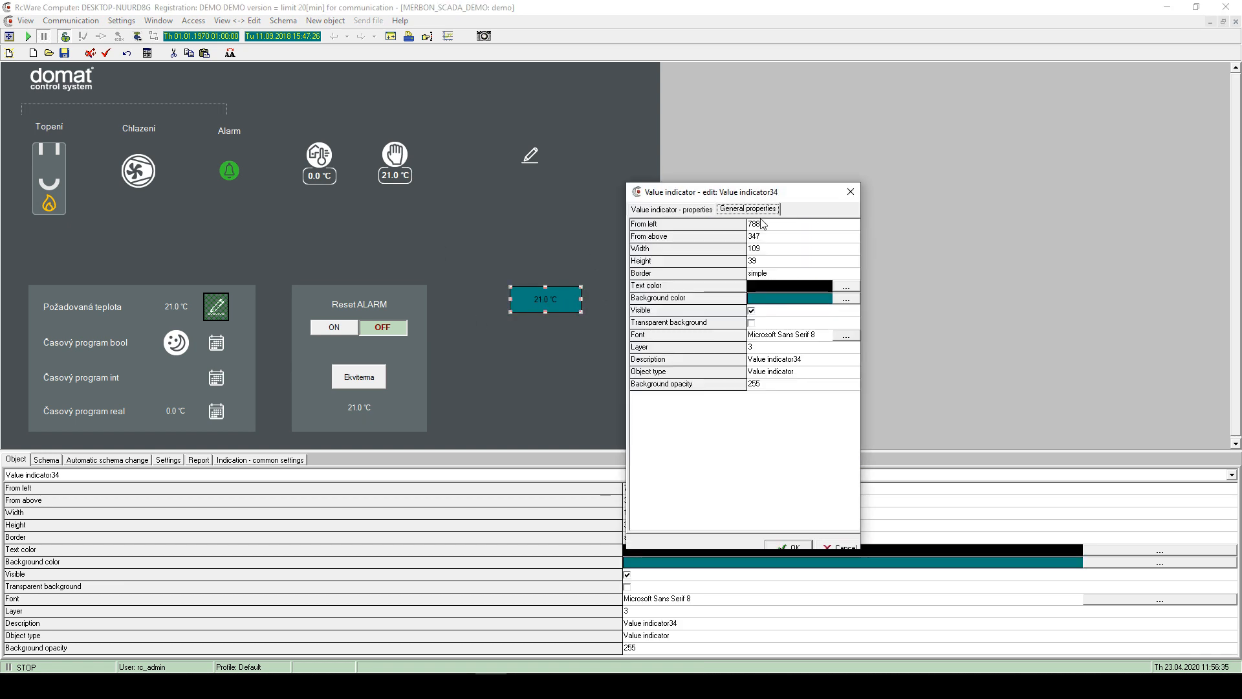
left_click(780, 273)
left_click(775, 313)
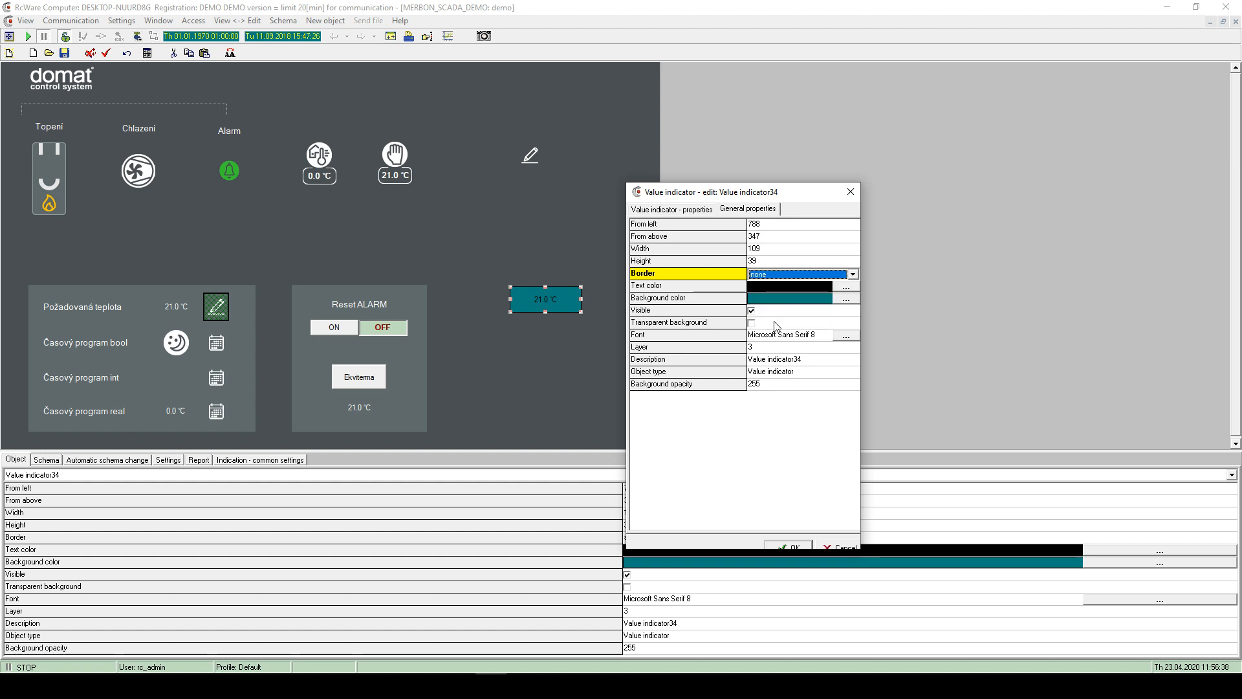
left_click(790, 547)
mouse_move(559, 293)
left_mouse_down()
mouse_move(529, 266)
mouse_move(564, 291)
left_mouse_up()
- Add Horizontal - bottom adjustment buttons to the teplota_zadan indicator and move it down-left
double_click(553, 289)
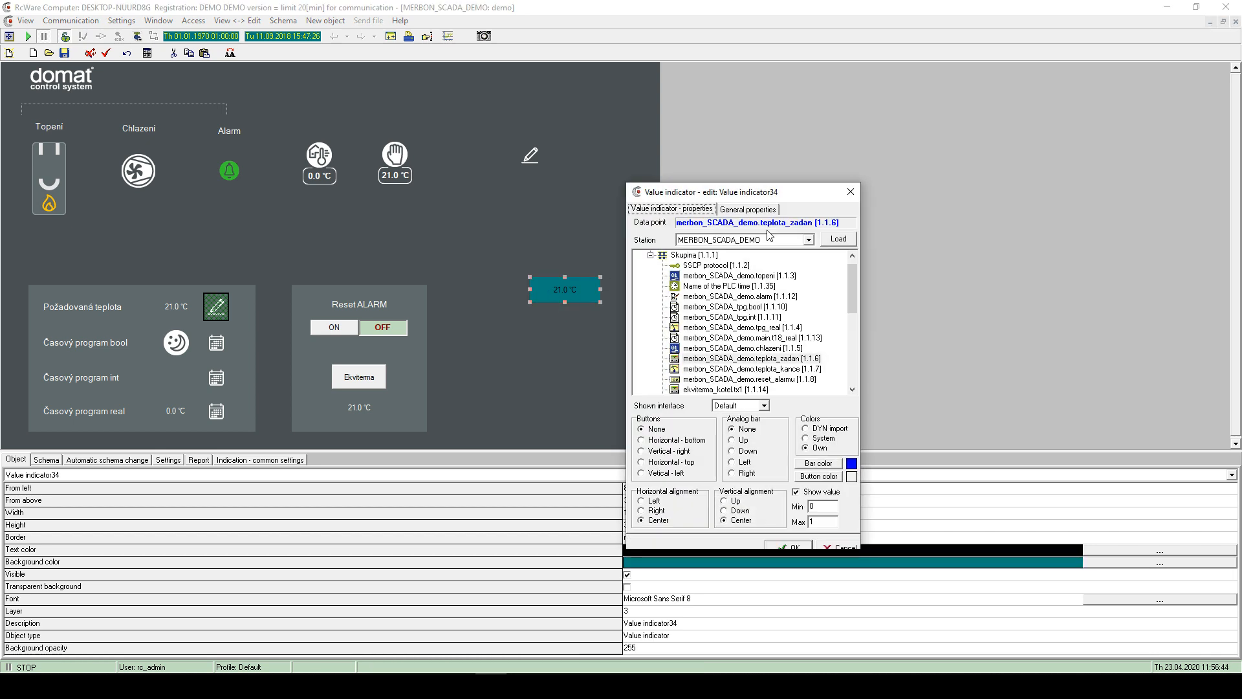
left_click(750, 209)
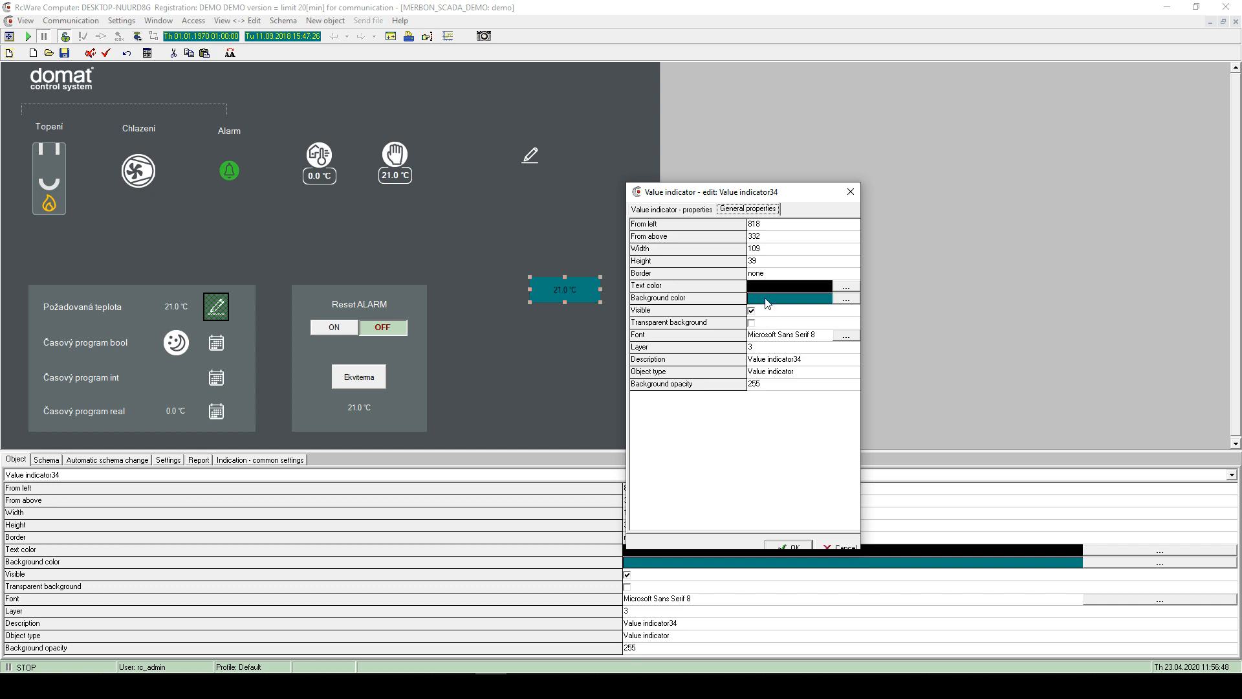
left_click(673, 209)
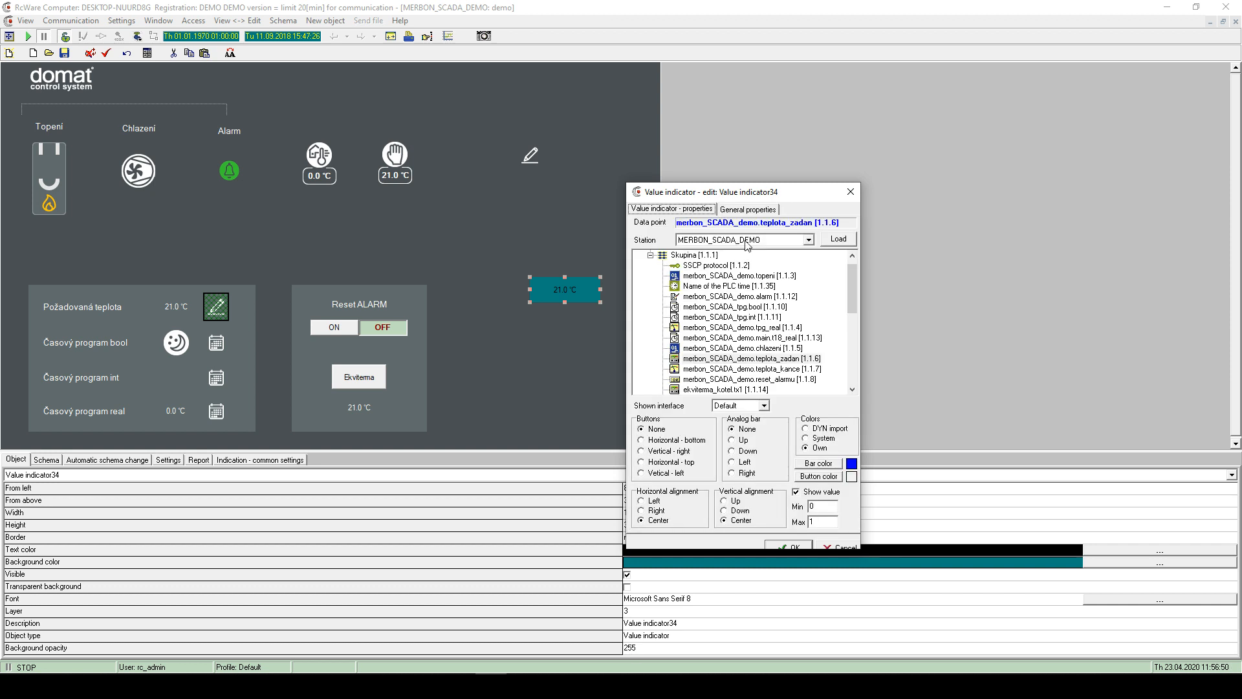
left_click_drag(732, 196, 838, 181)
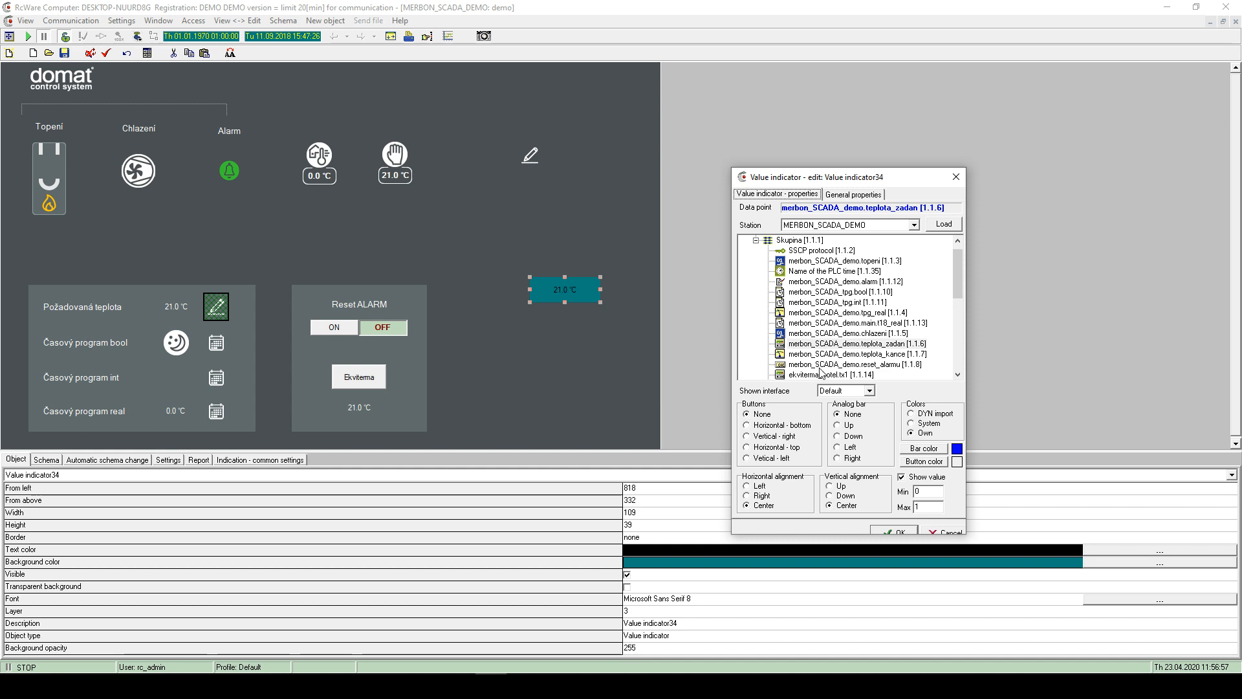
left_click(795, 345)
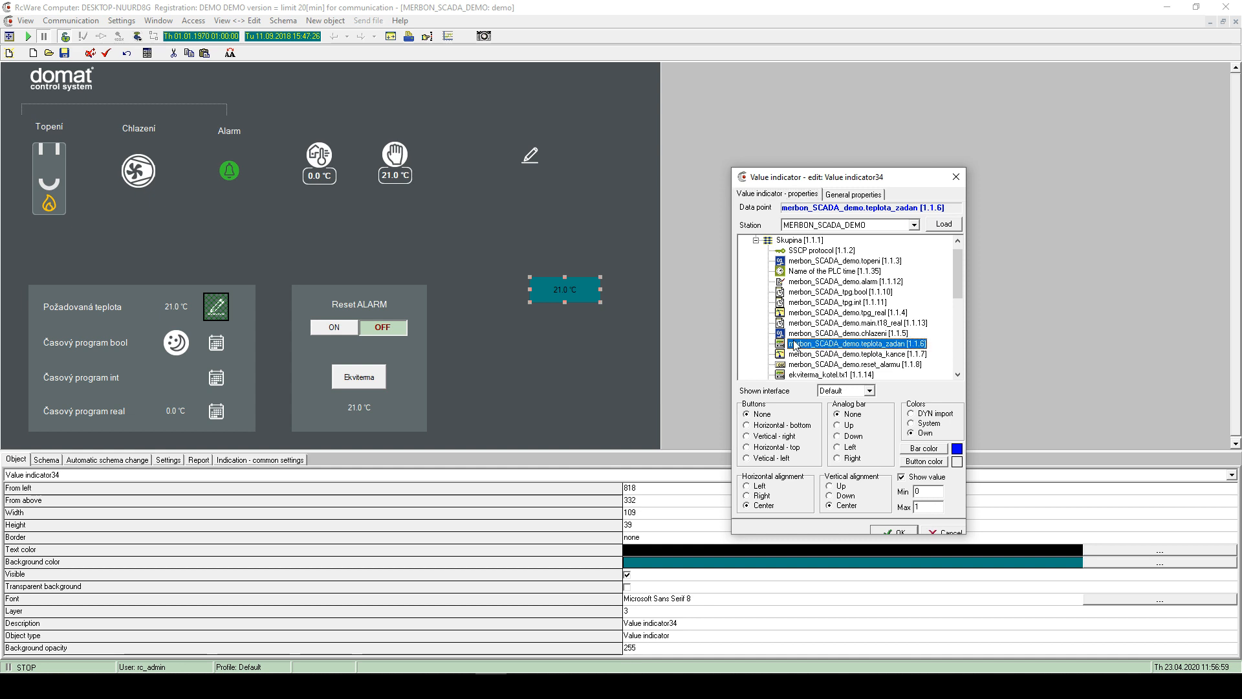
left_click(755, 425)
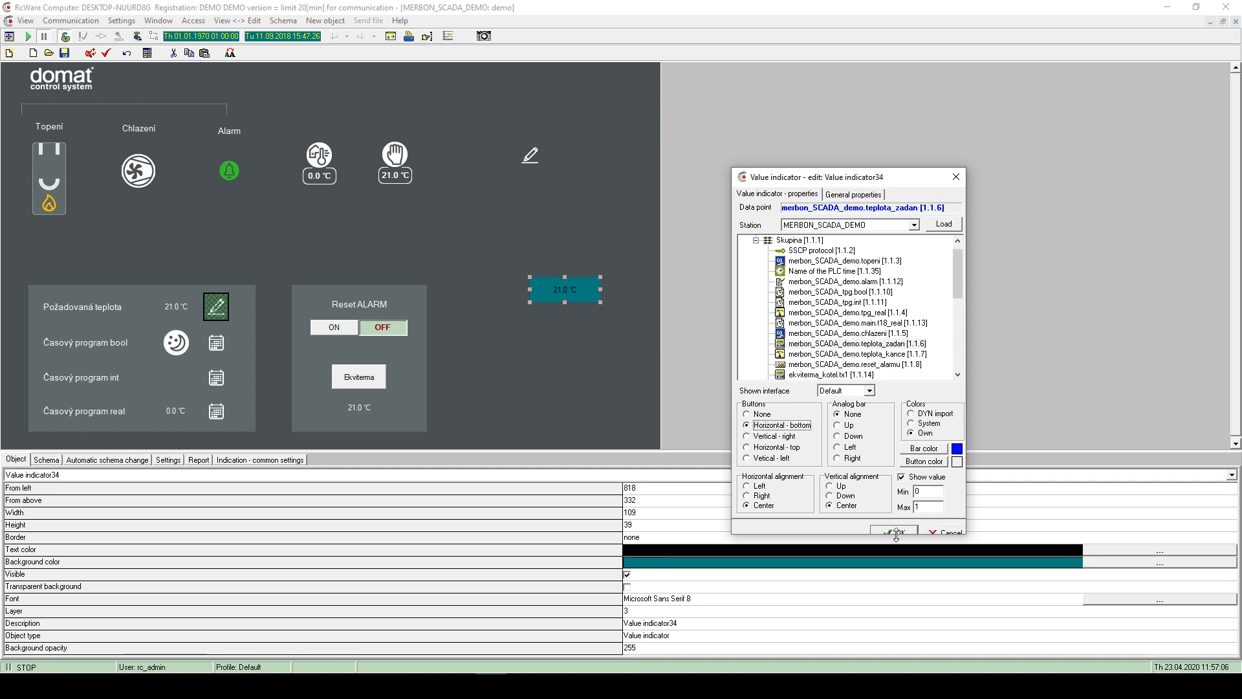
left_click(898, 531)
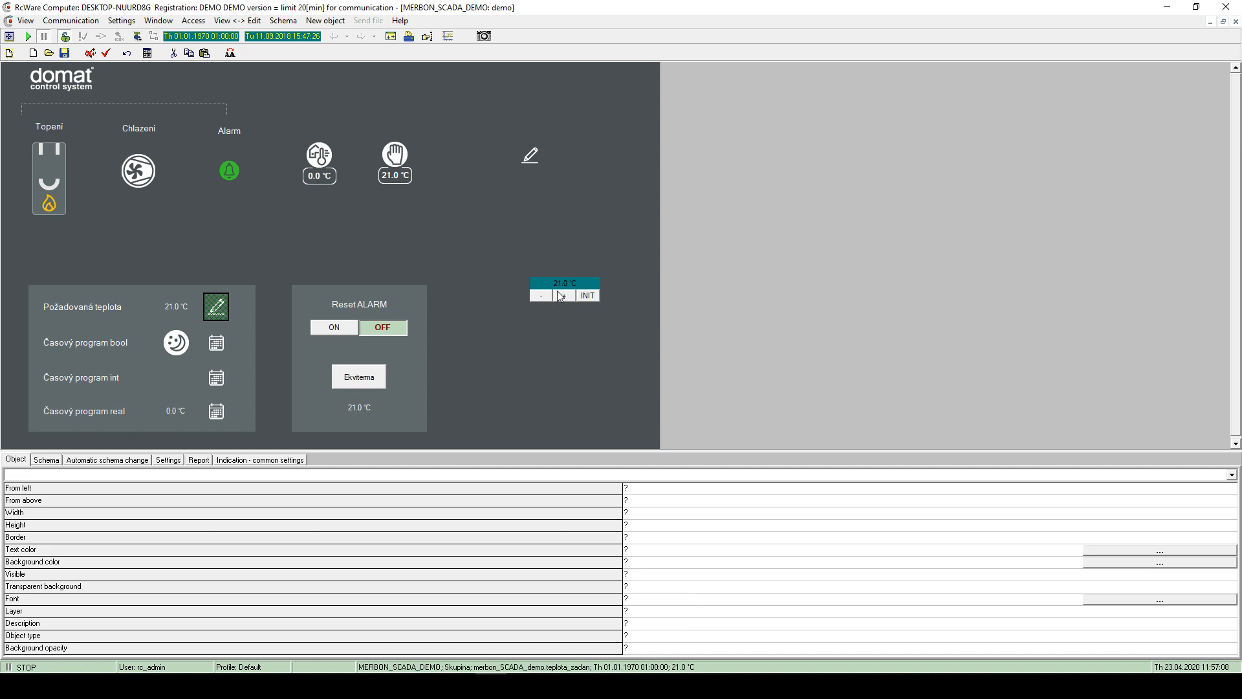
left_click_drag(571, 284, 550, 306)
- Uncheck Show value so the teplota_zadan indicator displays only its -, + and INIT buttons
left_click(543, 331)
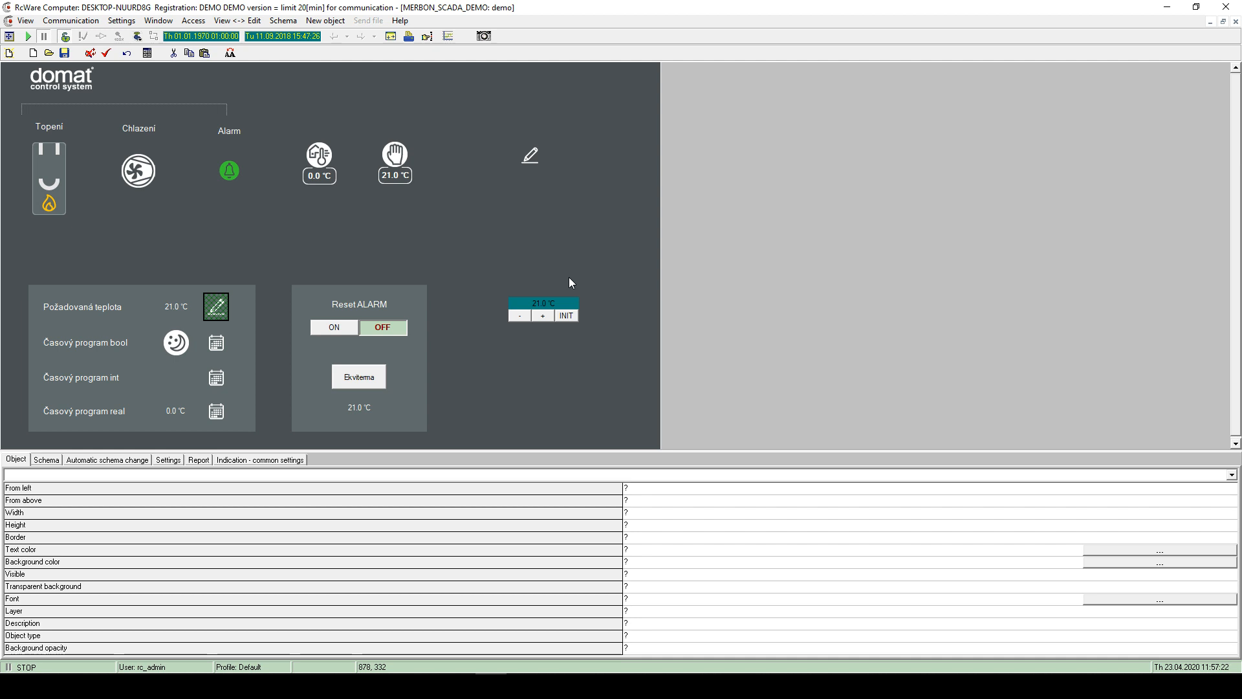
left_click(545, 317)
left_click(556, 336)
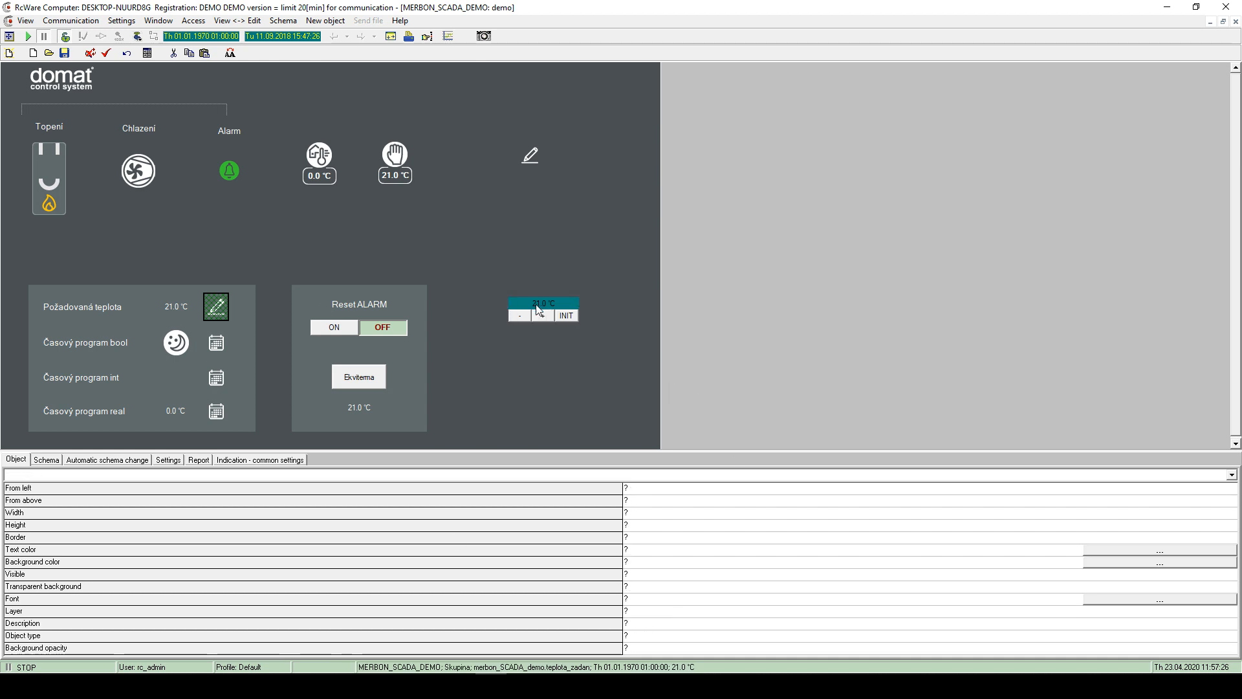
left_click(538, 306)
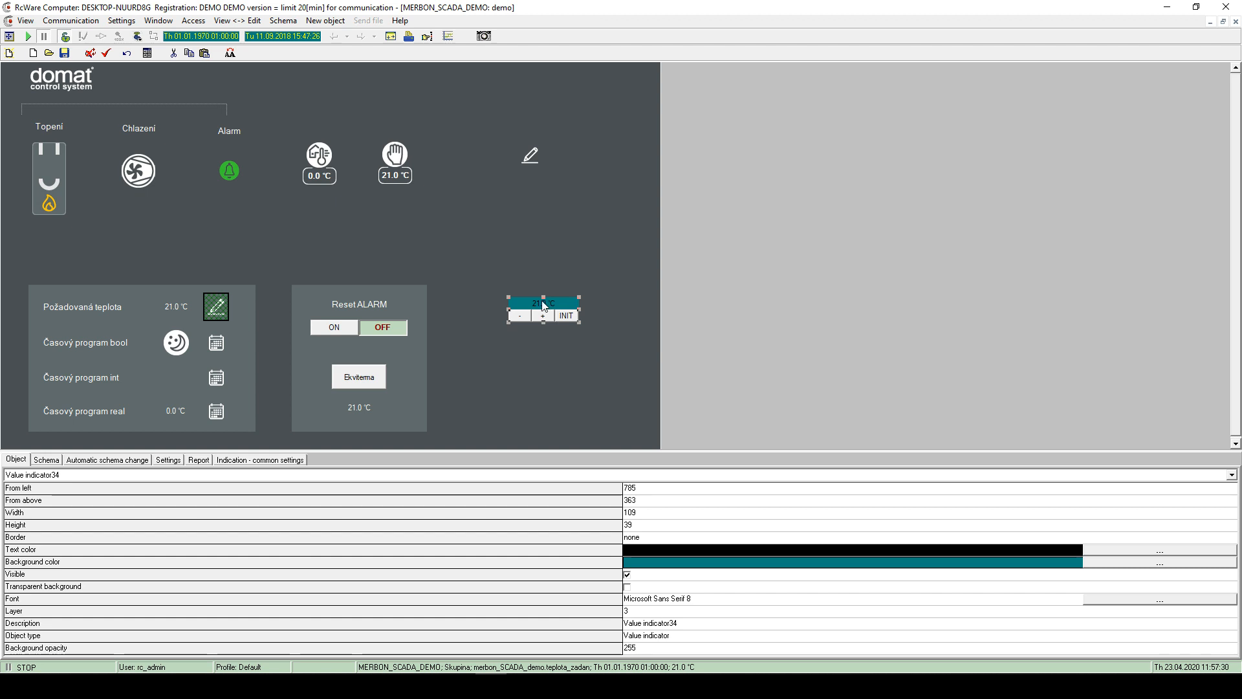
double_click(565, 321)
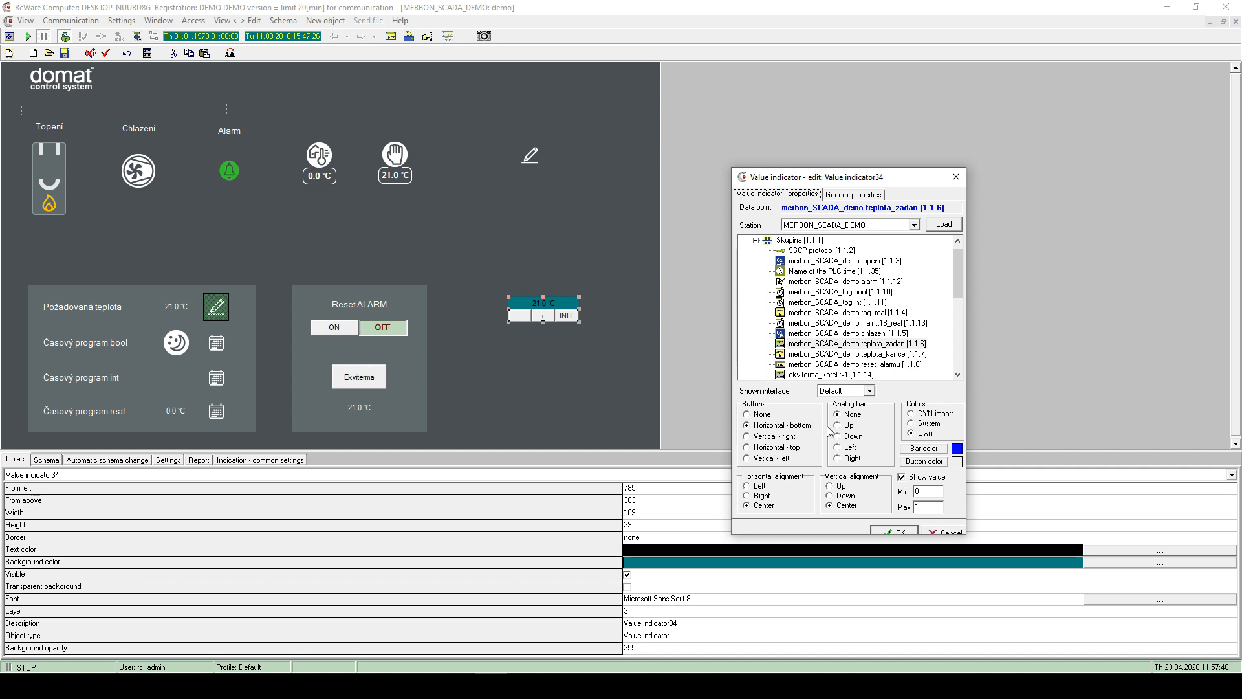
left_click(904, 482)
left_click(883, 527)
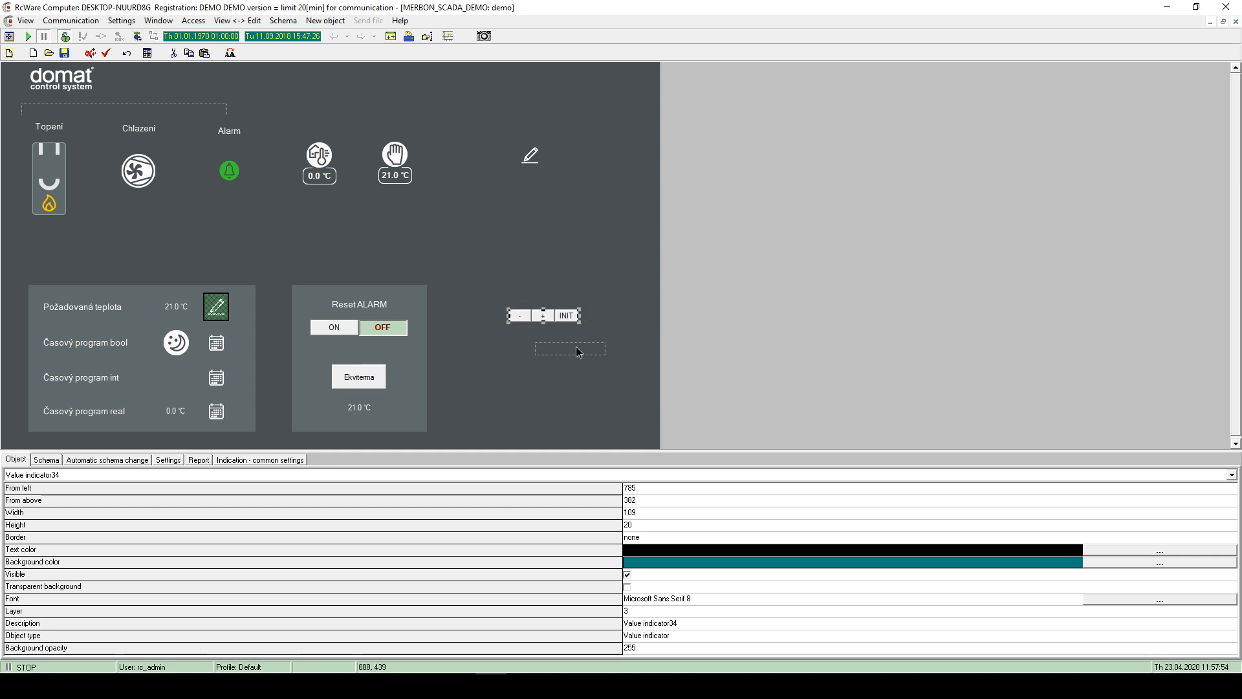
right_click(542, 254)
- Add an 'Analog setter' text object to the schema with its border set to none
mouse_move(582, 263)
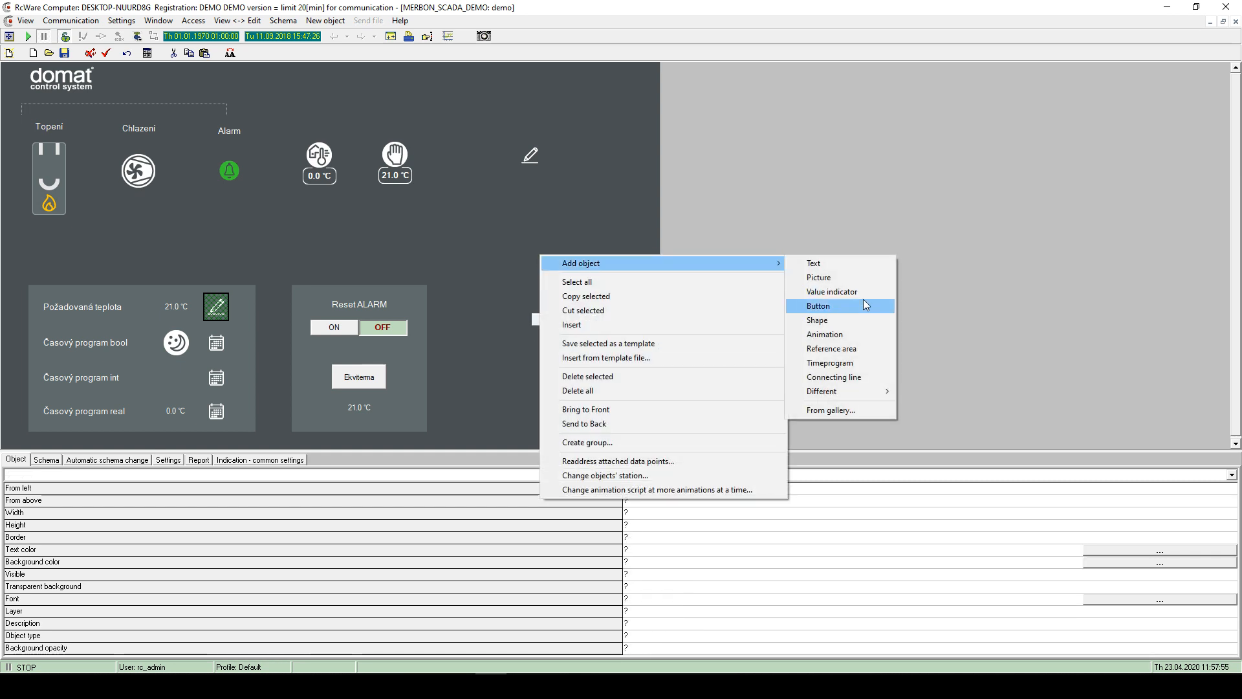
left_click(841, 263)
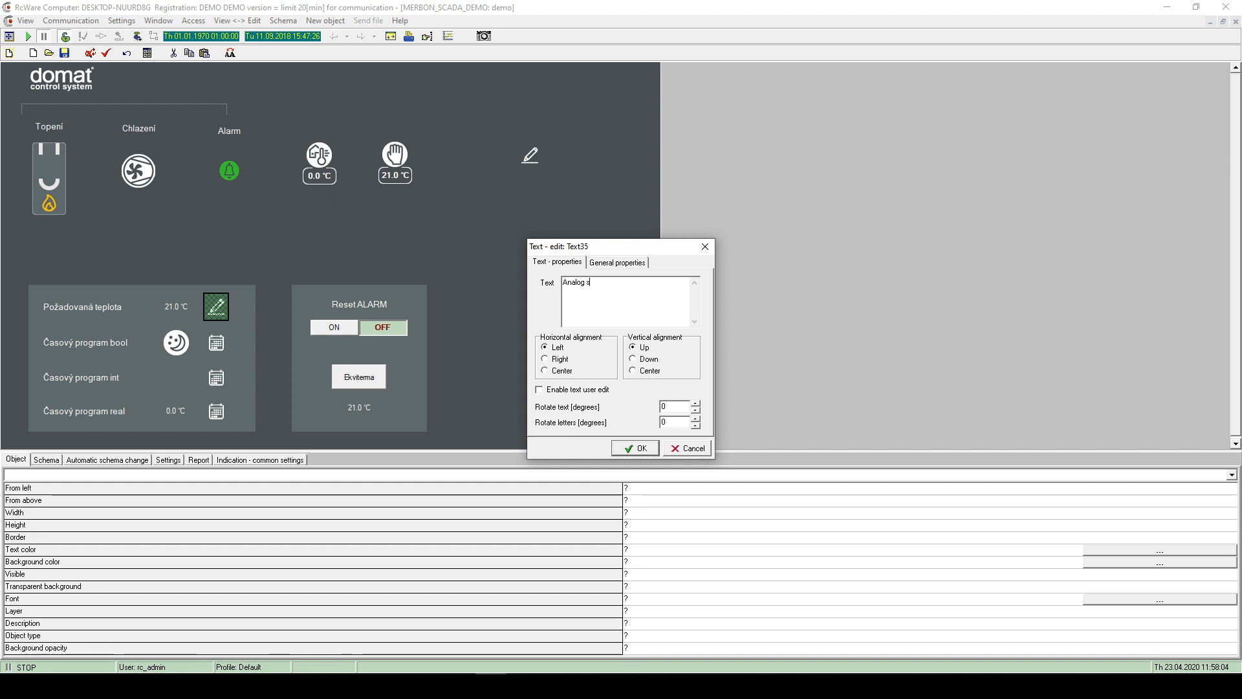
left_click(617, 262)
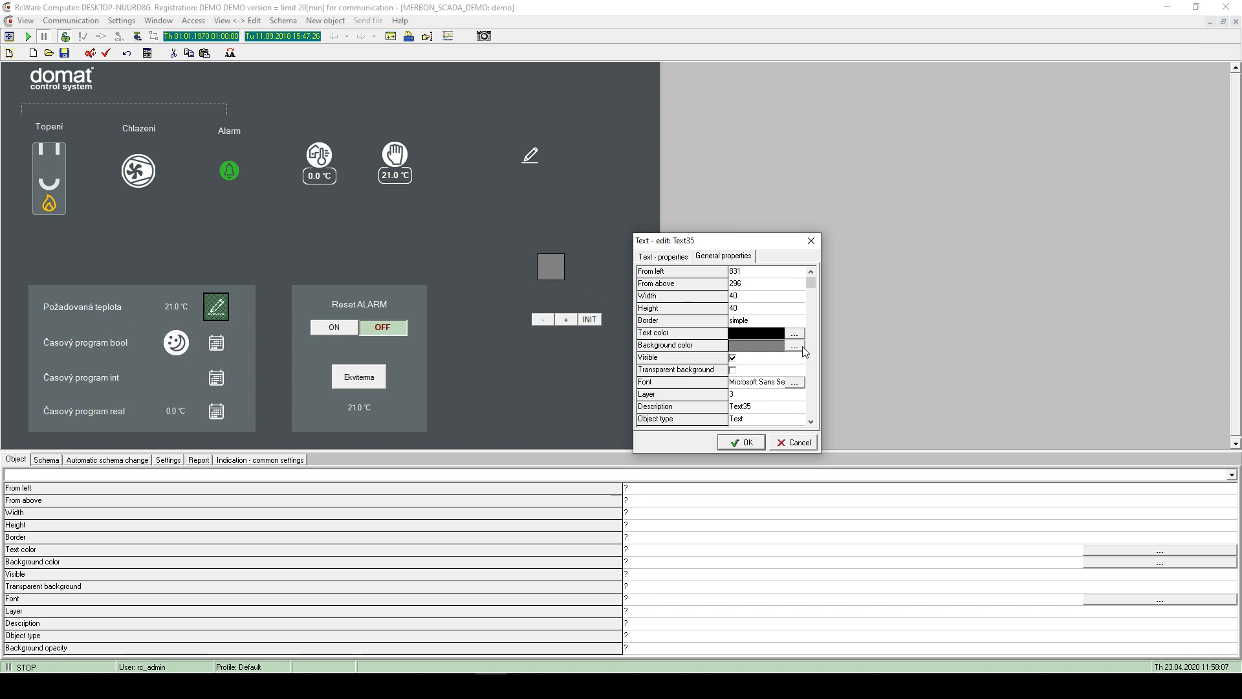
left_click(753, 328)
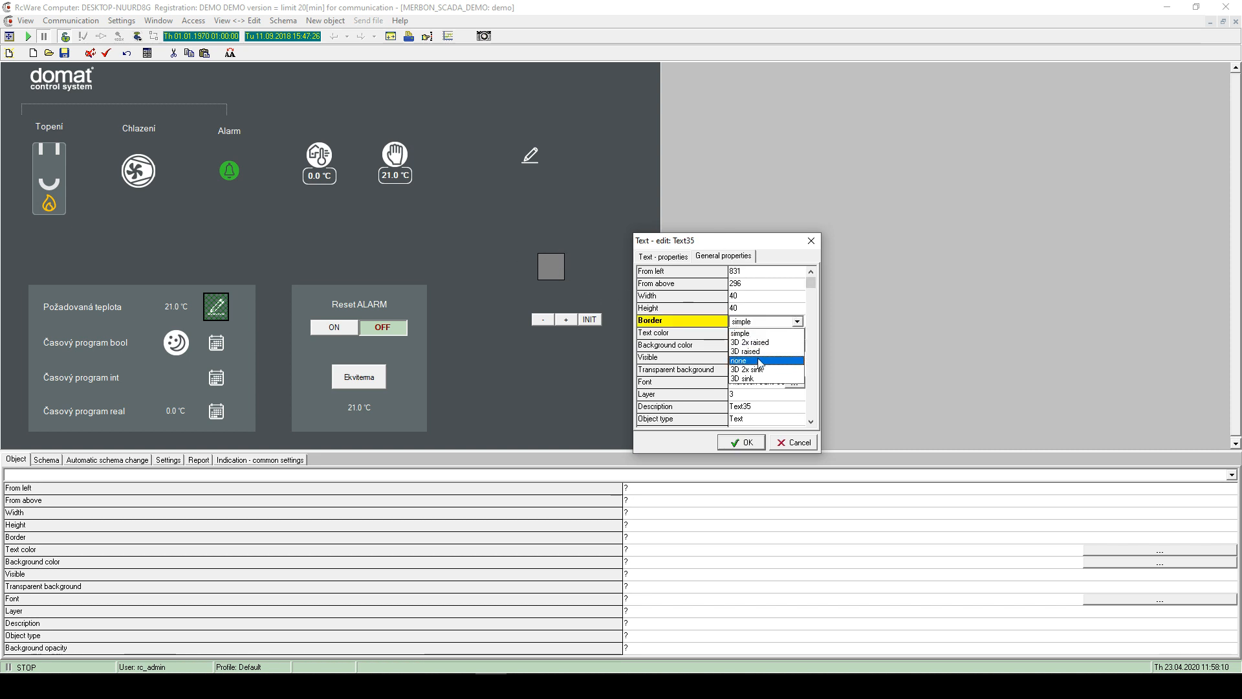
left_click(758, 361)
left_click(787, 348)
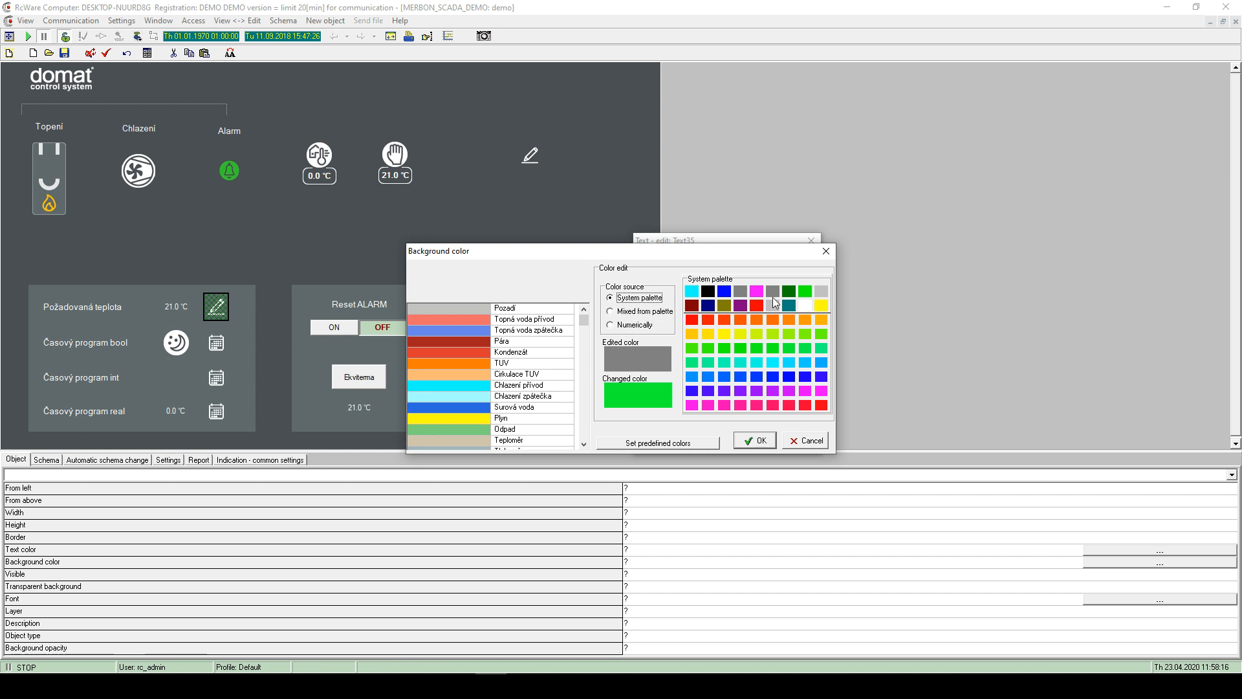
left_click(826, 251)
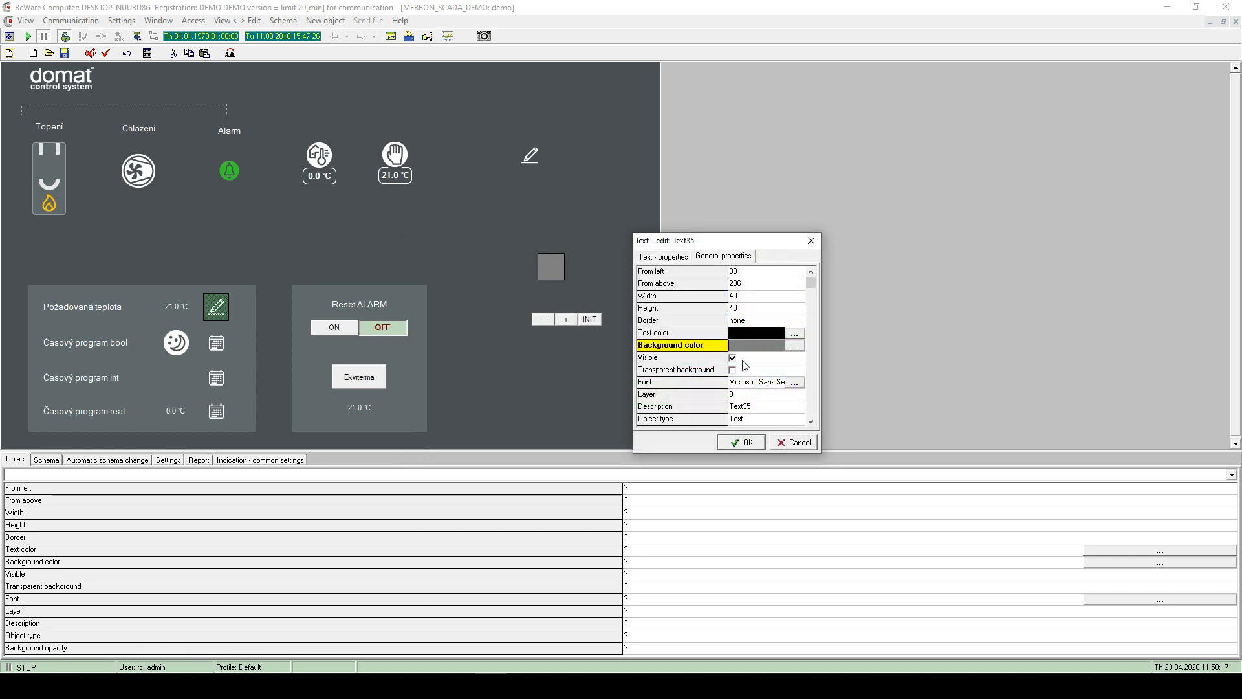
left_click(735, 360)
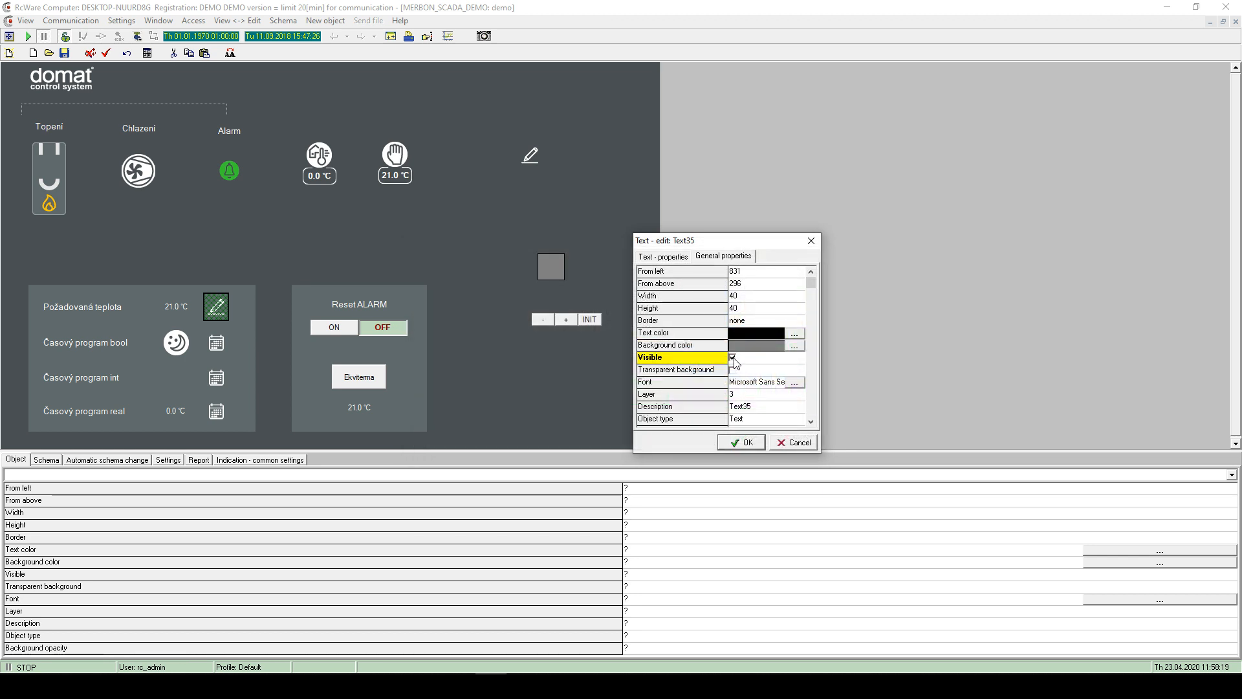
left_click(733, 445)
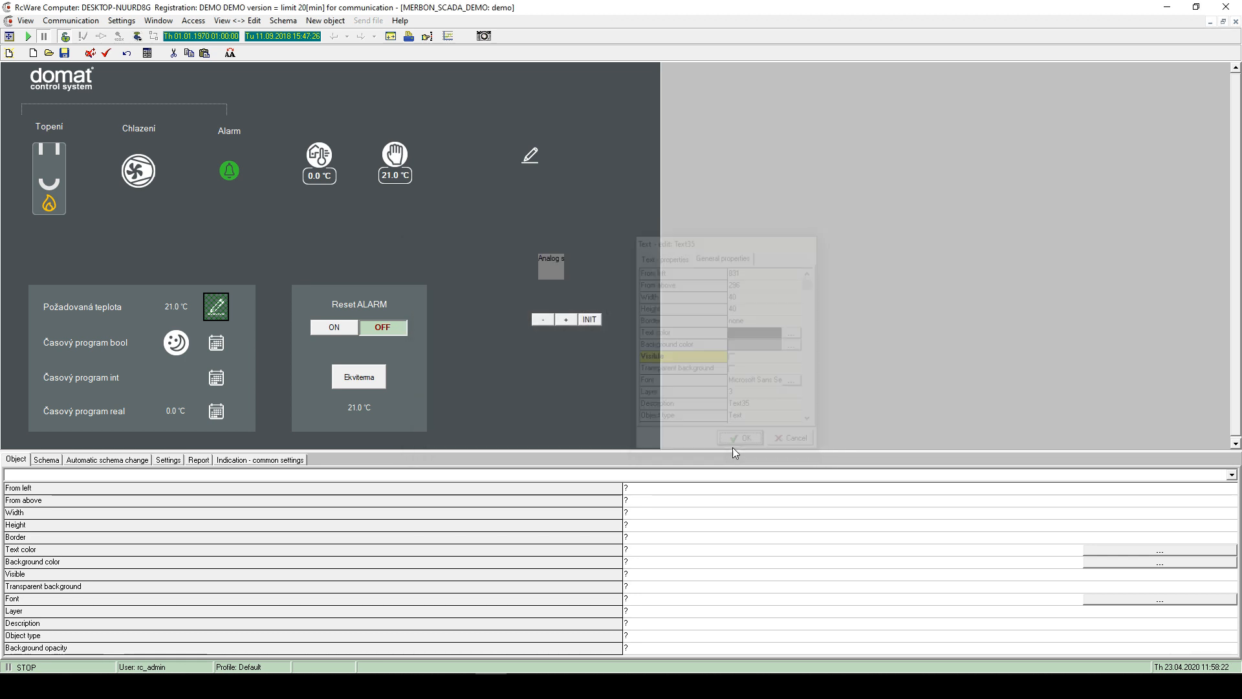
- Widen the Analog setter label and give it a transparent background
left_click(561, 260)
left_click(614, 274)
left_click(560, 270)
mouse_move(567, 267)
left_mouse_down()
mouse_move(628, 266)
mouse_move(557, 279)
left_mouse_up()
double_click(557, 289)
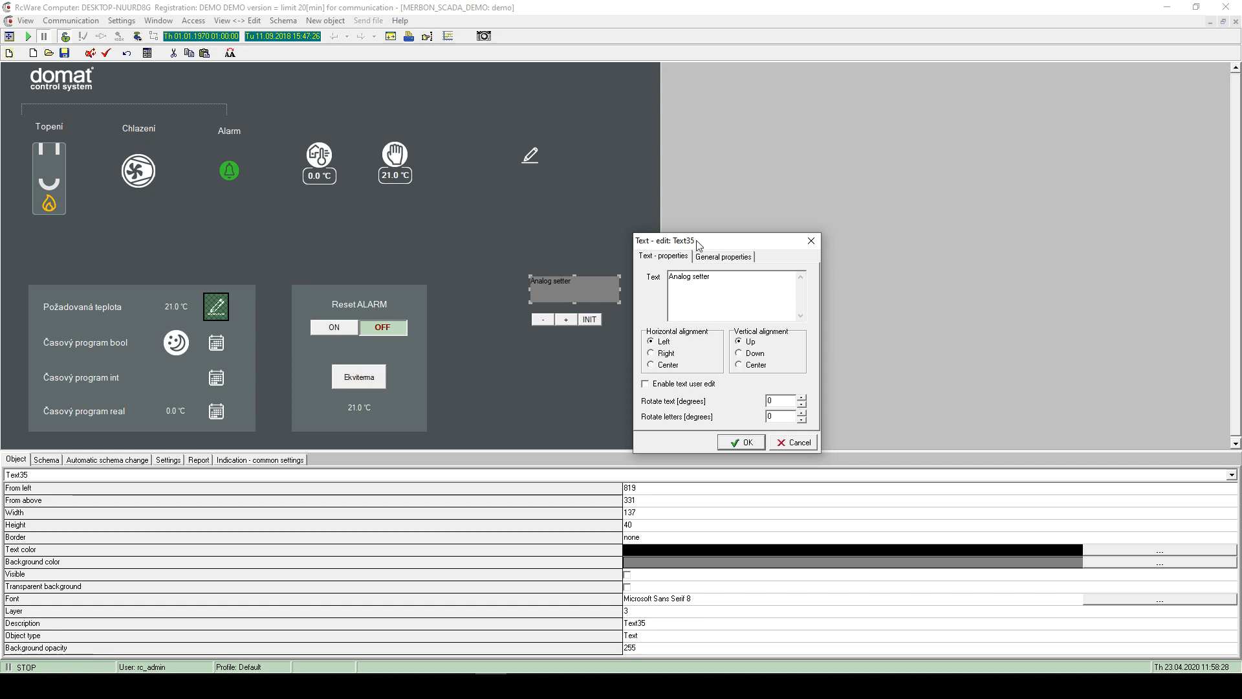
left_click(712, 259)
left_click(734, 373)
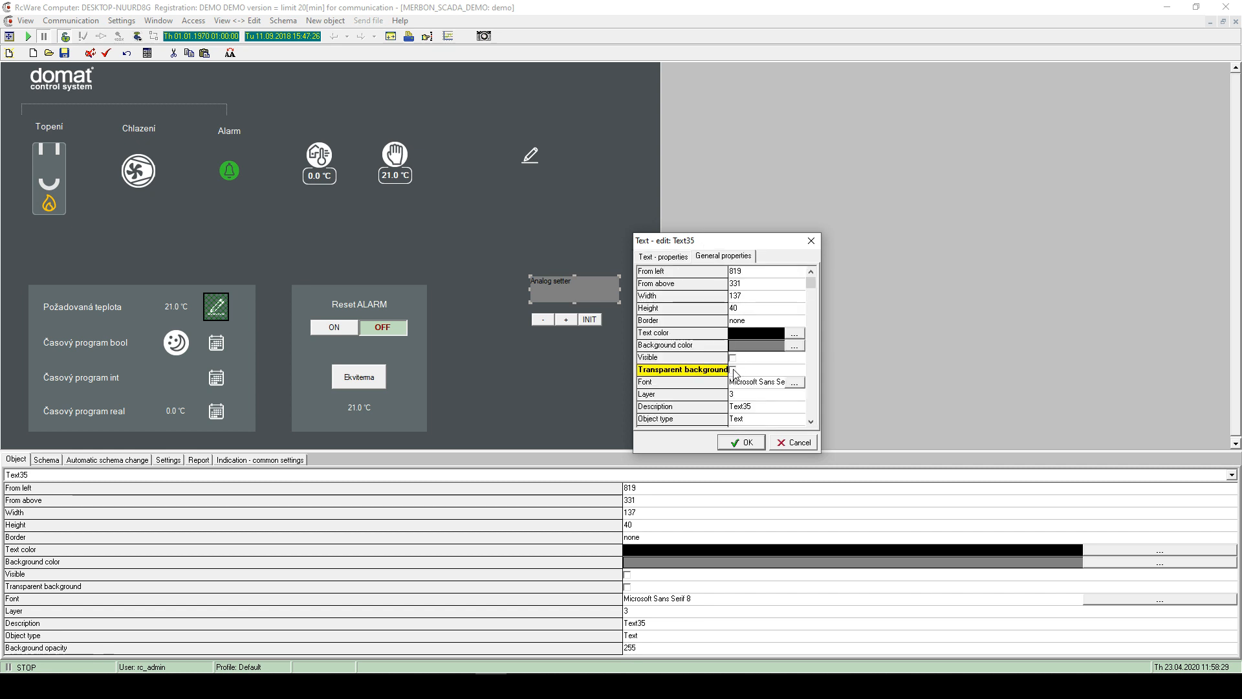
left_click(744, 442)
- Centre the label text horizontally and vertically
double_click(569, 280)
left_click(666, 353)
left_click(668, 364)
left_click(753, 365)
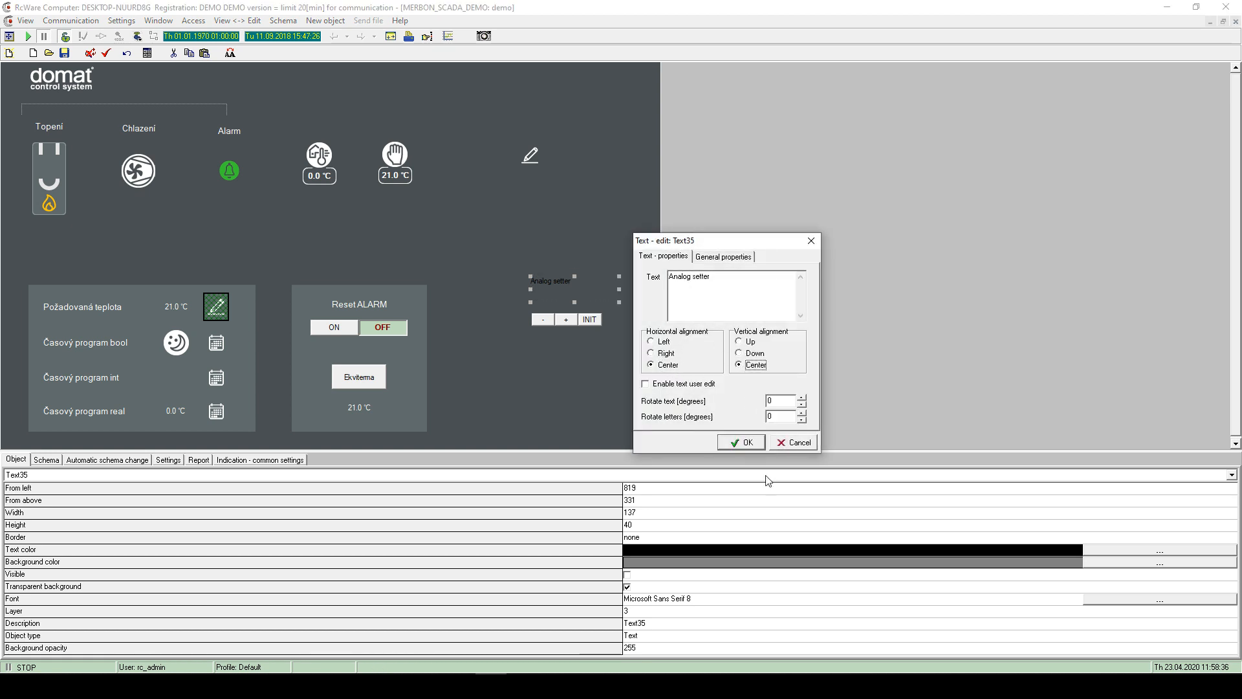
left_click(745, 443)
- Place the label just above the -, + and INIT buttons
left_click_drag(580, 289, 570, 315)
left_click(593, 348)
left_click(608, 423)
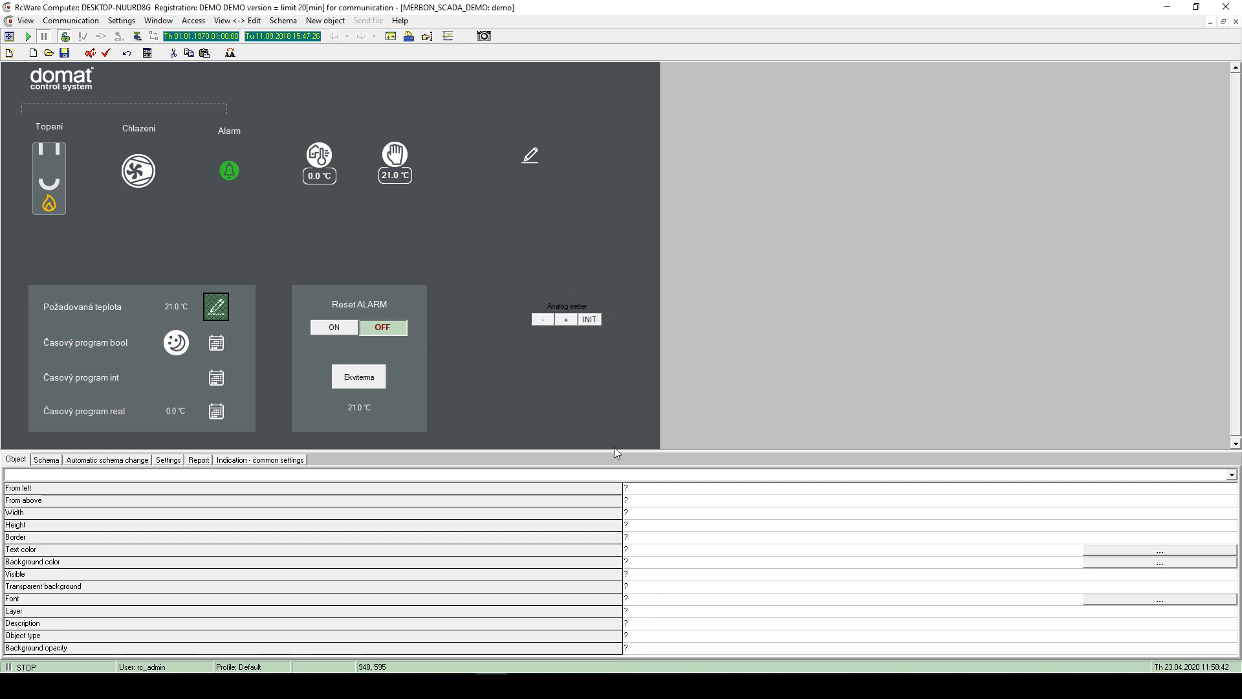
left_click_drag(522, 285, 657, 361)
left_click(626, 377)
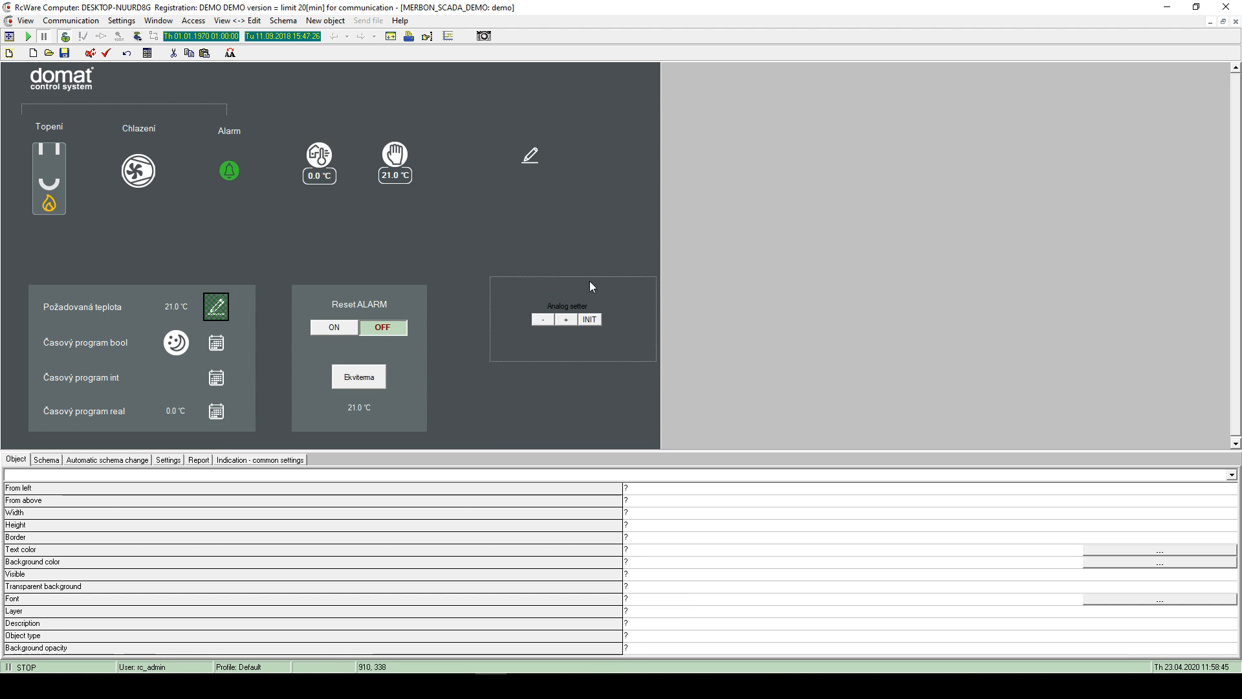
- Add a new button linked to reset_alarmu [1.1.8] that sends ON
right_click(566, 211)
mouse_move(690, 220)
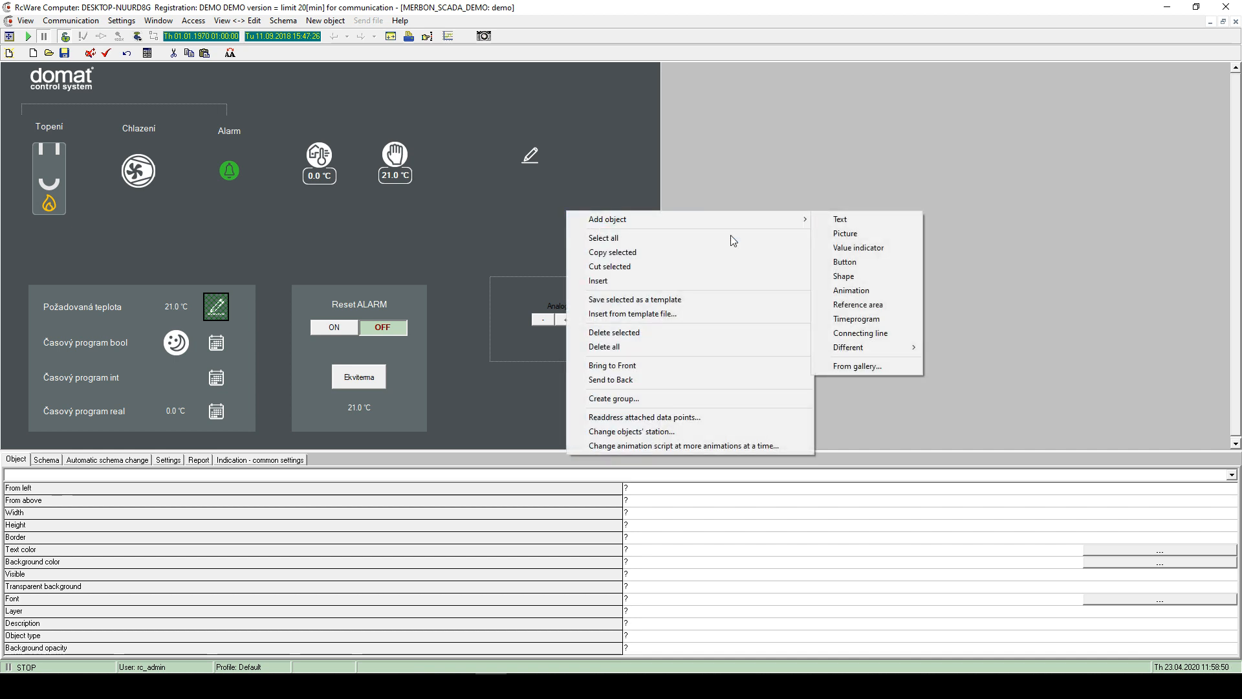
left_click(852, 262)
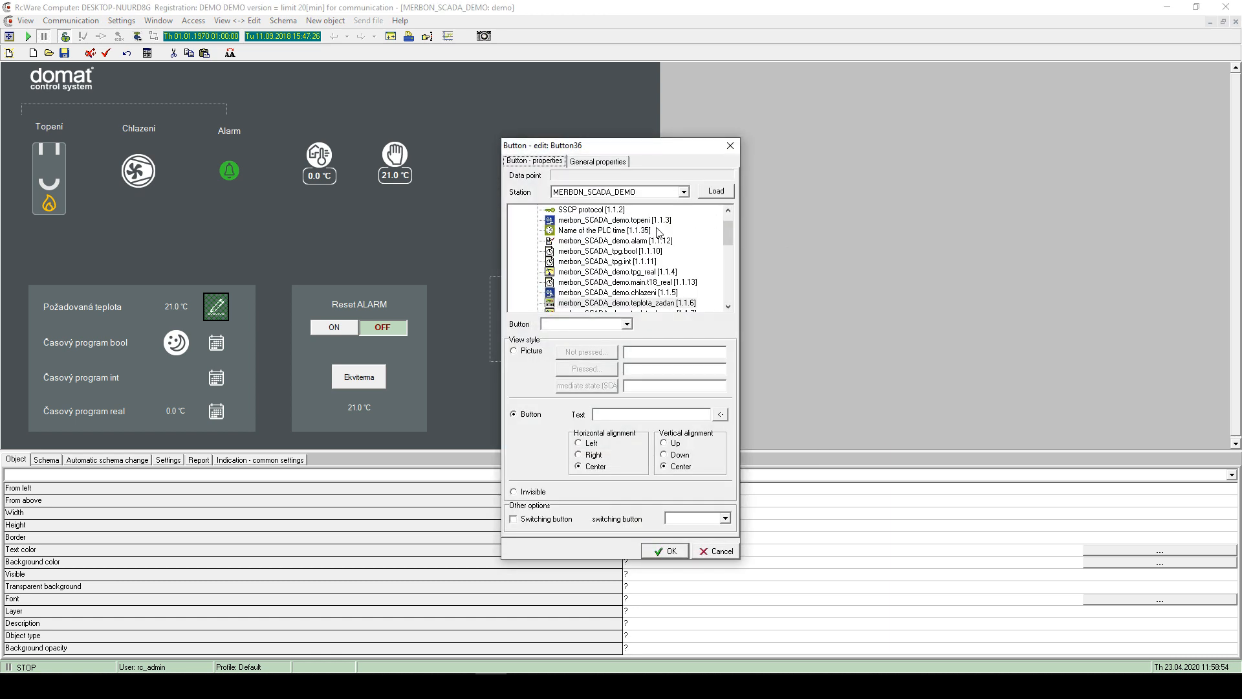
left_click(627, 324)
left_click(627, 323)
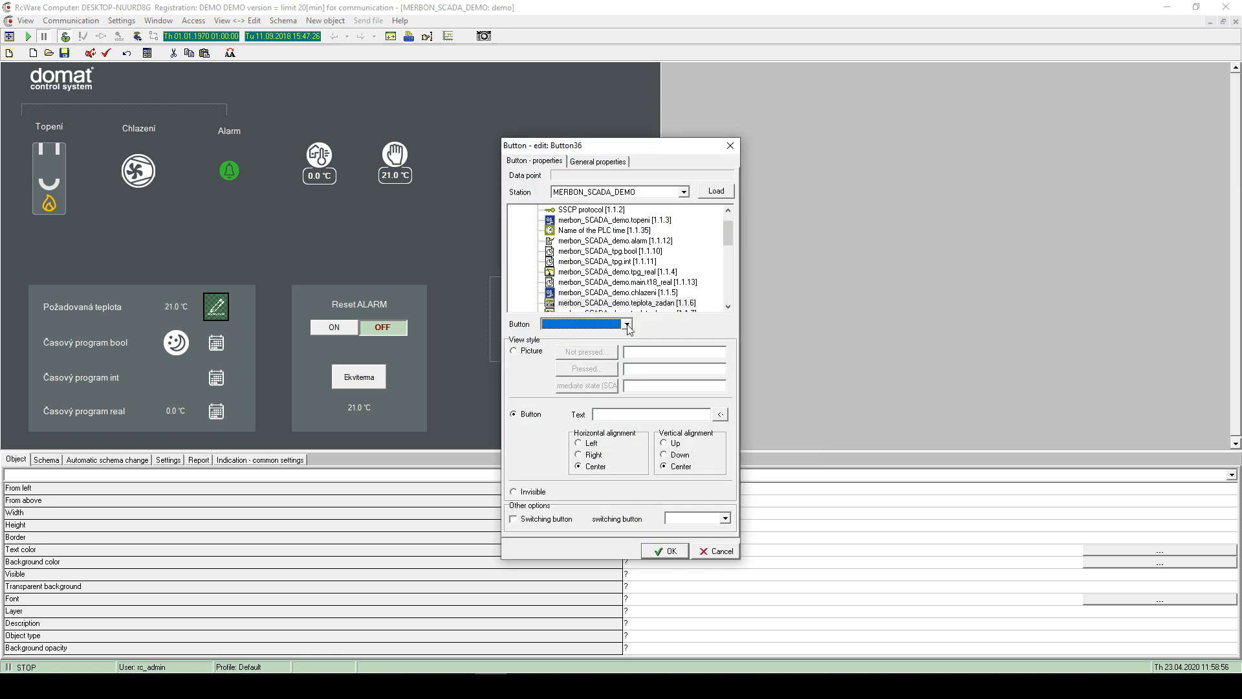
scroll(591, 277, "down", 4)
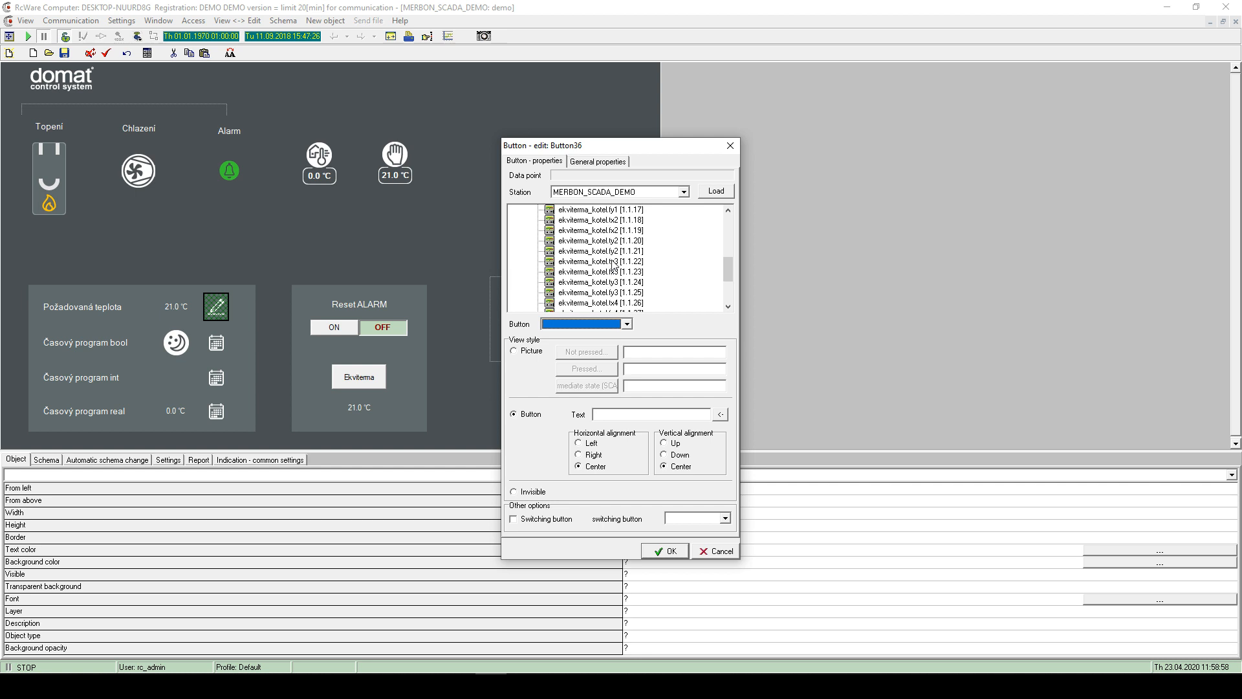
scroll(621, 260, "up", 3)
scroll(590, 278, "down", 1)
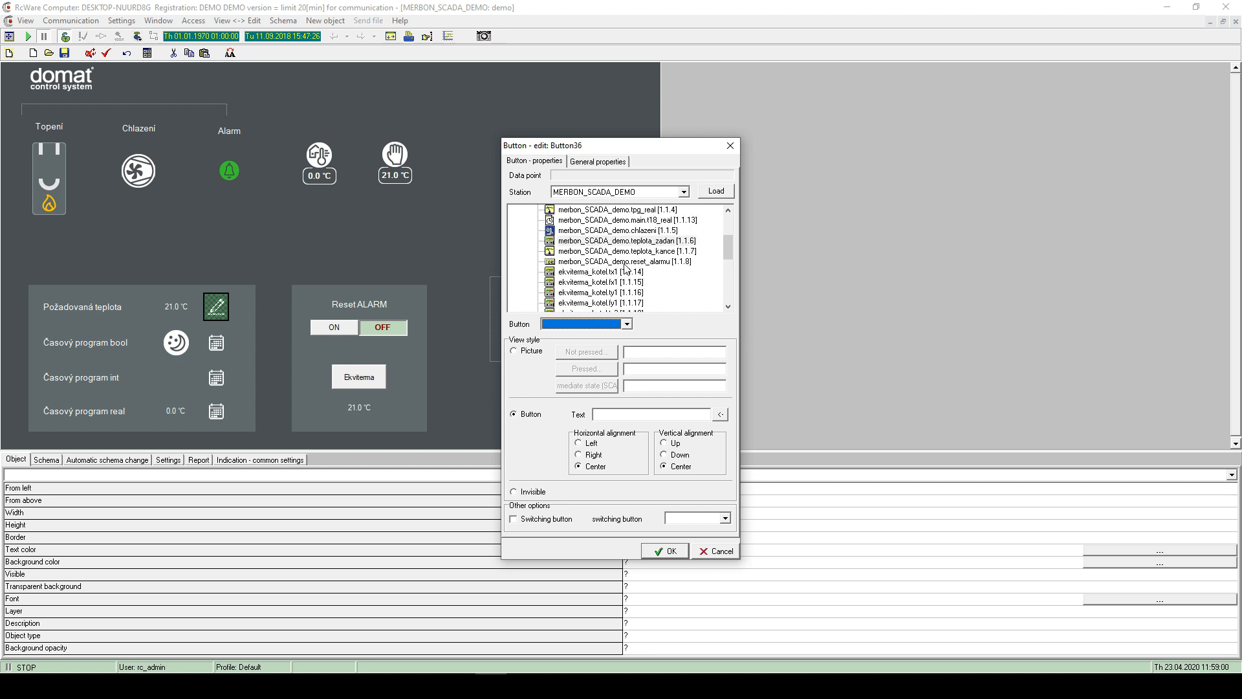
double_click(579, 261)
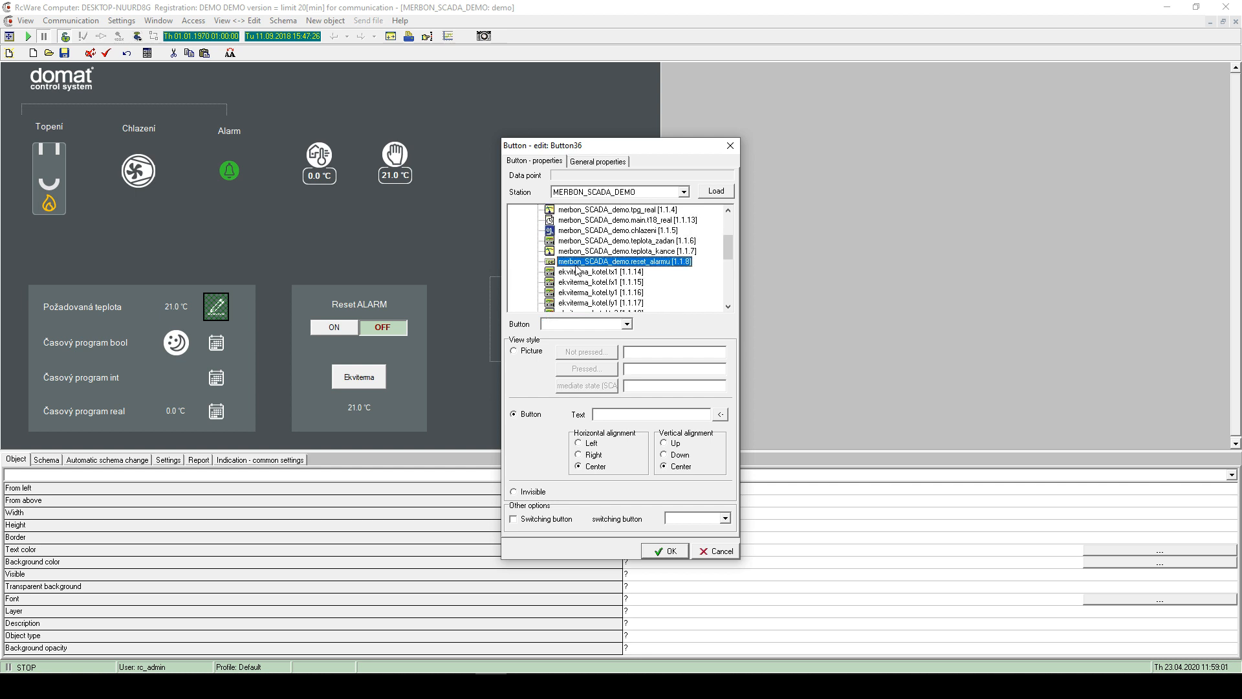
left_click(621, 323)
left_click(594, 336)
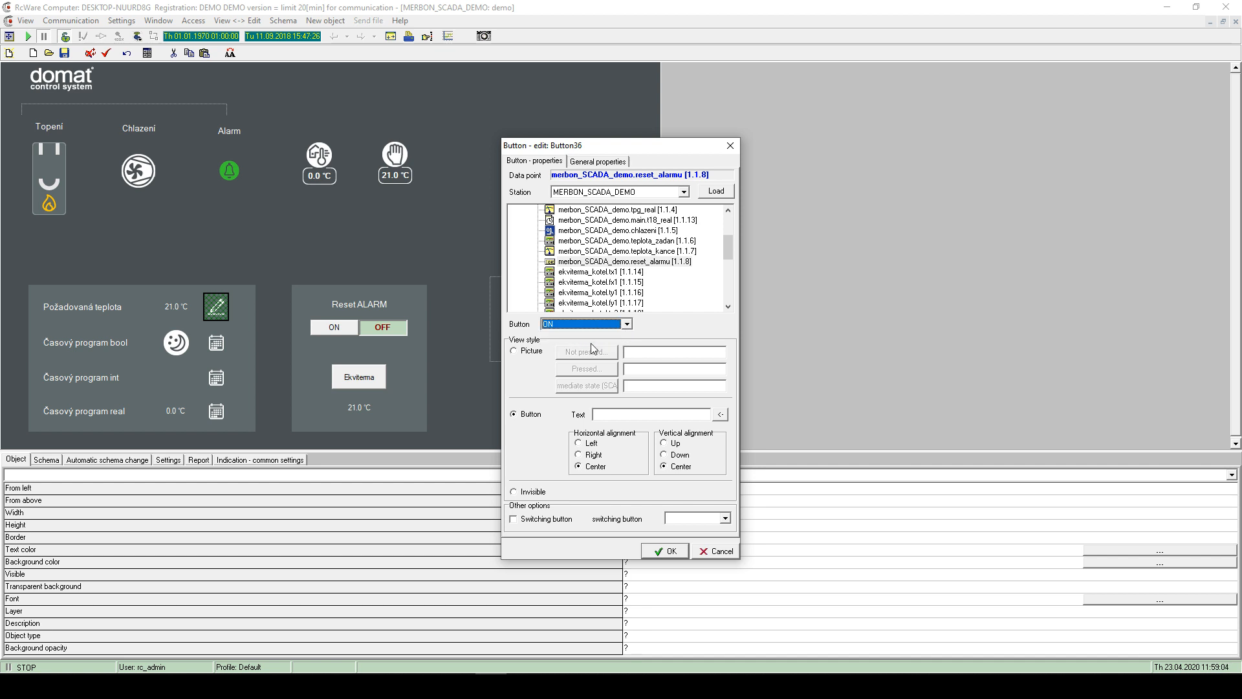
left_click(666, 551)
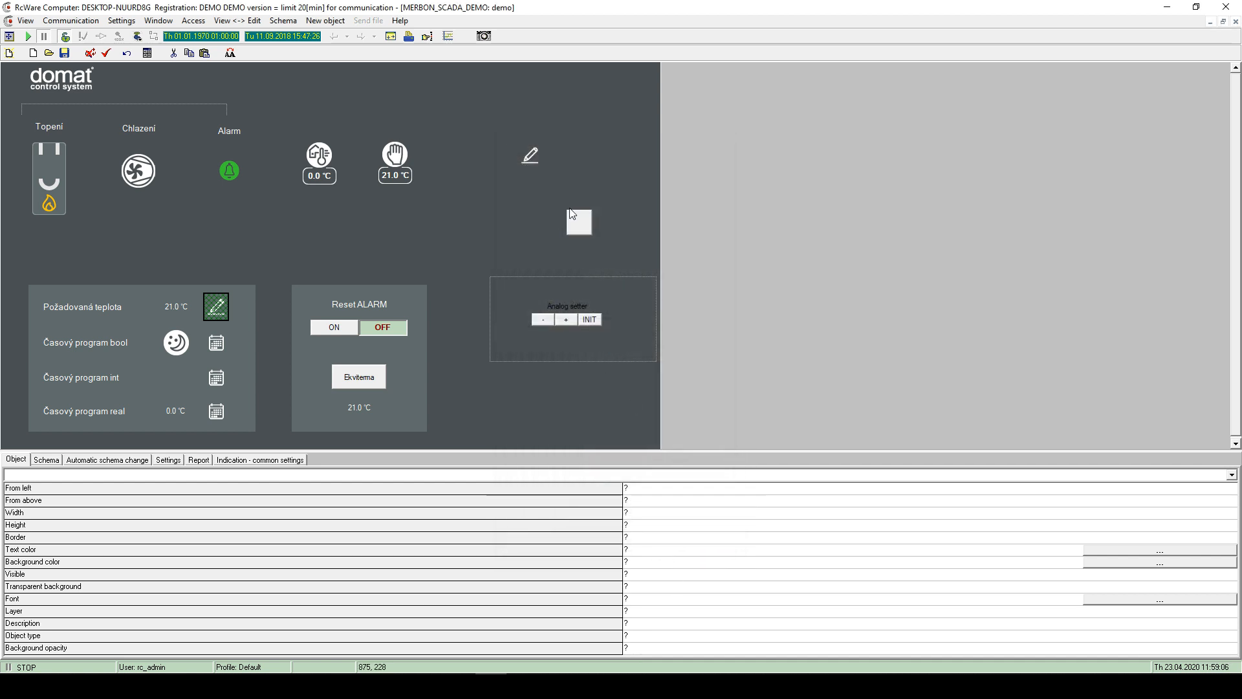
- Widen and reposition the button, keep its value ON, and set Picture view style
left_click_drag(592, 223, 551, 232)
double_click(551, 231)
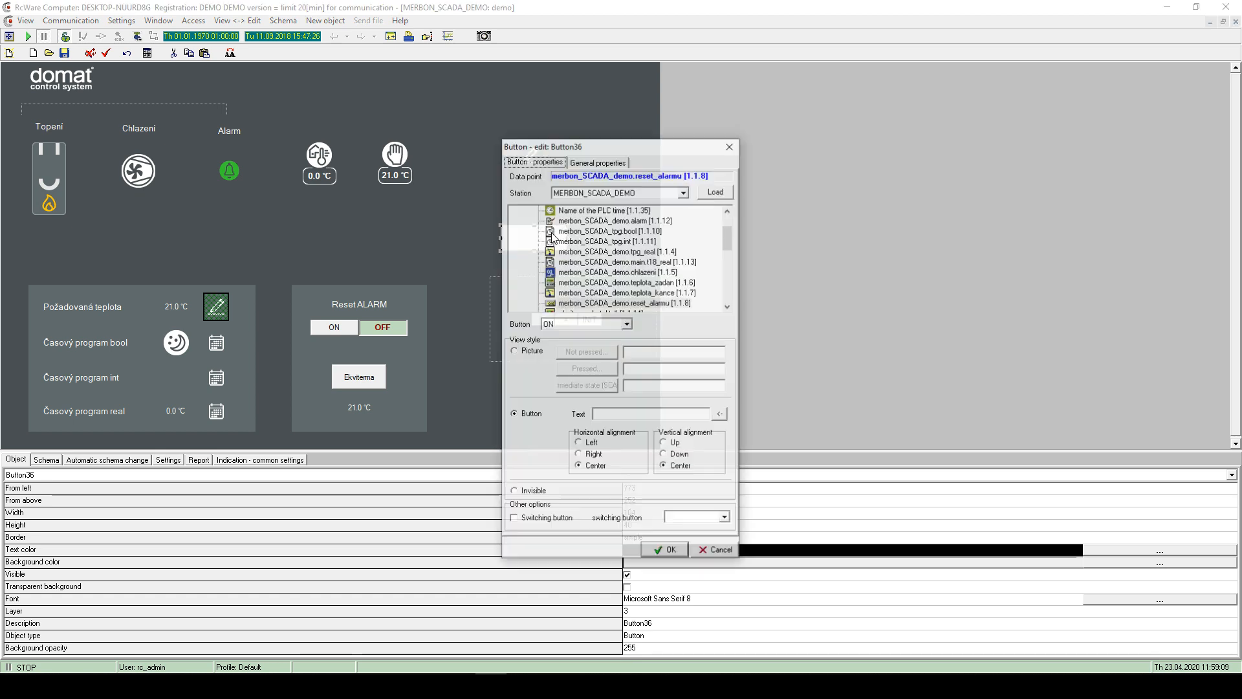
left_click(573, 323)
left_click(583, 344)
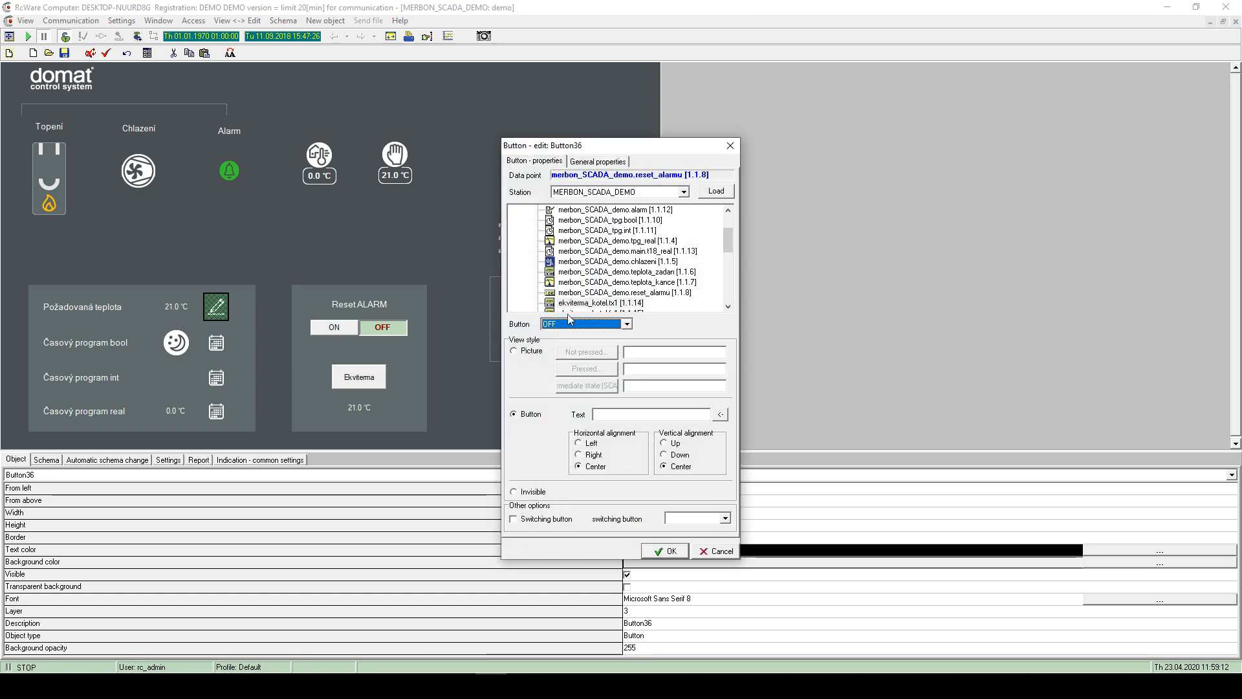
left_click(569, 325)
left_click(572, 335)
left_click(623, 413)
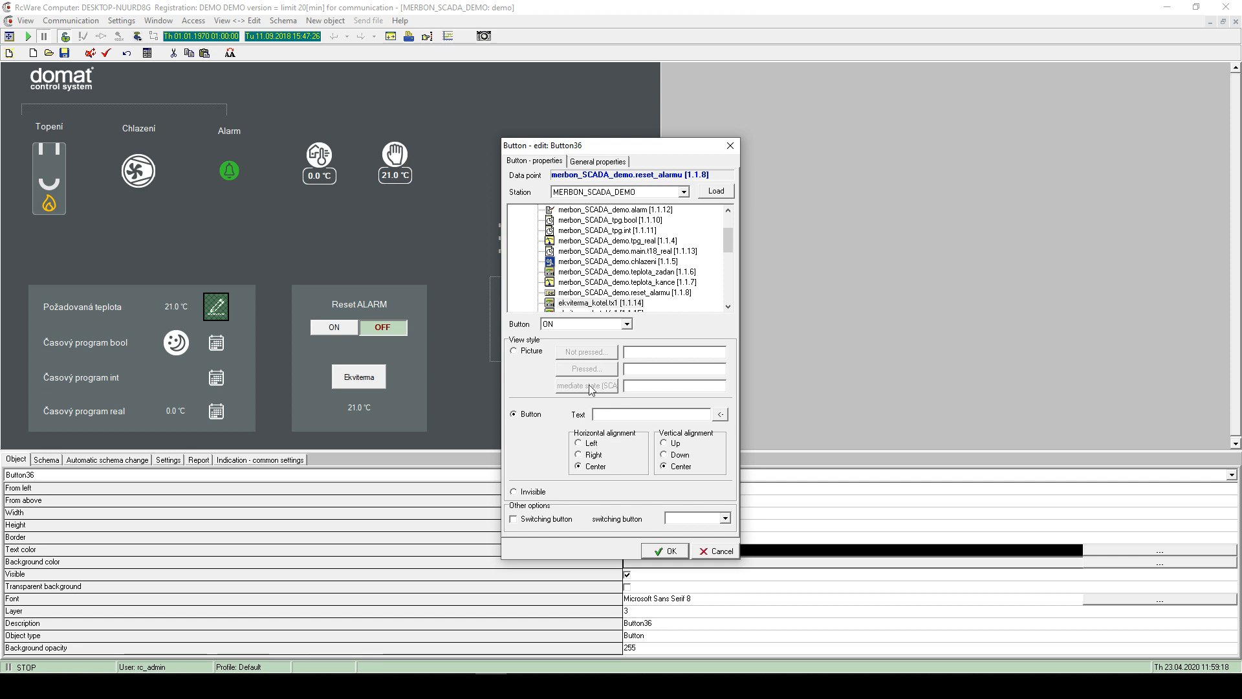
left_click(514, 350)
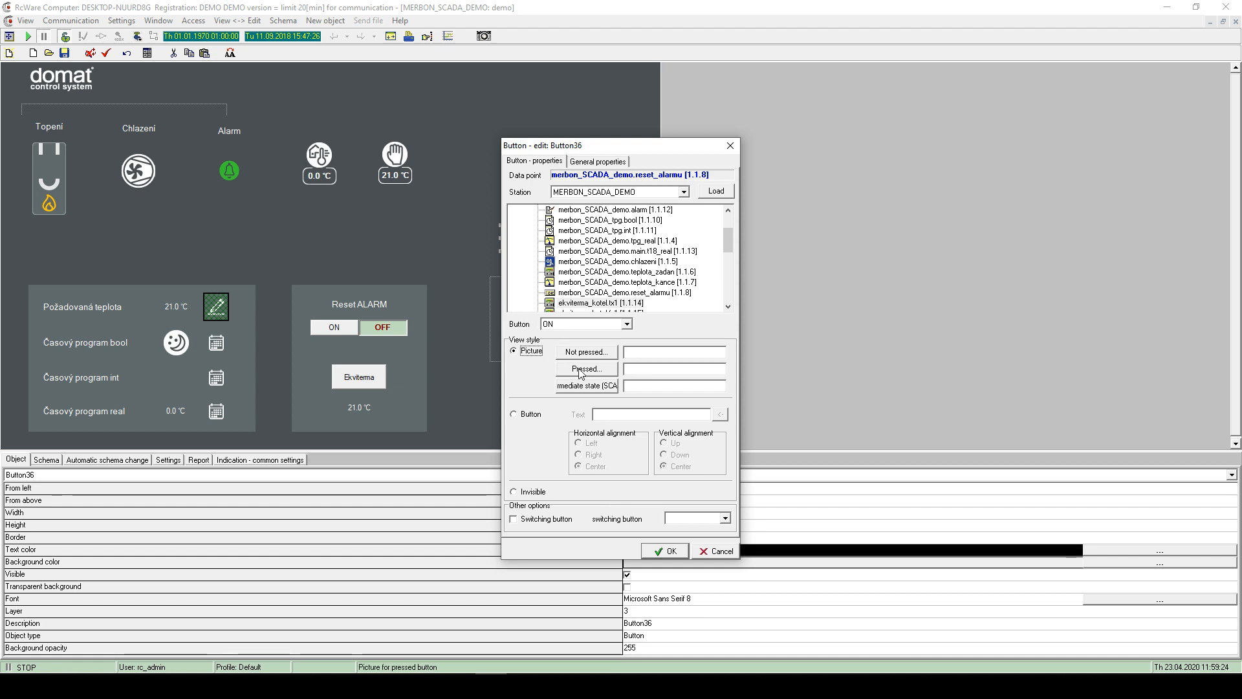
- Assign clock_GY.jpg as the pressed picture and a not-pressed picture, skipping the intermediate one
left_click(568, 325)
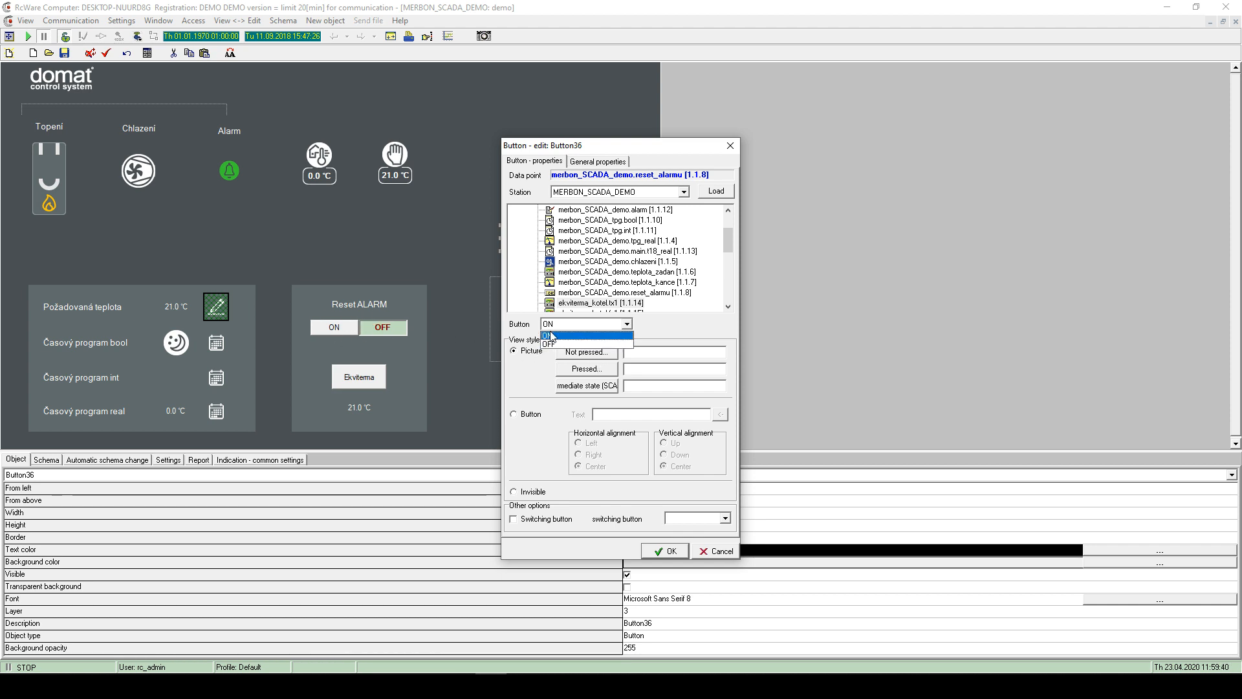
left_click(561, 343)
left_click(574, 324)
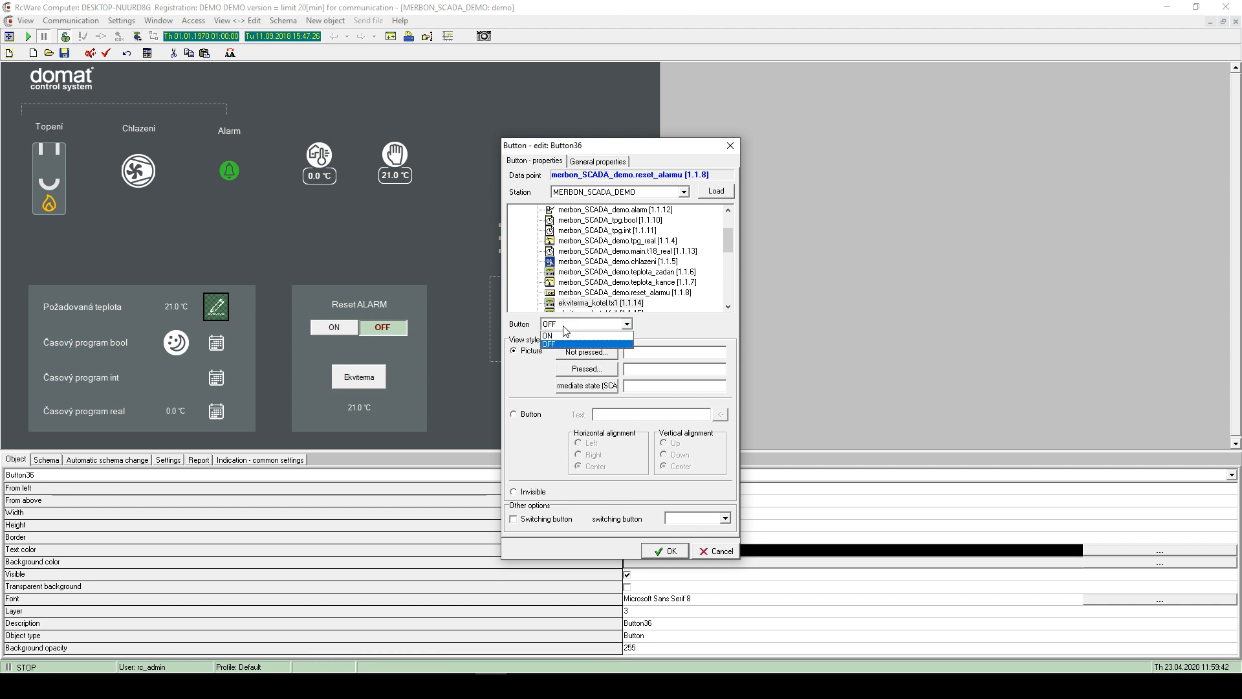
left_click(557, 336)
left_click(595, 371)
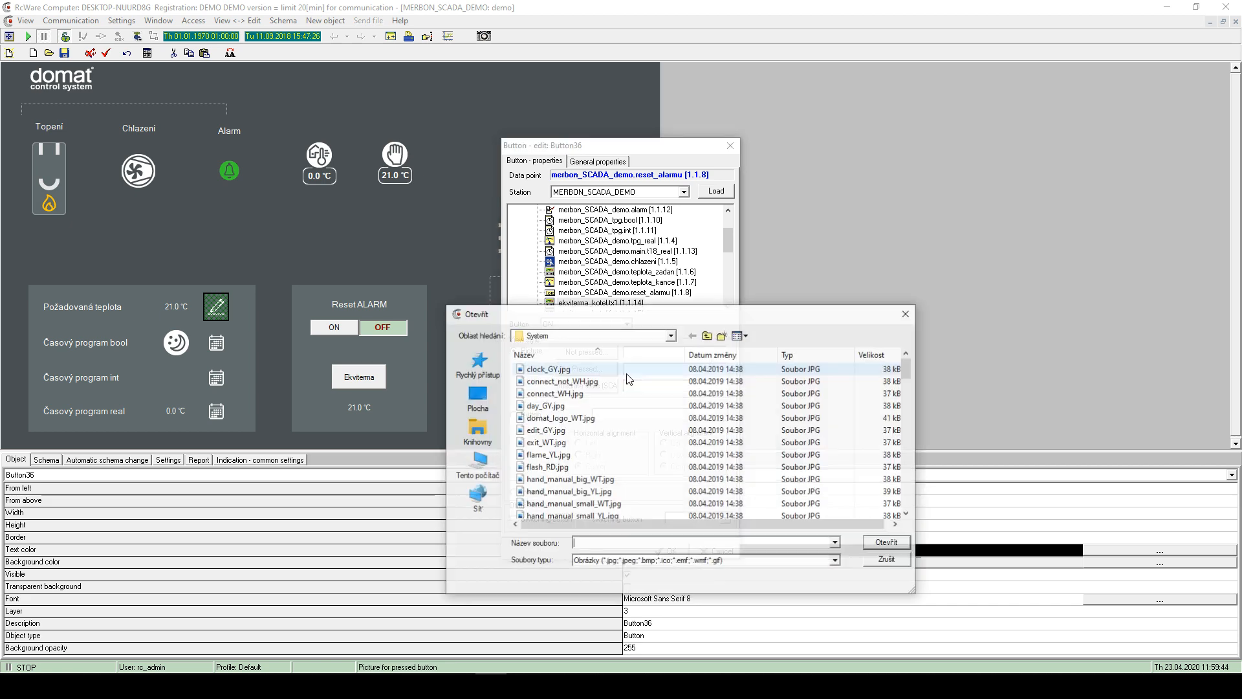
left_click(565, 370)
double_click(565, 370)
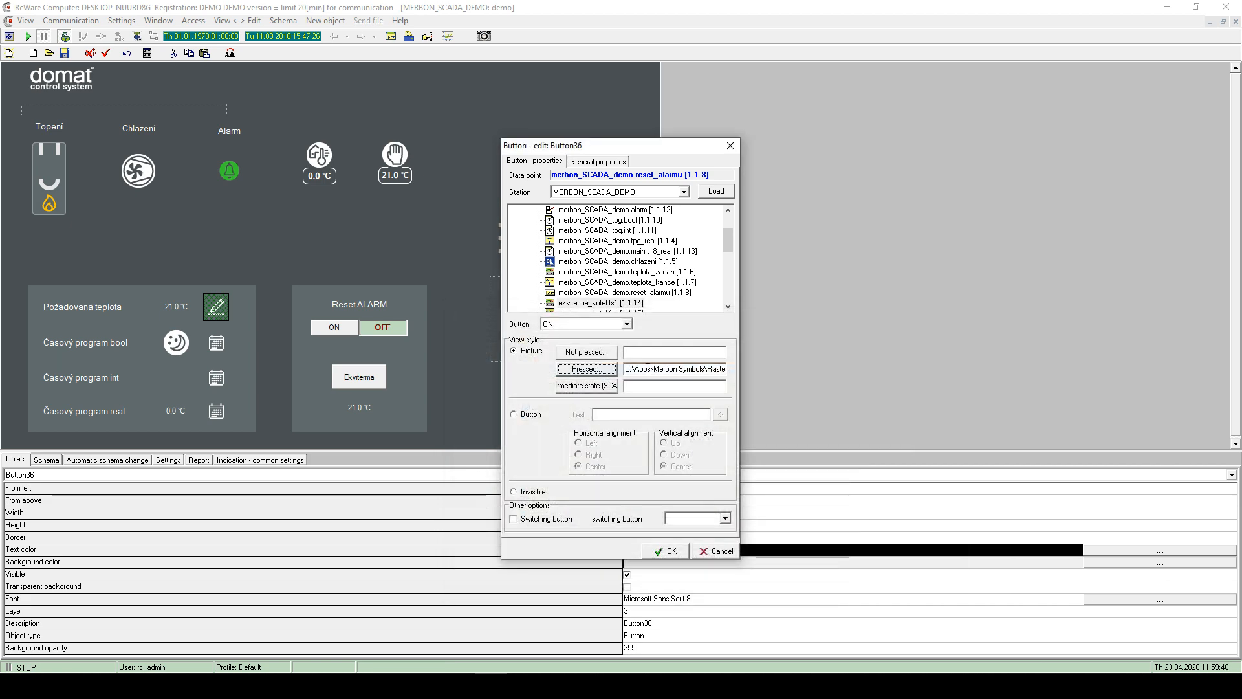
left_click(580, 352)
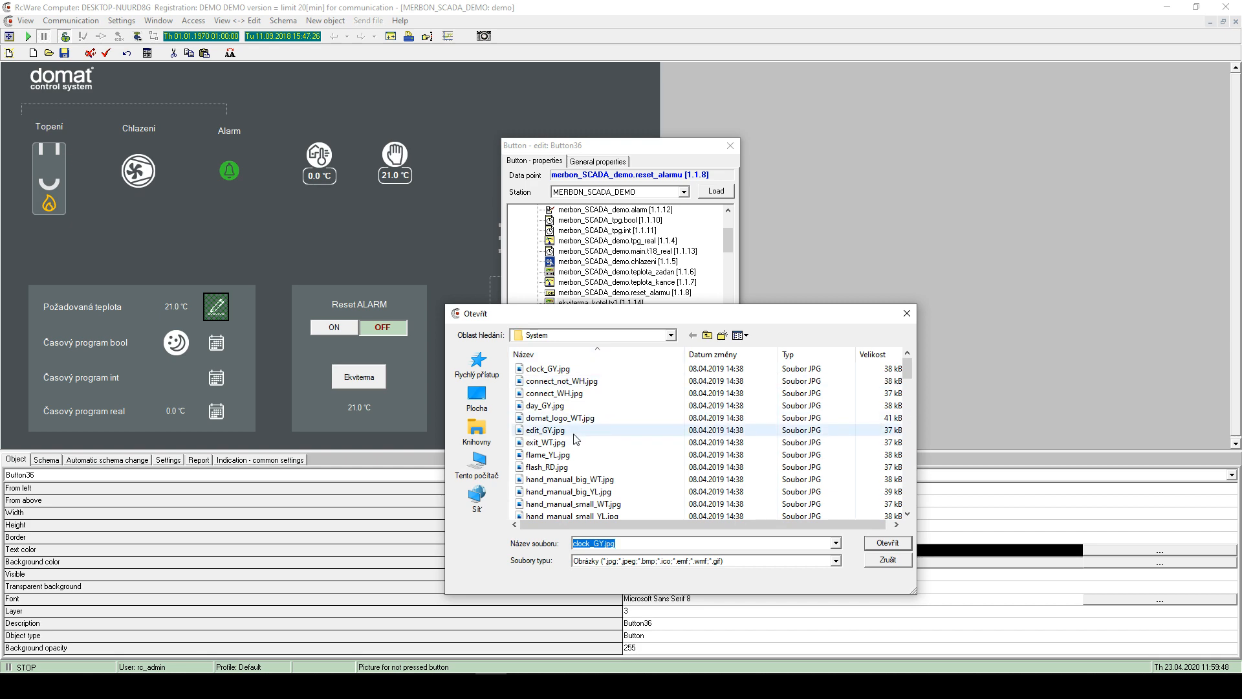
double_click(573, 431)
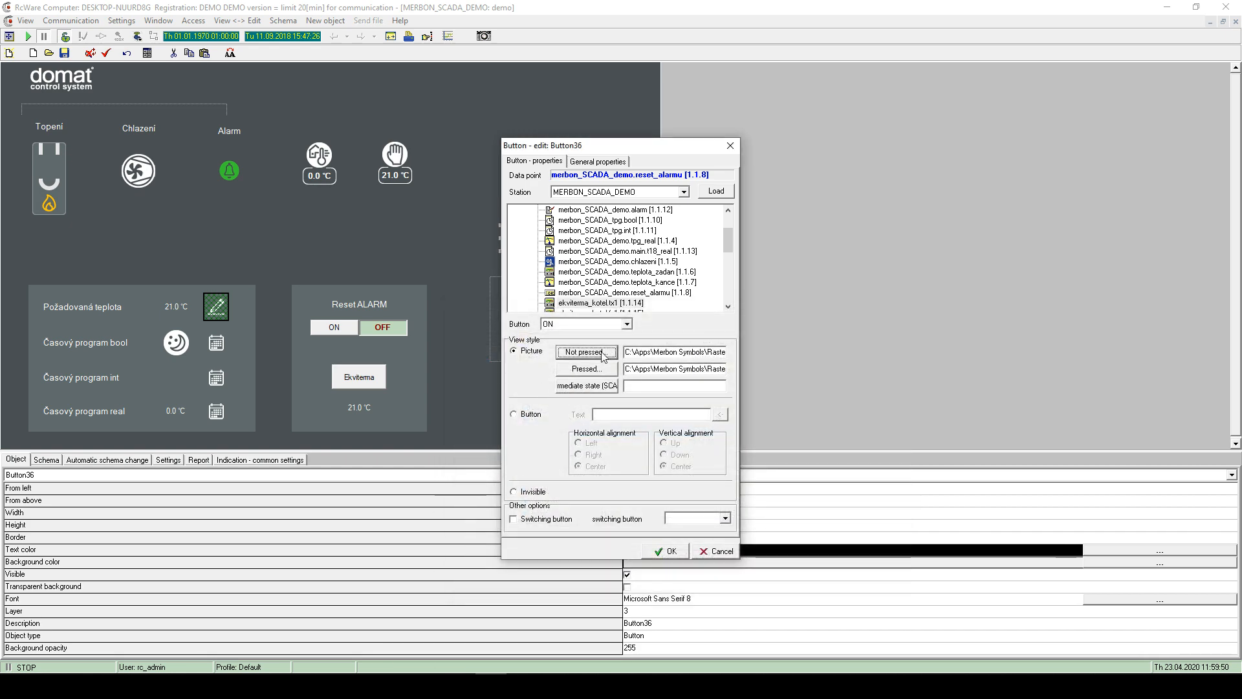
left_click(607, 387)
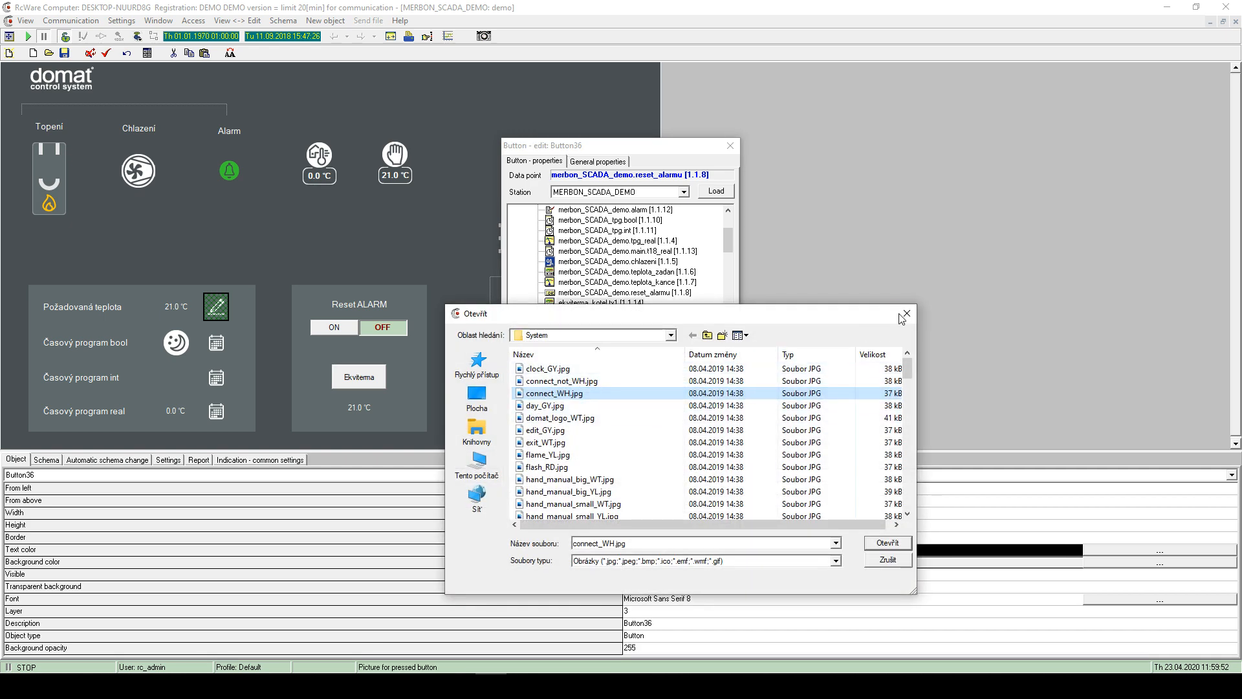
left_click(906, 313)
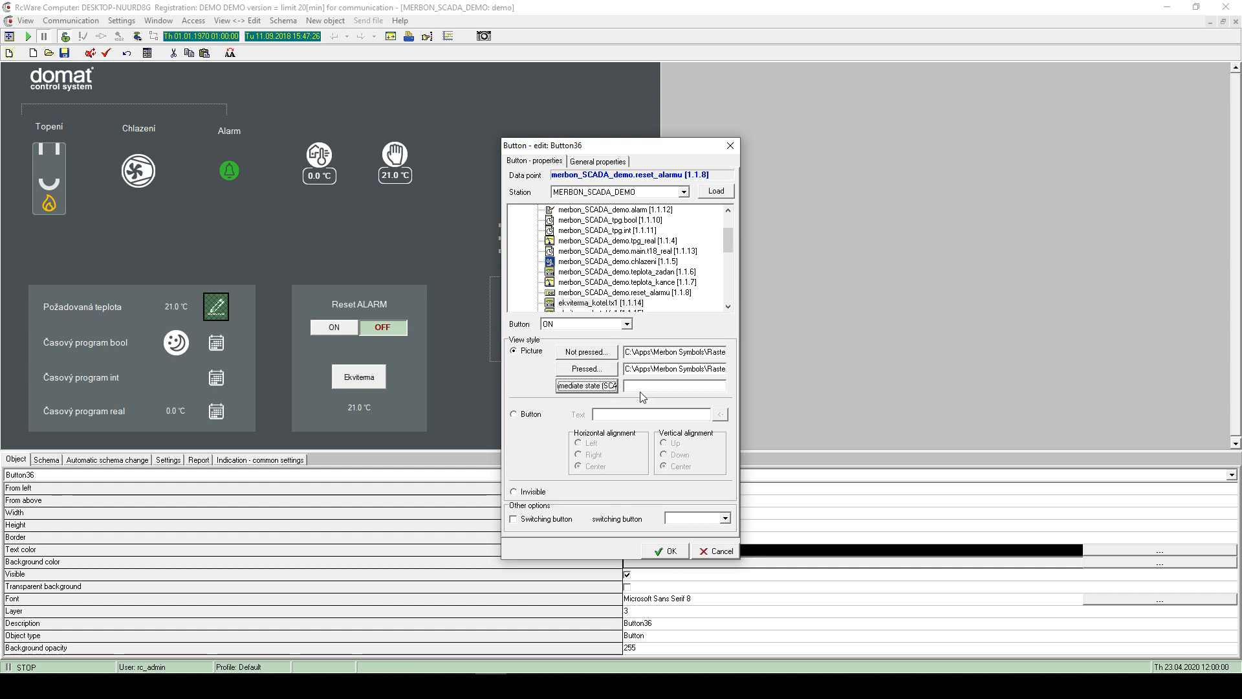
left_click(666, 551)
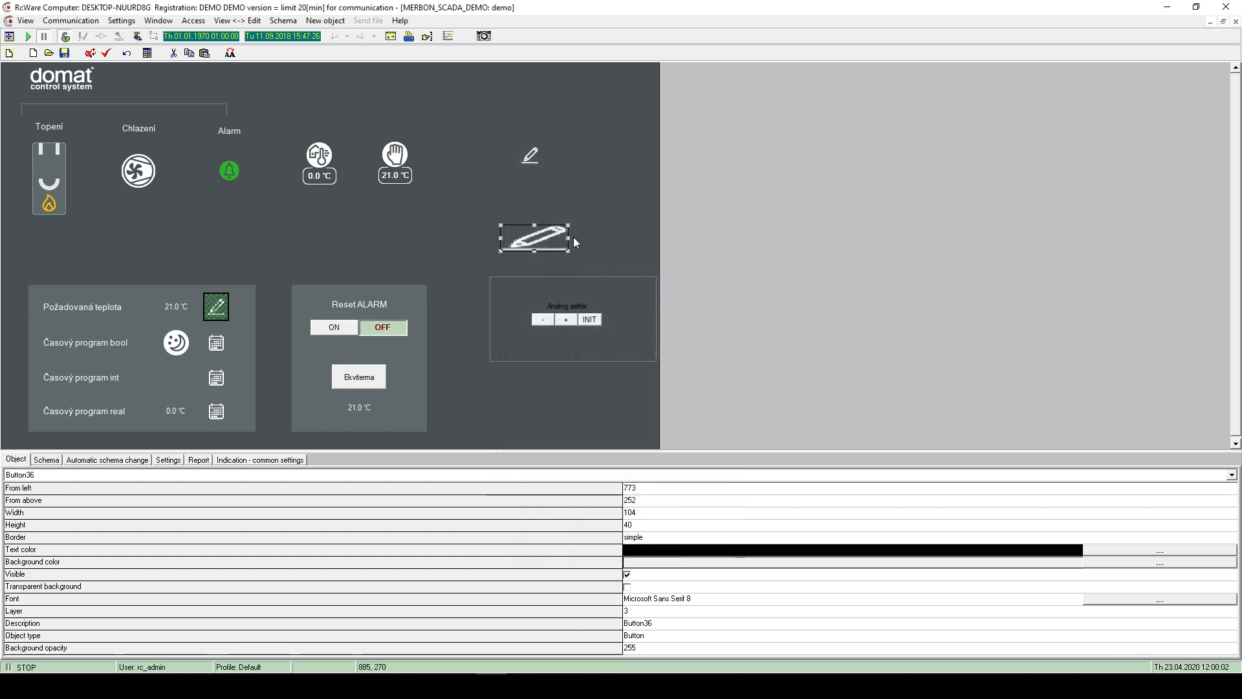
- Narrow the pencil button upright and make it a switching button switching to OFF
mouse_move(568, 238)
left_mouse_down()
mouse_move(513, 221)
mouse_move(516, 243)
mouse_move(568, 228)
mouse_move(601, 261)
mouse_move(578, 238)
left_mouse_up()
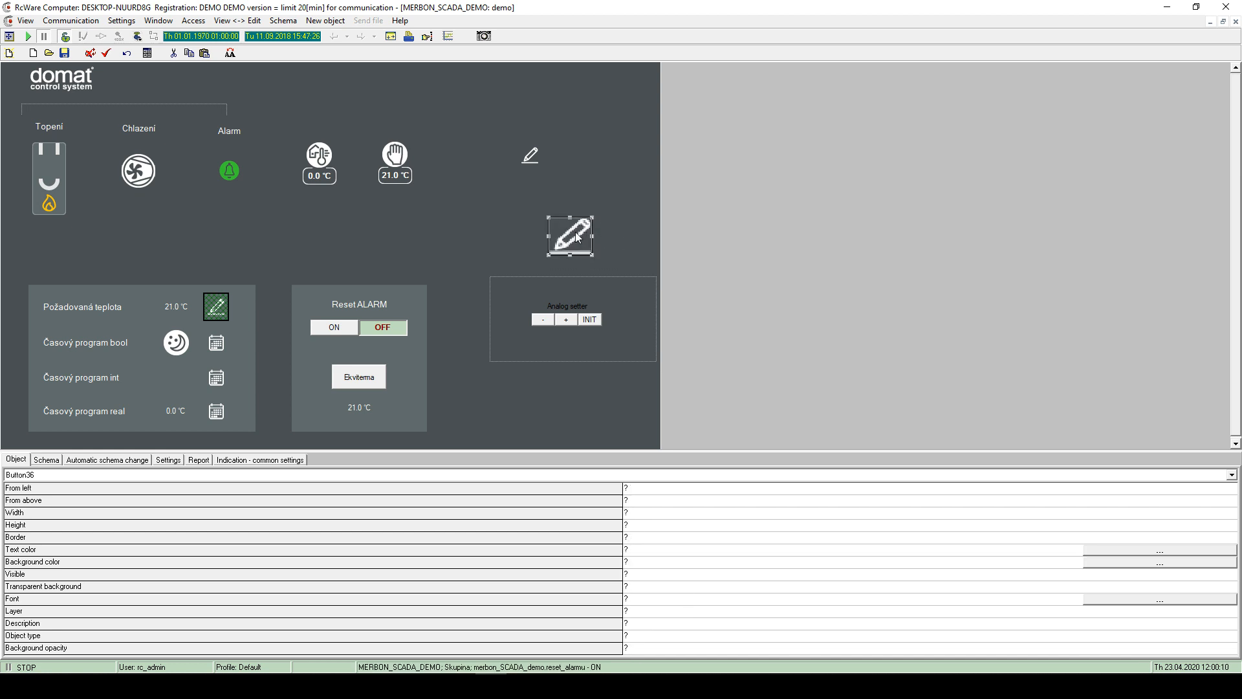
double_click(578, 237)
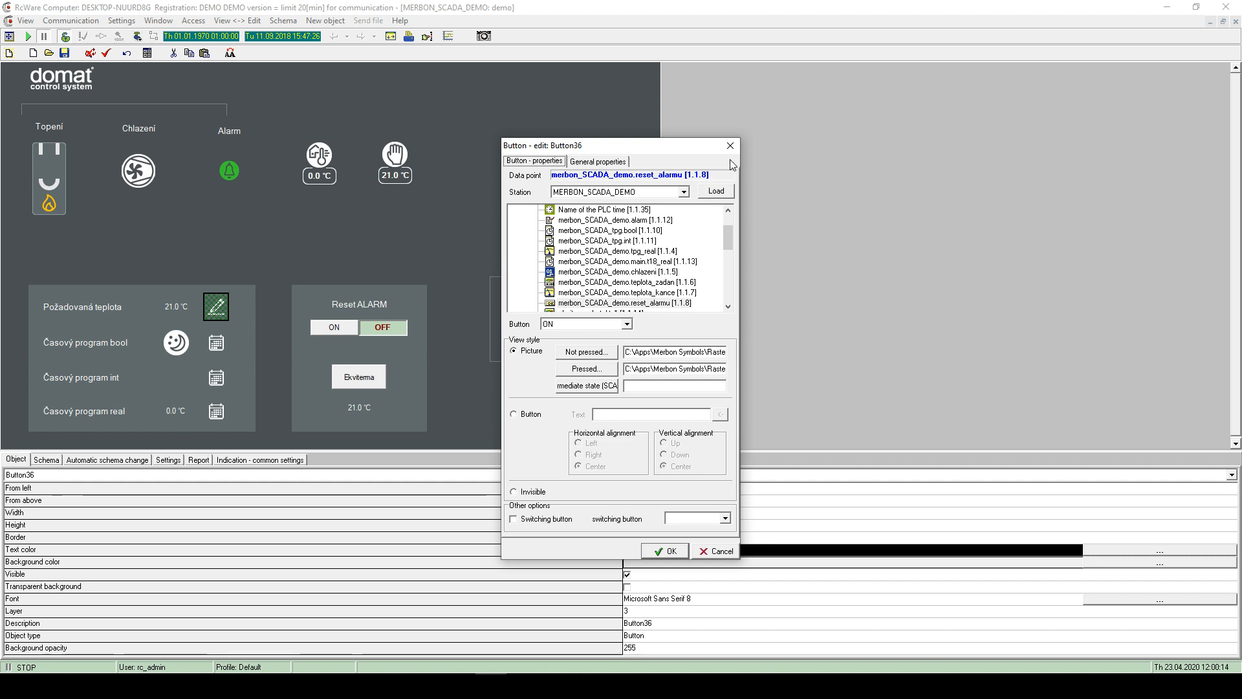
left_click(525, 521)
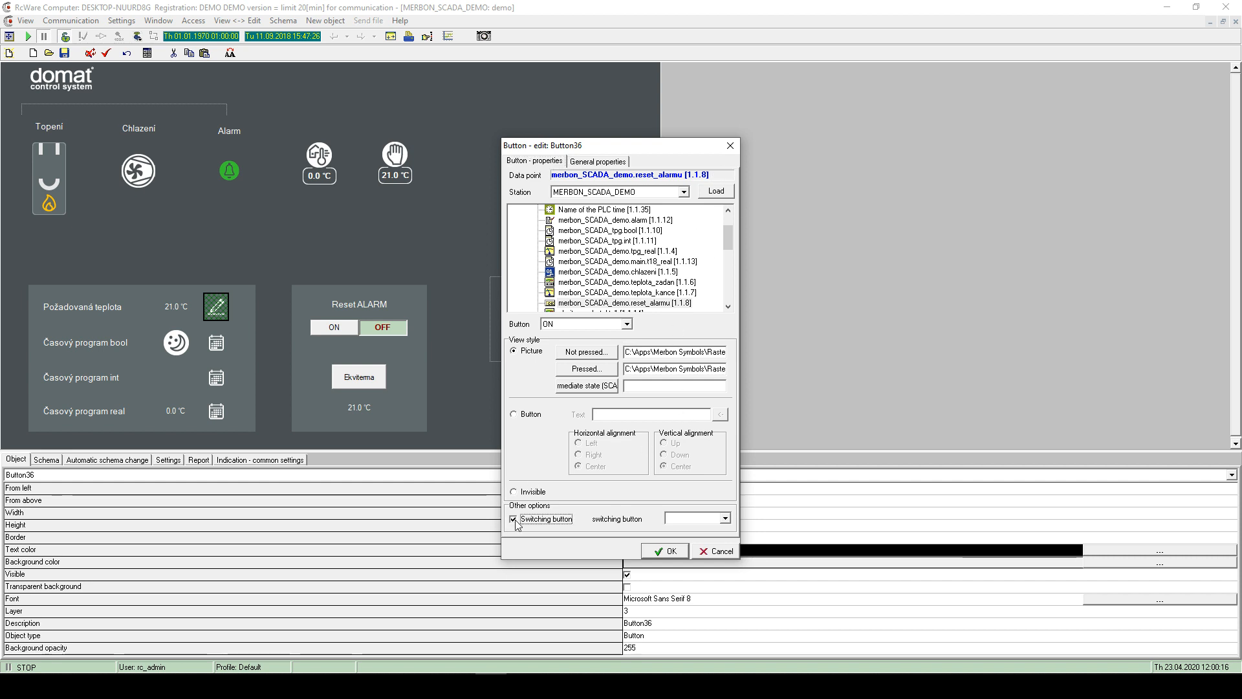
left_click(681, 518)
left_click(688, 538)
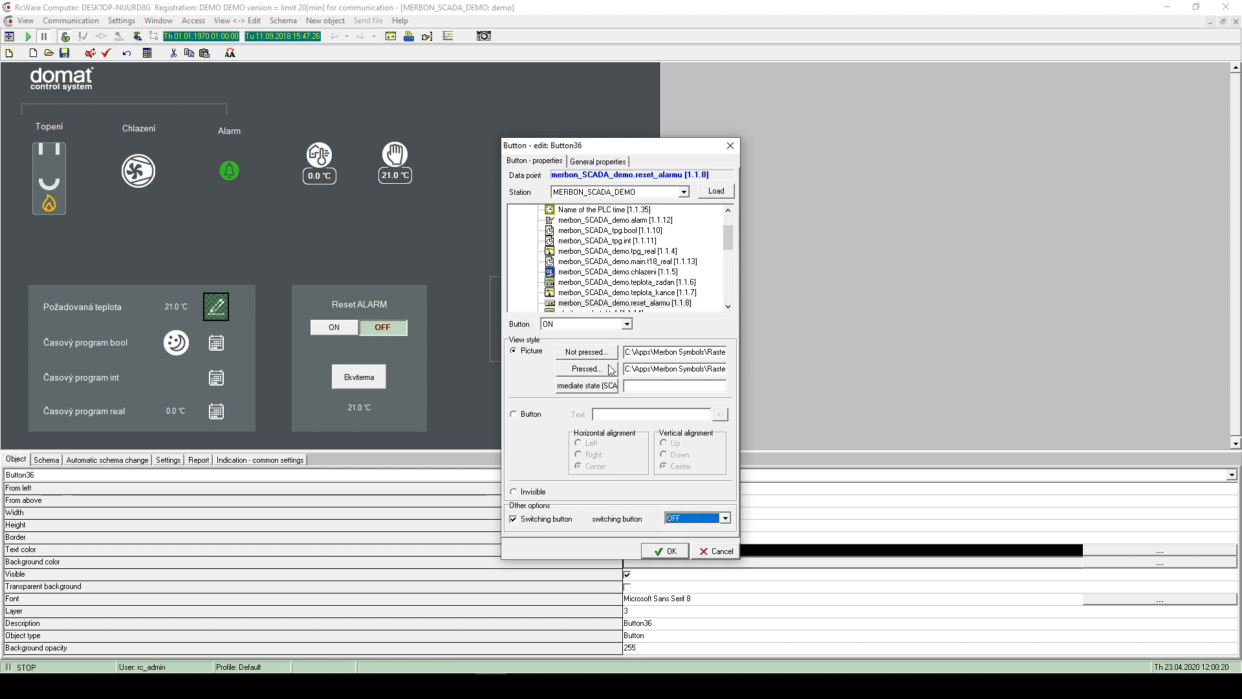
left_click(670, 552)
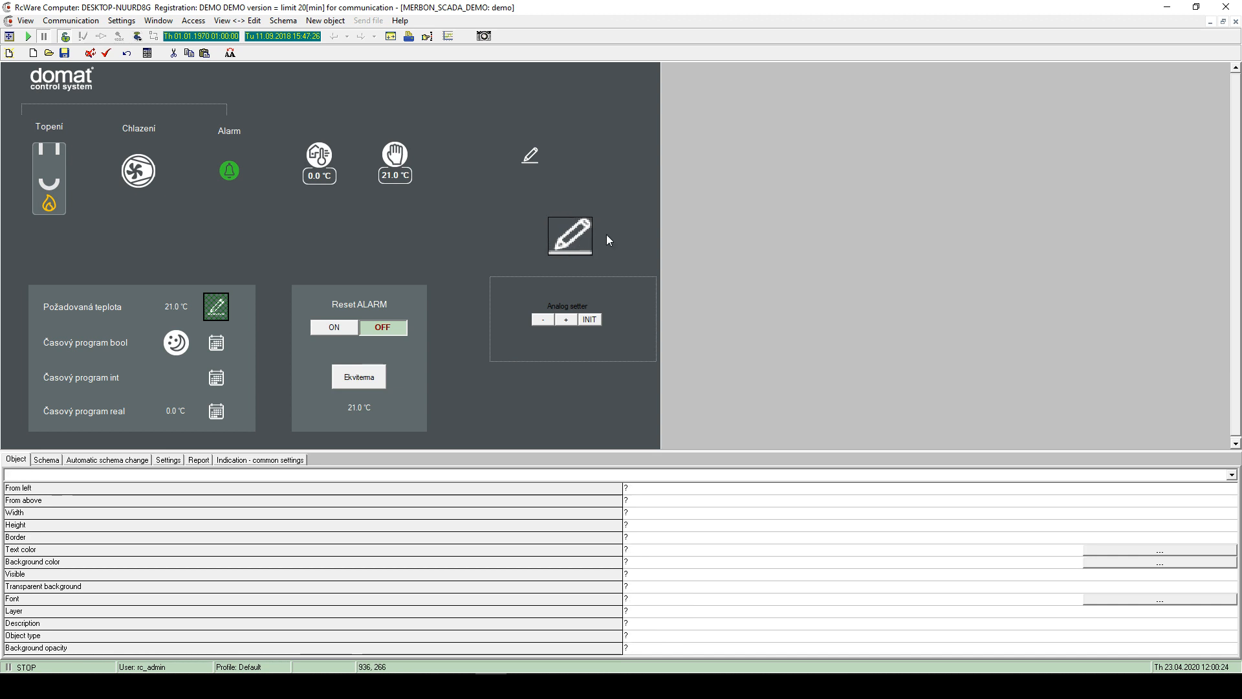
double_click(572, 228)
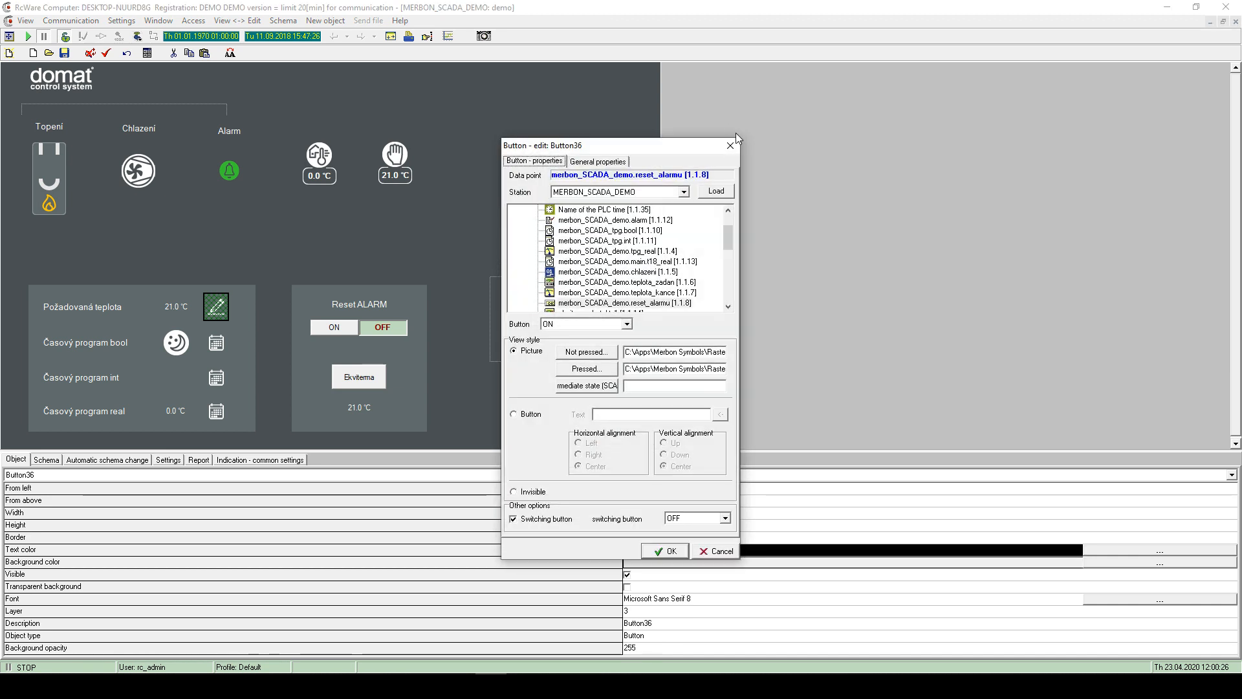
left_click(731, 144)
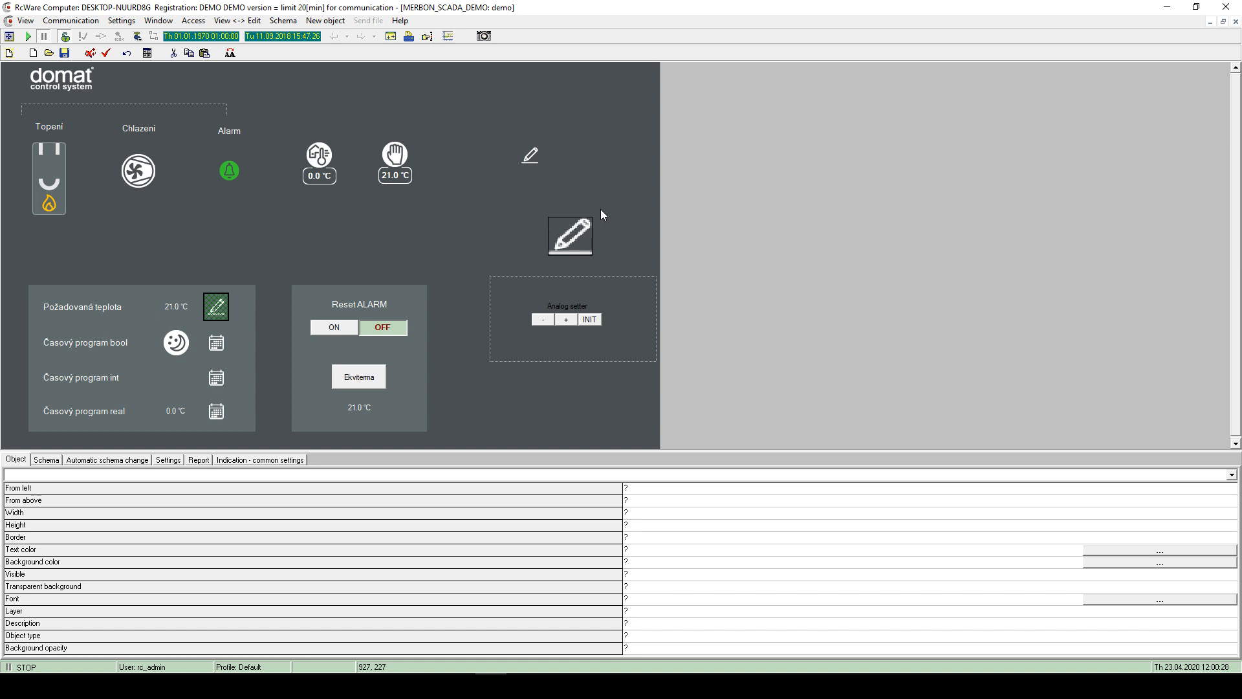
- Add a black circle beside the 21.0 °C icon, enlarge it, then delete it
right_click(515, 219)
mouse_move(581, 223)
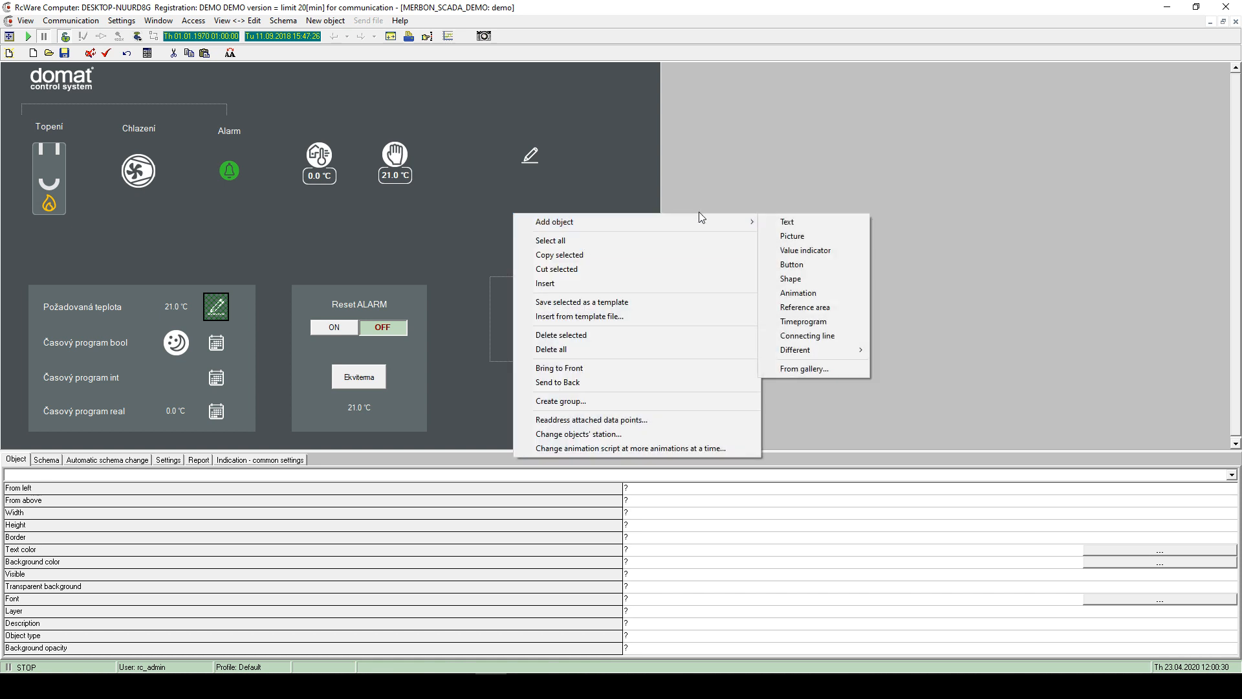
left_click(799, 287)
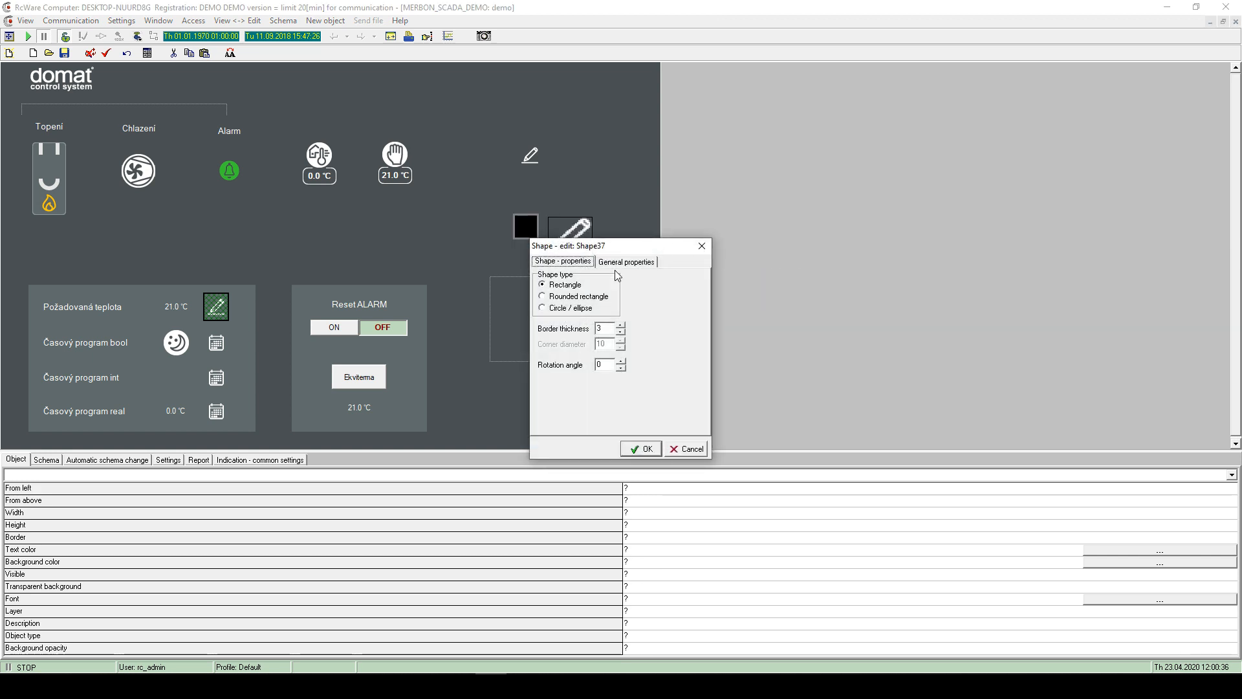
left_click(557, 309)
left_click(643, 449)
left_click_drag(519, 235, 439, 210)
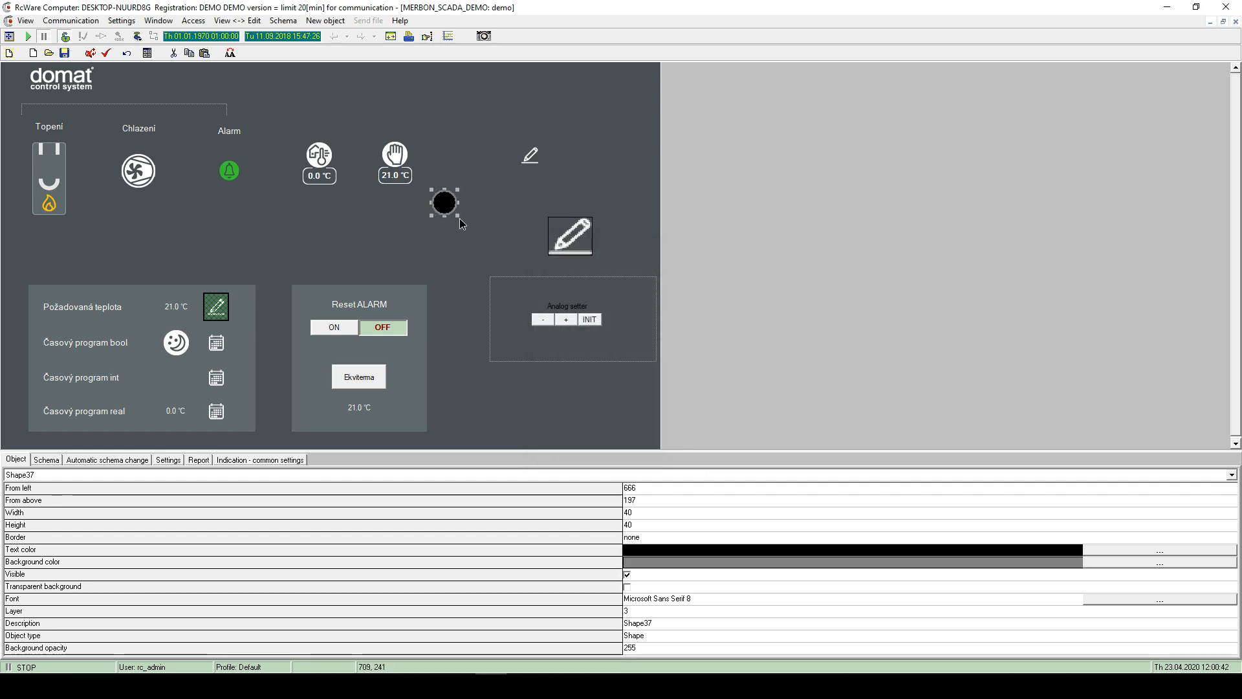
left_click_drag(458, 216, 540, 279)
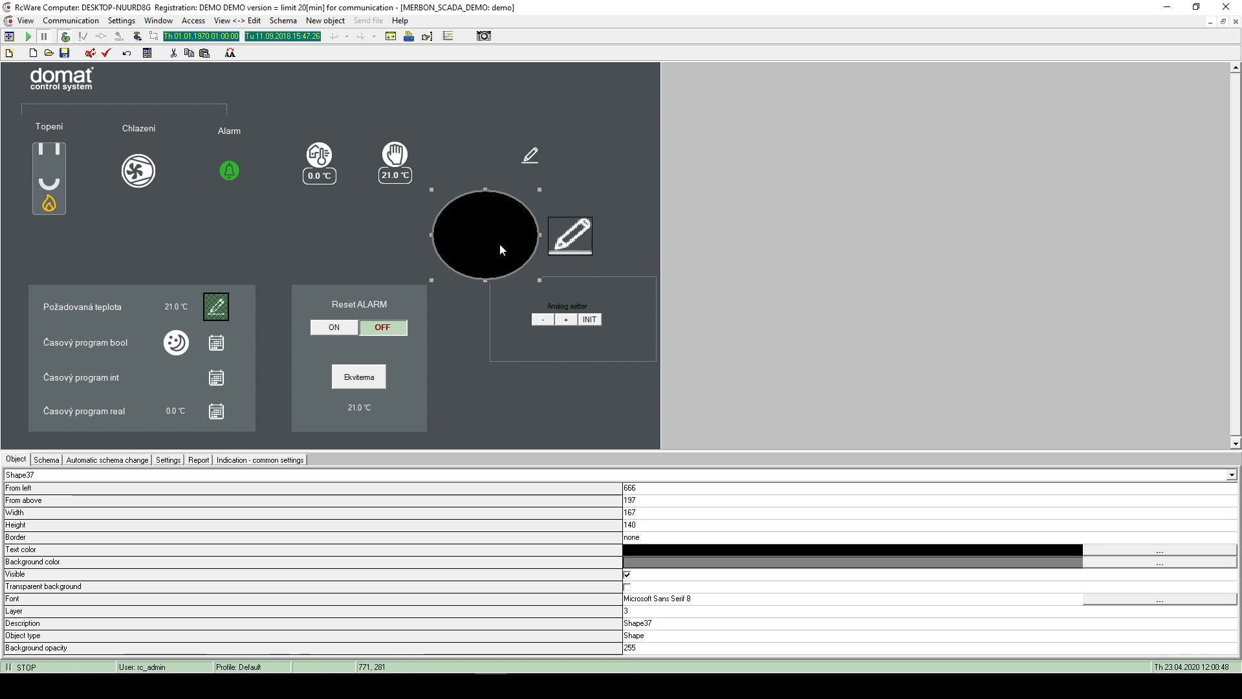
key("Delete")
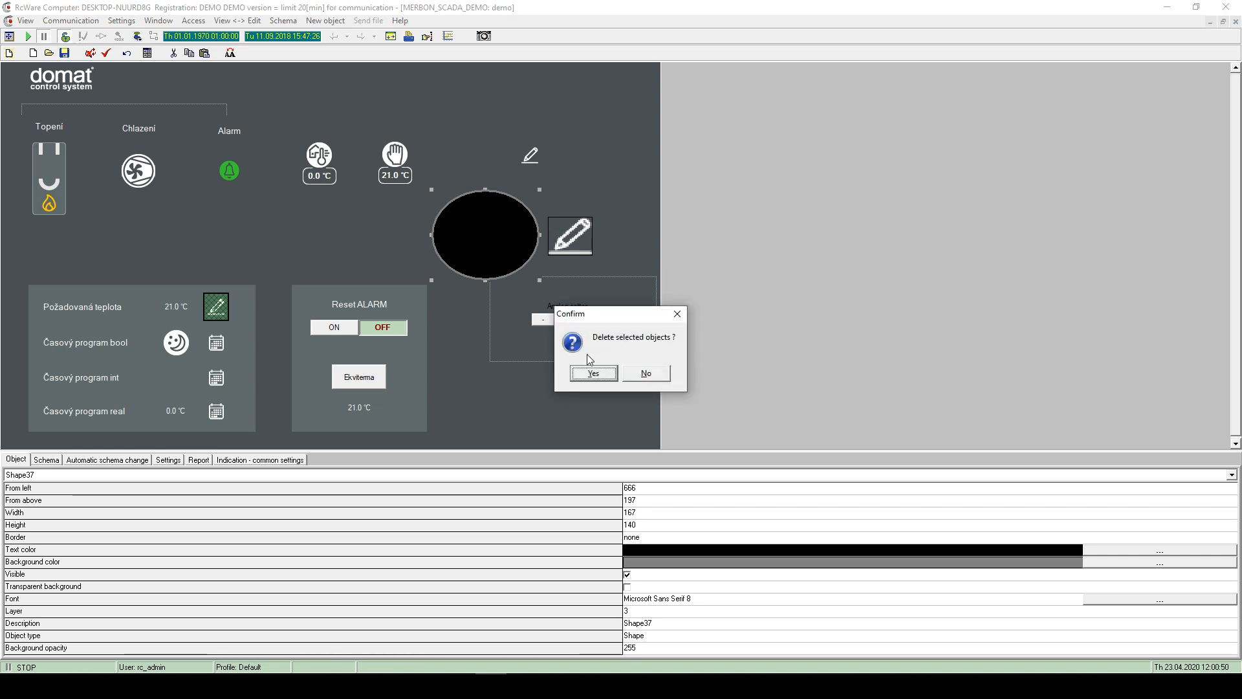
left_click(591, 370)
- Add a reference area with schema link type targeting the demo schema
right_click(474, 223)
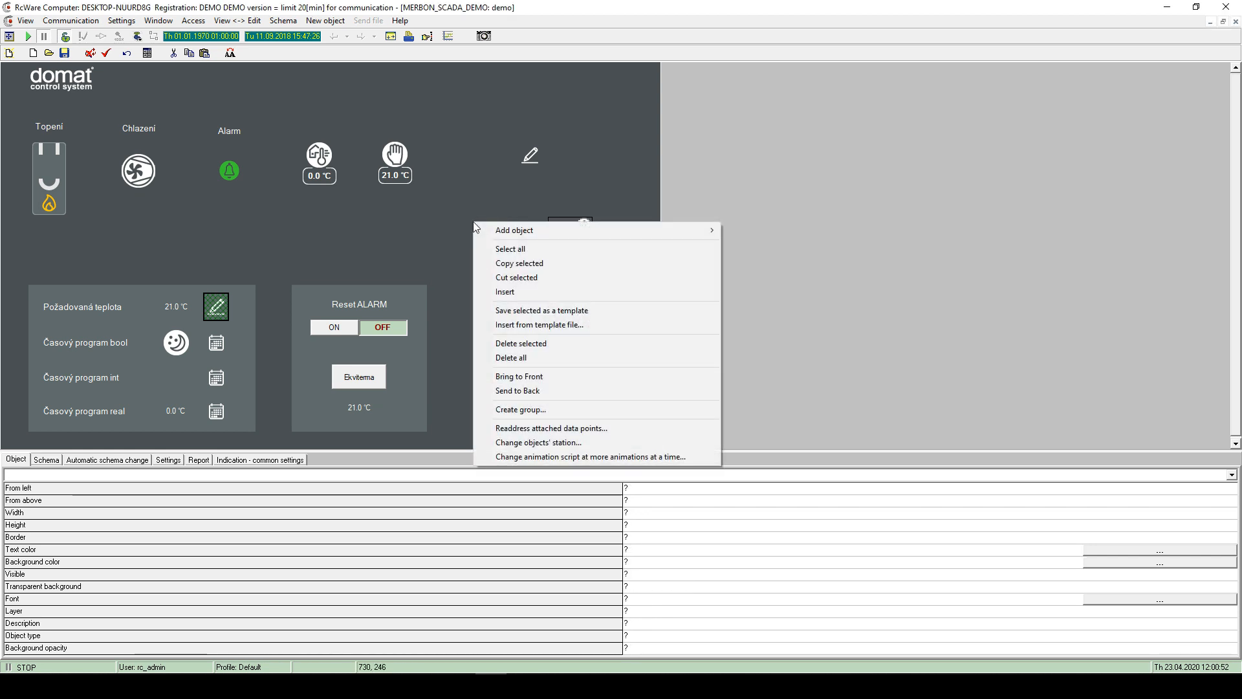
mouse_move(521, 232)
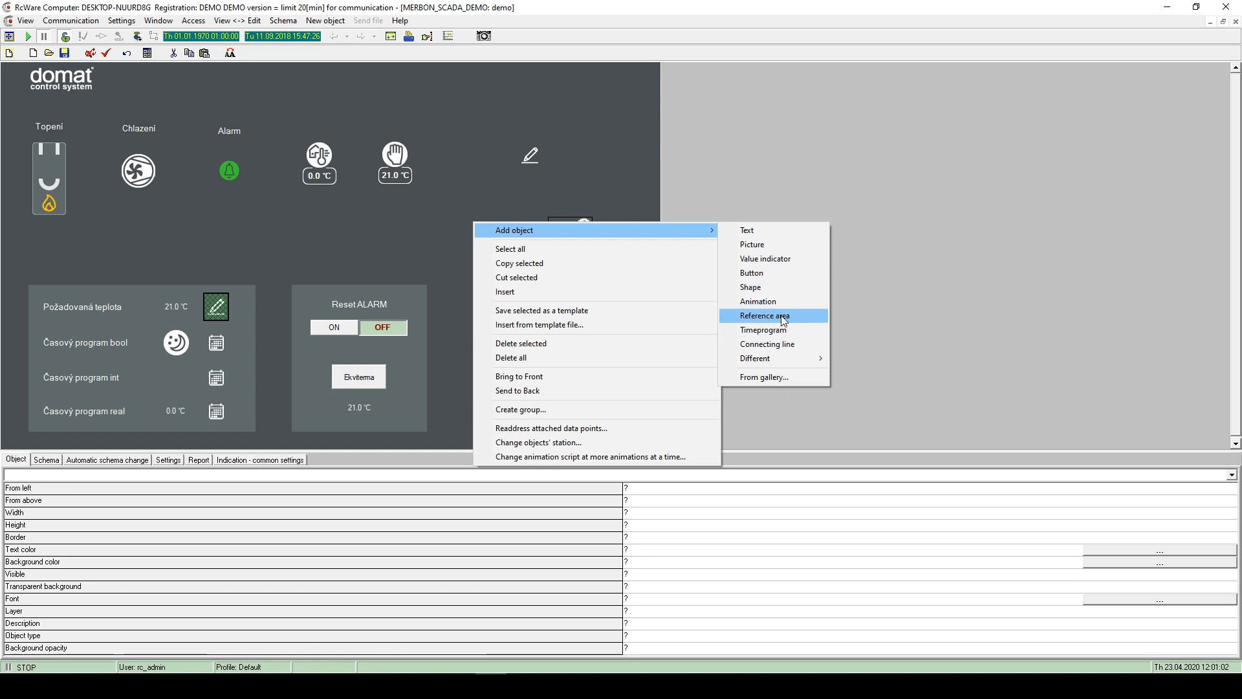
left_click(784, 320)
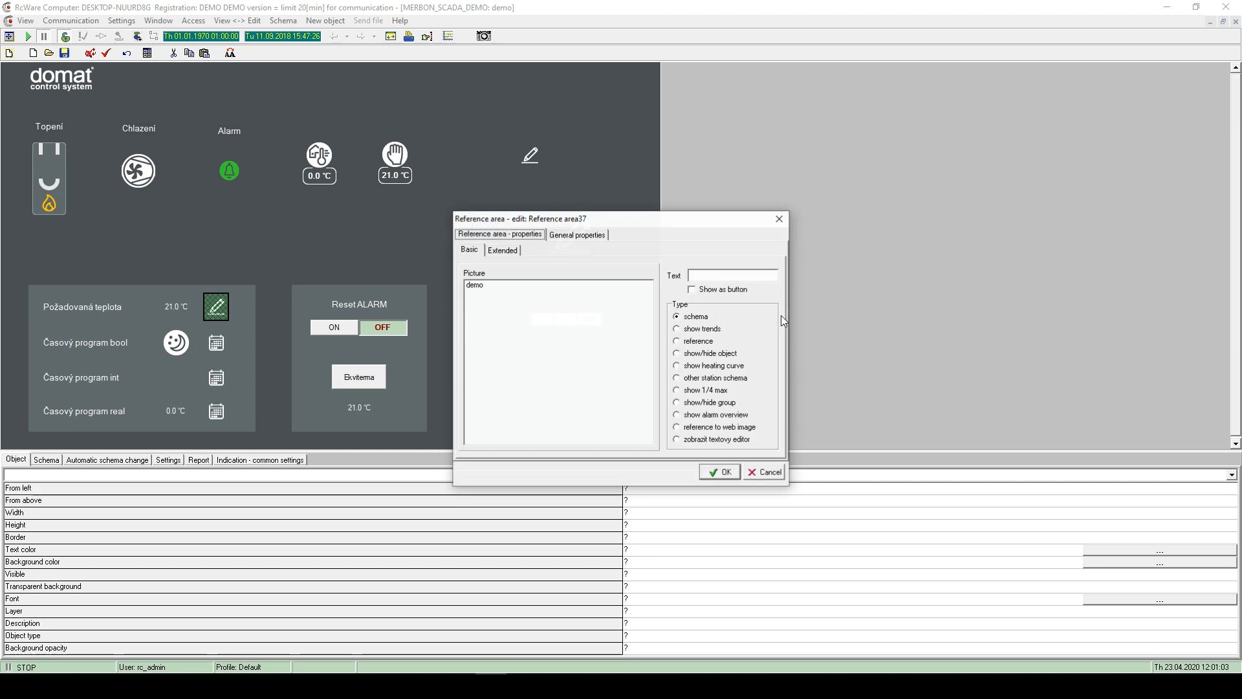
left_click(690, 320)
left_click(507, 286)
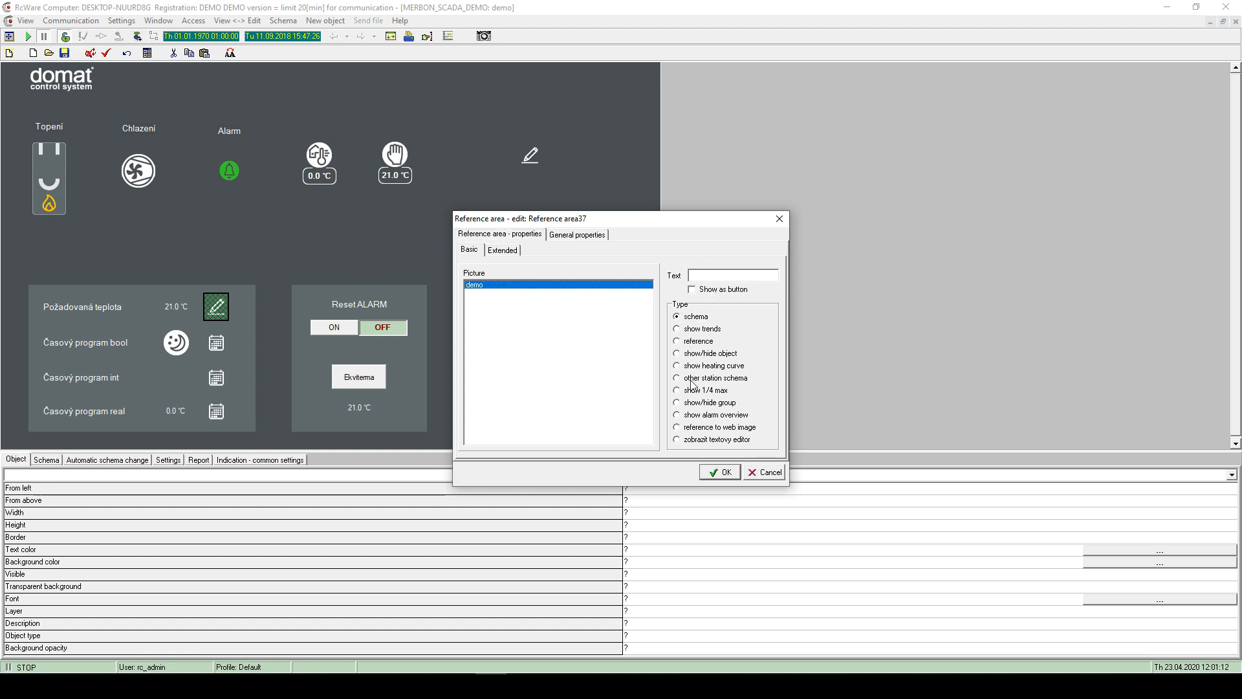
- Try out the reference area's types, file browser and extended settings without keeping changes
left_click(699, 443)
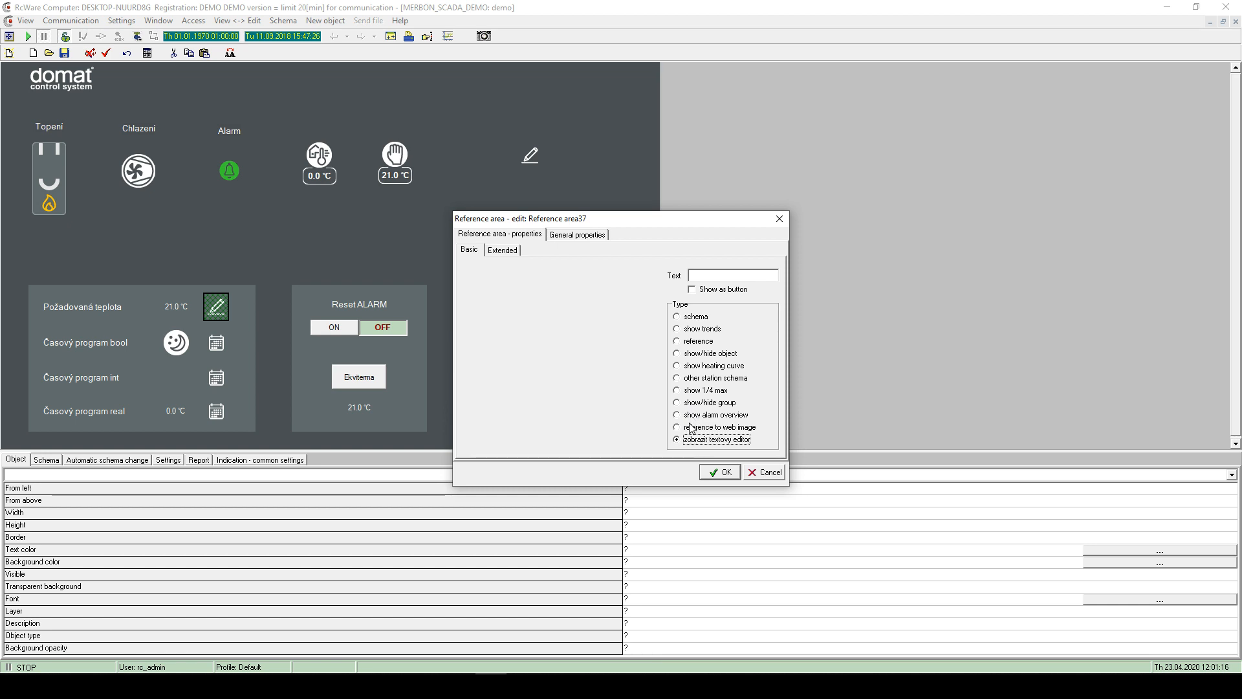
left_click(695, 391)
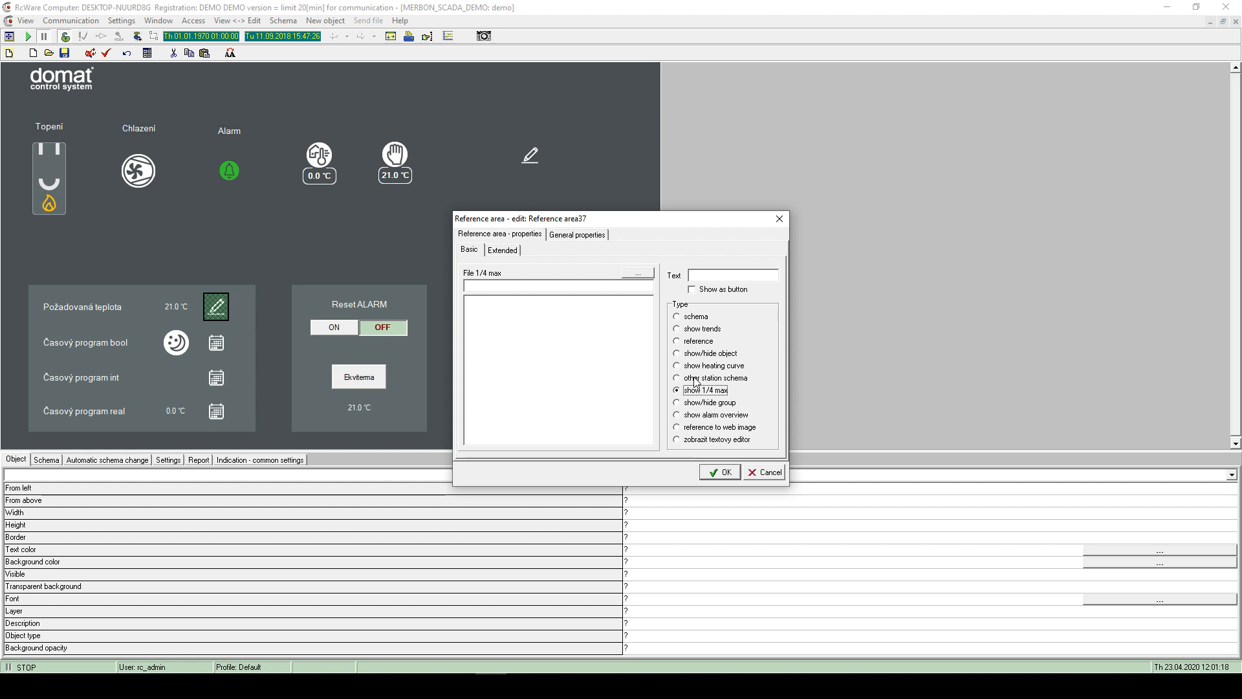
left_click(698, 379)
left_click(715, 367)
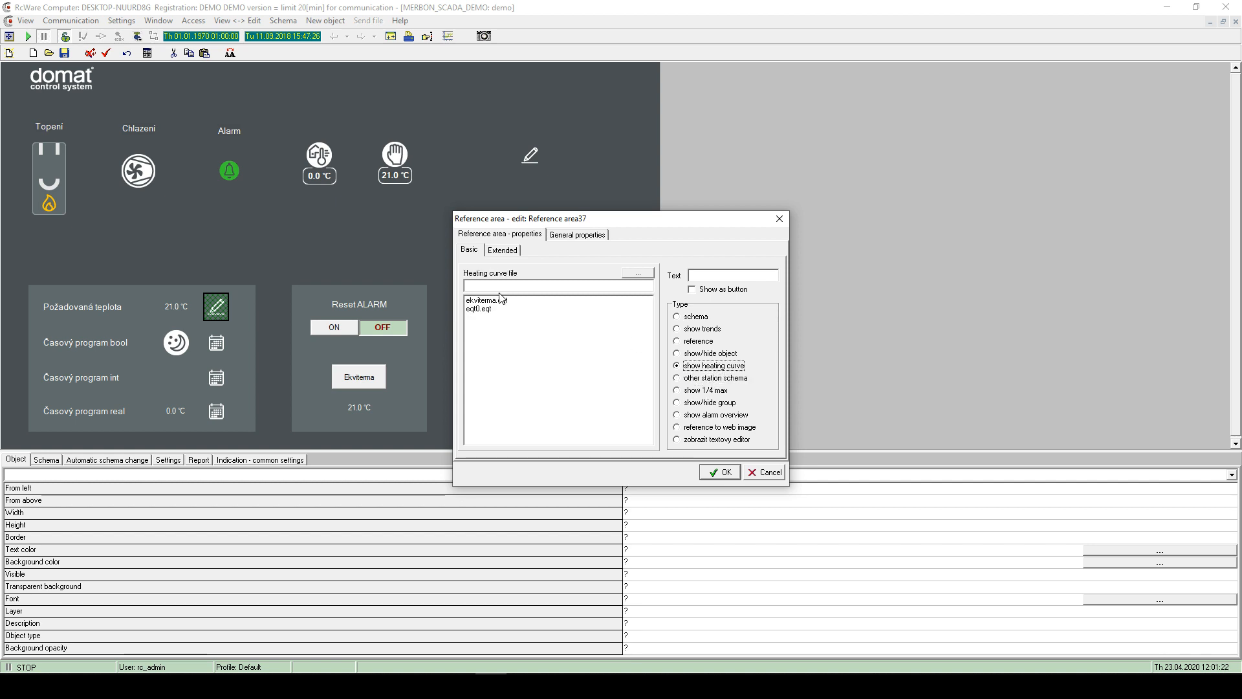
left_click(699, 353)
left_click(694, 341)
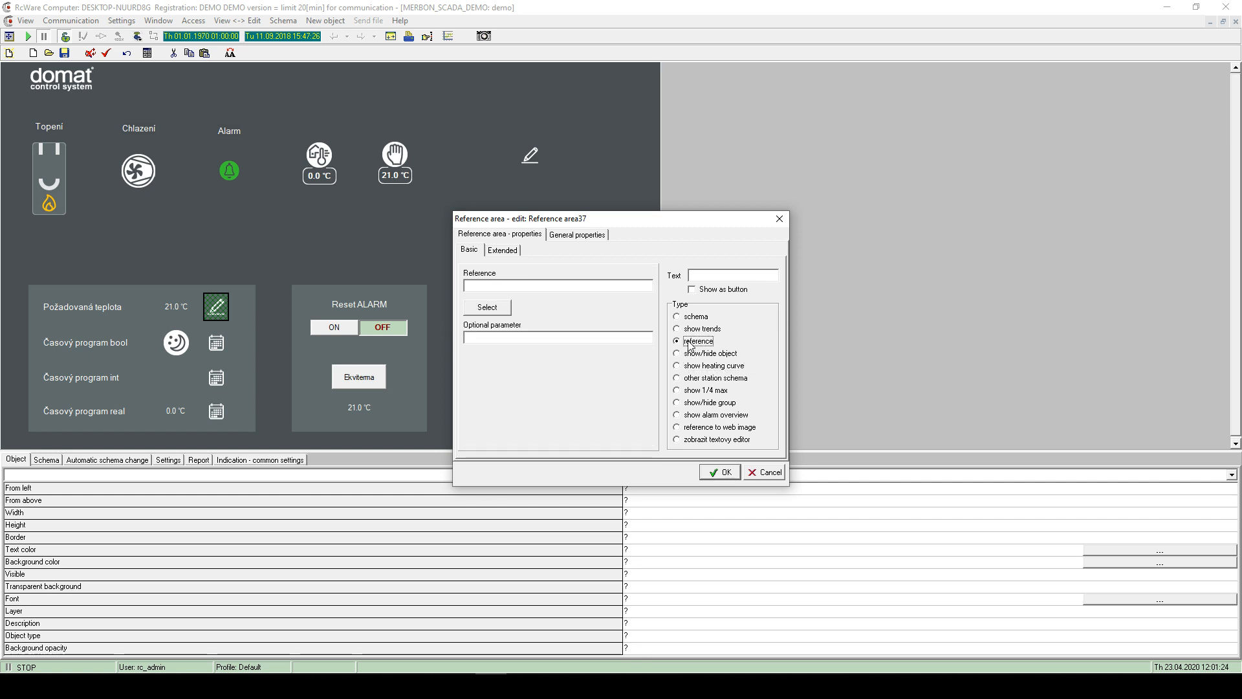
left_click(495, 306)
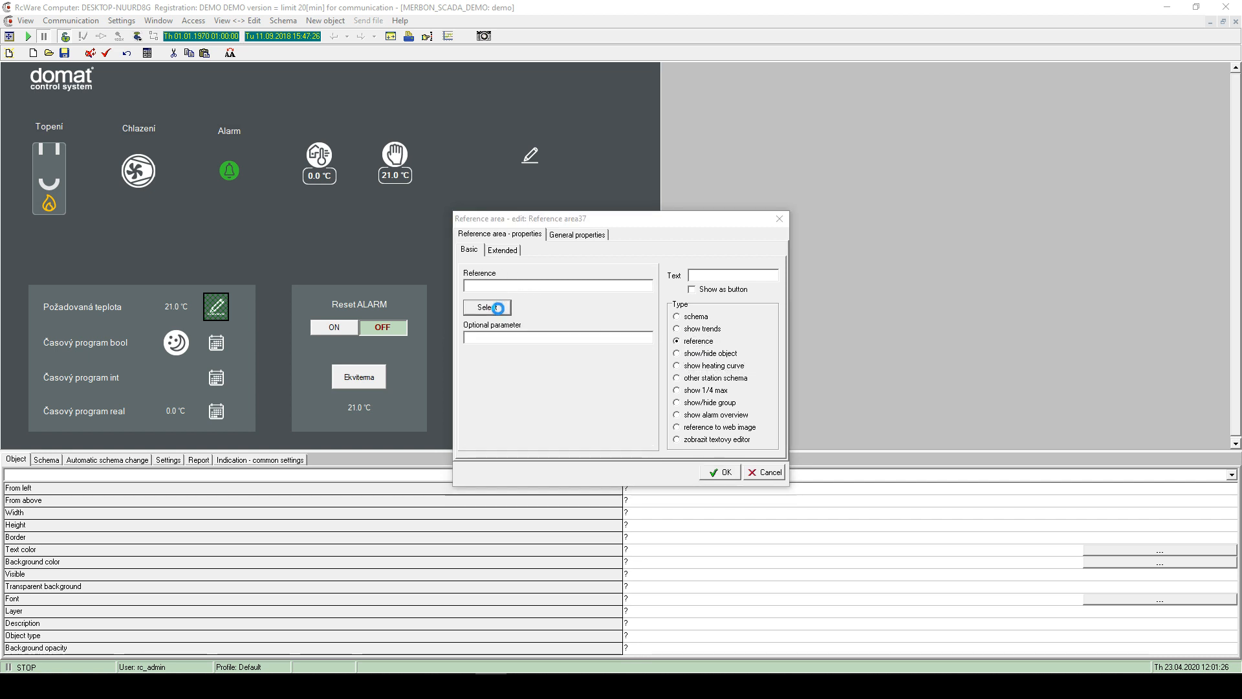
left_click(906, 313)
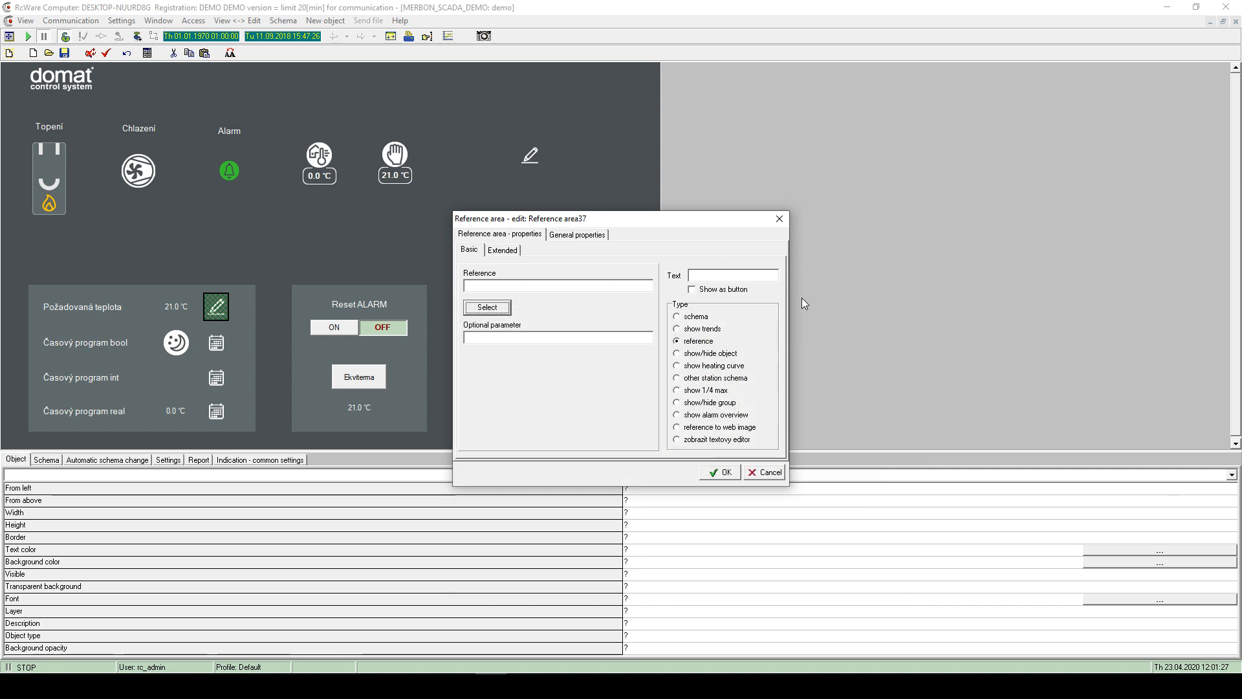
left_click(702, 328)
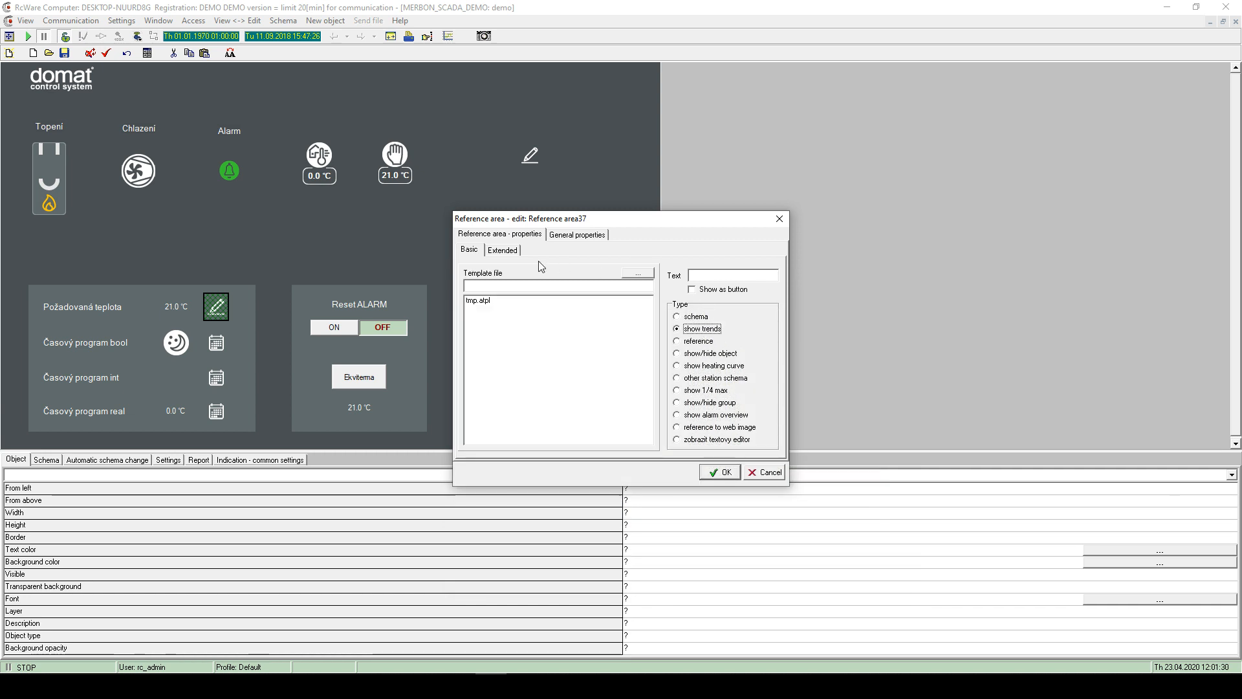
left_click(508, 251)
left_click(472, 251)
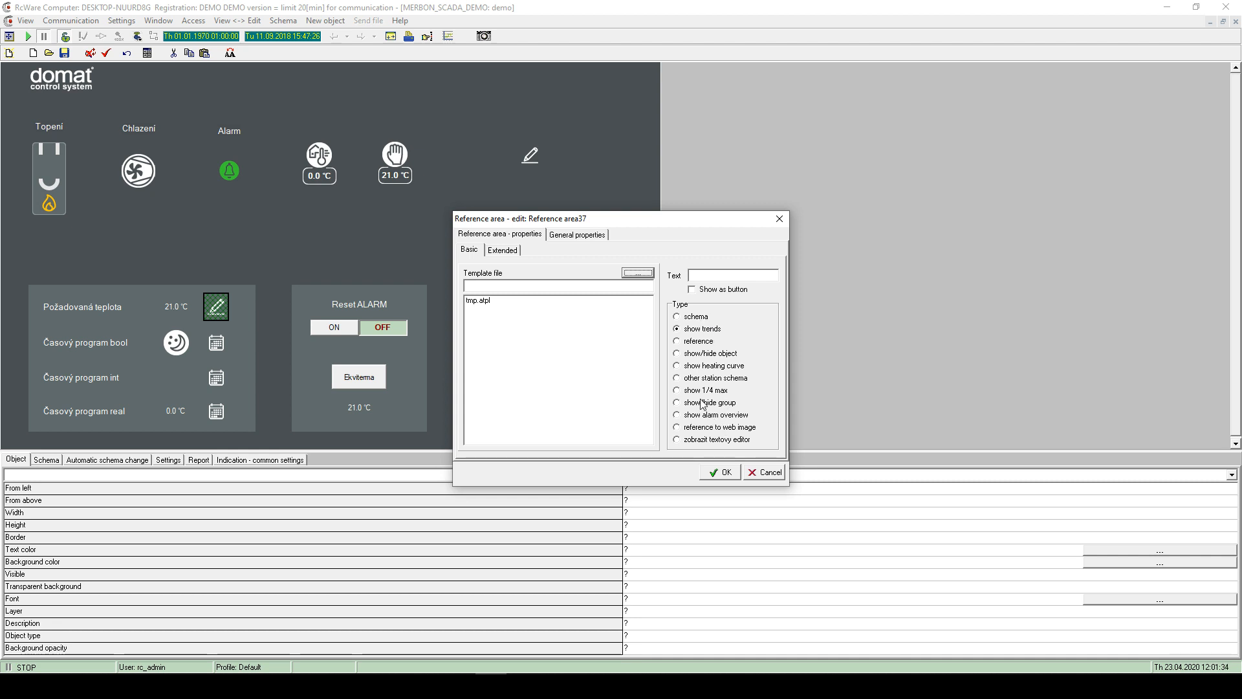
- Set type to other station schema for TRAINING_2020_04_23 and place it beside the pencil icon
left_click(698, 378)
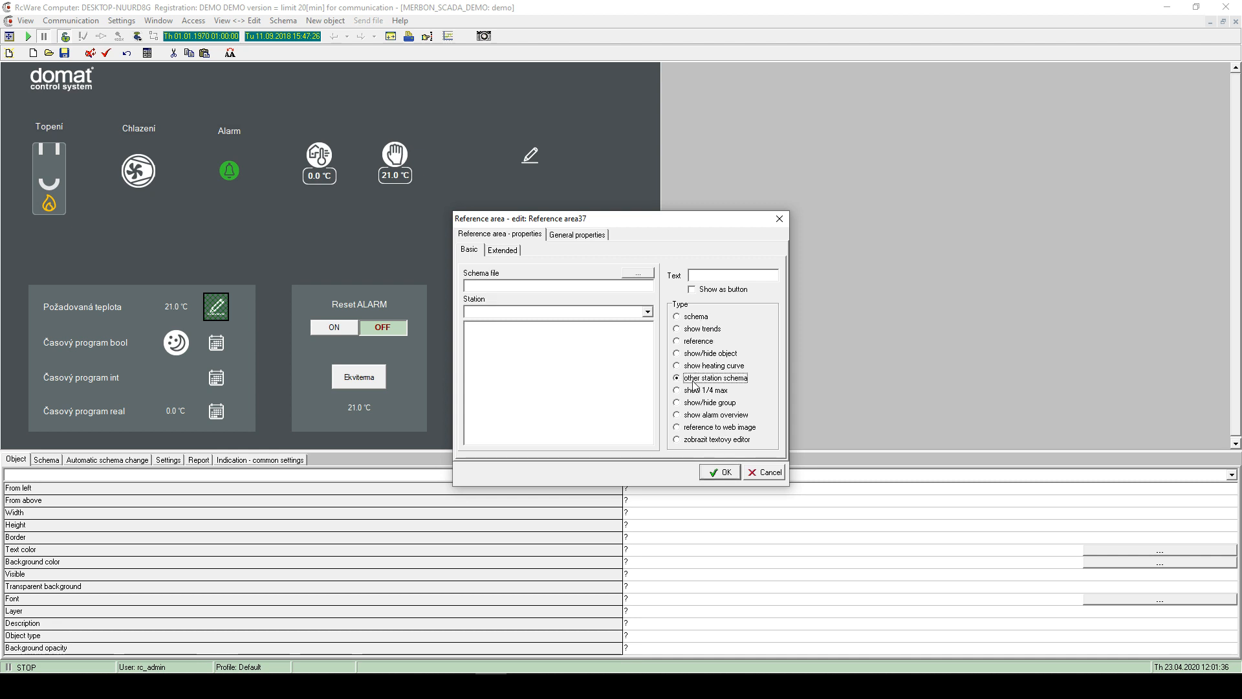
left_click(563, 313)
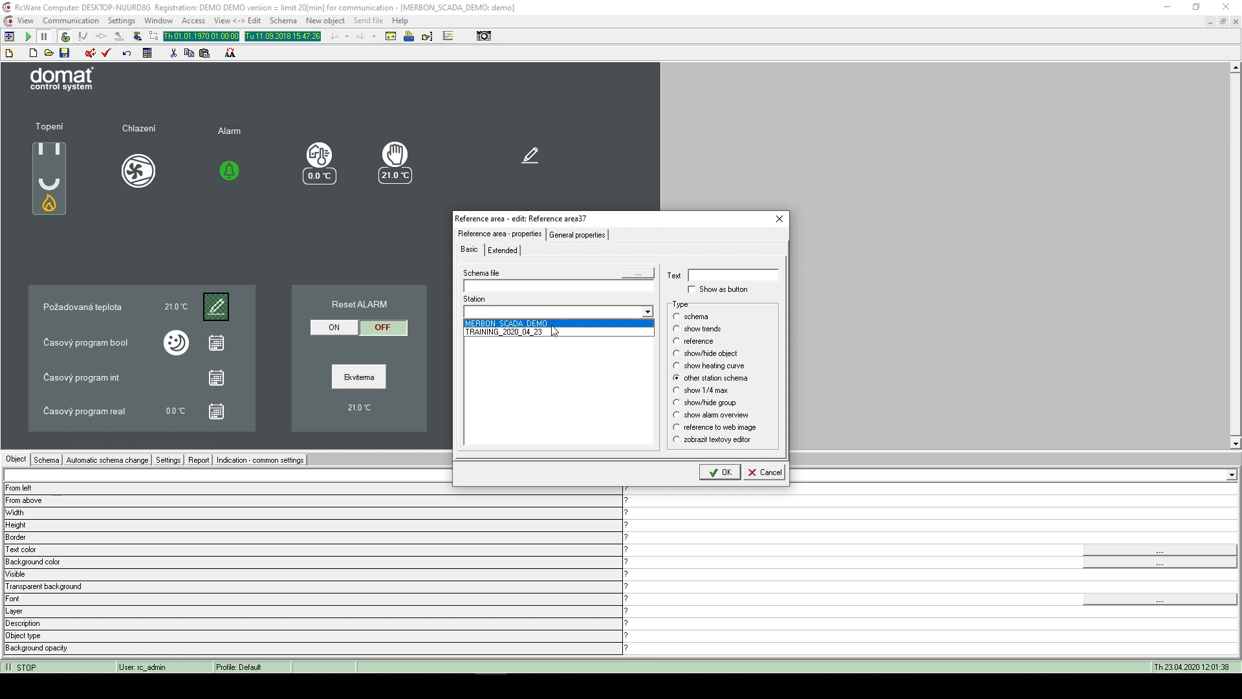
left_click(553, 333)
left_click(528, 286)
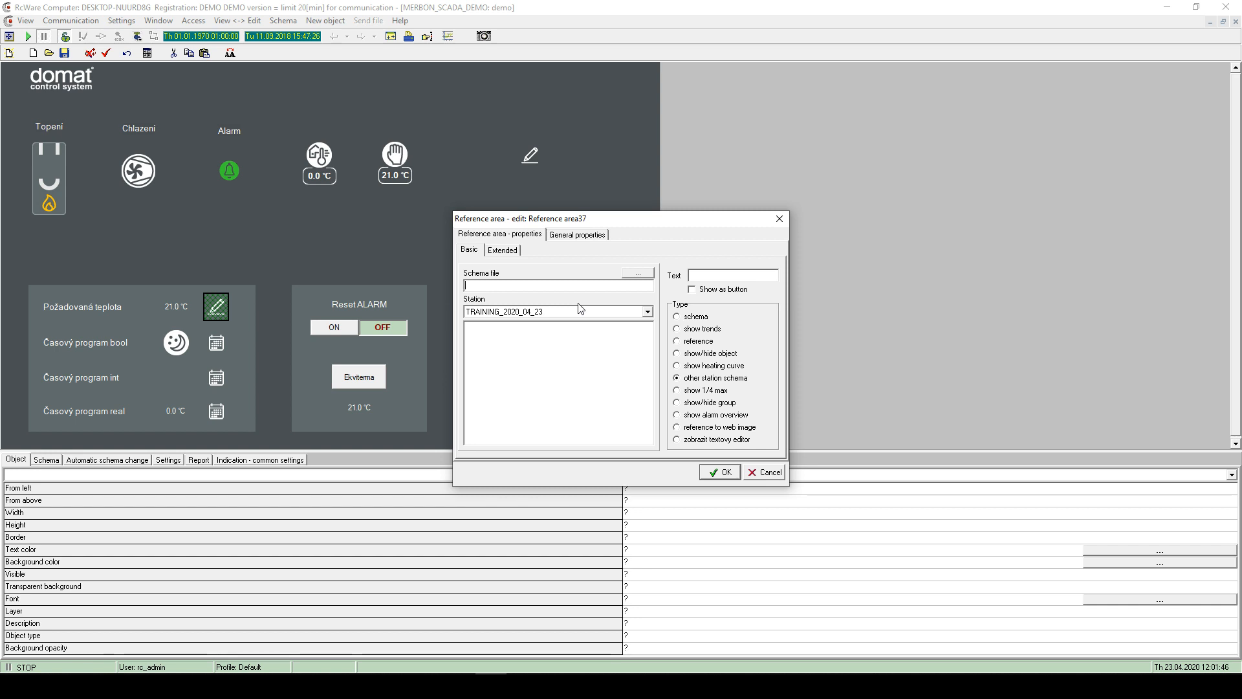
left_click(562, 236)
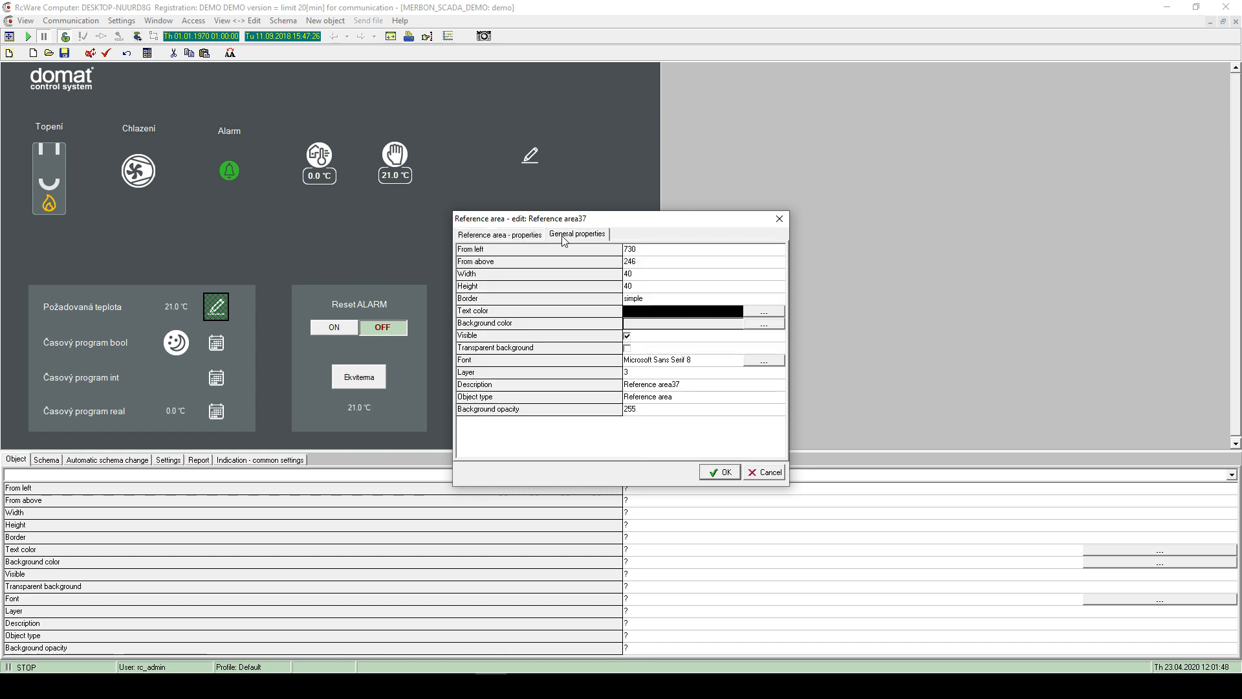
left_click(780, 221)
left_click_drag(492, 238, 578, 177)
- Add a time program object, inspect Časový program bool, select Časový program int, then open Ekviterma's settings
right_click(488, 217)
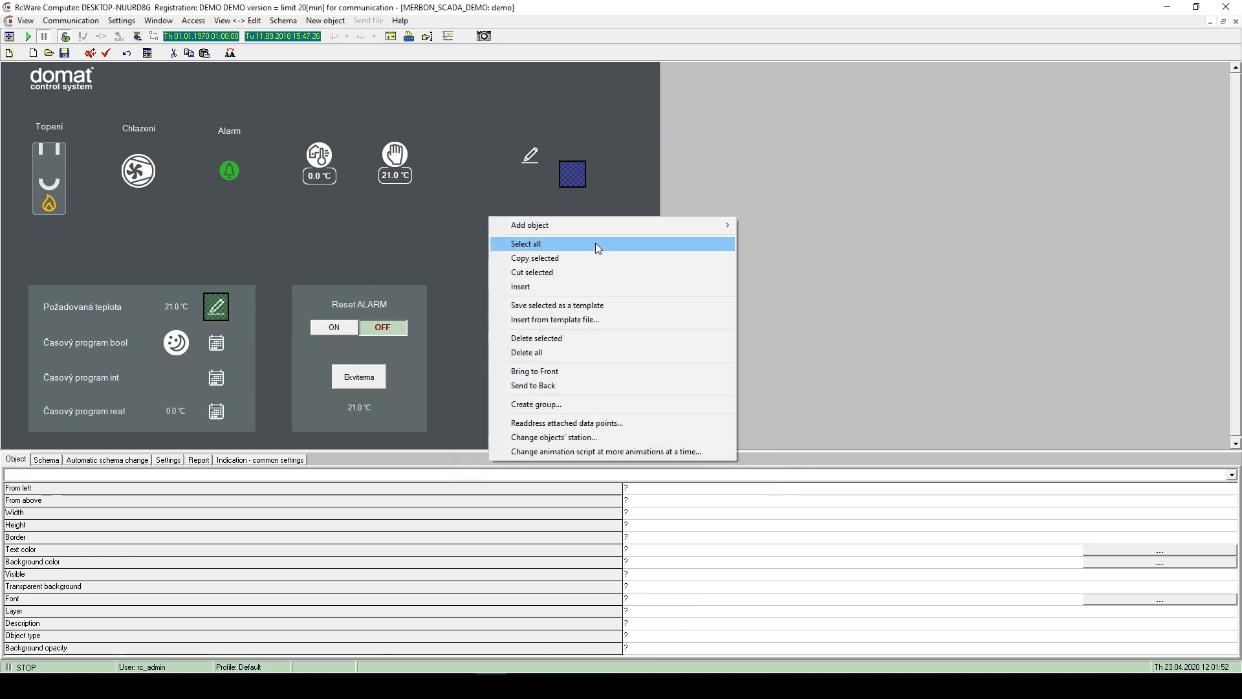
mouse_move(570, 225)
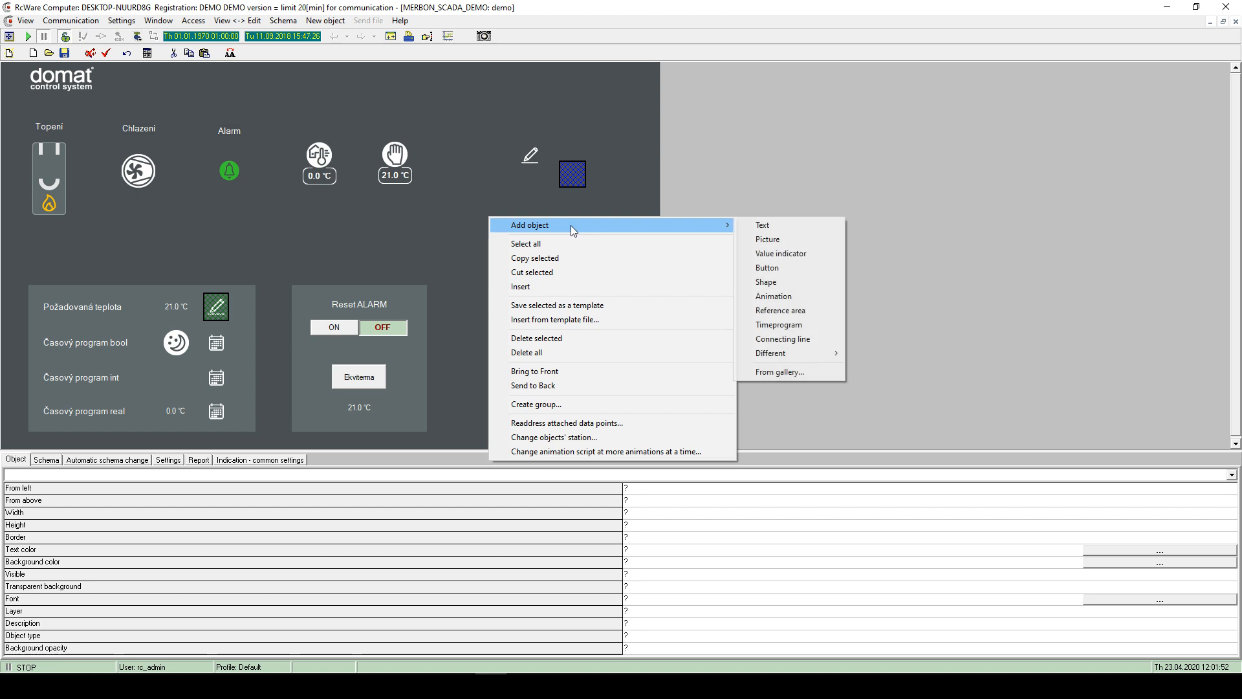
left_click(794, 328)
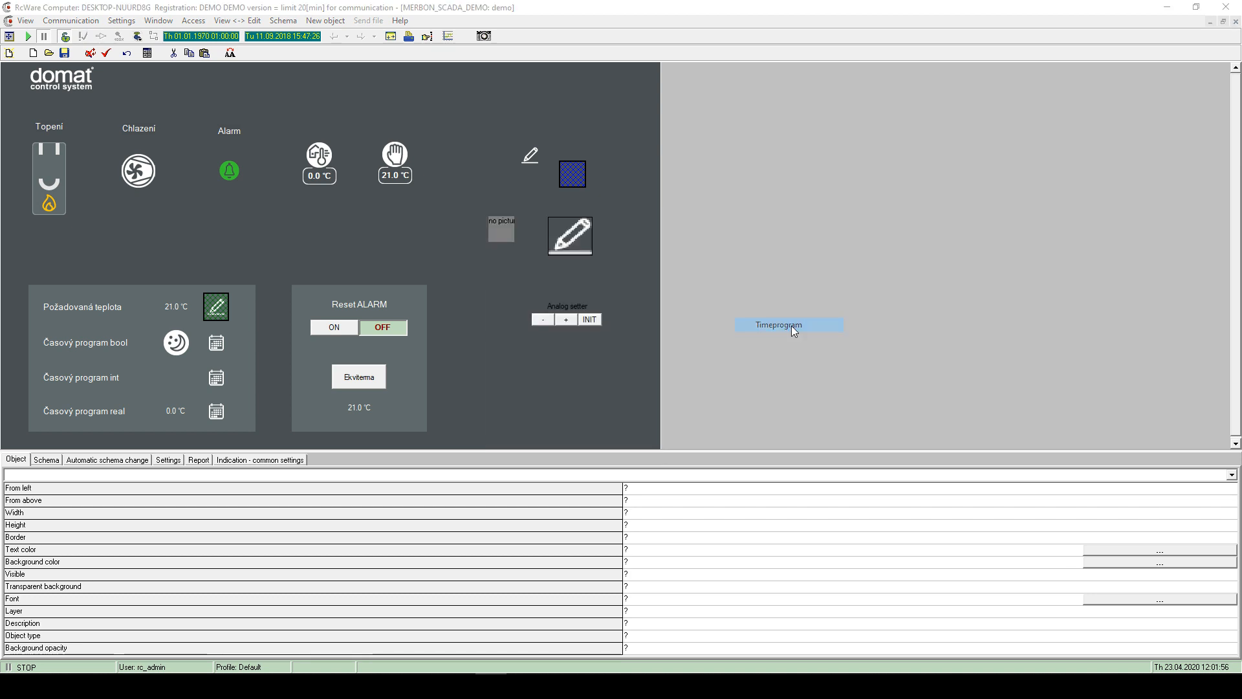
double_click(216, 342)
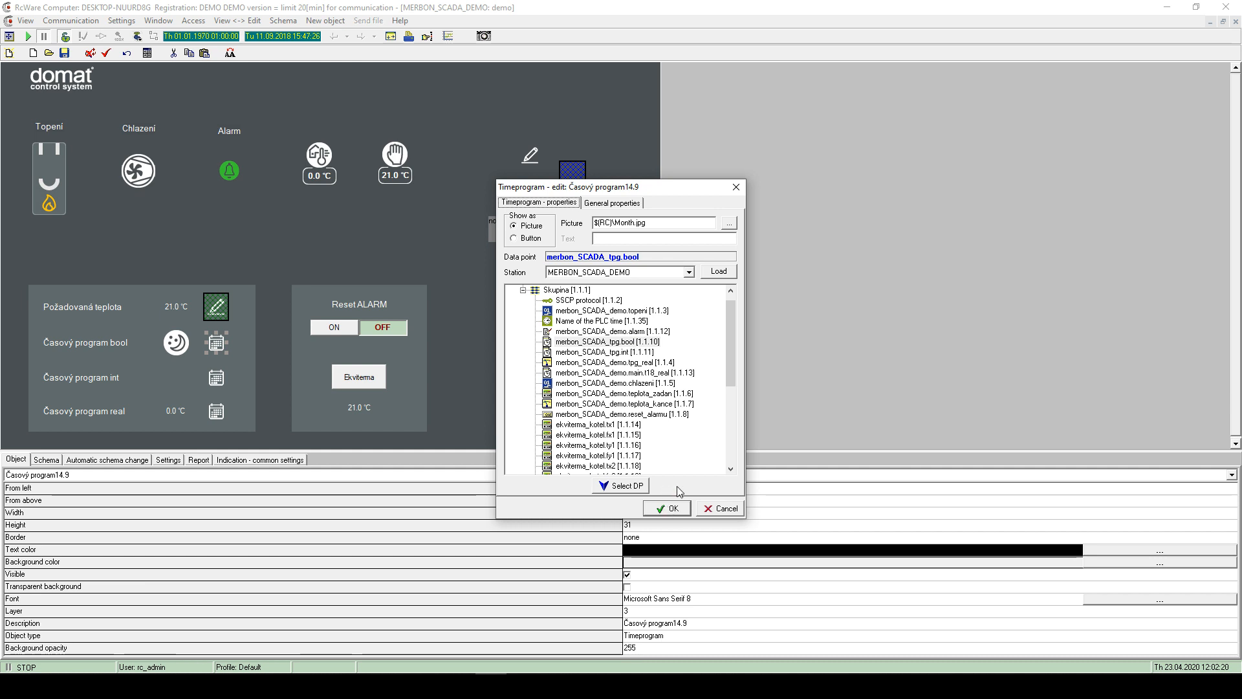
left_click(673, 510)
left_click(461, 306)
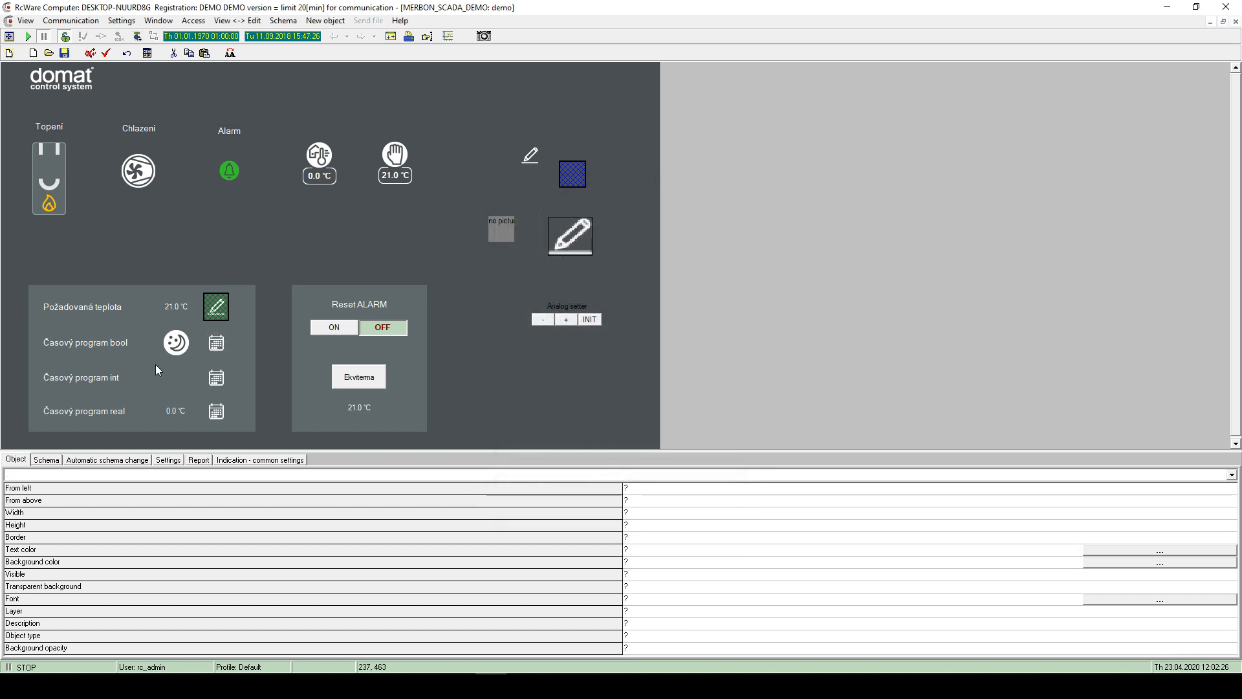
left_click(220, 381)
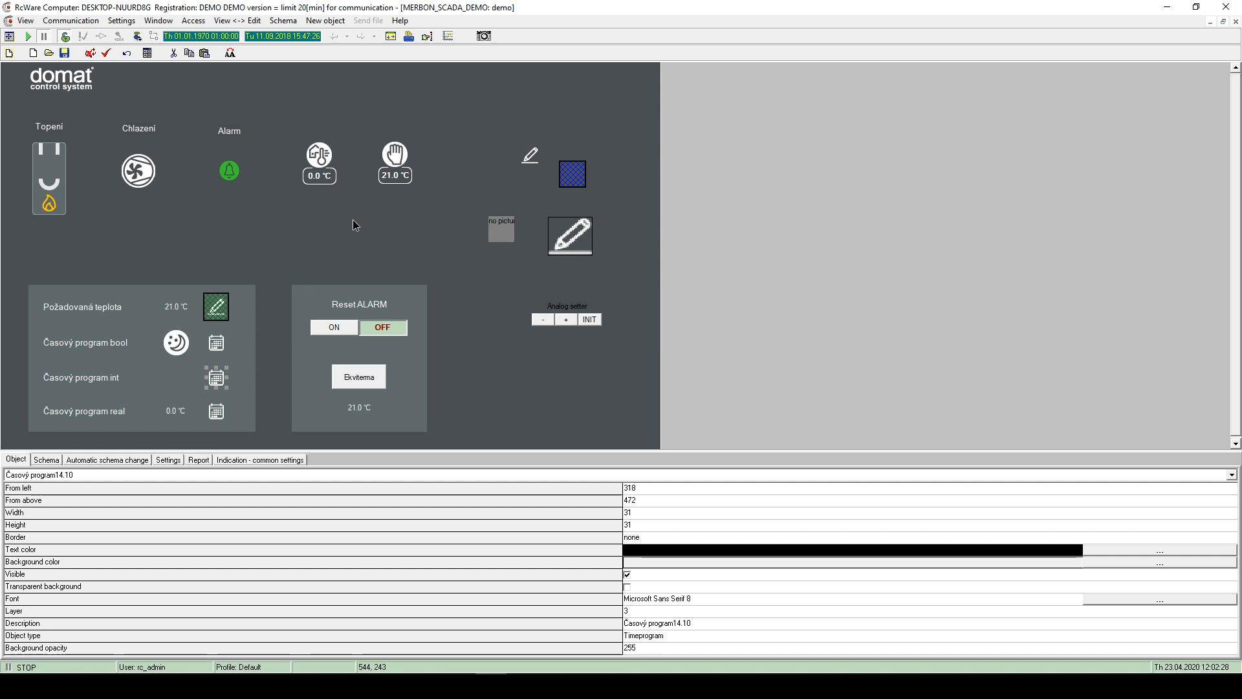
double_click(382, 386)
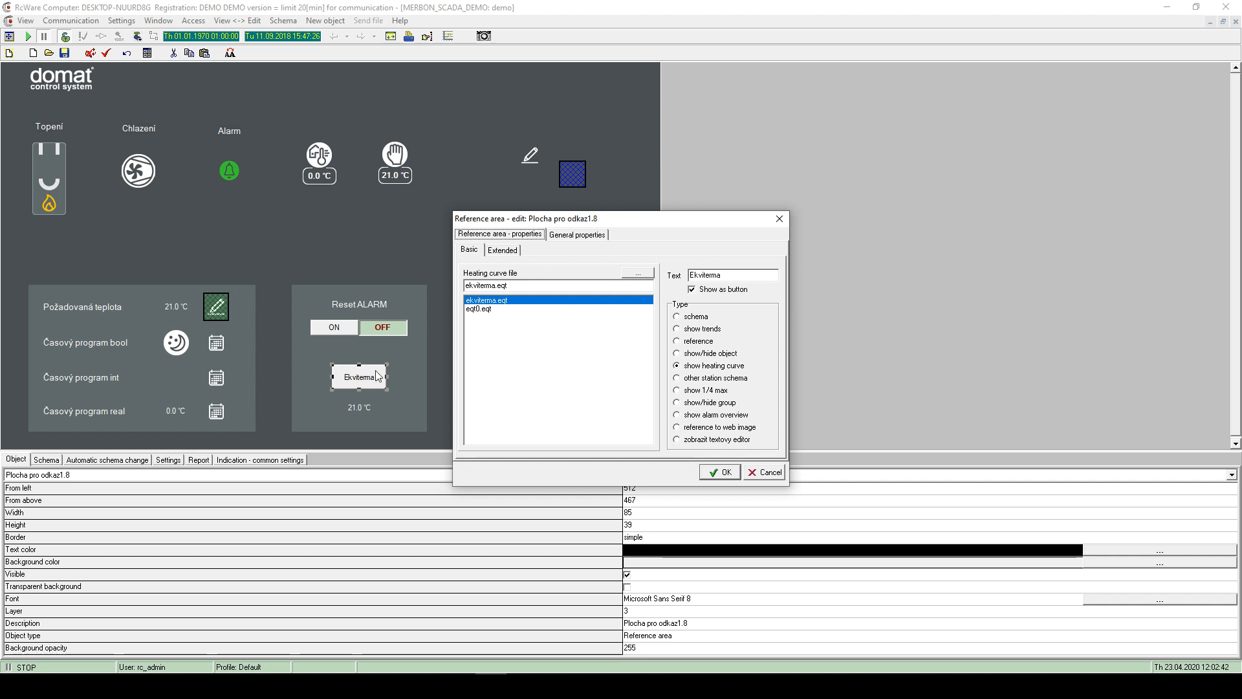
- Keep ekviterma.eqt as the heating curve file and confirm the Ekviterma settings
left_click(511, 301)
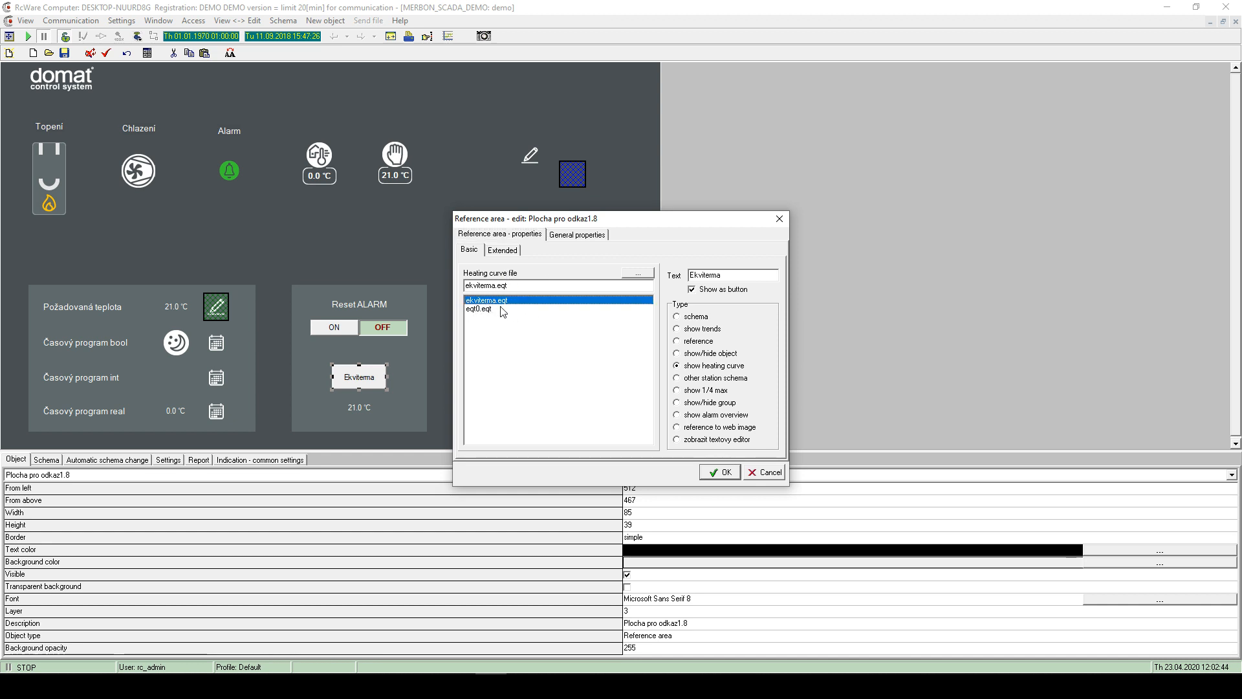
left_click(721, 472)
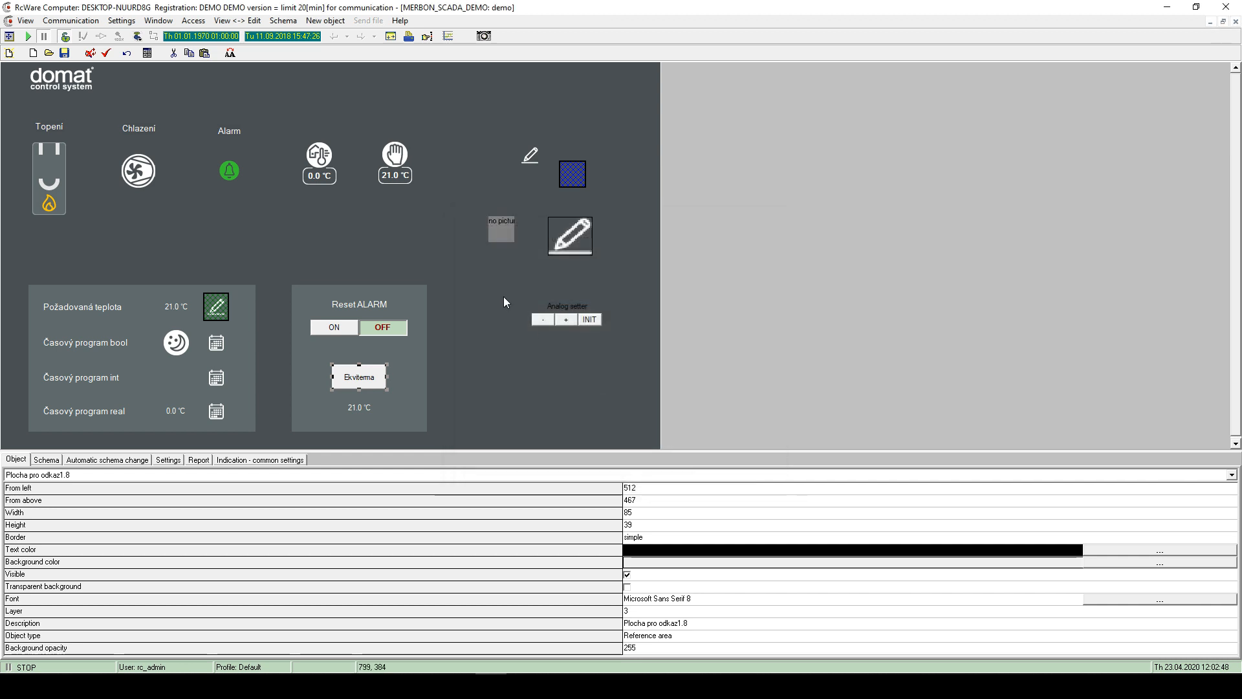
- Add an animation object and open the Chlazení fan's Animation - edit dialog
right_click(424, 231)
mouse_move(628, 240)
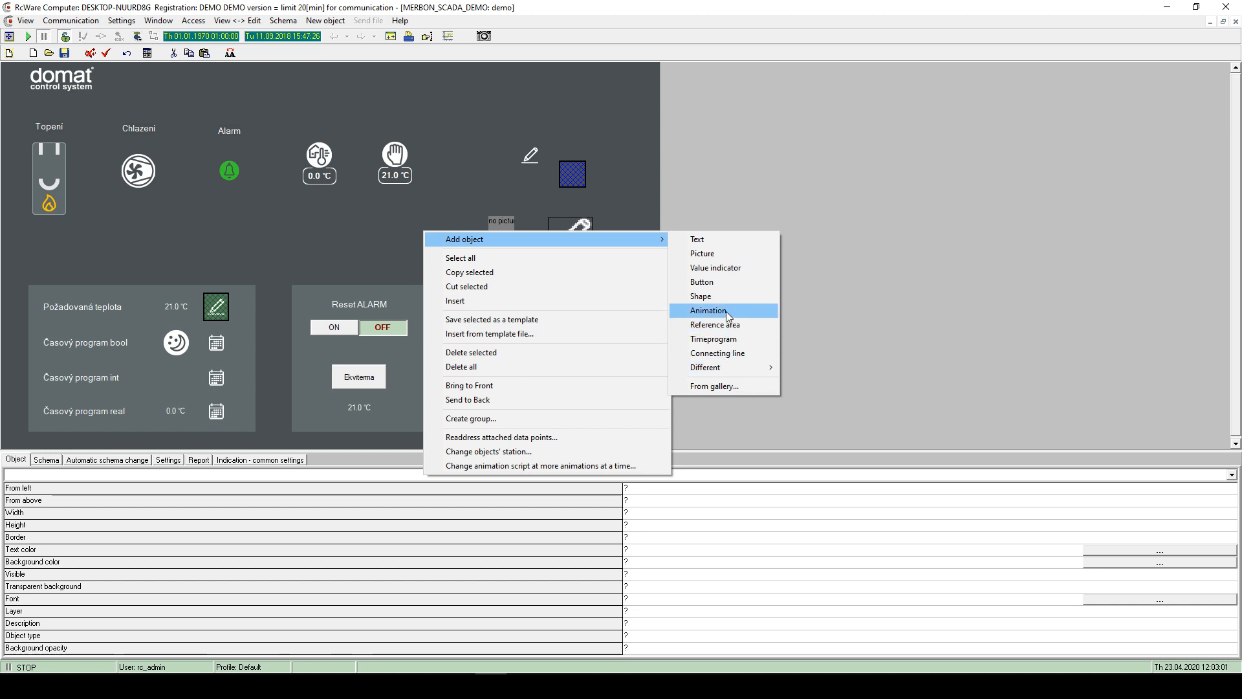
left_click(729, 316)
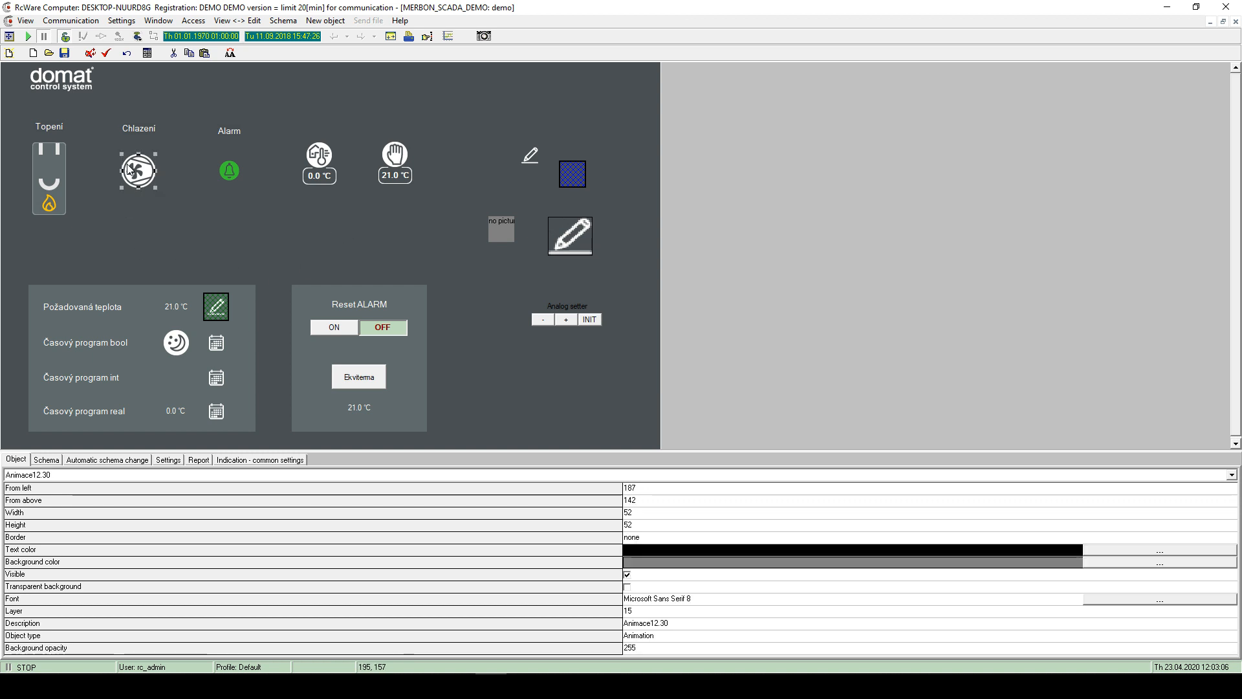
double_click(154, 180)
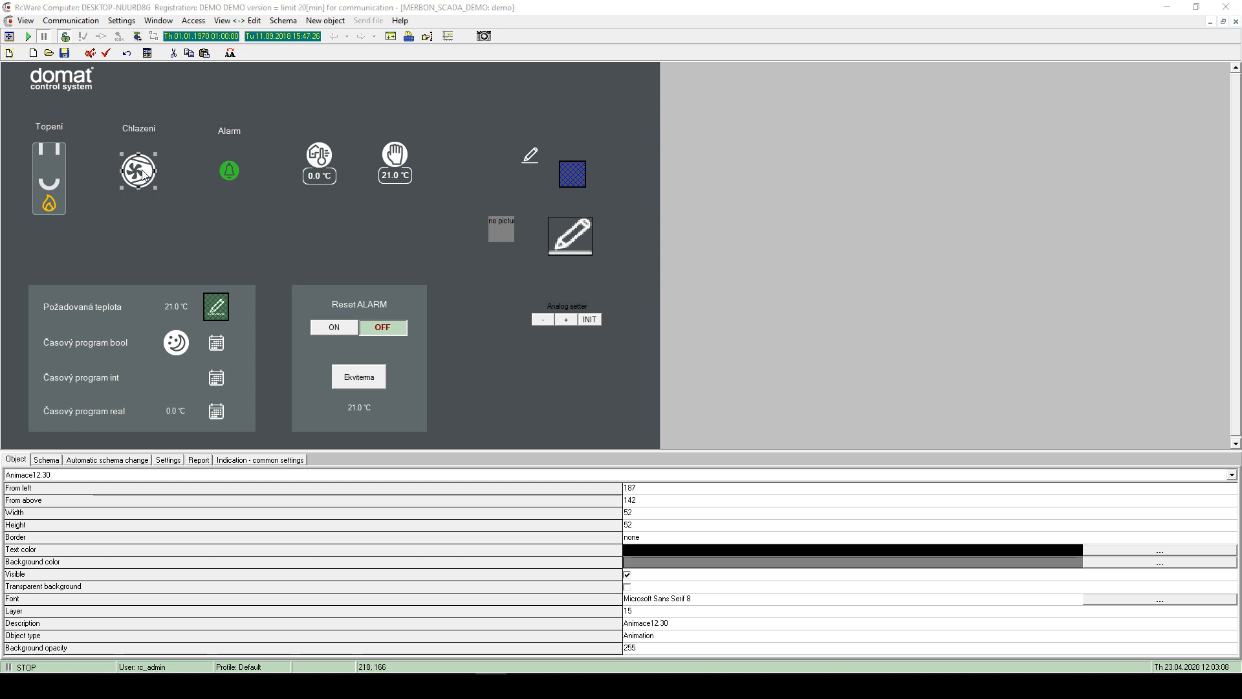
- Review the fan's A1 = ZAP, *A2 = VYP and P2 chod states, close unchanged, and deselect
left_click(646, 210)
left_click(641, 207)
left_click(648, 215)
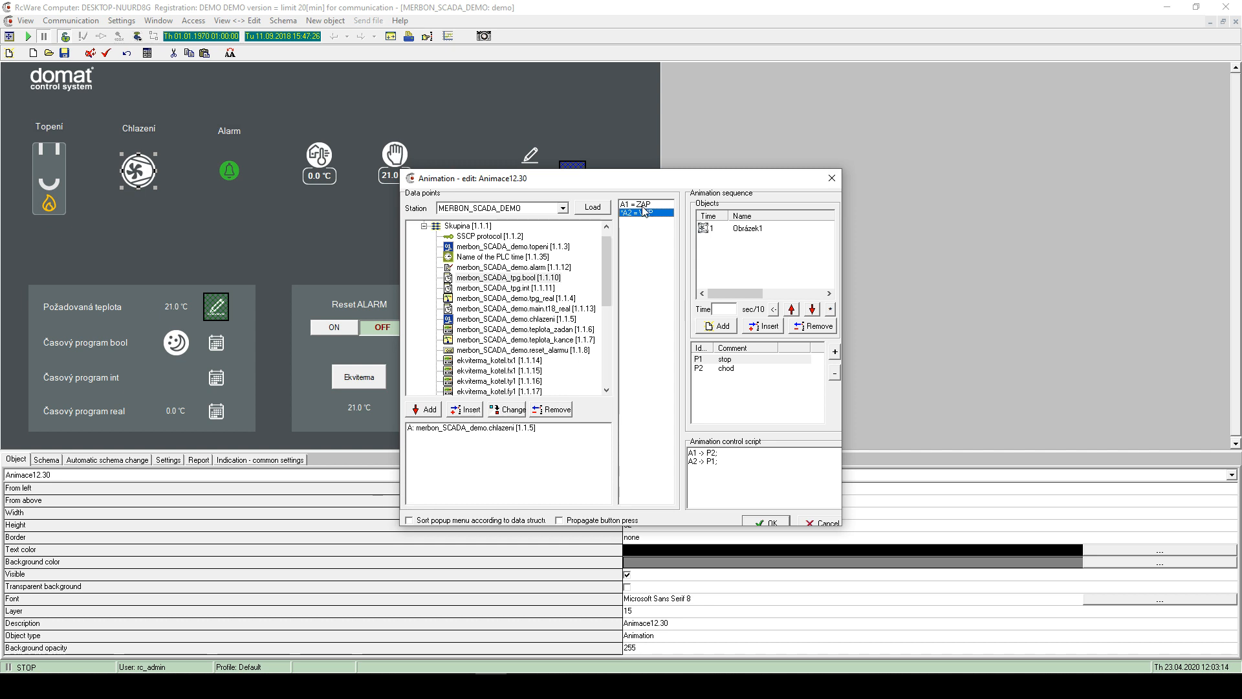
left_click(643, 205)
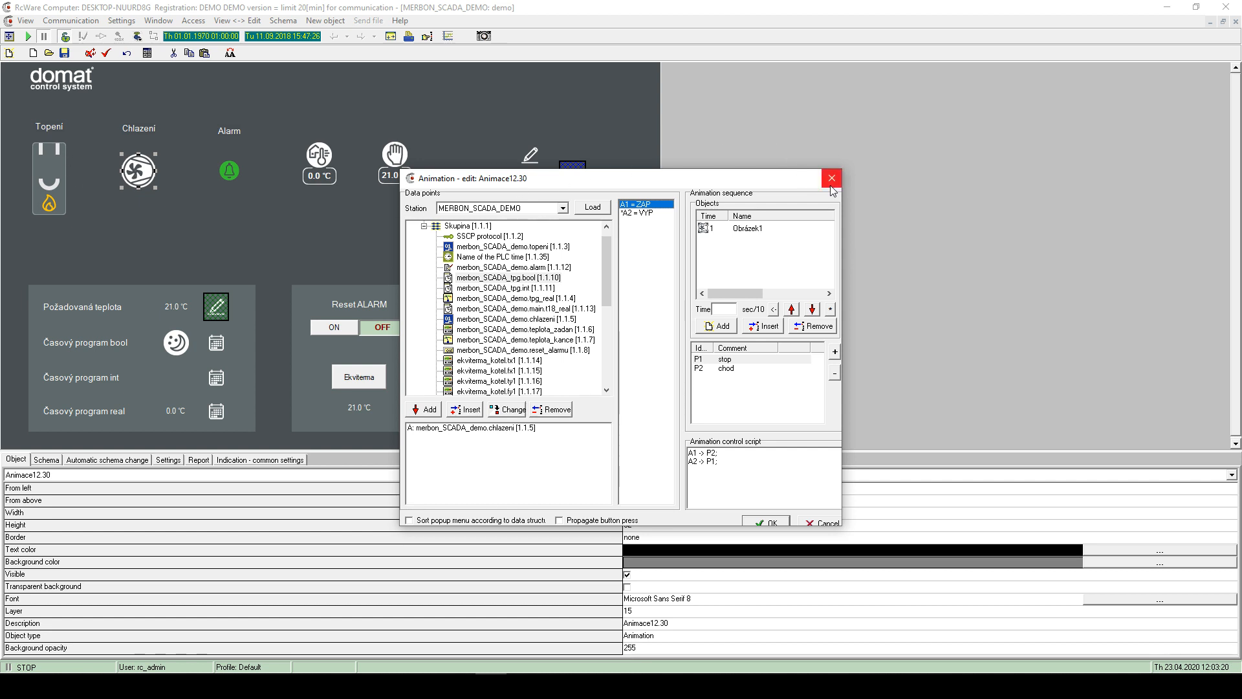
left_click(733, 369)
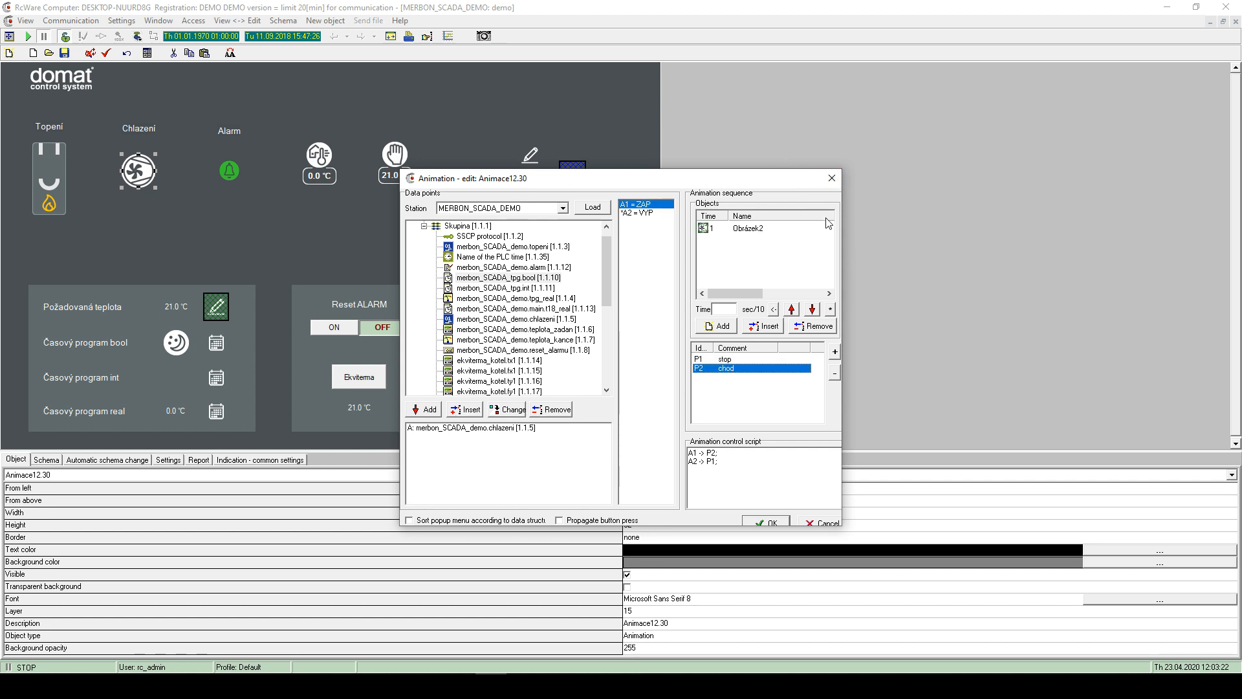
left_click(832, 179)
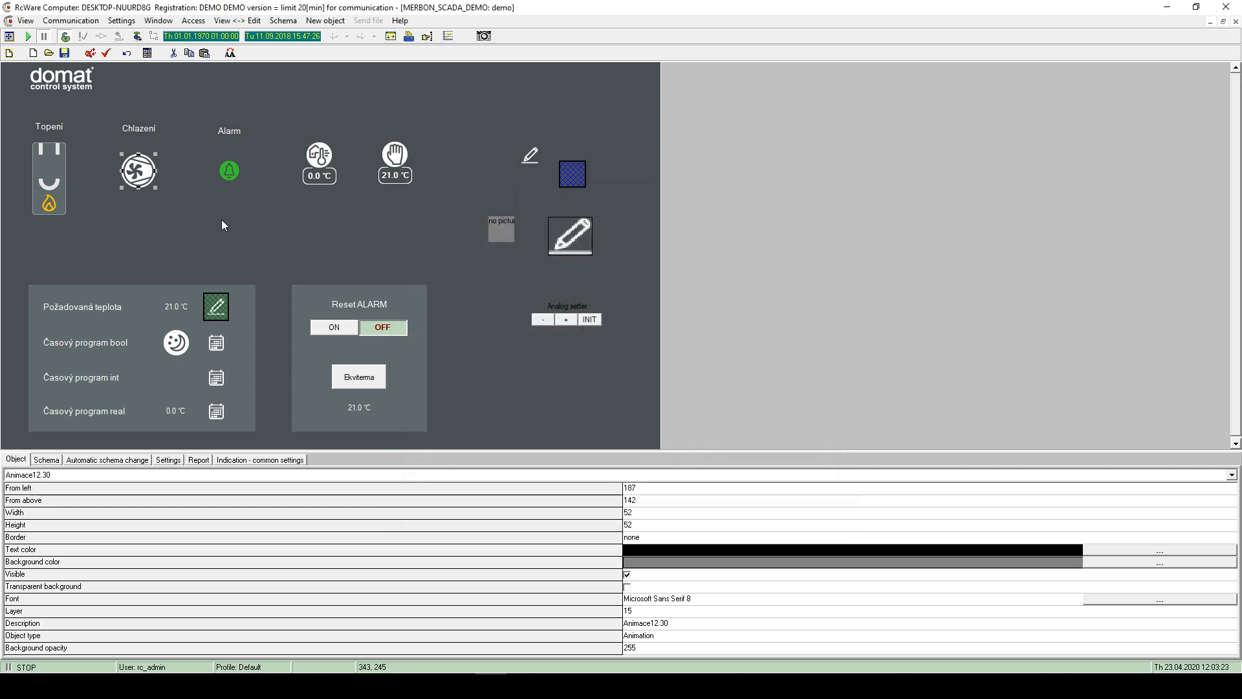
left_click(231, 199)
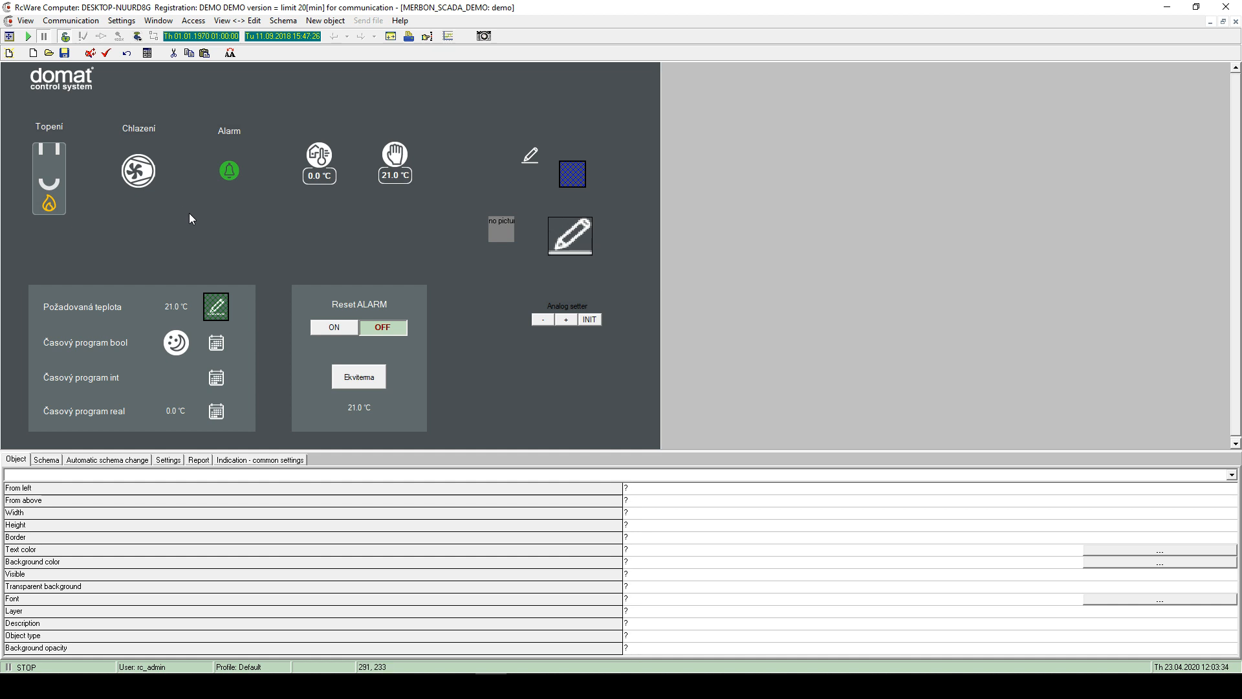
left_click(141, 168)
left_click(187, 216)
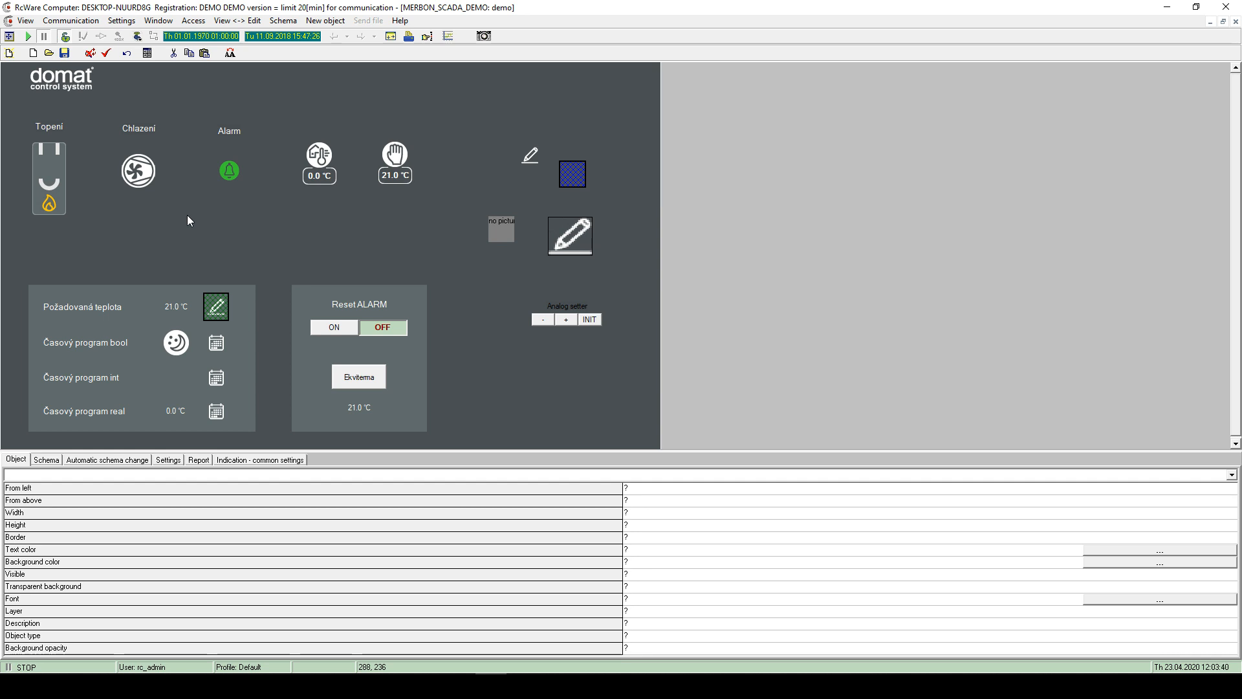
- Open the Alarm bell's animation settings after closing the fan's by mistake
double_click(143, 169)
left_click(832, 178)
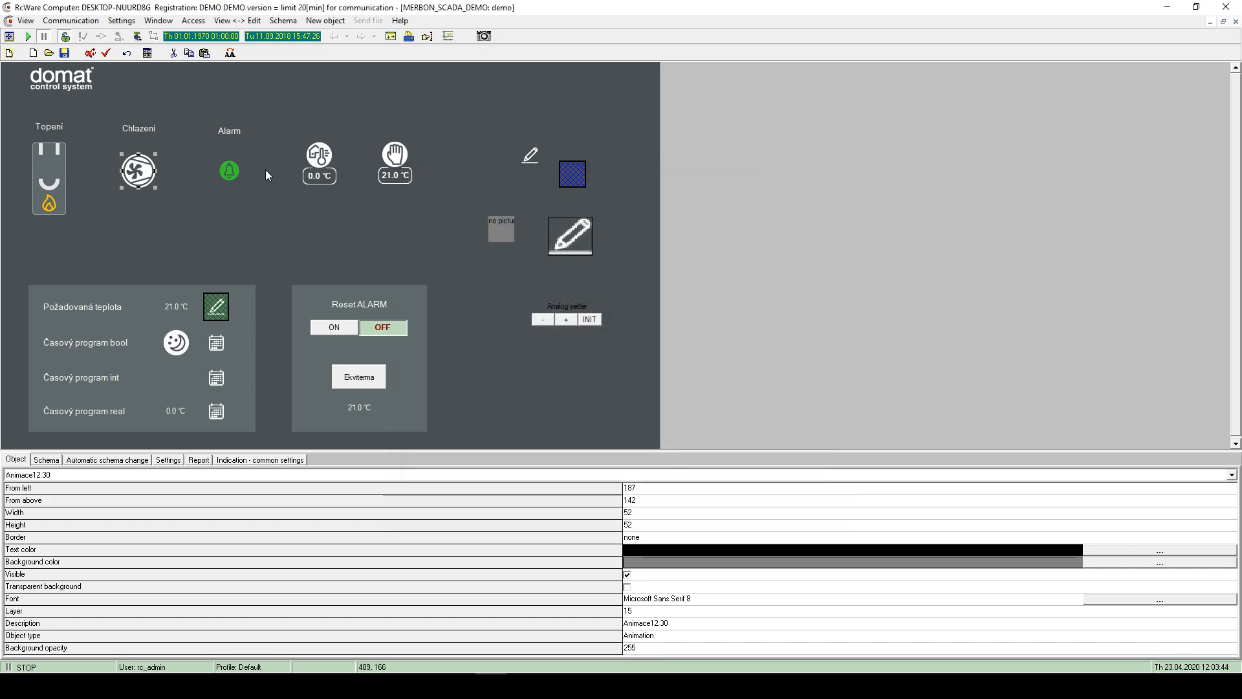
left_click(236, 171)
double_click(237, 173)
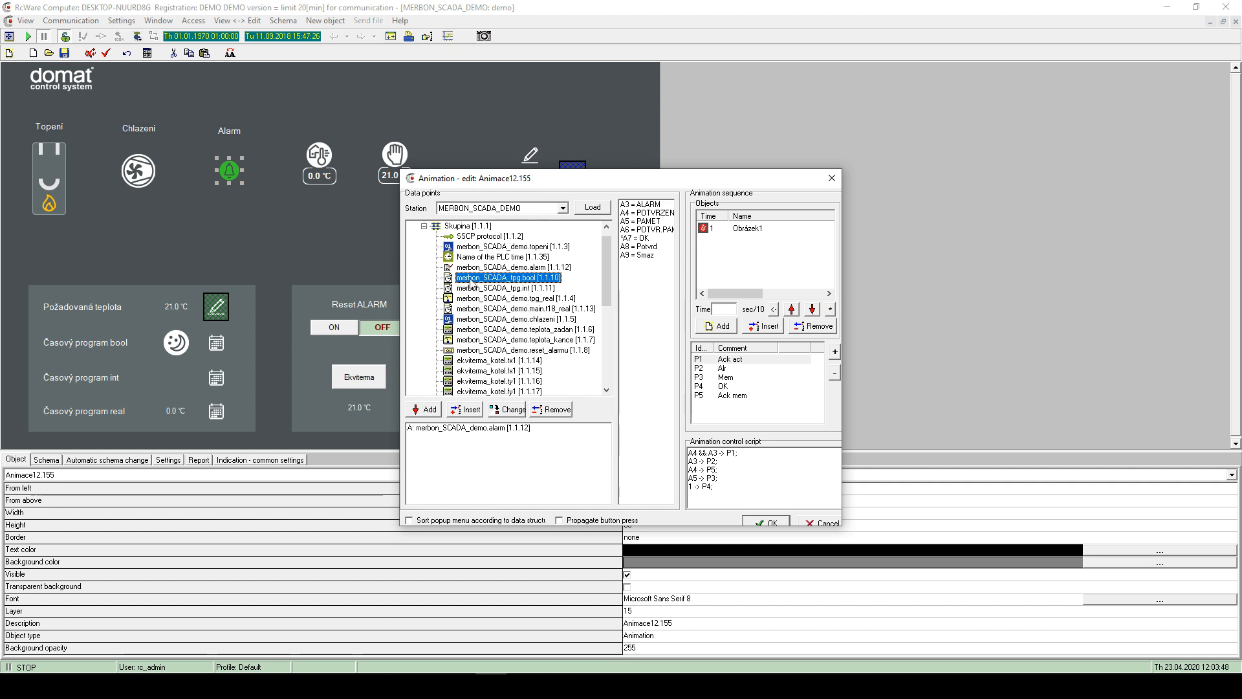
- Check the alarm data point binding, the A3 = ALARM alias, and the P2 Alr and P3 Mem pictures
left_click(480, 428)
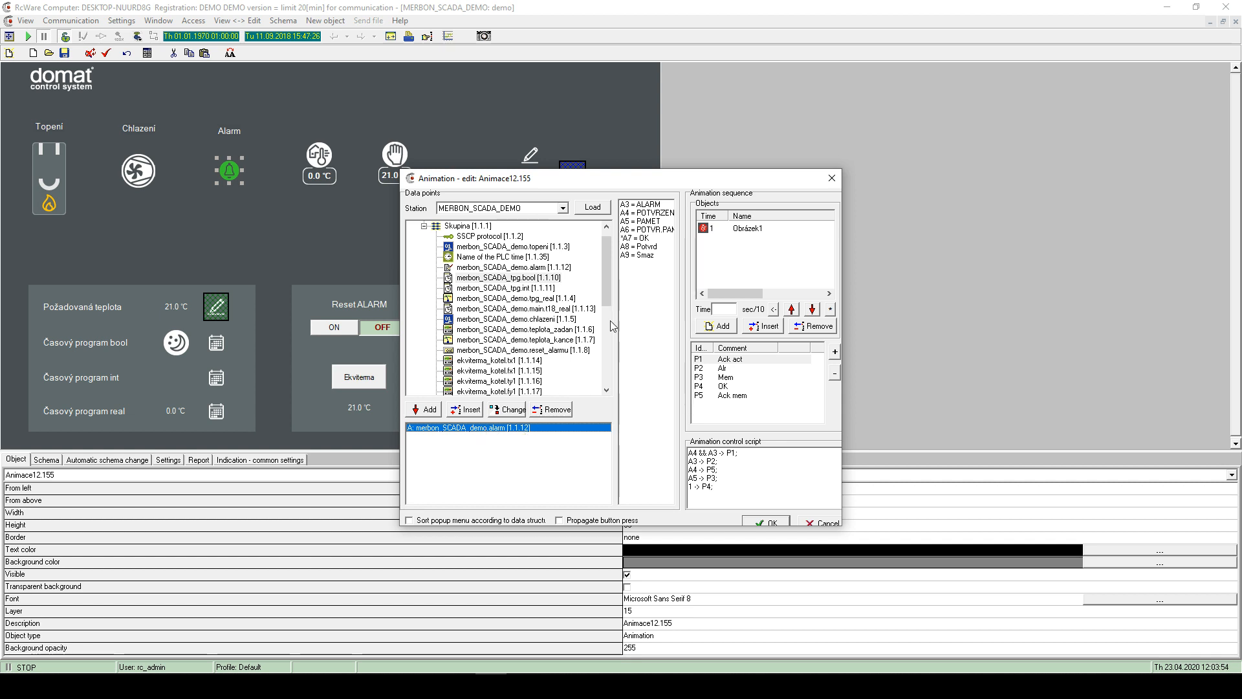
mouse_move(646, 208)
left_mouse_down()
mouse_move(646, 256)
mouse_move(647, 204)
mouse_move(650, 253)
mouse_move(647, 215)
mouse_move(660, 208)
left_mouse_up()
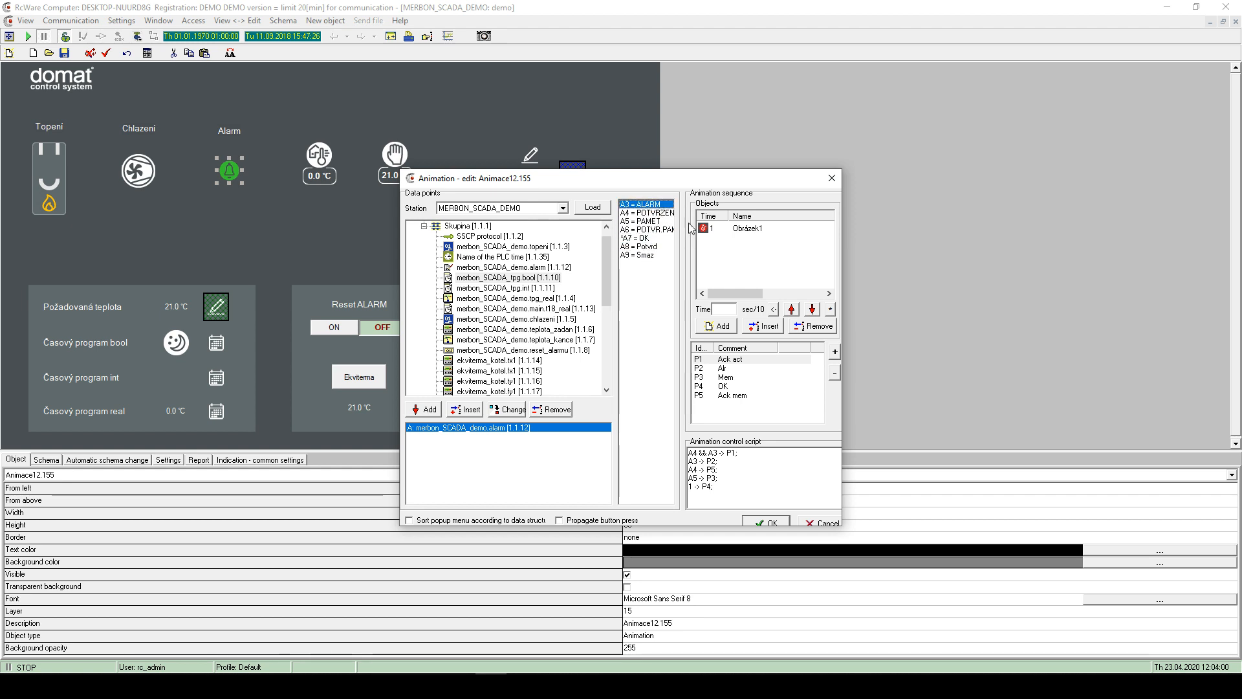
left_click(723, 368)
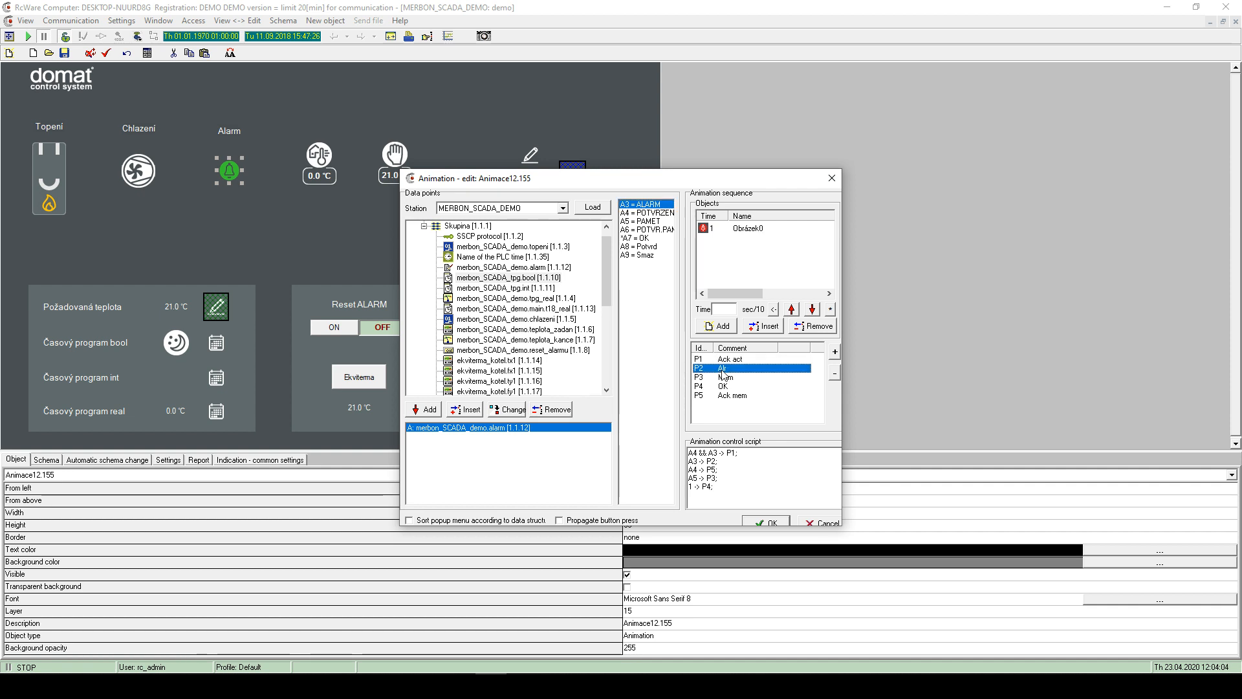
left_click(735, 379)
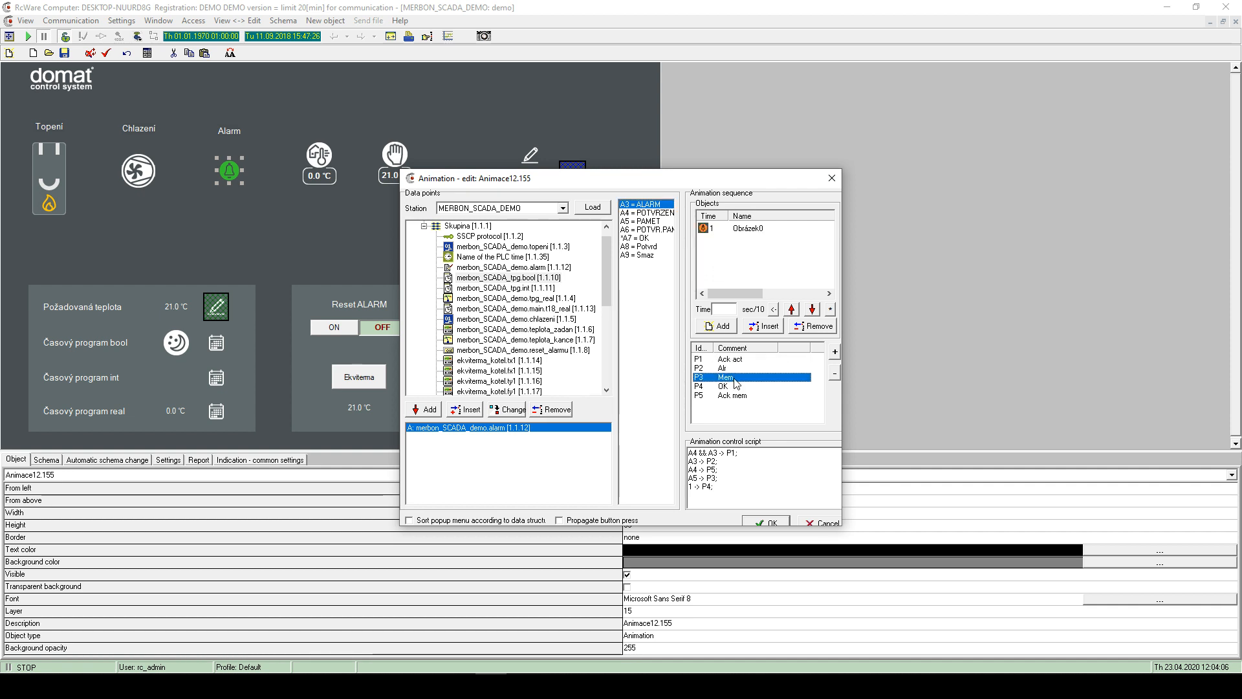
double_click(712, 227)
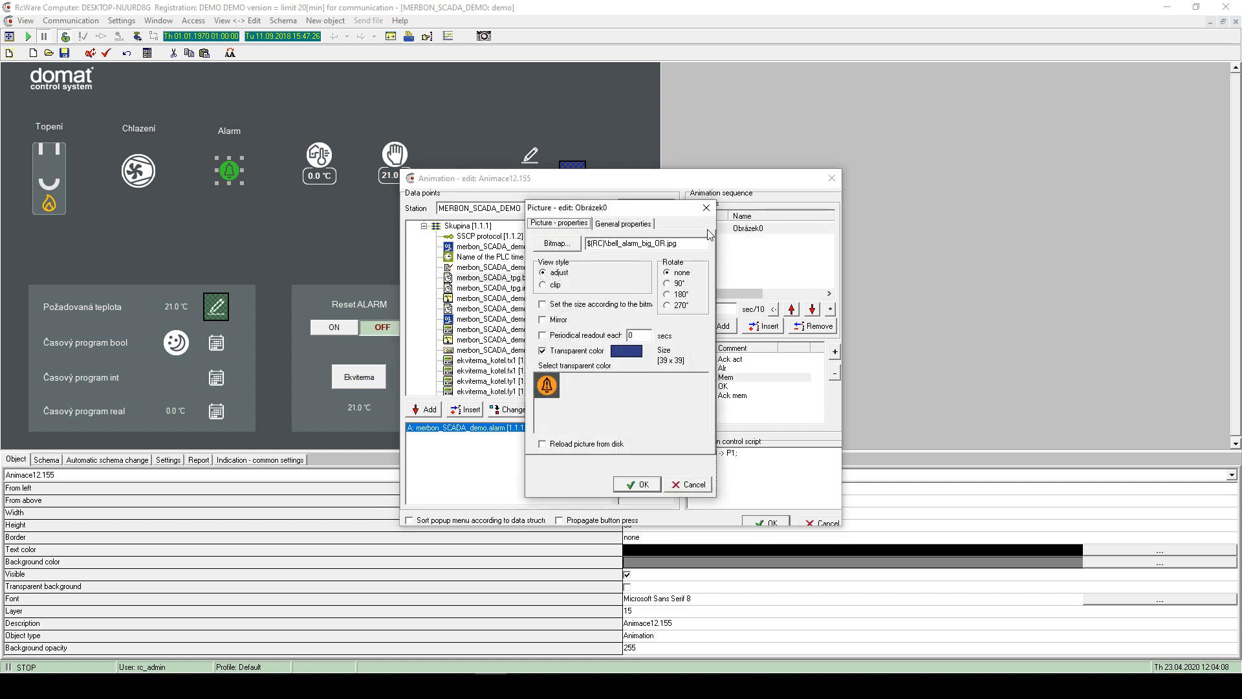
left_click(708, 207)
- Review the OK state's Obrázek0 picture and the P5 Ack mem and P1 Ack act descriptions
left_click(719, 386)
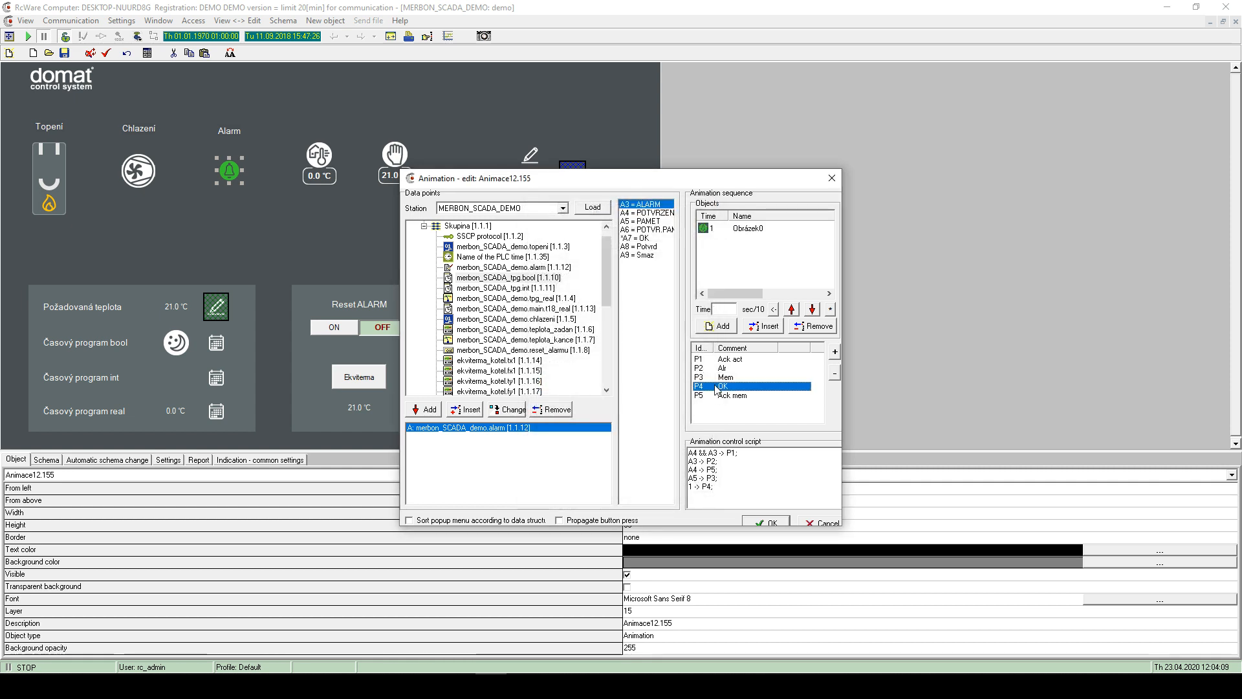
double_click(708, 231)
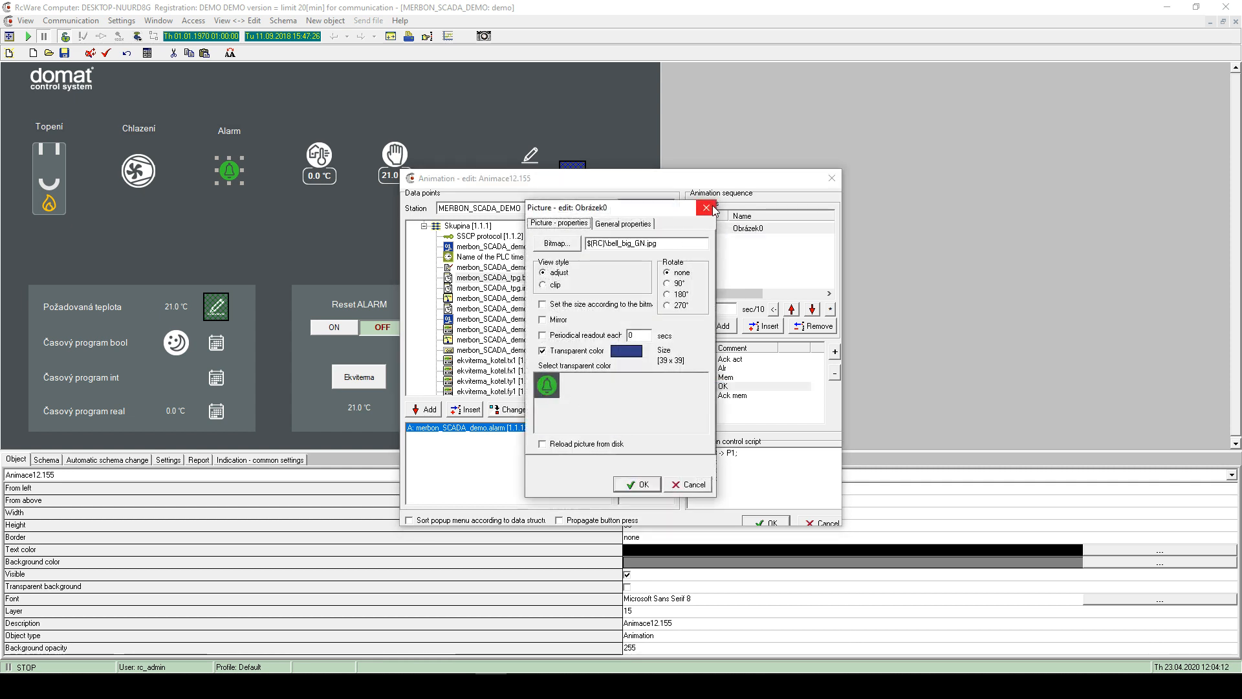
left_click(706, 209)
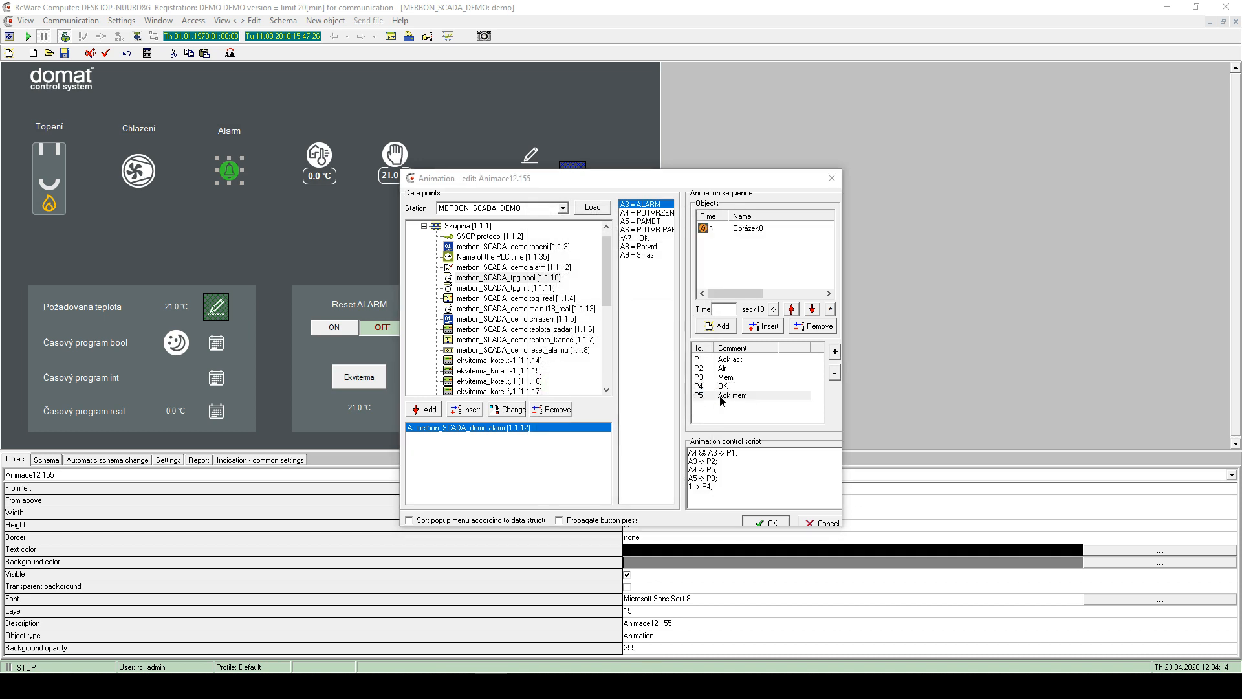
double_click(720, 396)
left_click(698, 315)
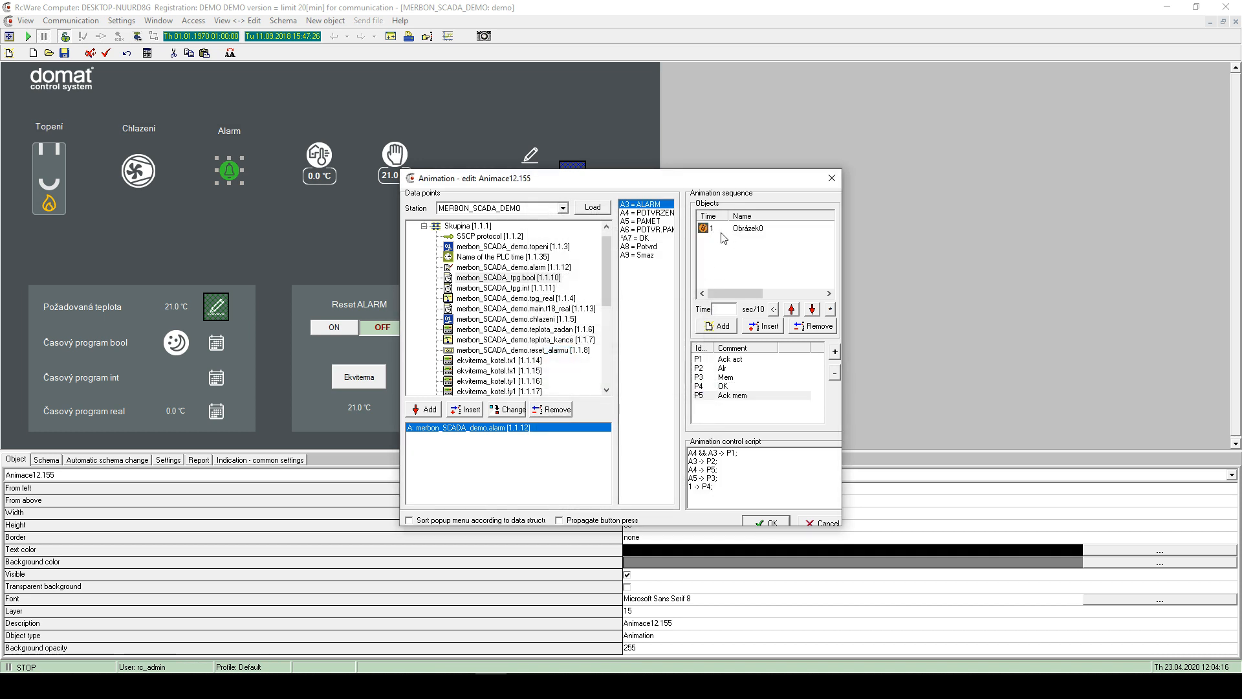
double_click(726, 231)
left_click(706, 208)
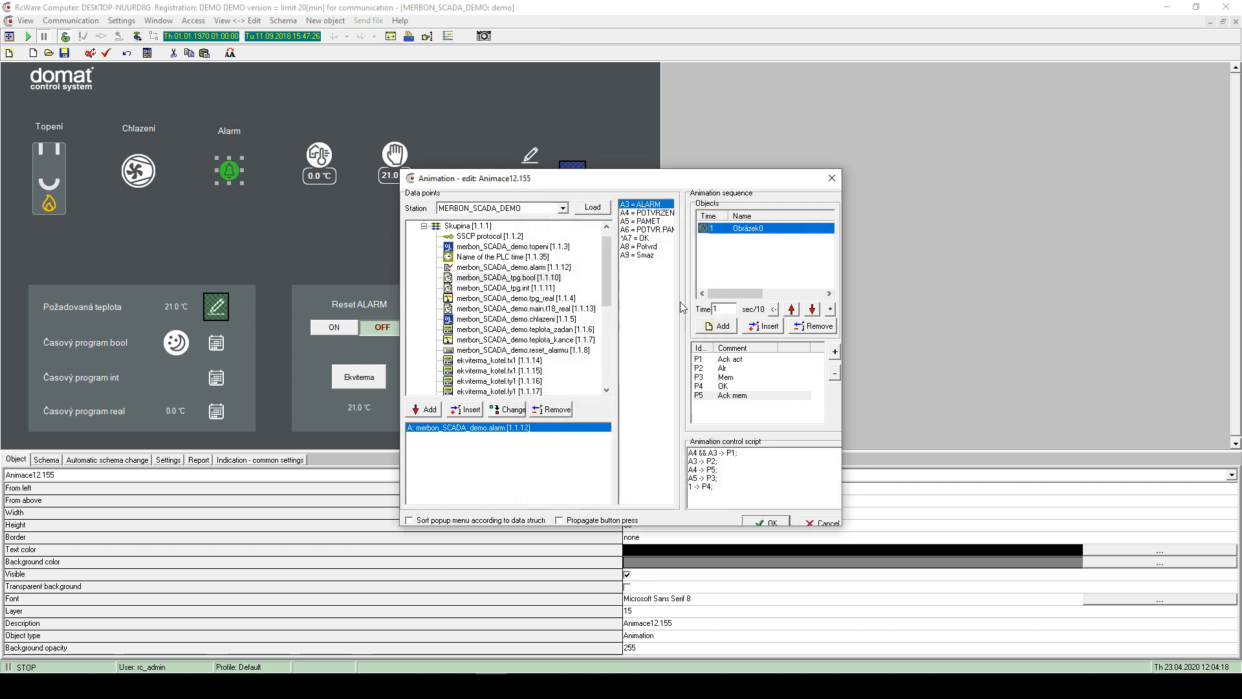
double_click(706, 361)
left_click(698, 316)
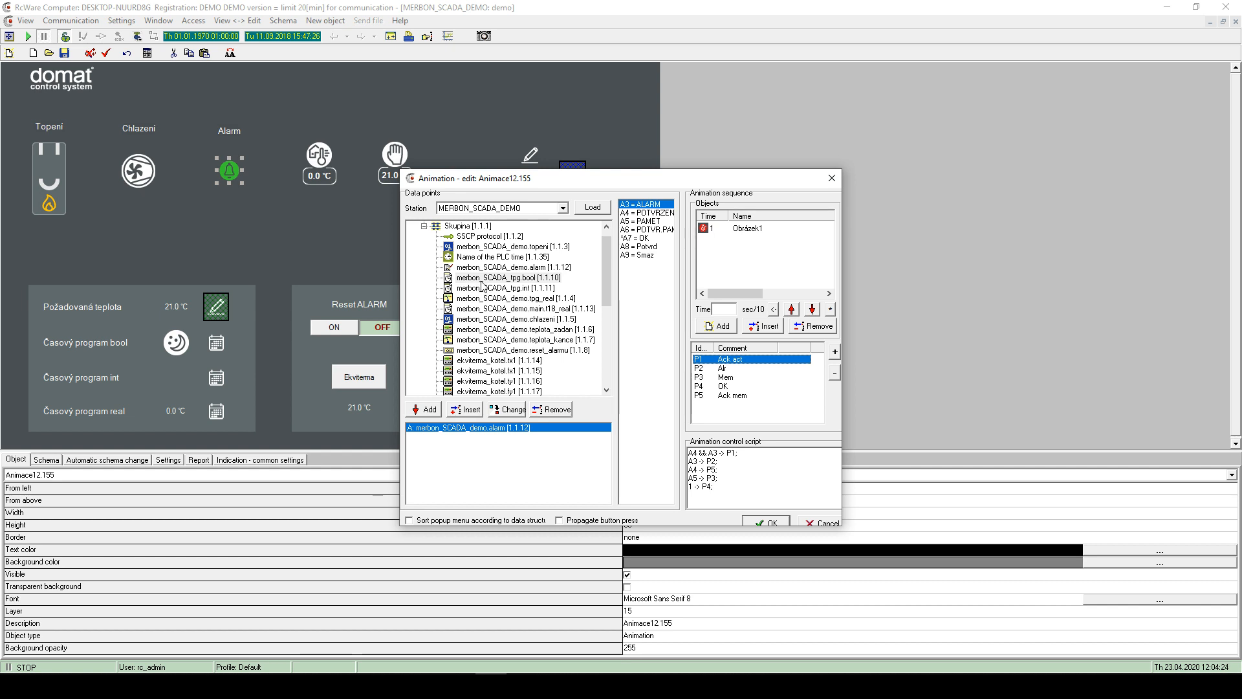
- Select the alarm data point in the tree and flip through the P1–P5 state pictures
left_click(494, 269)
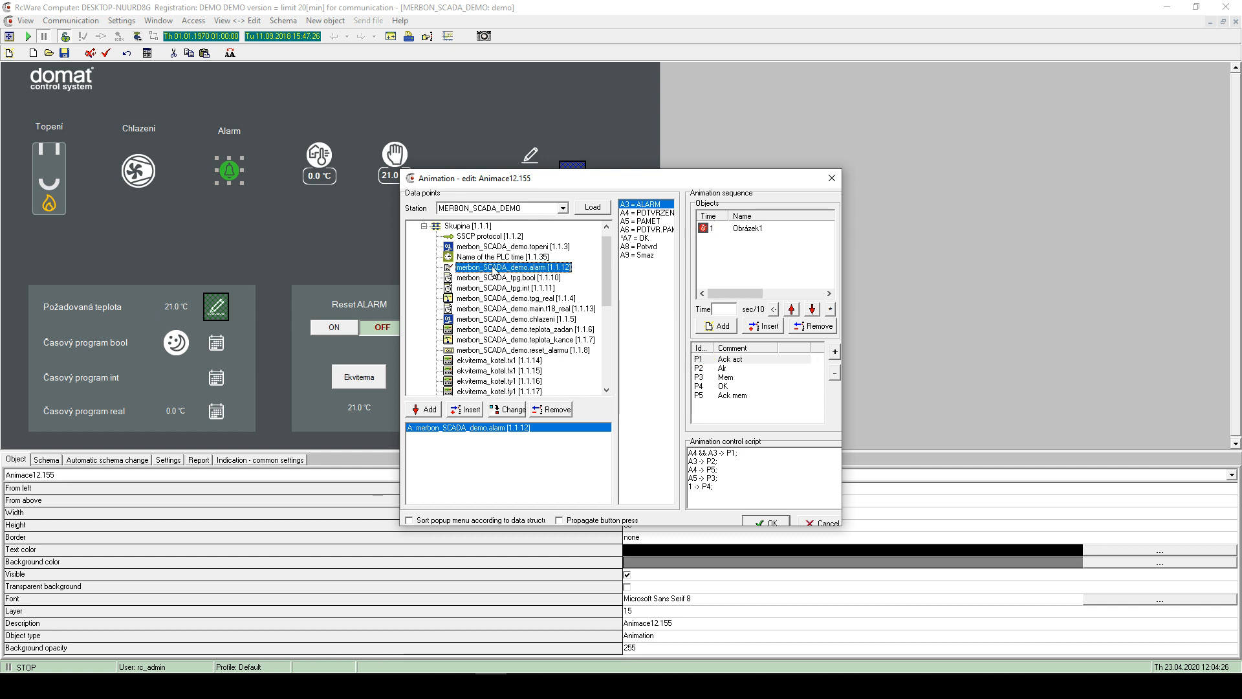
left_click(716, 361)
left_click(721, 367)
left_click(723, 377)
left_click(729, 396)
left_click(726, 386)
left_click(726, 377)
left_click(727, 360)
left_click(726, 377)
left_click(731, 395)
left_click(709, 453)
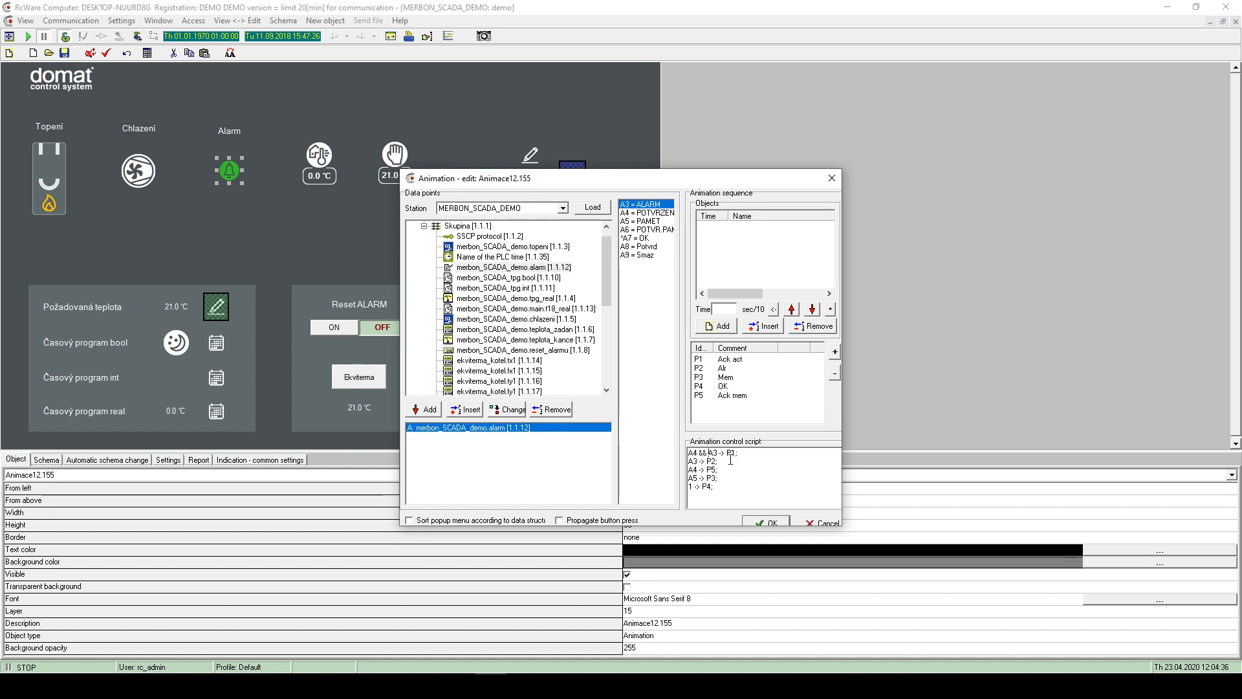
left_click_drag(718, 461, 690, 463)
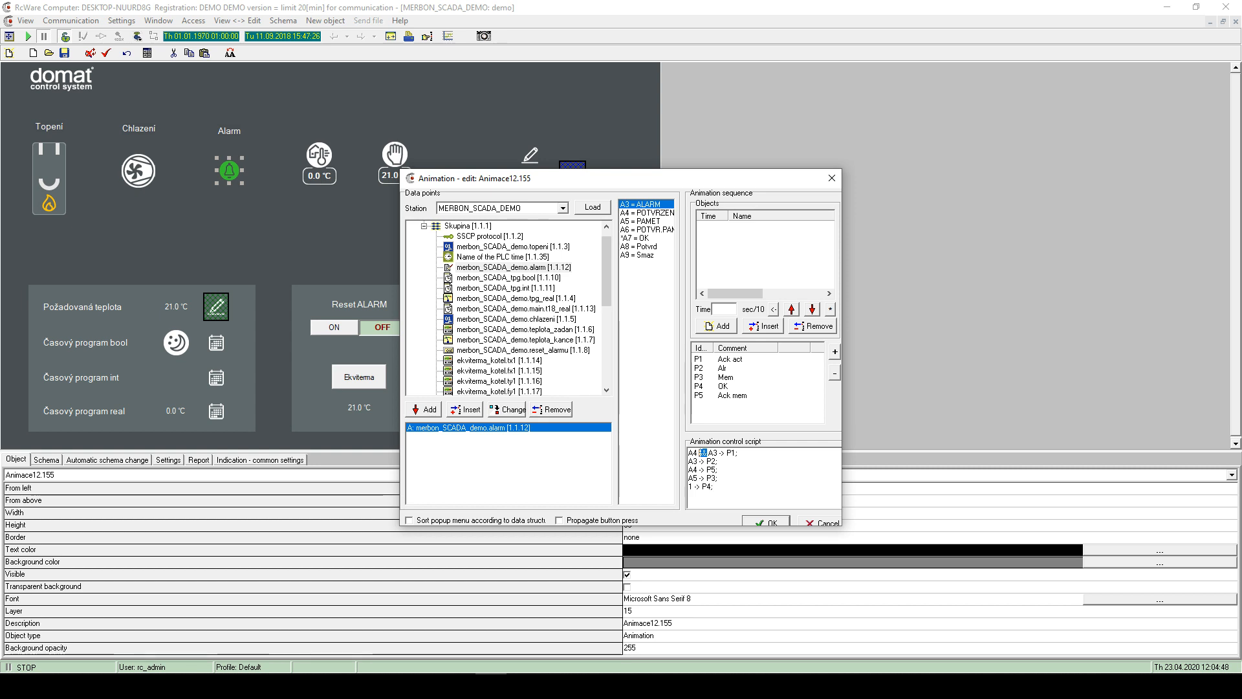
left_click(710, 456)
left_click_drag(726, 453, 688, 453)
left_click(710, 453)
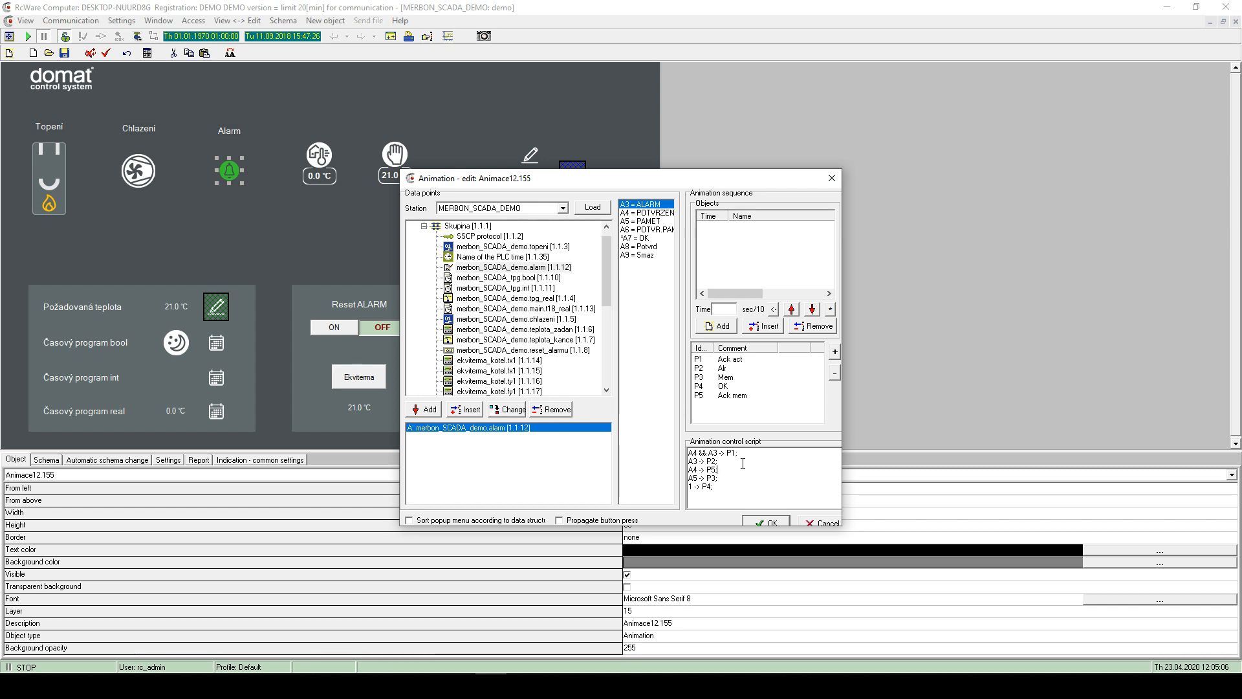
left_click(832, 177)
- Try Help > Contents and close the Windows Help support page that opens in Edge
left_click(404, 22)
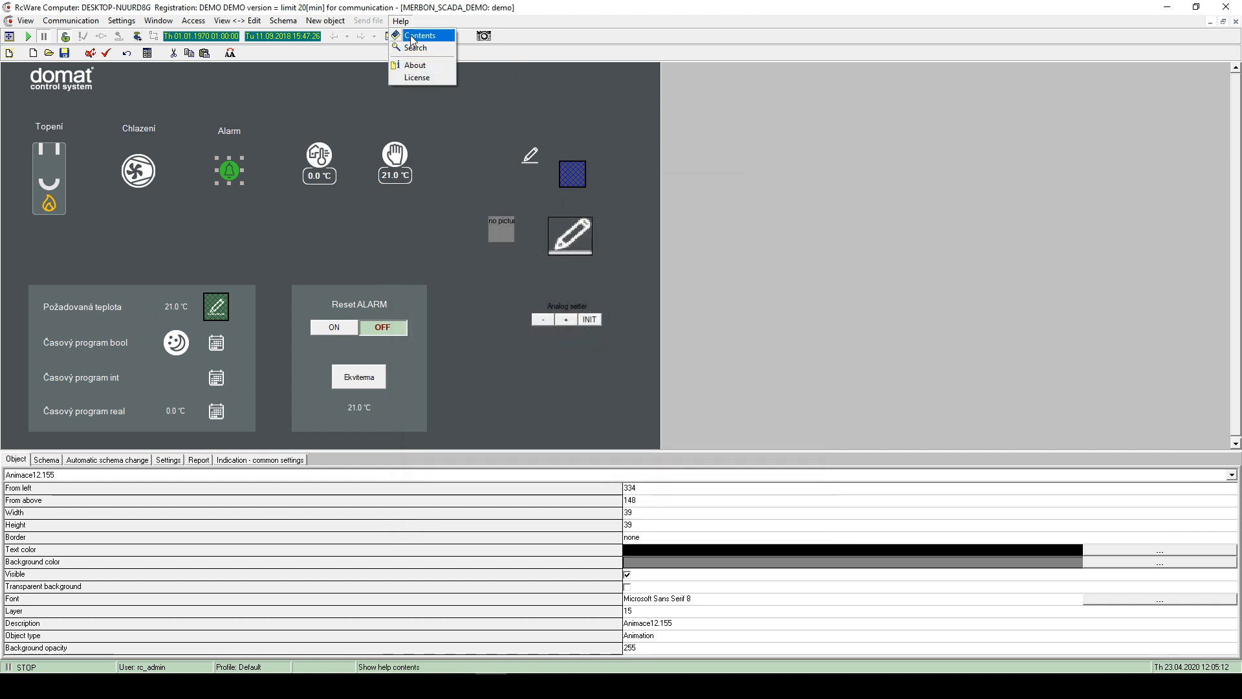
left_click(412, 37)
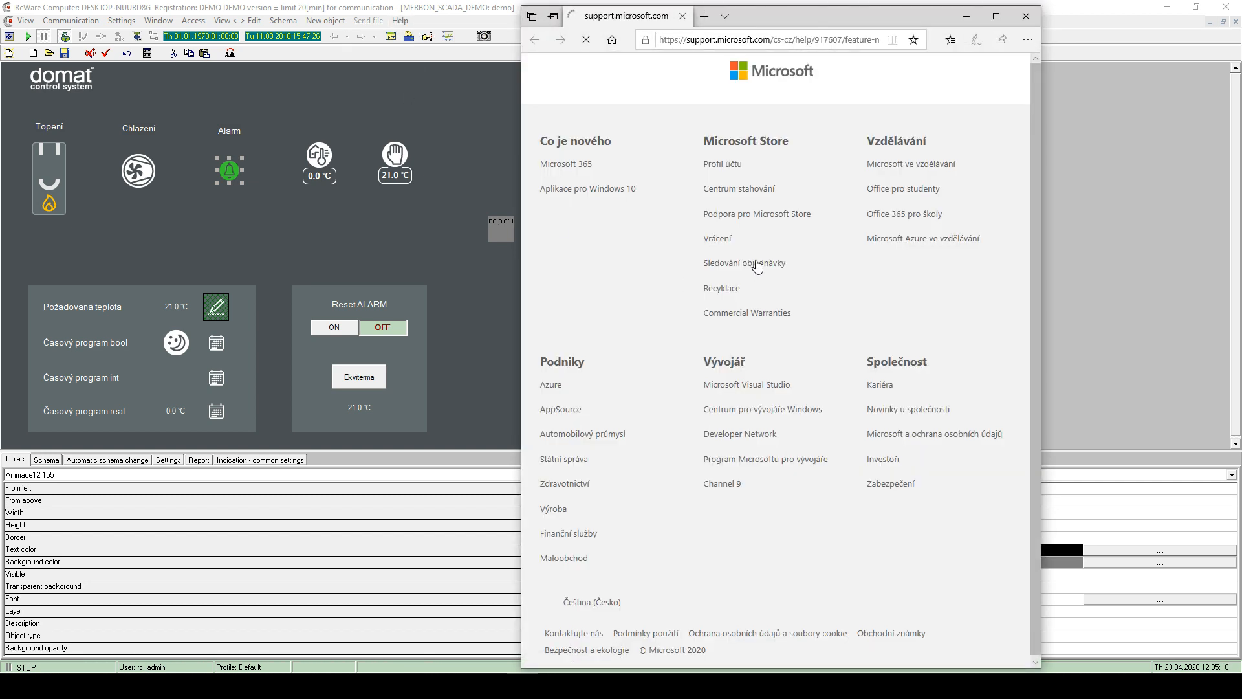
left_click(1027, 17)
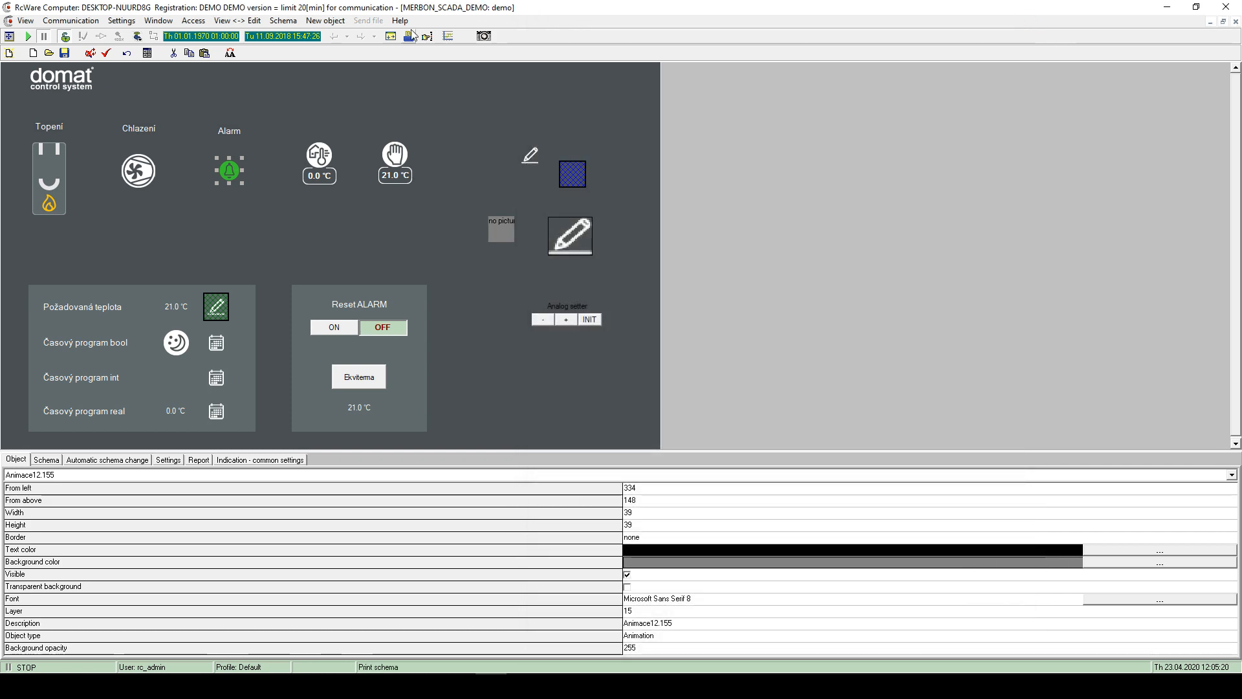
- Reopen and dismiss the Help menu twice, then launch File Explorer with Win+E
left_click(401, 21)
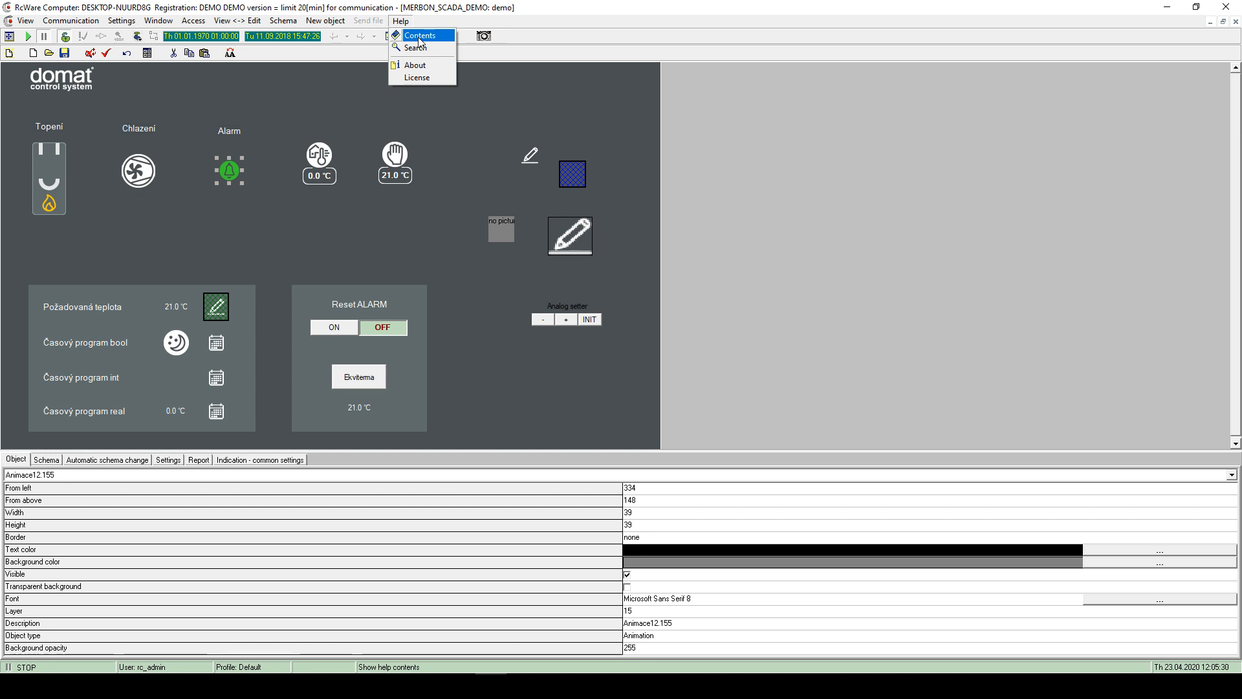
left_click(488, 80)
left_click(400, 26)
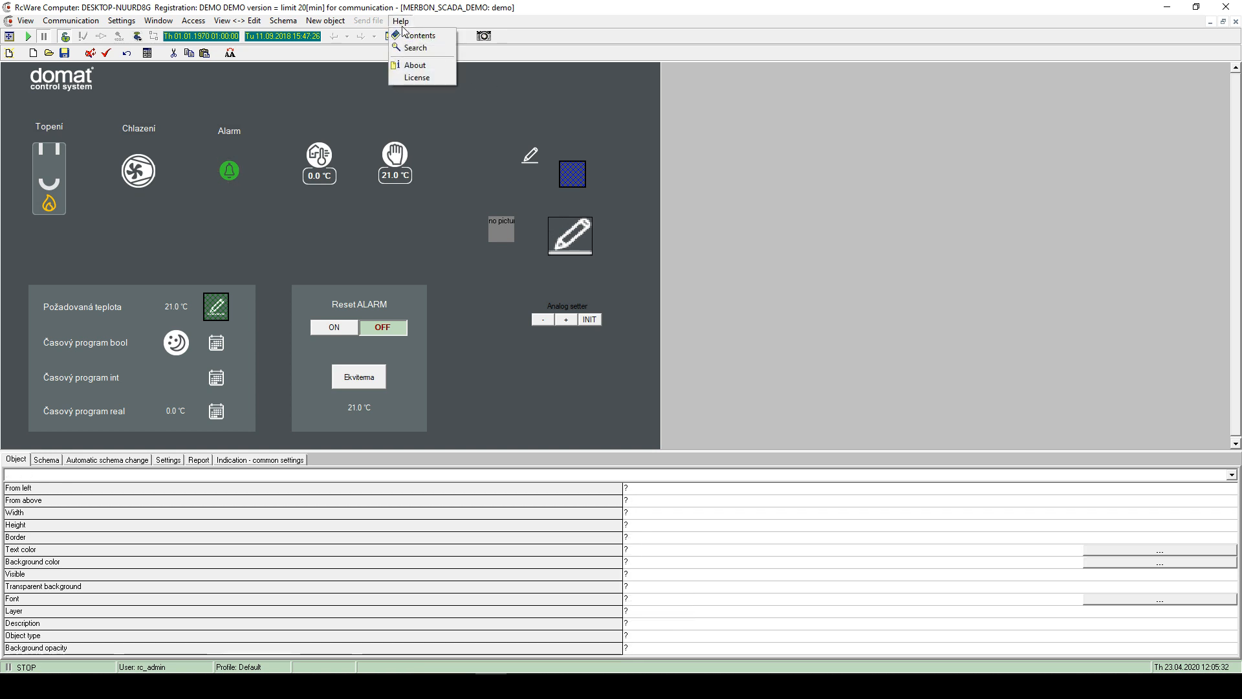
left_click(561, 110)
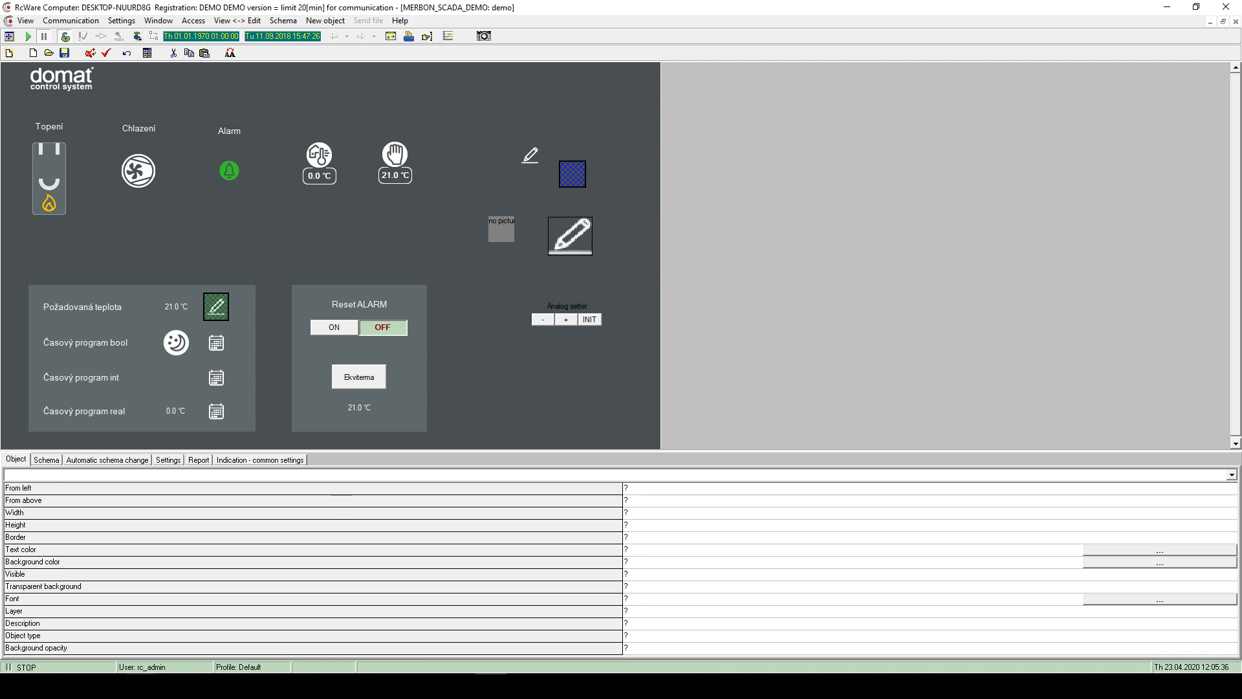
key("super+e")
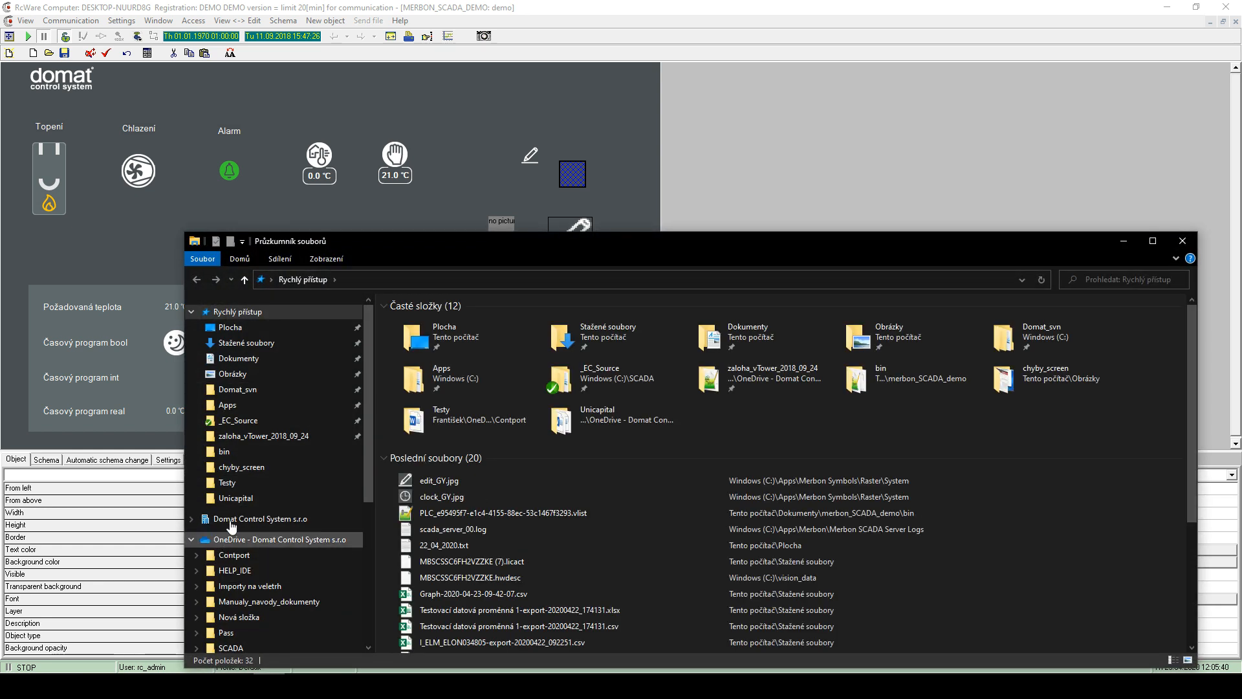
- Browse to C:\RcWare\HELP, select RCWAREHELP.HLP and RCWAREHELP_ENGLISH.HLP, then minimize Explorer
scroll(228, 477, "down", 5)
scroll(227, 477, "down", 5)
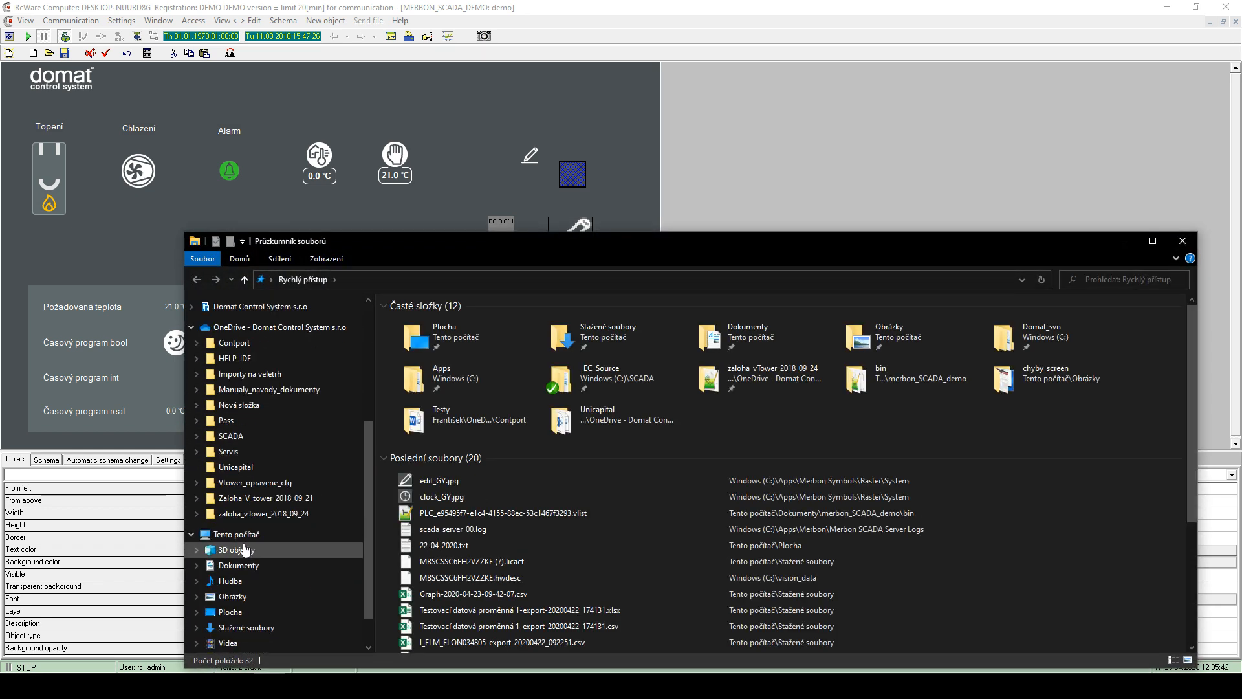
left_click(240, 537)
double_click(435, 421)
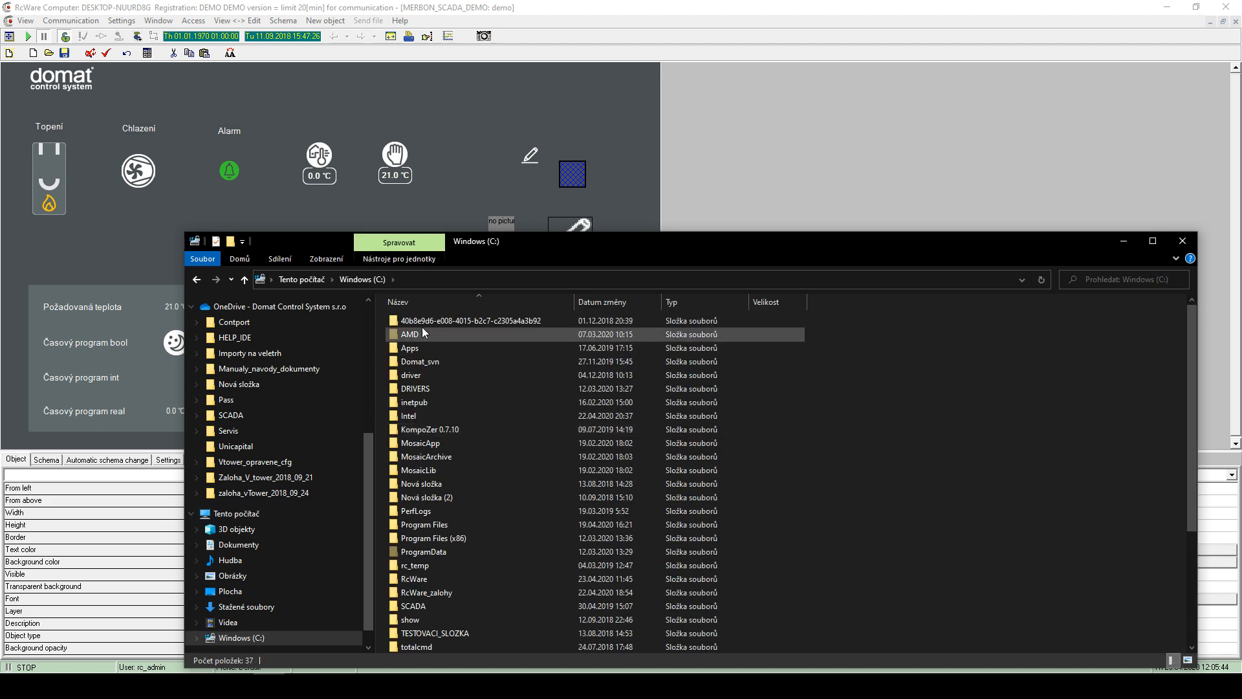
scroll(432, 407, "down", 4)
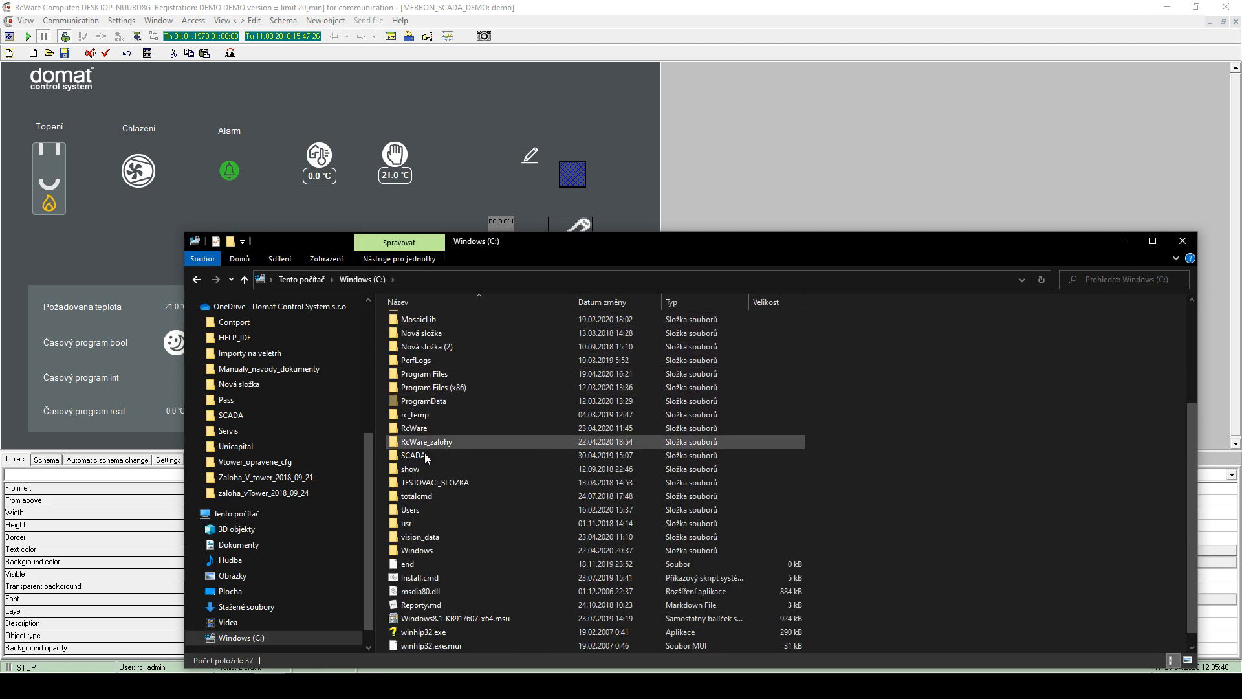
double_click(423, 428)
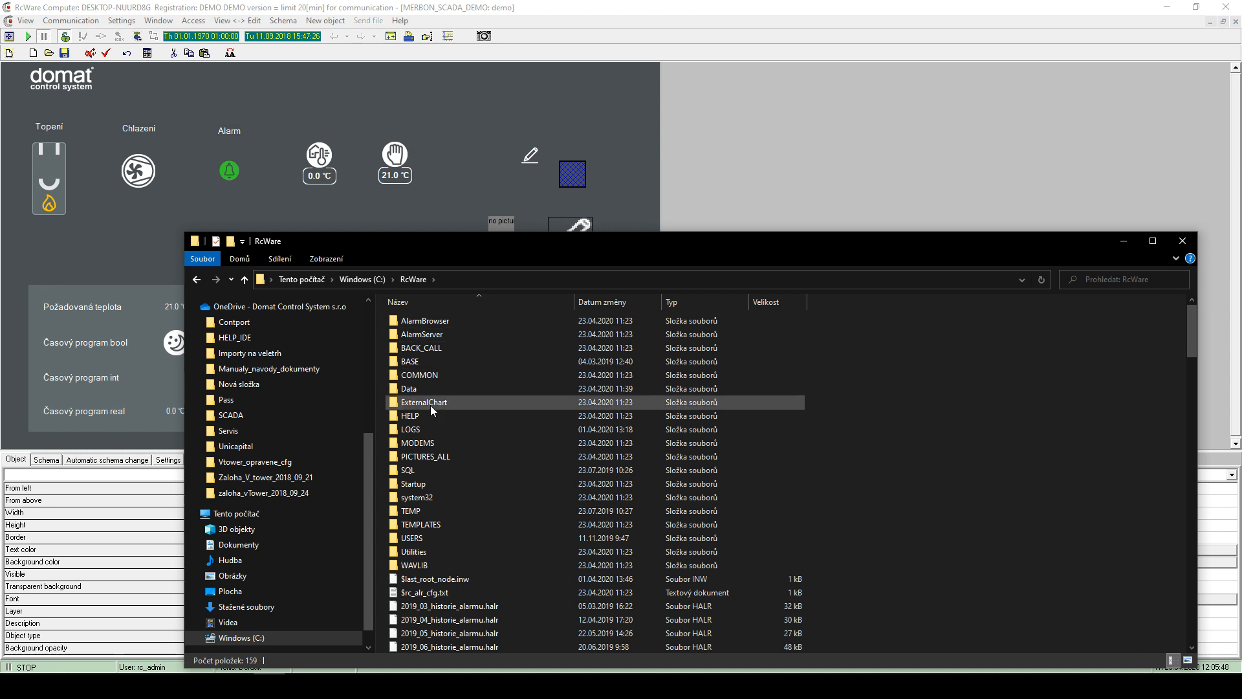
double_click(422, 417)
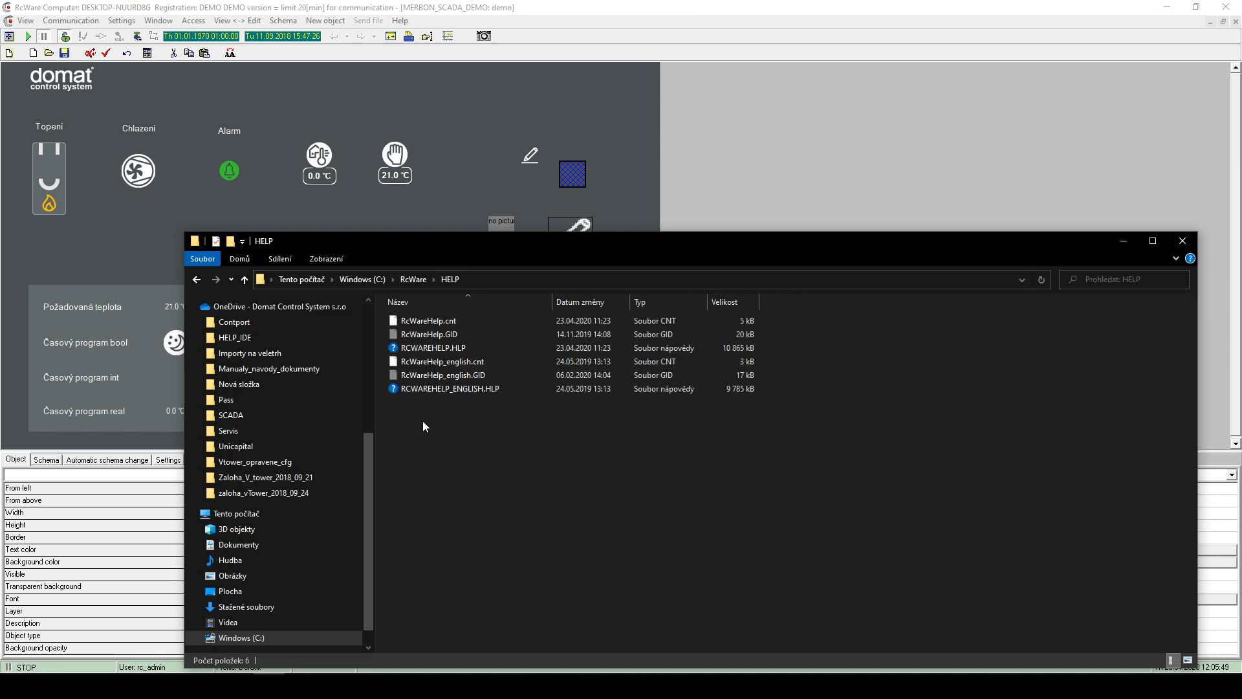
left_click(440, 348)
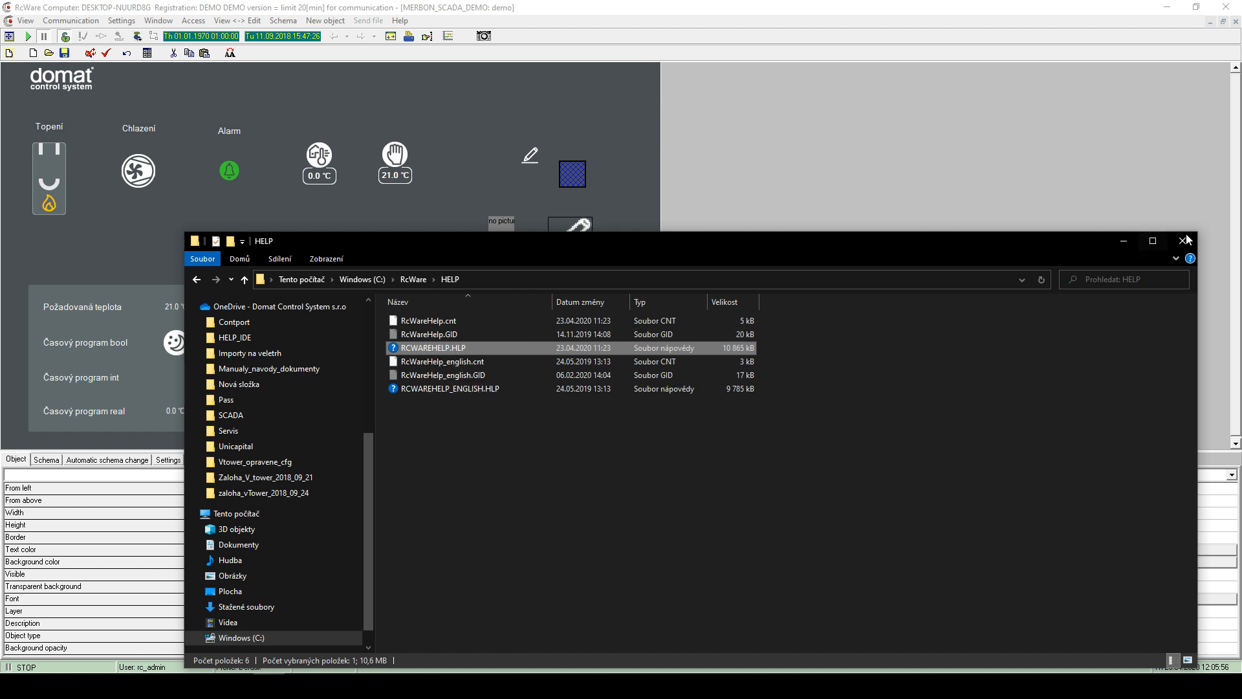
left_click(483, 390)
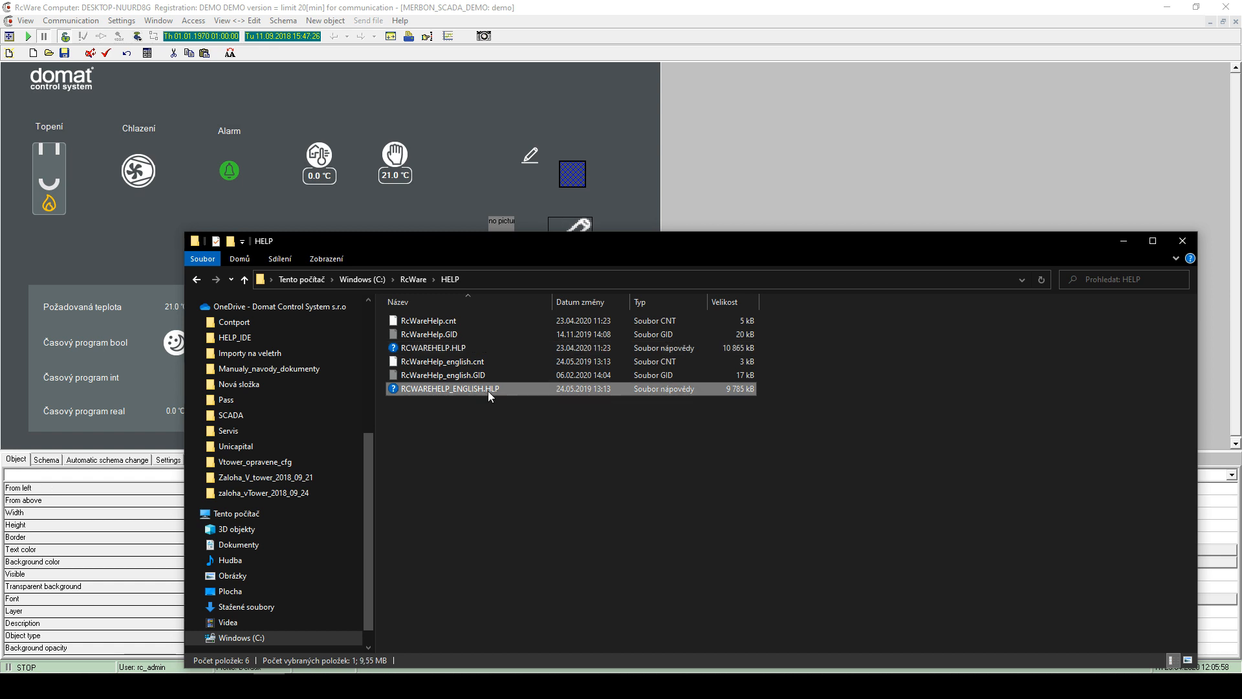
left_click(1125, 241)
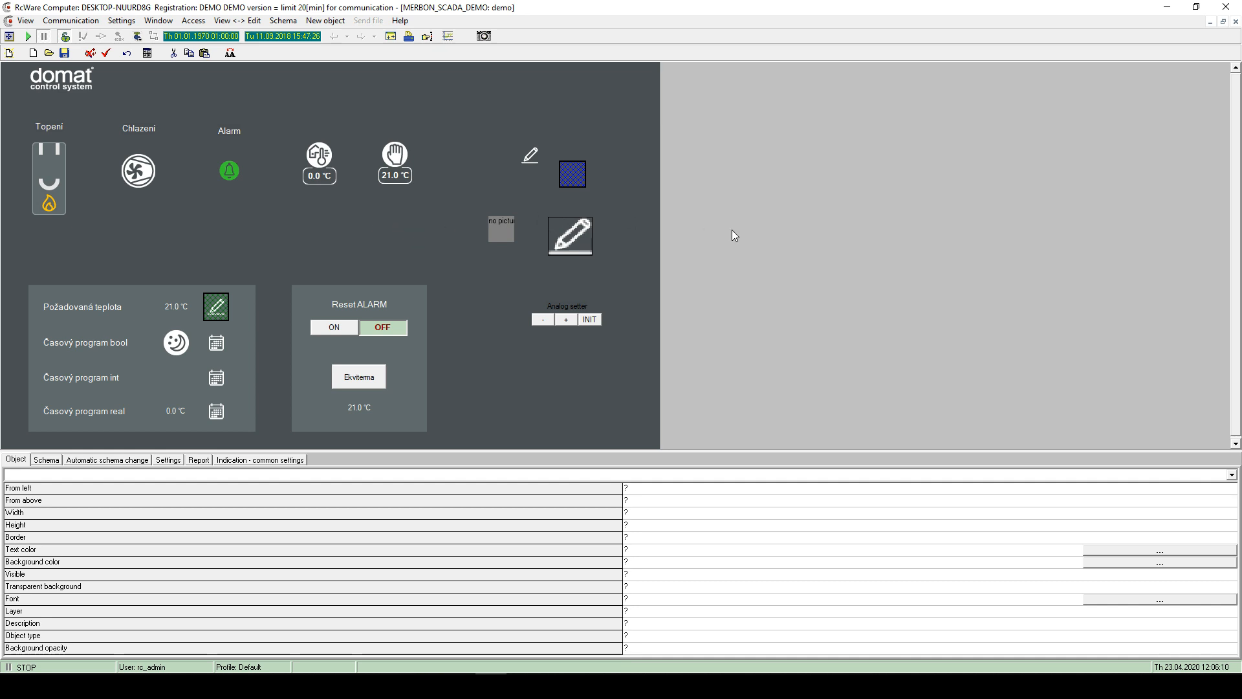
left_click(401, 20)
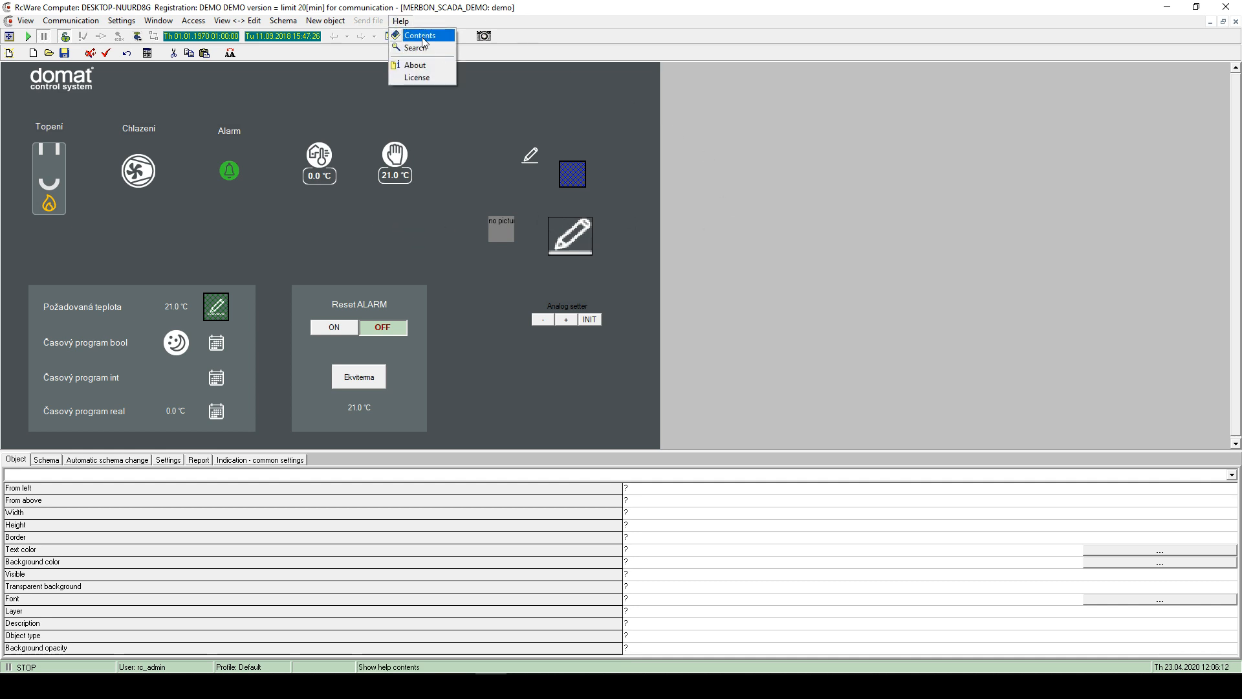
left_click(498, 97)
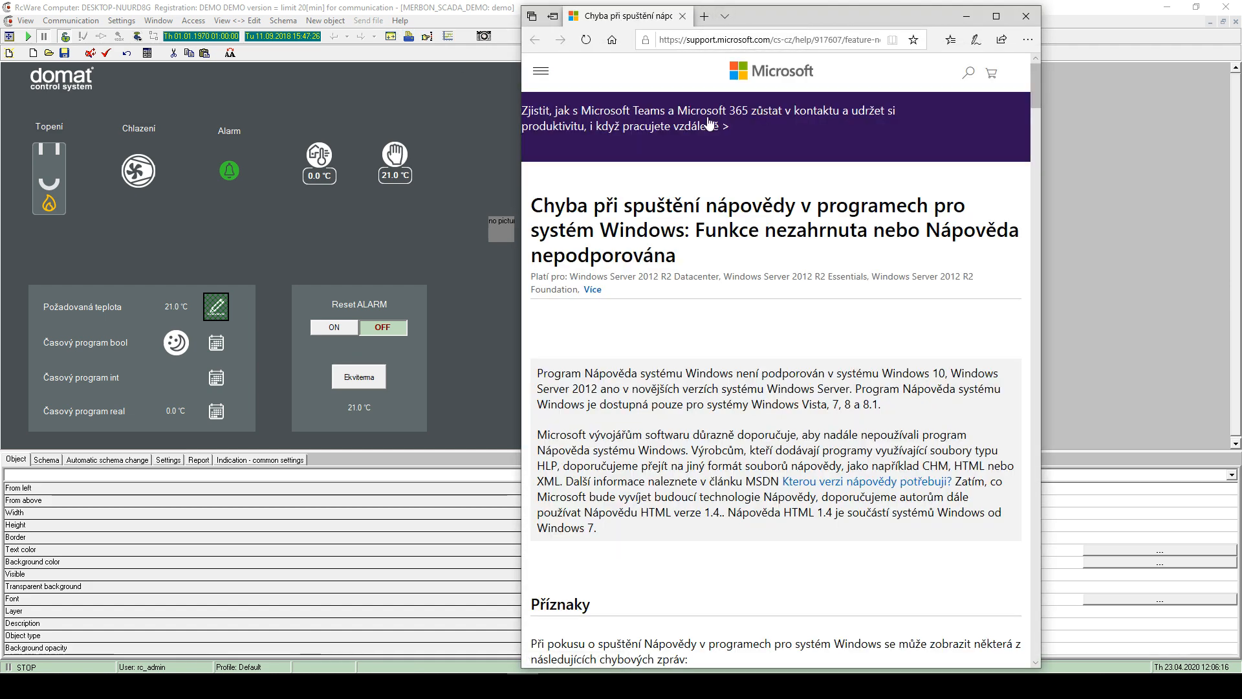
scroll(757, 249, "down", 8)
scroll(756, 249, "down", 4)
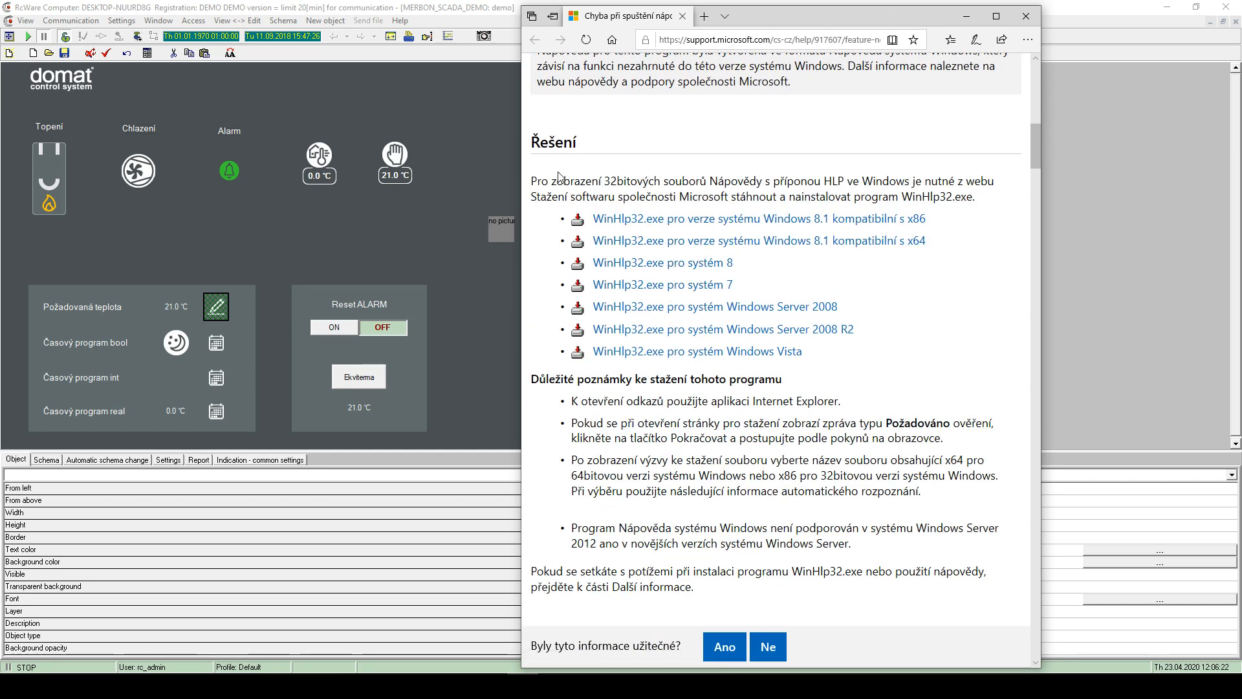
left_click_drag(547, 180, 664, 200)
left_click(664, 200)
scroll(803, 220, "up", 9)
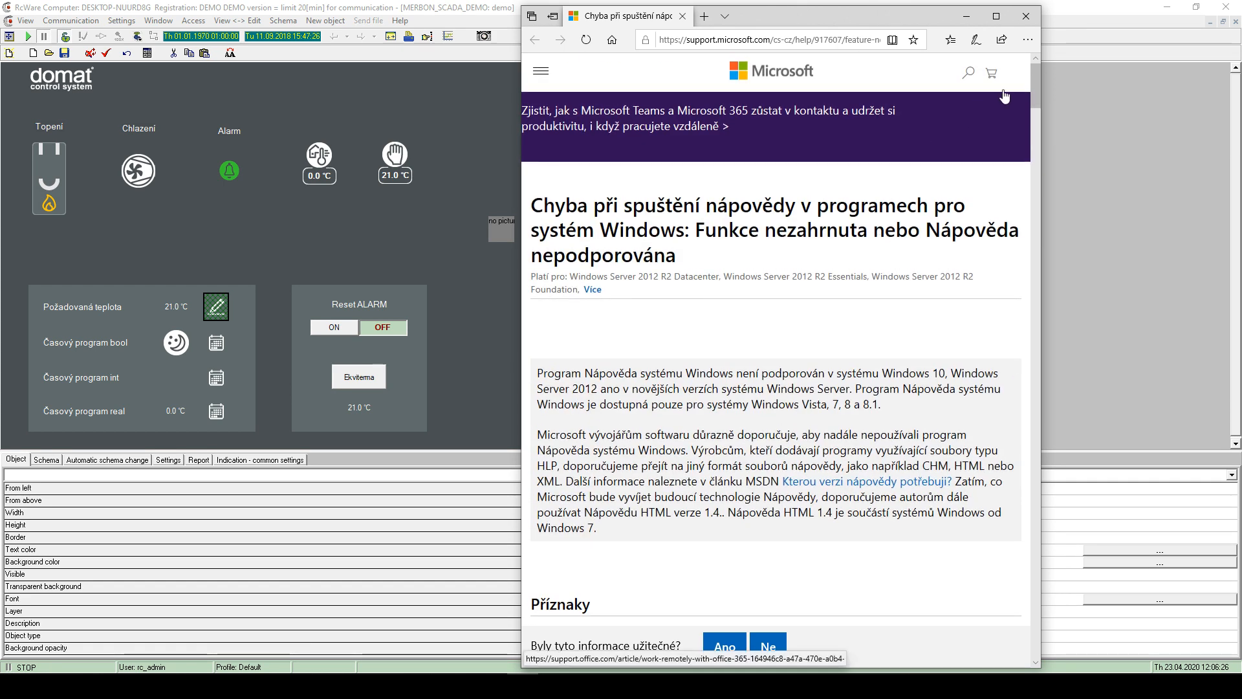
left_click(541, 81)
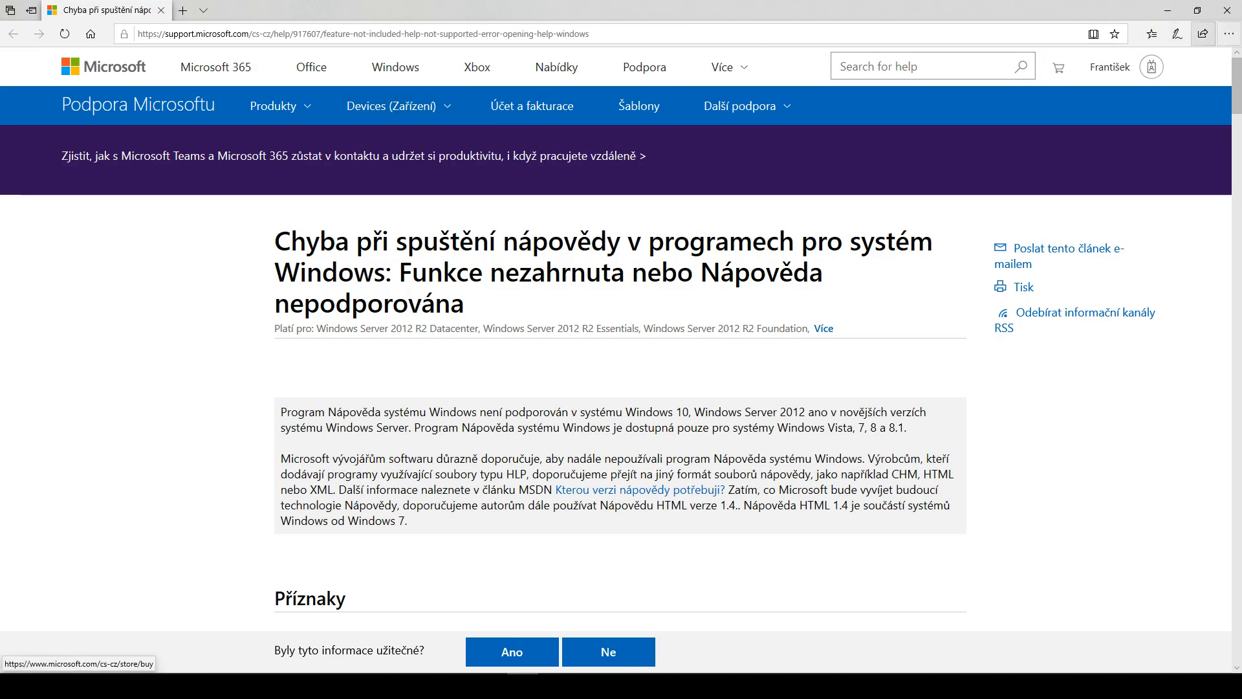
left_click(1152, 69)
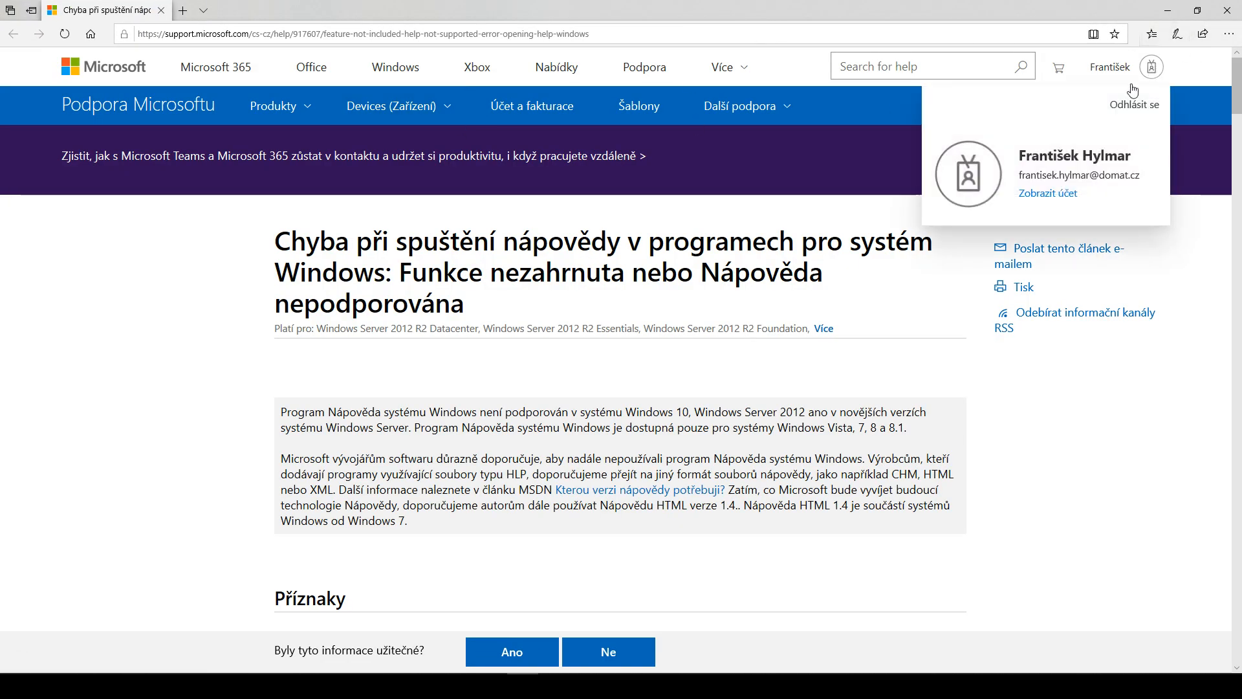
left_click(1124, 386)
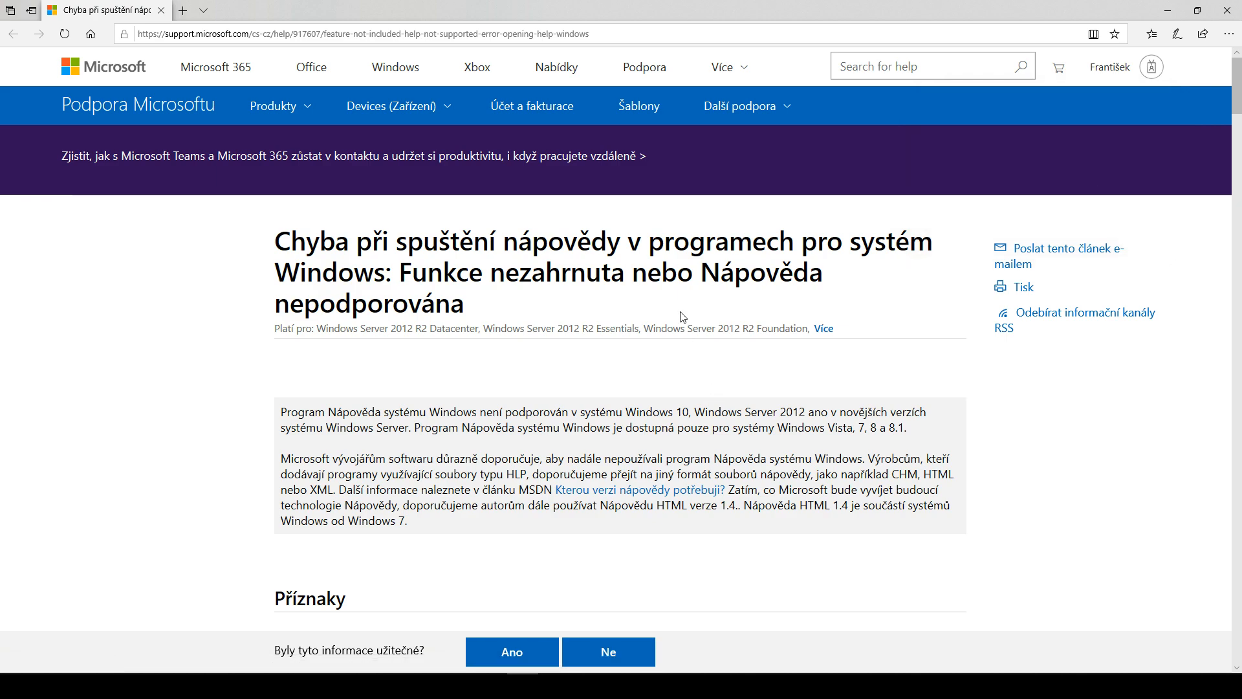
scroll(683, 316, "down", 15)
scroll(683, 316, "up", 1)
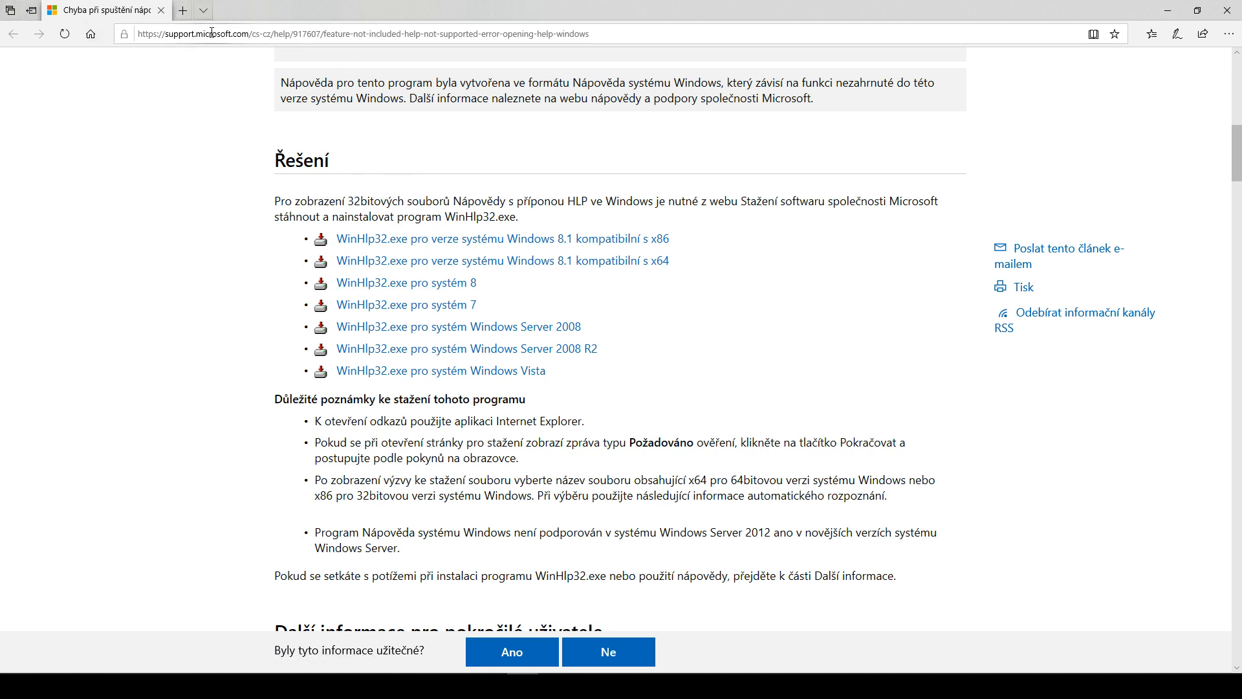
left_click(391, 39)
left_click(440, 172)
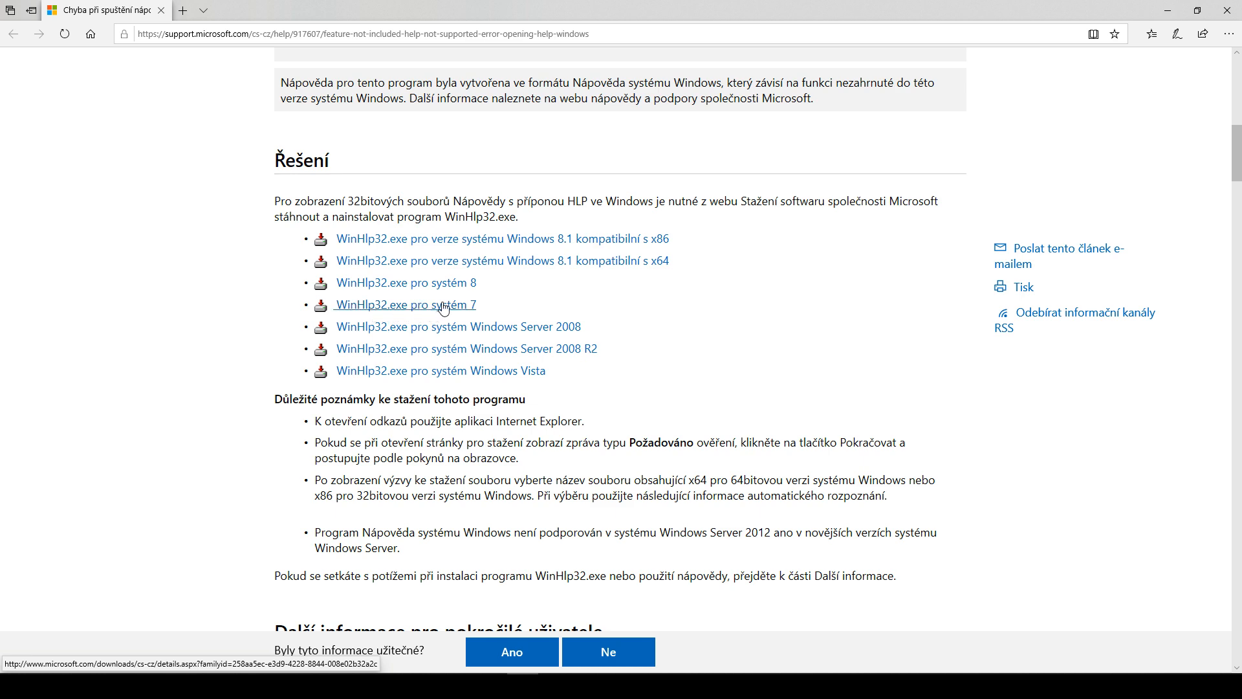
scroll(447, 317, "down", 8)
scroll(469, 330, "up", 8)
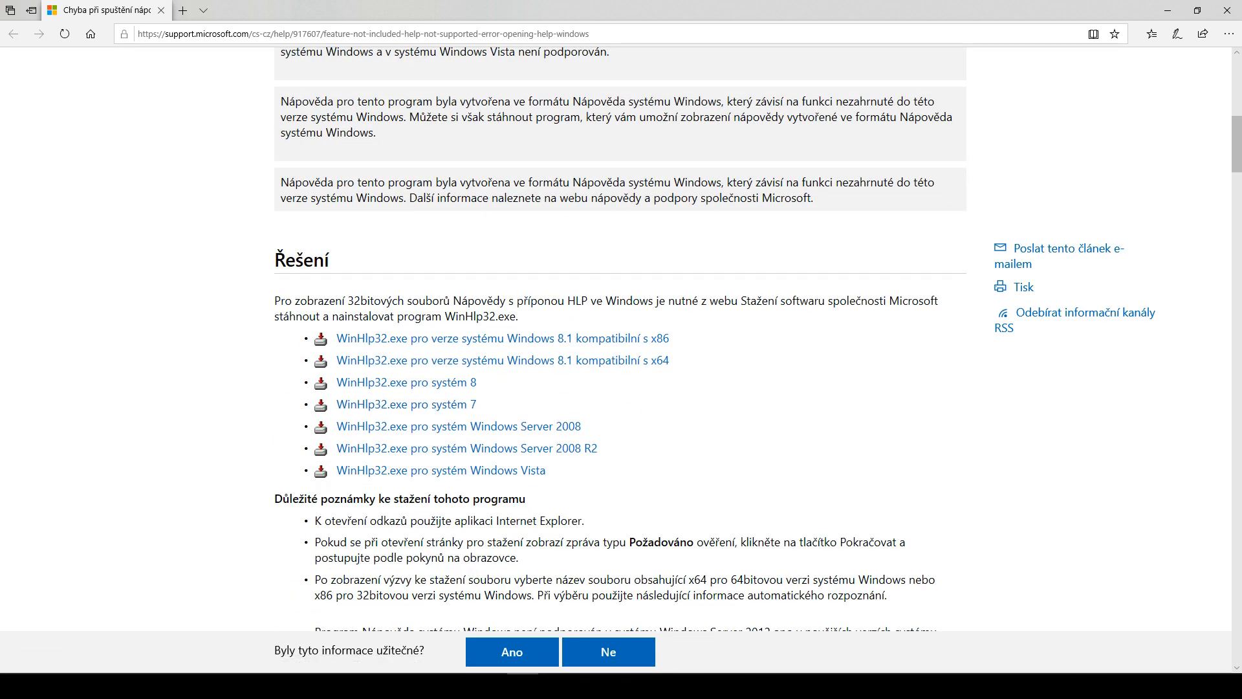
left_click(1226, 11)
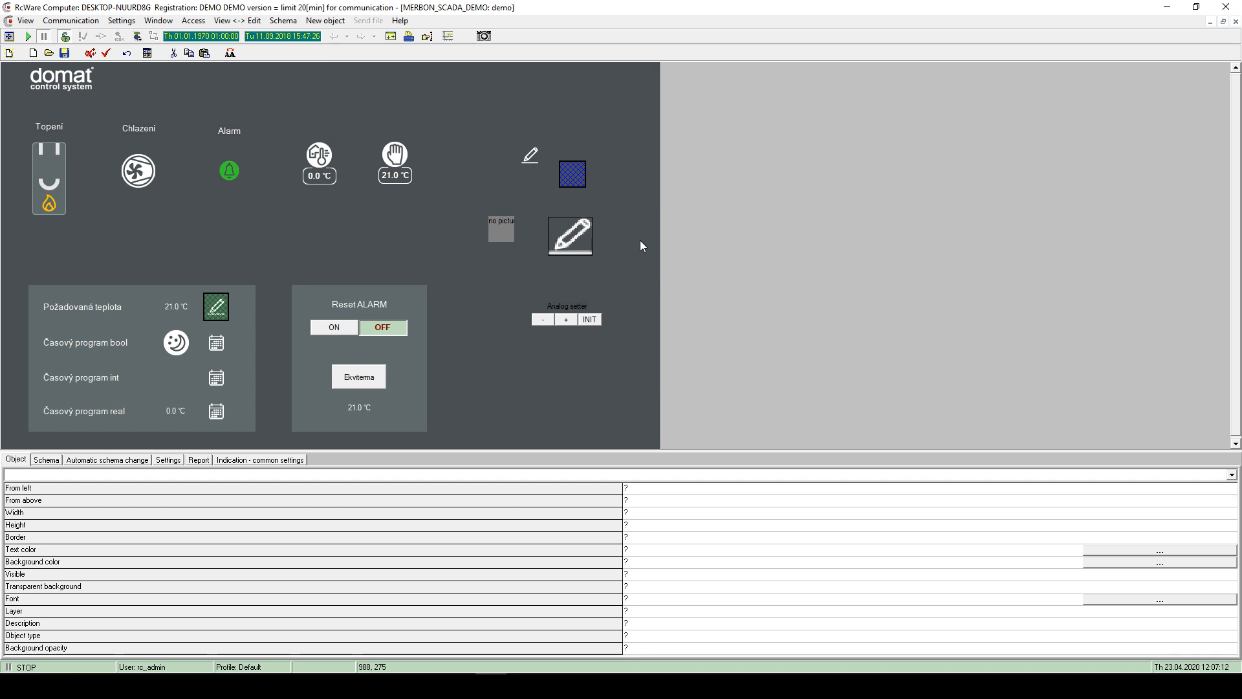
- Retry Help > Contents, close the browser help page, and dismiss the Help menu
left_click(400, 21)
left_click(421, 38)
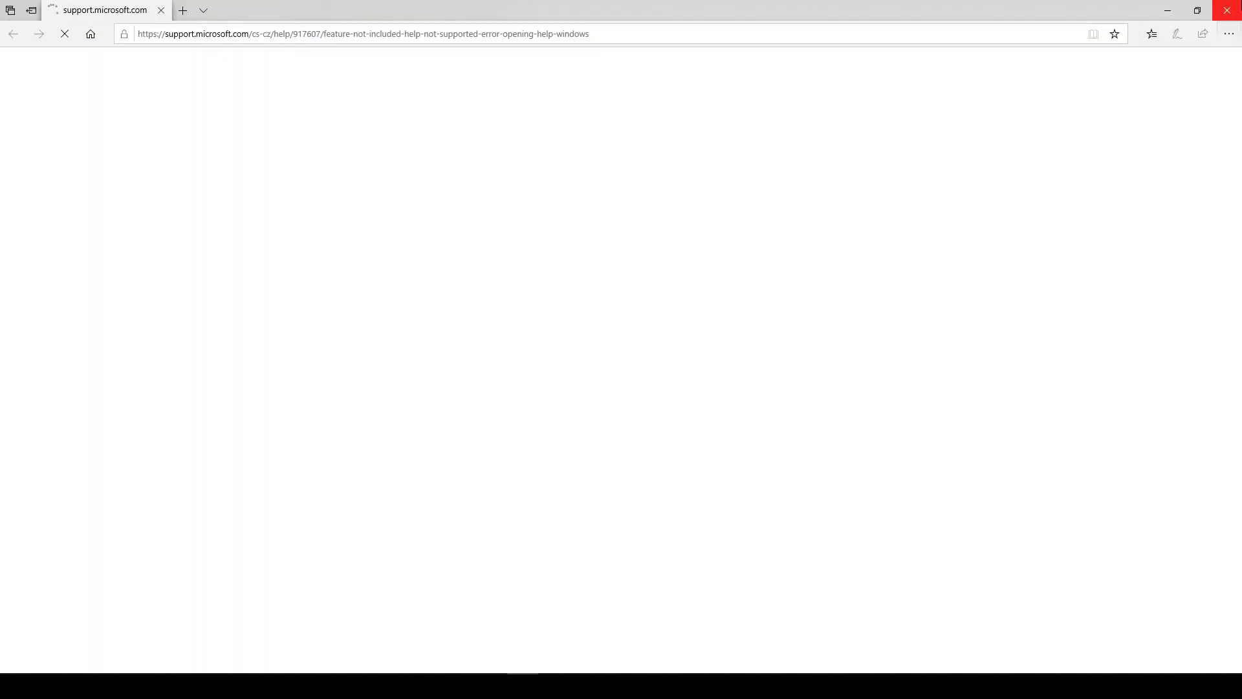
left_click(1227, 10)
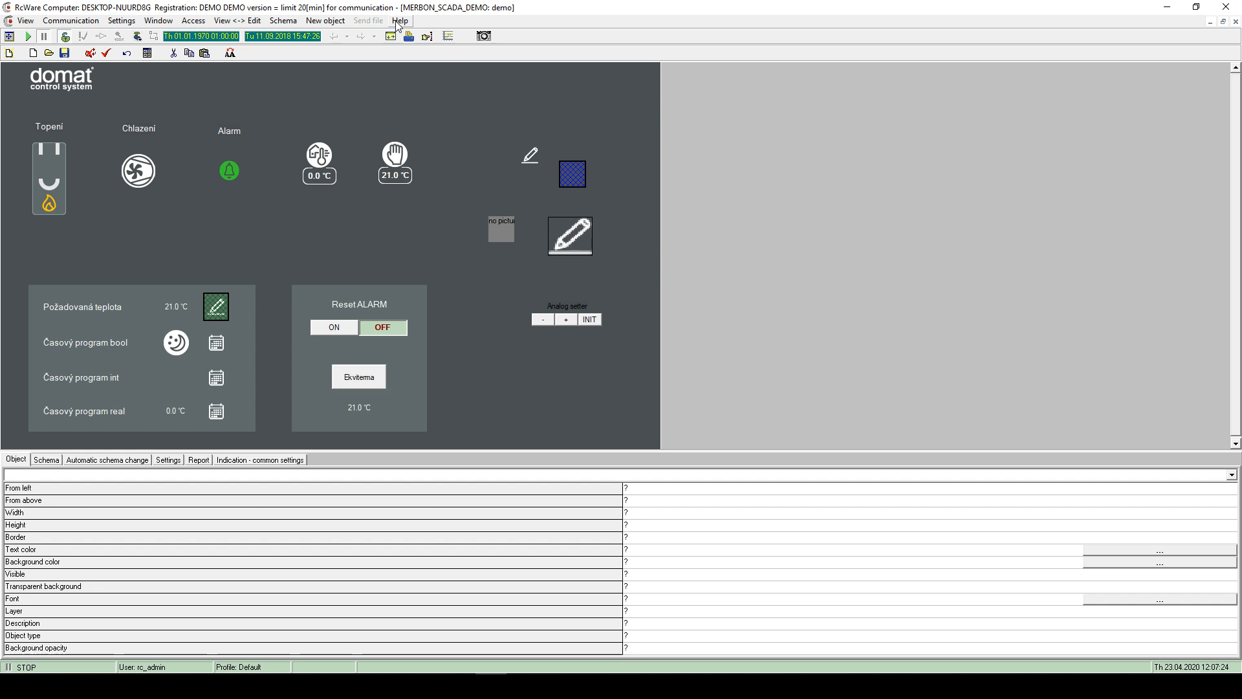
left_click(396, 25)
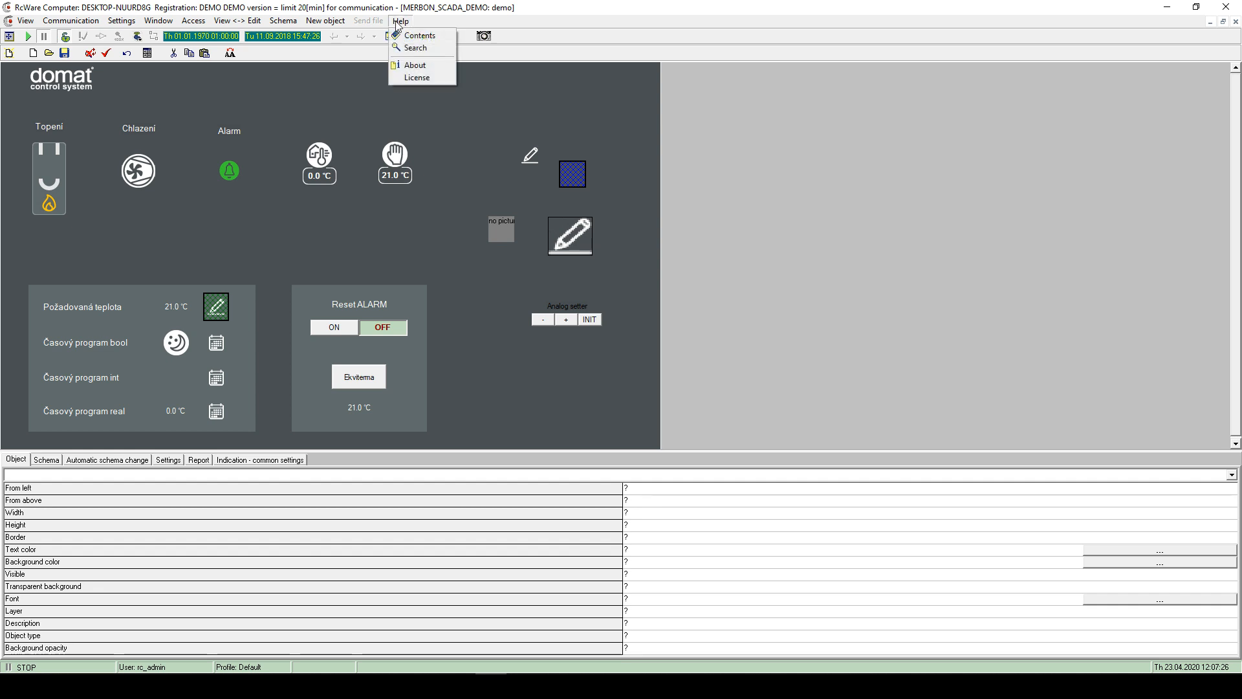
left_click(523, 102)
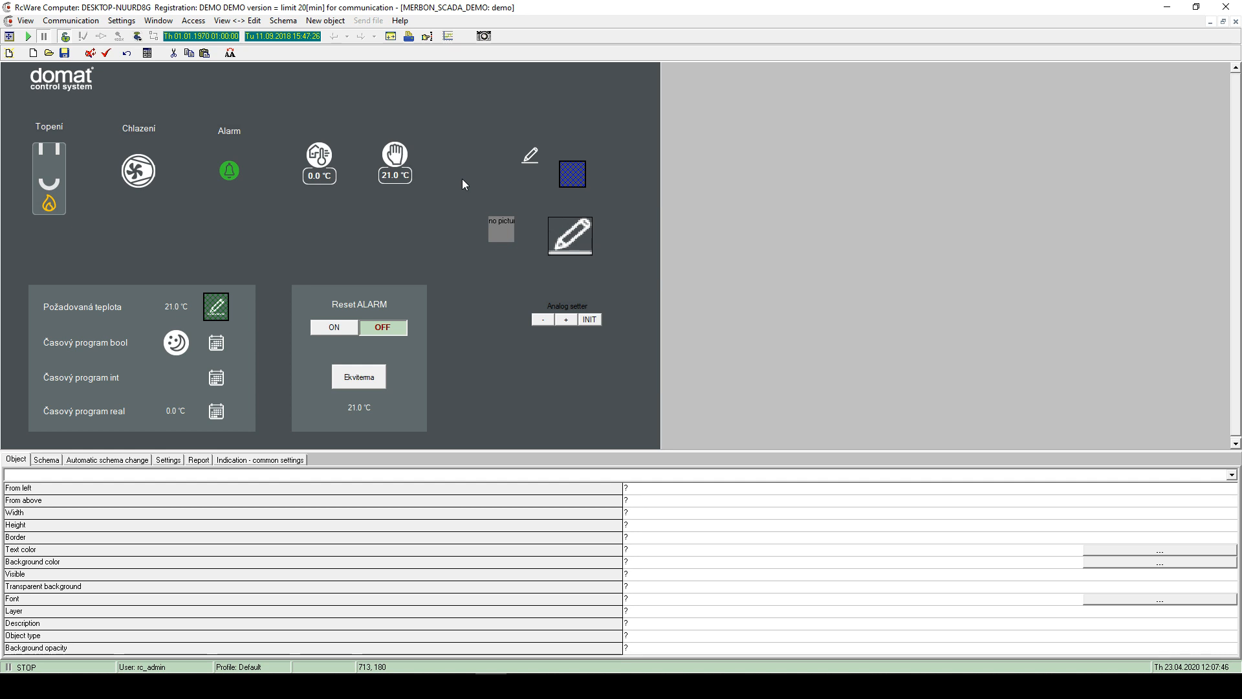
- Switch the schema from edit mode to run mode with the Edit/run toolbar button
right_click(485, 137)
left_click(476, 131)
left_click(65, 37)
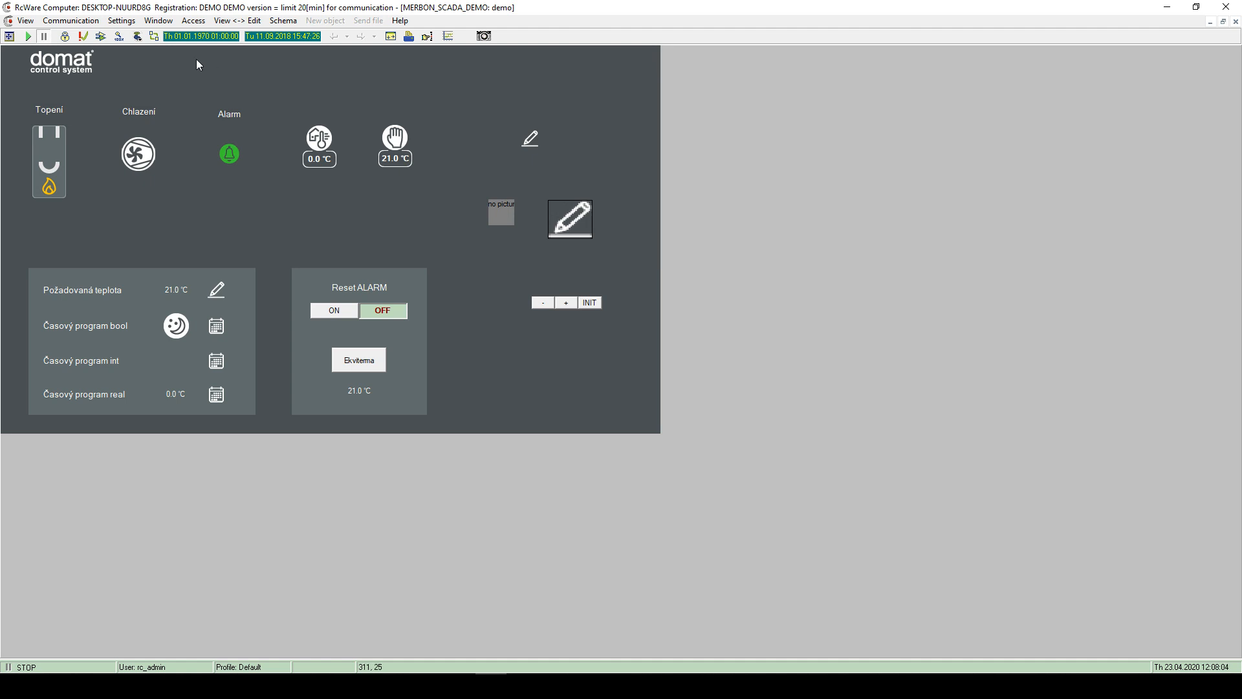
- Check RcWare's version 11.4.2019.10196 in the About window and close it
left_click(128, 24)
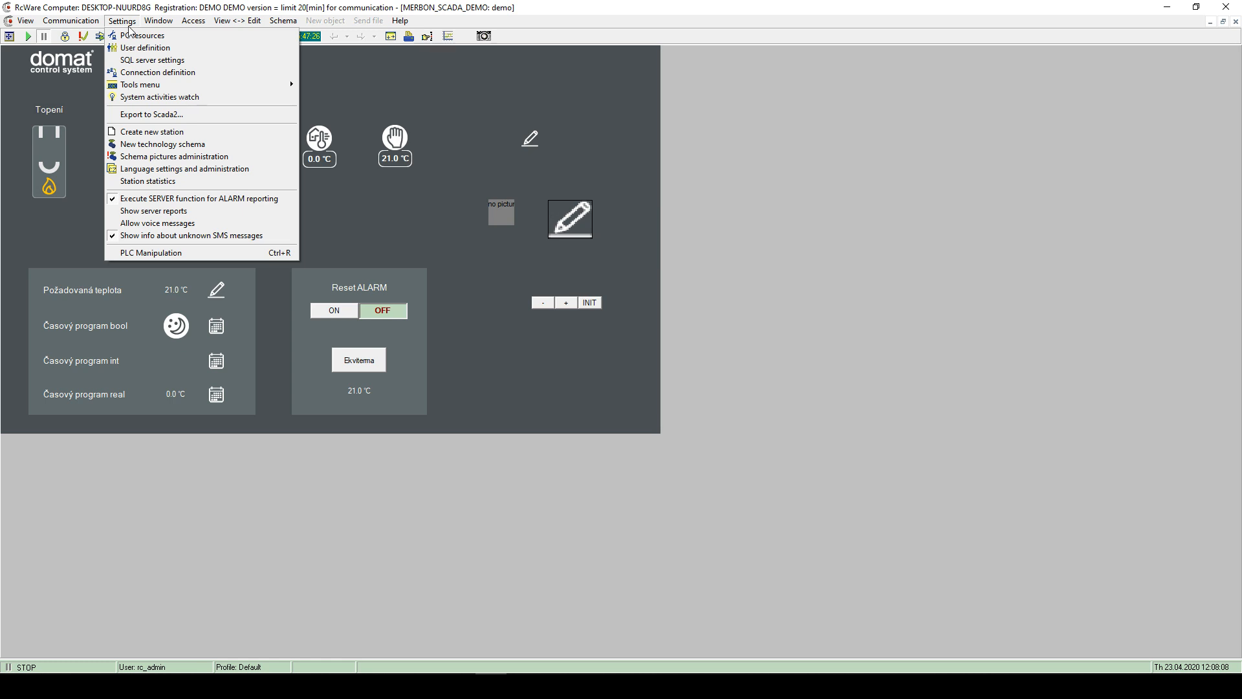
mouse_move(403, 24)
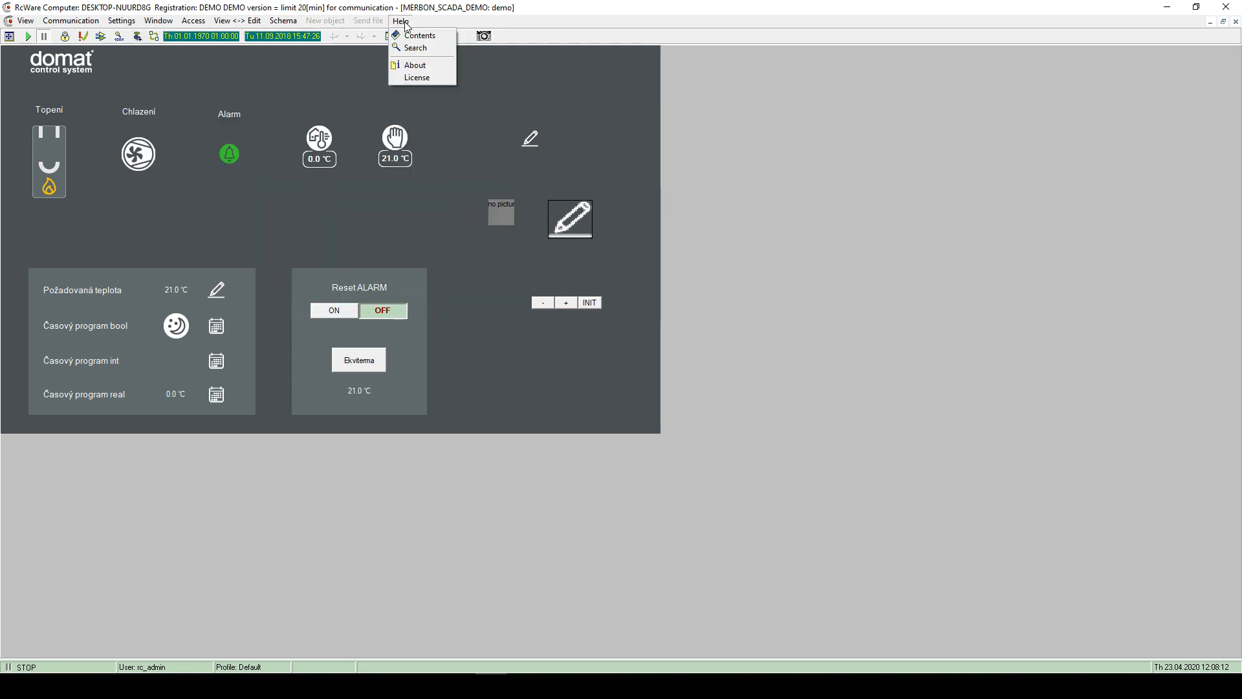
mouse_move(132, 24)
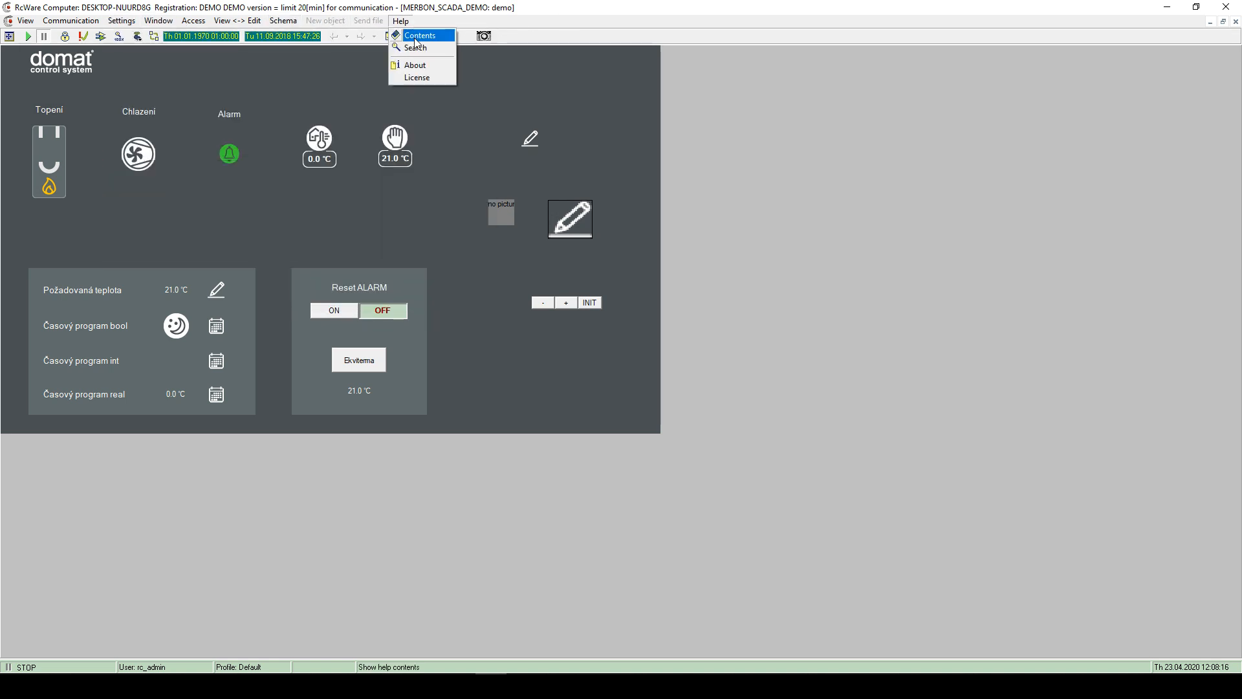
left_click(416, 66)
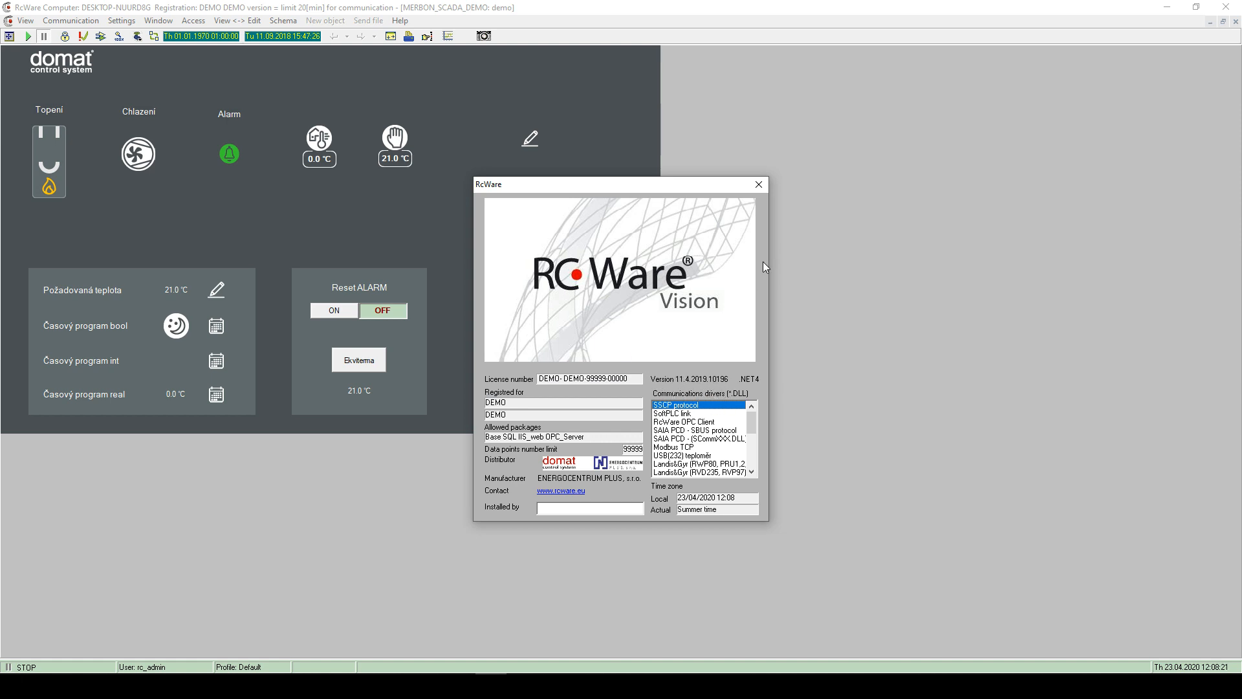
left_click(761, 185)
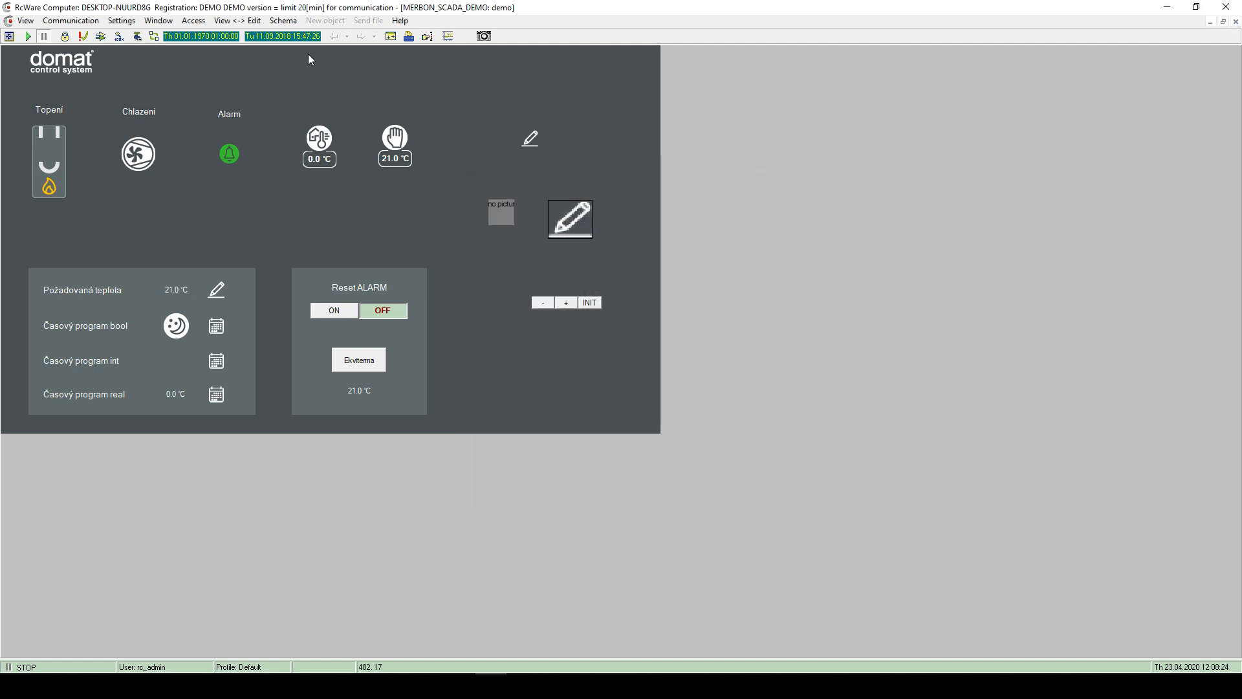
left_click(127, 21)
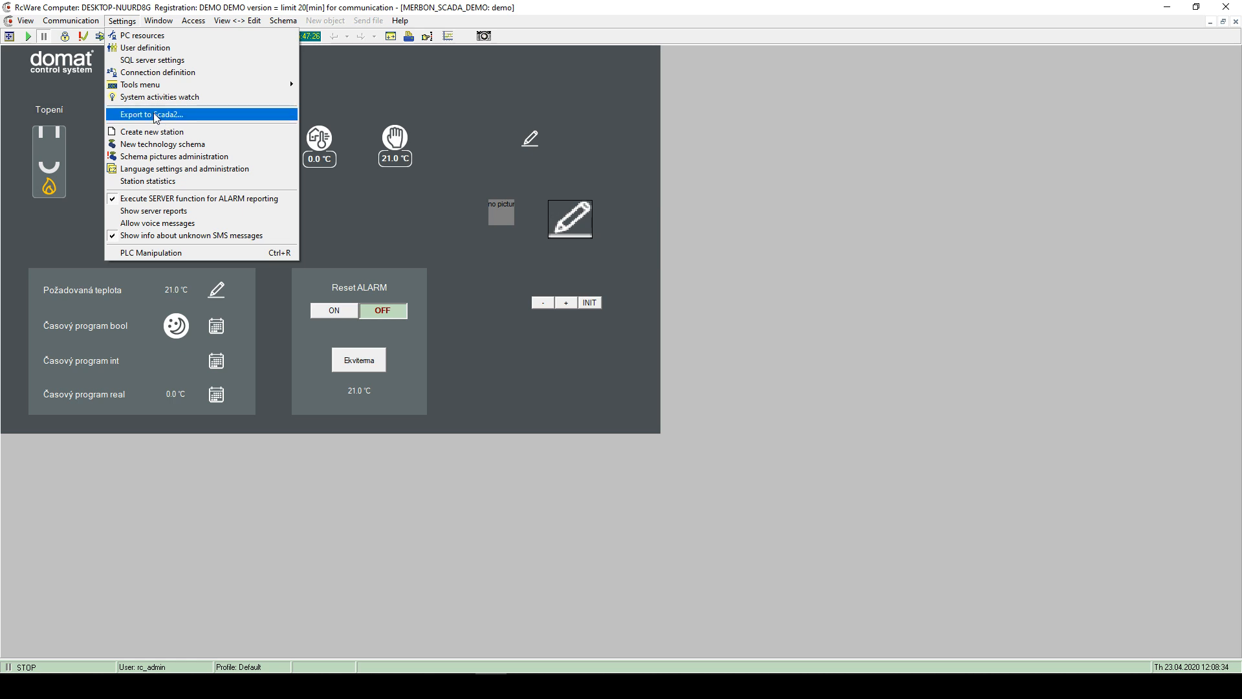
- Save the schema as demo.sch in edit mode, then return to run mode
left_click(156, 115)
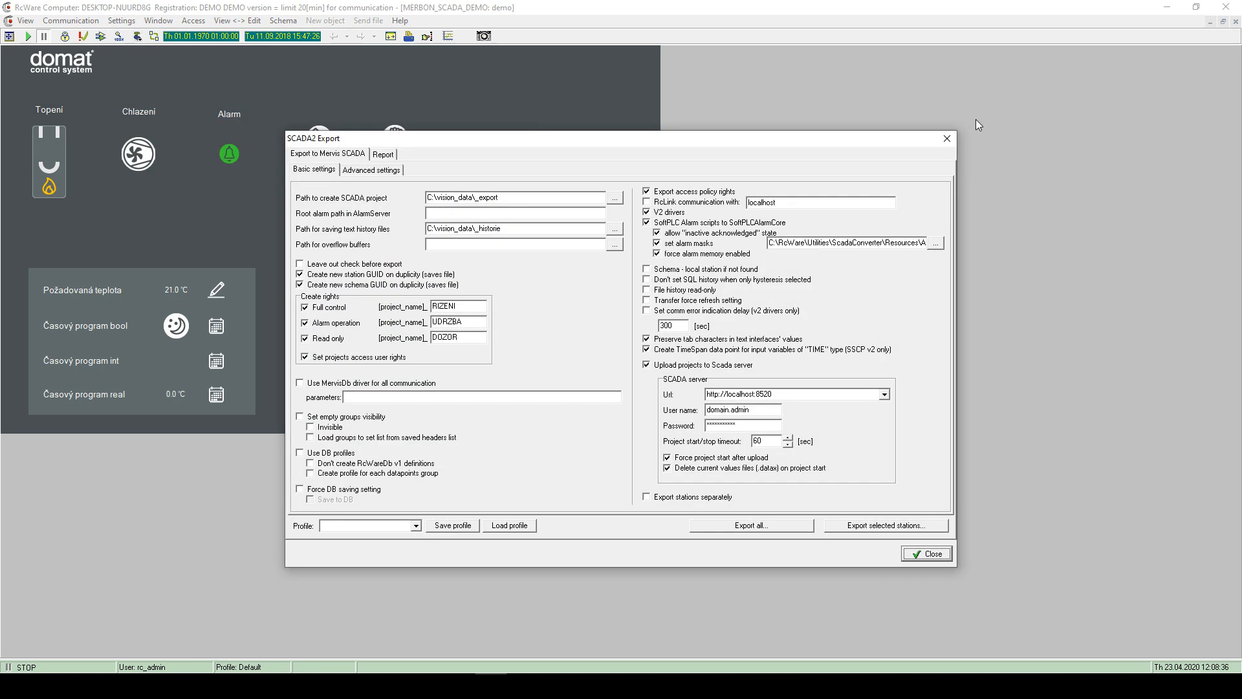
left_click(955, 131)
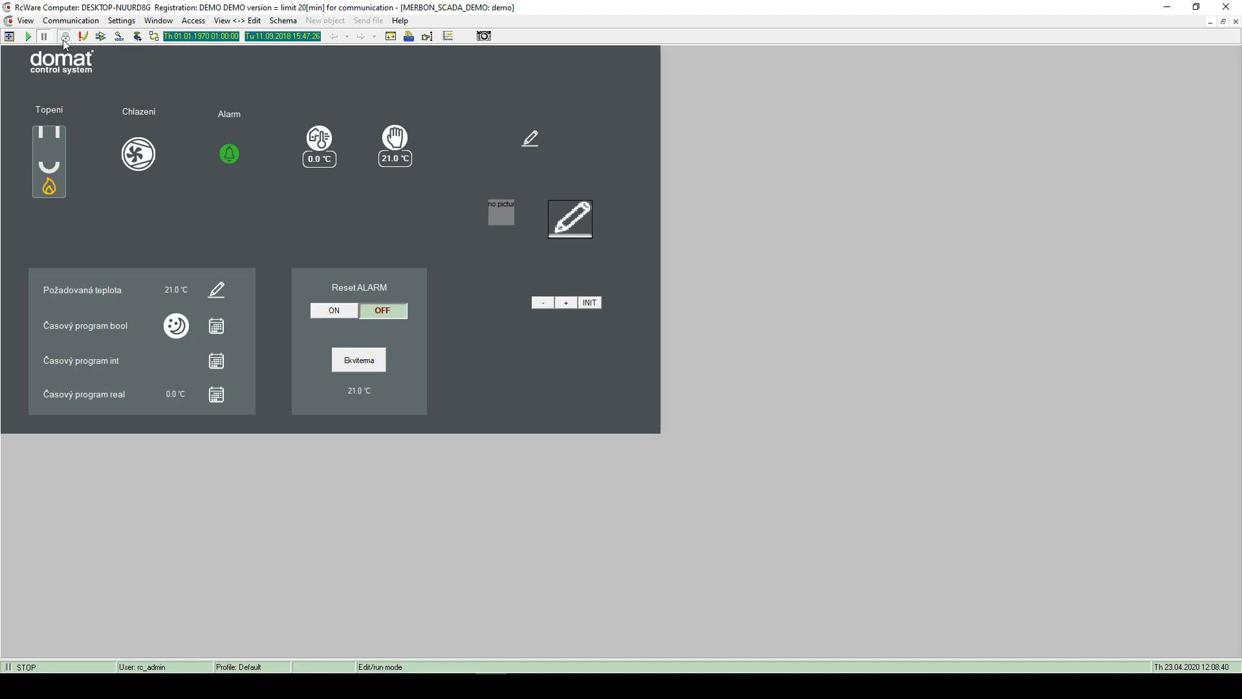
left_click(64, 36)
left_click(65, 54)
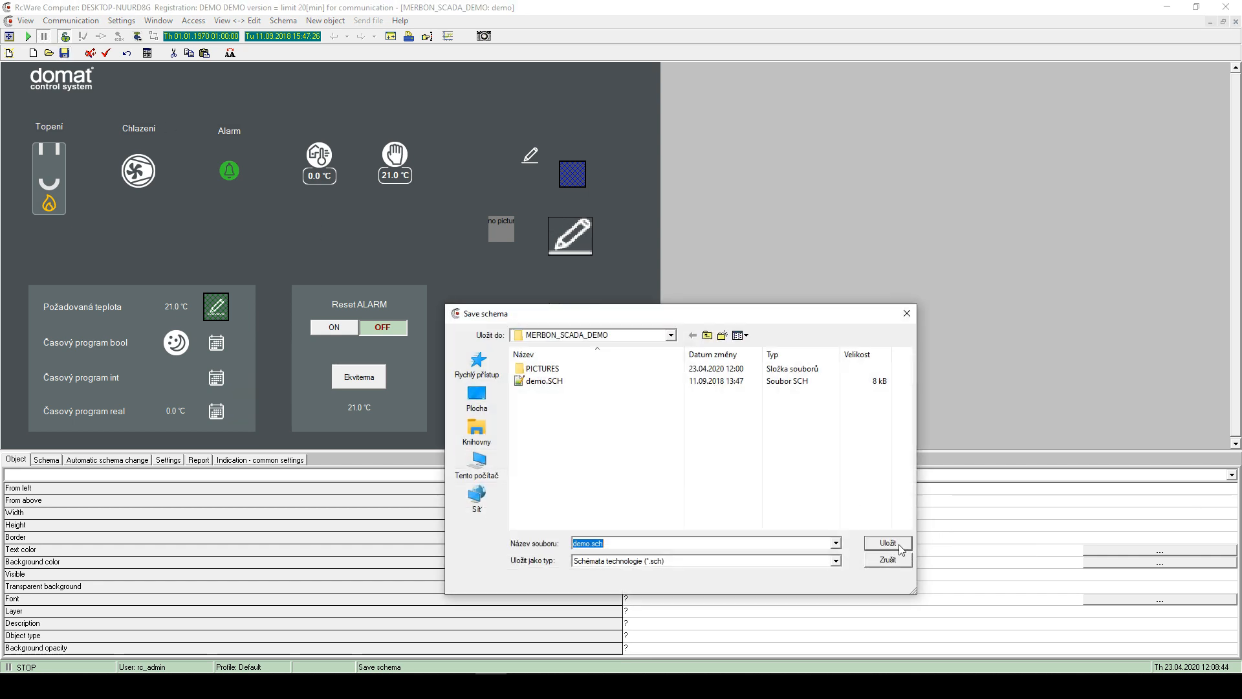
left_click(899, 547)
left_click(66, 38)
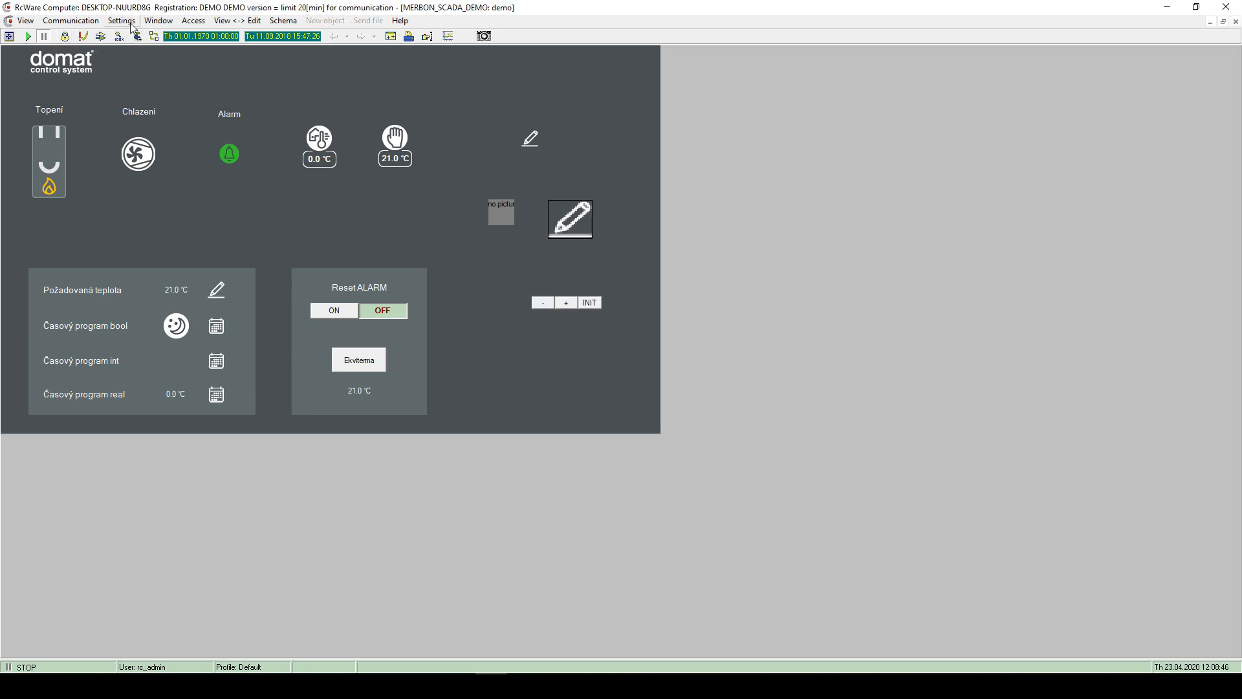
left_click(122, 21)
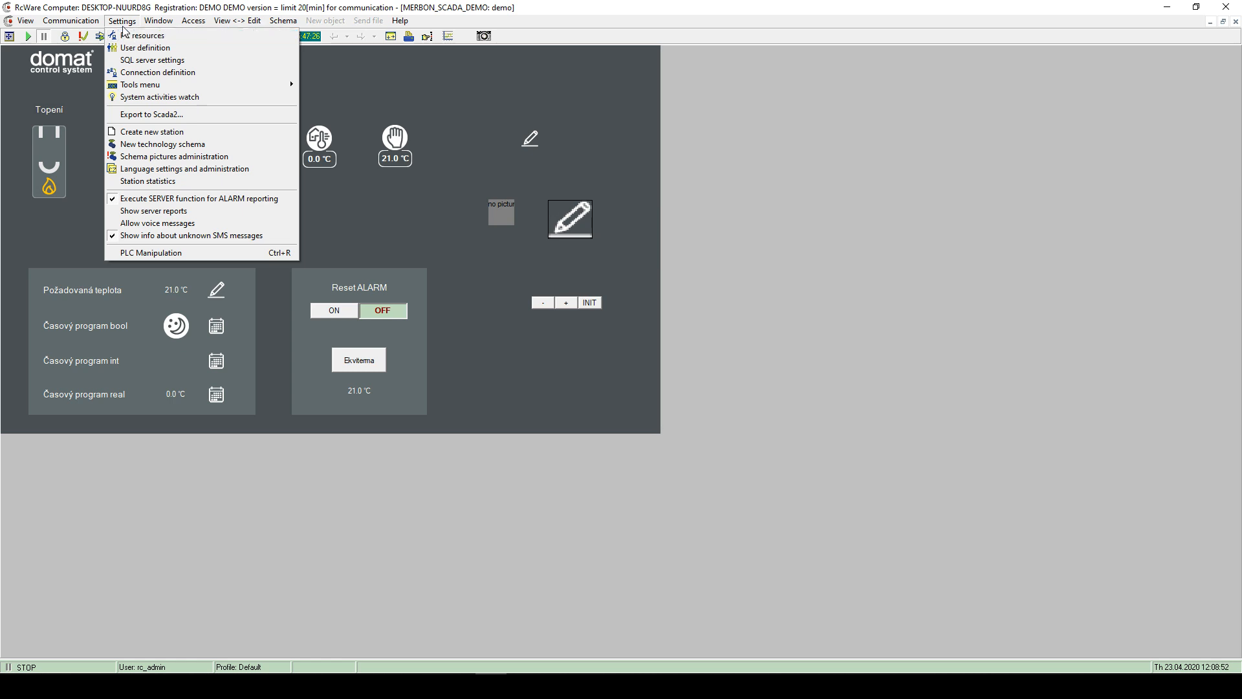
- Open SCADA2 Export settings, inspect the C:\vision_data\_export project path, and cancel the folder picker
left_click(146, 115)
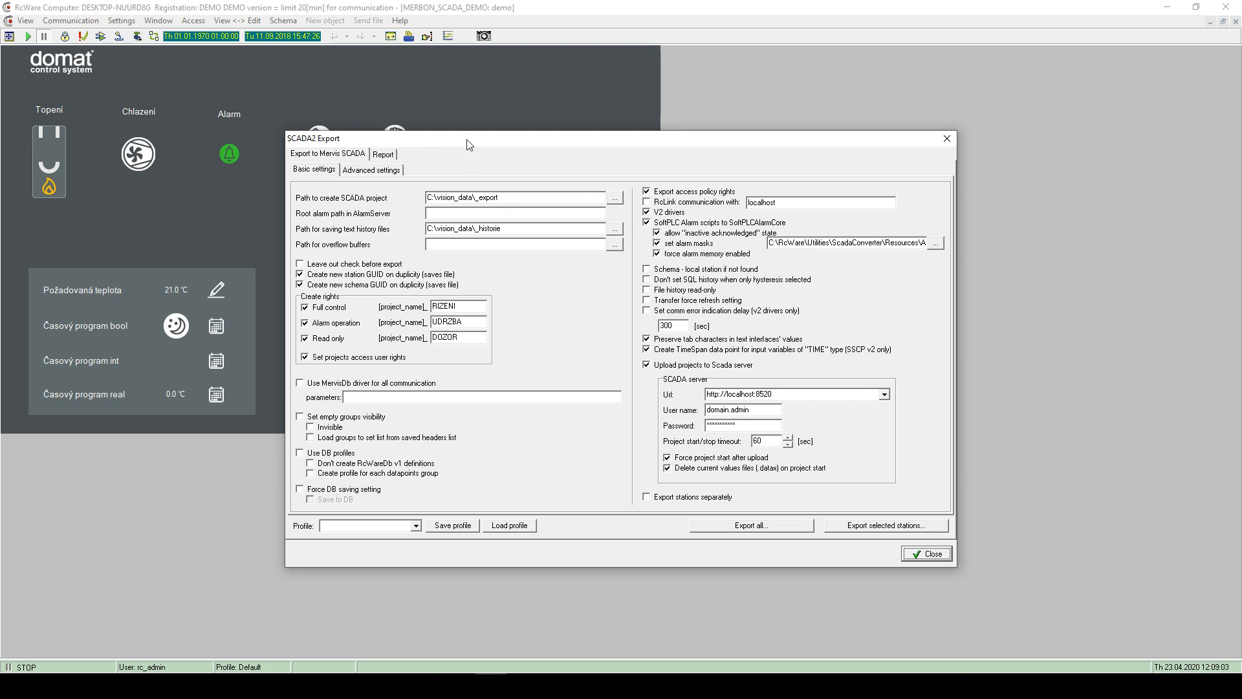
left_click_drag(469, 145, 417, 149)
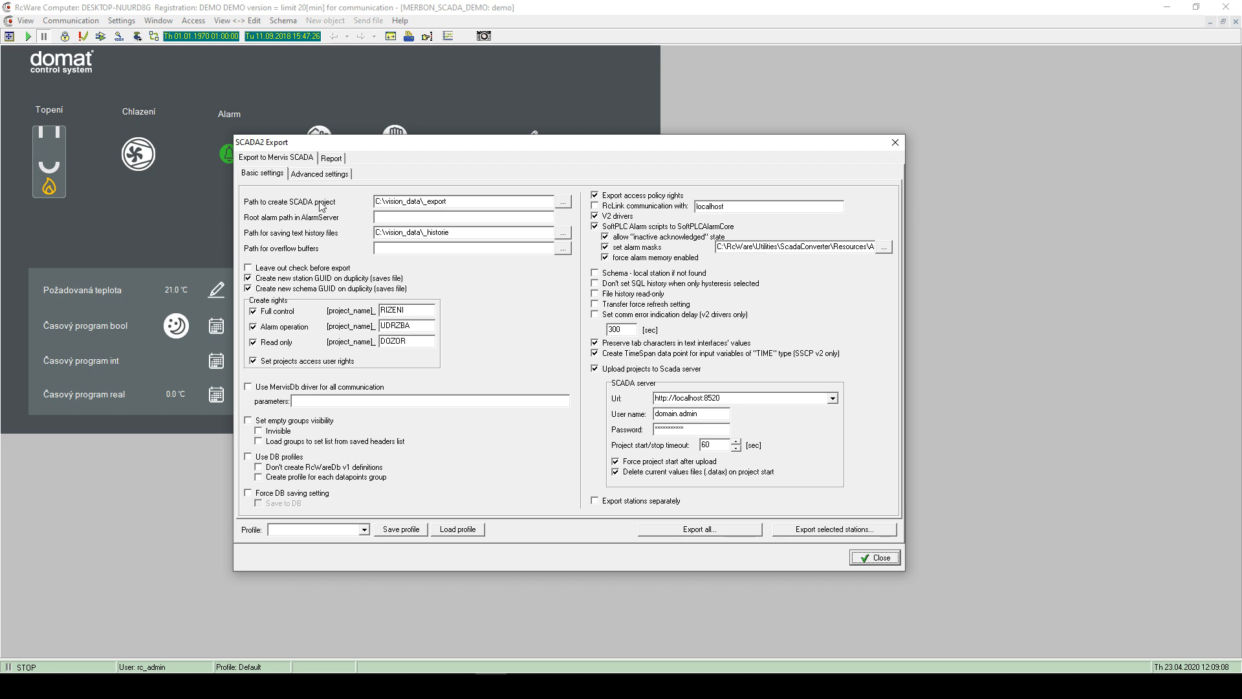
left_click_drag(454, 201, 375, 200)
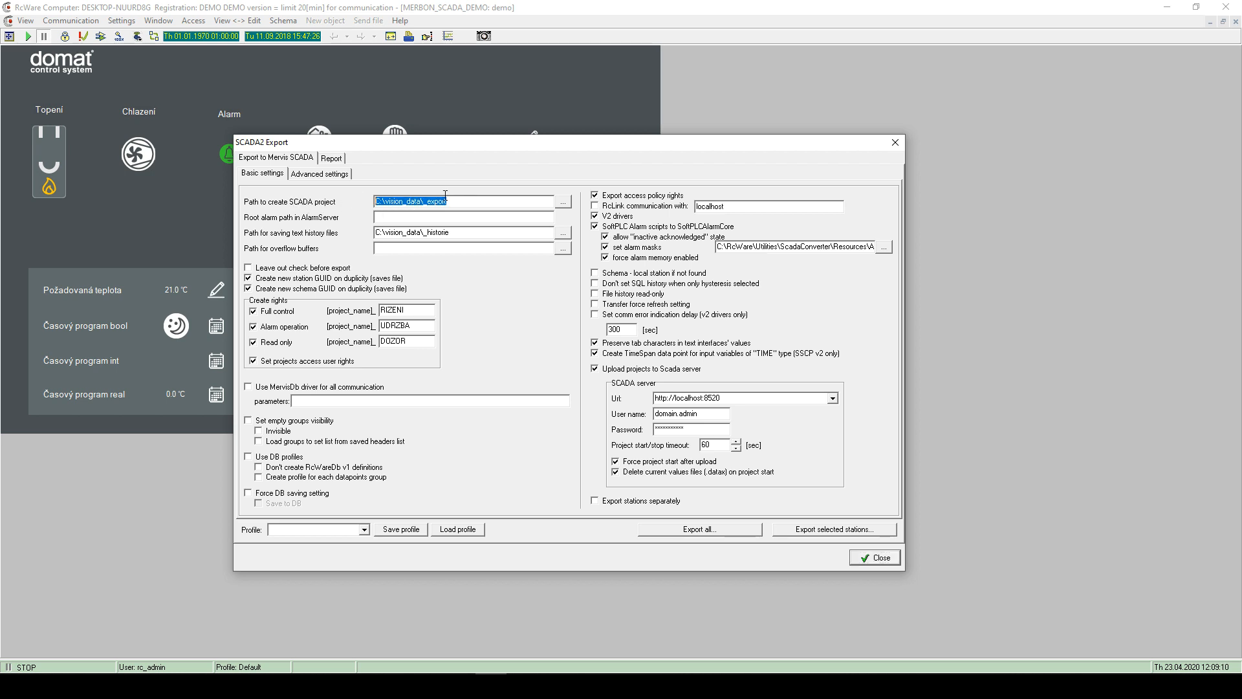
left_click(469, 199)
left_click(562, 203)
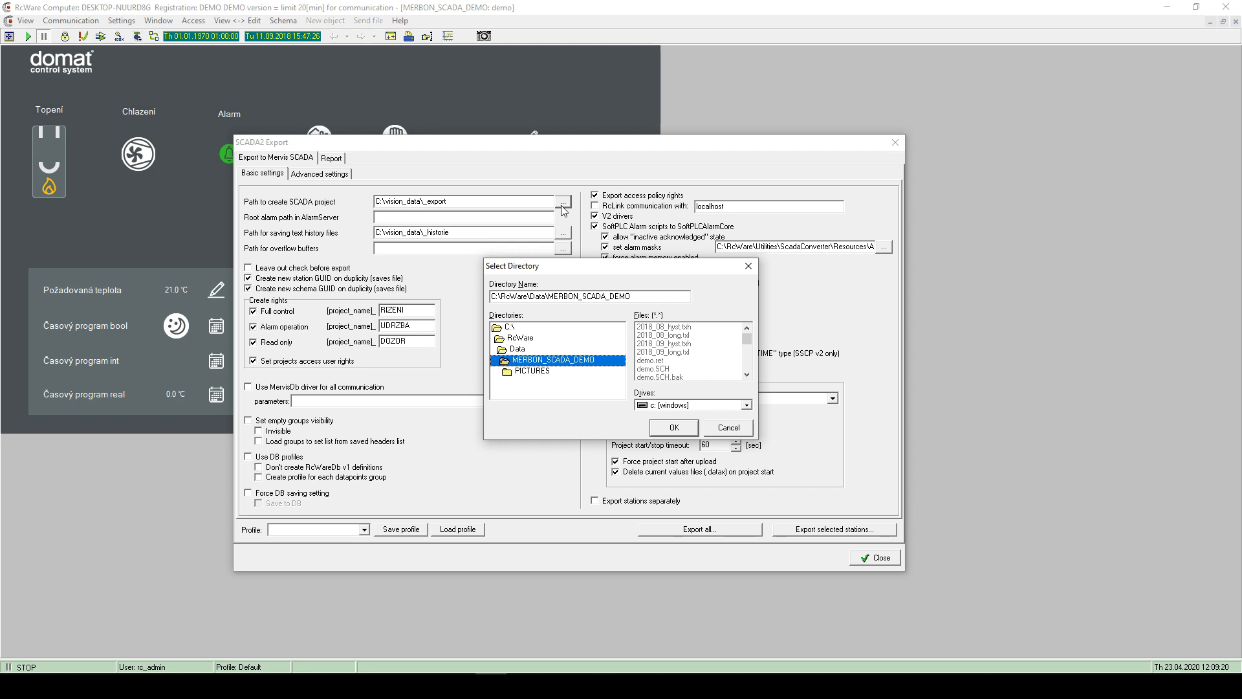
left_click(515, 328)
double_click(515, 328)
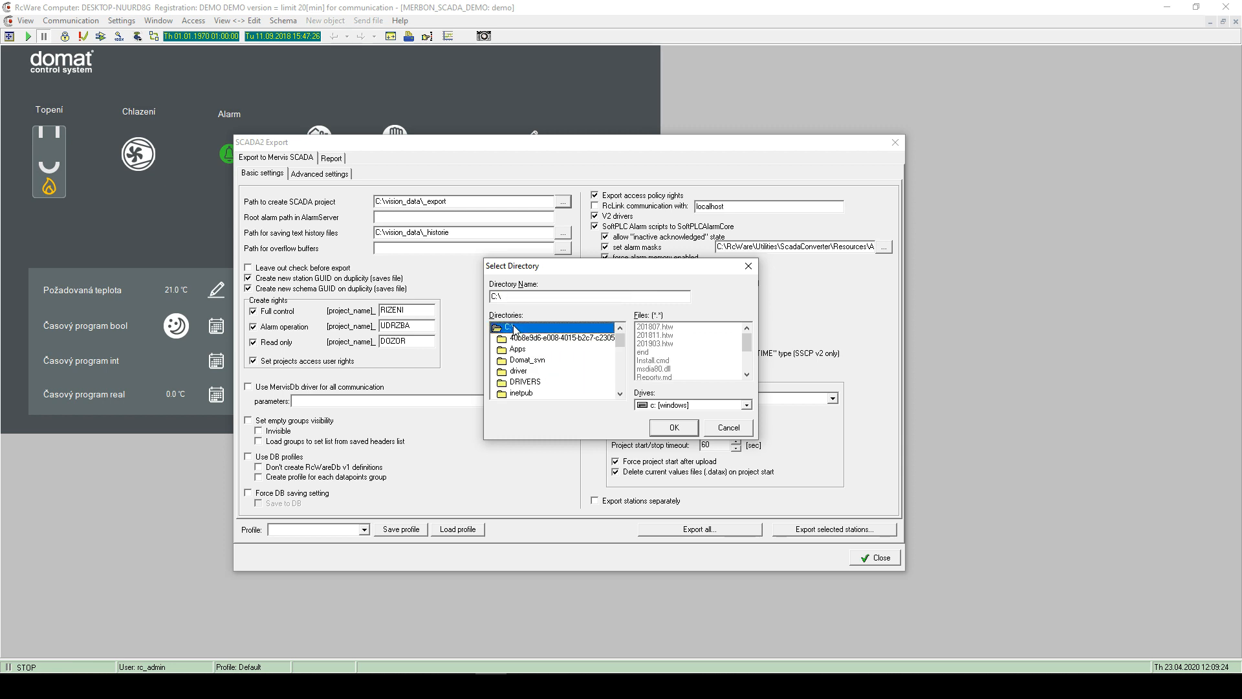
scroll(541, 350, "down", 7)
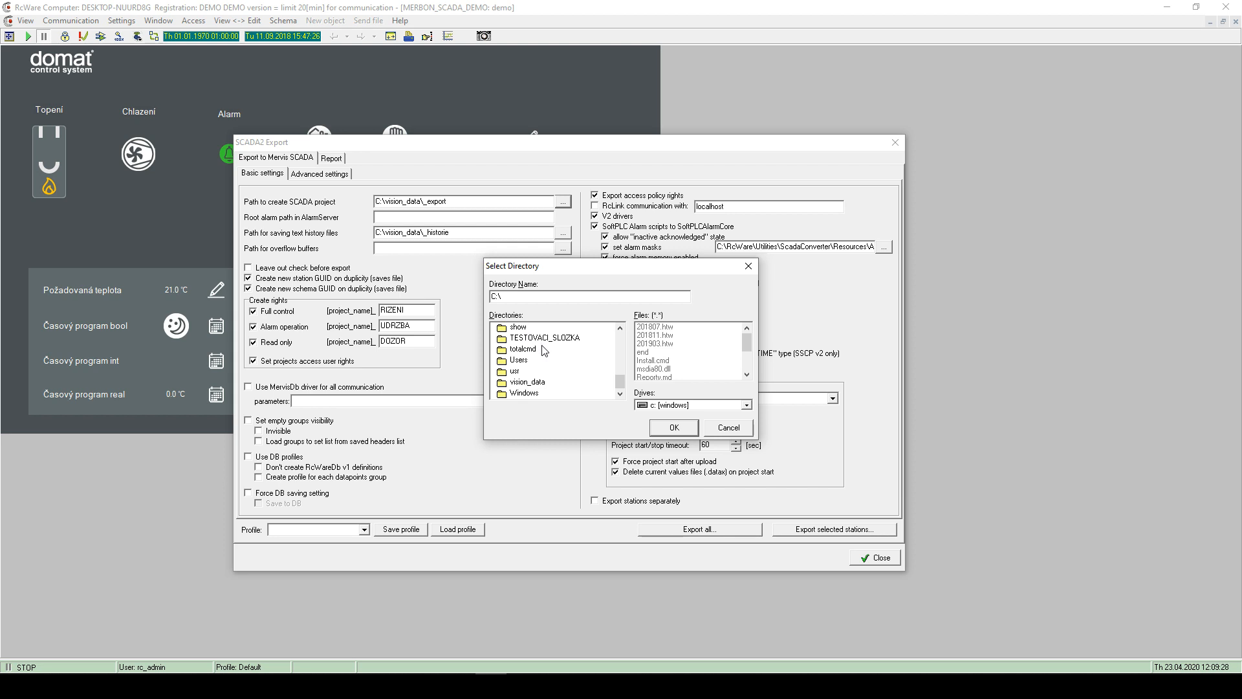
left_click(748, 266)
left_click(269, 686)
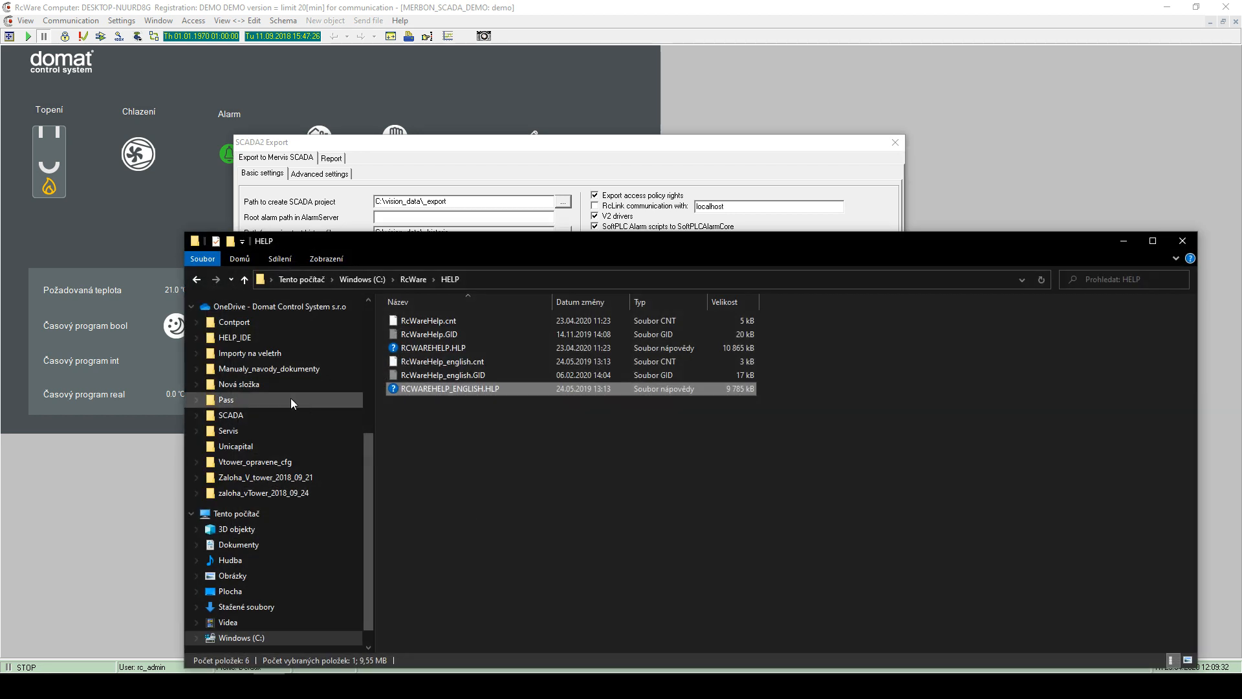
- Browse to C:\vision_data\scada in Explorer and navigate back to the C: root
scroll(256, 492, "up", 1)
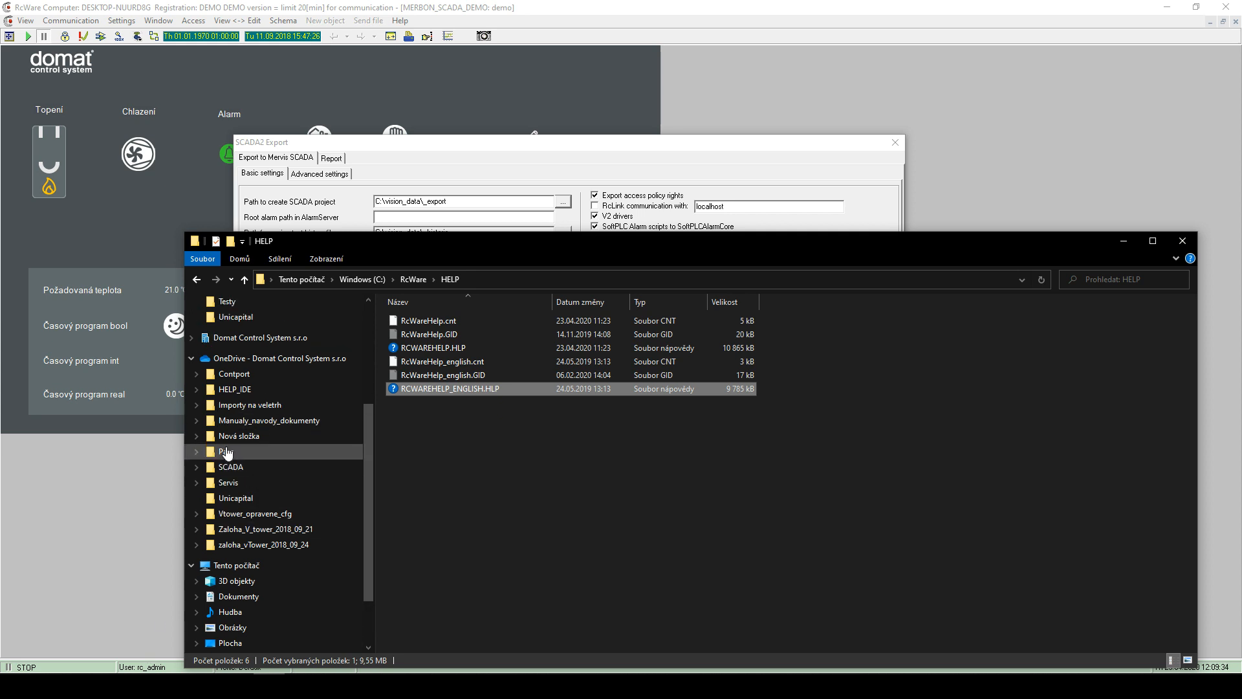
left_click(249, 568)
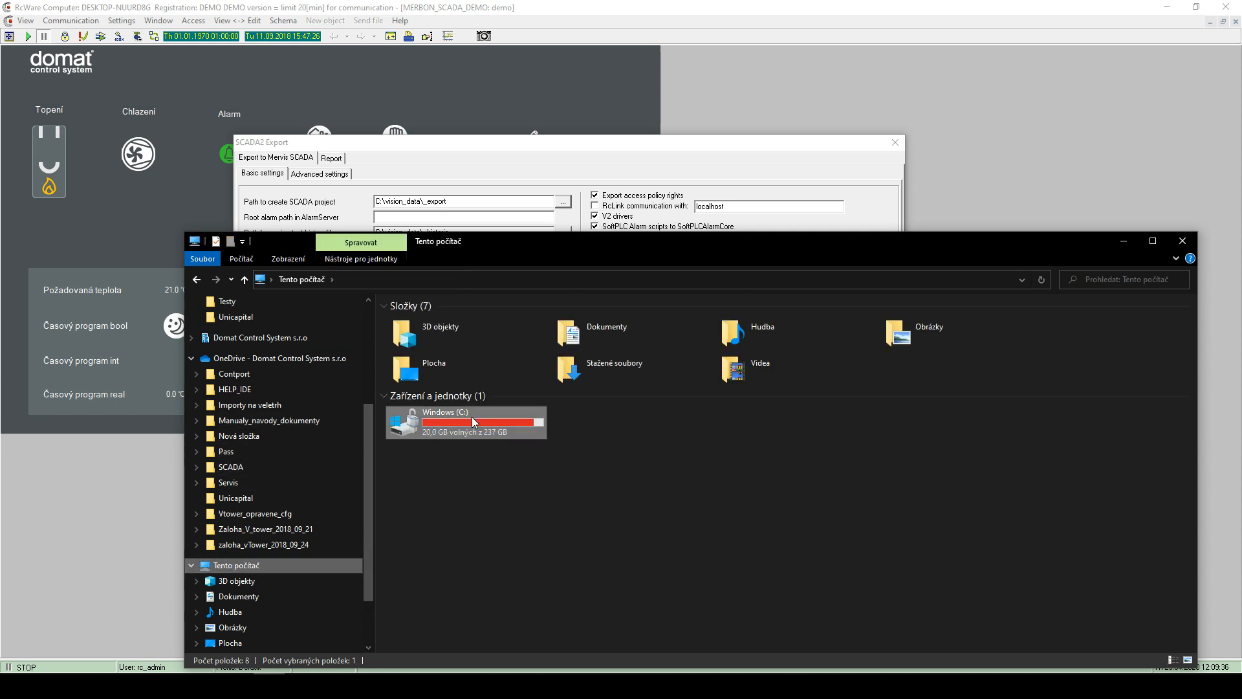
double_click(461, 418)
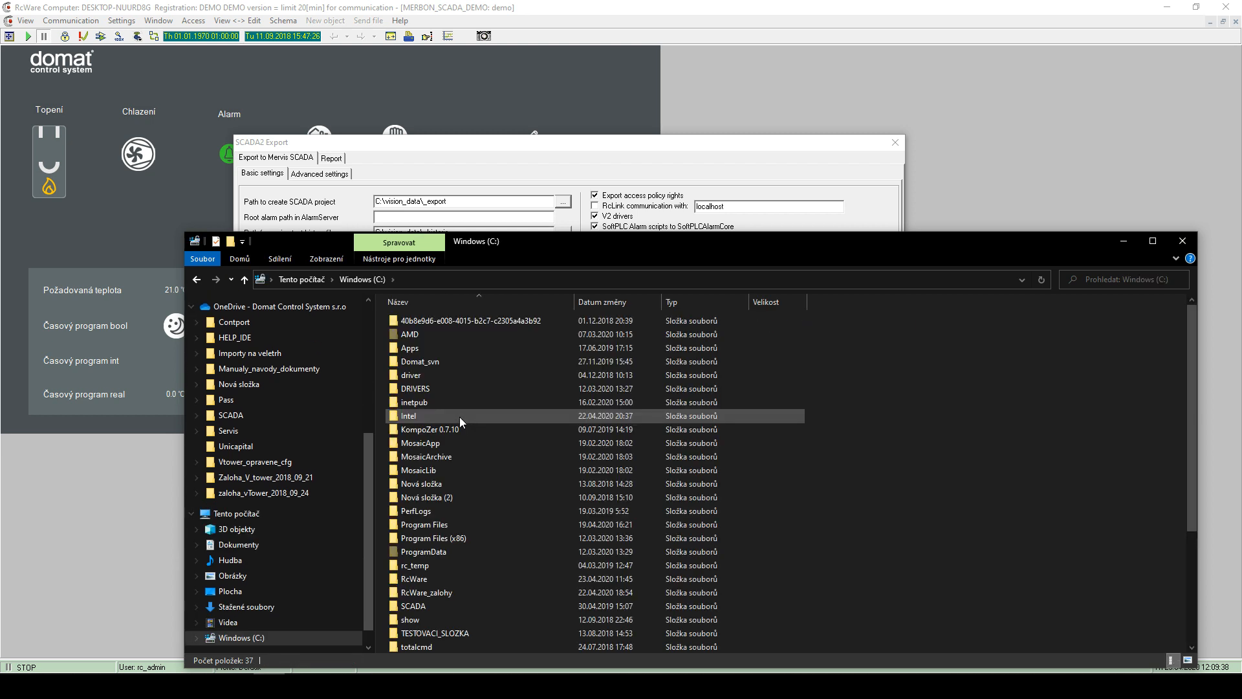
scroll(459, 416, "down", 5)
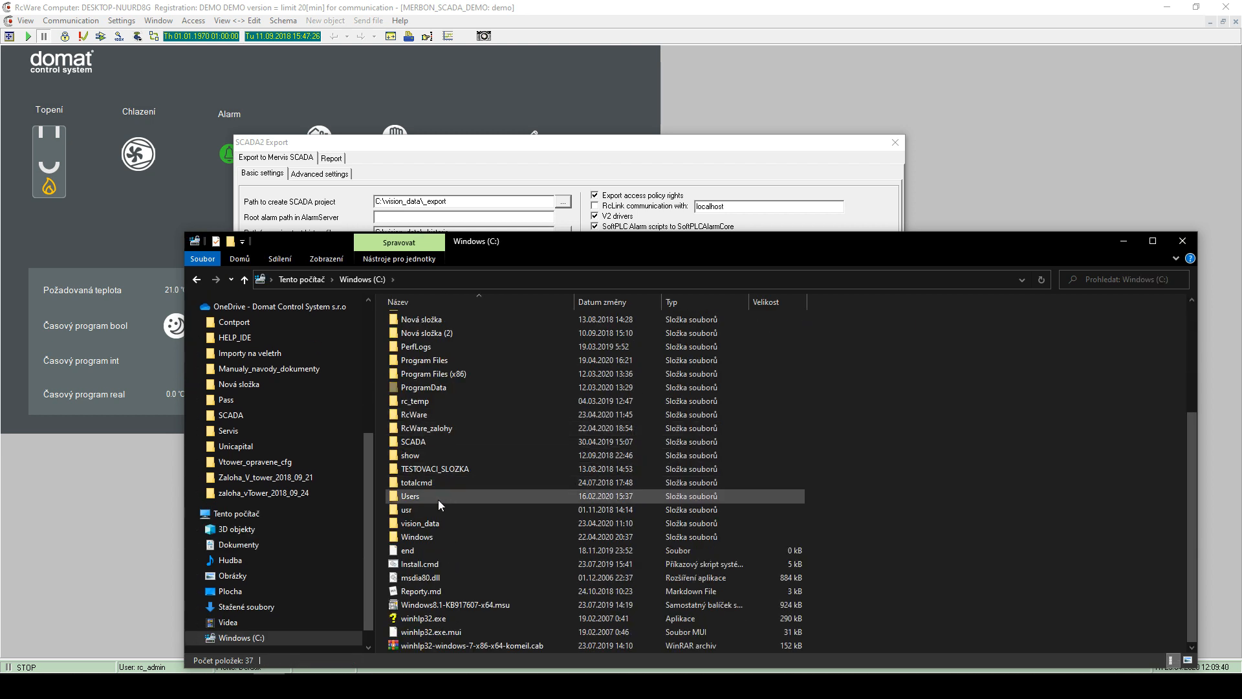
double_click(433, 524)
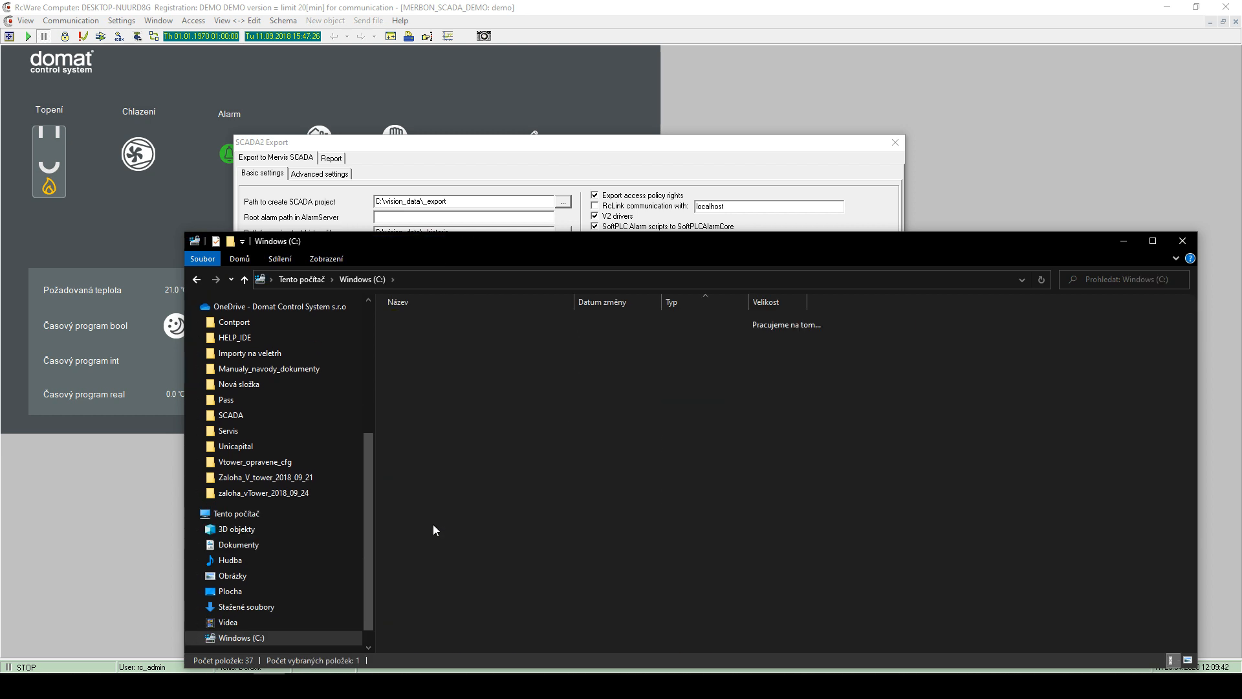
double_click(427, 322)
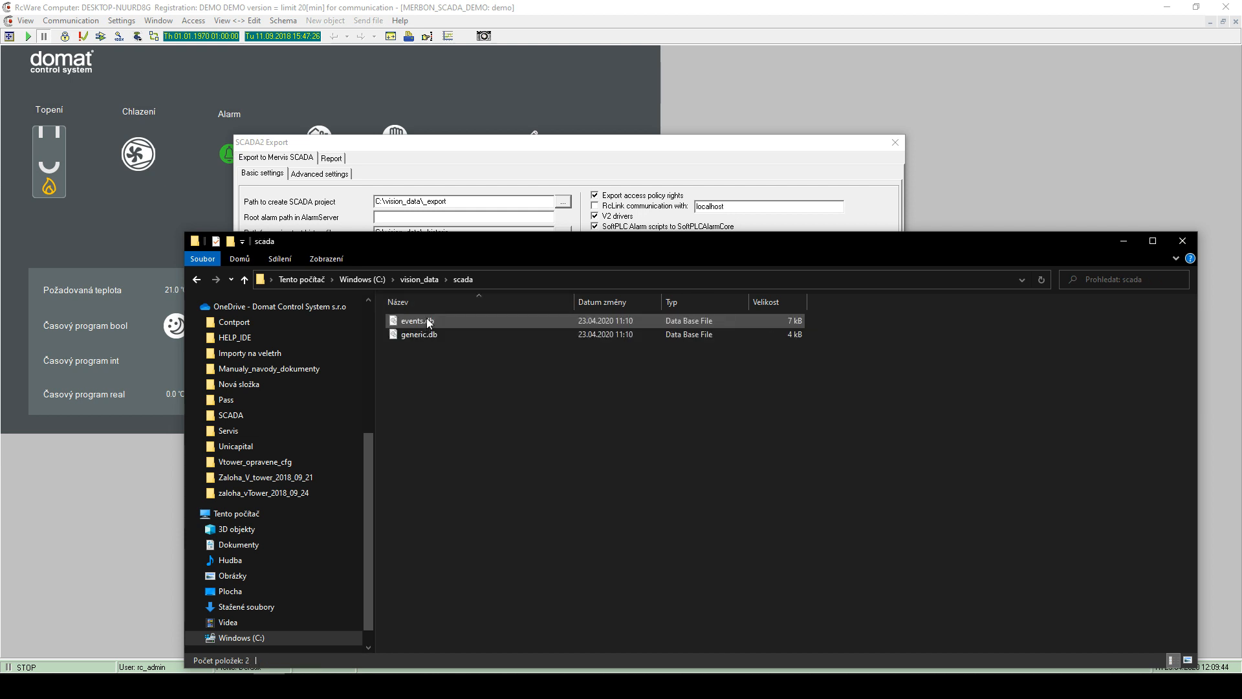
left_click(424, 279)
left_click(381, 280)
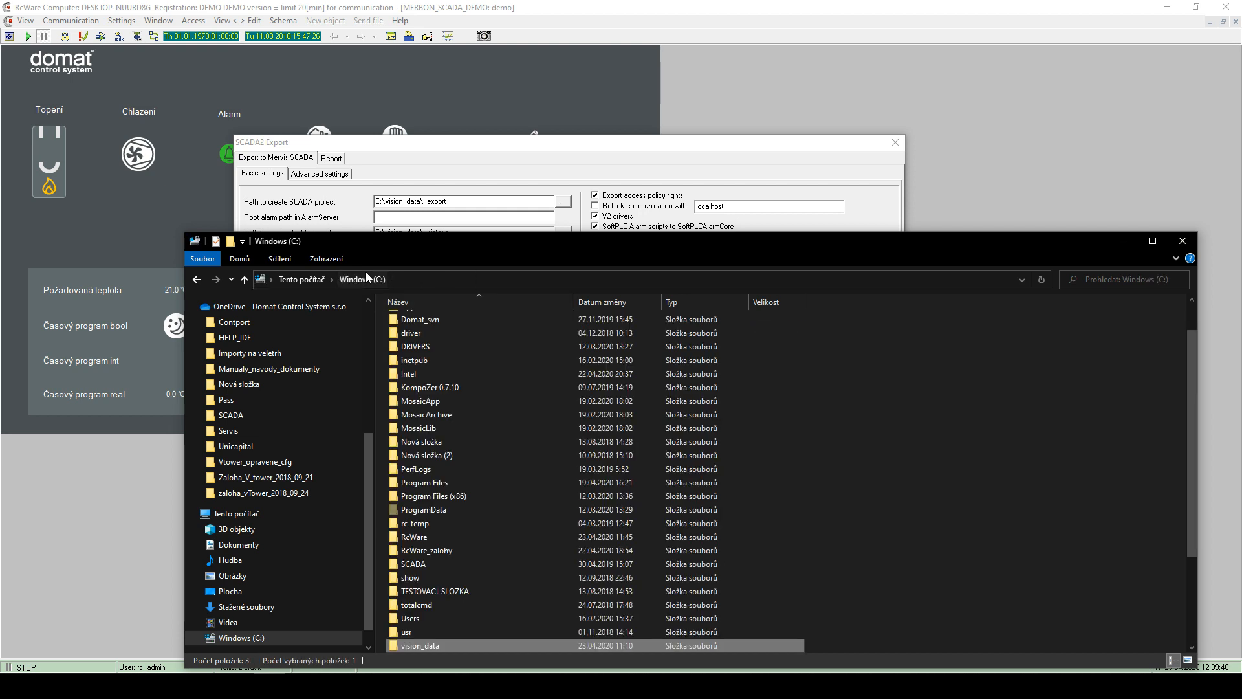
- Reopen C:\vision_data\scada, close Explorer, and select _export in the project path
scroll(467, 618, "down", 5)
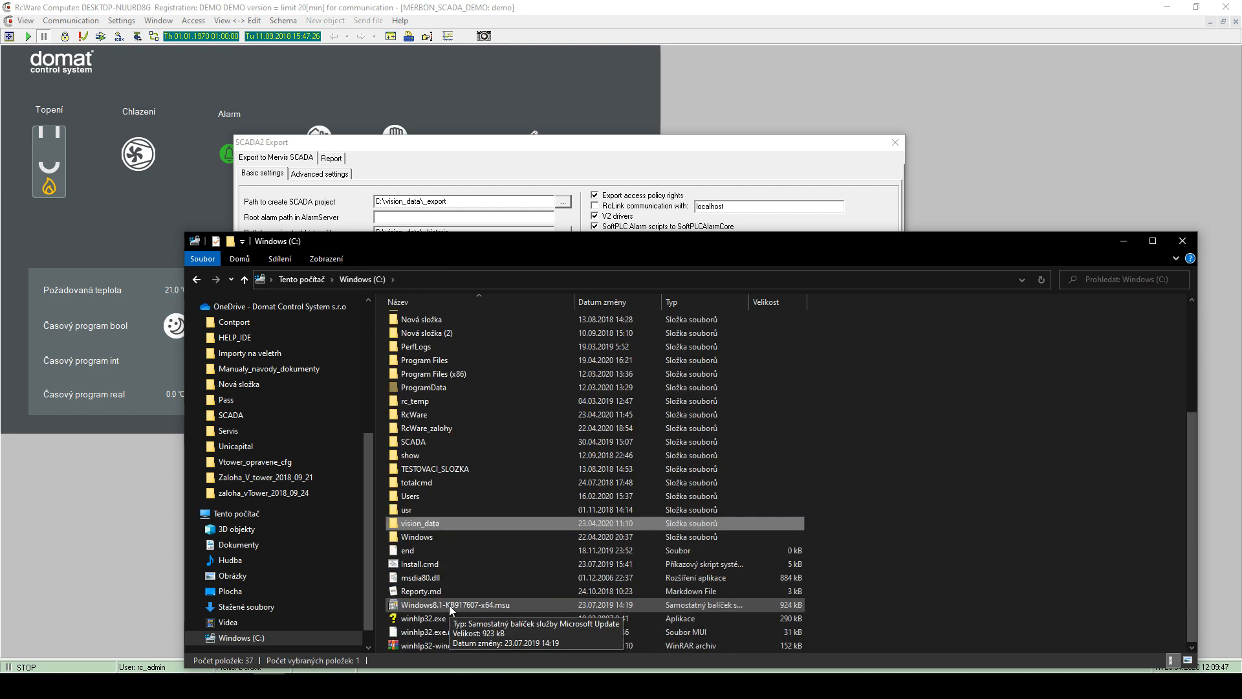
double_click(422, 524)
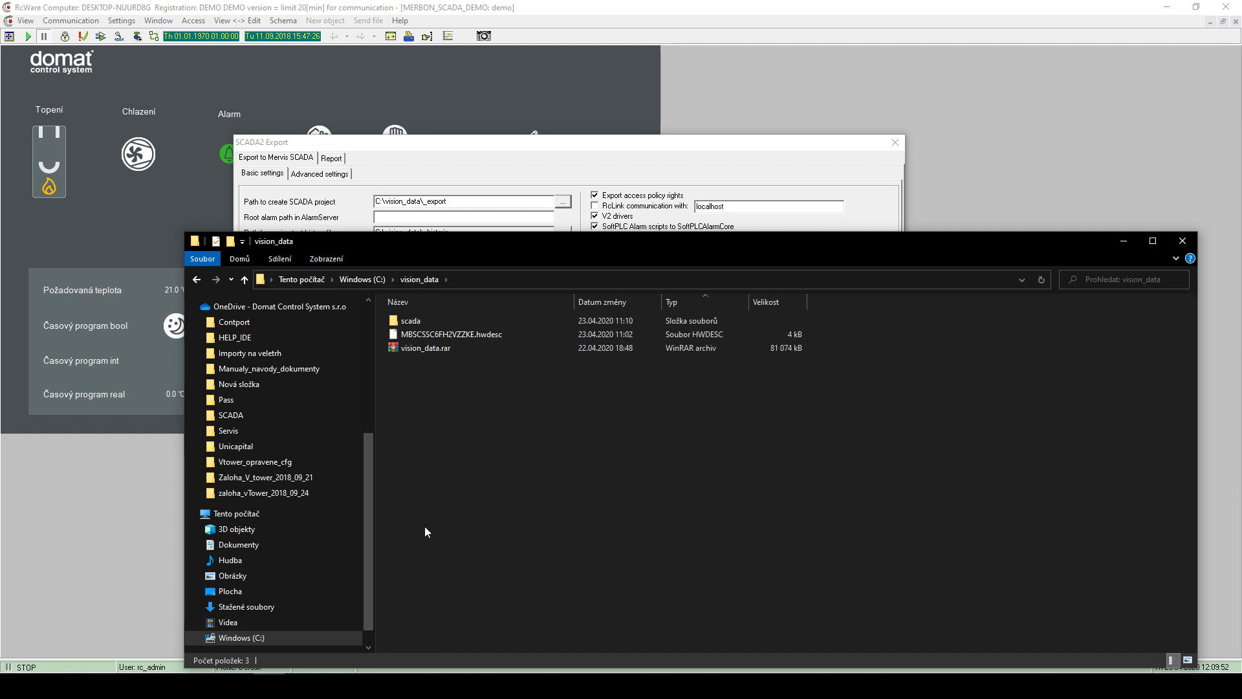
left_click(417, 323)
double_click(417, 324)
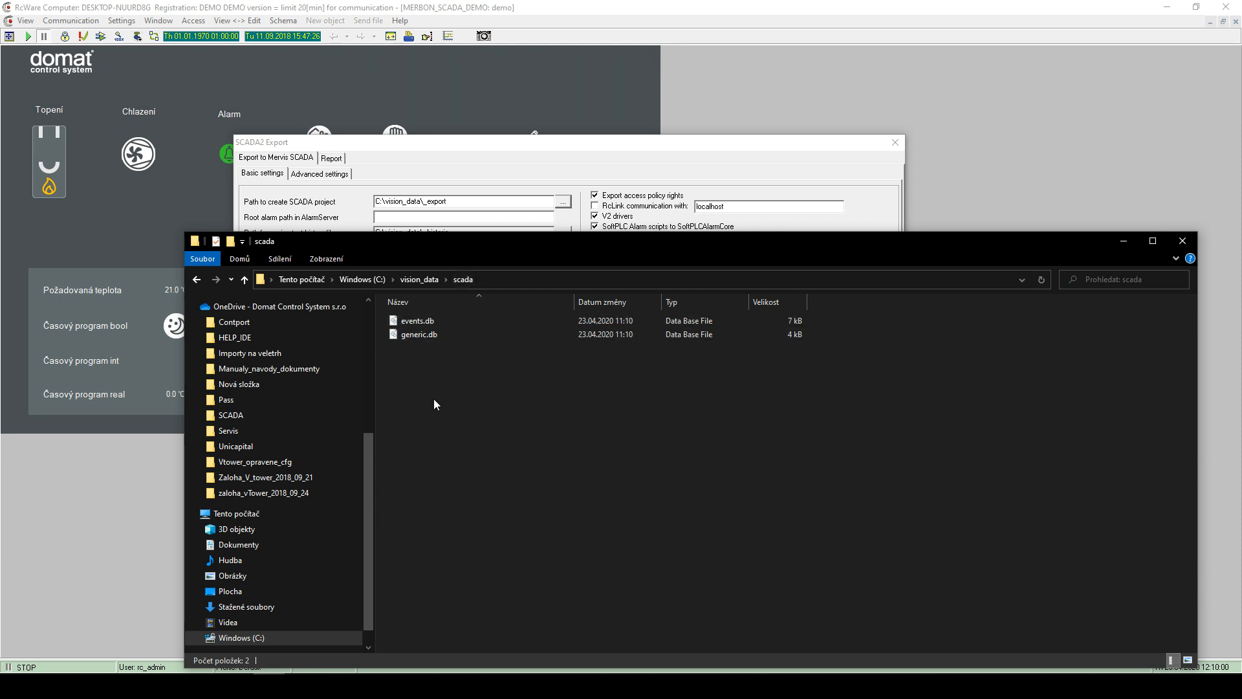
left_click_drag(472, 247, 445, 317)
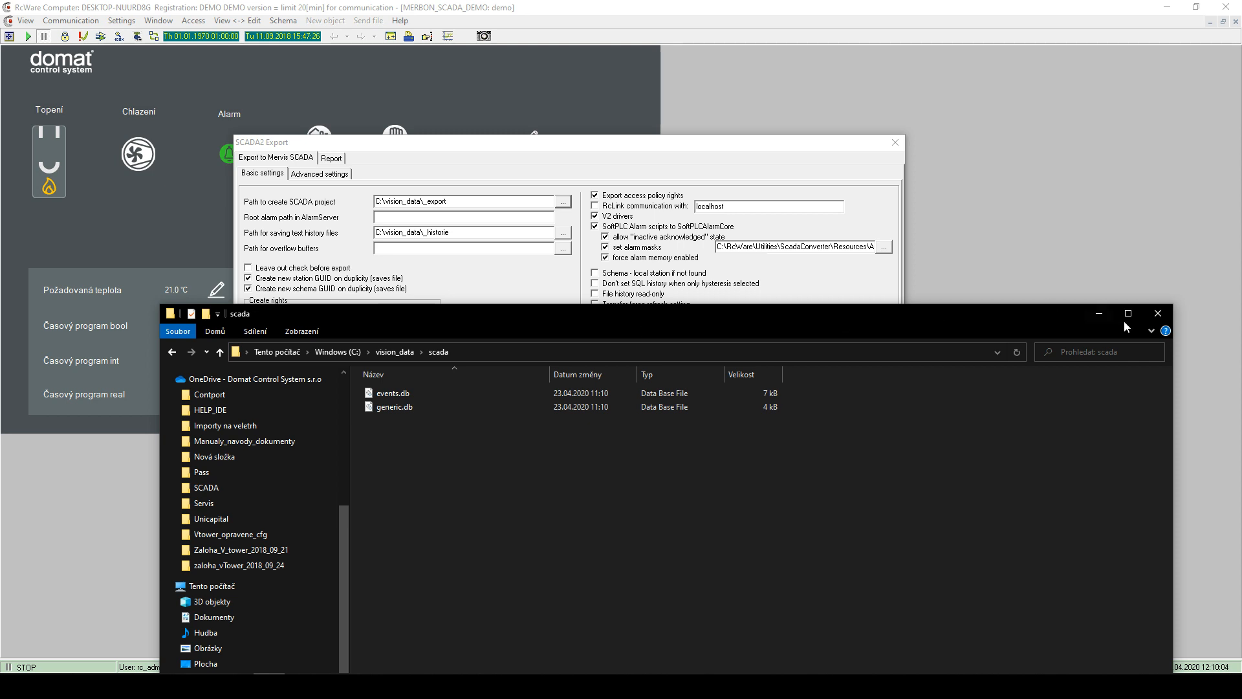
left_click(1157, 314)
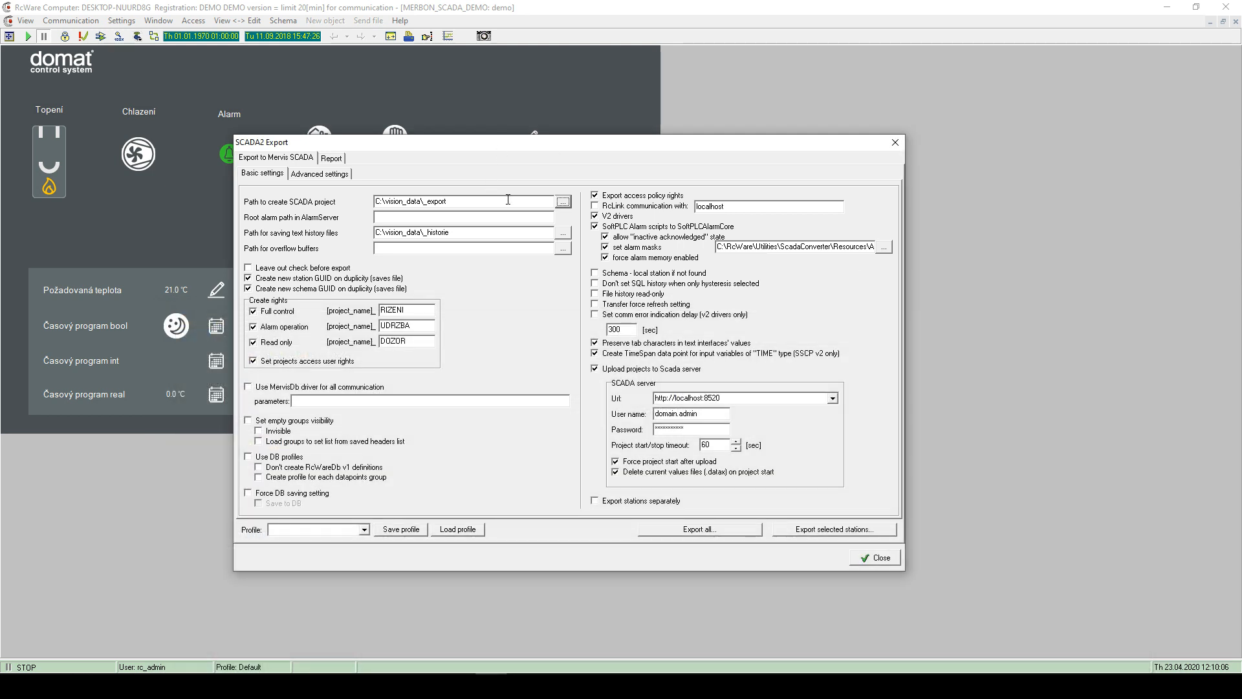
double_click(437, 201)
- Open a new Explorer window at C:\vision_data
key("super+e")
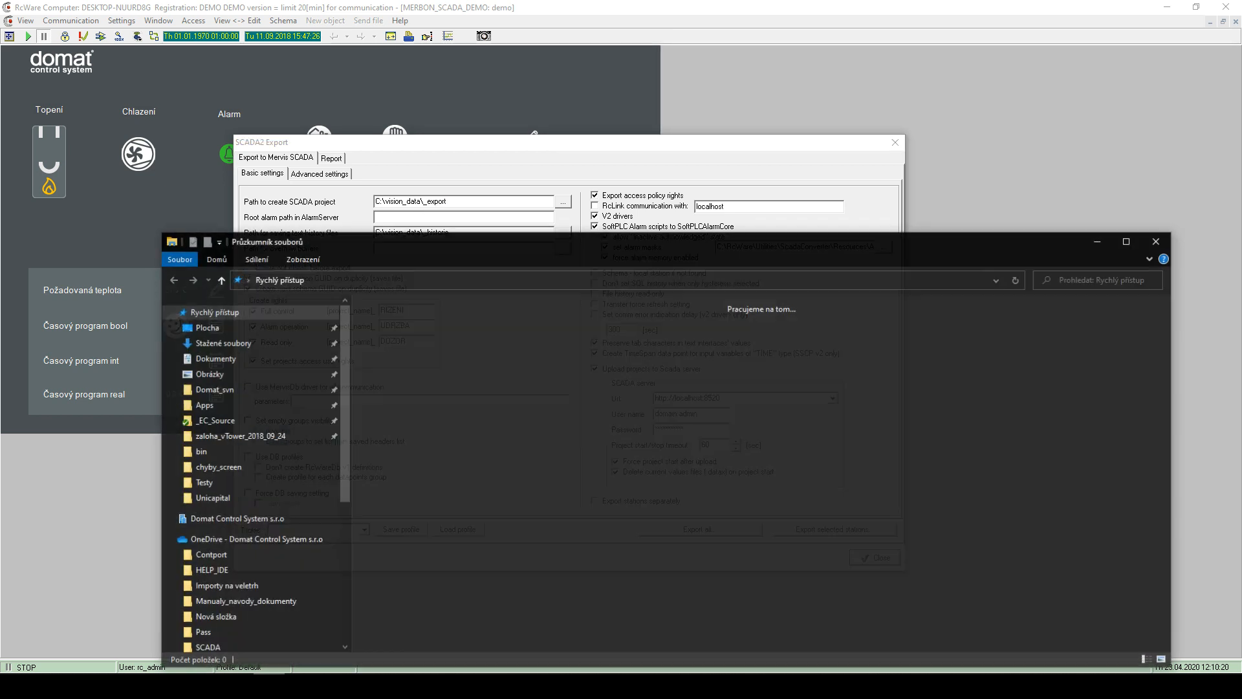
scroll(220, 569, "down", 3)
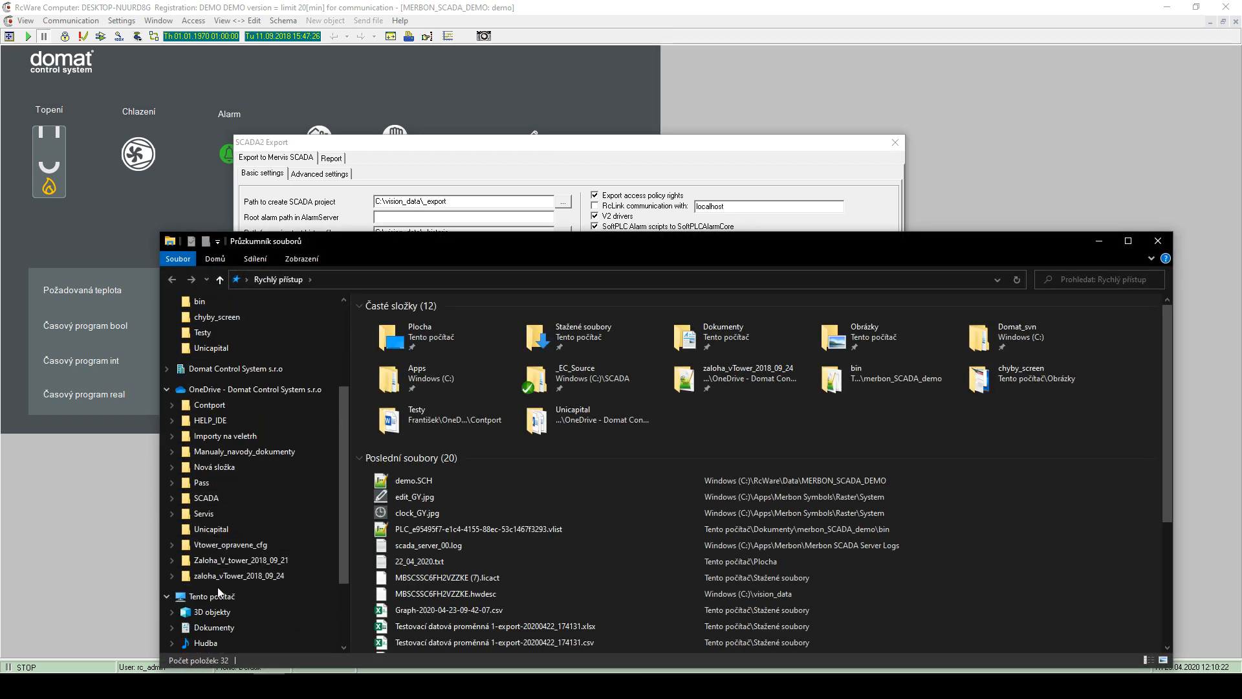
left_click(214, 596)
double_click(415, 421)
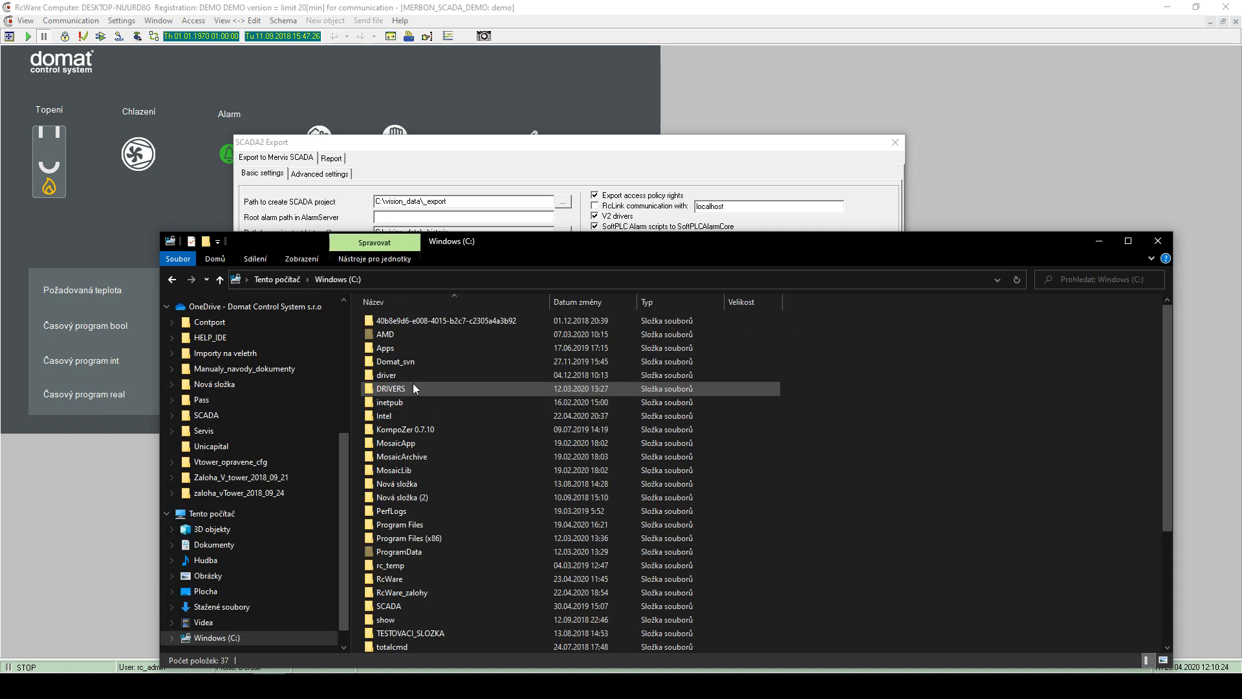
scroll(425, 453, "down", 5)
double_click(404, 527)
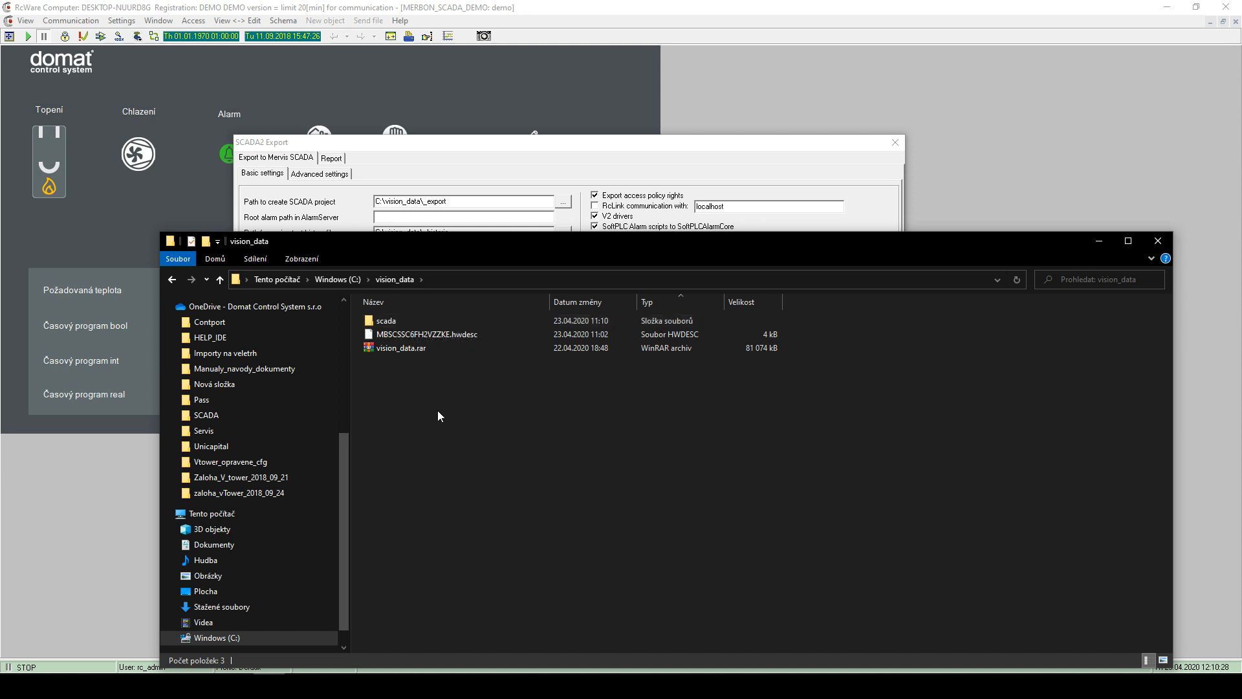
- Create the _export folder via New > Folder in vision_data's context menu
right_click(438, 411)
mouse_move(498, 386)
left_click(637, 383)
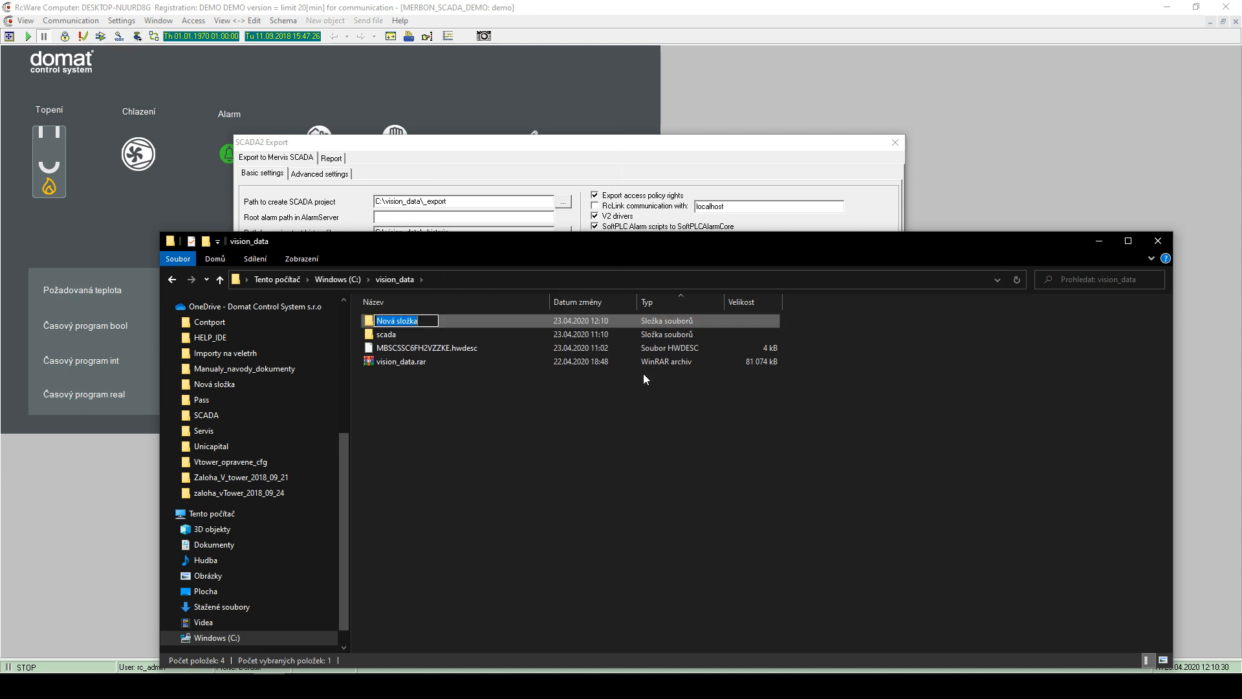
type("_export")
key("Return")
left_click(581, 394)
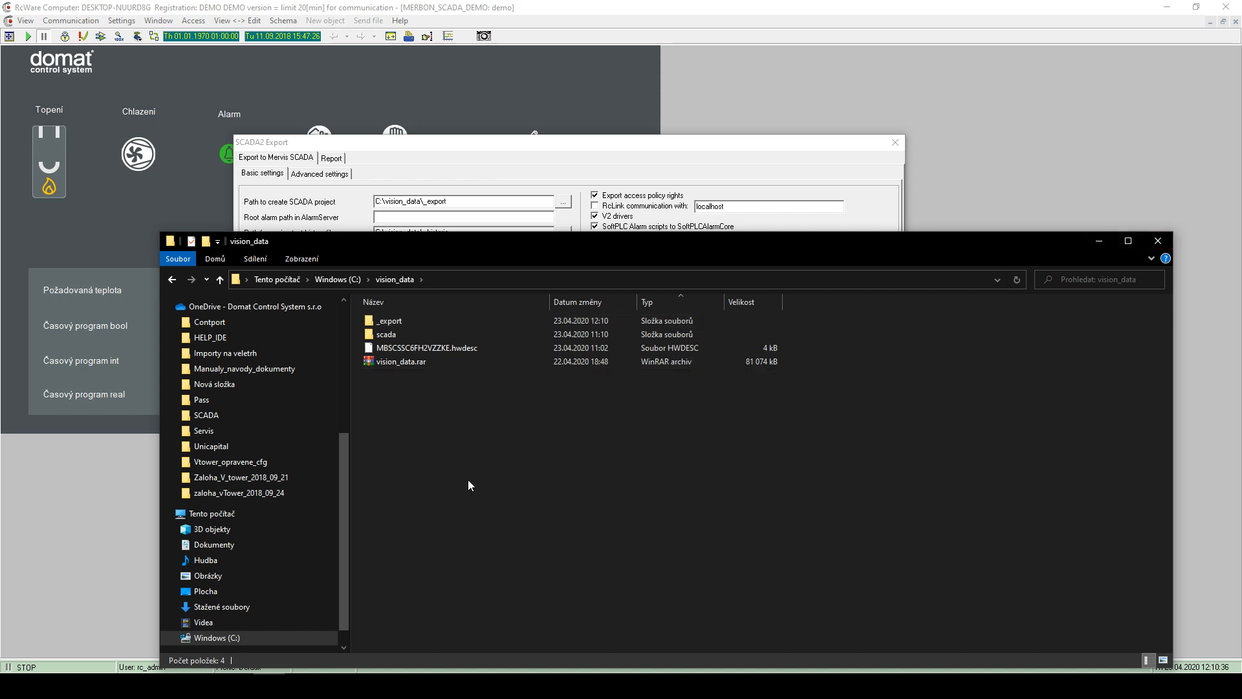
right_click(438, 406)
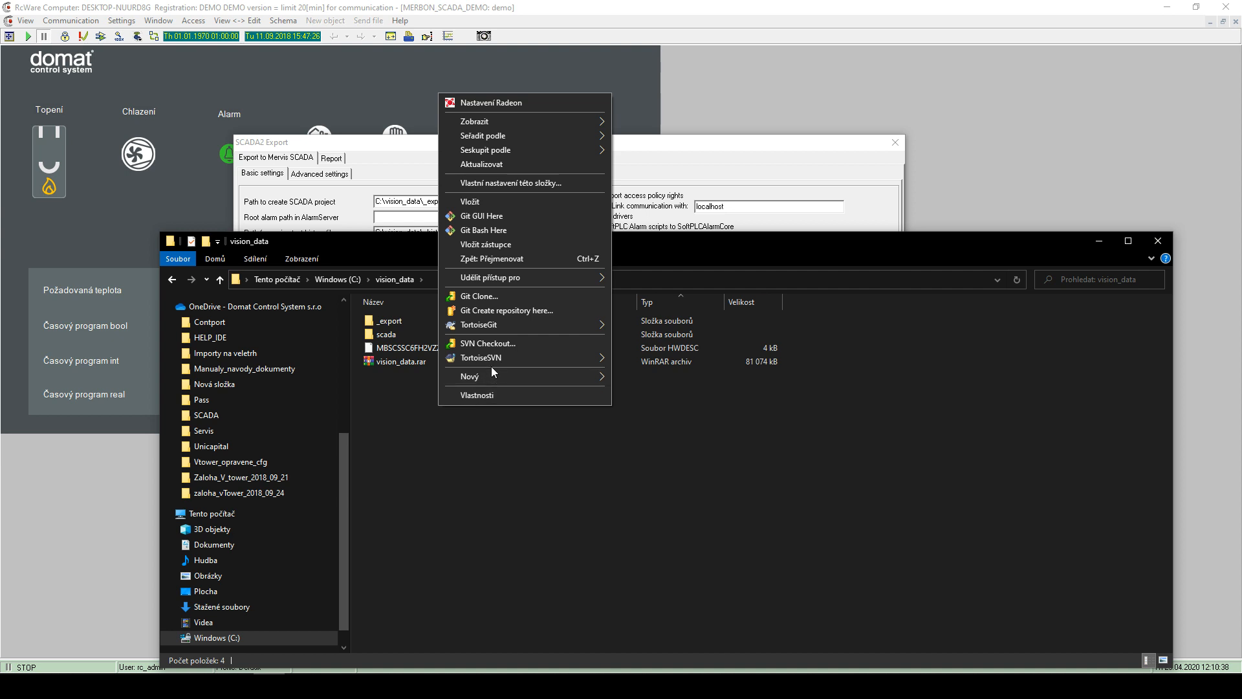
mouse_move(512, 328)
left_click(407, 379)
left_click_drag(417, 244, 409, 281)
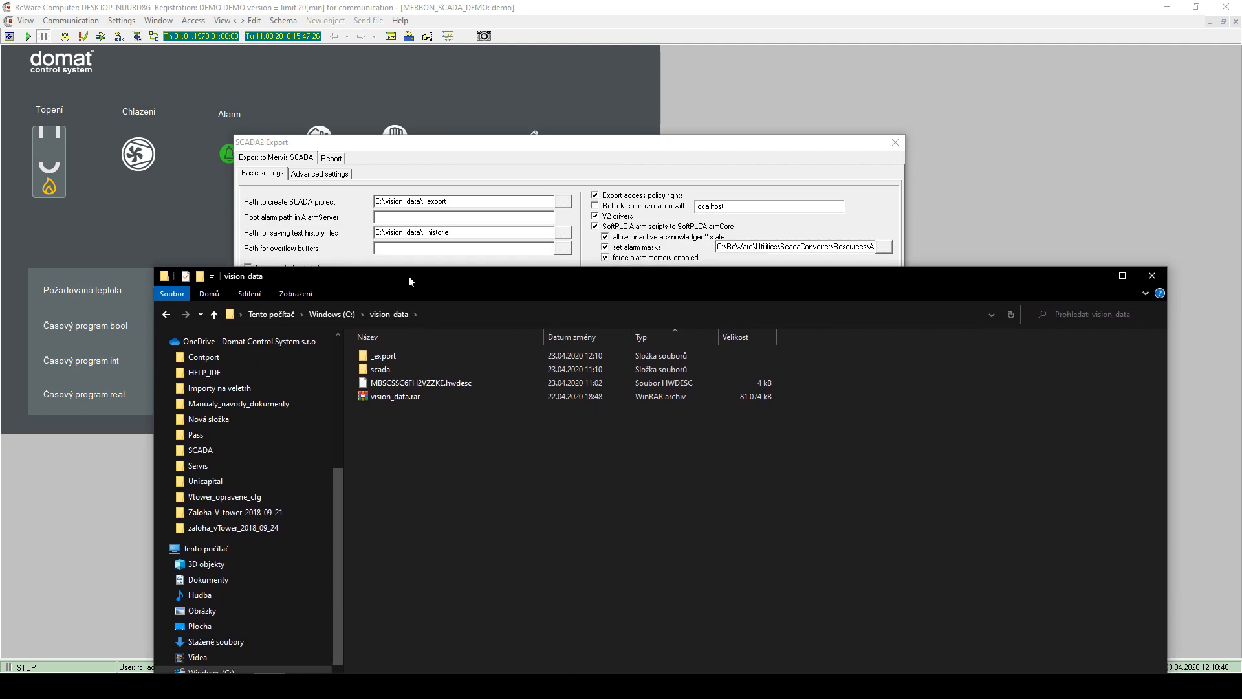
- Create the _history folder via Nový > Složka, then compare it with _export and scada
right_click(390, 427)
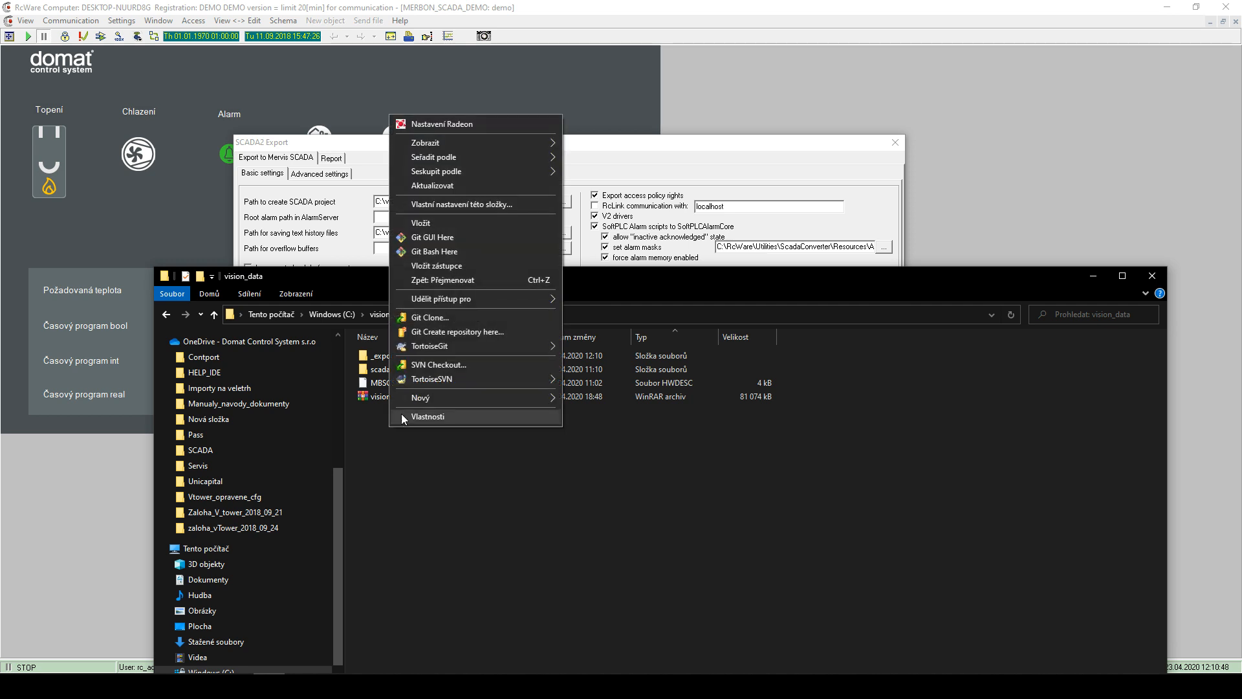
mouse_move(460, 346)
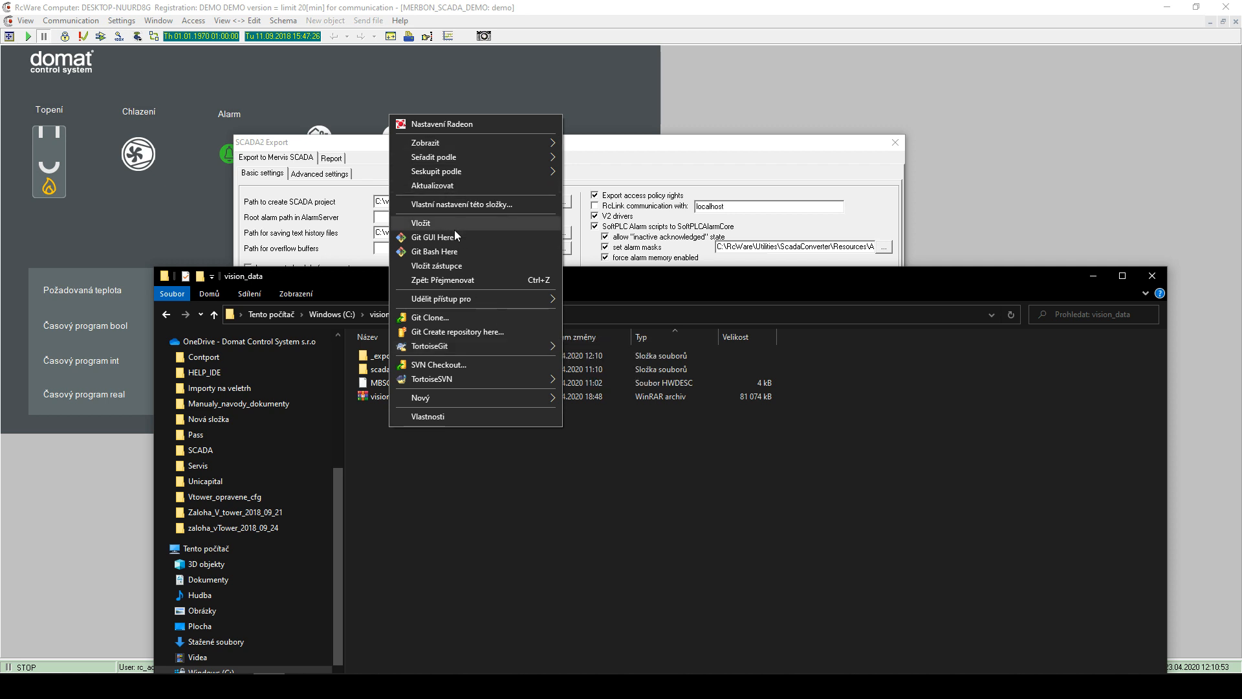
mouse_move(463, 397)
left_click(586, 402)
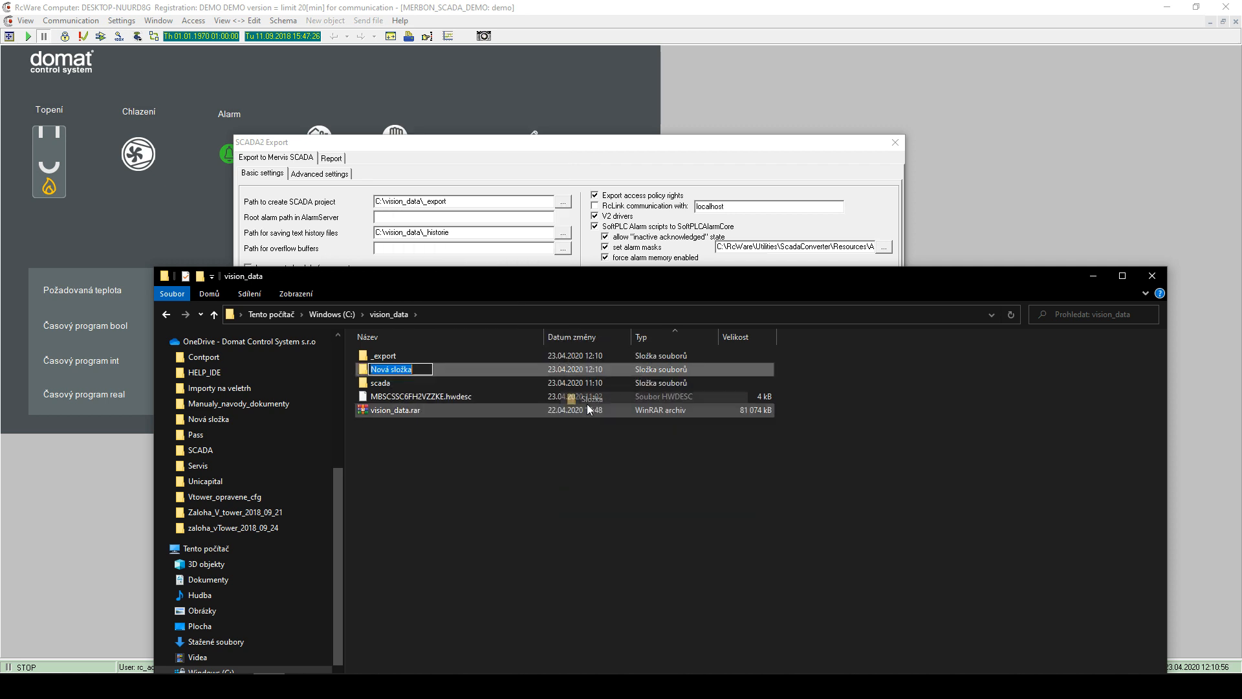
type("_history")
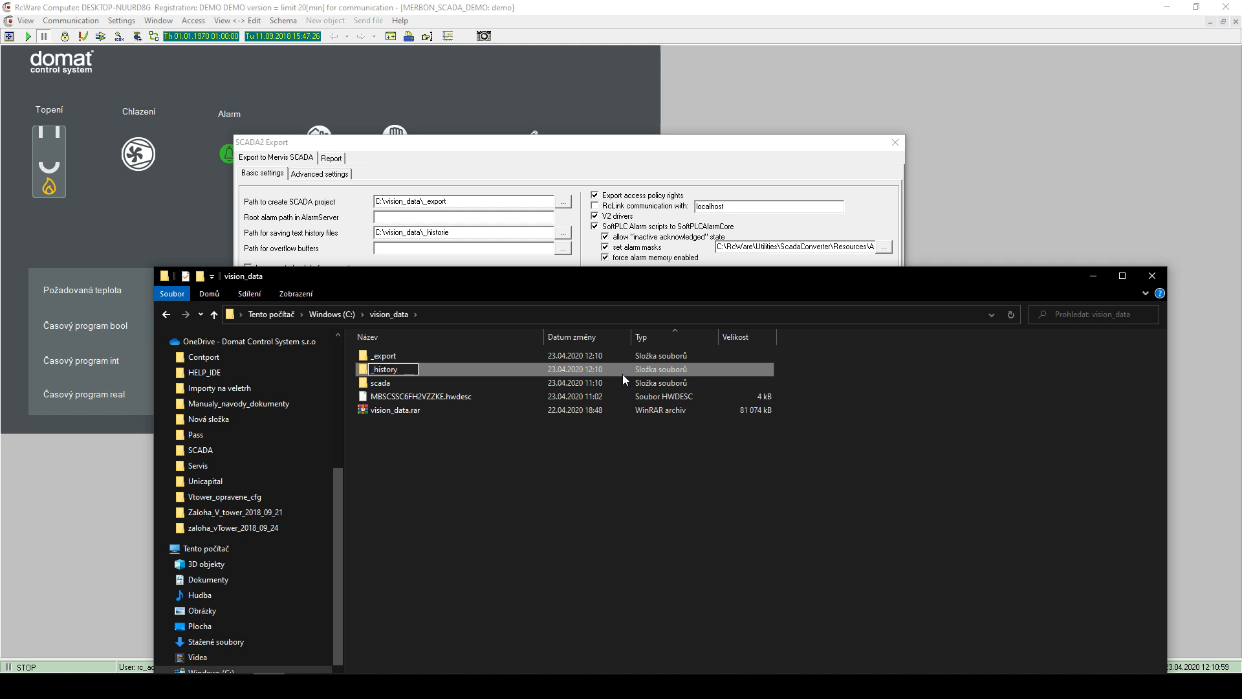
key("Return")
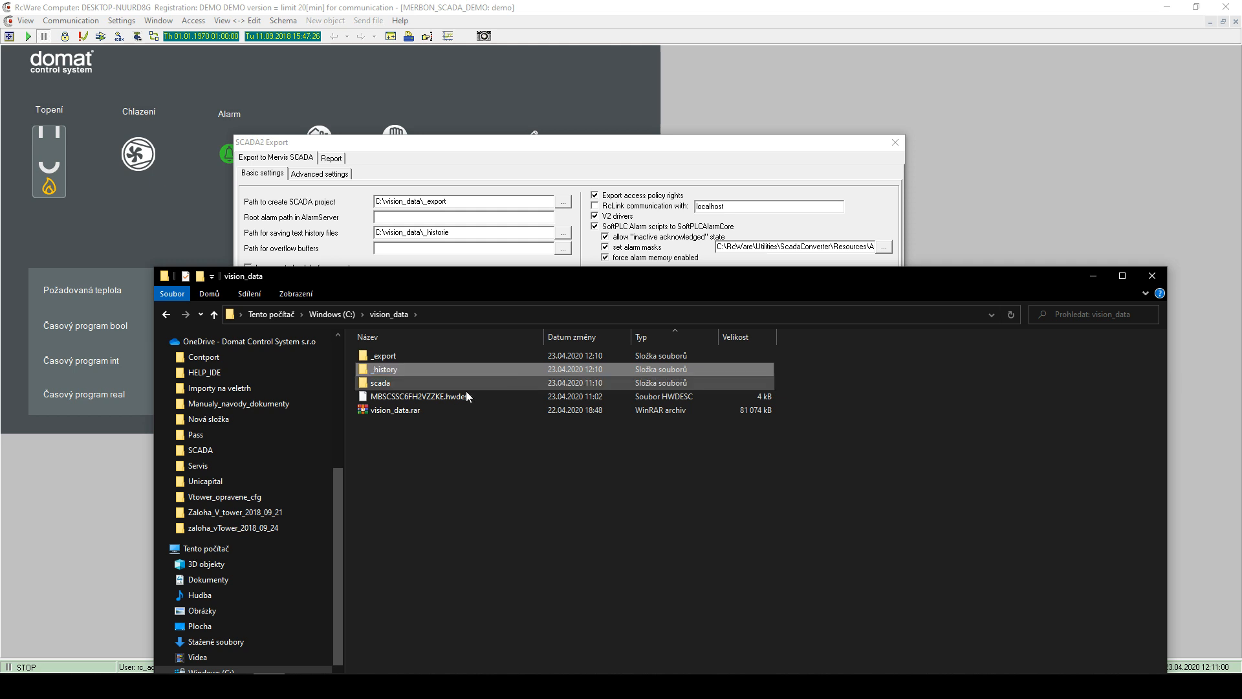
left_click(387, 383)
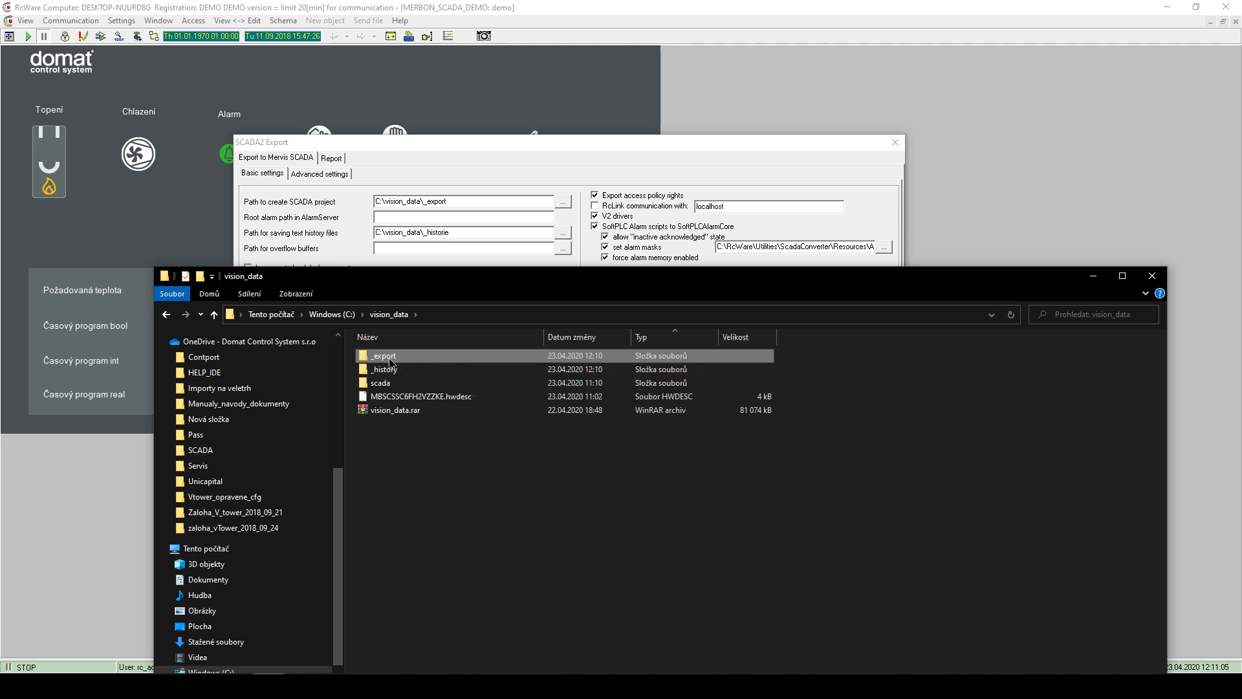
left_click(393, 372)
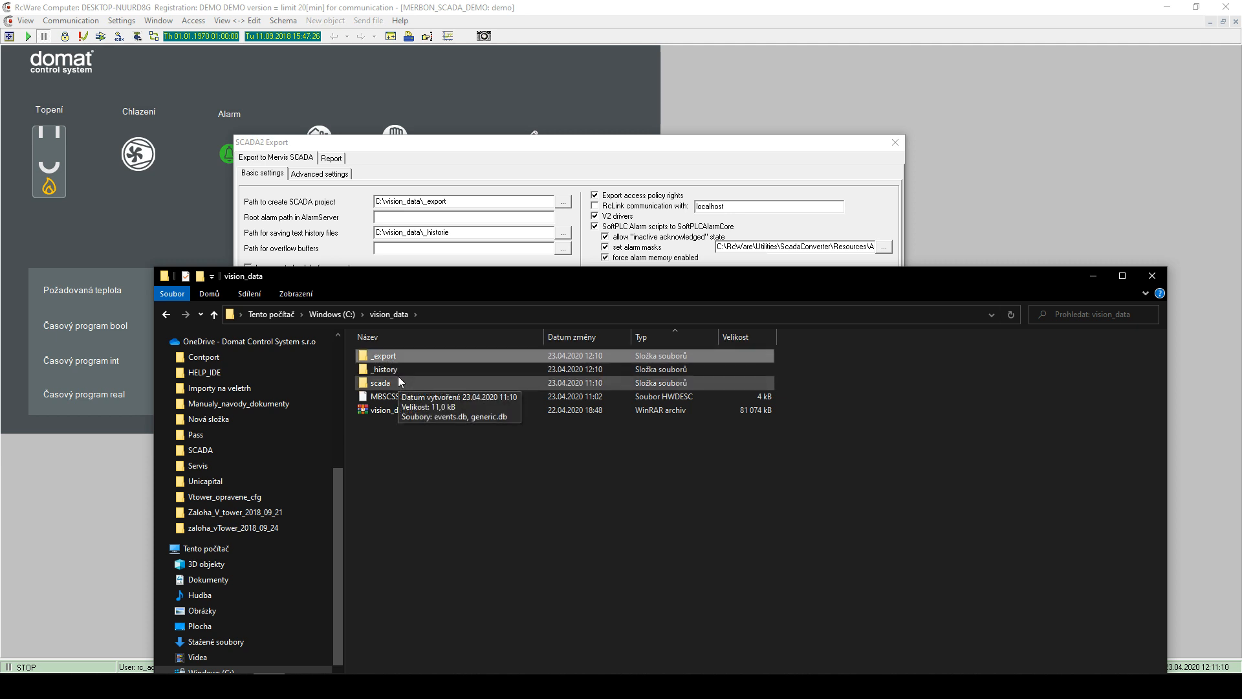
left_click(386, 356)
left_click(393, 368)
left_click(394, 357)
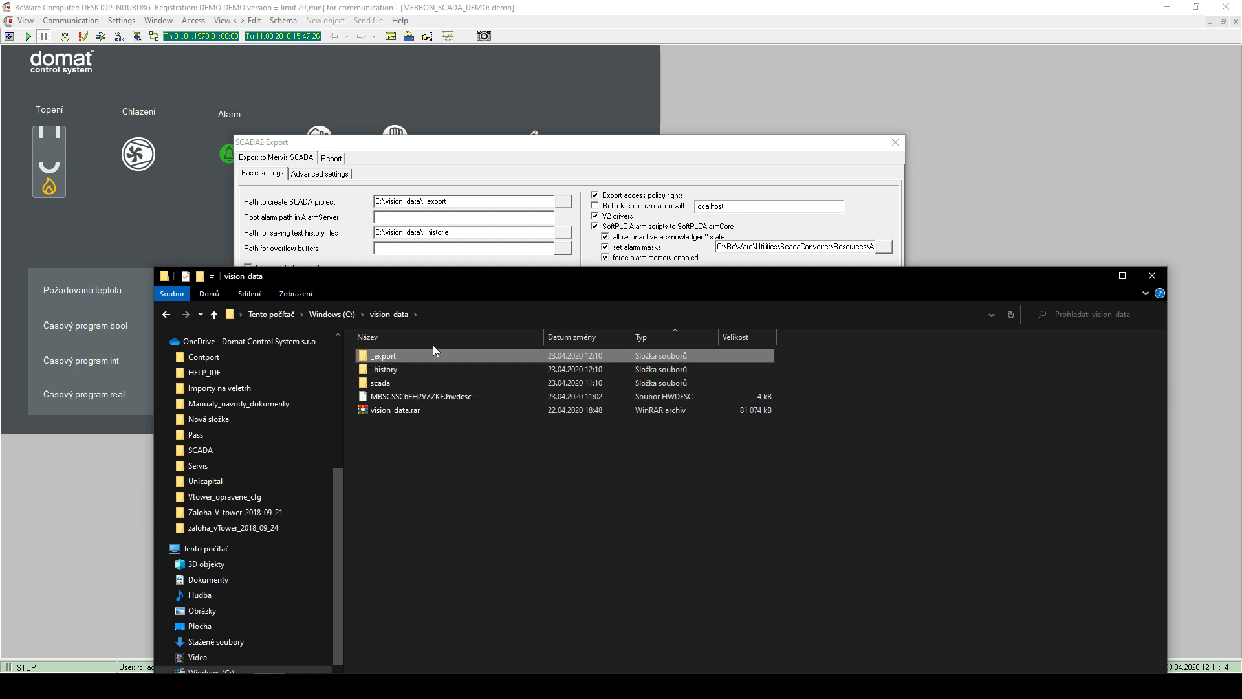
- Close the vision_data folder window and reconfirm C:\vision_data\_export as the SCADA project path
left_click(1152, 275)
left_click(560, 204)
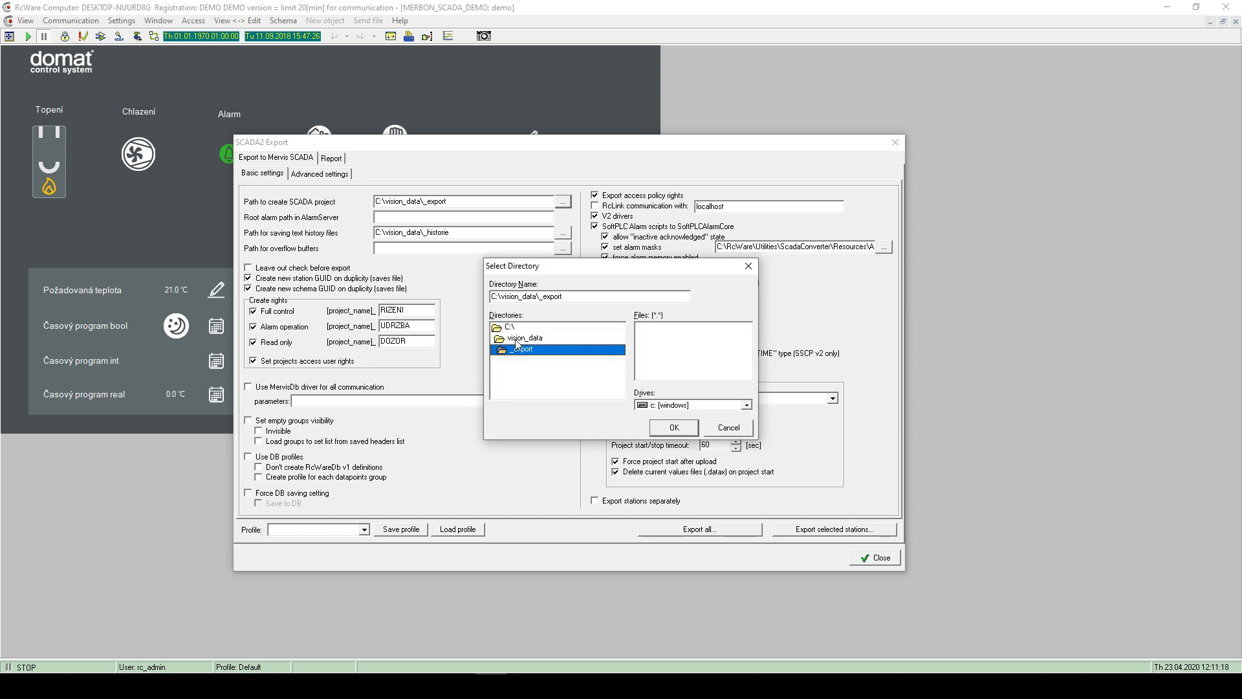
left_click(673, 427)
- Set the text history path to C:\vision_data\_history and check both path fields
left_click(563, 232)
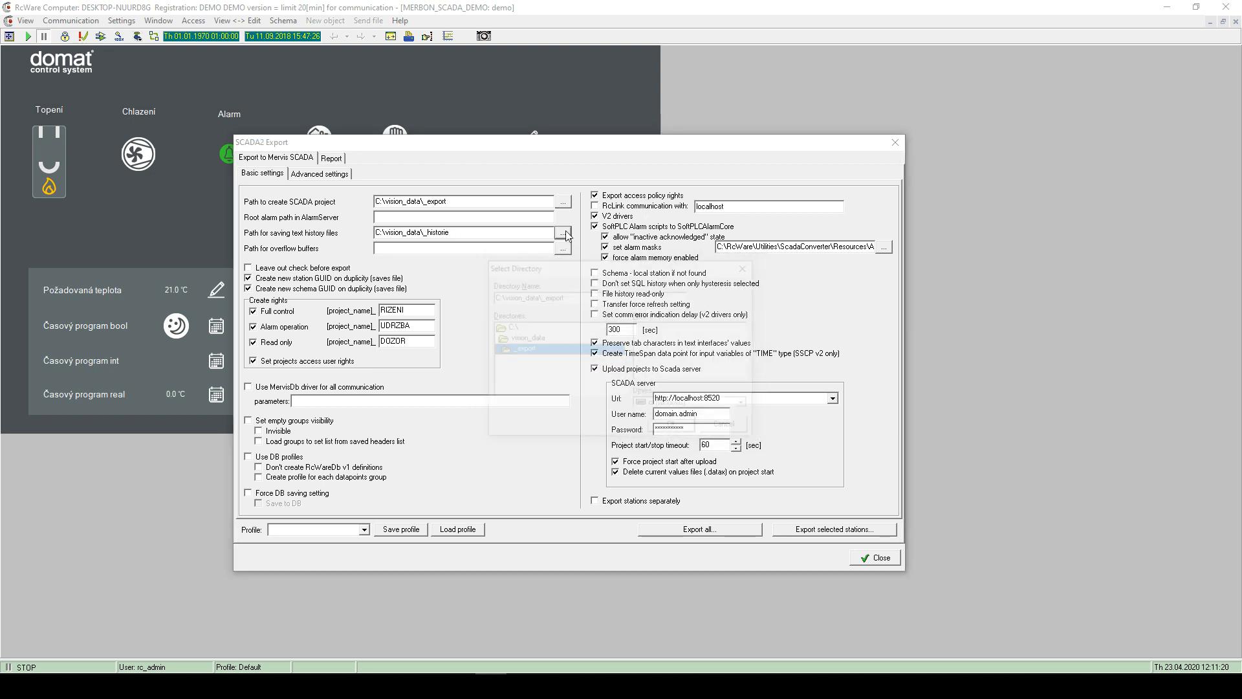
left_click(531, 341)
double_click(532, 340)
double_click(526, 360)
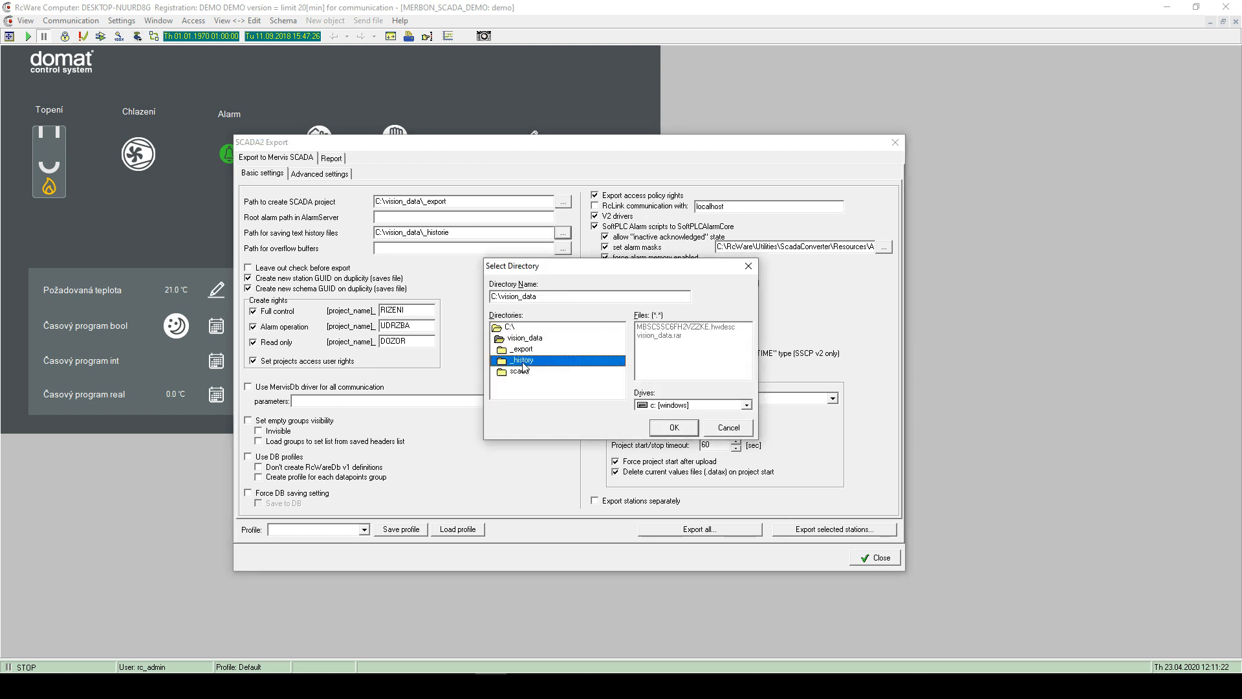
left_click(673, 428)
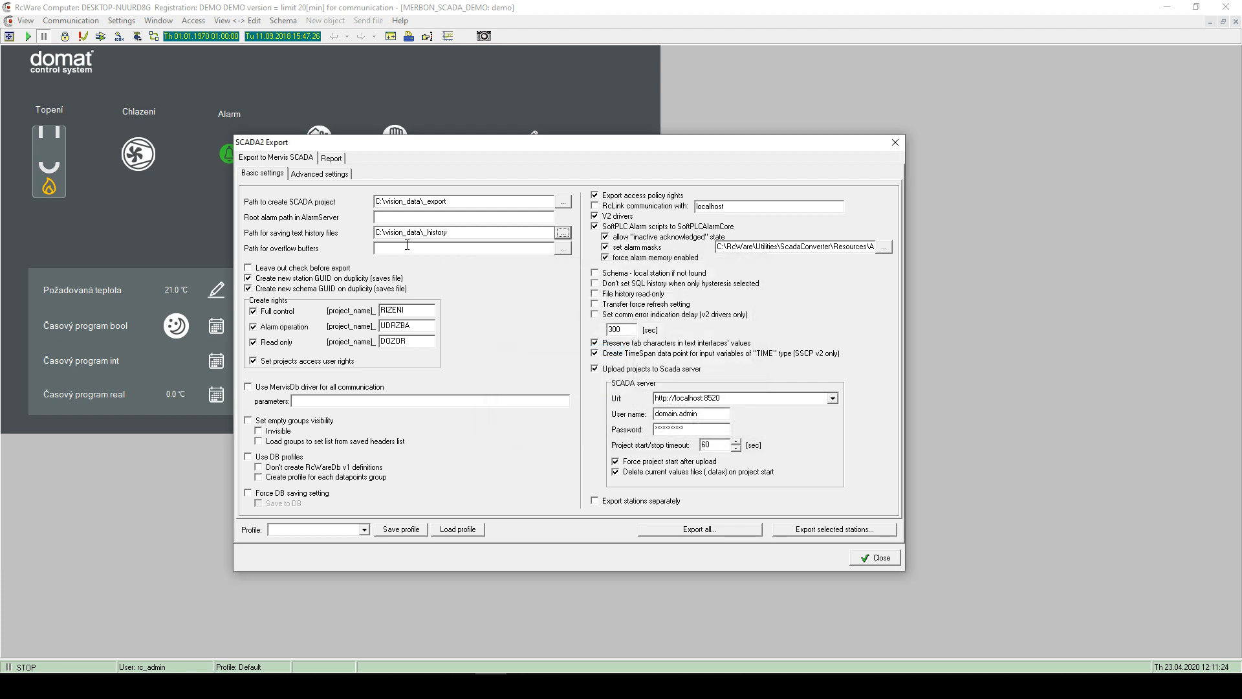
double_click(447, 228)
left_click(455, 201)
double_click(453, 202)
left_click(451, 203)
- Toggle the Set run option on the Advanced settings page, then return to Basic settings
left_click(313, 176)
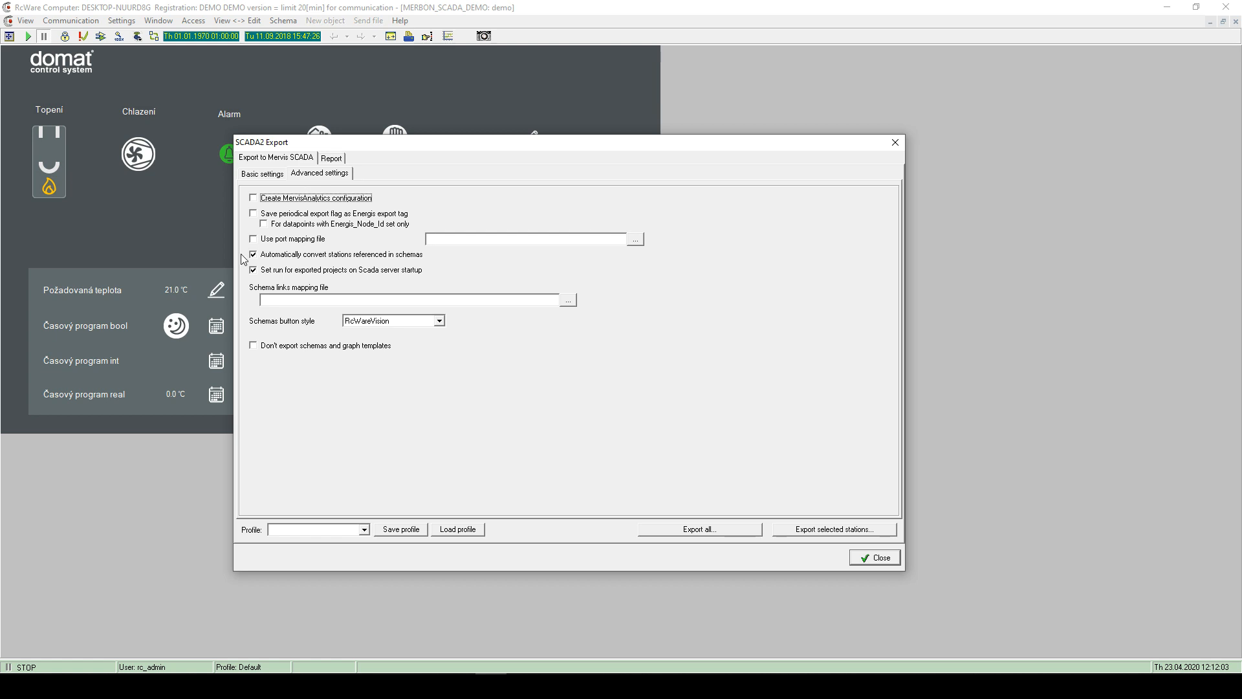
left_click(254, 271)
left_click(255, 269)
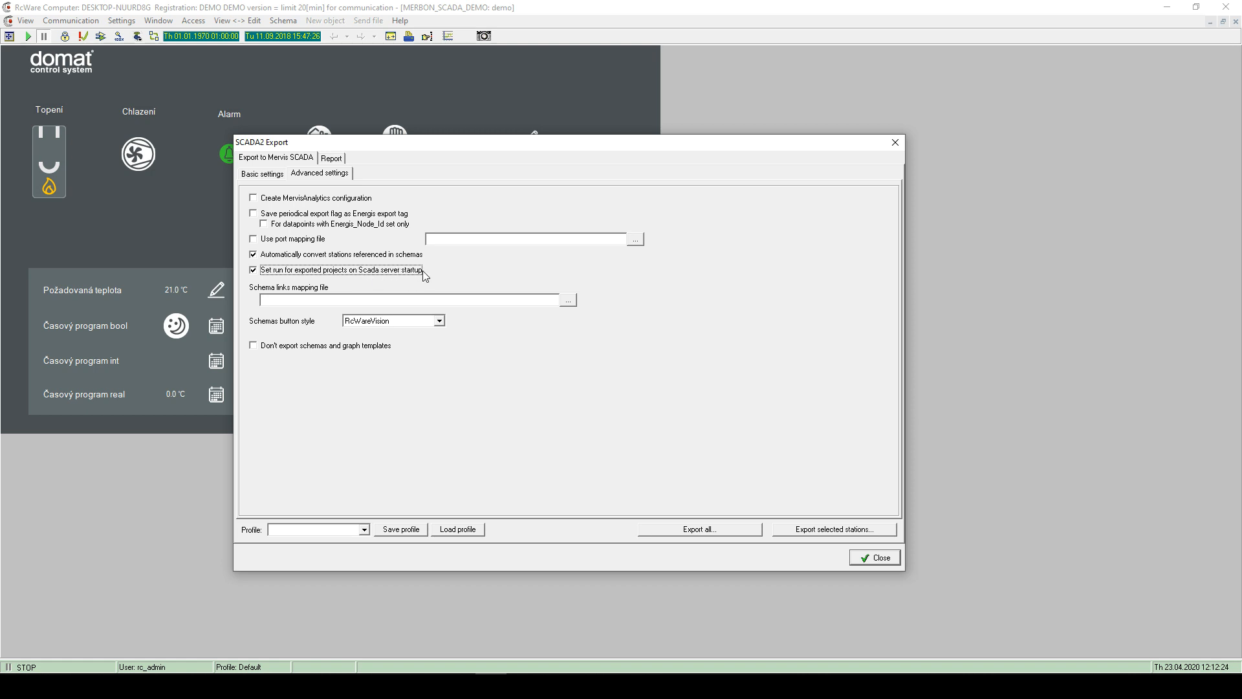
left_click(307, 179)
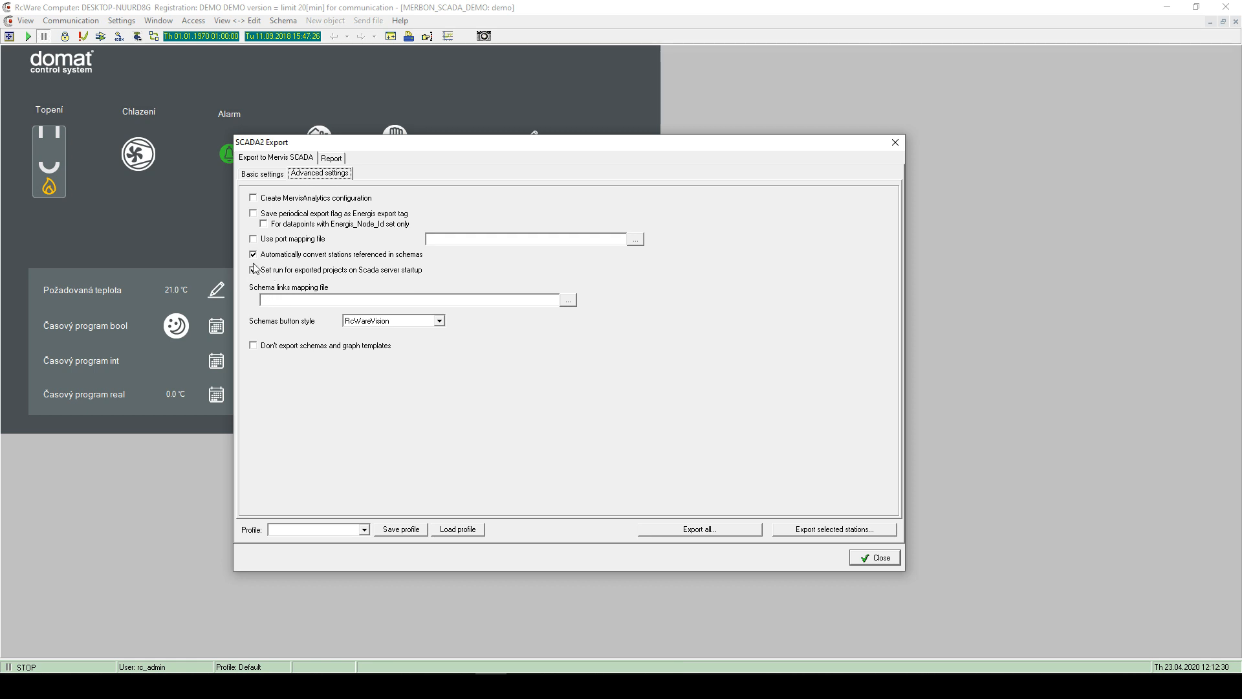
left_click(270, 175)
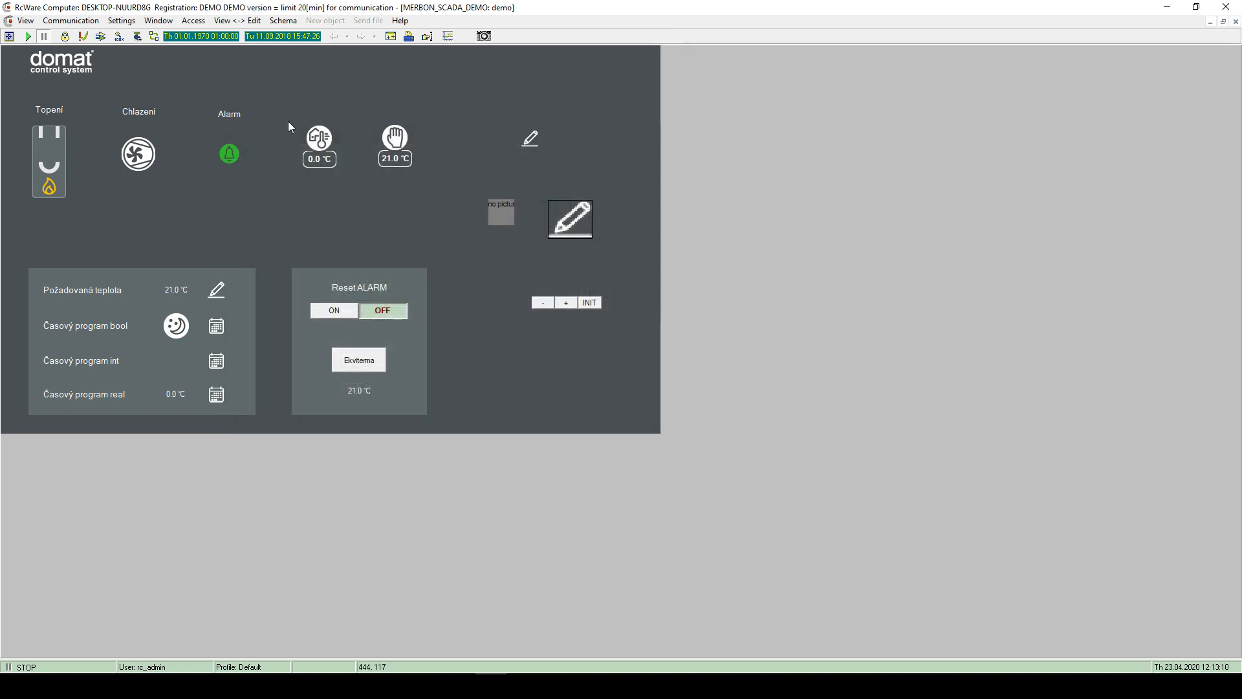
- Open MERBON_SCADA_DEMO in the DP text view with editing enabled
left_click(66, 37)
left_click(26, 21)
left_click(39, 46)
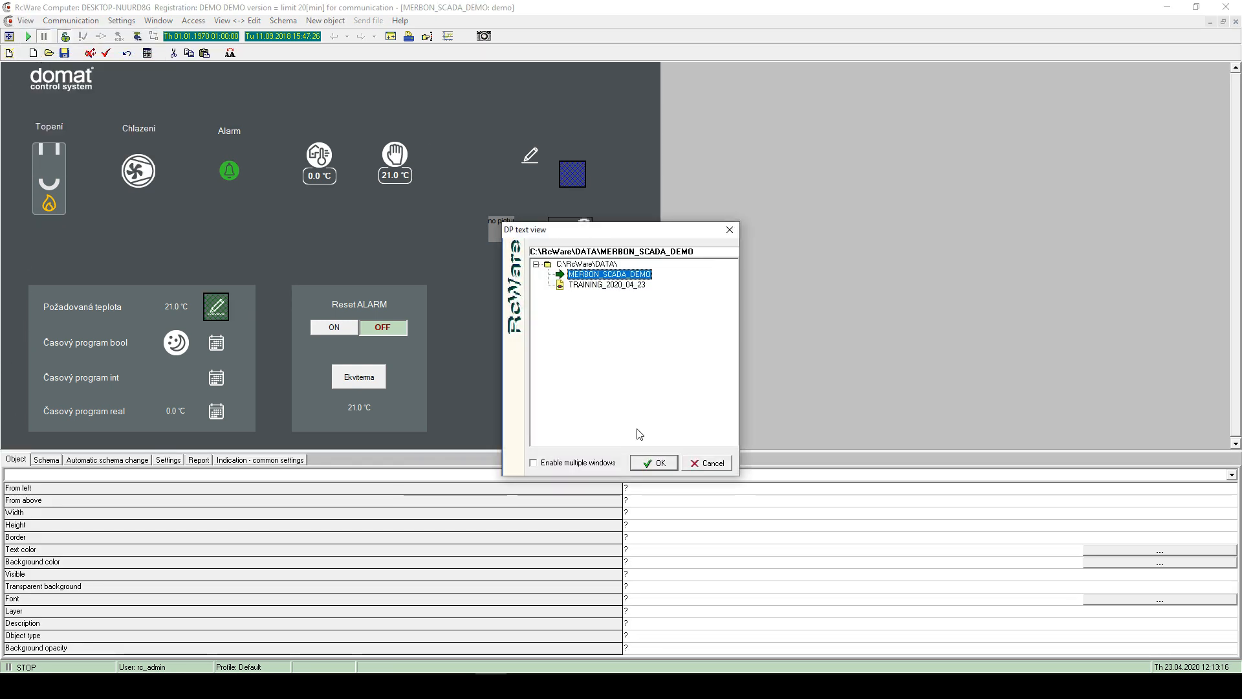
left_click(654, 463)
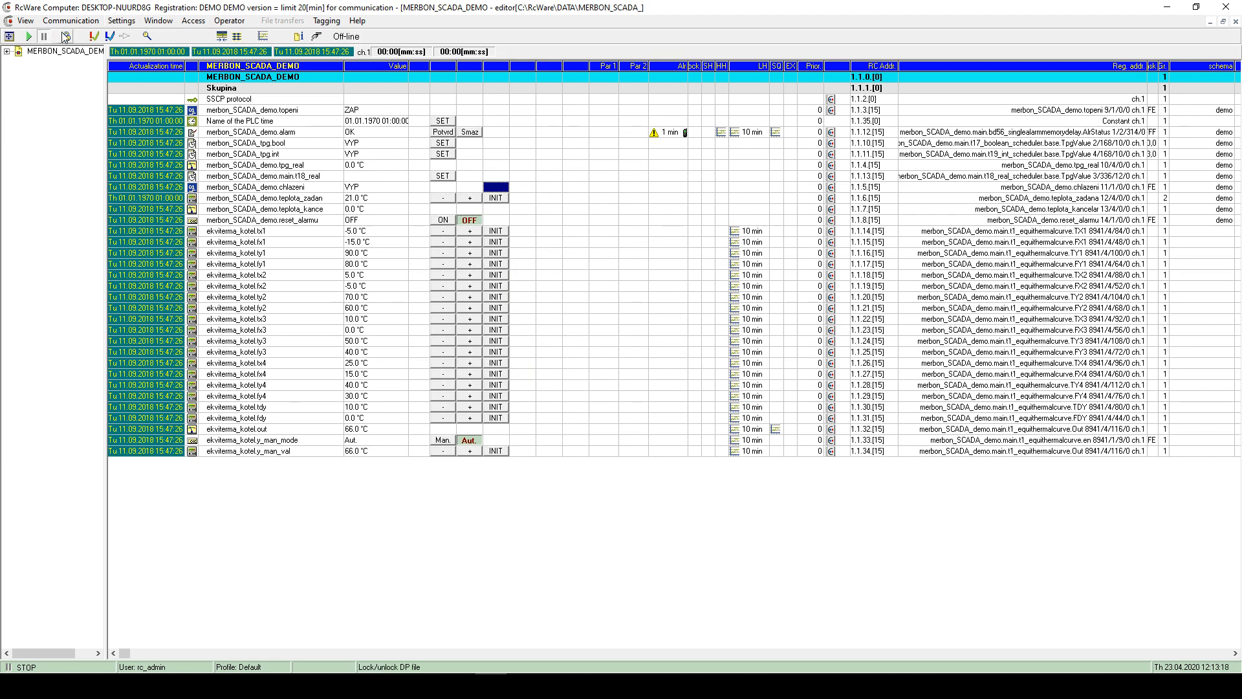
left_click(64, 37)
left_click(708, 396)
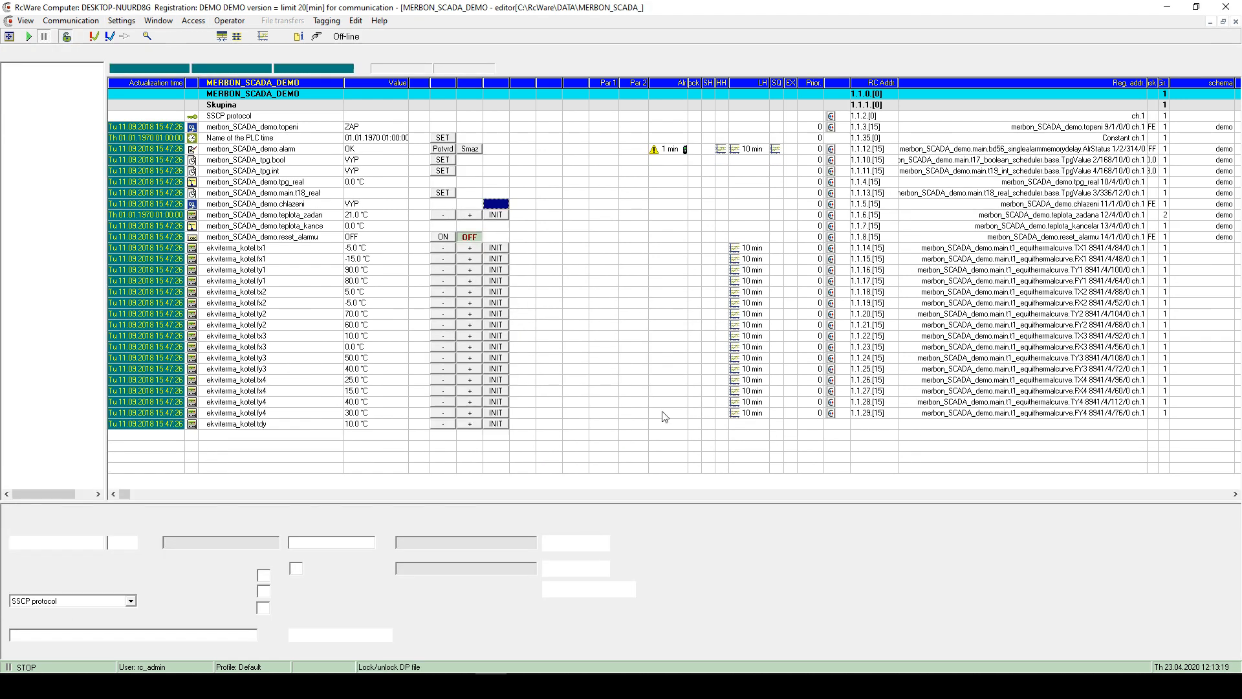
- Select the Station GUID value, then bring up Settings > Export to Scada2
left_click_drag(397, 568, 533, 589)
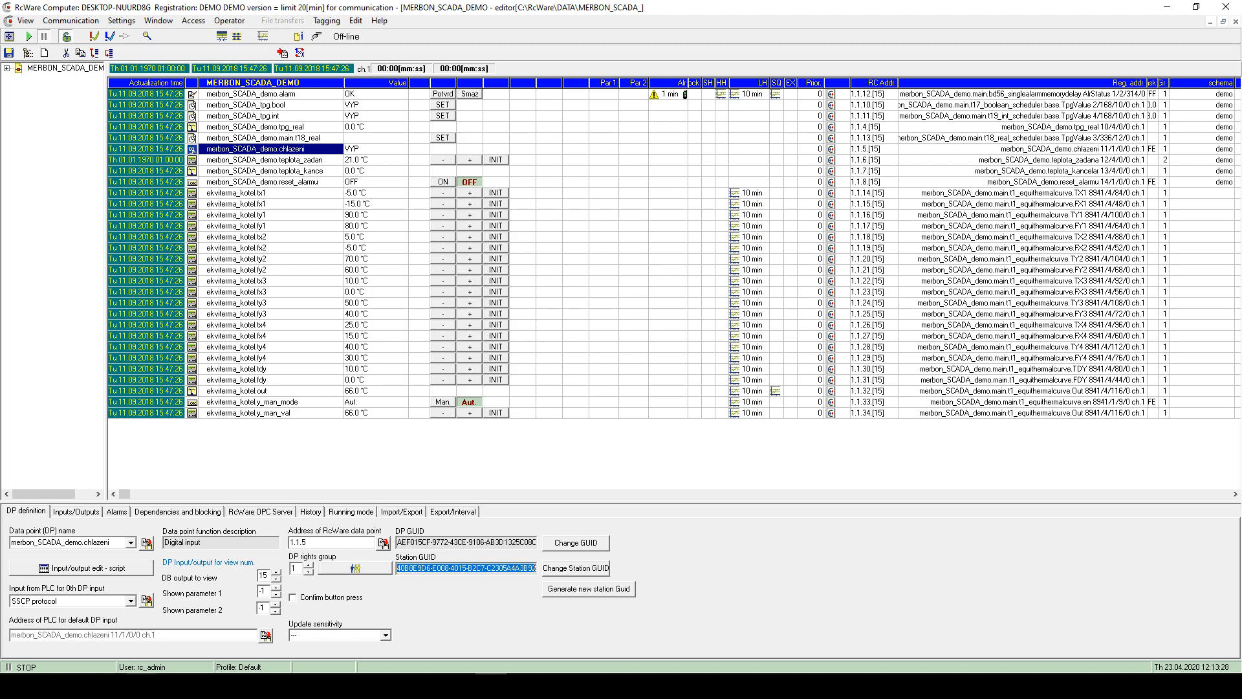
left_click(492, 685)
left_click(494, 686)
left_click(122, 21)
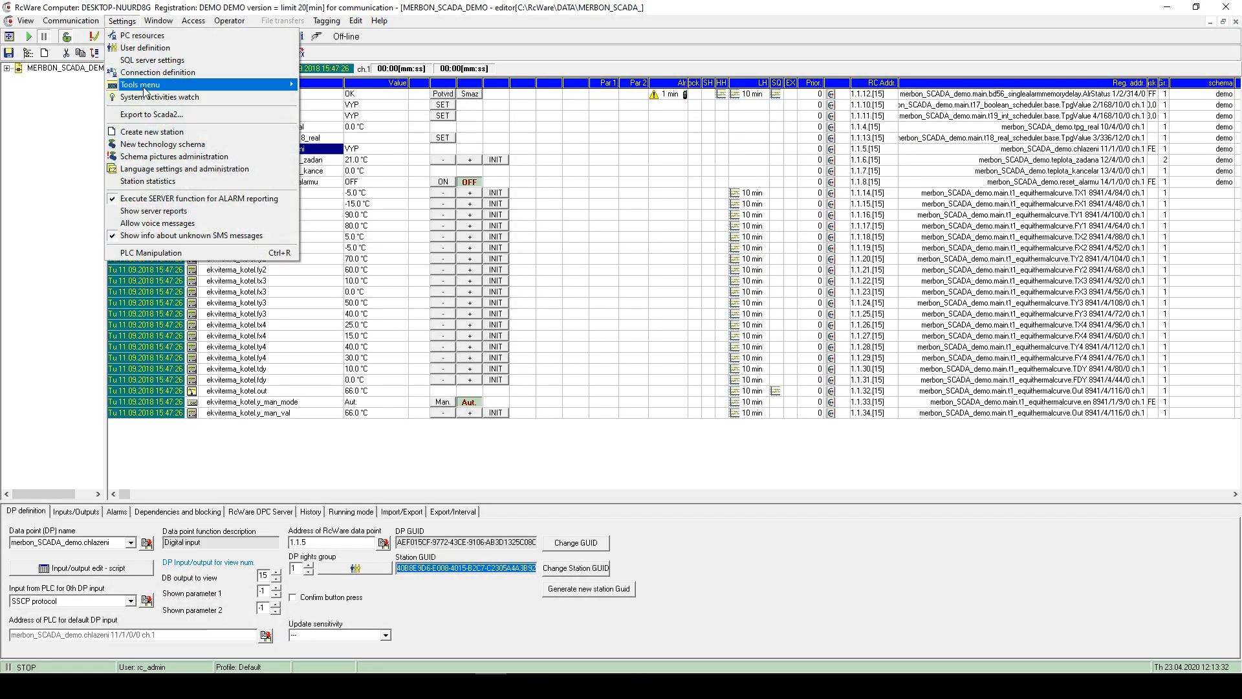
left_click(151, 113)
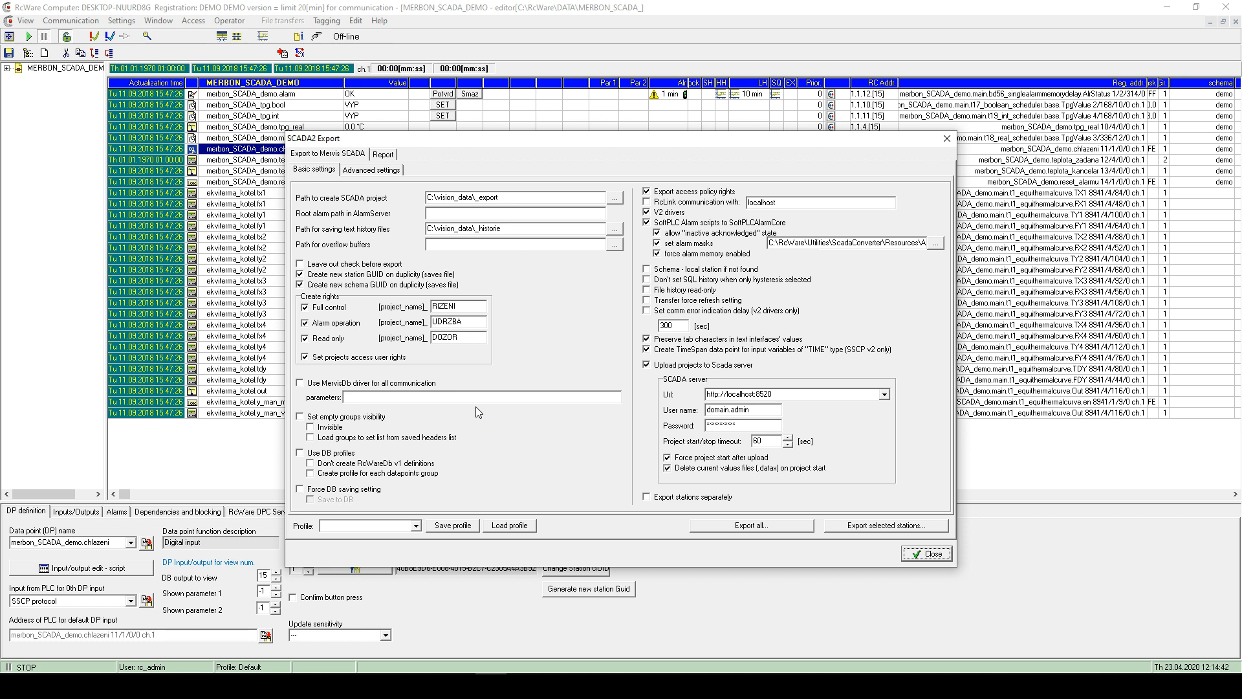
- Keep 'set alarm masks' enabled in SCADA2 Export and browse for its alarm masks file
left_click(667, 192)
mouse_move(890, 139)
left_mouse_down()
mouse_move(847, 107)
mouse_move(886, 150)
left_mouse_up()
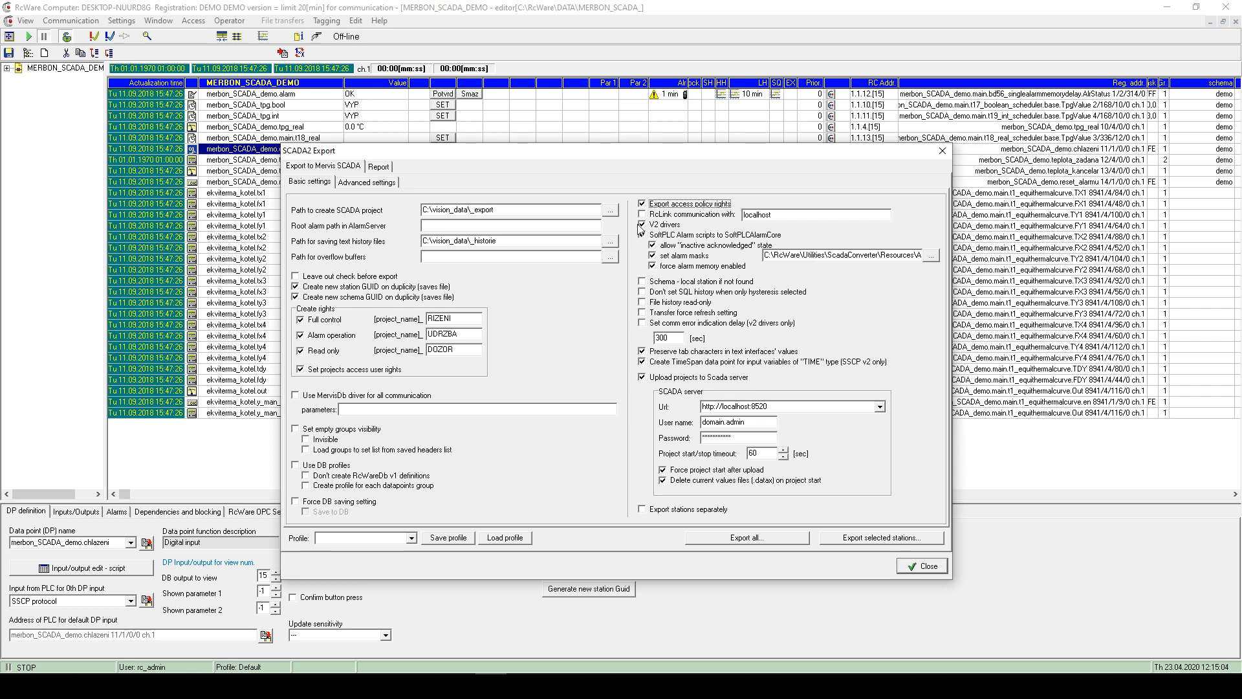
left_click(654, 256)
left_click(654, 256)
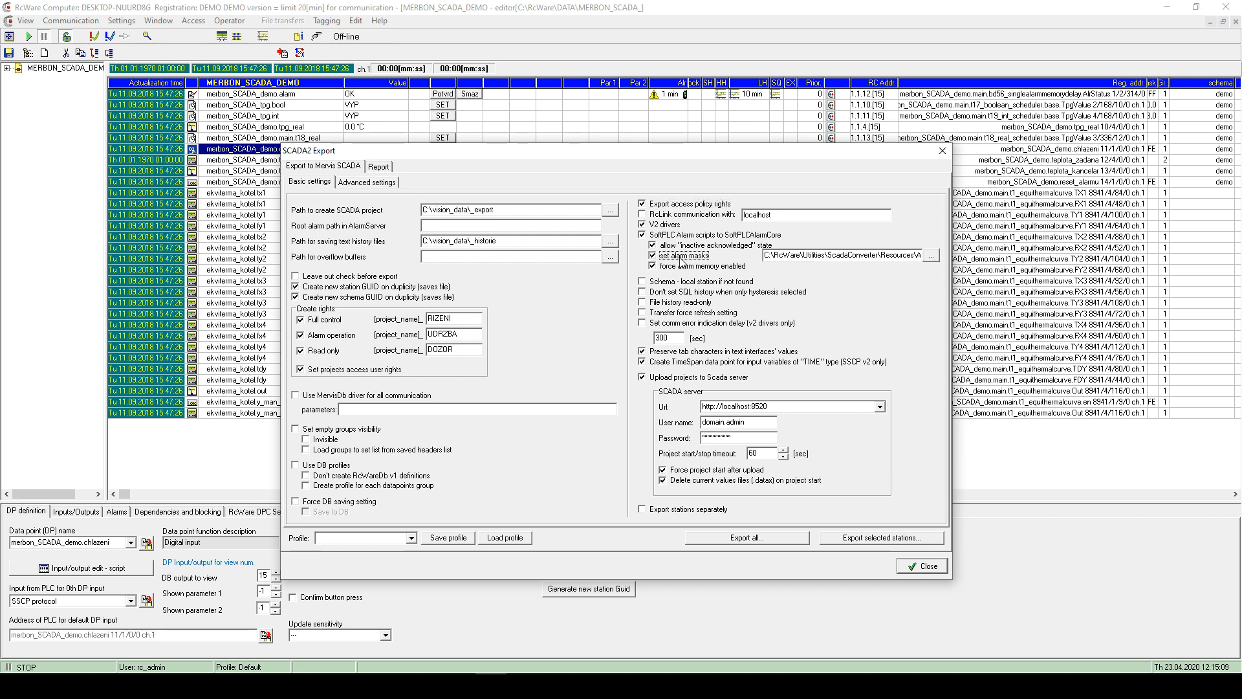
left_click(935, 256)
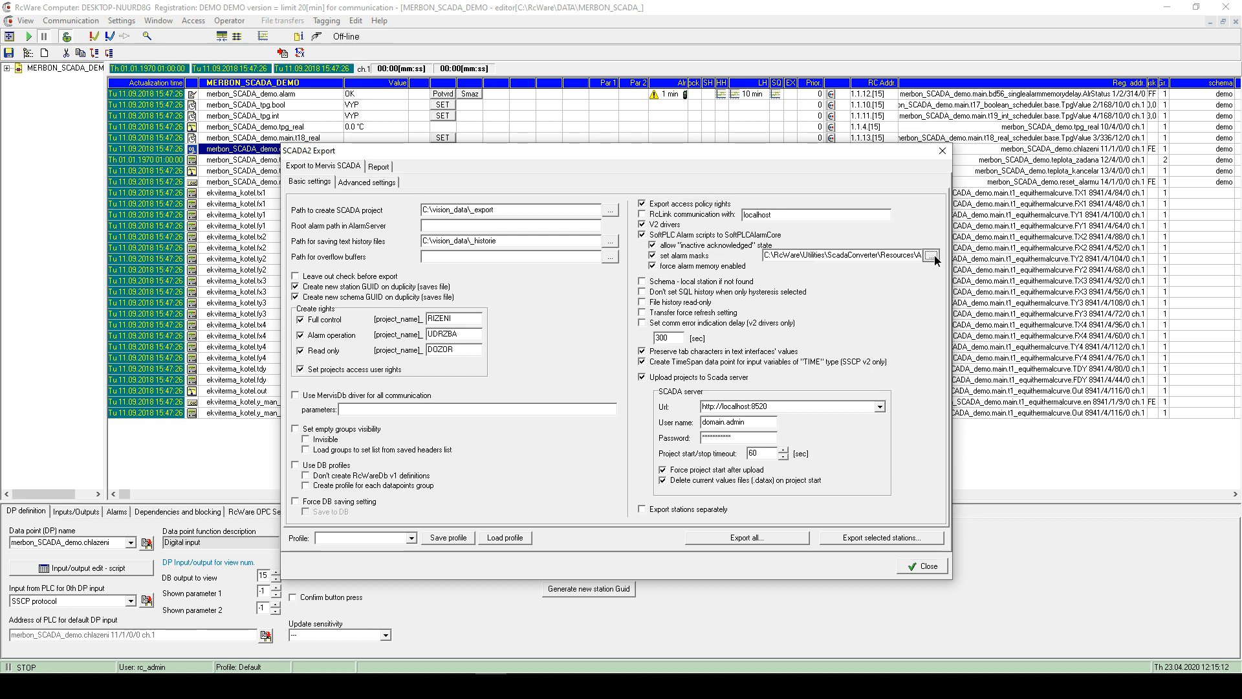
left_click_drag(652, 320, 726, 306)
- Choose AlarmConstants_en.txt from the ScadaConverter Resources folder as the alarm masks file
left_click(778, 321)
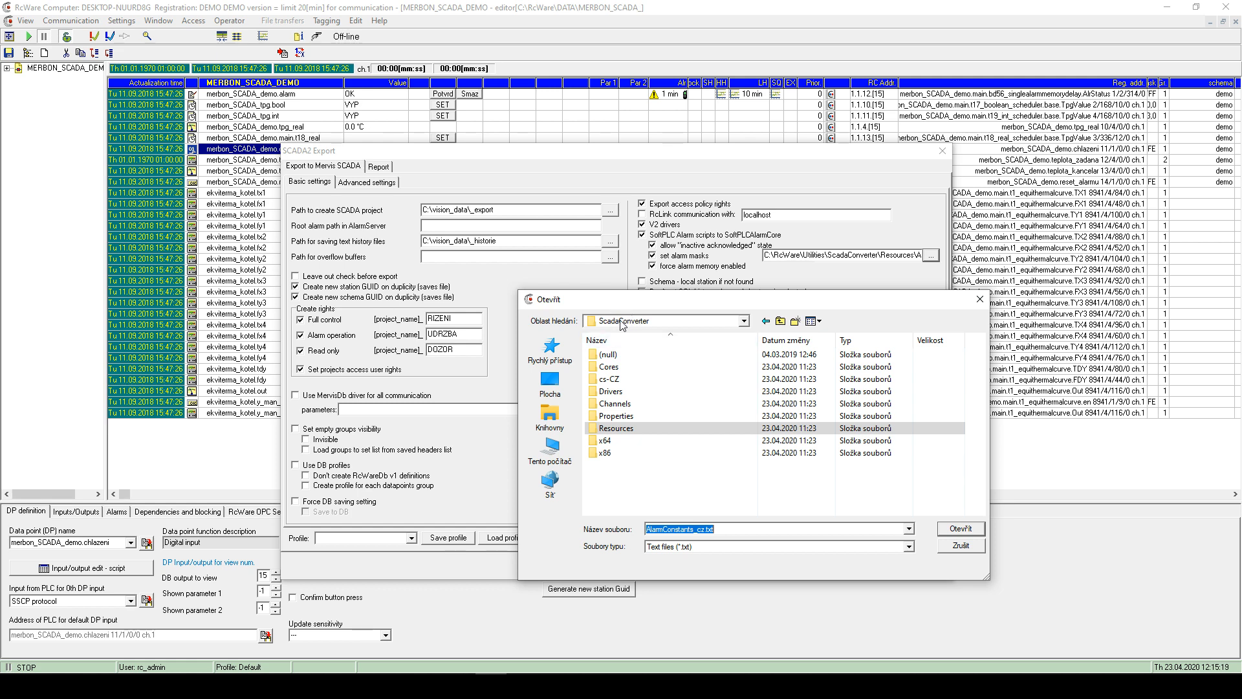
double_click(616, 428)
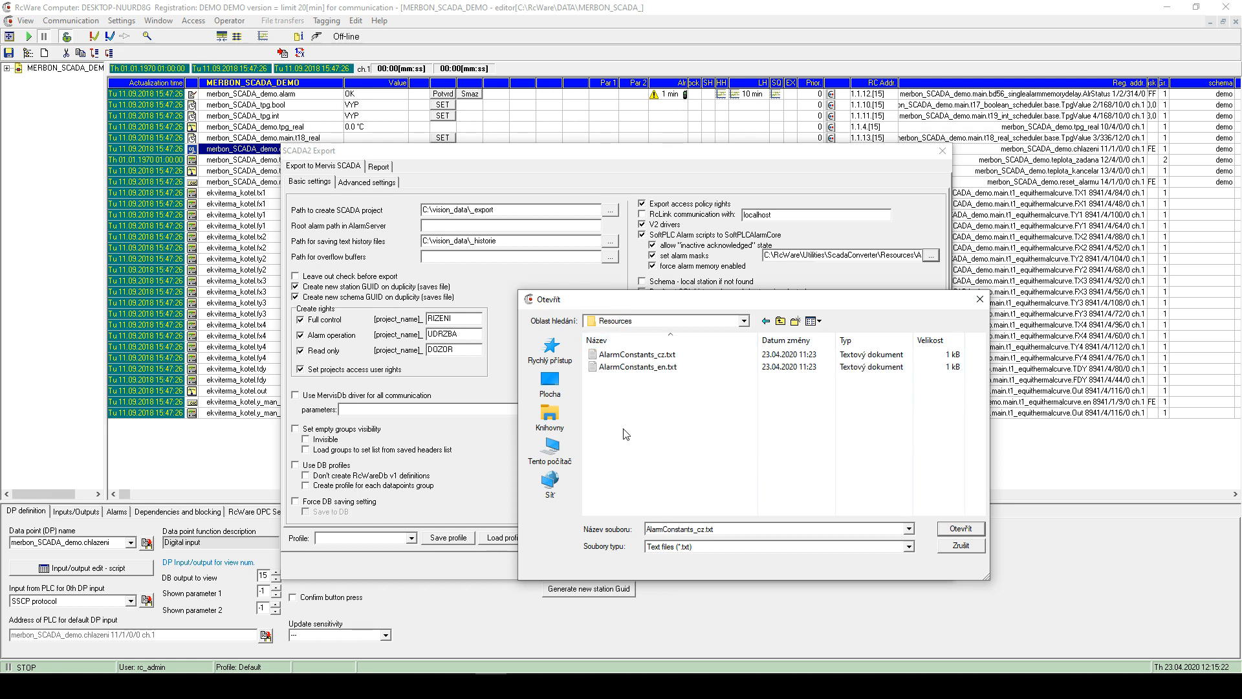
left_click(631, 368)
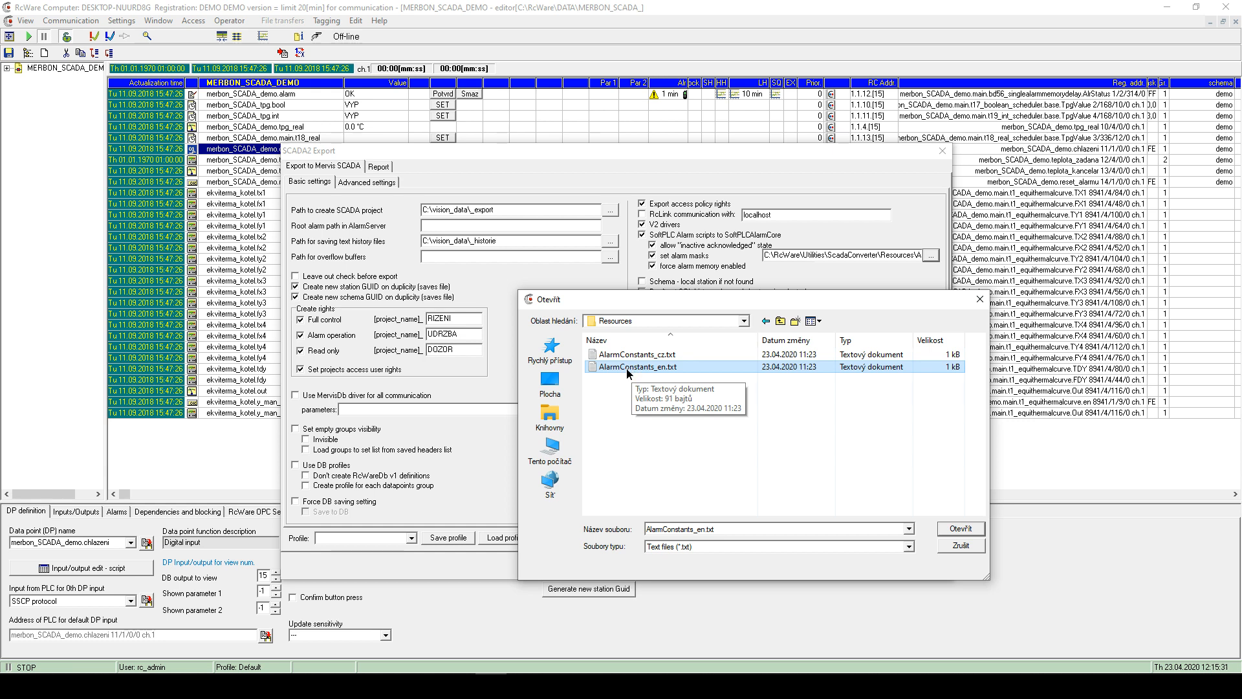
double_click(627, 367)
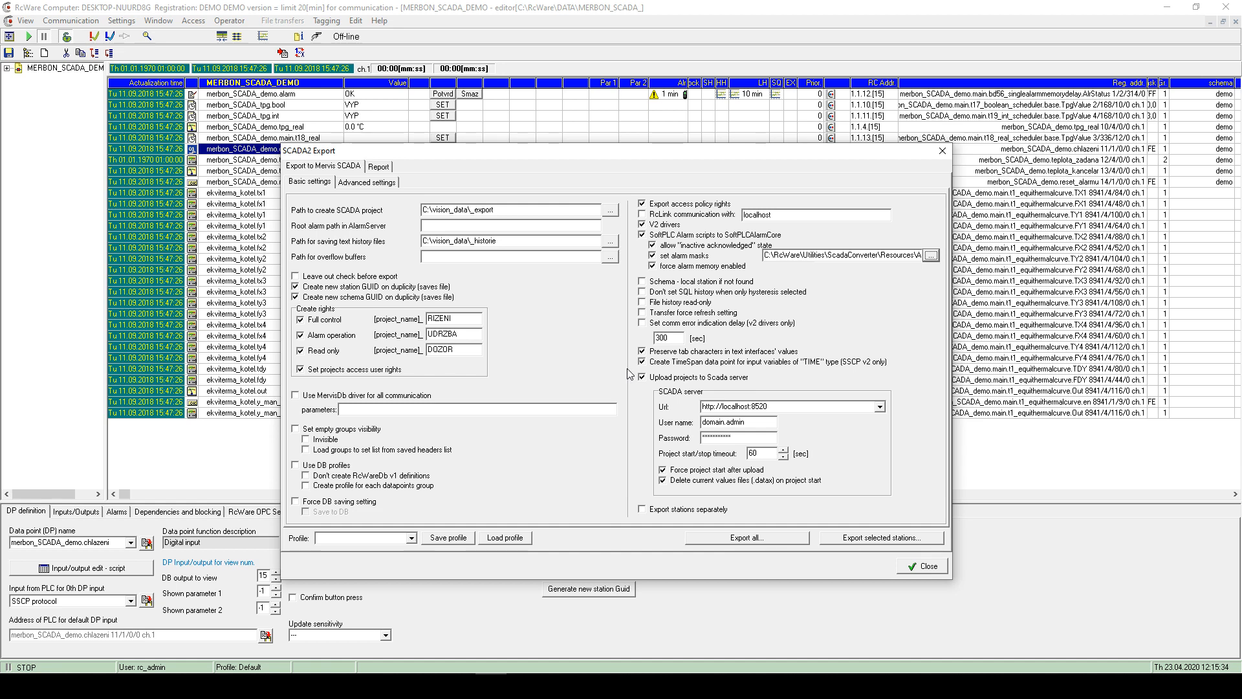
left_click(269, 685)
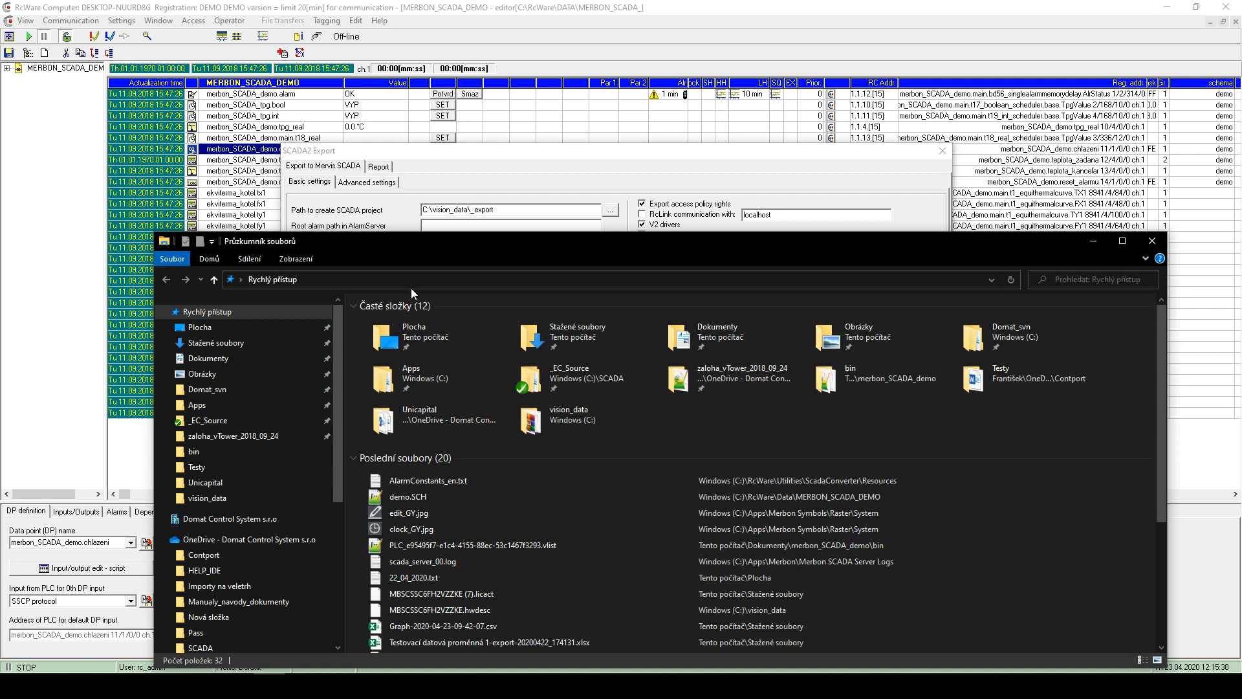
- Open AlarmConstants_en.txt from C:\RcWare\Utilities\ScadaConverter\Resources in Notepad
scroll(262, 465, "down", 3)
scroll(183, 484, "down", 3)
left_click(205, 631)
double_click(381, 415)
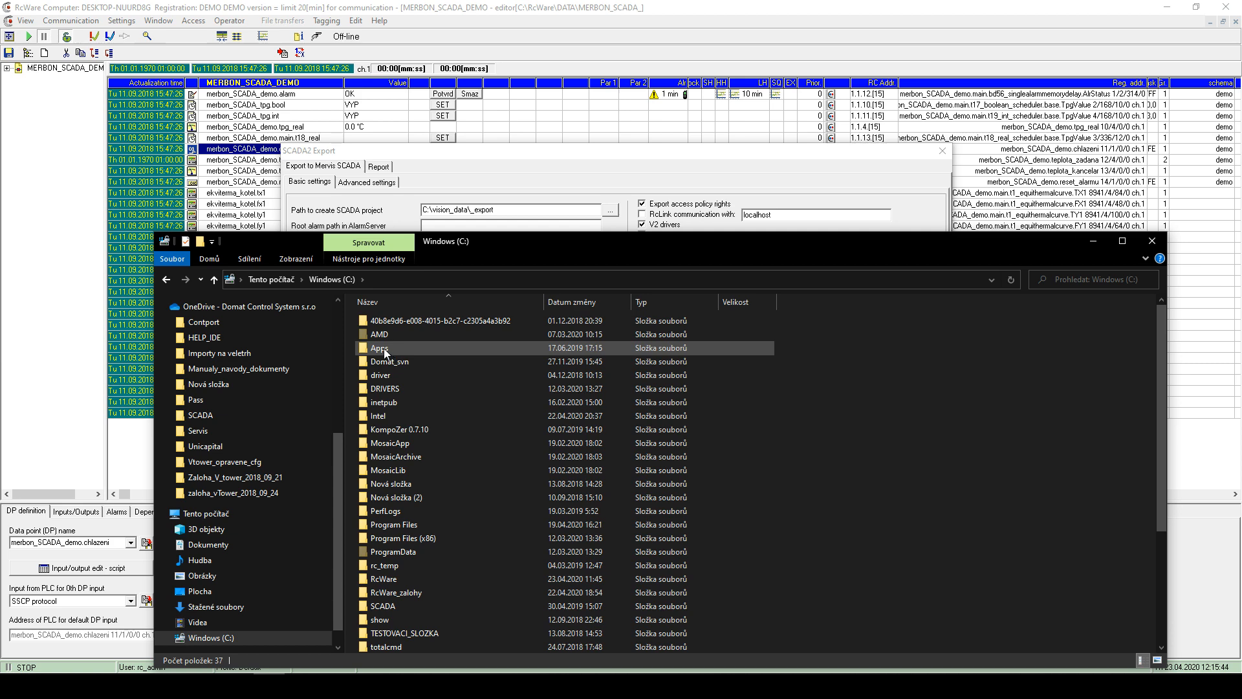
scroll(394, 527, "down", 1)
double_click(397, 525)
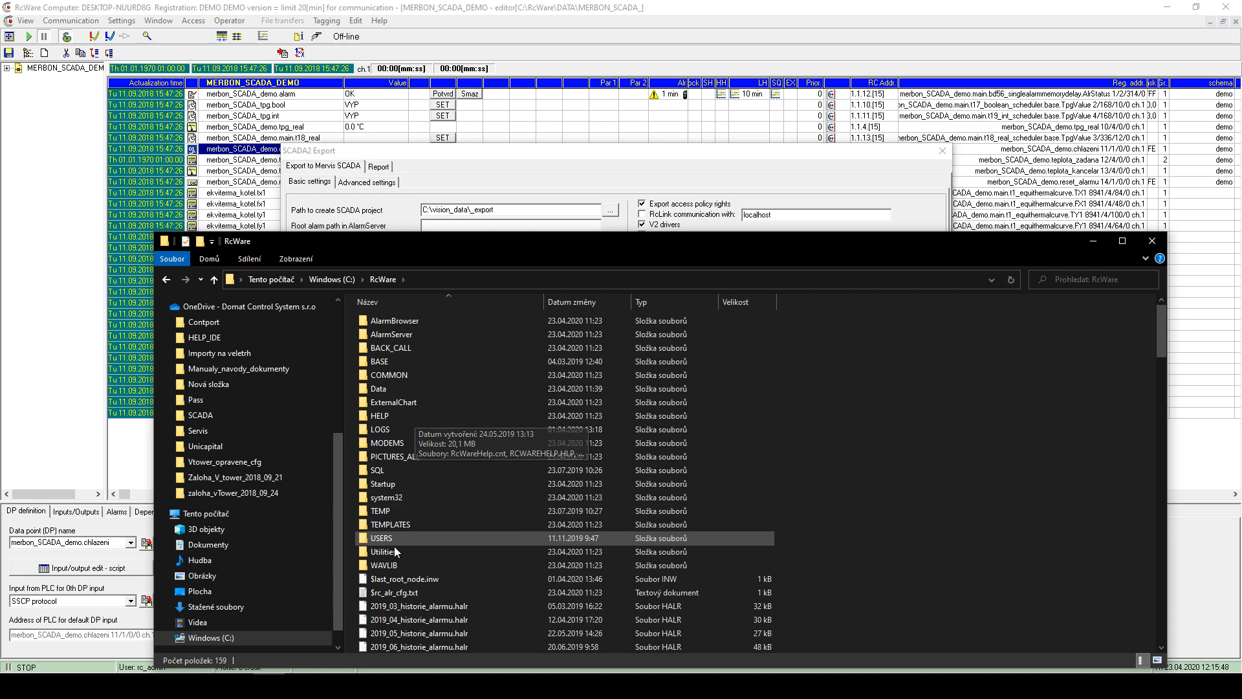
double_click(398, 552)
double_click(401, 320)
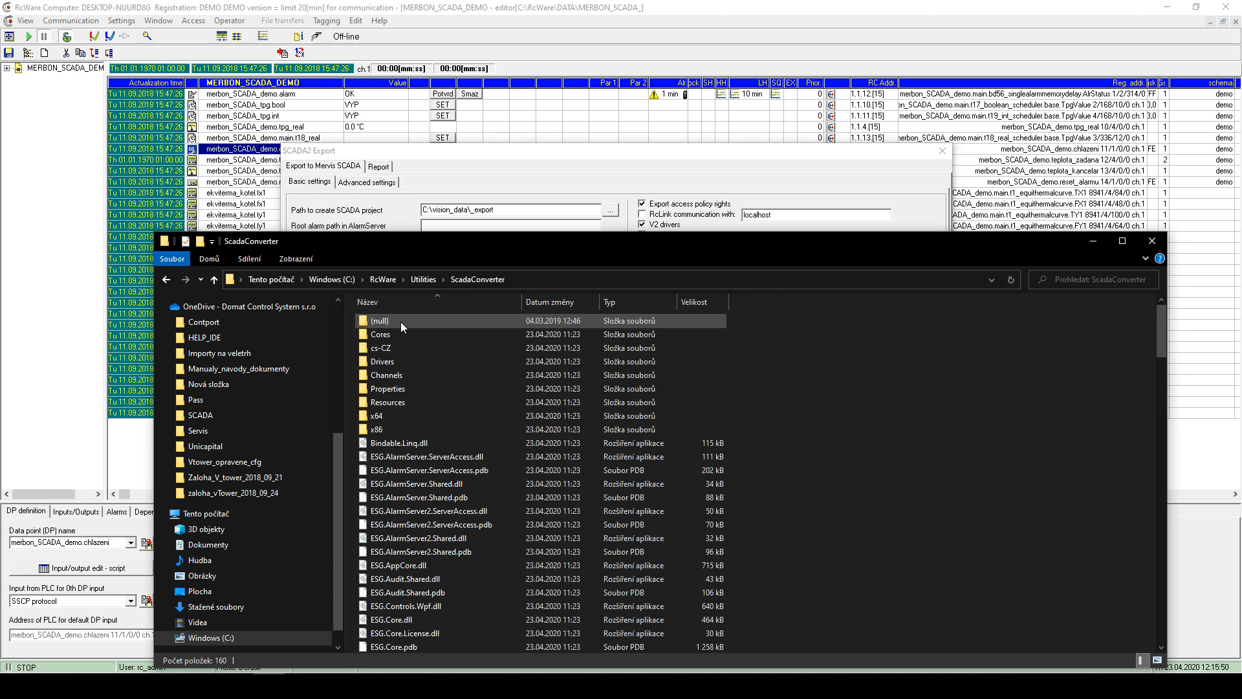
double_click(415, 401)
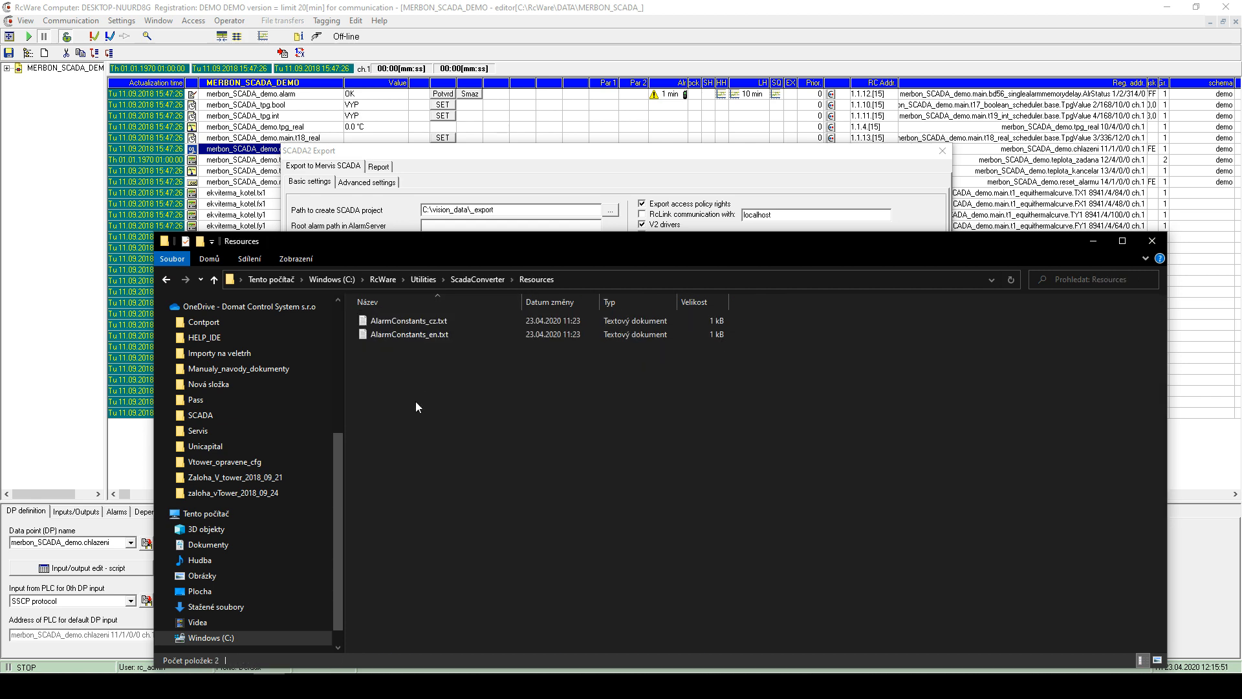
left_click(556, 282)
left_click(396, 279)
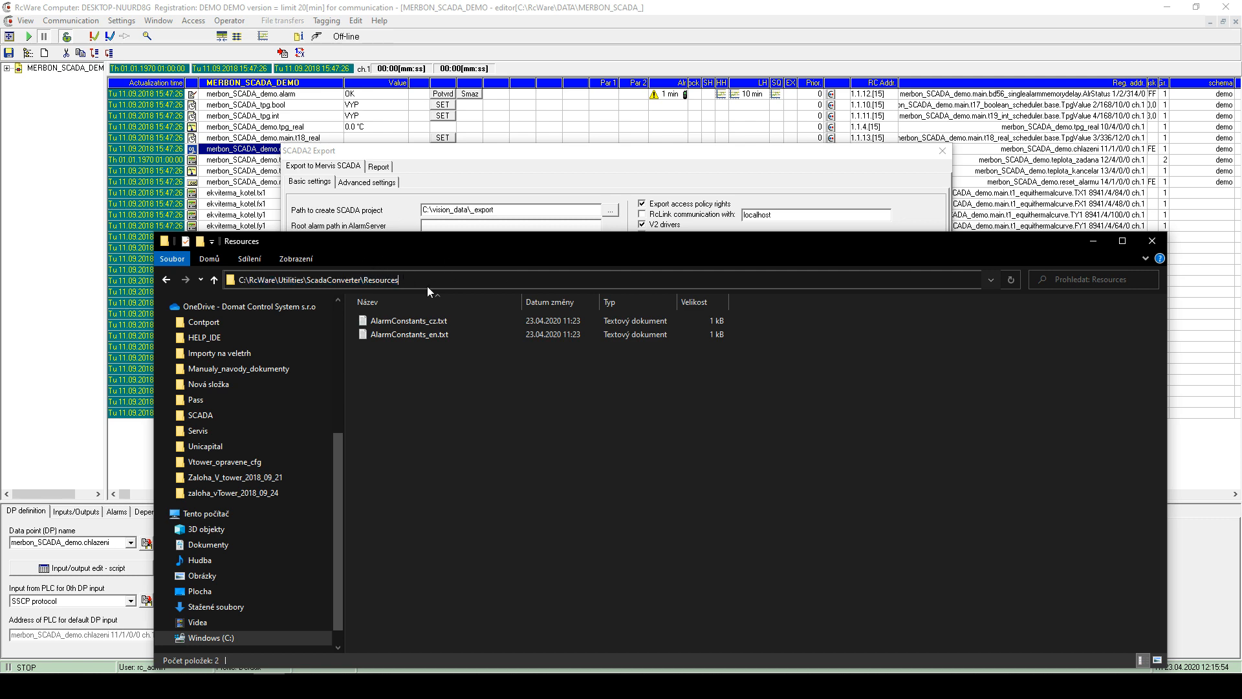
double_click(438, 336)
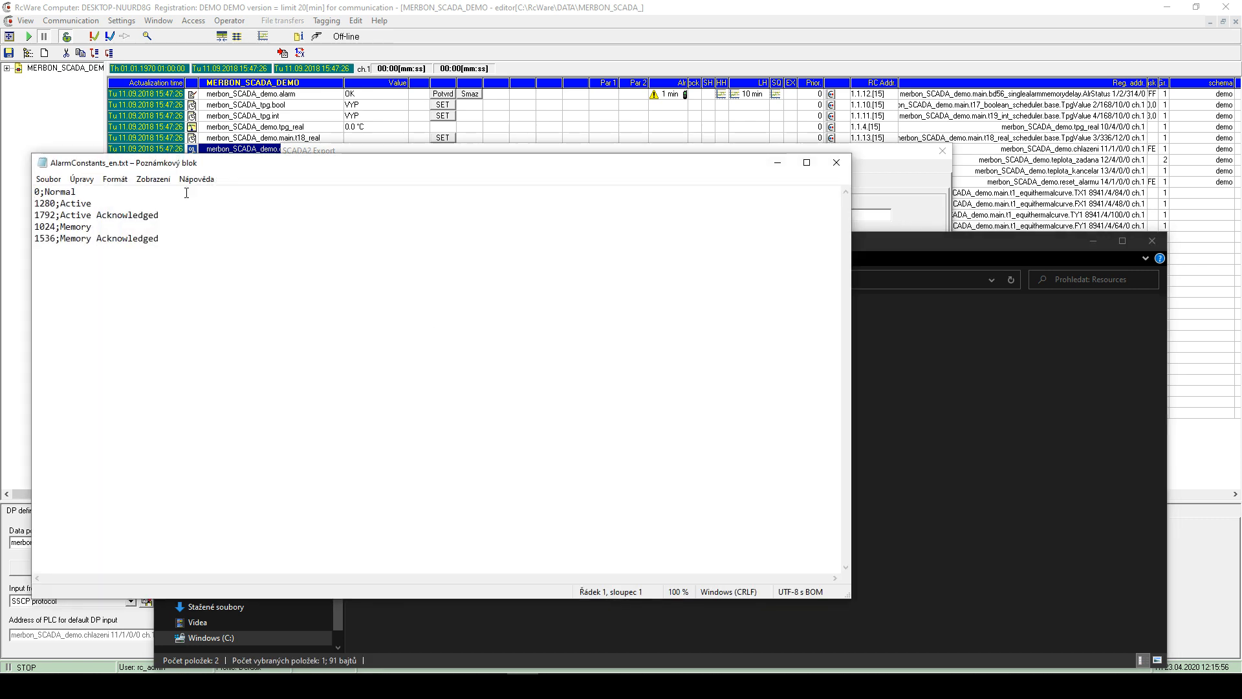
- Review alarm codes such as 1792, Normal and Active Acknowledged, then close Notepad and Explorer
left_click_drag(328, 208, 479, 240)
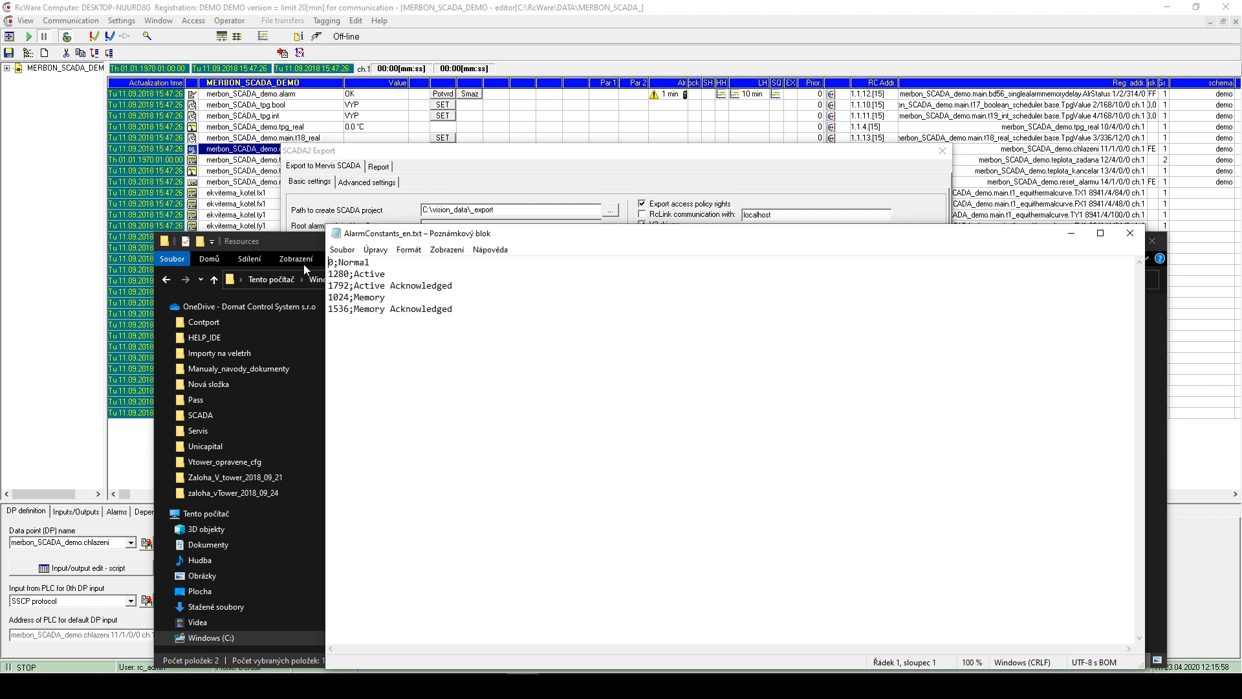
left_click_drag(355, 274, 323, 295)
left_click_drag(350, 286, 323, 274)
left_click(366, 262)
left_click_drag(416, 239, 464, 465)
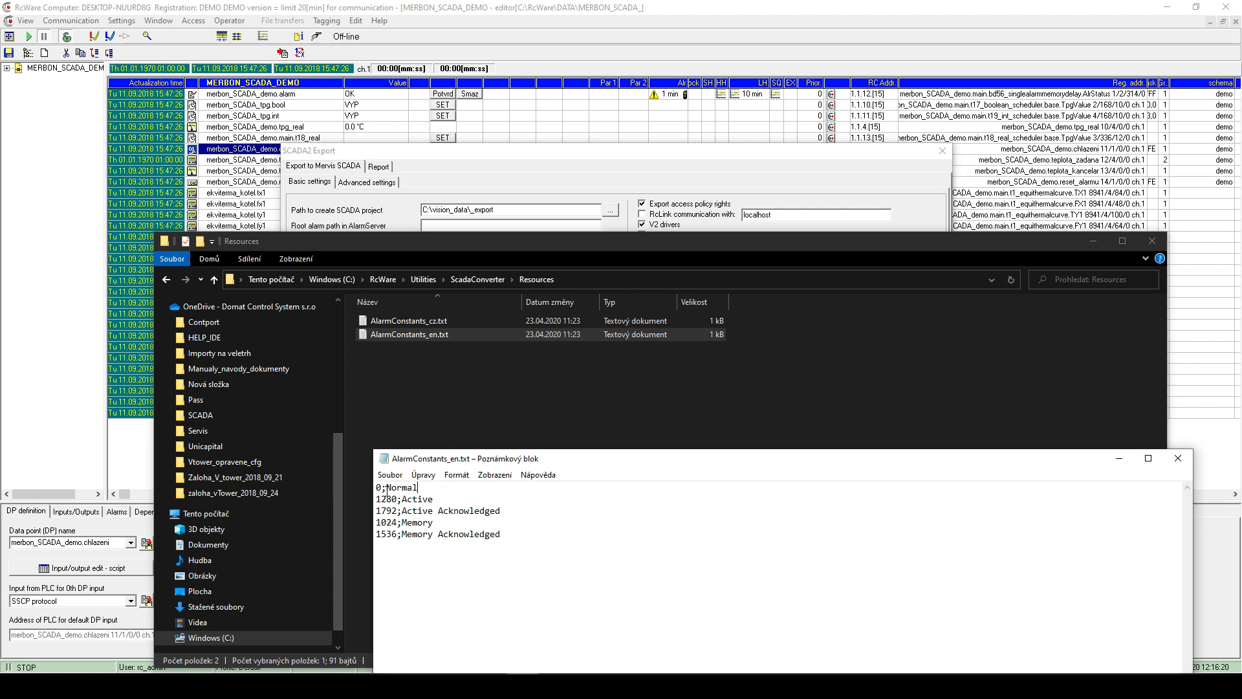
left_click_drag(386, 487, 407, 522)
left_click_drag(510, 515, 403, 511)
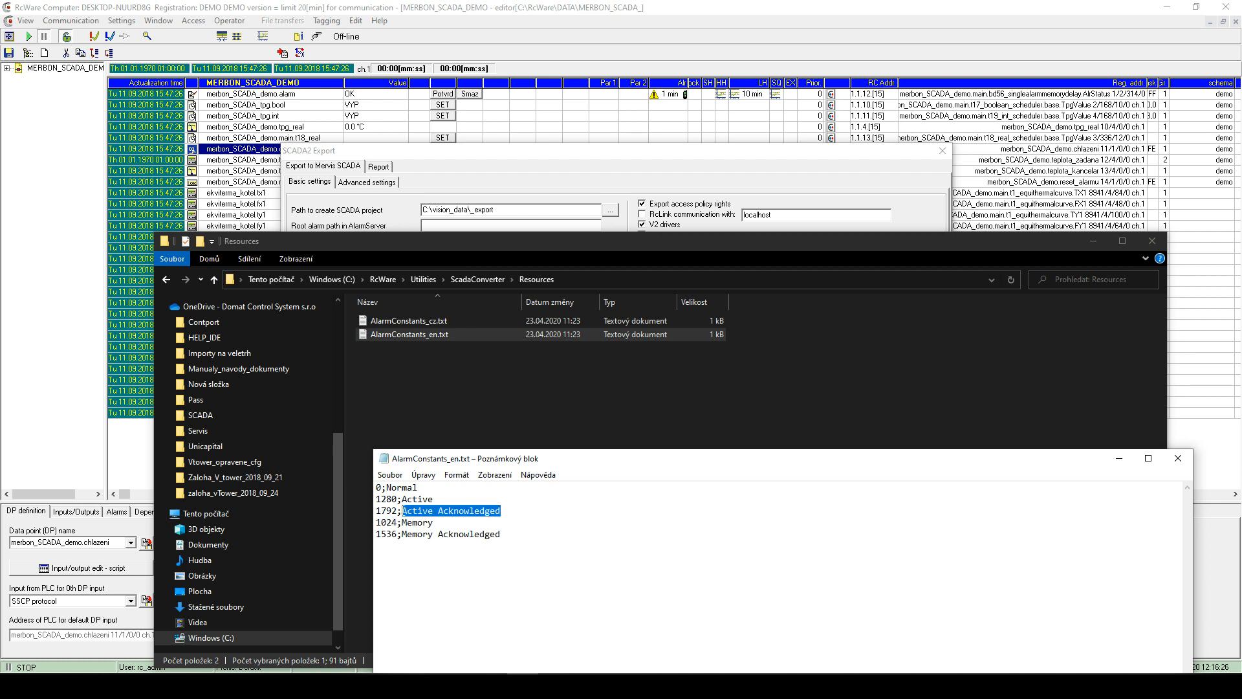
left_click(1176, 458)
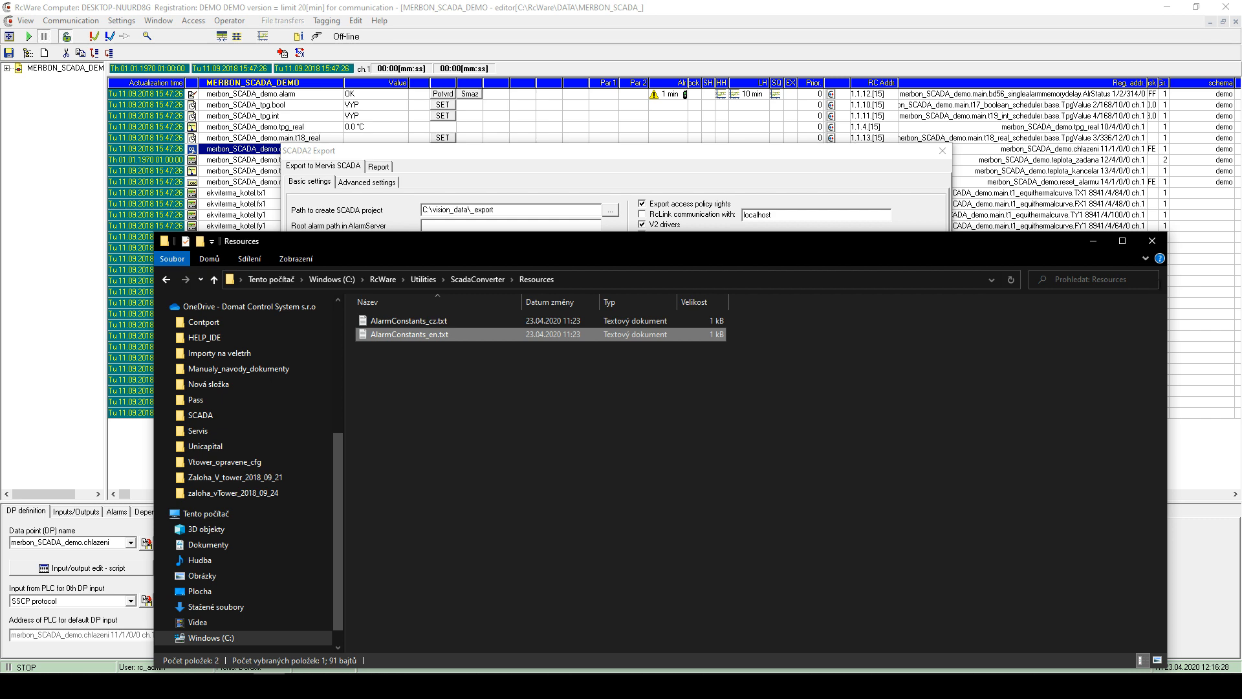
left_click(1153, 242)
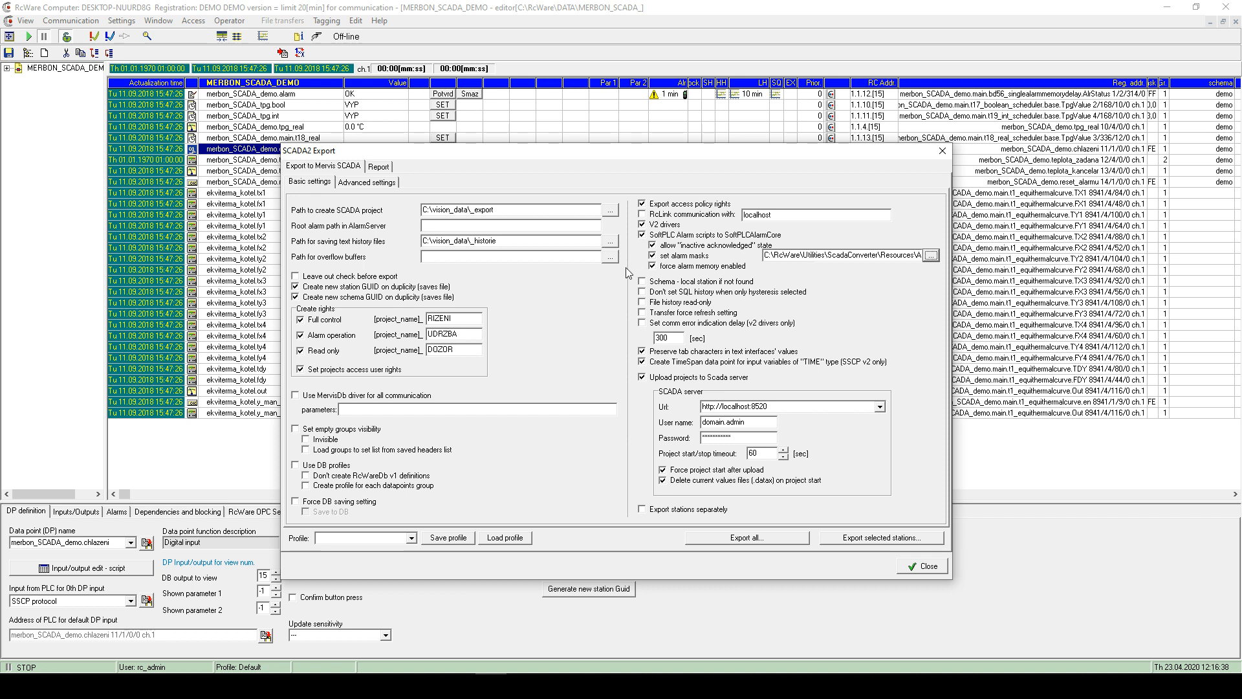
- Tick 'Set comm error indication delay (v2 drivers only)' with the delay at 300 seconds
left_click(643, 323)
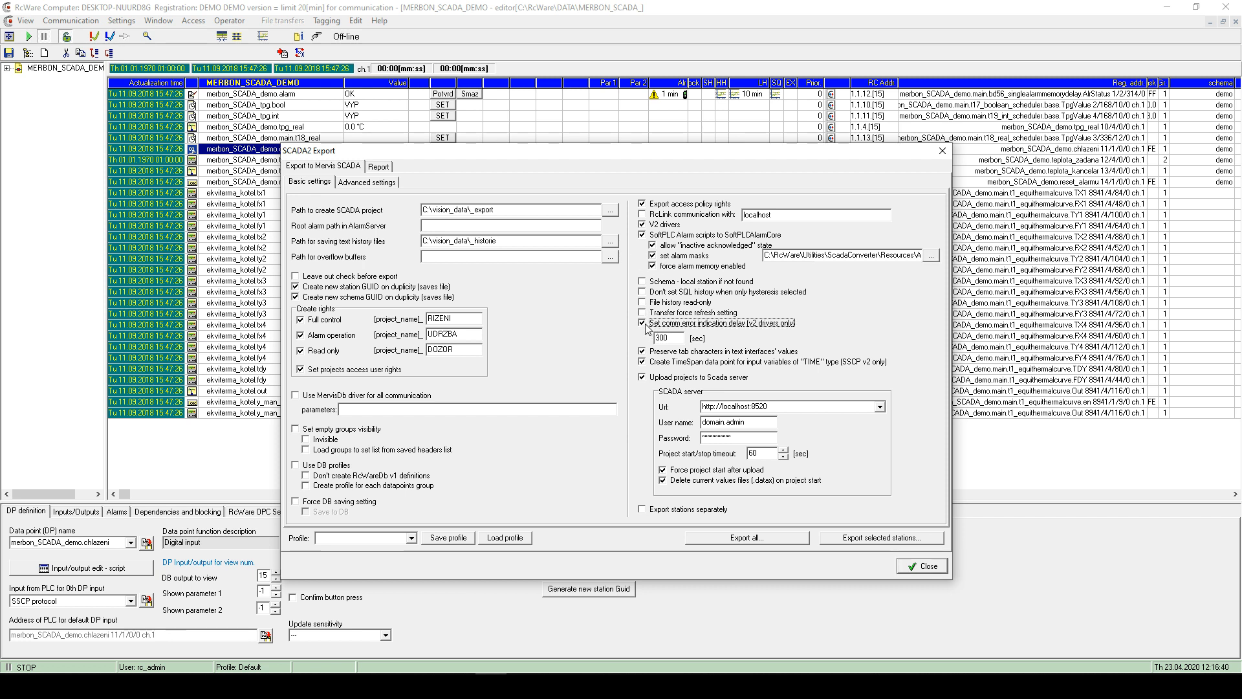
left_click(643, 324)
left_click(674, 338)
left_click(142, 686)
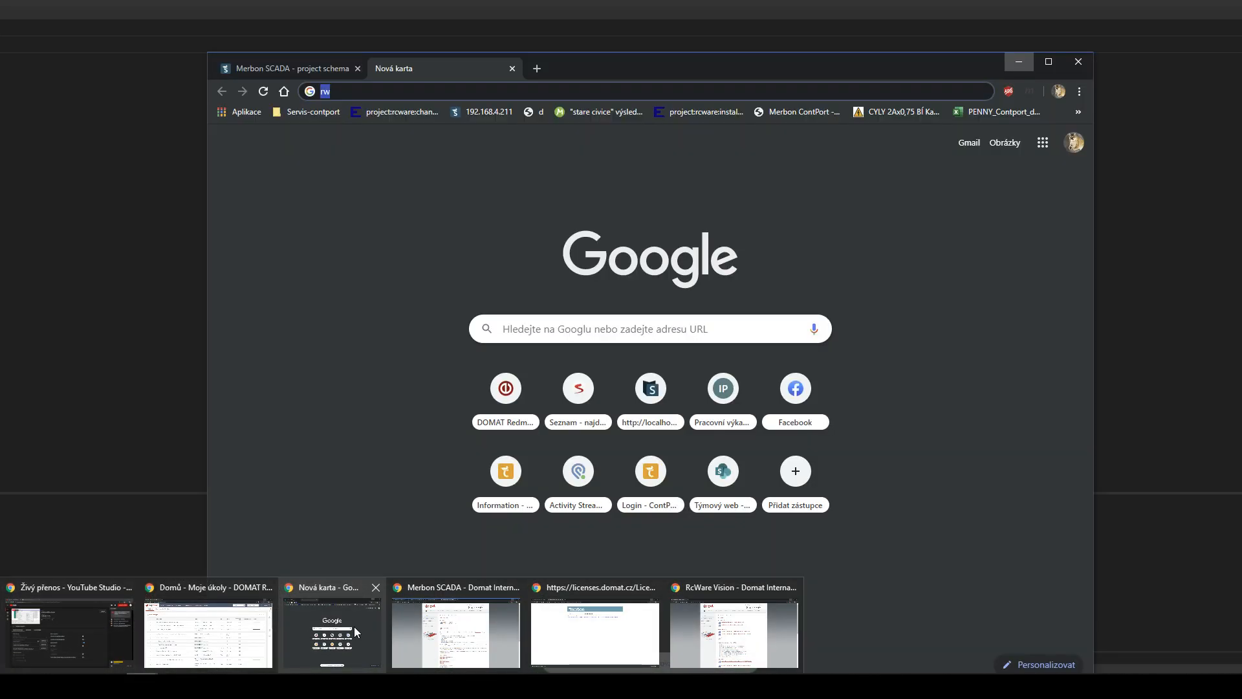
- Show the DEMO project's table in Merbon SCADA filtered to communication errors (voda-adr_100)
left_click(355, 626)
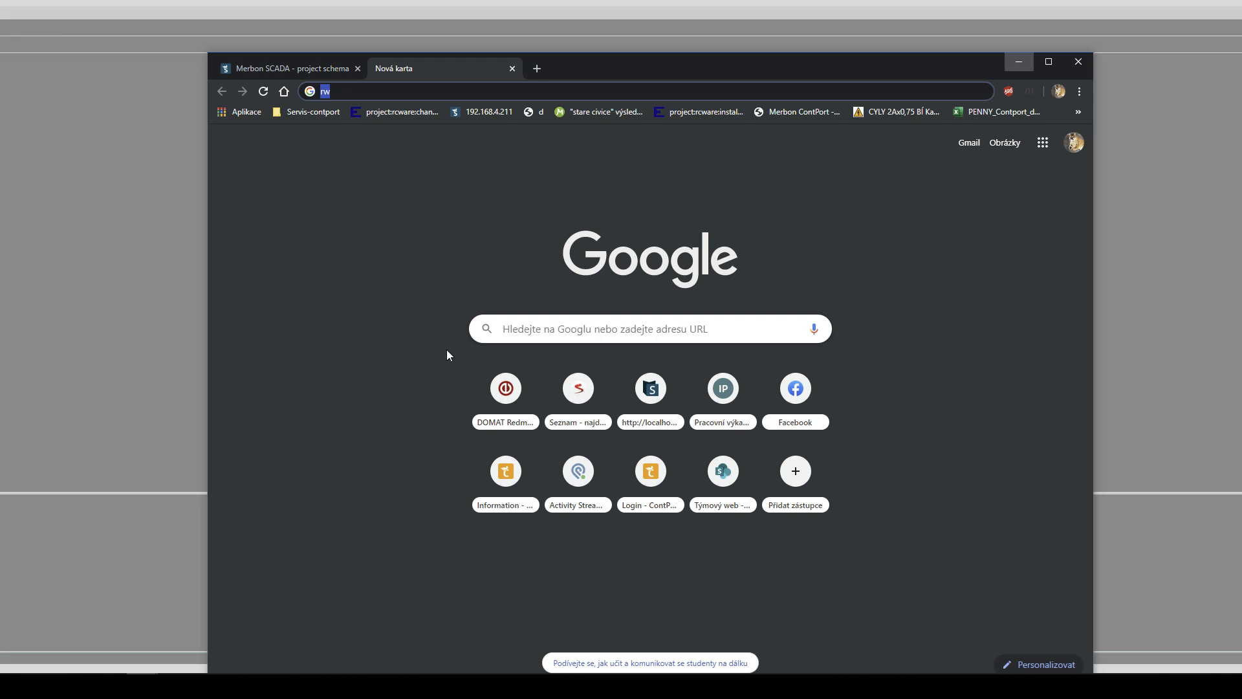
left_click(268, 75)
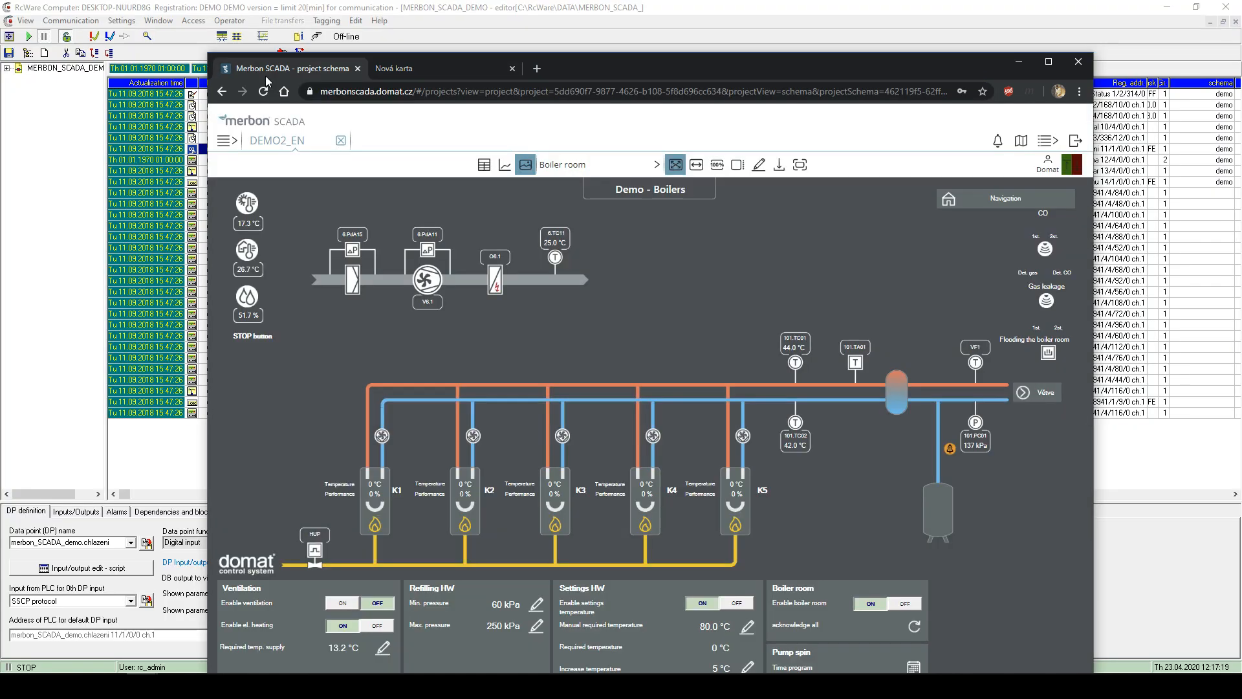
left_click(226, 142)
left_click(258, 182)
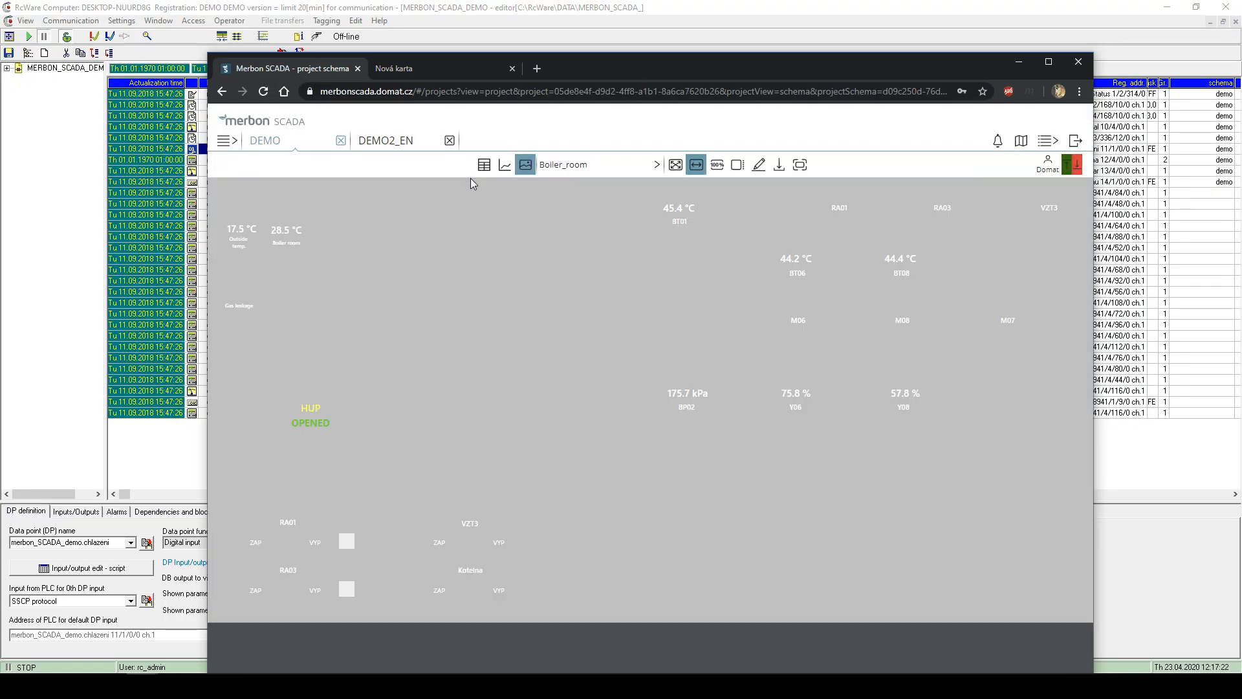
left_click(485, 166)
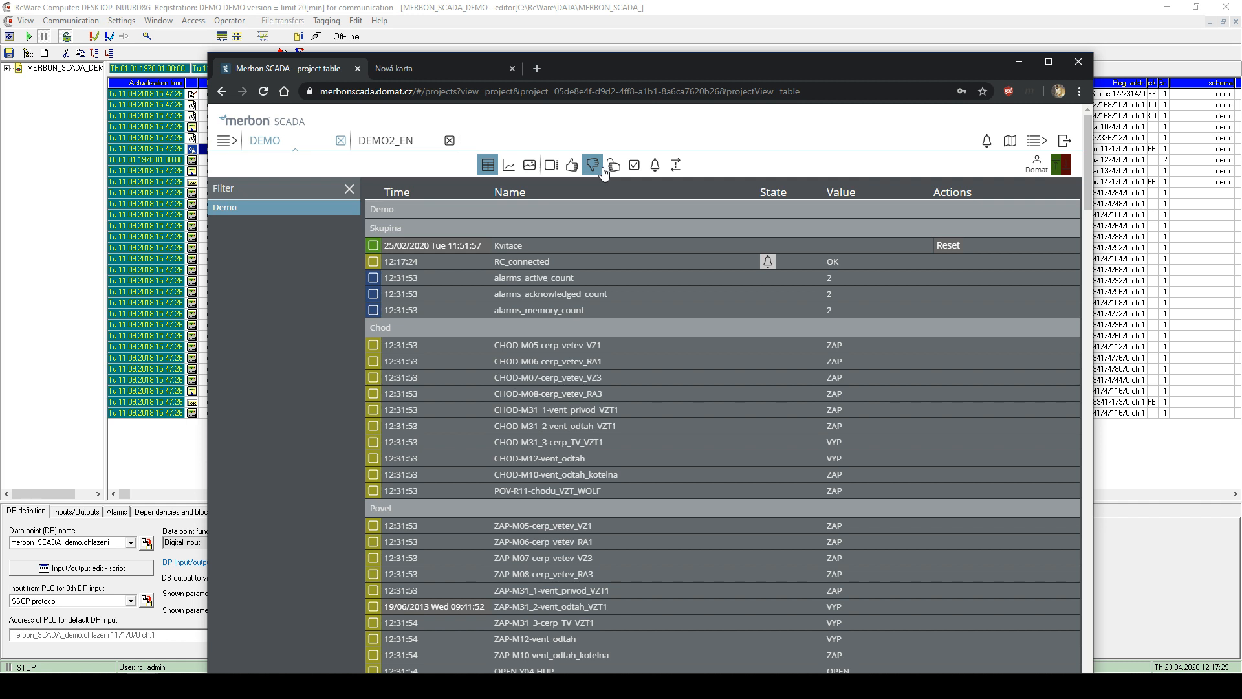
left_click(676, 166)
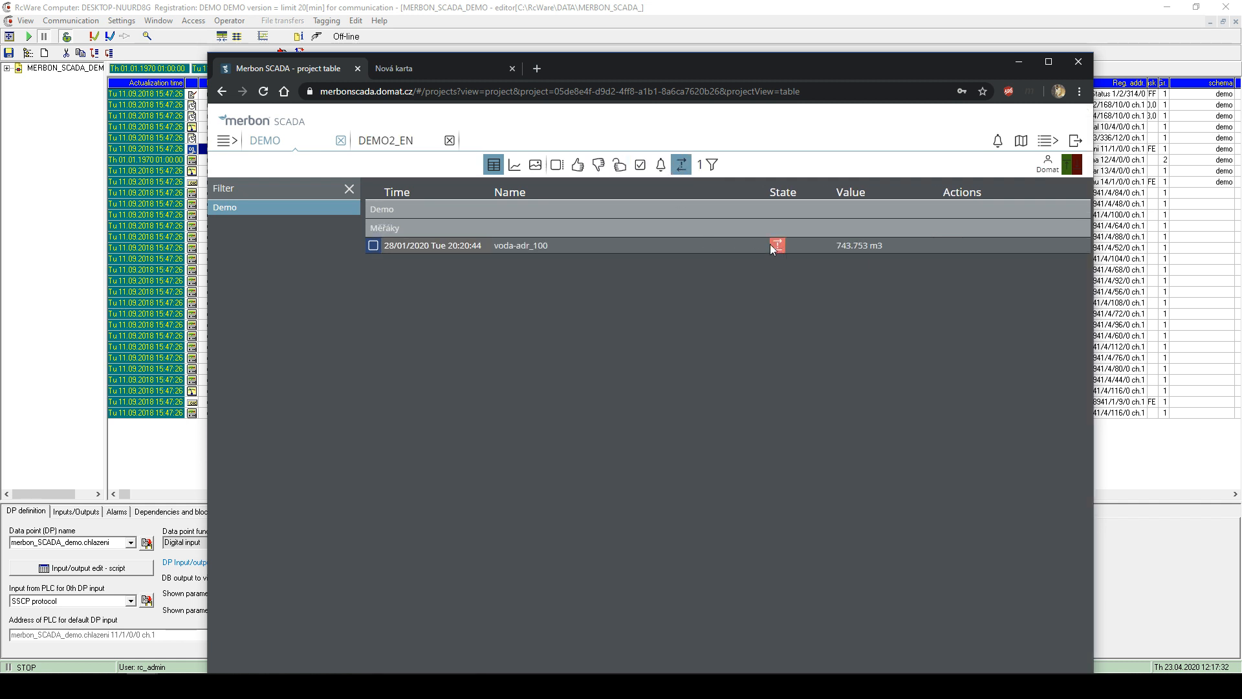
left_click_drag(767, 77, 440, 409)
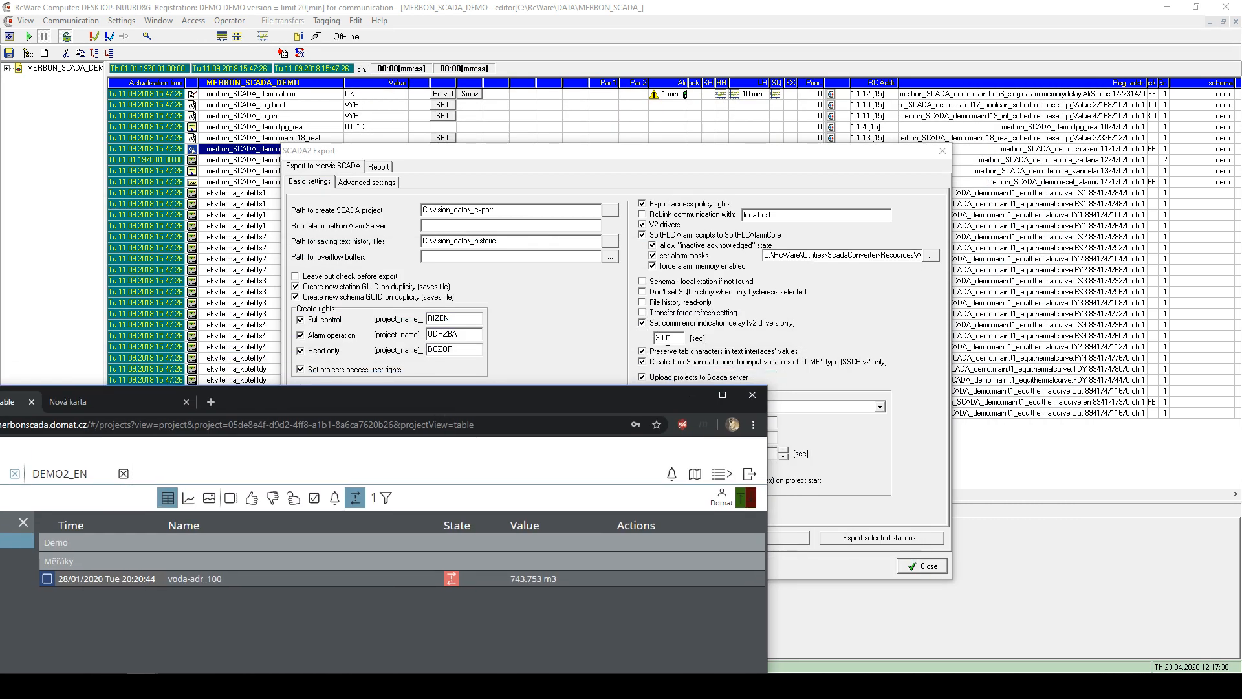
- Untick the comm error indication delay and 'Upload projects to Scada server' in SCADA2 Export
left_click(752, 395)
left_click(642, 322)
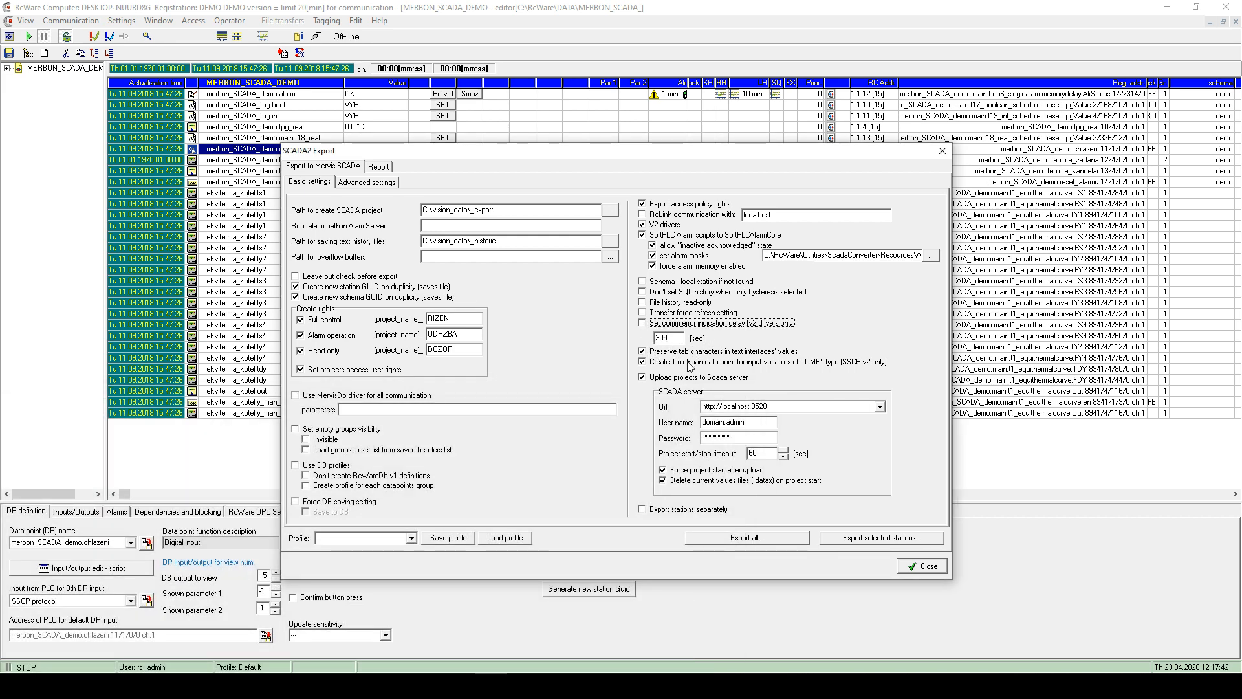
left_click(651, 377)
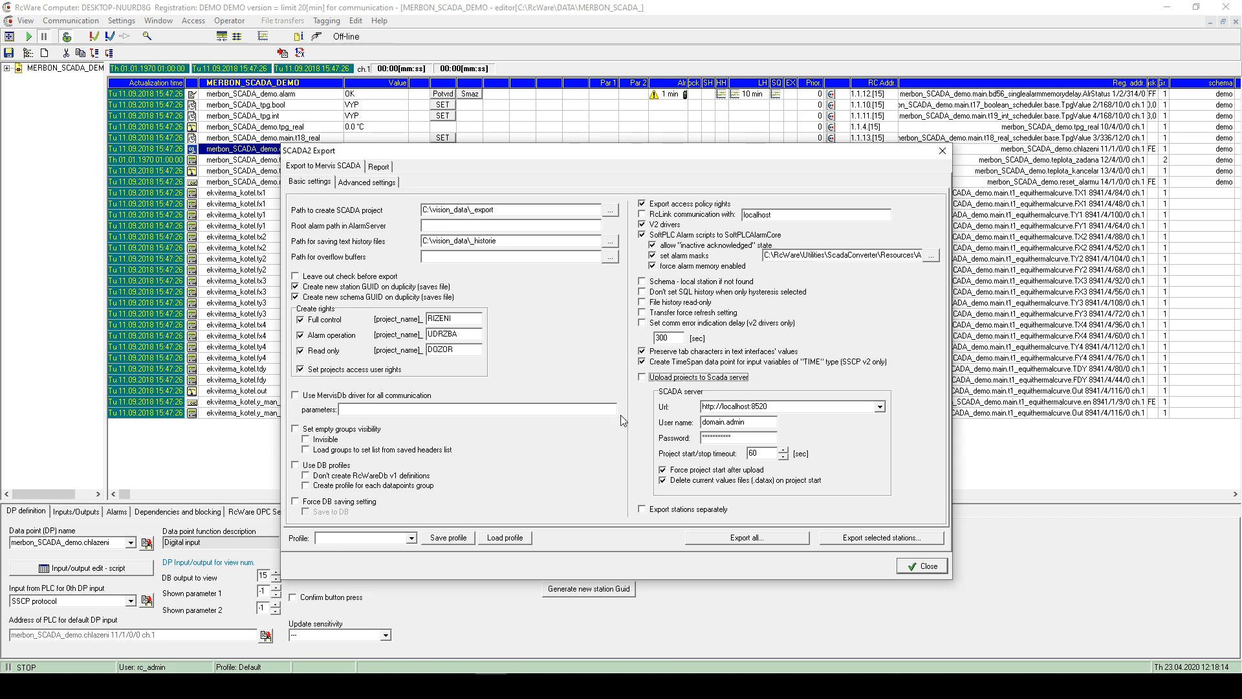
- Export only the MERBON_SCADA_DEMO station through the rc_temp folder
left_click(871, 540)
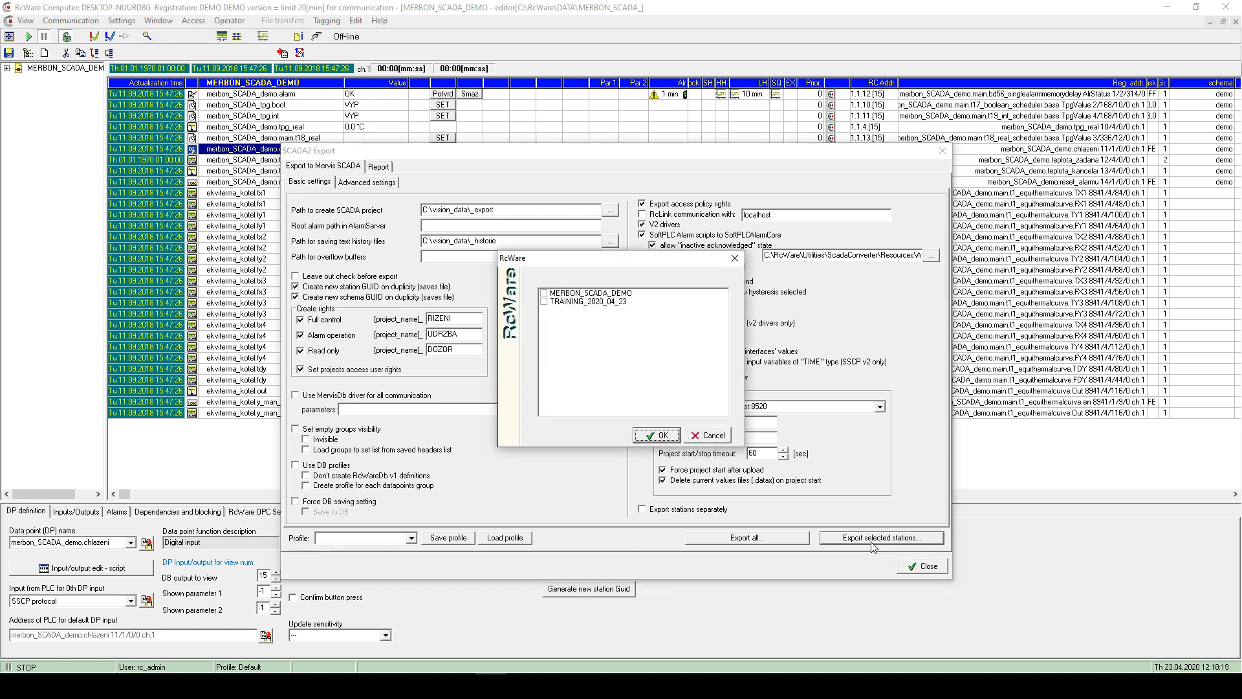
left_click(545, 293)
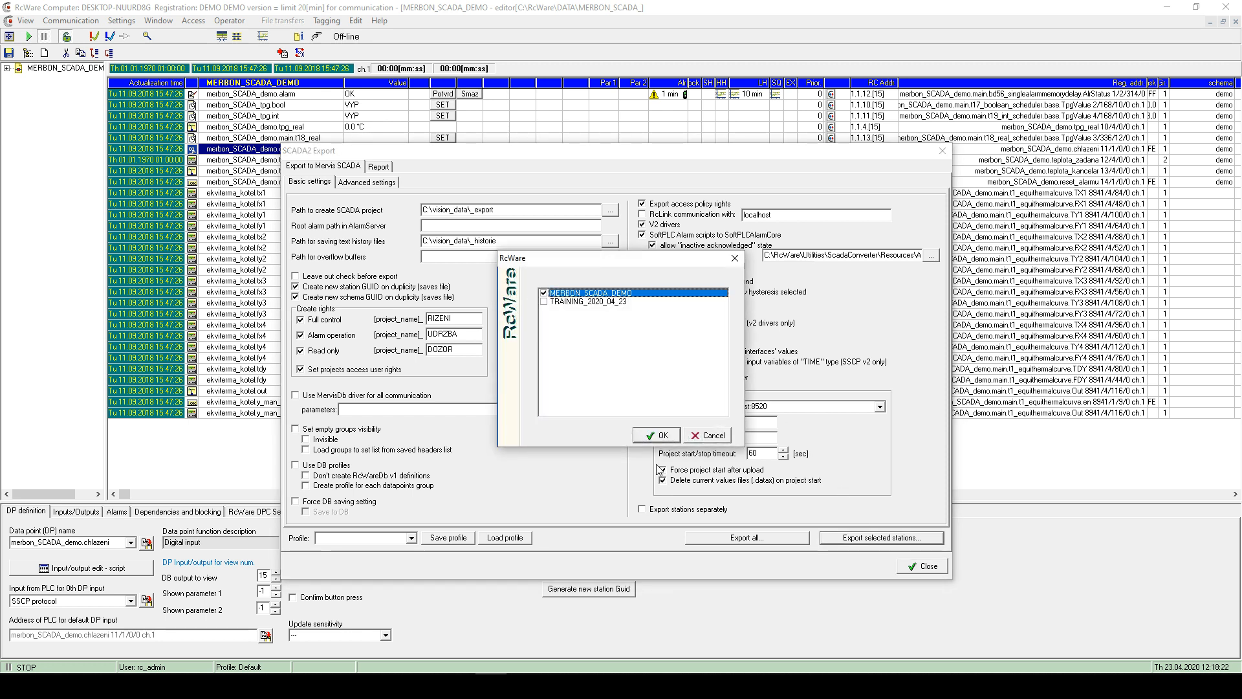
left_click(656, 438)
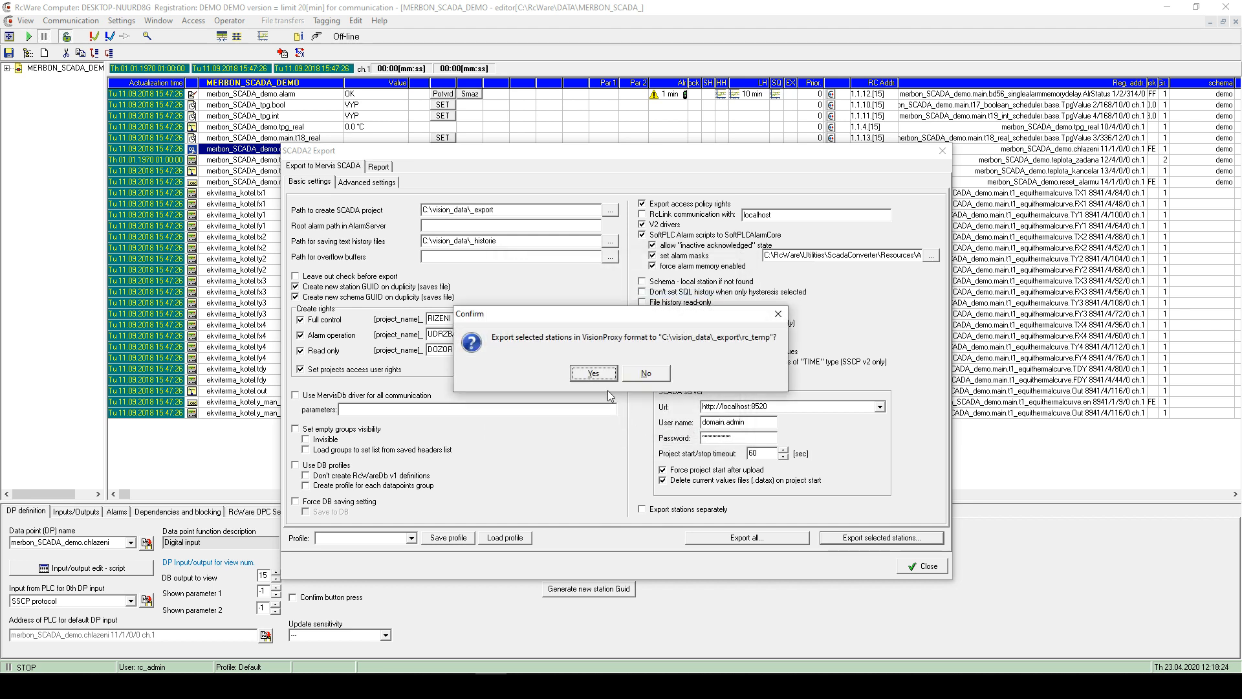
left_click(591, 374)
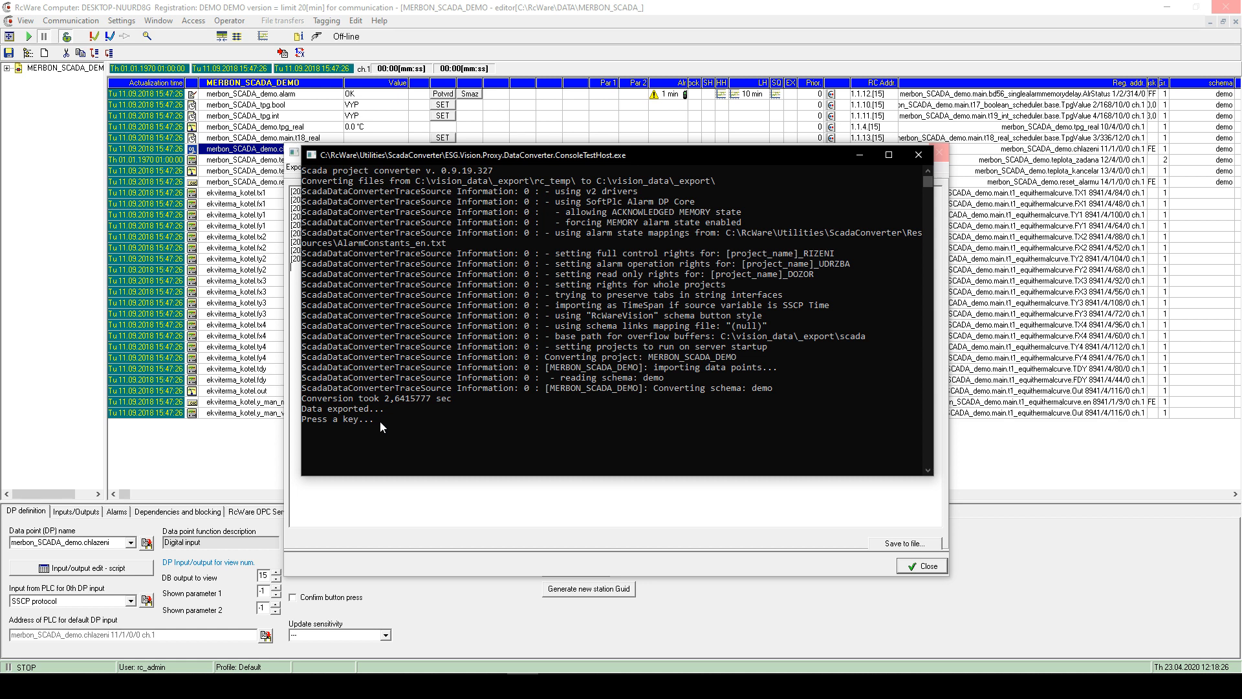
- Dismiss the finished converter console and acknowledge 'Stations exported.'
type("4")
key("BackSpace")
key("Return")
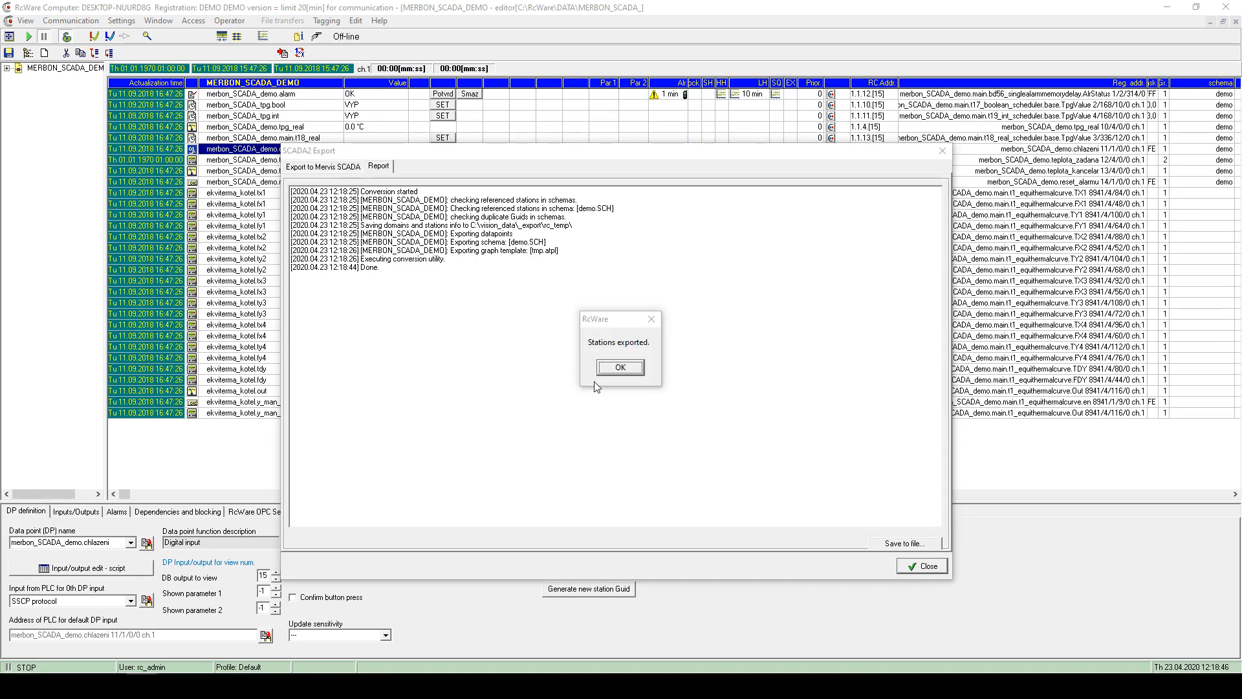
left_click(620, 367)
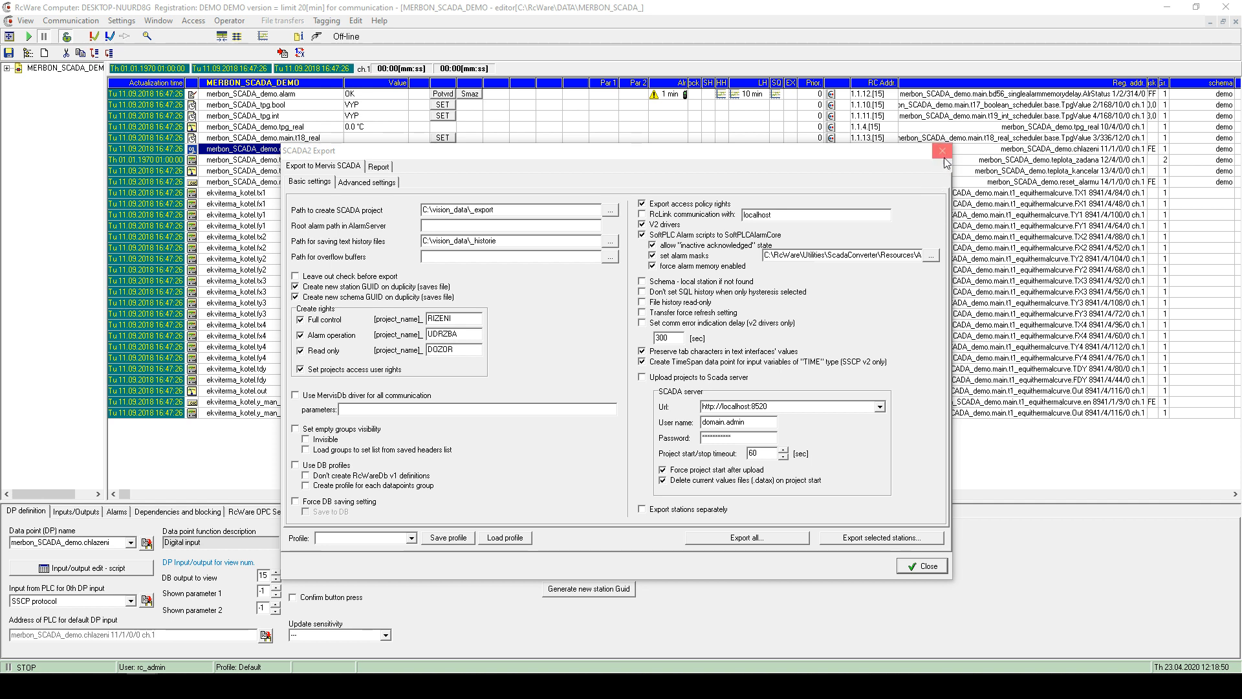
- Close the SCADA2 Export window and open the Windows (C:) drive in File Explorer
left_click(943, 151)
key("super+e")
scroll(215, 514, "down", 3)
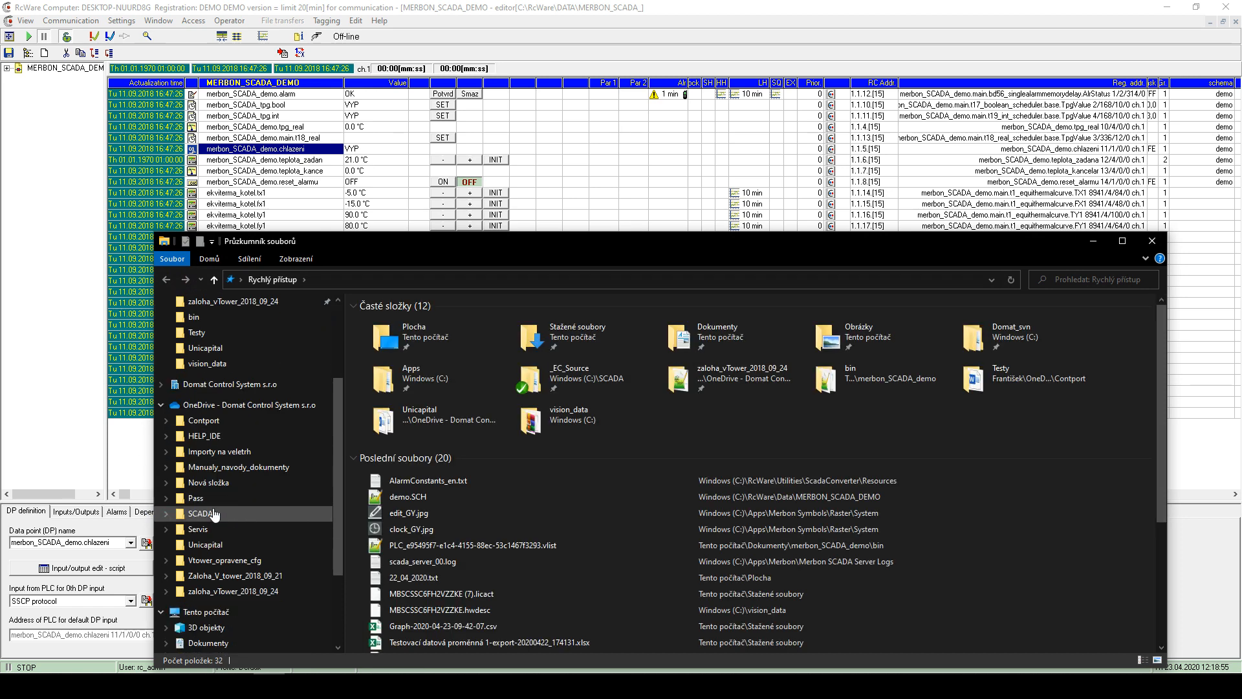
scroll(215, 515, "down", 2)
left_click(206, 549)
left_click(421, 429)
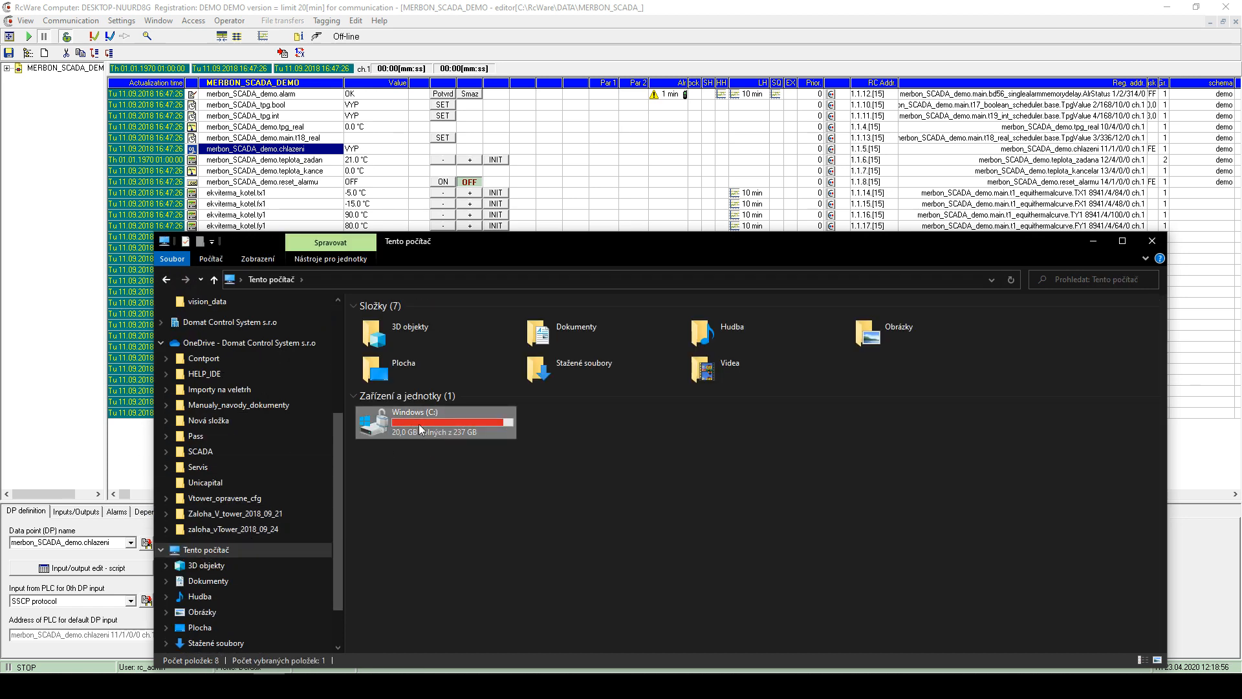
double_click(420, 429)
- Go to vision_data\_export\scada\cfg and open behaviors.config
double_click(402, 521)
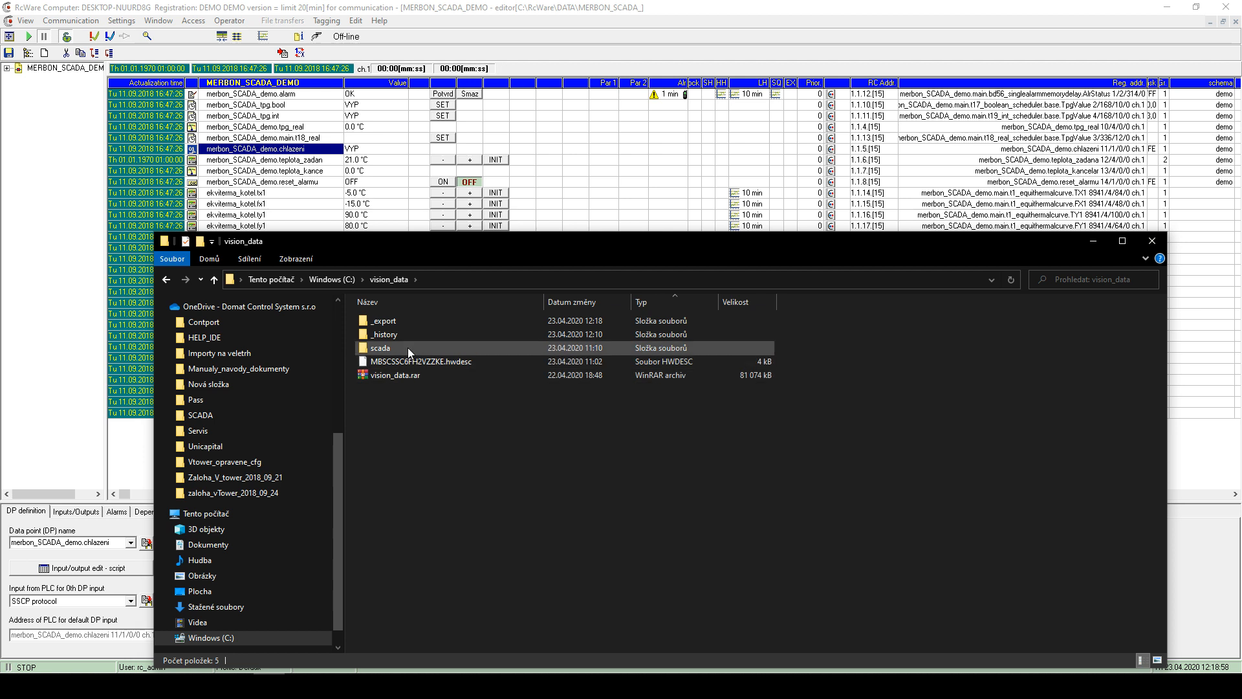
double_click(384, 320)
double_click(397, 334)
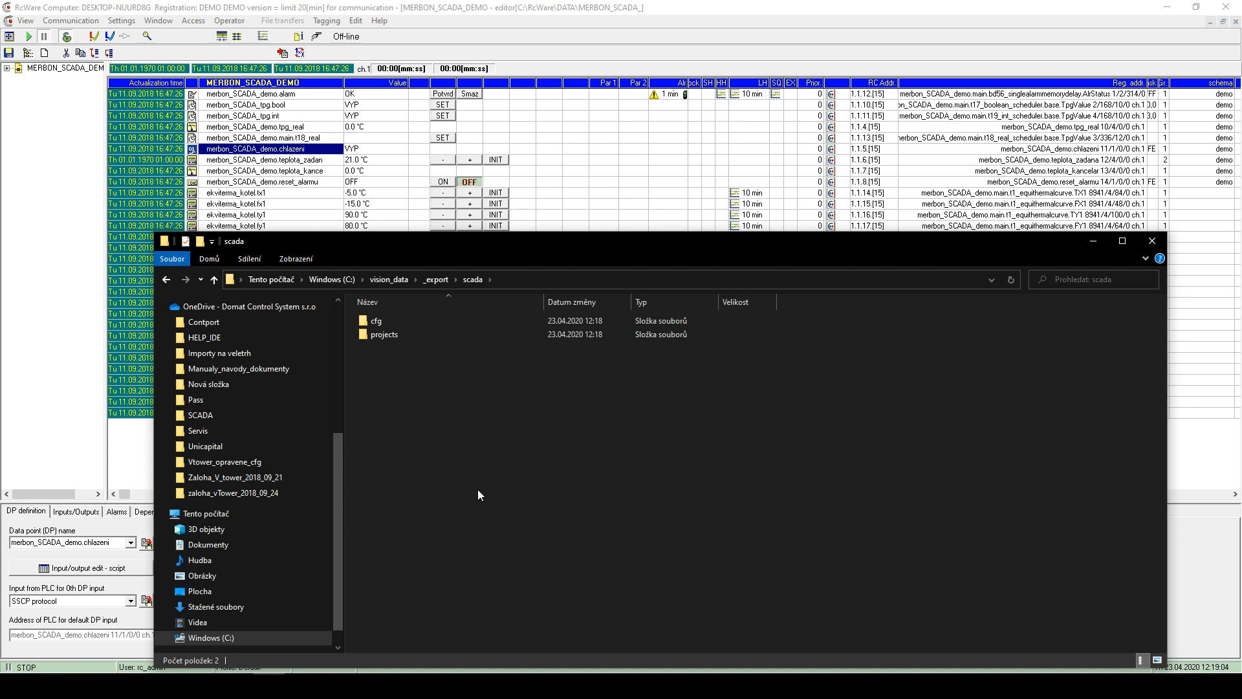
left_click(394, 320)
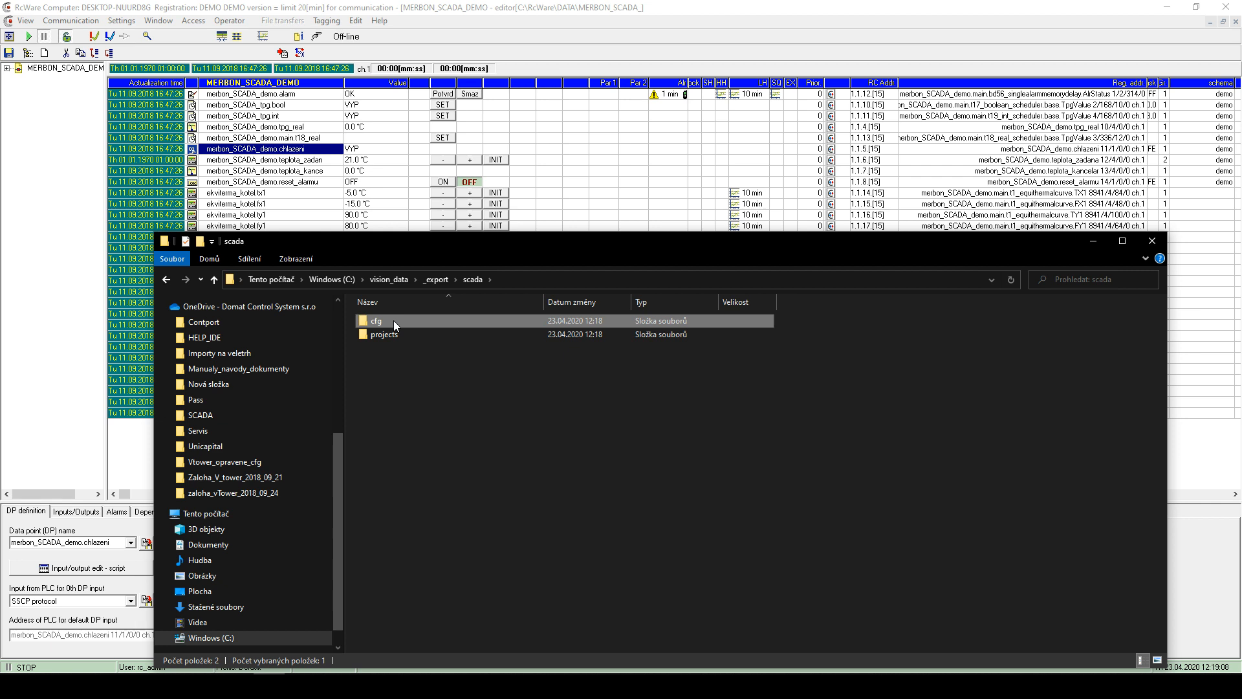
double_click(386, 320)
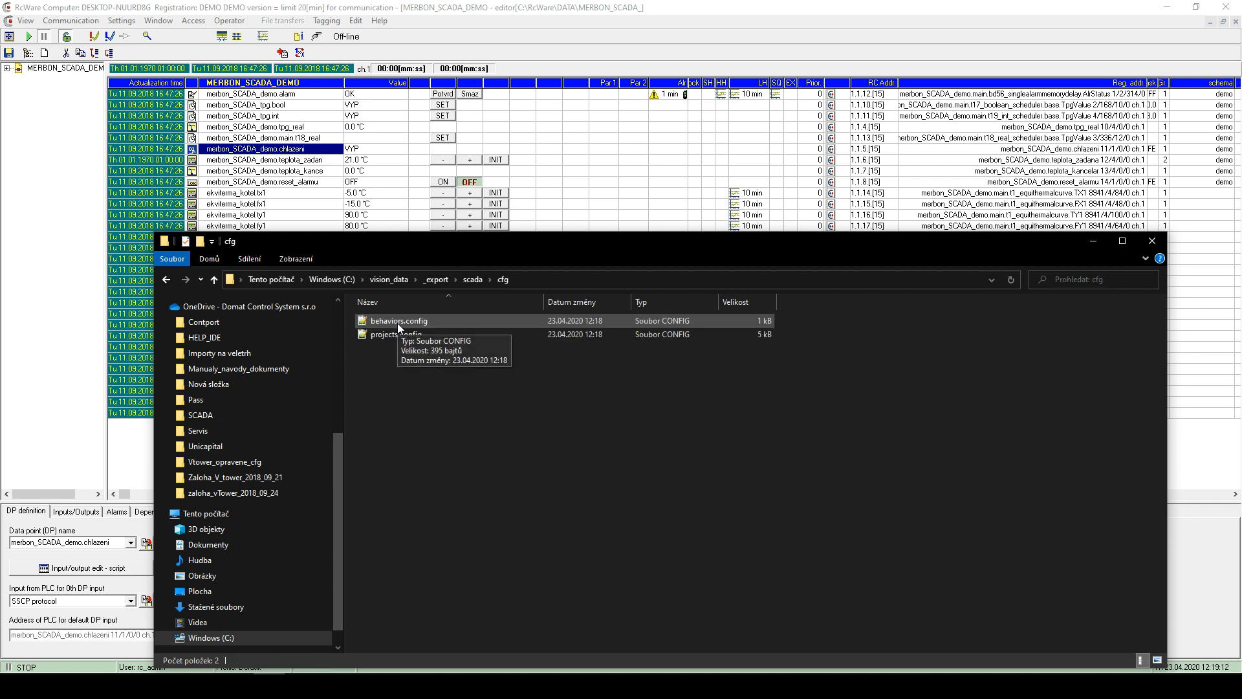
double_click(398, 323)
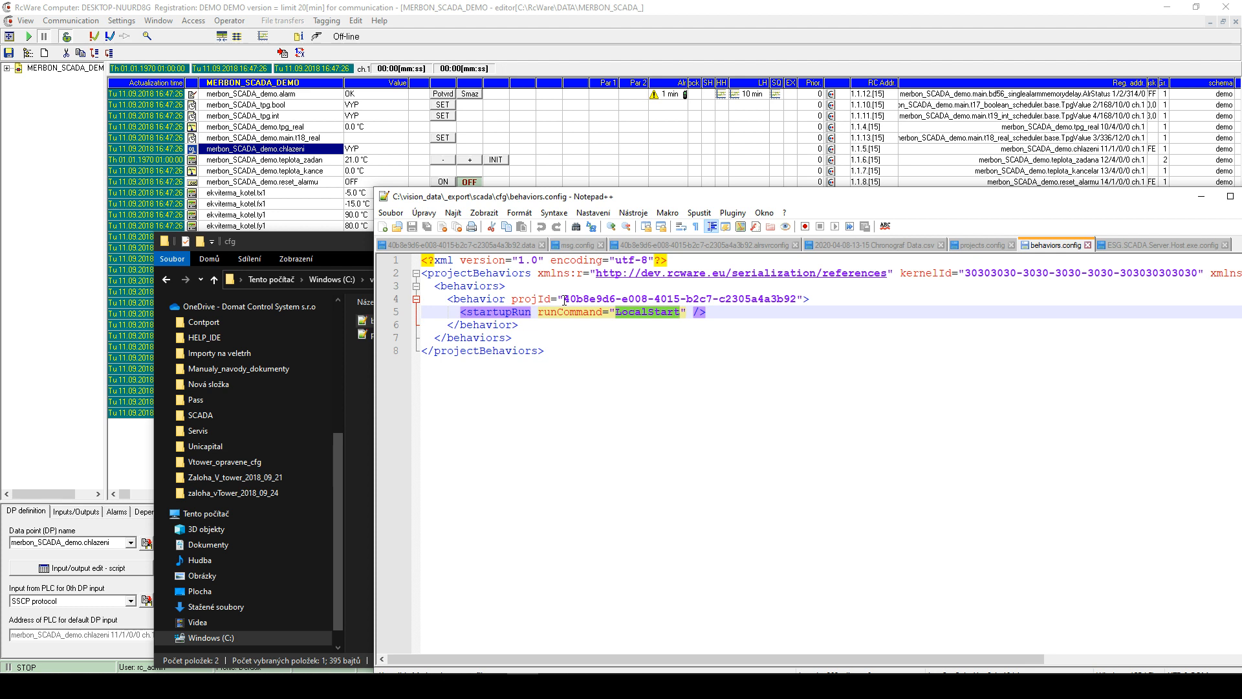
- Check the projId value on line 4, close Notepad++, and return to the scada folder
left_click_drag(564, 300, 801, 304)
left_click(801, 304)
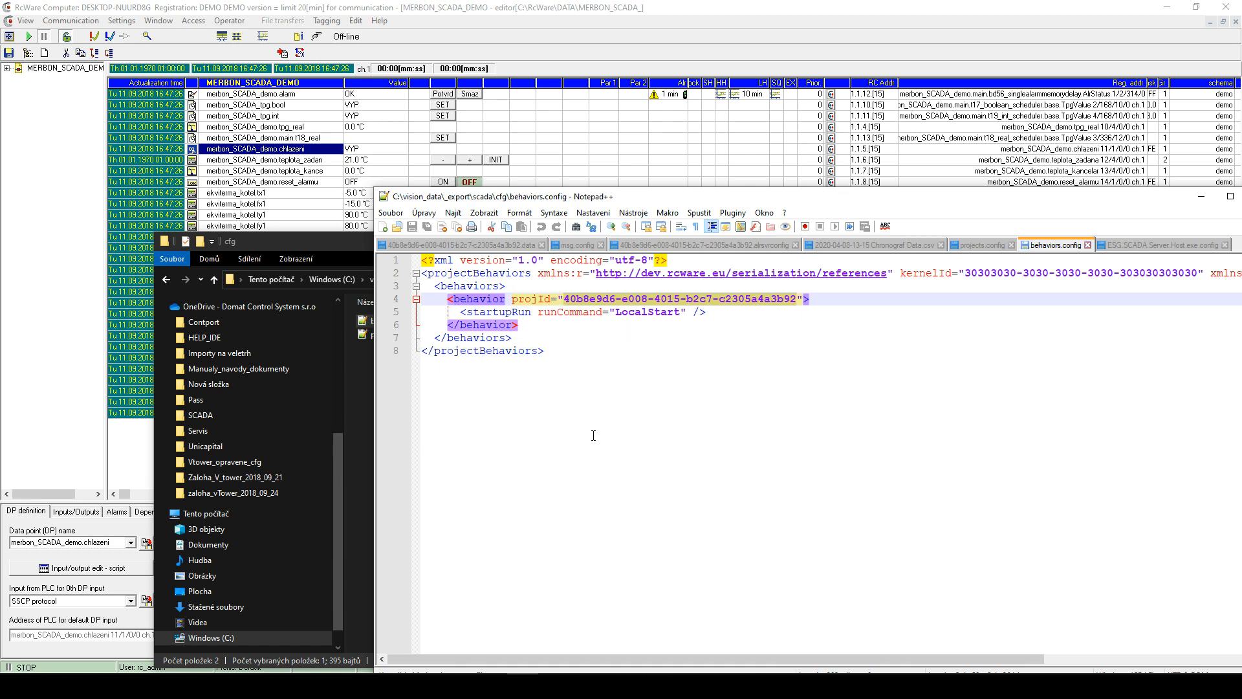
left_click_drag(841, 198, 705, 209)
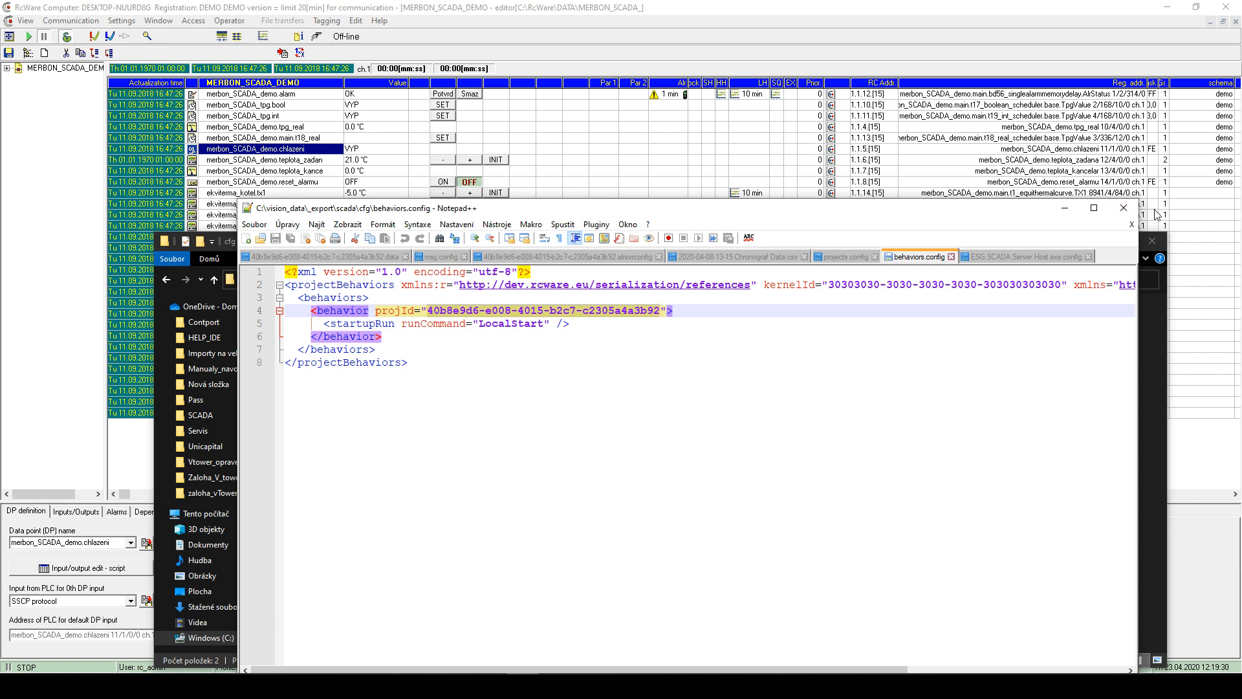
left_click(1124, 208)
left_click_drag(565, 208, 605, 199)
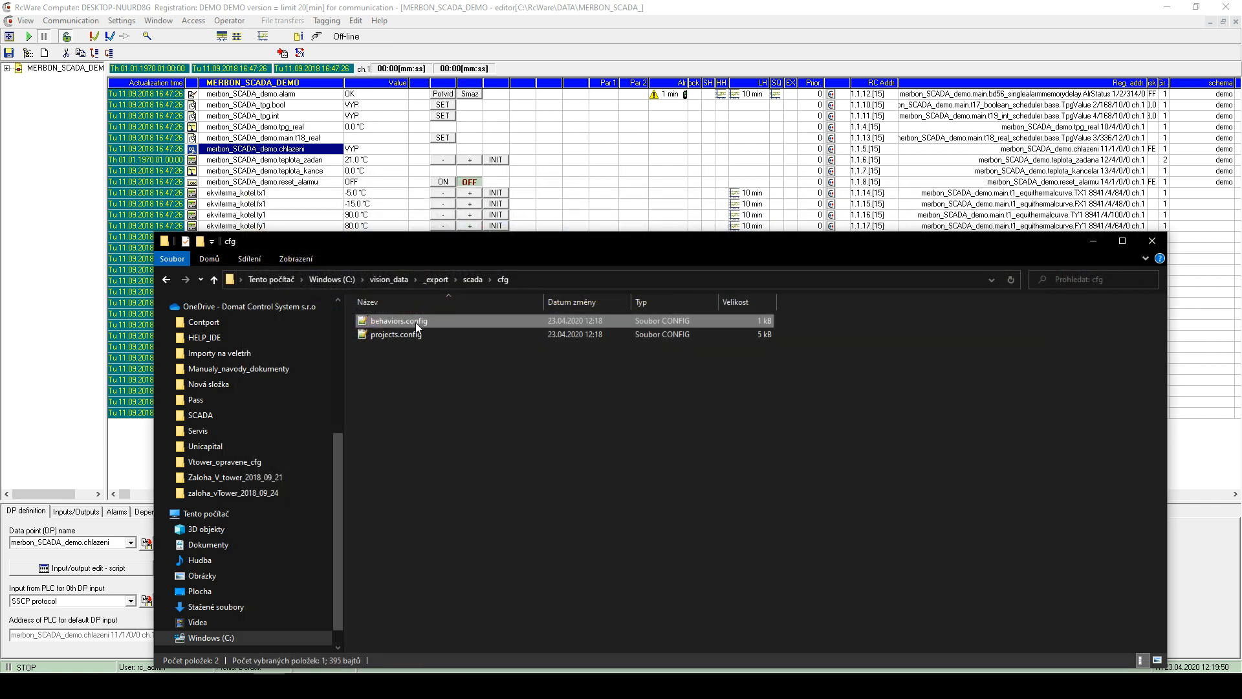
left_click(473, 279)
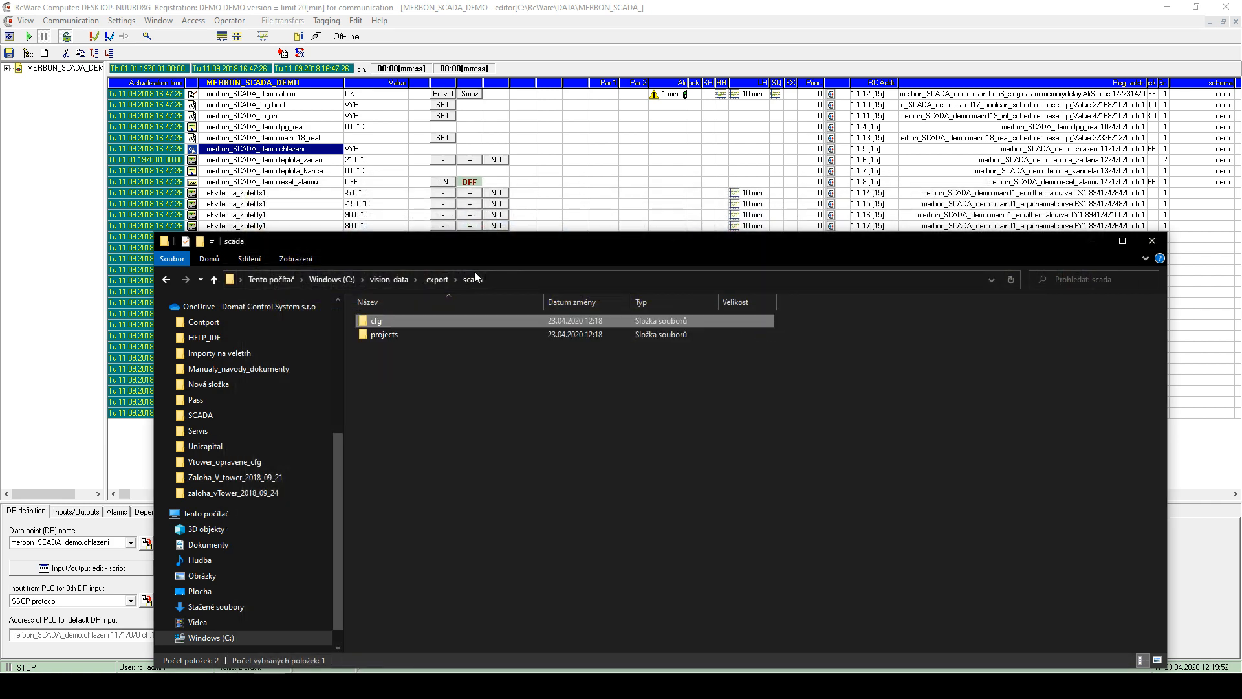
double_click(388, 336)
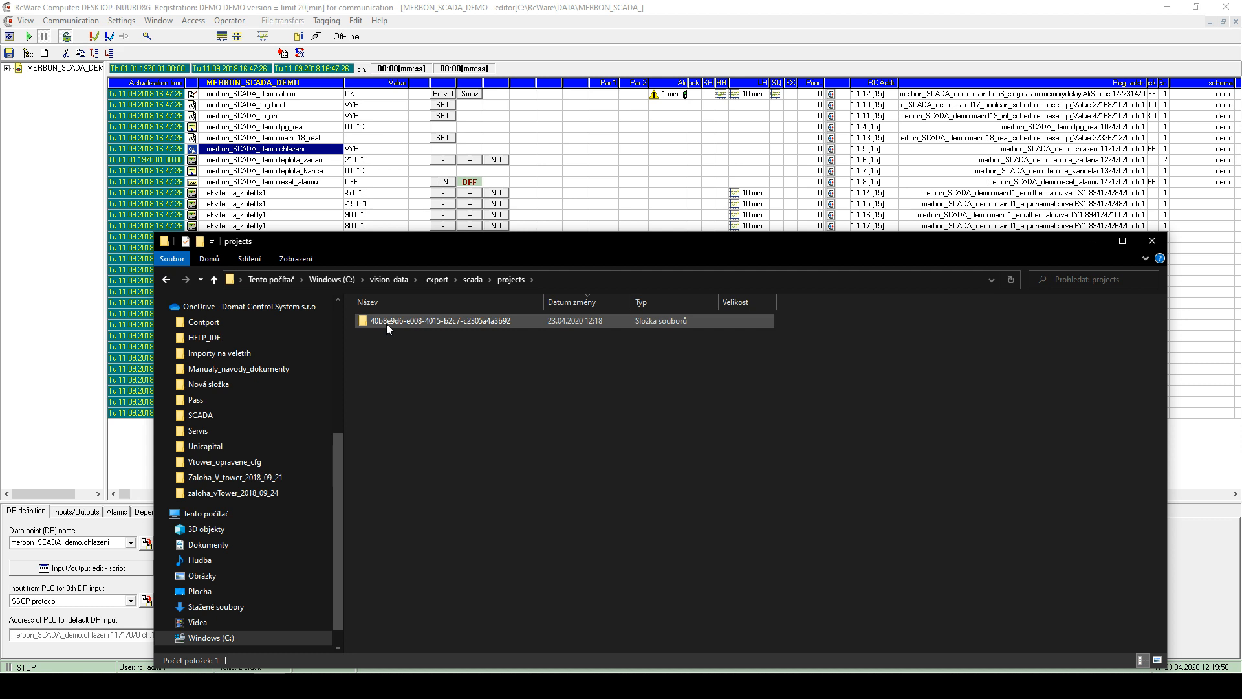
left_click(473, 280)
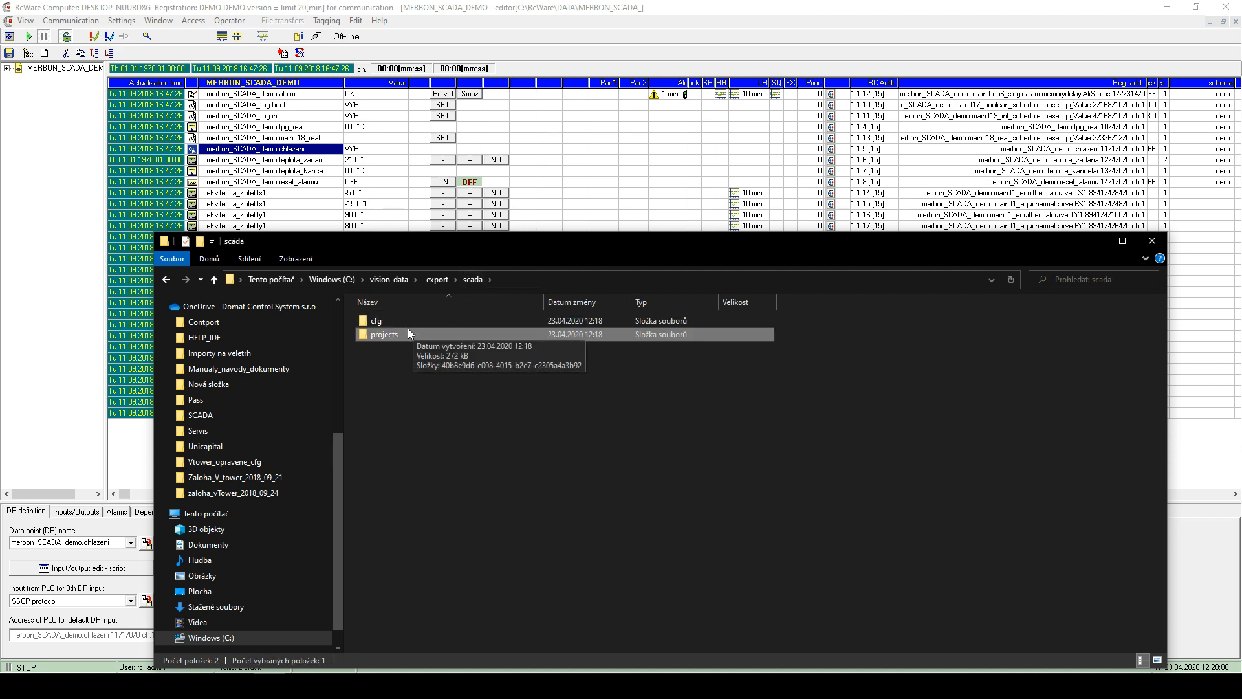
double_click(379, 320)
left_click(401, 323)
left_click_drag(428, 357, 383, 318)
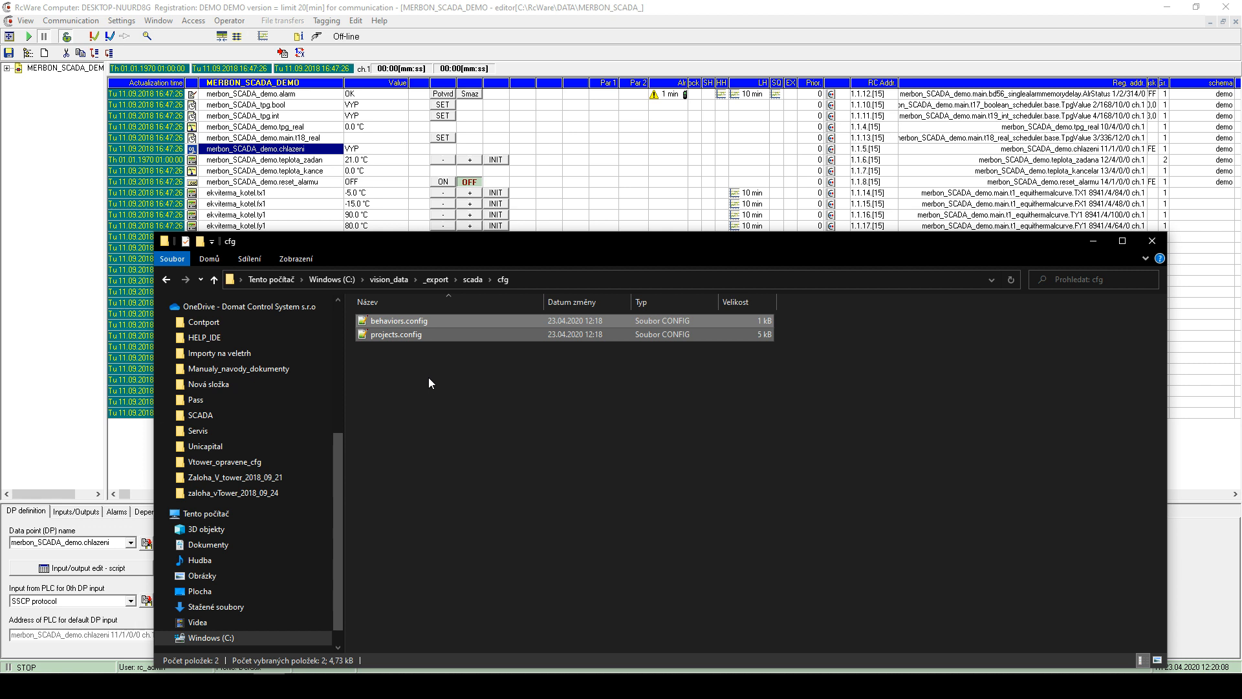
double_click(409, 322)
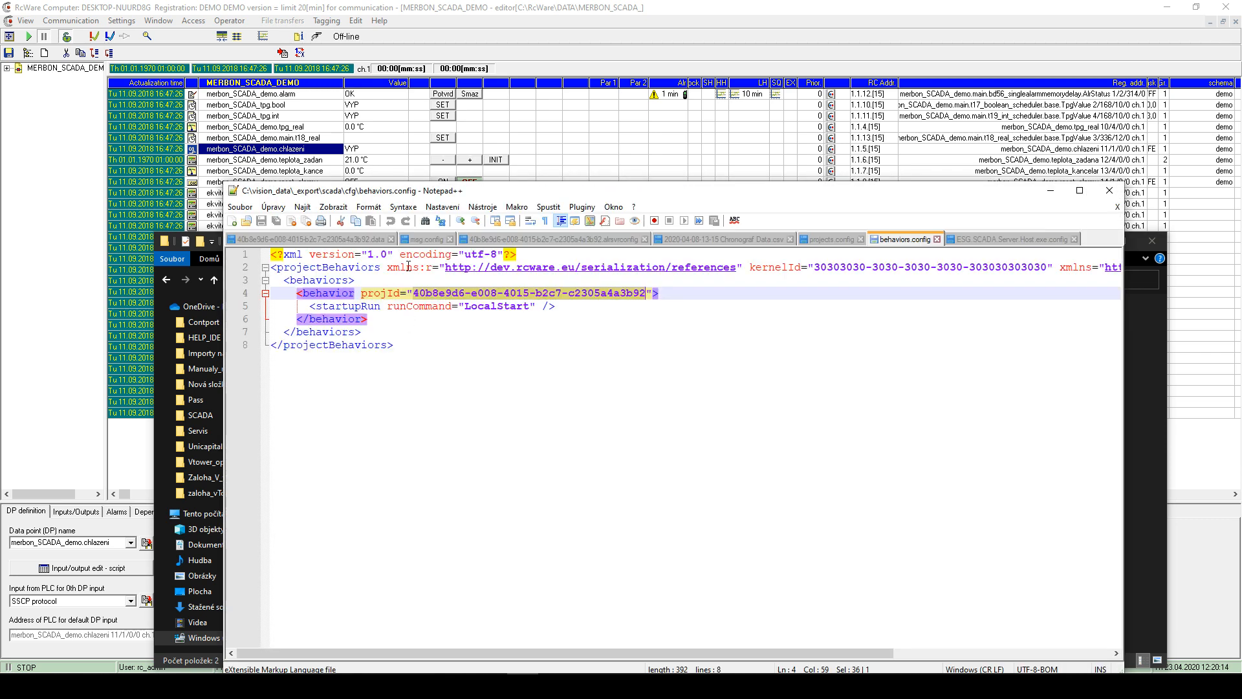
left_click_drag(407, 293, 659, 293)
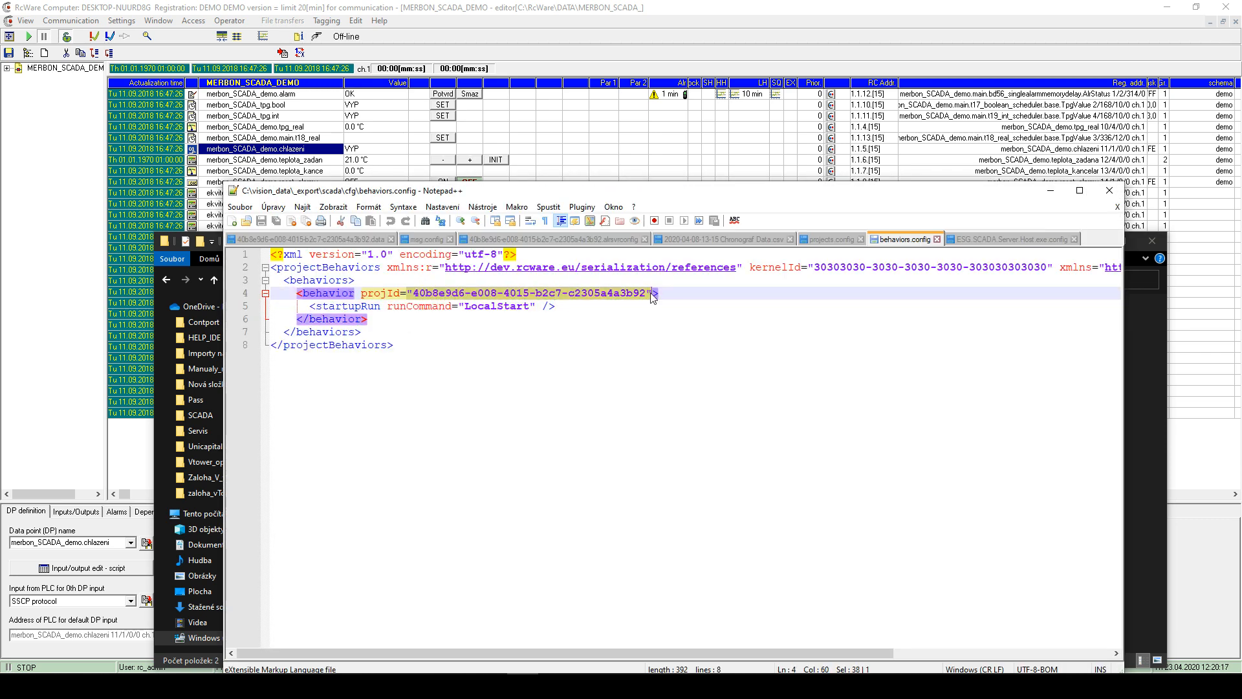
left_click(1110, 193)
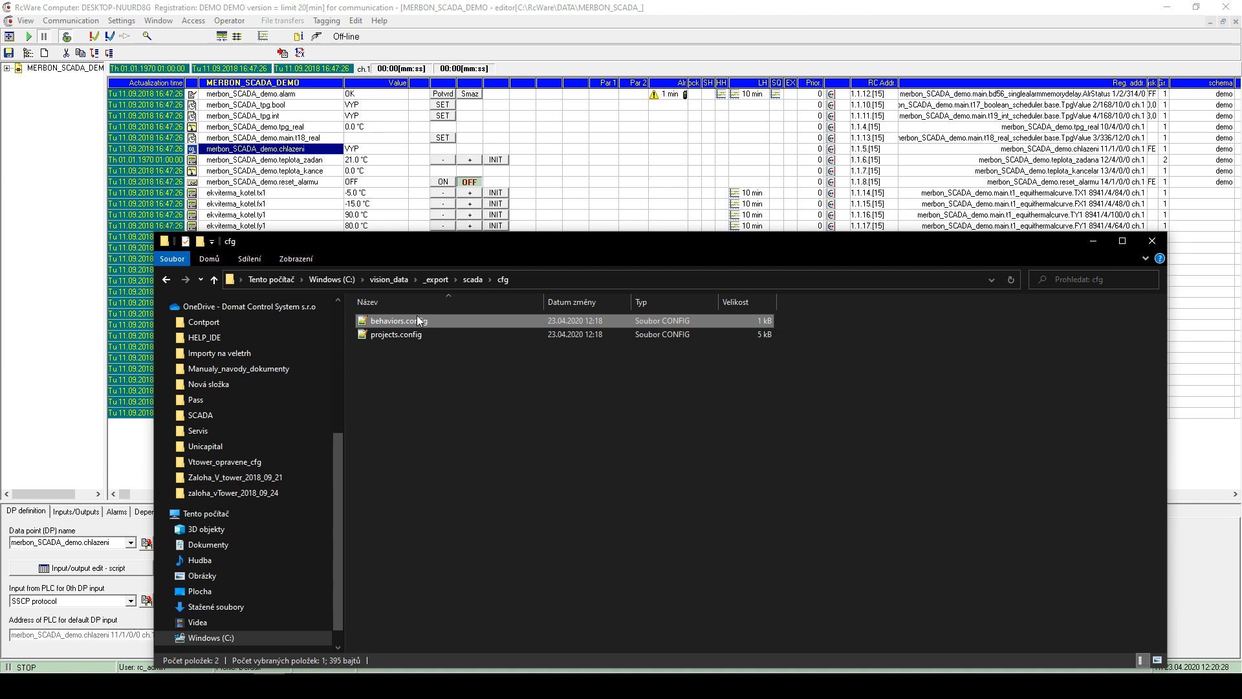
- Look through the existing projects folder in vision_data\scada, then open the _export folder
left_click(448, 370)
left_click_drag(806, 374, 452, 356)
left_click(473, 279)
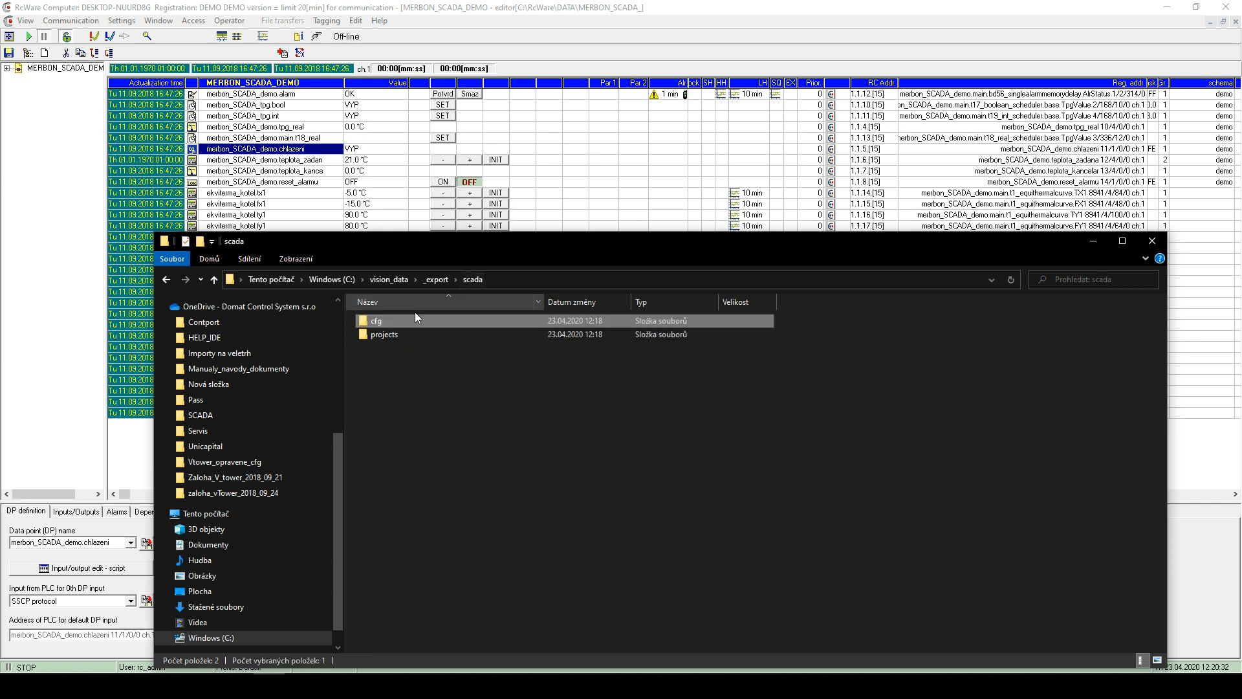
double_click(391, 336)
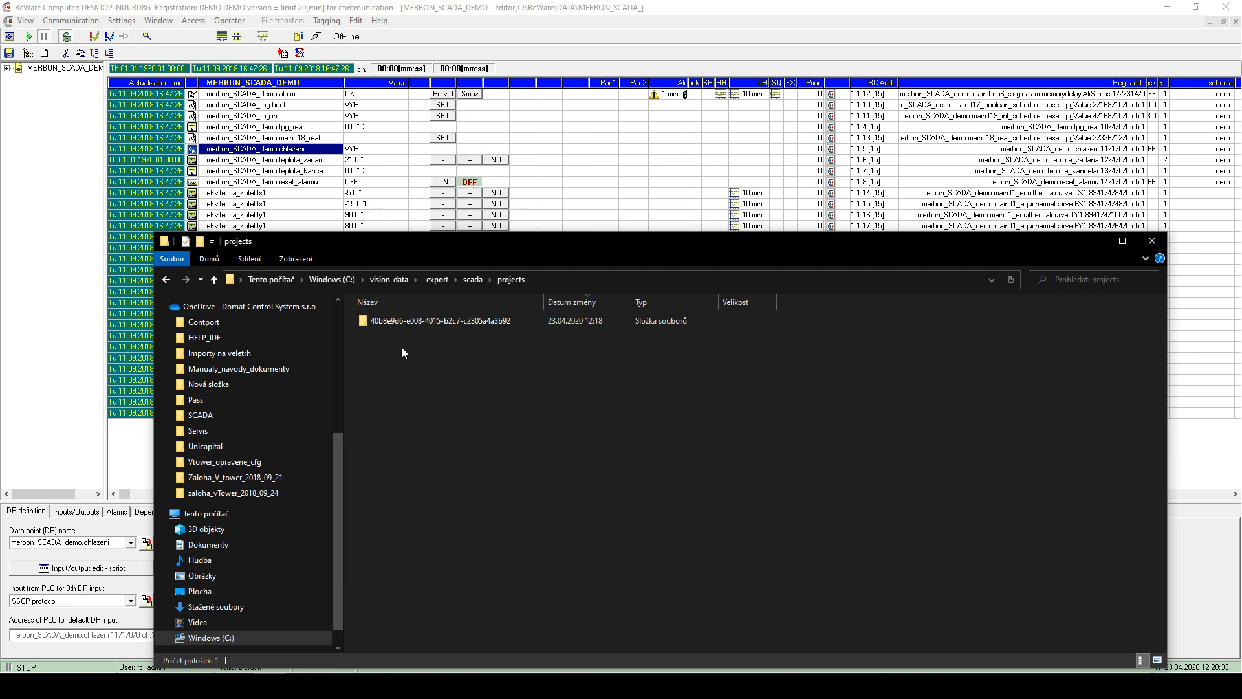
left_click(473, 279)
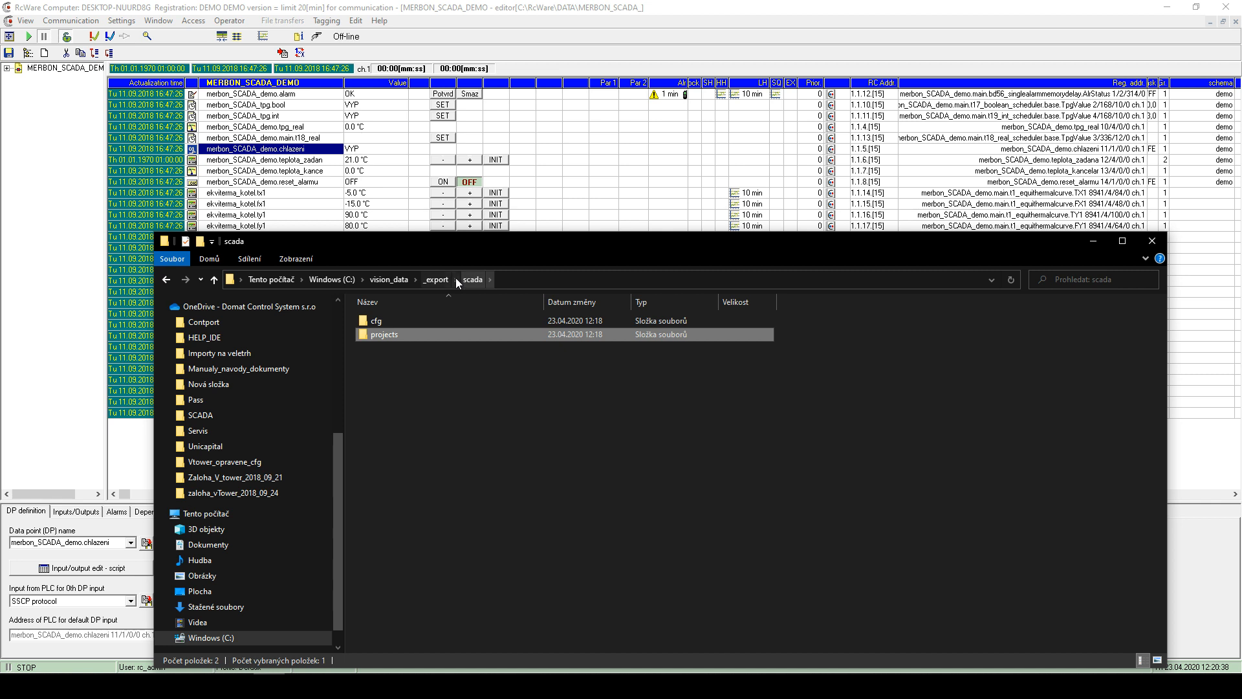
double_click(387, 335)
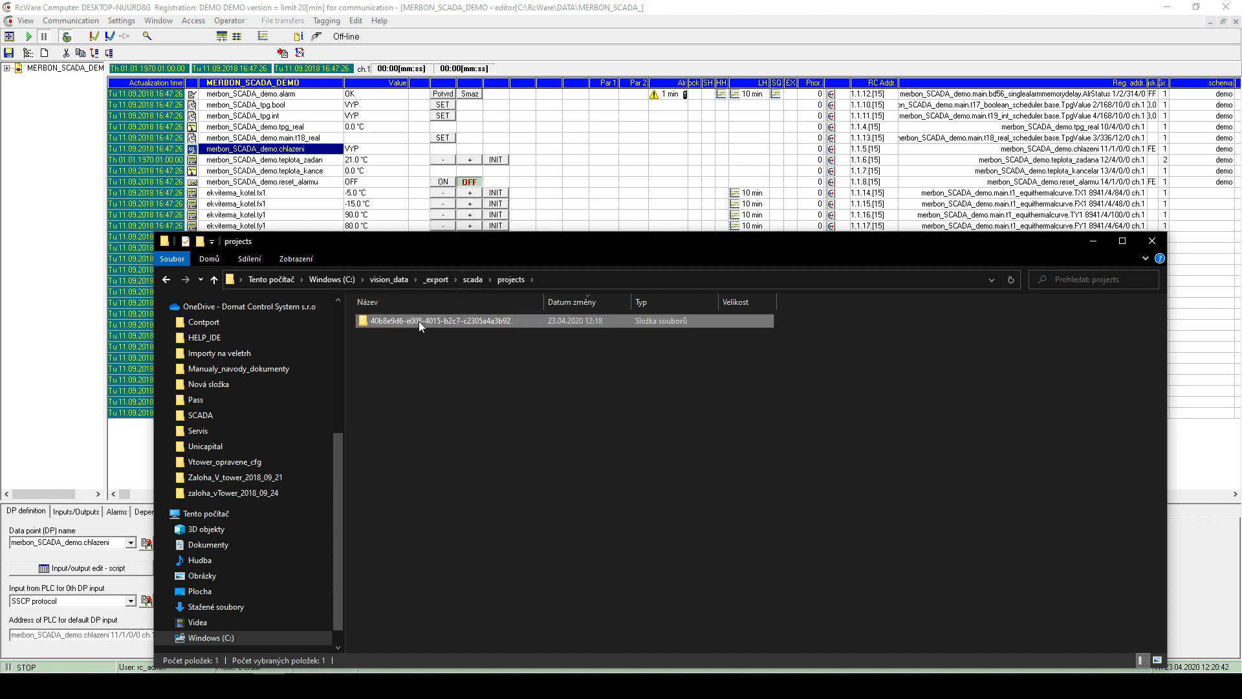
left_click(477, 279)
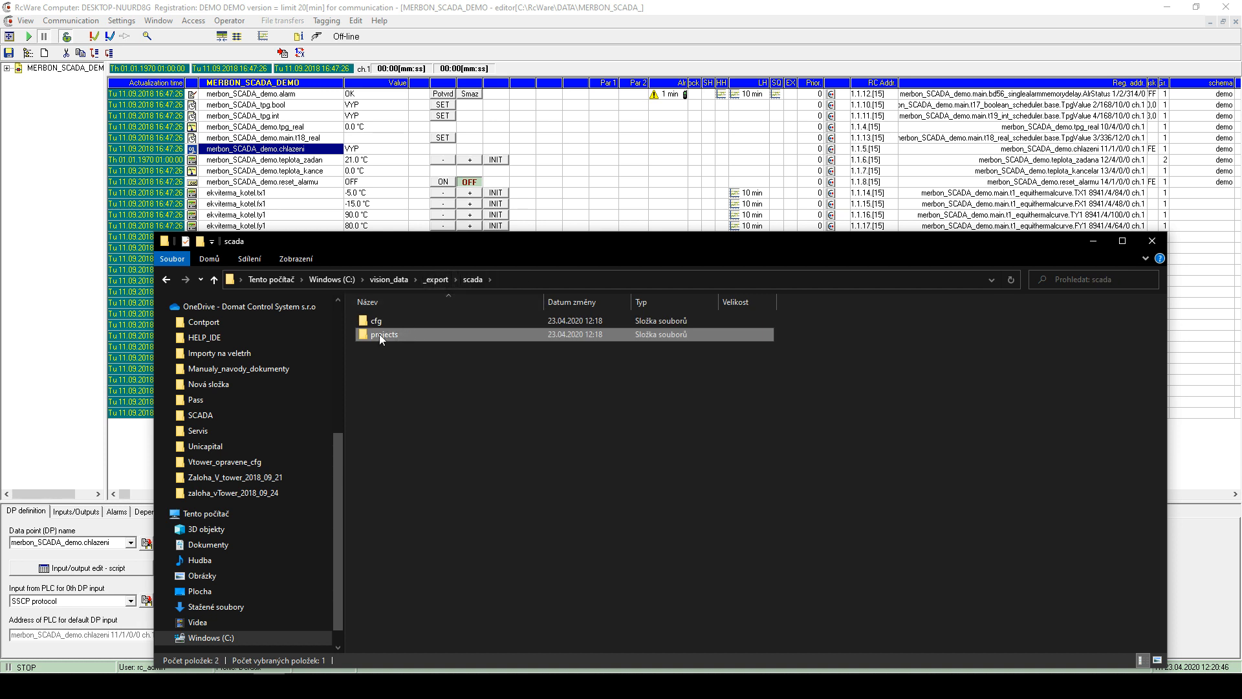
left_click(387, 282)
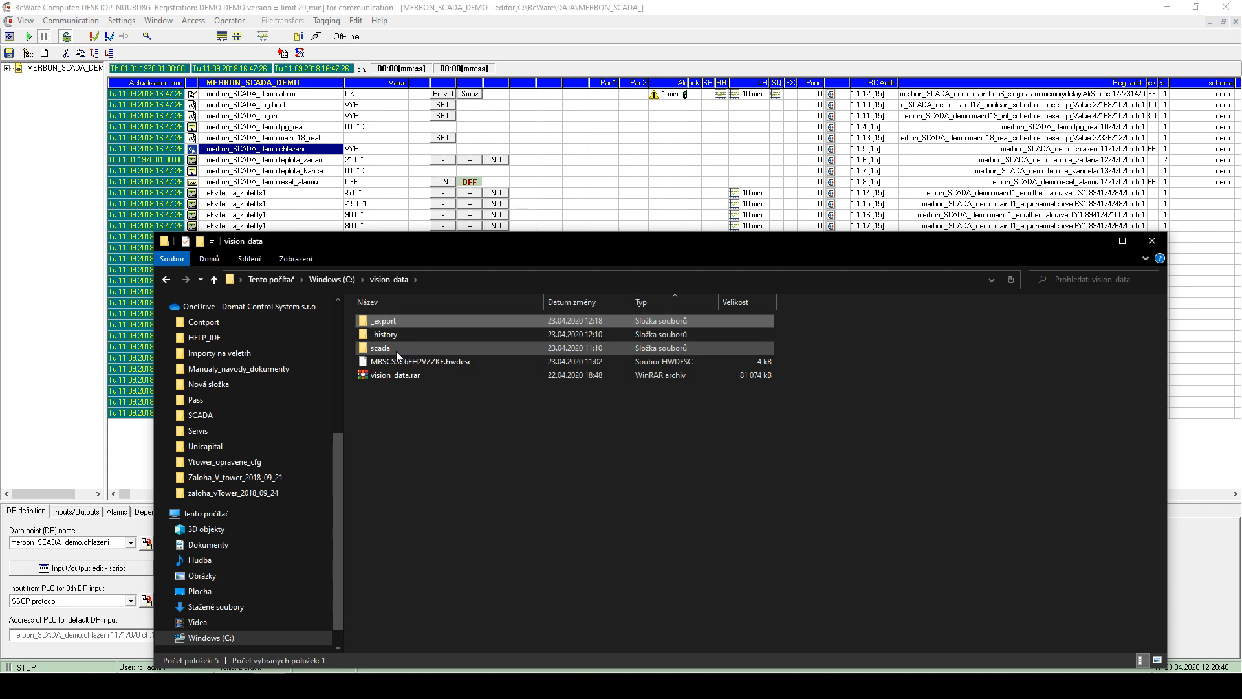
double_click(400, 318)
left_click(400, 279)
left_click(401, 321)
double_click(401, 321)
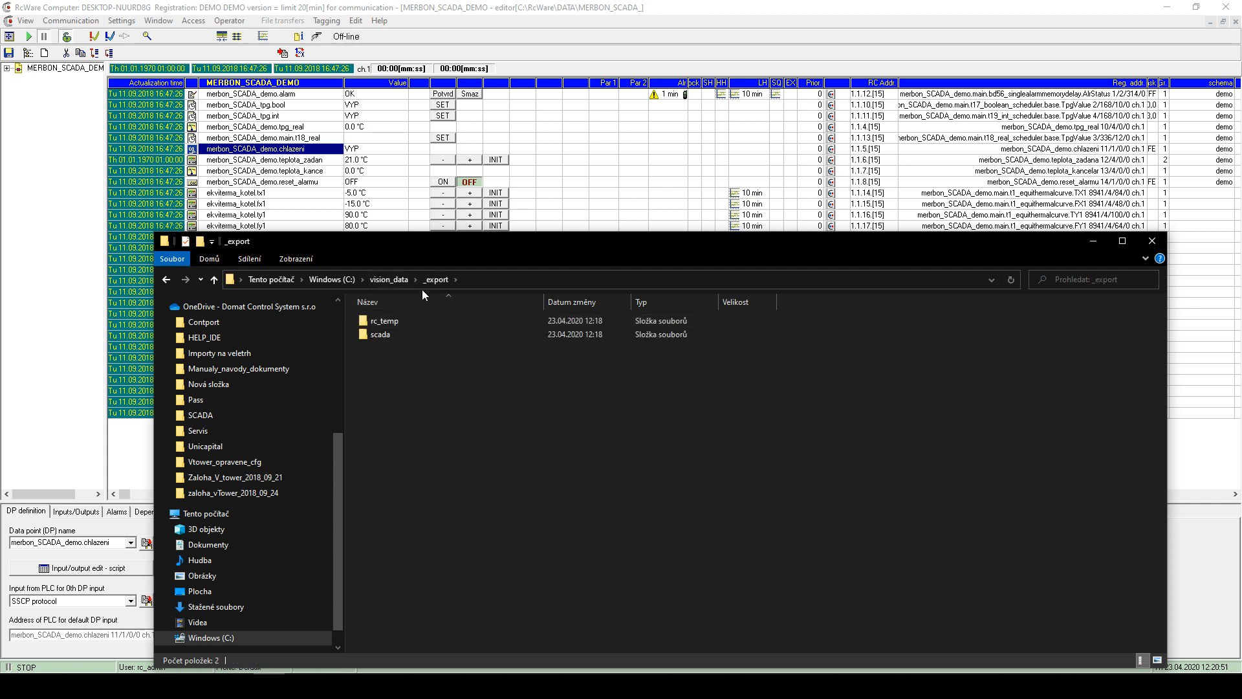
- Browse the exported project's GUID-named folder down to its schemas and image folders
double_click(394, 337)
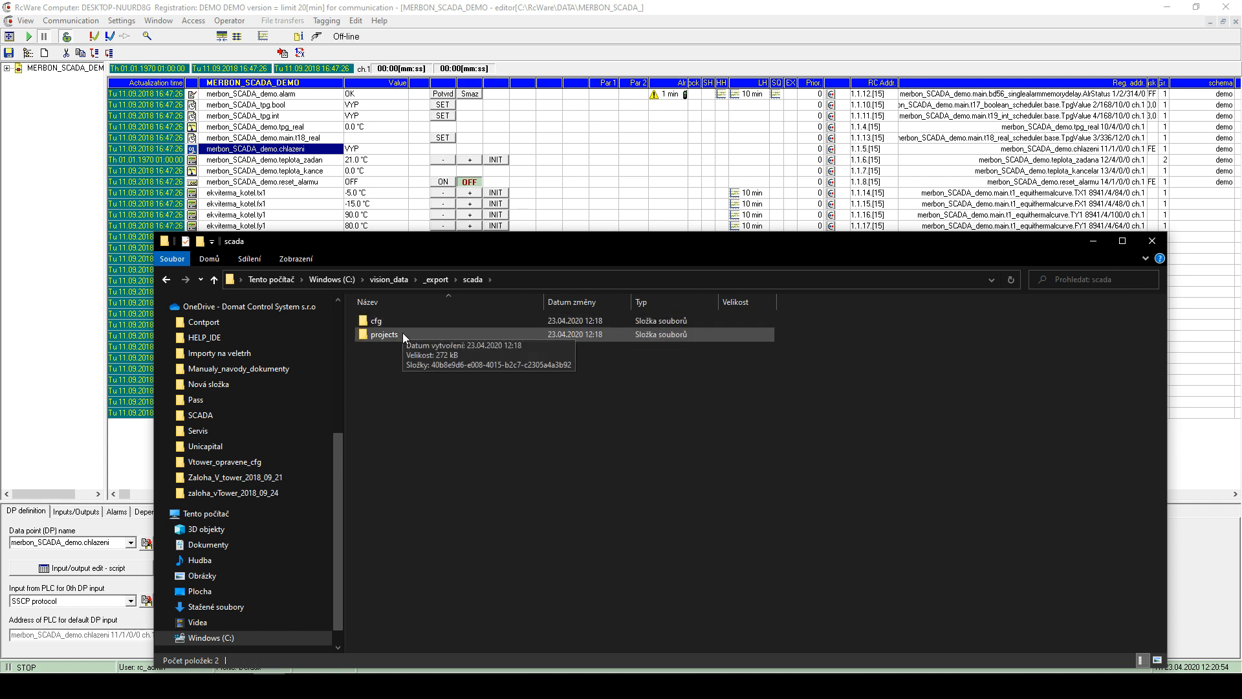
double_click(403, 333)
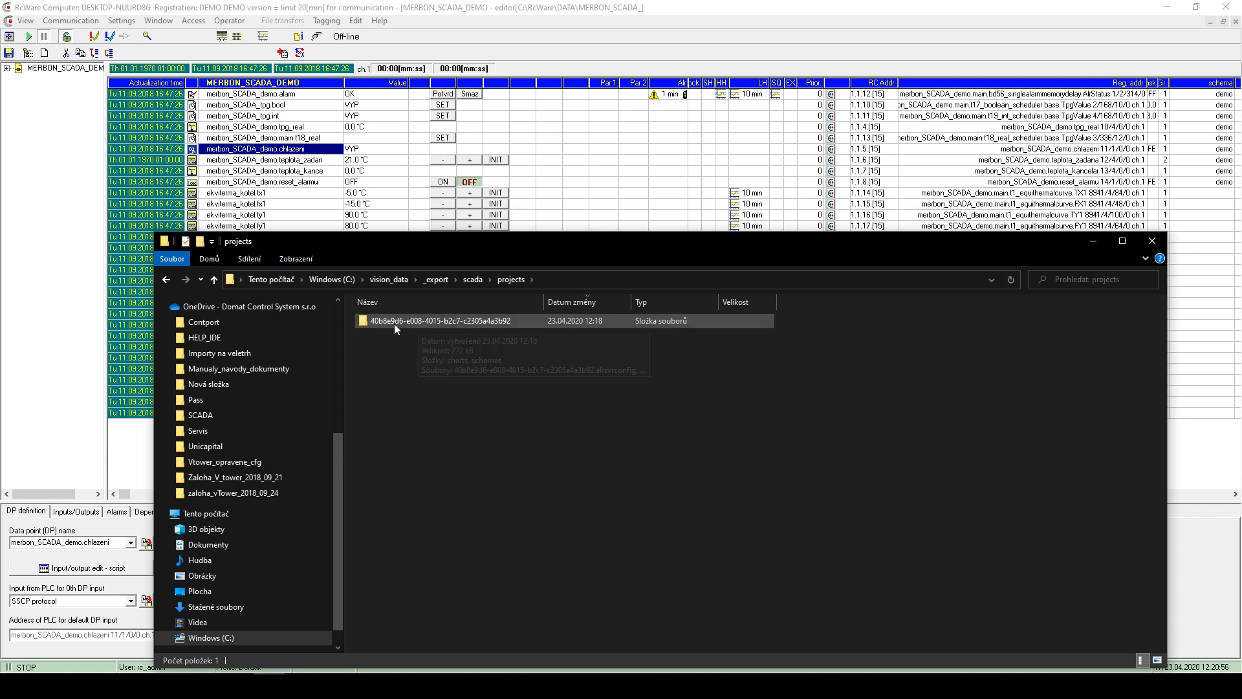
left_click(400, 325)
double_click(395, 321)
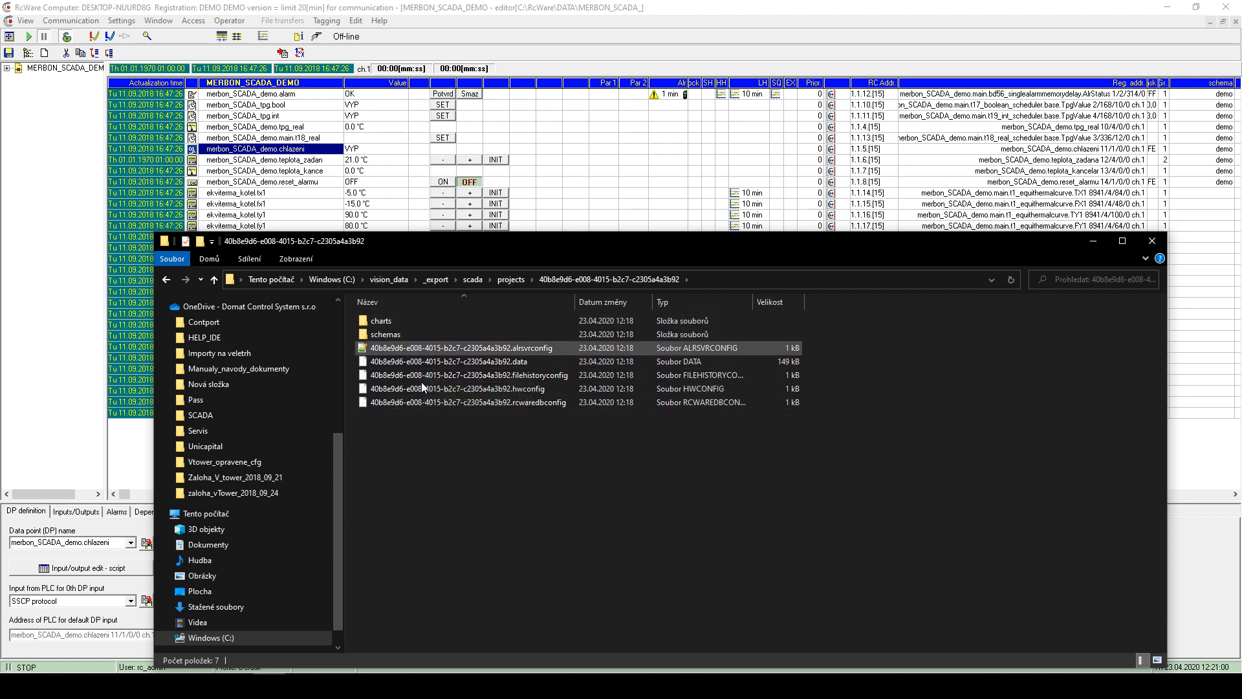
double_click(399, 335)
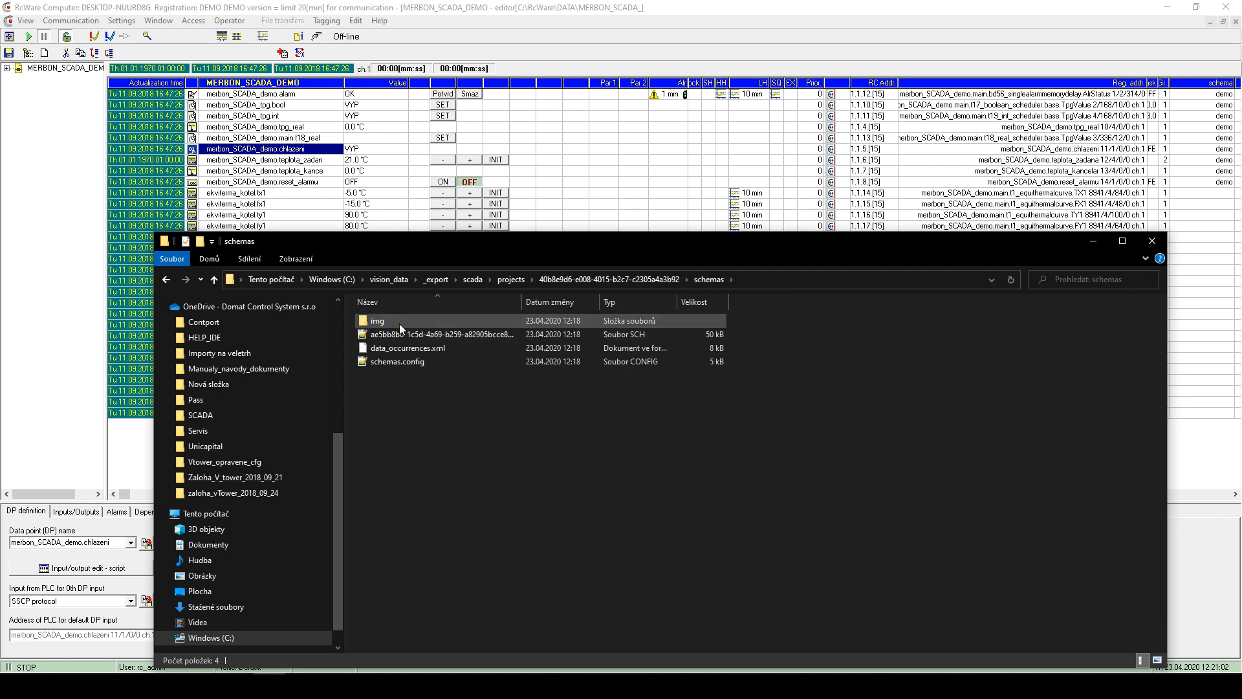
double_click(399, 323)
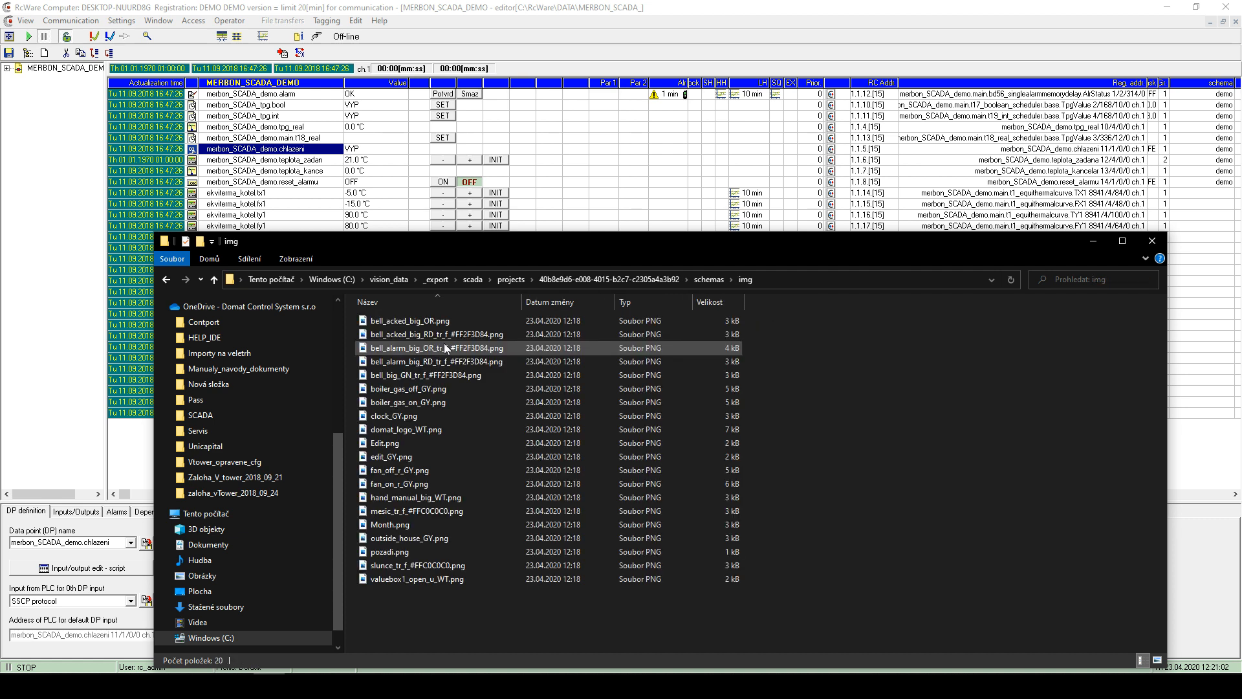
- Return to the exported scada folder and select both the cfg and projects folders
left_click(511, 278)
left_click(473, 279)
left_click(433, 281)
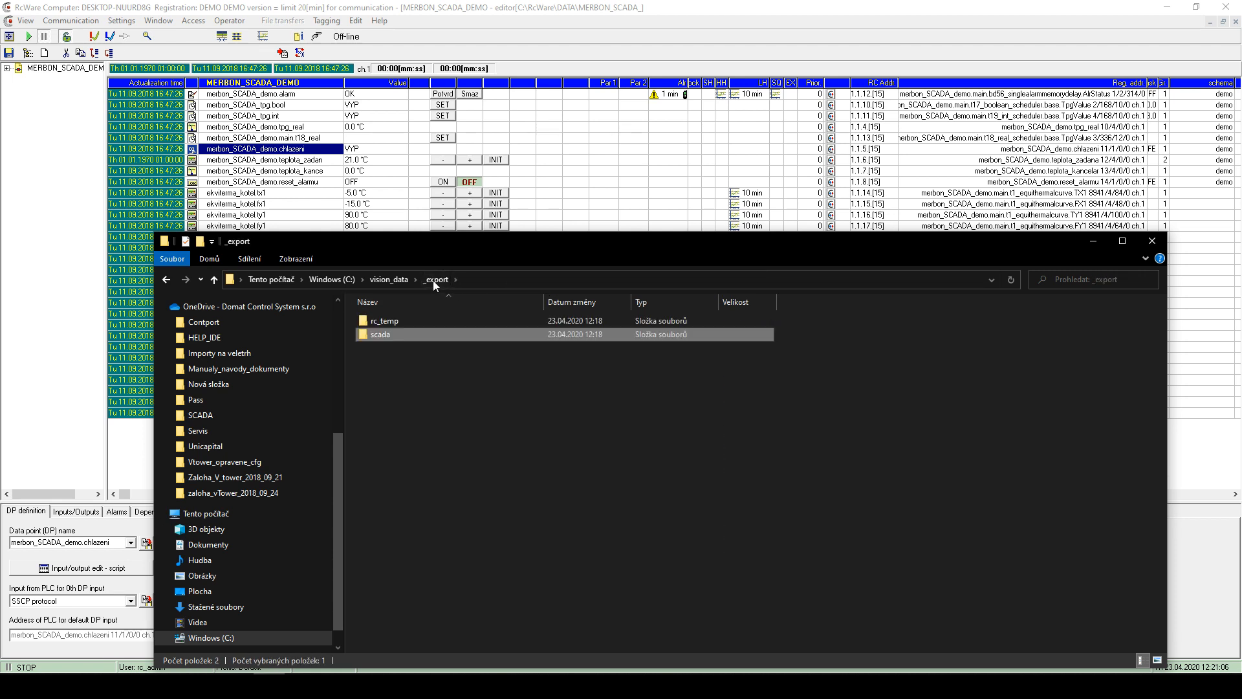
double_click(392, 333)
left_click_drag(499, 410, 394, 318)
- Copy the exported cfg and projects folders into vision_data\scada
right_click(394, 319)
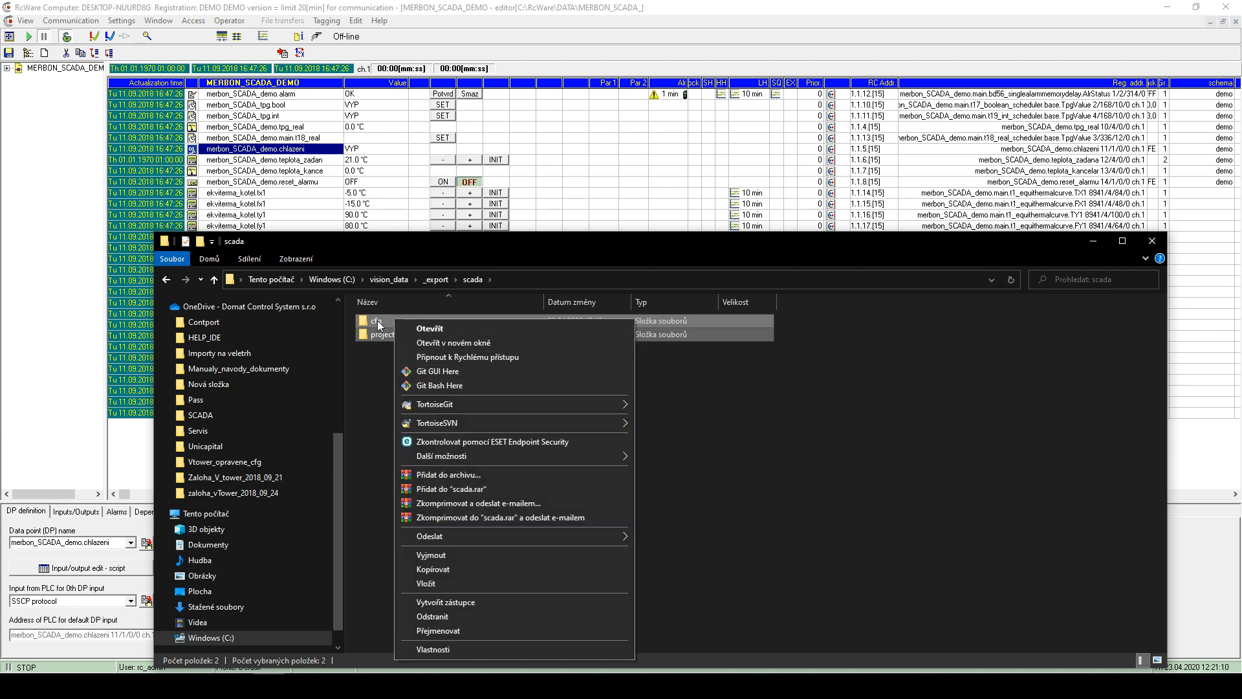
left_click(433, 570)
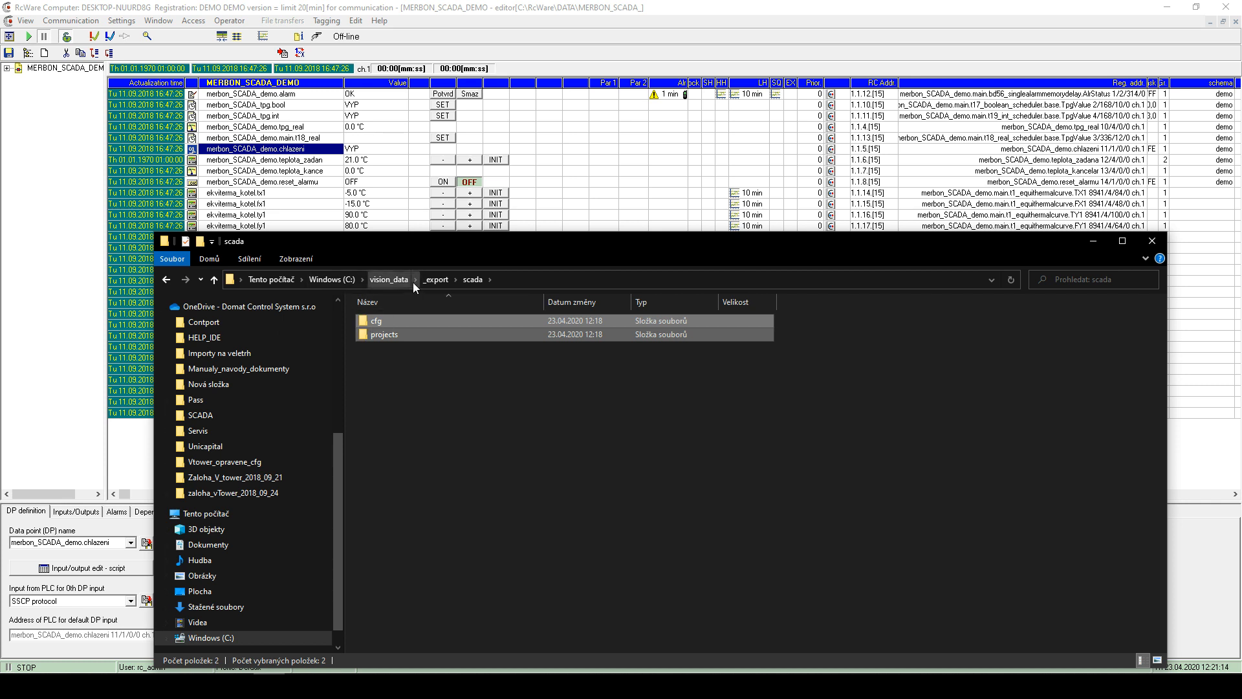
left_click(387, 280)
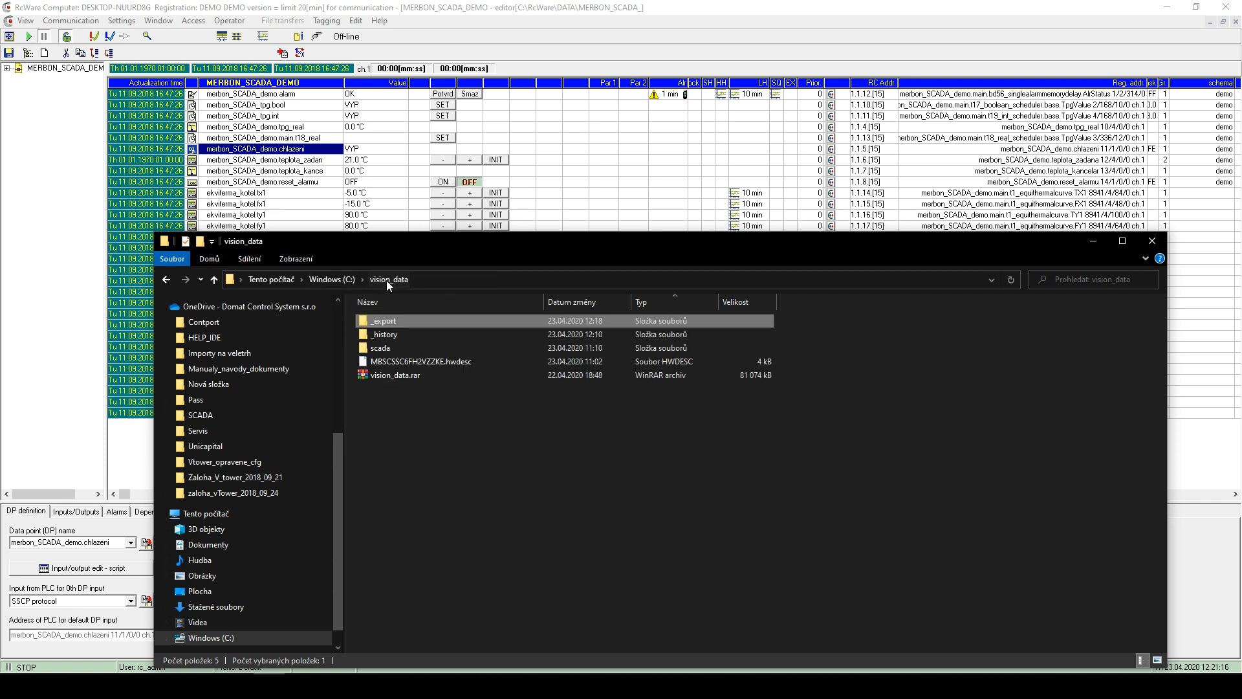
double_click(391, 347)
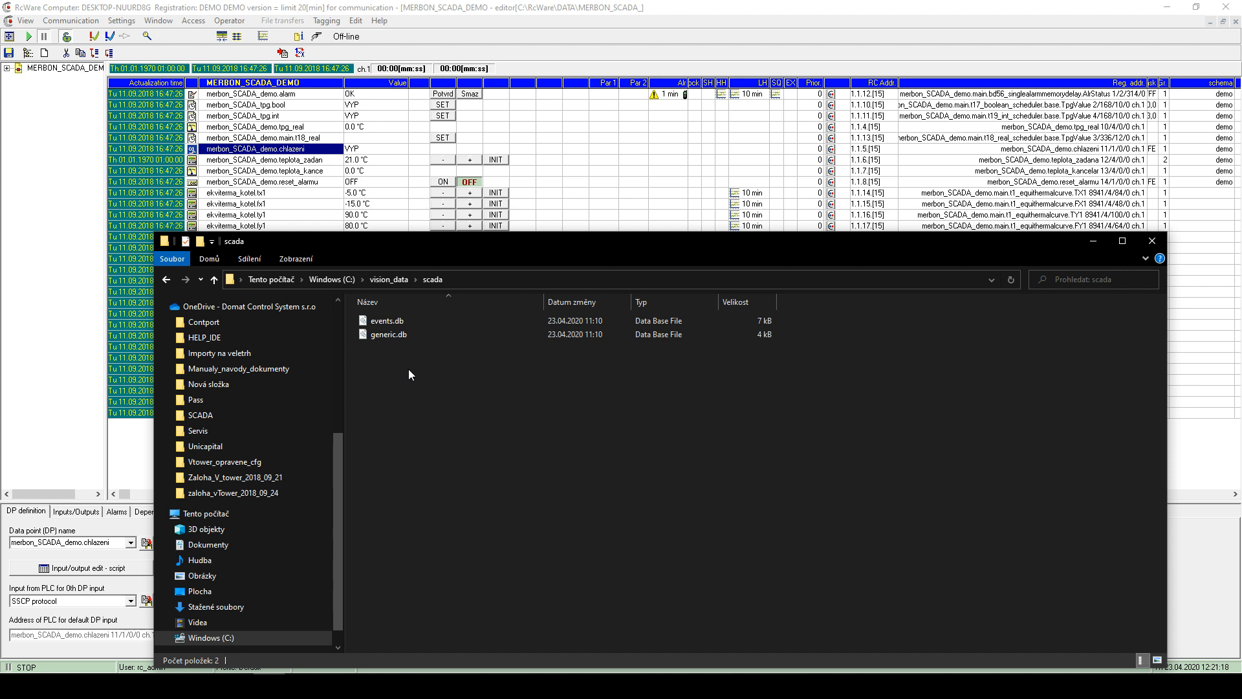
right_click(410, 372)
left_click(442, 165)
left_click(450, 429)
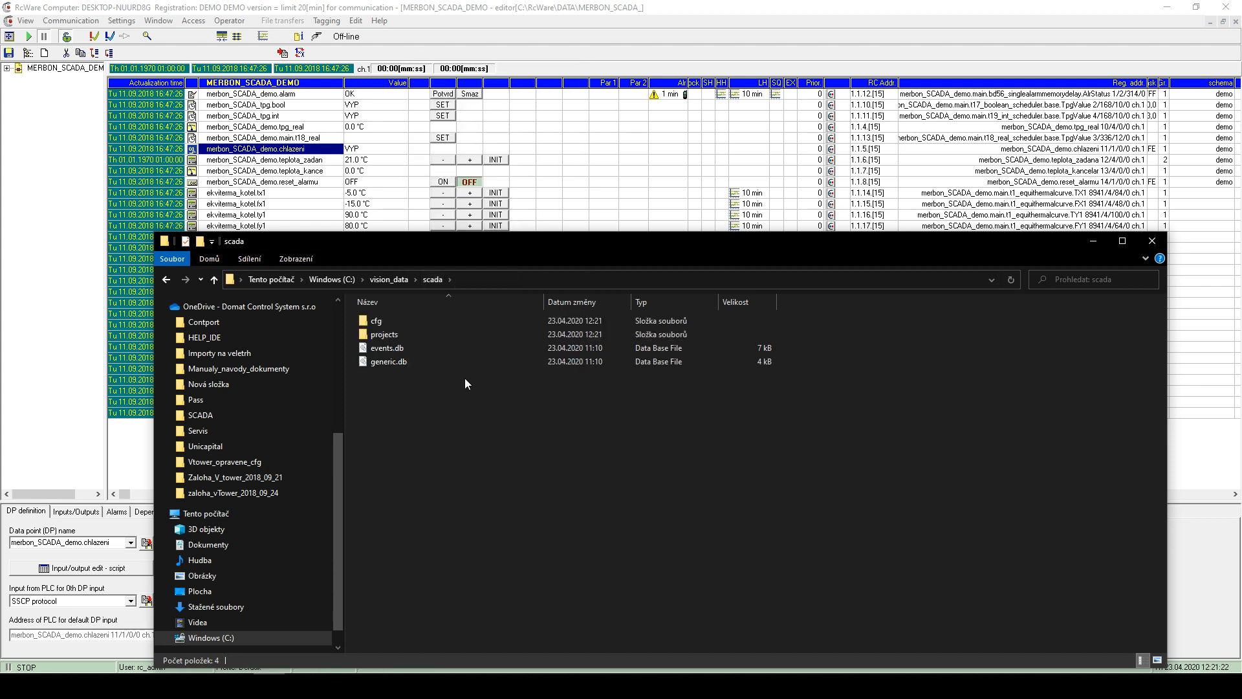
- Copy the GUID-named project folder from _export\scada\projects
left_click(391, 280)
left_click(384, 323)
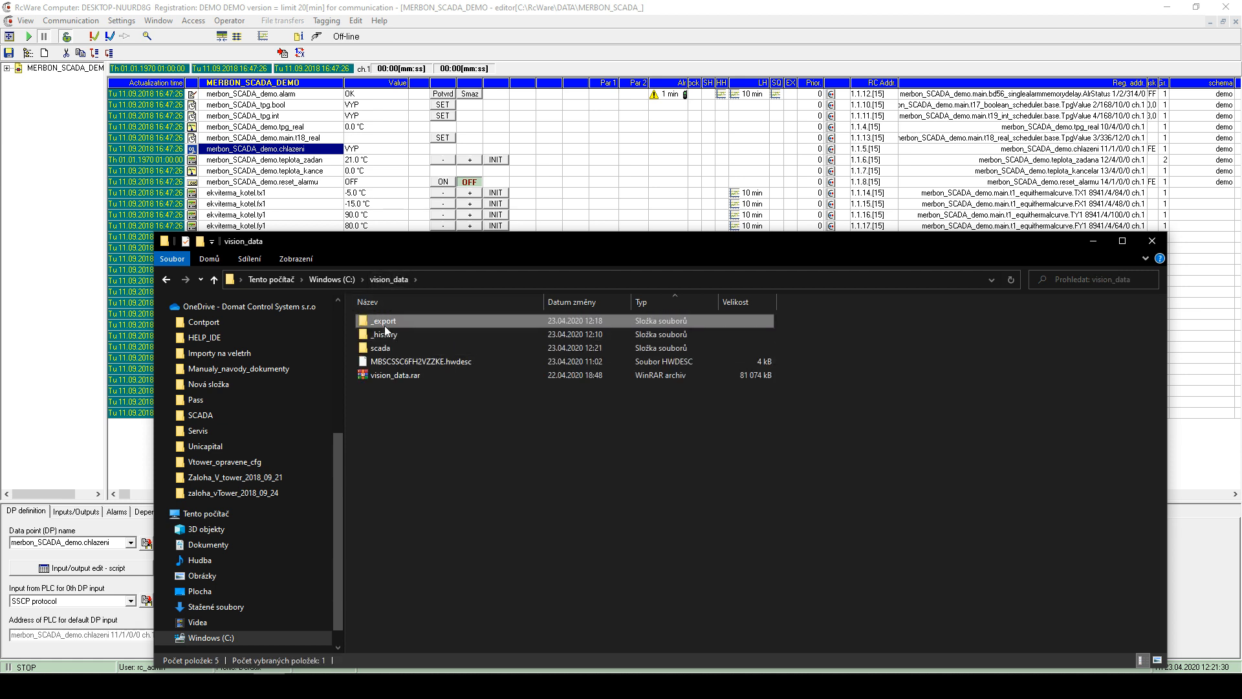
double_click(385, 325)
double_click(389, 325)
double_click(391, 335)
right_click(381, 319)
left_click(422, 582)
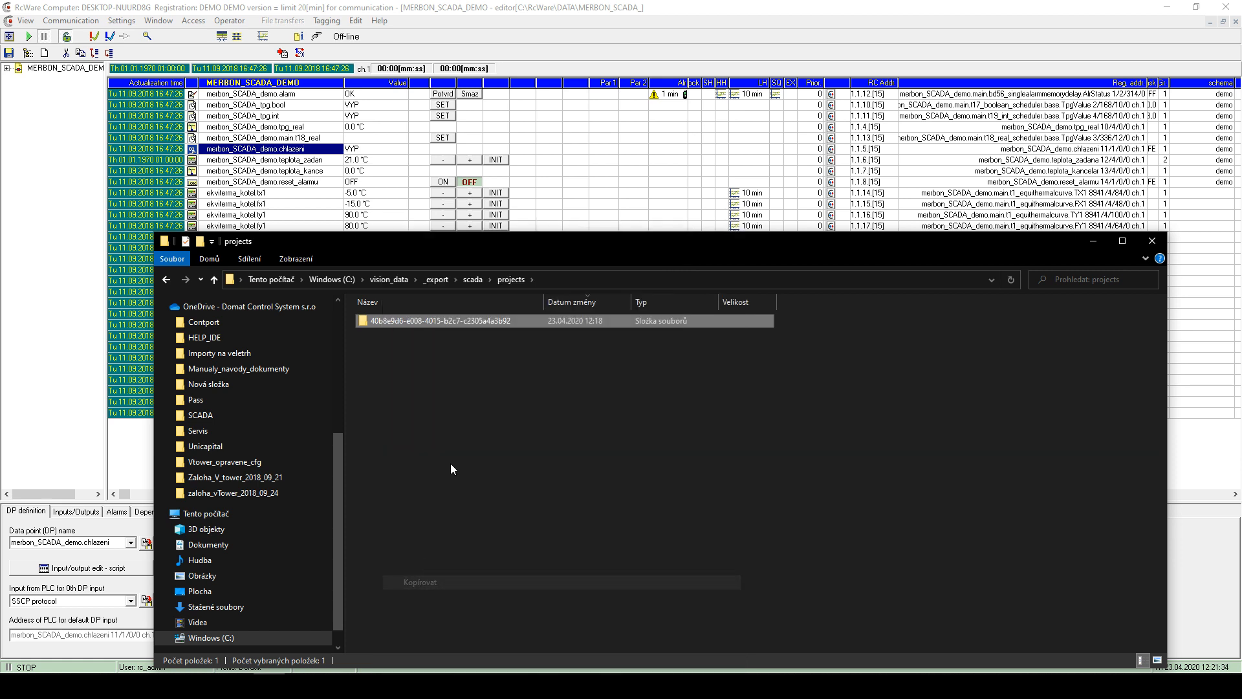
- Paste the GUID folder into vision_data\scada\projects, replacing the existing files
left_click(432, 280)
left_click(394, 279)
double_click(386, 348)
double_click(387, 332)
right_click(410, 378)
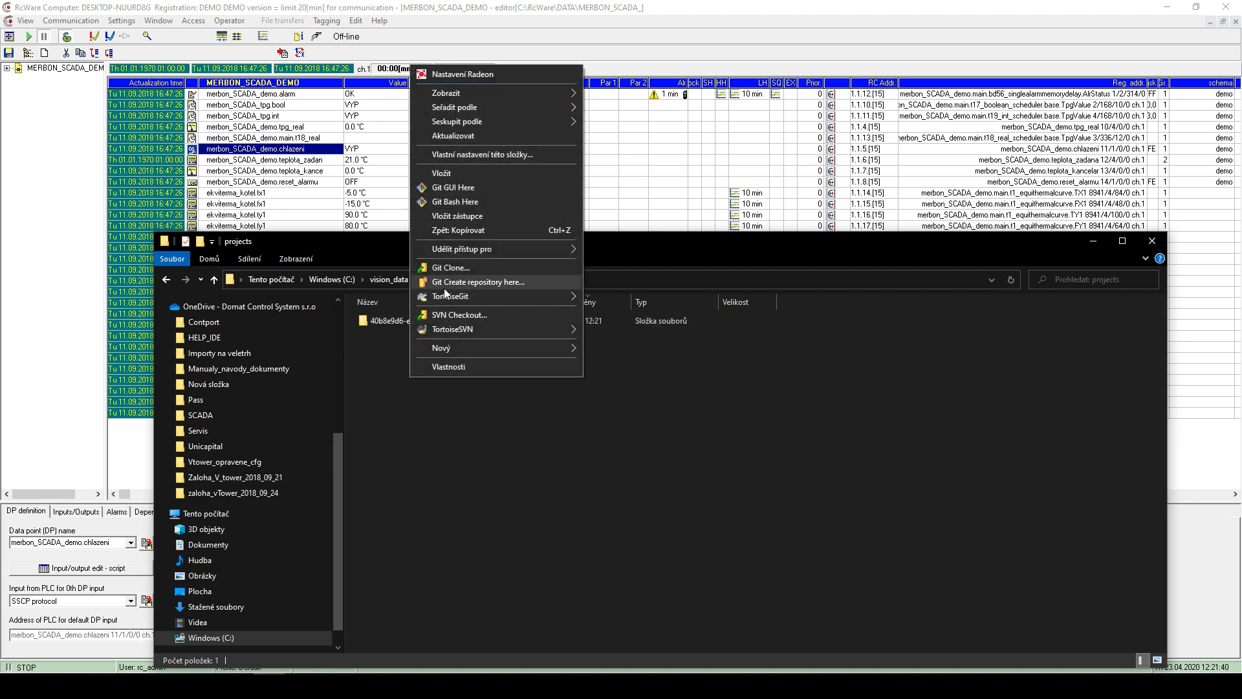
left_click(446, 173)
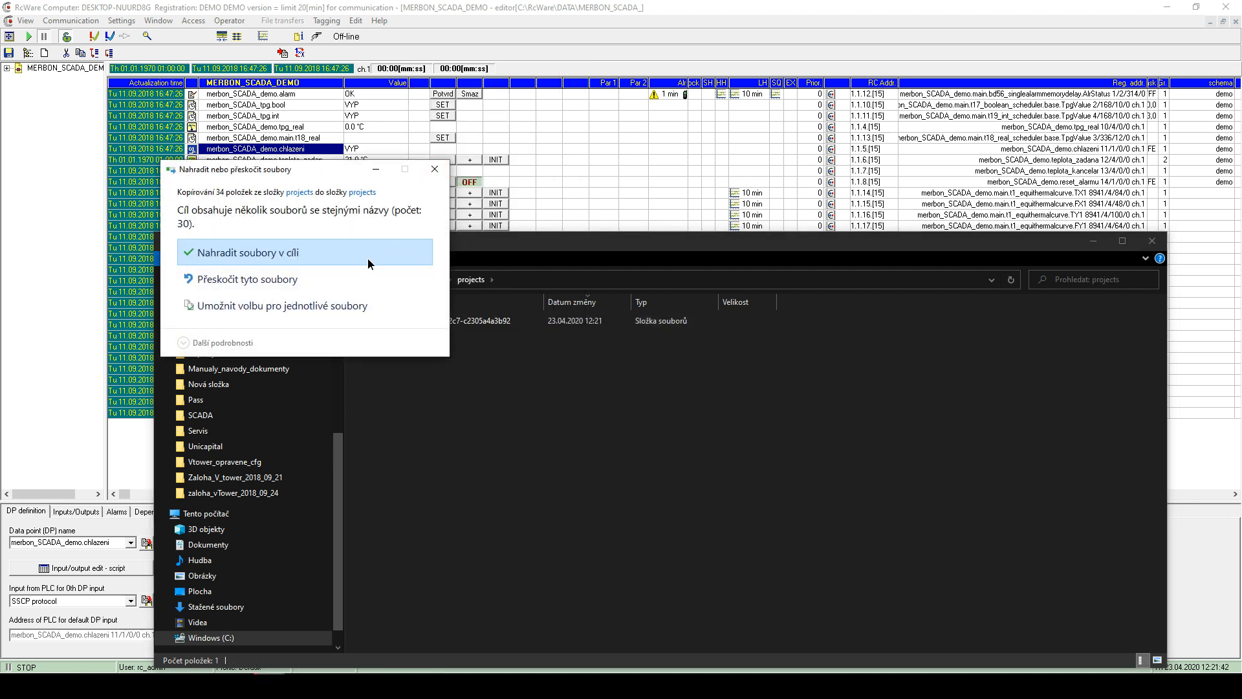
left_click(367, 259)
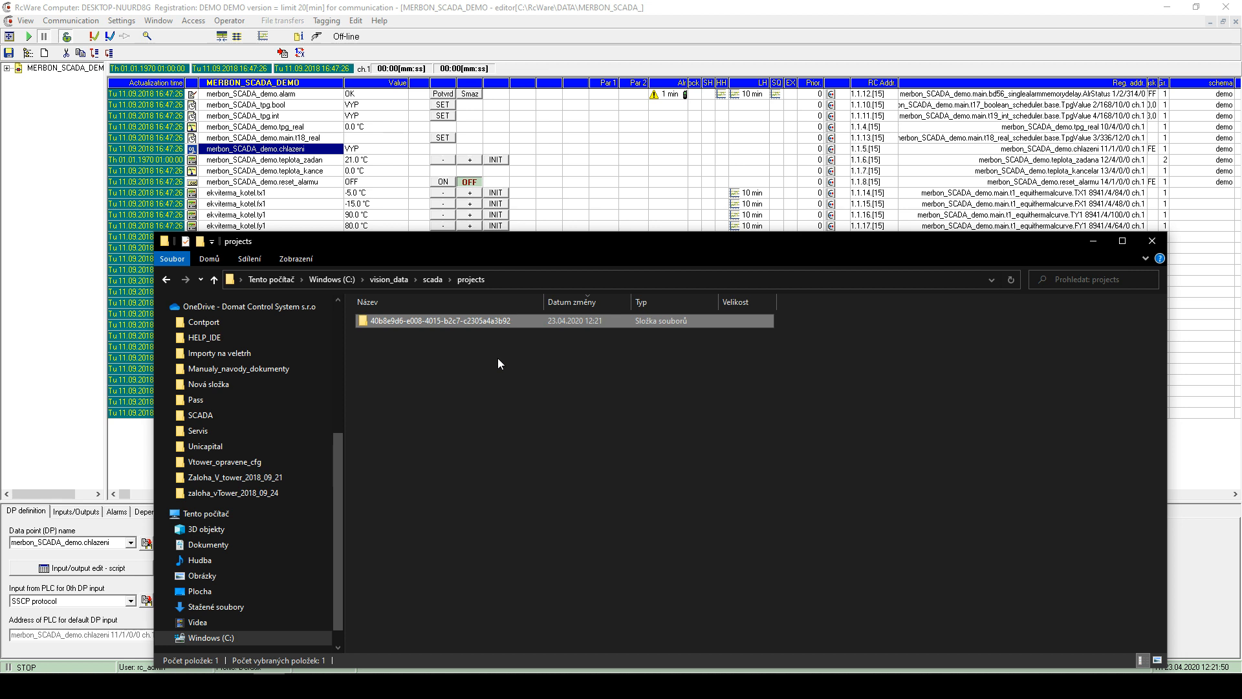
left_click(382, 279)
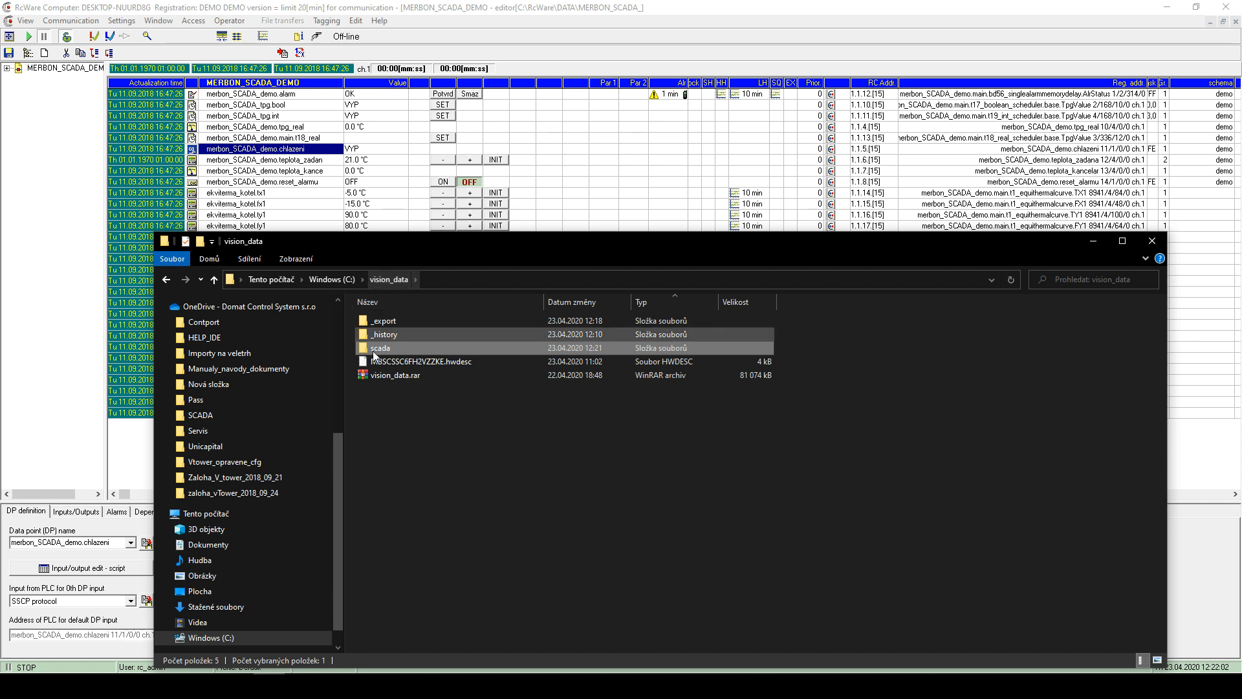
- Jump to the Merbon SCADA MerbonSCADAServer service by typing 'mez', then close Services and minimize RcWare
left_click(397, 686)
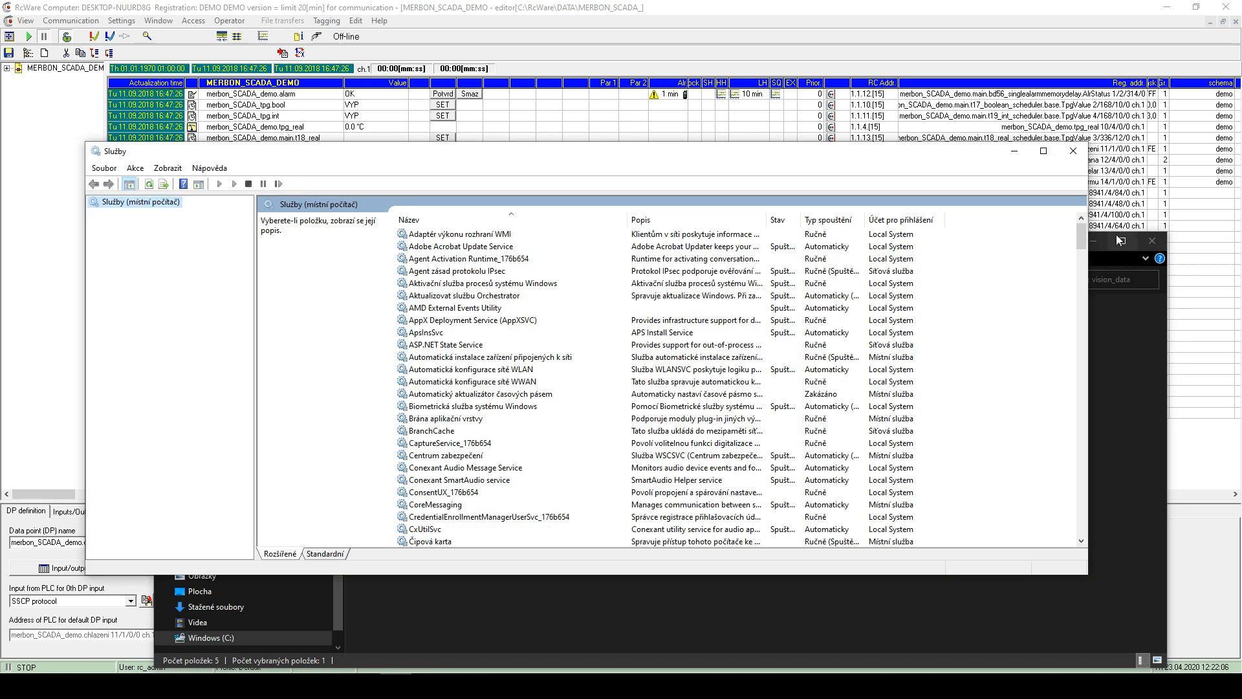
left_click(1103, 249)
left_click(487, 307)
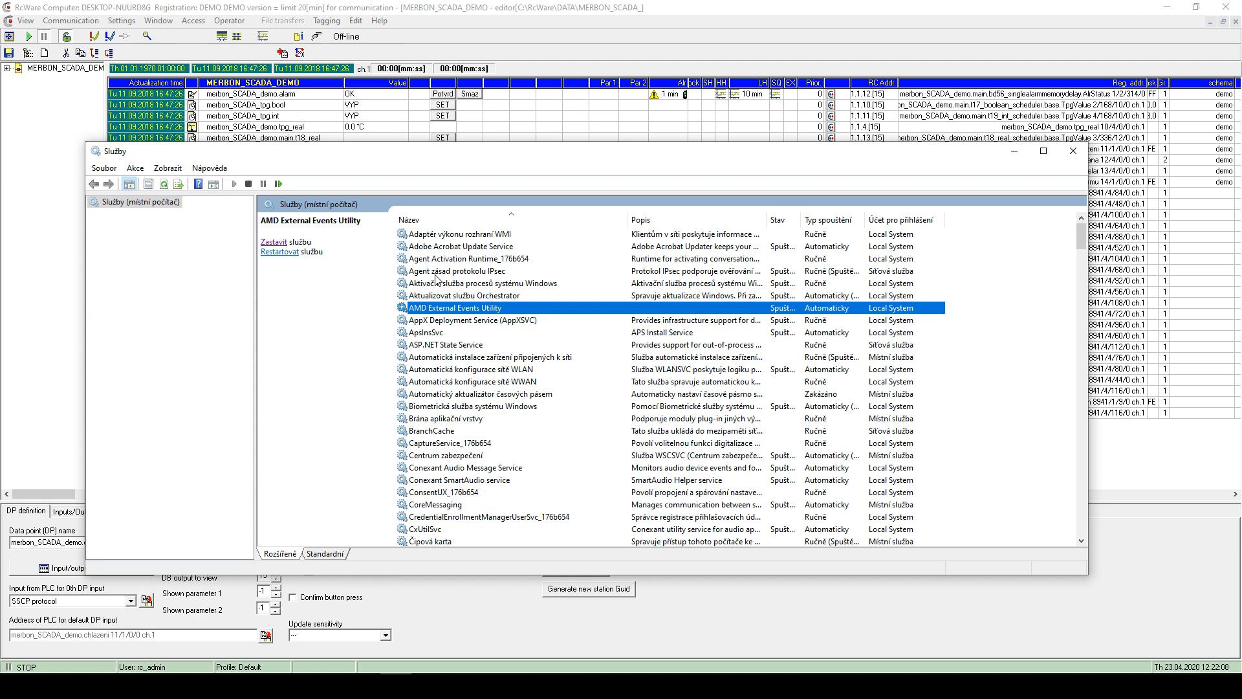
type("mez")
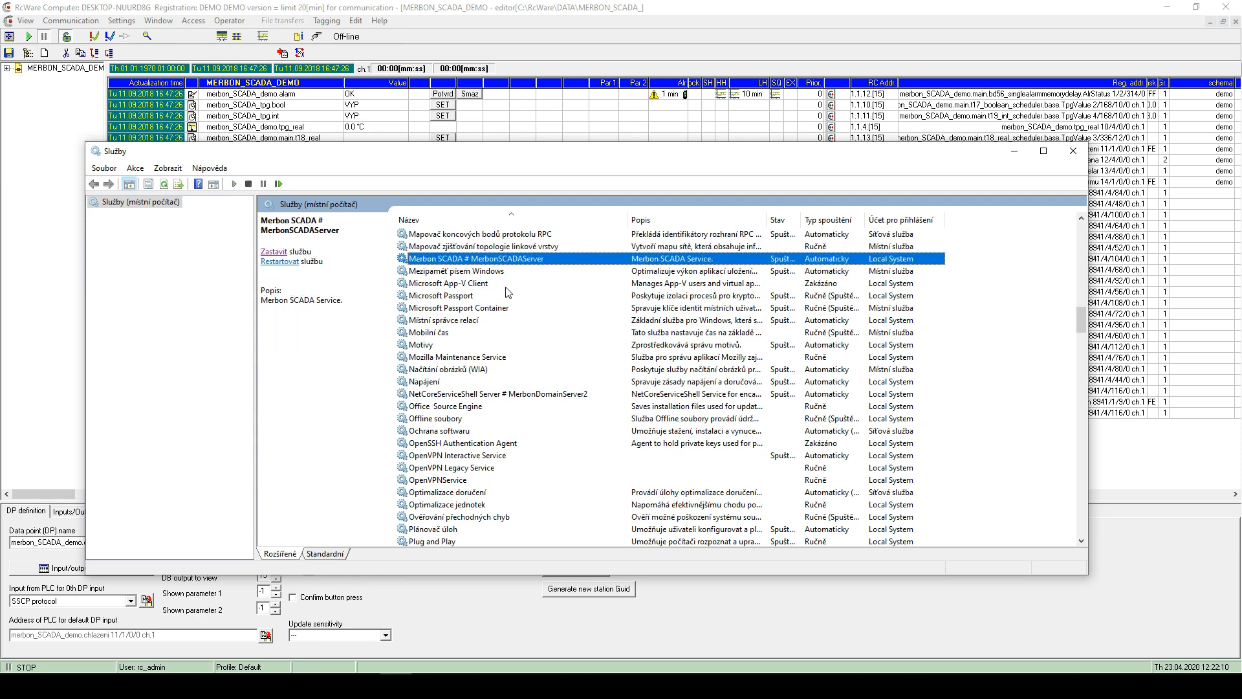
left_click(463, 259)
left_click(1073, 150)
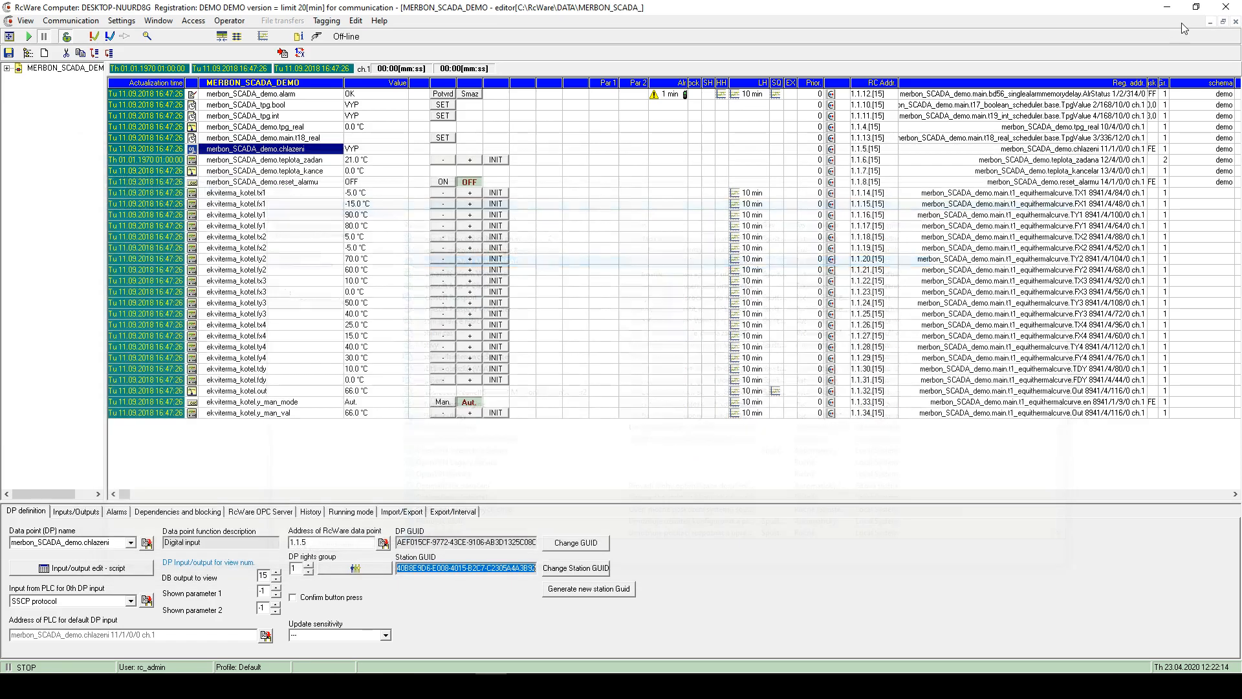
left_click(1170, 7)
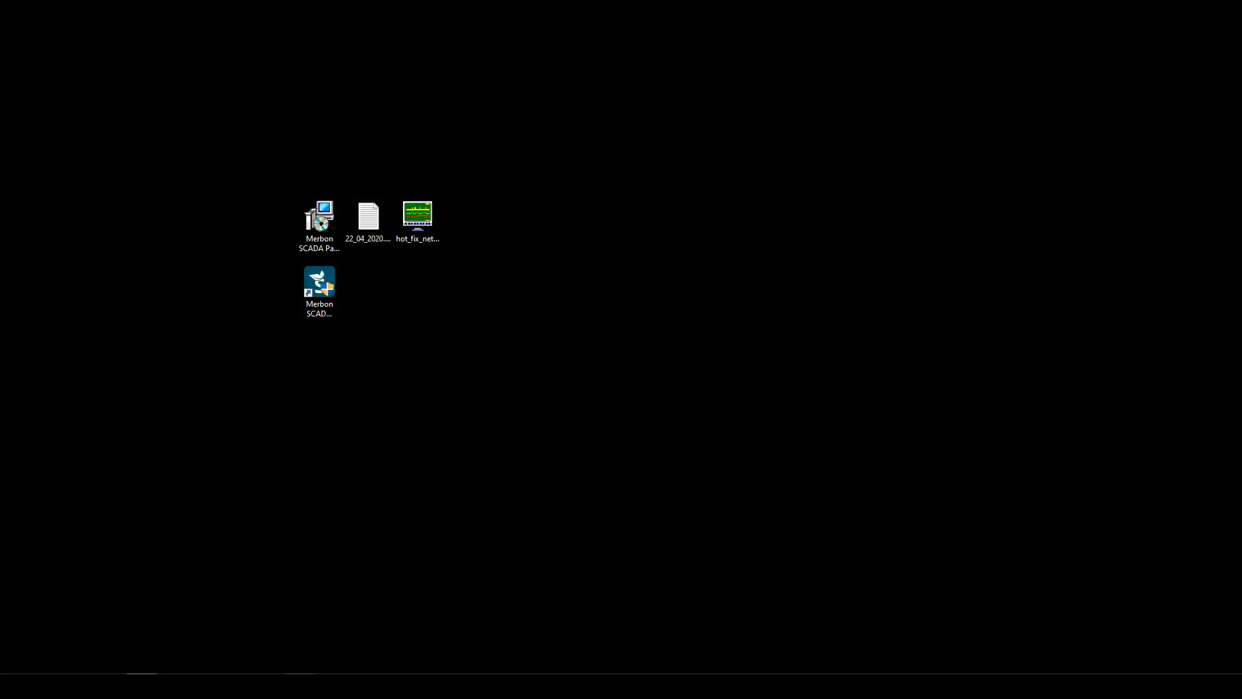
- Minimize the vision_data window and reposition the installer builds window
left_click(269, 686)
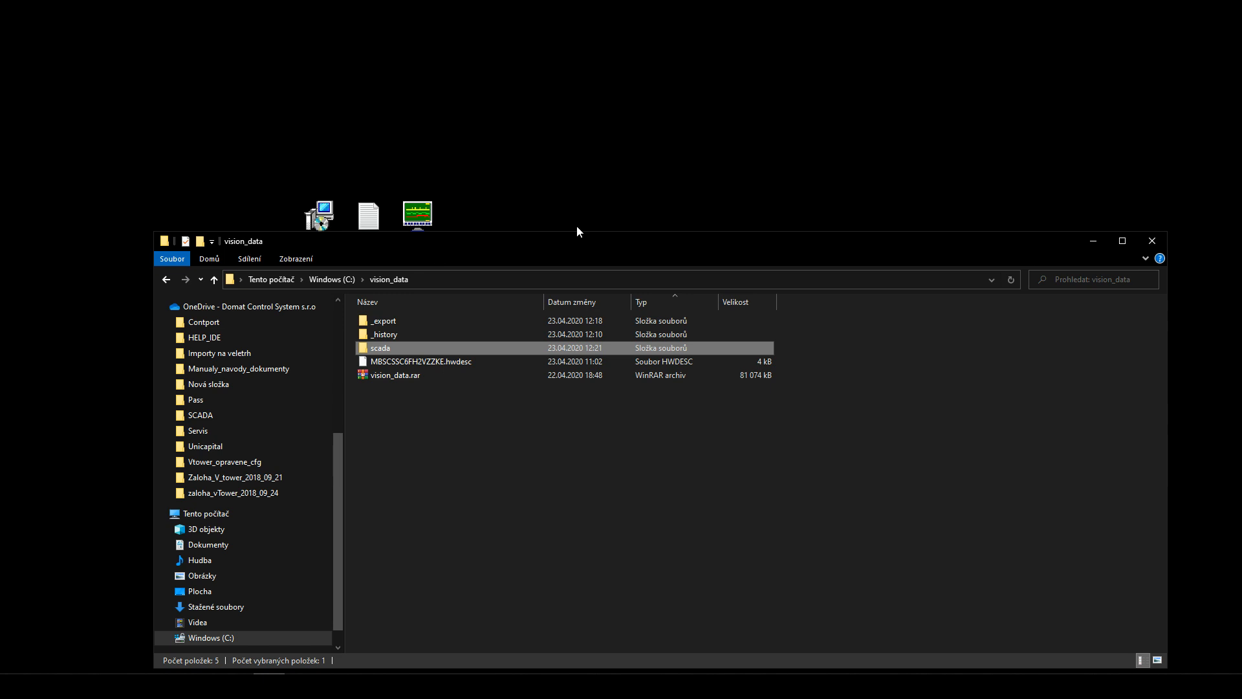
left_click(1093, 240)
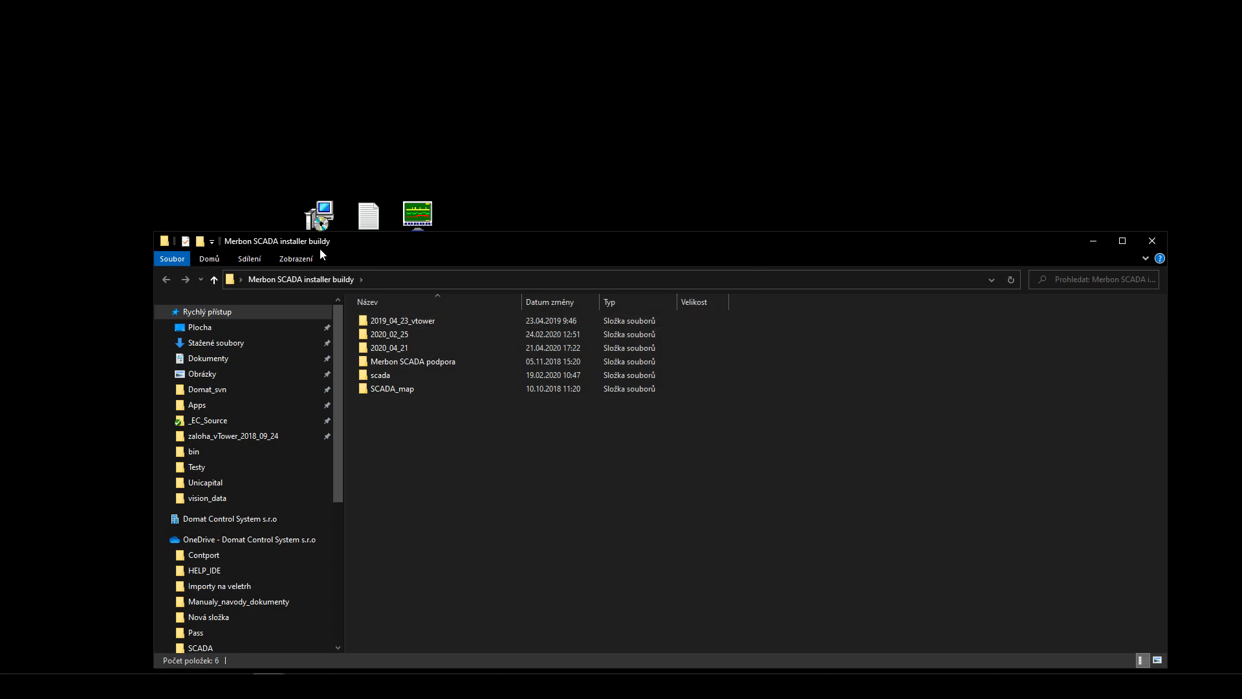
left_click_drag(361, 243, 577, 490)
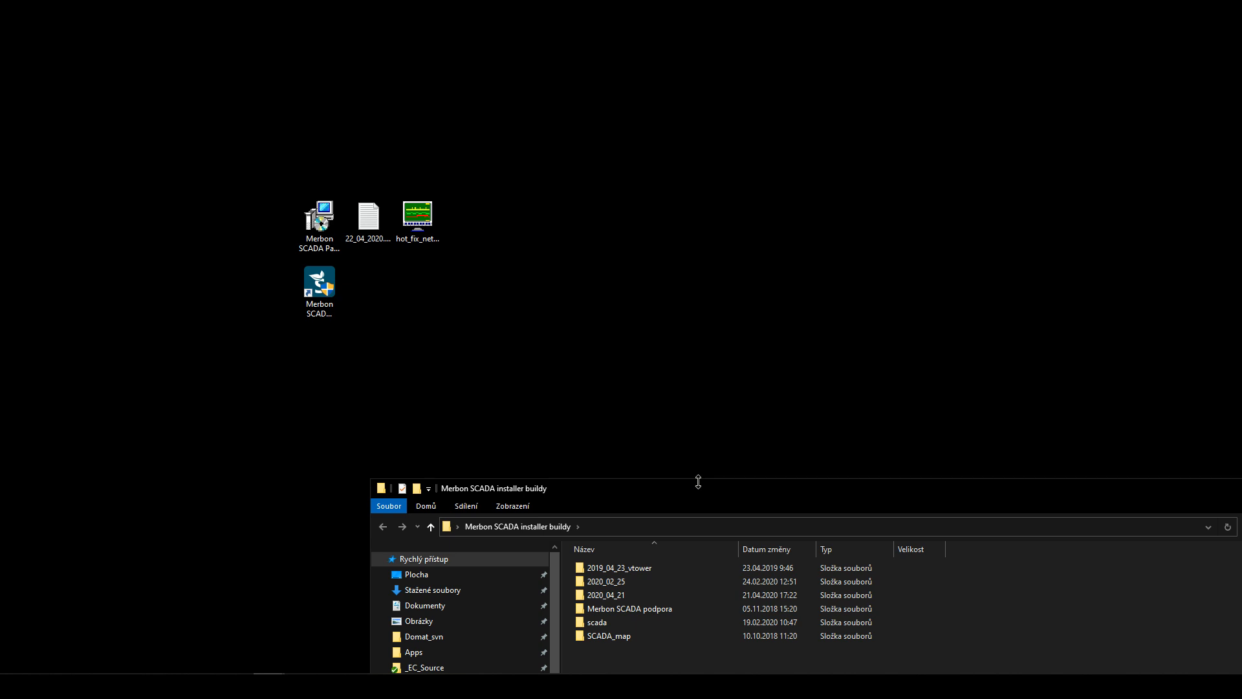
left_click_drag(701, 491, 743, 361)
- Check the 2020_04_21 build, then launch WpfSetup.exe from the 2020_02_25 build folder
double_click(673, 462)
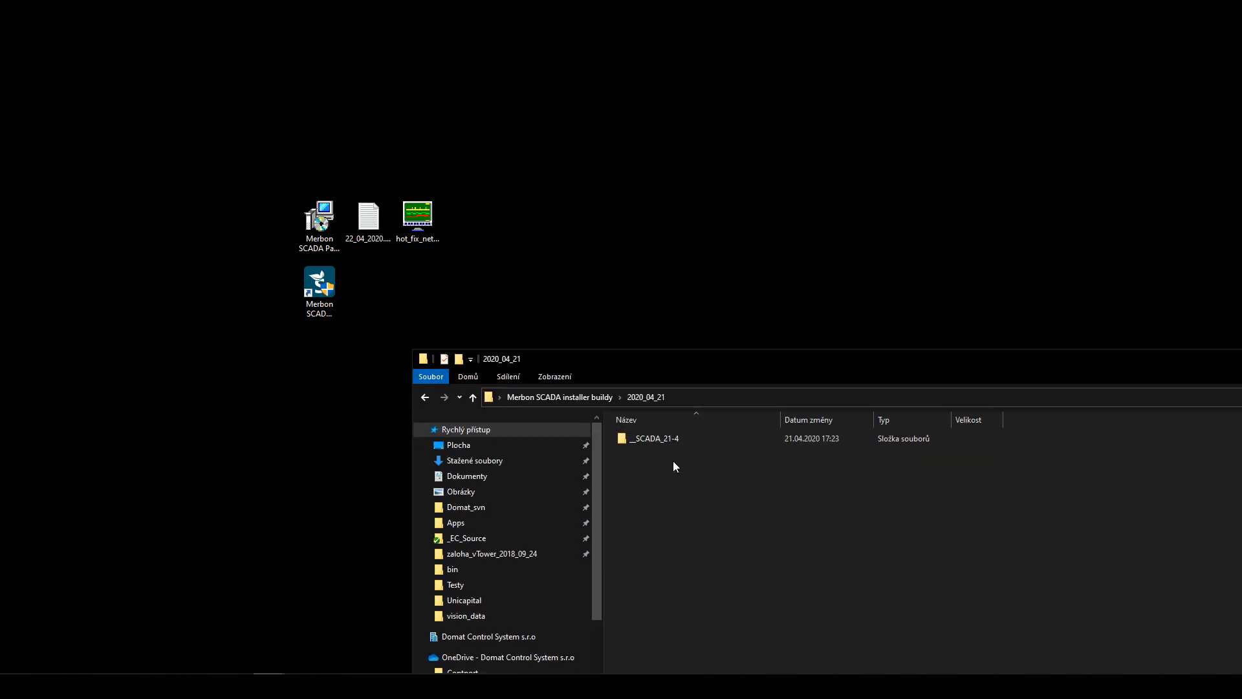
double_click(657, 438)
left_click(651, 397)
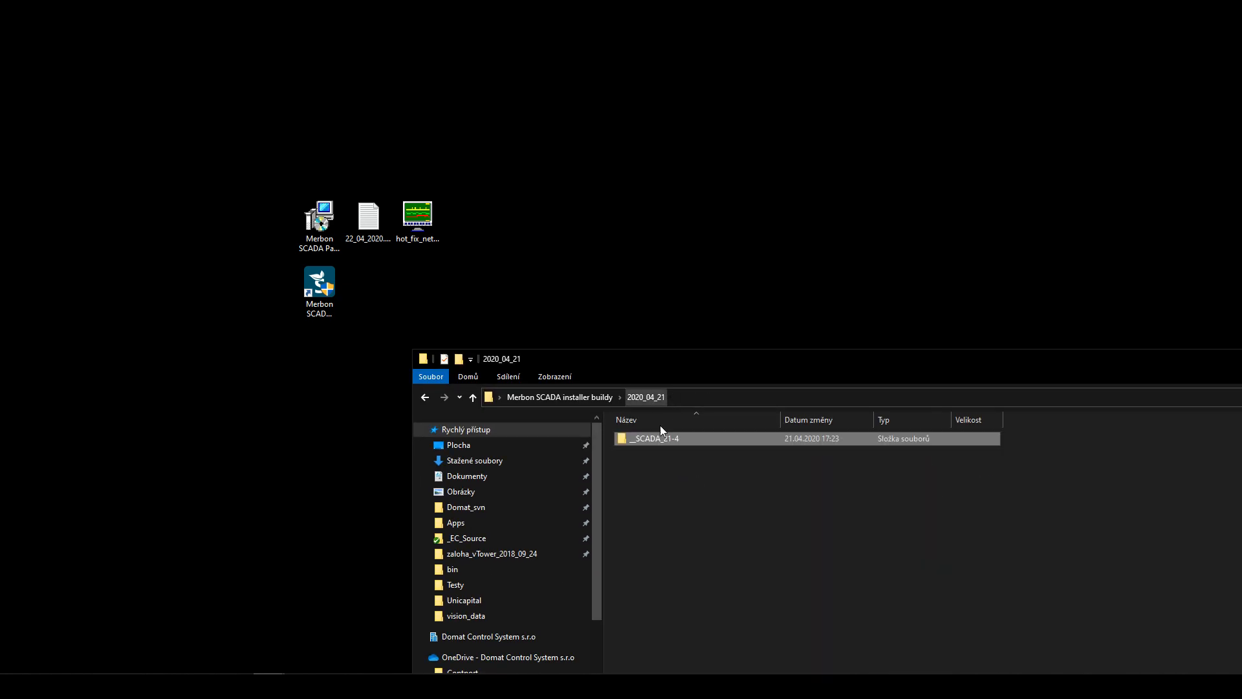
left_click(595, 397)
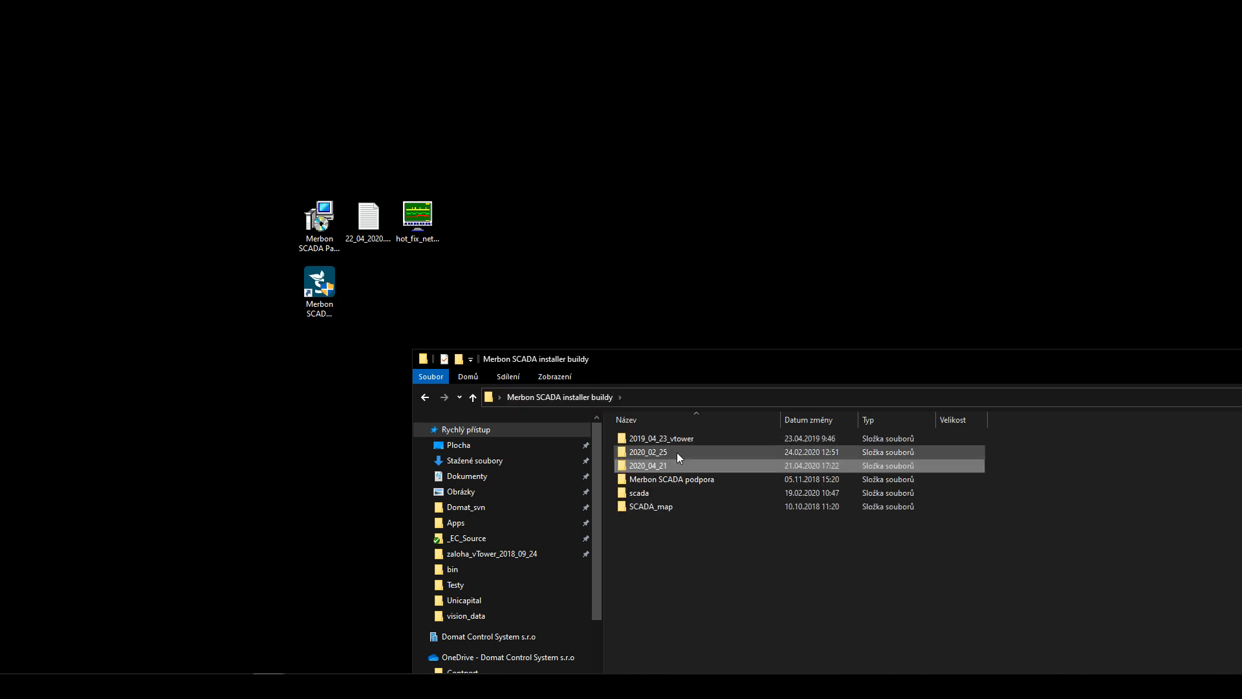
double_click(679, 459)
left_click_drag(674, 366, 651, 243)
double_click(602, 613)
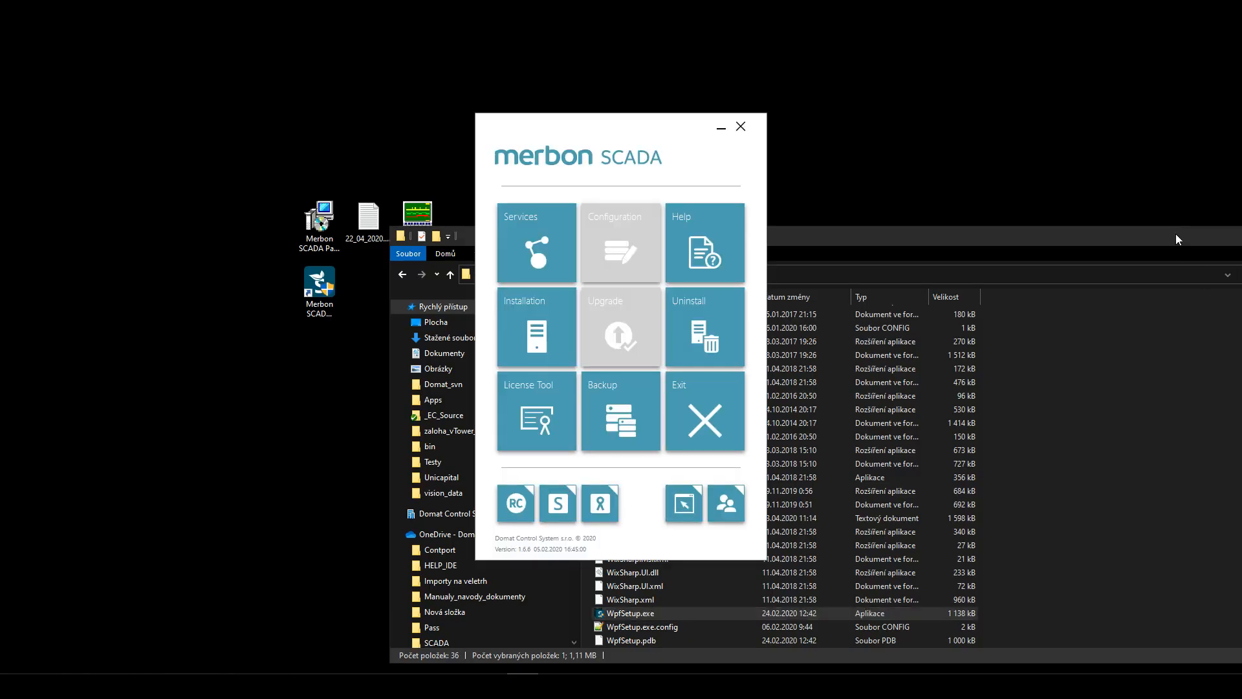
- Stop and restart the Merbon SCADA service, finding it in the Windows services list
left_click_drag(1175, 234, 1241, 244)
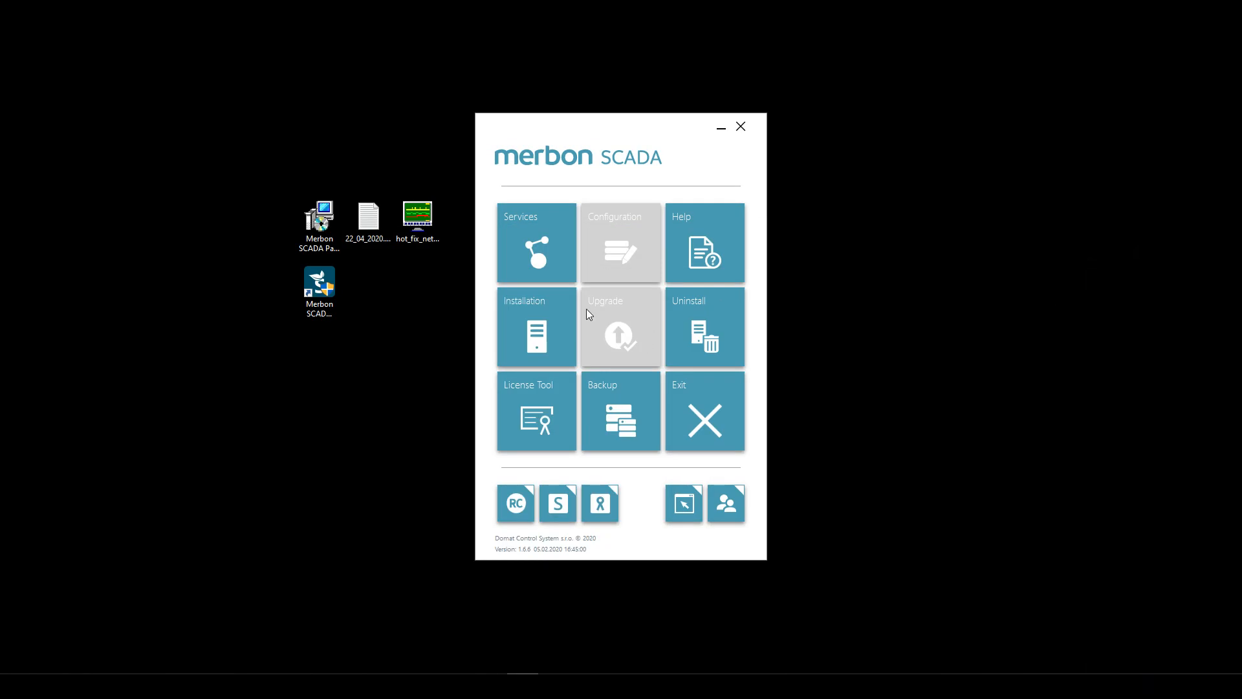
left_click(509, 216)
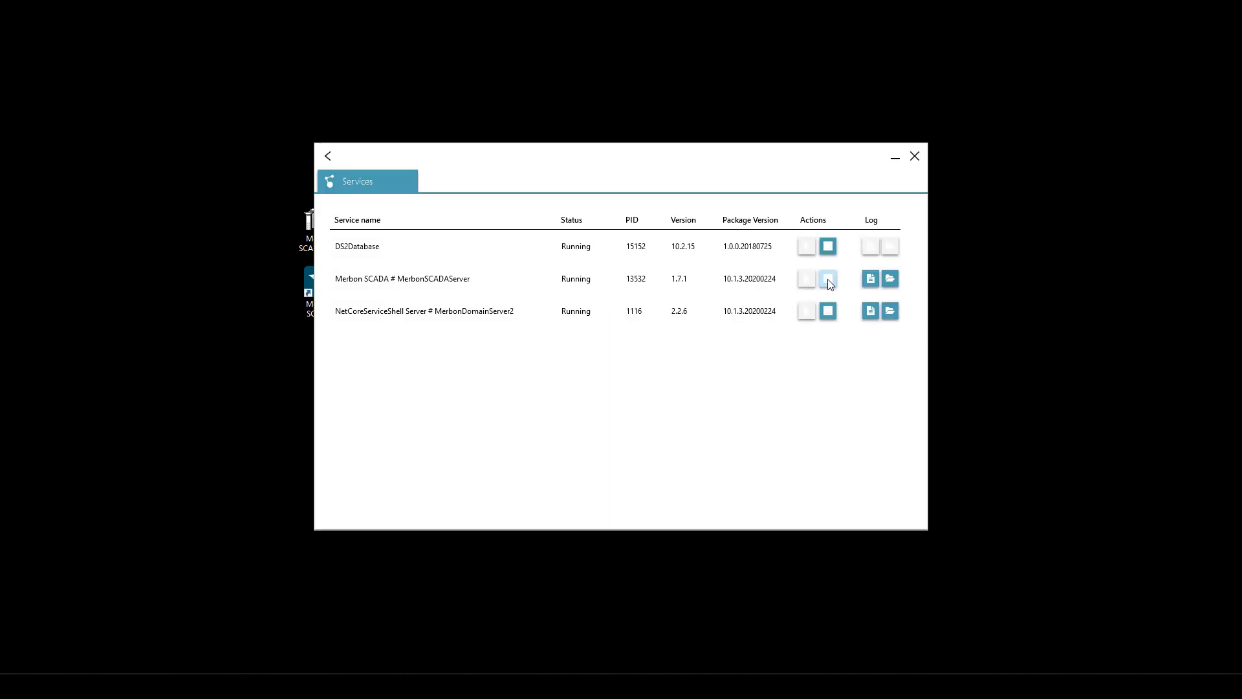
left_click(829, 280)
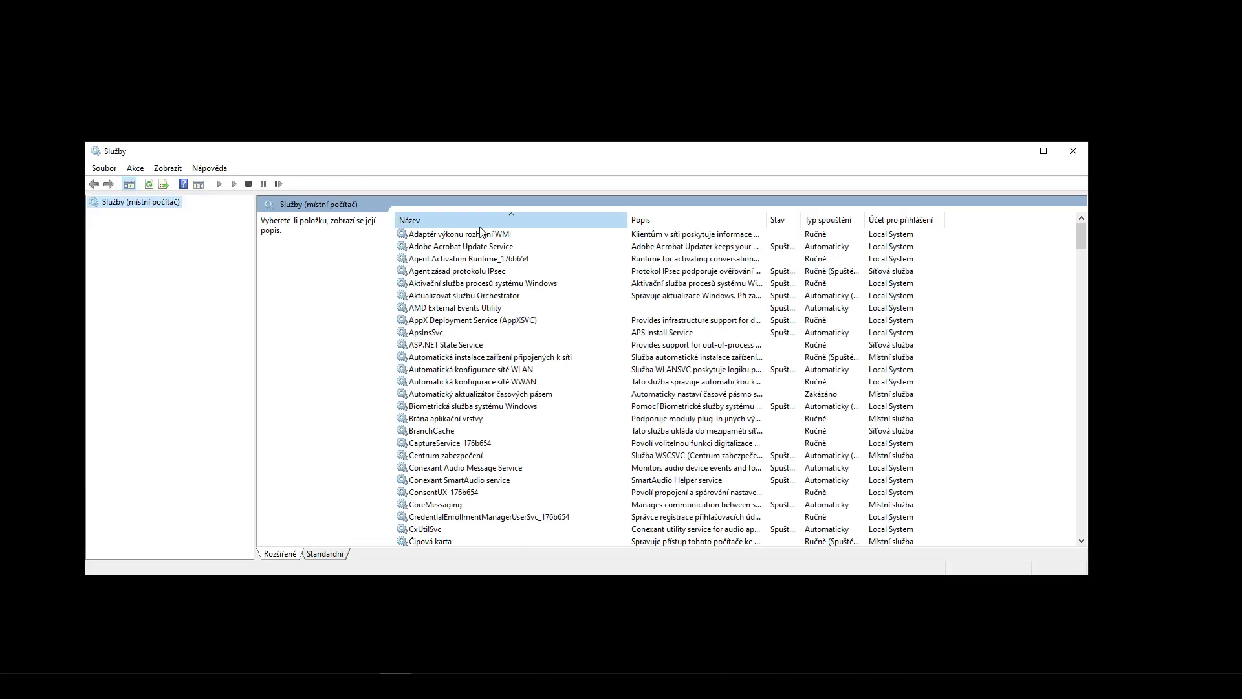
left_click(453, 220)
key("m")
key("Down")
key("Down")
key("Down")
key("Down")
key("Down")
key("Down")
key("Down")
key("Down")
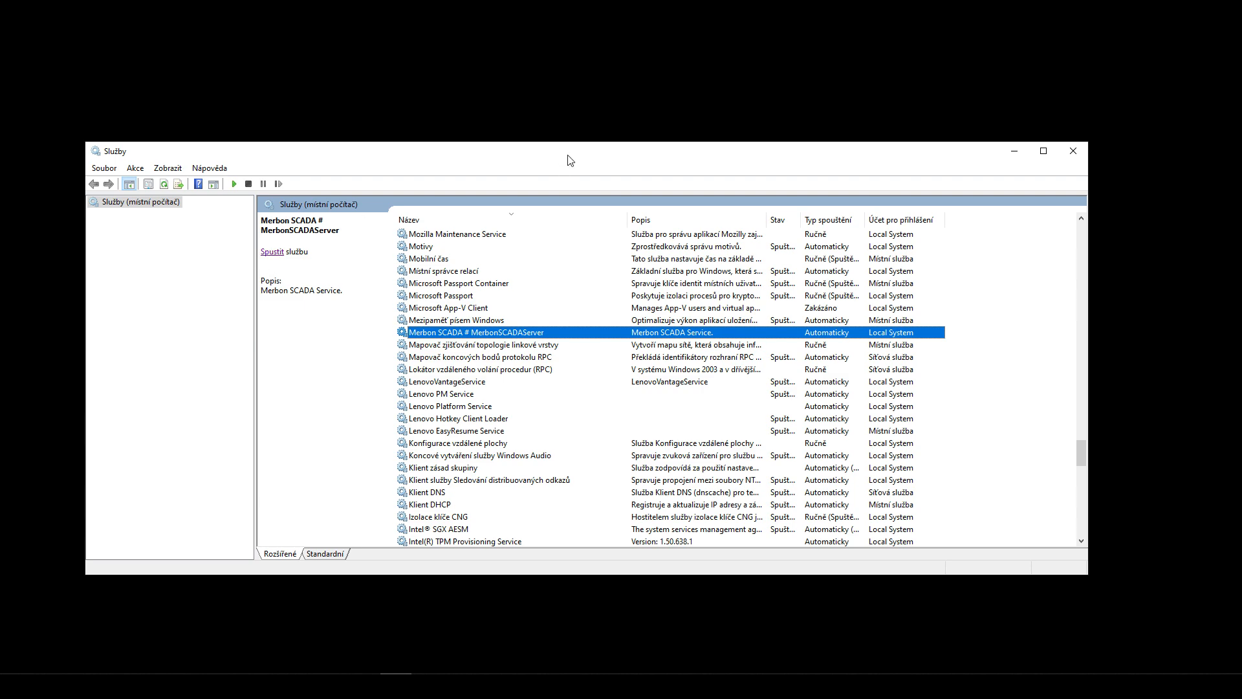
left_click_drag(554, 156, 572, 317)
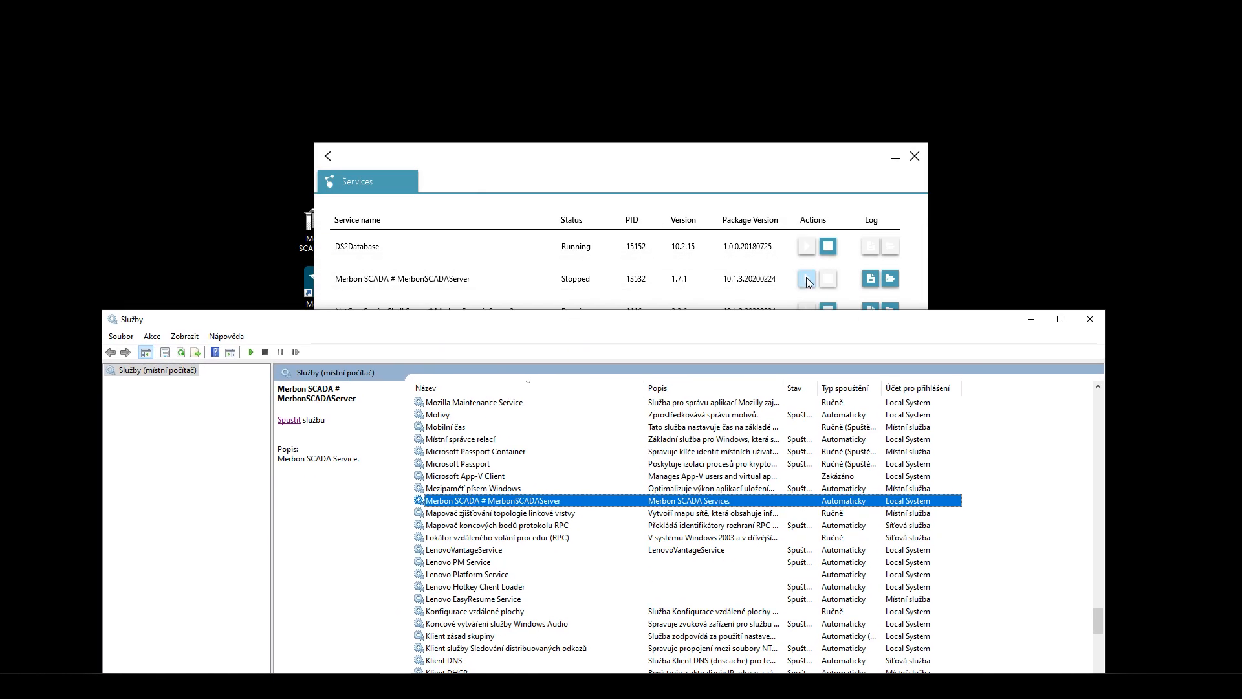
left_click(807, 278)
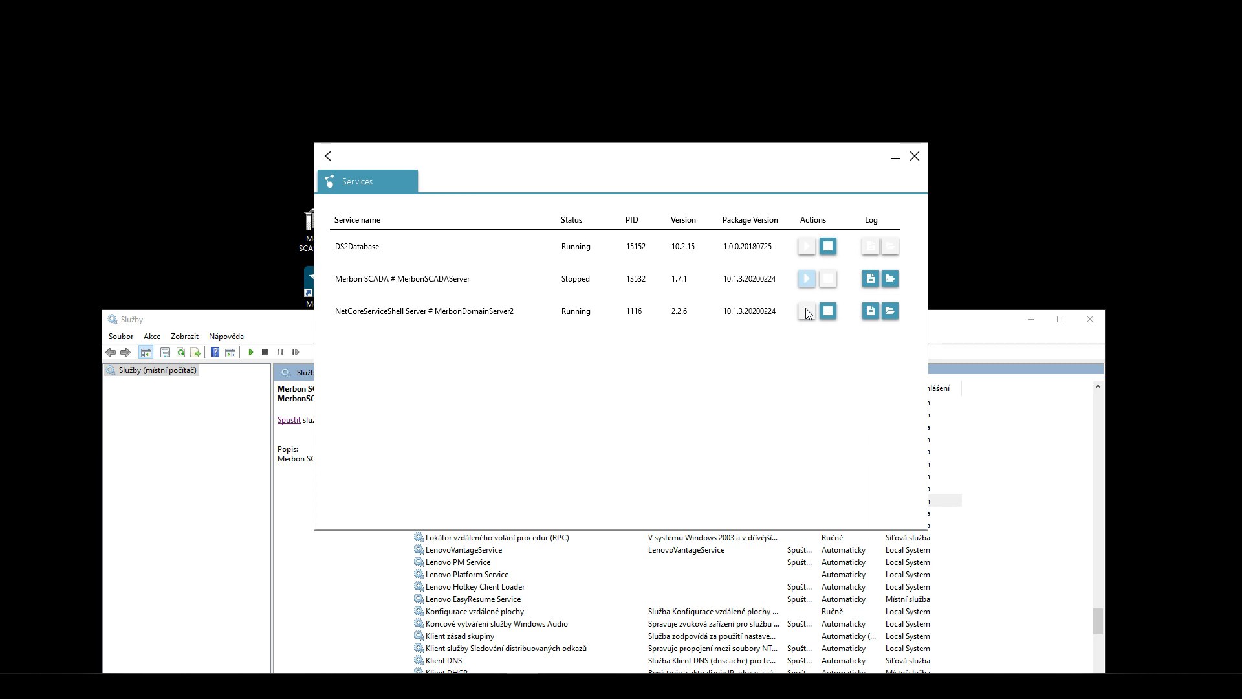
- Refresh the Windows services list to confirm the status, close it, and minimize Merbon services
left_click(931, 324)
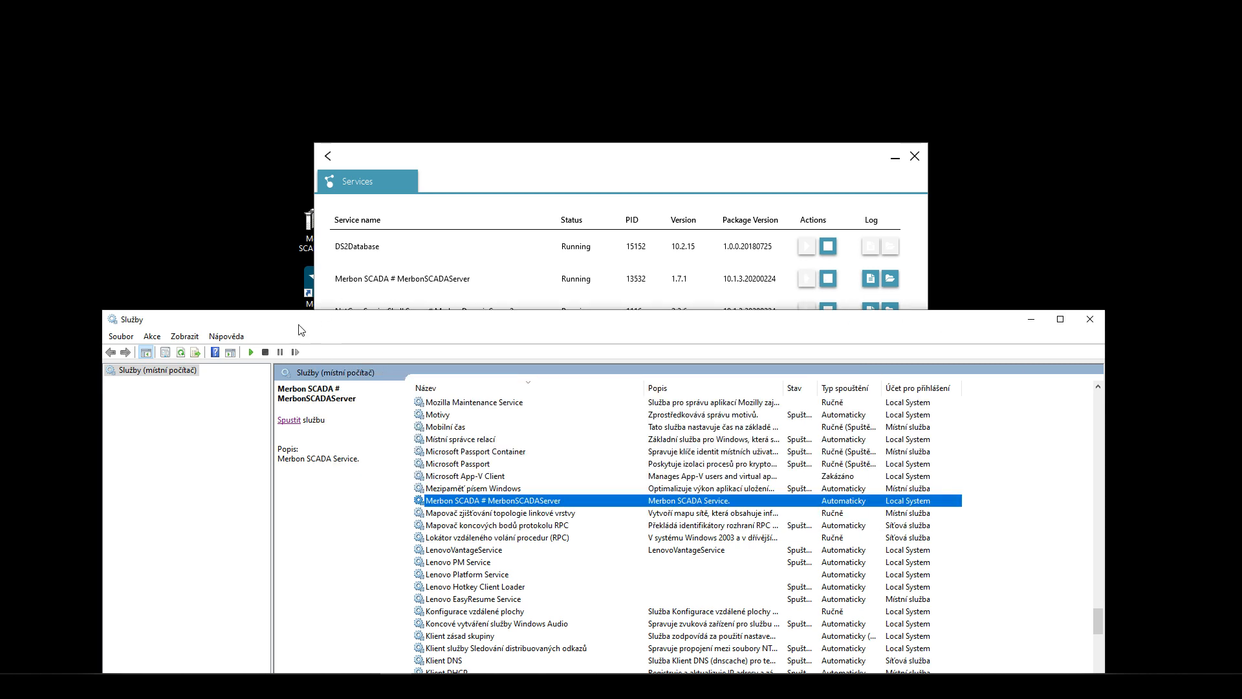
left_click(181, 354)
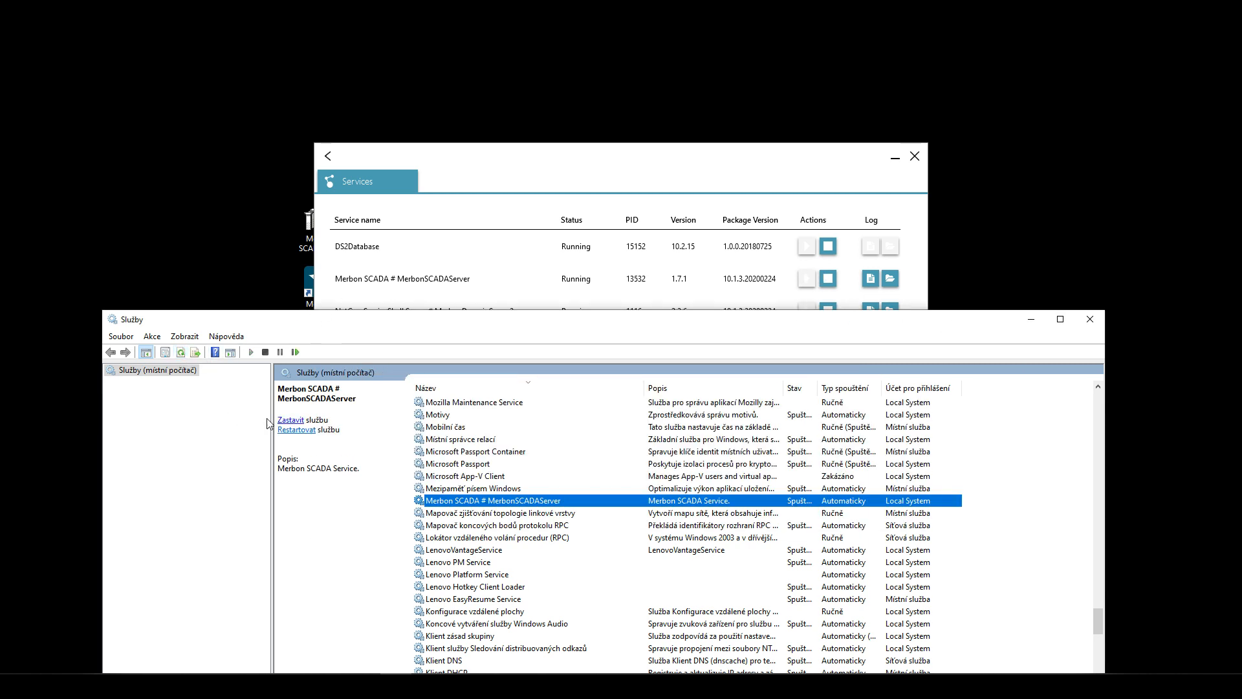
left_click(1082, 319)
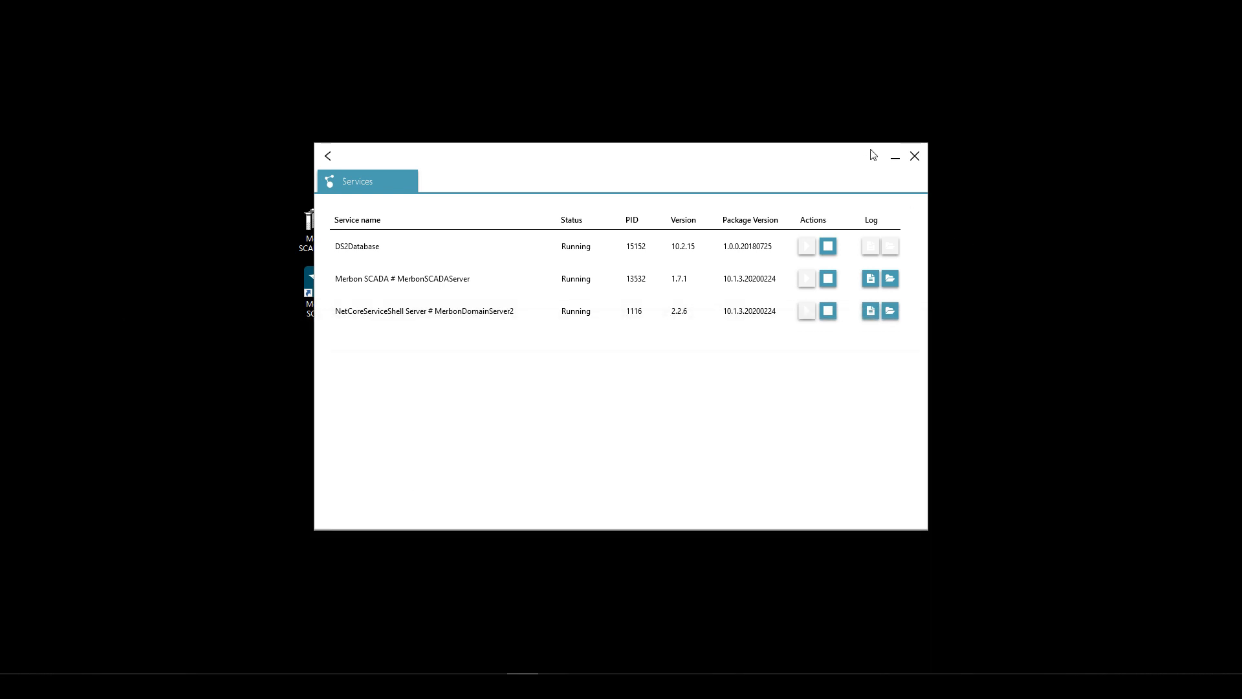
left_click(893, 160)
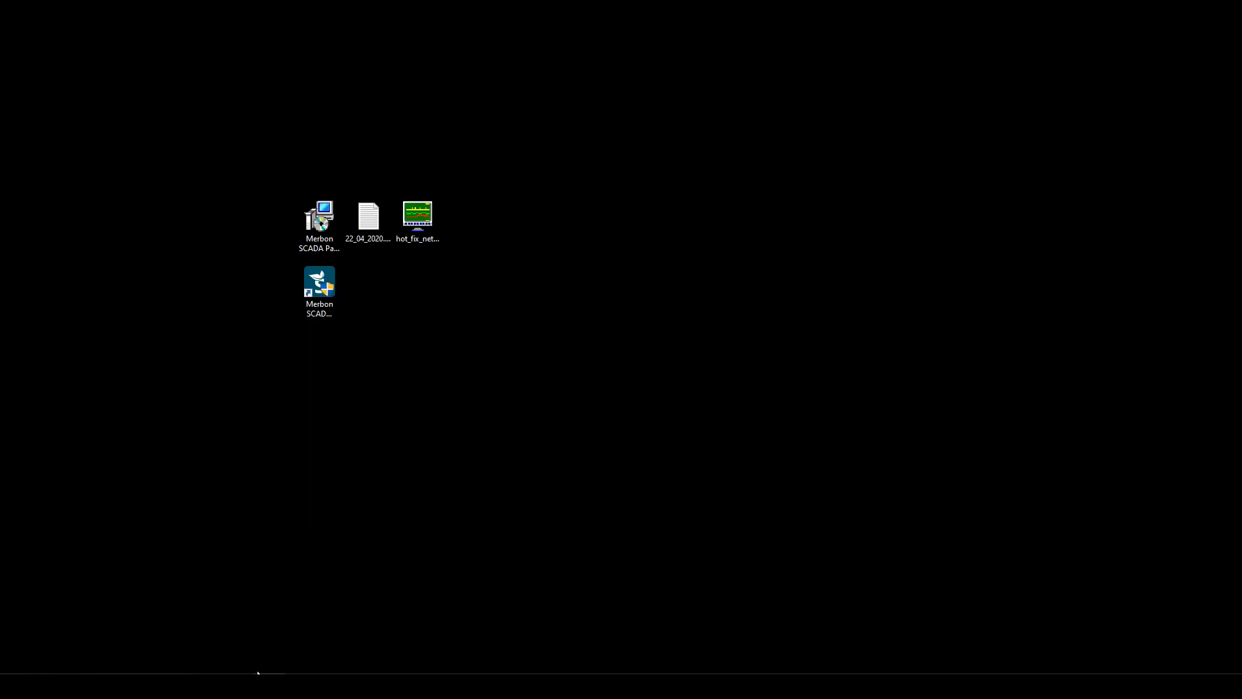
- Open localhost in a new browser tab
left_click(523, 687)
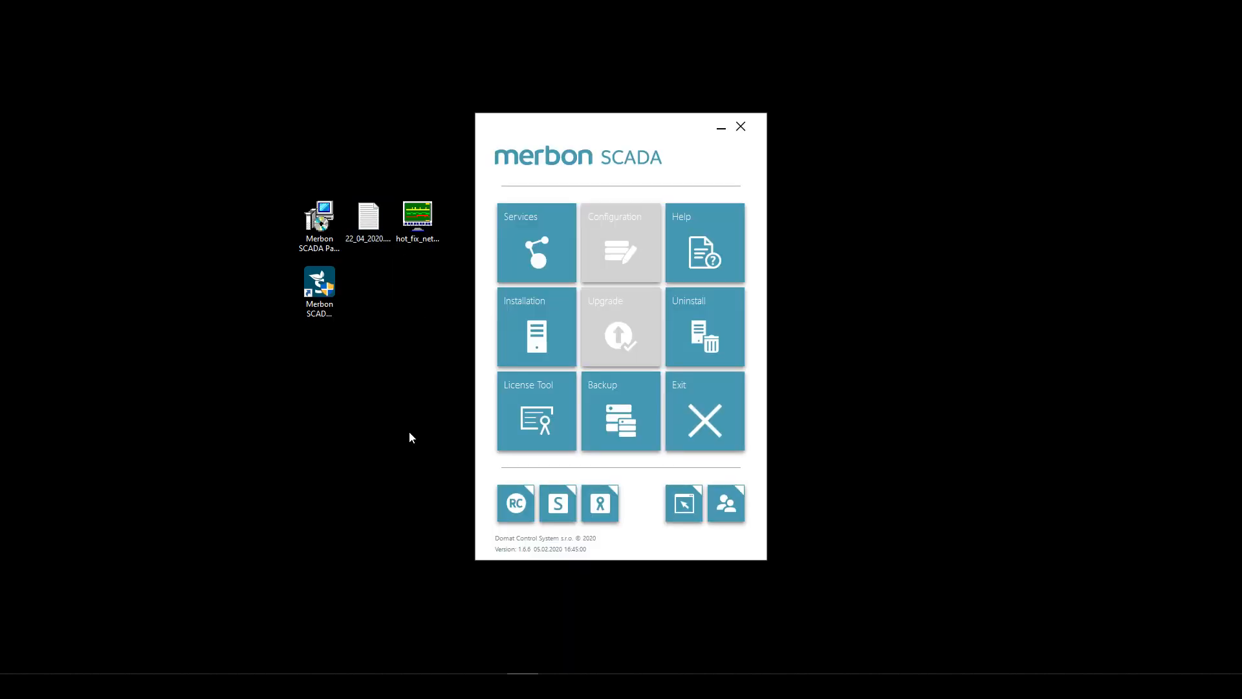
mouse_move(155, 668)
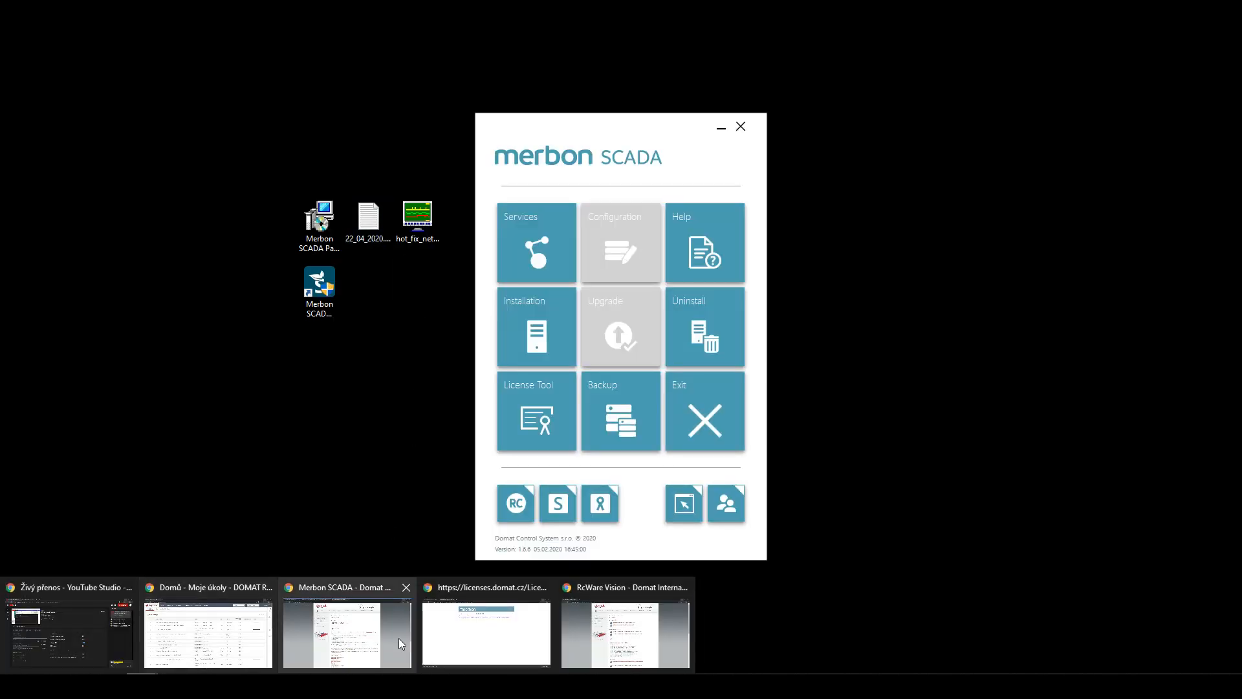
left_click(453, 625)
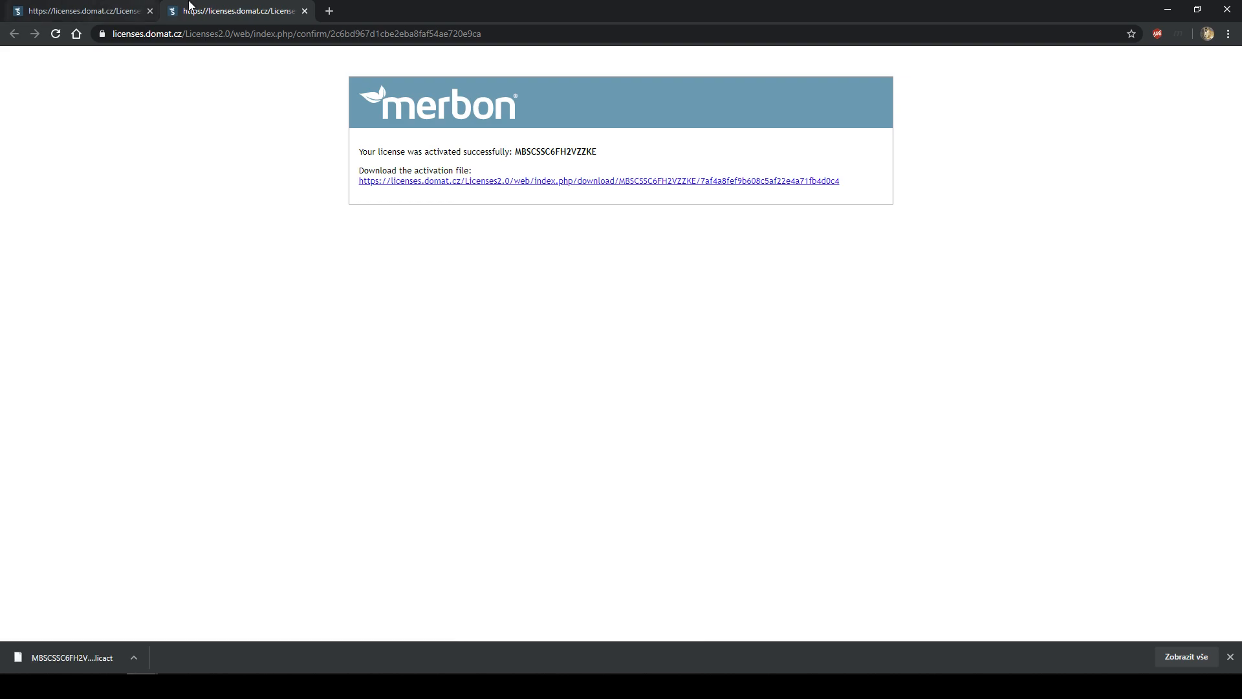
left_click(329, 11)
type("localhost")
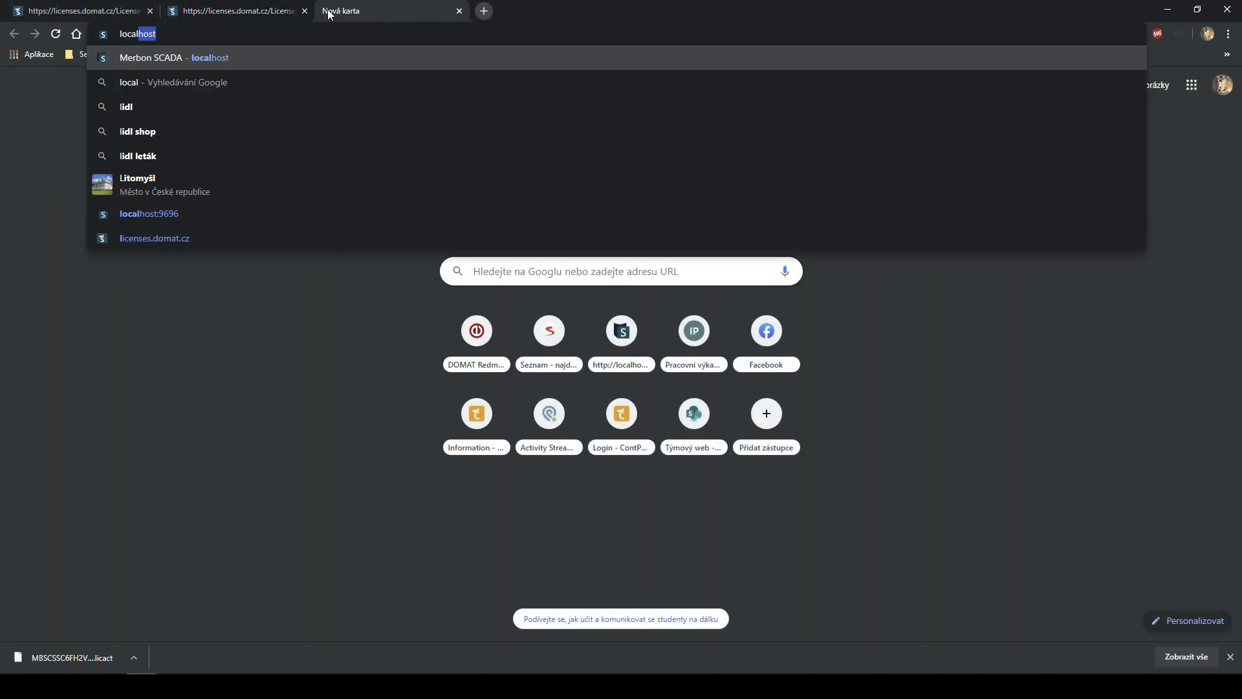
key("Return")
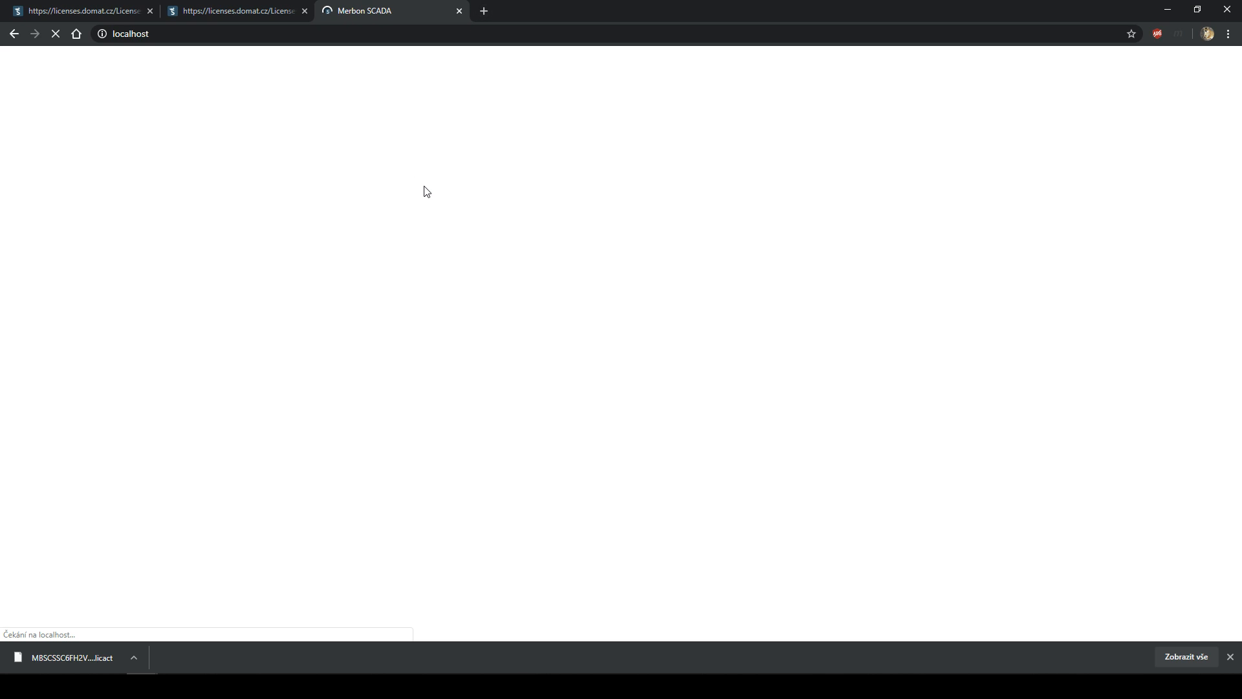
- Launch the SCADA web client and the Merbon editor login page from the launcher
left_click(523, 684)
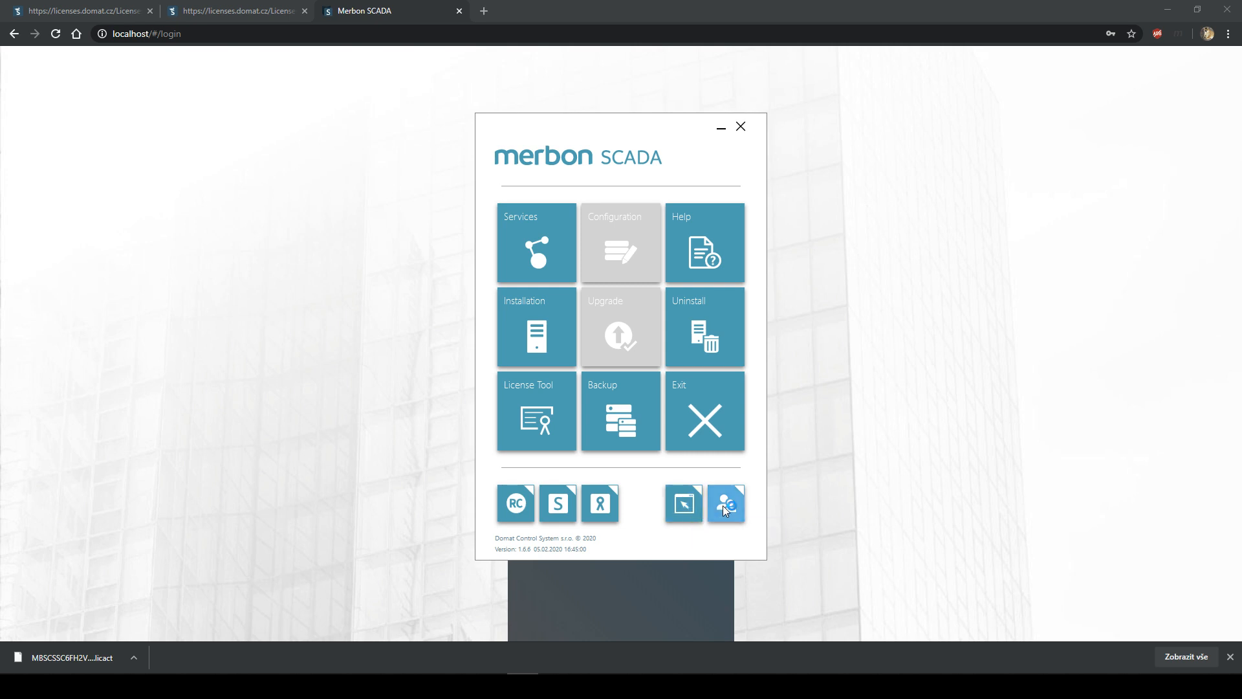
left_click(684, 507)
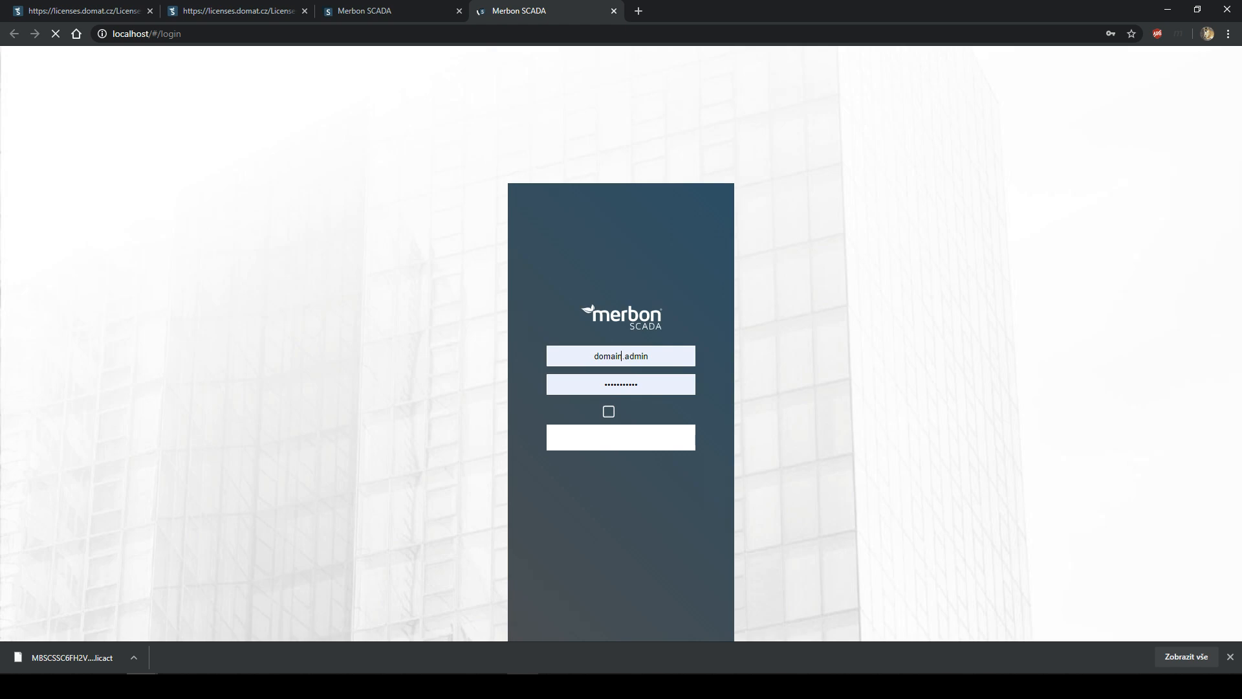
left_click(726, 510)
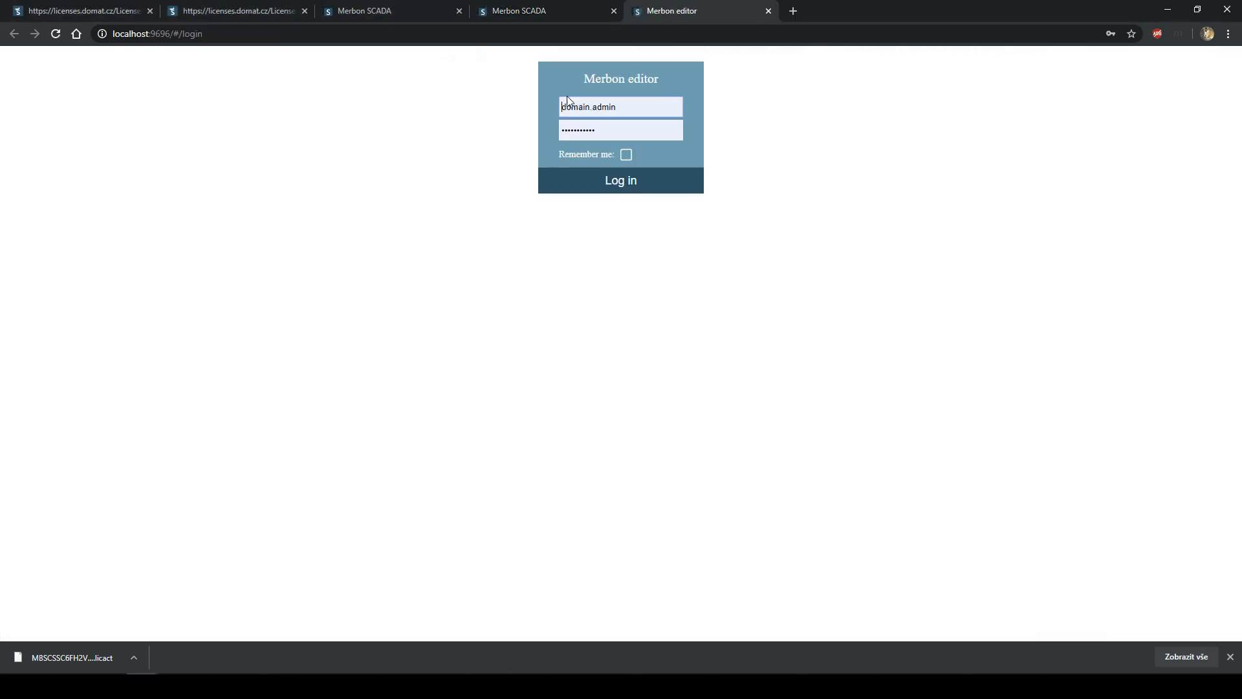
- Sign in to the SCADA web client with saved credentials and open the MERBON_SCADA_DEMO project
left_click(535, 11)
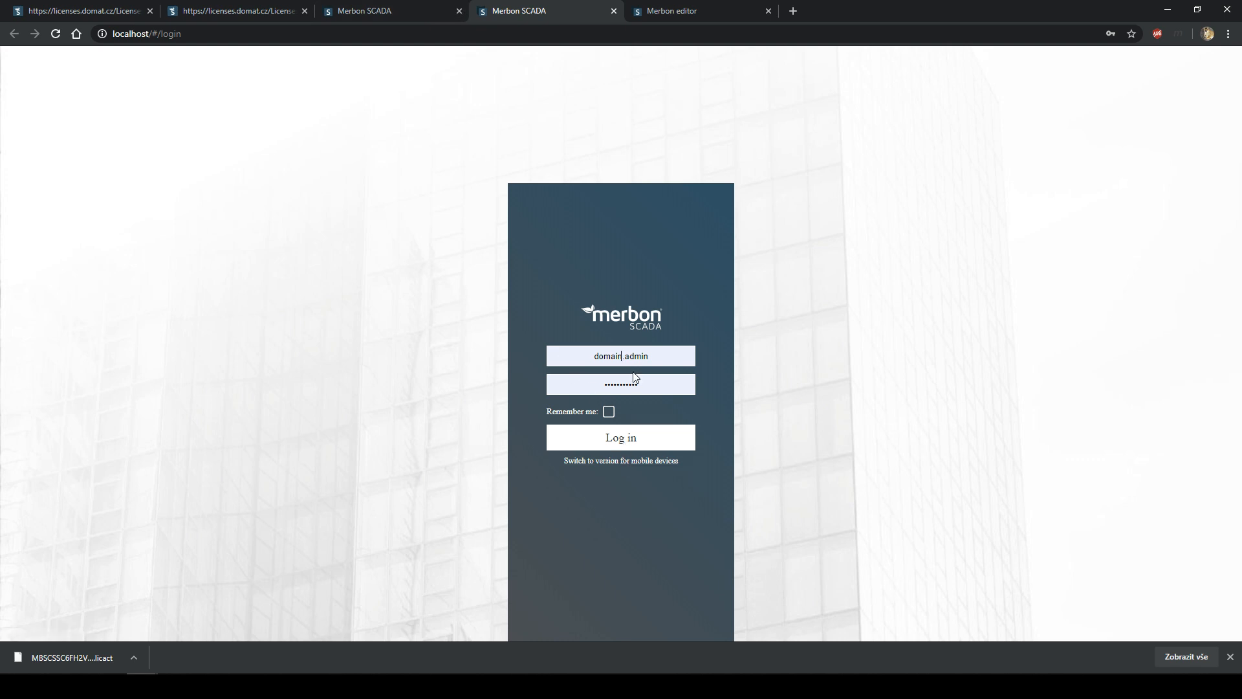
left_click(653, 351)
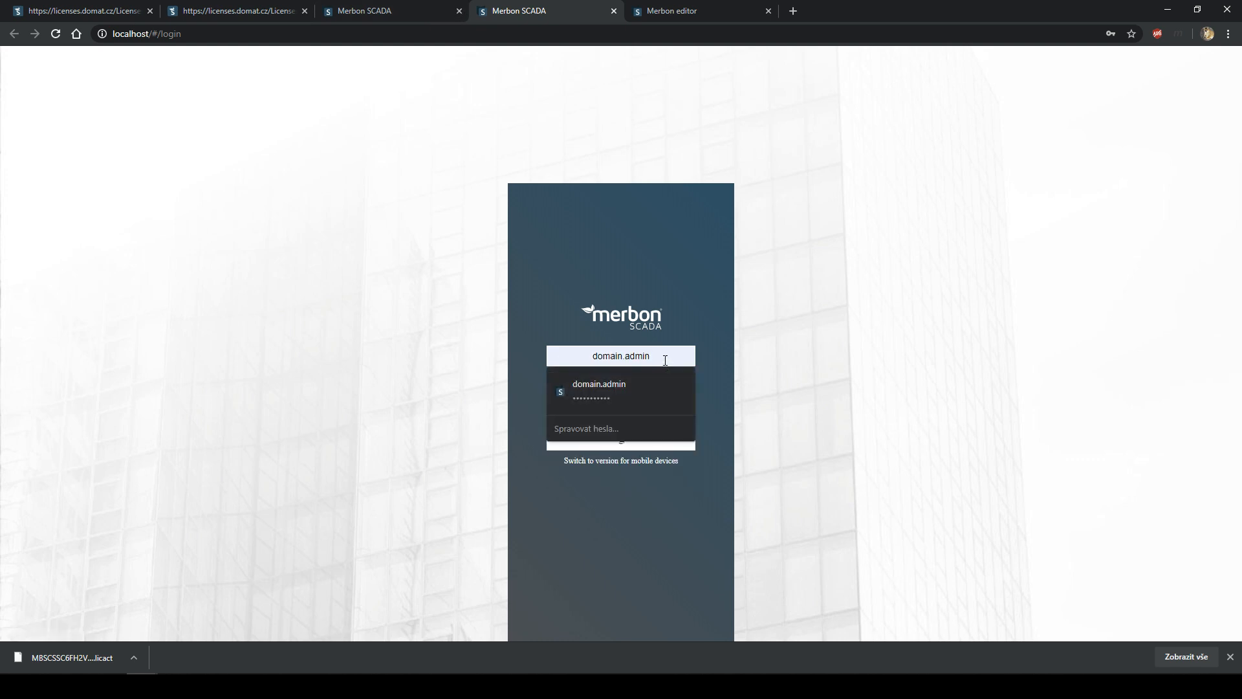
left_click(716, 366)
double_click(556, 390)
type("***")
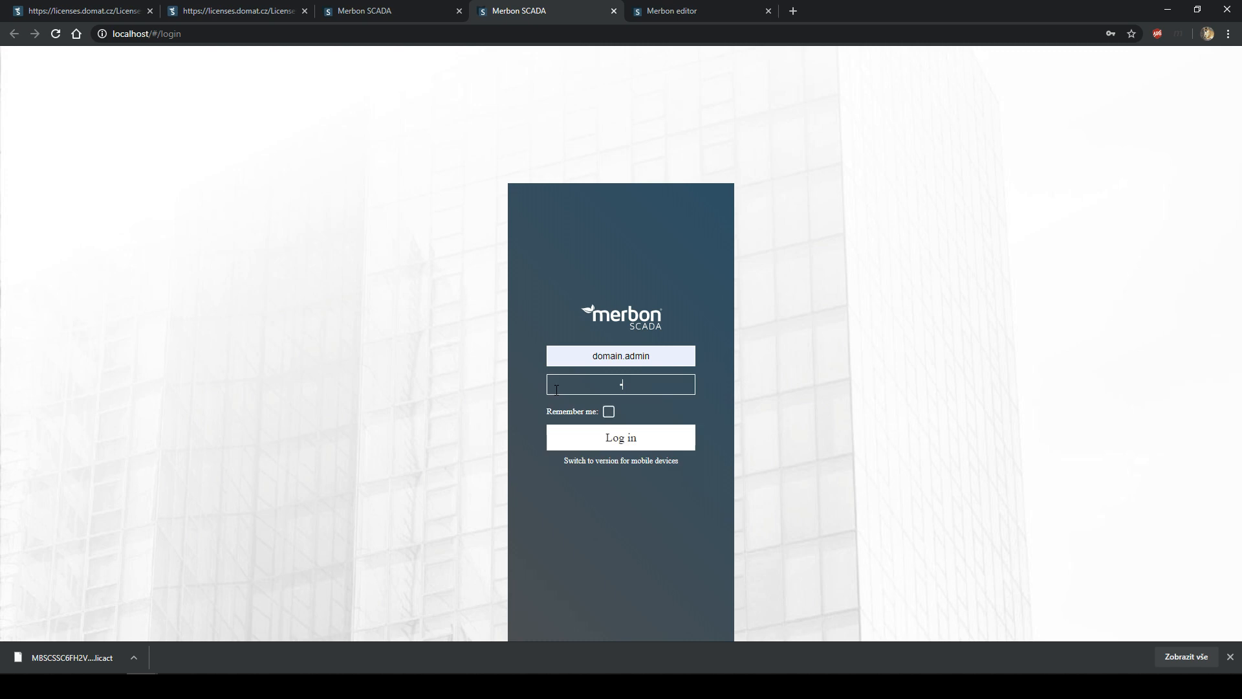
type("********")
left_click(604, 438)
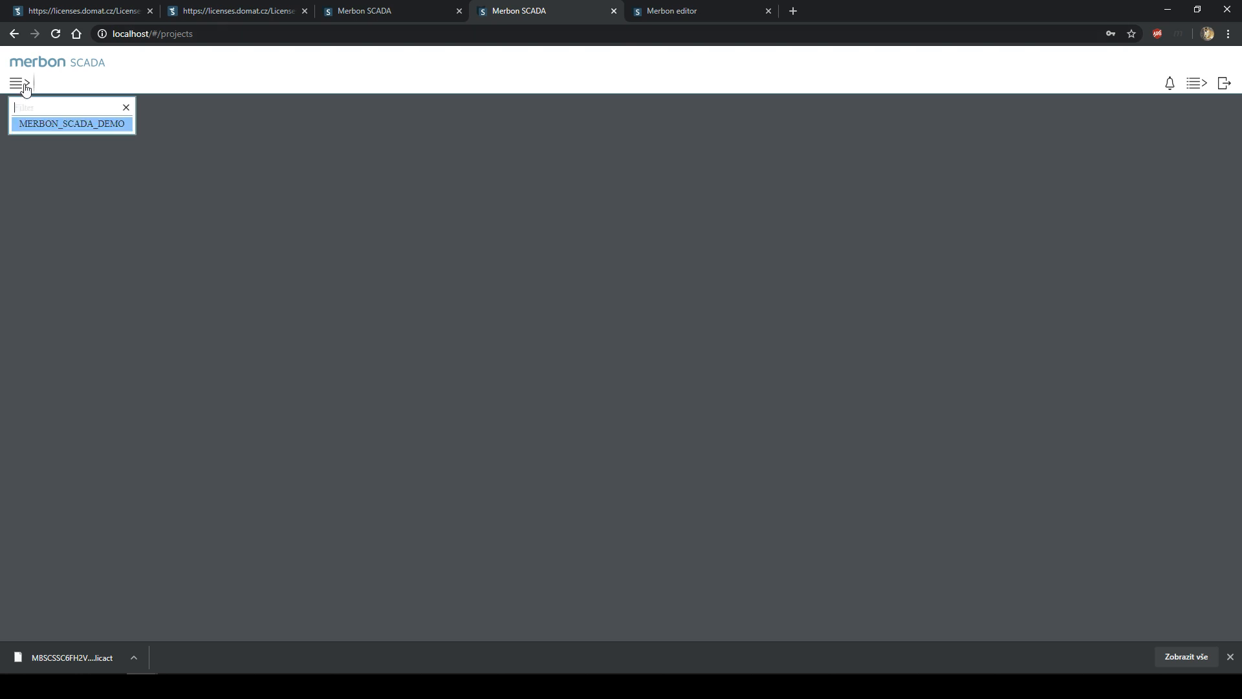
left_click(76, 125)
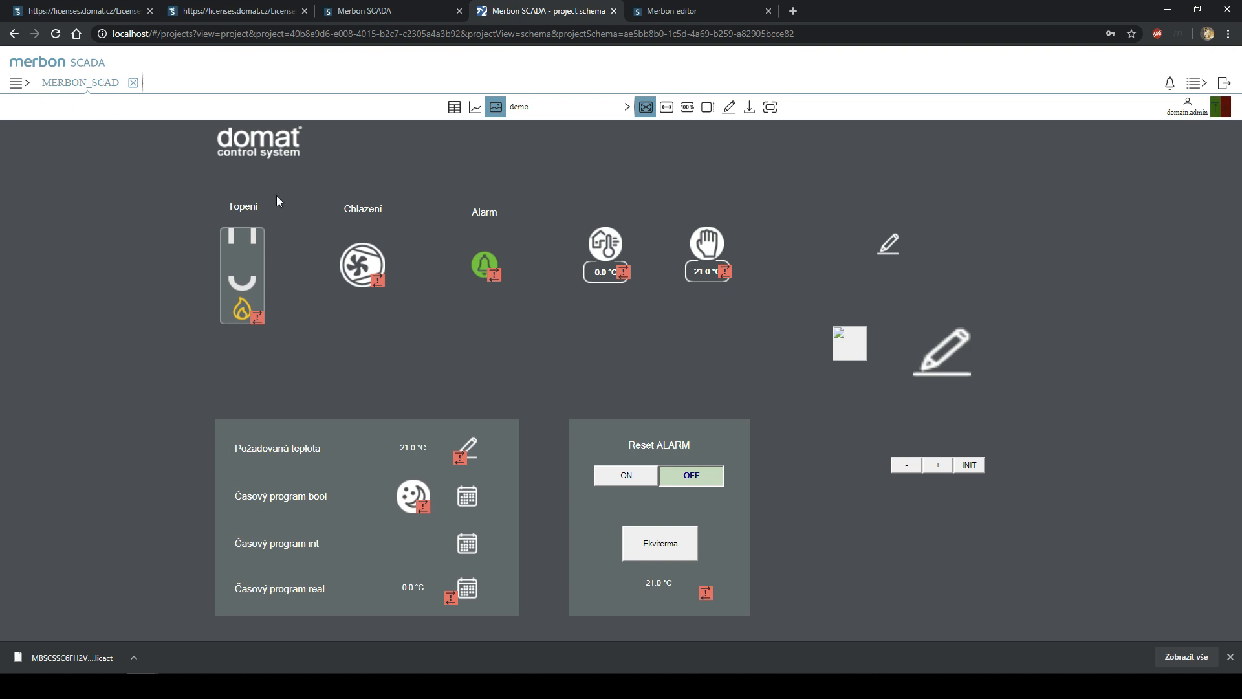
left_click(680, 9)
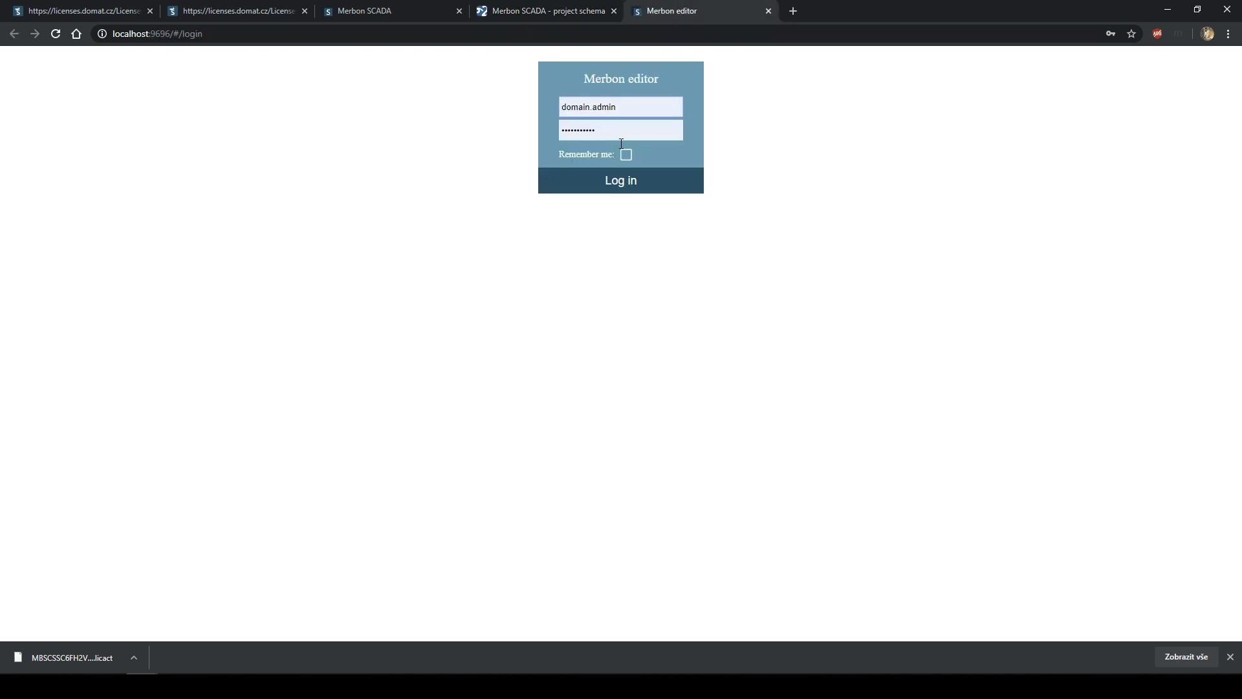
- Log in to Merbon editor, open the Domain Admin account and expand its Scada permissions
left_click(631, 188)
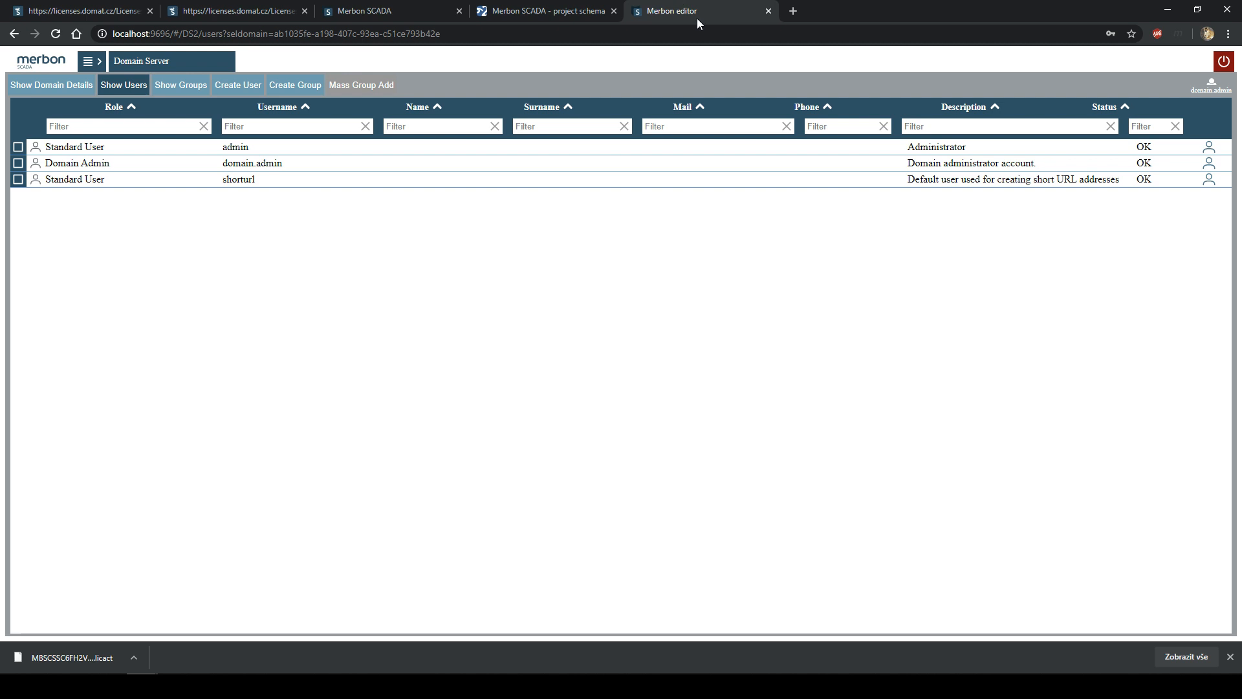
left_click(240, 169)
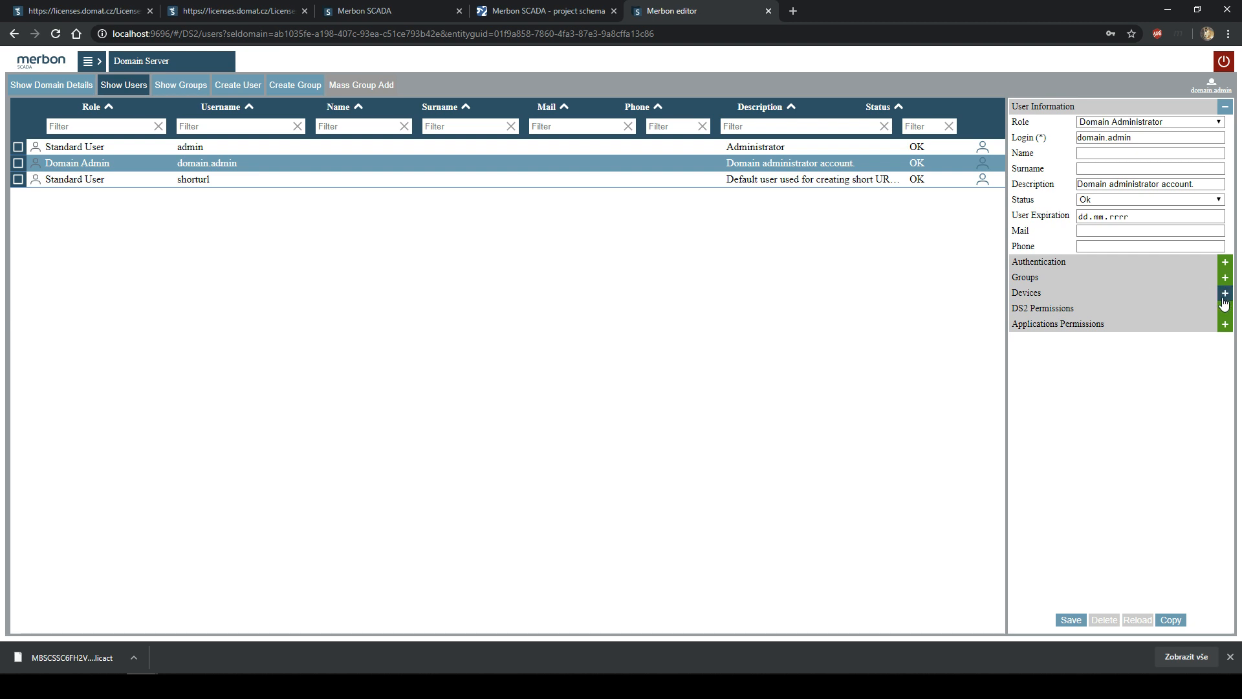
left_click(1223, 323)
left_click(1225, 342)
left_click(1225, 343)
left_click(1224, 341)
left_click(1225, 370)
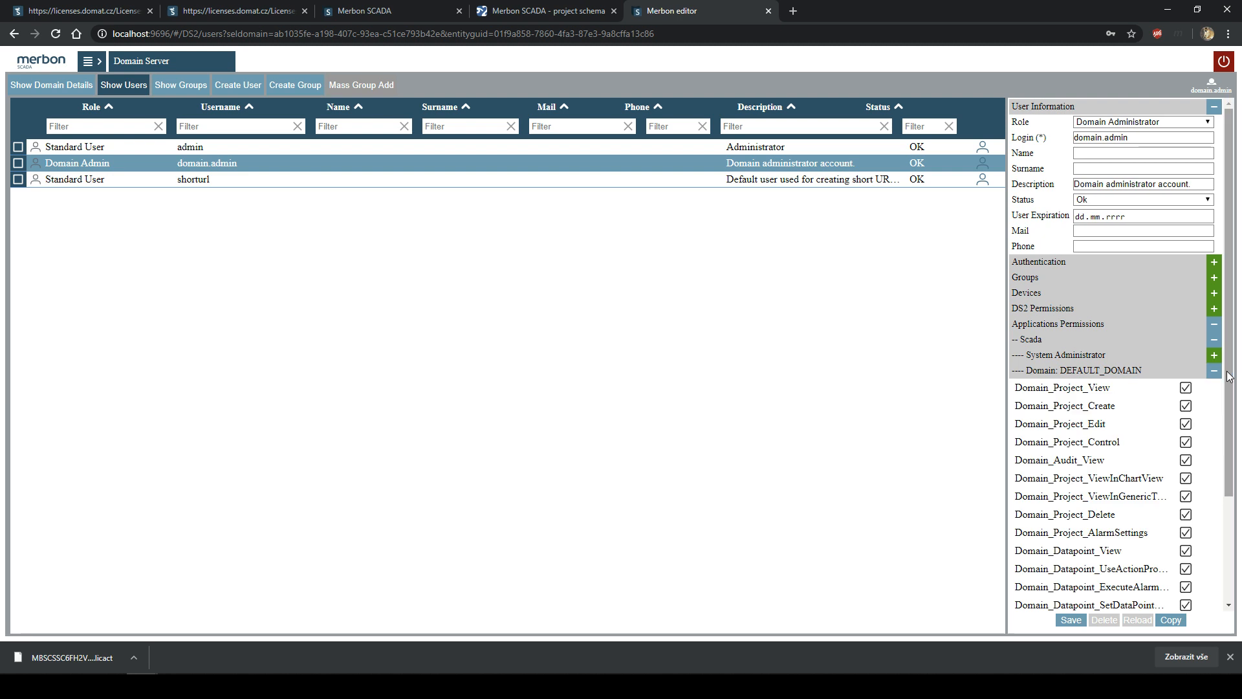
- Review the DEFAULT_DOMAIN and System Administrator permission lists, then expand Groups to list available groups
scroll(1178, 427, "down", 2)
scroll(1197, 401, "up", 2)
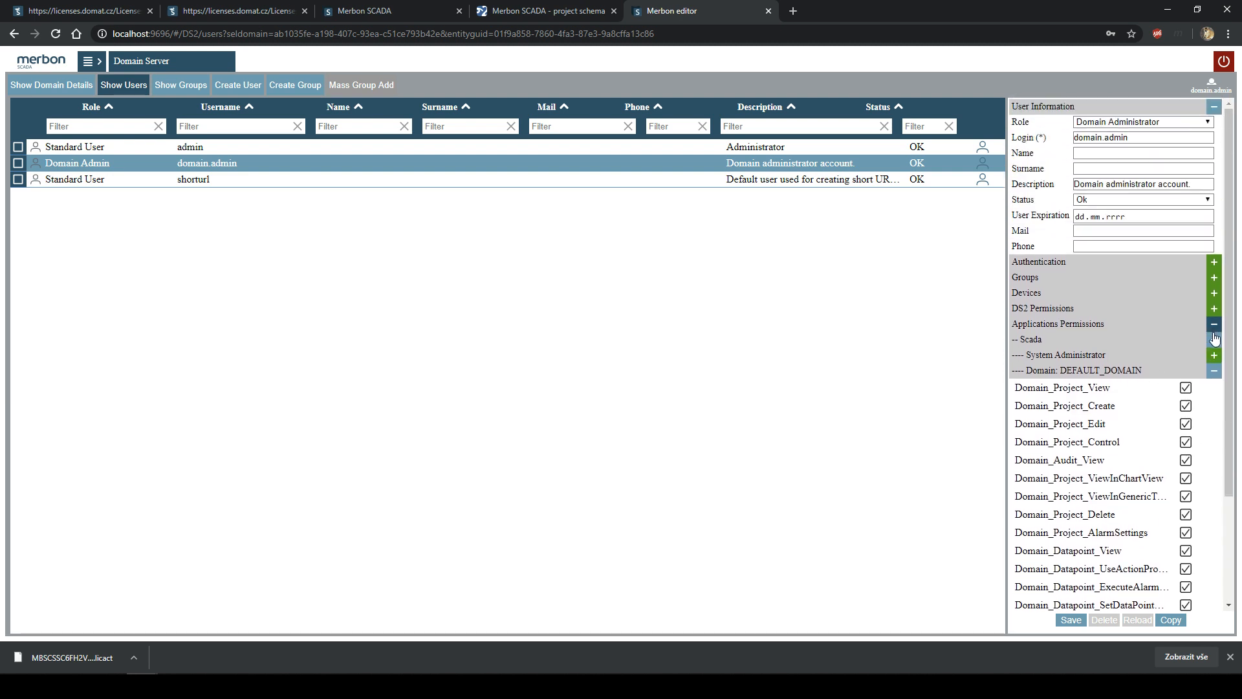
left_click(1219, 371)
left_click(1214, 354)
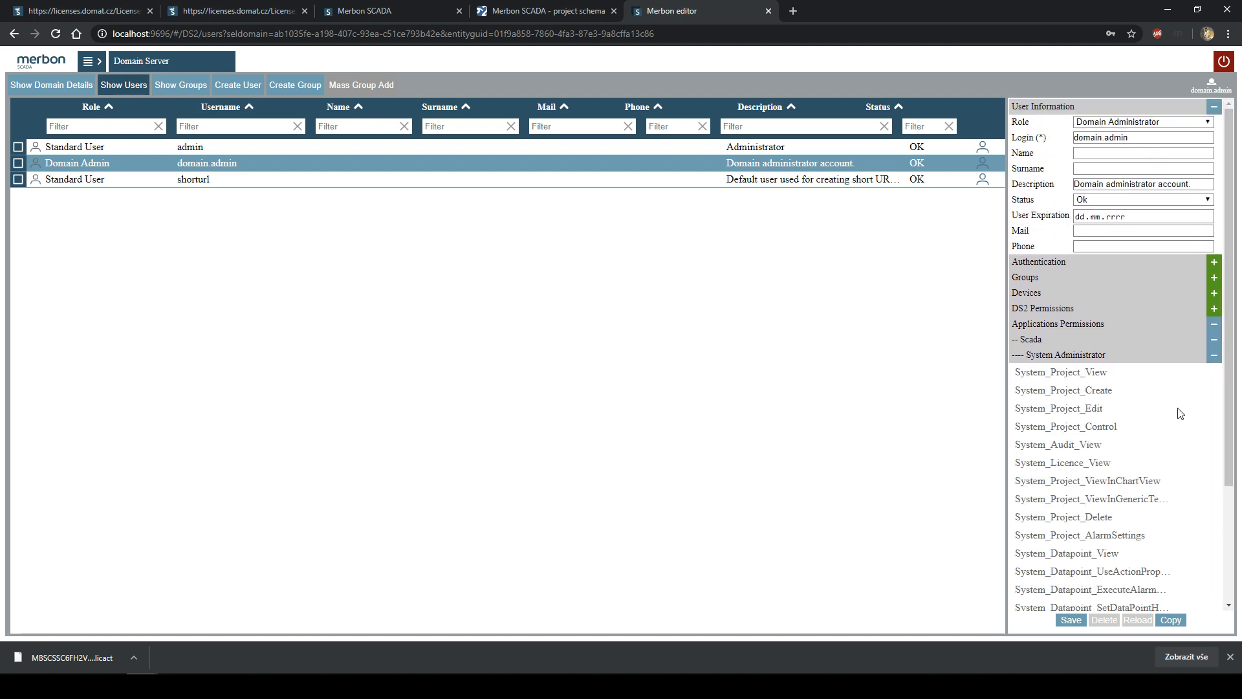
scroll(1100, 291, "down", 2)
left_click(1215, 200)
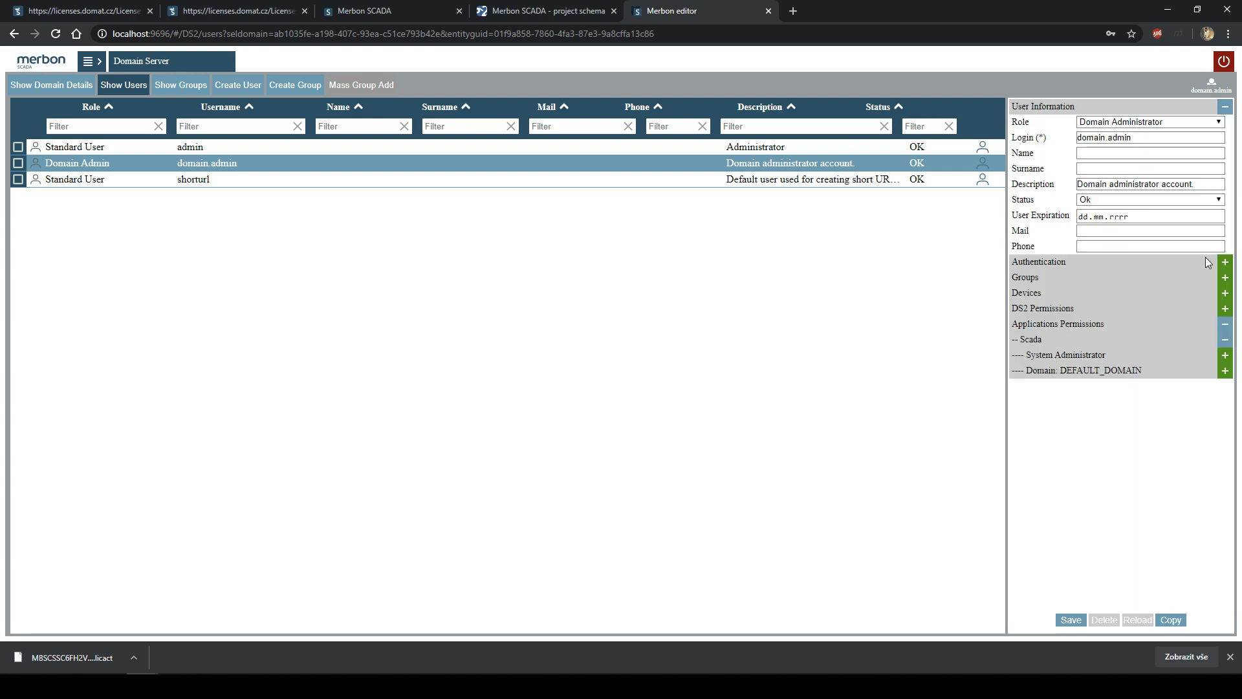
left_click(1225, 277)
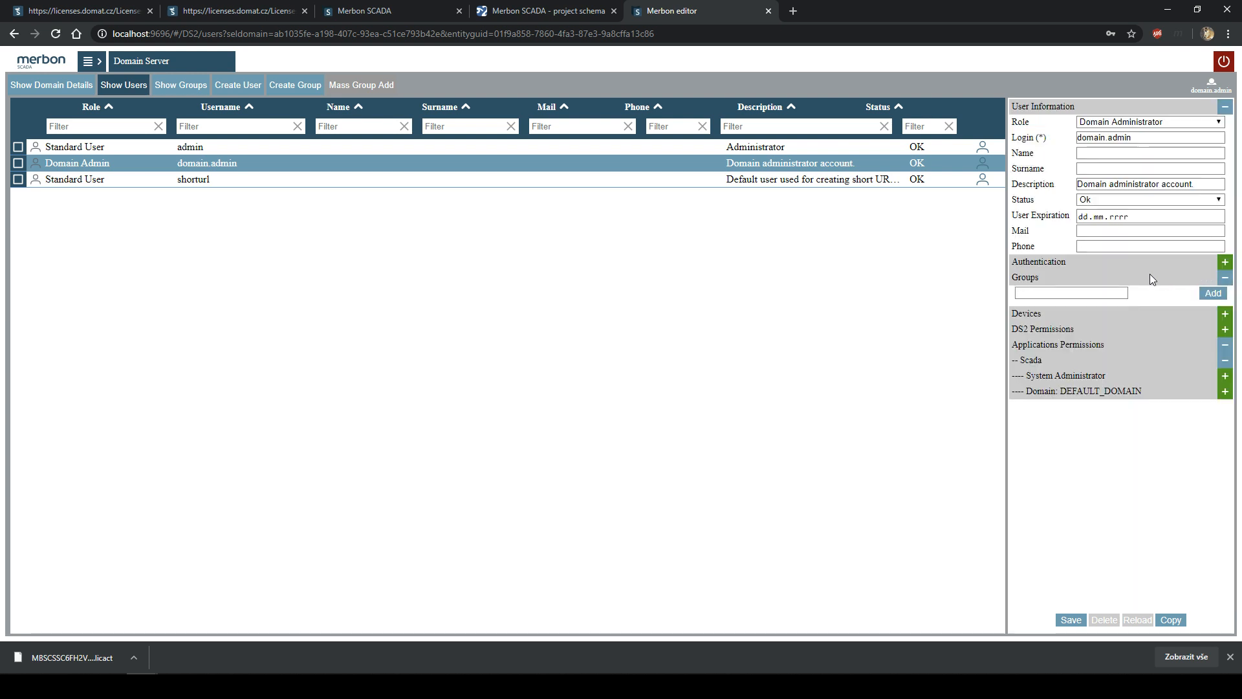
left_click(1089, 296)
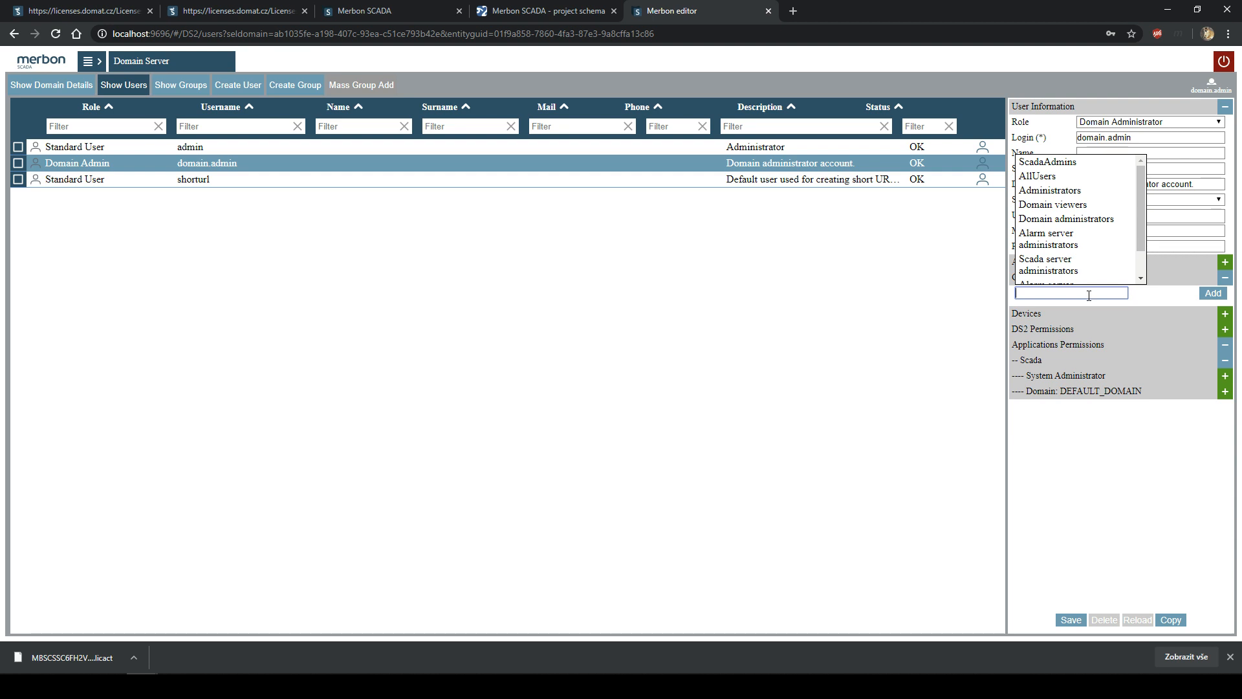
- Reopen the MERBON_SCADA_DEMO project in the SCADA tab, then return to the editor
left_click(466, 179)
left_click(531, 7)
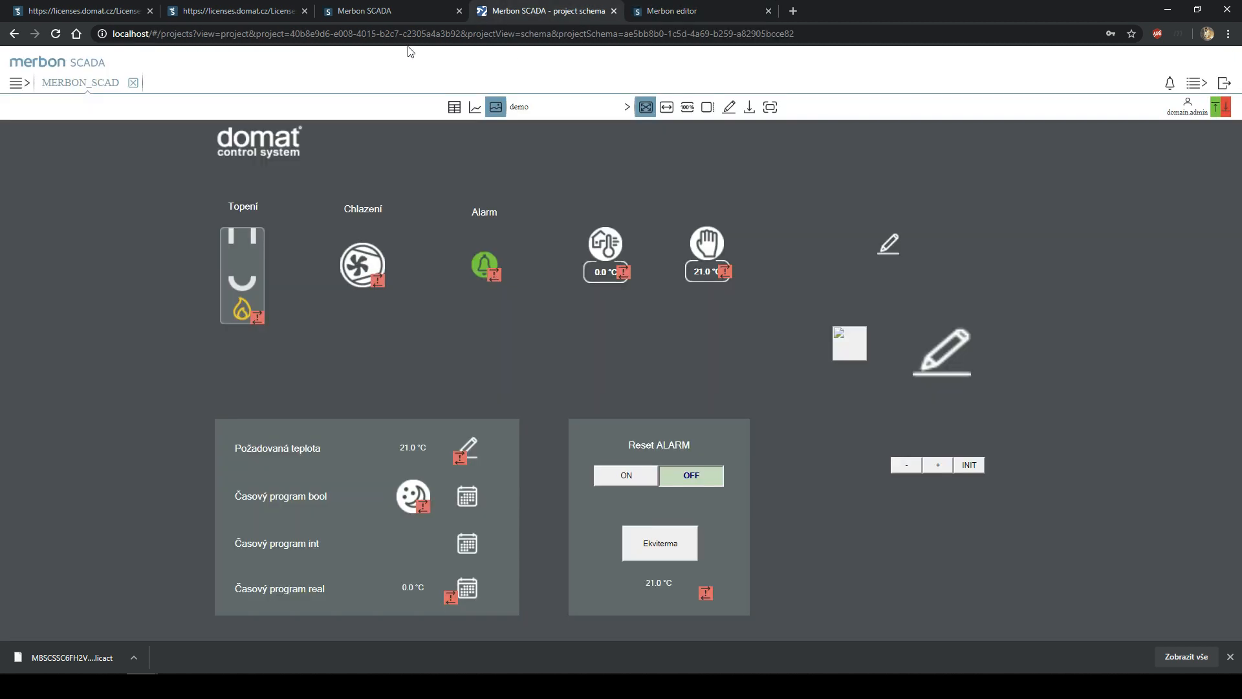
left_click(19, 89)
left_click(54, 125)
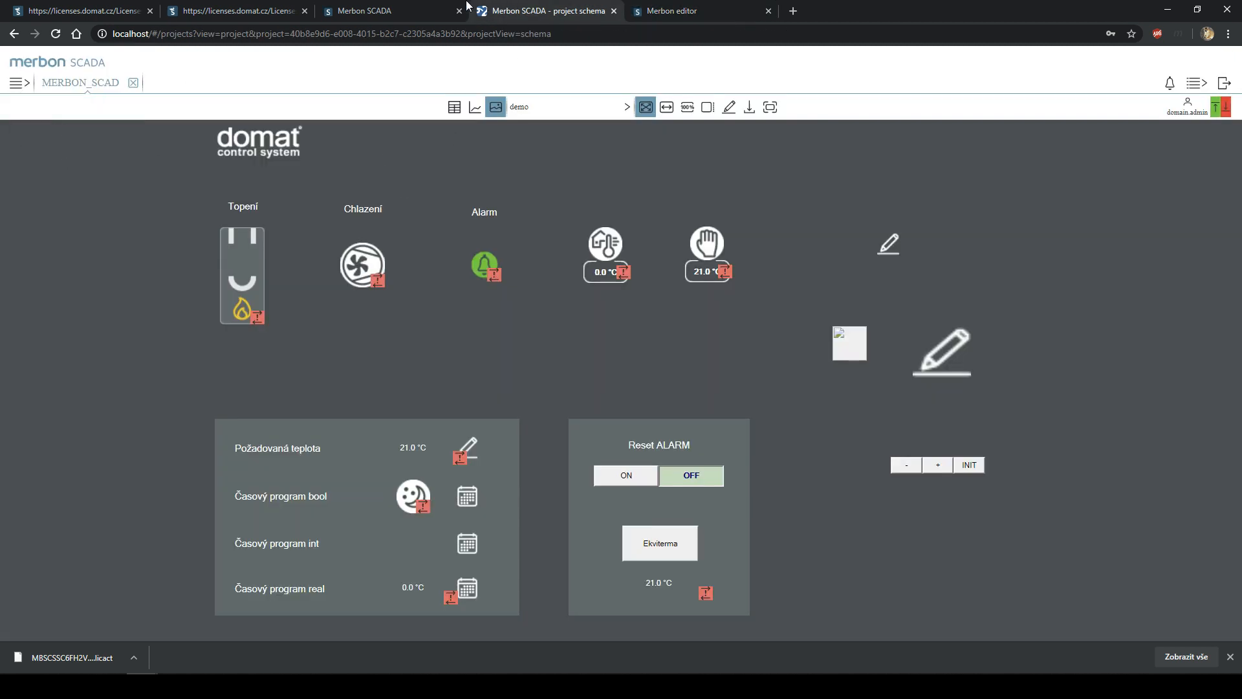
left_click(424, 7)
left_click(666, 10)
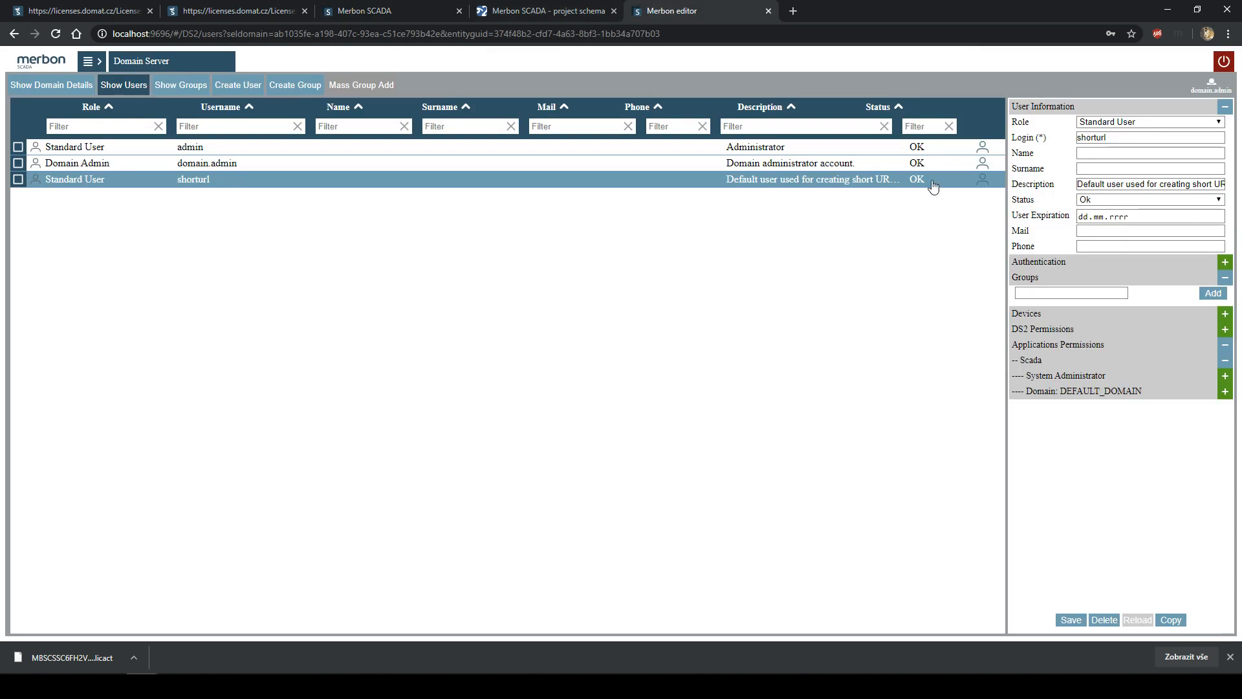
- Add the ScadaAdmins group to the Domain Admin account and confirm saving the user
left_click(1061, 294)
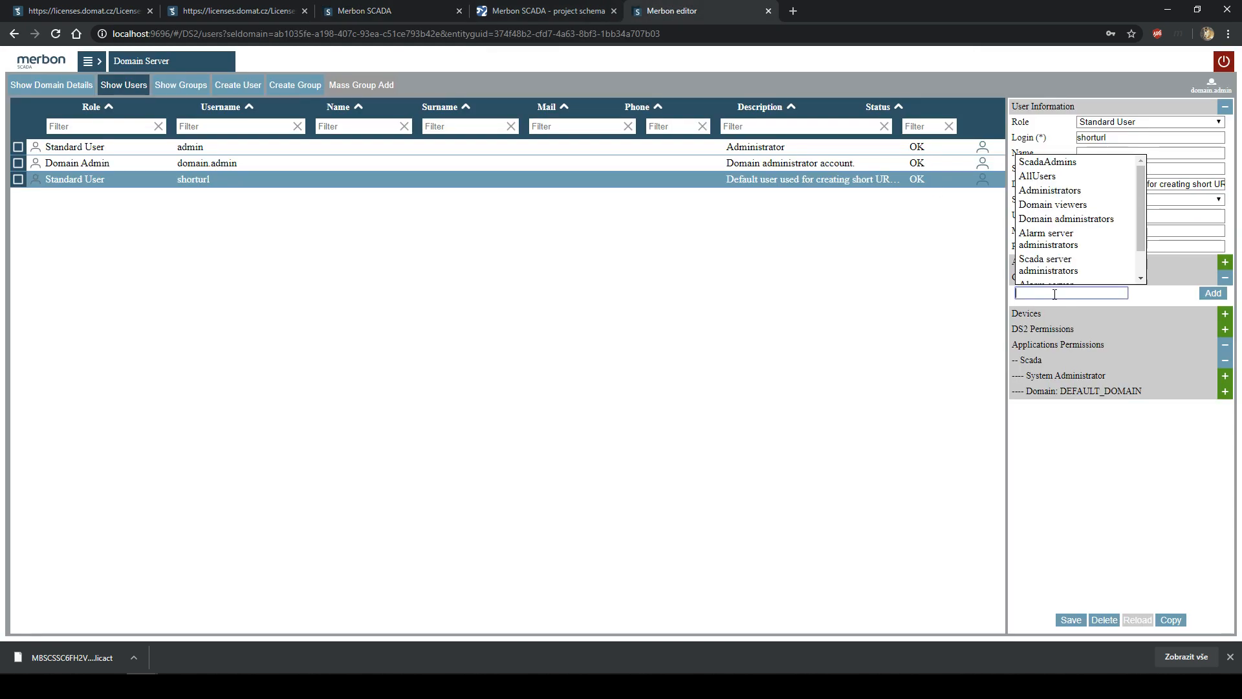
left_click(722, 163)
left_click(1017, 293)
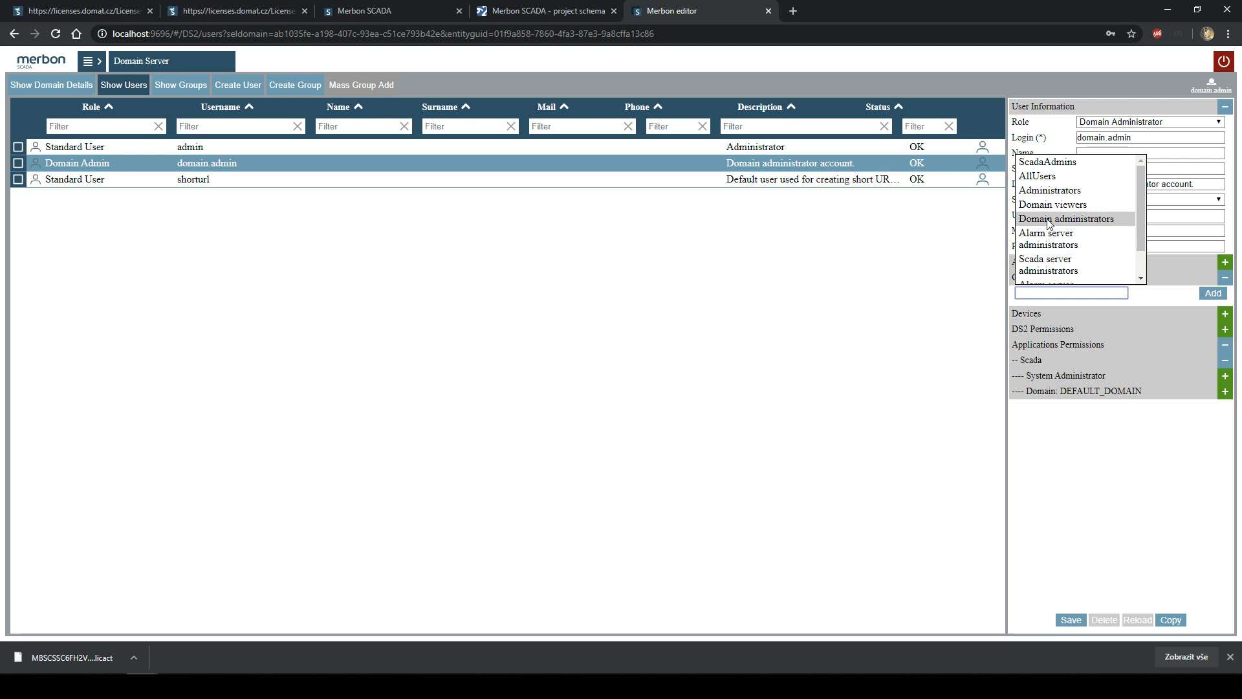
left_click(1050, 163)
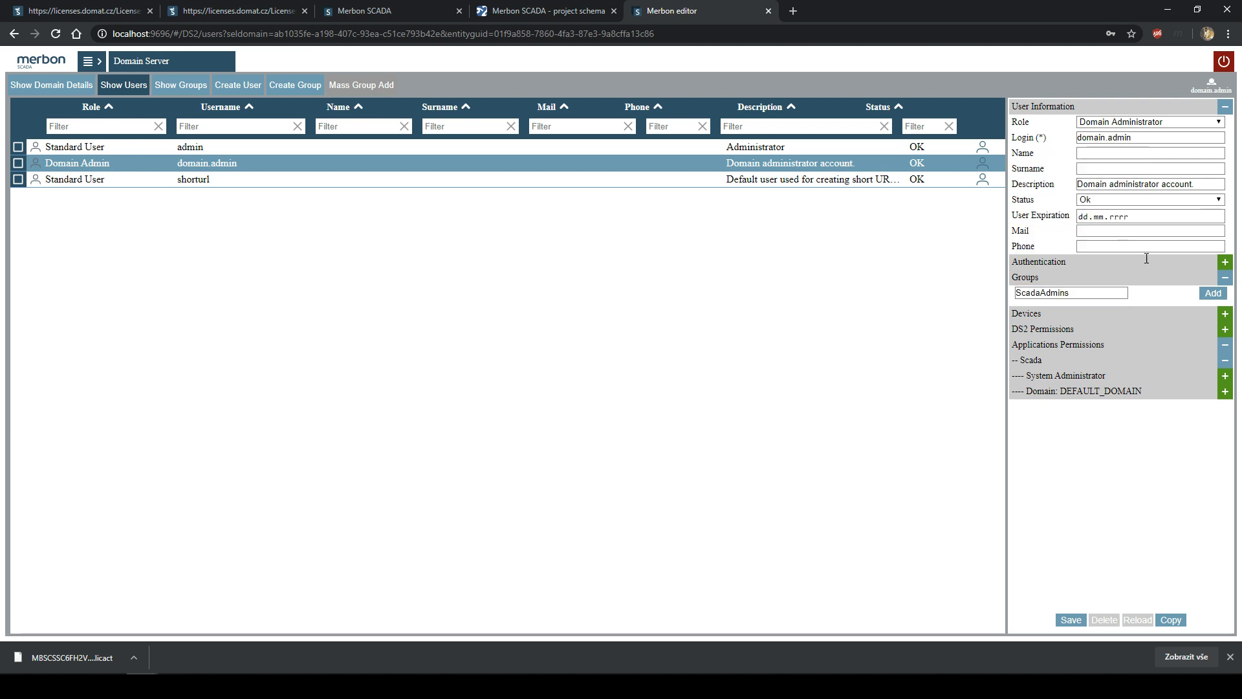
left_click(1213, 293)
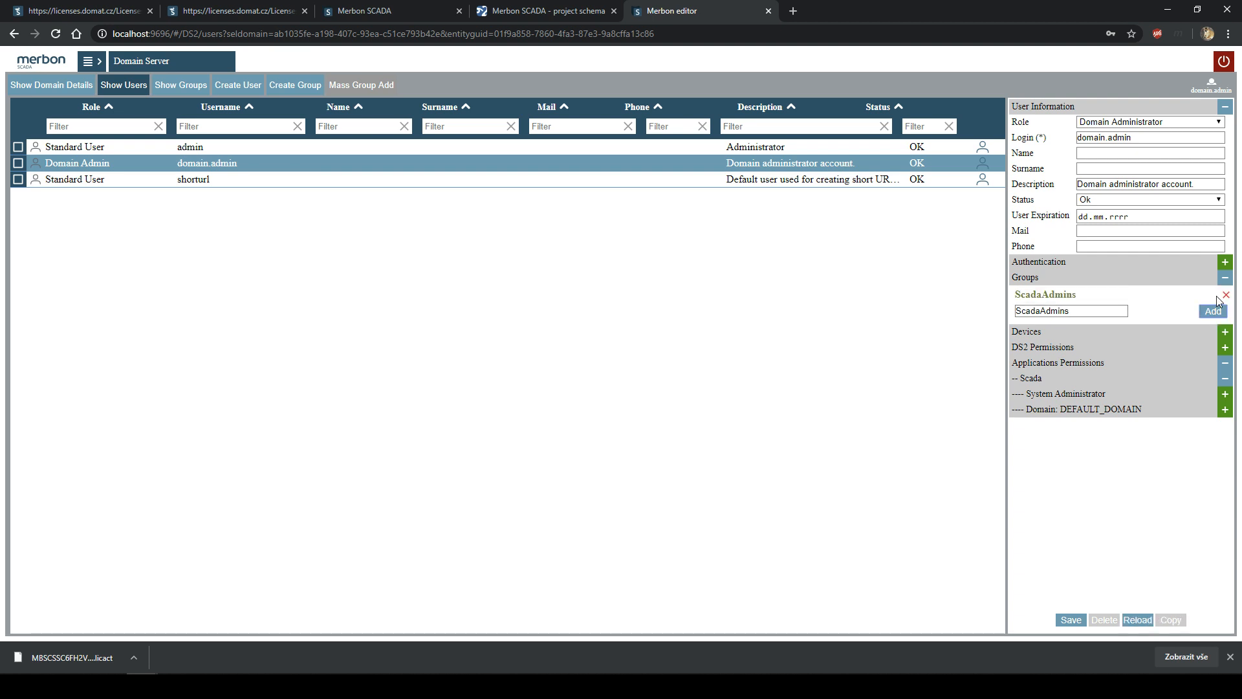
left_click(1071, 620)
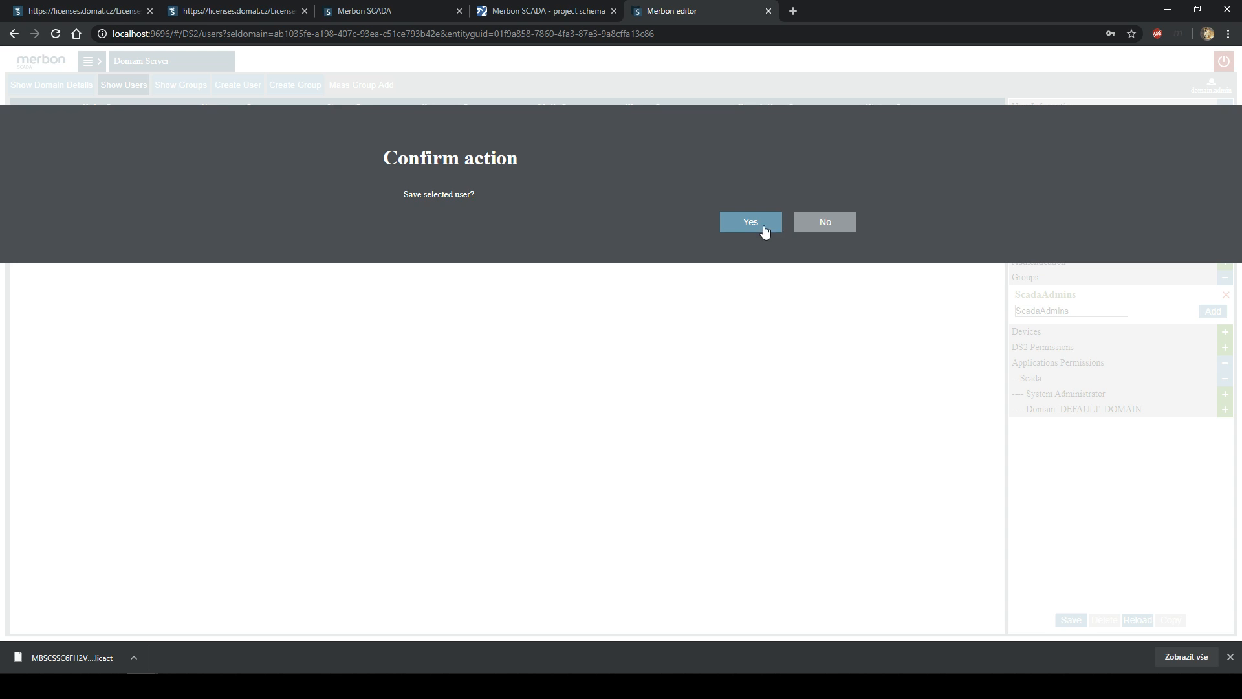
left_click(764, 226)
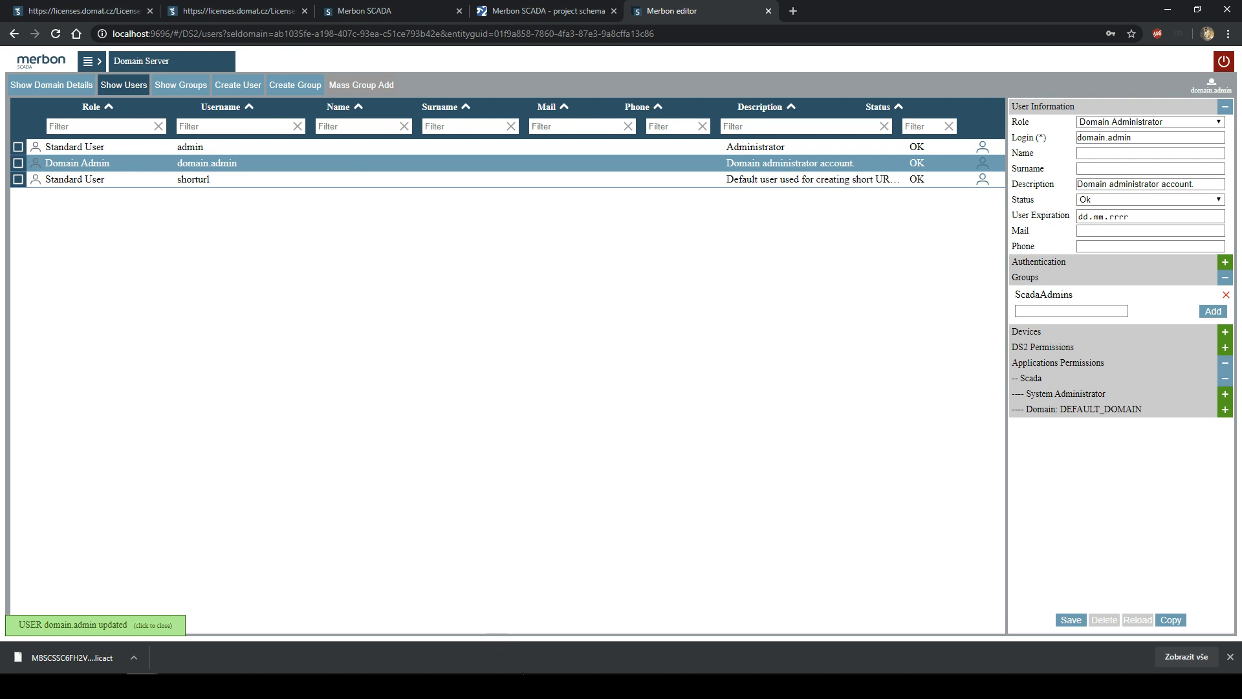
- Close the SCADA launcher and collapse the DEFAULT_DOMAIN and application permission lists
left_click(523, 686)
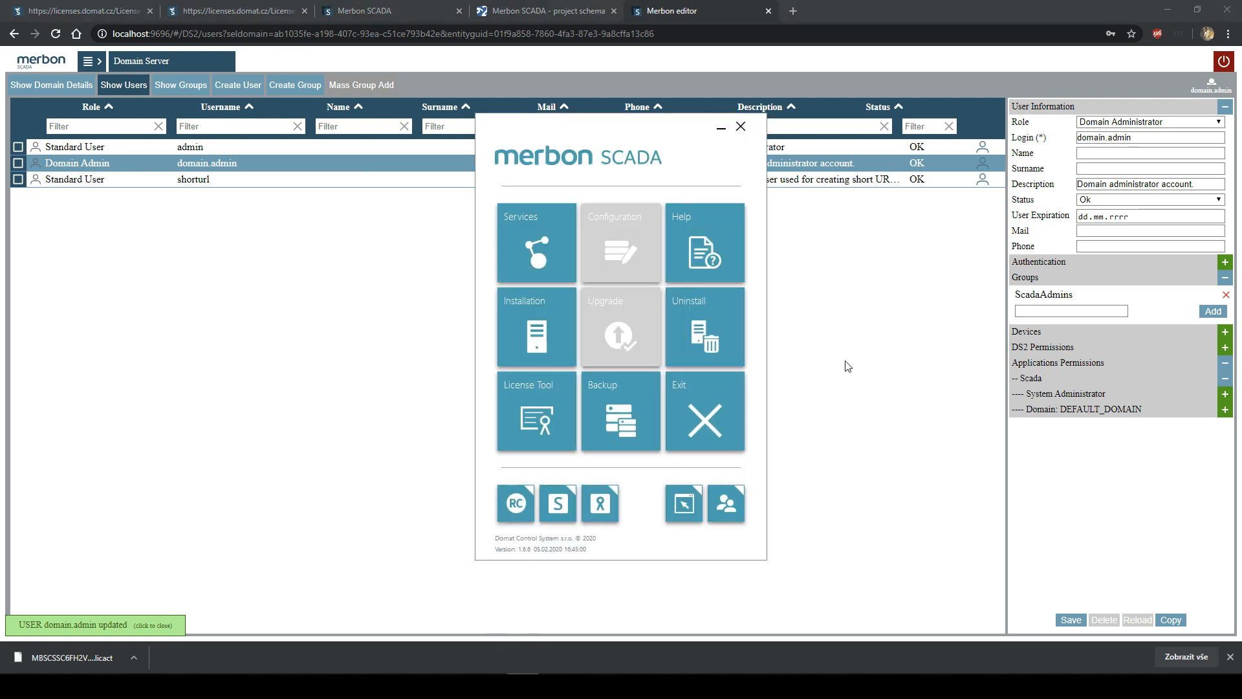
left_click(742, 127)
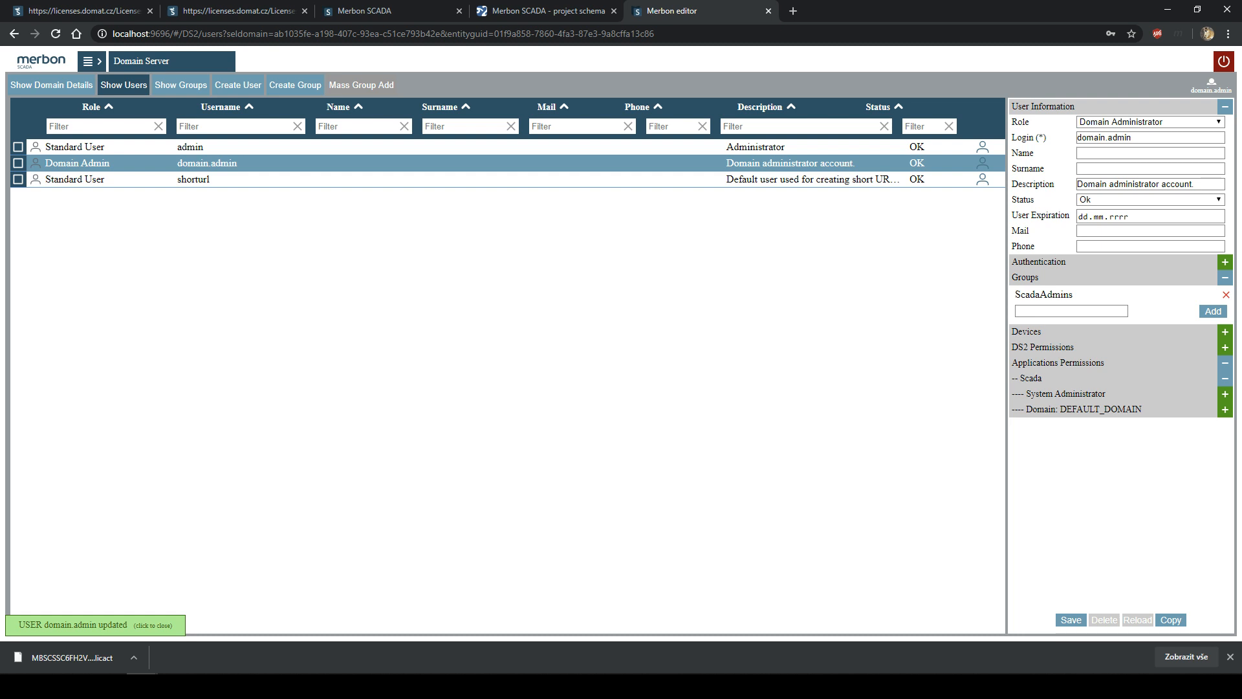
left_click(1225, 409)
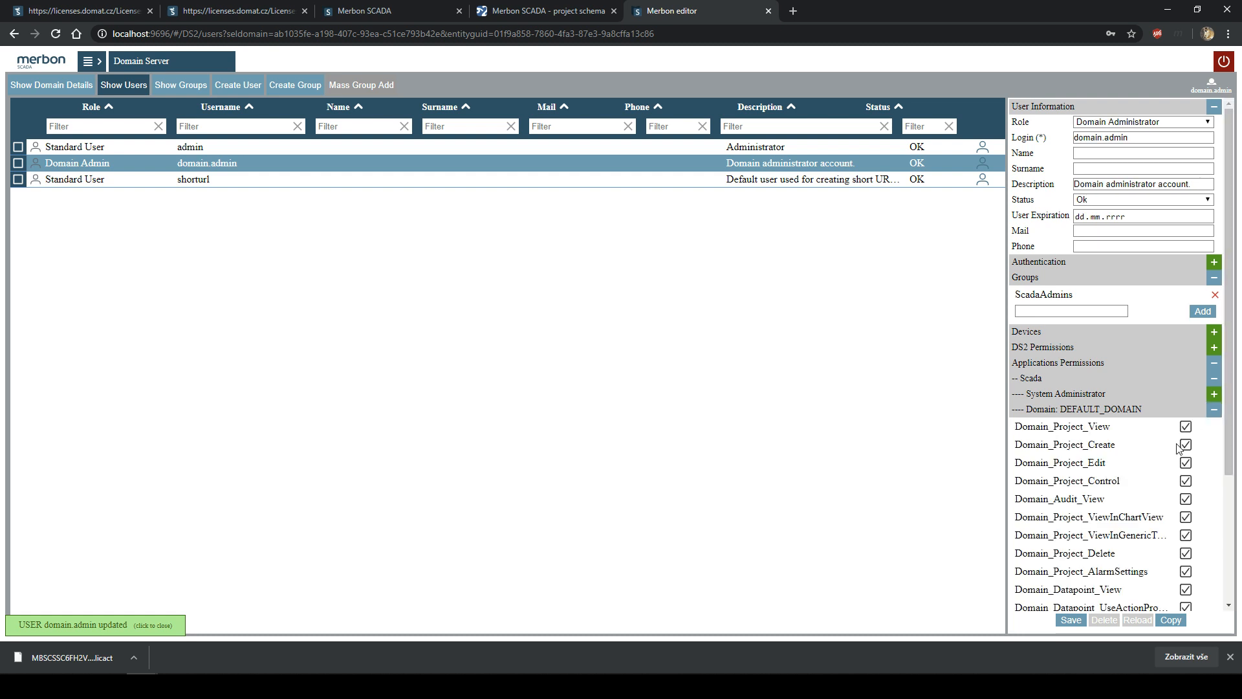
scroll(1171, 453, "down", 2)
left_click(1214, 234)
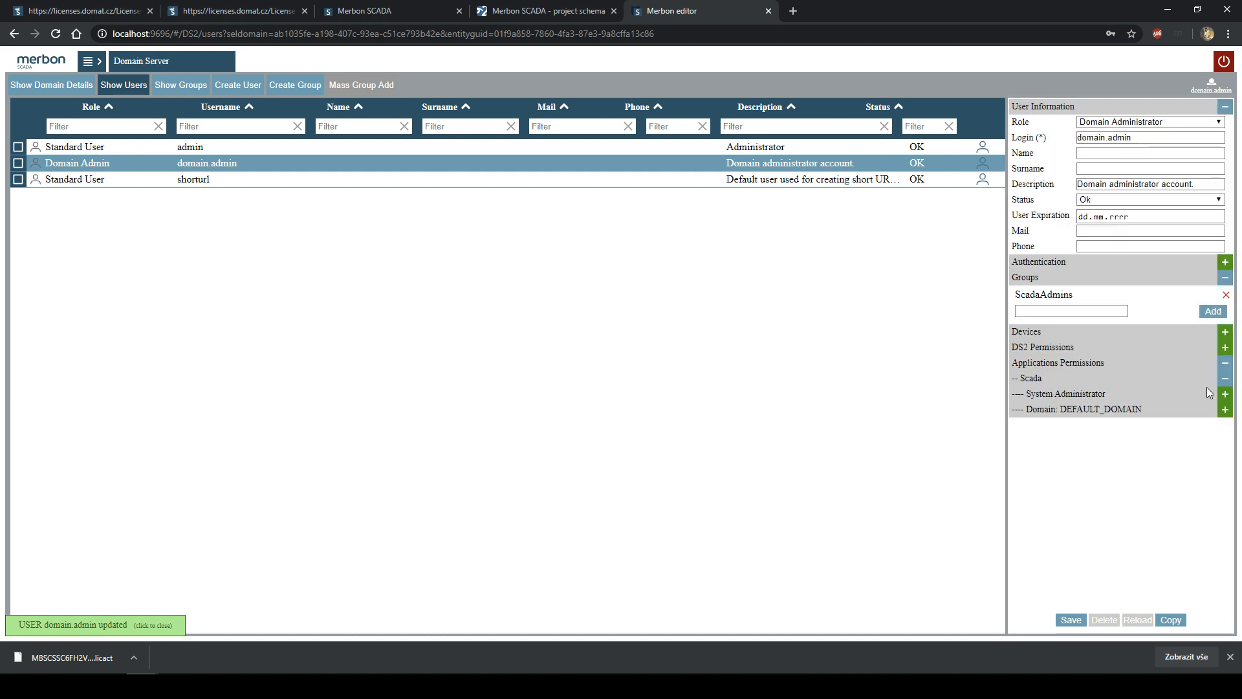
left_click(1222, 366)
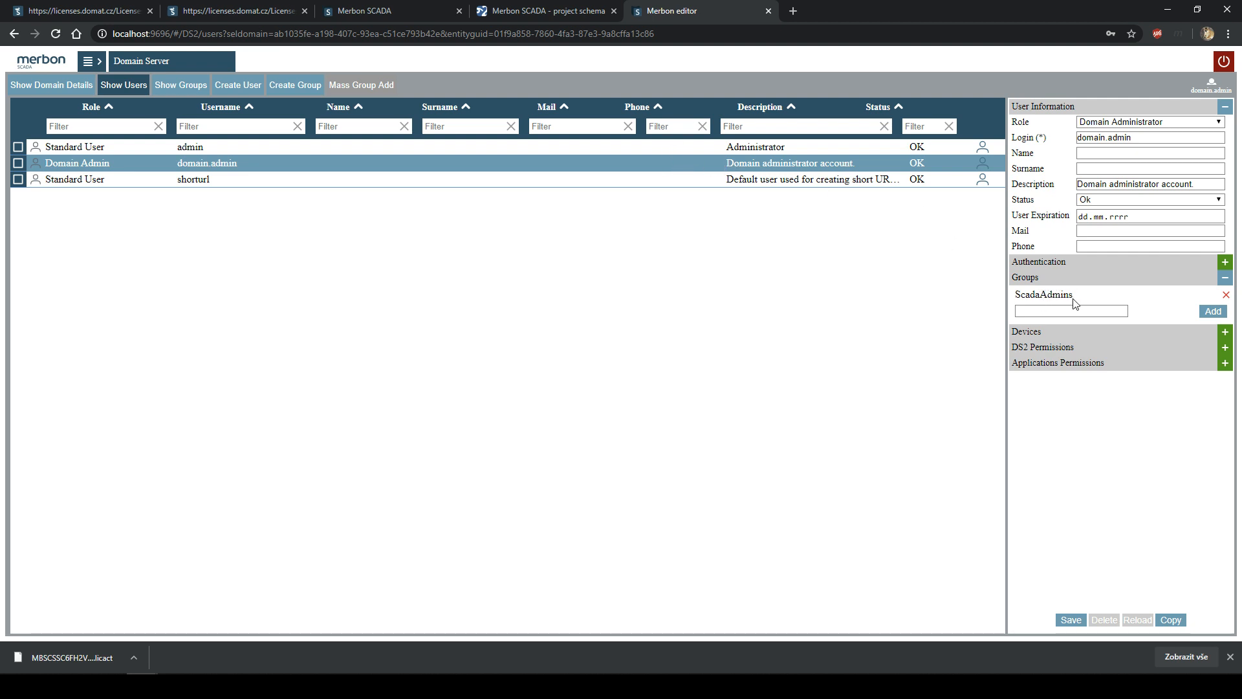
- Check the ScadaAdmins group entry, then switch to the Merbon SCADA project schema page
left_click(1014, 303)
left_click_drag(1077, 297, 1015, 299)
left_click(1054, 292)
left_click(572, 7)
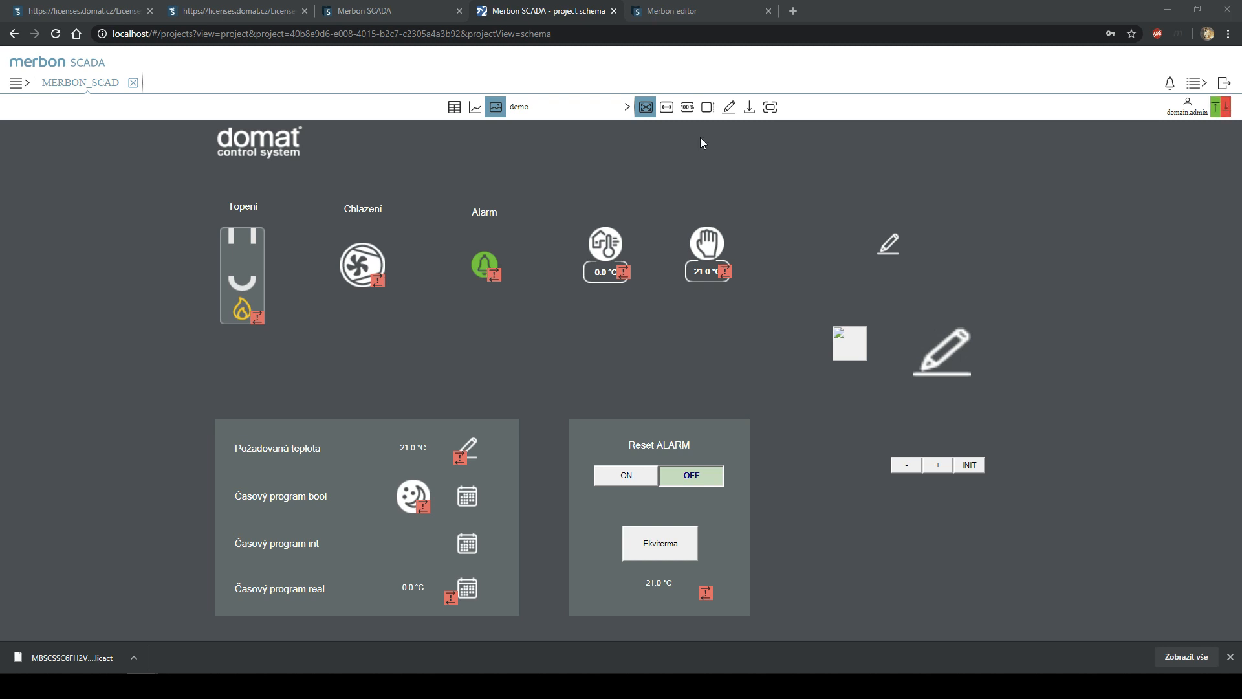
- Open a blank new browser tab, then return to the Merbon editor's Domain Server users list
left_click(794, 10)
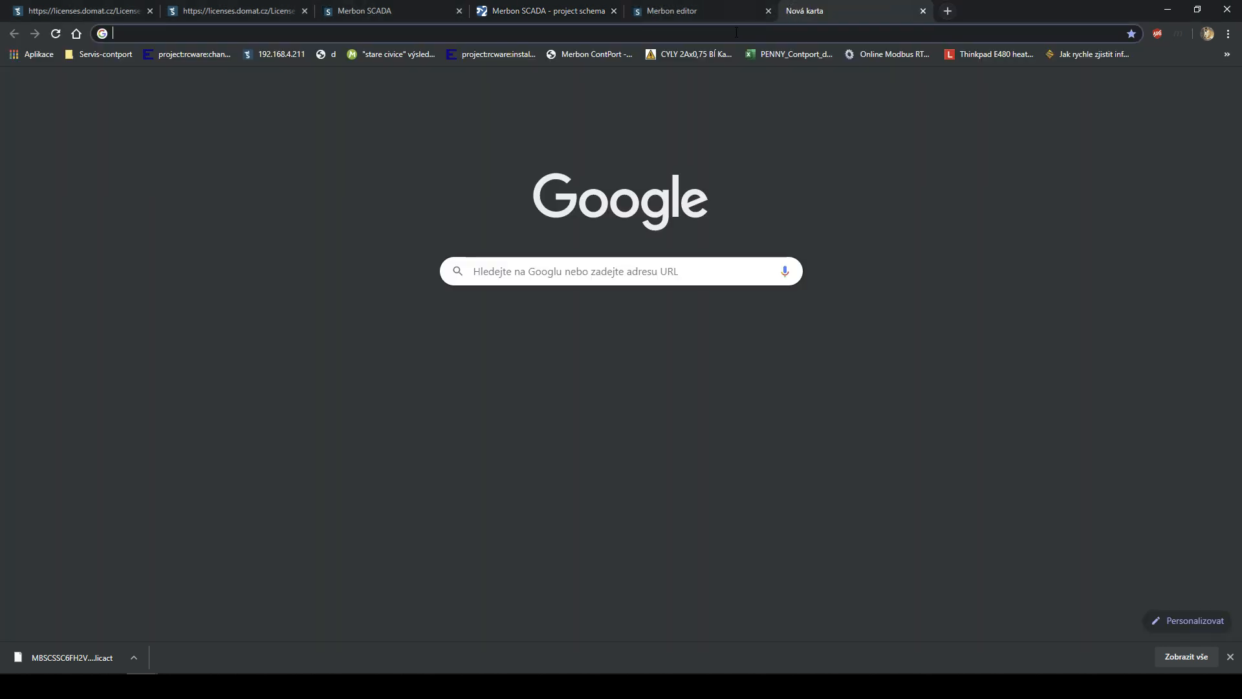
key("ctrl+shift+Tab")
key("ctrl+shift+Tab")
key("ctrl+Tab")
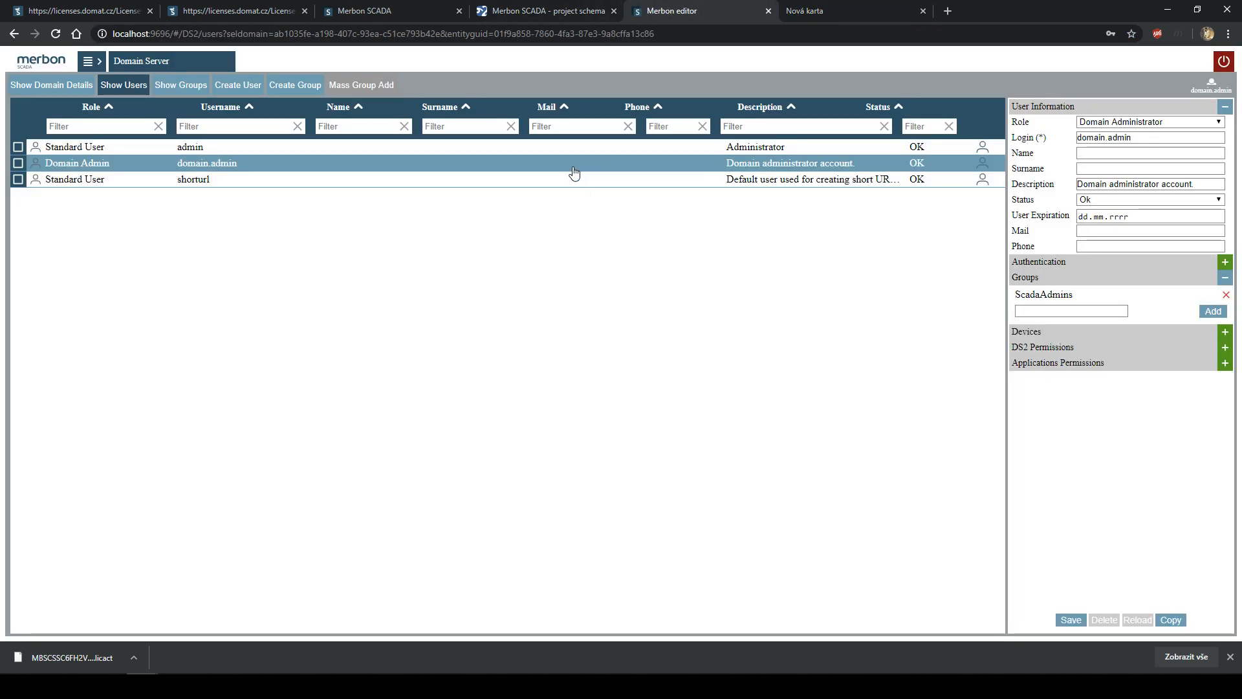
- Add the AllUsers group to domain.admin and save the user
left_click_drag(1074, 295, 1030, 295)
left_click(1055, 303)
left_click(1045, 310)
left_click(1166, 295)
left_click(1058, 310)
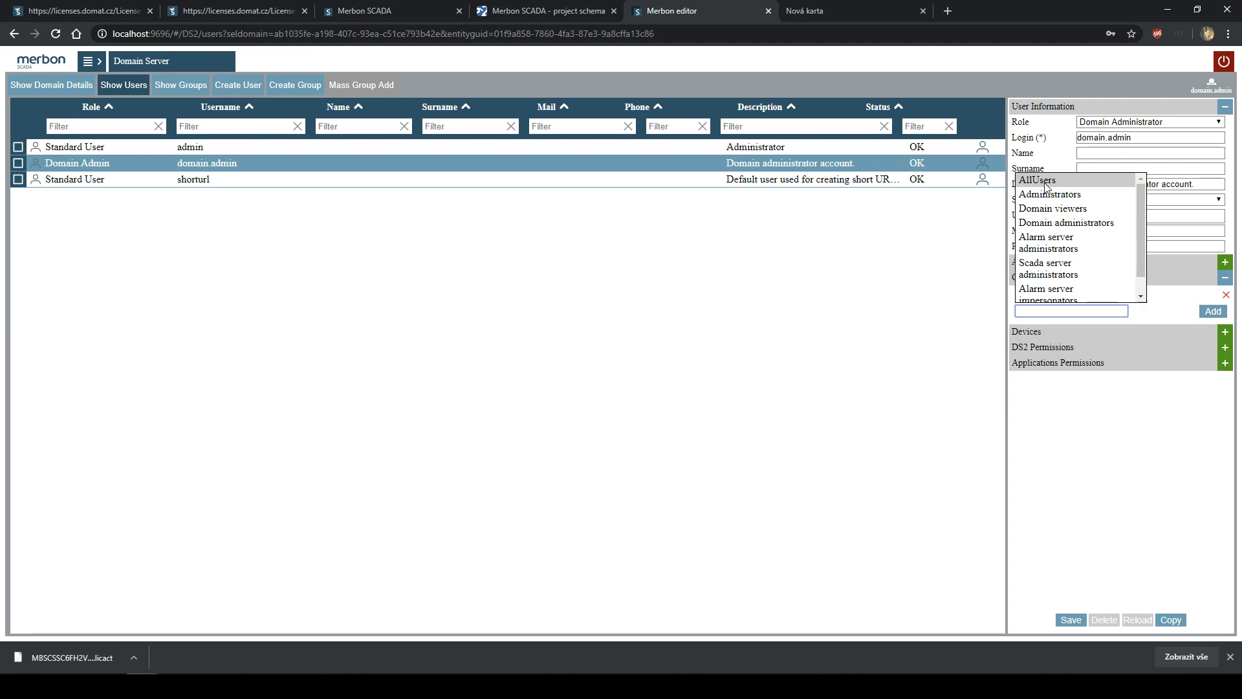
left_click(1046, 184)
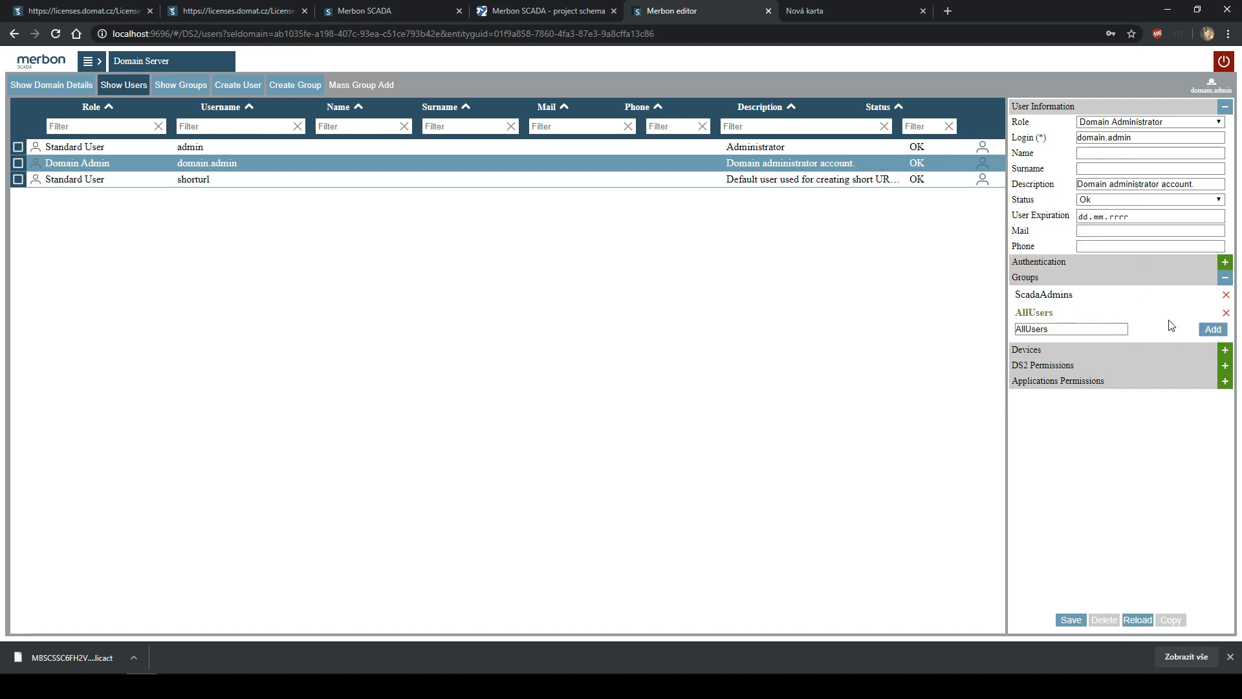
left_click(1071, 620)
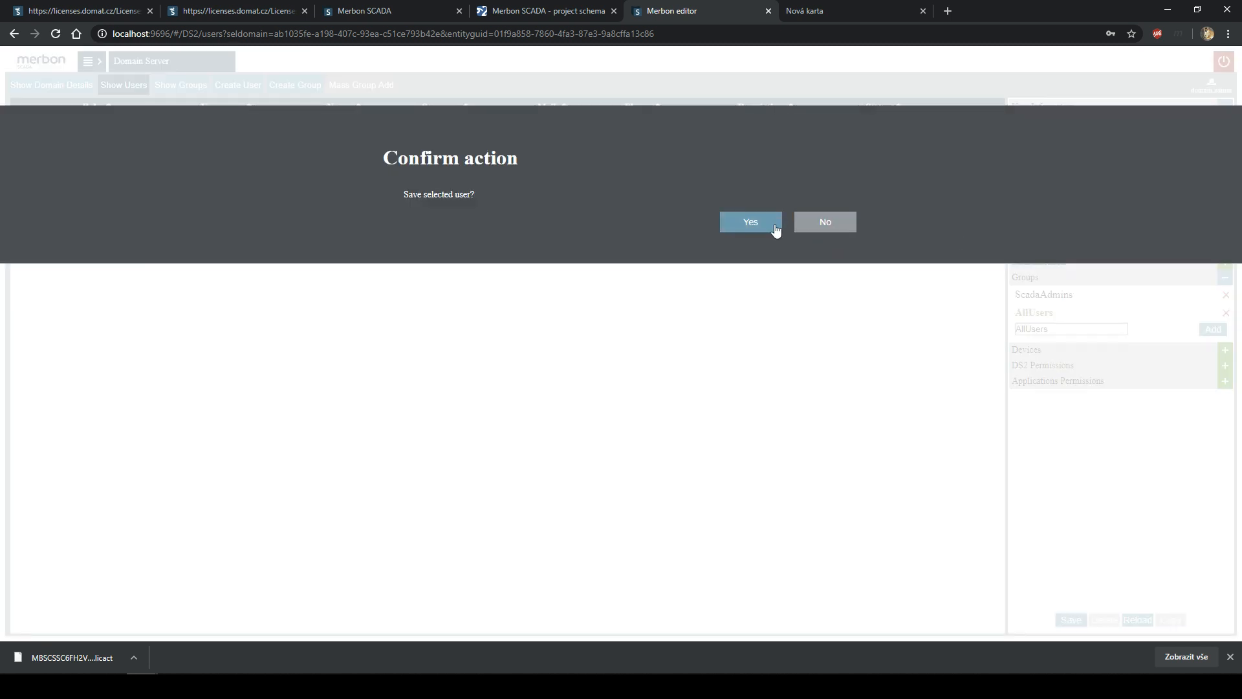
left_click(773, 227)
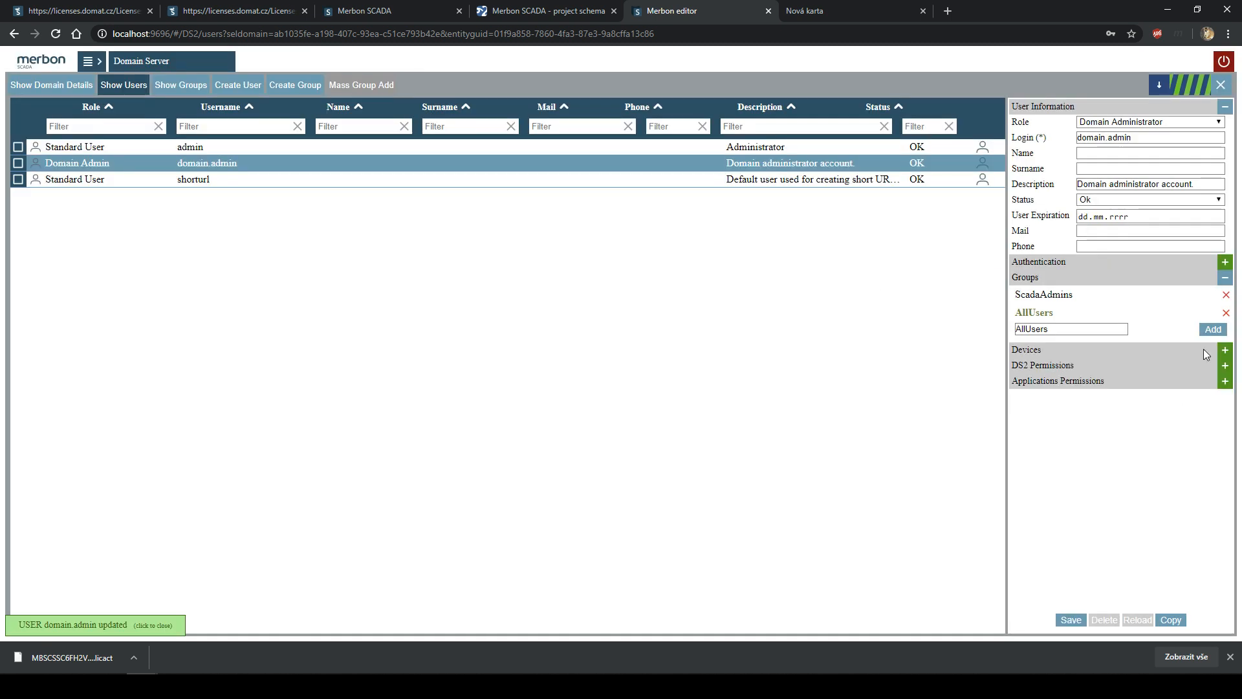
- Remove AllUsers from domain.admin and save again, leaving only ScadaAdmins
left_click(1226, 314)
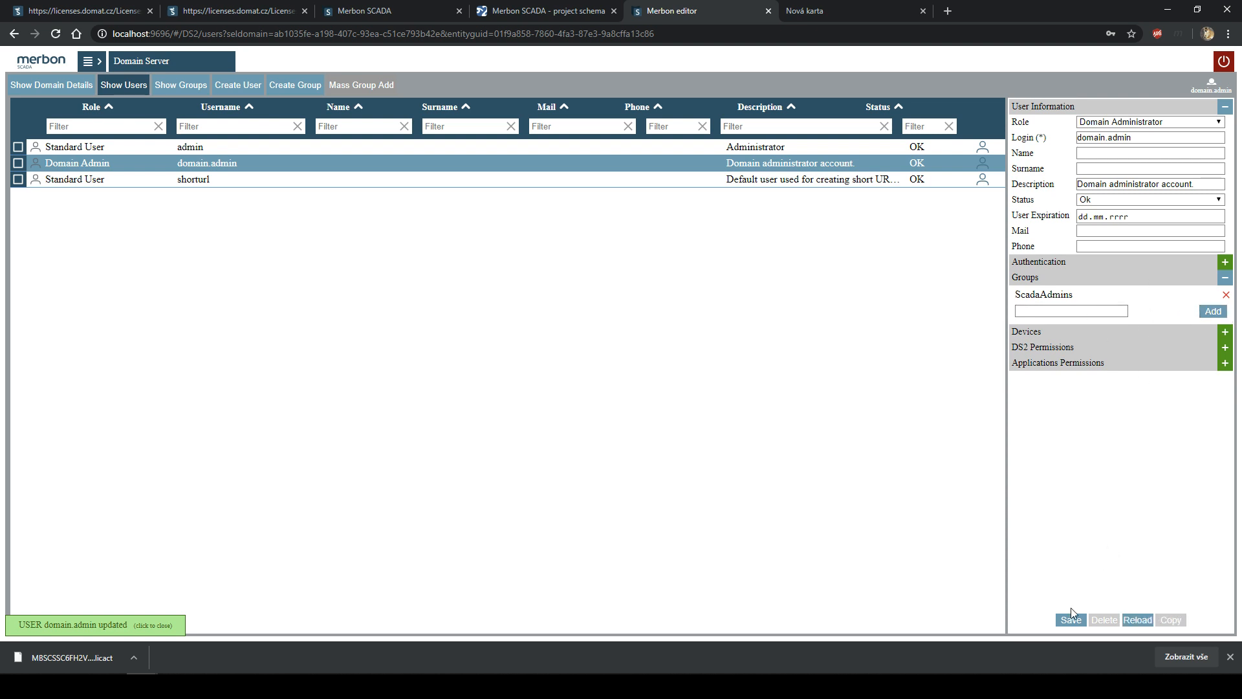
left_click(1071, 619)
left_click(751, 231)
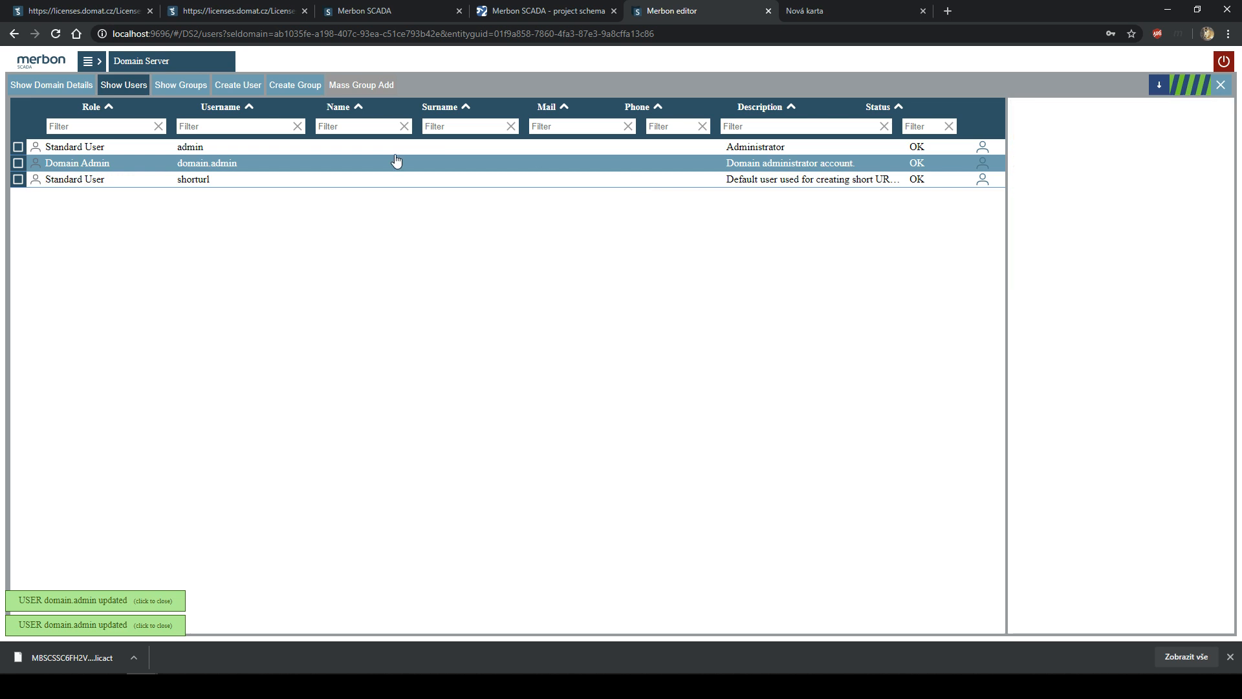
- Close the Create User and Create Group forms unchanged, then return to the schema tab in a restored window
left_click(238, 84)
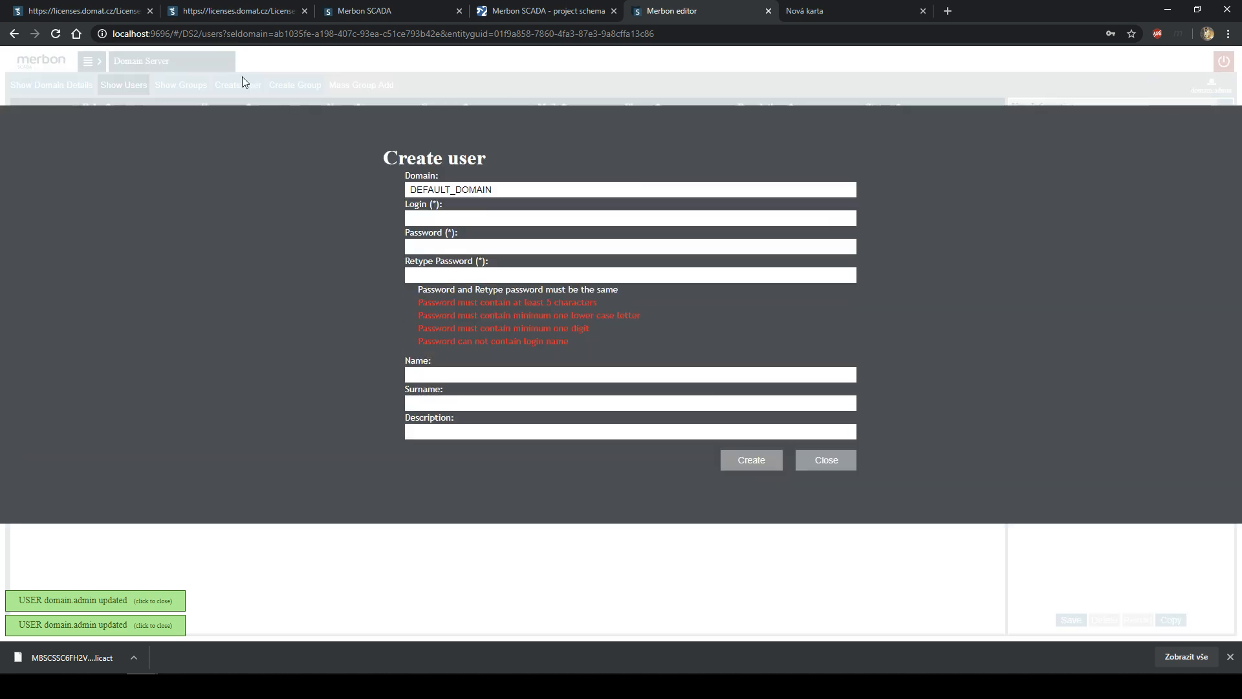
left_click(492, 223)
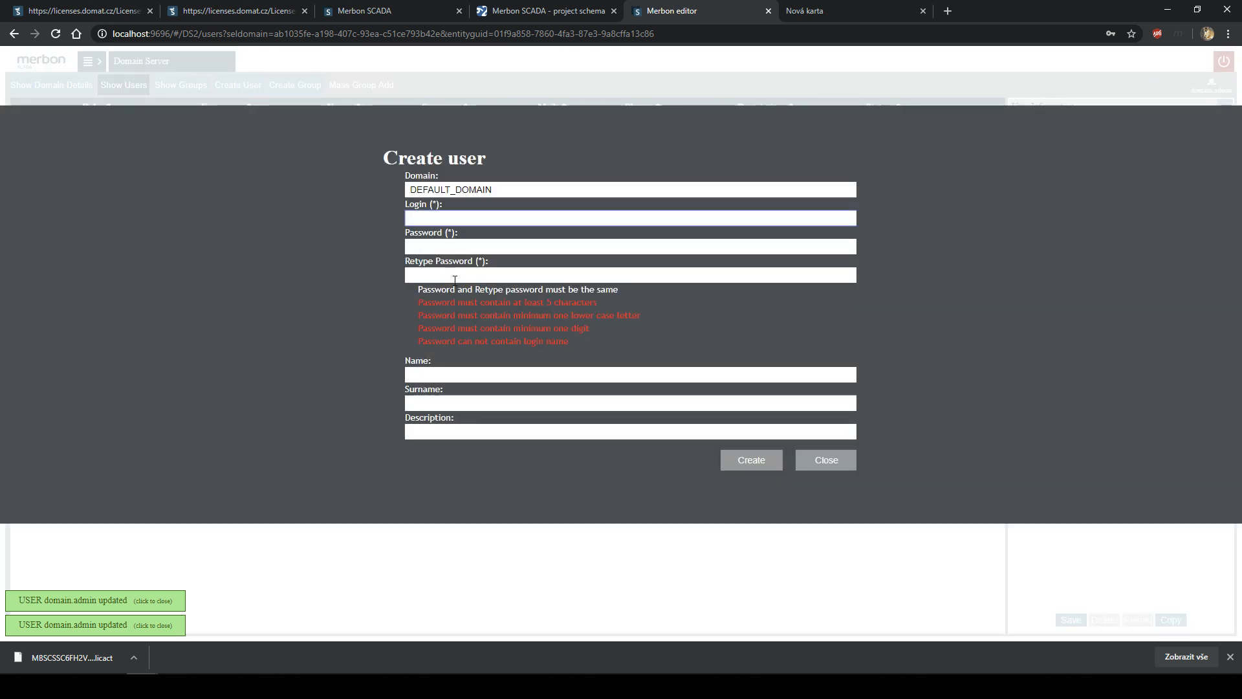
left_click(827, 462)
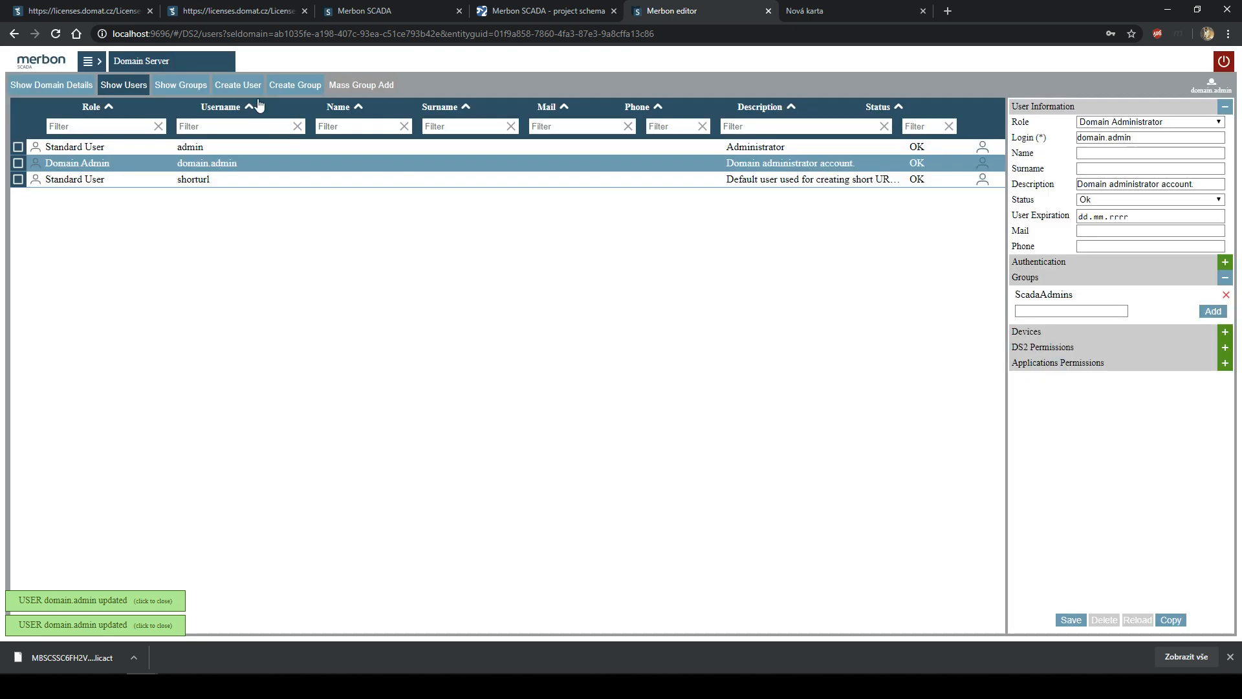
left_click(280, 90)
left_click(829, 295)
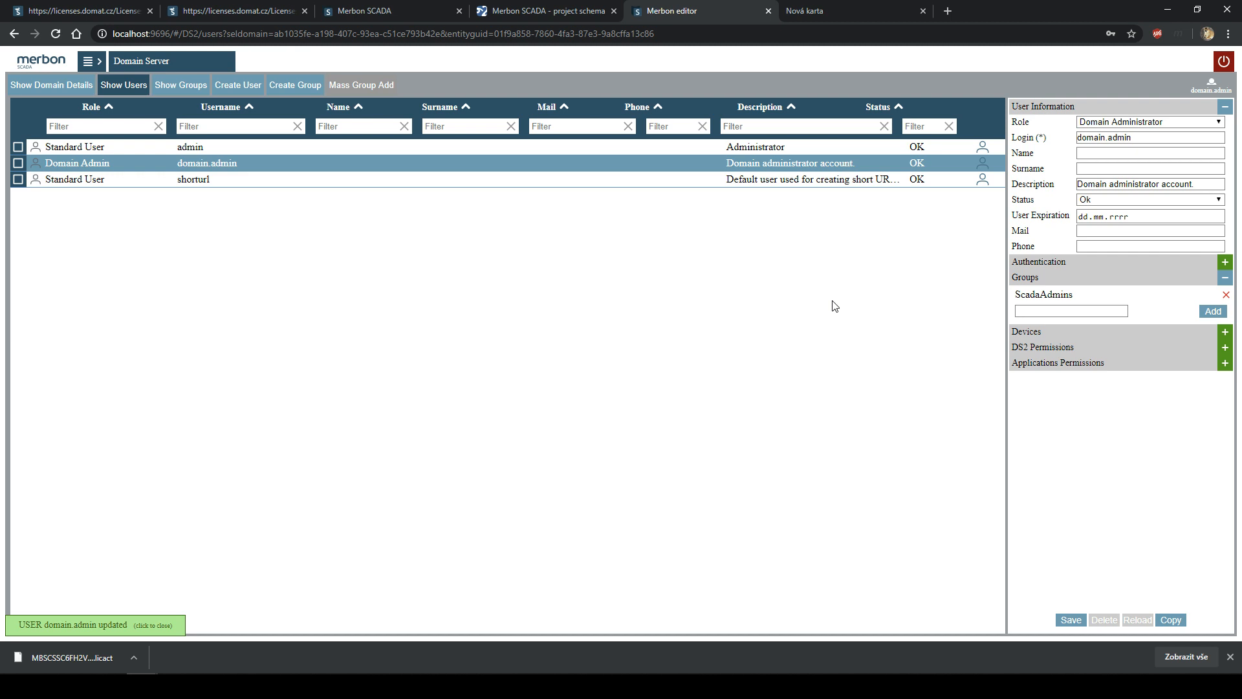
key("ctrl+shift+Tab")
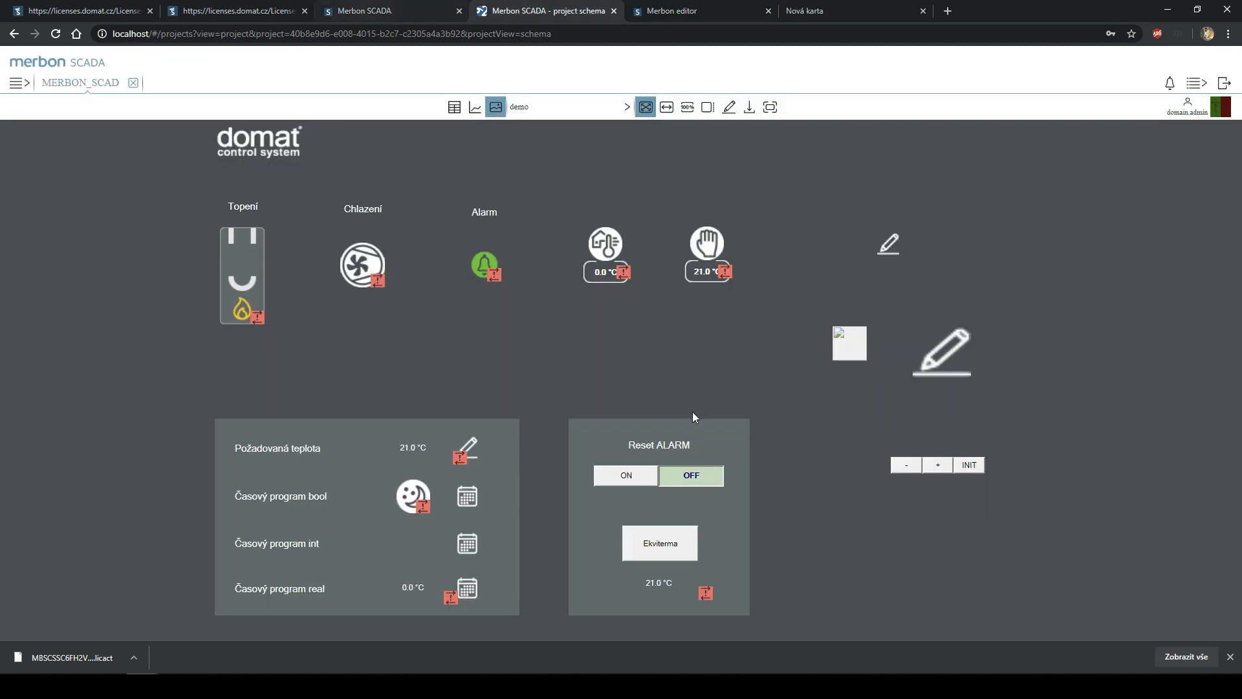
double_click(1021, 6)
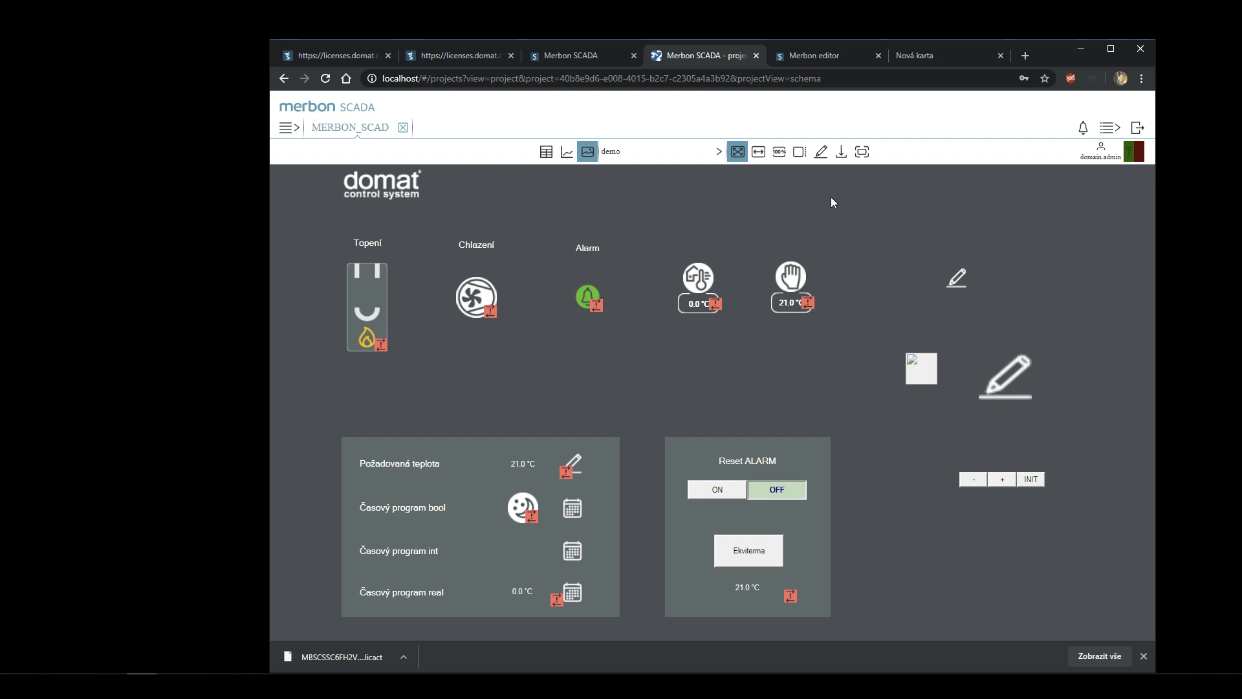
- Search Dokumenty for 'merbon' in File Explorer and open merbon_SCADA_demo.ssn
left_click(1082, 49)
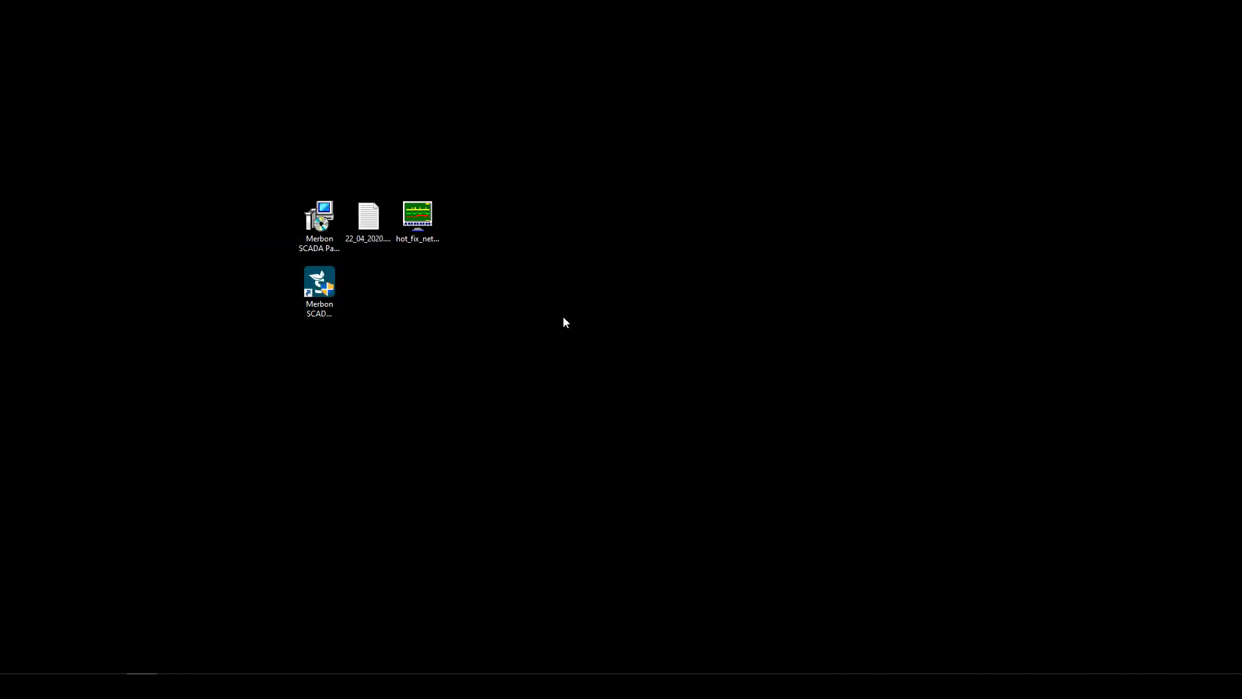
left_click(269, 686)
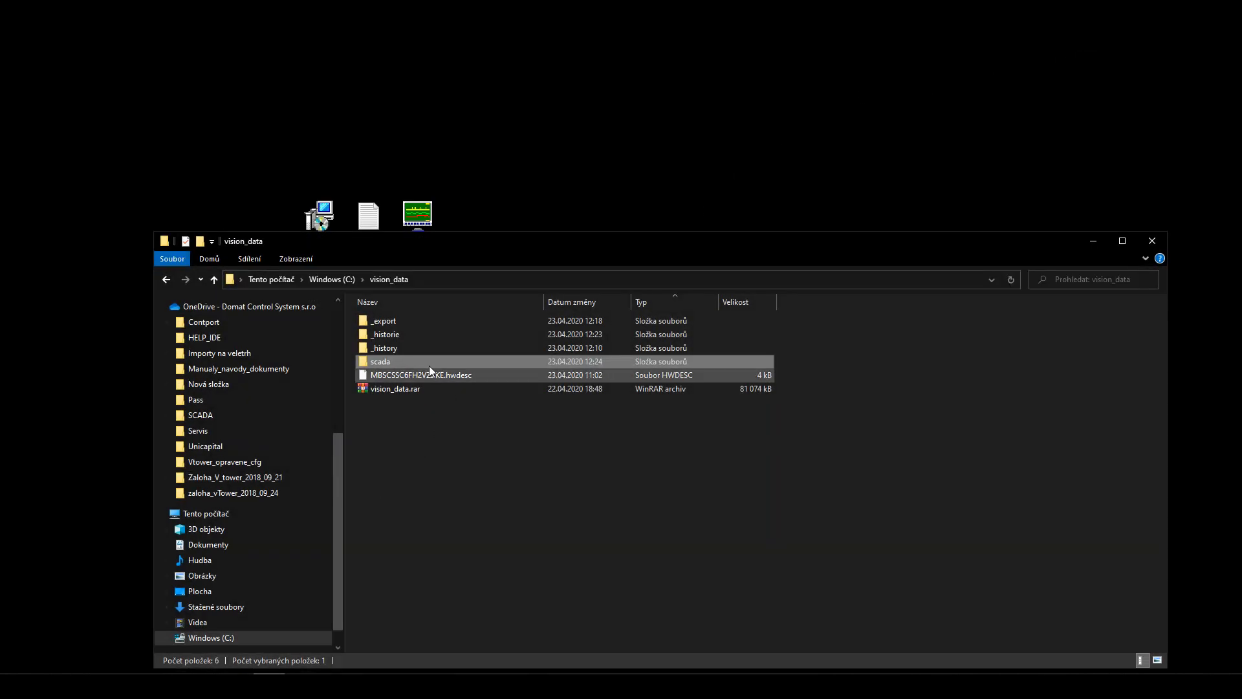
left_click(208, 545)
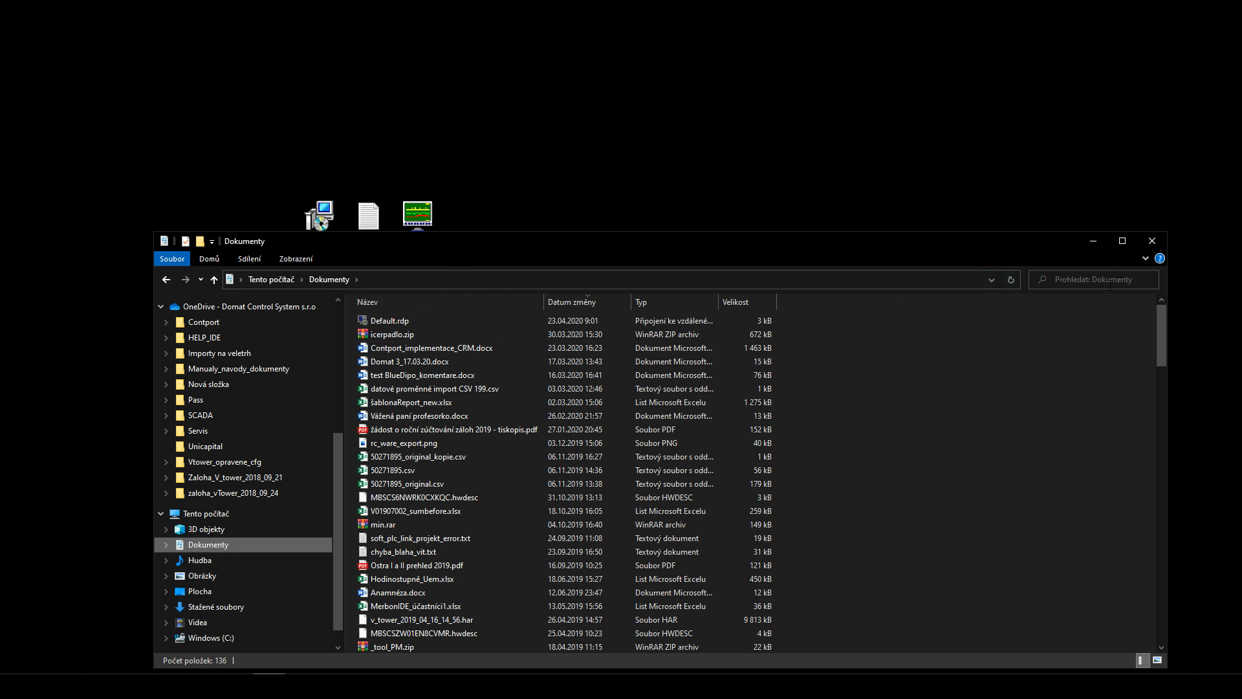
left_click(1055, 280)
type("merbon")
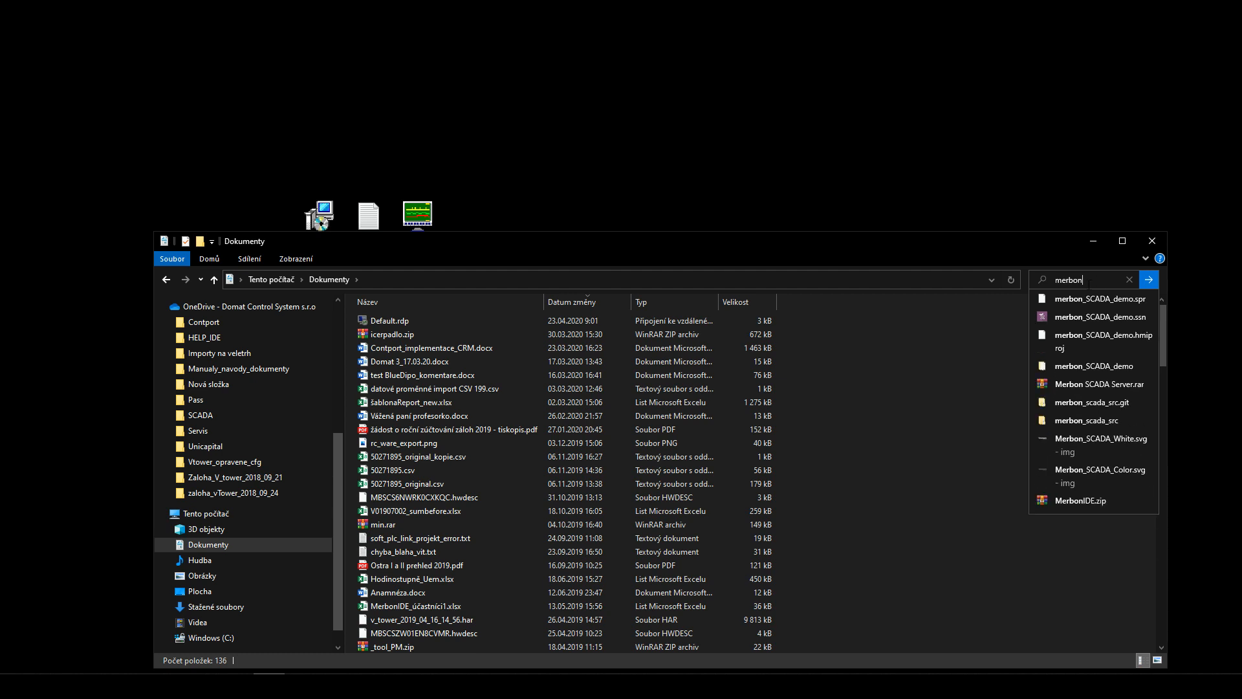
left_click(1073, 317)
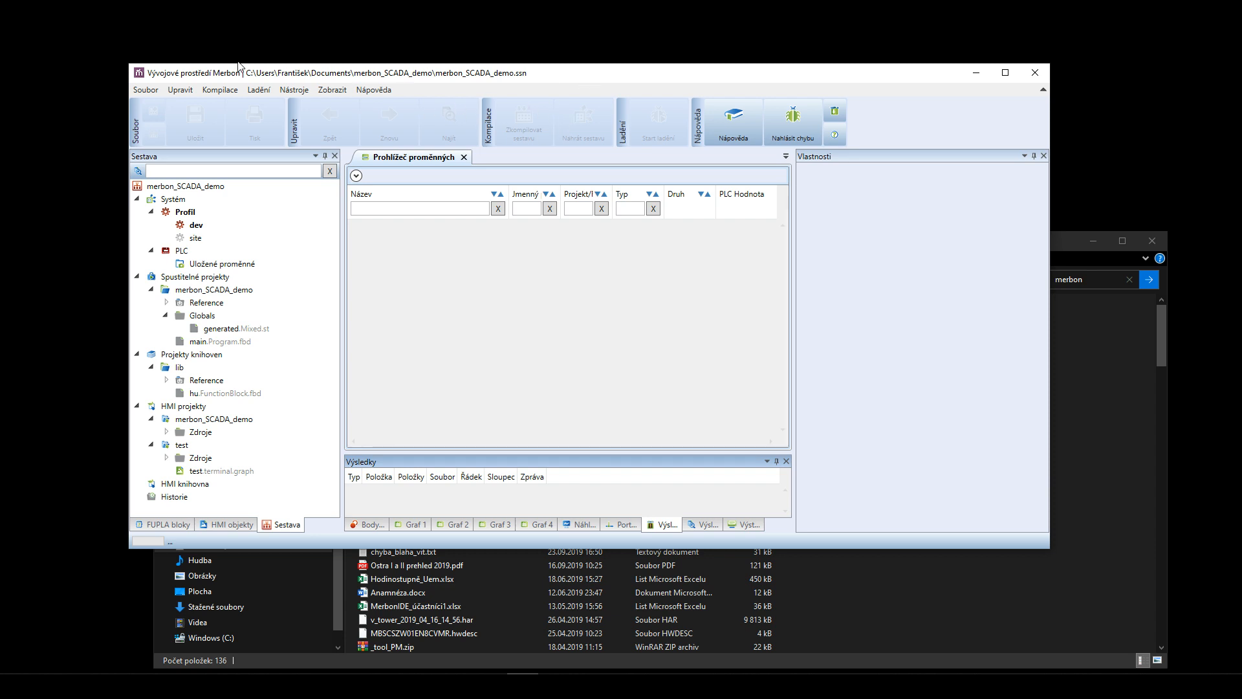
- Set the IDE interface language to English and the colour theme to Tmavý (dark)
left_click(290, 90)
left_click(302, 105)
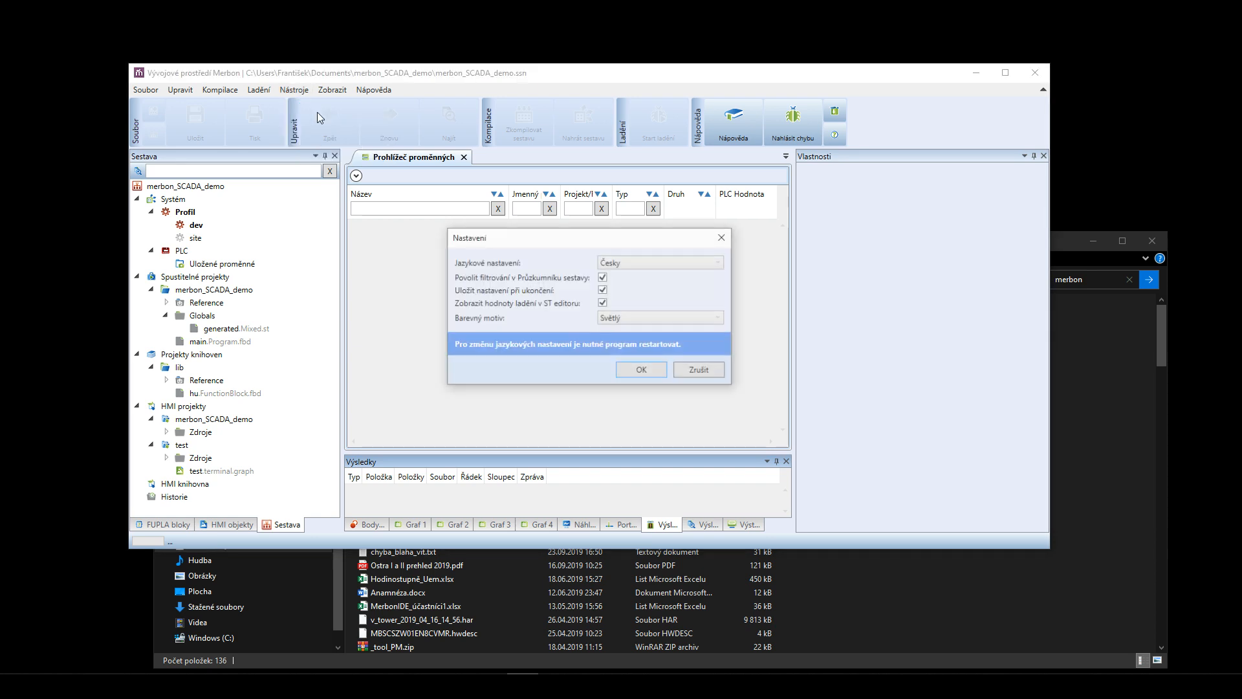
left_click(626, 264)
left_click(627, 291)
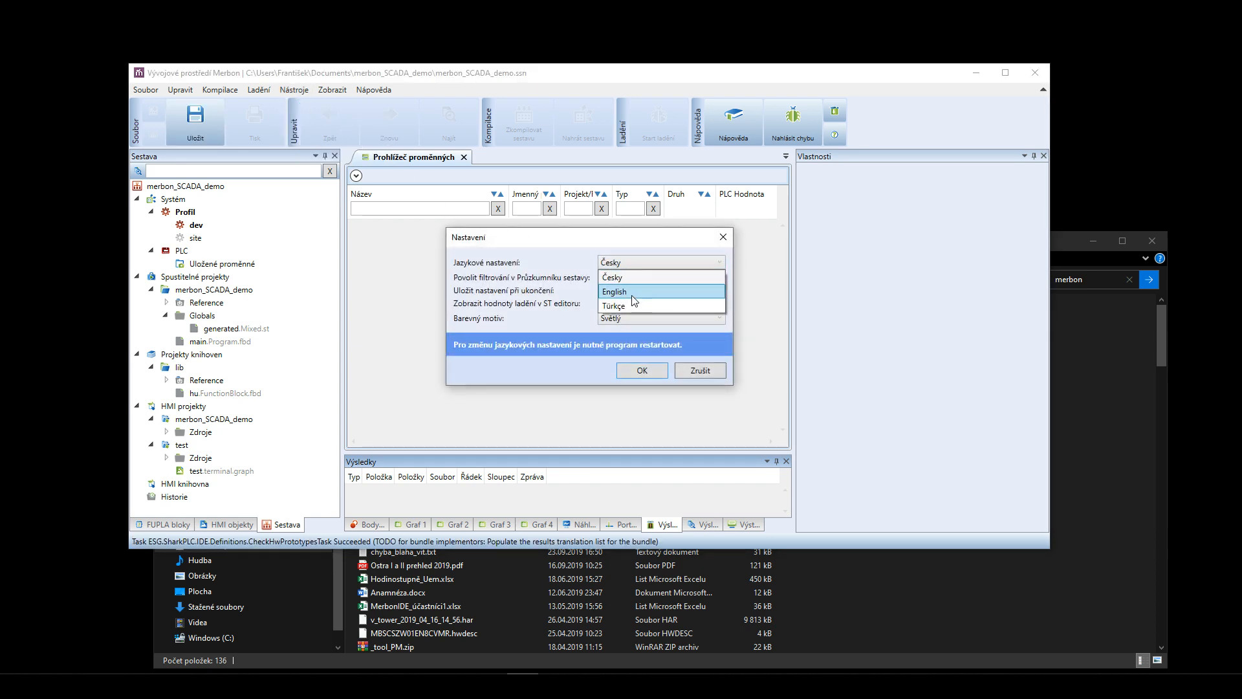
left_click(630, 320)
left_click(630, 342)
left_click(642, 370)
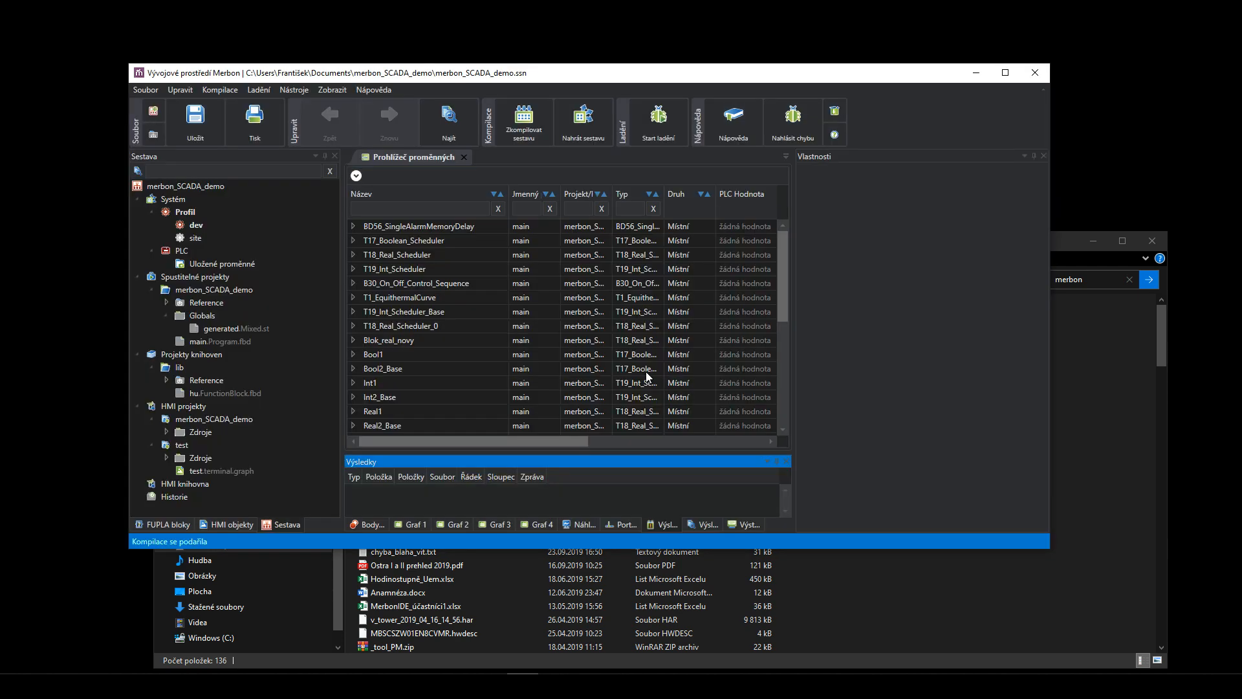
- Close the IDE saving the solution, then reopen merbon_SCADA_demo.ssn from the Explorer search
left_click(1036, 72)
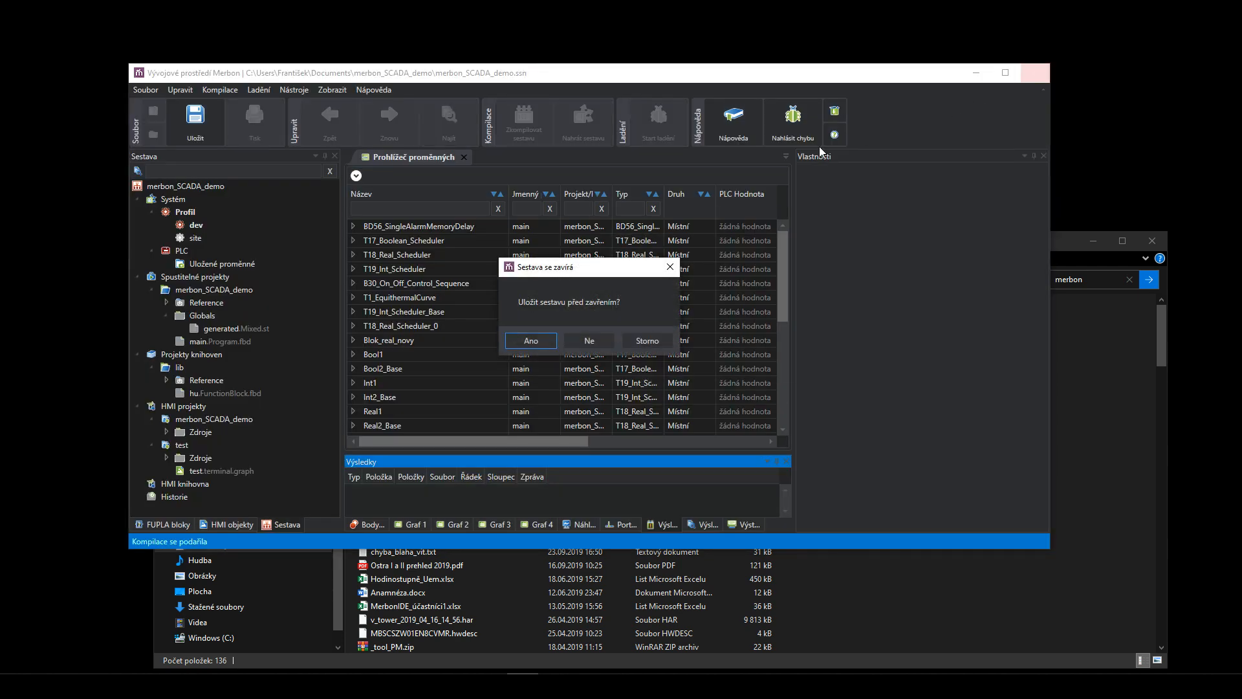
left_click(551, 347)
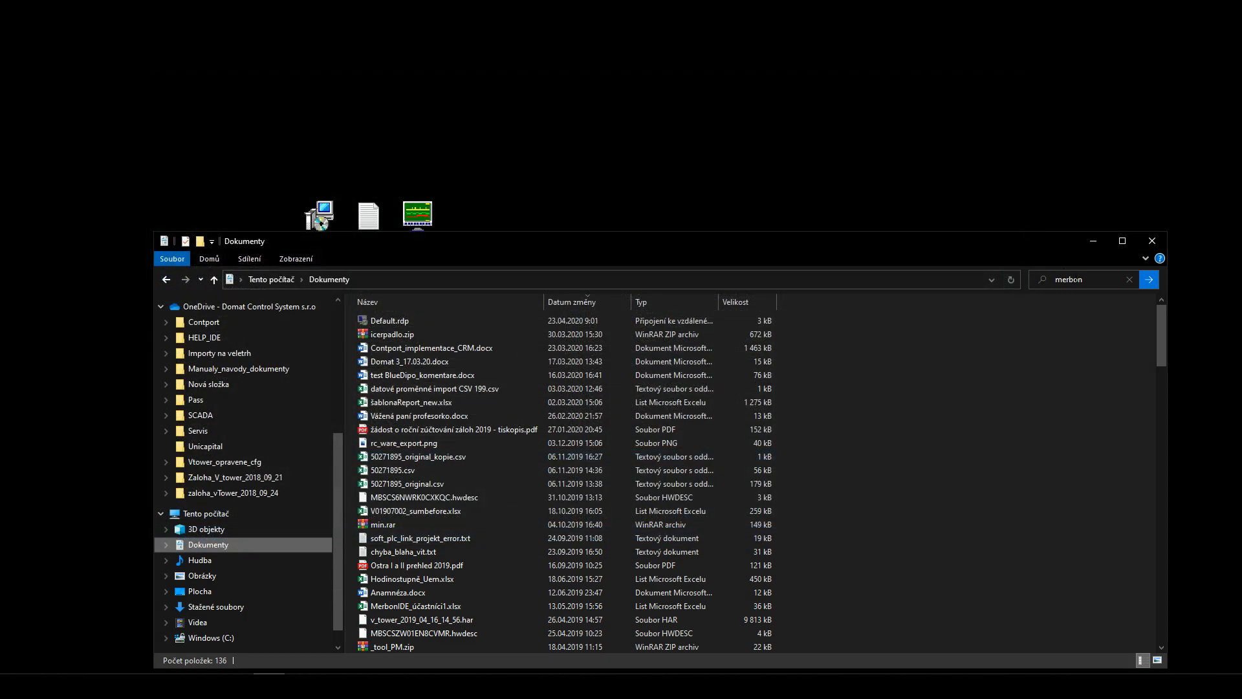
left_click(1074, 277)
left_click(1096, 315)
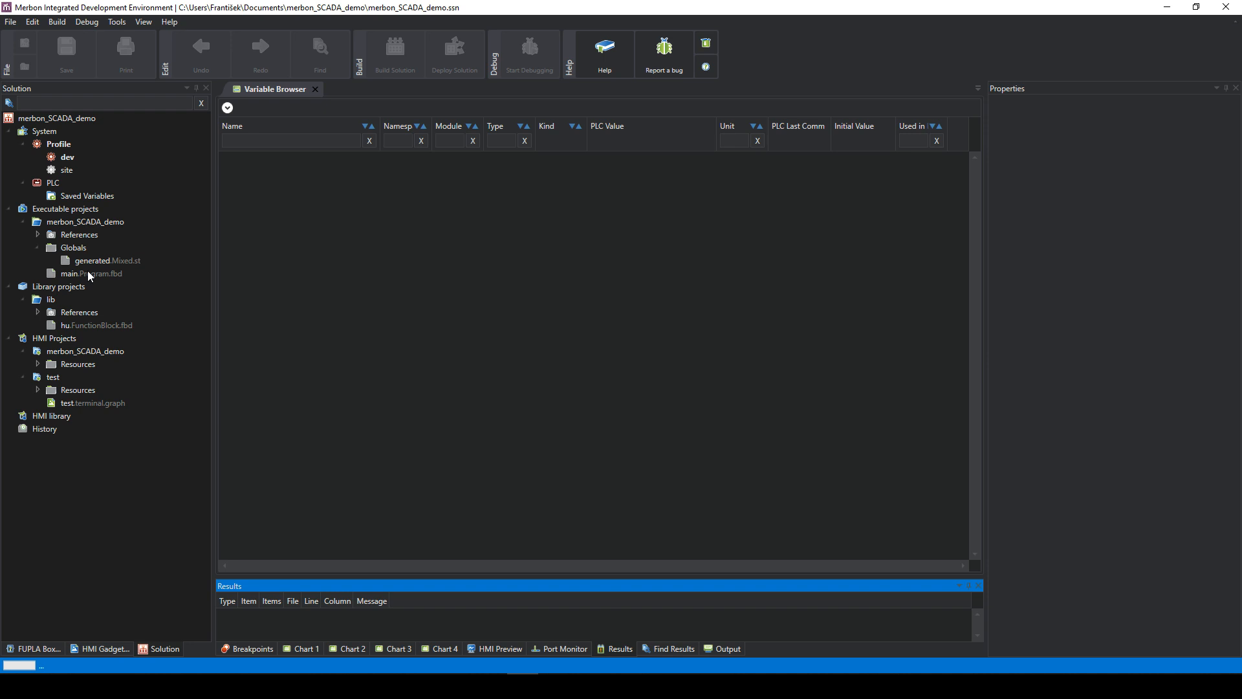
- Open main.Program.fbd and restore the IDE window to a smaller size
double_click(88, 272)
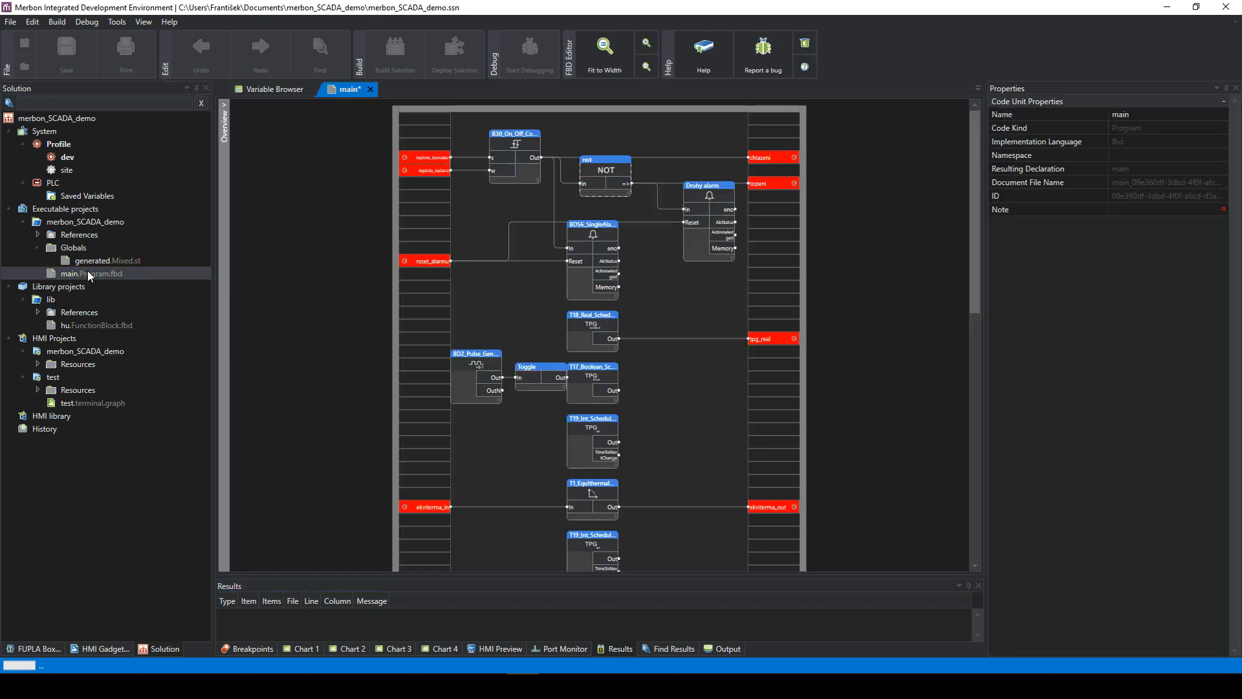
left_click(434, 157)
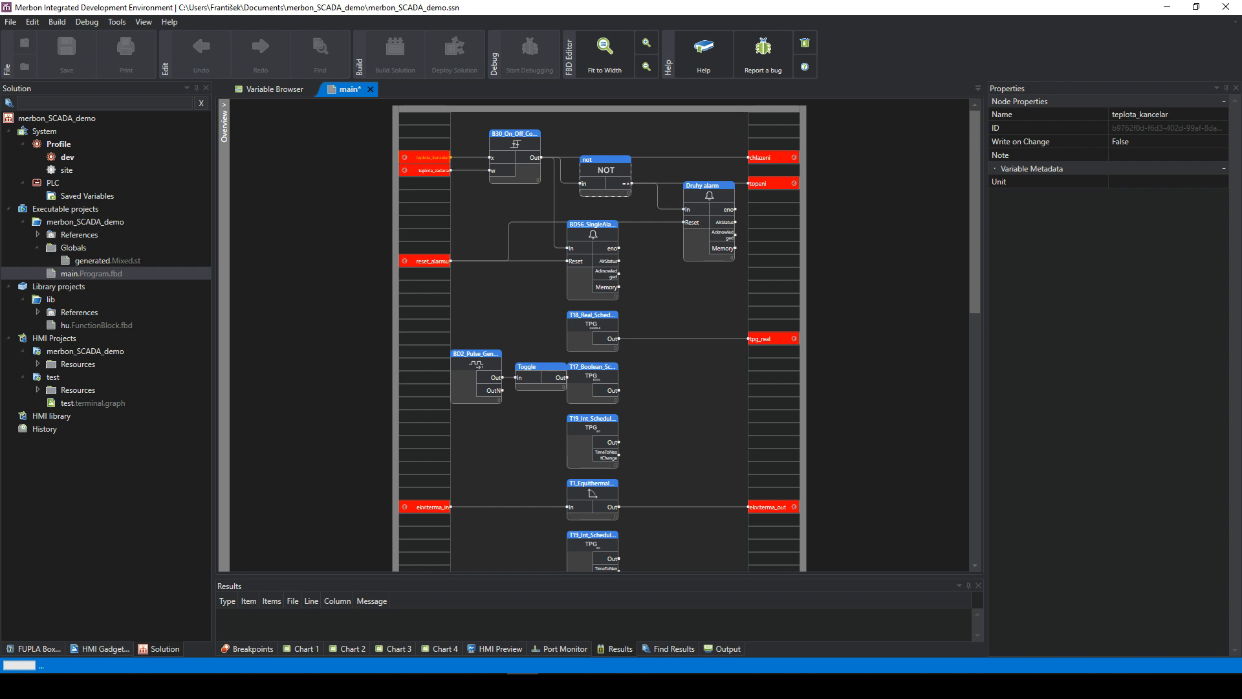
left_click(1196, 8)
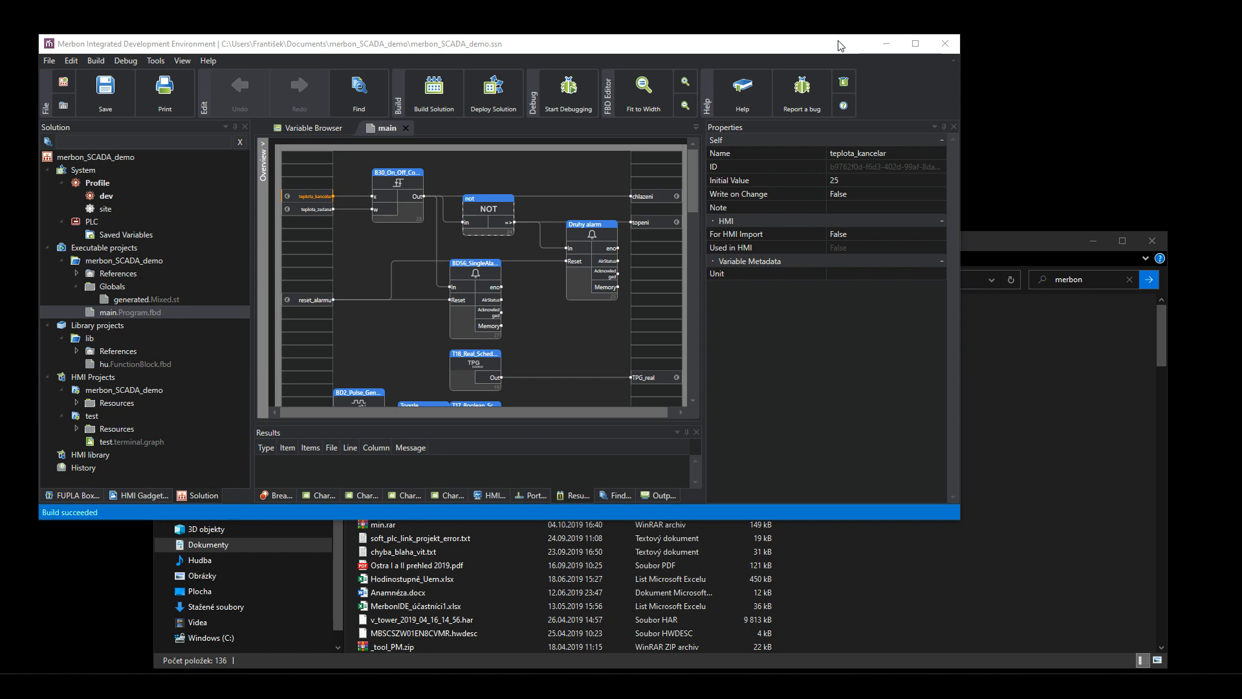
left_click_drag(842, 43, 944, 187)
- Arrange the Merbon shortcuts, launch Merbon RT, minimize its console and maximize the IDE
left_click_drag(0, 156, 445, 95)
mouse_move(559, 188)
left_mouse_down()
mouse_move(576, 573)
mouse_move(539, 177)
left_mouse_up()
double_click(433, 95)
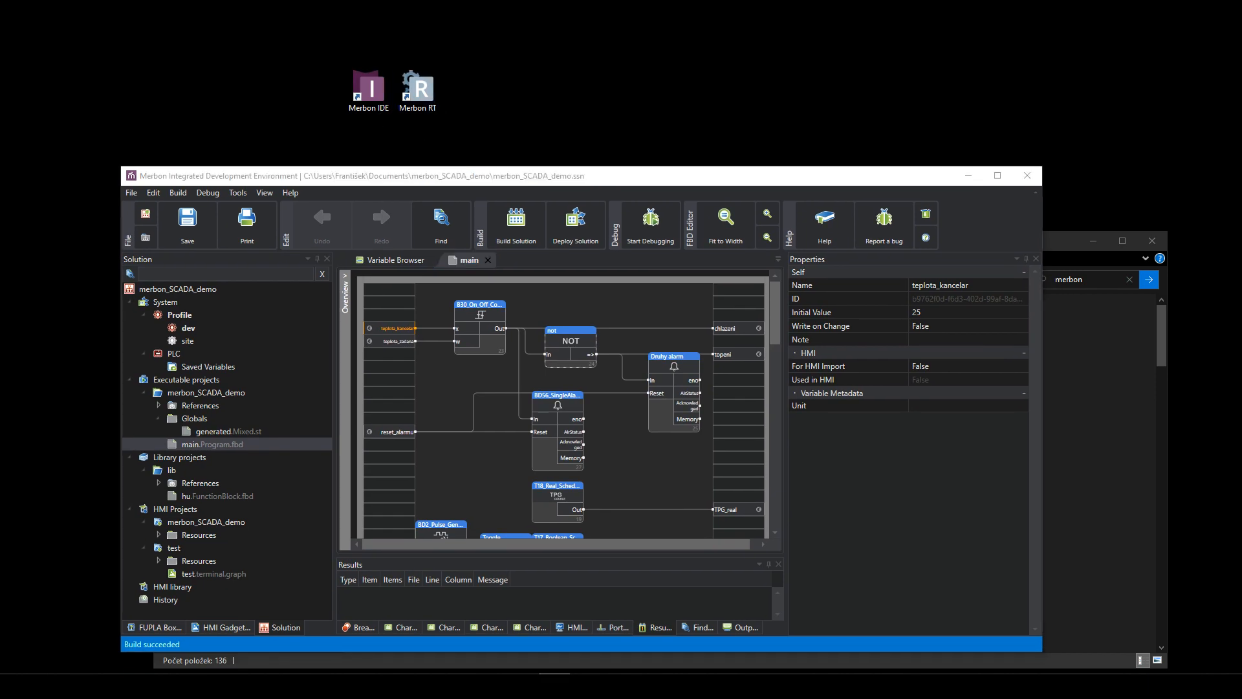
left_click_drag(762, 239, 638, 177)
left_click(928, 175)
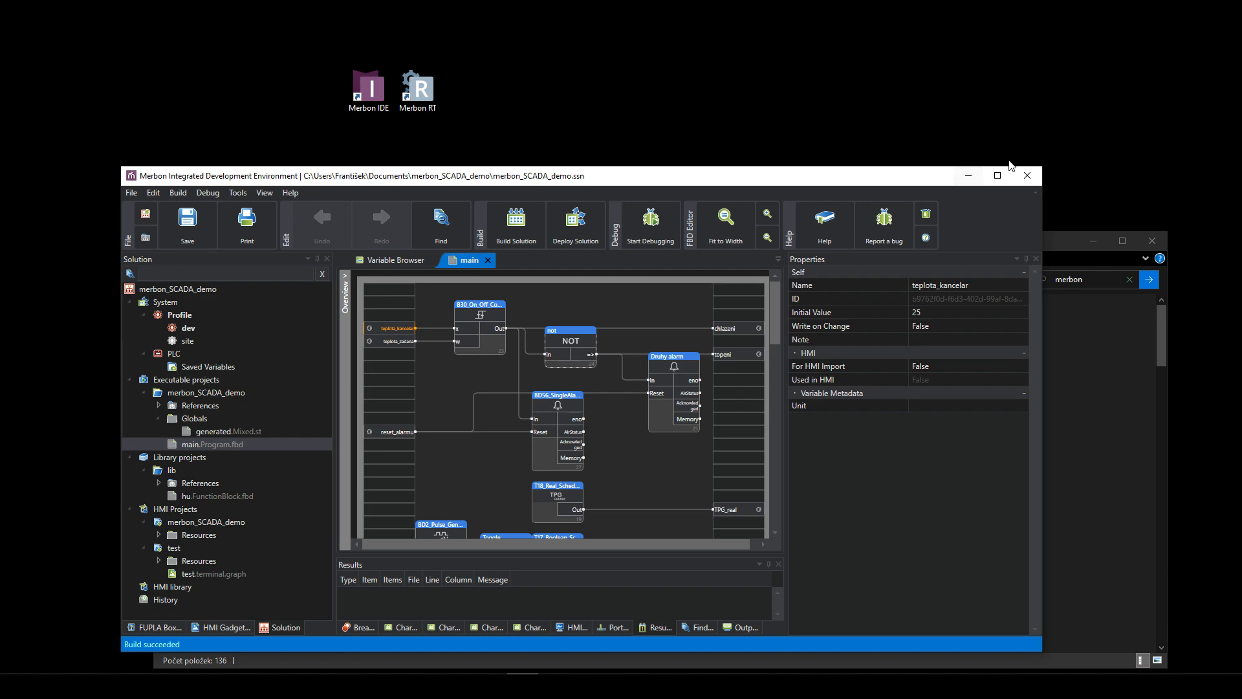
left_click(996, 176)
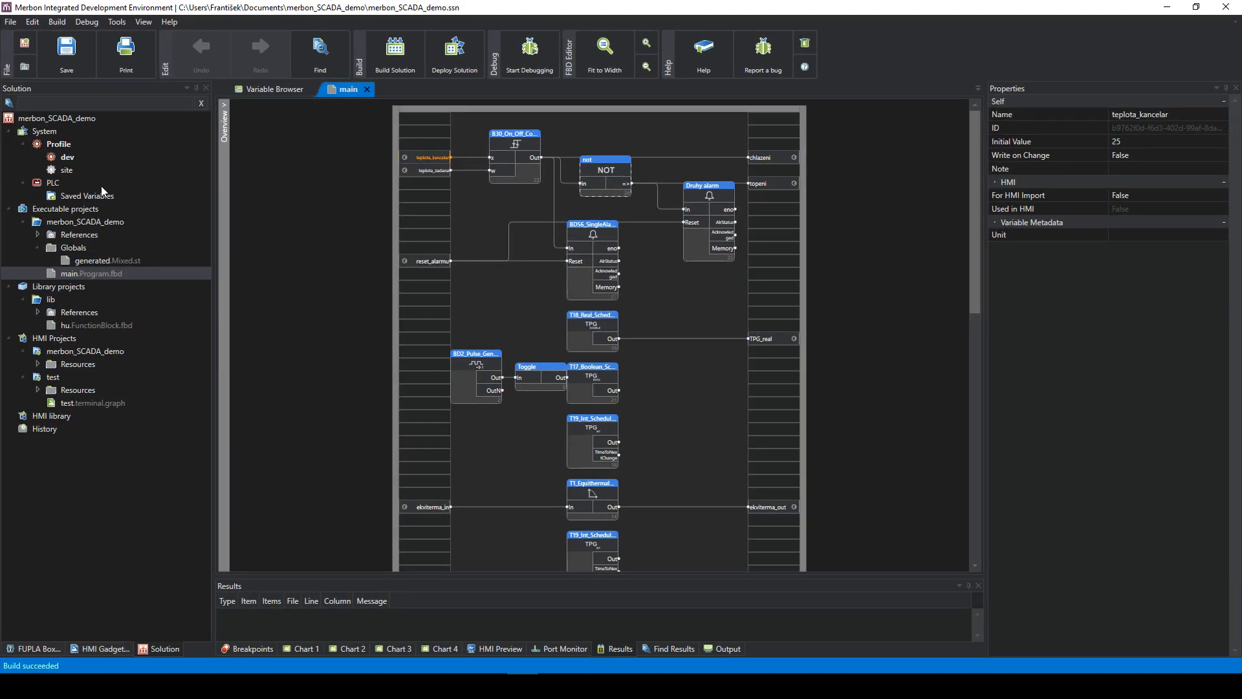
- Try attaching the local 127.0.0.1 PLC via UDP broadcast, continuing with limited functionality
left_click(52, 183)
right_click(51, 184)
left_click(64, 185)
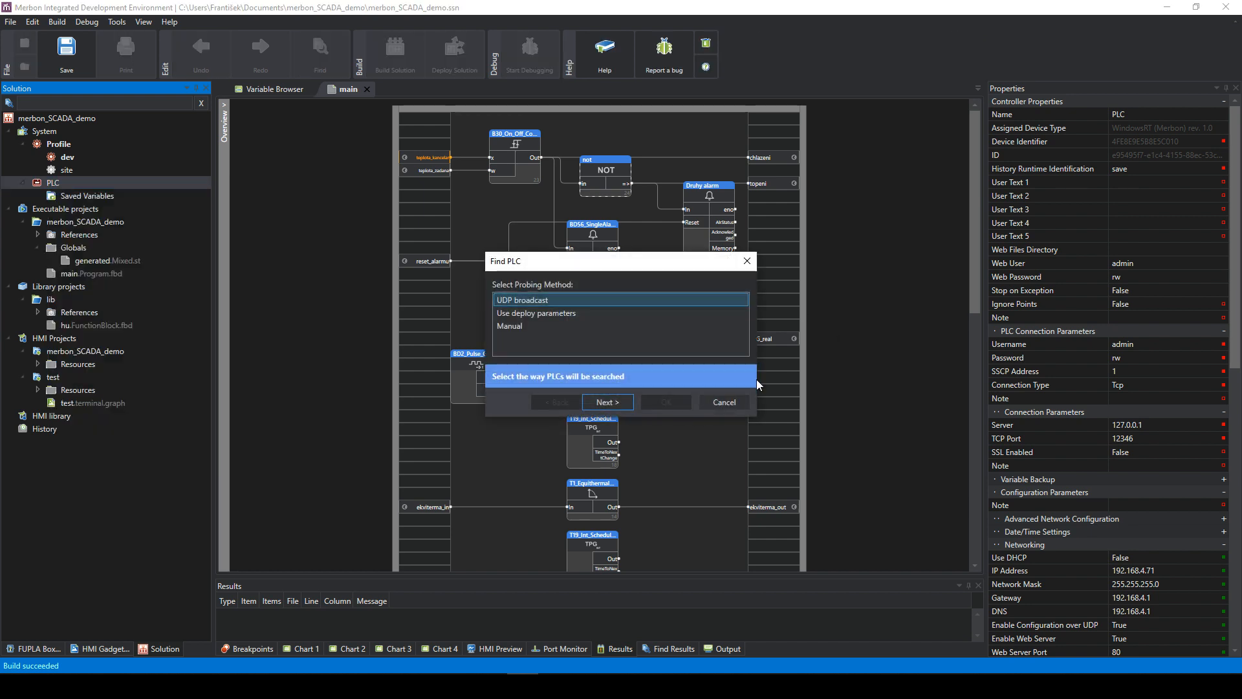
left_click(598, 403)
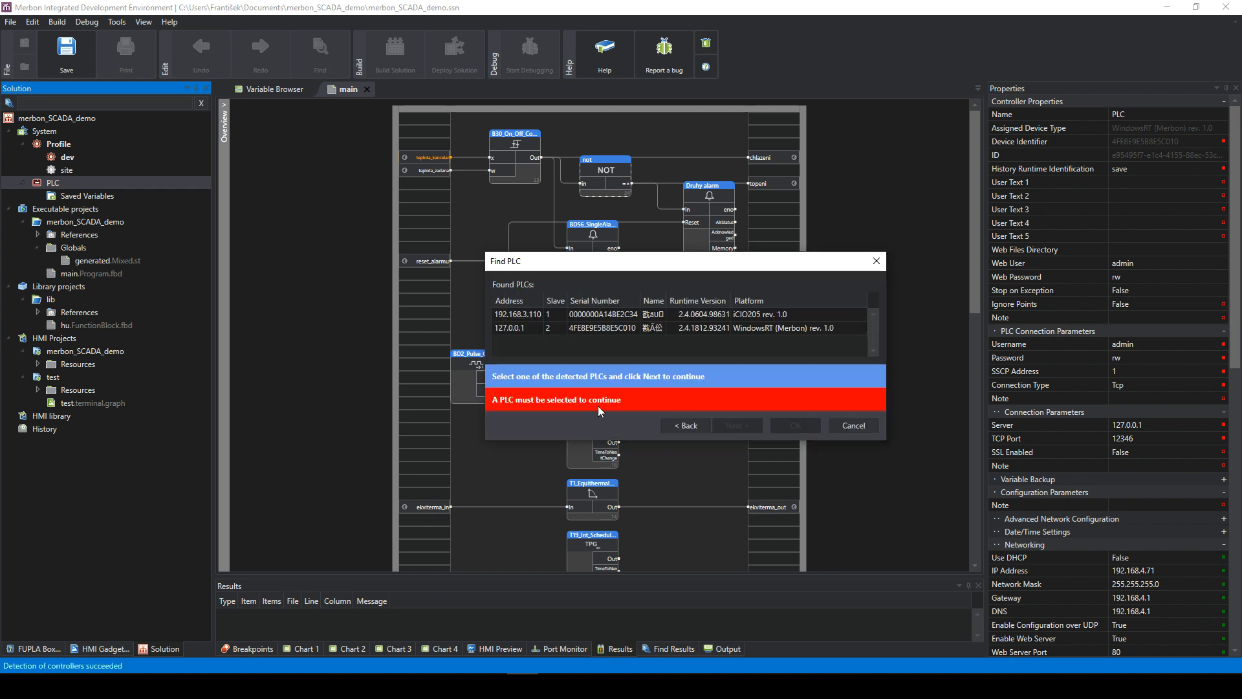
left_click(662, 326)
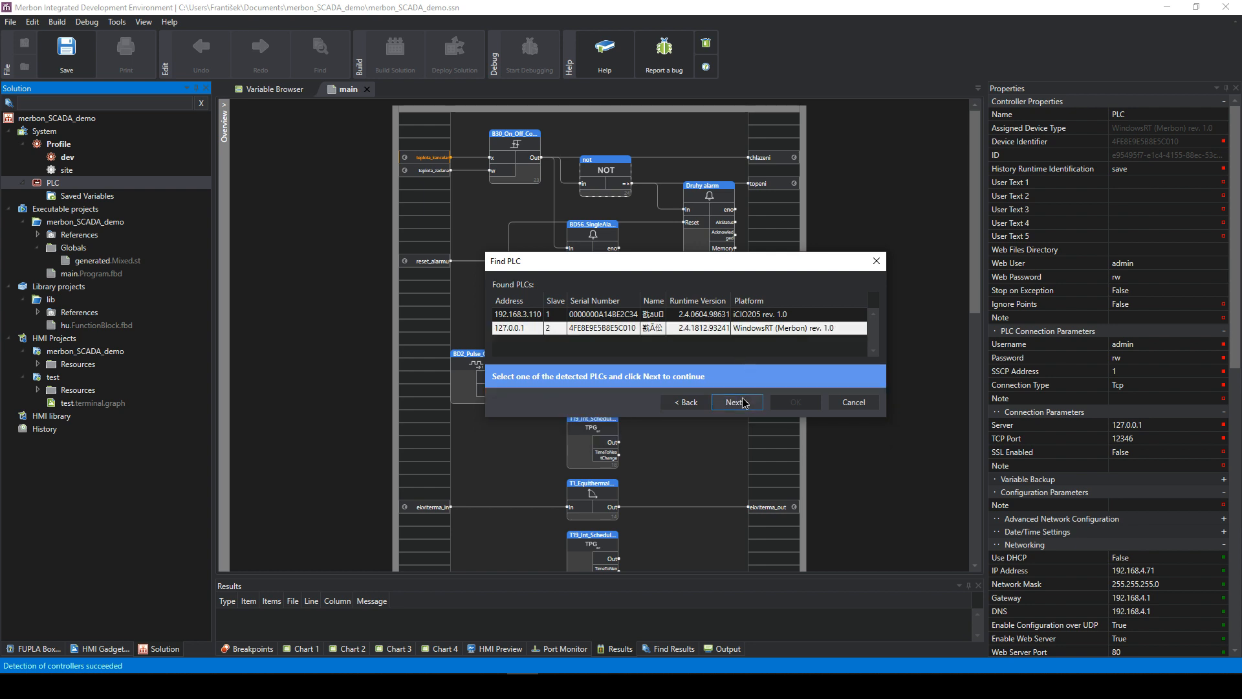
left_click(737, 425)
left_click(590, 312)
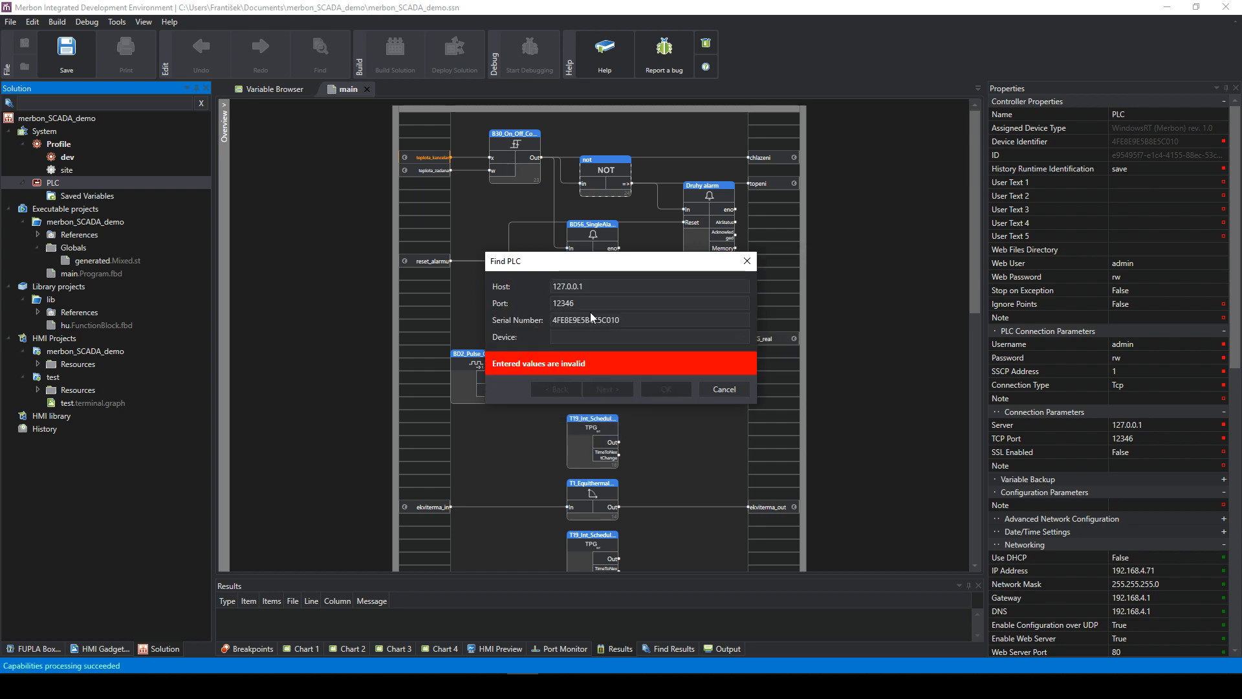
left_click(747, 260)
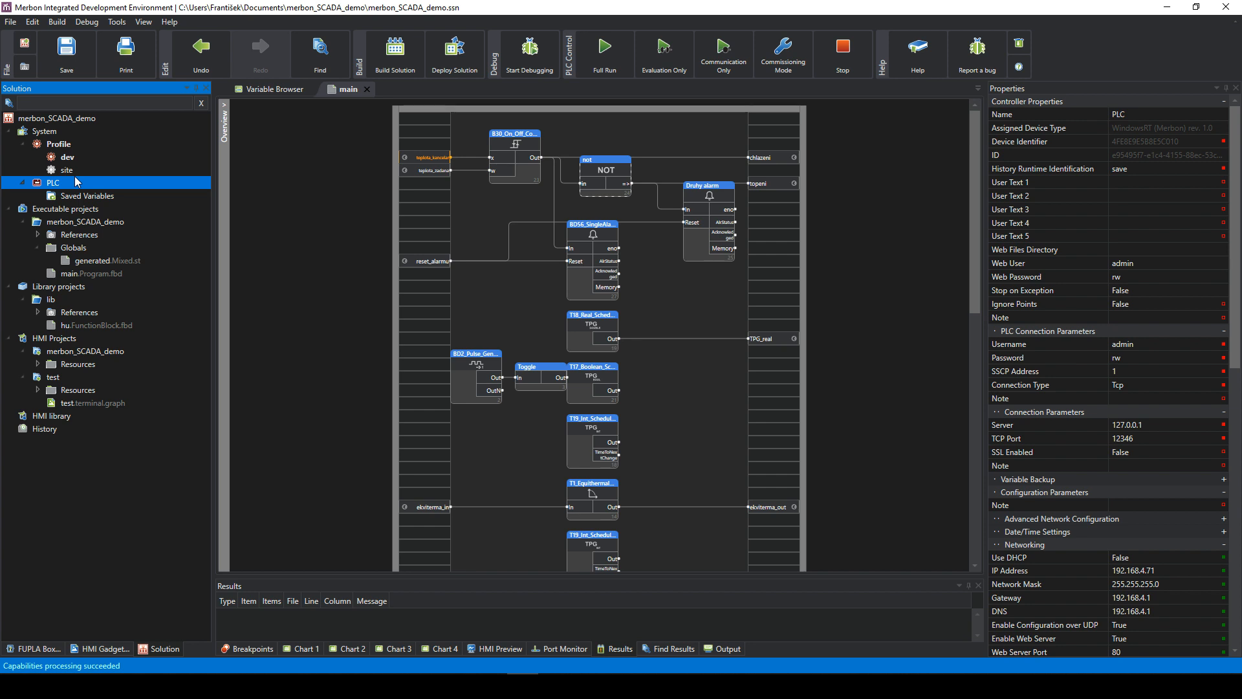
- Repeat the Attach PLC detection and select the 127.0.0.1 PLC again
right_click(75, 183)
left_click(96, 193)
left_click(608, 397)
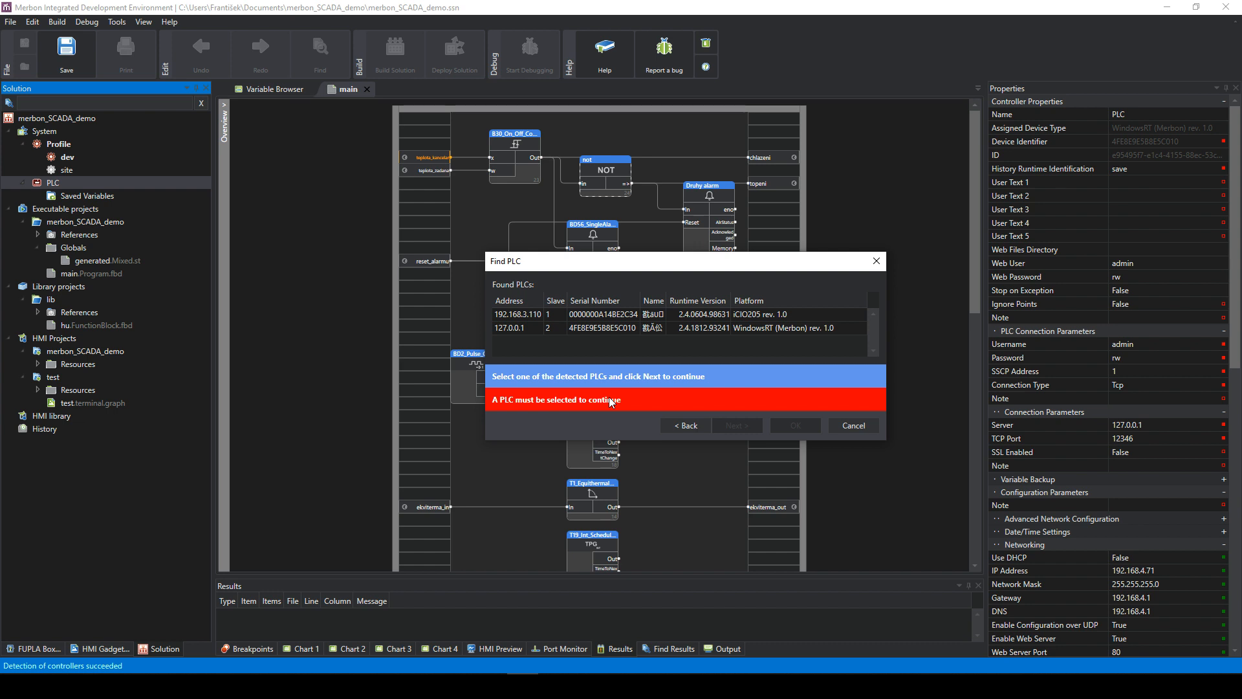
left_click(631, 329)
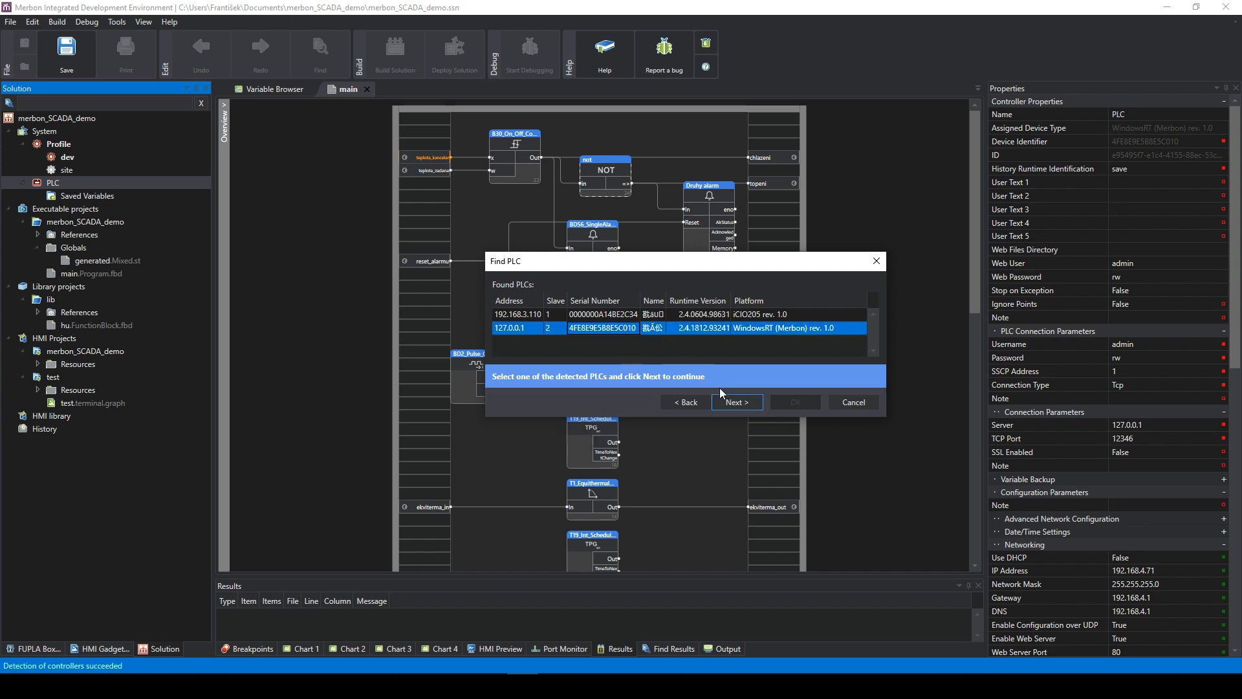
left_click(730, 402)
left_click(788, 364)
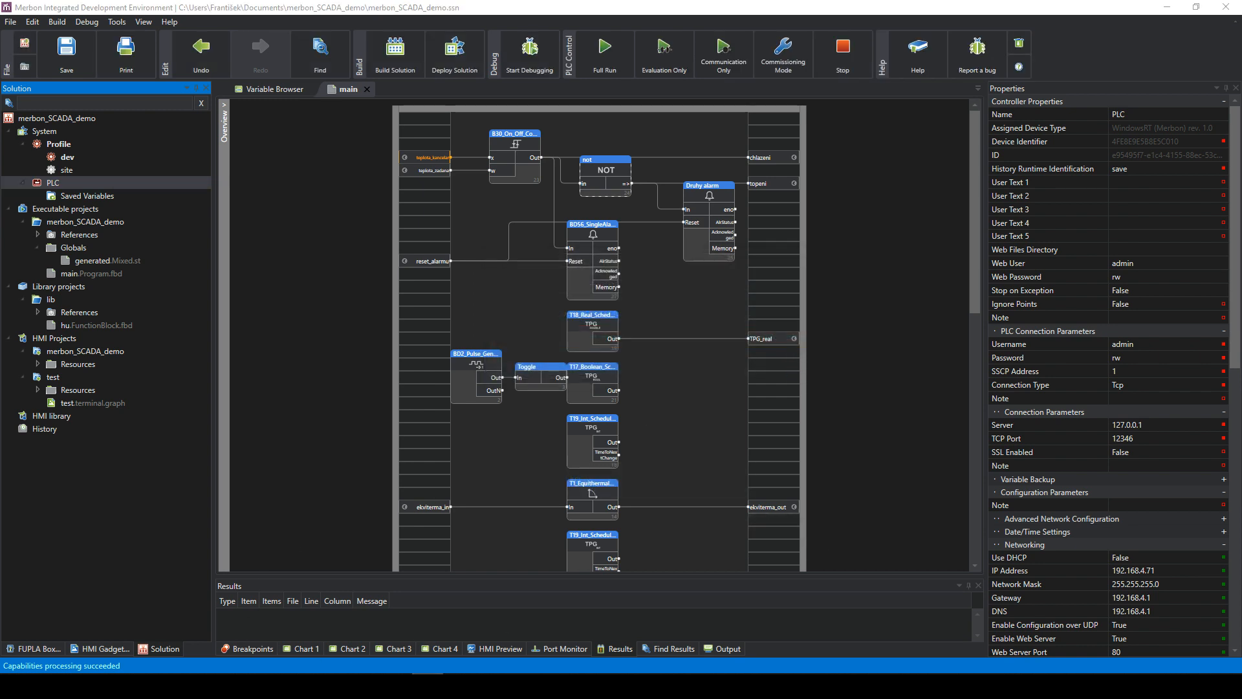
- Connect the project to the 127.0.0.1 PLC, then check the IDE version 2.3.0.11
right_click(47, 184)
left_click(79, 198)
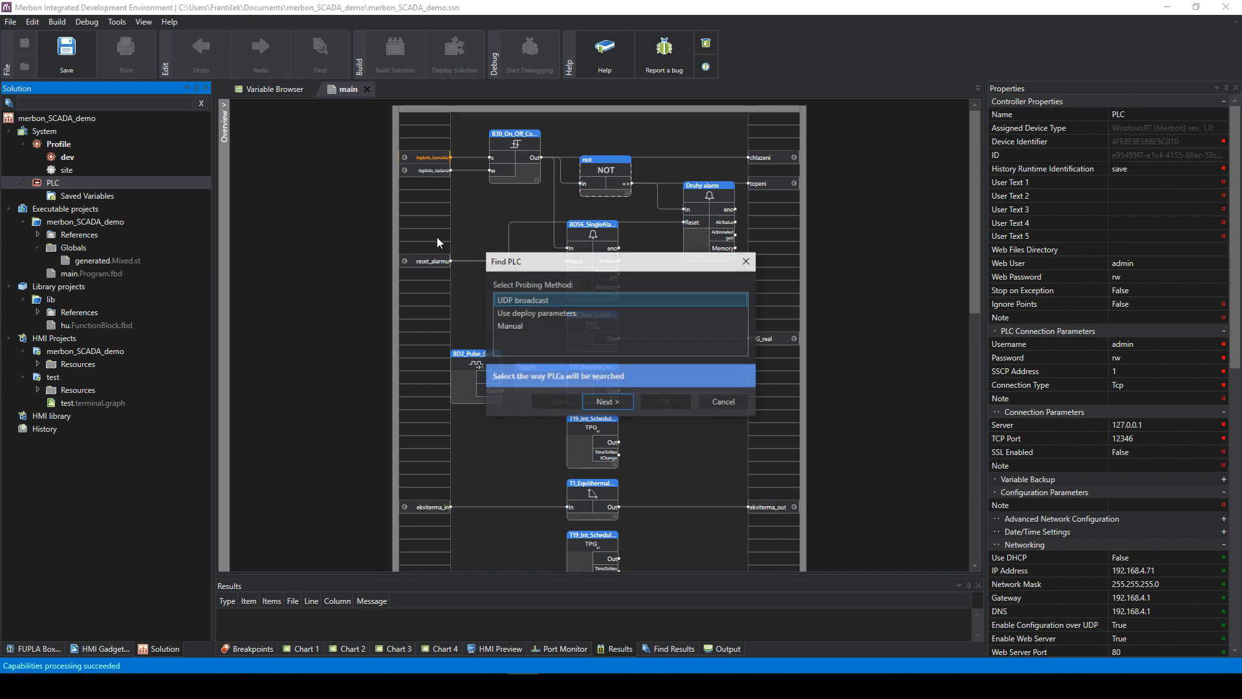
left_click(615, 400)
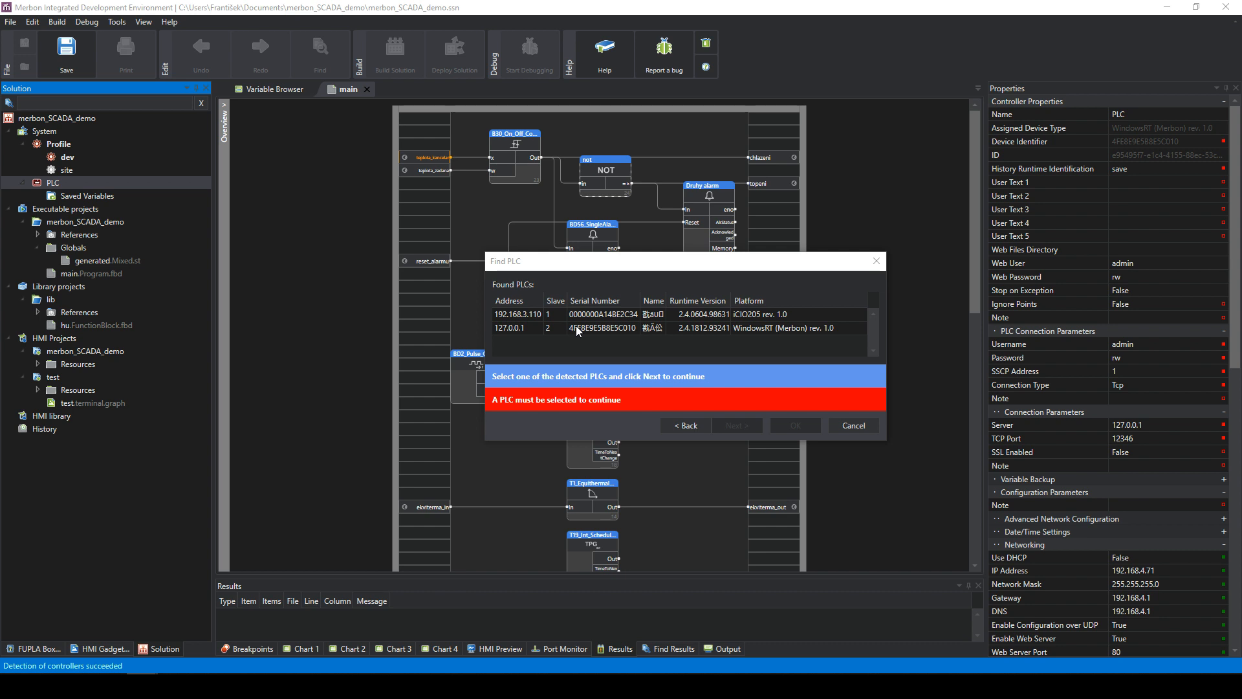
left_click(601, 328)
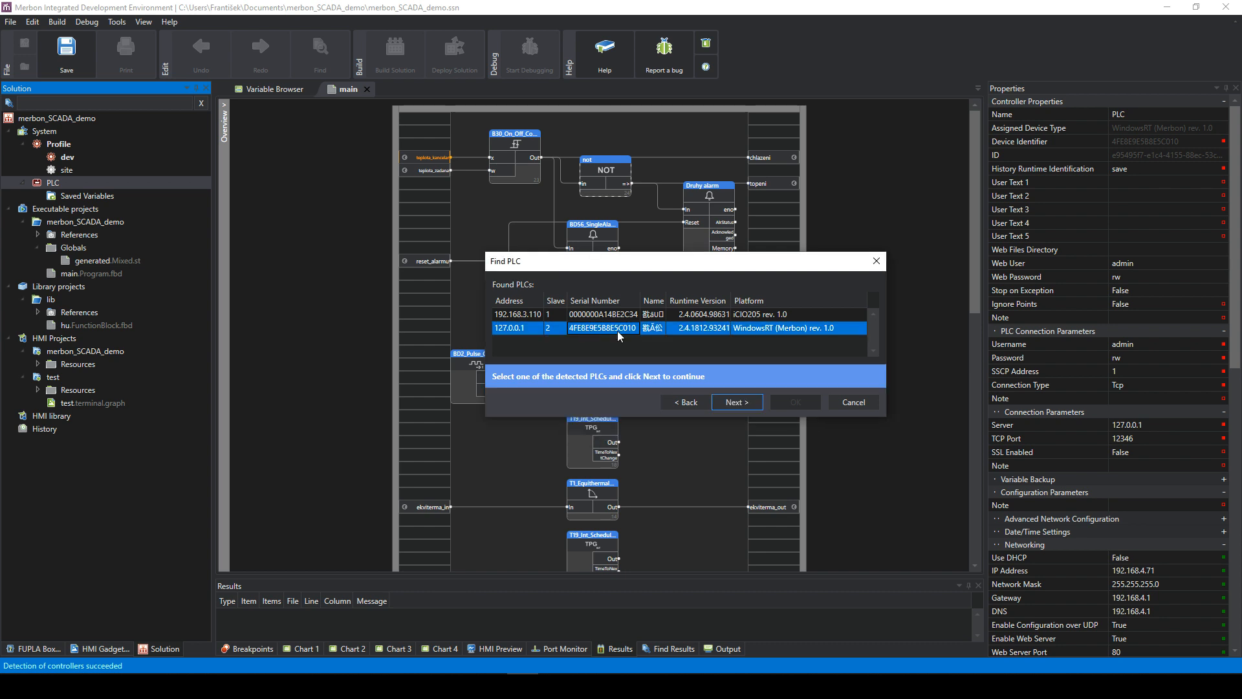
left_click(733, 401)
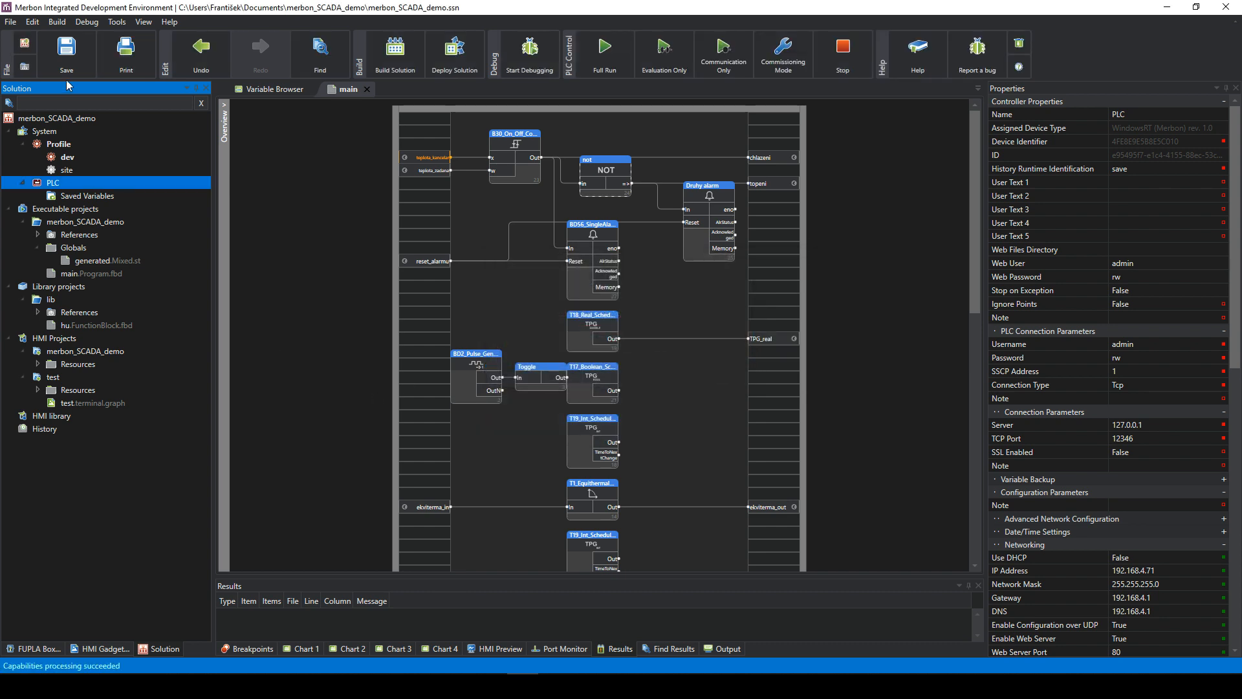
left_click(1019, 66)
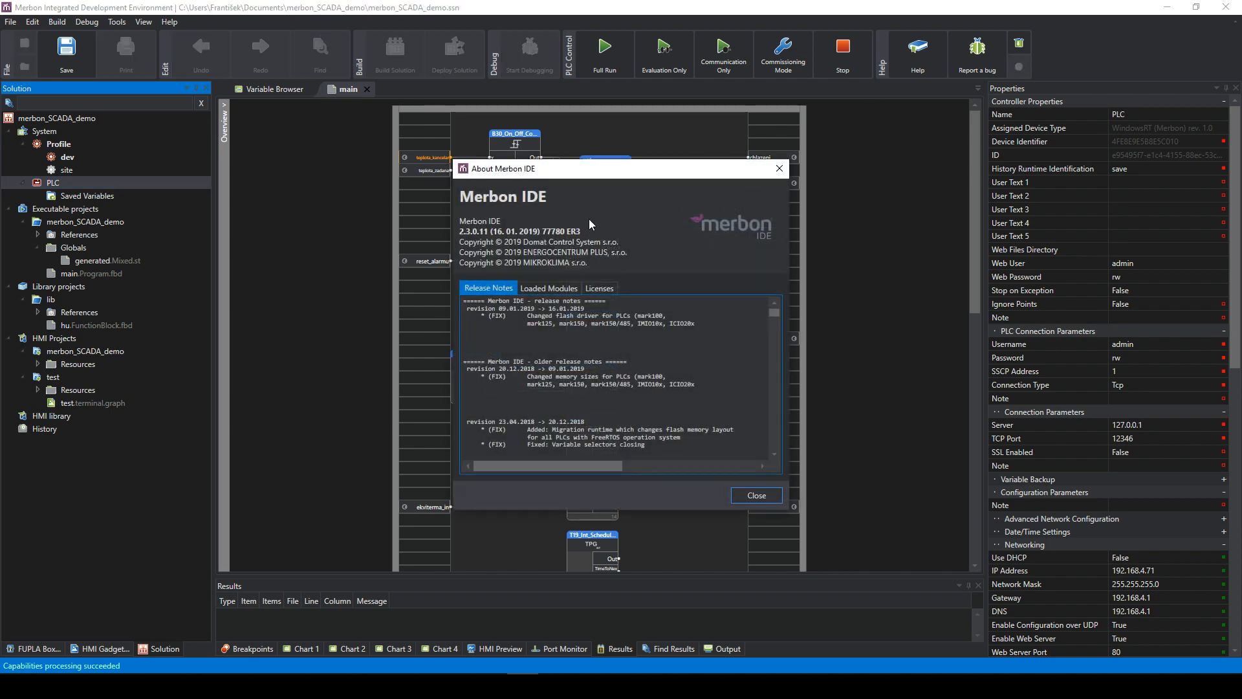
left_click(779, 169)
- Locate MerbonRT.exe in C:\Program Files (x86)\Merbon\RT 2.3.0.11 (77780), then return to attaching the PLC
left_click(269, 686)
left_click(206, 513)
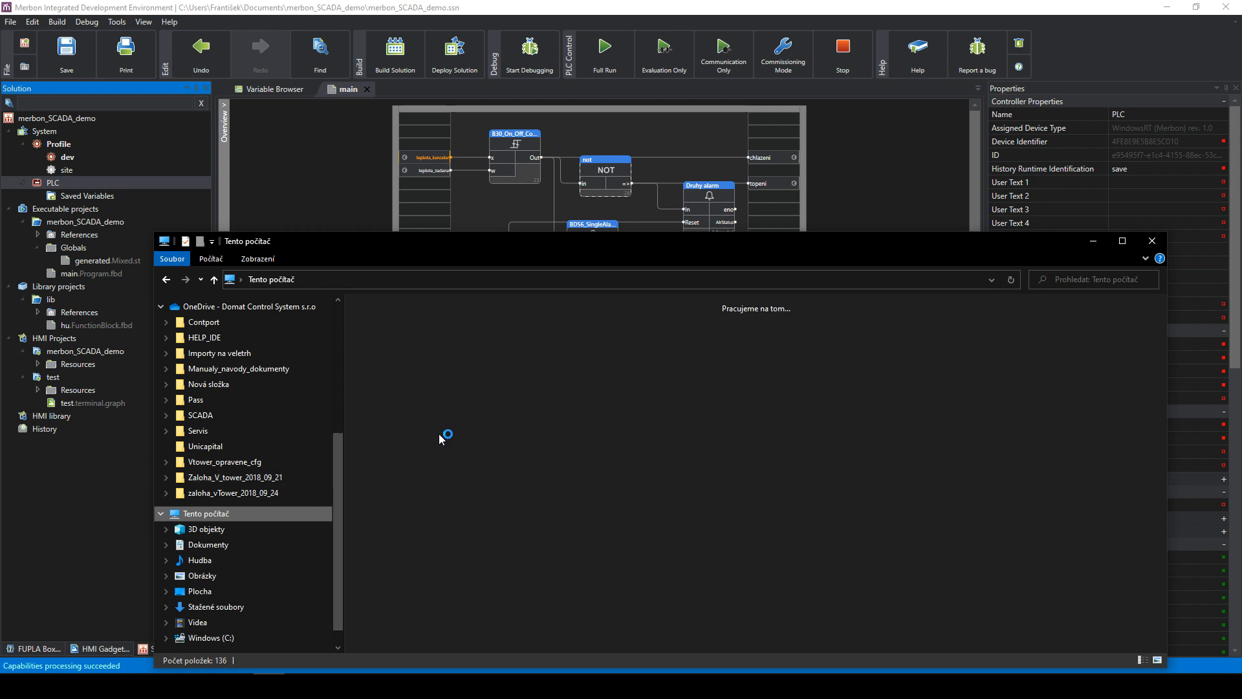
double_click(383, 433)
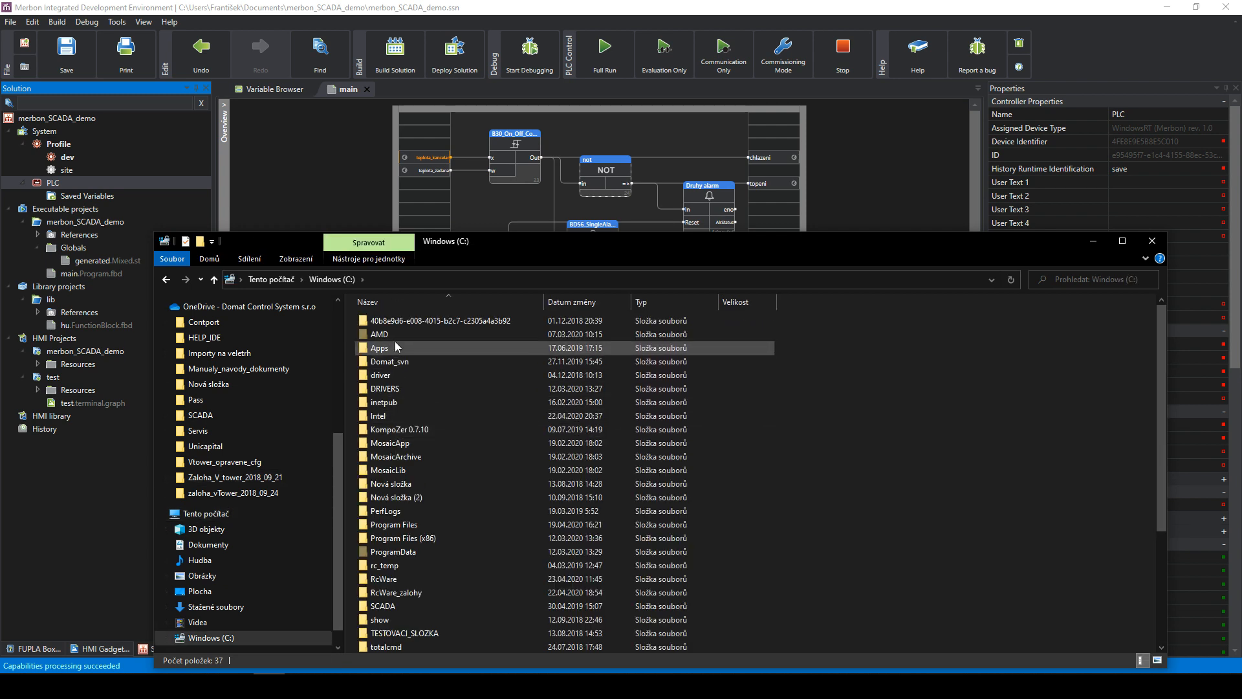
scroll(441, 454, "down", 2)
double_click(440, 469)
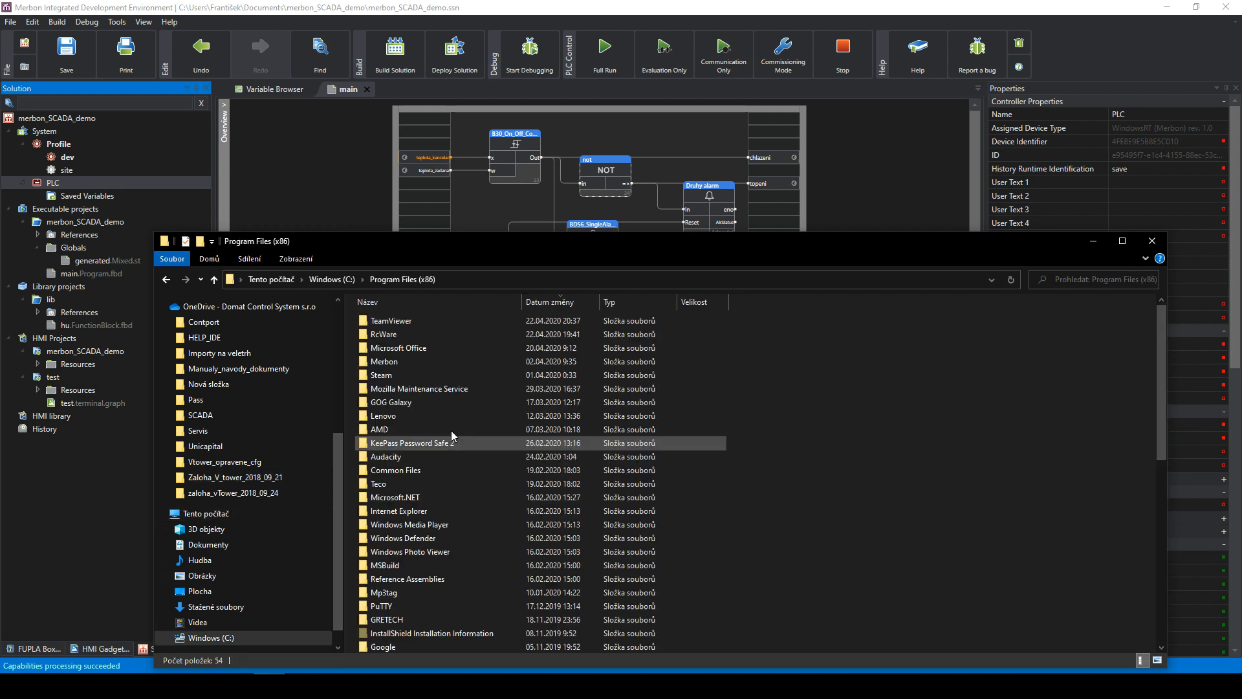
double_click(385, 361)
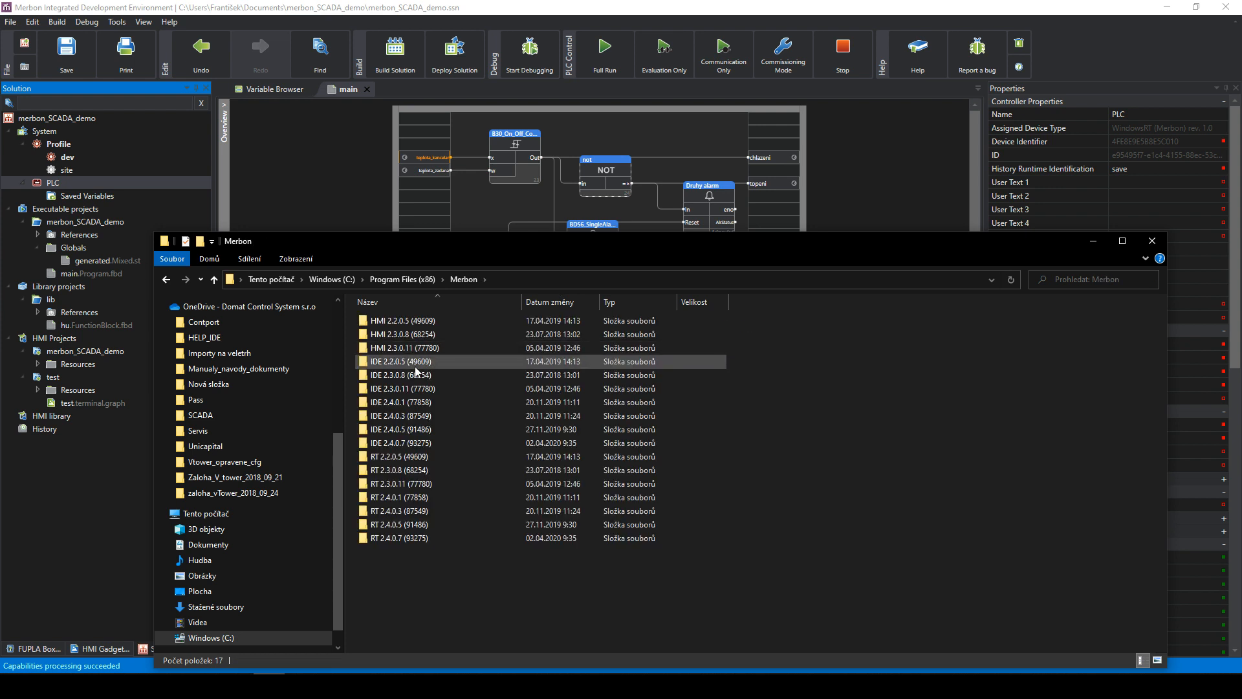
left_click(414, 488)
double_click(413, 488)
left_click(382, 321)
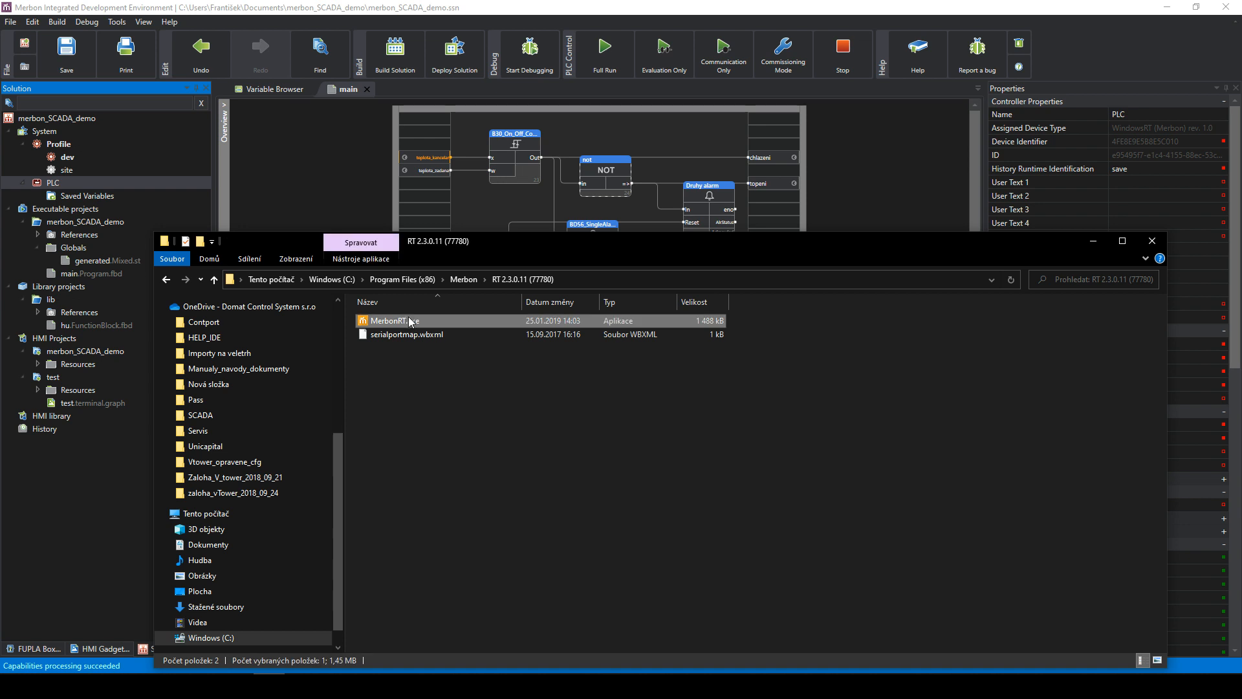
left_click(1093, 240)
right_click(76, 182)
left_click(95, 189)
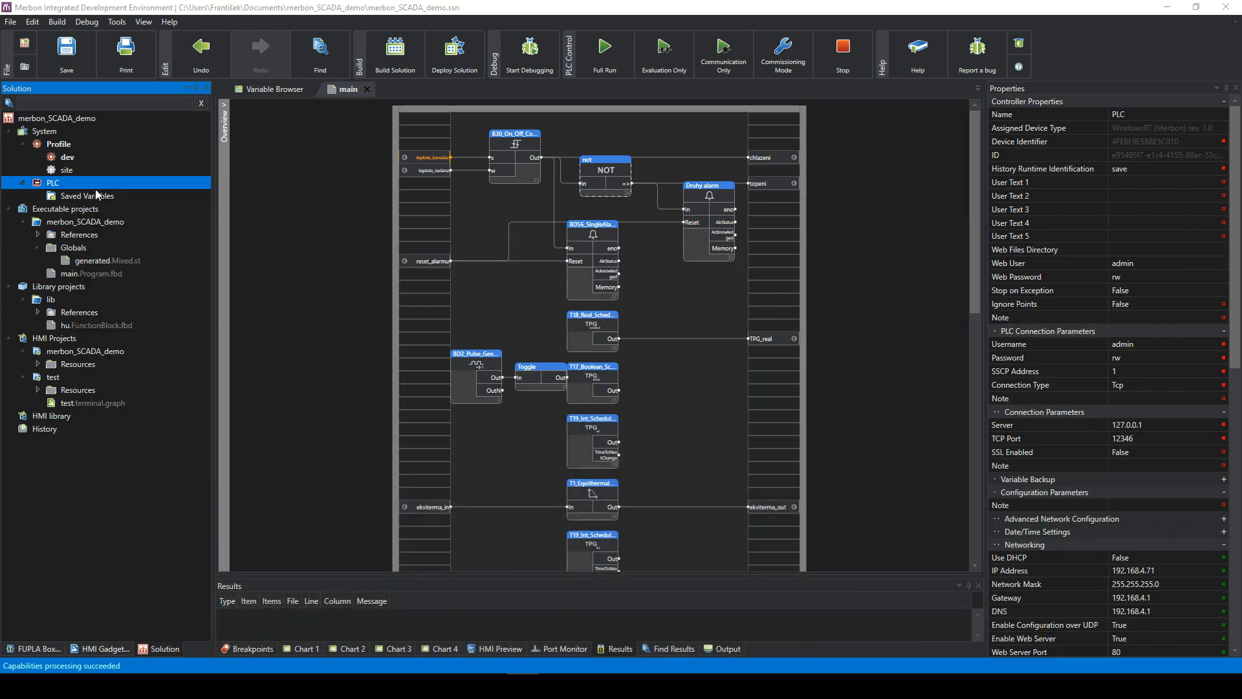
- Detect PLCs, pick 127.0.0.1, and cancel after the incompatibility error
left_click(603, 397)
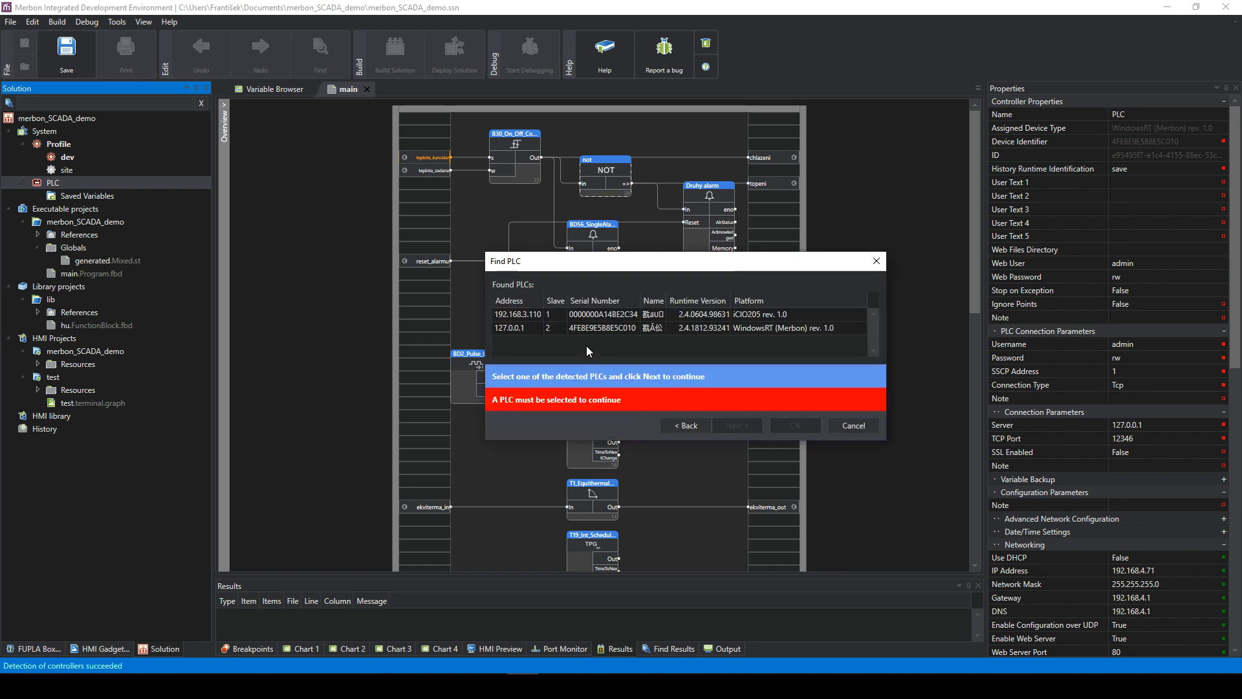
left_click(592, 328)
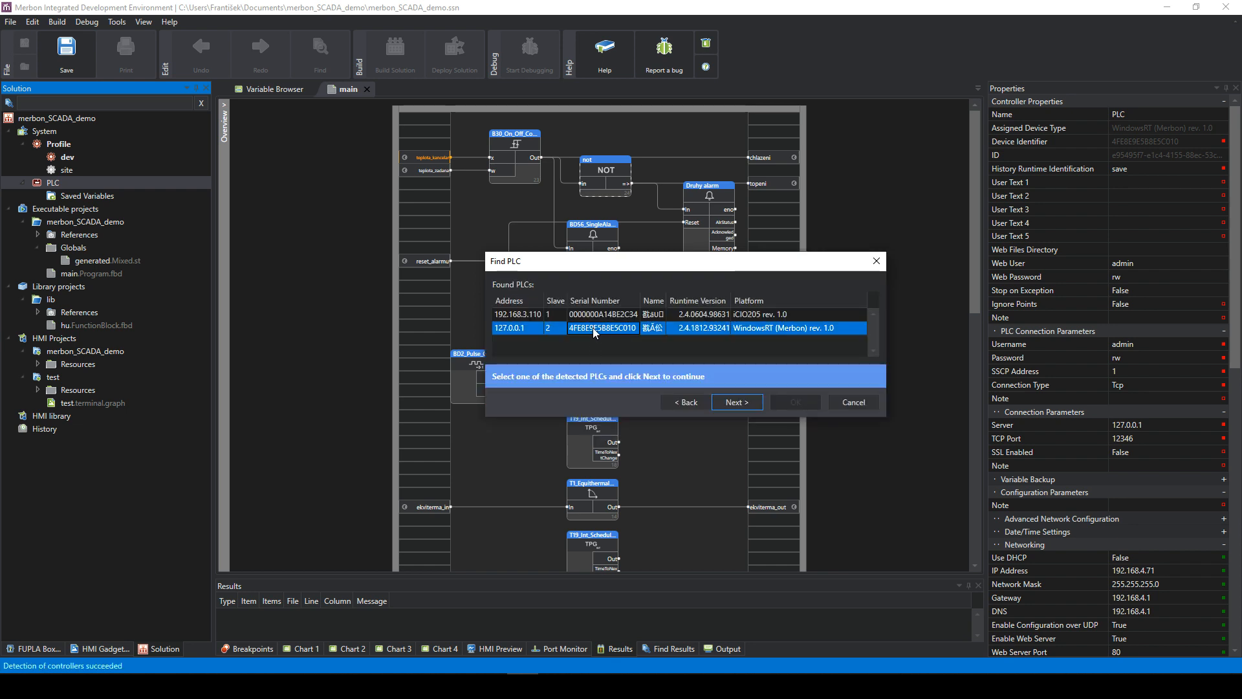
left_click(731, 405)
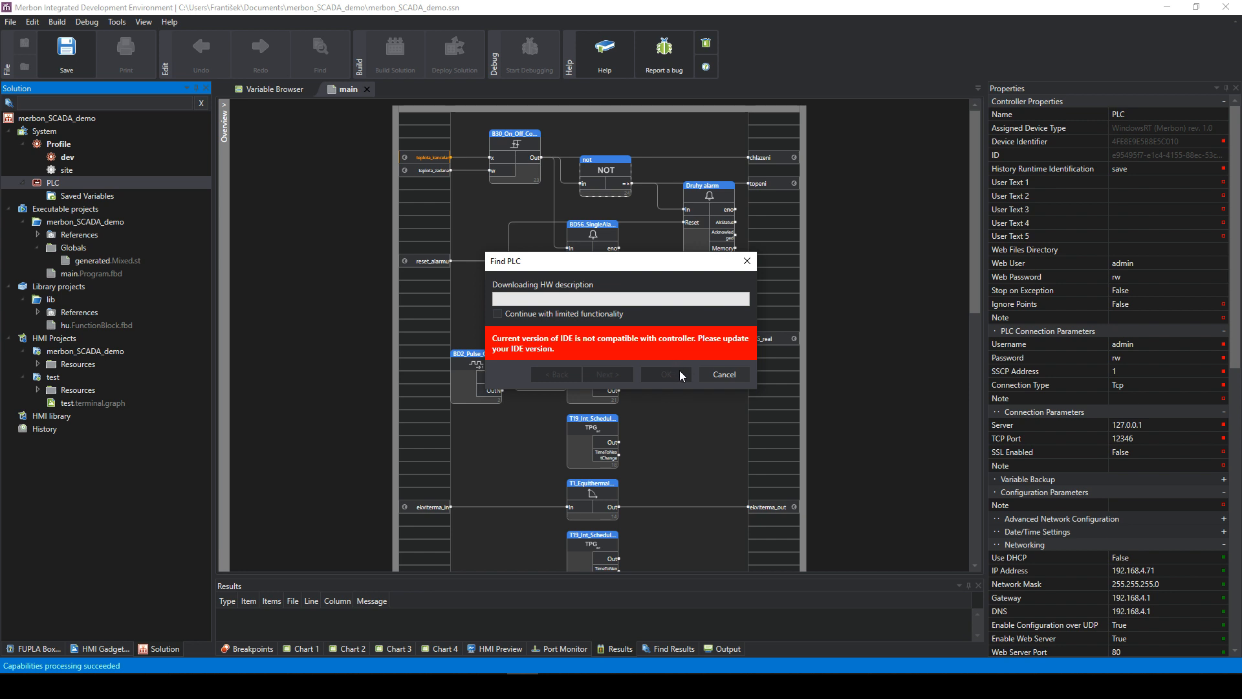
left_click(731, 379)
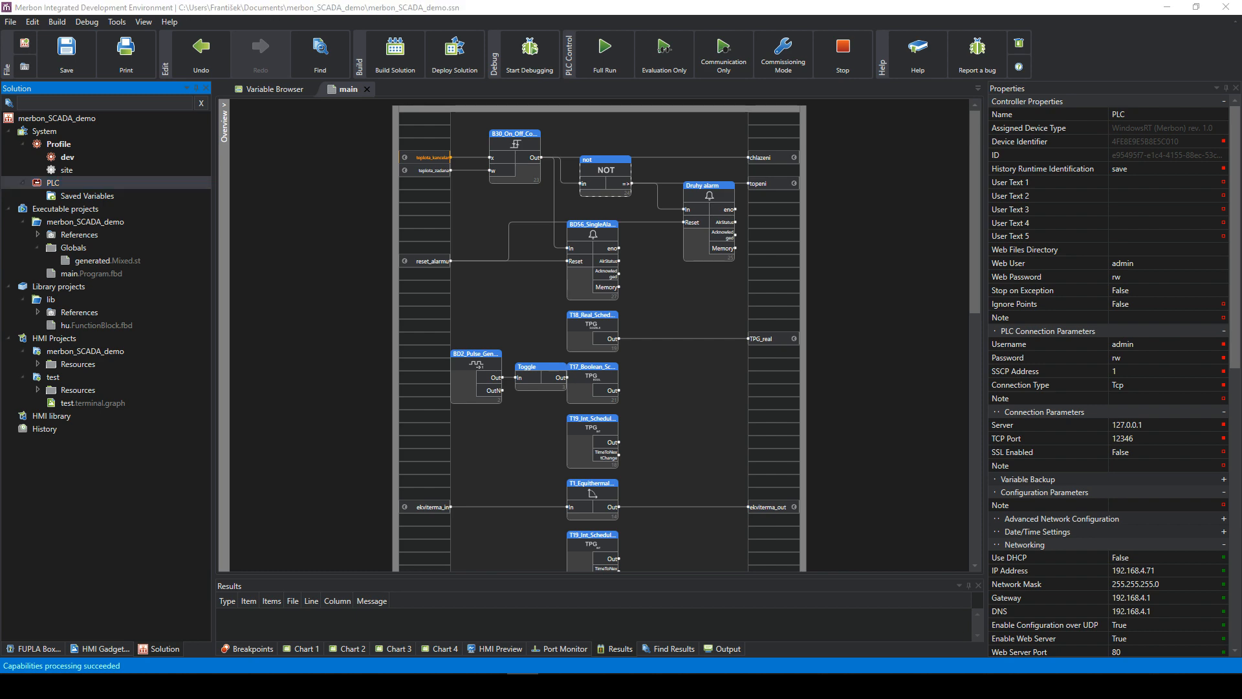
- Locate MerbonRT.exe in the RT 2.3.0.8 (68254) folder, then hide File Explorer
left_click(336, 686)
left_click(455, 279)
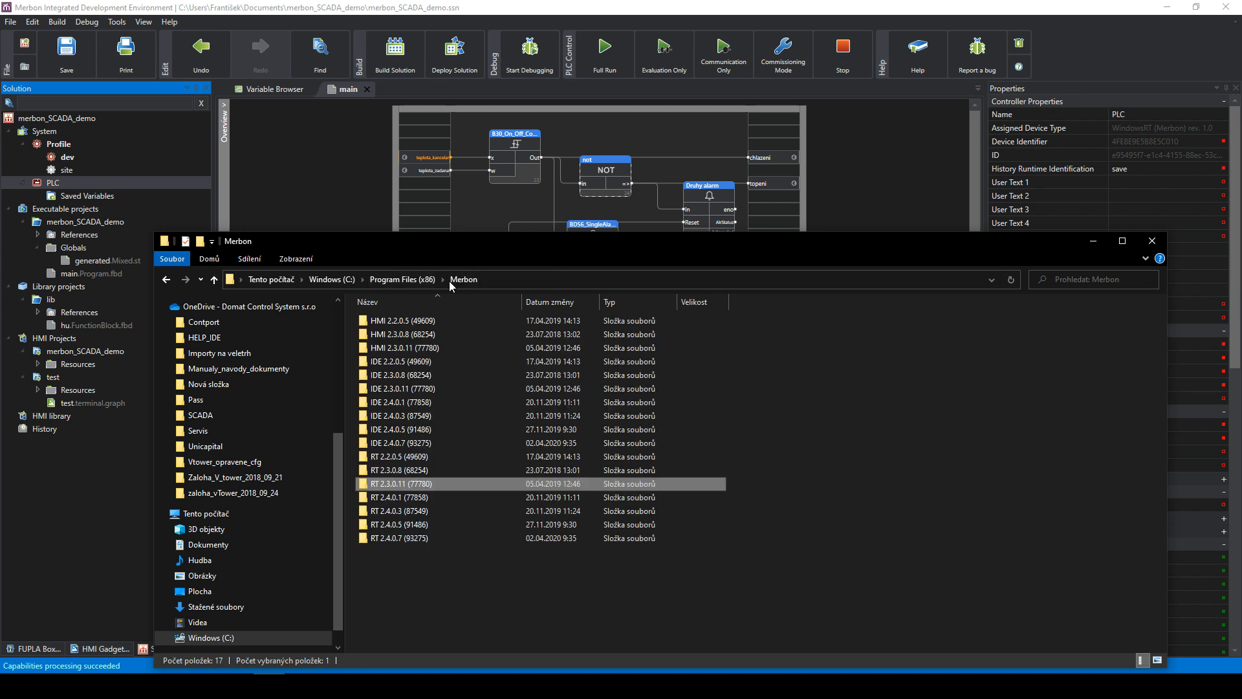
double_click(407, 470)
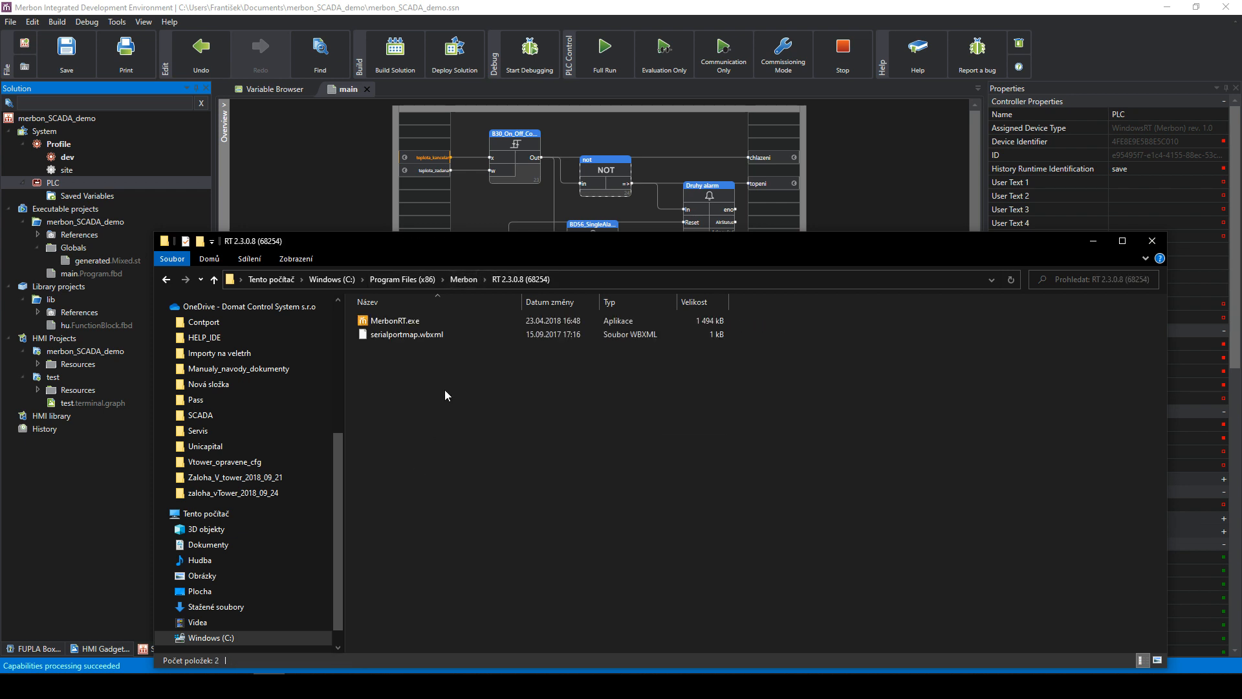
left_click(414, 321)
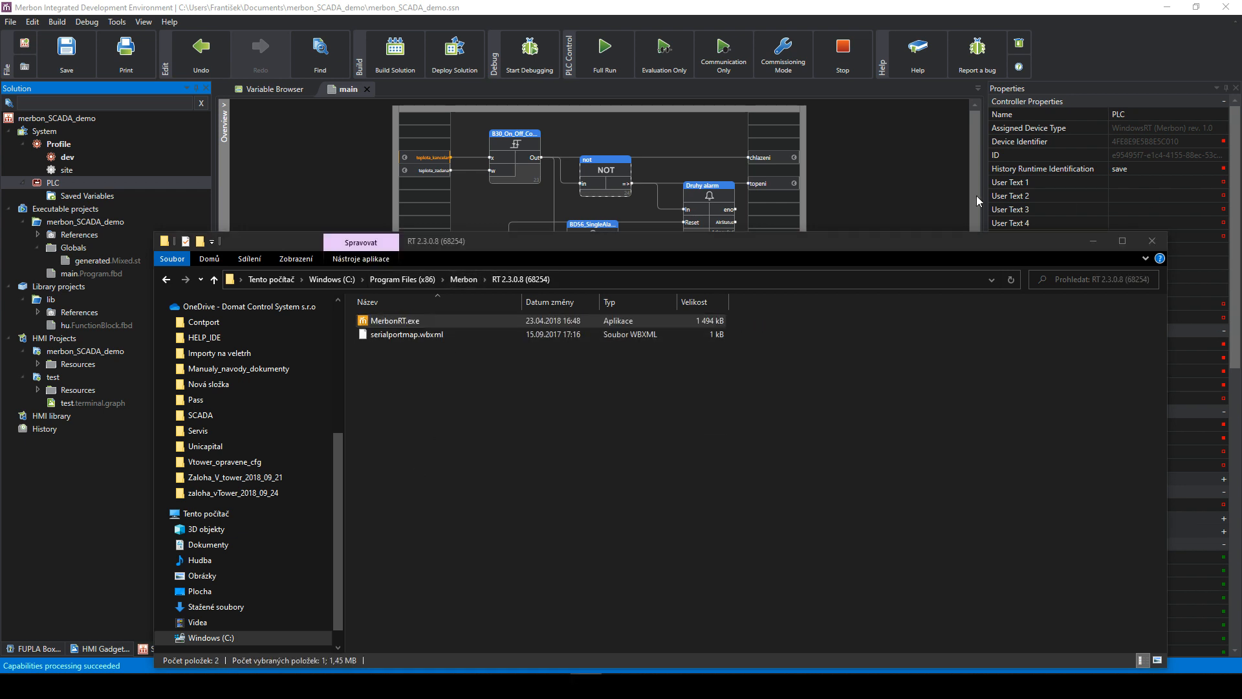
left_click(1094, 242)
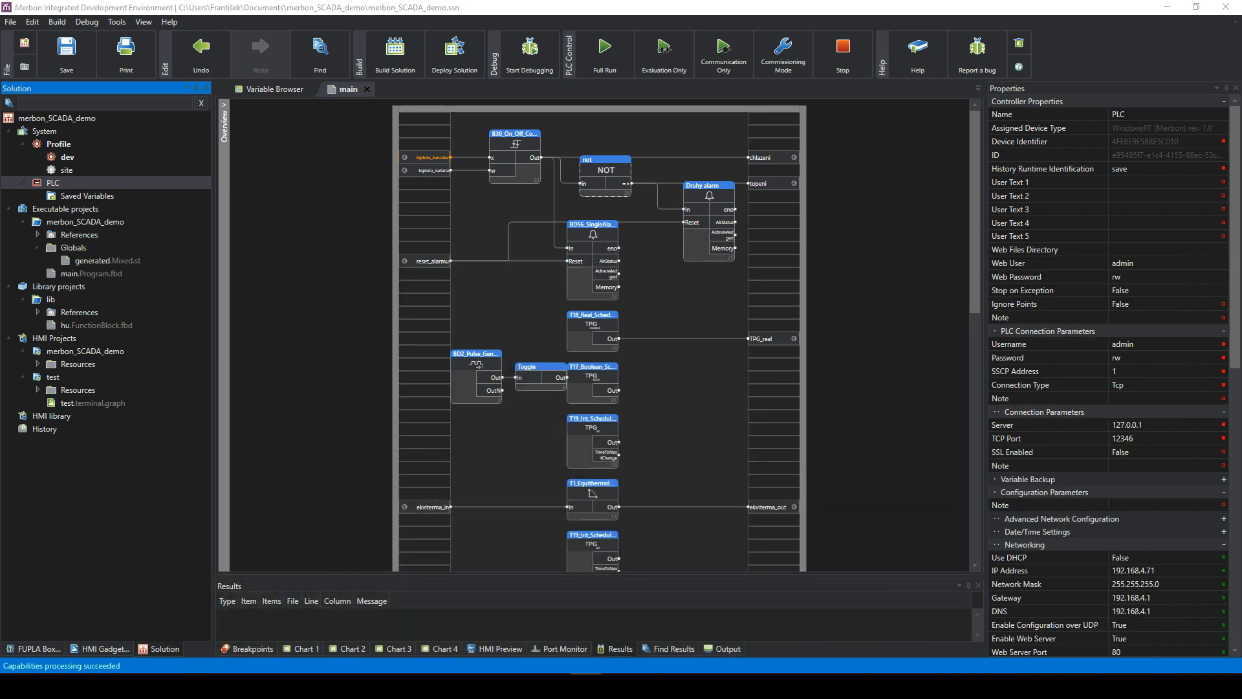
- Retry attaching the 127.0.0.1 PLC, abandon it, and close the solution without saving
right_click(153, 184)
left_click(201, 194)
left_click(618, 398)
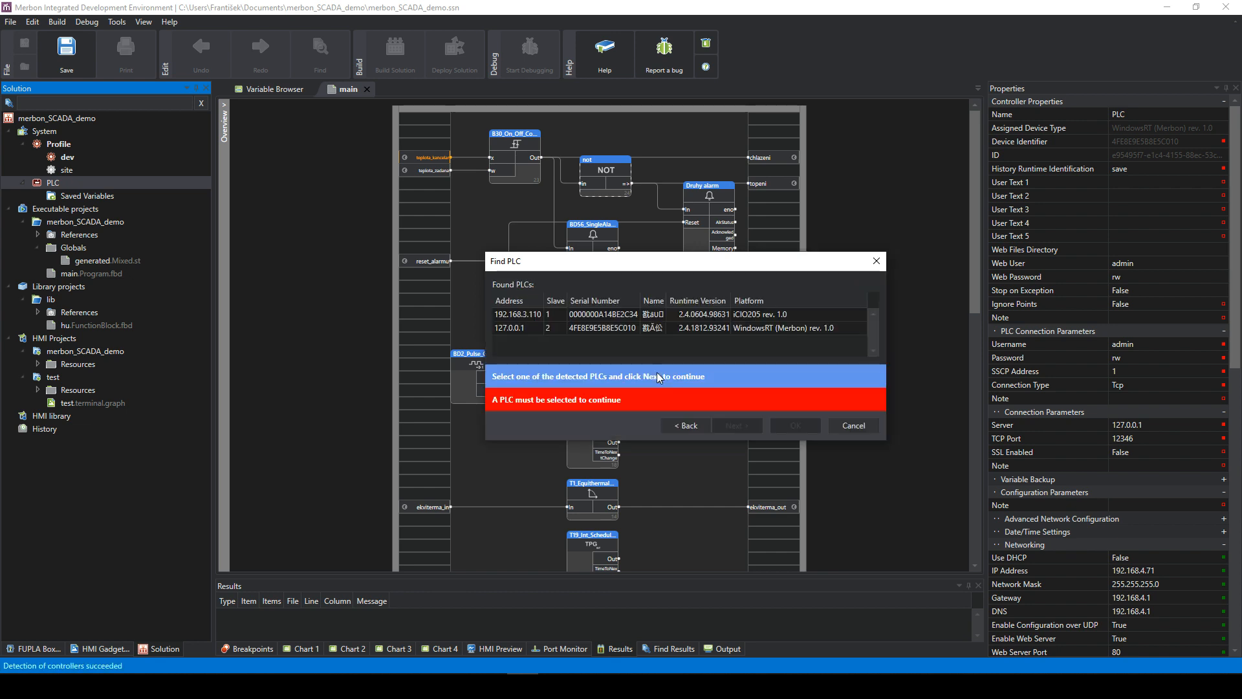
double_click(711, 327)
left_click(724, 374)
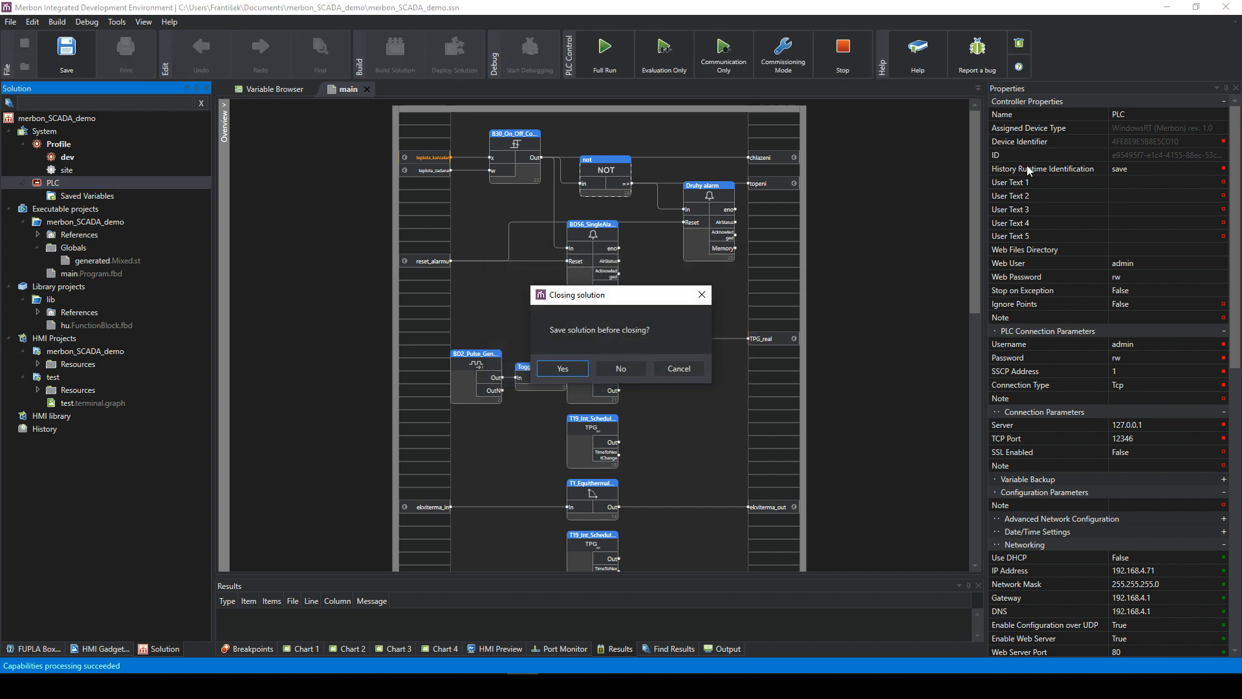
left_click(622, 369)
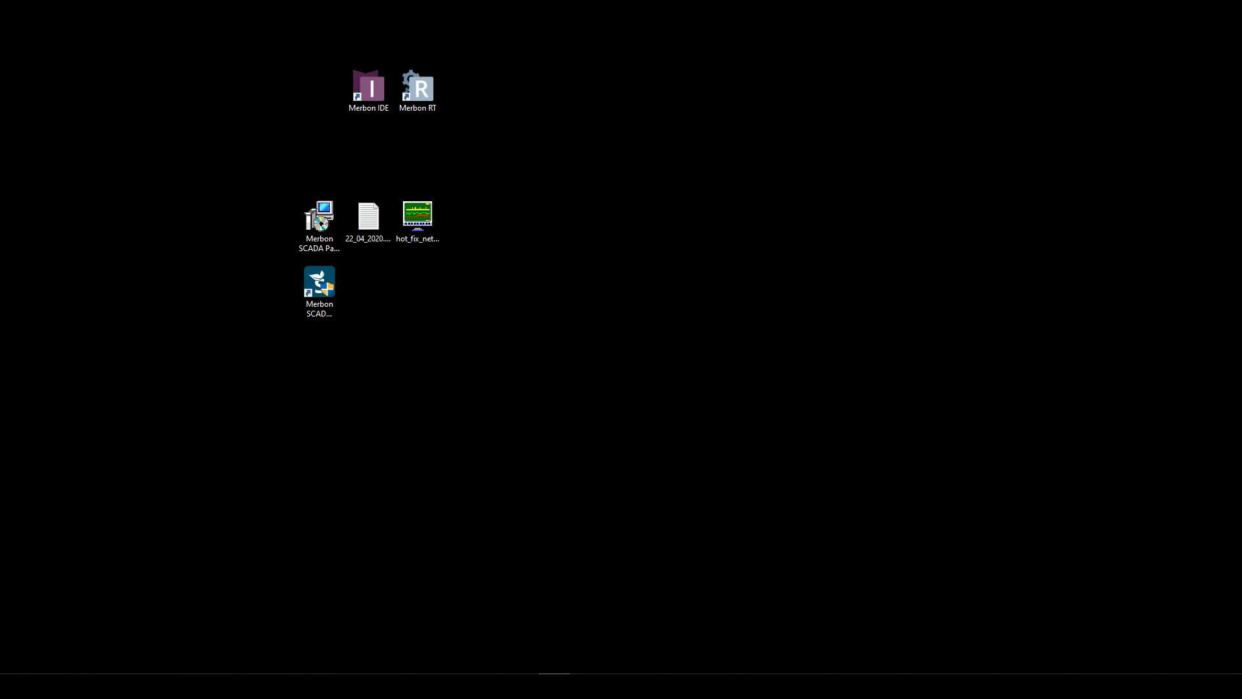
- Maximize the reopened Merbon IDE window with merbon_SCADA_demo loaded
left_click_drag(1241, 39, 243, 1)
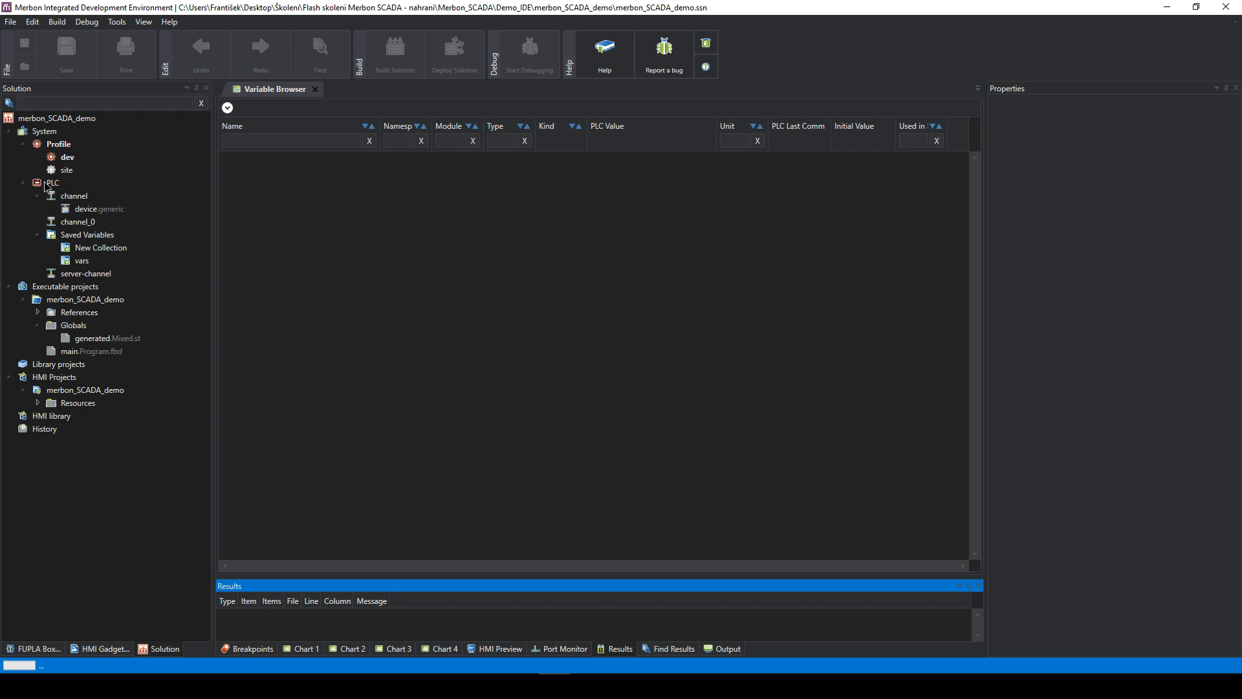
- Shut down the old running Merbon RT runtime console
left_click(52, 185)
right_click(53, 187)
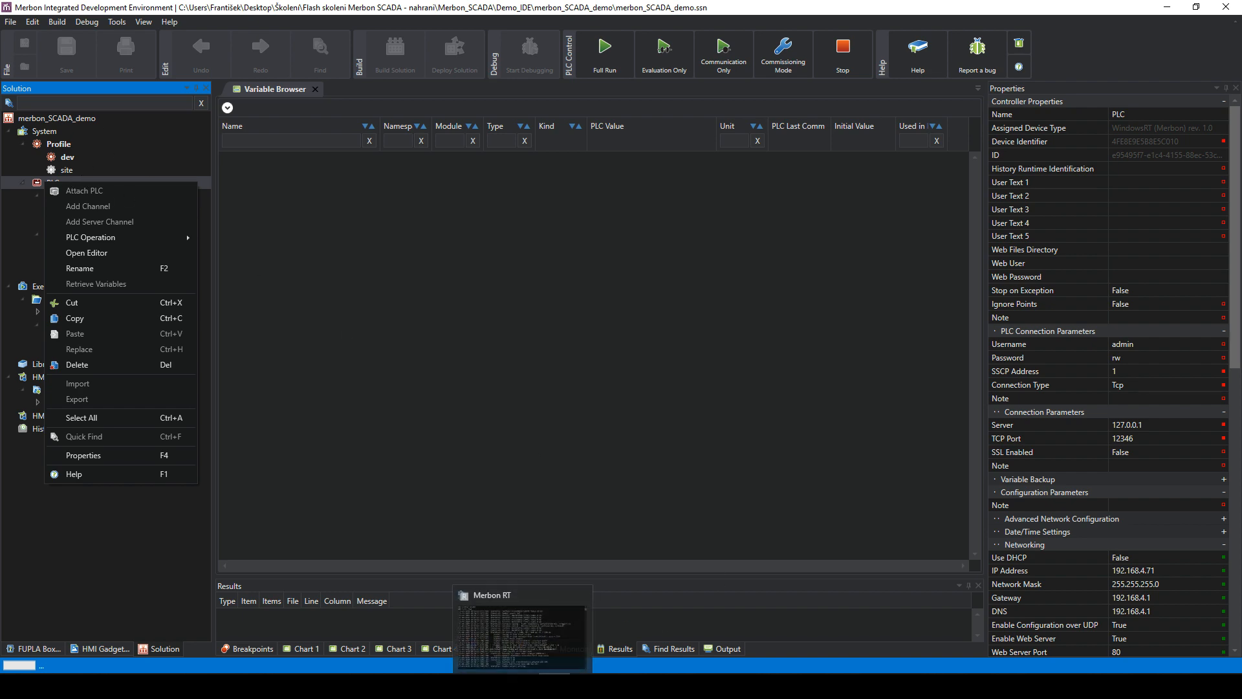
left_click(523, 686)
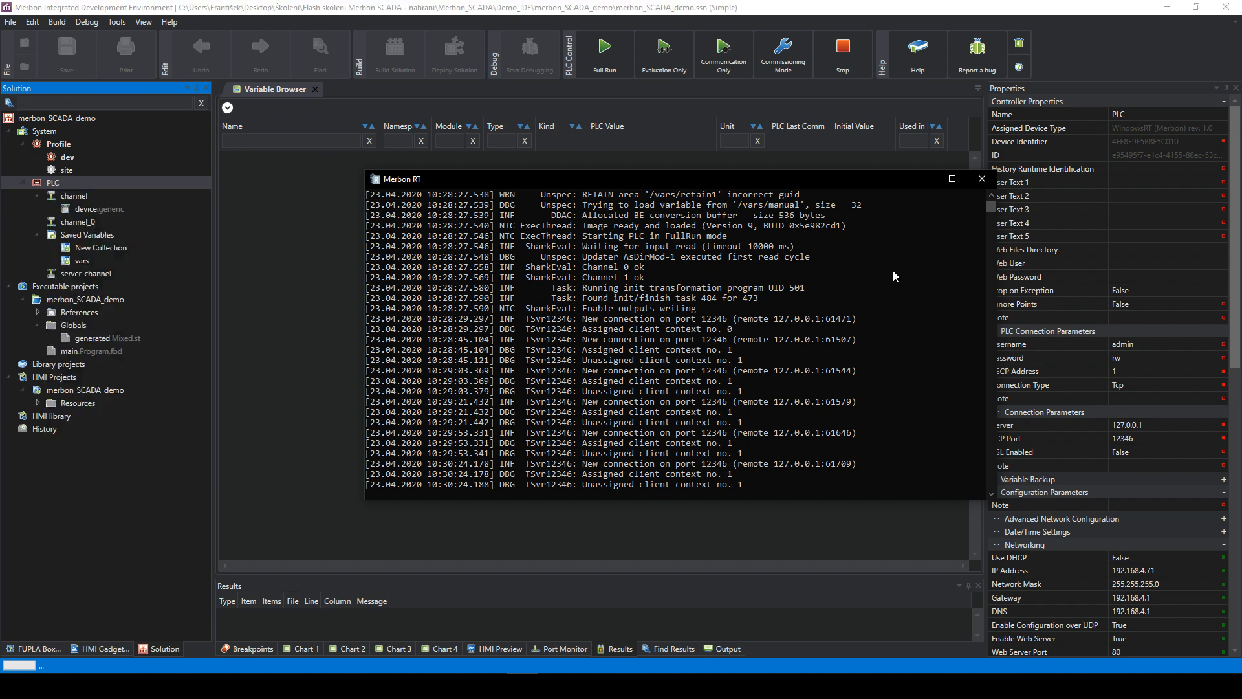
left_click(987, 185)
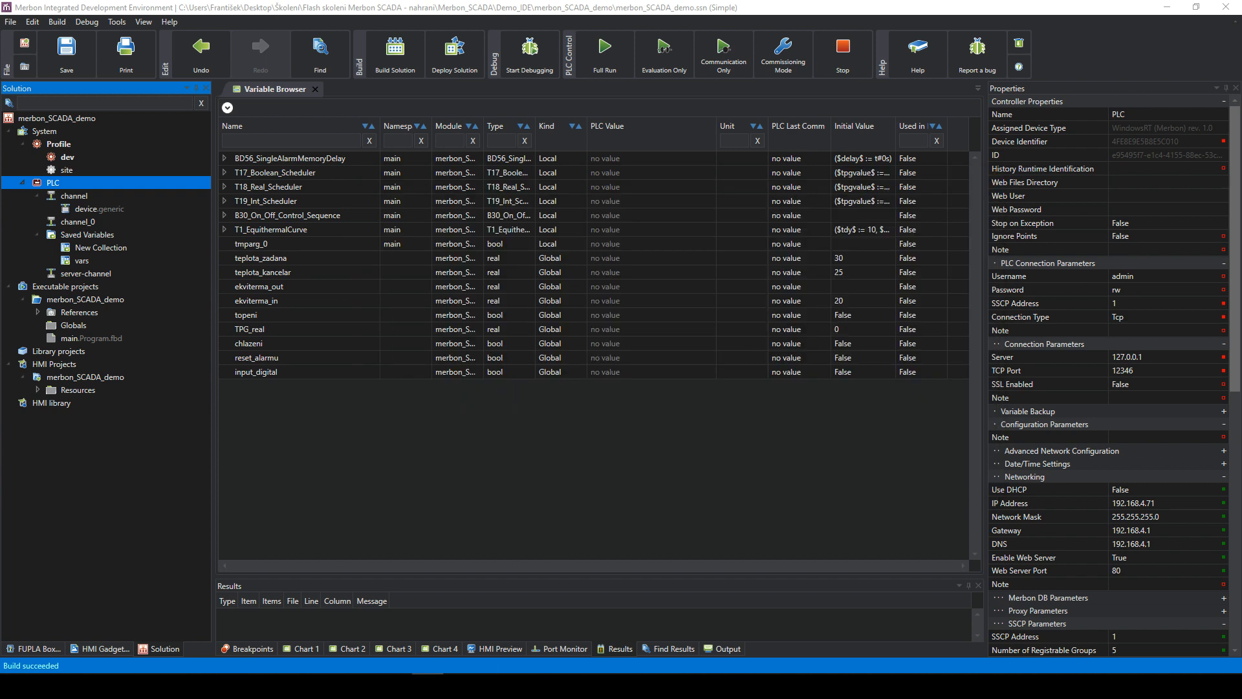
- Launch MerbonRT.exe from the RT 2.3.0.11 (77780) folder and close the folder window
mouse_move(311, 628)
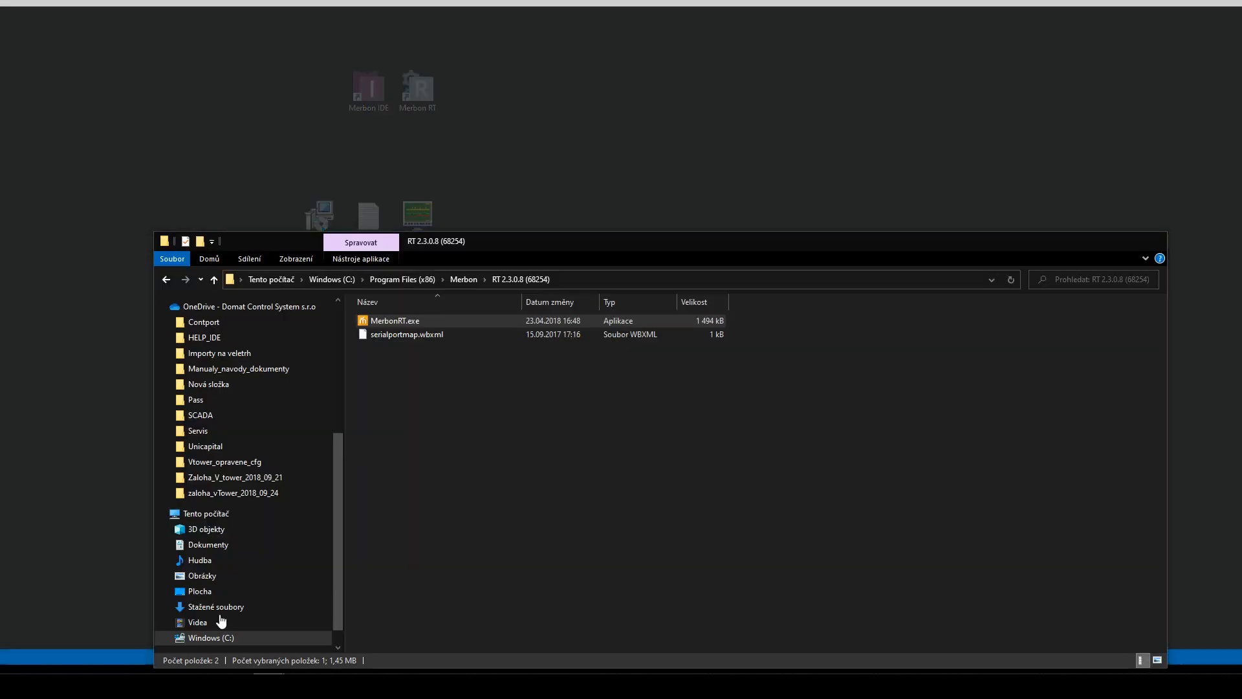
left_click(216, 628)
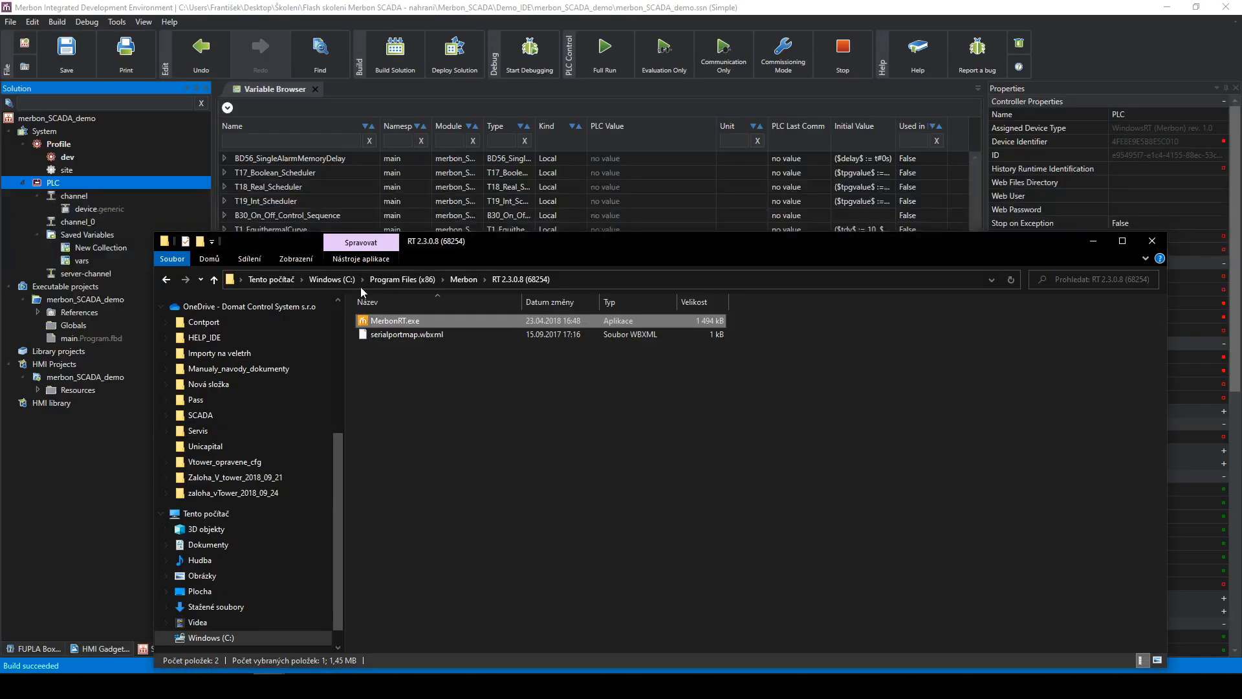
left_click(456, 281)
double_click(416, 493)
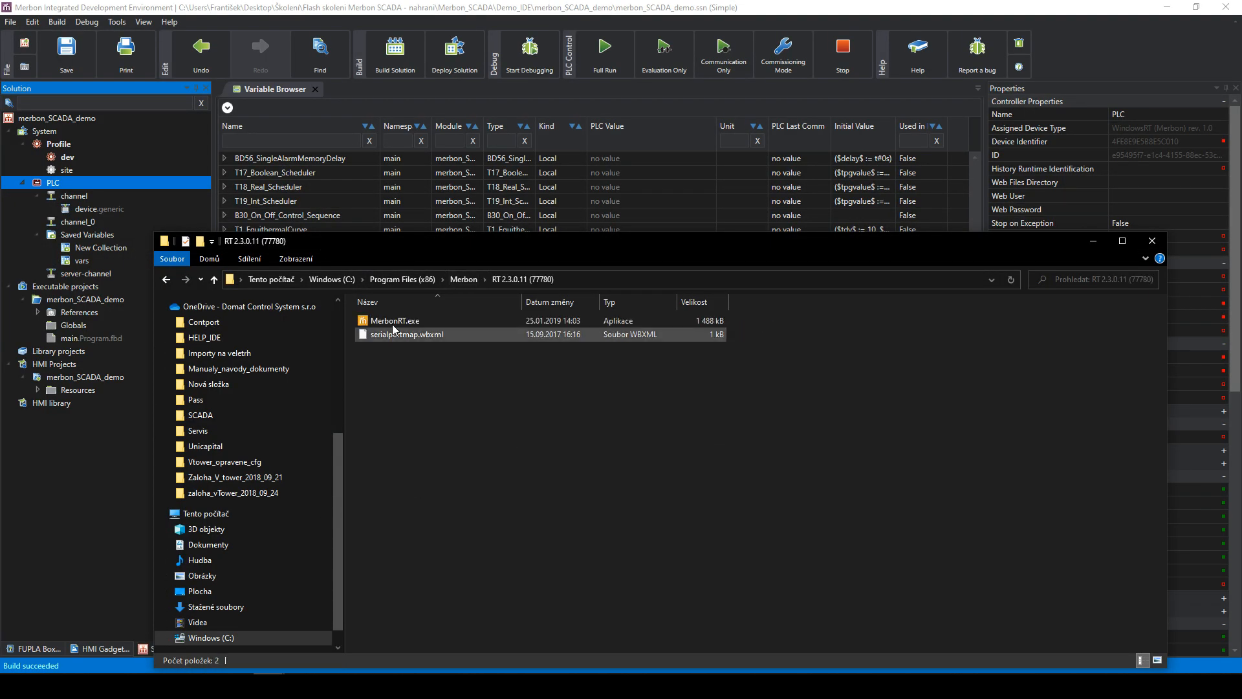
double_click(391, 322)
left_click(1152, 243)
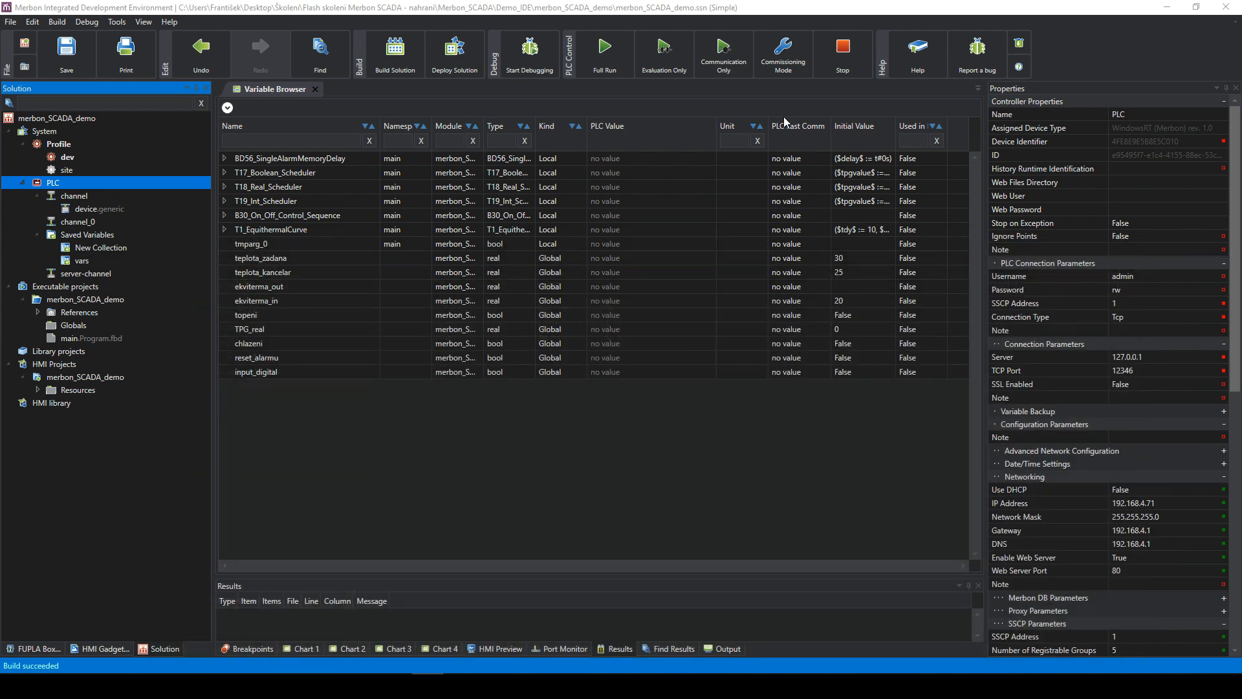
- Attach the local 127.0.0.1 PLC found by network detection
right_click(93, 182)
left_click(122, 193)
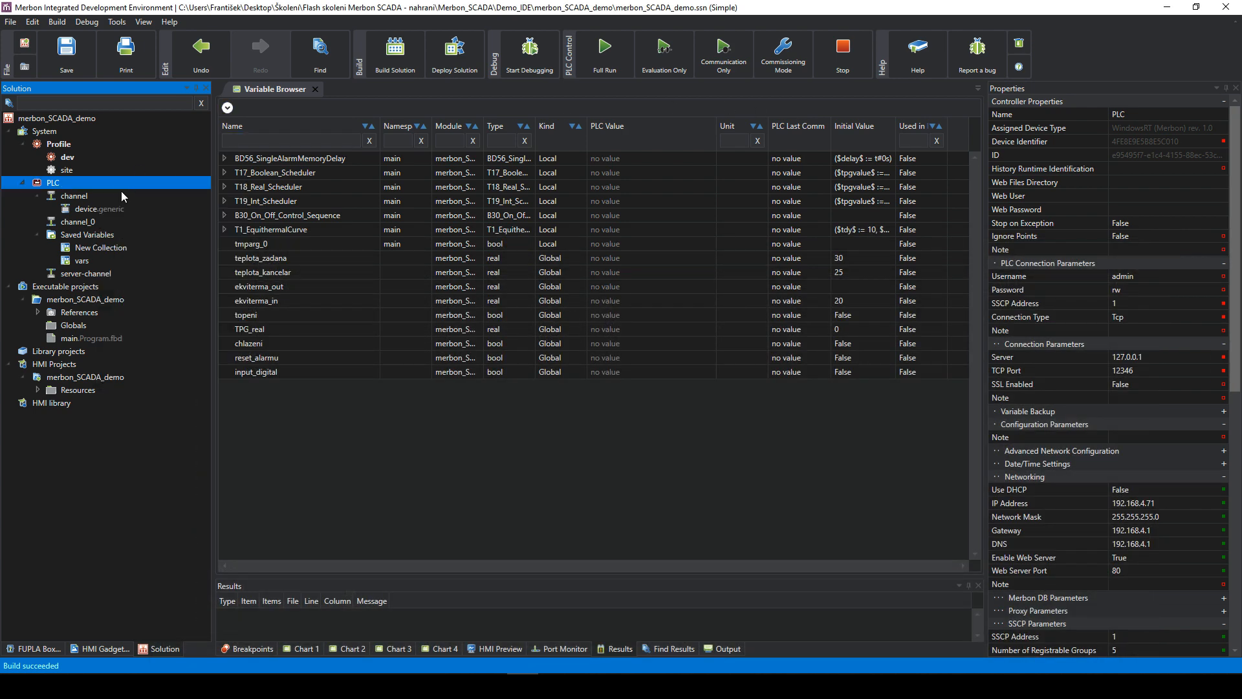
left_click(606, 411)
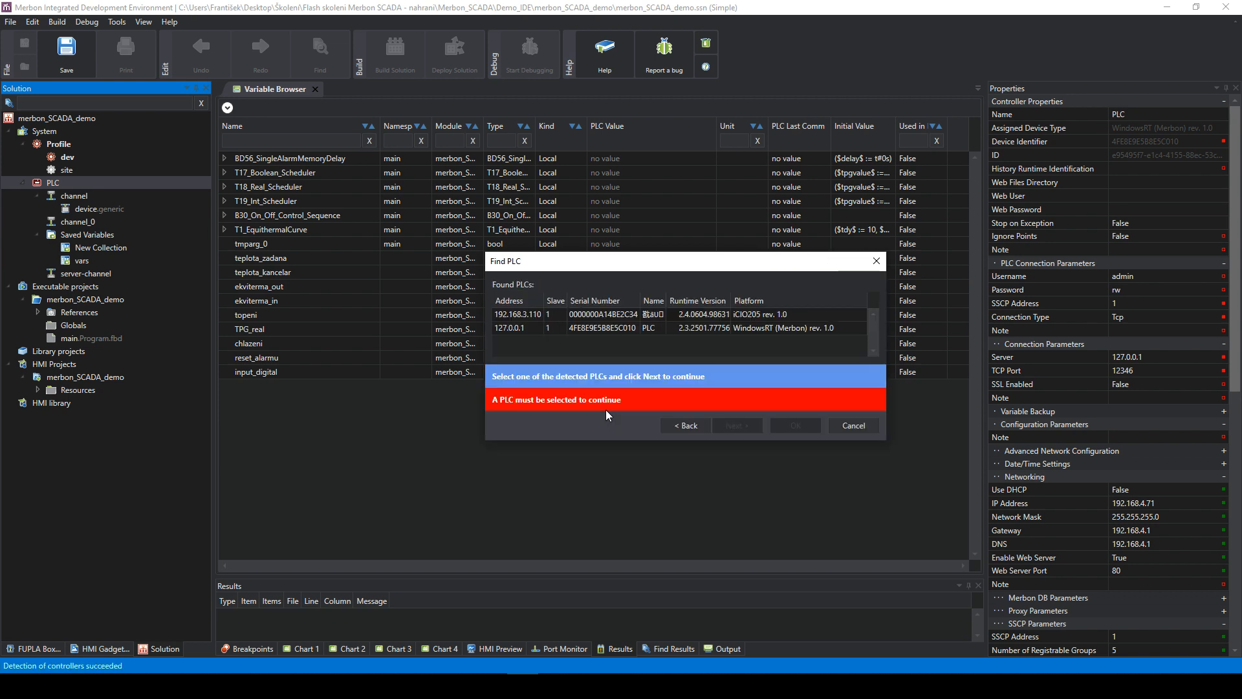
left_click(685, 328)
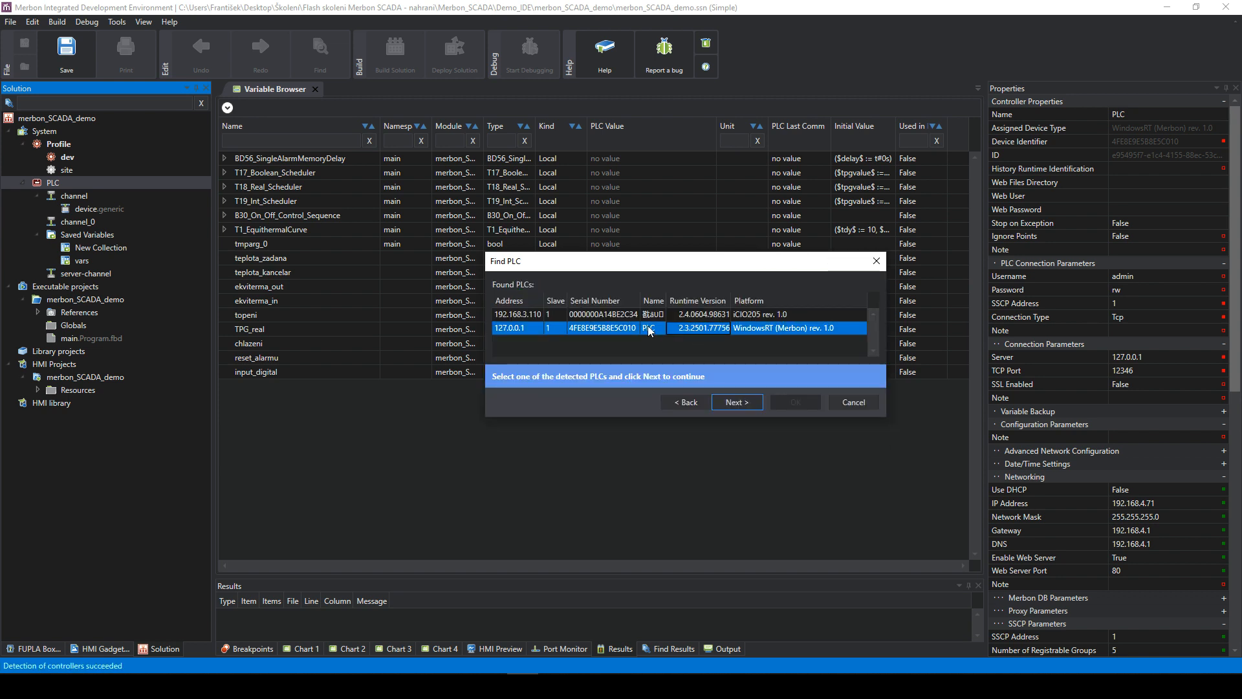
left_click(738, 402)
left_click(666, 335)
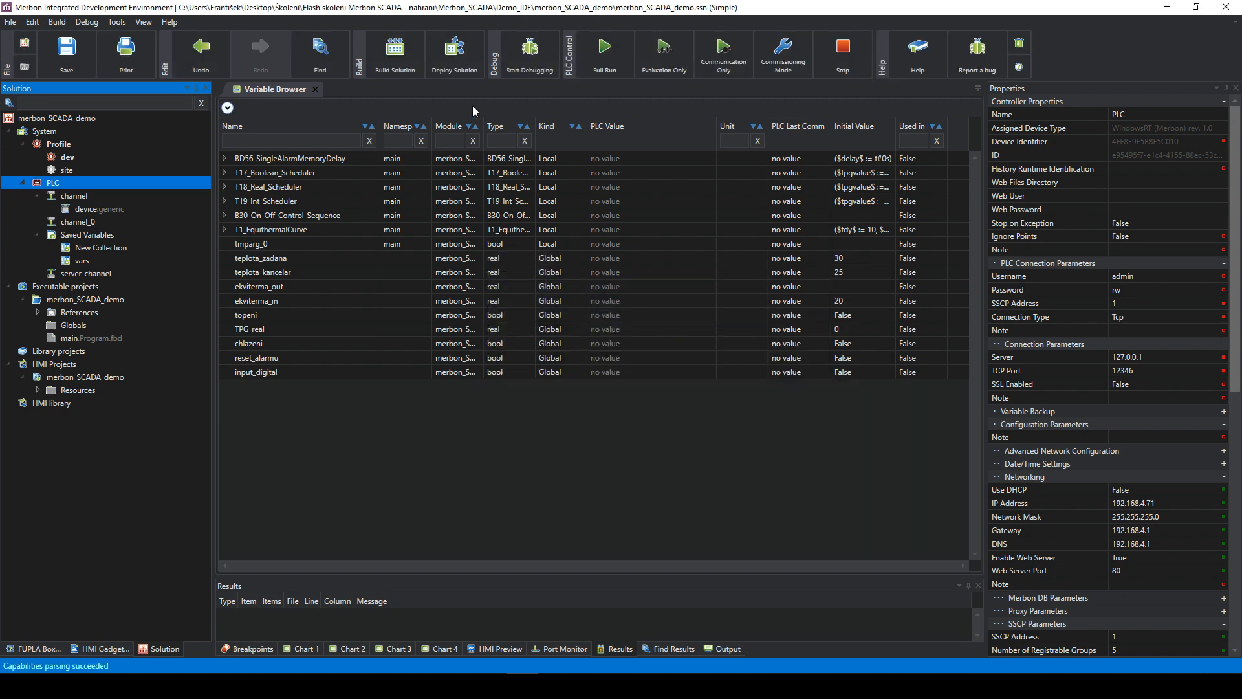
- Deploy the solution to the PLC, confirming the target device and start state
left_click(454, 52)
left_click(634, 384)
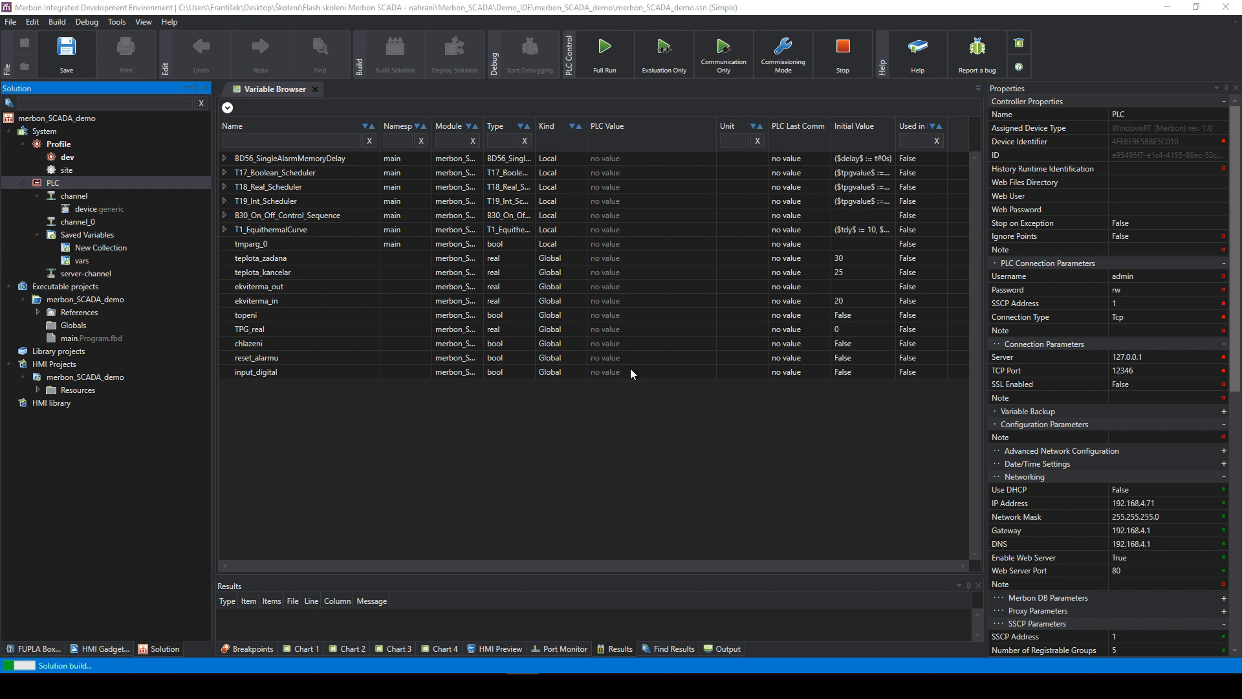
left_click(724, 420)
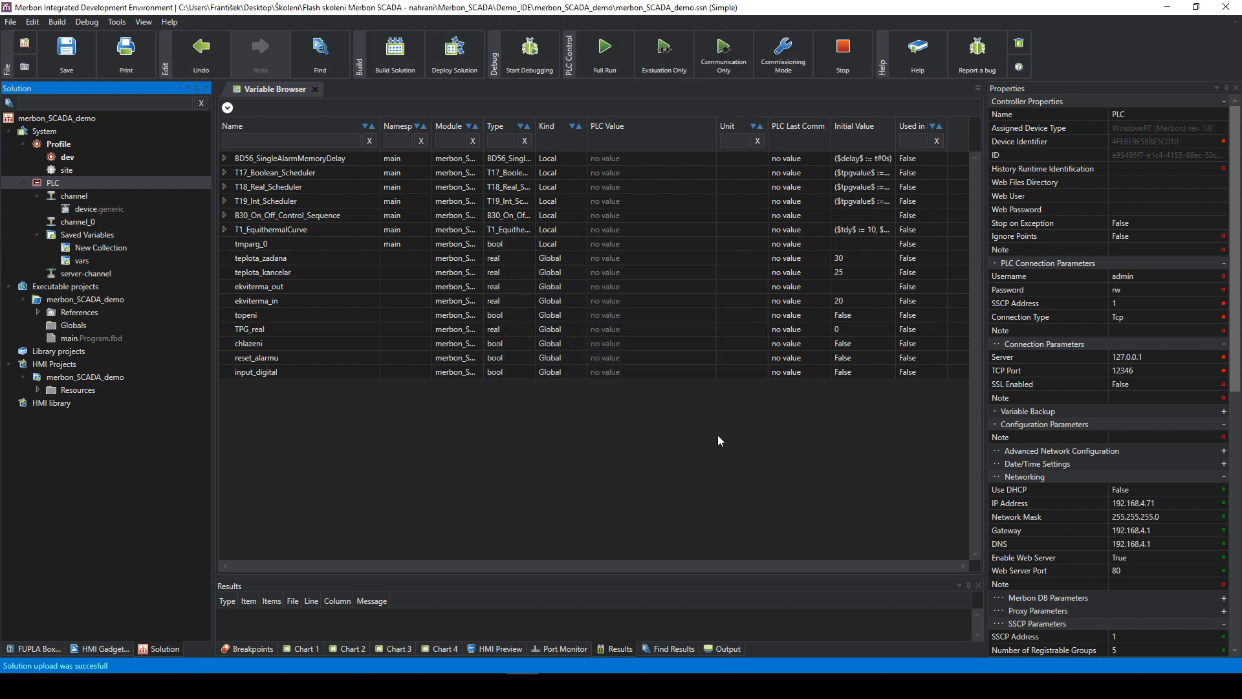
- Maximise the Merbon SCADA window, close all alarm notifications and switch to the table view
mouse_move(158, 686)
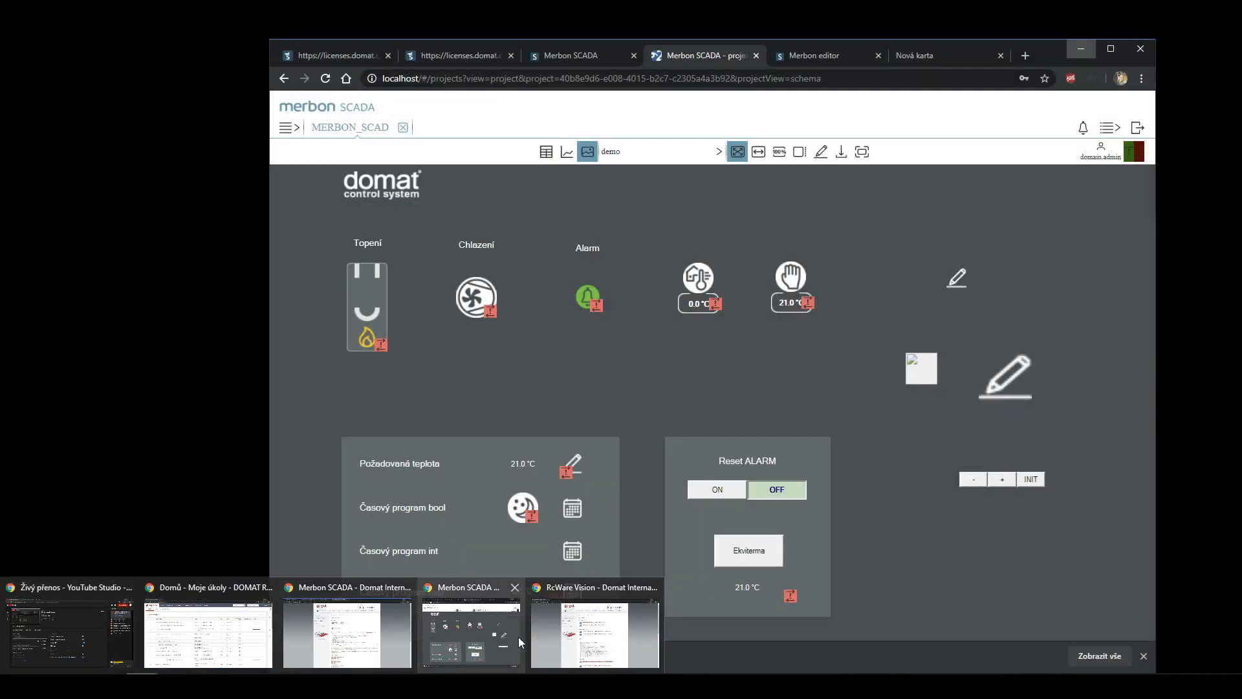
left_click(470, 633)
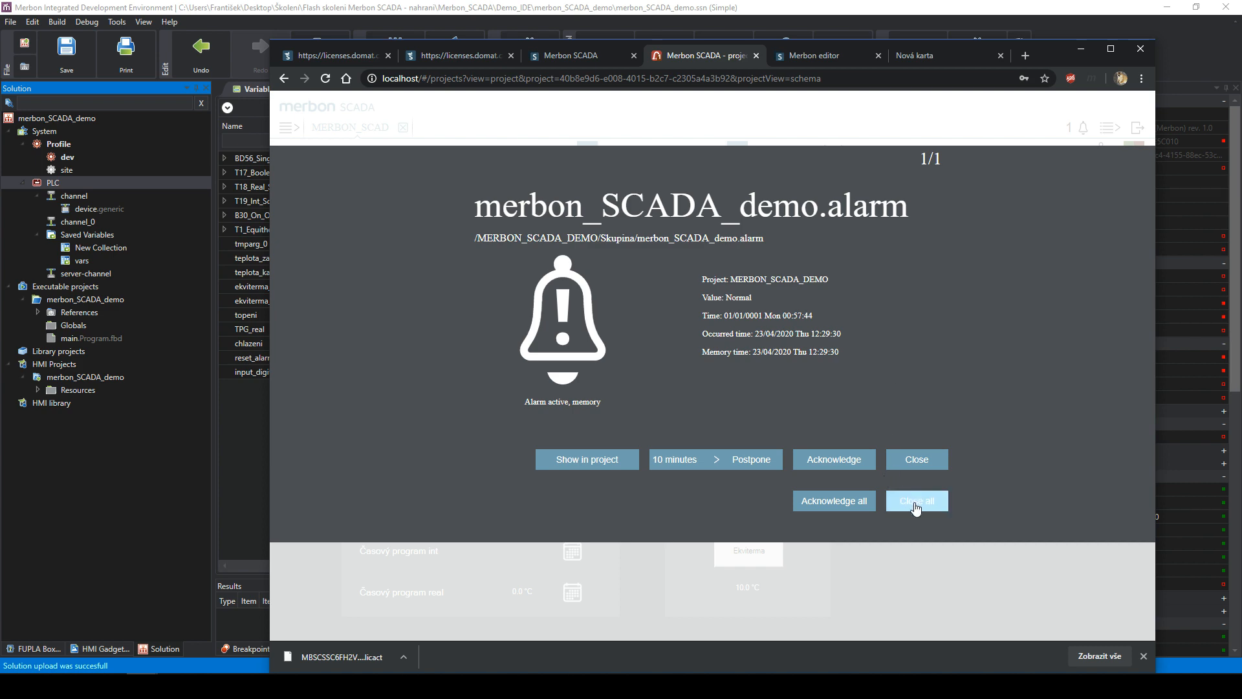
left_click(1111, 48)
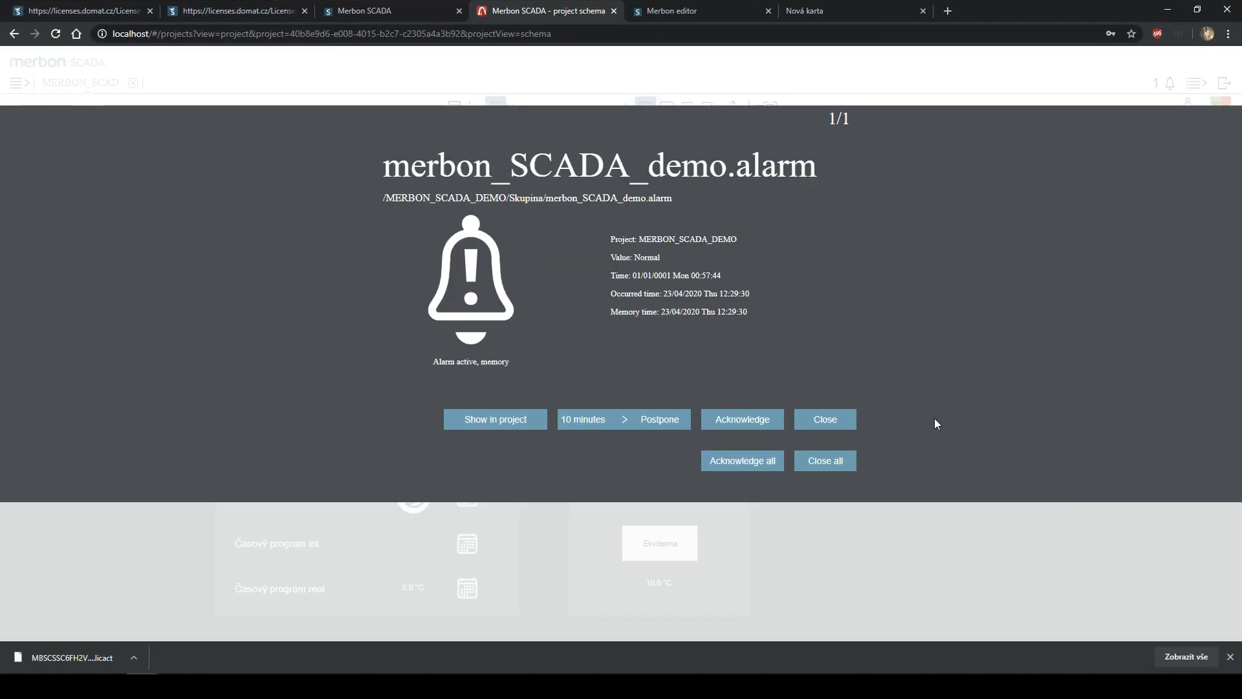
left_click(838, 464)
left_click(455, 107)
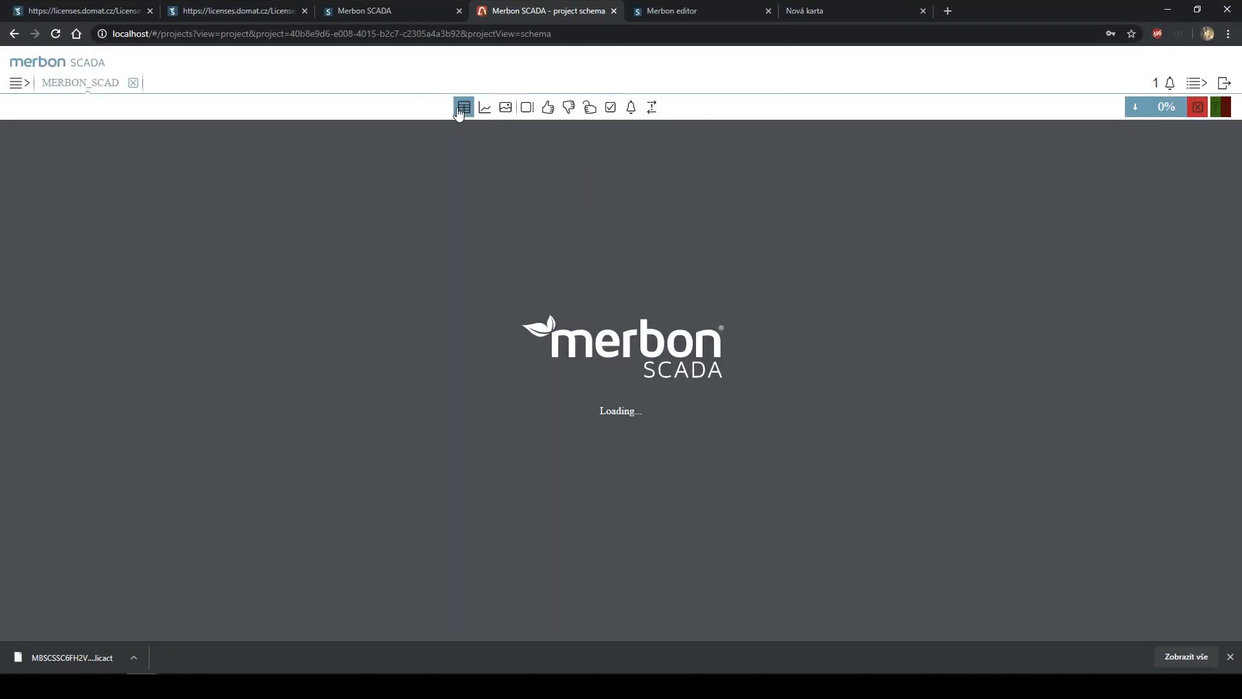
- Hide the downloads bar and scroll through the live value table
scroll(522, 431, "down", 2)
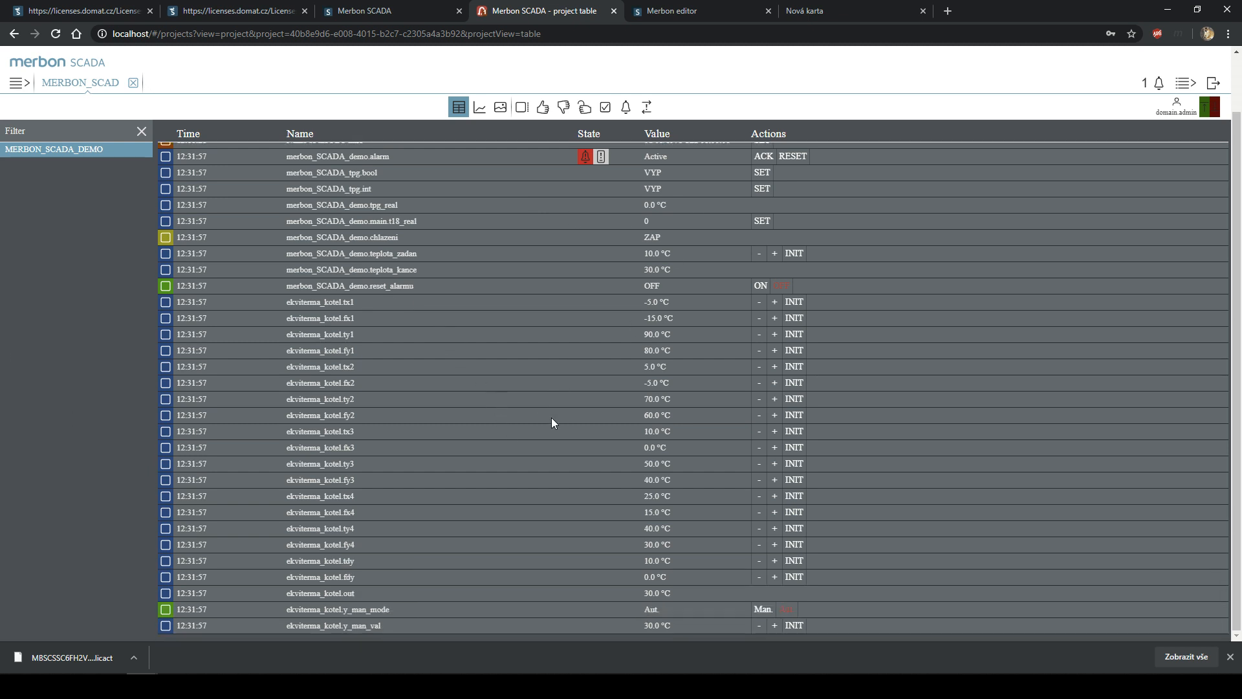
scroll(588, 509, "up", 2)
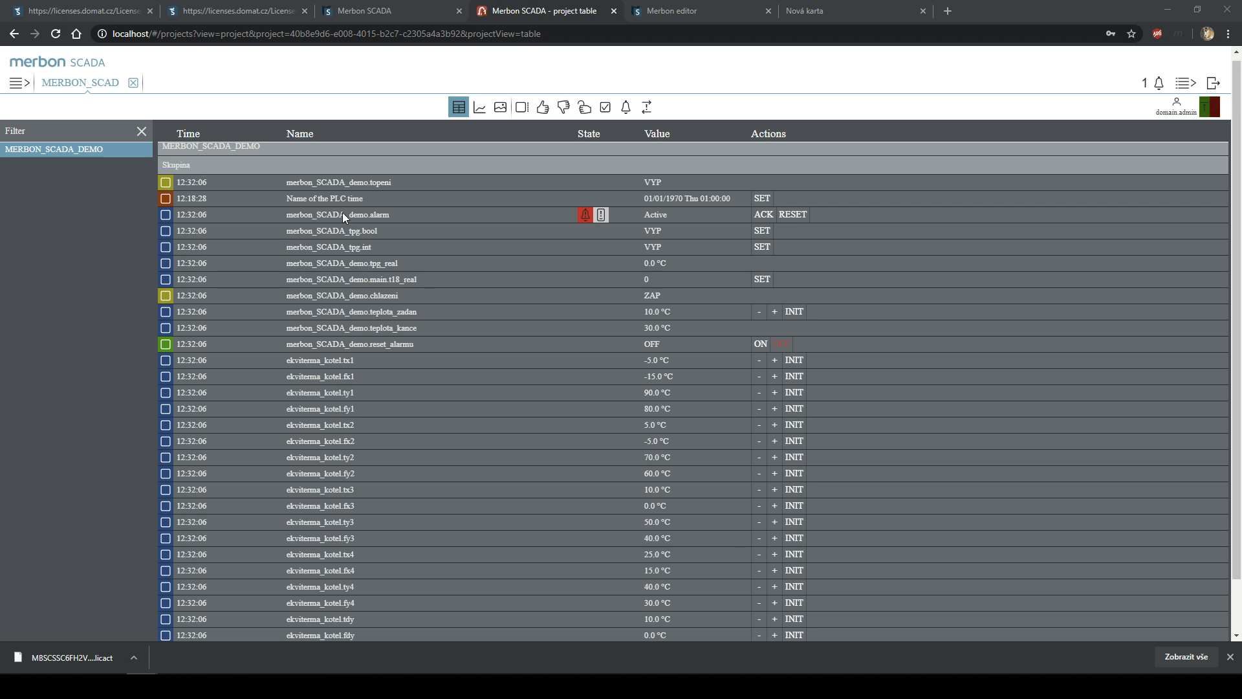
scroll(440, 204, "up", 1)
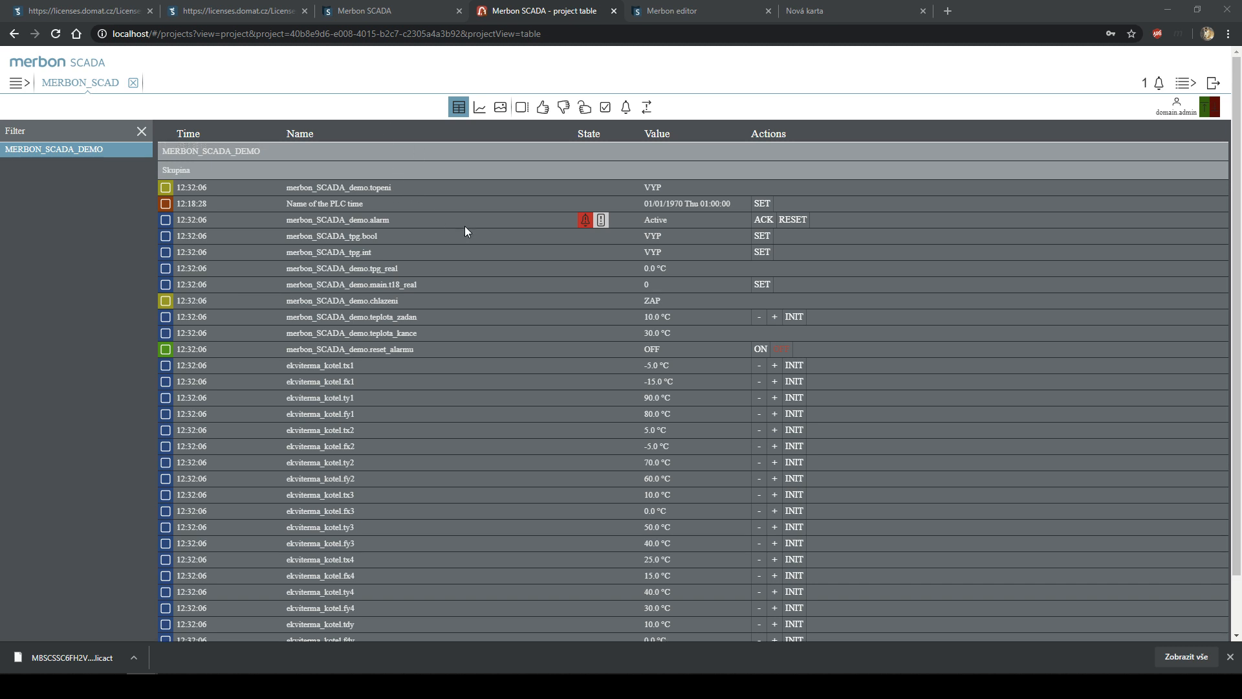
scroll(621, 240, "down", 1)
scroll(665, 277, "up", 1)
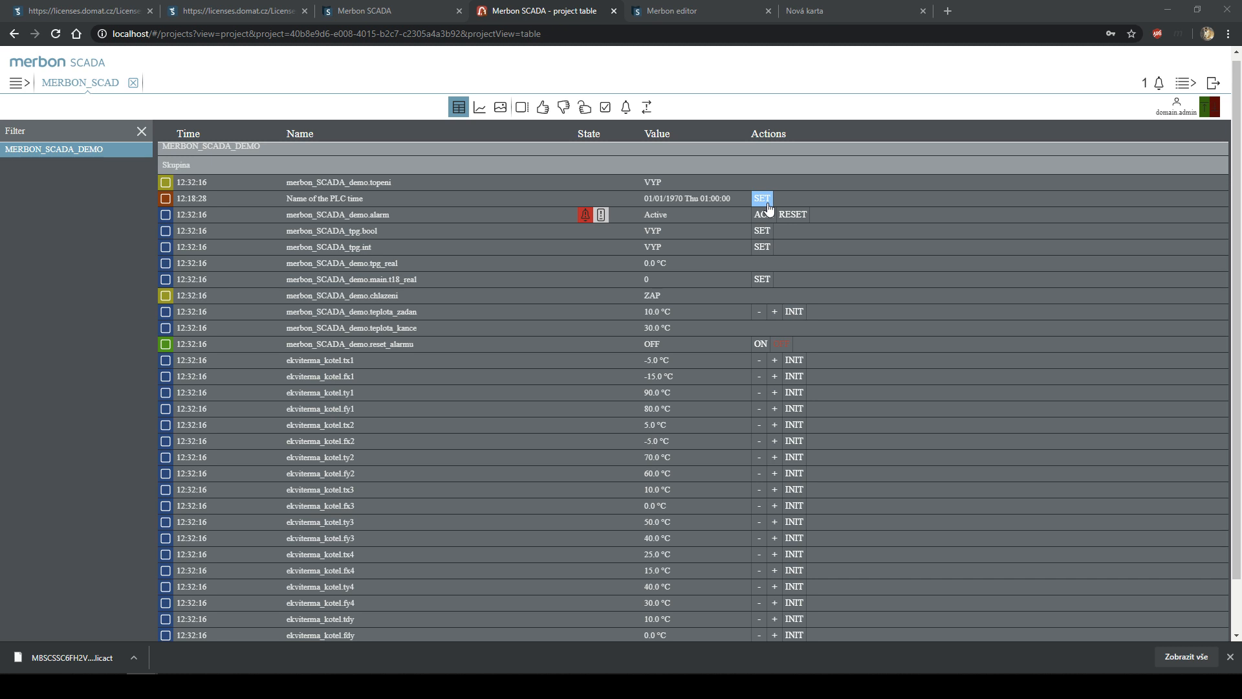
left_click(1230, 657)
scroll(716, 313, "down", 1)
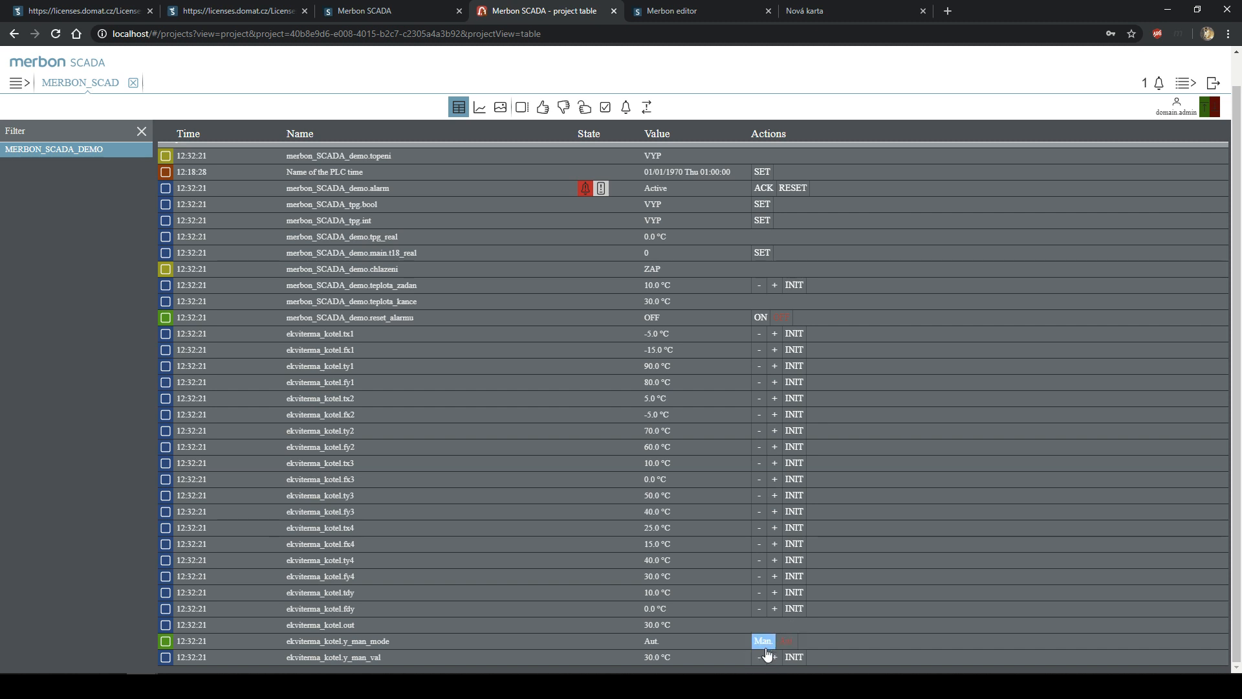
scroll(805, 347, "up", 1)
- Set the INIT value of ekviterma_kotel.tx1 to 10 and switch reset_alarmu ON
left_click(796, 366)
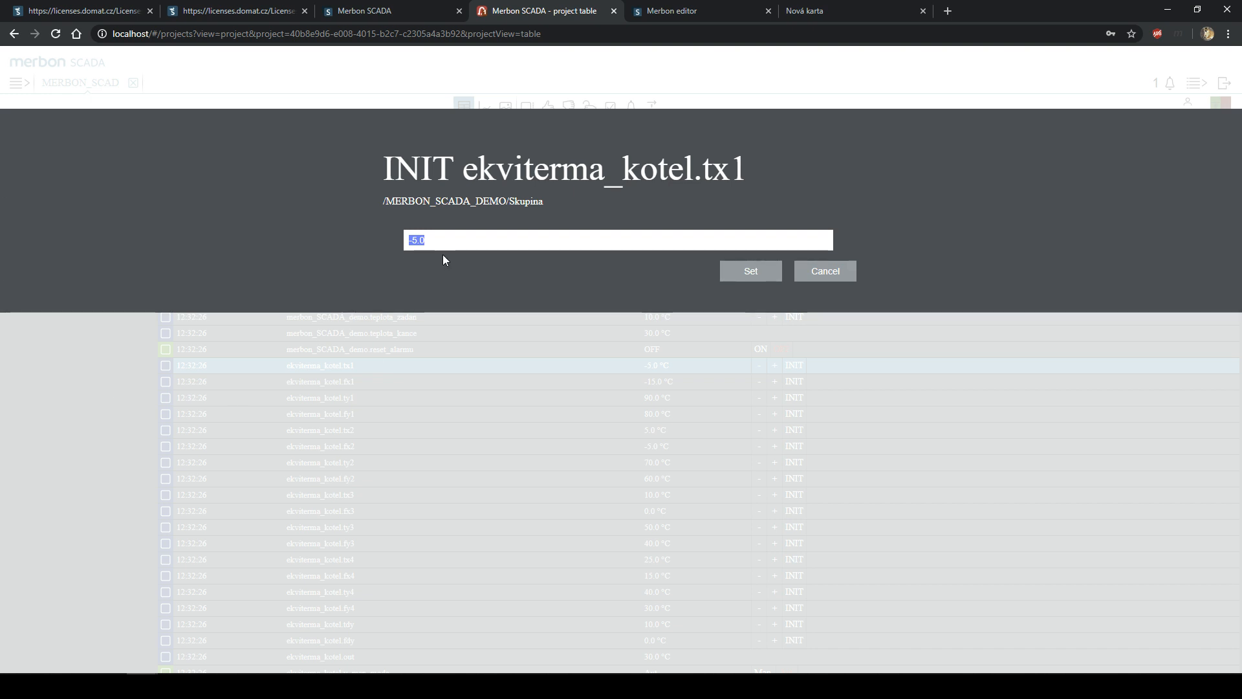
type("10")
key("Return")
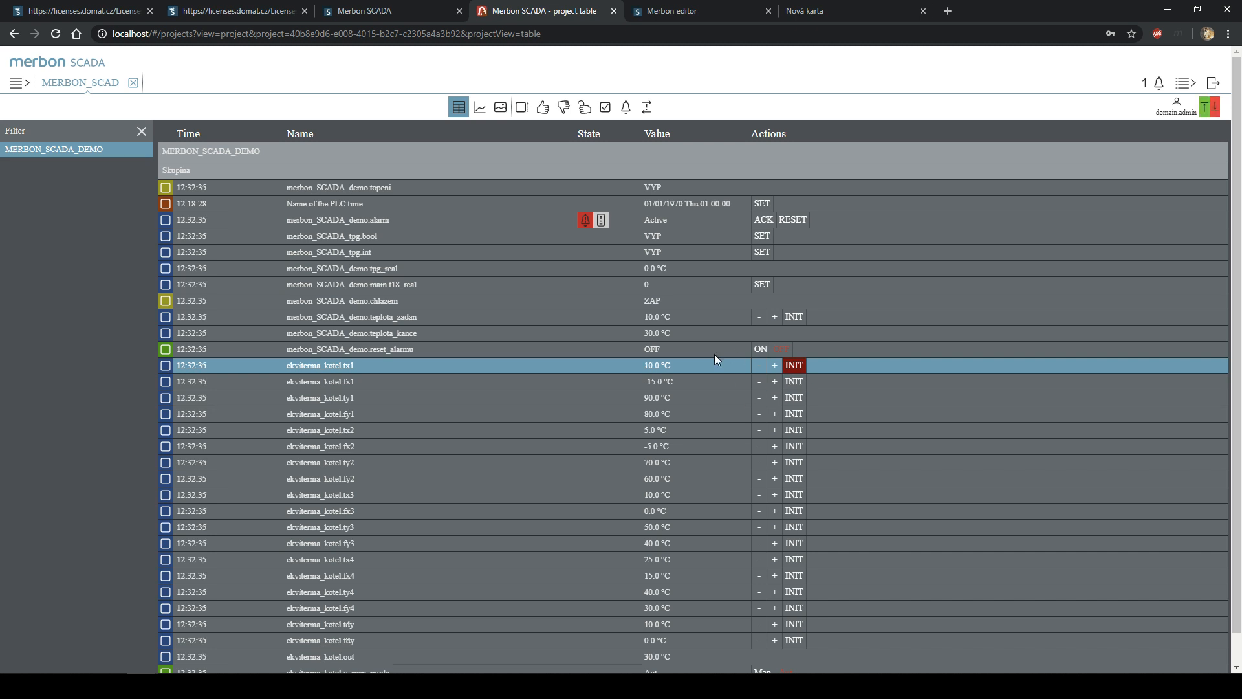
left_click(758, 350)
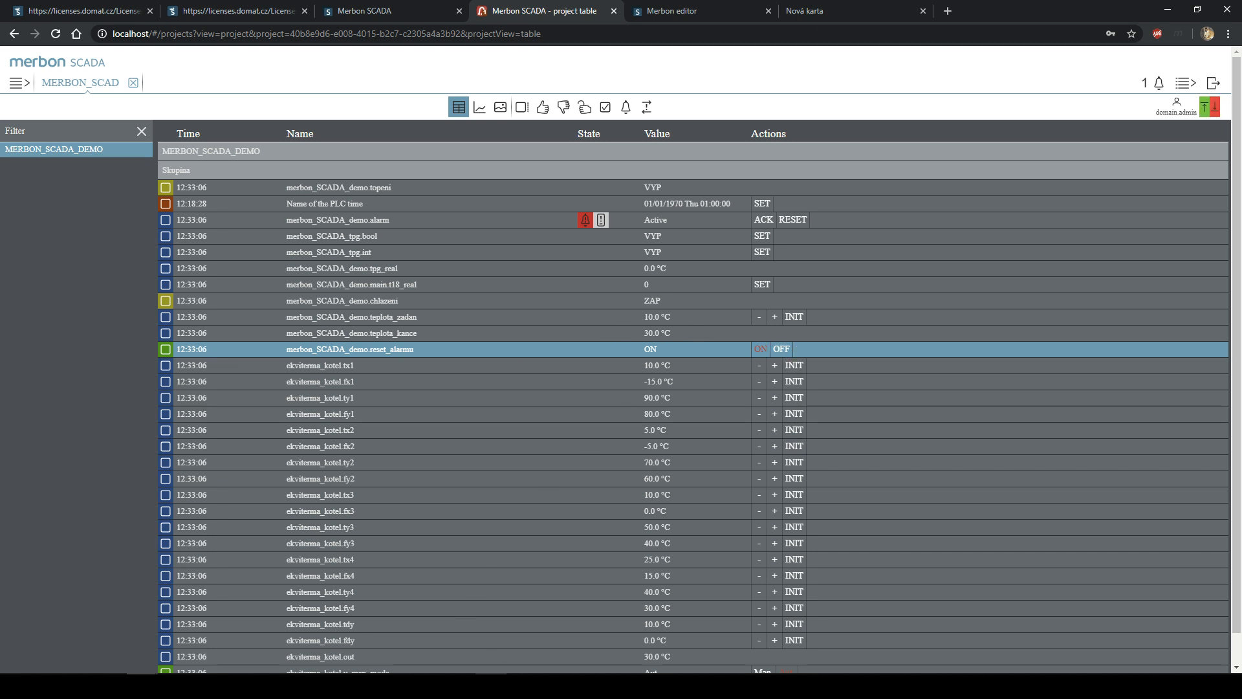
- Switch reset_alarmu to OFF in SCADA and bring the Merbon IDE Variable Browser forward
key("alt+Tab")
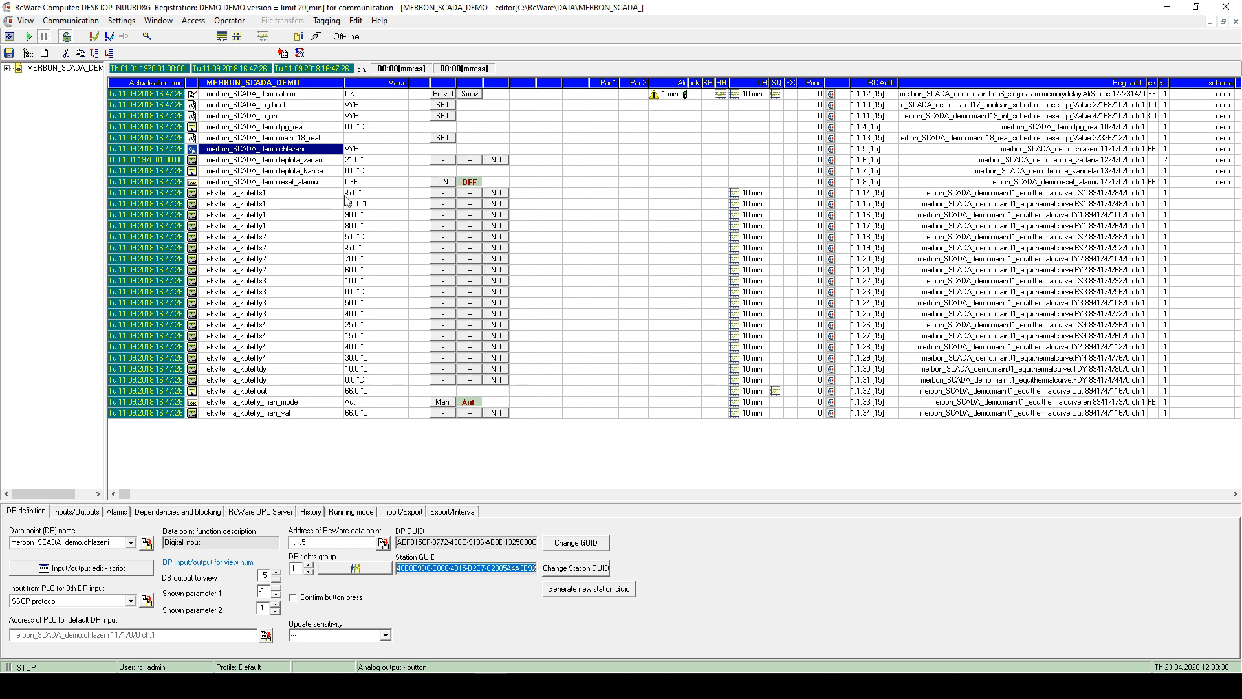
left_click(1170, 6)
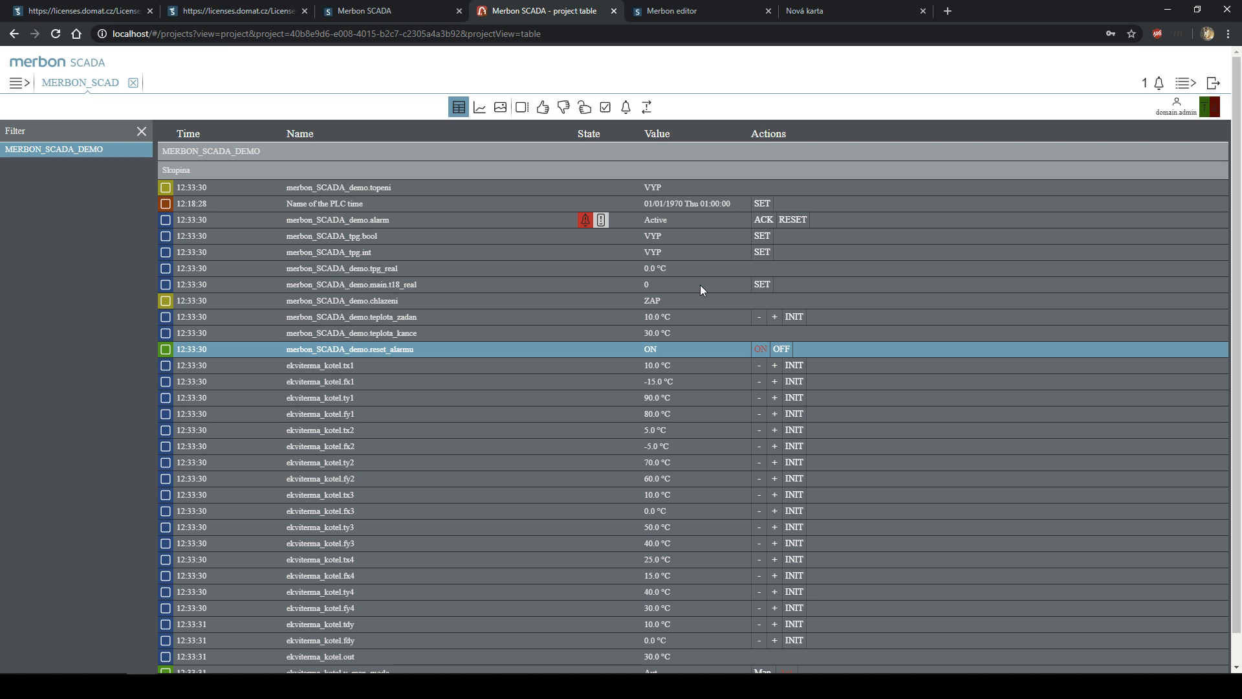
left_click(784, 350)
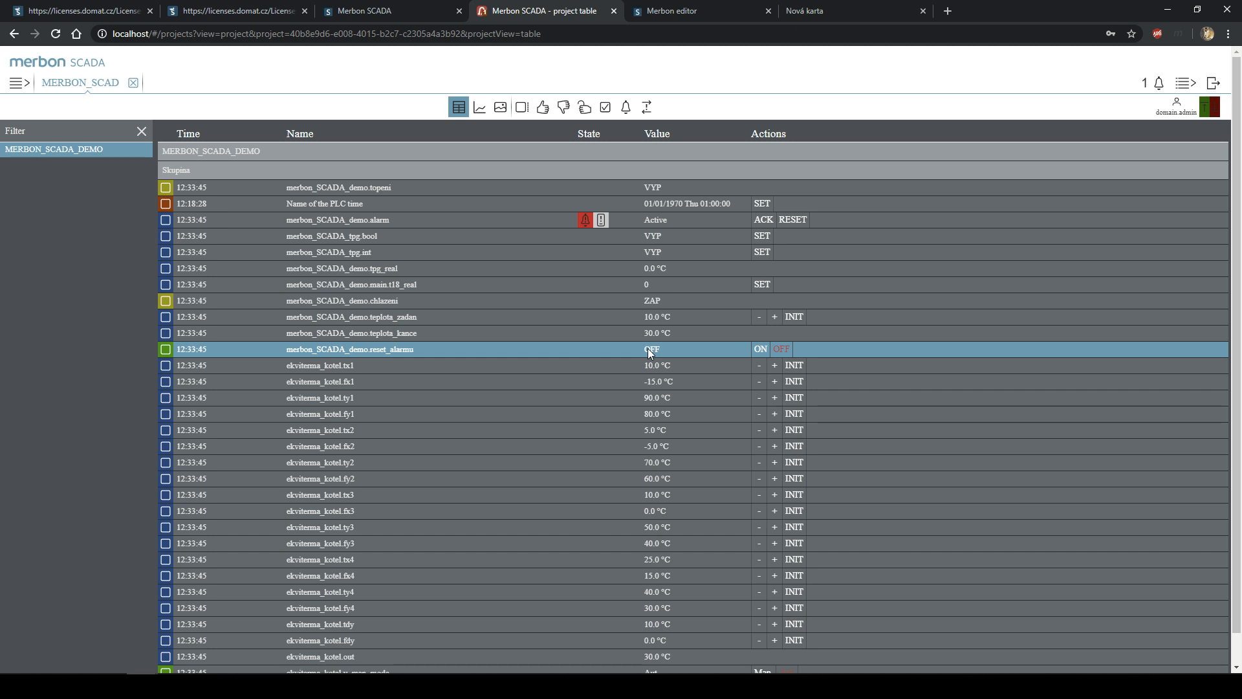
left_click(522, 685)
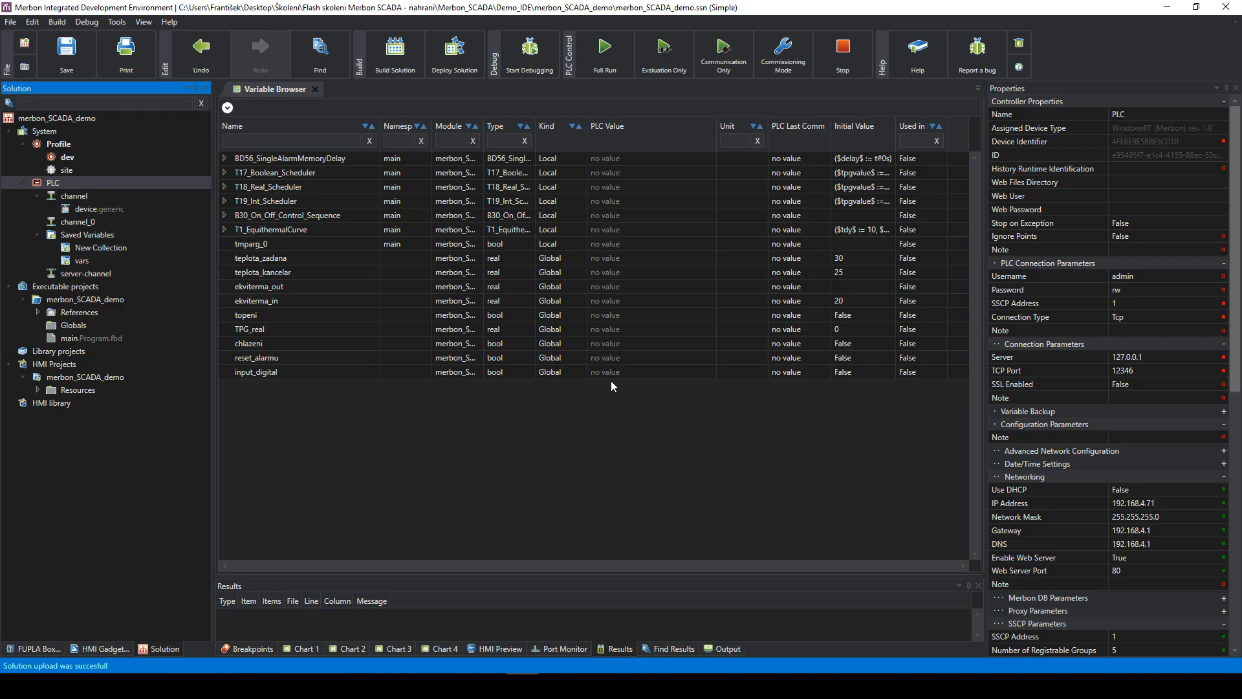
- Start debugging, open device.generic and main.Program.fbd, and tile the IDE beside the SCADA table
left_click(519, 65)
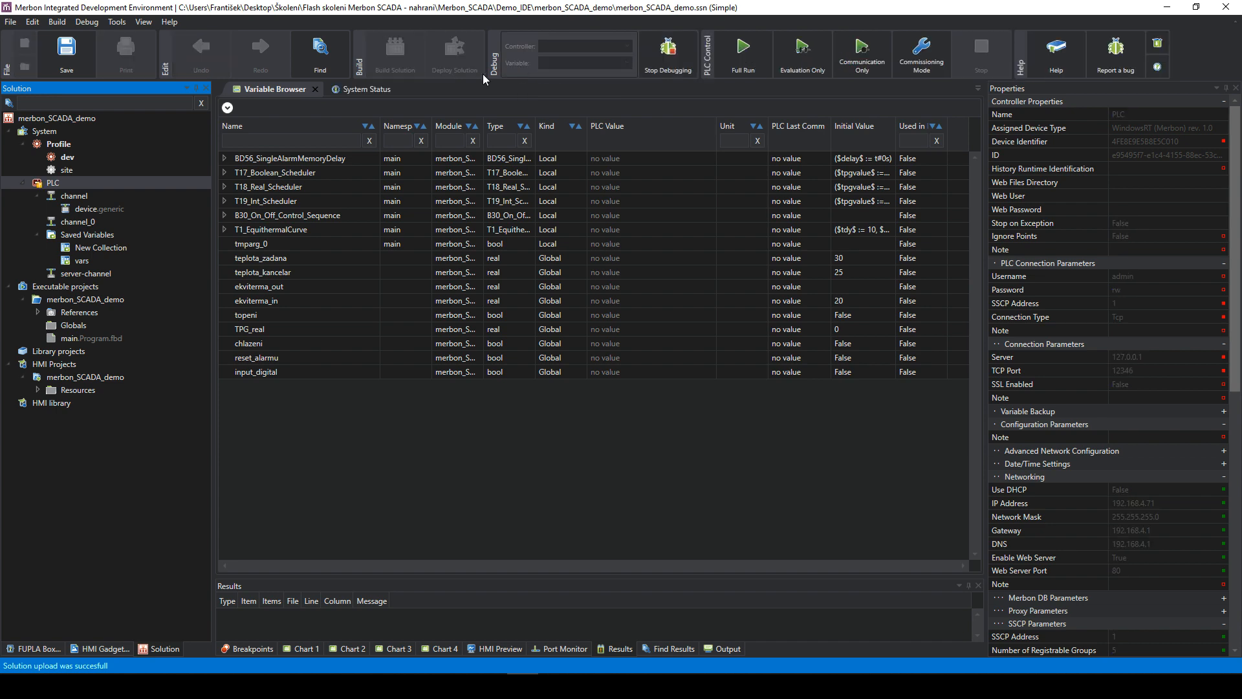
double_click(76, 211)
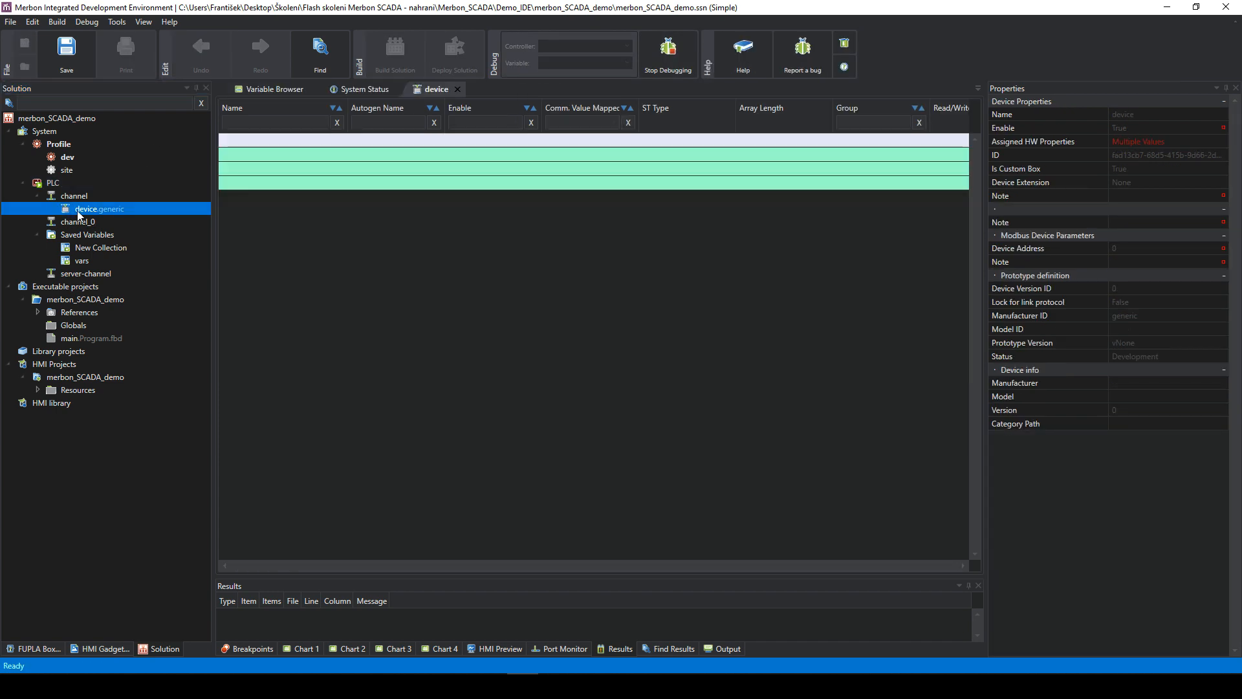
double_click(69, 343)
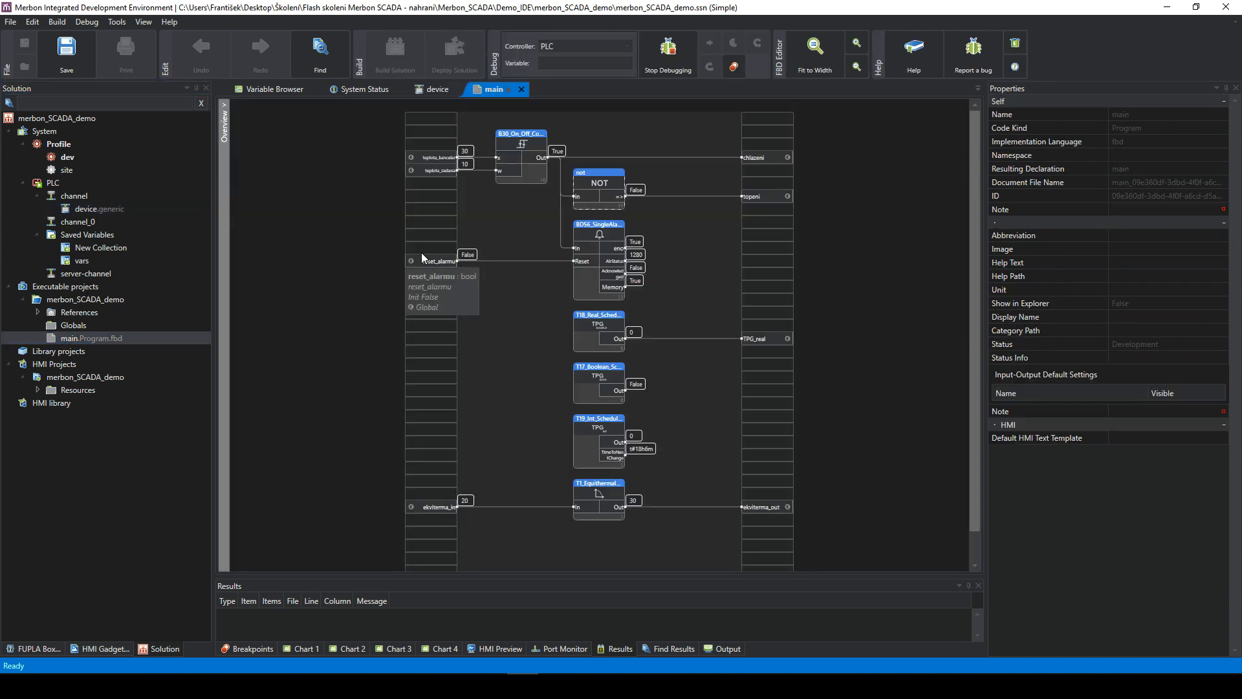
left_click_drag(1016, 7, 538, 219)
left_click_drag(1033, 9, 1006, 69)
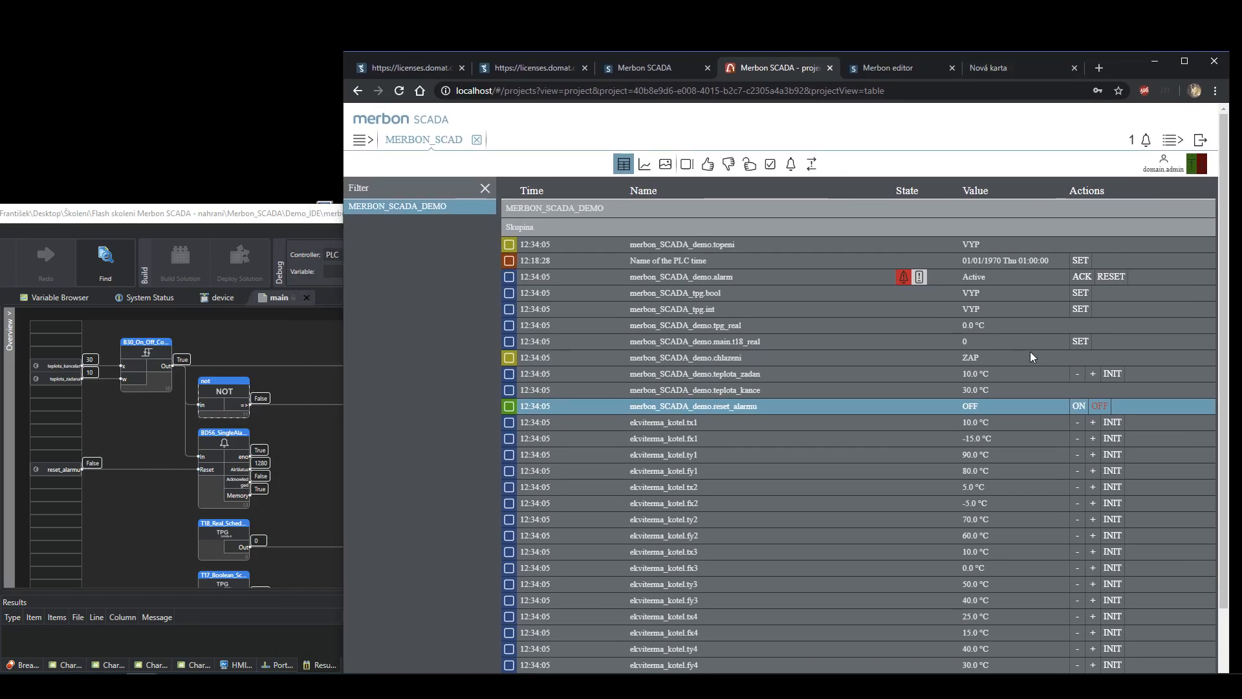
- Toggle reset_alarmu ON then OFF while the IDE shows True/False, then maximise the SCADA browser
left_click(1085, 410)
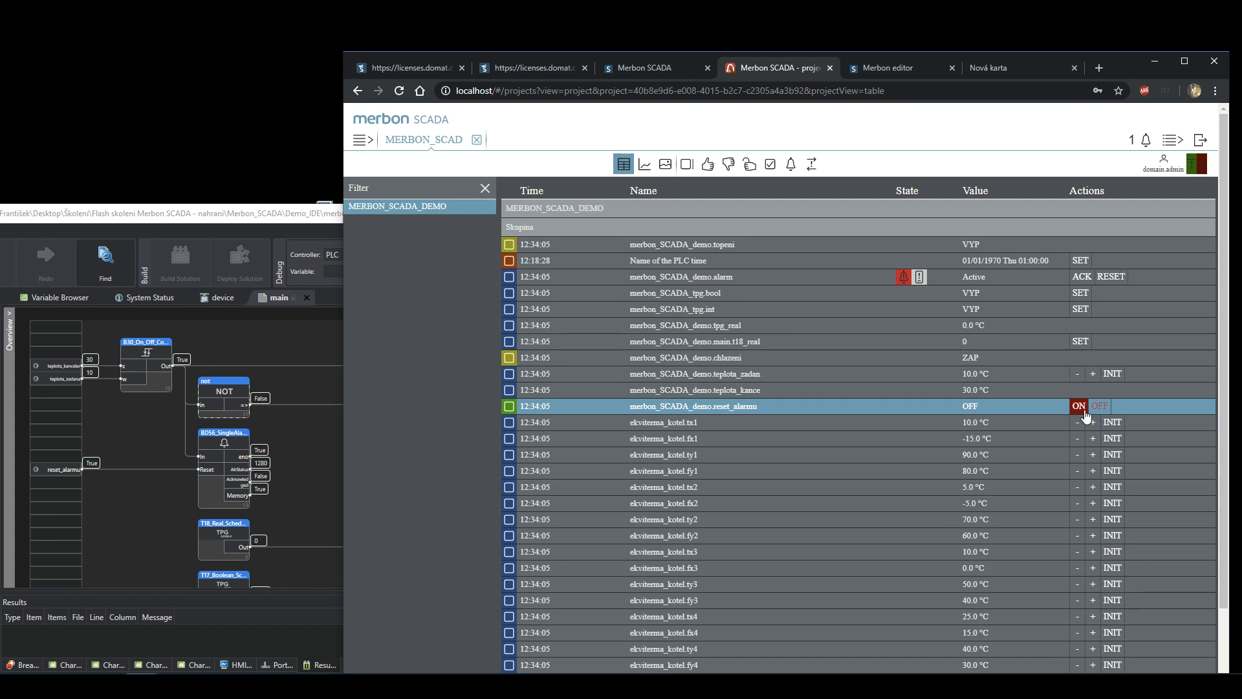
mouse_move(98, 465)
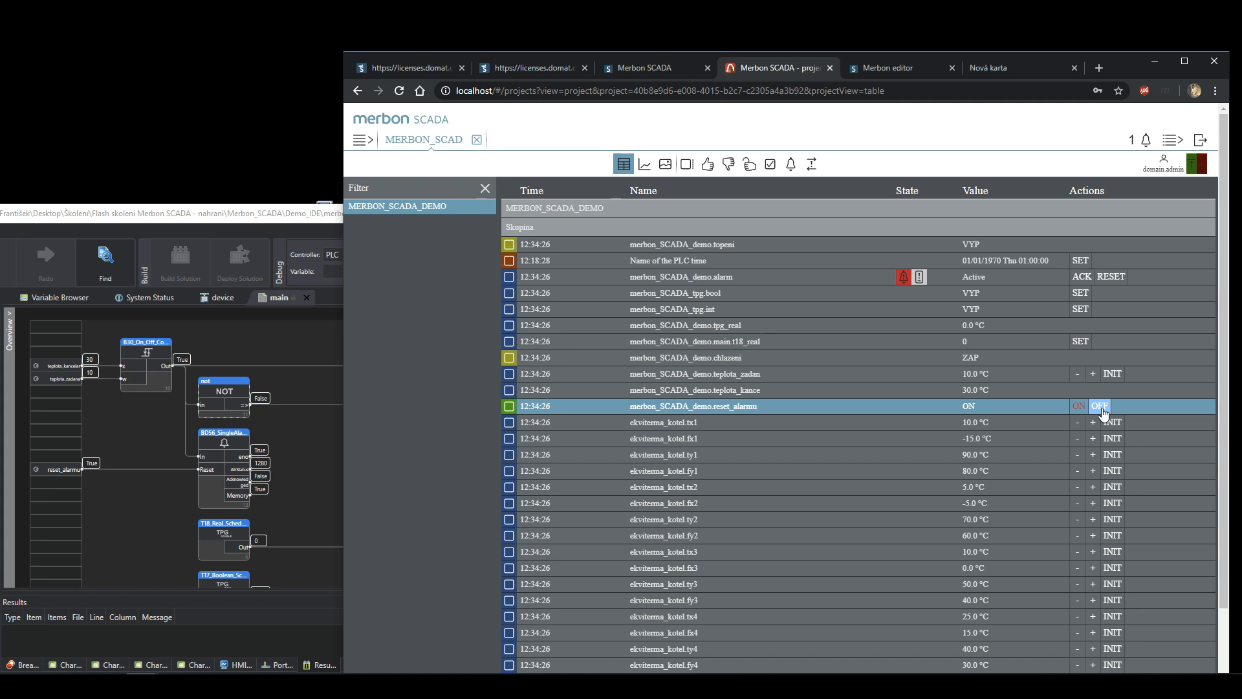
left_click(1102, 407)
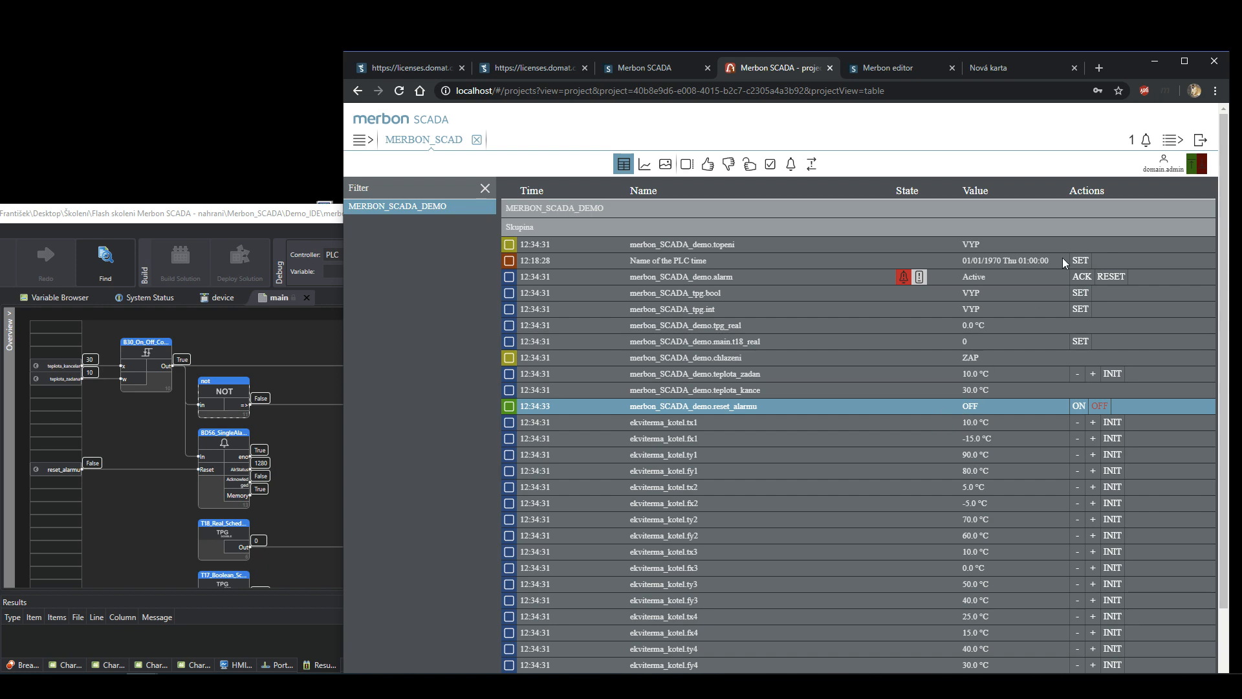
double_click(1189, 76)
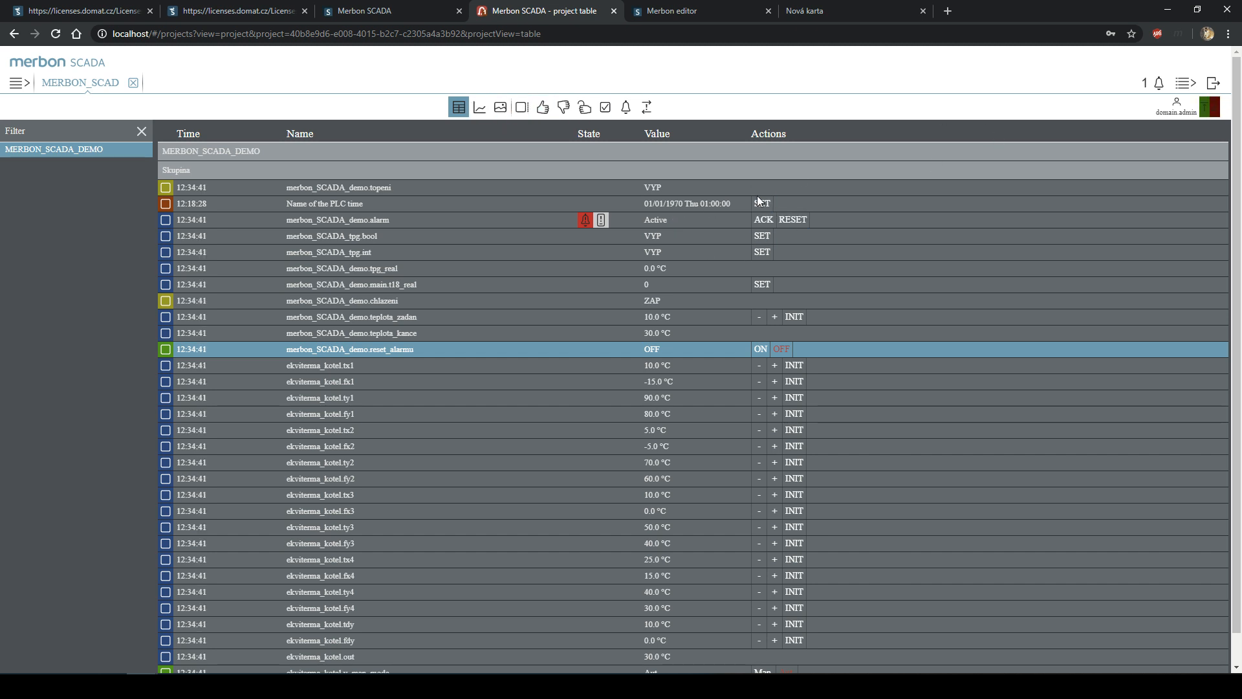
- Acknowledge the active alarm and show it in the demo schema
left_click(767, 222)
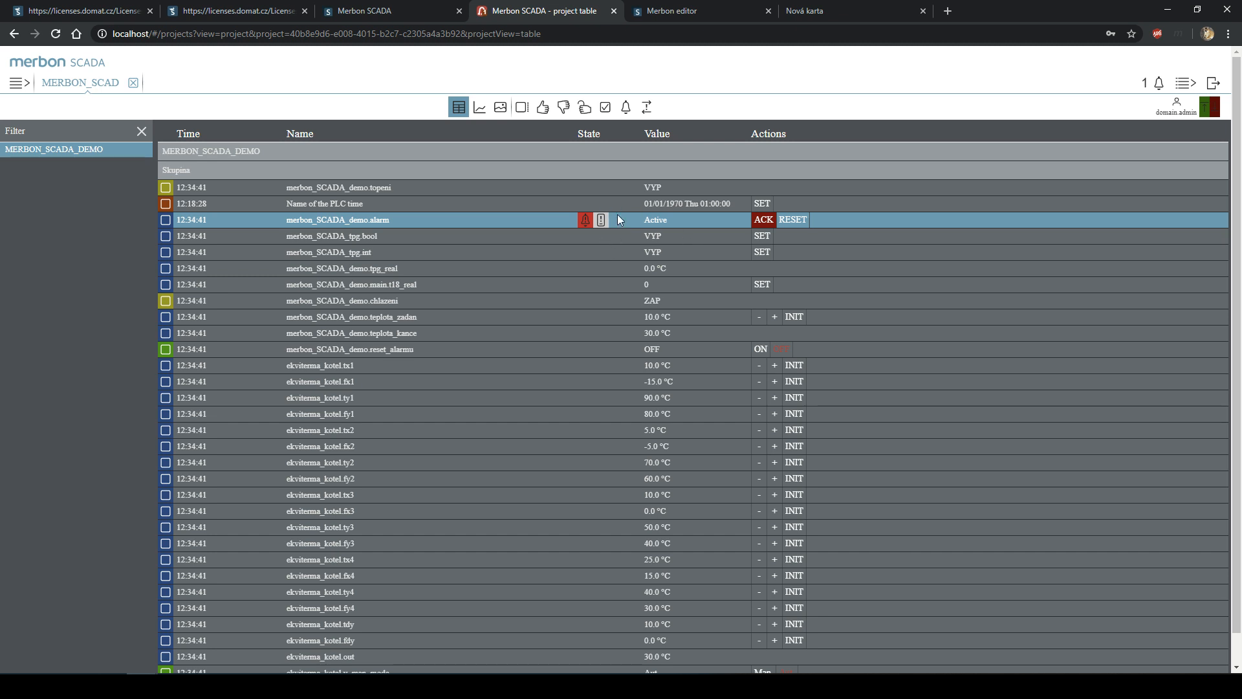
left_click(765, 222)
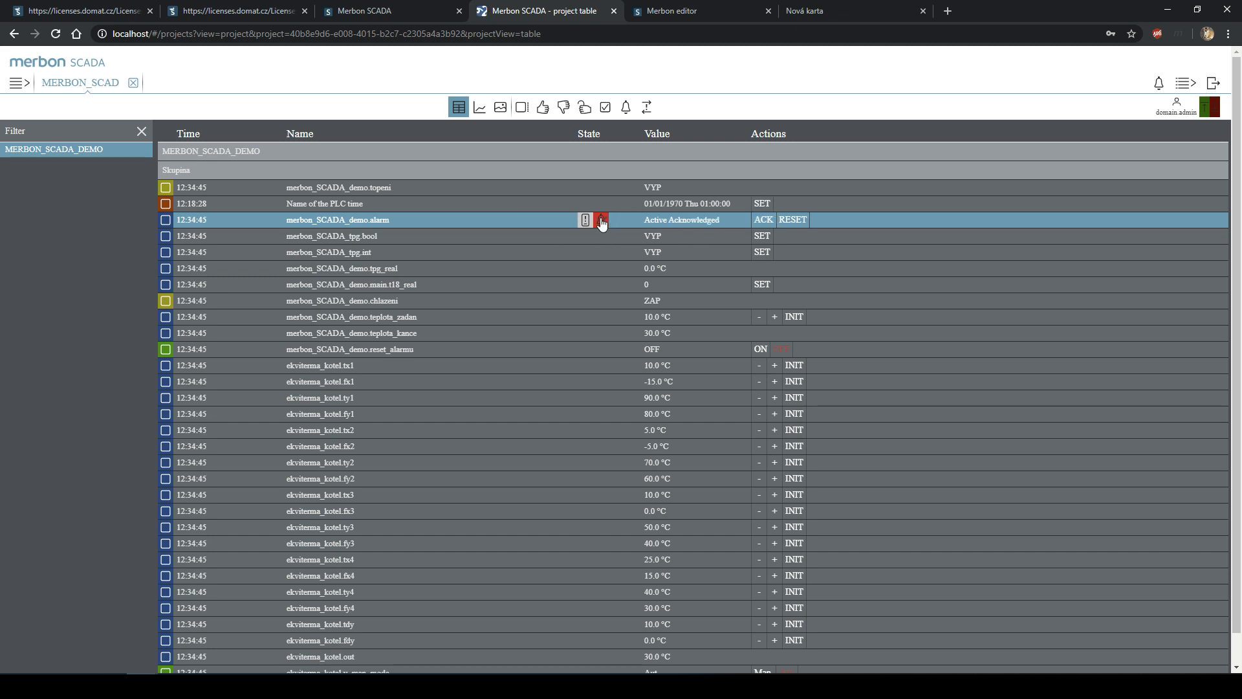
left_click(601, 222)
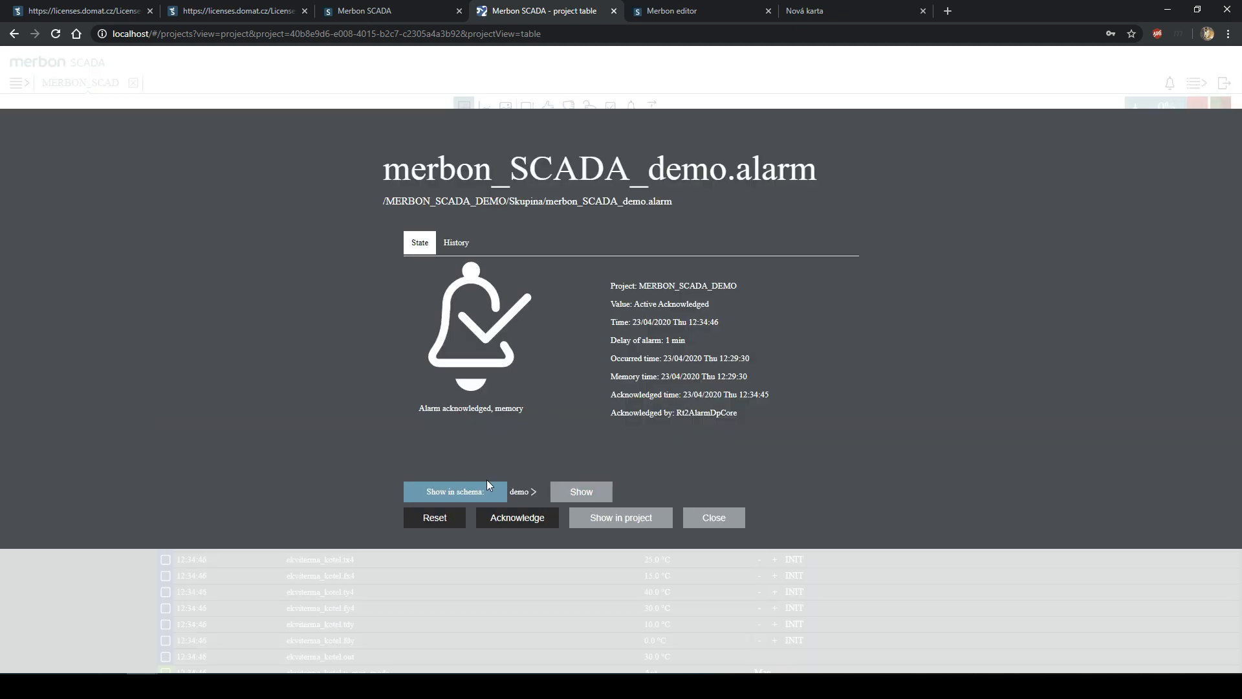
left_click(521, 492)
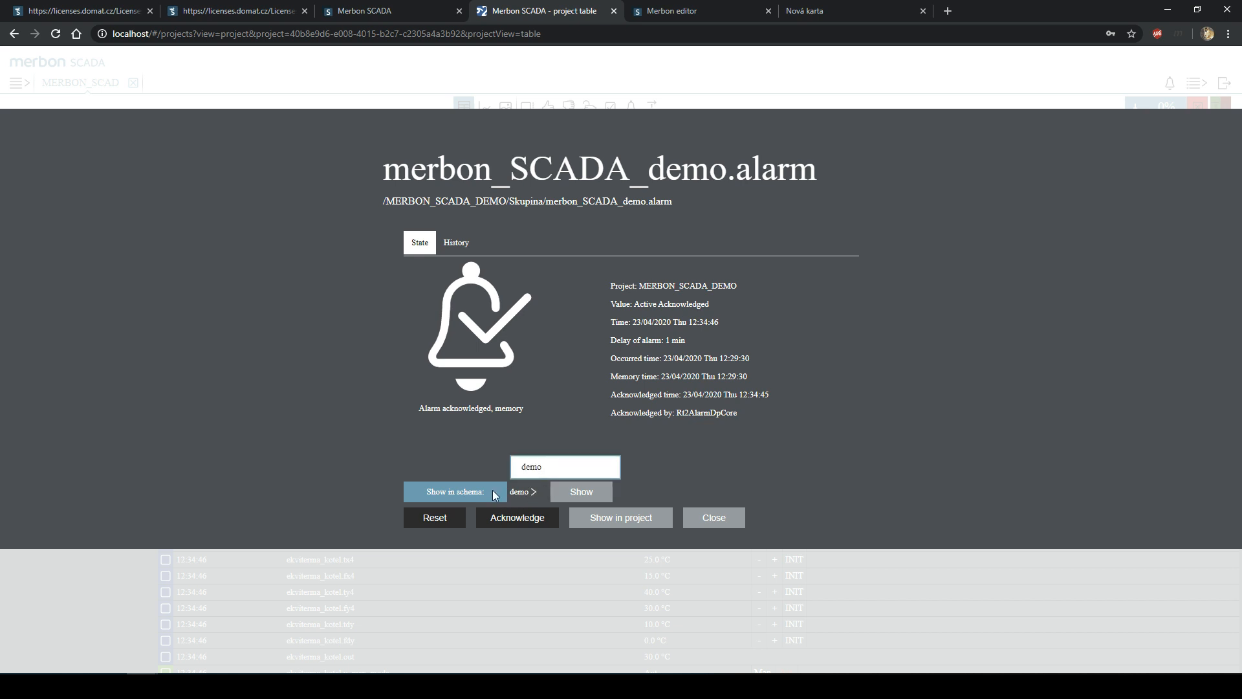
left_click(534, 493)
left_click(572, 493)
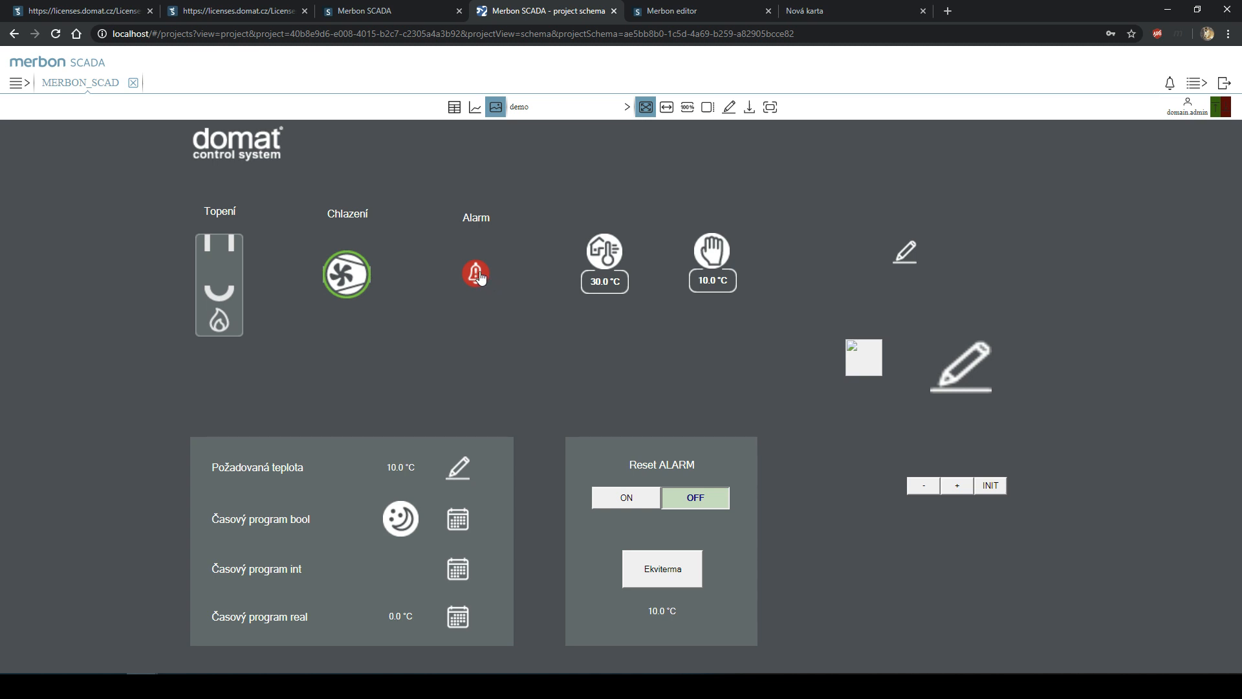
- Inspect the alarm details on the schema, then open teplota_zadan's INIT editor holding 10.0
left_click(480, 272)
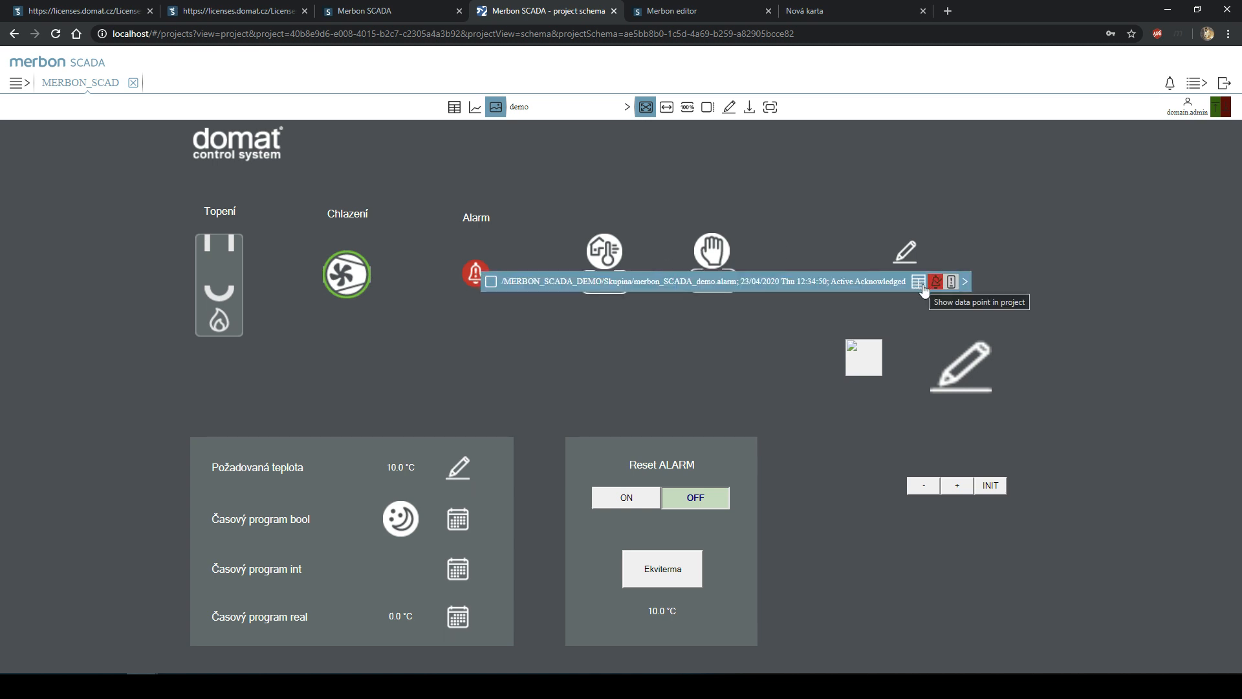
left_click(473, 275)
left_click(473, 274)
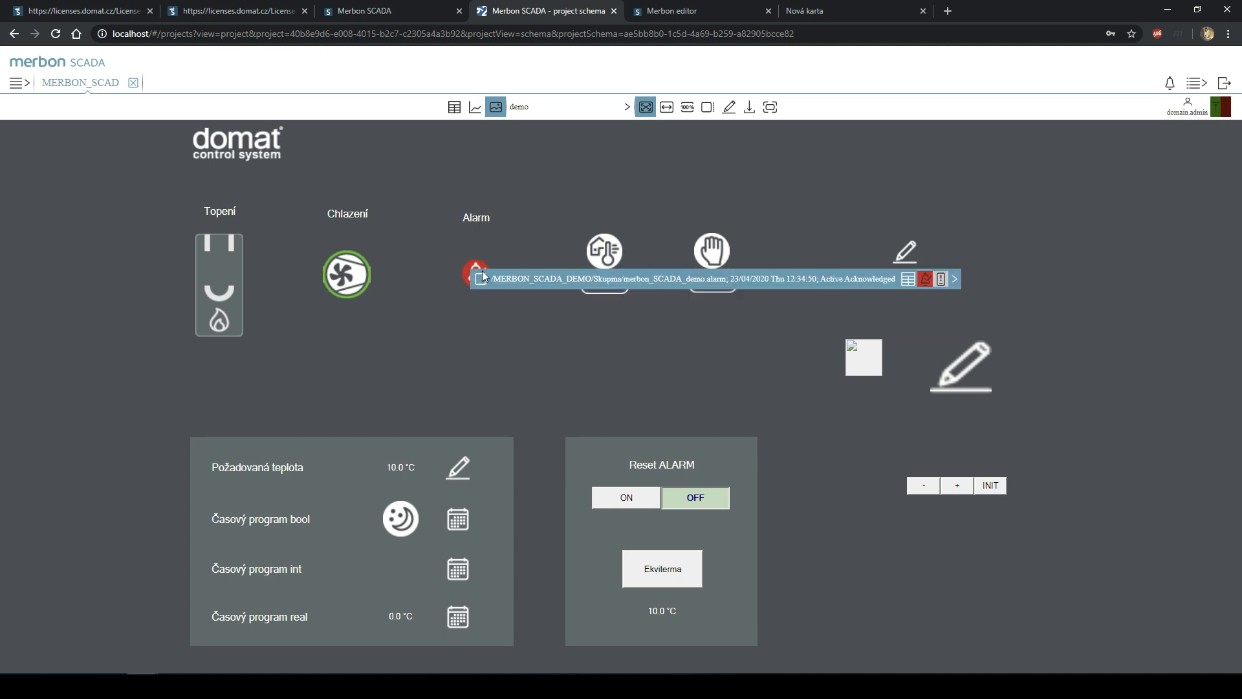
left_click(908, 281)
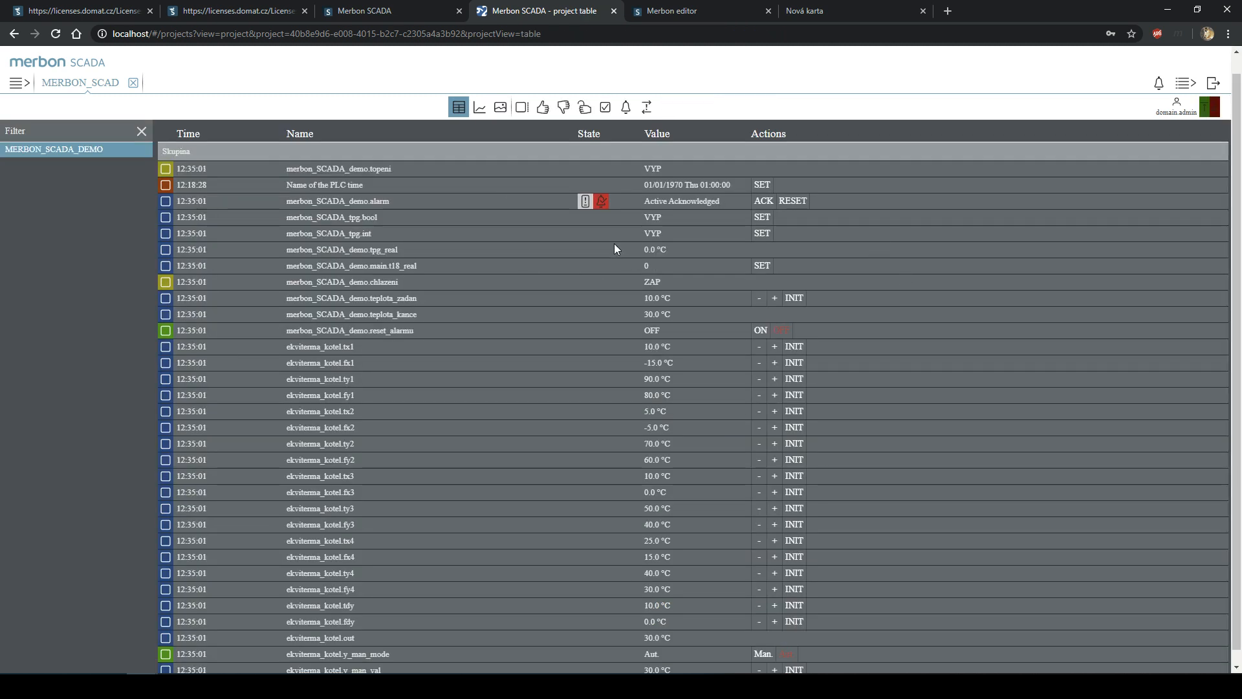
left_click(501, 109)
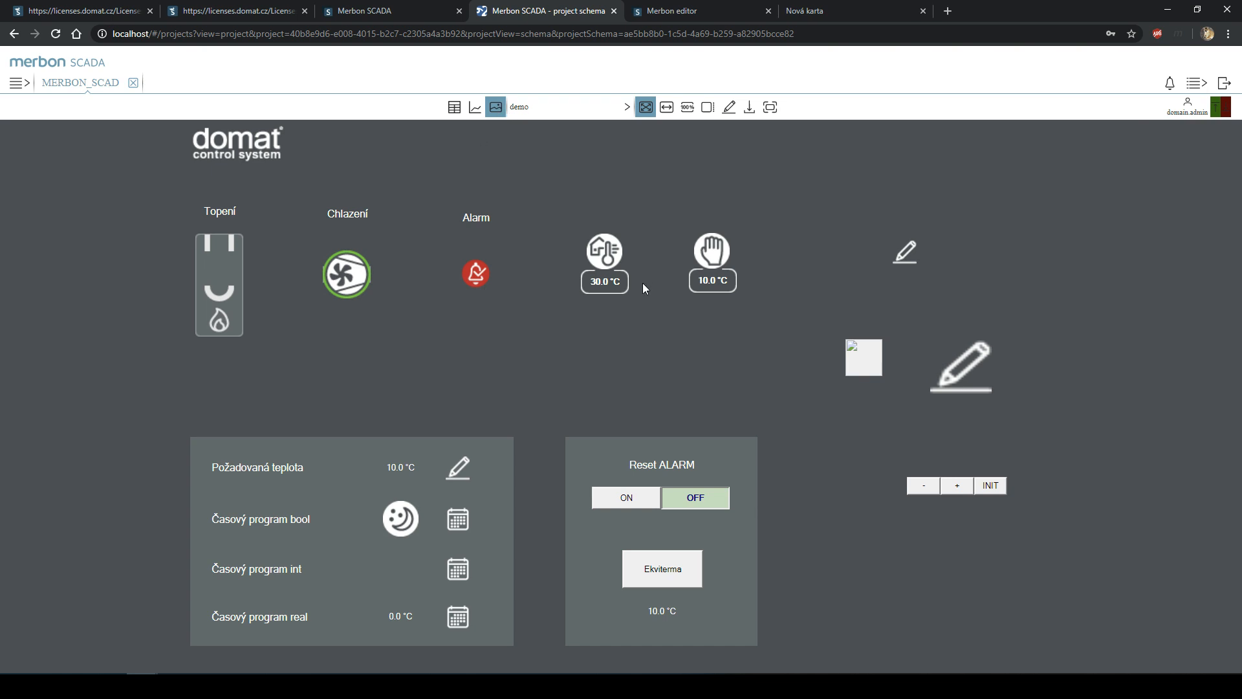
left_click(472, 275)
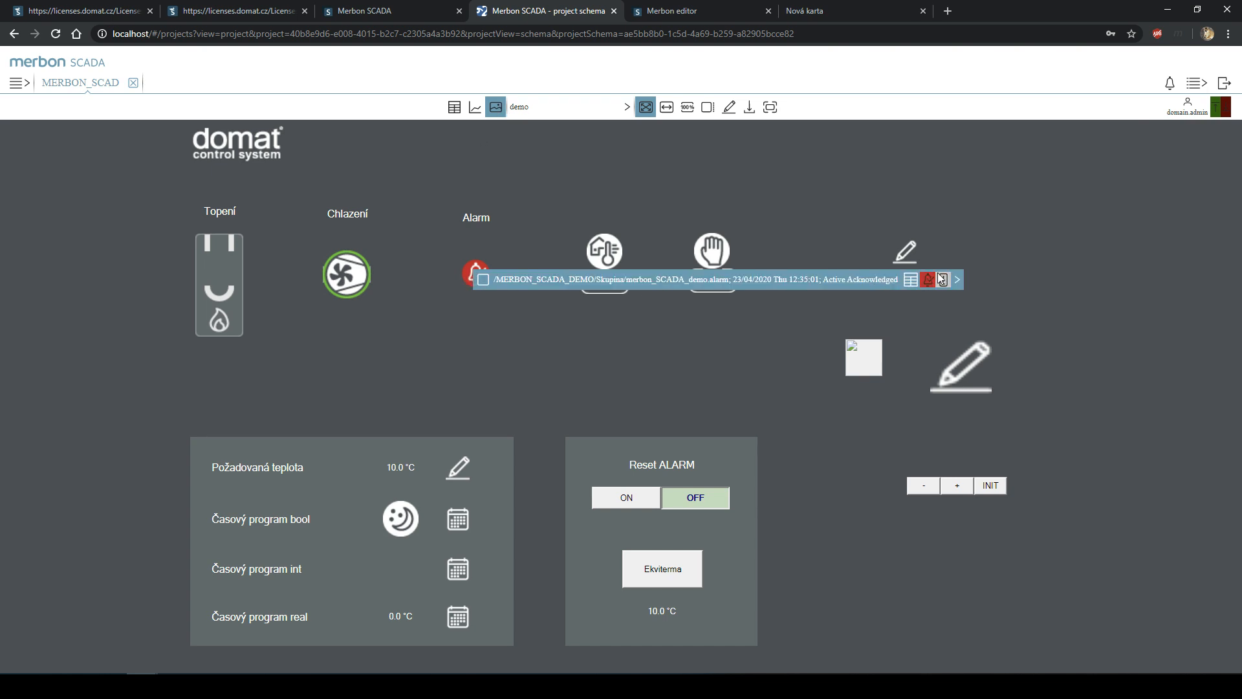
left_click(957, 279)
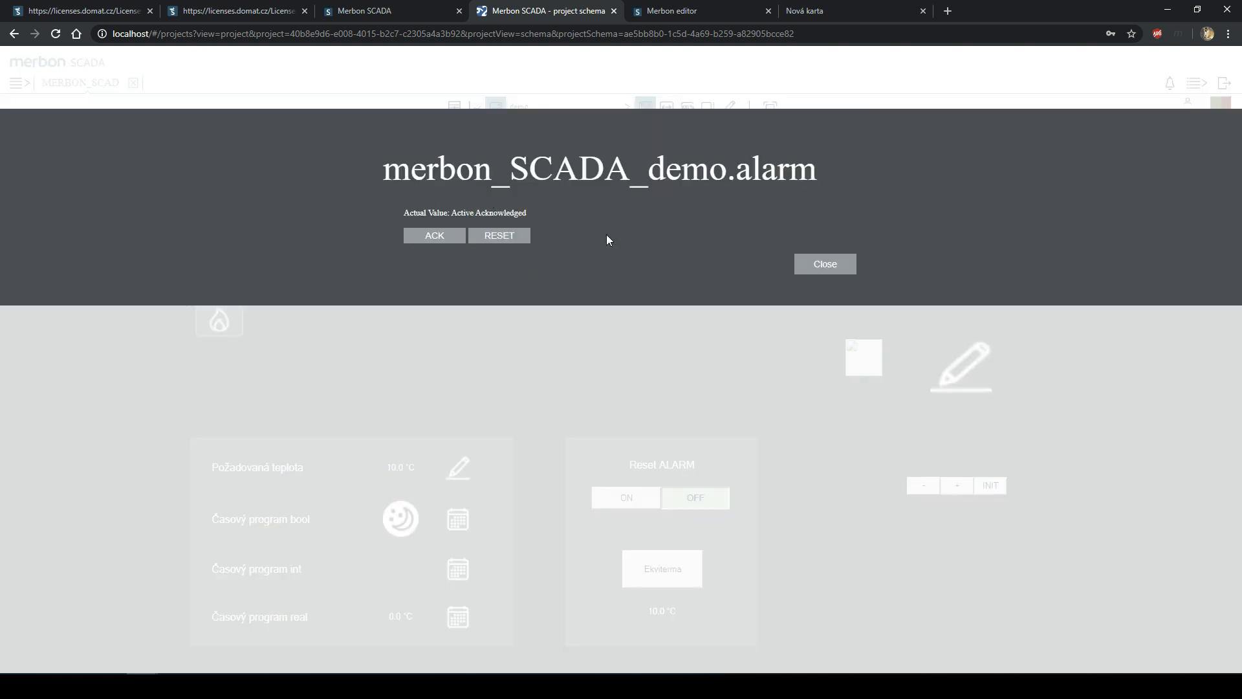
left_click(829, 269)
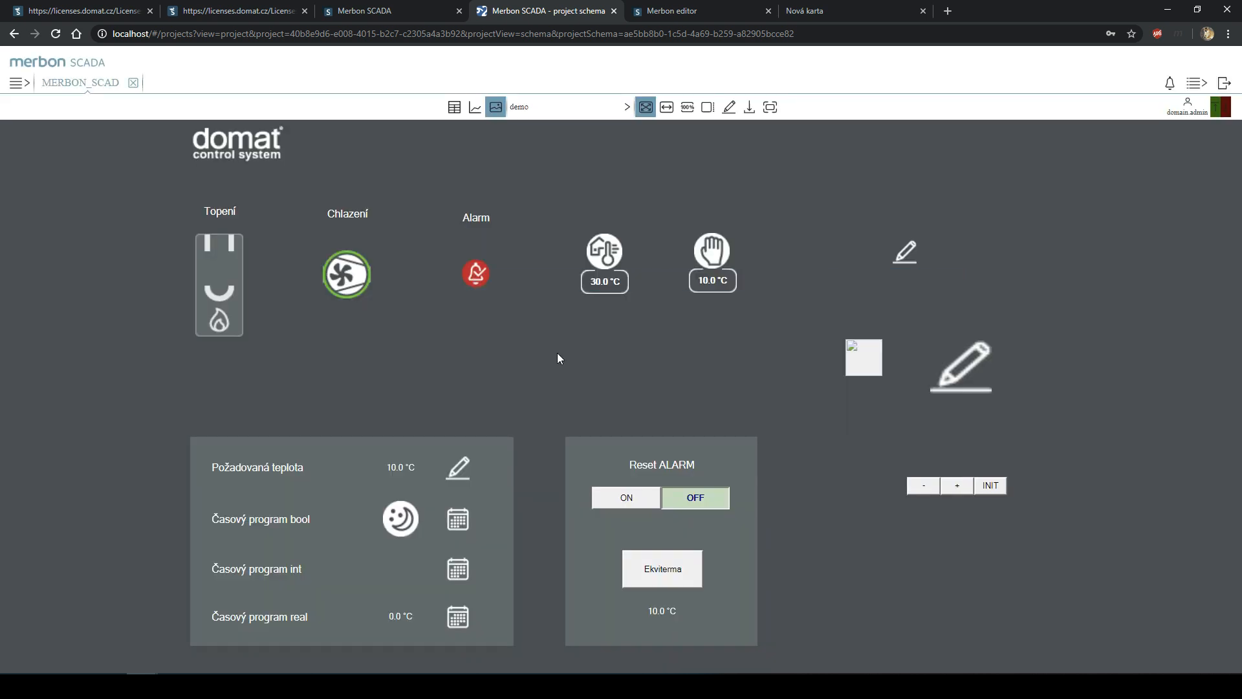
left_click(457, 469)
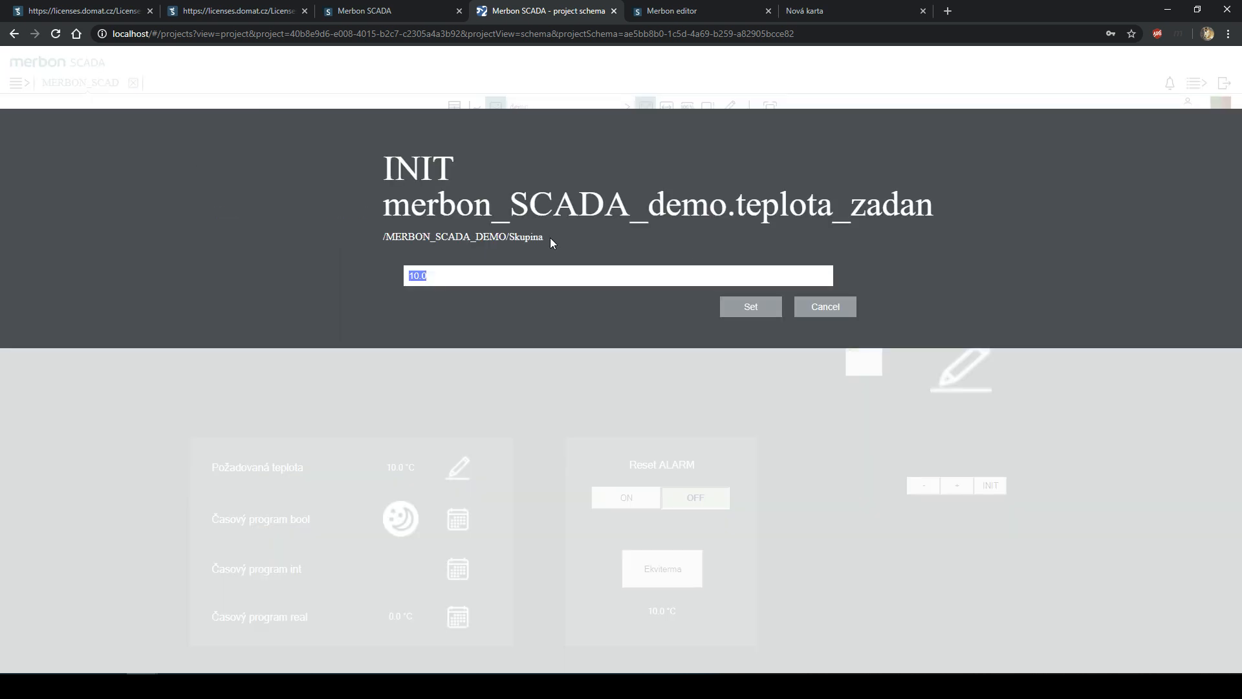
- Cancel the 10.0 °C edit and re-enter the Požadovaná teplota setpoint several times
left_click(800, 308)
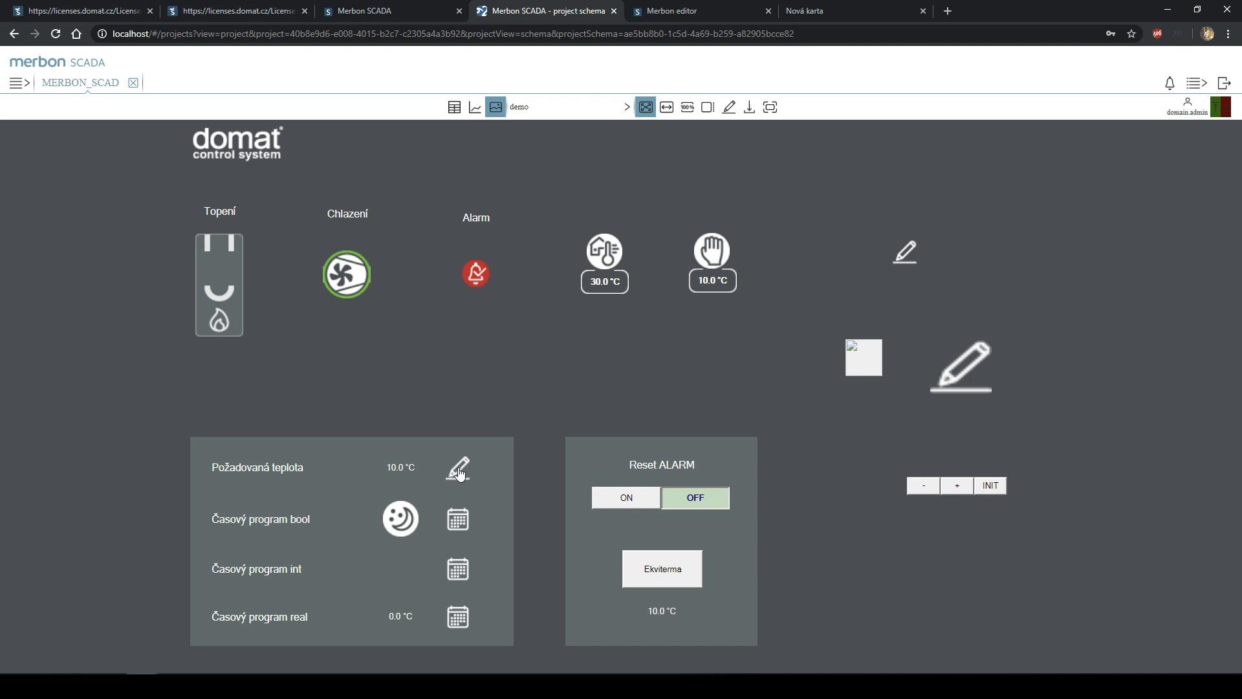
left_click(459, 473)
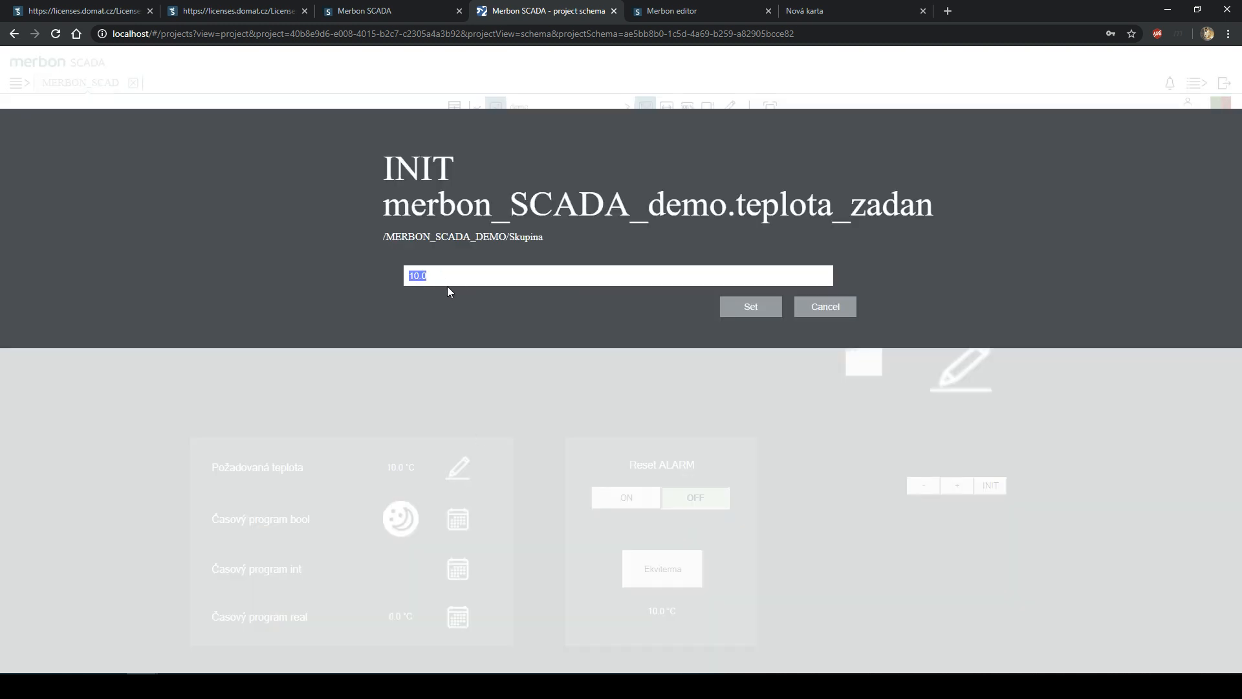
key("Return")
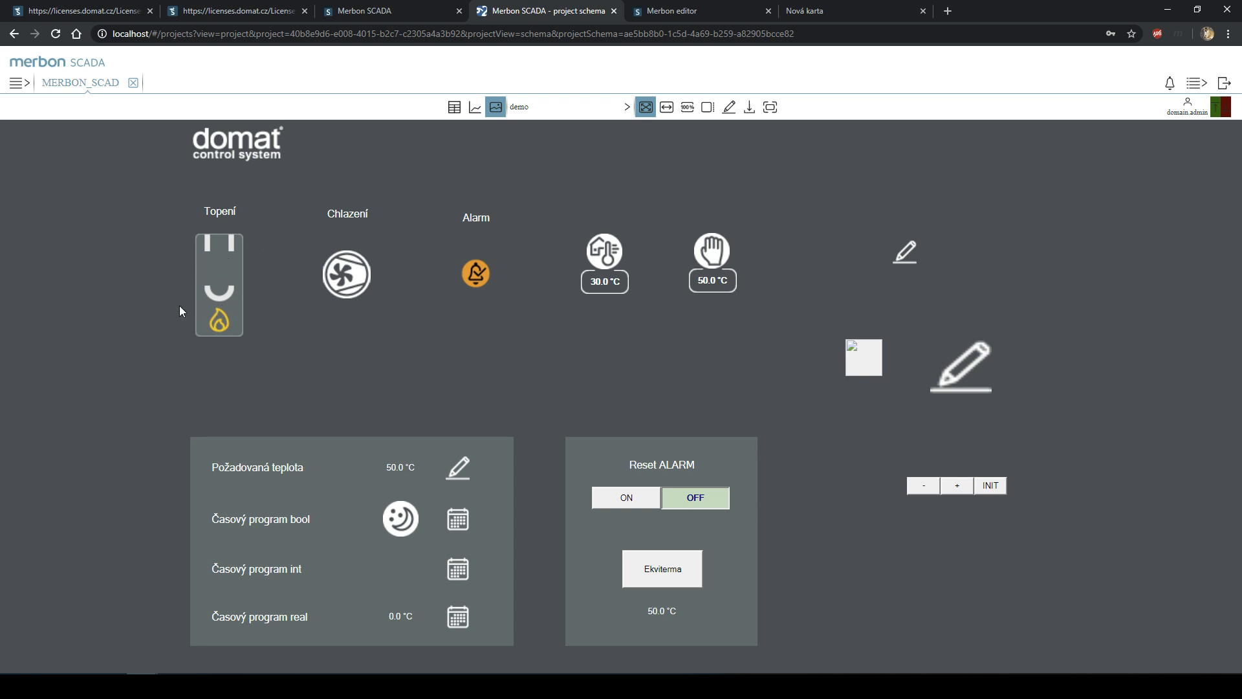
left_click(460, 467)
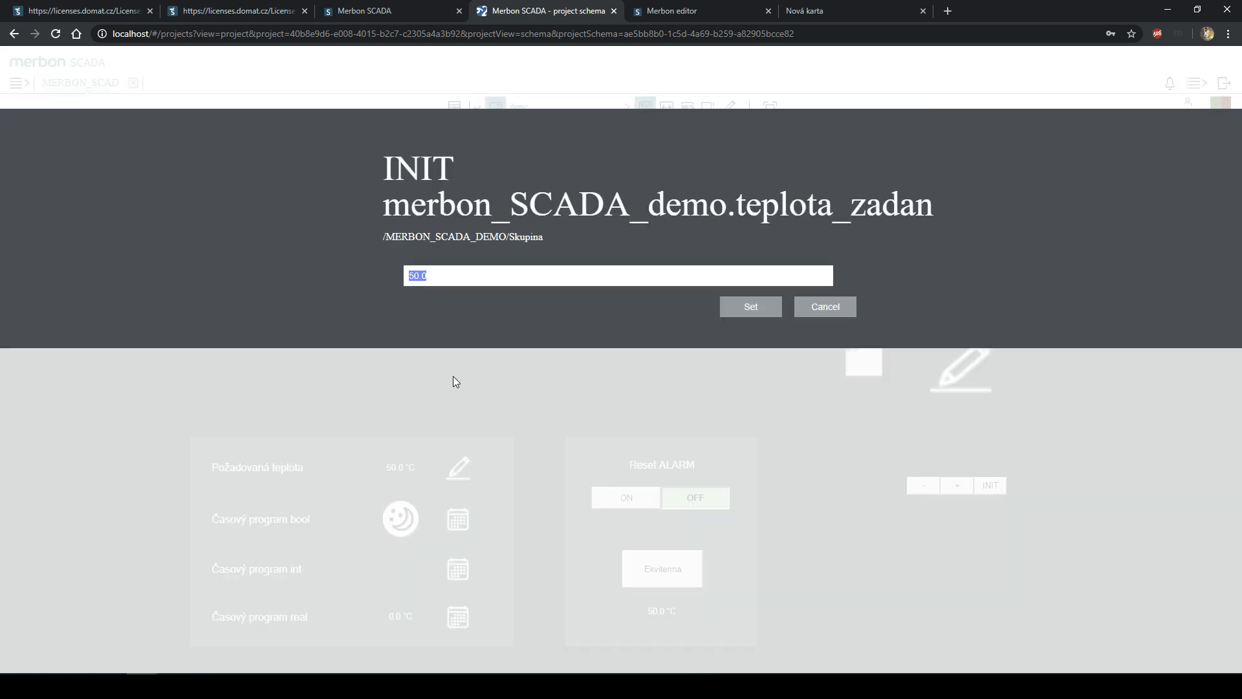
key("Escape")
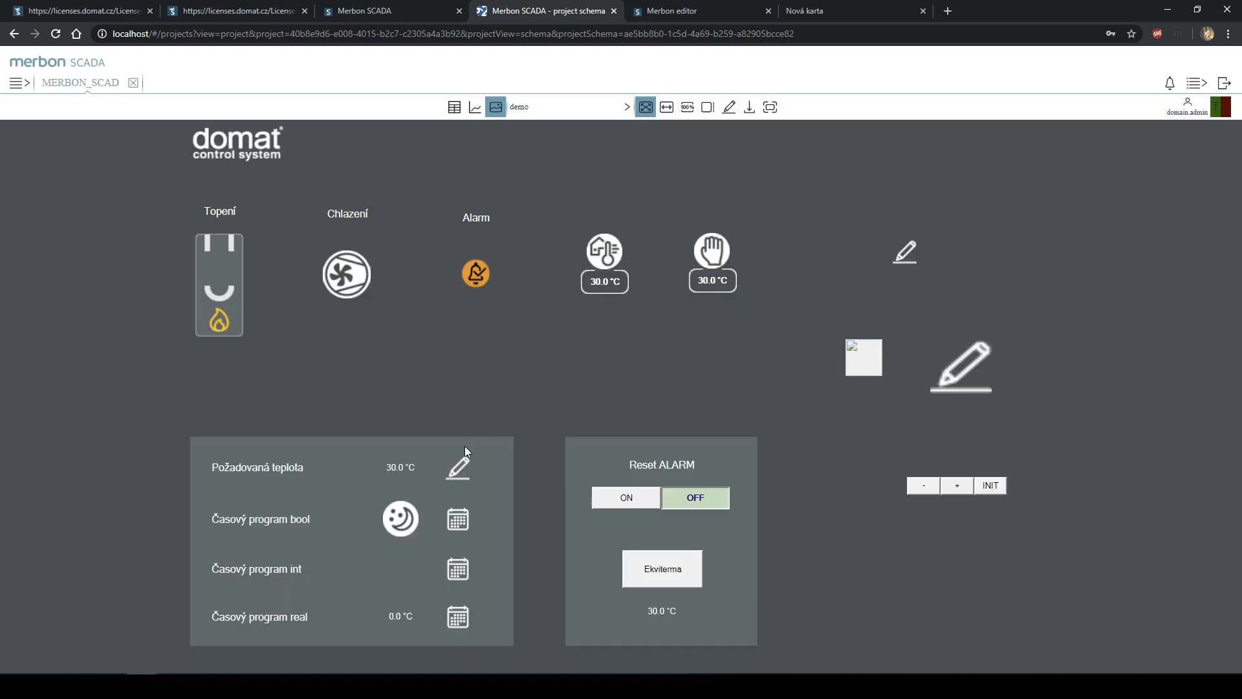
left_click(459, 467)
key("Escape")
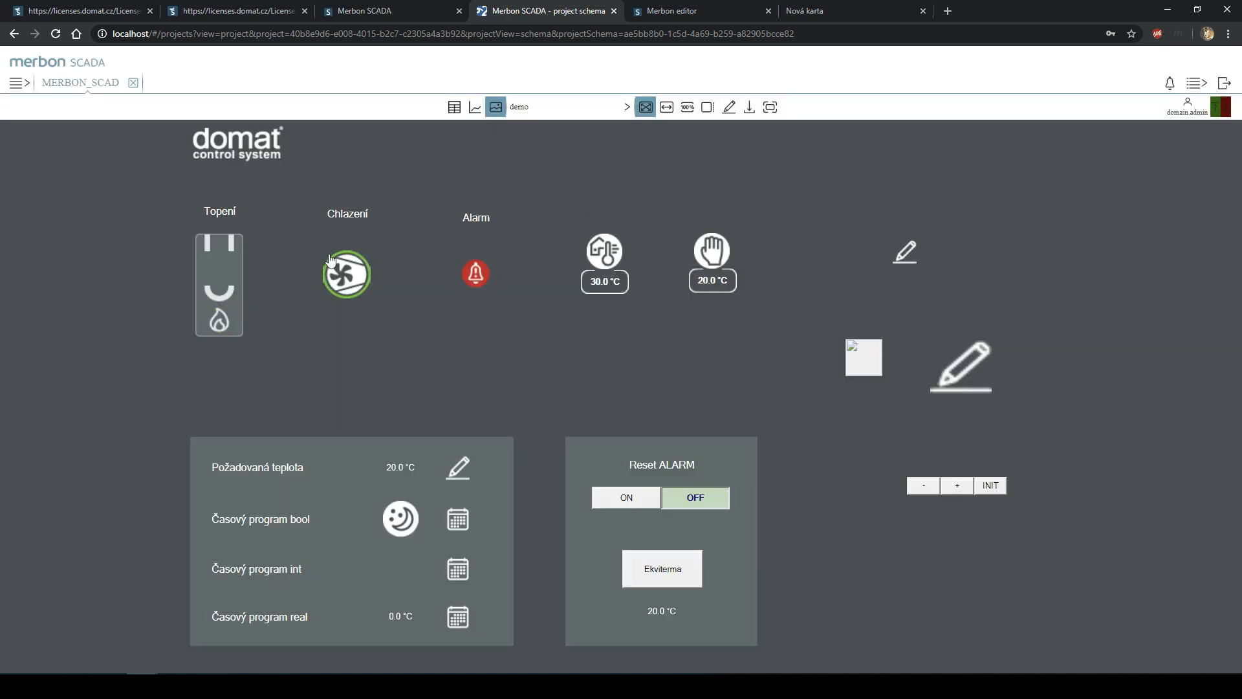
- Set Požadovaná teplota to its final 50.0 °C value and switch Reset ALARM ON
mouse_move(482, 273)
left_click(457, 468)
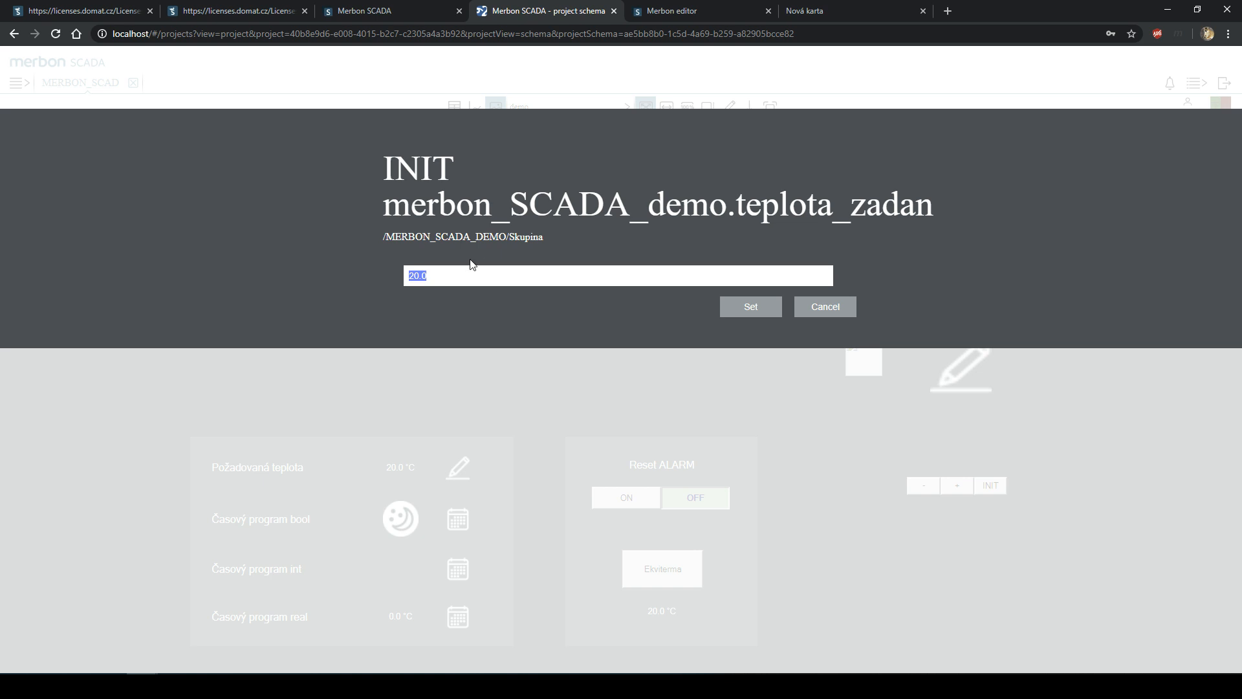
type("20")
key("Return")
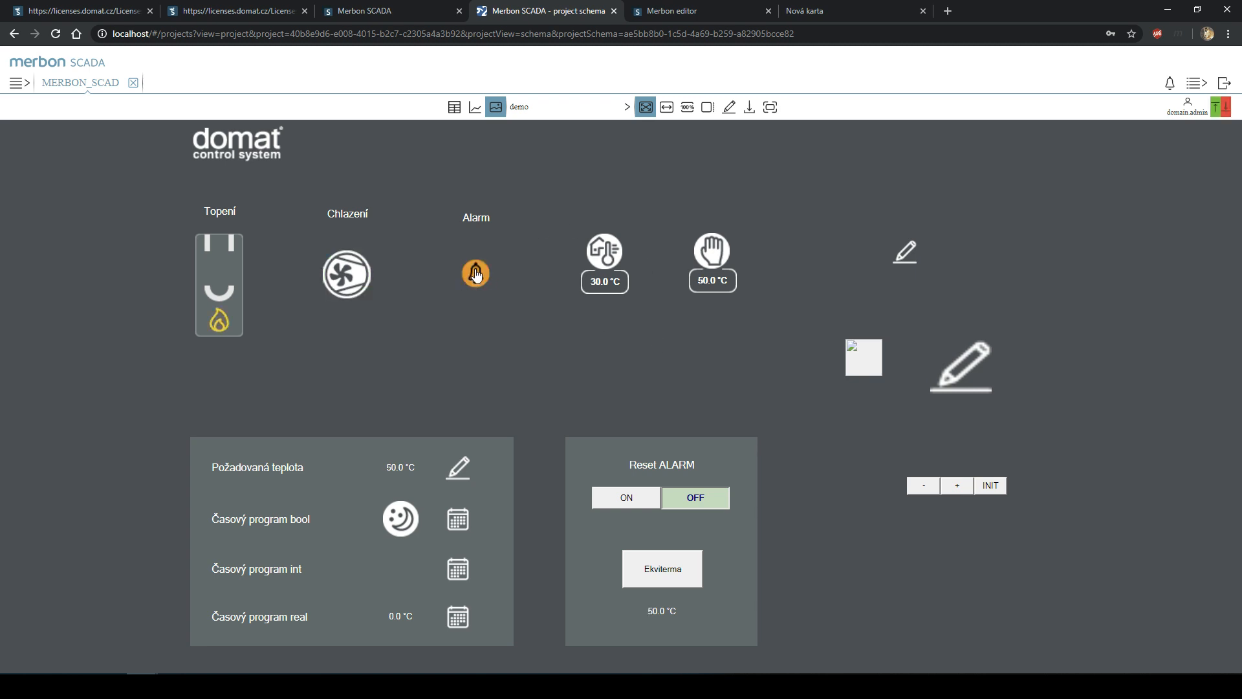
left_click(640, 503)
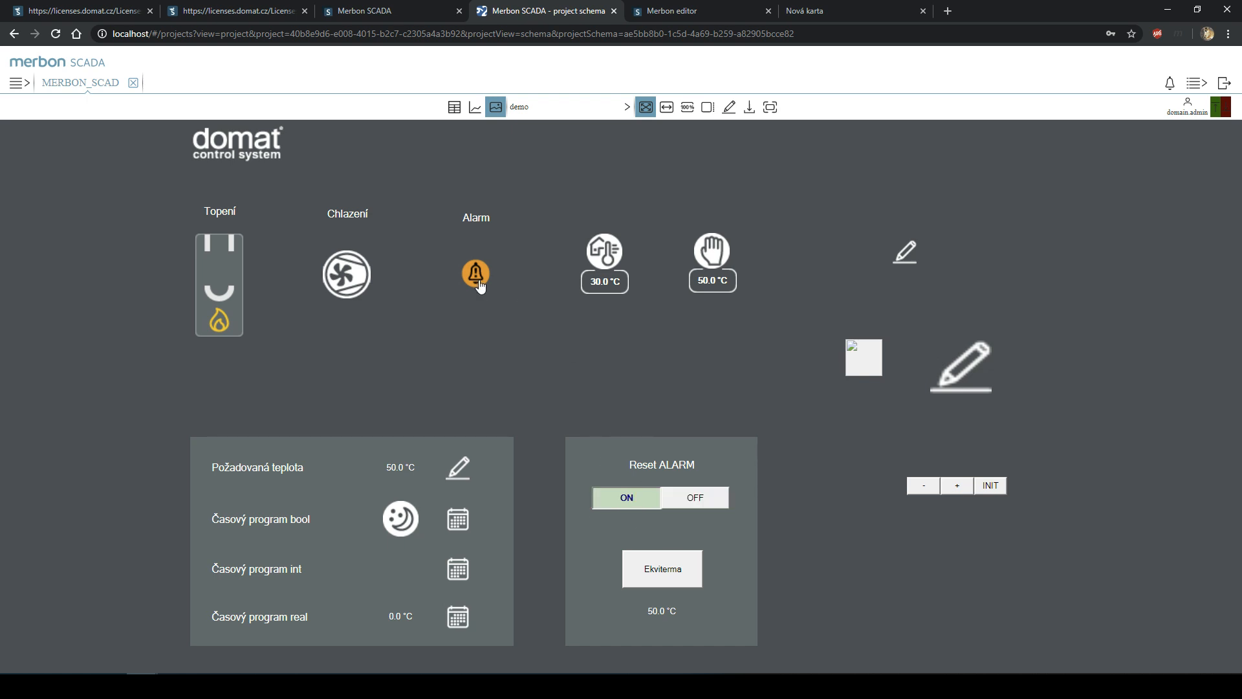
- Switch Reset ALARM OFF and save a daily 05:00–09:00 ZAP period in Časový program bool
left_click(705, 496)
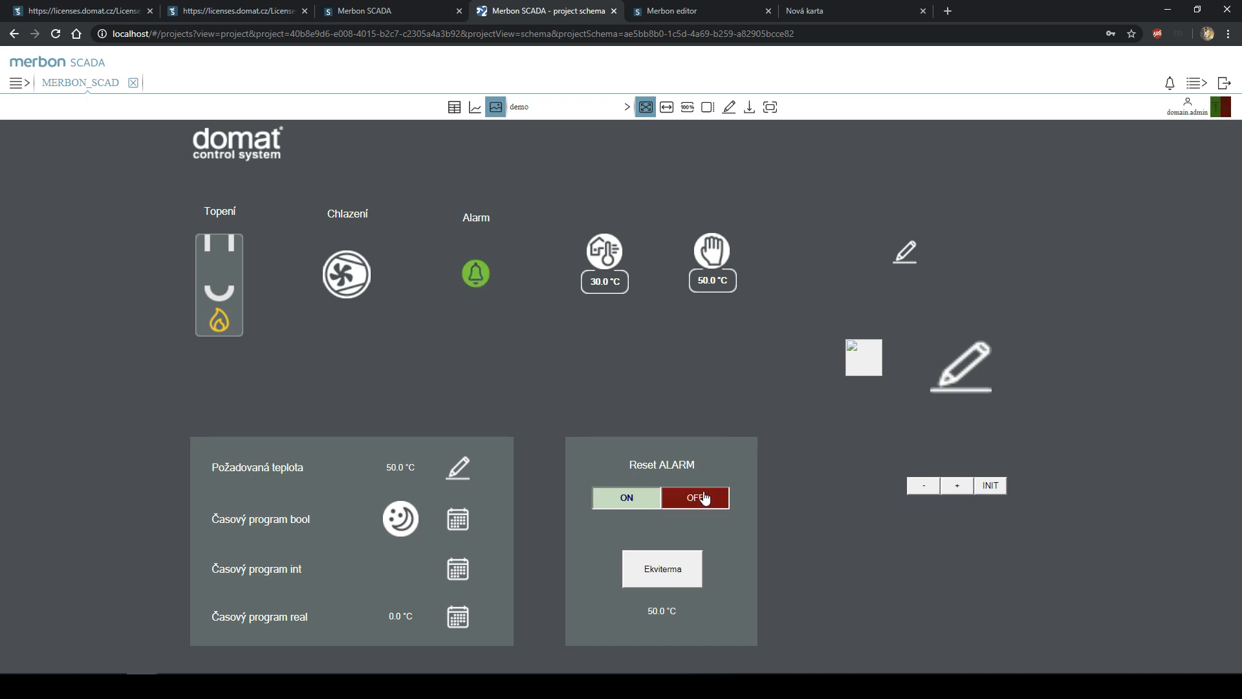
left_click(456, 521)
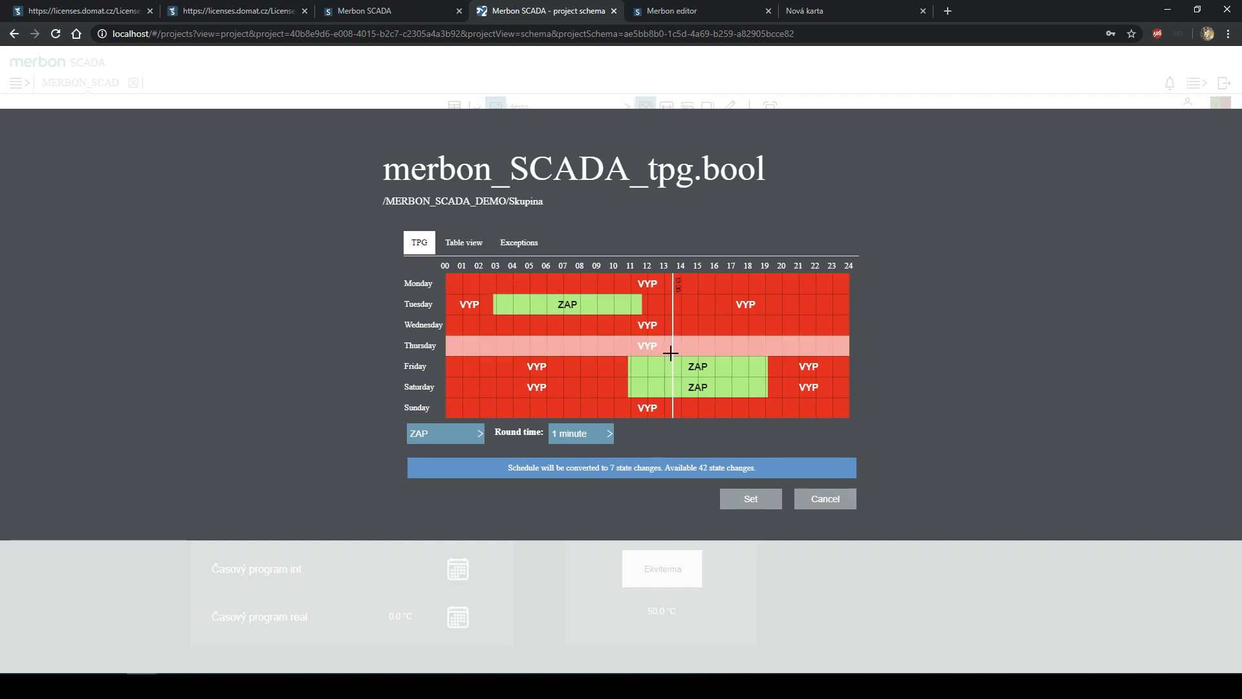
left_click(460, 433)
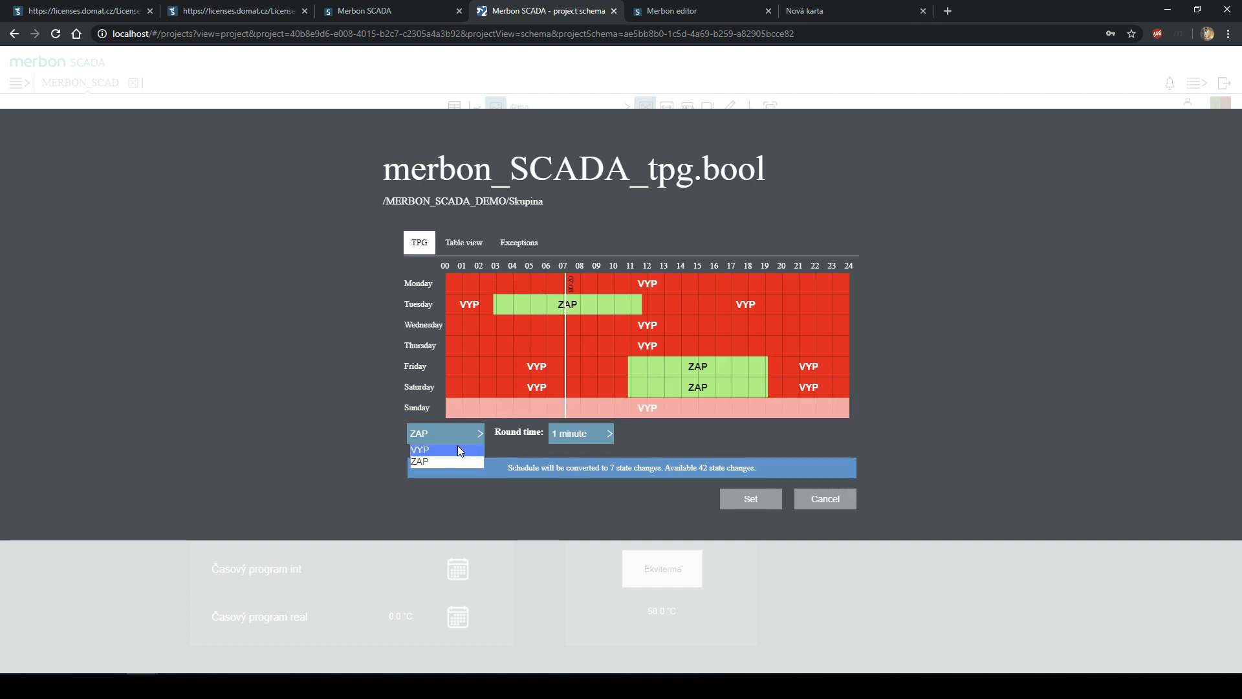
left_click(457, 463)
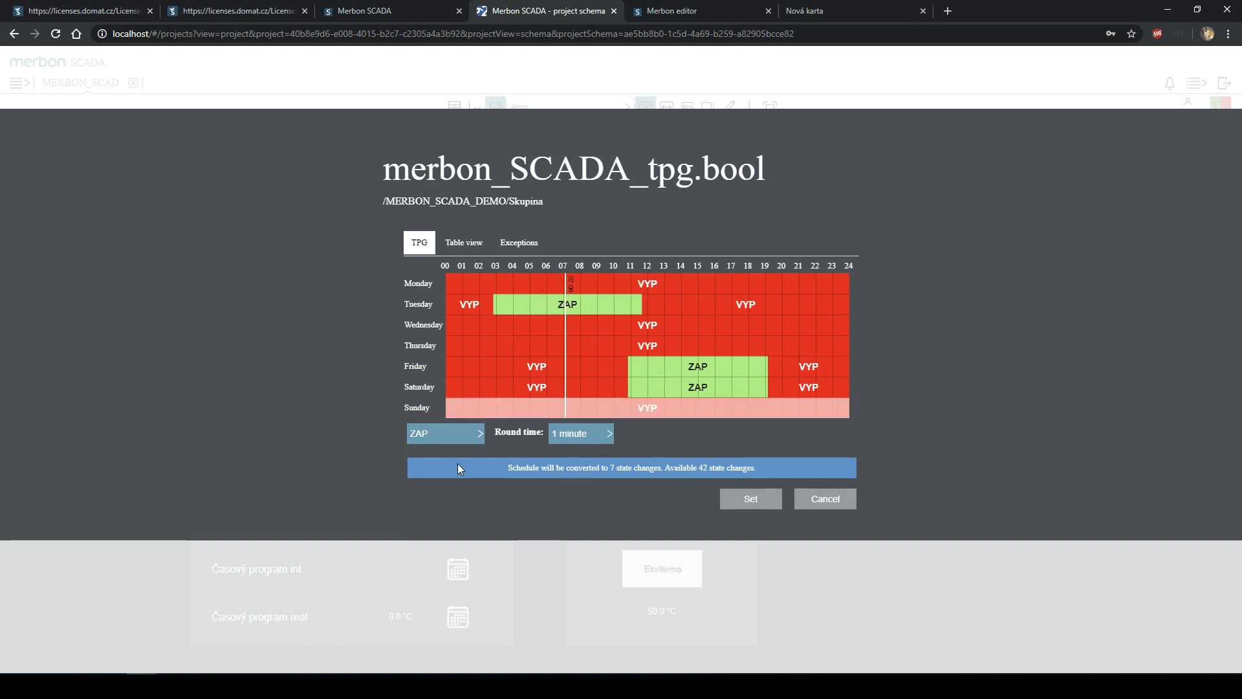
left_click_drag(591, 405, 531, 280)
left_click(751, 498)
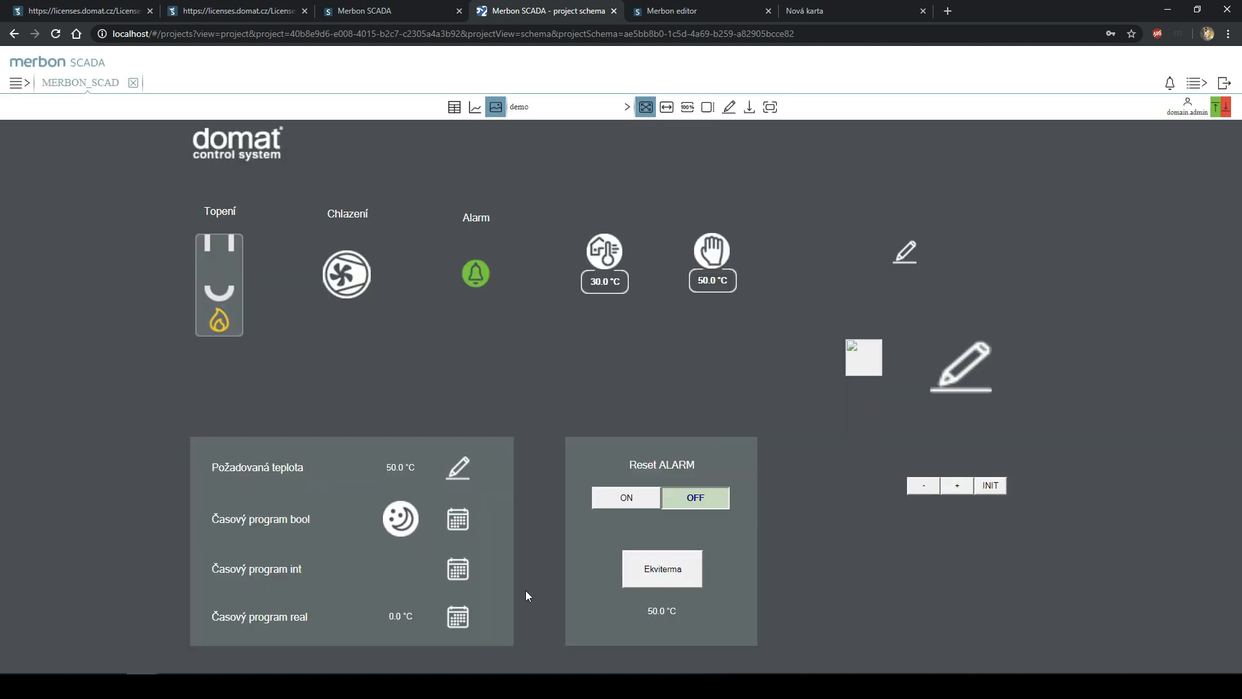
- Bring the Merbon IDE main diagram in front and move its window fully into view
key("alt+Tab")
left_click_drag(298, 217, 607, 200)
scroll(563, 420, "down", 2)
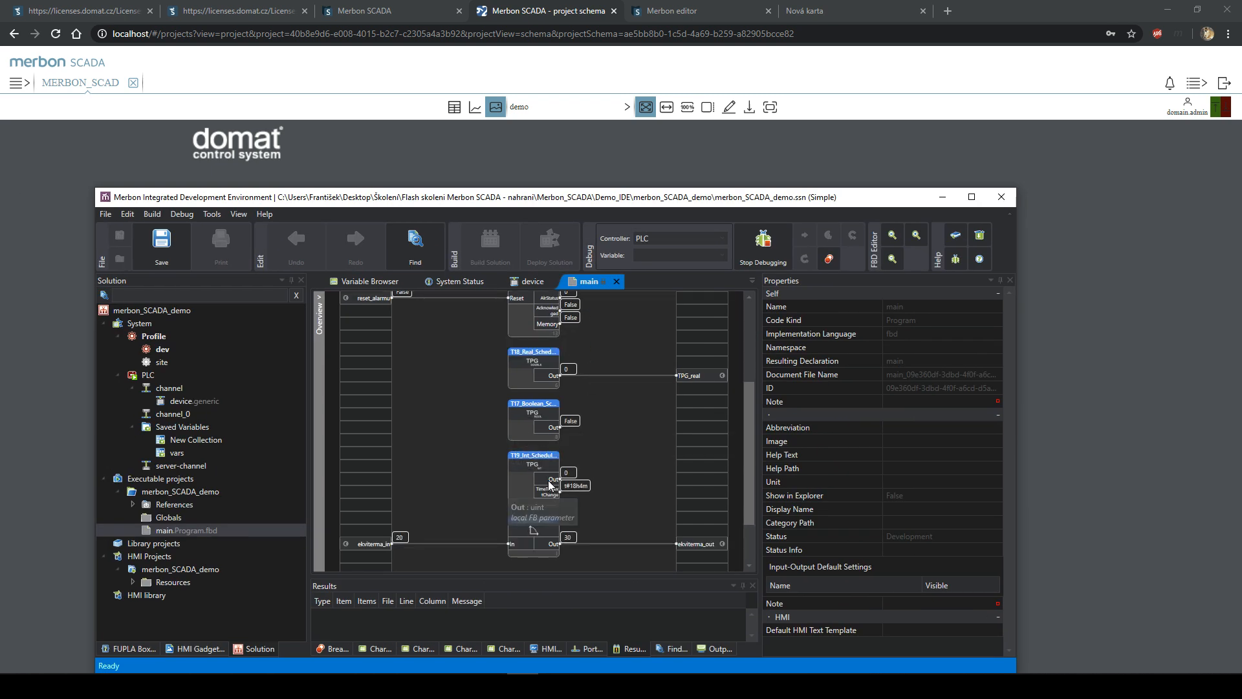
- Open the T17_Boolean_Scheduler TPG Editor showing Den 05:00–09:00 daily, then return to SCADA
left_click(547, 484)
left_click(549, 420)
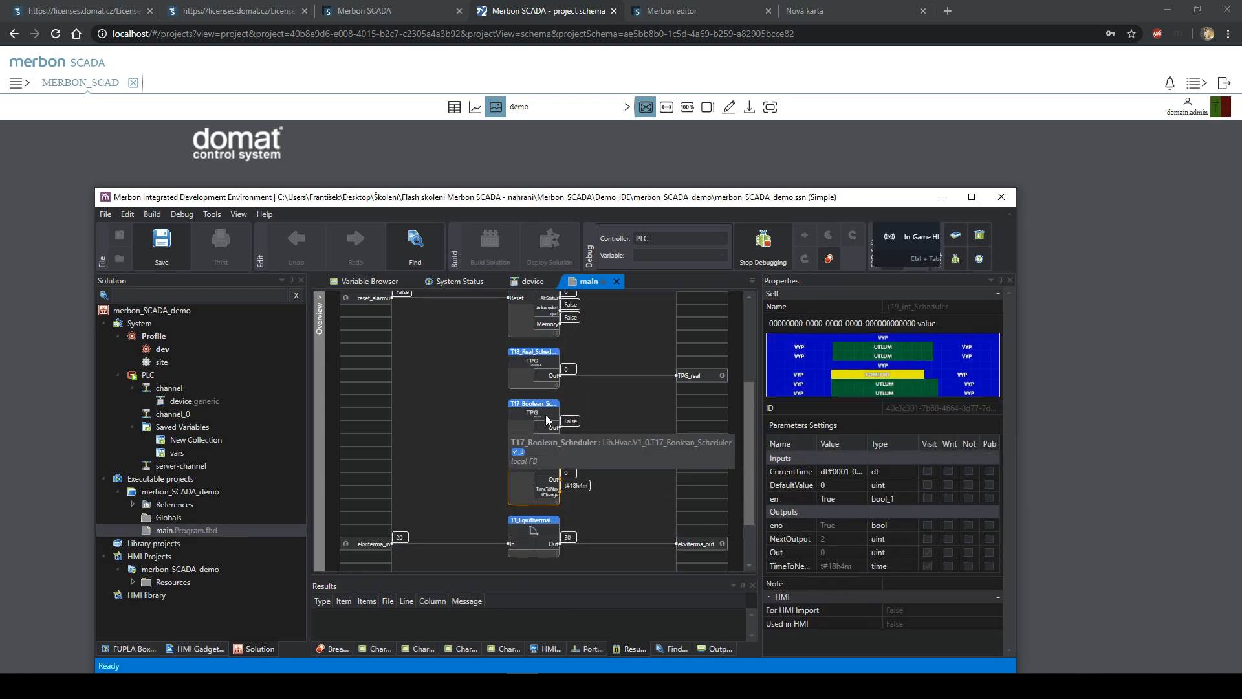
double_click(878, 366)
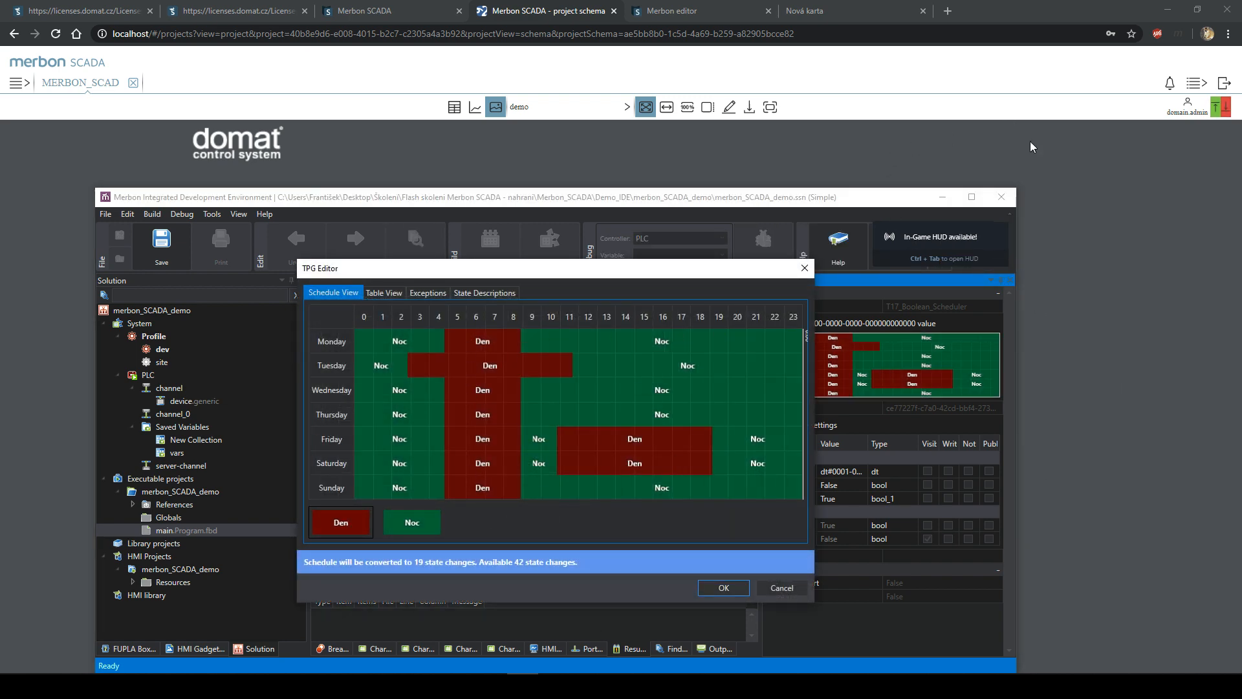
left_click(1066, 179)
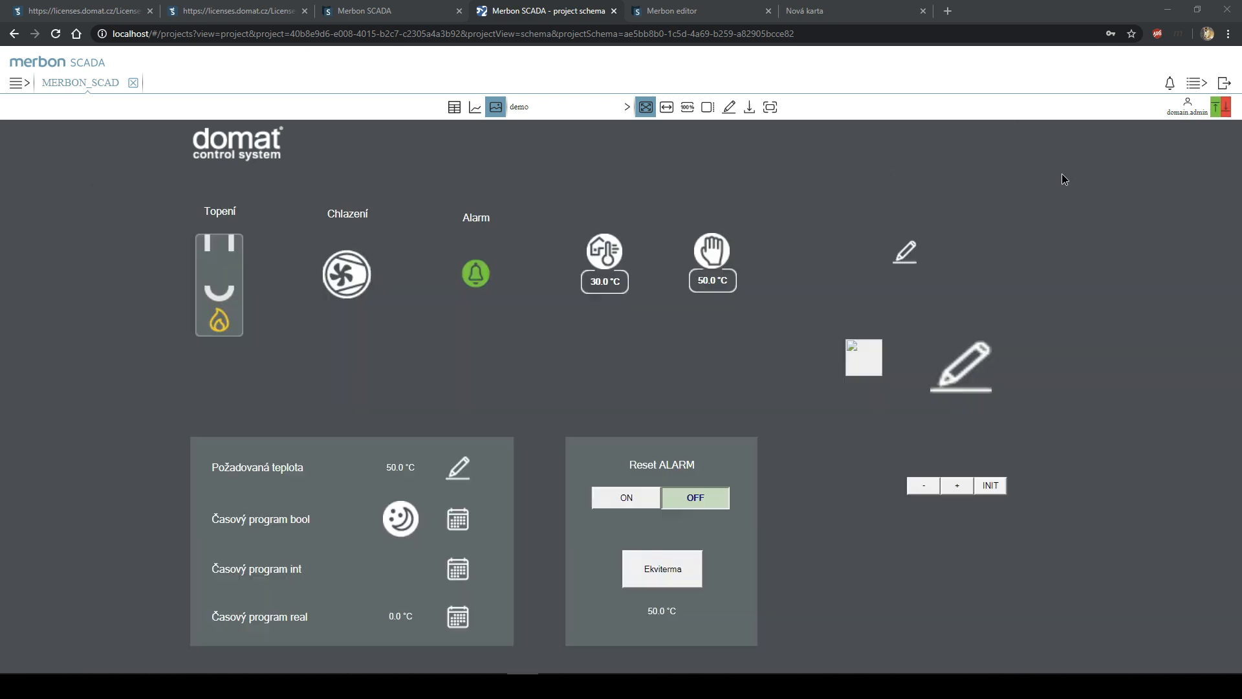
- Explore the integer and boolean time programs with 30-minute rounding, then discard the changes
left_click(460, 567)
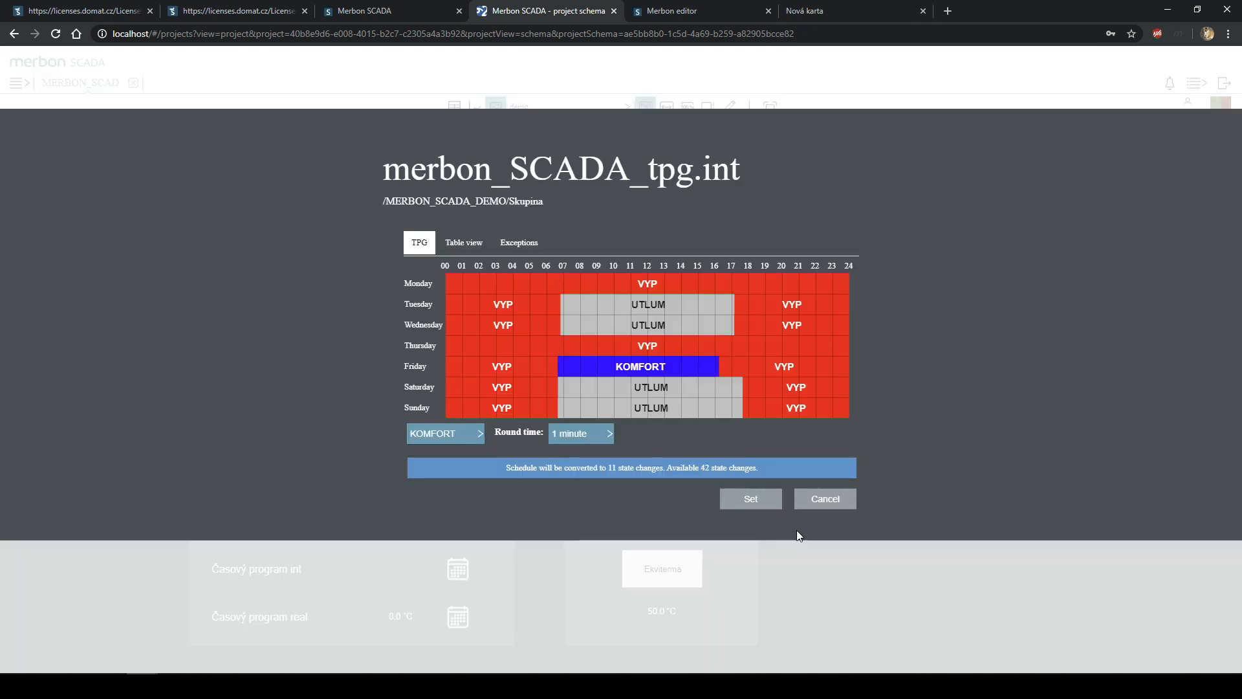
left_click(824, 496)
left_click(458, 519)
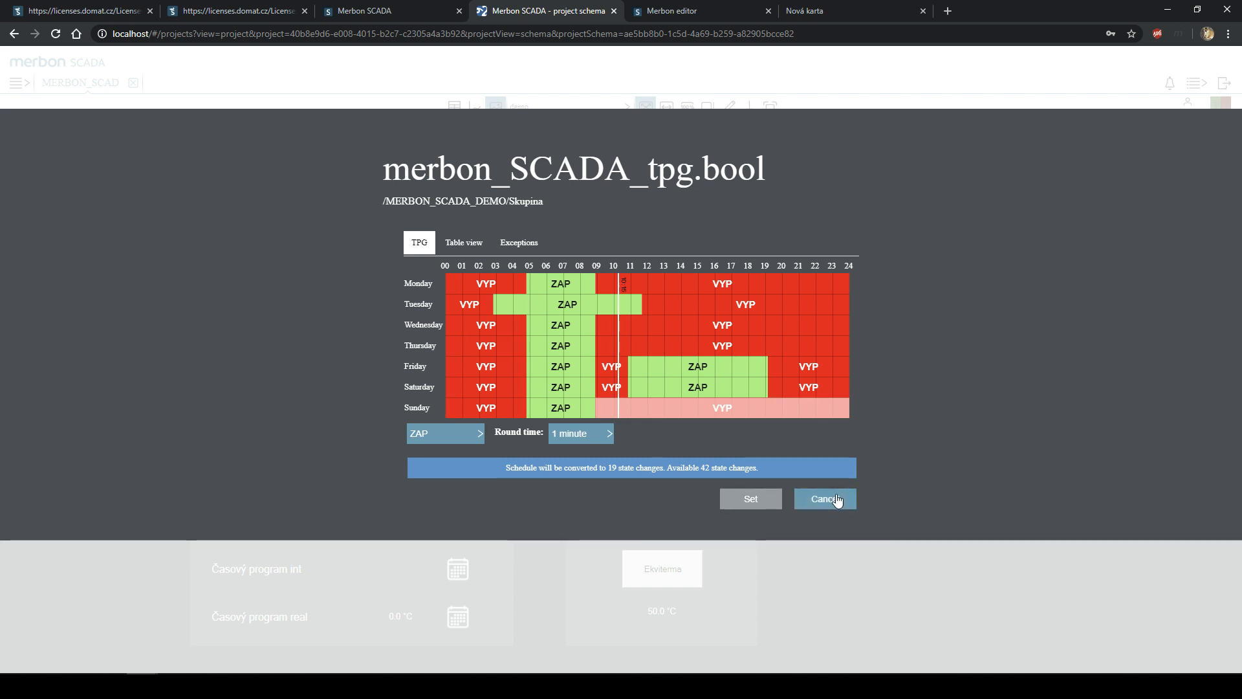
left_click(603, 434)
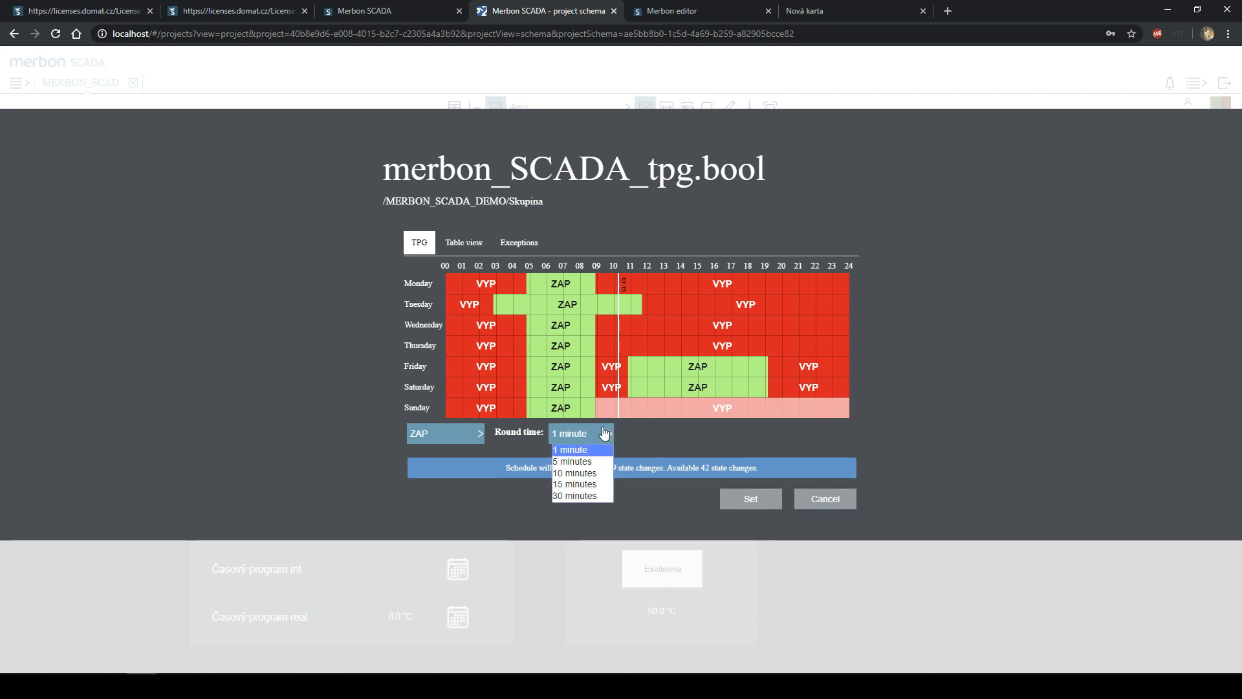
left_click(593, 496)
left_click(568, 434)
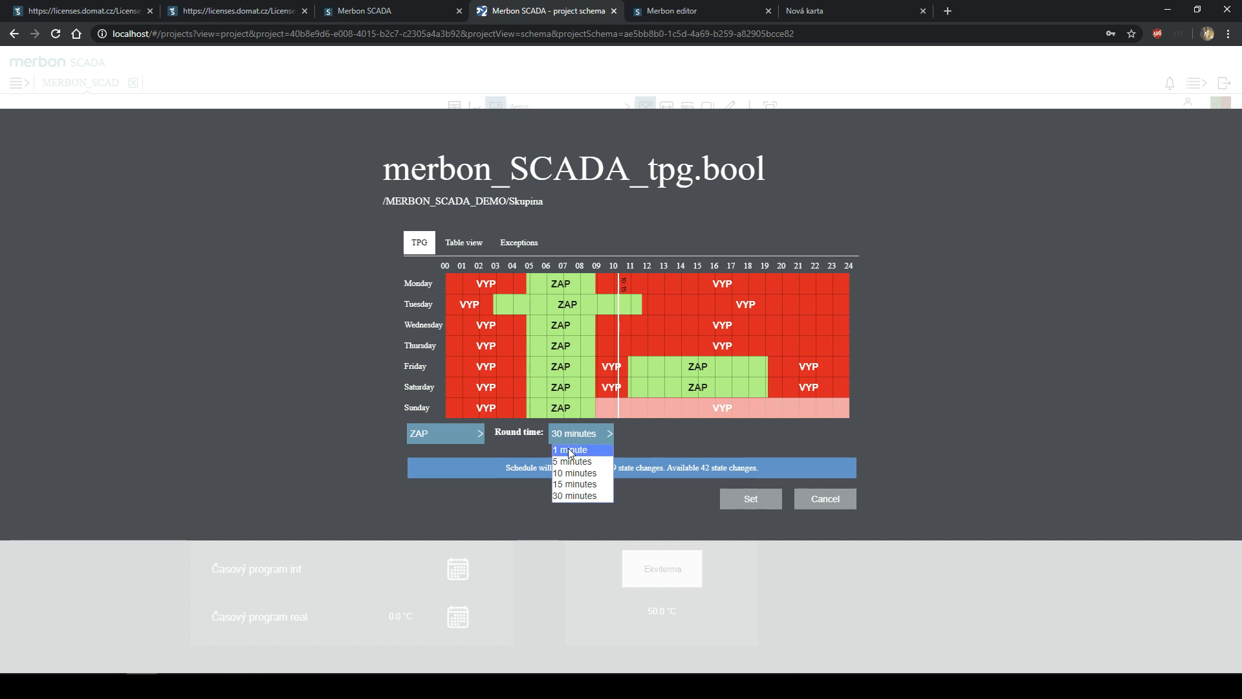
left_click(585, 496)
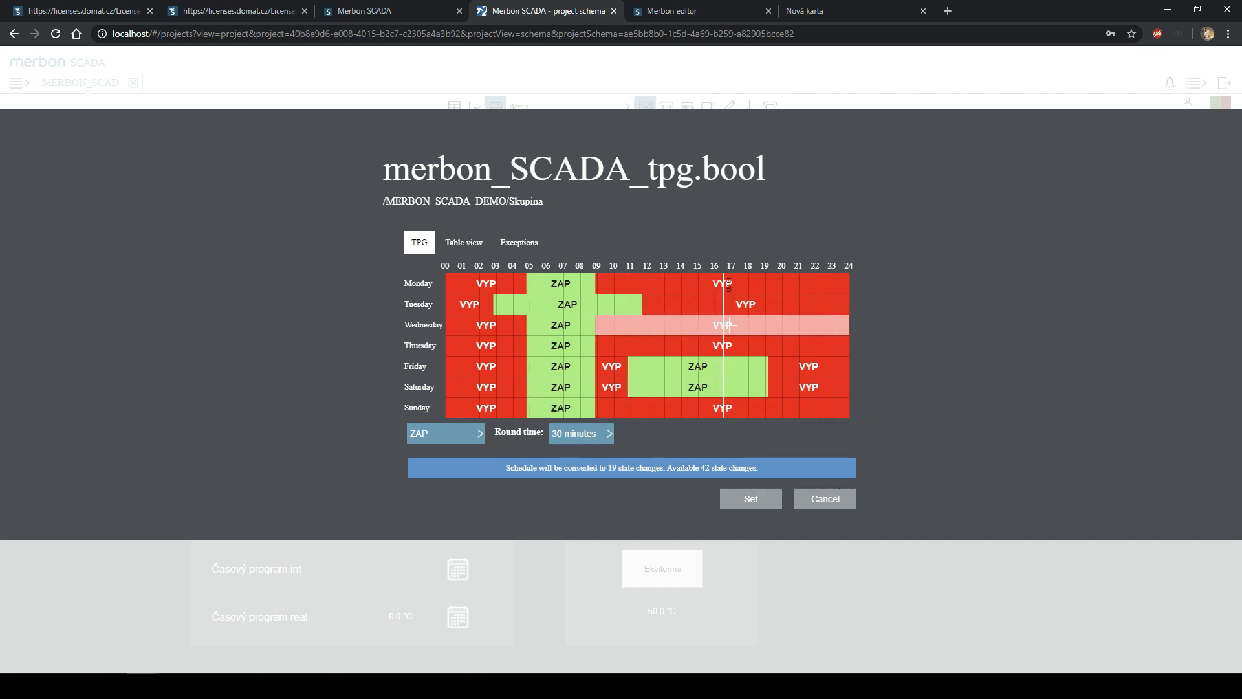
left_click_drag(797, 280, 683, 408)
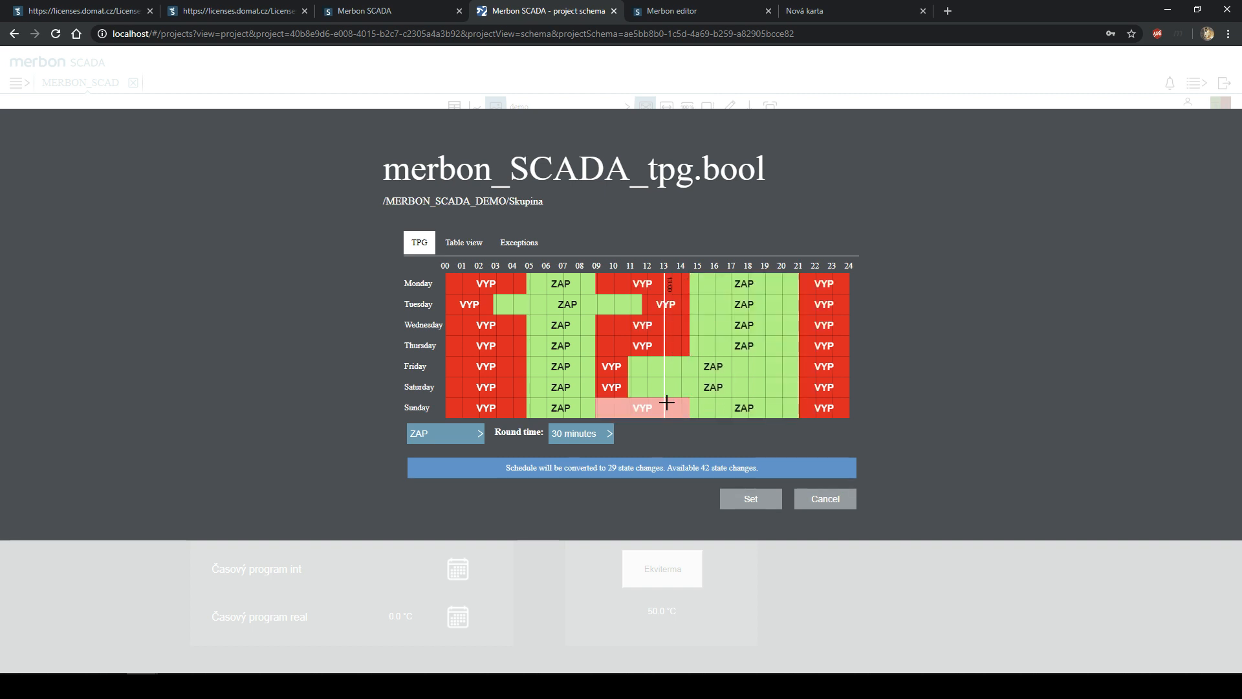
left_click(455, 244)
left_click(520, 242)
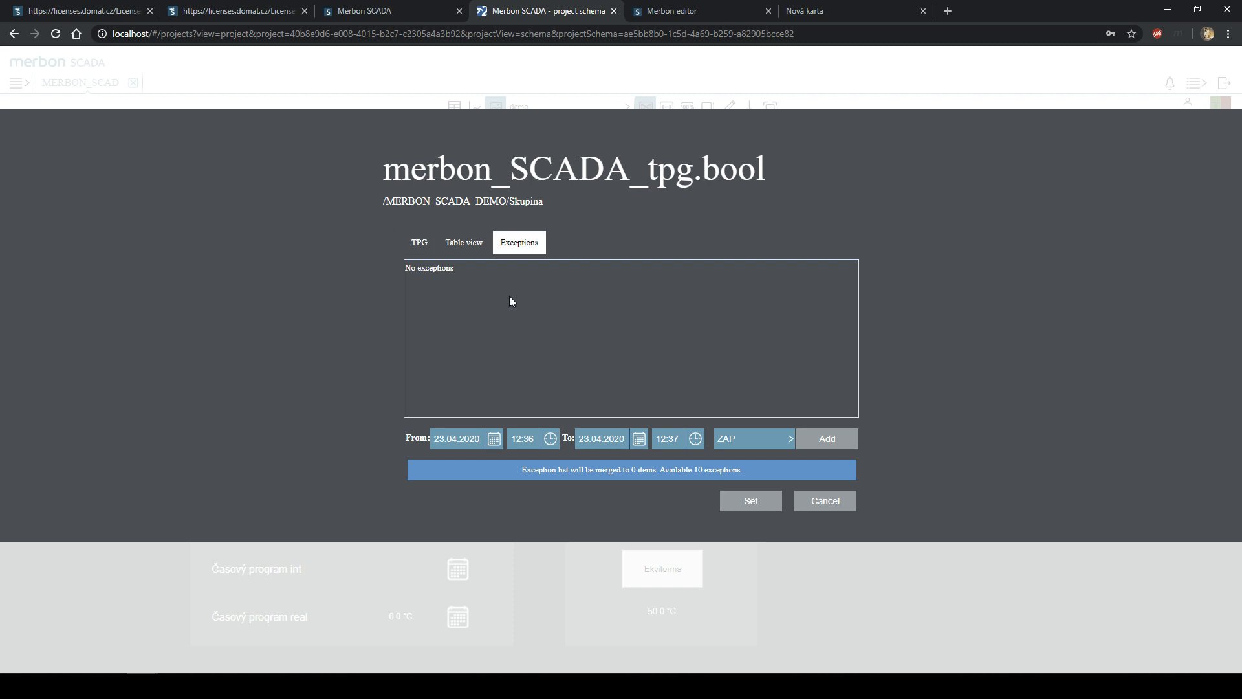
left_click(419, 242)
left_click(800, 499)
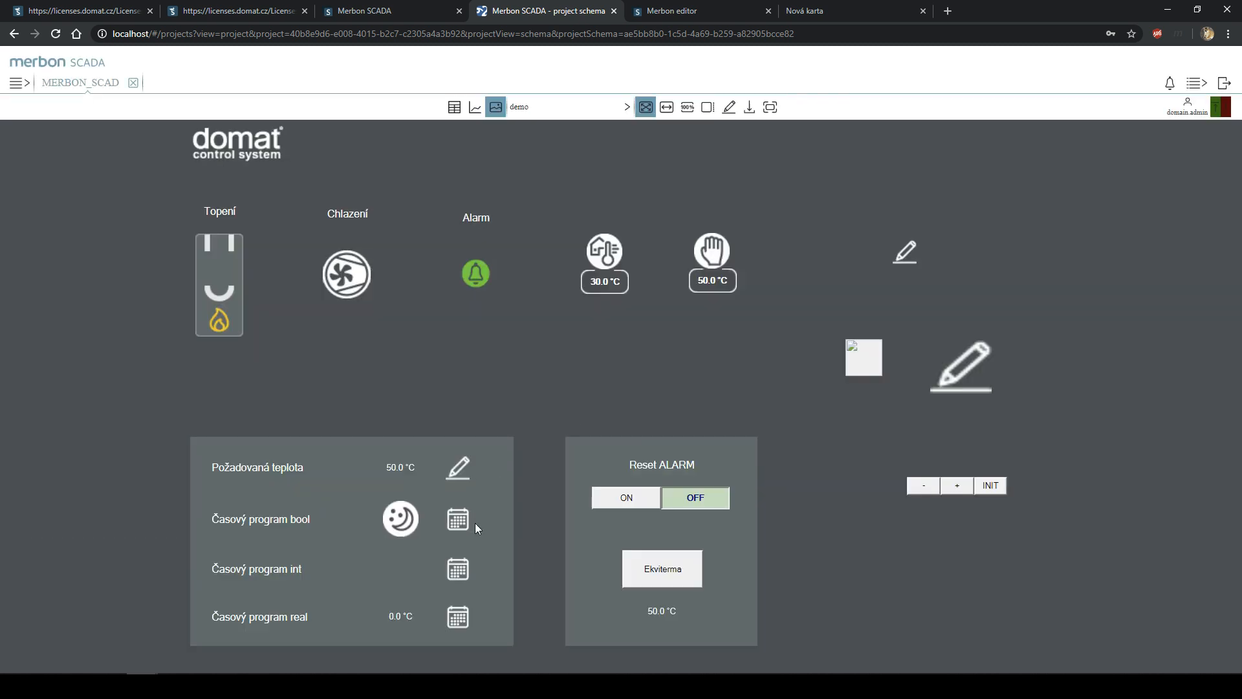
- Give the t18_real schedule value 80 on Saturday–Sunday 09:00–13:00 and save it
left_click(453, 623)
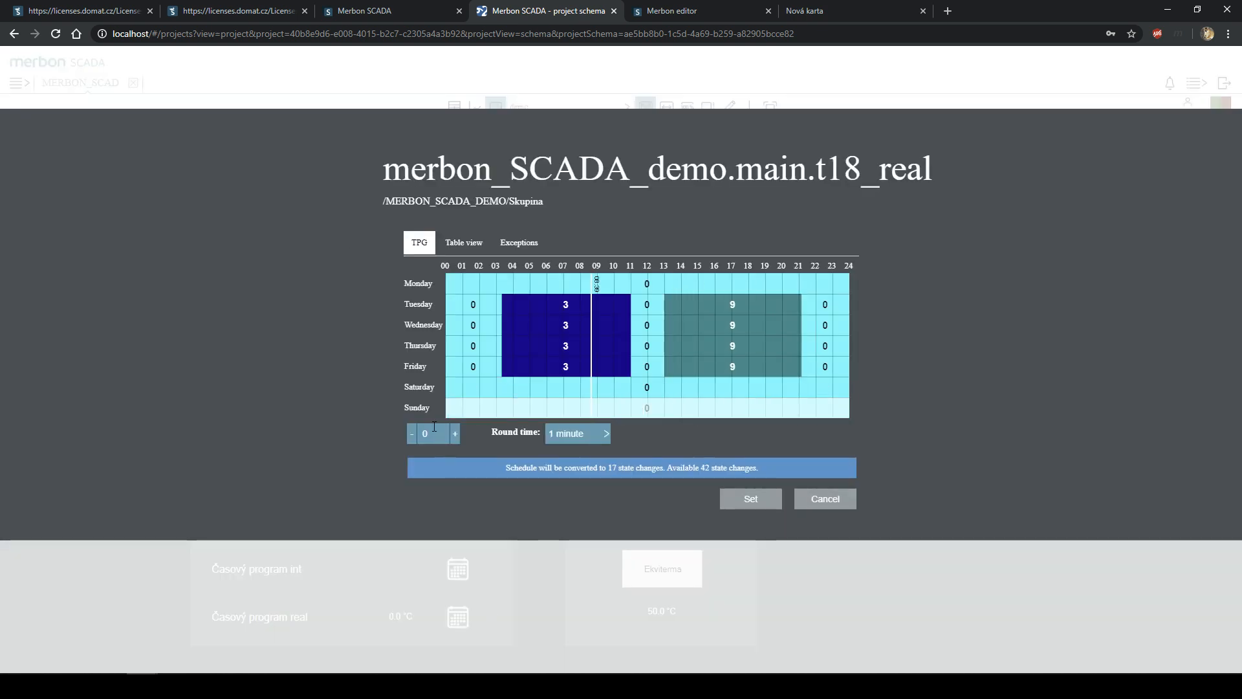
type("30")
left_click_drag(597, 388, 666, 409)
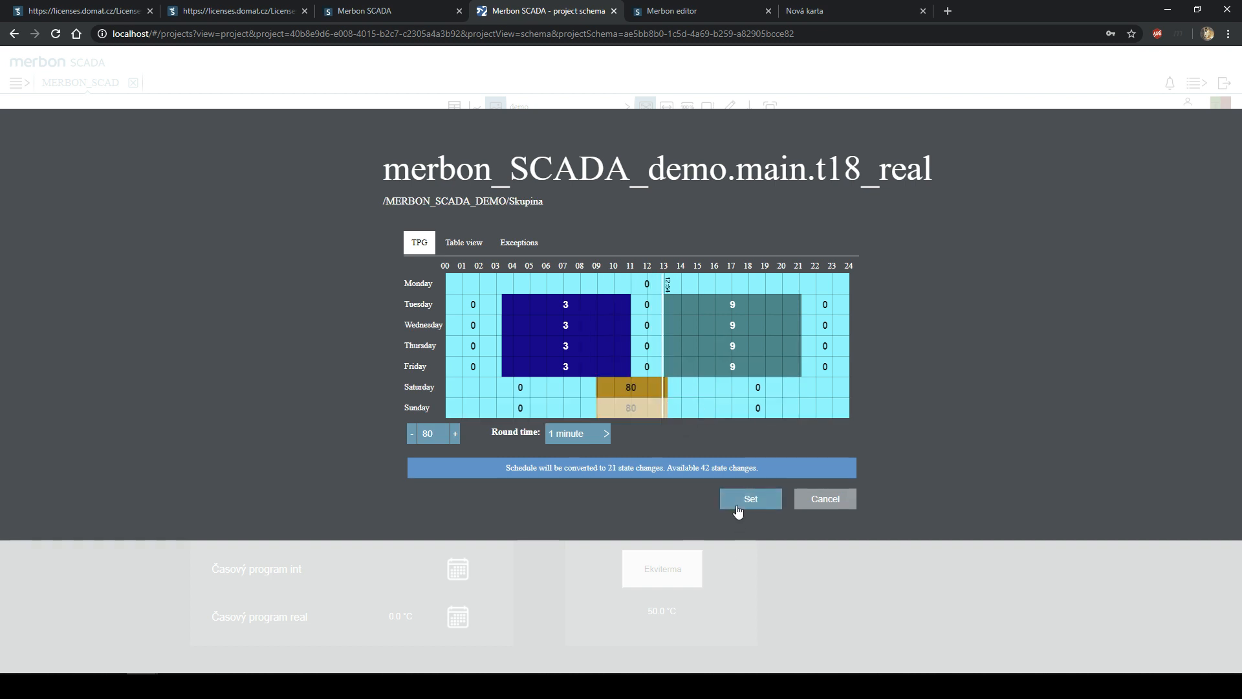
left_click(736, 505)
left_click(521, 686)
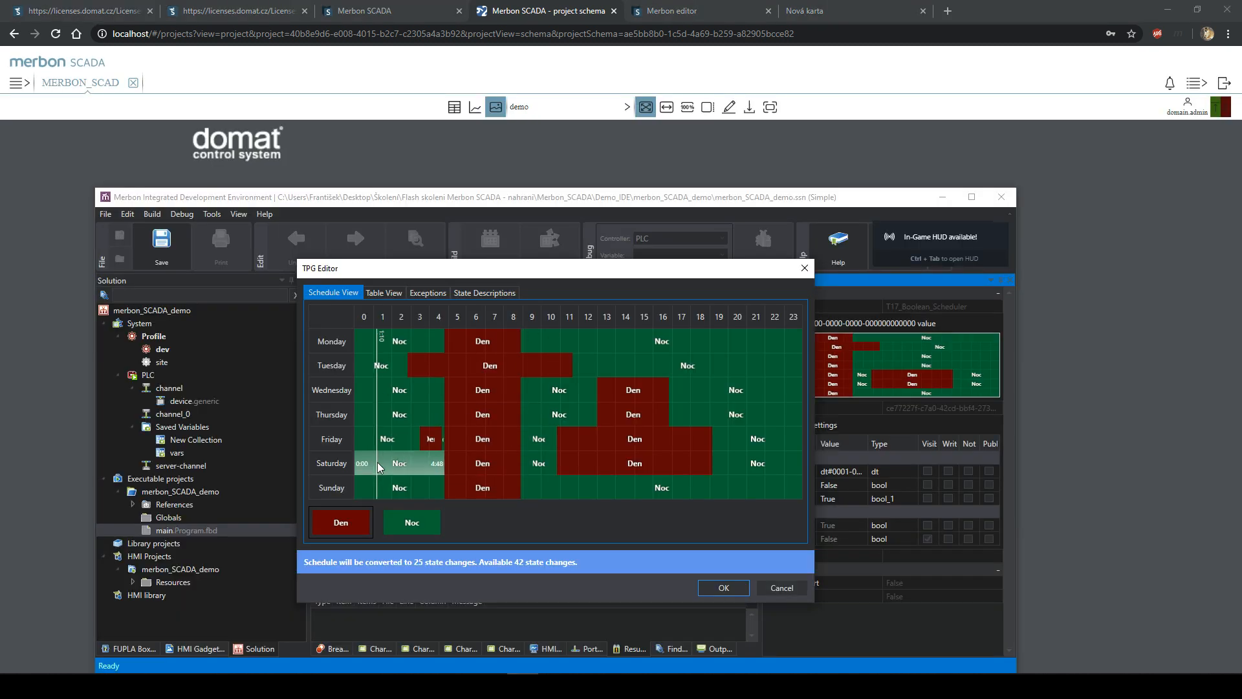
- Confirm T18_Real_Scheduler in the IDE shows the weekend 80 block, then return to SCADA
left_click(805, 268)
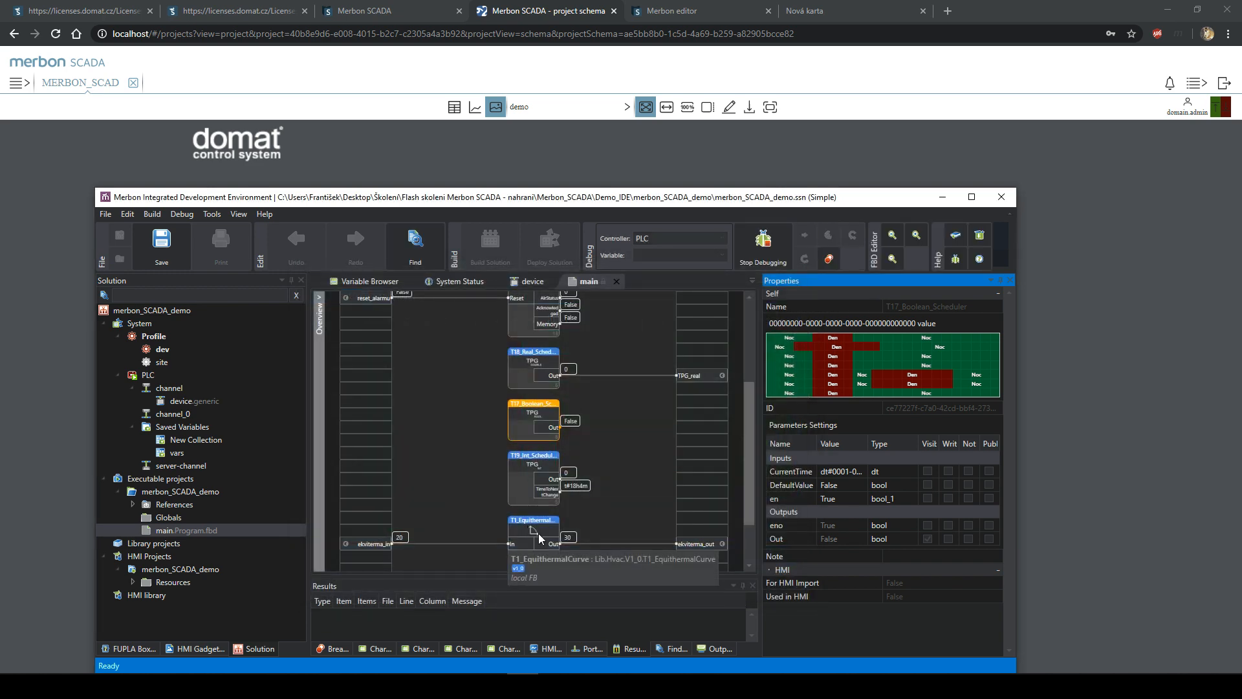
left_click(547, 372)
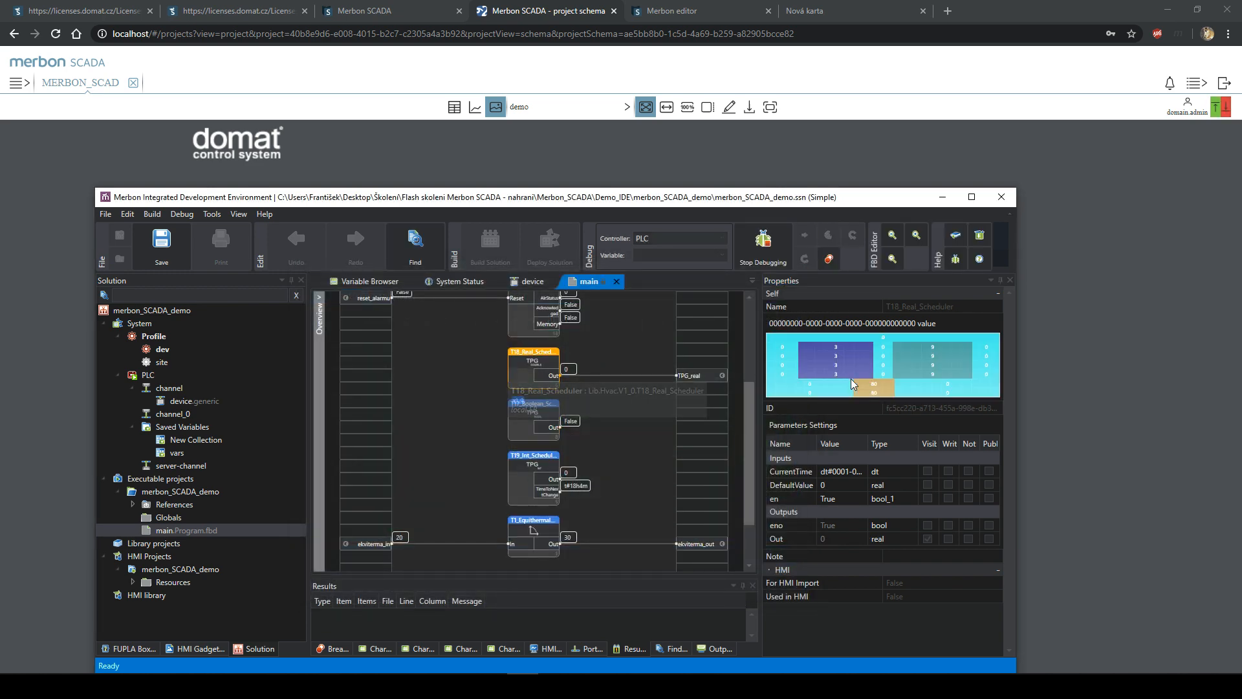
double_click(850, 382)
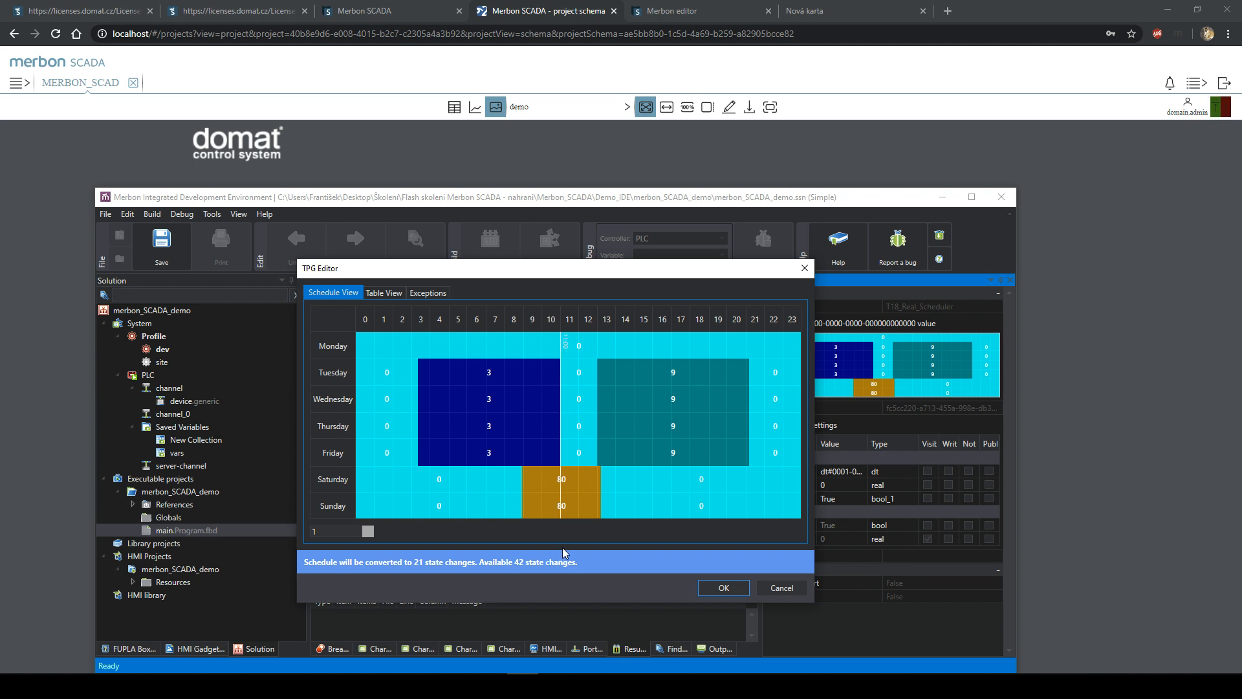
left_click(1132, 326)
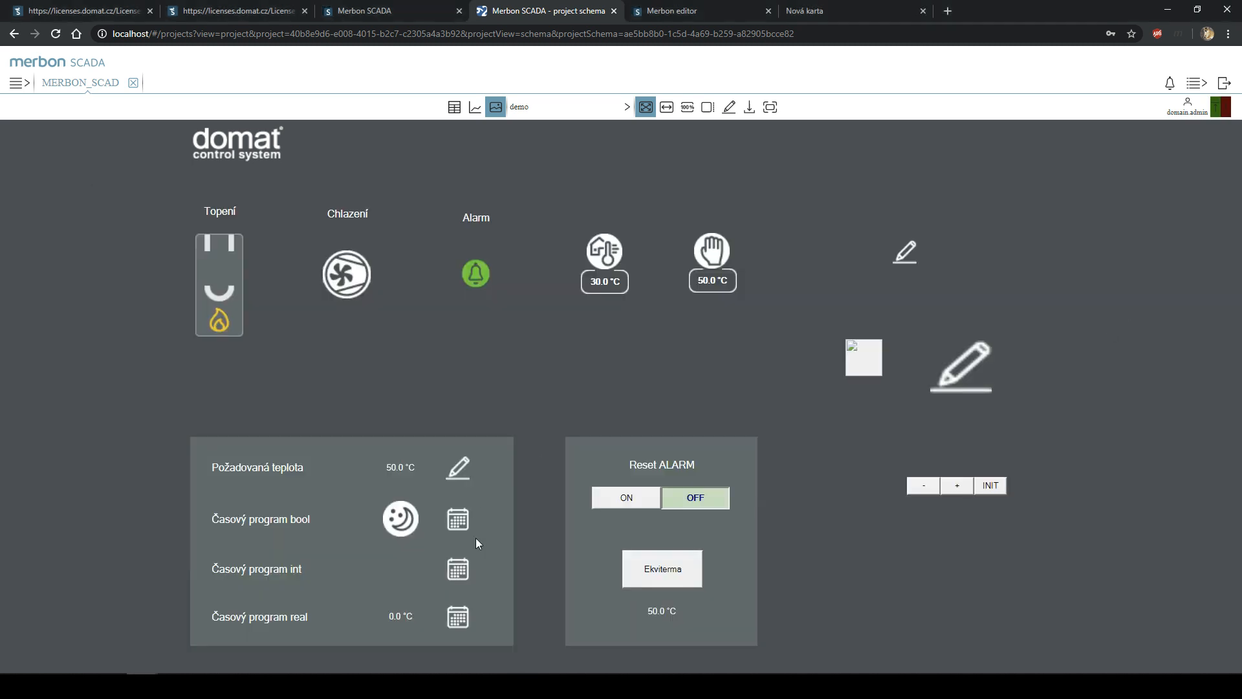
- Extend Wednesday's ZAP period in the boolean schedule into the afternoon and save
left_click(459, 622)
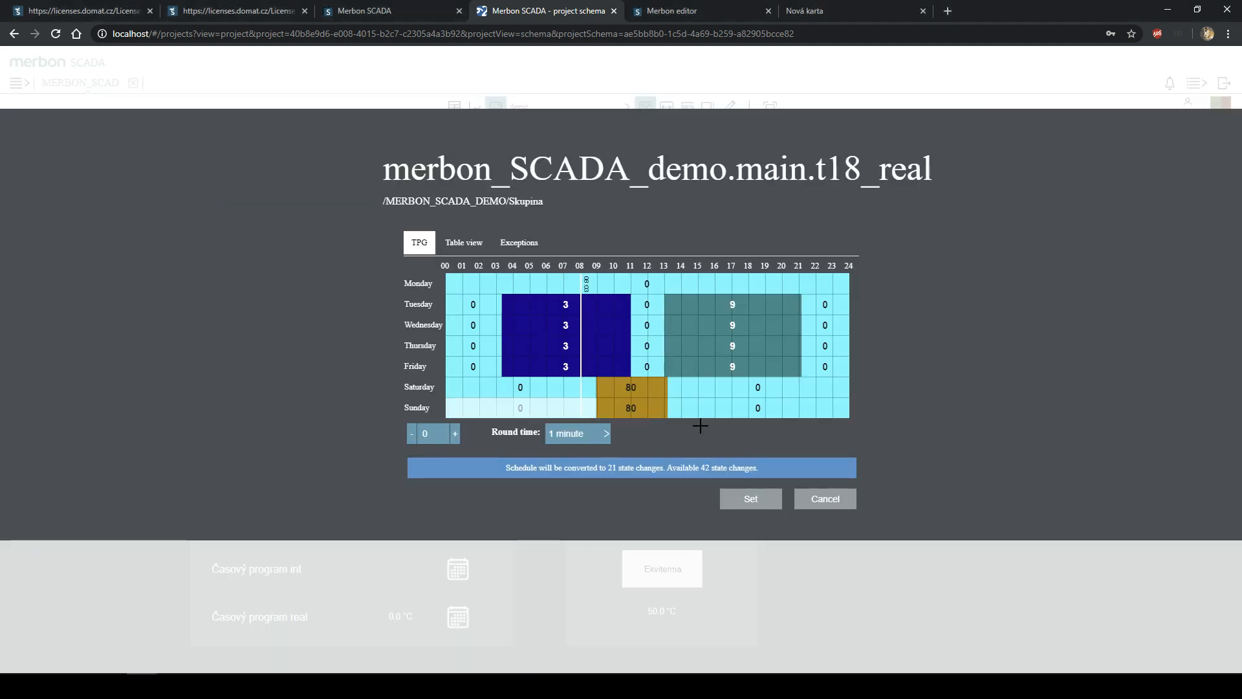
left_click(817, 500)
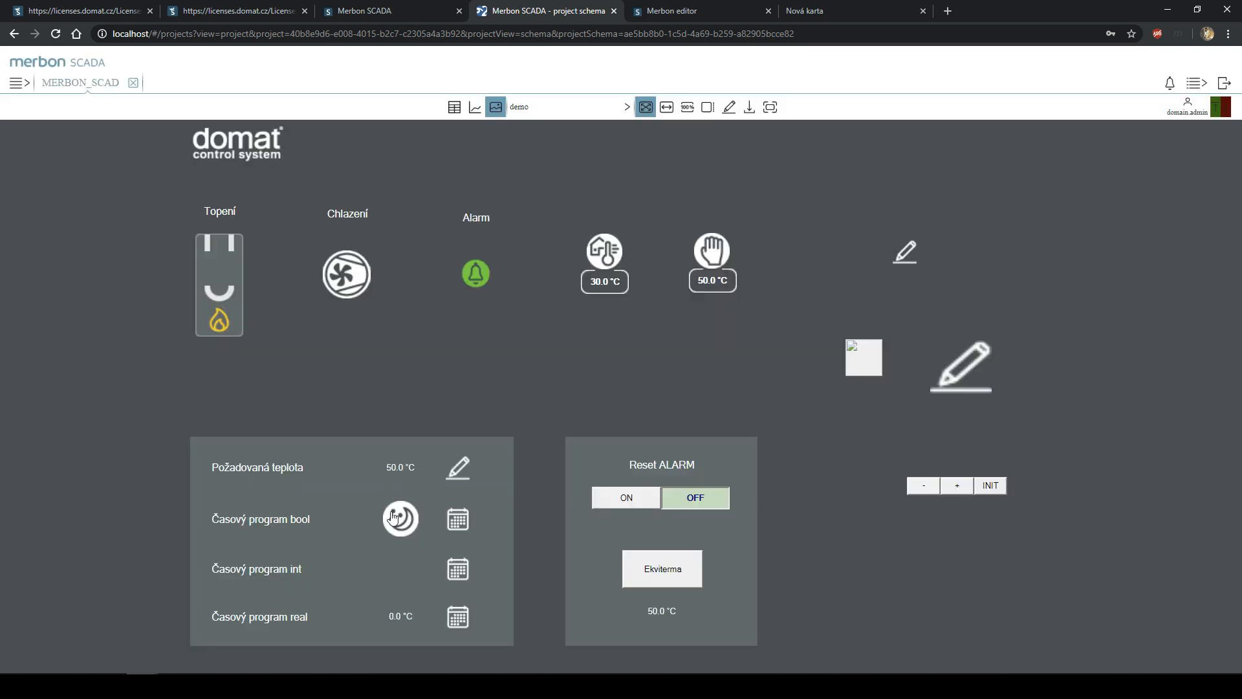
left_click(462, 520)
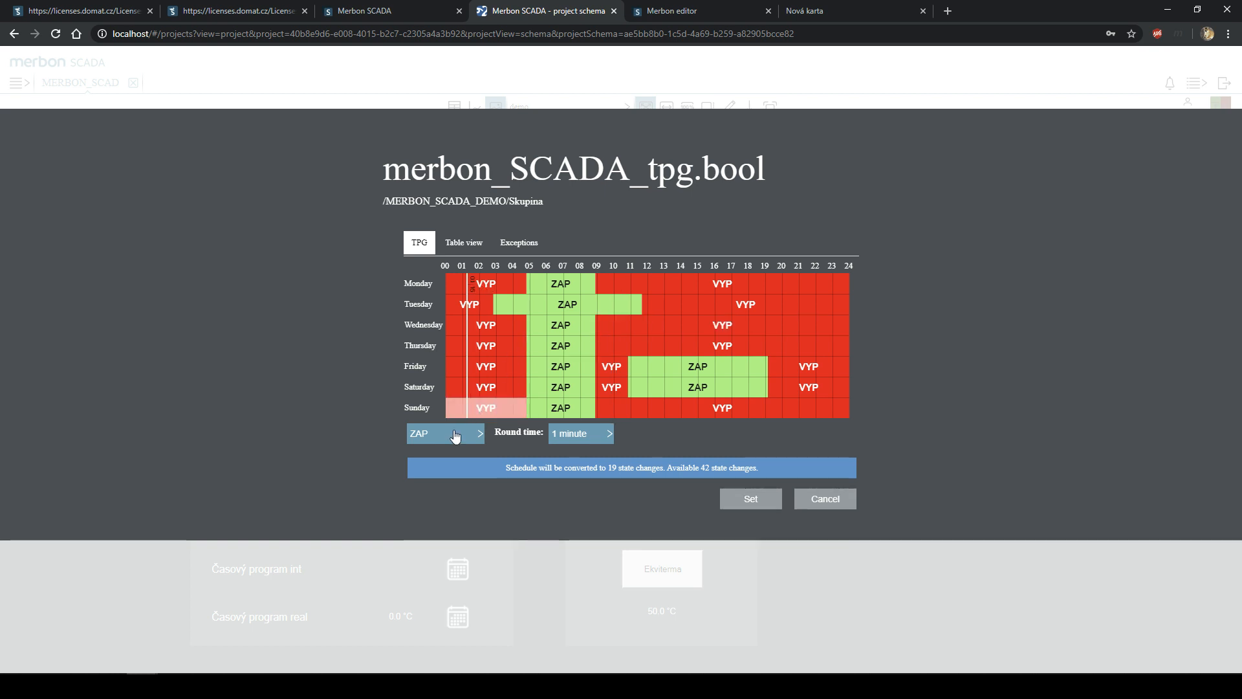
left_click_drag(575, 320, 734, 323)
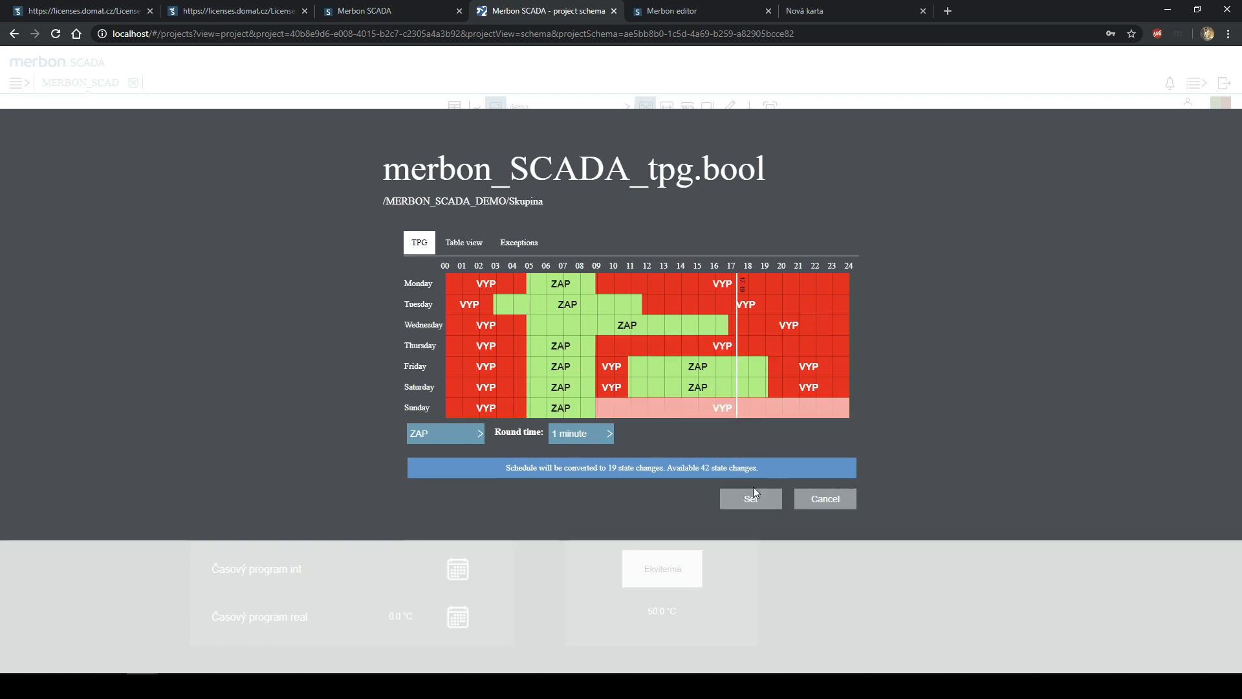
left_click(753, 499)
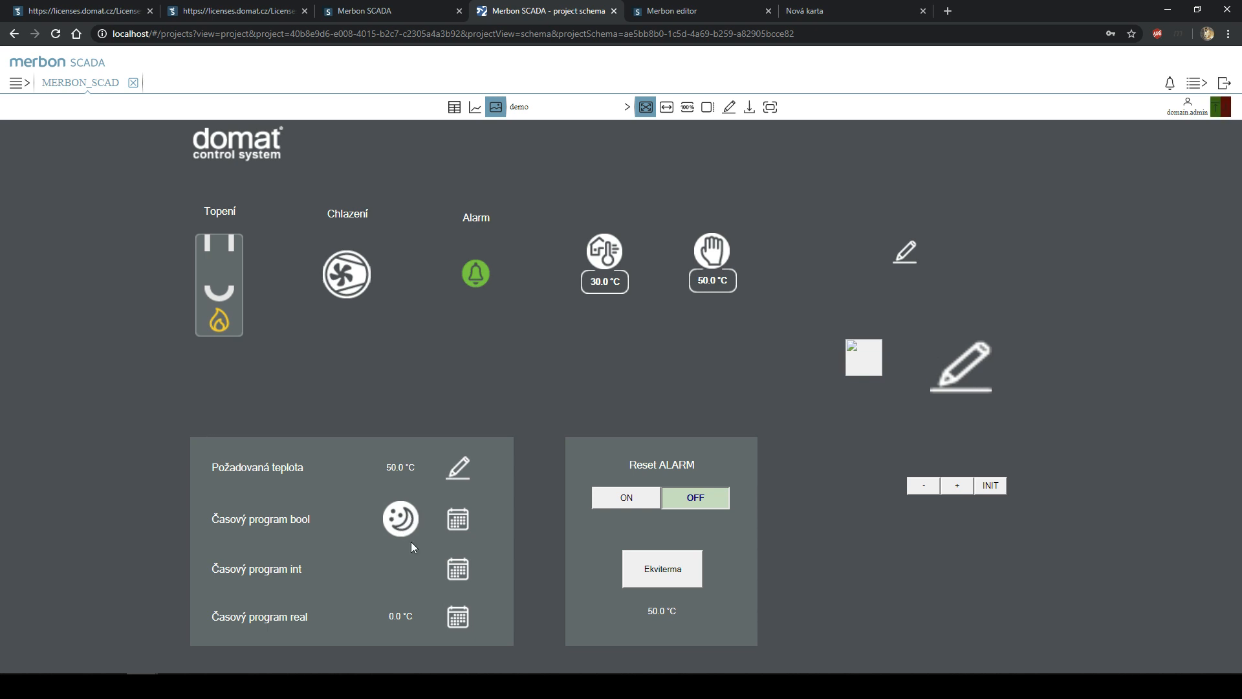
- Extend Thursday's ZAP period into the afternoon and save the boolean schedule
left_click(459, 520)
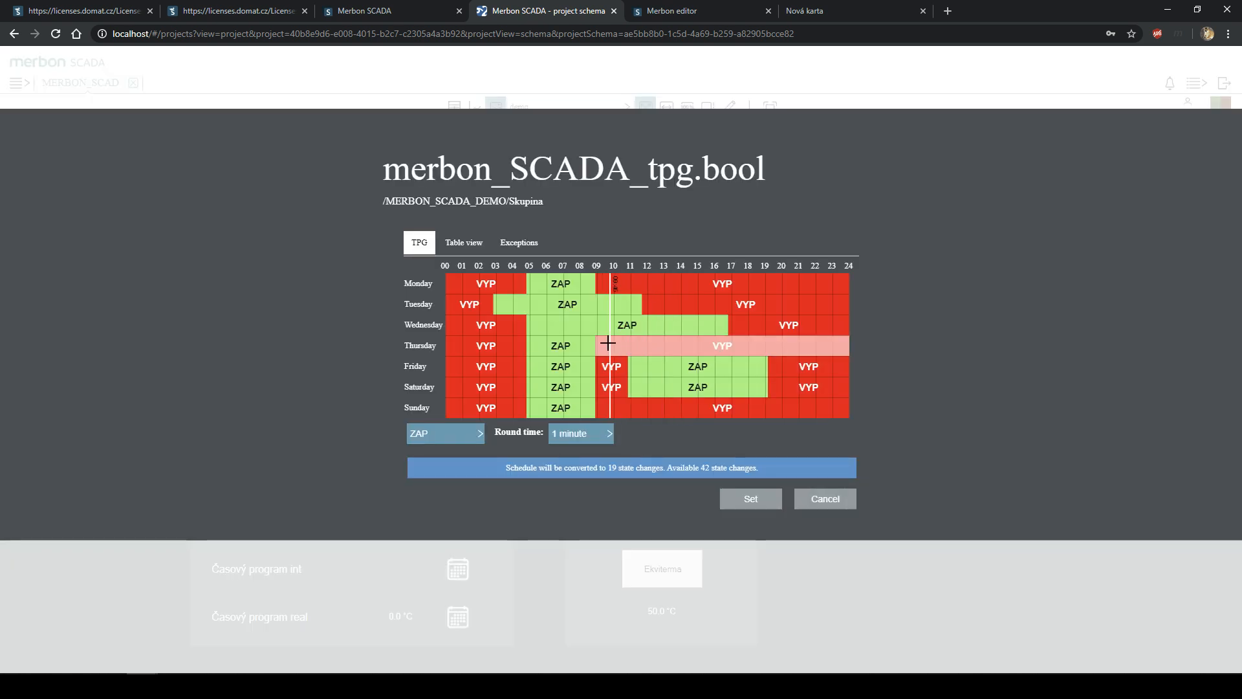
left_click_drag(593, 347, 719, 359)
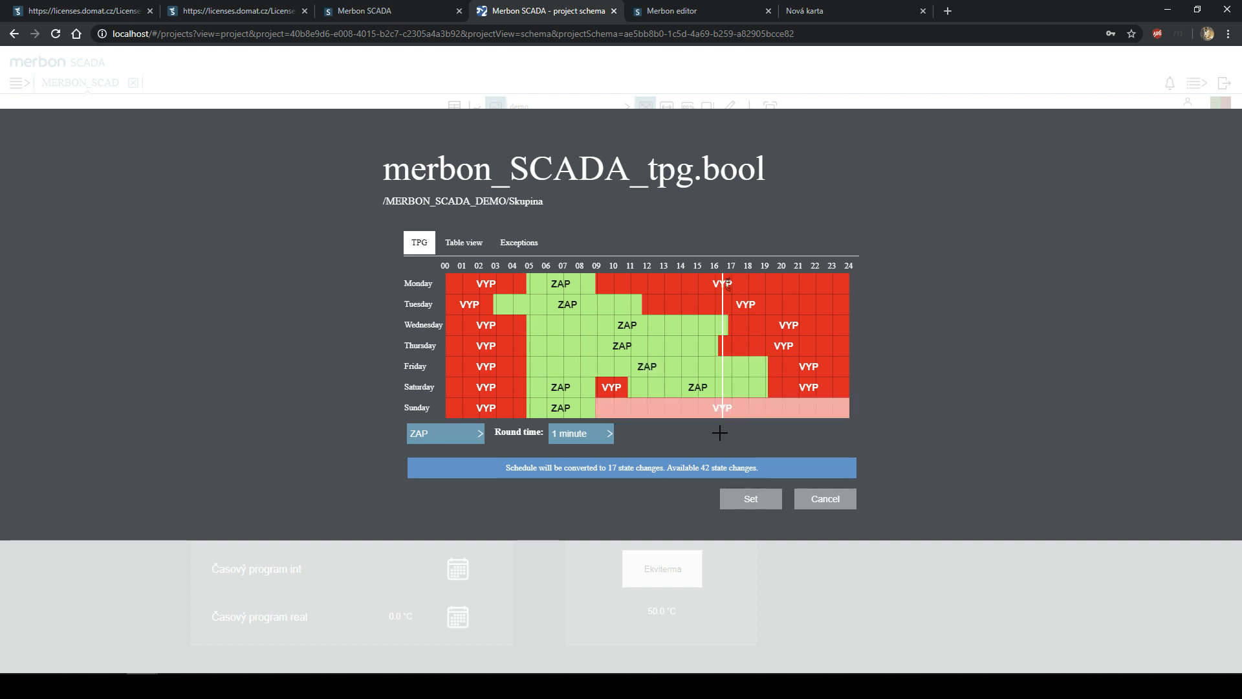
left_click(751, 500)
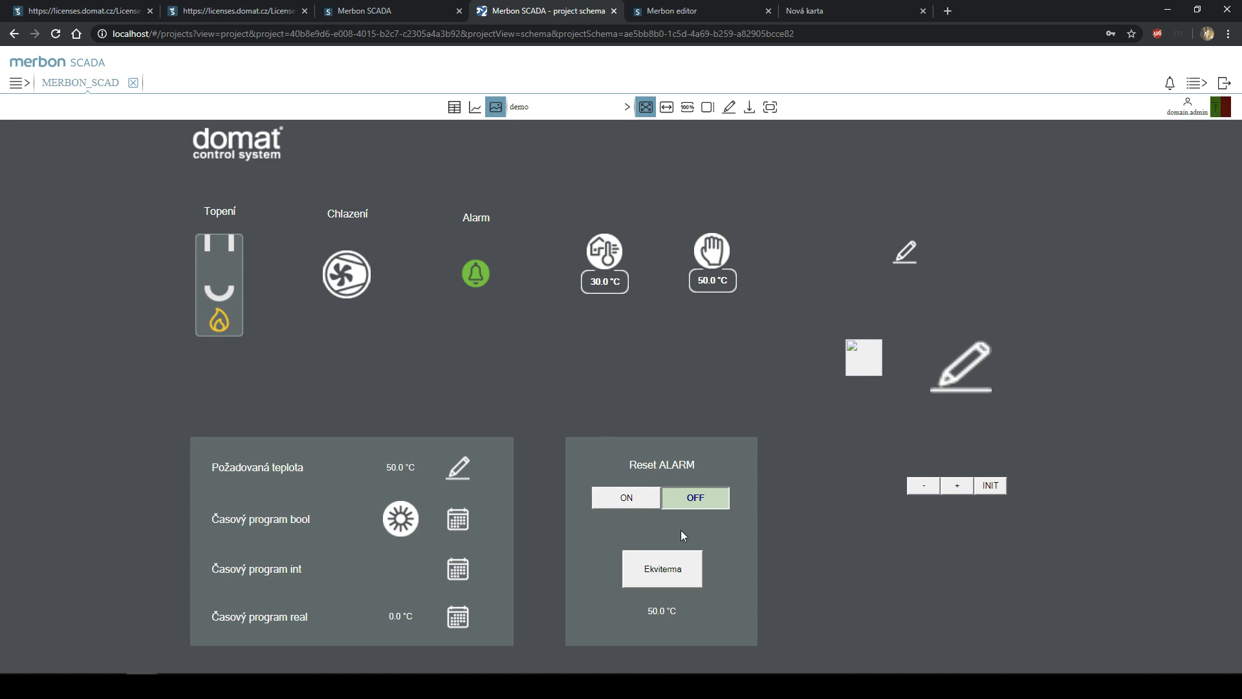
- In the Ekviterma editor, set the top red point to about -6 °C/83 °C and the top blue to -12 °C/72 °C
left_click(675, 571)
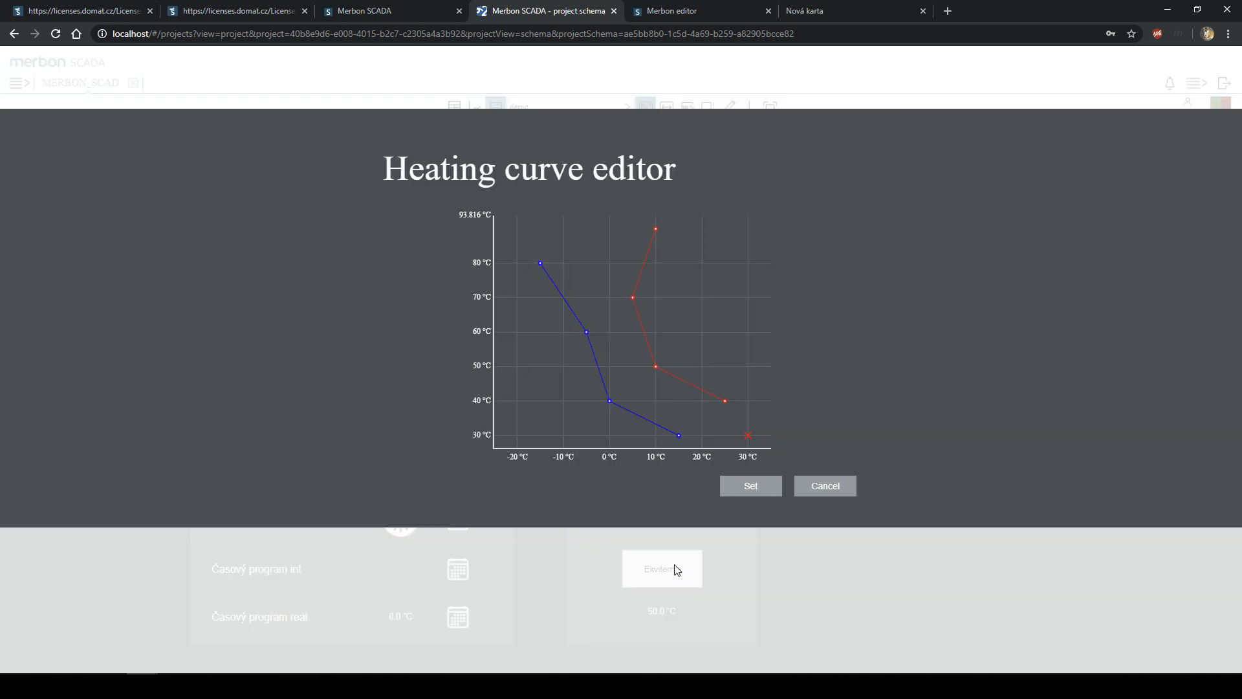
left_click_drag(656, 229, 617, 247)
mouse_move(536, 270)
left_mouse_down()
mouse_move(562, 297)
mouse_move(534, 289)
left_mouse_up()
left_click_drag(602, 248, 569, 255)
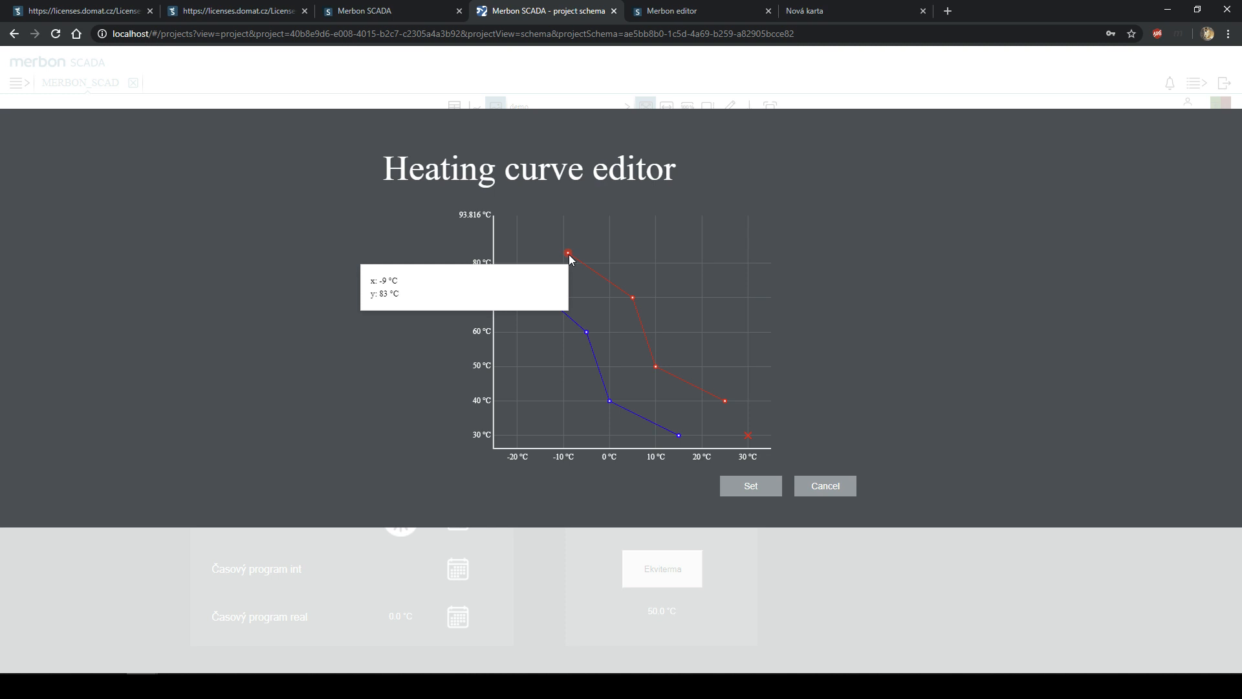
left_click_drag(569, 256, 609, 232)
mouse_move(529, 285)
left_mouse_down()
mouse_move(554, 263)
mouse_move(546, 286)
left_mouse_up()
left_click_drag(605, 229, 575, 251)
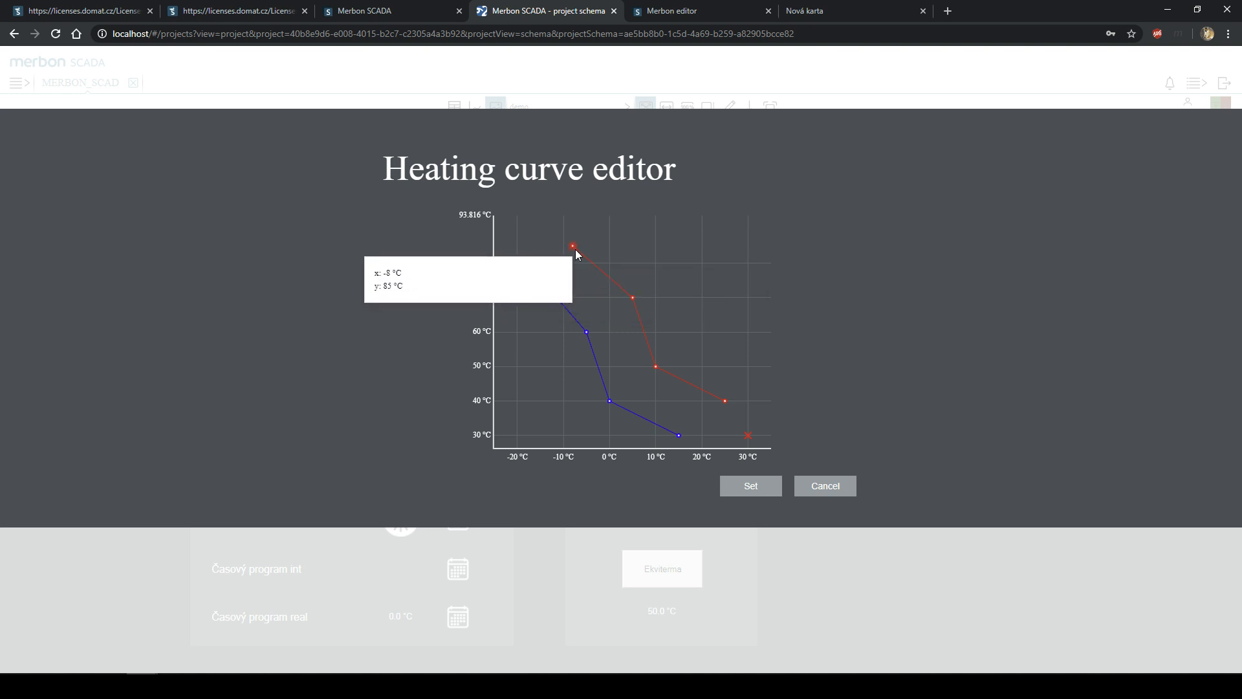
- Raise the lower red points to 75 and 63 °C and the blue points to 69, 58, 77 and 36 °C, then Set
mouse_move(632, 298)
left_mouse_down()
mouse_move(599, 271)
mouse_move(655, 272)
mouse_move(642, 291)
left_mouse_up()
left_click_drag(670, 358, 688, 322)
left_click_drag(587, 332, 614, 301)
left_click_drag(613, 400, 669, 338)
left_click_drag(542, 283, 544, 273)
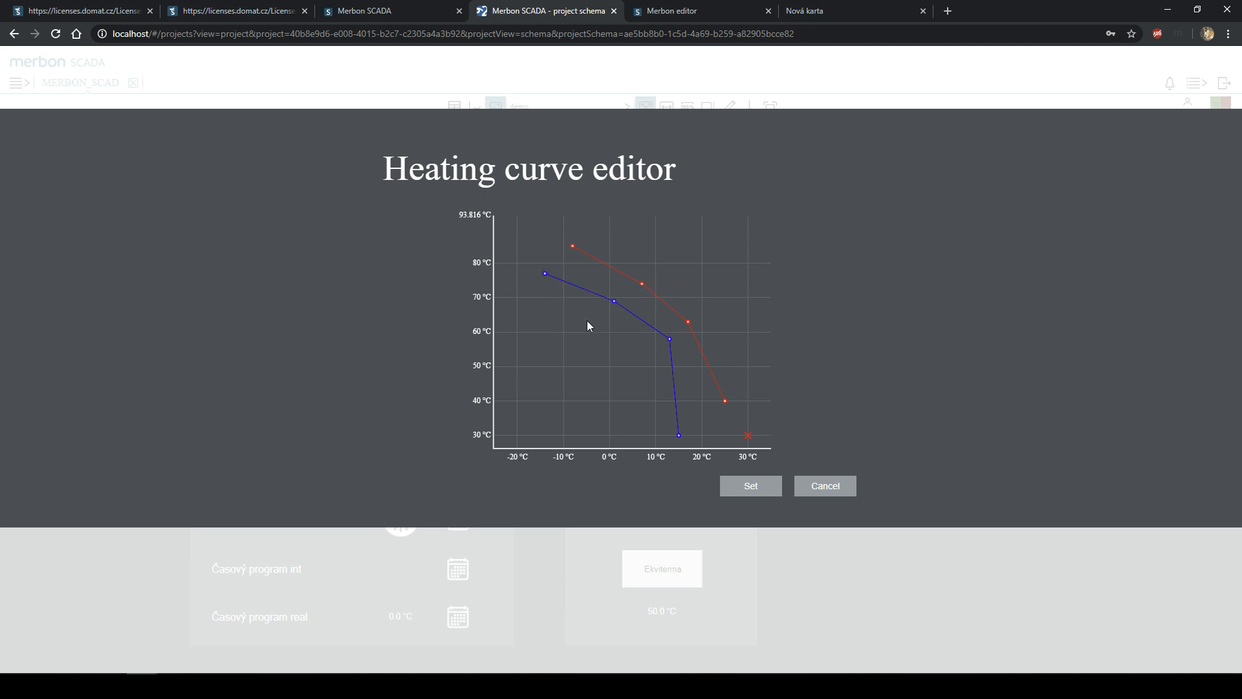
left_click_drag(679, 435, 697, 415)
left_click(752, 487)
- Cancel the IDE's TPG Editor, confirm T1_EquithermalCurve shows TX1 -8 / TY1 85, and minimise the IDE
left_click(522, 686)
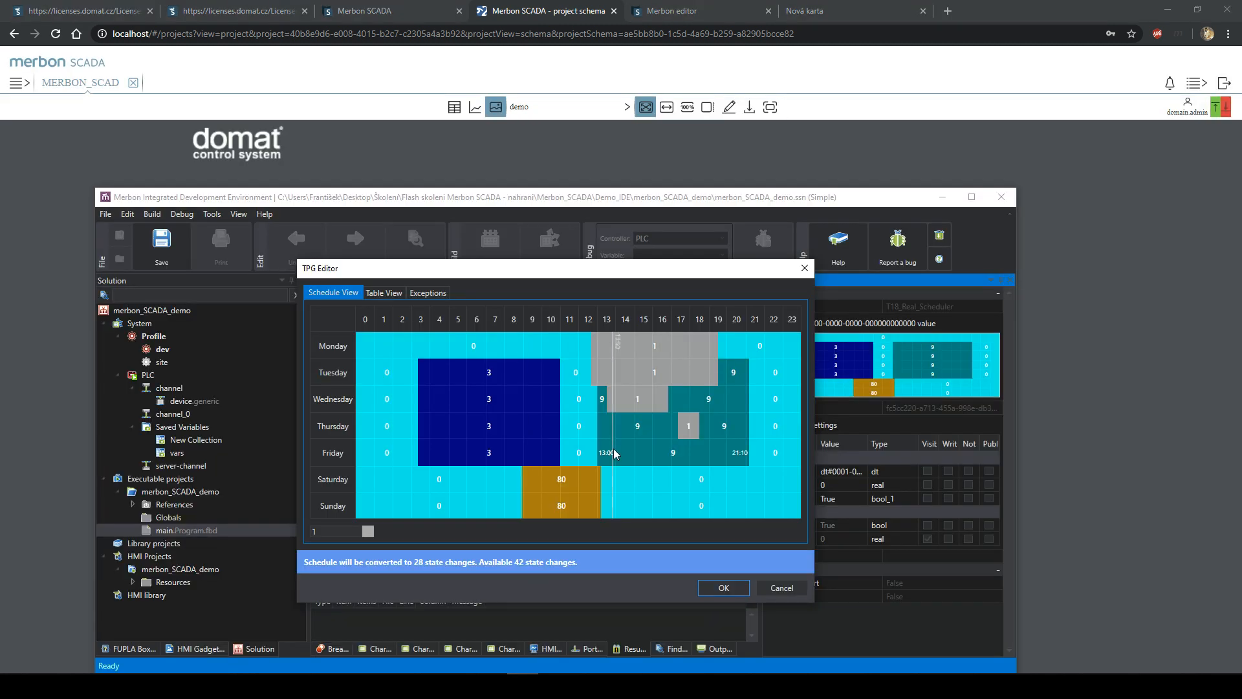
left_click(789, 589)
scroll(570, 427, "down", 1)
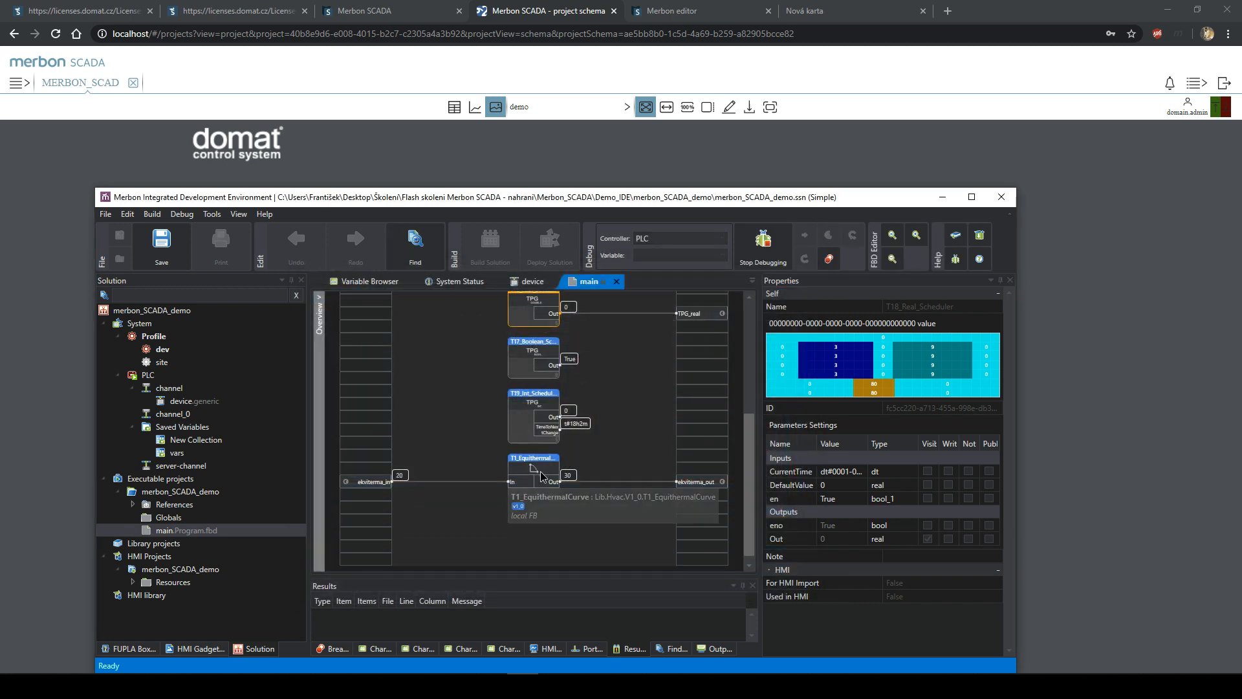
left_click(546, 453)
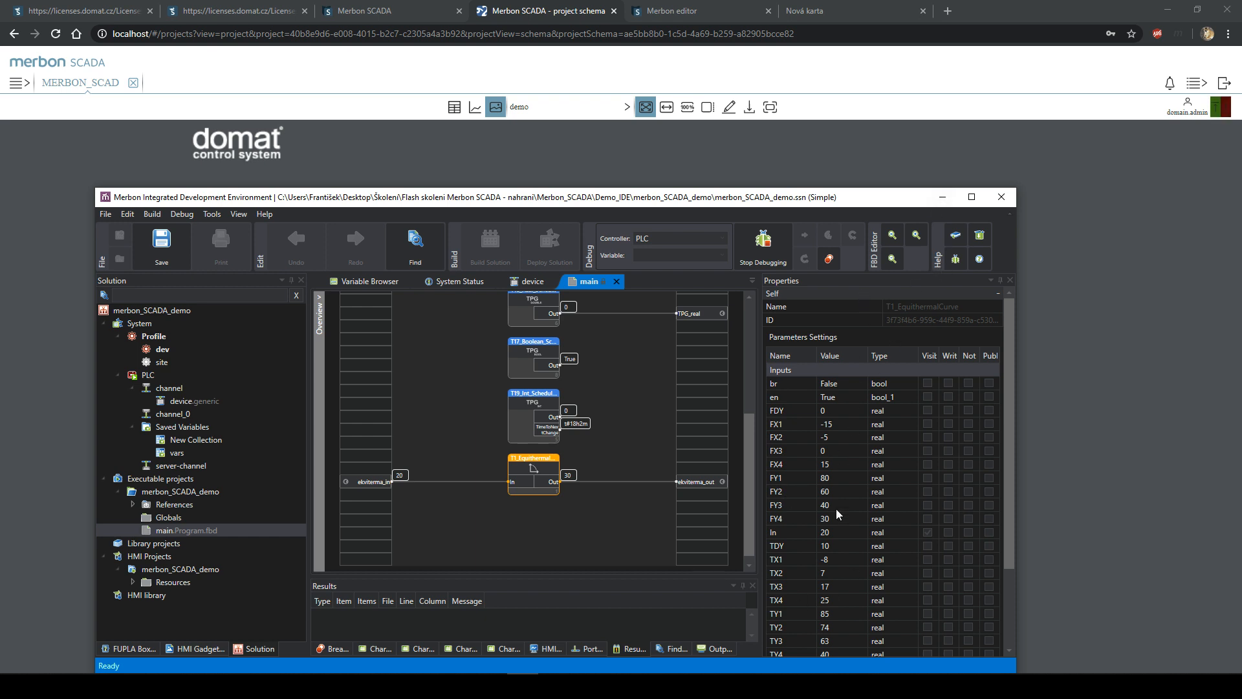
left_click(943, 196)
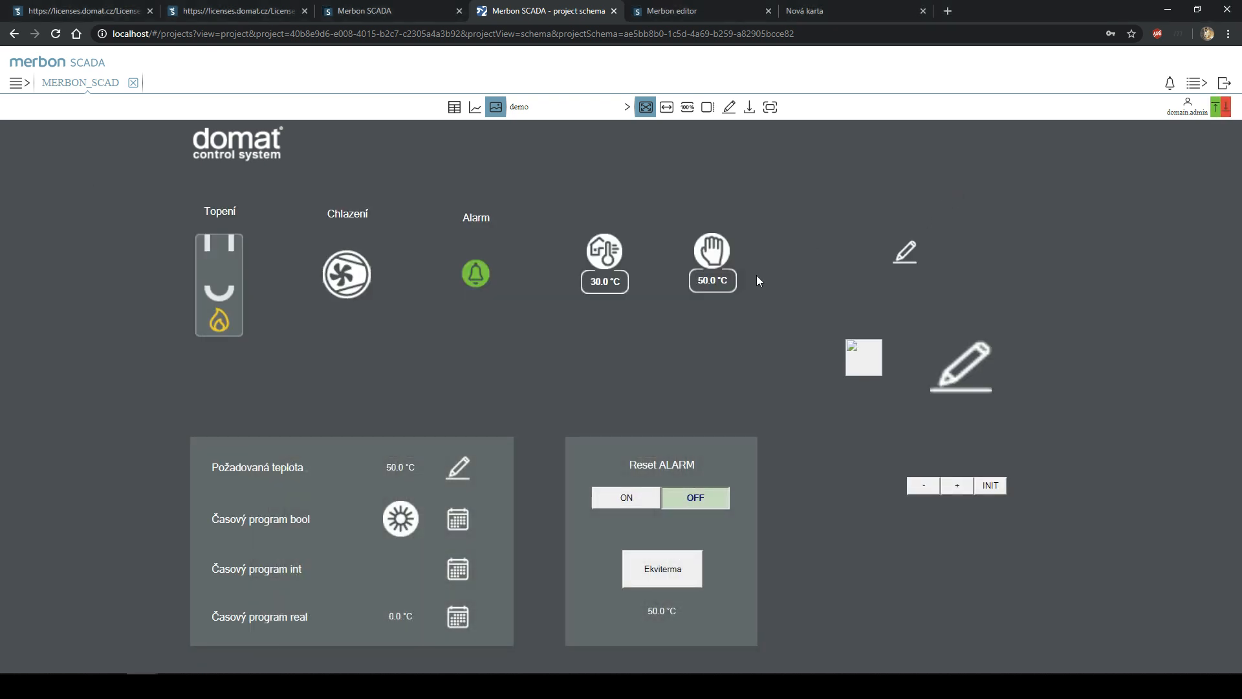
- Open and cancel the Ekviterma heating curve editor three times without changes
left_click(666, 575)
left_click(813, 490)
left_click(679, 562)
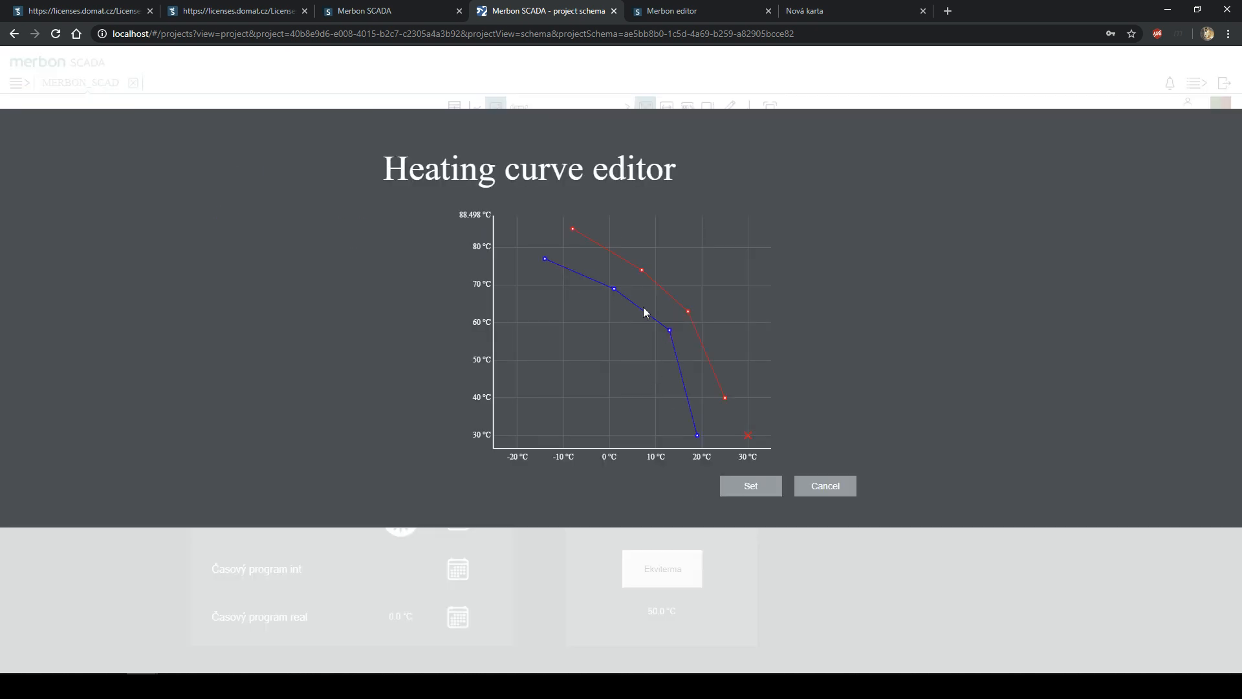
left_click(815, 484)
left_click(688, 568)
left_click(818, 486)
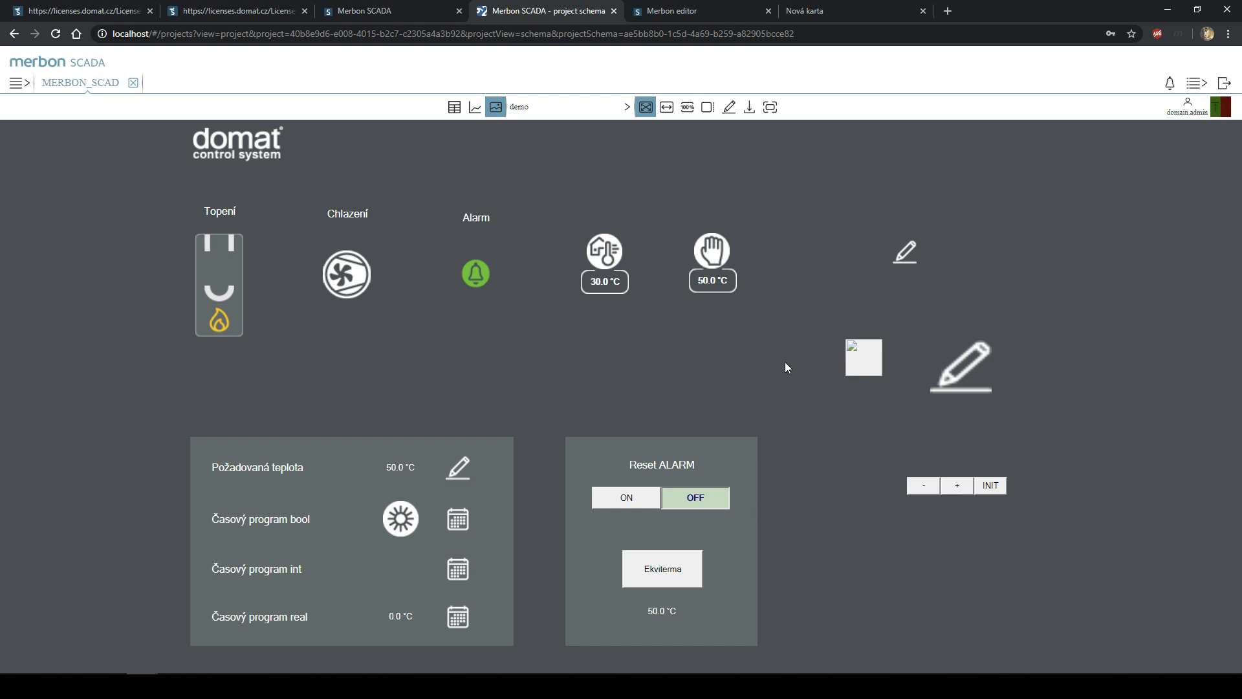
- Step the desired temperature setpoint up to 53.0 °C and switch to the data-point table view
left_click(958, 483)
left_click(956, 486)
left_click(454, 108)
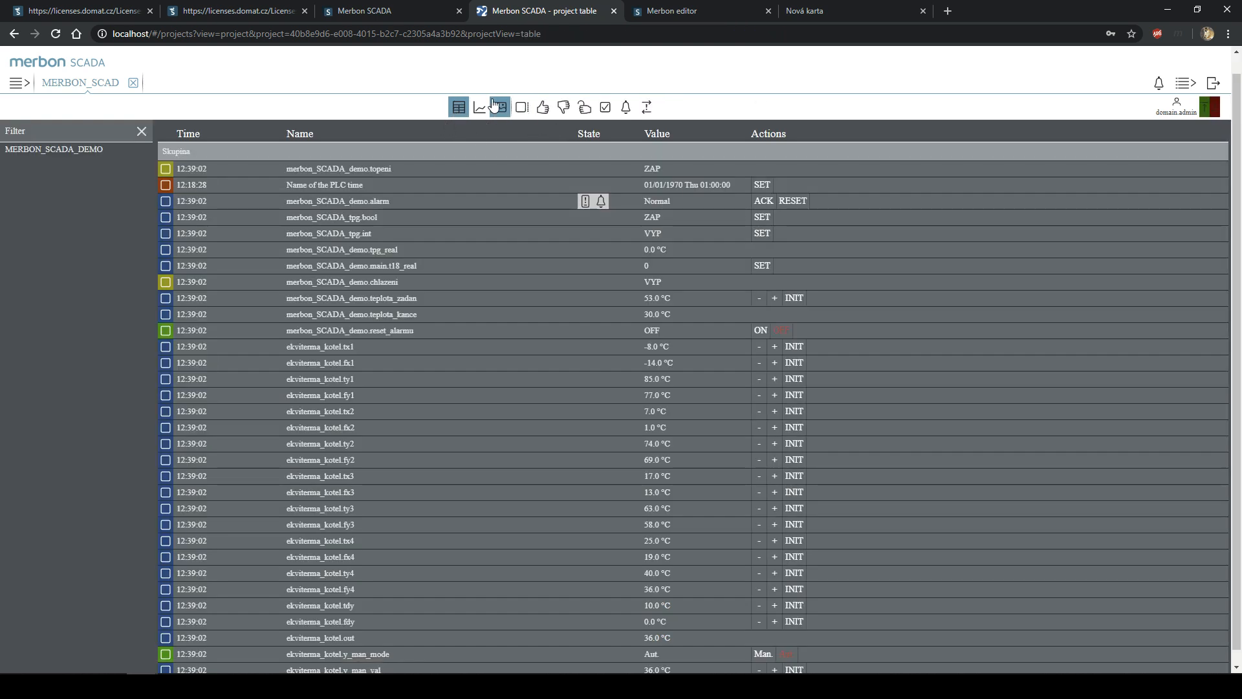
left_click(495, 107)
left_click(1206, 85)
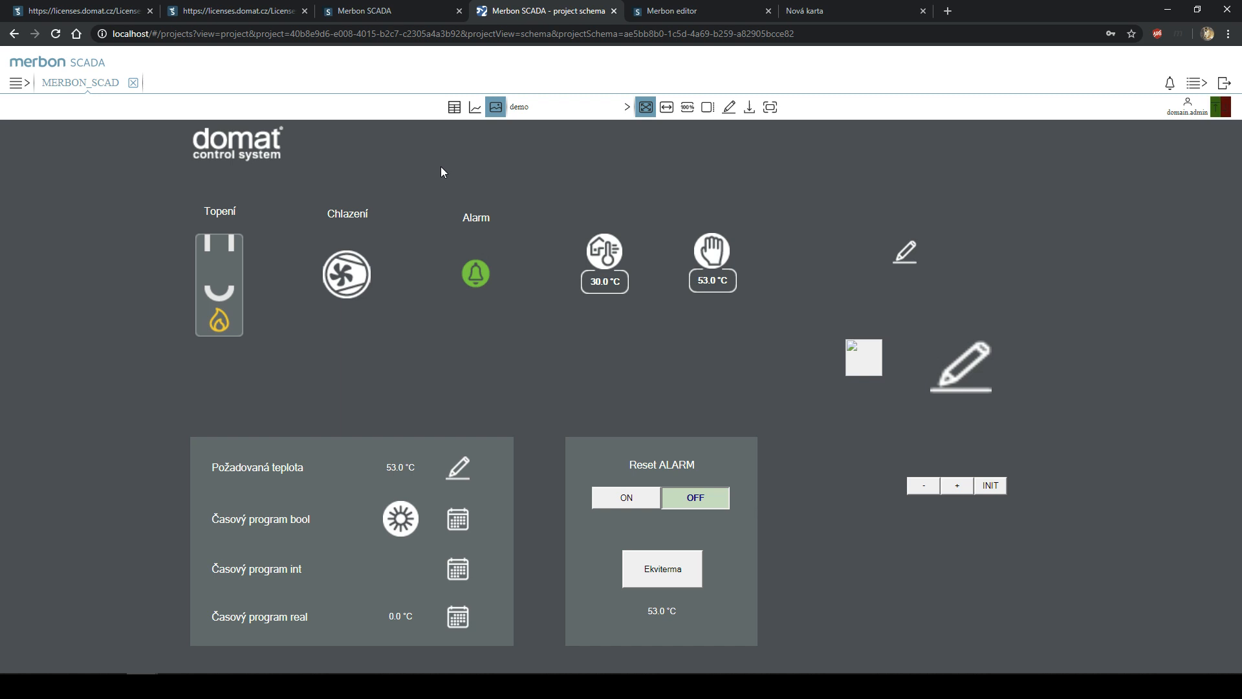
- Load domat-int.com in the blank tab and switch the site to English
left_click(808, 11)
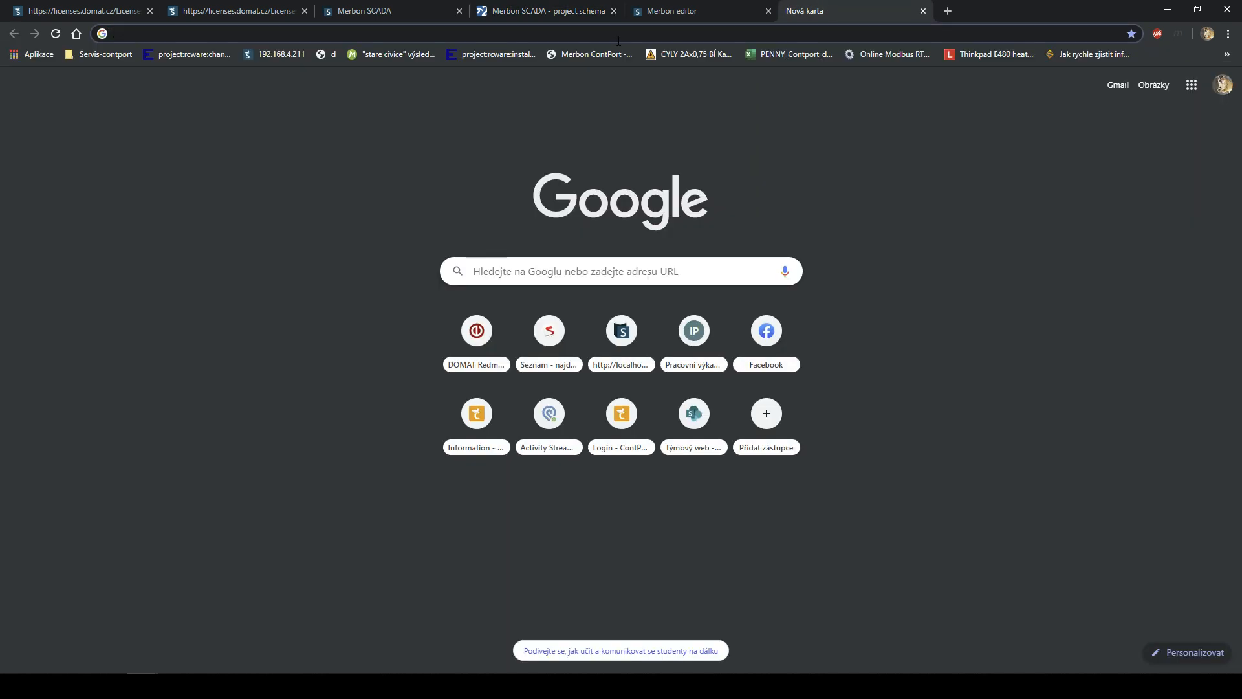
type("domat")
key("Return")
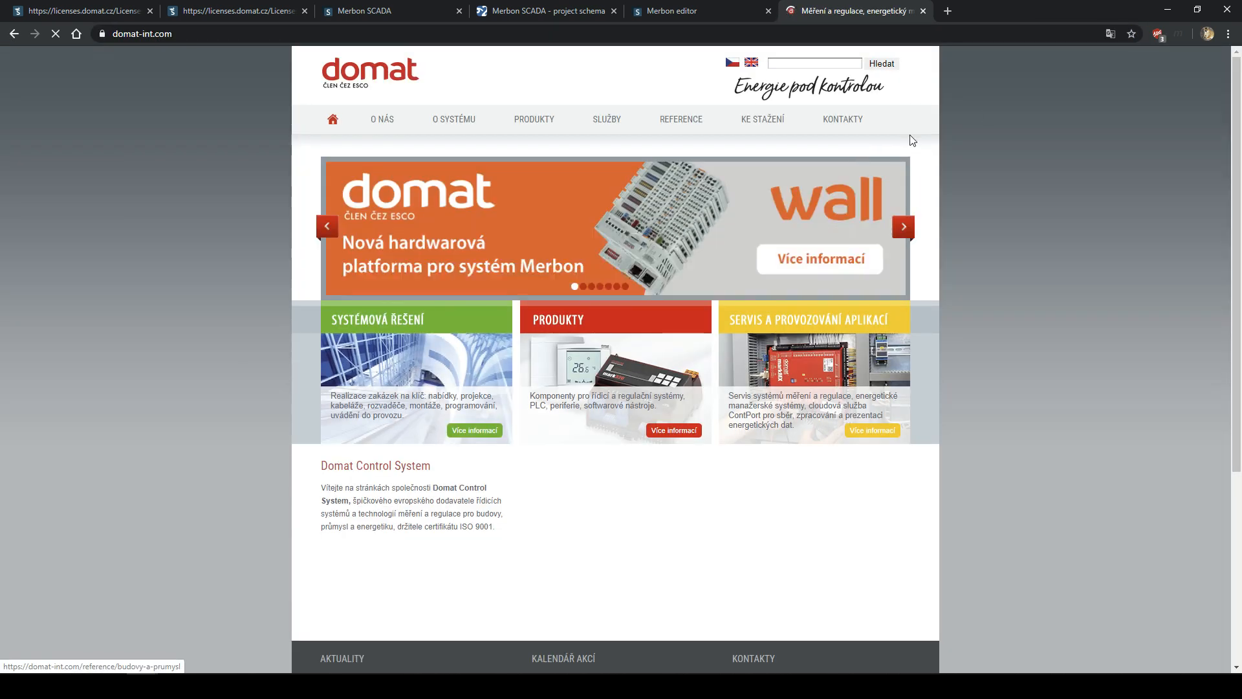
left_click(751, 64)
scroll(640, 379, "down", 5)
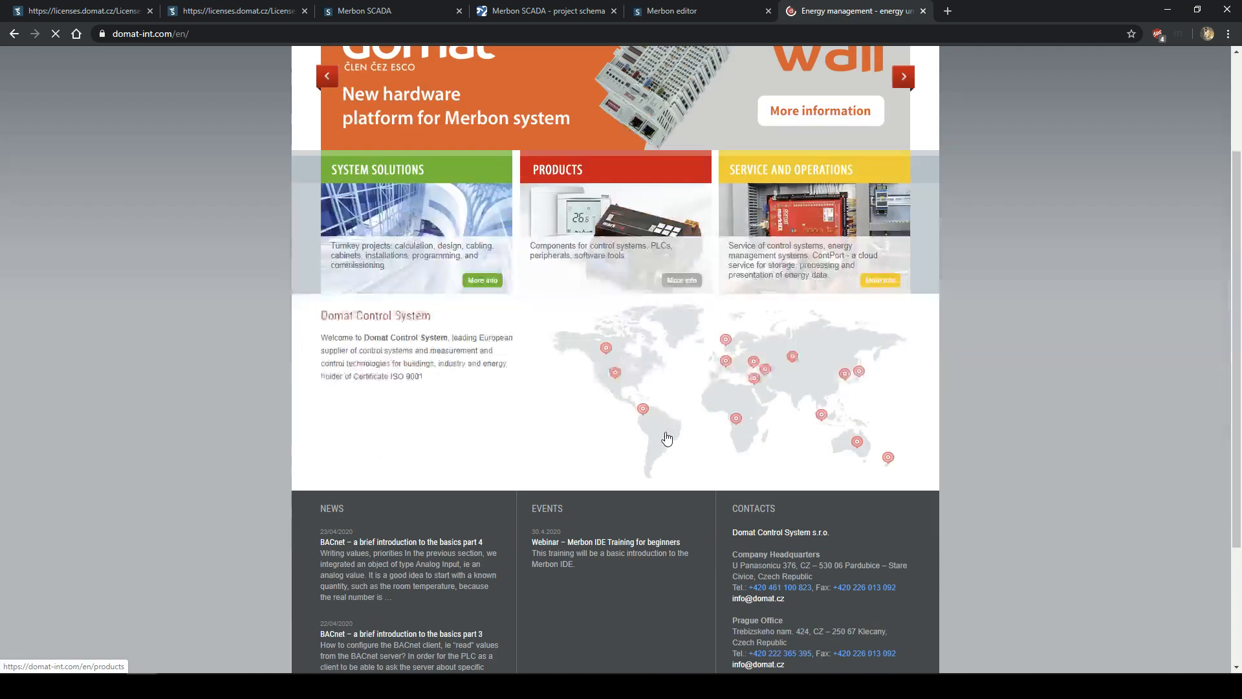
- Browse the Domat events list, highlighting the beginner webinar's description
left_click(549, 334)
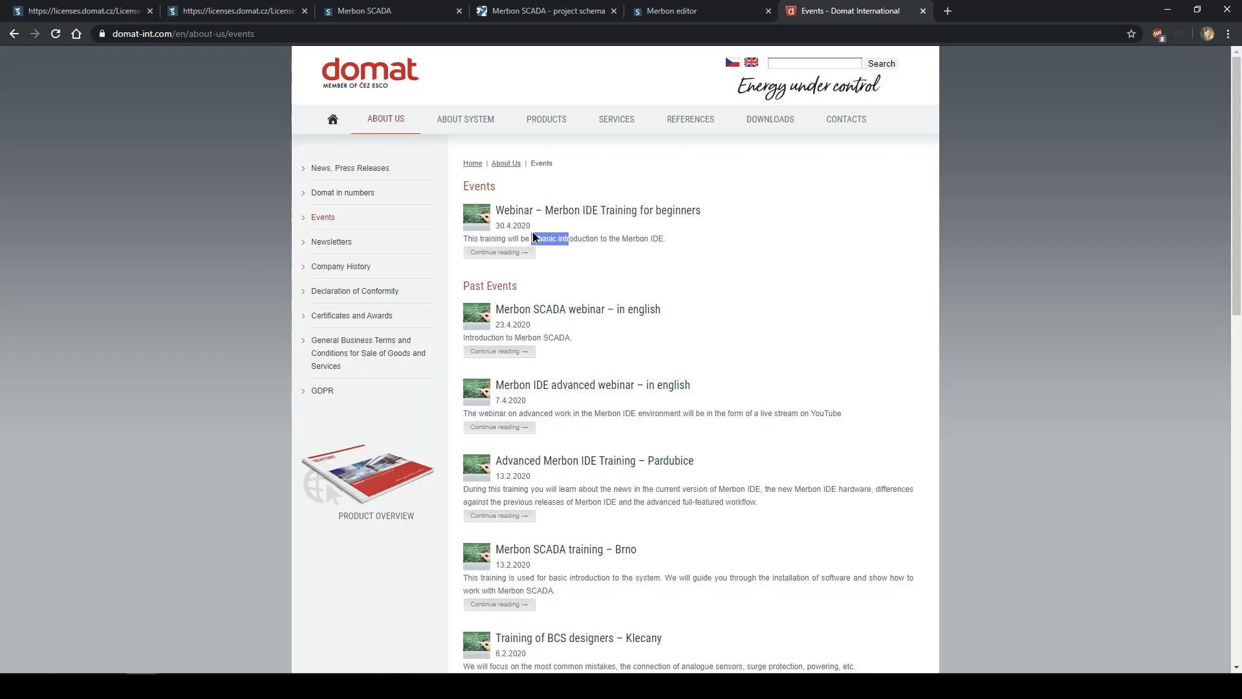
left_click_drag(533, 231, 565, 239)
mouse_move(640, 239)
left_mouse_down()
mouse_move(511, 227)
mouse_move(482, 205)
mouse_move(649, 238)
left_mouse_up()
left_click(649, 237)
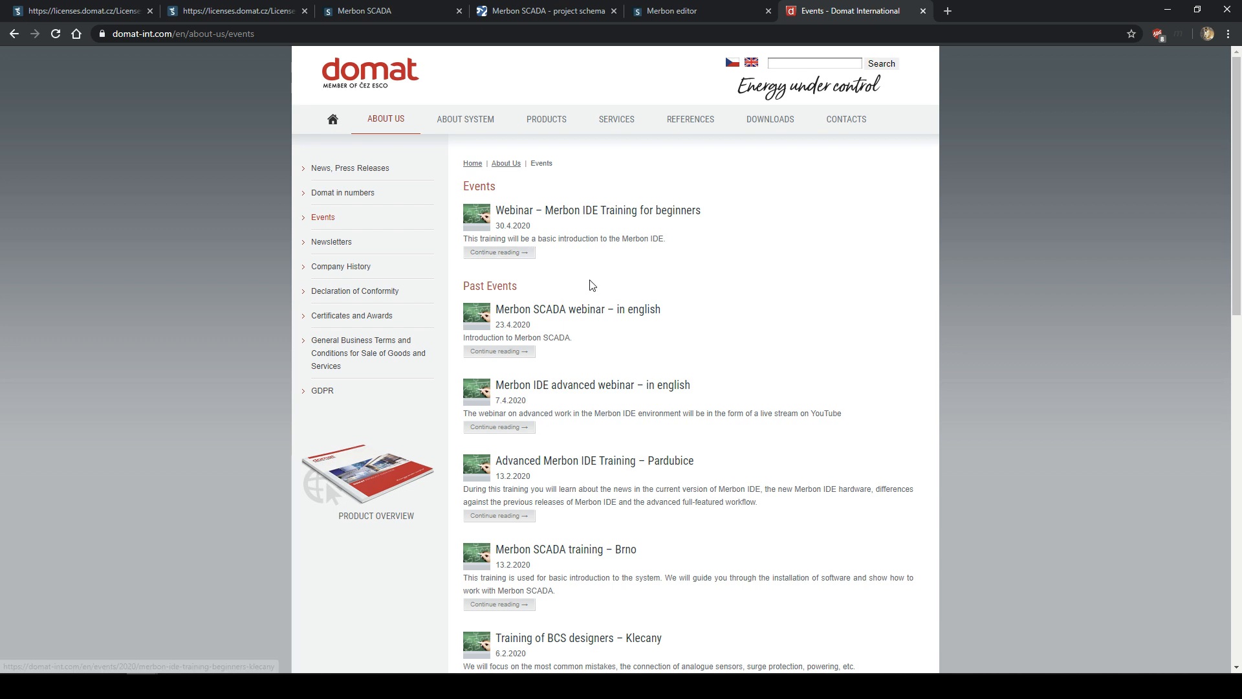
scroll(597, 326, "down", 1)
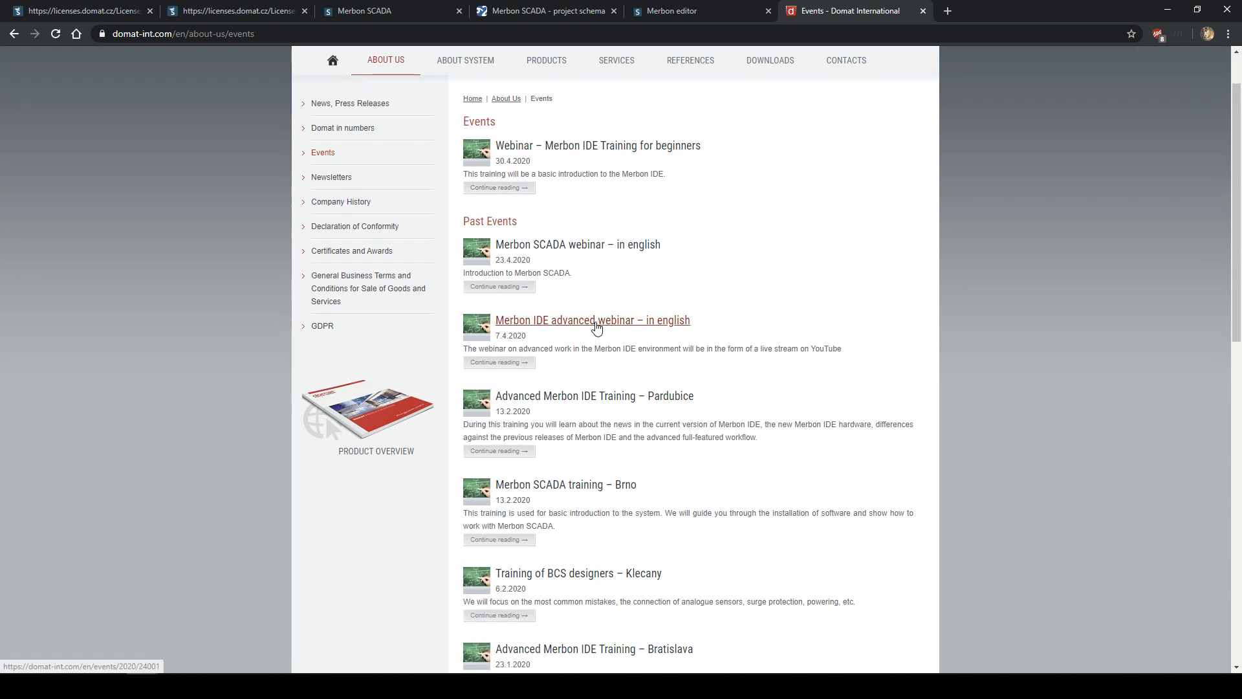
scroll(596, 327, "down", 1)
scroll(601, 311, "up", 2)
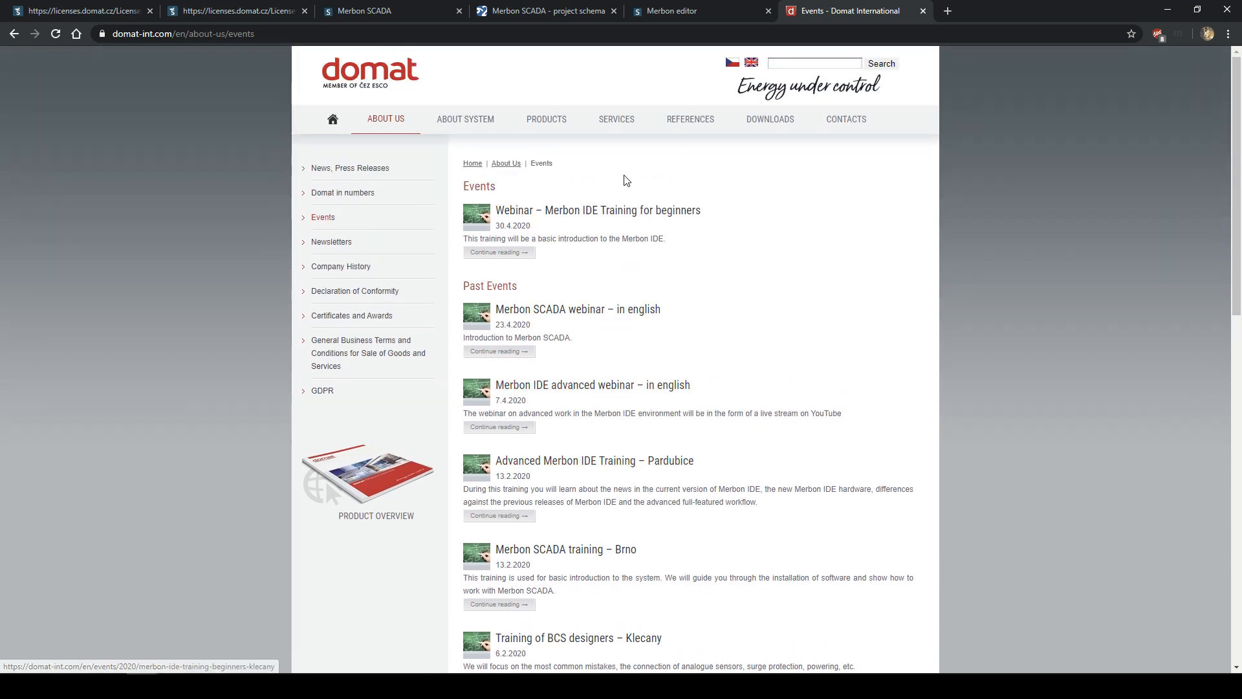
mouse_move(753, 117)
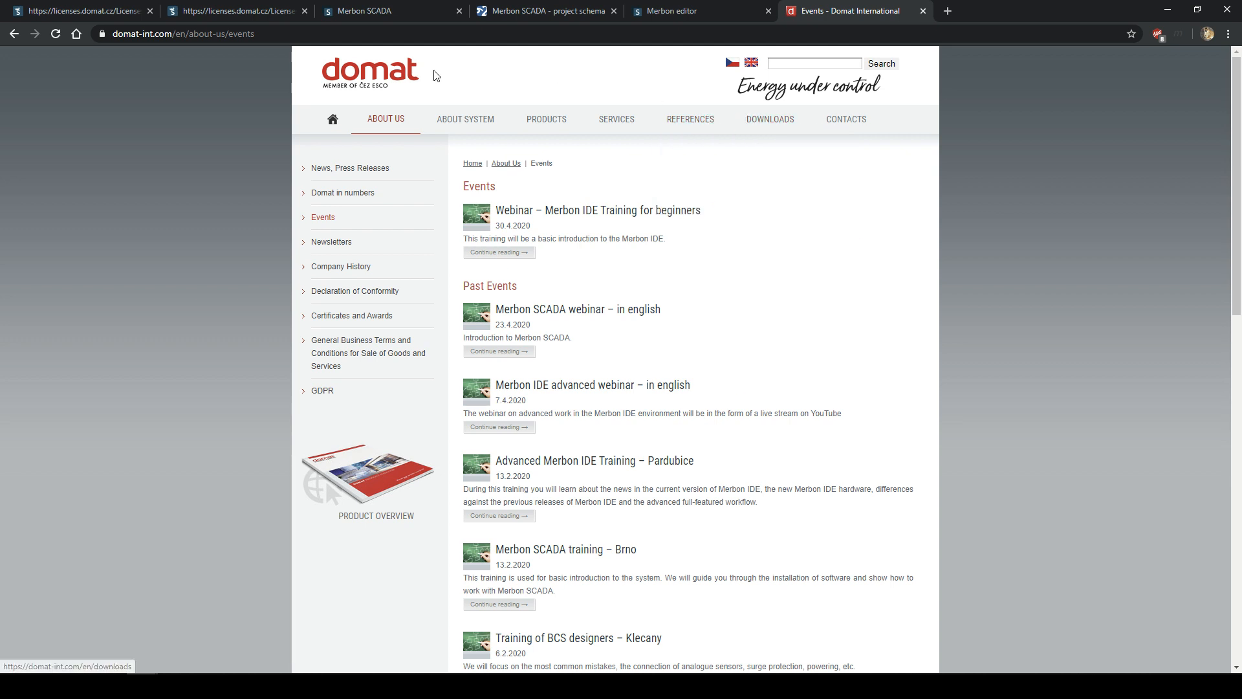
- Return to the Domat homepage and open Products > Technical Support
left_click(387, 82)
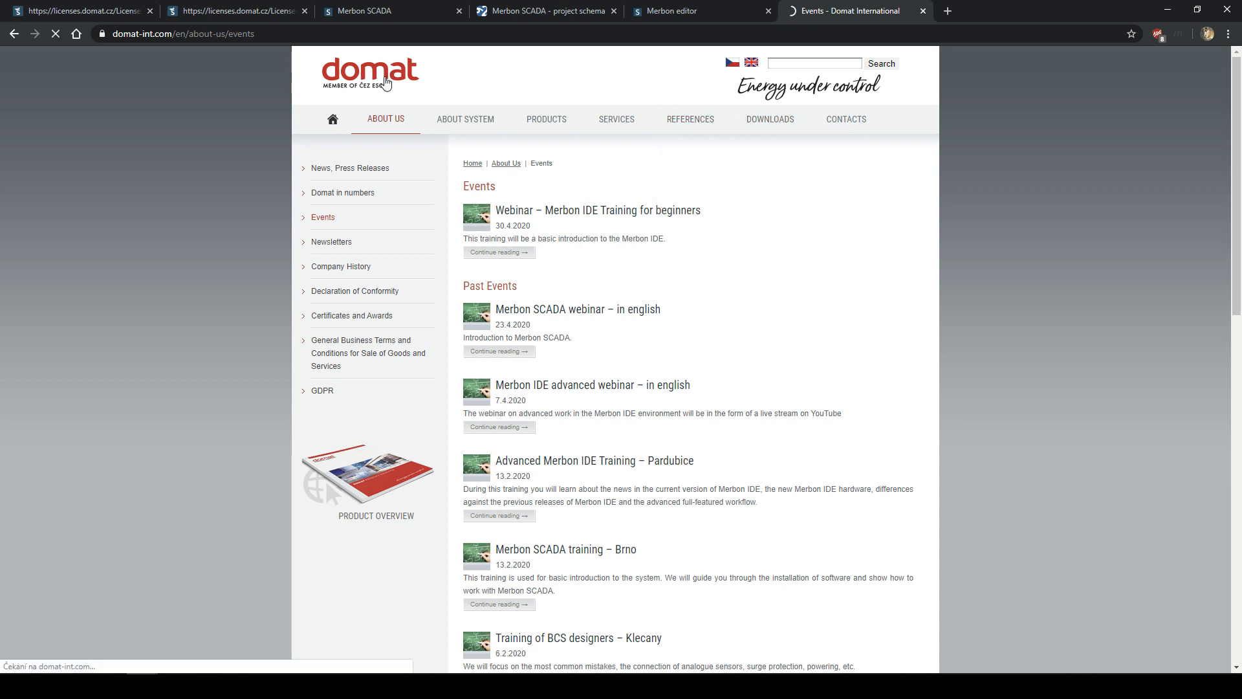
scroll(572, 449, "down", 4)
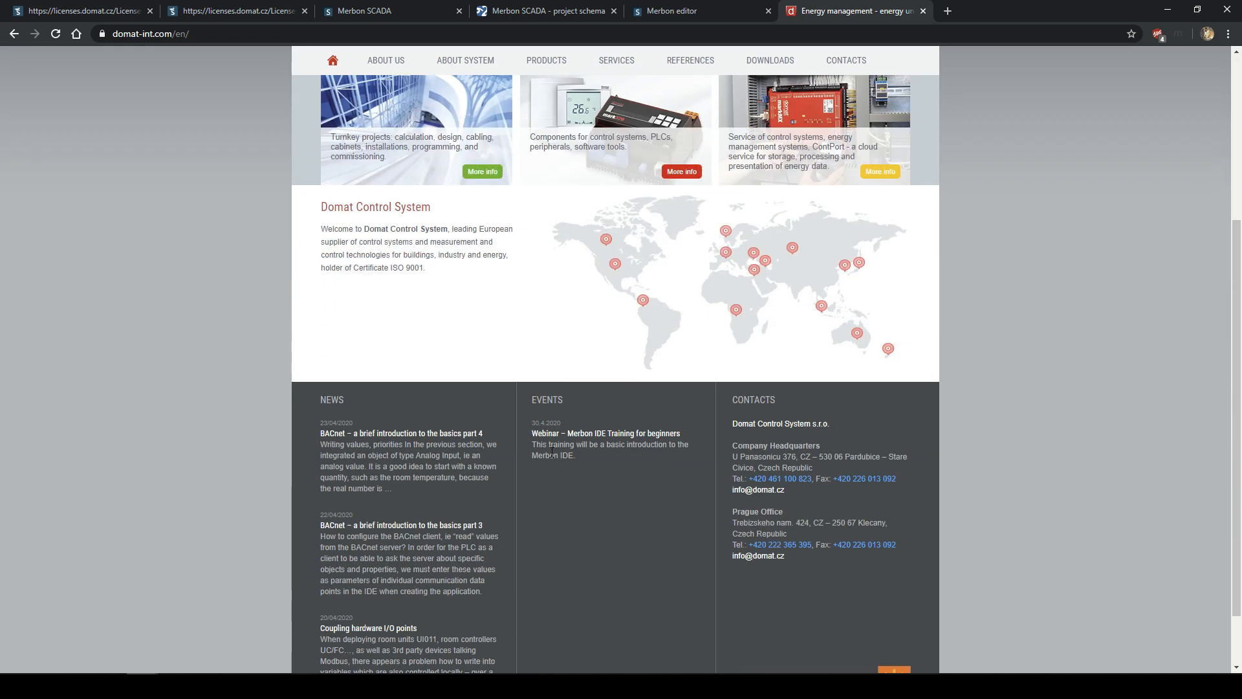
scroll(565, 419, "down", 1)
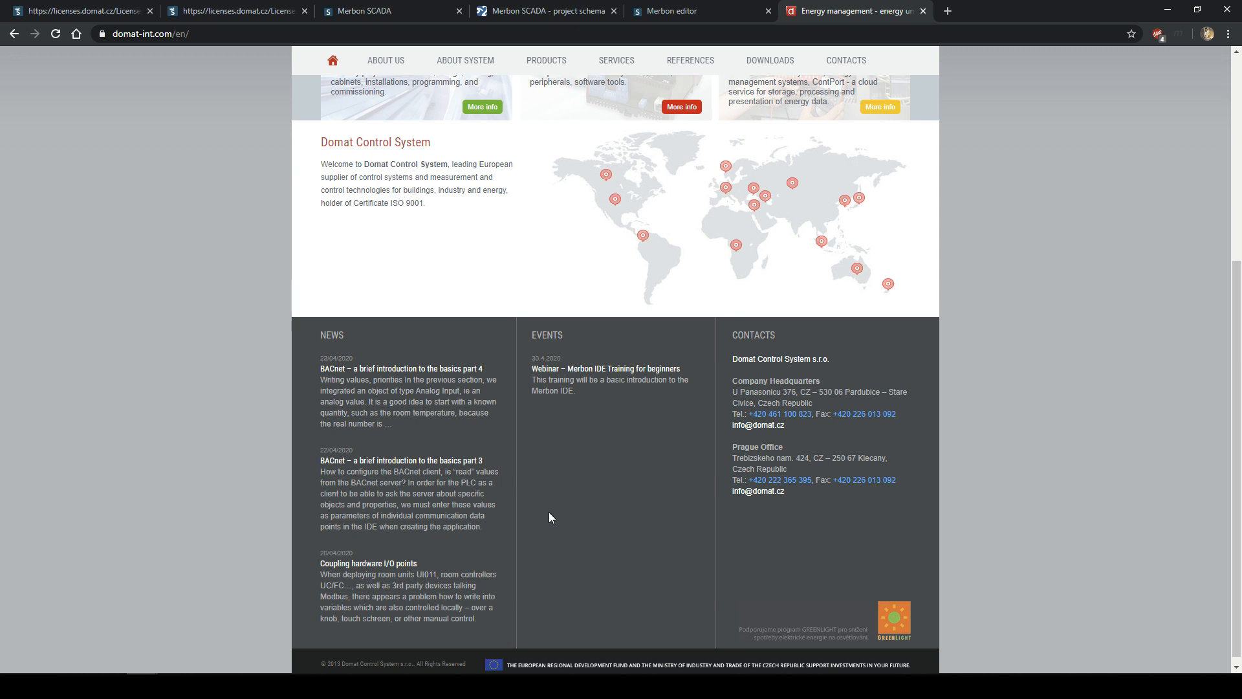
scroll(554, 430, "up", 4)
mouse_move(547, 60)
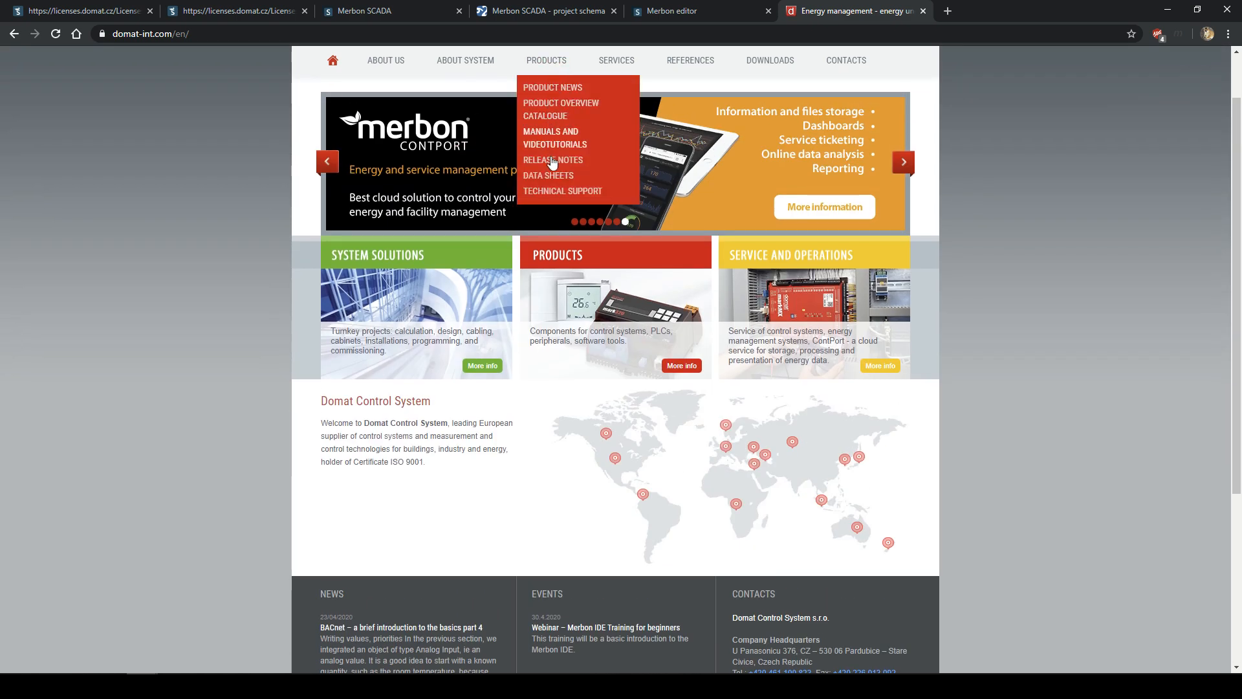
left_click(559, 194)
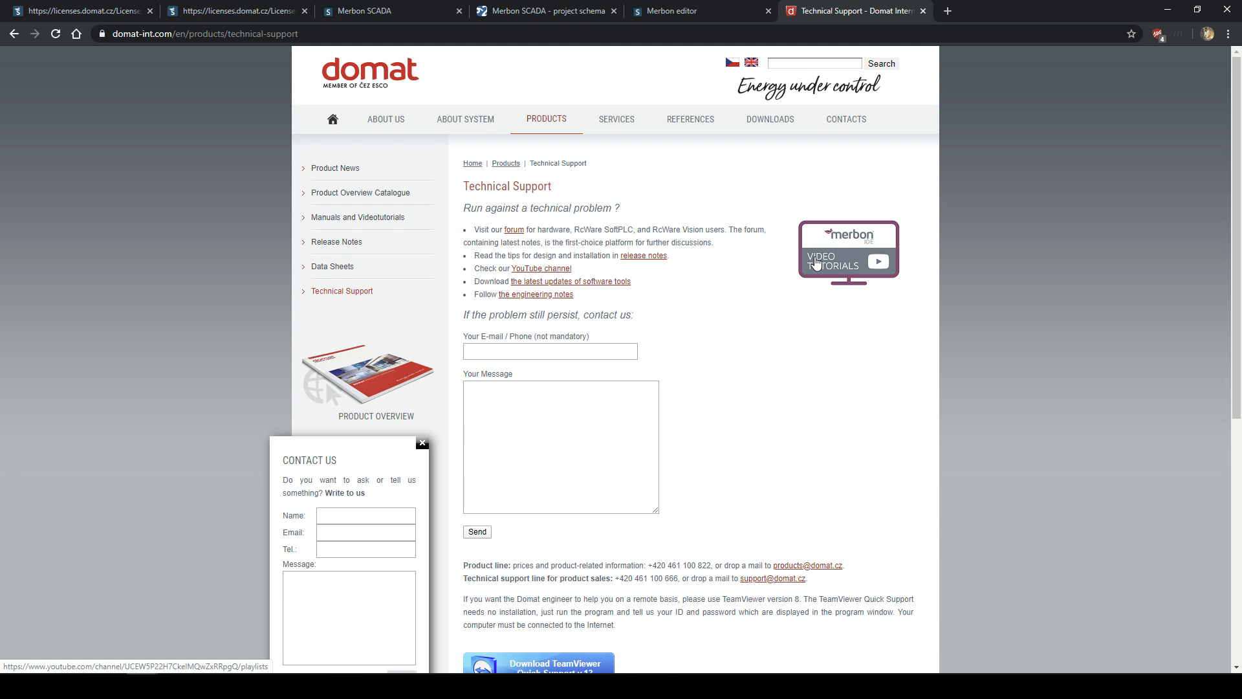
- Open the Domat YouTube channel, scroll through its VIDEA uploads, then go back
left_click(554, 271)
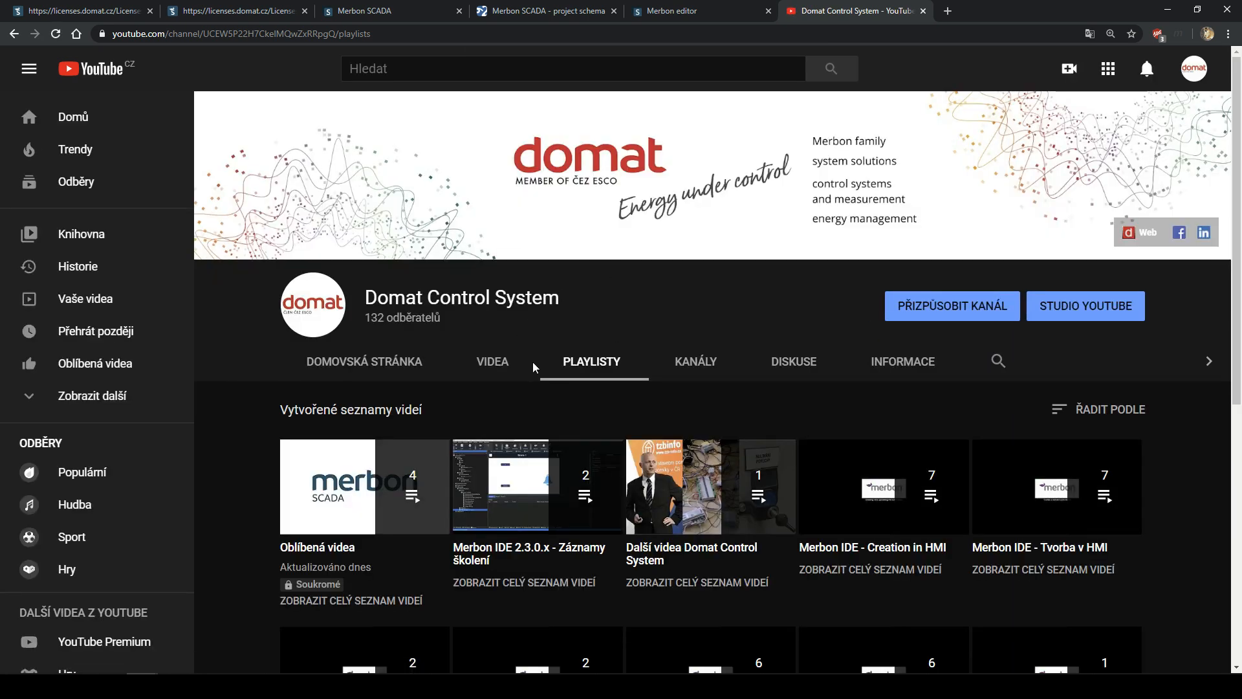
left_click(502, 355)
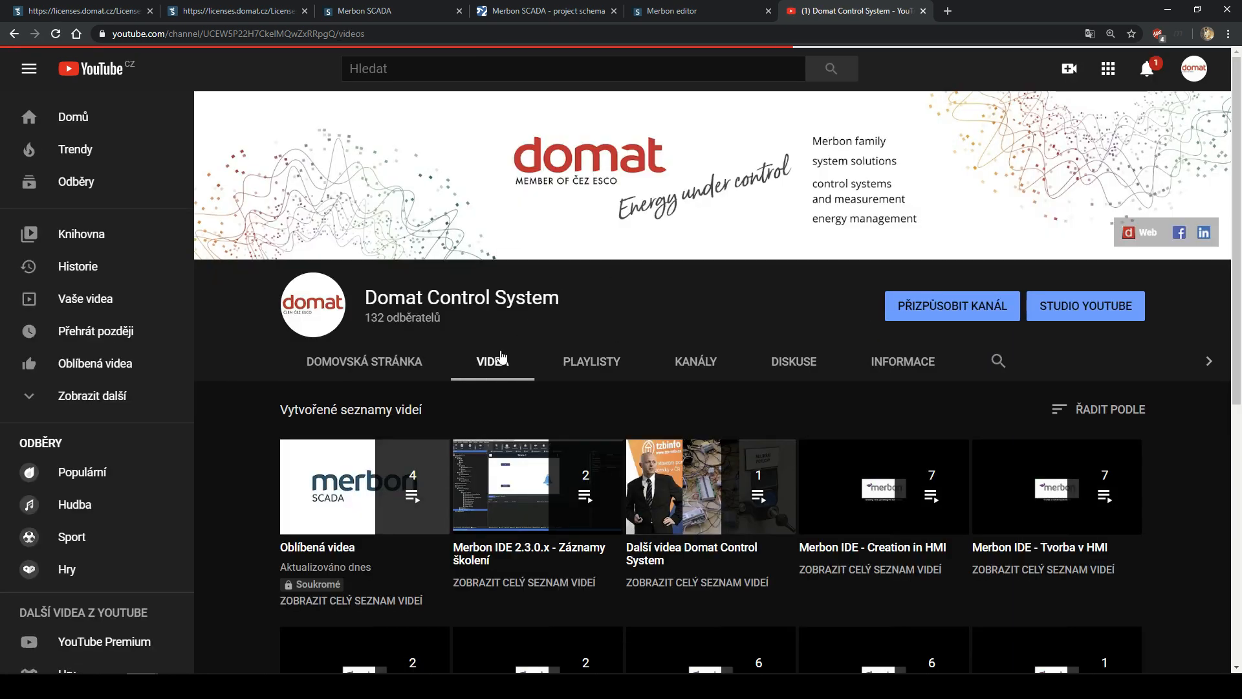
scroll(580, 402, "down", 4)
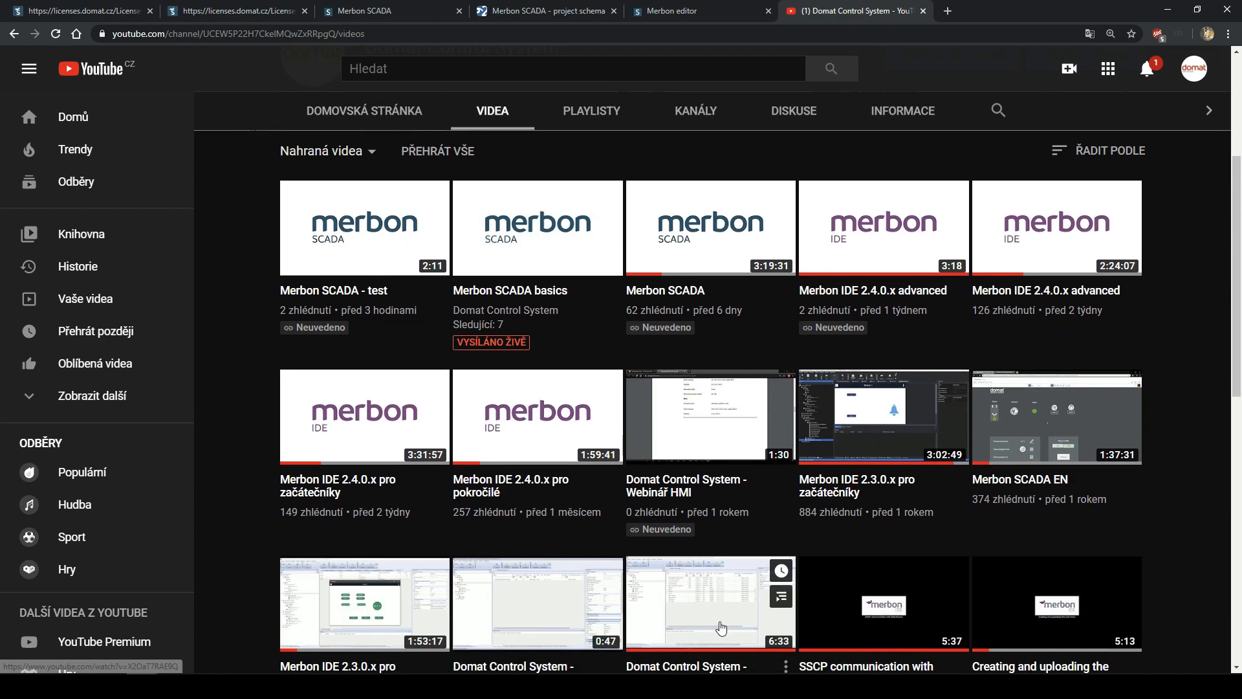
scroll(720, 626, "down", 10)
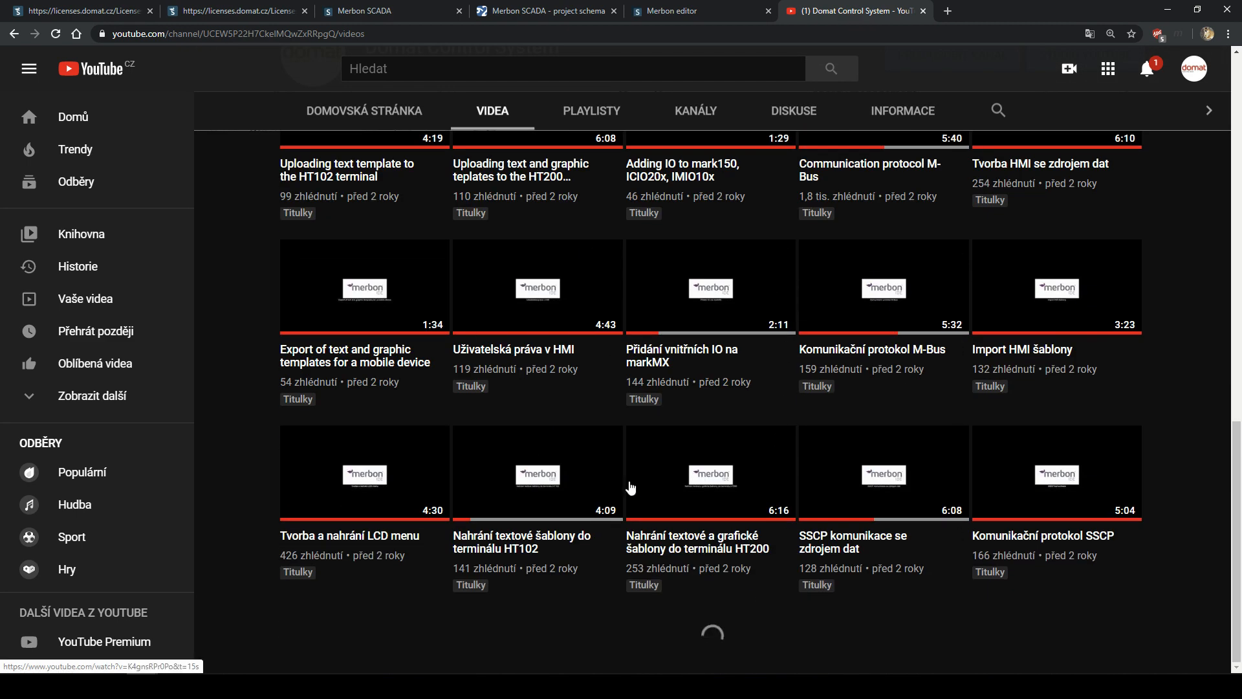
scroll(604, 299, "up", 2)
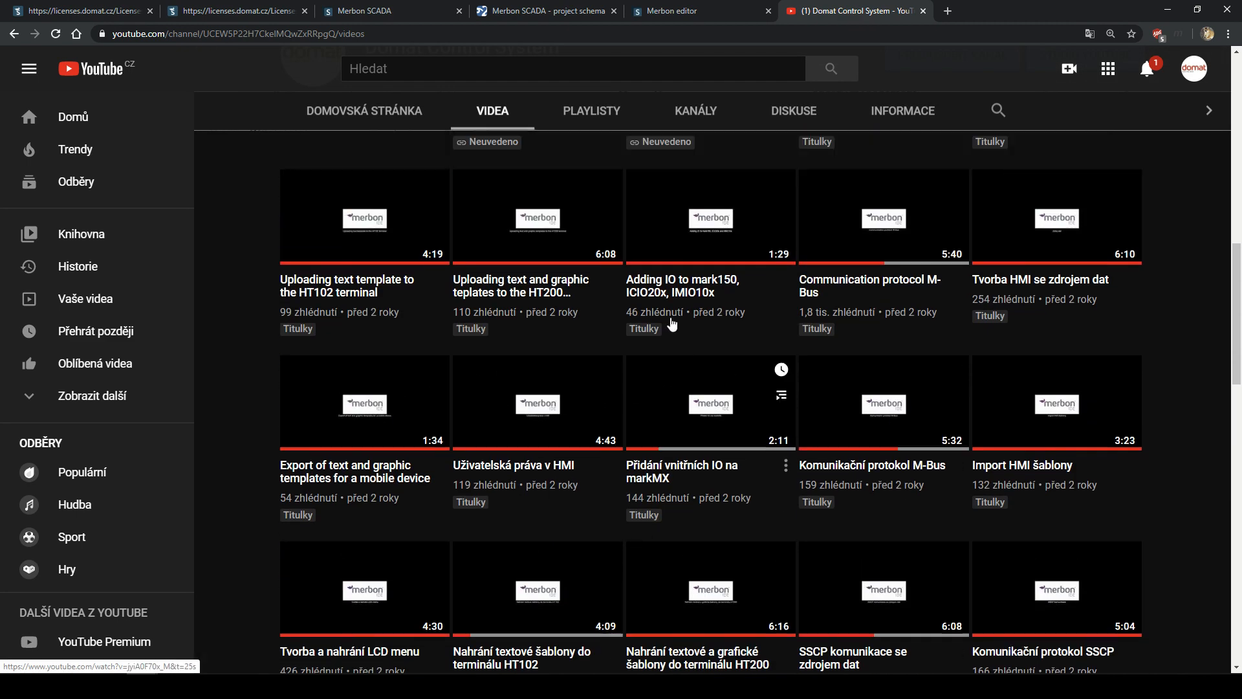
scroll(699, 482, "up", 12)
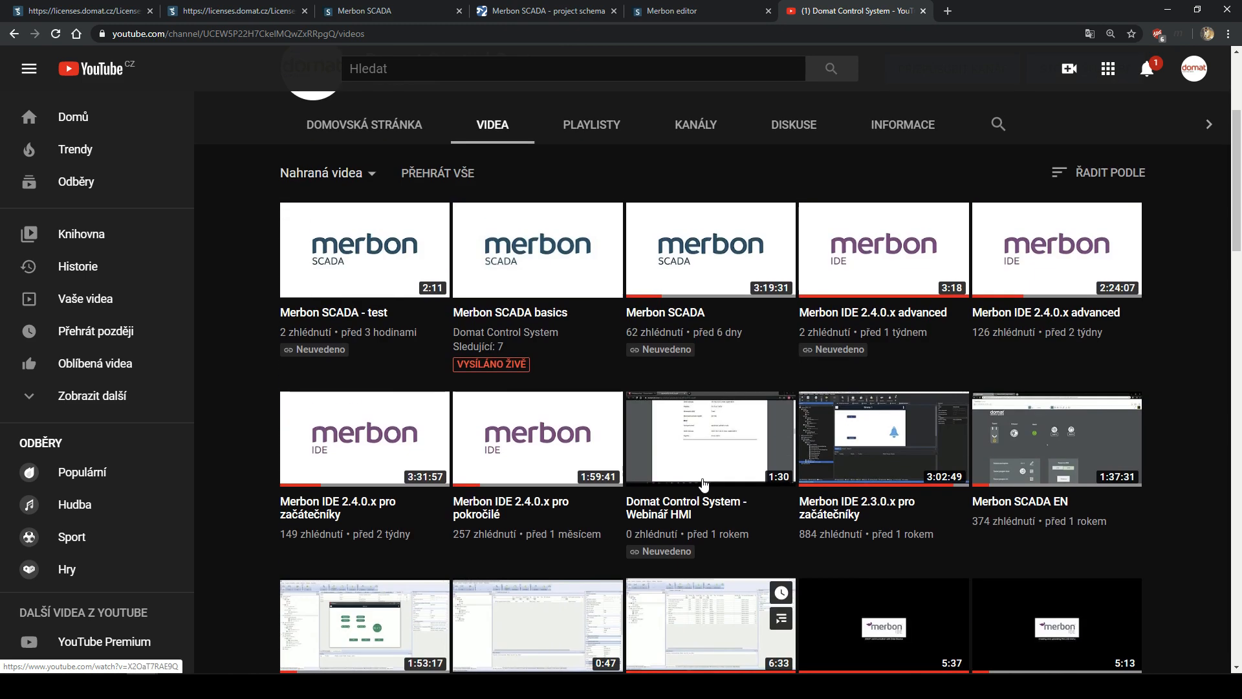
scroll(683, 501, "up", 1)
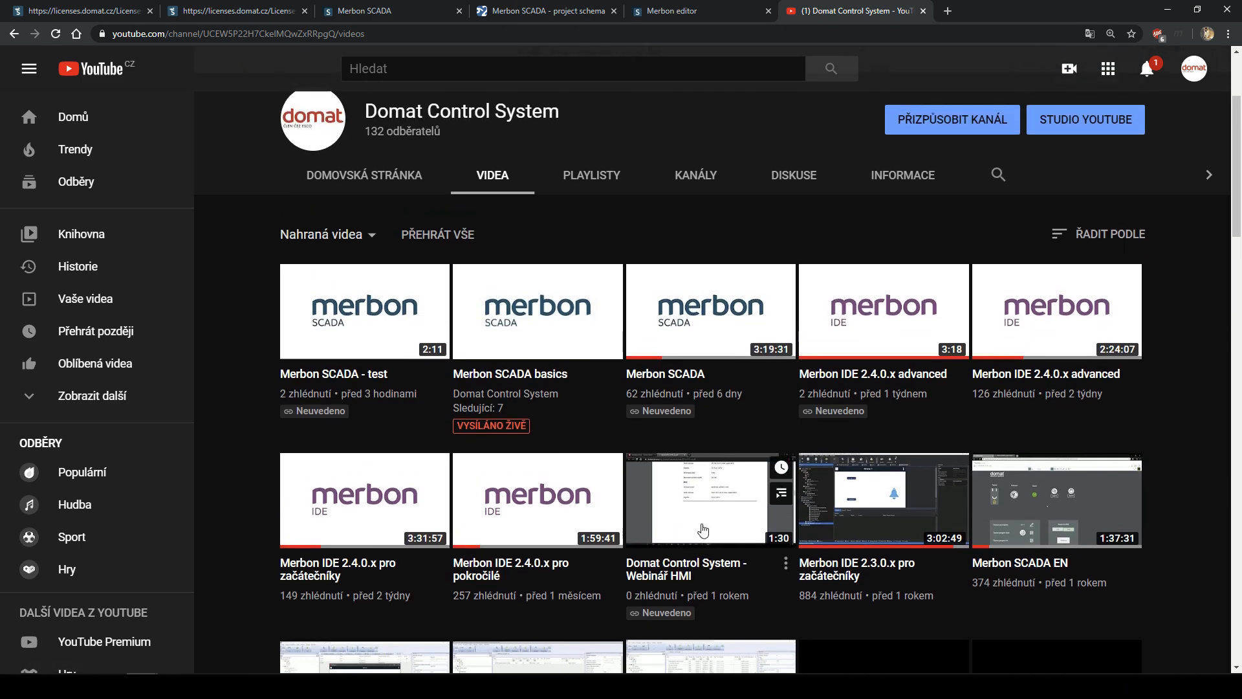
scroll(815, 315, "down", 2)
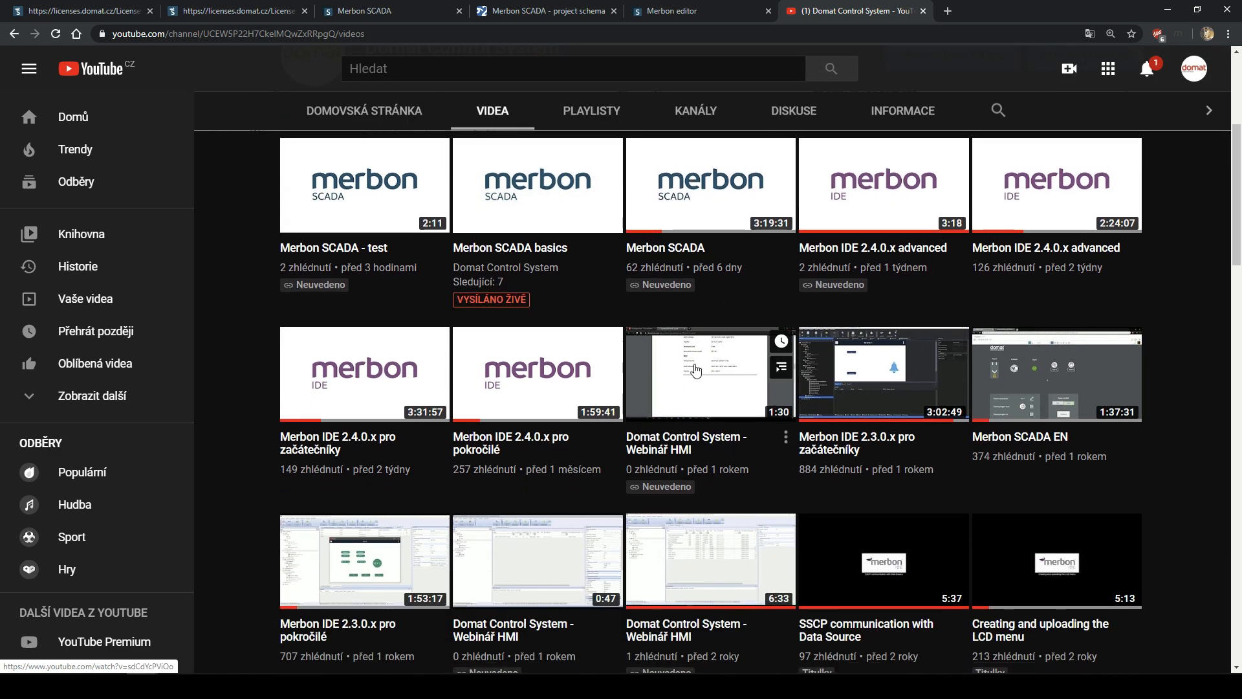
scroll(695, 370, "up", 4)
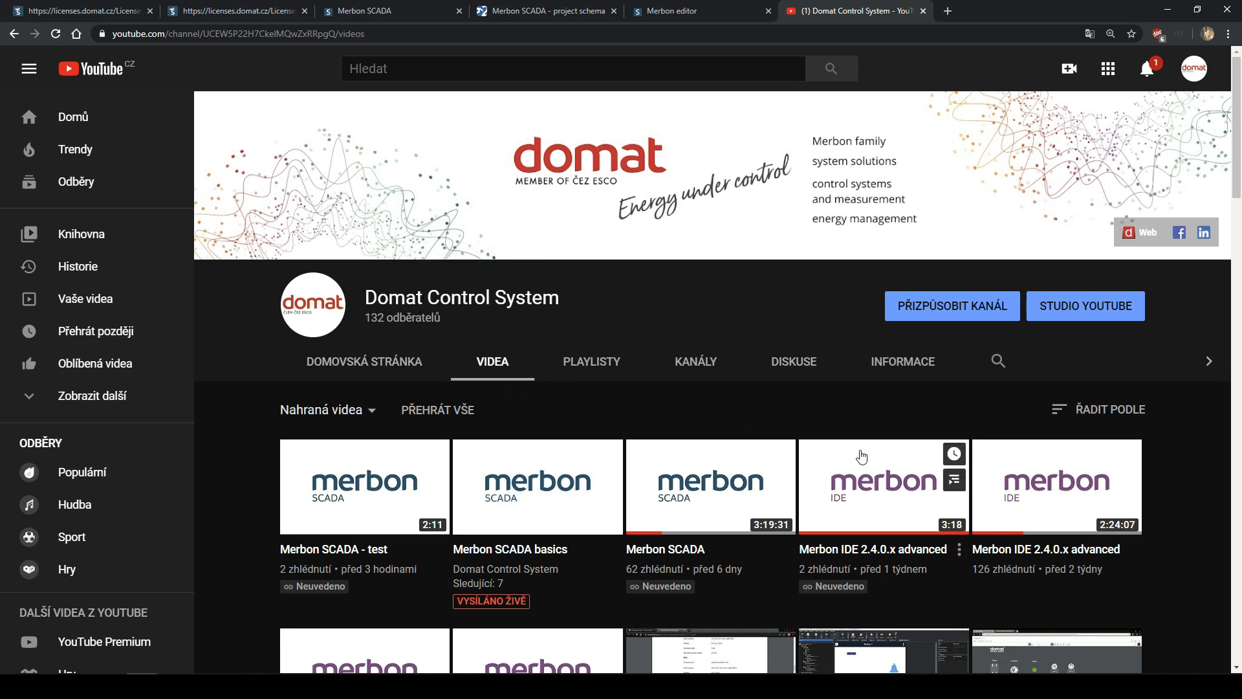
scroll(731, 416, "down", 4)
scroll(731, 416, "up", 3)
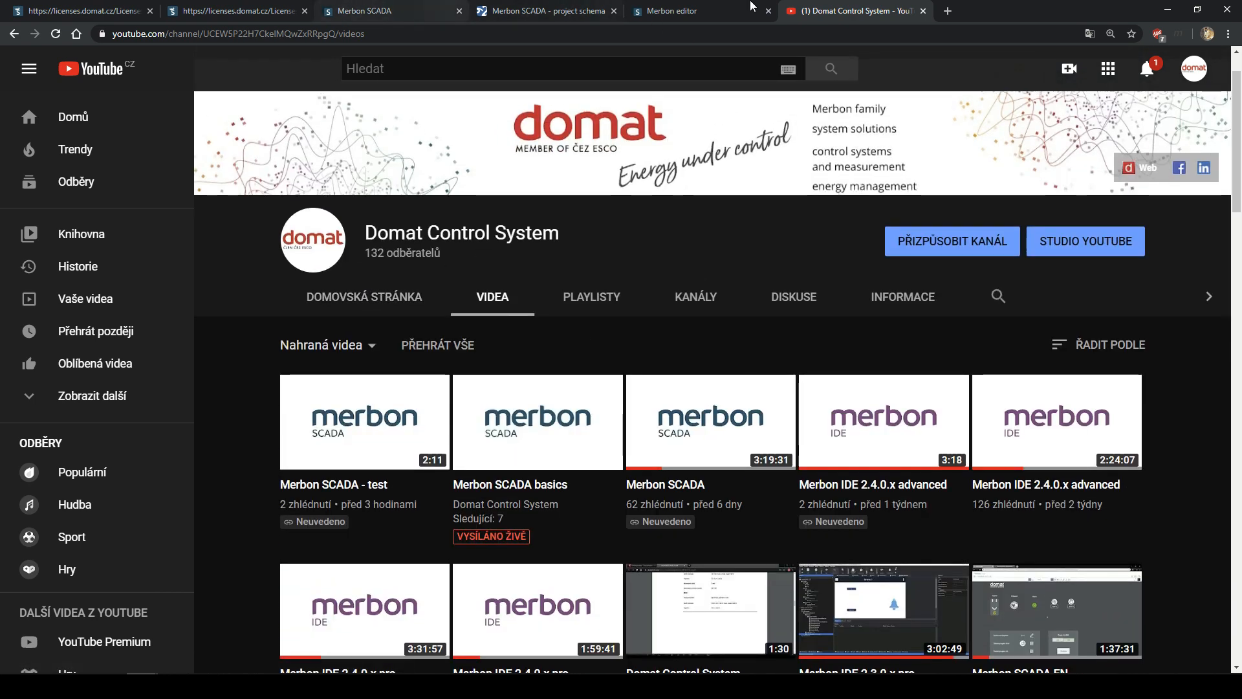
left_click(16, 34)
- Go back to Technical Support and highlight the support phone number and e-mail address
left_click(16, 33)
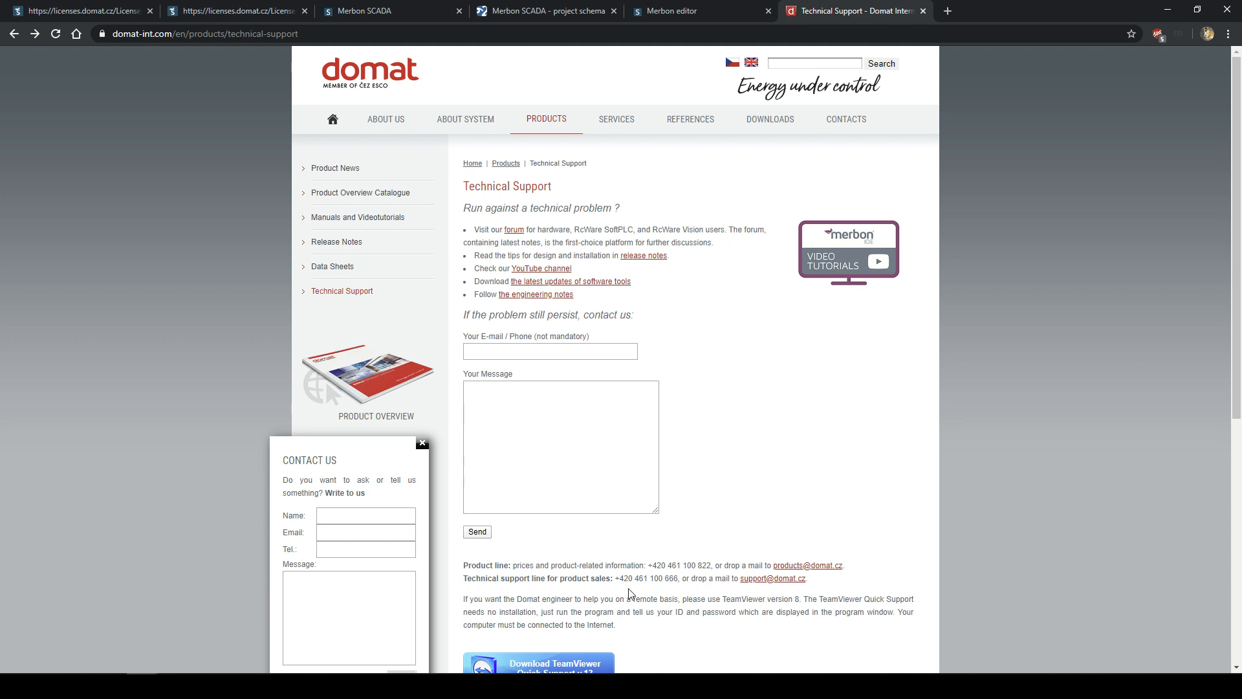
left_click_drag(619, 578, 709, 577)
left_click_drag(816, 583, 742, 585)
left_click(741, 596)
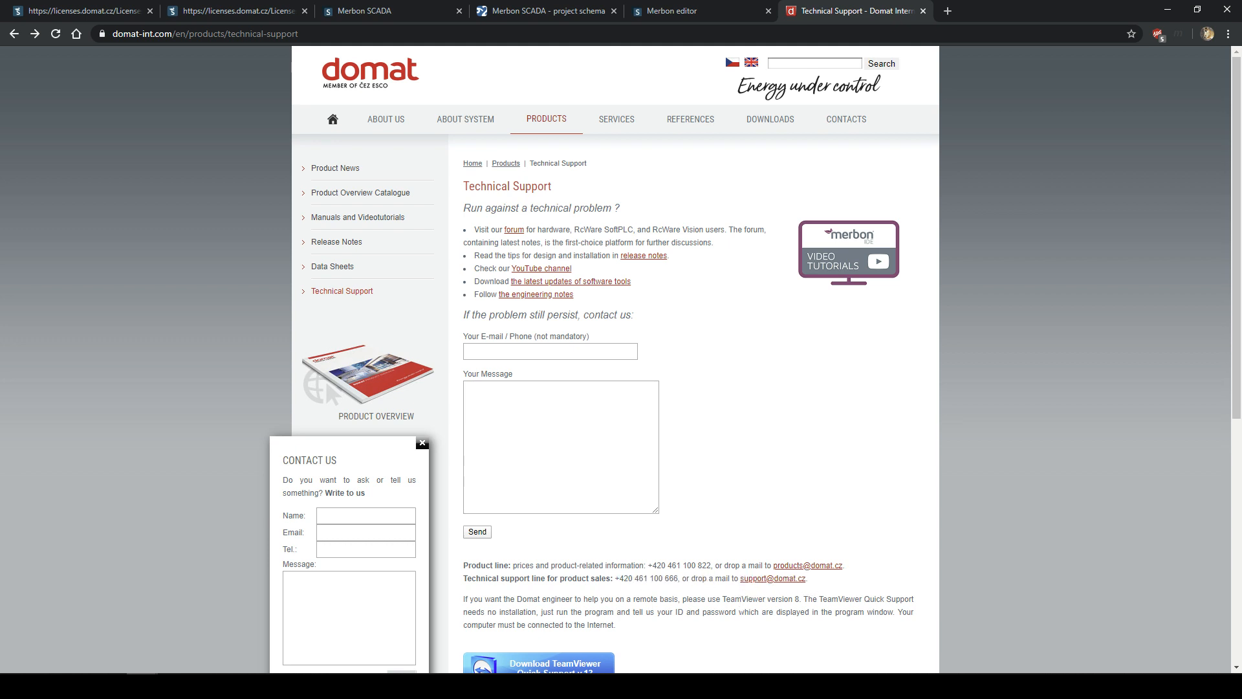